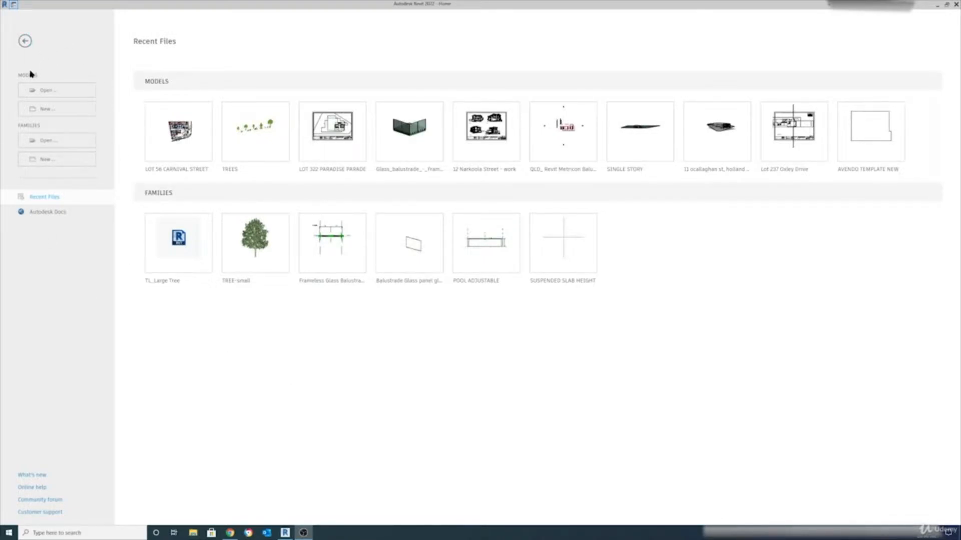
Bring up the Open dialog for models, showing the Documents folder
click(60, 95)
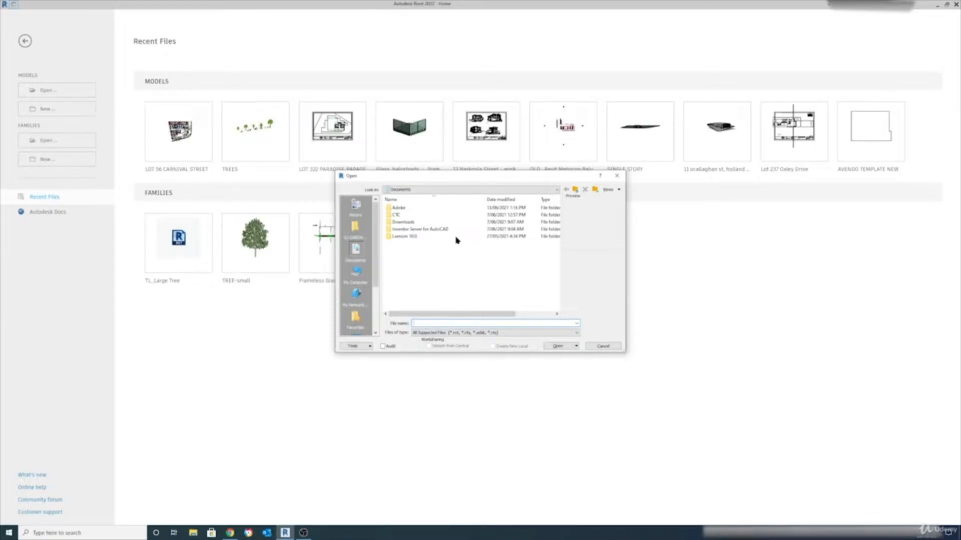
Cancel the Open dialog and review New Project options (Project, Construction Template) without creating anything
click(611, 348)
click(50, 110)
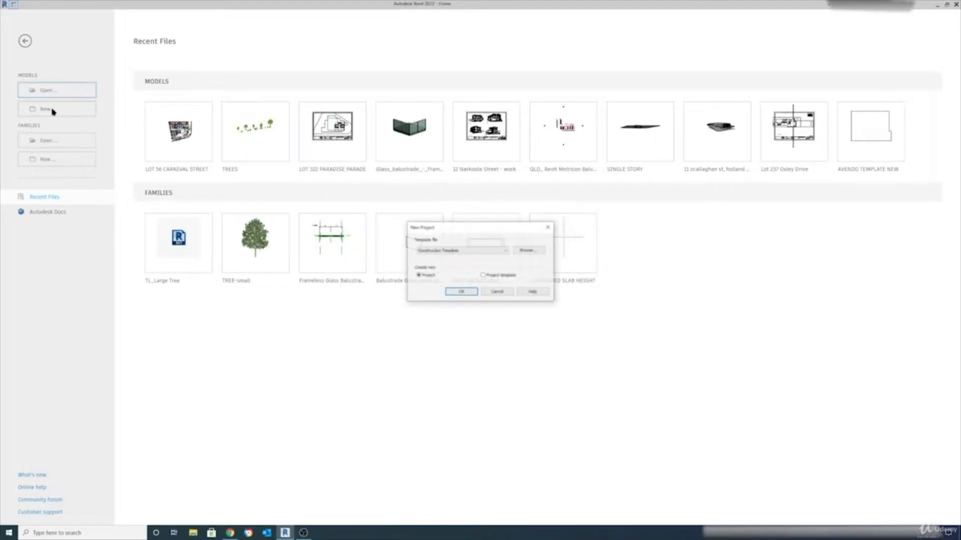
drag(456, 234, 335, 203)
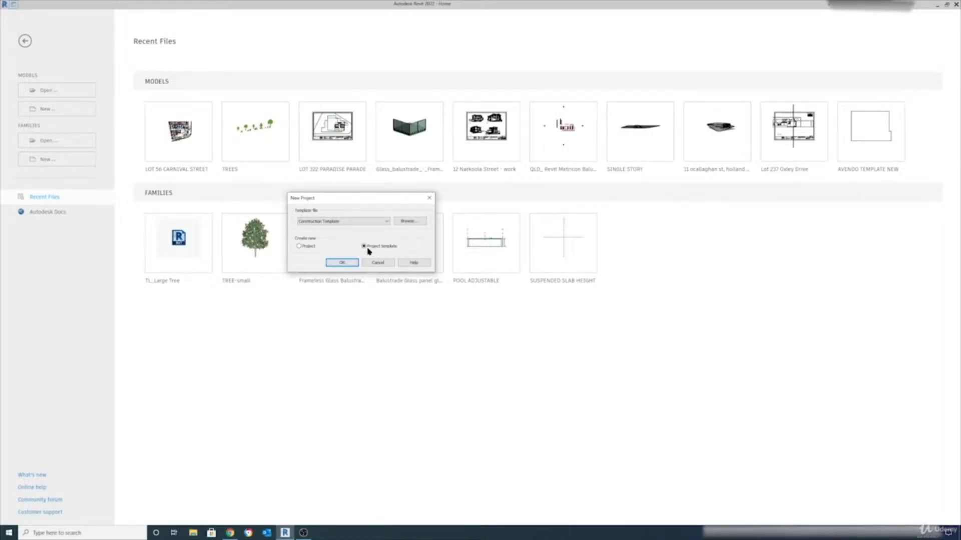
click(299, 246)
click(386, 222)
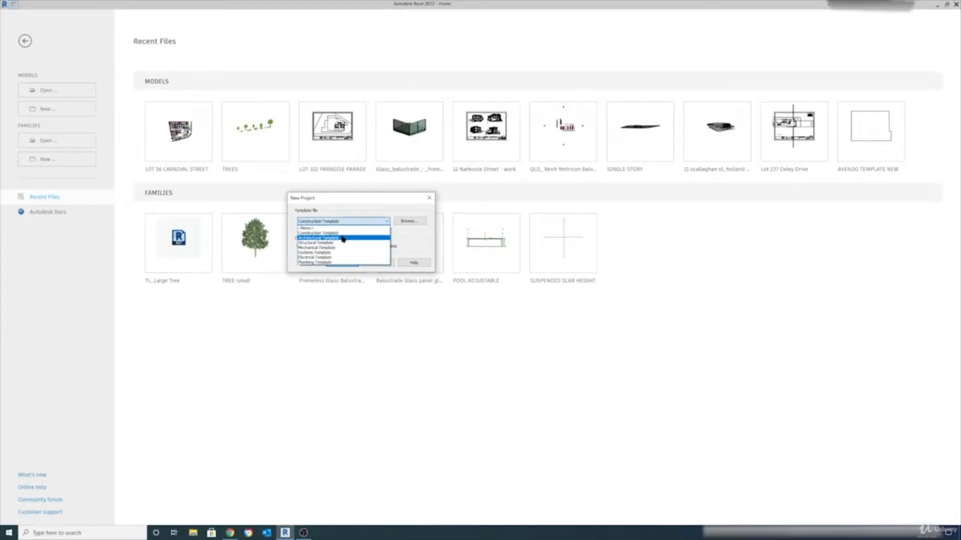
click(376, 203)
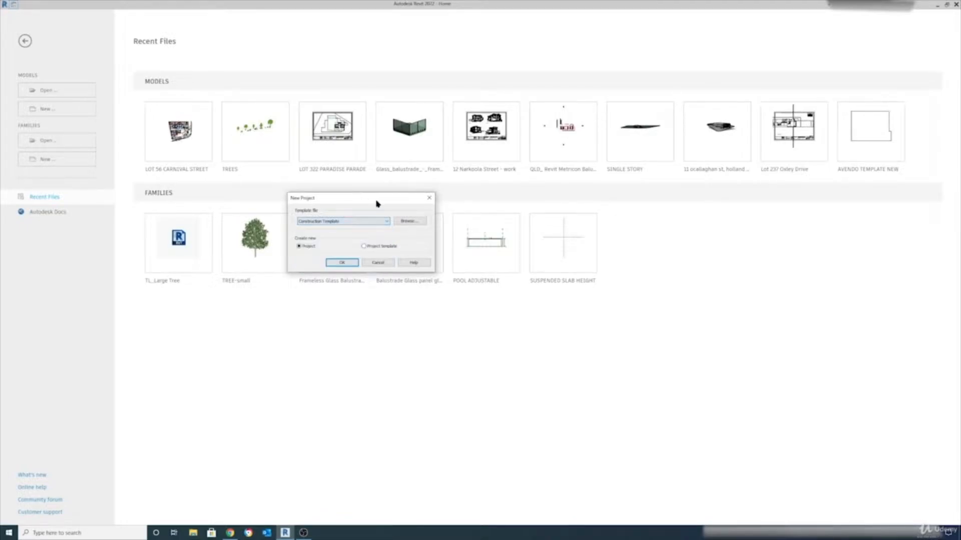
click(430, 200)
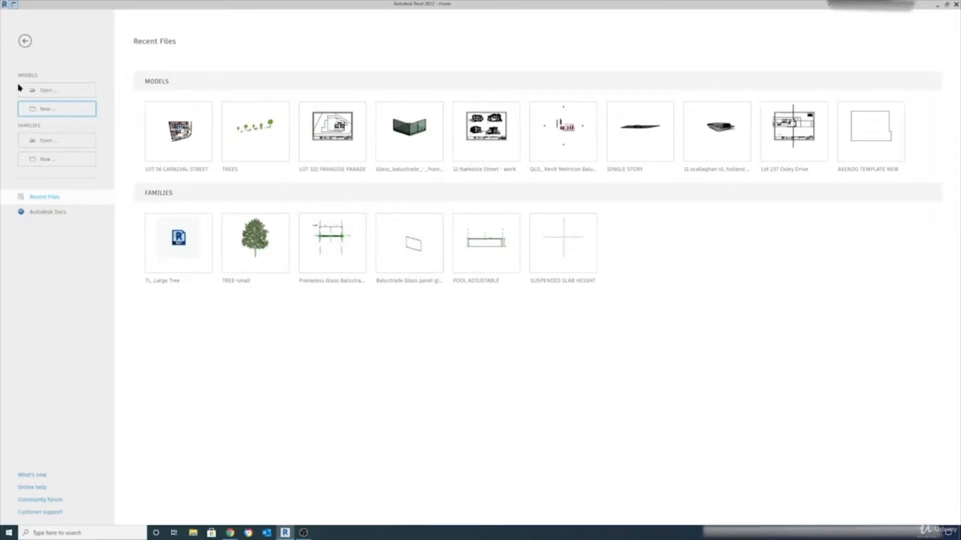
Cancel opening a family, then browse the English metric family templates in Select Template File
click(54, 142)
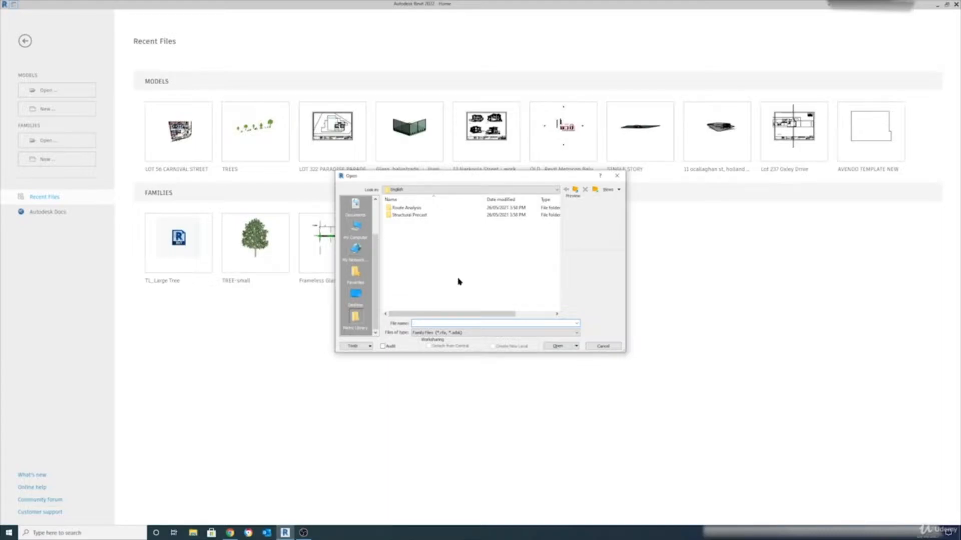
click(605, 346)
click(42, 164)
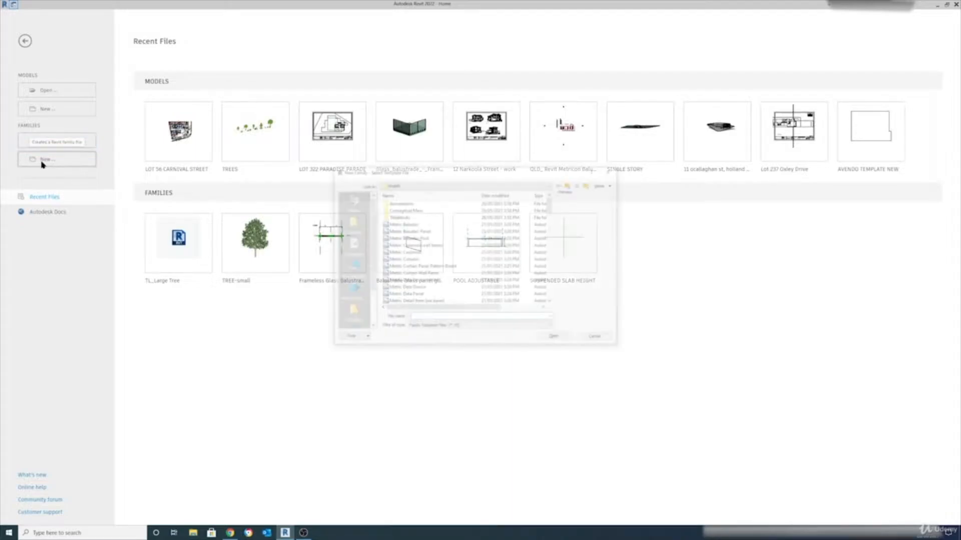
drag(437, 176, 402, 173)
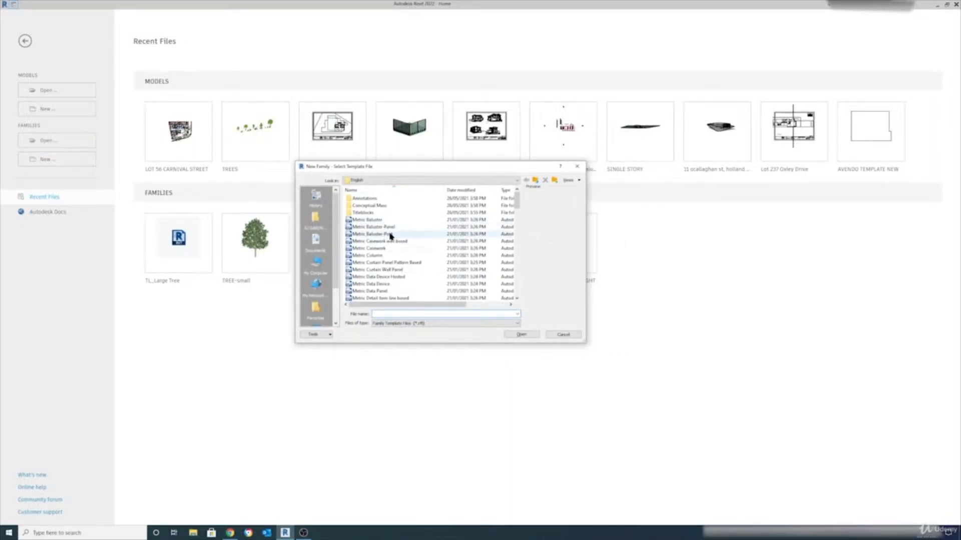
scroll(390, 235, down, 3)
scroll(398, 245, up, 3)
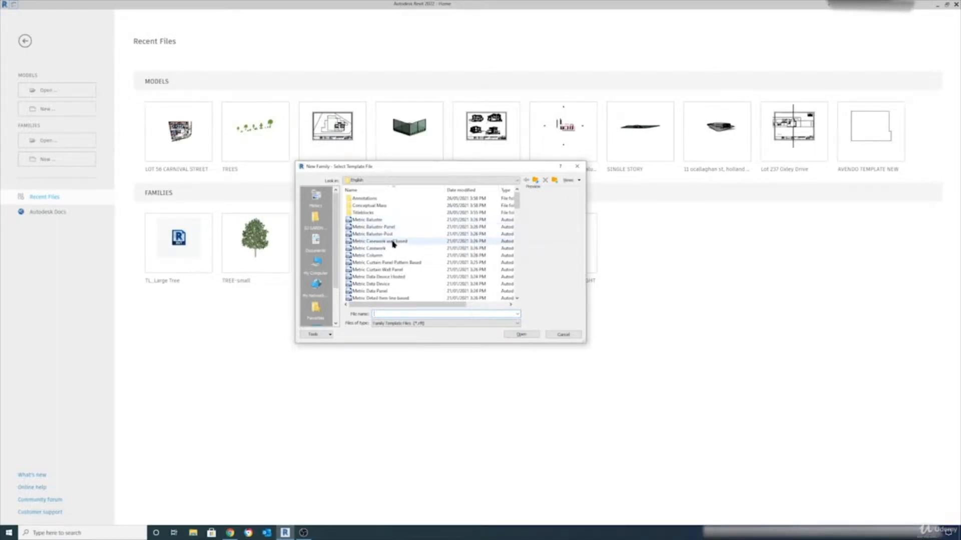
scroll(402, 265, down, 2)
scroll(392, 270, down, 2)
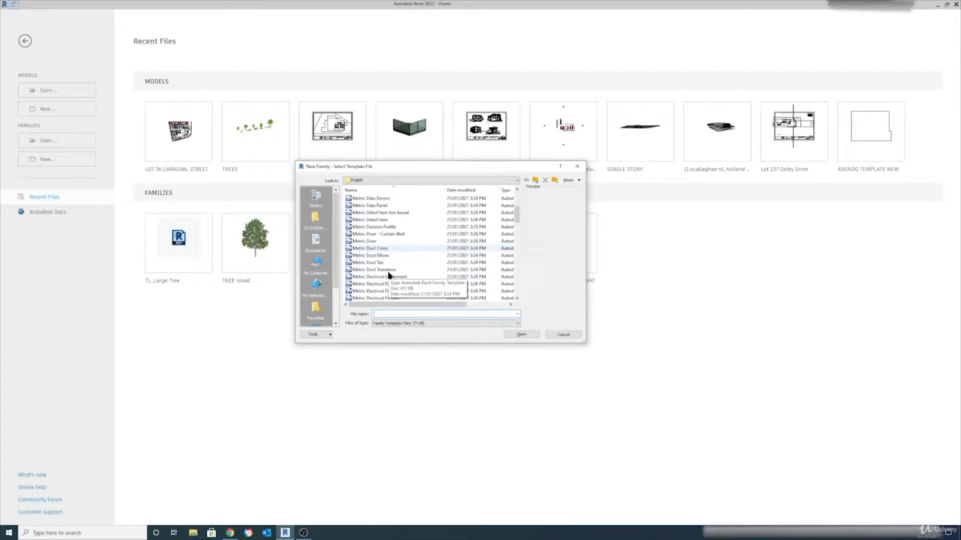
scroll(389, 250, down, 1)
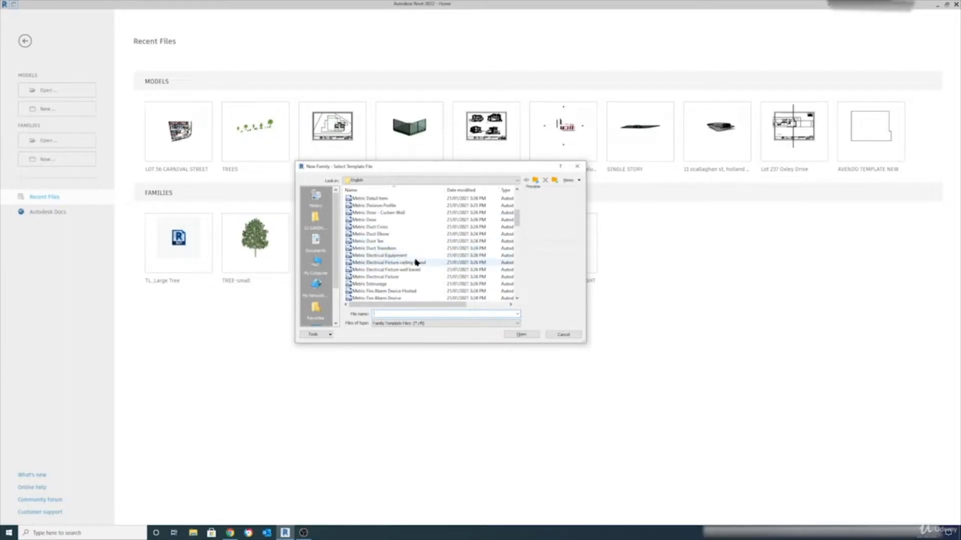
scroll(408, 261, down, 1)
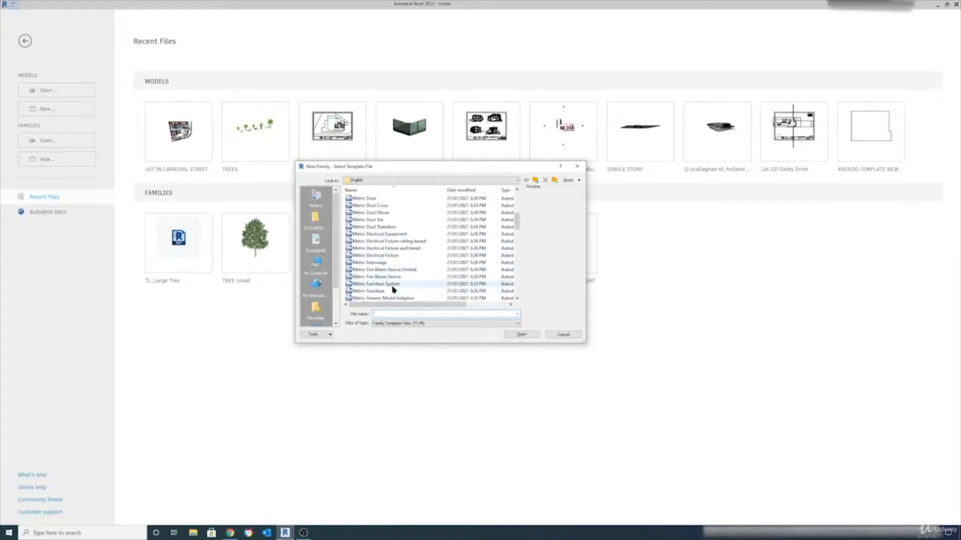
scroll(393, 290, down, 1)
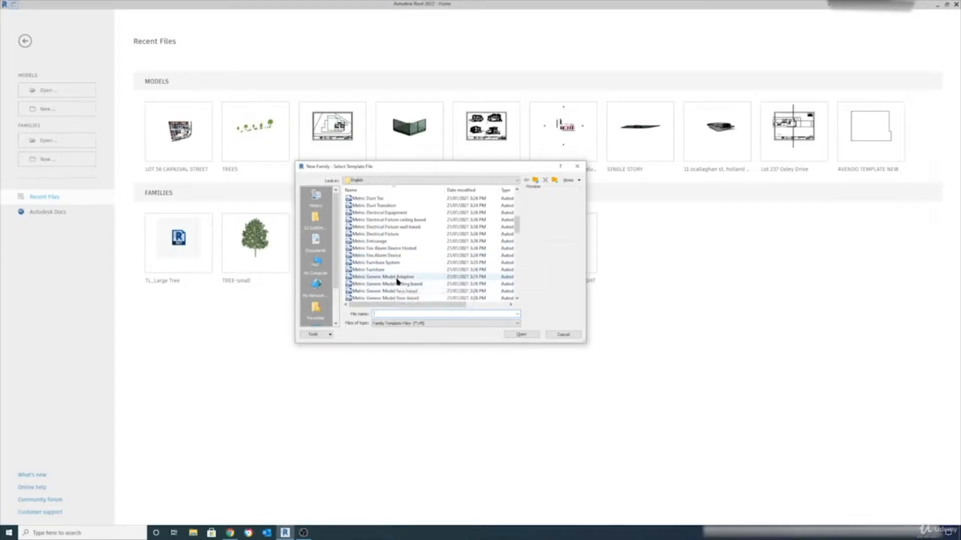
scroll(400, 283, up, 4)
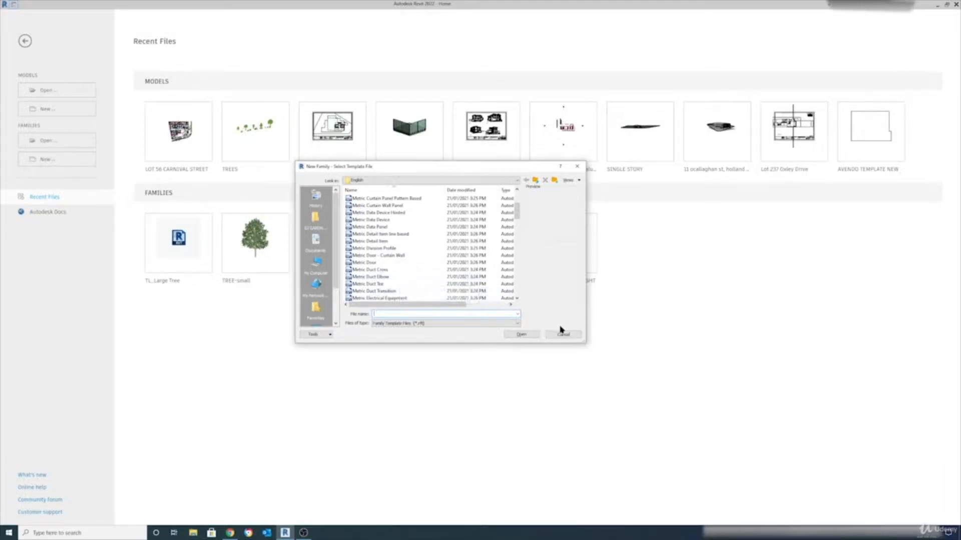
Close the New Family template list without choosing a template
click(577, 166)
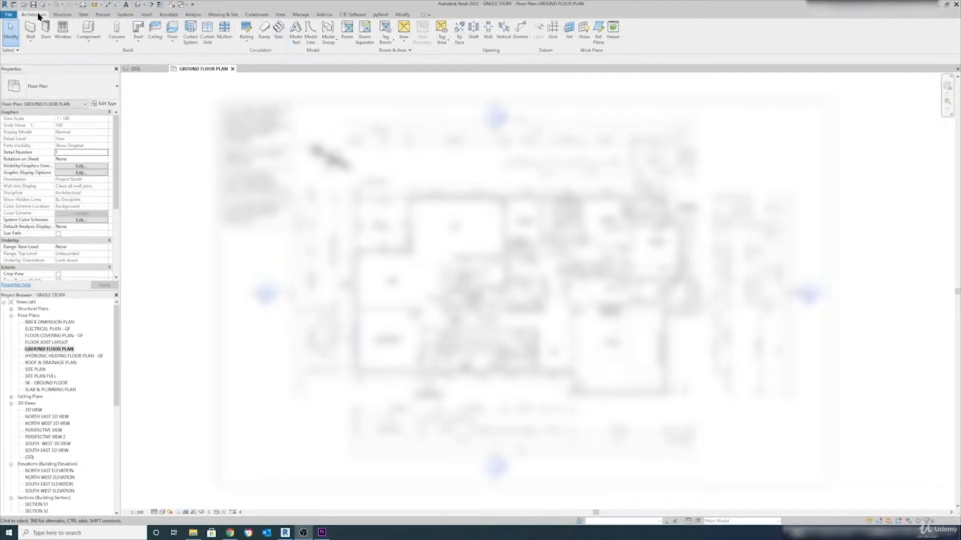
click(147, 15)
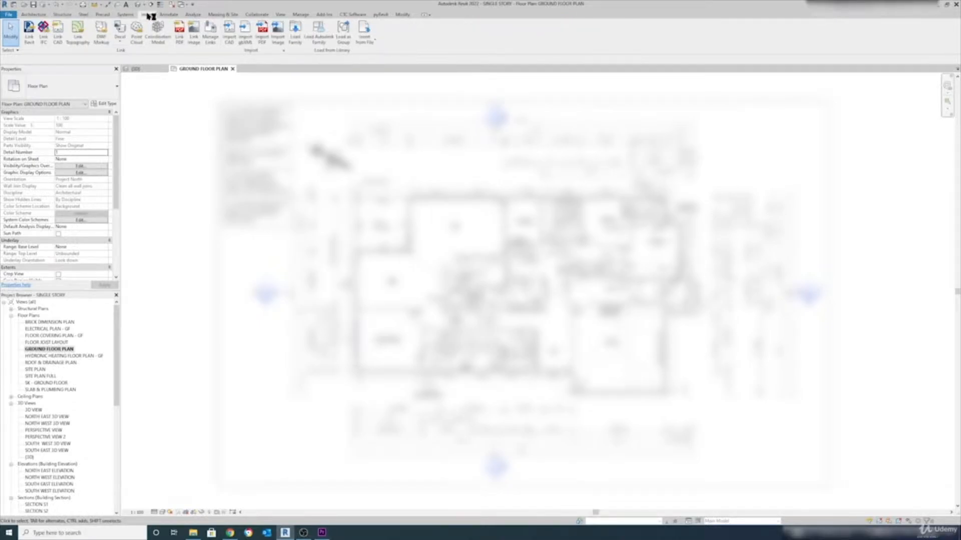
click(222, 15)
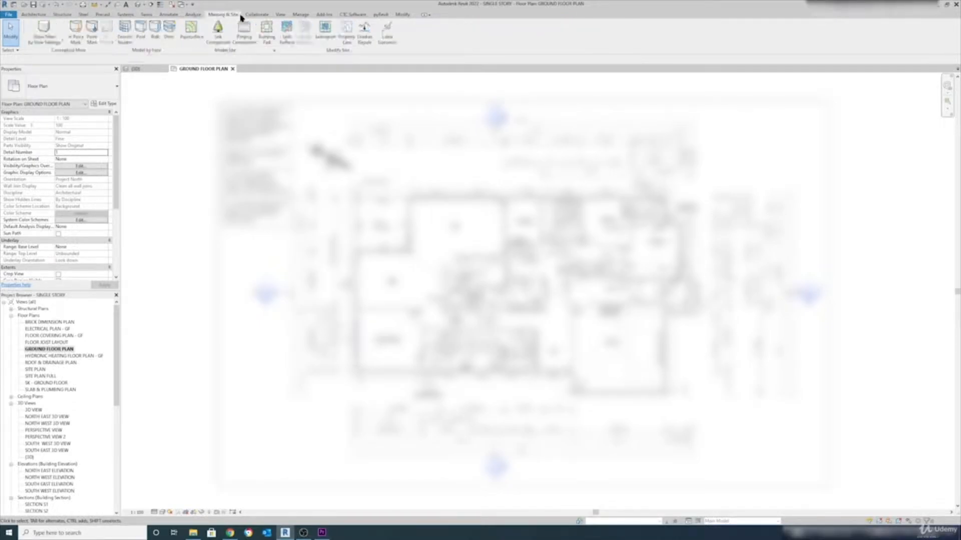
click(280, 15)
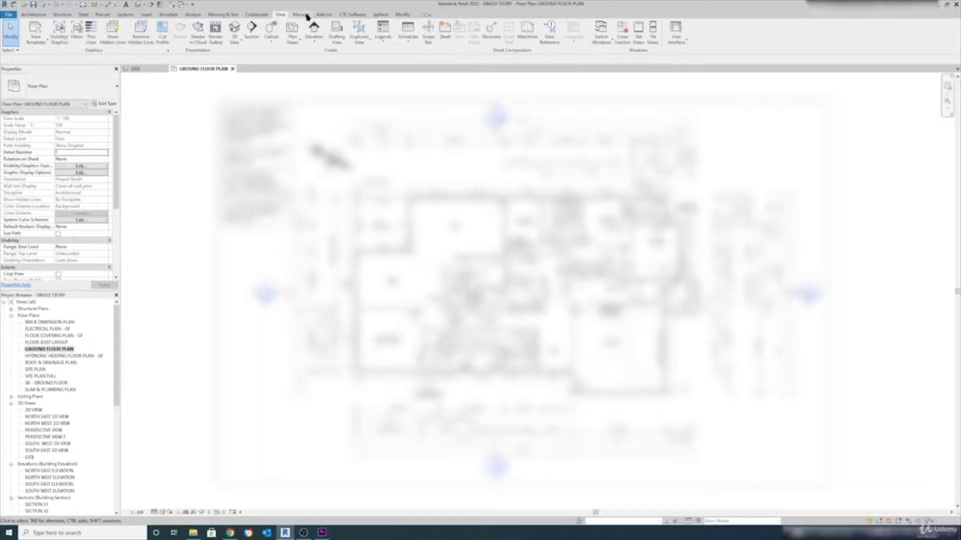
click(301, 15)
click(33, 15)
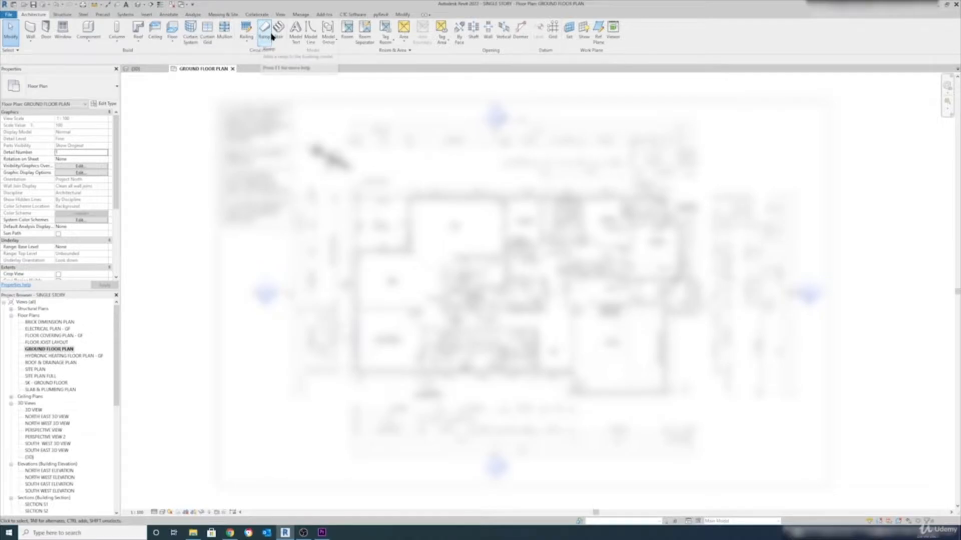
click(146, 14)
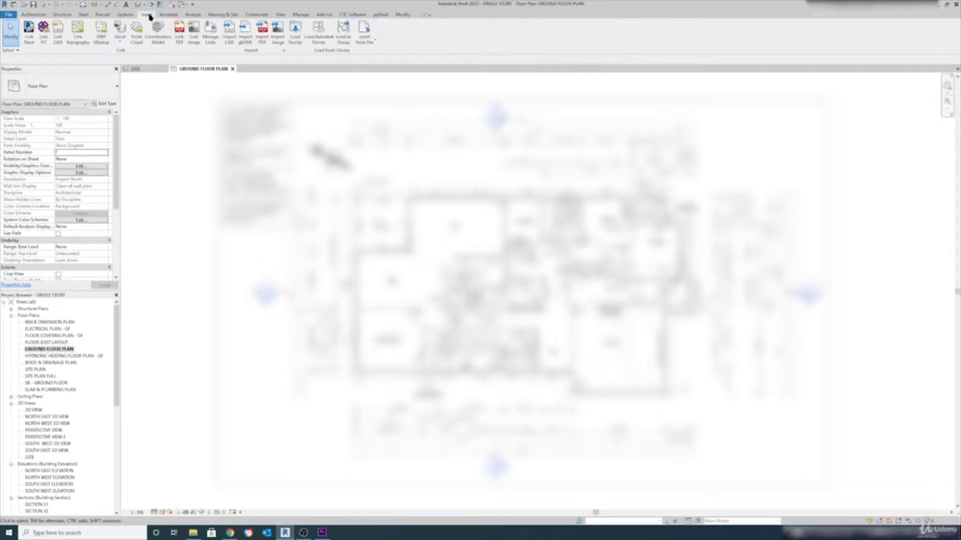
click(31, 38)
click(300, 43)
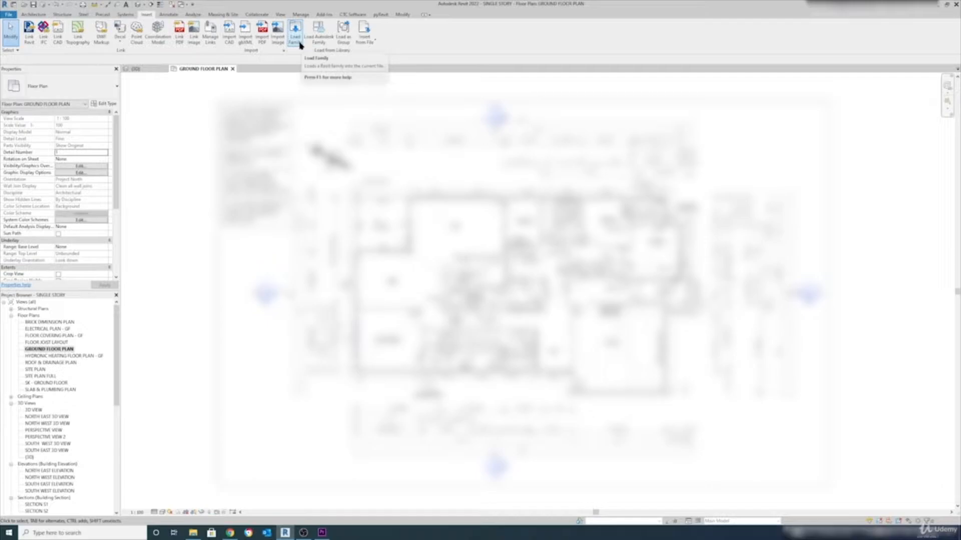
click(218, 15)
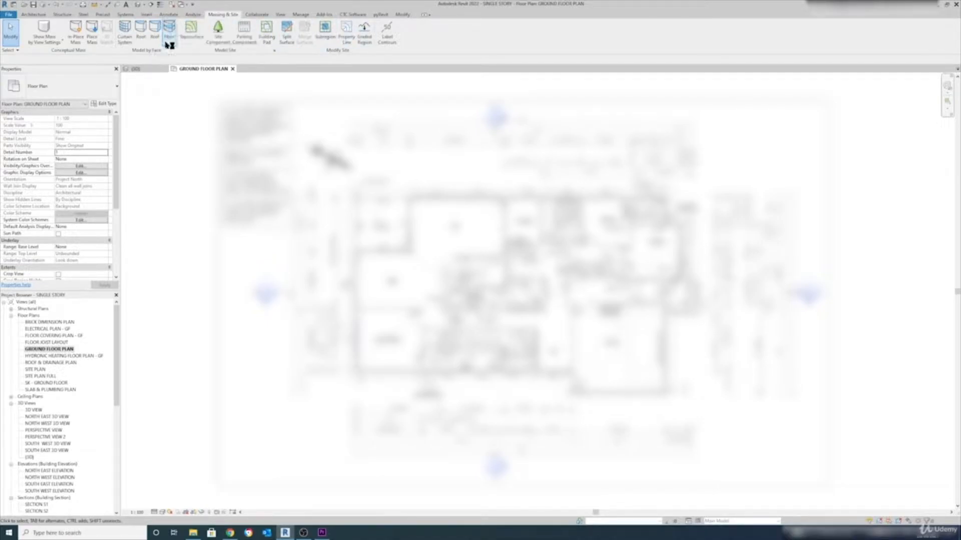
click(279, 15)
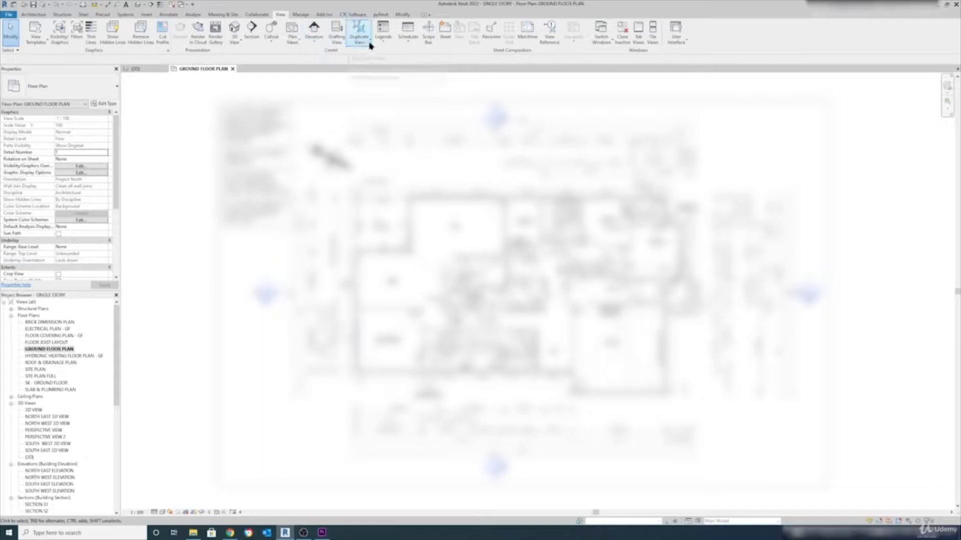
click(301, 15)
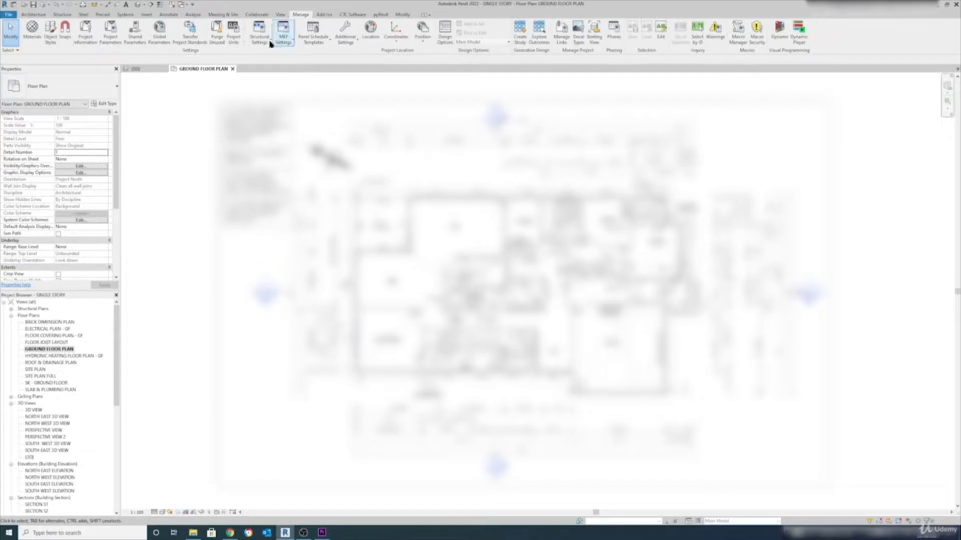
click(33, 15)
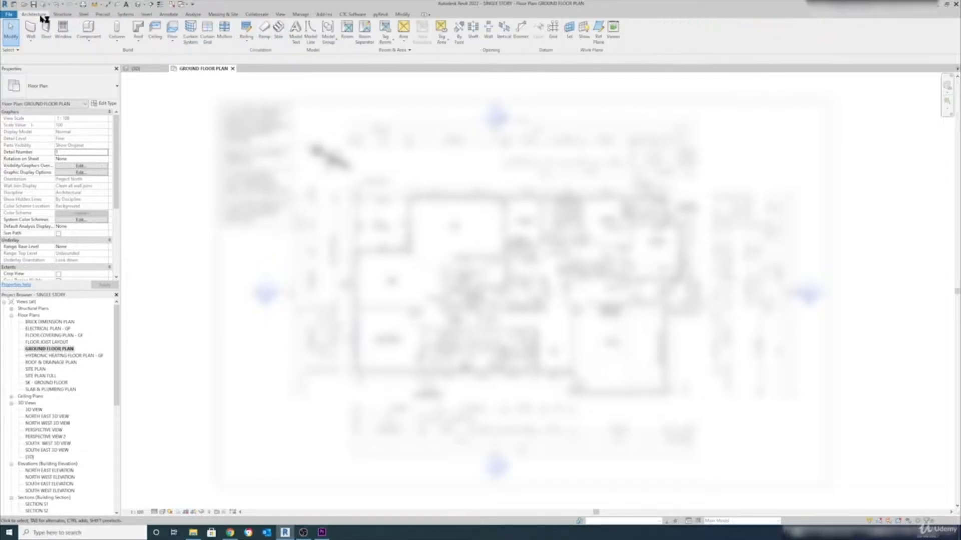
Look over the wall type list, then dismiss it and the component placement options
click(35, 44)
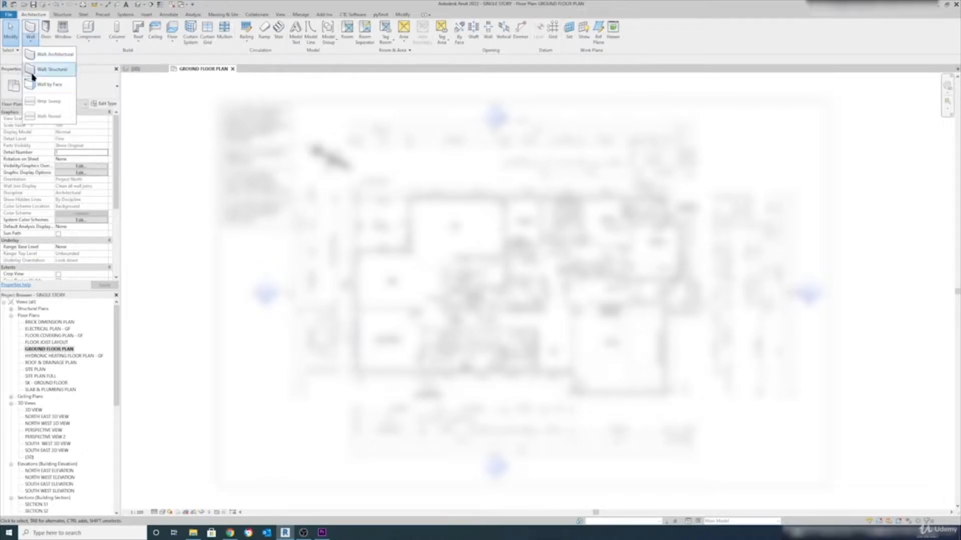
click(89, 42)
click(192, 101)
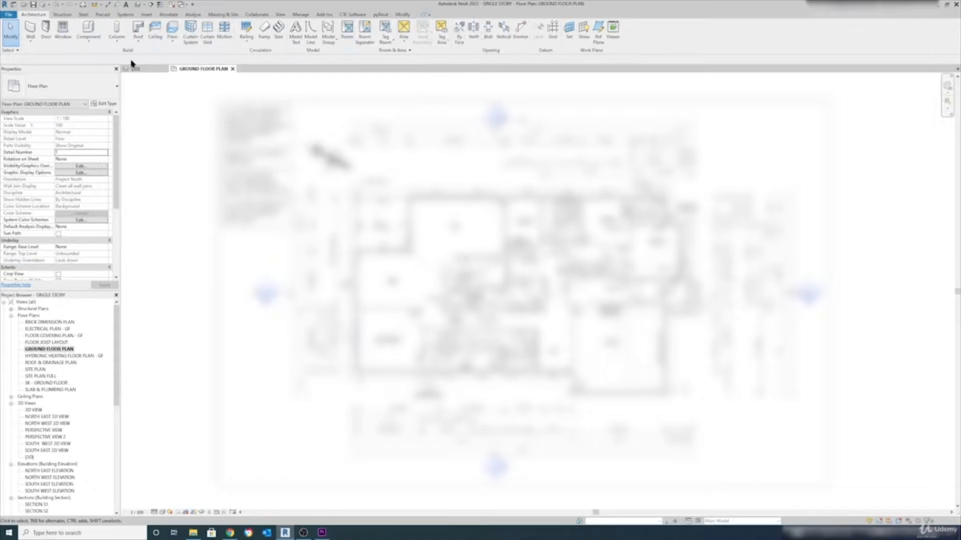
Cycle the ribbon through panel titles and tabs only, then back to Show Full Ribbon
click(425, 16)
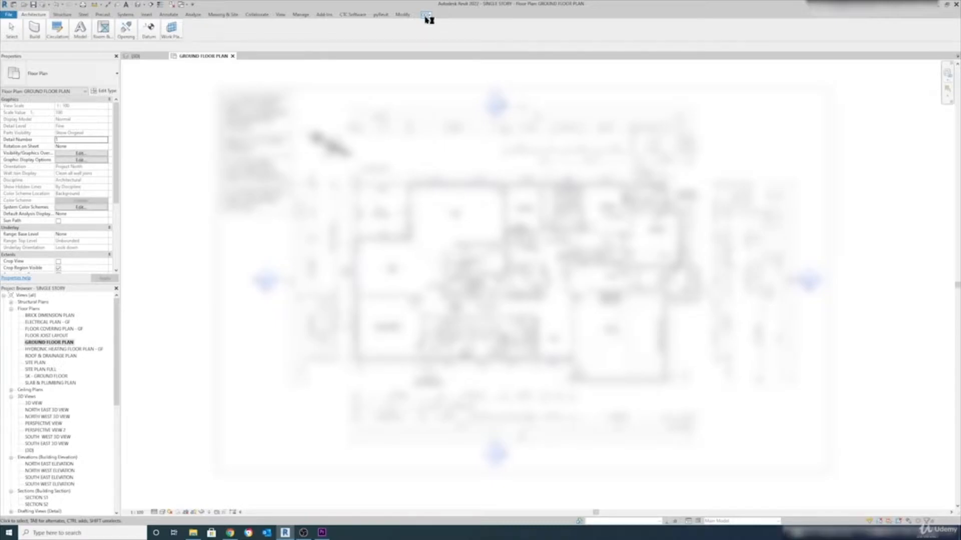
mouse_move(34, 36)
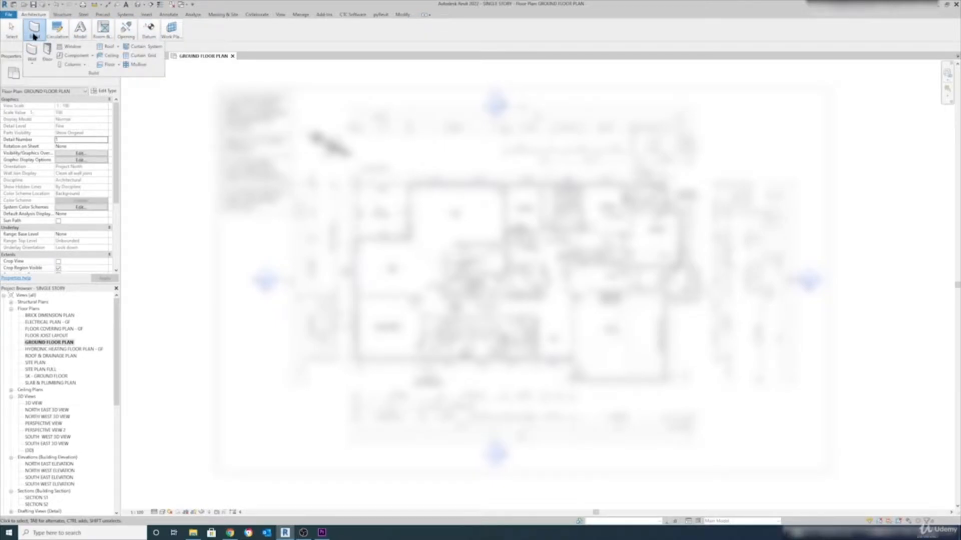
mouse_move(81, 32)
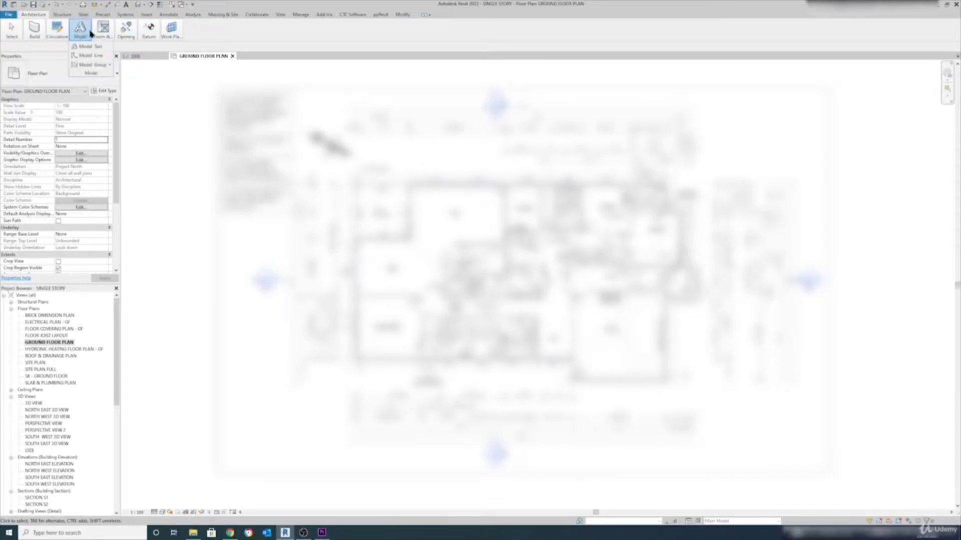
click(425, 15)
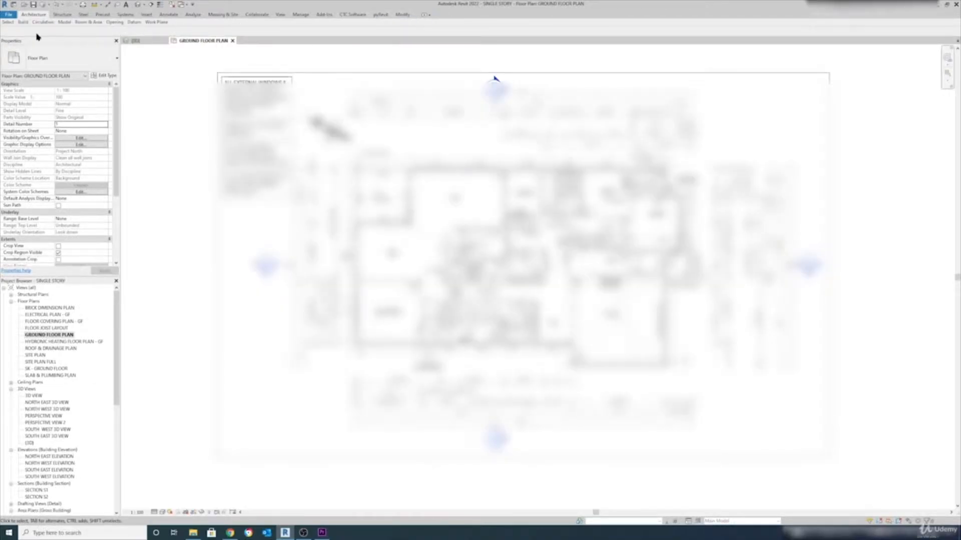
mouse_move(16, 23)
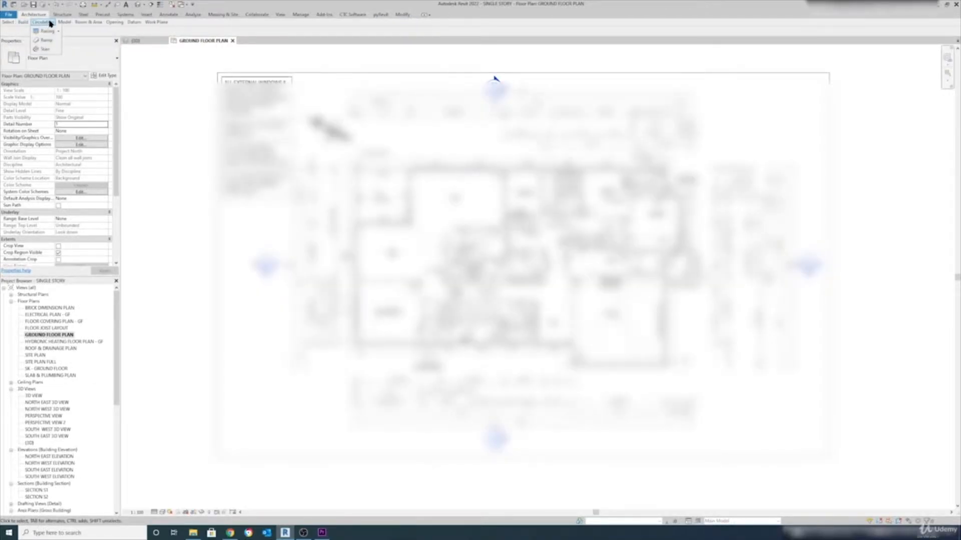
mouse_move(83, 23)
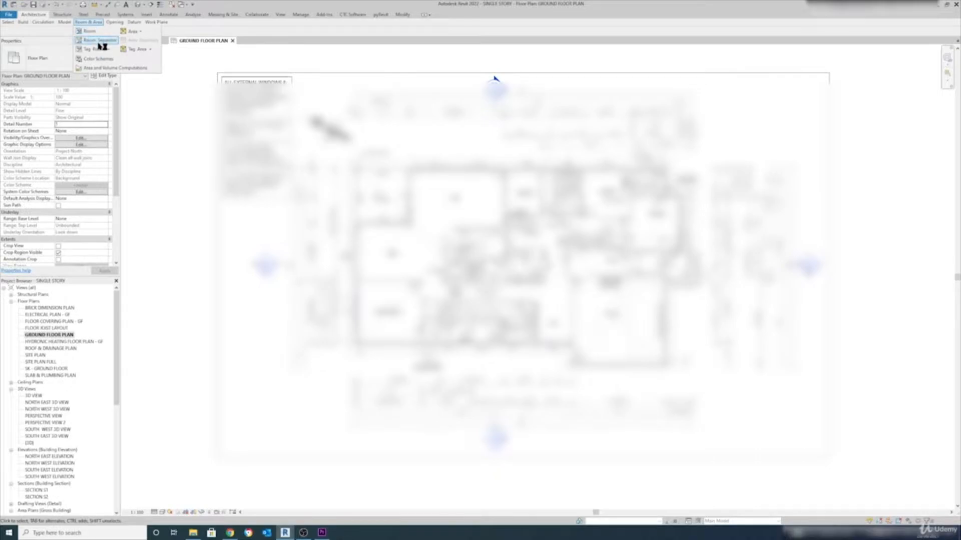
mouse_move(161, 23)
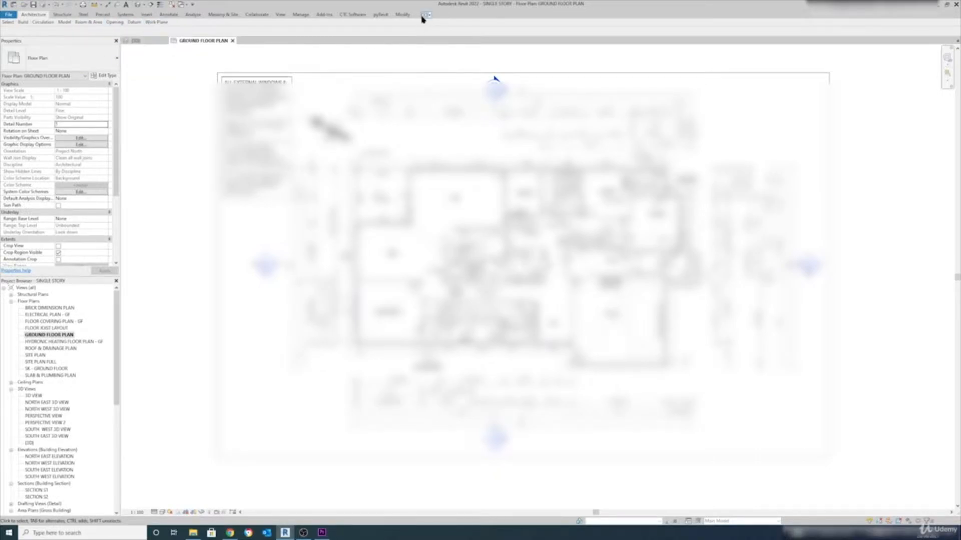
click(423, 15)
click(423, 15)
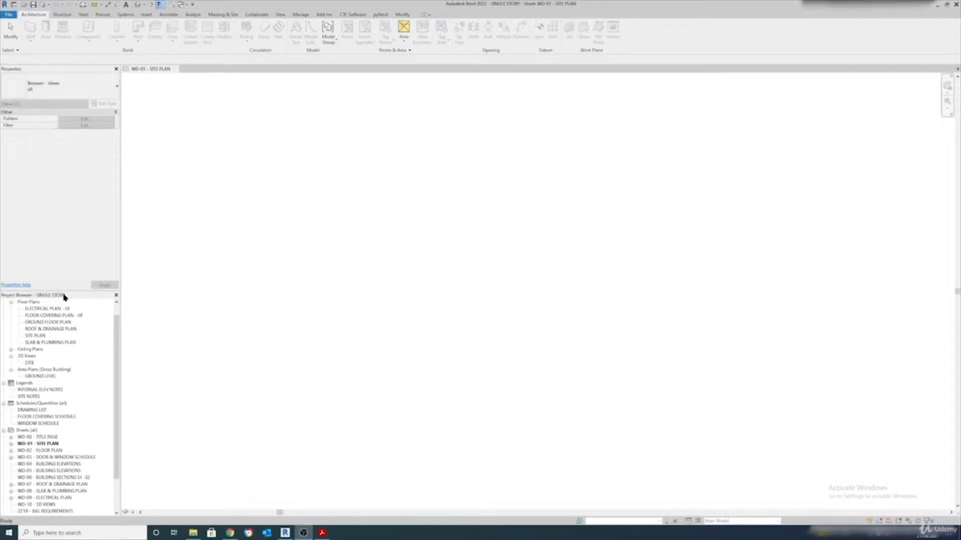
Undock the Project Browser, select Views (all), and dock it back beneath Properties
mouse_move(118, 350)
mouse_down()
mouse_move(120, 375)
mouse_move(117, 350)
mouse_up()
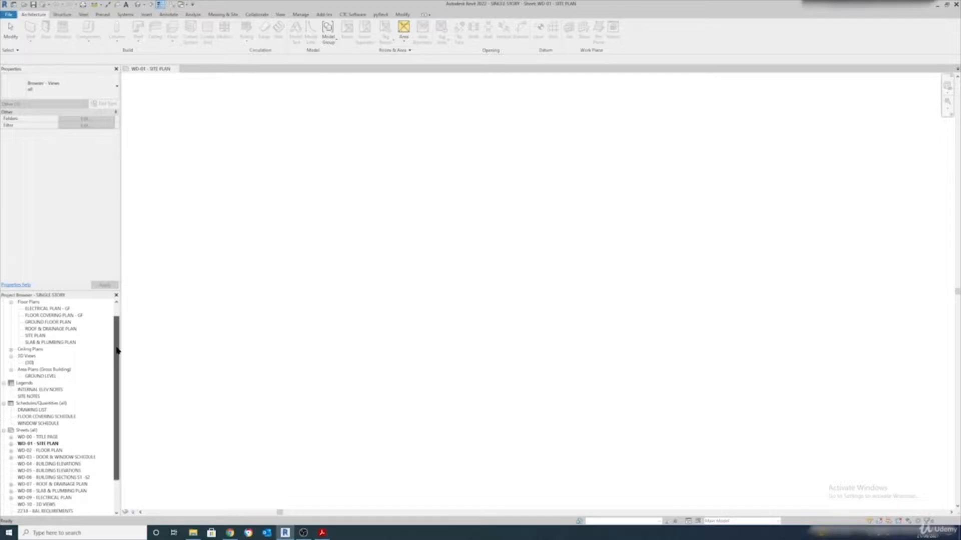
drag(117, 350, 113, 332)
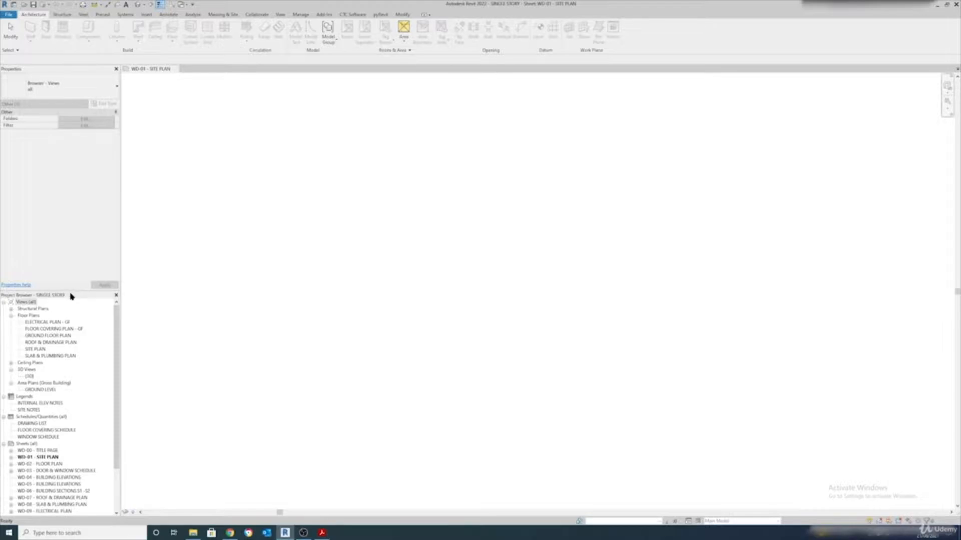
mouse_move(92, 298)
mouse_down()
mouse_move(208, 285)
mouse_move(457, 188)
mouse_move(810, 125)
mouse_move(951, 118)
mouse_move(941, 100)
mouse_move(871, 100)
mouse_move(568, 389)
mouse_move(556, 516)
mouse_up()
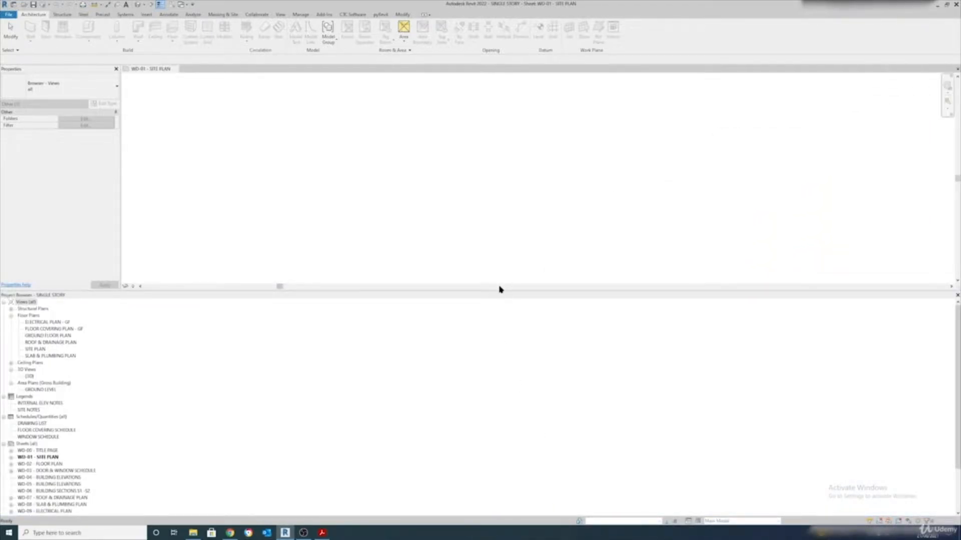
click(588, 197)
click(503, 303)
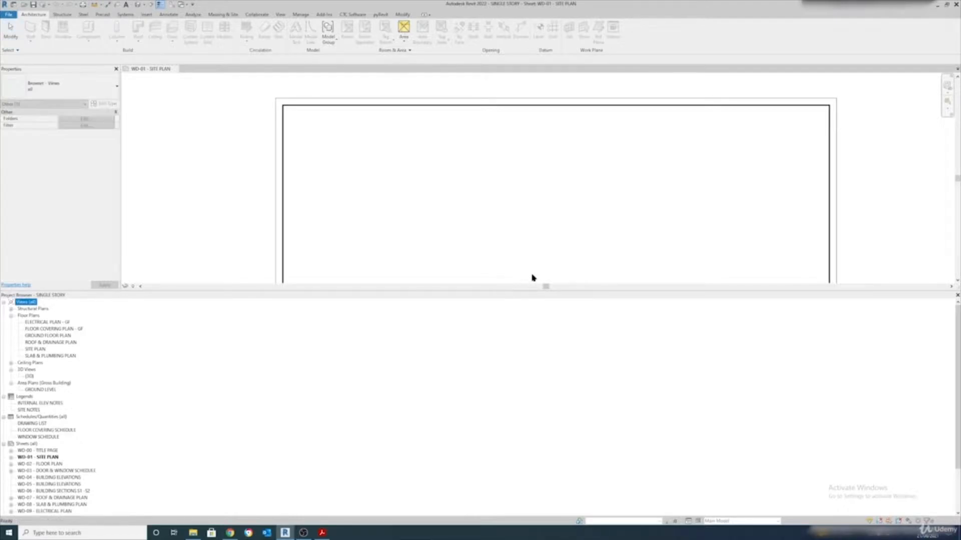
drag(530, 296, 87, 511)
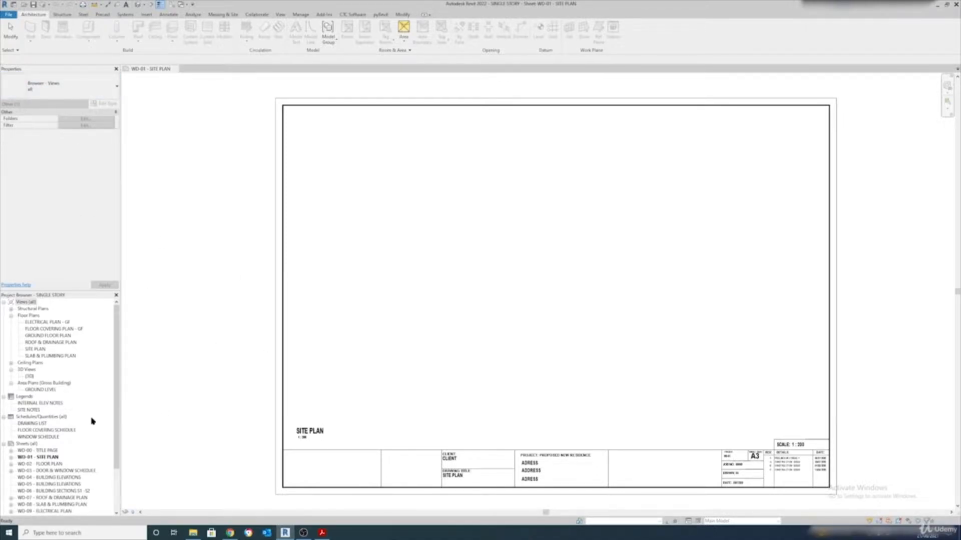
scroll(91, 421, down, 2)
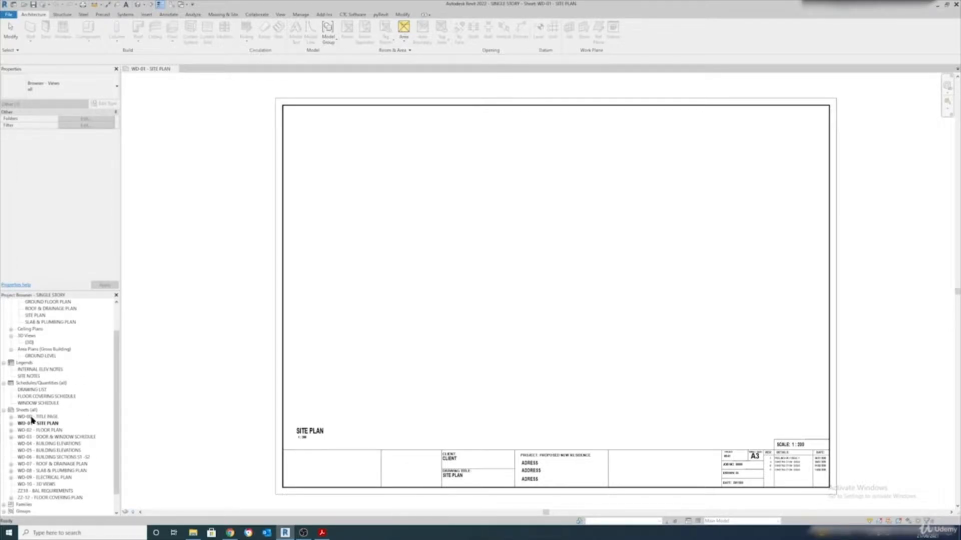
Open sheets WD-02, WD-03 and WD-04 in tabs, then switch back to WD-01 SITE PLAN
double_click(50, 431)
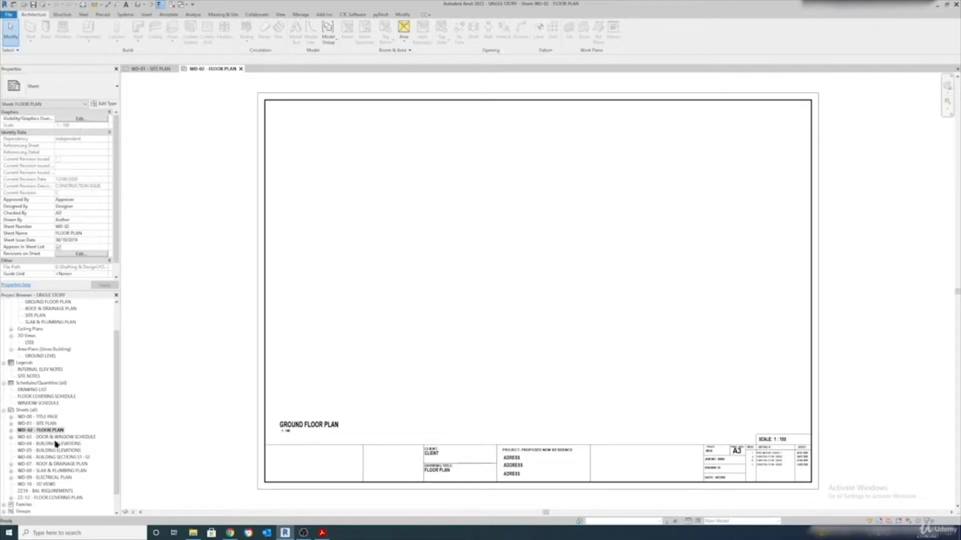
click(57, 438)
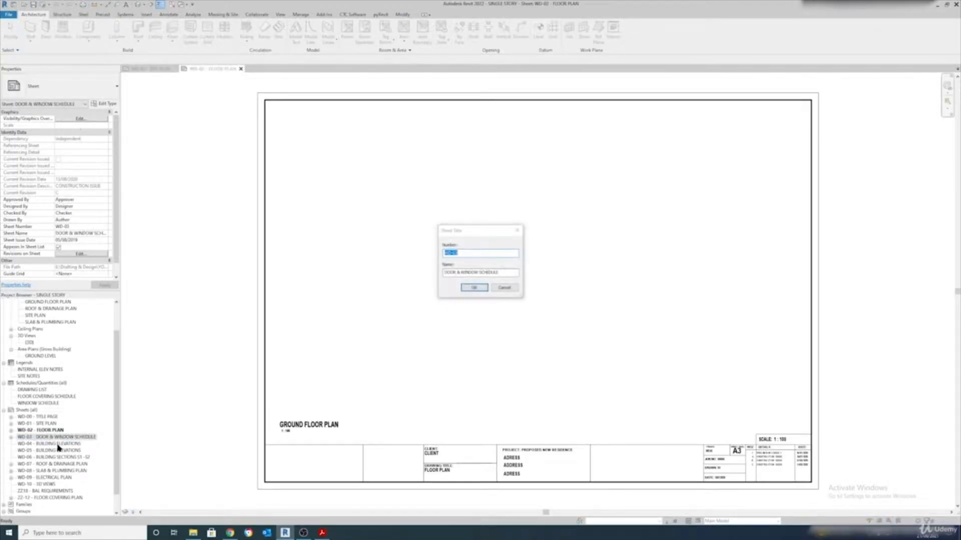
click(512, 229)
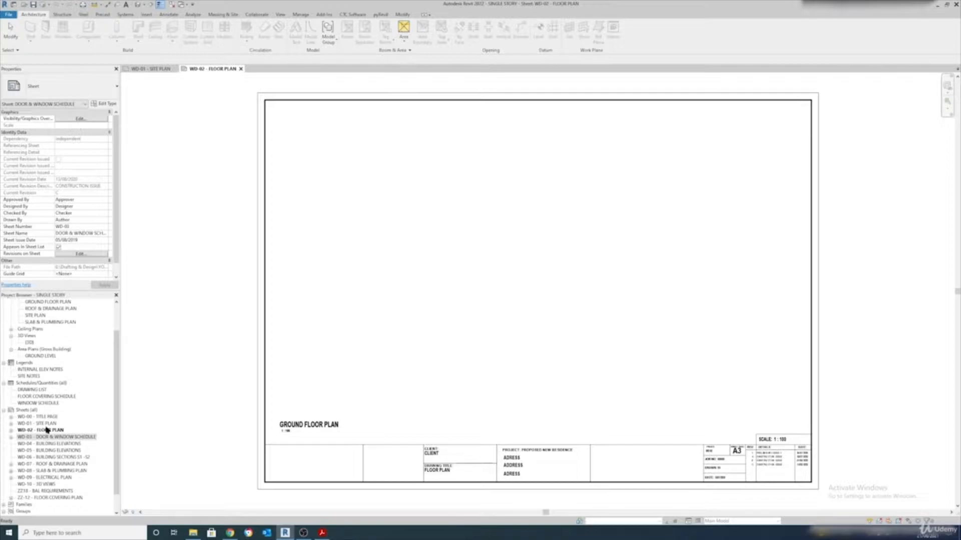
double_click(58, 437)
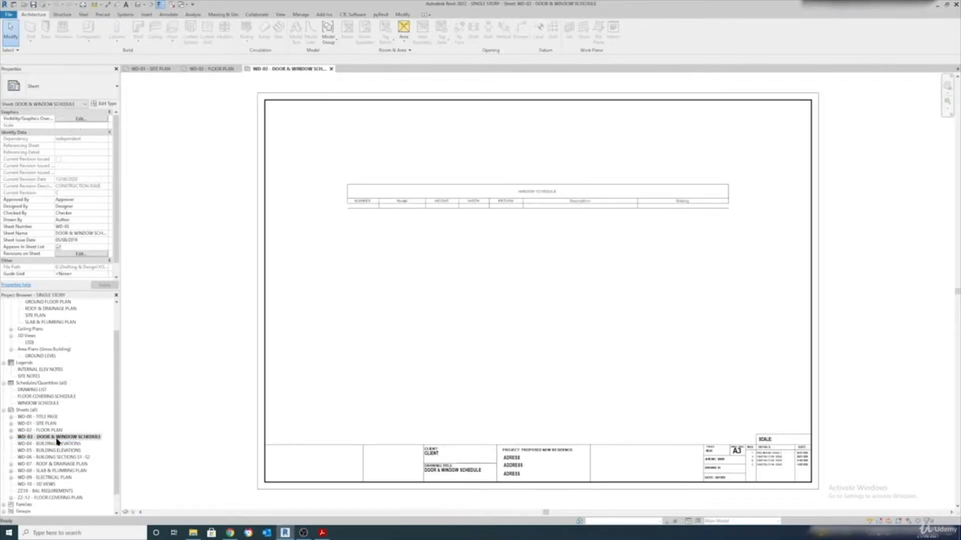
double_click(55, 444)
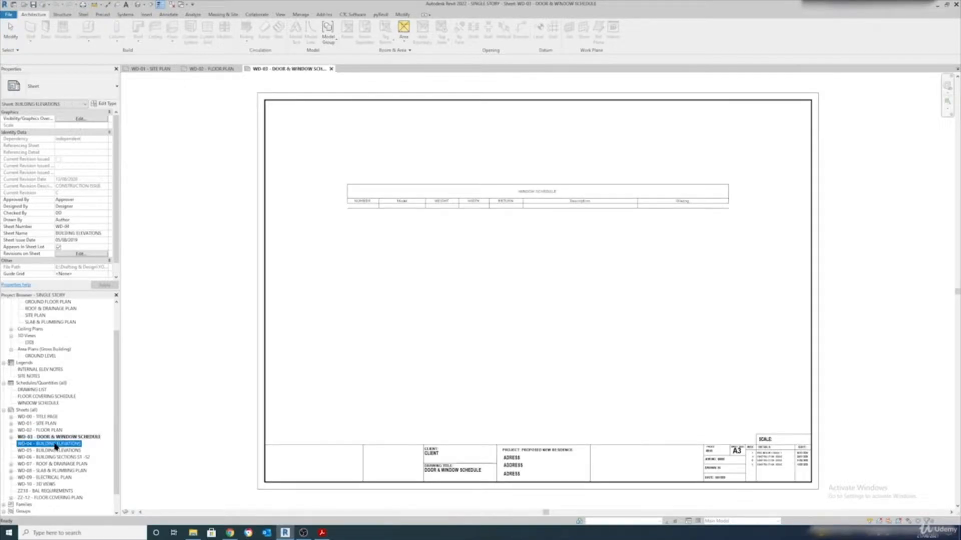
double_click(46, 424)
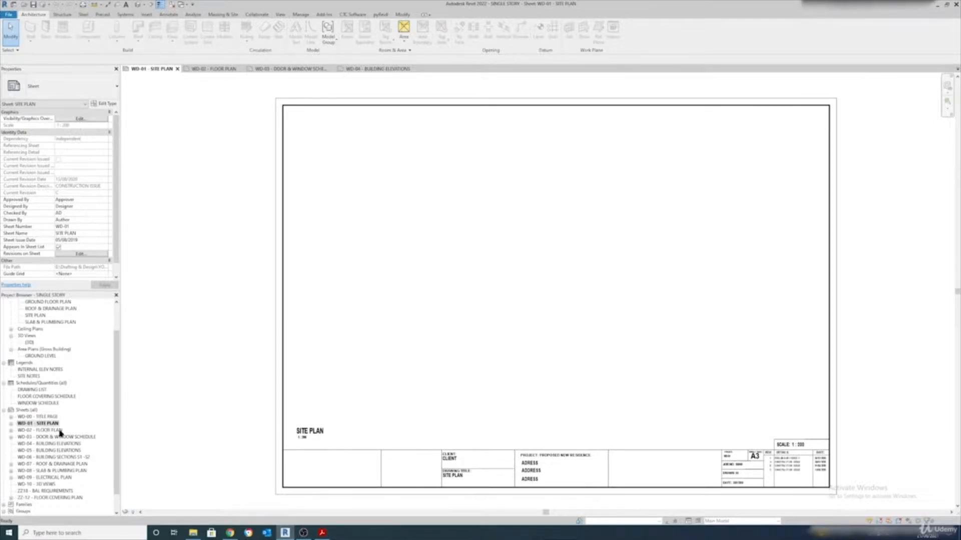
scroll(60, 433, up, 2)
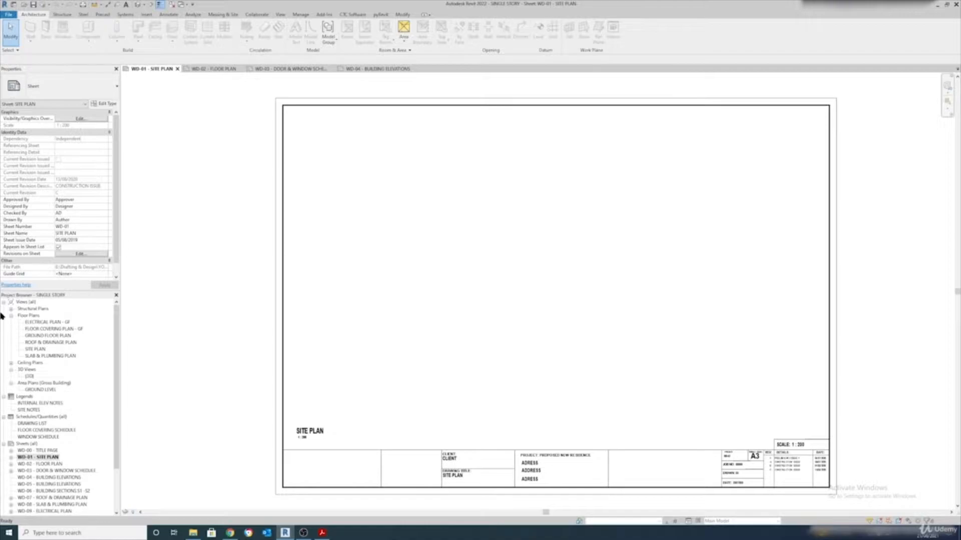
Open GROUND FLOOR PLAN in its own tab, then try a Project Browser search and close it
double_click(55, 336)
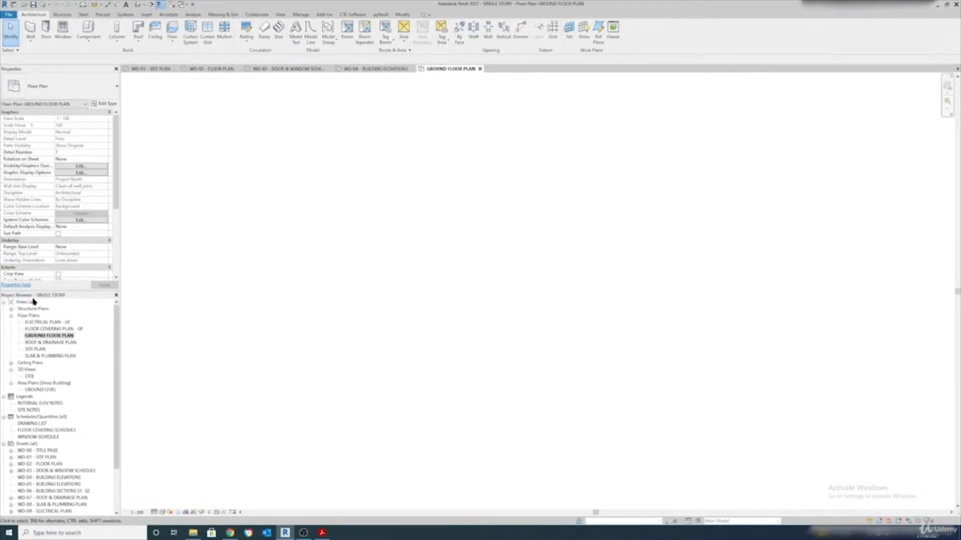
right_click(62, 309)
click(80, 314)
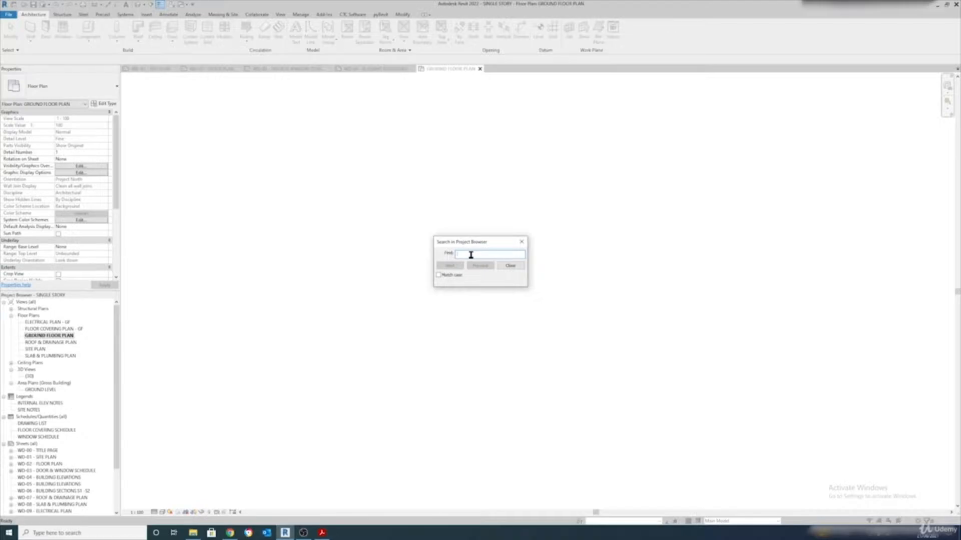
text(asdasd)
click(522, 242)
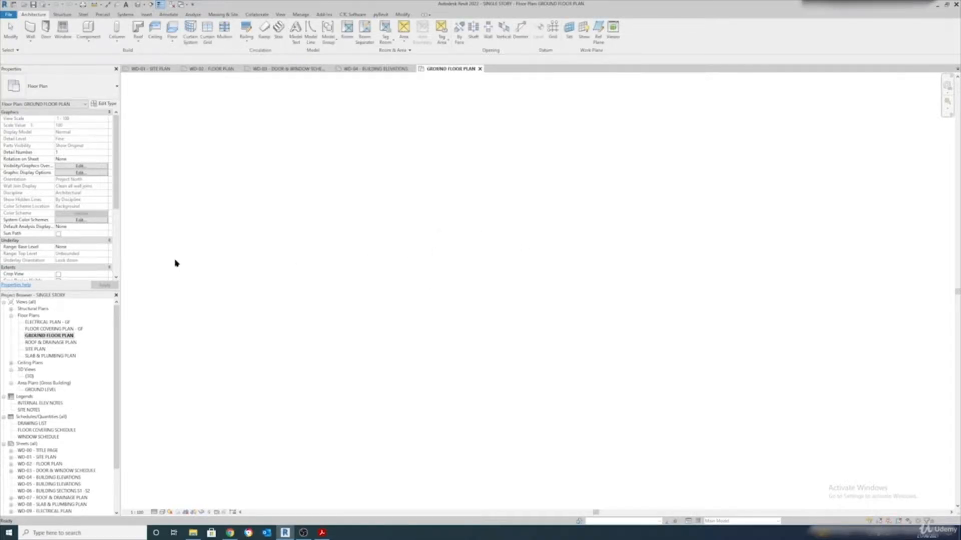
Open sheet WD-07, which holds the ROOF & DRAINAGE PLAN view
right_click(56, 345)
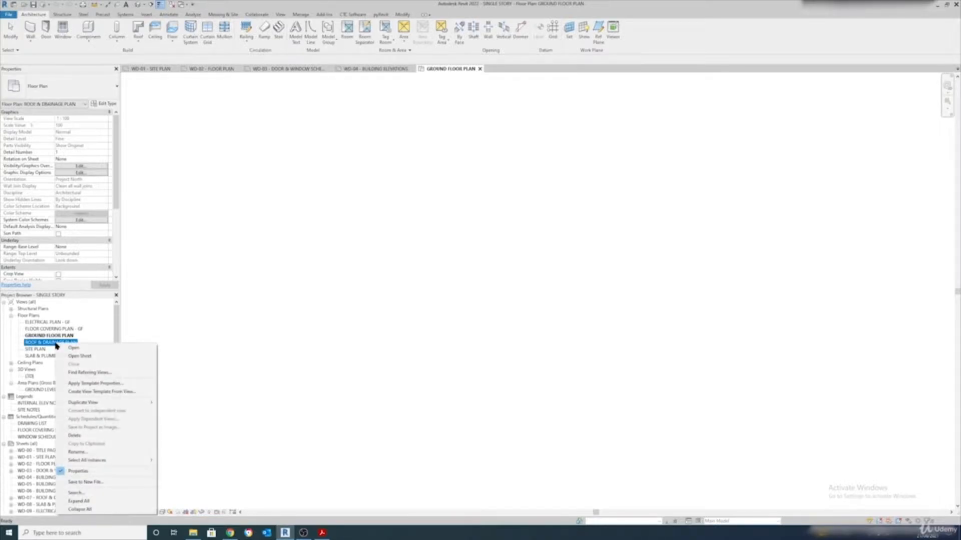
click(86, 356)
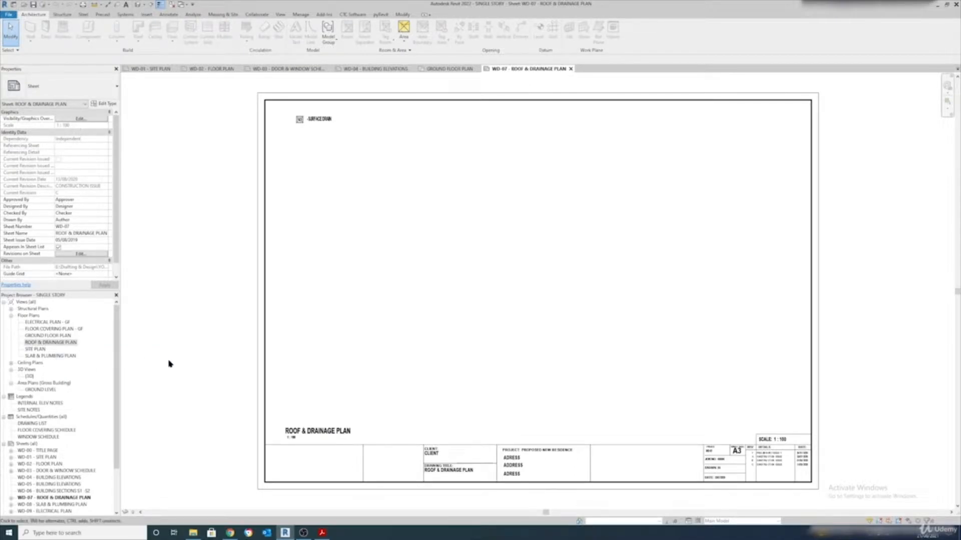
scroll(12, 445, down, 1)
Expand WD-02 FLOOR PLAN to inspect its placed view, then switch to that sheet
click(12, 444)
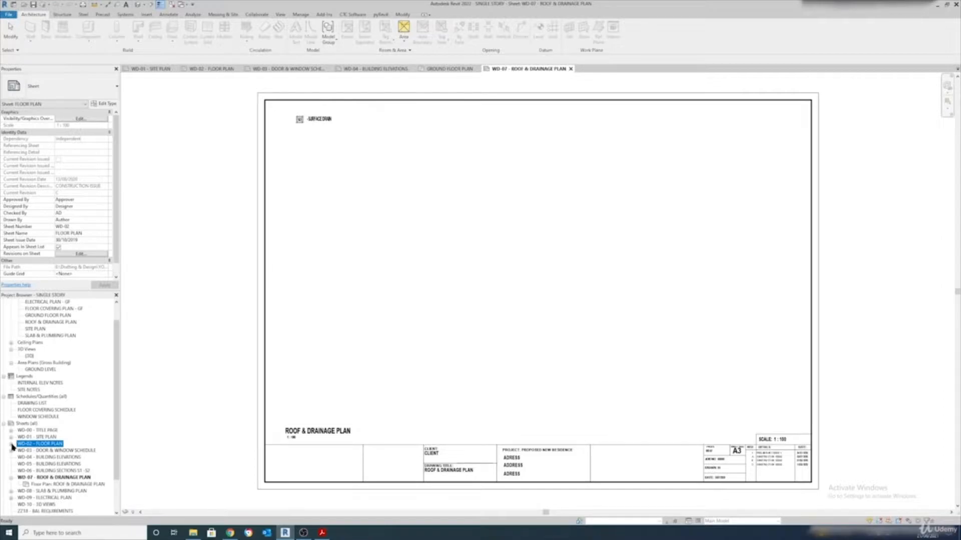
click(11, 444)
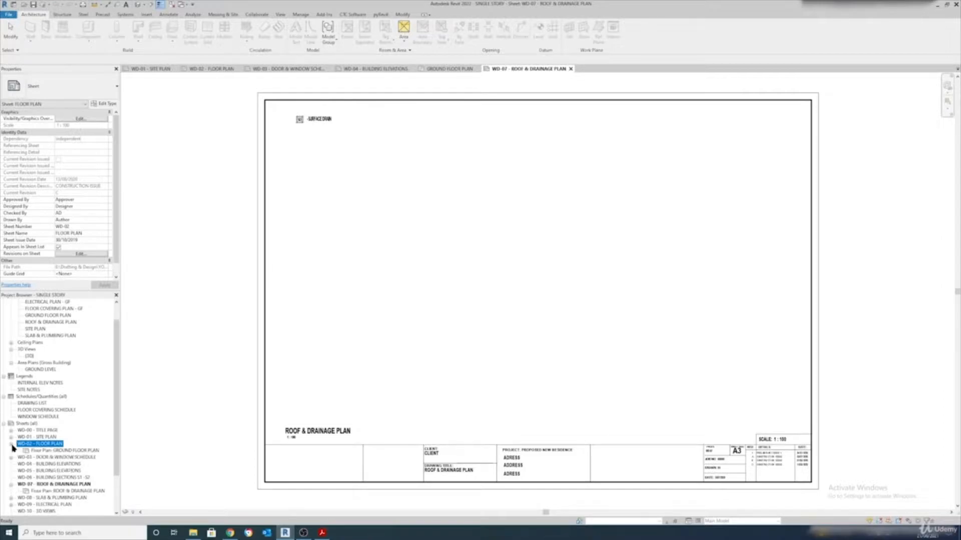
right_click(70, 451)
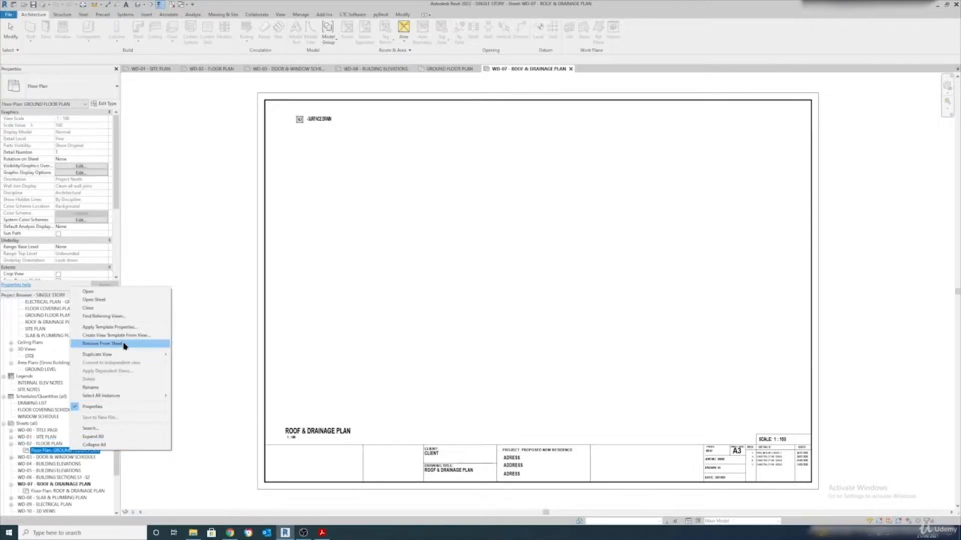
click(343, 373)
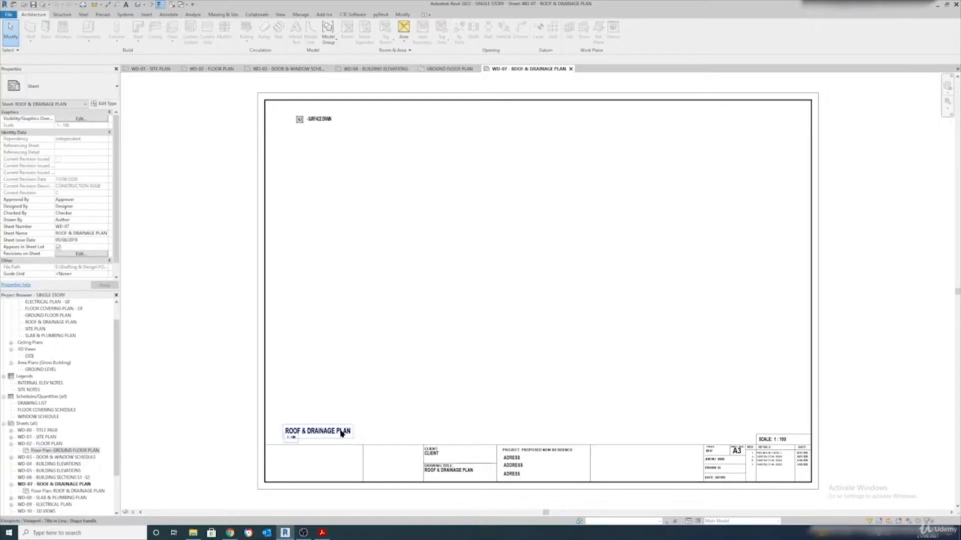
double_click(41, 443)
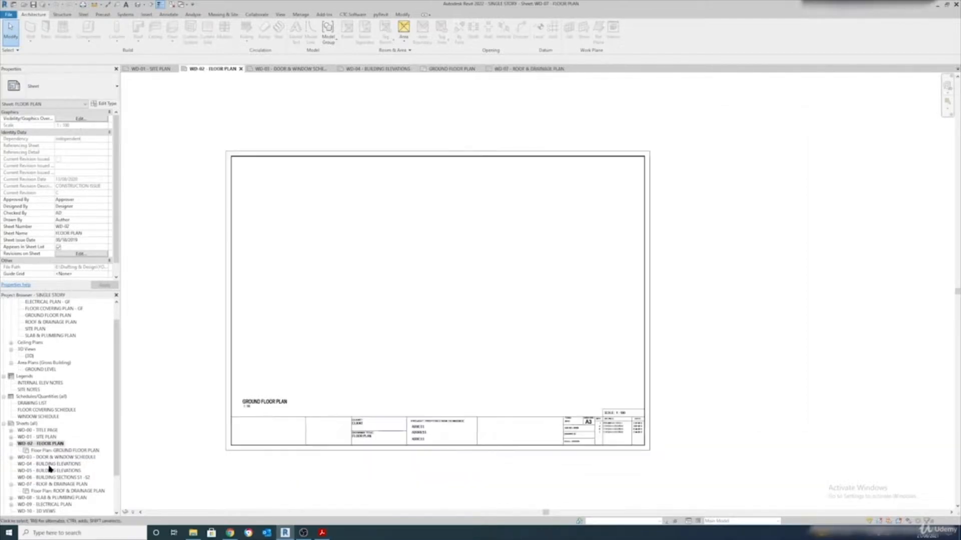
Create a new sheet on the A3 TITLE PAGE titleblock
right_click(27, 426)
click(48, 429)
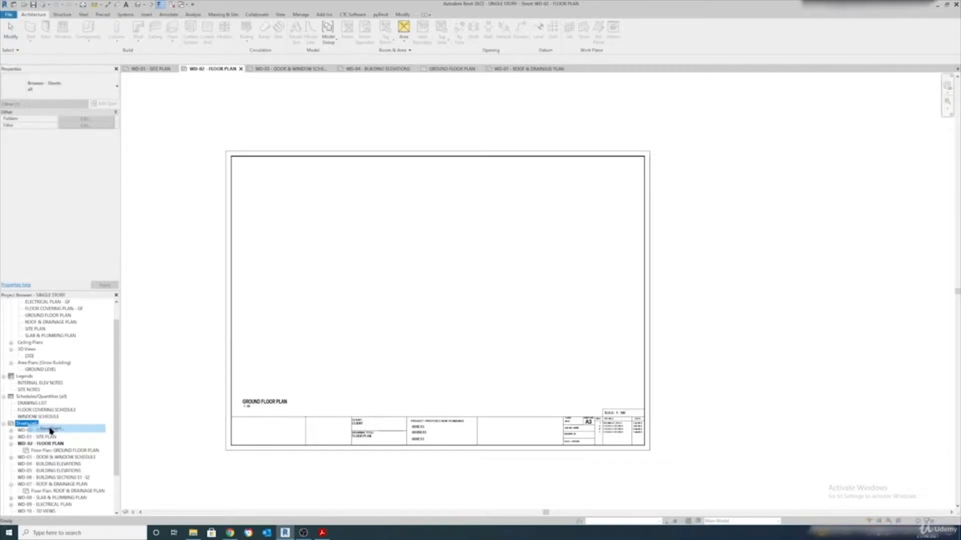
drag(466, 171, 405, 171)
click(366, 199)
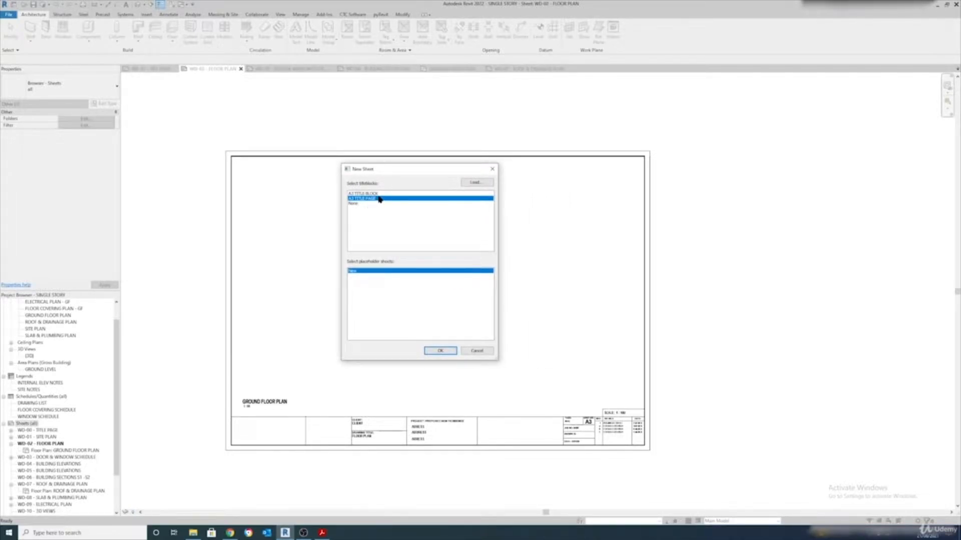
click(378, 194)
click(374, 199)
click(442, 350)
Name the new WD-11 sheet 'sheet' in Properties and apply the change
scroll(60, 461, down, 3)
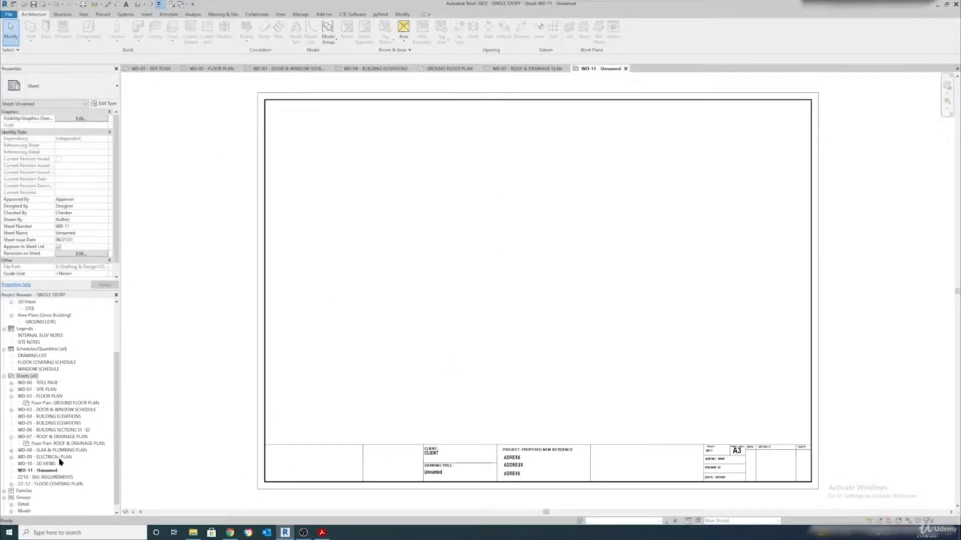
click(39, 466)
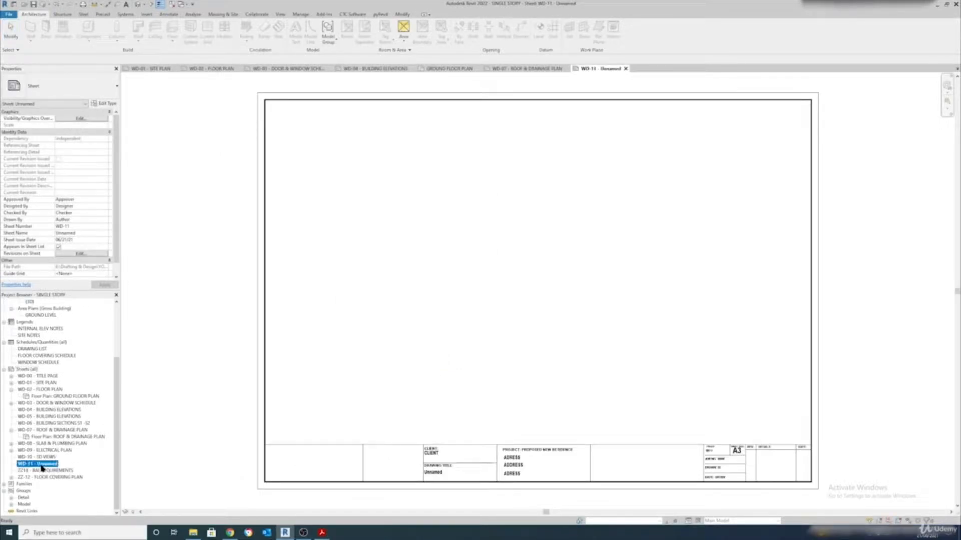
scroll(80, 230, down, 1)
click(87, 226)
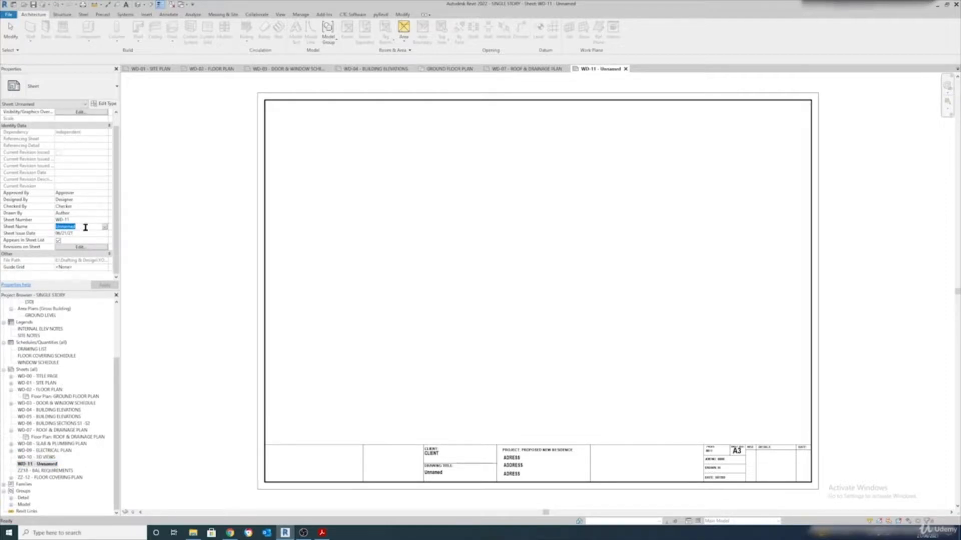
text(shee)
text(t)
click(105, 285)
click(105, 284)
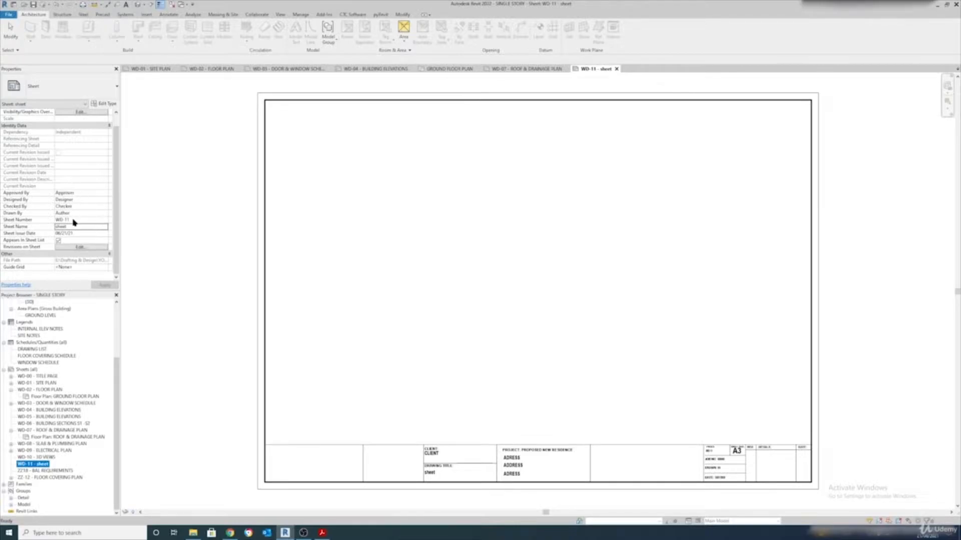
scroll(88, 208, up, 1)
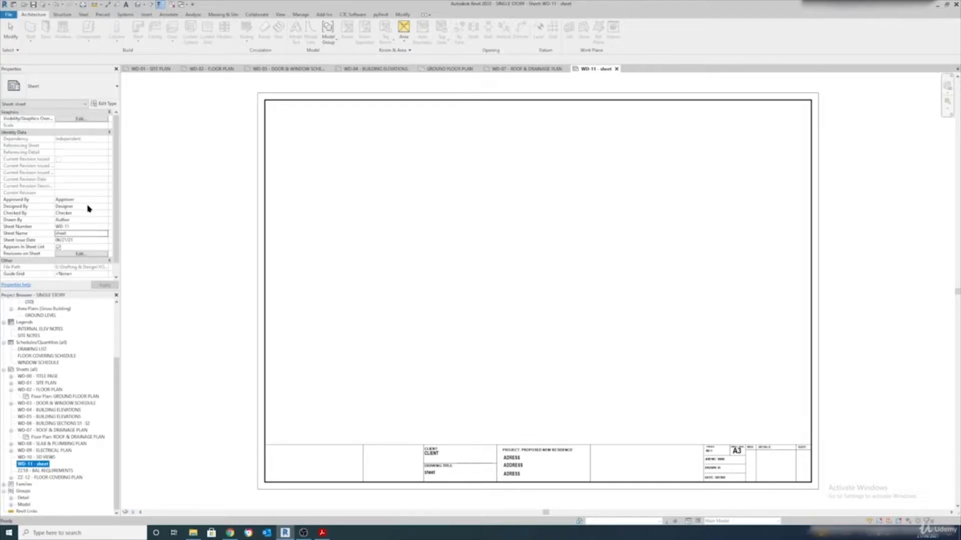
scroll(88, 208, down, 1)
scroll(88, 208, up, 1)
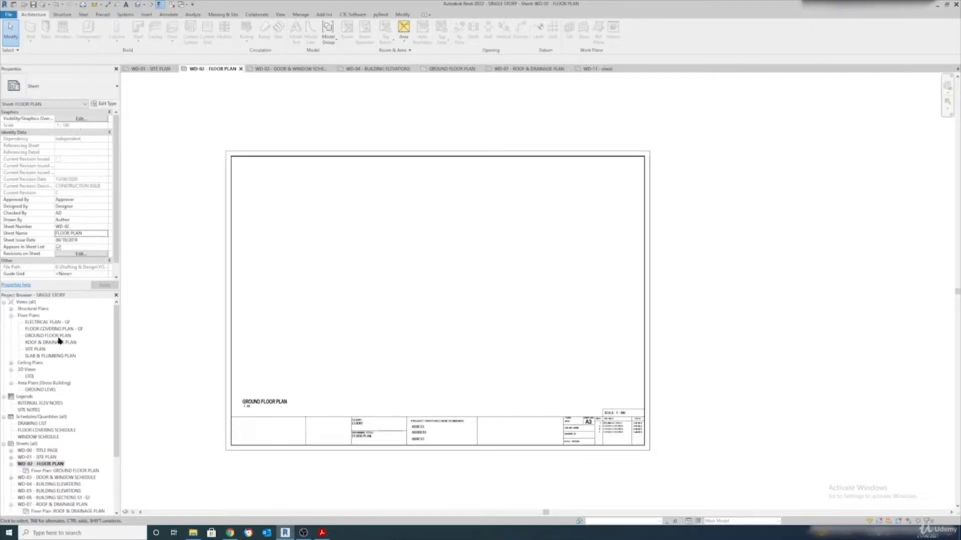
Draw one straight TIMBER STUD 70 wall on the GROUND FLOOR PLAN
double_click(53, 337)
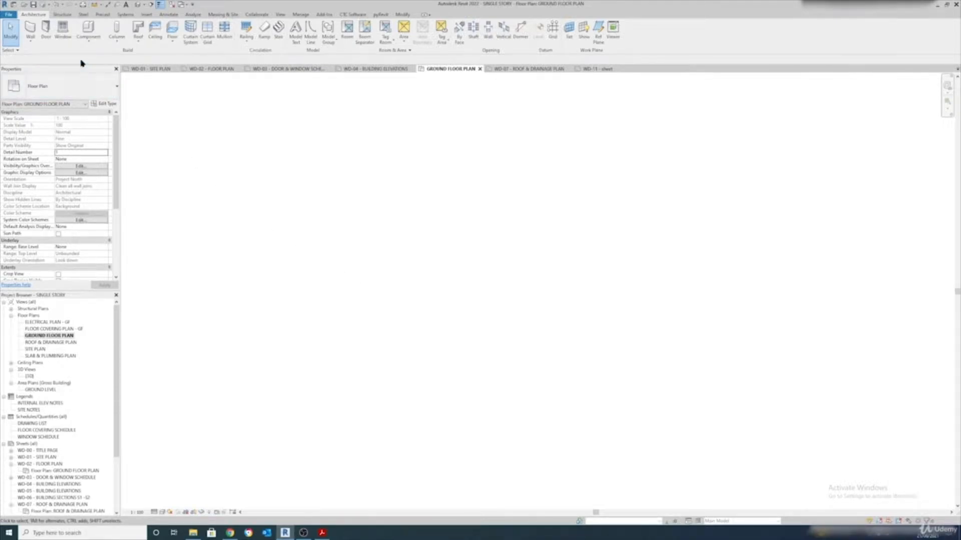
click(30, 30)
click(322, 319)
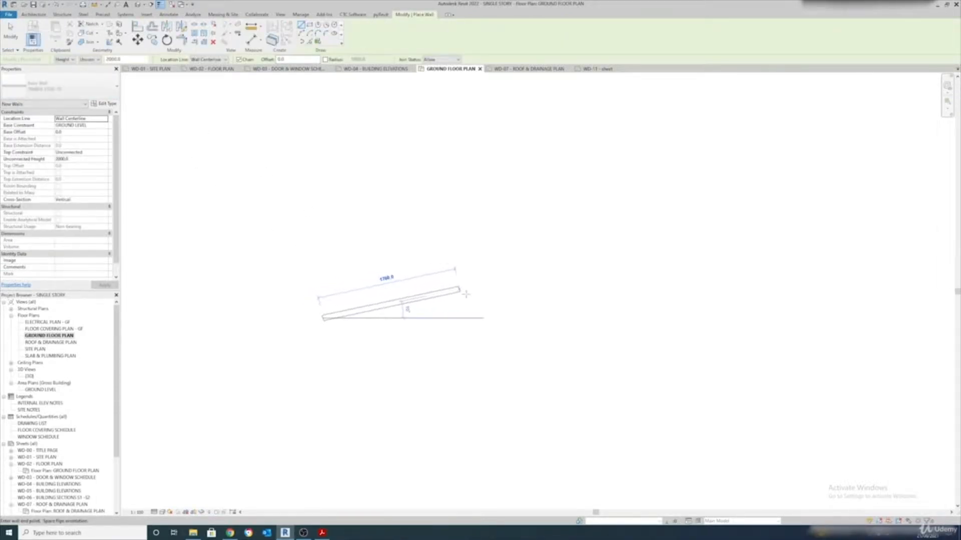
click(485, 313)
key(Escape)
key(Escape)
Keep the wall's top constraint Unconnected and set its unconnected height to 1800
click(427, 315)
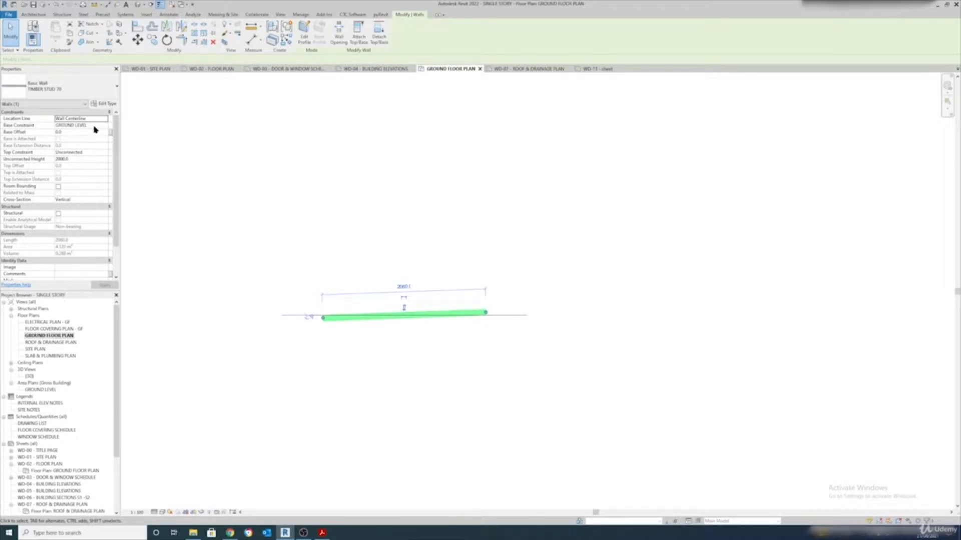
click(96, 153)
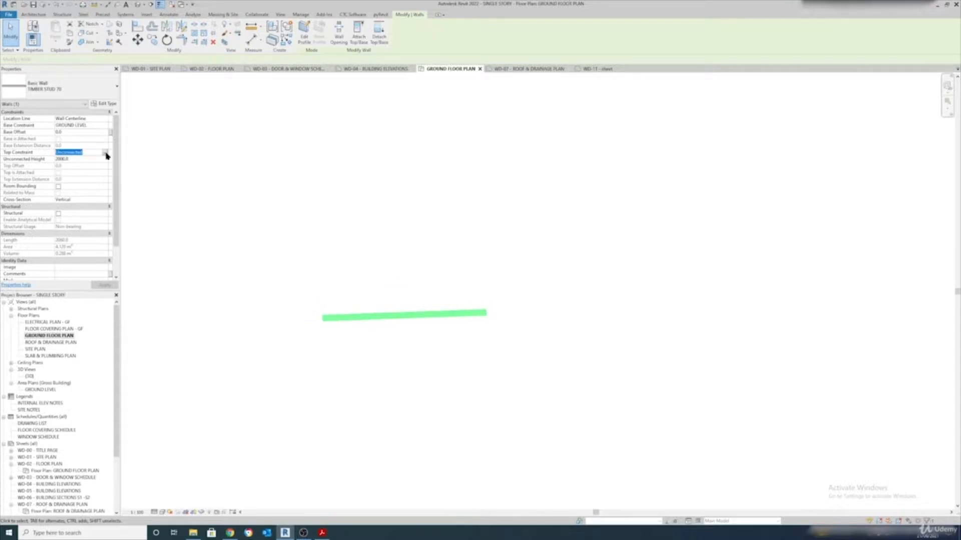
click(105, 153)
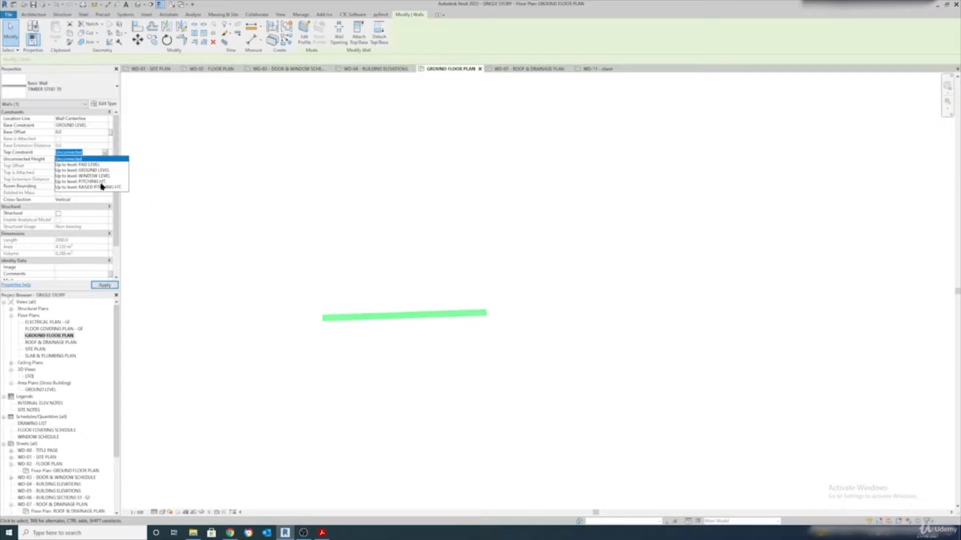
click(82, 160)
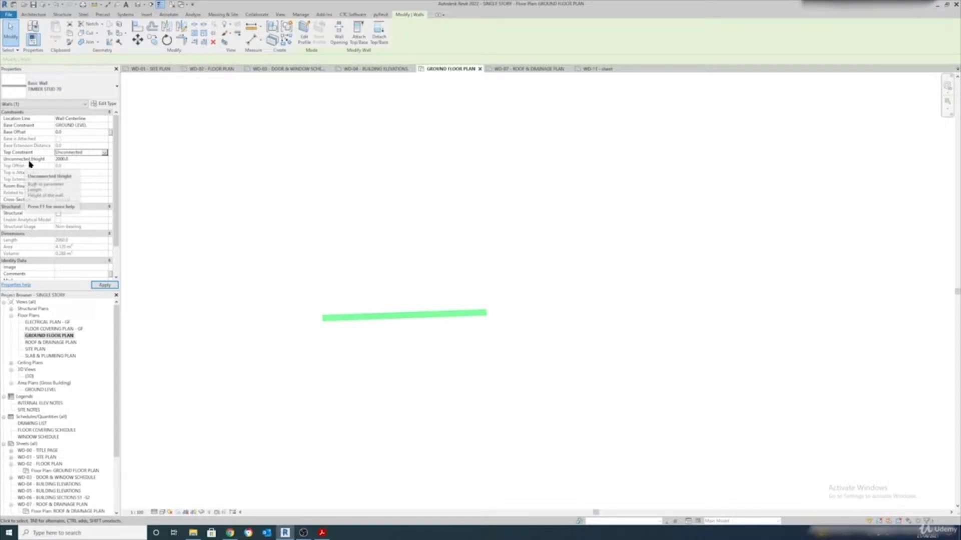
click(69, 159)
drag(81, 158, 55, 161)
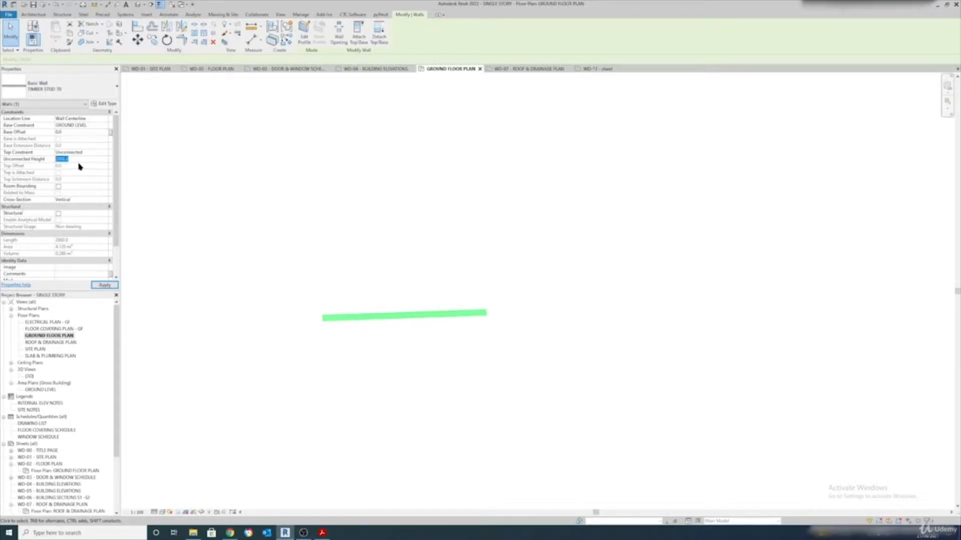
text(8)
text(800)
click(106, 285)
click(225, 282)
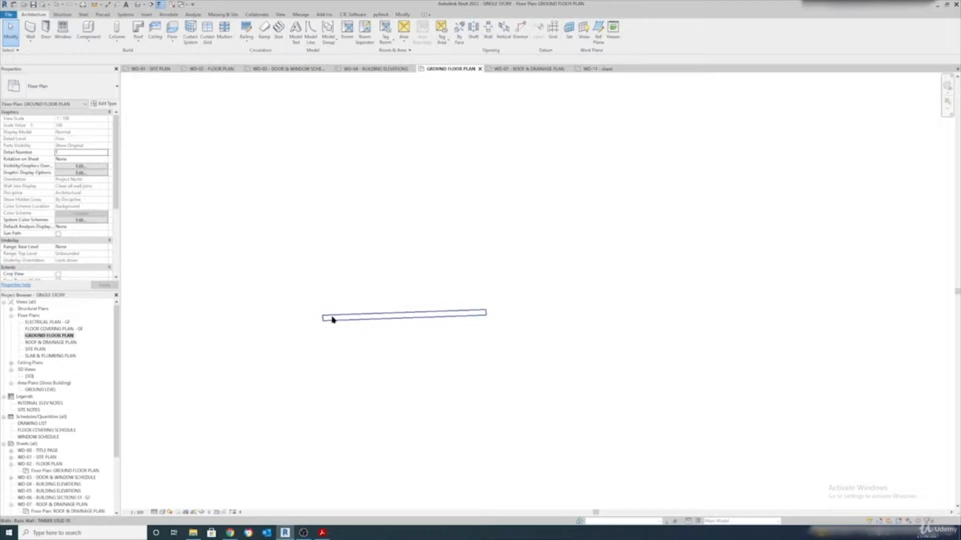
Open the {3D} view and orbit and pan to frame the freestanding wall
double_click(32, 378)
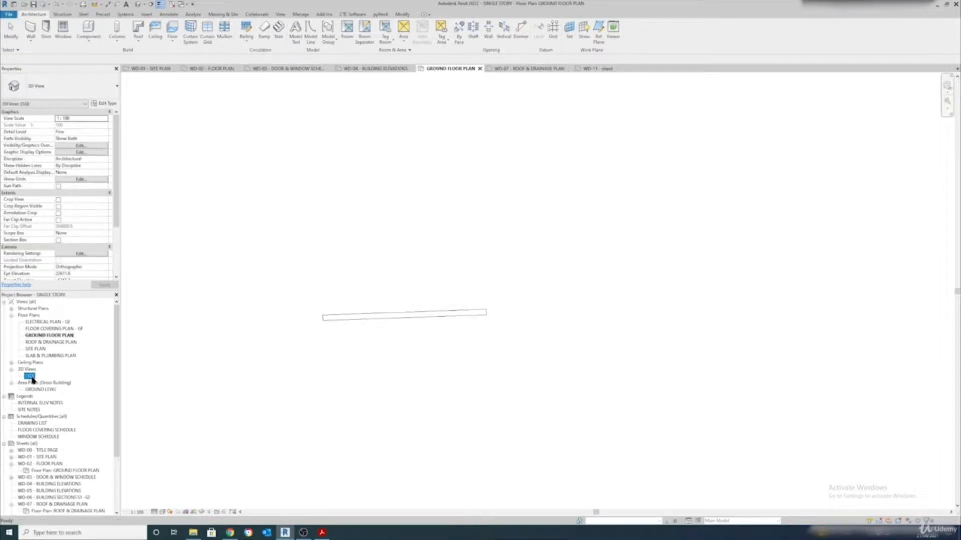
scroll(467, 395, up, 3)
mouse_move(499, 317)
shift+middle_down()
mouse_move(467, 324)
mouse_move(477, 326)
shift+middle_up()
middle_click(477, 325)
scroll(594, 310, down, 1)
middle_drag(610, 321, 383, 342)
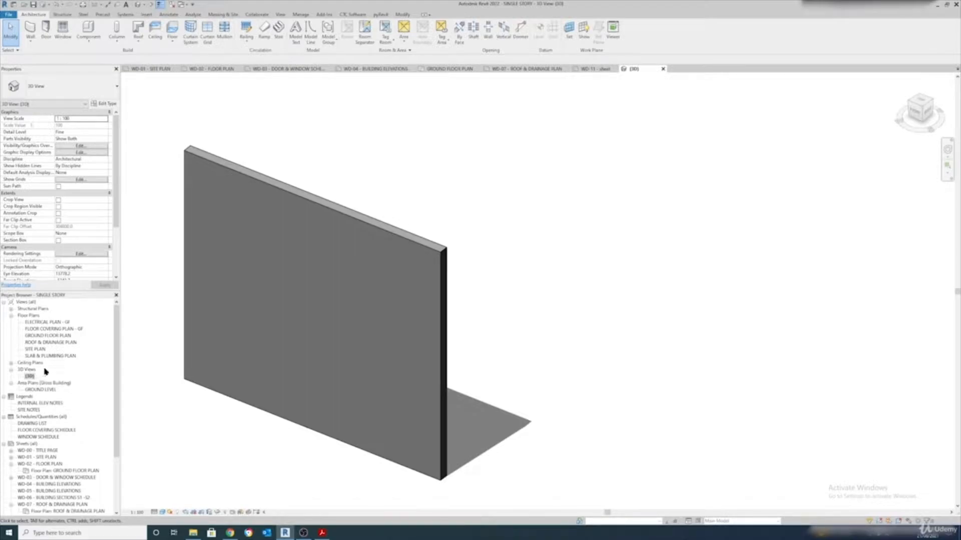
Review the wall's type properties, cancel without changes, and recentre the 3D view
click(221, 166)
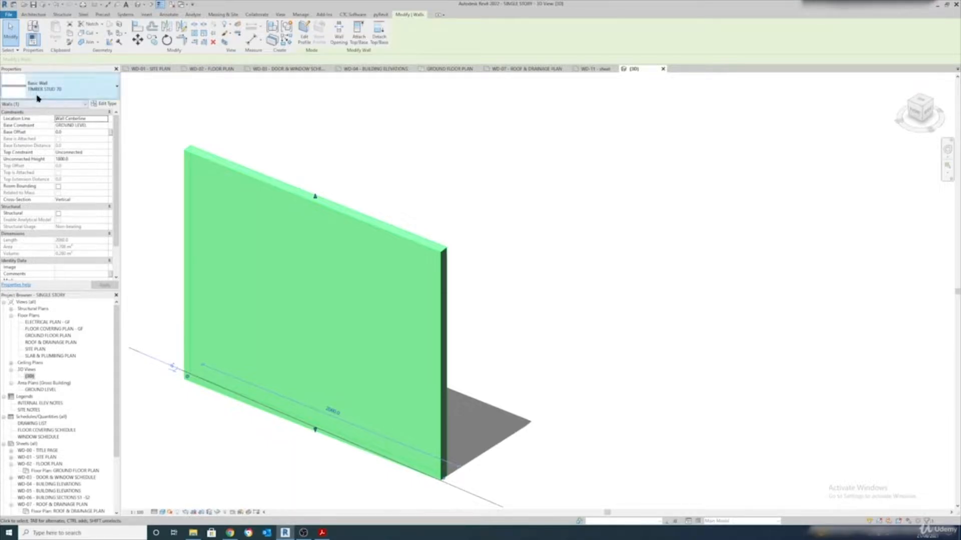
click(233, 151)
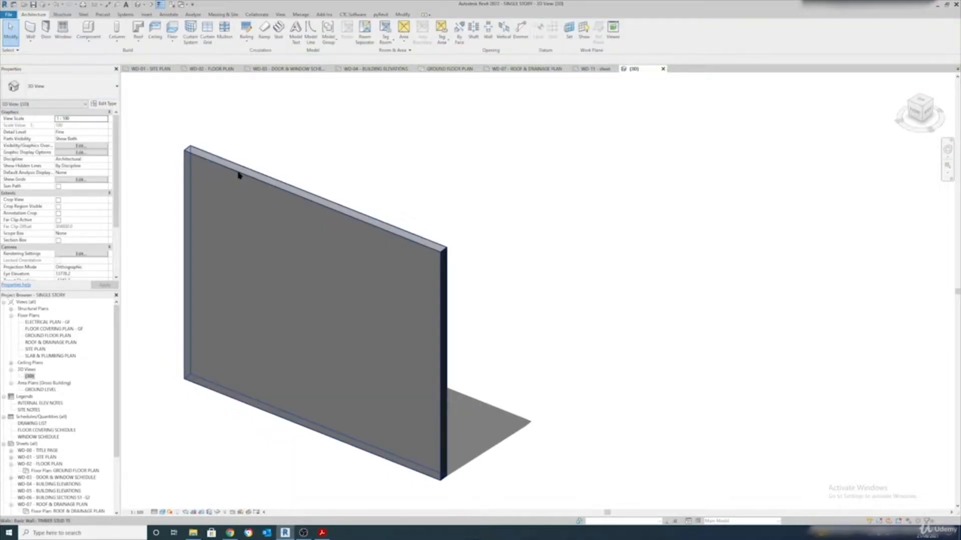
click(239, 174)
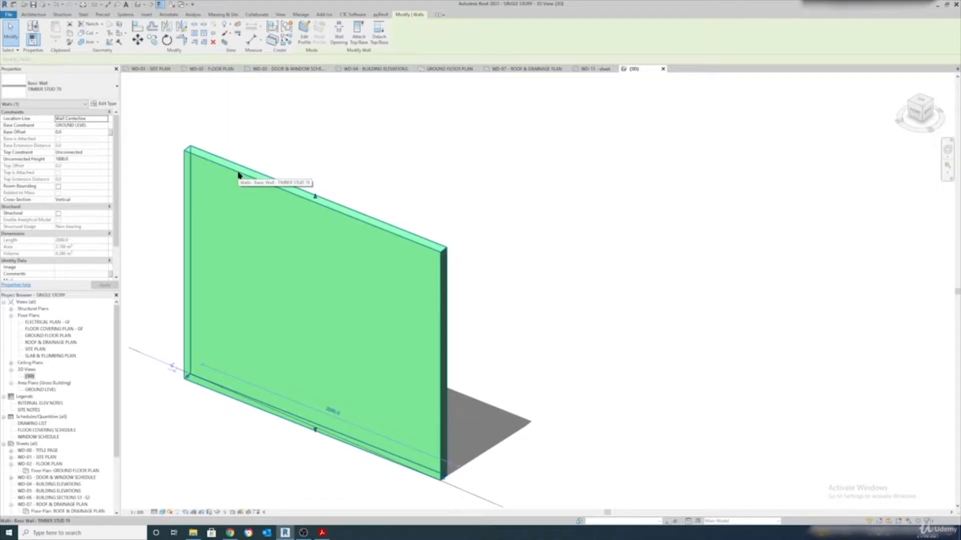
click(114, 106)
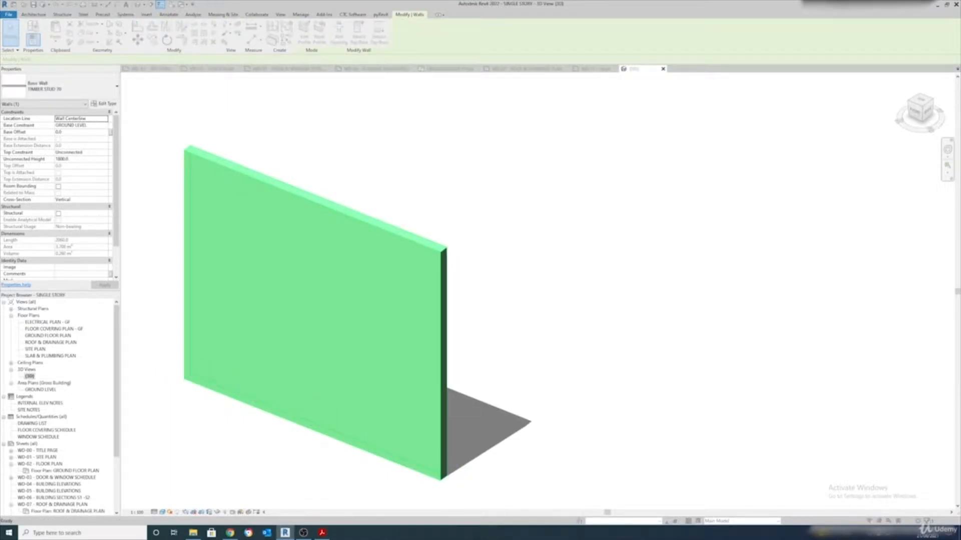
drag(386, 135, 520, 106)
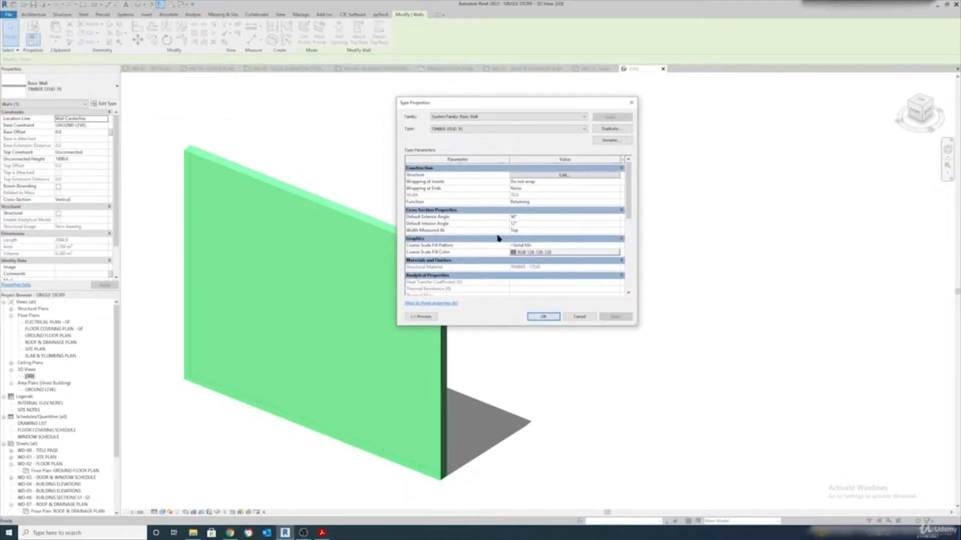
scroll(547, 267, down, 3)
scroll(547, 260, up, 3)
click(579, 317)
key(Escape)
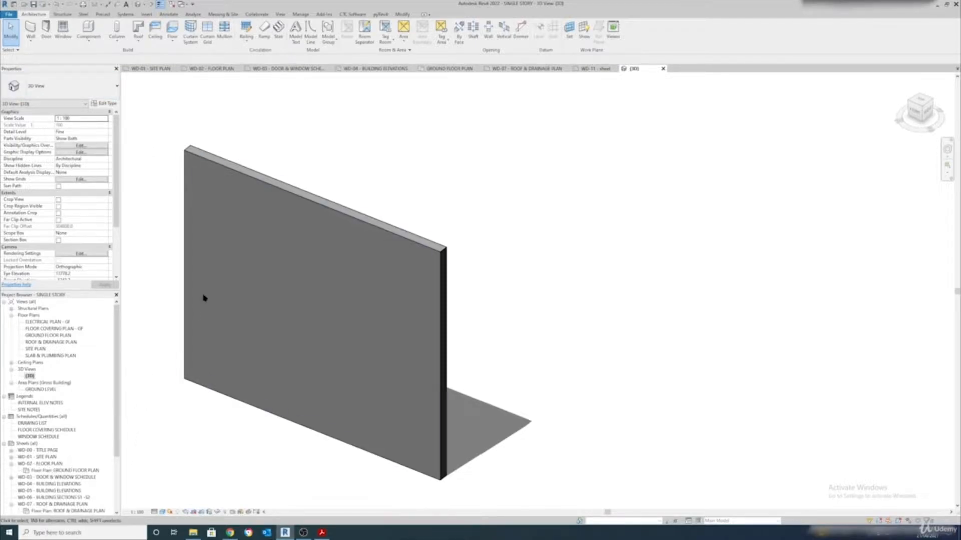
scroll(328, 184, down, 1)
middle_drag(329, 184, 394, 186)
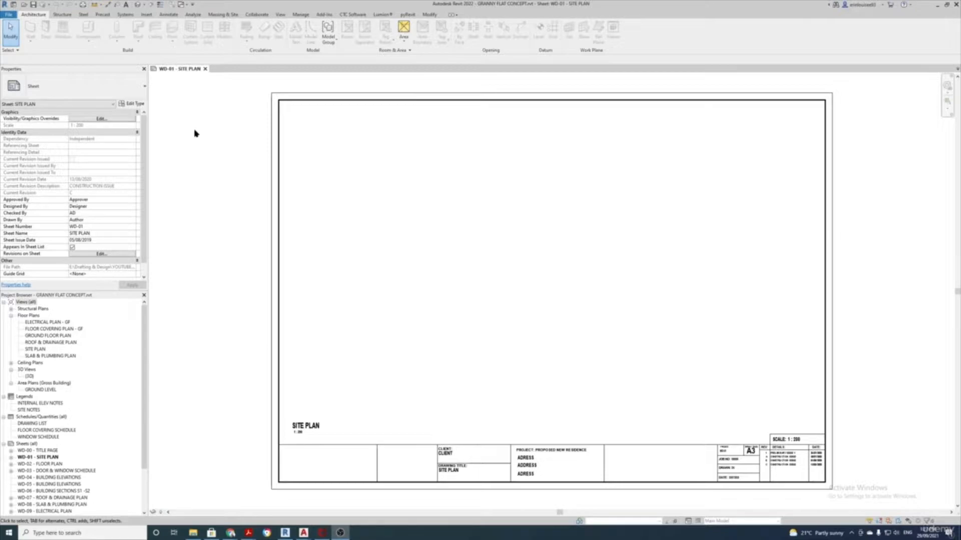
Open Options, leave the save reminder at 30 minutes, and show the User Interface settings
click(12, 16)
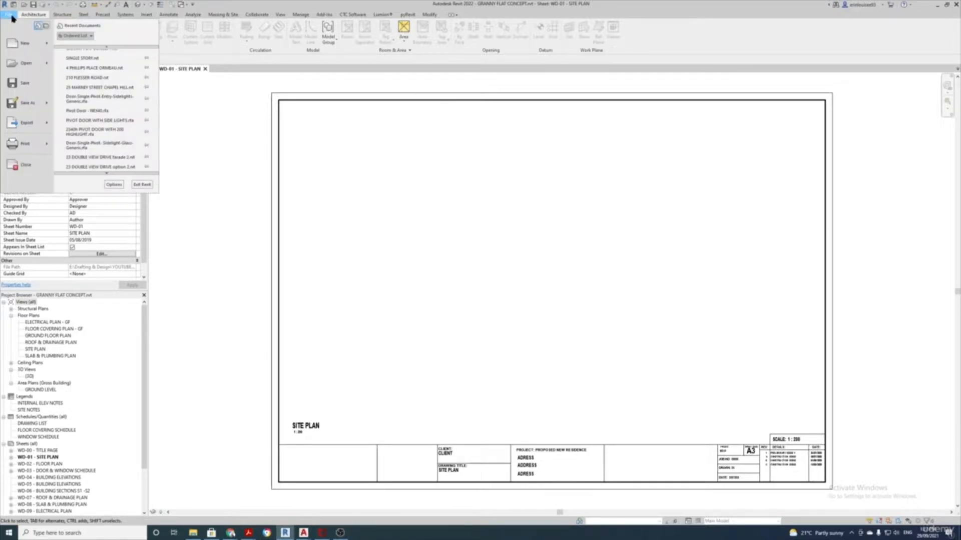
click(113, 185)
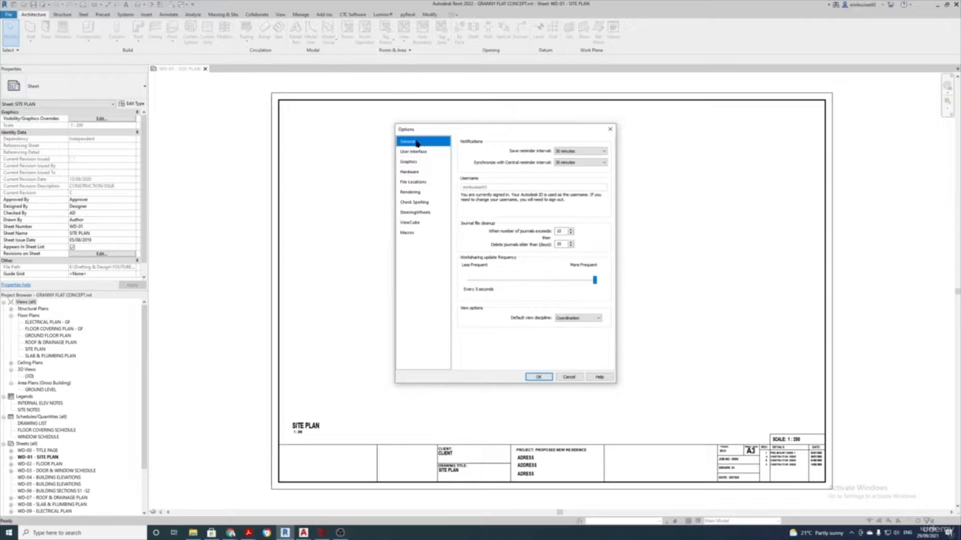
click(581, 152)
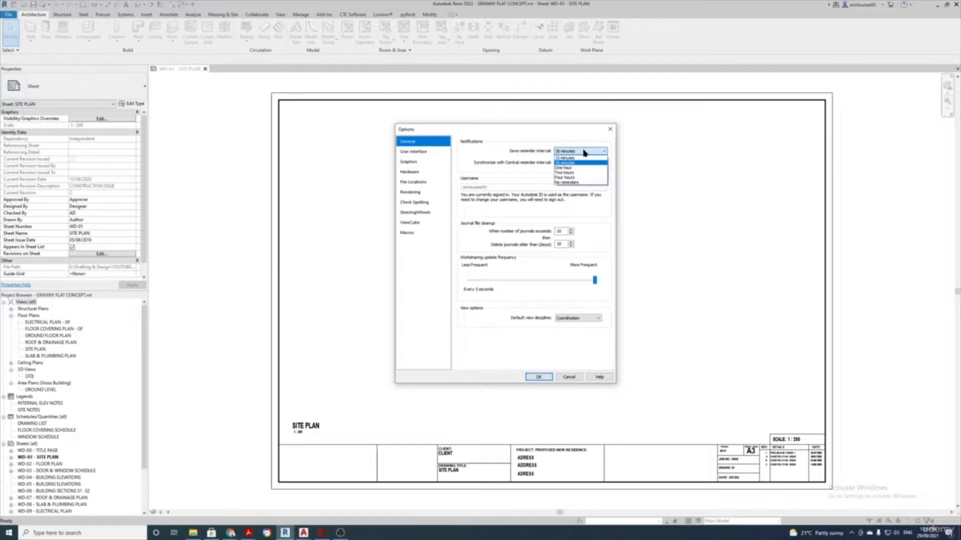
click(584, 152)
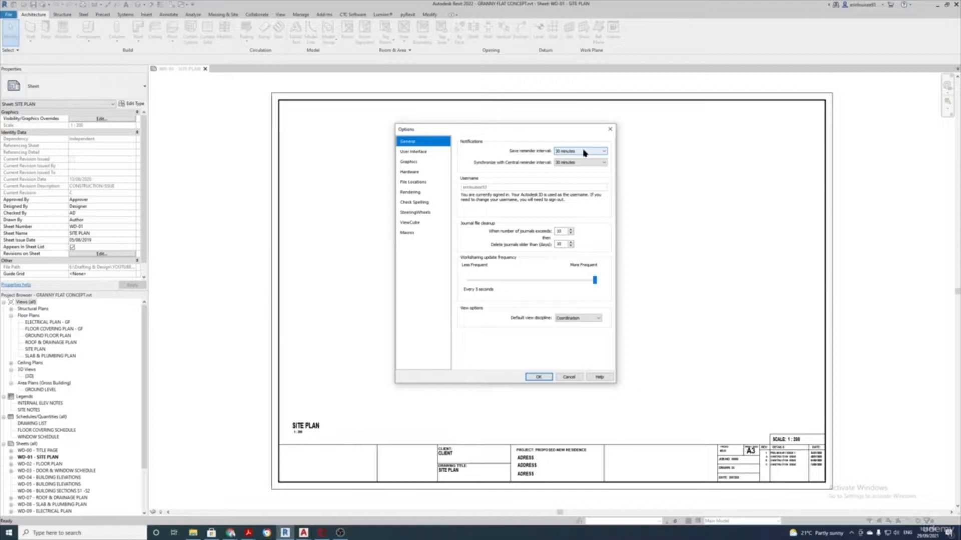
click(584, 152)
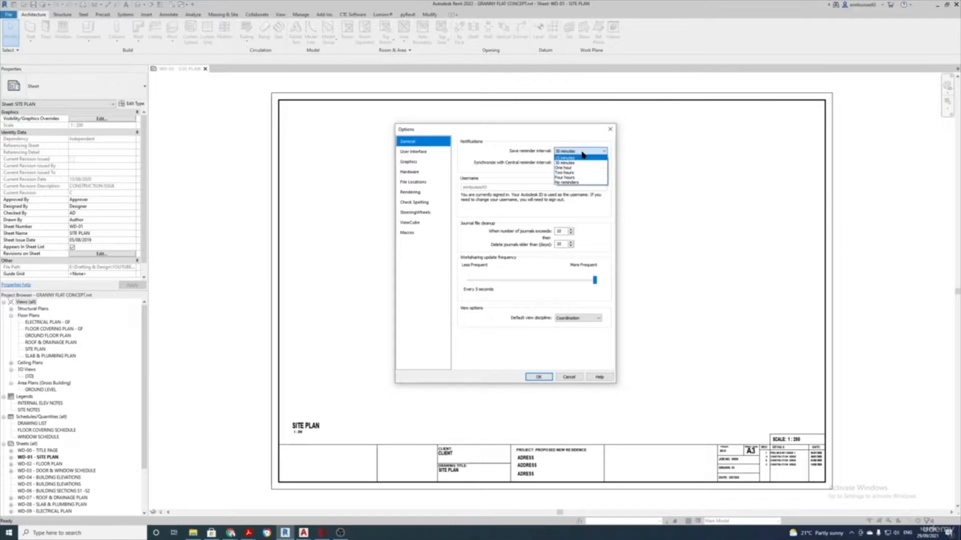
click(582, 151)
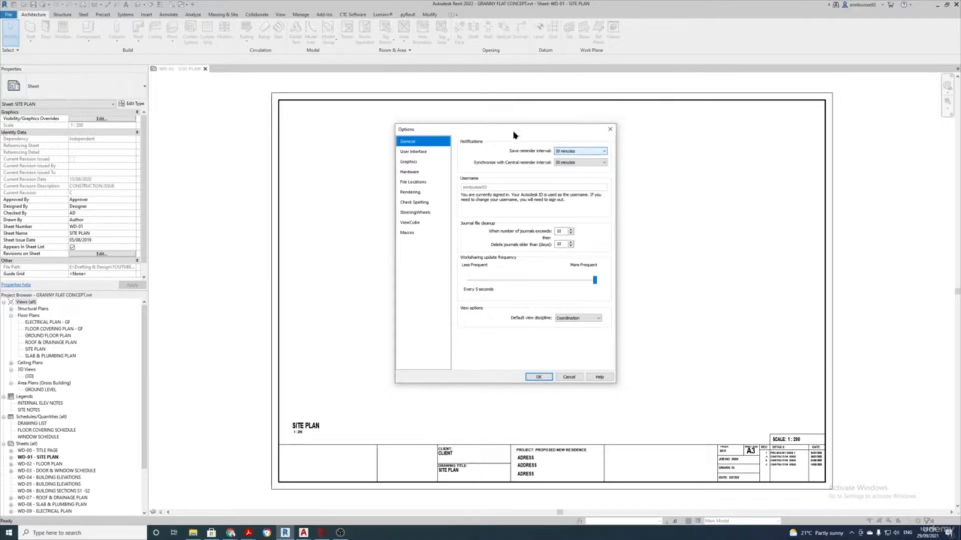
click(417, 152)
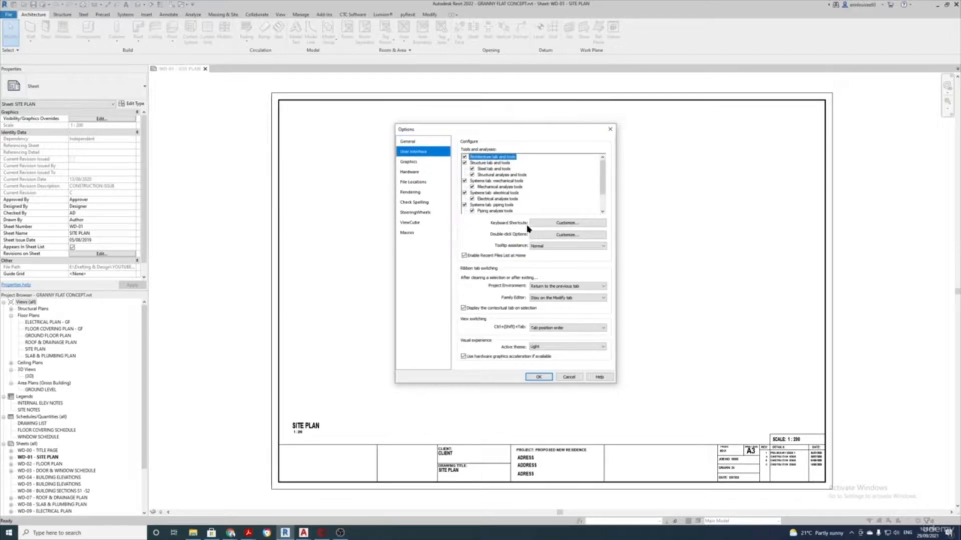
click(562, 227)
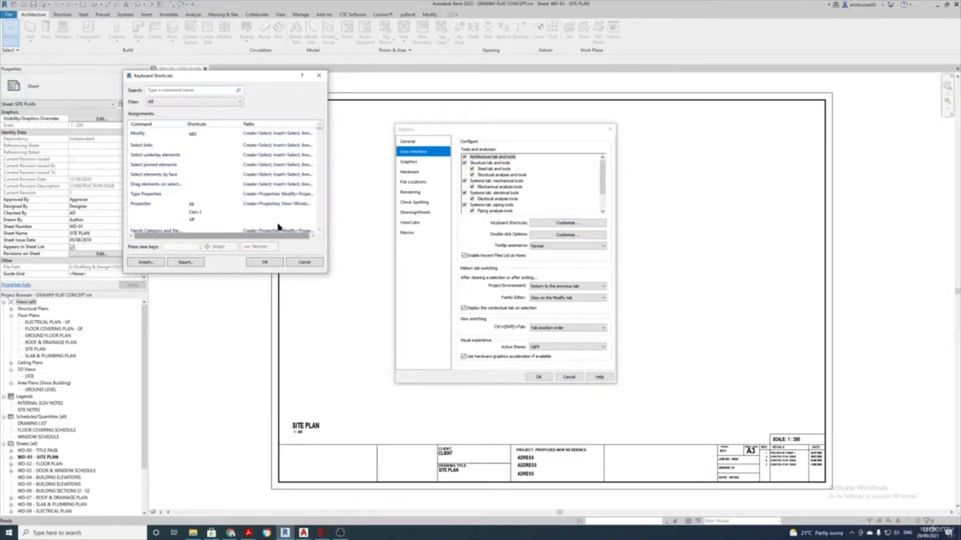
drag(262, 76, 344, 131)
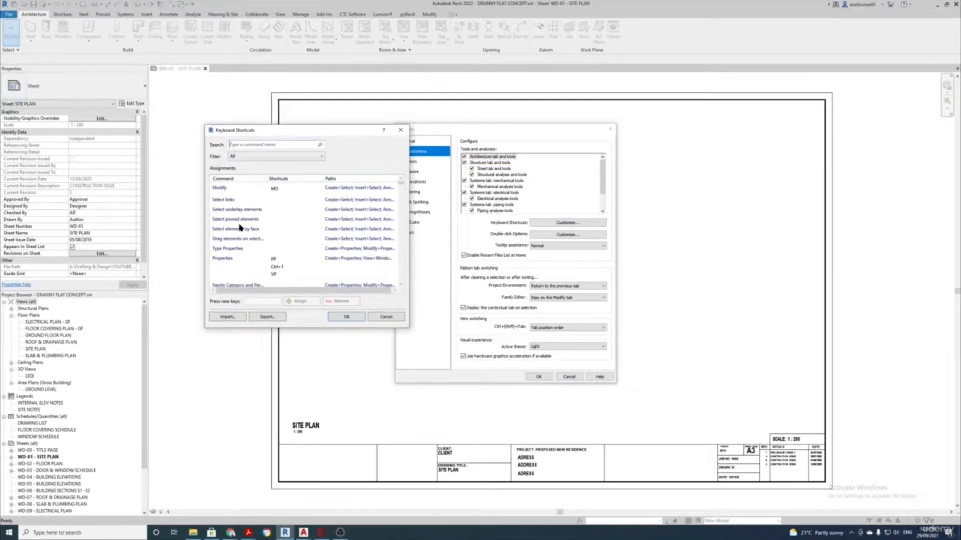
scroll(268, 233, down, 1)
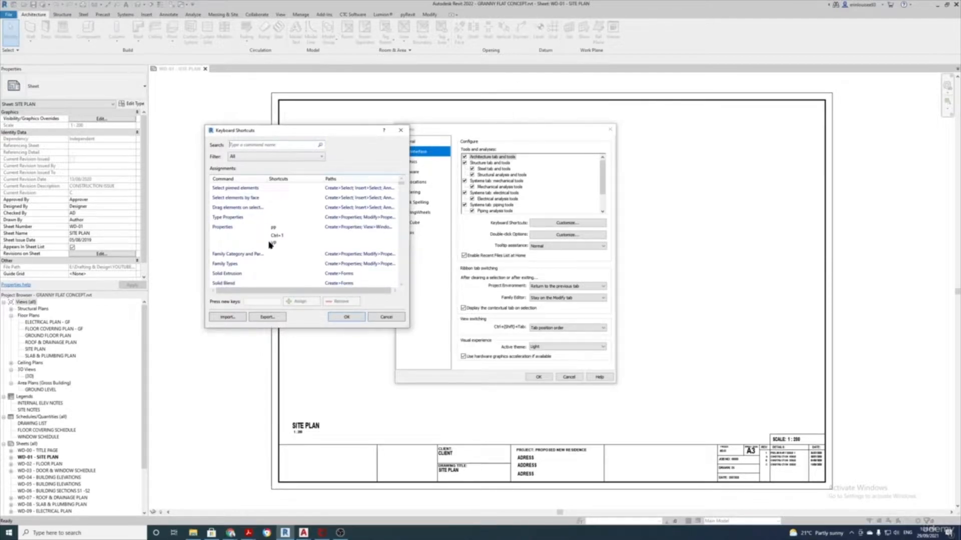
scroll(265, 255, down, 4)
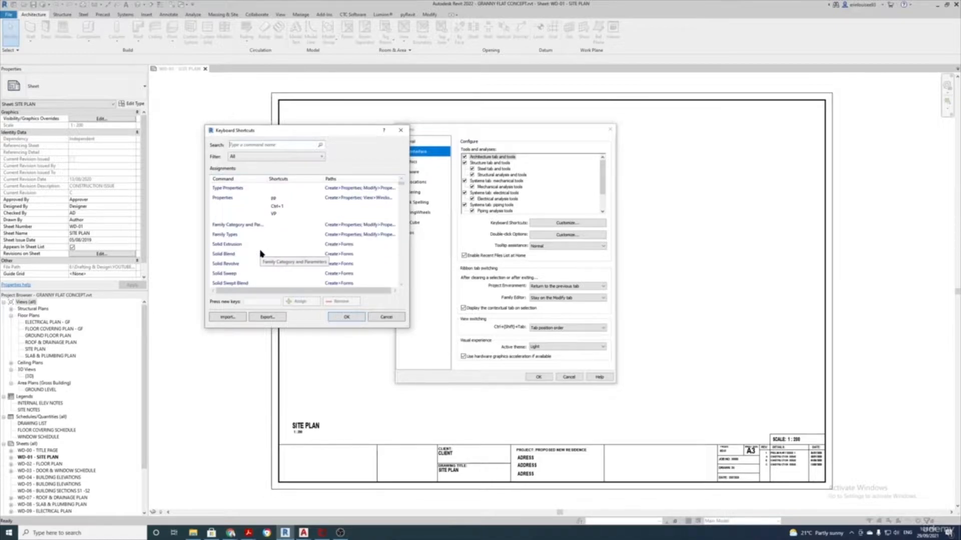
scroll(260, 253, down, 2)
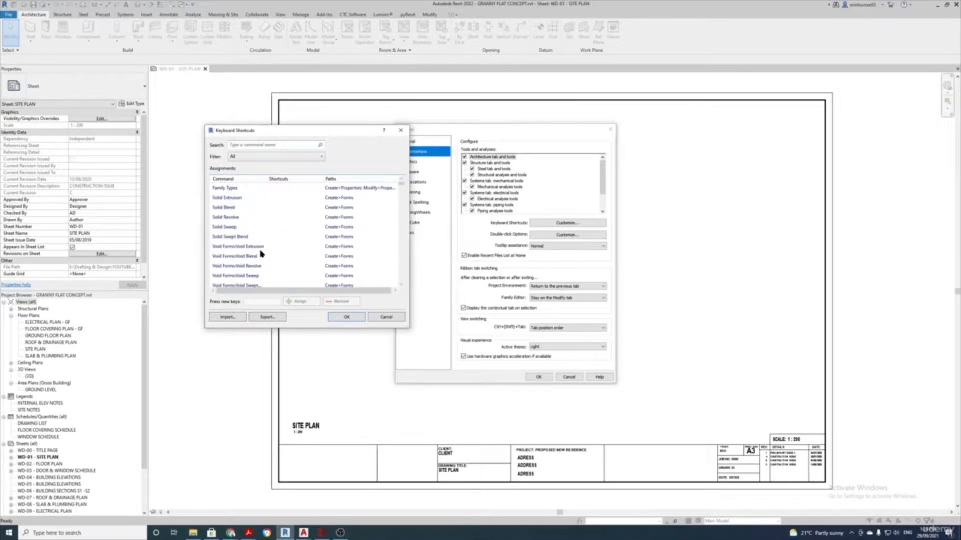
scroll(261, 254, down, 4)
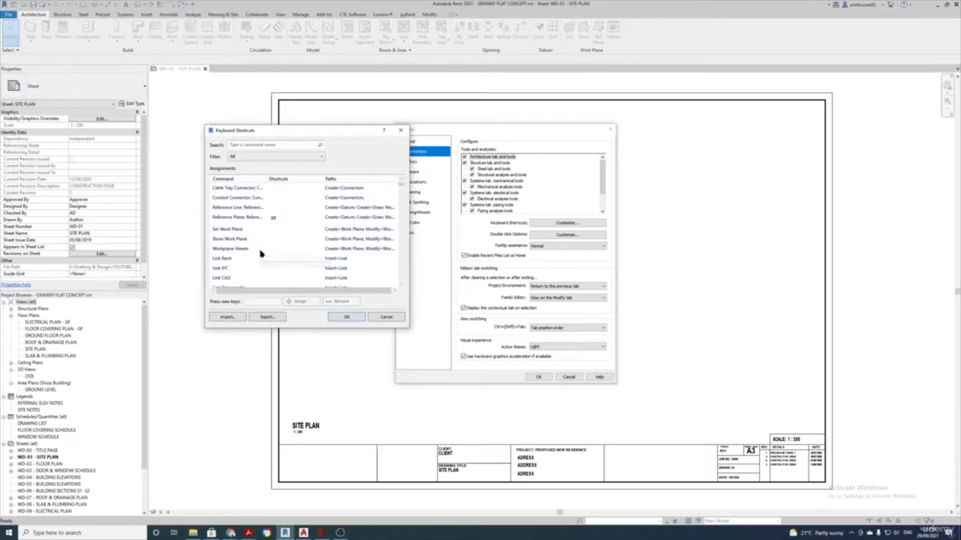
scroll(260, 253, down, 3)
scroll(260, 254, down, 1)
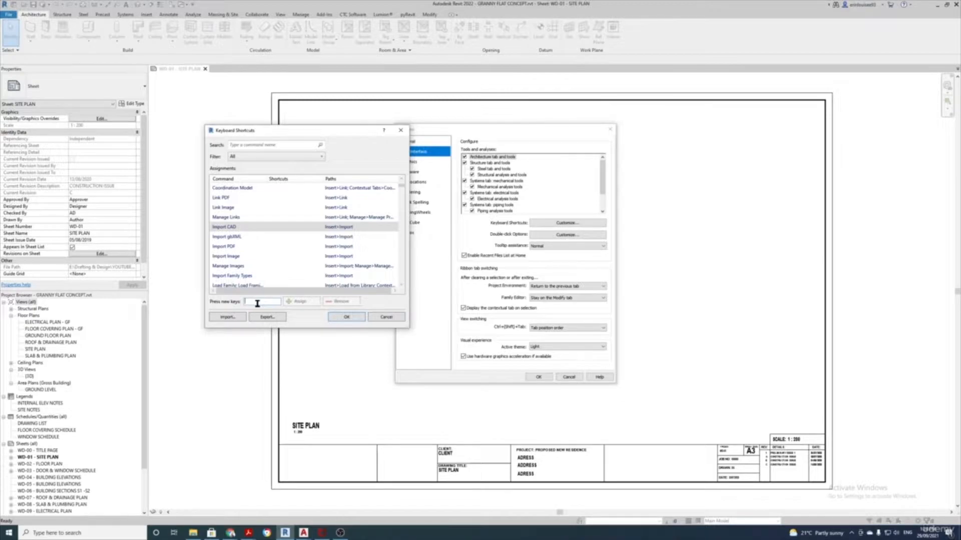
text(IC)
click(299, 301)
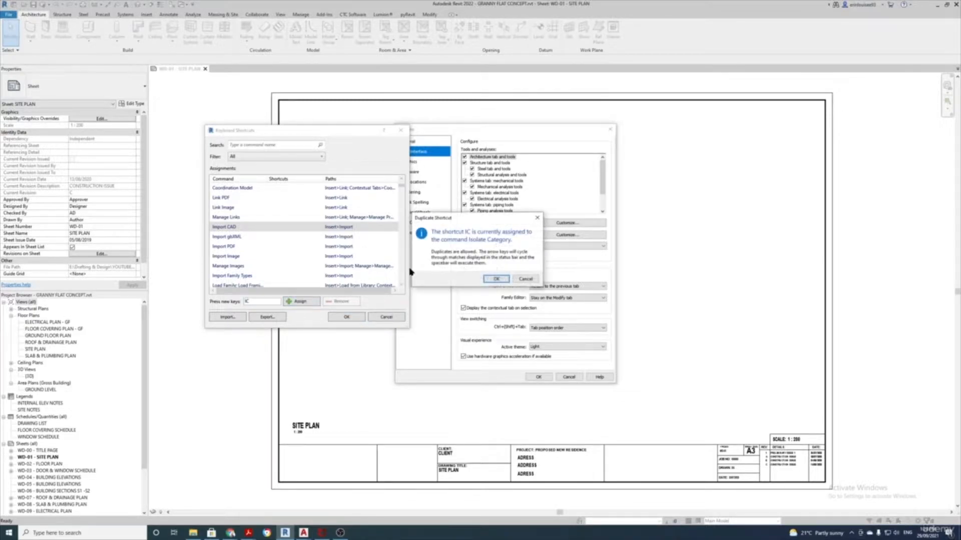
click(526, 279)
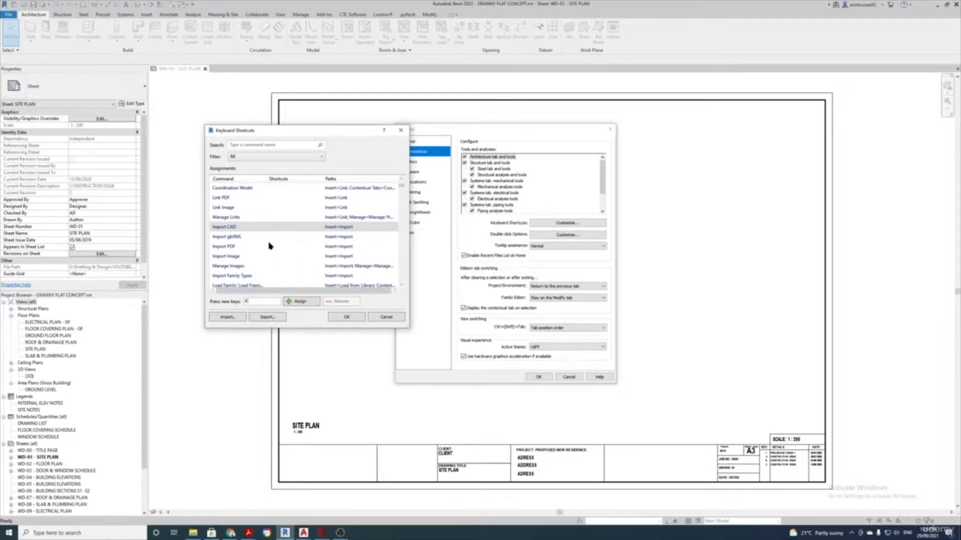
scroll(270, 245, down, 3)
click(261, 146)
text(MOVE)
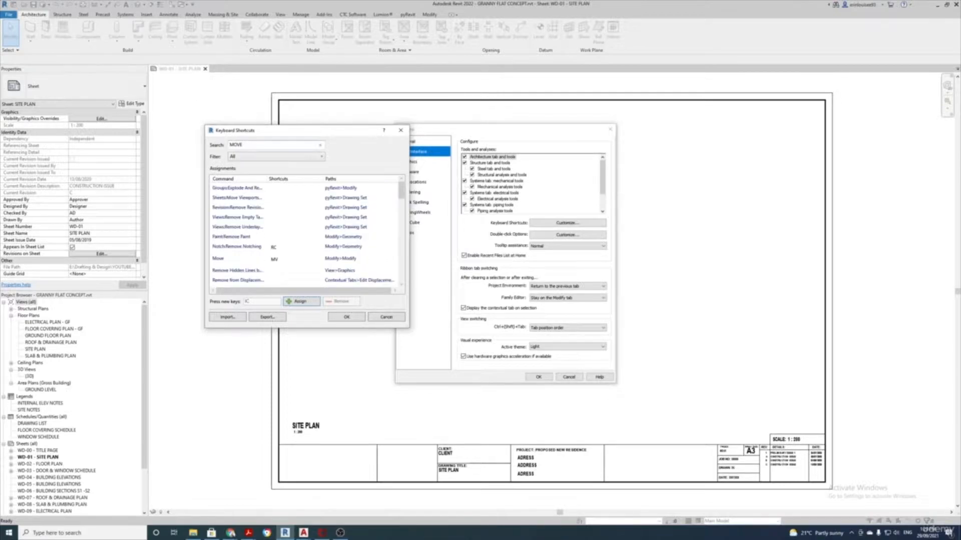
click(225, 260)
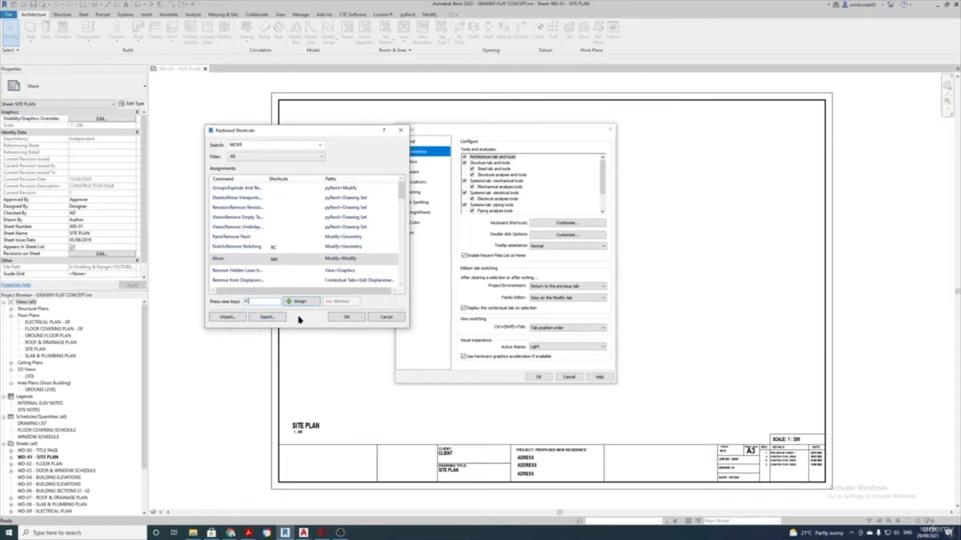
click(384, 318)
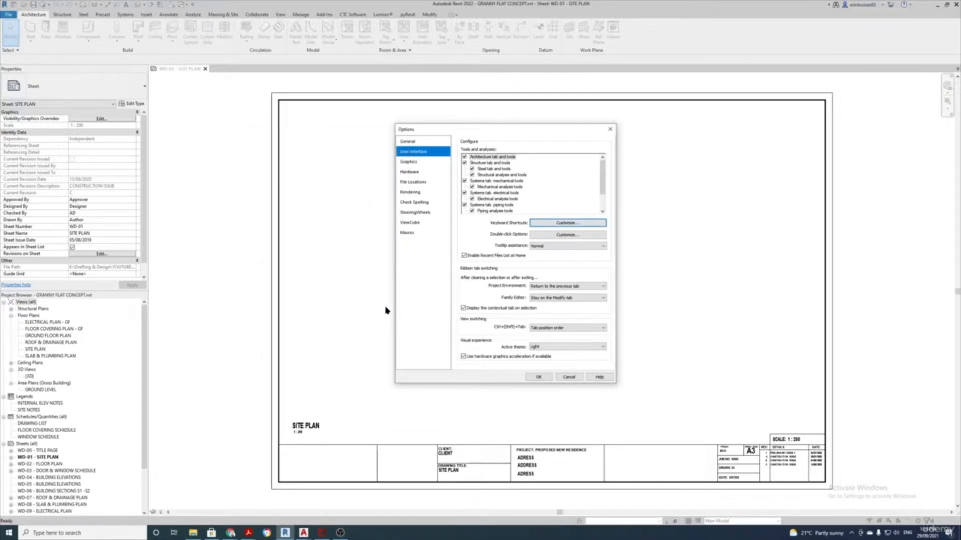
Set the Graphics background colour to dark red (RGB 064-000-000) and close Options
click(419, 163)
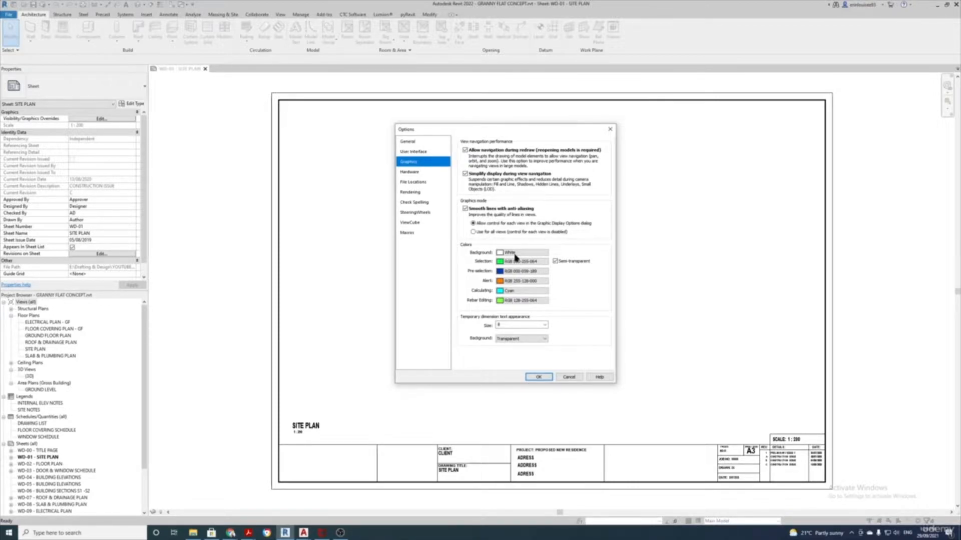
click(518, 255)
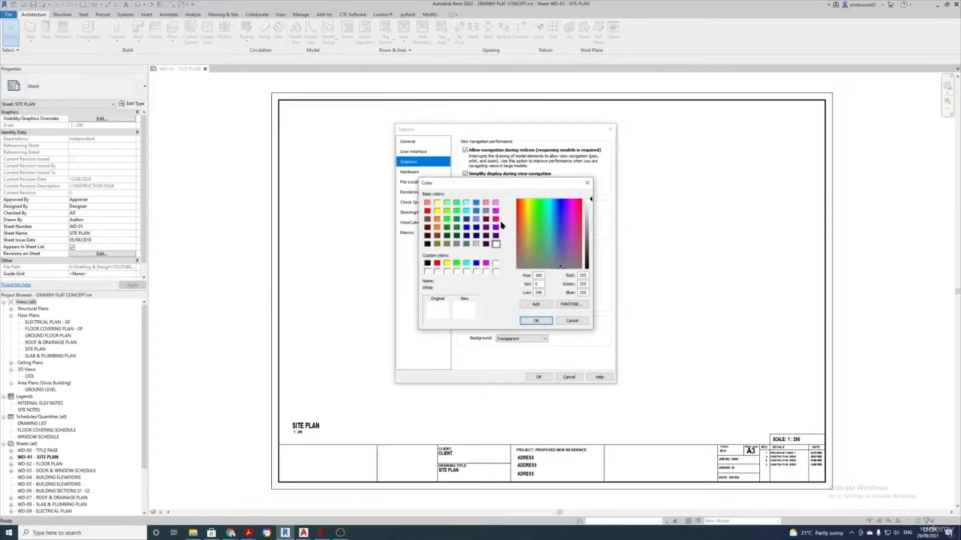
click(427, 235)
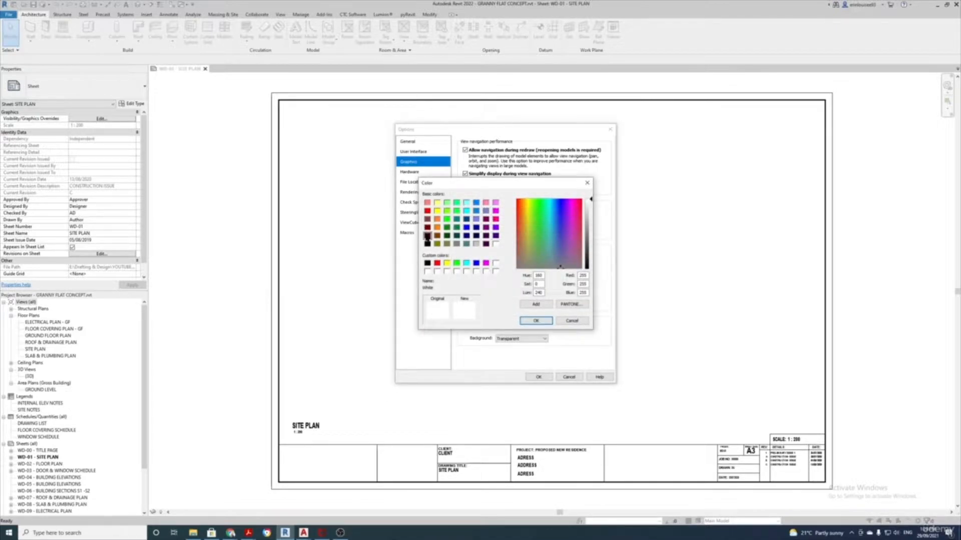
click(536, 321)
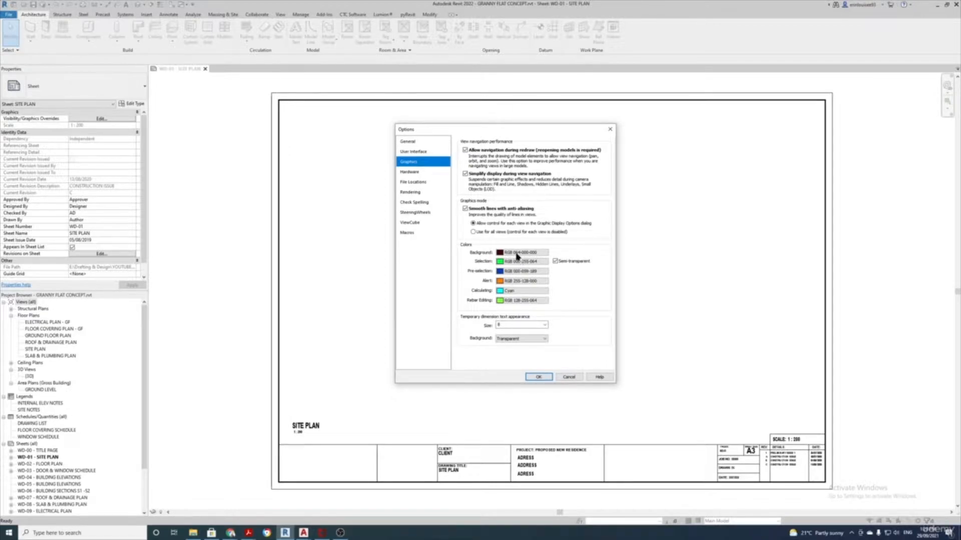
click(539, 376)
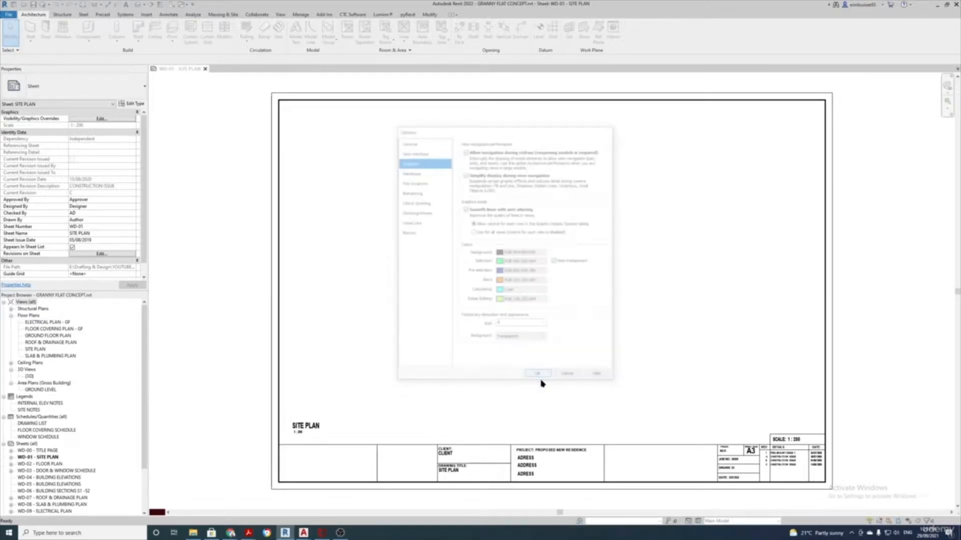
click(9, 16)
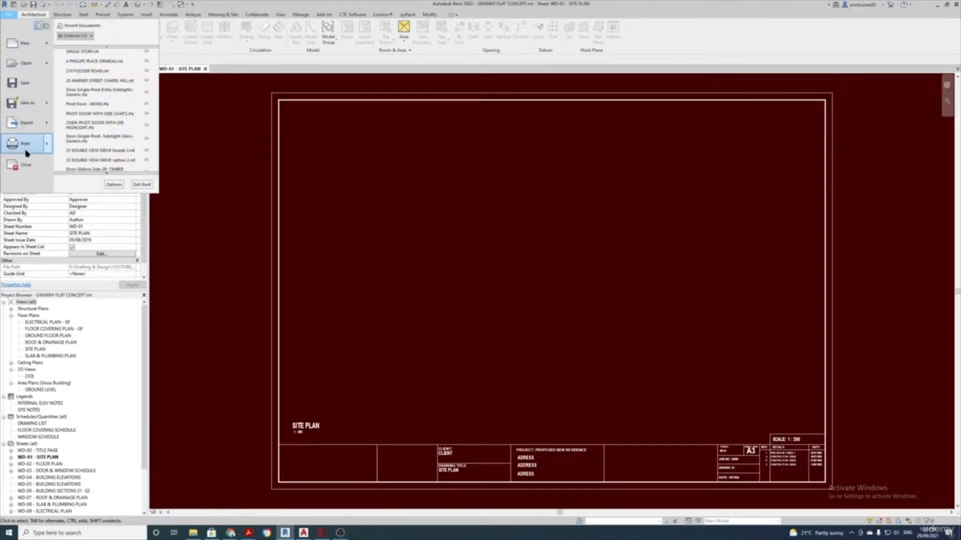
Set the Graphics background back to white, review the selection colour and hardware settings, and close Options
click(113, 185)
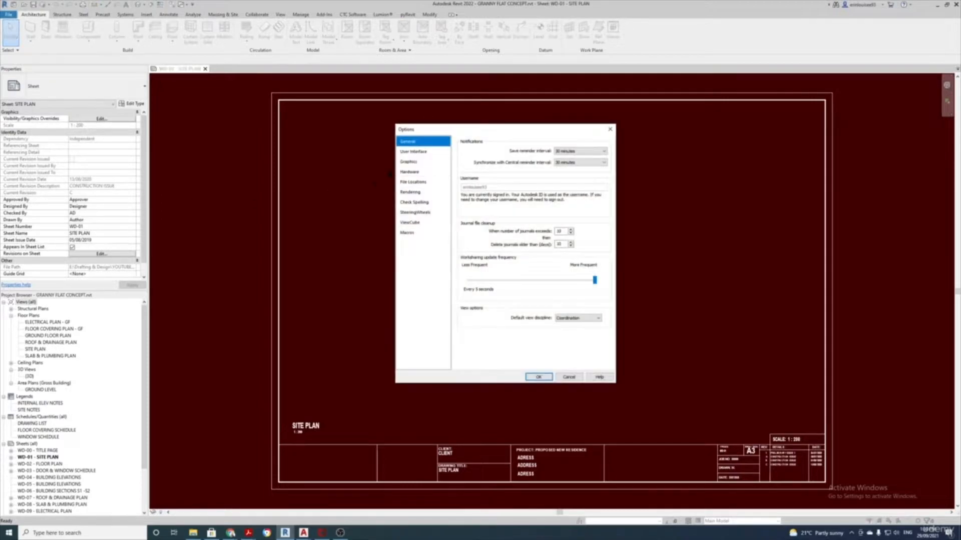
click(419, 163)
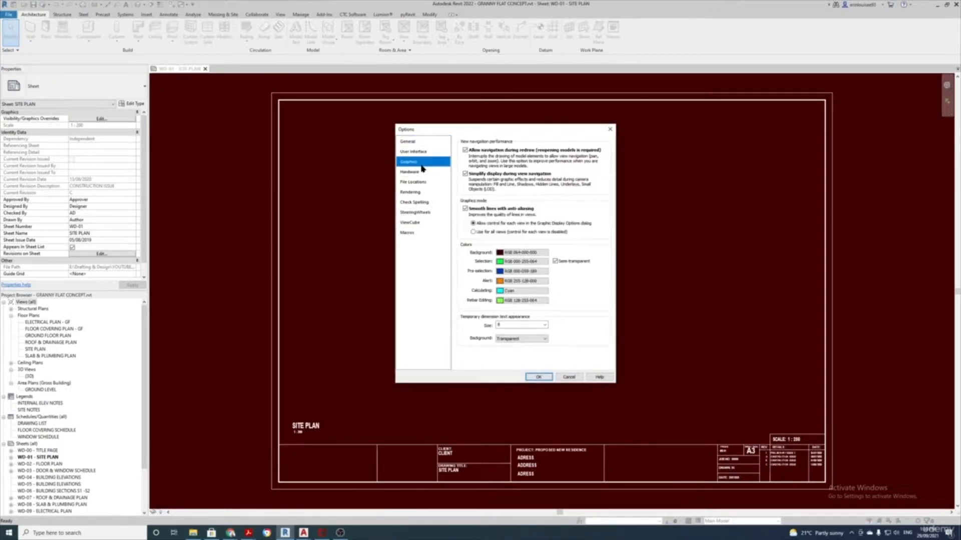
click(524, 253)
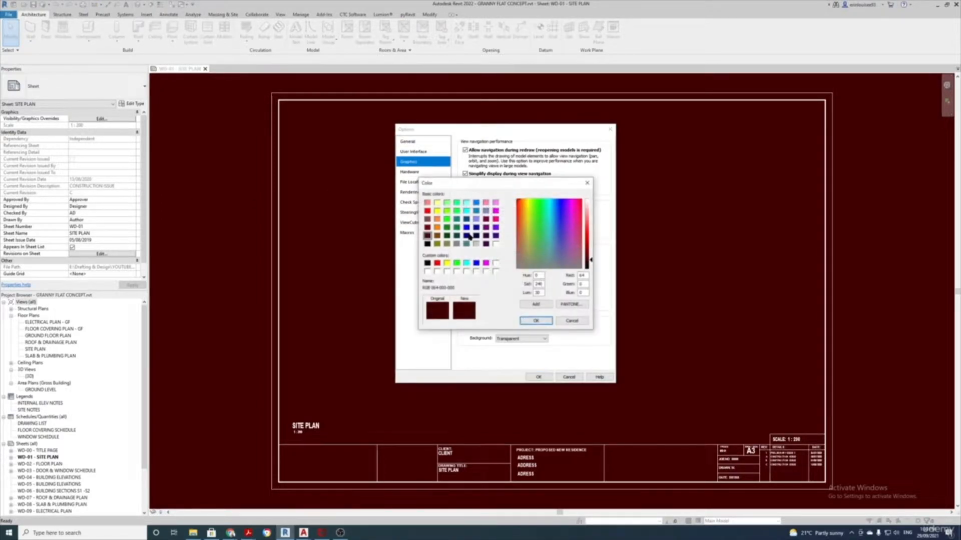
click(496, 244)
click(536, 321)
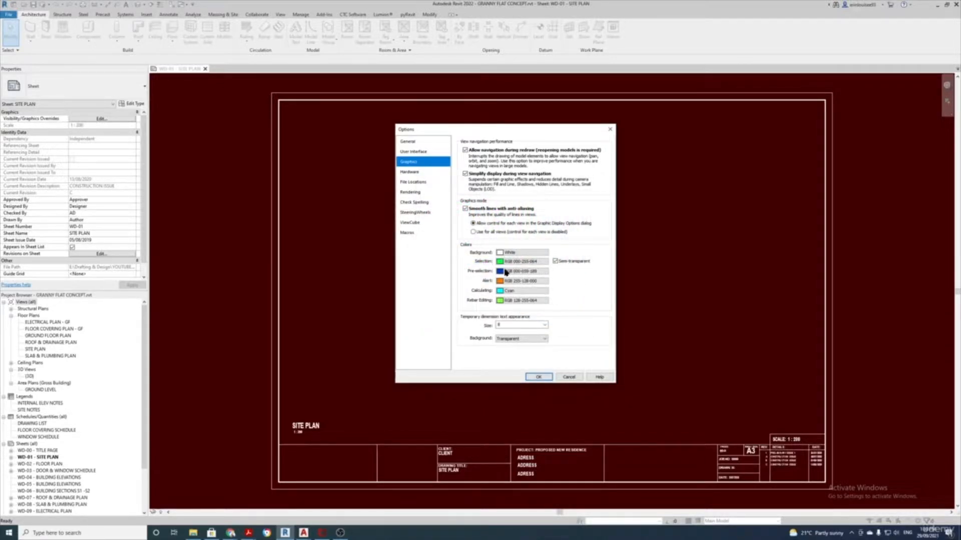
click(523, 262)
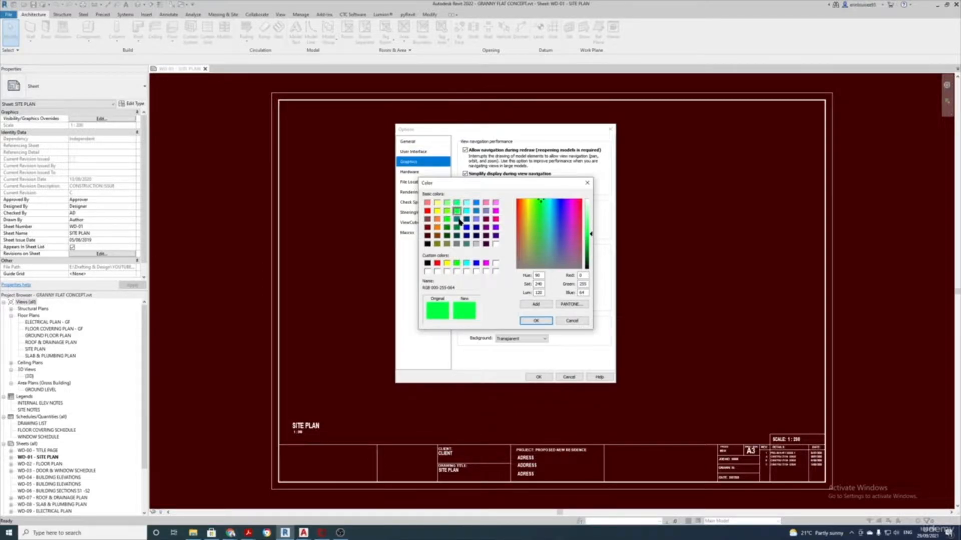
click(535, 320)
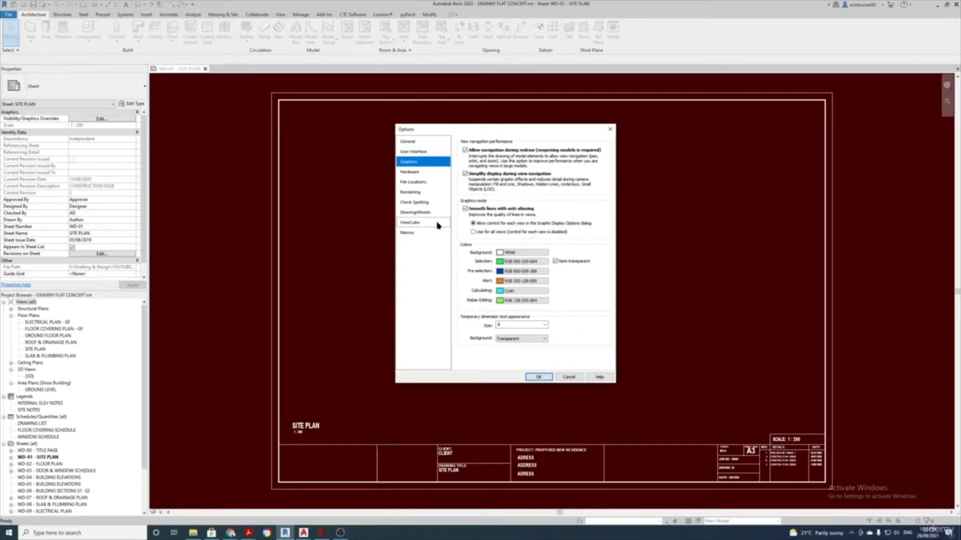
click(428, 172)
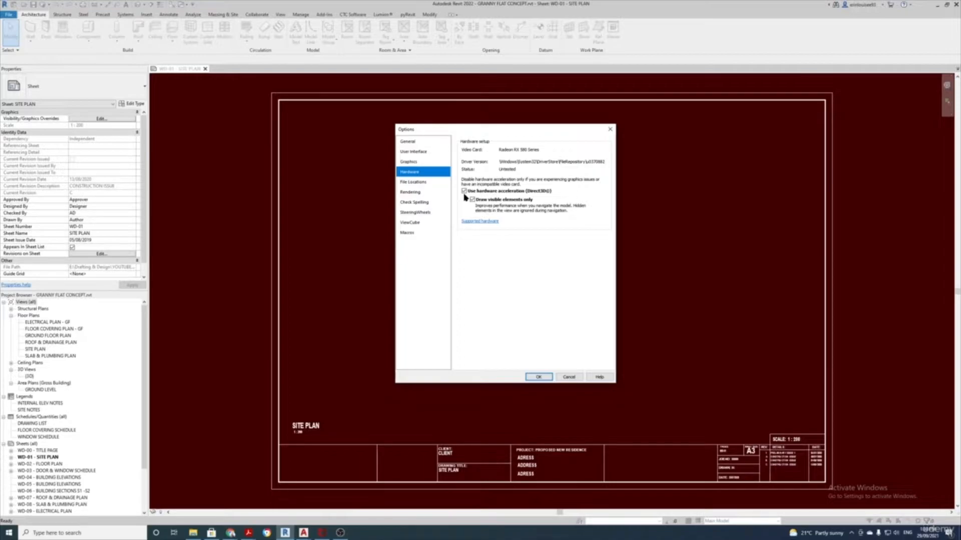
click(537, 376)
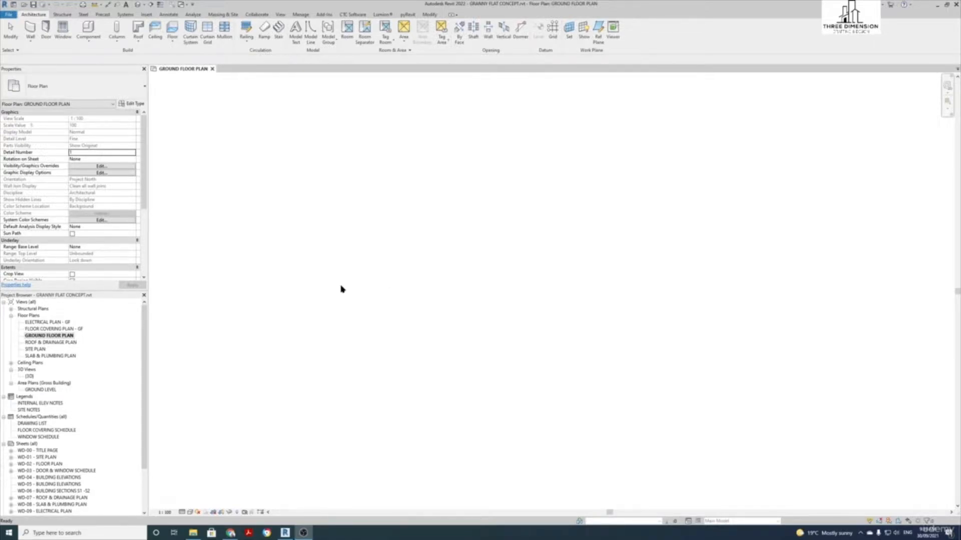
Chain four walls into a closed rectangle on the GROUND FLOOR PLAN
double_click(47, 337)
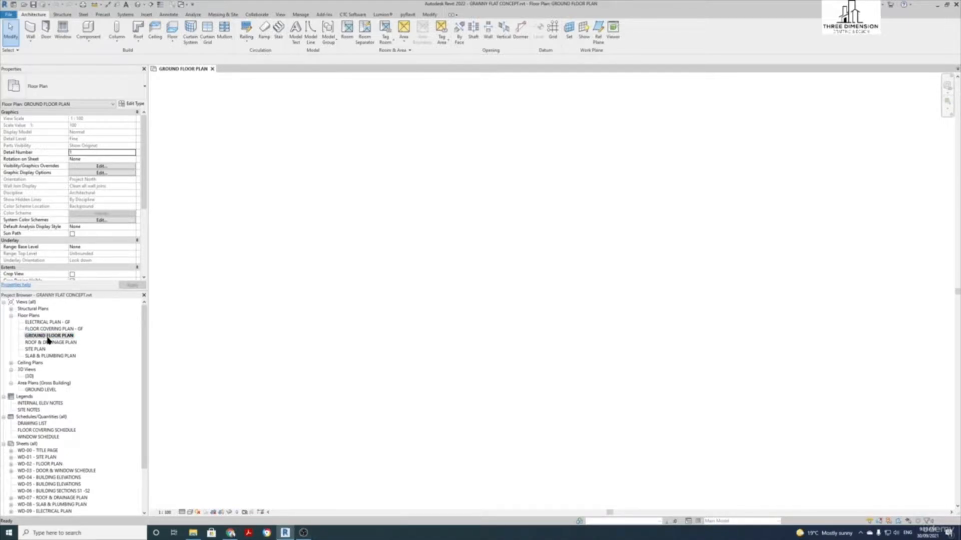
click(29, 32)
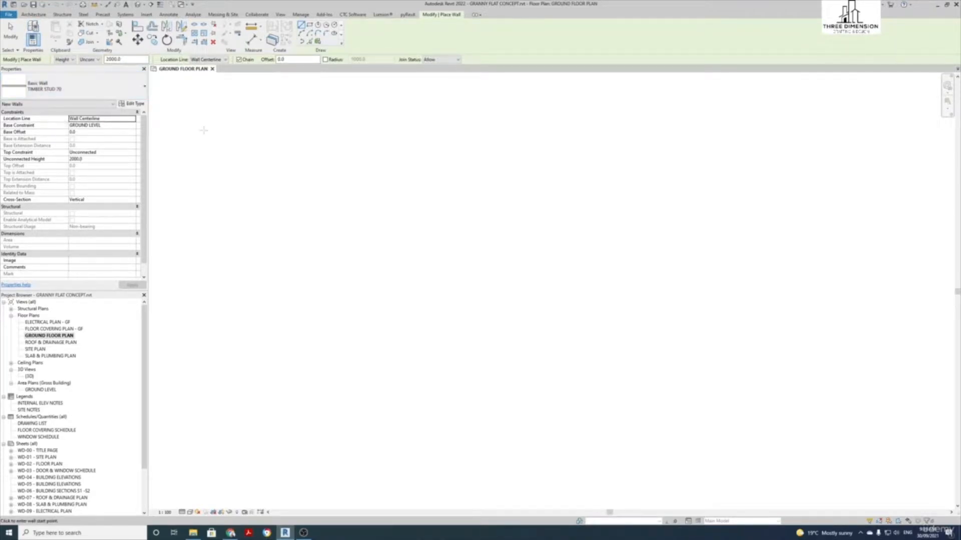
click(369, 241)
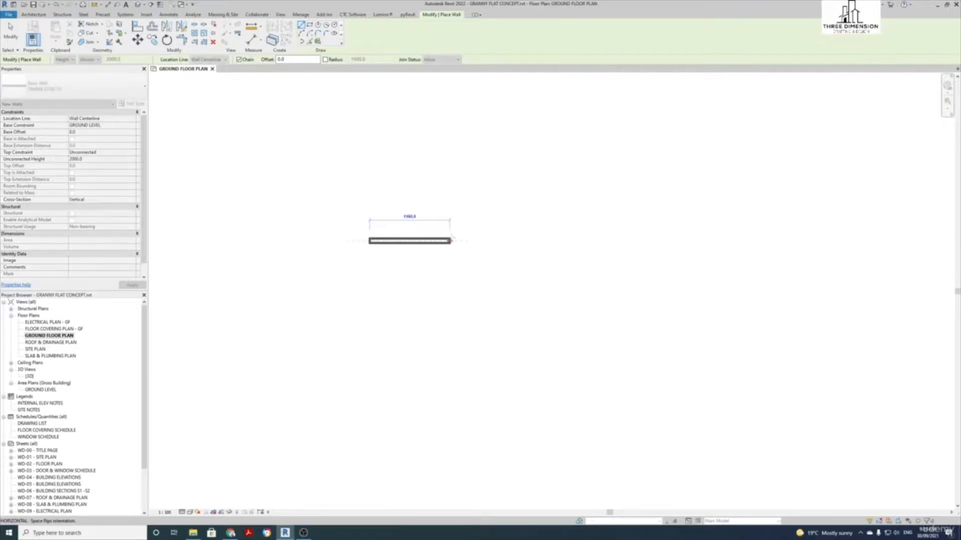
click(468, 241)
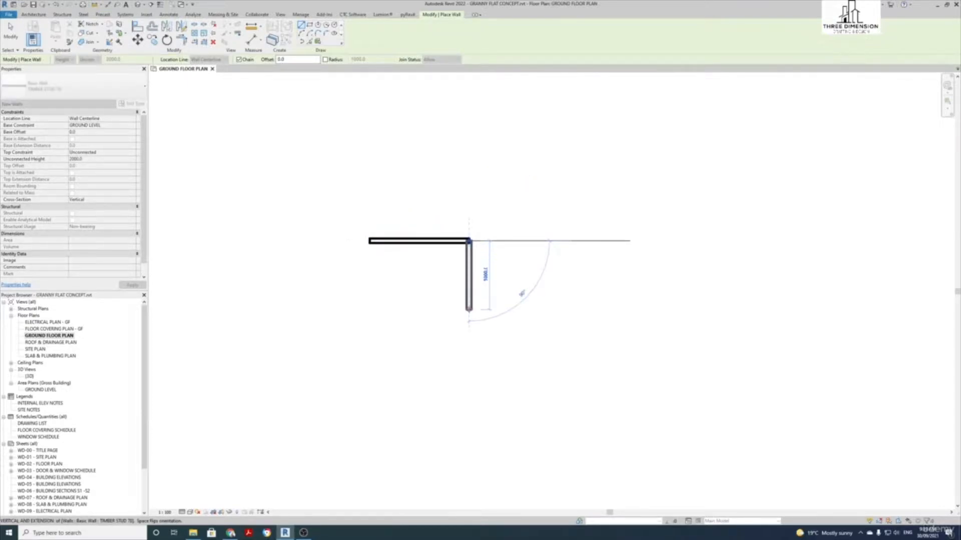
click(469, 311)
click(370, 310)
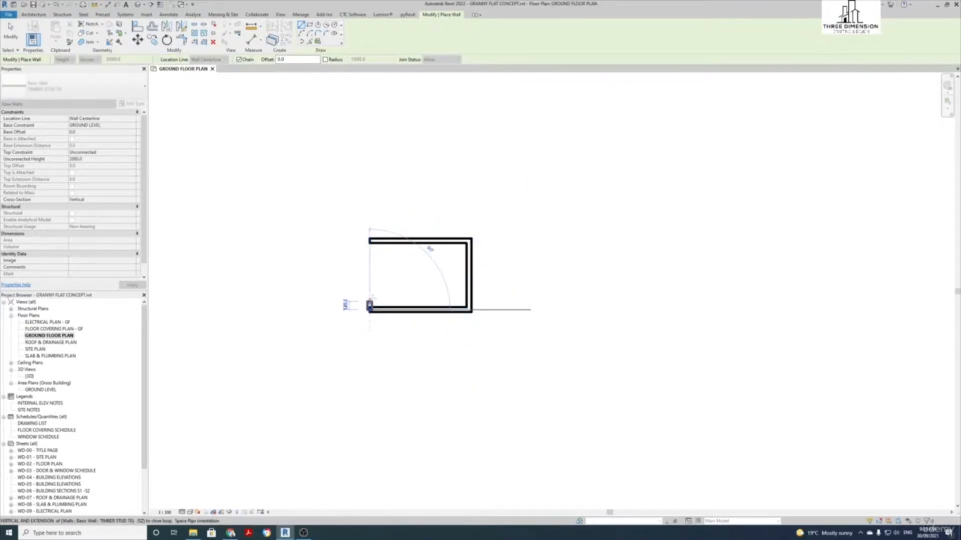
click(371, 241)
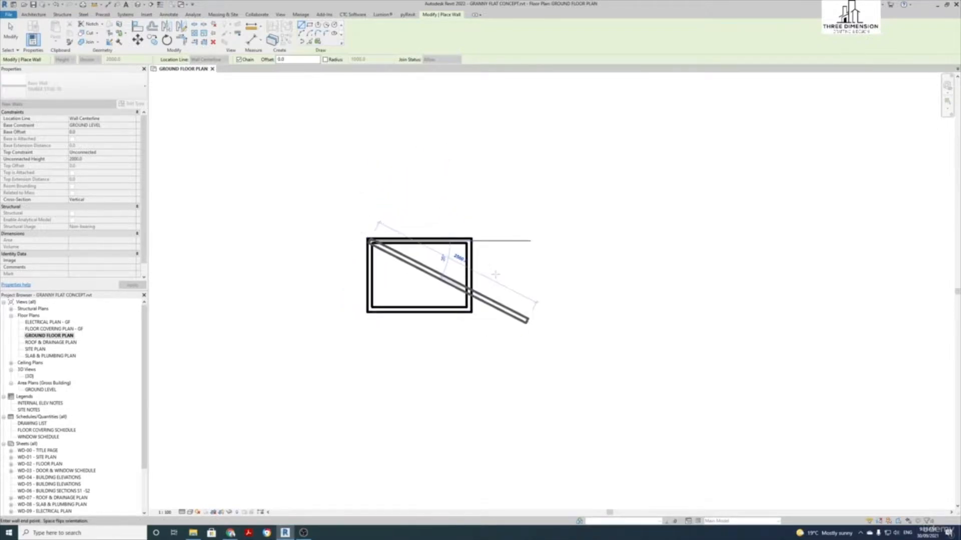
key(Escape)
key(Escape)
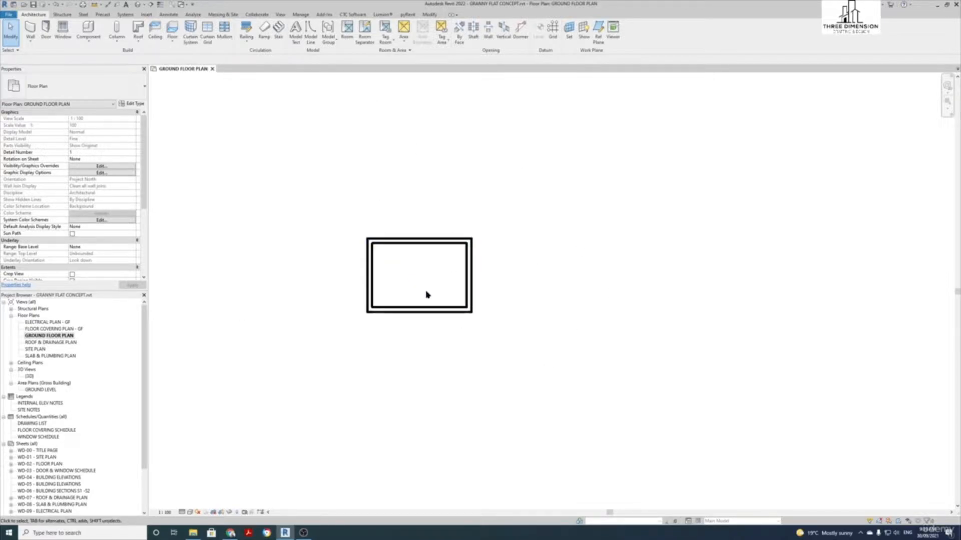
middle_drag(426, 283, 478, 257)
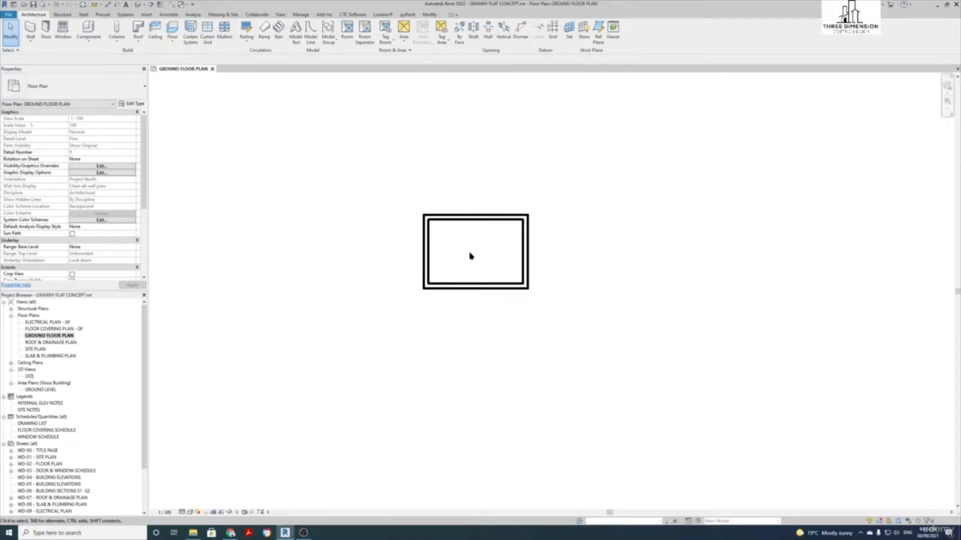
scroll(471, 256, down, 3)
scroll(470, 255, up, 4)
Zoom and pan the plan with the 2D SteeringWheel to frame the rectangular room
scroll(470, 256, down, 1)
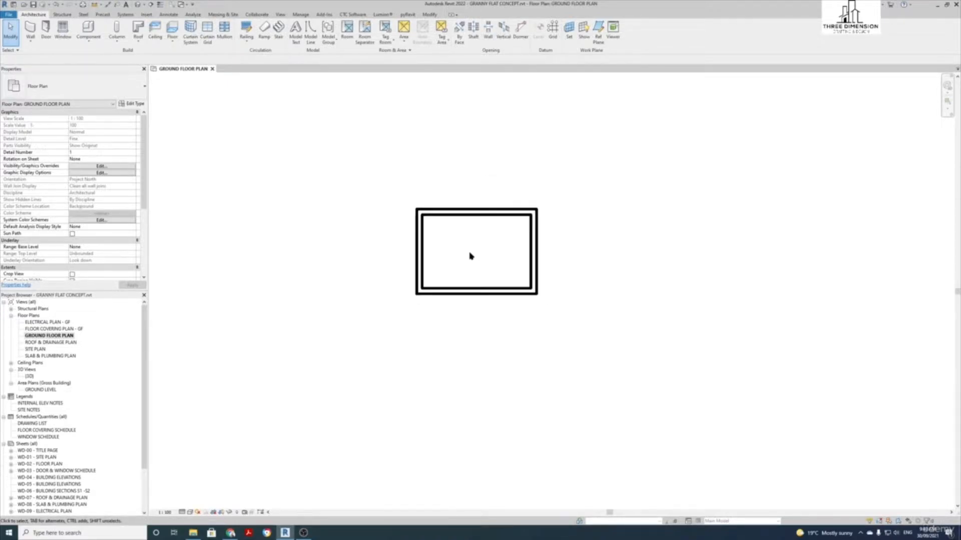
scroll(470, 256, up, 3)
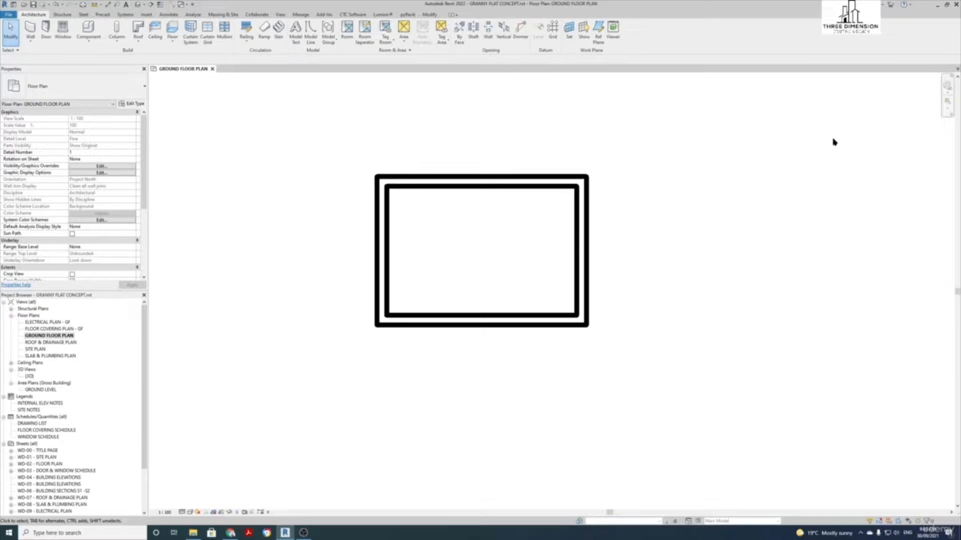
click(948, 89)
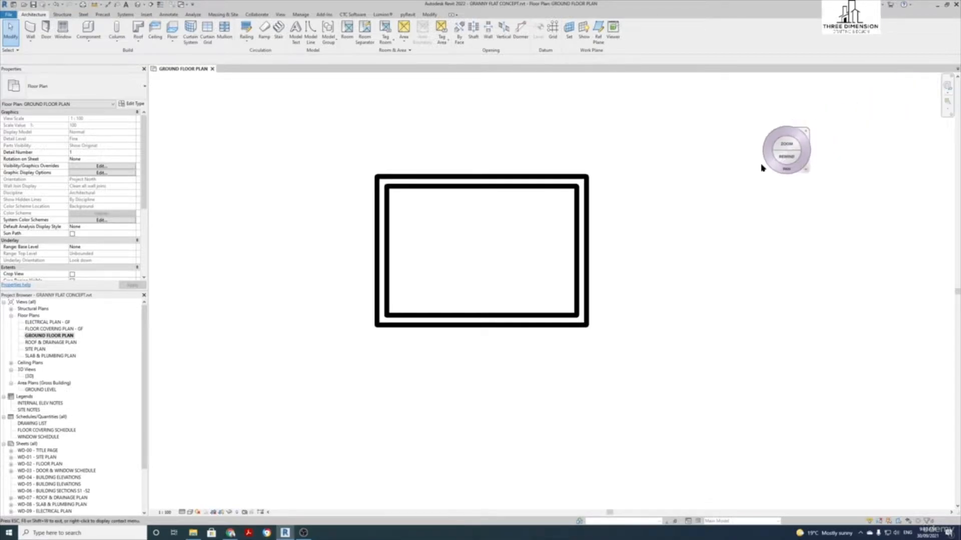
drag(743, 180, 718, 167)
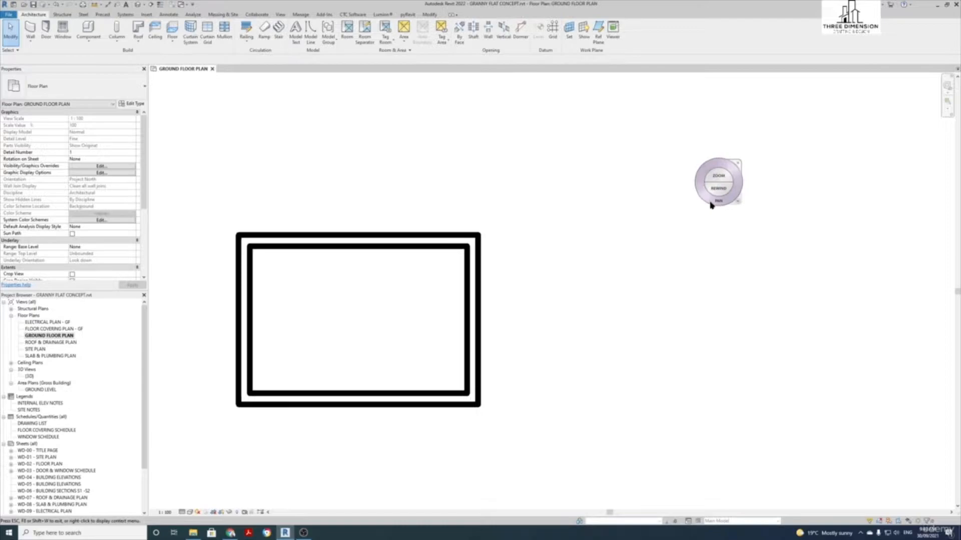
drag(719, 204, 715, 204)
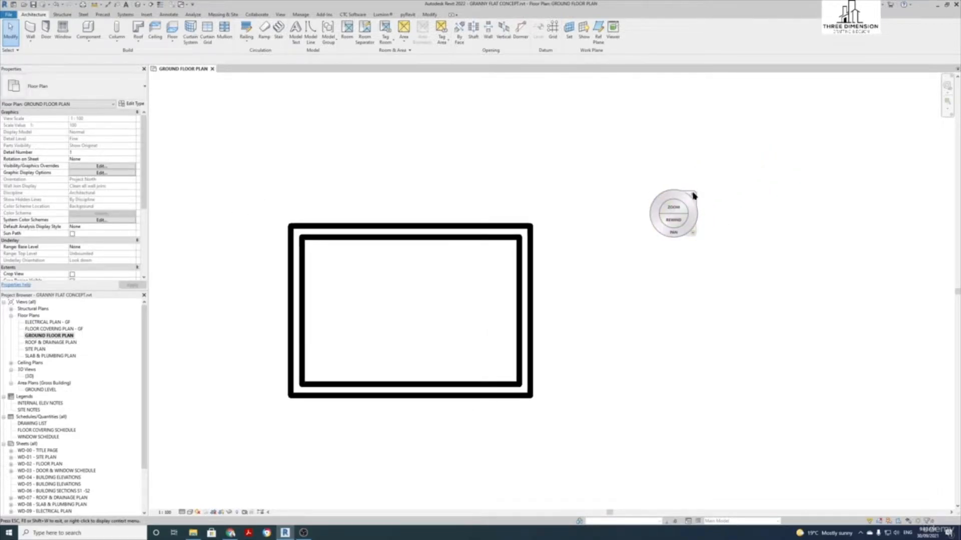
click(693, 194)
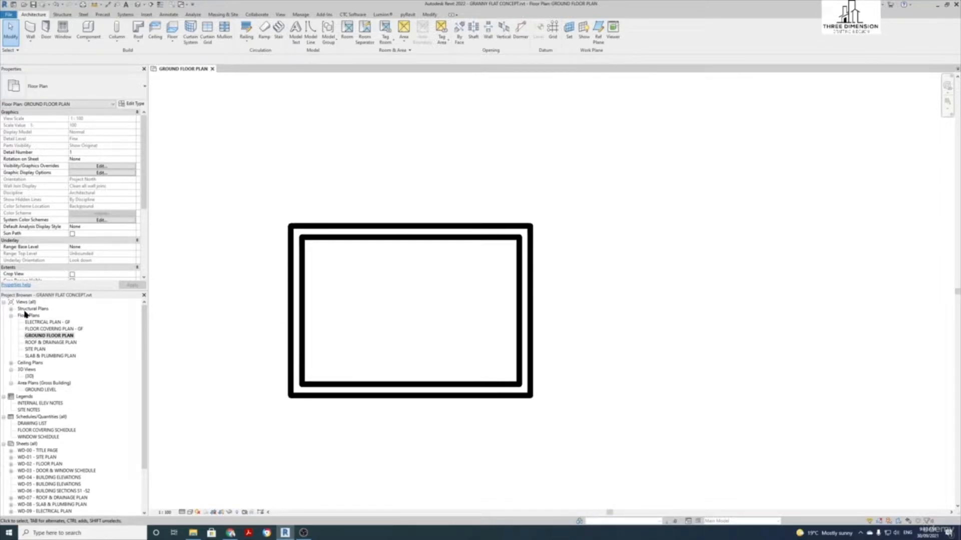
Open the {3D} view and orbit around the four-wall enclosure from several angles
double_click(29, 377)
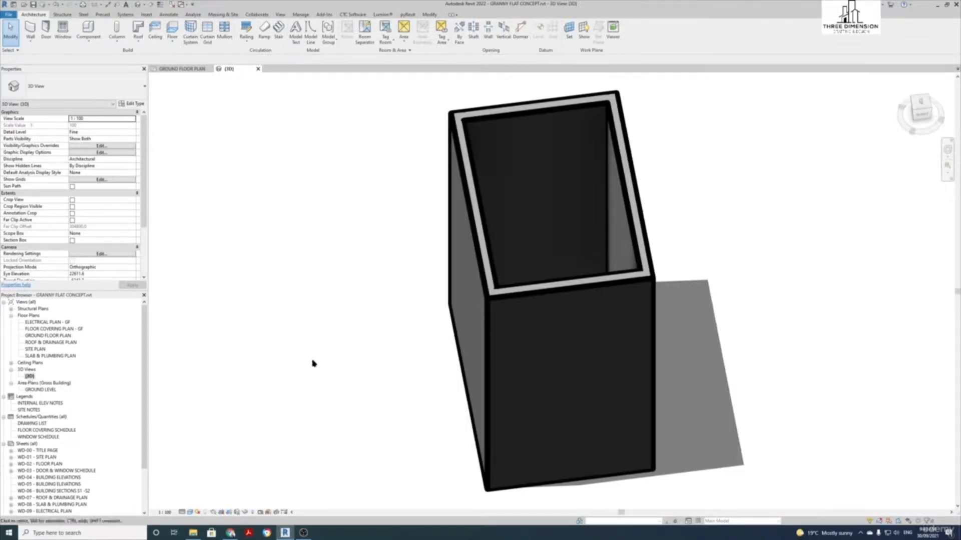
mouse_move(331, 356)
shift+middle_down()
mouse_move(356, 361)
mouse_move(365, 380)
mouse_move(385, 367)
mouse_move(397, 280)
shift+middle_up()
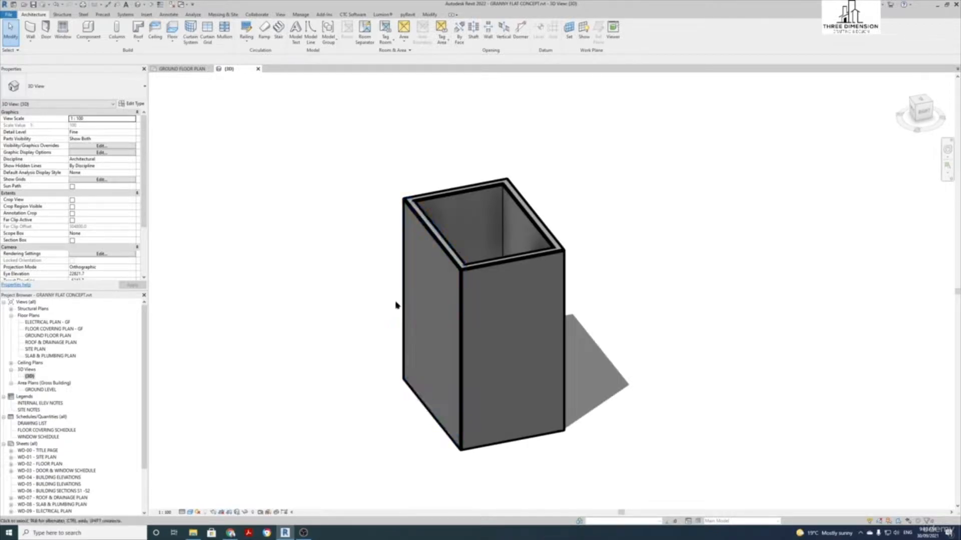
click(137, 5)
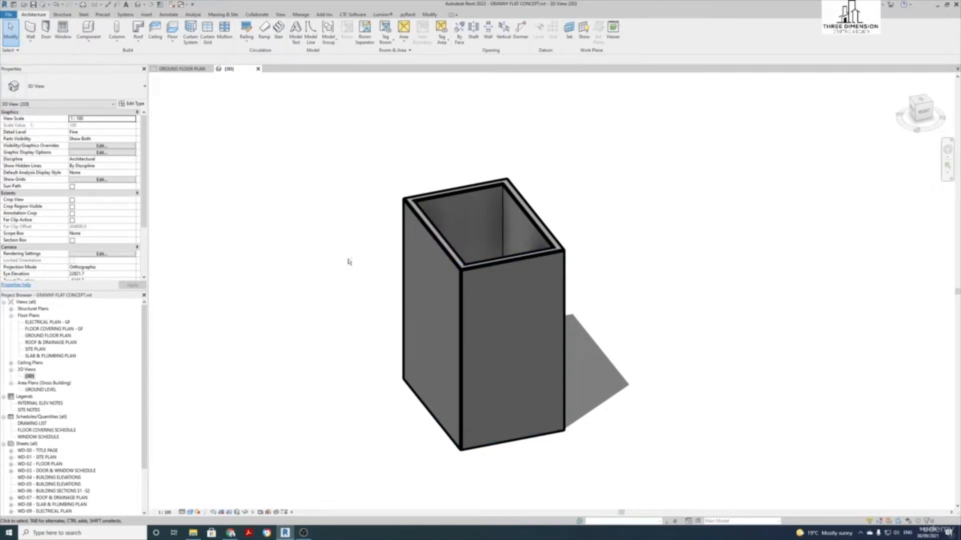
shift+middle_drag(349, 261, 354, 264)
mouse_move(353, 264)
shift+middle_down()
mouse_move(377, 317)
mouse_move(300, 206)
mouse_move(254, 305)
mouse_move(485, 305)
mouse_move(343, 182)
mouse_move(303, 332)
mouse_move(510, 311)
mouse_move(401, 155)
mouse_move(242, 178)
mouse_move(268, 304)
mouse_move(413, 323)
mouse_move(434, 187)
mouse_move(294, 189)
mouse_move(361, 249)
mouse_move(348, 265)
shift+middle_up()
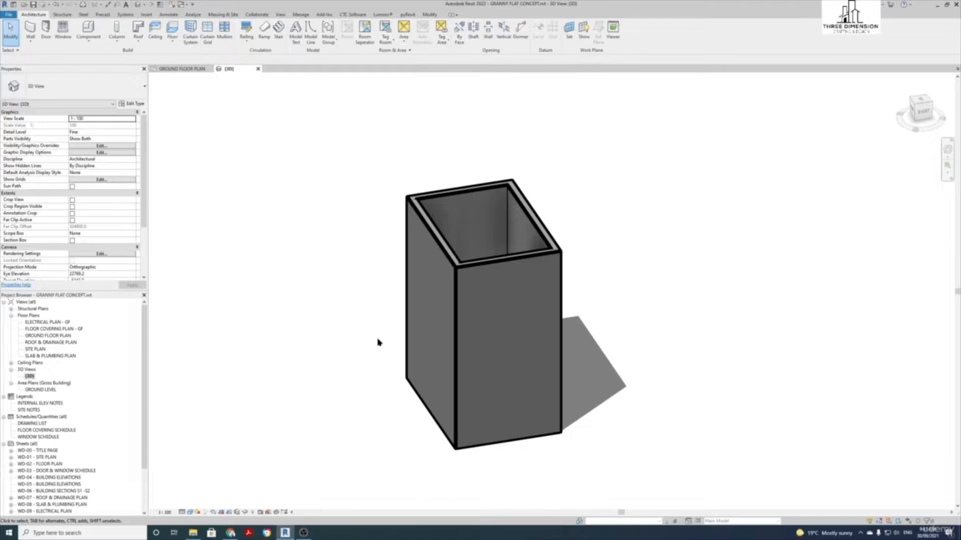
scroll(378, 340, up, 1)
mouse_move(379, 341)
middle_down()
mouse_move(251, 381)
mouse_move(410, 253)
mouse_move(350, 343)
mouse_move(330, 326)
mouse_move(396, 343)
middle_up()
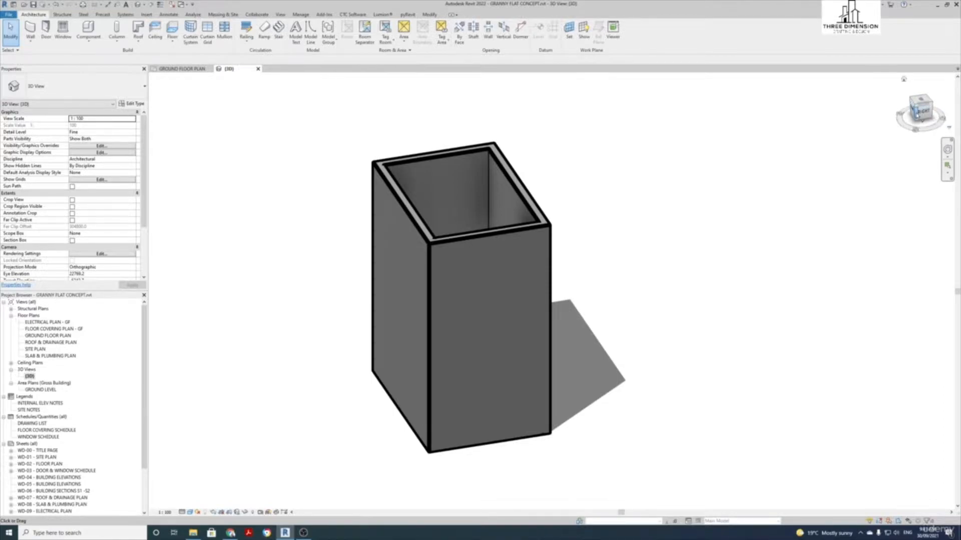
View the room from the ViewCube's RIGHT, TOP and BACK faces, orbit, then return Home
click(918, 115)
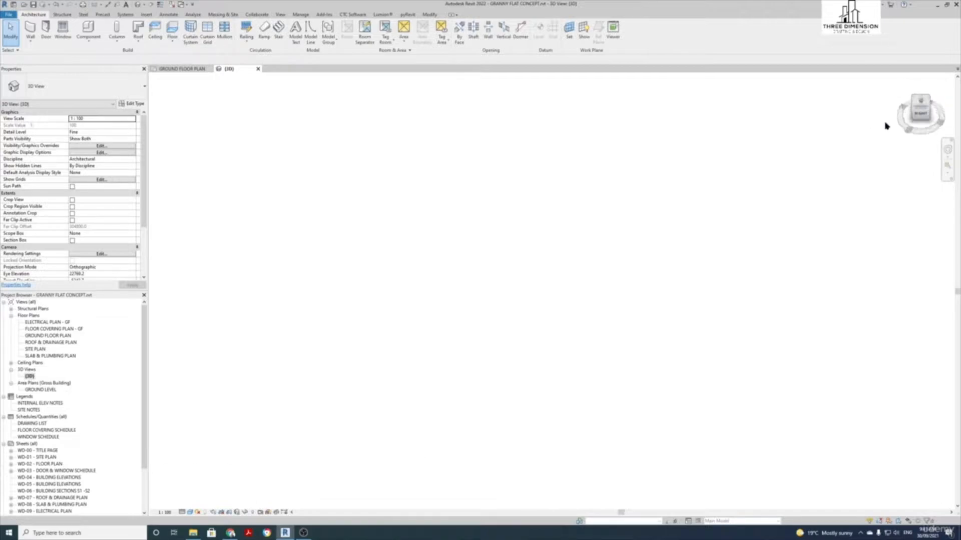
drag(922, 120, 872, 122)
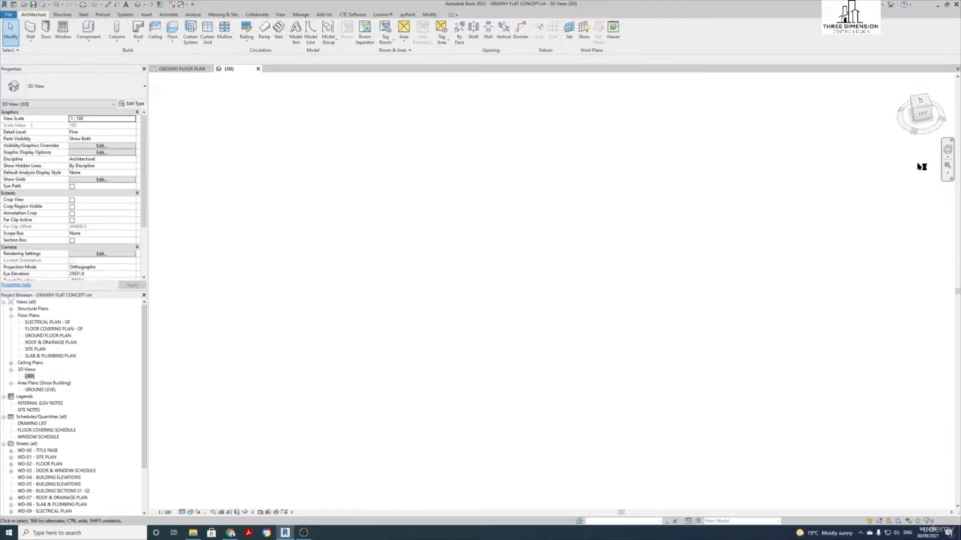
click(920, 104)
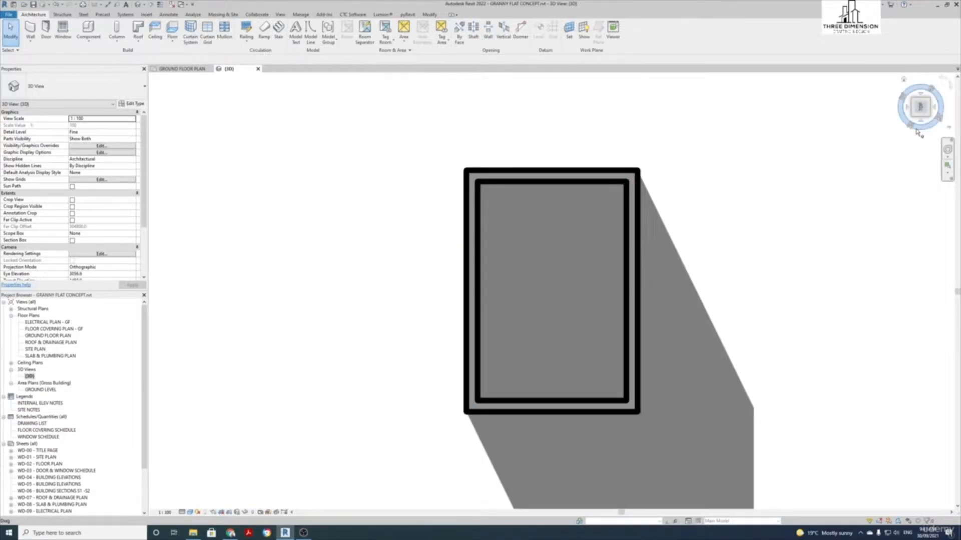
click(905, 103)
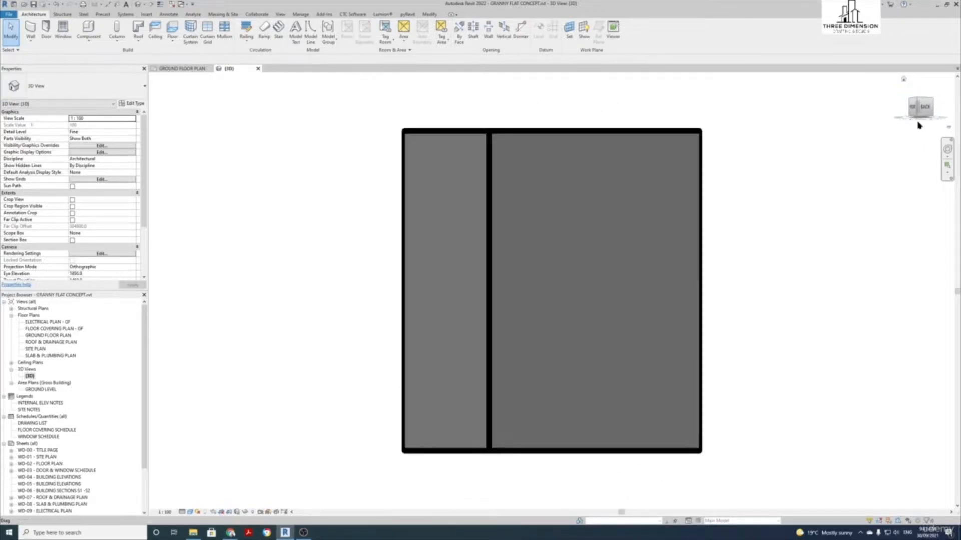
drag(919, 122, 903, 159)
drag(934, 129, 621, 304)
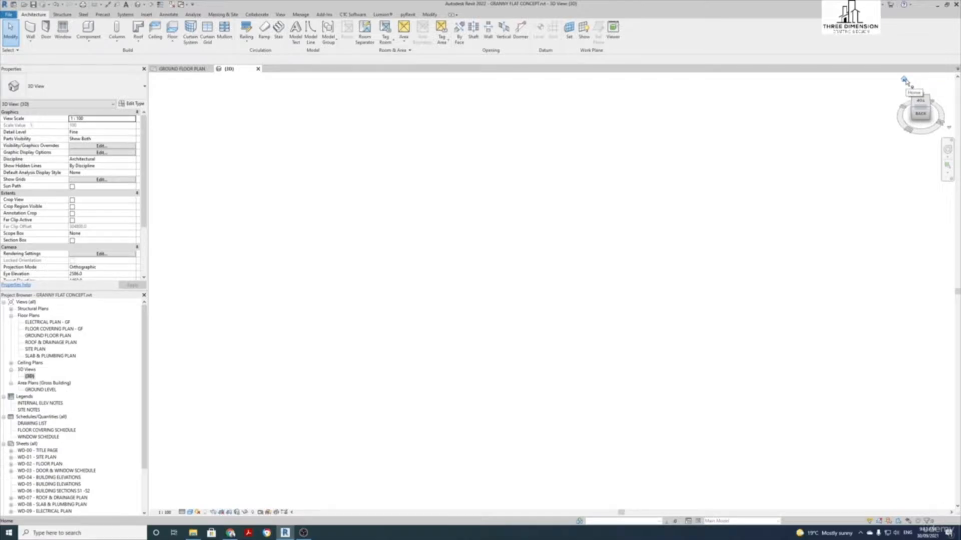
click(905, 80)
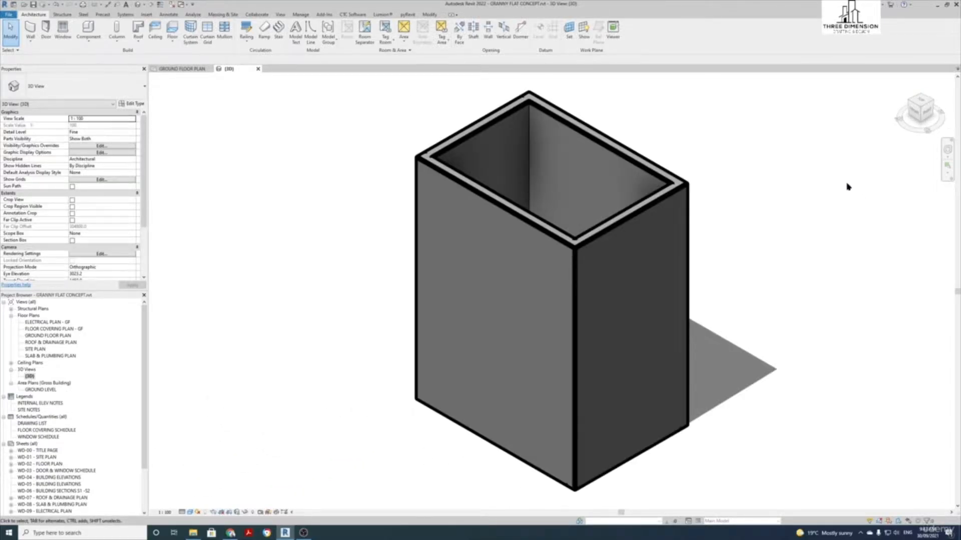
Pan, recentre and raise the camera on the 3D box with the Full Navigation Wheel
click(948, 153)
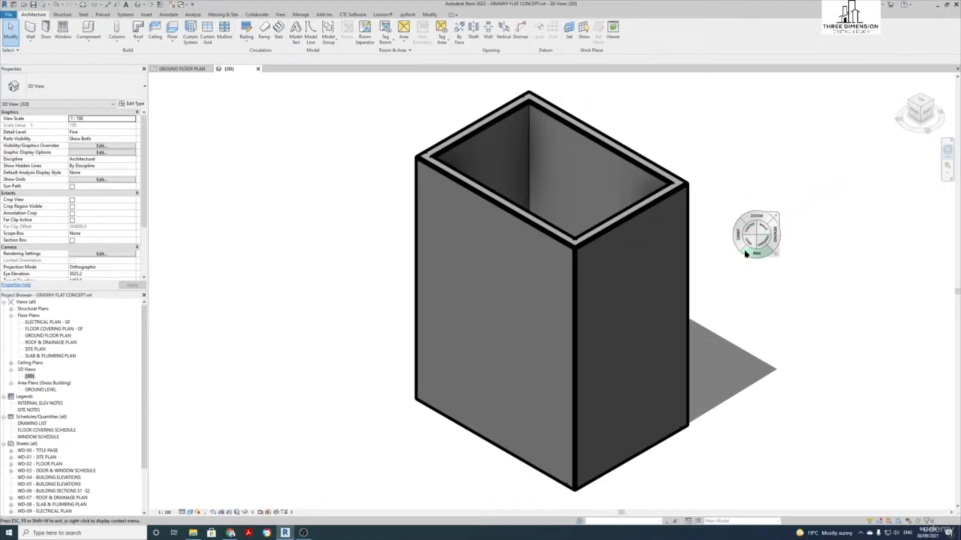
drag(756, 258, 704, 216)
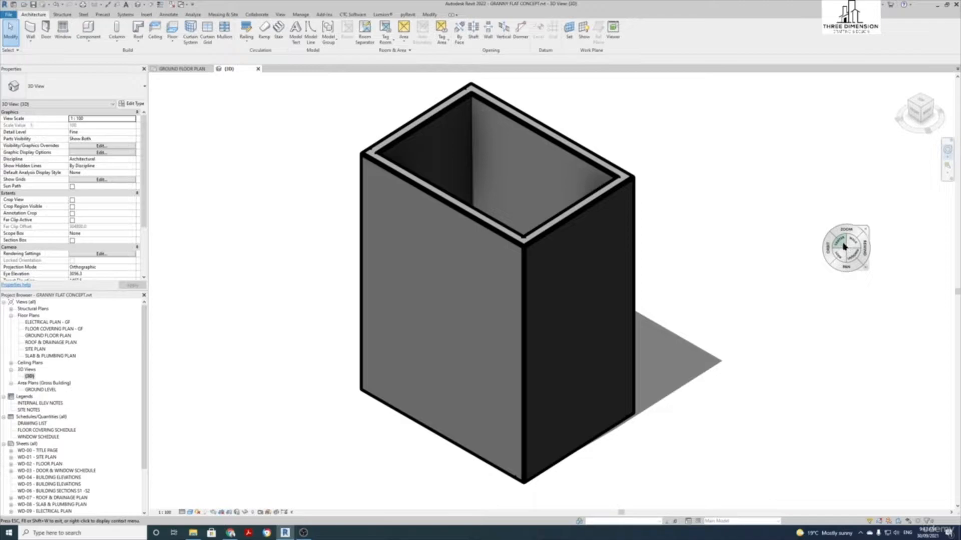
drag(843, 246, 532, 295)
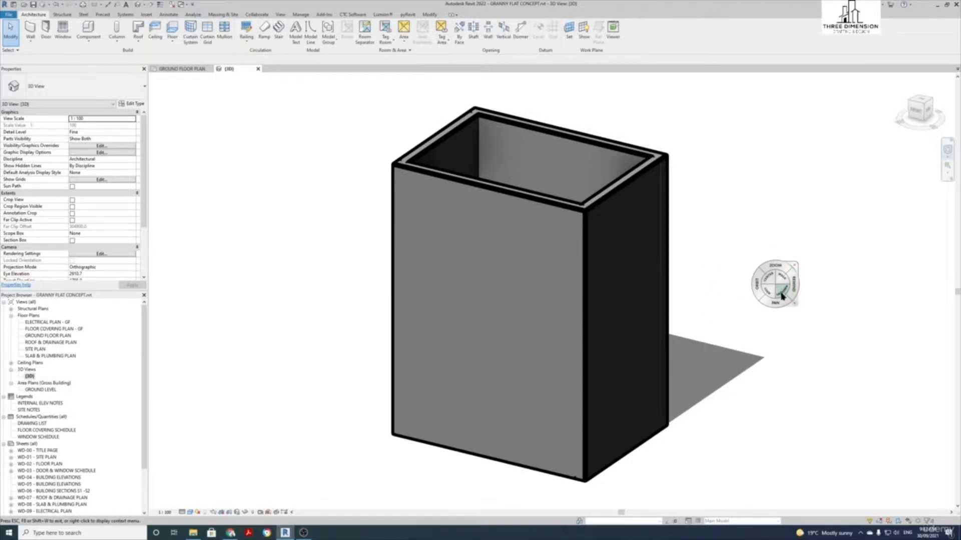
mouse_move(782, 296)
mouse_down()
mouse_move(787, 399)
mouse_move(787, 100)
mouse_move(779, 321)
mouse_move(764, 130)
mouse_move(719, 457)
mouse_move(749, 187)
mouse_move(630, 262)
mouse_up()
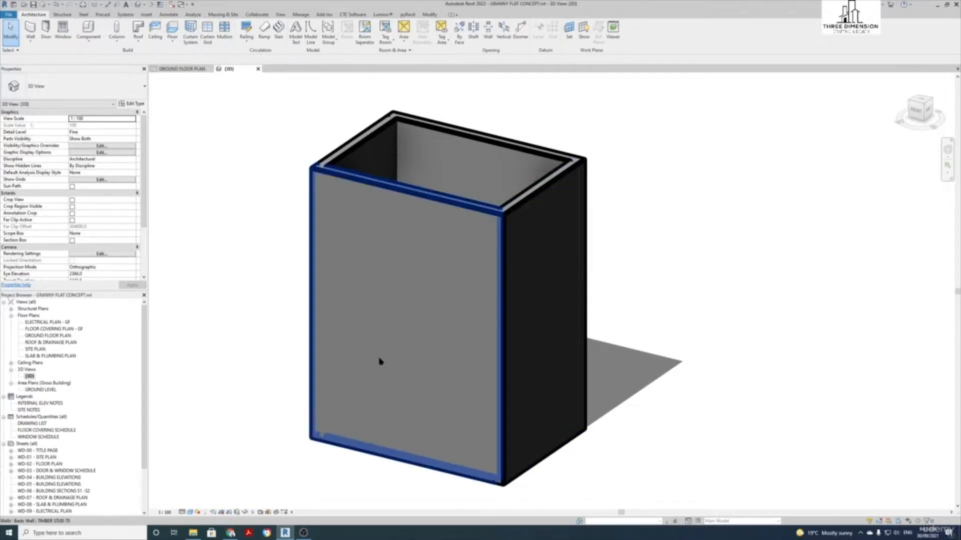
middle_drag(260, 317, 325, 320)
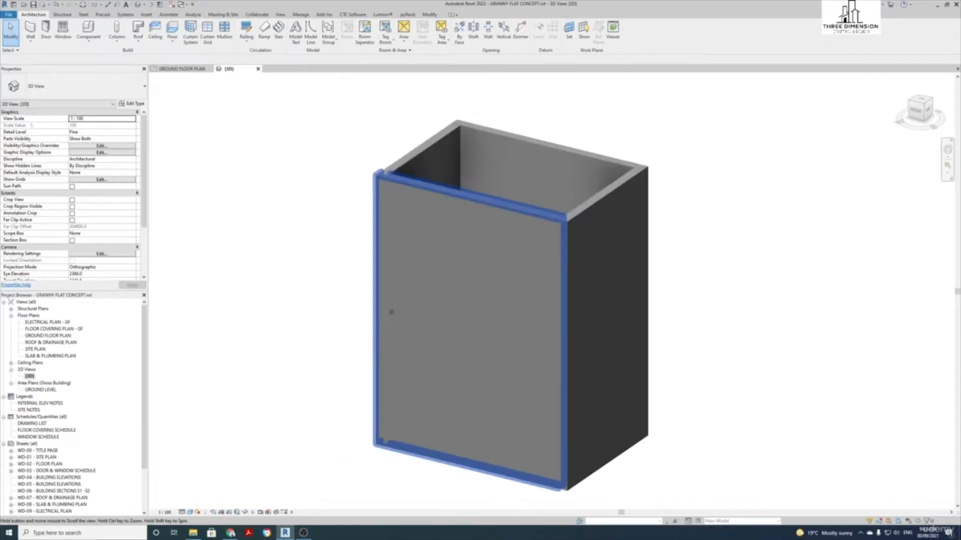
middle_drag(388, 314, 352, 322)
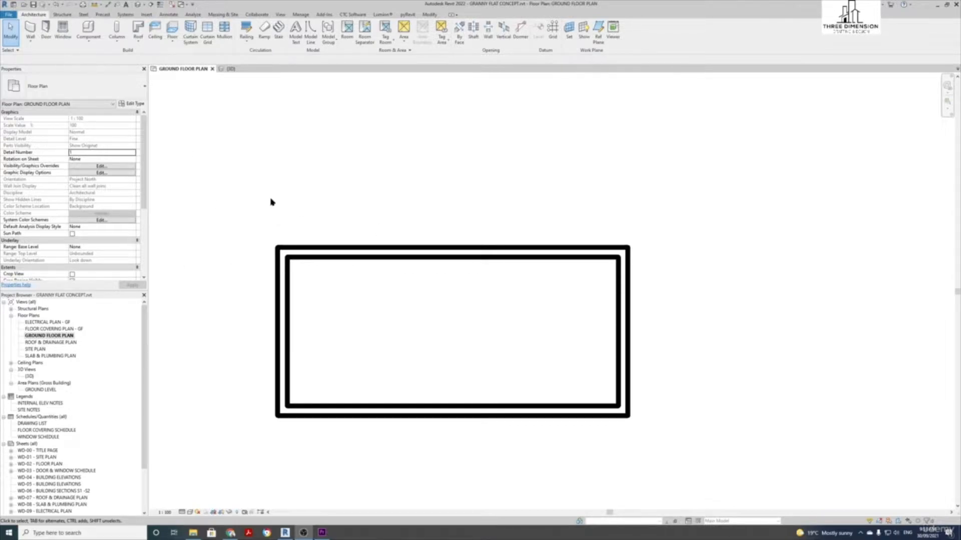
Place 1800 x 1450 SF-Transom-Generic windows in the top and bottom walls, then finish placing
click(13, 34)
click(63, 34)
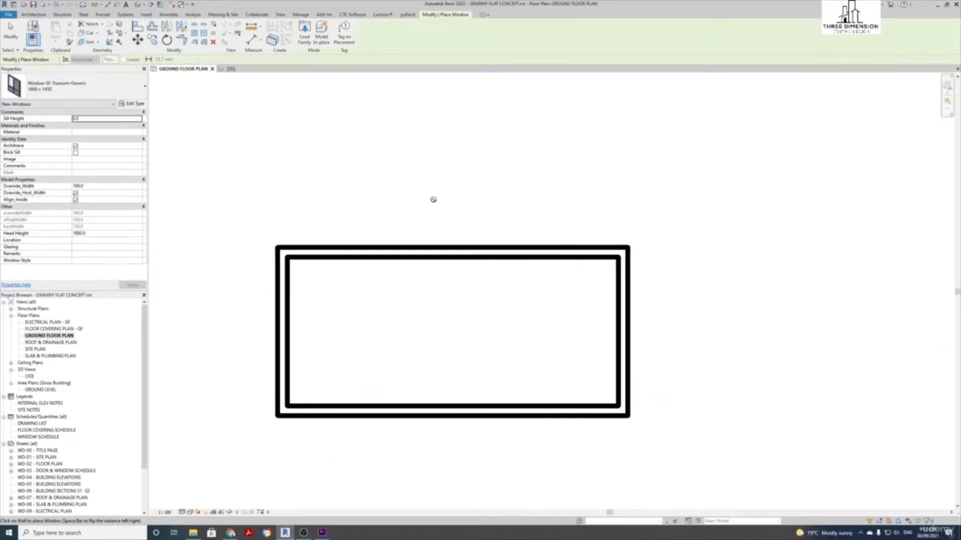
click(446, 255)
click(442, 409)
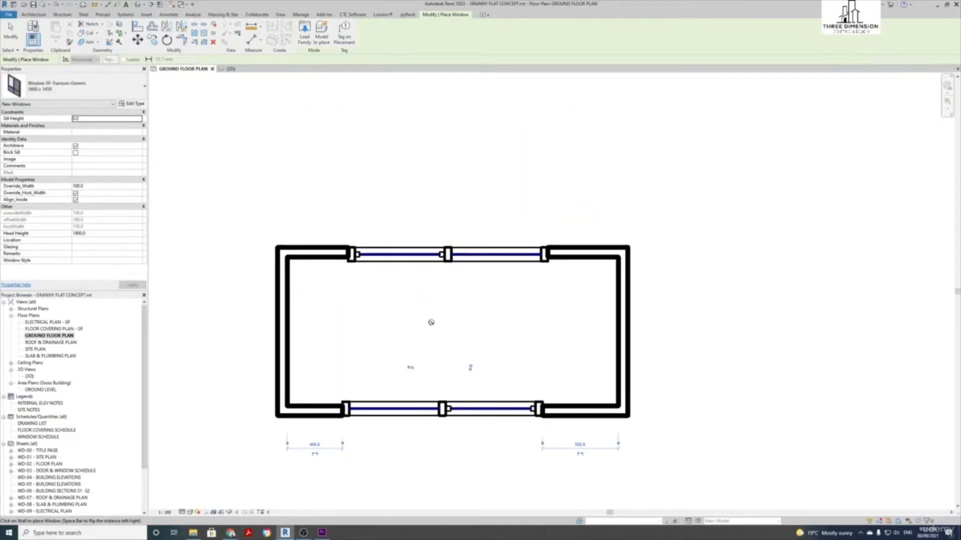
key(Escape)
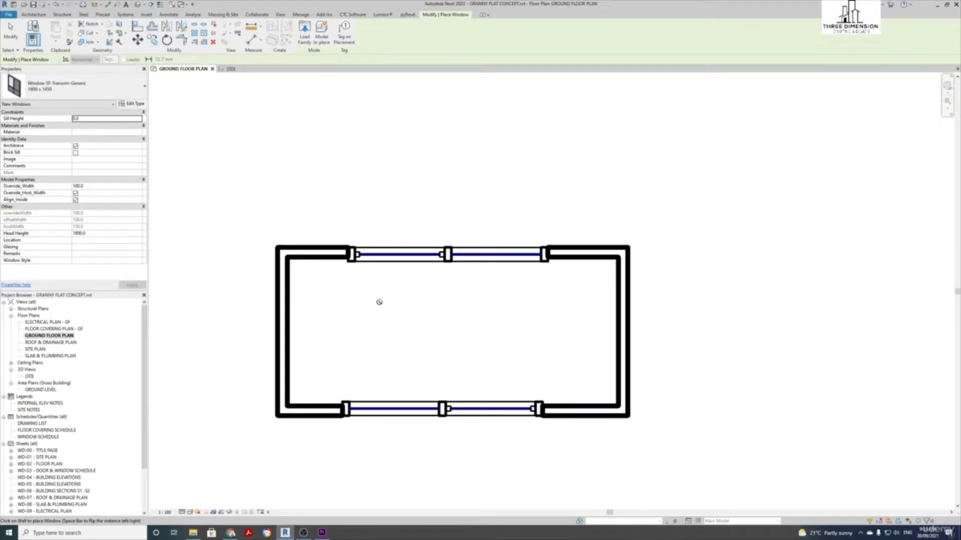
key(Escape)
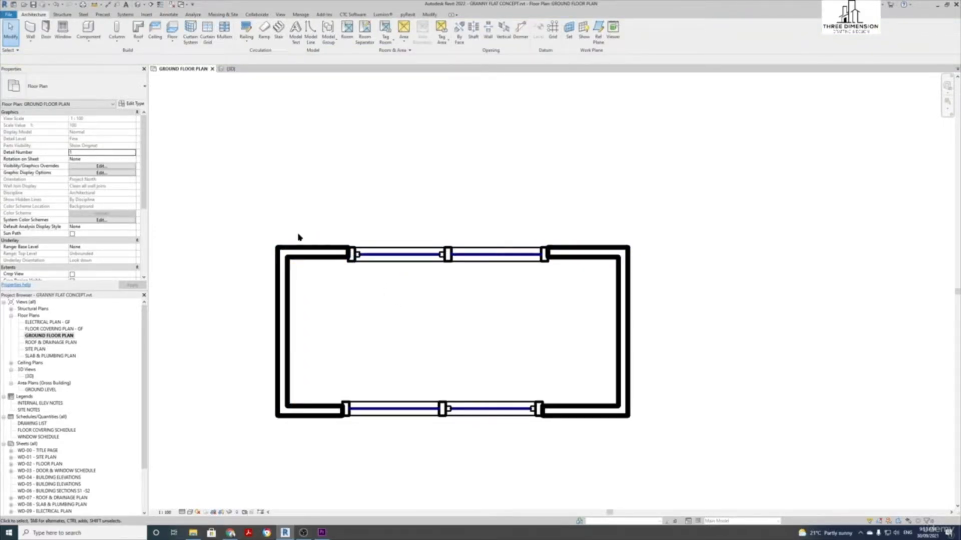
drag(192, 126, 323, 218)
drag(291, 226, 317, 222)
drag(218, 175, 669, 323)
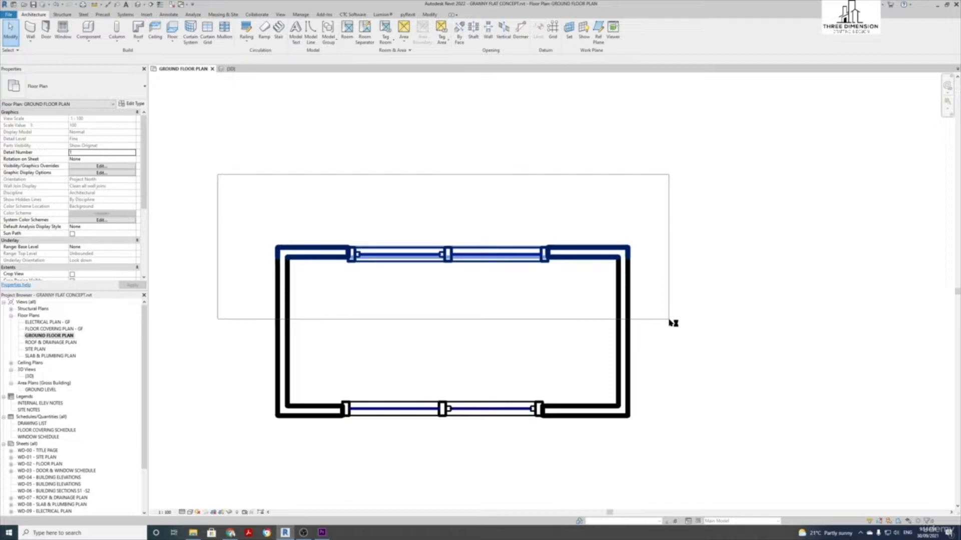
drag(670, 323, 670, 323)
click(689, 344)
drag(725, 454, 657, 394)
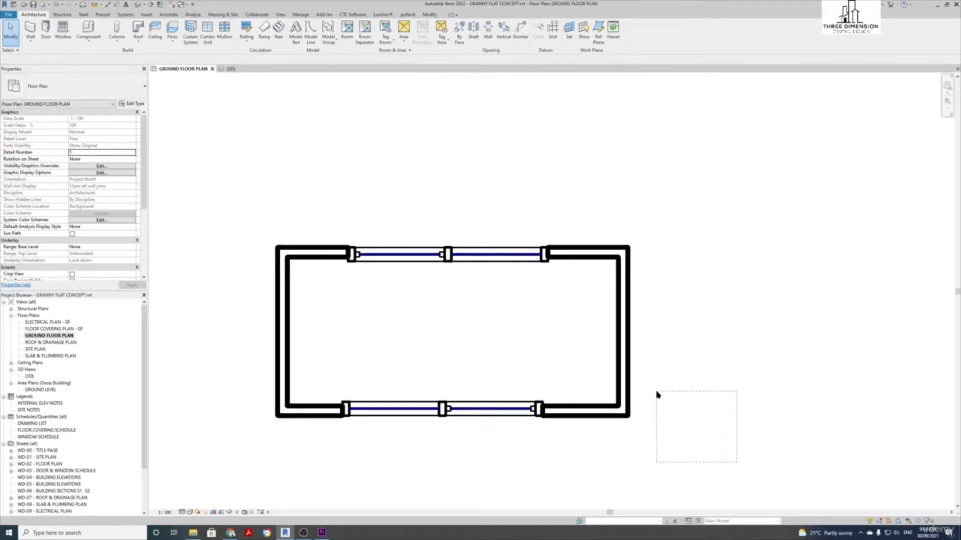
drag(657, 395, 678, 406)
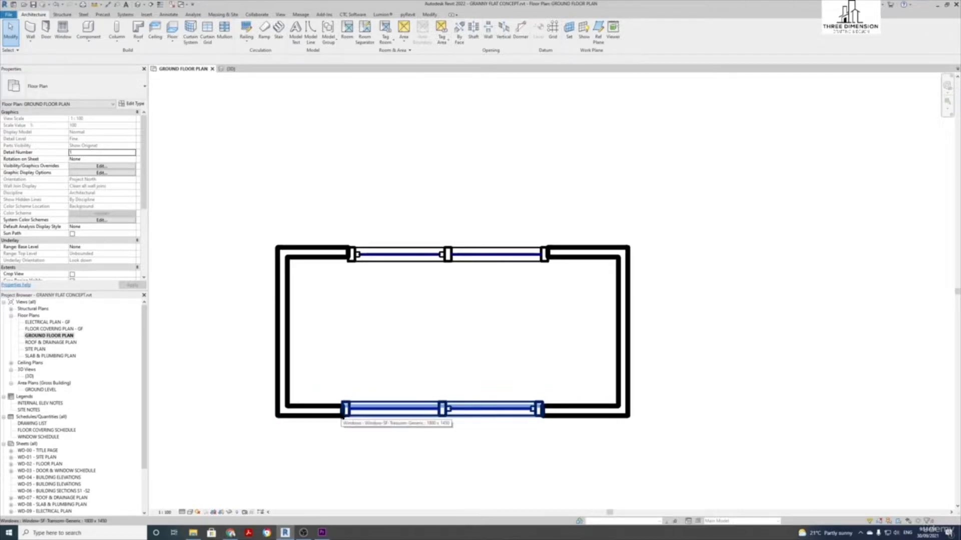
key(Tab)
key(Tab)
key(Tab)
key(Tab)
key(Tab)
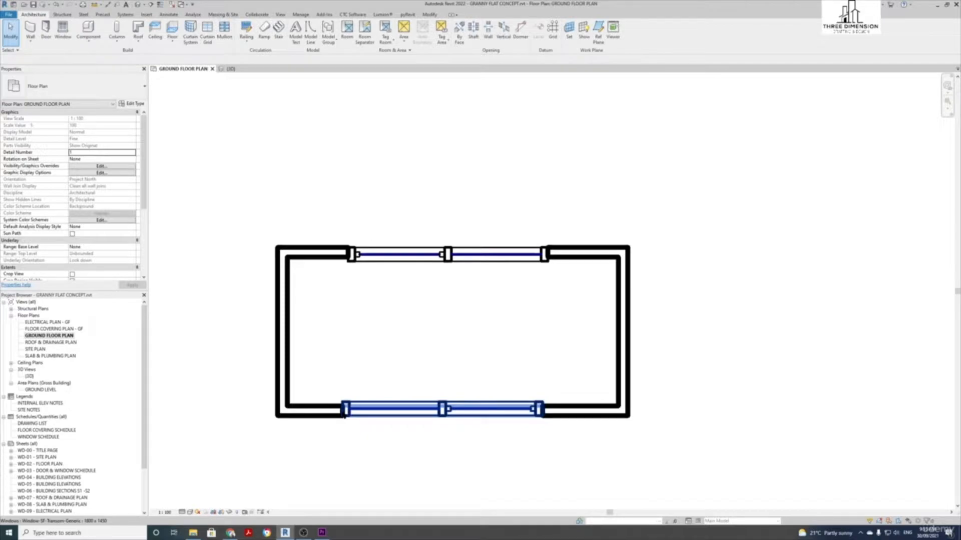
key(Tab)
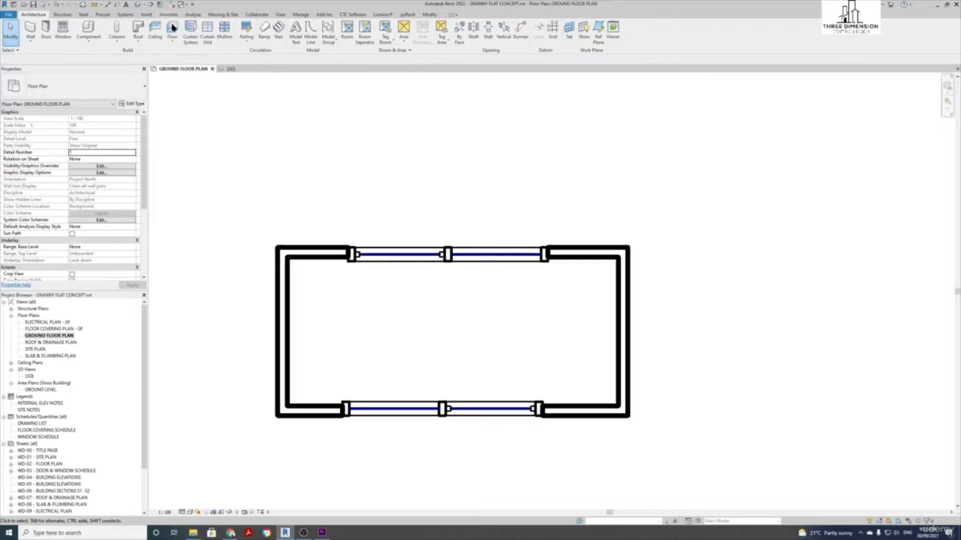
double_click(30, 377)
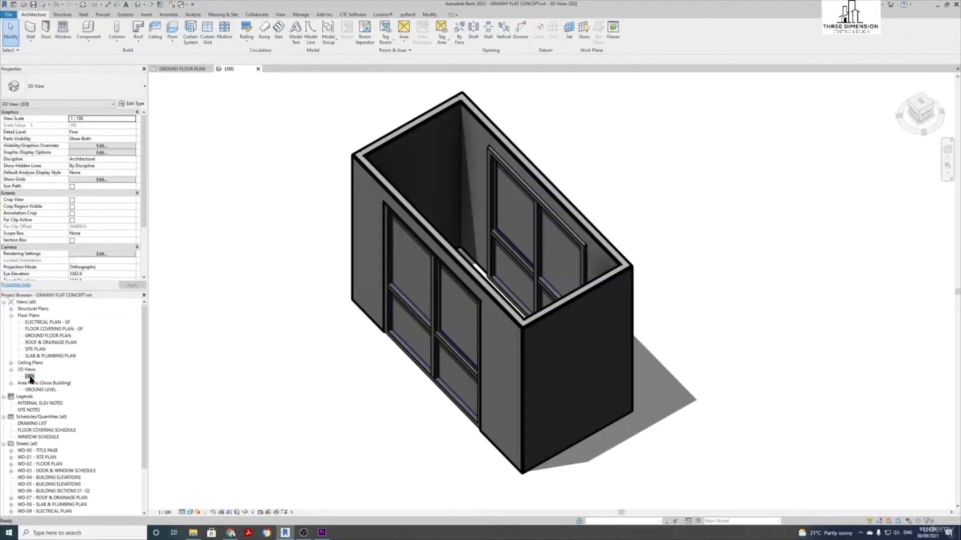
scroll(194, 349, down, 1)
middle_drag(331, 384, 300, 379)
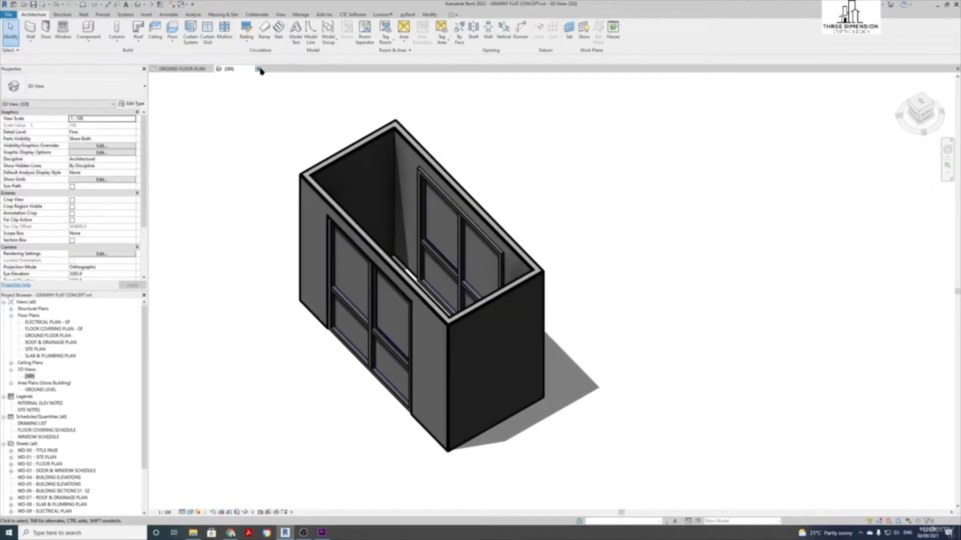
middle_drag(269, 108, 292, 122)
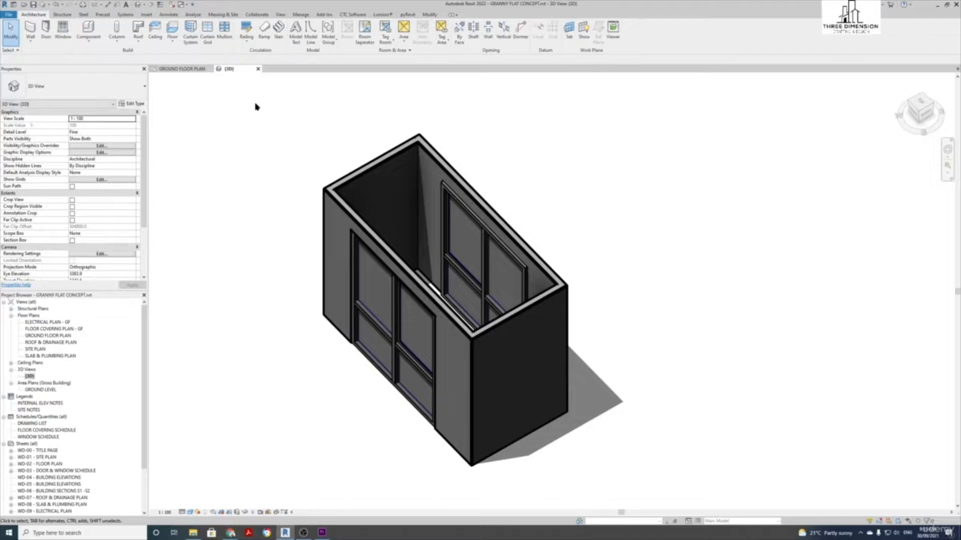
drag(256, 103, 623, 497)
click(637, 472)
drag(684, 486, 580, 365)
key(Tab)
key(Tab)
key(Tab)
key(Tab)
key(Tab)
key(Tab)
key(Tab)
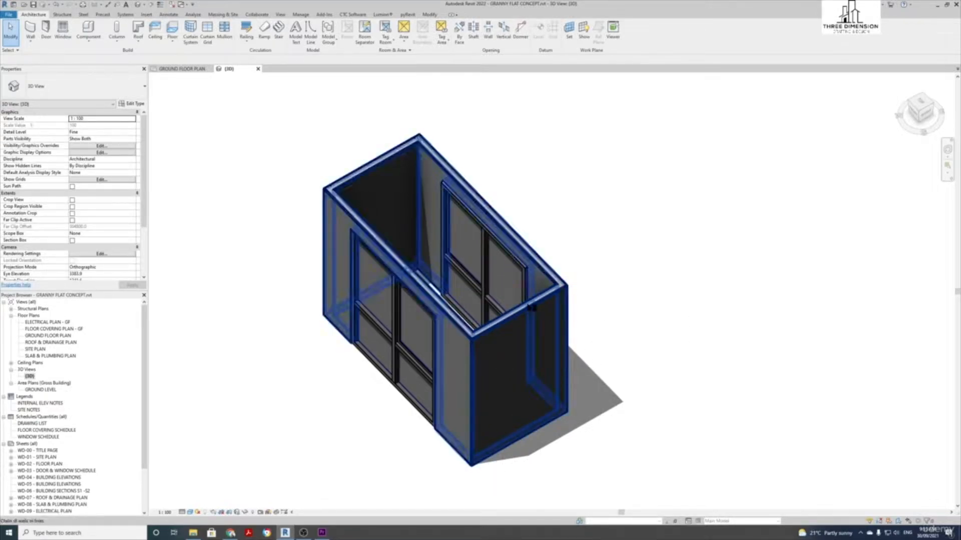
click(530, 308)
key(Tab)
key(Tab)
key(Tab)
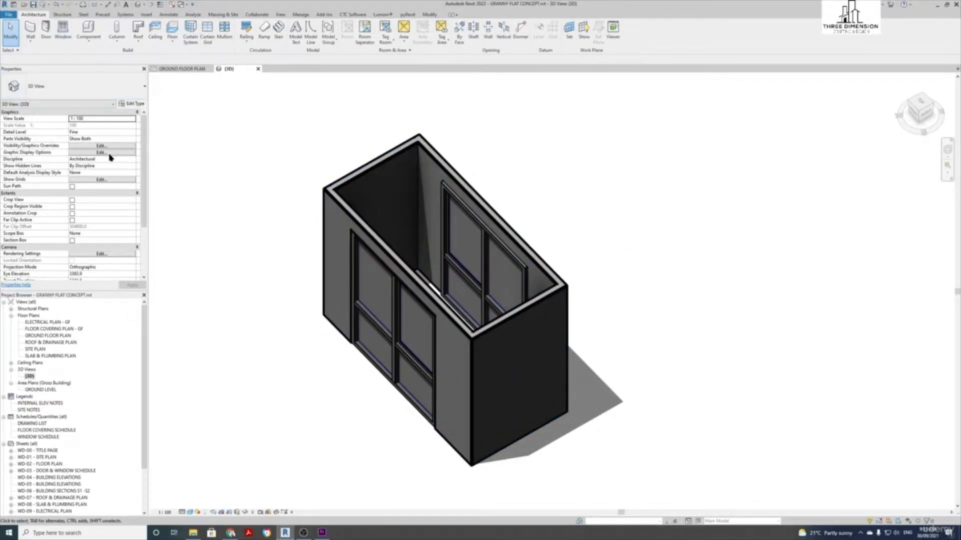
double_click(48, 336)
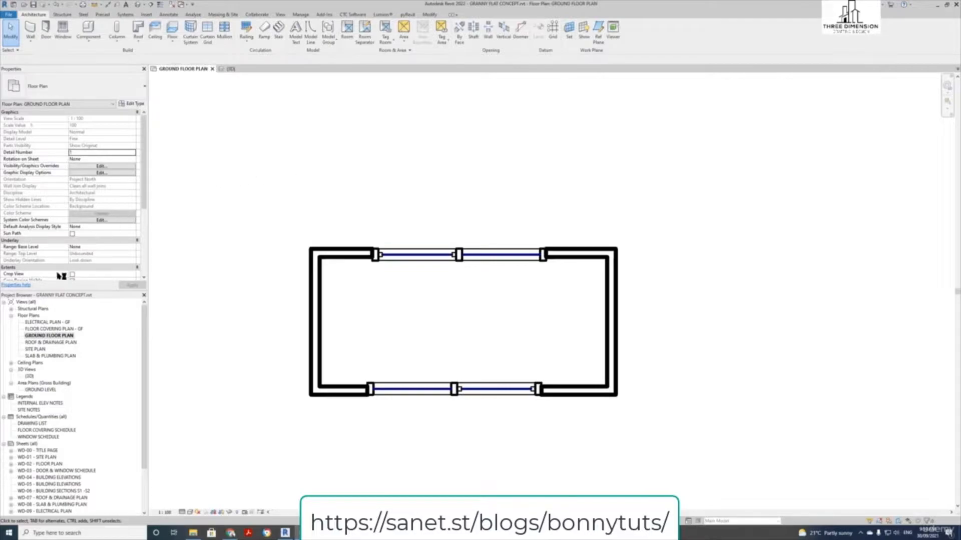
Return to the GROUND FLOOR PLAN view and start the Move tool from the Modify tab
click(56, 335)
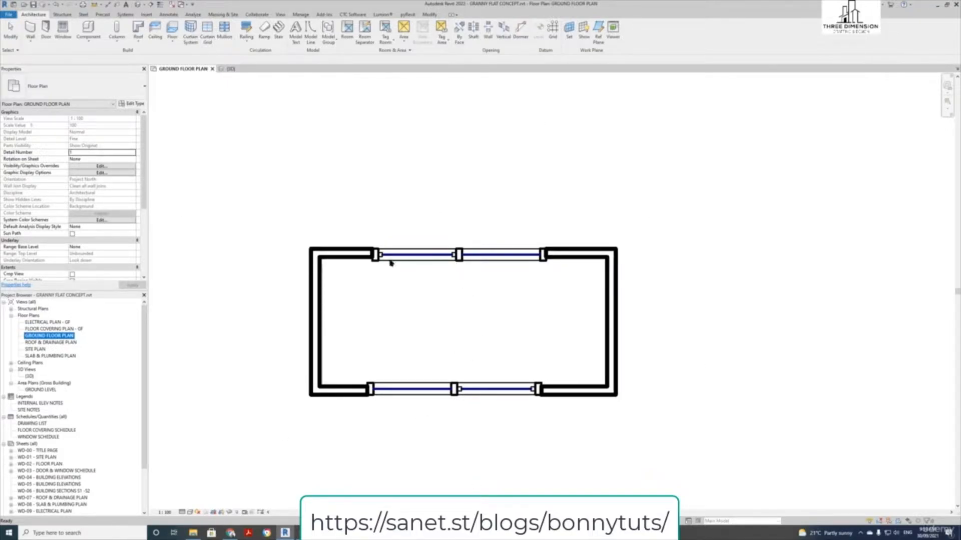
click(280, 182)
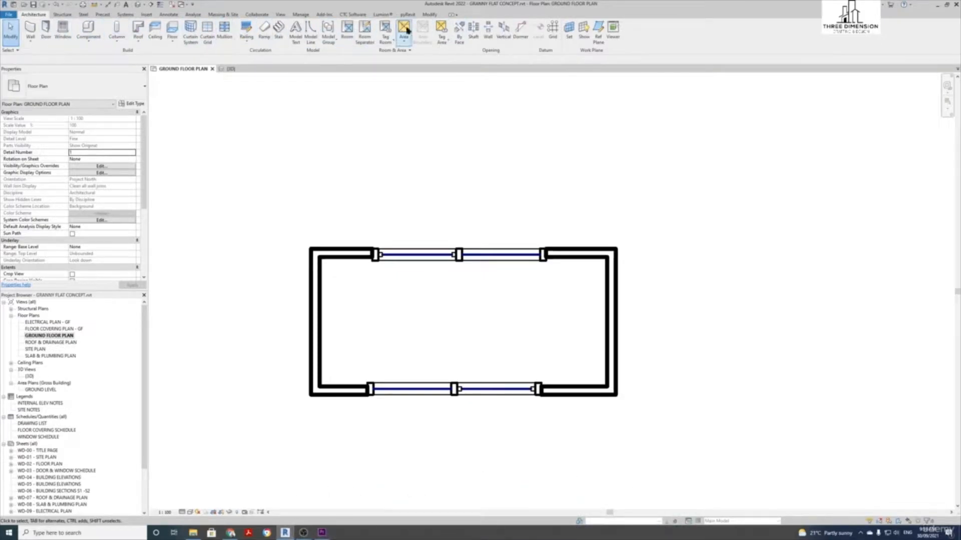
click(432, 16)
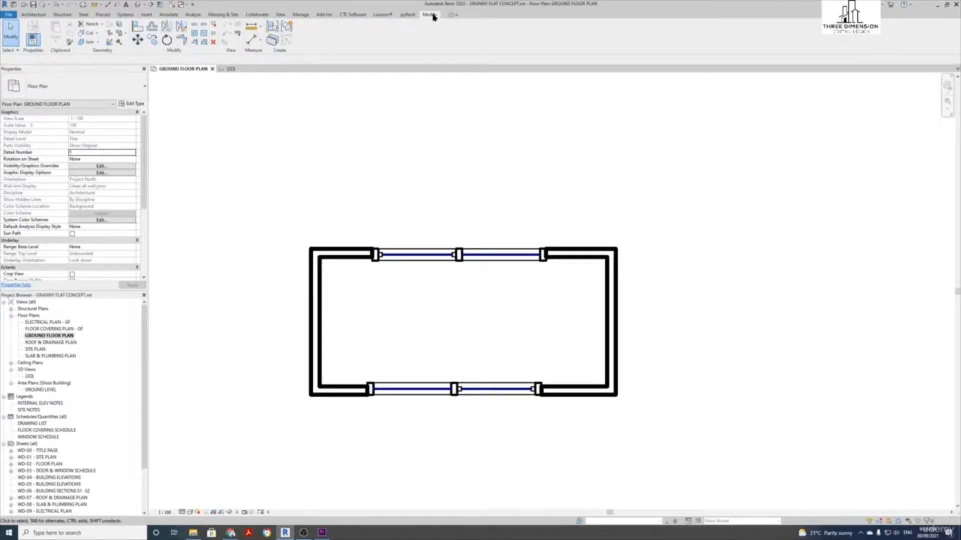
click(139, 40)
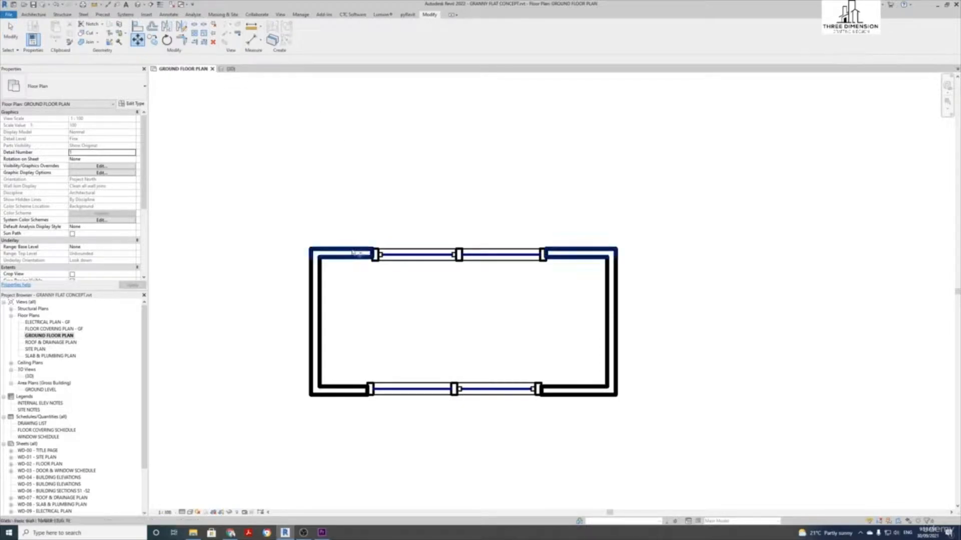
Move the top wall and its windows up by 200
click(352, 254)
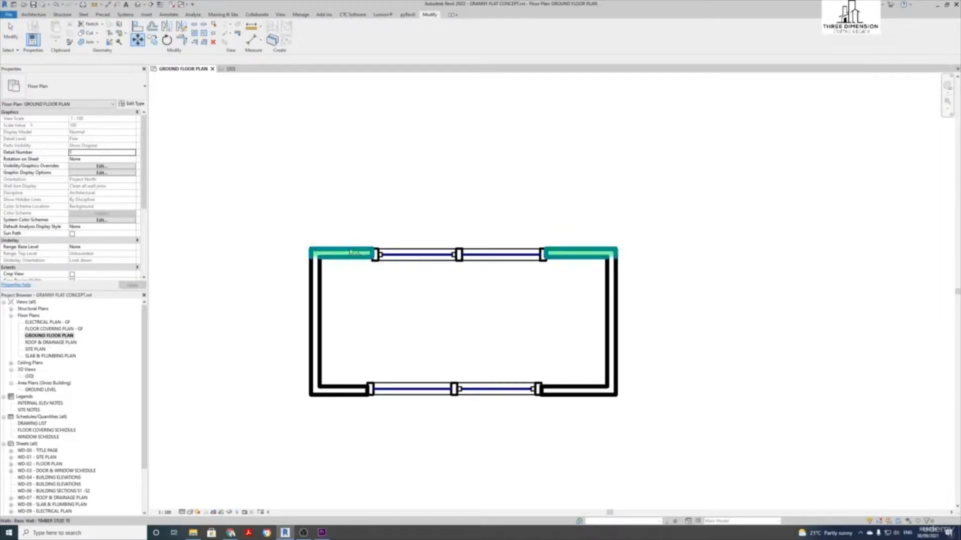
key(Return)
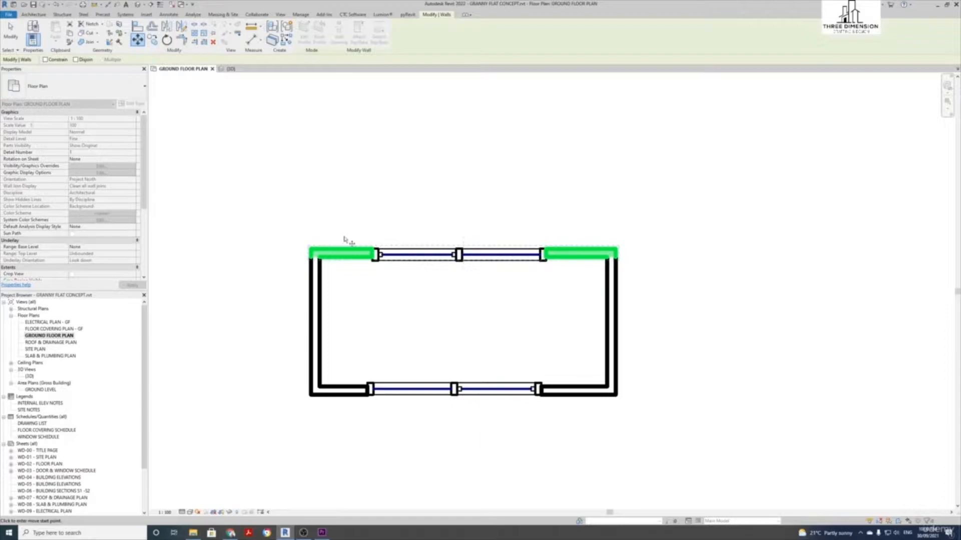
click(345, 235)
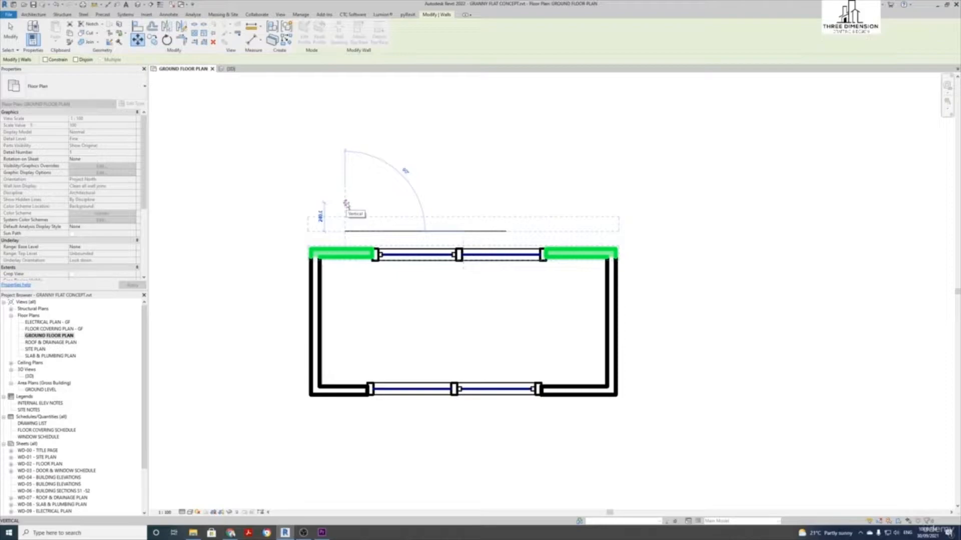
text(200)
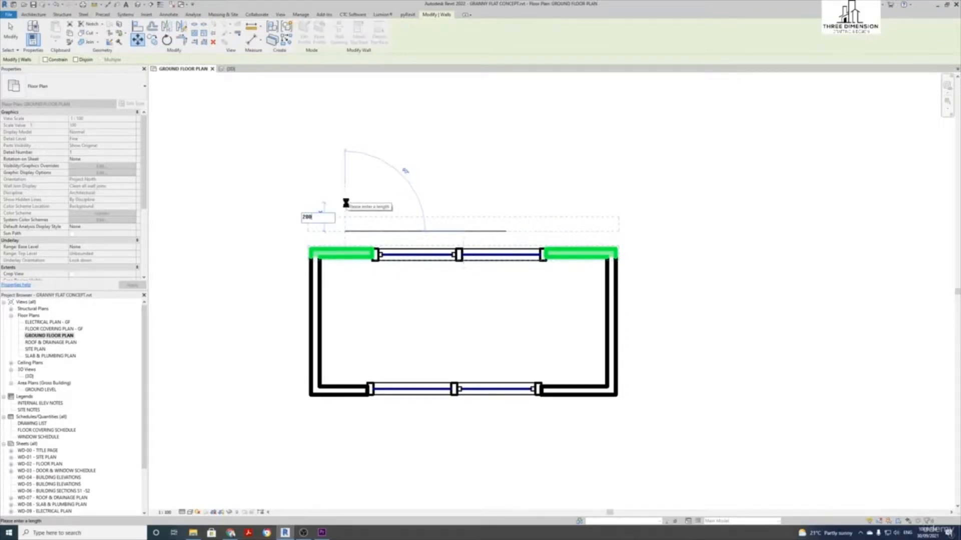
key(Return)
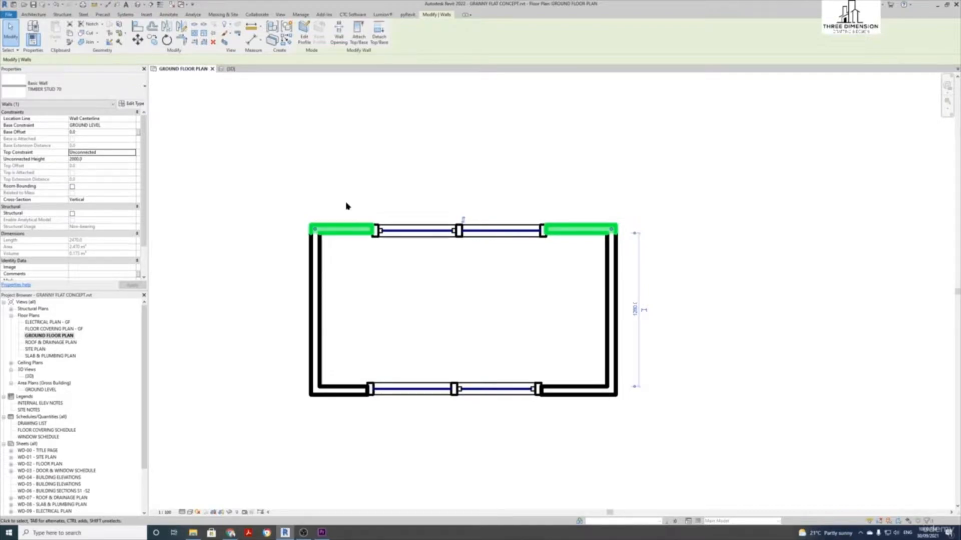
Repeat the move with MV, shifting the top wall up another 200
key(m)
key(v)
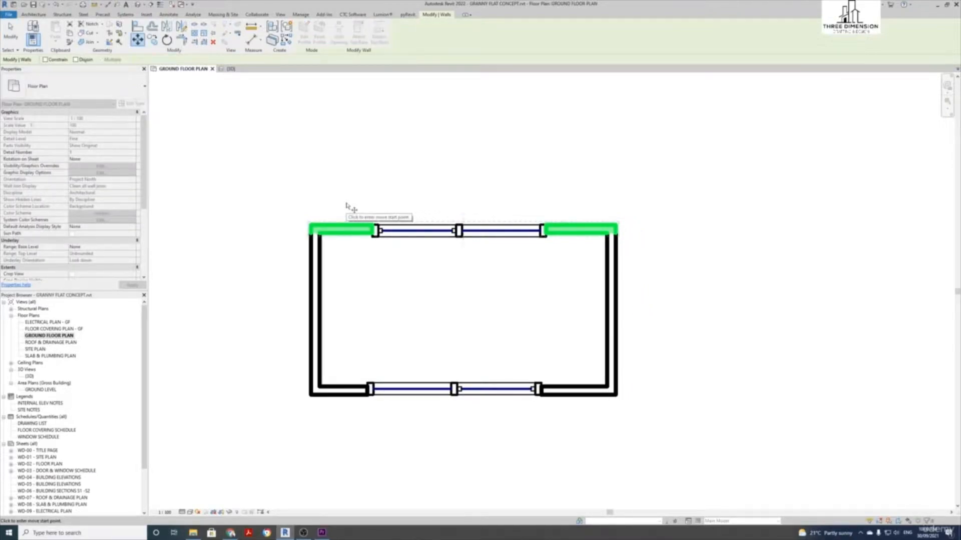
click(345, 209)
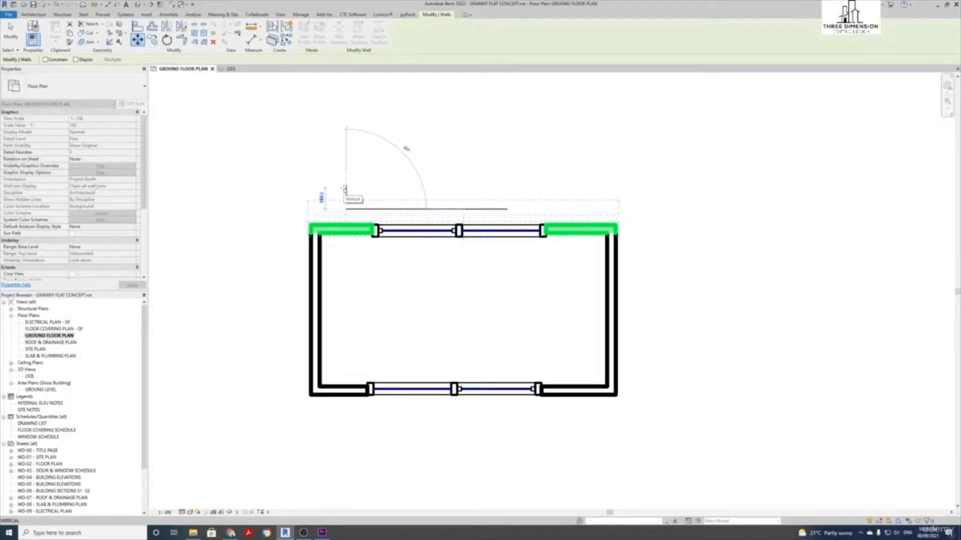
text(200)
key(Return)
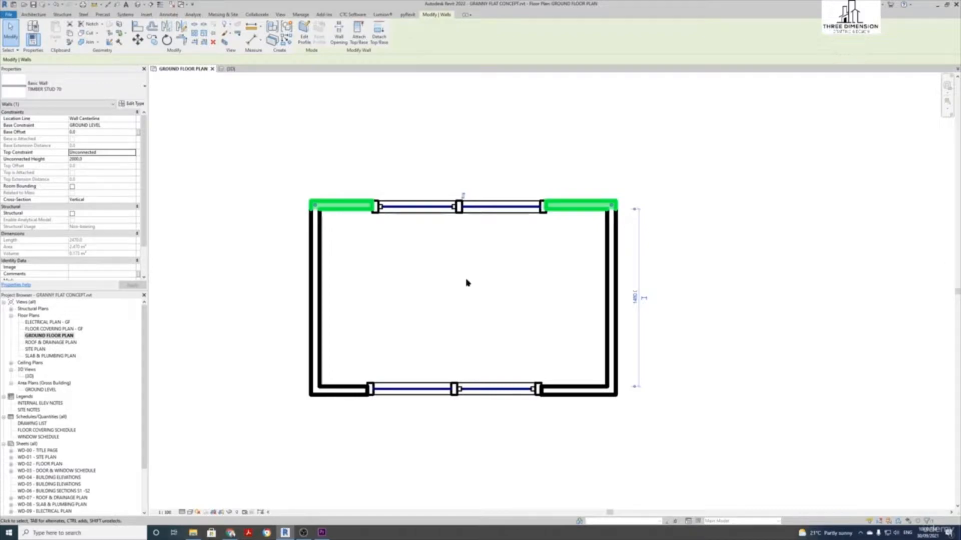
Go to Keyboard Shortcuts through the Options dialog's User Interface settings
click(10, 16)
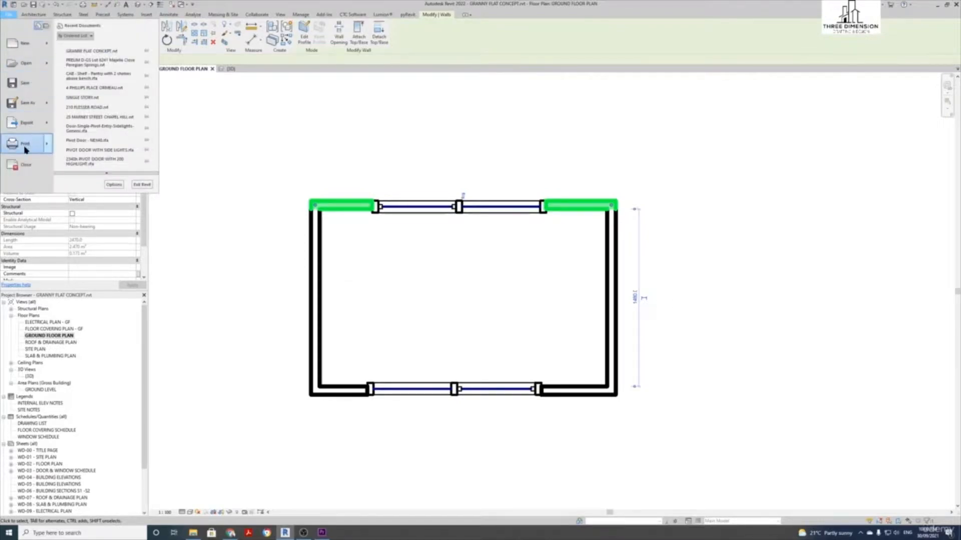
click(113, 185)
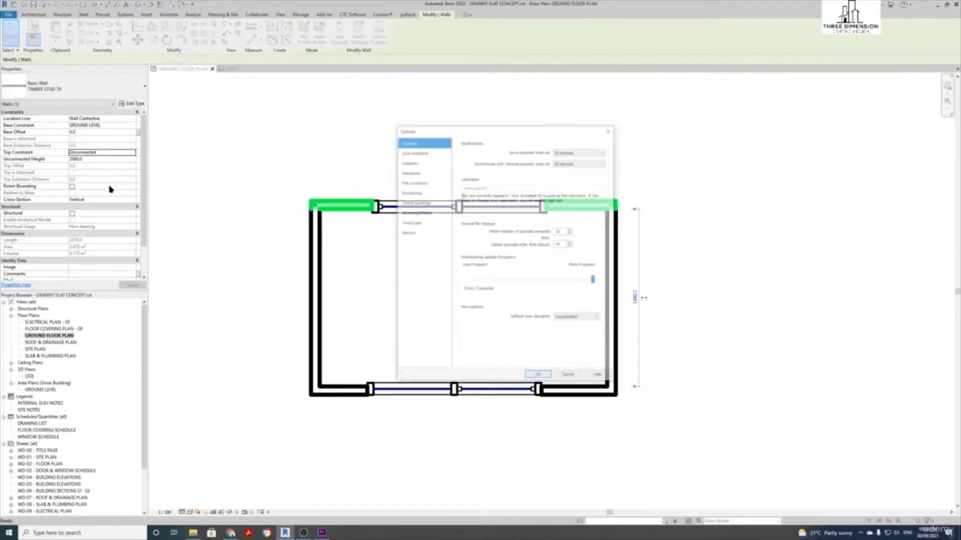
click(424, 153)
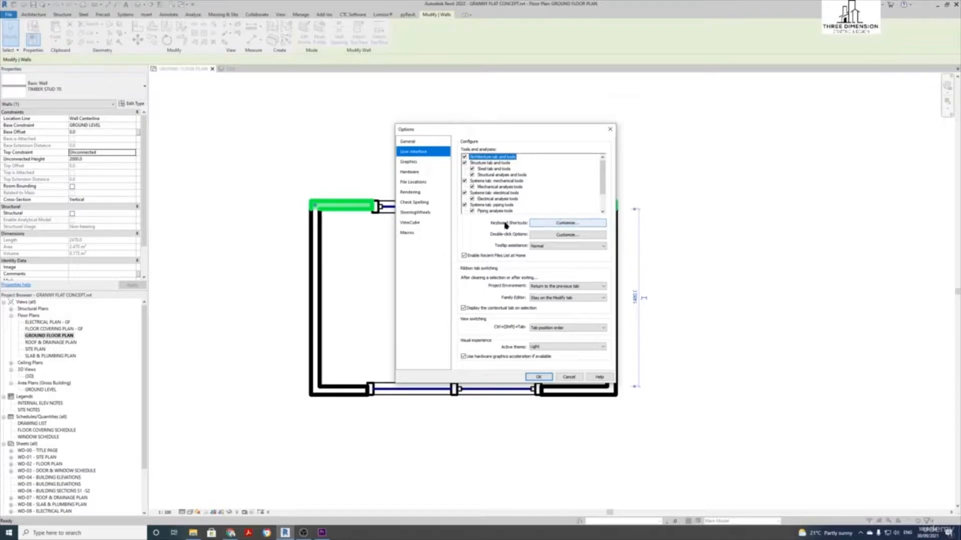
click(552, 223)
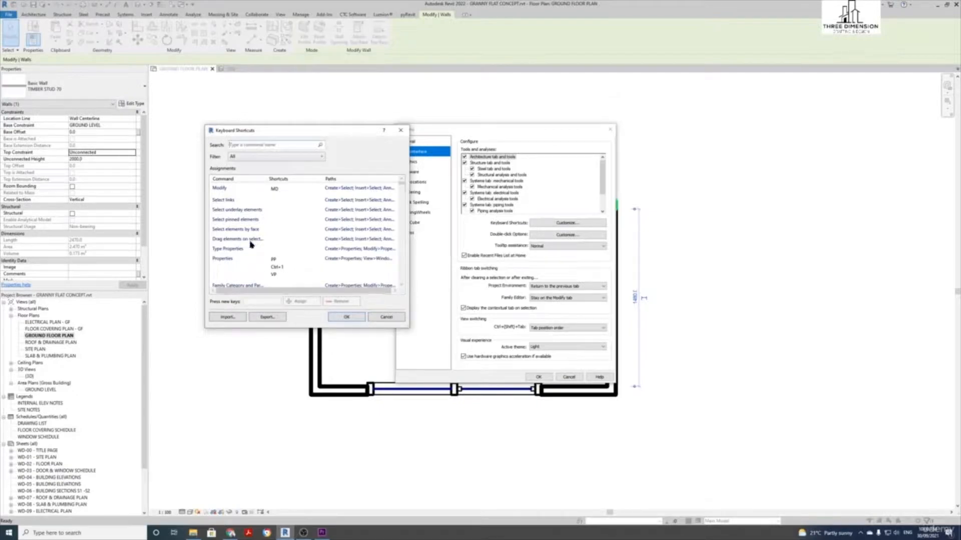
Search 'move' to find its MV shortcut, close both dialogs unchanged, and deselect the wall
click(268, 146)
text(move)
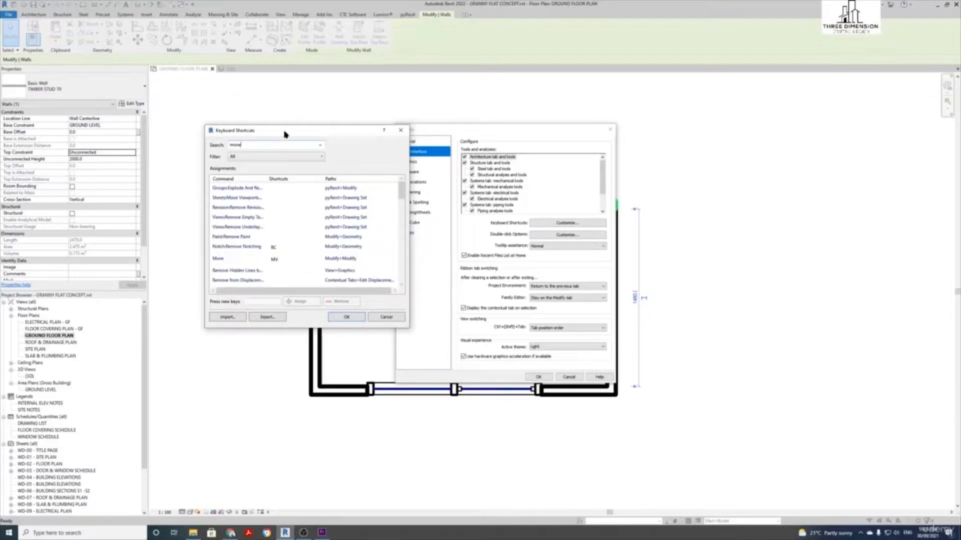
click(220, 259)
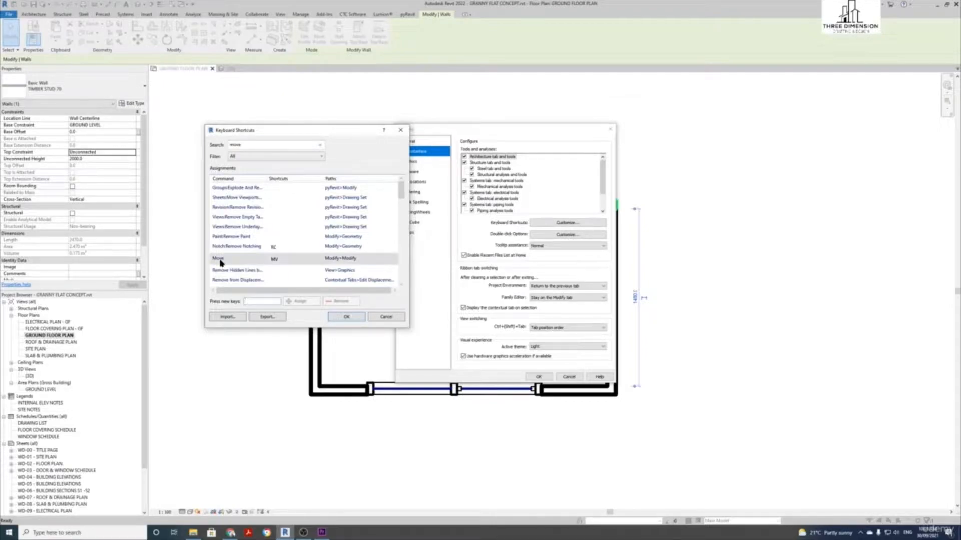
click(278, 264)
click(392, 321)
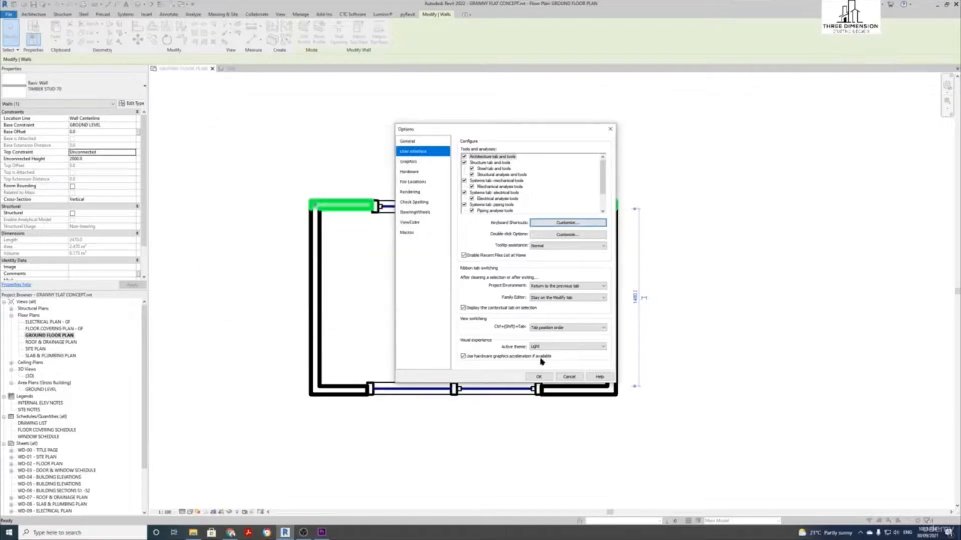
click(570, 378)
click(409, 284)
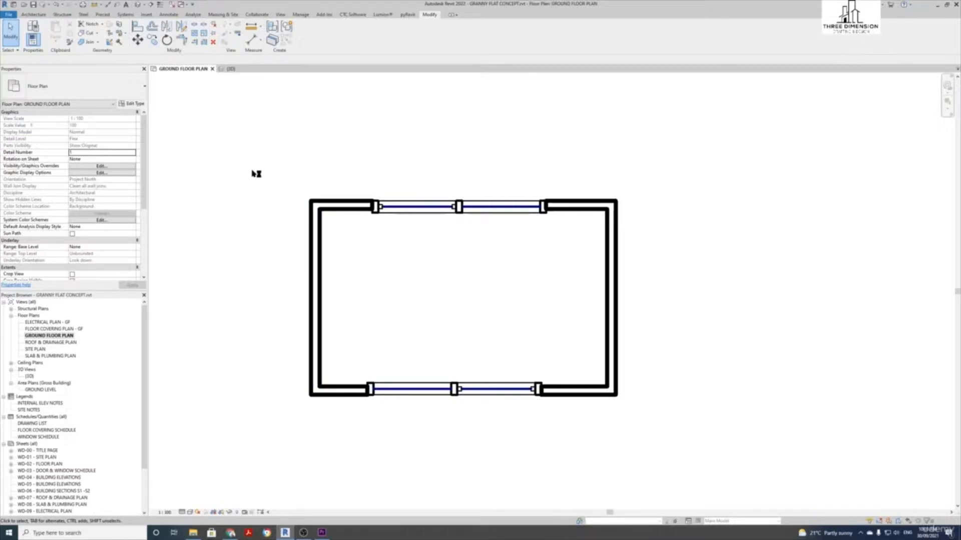
drag(275, 149, 659, 445)
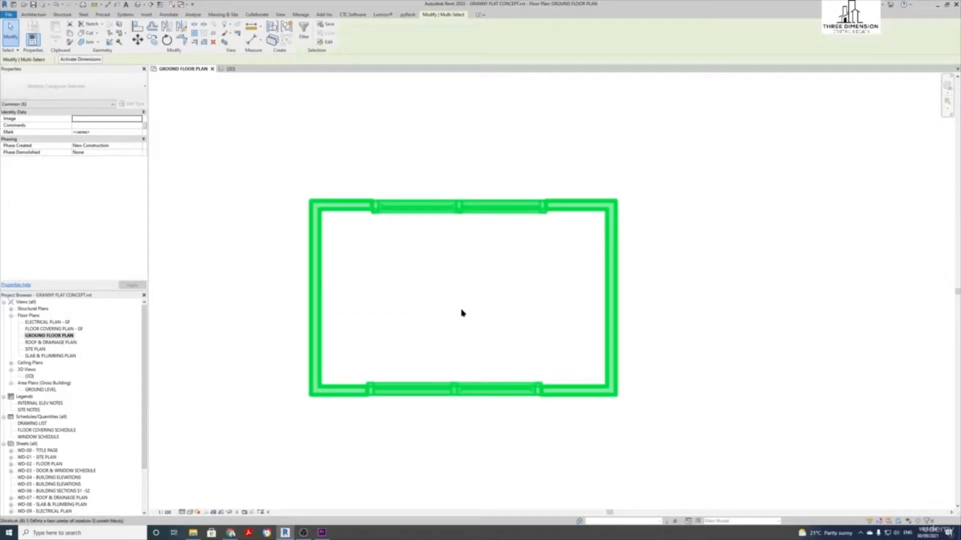
key(r)
key(o)
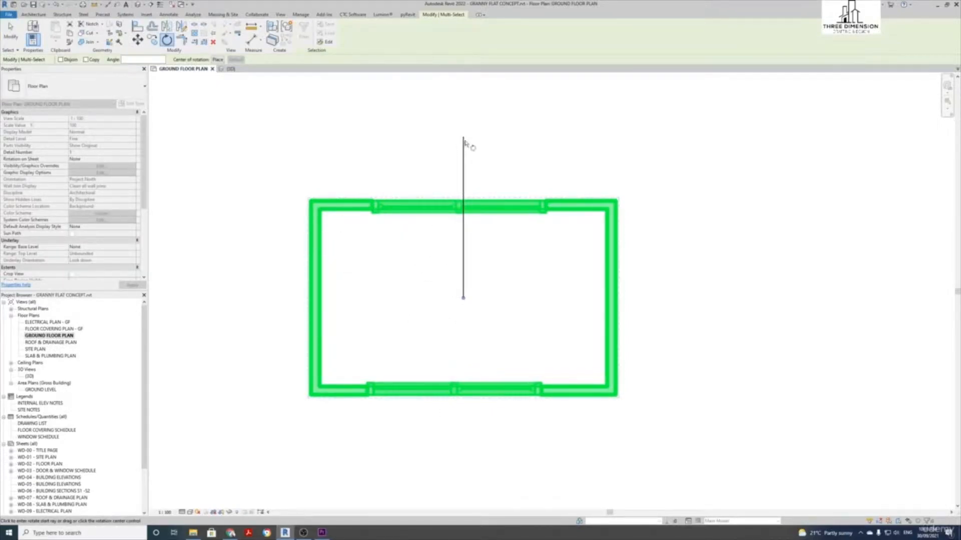
click(464, 142)
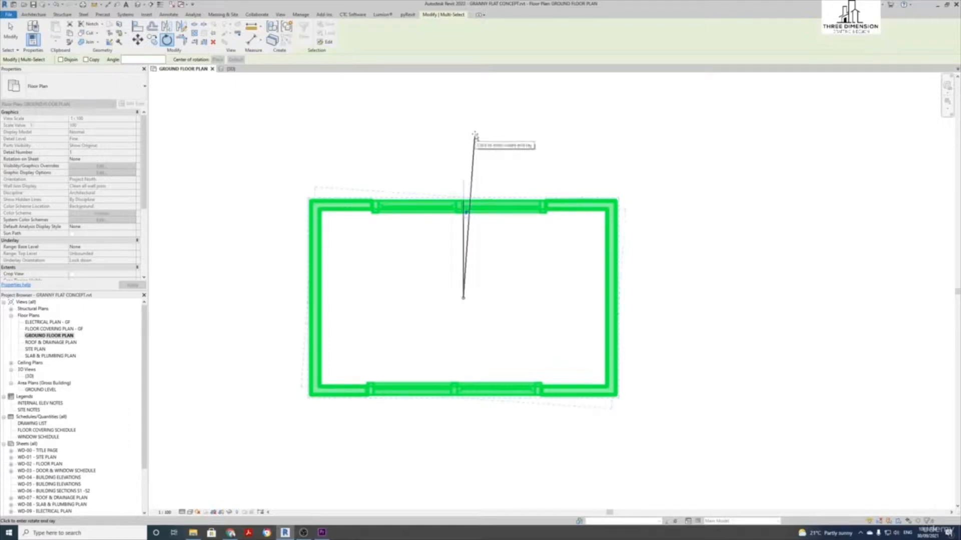
click(710, 309)
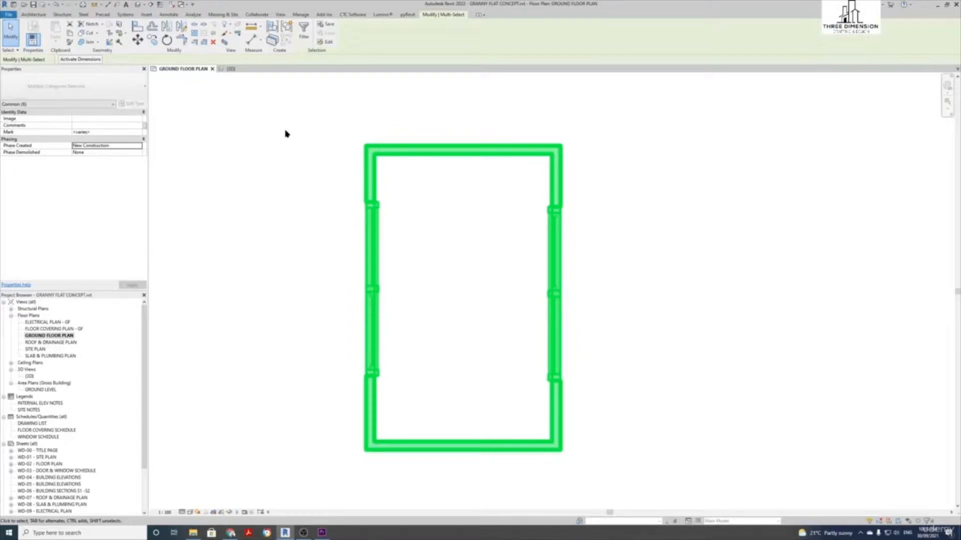
key(ctrl+z)
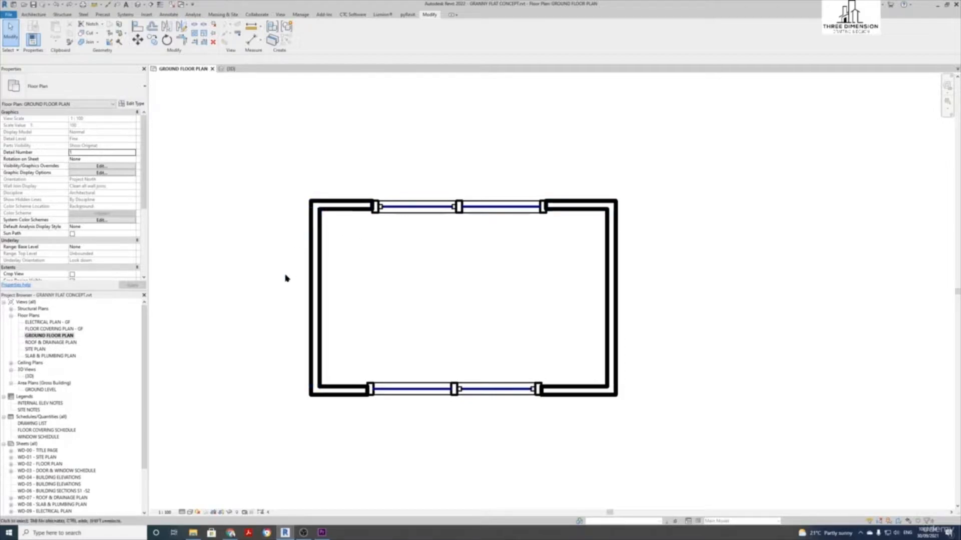
Window-select the room and rotate it with RO, then rotate it again by 45 degrees
drag(265, 159, 668, 446)
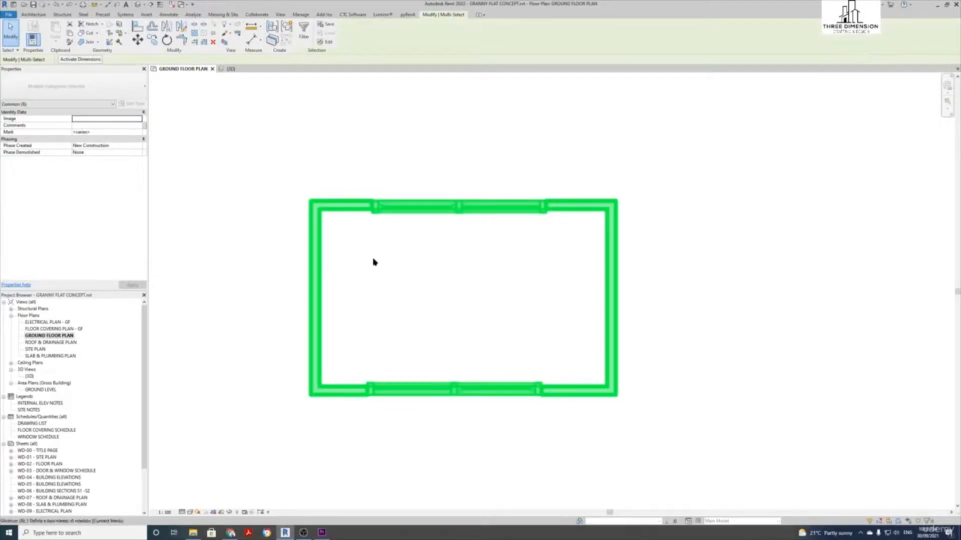
key(r)
key(o)
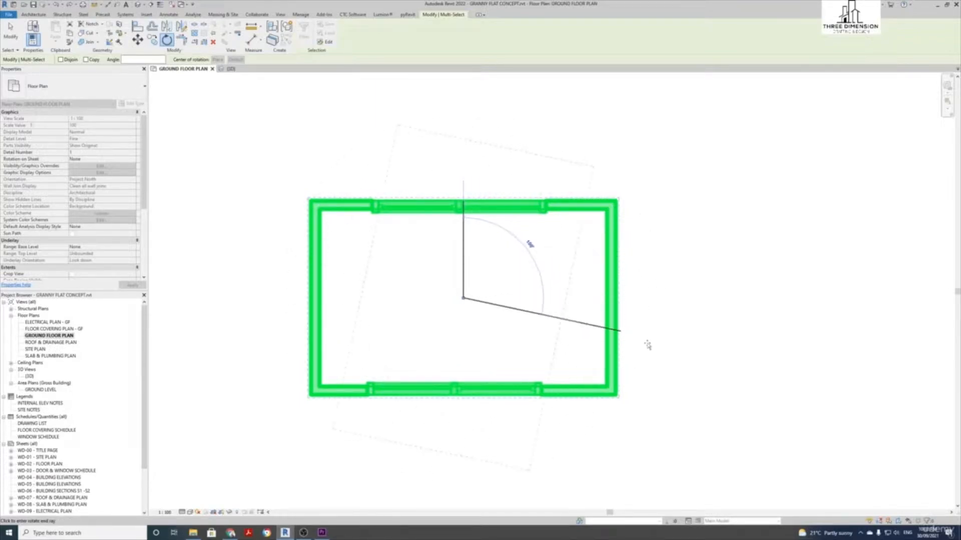
click(372, 357)
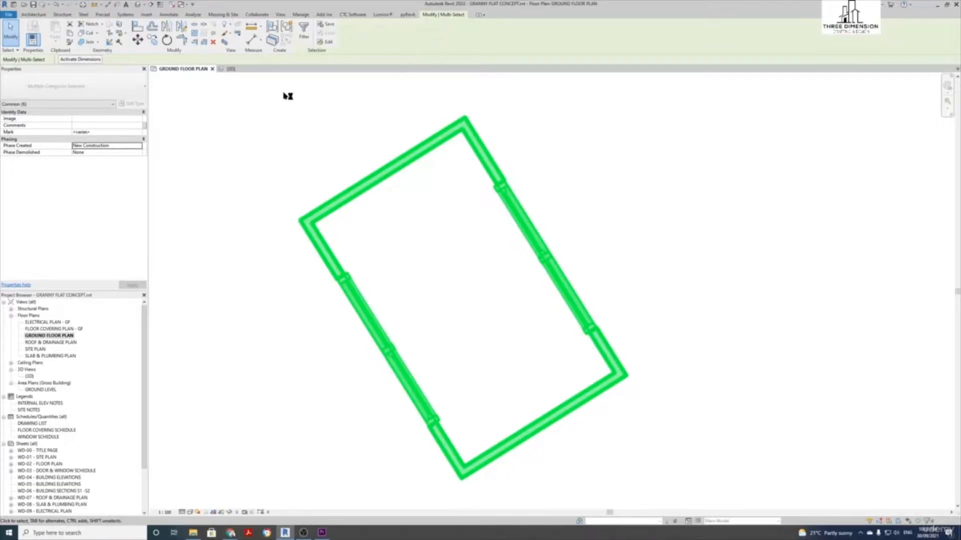
click(167, 41)
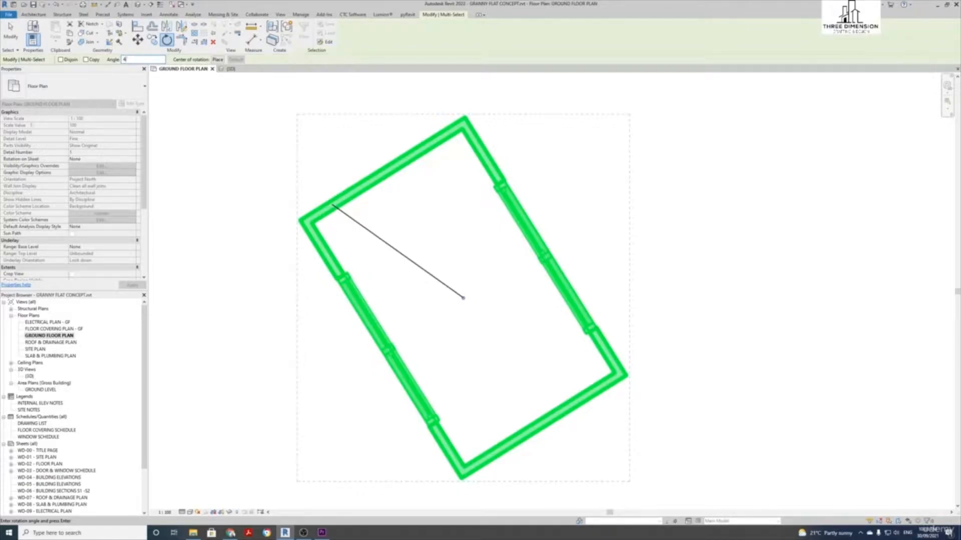
key(Return)
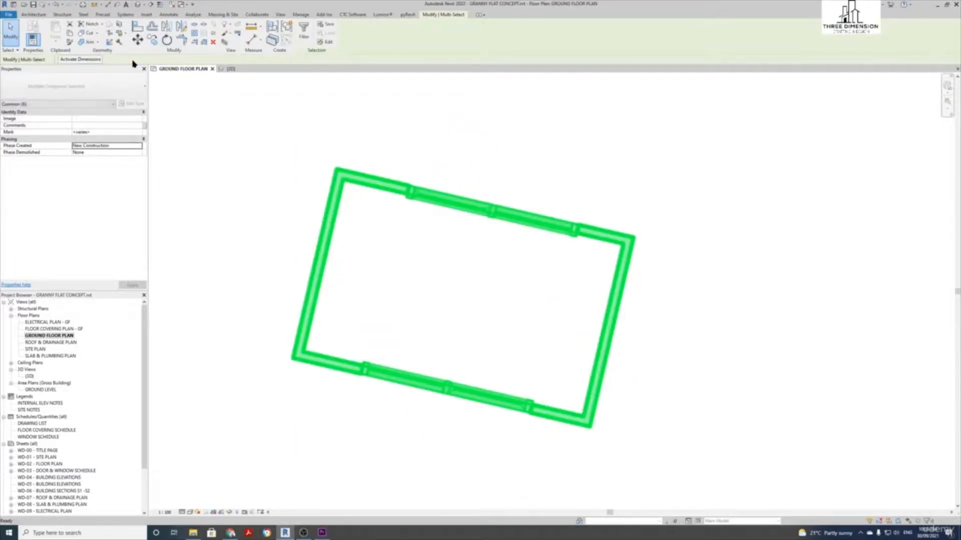
click(441, 149)
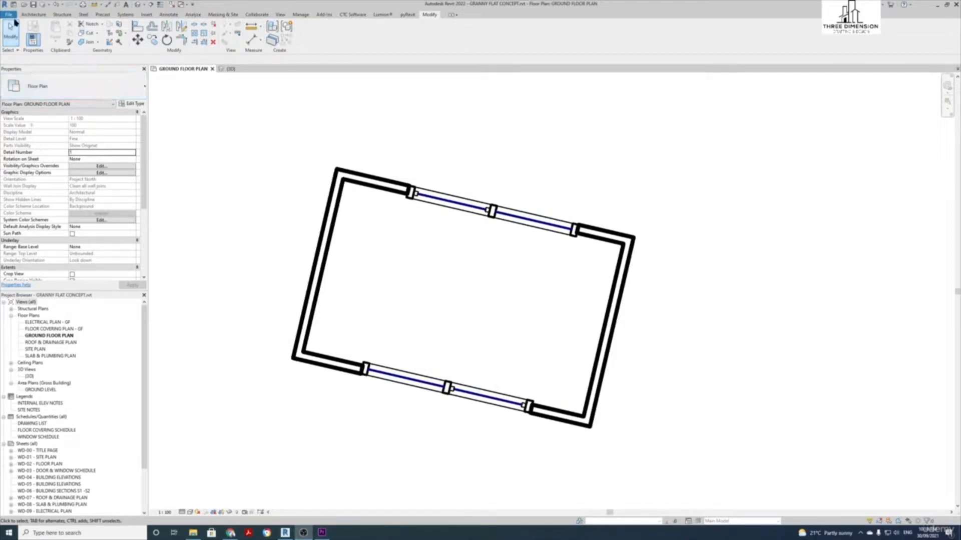
Start a new project from the File menu's New submenu
click(10, 15)
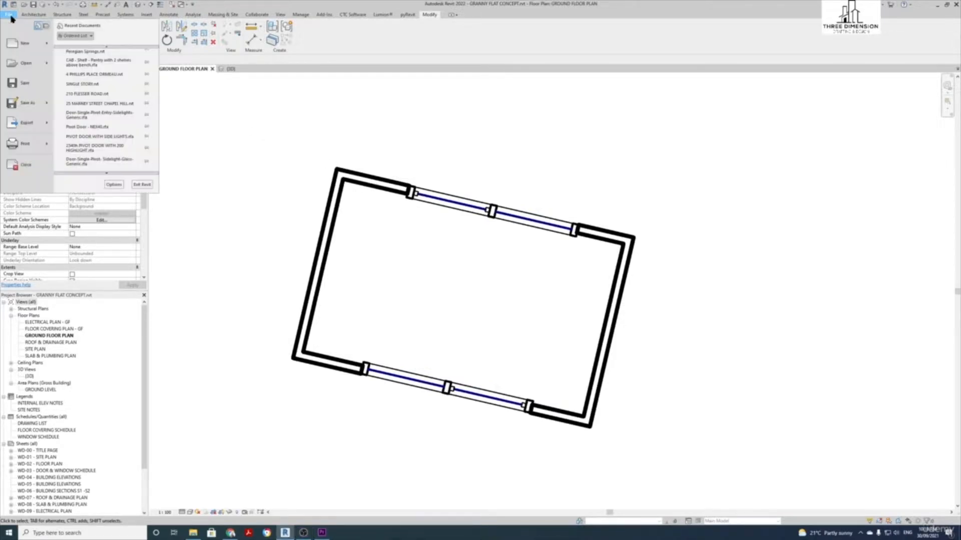
mouse_move(18, 46)
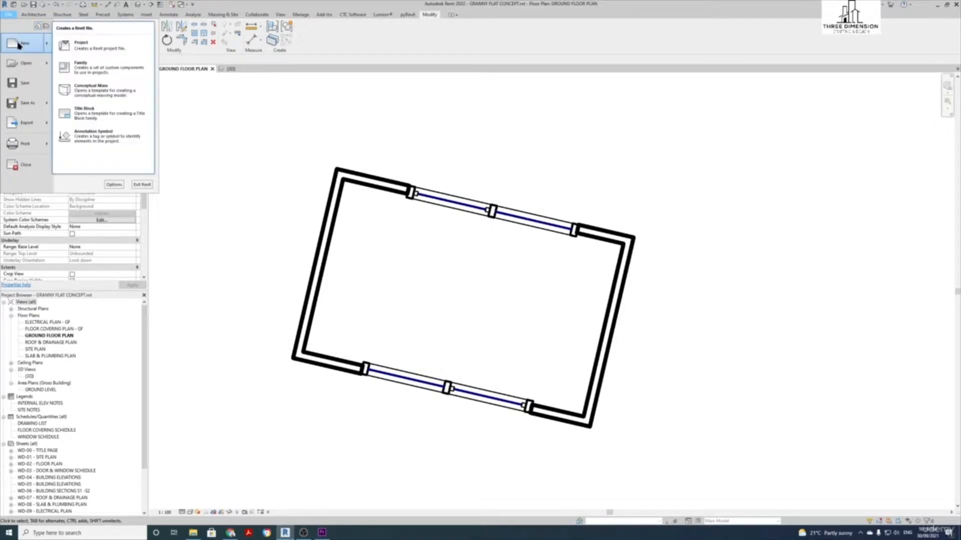
click(89, 50)
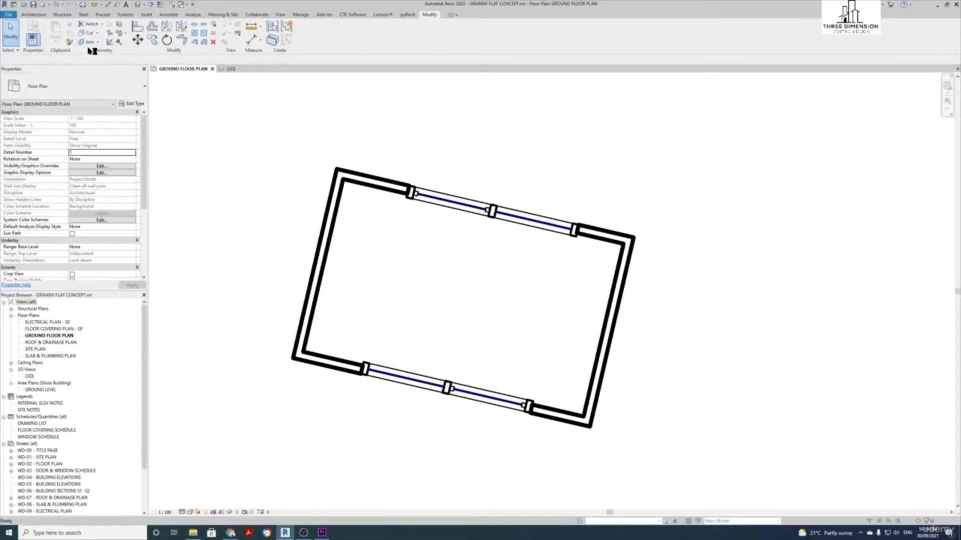
drag(277, 206, 272, 213)
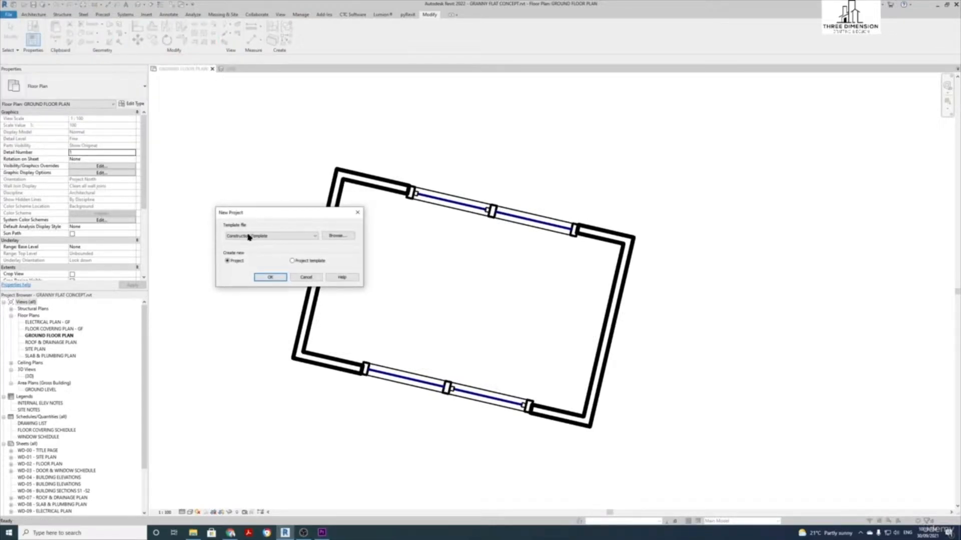
Choose Architectural Template as the template file and set the new file type to Project template
click(290, 237)
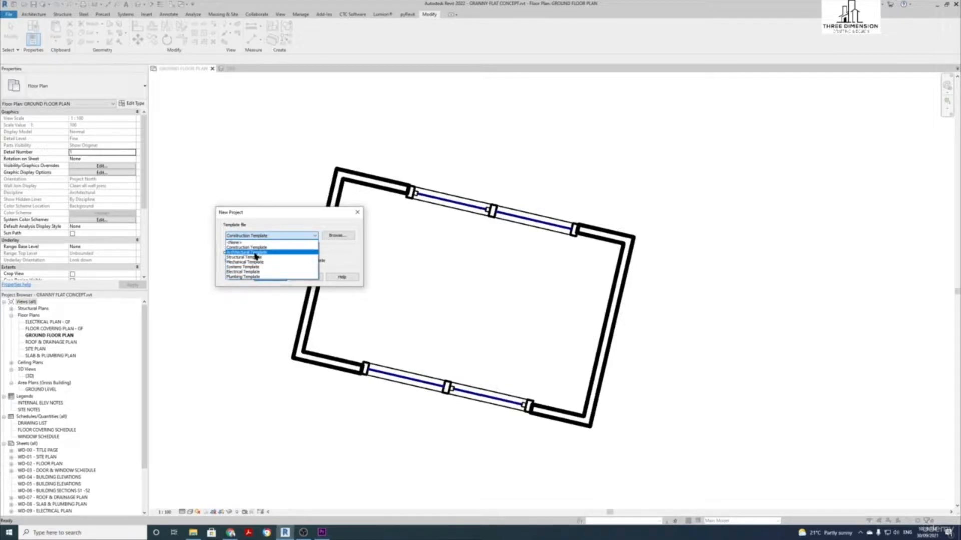
click(256, 253)
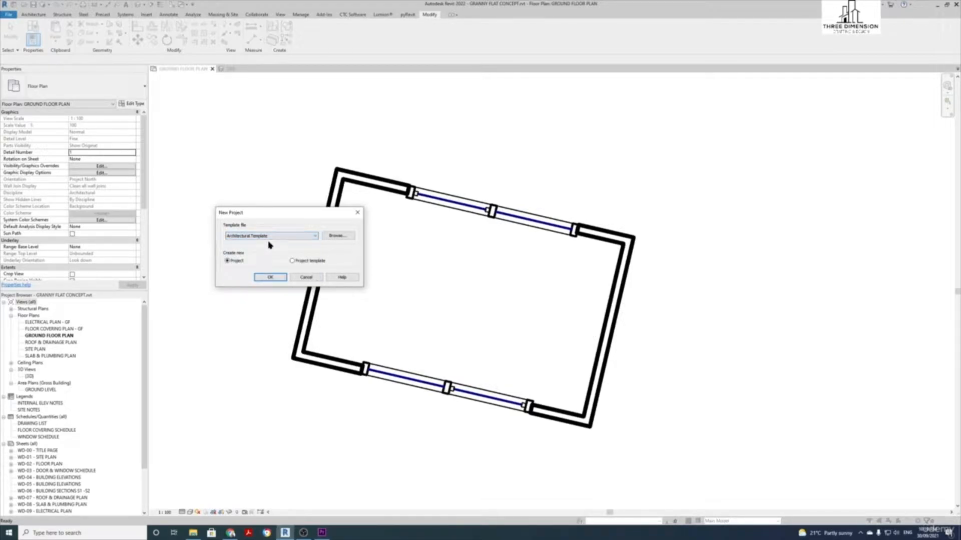
click(338, 236)
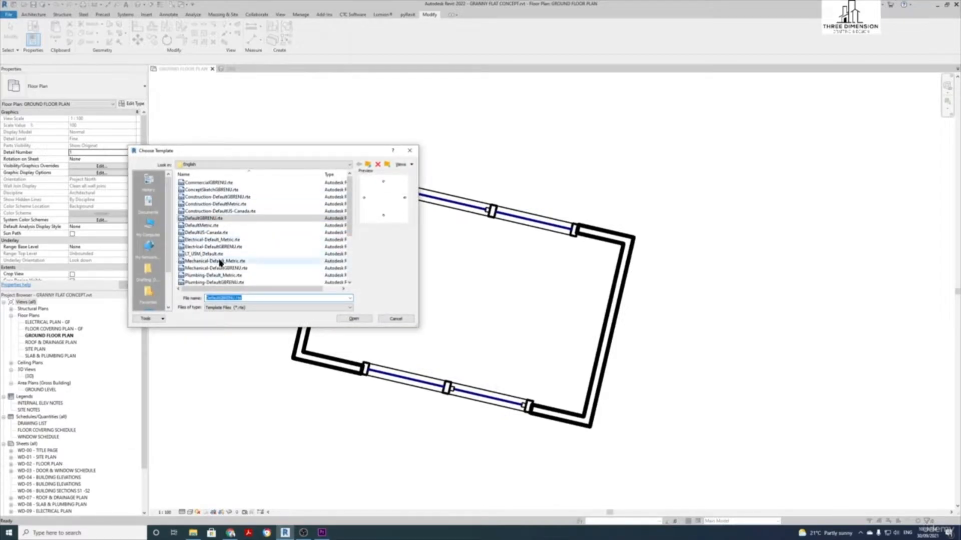
scroll(226, 266, down, 2)
scroll(223, 270, up, 2)
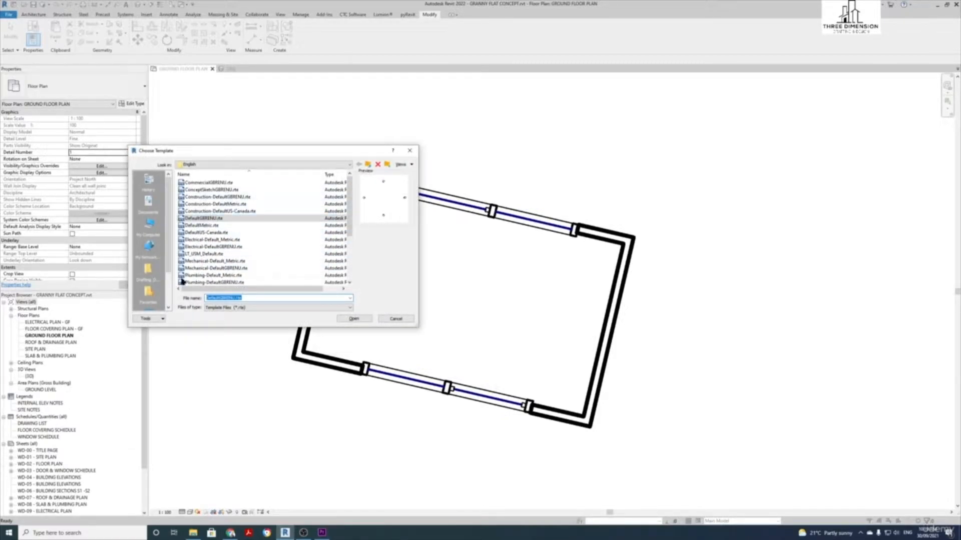
click(395, 319)
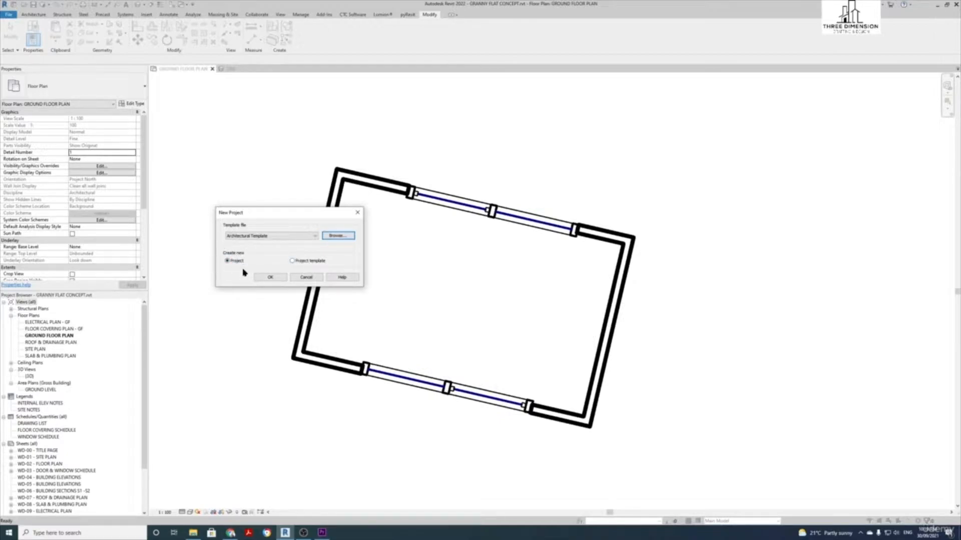
click(293, 262)
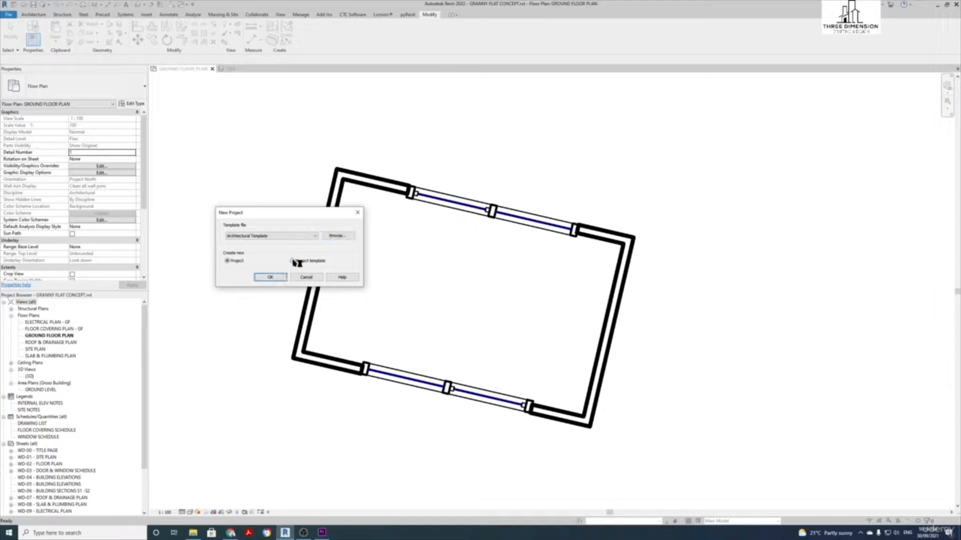
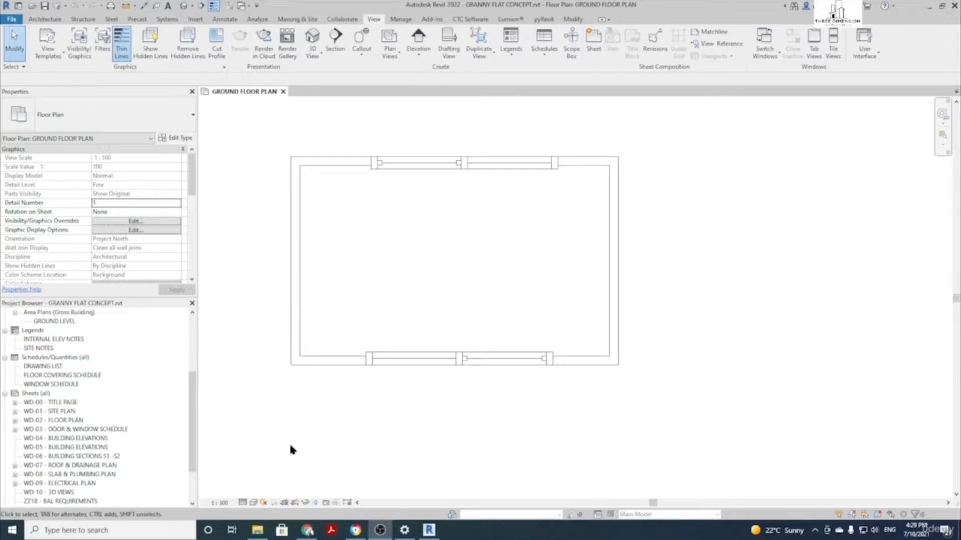
Reveal hidden elements and place elevation markers below, right, above and left of the building
click(316, 503)
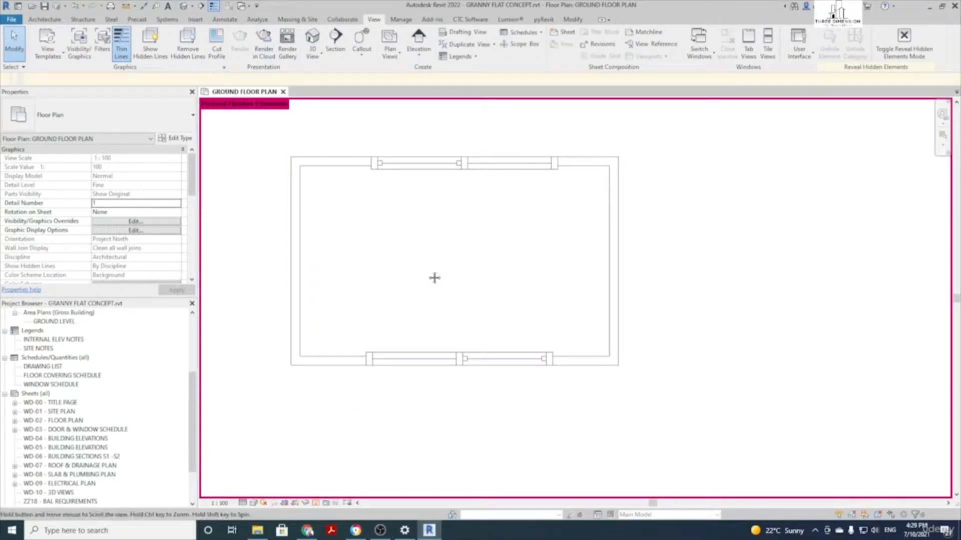
middle_drag(427, 272, 459, 296)
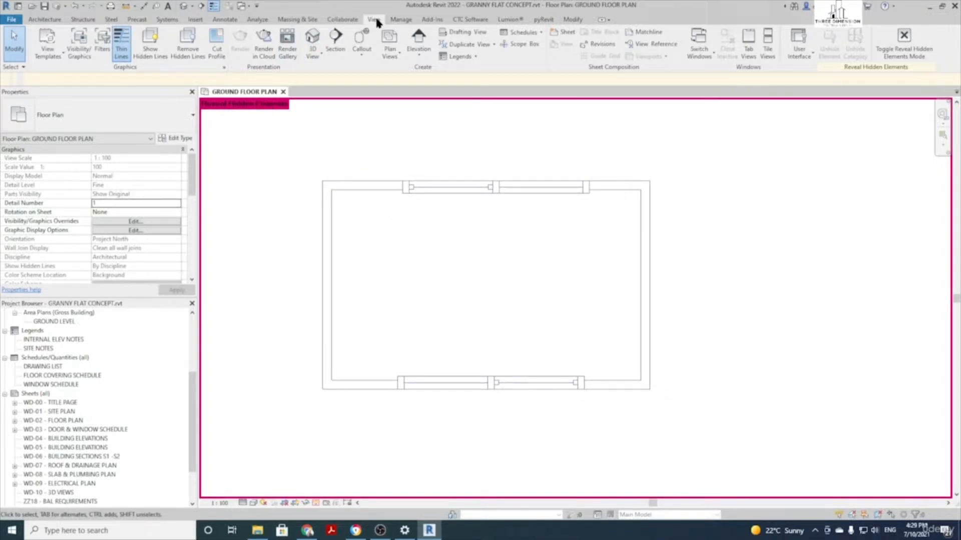
click(419, 44)
scroll(428, 277, down, 2)
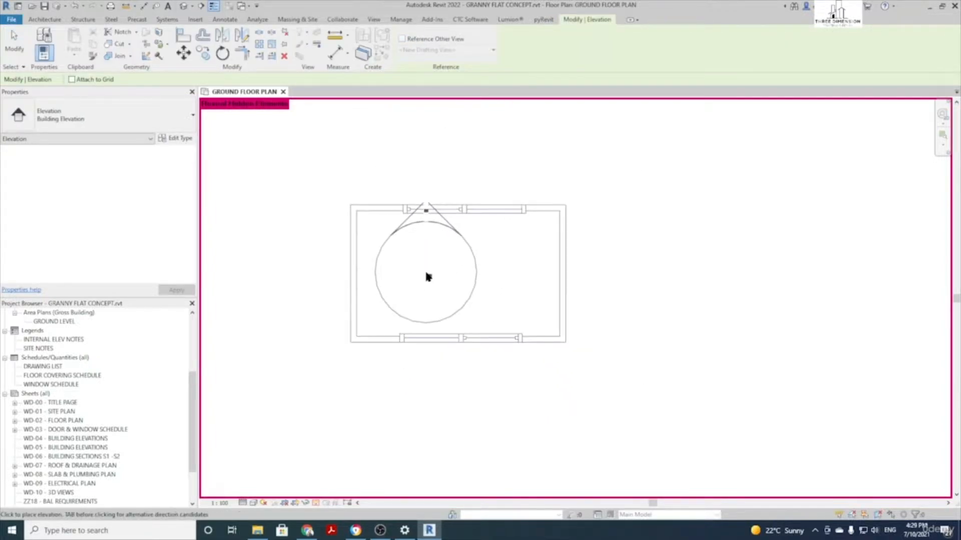
scroll(427, 277, down, 1)
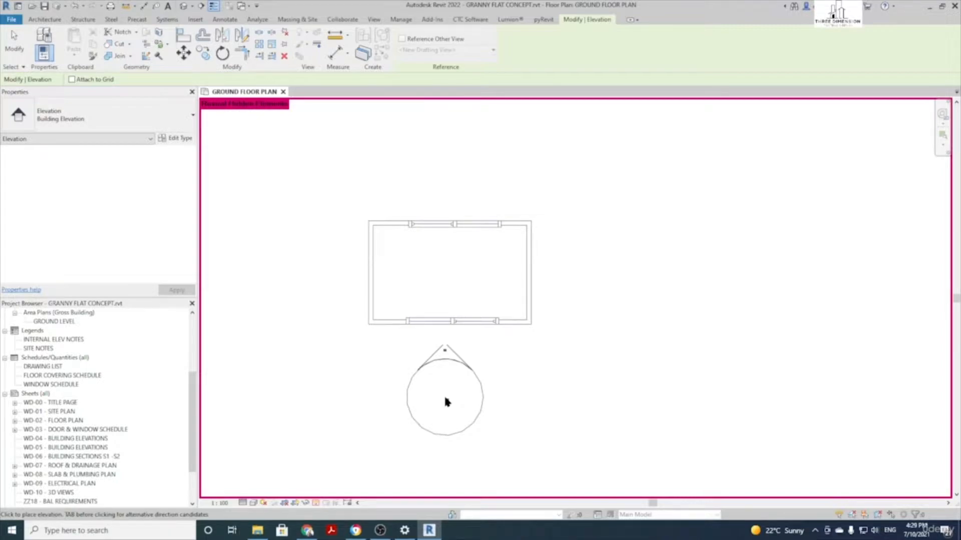
click(444, 399)
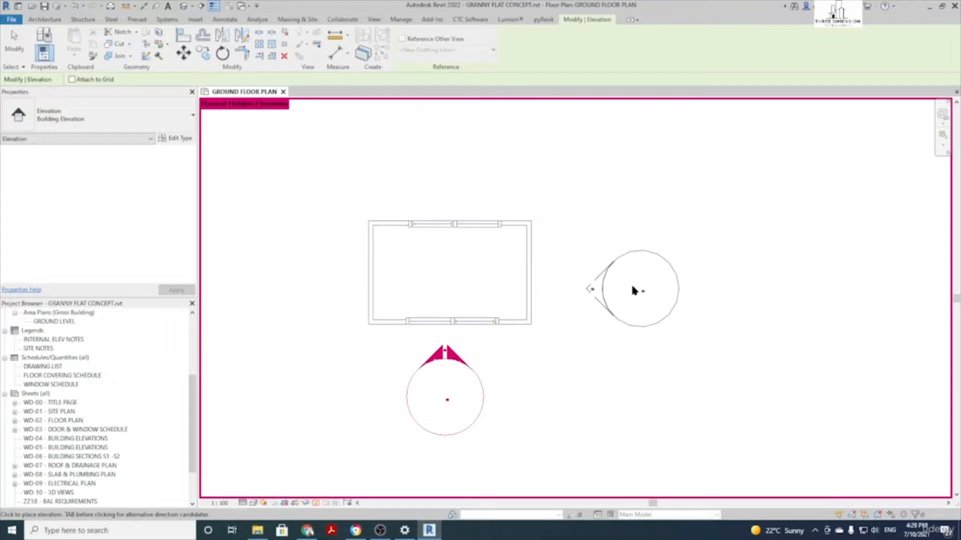
click(607, 282)
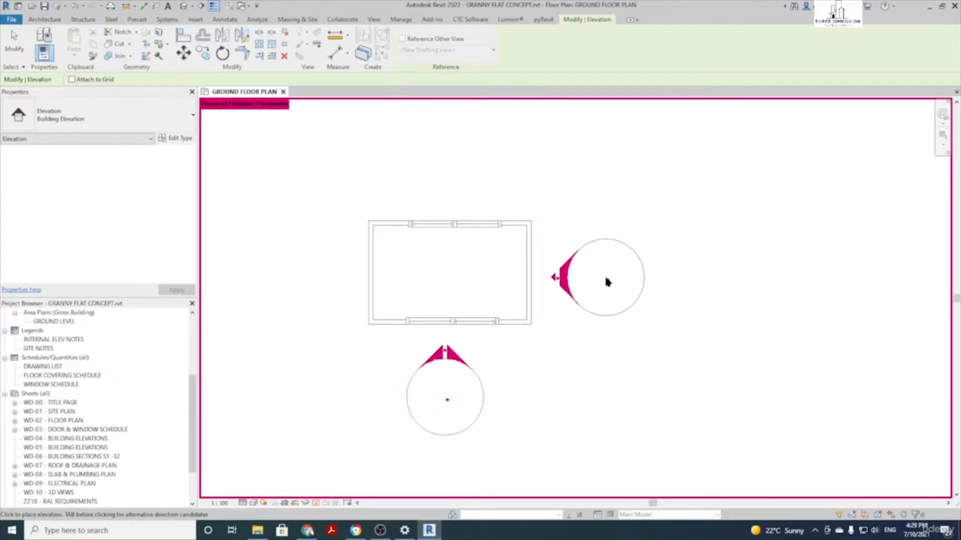
click(447, 152)
click(300, 268)
key(Escape)
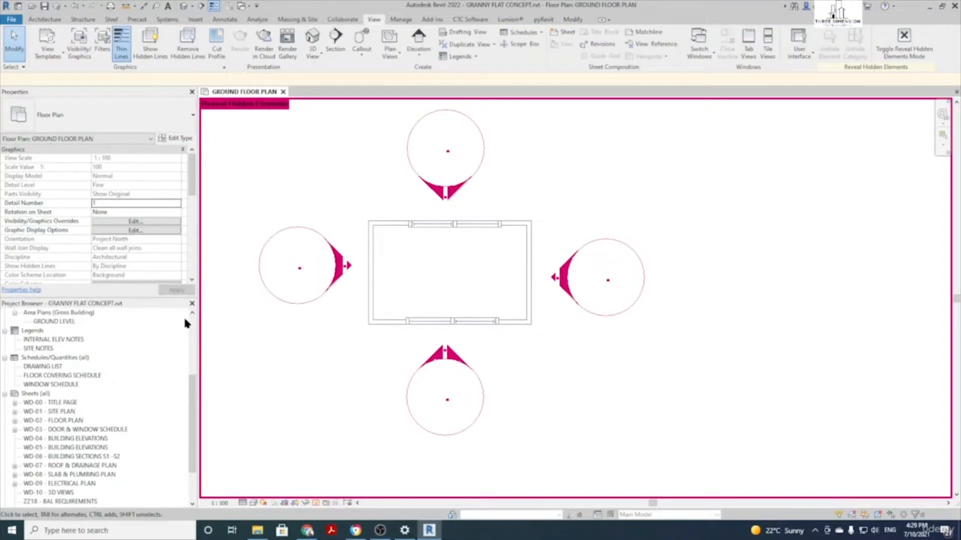
Expand Elevations in the Project Browser and open the Elevation 1 - a view
scroll(86, 409, down, 1)
scroll(86, 411, up, 3)
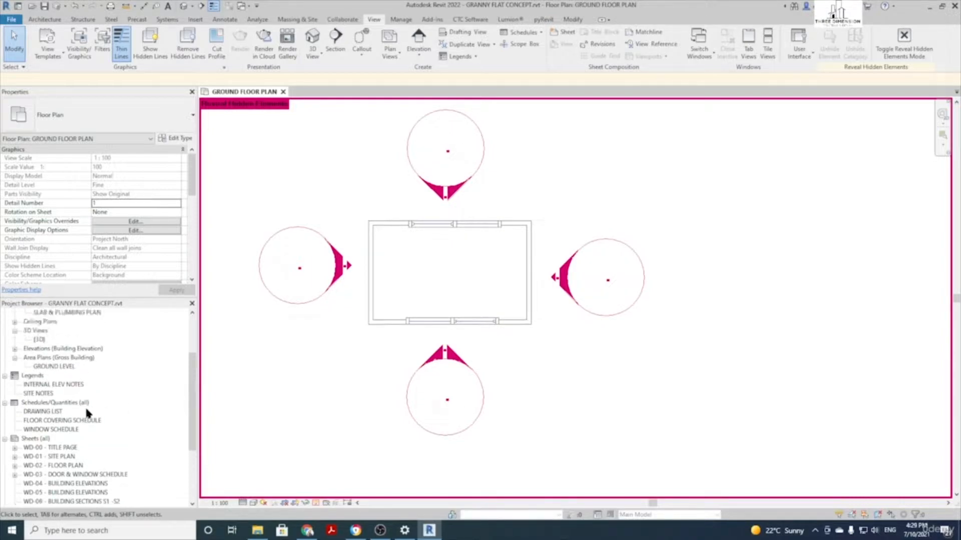
scroll(12, 357, up, 5)
scroll(24, 371, up, 6)
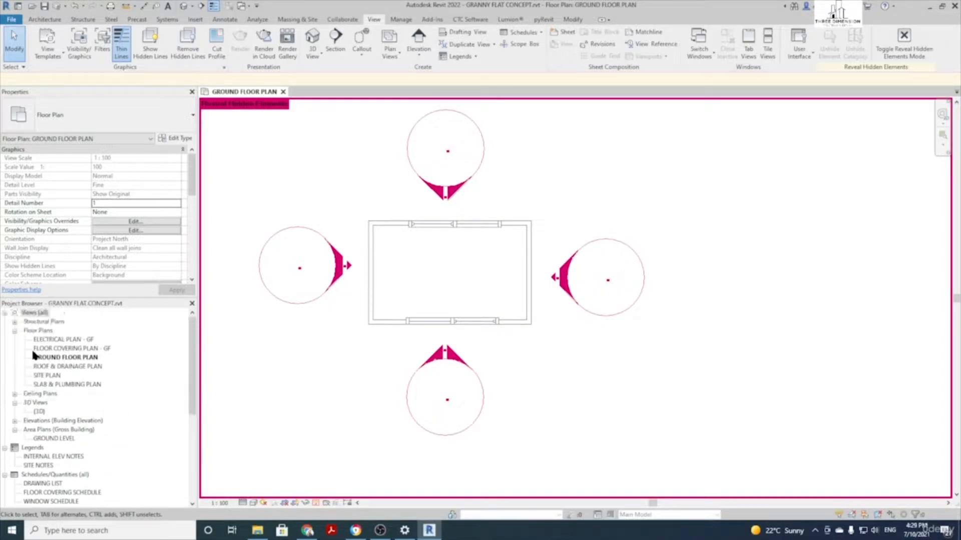
click(15, 422)
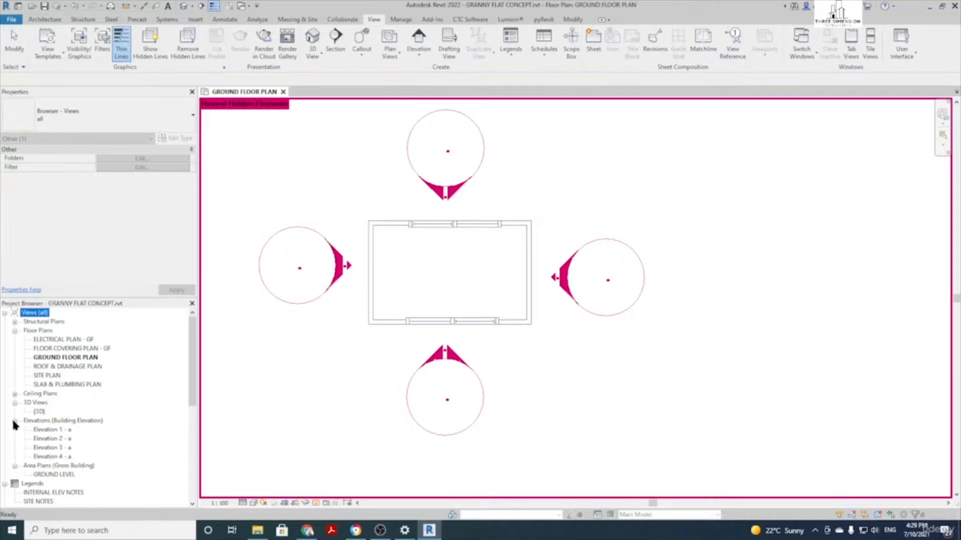
double_click(60, 429)
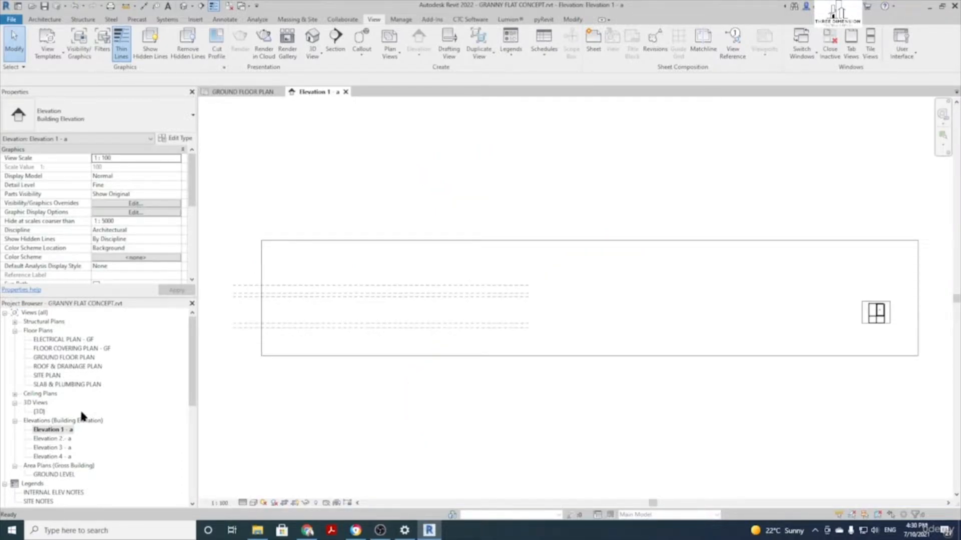
From the ground floor plan, open the left marker's elevation with Go to Elevation View
double_click(69, 359)
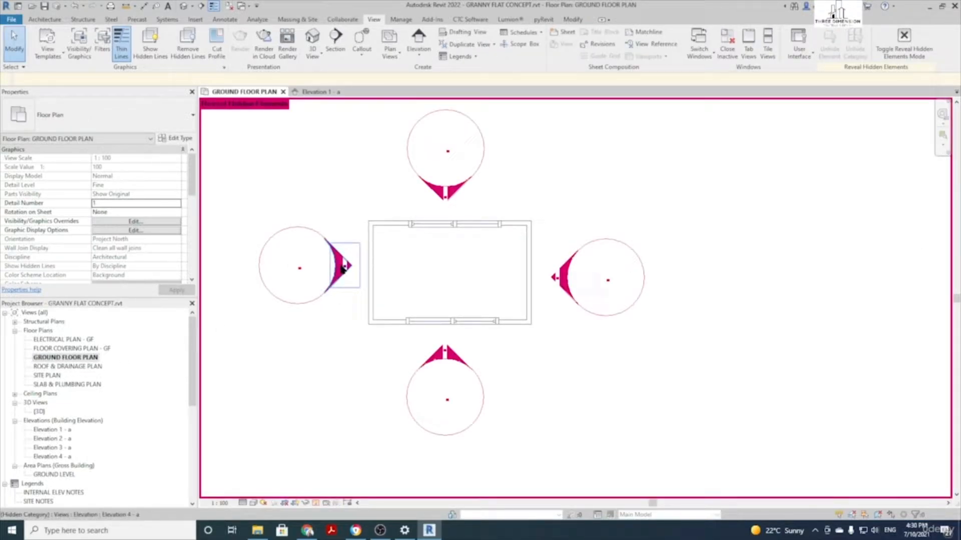
click(343, 268)
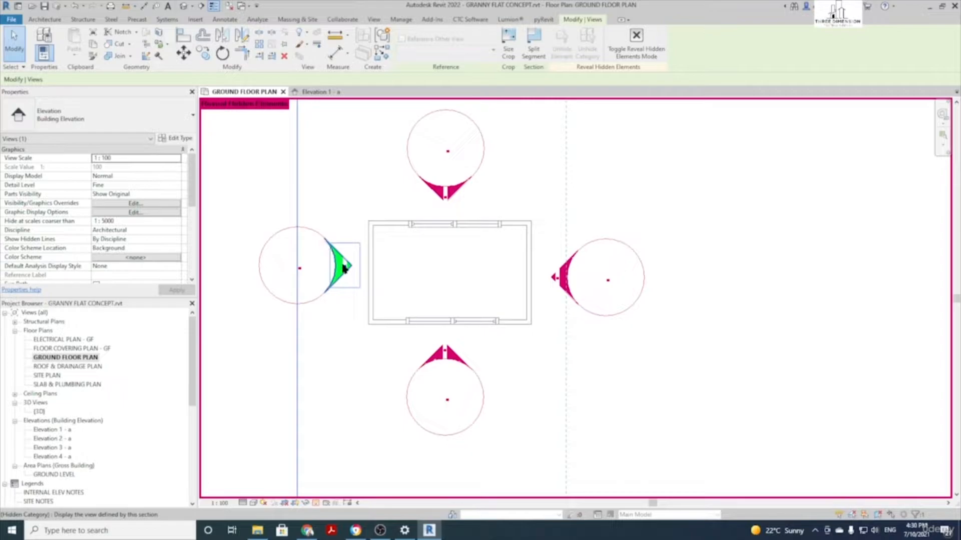
right_click(344, 268)
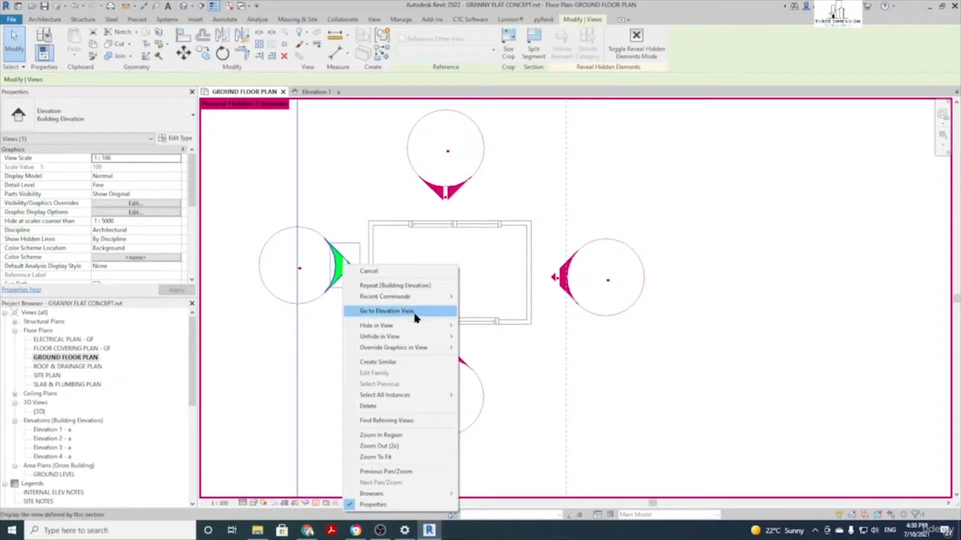
click(386, 311)
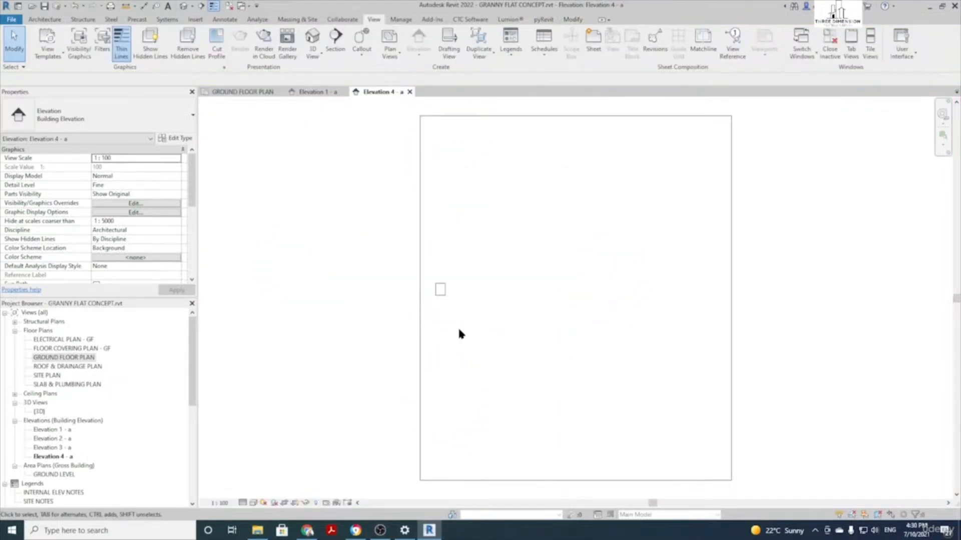
scroll(437, 301, up, 6)
scroll(52, 328, down, 1)
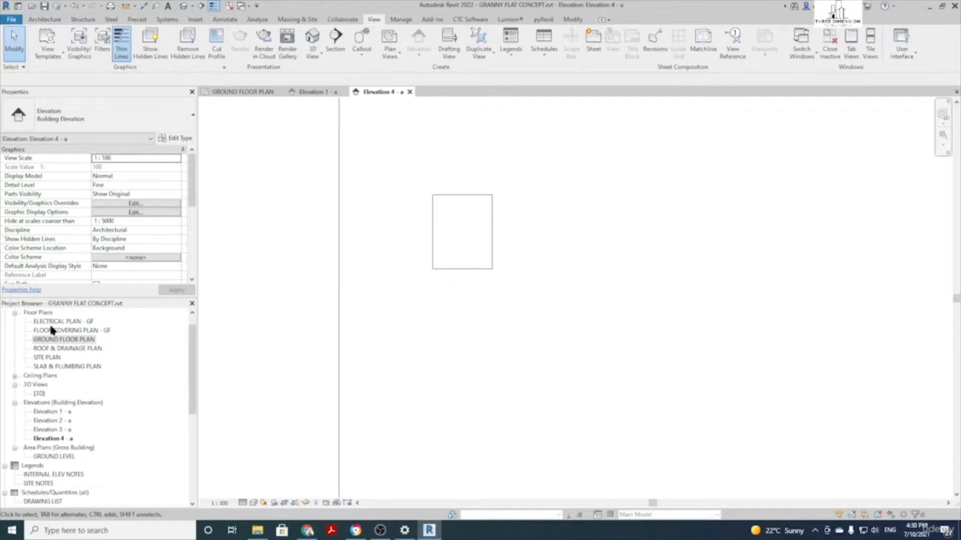
Back on the ground floor plan, open the bottom marker's elevation view
double_click(75, 340)
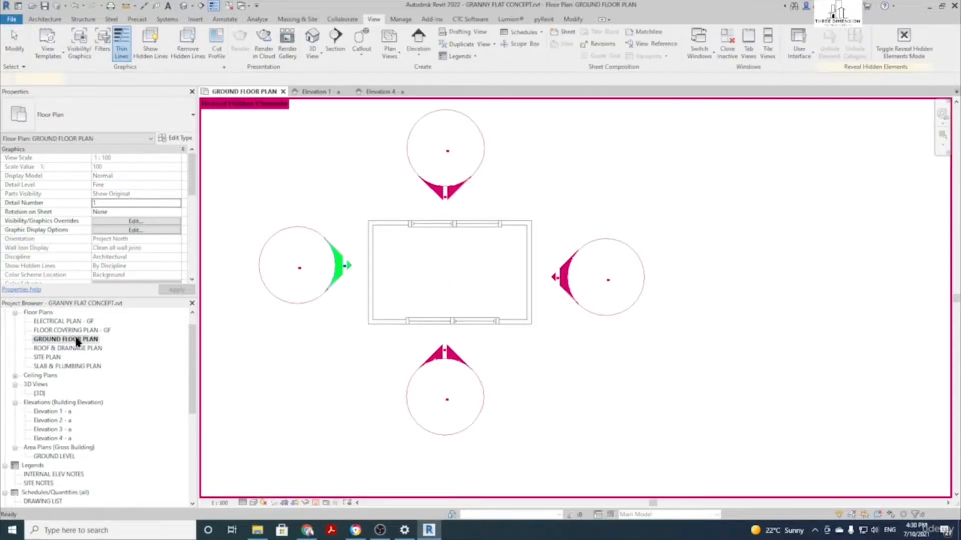
click(445, 354)
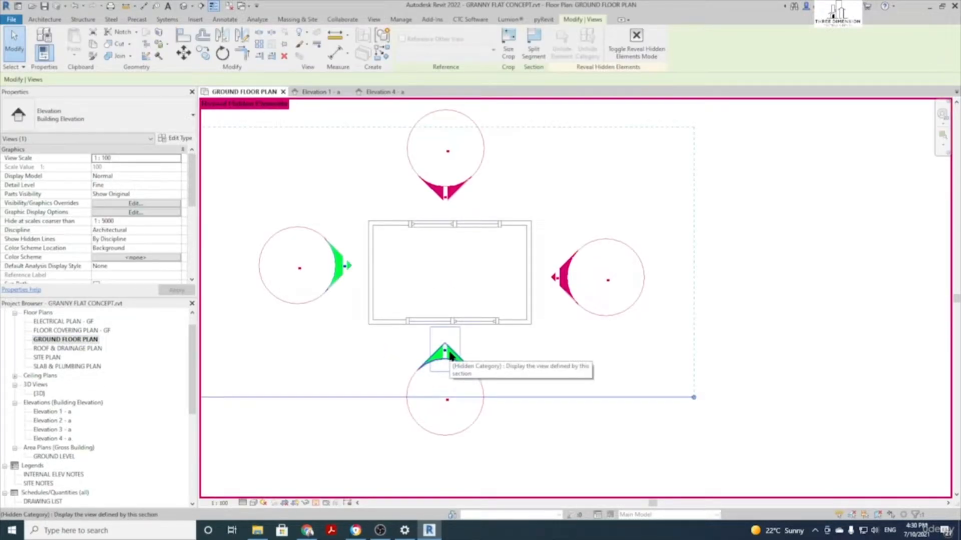
click(506, 360)
right_click(443, 353)
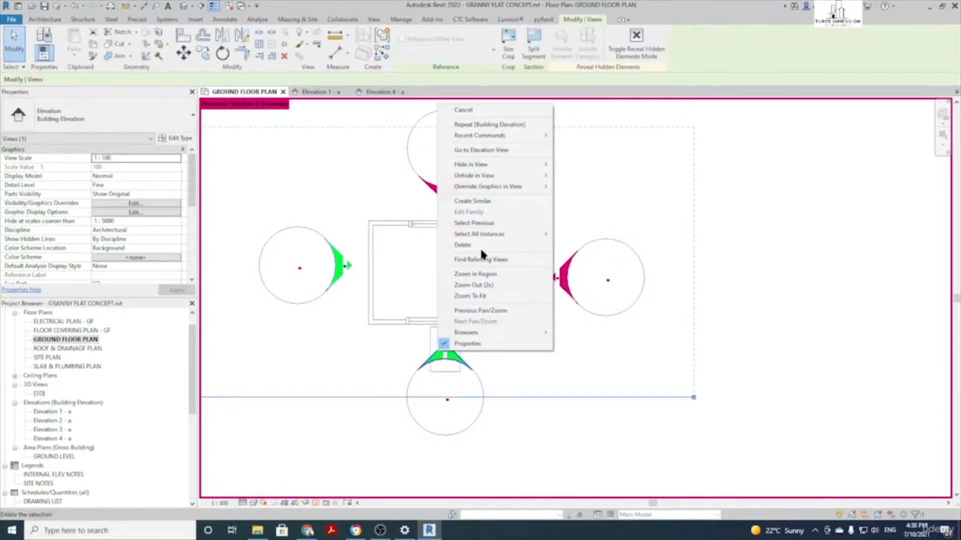
click(503, 152)
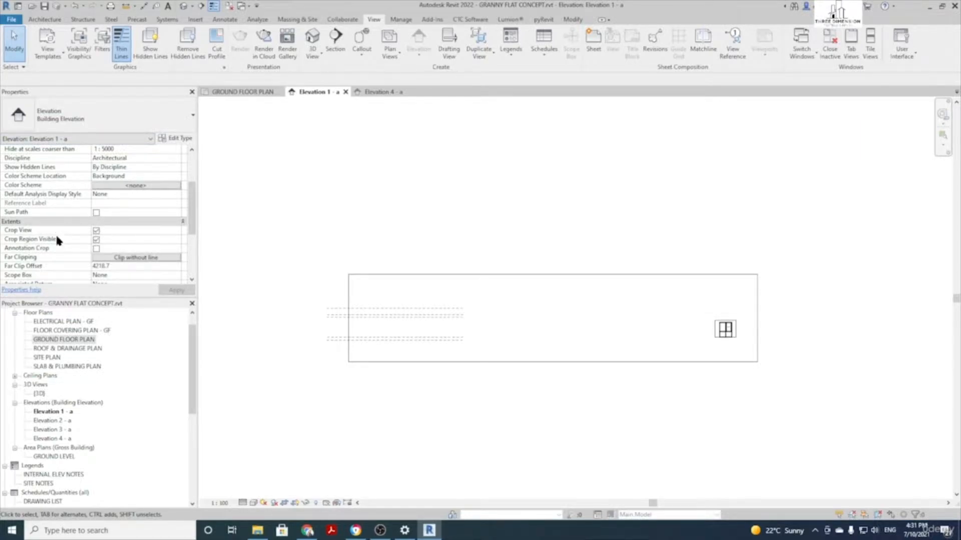
Turn off cropping in the Elevation 1 - a view
click(96, 231)
scroll(500, 246, down, 2)
scroll(464, 238, up, 2)
scroll(622, 348, up, 2)
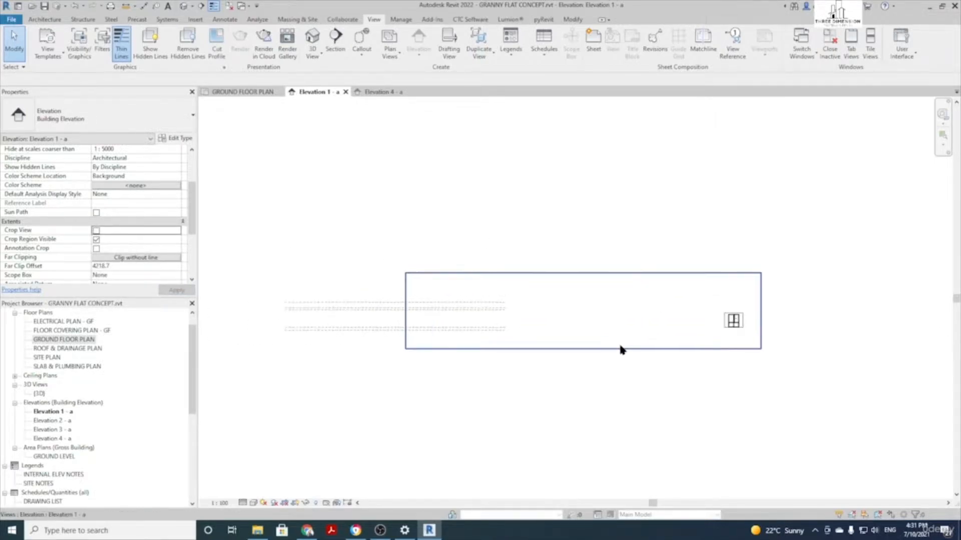
Drag the PAD LEVEL line's ends so the line sits near the building
click(339, 330)
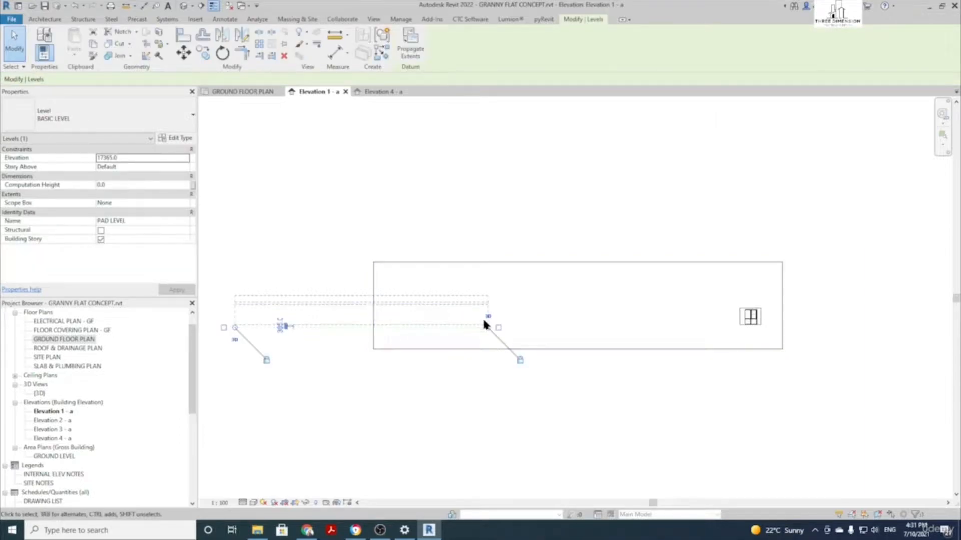
scroll(329, 307, up, 2)
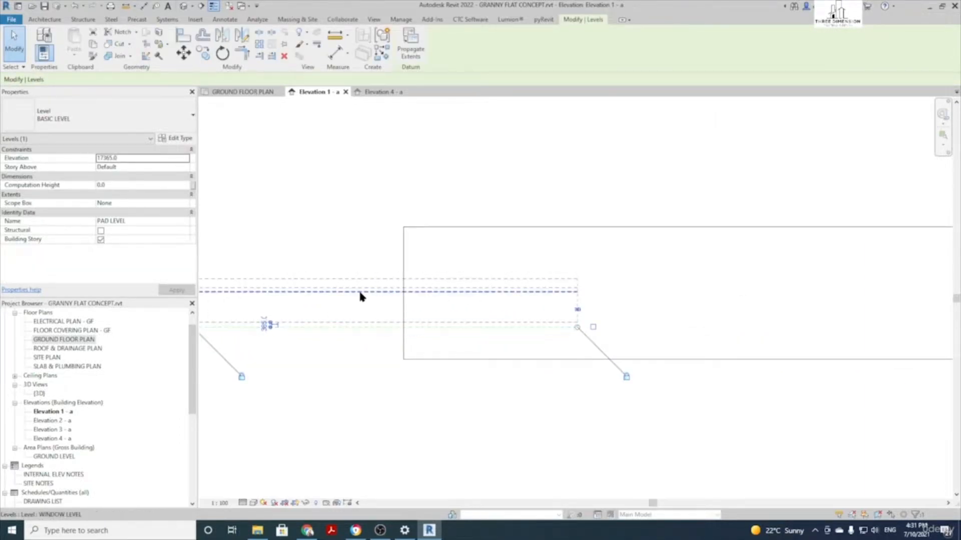
scroll(346, 283, down, 1)
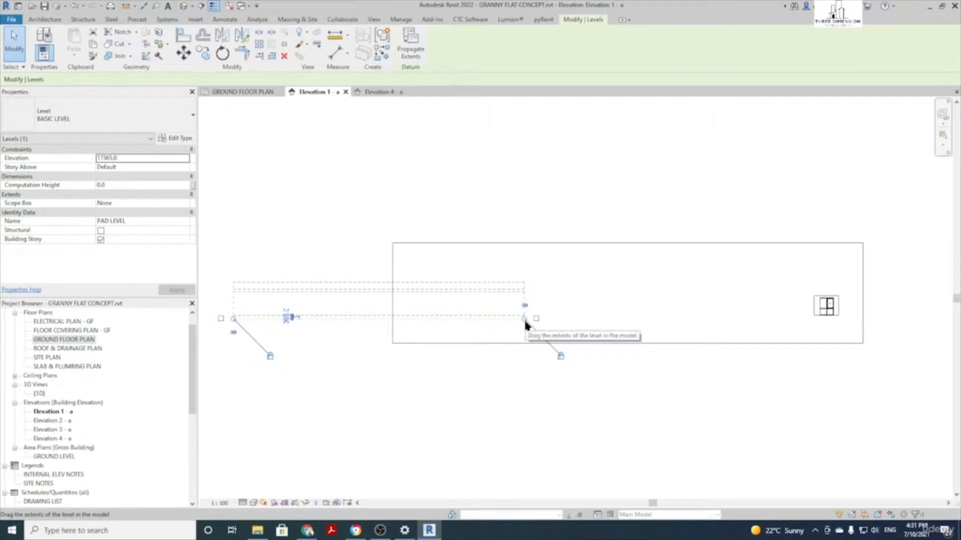
drag(523, 317, 891, 319)
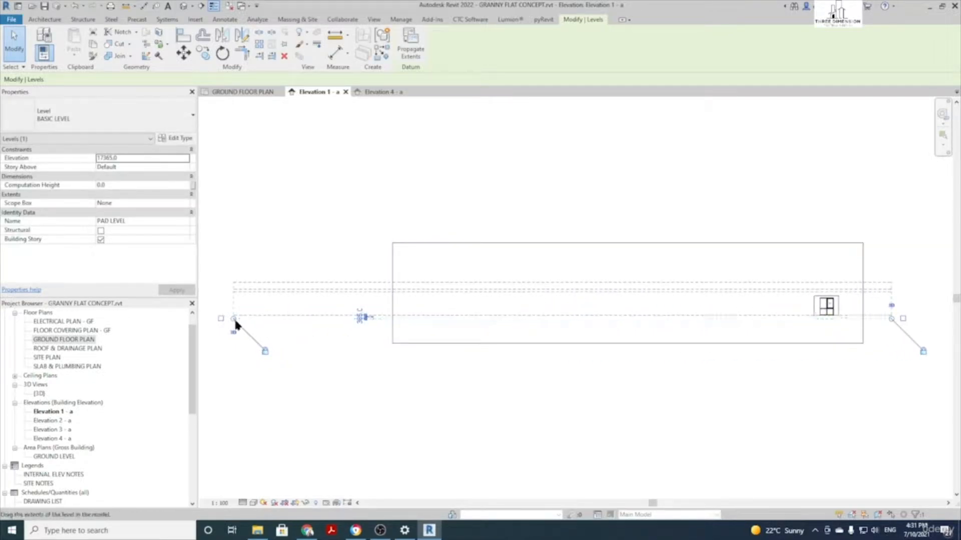
drag(233, 317, 758, 318)
scroll(845, 327, up, 5)
middle_drag(850, 336, 548, 397)
click(504, 410)
scroll(504, 410, down, 2)
scroll(464, 342, up, 1)
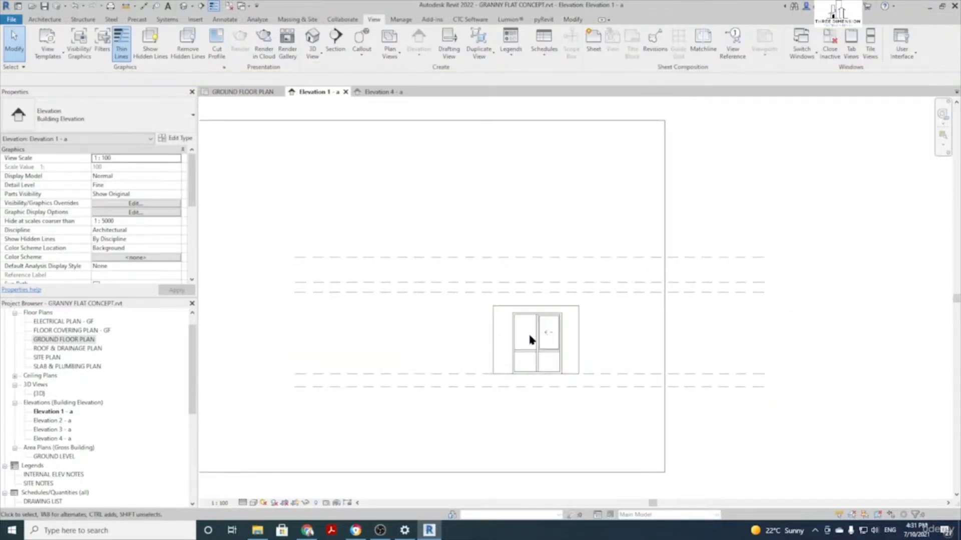
scroll(523, 297, down, 1)
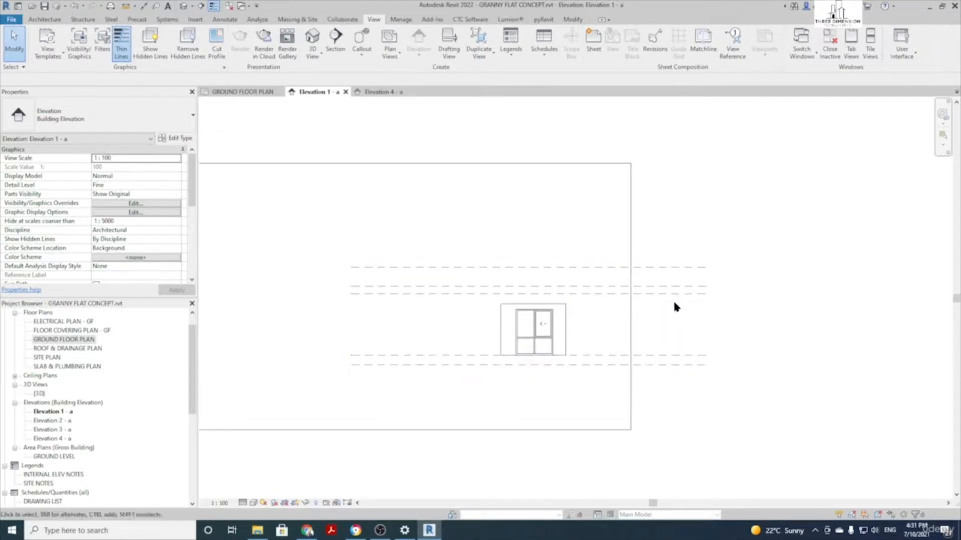
Show the right-end name labels for GROUND LEVEL and PAD LEVEL
click(691, 356)
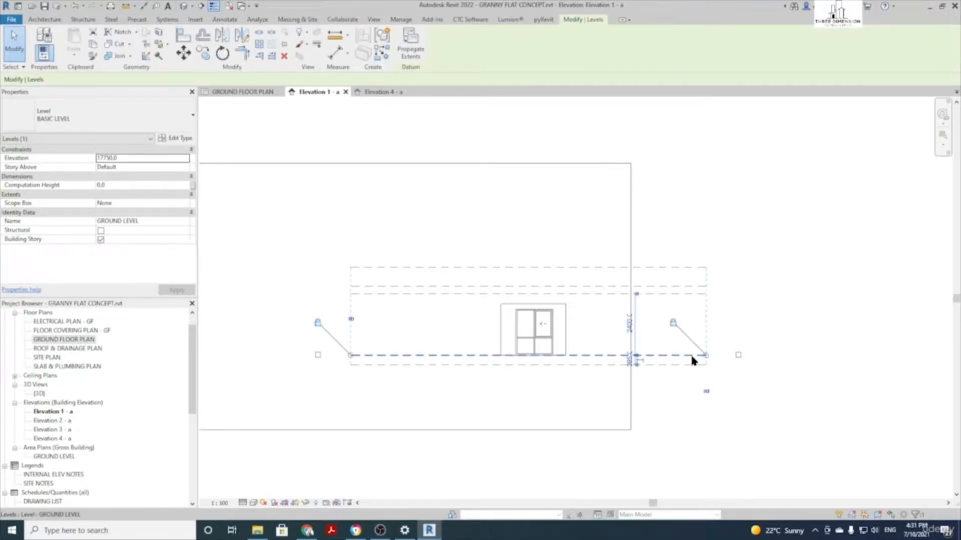
click(738, 354)
click(711, 371)
click(668, 365)
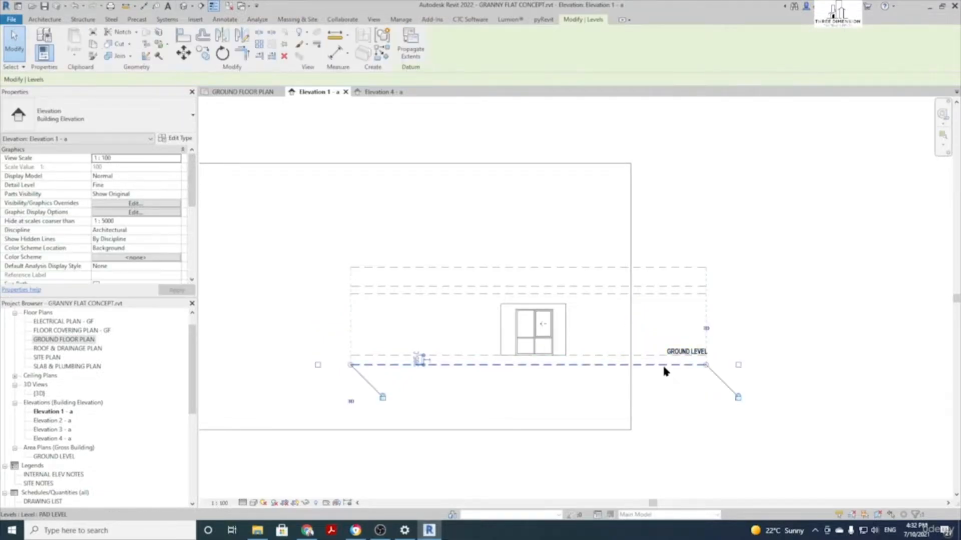
click(734, 364)
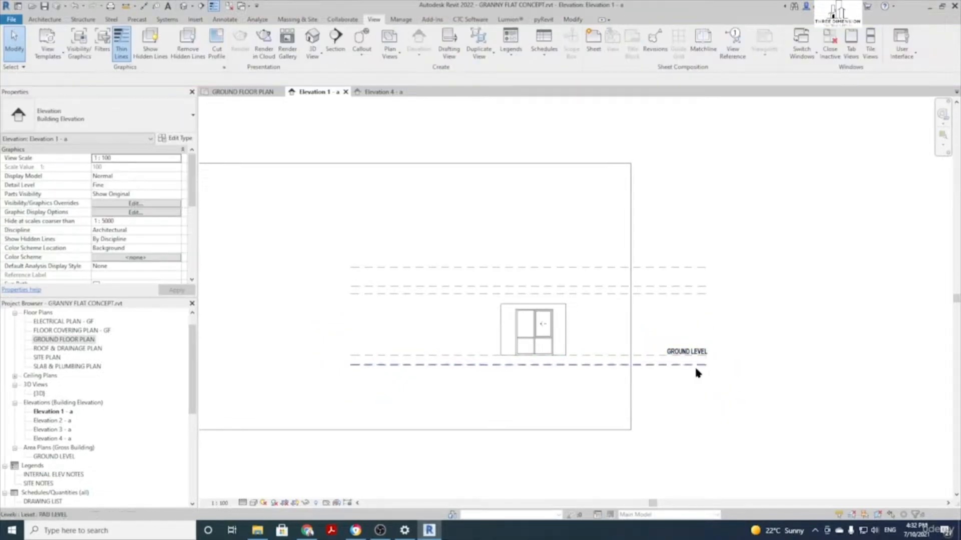
click(695, 365)
click(738, 365)
click(734, 322)
Show the right-end name labels for WINDOW LEVEL and PITCHING HT
click(667, 293)
click(738, 288)
click(686, 293)
click(739, 294)
click(740, 278)
click(641, 286)
click(738, 286)
click(736, 278)
Show the RAISED PITCHING HT. name label, then select that level
click(664, 268)
click(738, 267)
click(753, 232)
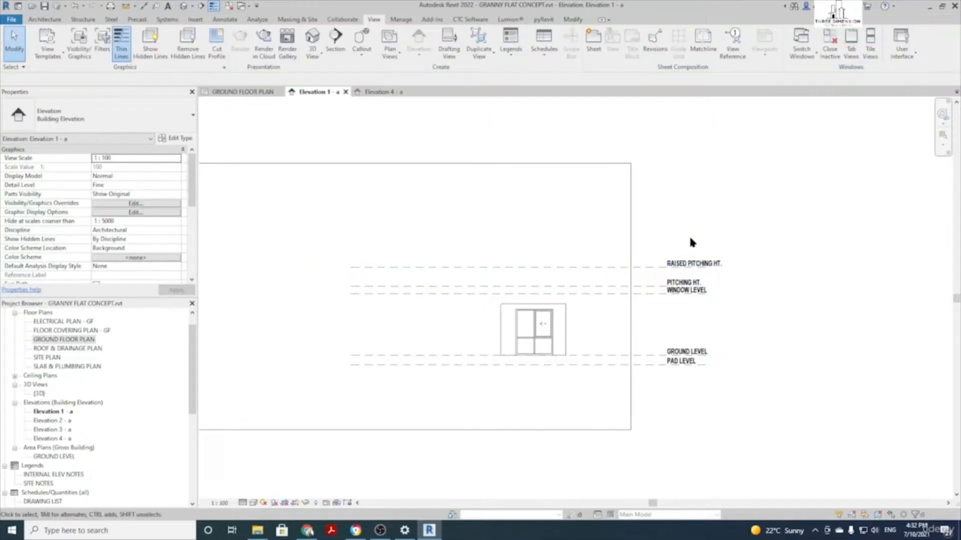
click(599, 268)
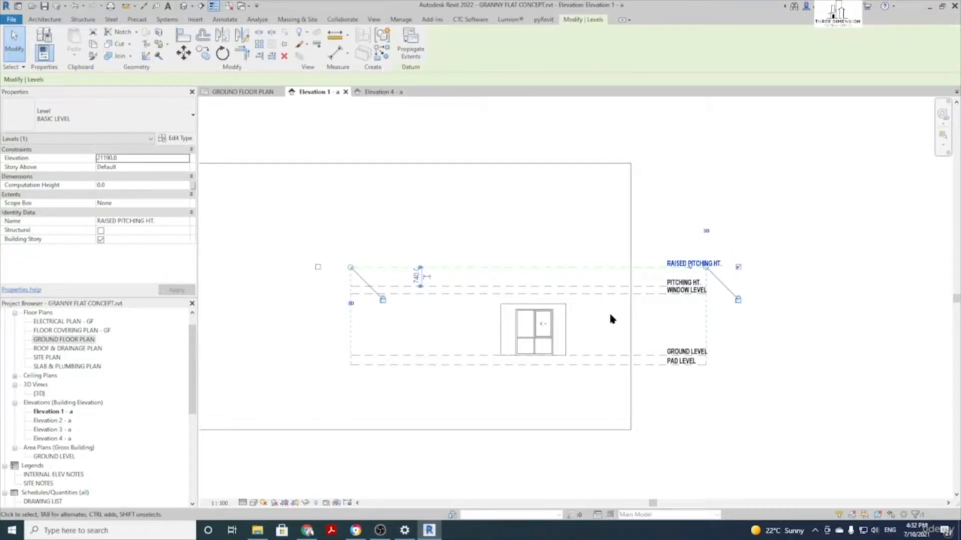
Delete the RAISED PITCHING HT. level and confirm removing its ceiling and structural plans
key(Delete)
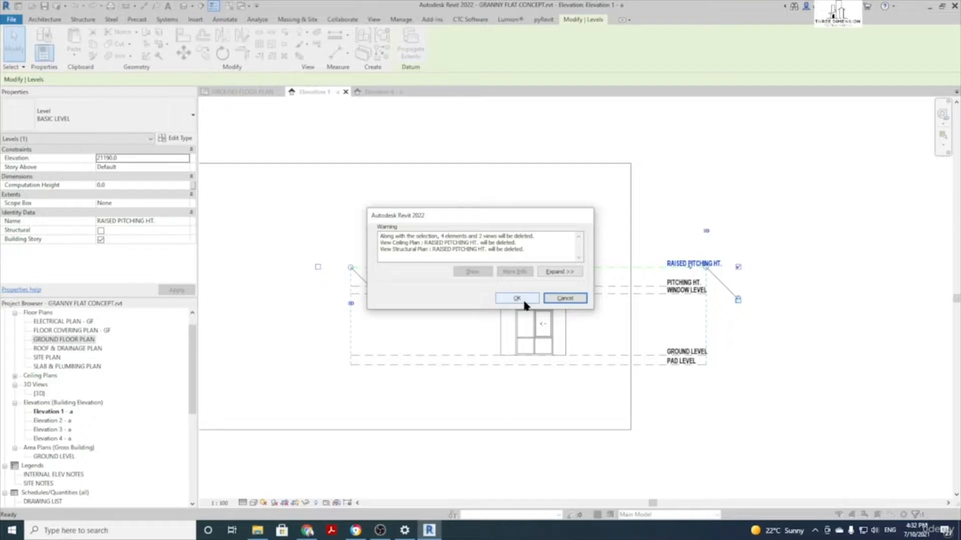
click(517, 299)
scroll(588, 322, up, 1)
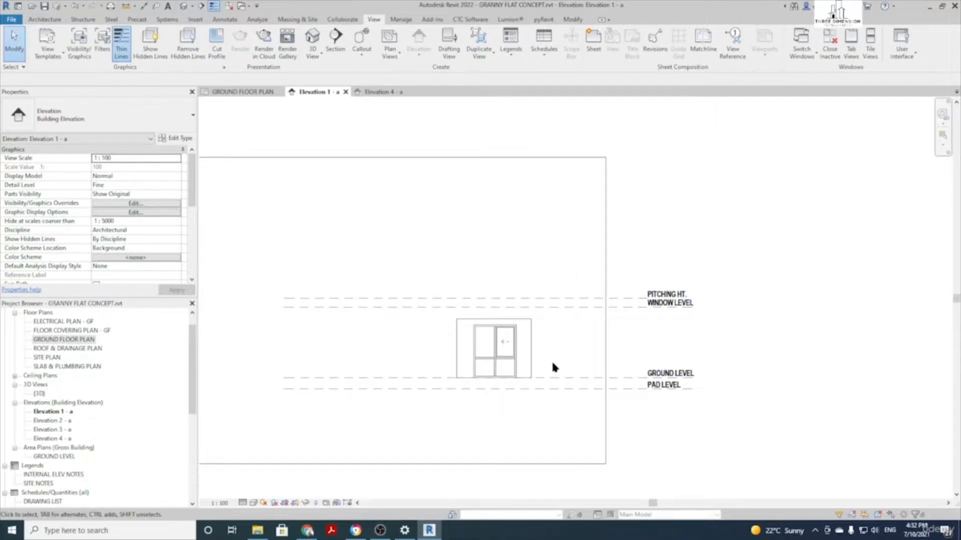
scroll(594, 353, up, 1)
Dimension GROUND LEVEL to WINDOW LEVEL (2400) and to PITCHING HT. (2700) with DI
key(d)
key(i)
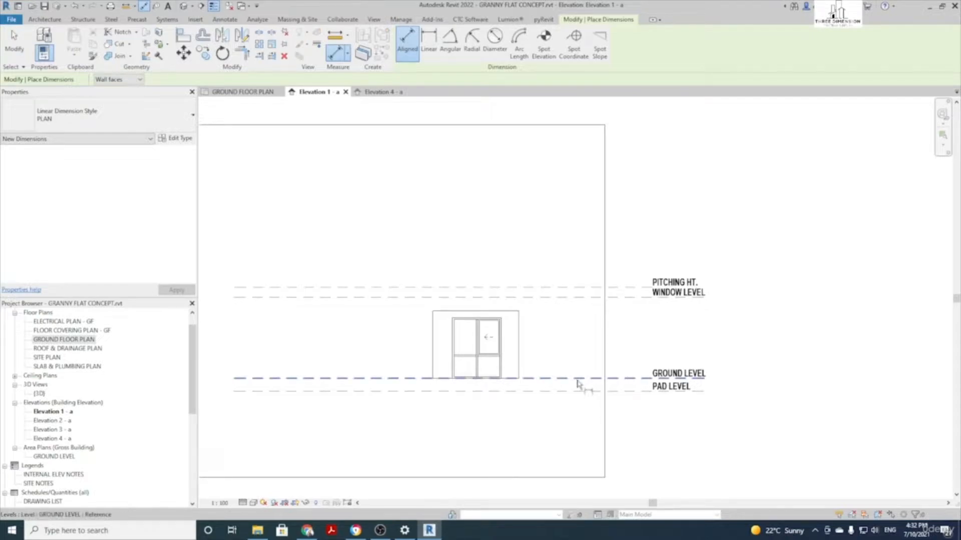
click(575, 380)
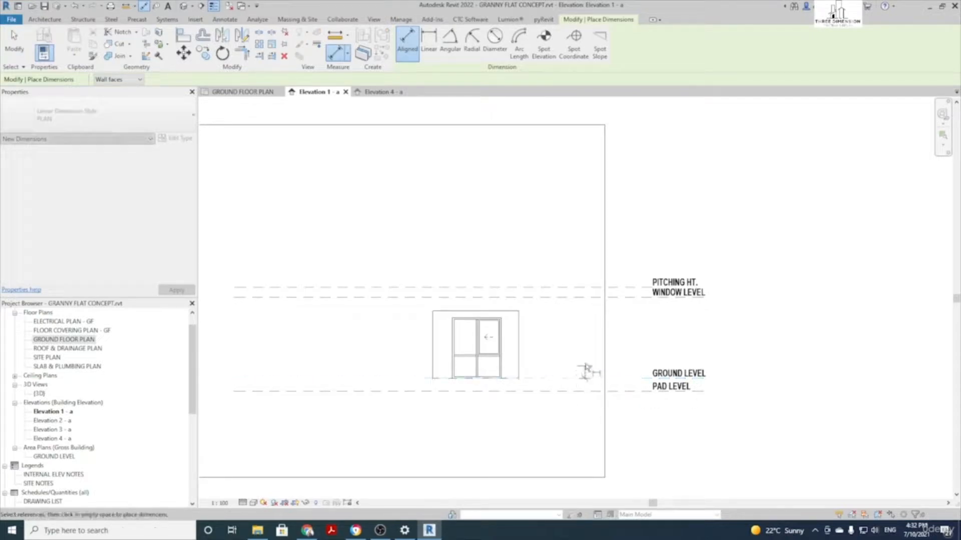
click(574, 298)
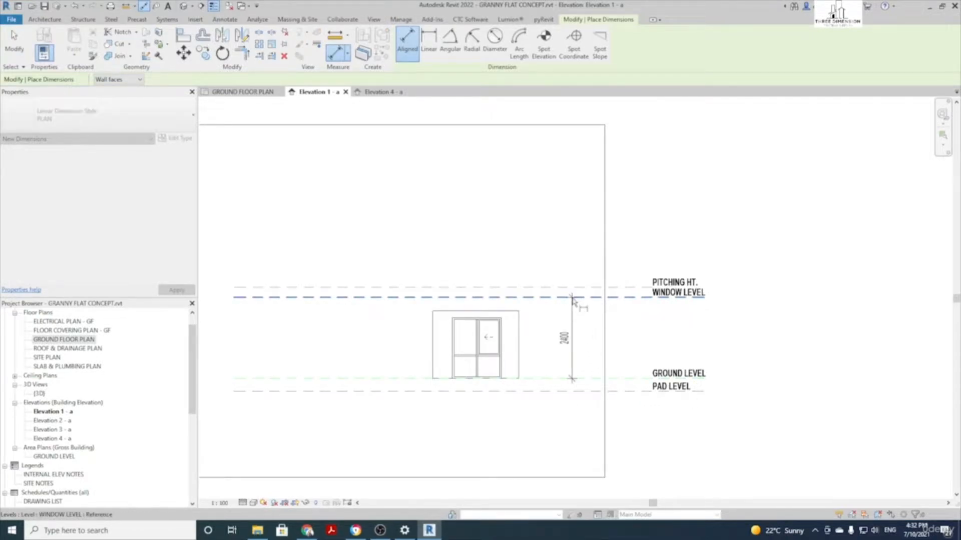
click(569, 323)
click(612, 380)
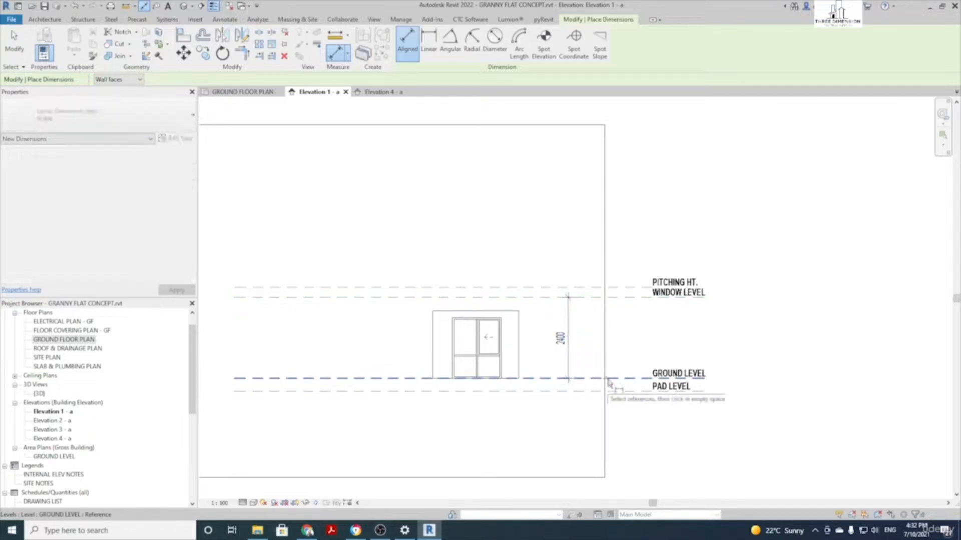
click(622, 288)
click(620, 332)
key(Escape)
key(Escape)
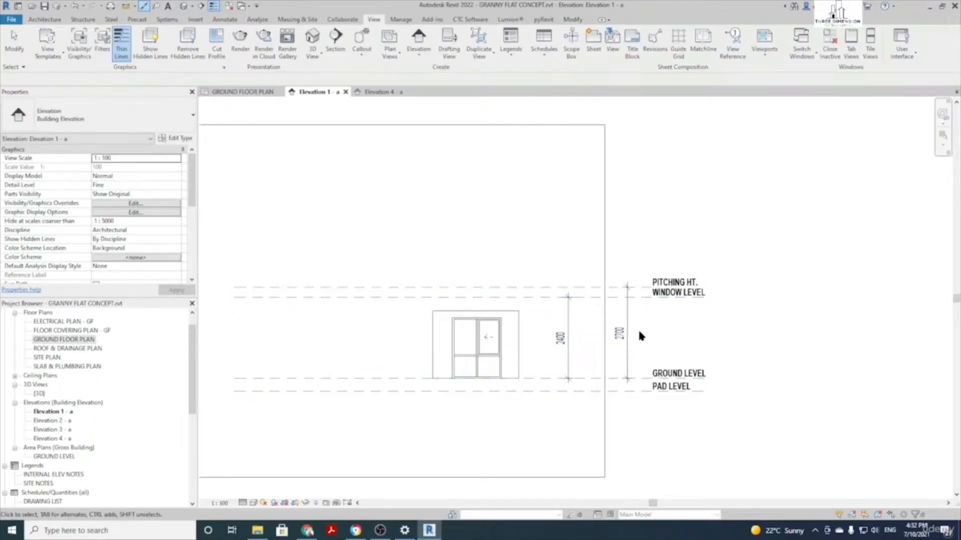
scroll(641, 327, up, 1)
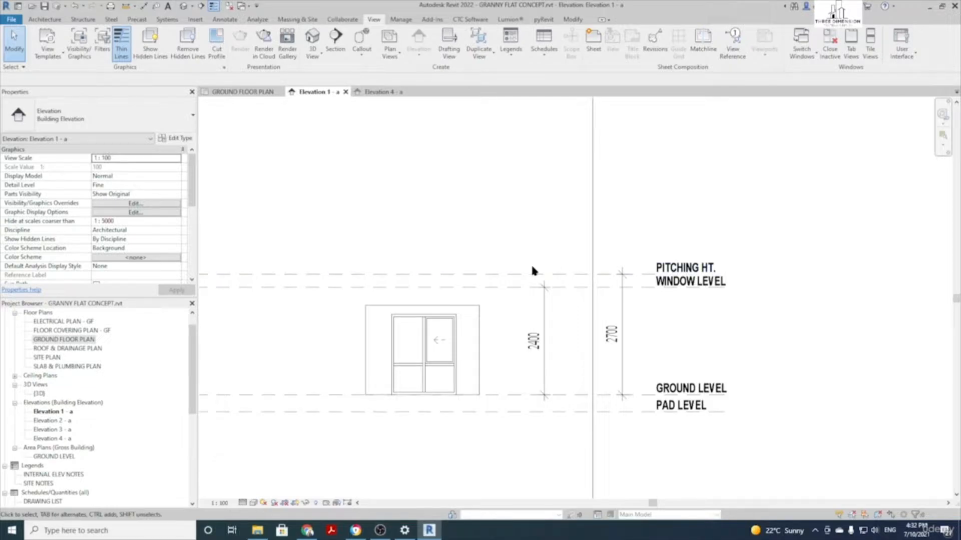
Change the PITCHING HT. height dimension from 2700 to 2400 above GROUND LEVEL
click(534, 278)
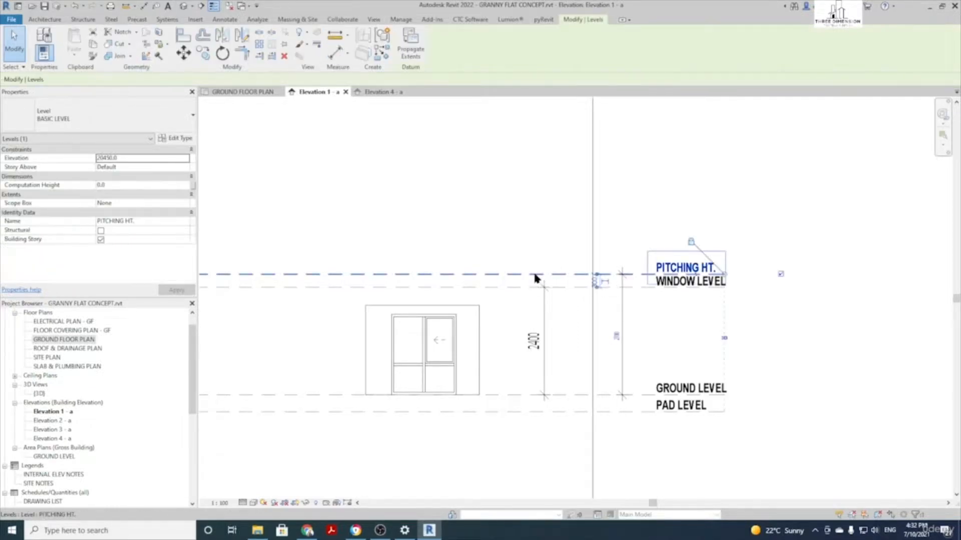
click(618, 336)
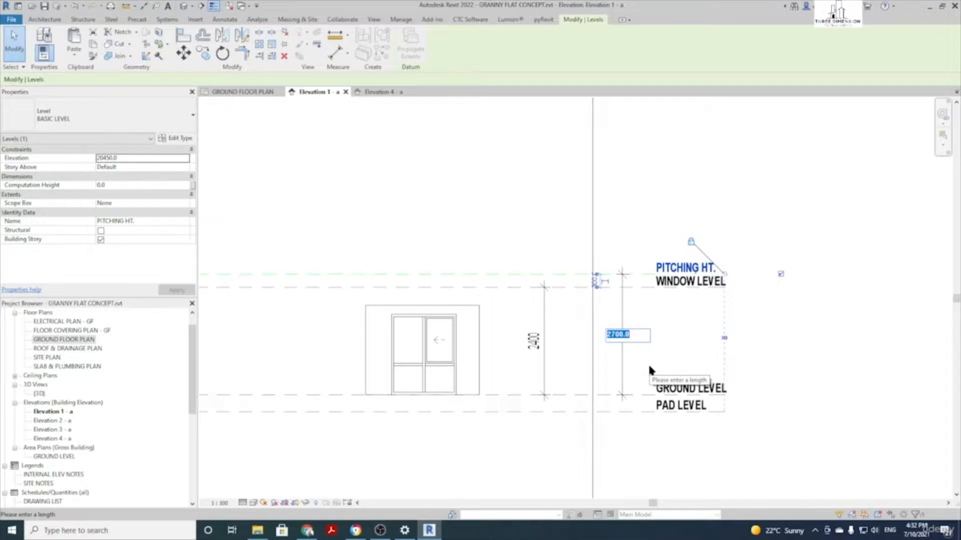
text(2400)
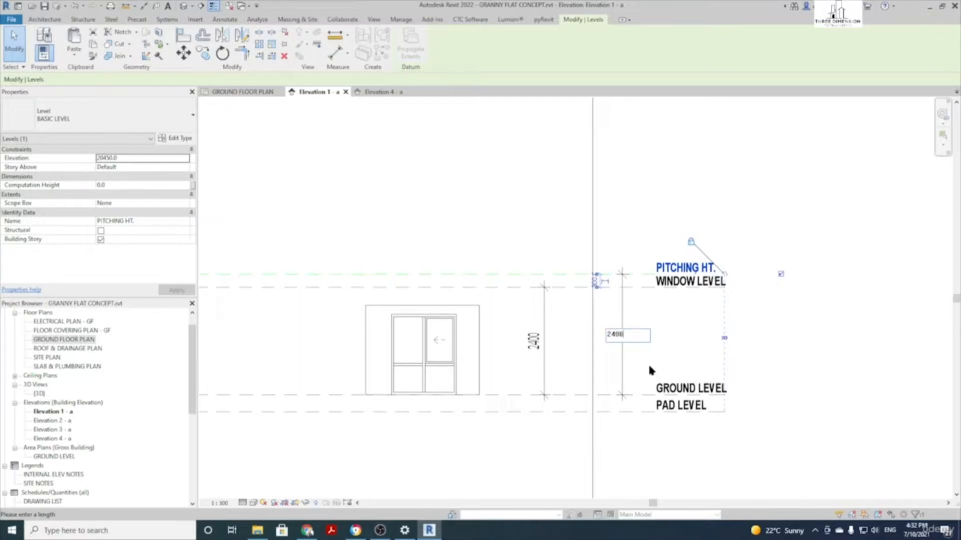
key(Return)
click(617, 343)
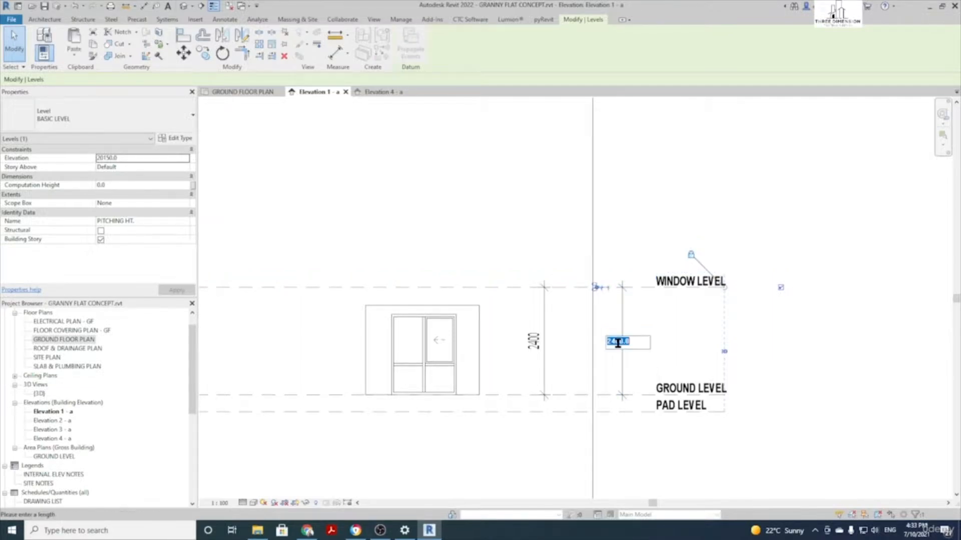
Set PITCHING HT. to 2740 above GROUND LEVEL
text(2740)
key(Return)
click(653, 344)
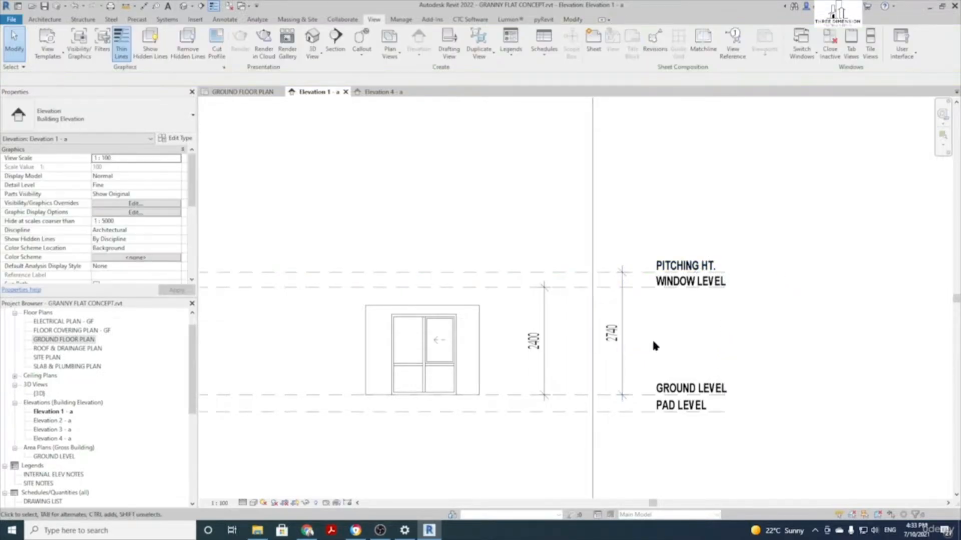
scroll(651, 338, down, 2)
scroll(646, 329, up, 2)
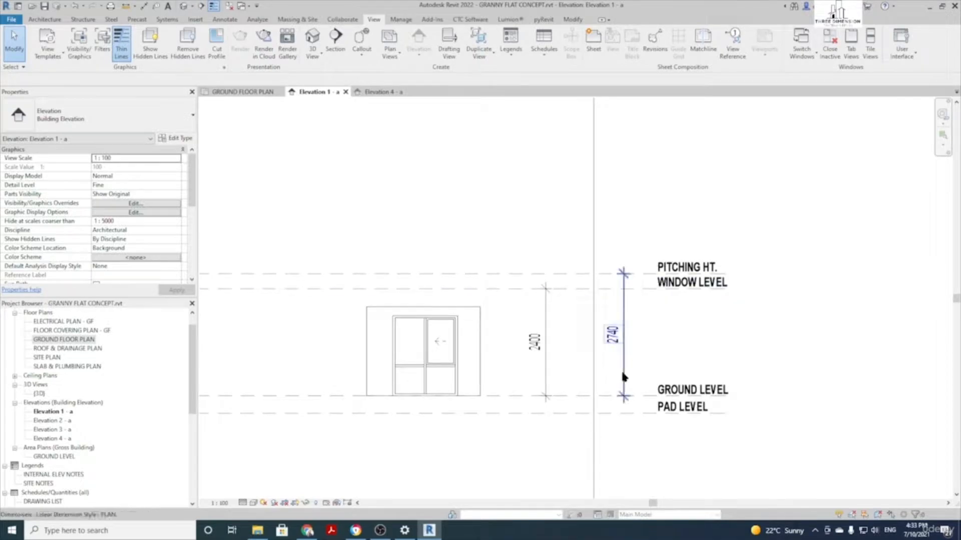
Move PAD LEVEL down 500 with MV, then undo the move
click(634, 415)
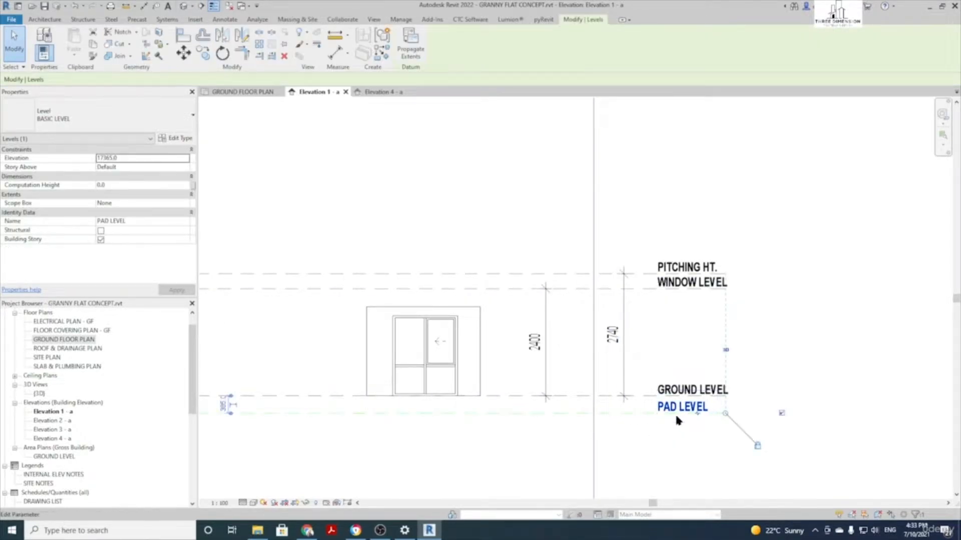
key(m)
key(v)
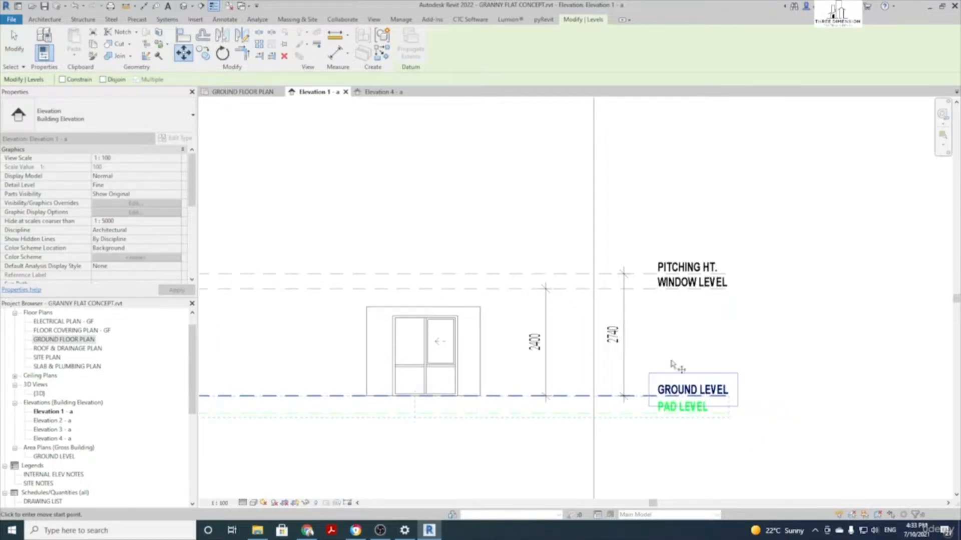
click(659, 420)
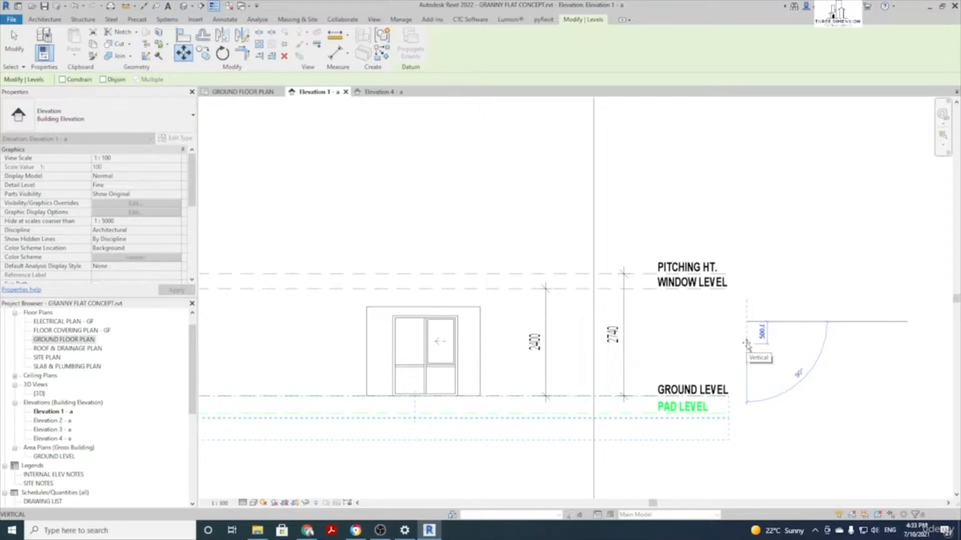
text(500)
key(Return)
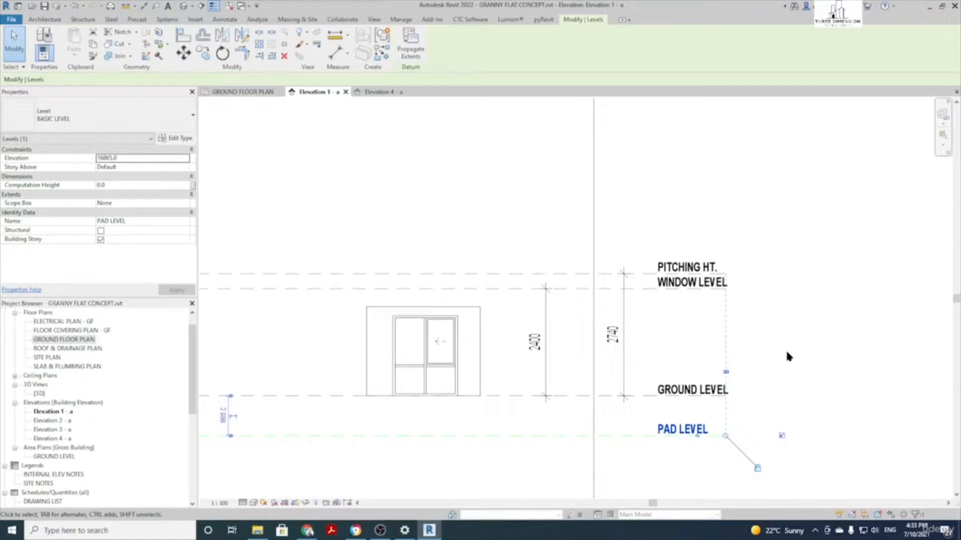
key(ctrl+z)
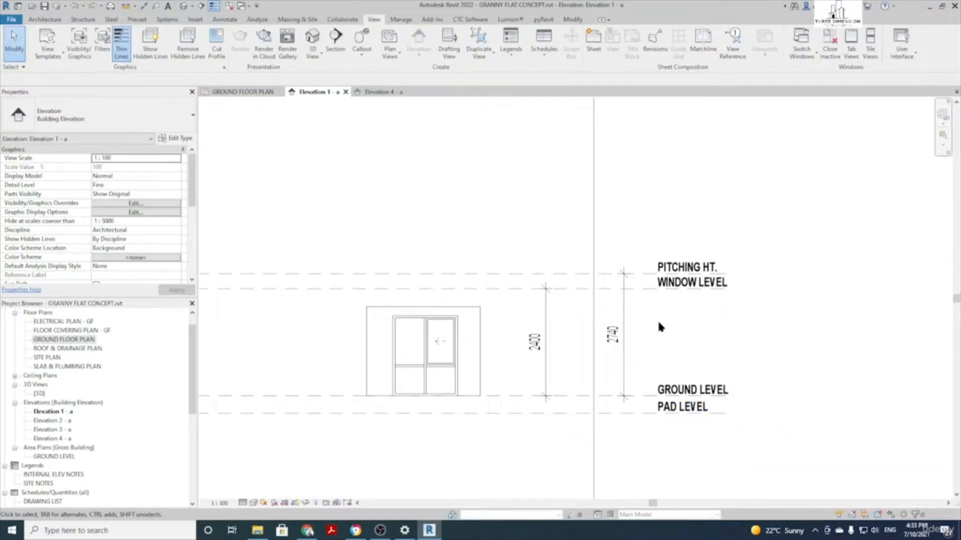
click(641, 290)
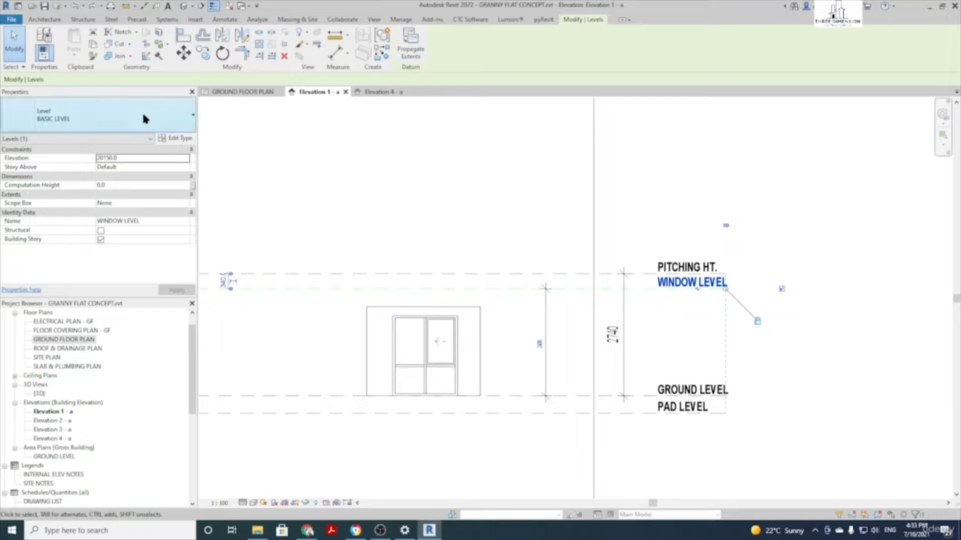
click(119, 160)
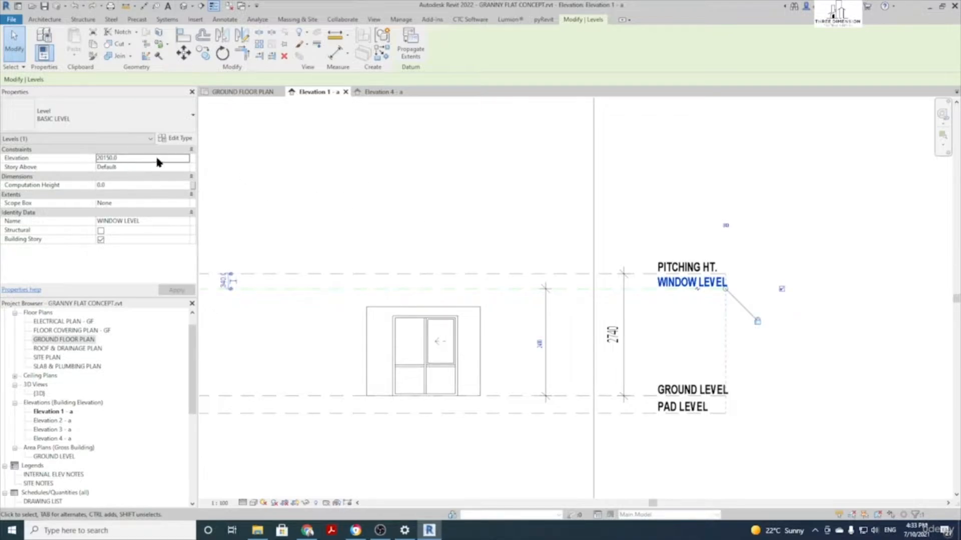
double_click(140, 159)
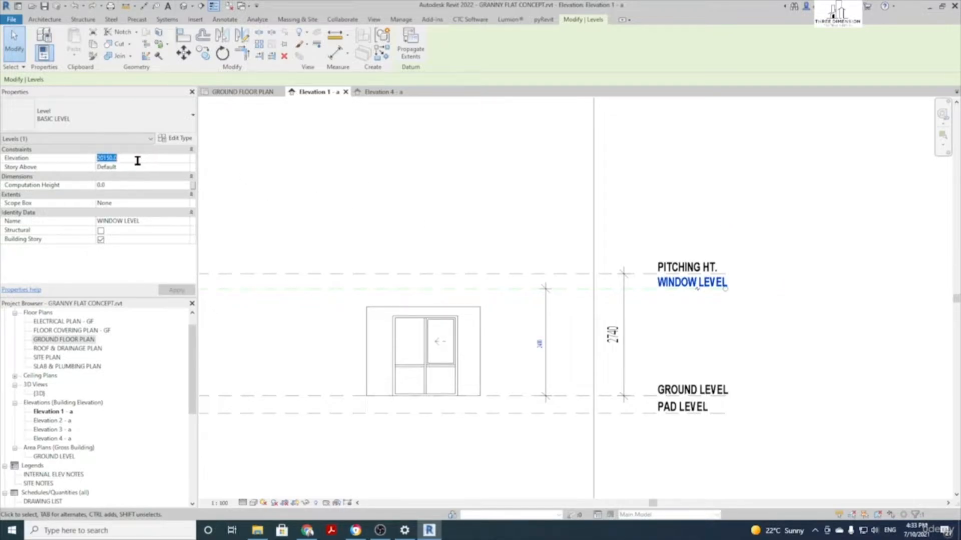
text(22000.0)
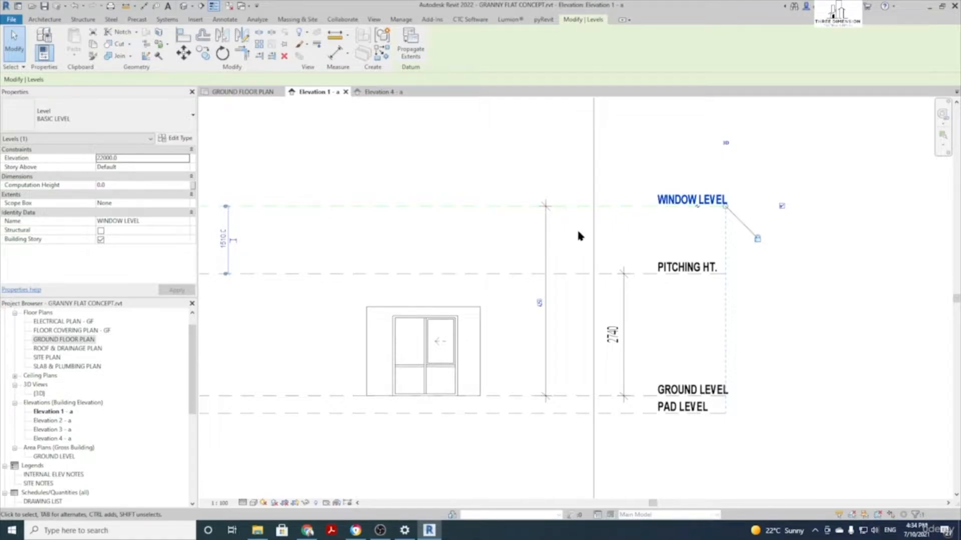
key(ctrl+z)
scroll(545, 253, down, 2)
middle_drag(488, 197, 499, 199)
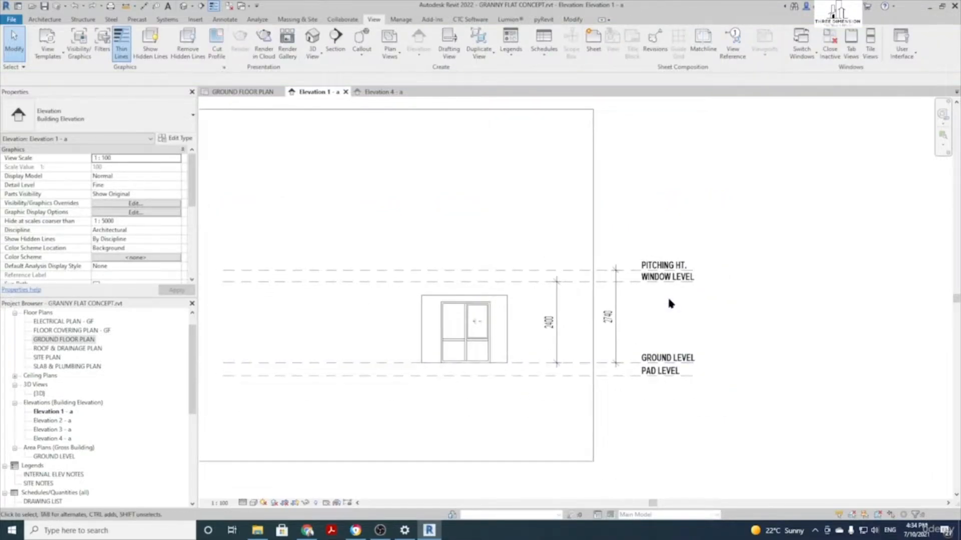
click(615, 341)
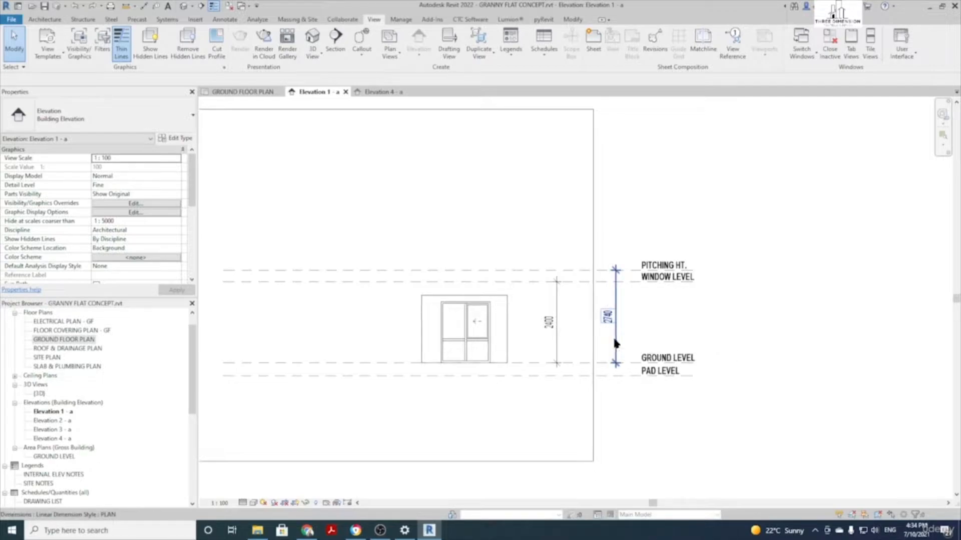
click(670, 332)
scroll(465, 253, up, 2)
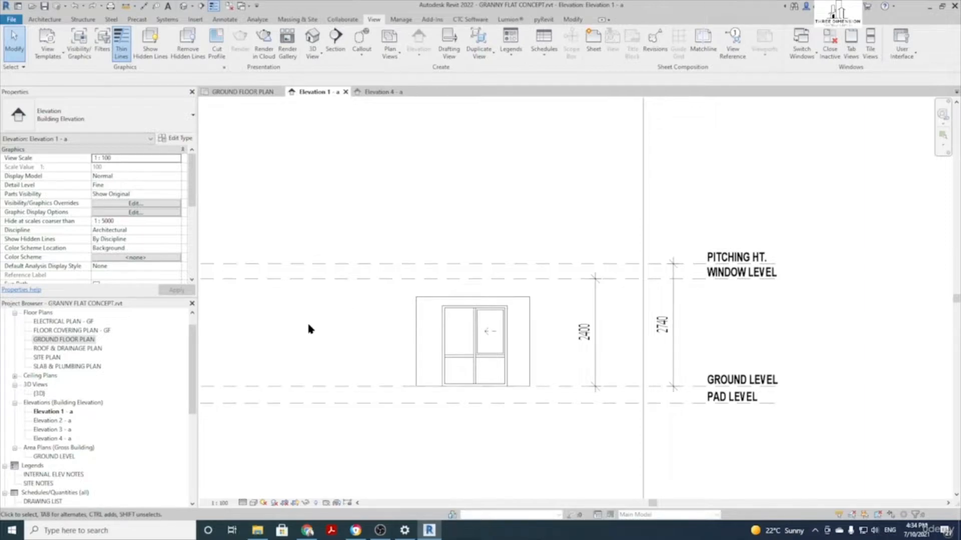
Set the wall's Top Constraint to Up to level: PITCHING HT
click(440, 302)
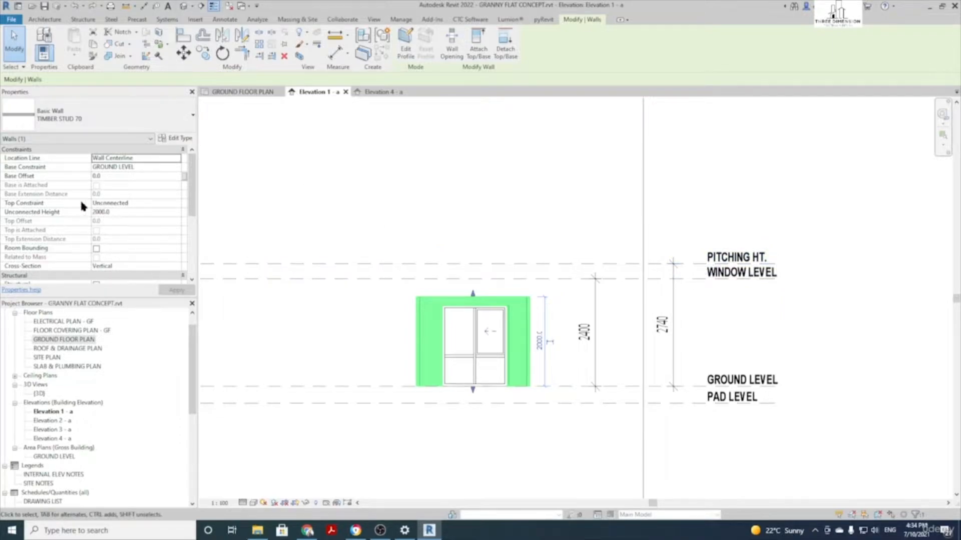
click(135, 203)
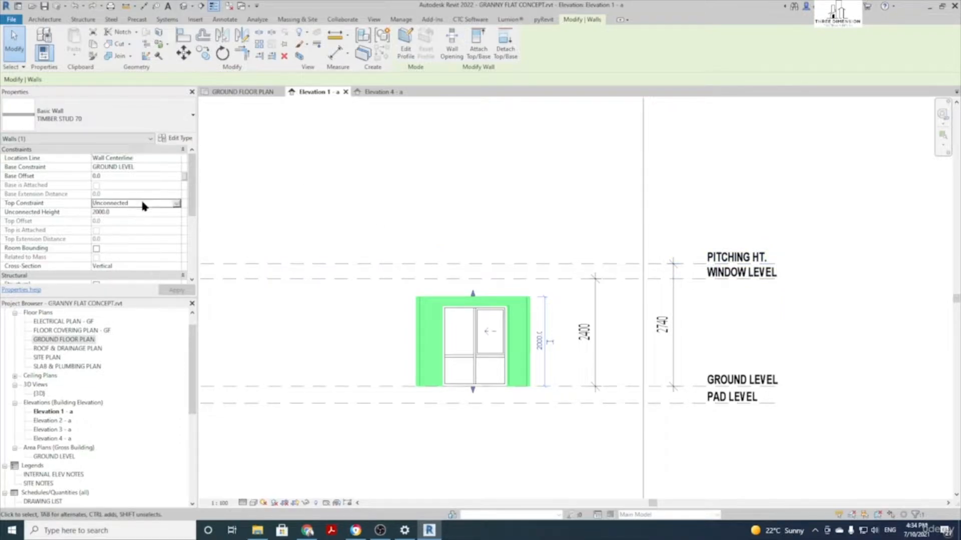
click(178, 205)
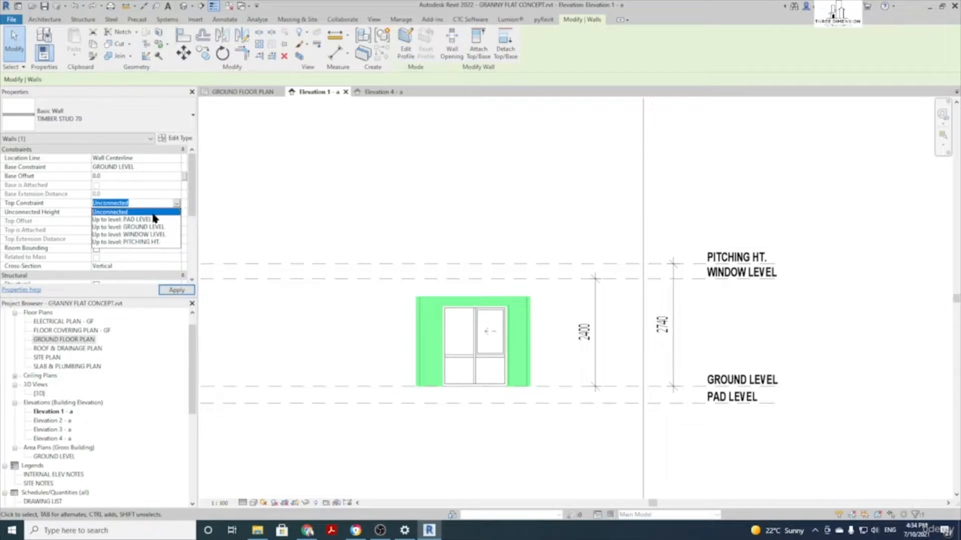
click(149, 241)
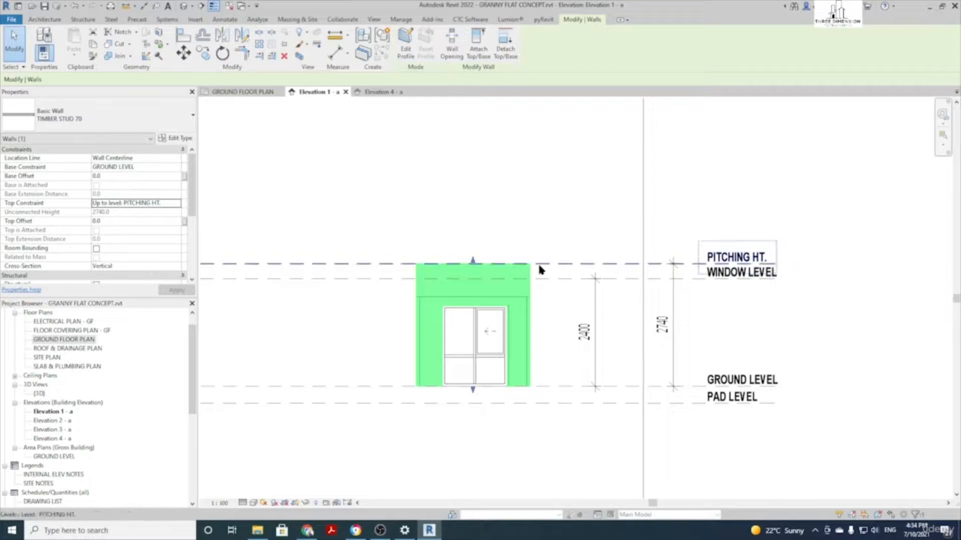
key(Escape)
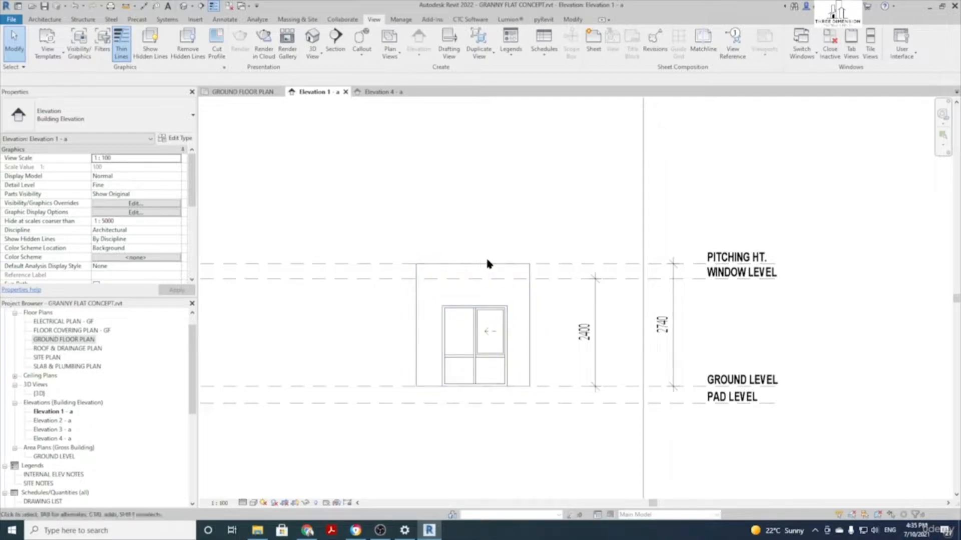
Move the PITCHING HT. level up about 400 with MV
click(553, 266)
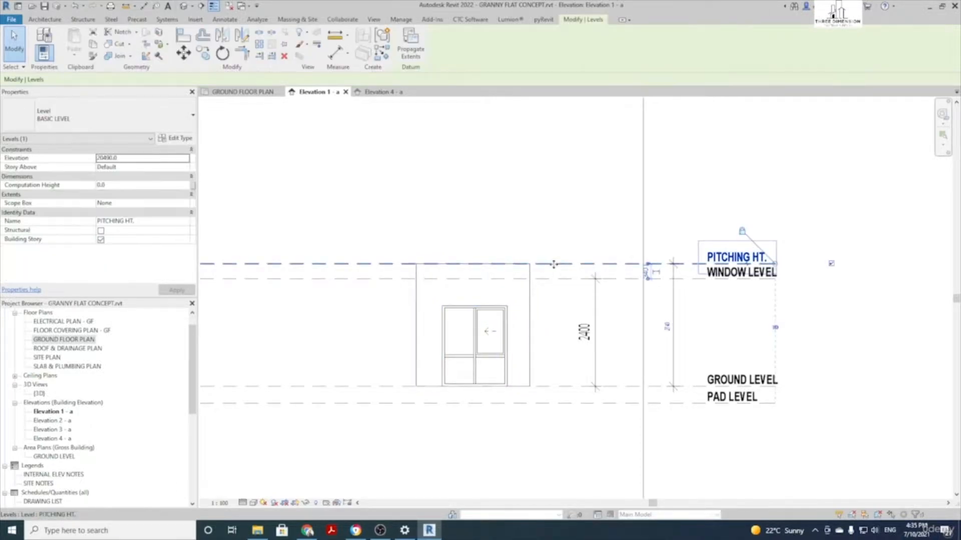
key(m)
key(v)
click(561, 231)
click(554, 213)
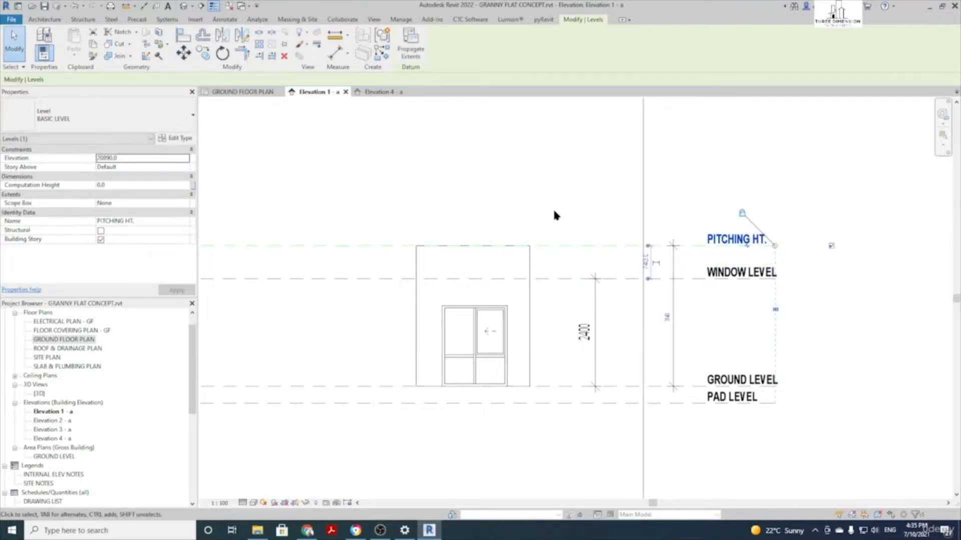
click(576, 198)
click(568, 246)
click(555, 191)
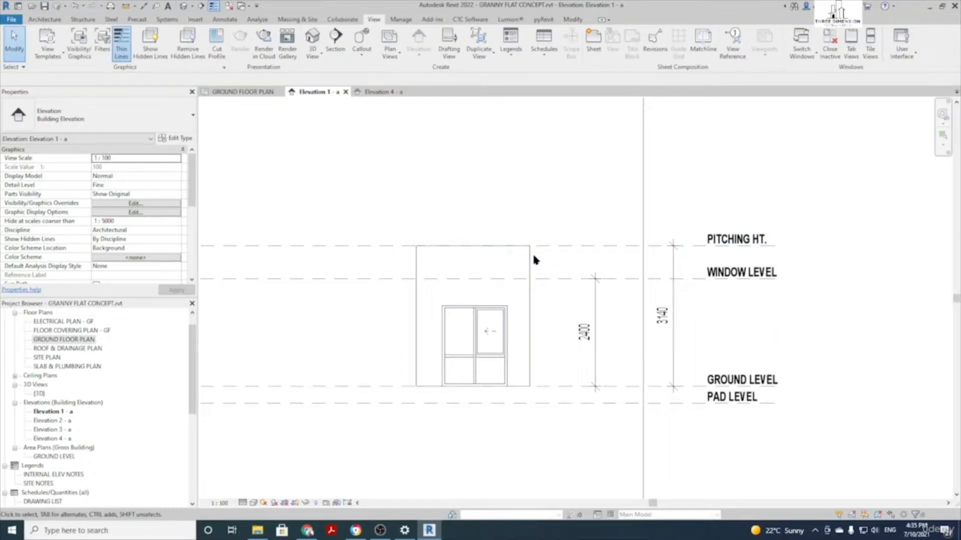
Give the wall a Top Offset of -300 below PITCHING HT
click(529, 259)
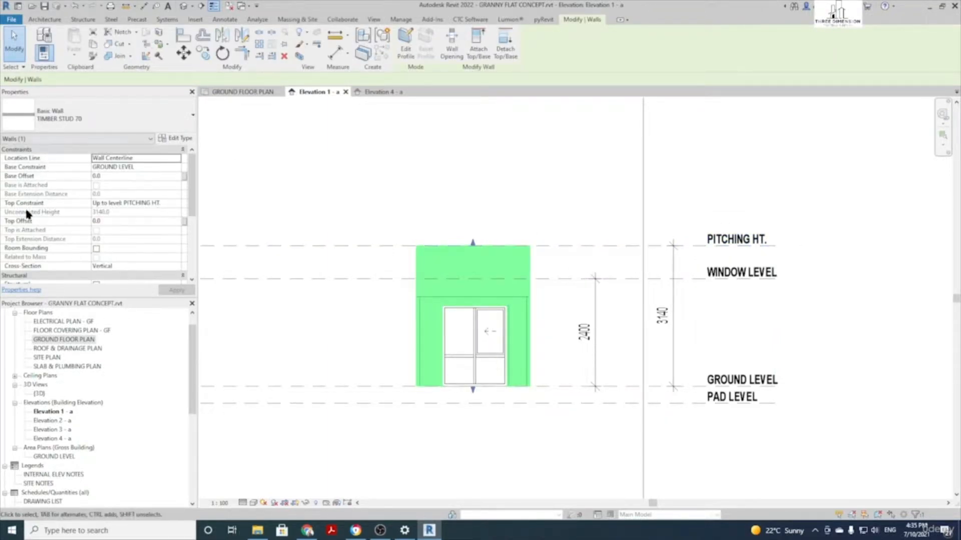
click(115, 223)
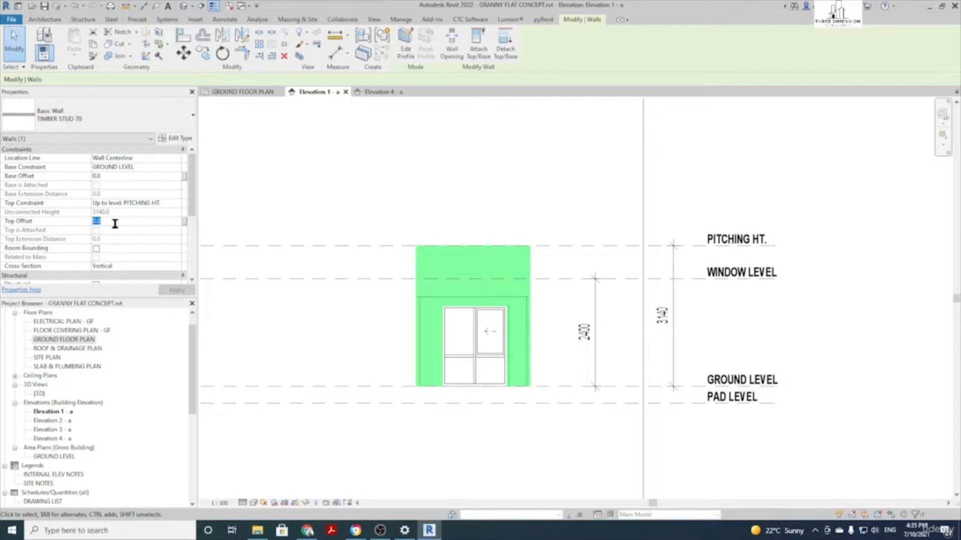
text(-300)
key(Return)
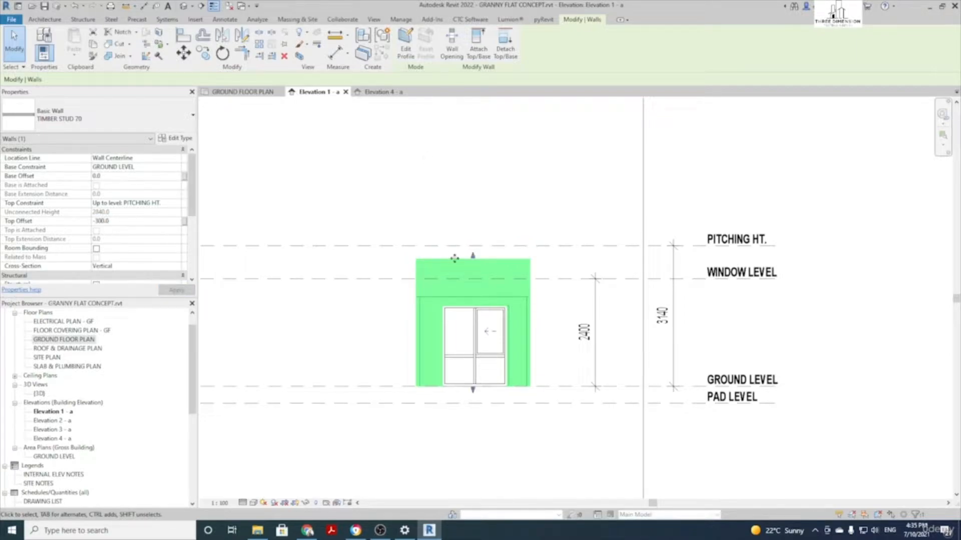
click(446, 198)
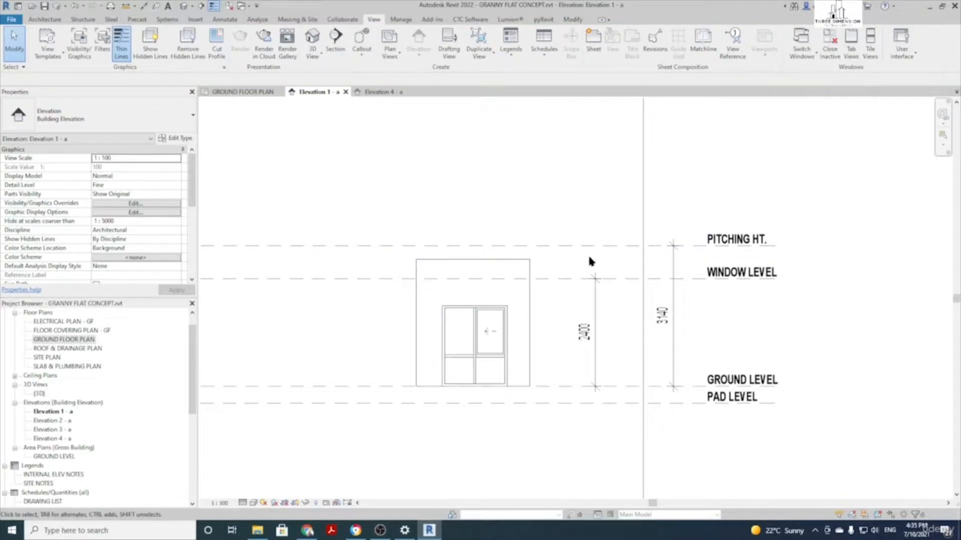
click(563, 247)
Move the PITCHING HT. level up another 400
key(m)
key(v)
click(527, 215)
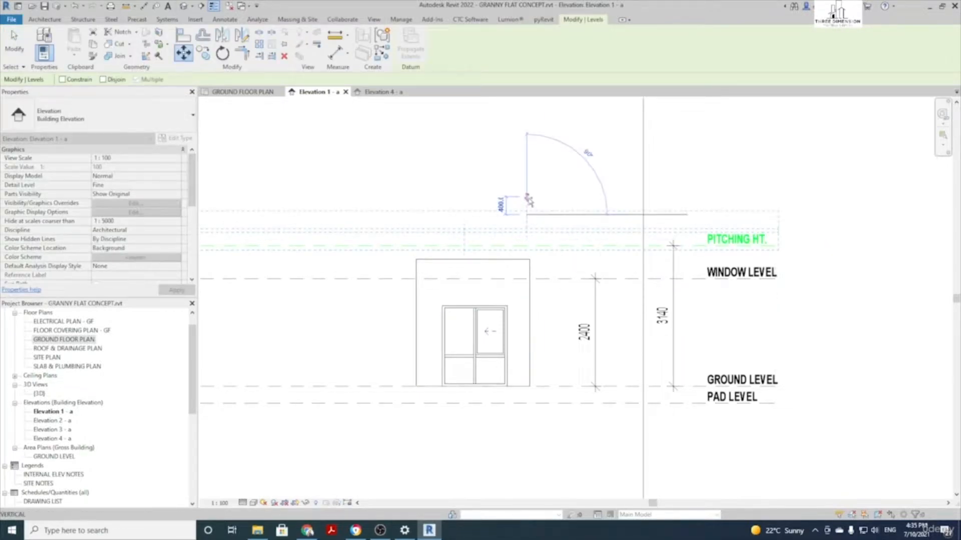
click(526, 195)
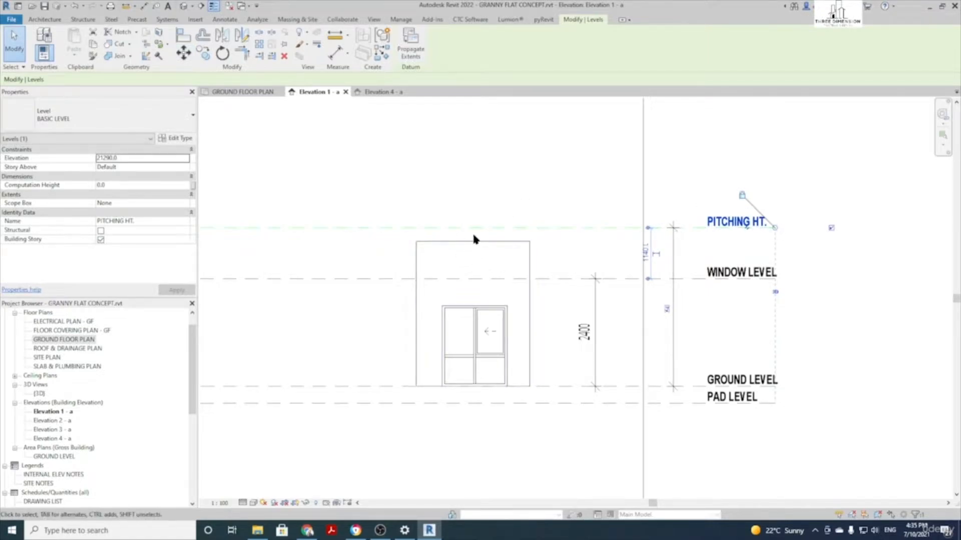
key(Escape)
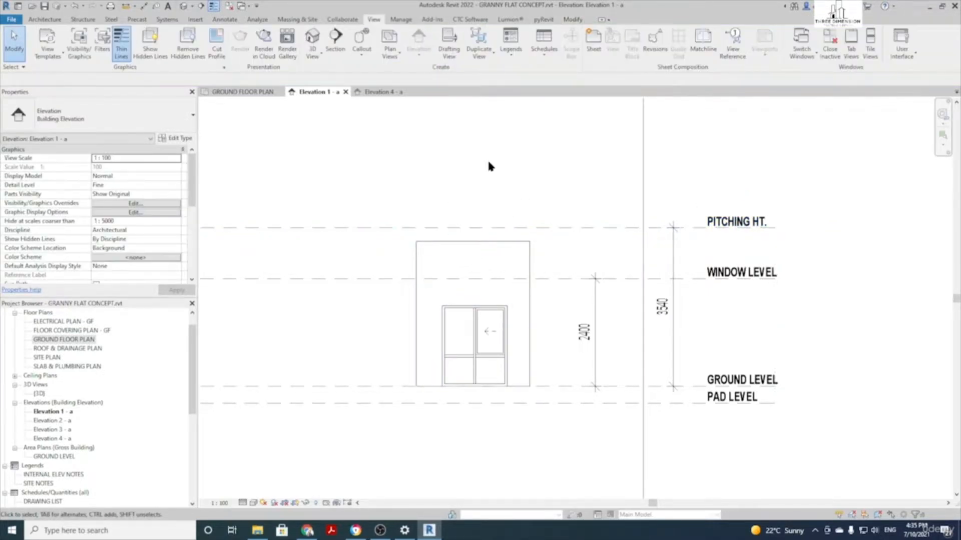
Set the wall's Base Offset to 300
click(460, 242)
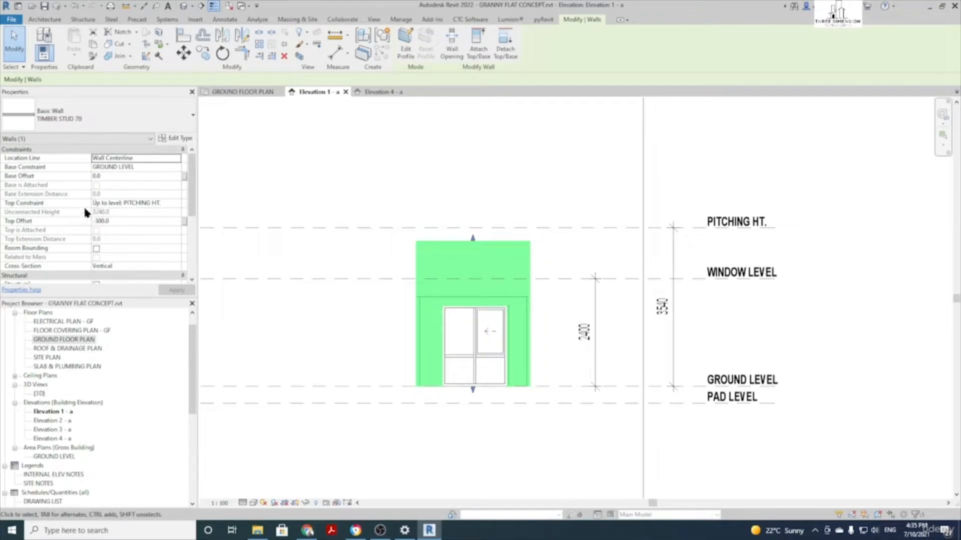
click(116, 176)
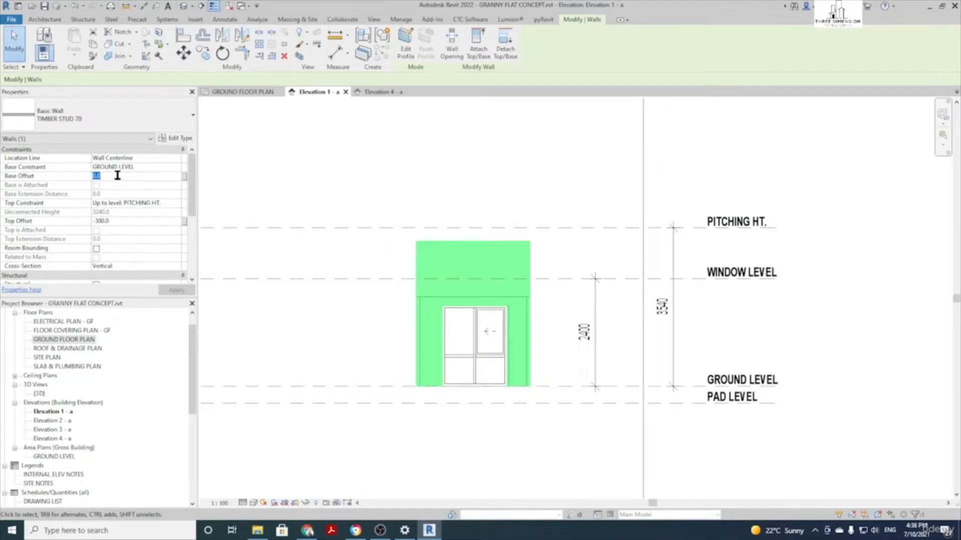
text(300)
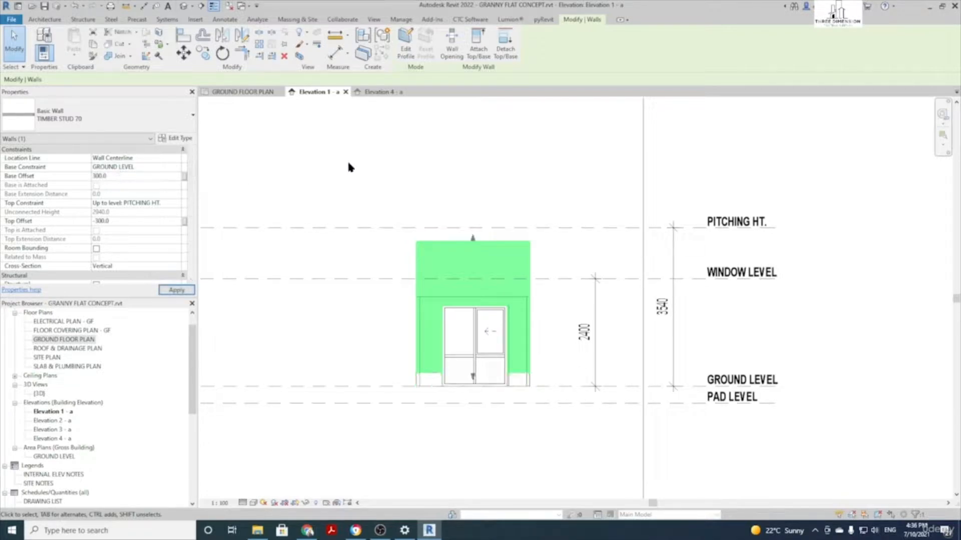
click(348, 163)
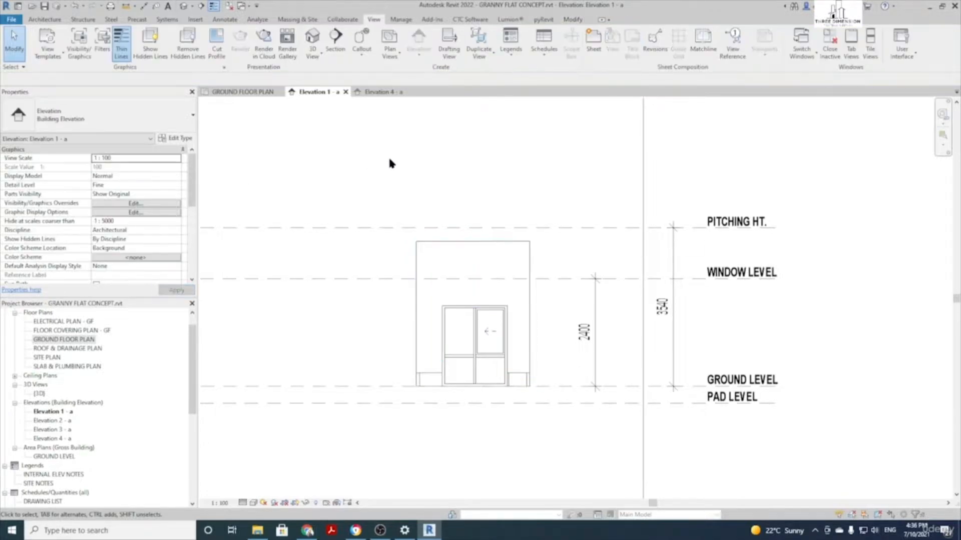
Move GROUND LEVEL up about 400 with MV
click(568, 386)
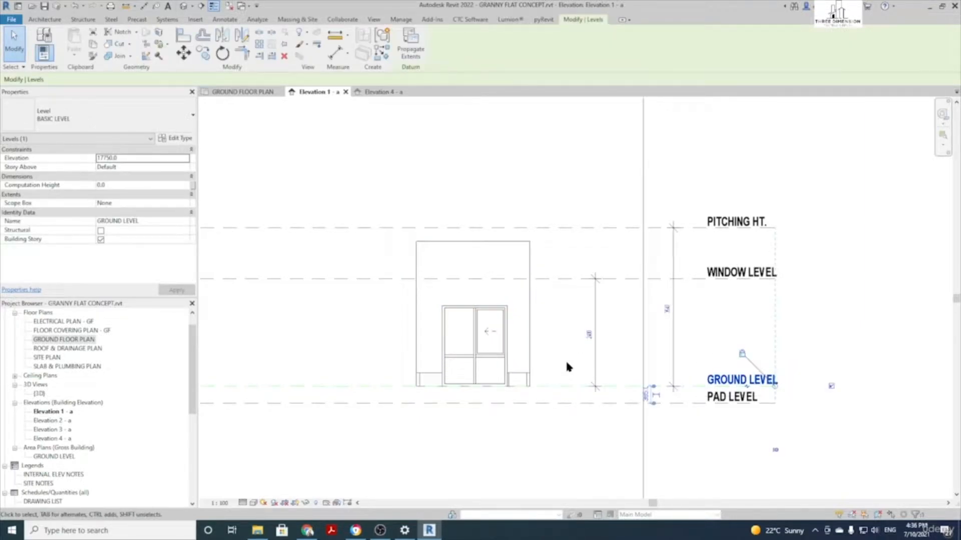
key(m)
key(v)
click(567, 361)
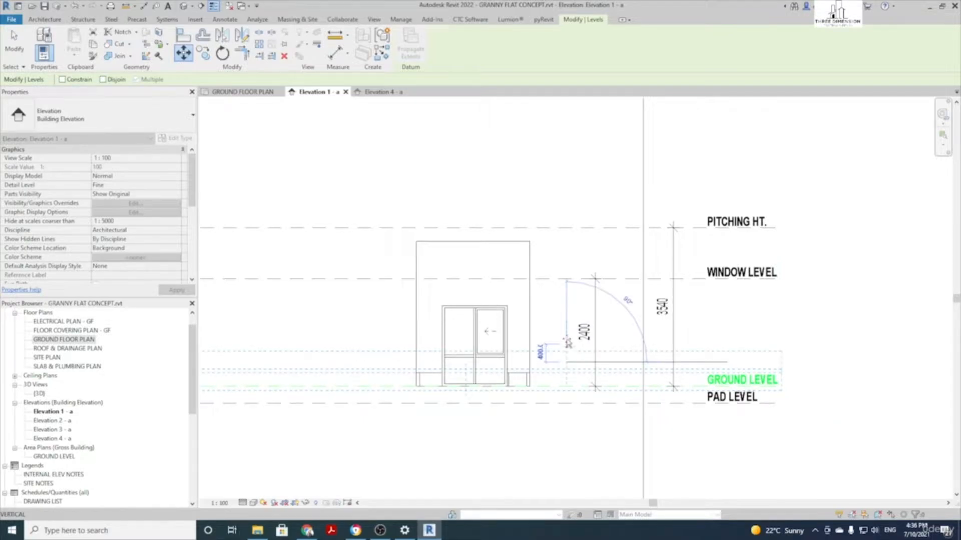
click(568, 343)
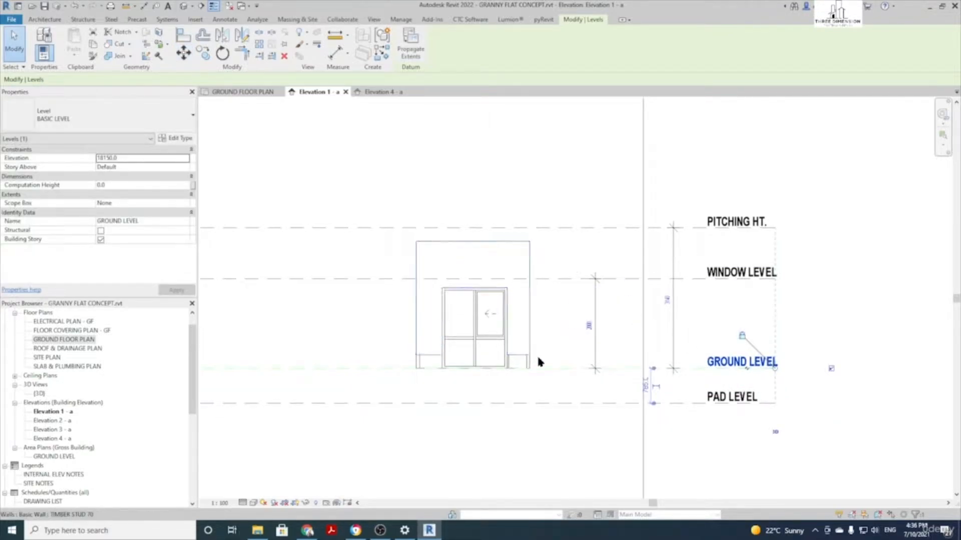
Set the window's Sill Height to 300
click(458, 334)
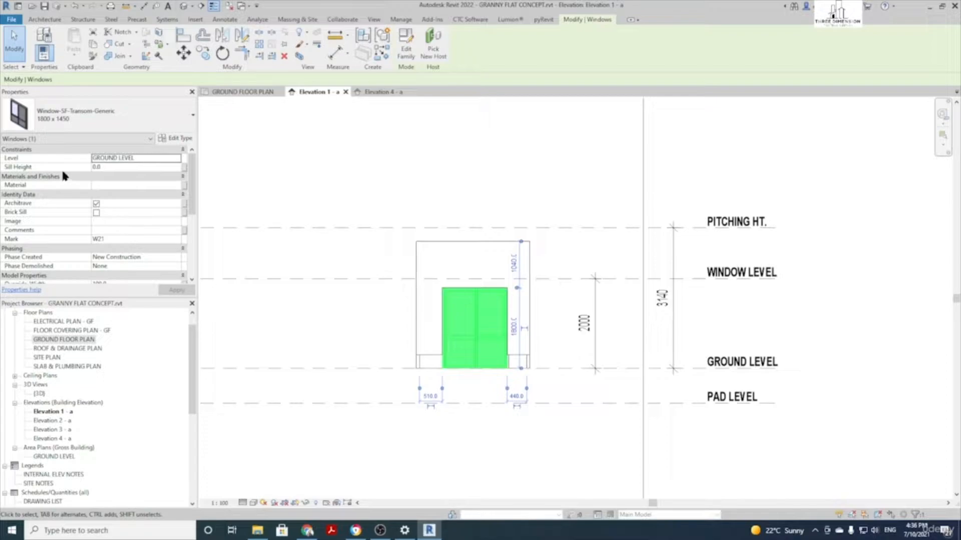
click(108, 168)
text(300)
key(Return)
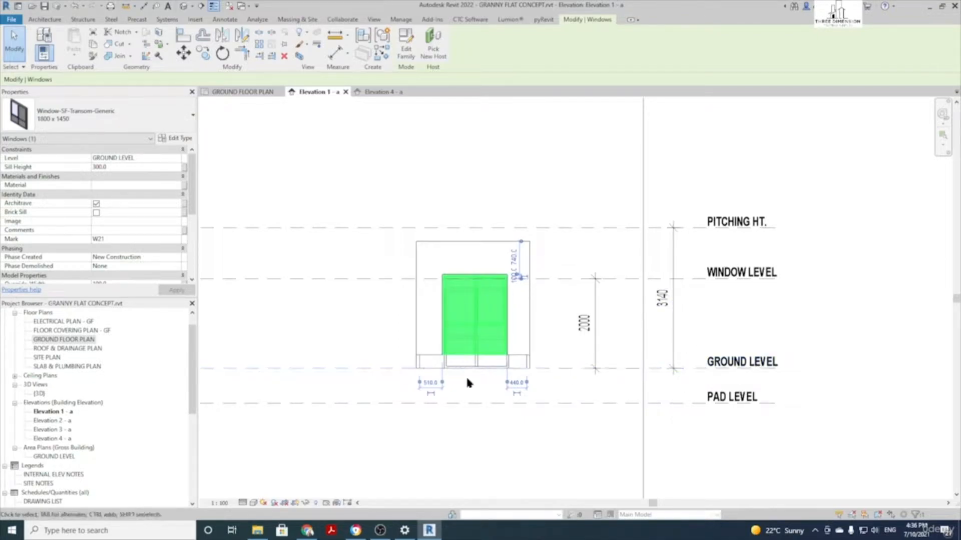
Move GROUND LEVEL back down 400, just above PAD LEVEL
click(354, 368)
key(m)
key(v)
click(323, 291)
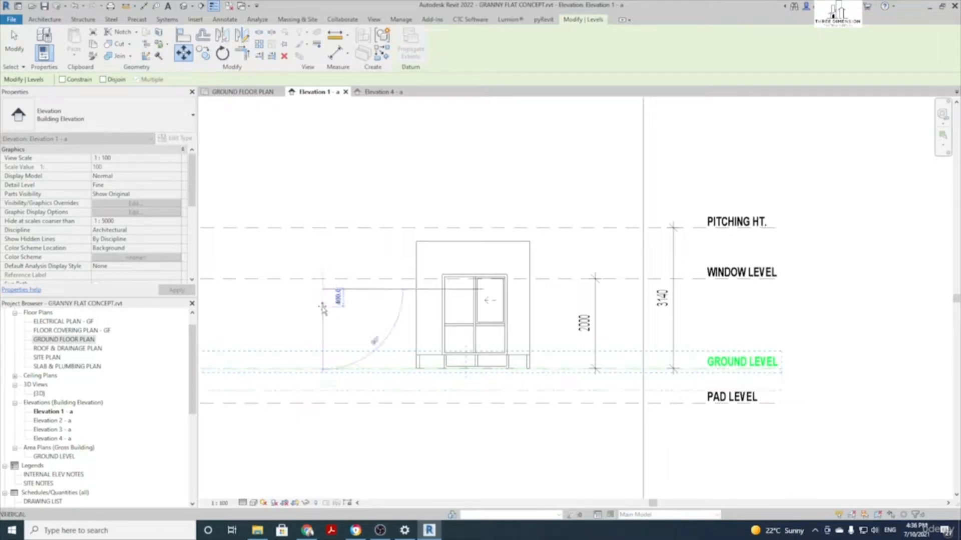
click(322, 309)
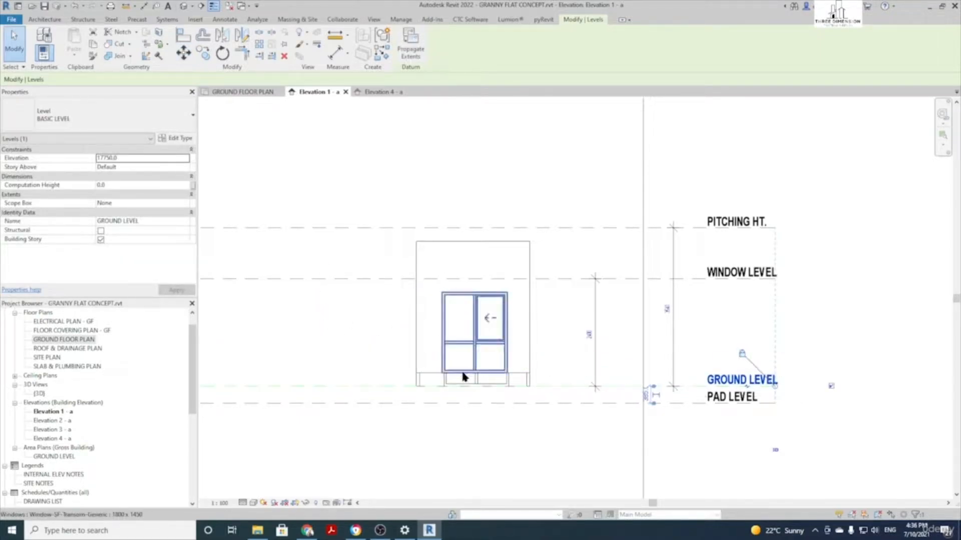
click(359, 329)
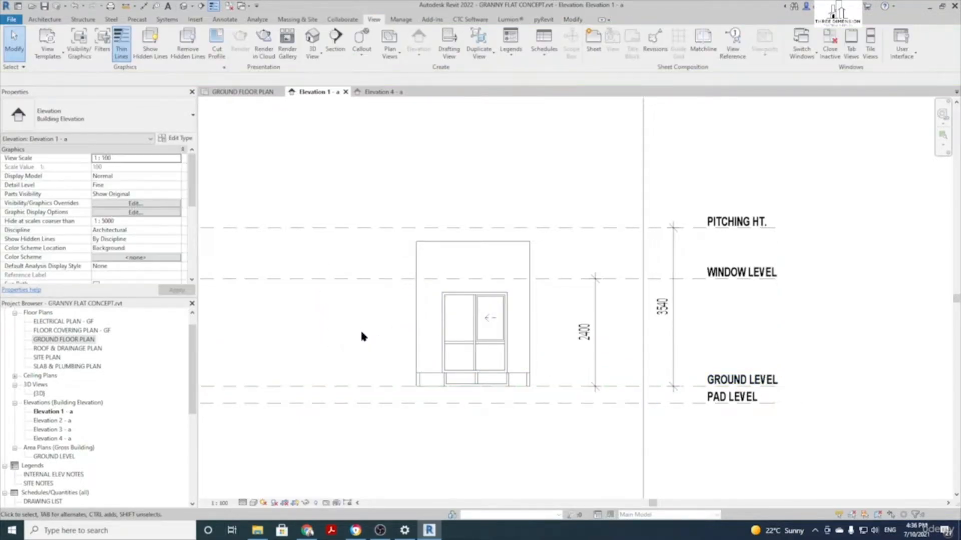
scroll(428, 223, down, 2)
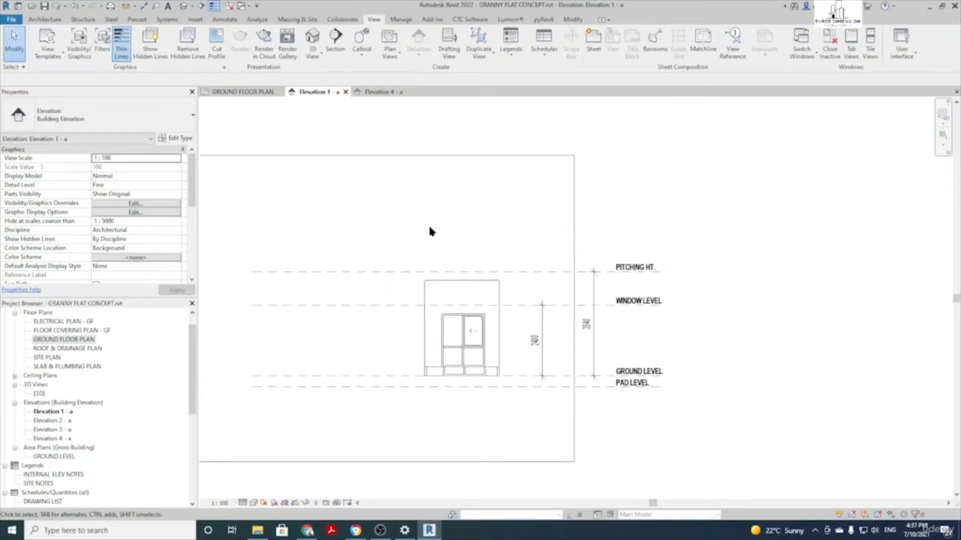
Rename the PITCHING HT. level to ROOF HEIGHT
click(332, 271)
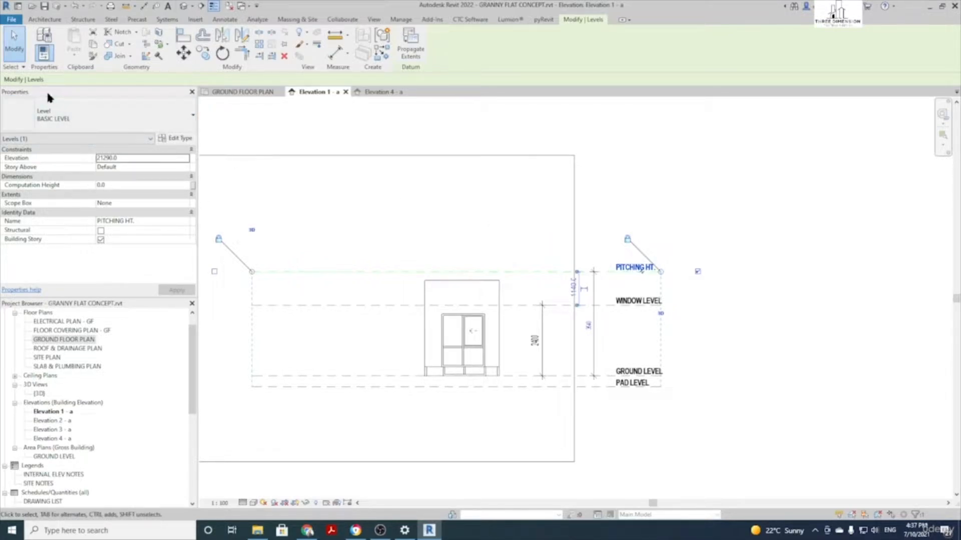
click(141, 221)
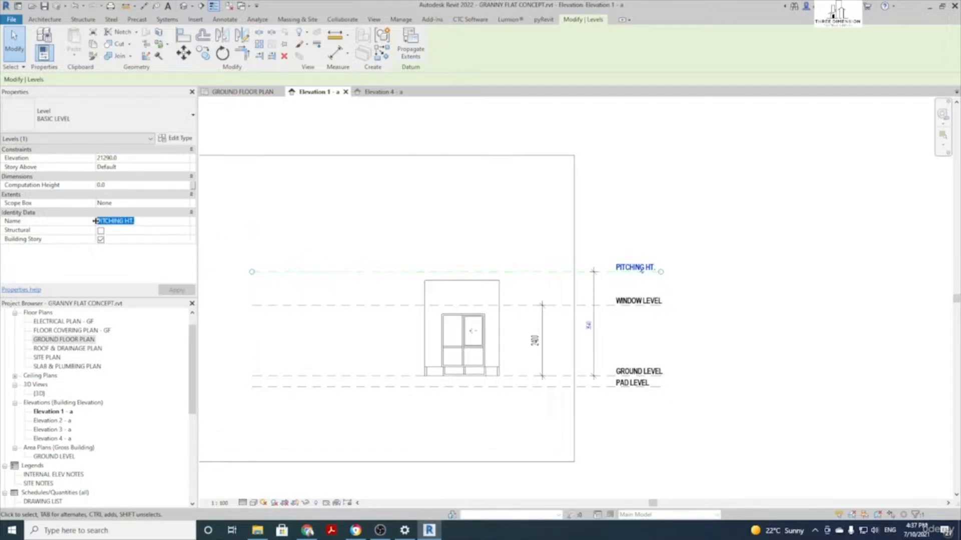
text(ROOF HEIGHT)
key(BackSpace)
key(BackSpace)
text(GHT)
key(Return)
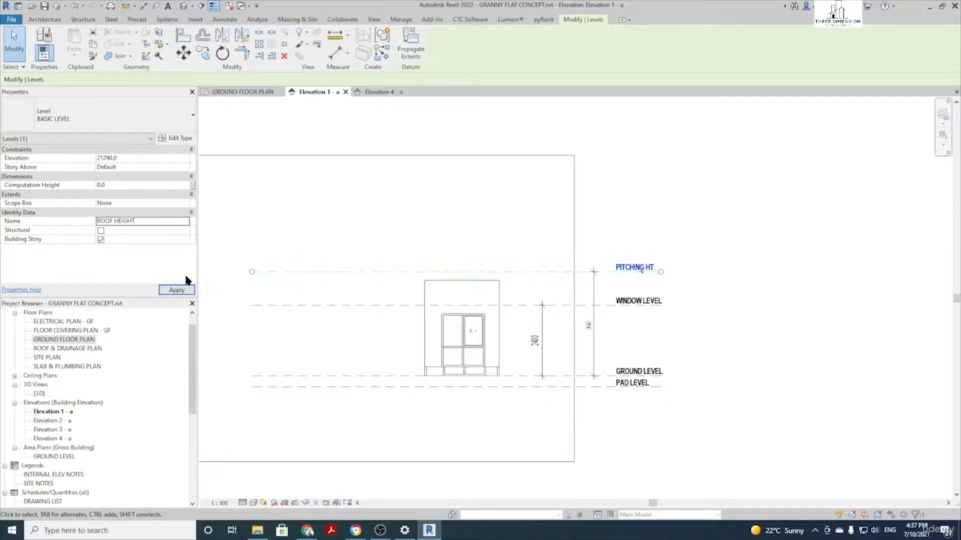
click(184, 290)
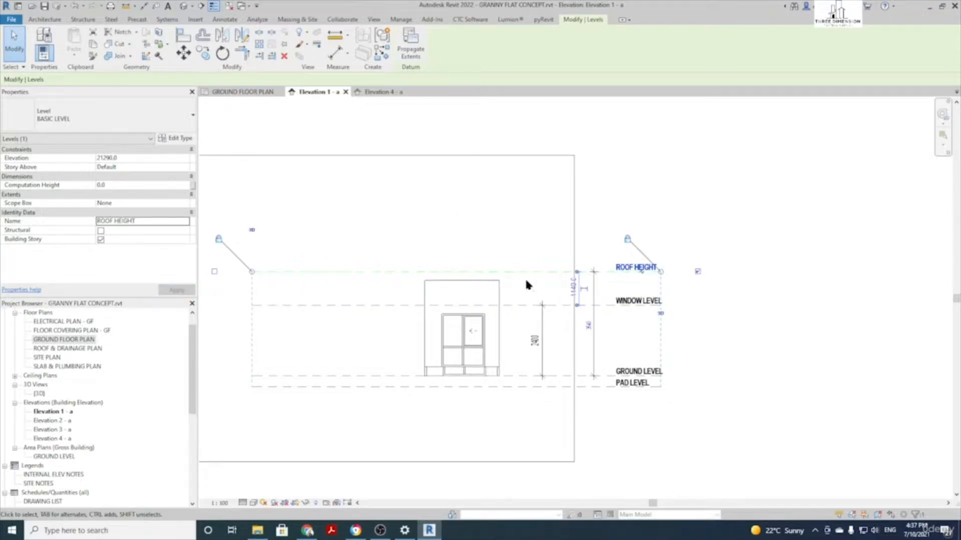
Change the ROOF HEIGHT level's head label to PITCHING HEIGHT, then reselect the level
click(659, 220)
click(637, 265)
click(632, 265)
click(705, 215)
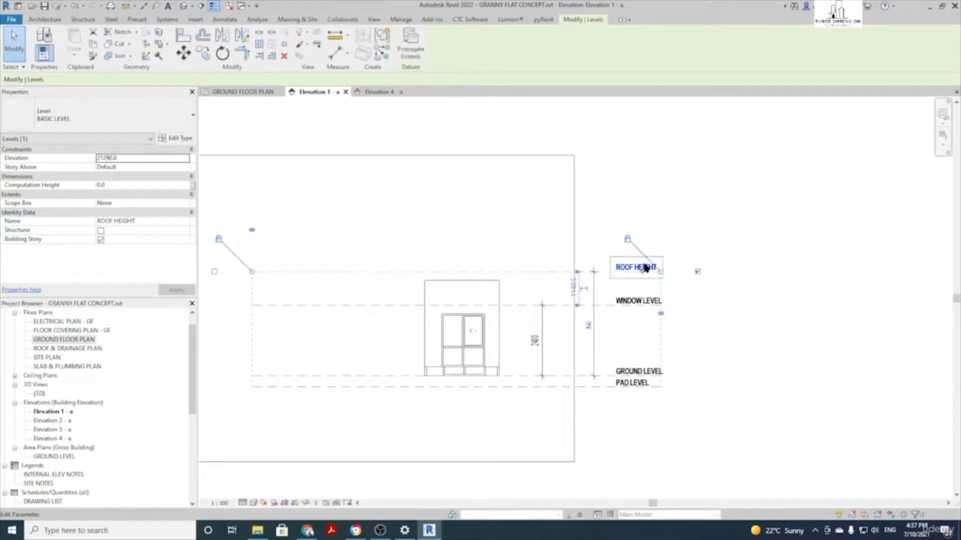
click(543, 257)
click(542, 265)
click(632, 269)
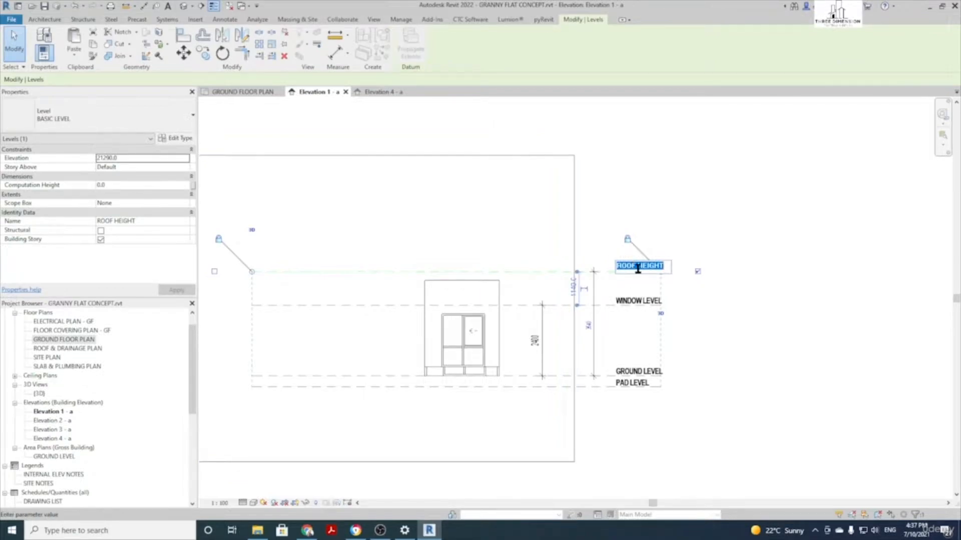
text(PITCHING HEIGHT)
key(Return)
click(713, 286)
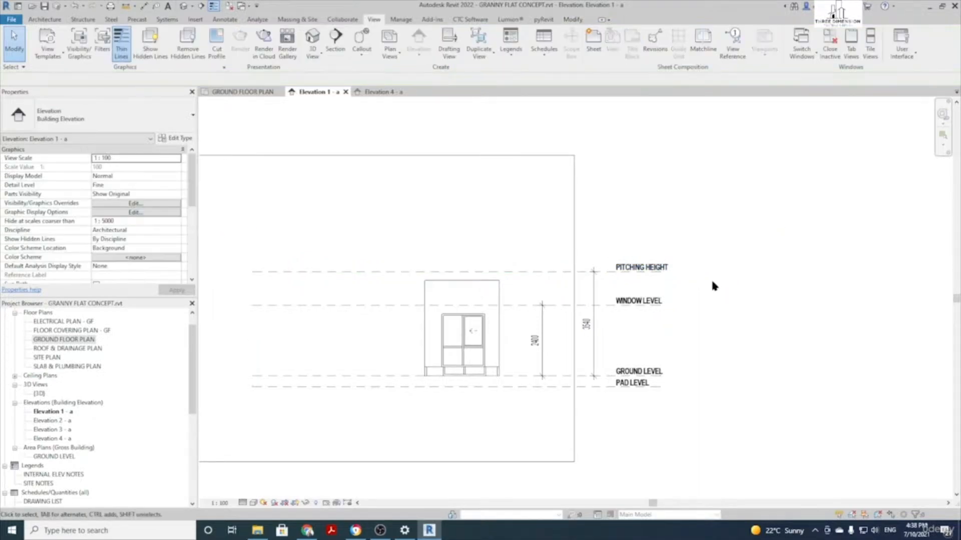
click(515, 272)
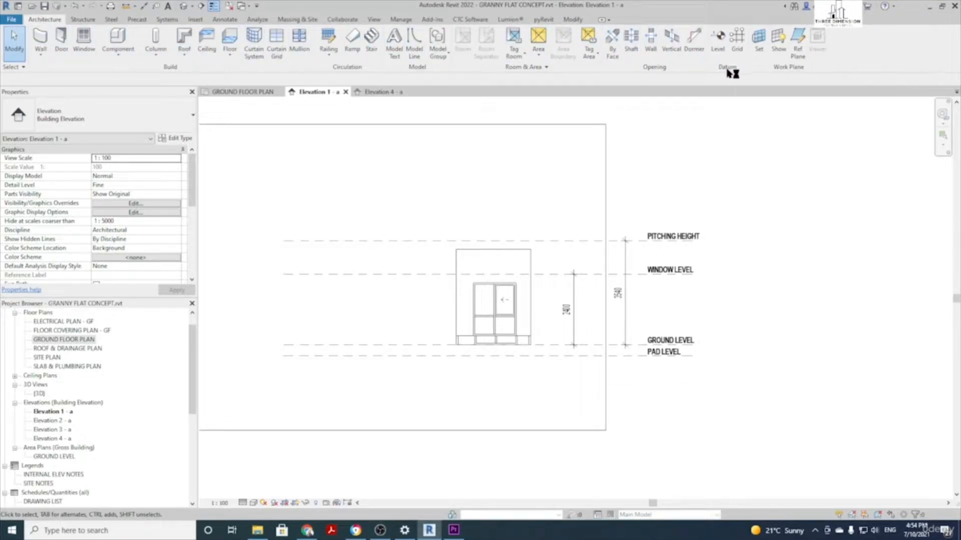
Draw a new level line across the elevation just above PITCHING HEIGHT
click(720, 39)
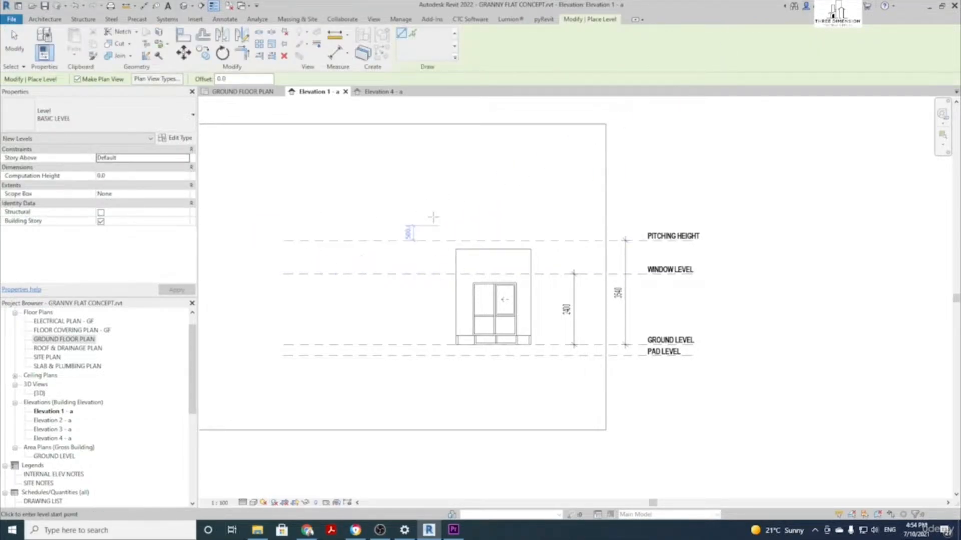
click(289, 206)
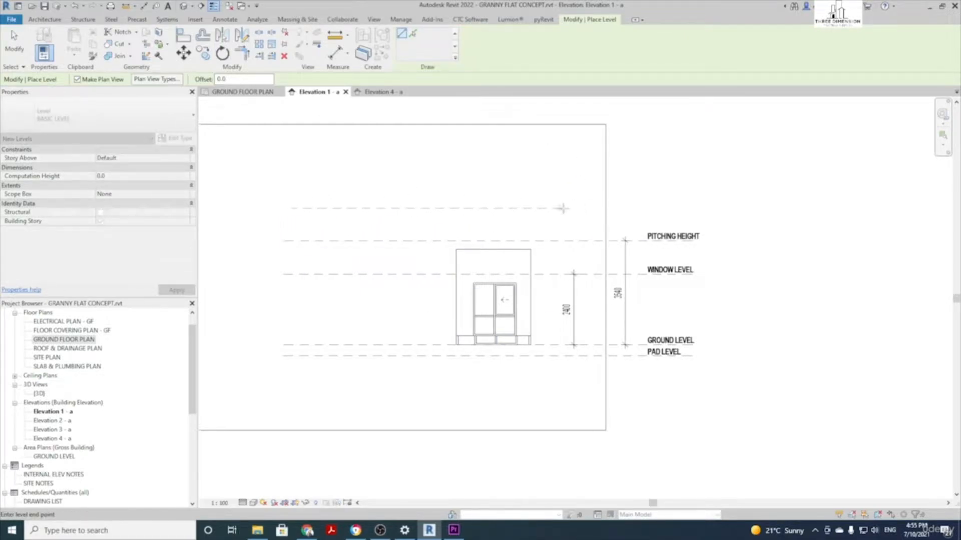
click(679, 209)
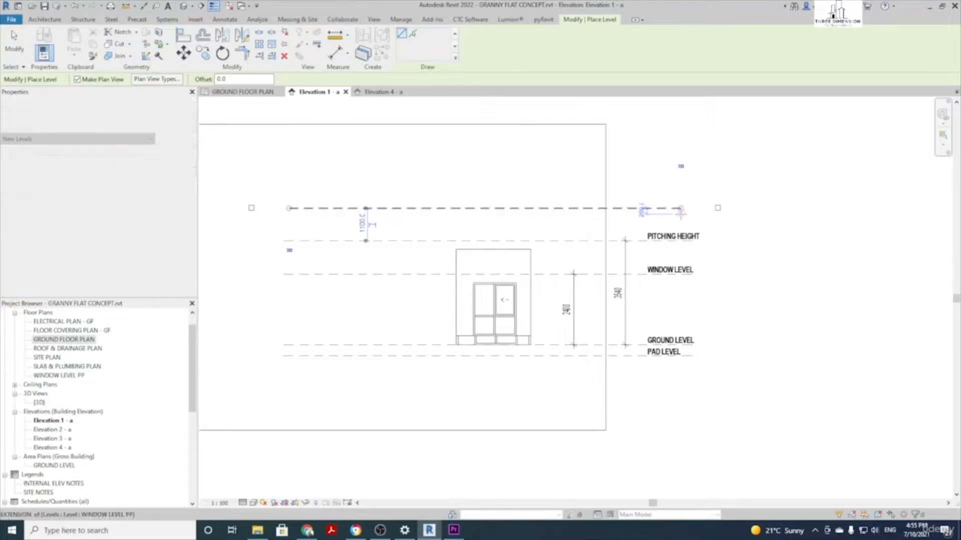
key(Escape)
Show the new level's right-end name, call it RAISED ROOF, and rename its matching views
click(566, 209)
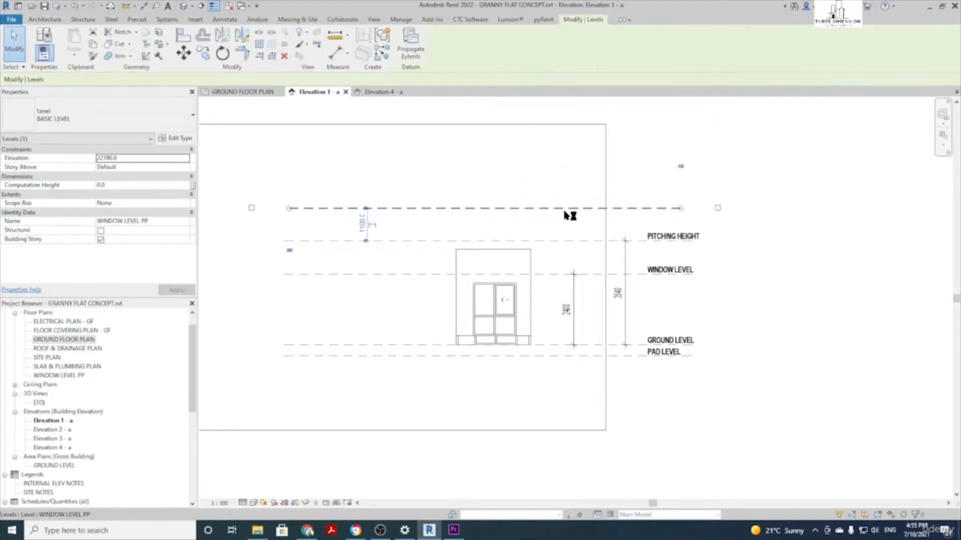
click(717, 207)
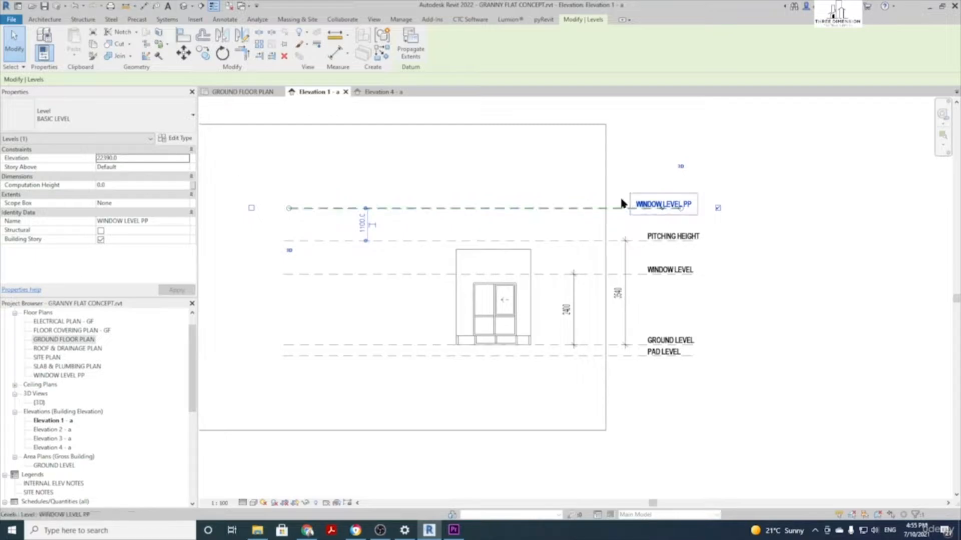
click(661, 202)
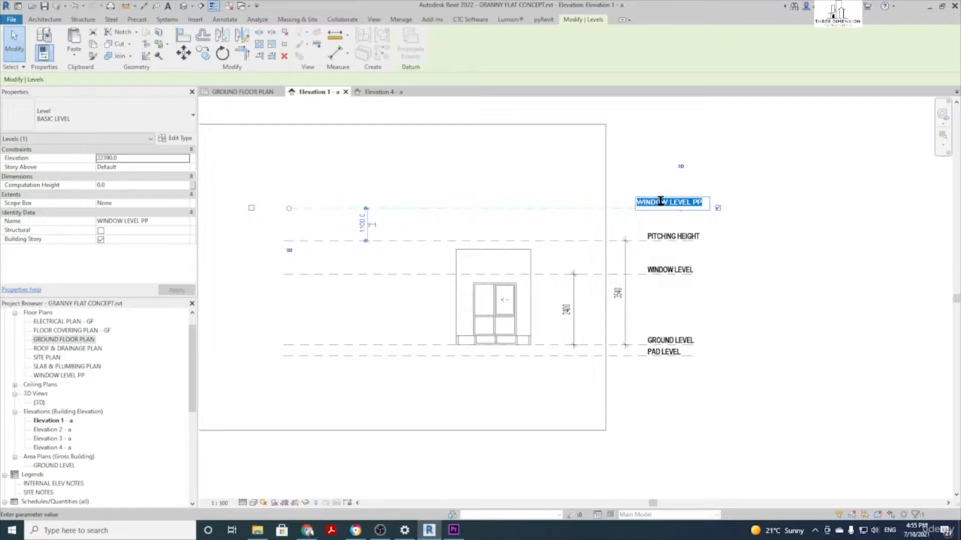
text(RAISED FOOF)
key(Return)
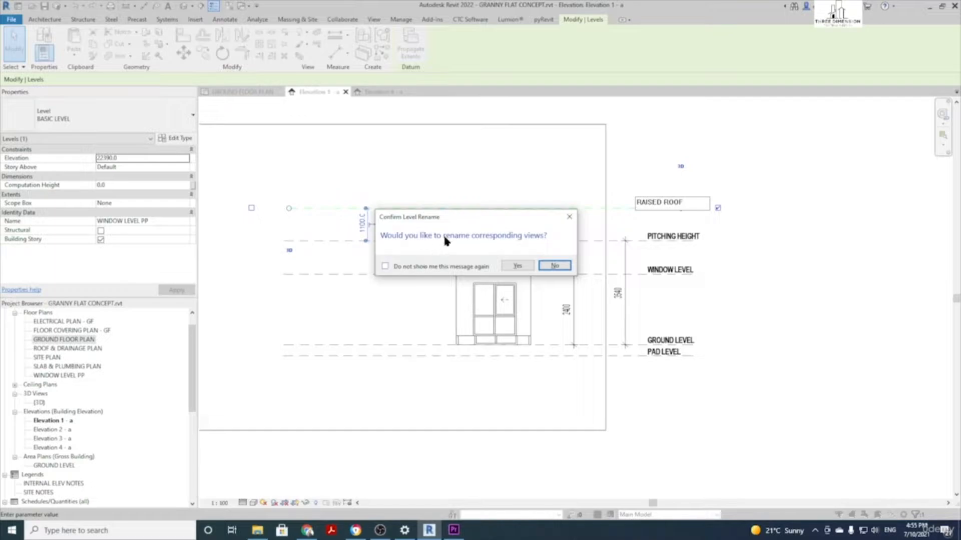
click(517, 265)
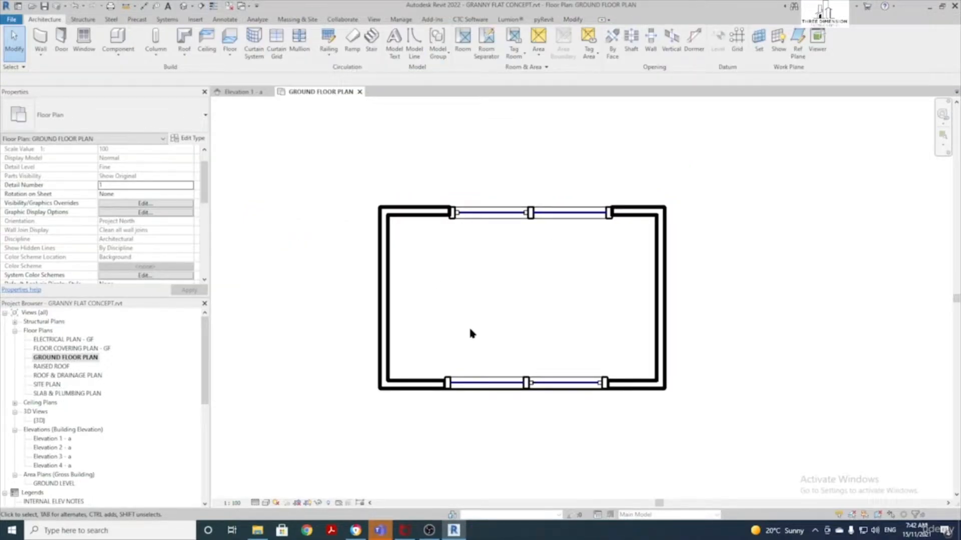
Start the Wall tool and choose Basic Wall BRICK 110 from the Type Selector
click(41, 37)
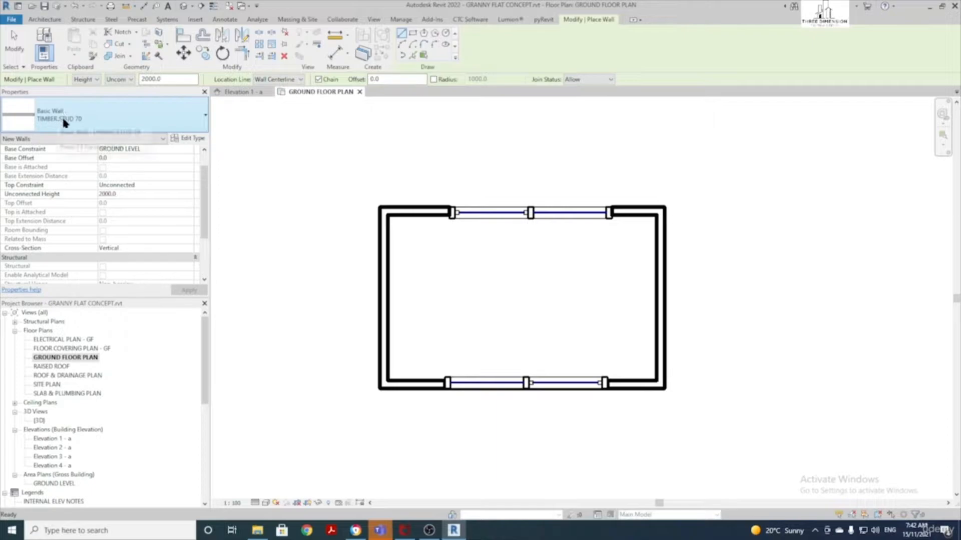
click(184, 118)
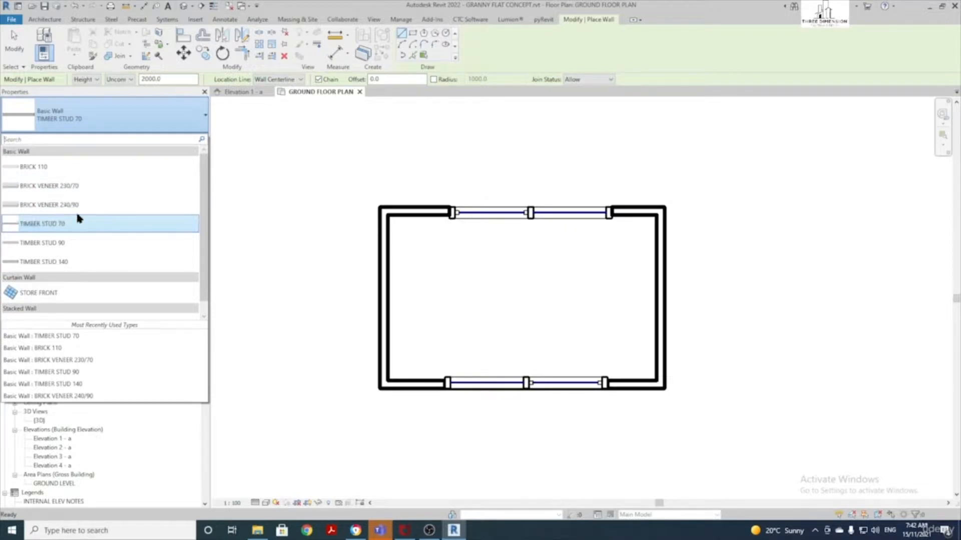
mouse_move(89, 209)
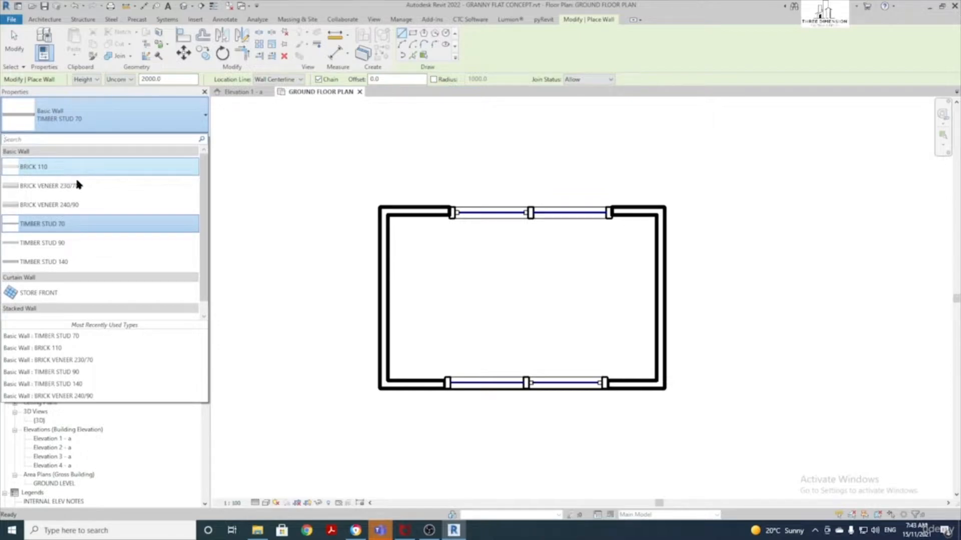
mouse_move(87, 192)
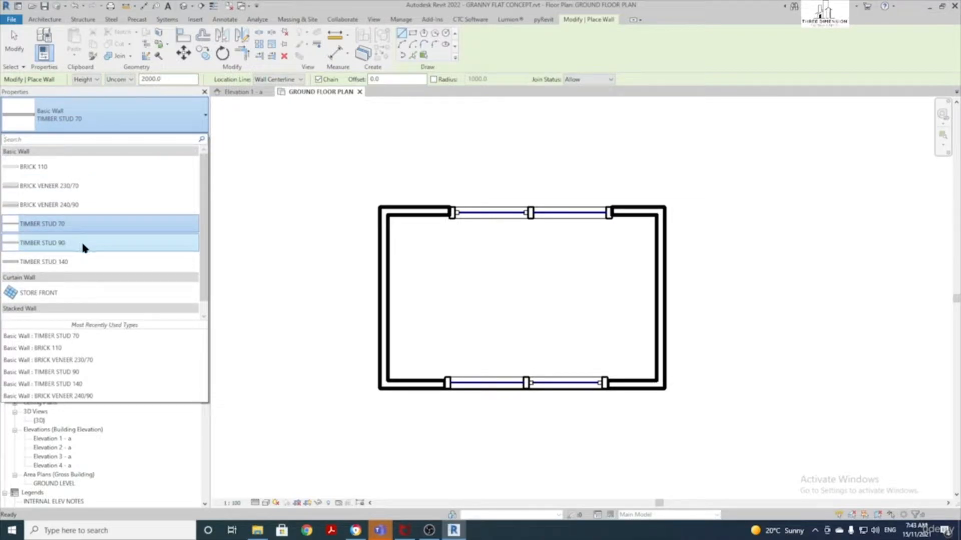
click(69, 171)
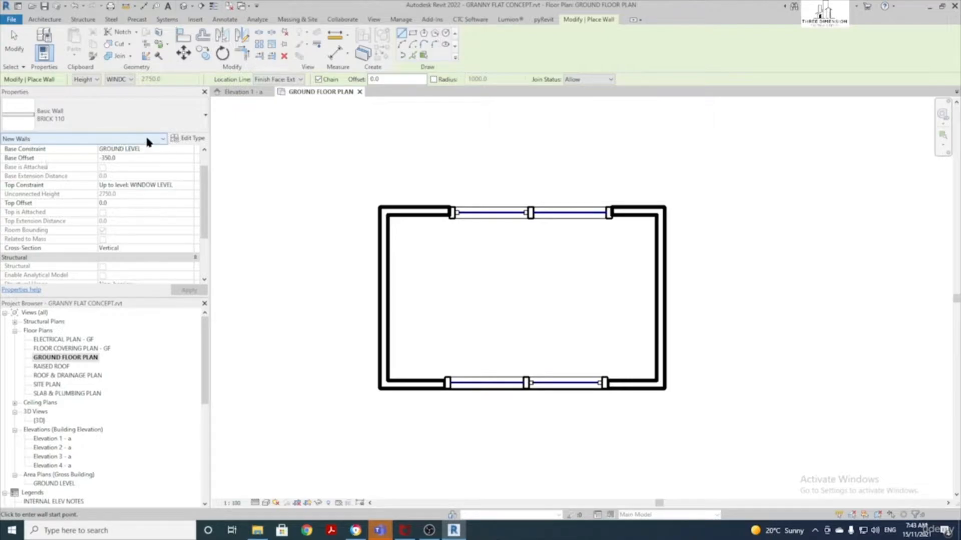
In the BRICK 110 Type Properties, rename the wall type from BRICK 110 to block 190
click(192, 139)
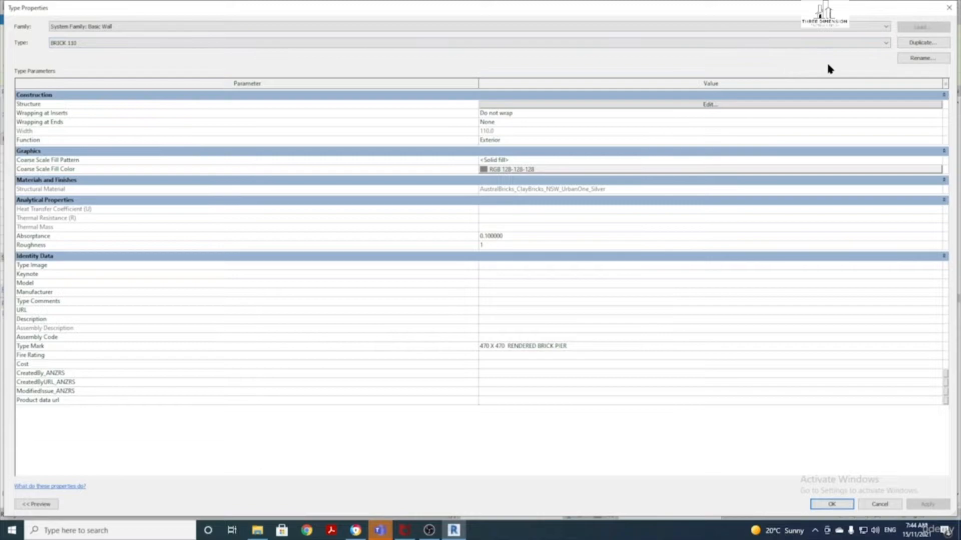
click(925, 59)
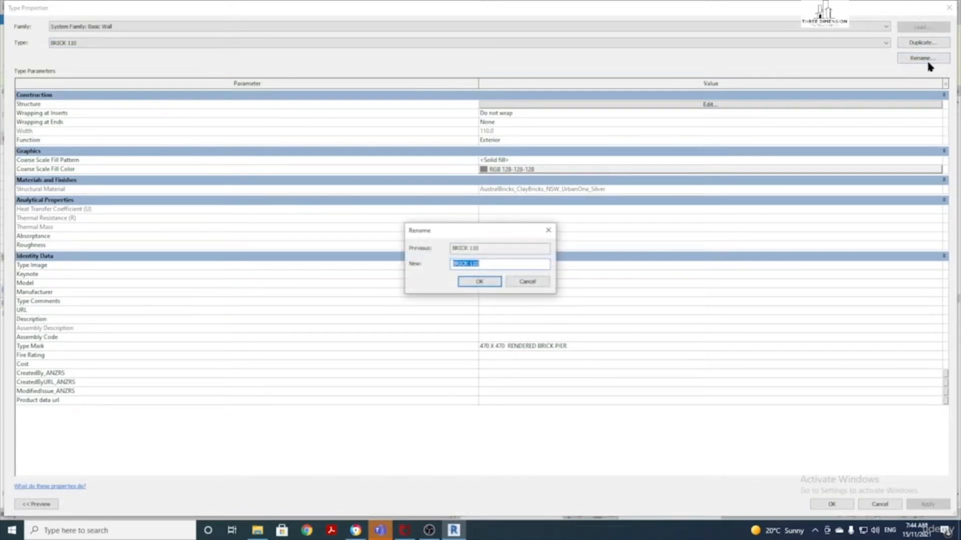
click(485, 264)
double_click(468, 264)
text(block 1)
drag(476, 264, 468, 264)
text(190)
click(486, 279)
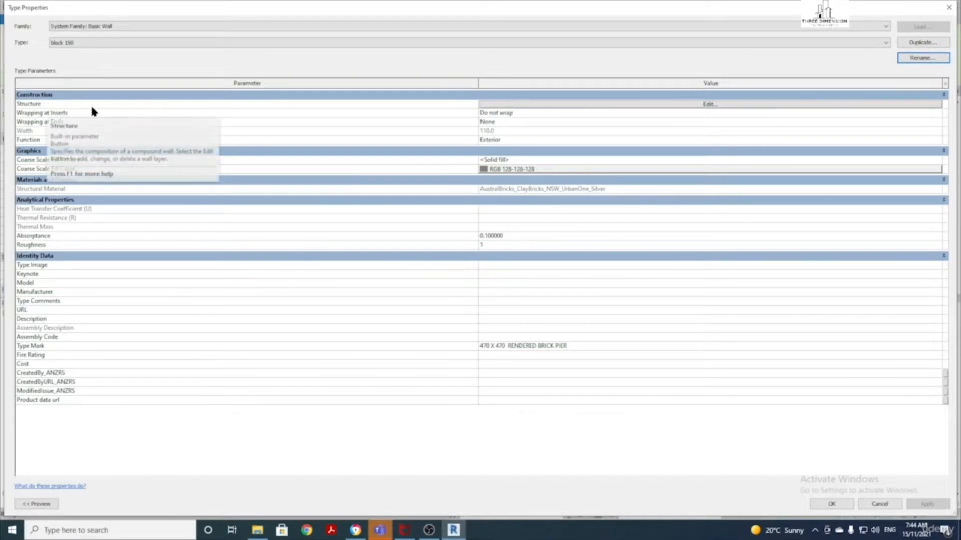
Open block 190's Edit Assembly, keep the layer function Structure [1], and browse its material
click(573, 105)
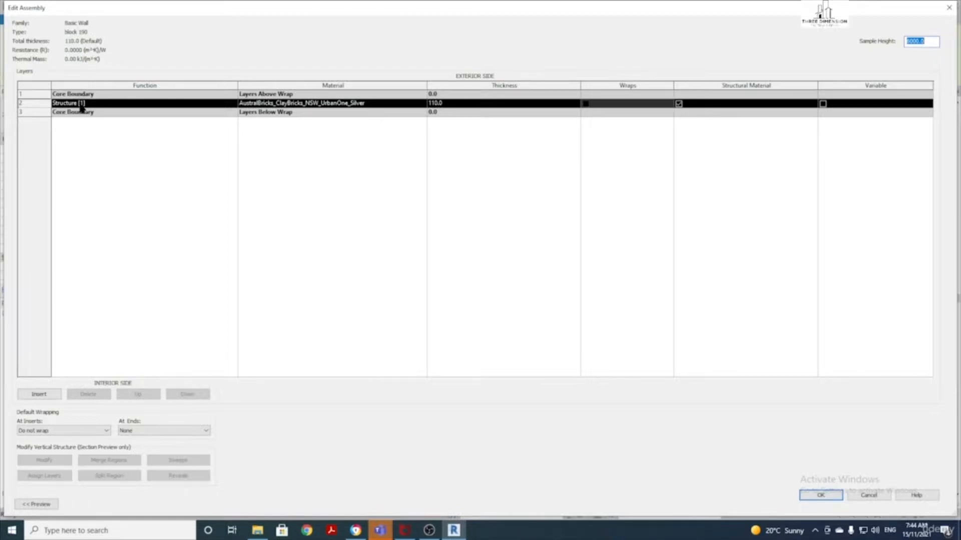
click(145, 106)
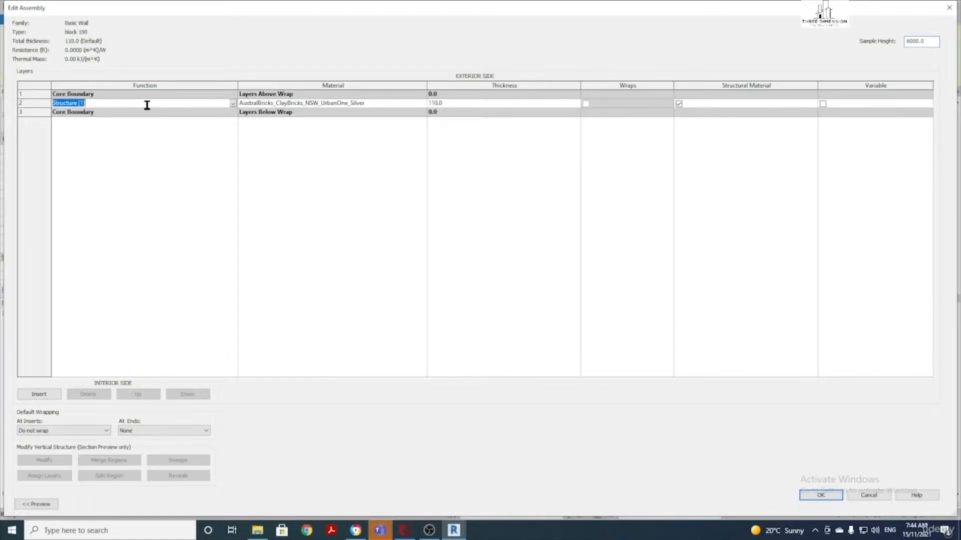
click(232, 103)
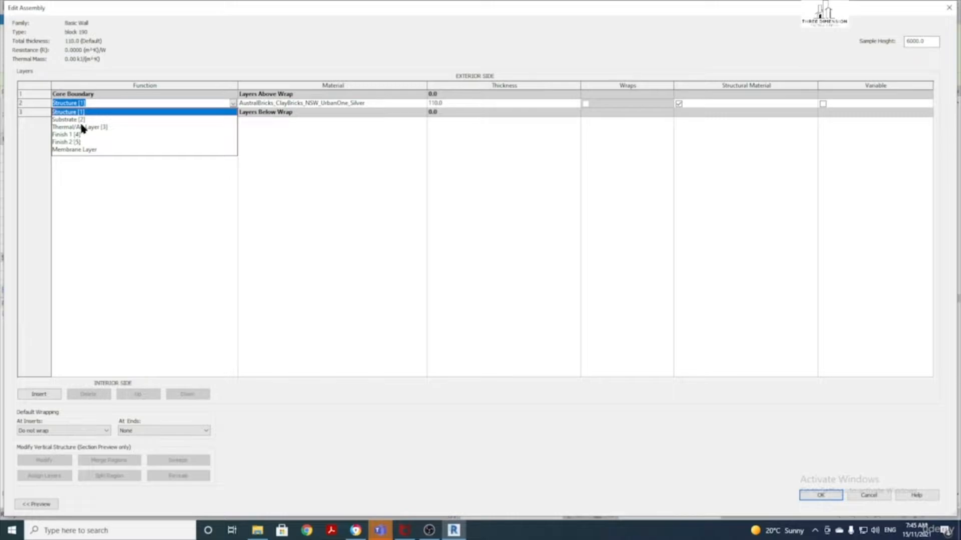
click(134, 105)
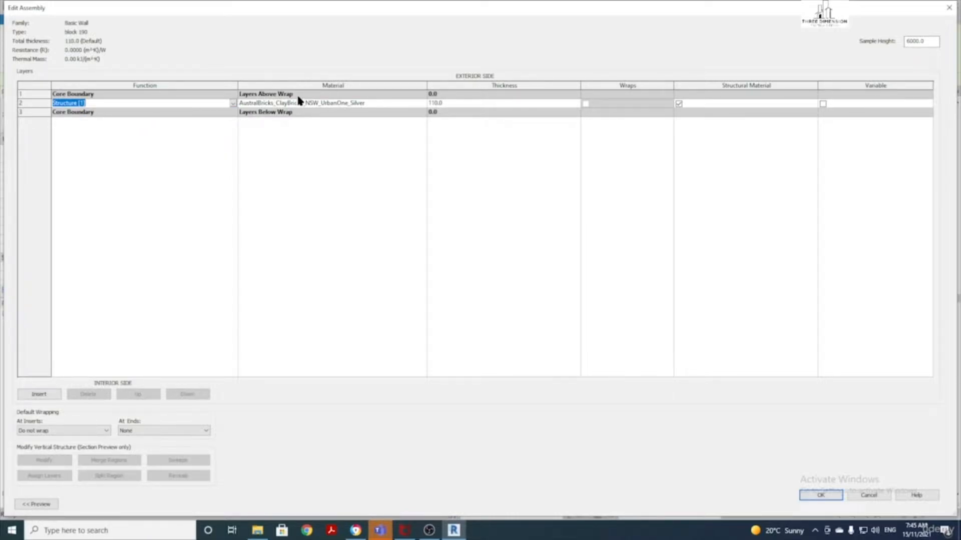
click(392, 104)
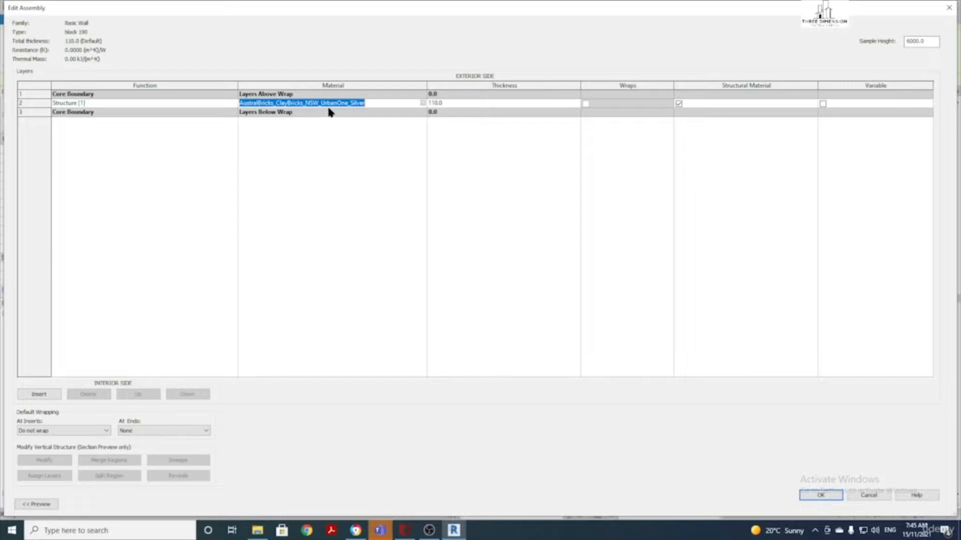
click(423, 103)
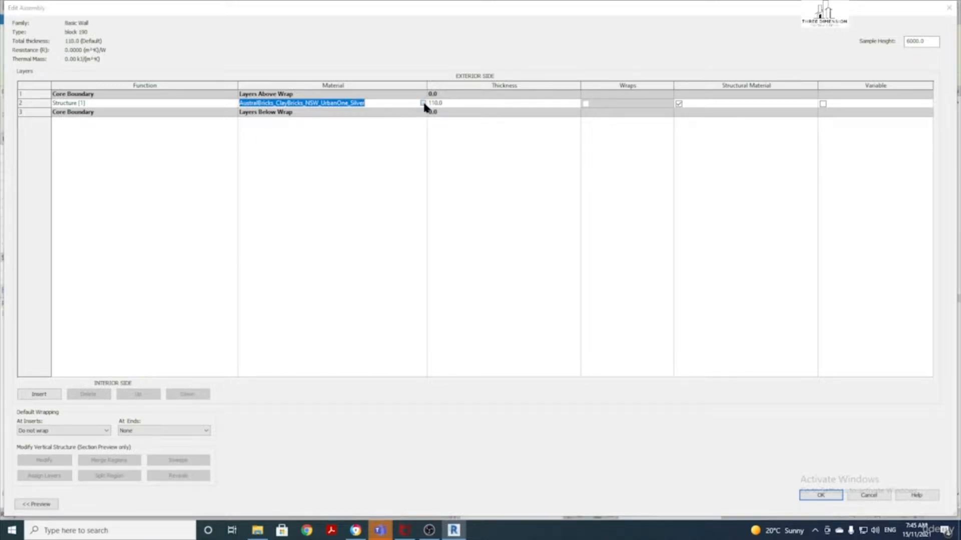
Search 'block', pick Blockwork Polished charcoal 10.01 SA CSW, and set its pattern colour to RGB 120 120 120
drag(592, 231, 477, 46)
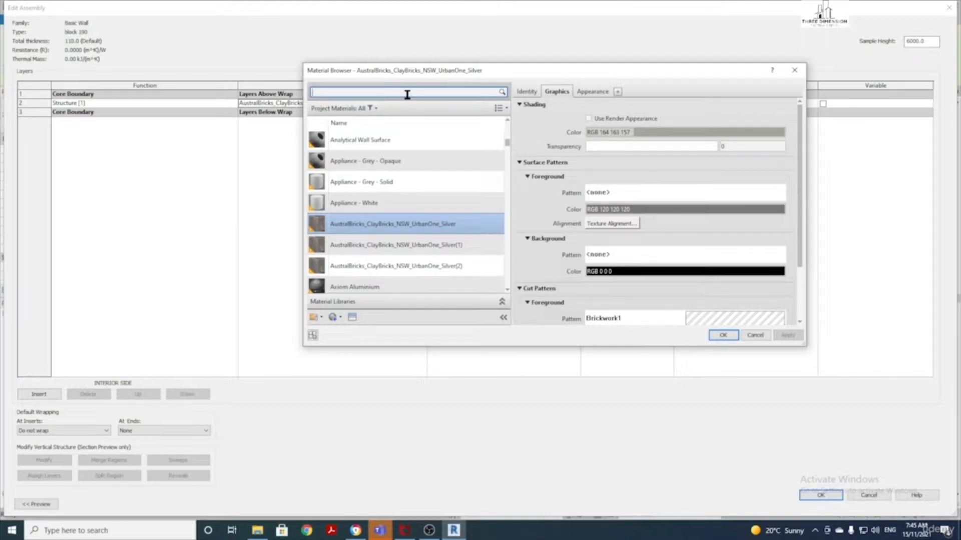
text(block)
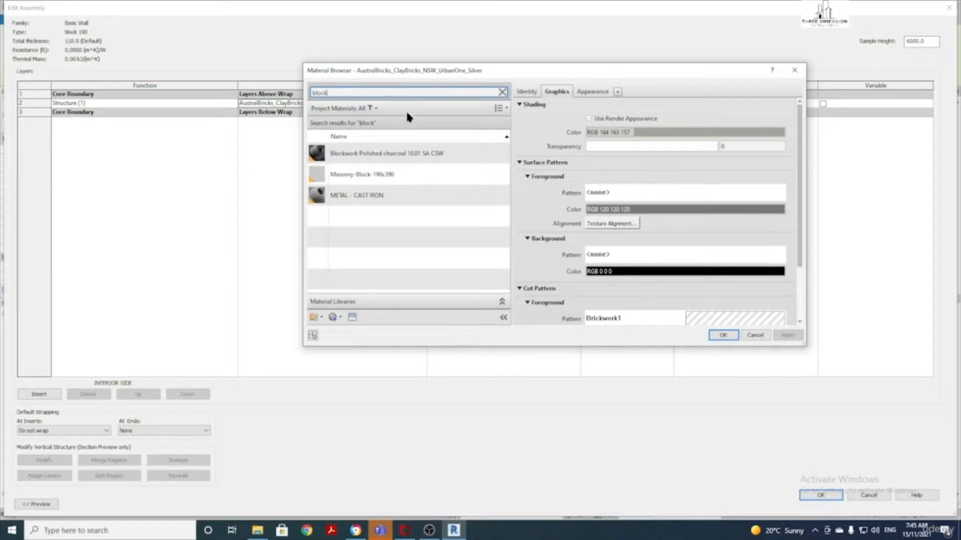
click(412, 155)
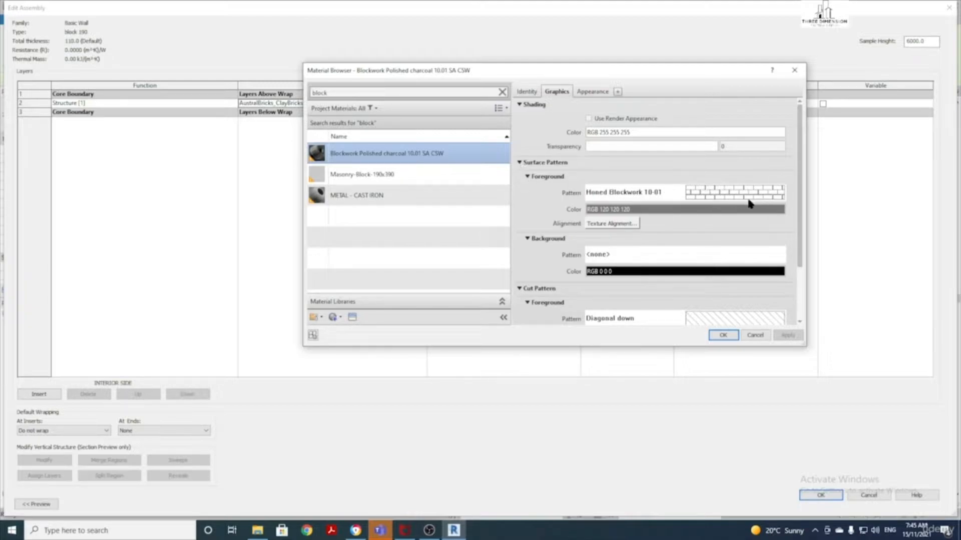
click(672, 215)
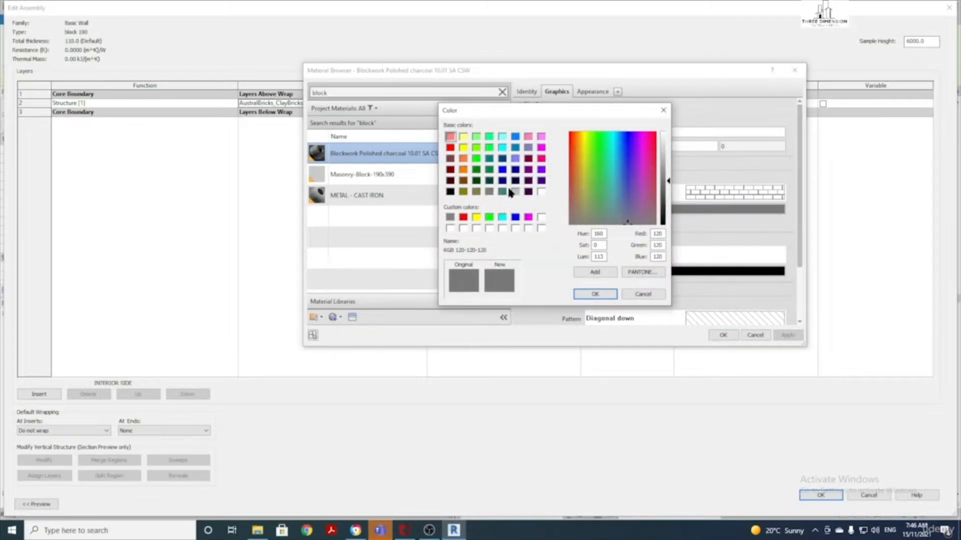
click(595, 295)
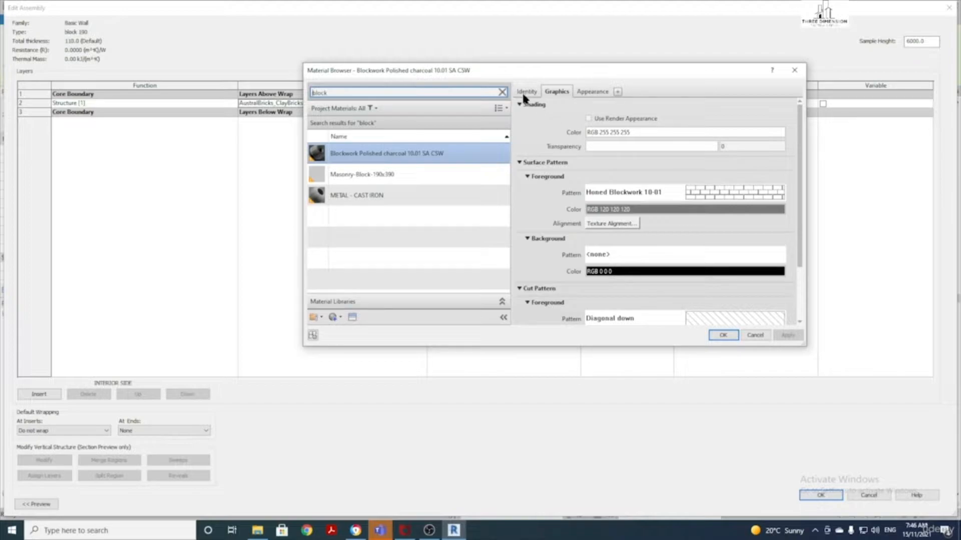
On the Identity tab, trim the material name down to 'Blockwork Polished'
click(537, 94)
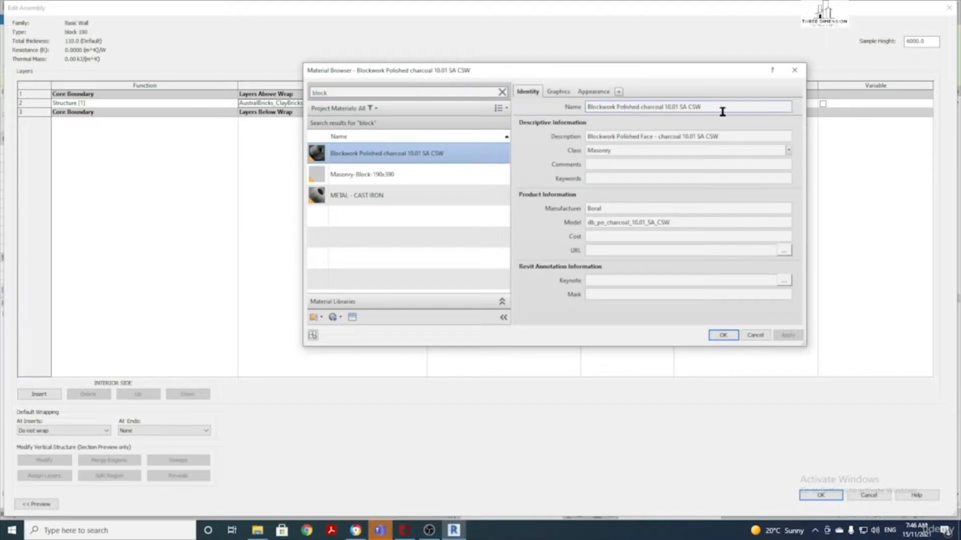
drag(703, 107, 642, 112)
key(BackSpace)
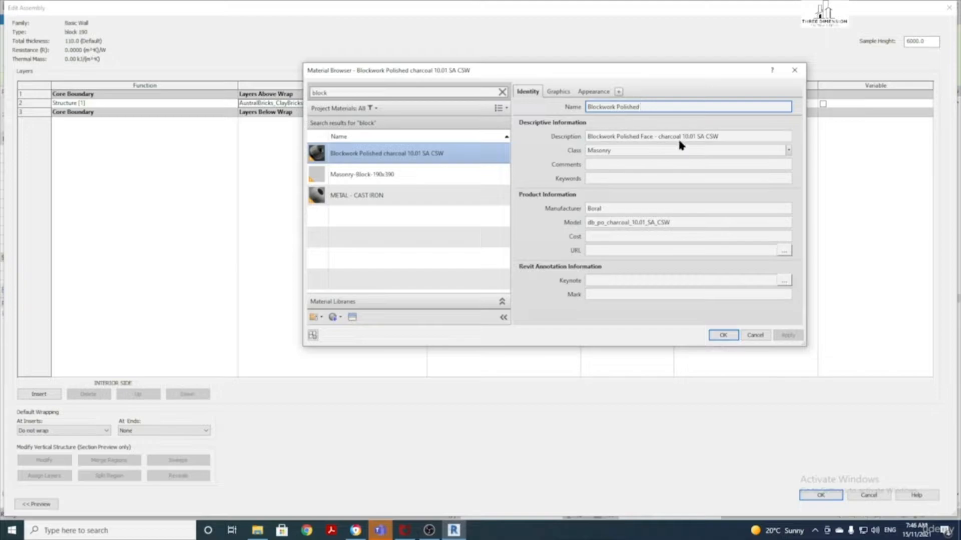
click(720, 138)
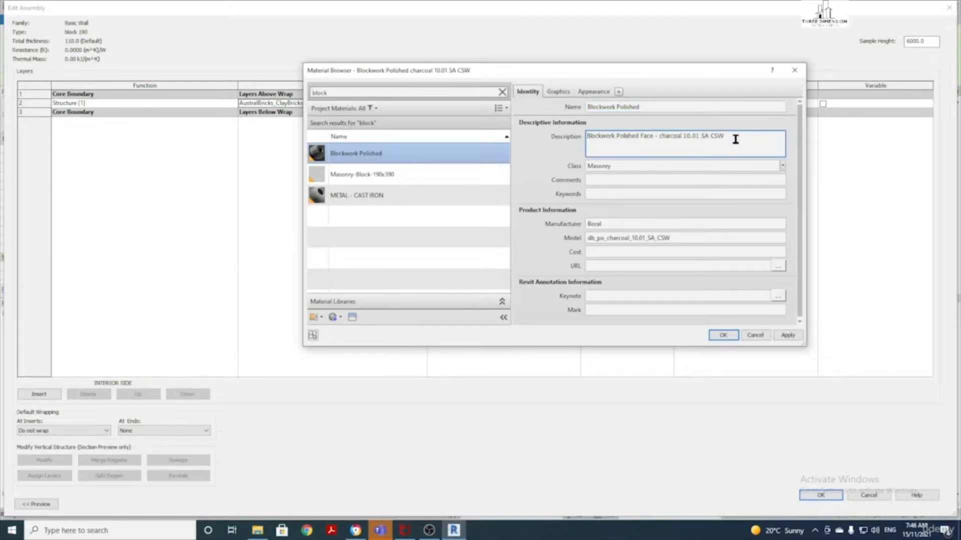
Keep the material class as Masonry and return to the Graphics settings
click(622, 170)
click(789, 150)
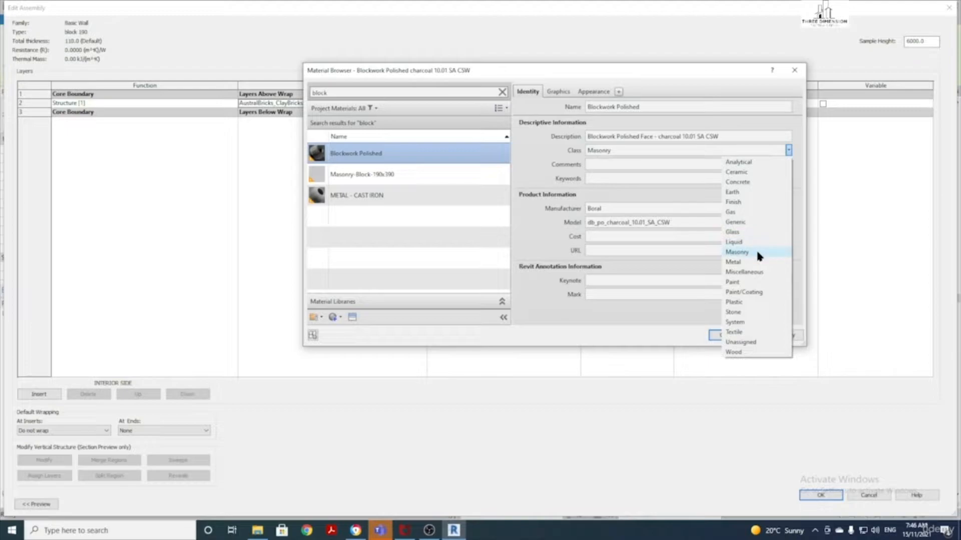
click(646, 150)
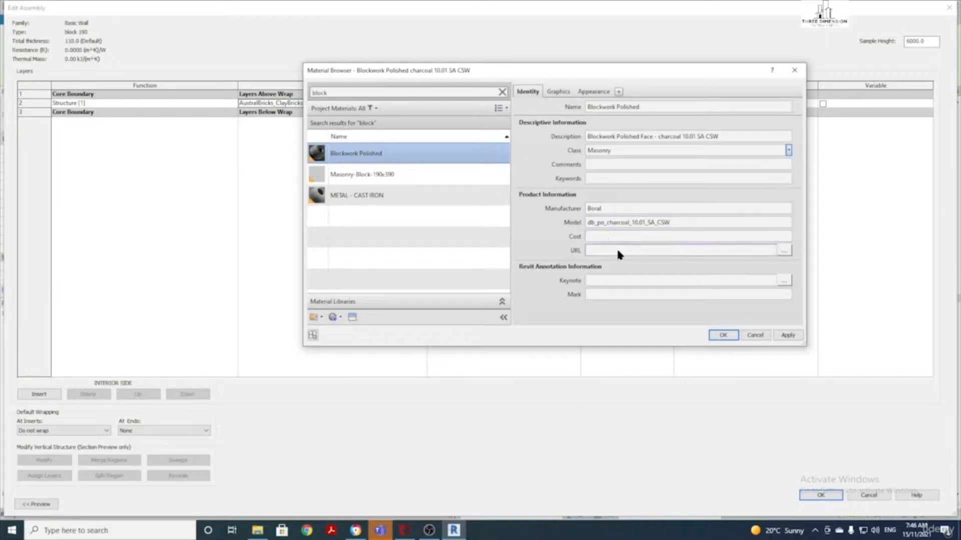
click(557, 92)
scroll(648, 263, down, 1)
scroll(648, 262, up, 1)
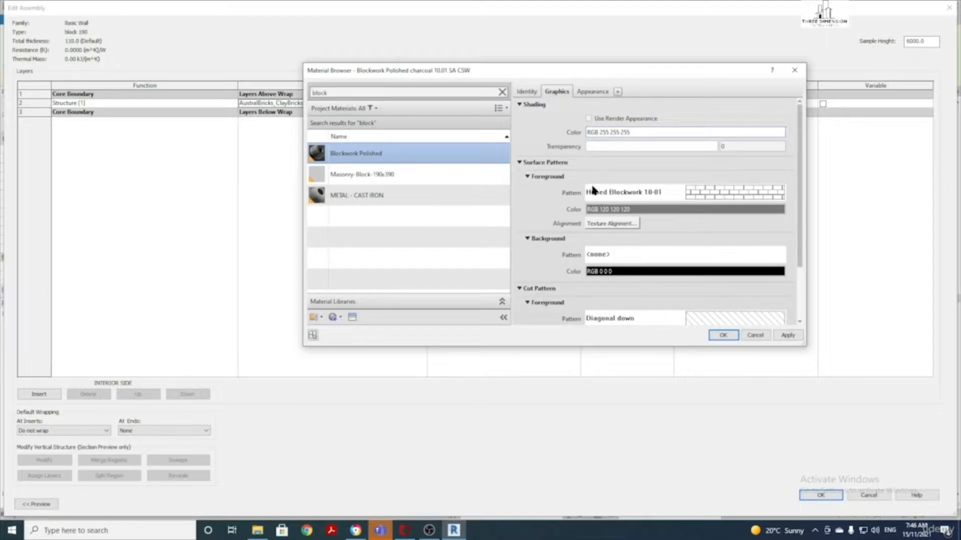
scroll(599, 188, down, 3)
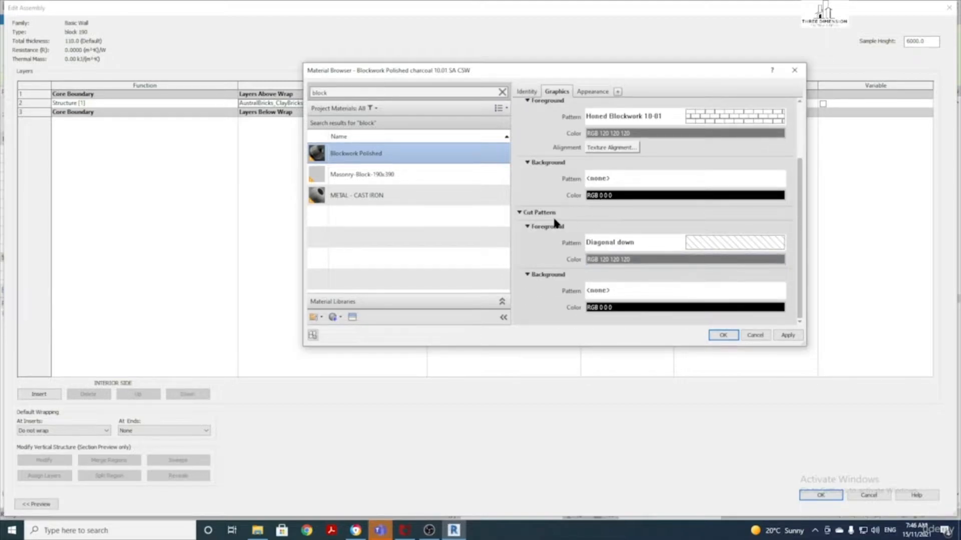
click(713, 246)
scroll(560, 215, down, 3)
scroll(571, 254, down, 8)
scroll(574, 265, up, 12)
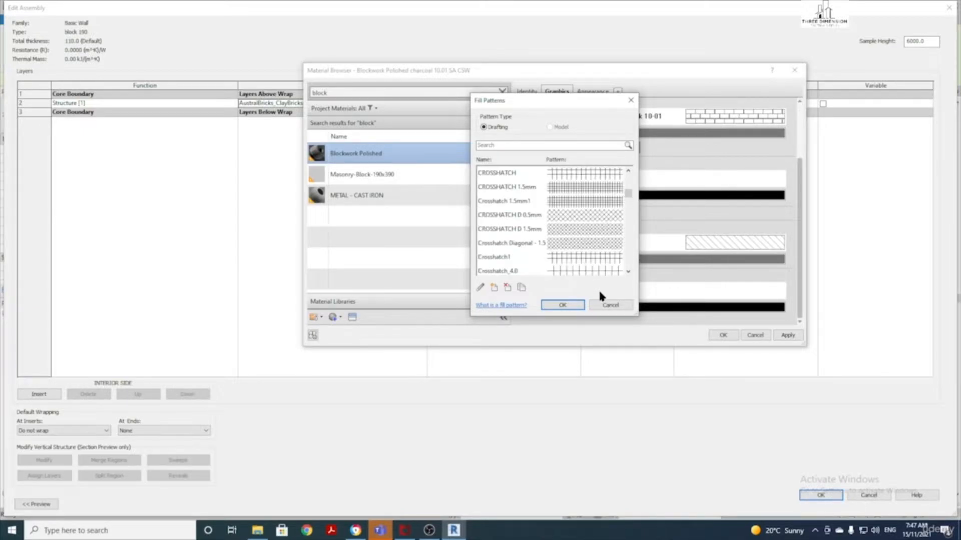
click(602, 304)
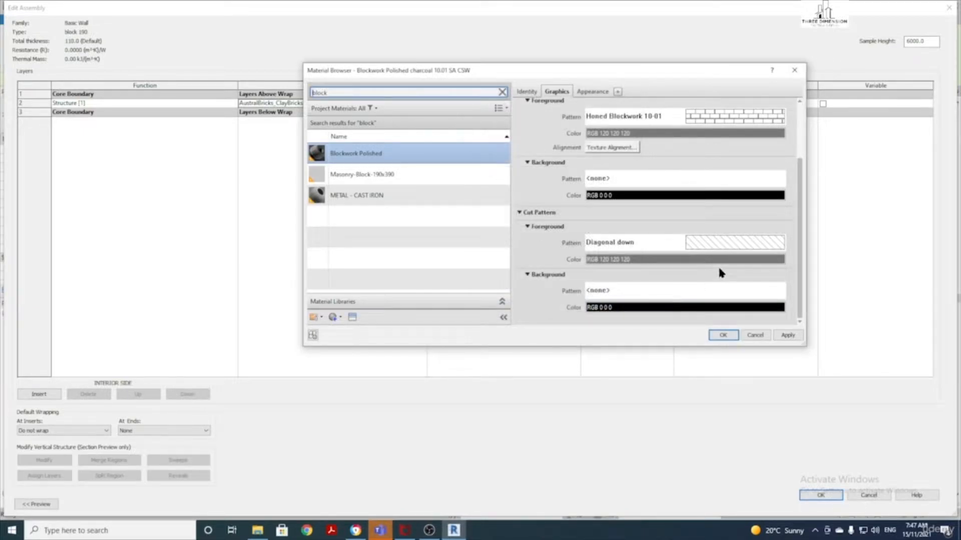
On the Appearance tab, set the Generic colour to orange RGB 255 128 64
click(590, 95)
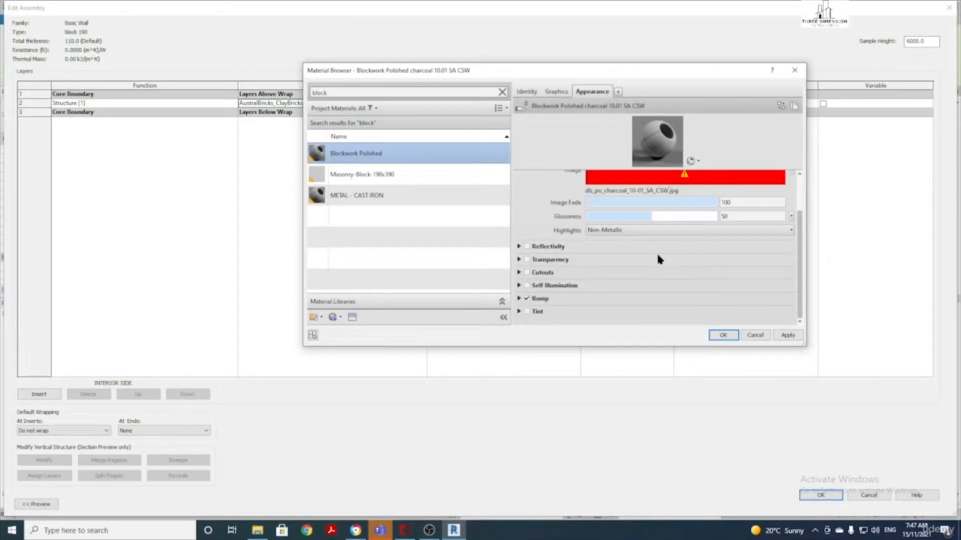
scroll(631, 250, up, 3)
scroll(631, 254, down, 3)
scroll(636, 265, up, 3)
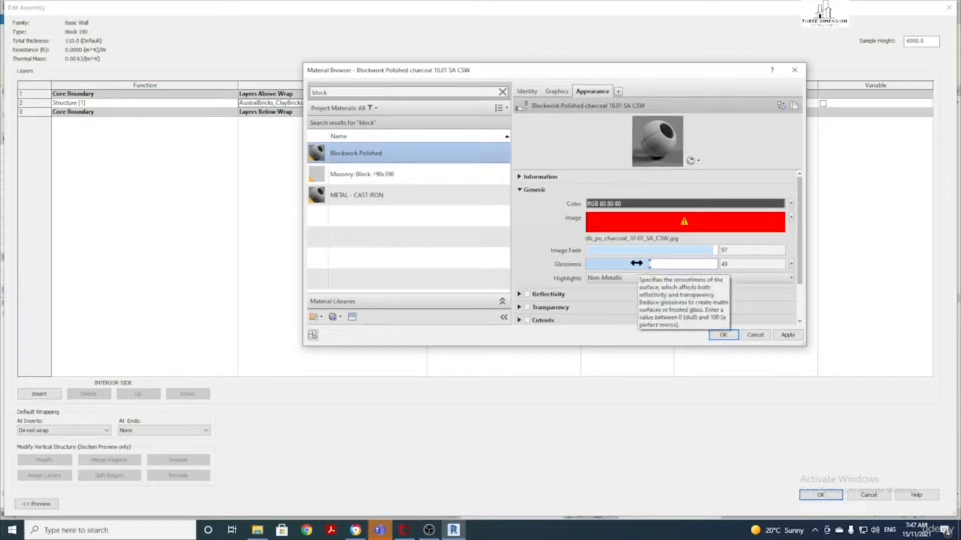
scroll(611, 224, down, 2)
scroll(611, 224, up, 2)
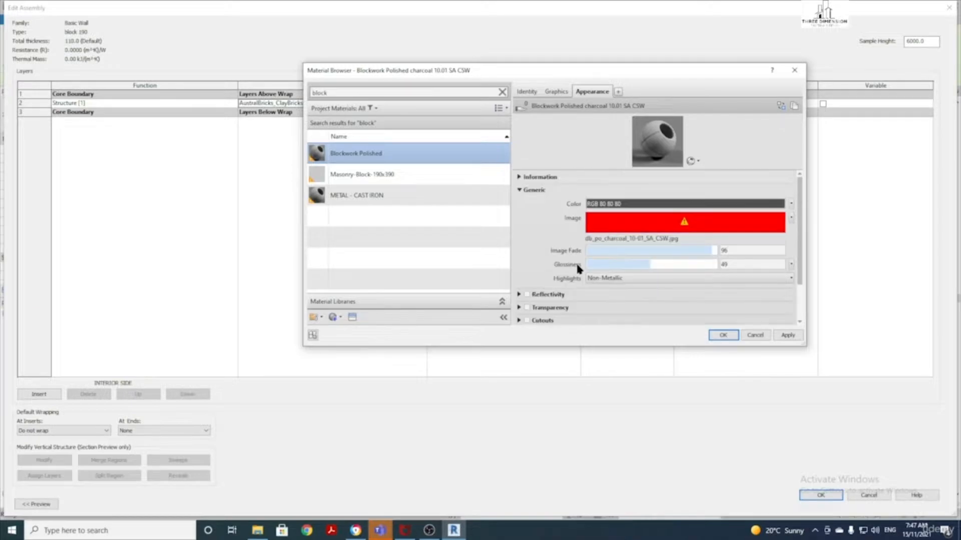
click(548, 295)
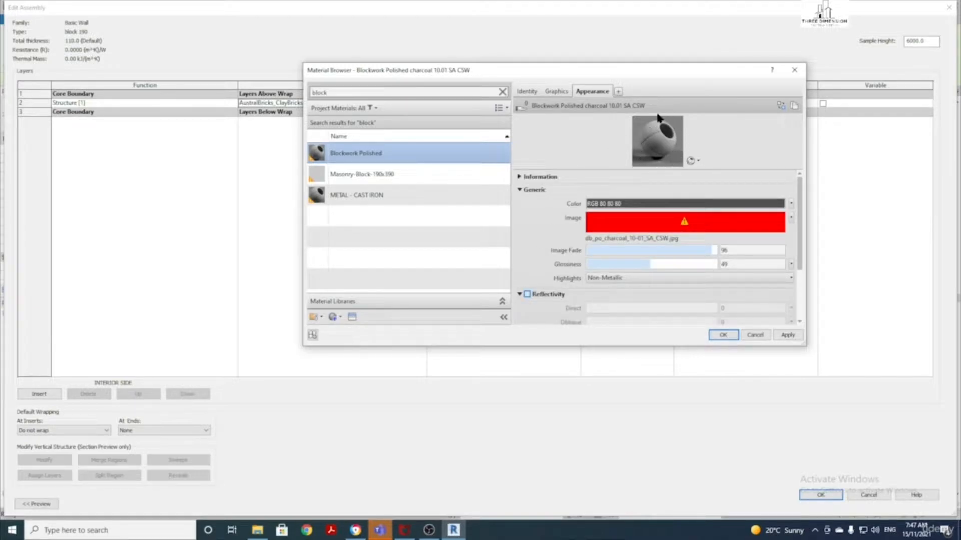
click(601, 204)
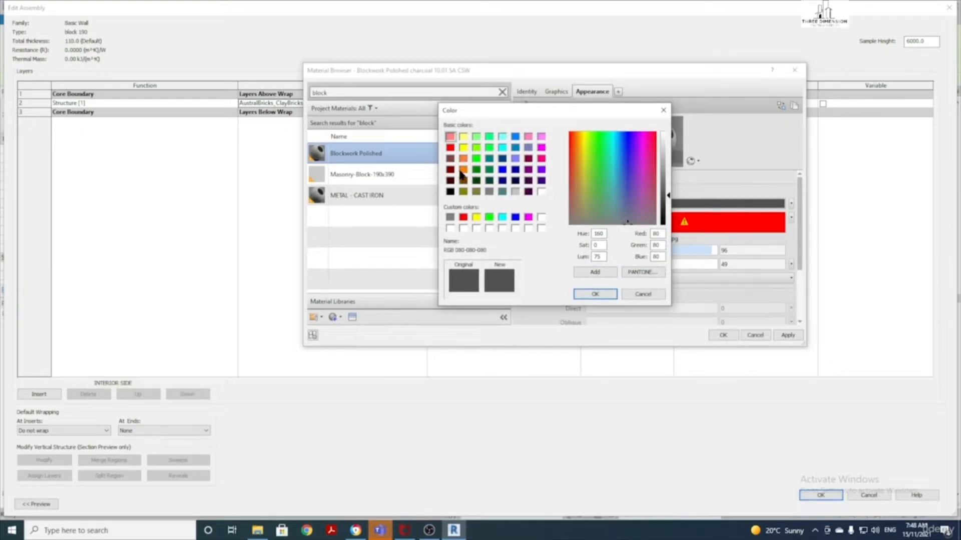
click(463, 160)
click(596, 295)
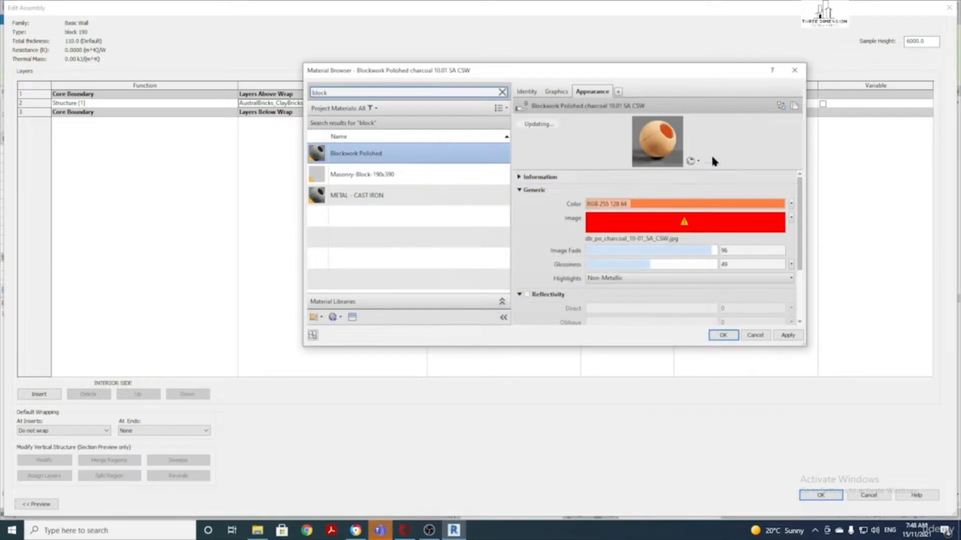
Inspect the missing db_po_charcoal_10-01_SA_CSW.jpg texture and close it without changes
click(633, 227)
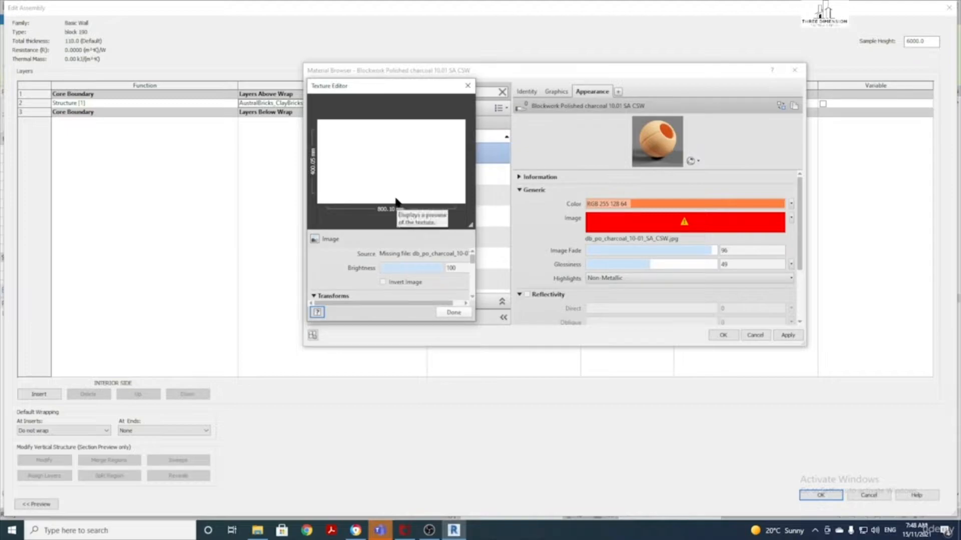
click(468, 86)
scroll(575, 210, down, 1)
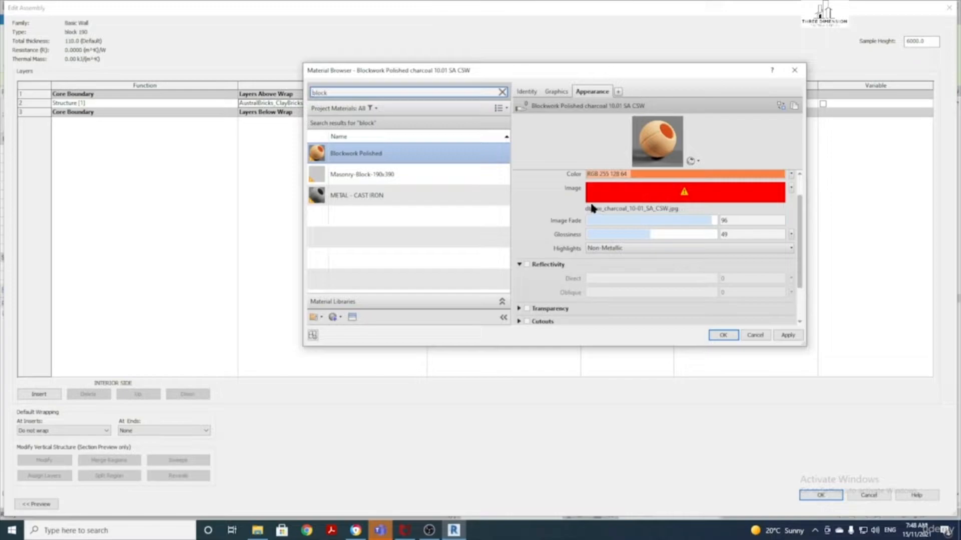
scroll(592, 207, up, 1)
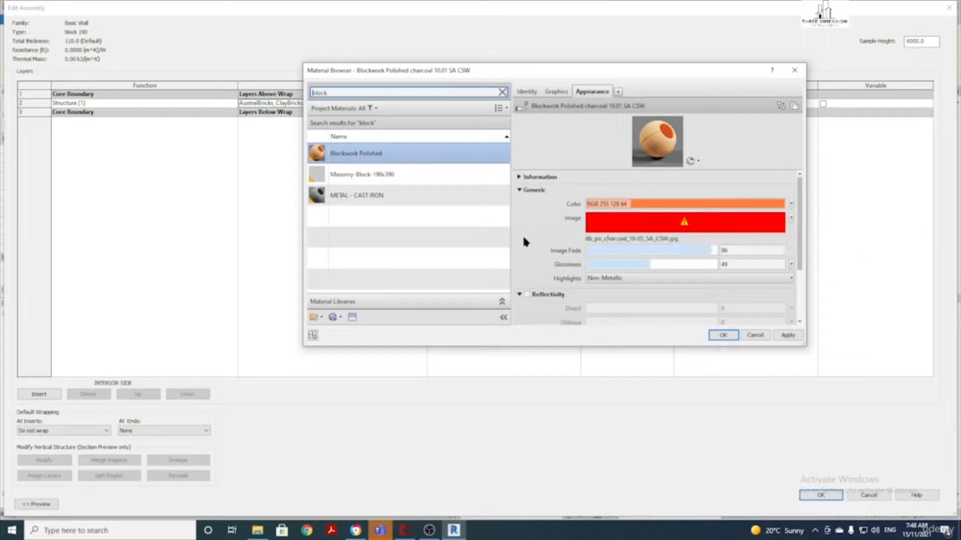
scroll(525, 242, down, 3)
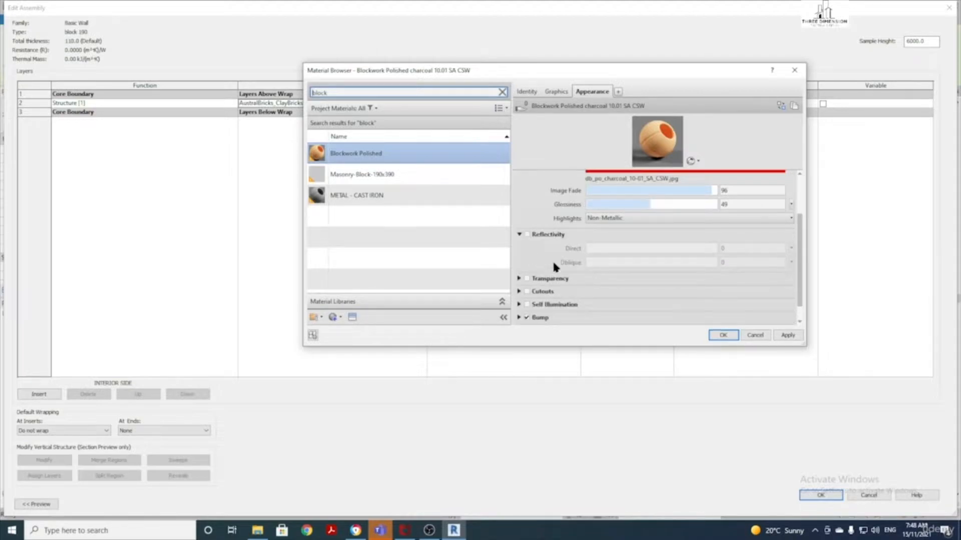
Try out reflectivity and a 40 transparency amount, then leave both turned off
click(526, 216)
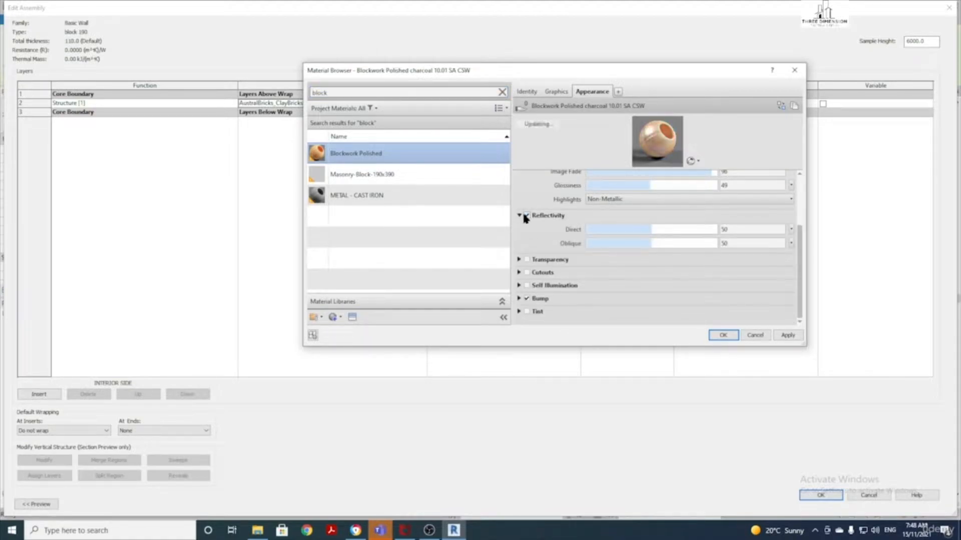
click(527, 216)
click(527, 216)
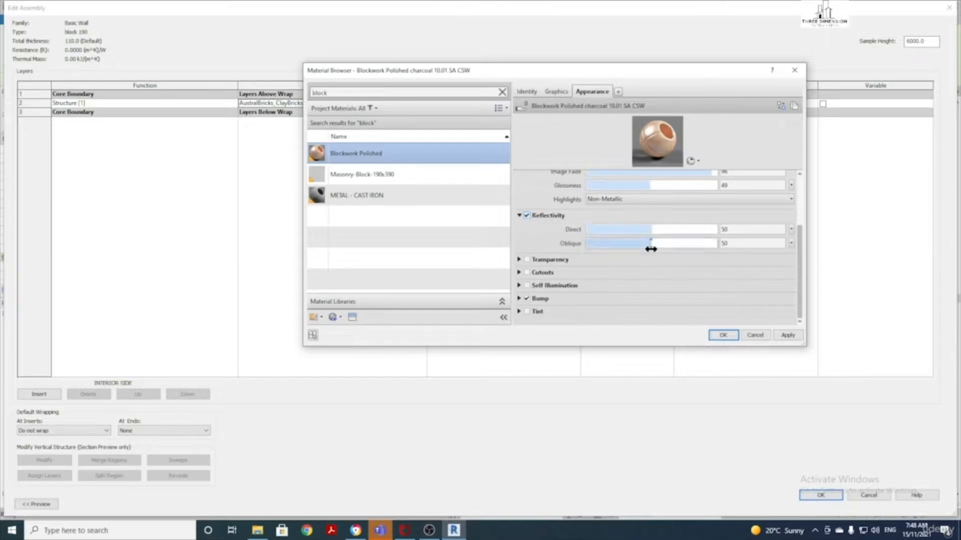
mouse_move(651, 232)
mouse_down()
mouse_move(690, 232)
mouse_move(655, 233)
mouse_up()
click(527, 216)
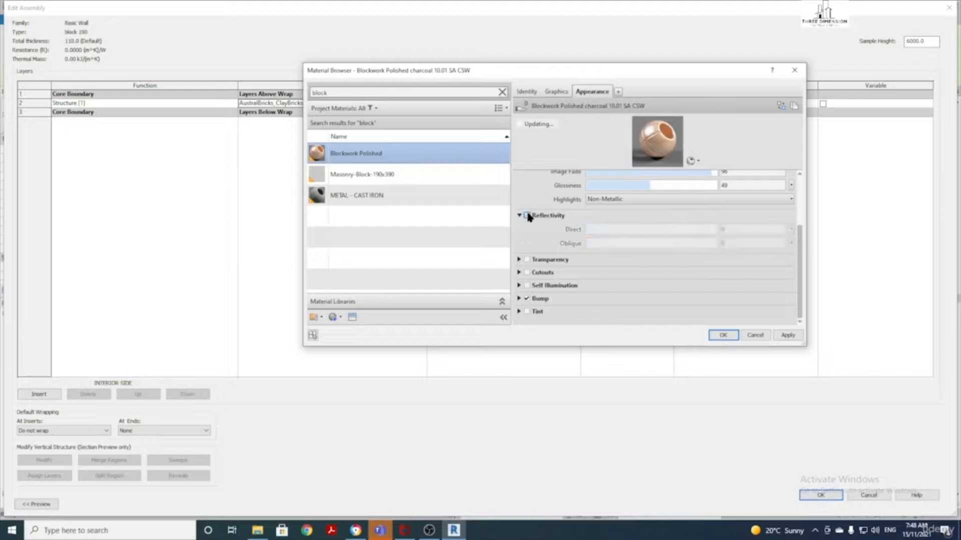
click(527, 260)
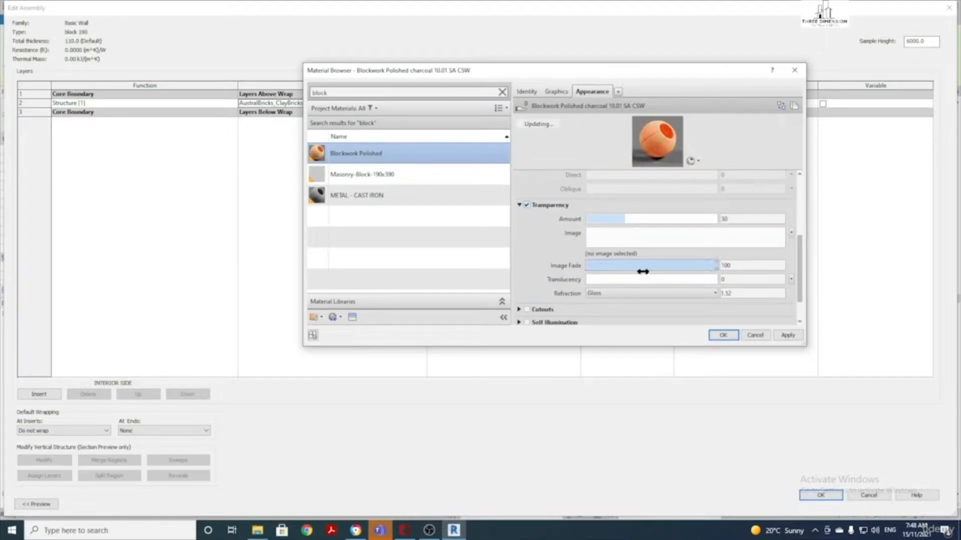
mouse_move(626, 218)
mouse_down()
mouse_move(703, 222)
mouse_move(634, 220)
mouse_up()
click(526, 206)
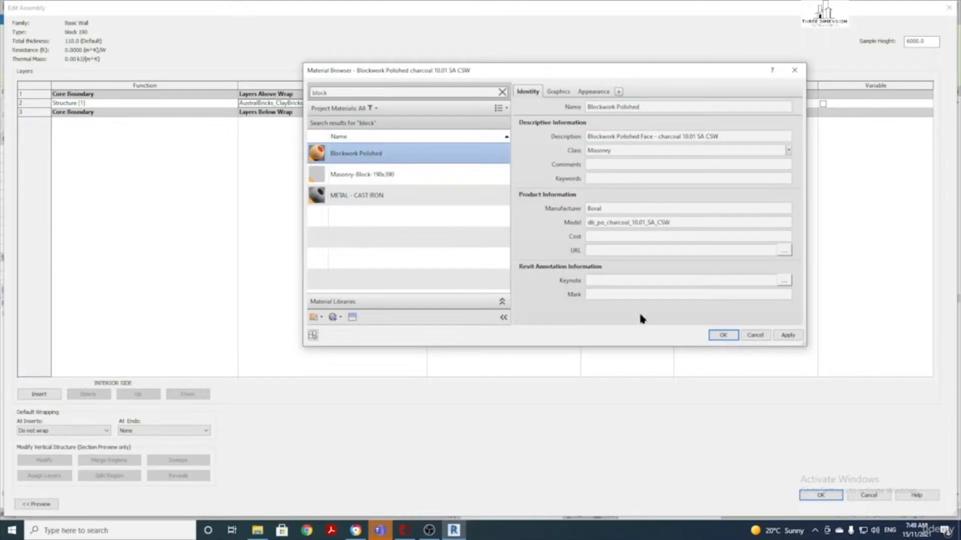
Apply Blockwork Polished to the structure layer, set its thickness to 190, and accept the assembly
click(723, 335)
click(468, 104)
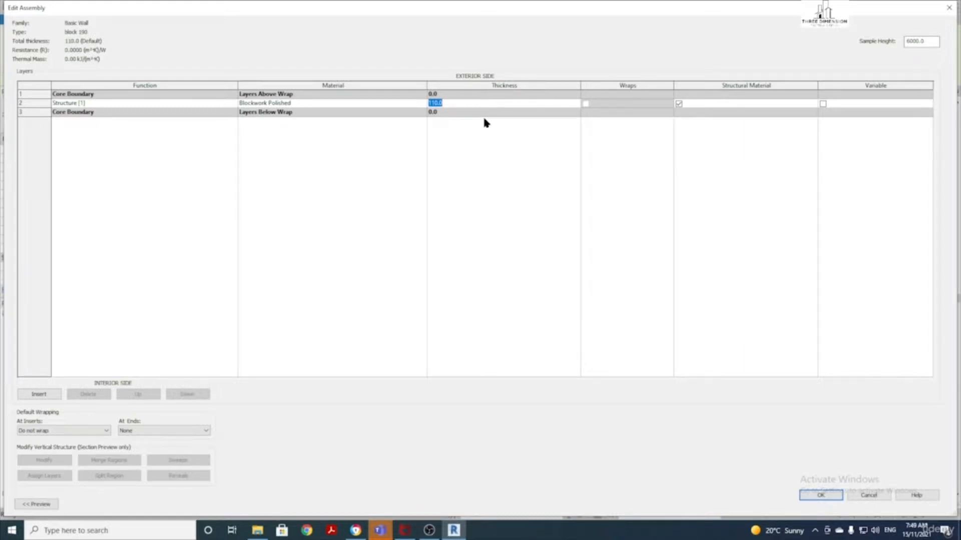
text(190)
key(Tab)
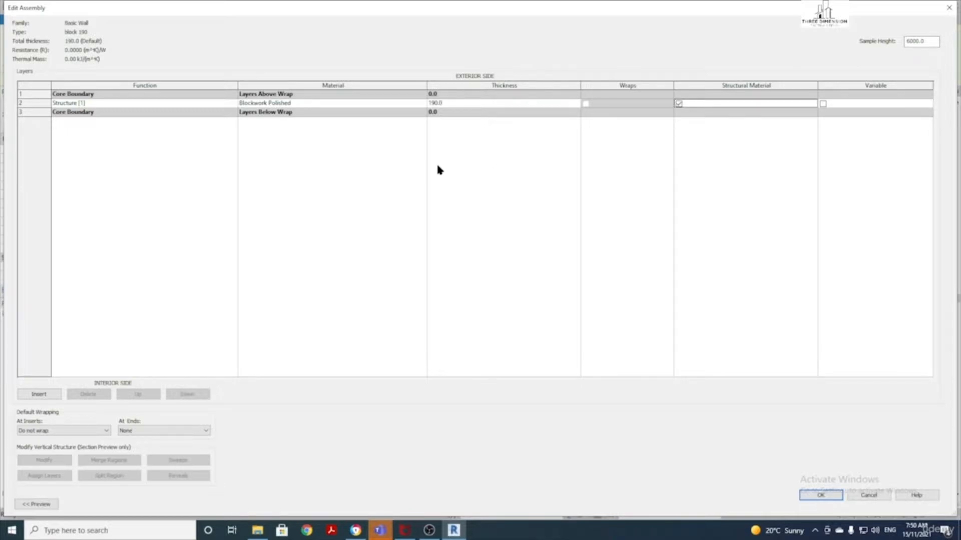
click(820, 496)
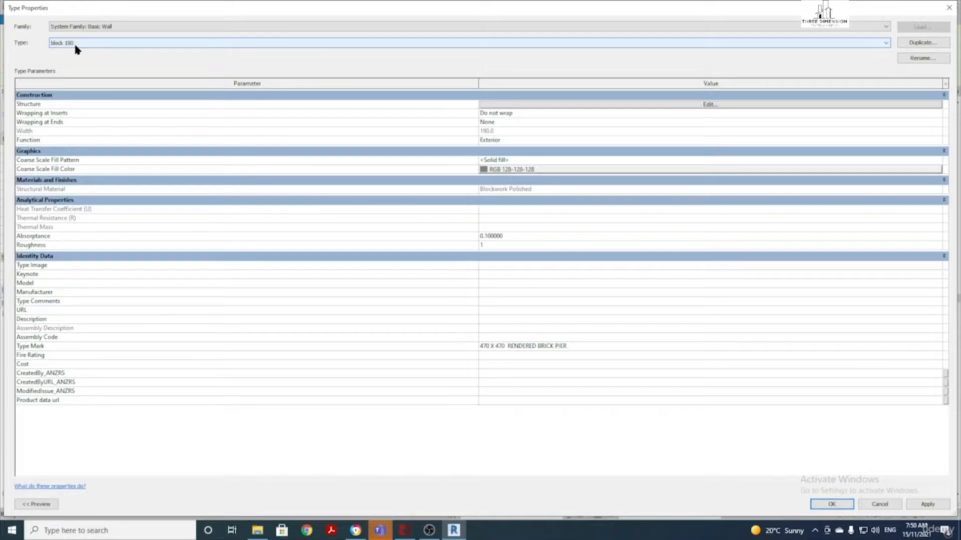
Draw a sample block 190 wall across the area above the plan
click(831, 504)
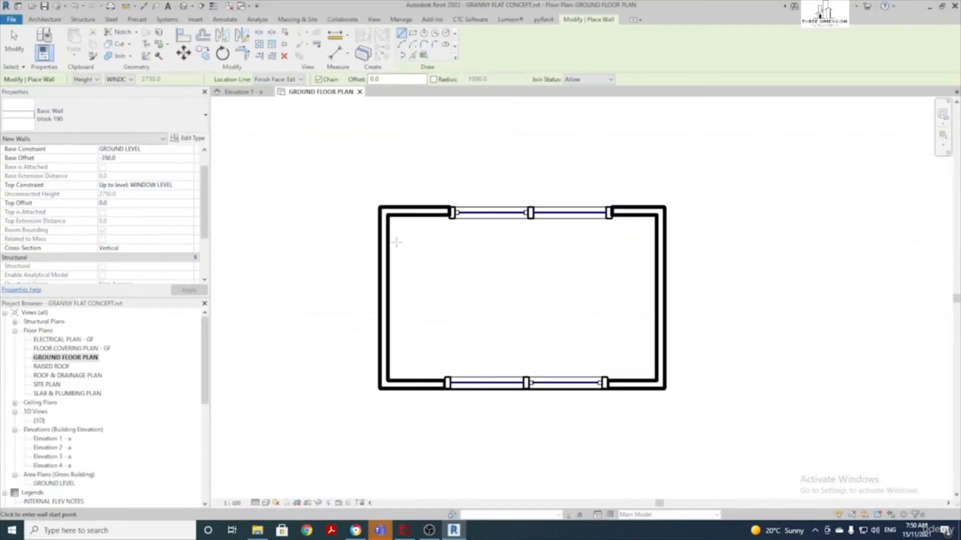
click(358, 154)
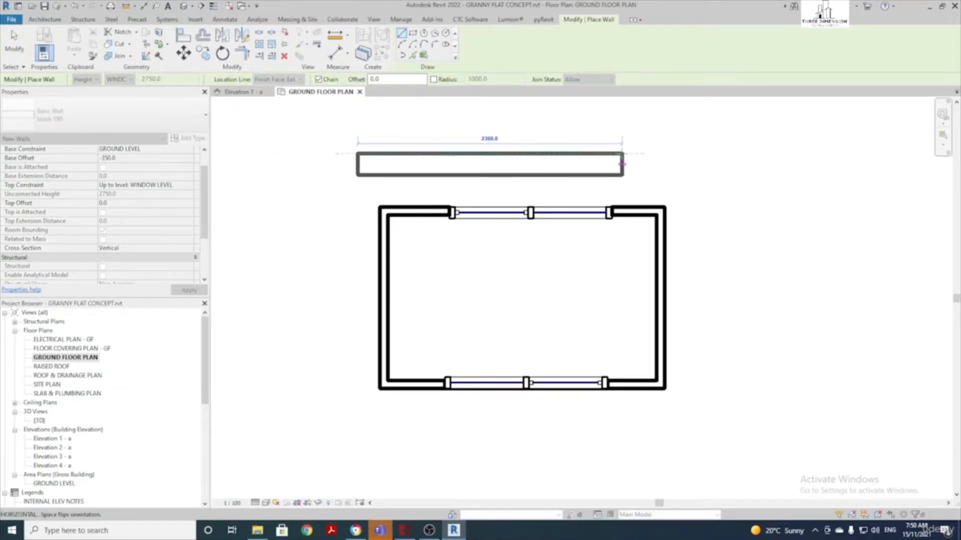
click(622, 154)
key(Escape)
key(Escape)
Delete the sample wall and reopen the block 190 wall's Type Properties
middle_drag(514, 107, 478, 158)
scroll(433, 183, up, 1)
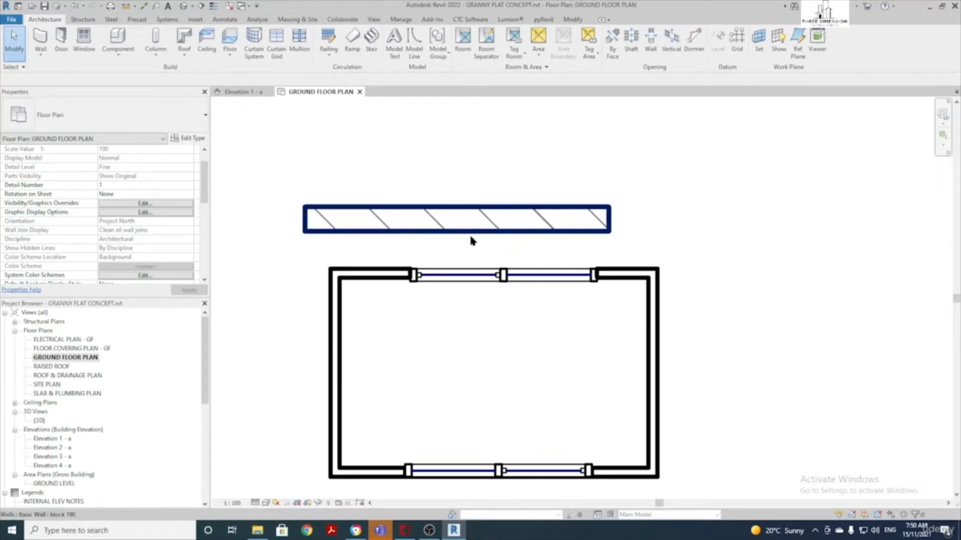
scroll(493, 235, down, 1)
click(493, 234)
key(Delete)
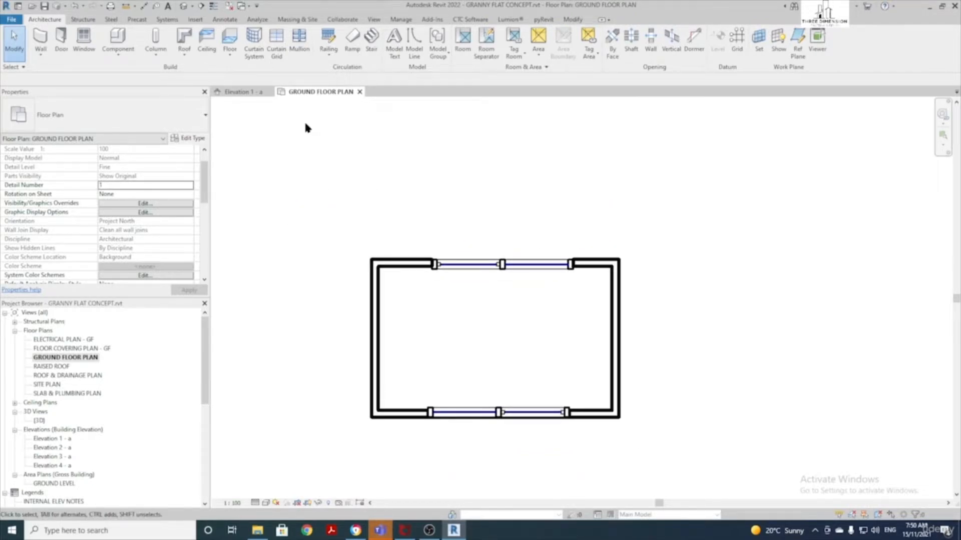
click(40, 36)
click(193, 140)
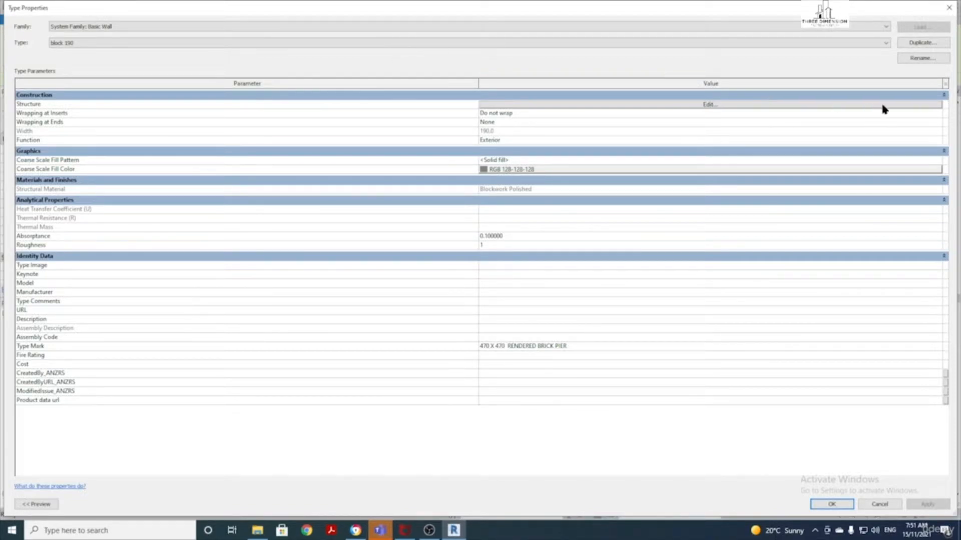
Rename the block 190 wall type to BRICK 110
click(921, 59)
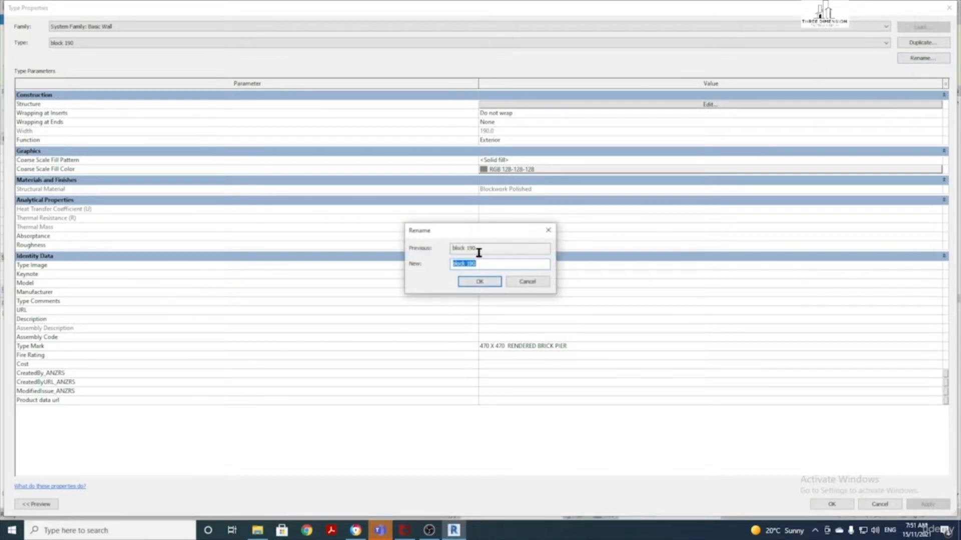
text(bl)
text(BRICK 110)
key(Return)
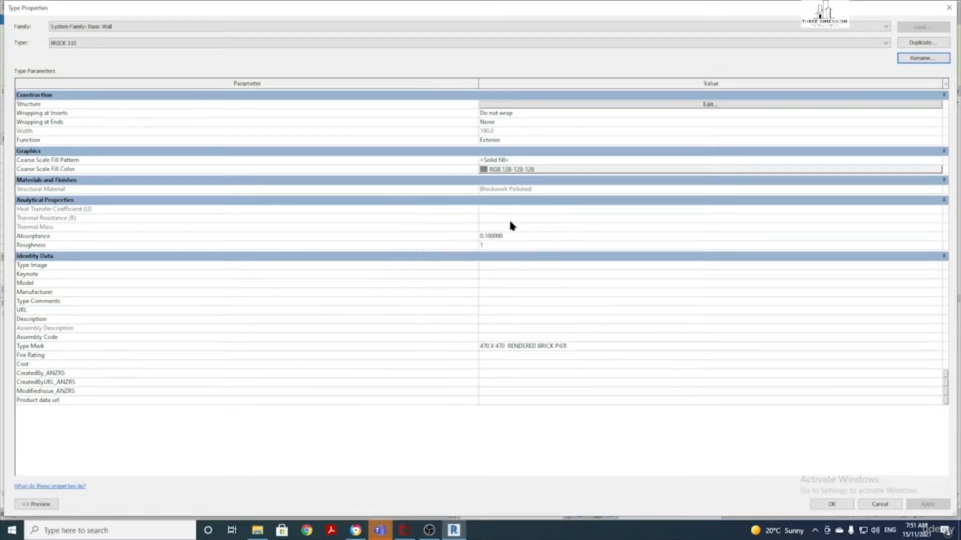
Open the Material Browser for the wall's structure layer
click(601, 105)
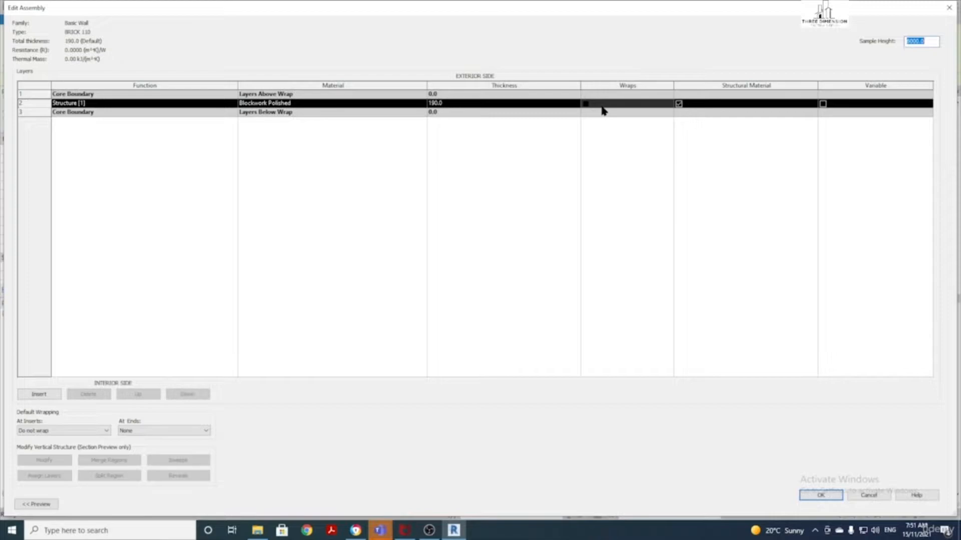
click(327, 103)
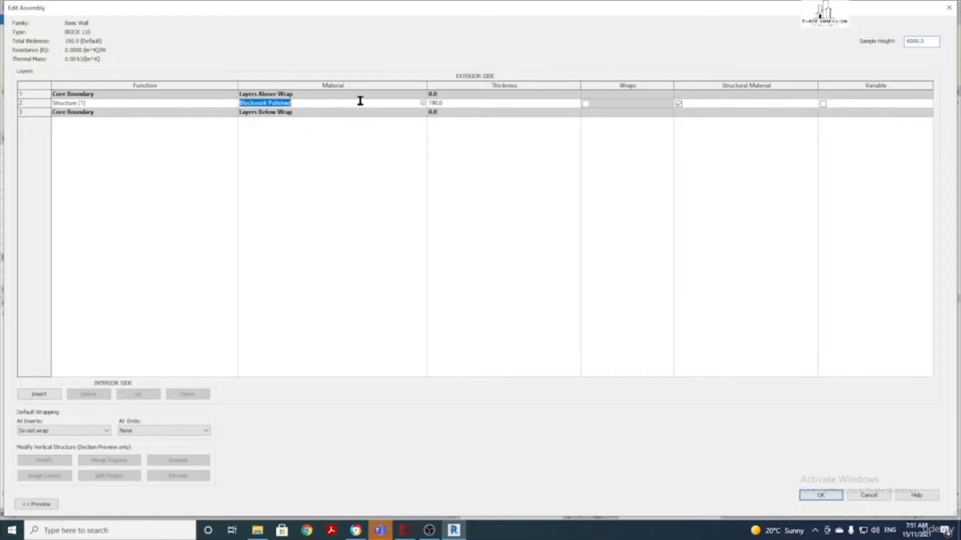
click(423, 103)
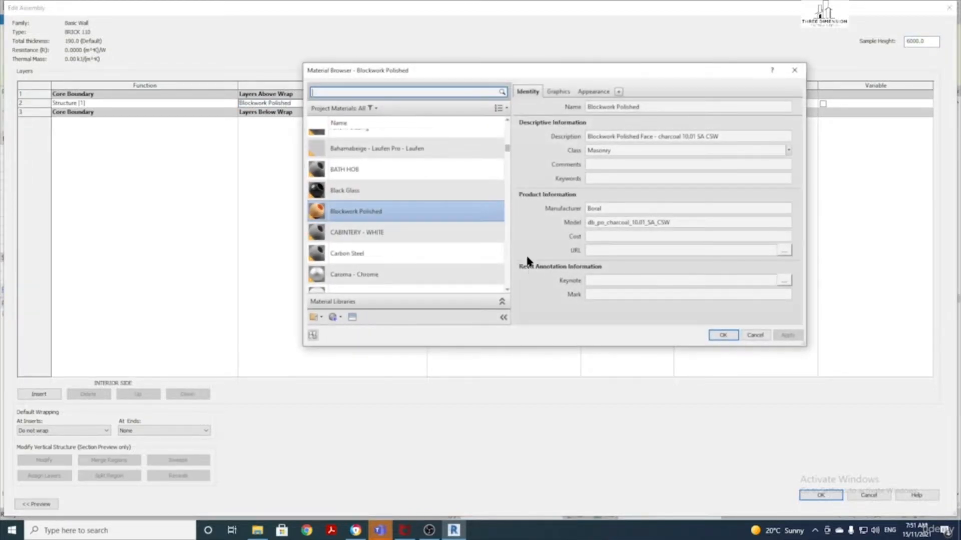
Search 'AUSTRA' and select the AustralBricks_ClayBricks_NSW_UrbanOne_Silver material
click(371, 92)
text(AUSTRAL)
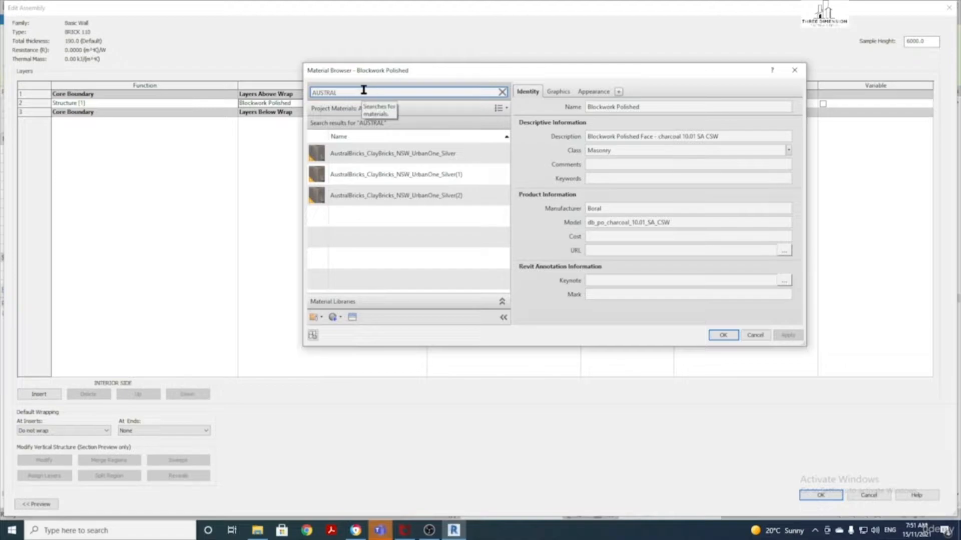
click(435, 157)
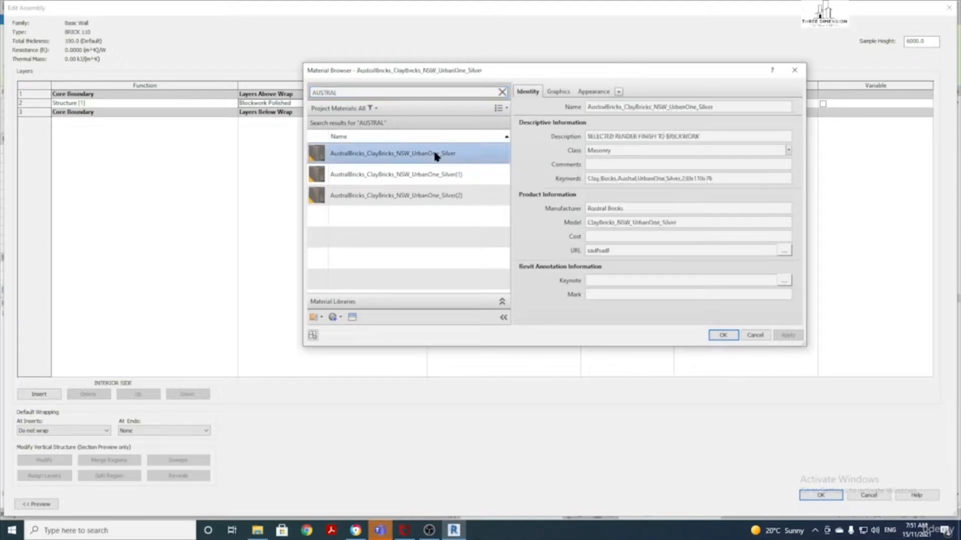
Review the material's Graphics settings, including its Brickwork1 cut pattern
click(558, 92)
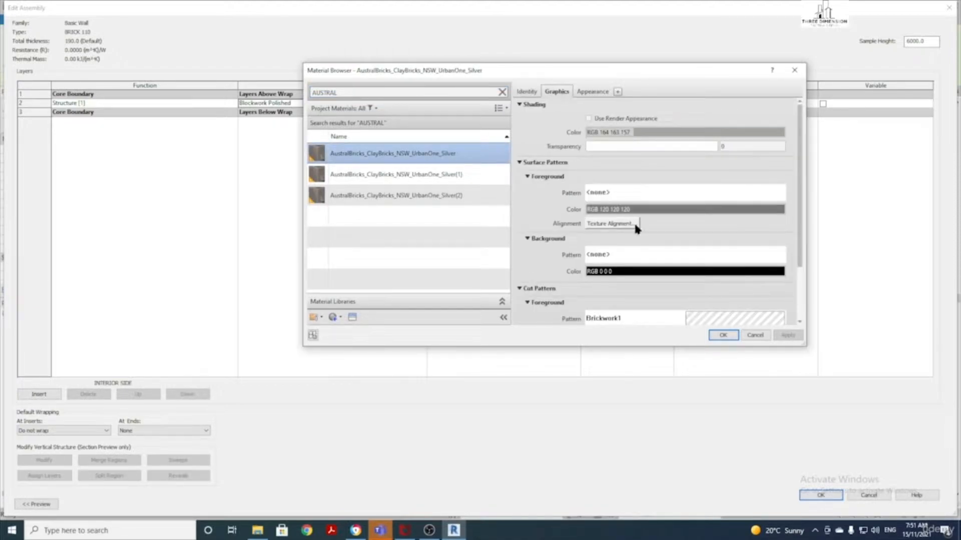
scroll(651, 200, down, 3)
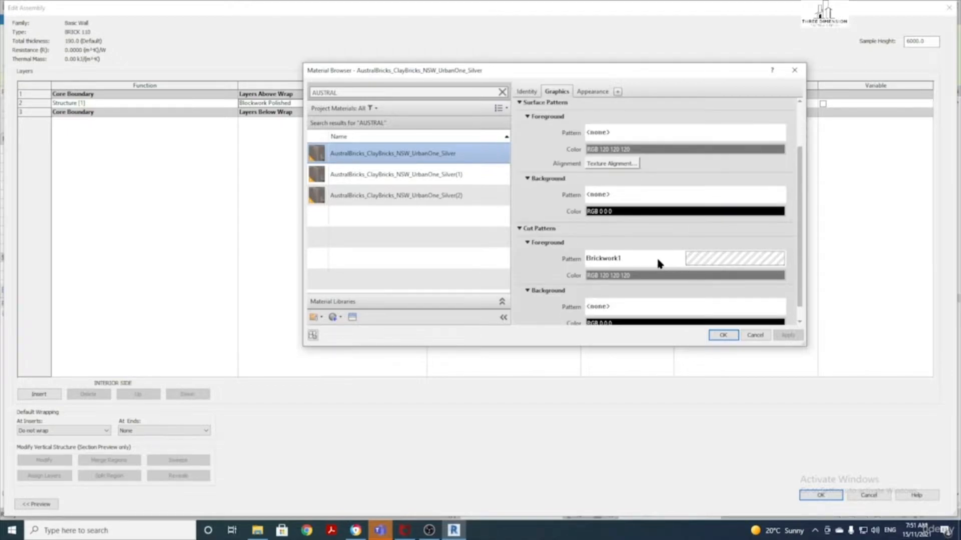
scroll(659, 263, up, 3)
scroll(669, 215, down, 3)
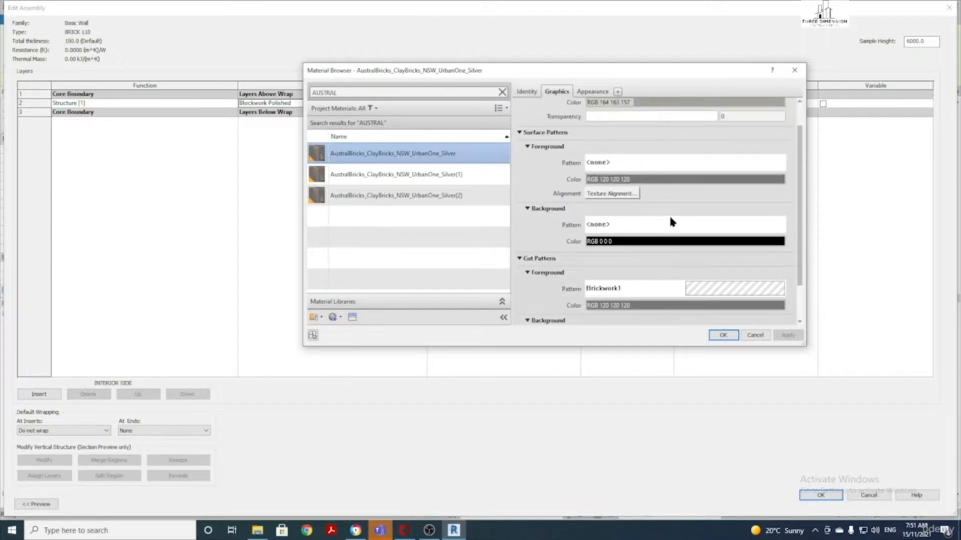
scroll(686, 225, up, 1)
Set the surface foreground pattern to the Brick 240 X 86 model pattern
click(620, 166)
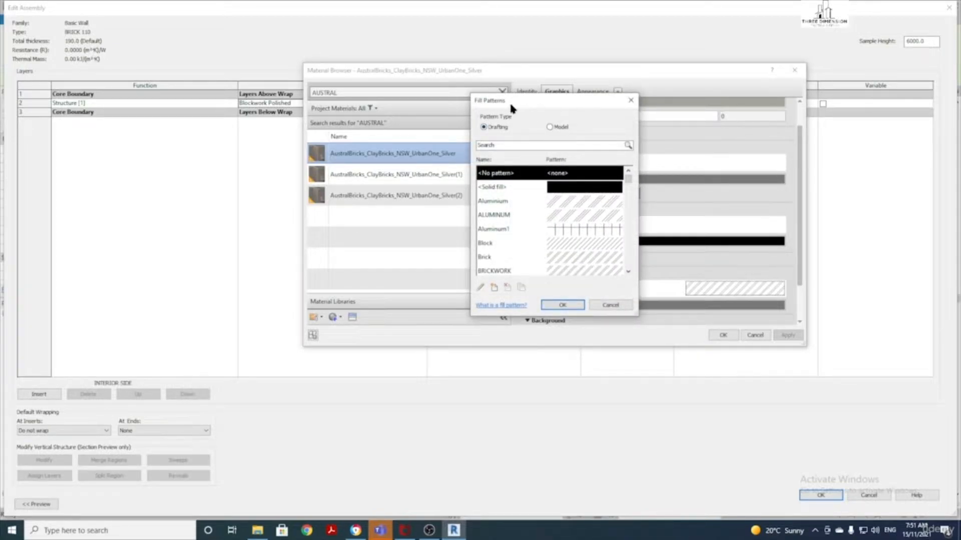
click(550, 127)
scroll(576, 197, down, 5)
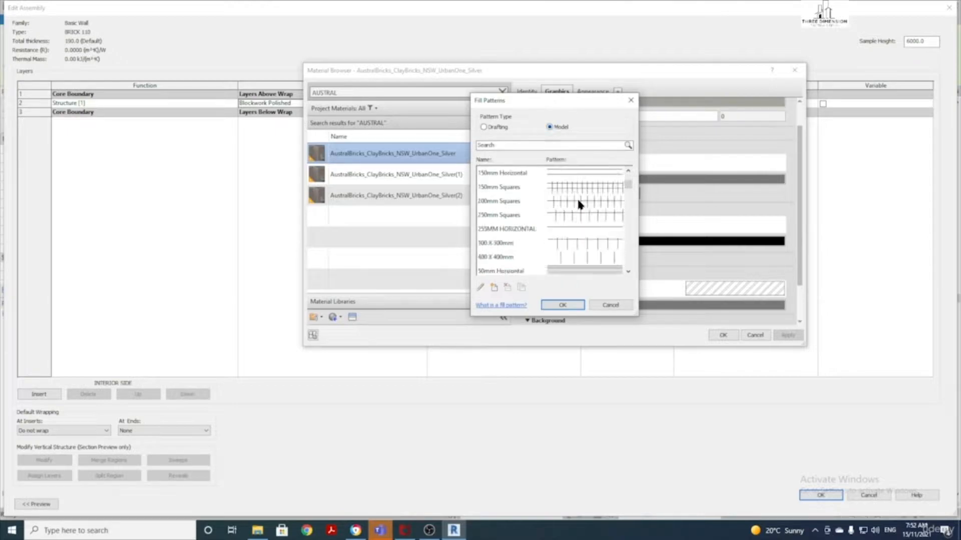
scroll(577, 197, down, 2)
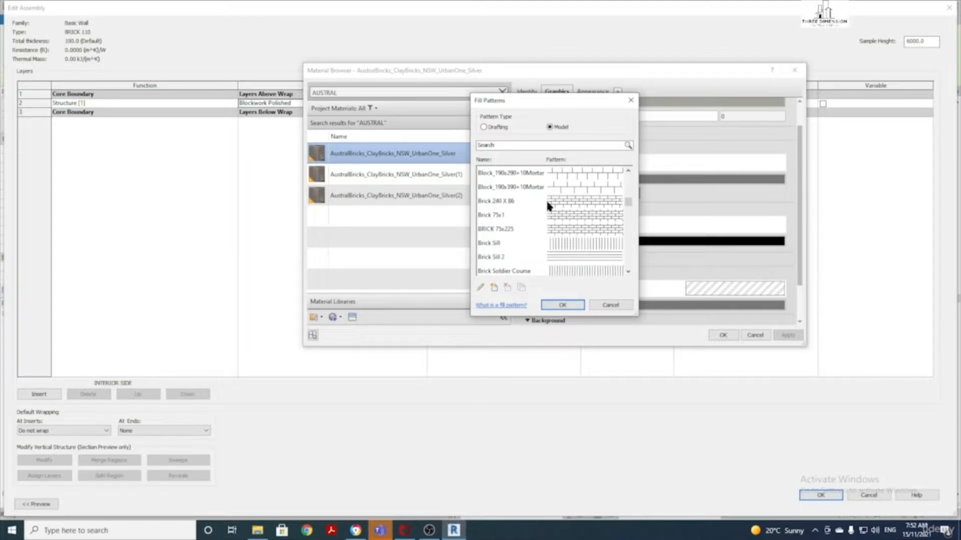
click(567, 201)
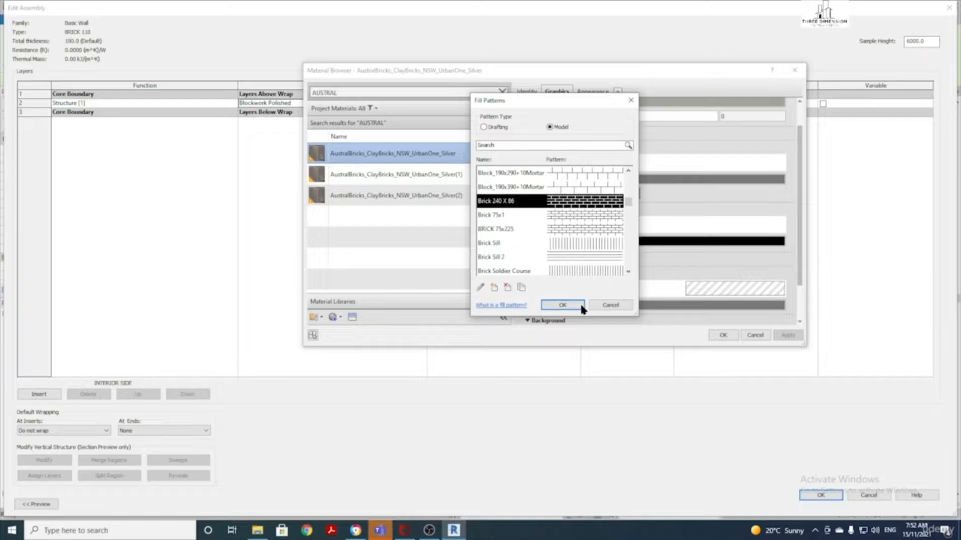
click(562, 306)
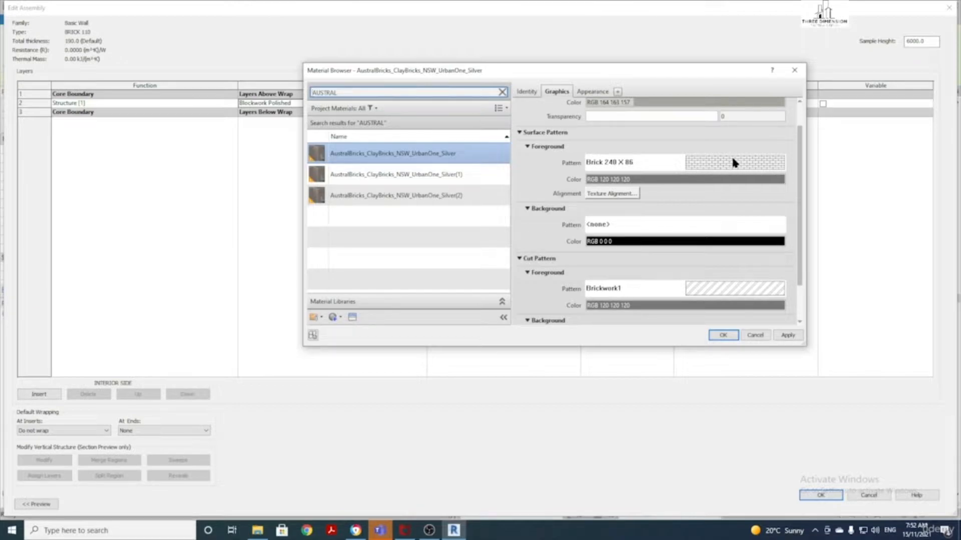
Apply the AustralBricks material to the structure layer at 110 thick
click(725, 336)
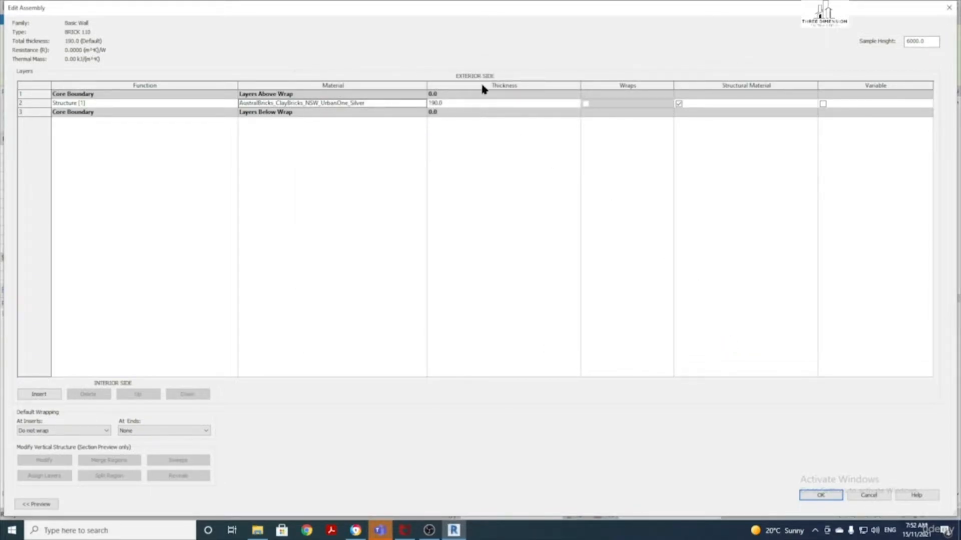
click(473, 105)
text(110)
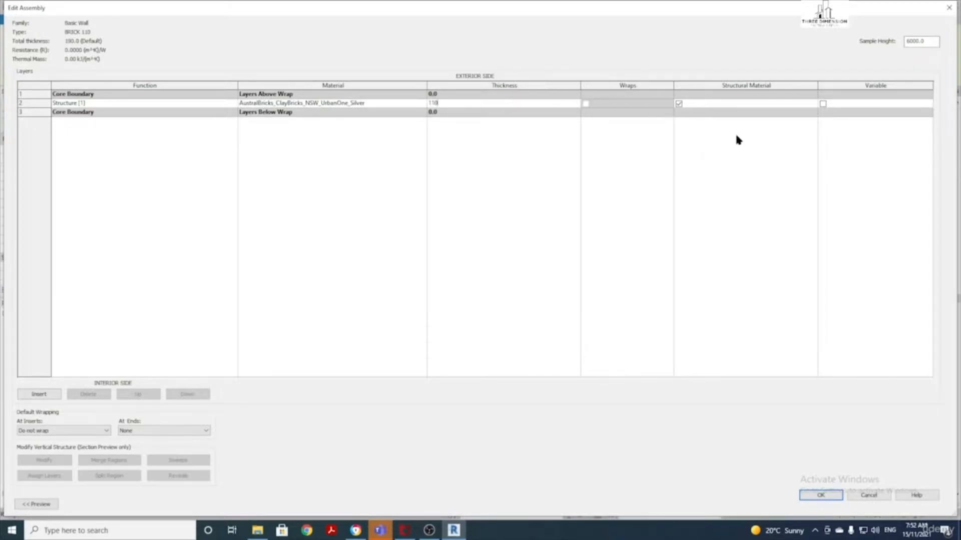
click(821, 495)
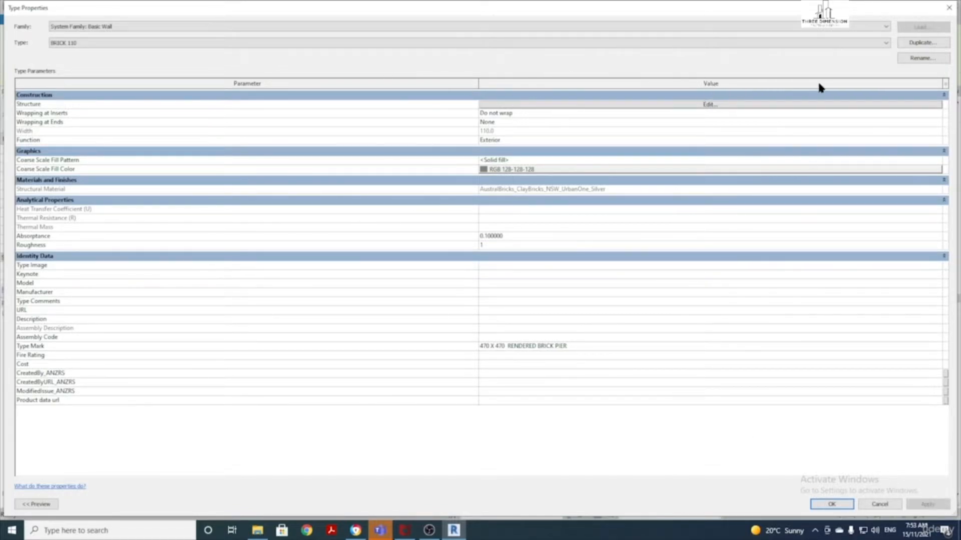
Duplicate the BRICK 110 type under the name BLOCKWORK 190
click(920, 45)
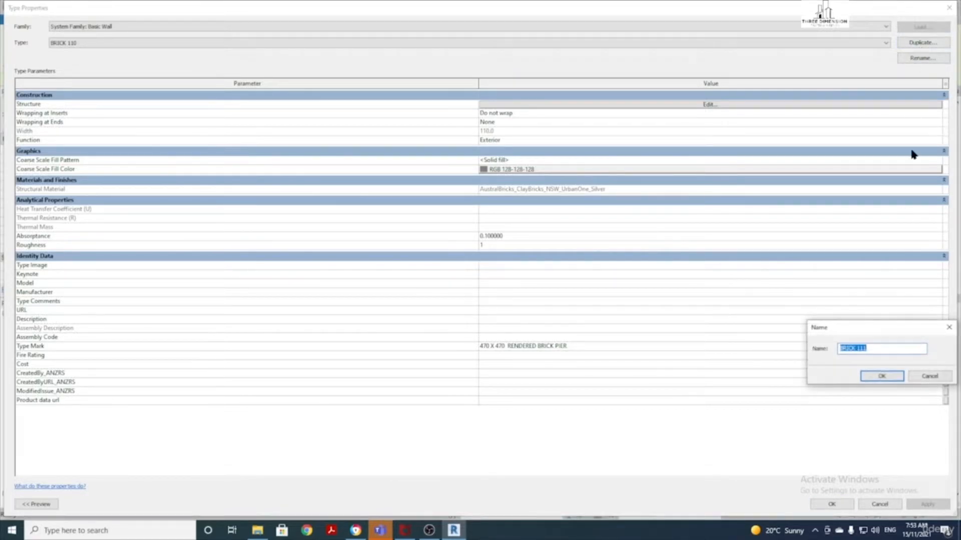
click(886, 354)
drag(886, 353, 839, 350)
text(BLOCKWO)
Confirm the BLOCKWORK 190 name and keep it as the current wall type
click(882, 376)
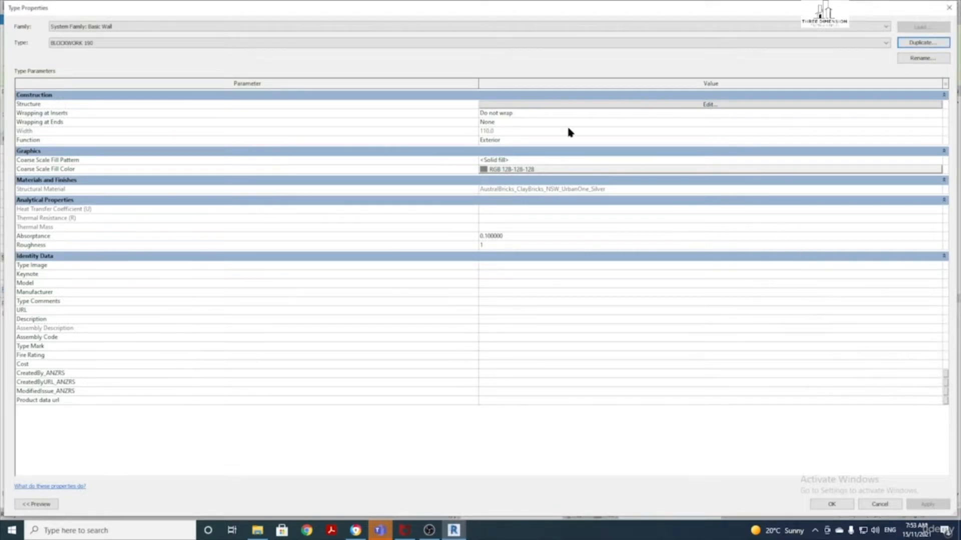
click(319, 44)
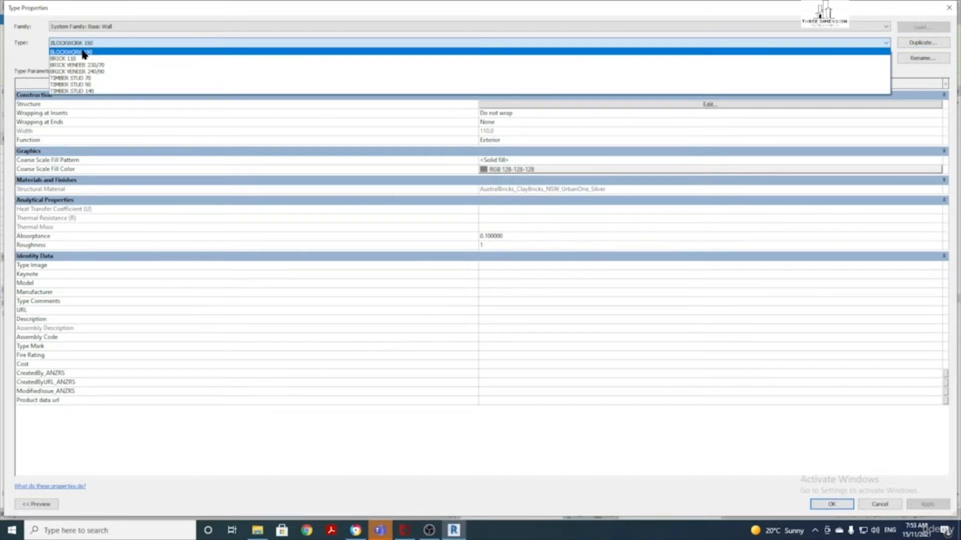
click(95, 53)
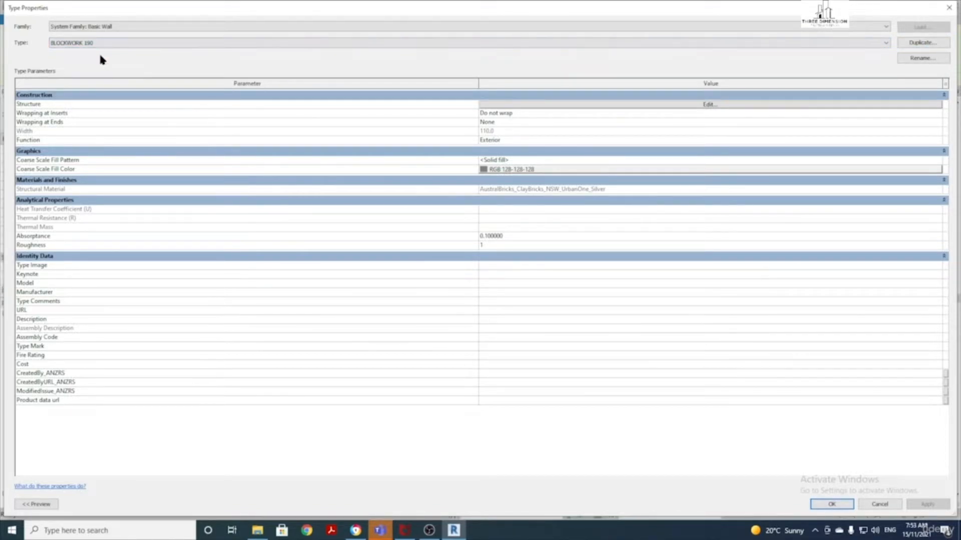
Set BLOCKWORK 190's structure layer to Blockwork Polished, 190 thick, and apply it
click(571, 105)
click(396, 104)
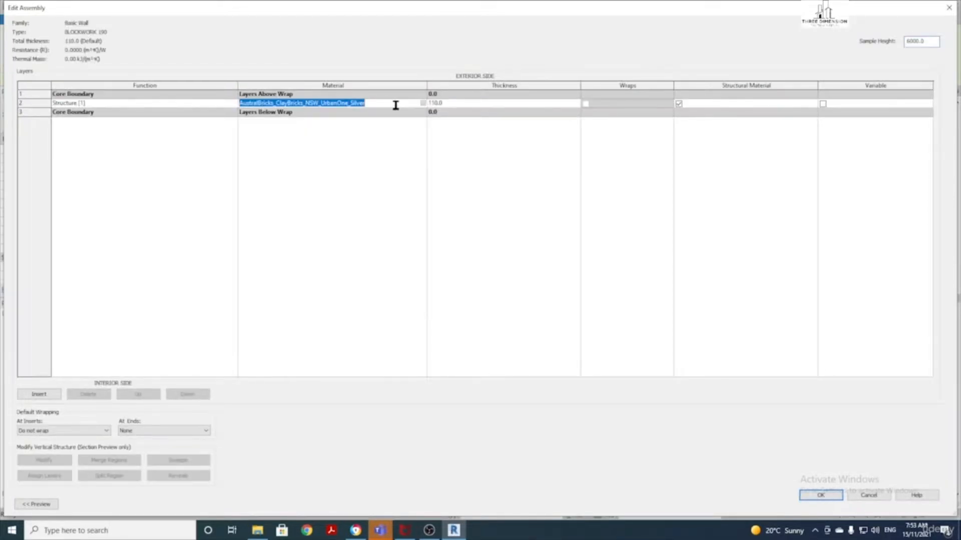
click(422, 103)
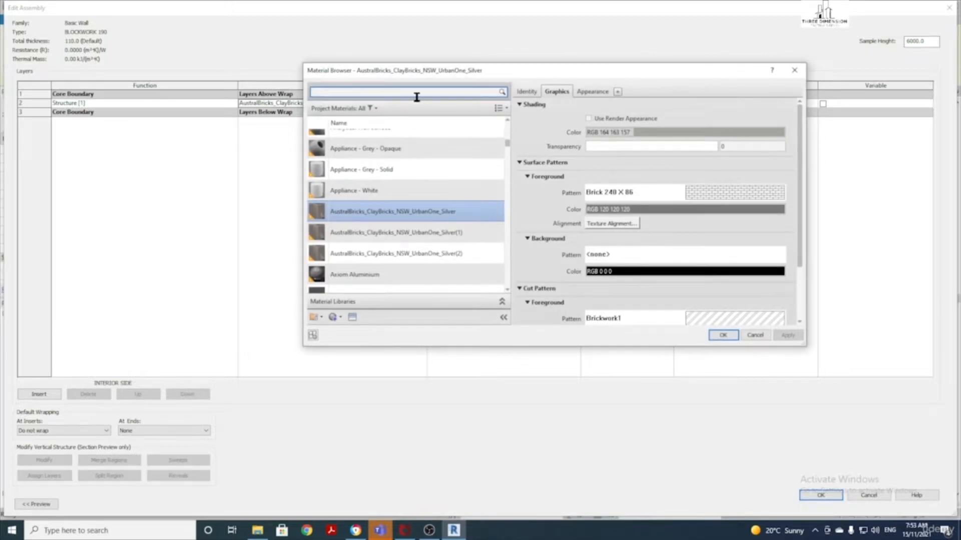
text(BLOCK)
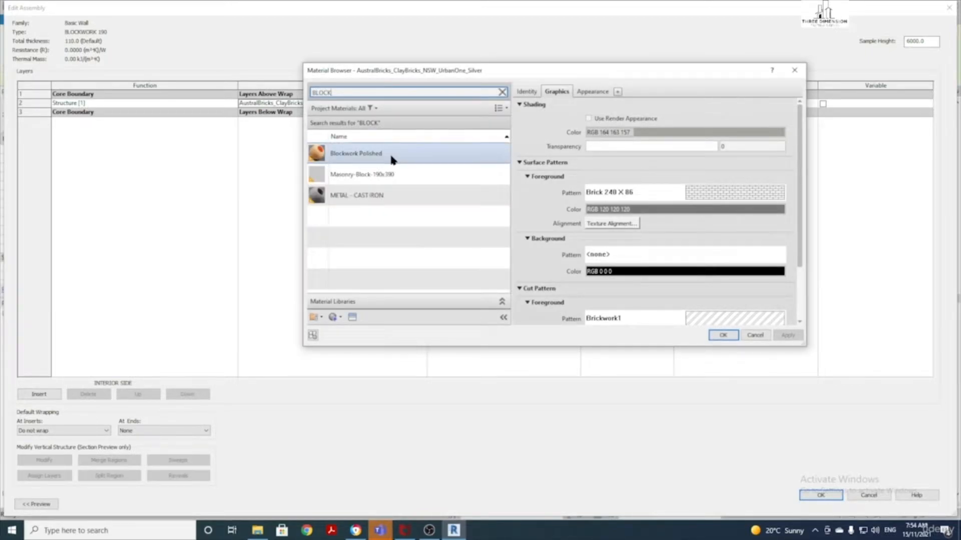
click(397, 157)
click(723, 335)
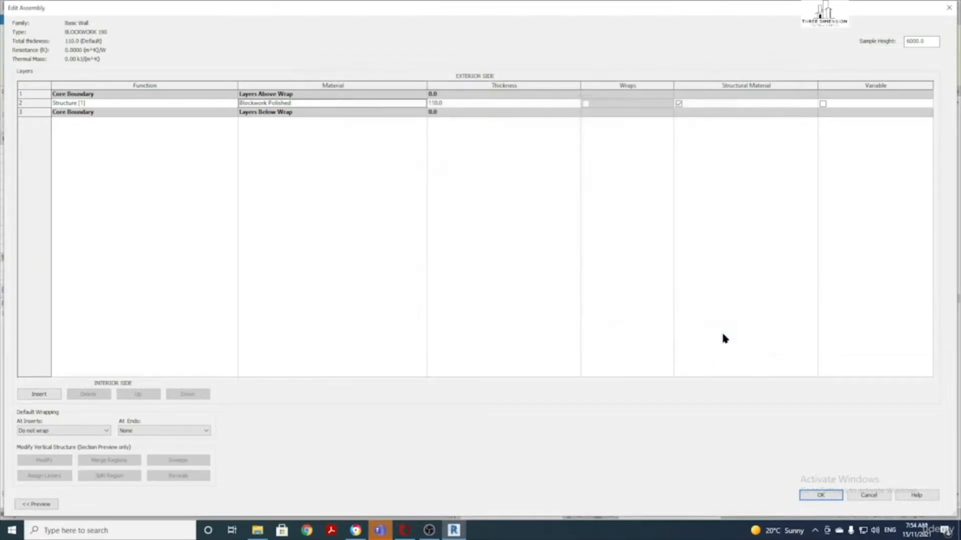
click(446, 102)
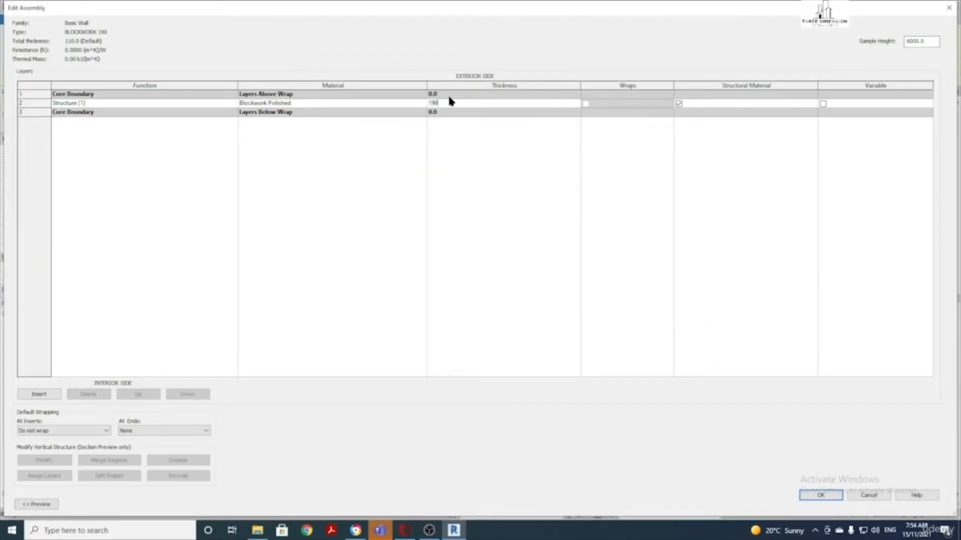
click(828, 497)
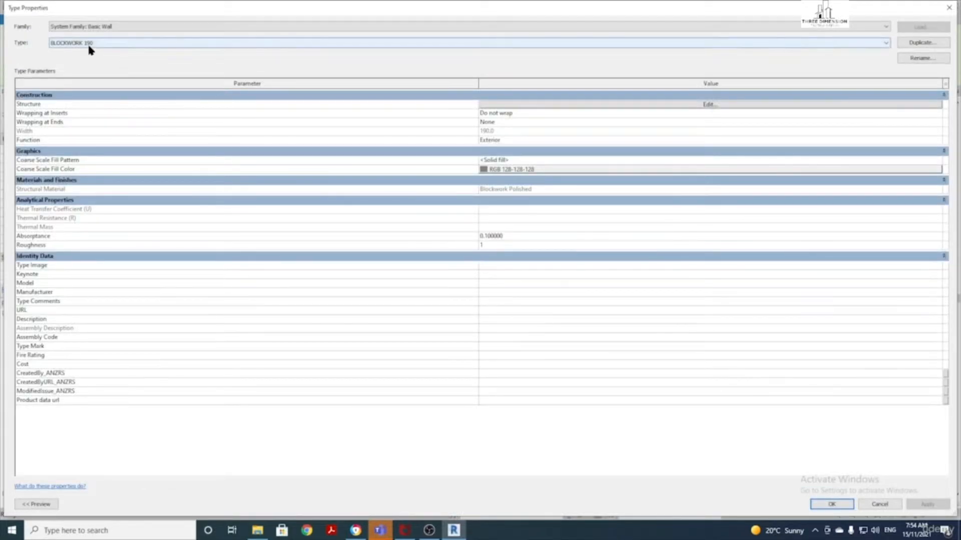
click(831, 504)
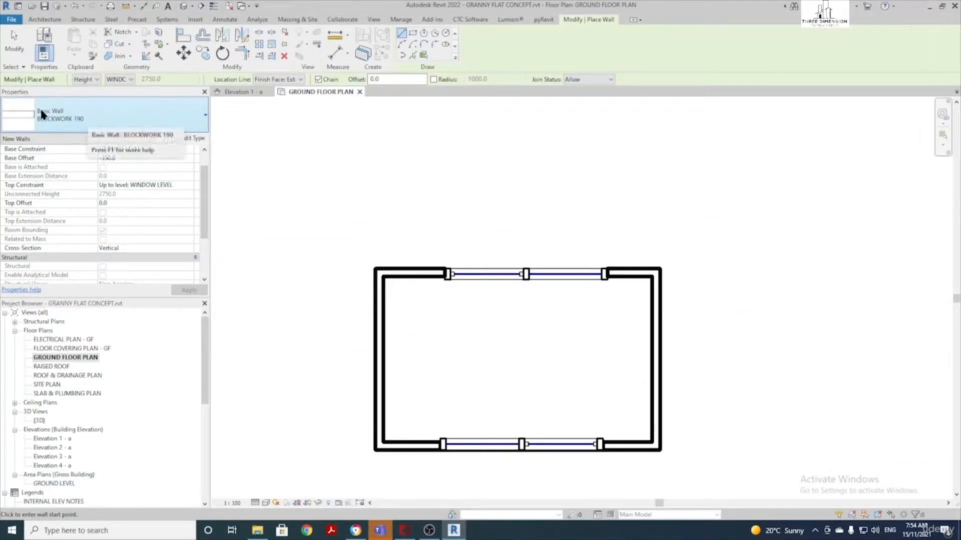
Draw an angled BRICK 110 wall above the ground floor plan
click(119, 118)
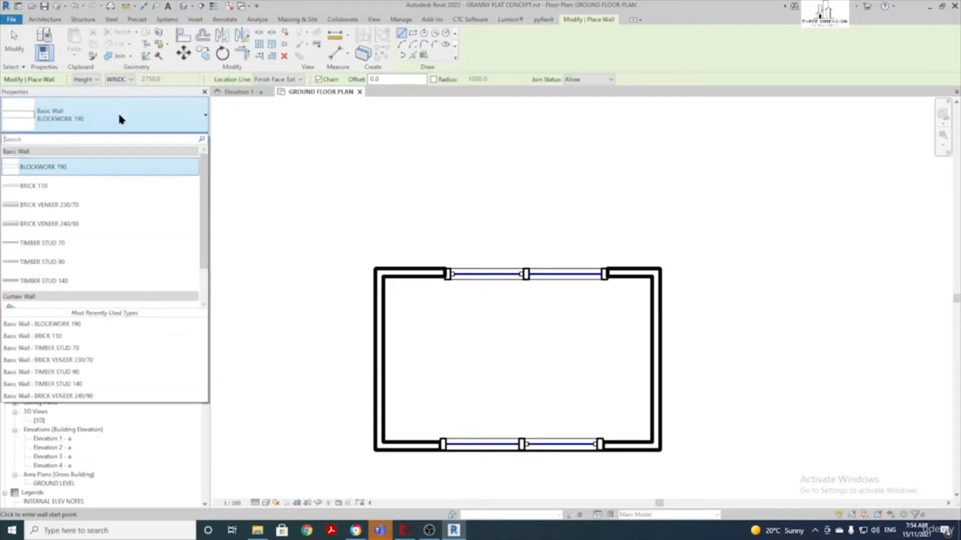
click(41, 186)
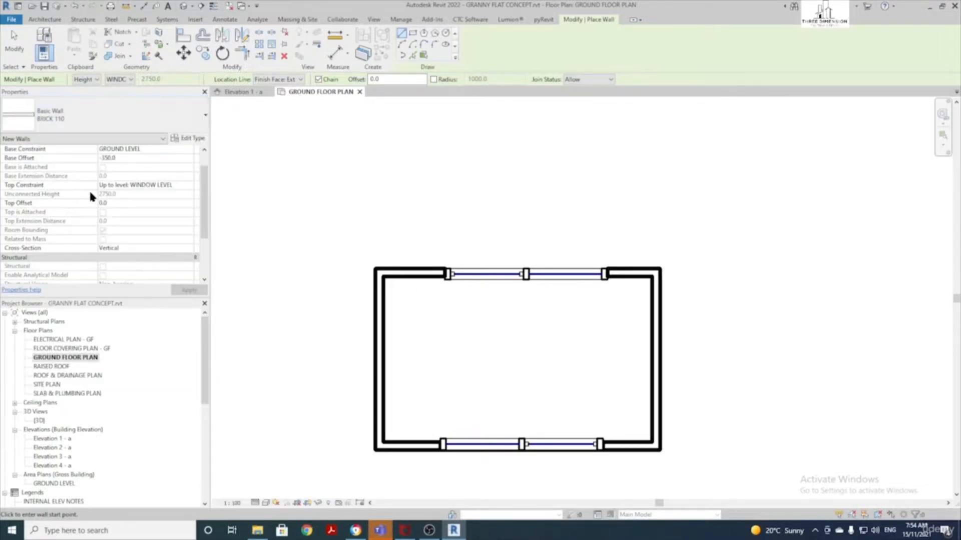
click(346, 204)
click(514, 179)
key(Escape)
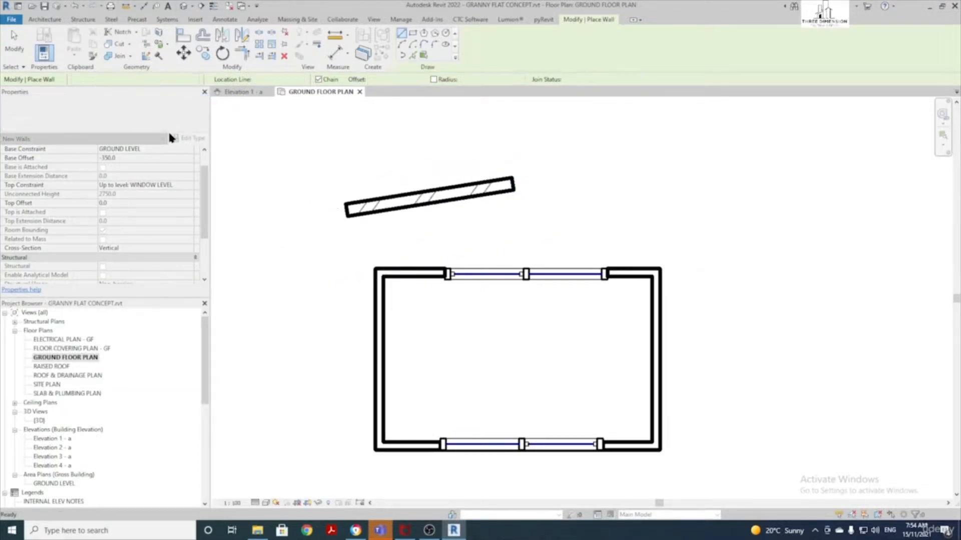
Draw a horizontal BRICK VENEER 240/90 wall to the right of it
click(160, 112)
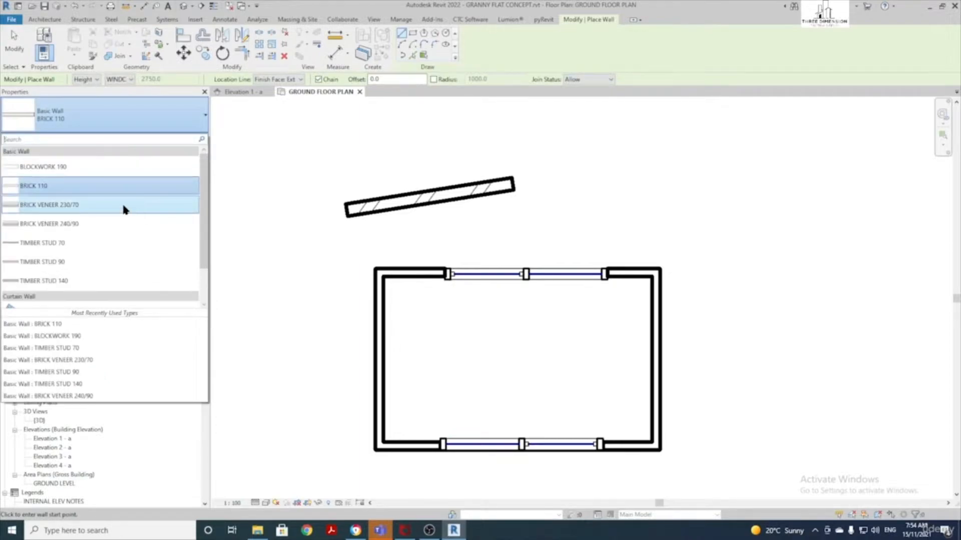
click(80, 226)
click(599, 195)
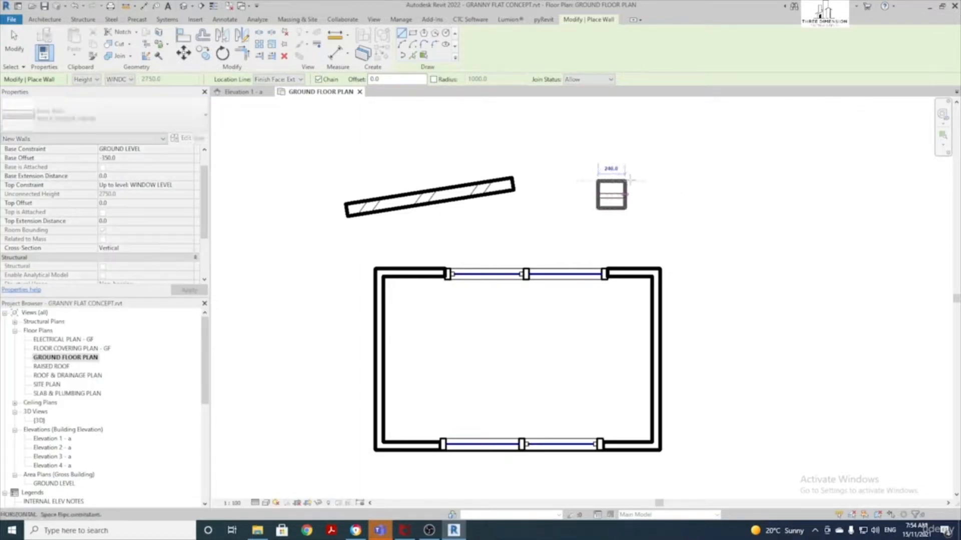
click(732, 194)
scroll(685, 191, up, 3)
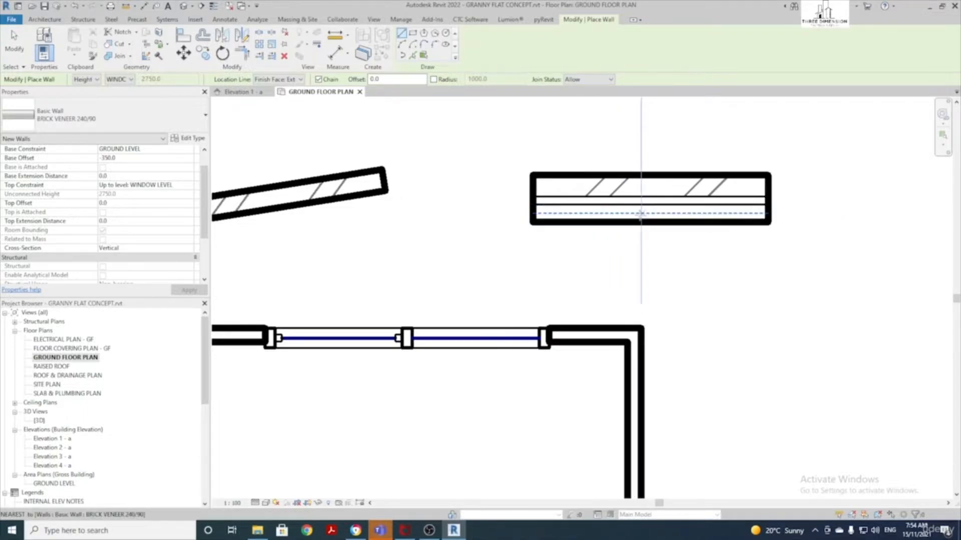
scroll(504, 211, down, 3)
key(Escape)
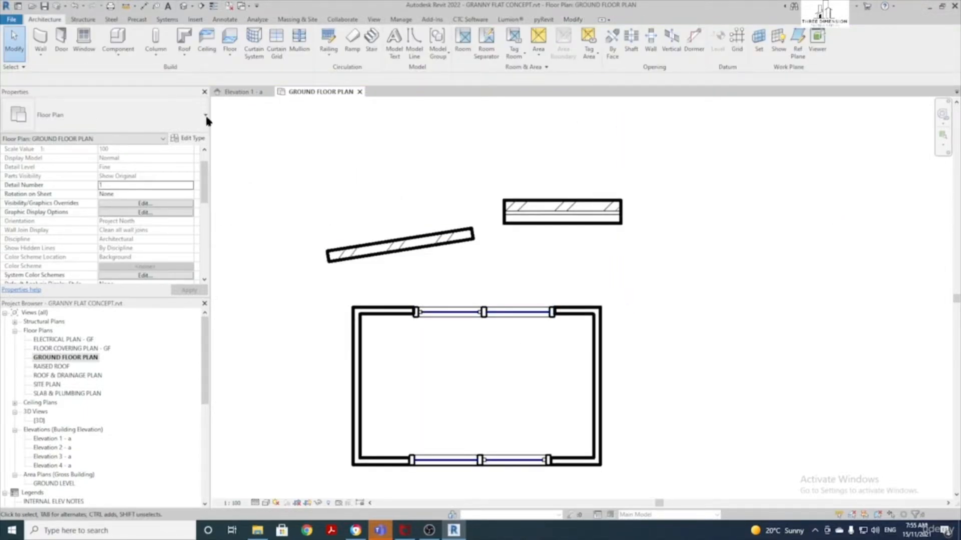
click(42, 43)
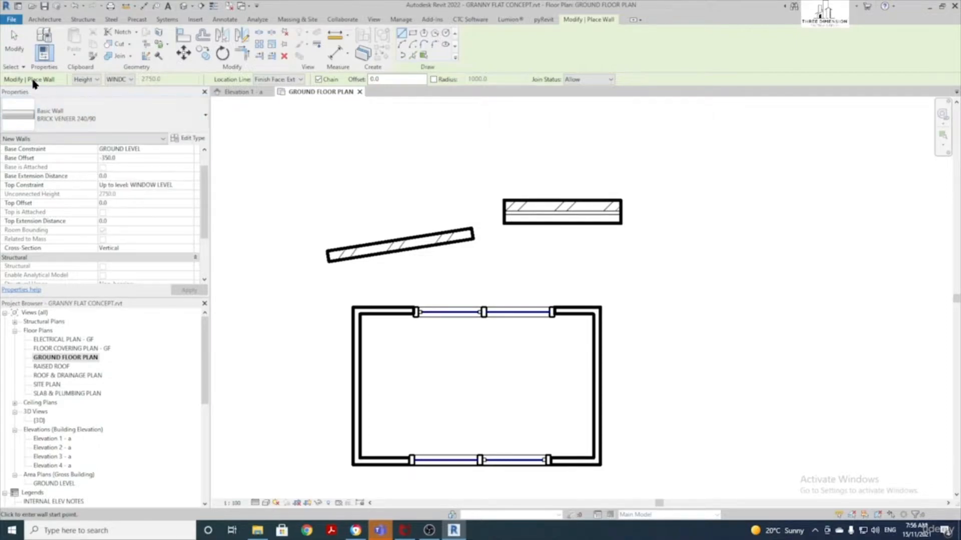
Try making new walls extend by Depth down to PAD LEVEL
click(95, 80)
click(93, 80)
click(88, 90)
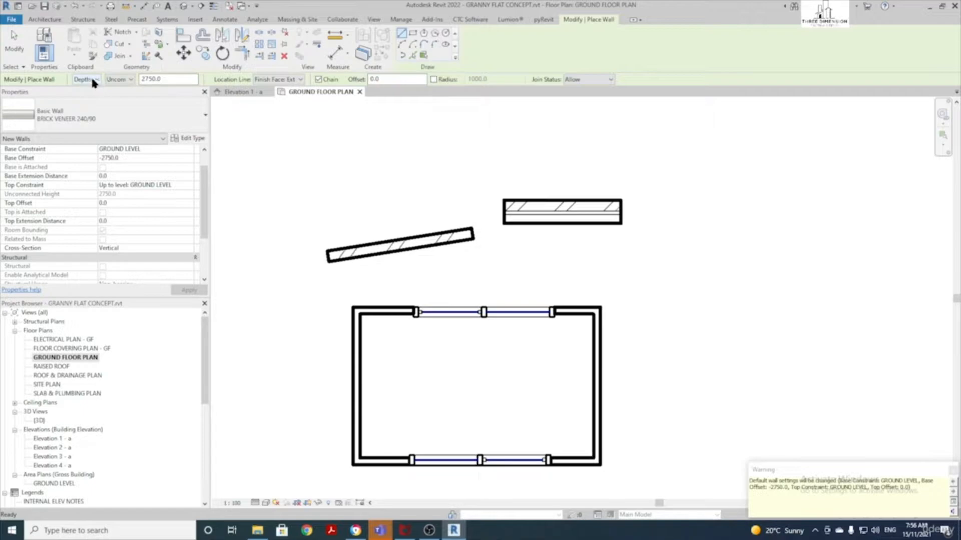
click(123, 80)
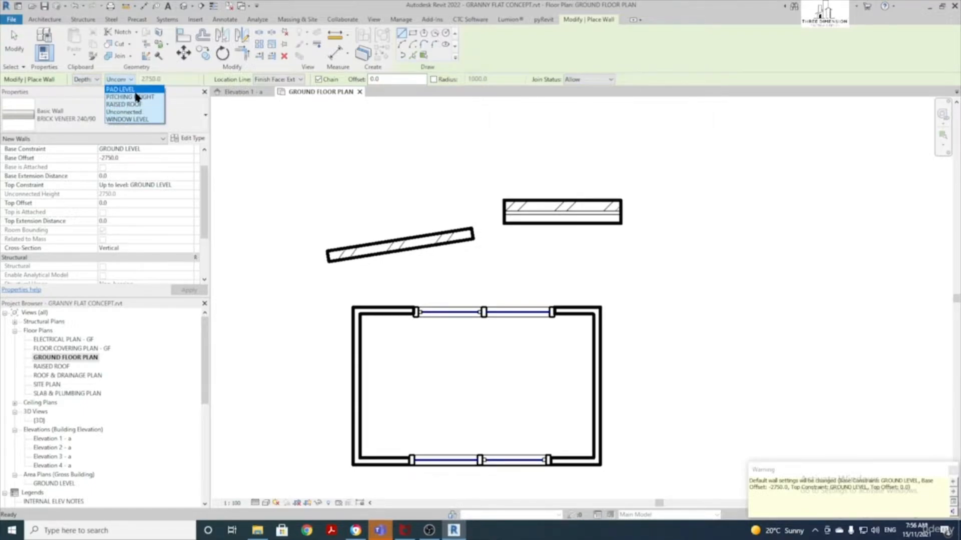
click(133, 89)
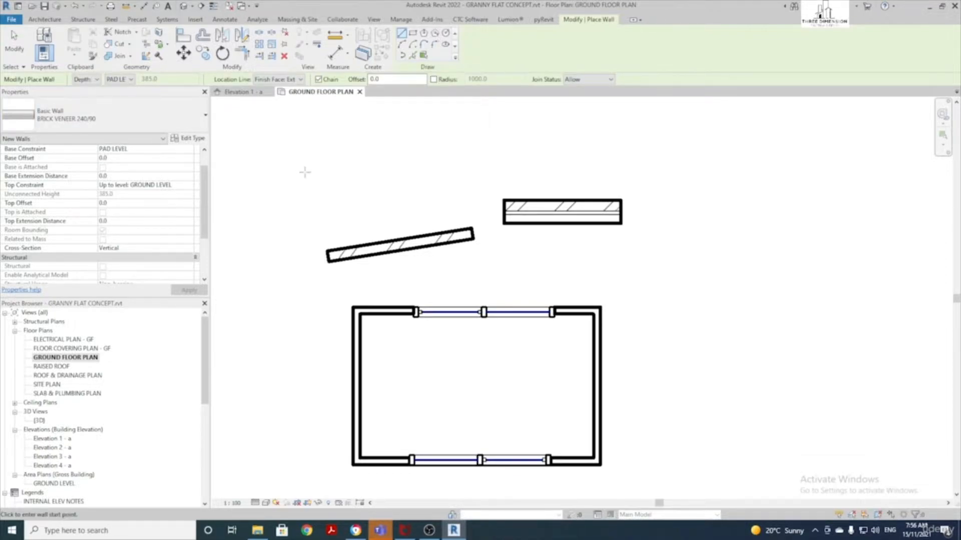
Set wall Height to PITCHING HEIGHT with a Wall Centerline location line, then start a wall
click(86, 79)
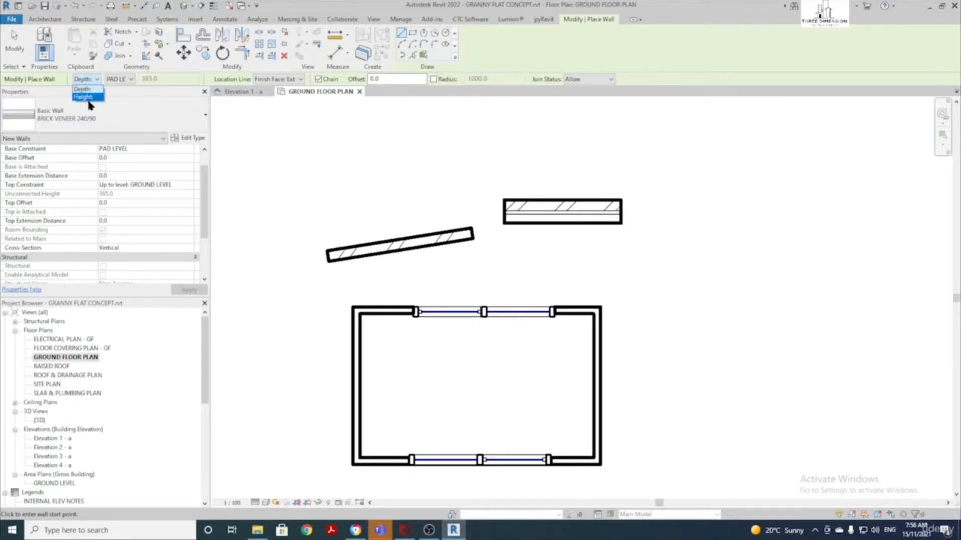
click(88, 98)
click(133, 79)
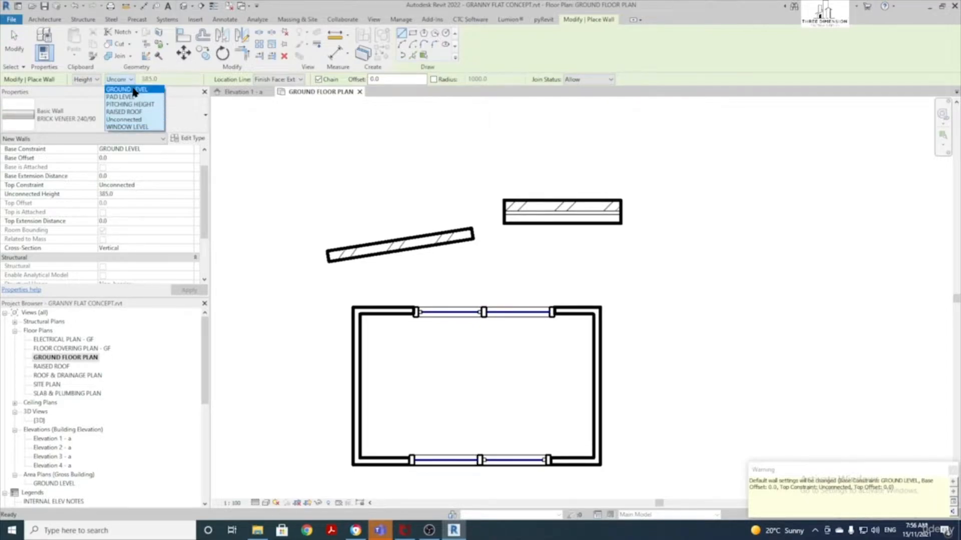
click(150, 108)
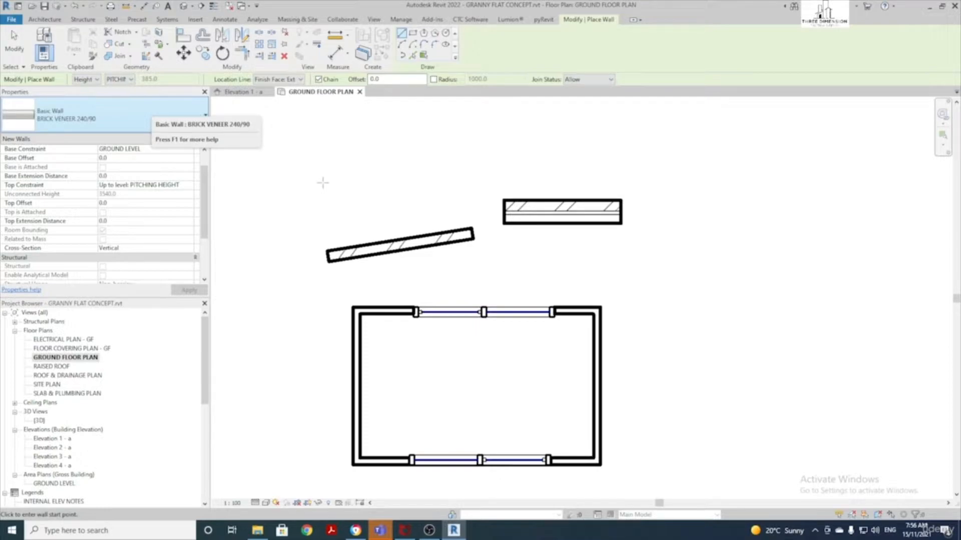
click(288, 80)
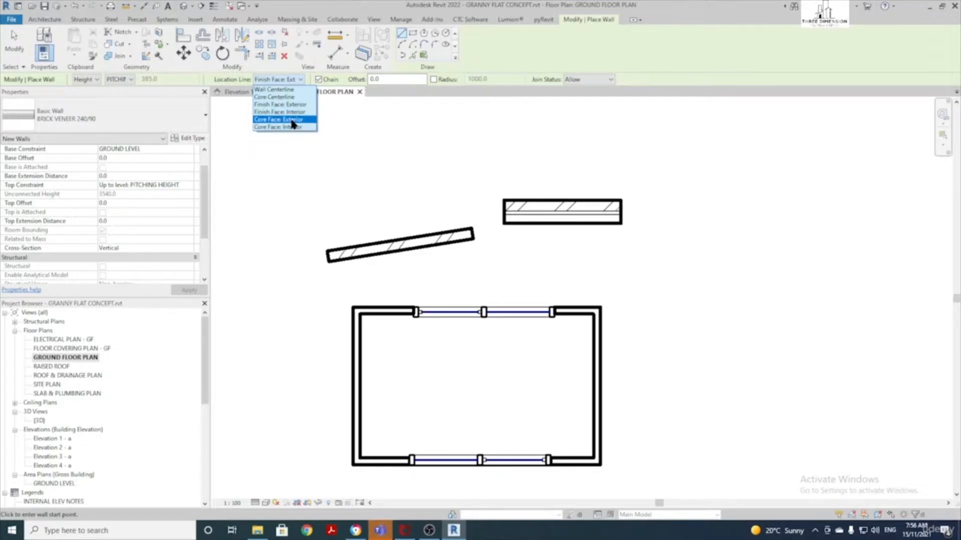
click(286, 90)
click(266, 177)
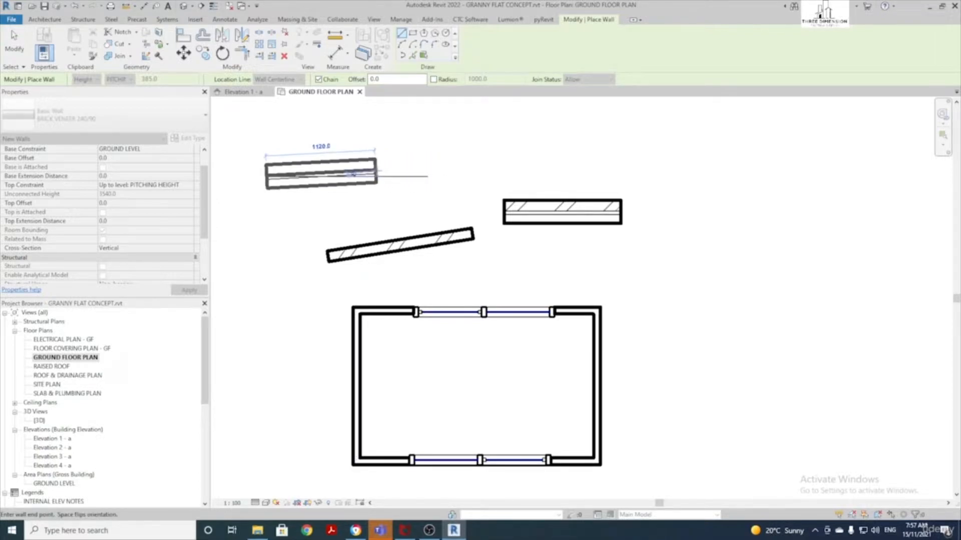
Draw an L-shaped wall pair, the first 1860 long, aligned by exterior finish face
key(Escape)
click(280, 79)
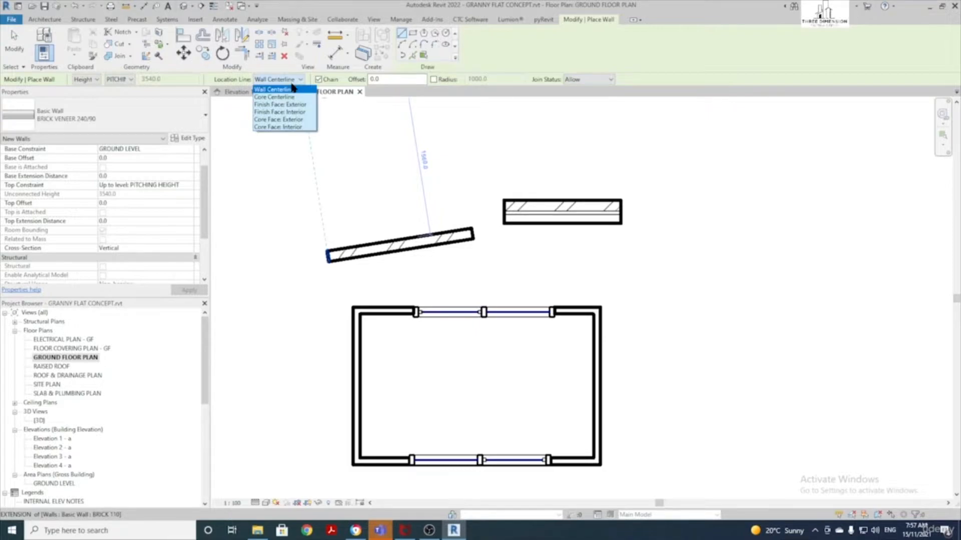
click(307, 109)
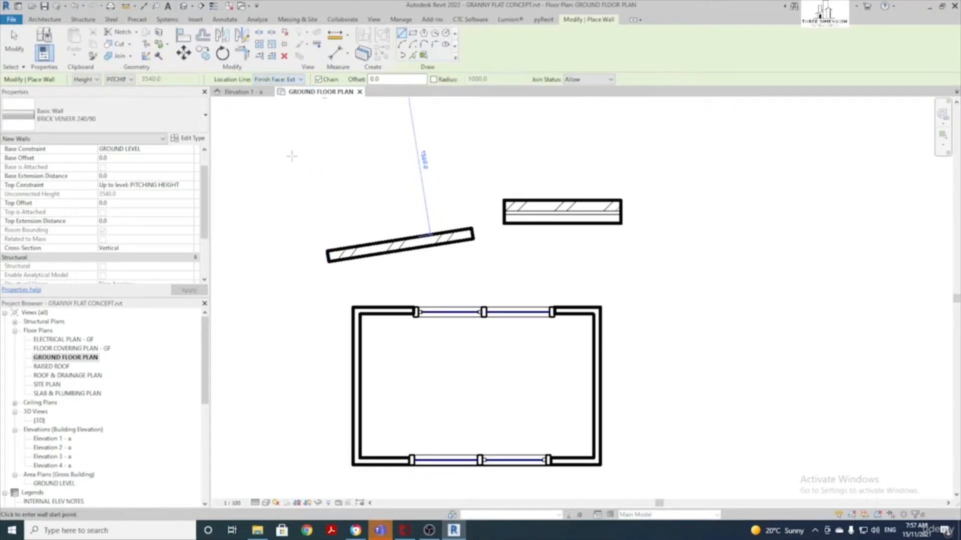
click(255, 152)
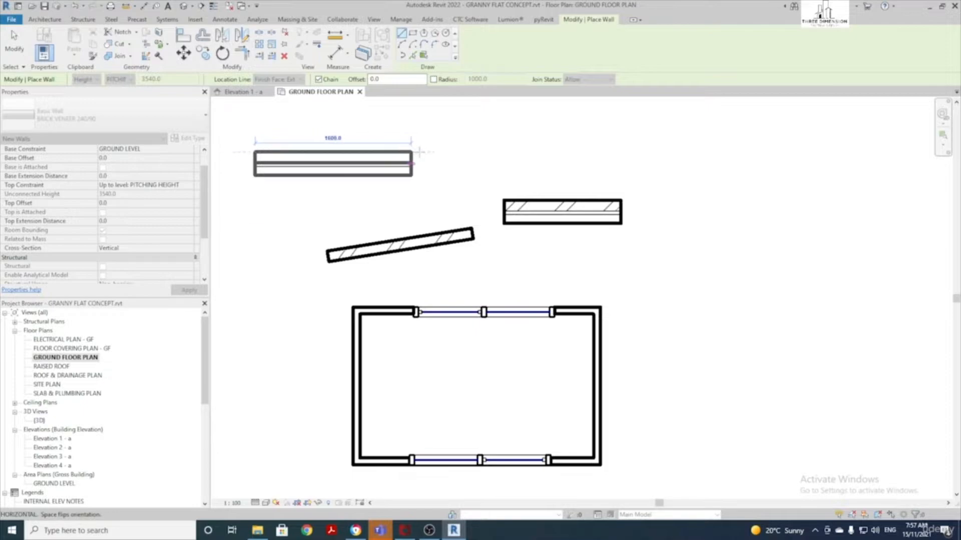
click(437, 152)
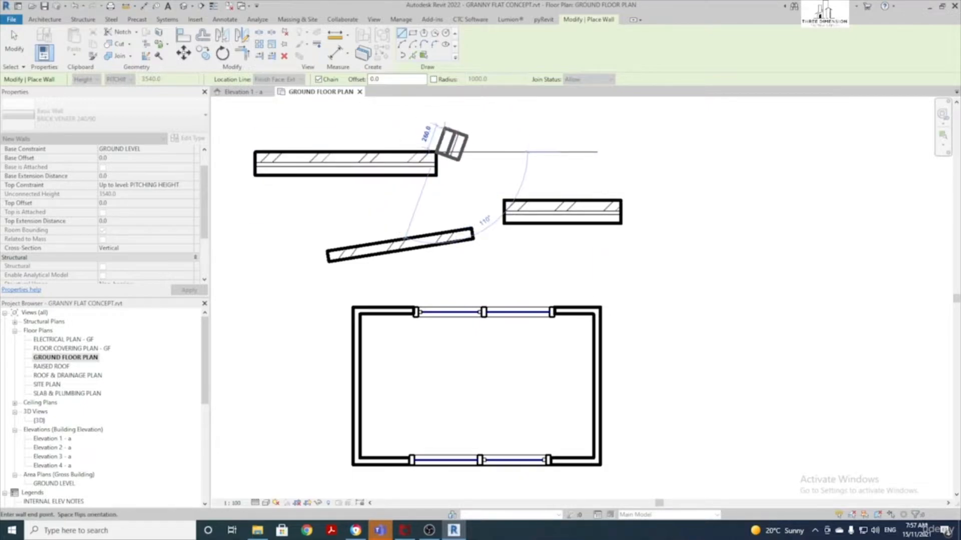
middle_drag(444, 128, 406, 202)
click(410, 167)
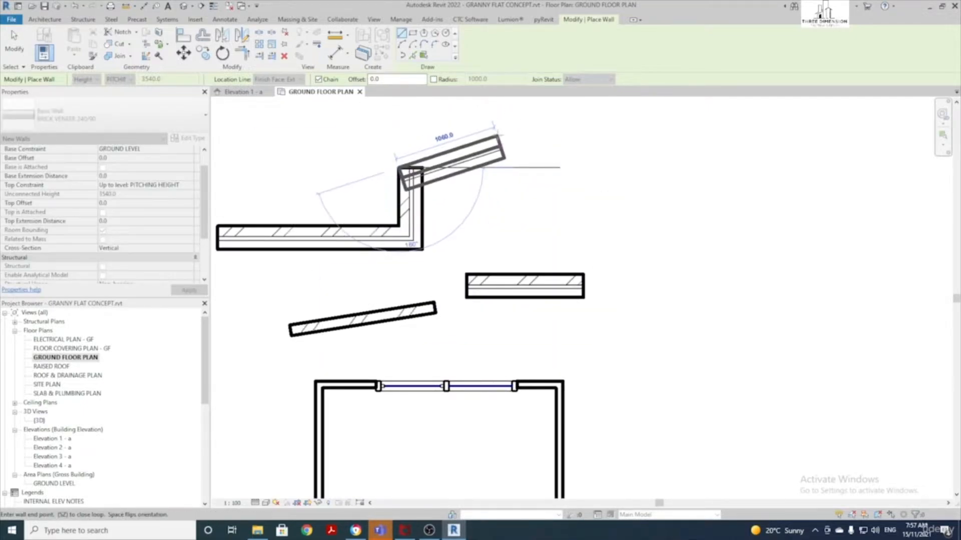
key(Escape)
key(Escape)
Draw a horizontal wall aligned by its interior finish face
click(282, 79)
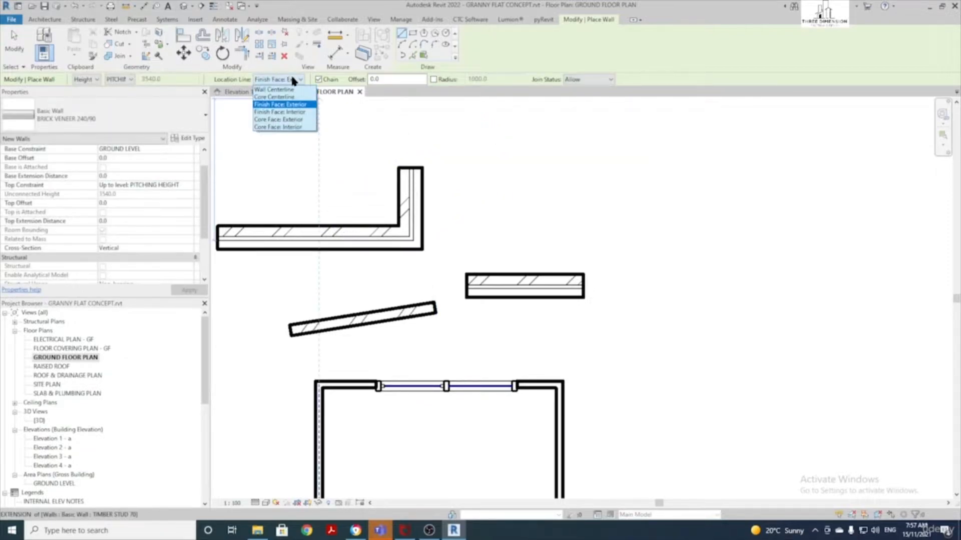
click(302, 113)
middle_drag(615, 178, 350, 189)
click(364, 188)
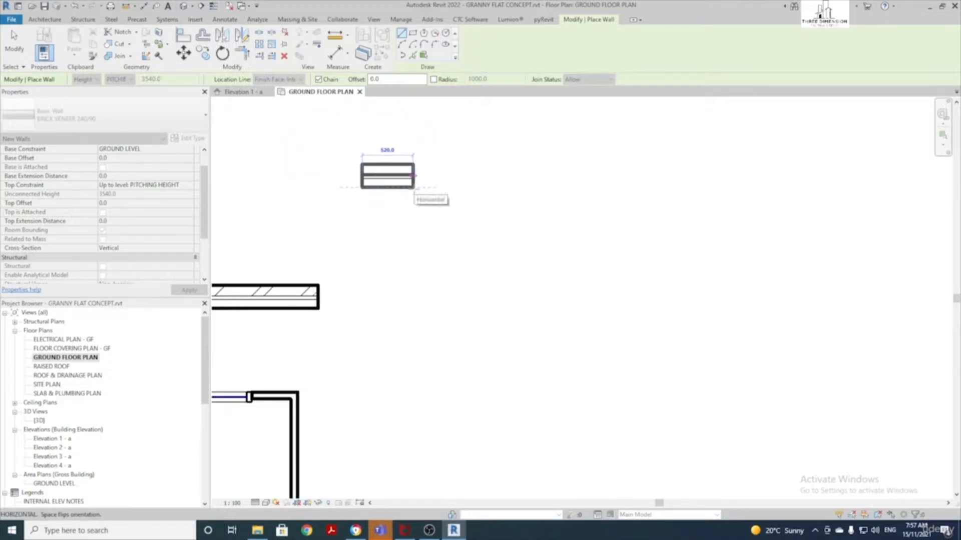
click(467, 188)
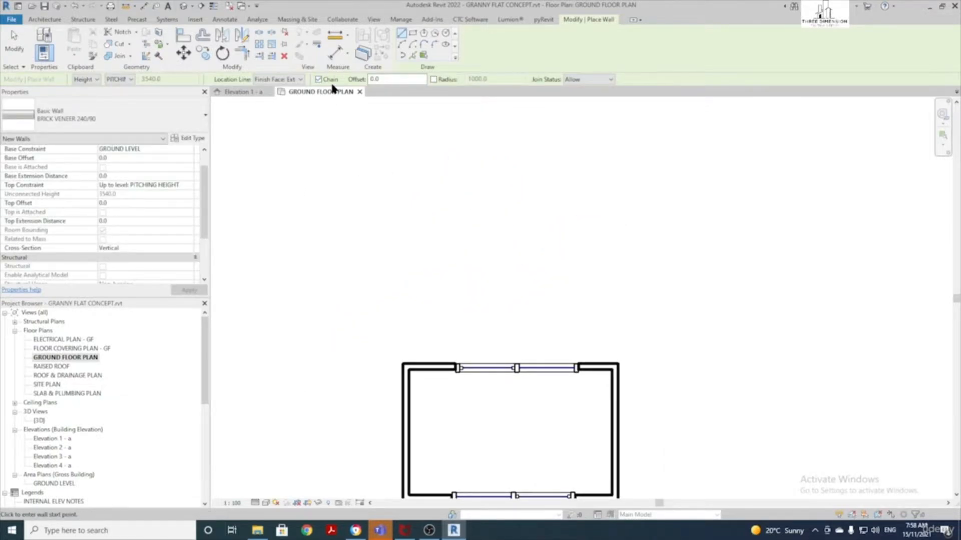
Draw a 2000 long wall on exterior finish face with an offset of 5
click(276, 80)
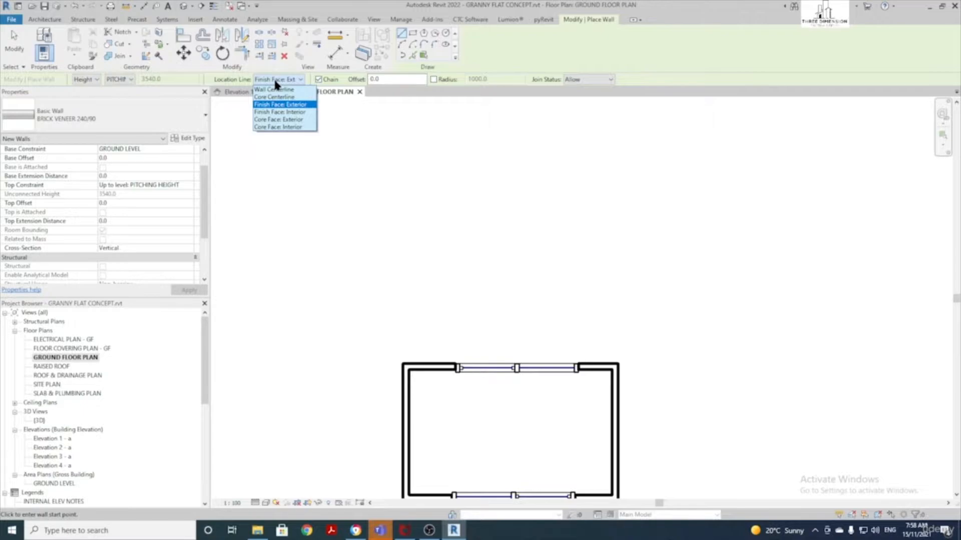
click(293, 106)
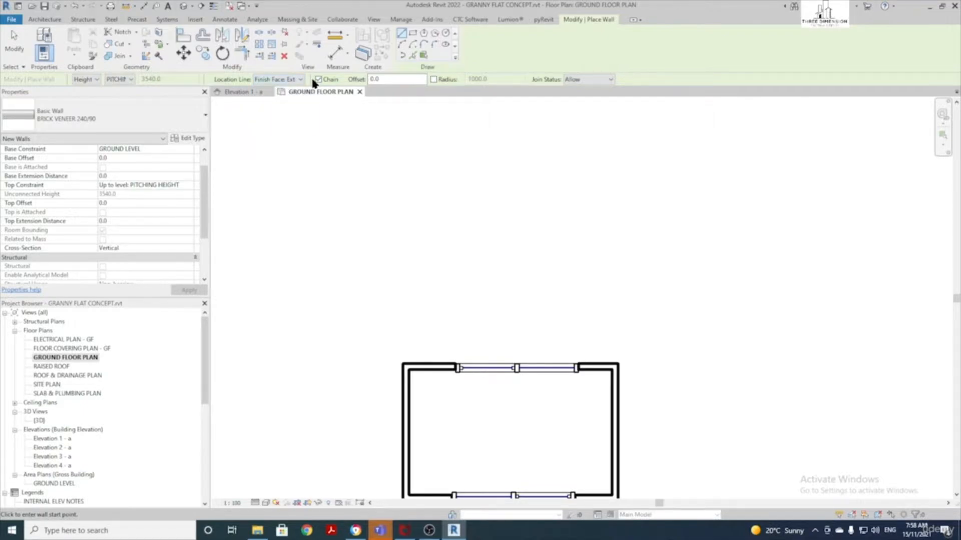
drag(391, 81, 363, 80)
text(5)
click(342, 222)
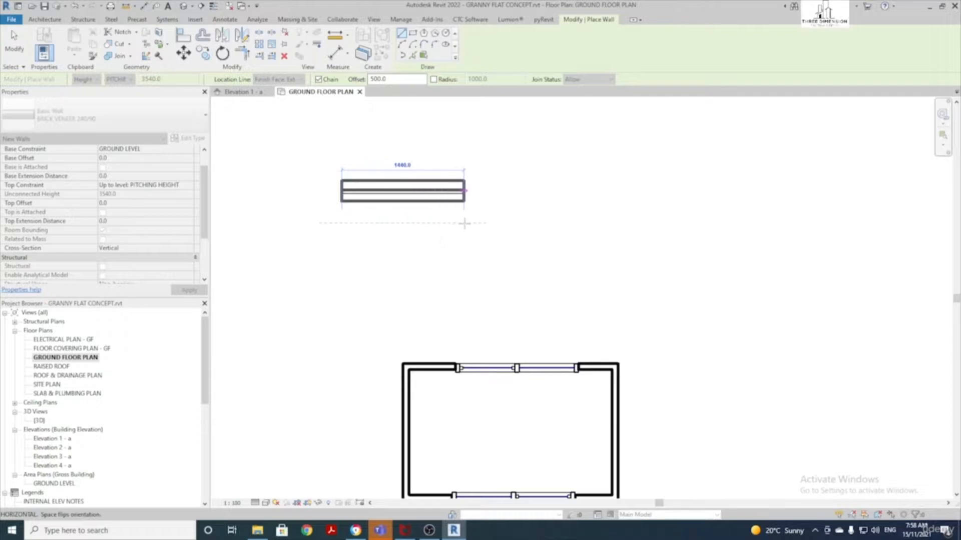
click(511, 226)
key(Escape)
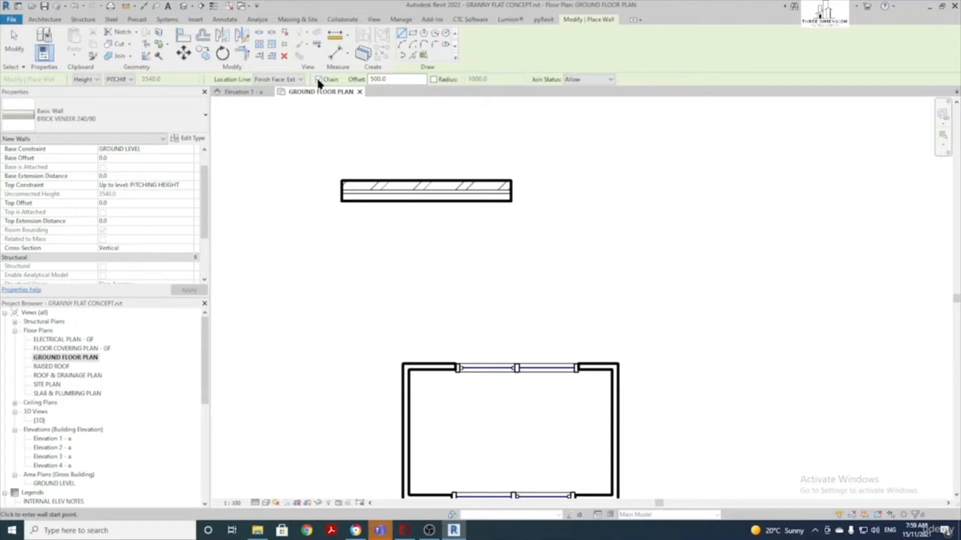
Draw a chain of five connected straight walls in empty space
middle_drag(322, 135, 560, 293)
scroll(560, 293, down, 1)
click(350, 226)
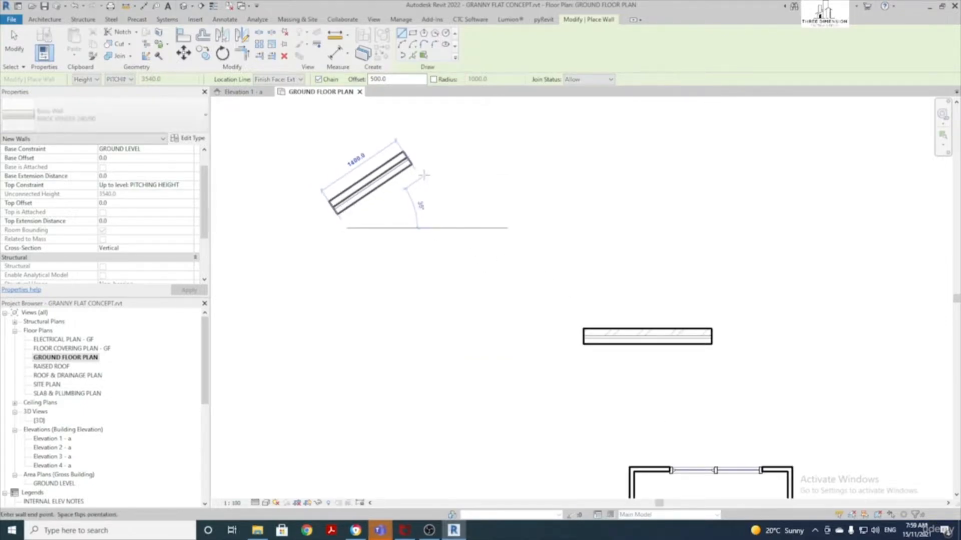
click(468, 144)
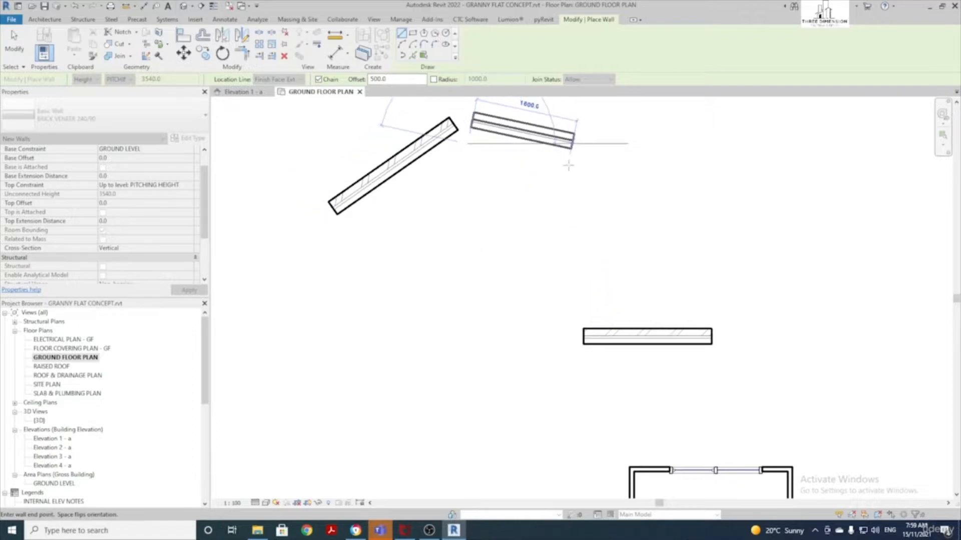
click(615, 148)
click(606, 267)
click(457, 317)
click(374, 254)
key(Escape)
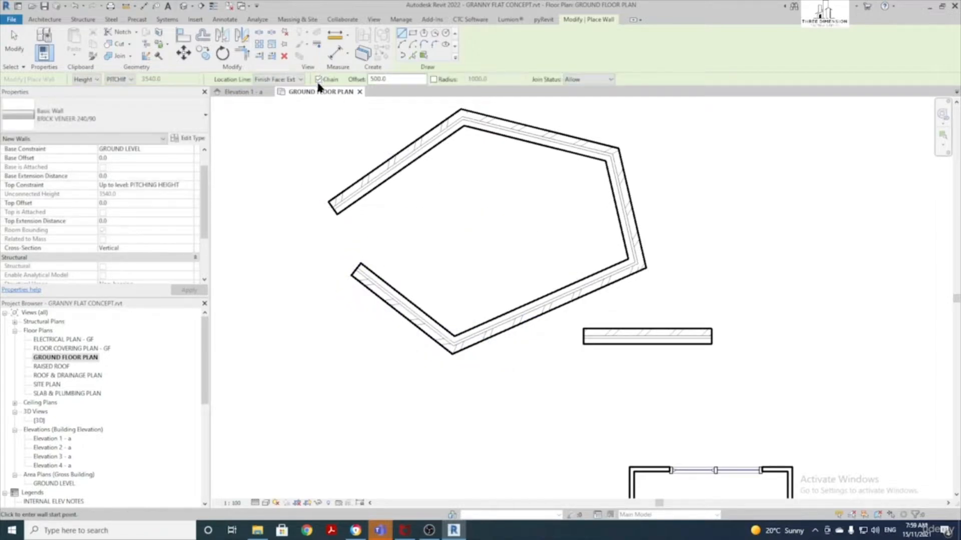
Turn off Chain and draw two separate single walls, the first 2800 long
click(318, 80)
scroll(317, 169, down, 2)
middle_drag(317, 169, 509, 203)
click(328, 229)
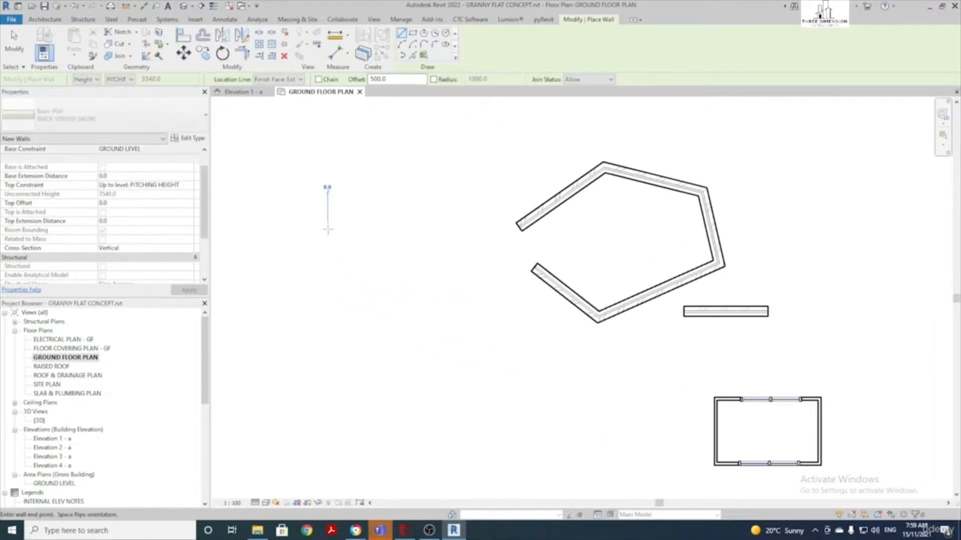
click(388, 128)
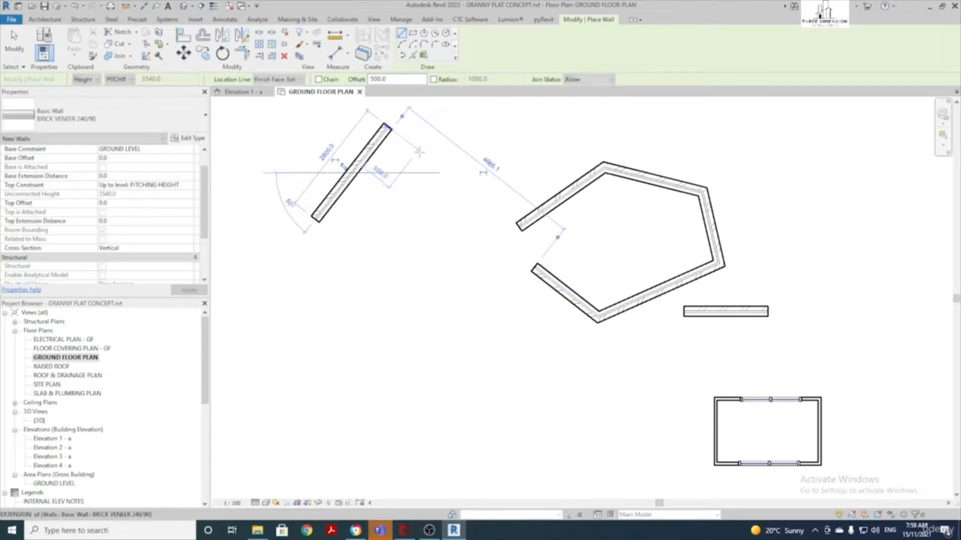
click(289, 324)
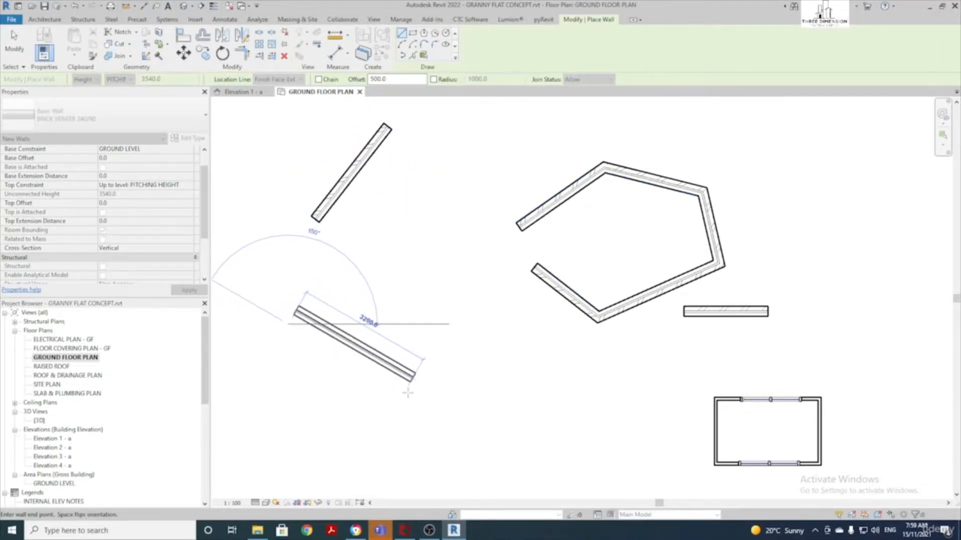
click(433, 401)
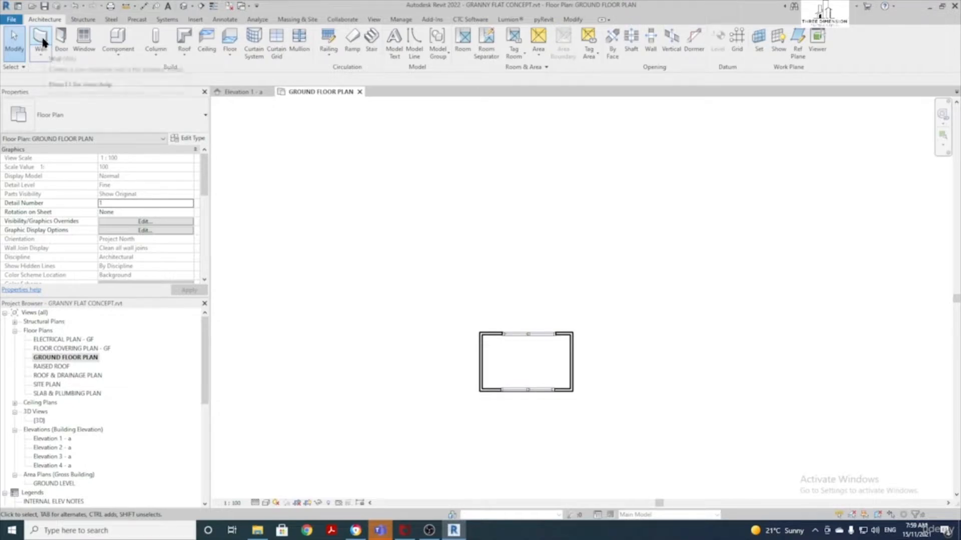
Restart the Wall tool and draw a rectangular wall with the Rectangle tool
click(42, 38)
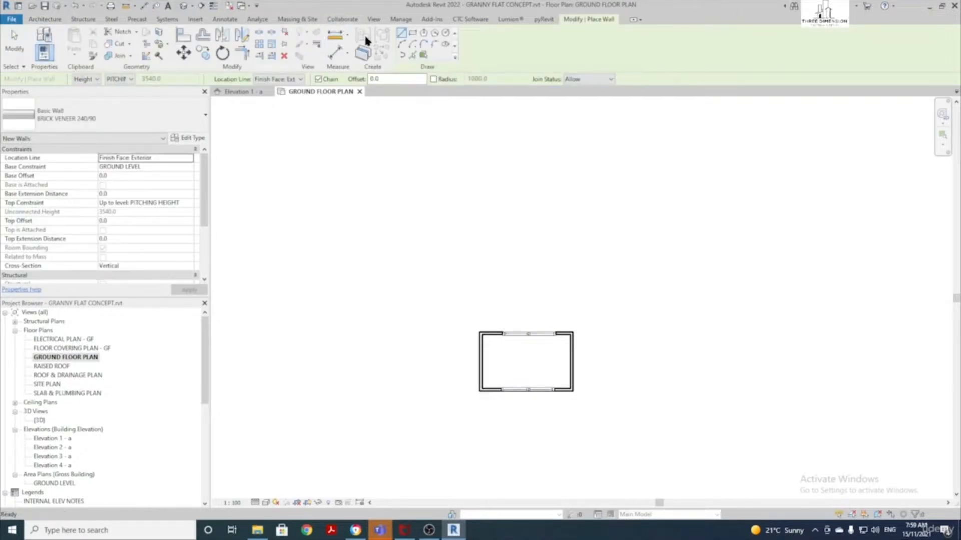
click(413, 31)
scroll(377, 269, up, 1)
click(375, 267)
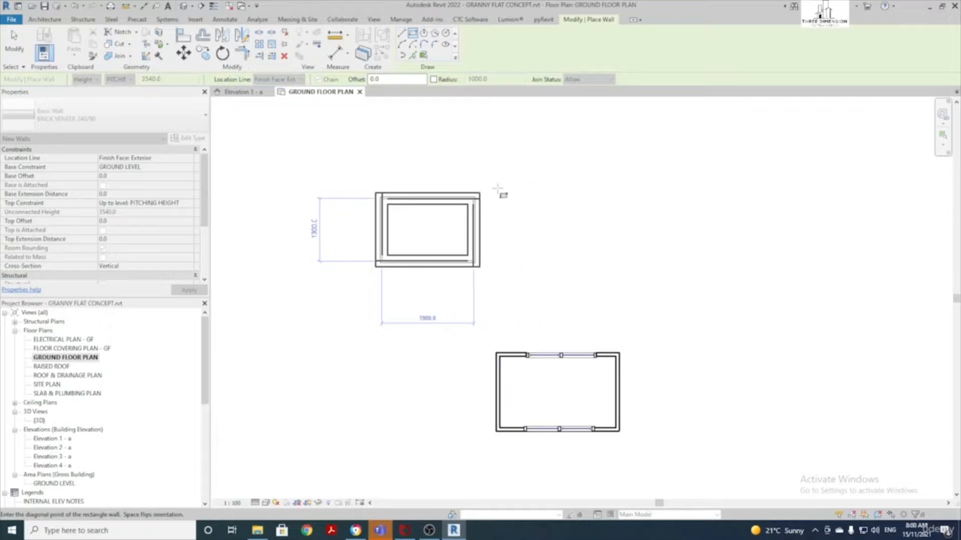
click(600, 154)
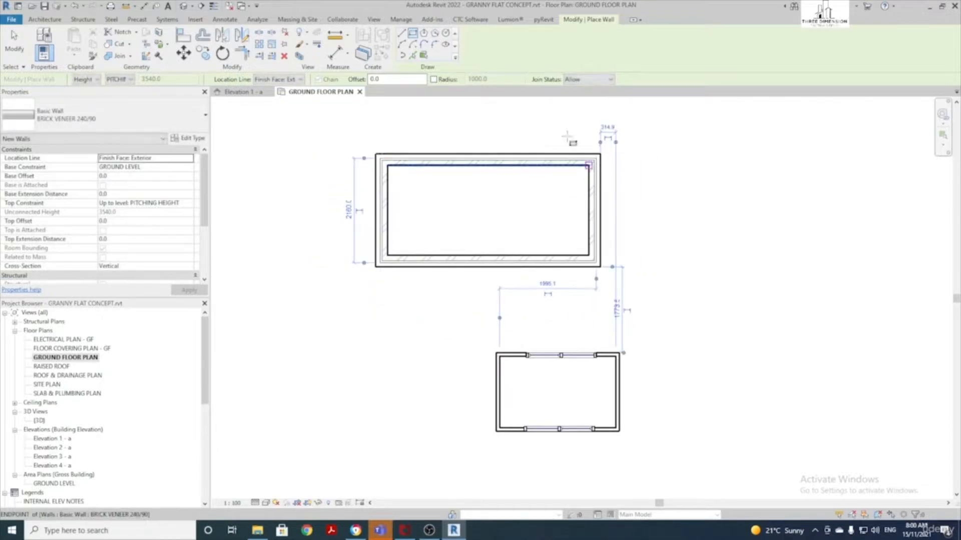
Draw a large ten-sided inscribed polygon wall beside the building
click(425, 32)
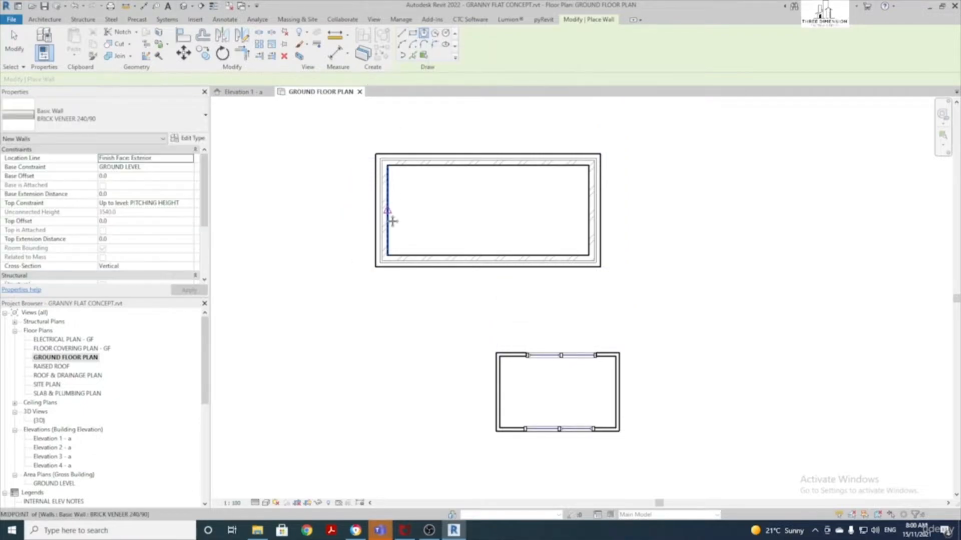
middle_drag(268, 383, 321, 279)
click(313, 274)
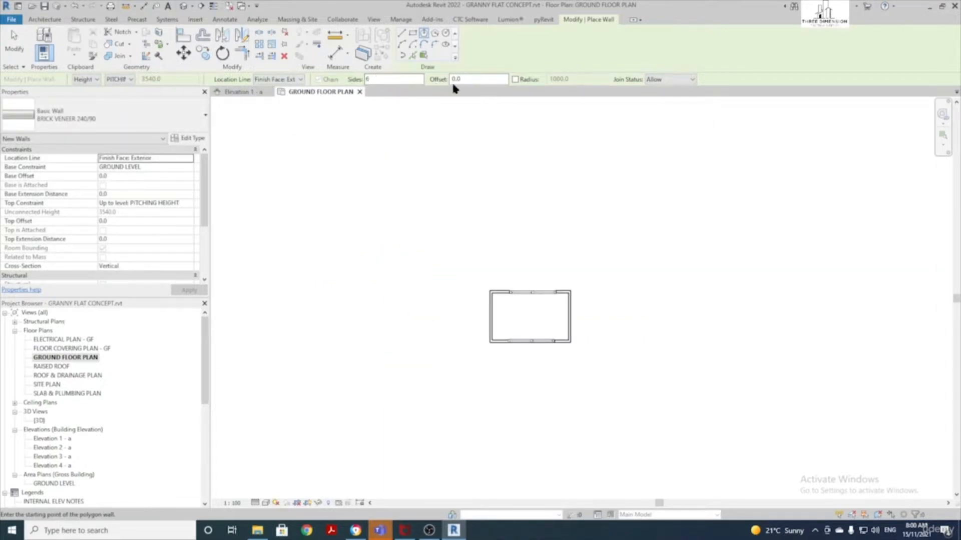
double_click(388, 80)
click(325, 271)
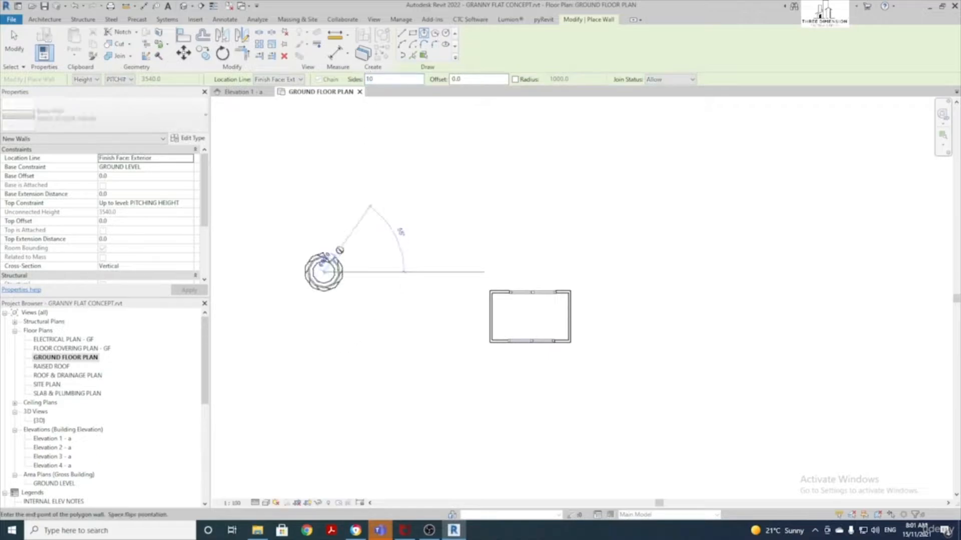
click(417, 174)
Change Sides to 5 and draw a five-sided polygon wall
double_click(371, 80)
text(5)
click(539, 185)
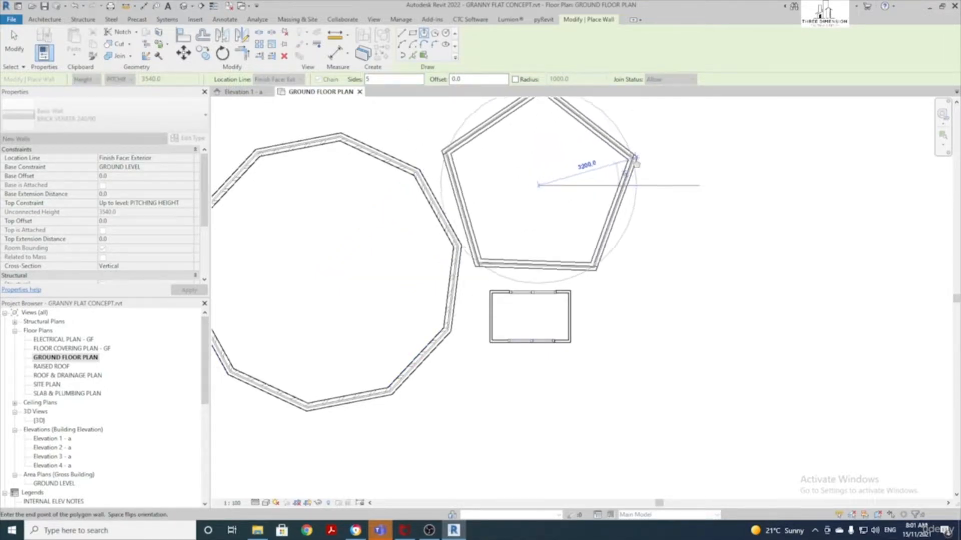
click(630, 157)
scroll(581, 200, down, 3)
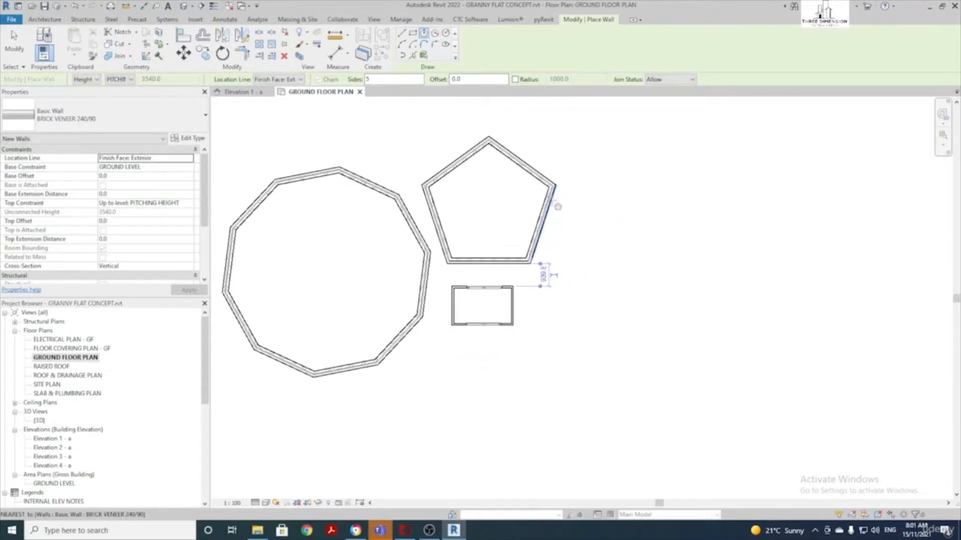
Draw a circular wall with a 5000 radius around a centre point in the plan
click(401, 33)
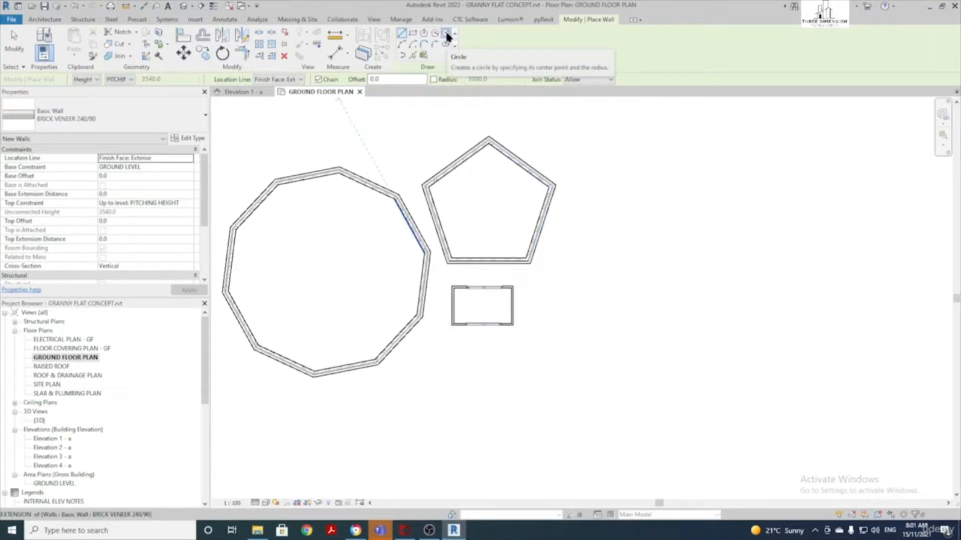
click(446, 34)
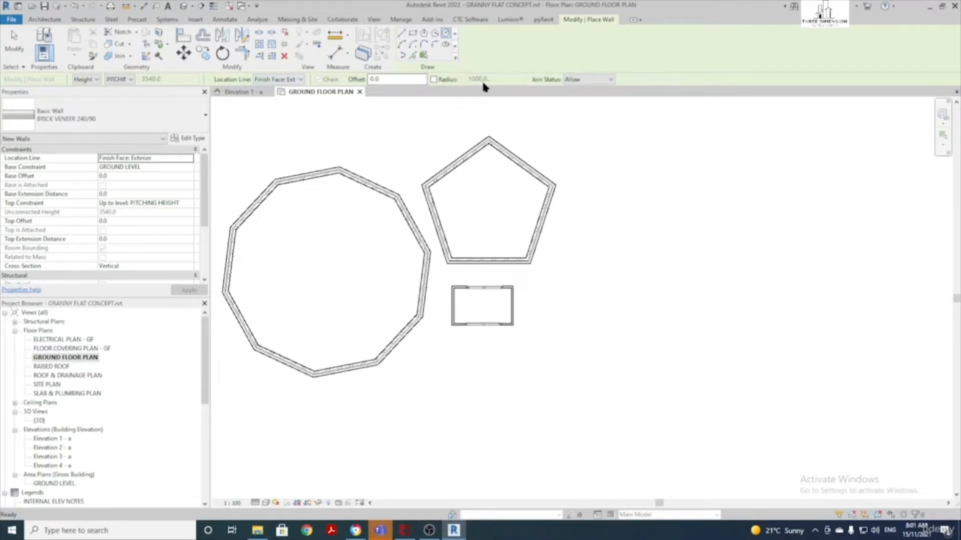
scroll(455, 126, down, 2)
scroll(434, 263, up, 1)
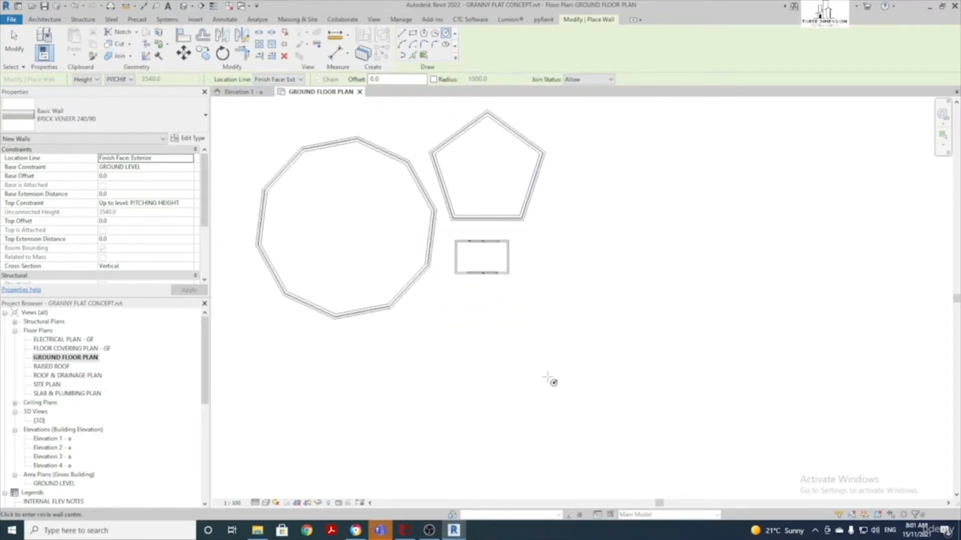
click(628, 323)
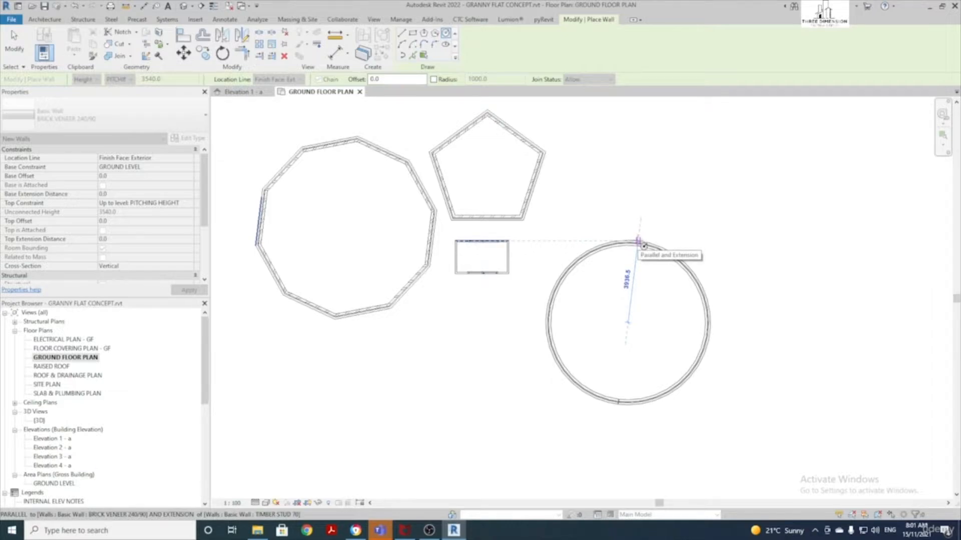
text(5000)
key(Return)
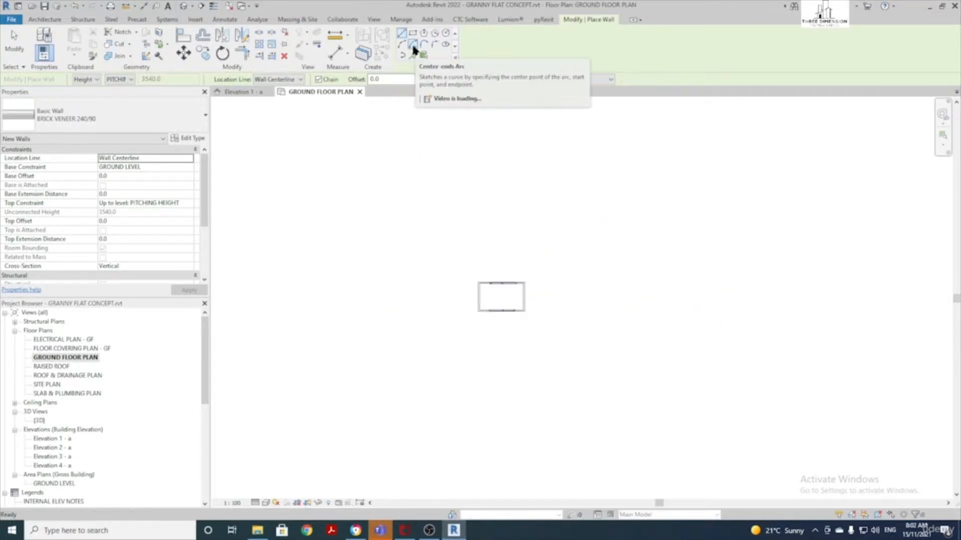
click(401, 33)
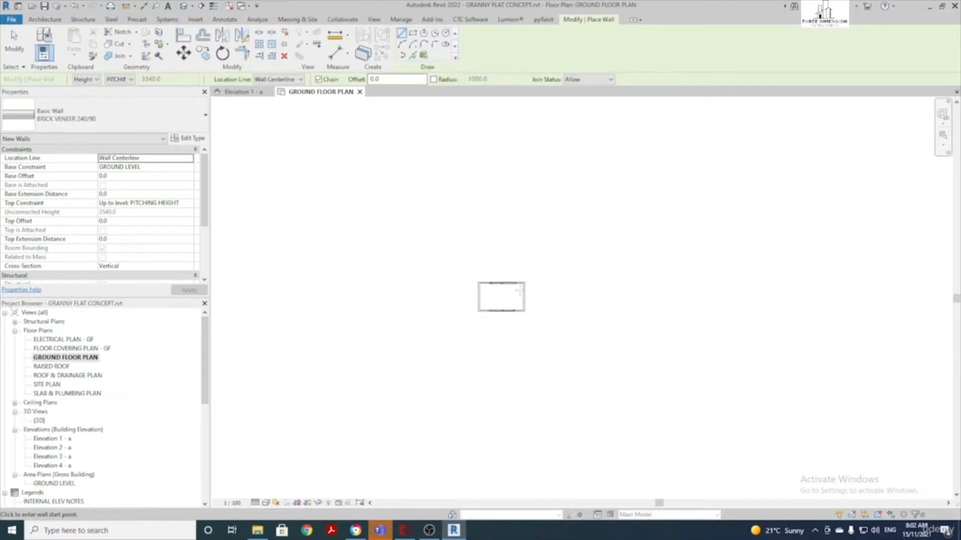
Draw a centre-ends arc wall with a 6000 radius
click(413, 48)
click(417, 311)
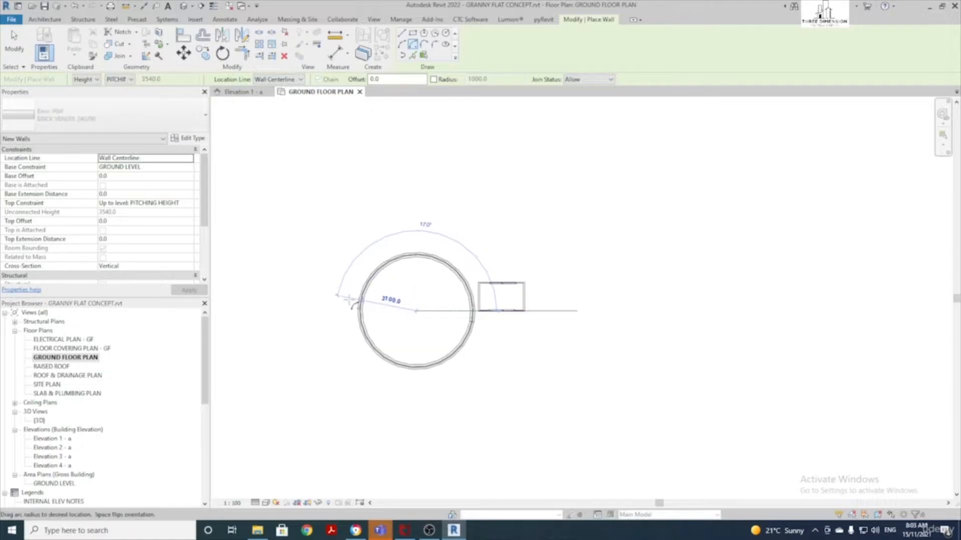
click(306, 311)
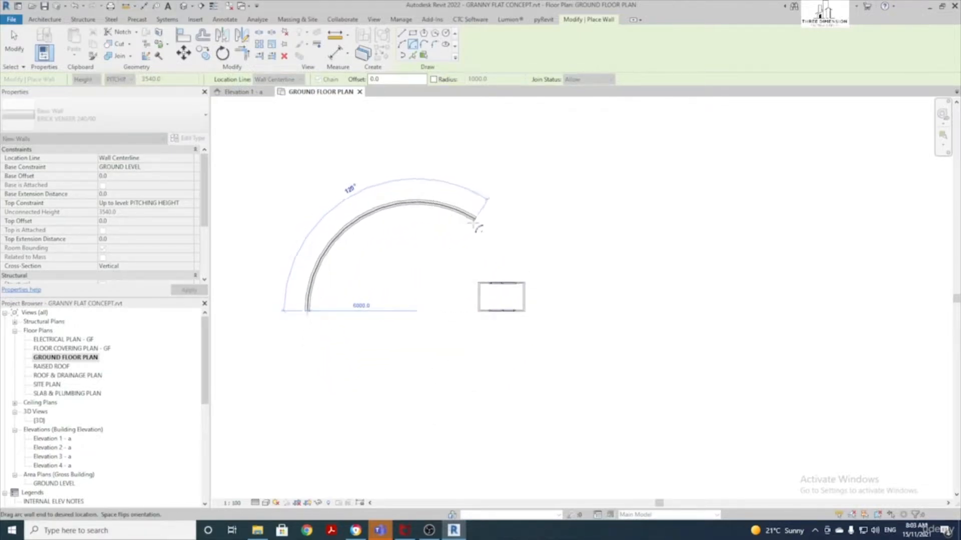
click(475, 218)
key(Escape)
key(Escape)
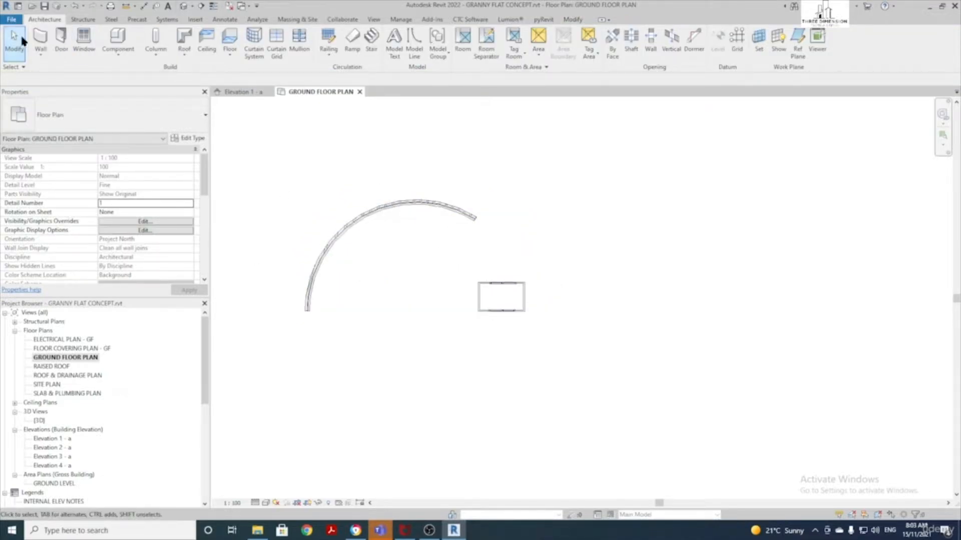
Draw a diagonal dashed detail line using the DL command
click(42, 38)
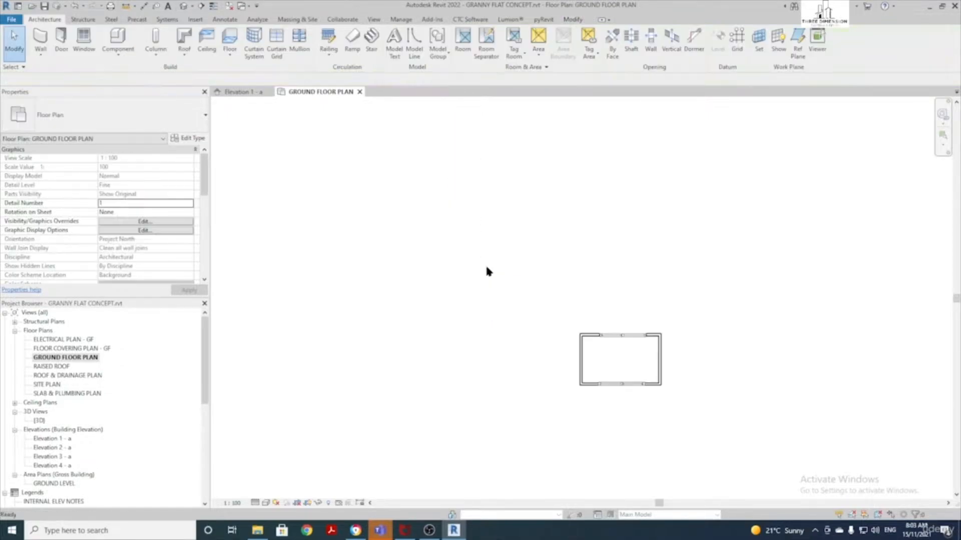
key(d)
key(l)
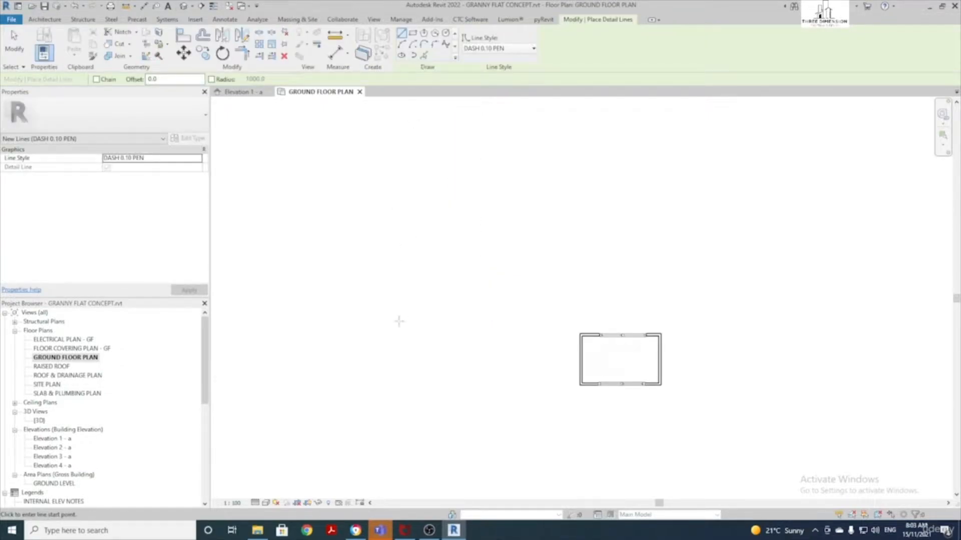
click(386, 343)
click(532, 163)
key(Escape)
key(Escape)
Create a wall along the dashed detail line with Pick Lines
click(40, 40)
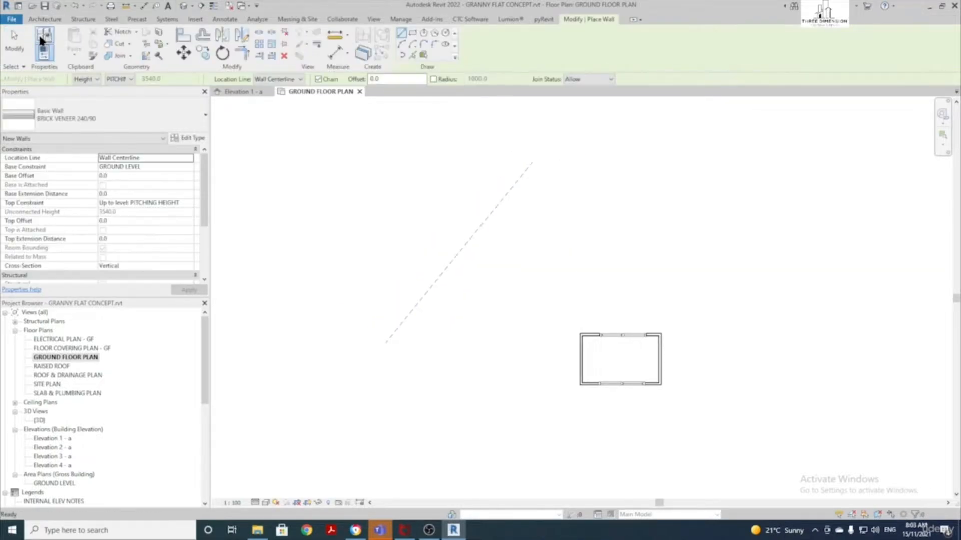
click(412, 54)
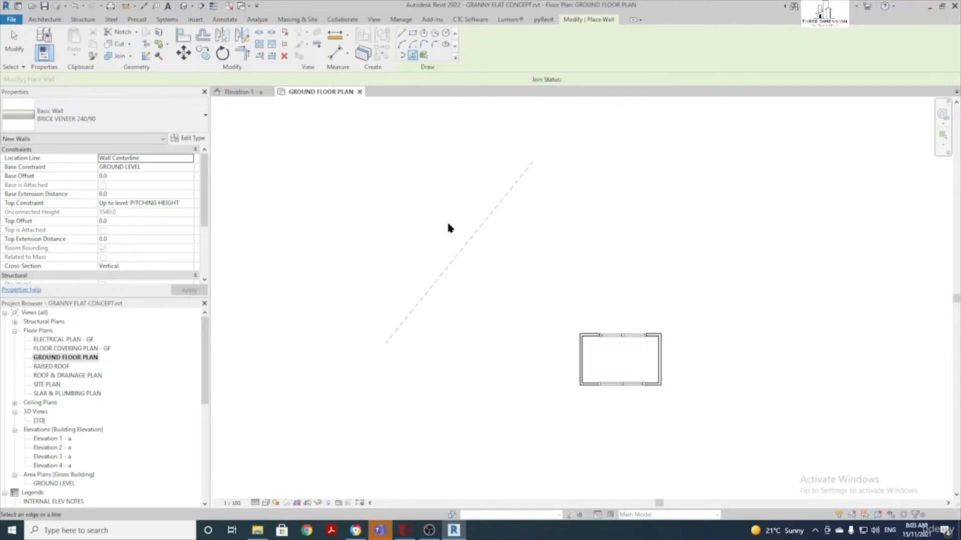
click(465, 247)
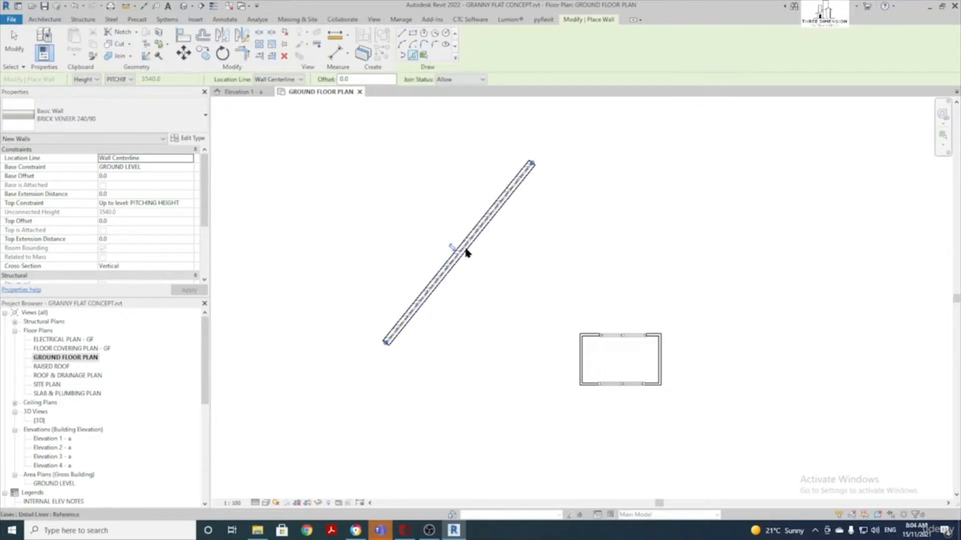
key(Escape)
key(Escape)
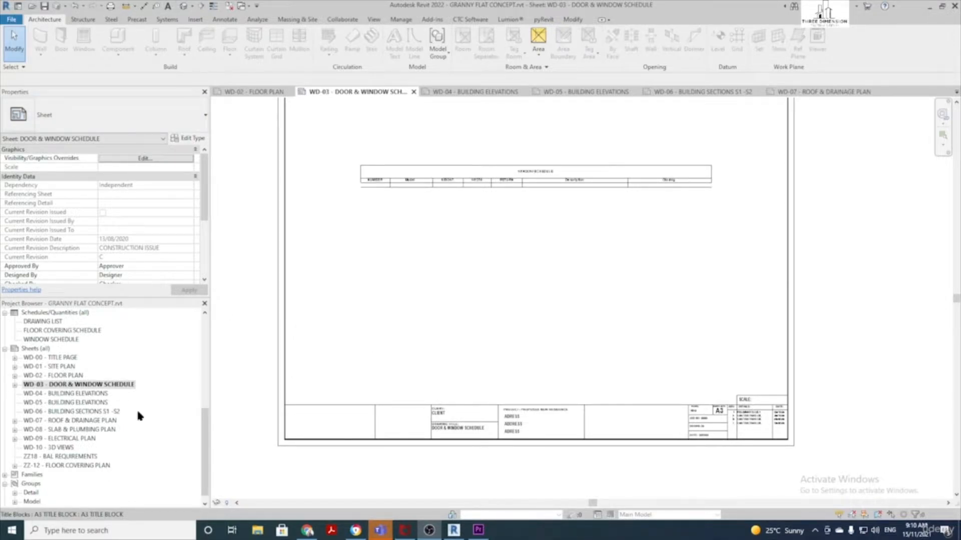
Open sheet WD-01 - SITE PLAN from the Sheets list in the Project Browser
scroll(96, 336, up, 10)
scroll(88, 356, down, 5)
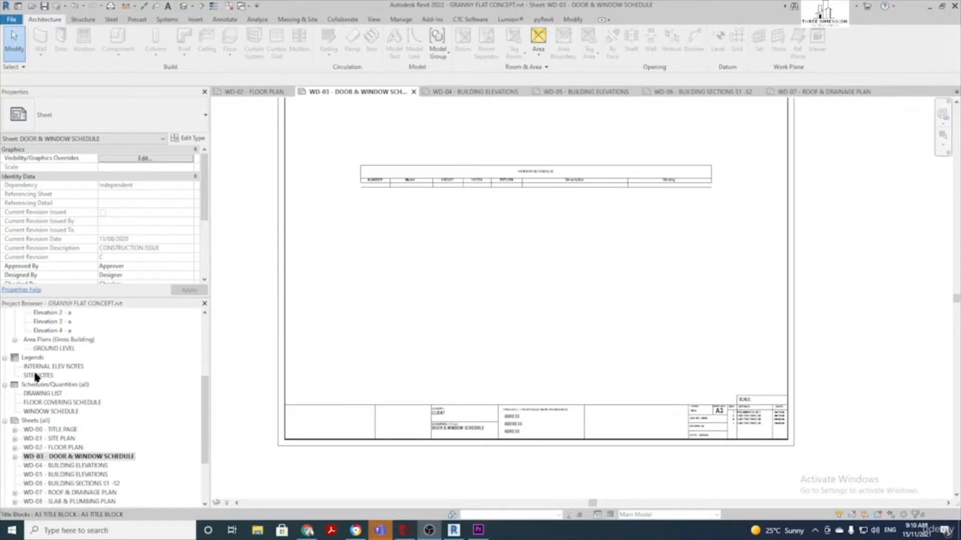
scroll(36, 376, down, 1)
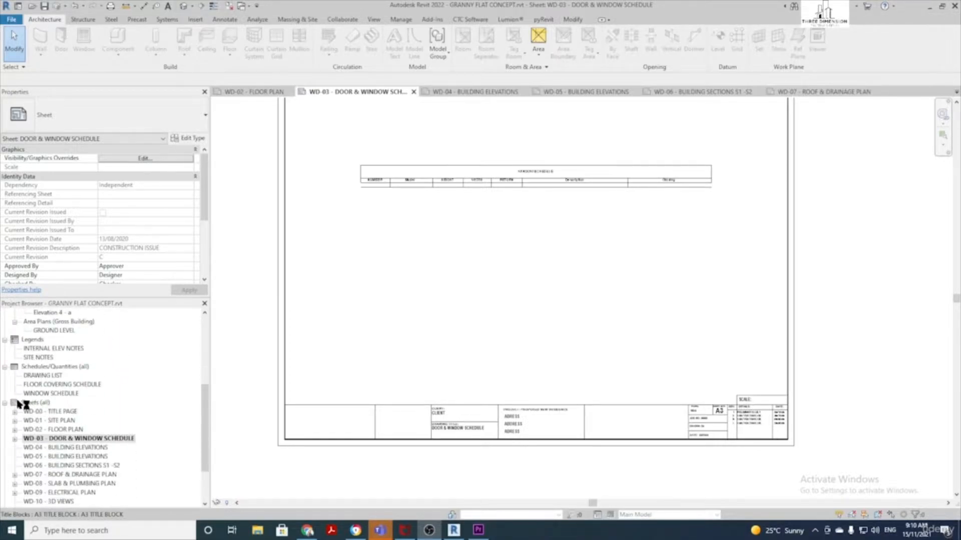
scroll(53, 414, down, 1)
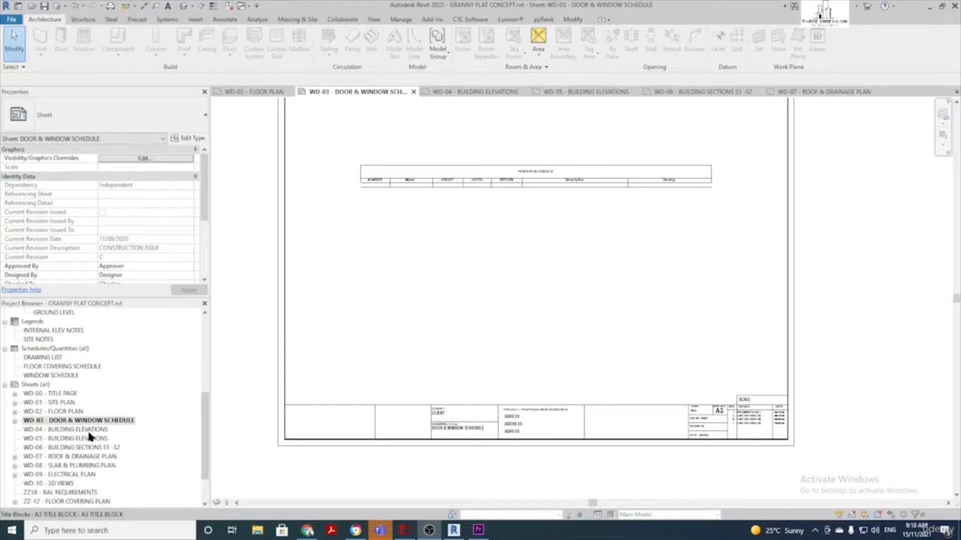
double_click(62, 403)
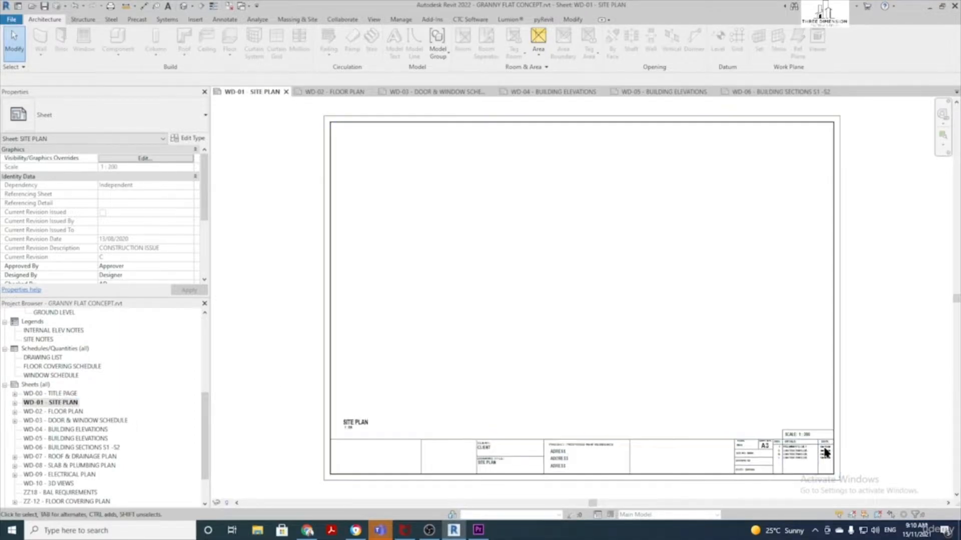
Try the A3 TITLE PAGE type on the title block, revert to A3 TITLE BLOCK, then edit its family
click(467, 481)
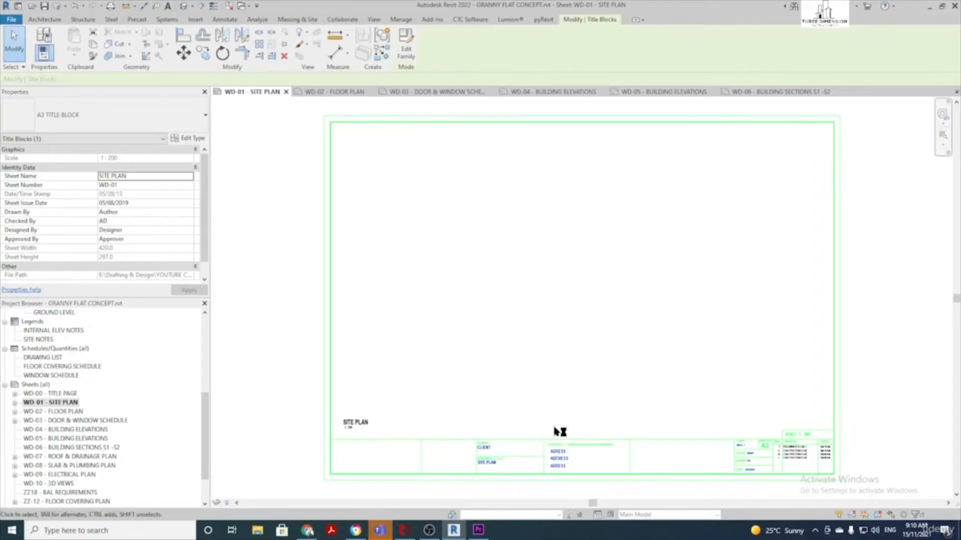
click(100, 119)
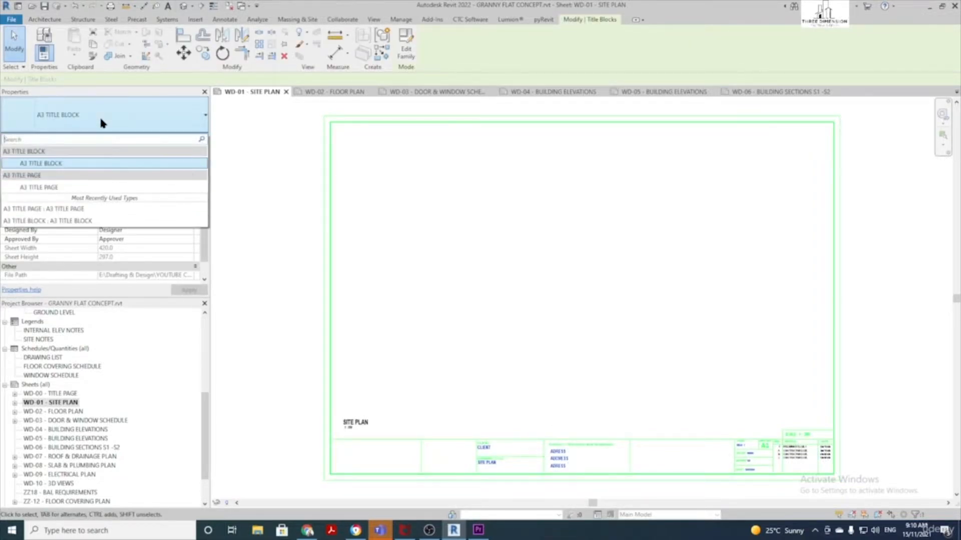
click(65, 183)
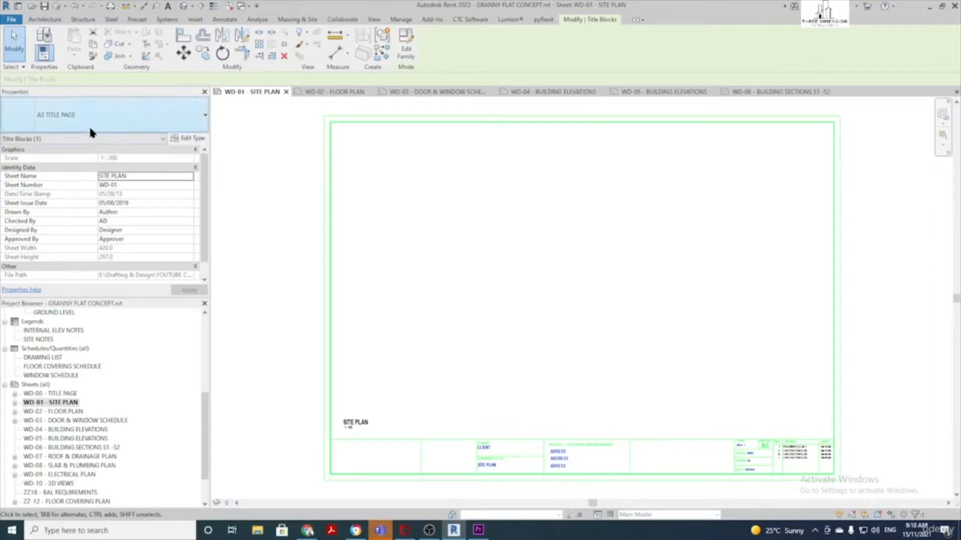
click(89, 123)
click(57, 162)
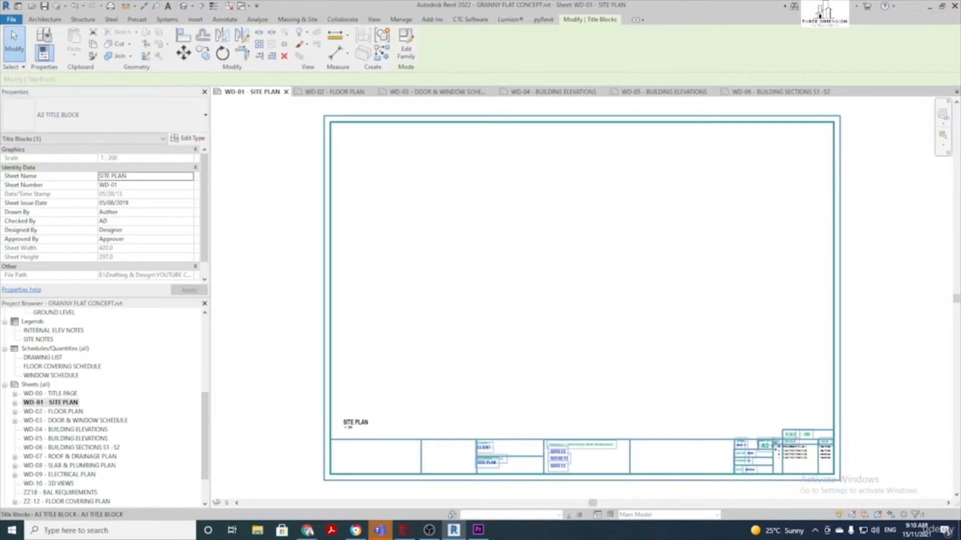
key(Escape)
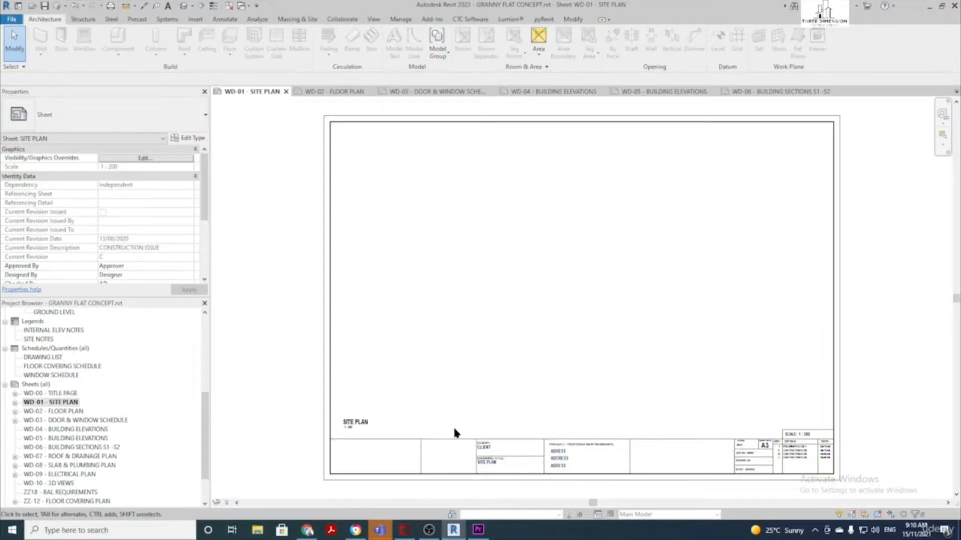
click(443, 436)
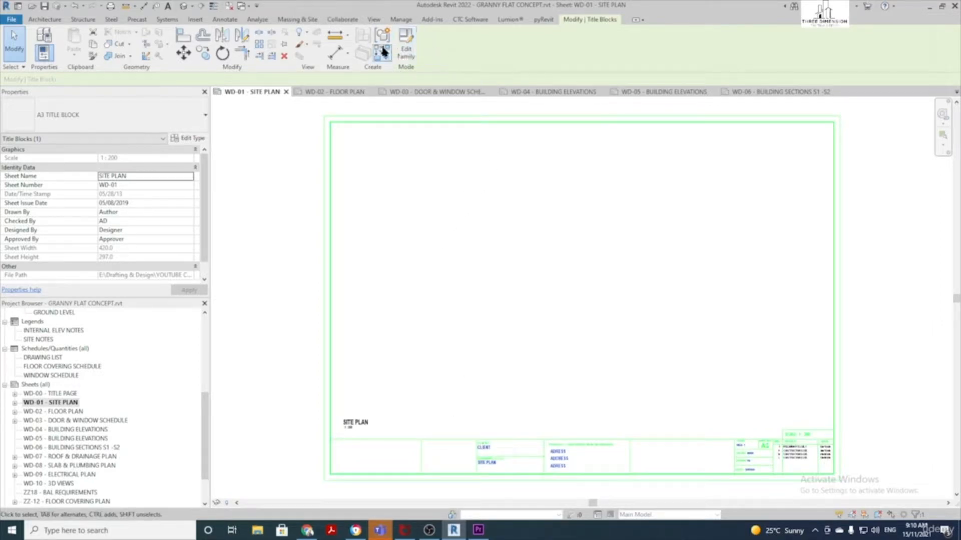
click(408, 48)
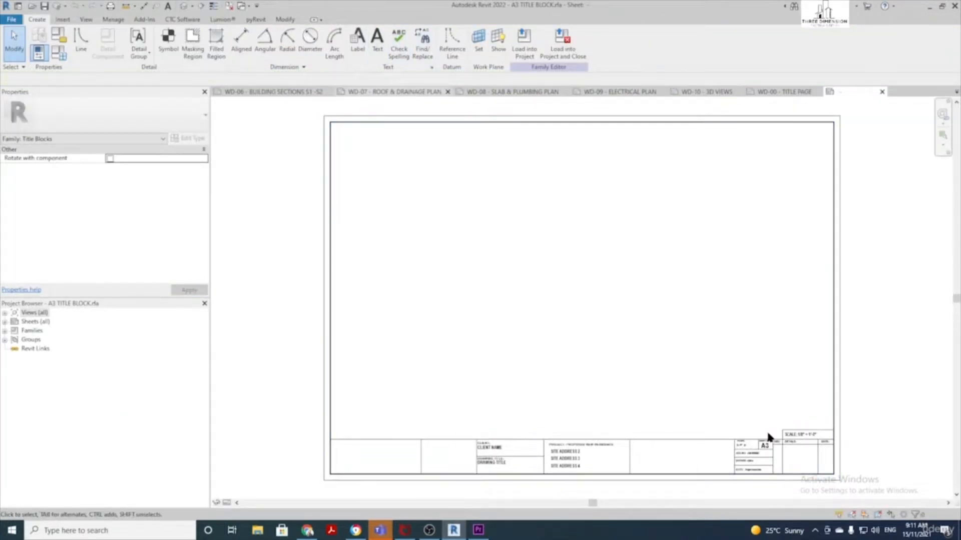
middle_drag(551, 260, 491, 257)
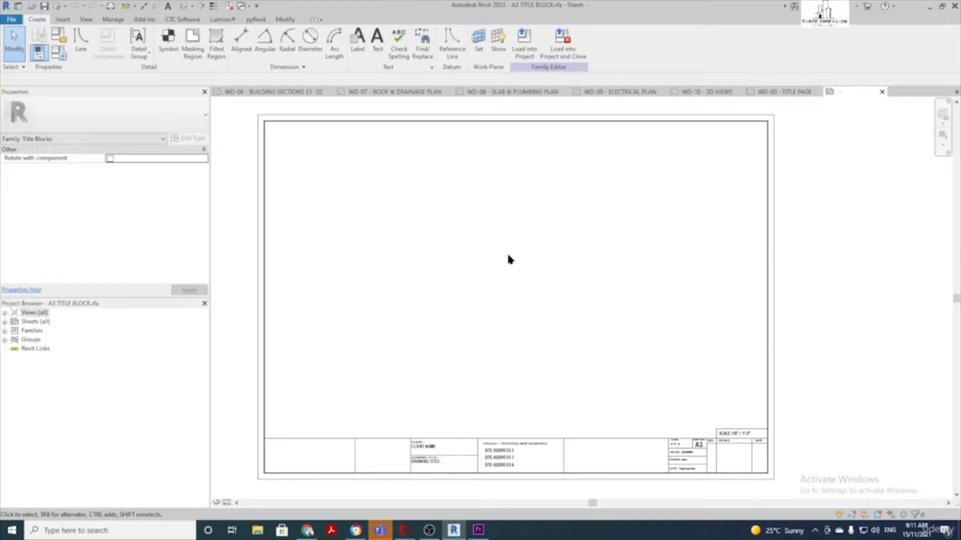
click(355, 461)
key(Right)
key(Right)
mouse_move(361, 451)
mouse_down()
mouse_move(339, 452)
mouse_move(359, 452)
mouse_up()
click(475, 302)
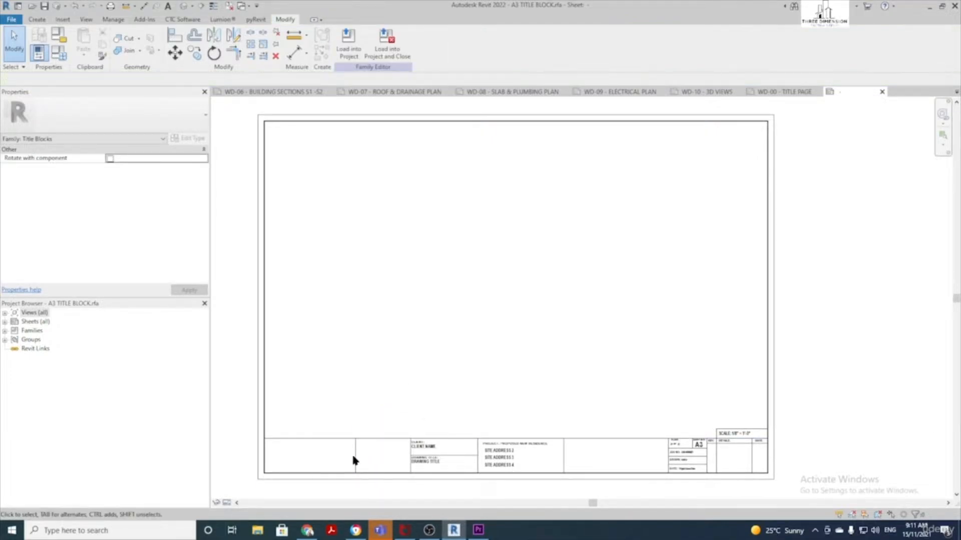
scroll(436, 451, up, 4)
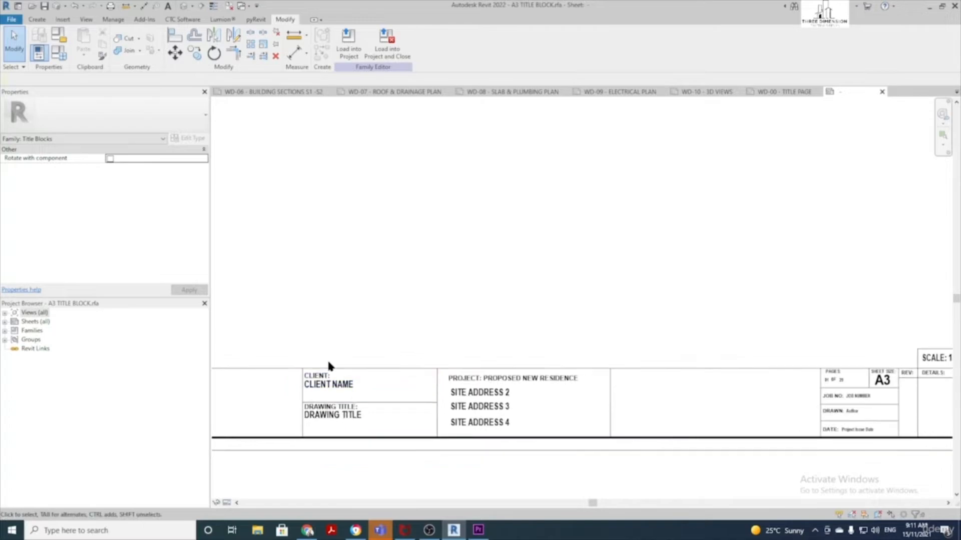
click(348, 388)
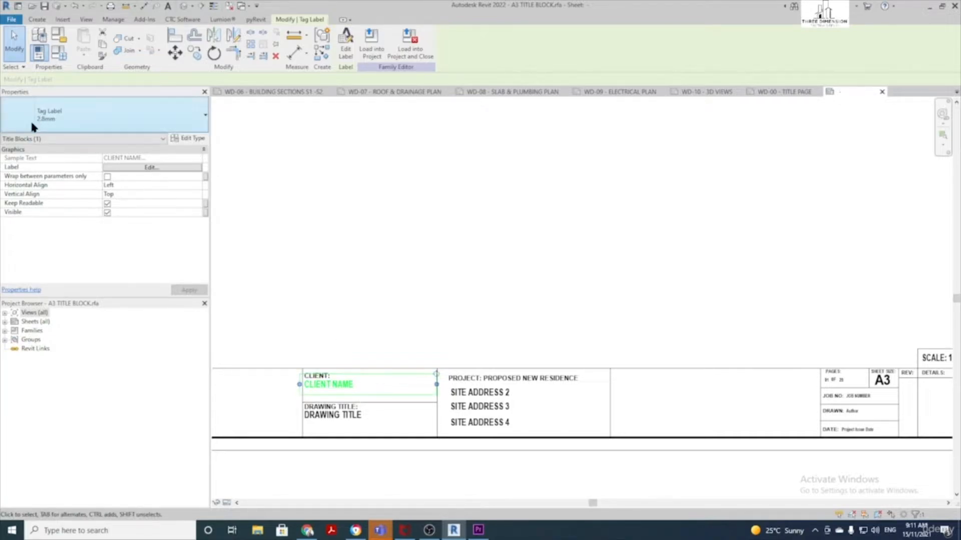
click(140, 114)
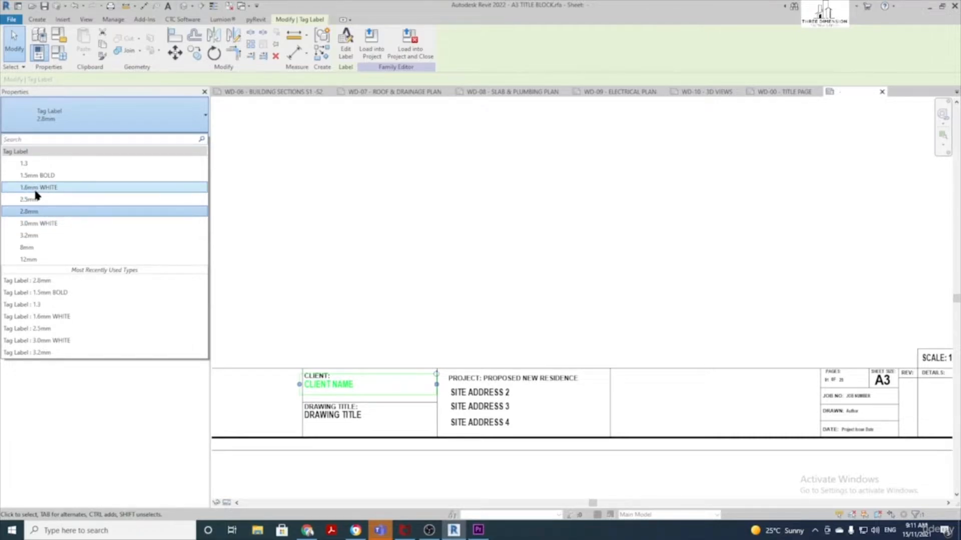
click(41, 163)
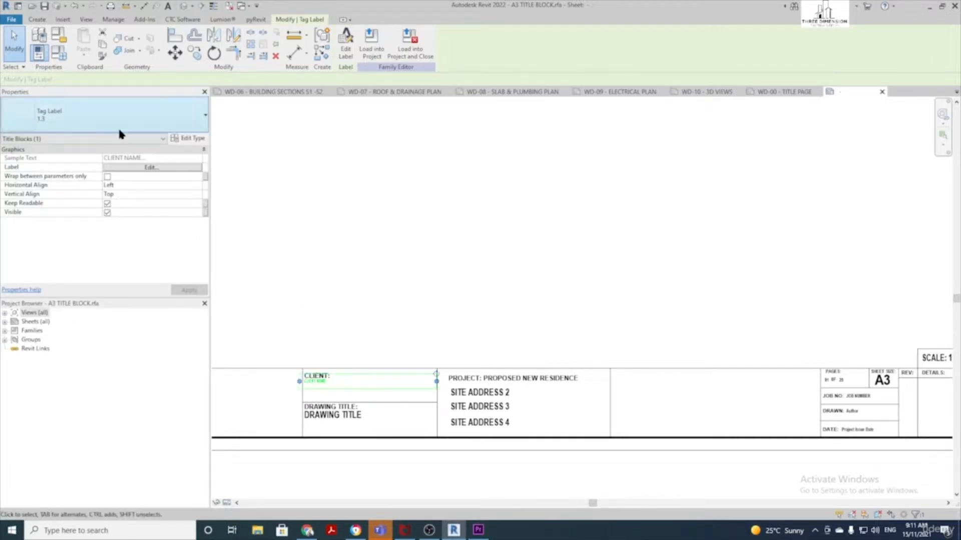
click(90, 115)
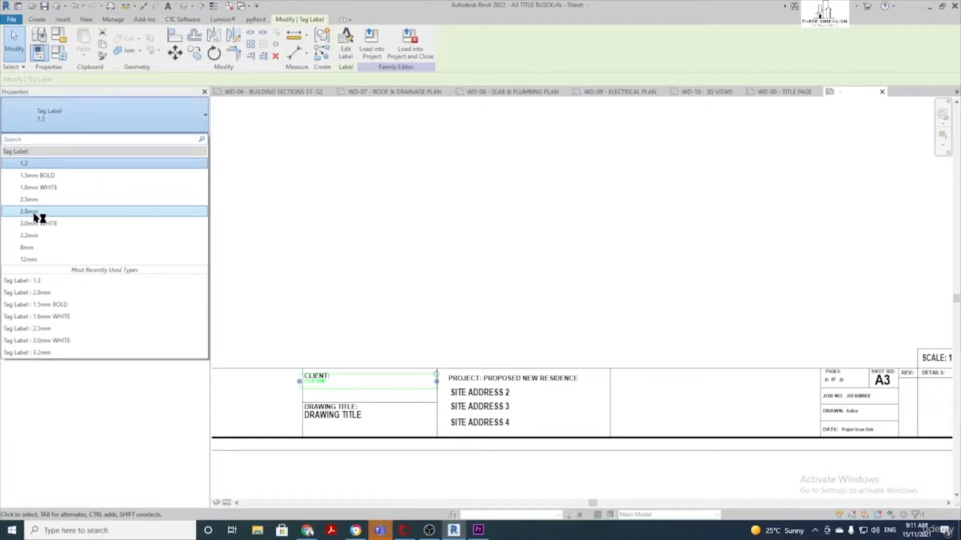
click(34, 212)
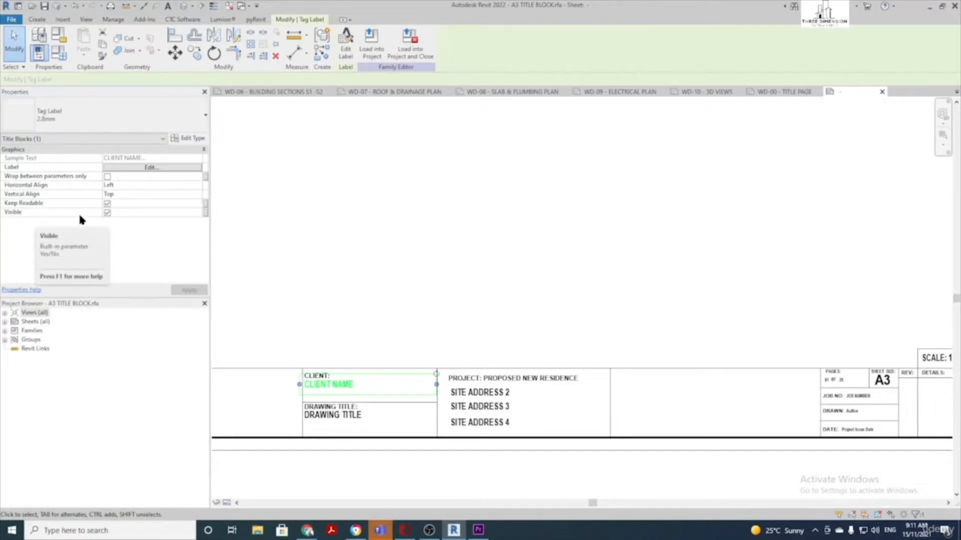
click(187, 138)
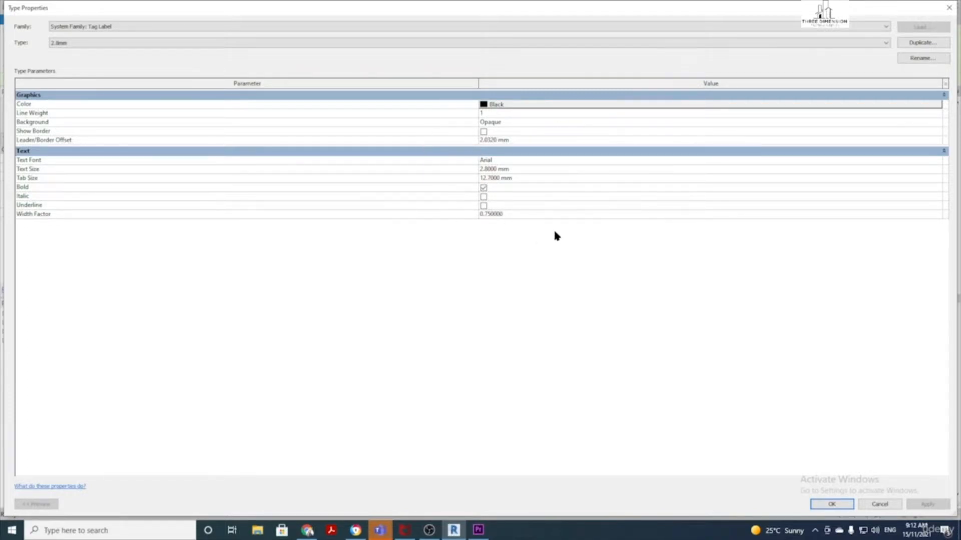
click(834, 505)
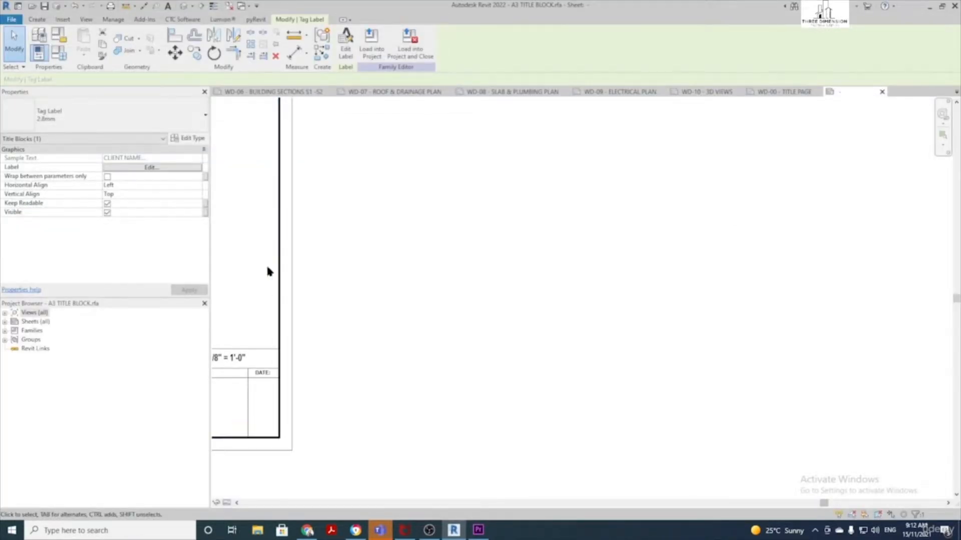
scroll(268, 267, down, 1)
middle_drag(277, 243, 554, 326)
scroll(554, 298, down, 1)
scroll(365, 273, down, 1)
middle_drag(356, 268, 576, 306)
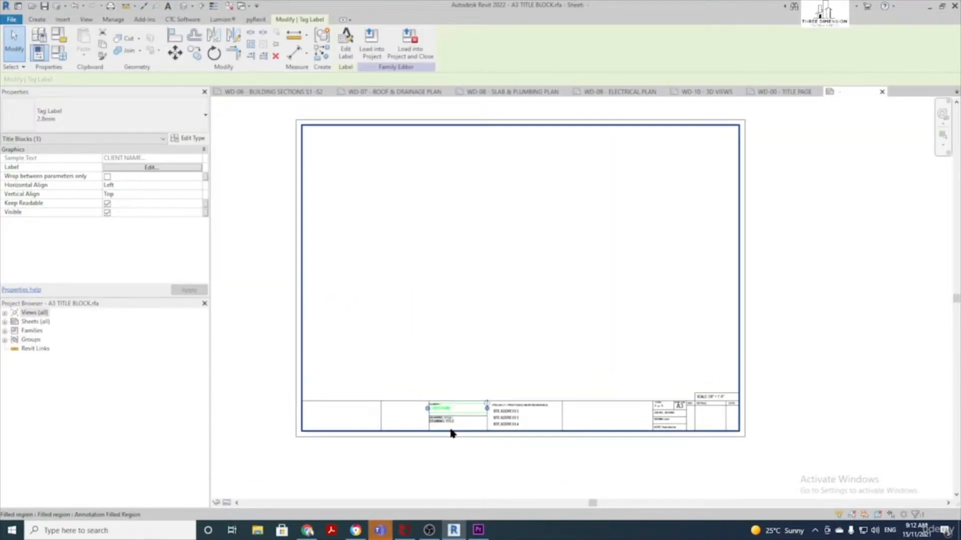
scroll(450, 433, up, 3)
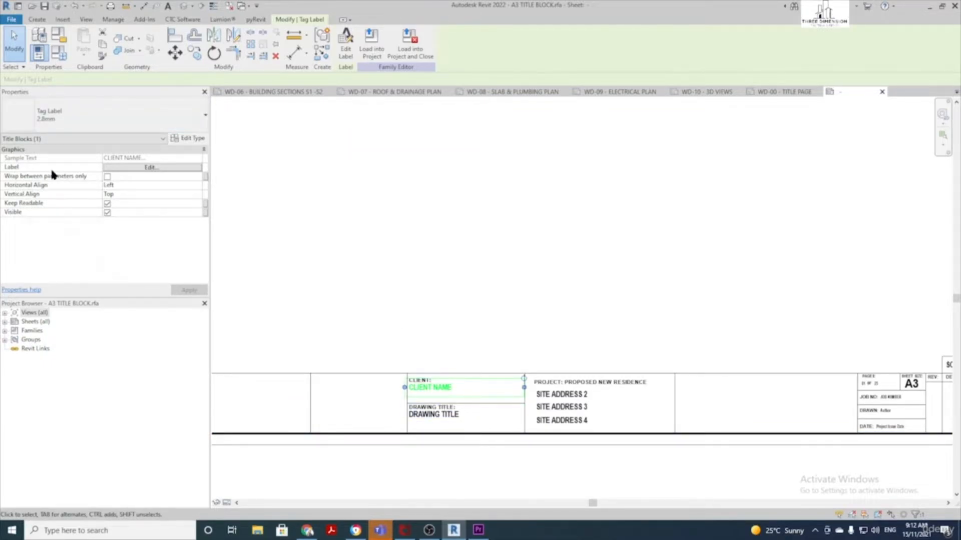
Open the Edit Label dialog for the CLIENT NAME label to view its Client Name parameter
click(164, 168)
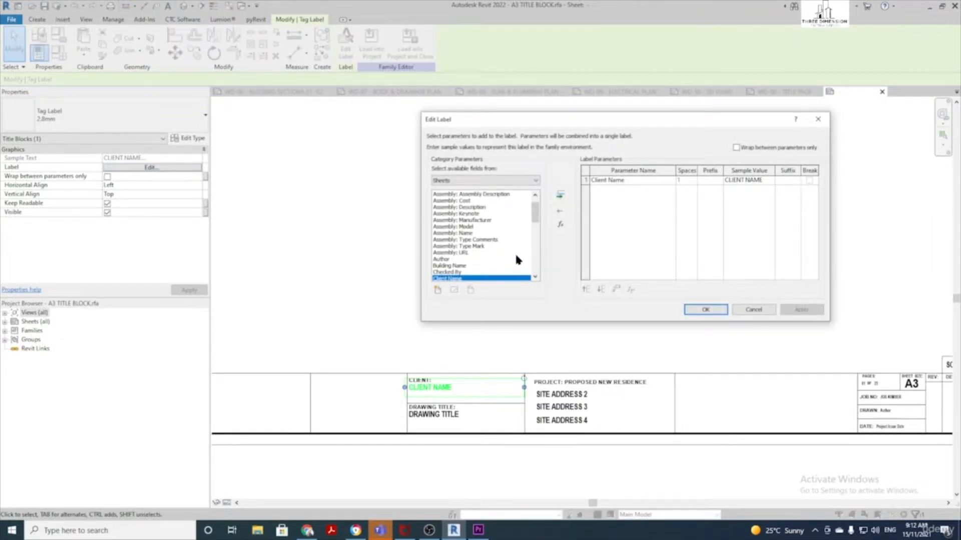
scroll(518, 260, down, 2)
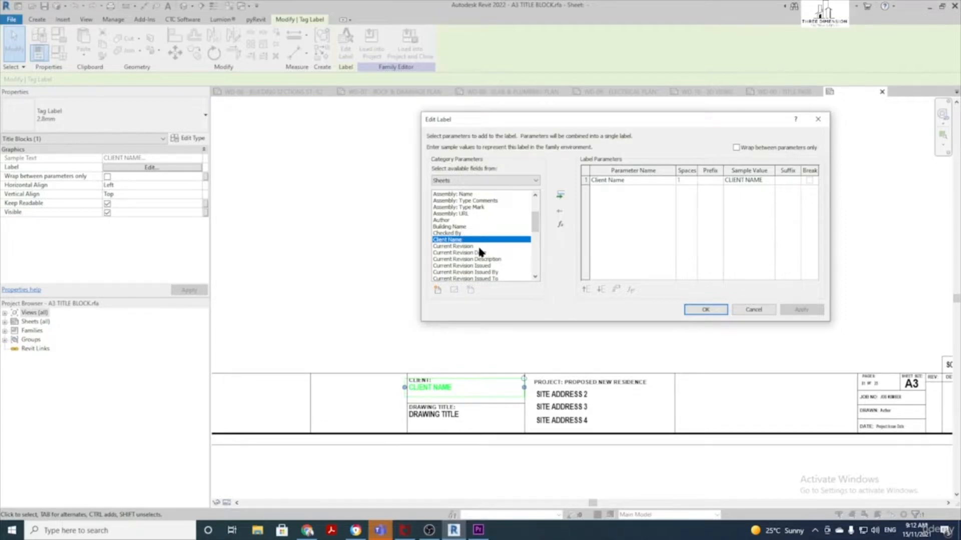
Add the Current Revision parameter to the client label and confirm
scroll(491, 266, up, 3)
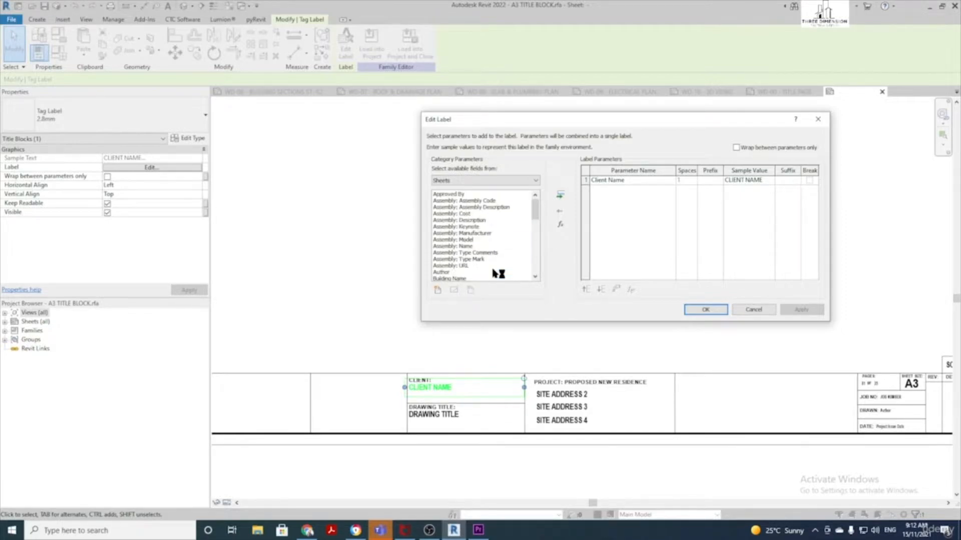
scroll(496, 274, down, 4)
scroll(485, 255, down, 2)
scroll(484, 255, up, 5)
scroll(478, 251, down, 2)
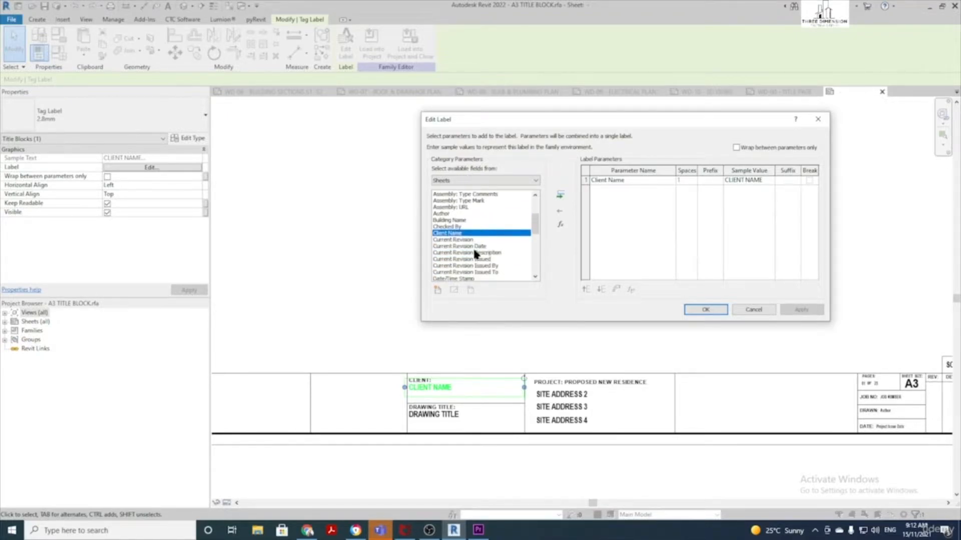
click(459, 240)
click(477, 247)
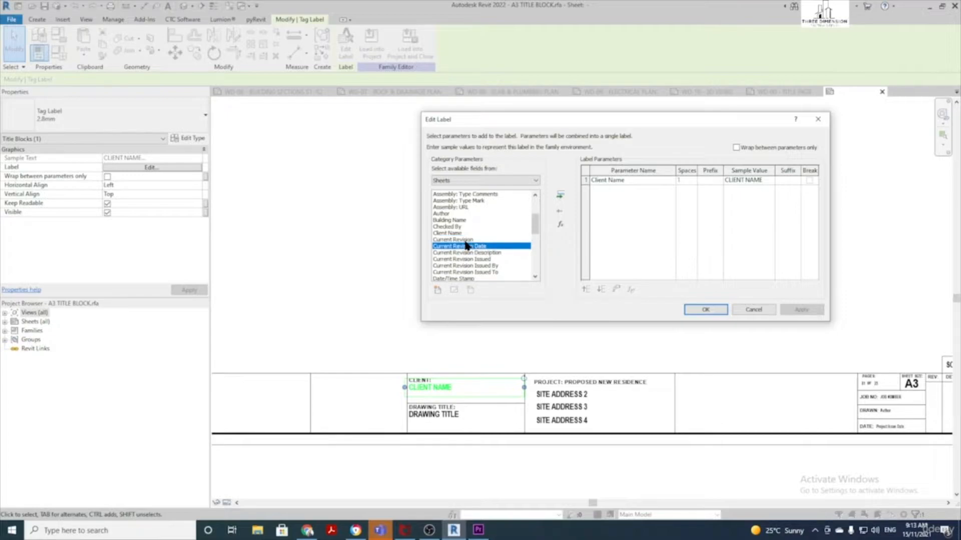
click(465, 240)
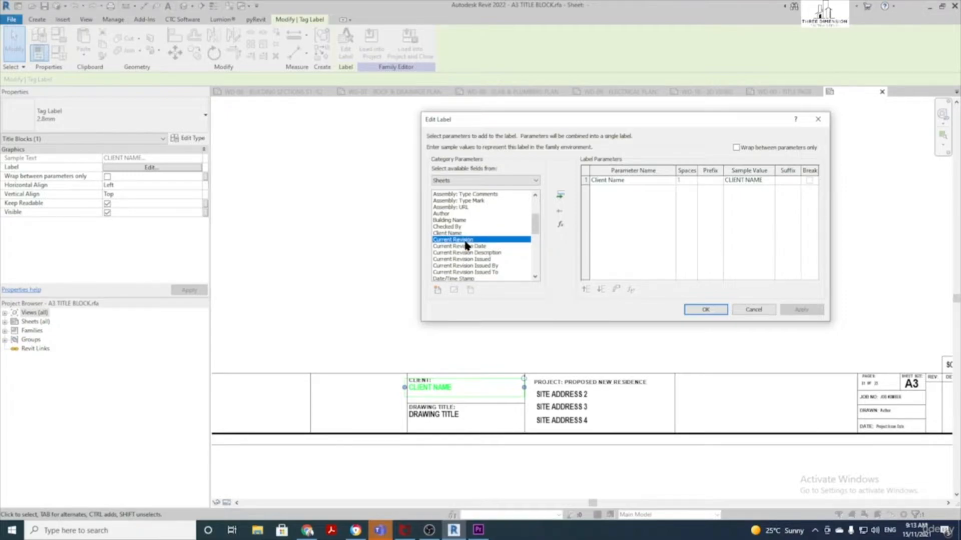
click(561, 195)
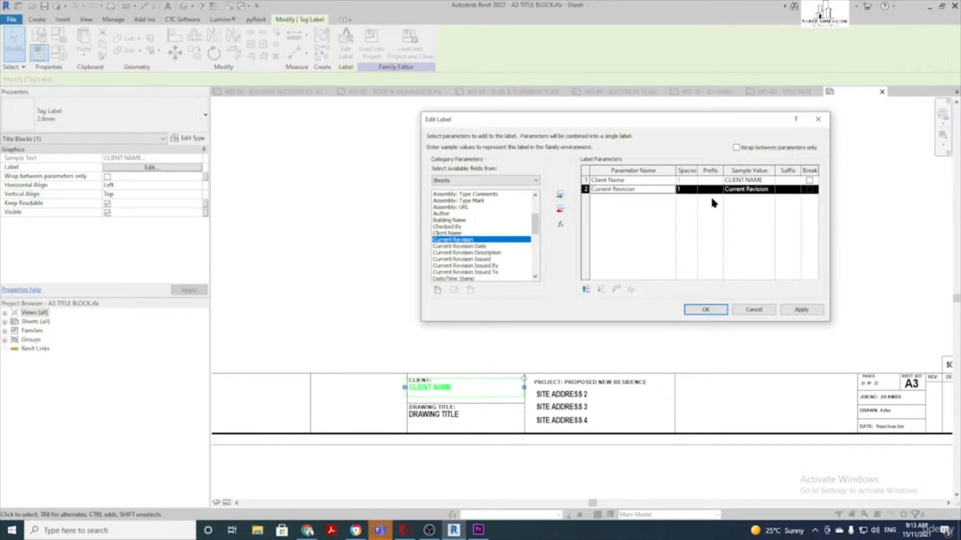
click(705, 309)
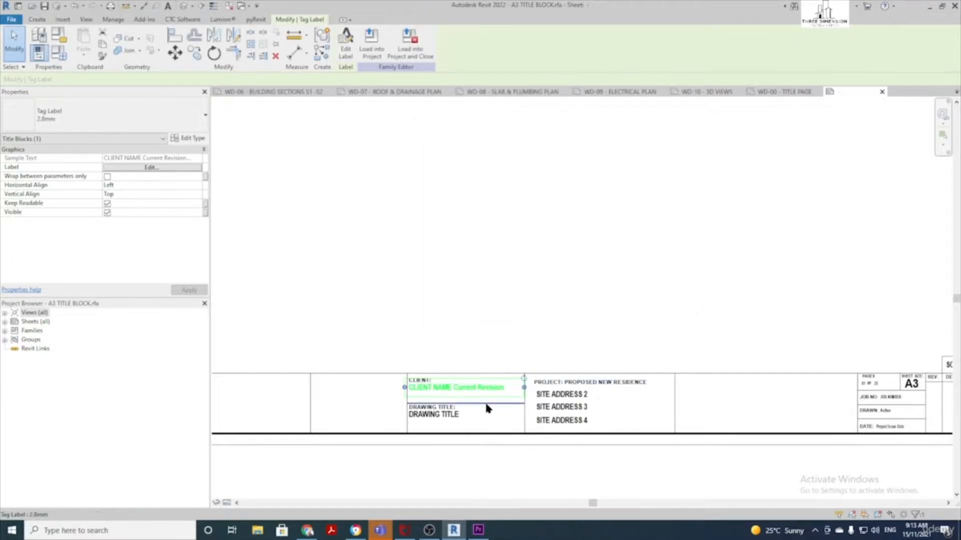
Remove Current Revision again so the label shows only Client Name
scroll(450, 393, up, 2)
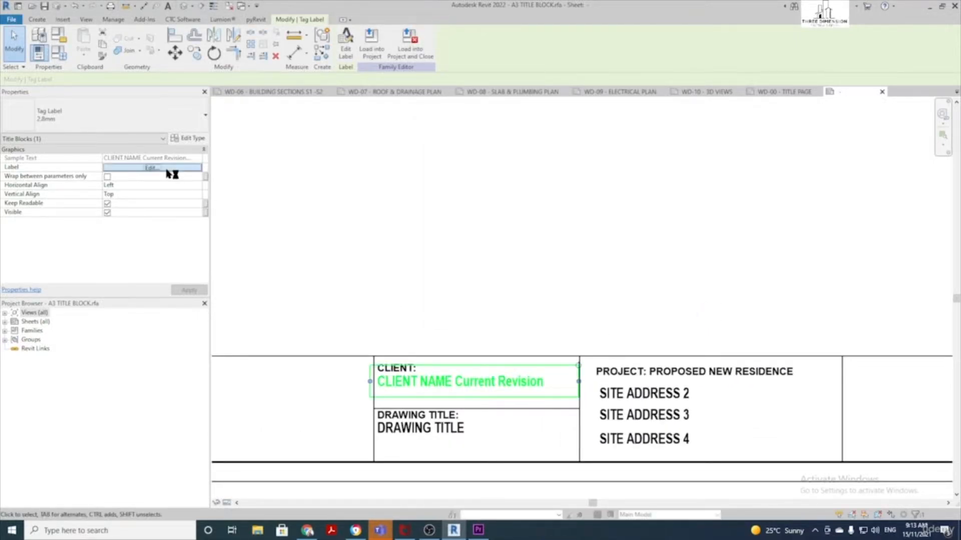
click(168, 168)
click(628, 191)
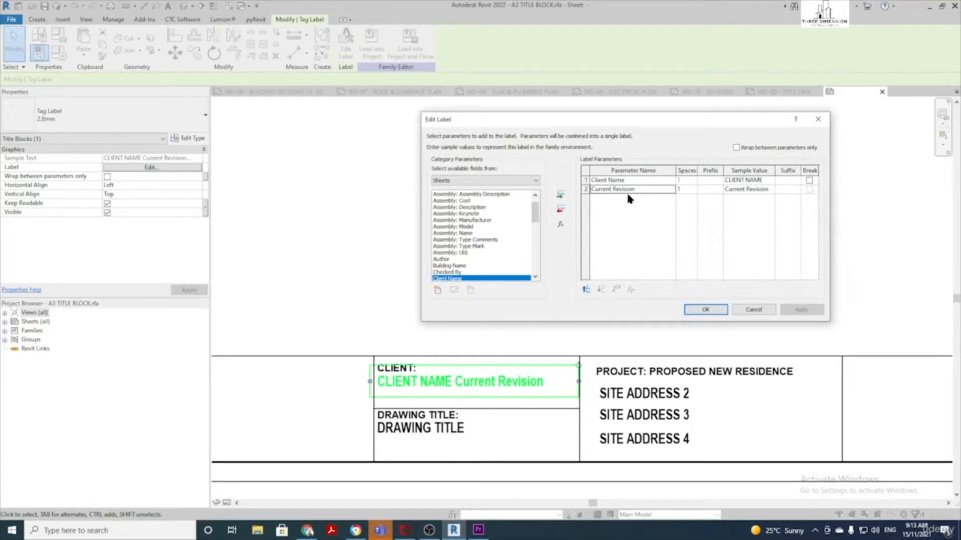
click(561, 208)
click(703, 310)
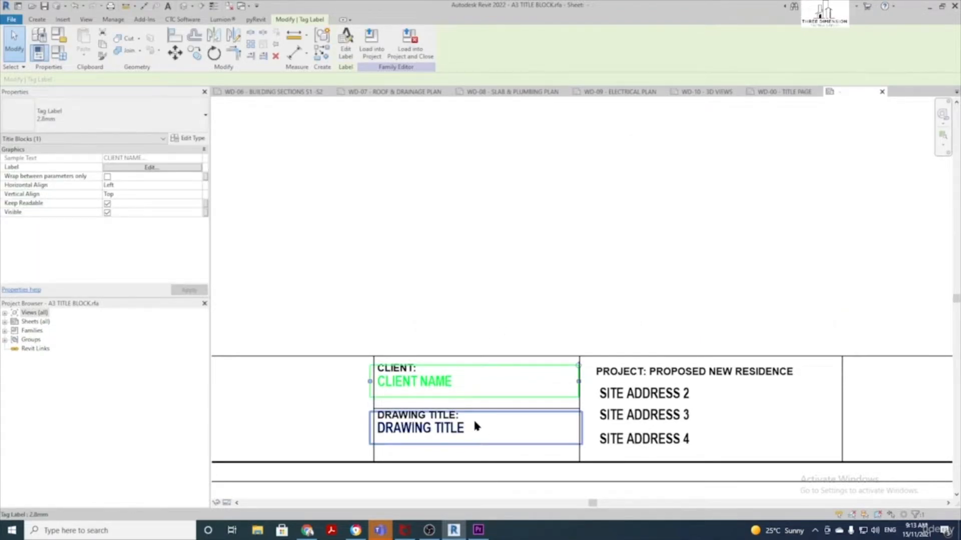
scroll(475, 424, down, 1)
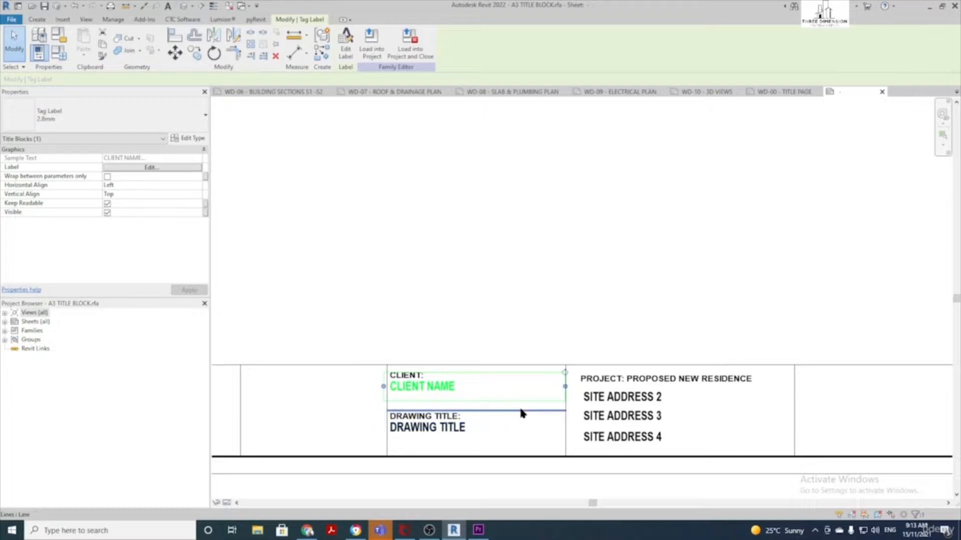
middle_drag(521, 409, 411, 391)
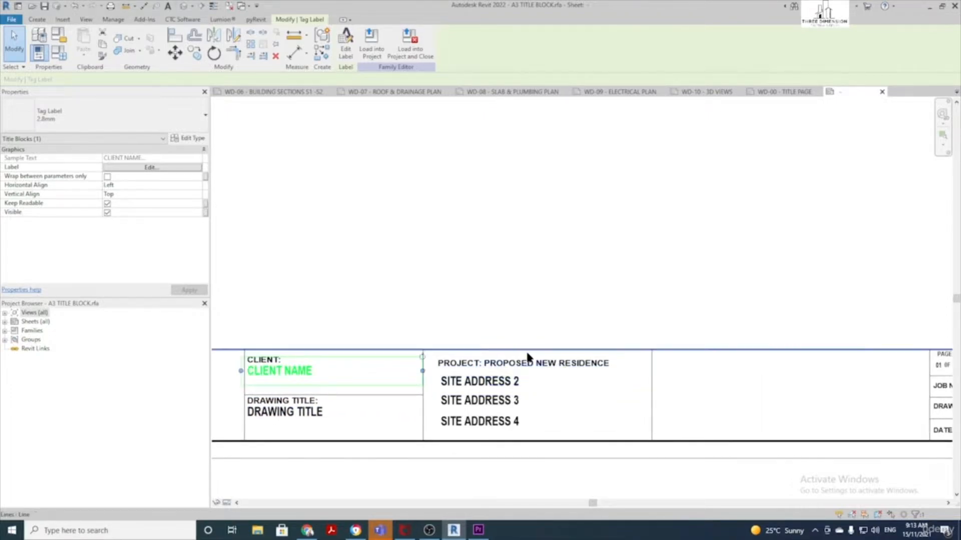
scroll(530, 362, down, 1)
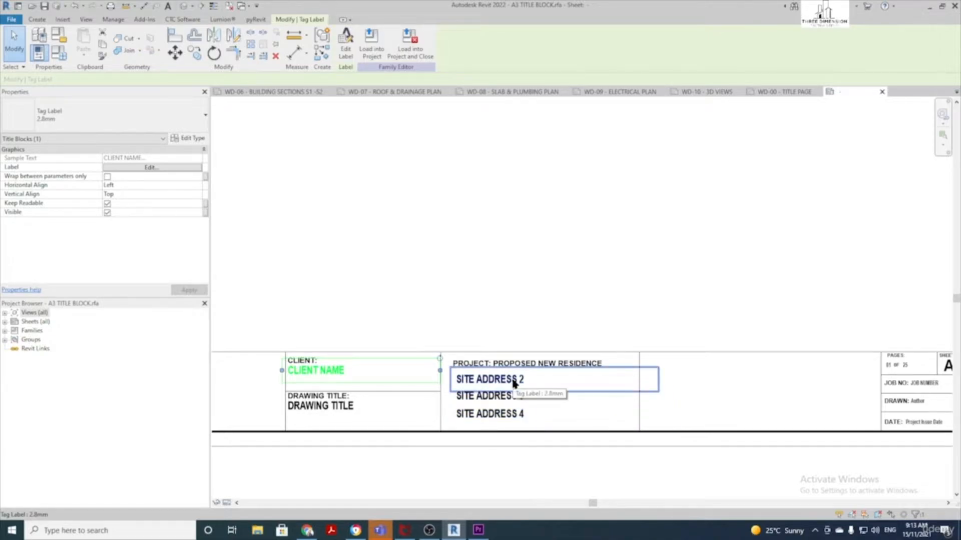
click(514, 384)
click(148, 168)
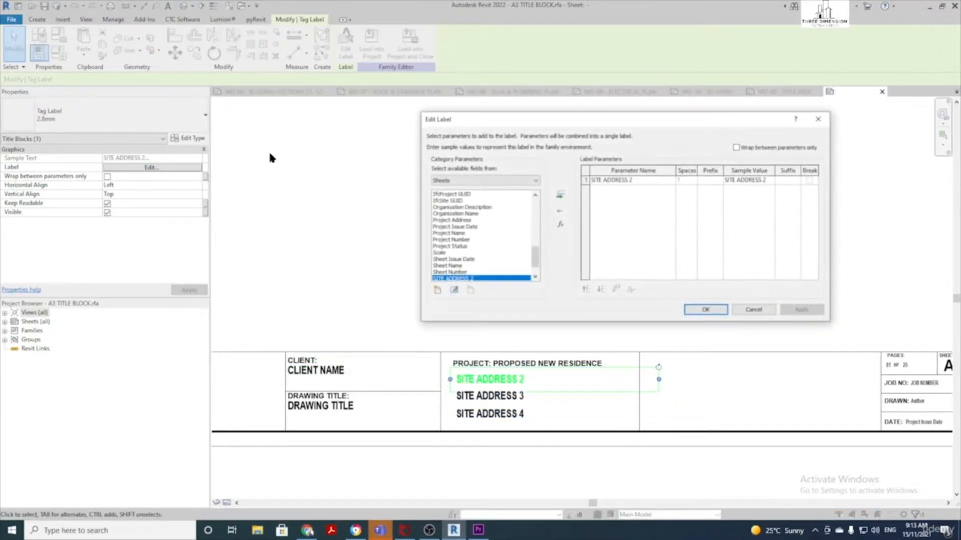
scroll(482, 270, down, 2)
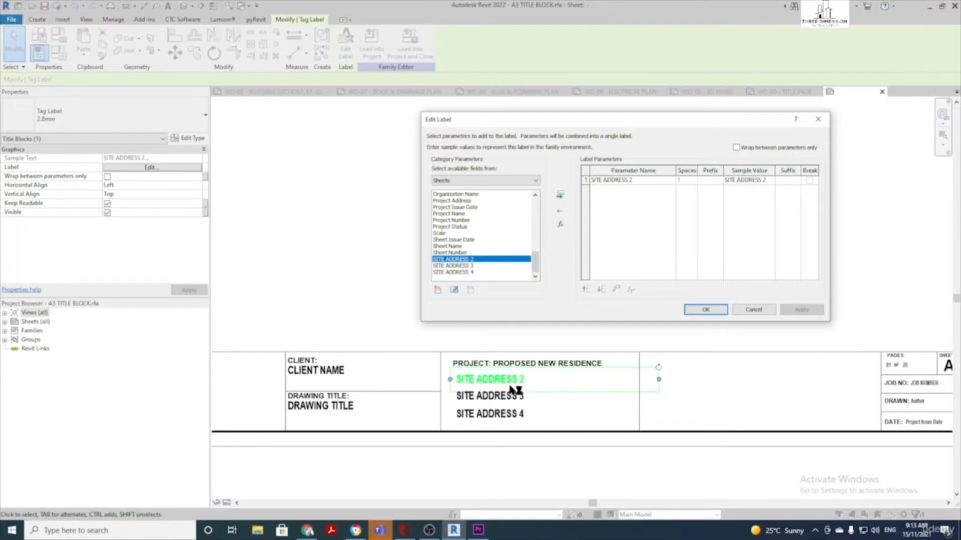
click(709, 310)
scroll(434, 298, down, 2)
click(431, 290)
scroll(431, 289, down, 2)
scroll(502, 293, up, 2)
scroll(250, 418, up, 2)
scroll(449, 410, up, 1)
scroll(453, 413, up, 1)
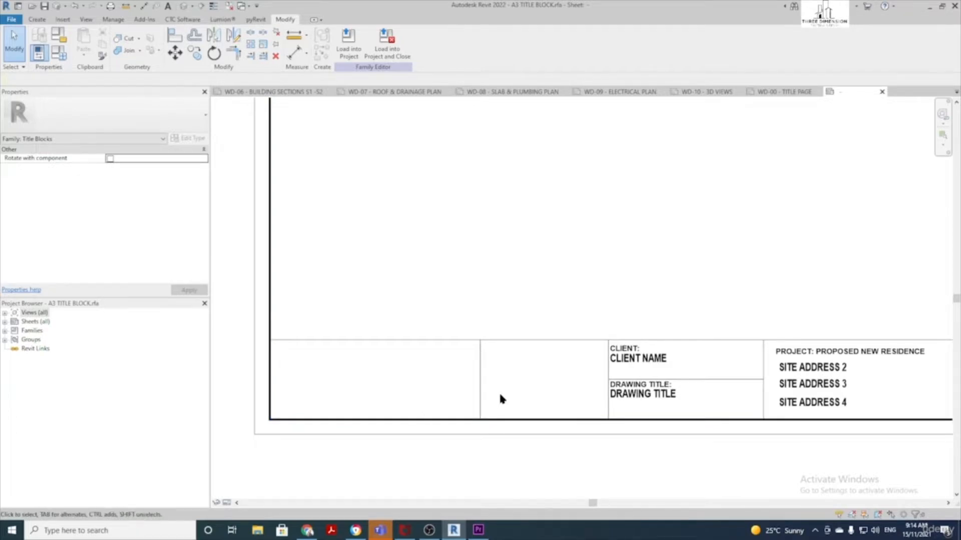
Import the Three Dimension logo JPG and place it on the sheet
click(63, 20)
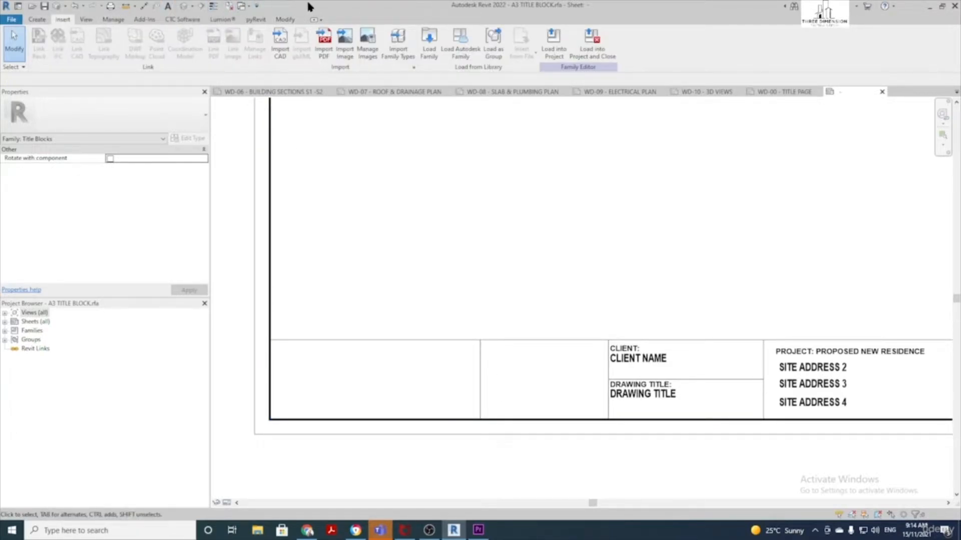
click(344, 49)
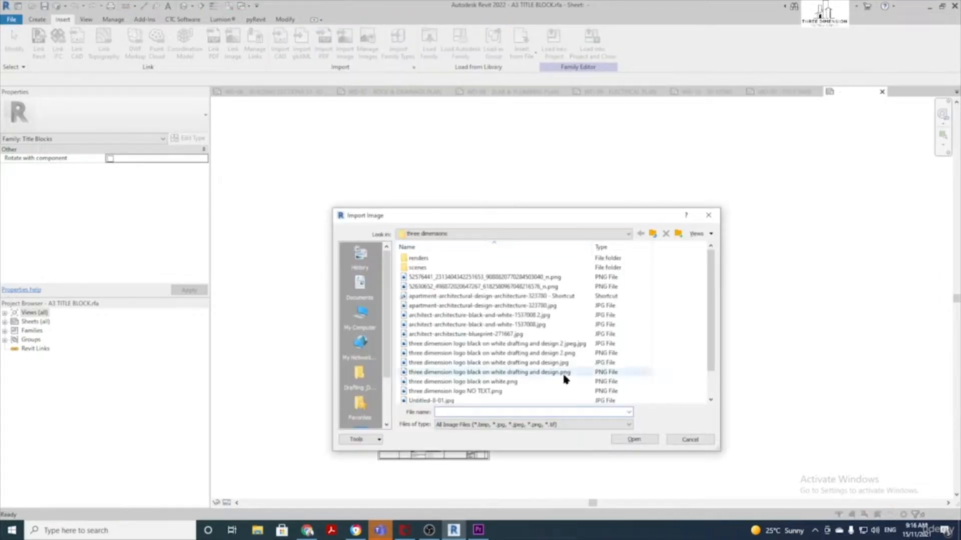
double_click(526, 344)
scroll(377, 446, up, 5)
middle_drag(379, 446, 389, 232)
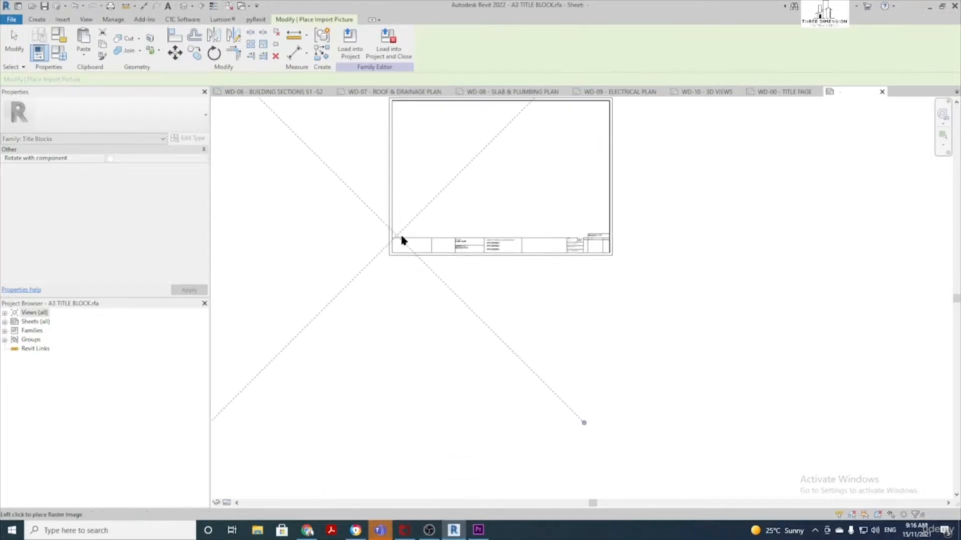
scroll(400, 234, up, 2)
click(430, 242)
Scale the logo down to fit the title block's left cell and position it there
scroll(432, 241, down, 4)
drag(573, 101, 335, 325)
drag(310, 356, 478, 169)
scroll(490, 166, up, 3)
drag(548, 101, 497, 142)
scroll(487, 164, up, 2)
scroll(497, 142, up, 2)
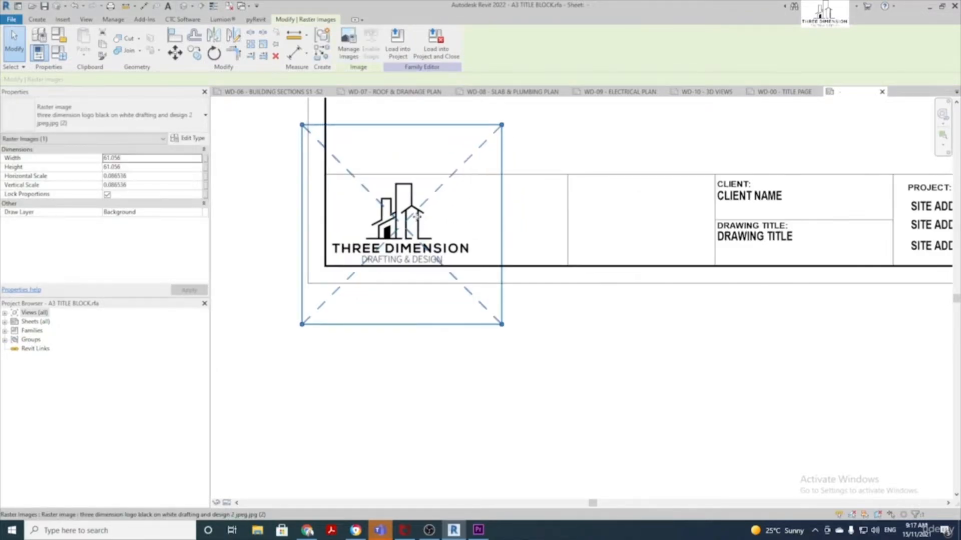
click(554, 140)
mouse_move(439, 206)
mouse_down()
mouse_move(426, 230)
mouse_move(438, 211)
mouse_up()
click(555, 146)
Shift the vertical divider beside the logo to the left
click(566, 209)
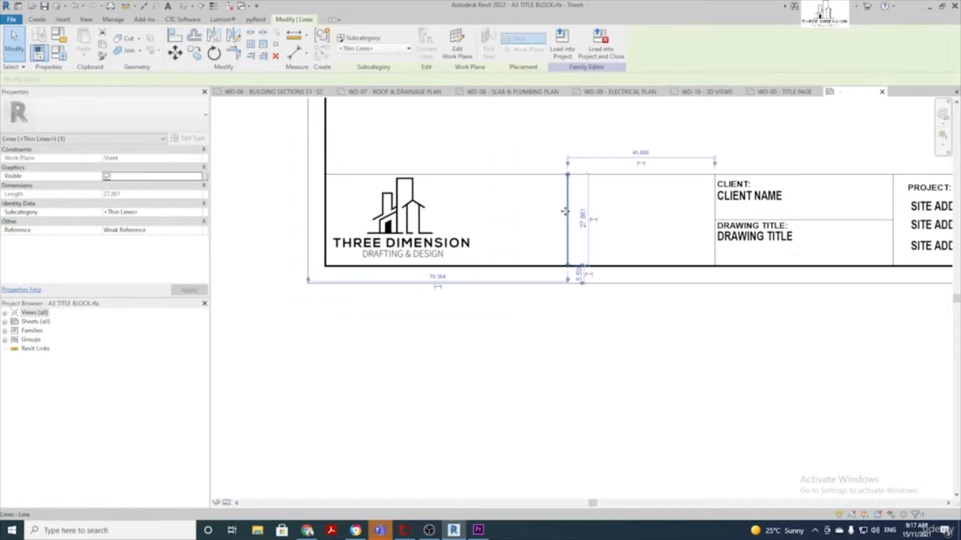
drag(572, 219, 522, 231)
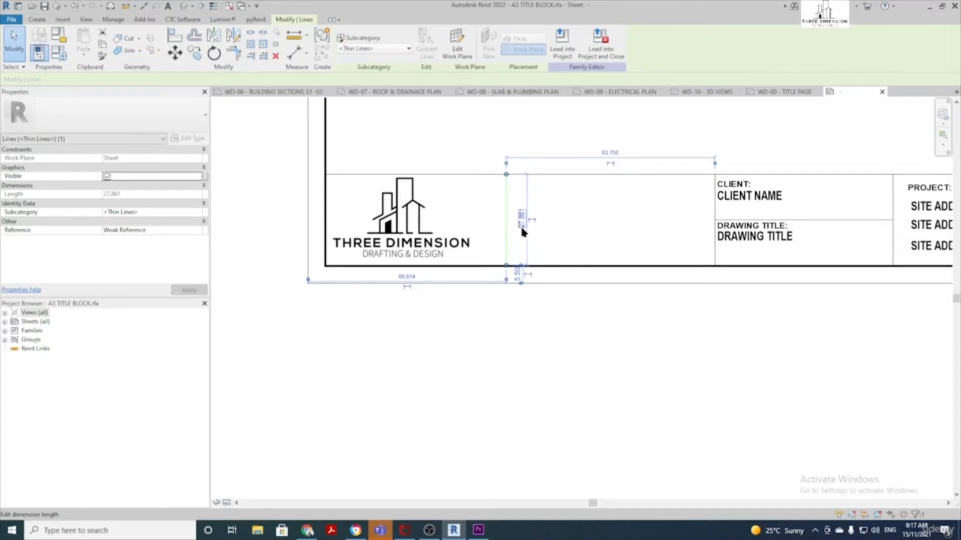
key(Left)
click(618, 396)
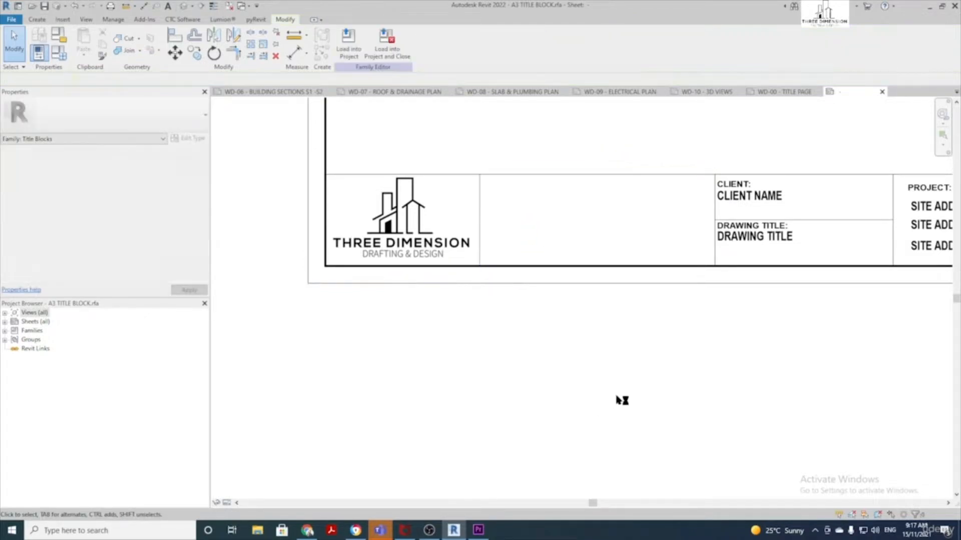
middle_drag(691, 359, 597, 400)
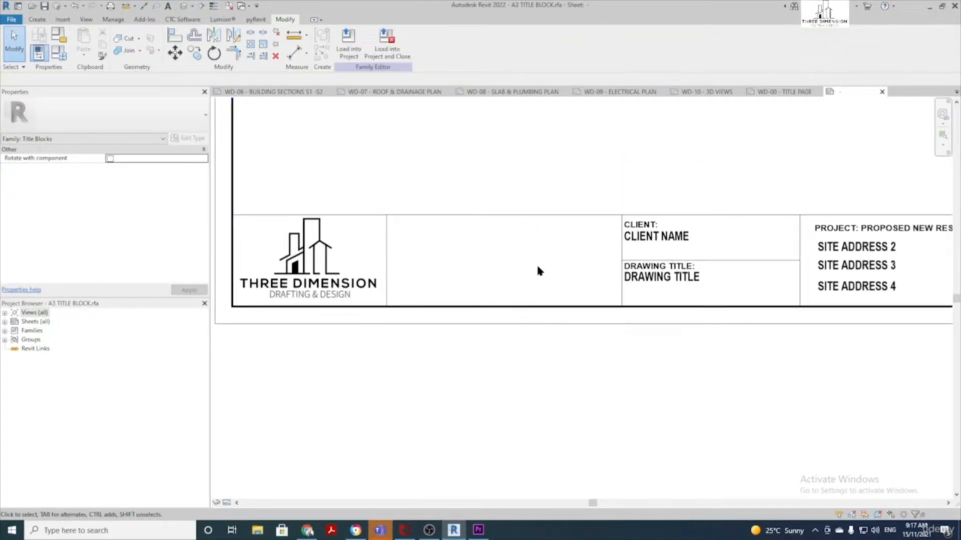
Add a text note with the contact's phone number in the empty cell beside the logo
click(38, 20)
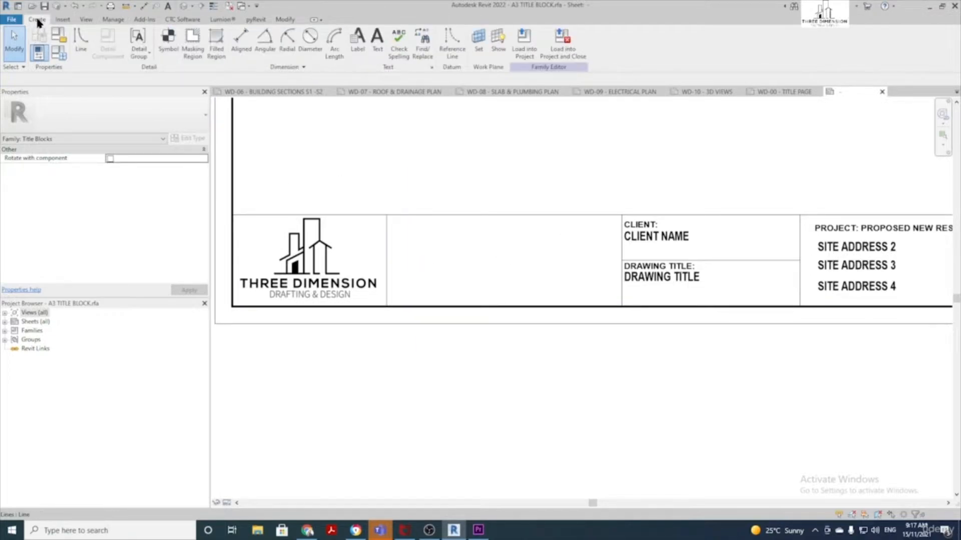
click(379, 44)
click(411, 226)
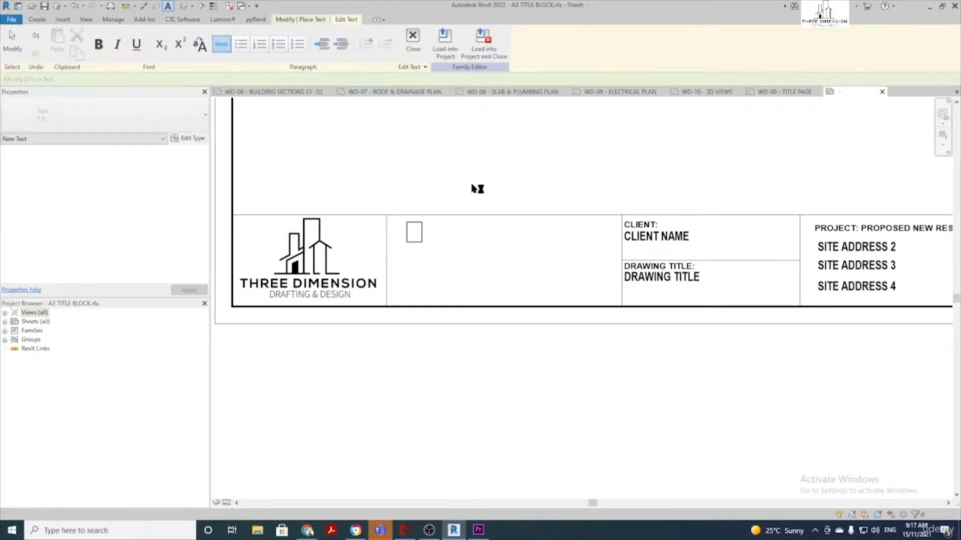
text(phas)
text(e no)
text(mber)
text(:)
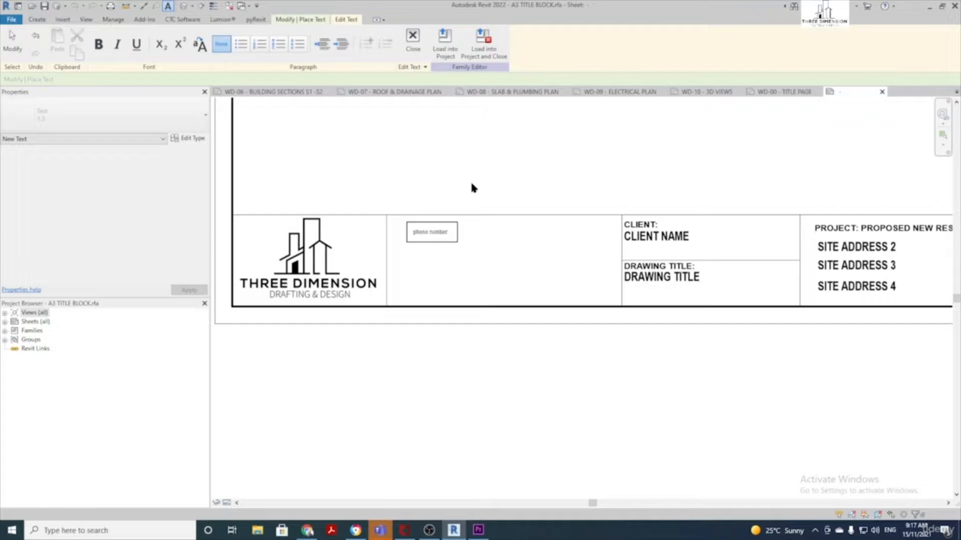
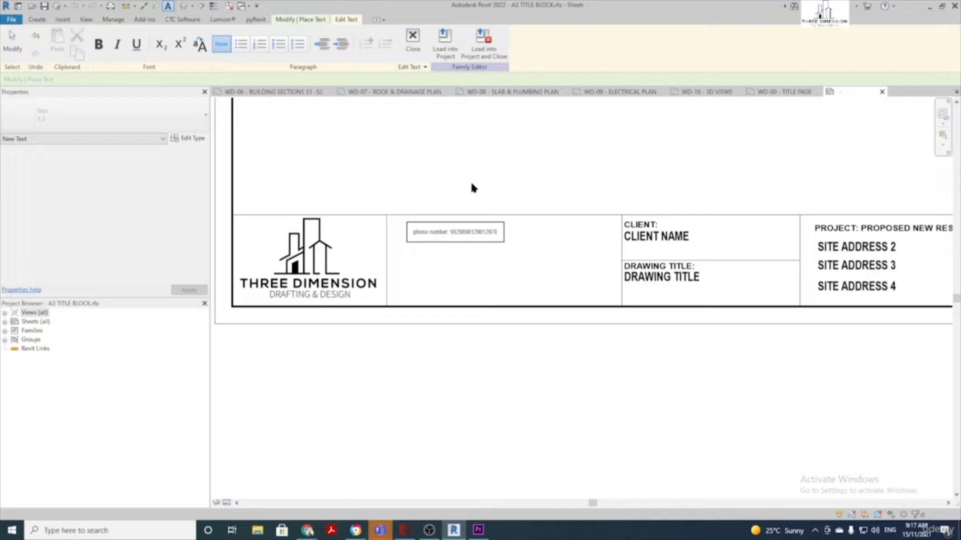
click(448, 279)
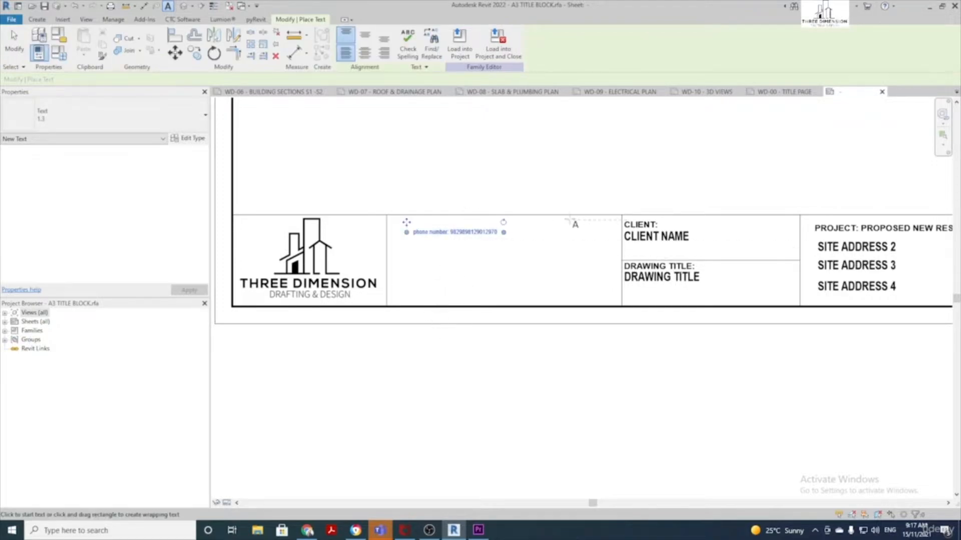
click(529, 141)
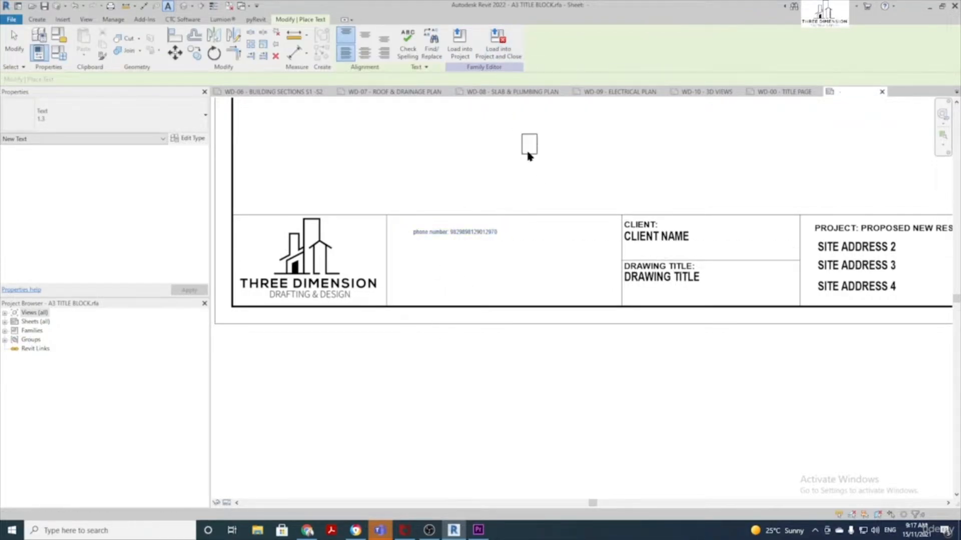
click(539, 151)
scroll(540, 153, down, 2)
Load the edited A3 TITLE BLOCK into the project, closing without saving A3 TITLE BLOCK.rfa
key(Escape)
scroll(515, 388, down, 4)
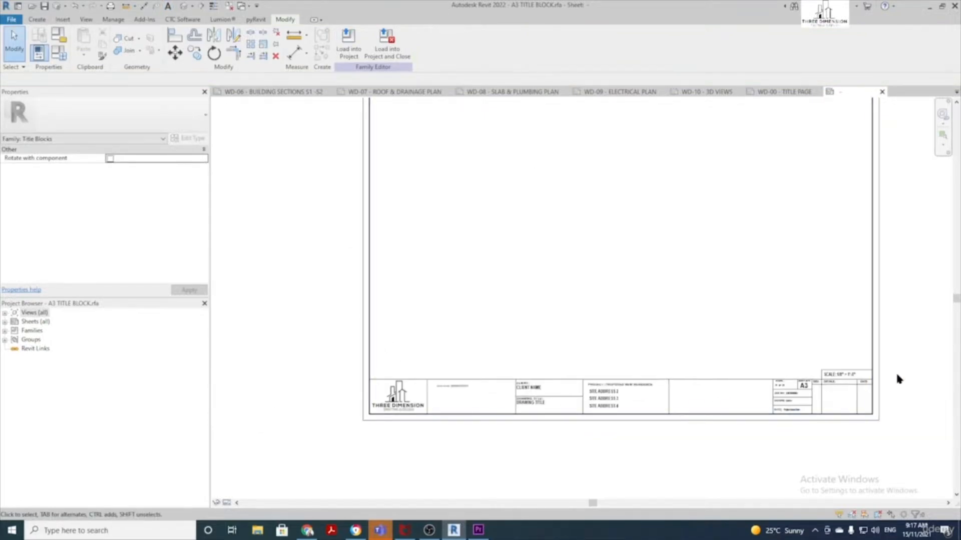
middle_drag(711, 305, 596, 300)
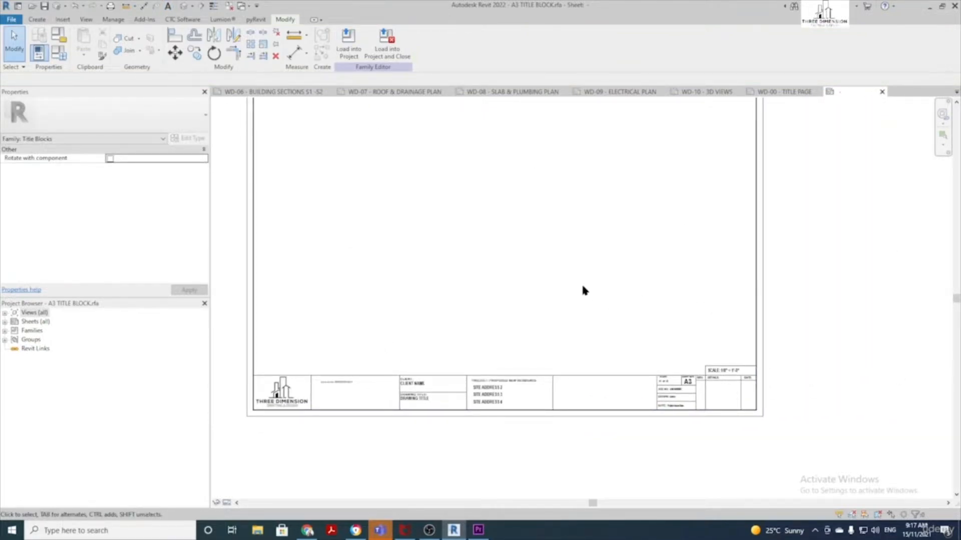
middle_drag(531, 236, 534, 267)
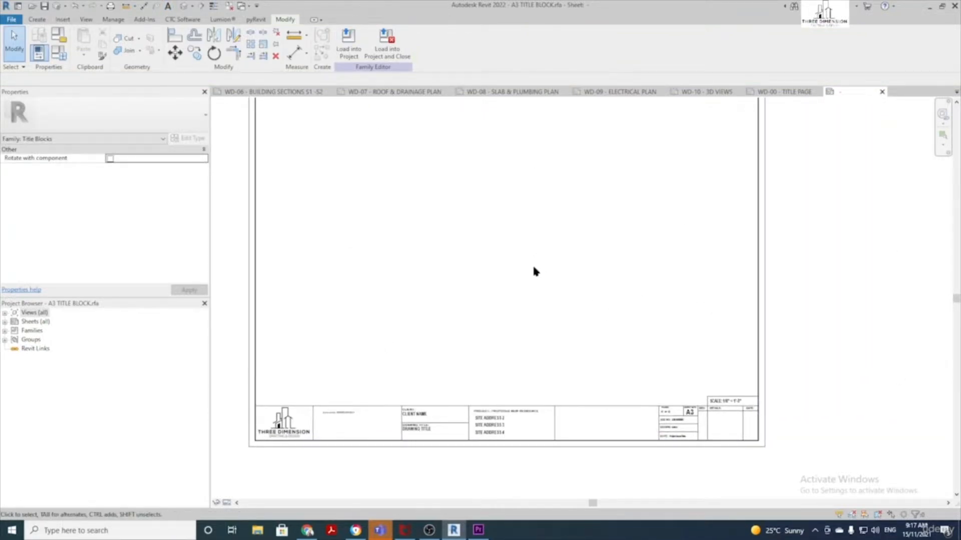
click(397, 42)
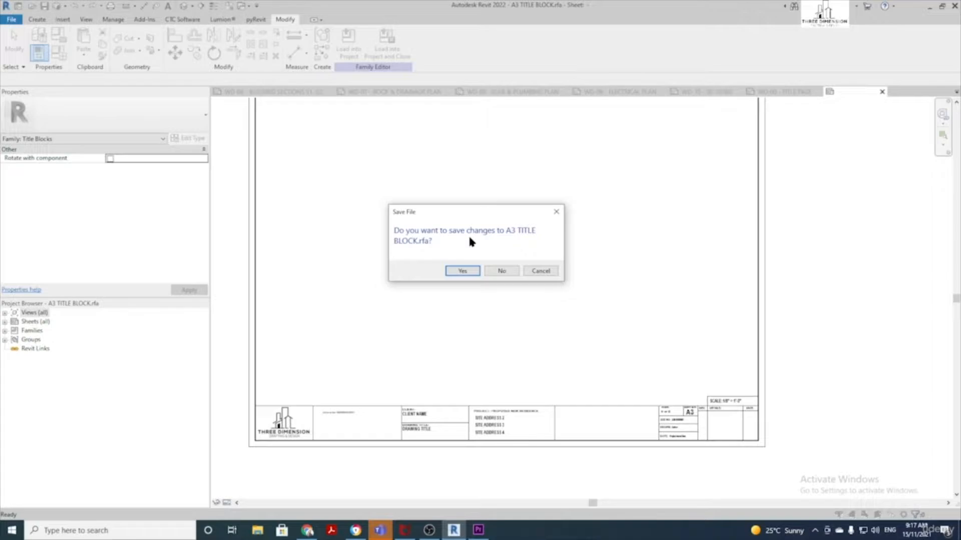
click(510, 271)
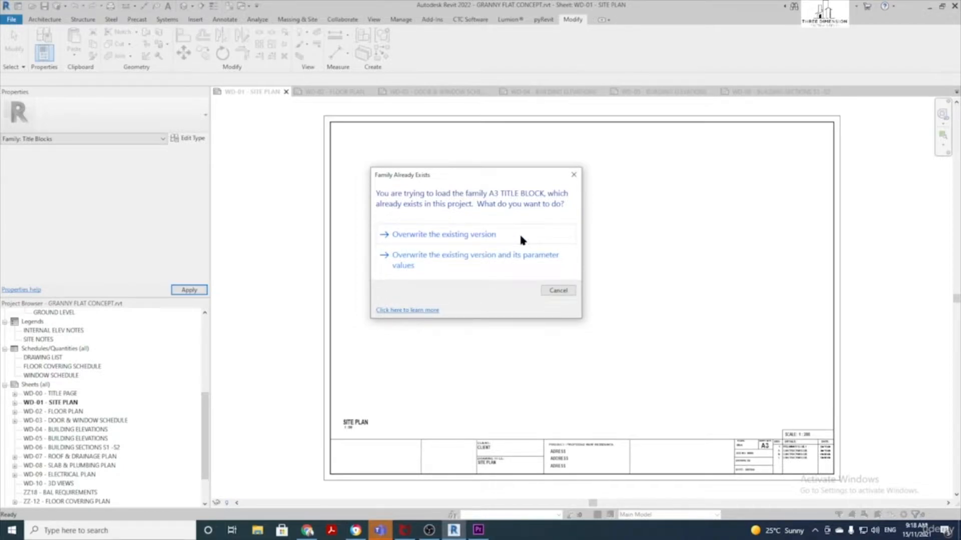
Overwrite the existing A3 TITLE BLOCK with the edited version
click(468, 235)
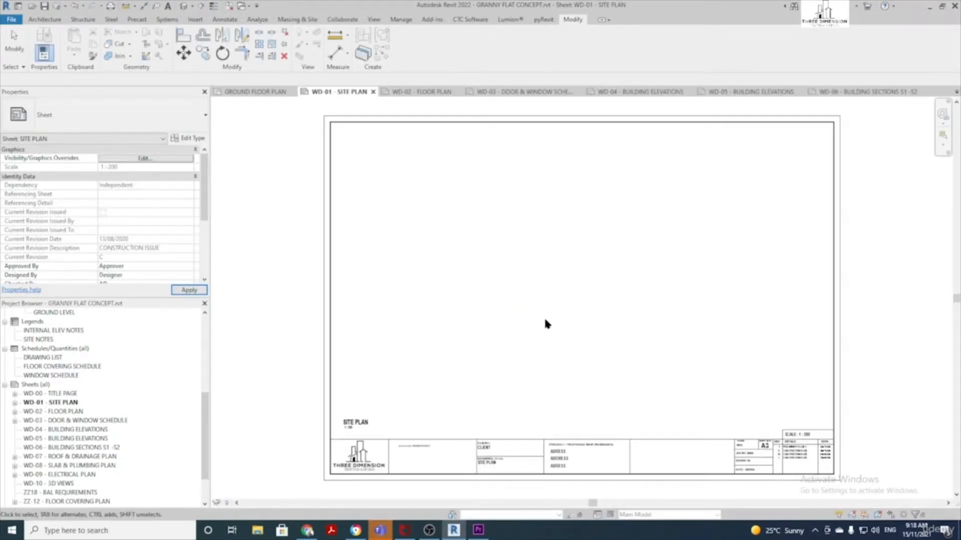
scroll(437, 218, up, 2)
scroll(251, 364, up, 4)
scroll(250, 364, down, 4)
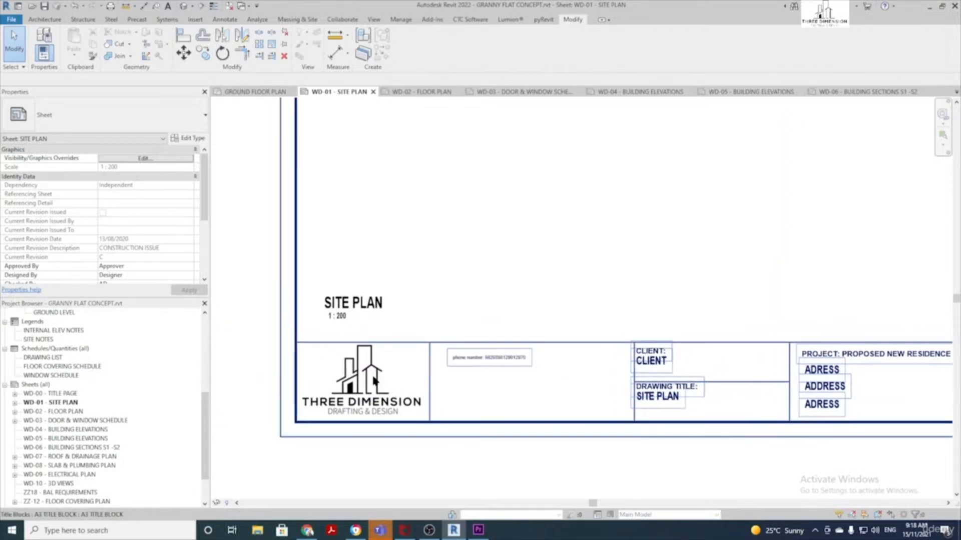
scroll(566, 449, down, 1)
middle_drag(566, 449, 489, 477)
scroll(474, 401, down, 2)
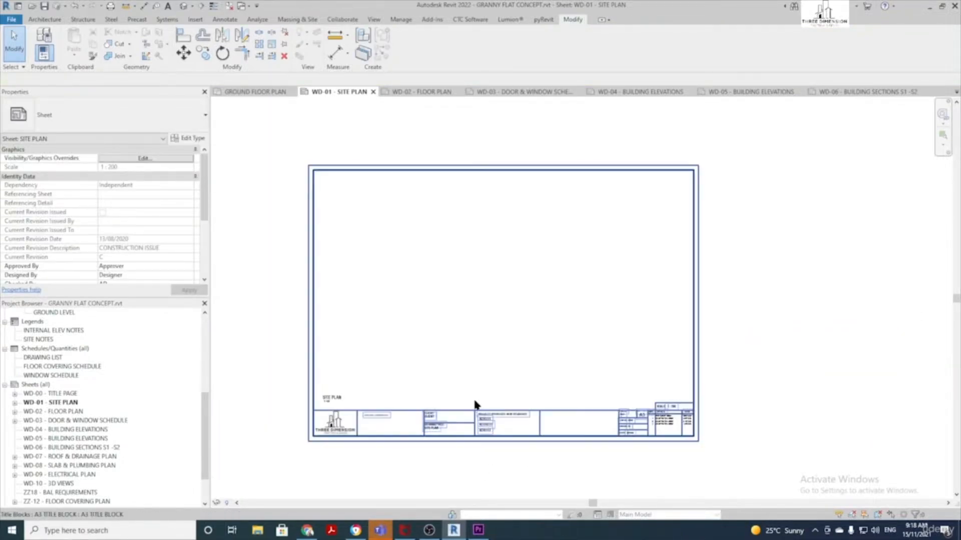
scroll(505, 317, up, 2)
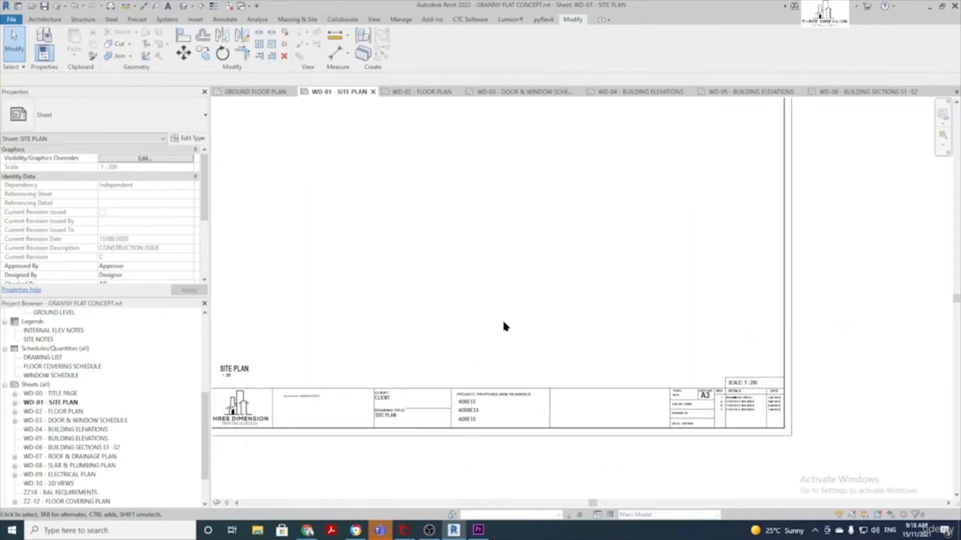
scroll(459, 280, down, 1)
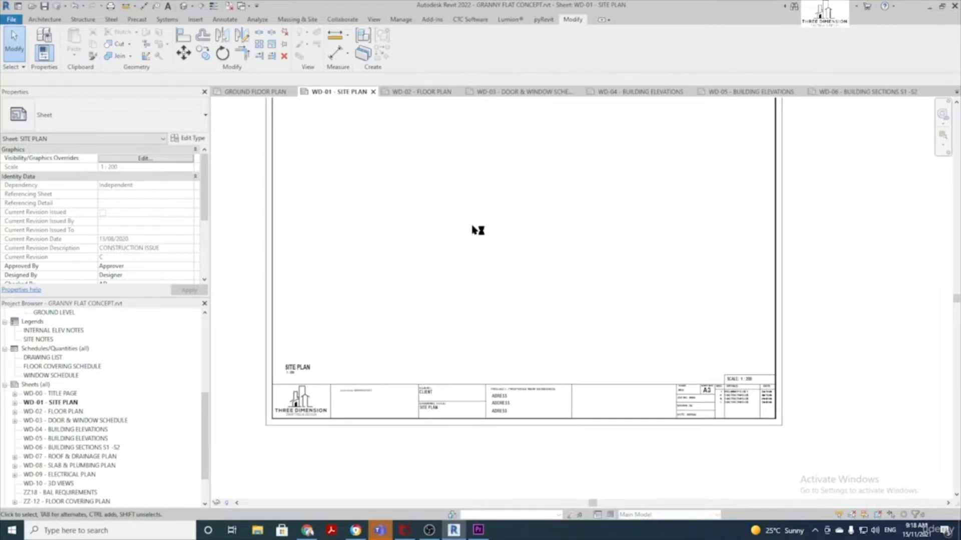
scroll(491, 483, up, 3)
scroll(538, 465, up, 2)
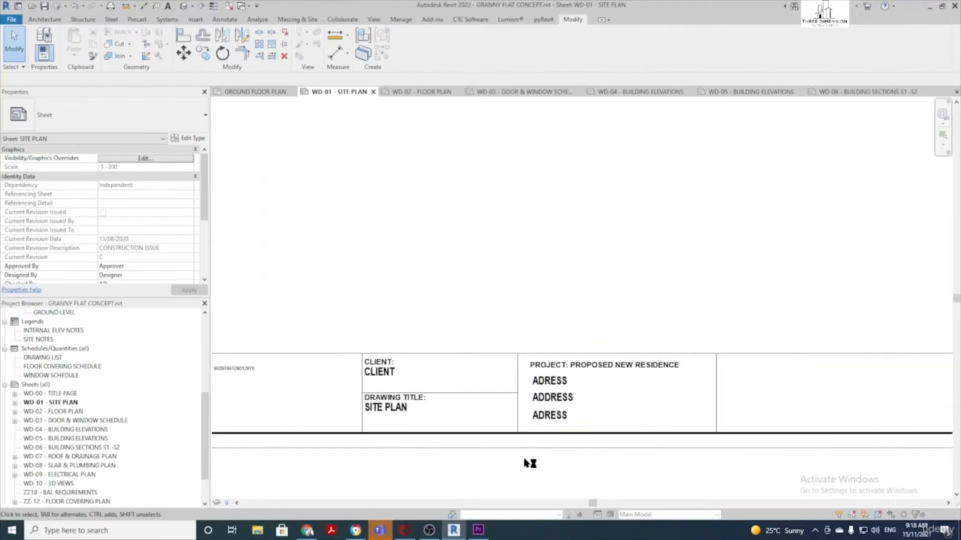
Enter the client's full name in the title block's CLIENT label
click(376, 372)
click(390, 374)
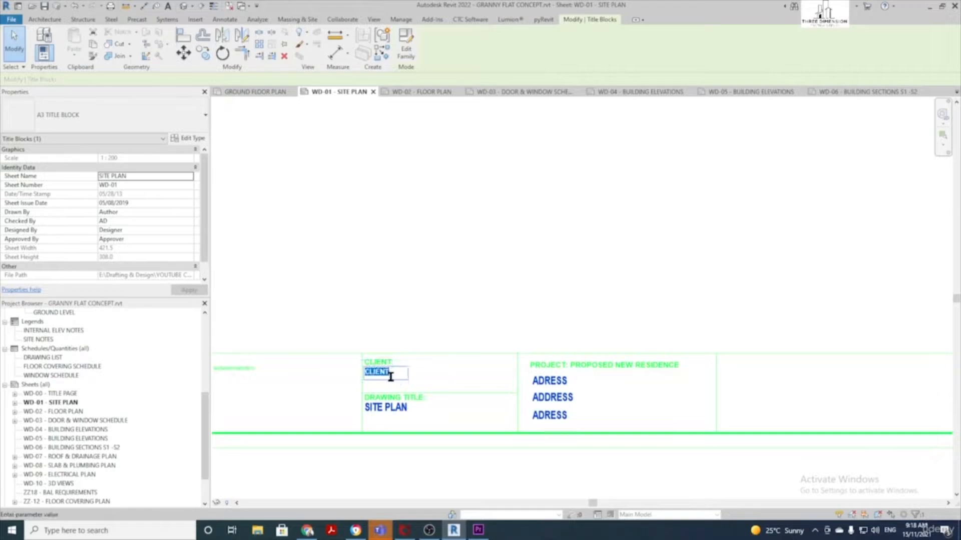
text(mary poop)
key(BackSpace)
key(BackSpace)
key(BackSpace)
key(BackSpace)
key(BackSpace)
key(BackSpace)
key(BackSpace)
key(BackSpace)
key(BackSpace)
text(MARY POPPINS)
click(401, 275)
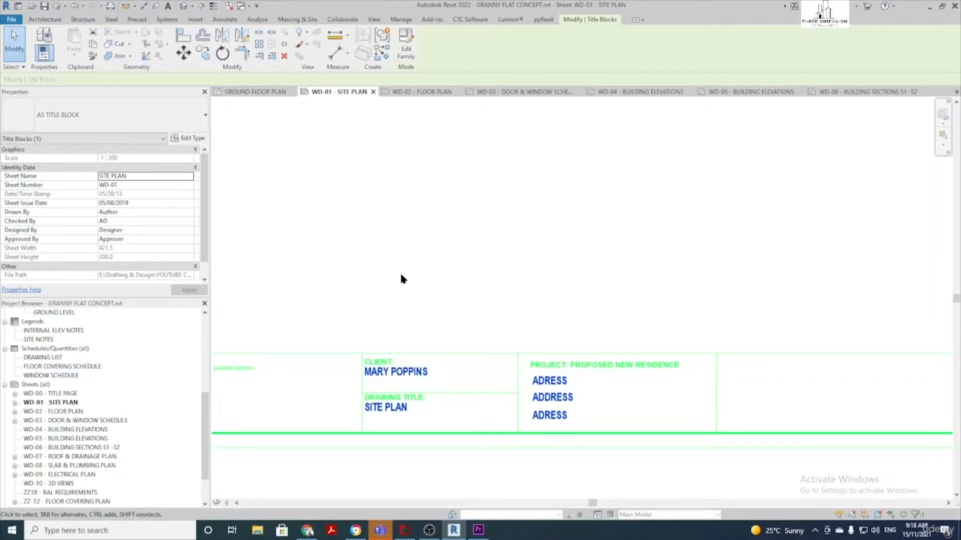
Fill in the three site address lines: street, town, and state with postcode
click(556, 382)
click(564, 380)
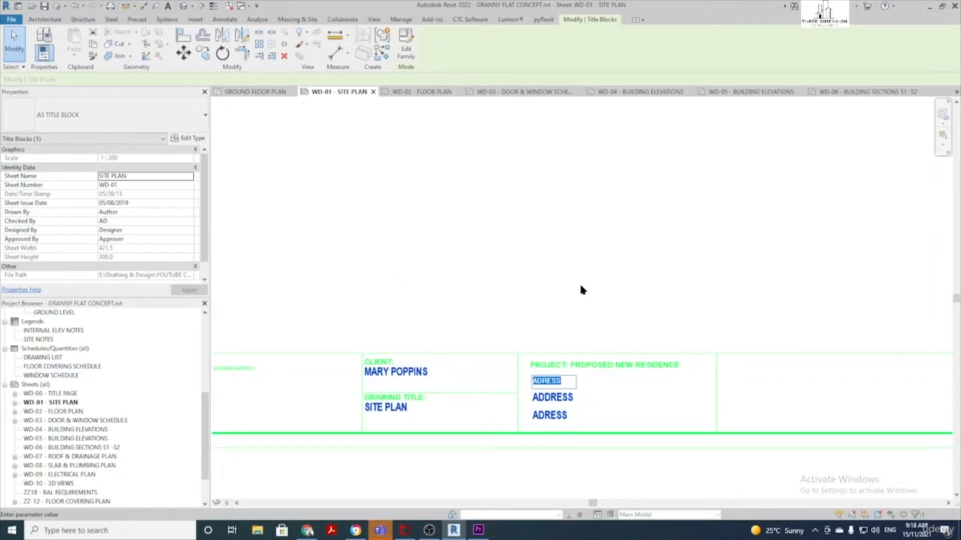
click(578, 281)
click(552, 398)
text(MAR)
text(YBOROUGH)
click(617, 305)
click(545, 413)
text(1)
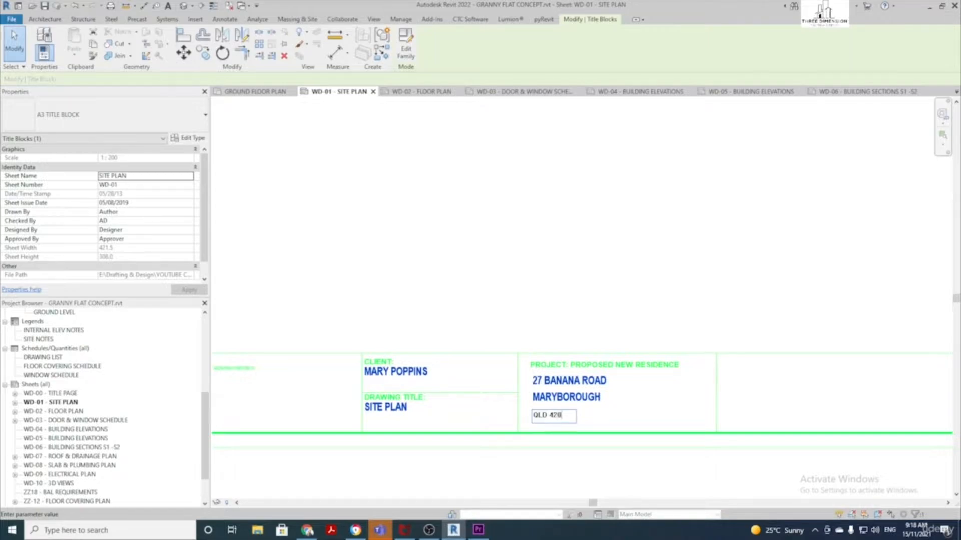
text(LD 4270)
click(575, 348)
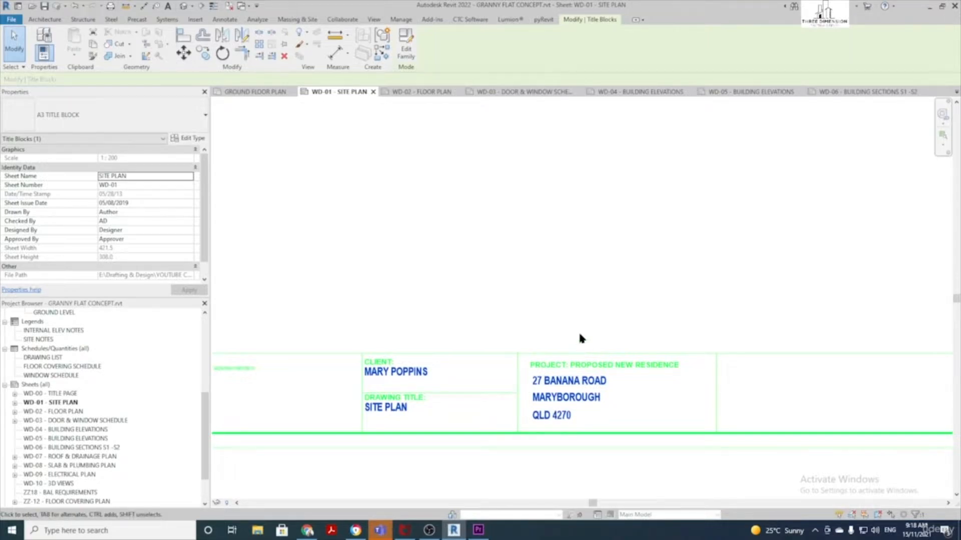
scroll(579, 334, down, 2)
click(606, 269)
scroll(609, 385, down, 1)
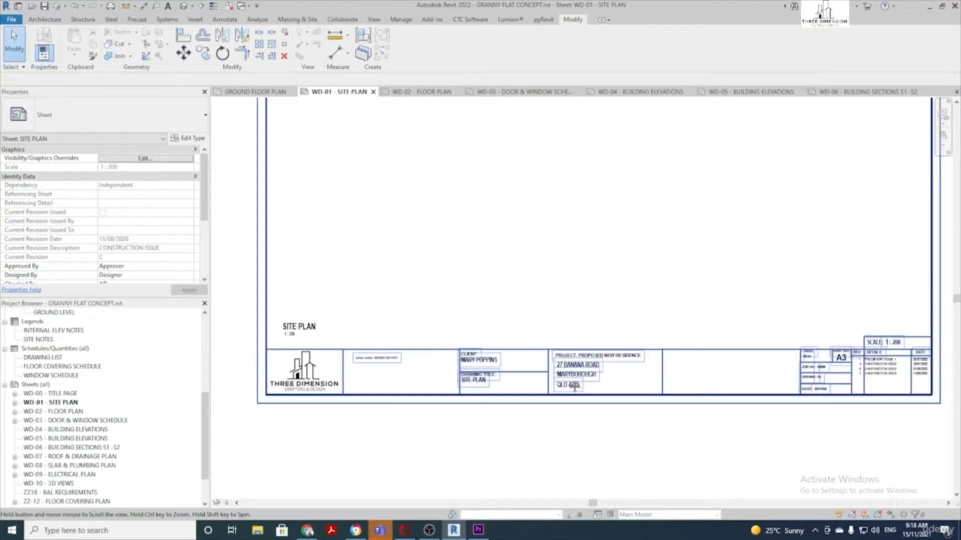
scroll(575, 405, up, 3)
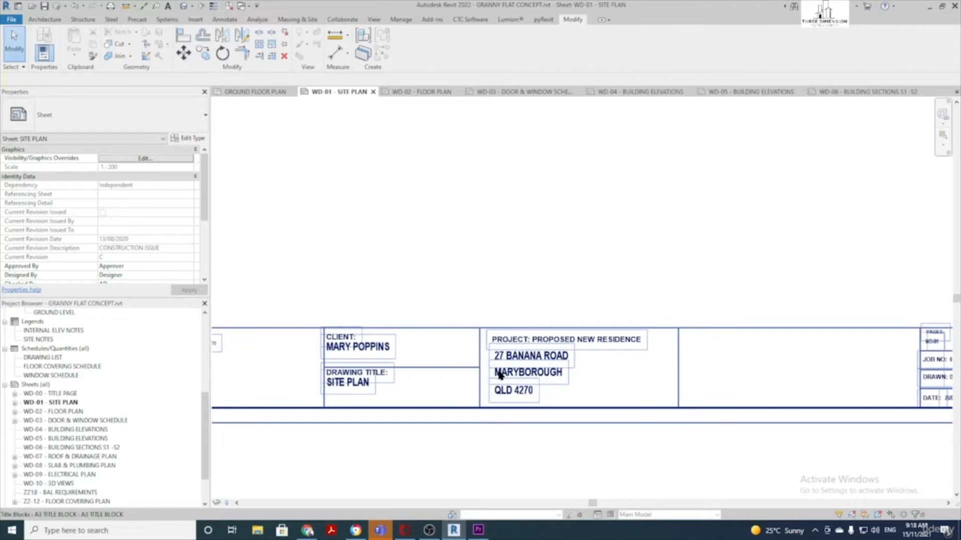
scroll(508, 368, down, 2)
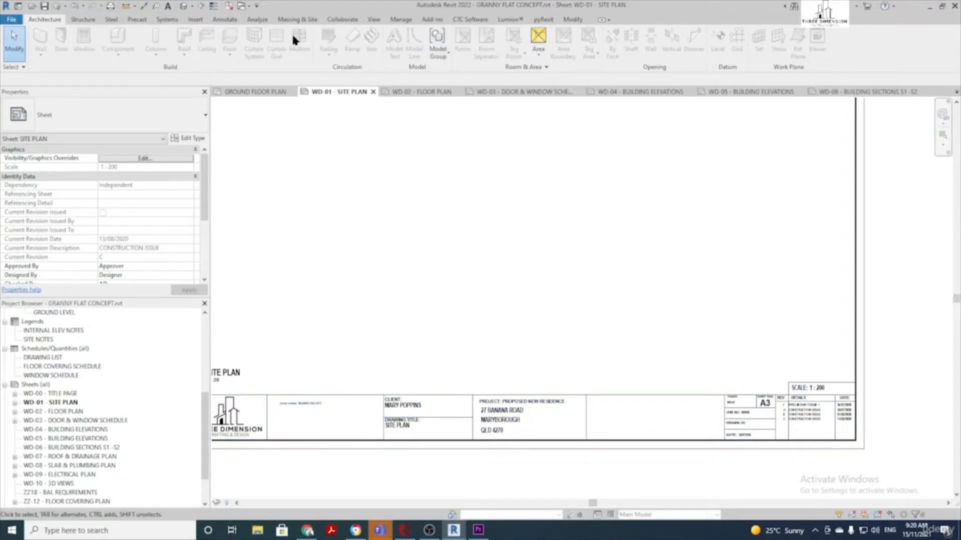
click(401, 20)
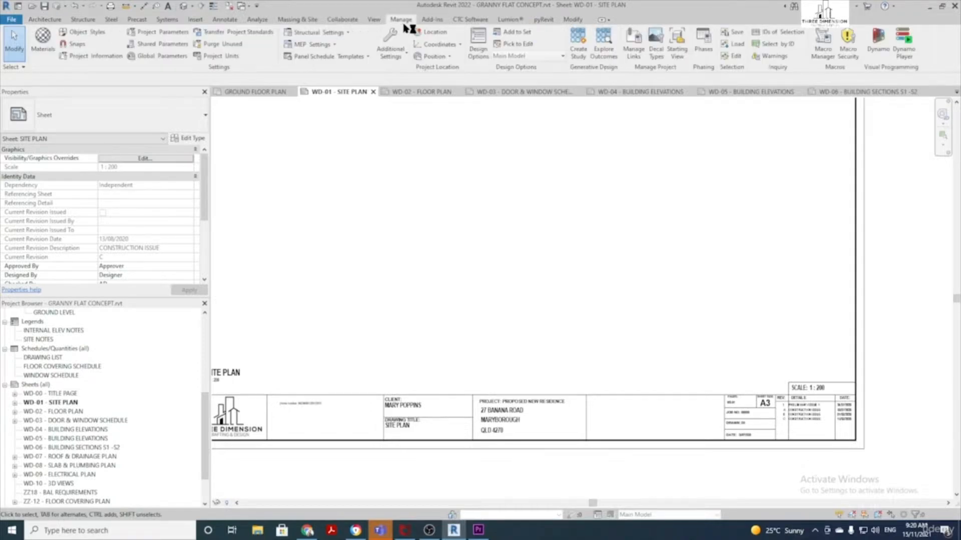
click(91, 59)
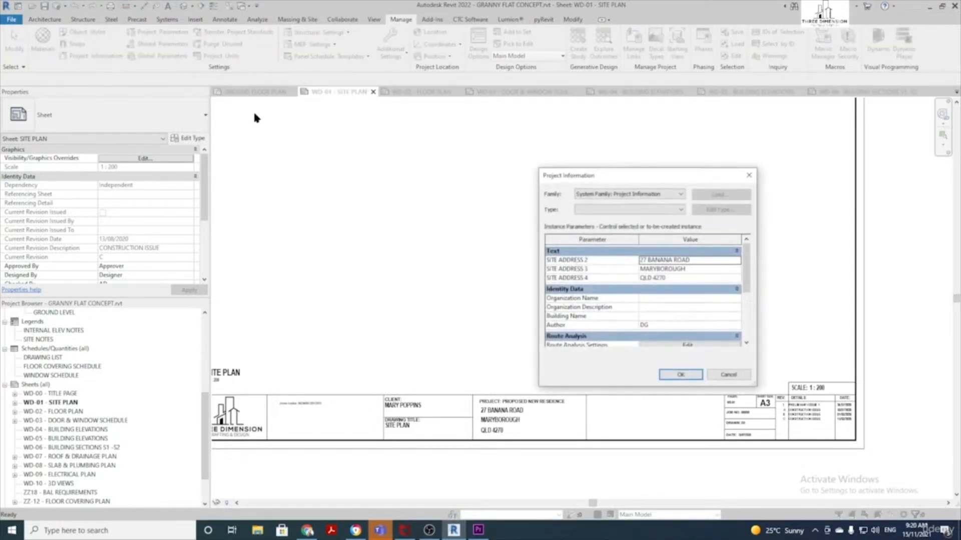
scroll(665, 298, down, 3)
scroll(663, 295, up, 3)
scroll(653, 280, down, 3)
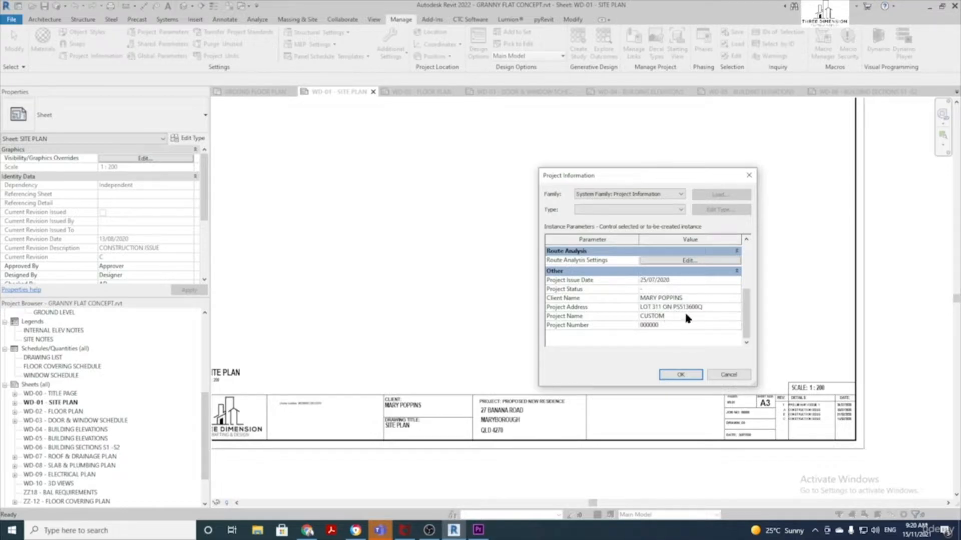
scroll(684, 315, up, 3)
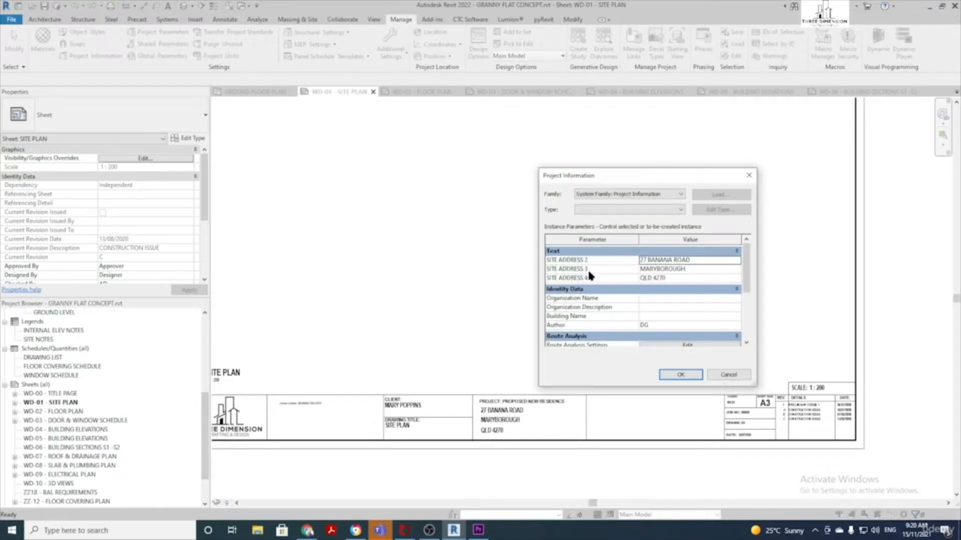
scroll(635, 279, down, 3)
click(691, 378)
scroll(523, 317, down, 4)
middle_drag(448, 267, 450, 267)
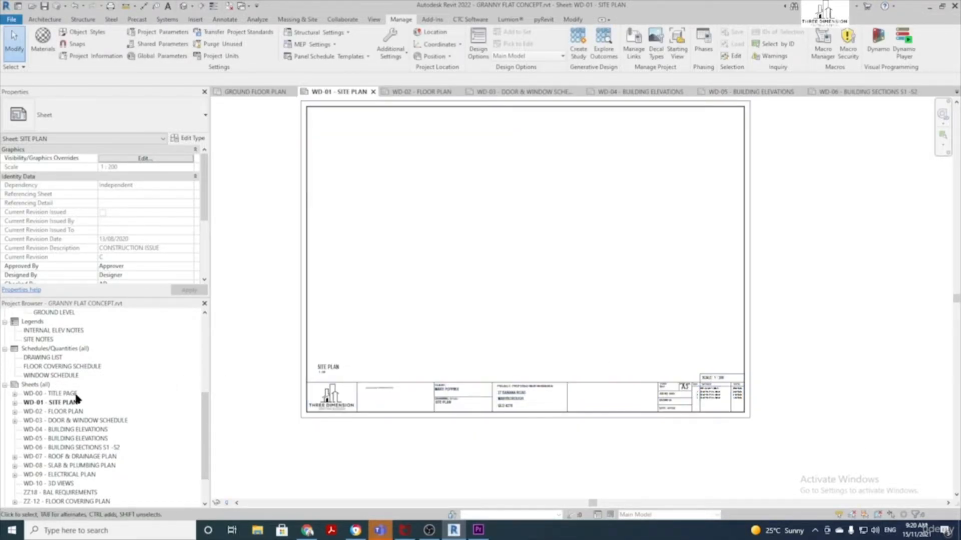
Create a new sheet using the A3 TITLE BLOCK
right_click(32, 387)
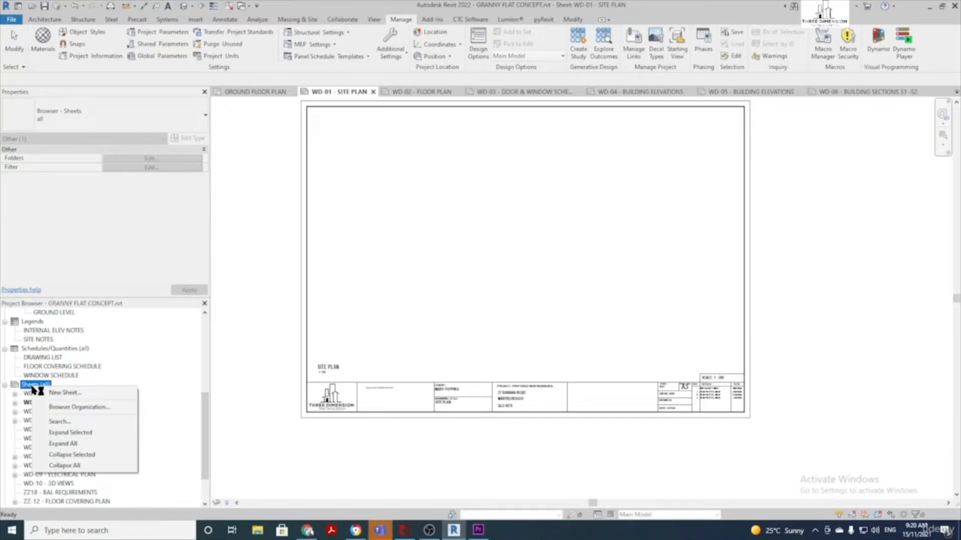
click(65, 394)
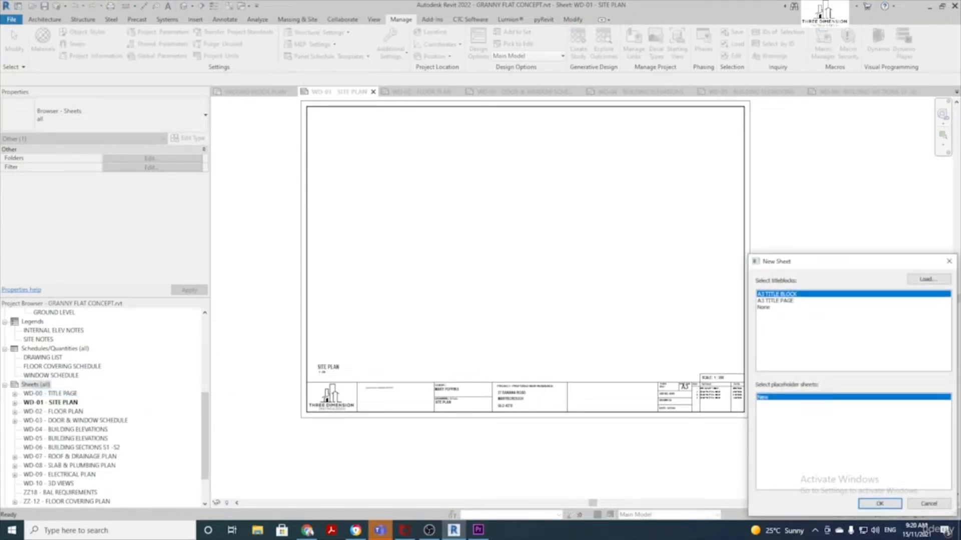
drag(822, 264, 541, 171)
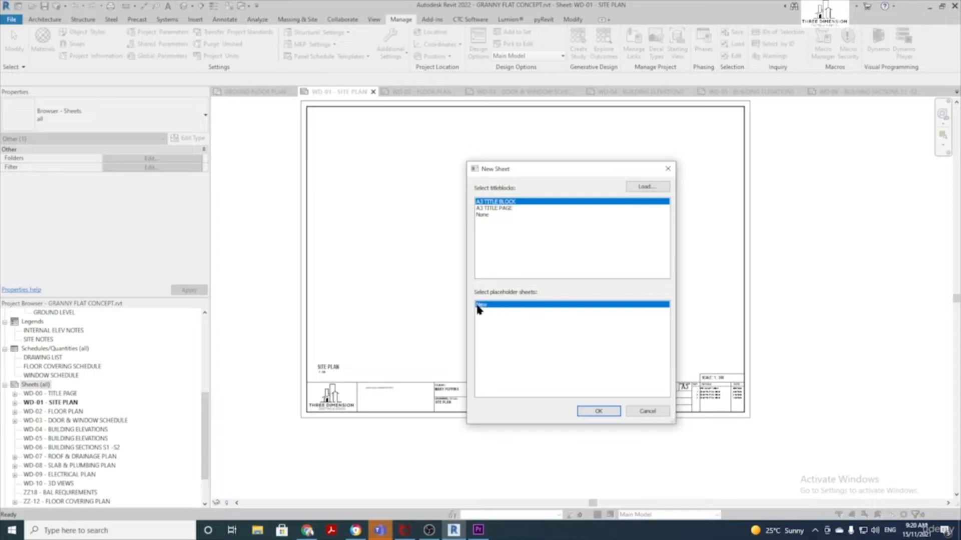
click(604, 409)
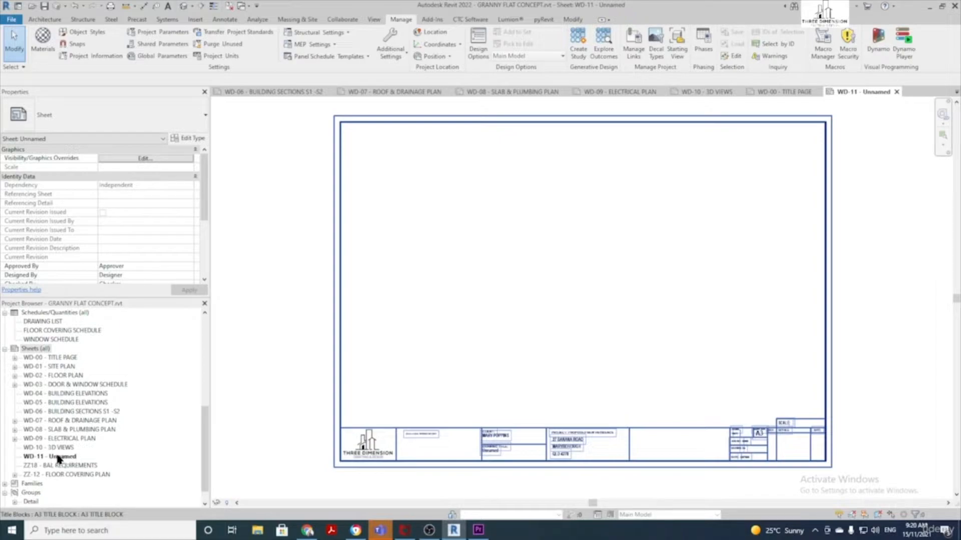
Name the new sheet WD-11 INTERNALS
click(63, 458)
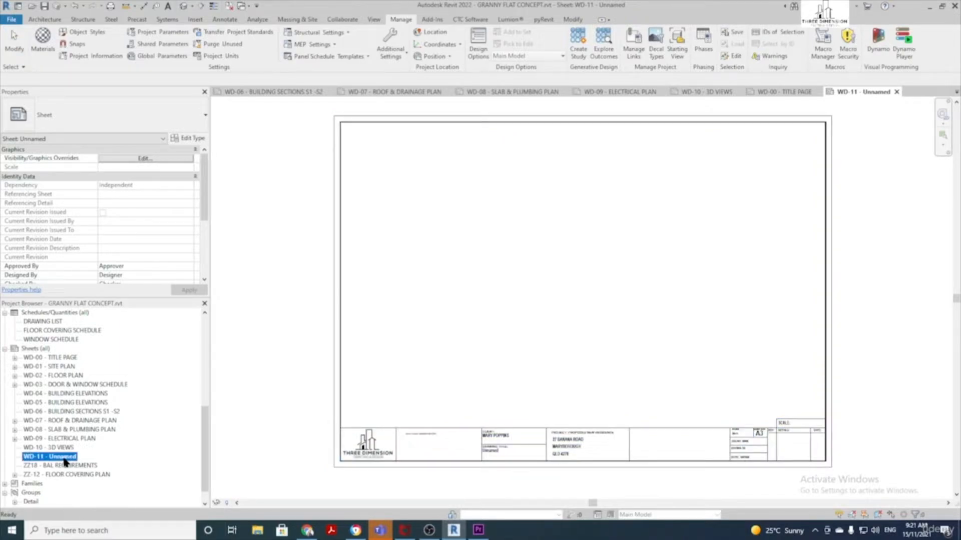
click(64, 458)
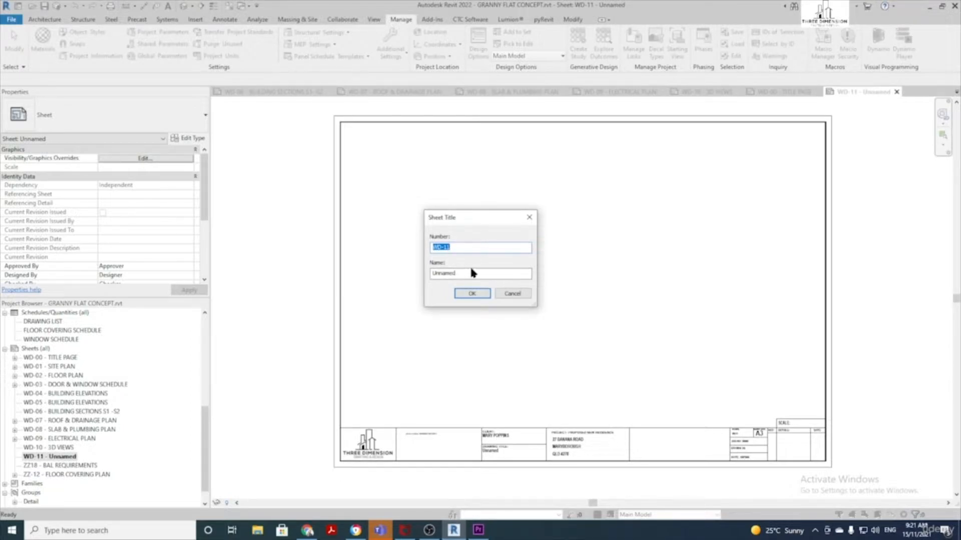
click(457, 248)
double_click(454, 274)
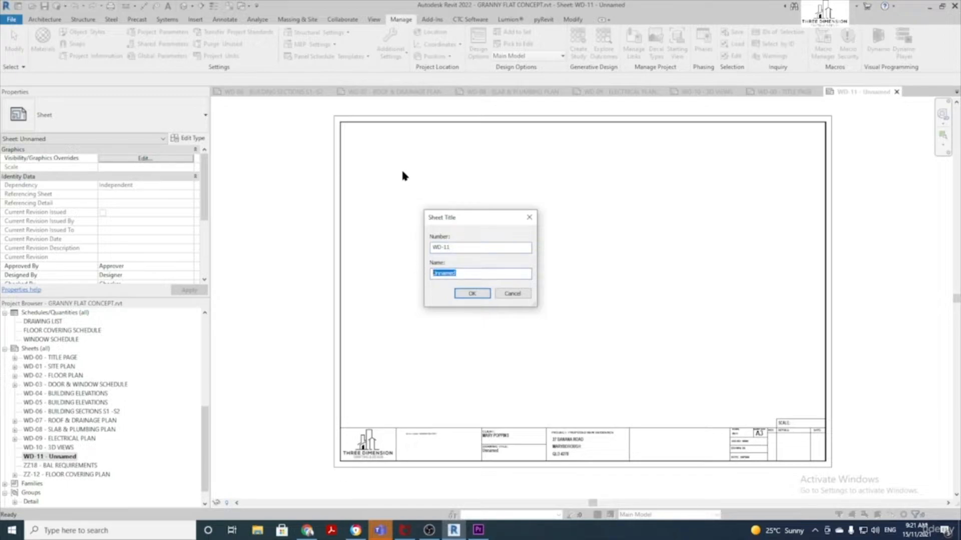
text(INTERNALS)
key(Return)
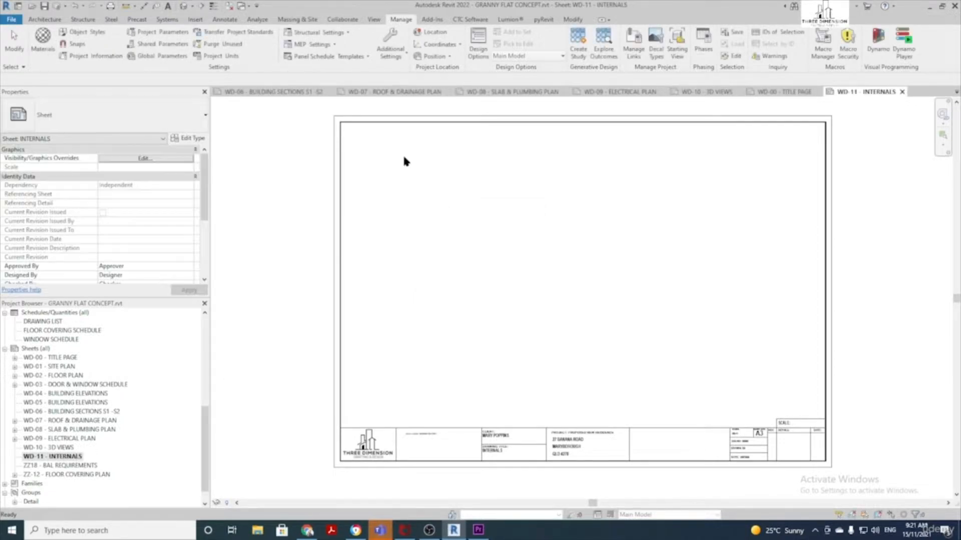
click(64, 459)
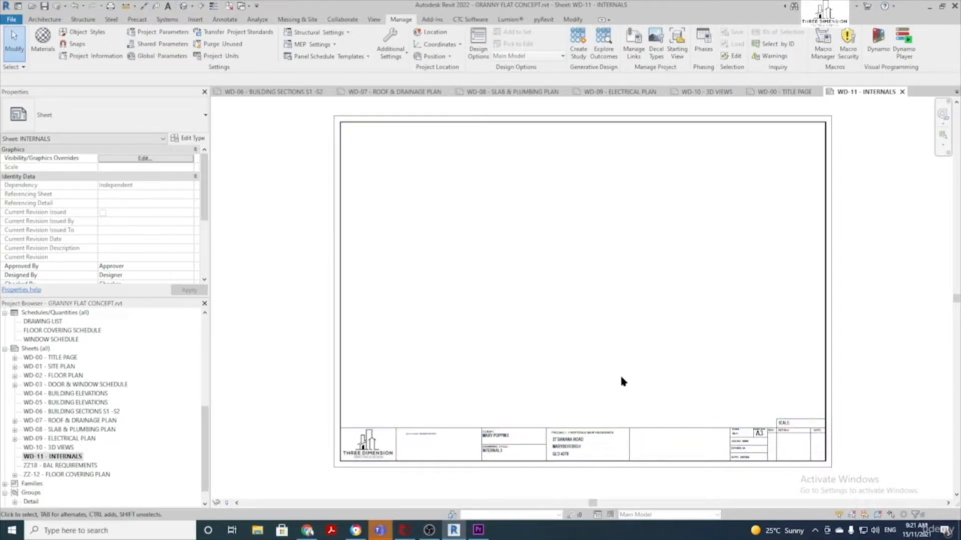
scroll(53, 370, down, 2)
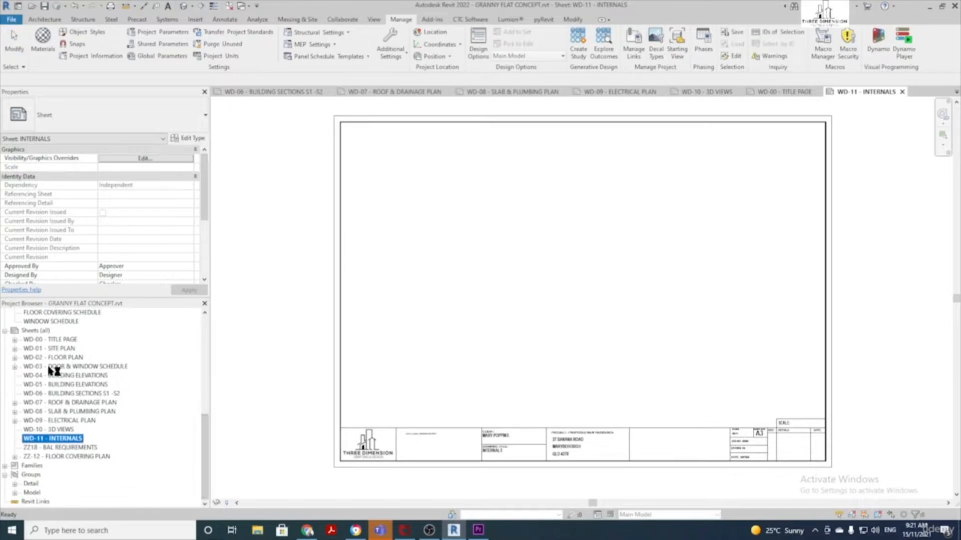
Place Elevation 1 - a at the upper left of sheet WD-04 - BUILDING ELEVATIONS
double_click(83, 376)
drag(207, 445, 208, 318)
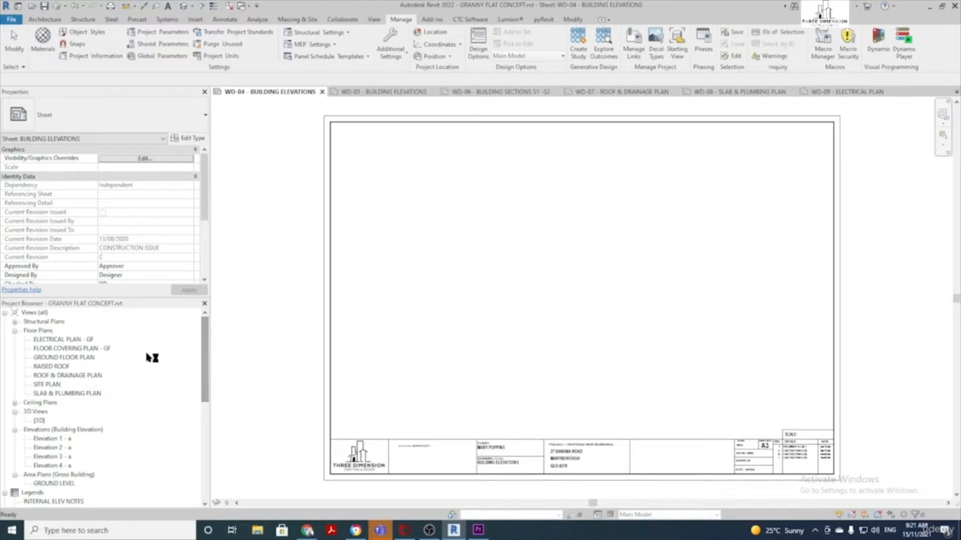
double_click(51, 439)
click(58, 441)
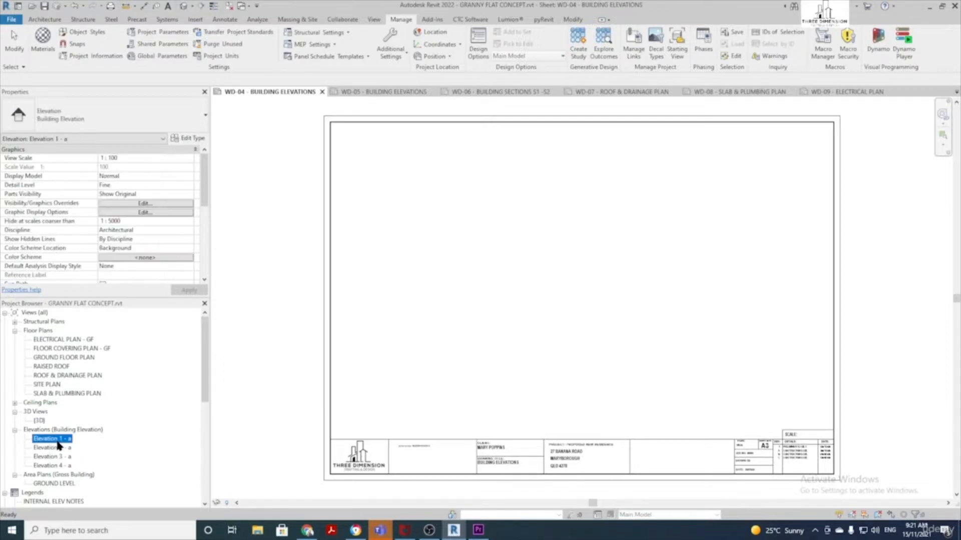
drag(49, 441, 508, 296)
click(519, 288)
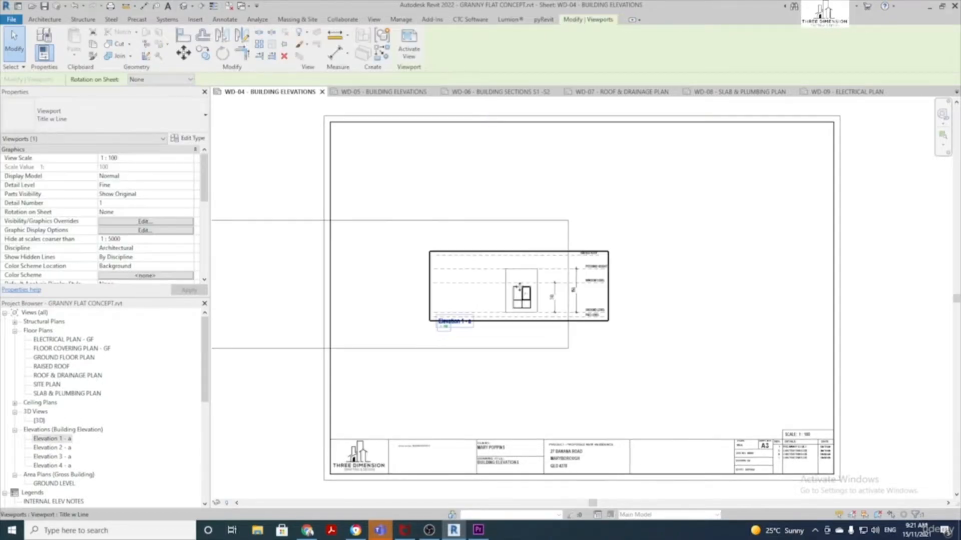
click(521, 382)
drag(593, 311, 511, 201)
middle_drag(420, 175, 526, 222)
Trim the elevation's crop region edges and hide the crop boundary
scroll(525, 222, down, 5)
scroll(525, 222, up, 3)
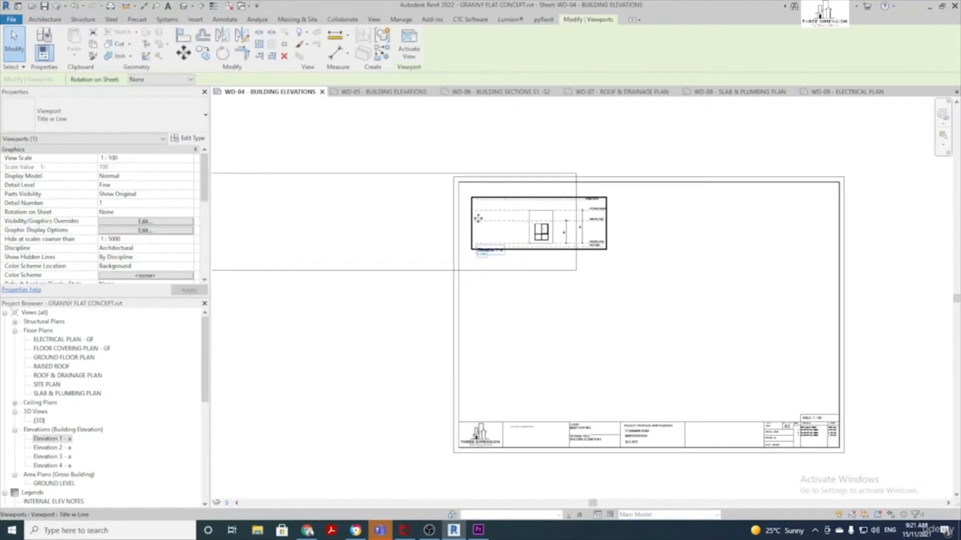
double_click(477, 218)
scroll(325, 172, down, 2)
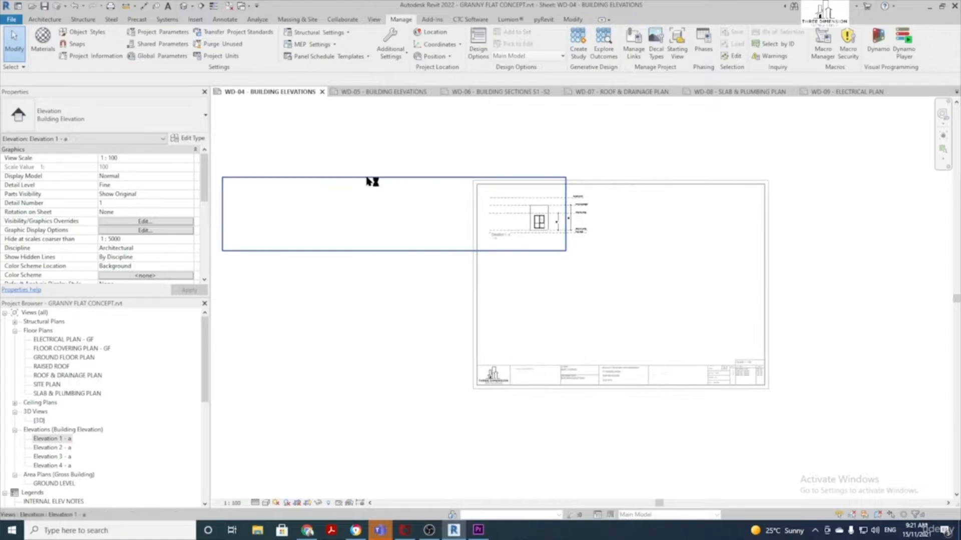
click(441, 177)
drag(565, 214, 611, 214)
drag(223, 214, 483, 214)
scroll(503, 208, up, 2)
drag(570, 160, 572, 178)
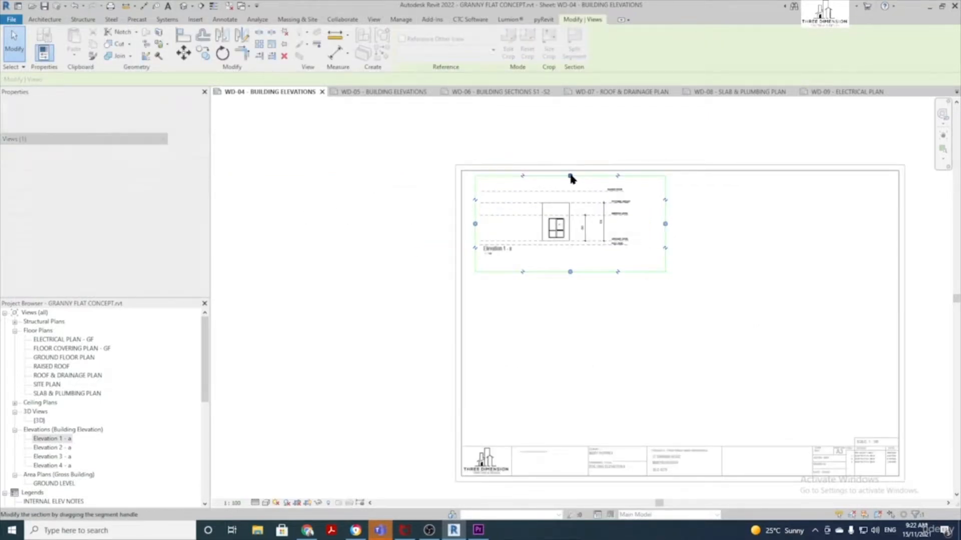
scroll(544, 217, up, 4)
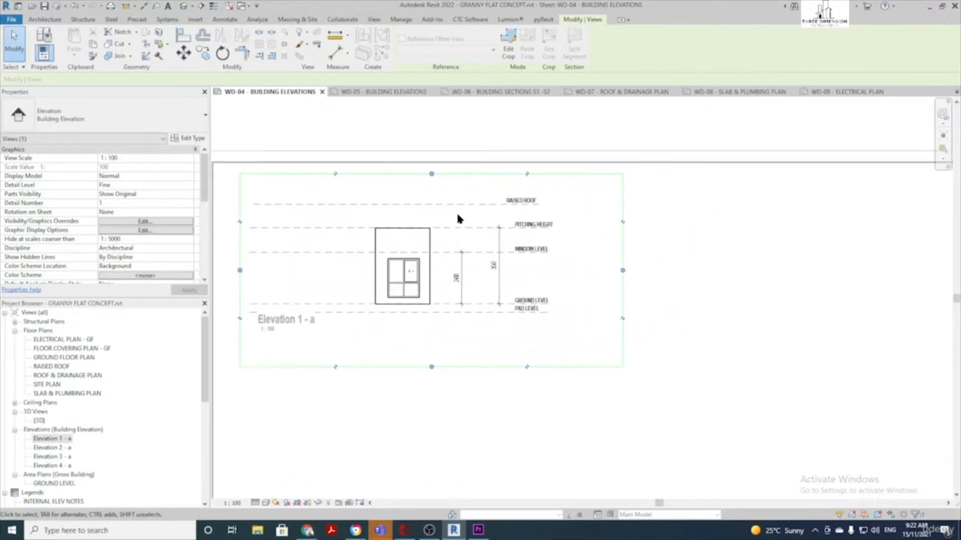
scroll(92, 202, down, 6)
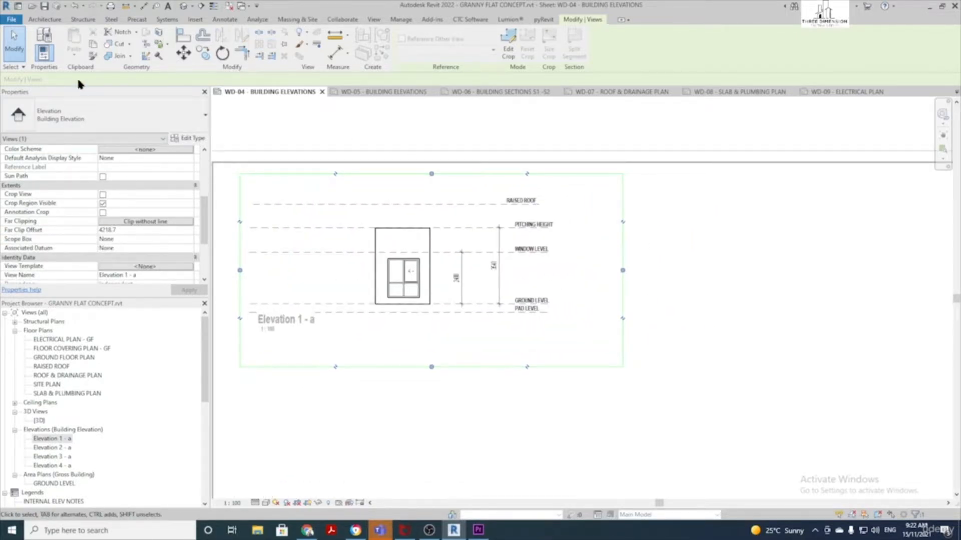
click(103, 204)
click(512, 431)
scroll(433, 334, down, 1)
scroll(409, 335, up, 1)
double_click(409, 336)
scroll(404, 330, down, 2)
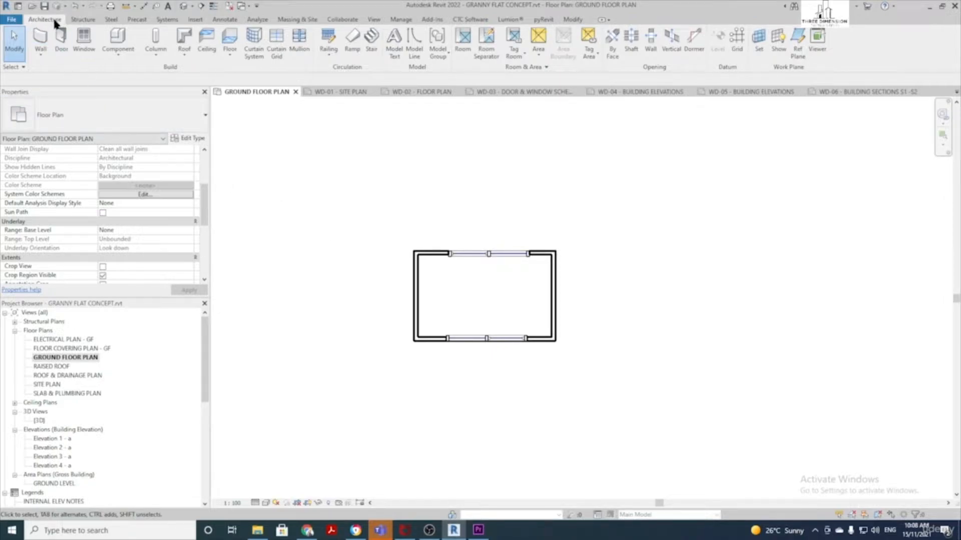
Start a CONCRETE 100mm floor and view that type's properties
click(236, 39)
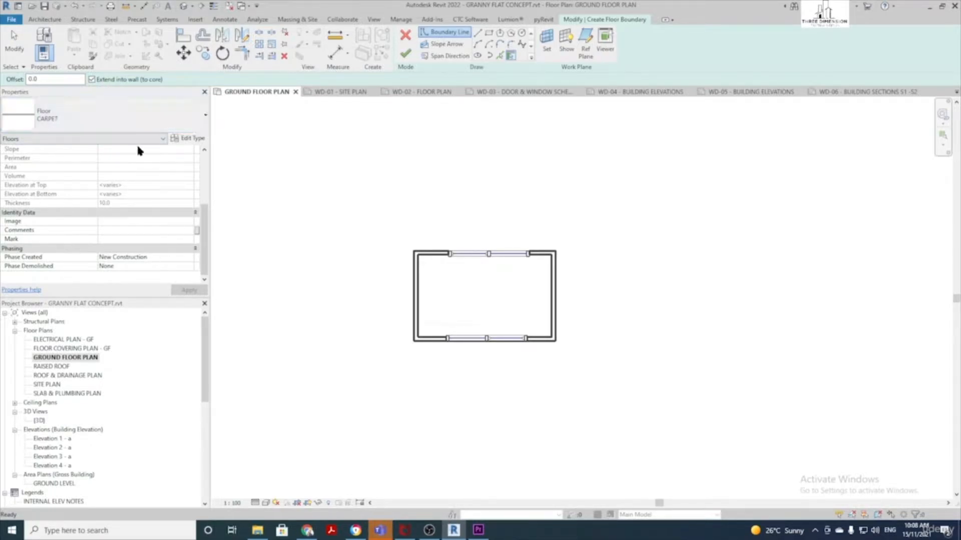
click(127, 116)
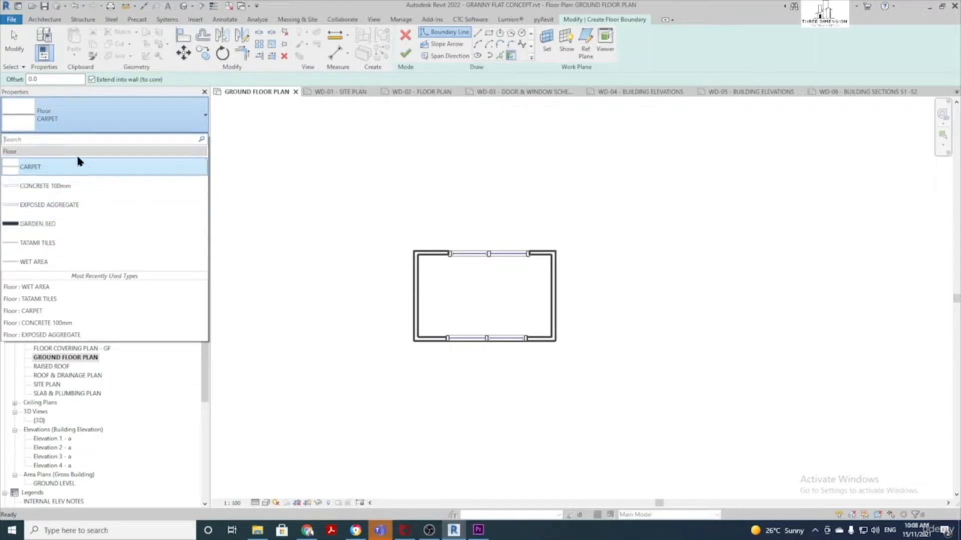
click(69, 187)
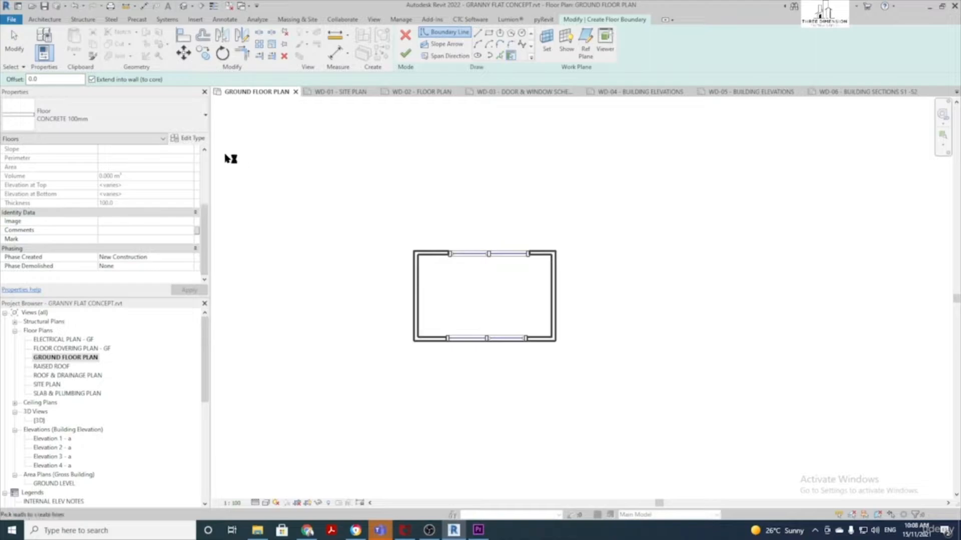
click(185, 141)
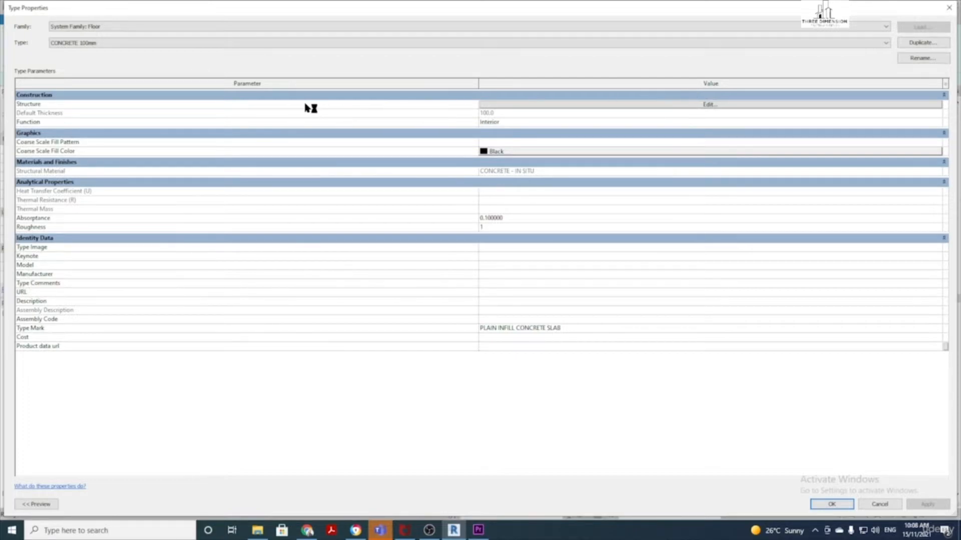
Inspect the CONCRETE - IN SITU structure material and keep CONCRETE as its cut pattern
click(544, 104)
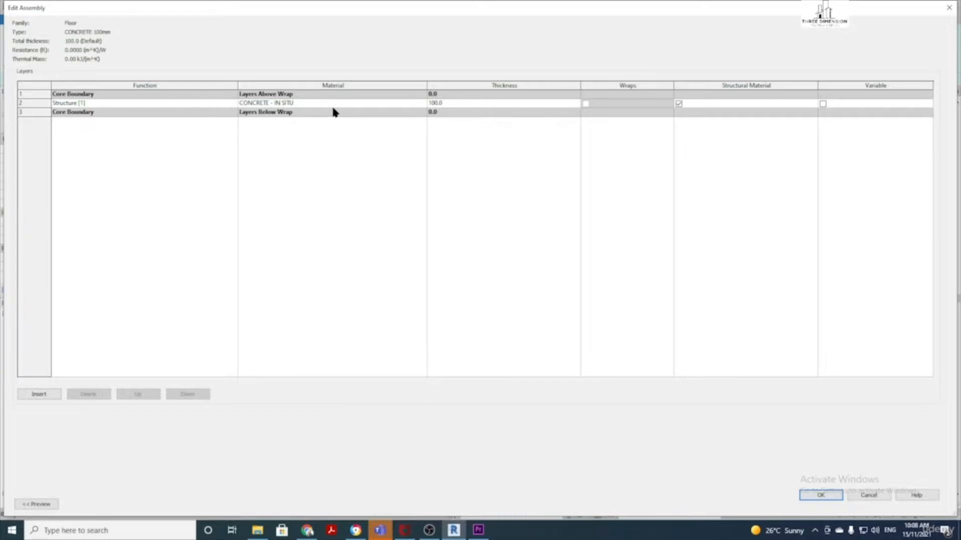
click(398, 105)
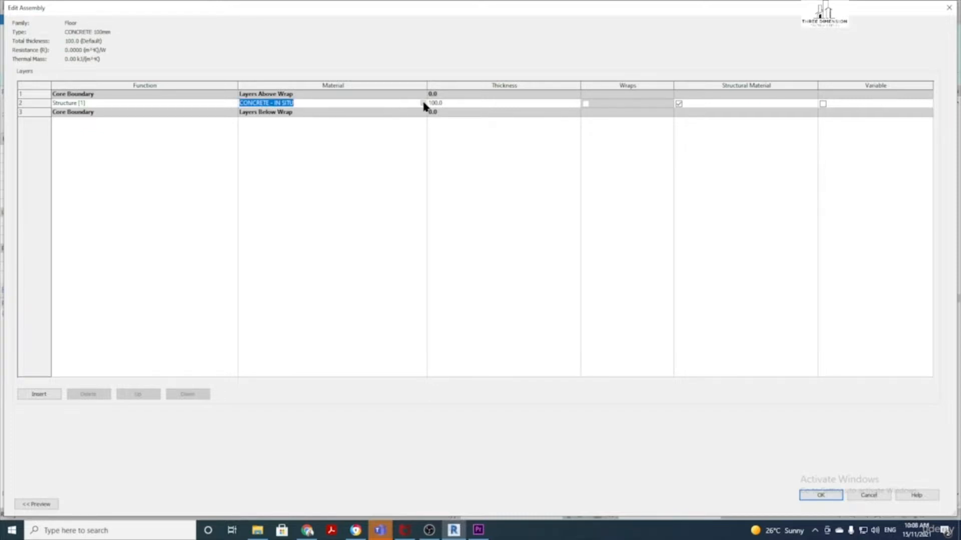
click(423, 103)
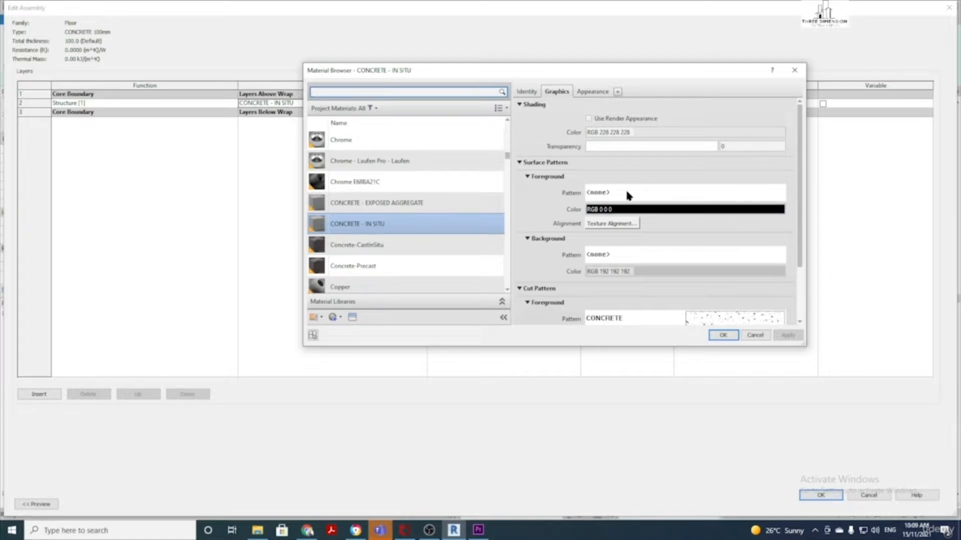
scroll(629, 195, down, 3)
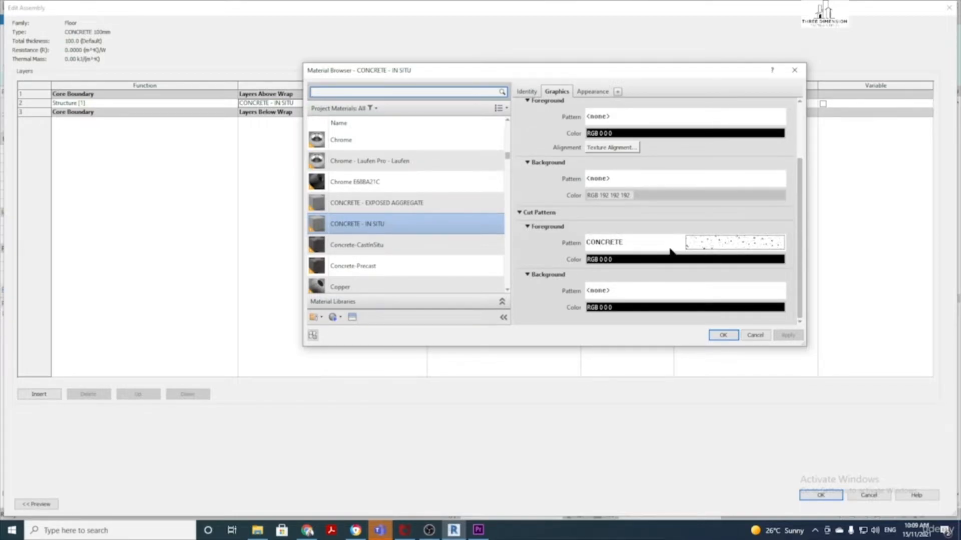
click(739, 246)
click(734, 243)
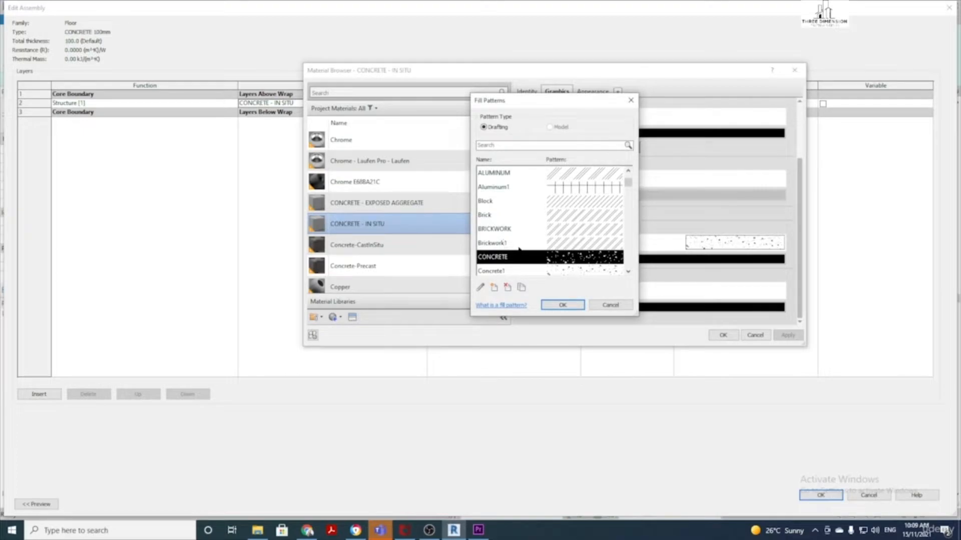
scroll(581, 224, down, 2)
scroll(575, 223, up, 2)
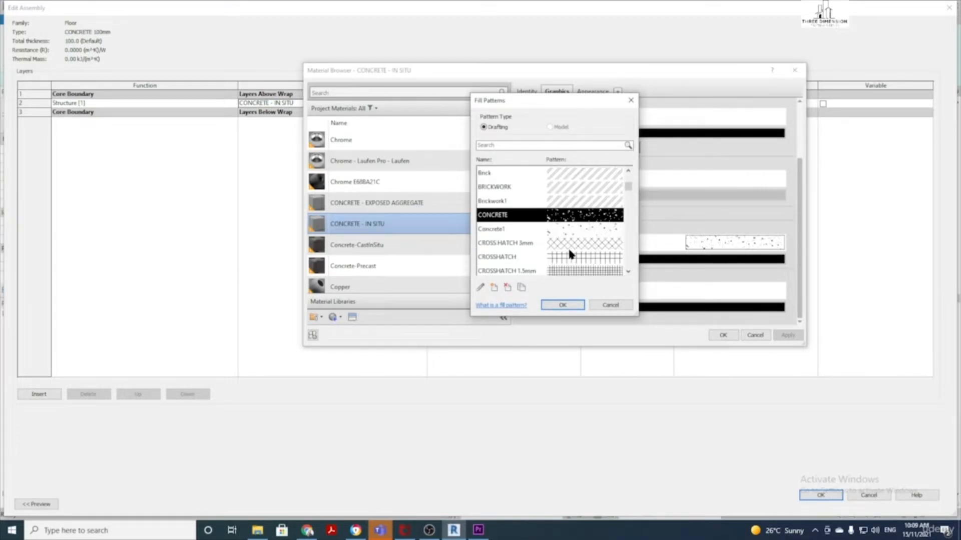
scroll(573, 224, down, 1)
scroll(576, 233, down, 1)
scroll(566, 226, up, 2)
click(563, 305)
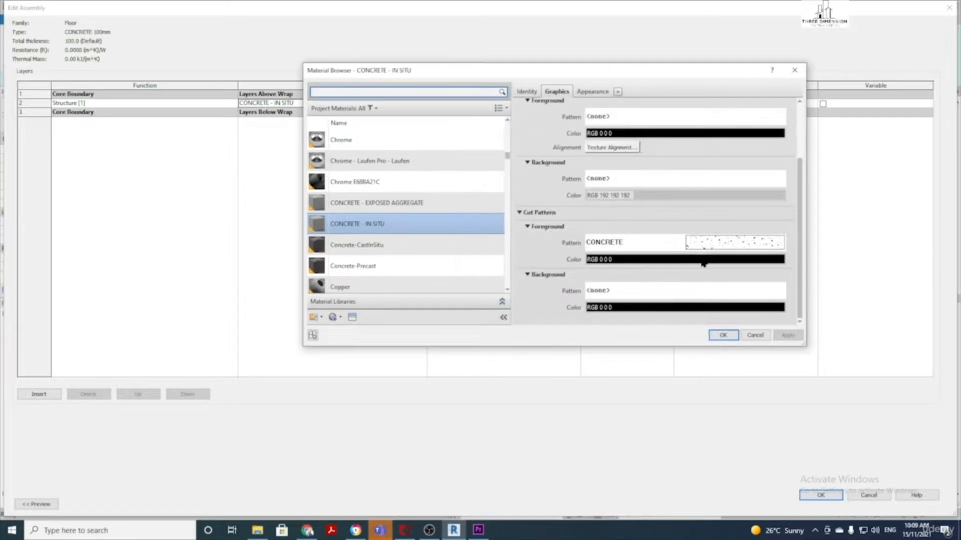
Review the material's identity, close the browser unchanged, and accept the layer structure and type properties
click(528, 92)
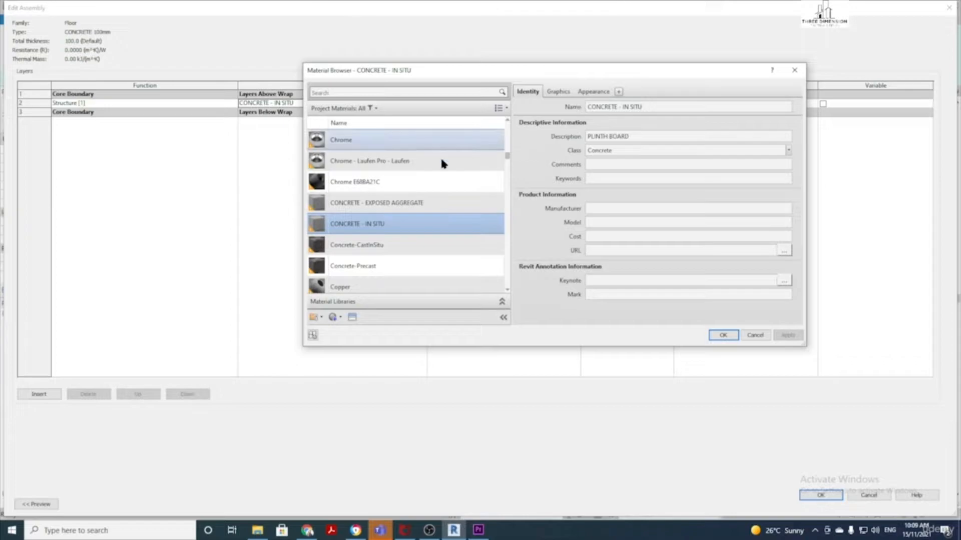
scroll(443, 248, down, 5)
scroll(442, 250, up, 5)
click(557, 91)
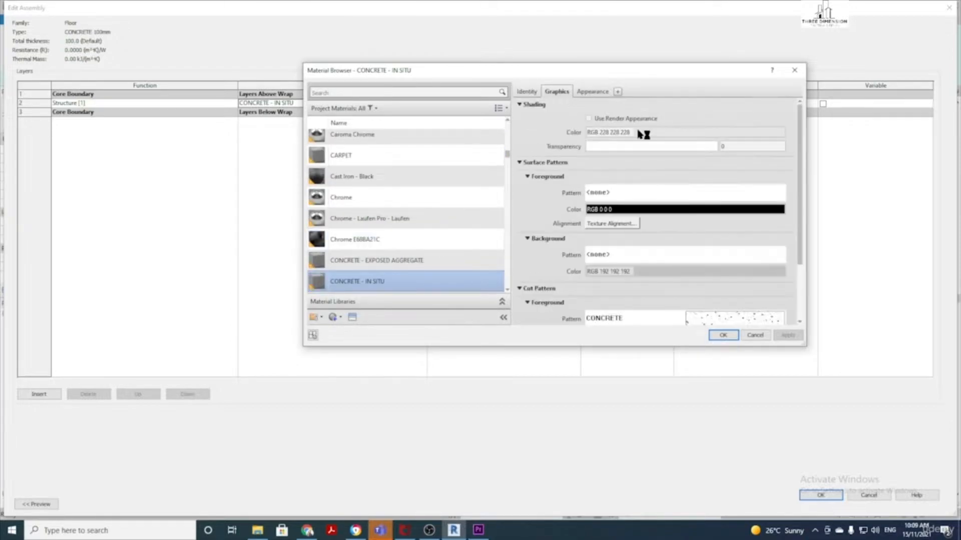
click(742, 335)
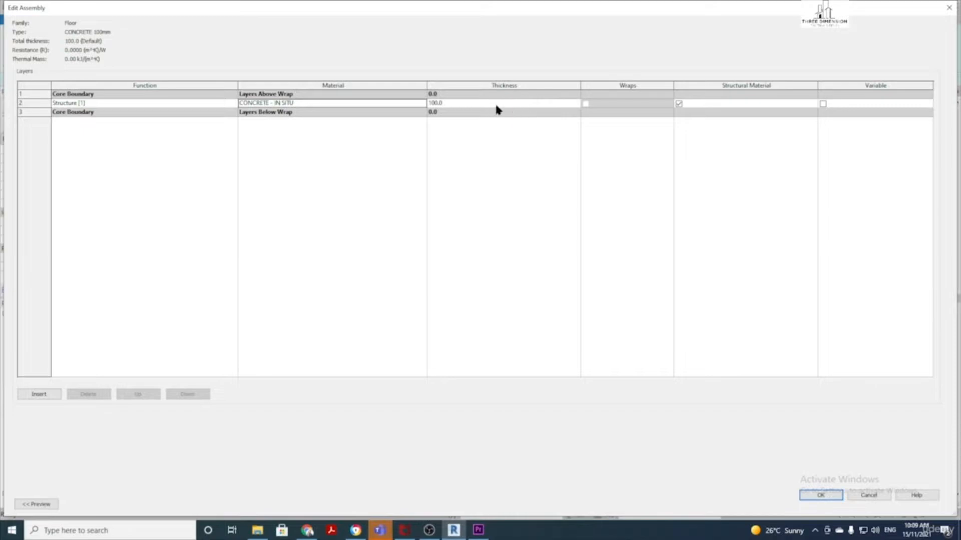
click(479, 105)
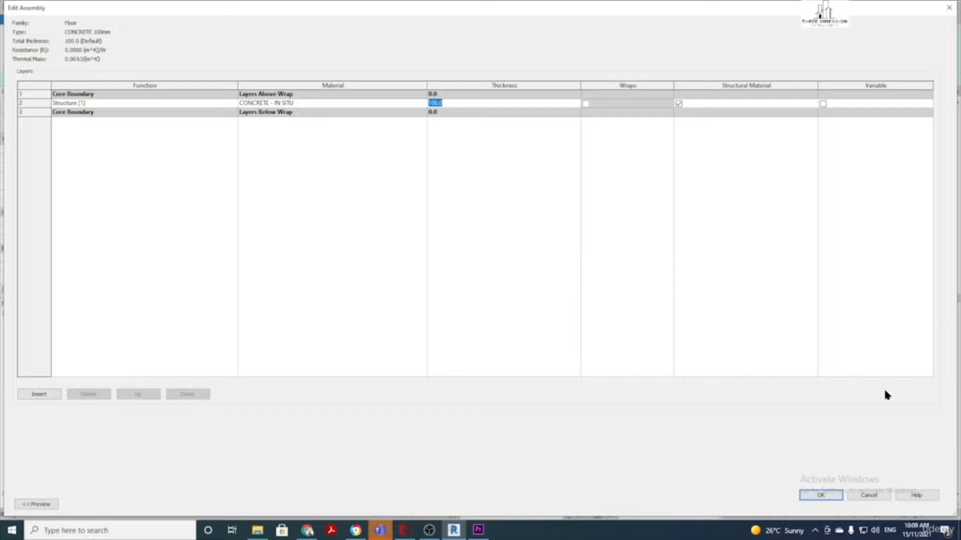
click(820, 496)
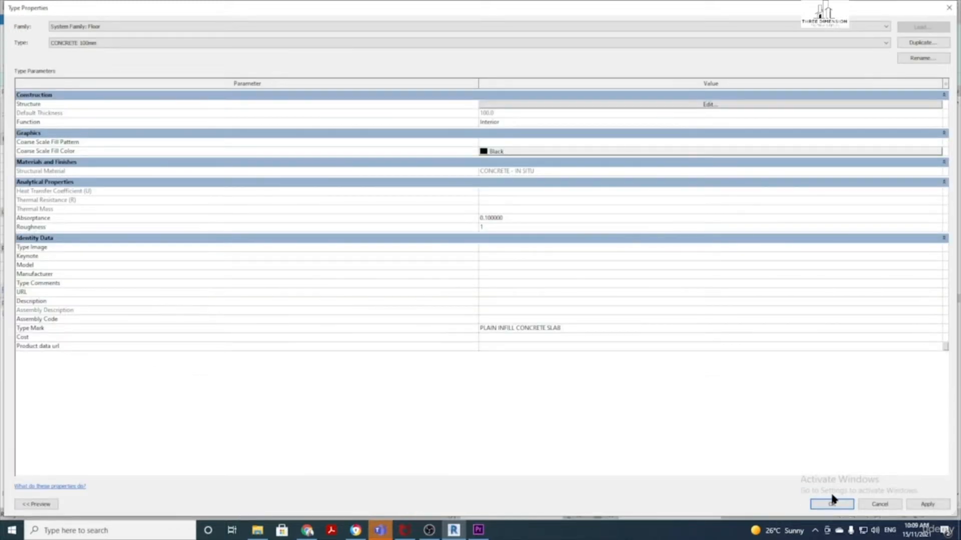
click(832, 504)
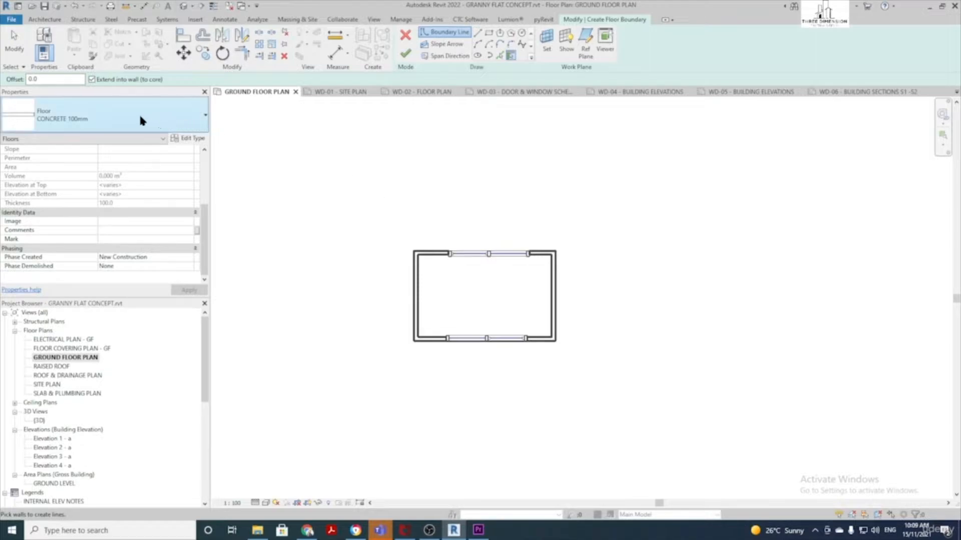
Duplicate the CONCRETE 100mm floor type as a new type named POLISHED CONCRETE
click(195, 143)
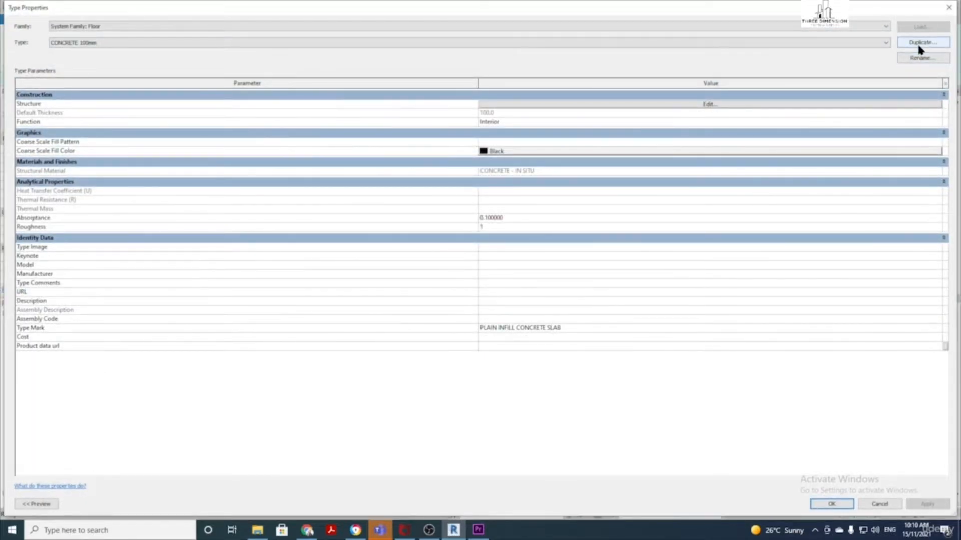
click(921, 43)
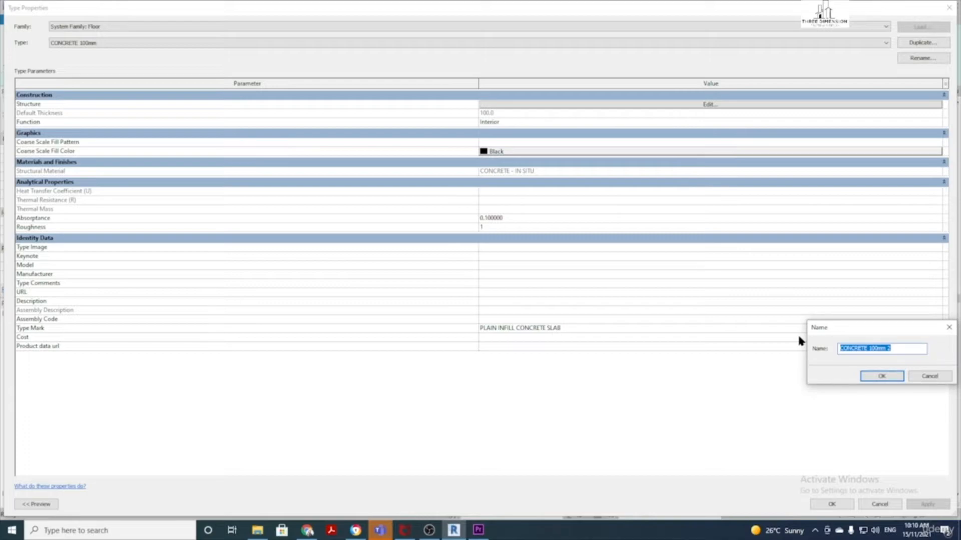
text(PC)
text(LISHED CON)
key(Return)
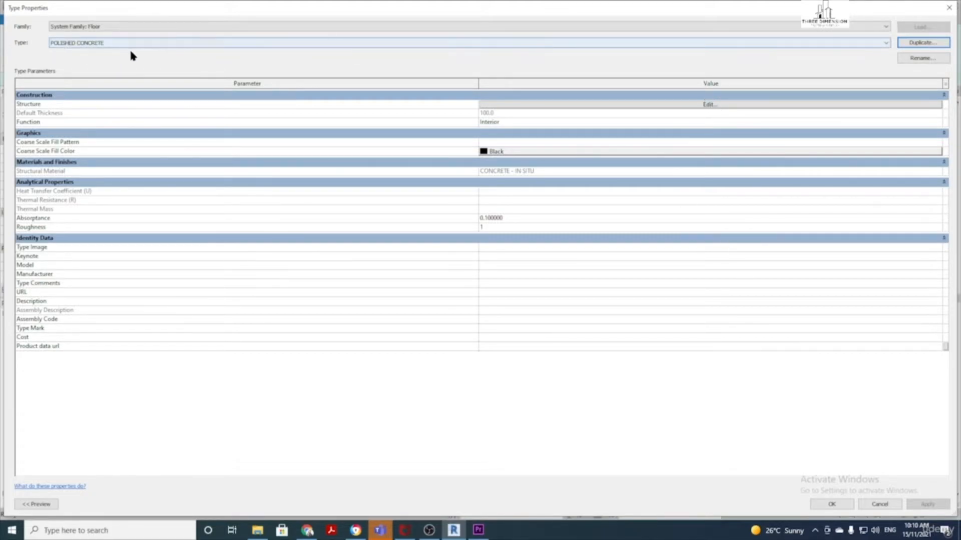
click(570, 104)
Search the structure layer's material library for 'POLISHED'
click(335, 103)
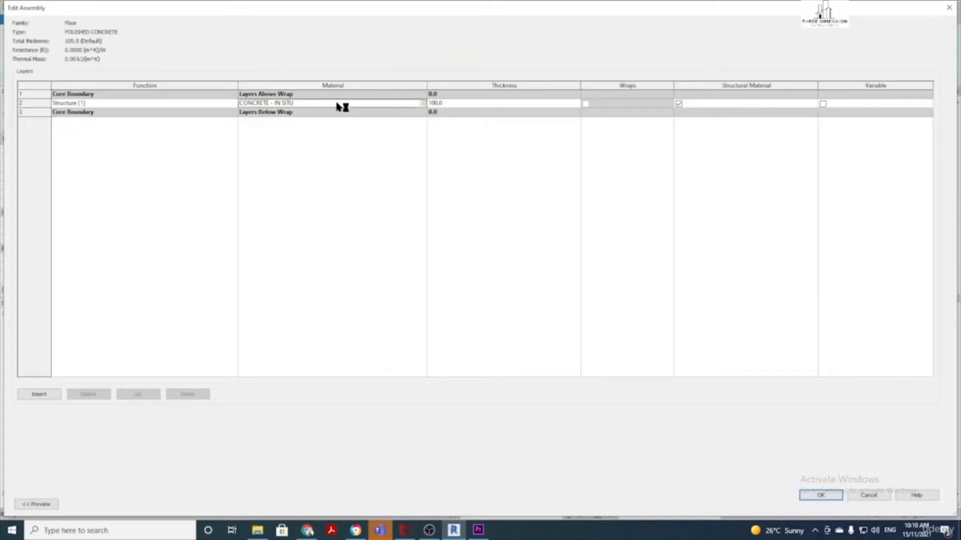
click(423, 104)
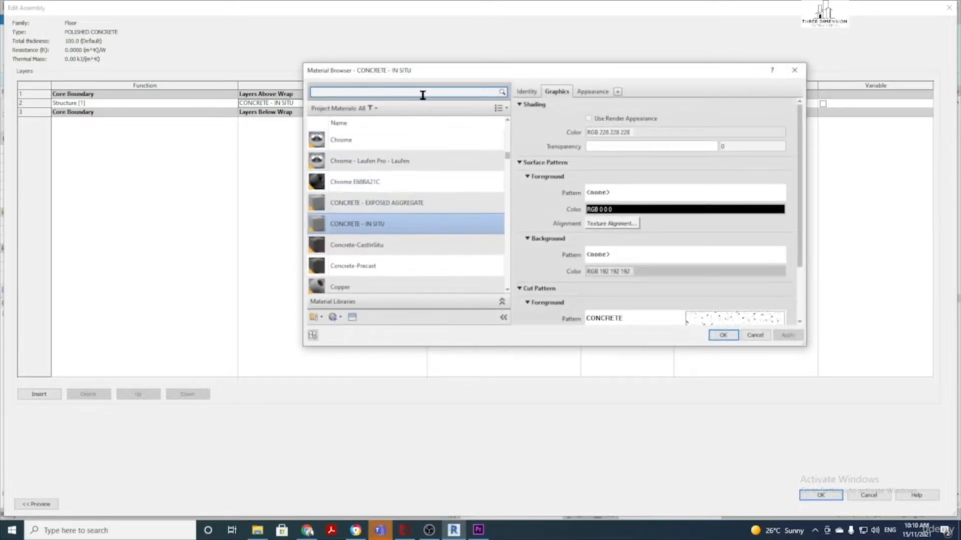
text(POLISHE)
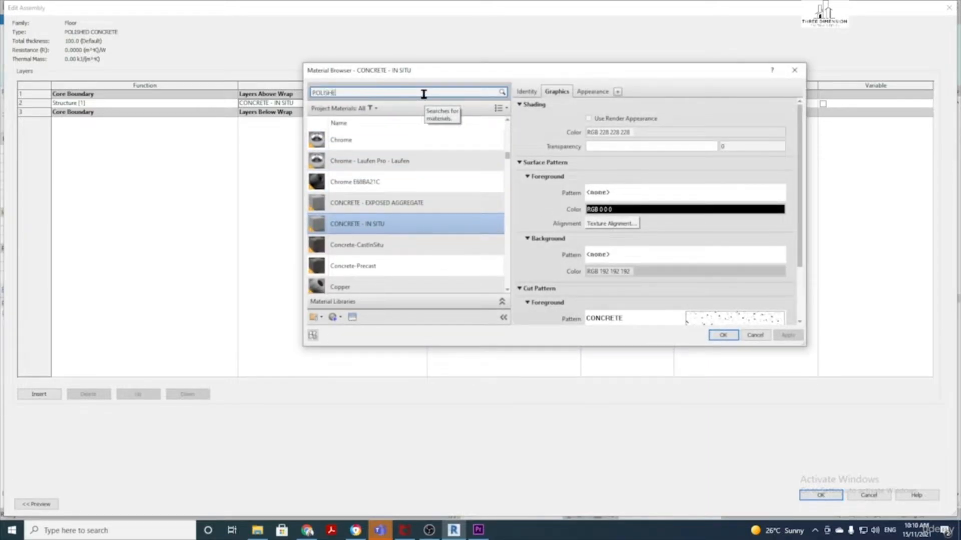
text(D)
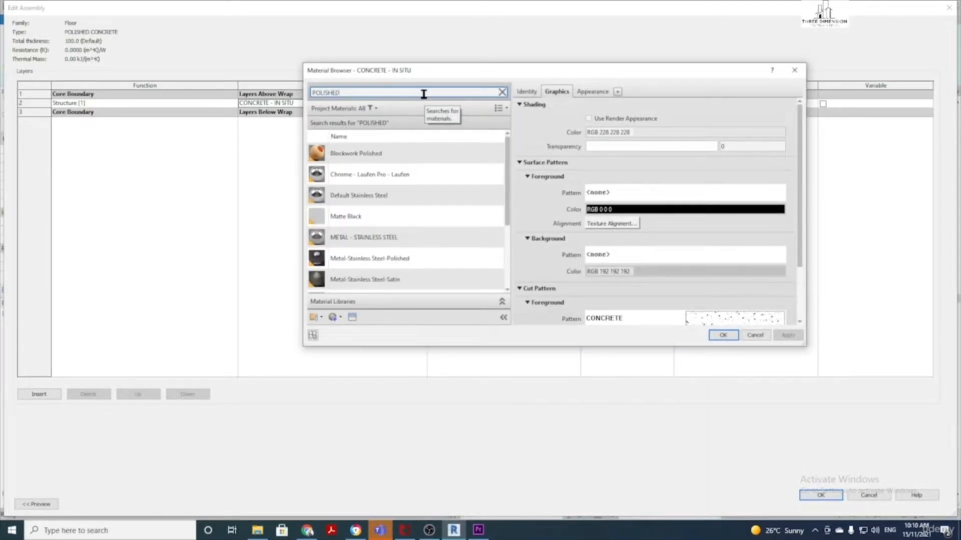
scroll(408, 180, down, 2)
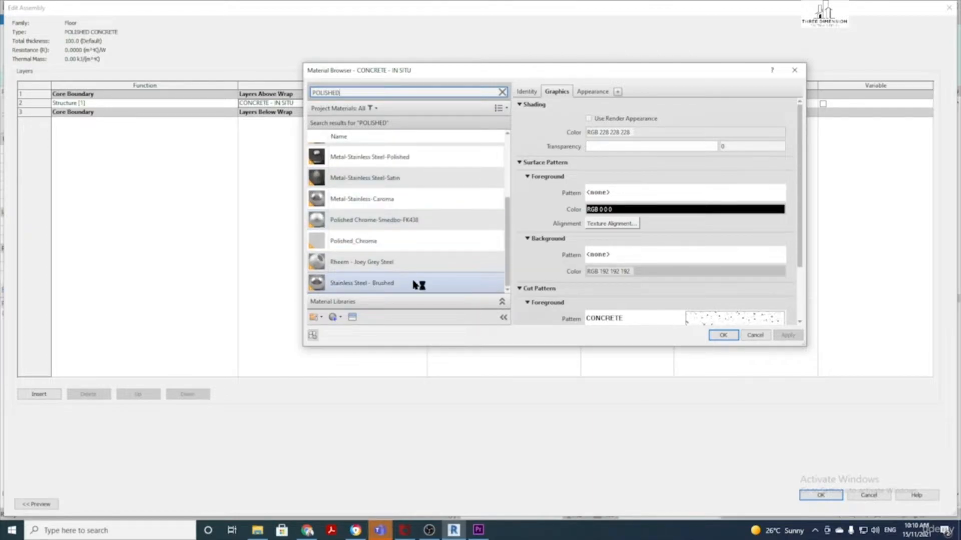
scroll(416, 282, up, 2)
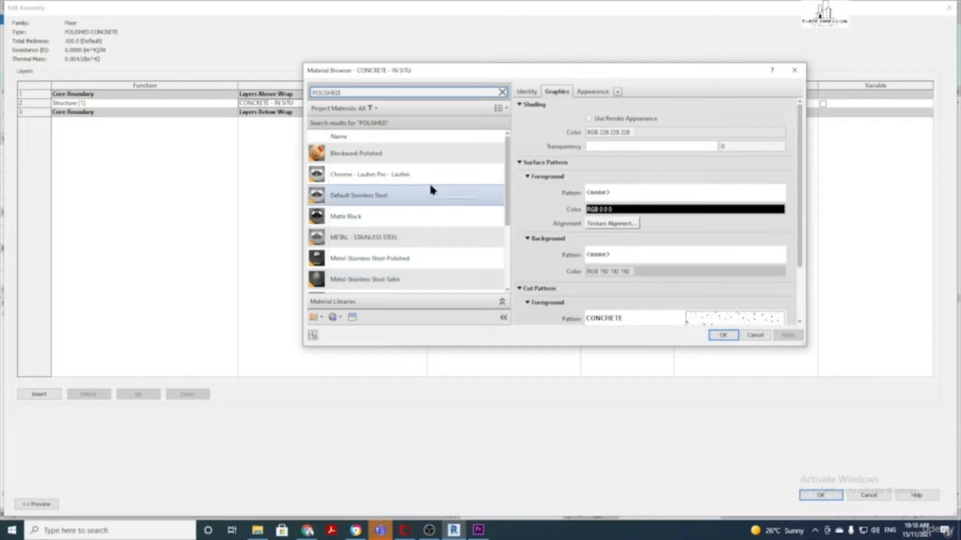
scroll(328, 271, down, 1)
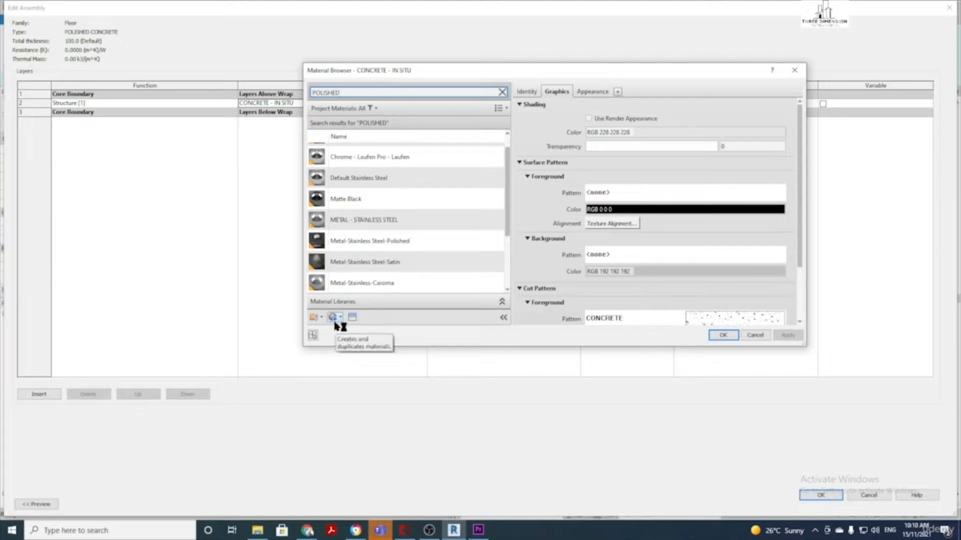
Create a new blank material and rename it POLISHED CONCRETE on the Identity tab
click(335, 319)
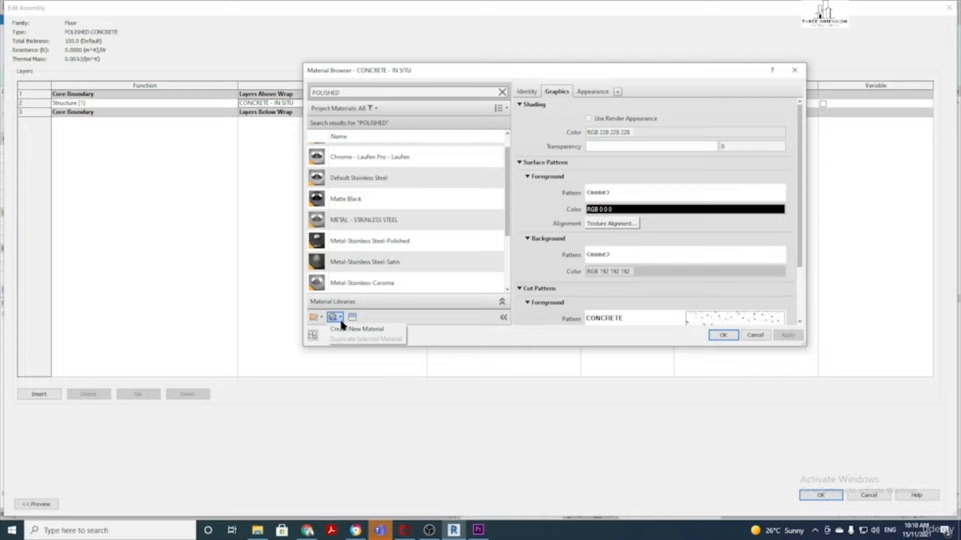
click(364, 330)
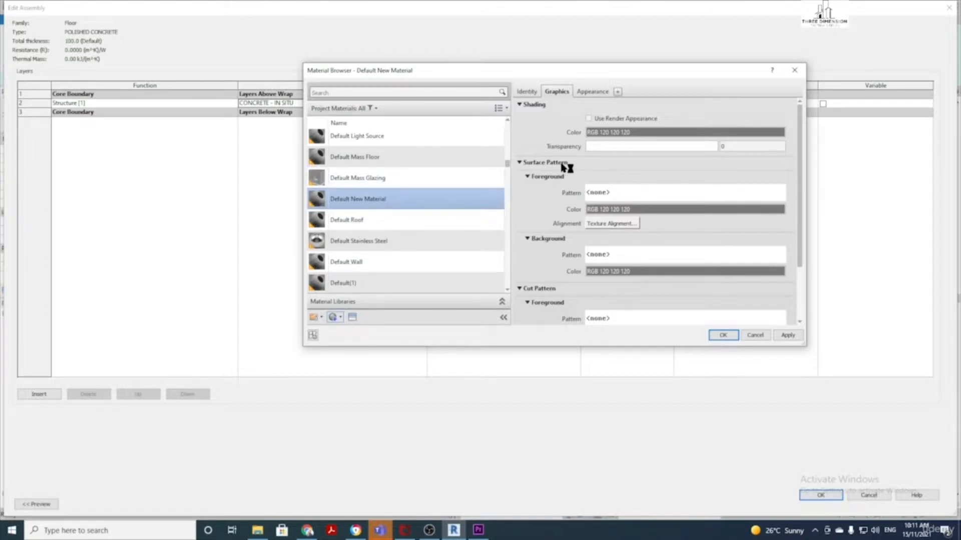
click(527, 92)
drag(645, 107, 585, 106)
text(POLISHED)
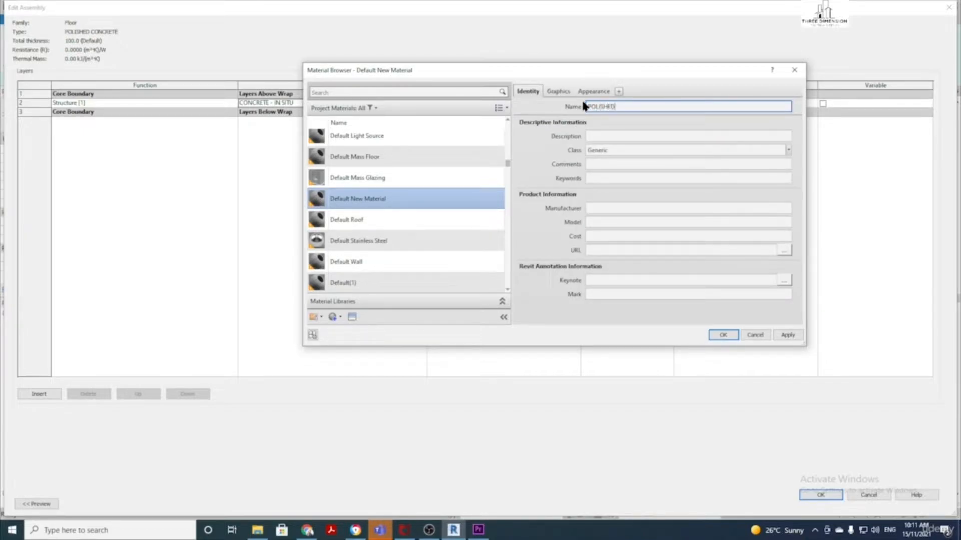
text( CONCRETE)
click(624, 137)
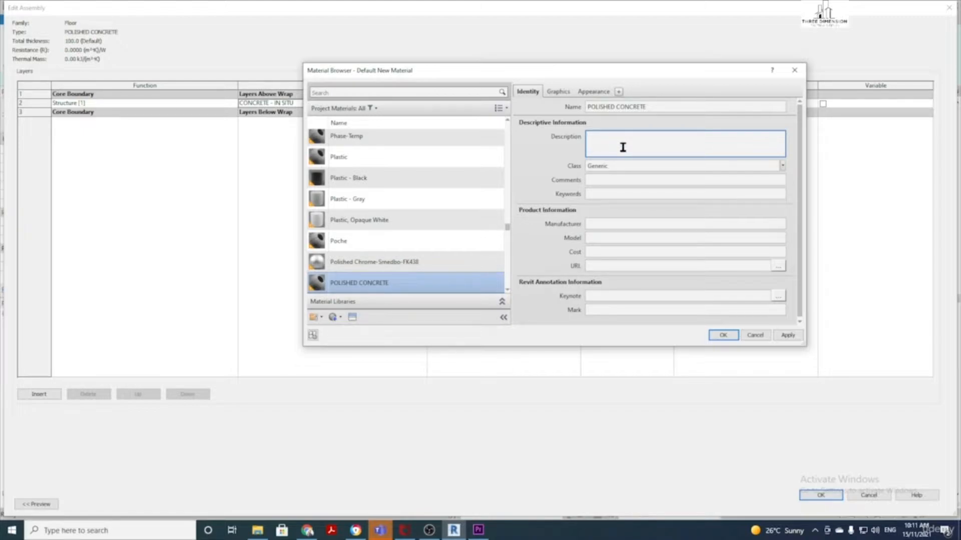
click(563, 93)
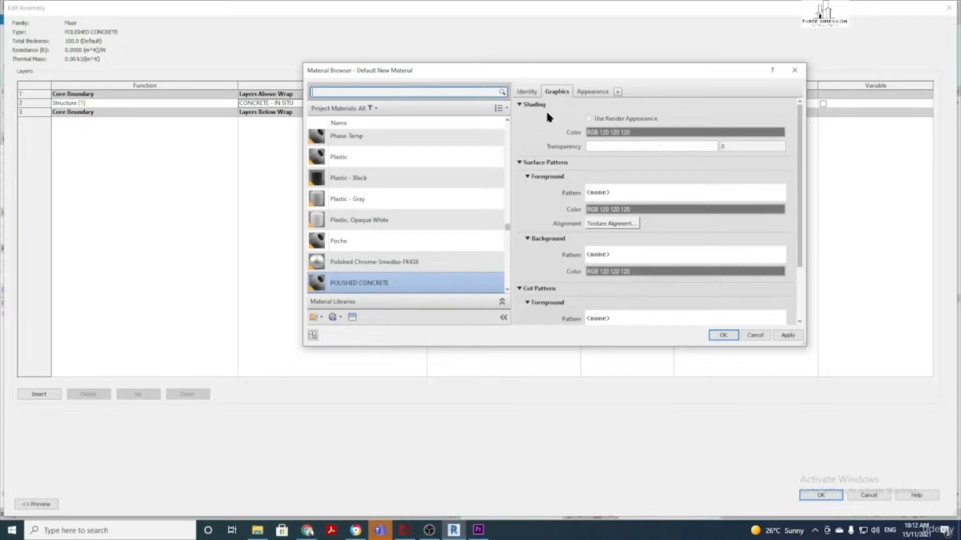
Set POLISHED CONCRETE's surface pattern to the CONCRETE drafting pattern
click(638, 194)
scroll(592, 196, down, 3)
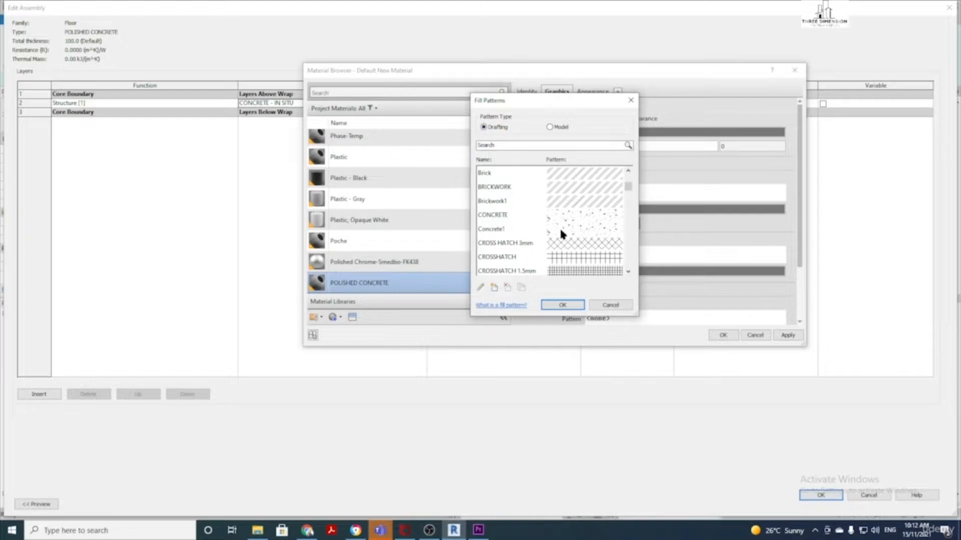
click(550, 127)
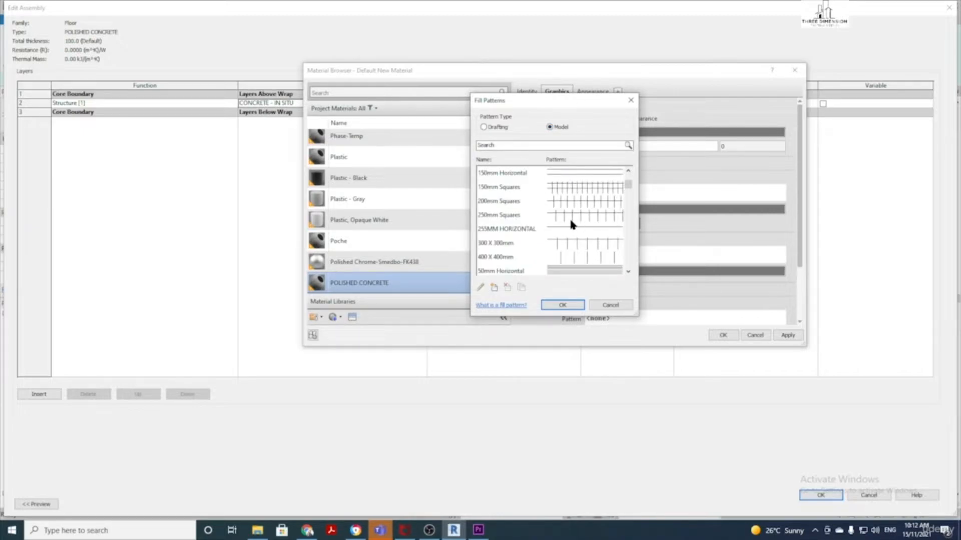
scroll(571, 222, down, 1)
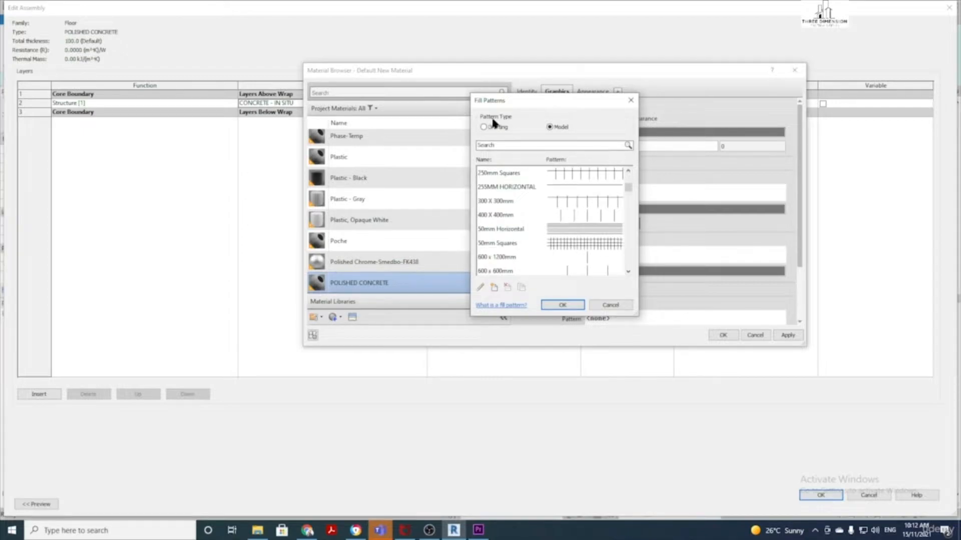
click(484, 127)
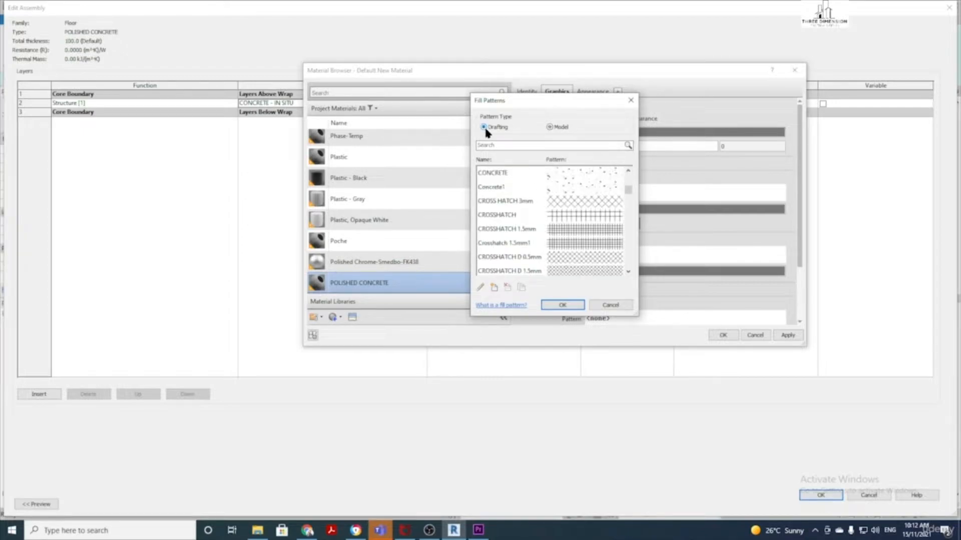
click(572, 172)
click(563, 305)
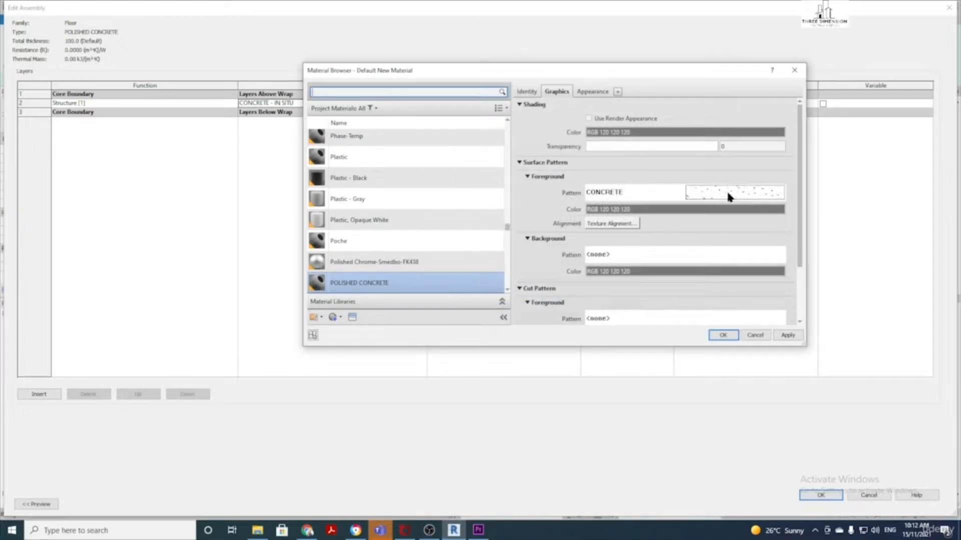
Set its cut pattern to Diagonal up and assign it to the floor's structure layer
scroll(703, 211, down, 1)
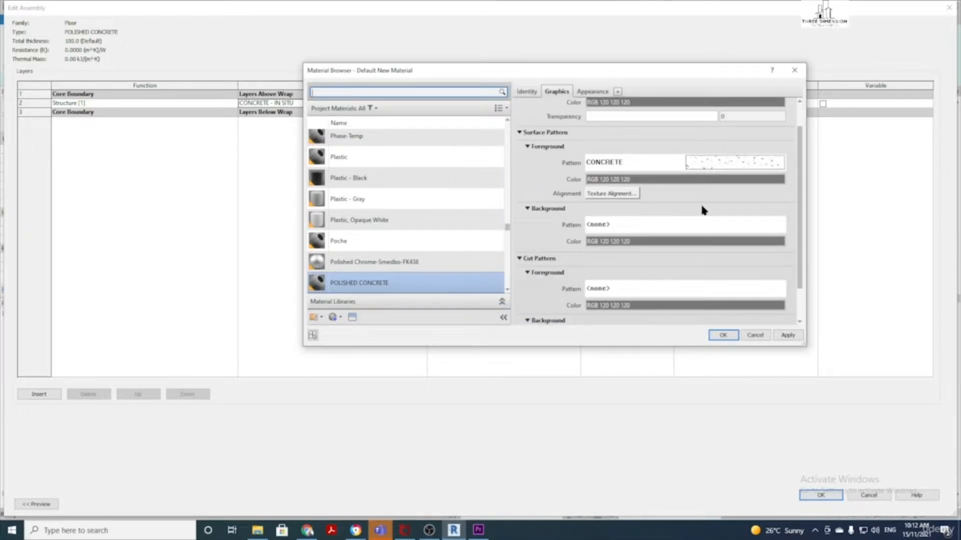
click(669, 289)
scroll(614, 254, down, 1)
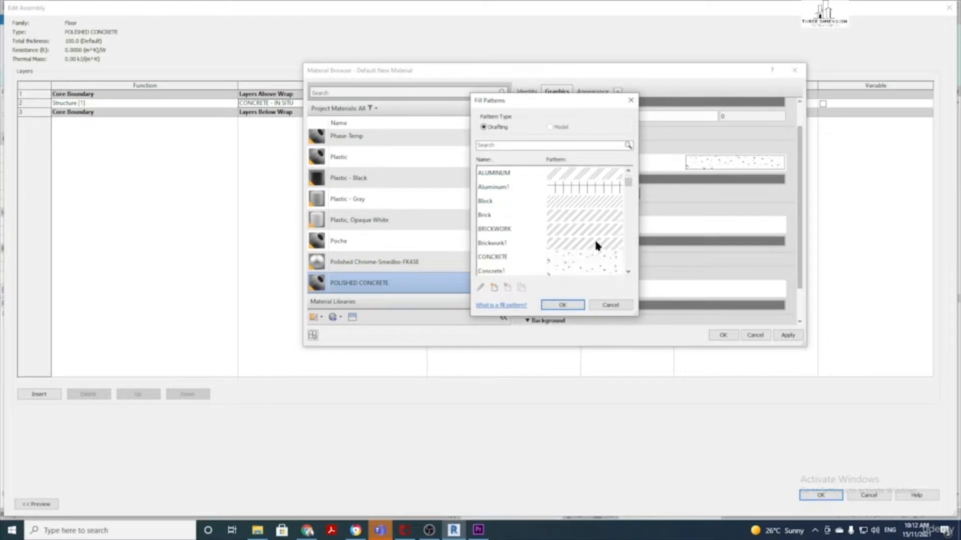
scroll(597, 244, down, 5)
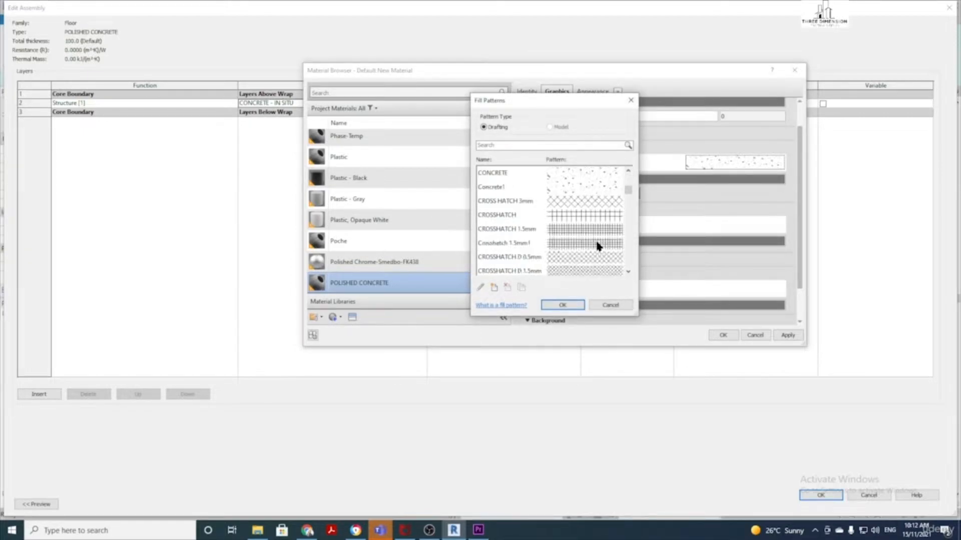
scroll(597, 246, down, 2)
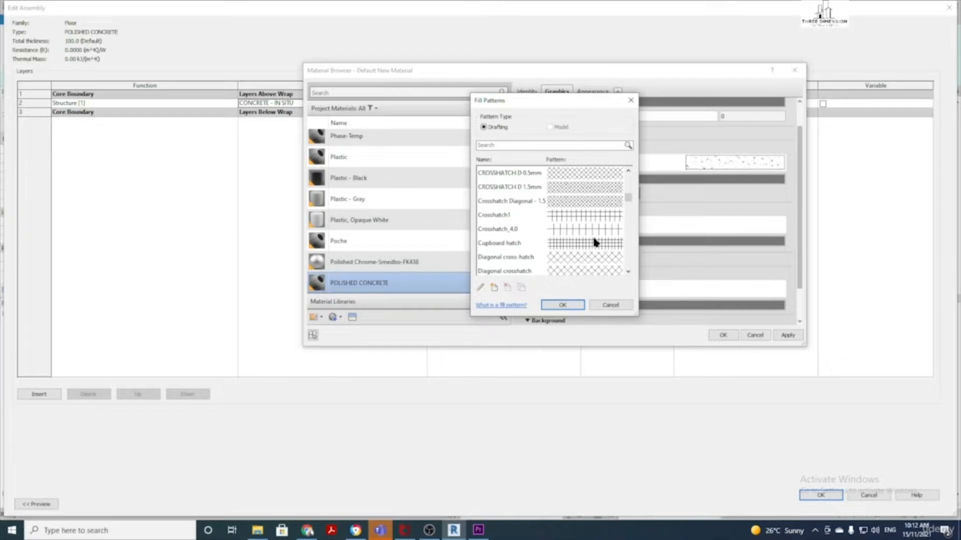
click(570, 201)
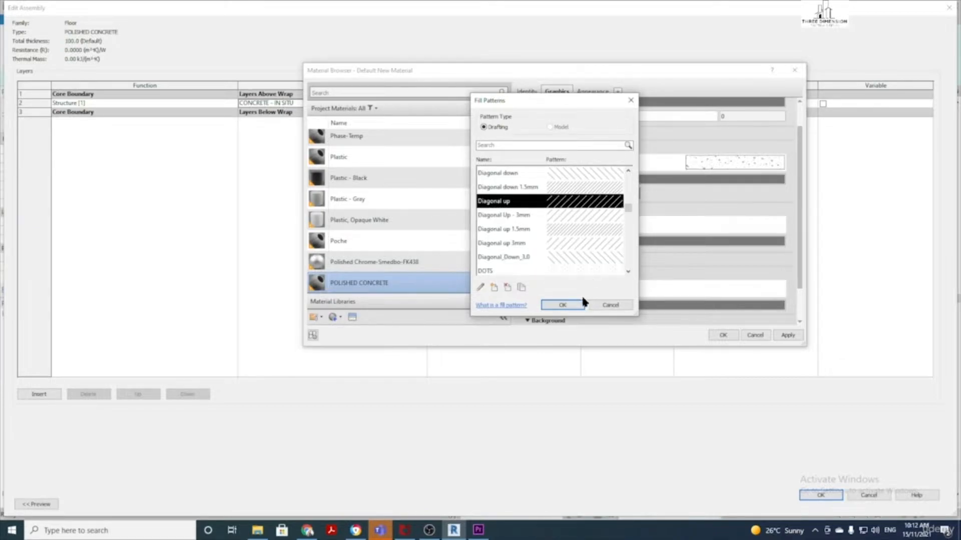
click(571, 304)
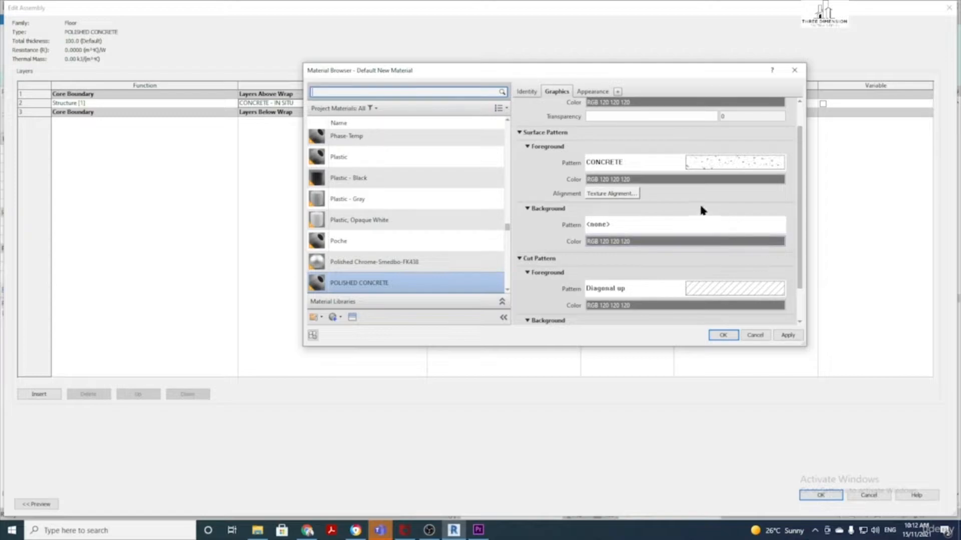
click(724, 334)
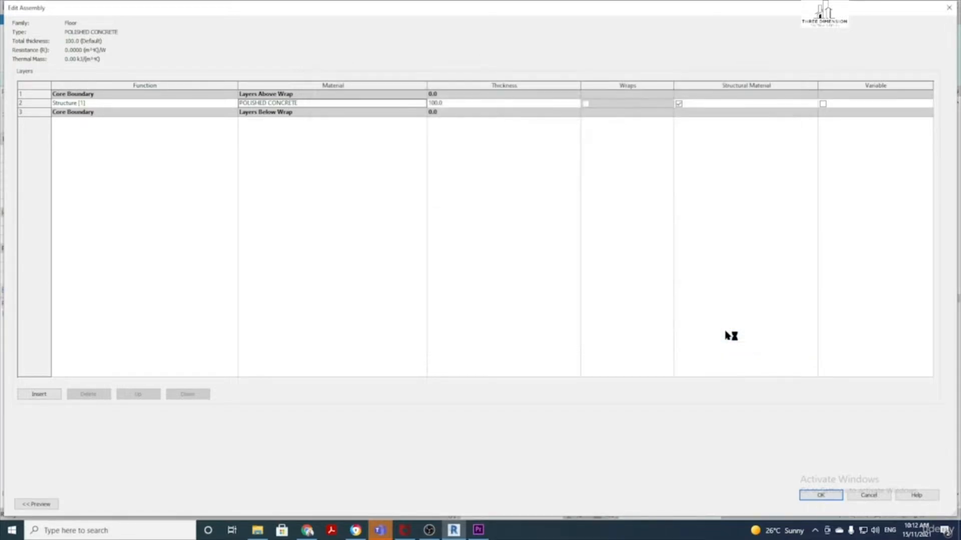
click(836, 496)
Sketch a rectangular floor boundary from the walls' top-left to bottom-right outer corners
click(833, 502)
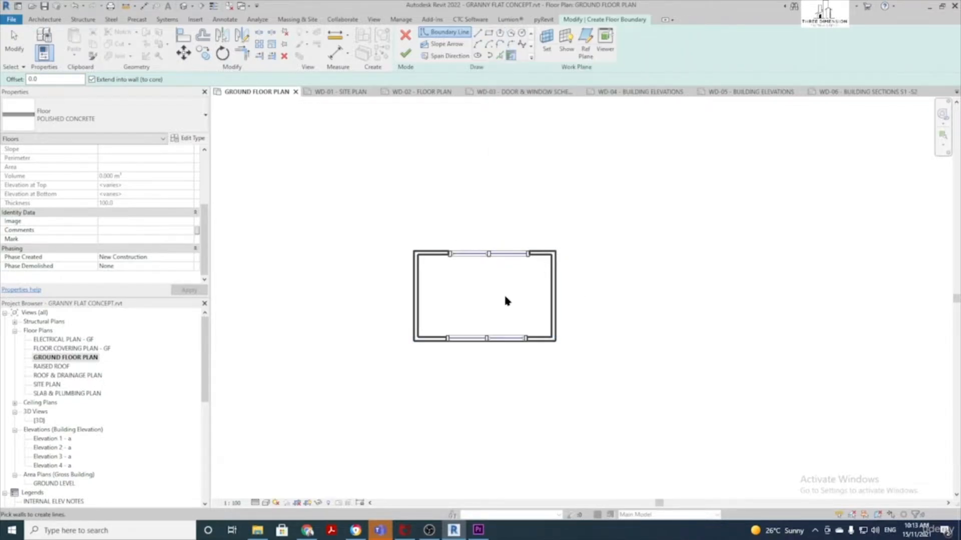
click(489, 33)
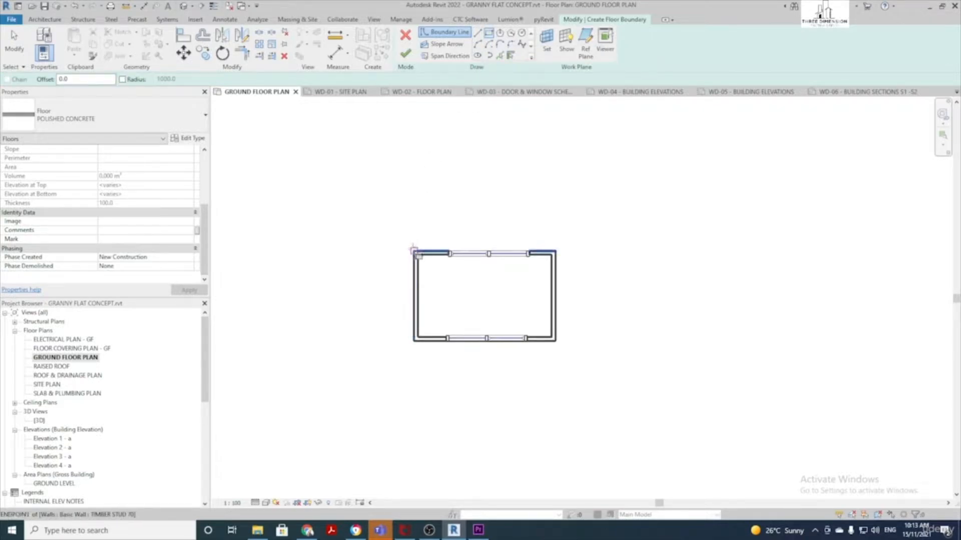
click(415, 253)
click(555, 341)
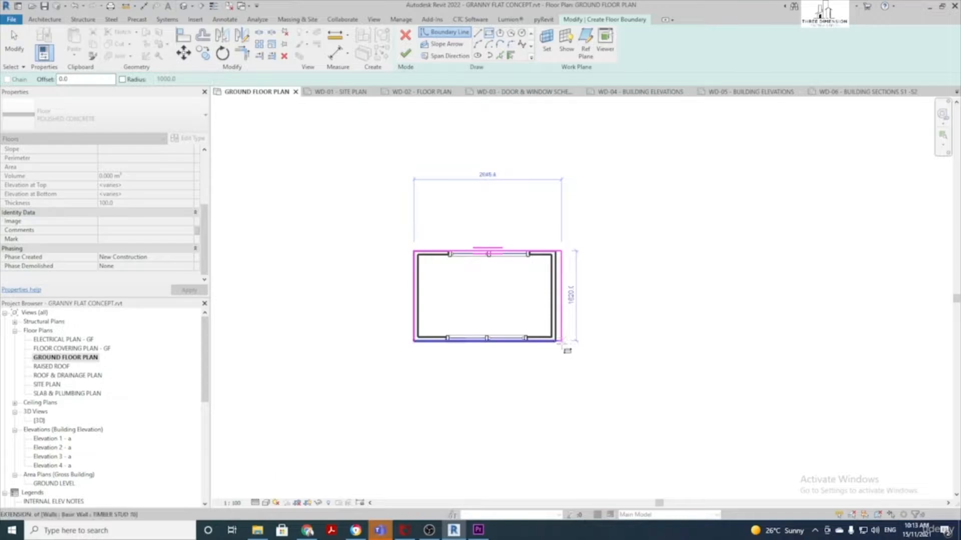
scroll(555, 341, up, 3)
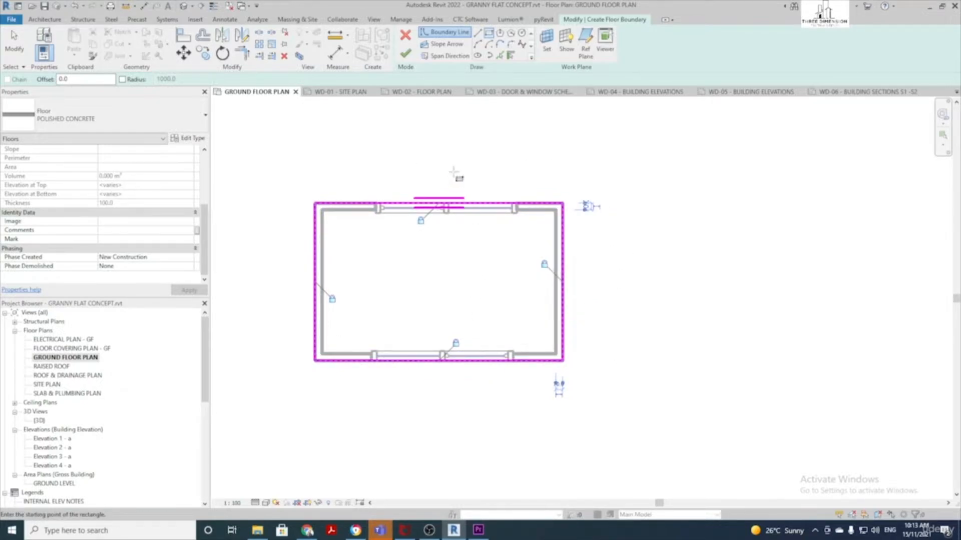
Finish the sketch to create the floor, then select the polished concrete floor
click(405, 56)
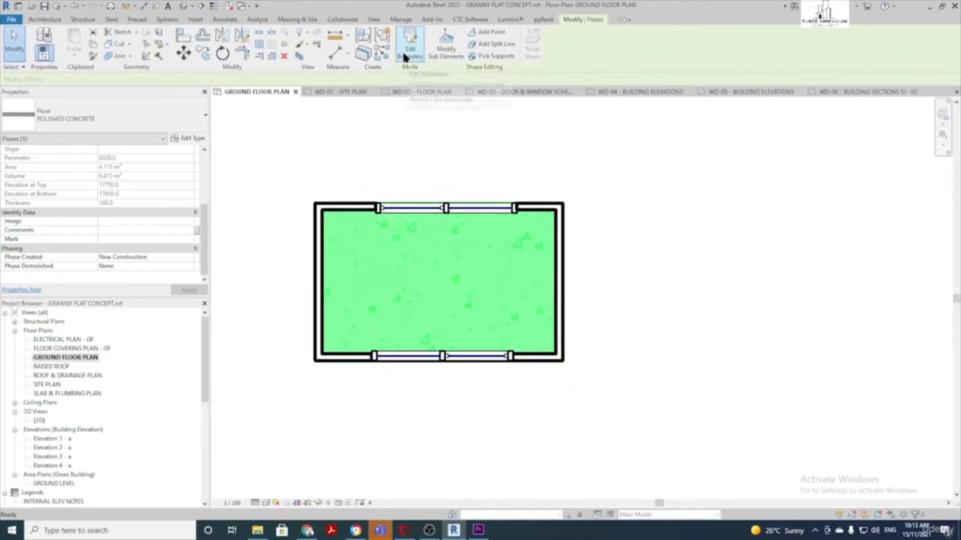
click(472, 160)
scroll(473, 293, down, 2)
scroll(457, 305, up, 2)
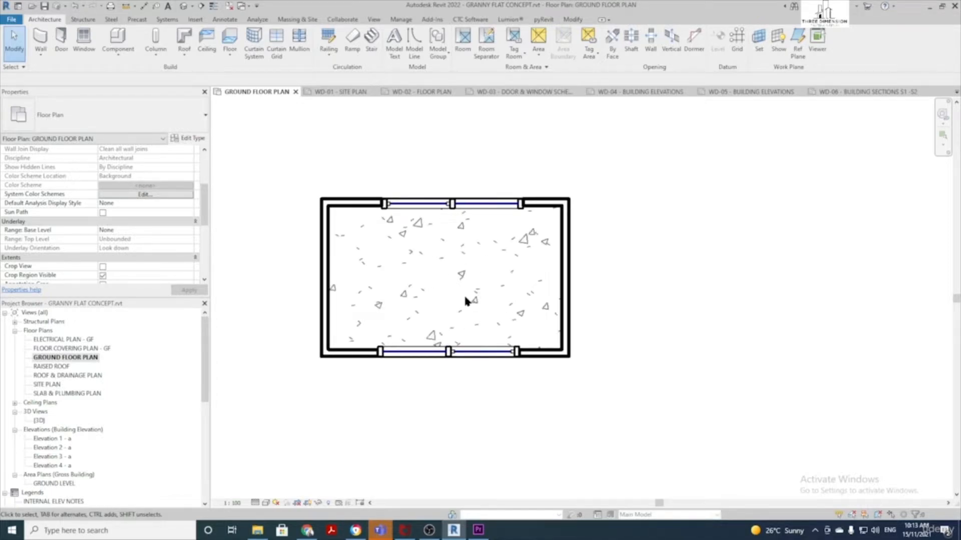
scroll(459, 294, down, 1)
scroll(461, 299, up, 1)
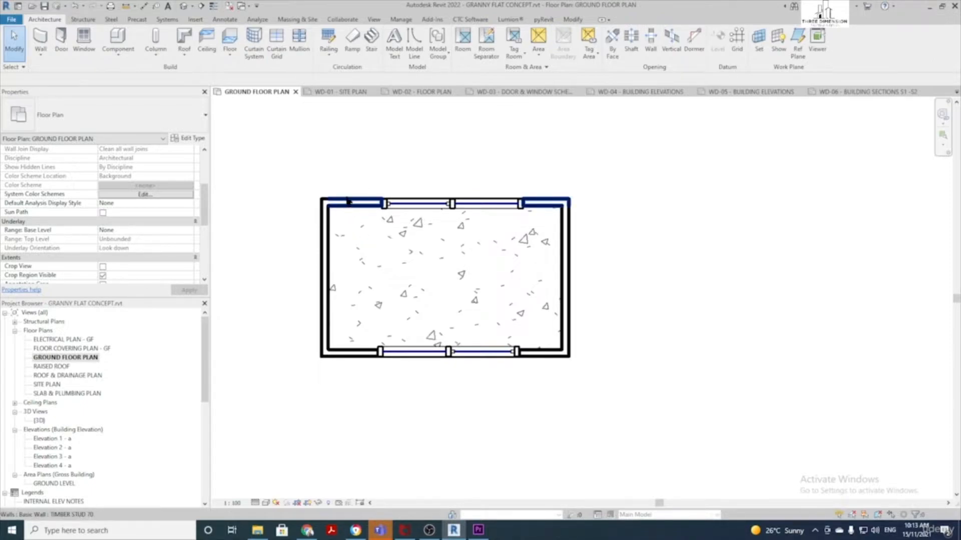
key(Tab)
key(Tab)
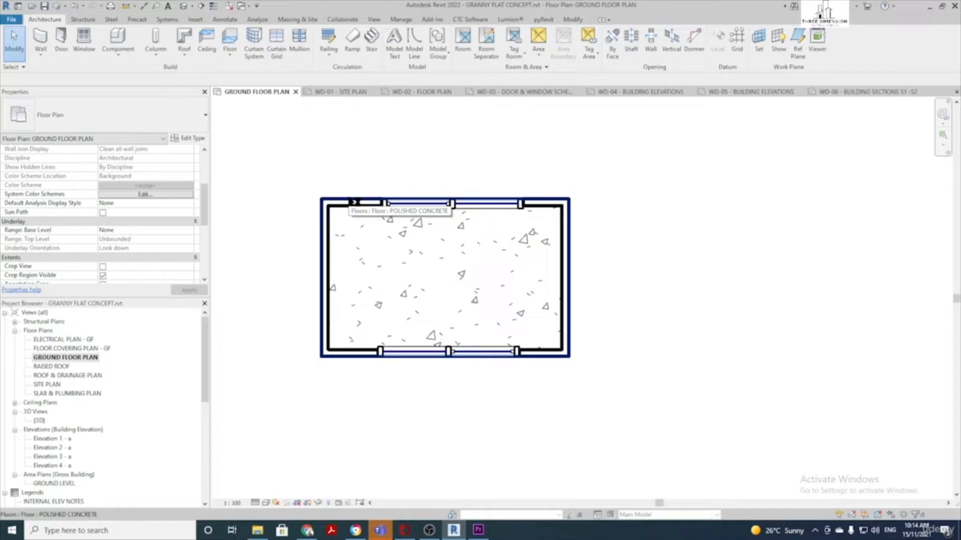
click(350, 201)
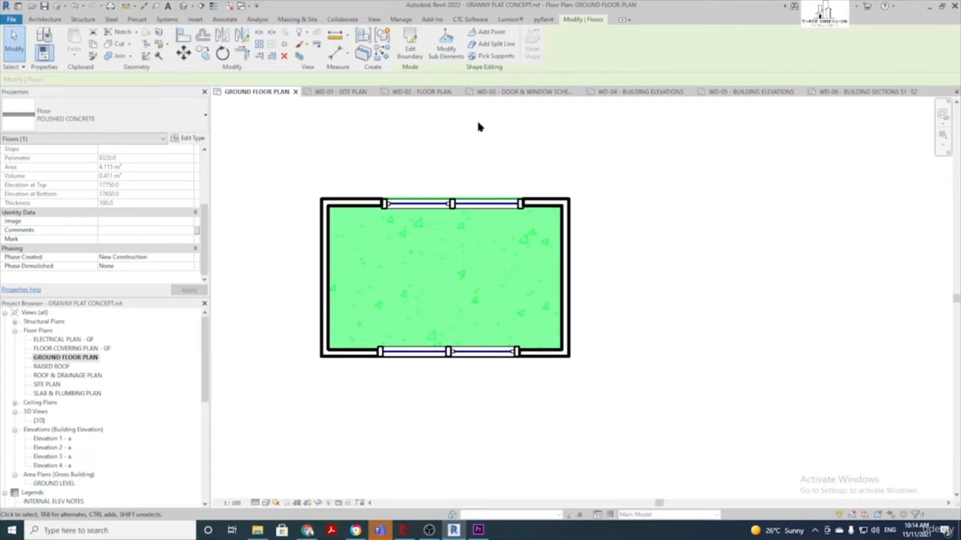
Edit the floor boundary, replacing the old lines with lines picked from all four walls
click(409, 48)
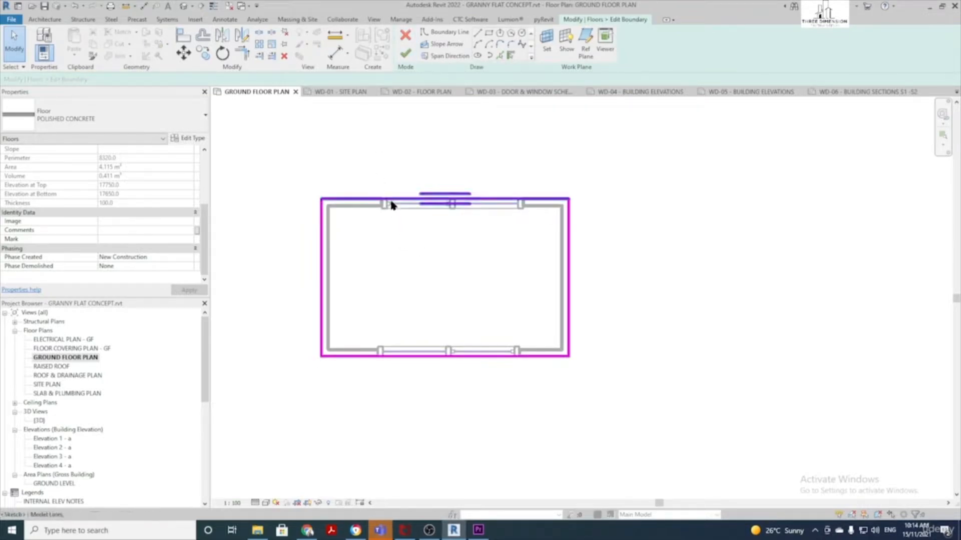
mouse_move(279, 149)
mouse_down()
mouse_move(372, 249)
mouse_move(596, 389)
mouse_up()
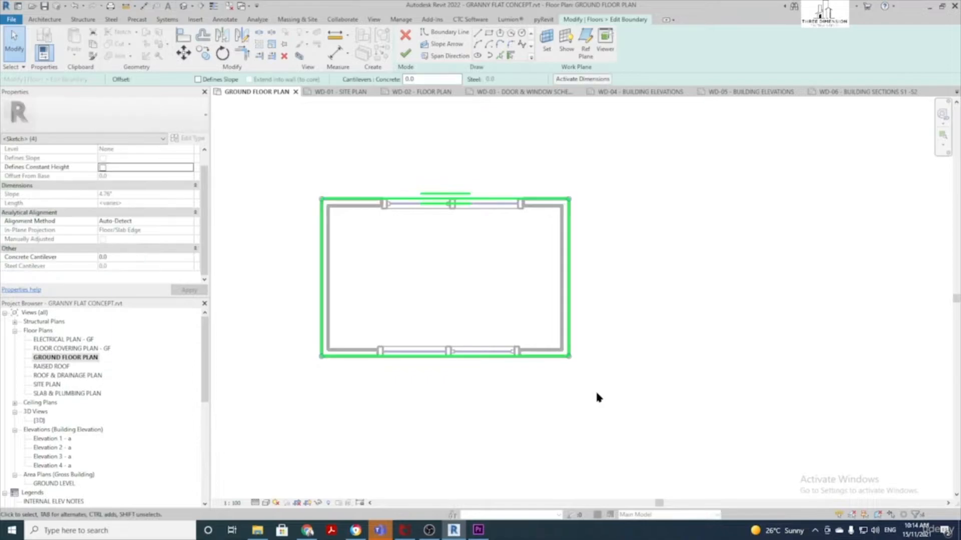
key(Delete)
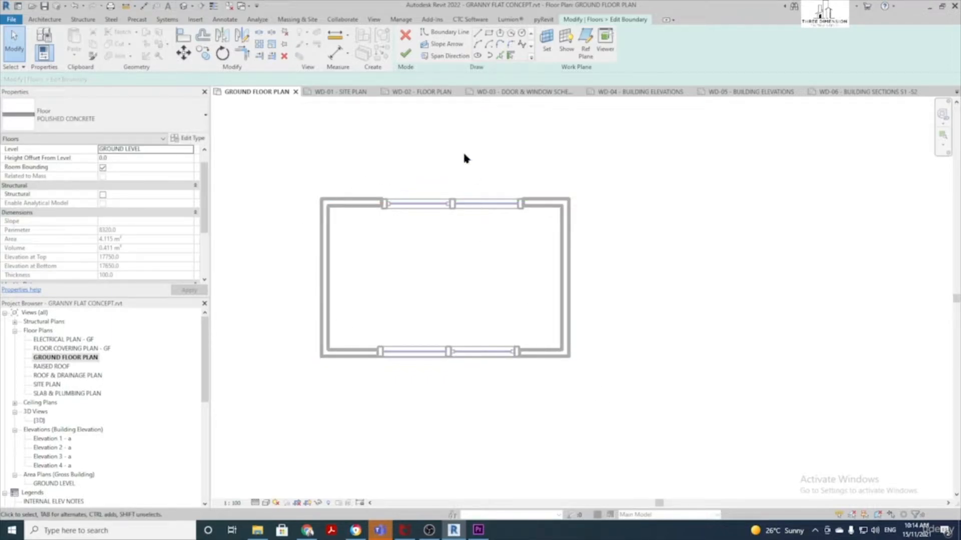
click(513, 56)
click(330, 198)
click(325, 250)
click(353, 359)
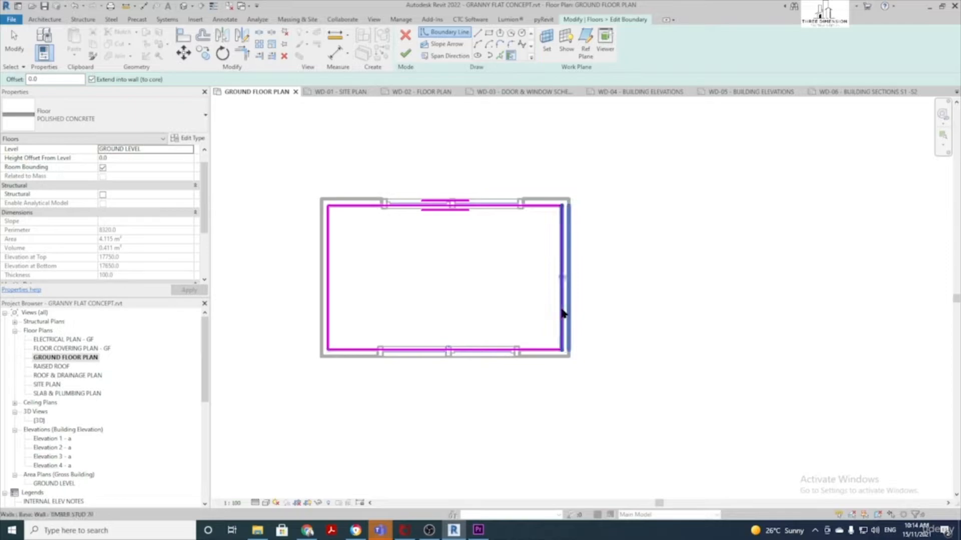
click(570, 314)
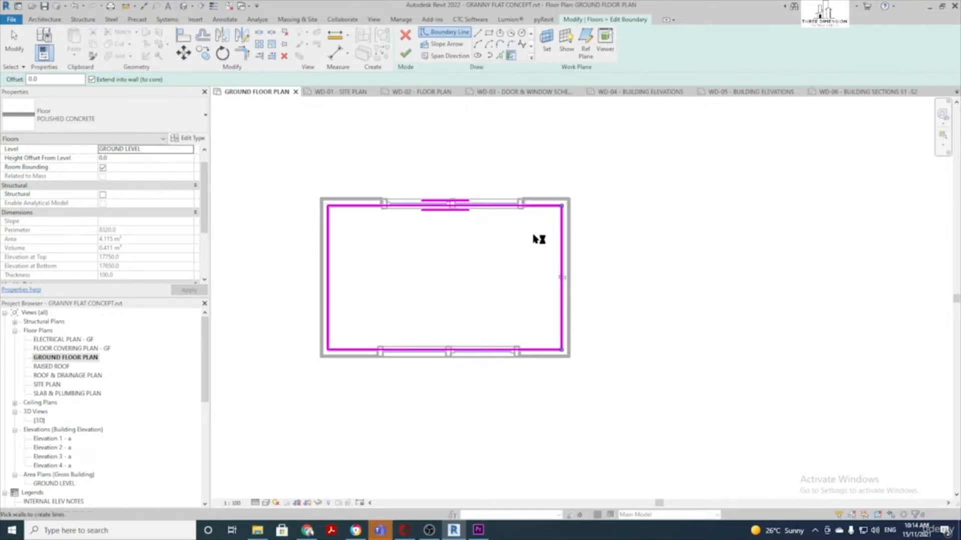
Flip the boundary lines to the outer wall faces and finish the floor edit
scroll(566, 284, up, 2)
click(567, 280)
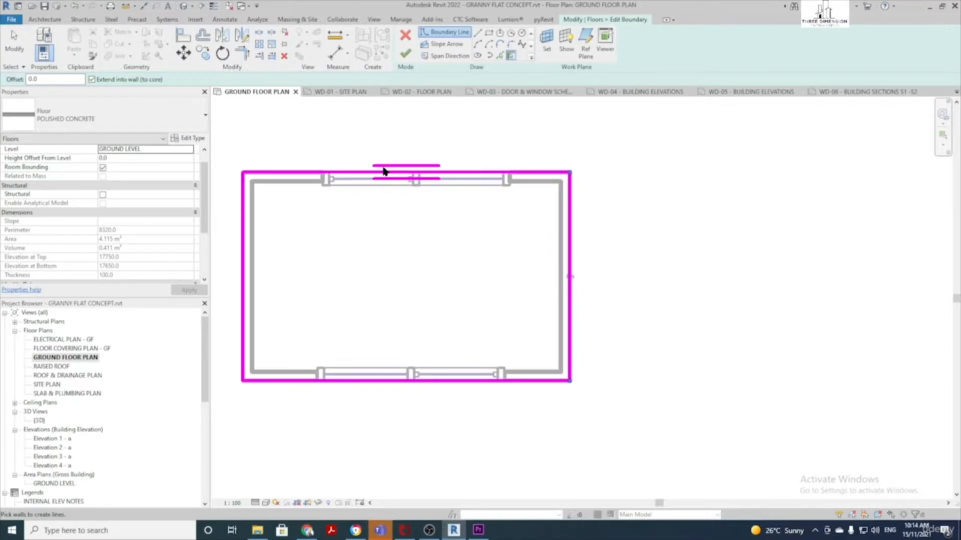
scroll(405, 342, down, 1)
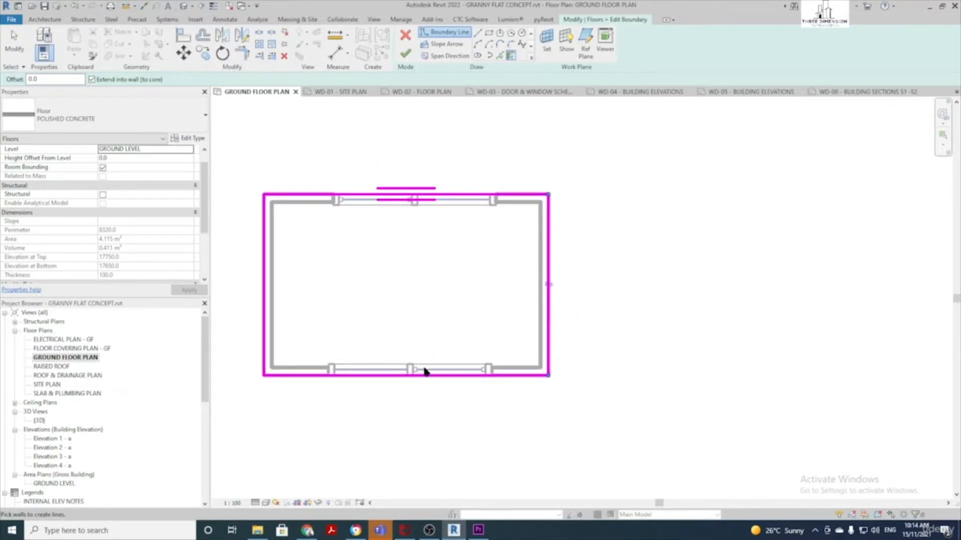
scroll(478, 332, down, 1)
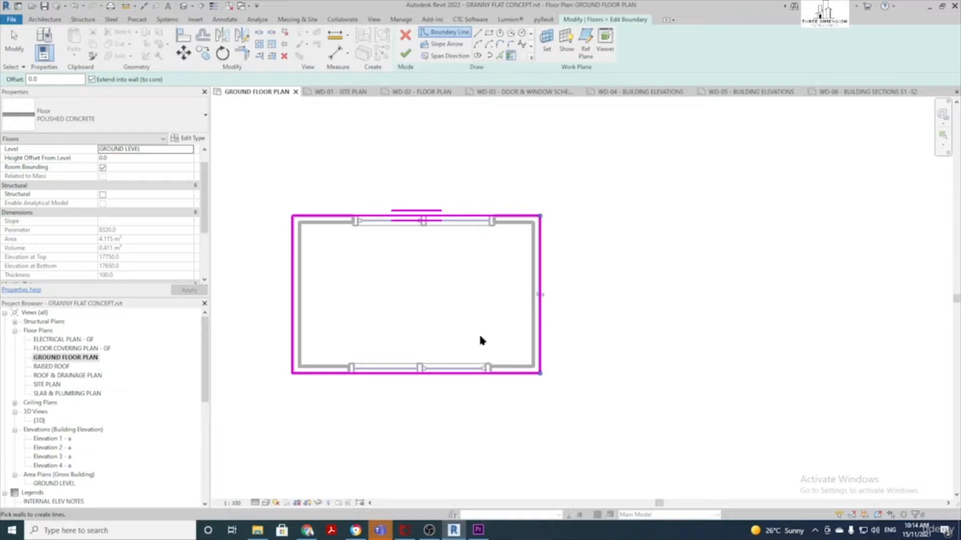
click(400, 55)
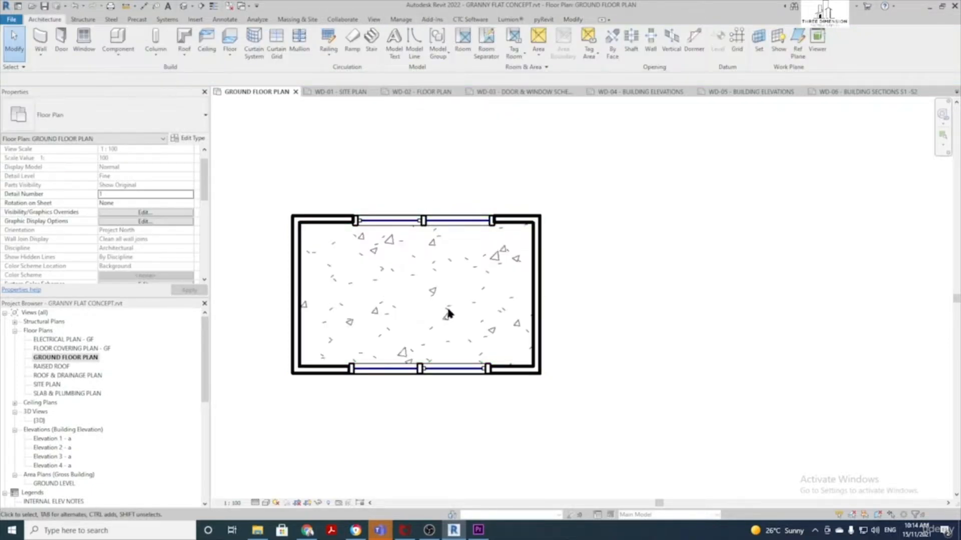
scroll(446, 309, down, 1)
scroll(447, 310, up, 1)
middle_drag(448, 311, 498, 313)
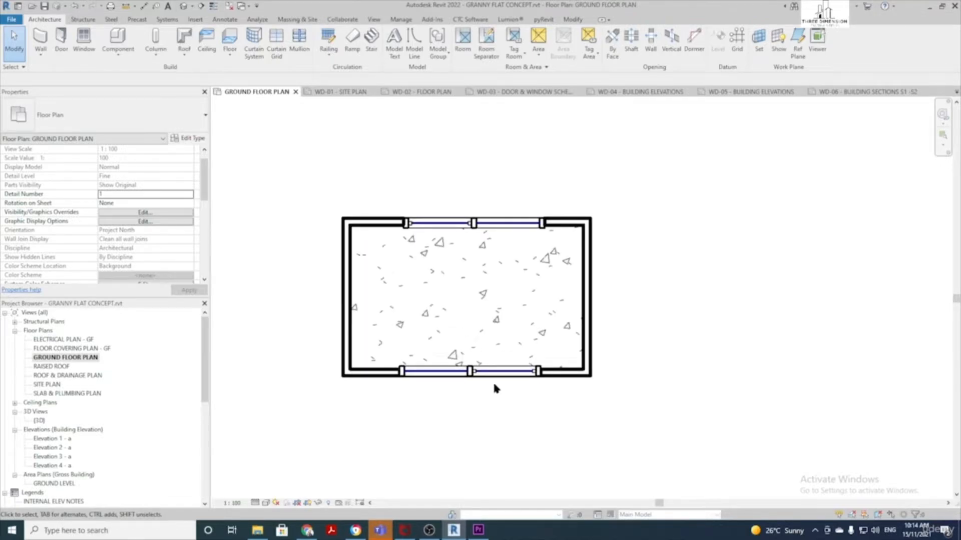
key(Tab)
key(Tab)
click(386, 382)
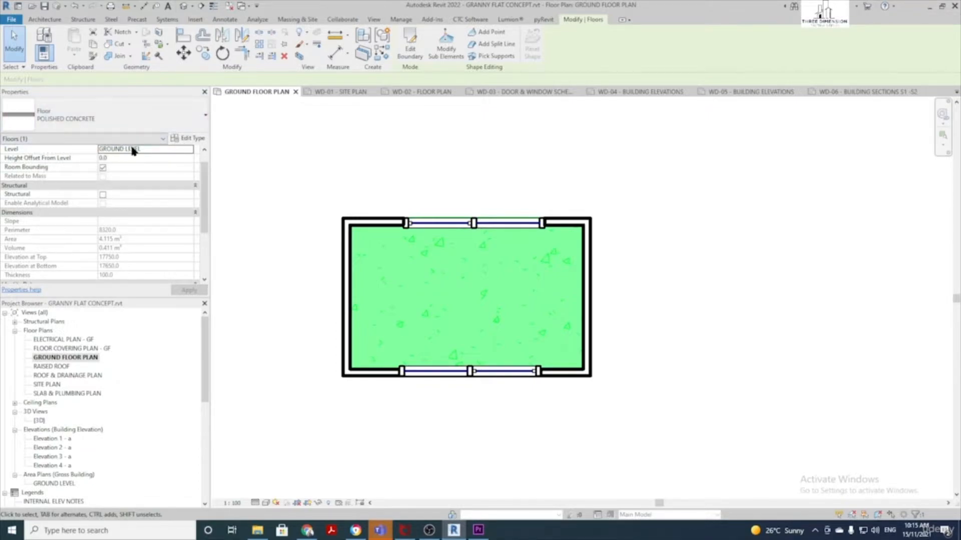
click(162, 152)
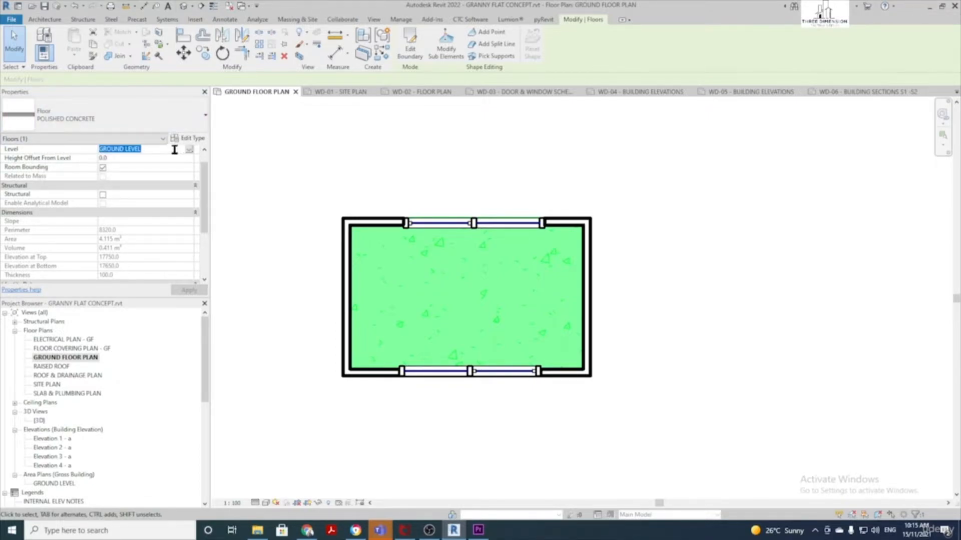
click(190, 152)
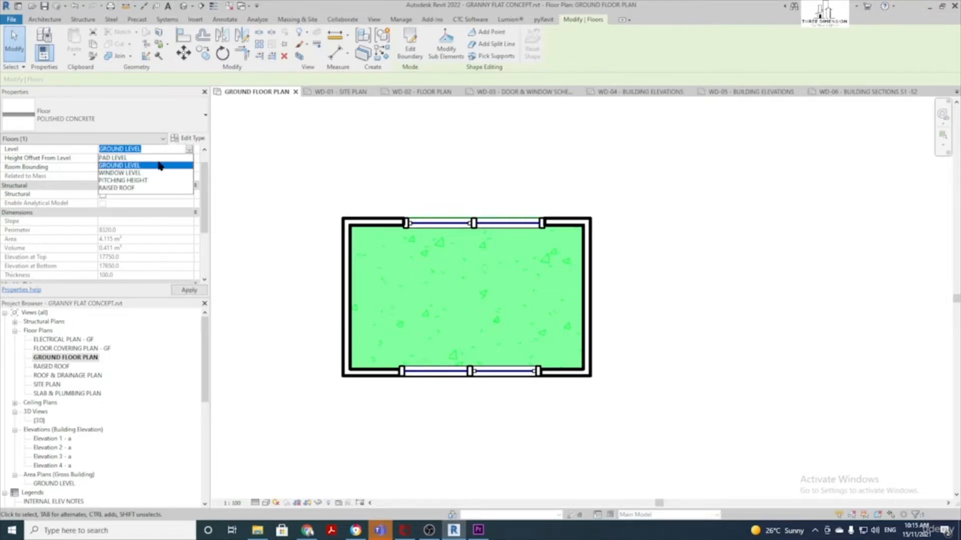
click(142, 180)
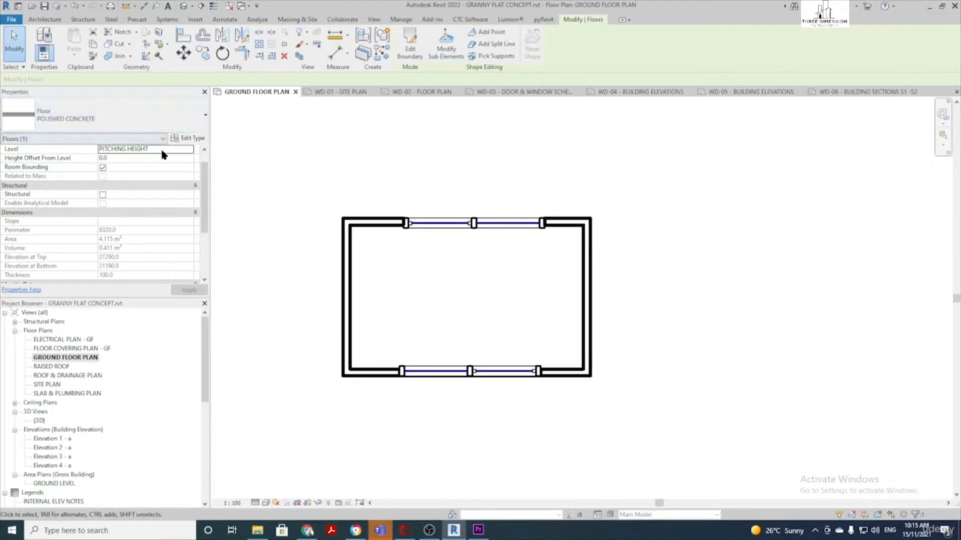
click(190, 150)
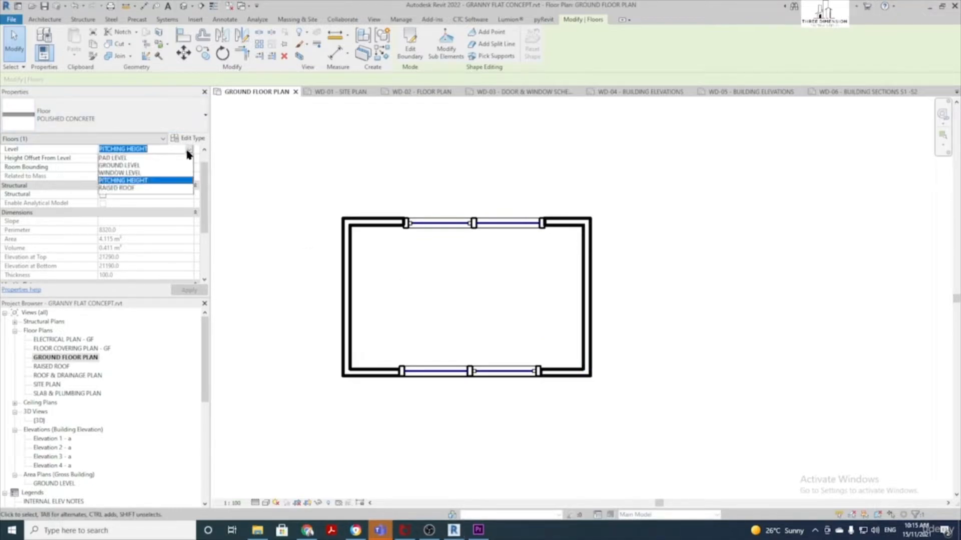
click(139, 166)
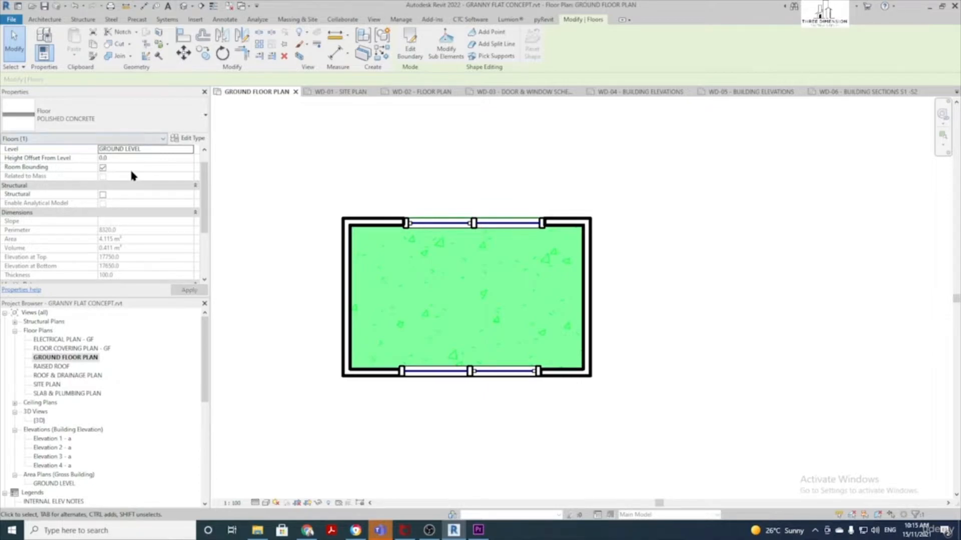
click(118, 159)
text(-100)
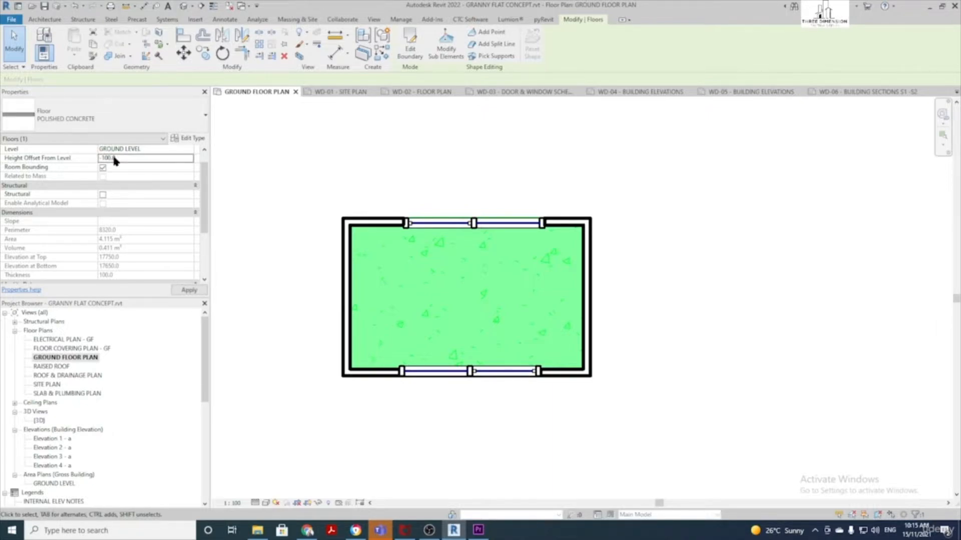
click(146, 159)
click(493, 165)
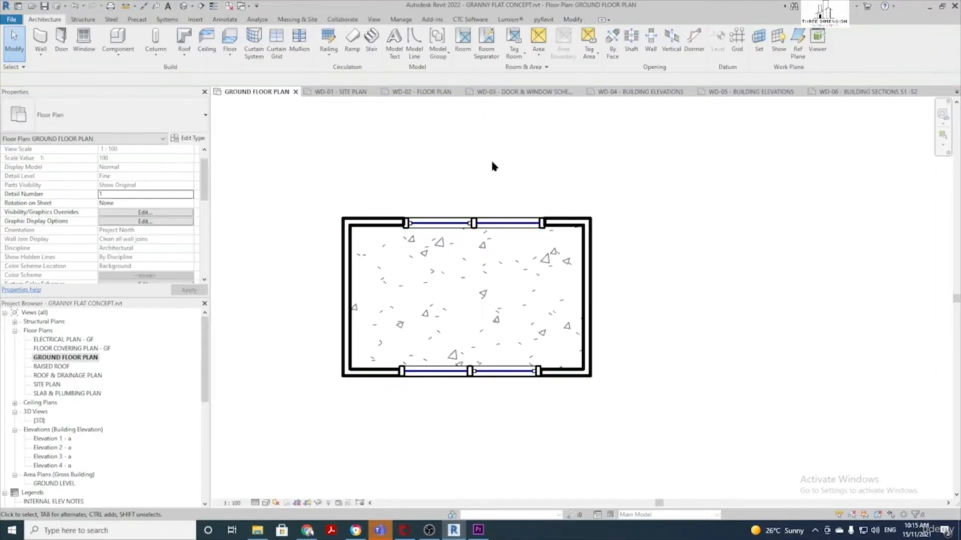
Open the default 3D view and compare the tall wall with the short front wall
click(186, 9)
shift+middle_drag(690, 416, 650, 250)
click(550, 204)
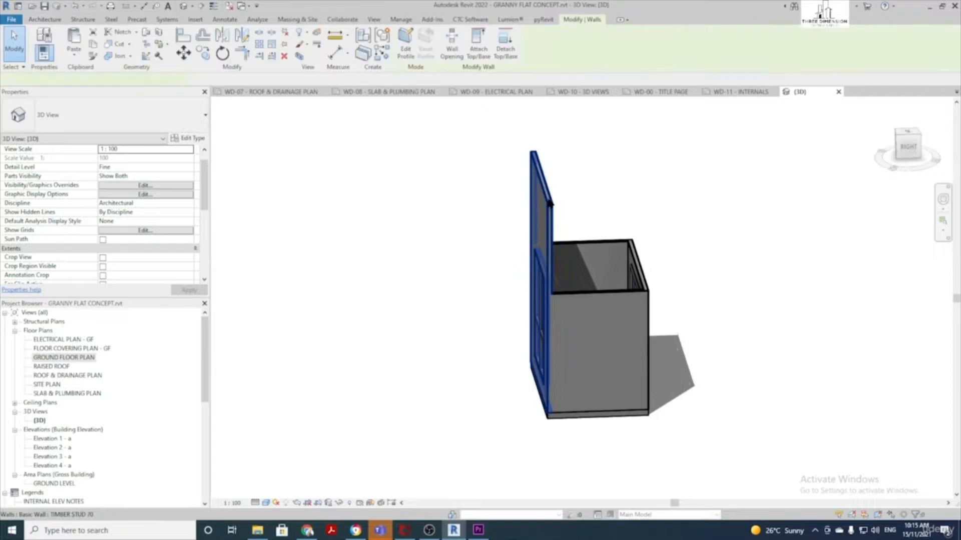
shift+middle_drag(550, 204, 598, 174)
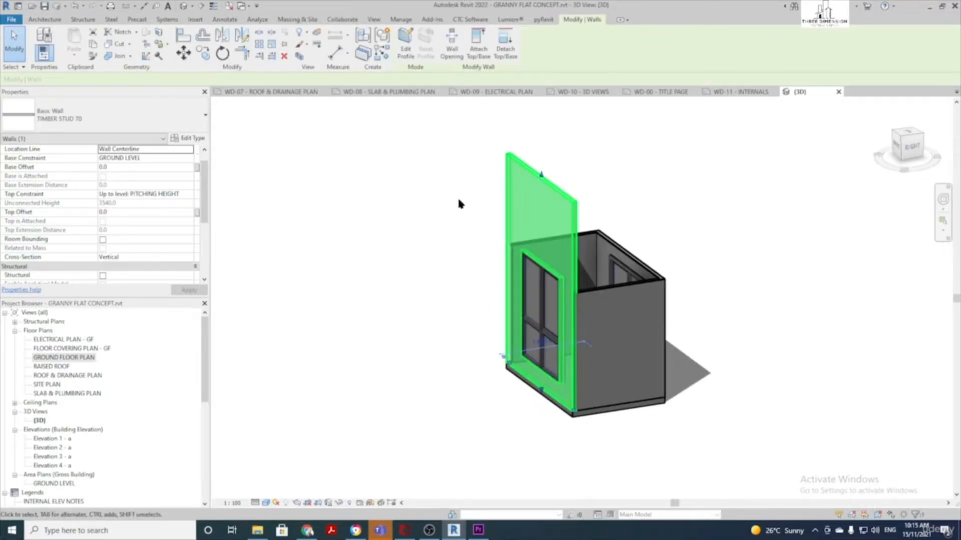
click(607, 295)
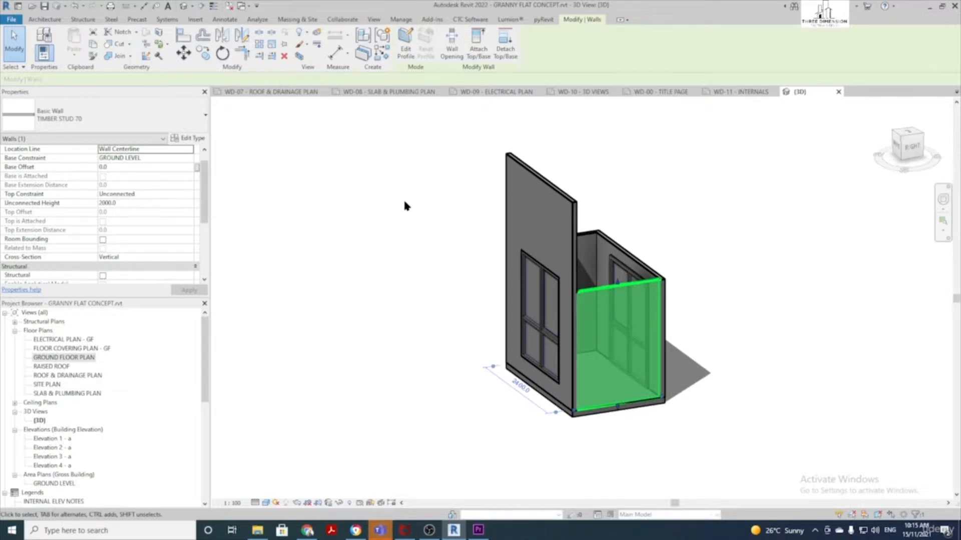
click(381, 203)
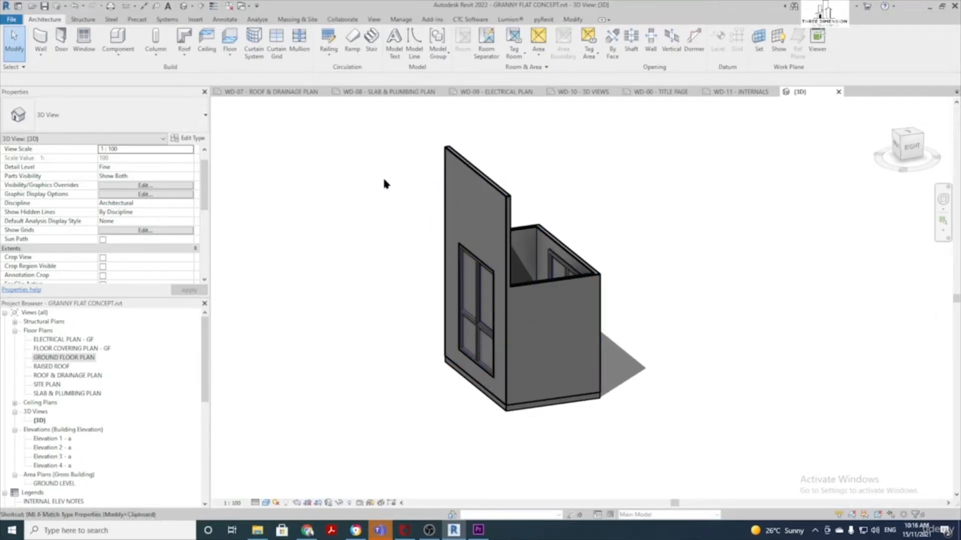
Use Match Type (MA) to give the three short walls the tall wall's type
key(m)
key(a)
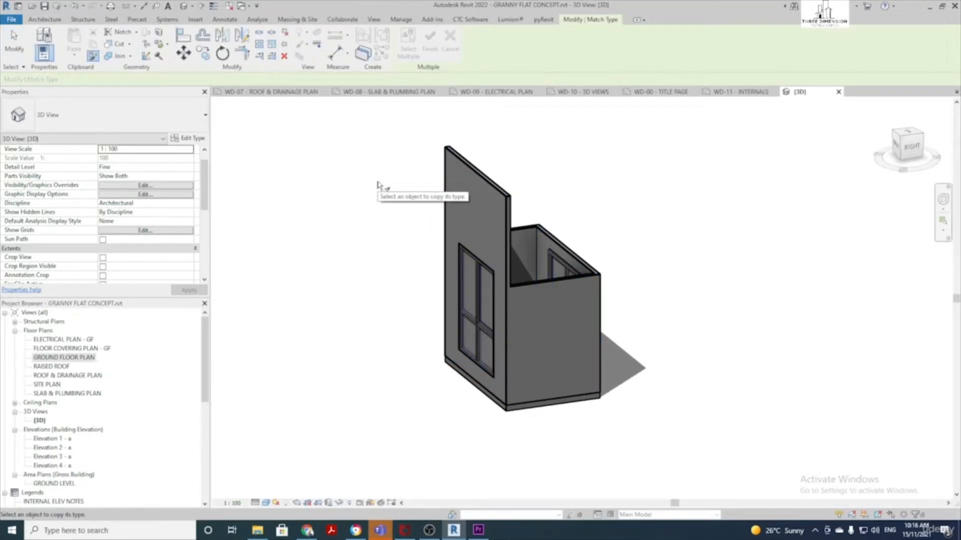
click(483, 182)
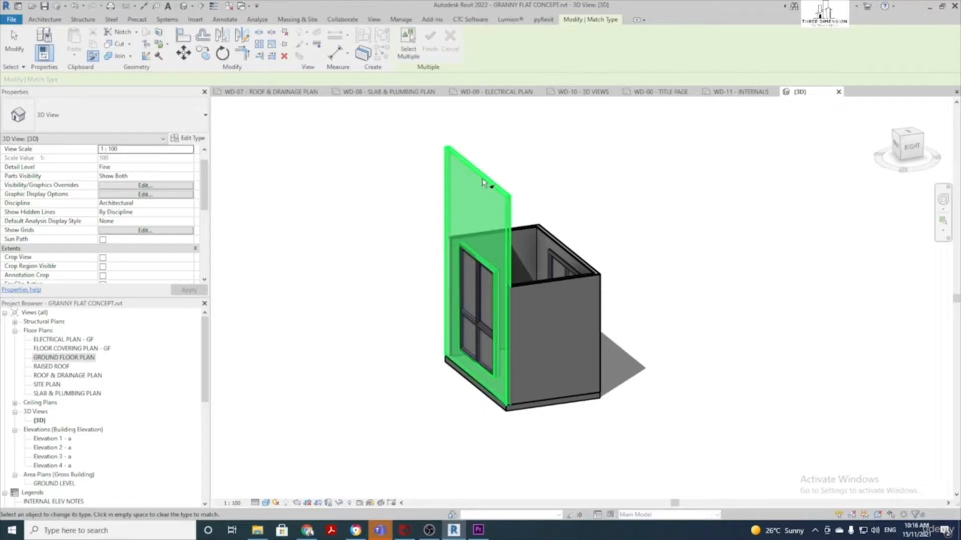
click(508, 238)
shift+middle_drag(536, 236, 388, 245)
click(628, 285)
shift+middle_drag(652, 272, 487, 266)
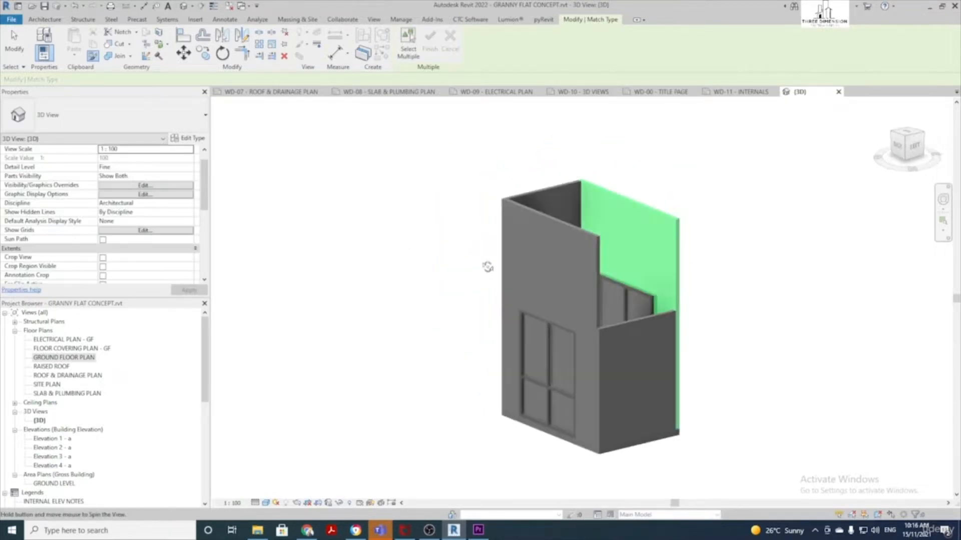
click(622, 330)
key(Escape)
Orbit around the model to inspect the full-height walls and the floor slab
shift+middle_drag(680, 328, 518, 289)
shift+middle_drag(648, 390, 590, 178)
scroll(553, 338, up, 1)
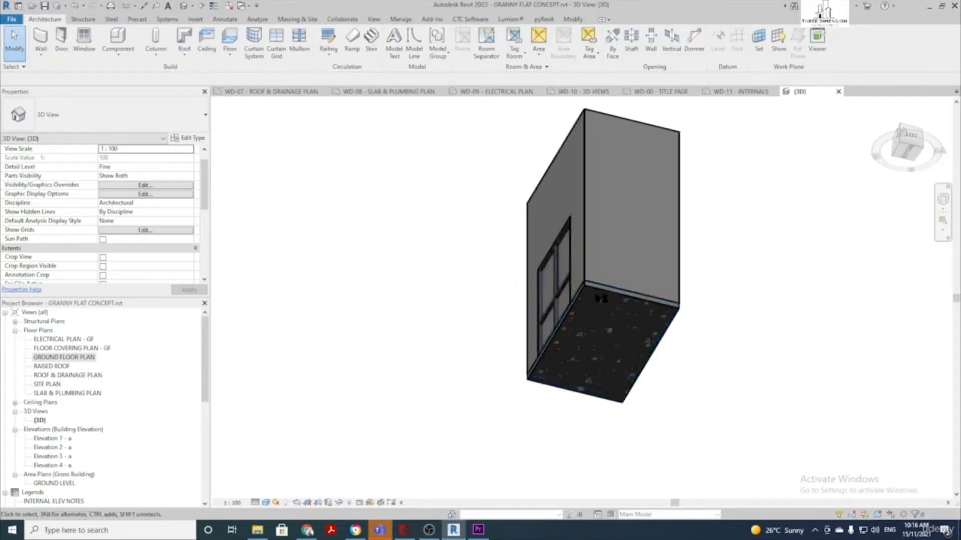
click(599, 299)
shift+middle_drag(599, 299, 727, 318)
key(Escape)
scroll(622, 356, up, 3)
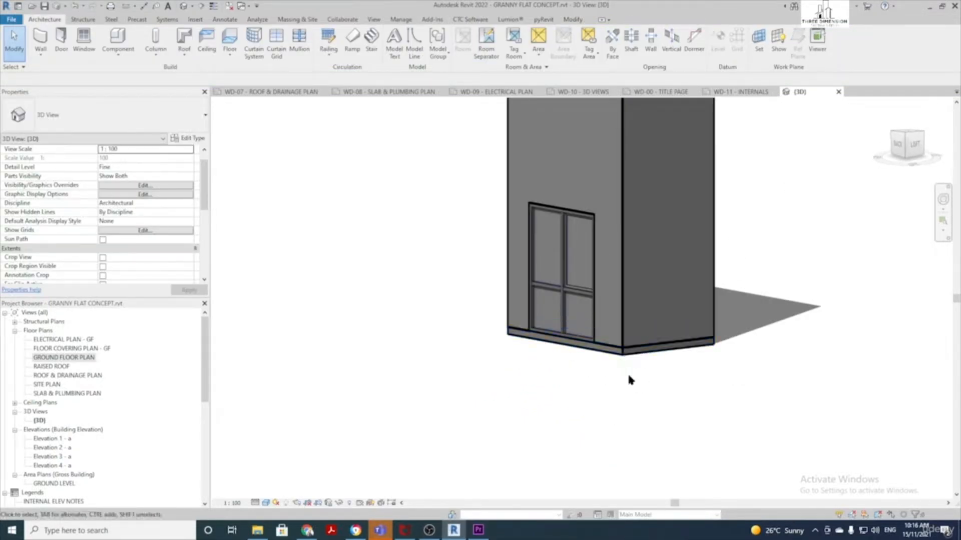
Set the polished concrete floor's Height Offset From Level to 0 and check it in 3D
click(626, 355)
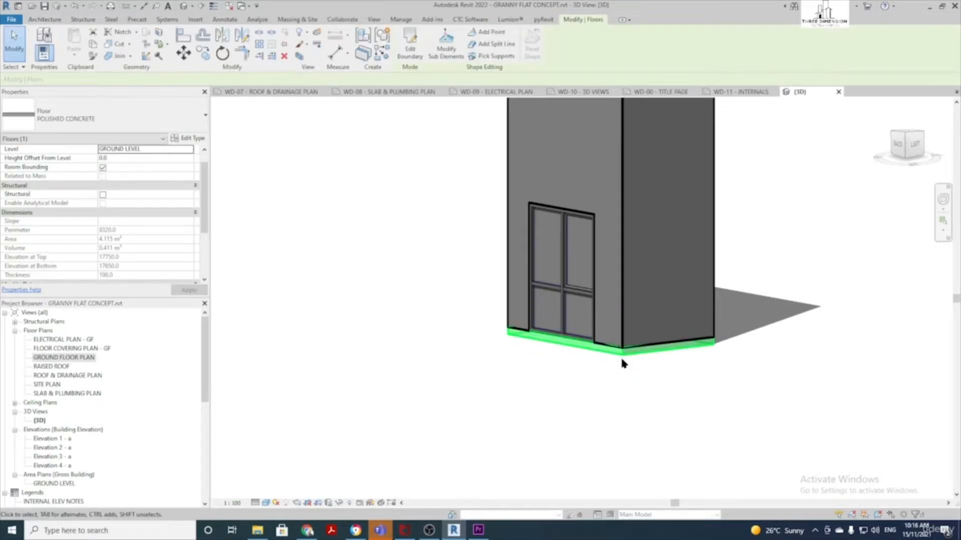
click(124, 160)
text(-3070)
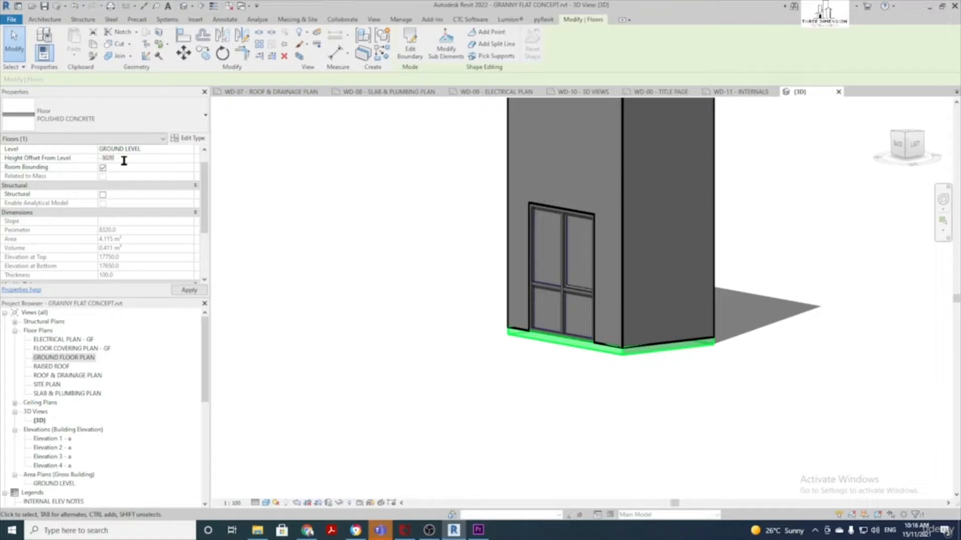
key(BackSpace)
key(BackSpace)
text(0)
key(Return)
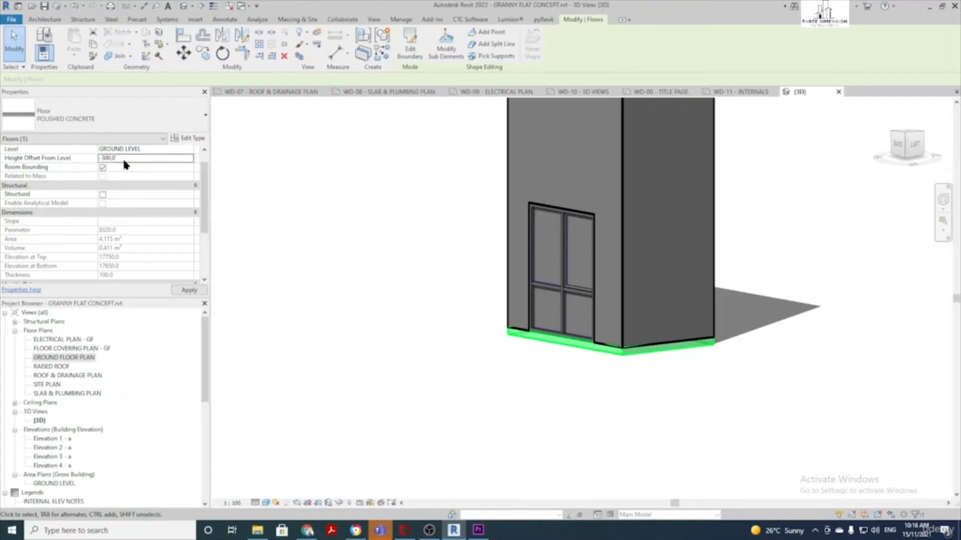
shift+middle_drag(707, 407, 682, 425)
click(131, 158)
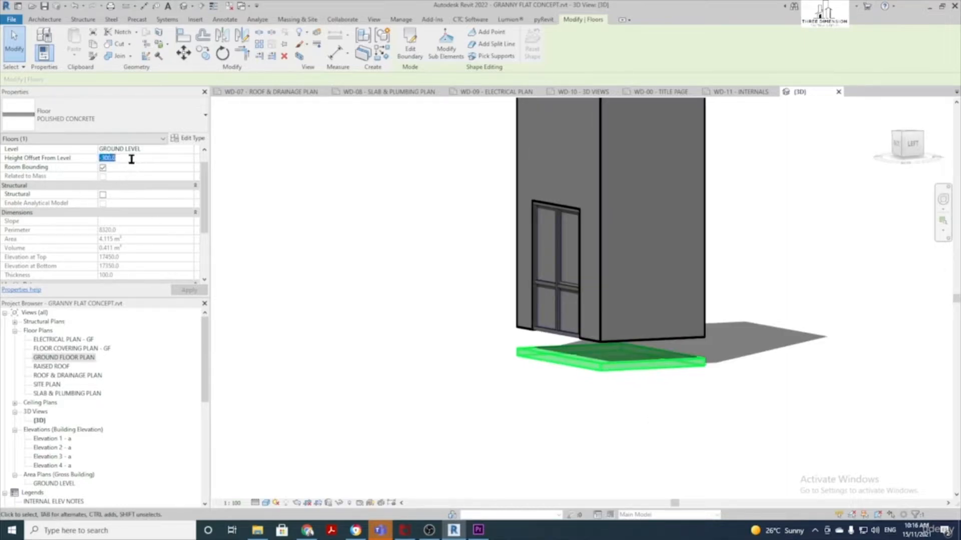
text(0)
key(Return)
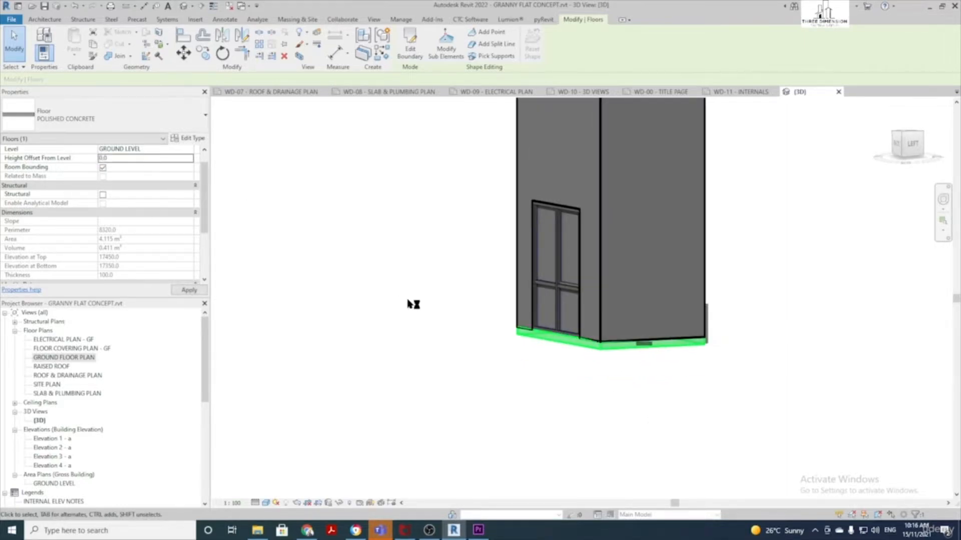
click(485, 365)
shift+middle_drag(484, 365, 422, 235)
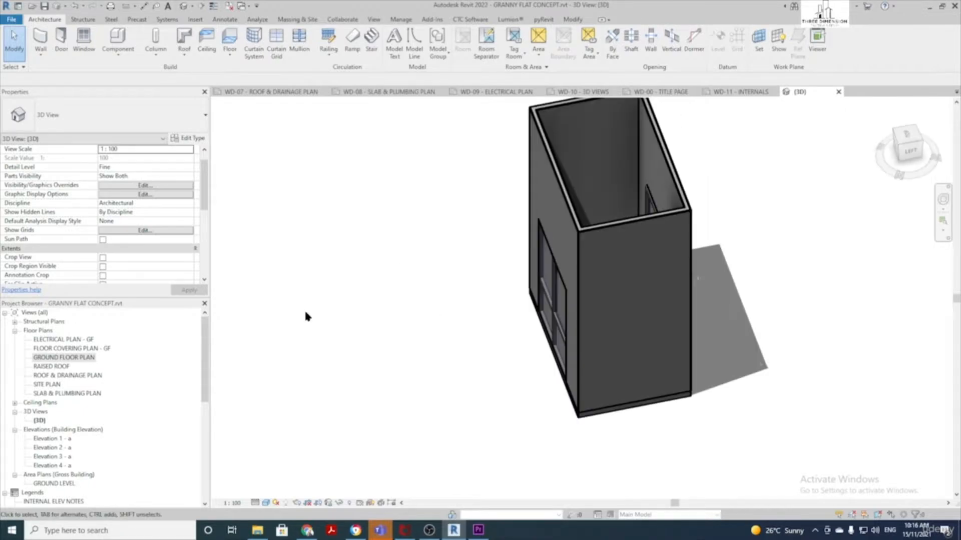
In the GROUND FLOOR PLAN, switch the floor's type to WET AREA
click(77, 358)
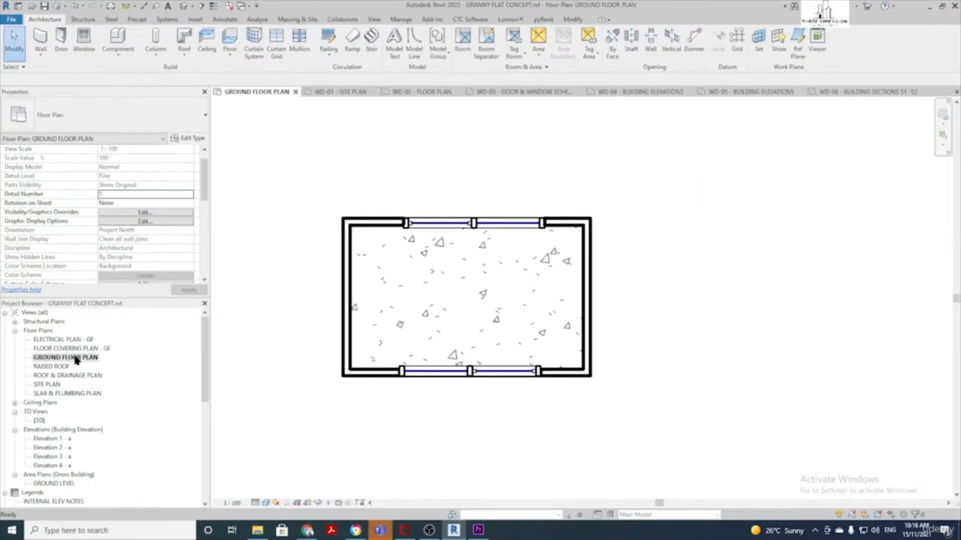
click(384, 383)
click(60, 117)
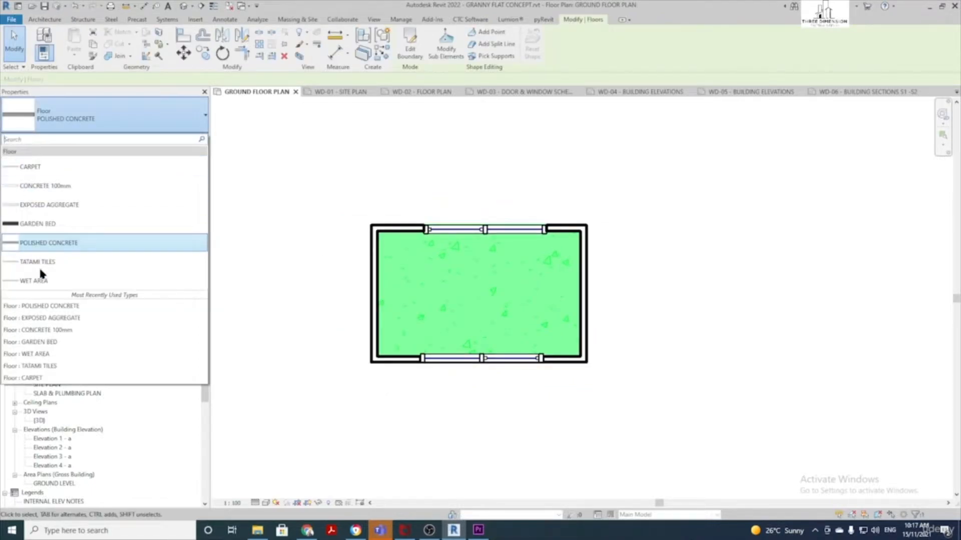
click(34, 281)
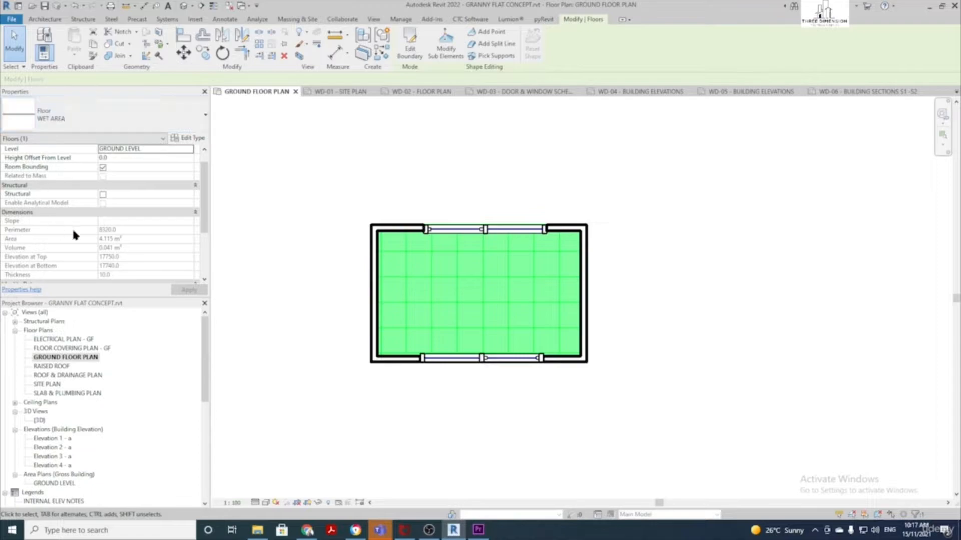
scroll(75, 221, down, 1)
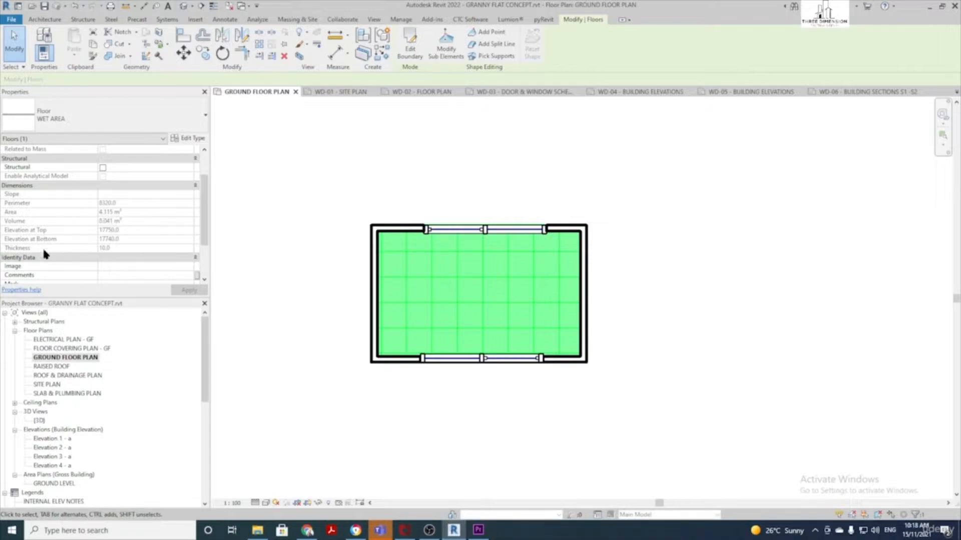
click(484, 178)
middle_click(483, 180)
middle_click(484, 180)
click(230, 37)
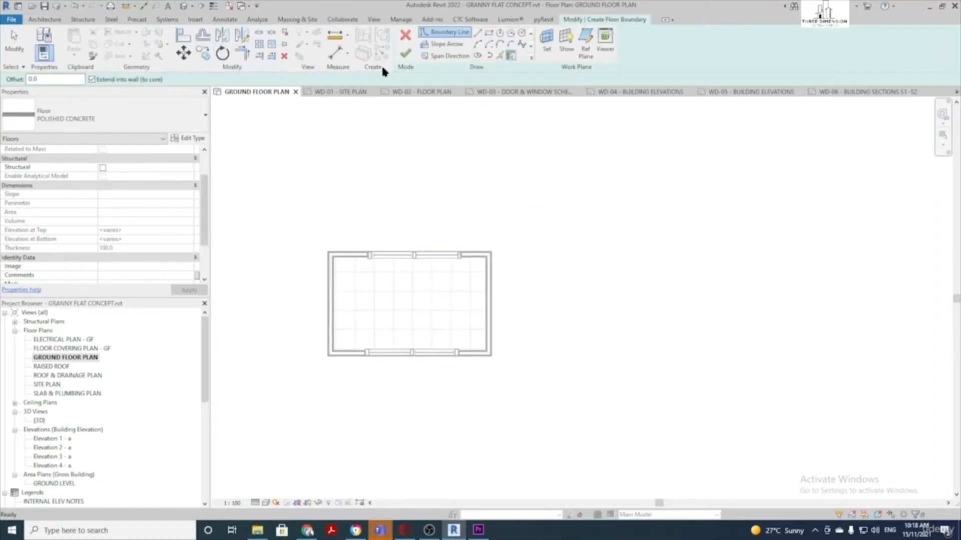
click(510, 32)
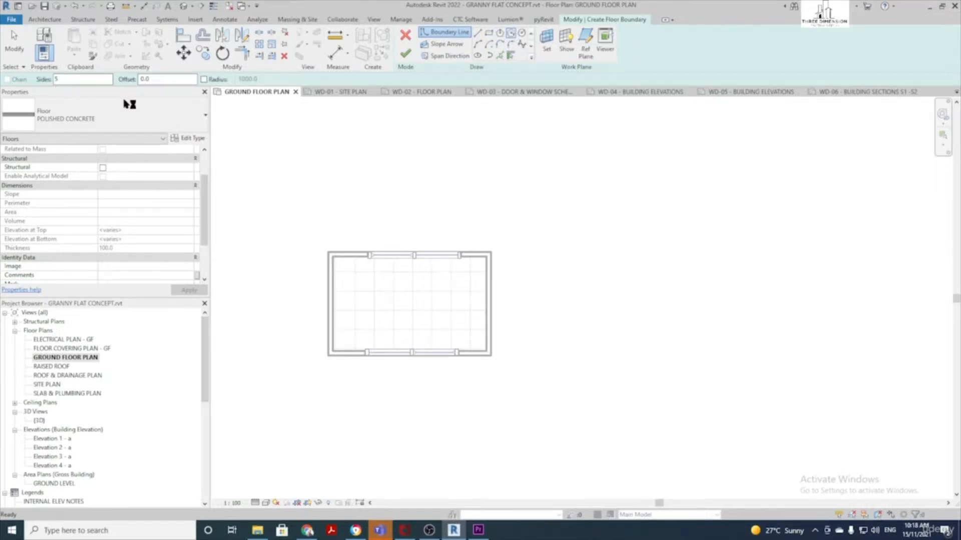
click(628, 211)
click(691, 153)
middle_drag(701, 153, 593, 205)
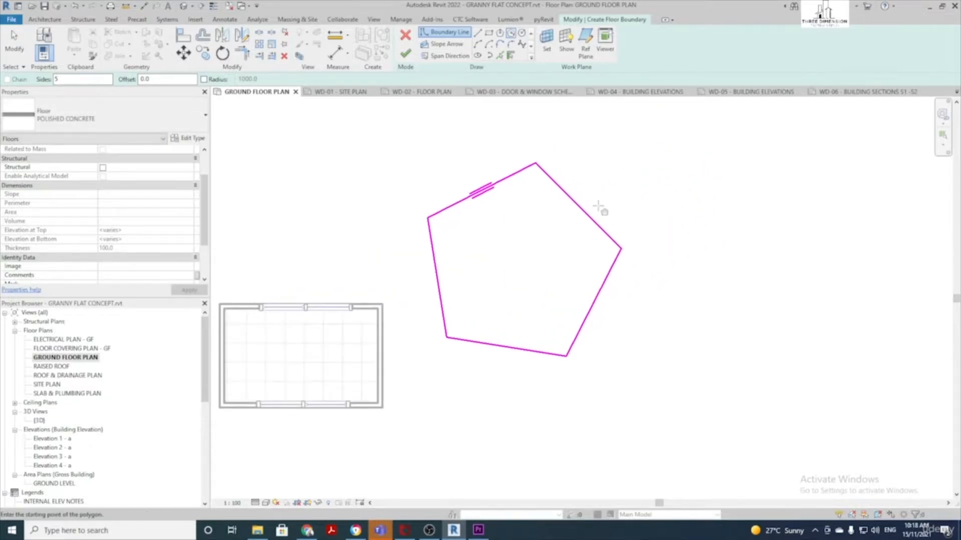
scroll(600, 208, up, 1)
click(406, 53)
click(369, 183)
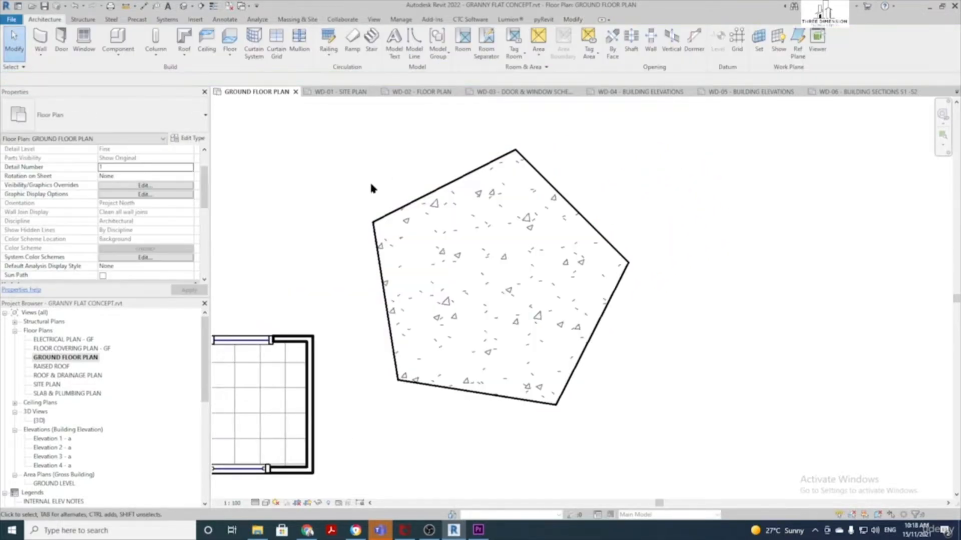
scroll(369, 185, up, 2)
scroll(407, 213, down, 3)
middle_drag(361, 188, 395, 188)
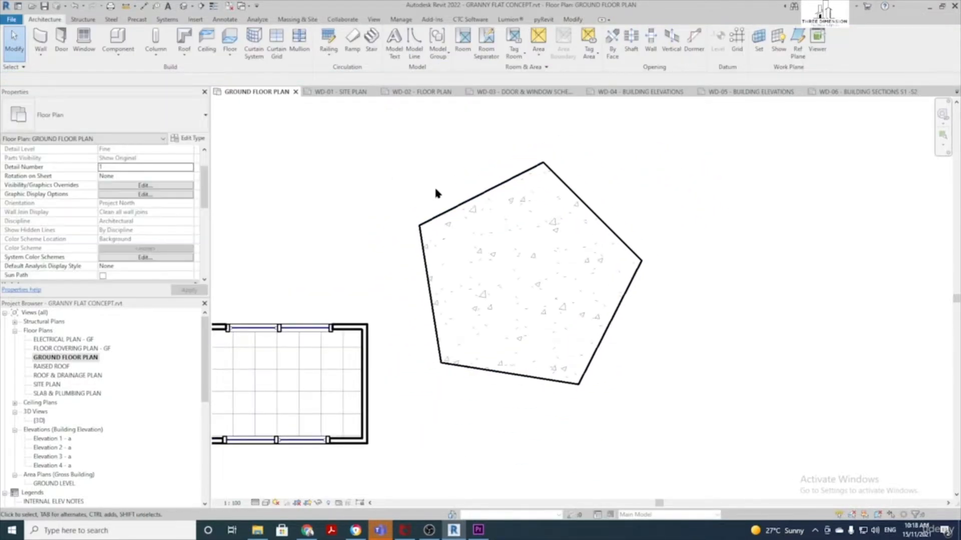
click(453, 210)
key(Delete)
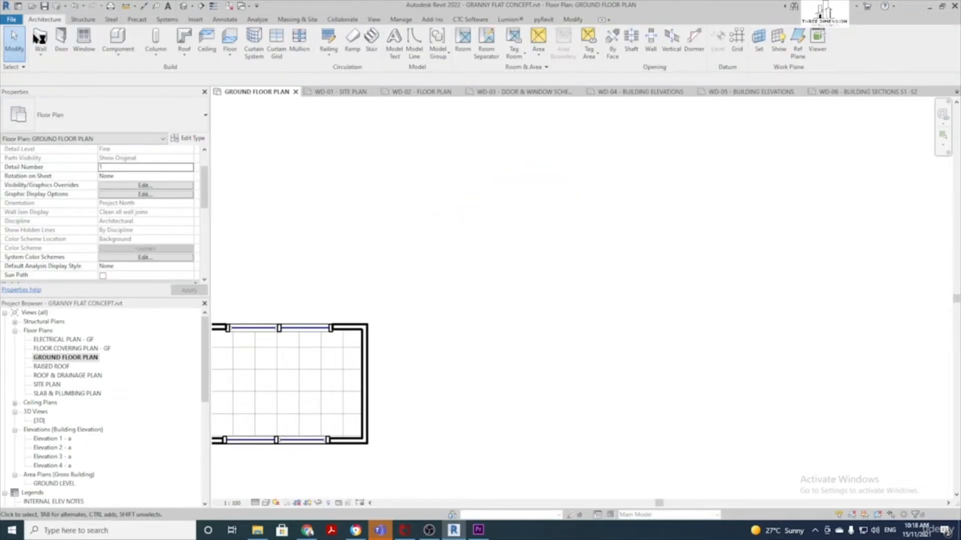
click(230, 36)
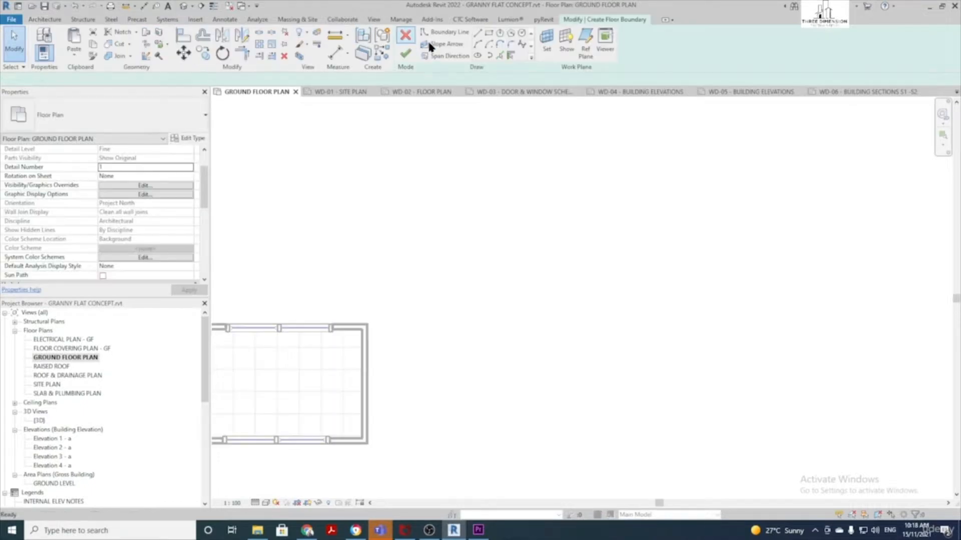
click(502, 58)
middle_drag(440, 188, 636, 124)
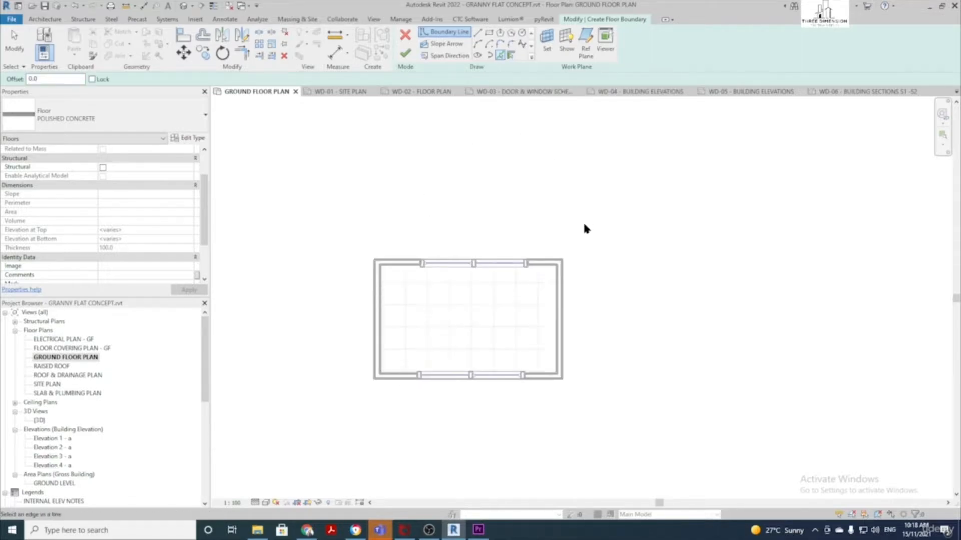
scroll(584, 227, up, 2)
click(537, 273)
click(555, 330)
click(541, 430)
click(307, 352)
click(405, 52)
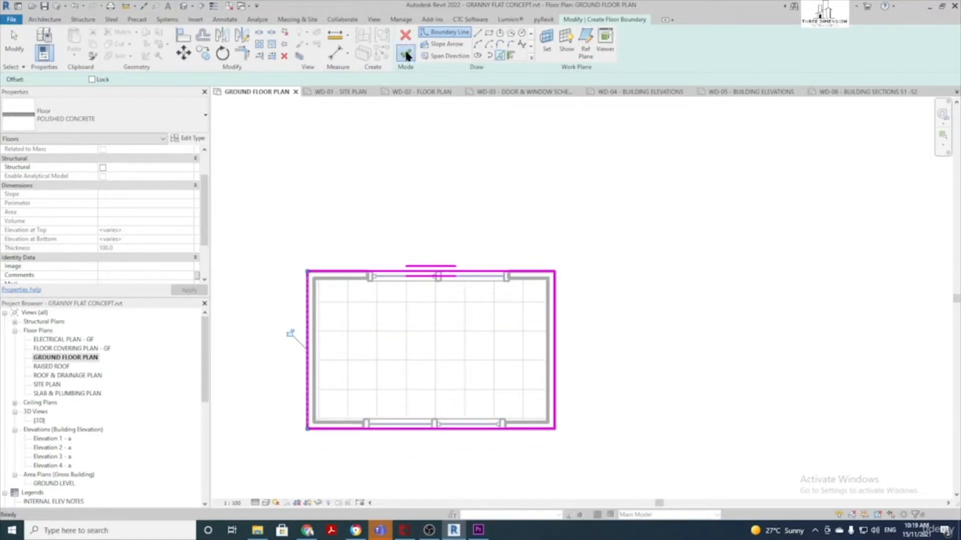
key(ctrl+z)
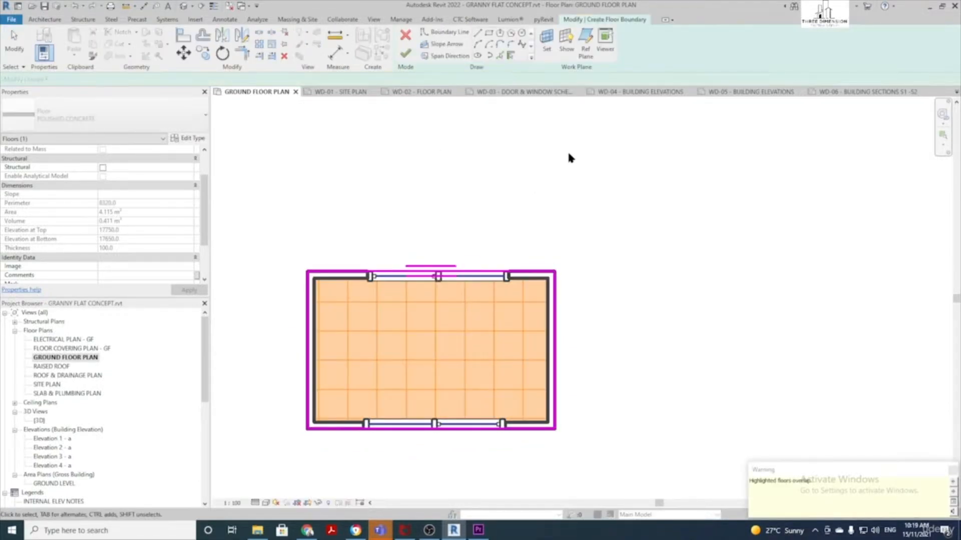
middle_drag(567, 150, 482, 164)
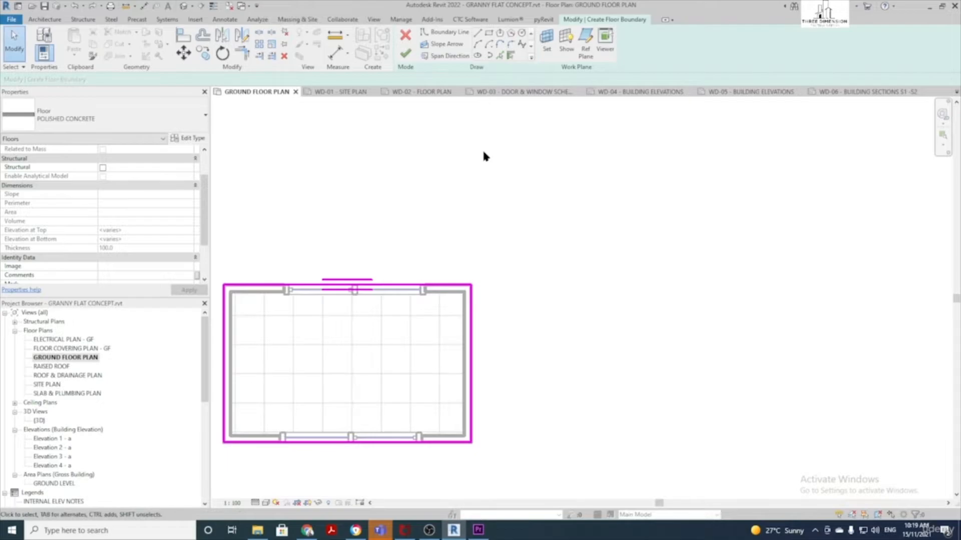
click(521, 33)
click(536, 248)
click(596, 201)
scroll(652, 191, down, 1)
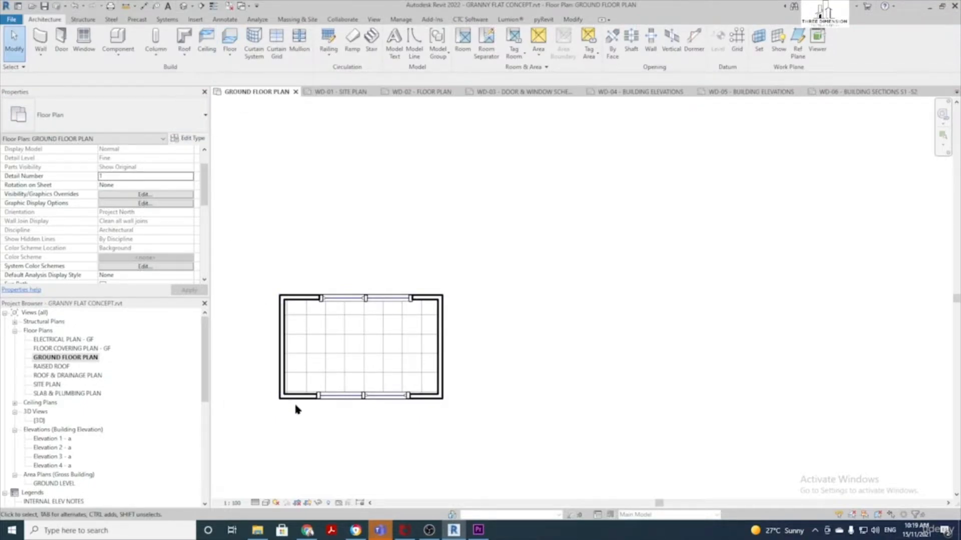
scroll(293, 402, up, 2)
Select the ground floor and switch its type from WET AREA to CONCRETE 100mm
middle_drag(290, 400, 323, 401)
key(Tab)
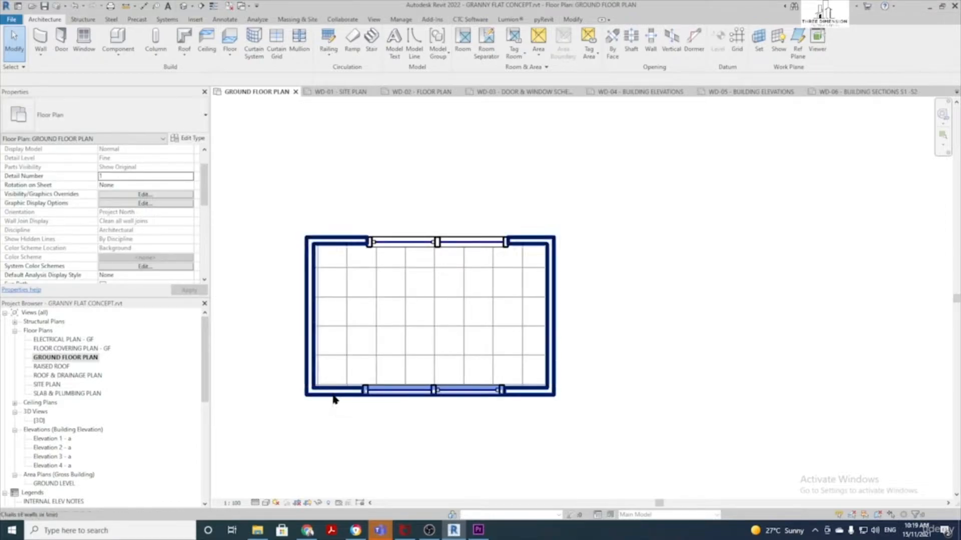
key(Tab)
click(334, 400)
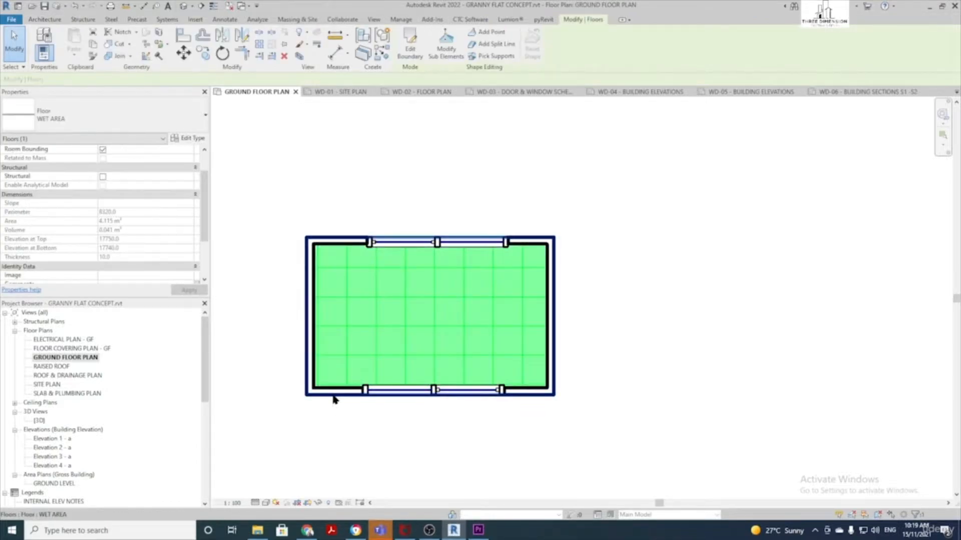
click(123, 118)
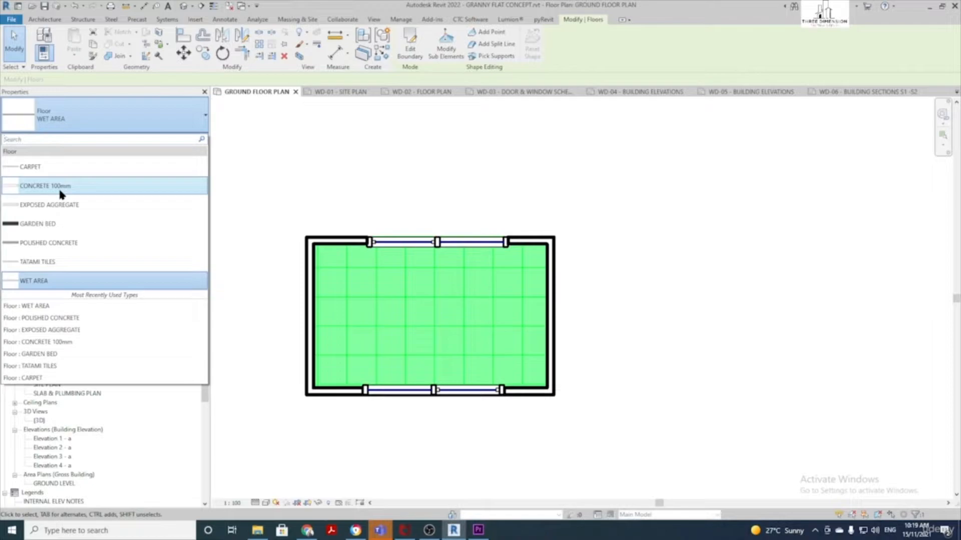
click(59, 192)
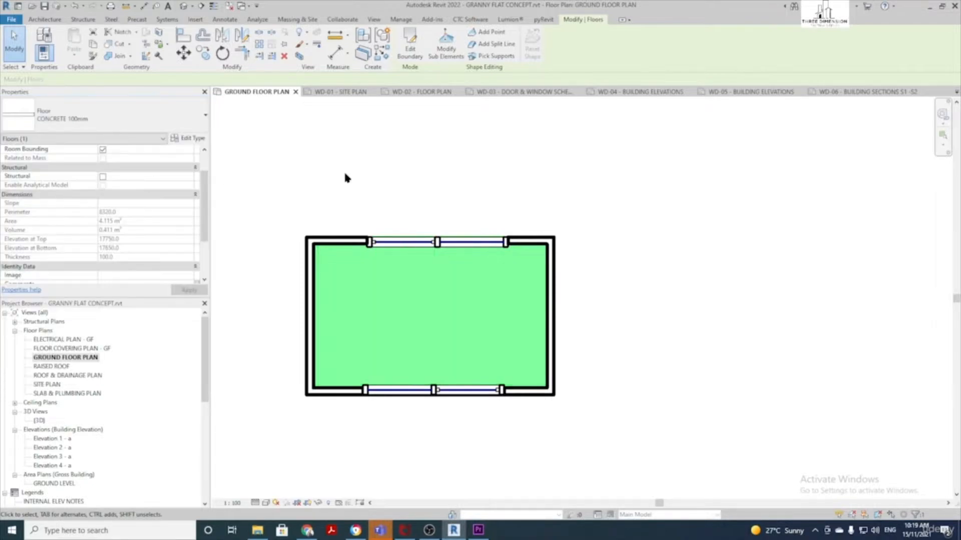
click(405, 183)
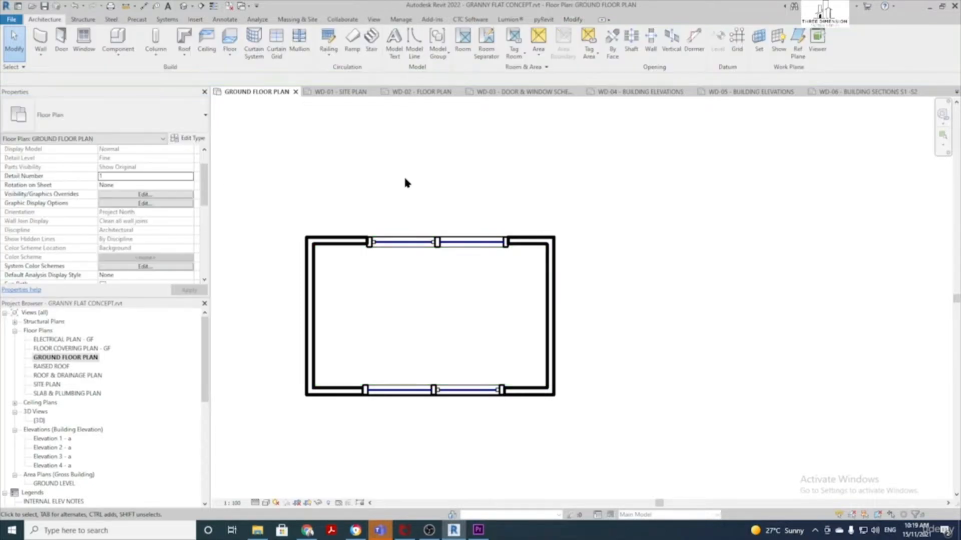
Orbit the default 3D view to the slab's underside and bring up the Floor tool options
click(183, 5)
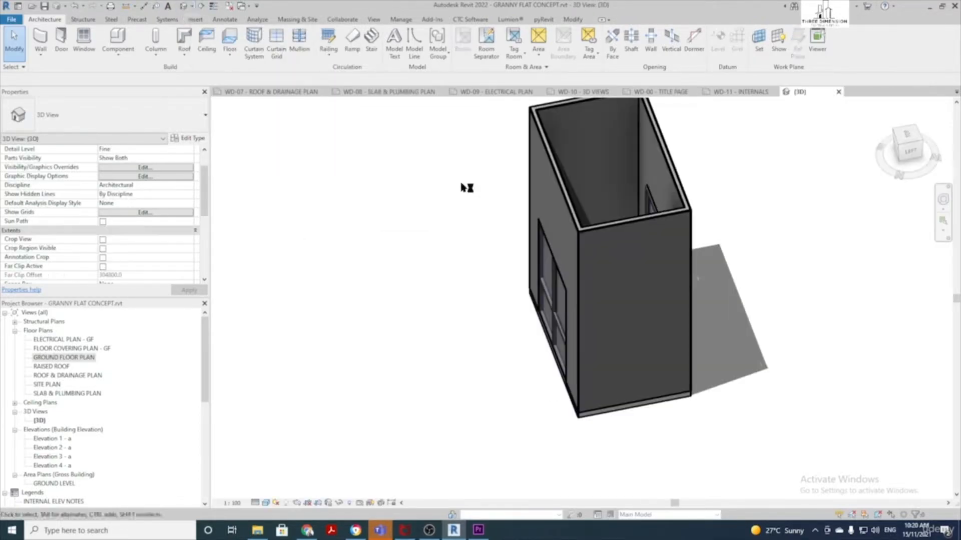
shift+middle_drag(688, 406, 562, 157)
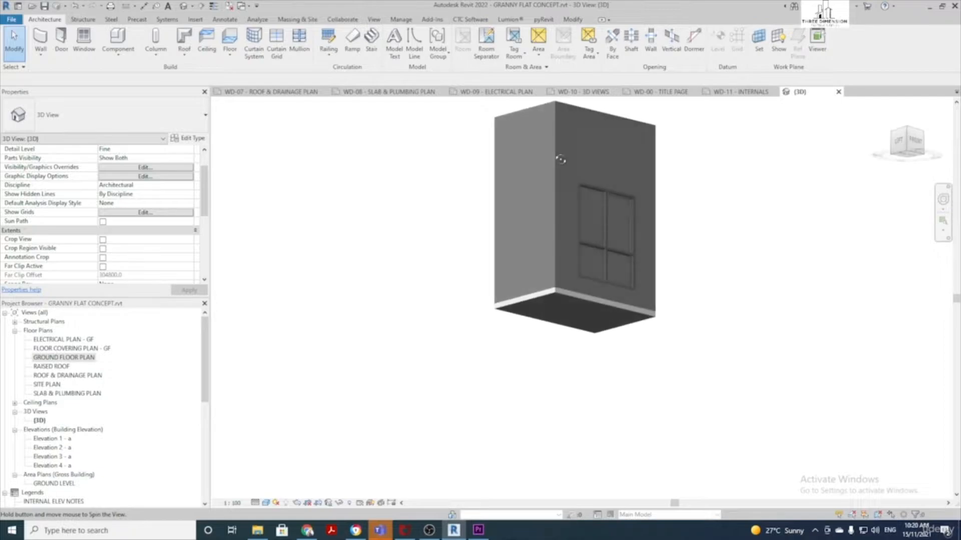
scroll(621, 315, up, 2)
scroll(621, 316, up, 1)
shift+middle_drag(570, 308, 554, 323)
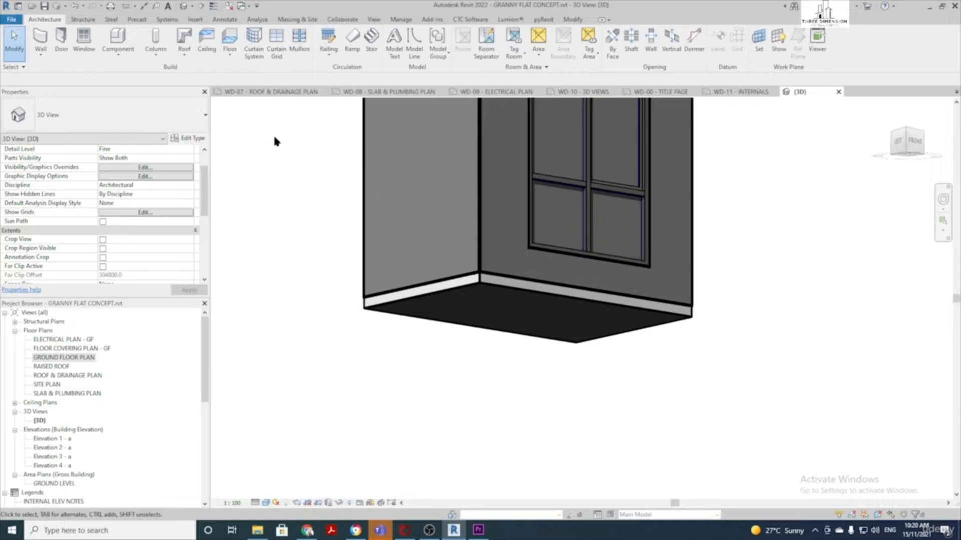
click(230, 58)
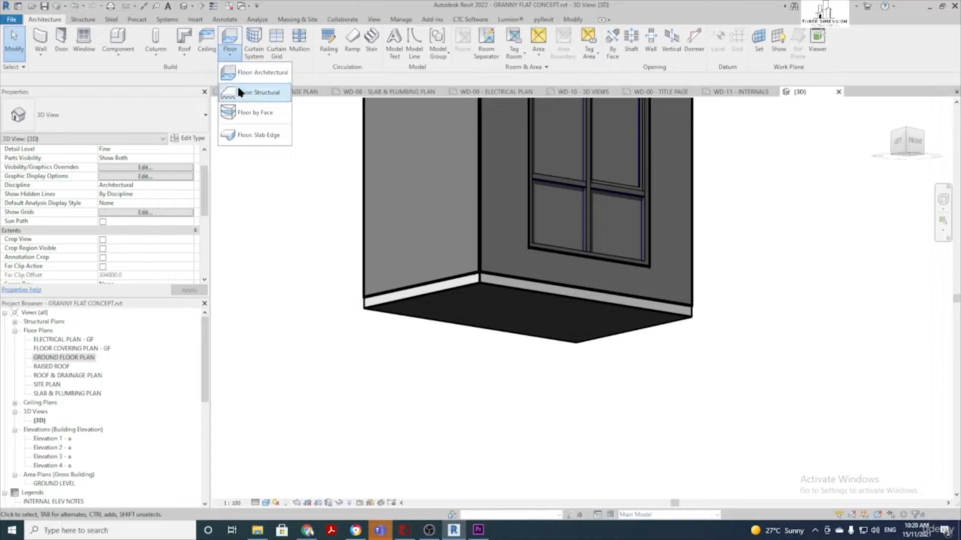
Run a SLAB EDGE NO BRICK slab edge along the slab's left side and orbit to check it
click(258, 135)
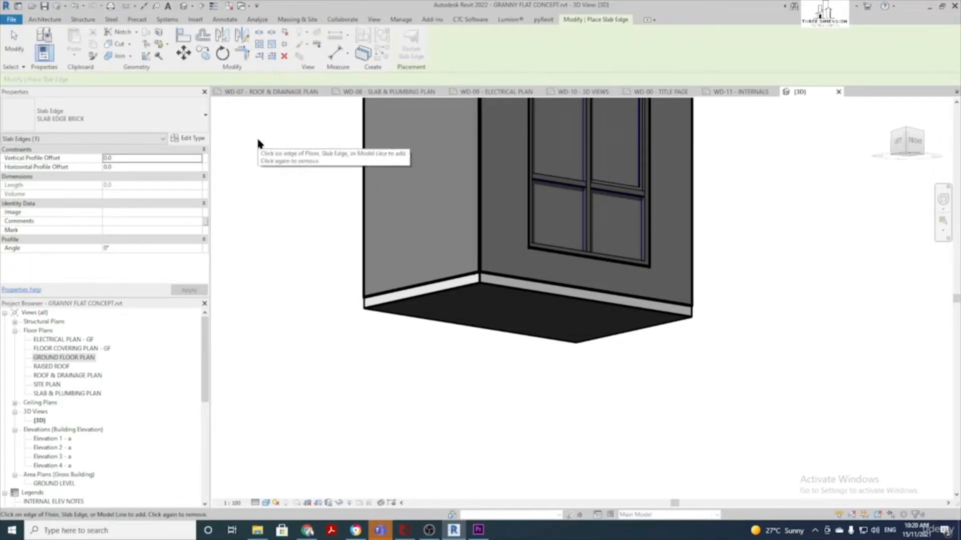
click(111, 117)
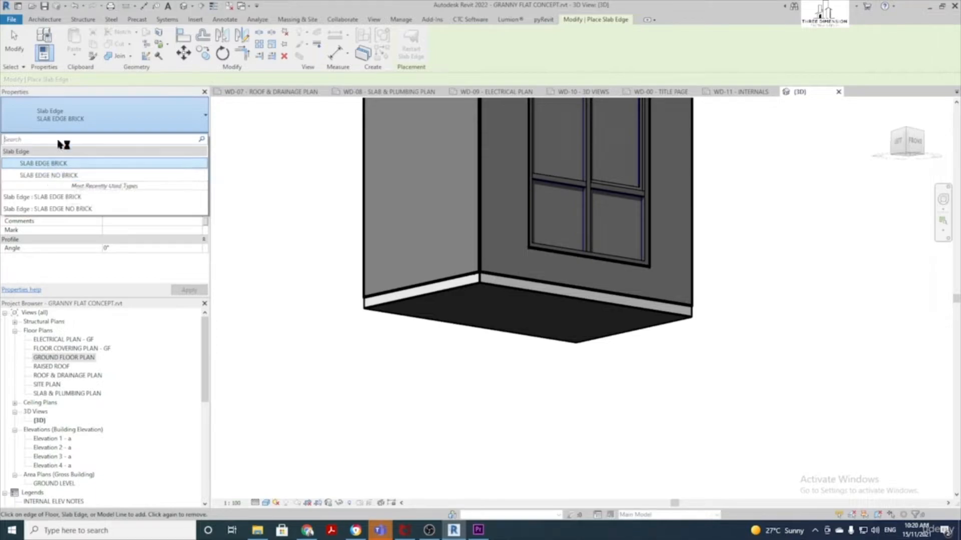
click(76, 178)
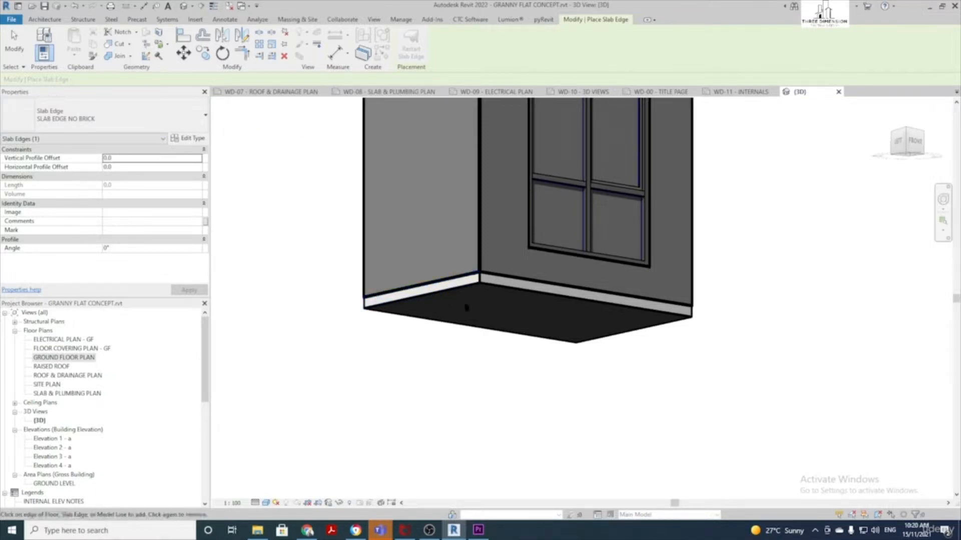
scroll(465, 285, up, 2)
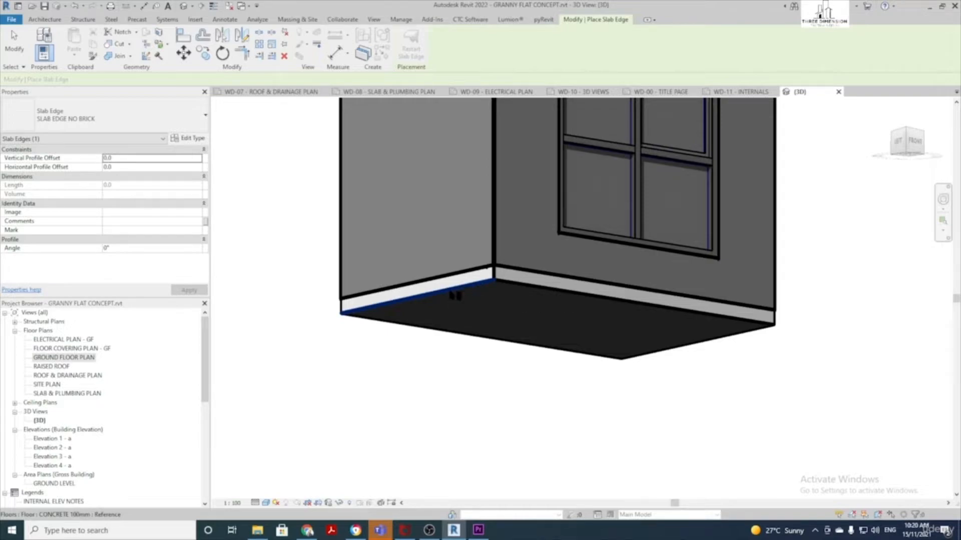
click(451, 294)
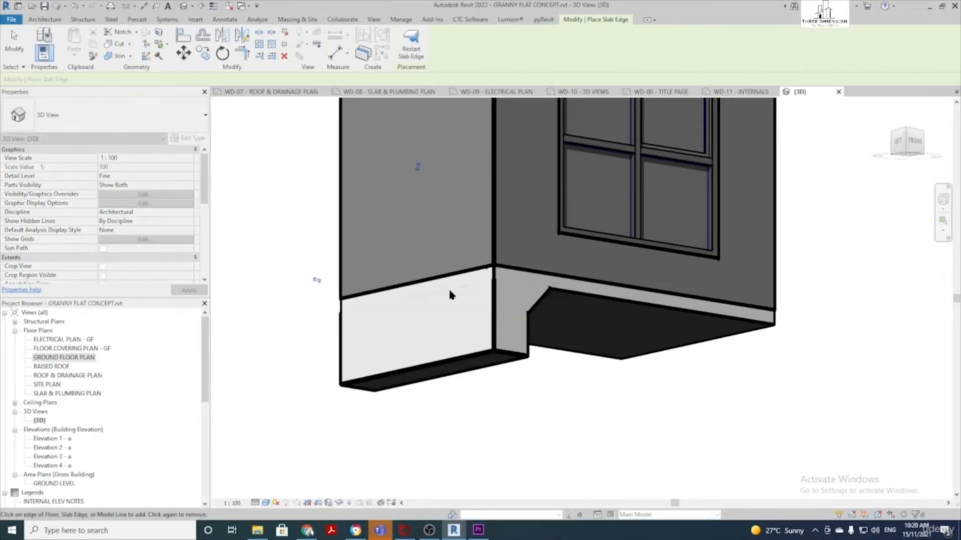
shift+middle_drag(622, 302, 684, 364)
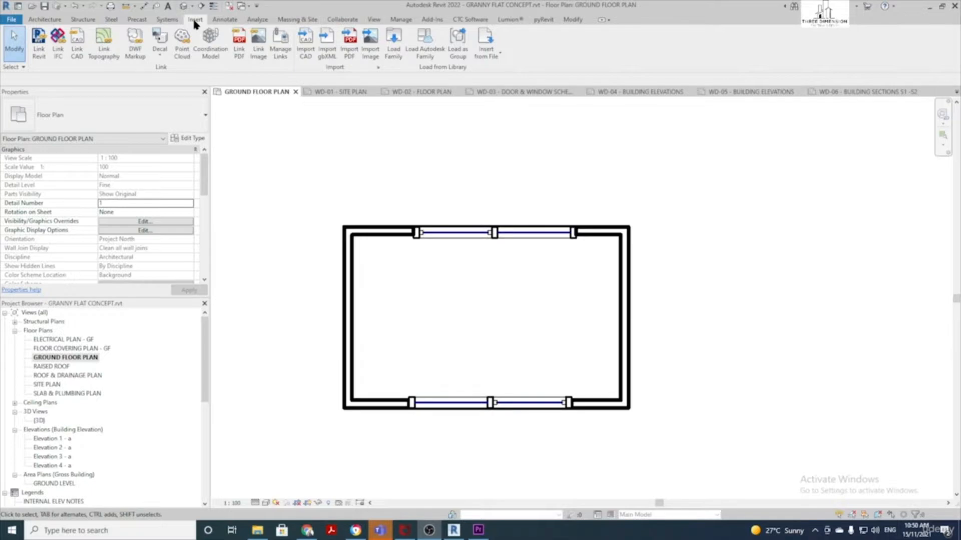
Load the 900 BUILT IN ELEC _ OVEN.rfa family from the library into the project
click(394, 52)
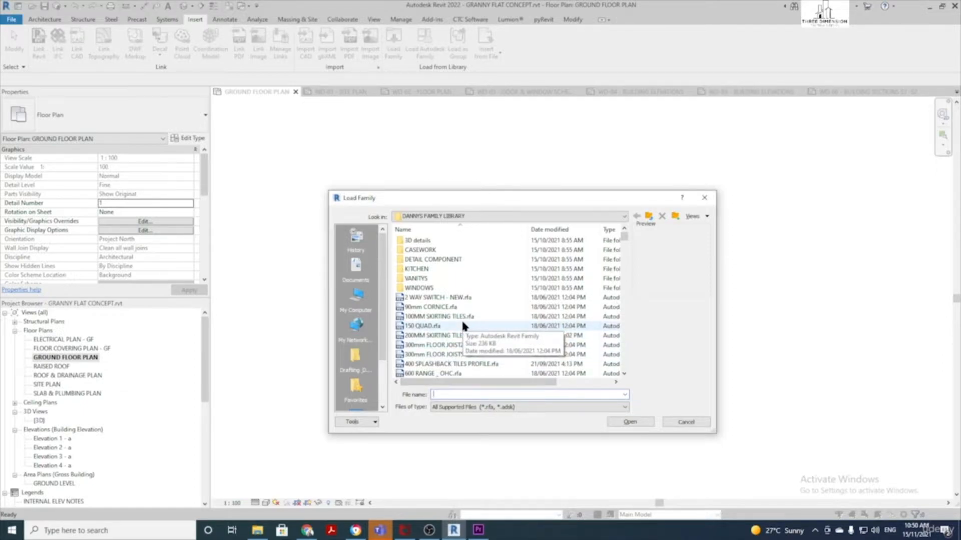
scroll(451, 321, down, 3)
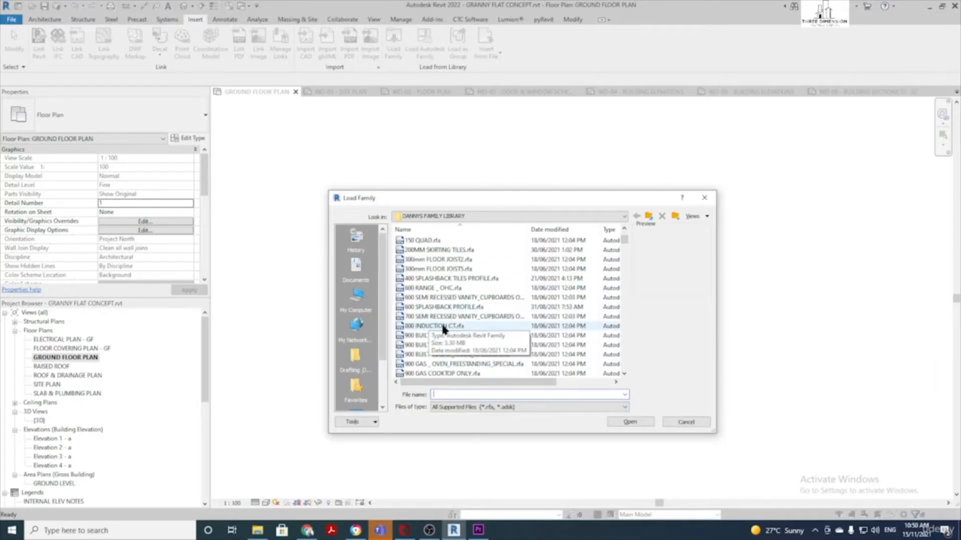
click(444, 326)
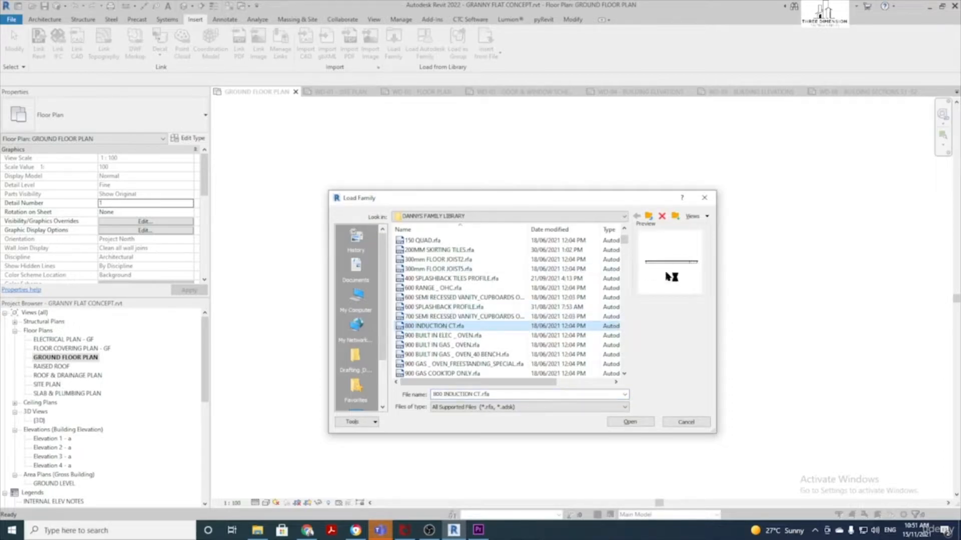
click(437, 335)
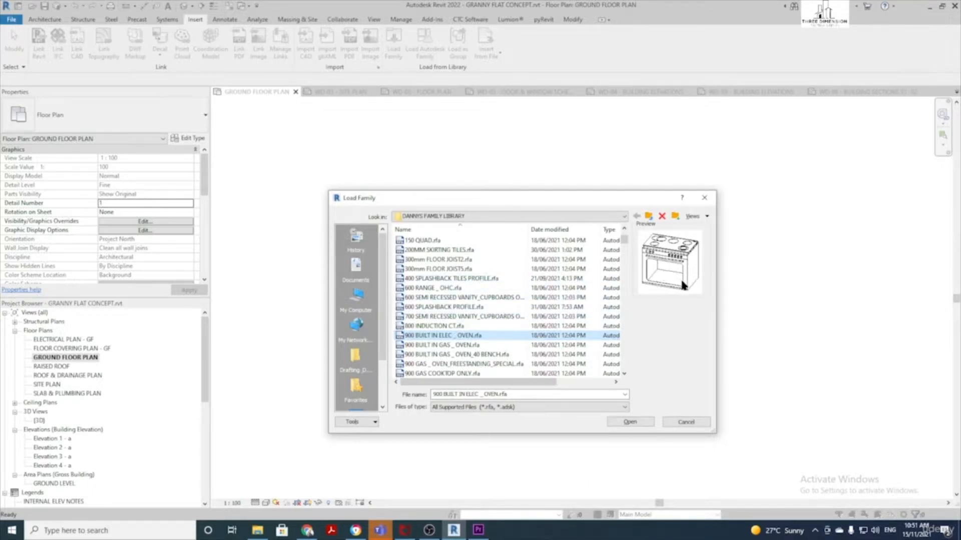
click(628, 423)
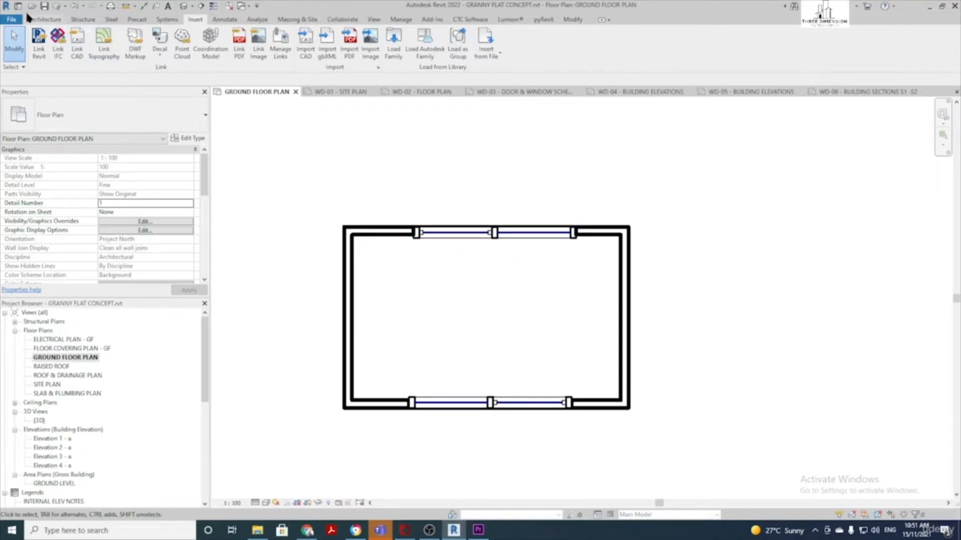
click(56, 22)
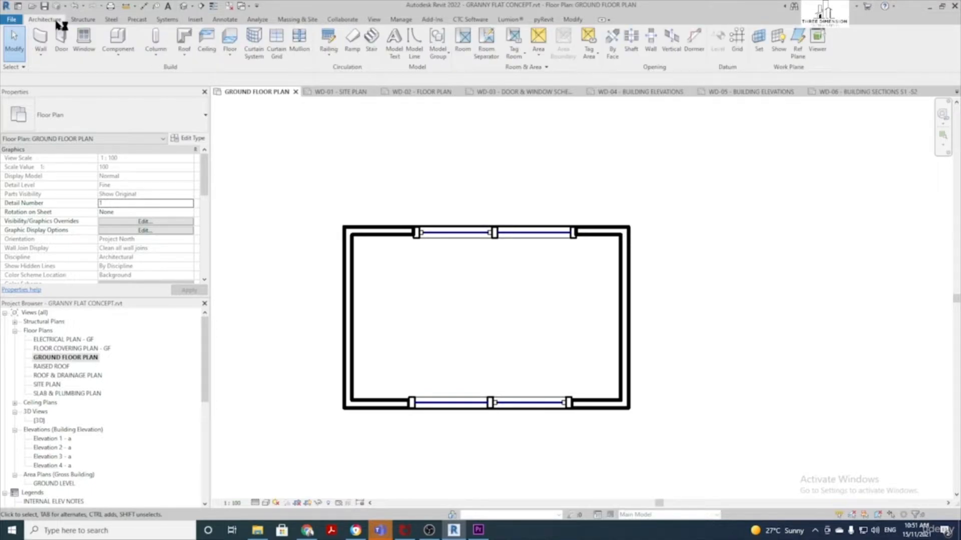
click(116, 39)
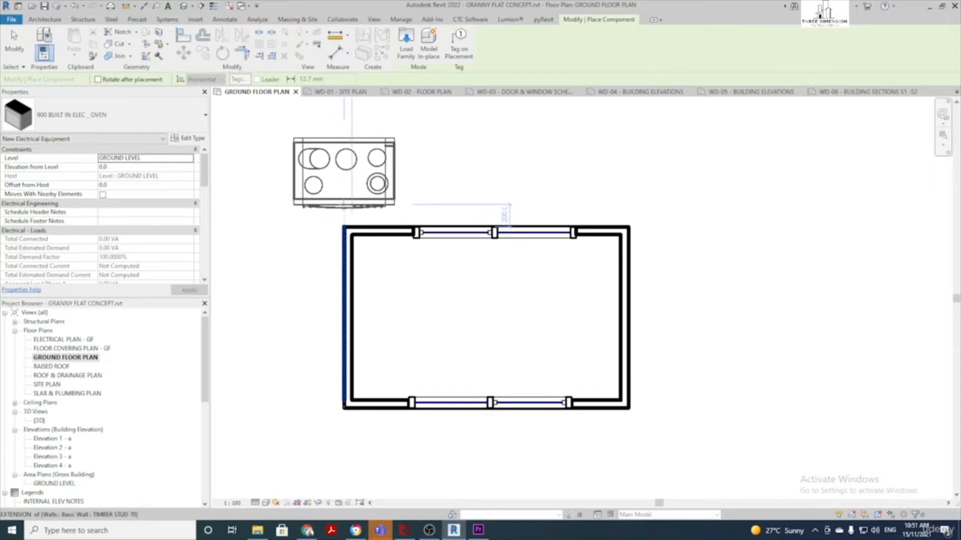
click(444, 319)
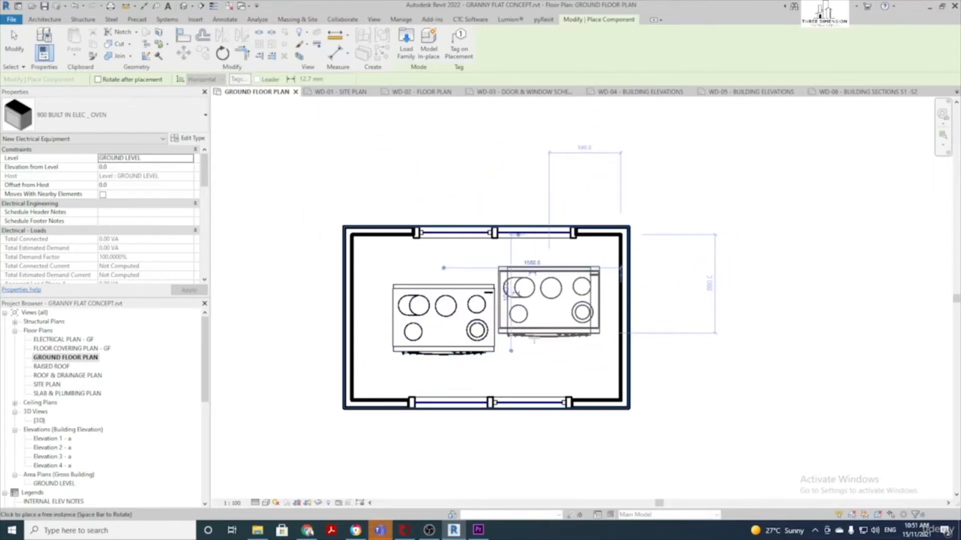
click(184, 8)
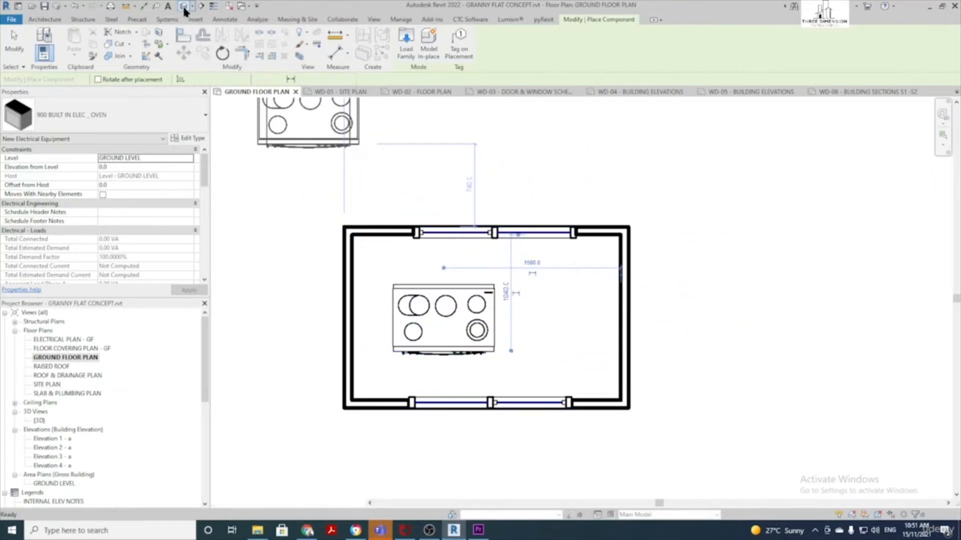
shift+middle_drag(579, 301, 504, 489)
scroll(539, 279, up, 2)
shift+middle_drag(538, 279, 520, 263)
key(Escape)
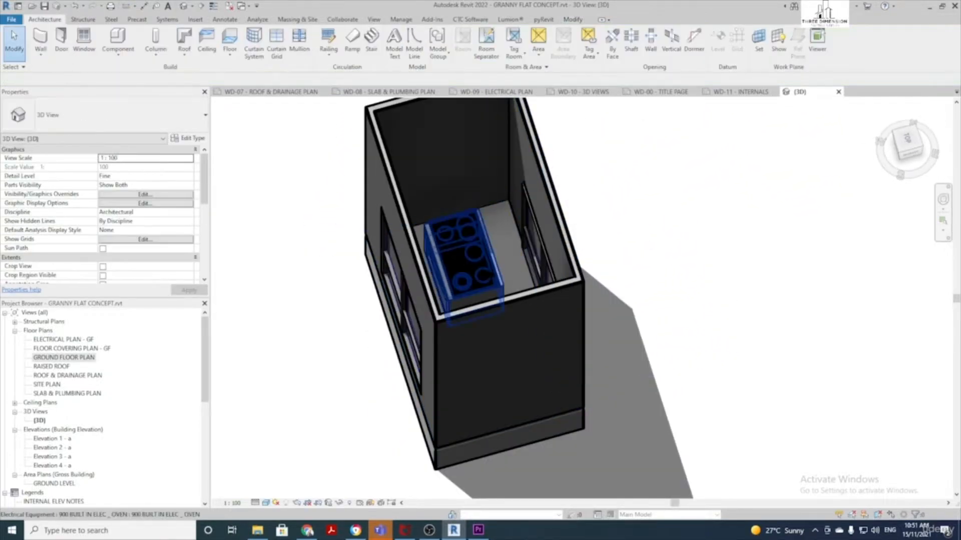
click(477, 293)
key(Delete)
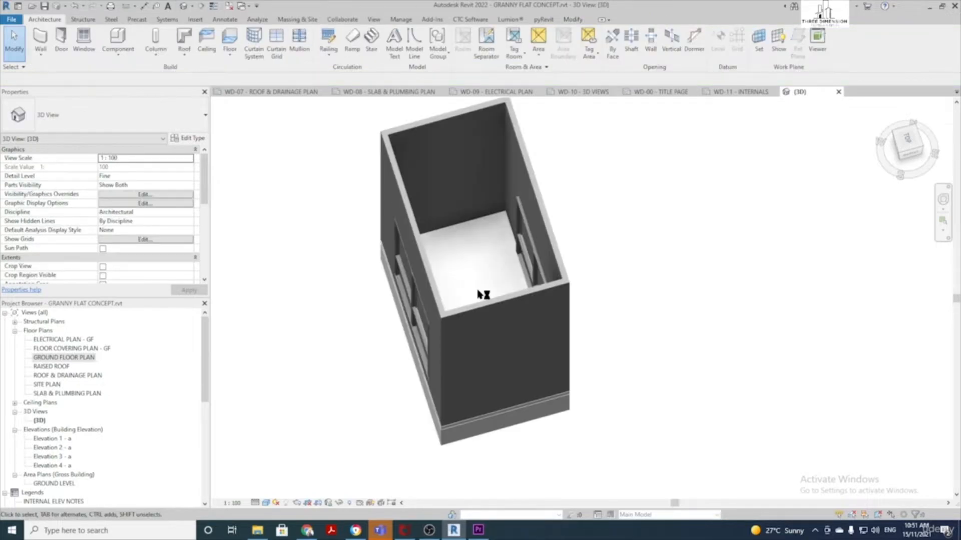
double_click(70, 358)
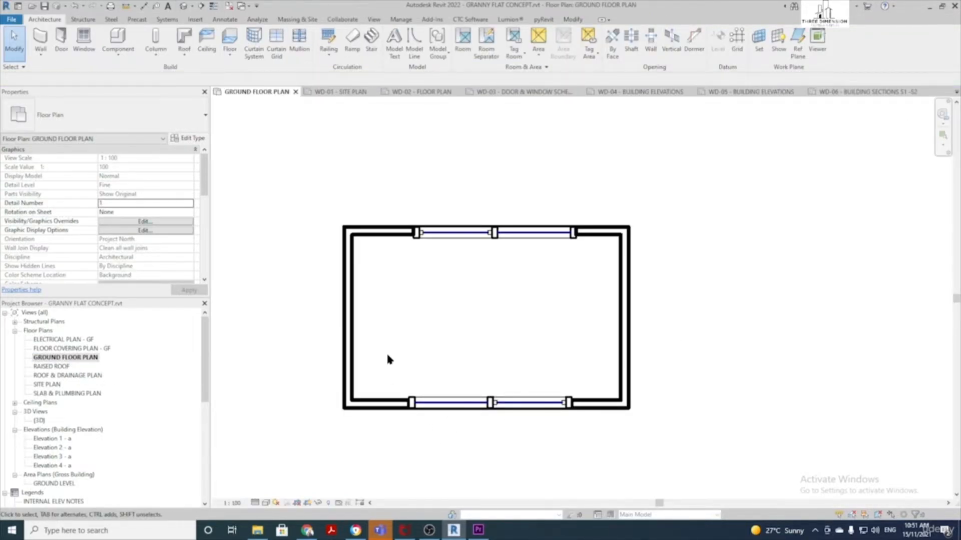
Drag SHOWER DOOR 700.rfa from the doors folder into the Revit plan
click(256, 531)
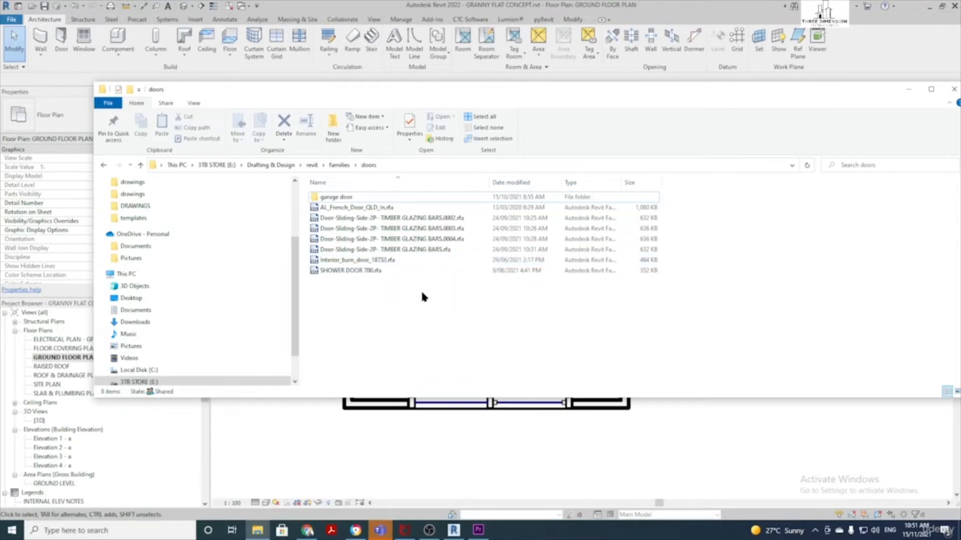
click(352, 275)
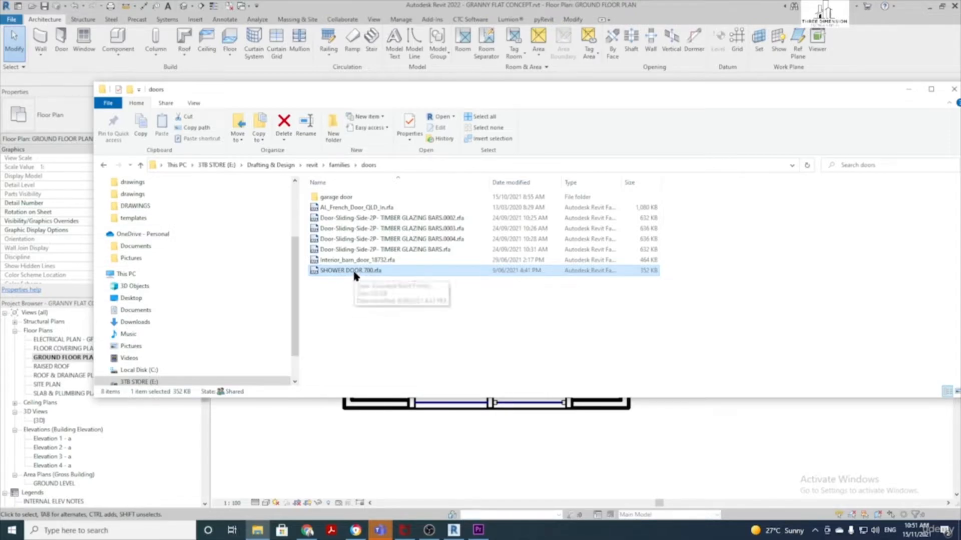
drag(354, 275, 357, 454)
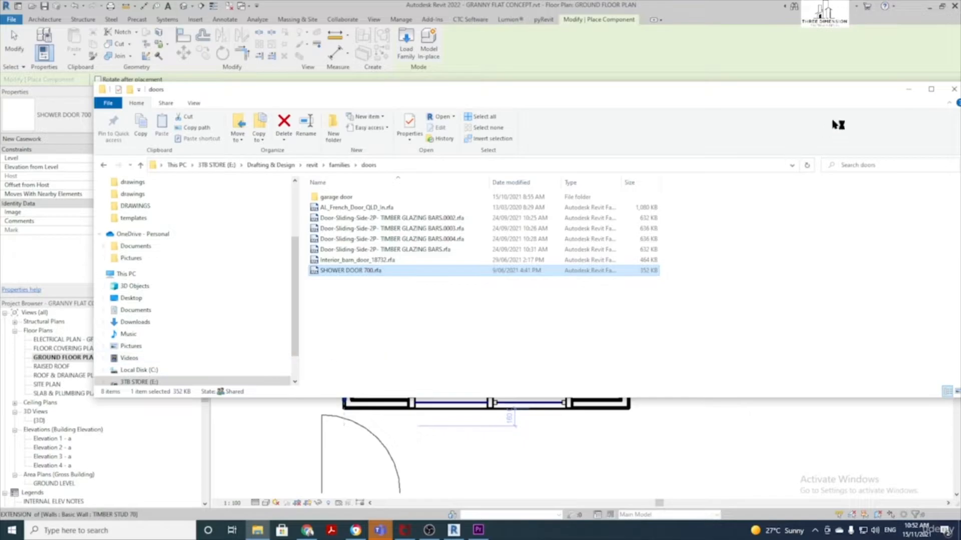
click(910, 92)
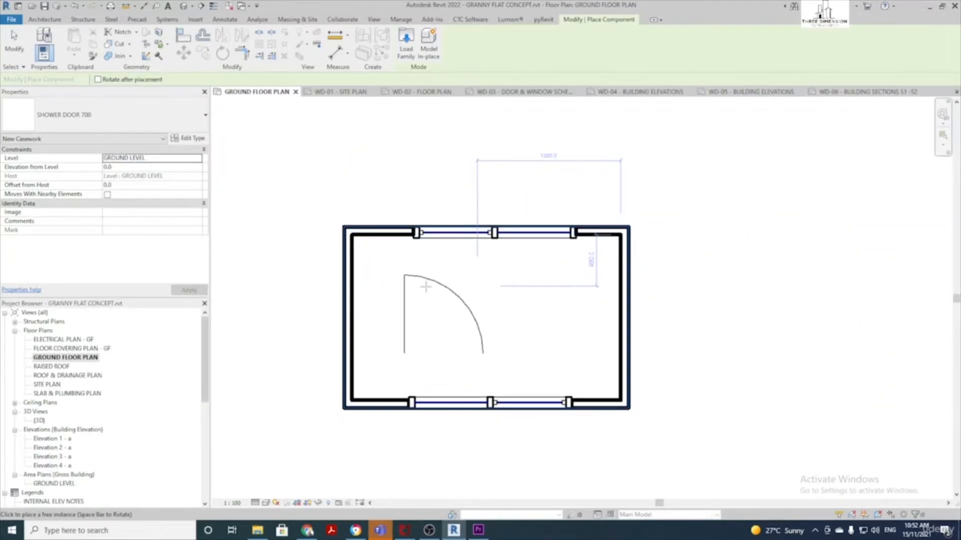
scroll(426, 280, up, 2)
Place one shower door inside the room, then bring the doors folder back up
click(436, 295)
scroll(437, 295, down, 2)
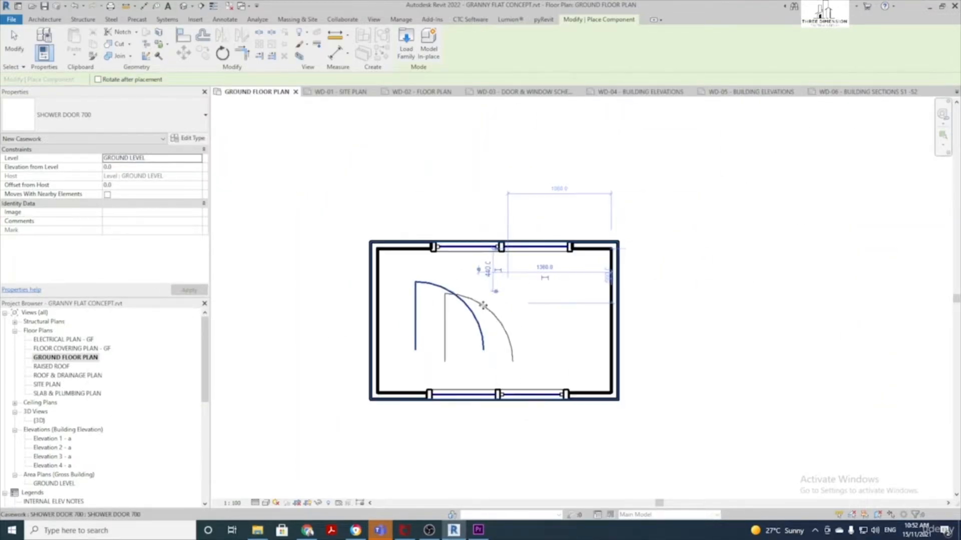
scroll(411, 304, up, 2)
key(Escape)
key(Escape)
click(256, 533)
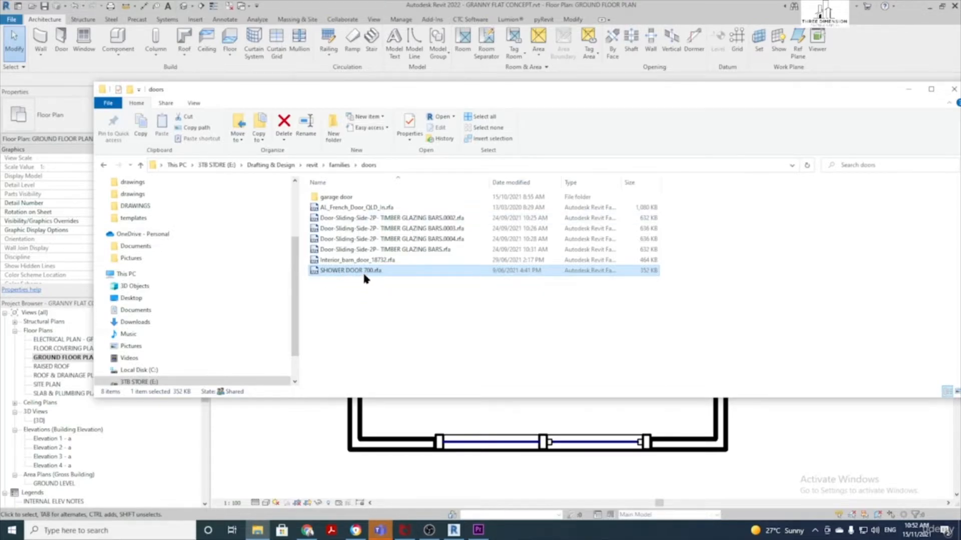
Review the 900-wide, 600-deep SHOWER DOOR 700 family, then load it into the project and close it
double_click(364, 273)
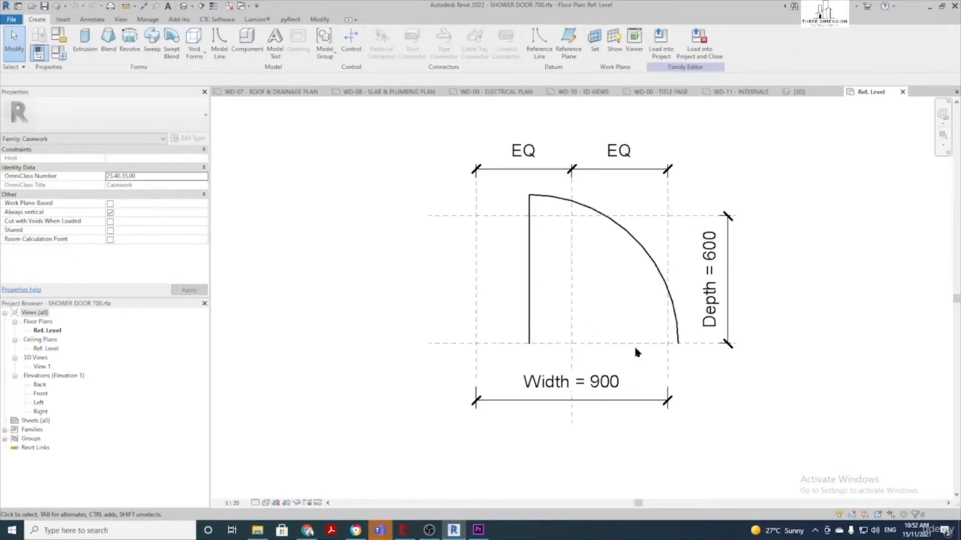
scroll(559, 320, up, 2)
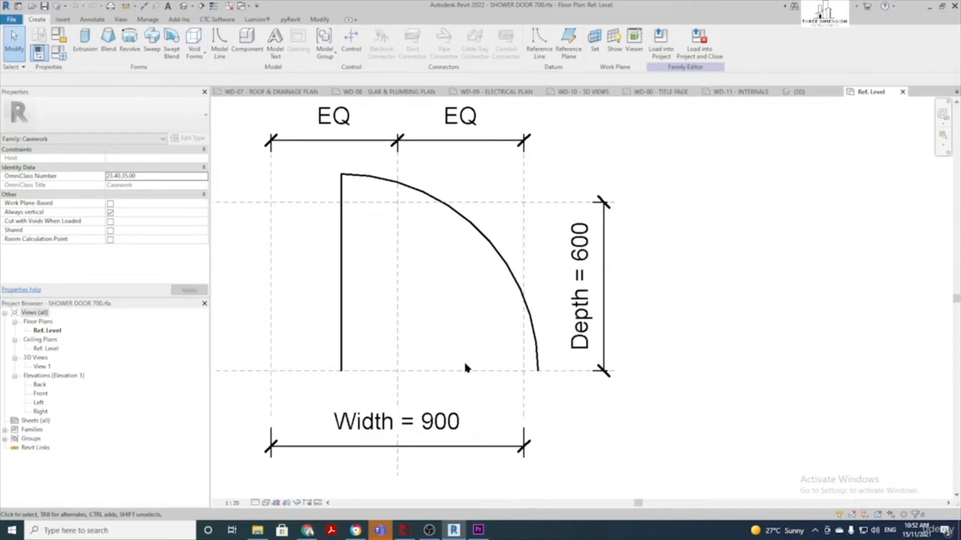
scroll(445, 349, down, 1)
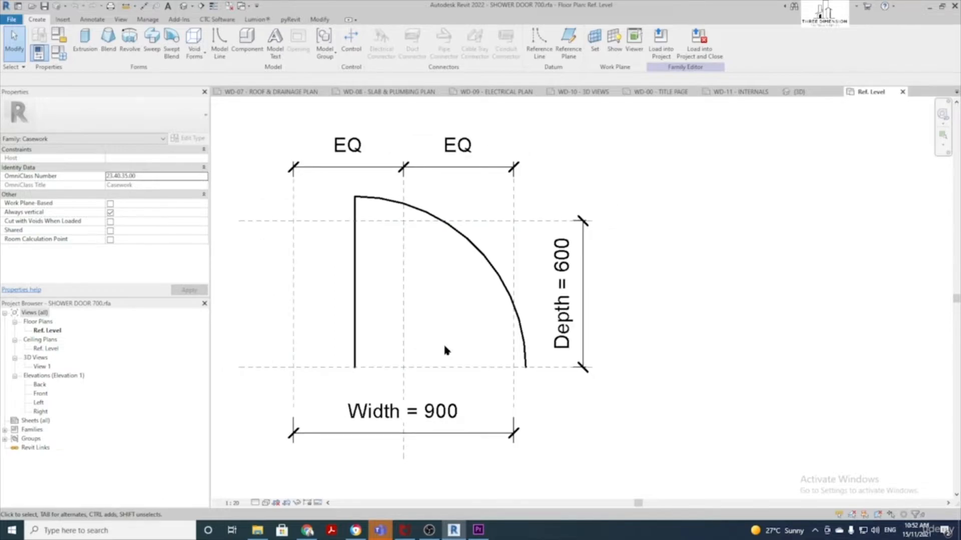
scroll(445, 348, up, 1)
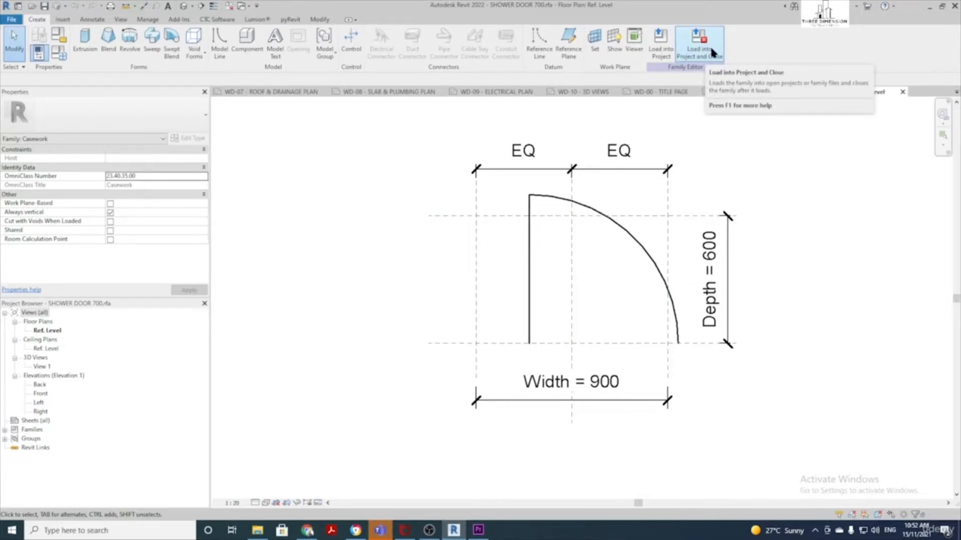
click(710, 45)
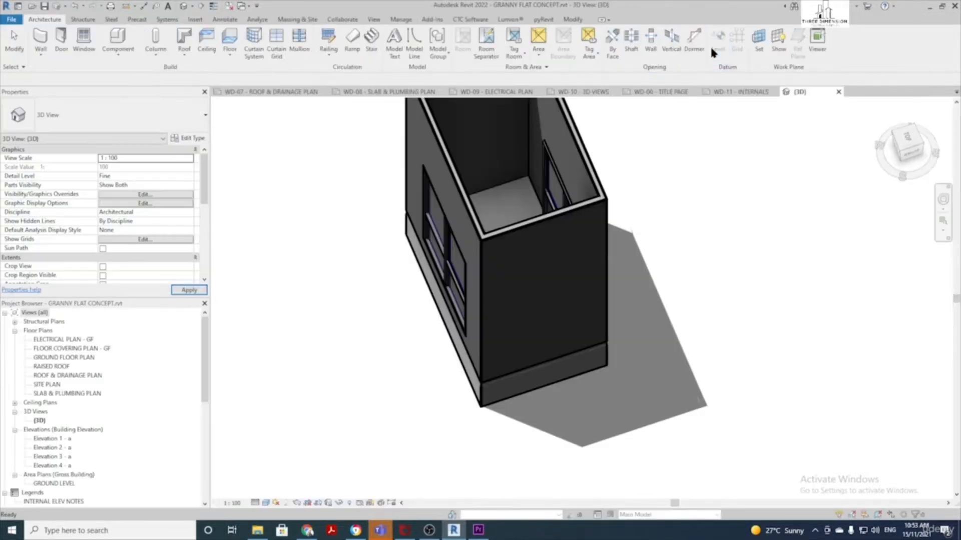
middle_drag(341, 255, 305, 276)
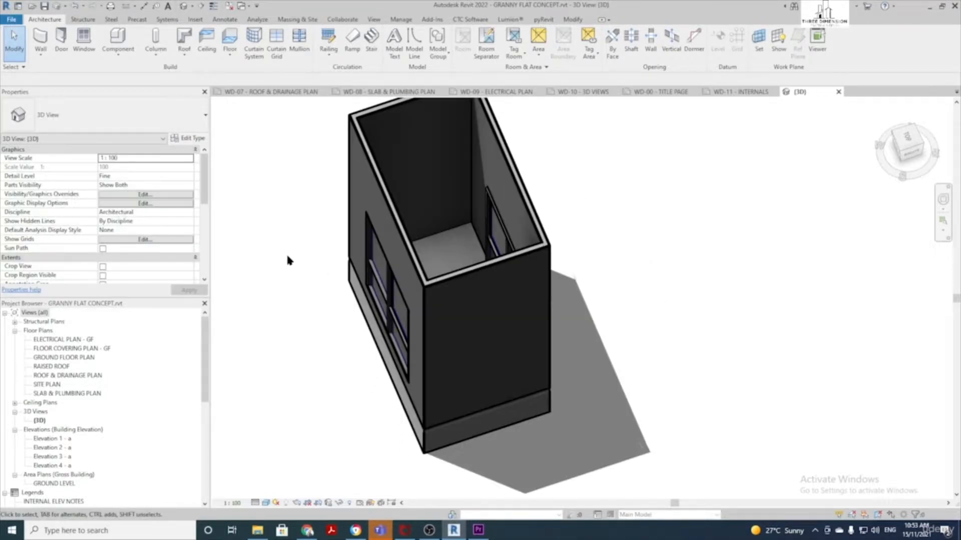
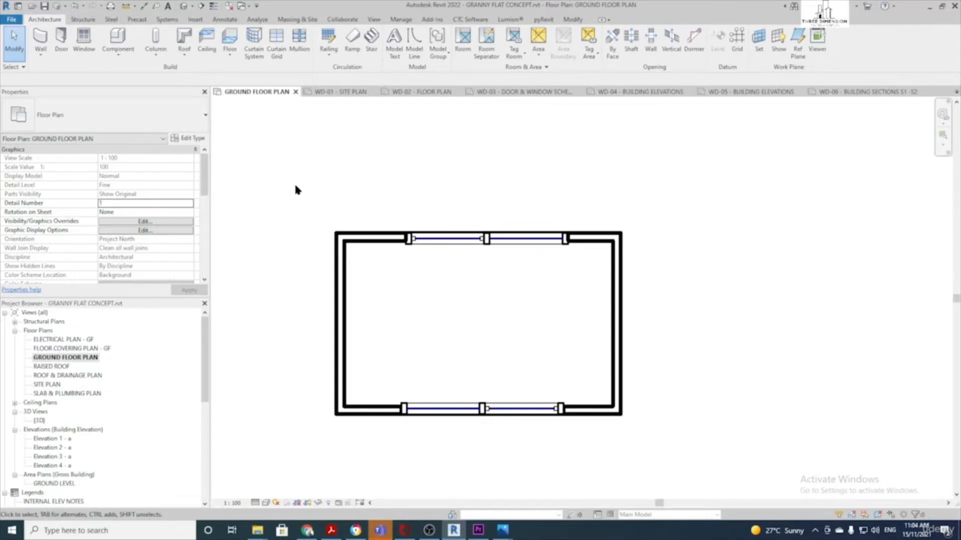
Delete the selected walls, floor and roof, confirm in {3D}, then return to GROUND FLOOR PLAN
drag(280, 170, 702, 453)
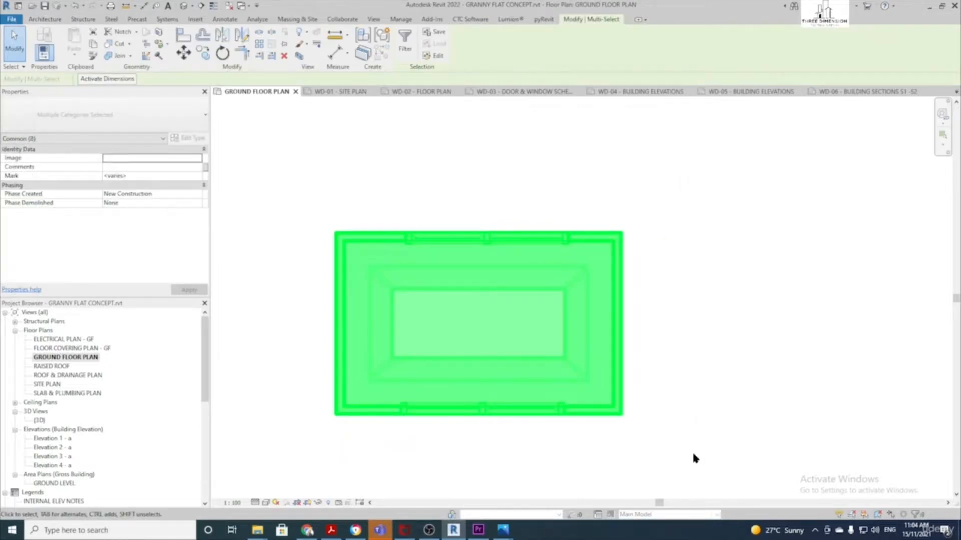
key(Delete)
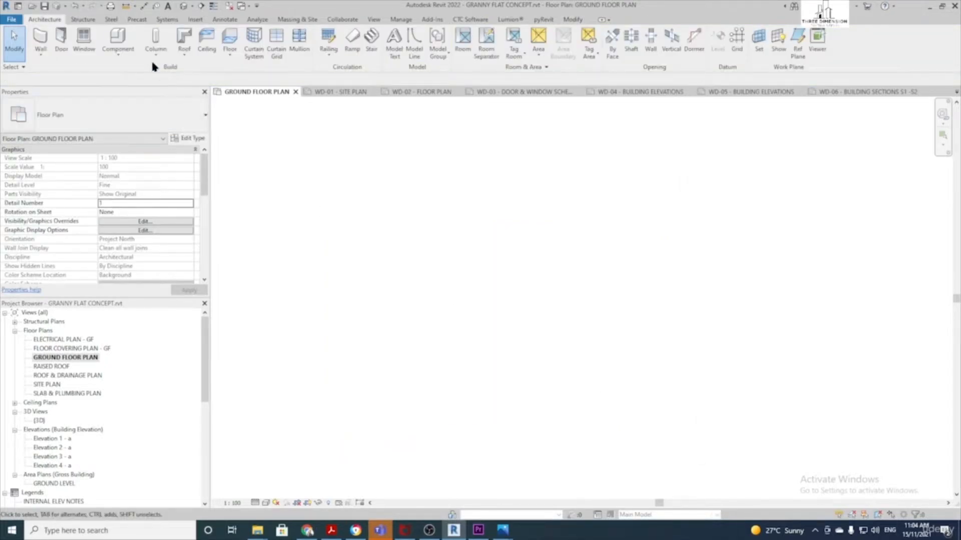
click(184, 6)
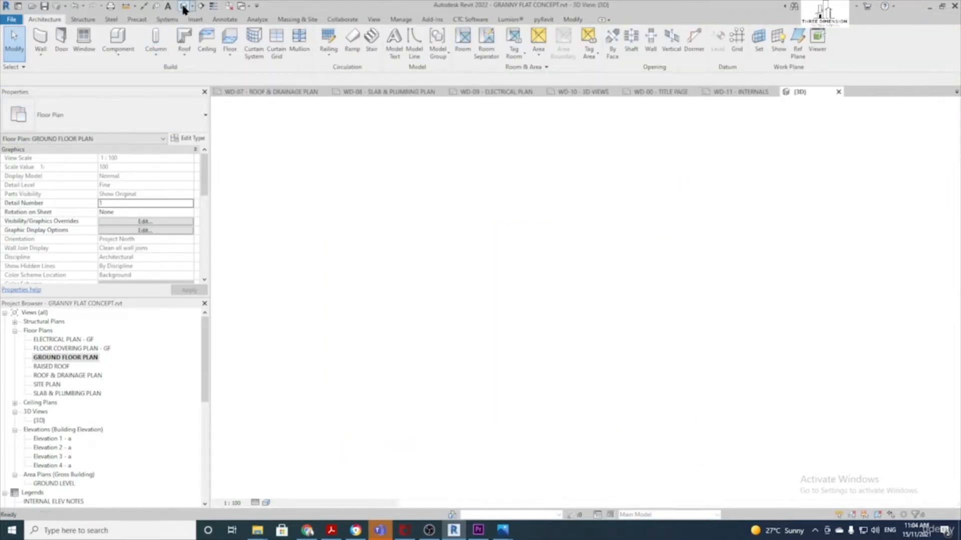
double_click(79, 358)
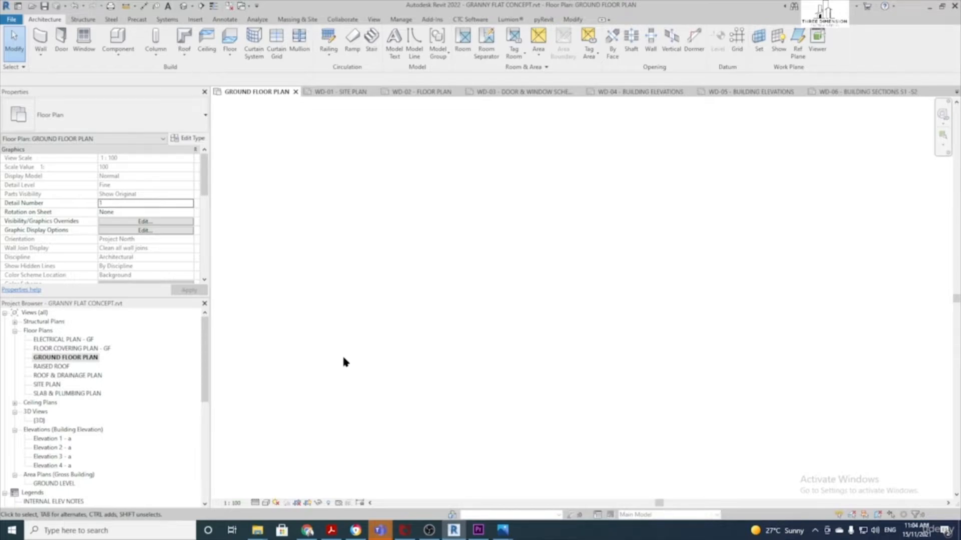
Import Proposed Floor Plan 80sqm.PNG as an image and place it in the plan
click(195, 20)
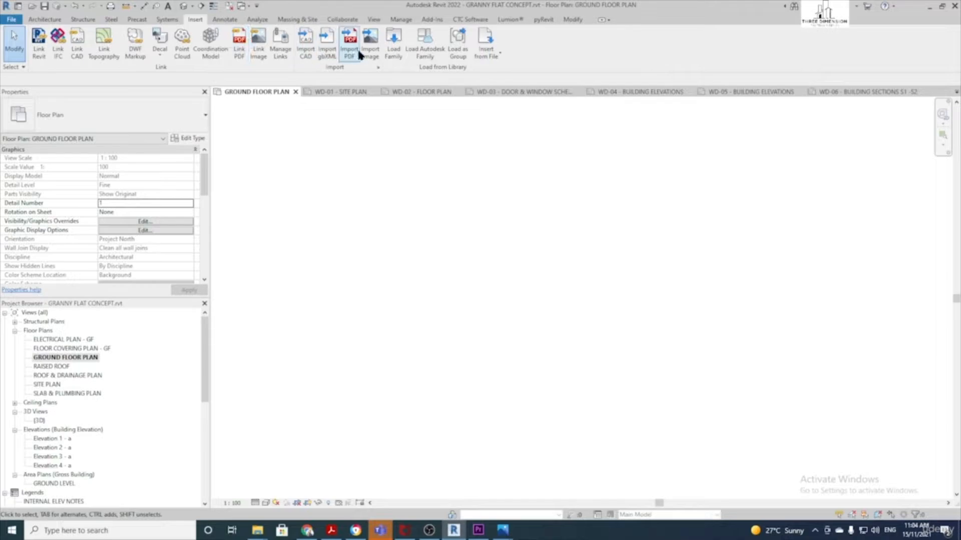
click(371, 52)
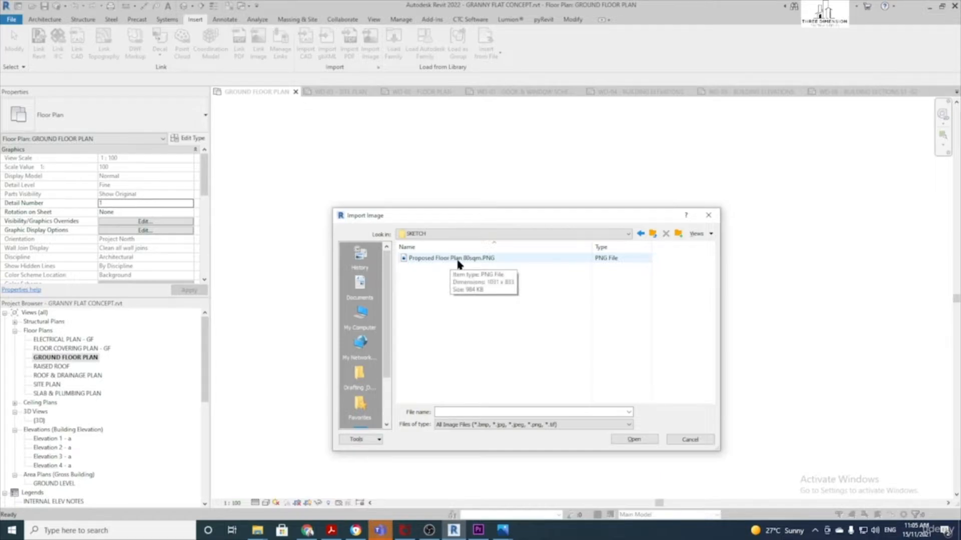
click(457, 258)
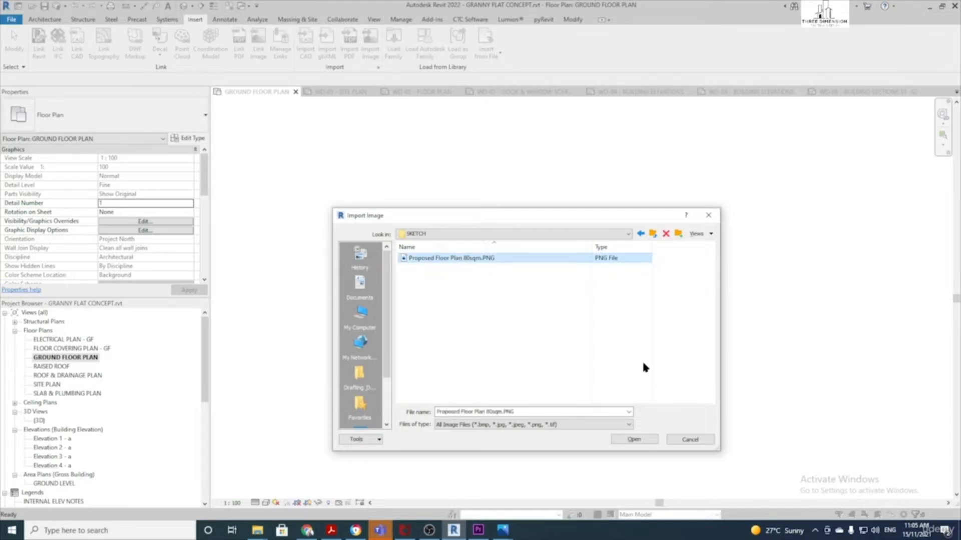
click(634, 439)
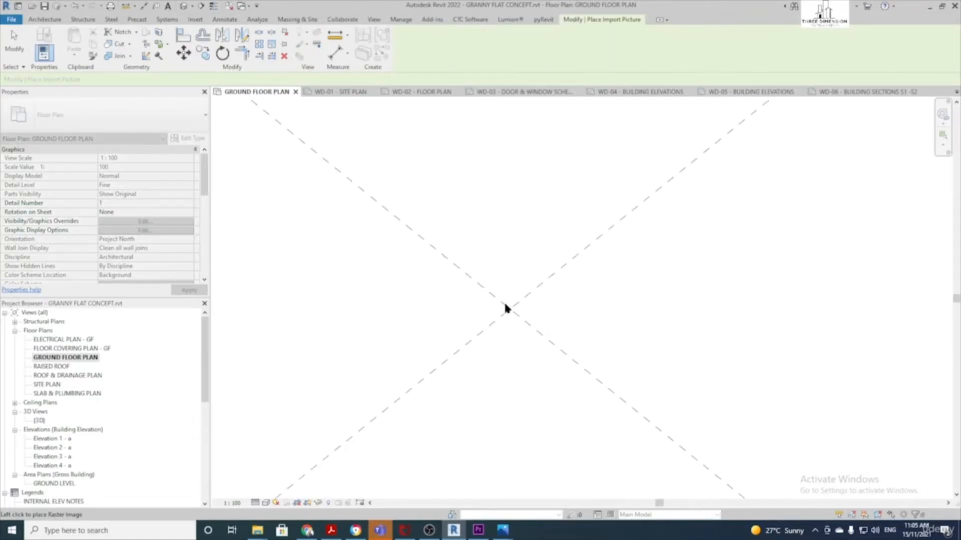
click(541, 310)
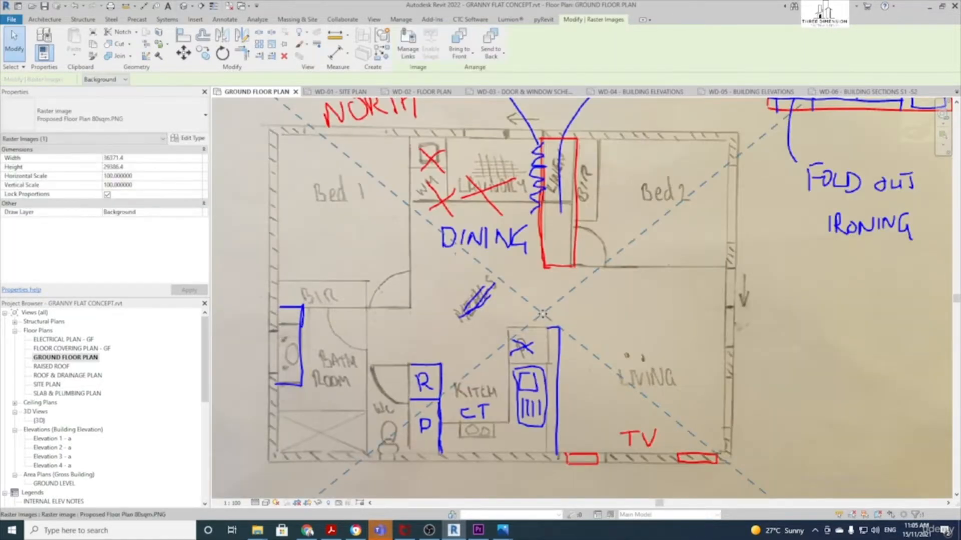
scroll(542, 311, down, 3)
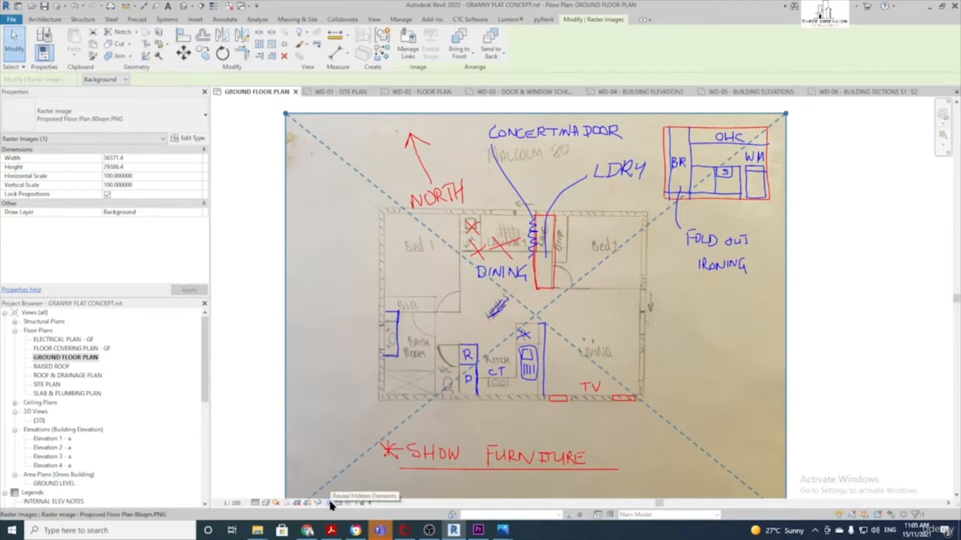
Reveal hidden elements to show the internal origin and nudge the sketch image toward it
click(328, 499)
scroll(401, 432, down, 2)
scroll(494, 359, up, 3)
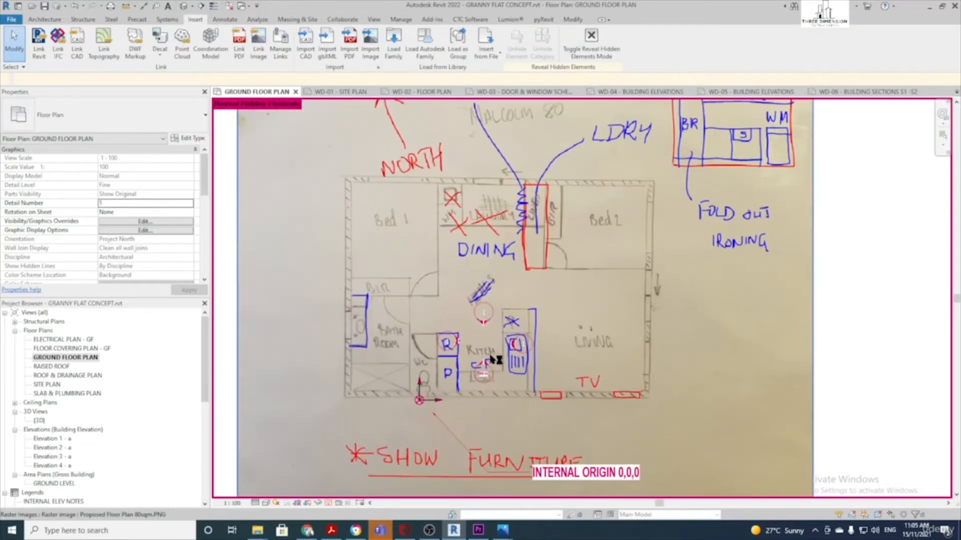
scroll(496, 360, up, 2)
scroll(534, 338, down, 4)
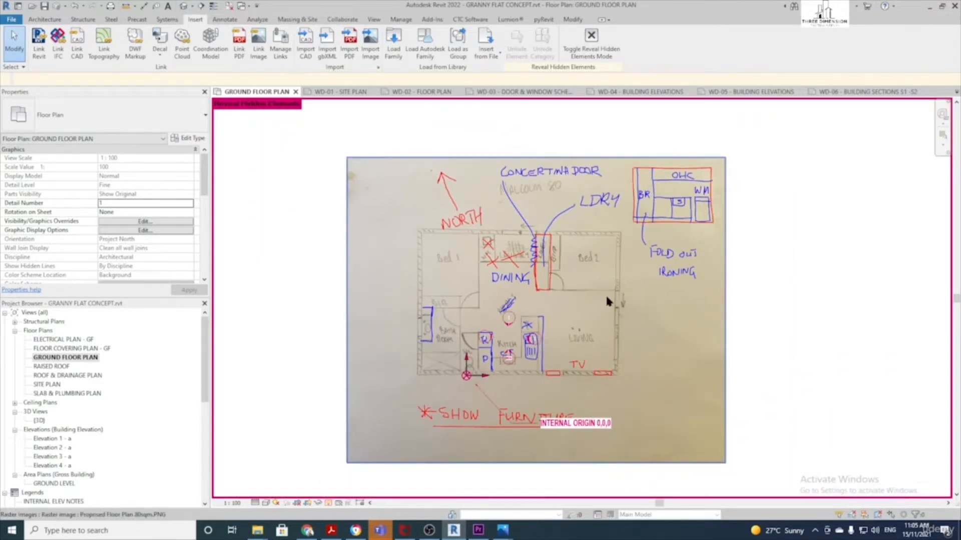
scroll(601, 310, up, 2)
click(621, 286)
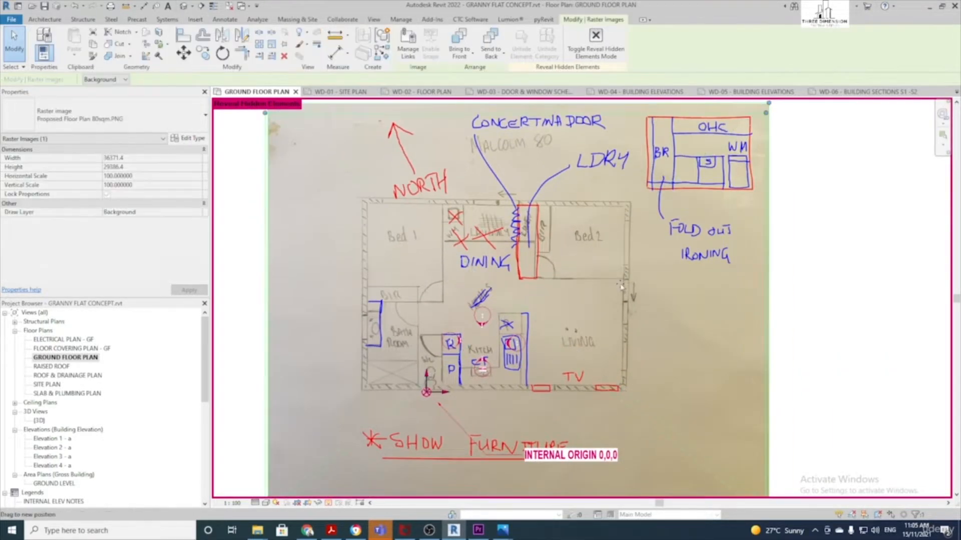
drag(621, 285, 620, 292)
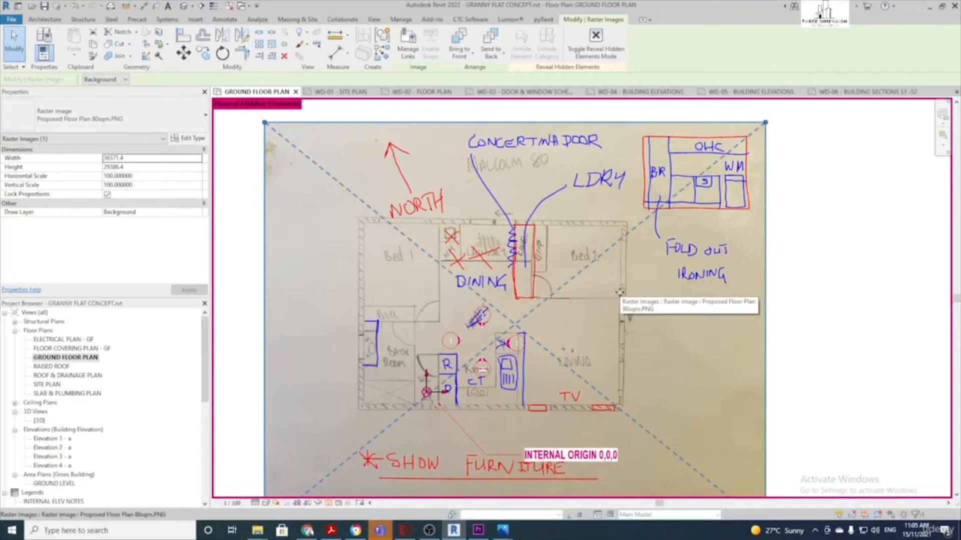
scroll(620, 291, up, 1)
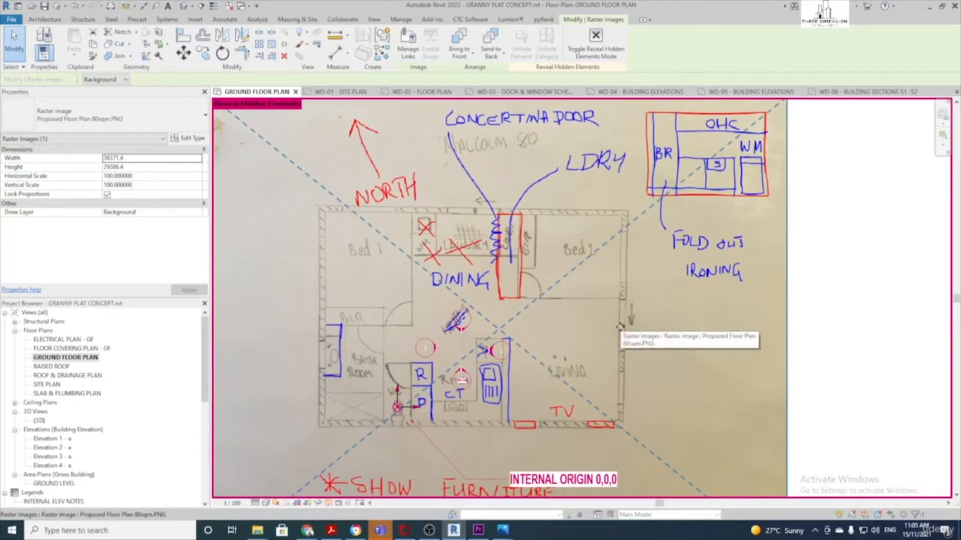
Scale the sketch between the left wall's bottom and top corners to a length of 7500
click(273, 46)
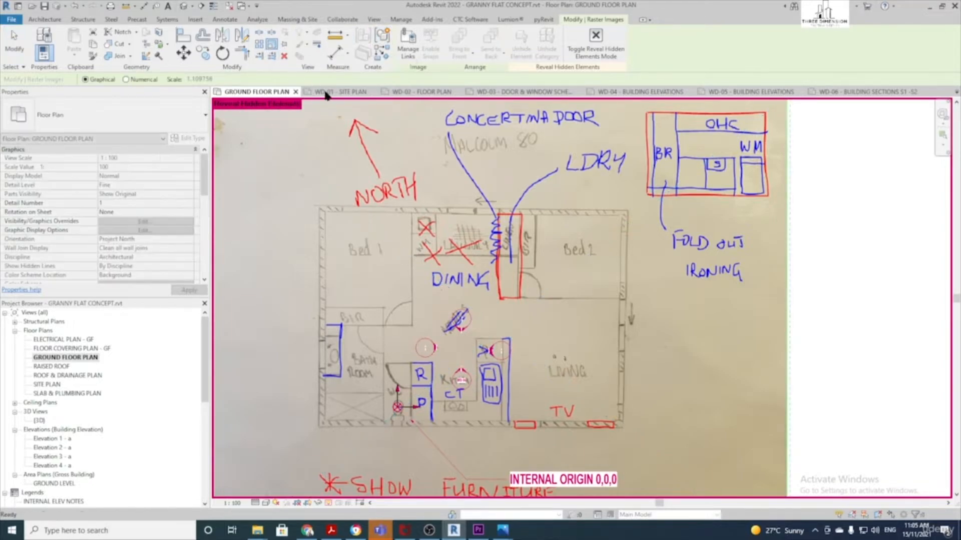
click(320, 430)
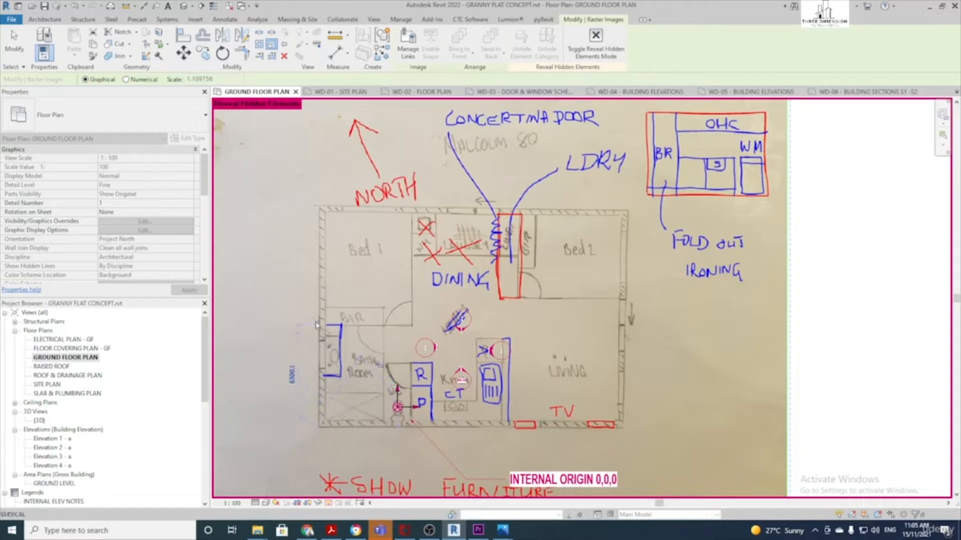
scroll(321, 209, up, 3)
click(317, 206)
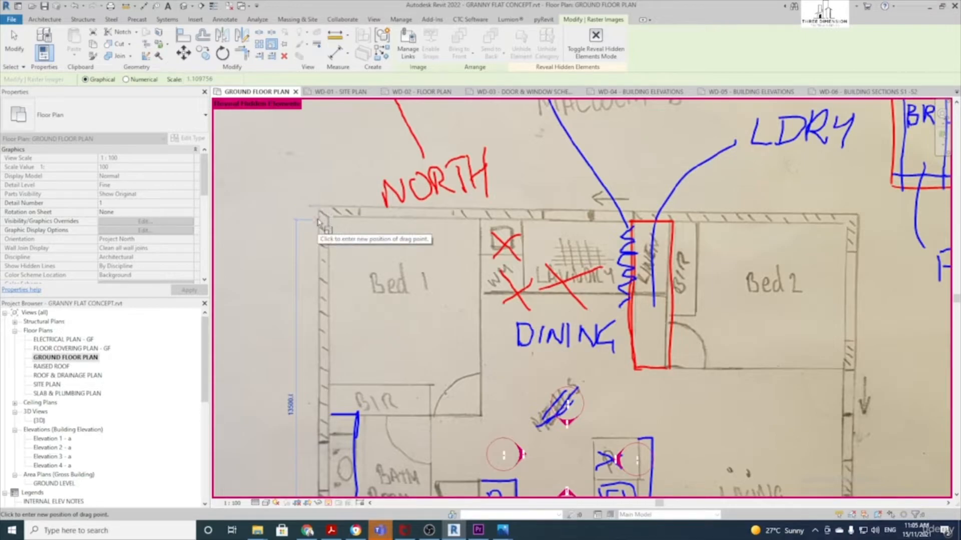
text(7500)
key(Return)
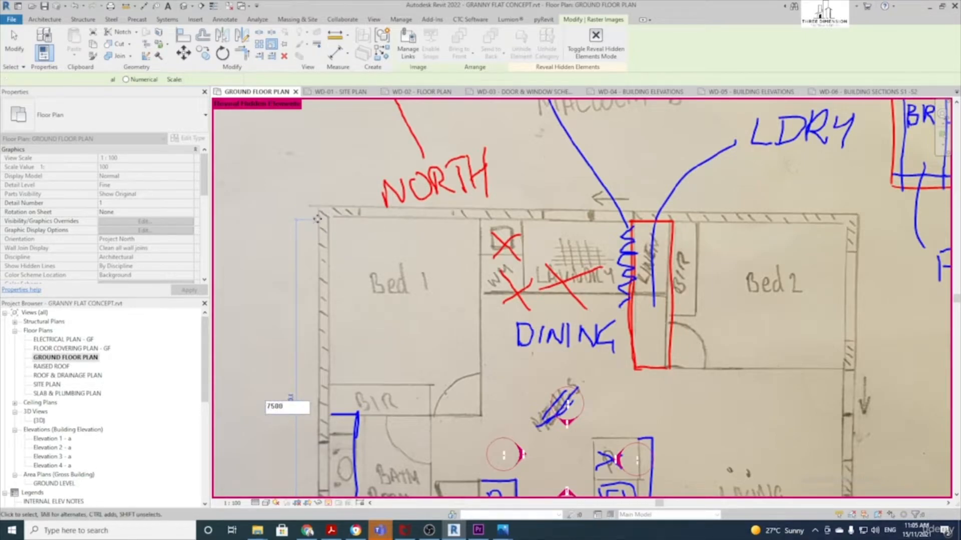
scroll(427, 213, down, 2)
middle_drag(465, 356, 477, 208)
scroll(472, 233, up, 2)
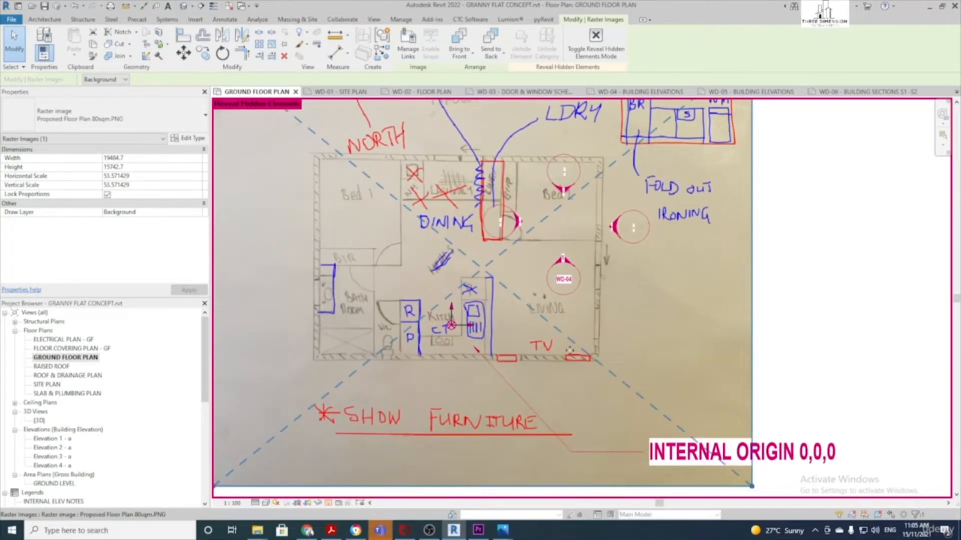
scroll(569, 350, down, 2)
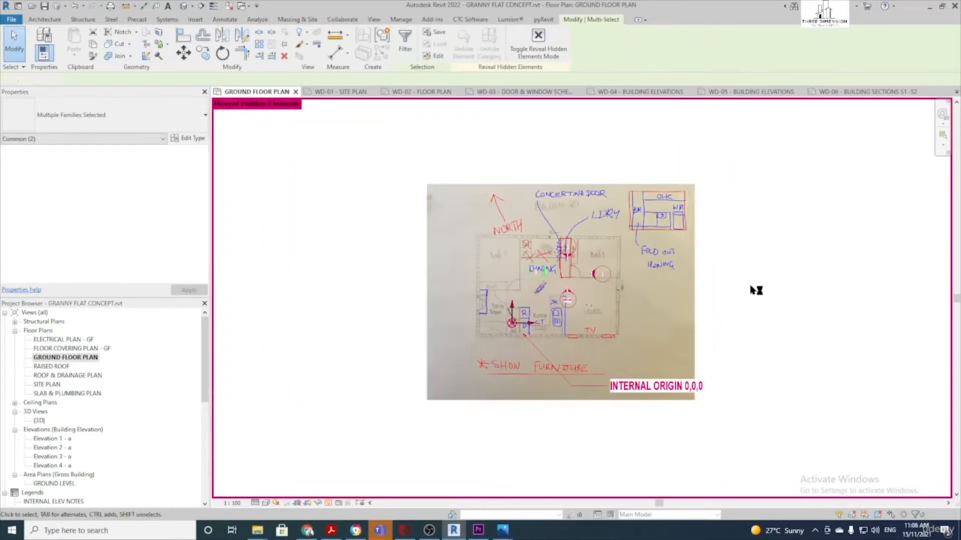
click(751, 286)
Move the elevation marker near Bed 2 out to the right of the sketch
scroll(677, 284, up, 2)
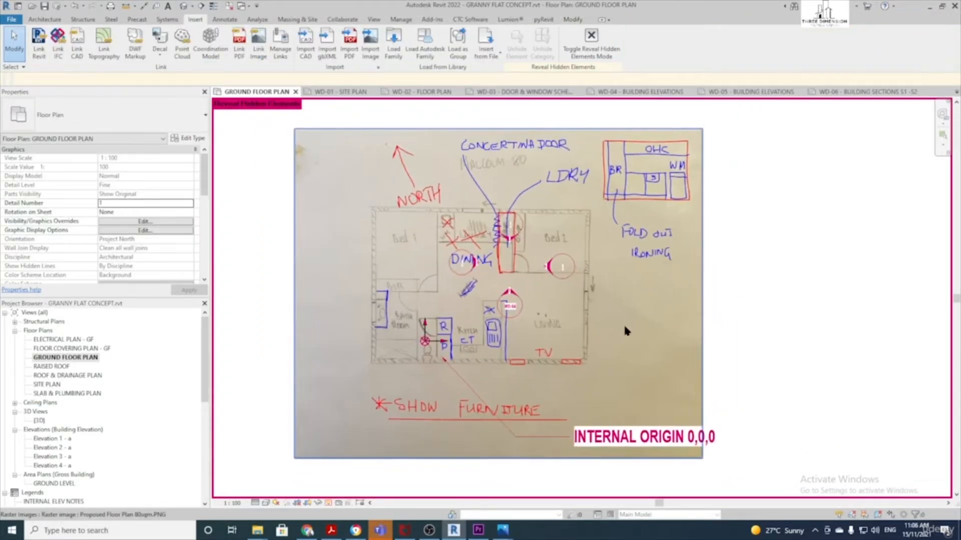
middle_drag(612, 306, 582, 305)
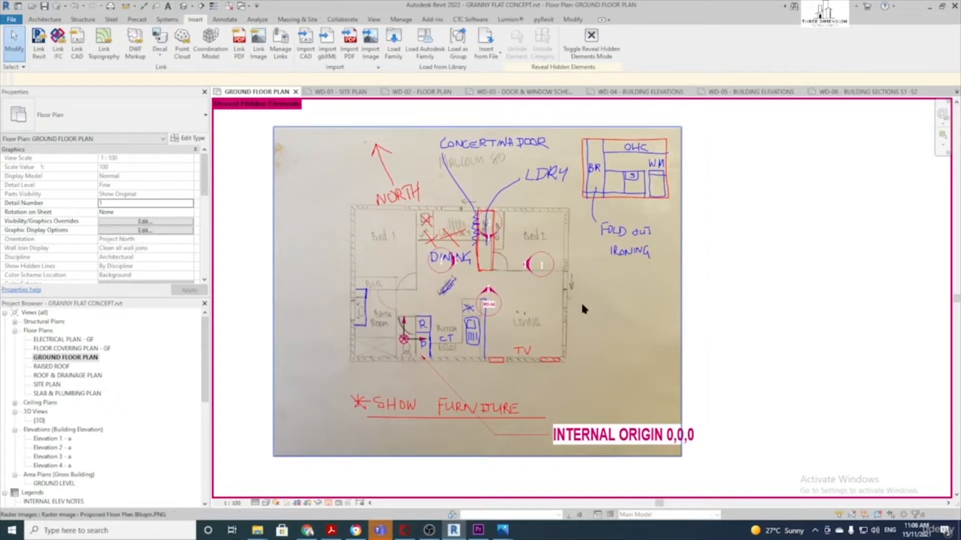
click(553, 270)
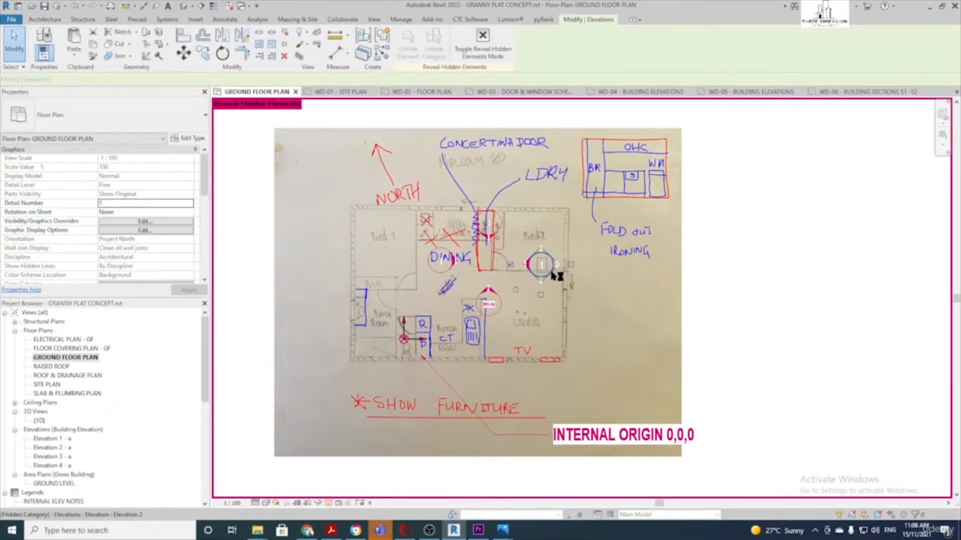
click(525, 267)
ctrl+click(524, 270)
scroll(559, 270, up, 1)
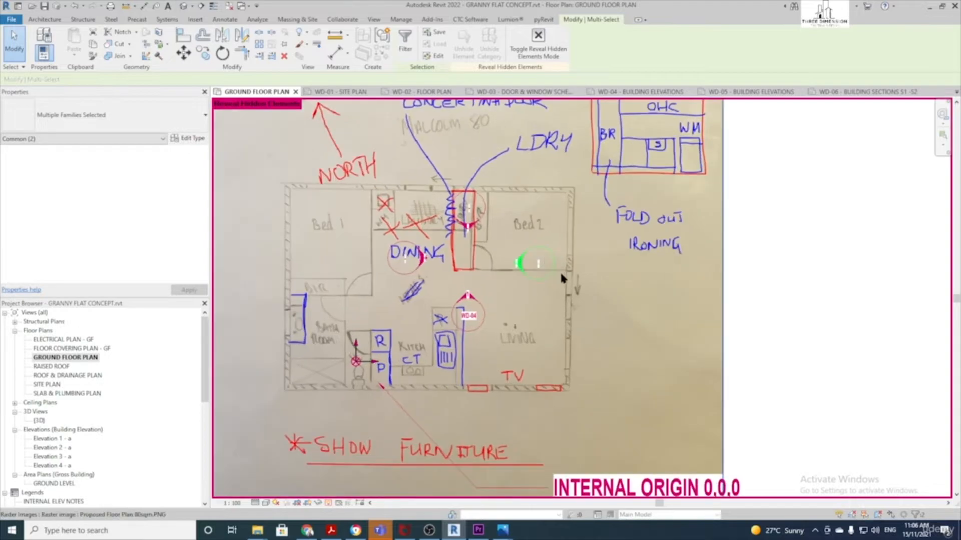
scroll(543, 273, down, 2)
drag(543, 272, 721, 289)
click(724, 325)
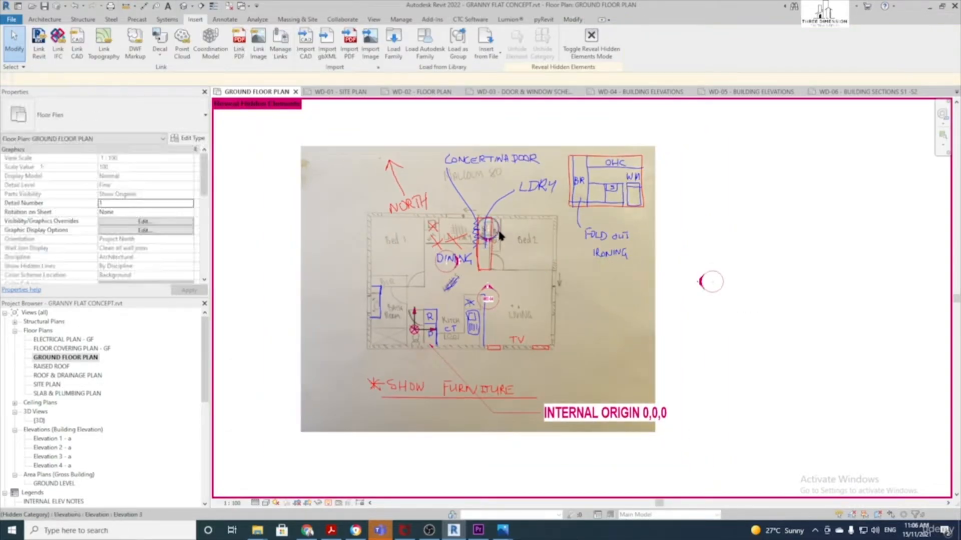
Move the living-area elevation marker down below the sketch
click(496, 231)
scroll(492, 235, up, 1)
ctrl+click(491, 241)
scroll(492, 235, down, 1)
scroll(495, 230, down, 1)
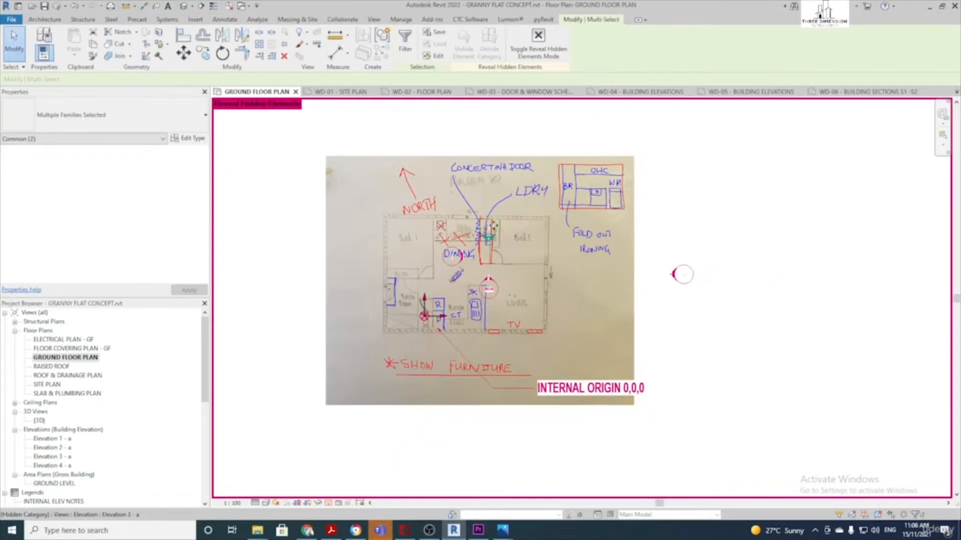
scroll(453, 267, up, 2)
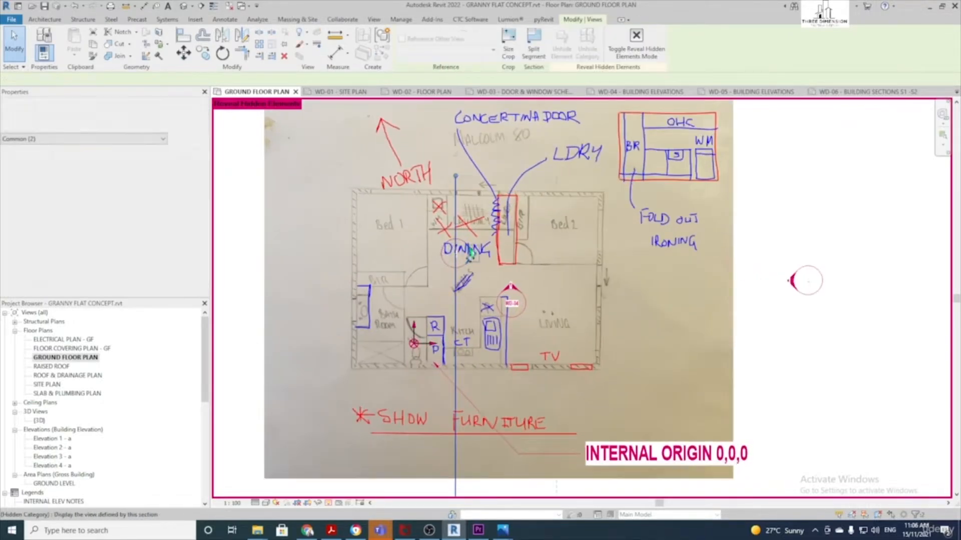
scroll(455, 269, down, 2)
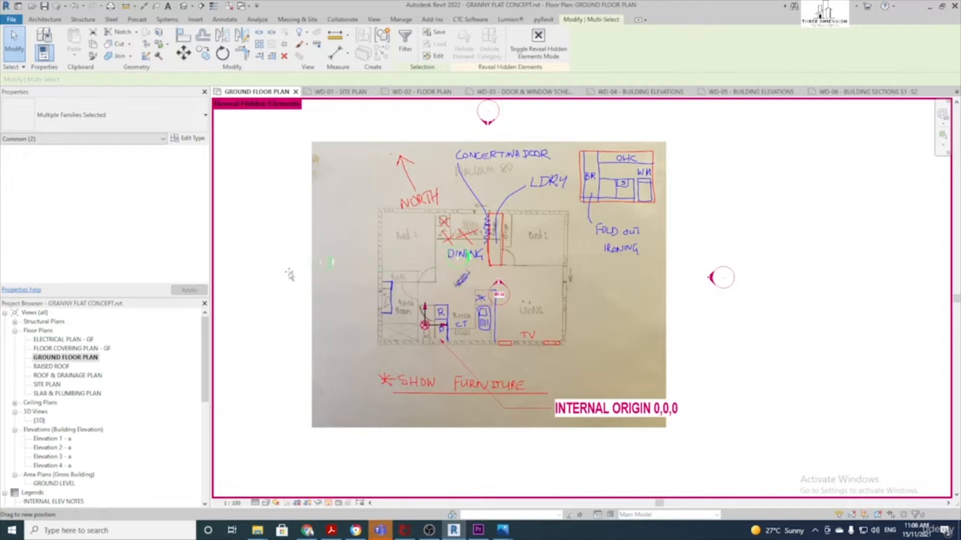
scroll(501, 298, up, 2)
click(509, 294)
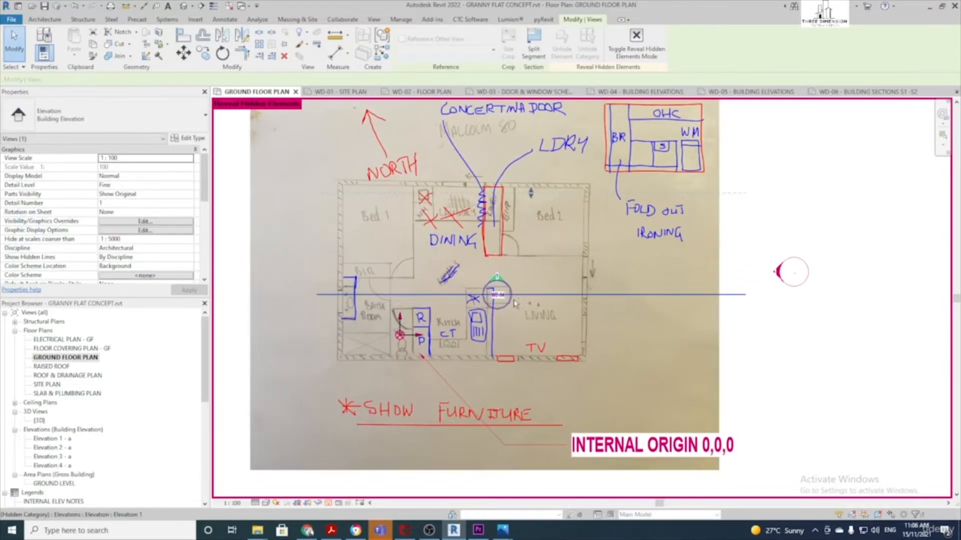
ctrl+click(511, 296)
scroll(513, 298, down, 2)
drag(511, 302, 503, 477)
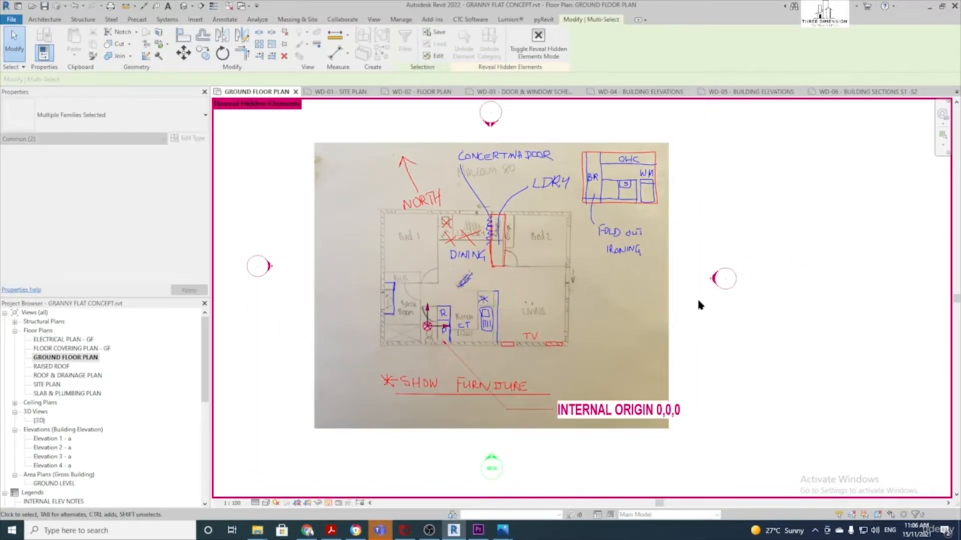
Pull the right and left elevation extents in to frame the sketch
click(711, 281)
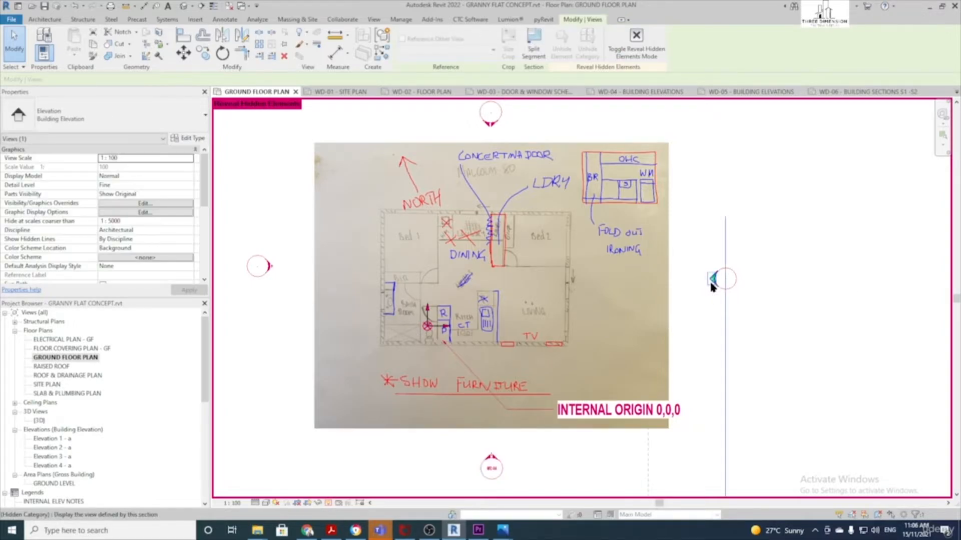
scroll(701, 335, down, 2)
mouse_move(679, 323)
mouse_down()
mouse_move(650, 253)
mouse_move(646, 194)
mouse_up()
scroll(648, 213, down, 2)
scroll(649, 220, down, 3)
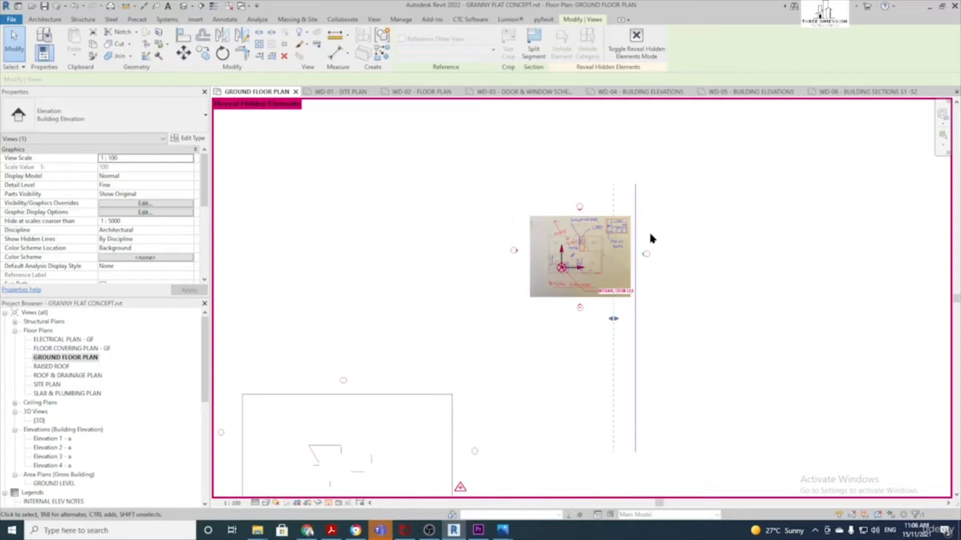
scroll(642, 335, up, 2)
click(571, 268)
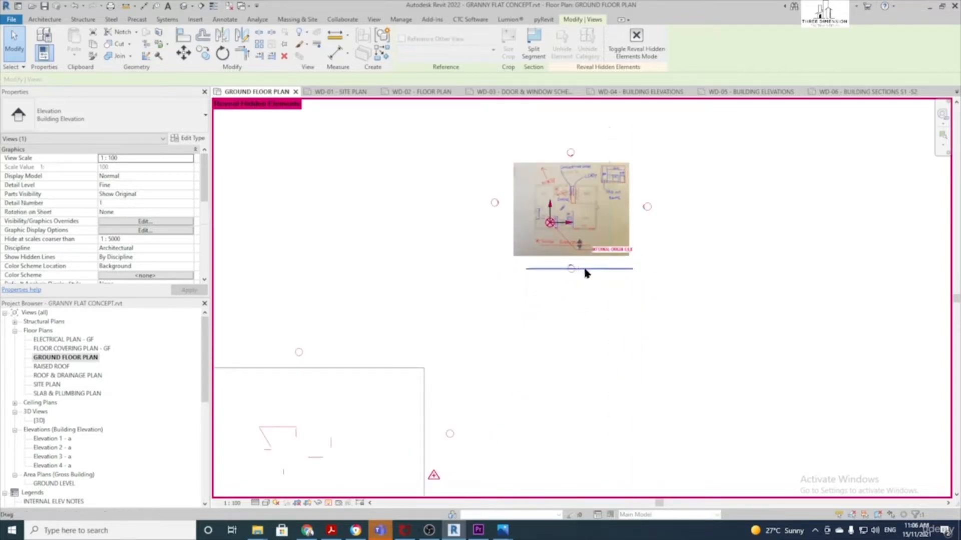
scroll(584, 269, up, 2)
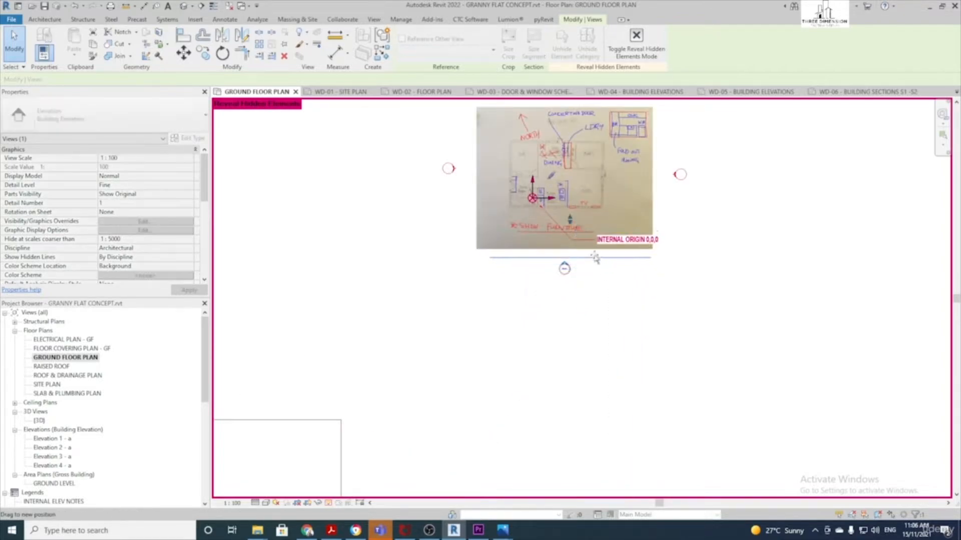
click(457, 167)
drag(450, 213, 466, 129)
scroll(467, 128, down, 1)
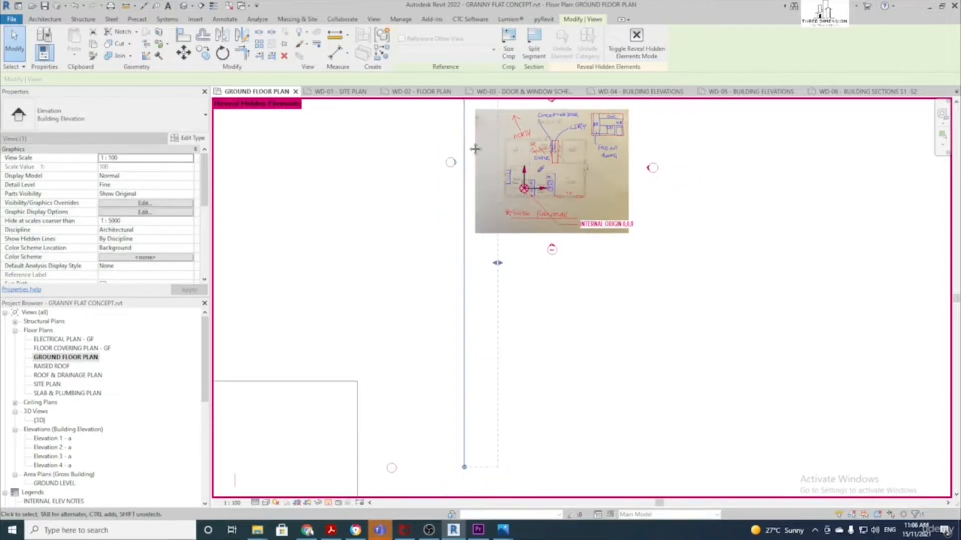
middle_drag(475, 146, 466, 235)
drag(457, 214, 461, 191)
scroll(523, 186, up, 2)
Stretch the top elevation's extent across the full width of the sketch
click(552, 193)
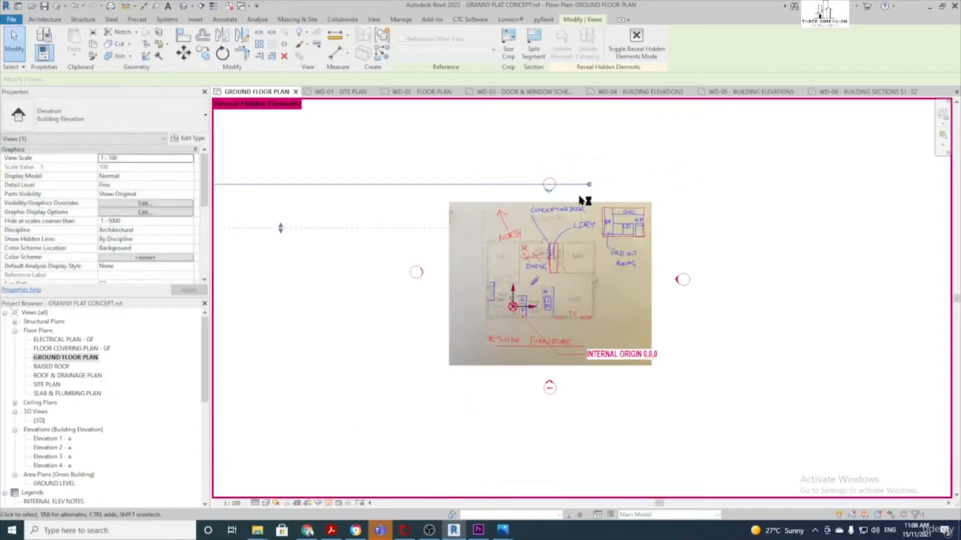
scroll(576, 192, up, 1)
drag(571, 184, 834, 209)
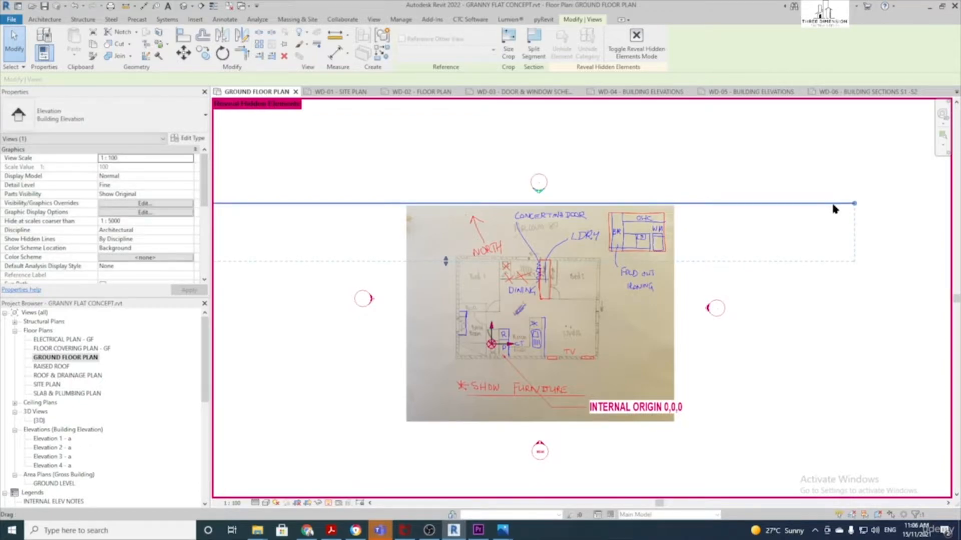
click(812, 353)
scroll(646, 358, up, 2)
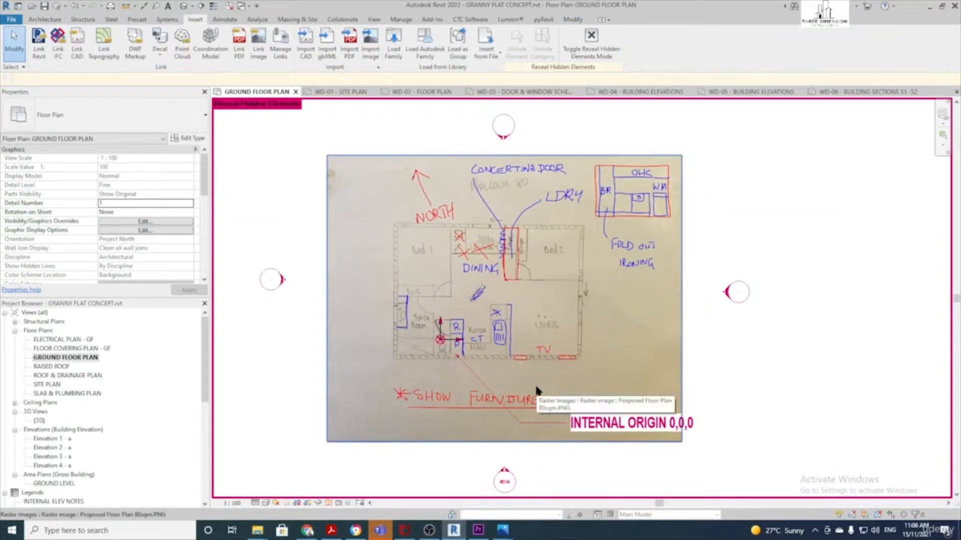
scroll(544, 366, up, 1)
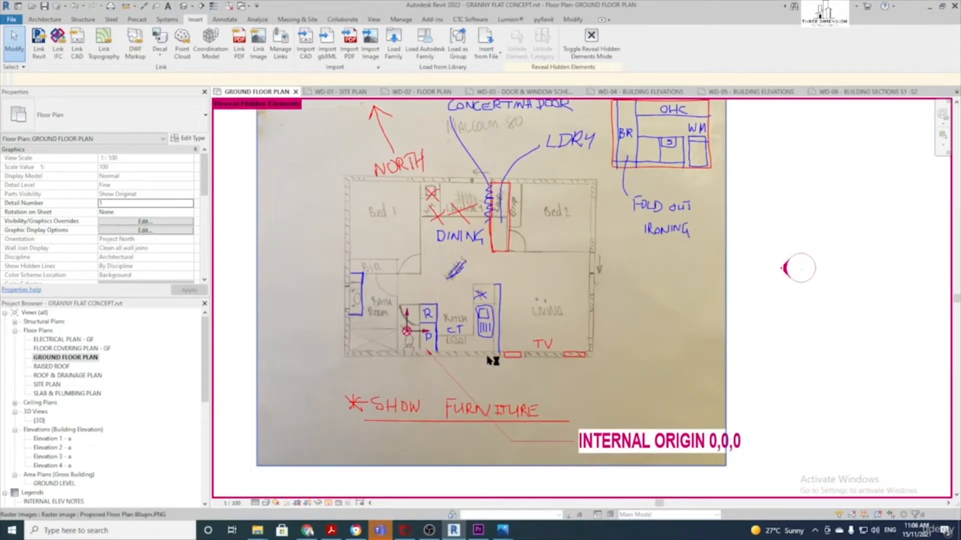
Set up the Wall tool with BRICK VENEER 230/70 and Location Line Finish Face: Exterior
click(44, 20)
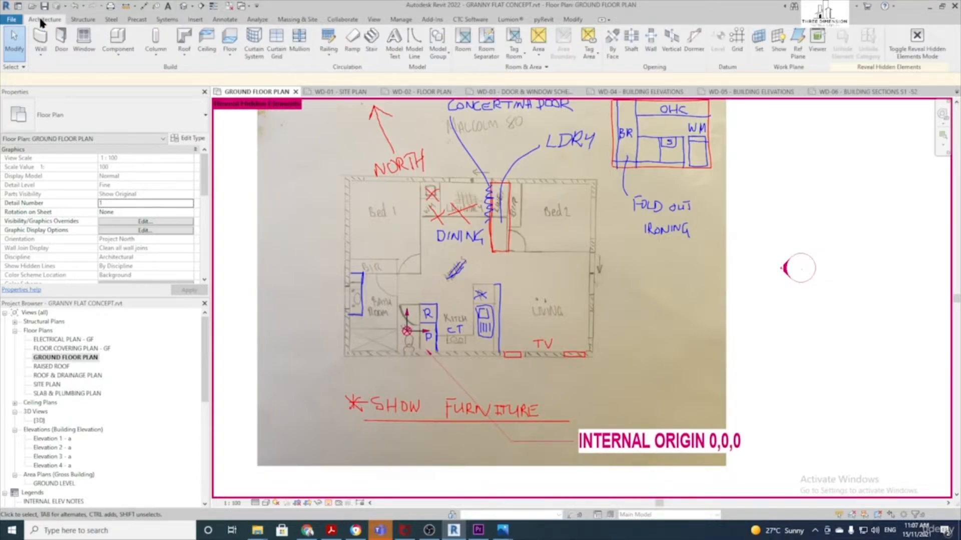
click(38, 45)
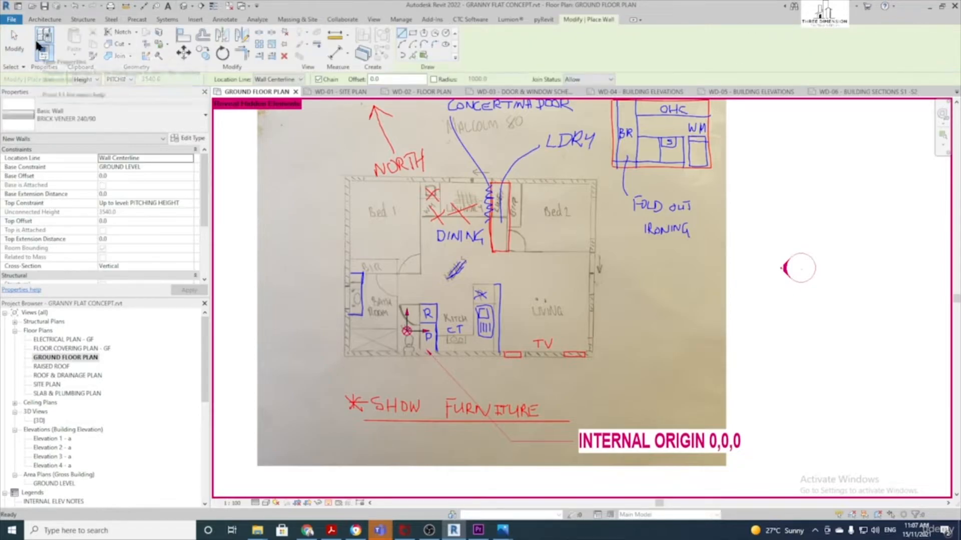
click(119, 124)
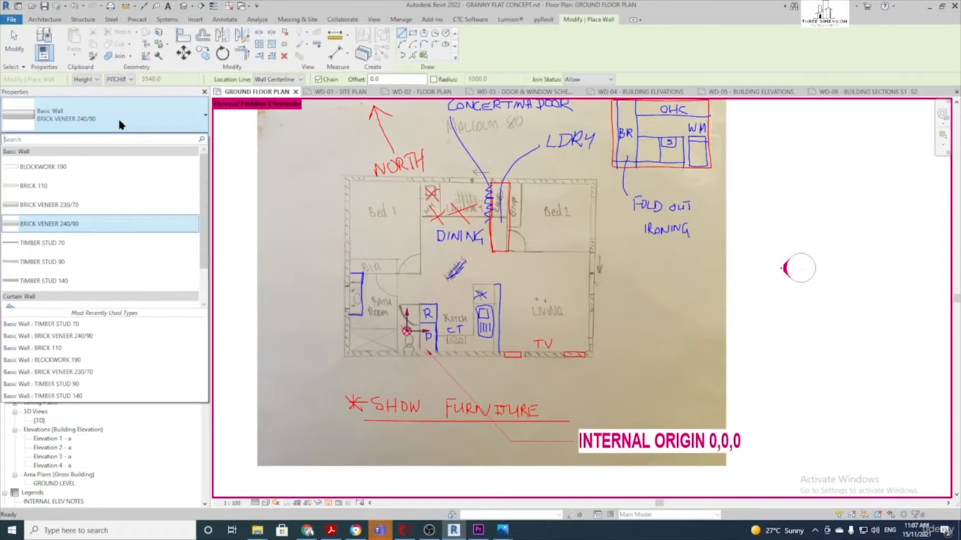
click(73, 205)
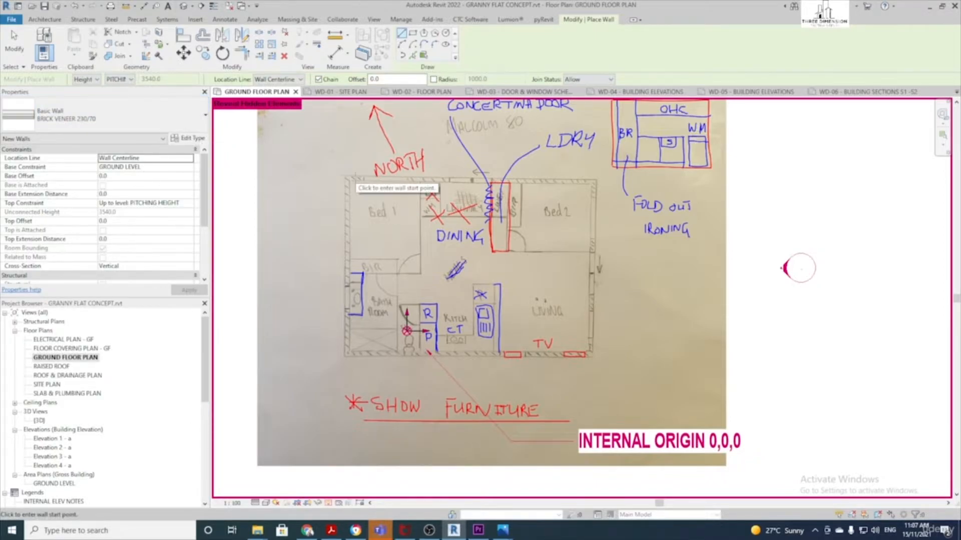
scroll(357, 179, up, 3)
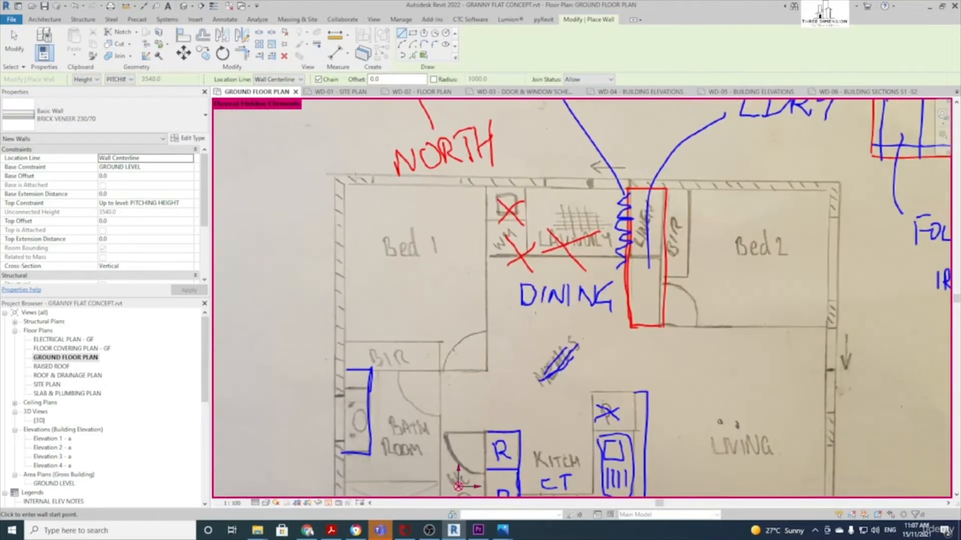
click(281, 80)
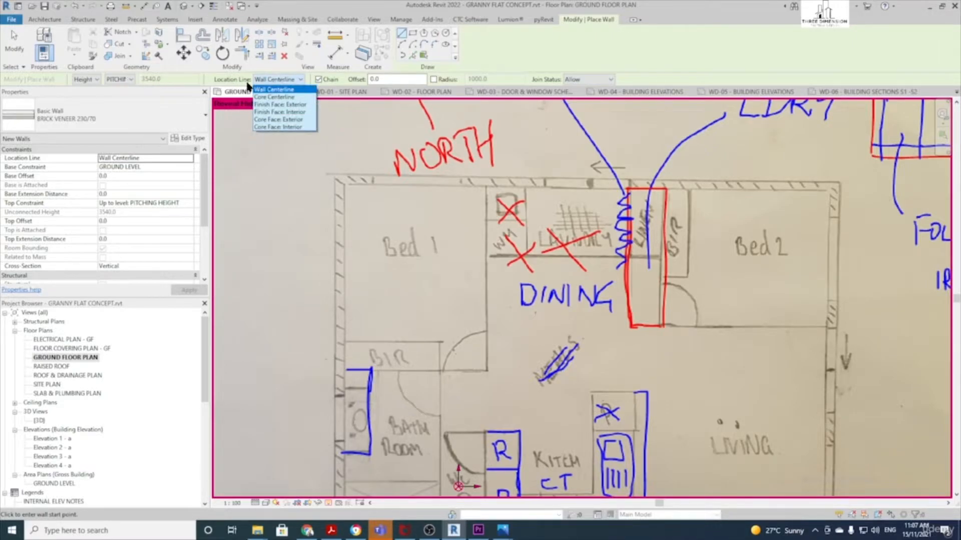
click(298, 105)
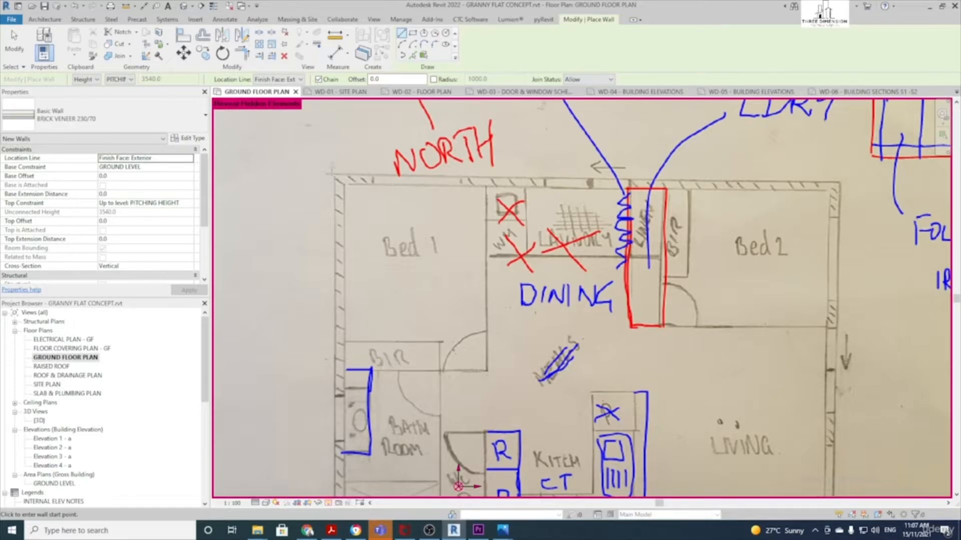
Trace the four exterior walls through the sketch's outer corners as a closed loop
click(335, 175)
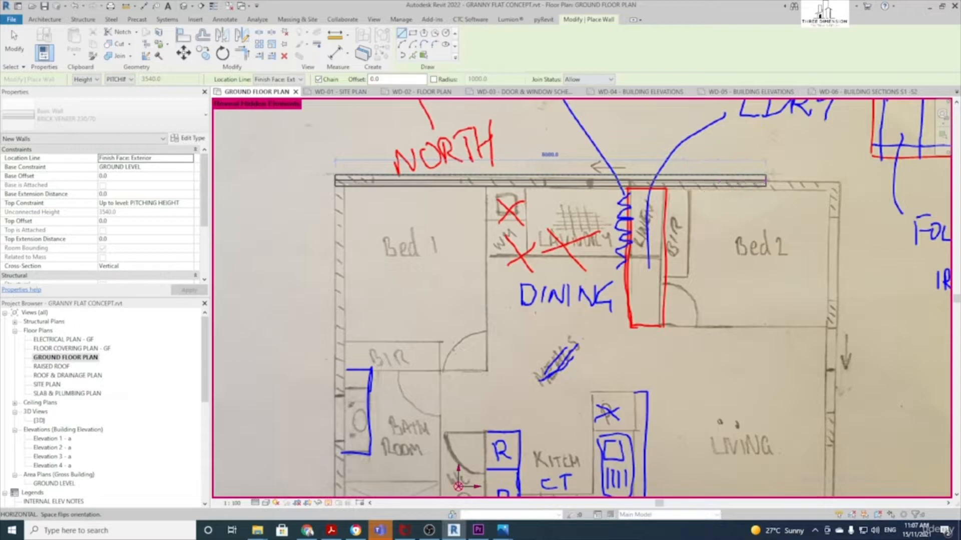
click(840, 180)
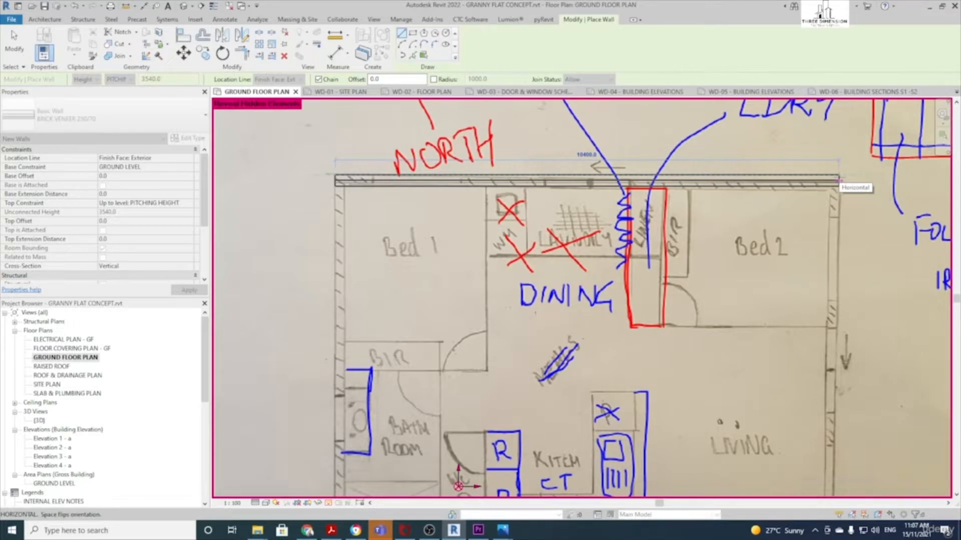
click(840, 178)
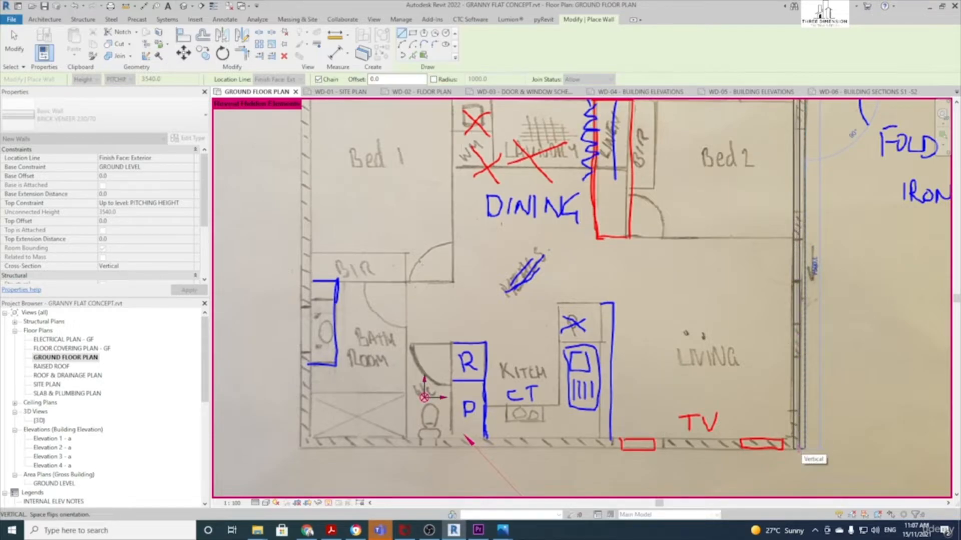
click(799, 448)
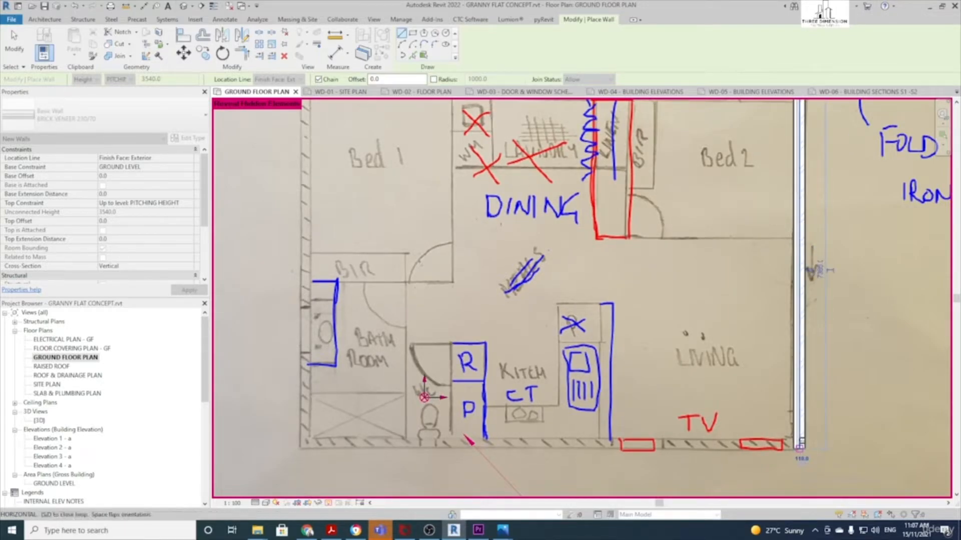
click(301, 444)
scroll(263, 200, down, 1)
middle_drag(262, 201, 300, 320)
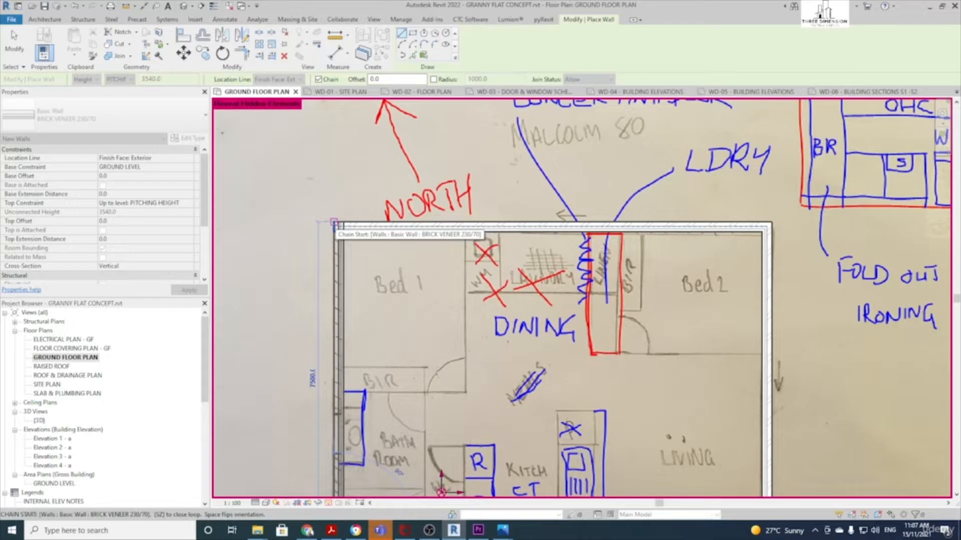
click(334, 222)
scroll(373, 255, down, 1)
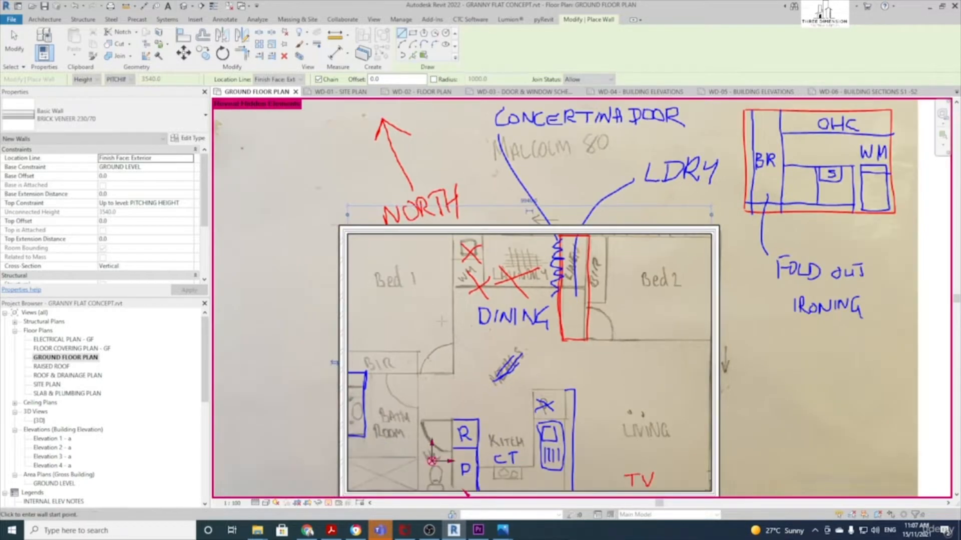
middle_drag(373, 255, 292, 190)
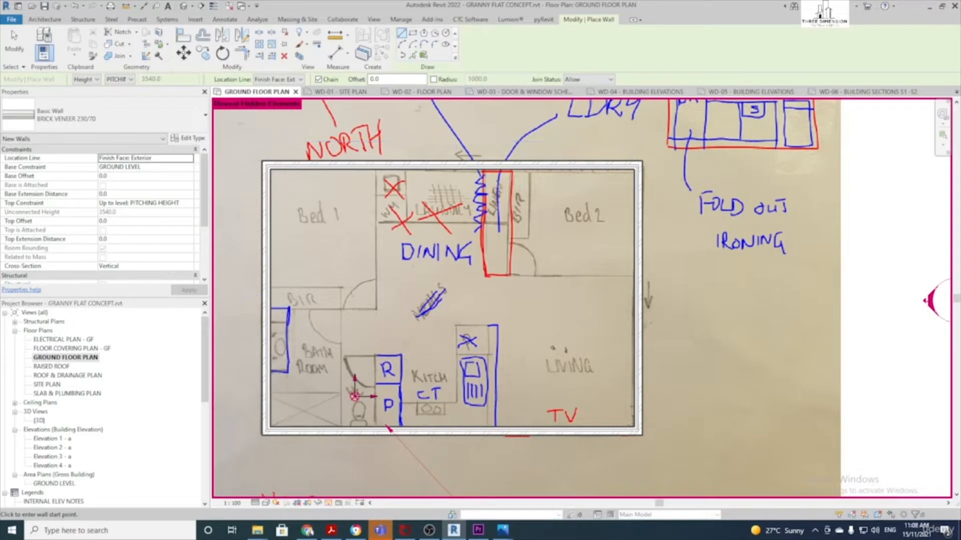
key(Escape)
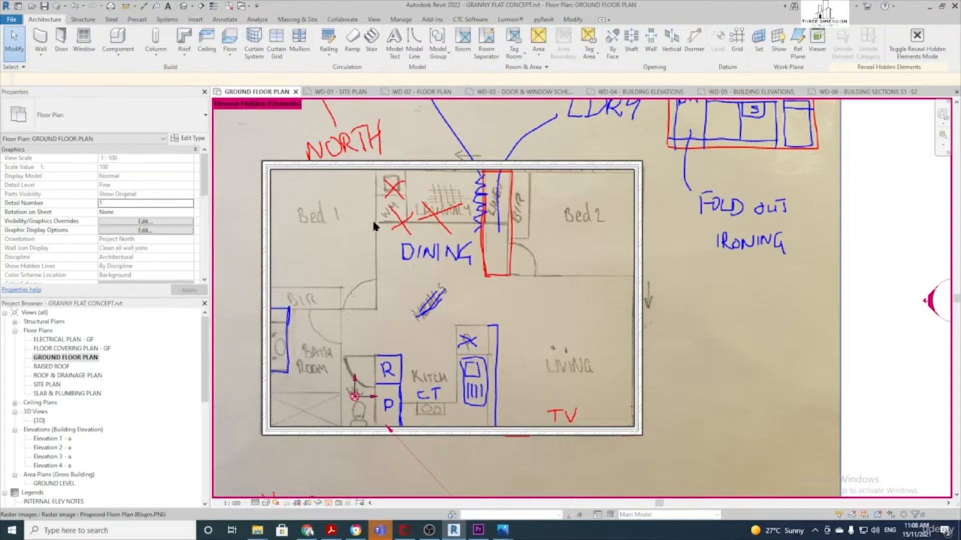
Start a new wall using Basic Wall TIMBER STUD 70, centreline-located, 2000 high
click(41, 39)
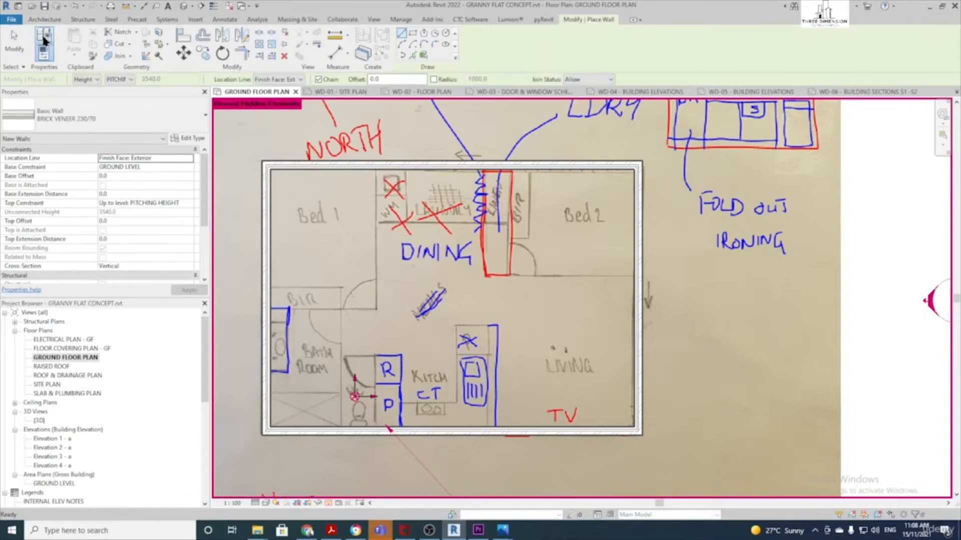
click(111, 120)
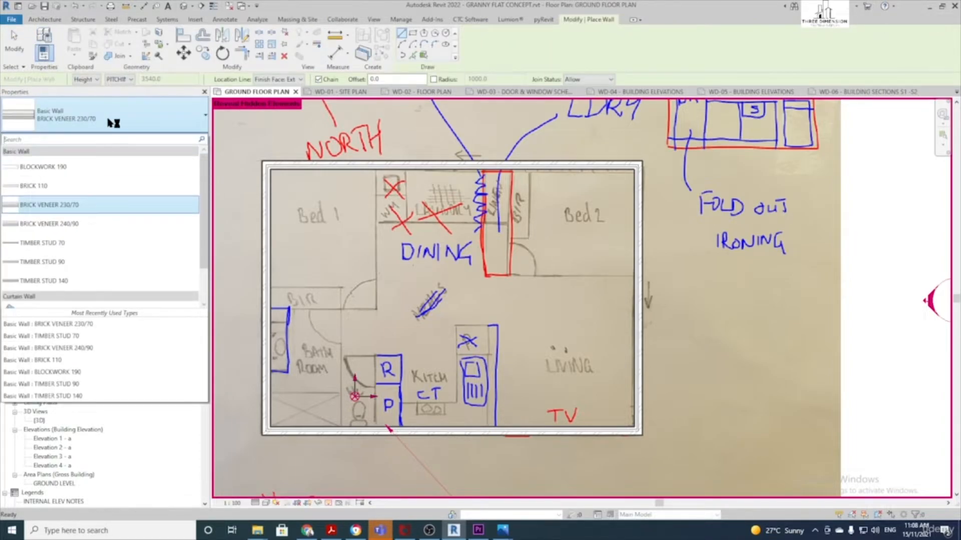
click(66, 244)
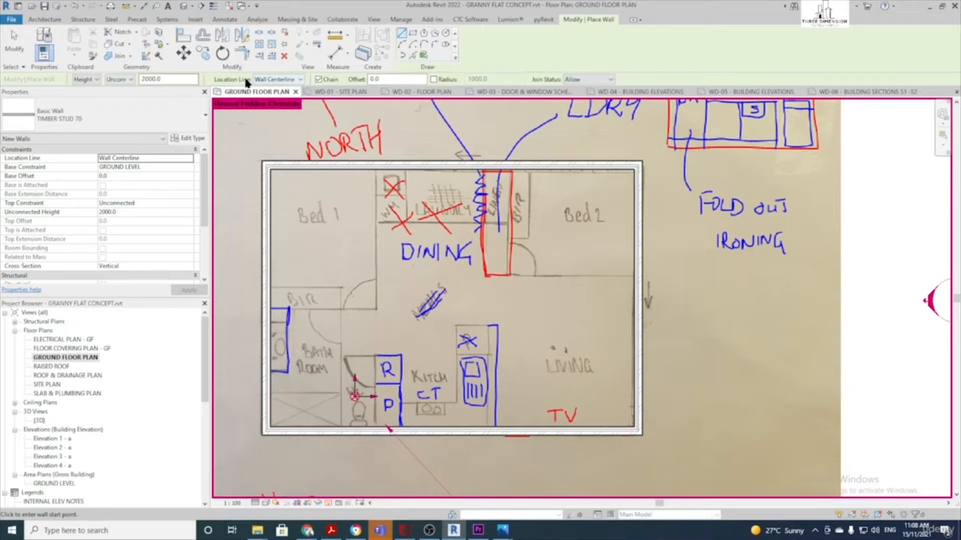
scroll(417, 193, up, 1)
scroll(385, 191, up, 1)
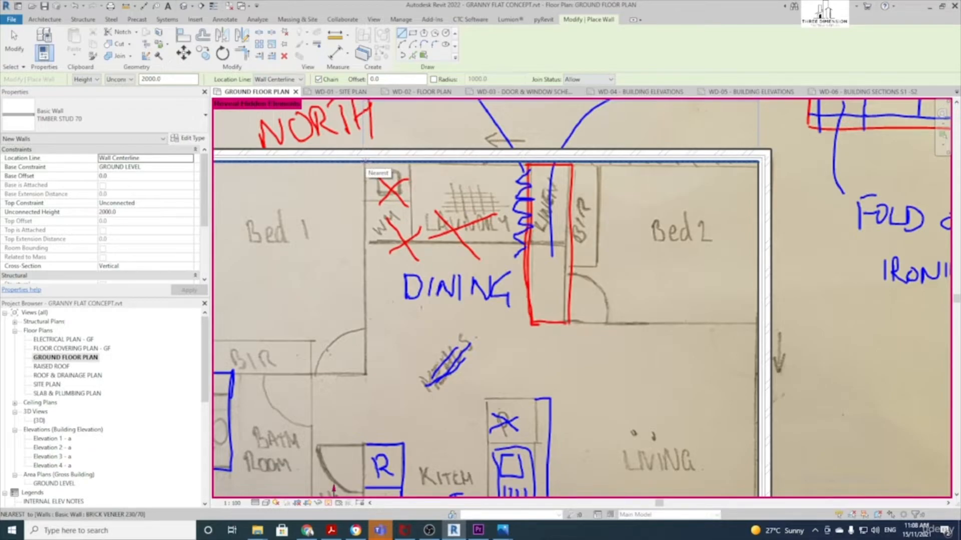
Draw the wall down from the top wall and across to form Bed 1's robe back
click(365, 161)
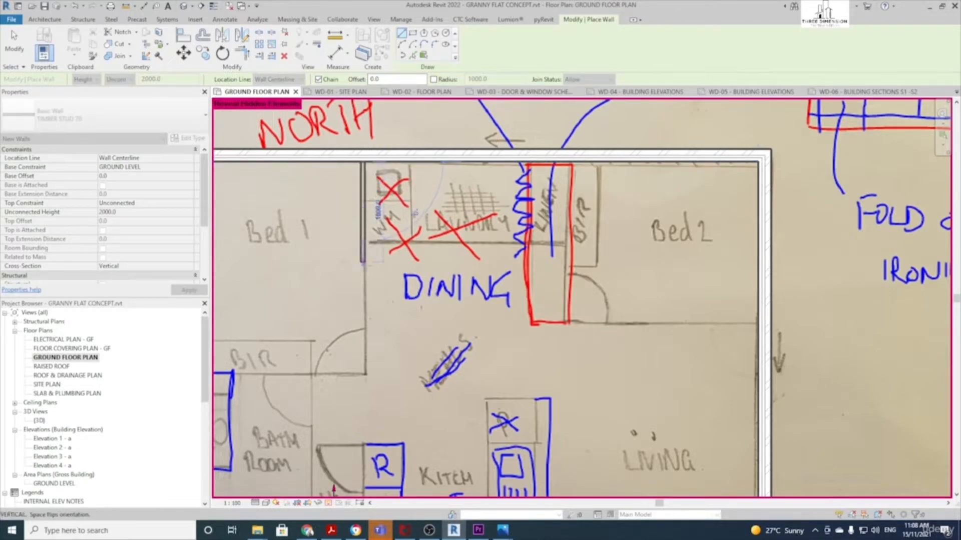
middle_drag(363, 373, 426, 358)
click(425, 358)
click(267, 358)
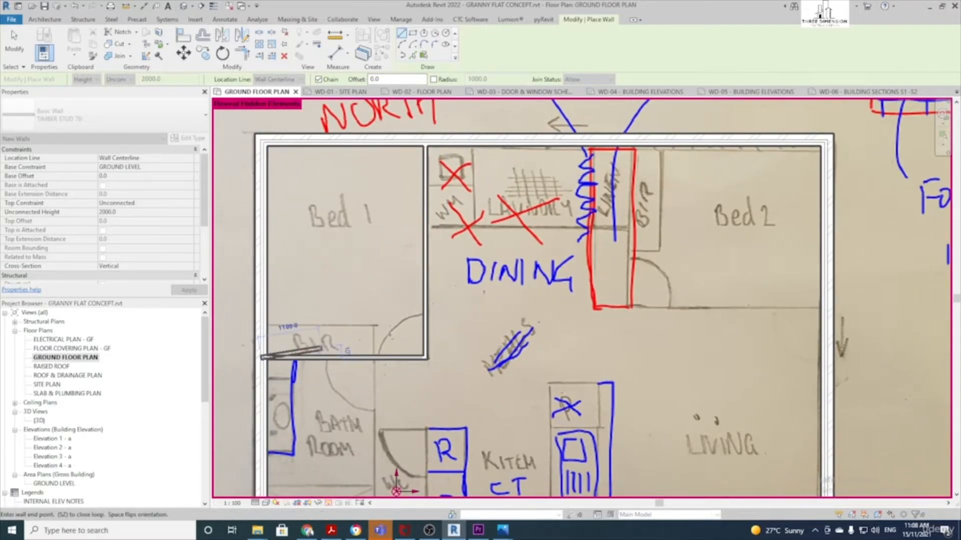
scroll(347, 351, up, 2)
key(Escape)
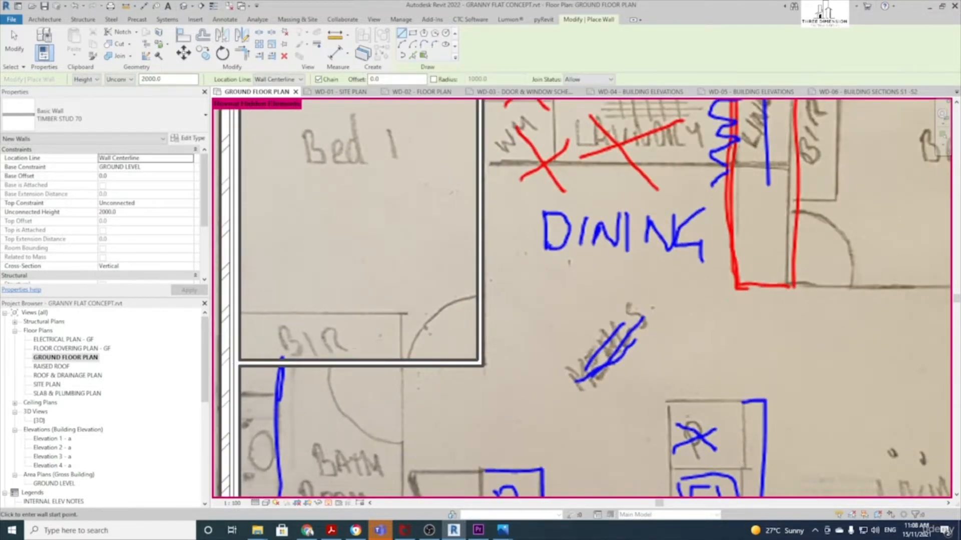
Close off the robe front with a short wall and a horizontal wall
scroll(391, 347, up, 1)
click(405, 365)
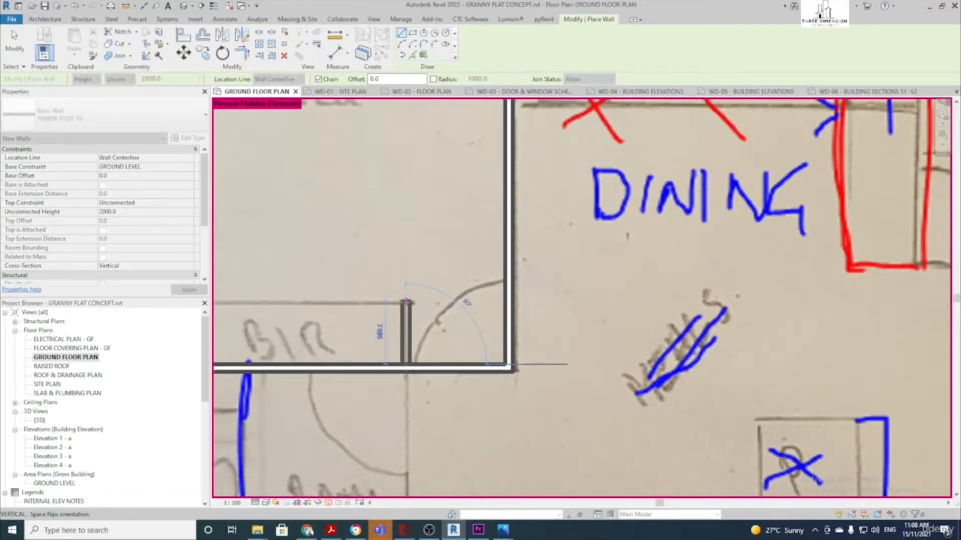
click(405, 304)
middle_drag(345, 305, 450, 303)
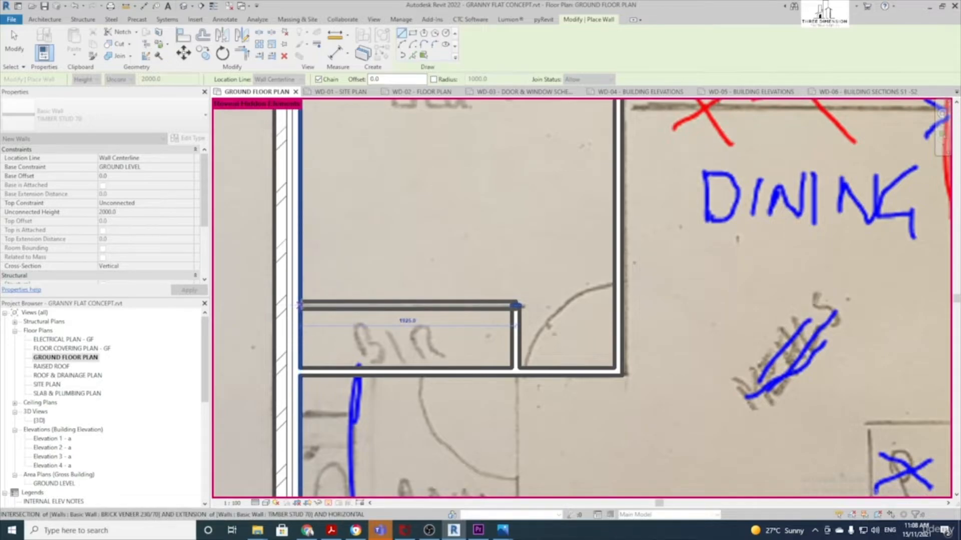
click(300, 305)
key(Escape)
scroll(366, 404, down, 5)
scroll(367, 405, up, 4)
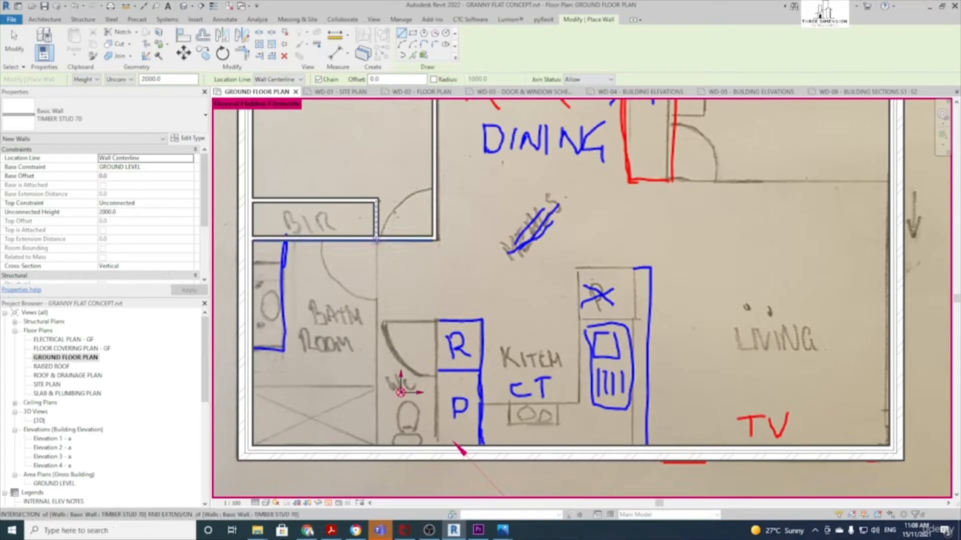
Draw the bathroom/WC dividing wall and the WC's side and top walls
click(375, 238)
click(375, 448)
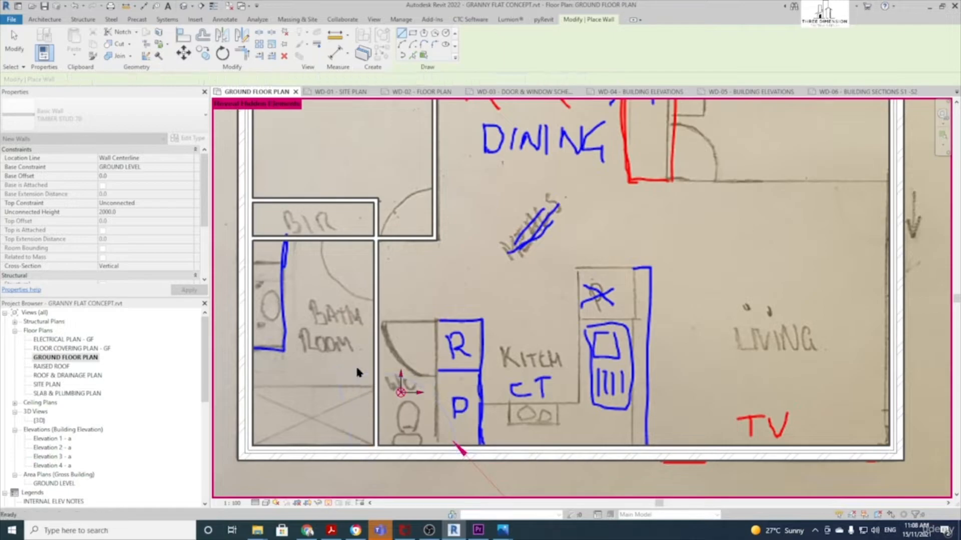
key(Escape)
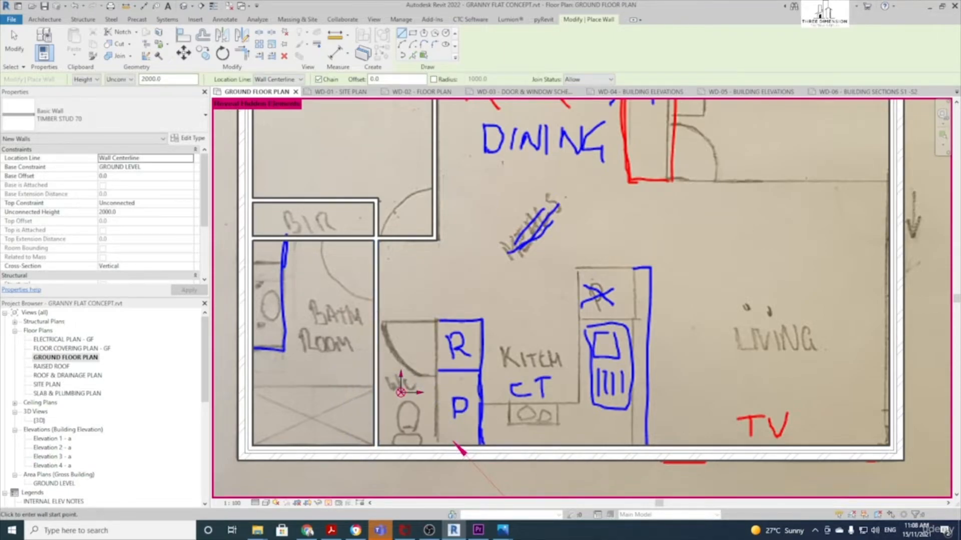
click(436, 446)
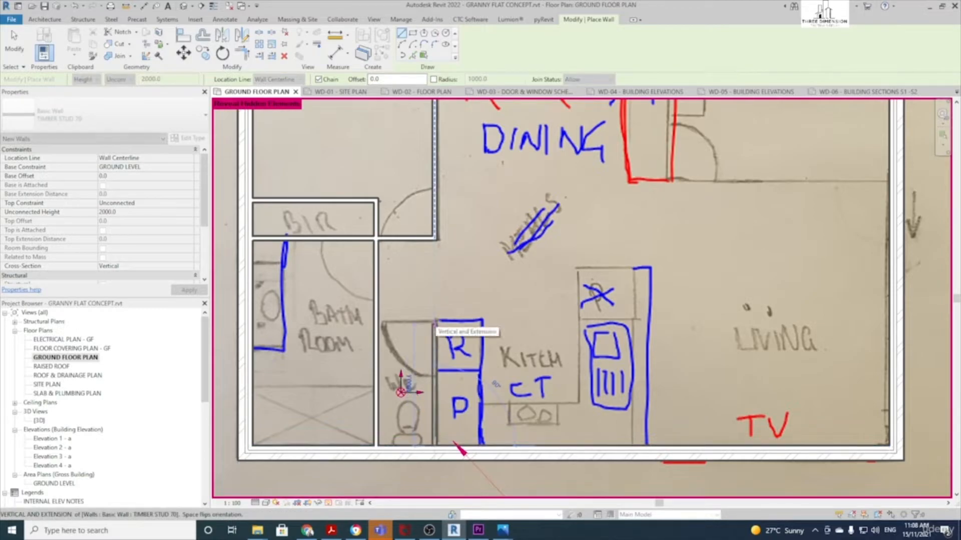
click(435, 319)
click(376, 319)
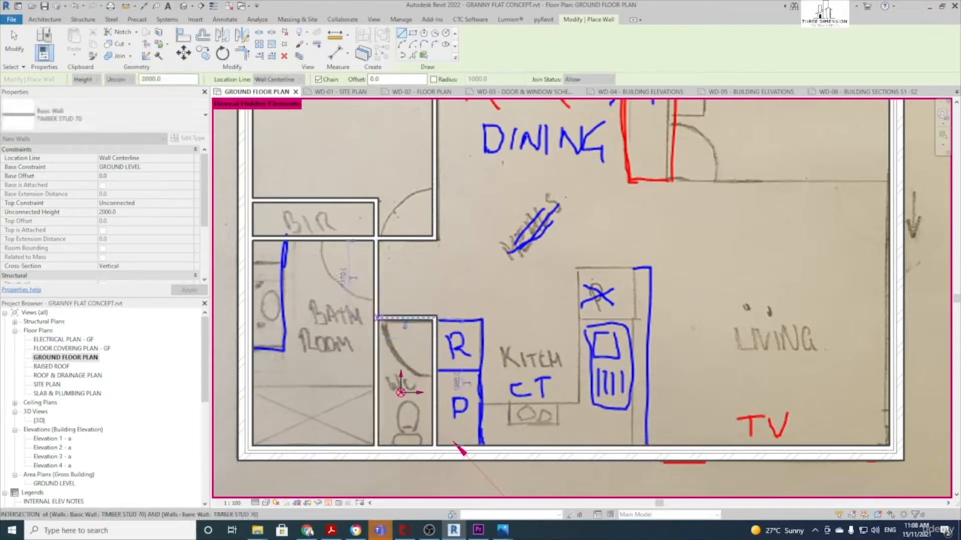
scroll(460, 450, down, 2)
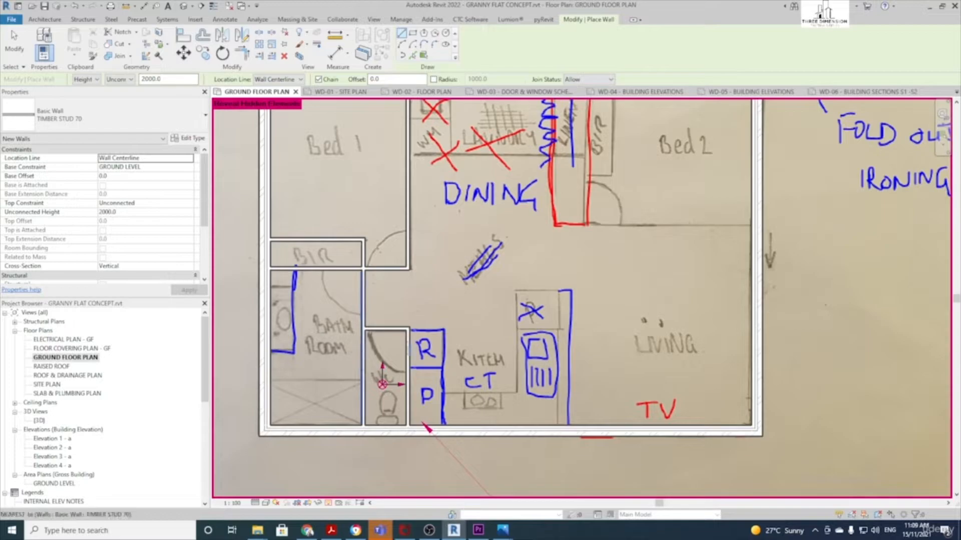
Draw the linen cupboard's right wall and Bed 2's bottom wall to the outer wall
scroll(418, 344, down, 2)
mouse_move(450, 311)
middle_down()
mouse_move(416, 349)
mouse_move(412, 328)
middle_up()
scroll(495, 246, up, 1)
middle_drag(492, 246, 418, 257)
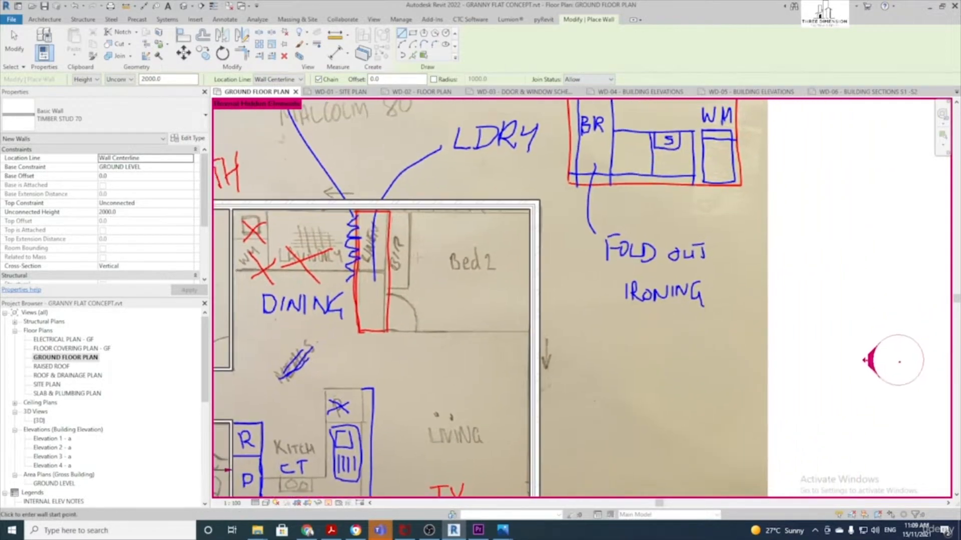
scroll(416, 258, up, 1)
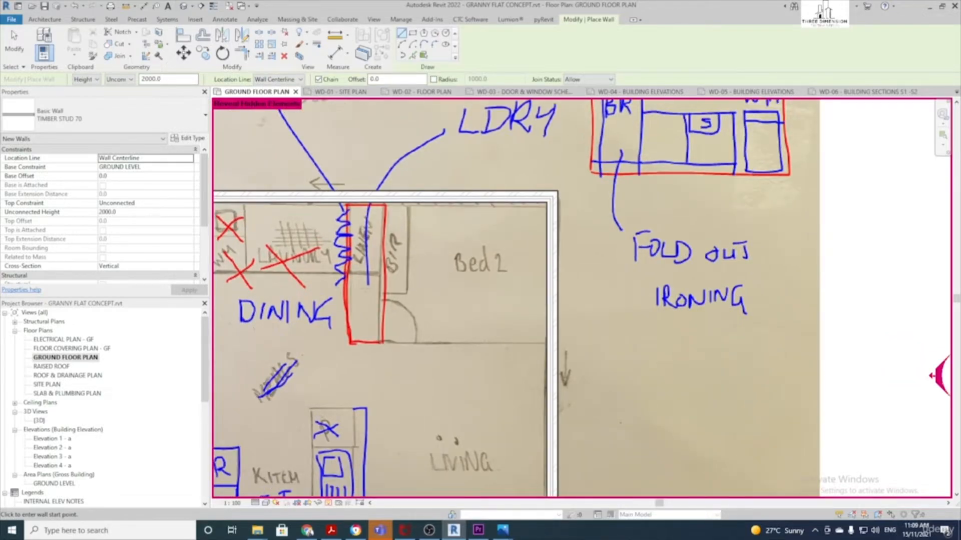
click(385, 203)
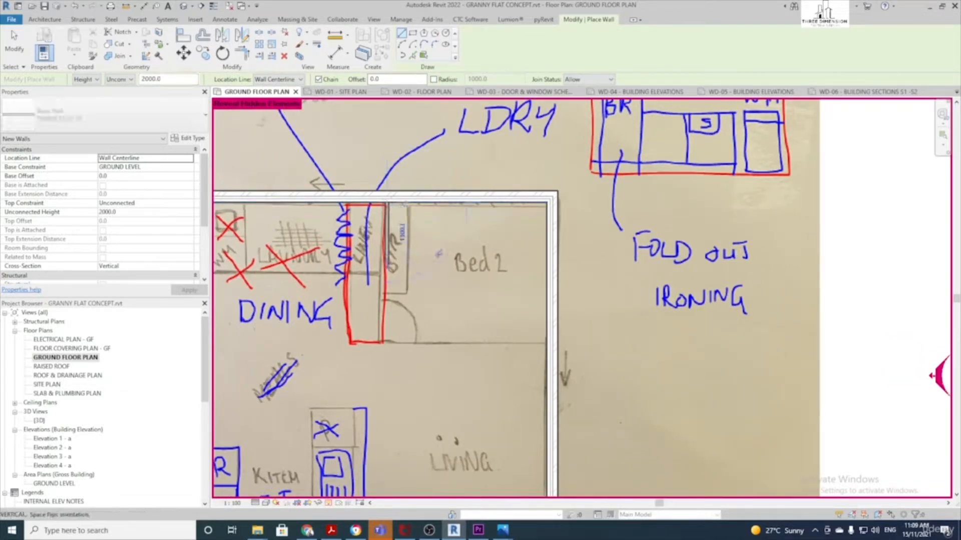
click(386, 344)
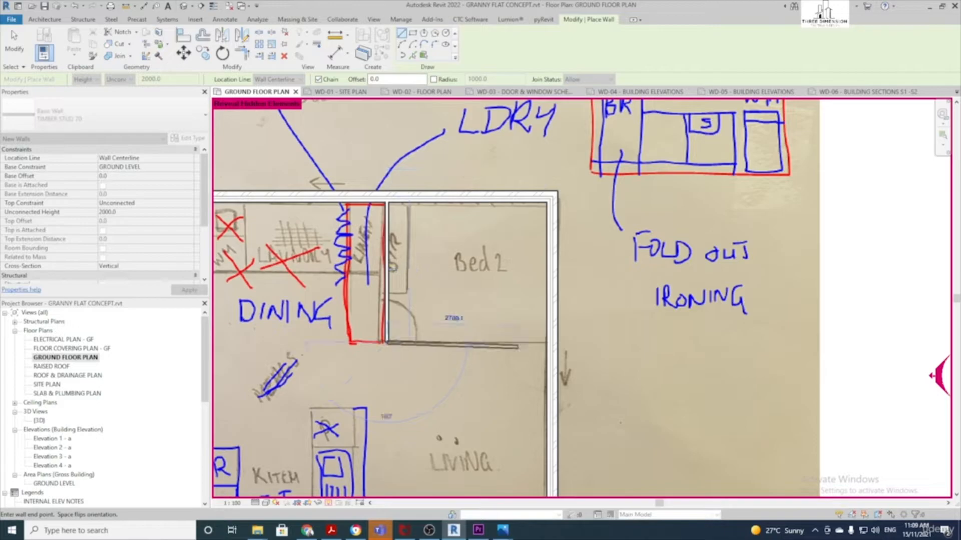
click(549, 343)
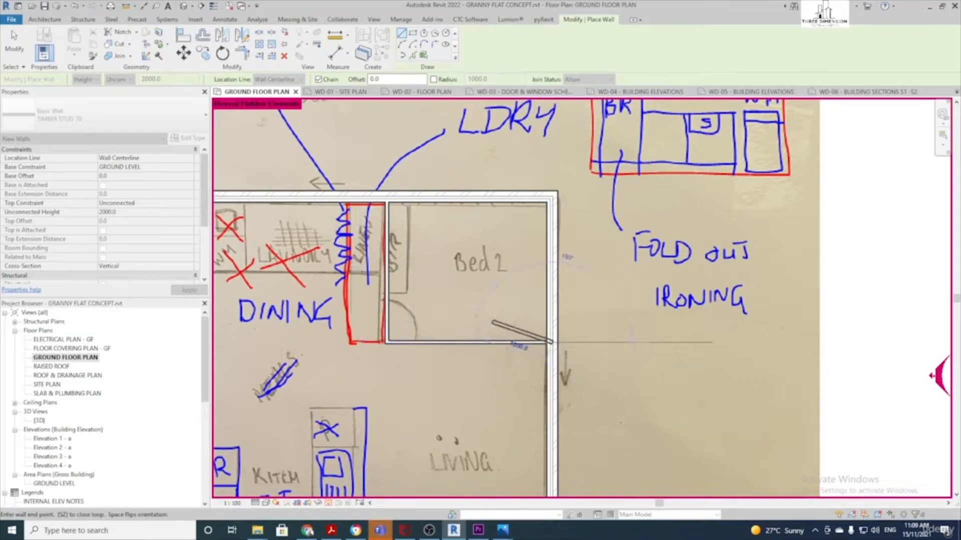
key(Escape)
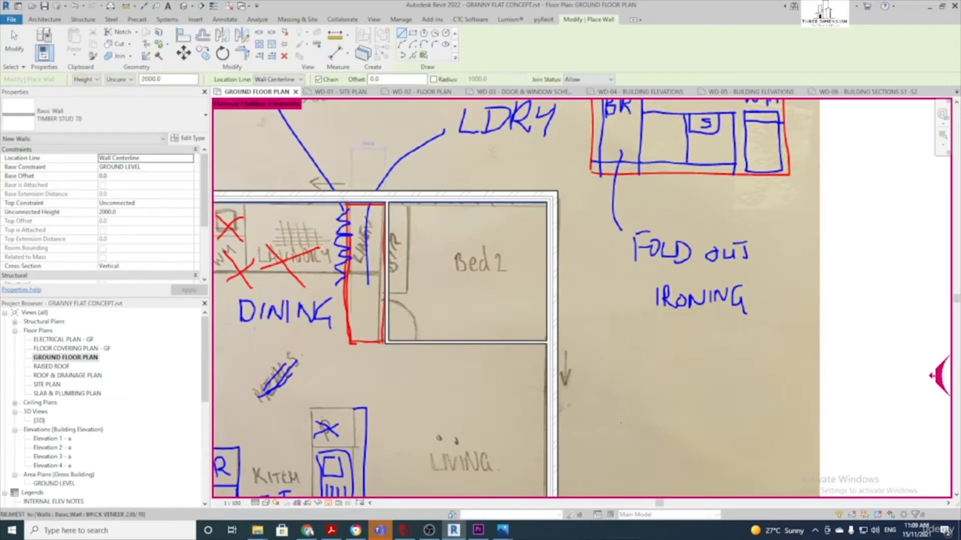
Add the linen cupboard's left wall and Bed 2's robe walls up to the top wall
click(353, 204)
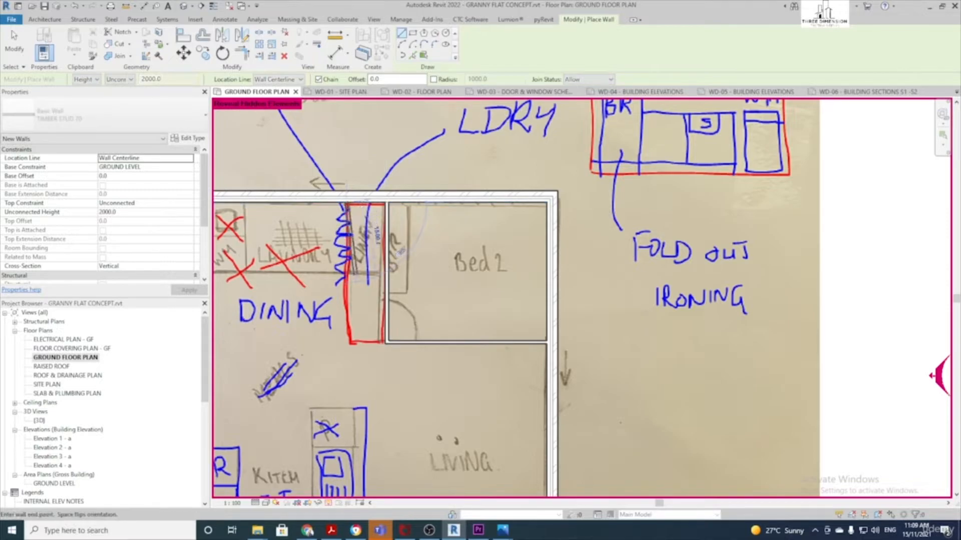
click(346, 343)
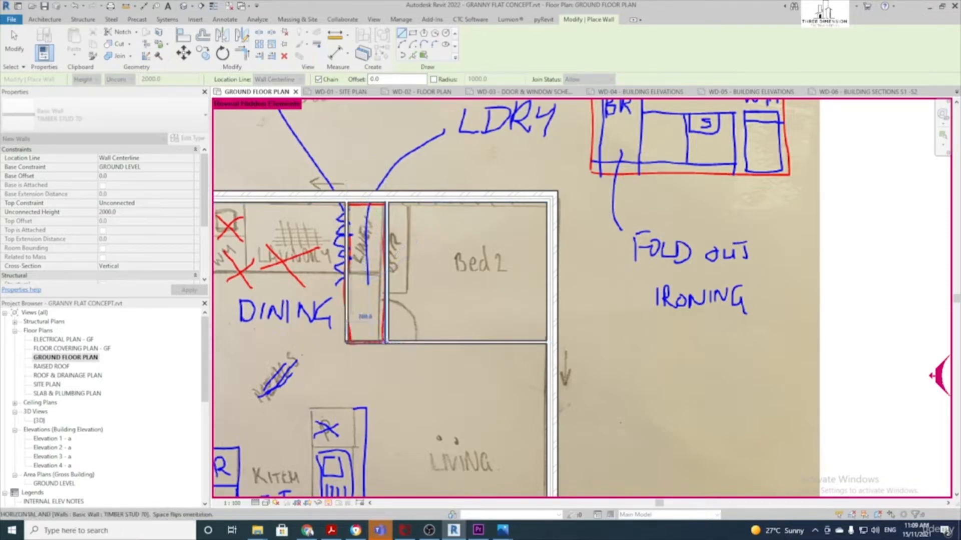
key(Escape)
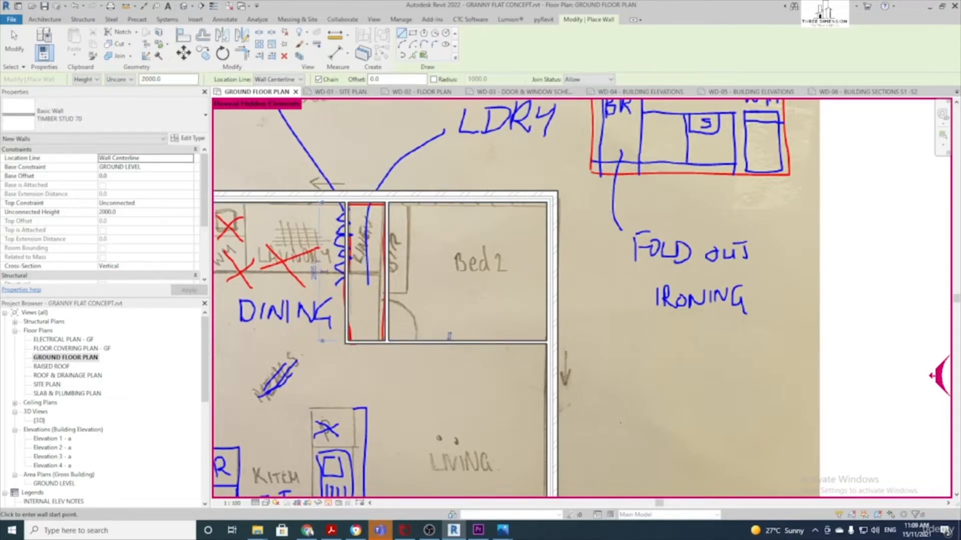
scroll(470, 300, down, 1)
scroll(438, 277, up, 2)
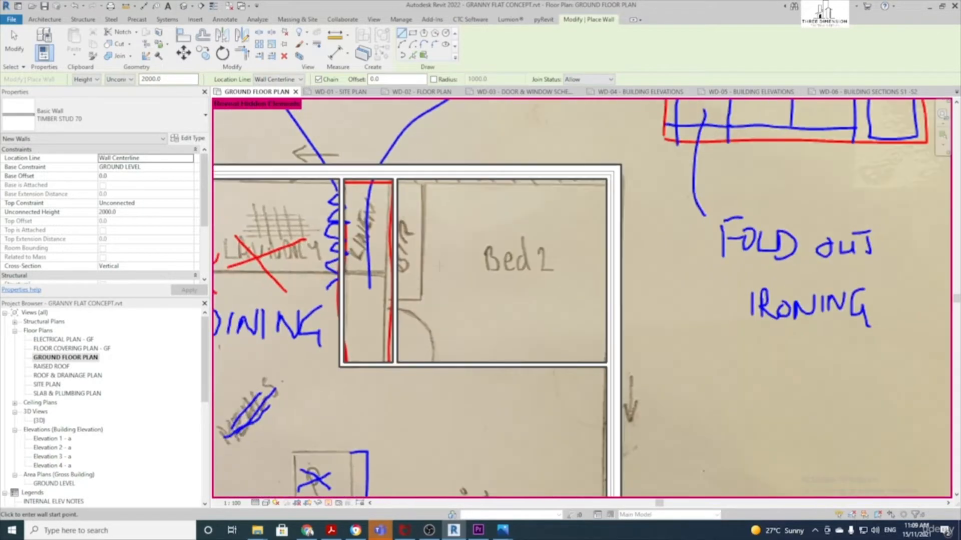
click(396, 299)
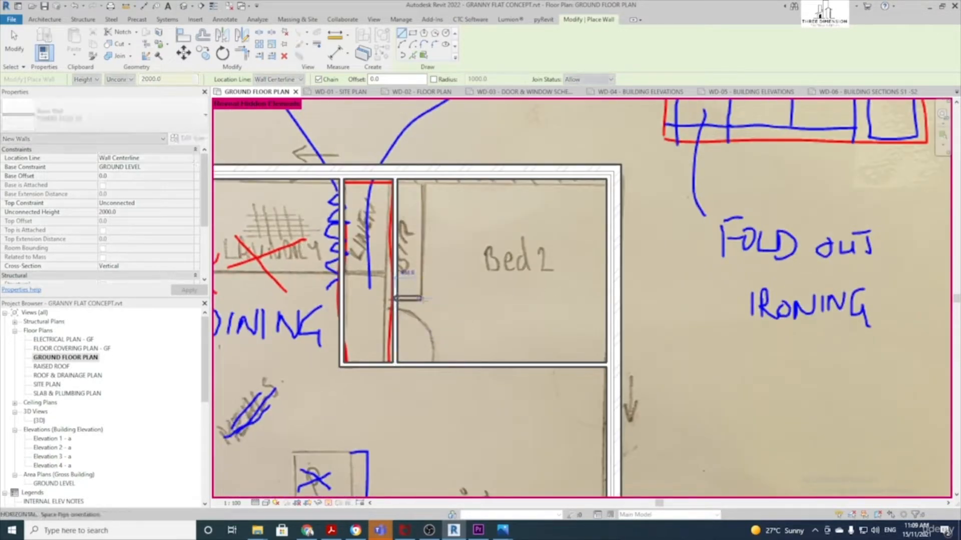
click(426, 181)
key(Escape)
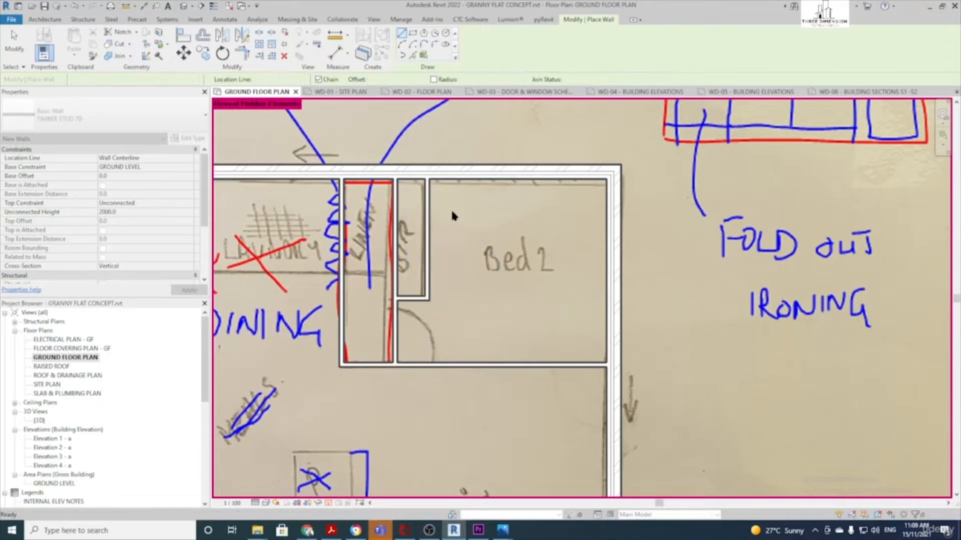
scroll(456, 241, down, 3)
middle_drag(440, 330, 551, 291)
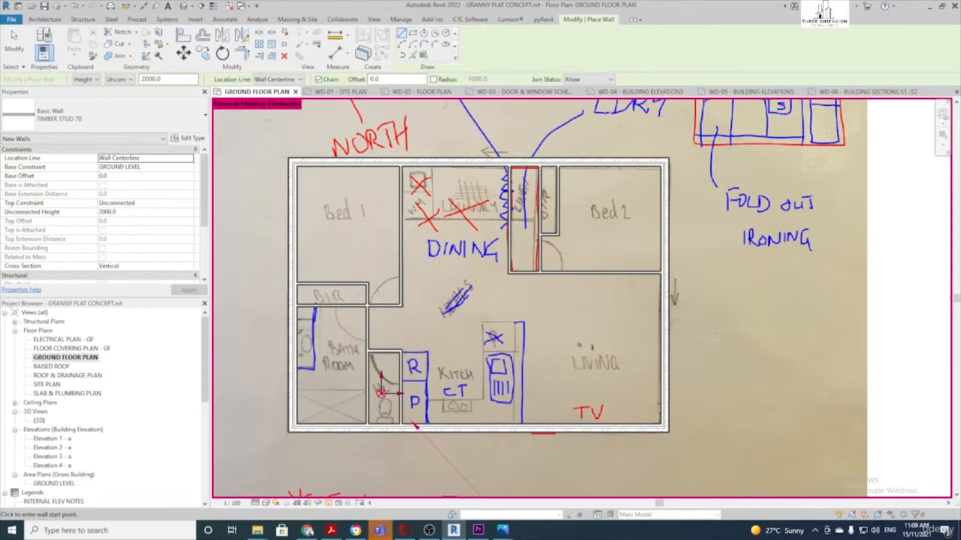
Temporarily hide the Proposed Floor Plan sketch image and turn off Reveal Hidden Elements
key(Escape)
key(Escape)
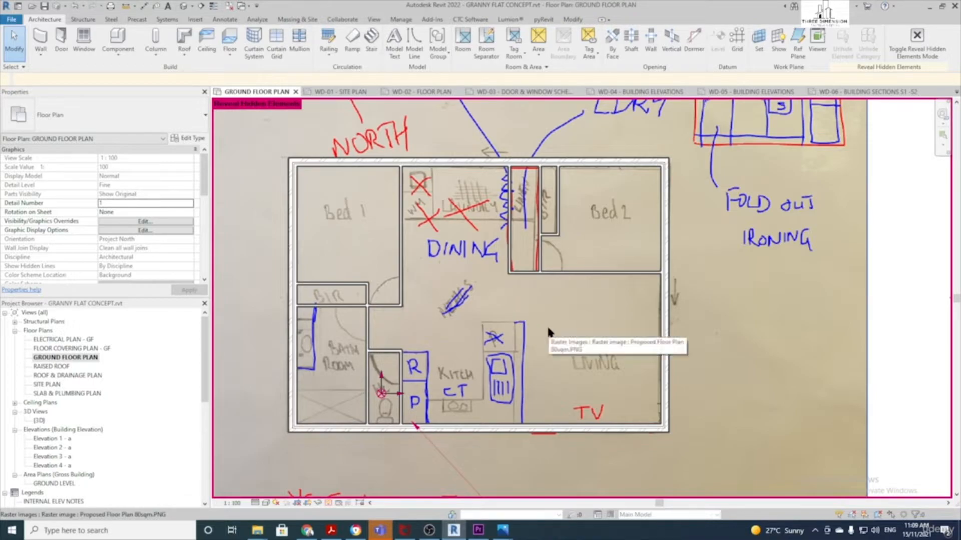
scroll(549, 331, down, 2)
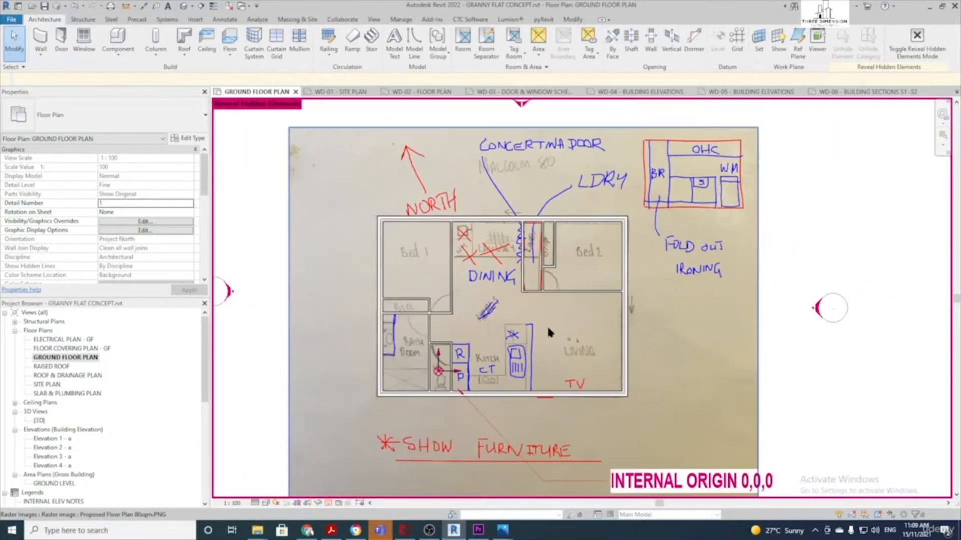
click(453, 176)
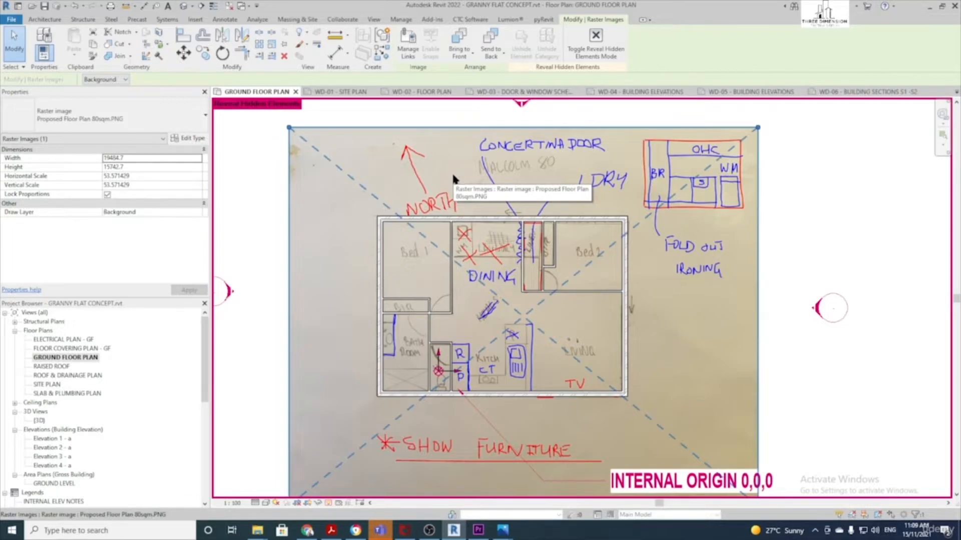
key(Escape)
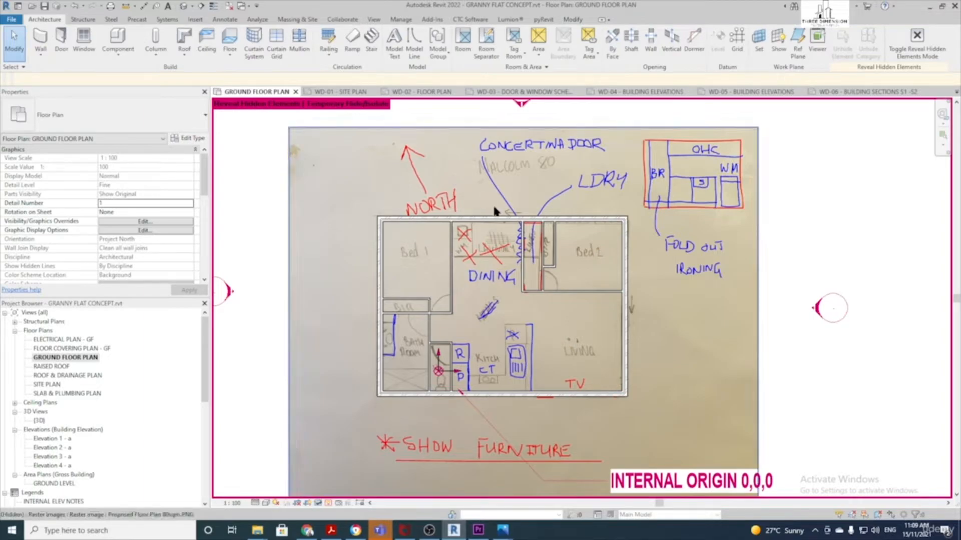
click(328, 502)
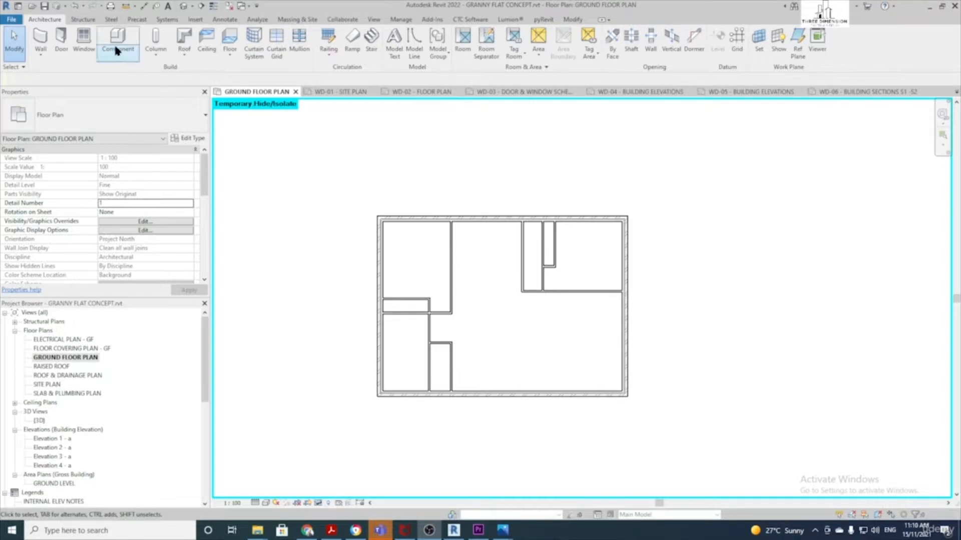
Start the Aligned dimension tool with Pick set to Individual References
click(228, 20)
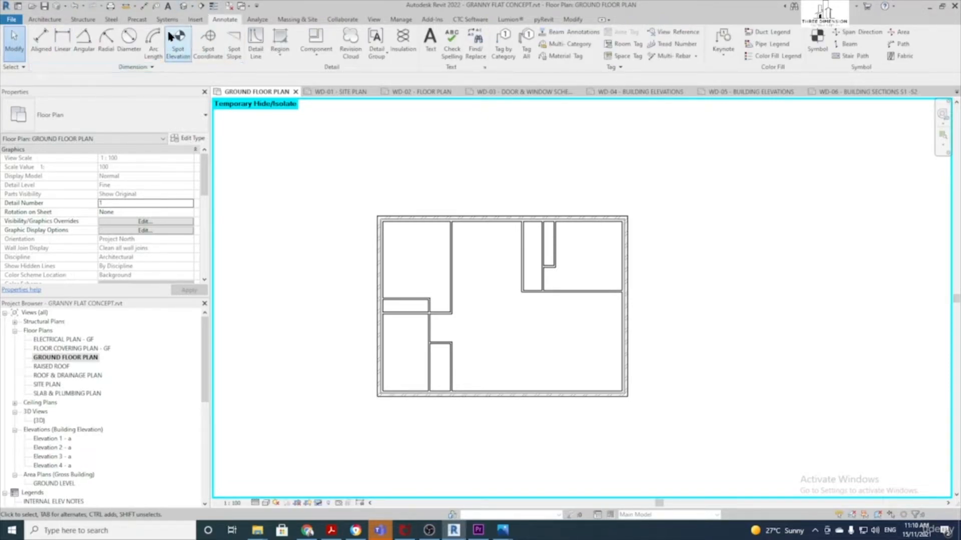
click(39, 43)
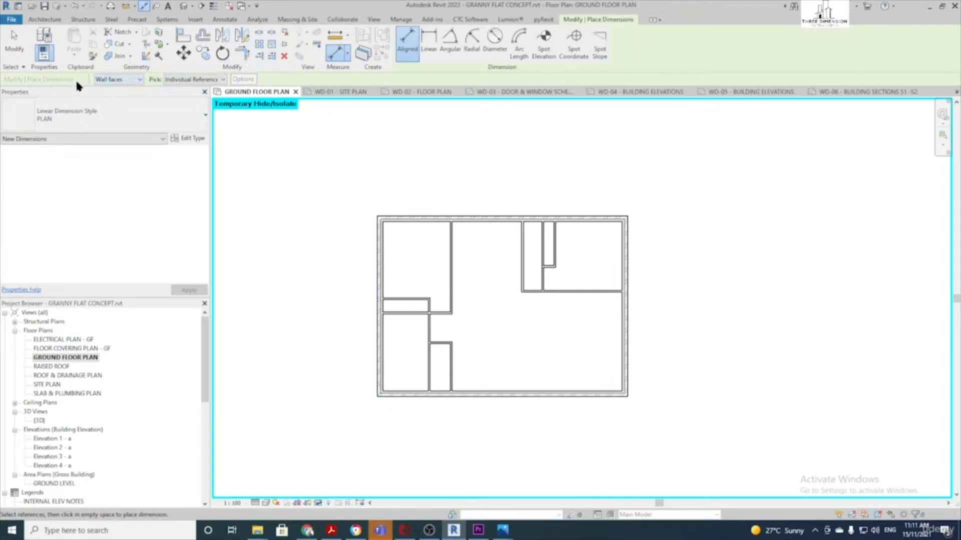
click(215, 80)
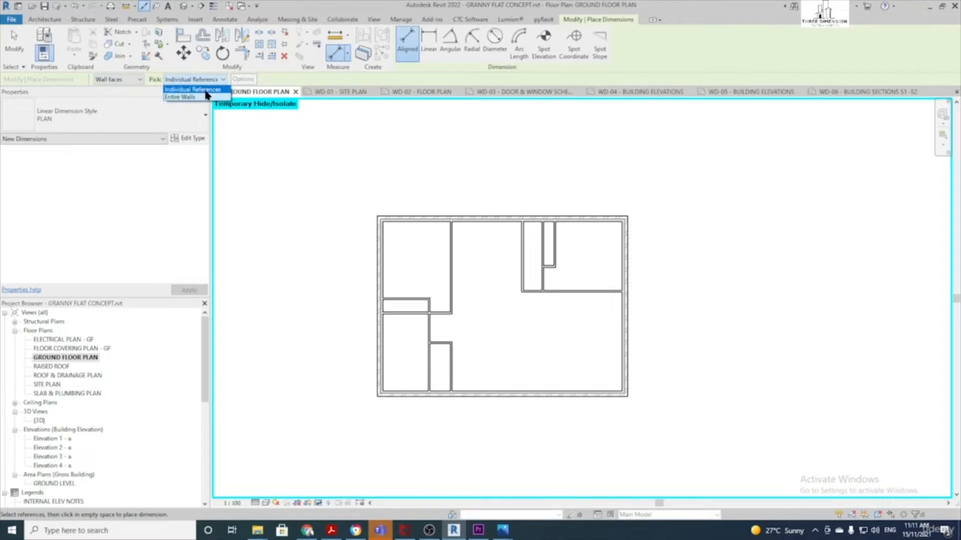
click(205, 90)
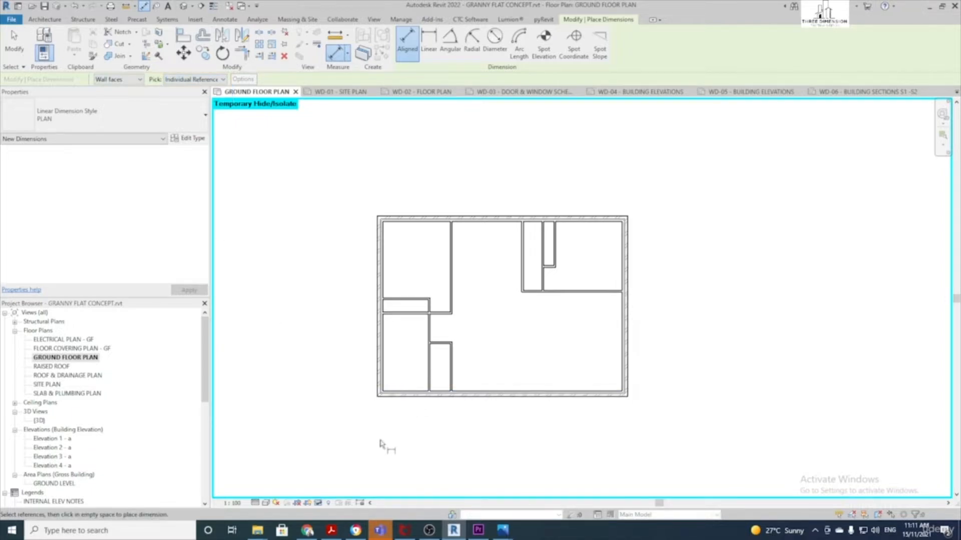
Place the 7500 overall depth dimension left of the plan and the overall width dimension above it
click(391, 402)
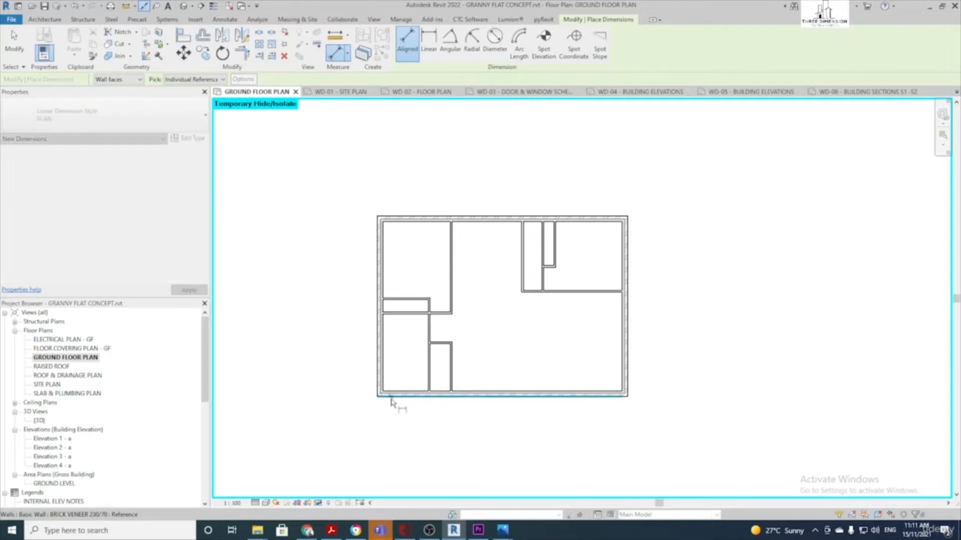
click(408, 218)
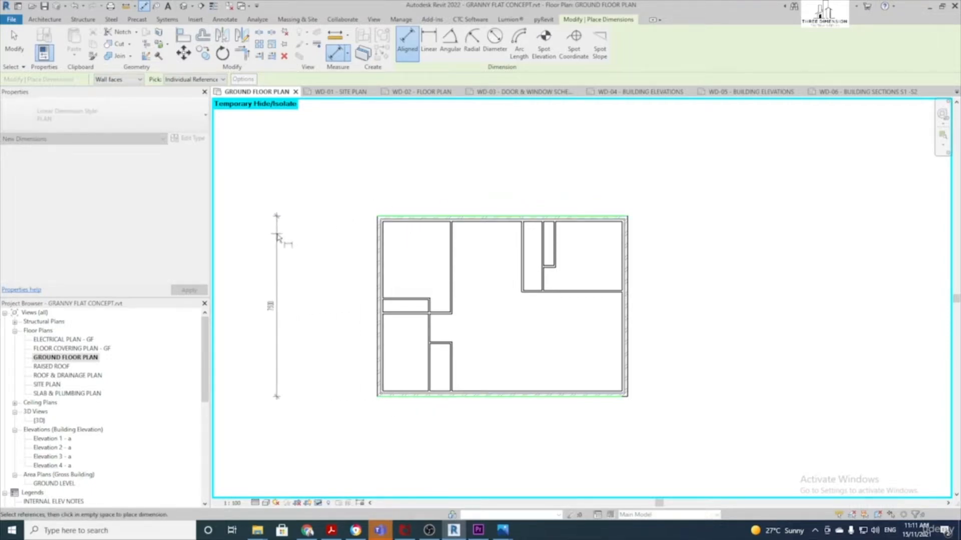
click(278, 235)
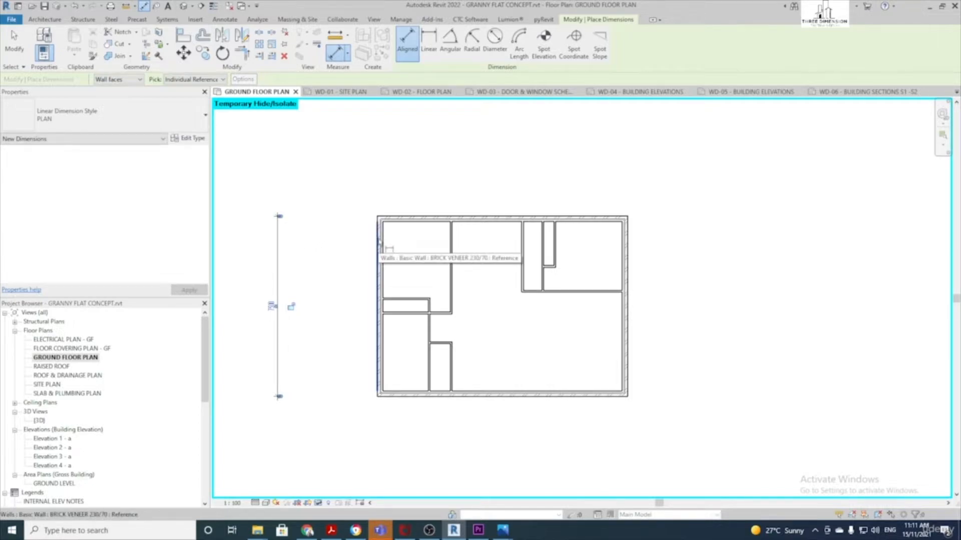
click(379, 244)
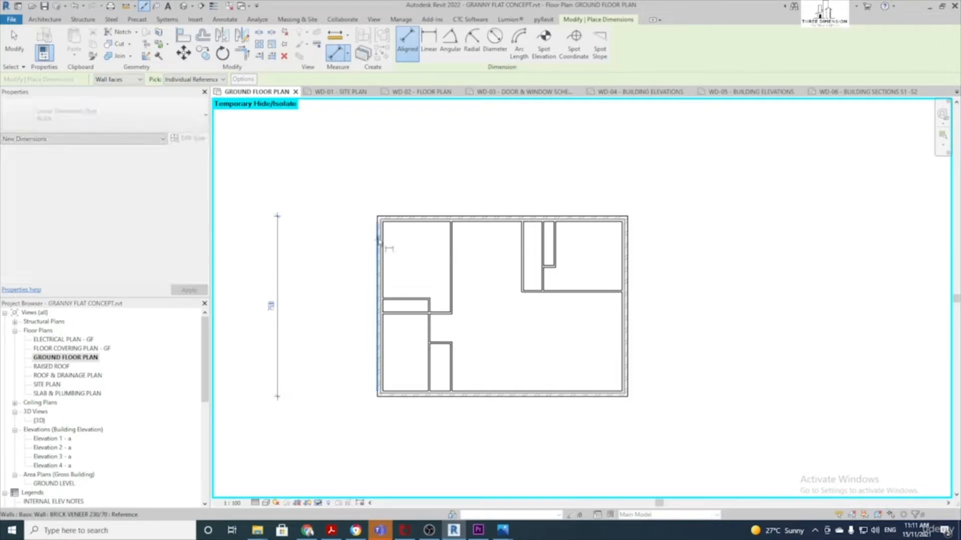
click(629, 258)
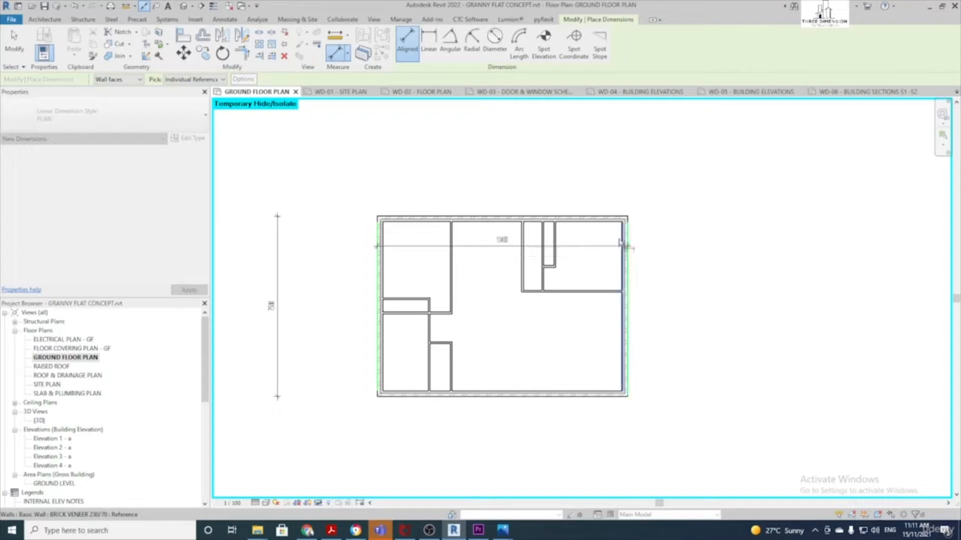
click(603, 147)
Add the 7500 depth dimension on the right and the 10400 width dimension below the plan
click(591, 217)
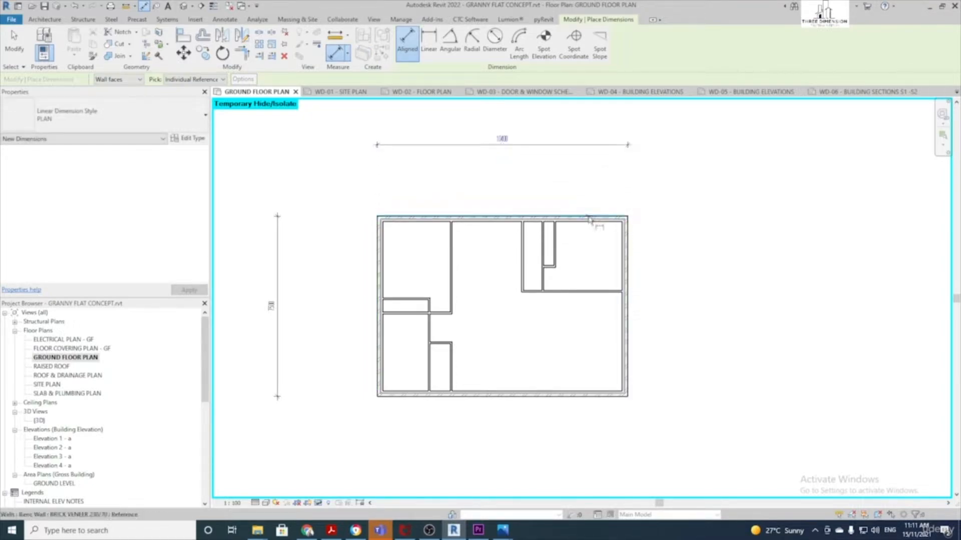
click(604, 397)
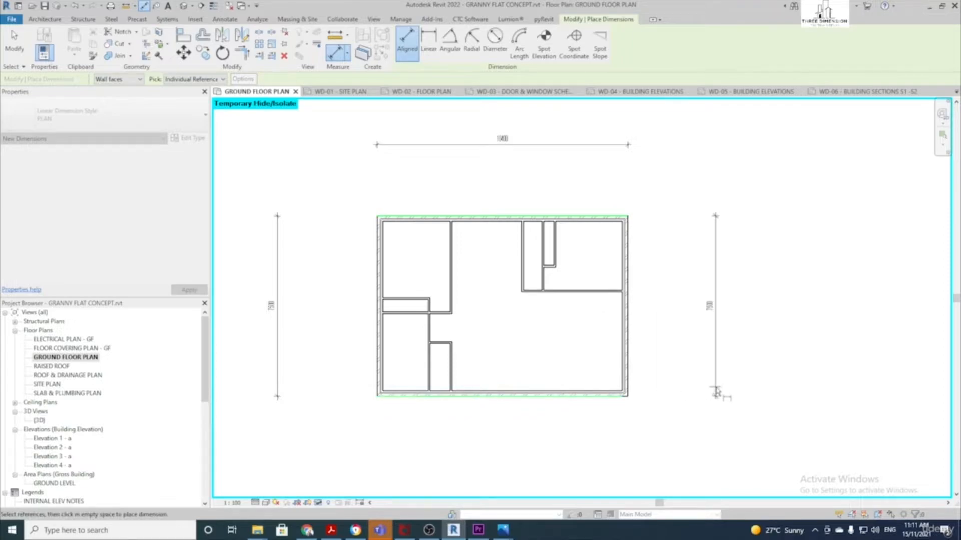
click(715, 393)
click(399, 357)
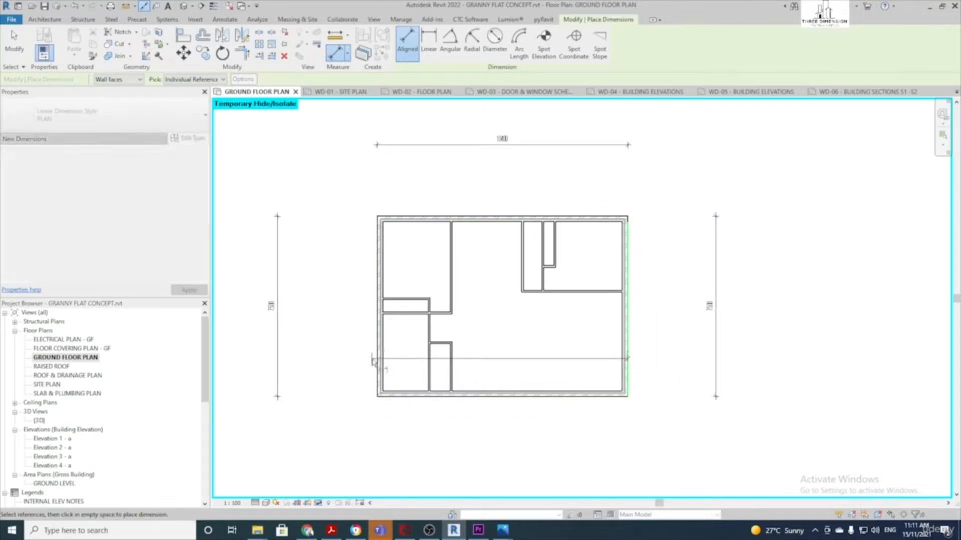
click(392, 463)
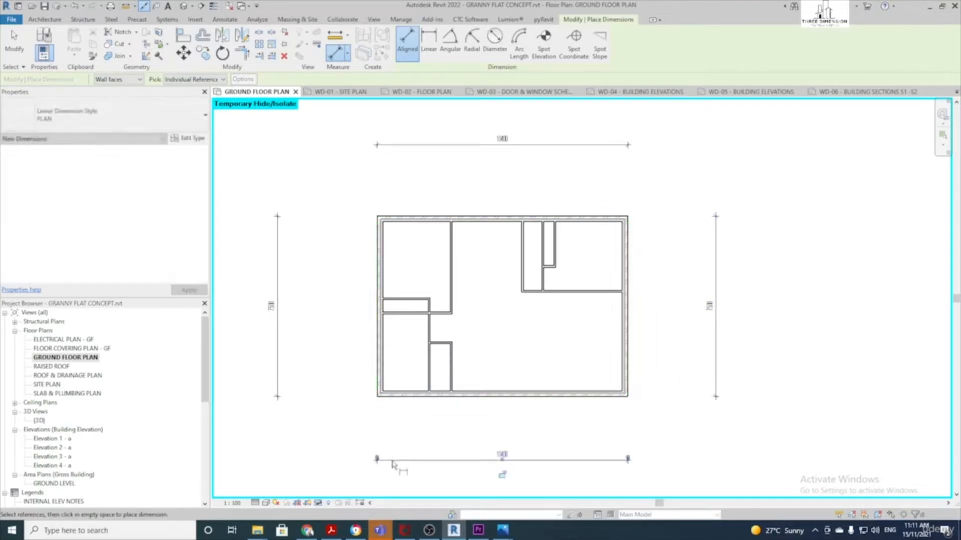
scroll(394, 441, up, 3)
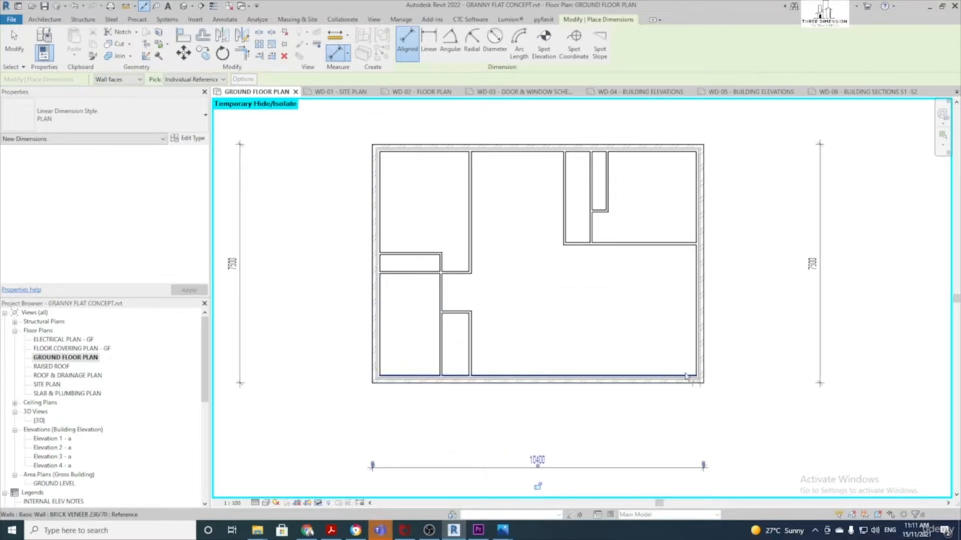
scroll(404, 369, up, 3)
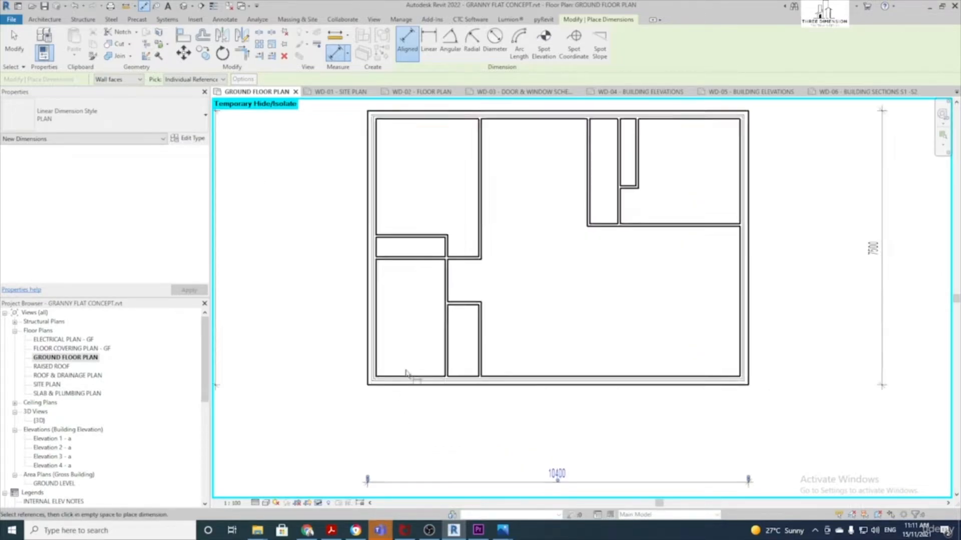
scroll(404, 369, down, 3)
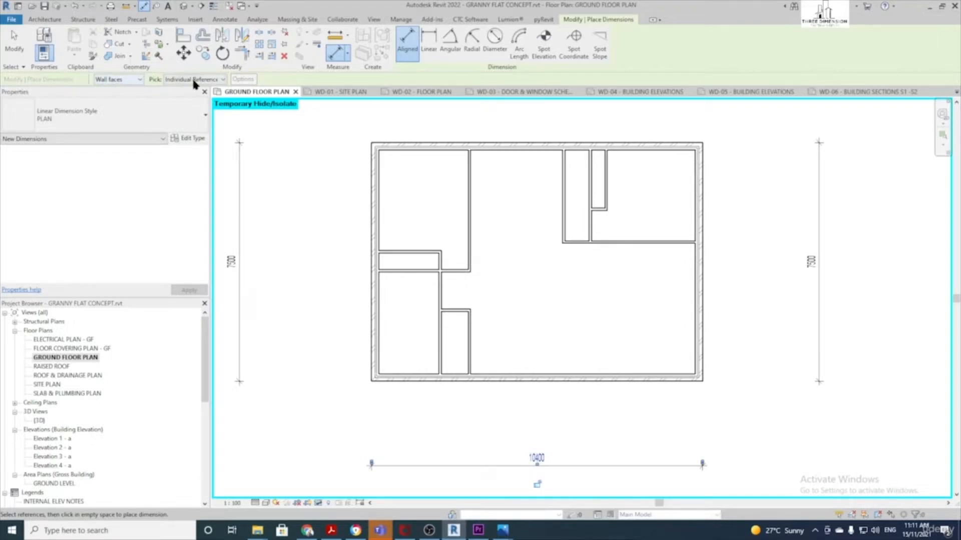
Switch Pick to Entire Walls and place wall strings below (230, 1890, 70, 845, 70, 7065, 230) and right of the plan
click(214, 80)
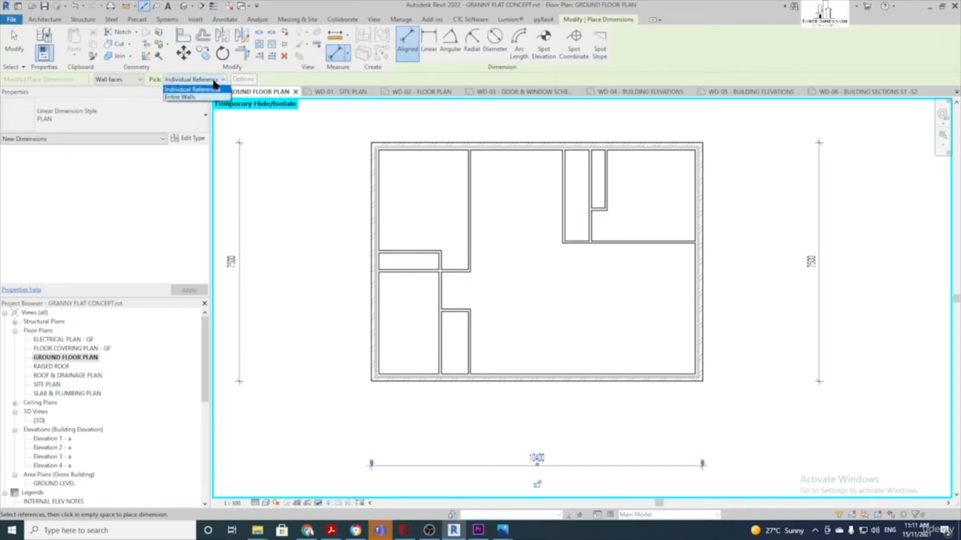
click(190, 97)
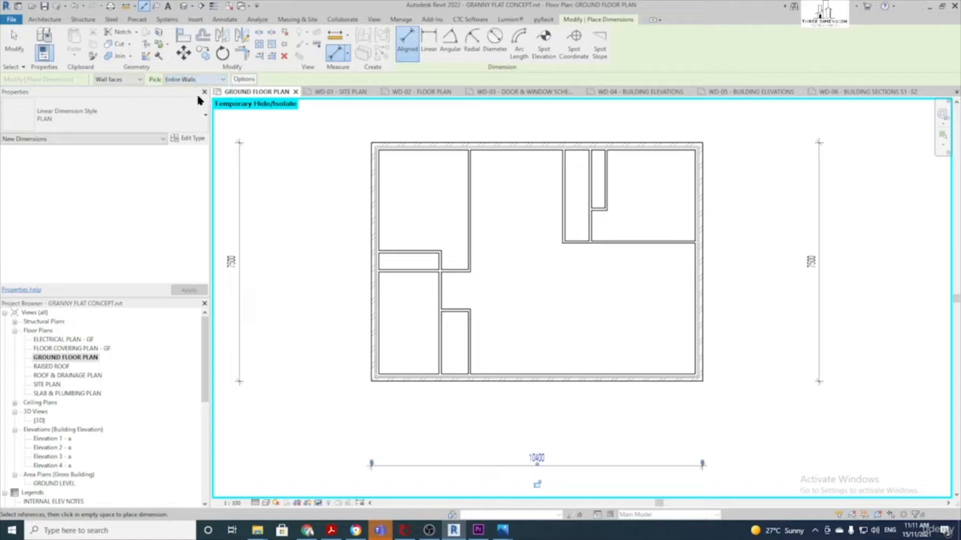
click(557, 381)
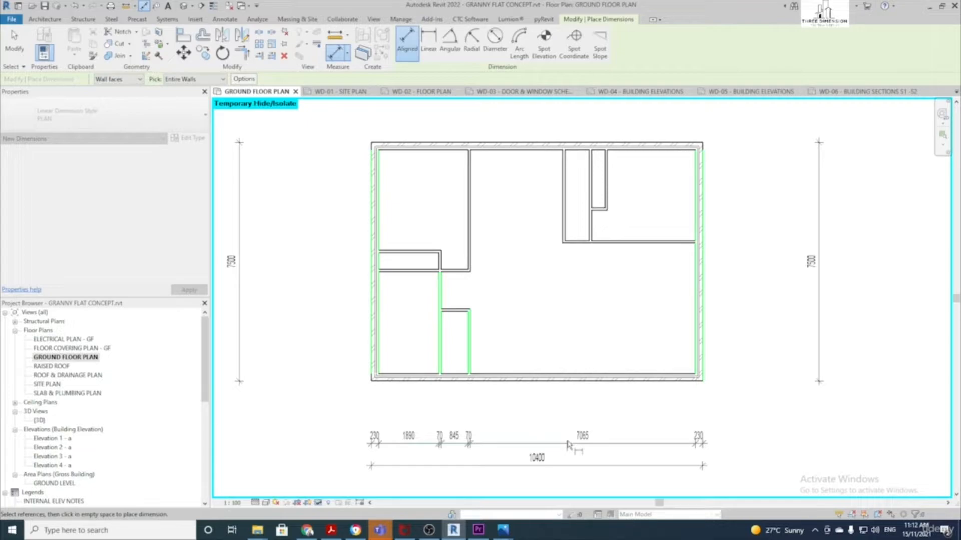
click(568, 445)
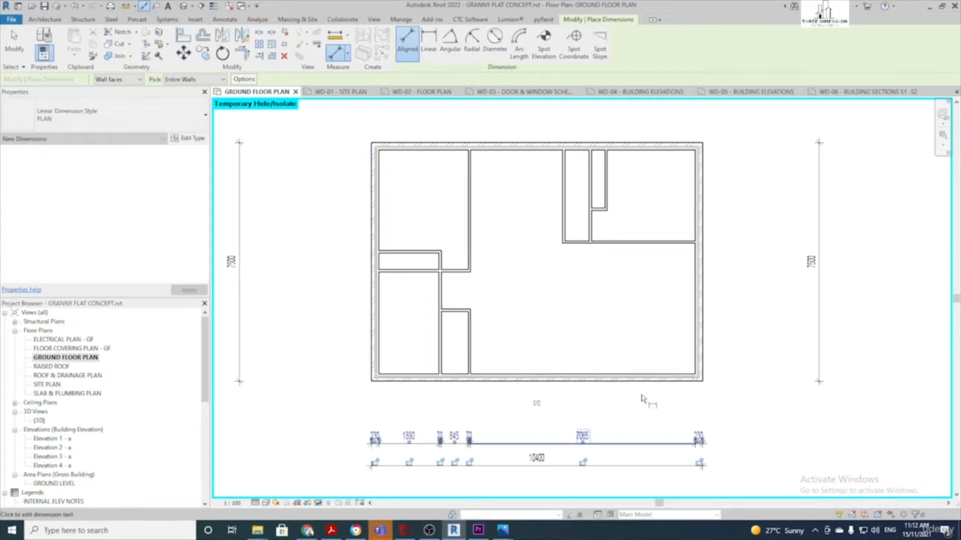
click(698, 328)
click(797, 331)
Add the matching entire-wall dimension strings above and to the left of the plan
scroll(651, 280, down, 1)
click(527, 212)
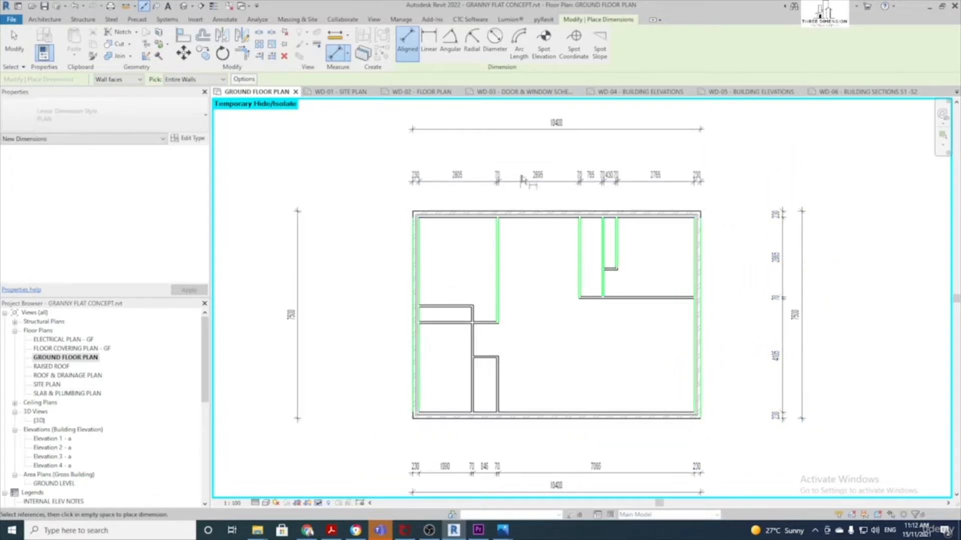
click(534, 153)
click(417, 270)
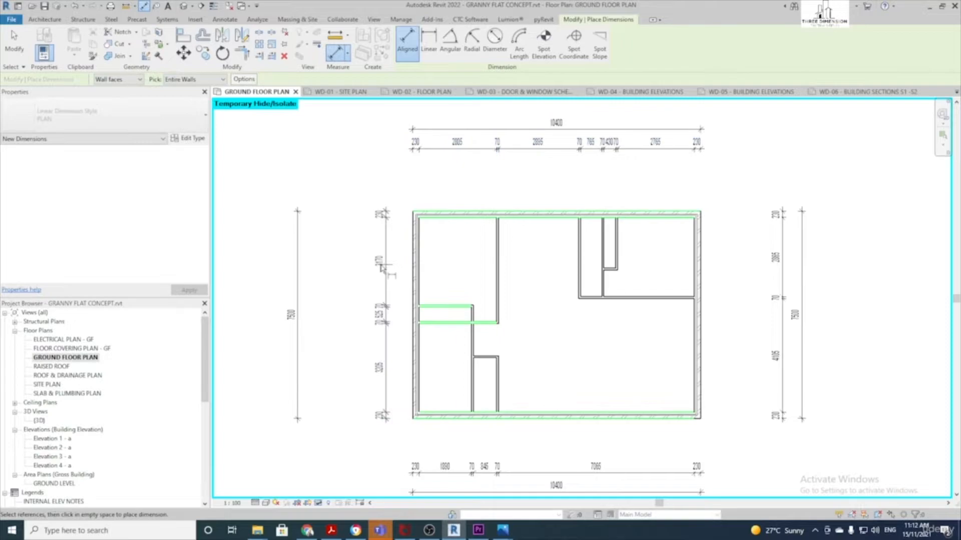
click(324, 270)
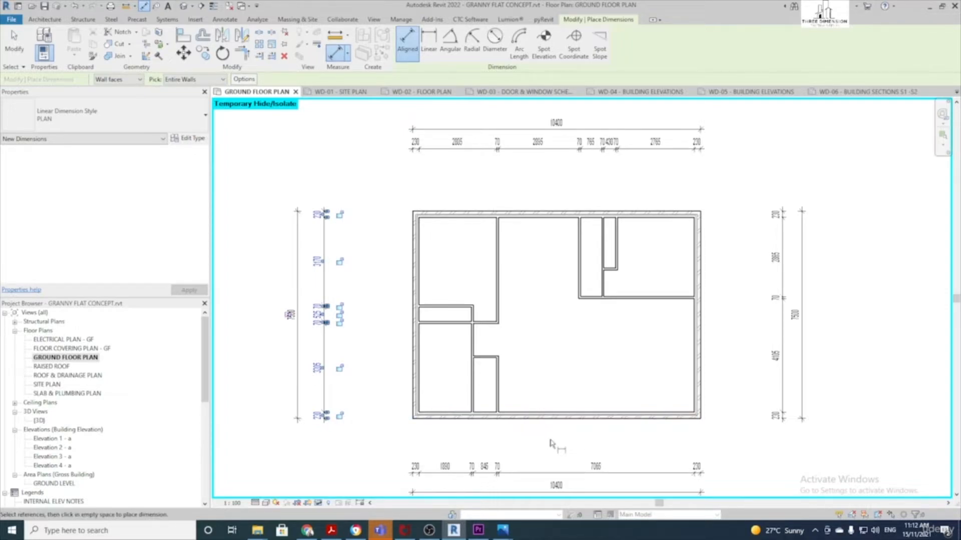
middle_drag(560, 447, 545, 440)
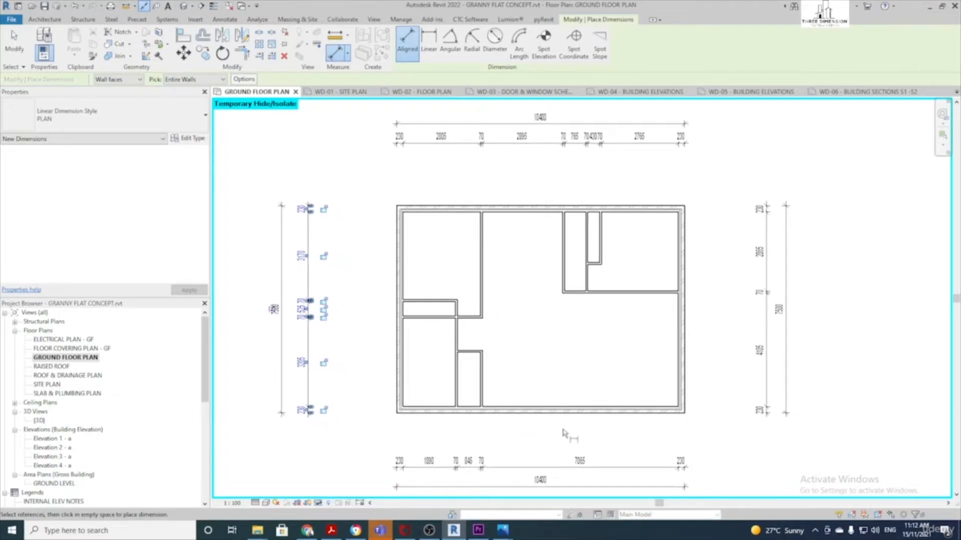
key(Escape)
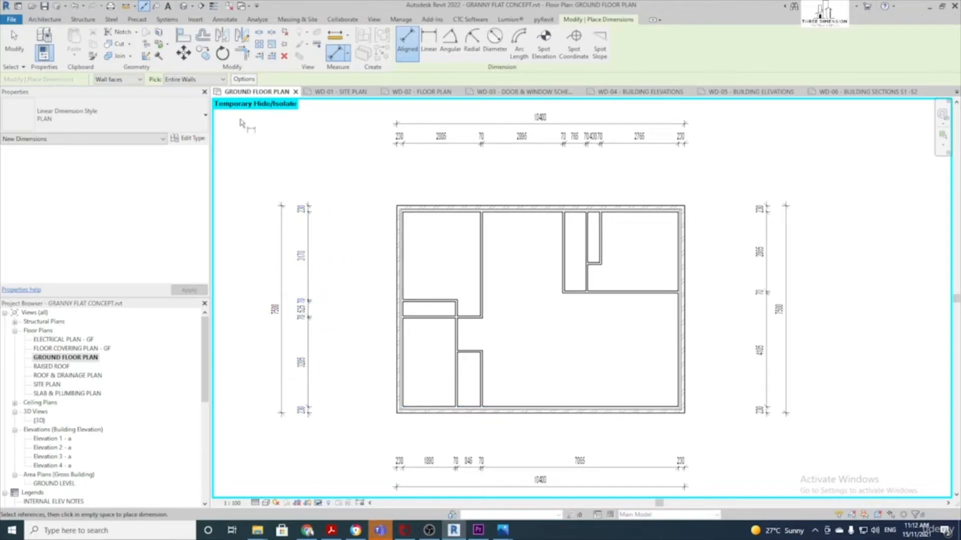
click(188, 80)
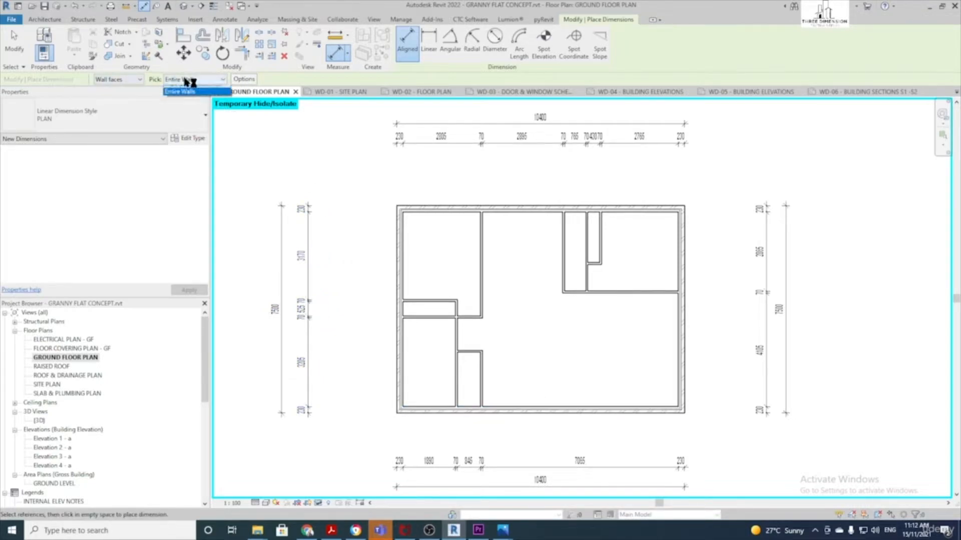
Return to Individual References and add an internal-wall string below the plan (230, 1890, 70, 7980, 230)
click(198, 89)
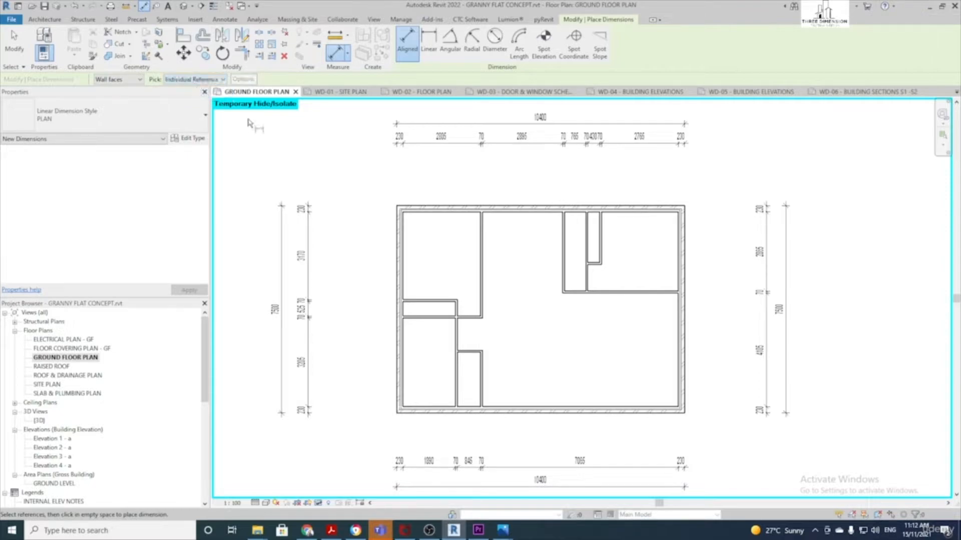
scroll(524, 401, up, 1)
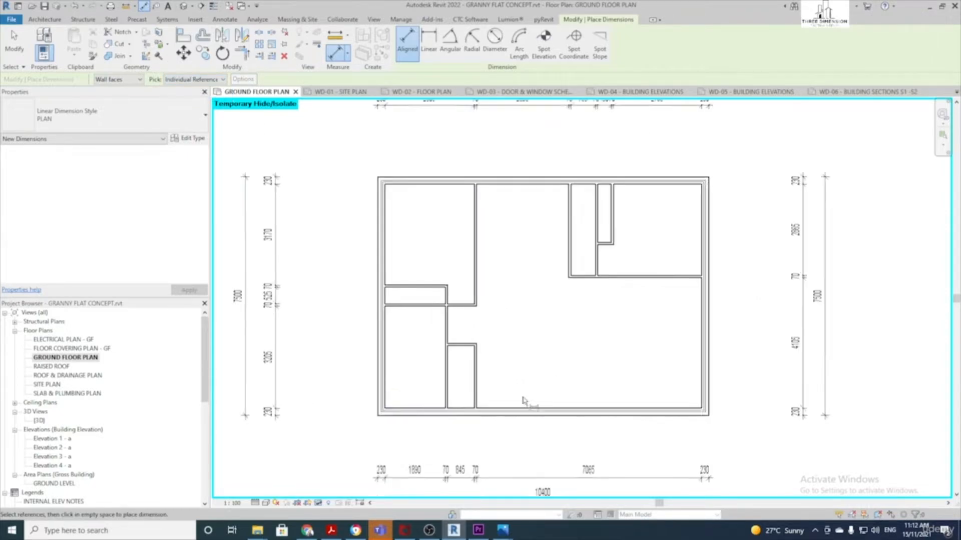
middle_drag(523, 401, 516, 343)
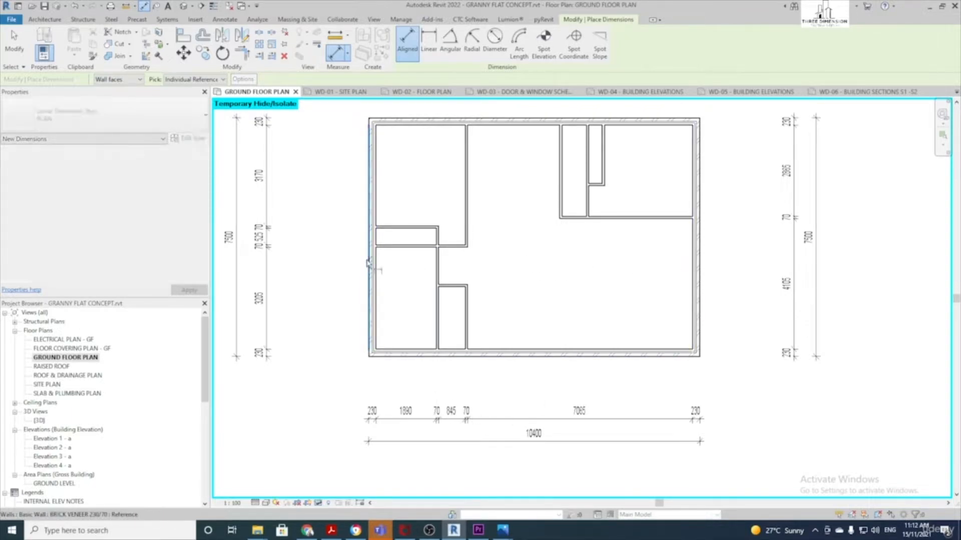
scroll(367, 261, up, 5)
click(389, 268)
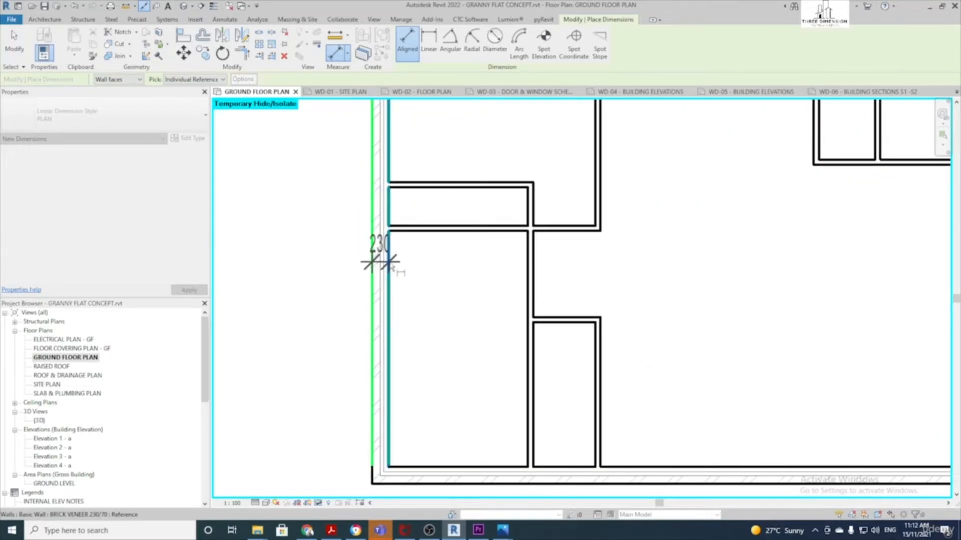
click(528, 273)
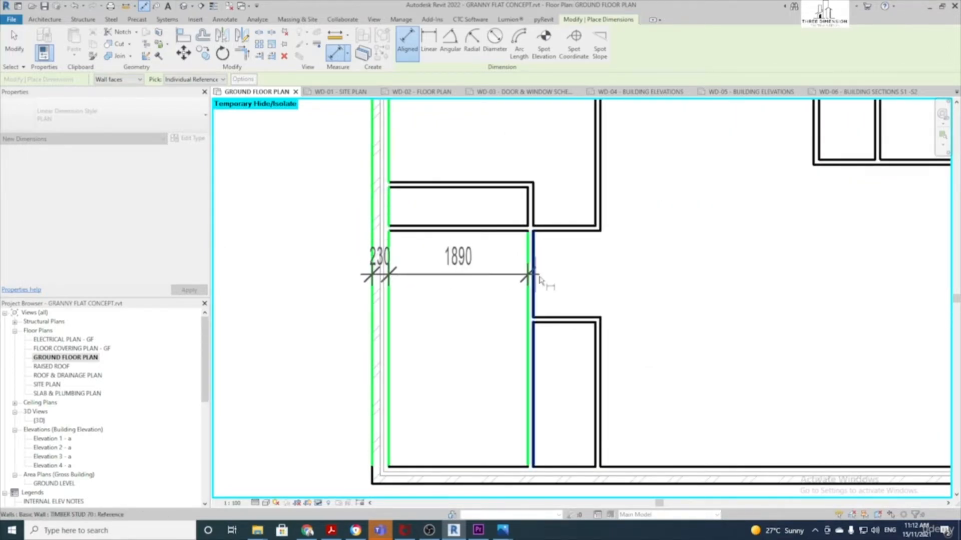
click(534, 273)
scroll(536, 277, down, 3)
middle_drag(752, 286, 320, 297)
scroll(466, 291, up, 1)
click(498, 292)
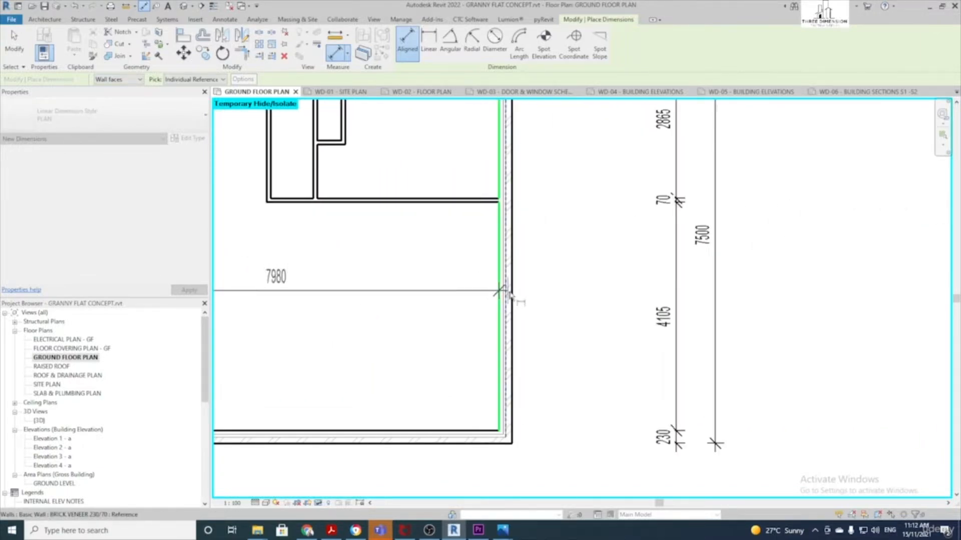
scroll(506, 295, down, 4)
middle_drag(446, 373, 505, 374)
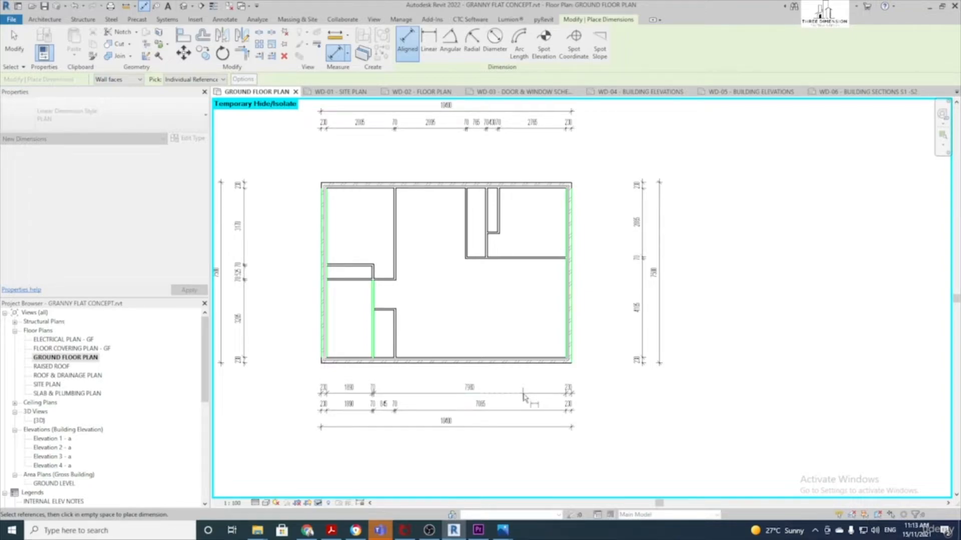
click(523, 397)
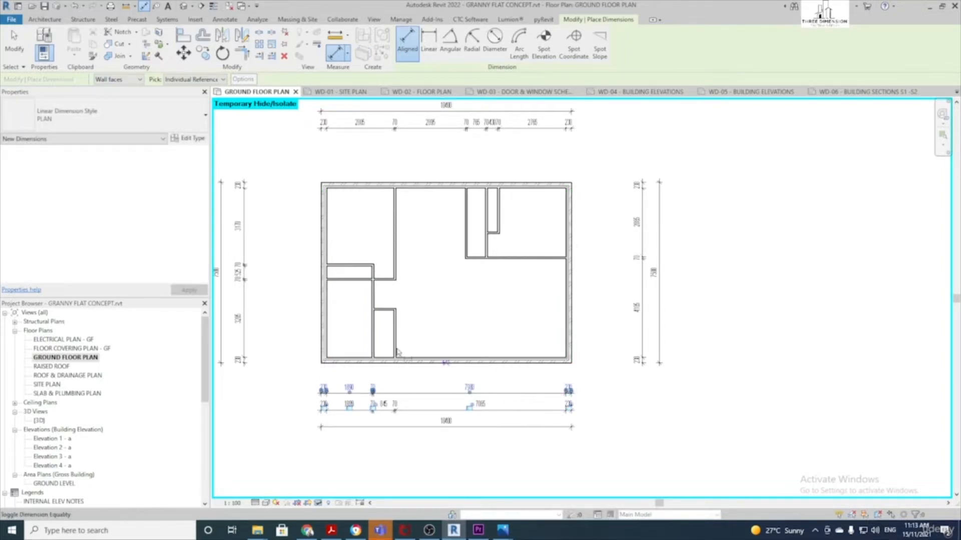
Dimension the internal wall faces from the right wall to the left brick wall in a string above the plan
scroll(383, 332, up, 1)
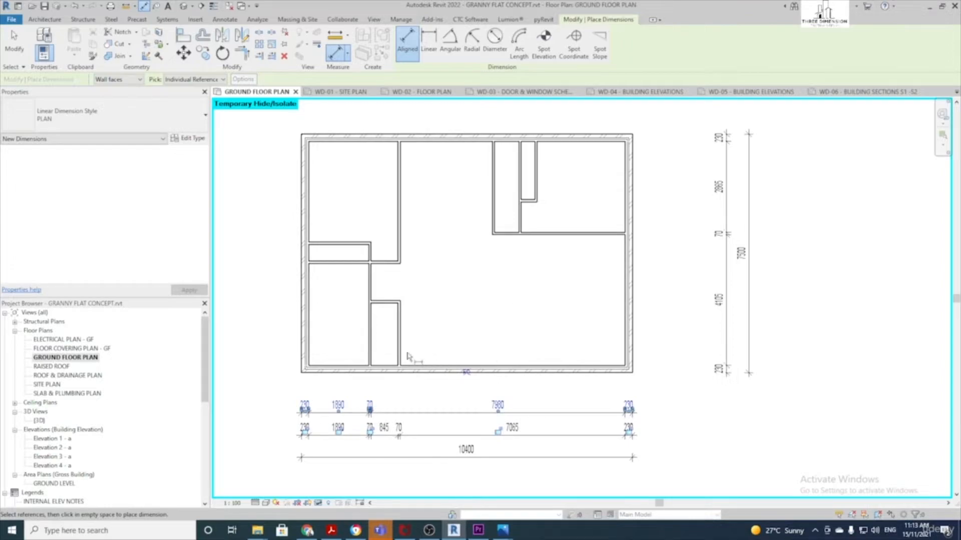
scroll(408, 357, down, 1)
middle_drag(440, 313, 476, 328)
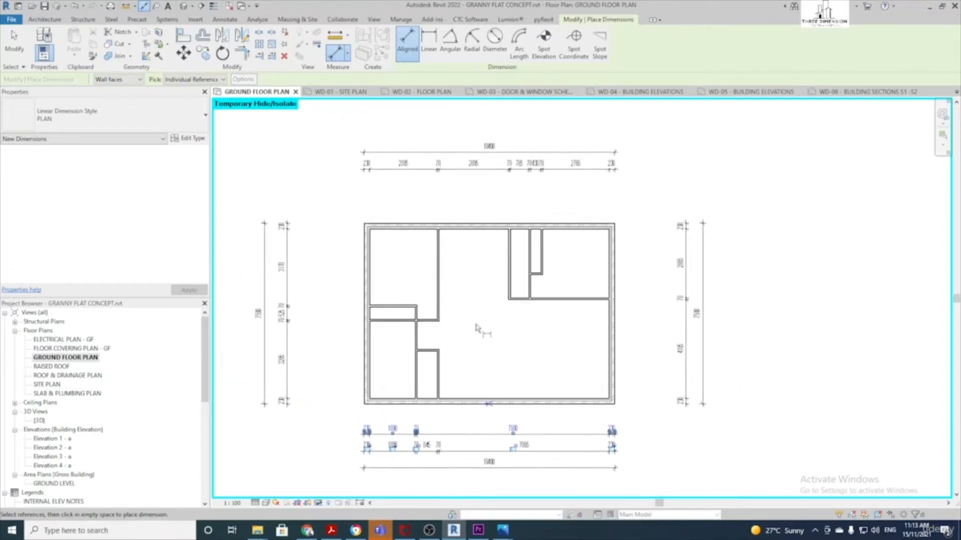
scroll(472, 274, up, 1)
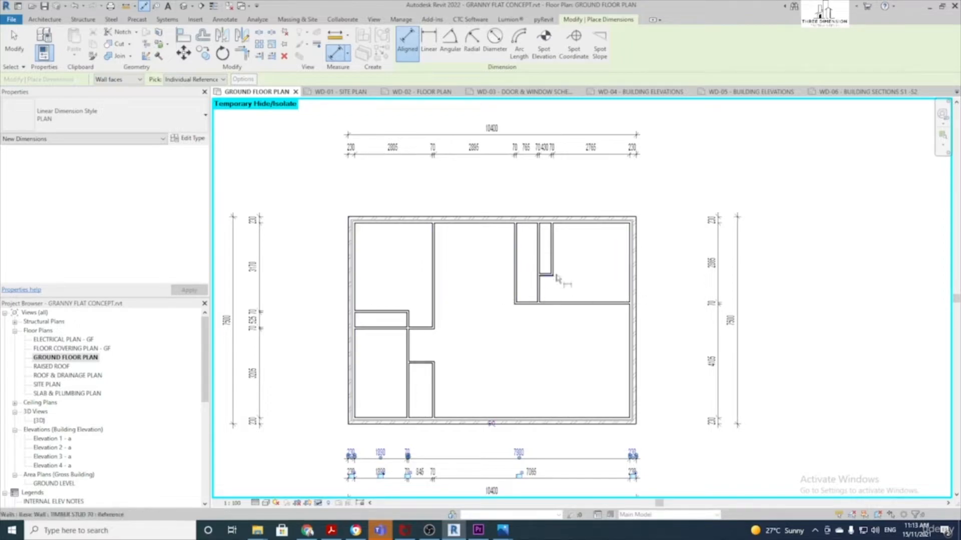
scroll(634, 288, up, 1)
click(635, 291)
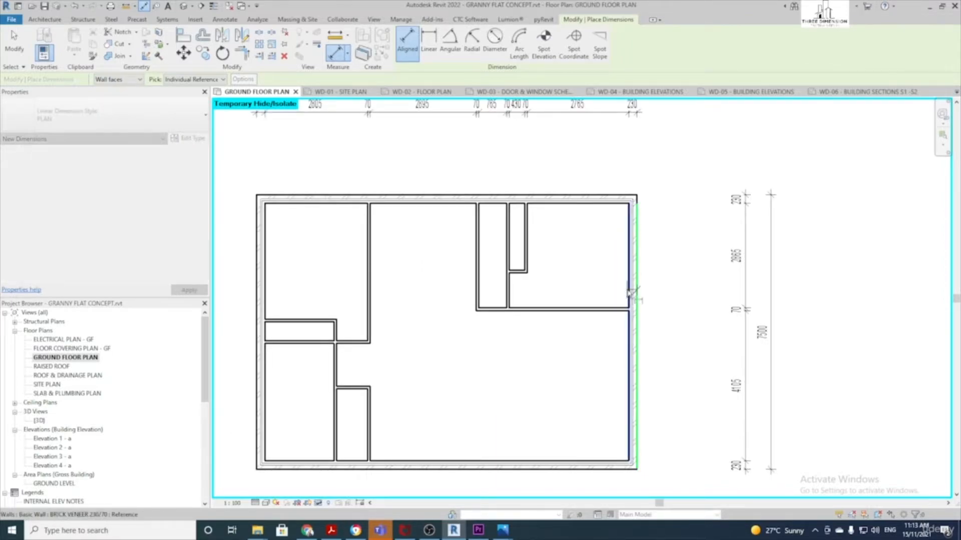
click(629, 291)
scroll(525, 291, up, 2)
click(501, 292)
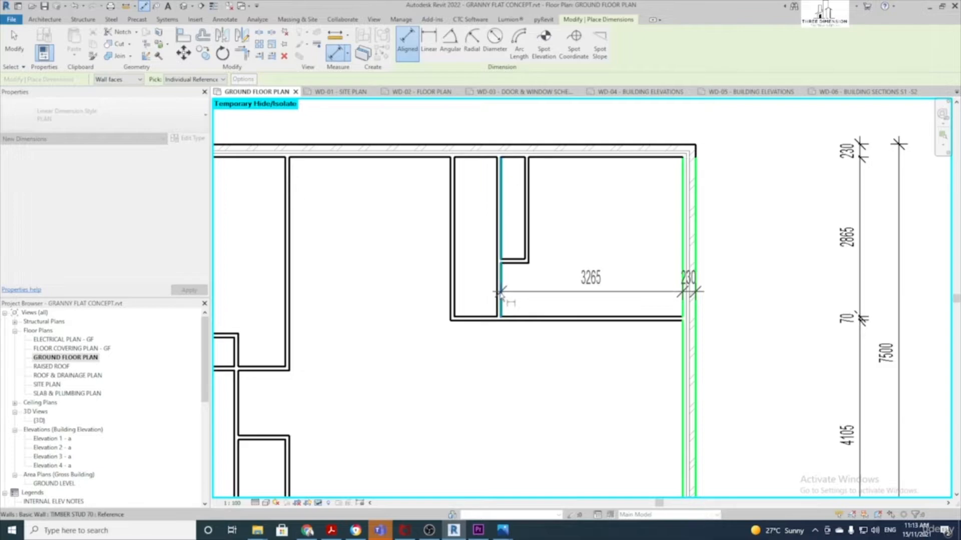
click(498, 292)
scroll(451, 289, up, 1)
click(454, 292)
click(450, 293)
middle_drag(281, 303, 501, 280)
click(481, 286)
click(474, 289)
click(270, 290)
click(254, 289)
scroll(408, 311, down, 4)
click(468, 206)
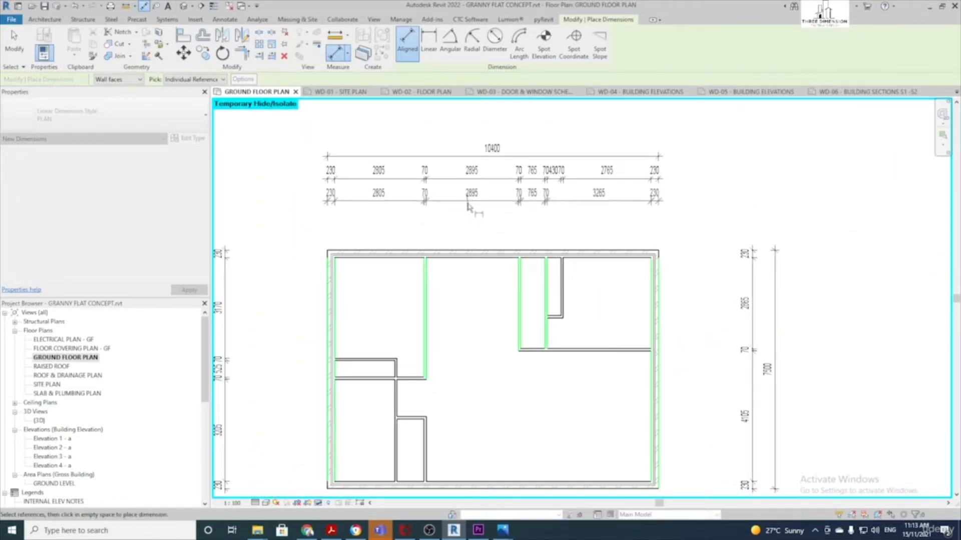
Add a vertical internal-wall string on the right, from the top wall through 1830 to the bottom wall
middle_drag(654, 244, 518, 212)
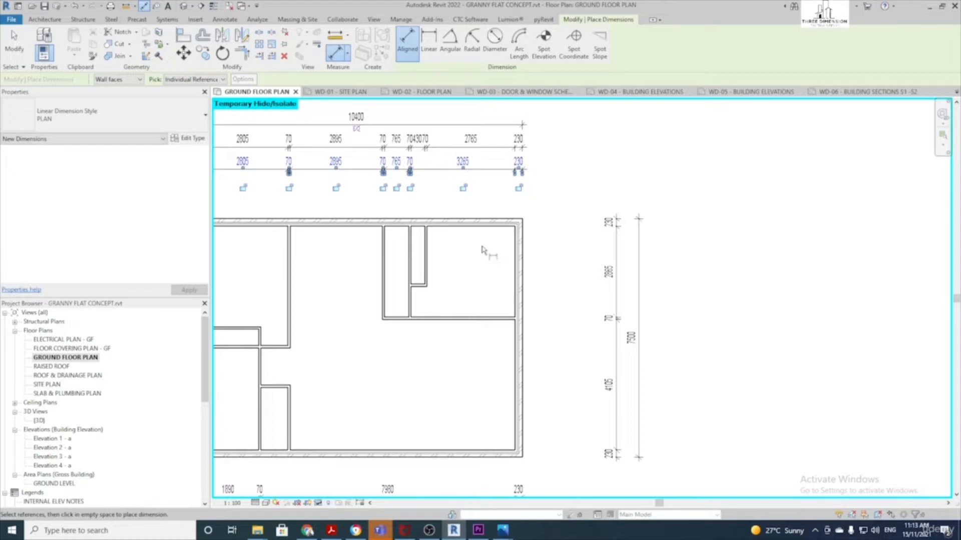
scroll(449, 220, up, 1)
click(437, 223)
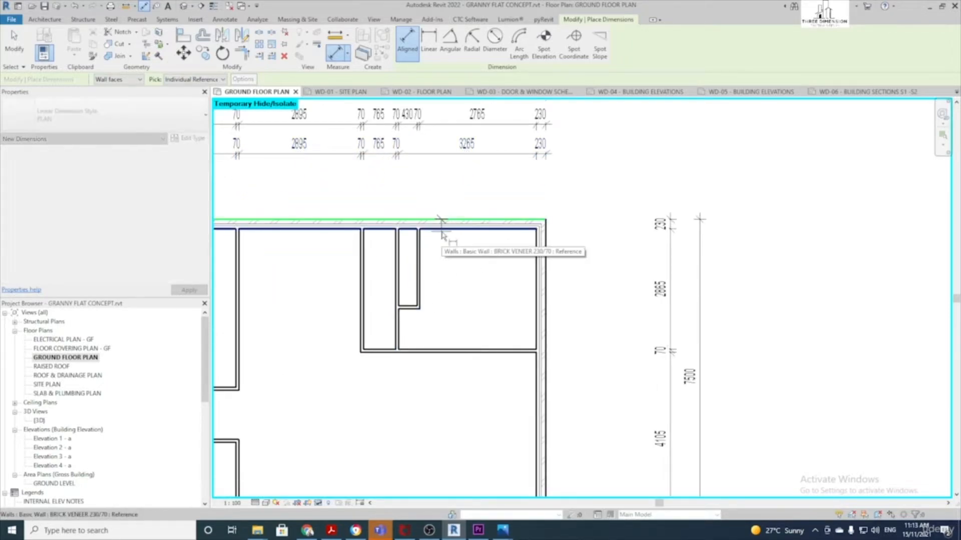
scroll(422, 283, up, 1)
click(400, 316)
click(413, 373)
click(413, 376)
scroll(428, 386, down, 1)
middle_drag(431, 386, 441, 192)
click(429, 356)
click(430, 364)
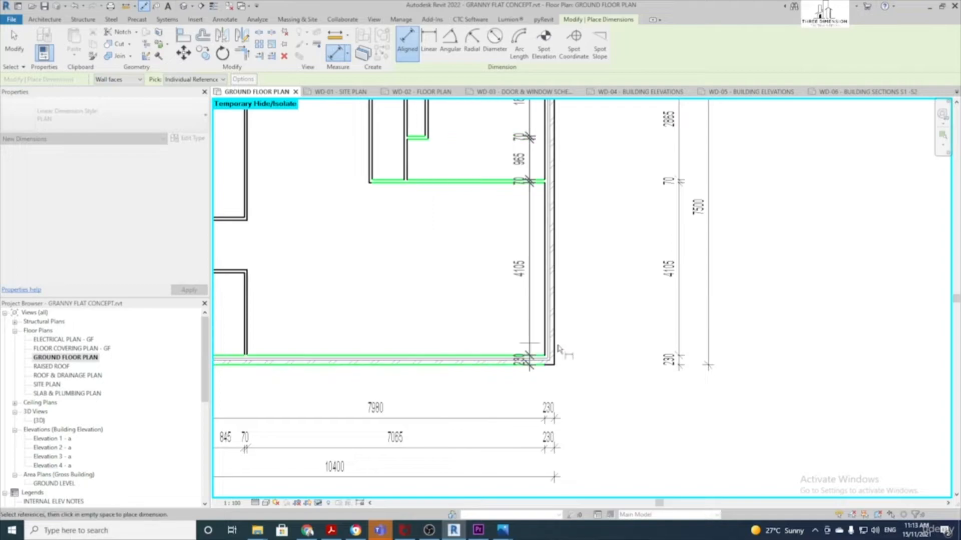
click(649, 366)
scroll(457, 302, down, 3)
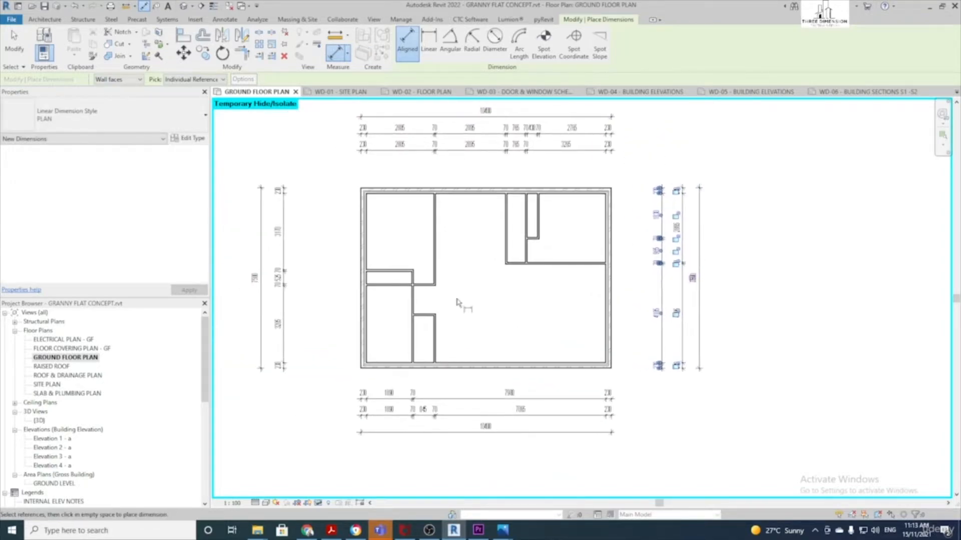
scroll(371, 305, up, 3)
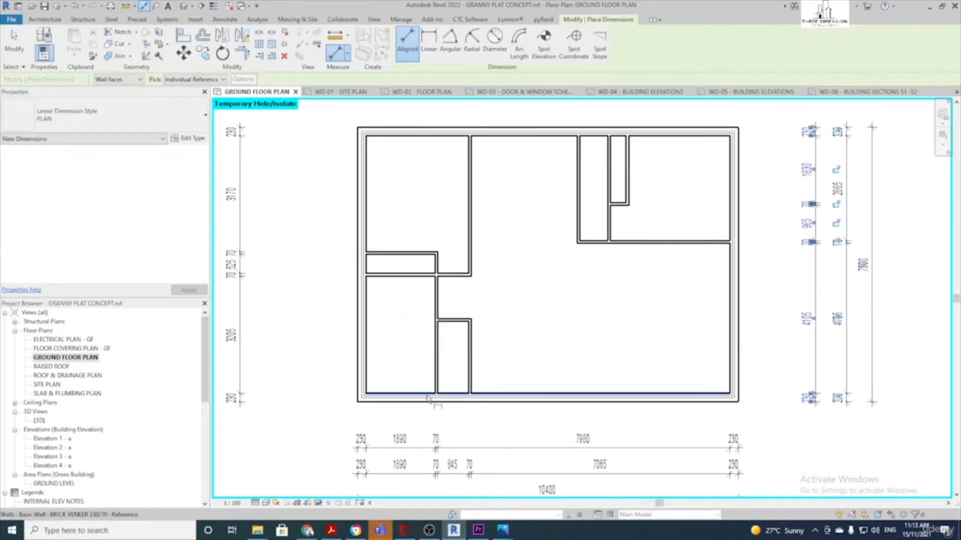
Place a 230/1965 aligned dimension from the bottom wall to the small room wall
click(451, 402)
click(454, 396)
click(456, 320)
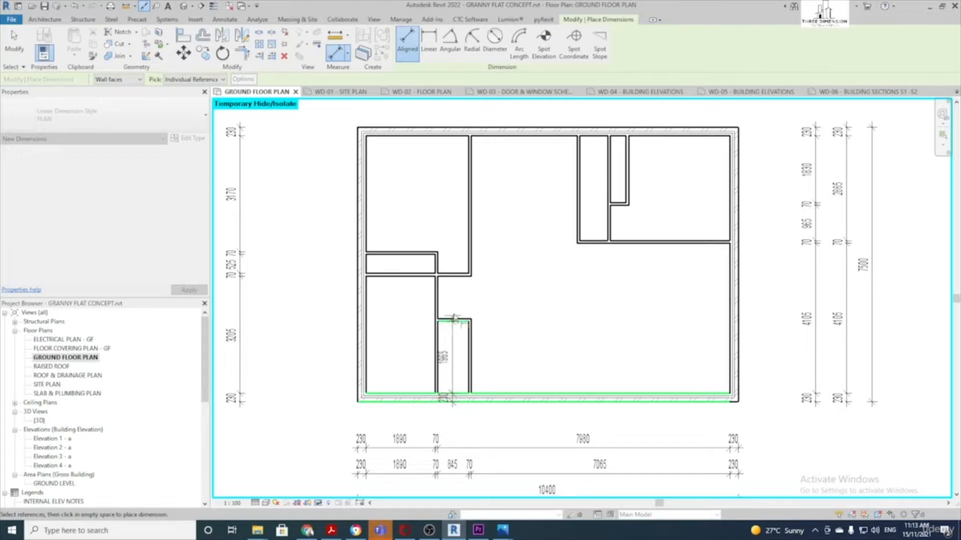
click(456, 321)
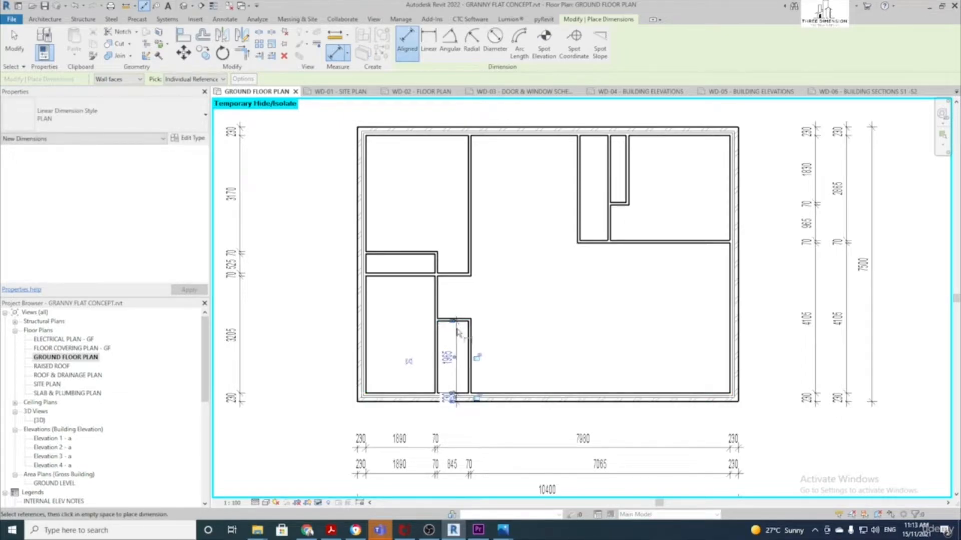
scroll(458, 325, up, 2)
key(Escape)
key(Escape)
Use Edit Witness Lines to add the stud wall and top wall, creating the 1170 and 3765 segments
click(455, 347)
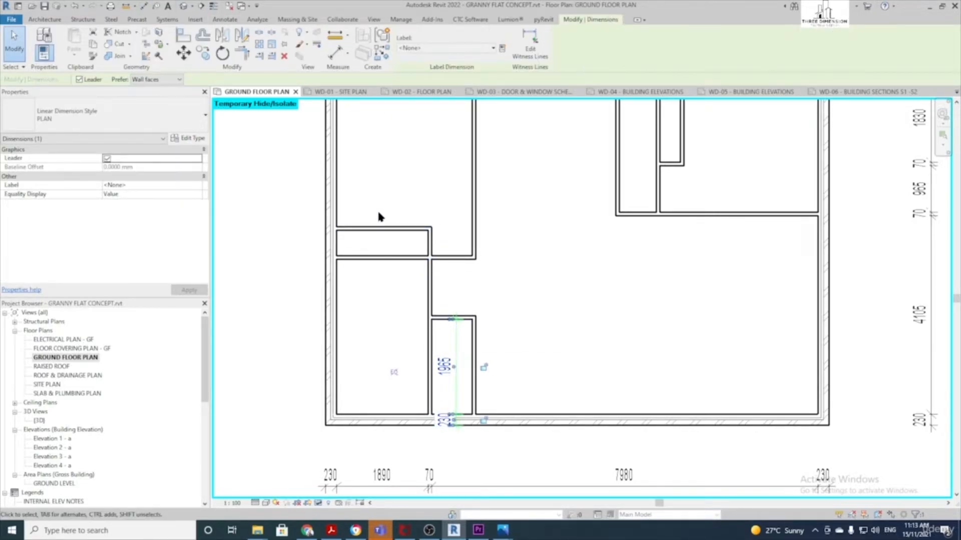
click(531, 50)
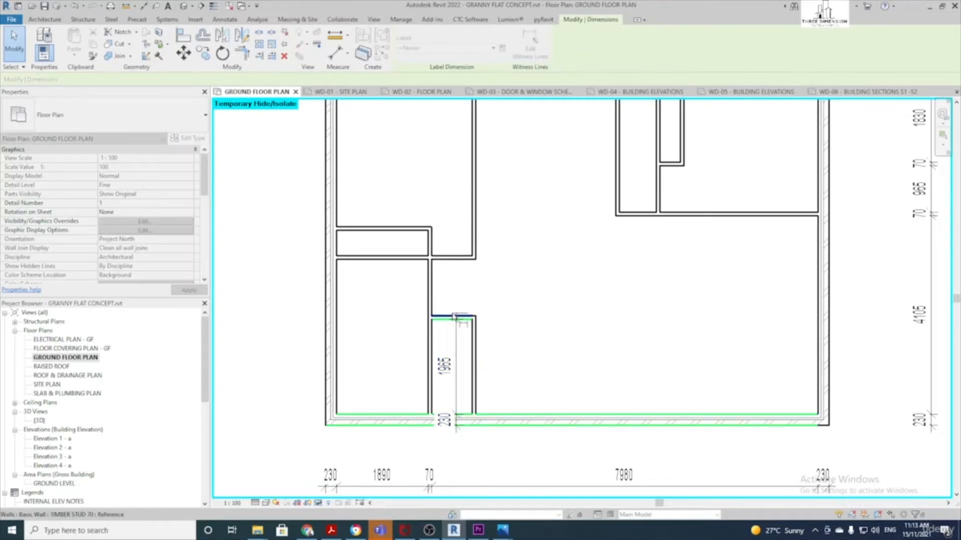
click(448, 257)
ctrl+scroll(440, 258, up, 3)
click(437, 182)
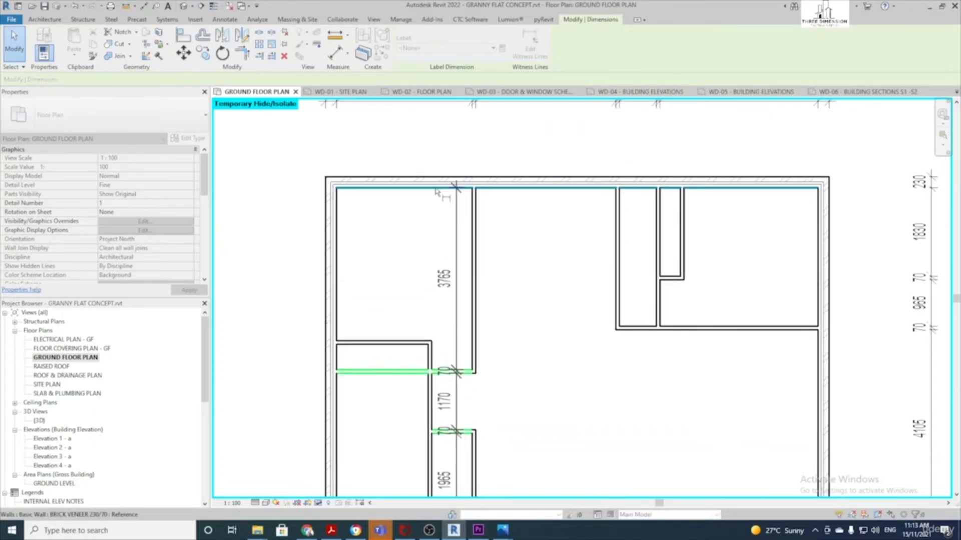
scroll(439, 180, down, 3)
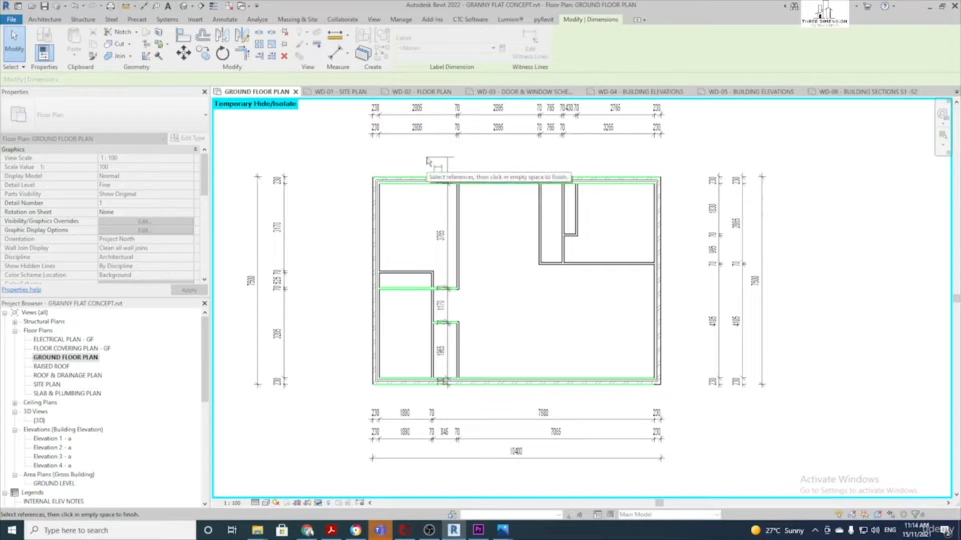
click(428, 161)
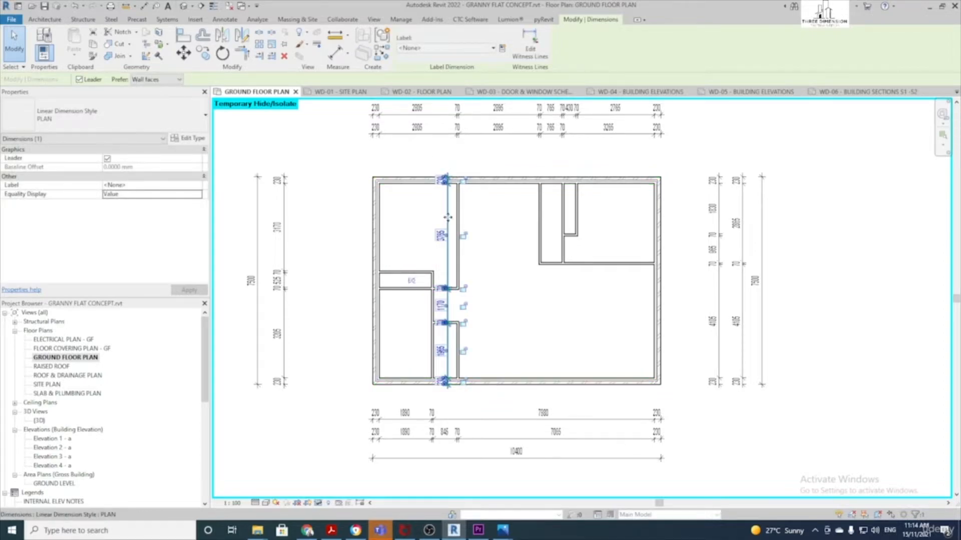
Drag the 3765/1170/1965/230 string beside the left-side dimension strings
drag(438, 217, 305, 228)
click(335, 202)
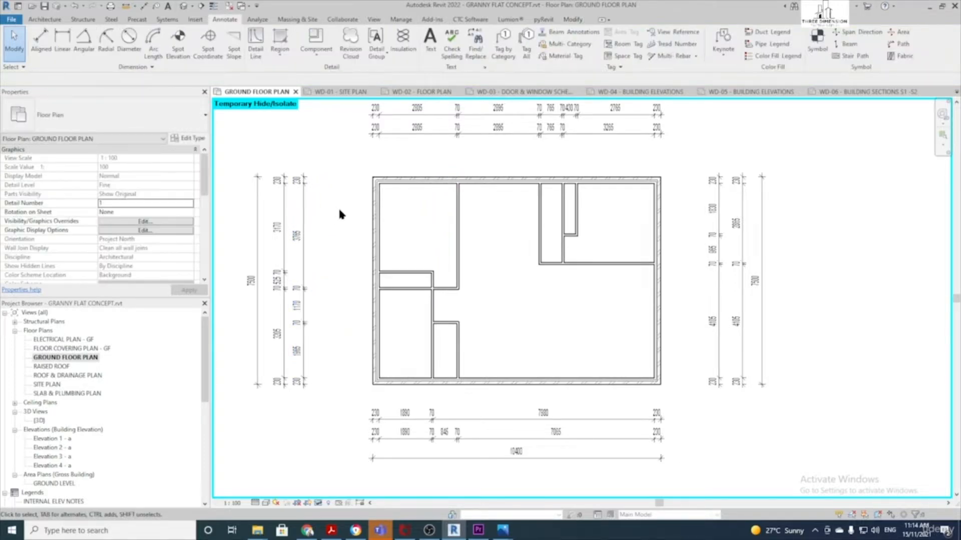
scroll(338, 206, down, 2)
scroll(430, 413, up, 2)
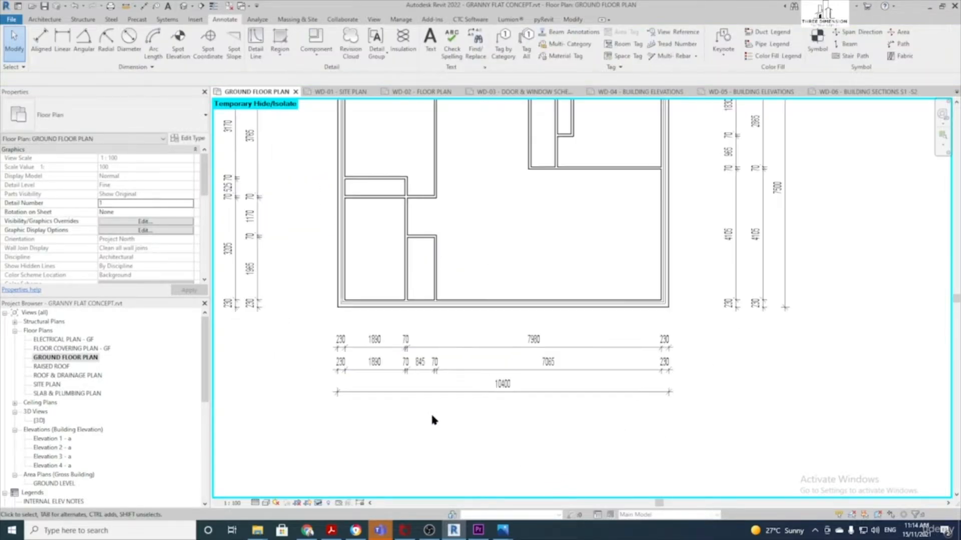
middle_drag(697, 329, 597, 406)
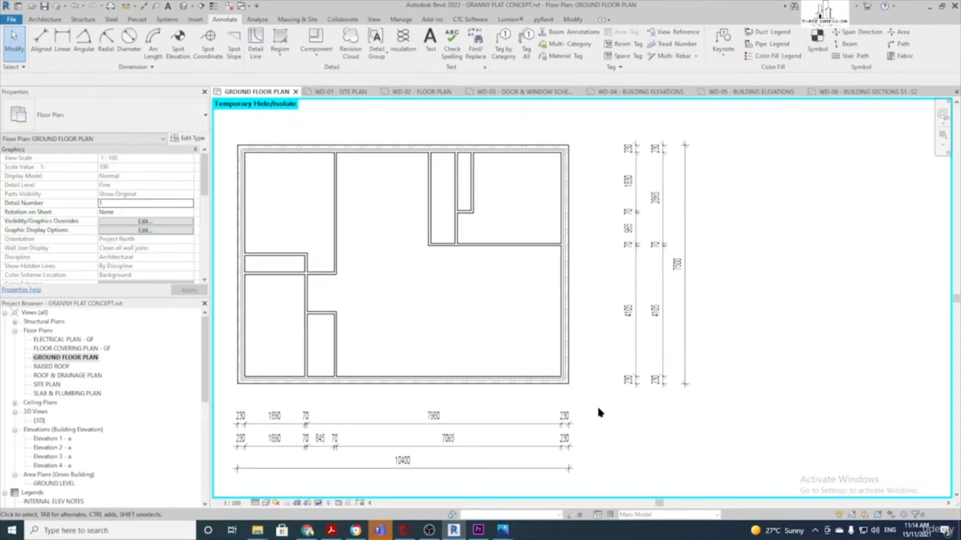
middle_drag(509, 233, 547, 353)
middle_drag(361, 229, 498, 212)
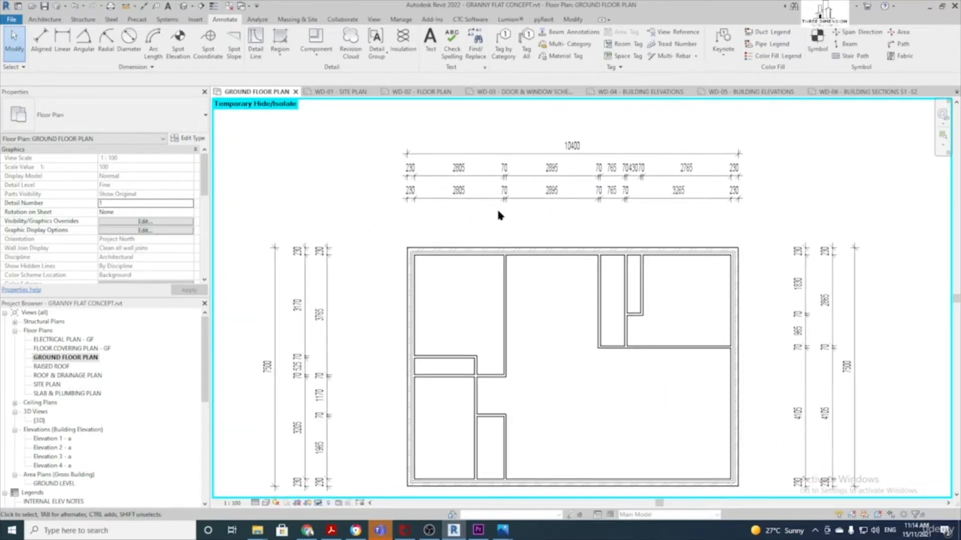
scroll(498, 214, up, 2)
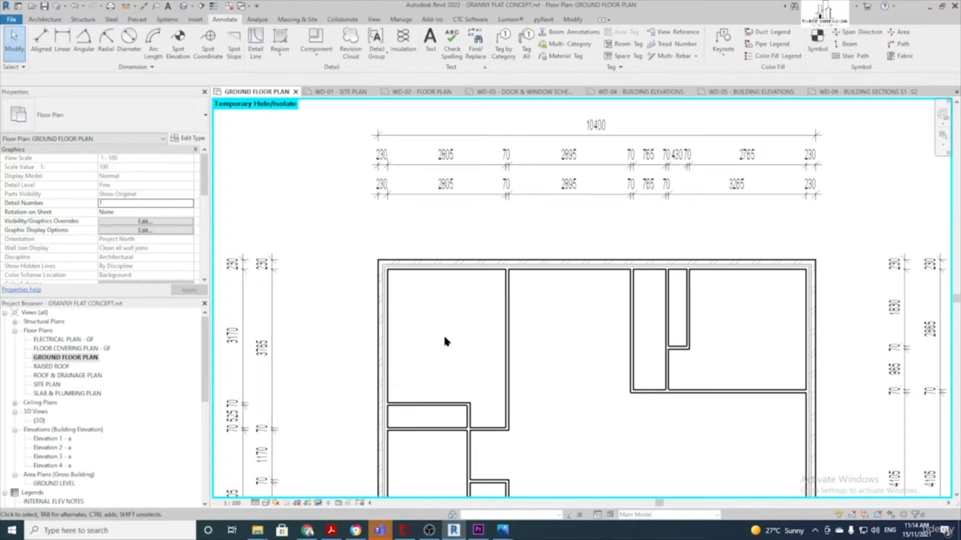
Move the left room's internal wall by changing its 2805 distance to 2888
click(507, 326)
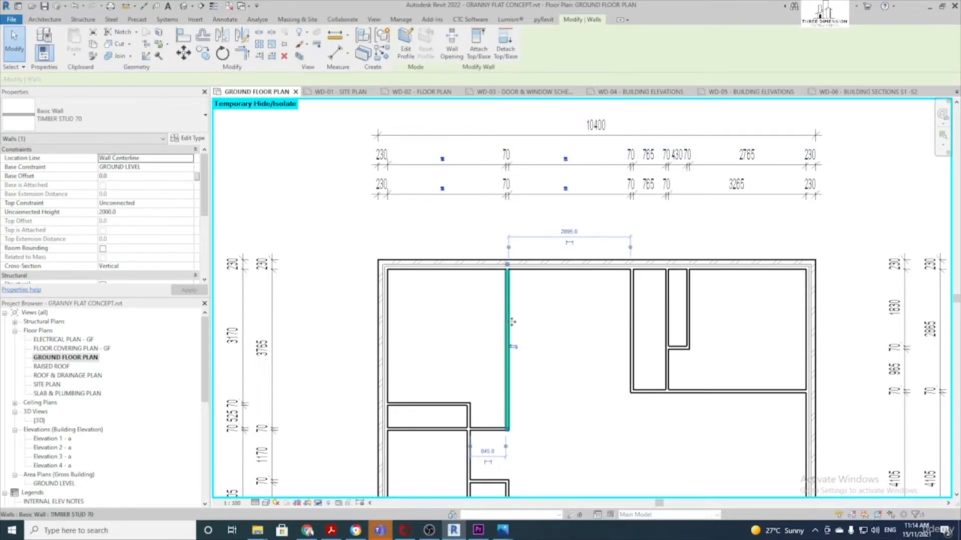
click(443, 161)
text(2888)
key(Return)
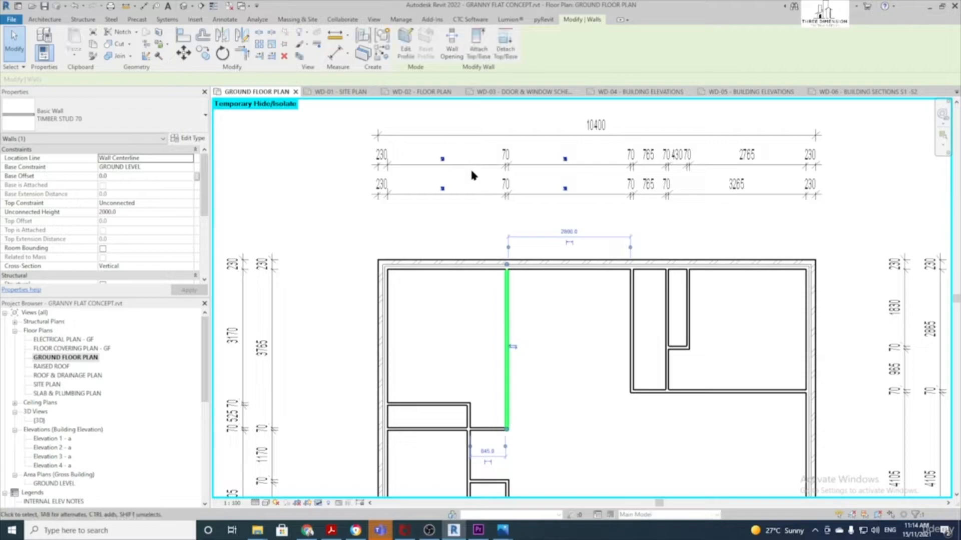
click(480, 317)
middle_drag(481, 317, 339, 307)
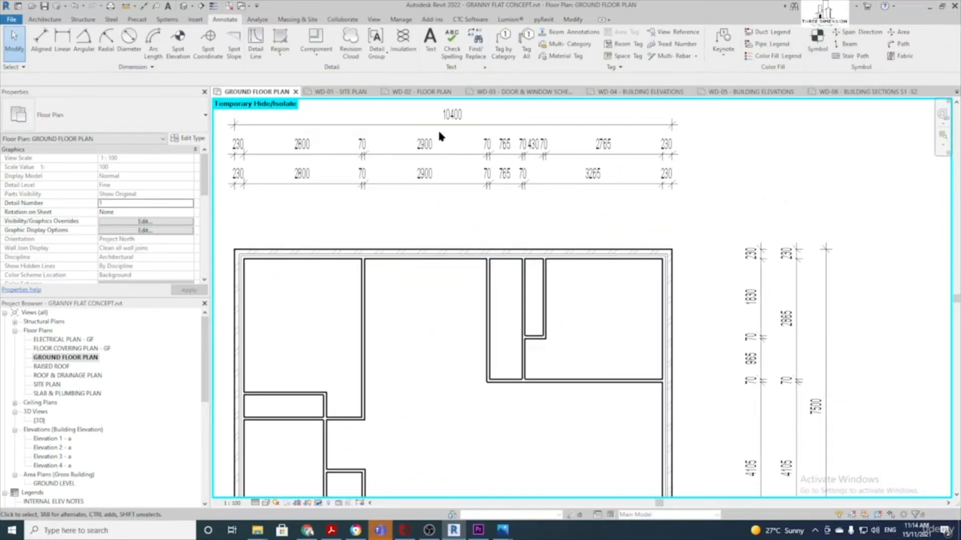
middle_drag(434, 319, 345, 320)
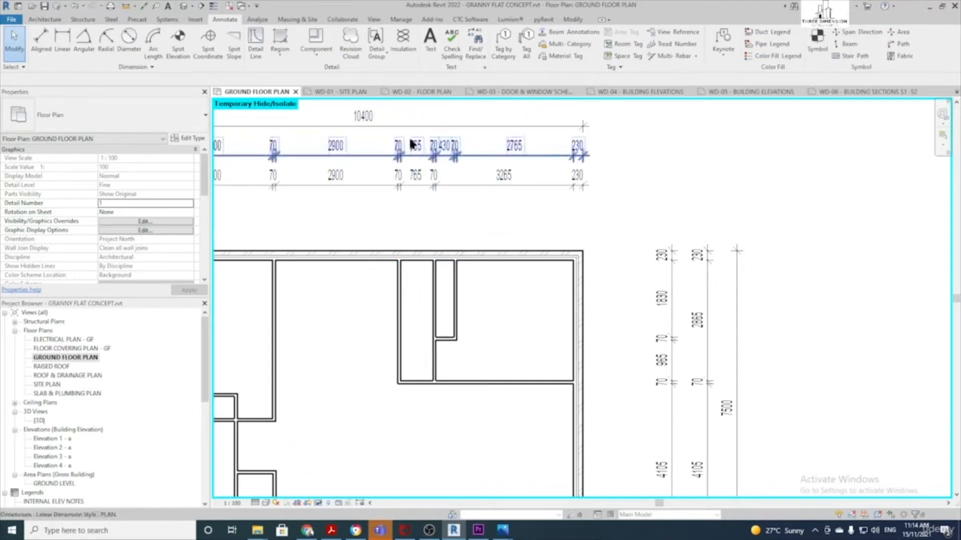
Reposition the timber stud wall by the robe so its gap changes from 430 to 530
click(457, 297)
click(446, 150)
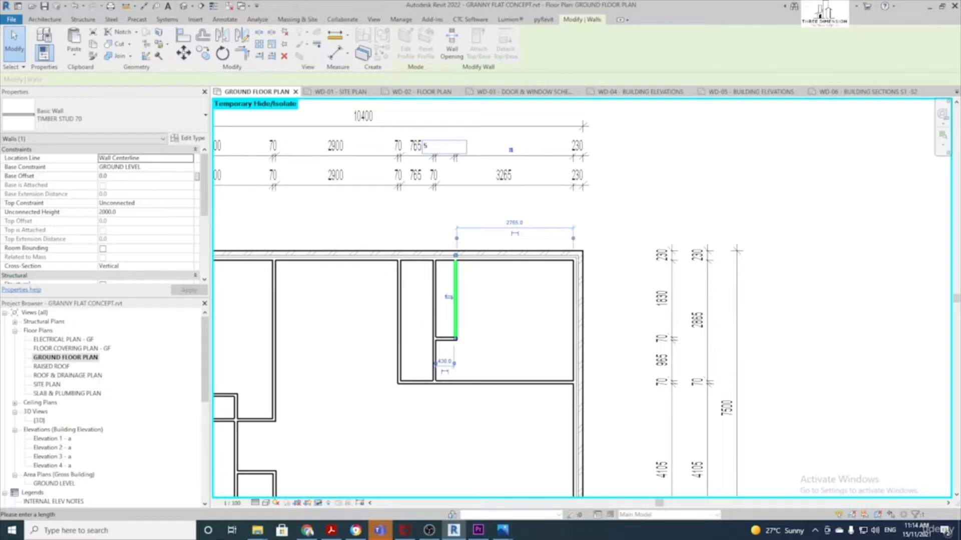
text(530)
key(Return)
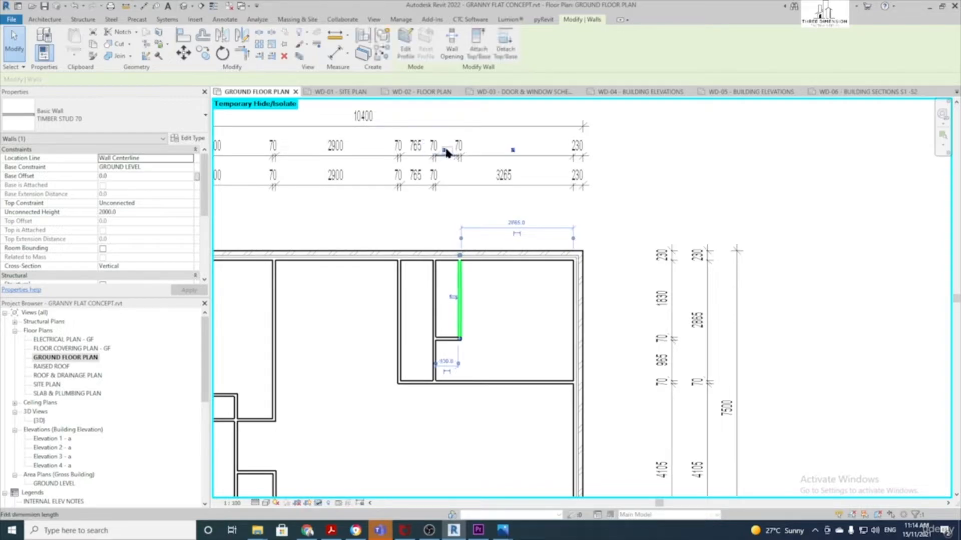
click(494, 350)
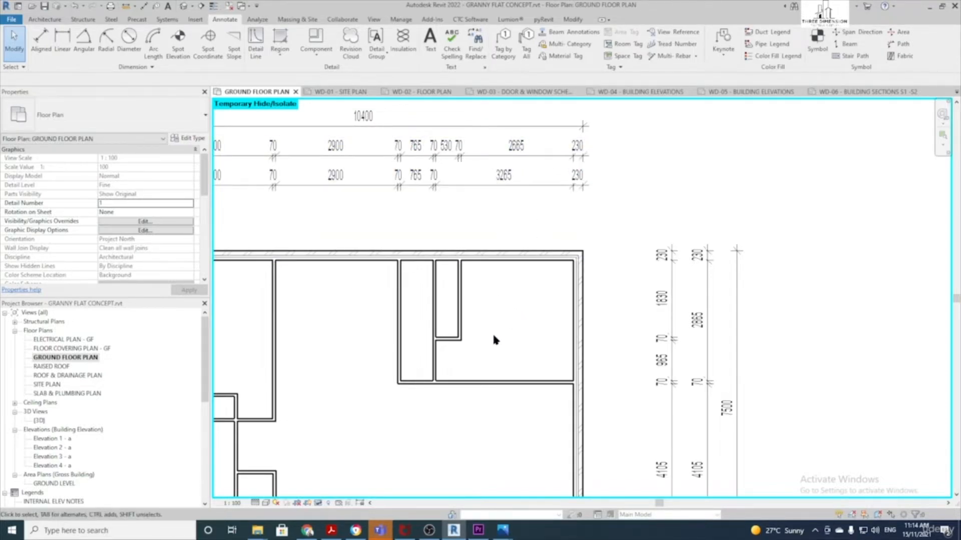
drag(503, 329, 354, 307)
Move the four robe walls 135 to the left with MV, making the adjacent room 2765 wide
click(508, 368)
drag(483, 363, 397, 332)
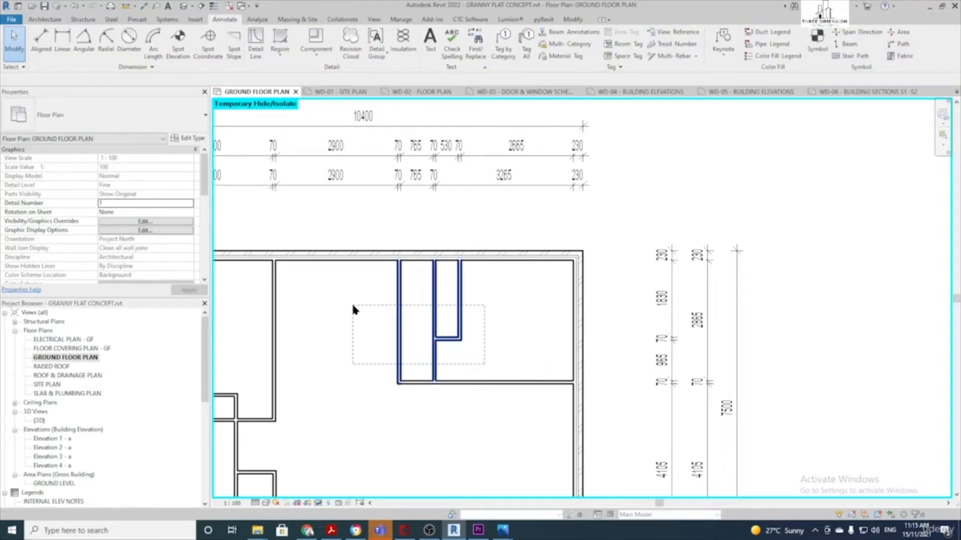
drag(352, 309, 352, 309)
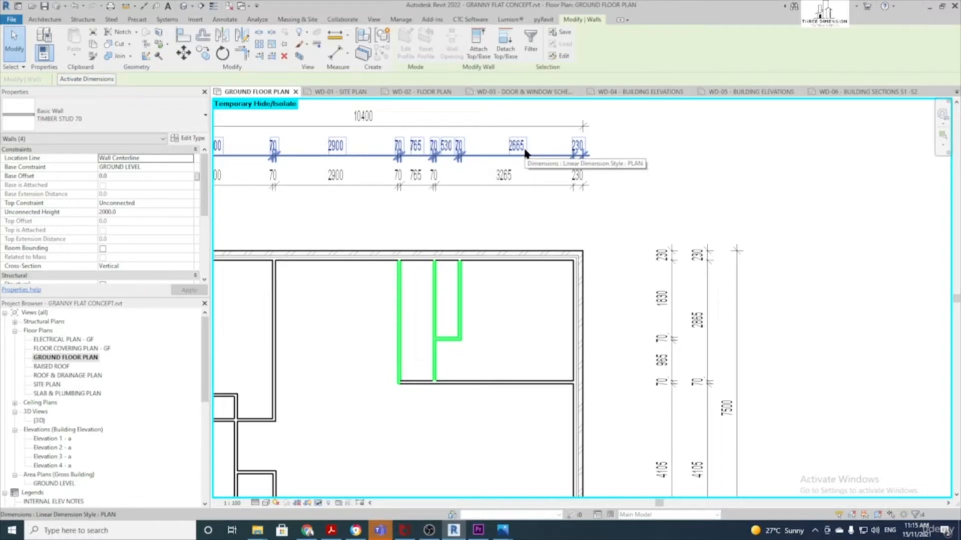
key(m)
key(v)
click(521, 321)
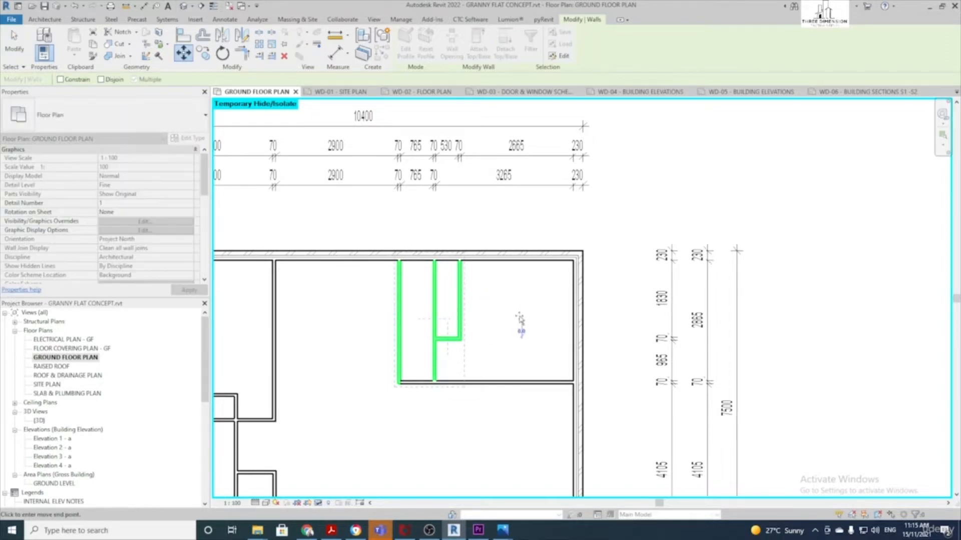
text(135)
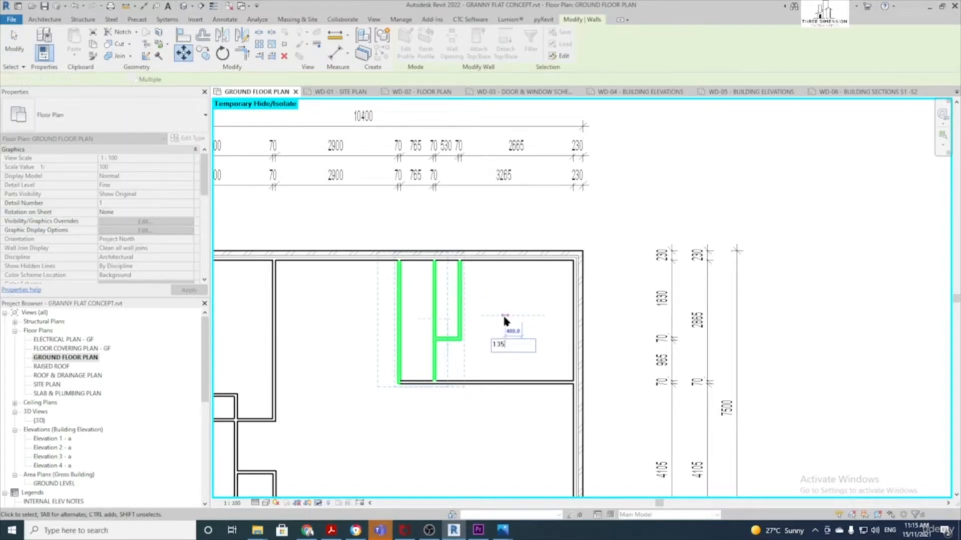
key(Return)
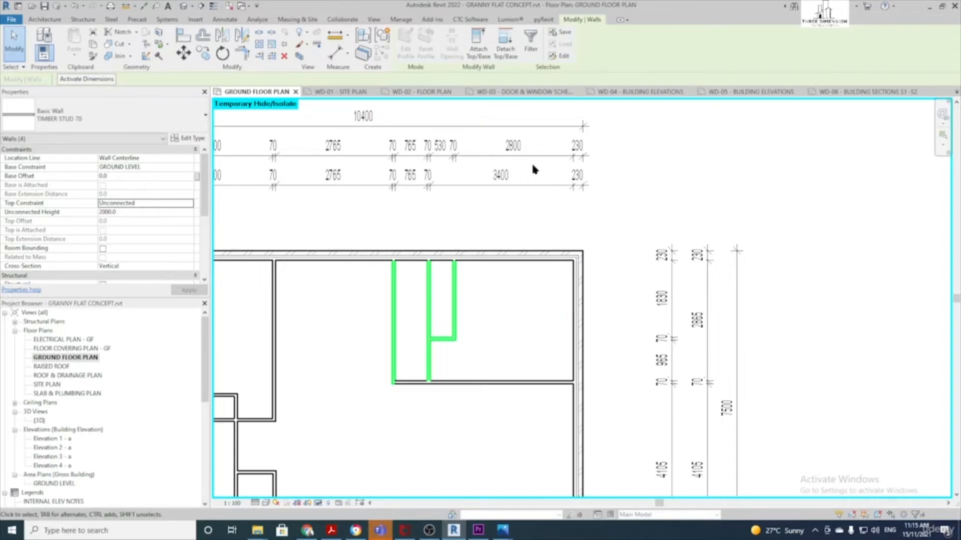
scroll(533, 196, down, 2)
click(564, 223)
middle_drag(564, 222, 477, 193)
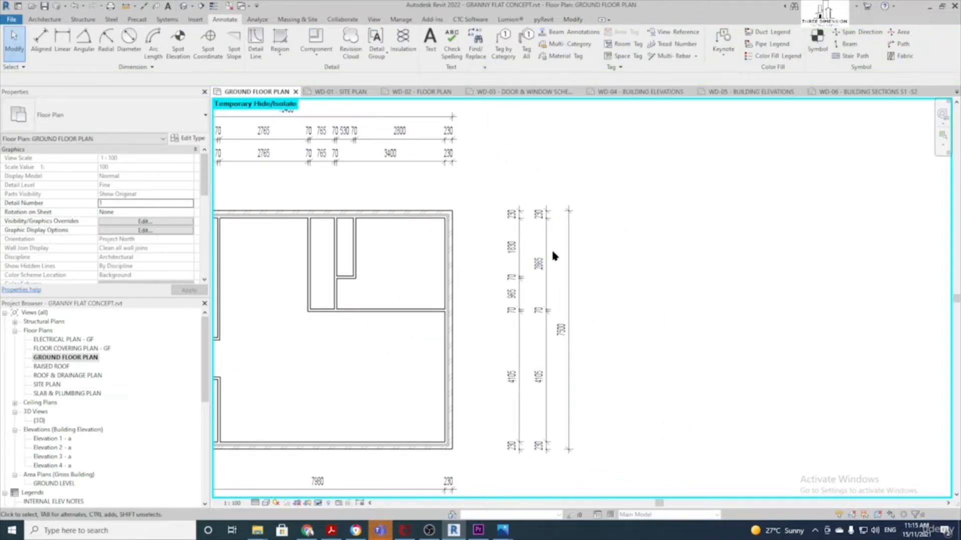
Move the horizontal interior wall so its temporary dimension reads 2800 instead of 2665
scroll(536, 274, up, 1)
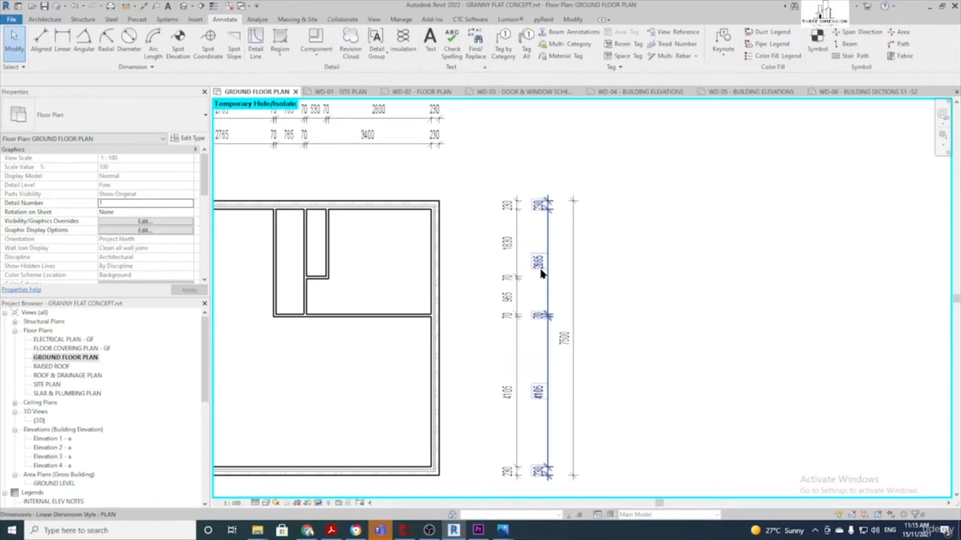
click(391, 317)
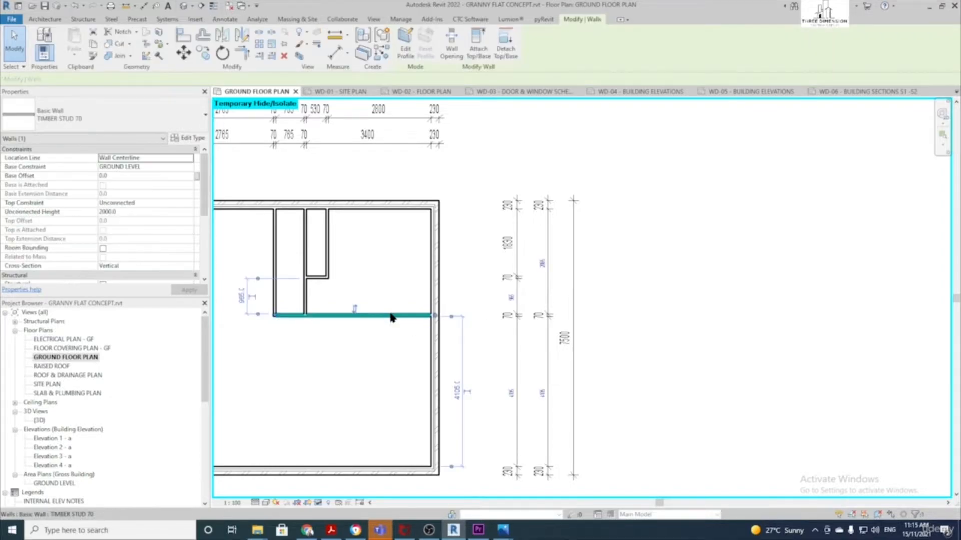
click(541, 261)
text(200)
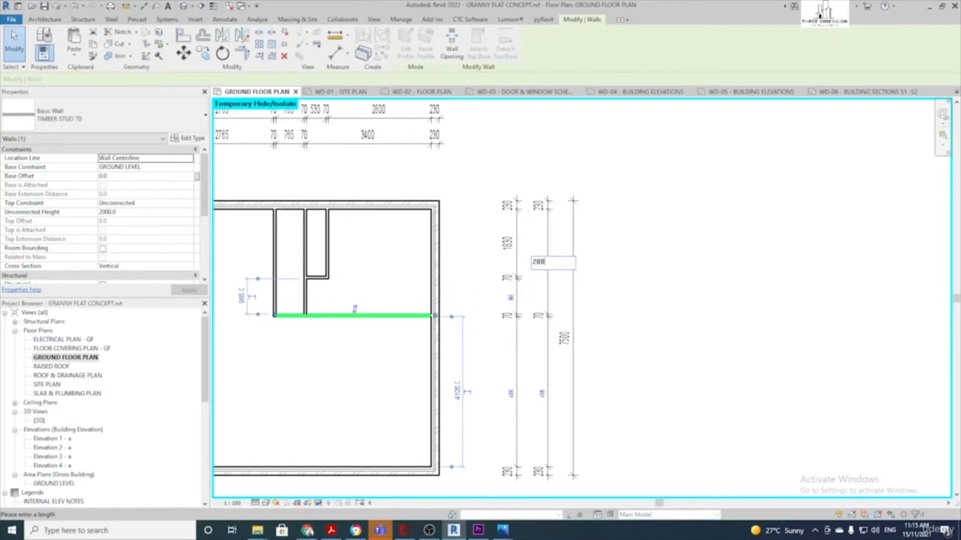
key(Return)
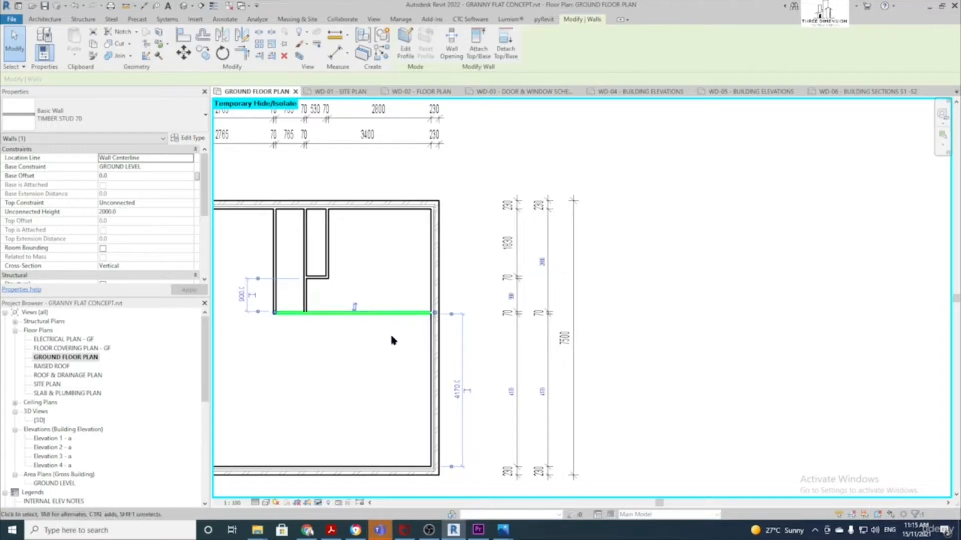
scroll(424, 331, down, 1)
middle_drag(423, 331, 530, 295)
key(Escape)
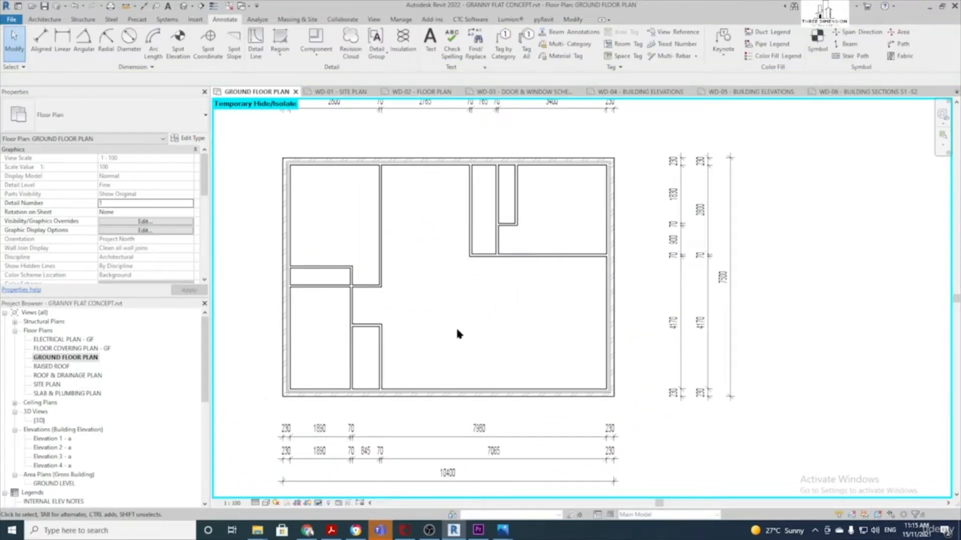
Move the lower vertical interior wall so its dimension reads 1900 instead of 1890
middle_drag(457, 332, 578, 312)
scroll(440, 344, up, 2)
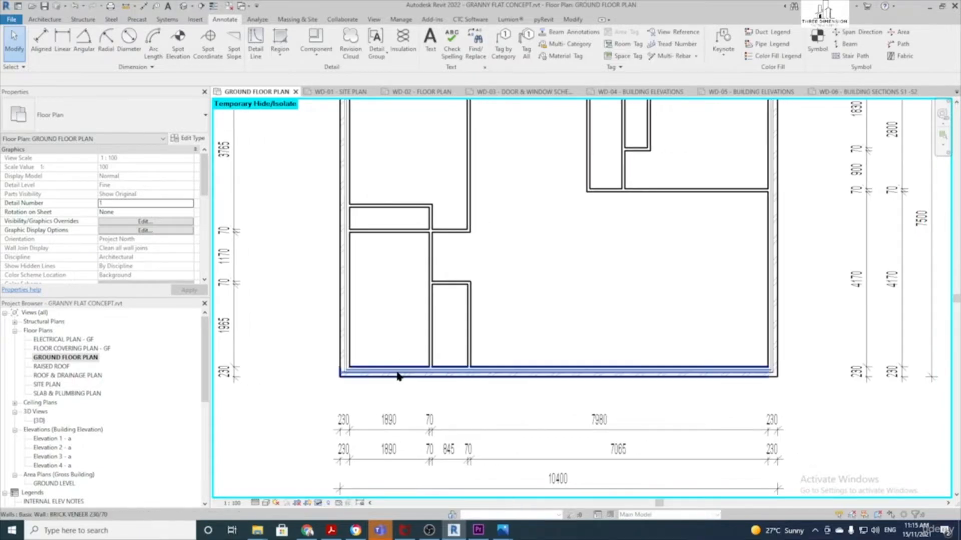
click(430, 346)
click(386, 419)
text(19)
key(Return)
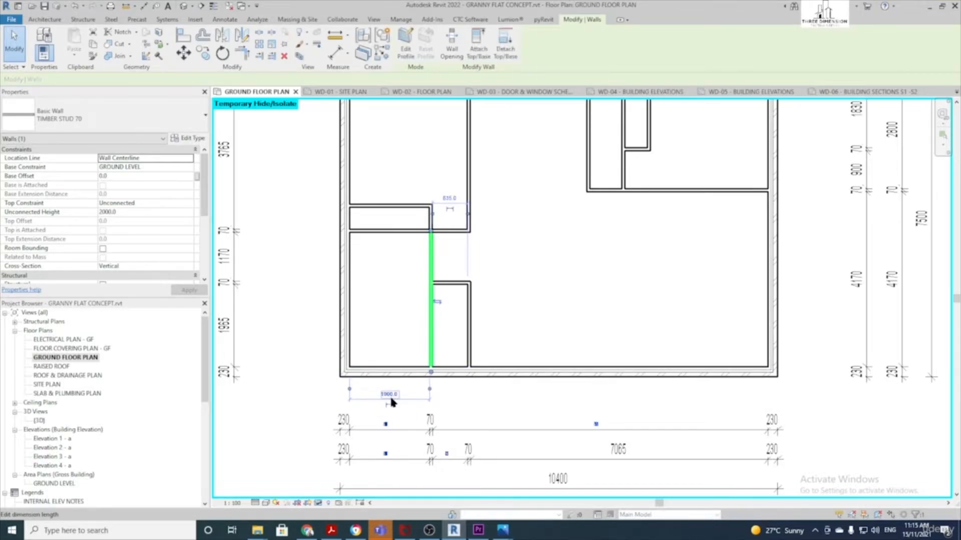
click(535, 320)
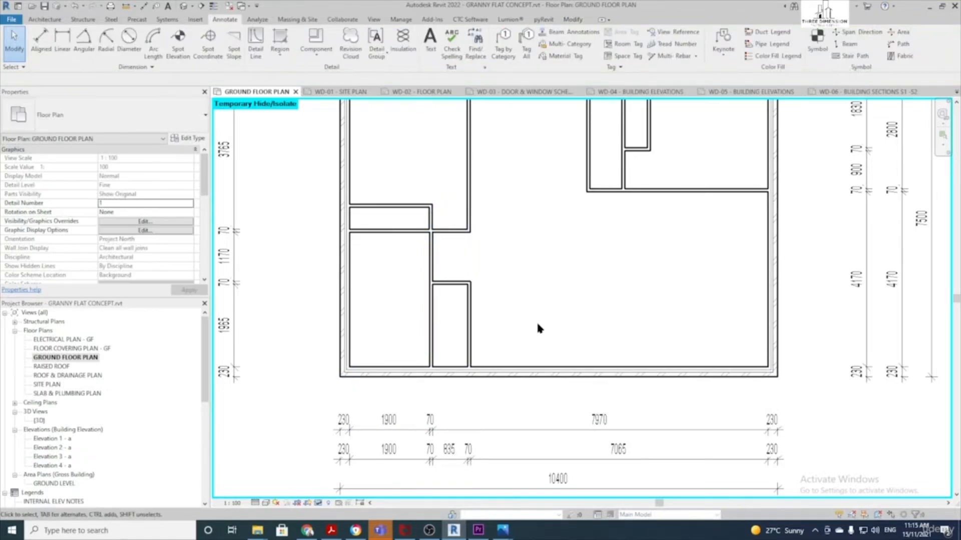
Widen the small room from 835 to 900 by moving its right wall
click(471, 348)
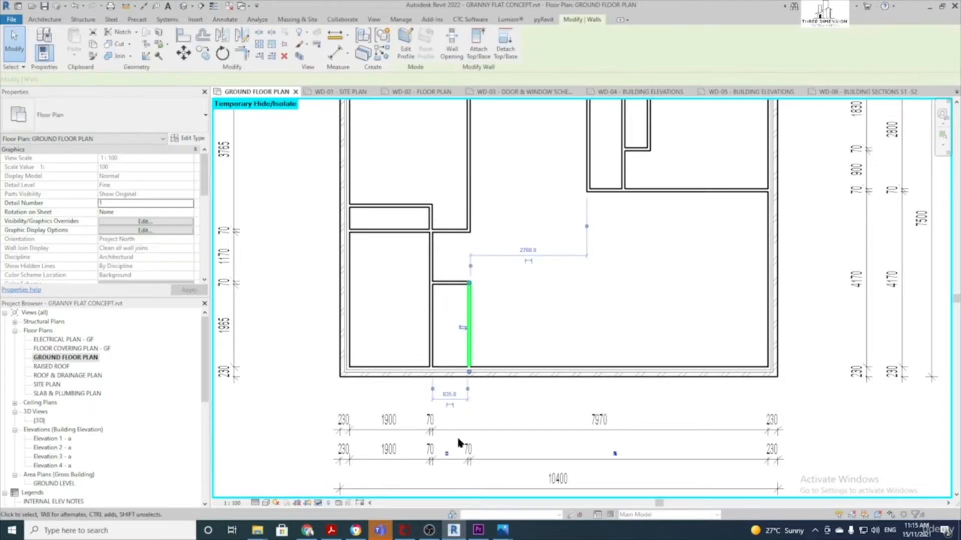
click(449, 449)
text(9)
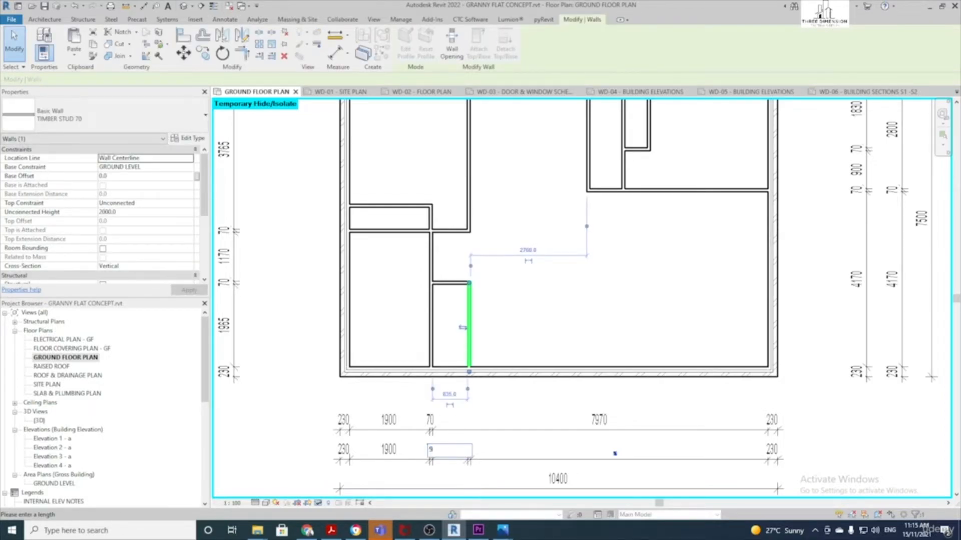
text(00)
key(Return)
click(510, 329)
middle_drag(512, 297, 452, 352)
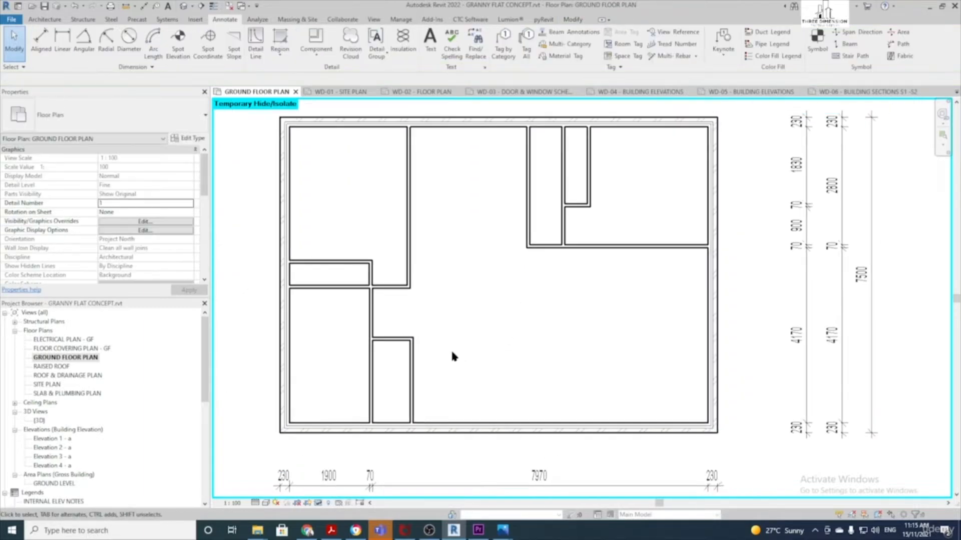
scroll(450, 348, down, 3)
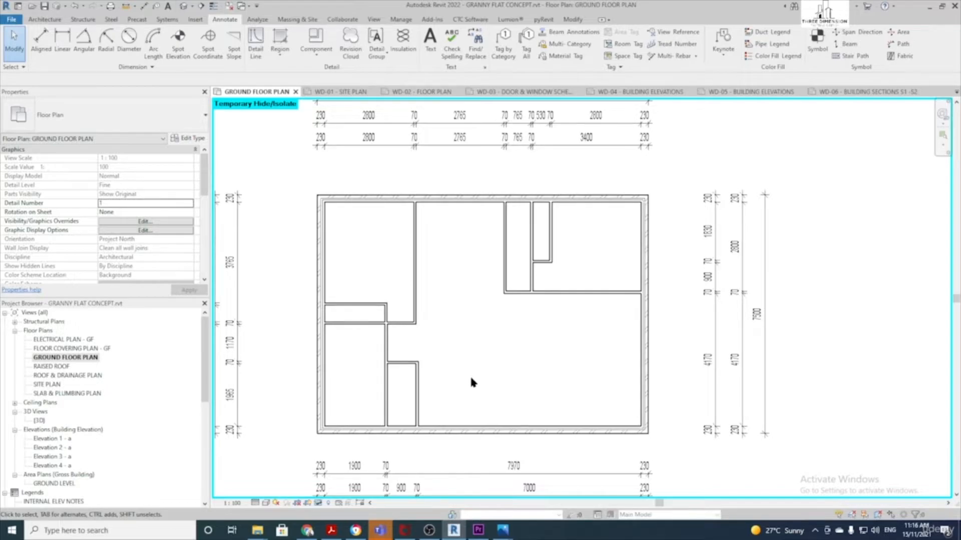
Align the upper vertical interior wall to the lower wall using Align on the Modify tab
click(573, 20)
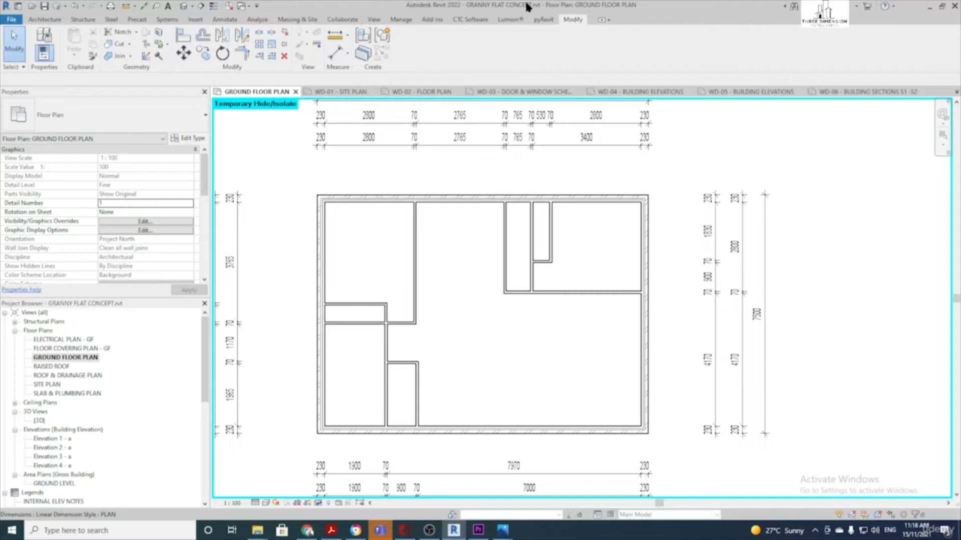
click(185, 40)
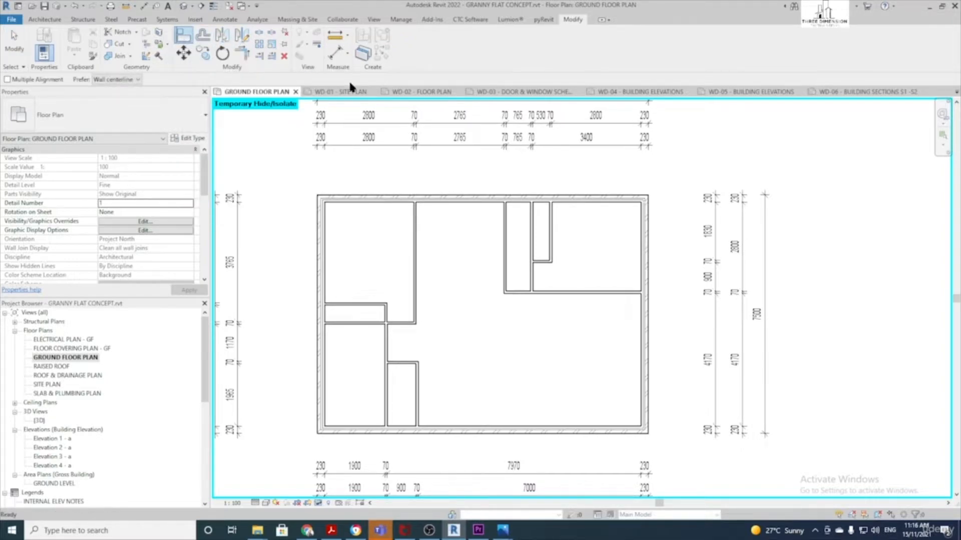
scroll(490, 399, up, 2)
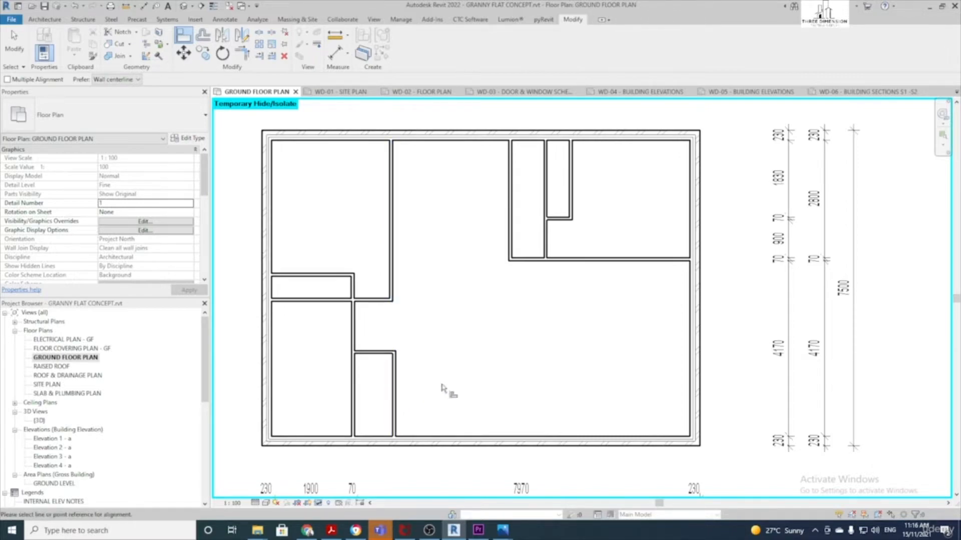
scroll(438, 383, up, 1)
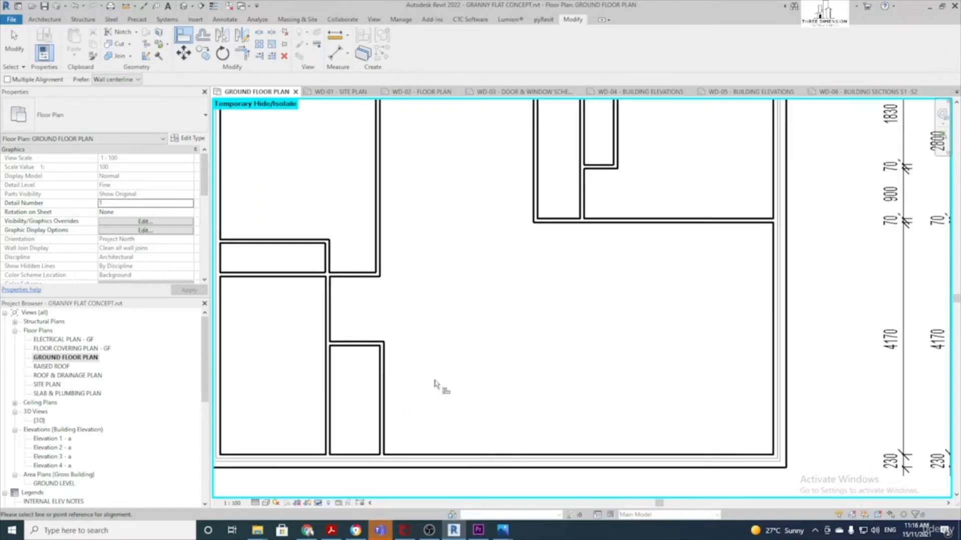
click(385, 383)
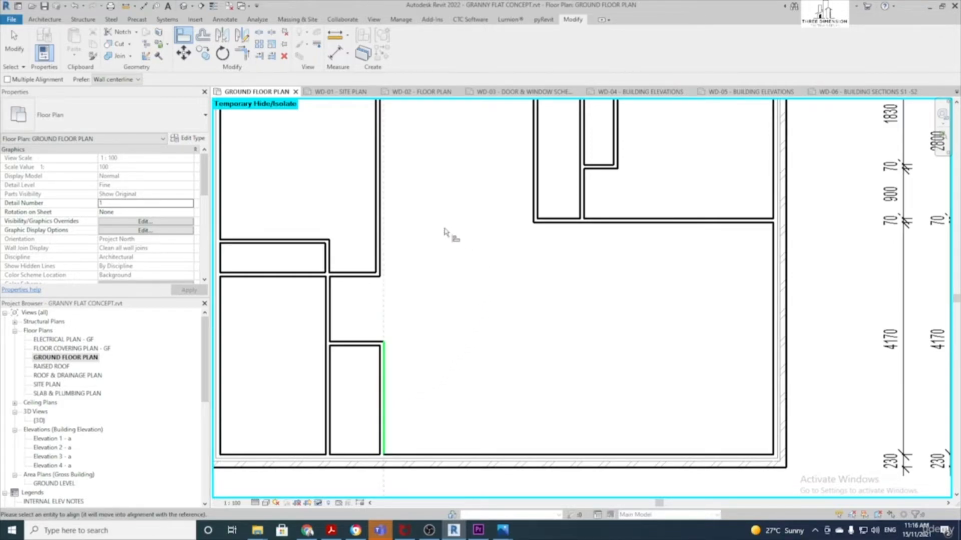
click(381, 216)
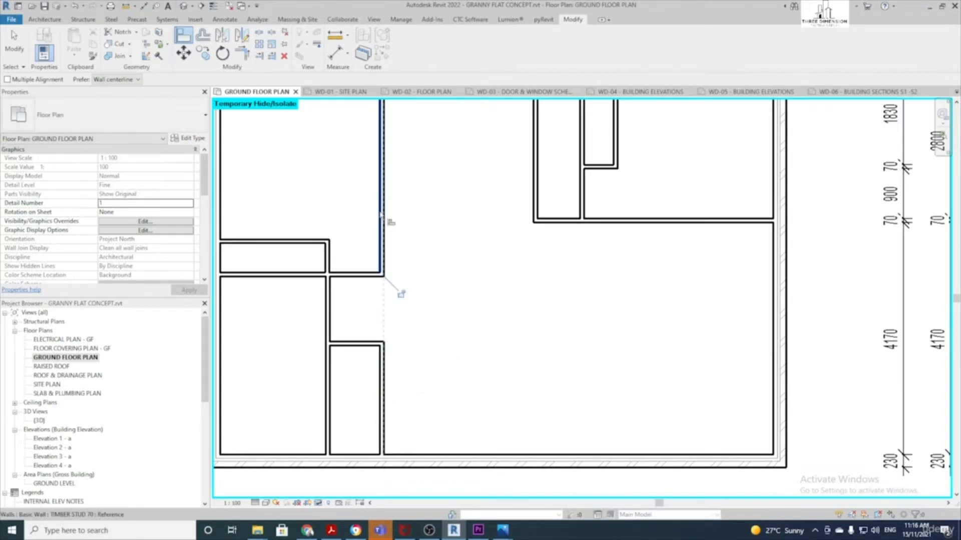
scroll(396, 290, down, 2)
middle_drag(408, 283, 424, 332)
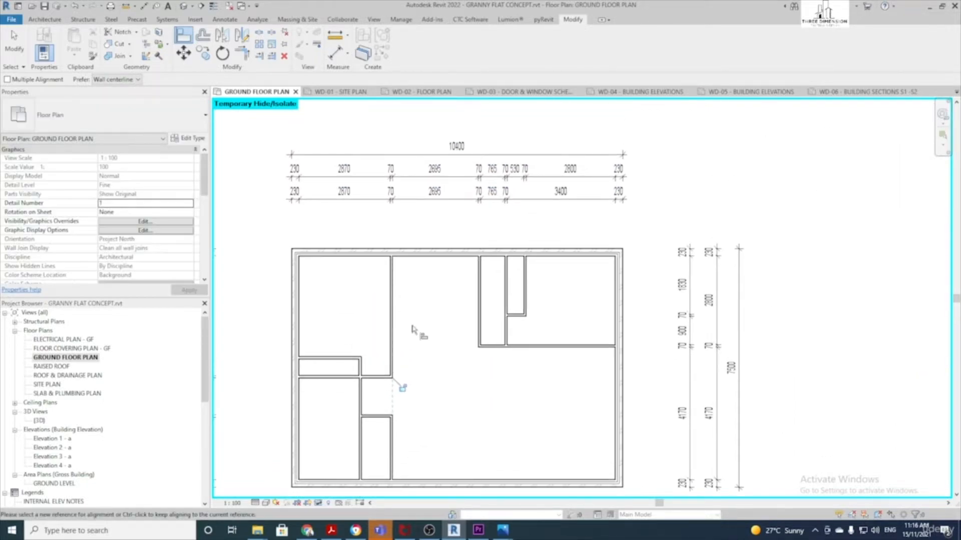
scroll(349, 179, up, 1)
scroll(400, 385, down, 2)
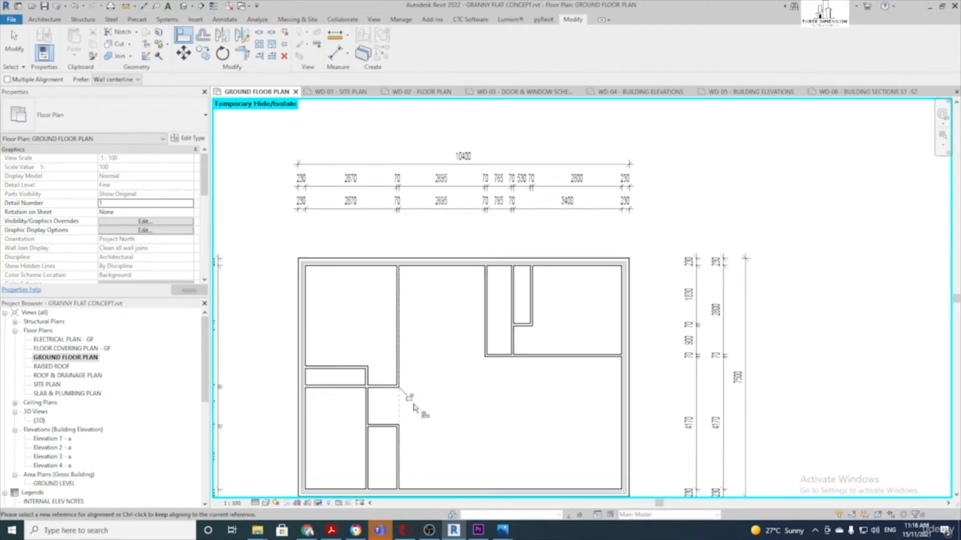
key(Escape)
key(Escape)
scroll(445, 360, down, 1)
middle_drag(476, 371, 484, 334)
scroll(493, 325, down, 1)
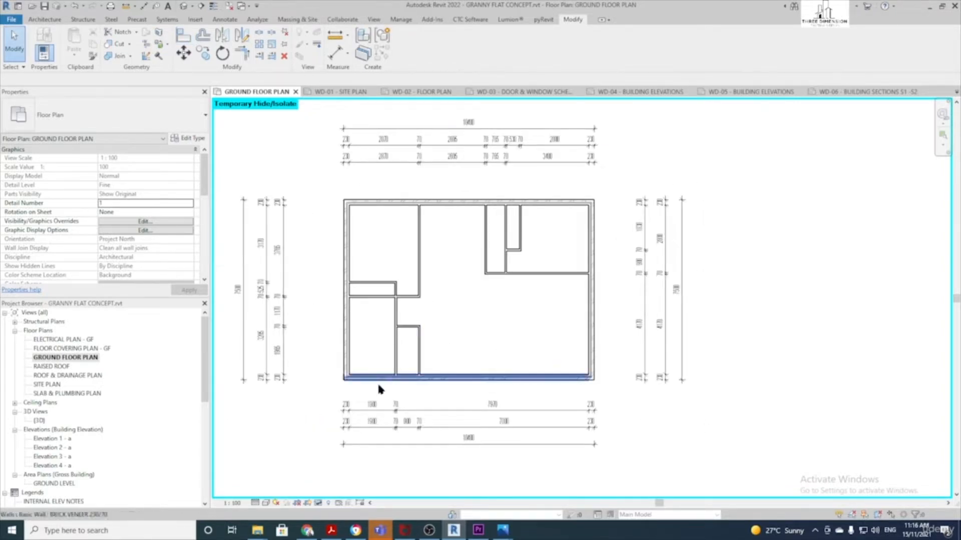
click(320, 502)
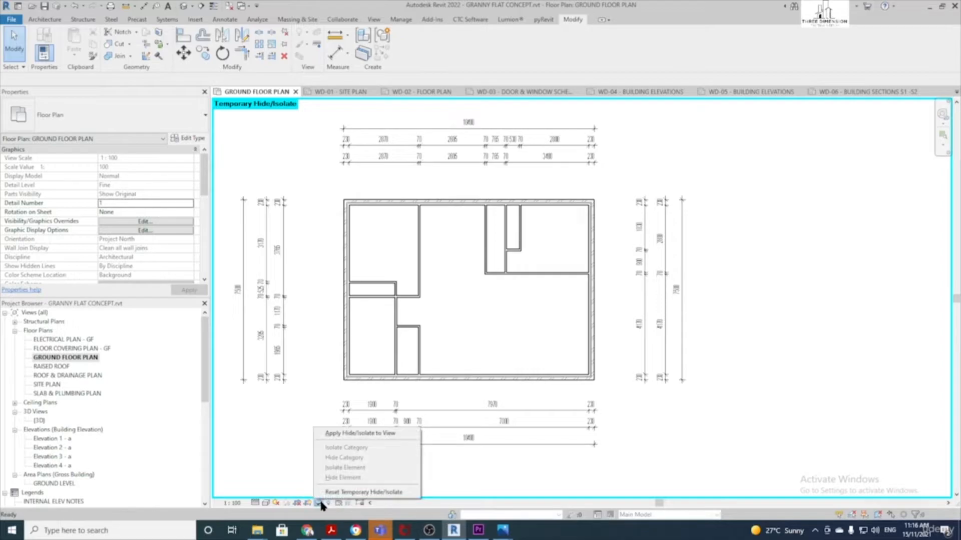
Reset the temporary hide so the hand-drawn sketch underlay shows again
click(350, 492)
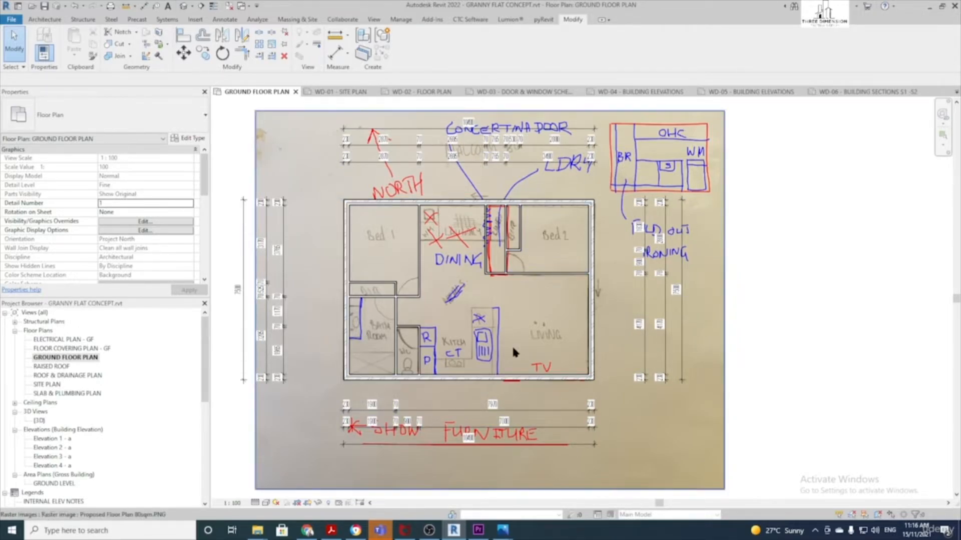
scroll(513, 349, up, 3)
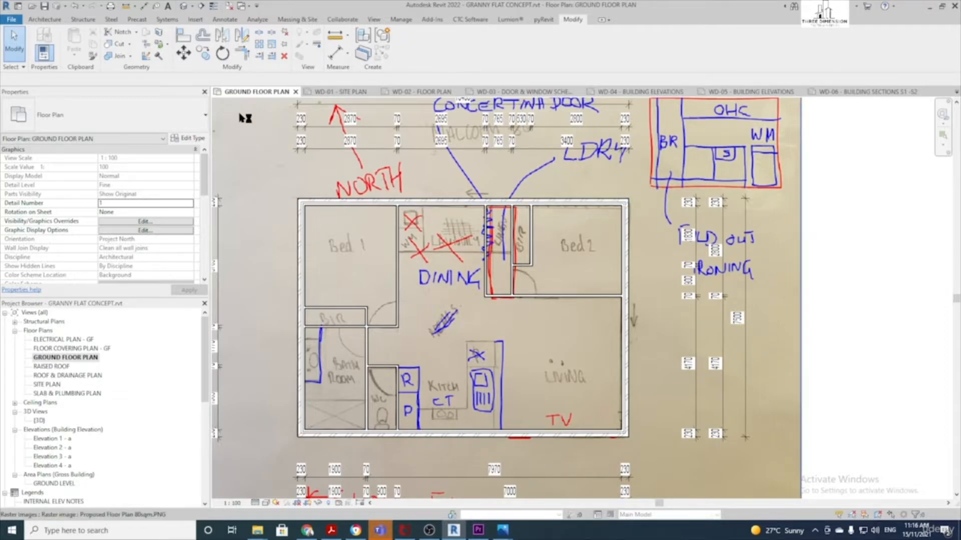
Start the Door tool with the INTERNAL FLUSH DOOR 820 type
click(51, 22)
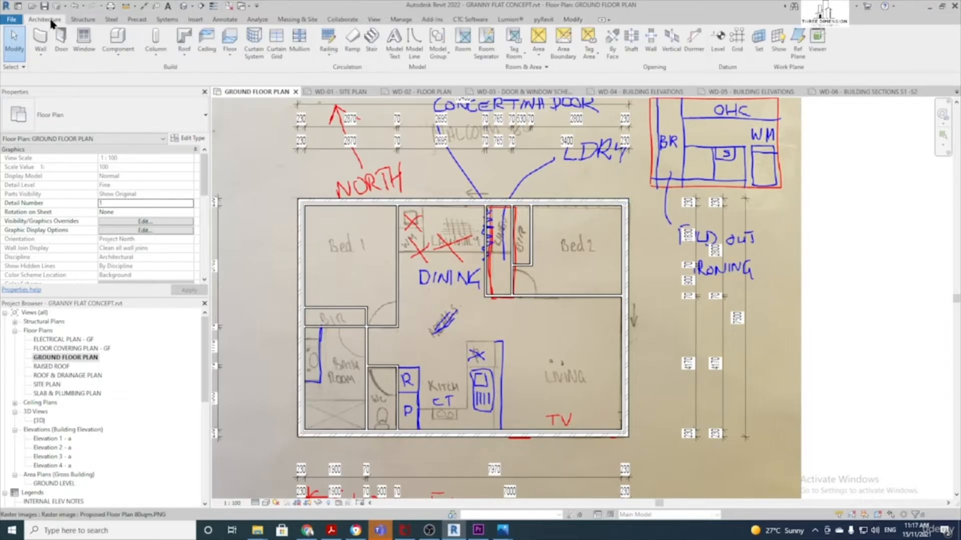
click(59, 35)
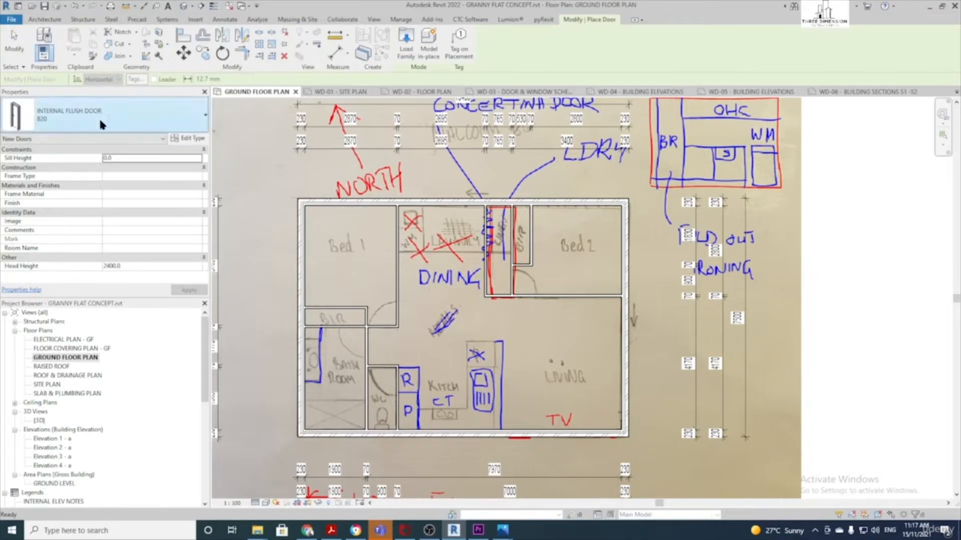
click(160, 122)
scroll(62, 270, down, 1)
scroll(63, 270, down, 2)
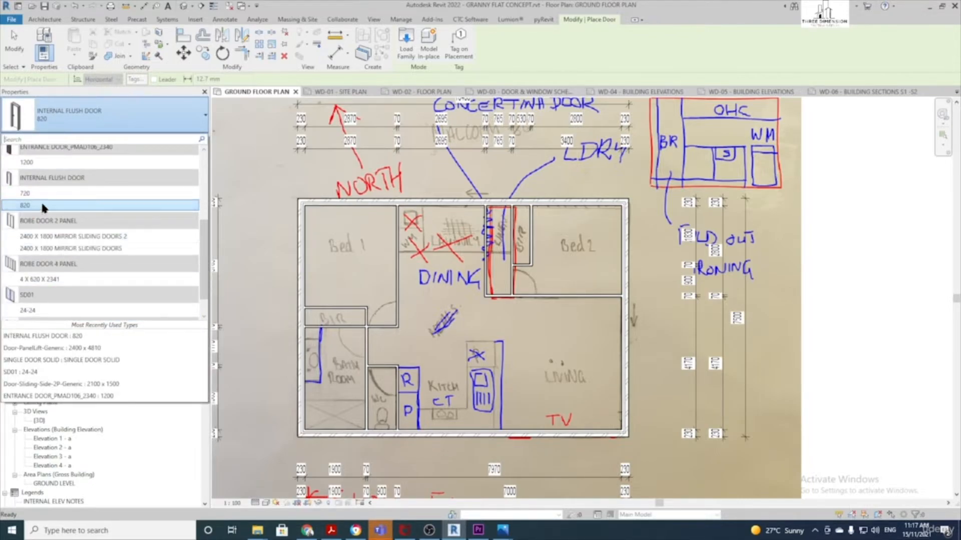
click(42, 206)
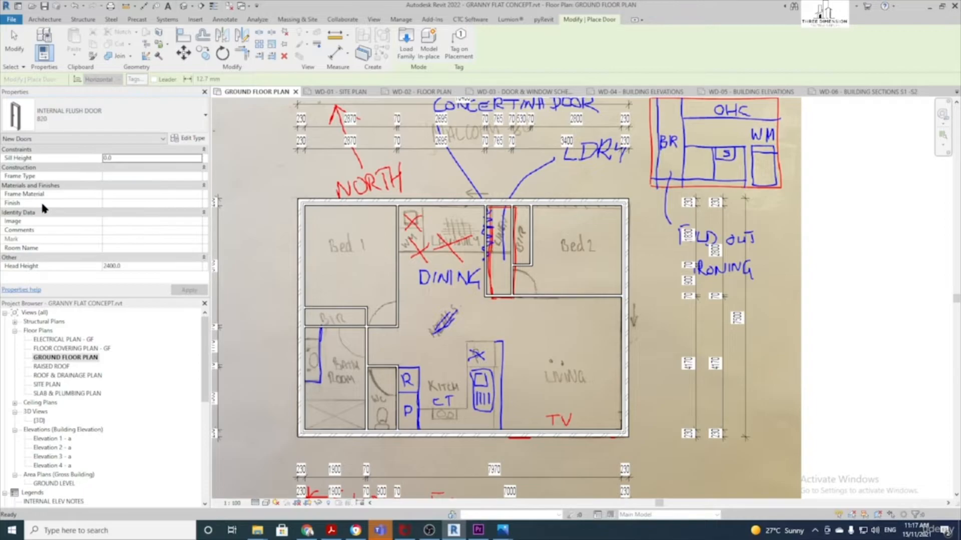
scroll(415, 289, up, 5)
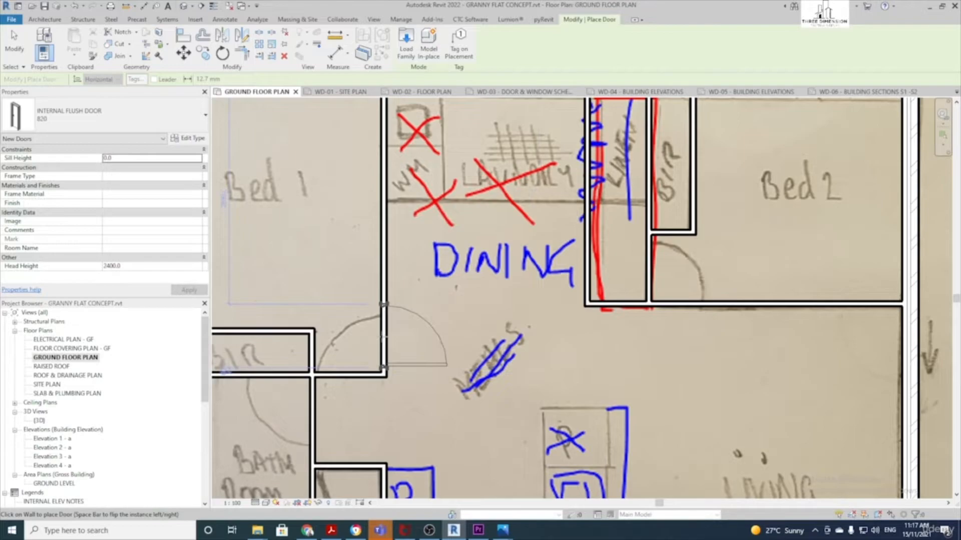
Flip the door swing and place the 820 door in Bed 2's bottom wall
key(space)
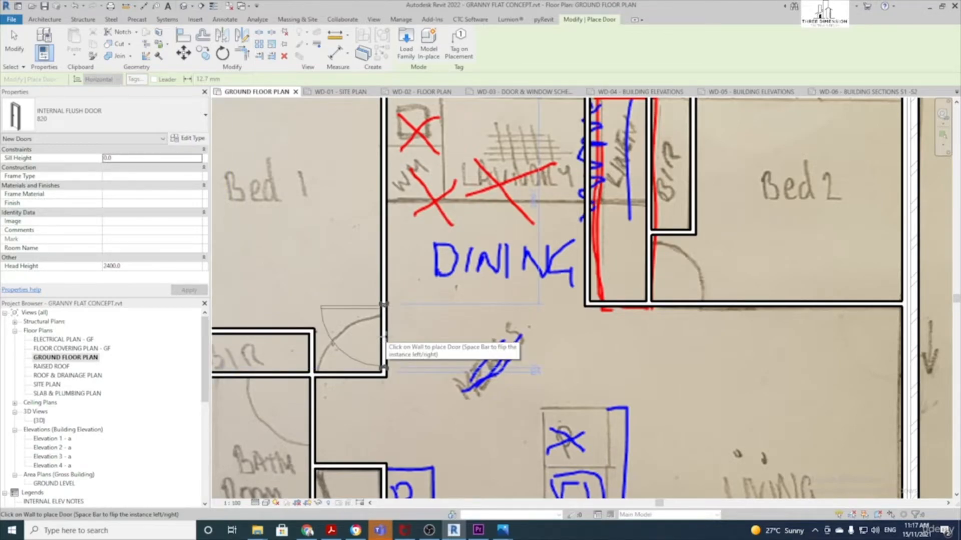
key(space)
key(space)
key(space)
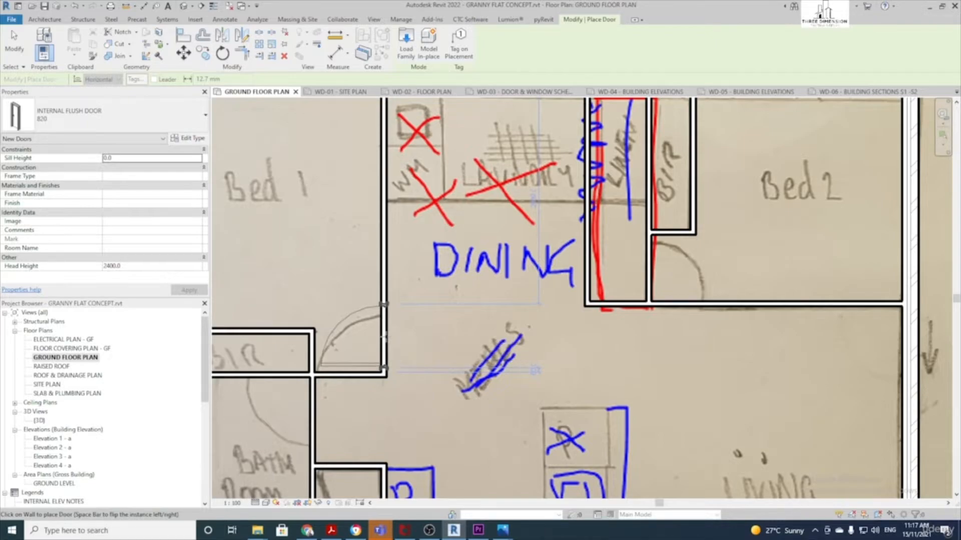
key(space)
key(space)
key(space)
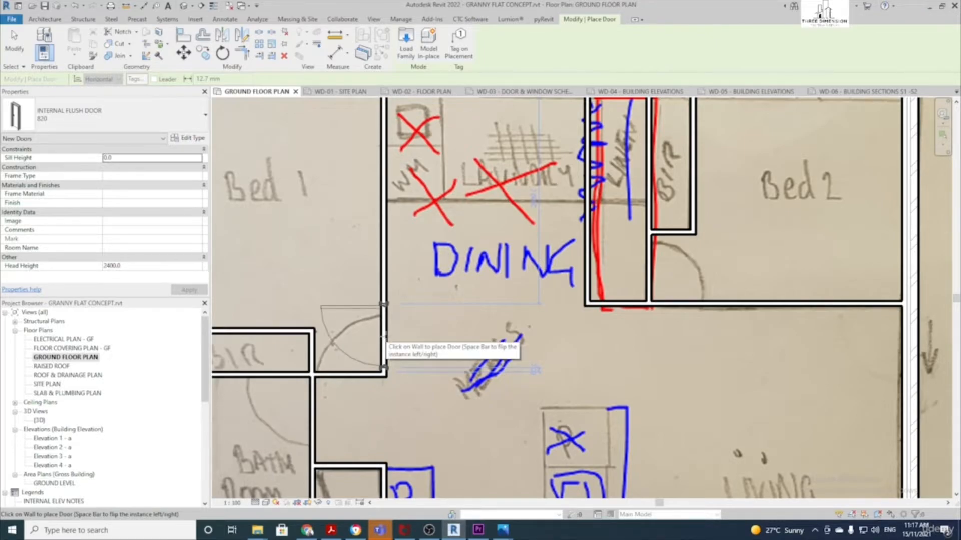
key(space)
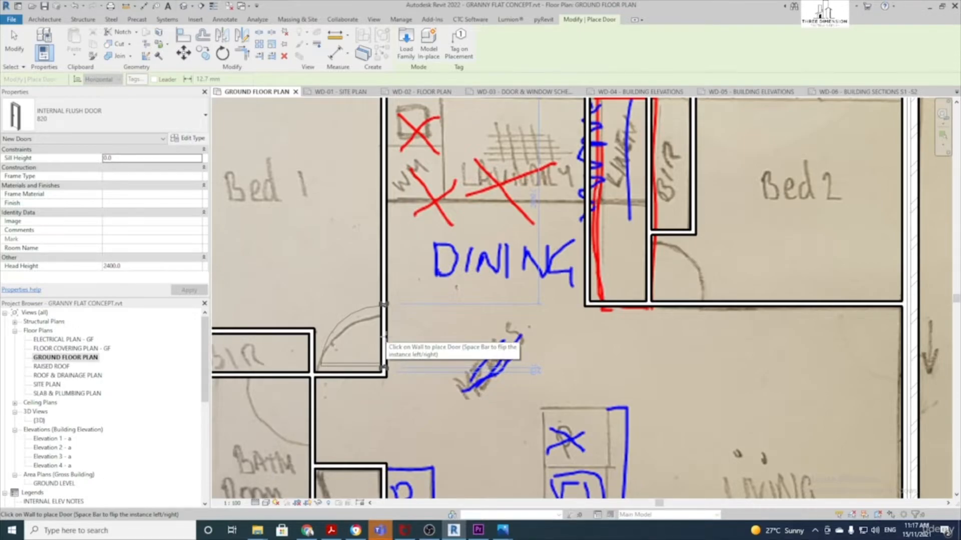
key(space)
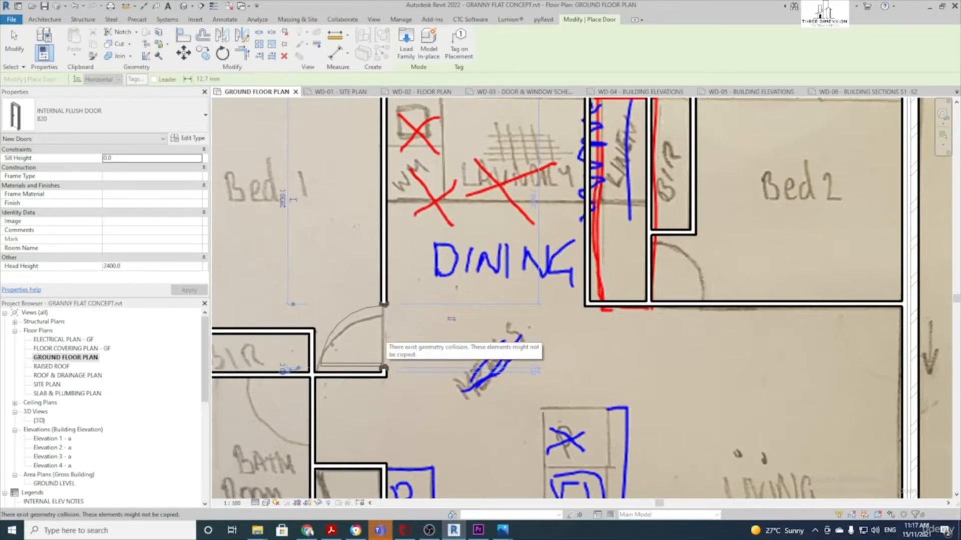
scroll(385, 338, down, 2)
middle_drag(536, 319, 319, 348)
scroll(319, 347, up, 2)
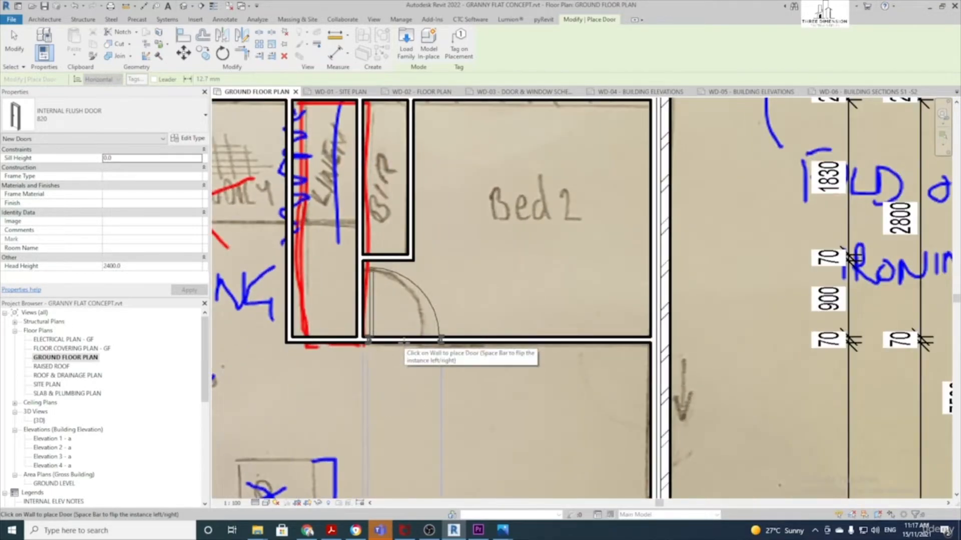
click(404, 343)
Switch the door type to INTERNAL FLUSH DOOR 720, then exit the Door tool
scroll(402, 345, down, 2)
middle_drag(334, 399, 558, 243)
scroll(505, 257, up, 2)
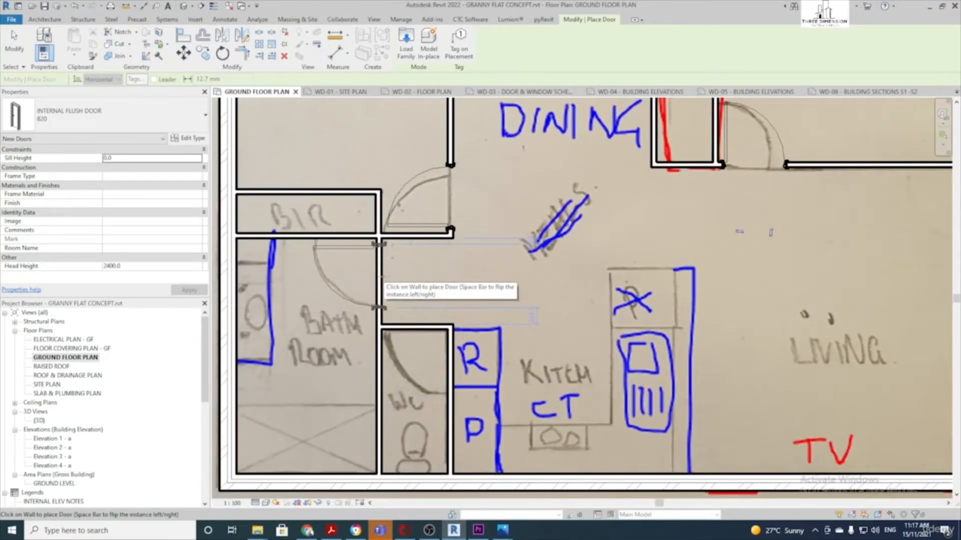
scroll(381, 280, down, 1)
middle_drag(449, 255, 415, 281)
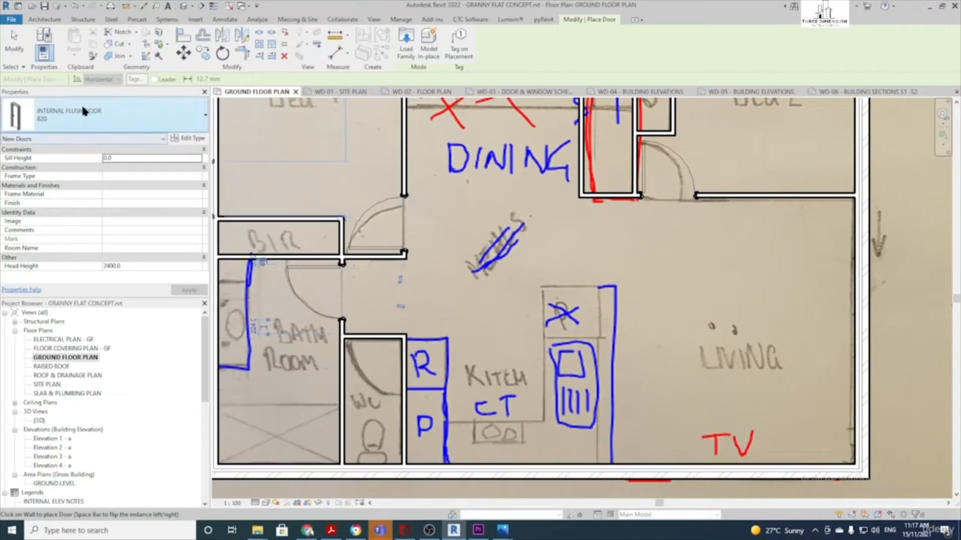
click(101, 115)
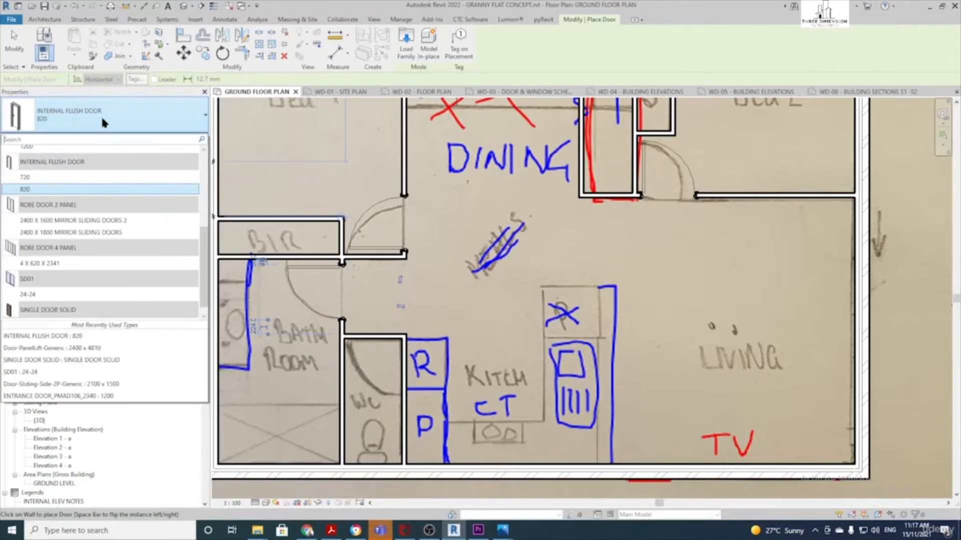
click(31, 176)
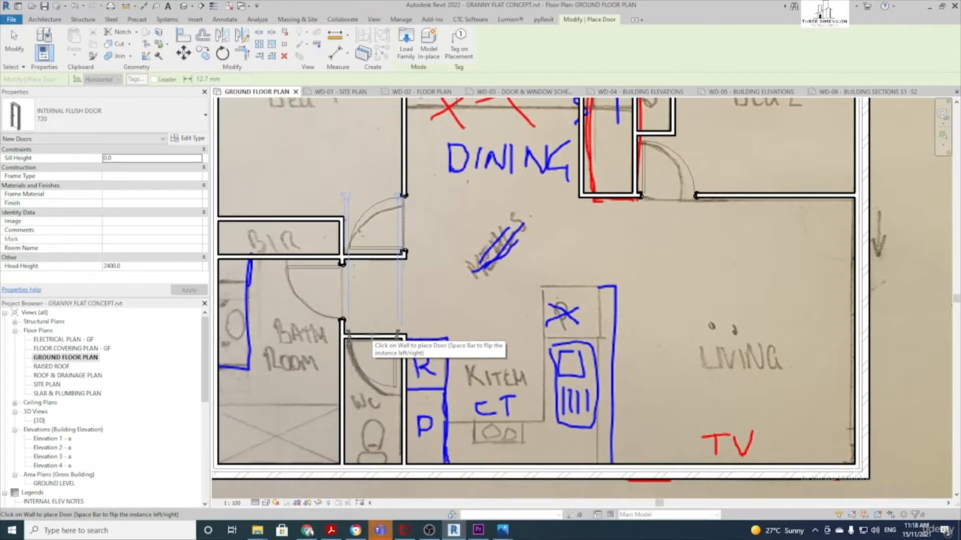
scroll(371, 334, down, 3)
scroll(459, 297, up, 2)
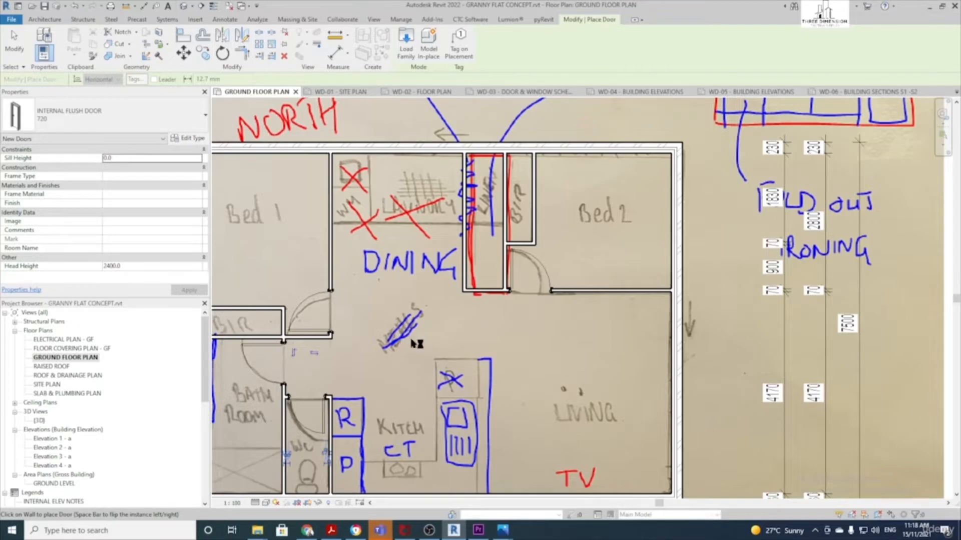
key(Escape)
key(Escape)
middle_drag(425, 329, 478, 330)
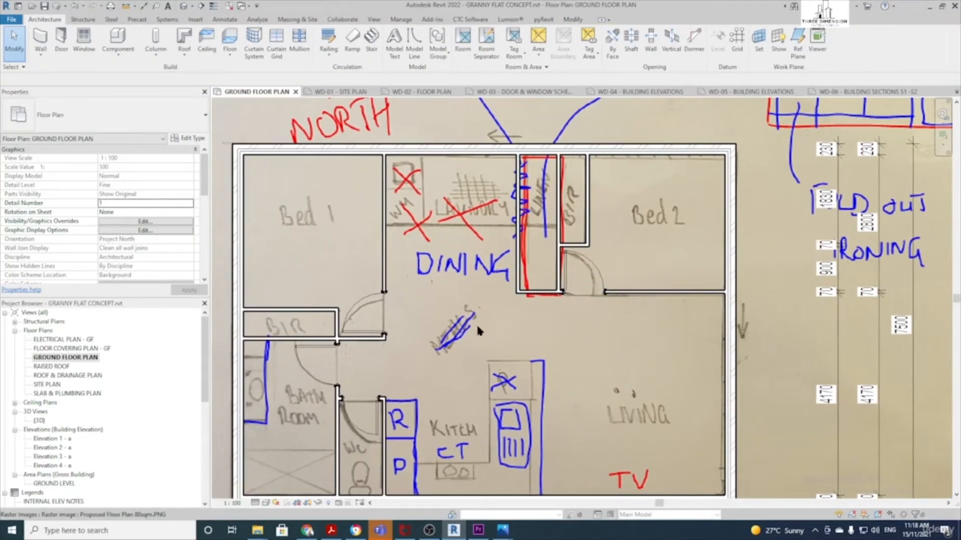
Search 'ROBE' and choose ROBE DOOR 2 PANEL 2400 X 1600 MIRROR SLIDING DOORS 2, then exit
click(62, 41)
click(140, 117)
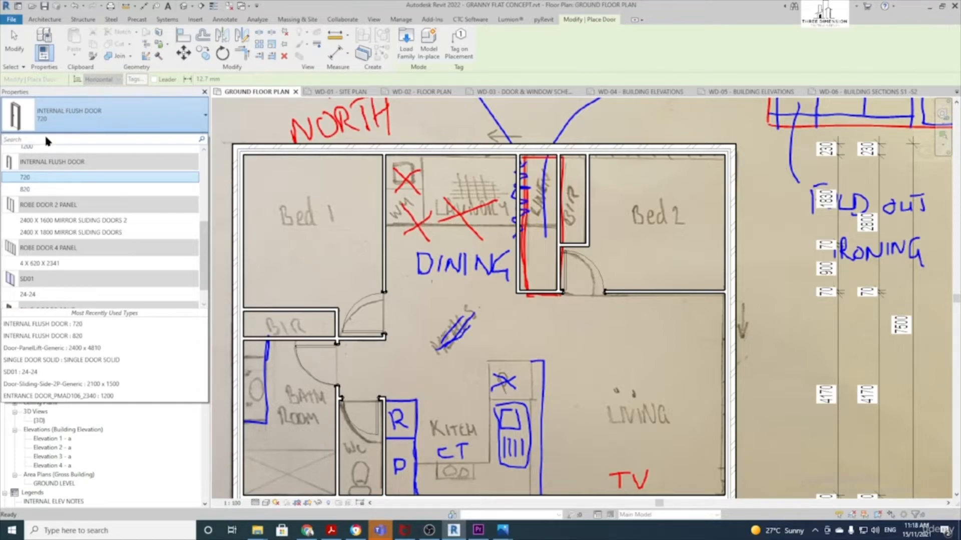
text(ROBE)
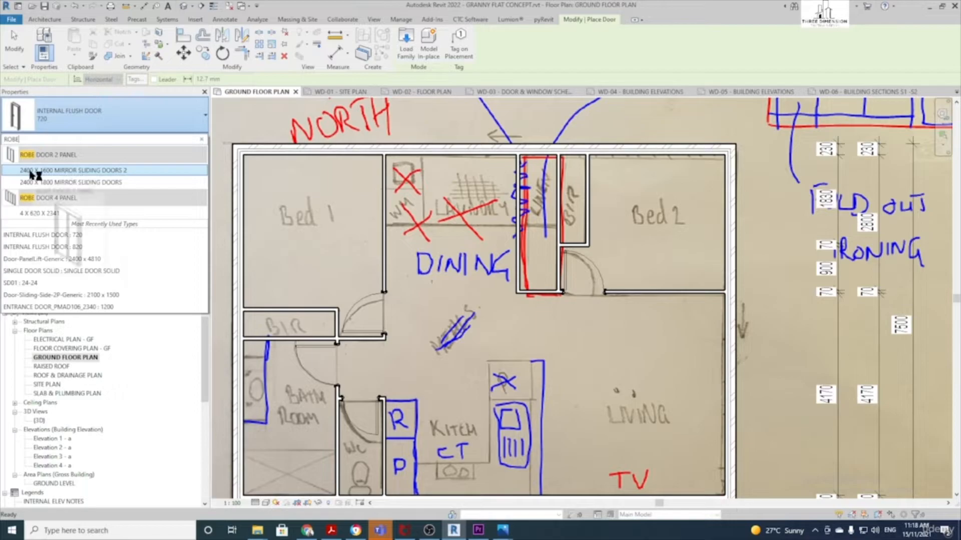
click(72, 170)
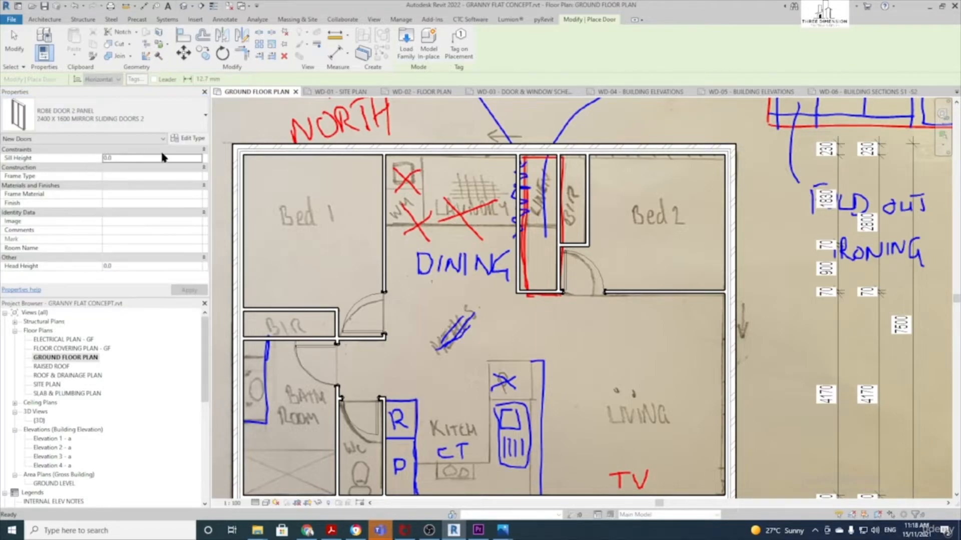
scroll(293, 303, up, 1)
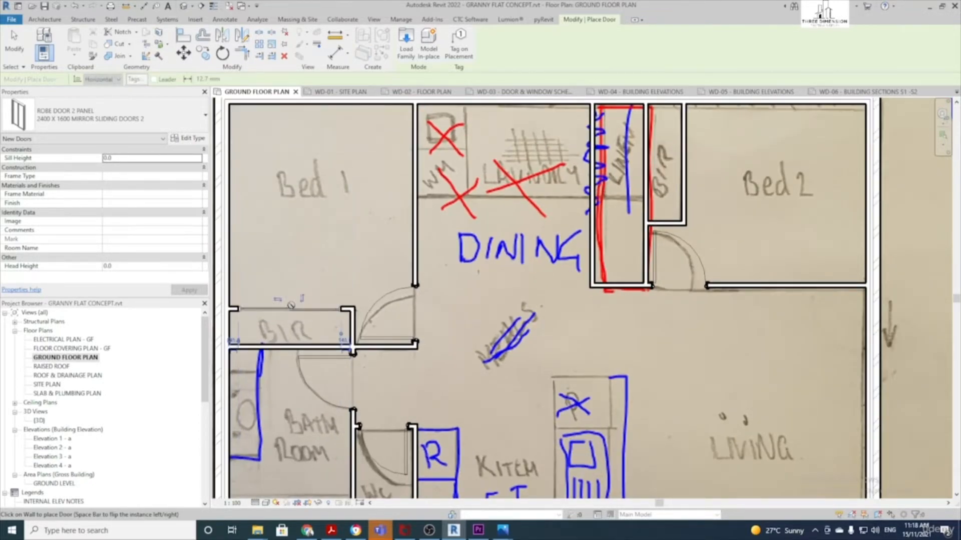
scroll(420, 289, down, 1)
middle_drag(420, 289, 320, 314)
scroll(518, 210, up, 1)
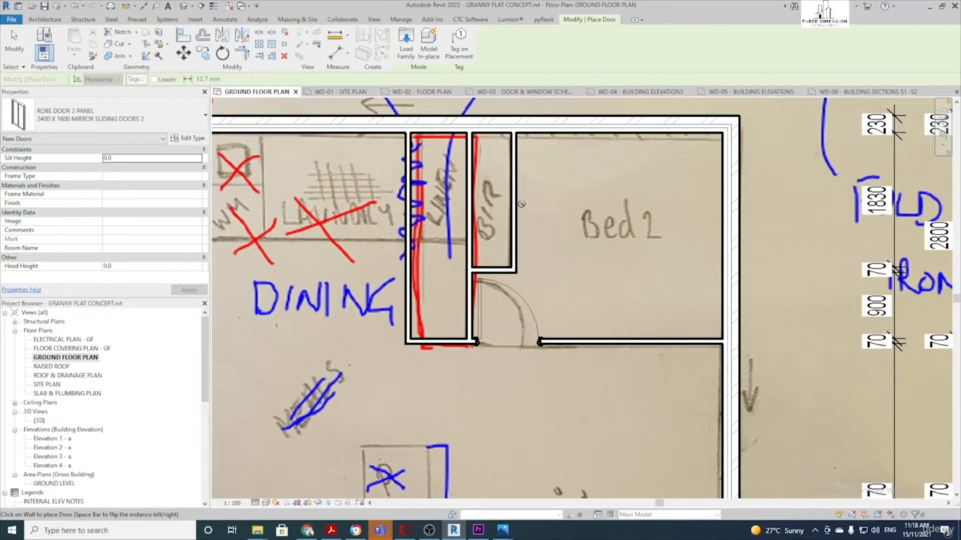
scroll(516, 201, down, 3)
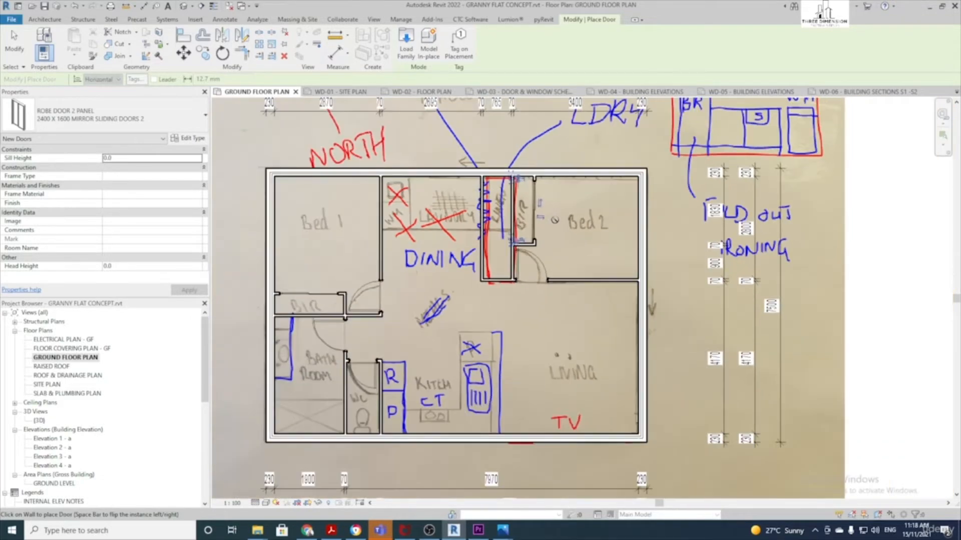
scroll(438, 309, up, 1)
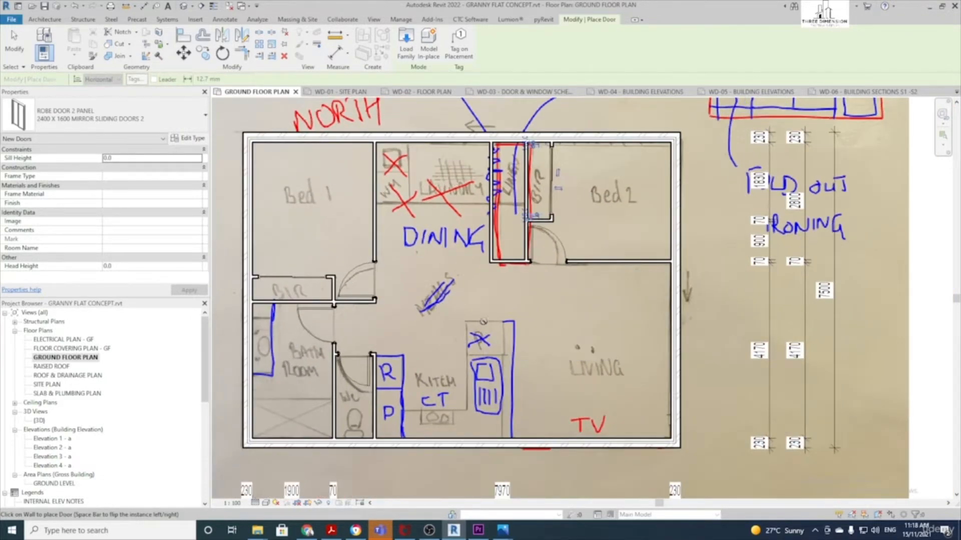
key(Escape)
scroll(516, 211, up, 1)
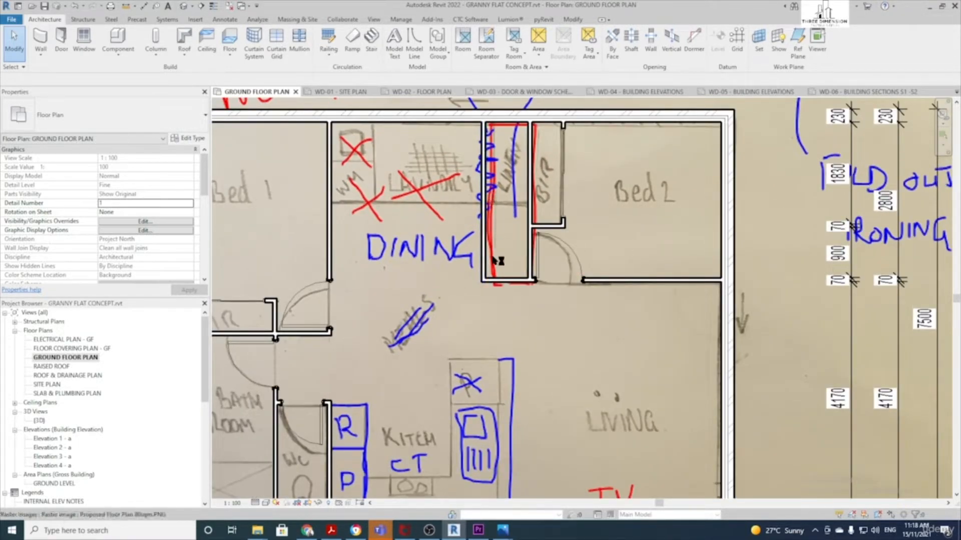
Search 'ROBE' and choose the ROBE DOOR 4 PANEL 4 X 620 X 2341 door type
click(62, 36)
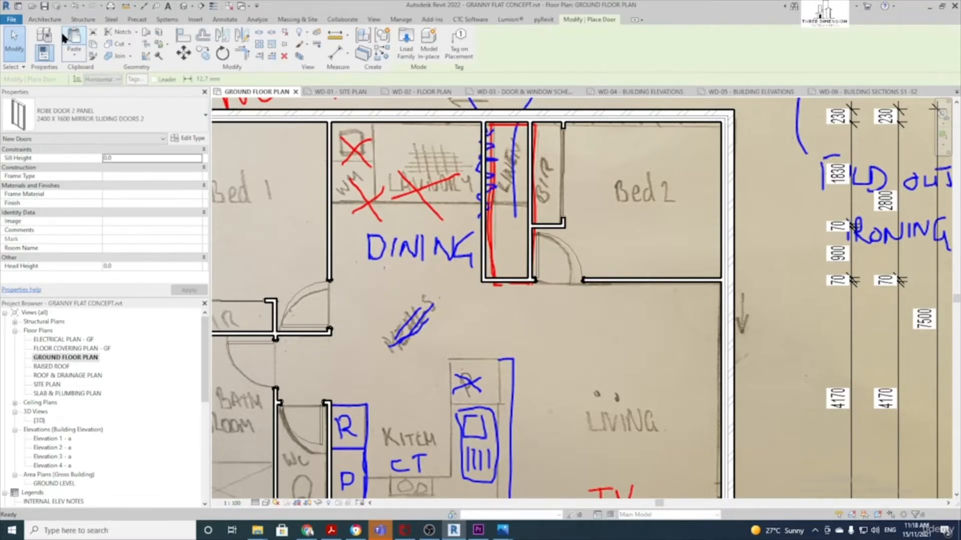
click(121, 120)
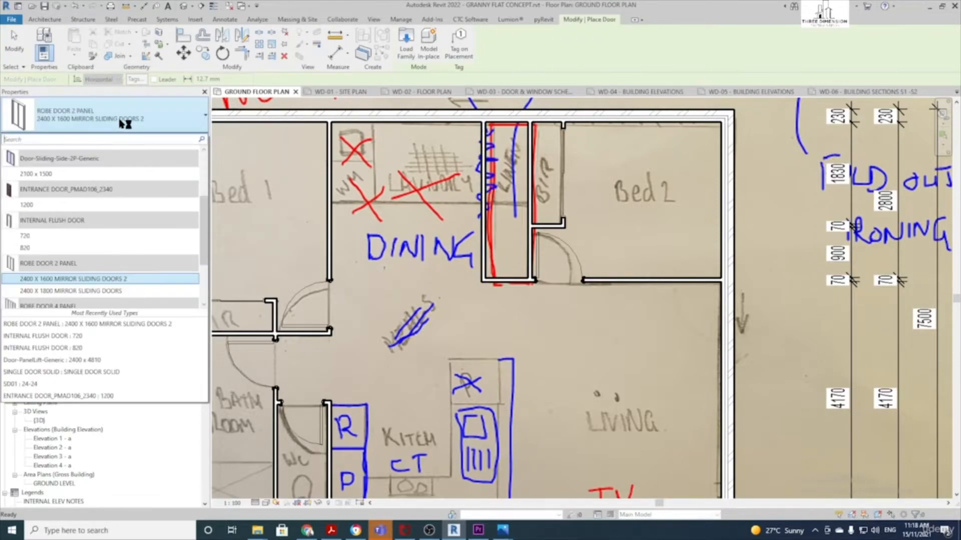
click(107, 144)
text(ROBE)
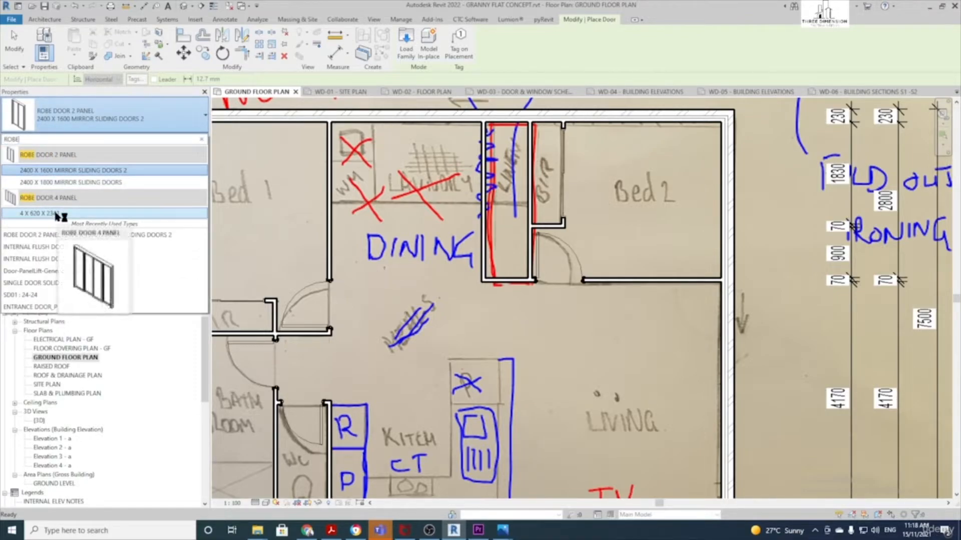
click(56, 213)
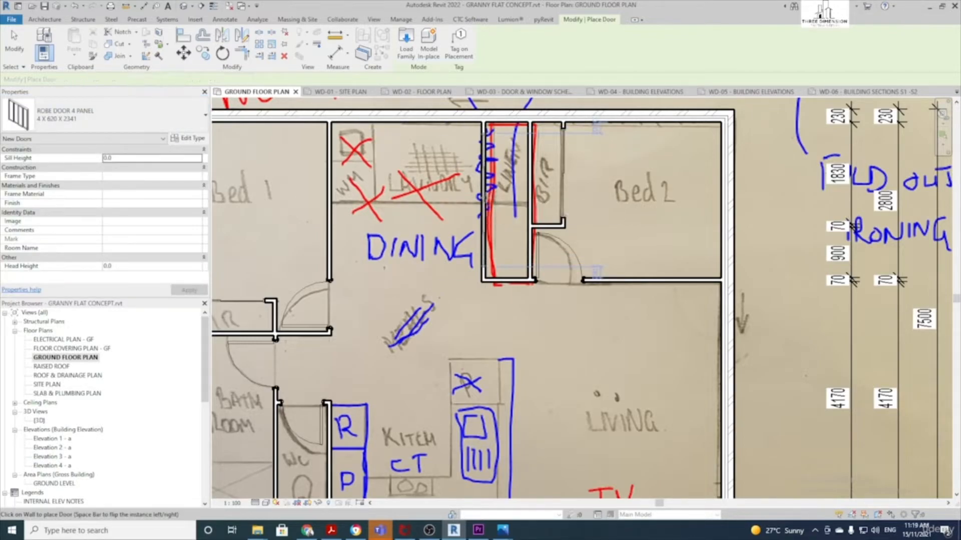
Place the robe door in the linen cupboard wall facing the Dining area
scroll(478, 235, up, 2)
click(484, 220)
key(Escape)
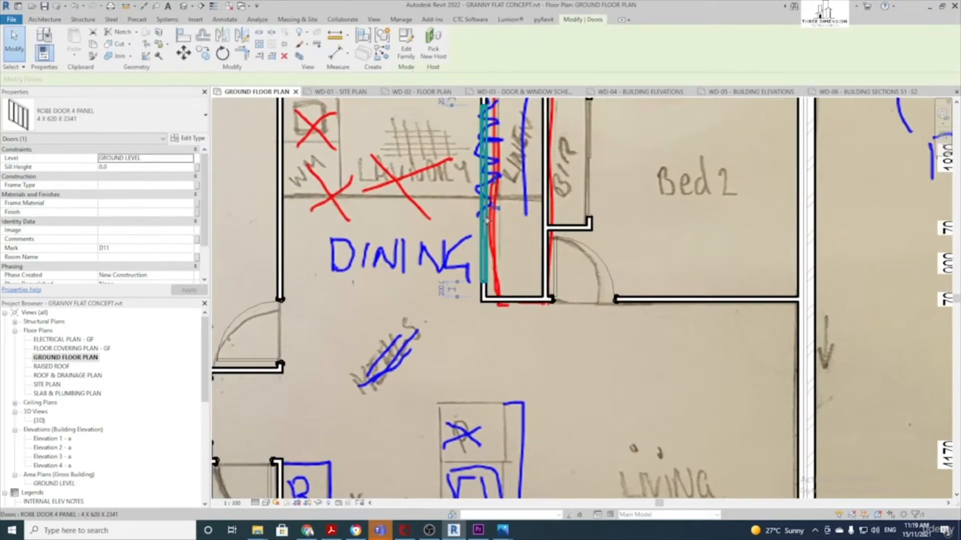
scroll(488, 223, down, 3)
key(Escape)
scroll(500, 300, down, 2)
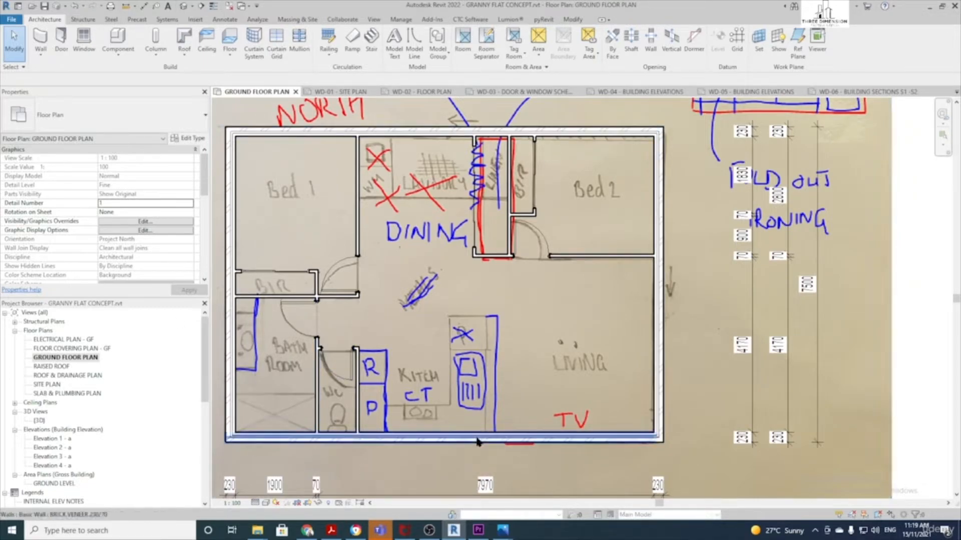
middle_drag(325, 148, 376, 152)
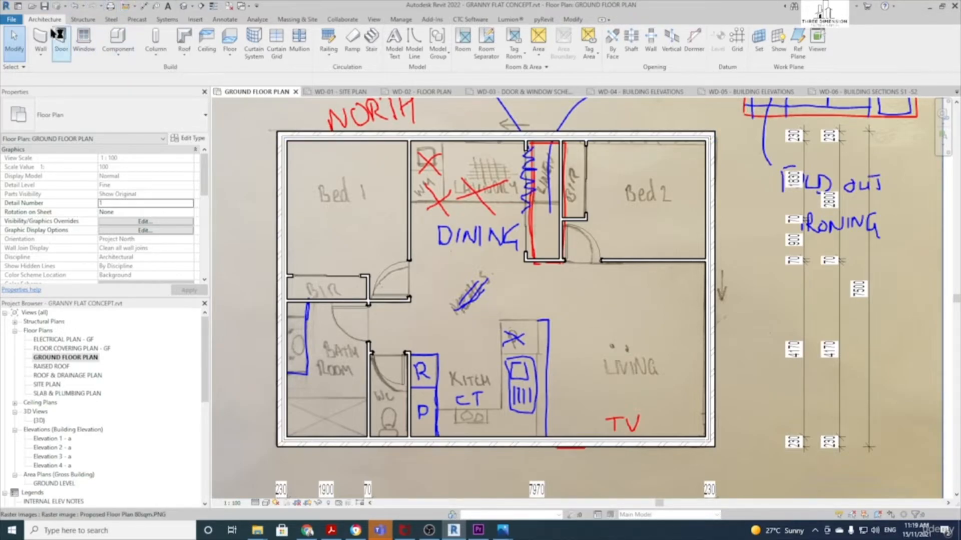
Start the Window tool with the Window-SF-Generic 1200 x 1810 (A&L) 12-18 type
click(84, 37)
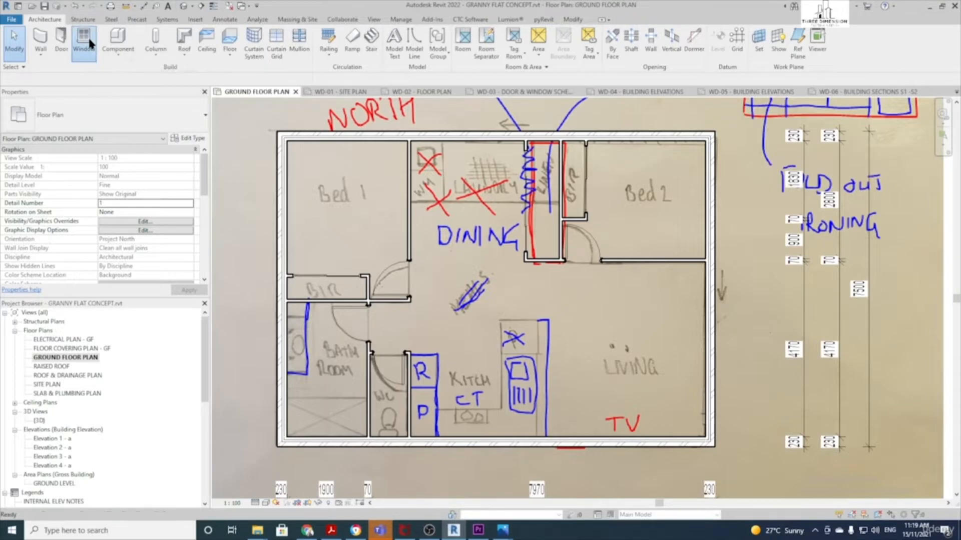
click(153, 122)
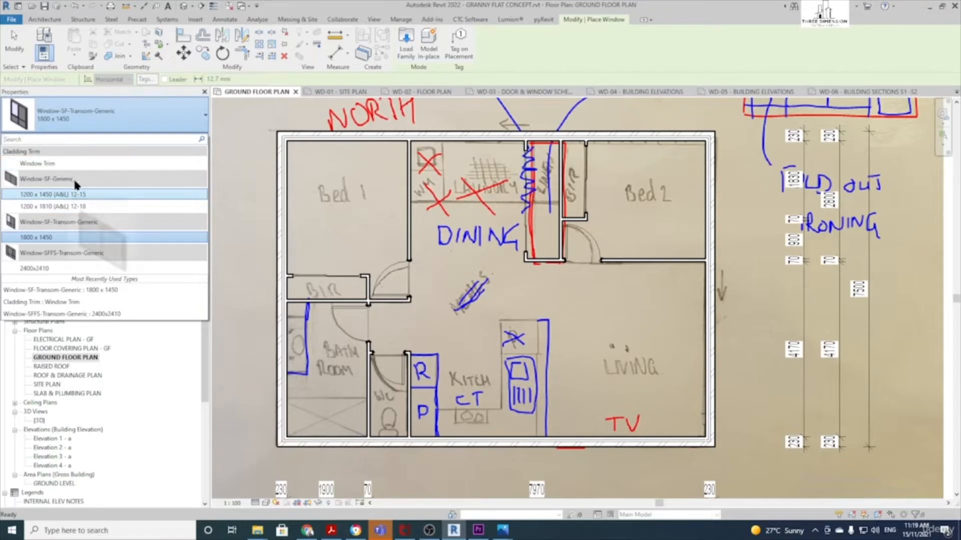
click(71, 205)
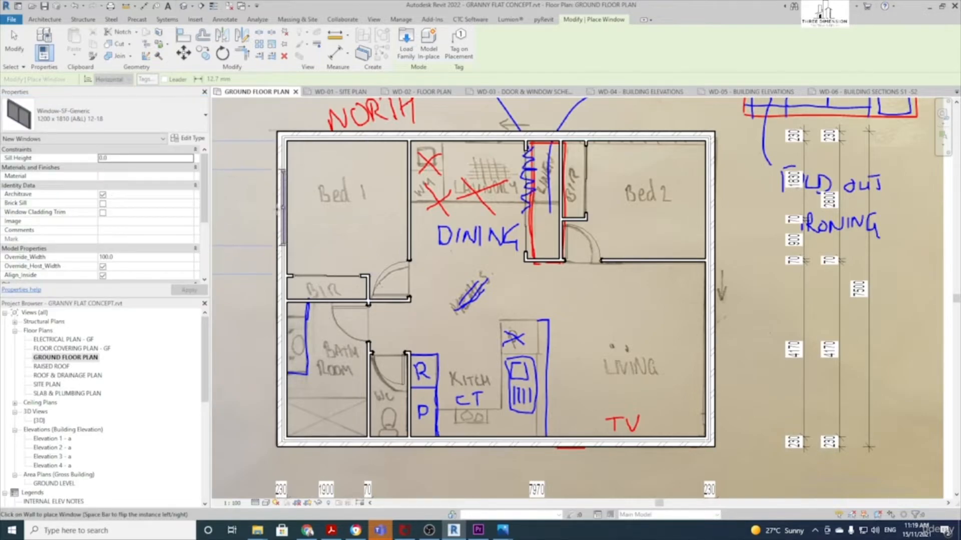
scroll(278, 207, up, 2)
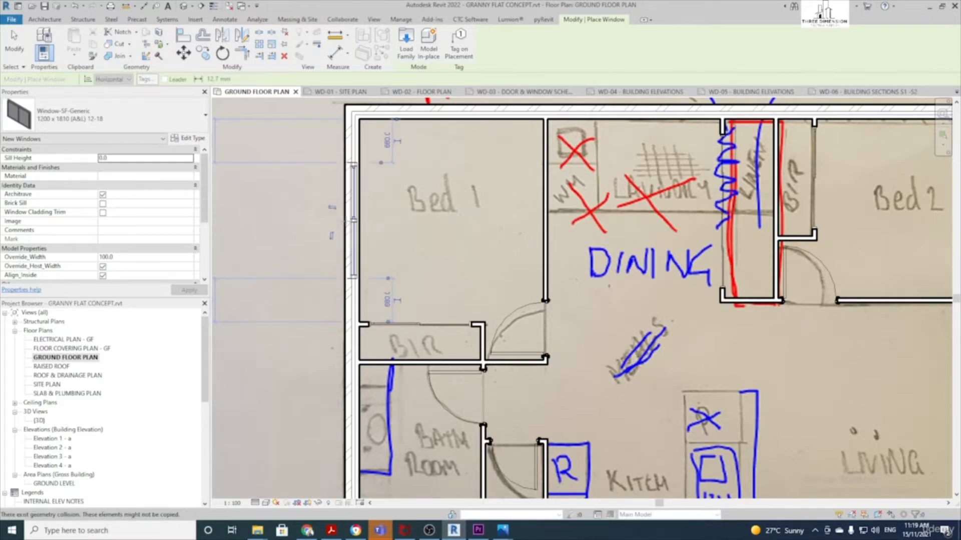
scroll(372, 220, down, 2)
Recentre the floor plan, then switch to the Default 3D View
middle_drag(433, 245, 382, 220)
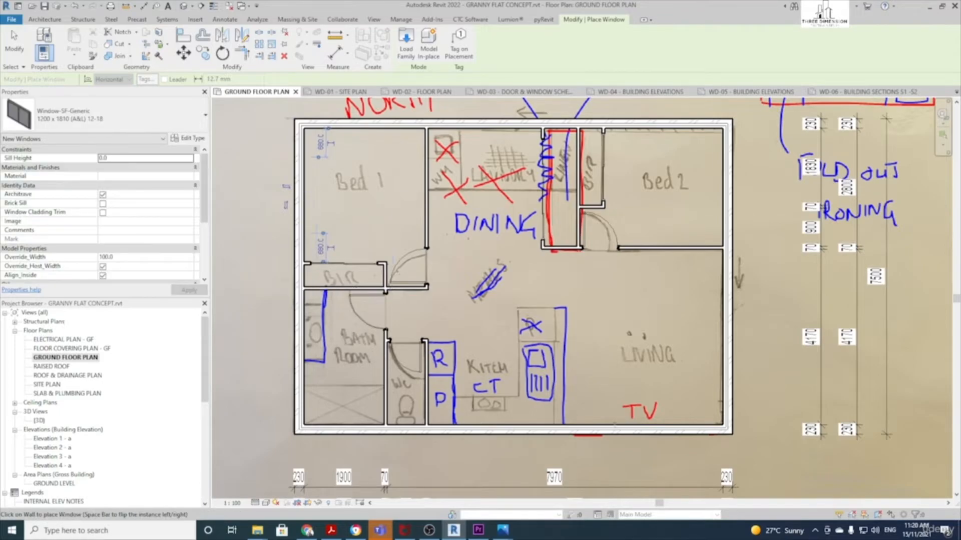
middle_drag(704, 189, 578, 267)
scroll(578, 268, up, 1)
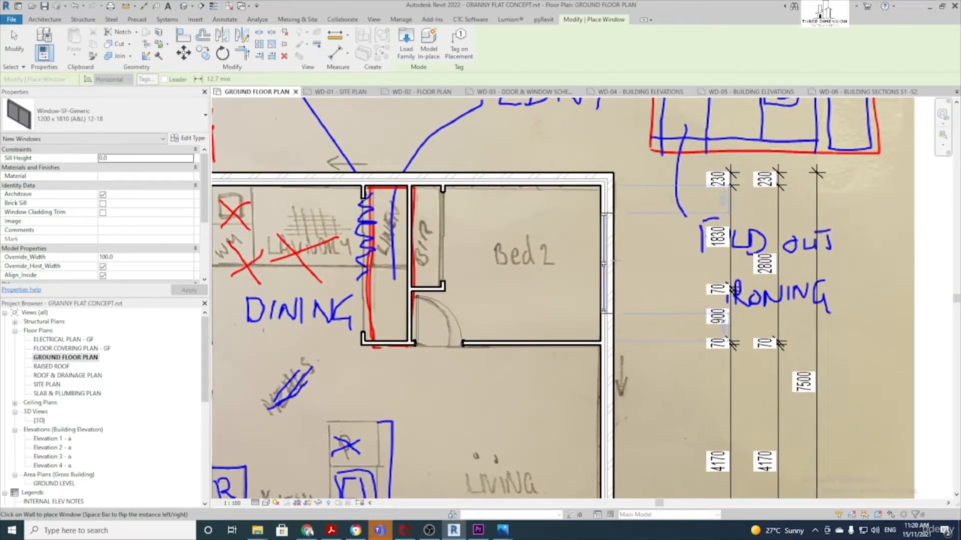
scroll(564, 278, down, 2)
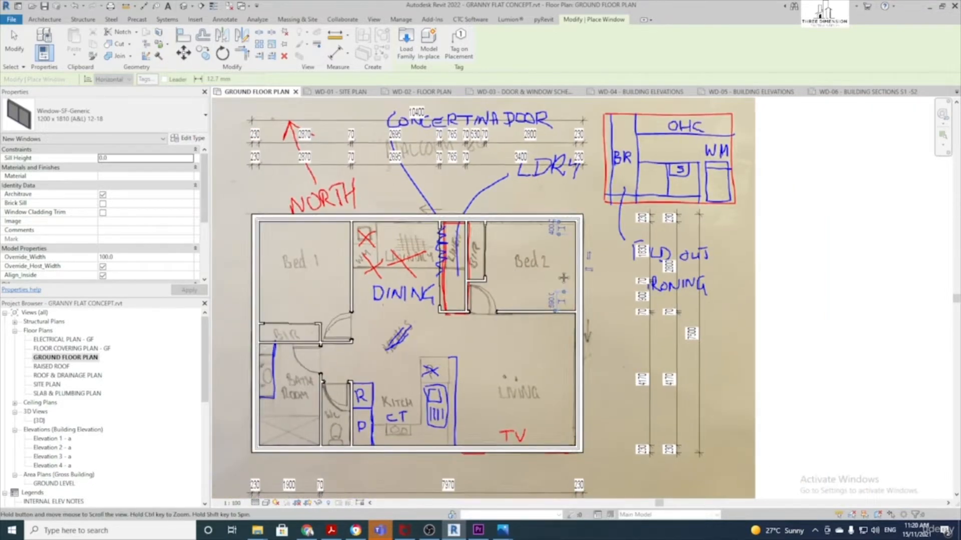
middle_drag(564, 278, 572, 268)
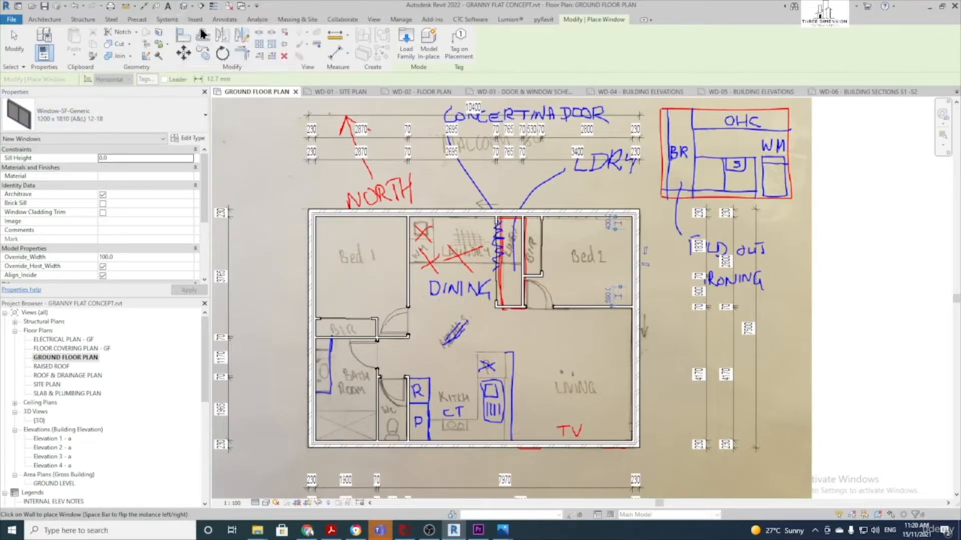
click(184, 7)
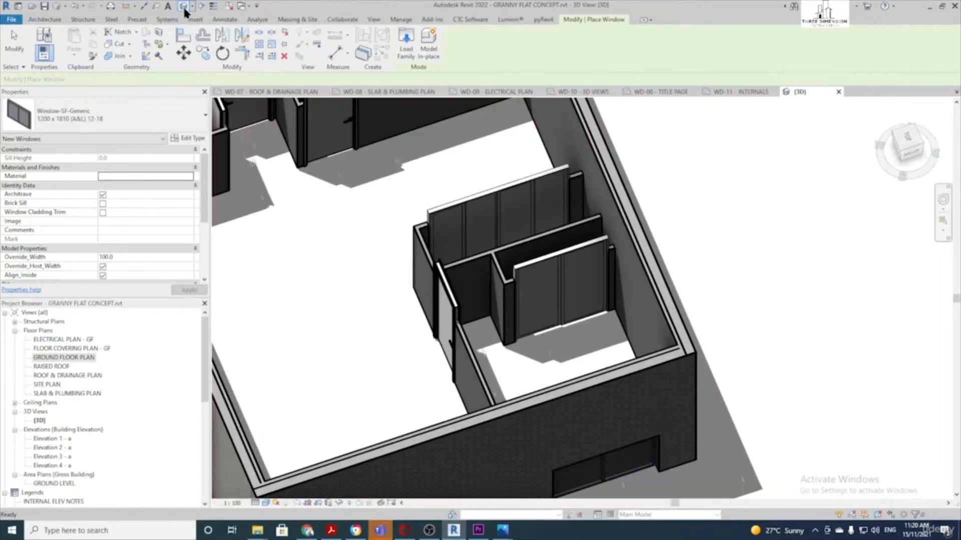
Select all TIMBER STUD 70 wall instances visible in the 3D view
click(15, 46)
shift+middle_drag(289, 169, 328, 235)
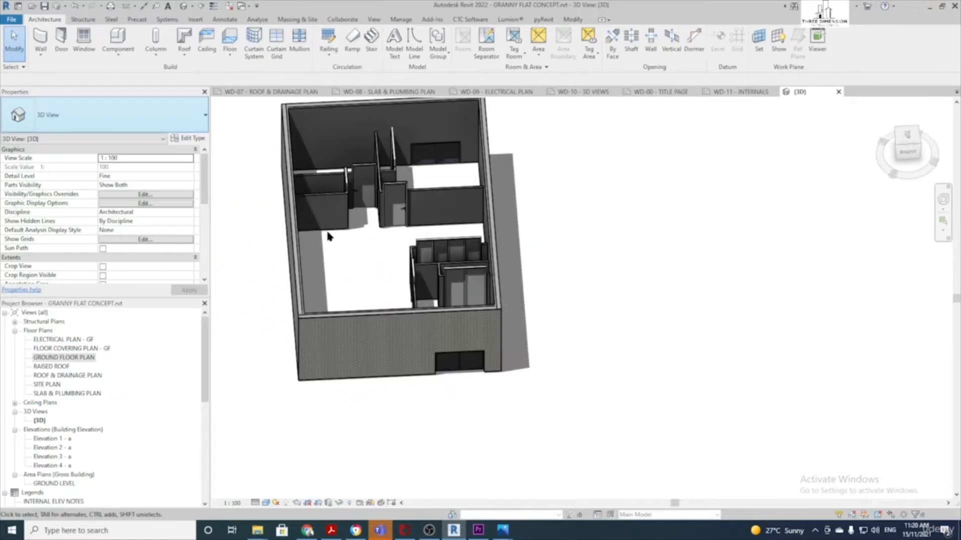
click(331, 199)
right_click(329, 199)
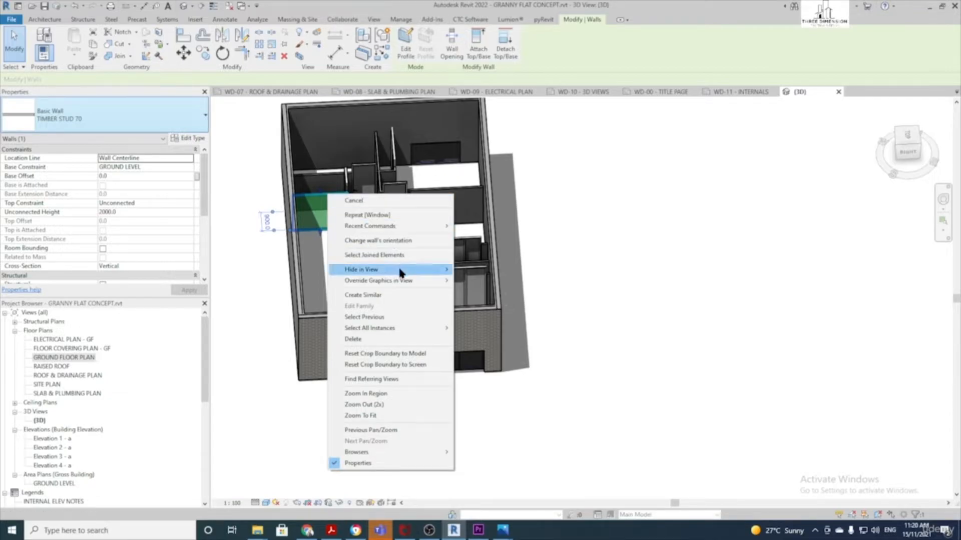
mouse_move(401, 329)
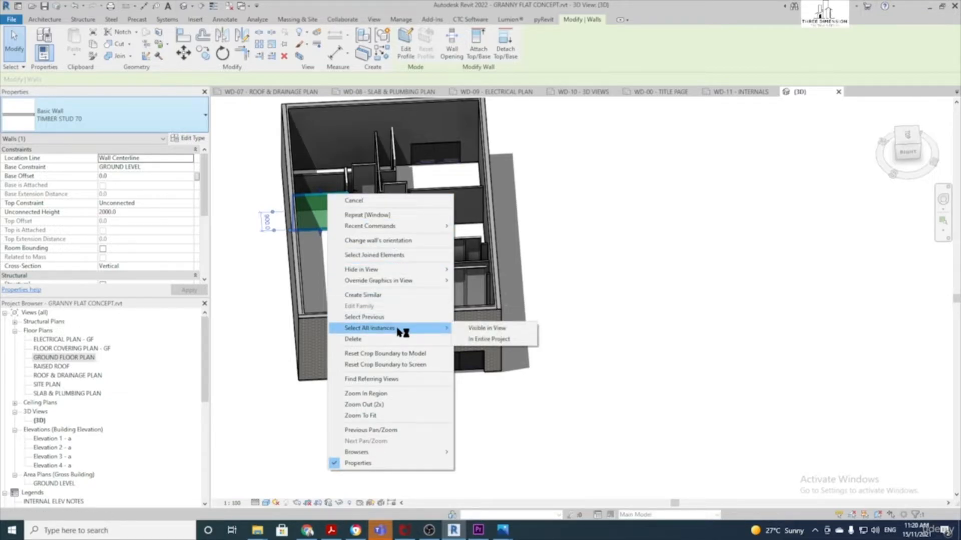
click(479, 328)
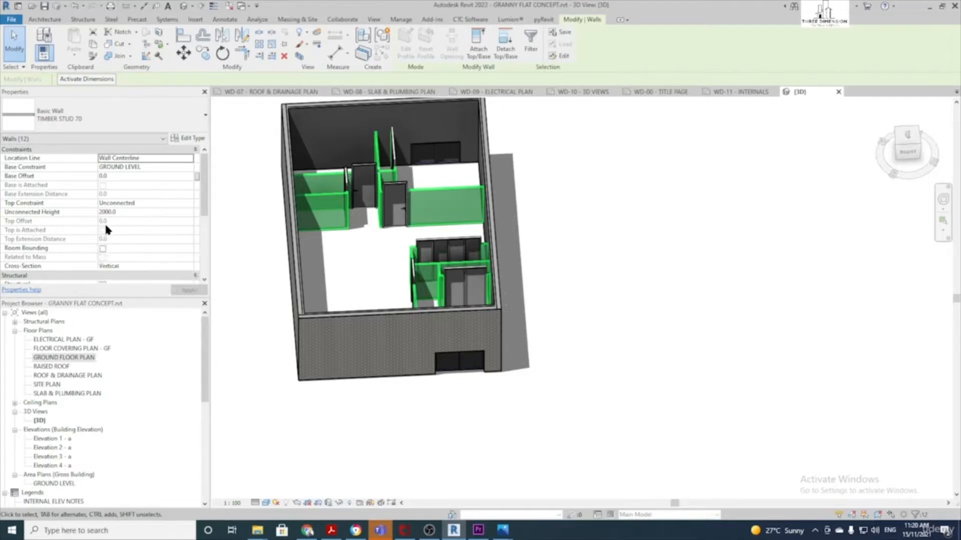
Set the walls' Top Constraint to Up to level: PITCHING HEIGHT and apply
click(173, 205)
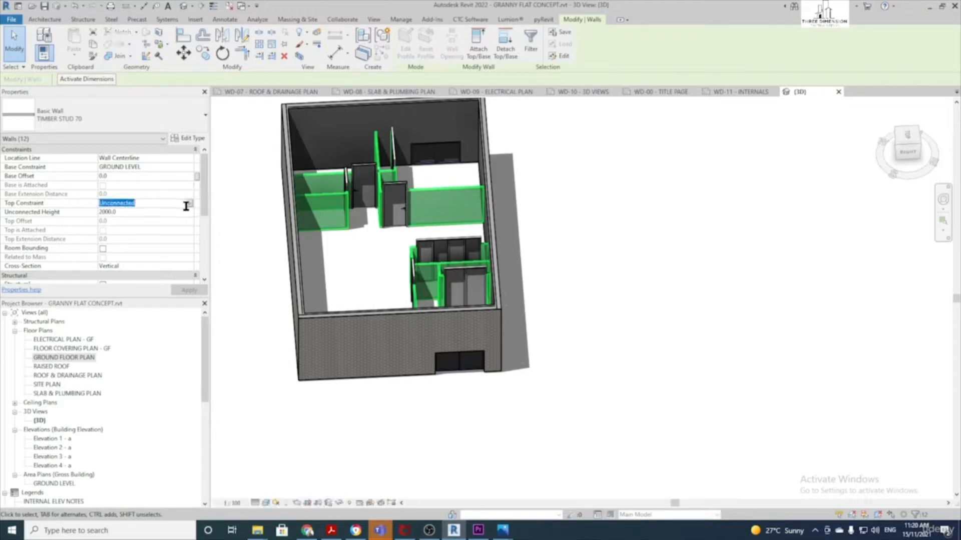
click(190, 204)
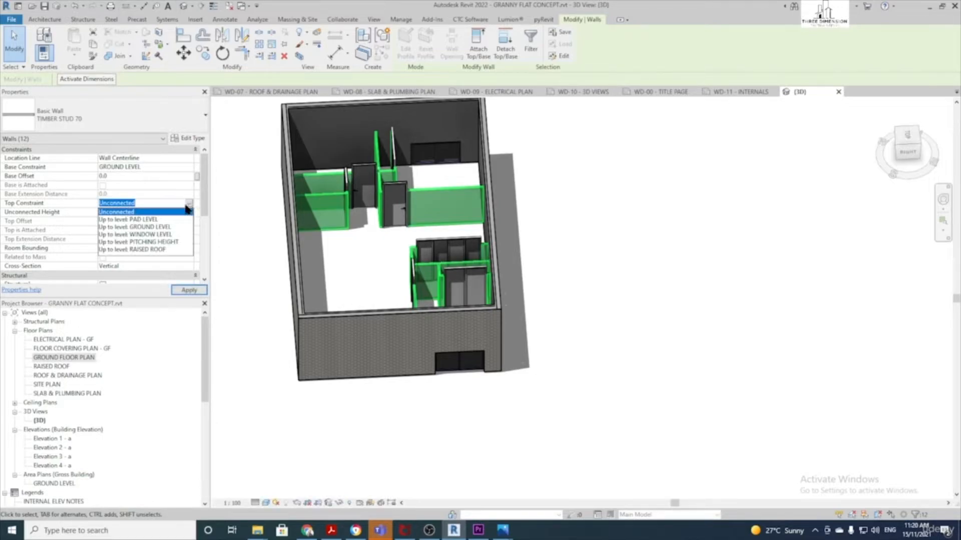
click(165, 242)
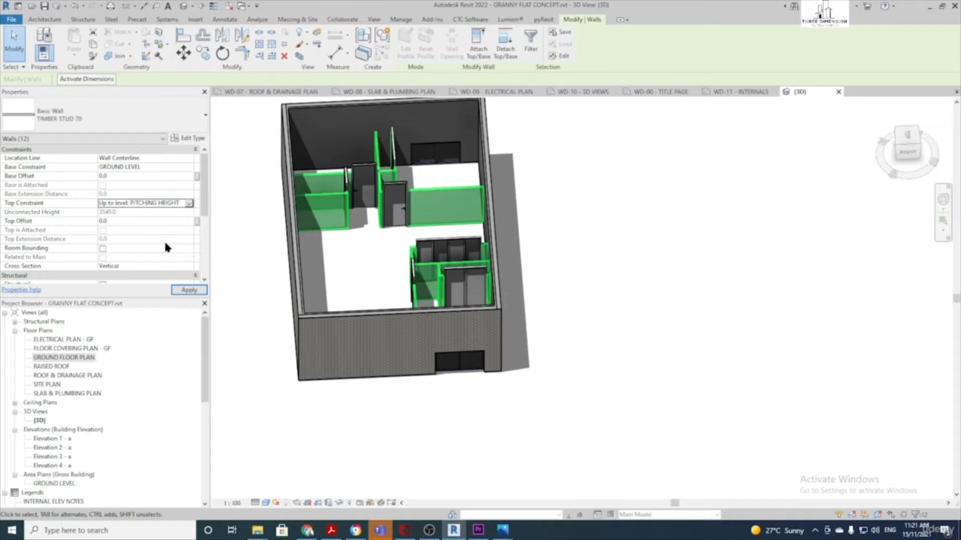
click(189, 291)
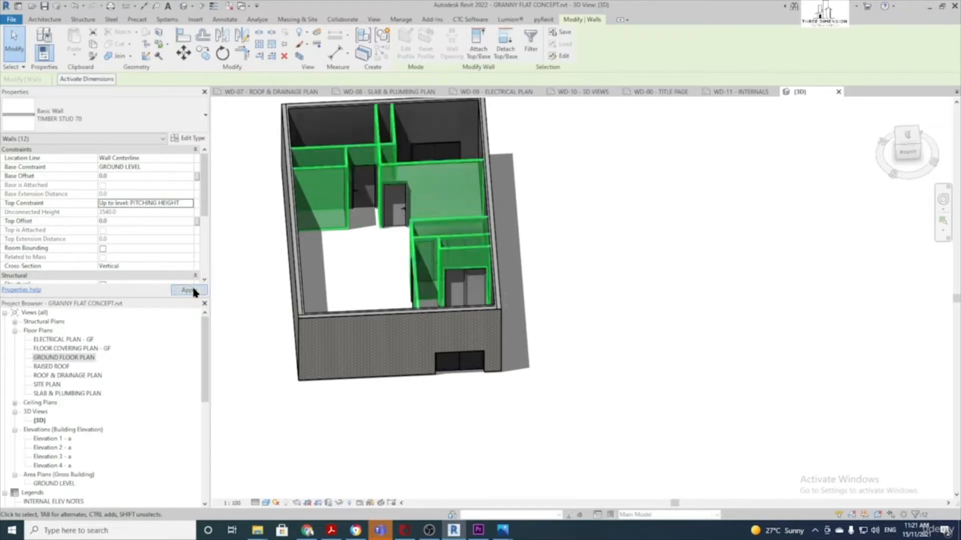
shift+middle_drag(382, 202, 365, 253)
Select both Window-SF-Generic 1200 x 1810 windows and check their 1200 Head Height
click(622, 274)
shift+middle_drag(473, 378, 334, 371)
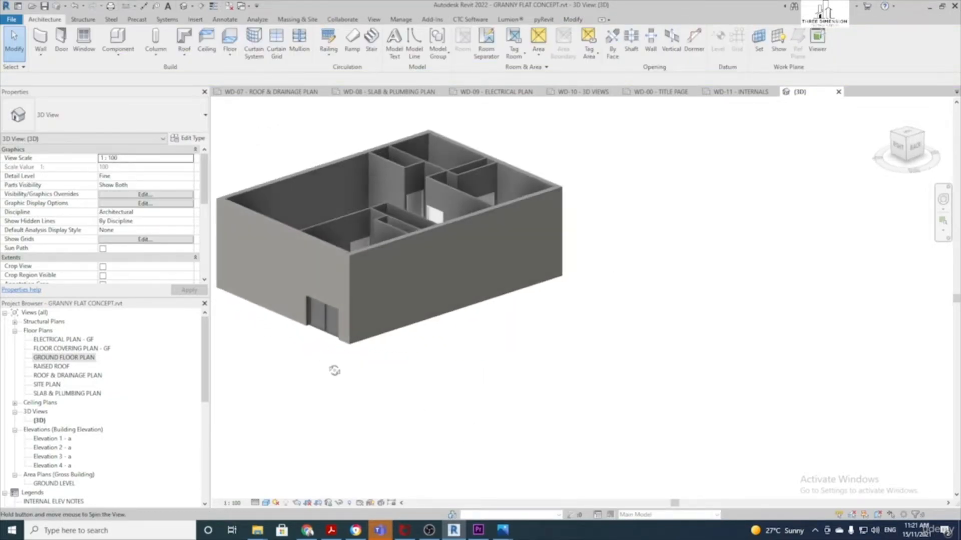
click(324, 329)
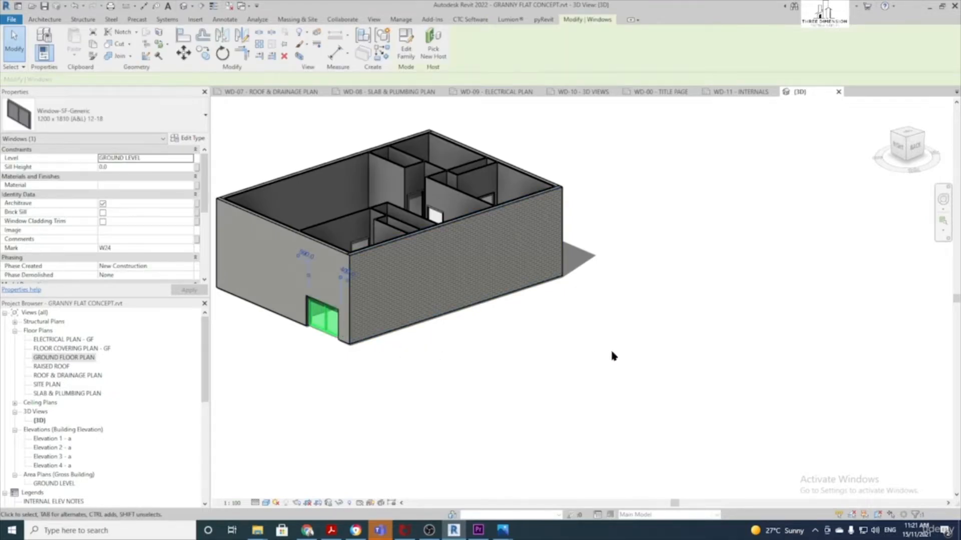
shift+middle_drag(650, 360, 478, 388)
ctrl+click(362, 390)
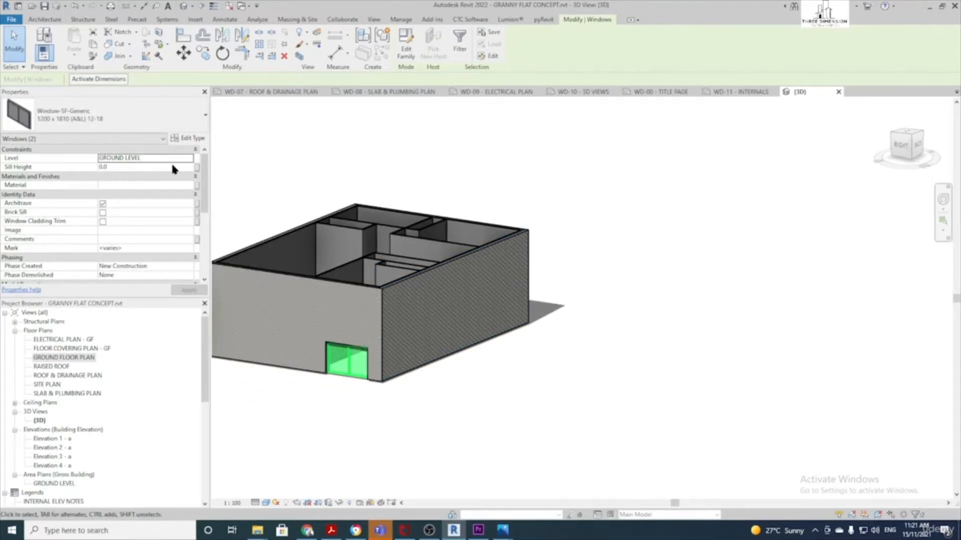
scroll(126, 222, down, 1)
scroll(126, 223, up, 1)
scroll(128, 190, down, 5)
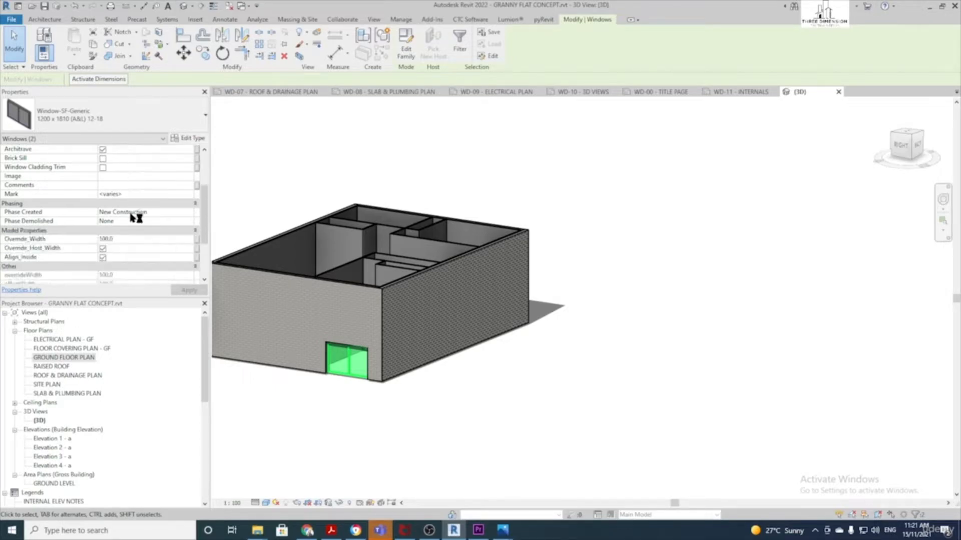
scroll(130, 215, down, 1)
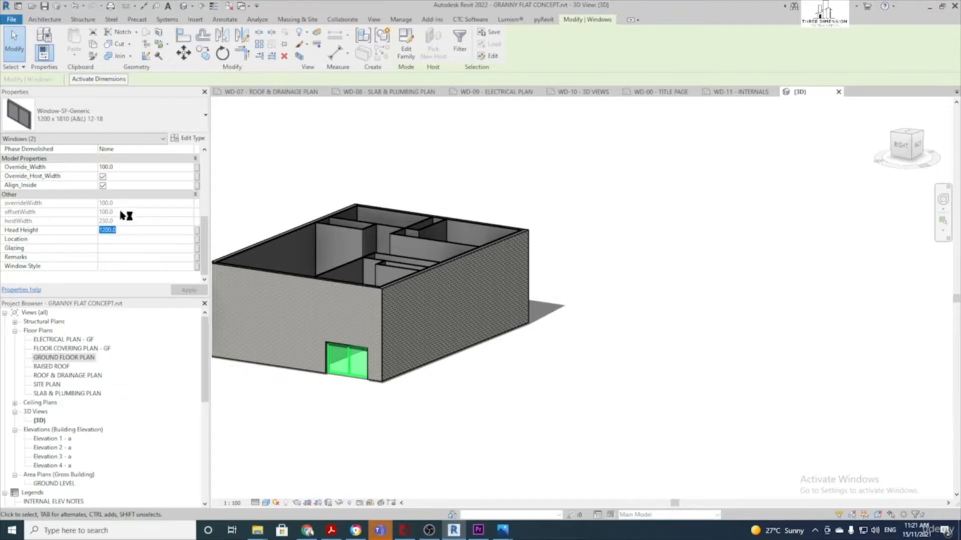
Change the selected windows' Head Height from 1200 to 2100 and orbit to a front-right view
text(1)
key(Return)
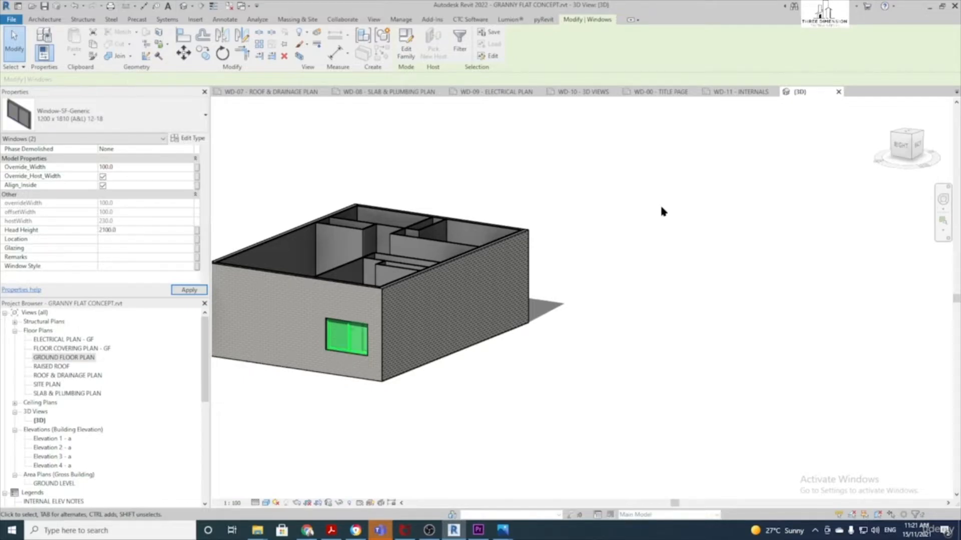
click(629, 275)
shift+middle_drag(536, 455, 489, 397)
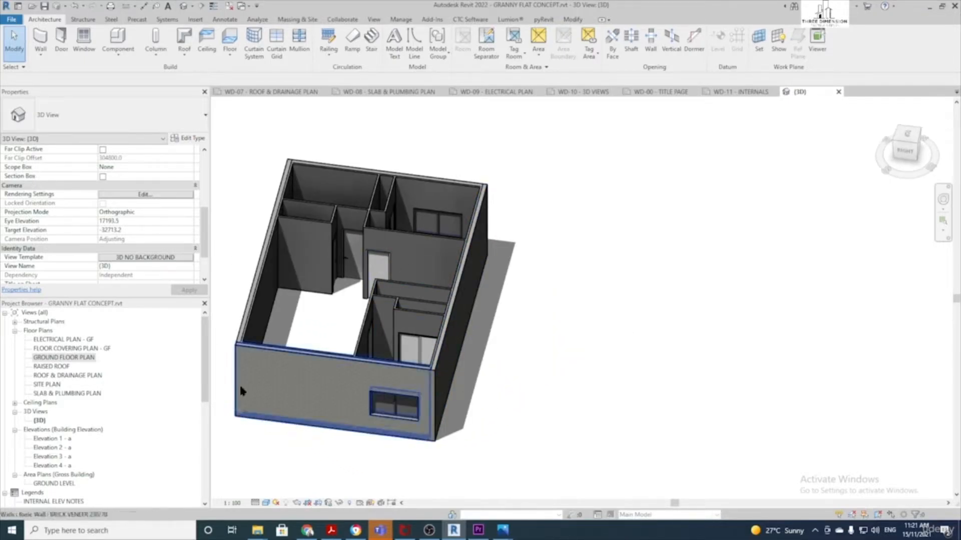
Switch to the GROUND FLOOR PLAN, save the project, and frame the plan's right and lower parts
double_click(83, 358)
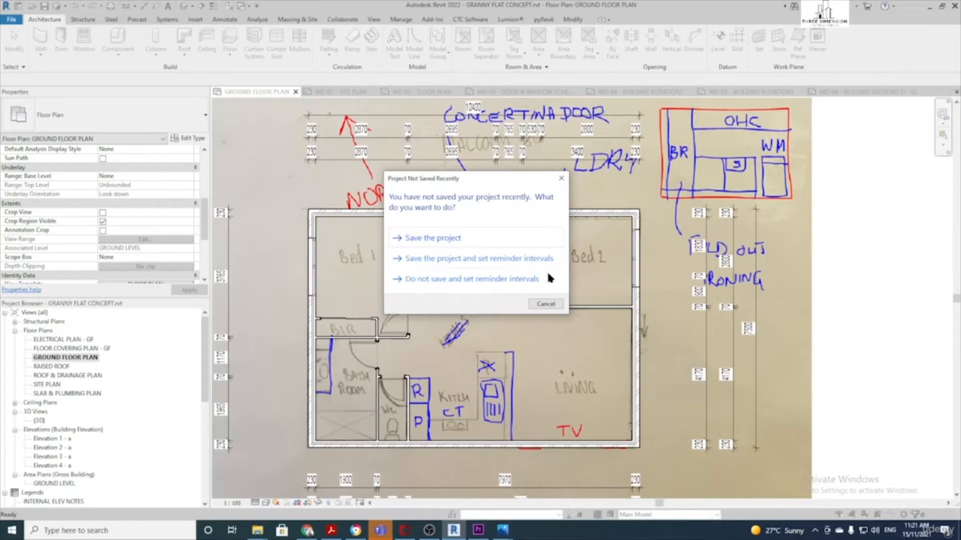
click(443, 238)
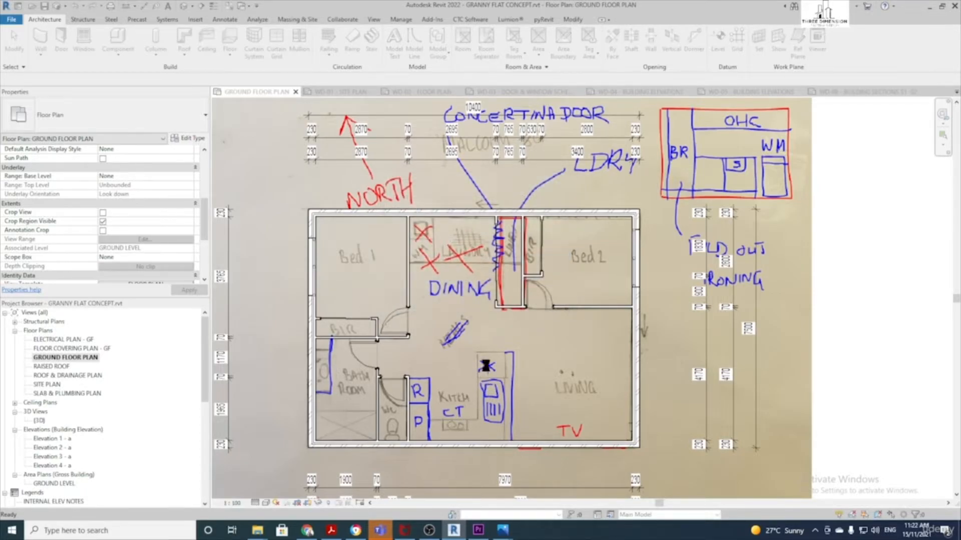
scroll(642, 322, up, 1)
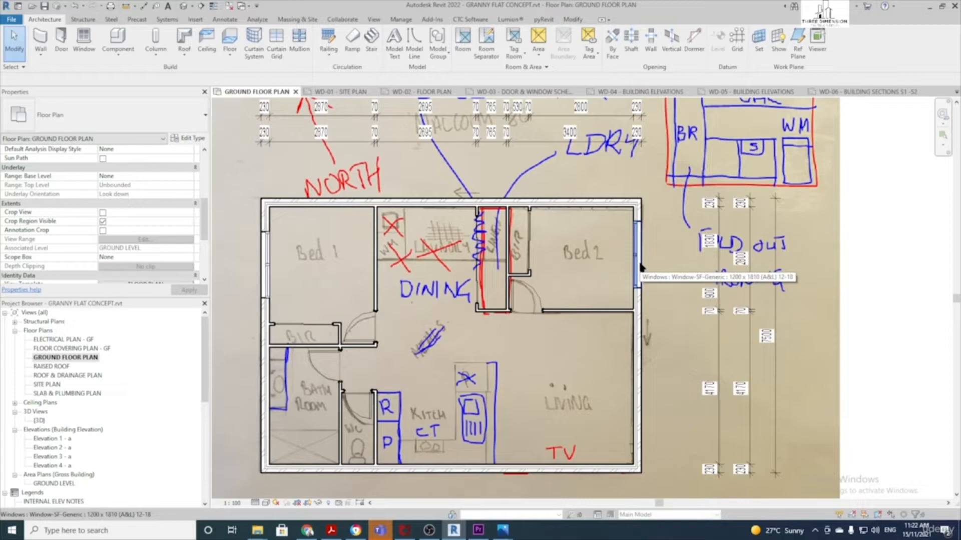
middle_drag(582, 275, 611, 270)
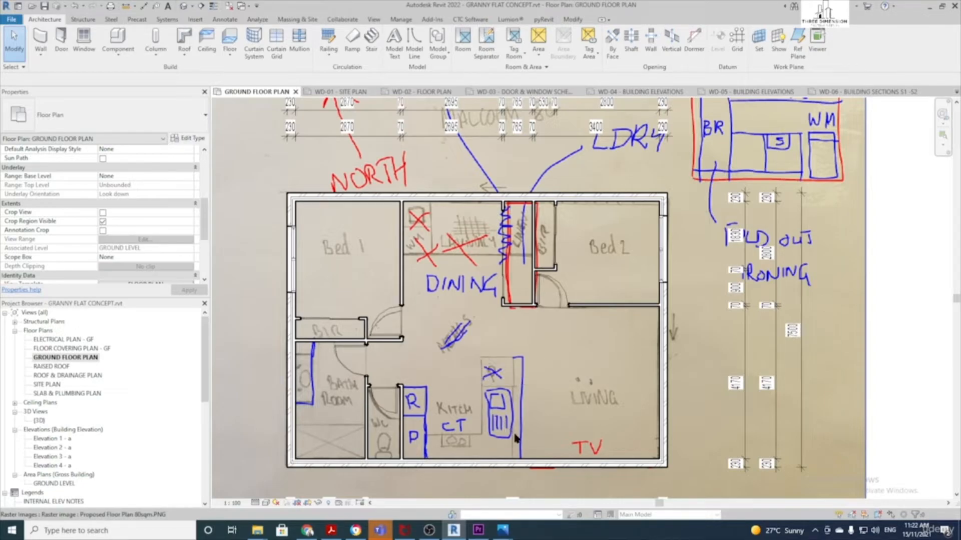
middle_drag(613, 480, 611, 439)
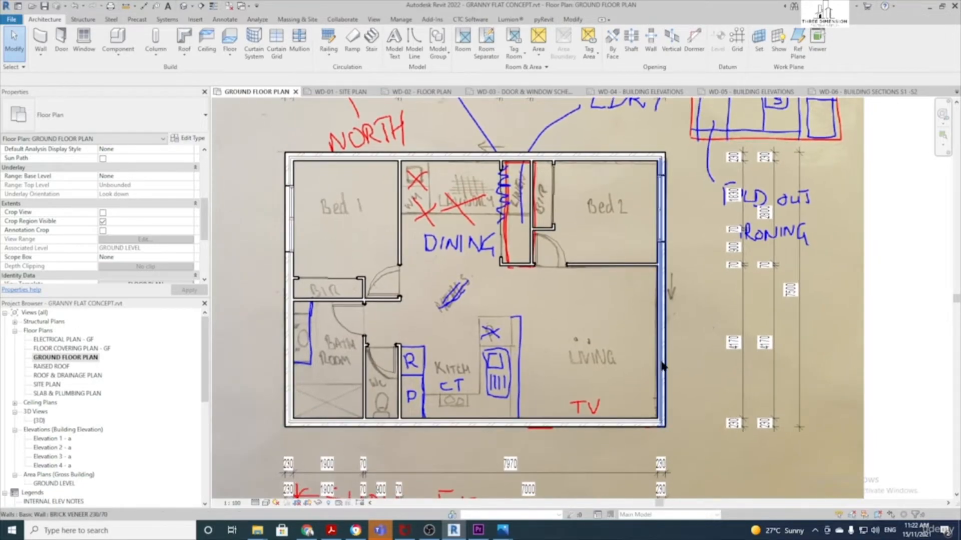
Place Window-SFFS-Transom-Generic 2400x2410 windows in the living area's bottom and right walls
click(88, 46)
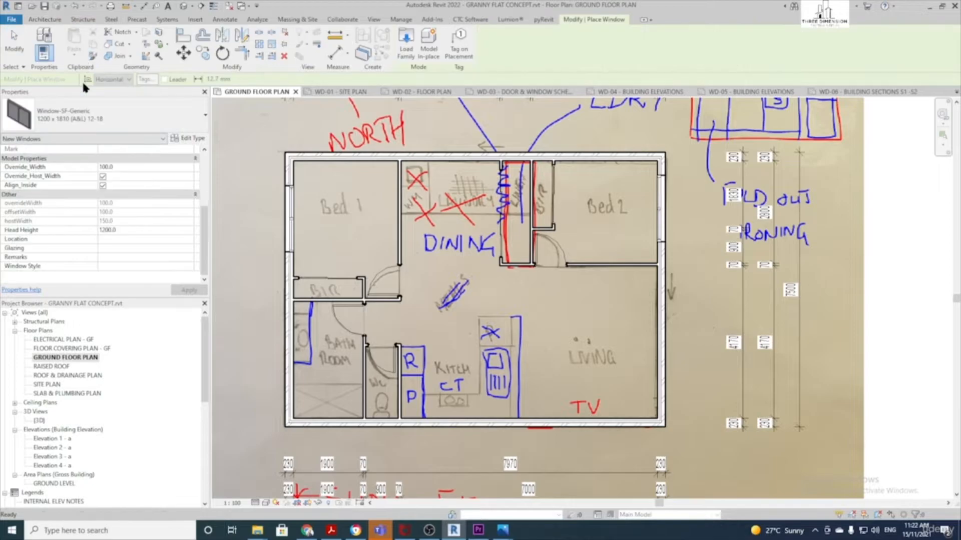
click(100, 113)
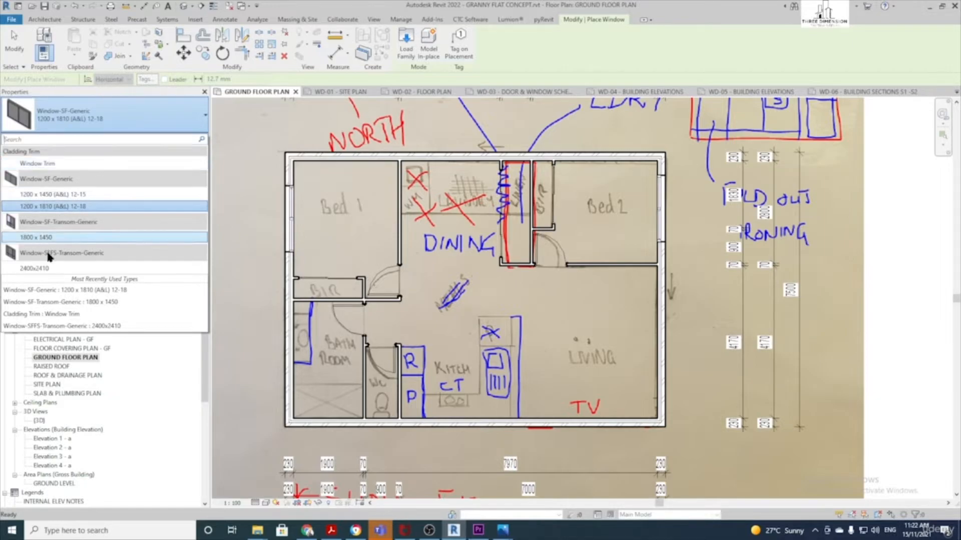
mouse_move(65, 274)
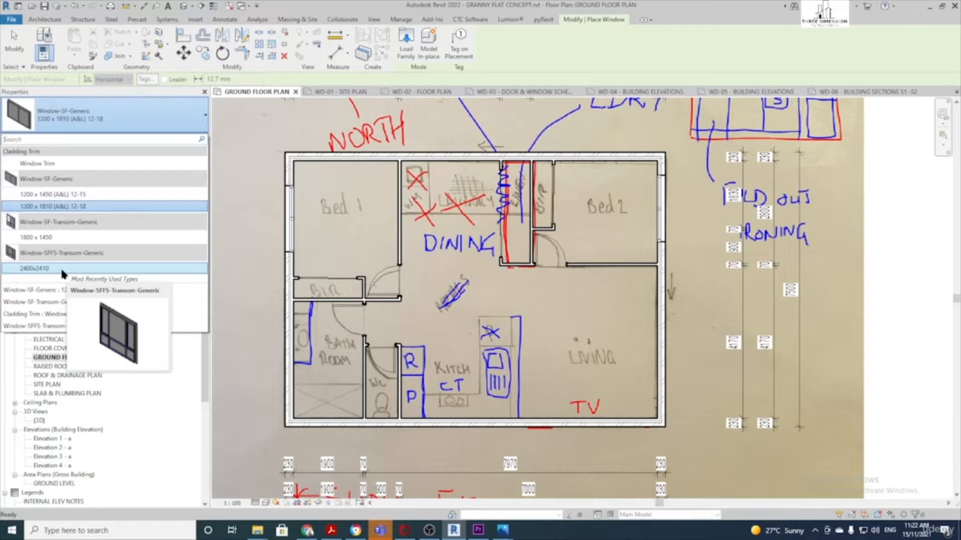
click(62, 269)
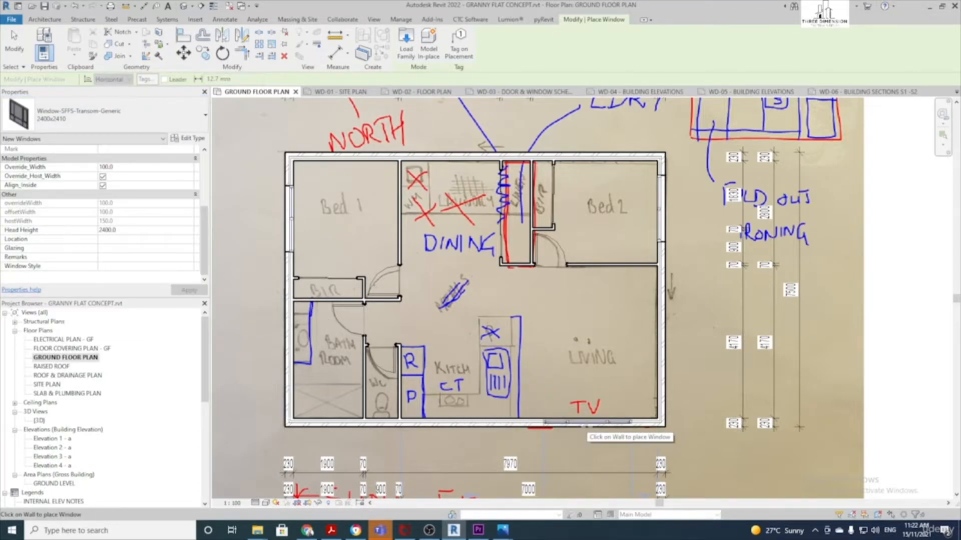
click(587, 424)
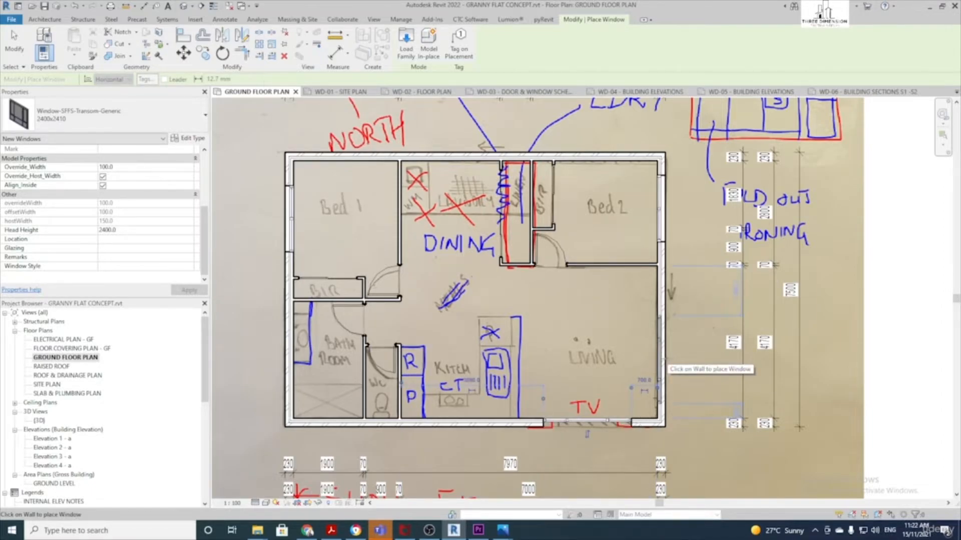
click(660, 359)
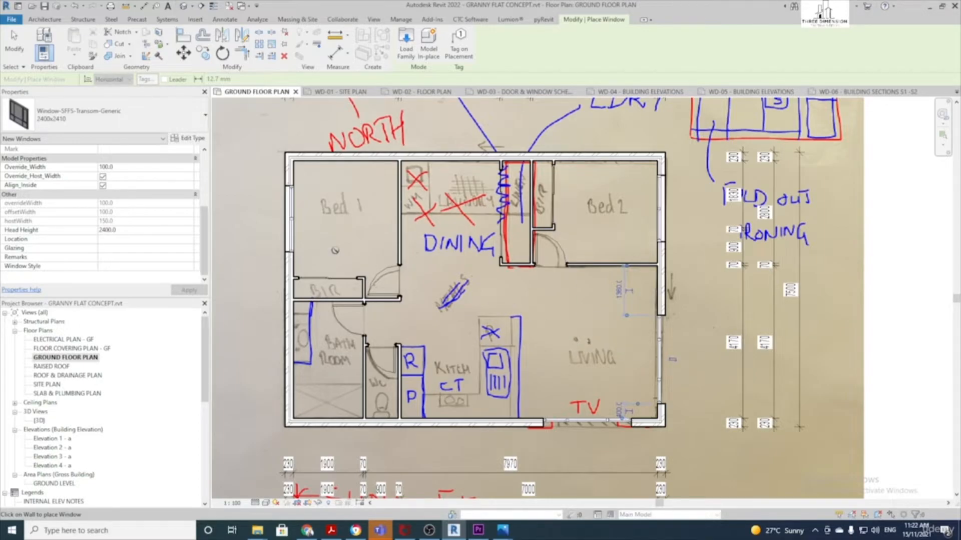
Switch the window type to Window-SF-Generic 1200 x 1450
click(41, 111)
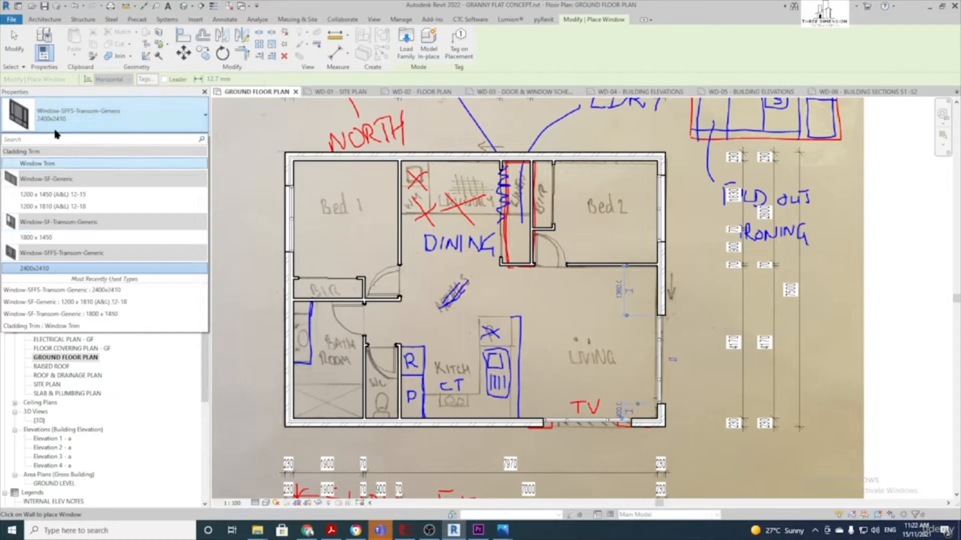
click(102, 124)
click(83, 113)
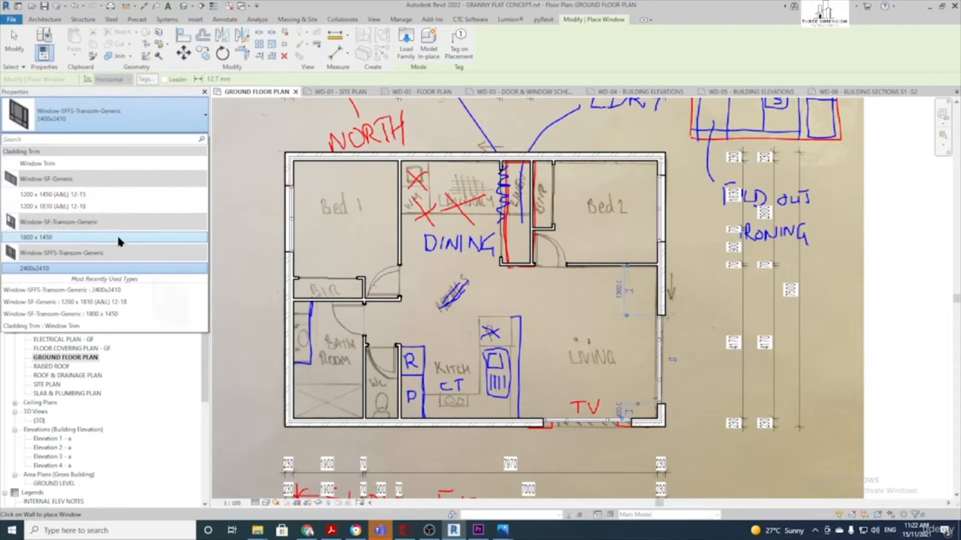
click(53, 196)
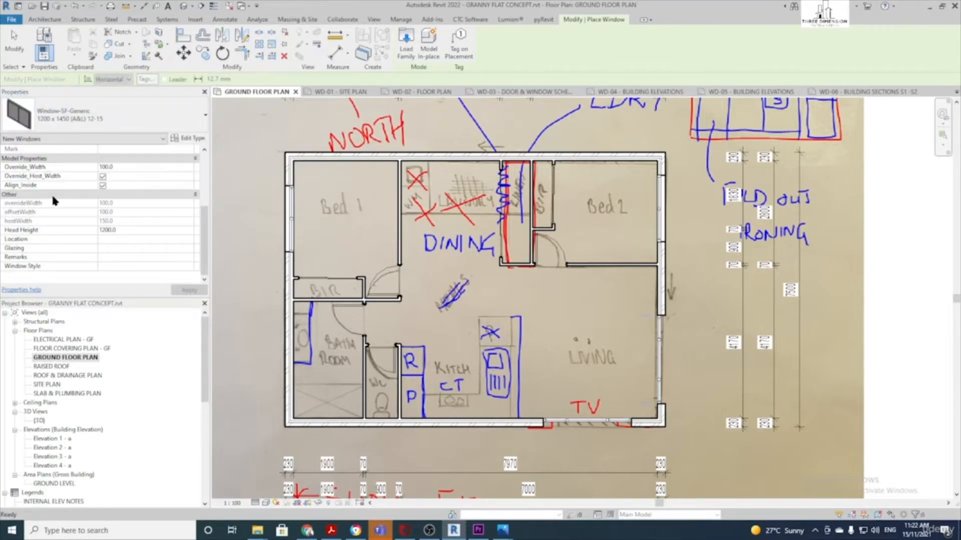
Duplicate the 1200 x 1450 window type as a new type named 09-06
click(190, 138)
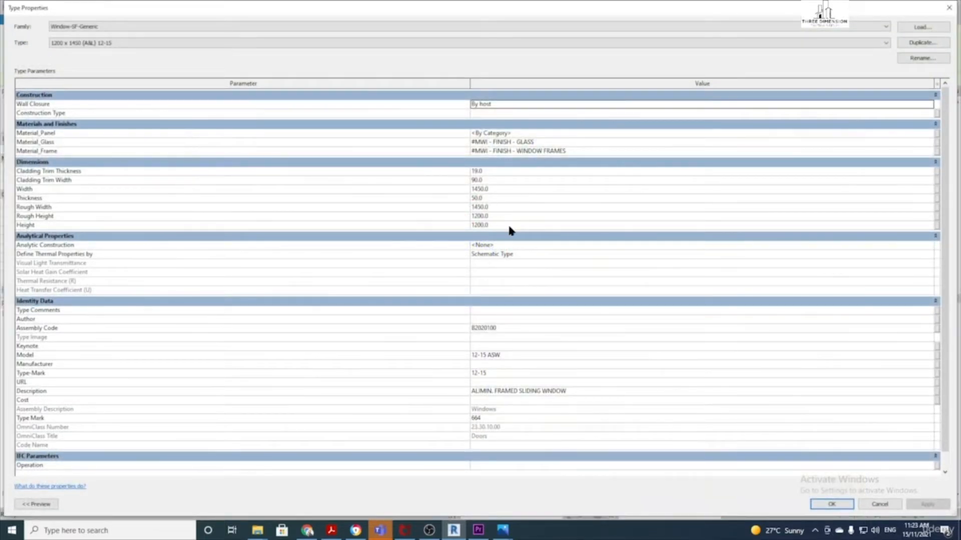
mouse_move(485, 6)
mouse_down()
mouse_move(524, 41)
mouse_move(465, 20)
mouse_move(481, 7)
mouse_up()
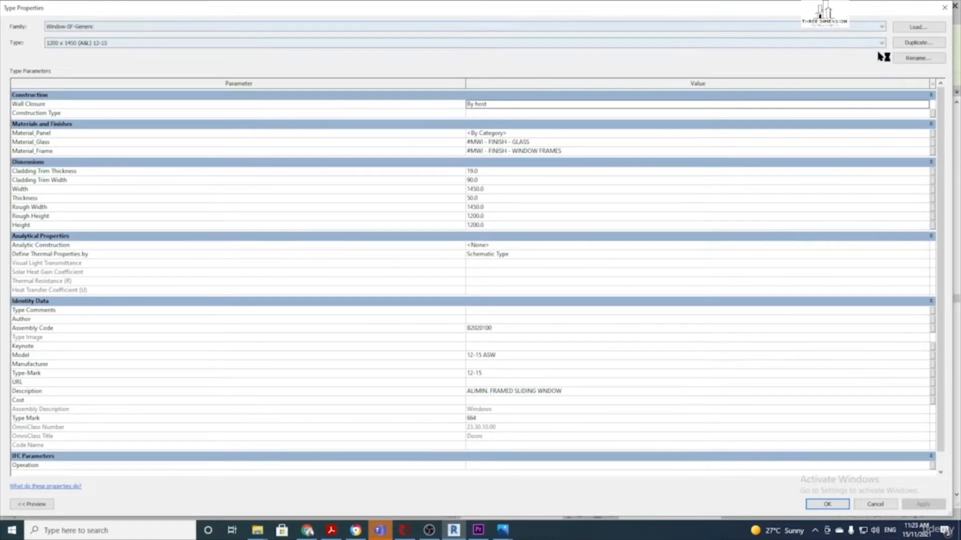
click(916, 43)
drag(898, 322, 483, 153)
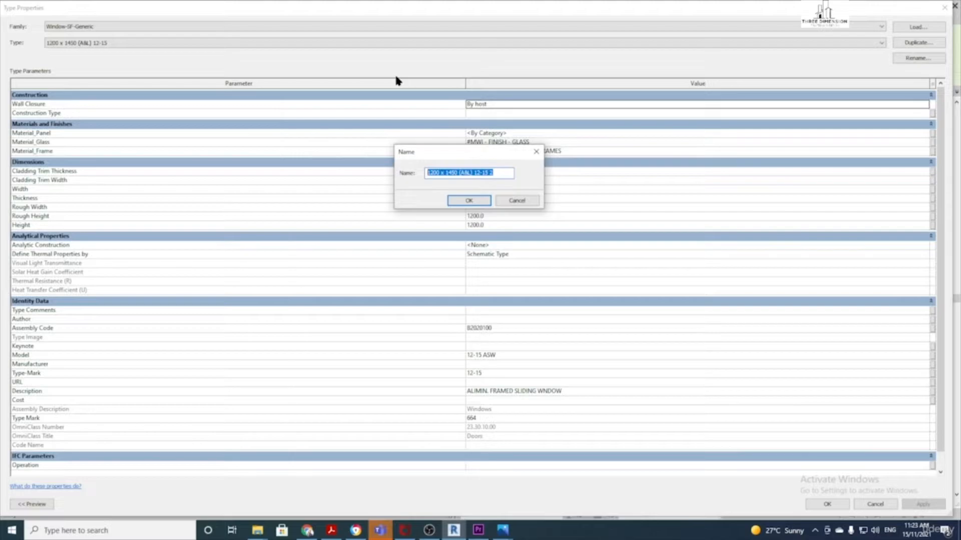
text(90)
key(BackSpace)
key(BackSpace)
text(09-06)
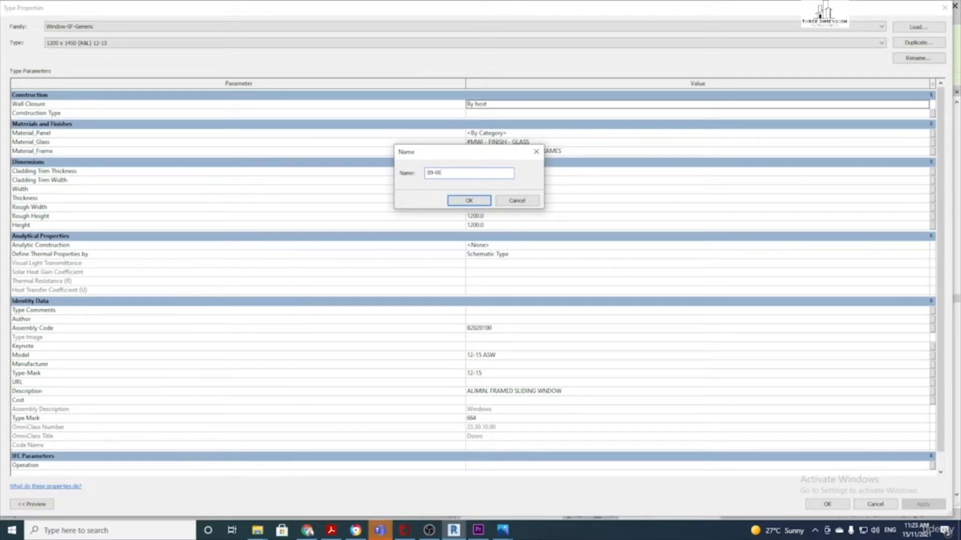
click(466, 201)
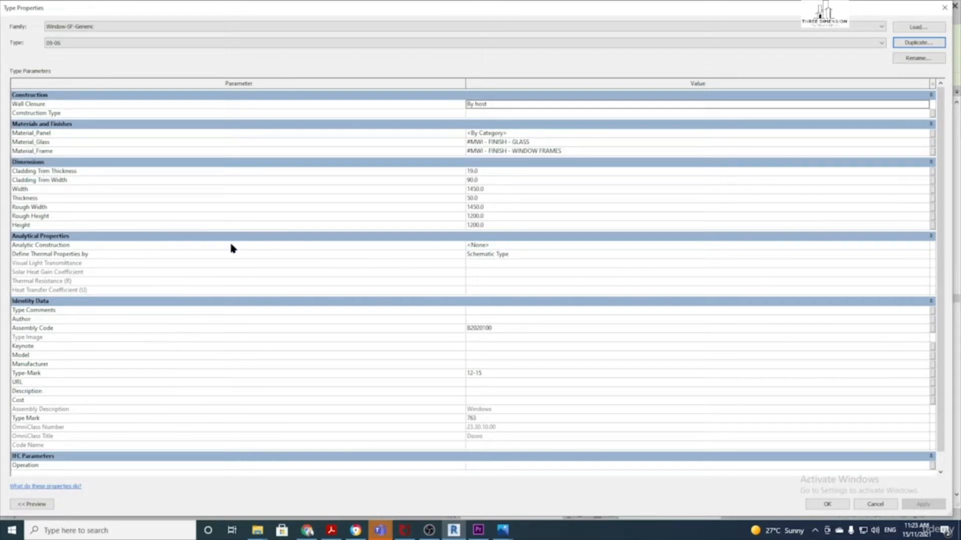
Give the 09-06 type a Height of 900 and Width of 600, then accept
click(483, 226)
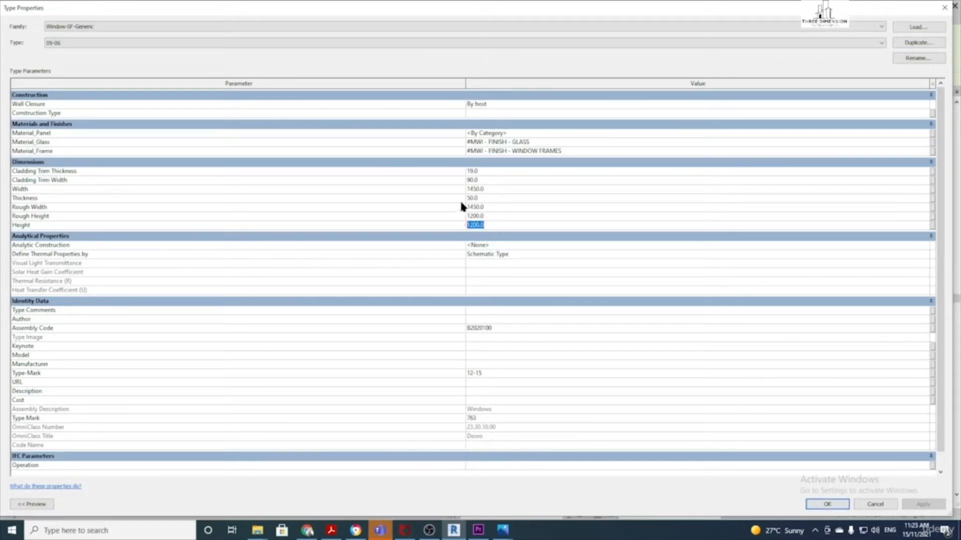
text(900)
click(483, 191)
drag(484, 190, 462, 193)
click(844, 504)
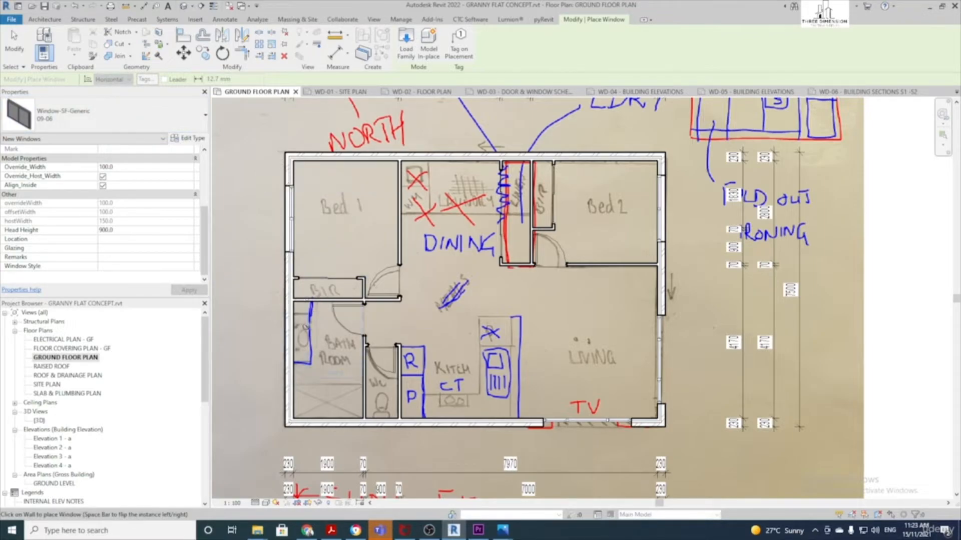
Place a 09-06 window in the wall below the WC with a 2100 head height
scroll(363, 420, up, 3)
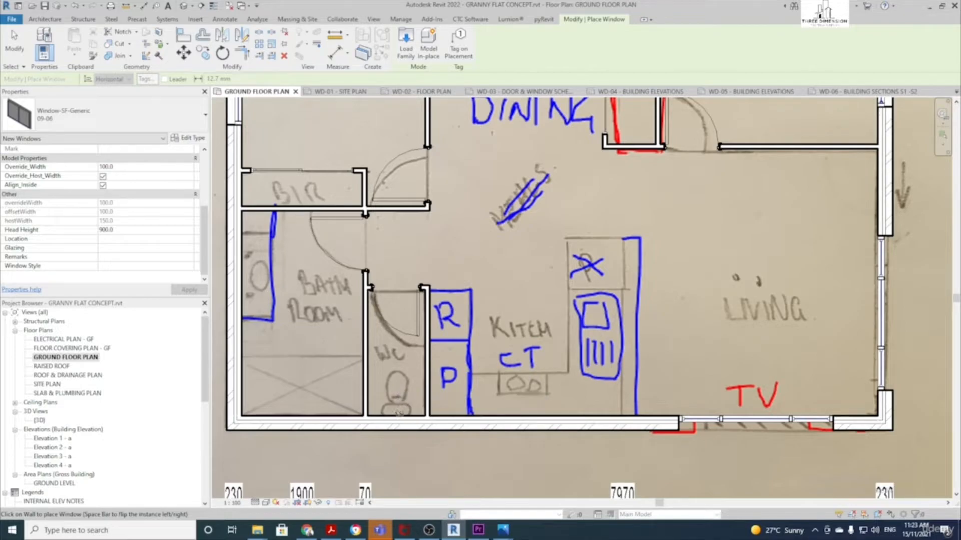
click(397, 426)
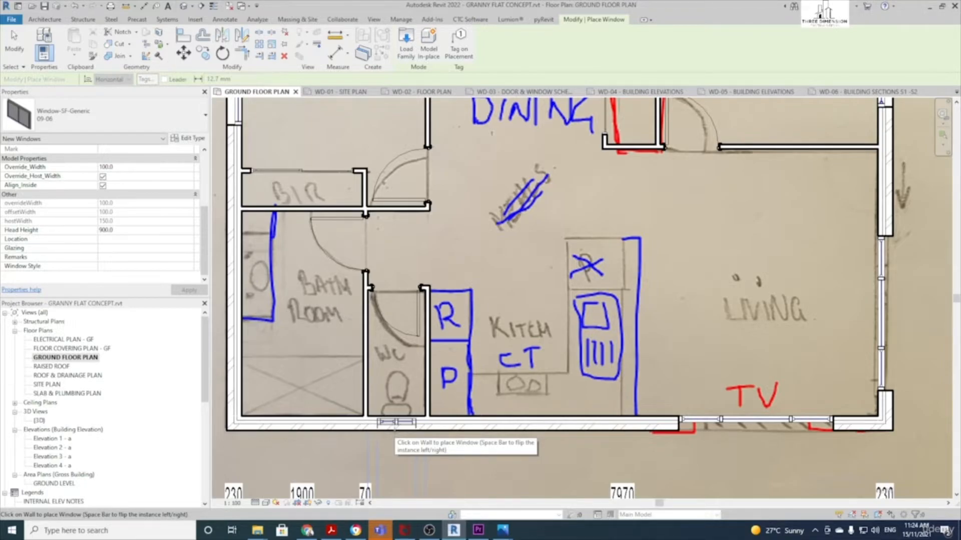
scroll(407, 392, down, 2)
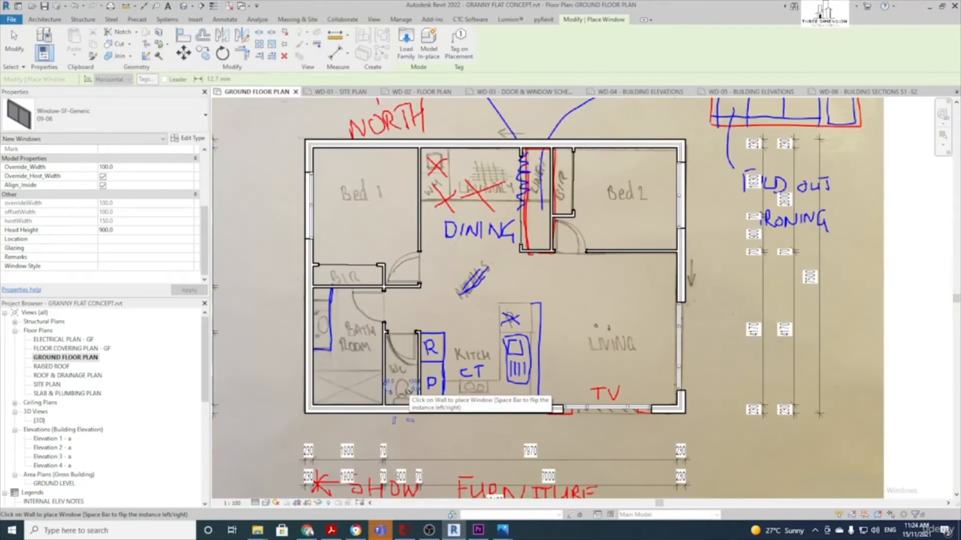
scroll(411, 416, up, 2)
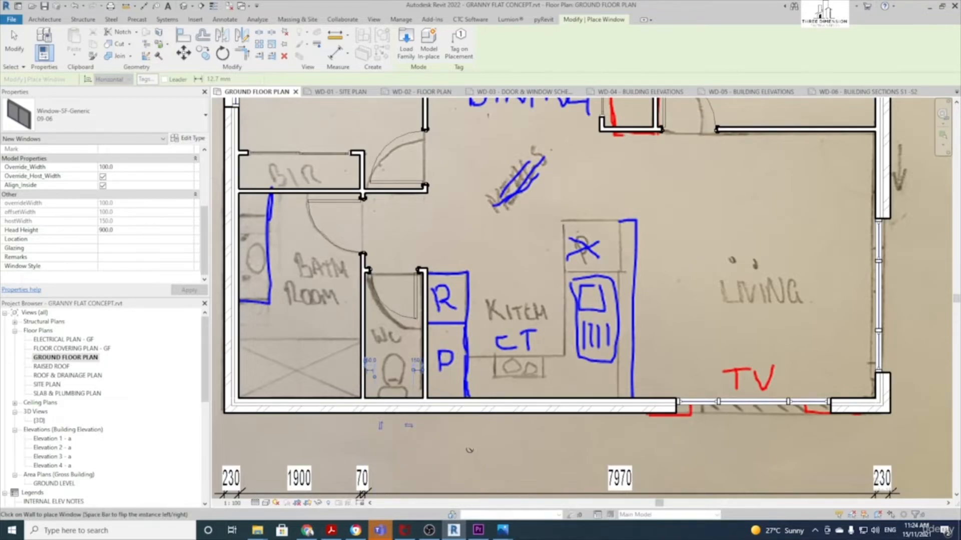
click(124, 229)
text(2100)
key(Return)
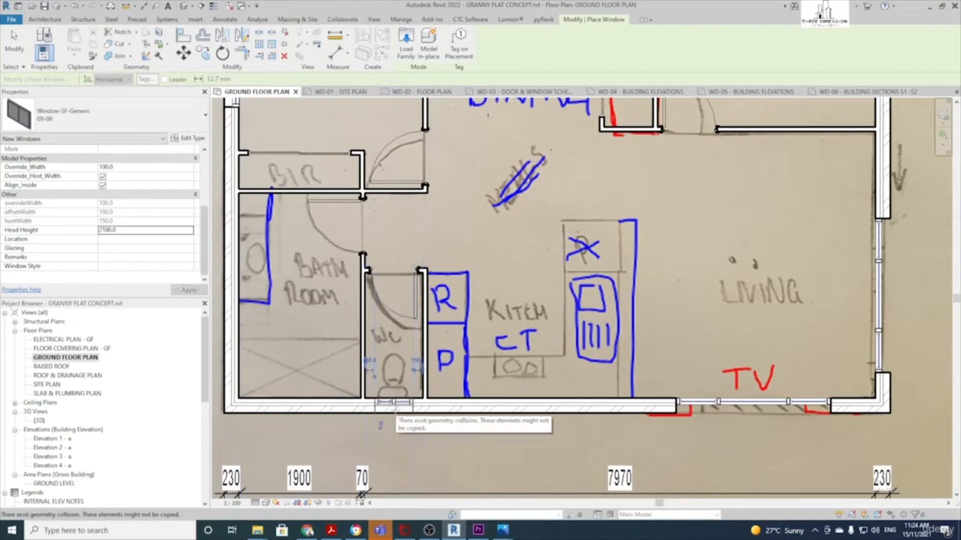
Zoom around the plan to check the placed windows, then exit the window tool
scroll(394, 407, up, 2)
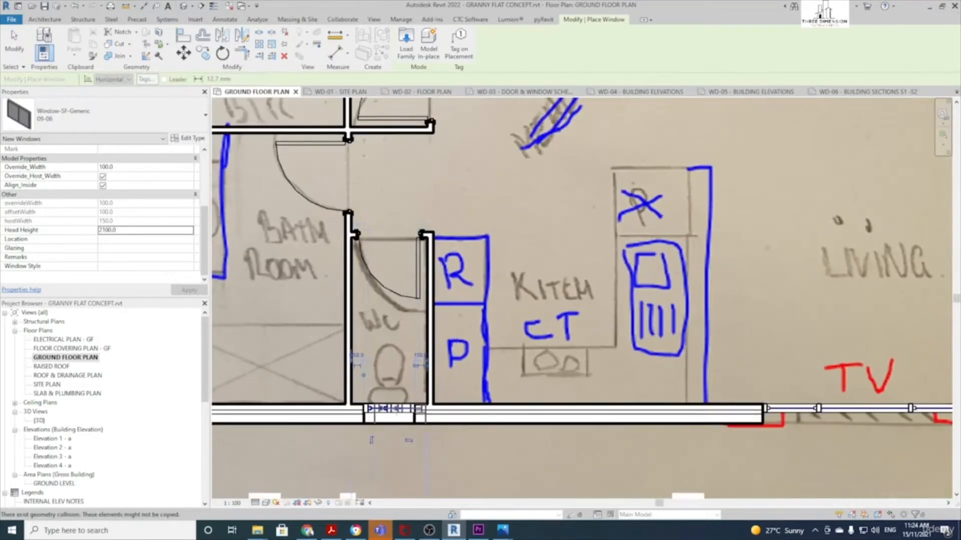
scroll(465, 446, down, 1)
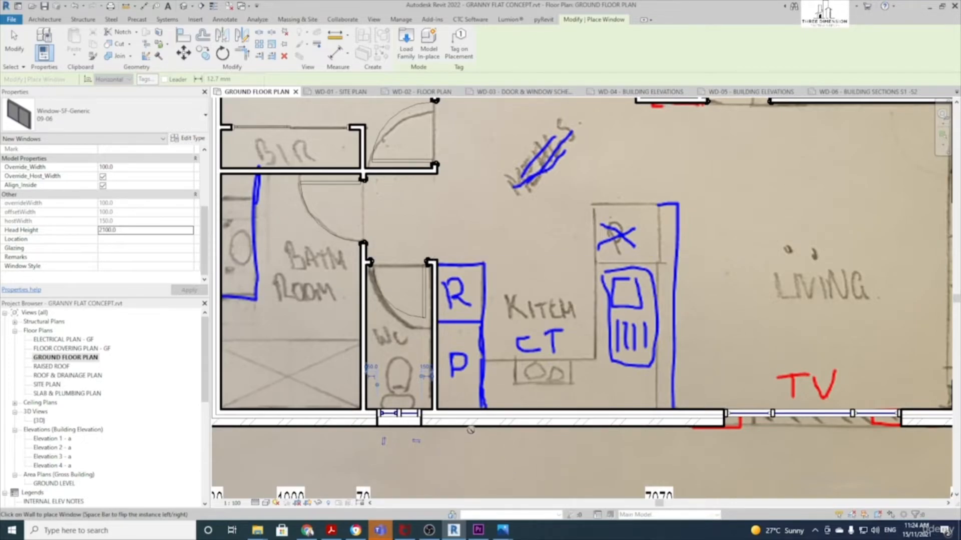
scroll(473, 430, down, 1)
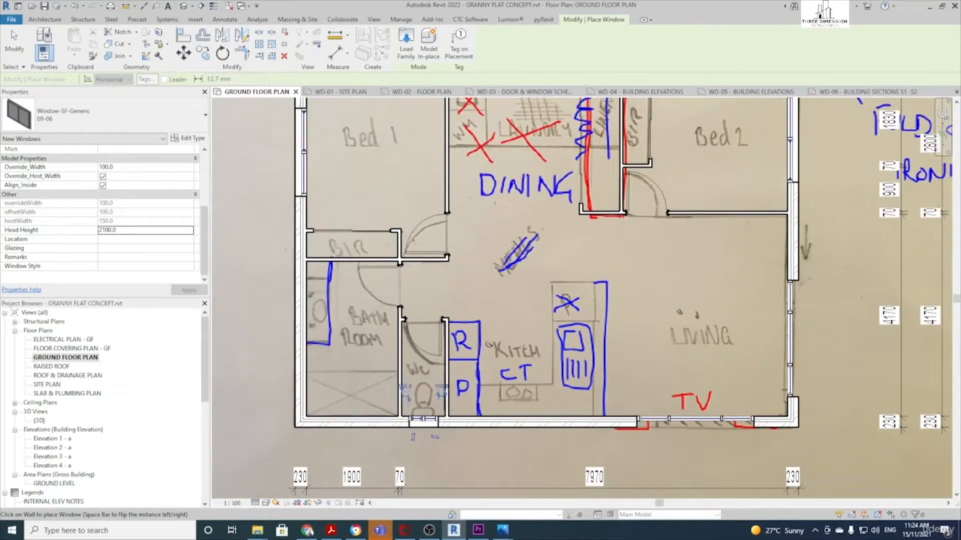
scroll(395, 342, up, 1)
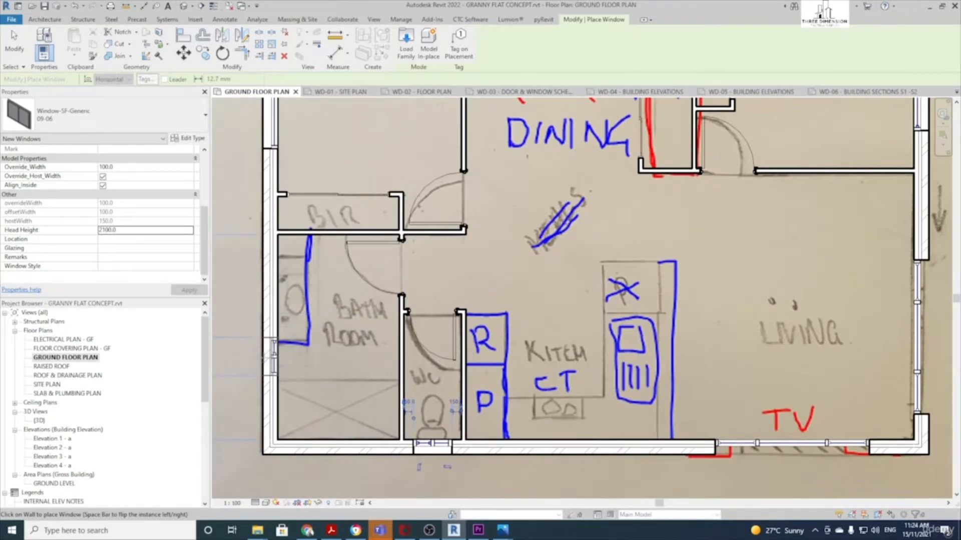
scroll(321, 357, down, 1)
scroll(320, 342, down, 1)
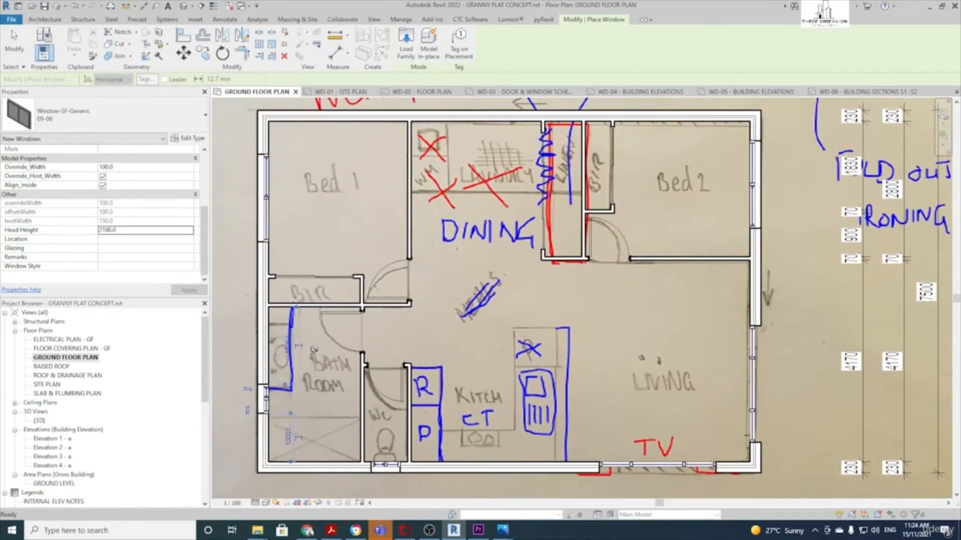
scroll(307, 378, down, 1)
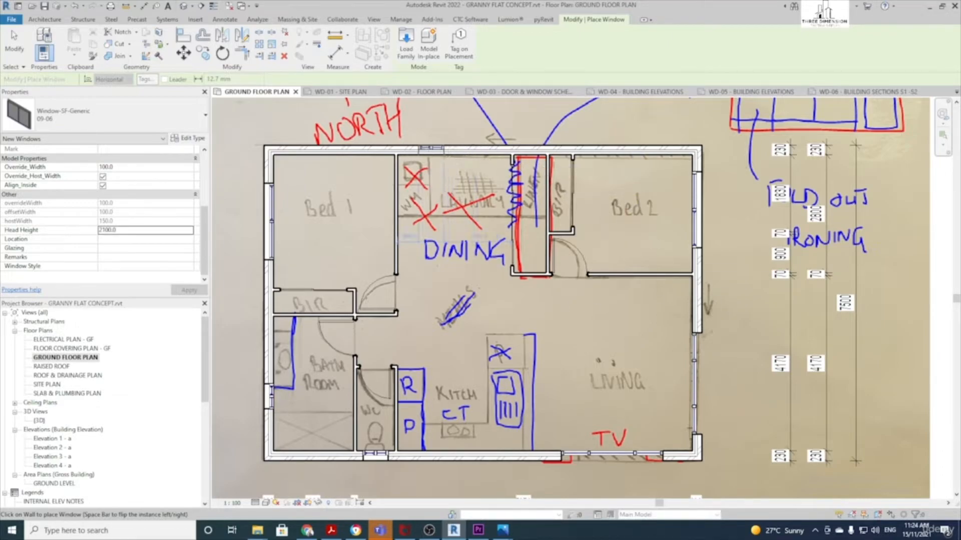
key(Escape)
key(Escape)
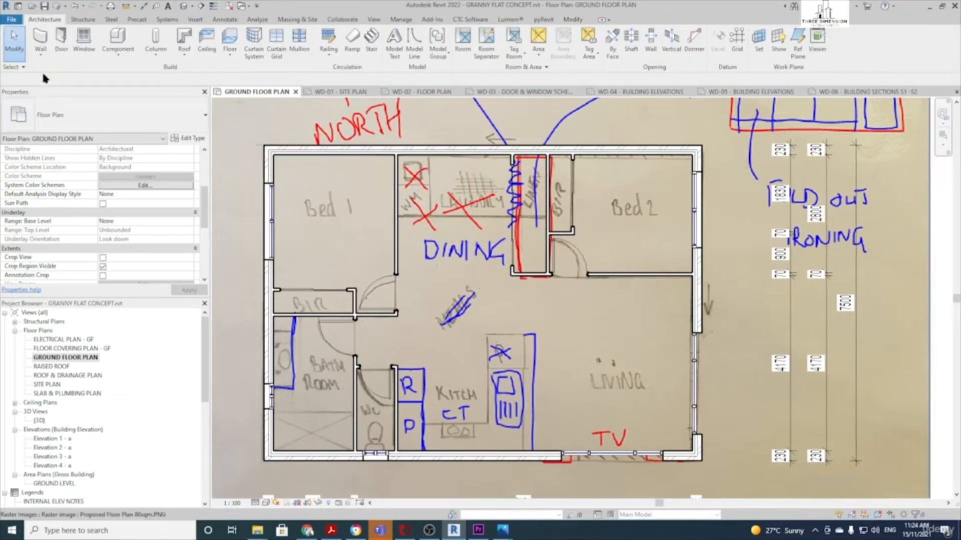
click(61, 40)
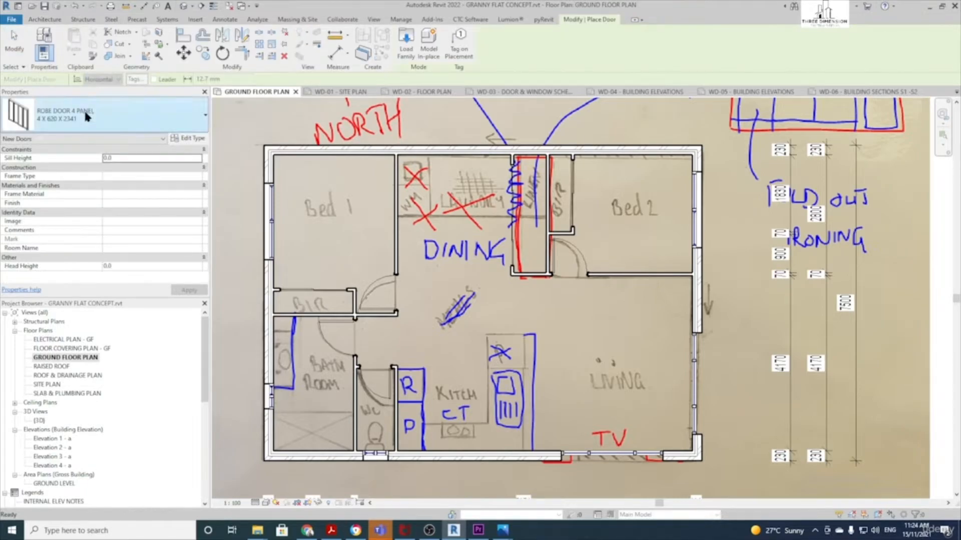
click(86, 117)
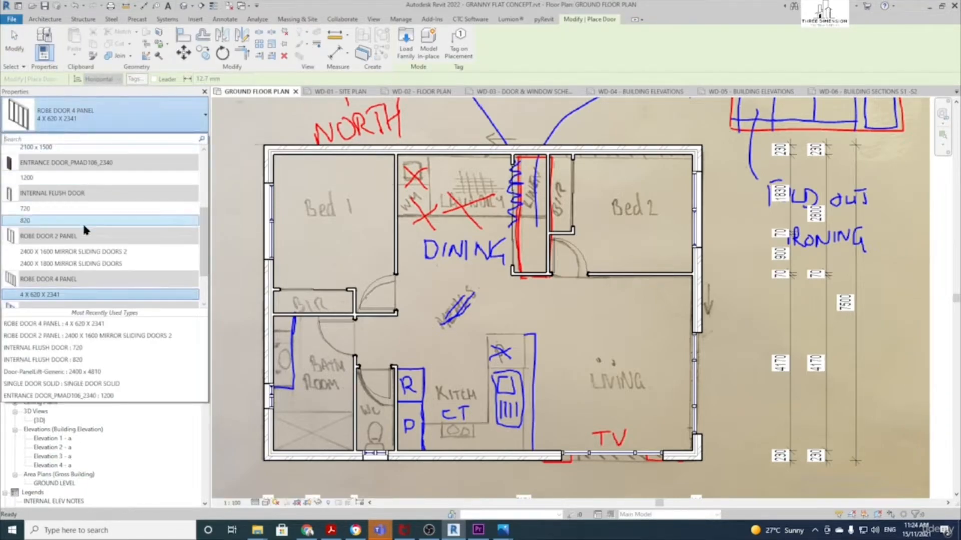
scroll(82, 223, up, 3)
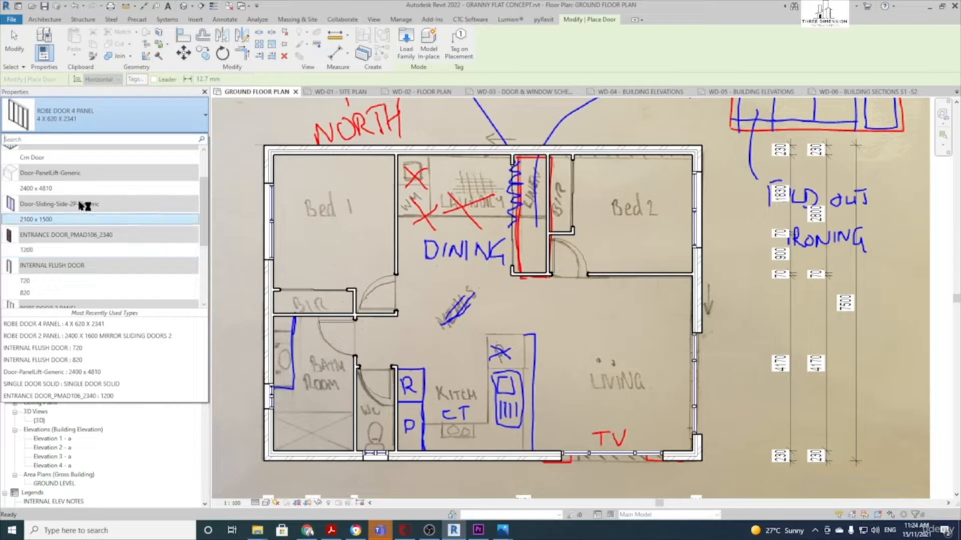
mouse_move(60, 224)
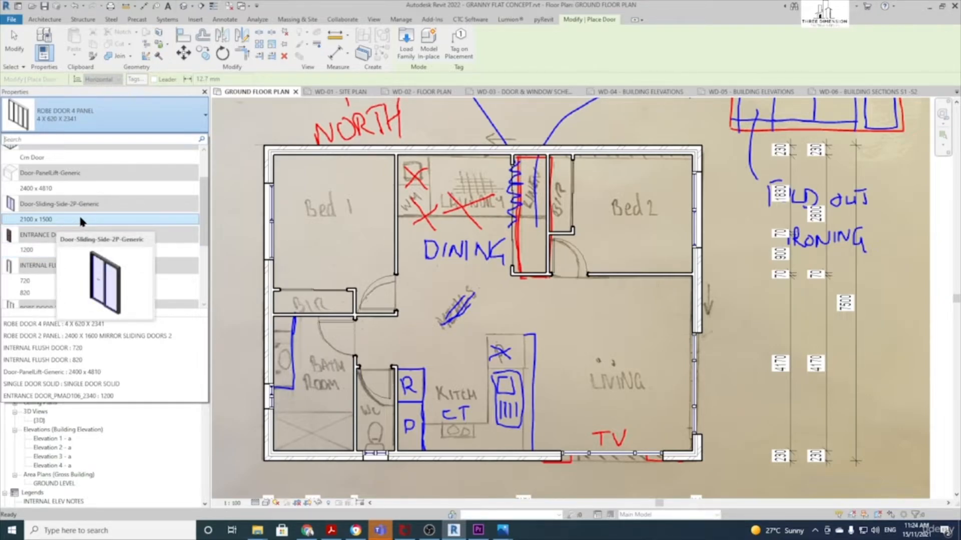
click(80, 220)
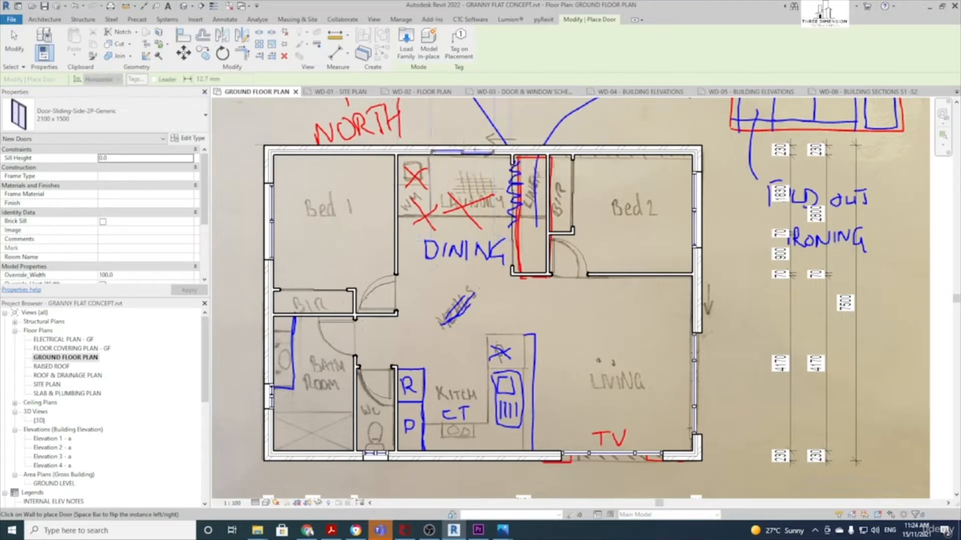
scroll(460, 148, up, 4)
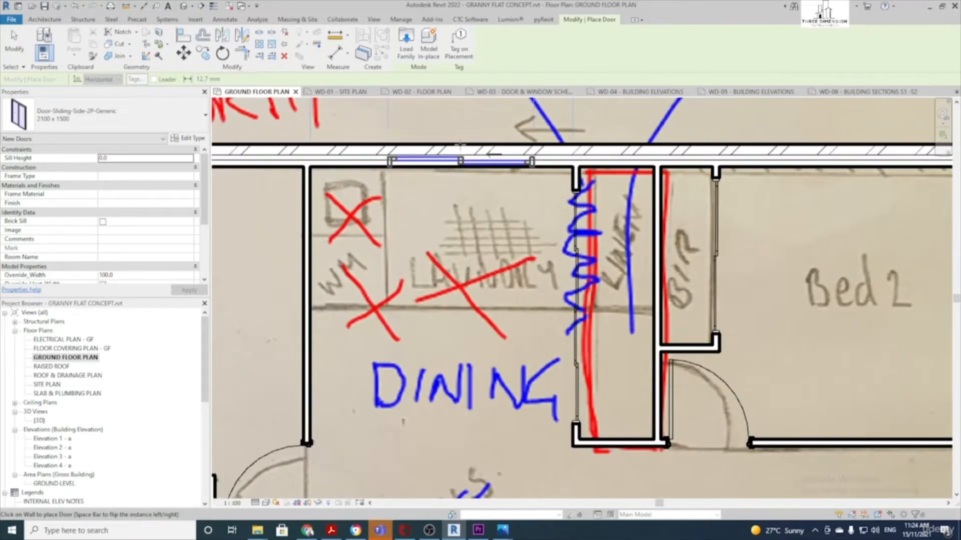
scroll(457, 143, down, 4)
scroll(457, 143, down, 2)
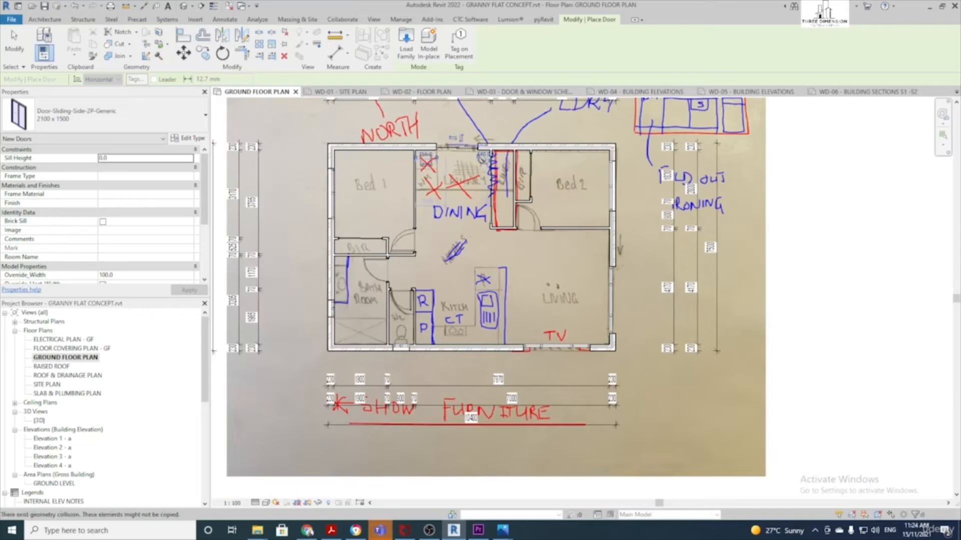
scroll(578, 248, up, 2)
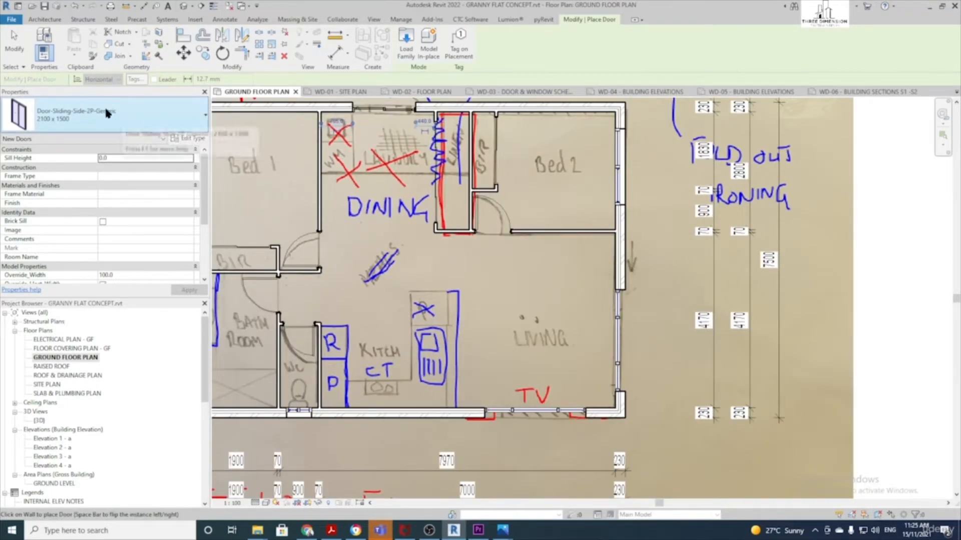
click(120, 120)
scroll(89, 214, down, 5)
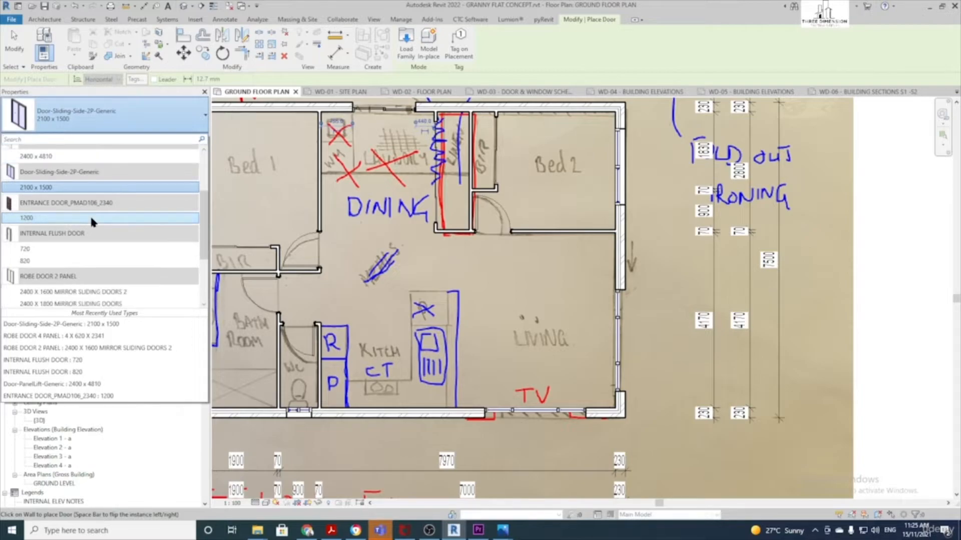
scroll(89, 215, up, 4)
scroll(97, 206, down, 4)
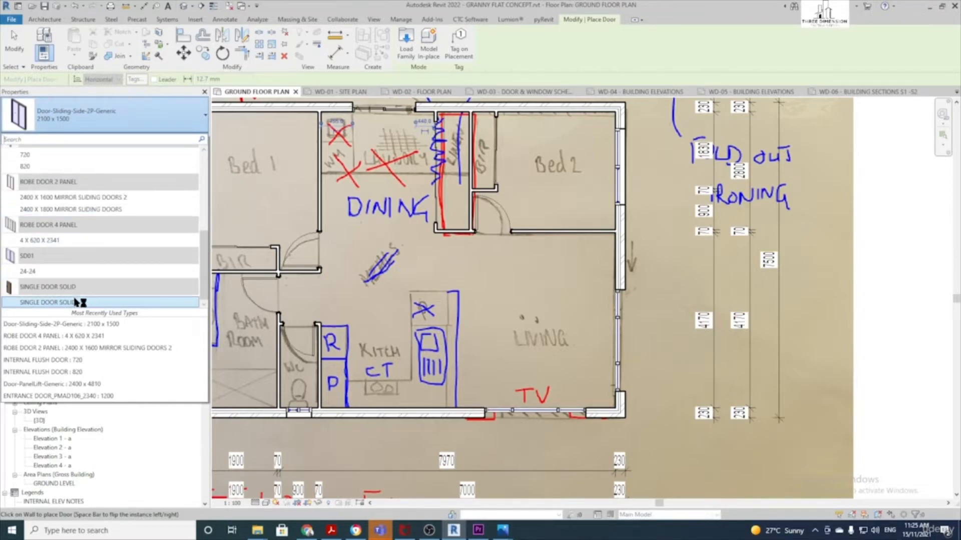
click(79, 303)
scroll(588, 269, up, 2)
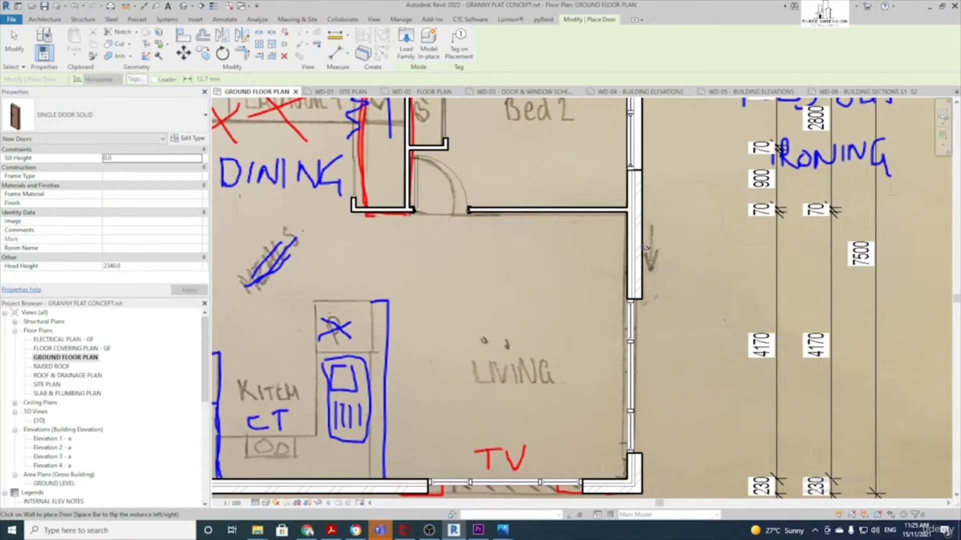
scroll(644, 250, up, 2)
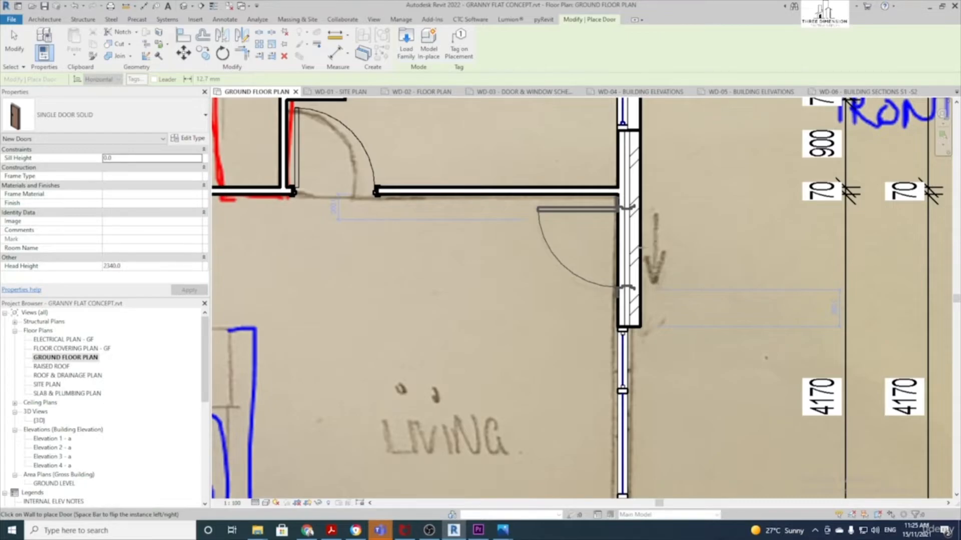
scroll(510, 273, down, 3)
key(Escape)
middle_drag(421, 273, 476, 277)
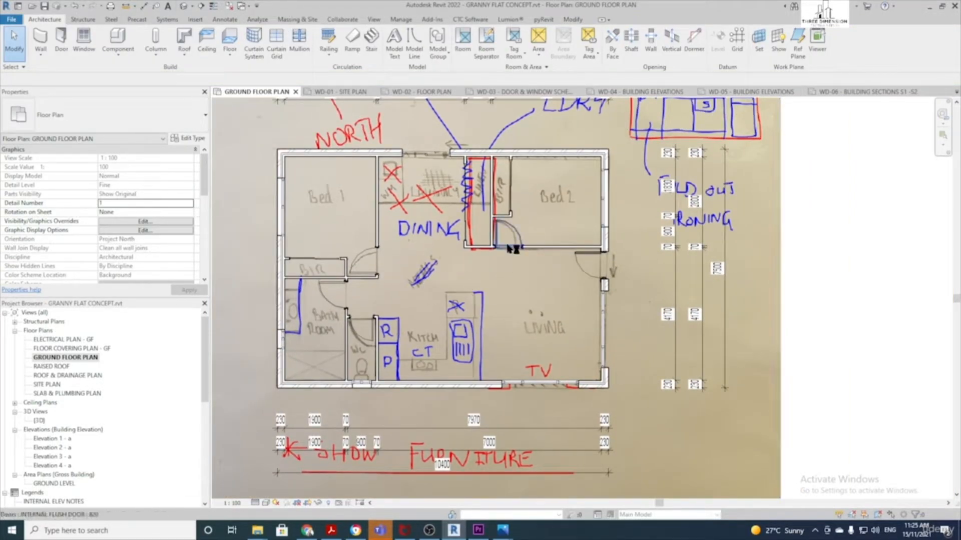
Open the default 3D view and orbit around the flat, inspecting its wall windows
click(184, 10)
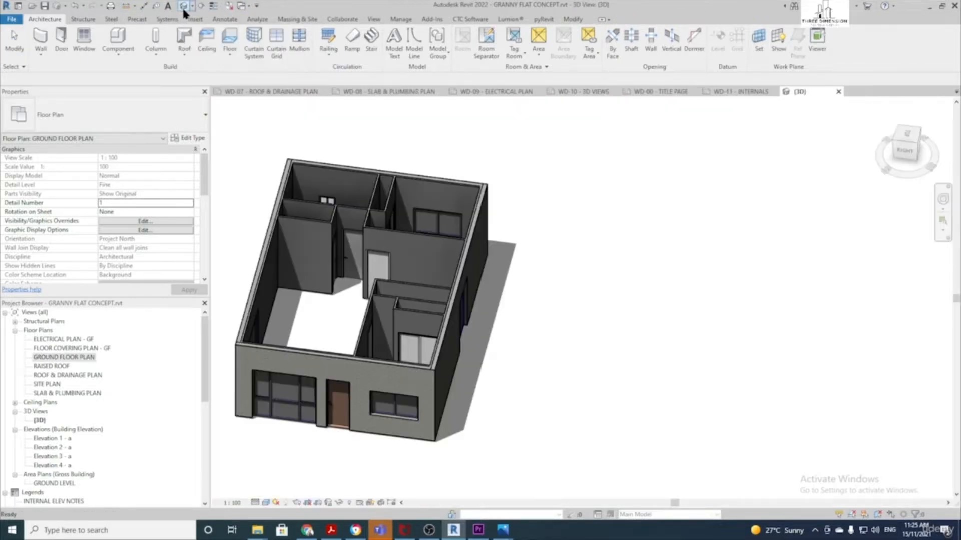
mouse_move(422, 370)
shift+middle_down()
mouse_move(471, 324)
mouse_move(553, 328)
shift+middle_up()
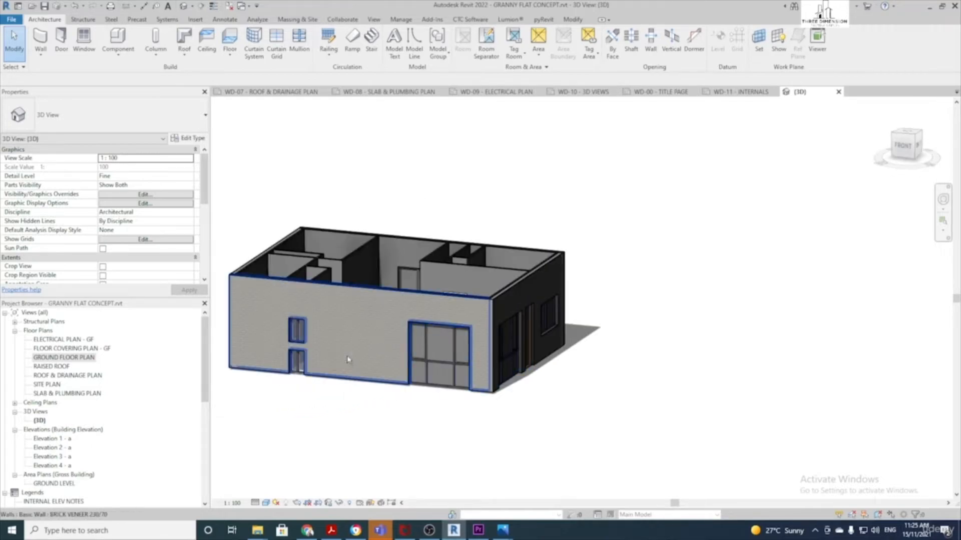
shift+middle_drag(348, 358, 465, 362)
scroll(434, 385, up, 4)
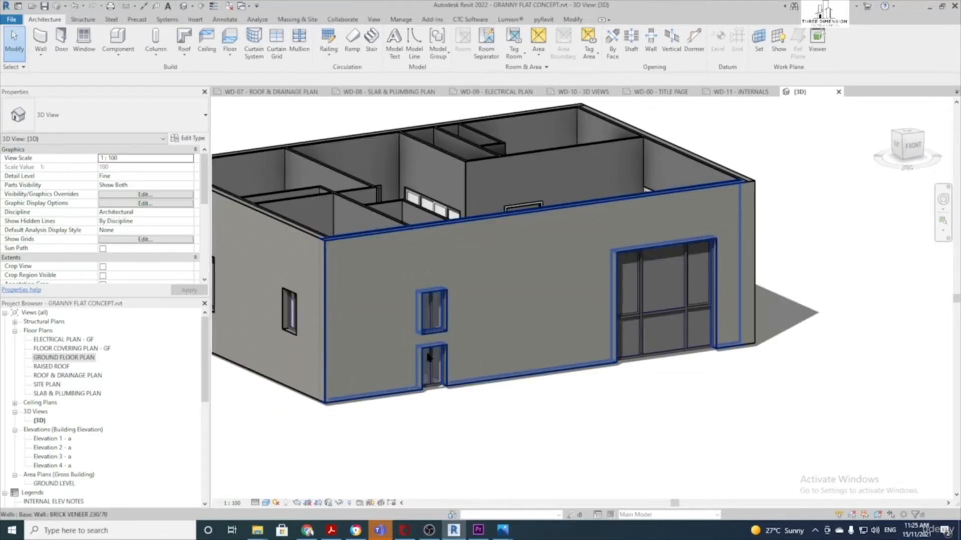
click(436, 376)
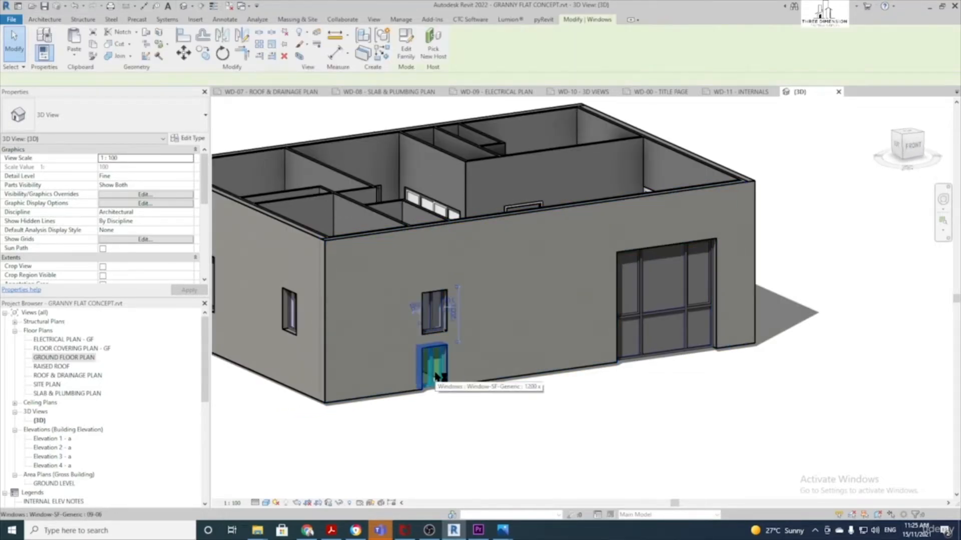
click(454, 434)
scroll(447, 434, down, 3)
shift+middle_drag(299, 415, 671, 415)
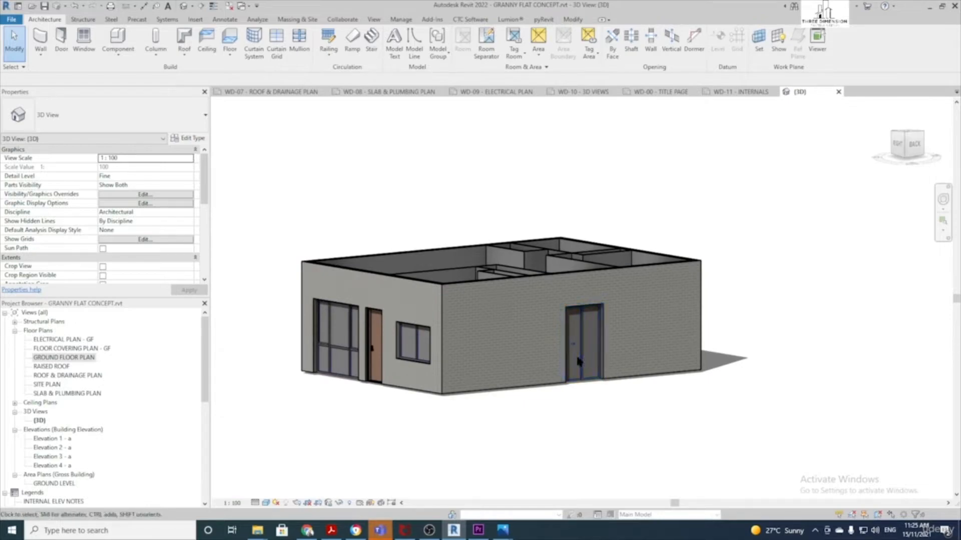
Select the large front 2400x2410 transom window and open its type properties
click(413, 343)
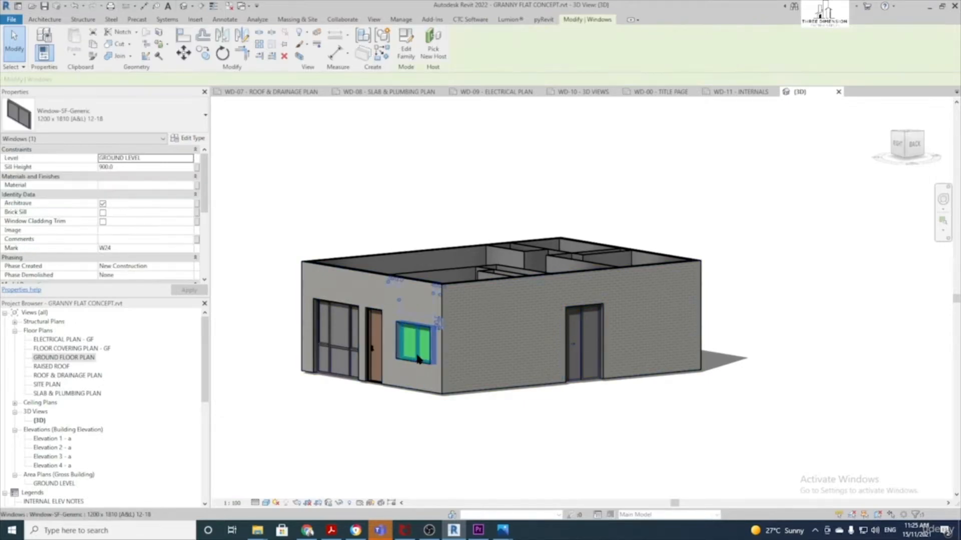
scroll(180, 231, down, 3)
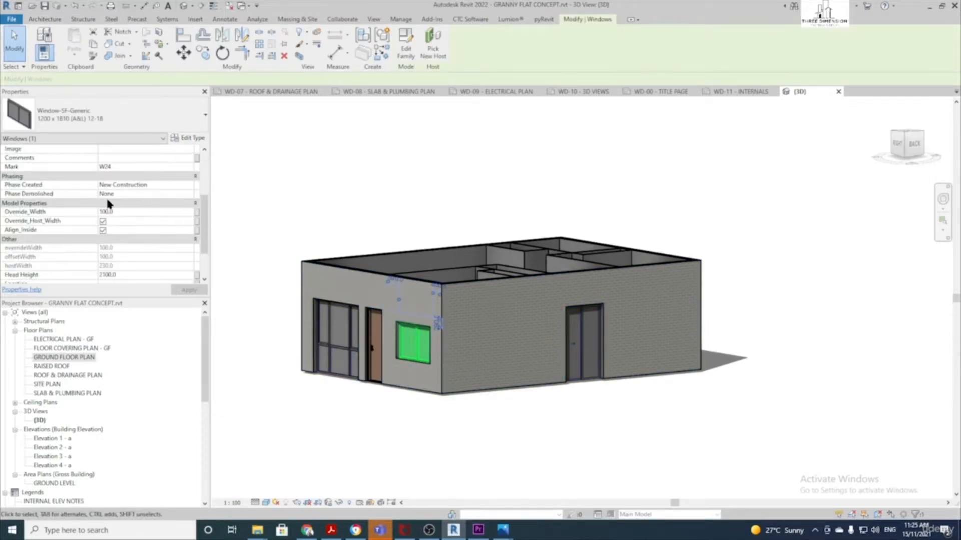
click(339, 348)
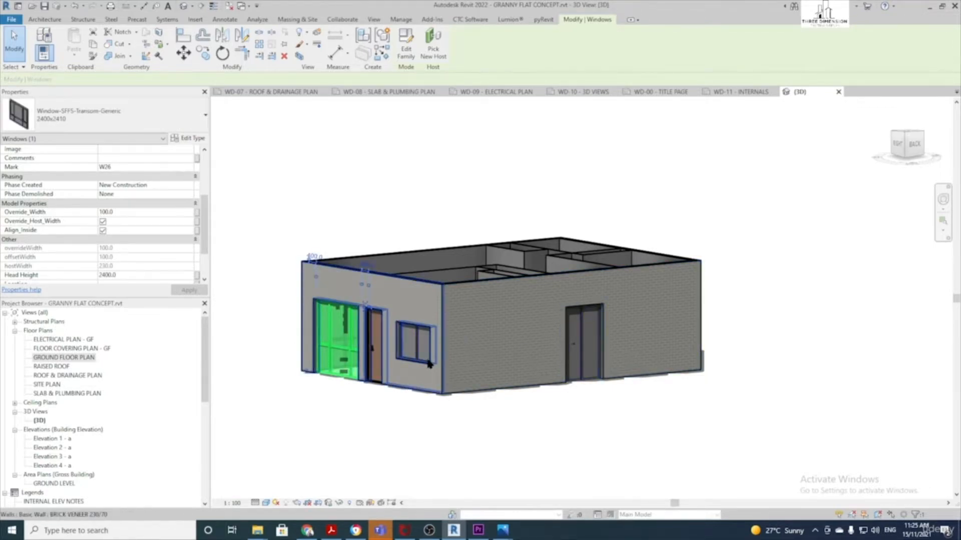
click(334, 418)
shift+middle_drag(334, 419, 496, 408)
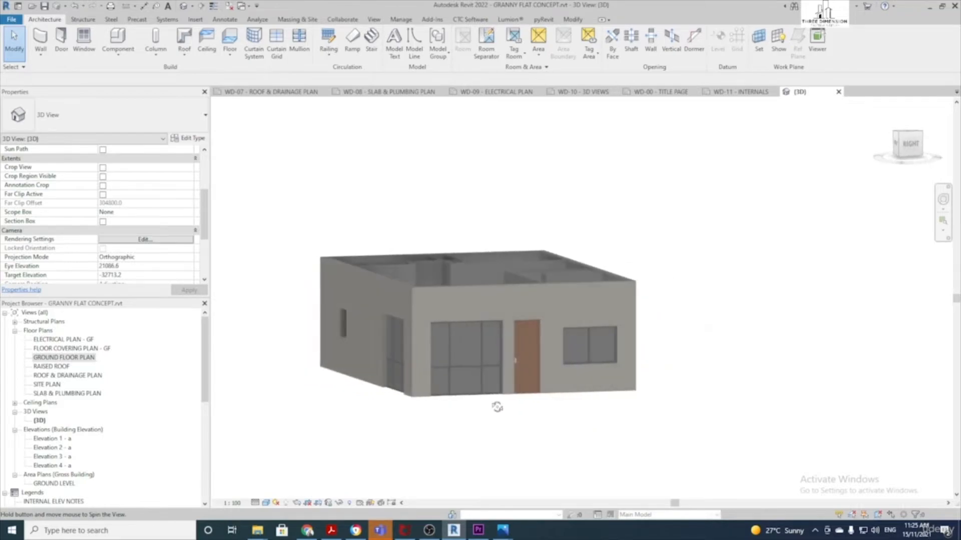
click(478, 375)
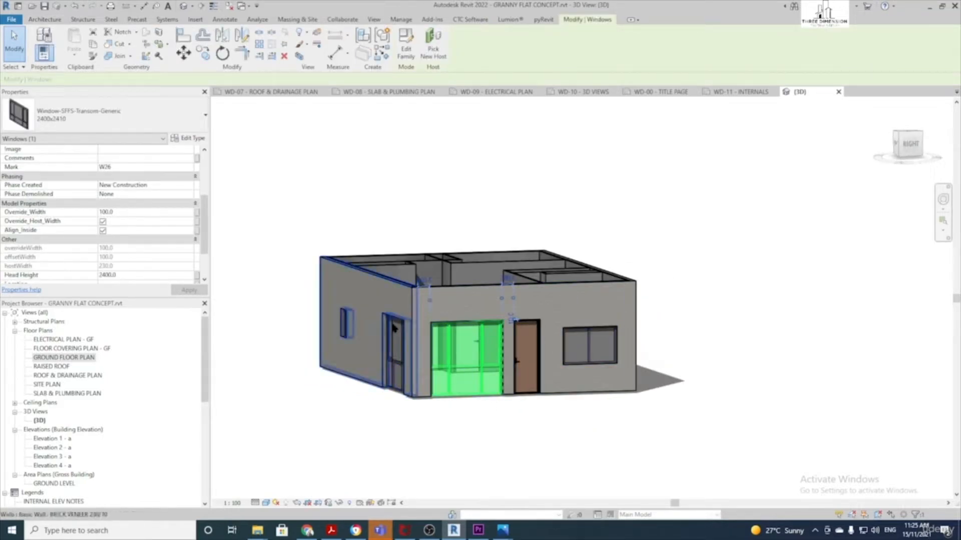
click(191, 142)
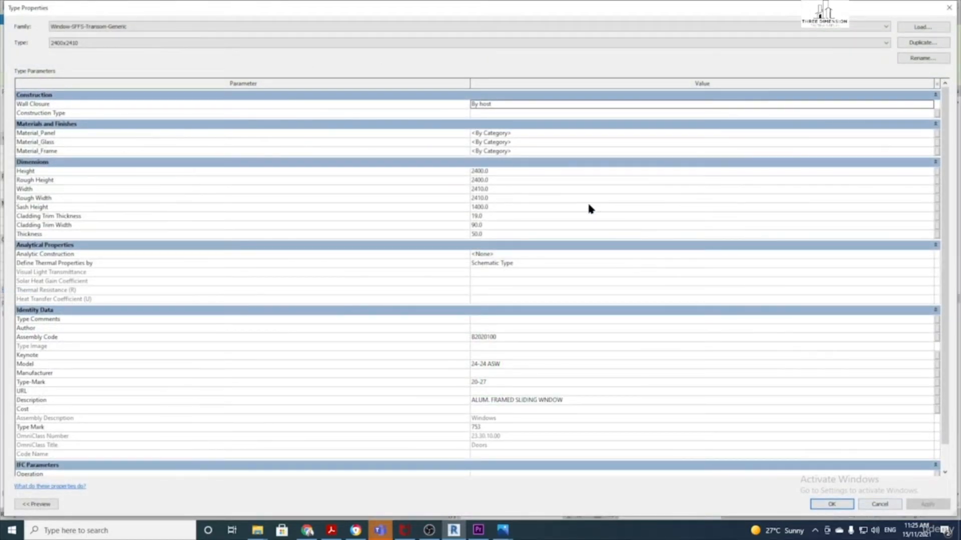
Edit the transom window type's Height value and confirm the type change
click(501, 171)
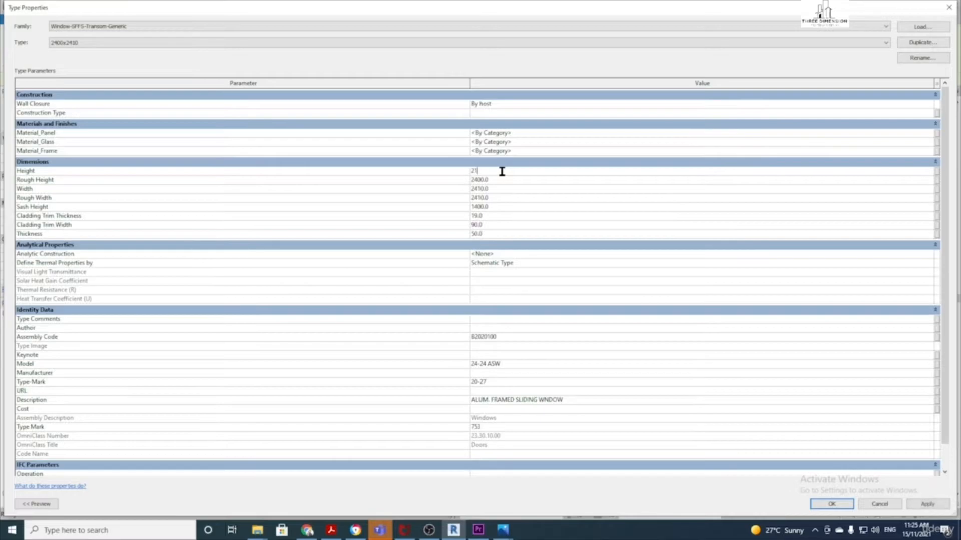
click(832, 505)
click(512, 451)
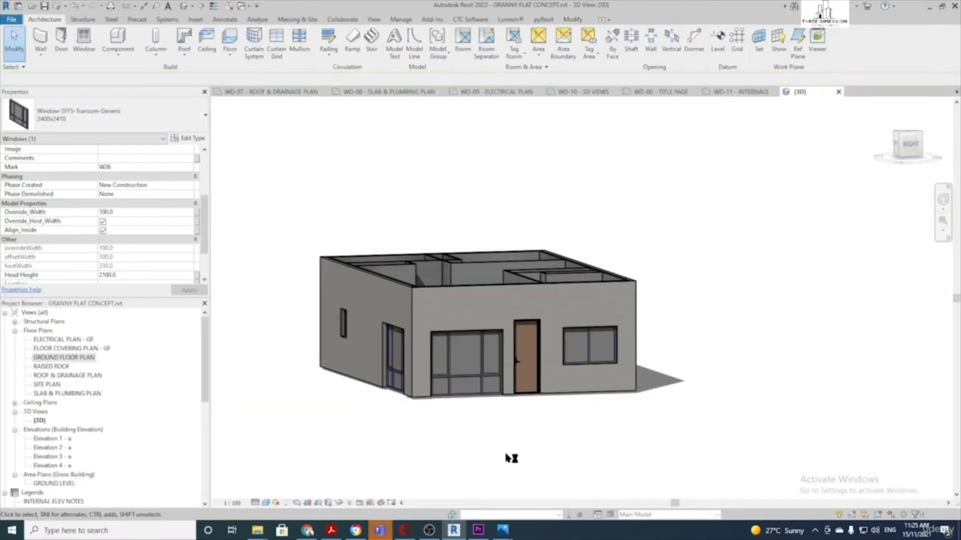
Set the front wall's solid single door type Height to 2100
click(518, 363)
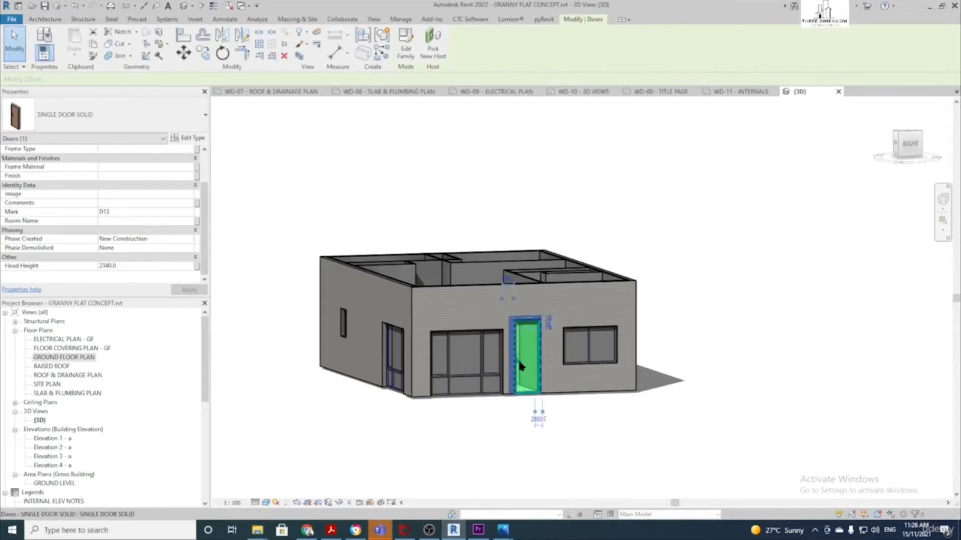
click(184, 139)
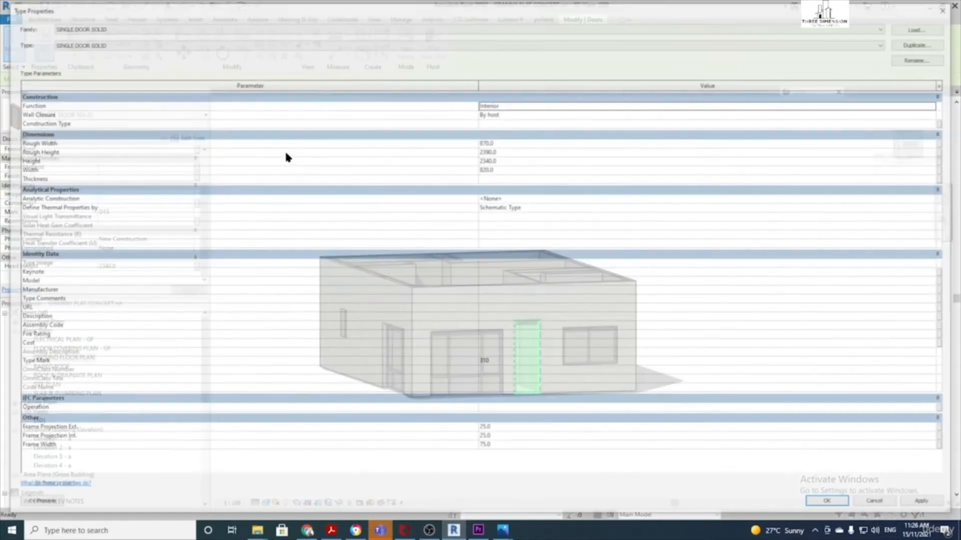
click(512, 160)
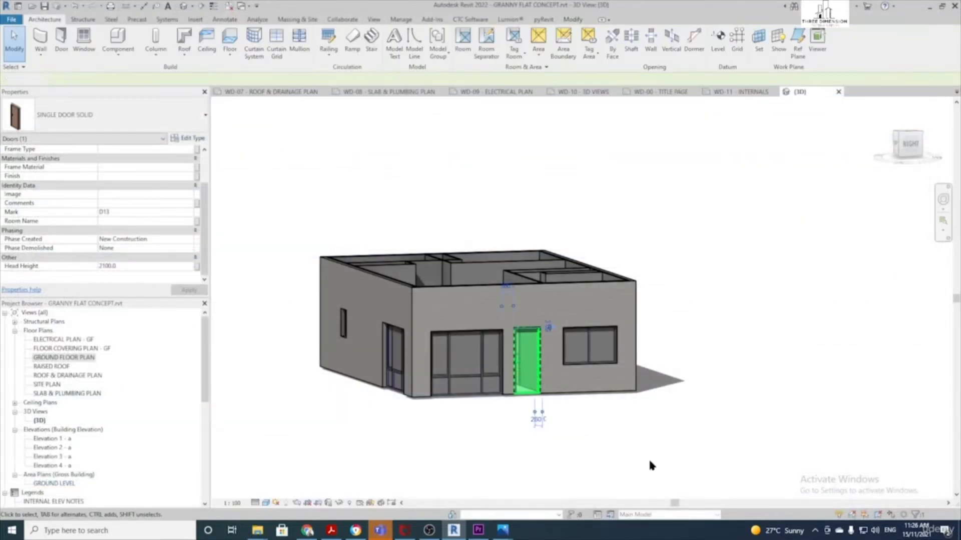
click(465, 470)
Shorten the back wall sliding door type's Height, then orbit back to the front
shift+middle_drag(453, 469, 604, 395)
click(560, 350)
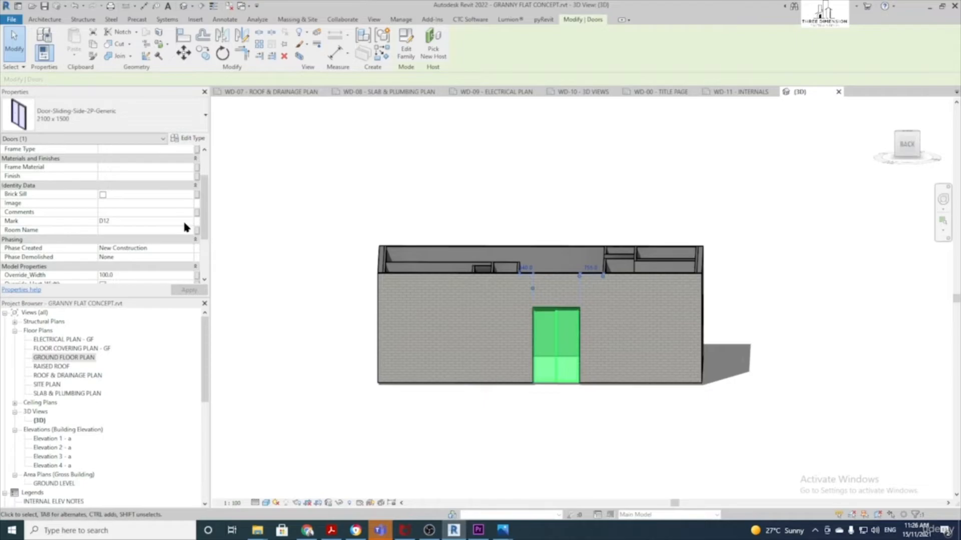
click(190, 139)
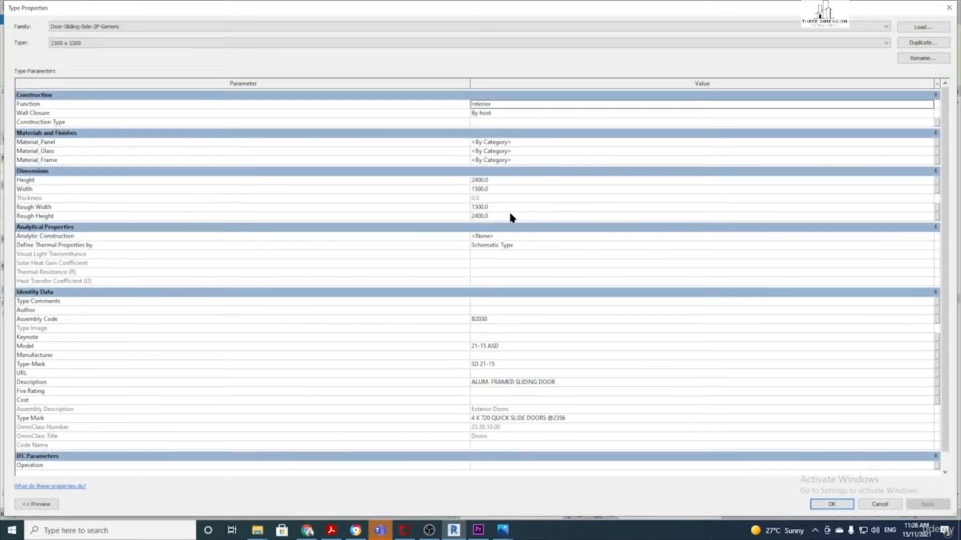
click(497, 180)
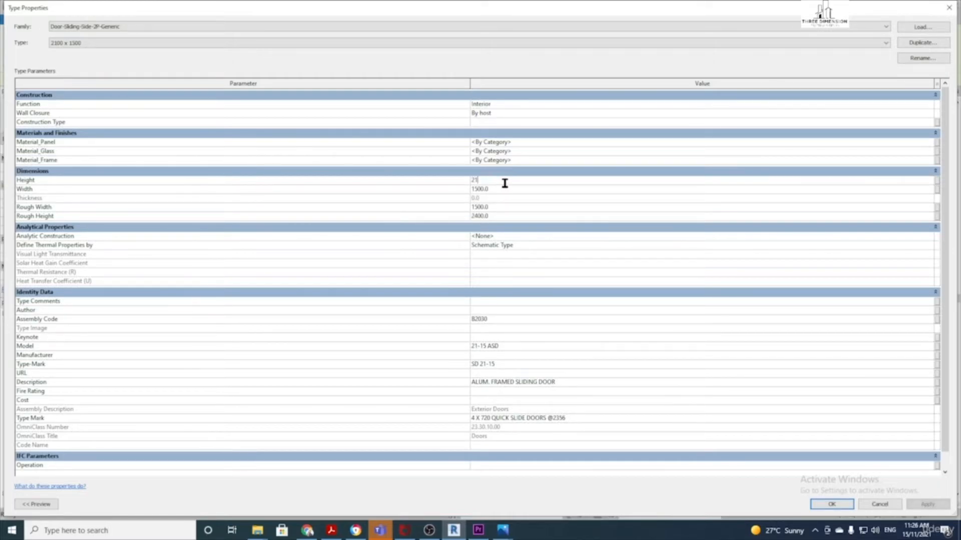
click(844, 505)
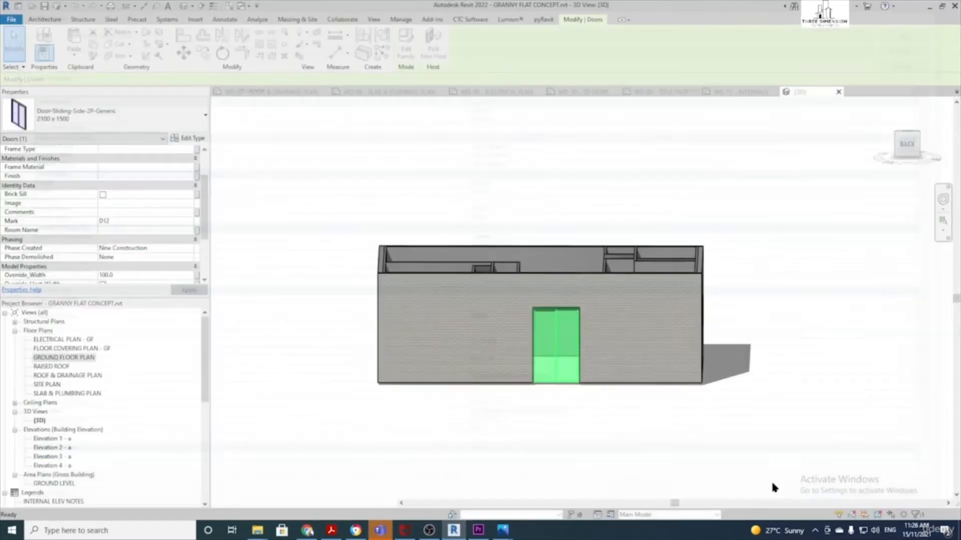
click(535, 439)
shift+middle_drag(535, 440, 639, 405)
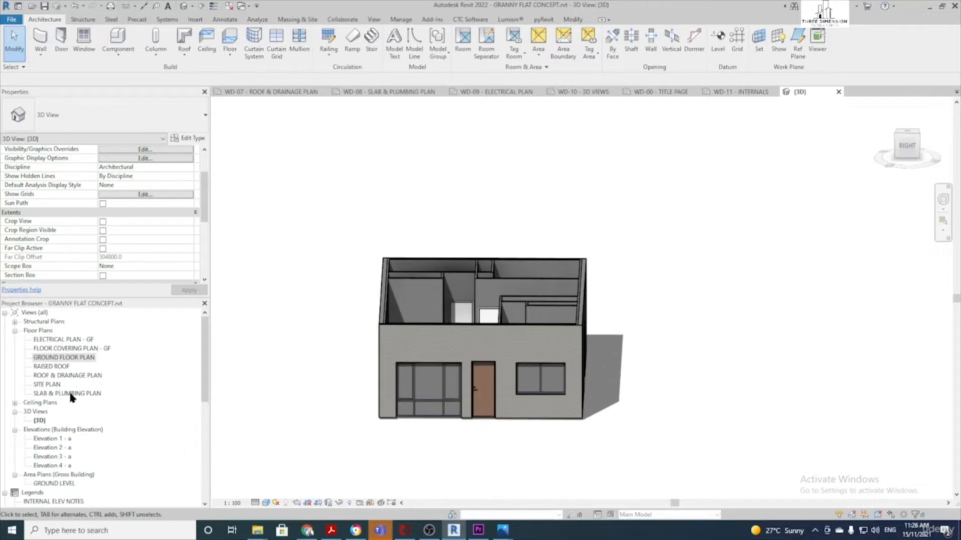
Return to the GROUND FLOOR PLAN and frame the kitchen, WC and living area
double_click(75, 358)
scroll(405, 323, down, 1)
middle_drag(411, 292, 468, 311)
scroll(467, 312, up, 2)
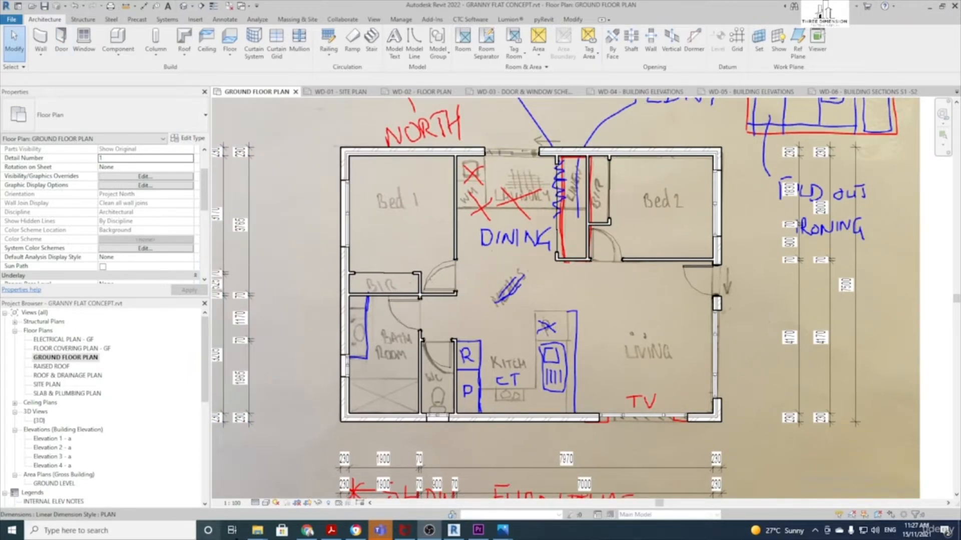
click(469, 371)
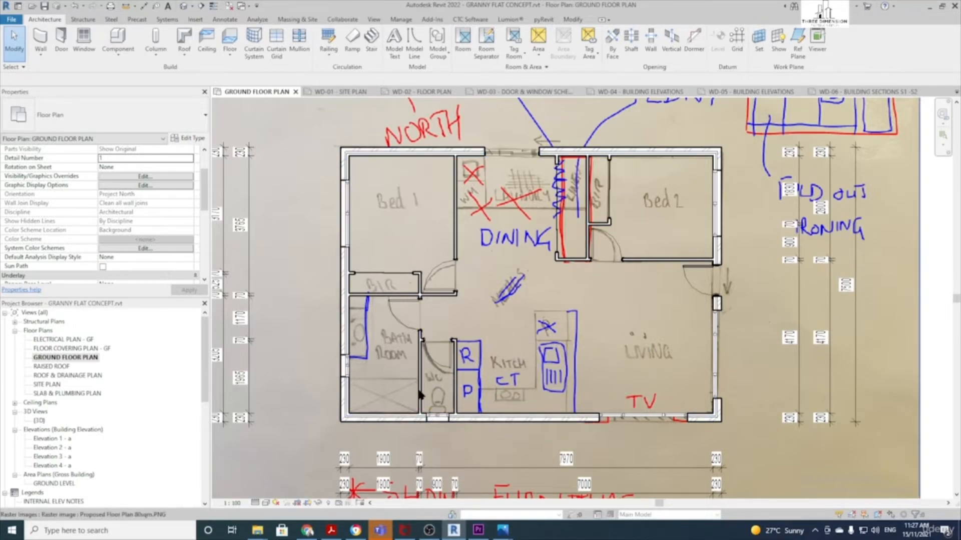
scroll(483, 385, up, 2)
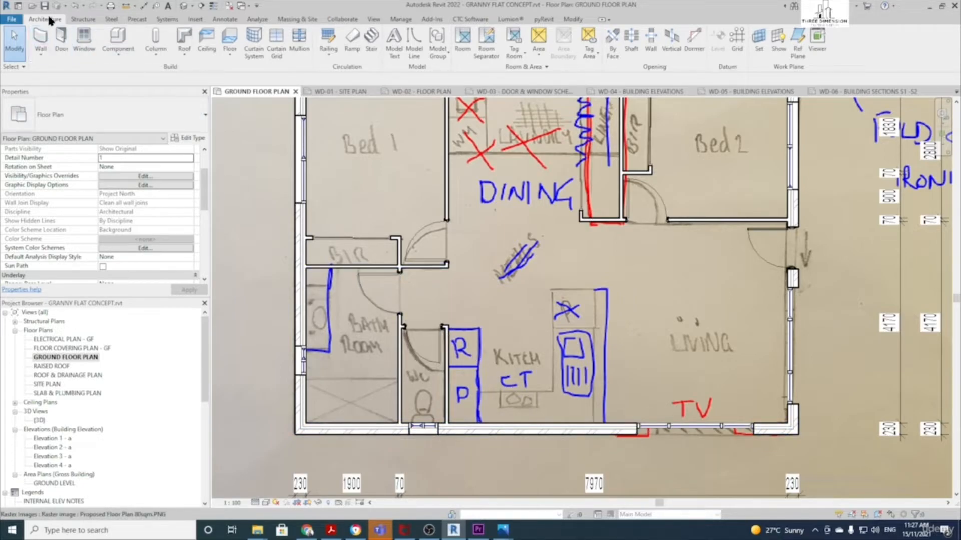
Place a 900 VANITY - OVAL BASIN - CUPBOARDS ONLY component against the bathroom's left wall
click(119, 32)
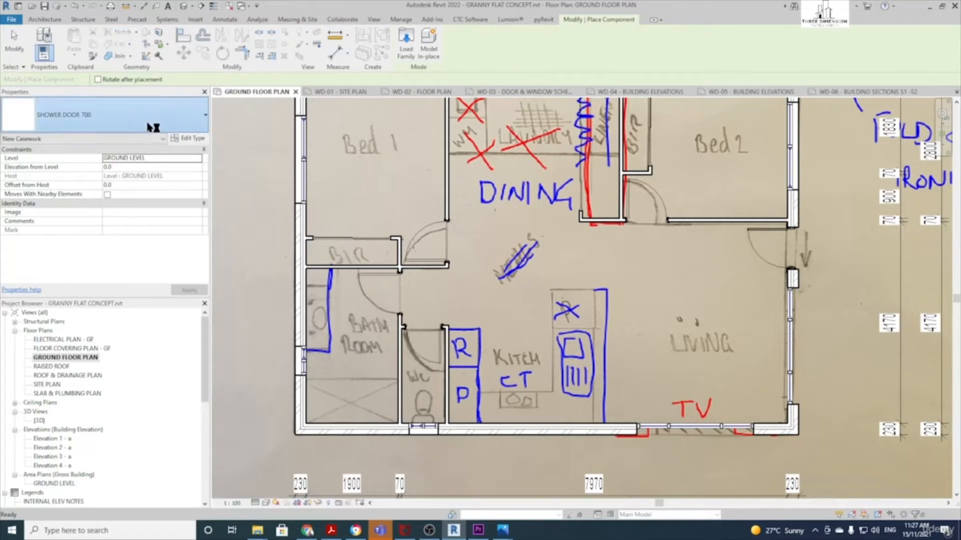
click(147, 123)
scroll(91, 259, up, 5)
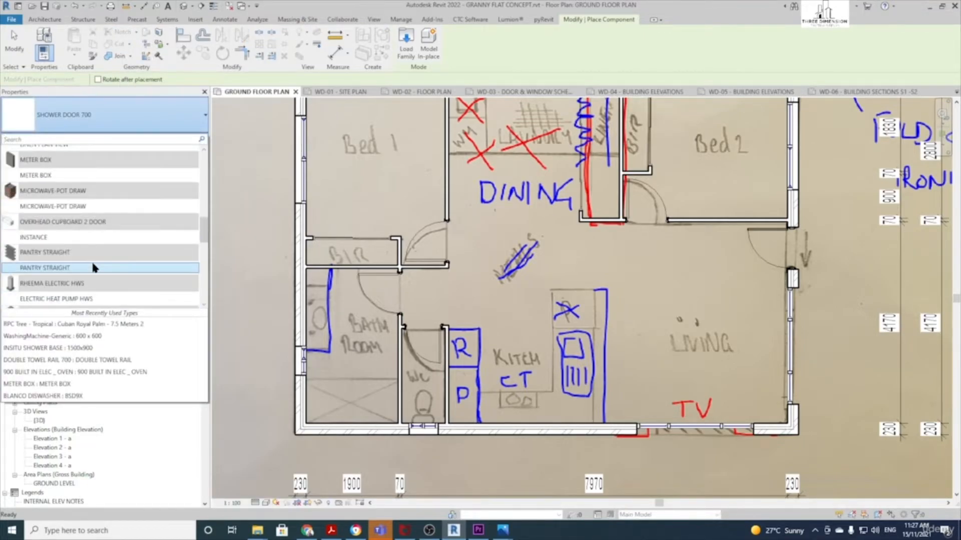
scroll(92, 267, up, 10)
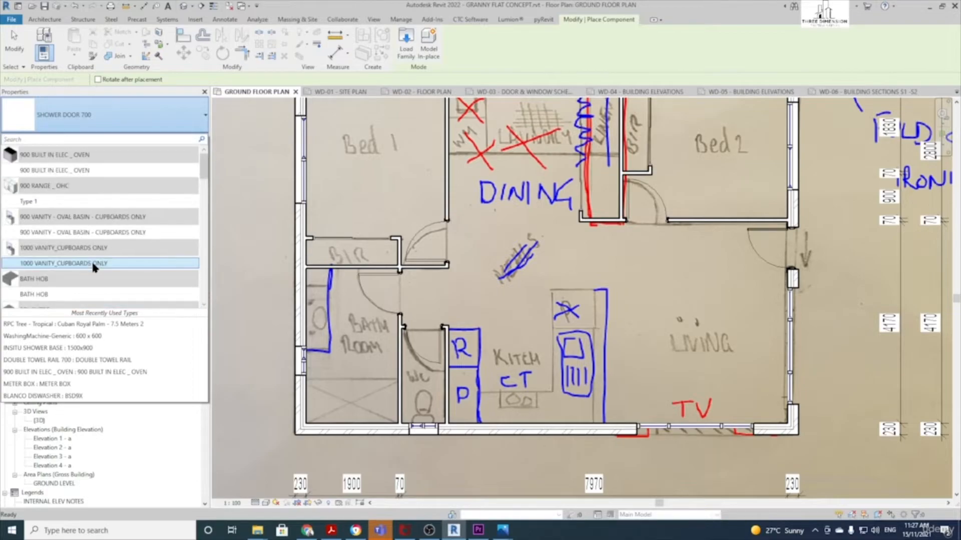
scroll(57, 160, up, 2)
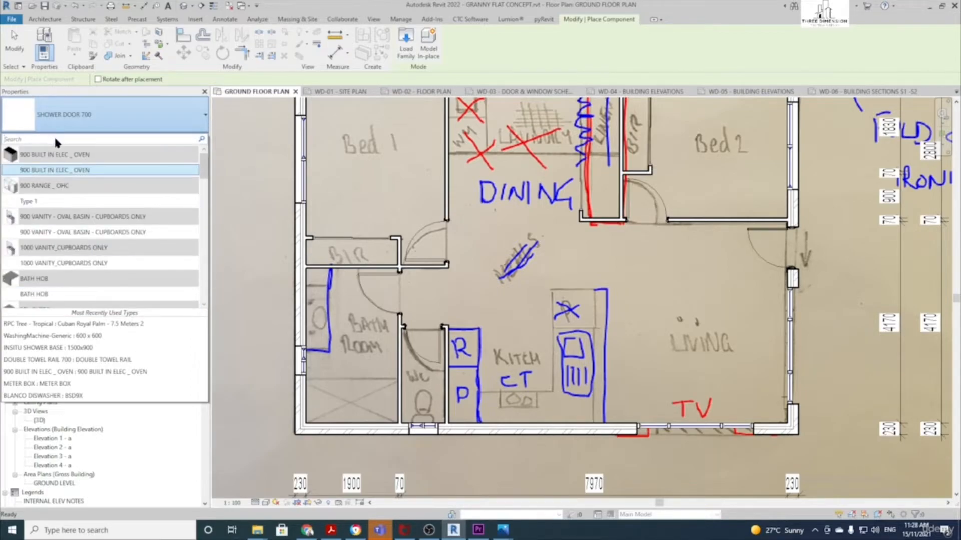
click(83, 233)
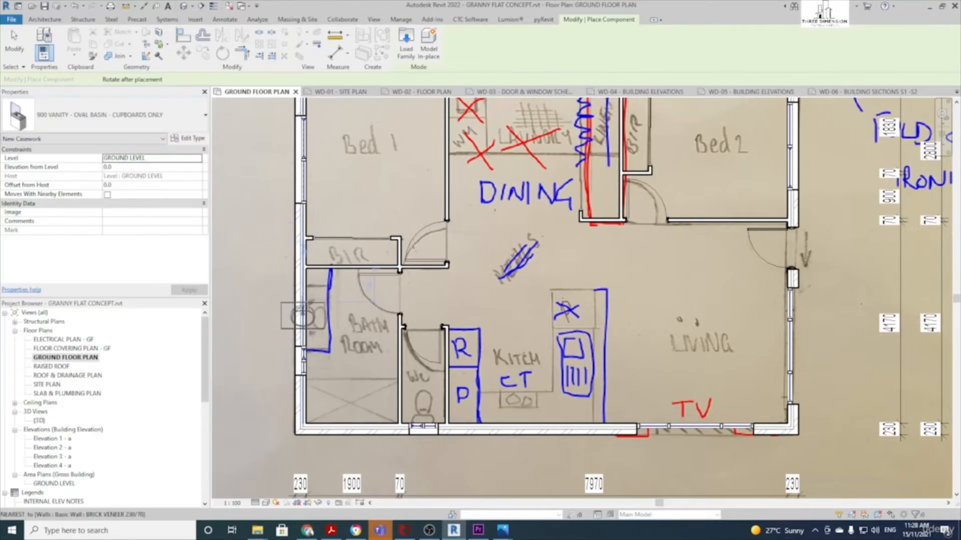
scroll(324, 317, up, 2)
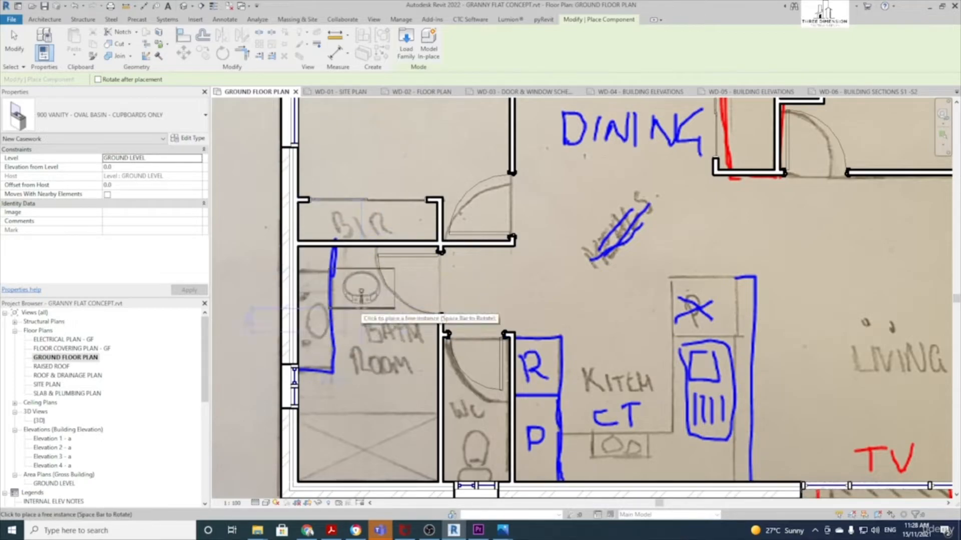
click(355, 315)
scroll(360, 306, up, 2)
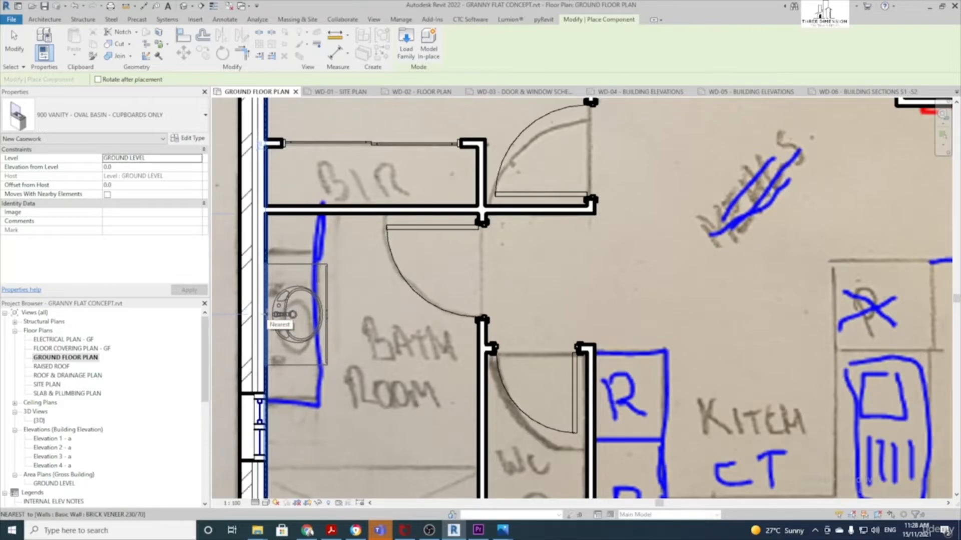
scroll(290, 315, down, 4)
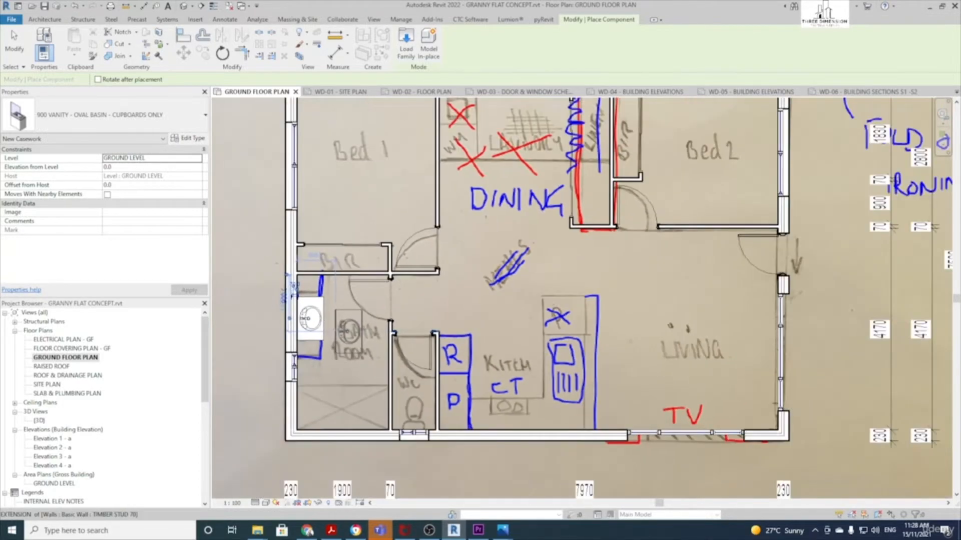
click(310, 319)
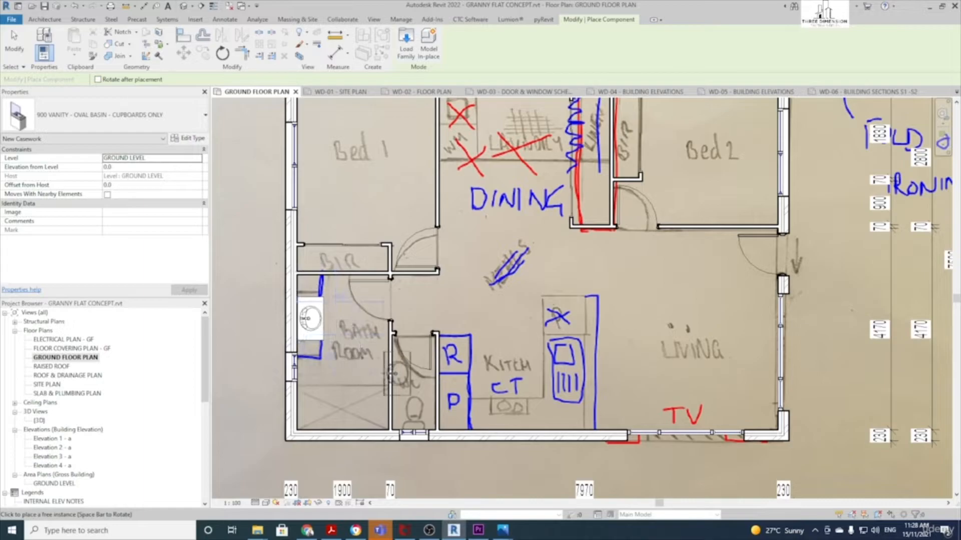
key(Escape)
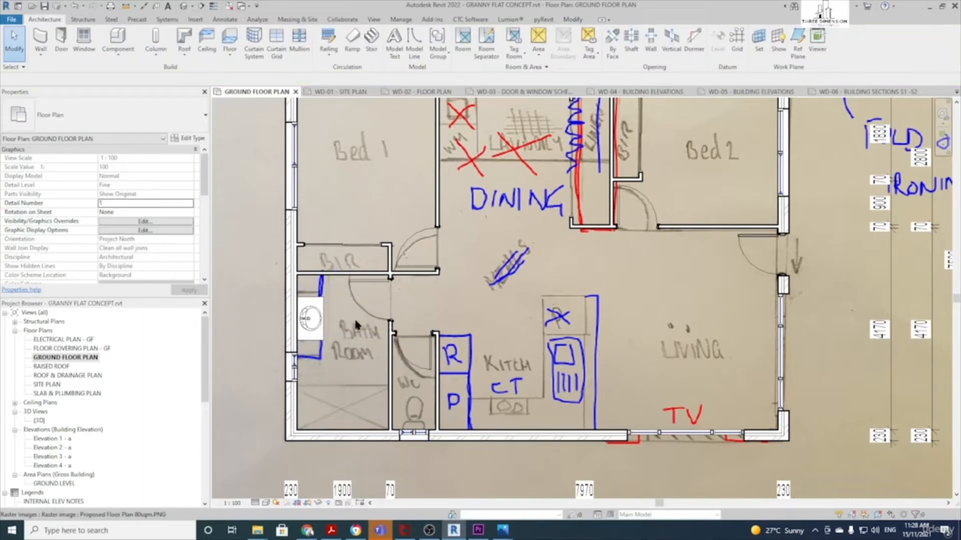
Search 'wc' and place a WC BTW toilet against the wall near the WC
click(118, 39)
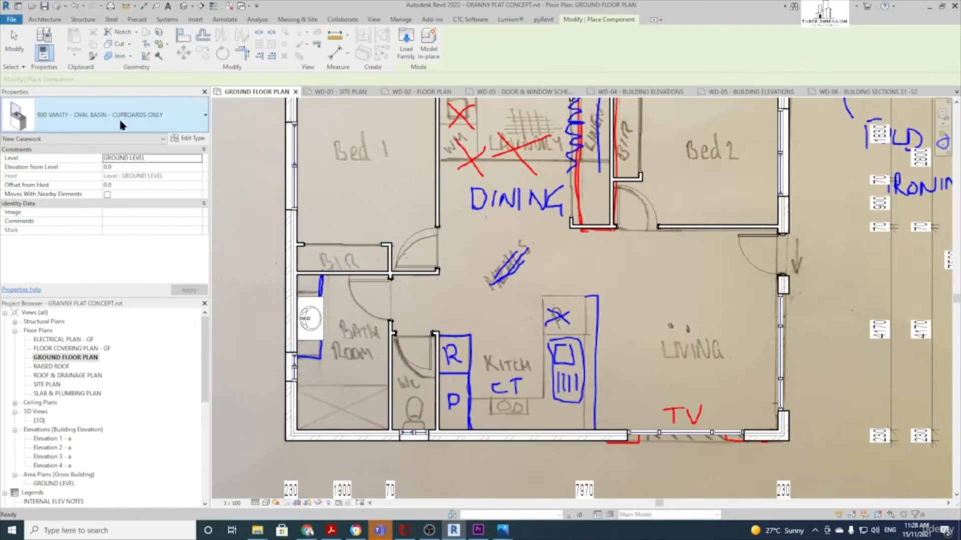
click(120, 125)
text(wc)
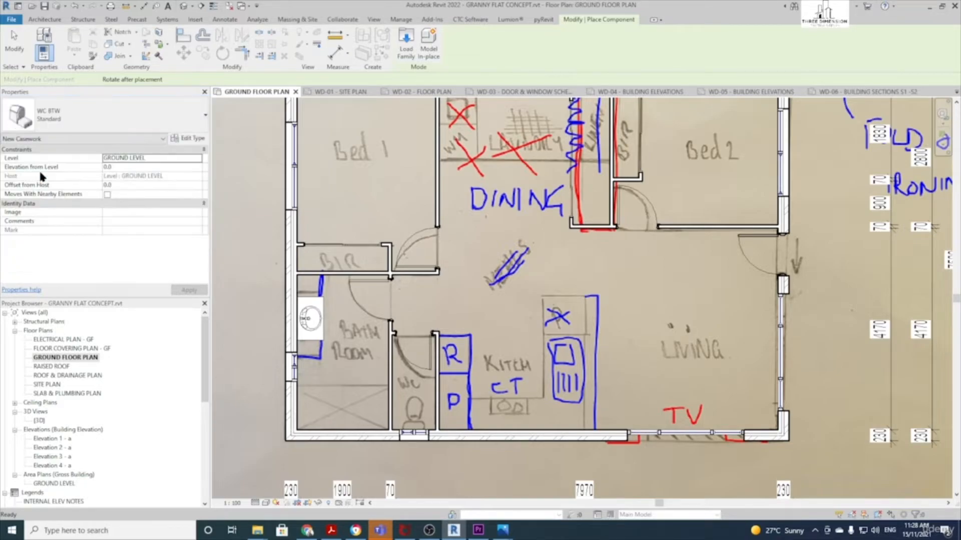
scroll(417, 389, up, 3)
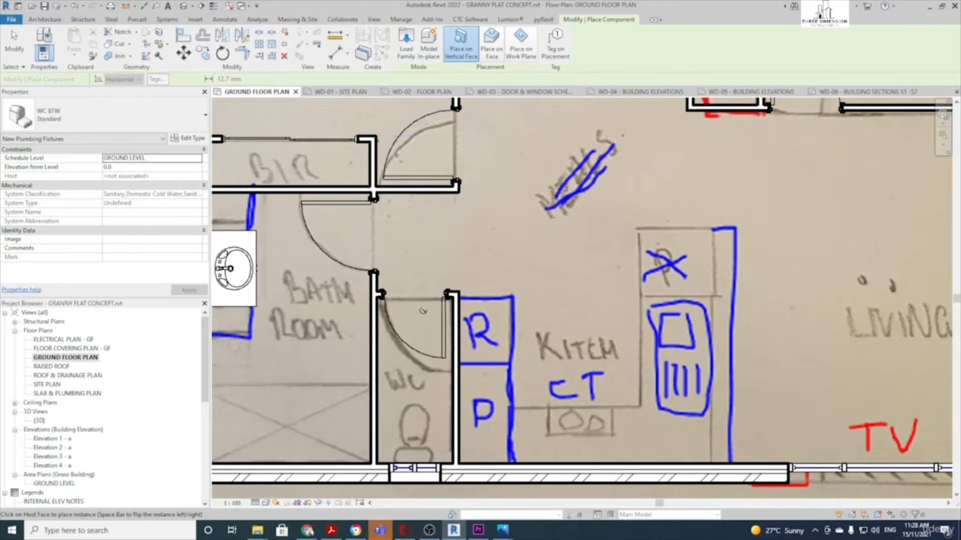
middle_drag(352, 404, 352, 356)
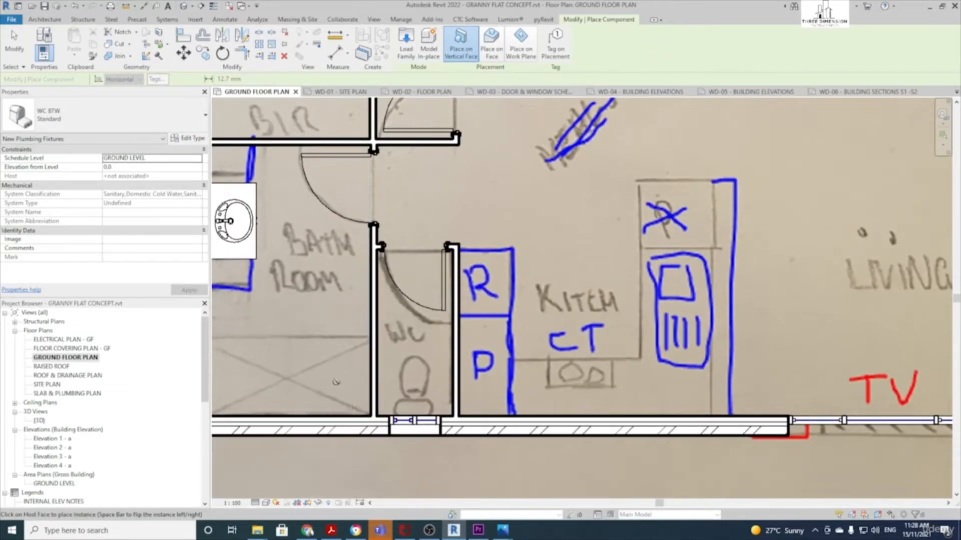
click(338, 413)
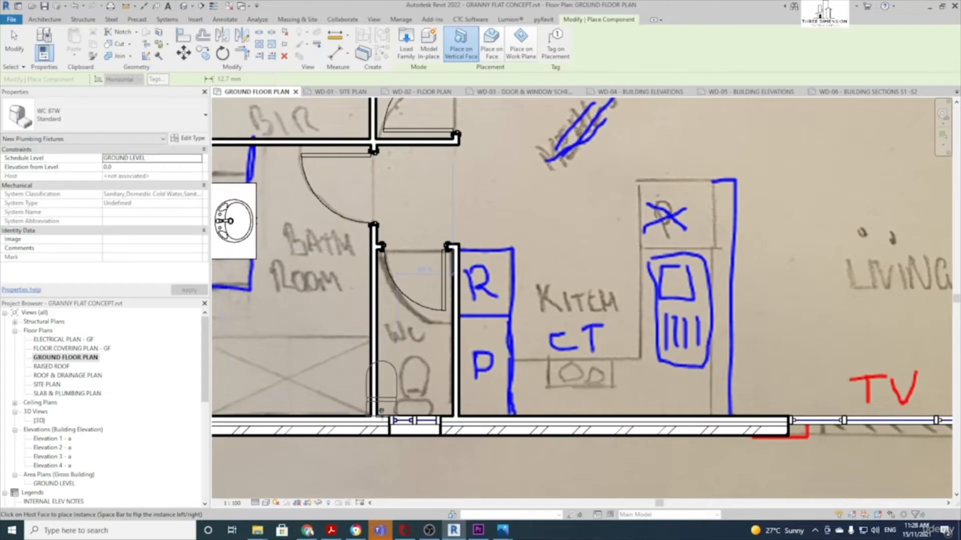
click(350, 413)
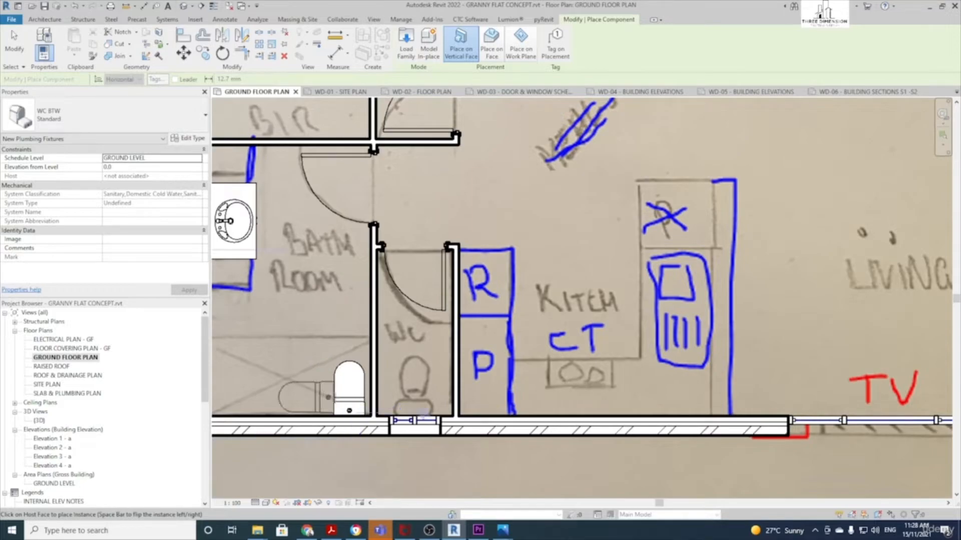
key(Escape)
key(Escape)
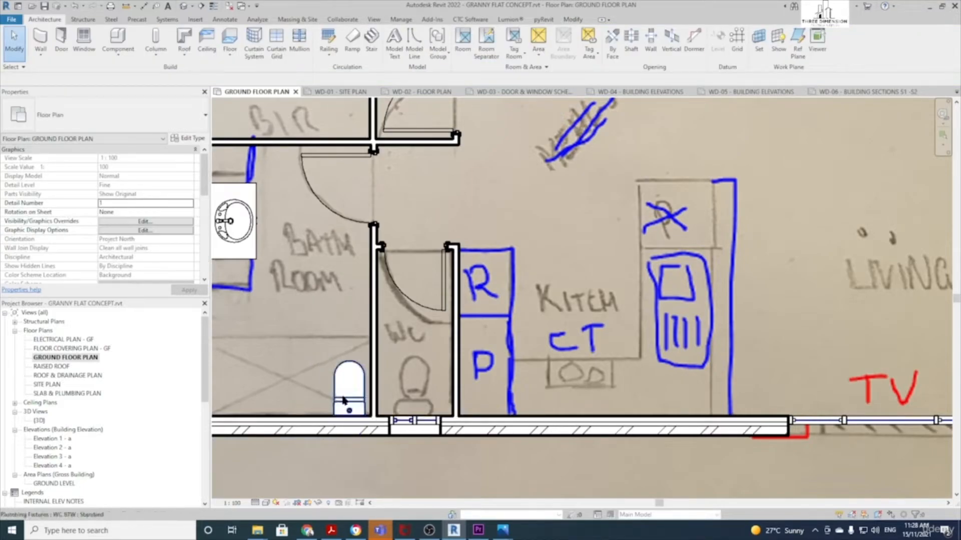
Drag the WC BTW toilet right into the WC room
click(343, 401)
drag(343, 400, 410, 387)
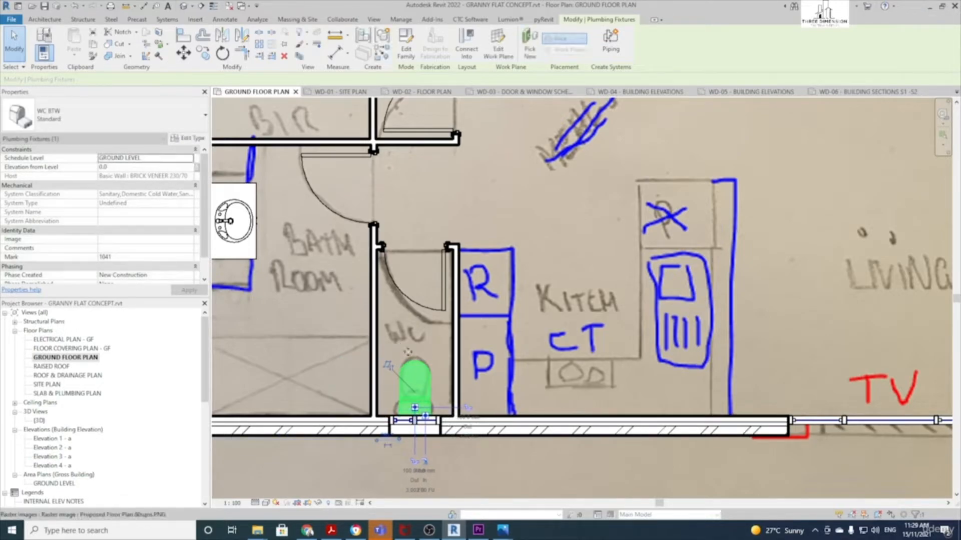
click(433, 367)
scroll(415, 391, down, 4)
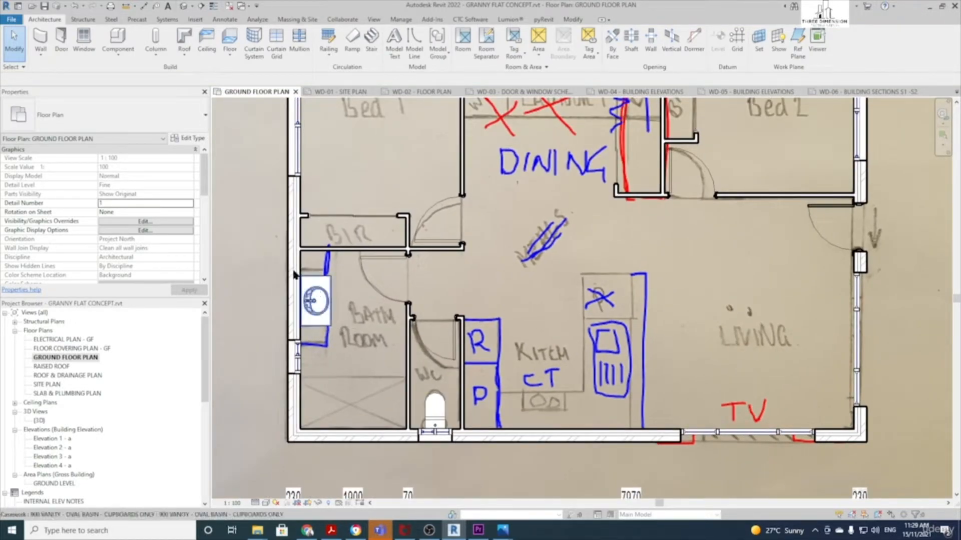
click(114, 42)
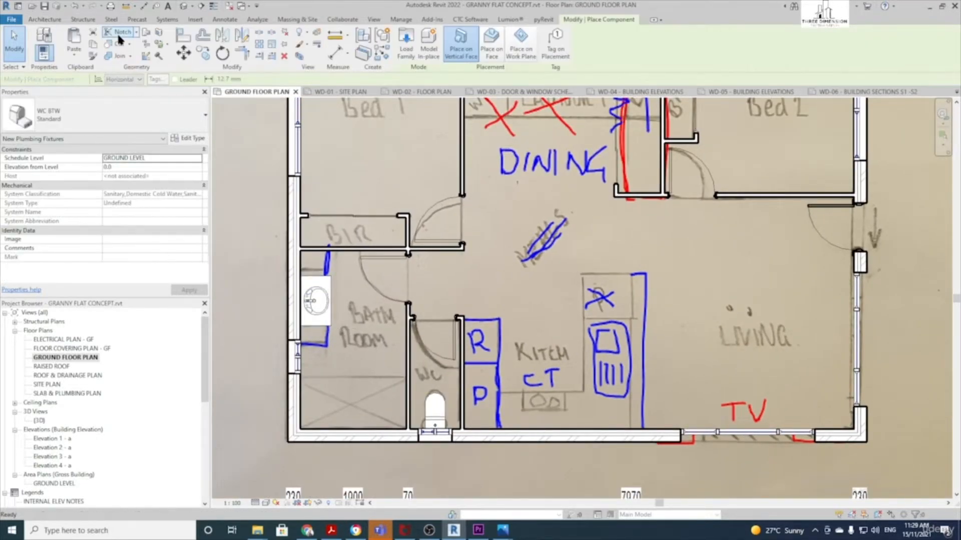
Place a 900x900 INSITU SHOWER BASE in the bathroom corner and nudge it against the wall
click(148, 116)
text(s)
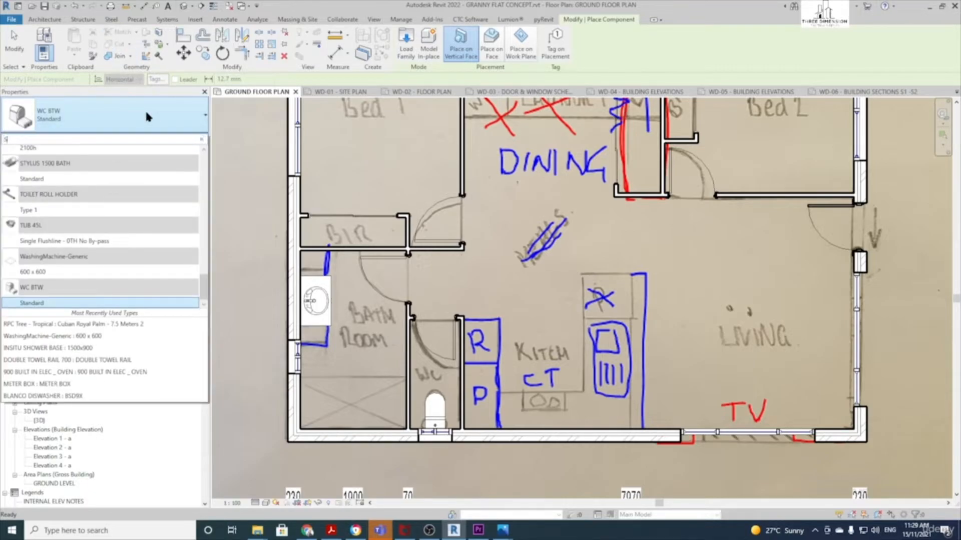
text(h)
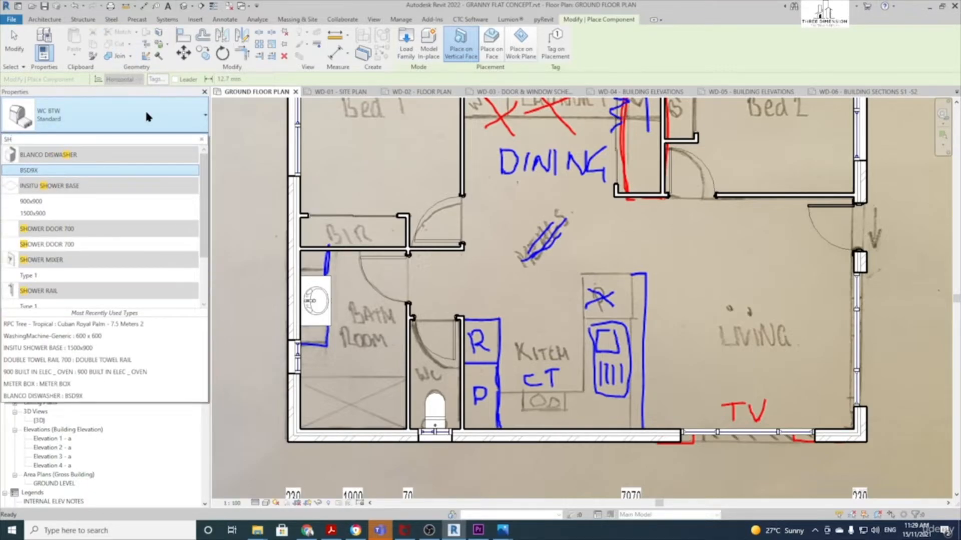
text(o)
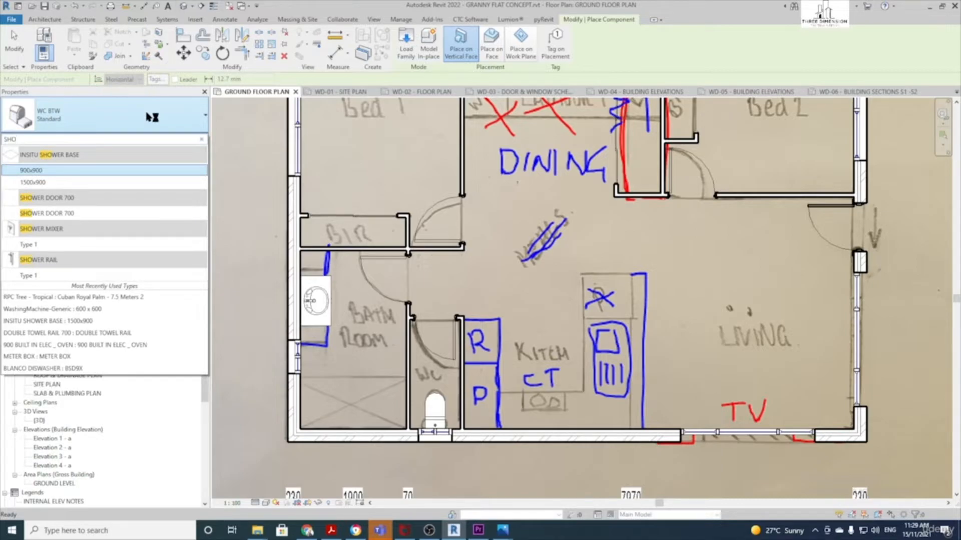
text(wer)
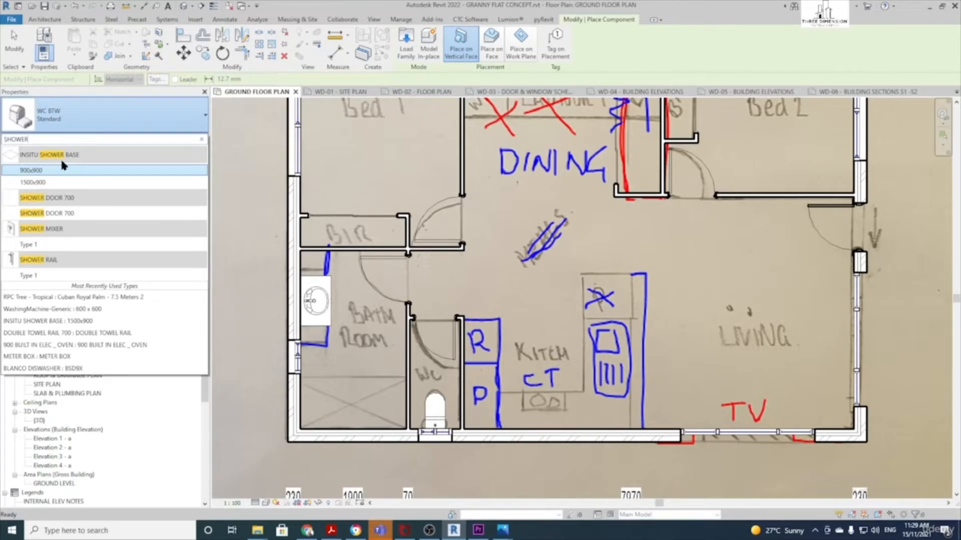
mouse_move(45, 175)
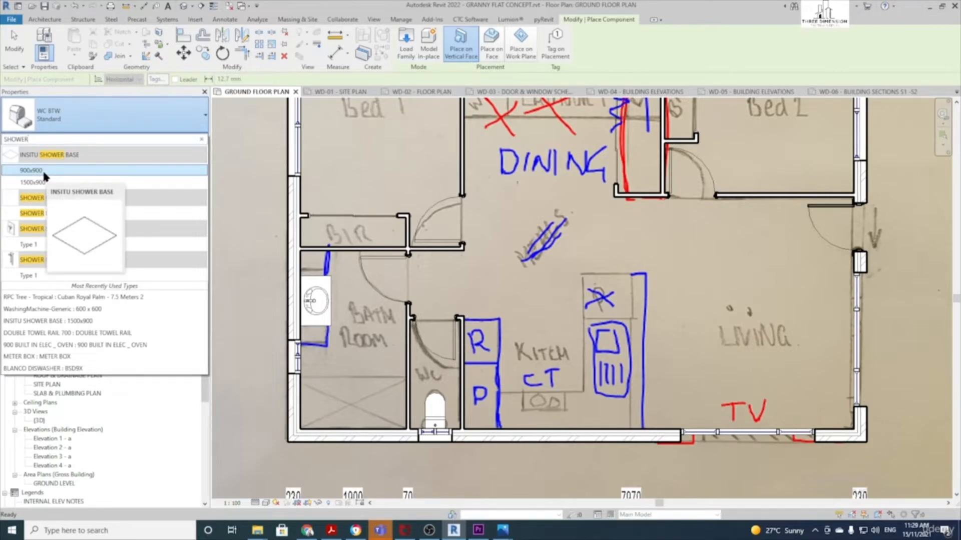
click(45, 171)
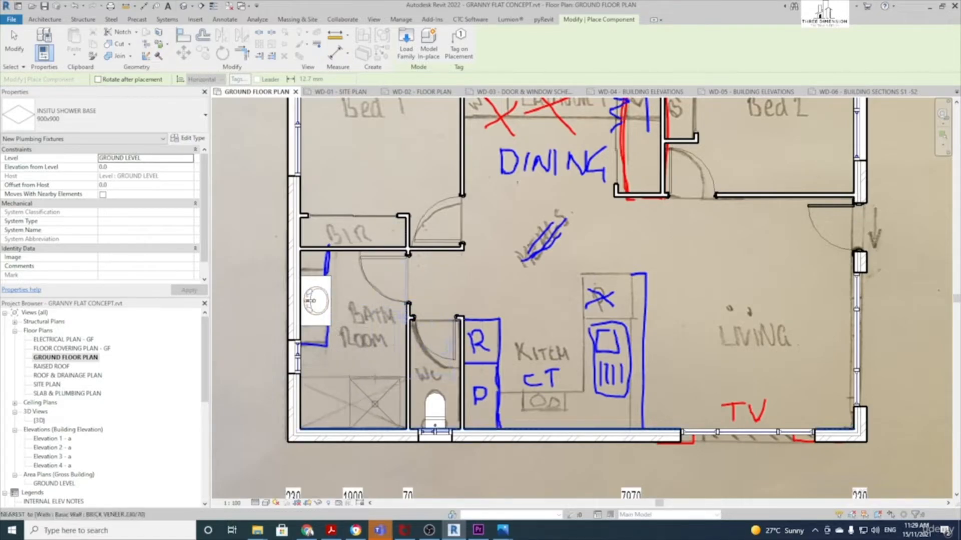
scroll(387, 391, up, 3)
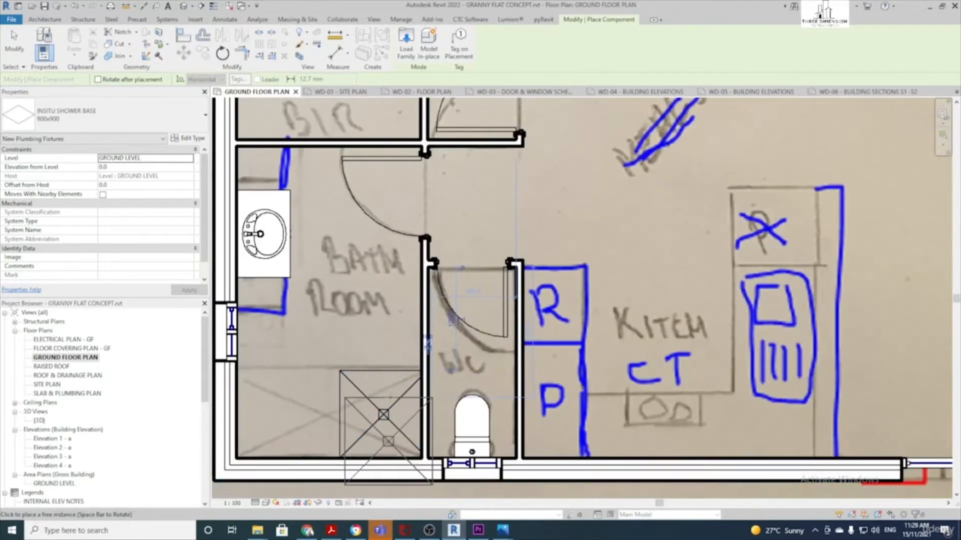
click(390, 425)
key(Escape)
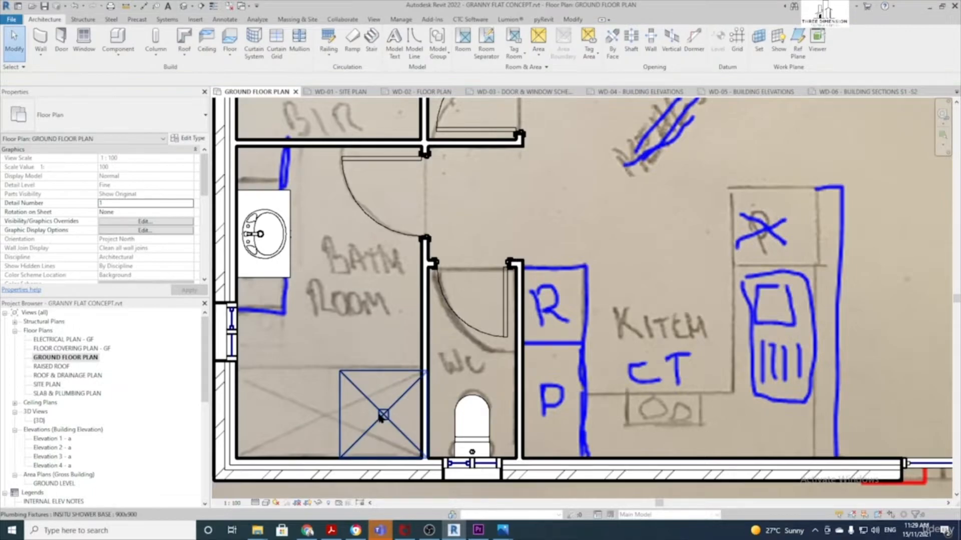
click(386, 373)
drag(387, 371, 387, 372)
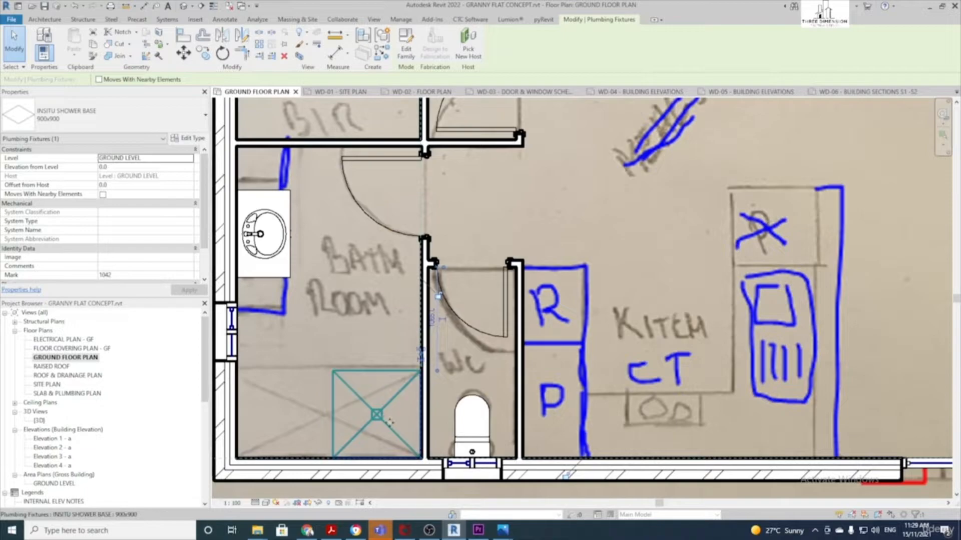
Check the shower base type, pan around the dimension rows, then reselect the shower base
click(125, 115)
click(126, 118)
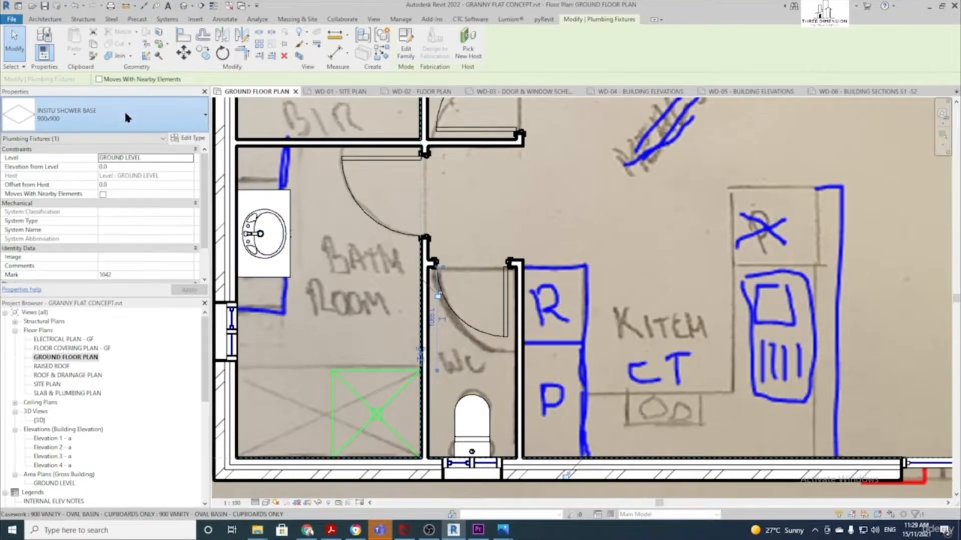
scroll(368, 397, down, 1)
key(Escape)
middle_drag(347, 364, 421, 308)
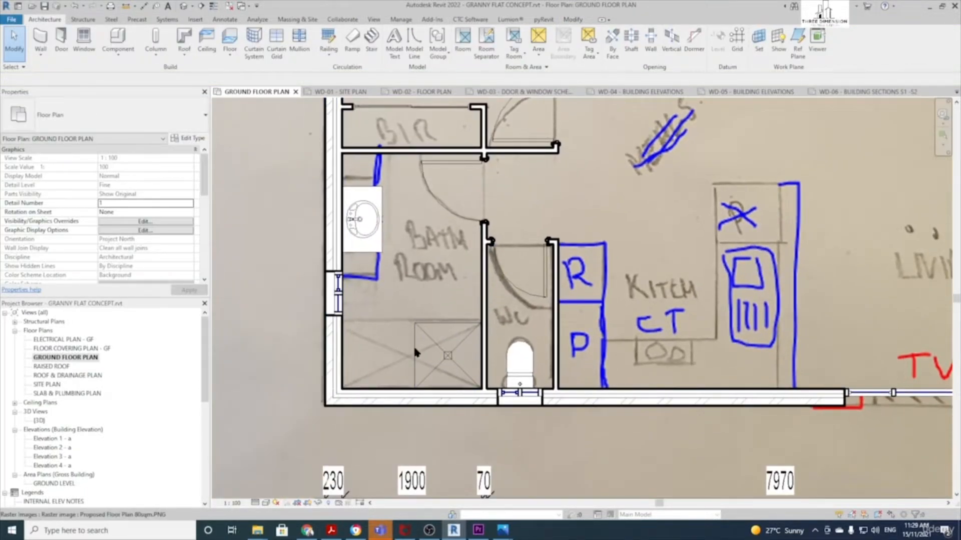
scroll(375, 362, down, 1)
middle_drag(371, 376, 307, 339)
scroll(315, 323, up, 2)
scroll(316, 322, down, 2)
middle_drag(371, 402, 423, 322)
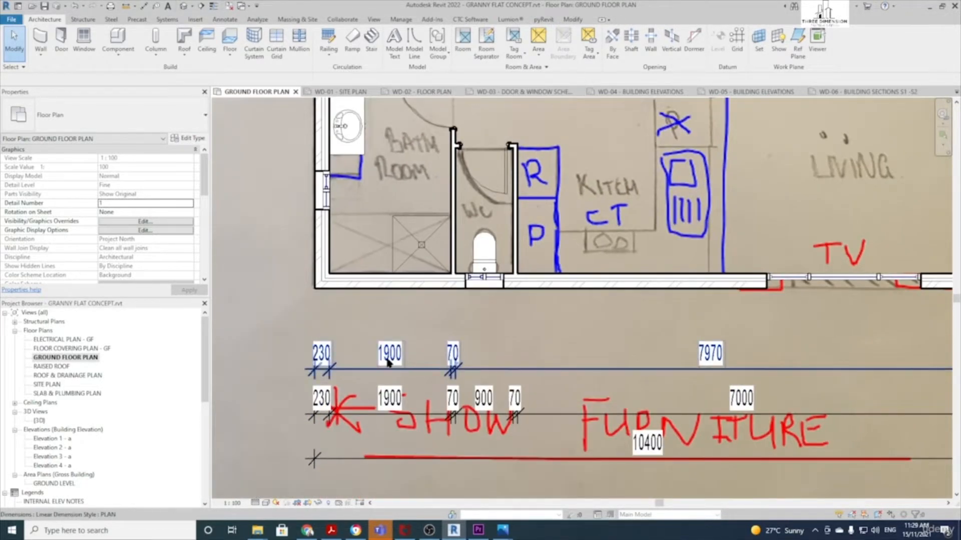
middle_drag(392, 246, 386, 307)
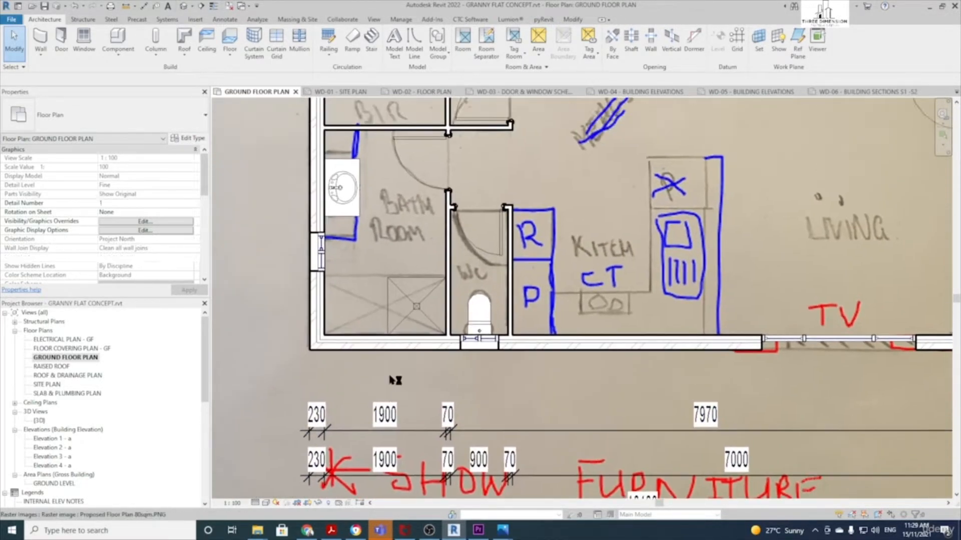
click(387, 306)
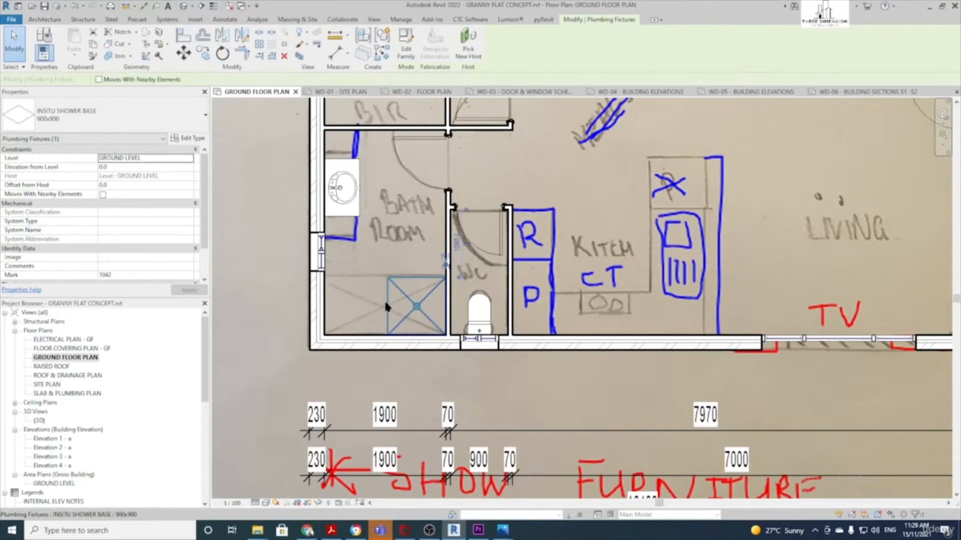
In the INSITU SHOWER BASE Type Properties, set Width to 1900 and rename the type 900x1900
click(193, 138)
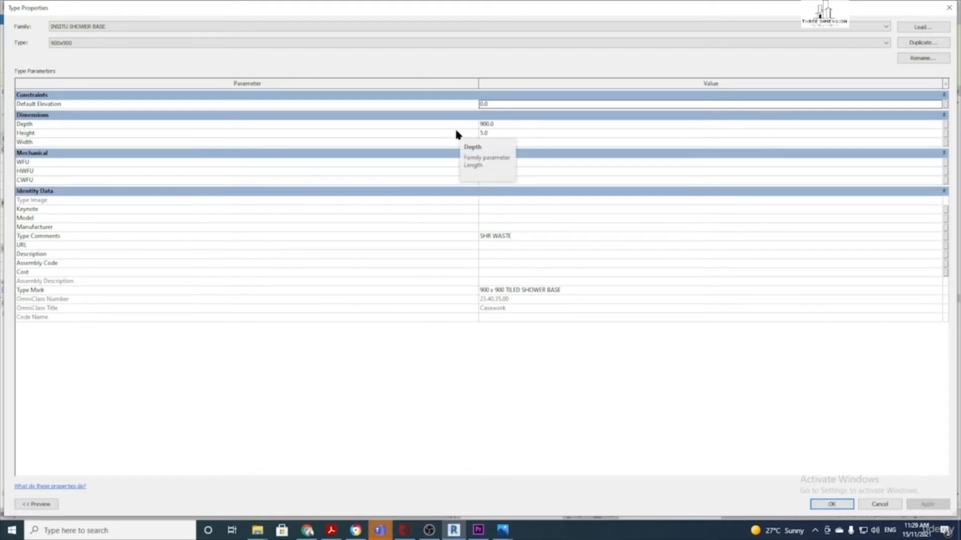
click(513, 144)
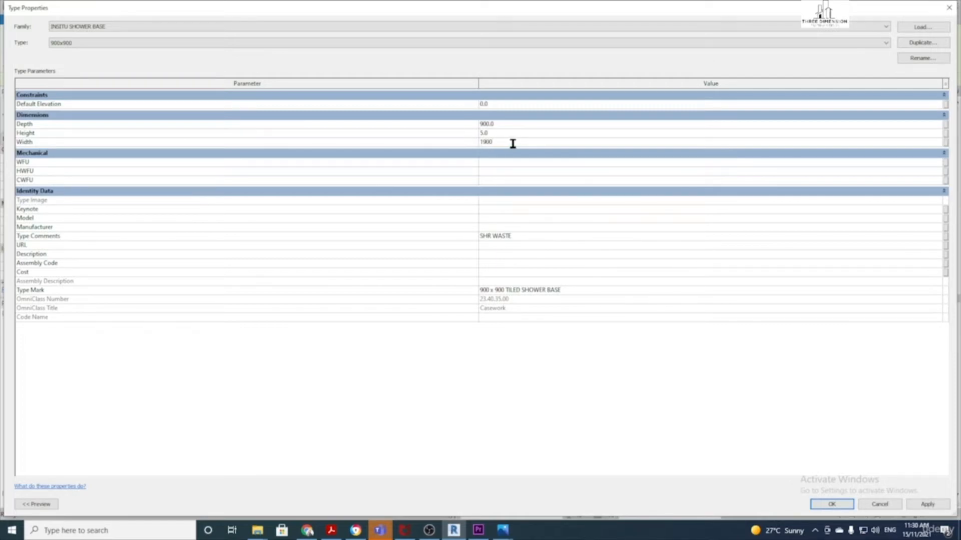
click(923, 59)
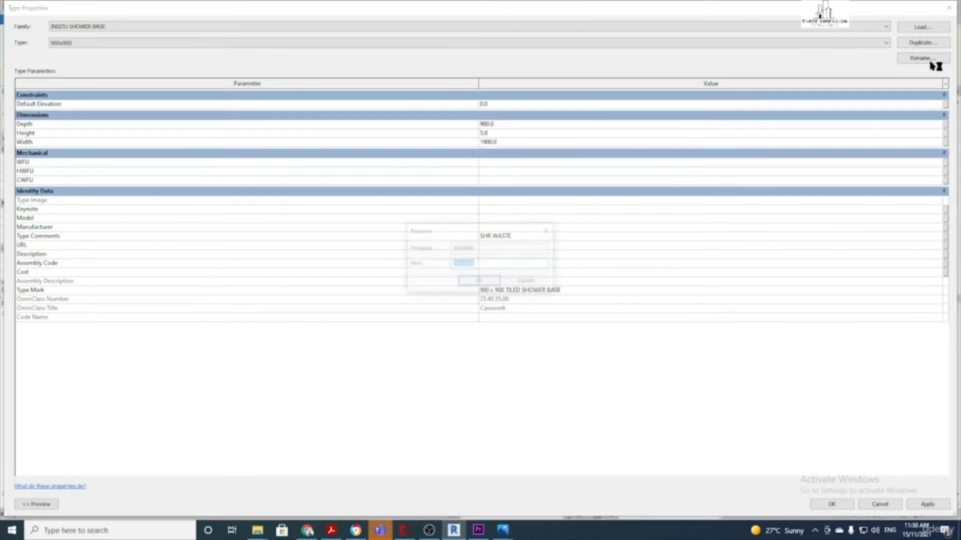
text(900x1900)
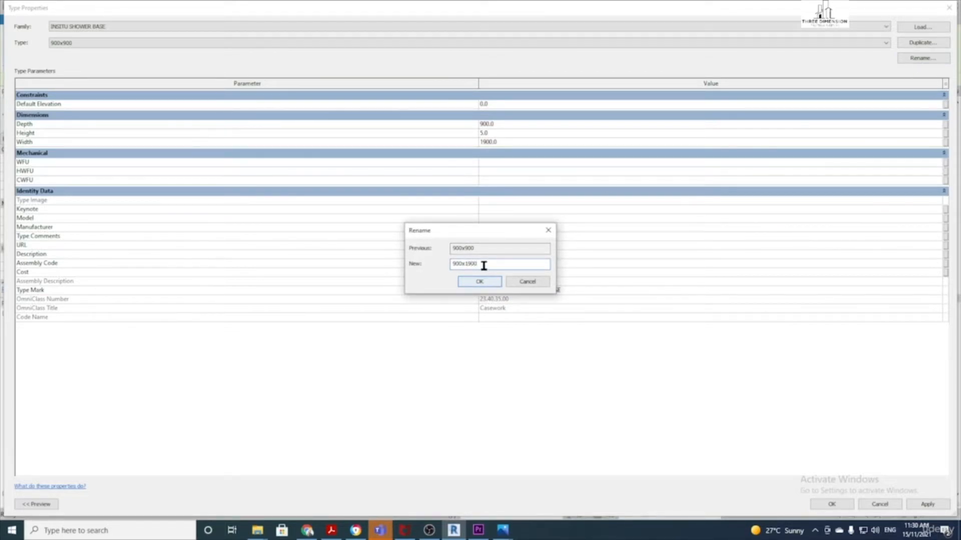
click(479, 281)
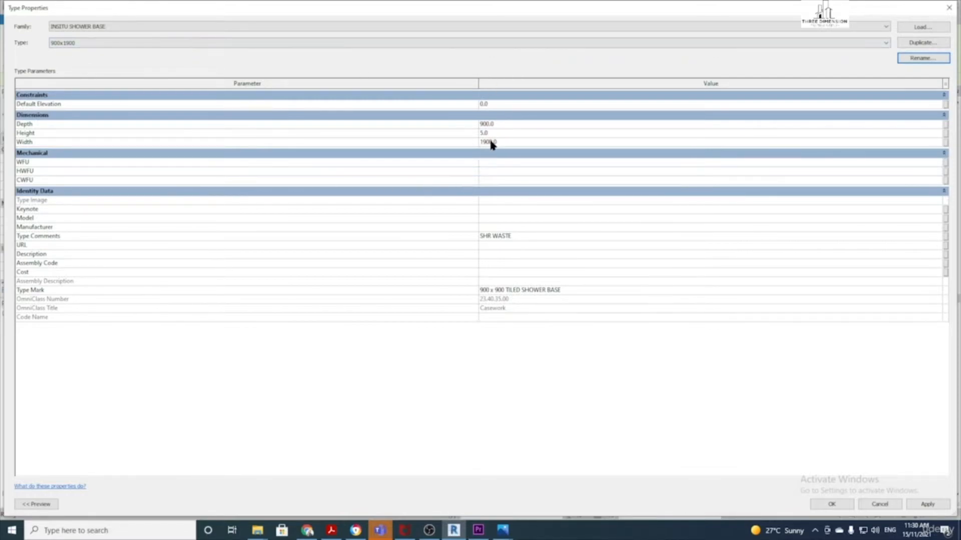
Apply the type changes and move the 900x1900 shower base into the bathroom corner
click(832, 504)
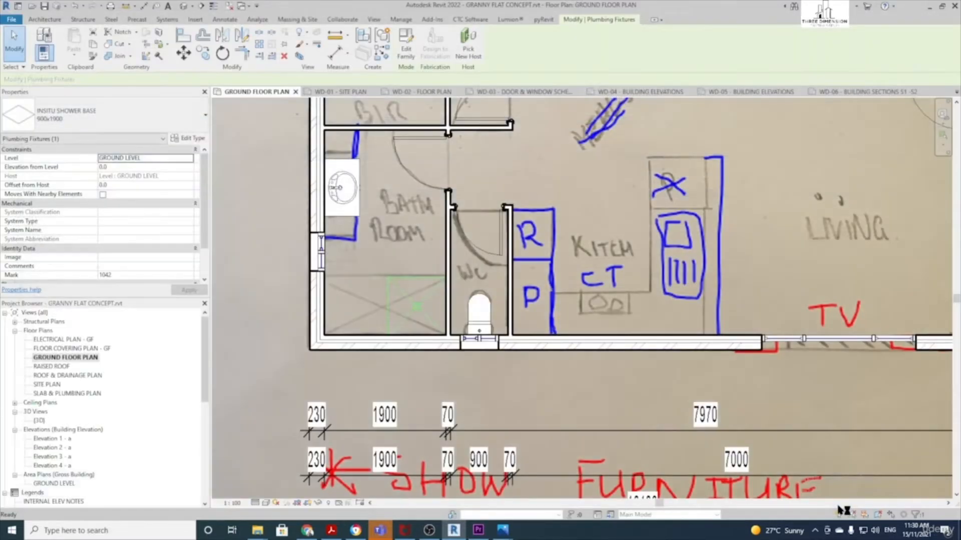
scroll(403, 260, up, 2)
drag(419, 274, 377, 281)
key(Escape)
scroll(397, 296, down, 2)
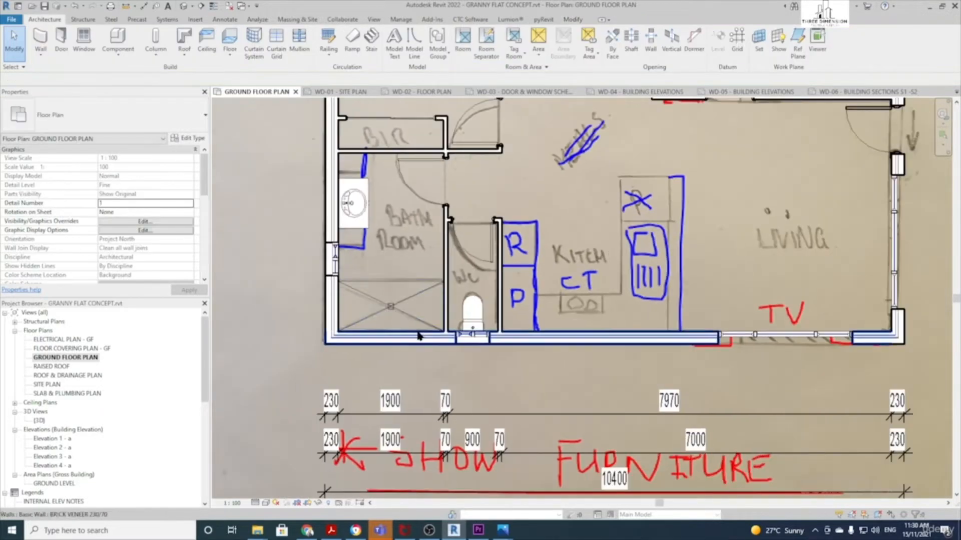
middle_drag(396, 297, 394, 319)
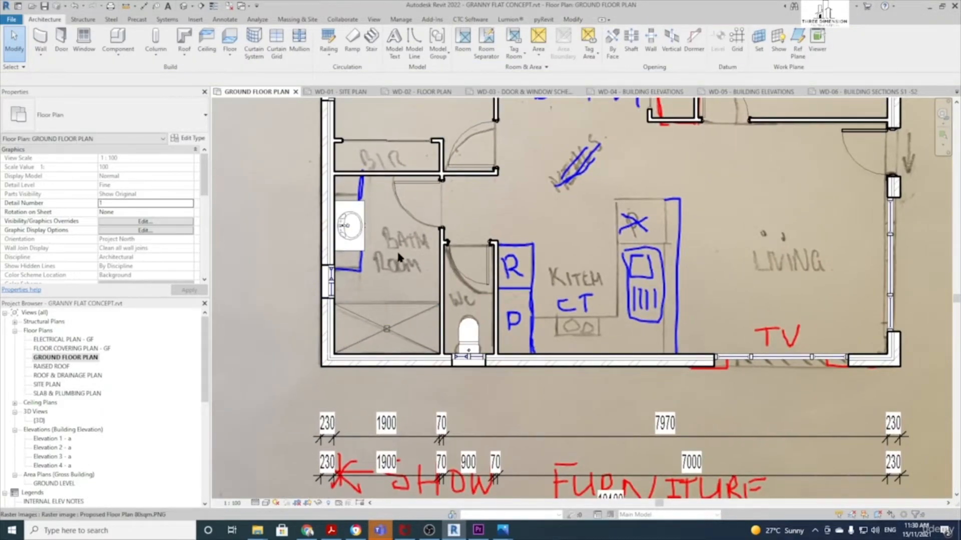
scroll(371, 249, up, 1)
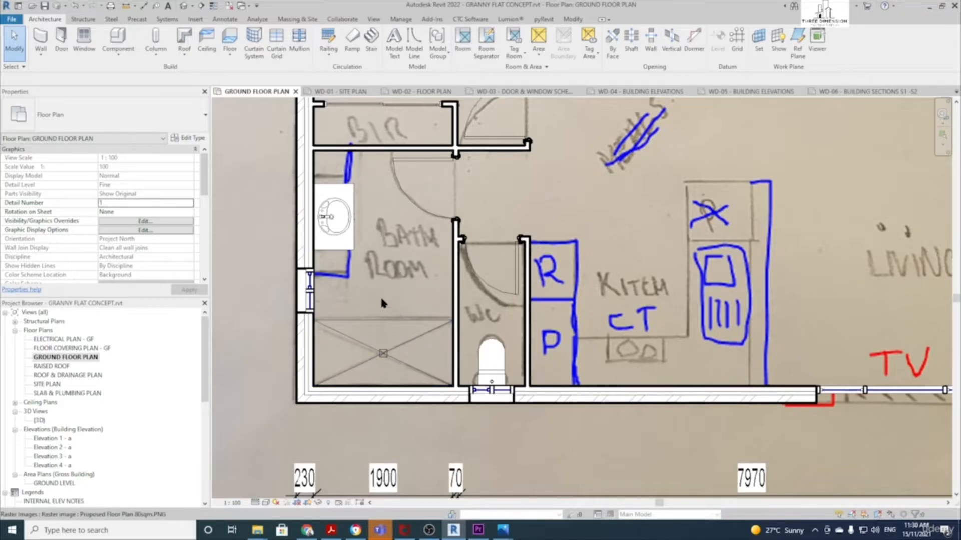
scroll(407, 326, down, 1)
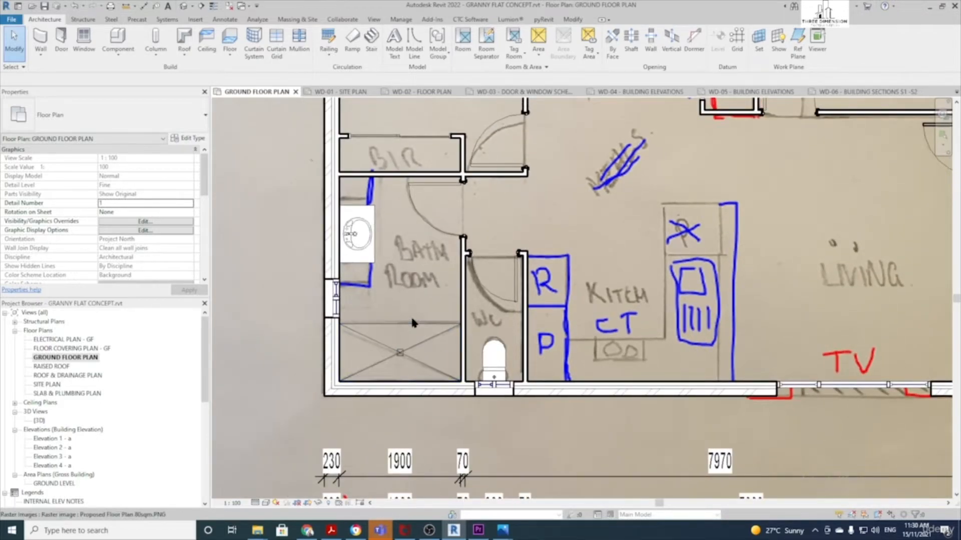
scroll(411, 320, down, 2)
scroll(423, 332, up, 1)
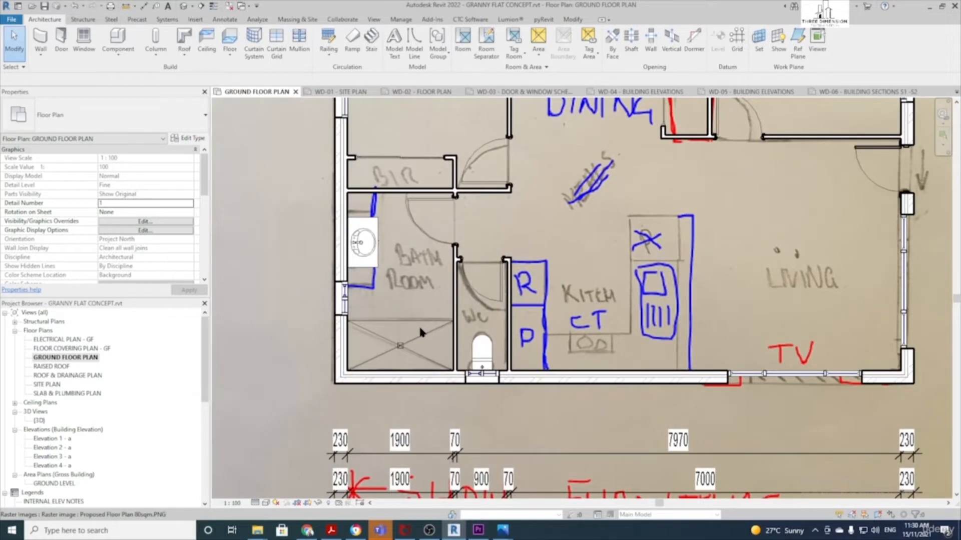
Select the SHOWER DOOR 700 component type, then cancel without placing it
click(119, 40)
click(106, 123)
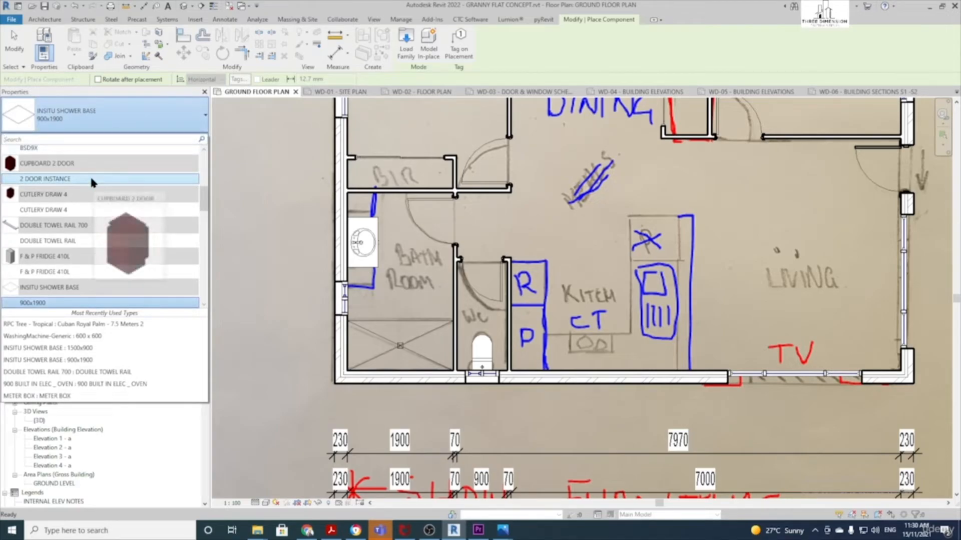
text(SHO)
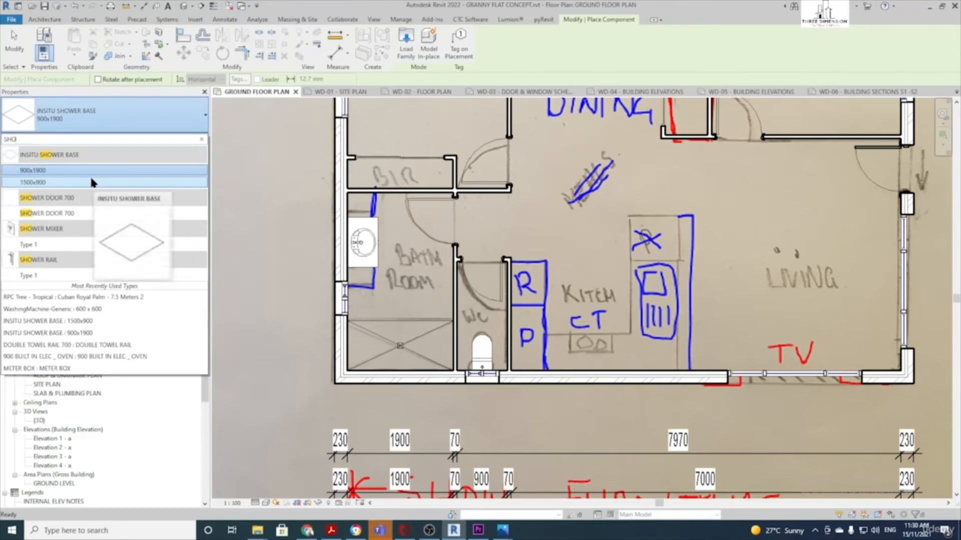
click(83, 214)
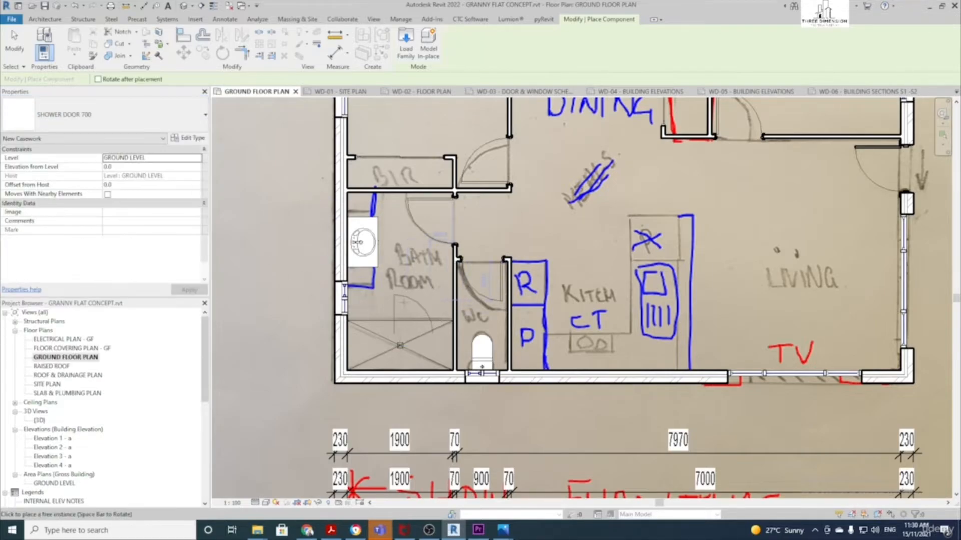
scroll(401, 306, up, 3)
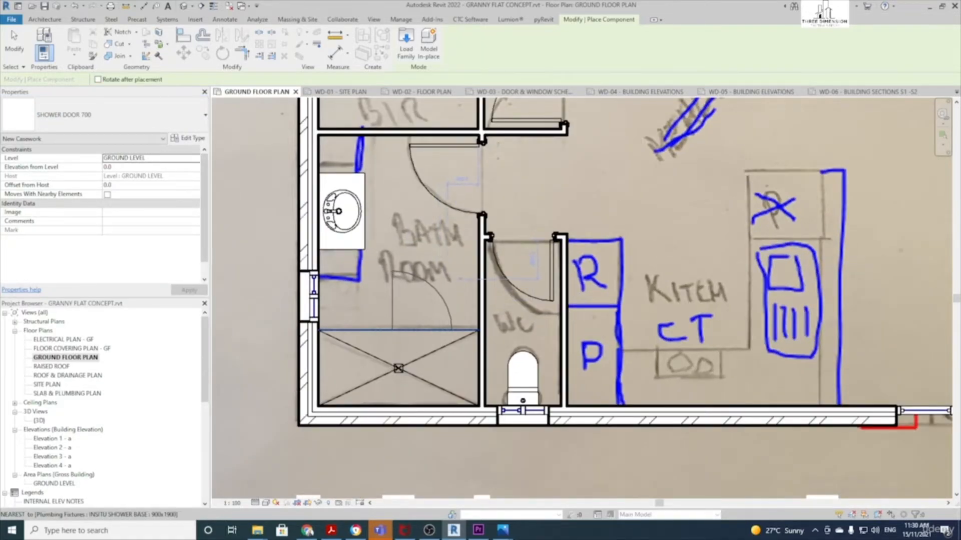
scroll(450, 258, down, 2)
key(Escape)
key(Escape)
scroll(429, 253, down, 3)
middle_drag(458, 264, 436, 297)
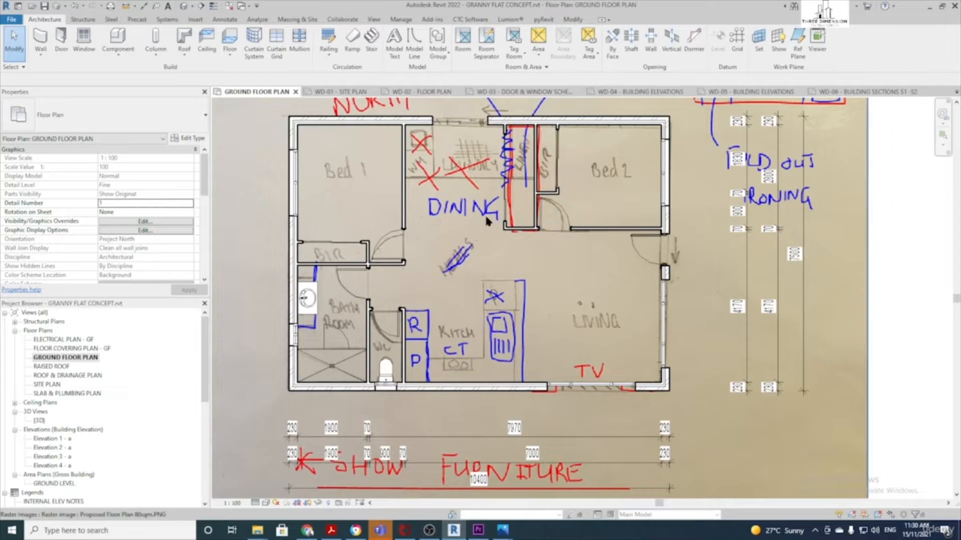
scroll(460, 350, up, 2)
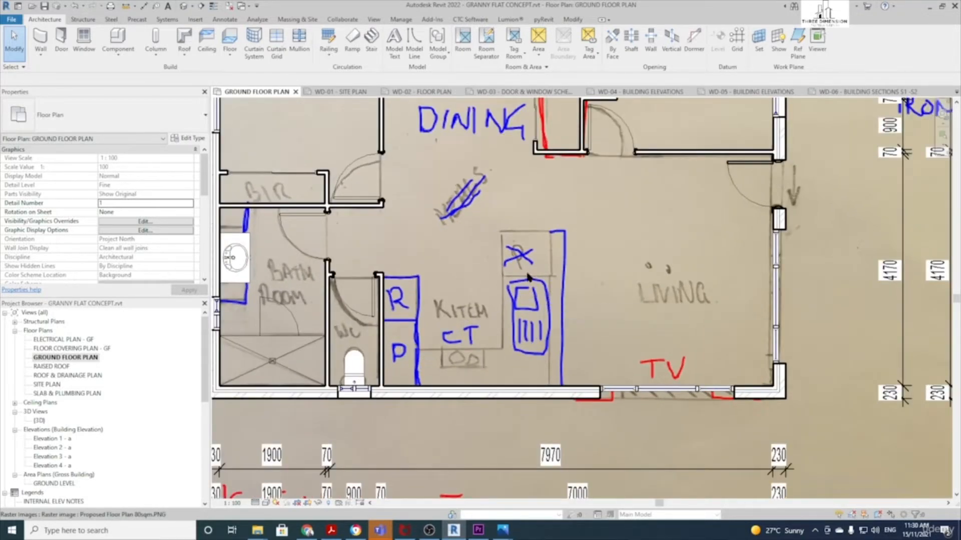
Place a 600 x 900 BENCHTOP component in the kitchen island area
click(119, 37)
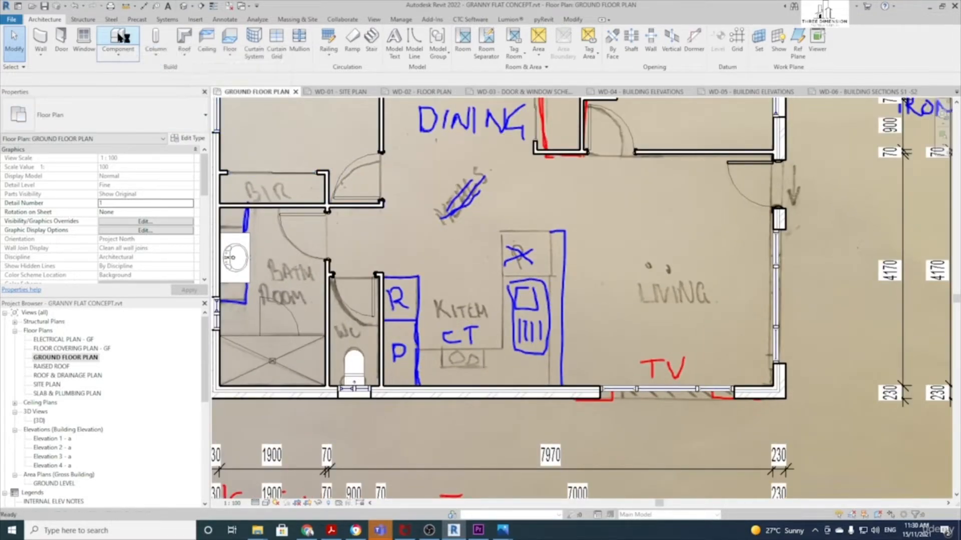
click(99, 121)
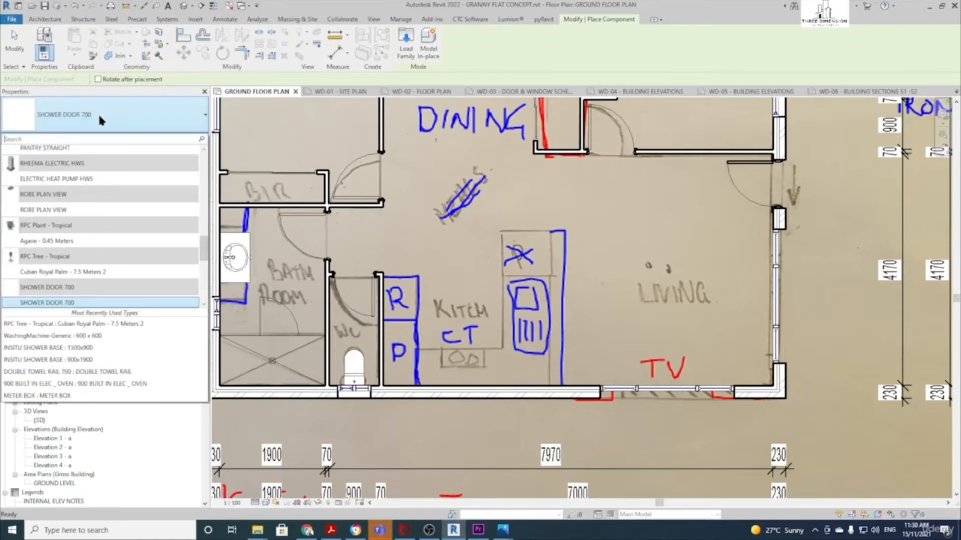
text(BENCH)
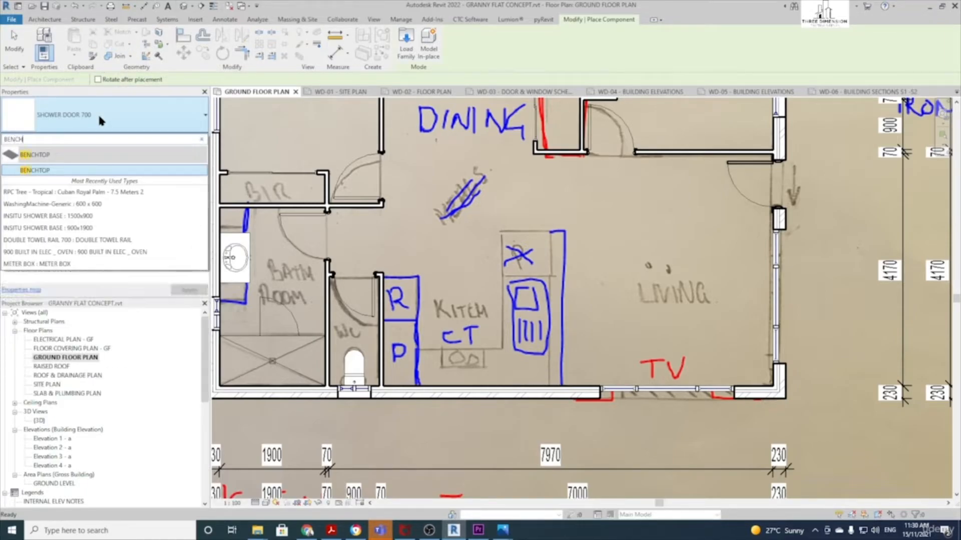
click(35, 171)
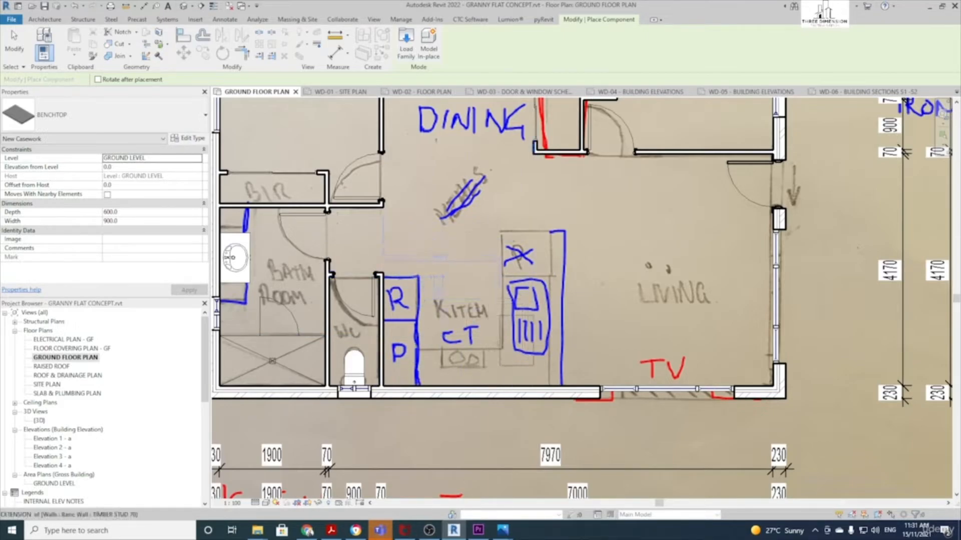
click(502, 356)
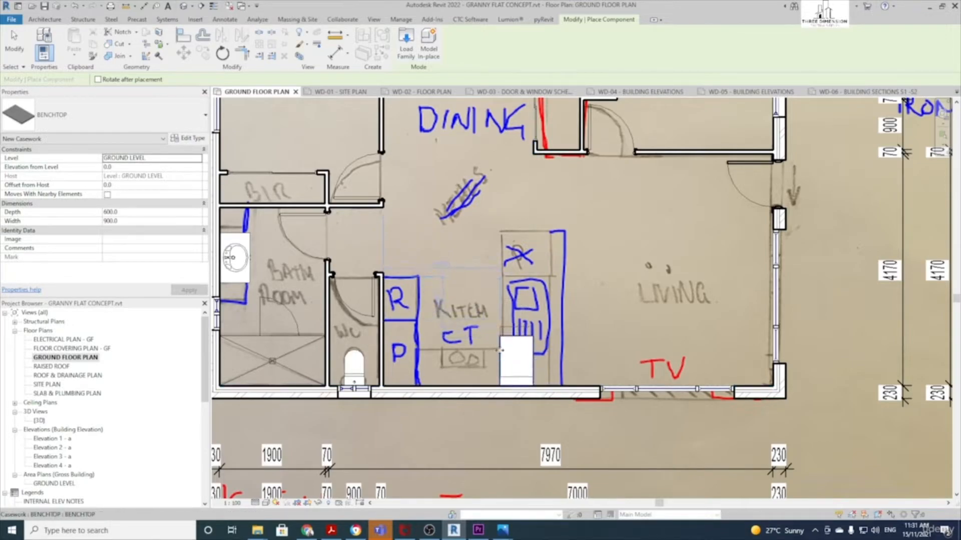
key(Escape)
key(Escape)
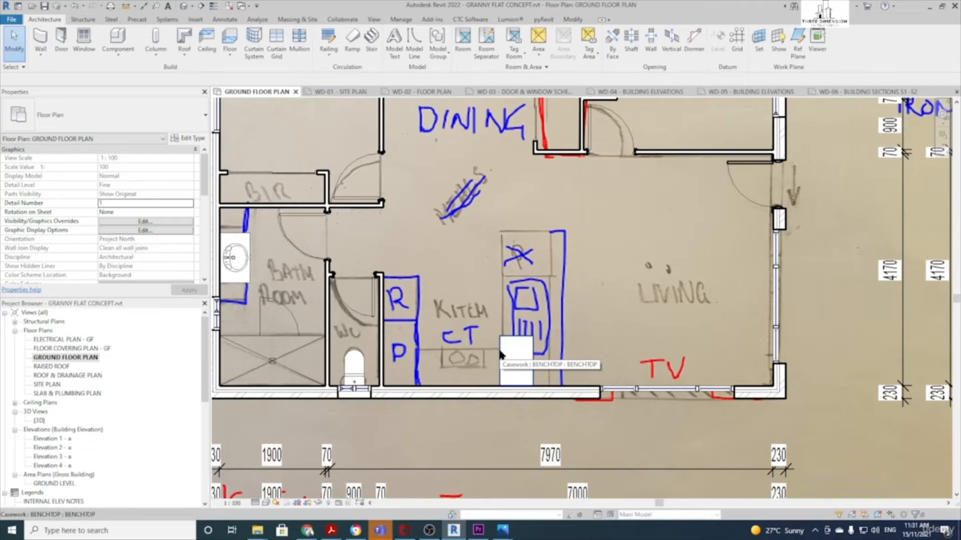
Stretch the island benchtop and set its Width to 1970 and Depth to 900
click(501, 355)
scroll(518, 340, up, 3)
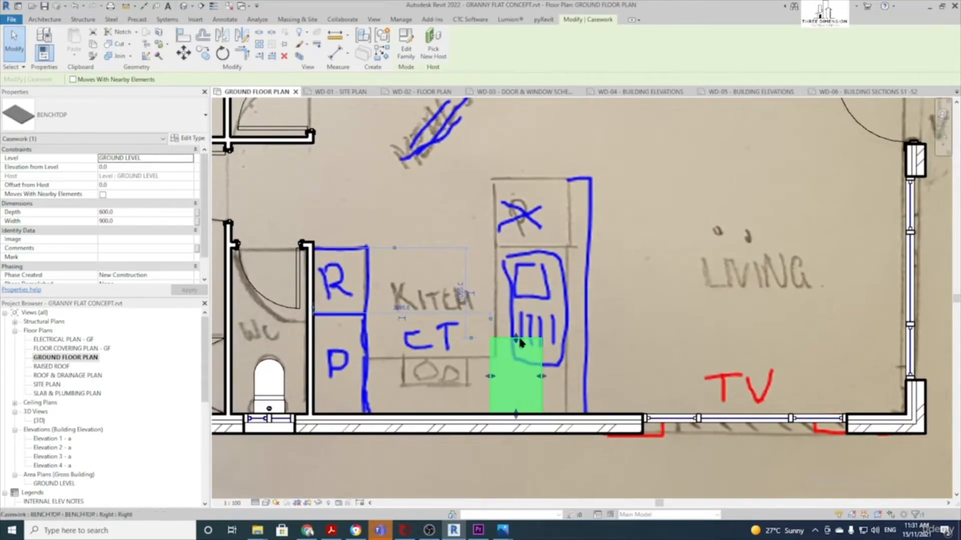
drag(517, 342, 526, 250)
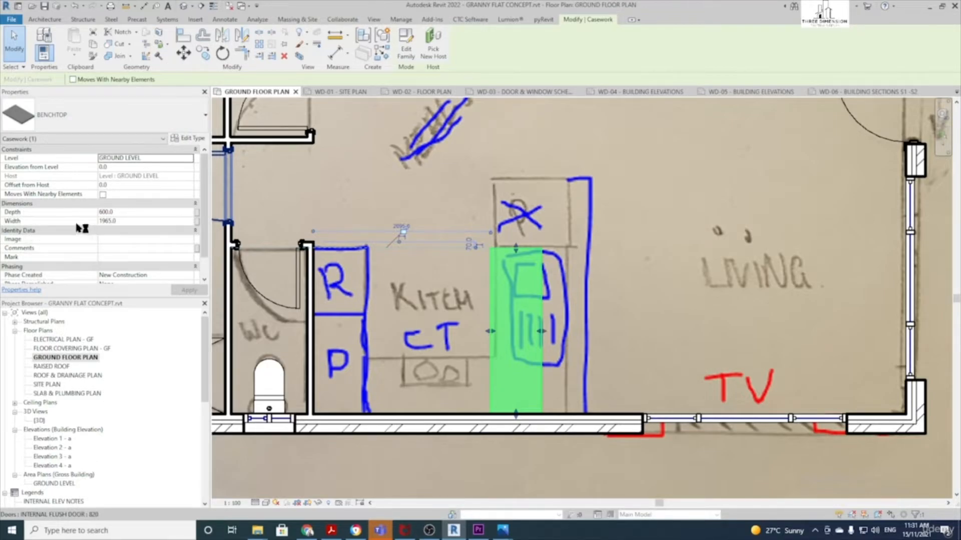
click(116, 221)
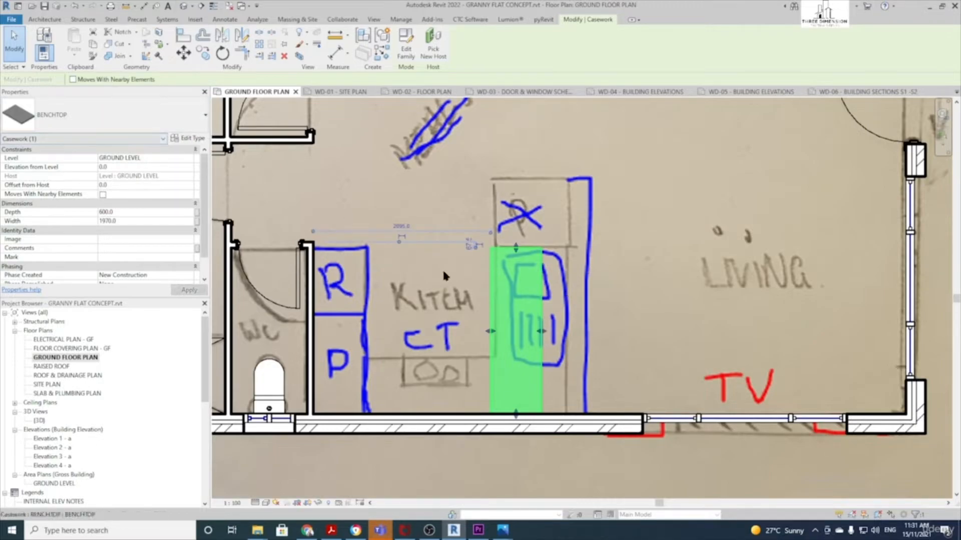
click(121, 212)
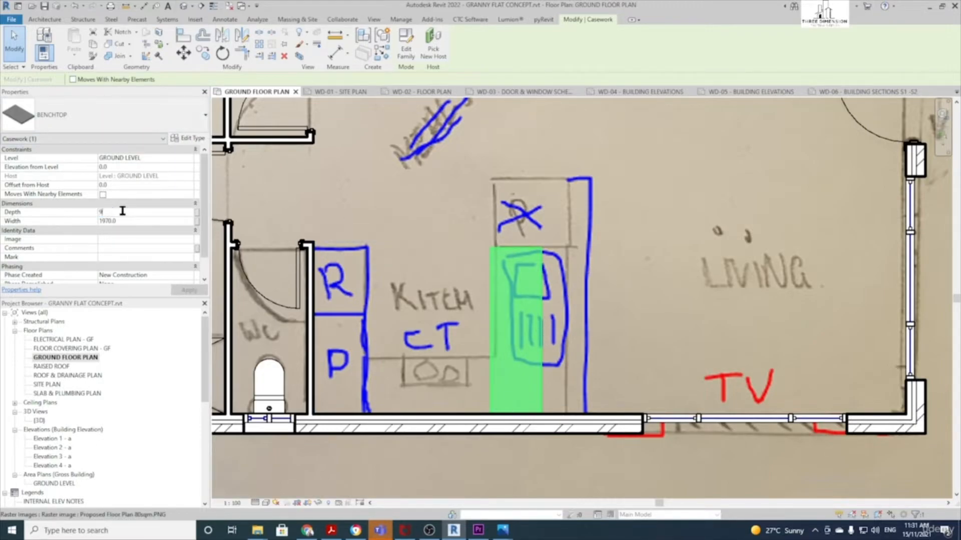
text(900)
key(Return)
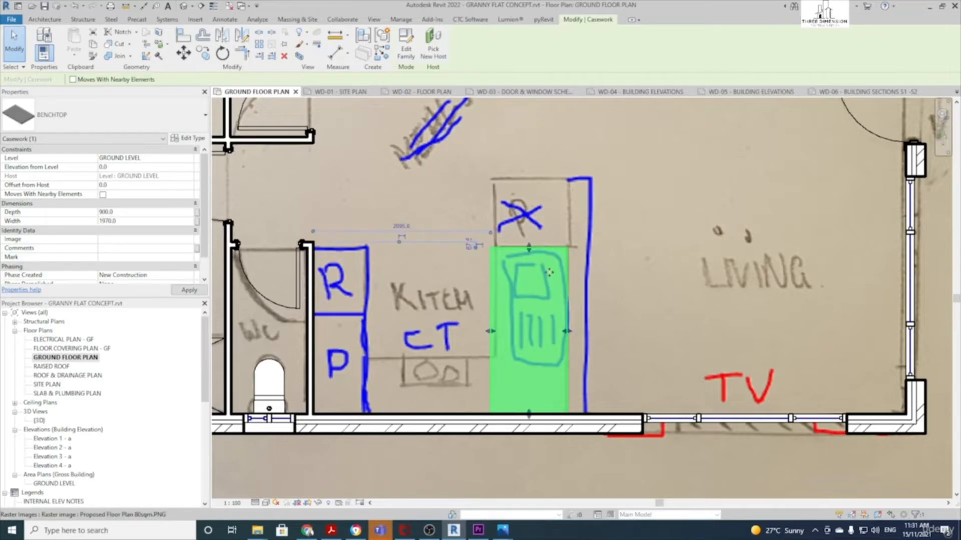
key(Escape)
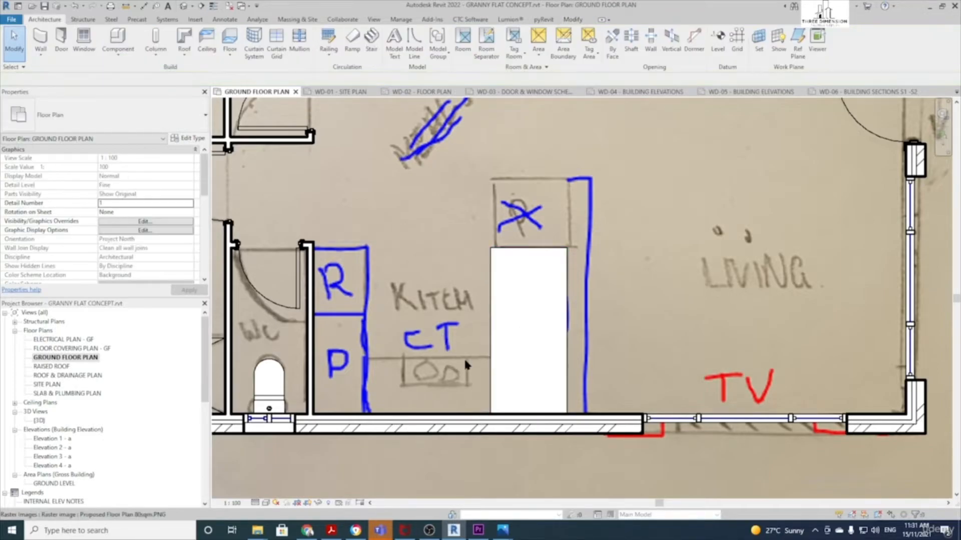
Place a rotated BENCHTOP against the bottom wall by the WC and stretch it up to the R box
click(118, 40)
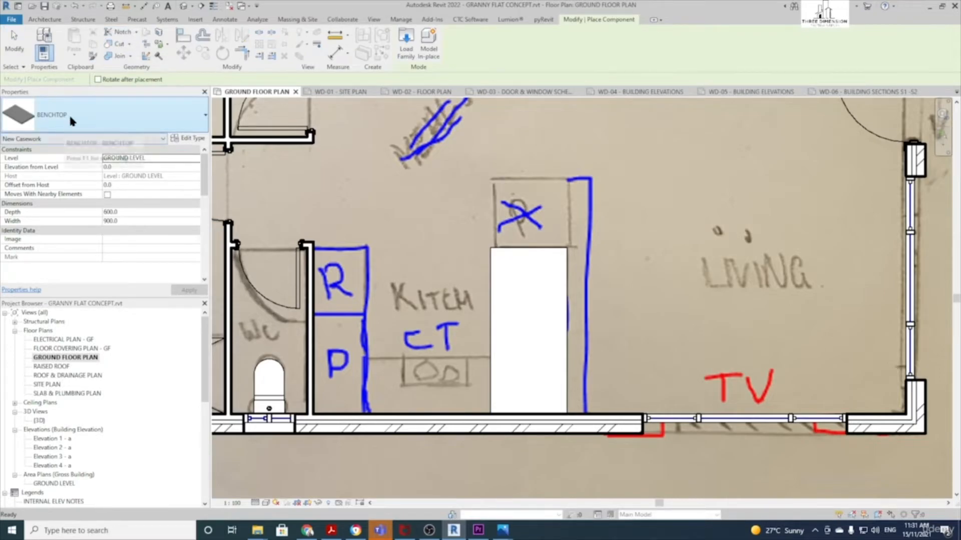
key(space)
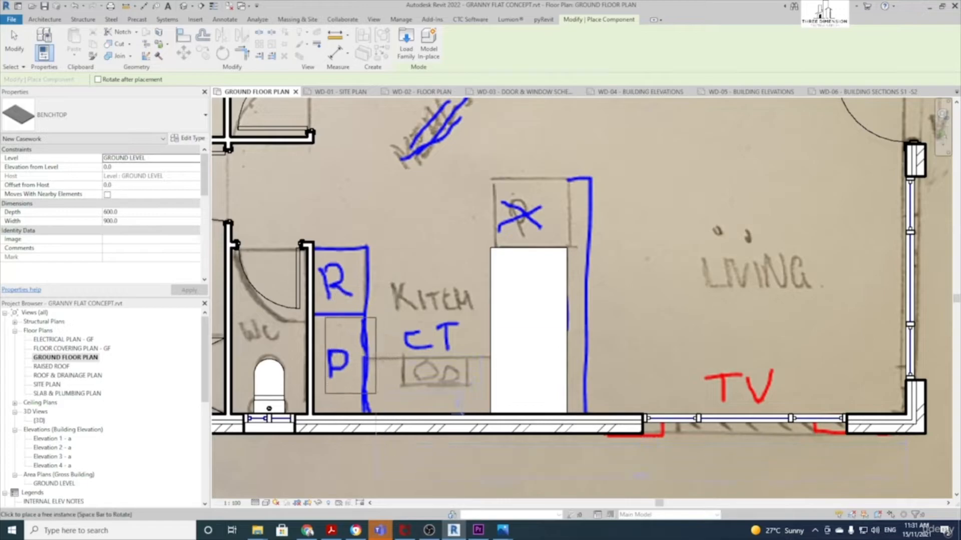
click(363, 355)
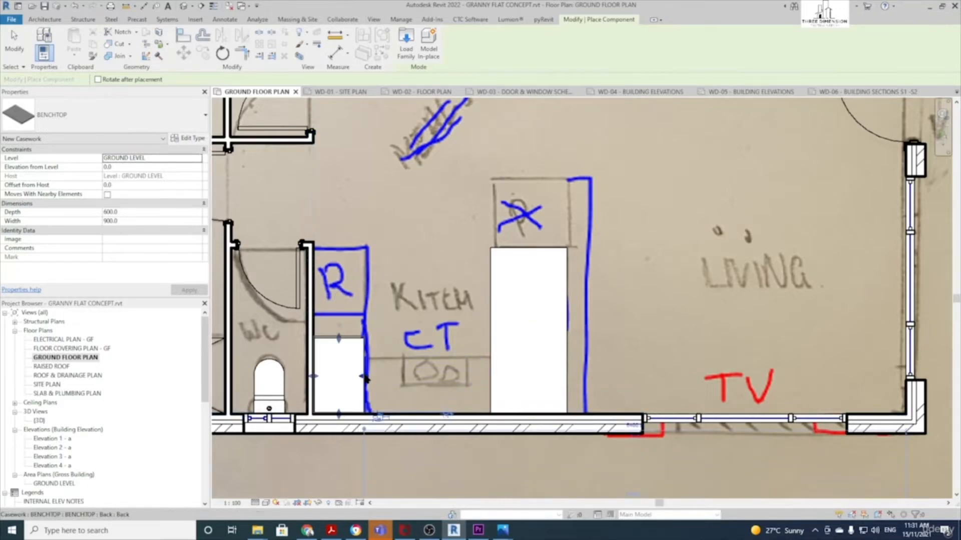
key(Escape)
key(Escape)
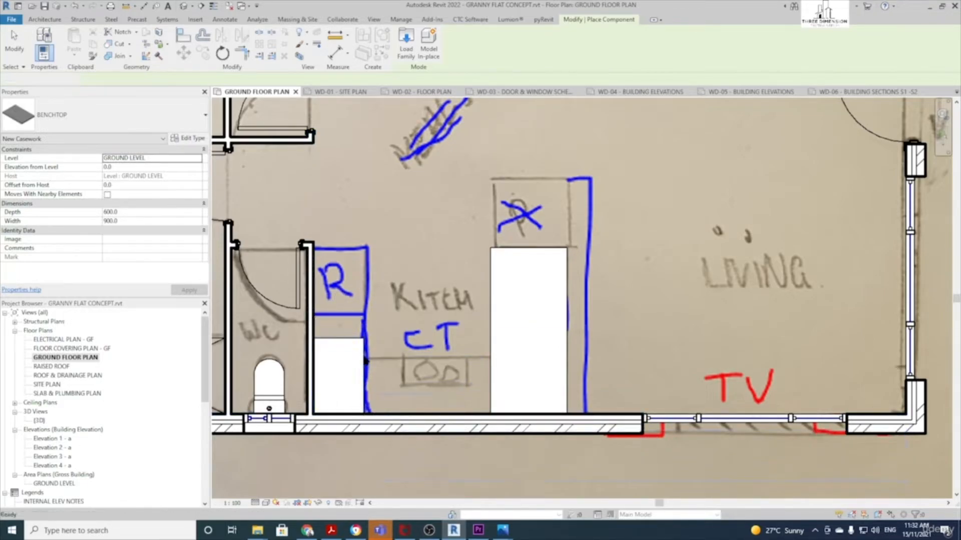
click(361, 344)
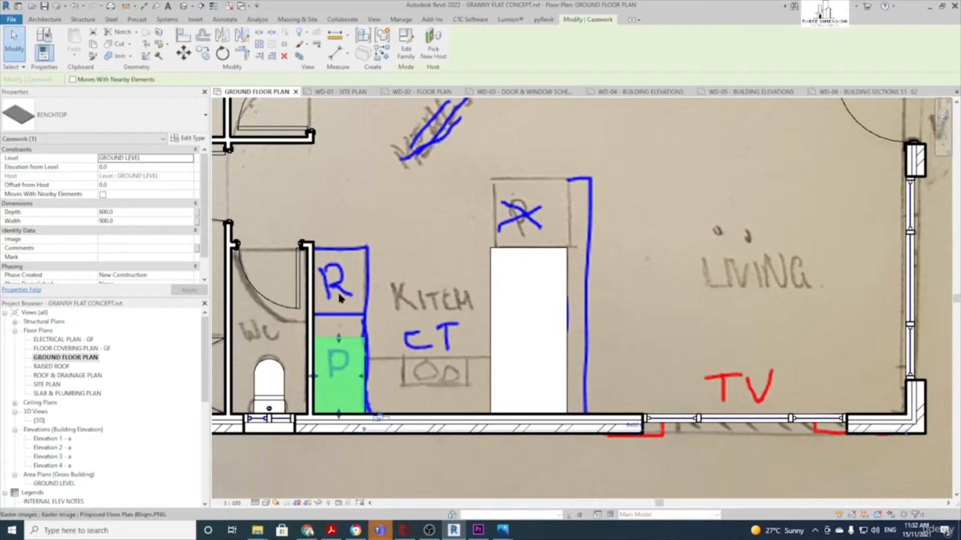
drag(340, 342, 348, 314)
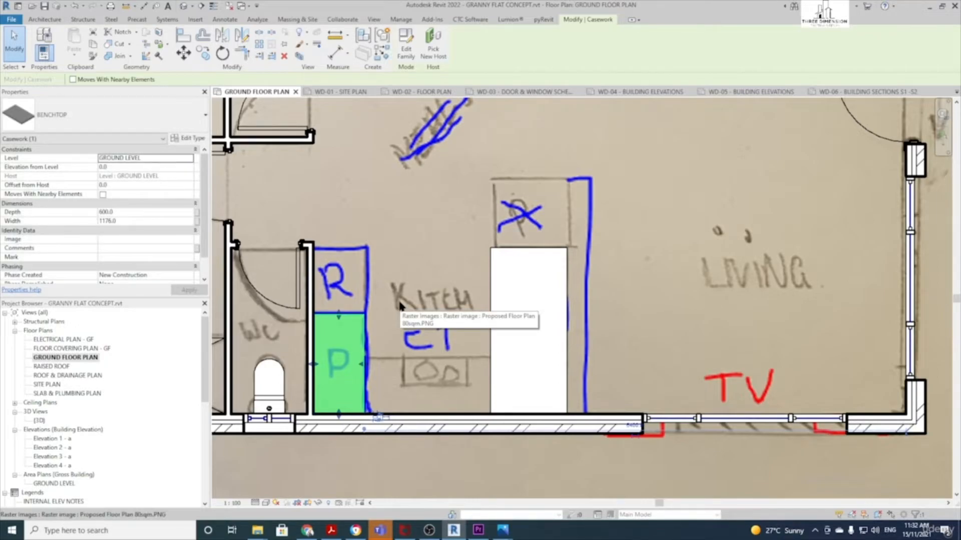
key(Escape)
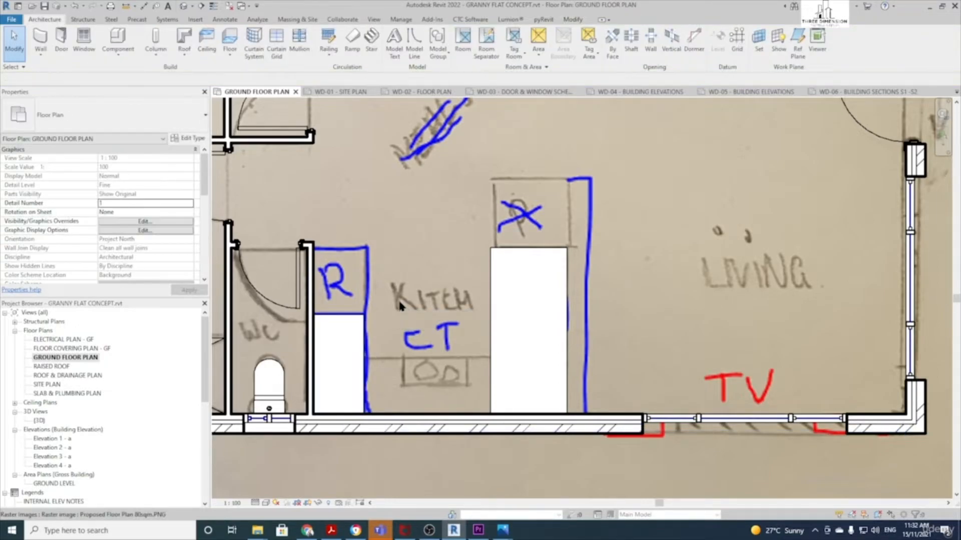
Place an F & P FRIDGE 410L in the R spot, rotated to face the kitchen
click(114, 34)
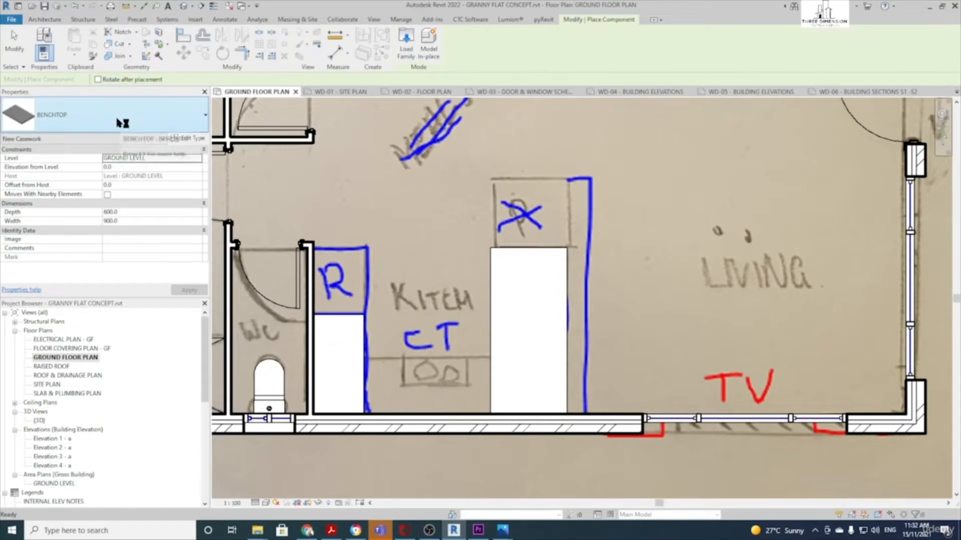
click(143, 123)
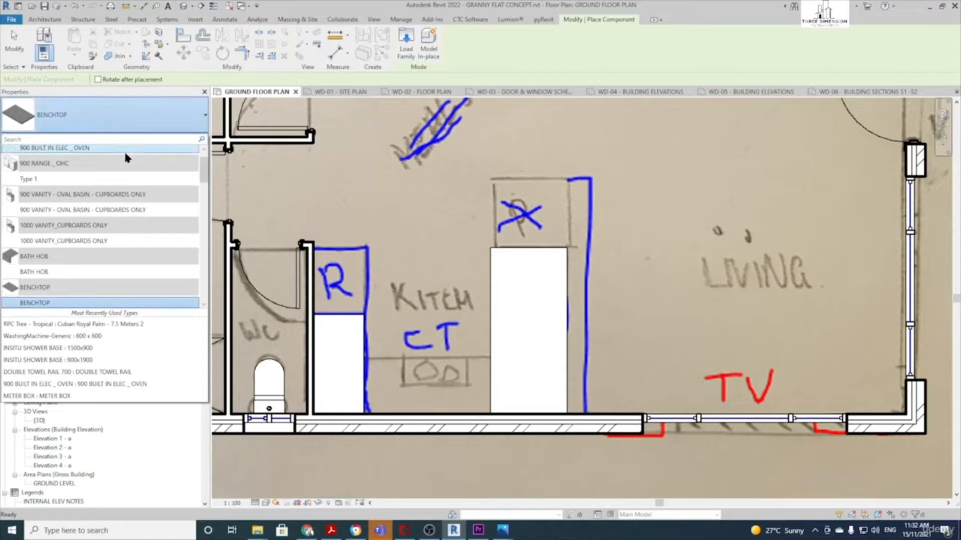
mouse_move(114, 211)
text(REF)
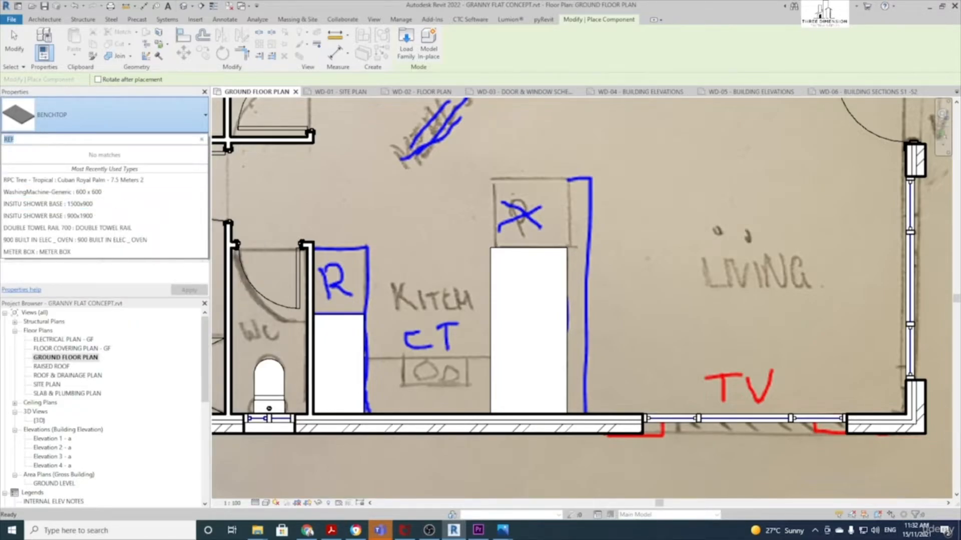
text(FR)
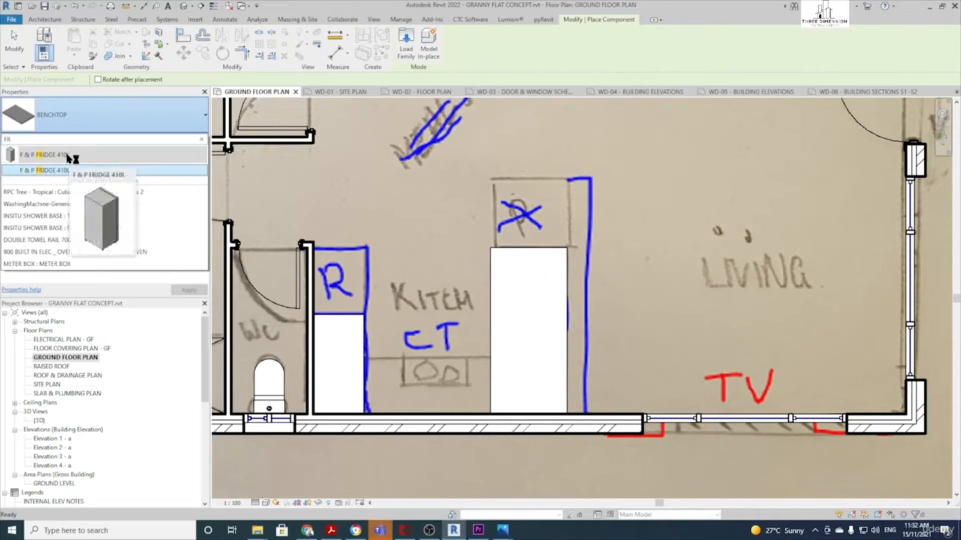
click(64, 169)
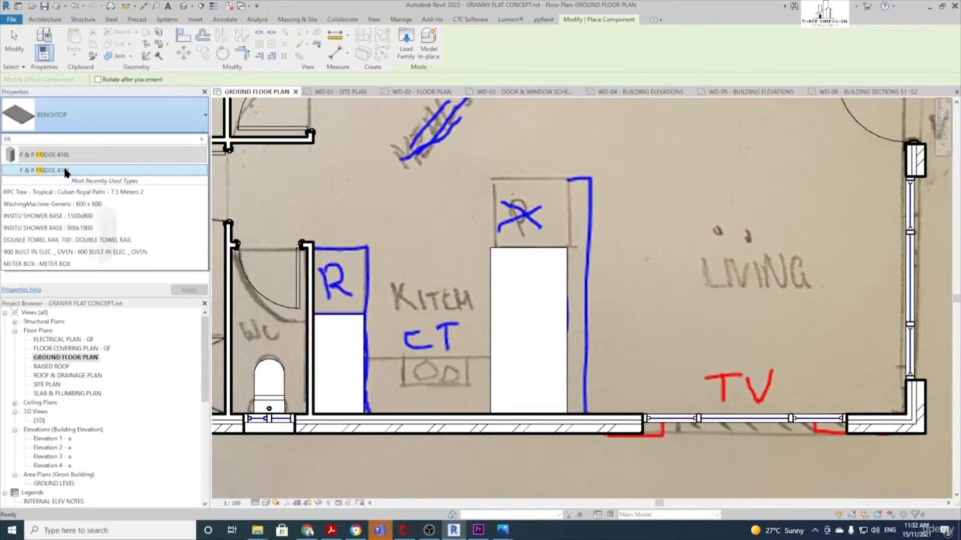
key(space)
key(space)
key(space)
key(space)
key(space)
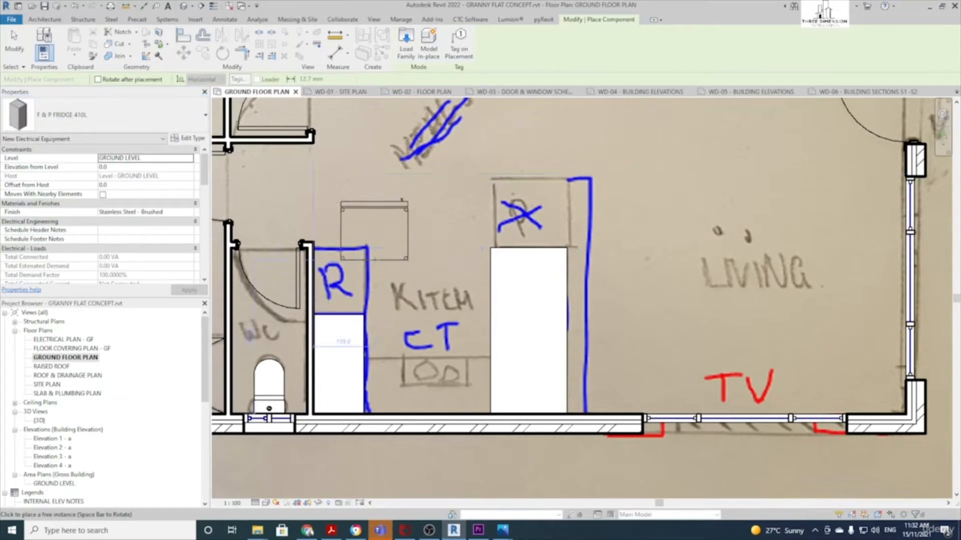
scroll(318, 268, up, 2)
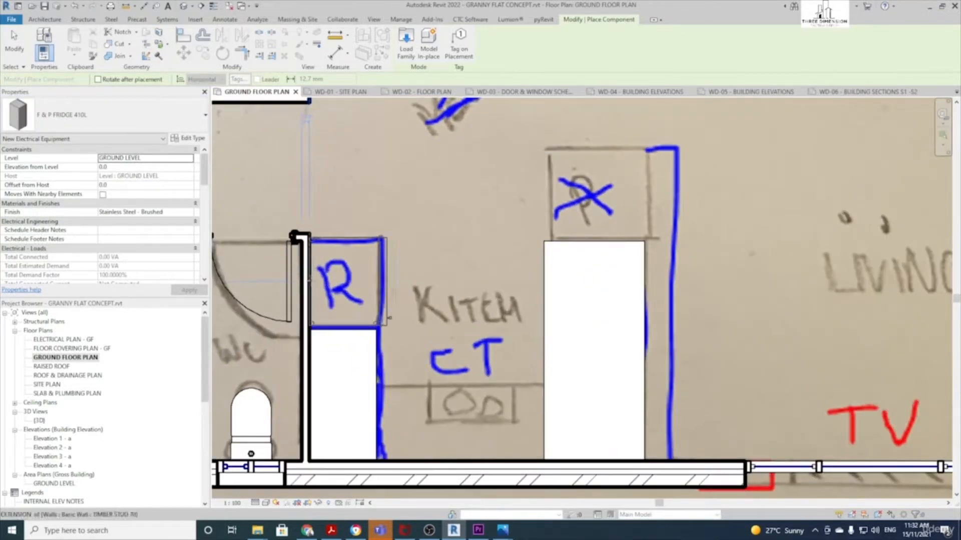
scroll(390, 320, down, 3)
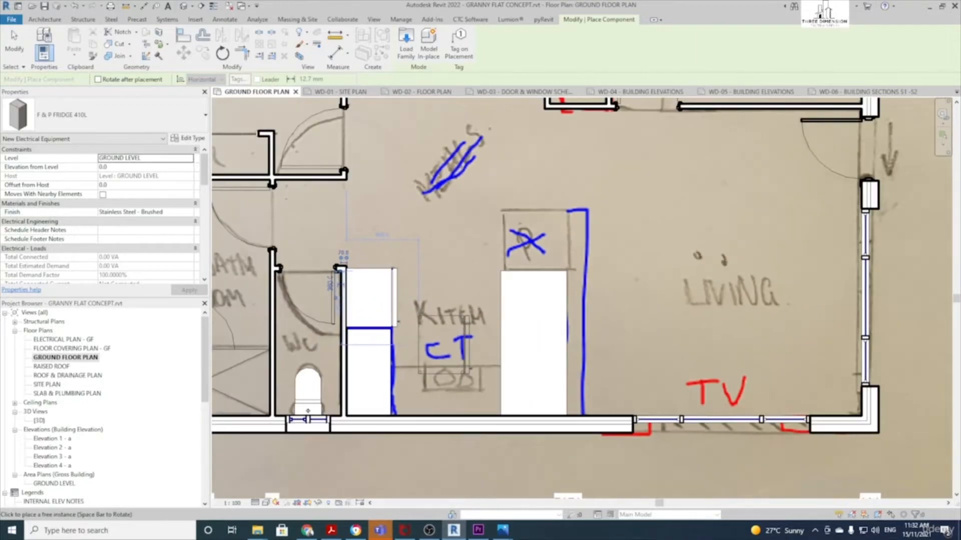
key(Escape)
key(Escape)
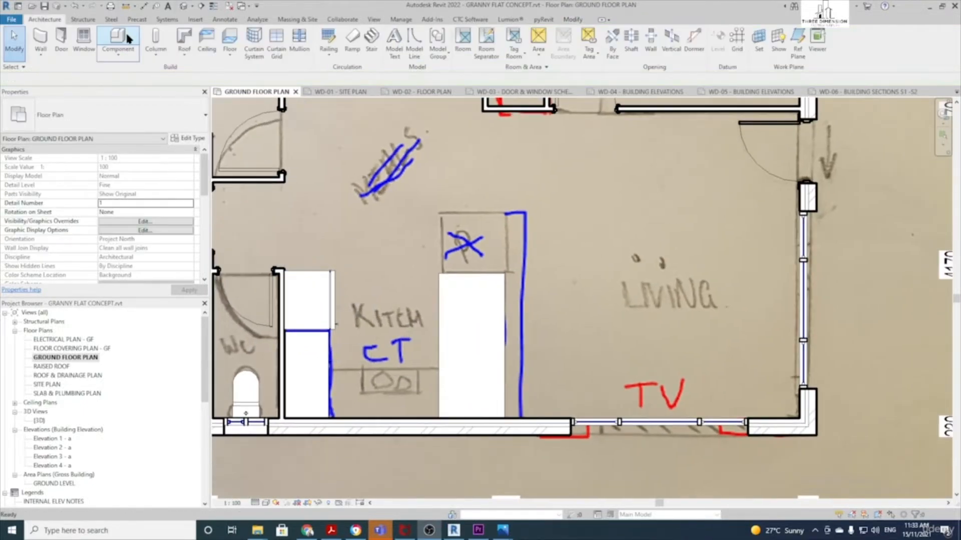
Place a rotated 900 BUILT IN ELEC _ OVEN on the WC-side benchtop below the fridge
click(128, 37)
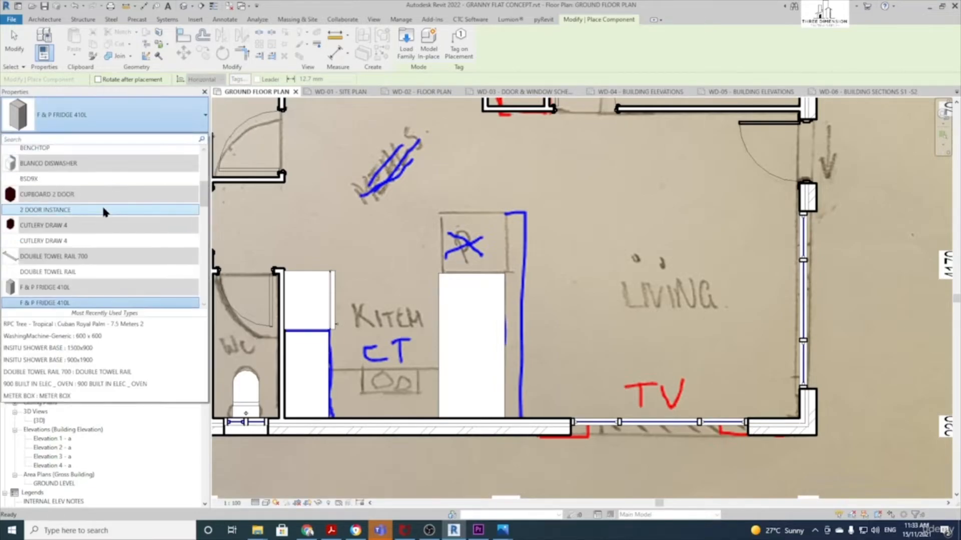
text(COOK)
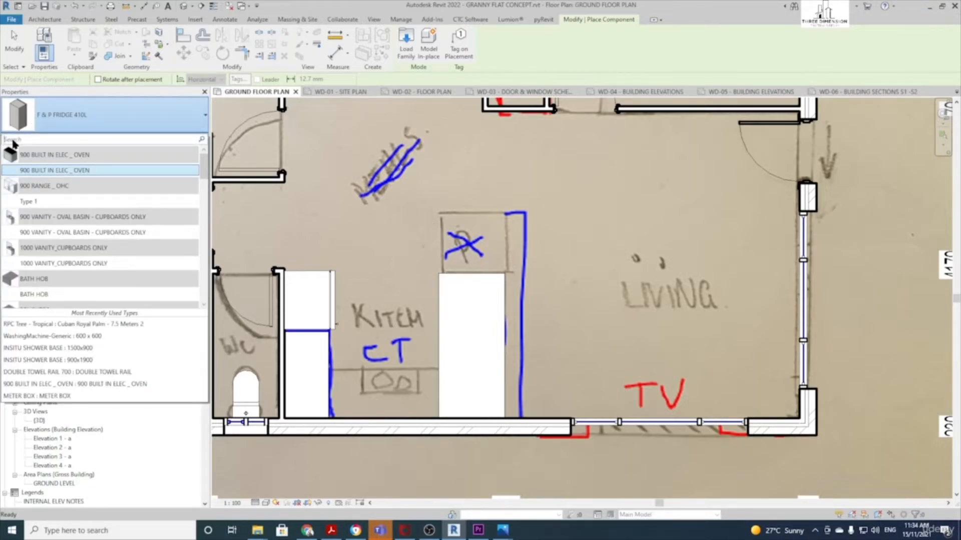
click(86, 171)
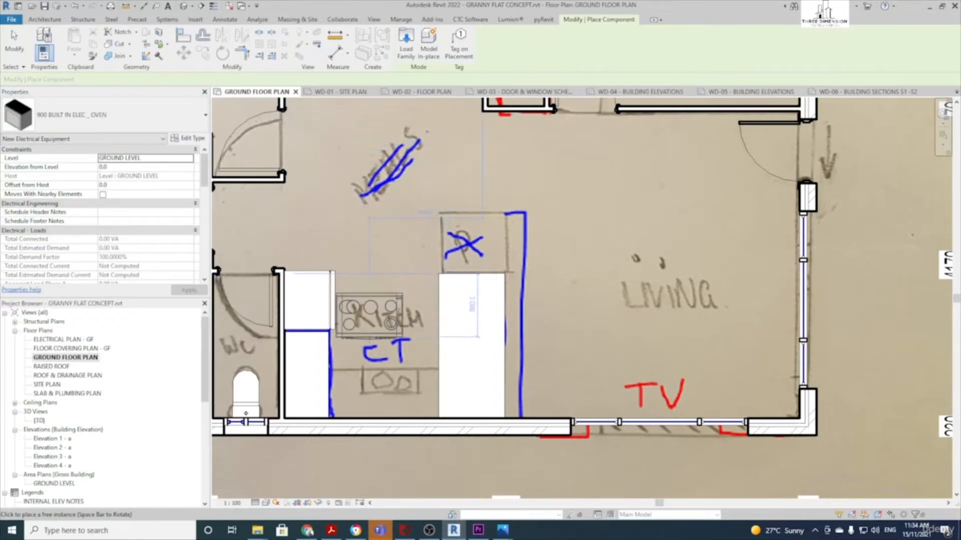
key(space)
key(space)
key(space)
key(space)
key(space)
scroll(374, 370, up, 1)
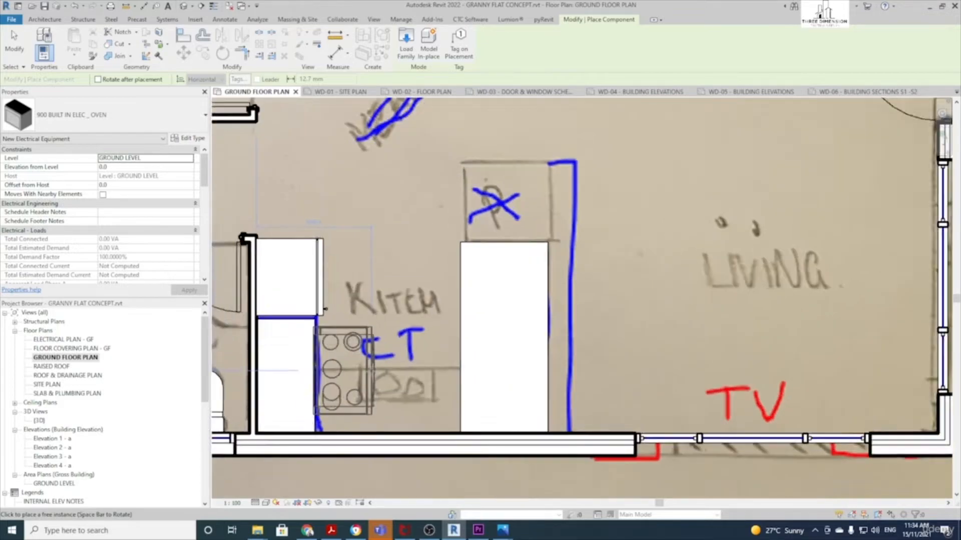
scroll(324, 309, up, 1)
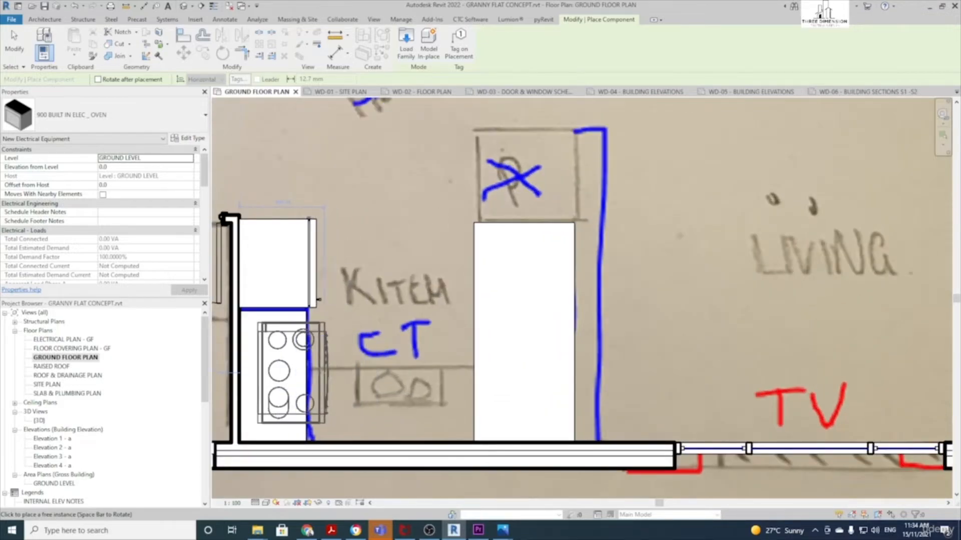
click(319, 299)
scroll(351, 357, down, 1)
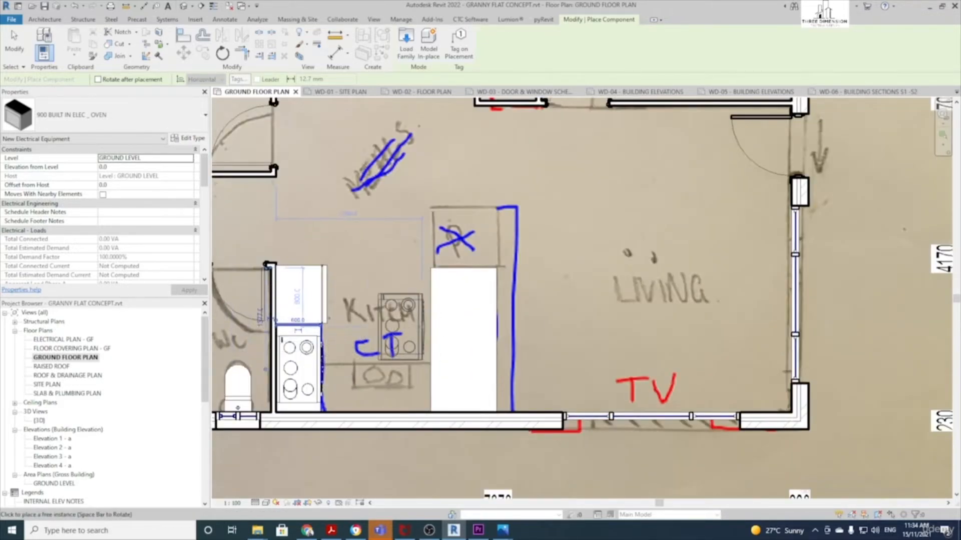
key(Escape)
scroll(412, 320, down, 1)
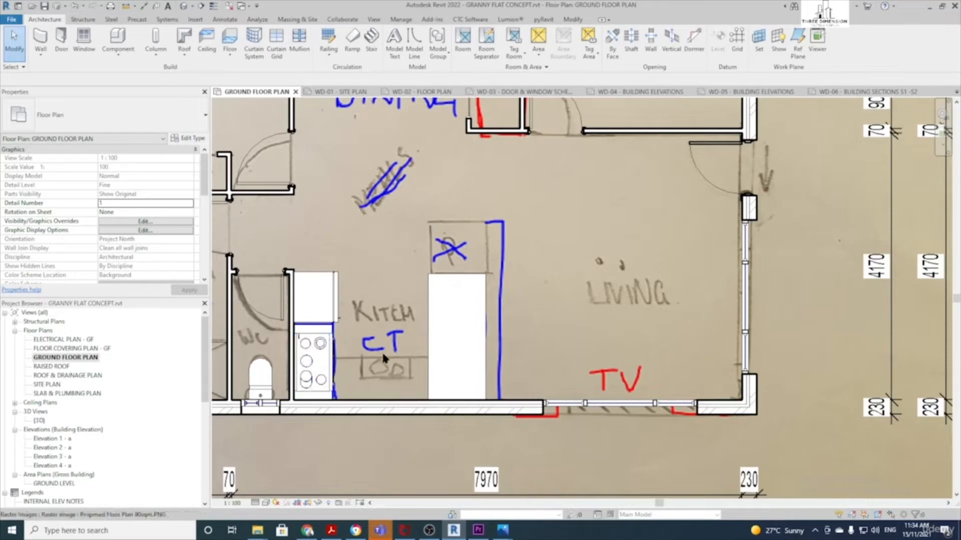
scroll(379, 352, up, 1)
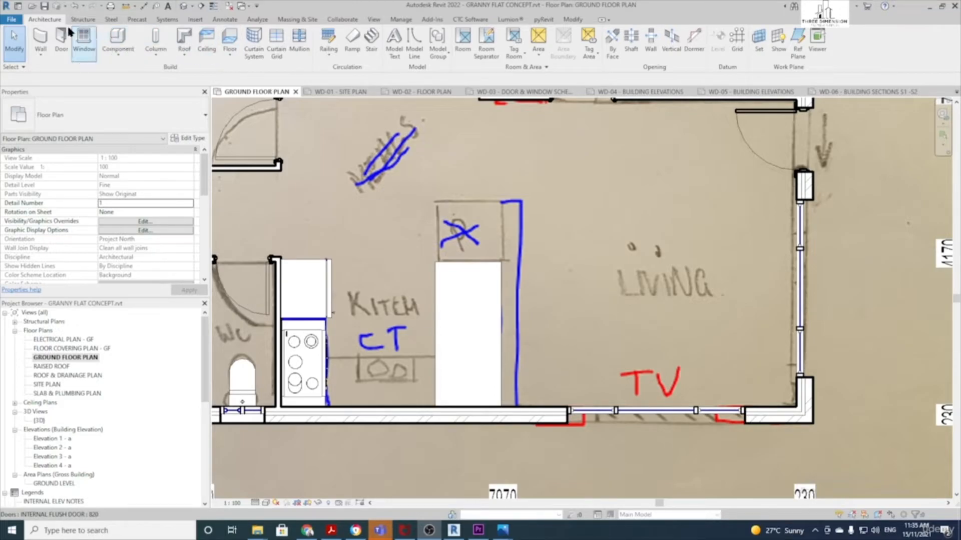
Set up STANDARD SINK WITH VOID with Place on Face, rotated to run lengthwise
click(117, 34)
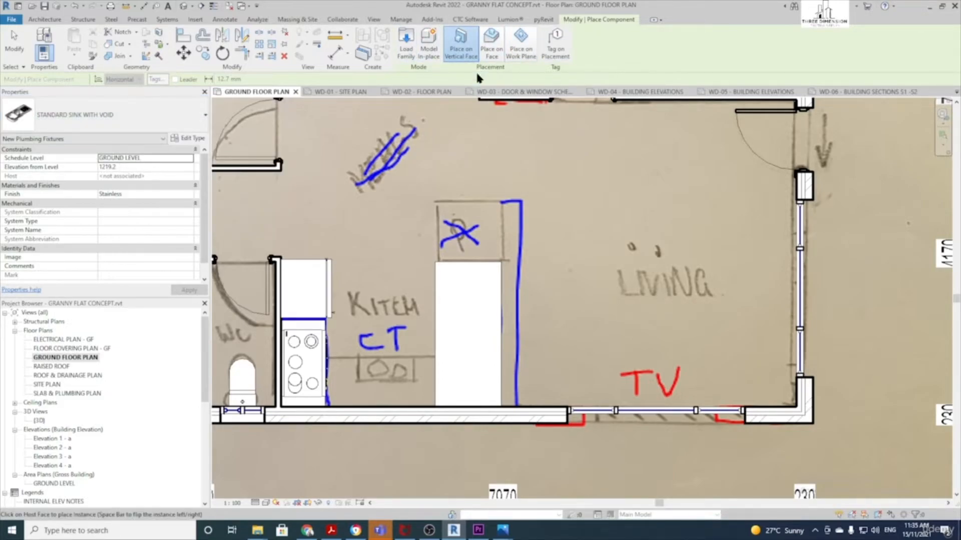
click(495, 39)
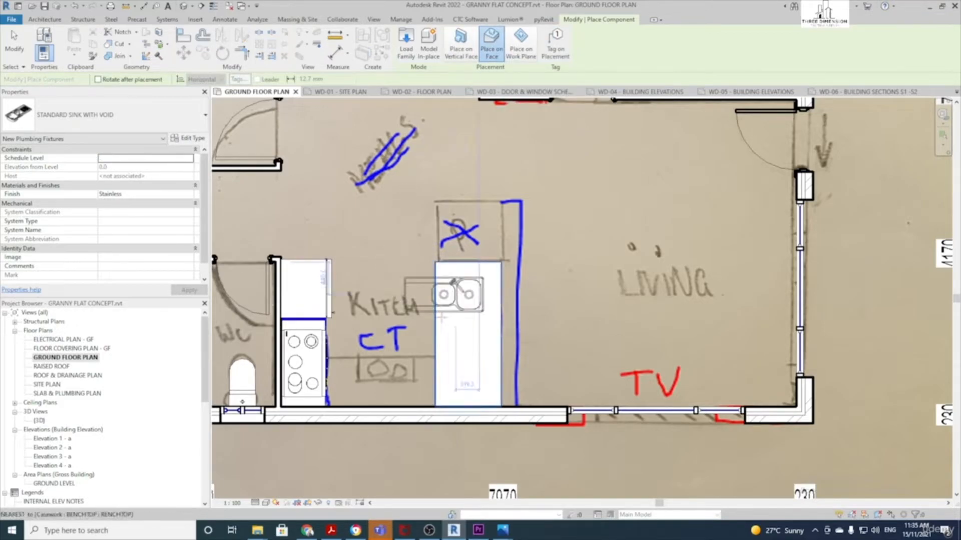
key(space)
key(space)
key(space)
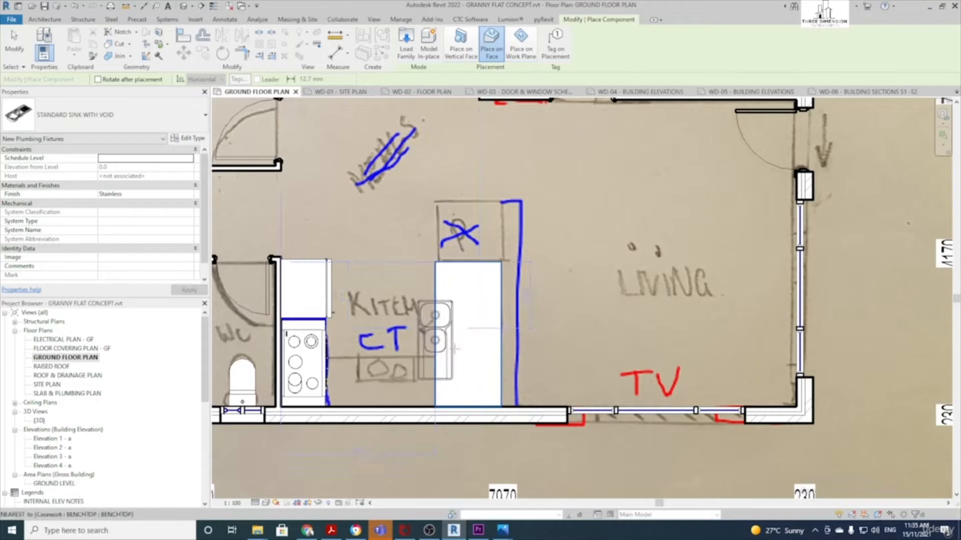
scroll(454, 348, up, 2)
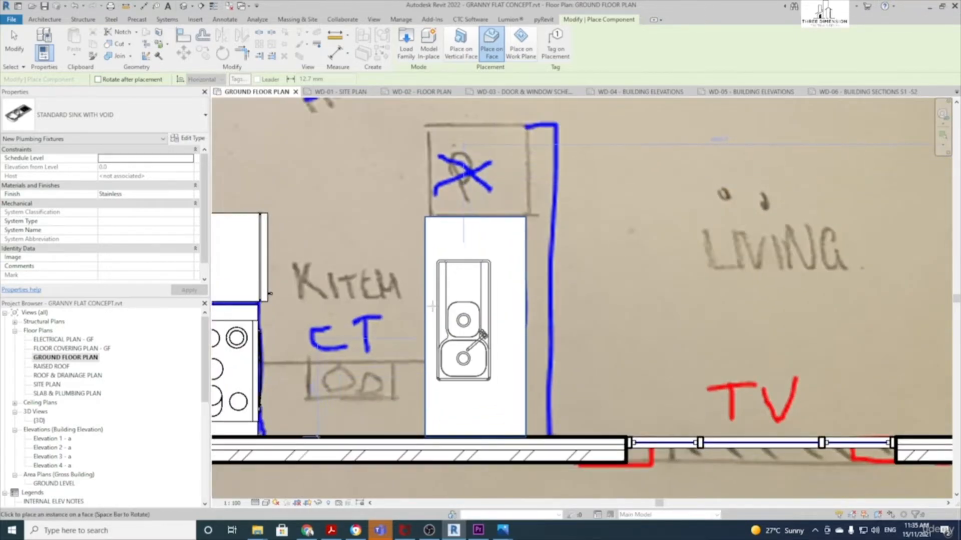
Set the sink into the island benchtop
click(478, 343)
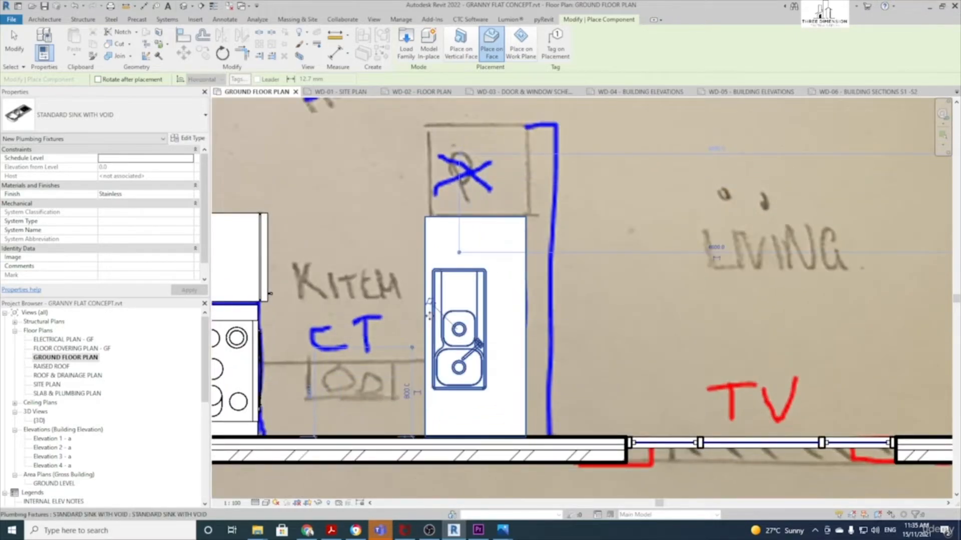
scroll(478, 344, down, 4)
key(Escape)
key(Escape)
Zoom out and remove the hand-sketched floor-plan underlay image from the view
scroll(359, 240, down, 2)
middle_drag(359, 240, 462, 314)
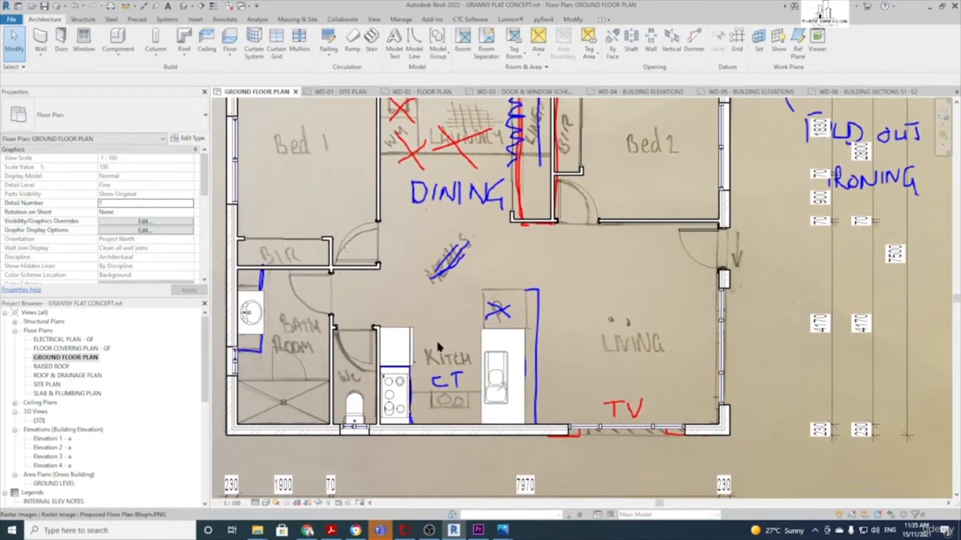
scroll(437, 341, down, 1)
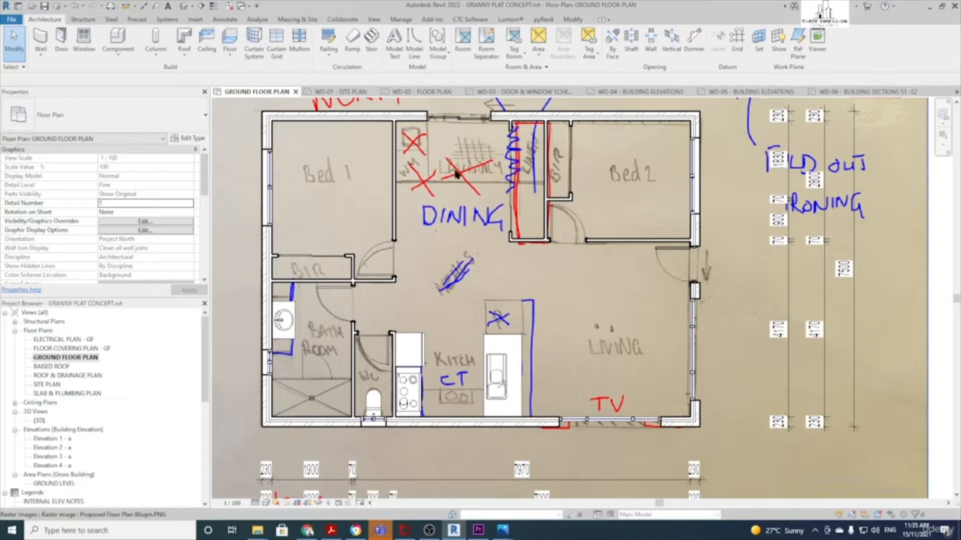
scroll(455, 174, down, 2)
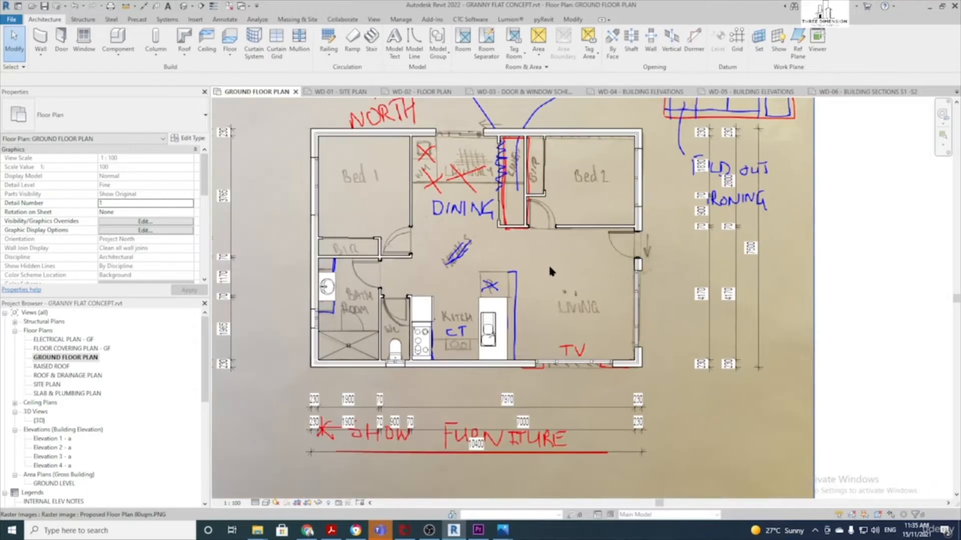
click(680, 365)
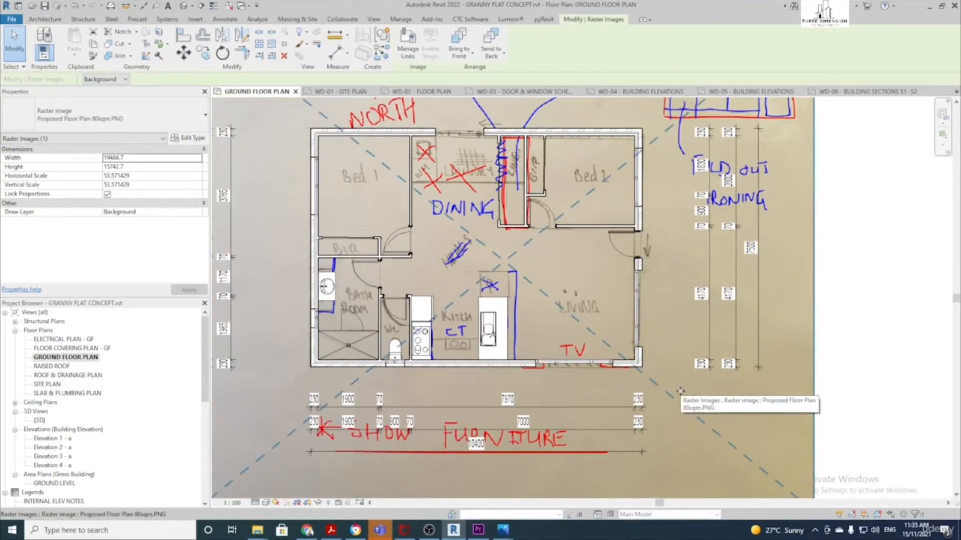
key(Delete)
scroll(491, 246, up, 2)
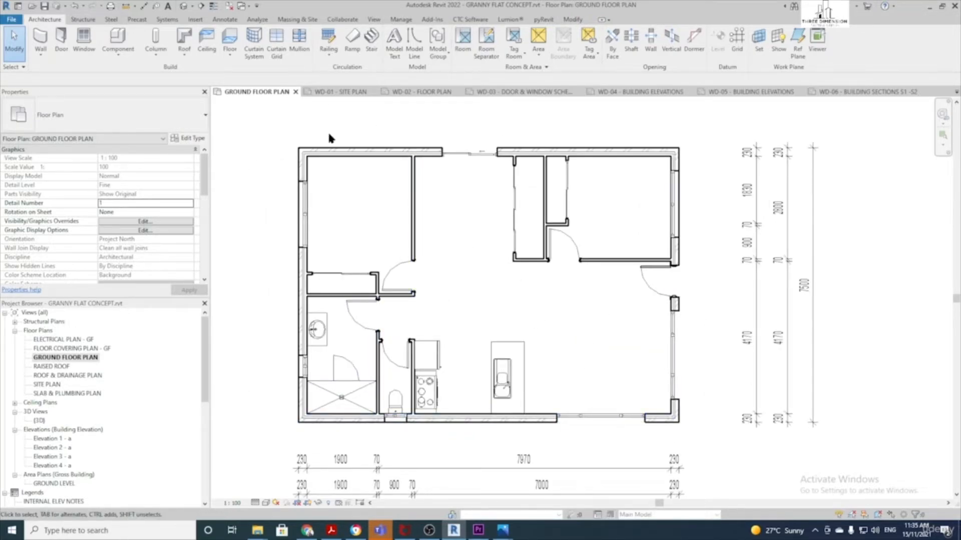
Start a new floor using the CONCRETE 100mm floor type
click(233, 37)
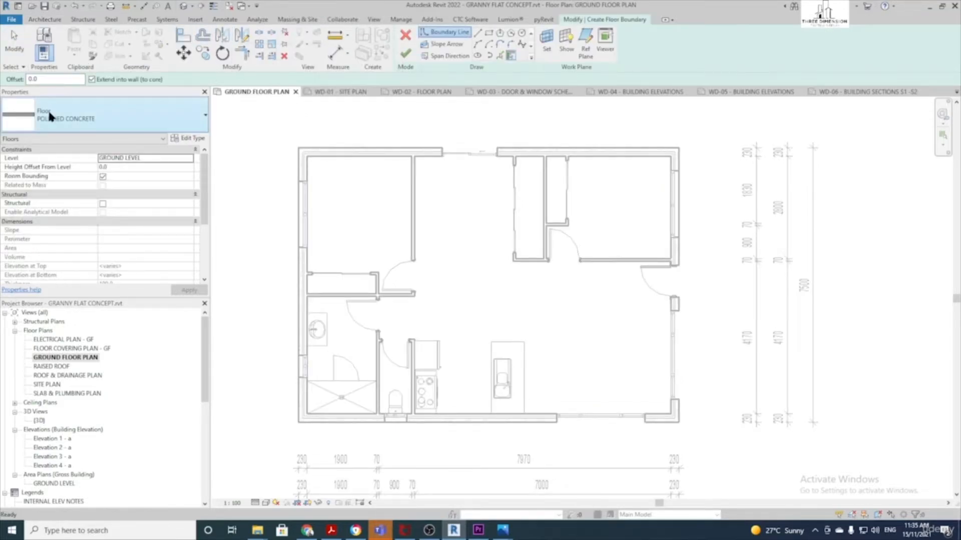
click(111, 112)
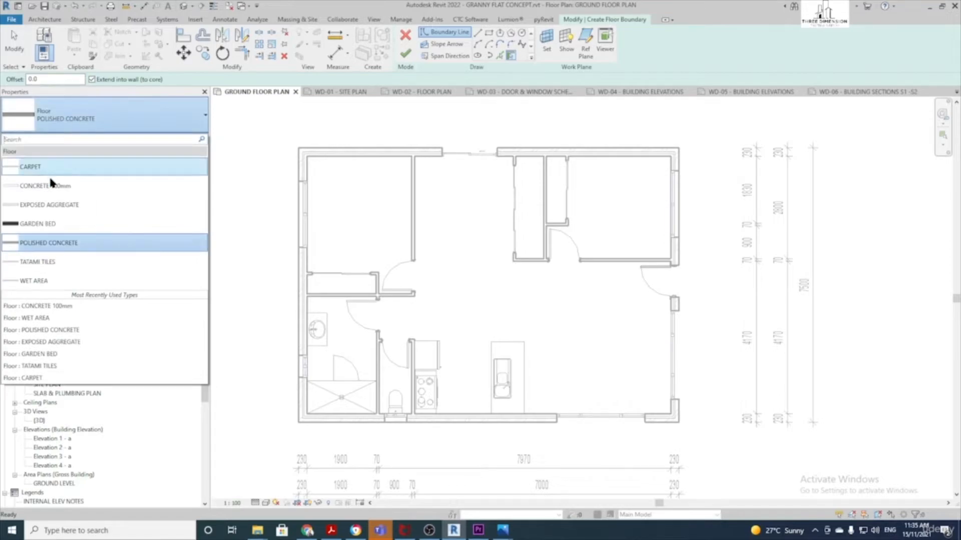
click(61, 192)
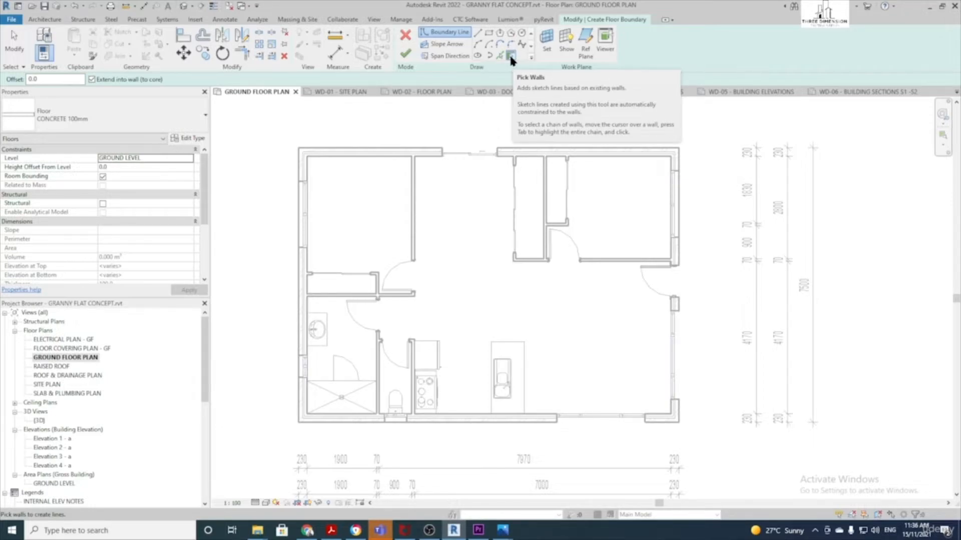
Pick all six outer walls of the flat as the floor boundary
click(370, 156)
click(302, 255)
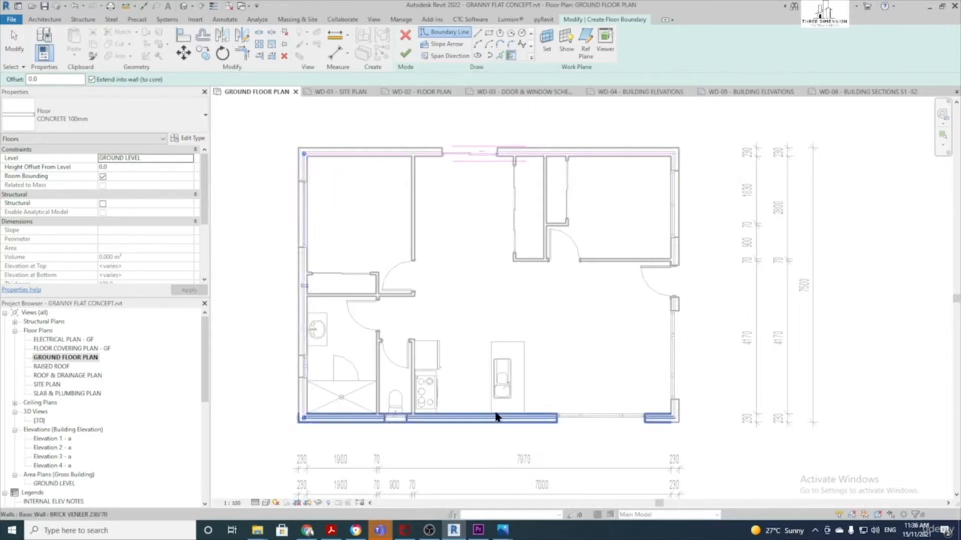
click(525, 415)
click(682, 247)
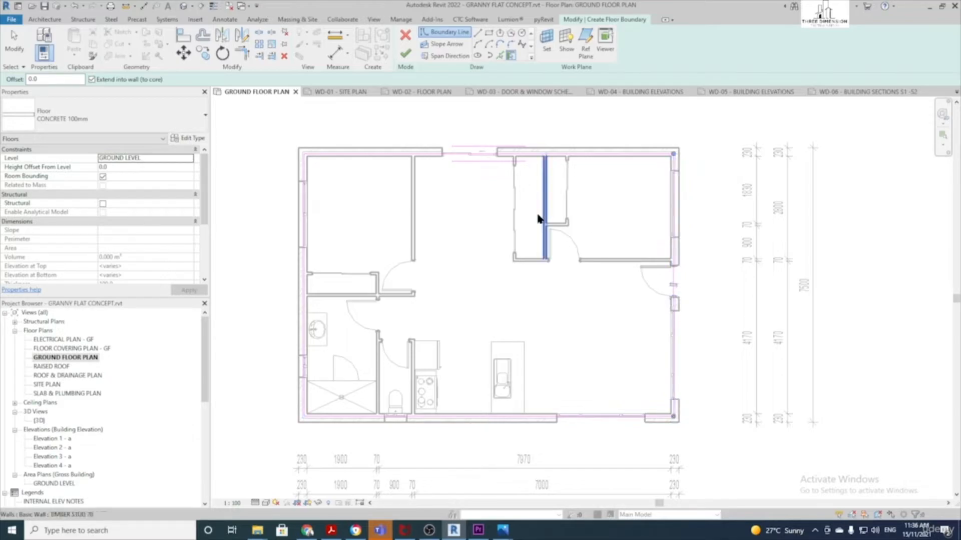
scroll(315, 210, up, 3)
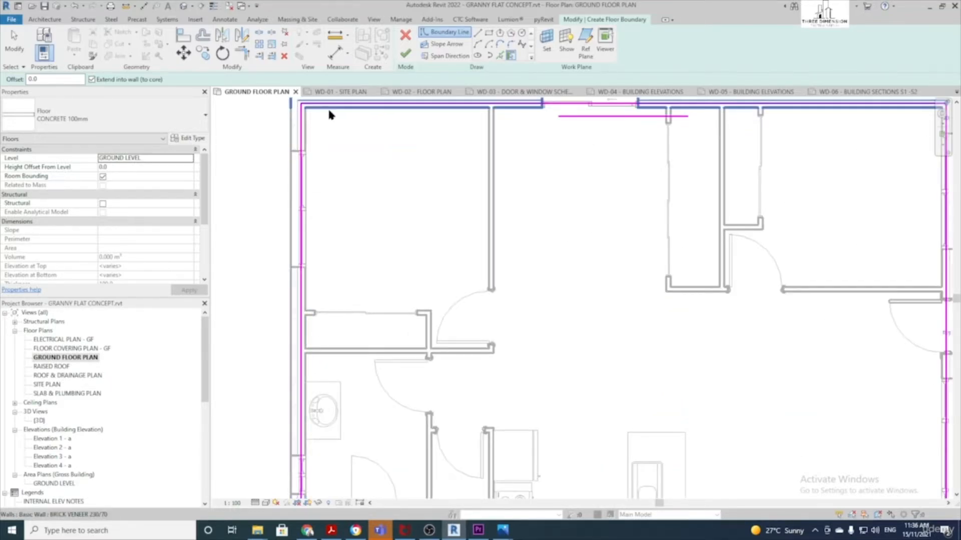
click(463, 111)
scroll(511, 113, down, 3)
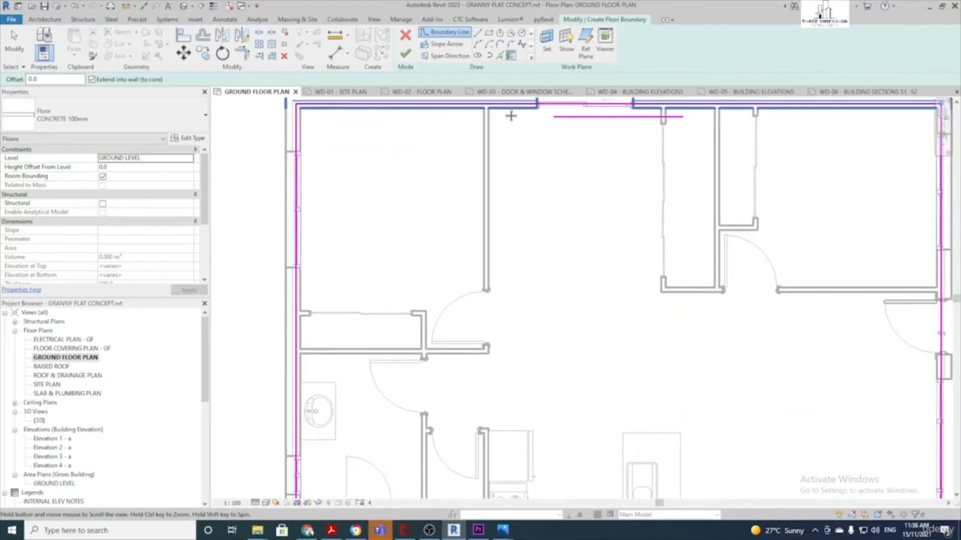
scroll(778, 305, down, 1)
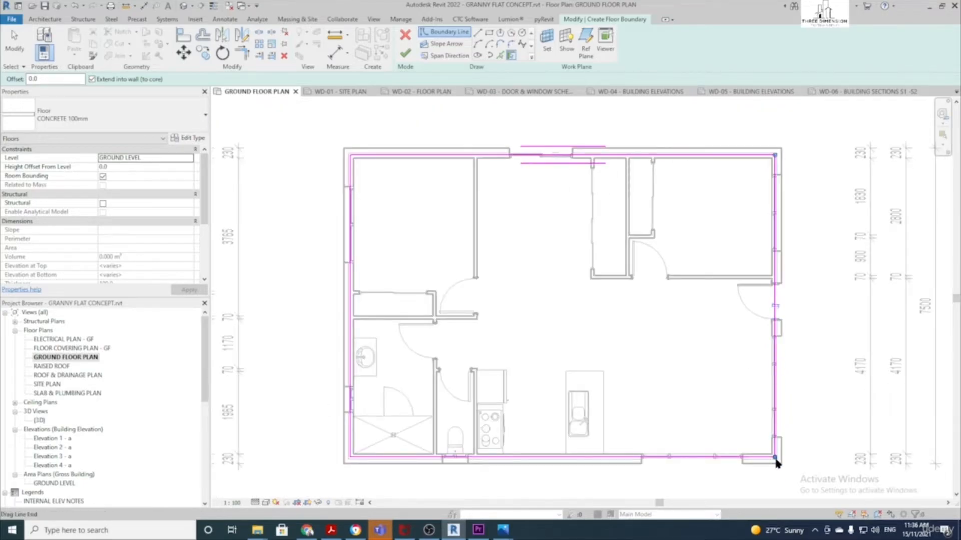
scroll(776, 463, up, 2)
middle_drag(512, 457, 719, 412)
click(443, 415)
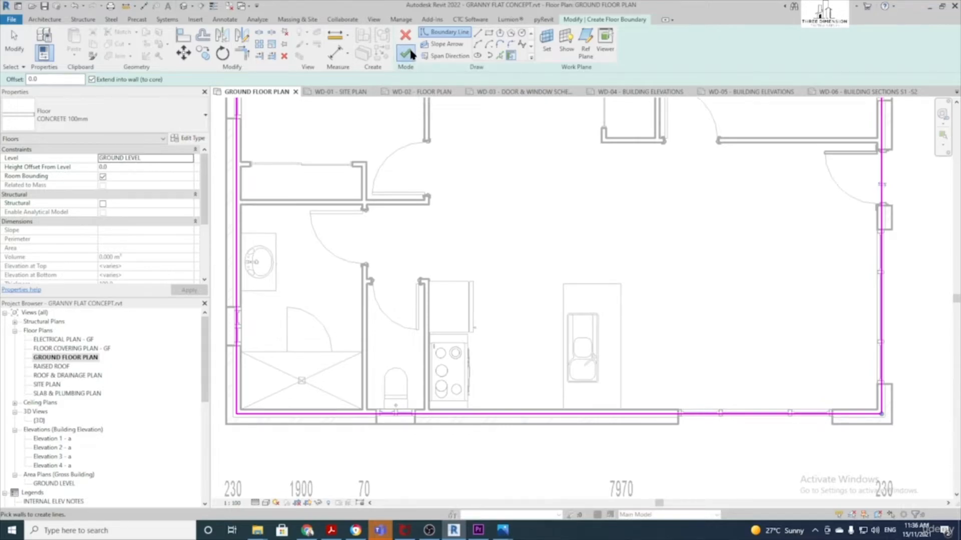
Finish the sketch to create the 72.374 m² concrete slab and recentre the plan
click(406, 53)
scroll(482, 155, down, 1)
middle_drag(481, 155, 473, 195)
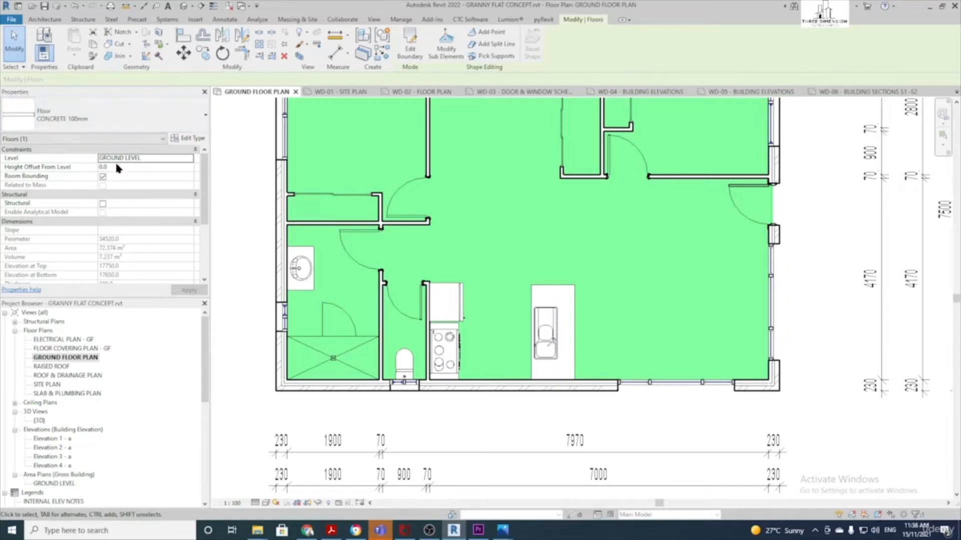
scroll(327, 185, down, 2)
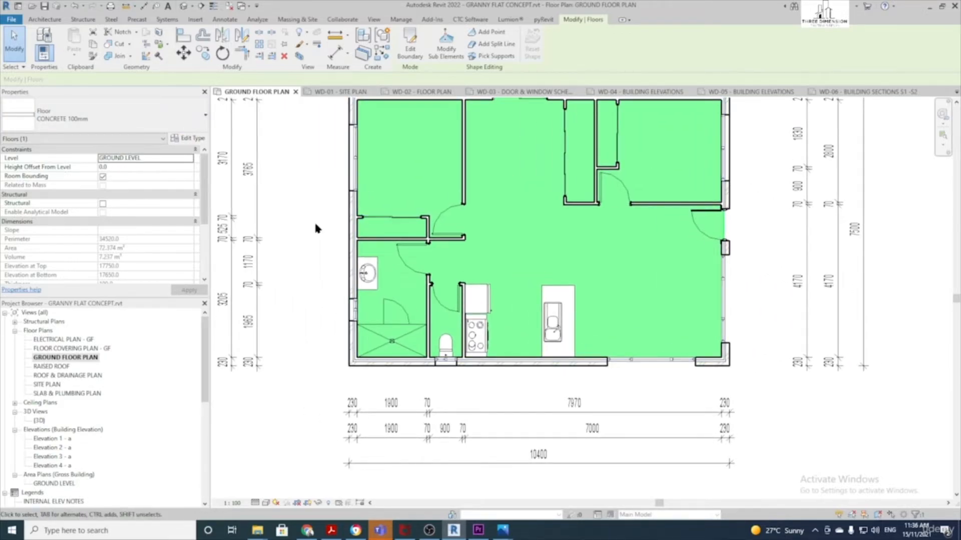
click(304, 251)
middle_drag(484, 244, 447, 258)
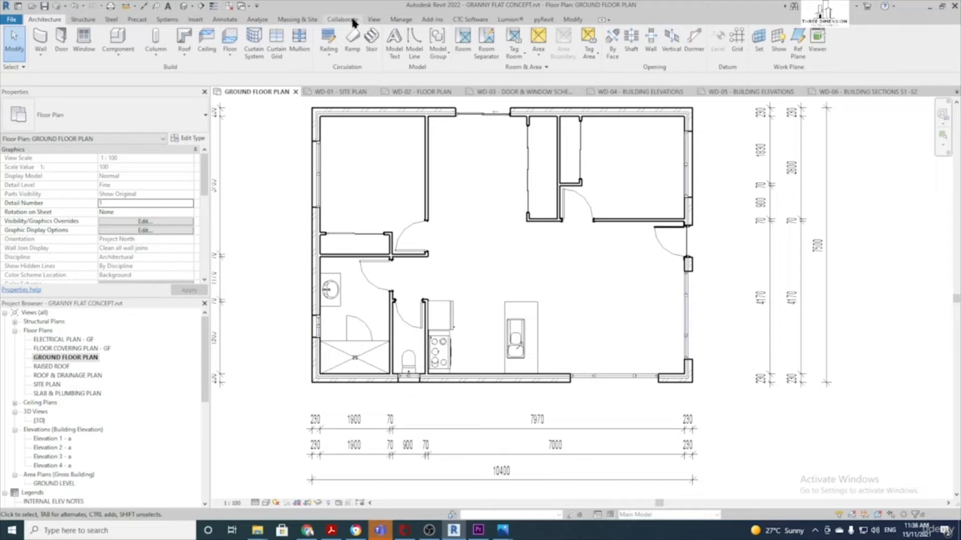
Start a WET AREA floor and pick the bathroom and WC walls as its boundary
click(228, 34)
click(131, 116)
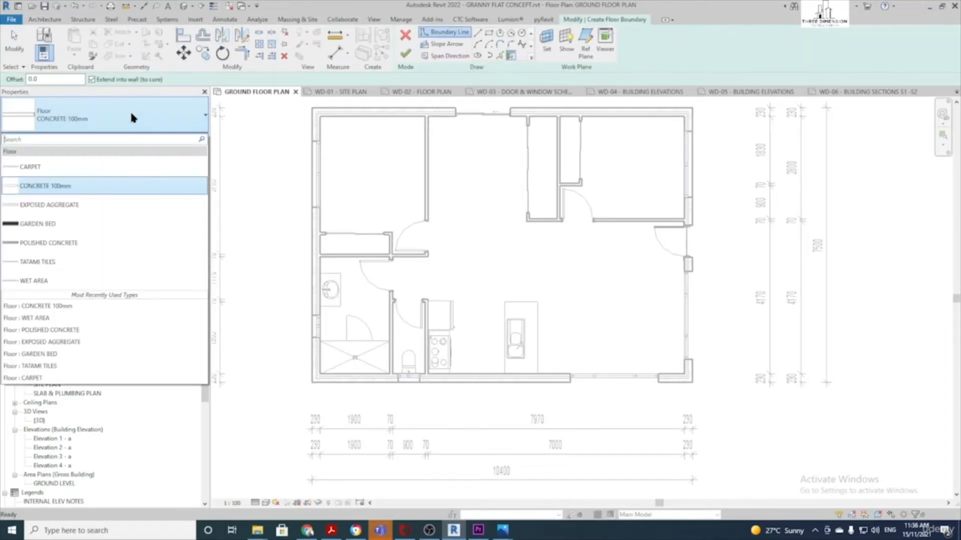
click(60, 281)
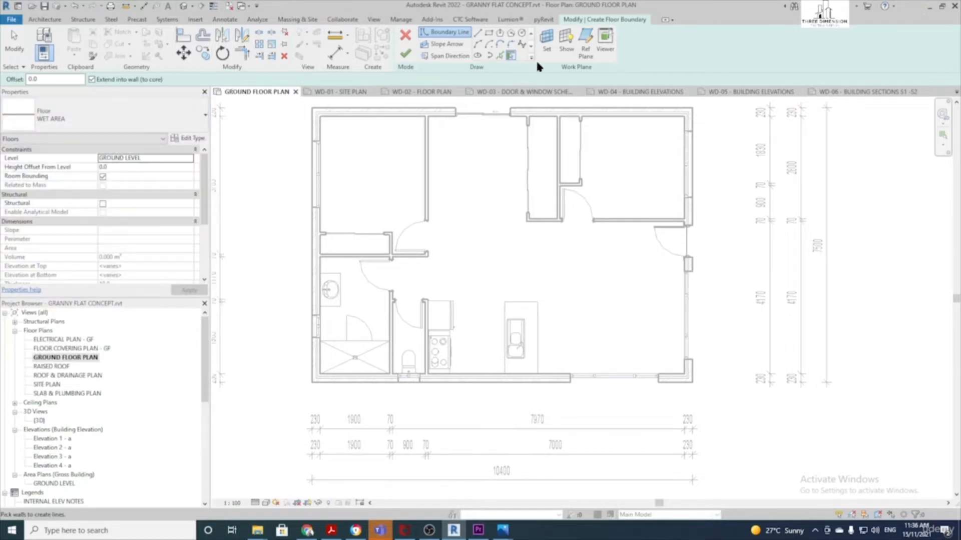
click(511, 57)
click(353, 381)
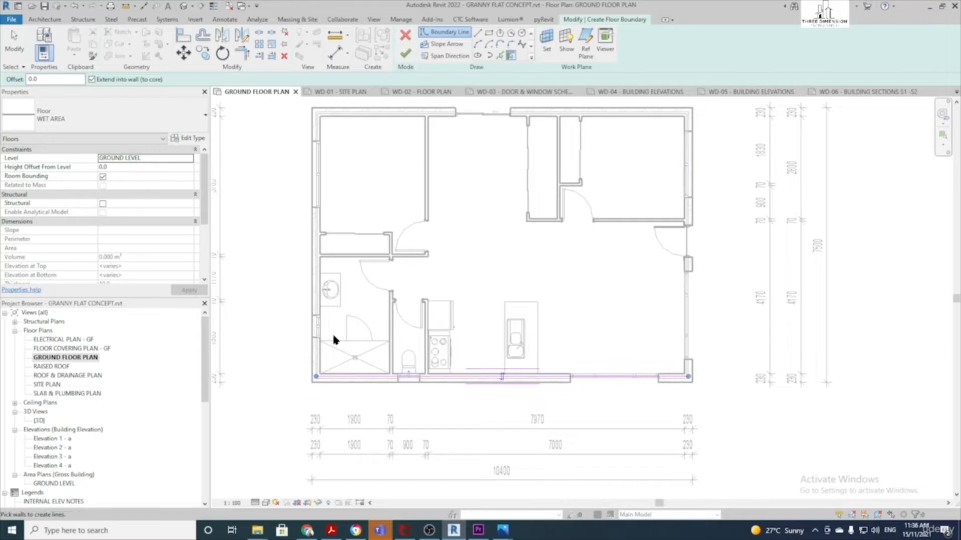
click(322, 287)
click(351, 257)
click(390, 271)
click(408, 300)
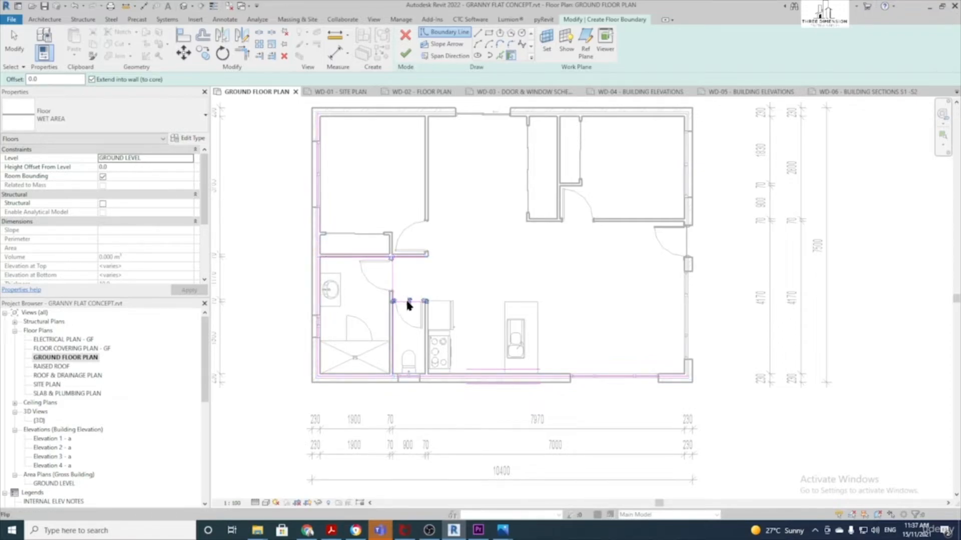
click(425, 335)
scroll(446, 325, up, 2)
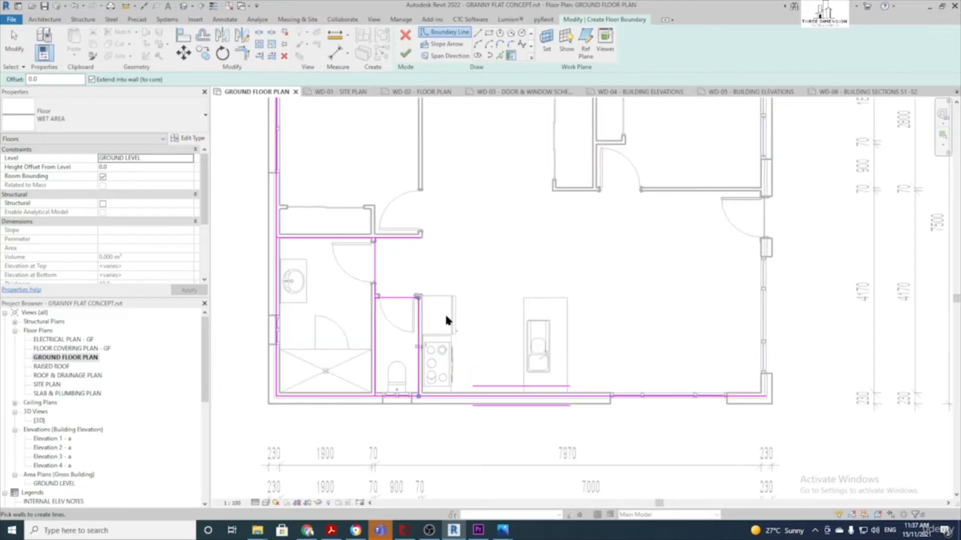
key(Escape)
key(Escape)
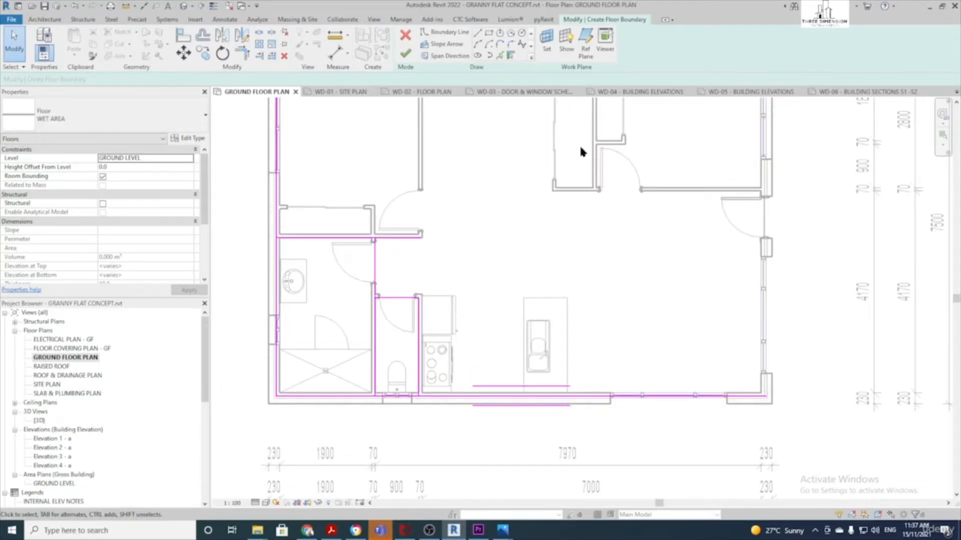
Trim the wet-area boundary lines into clean corners at the three overhangs
click(242, 55)
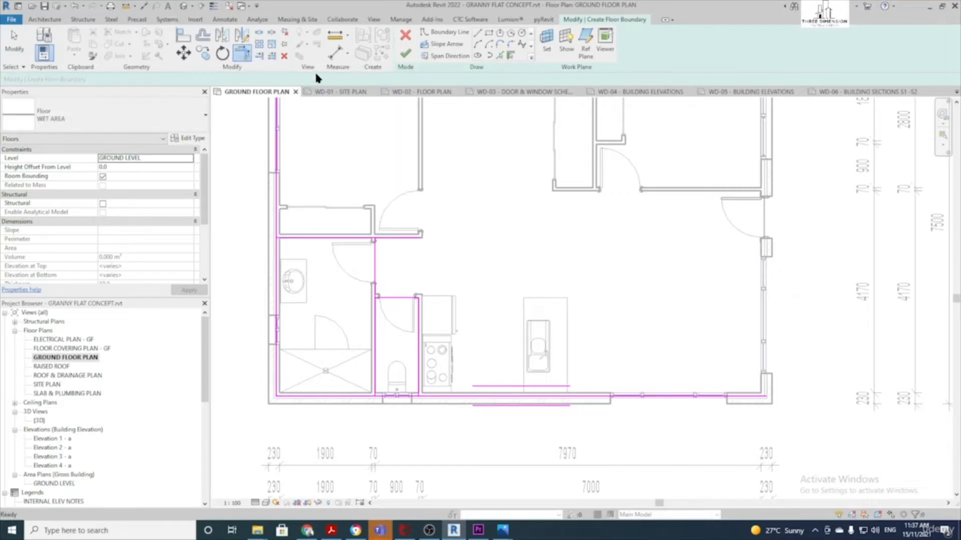
scroll(443, 311, up, 2)
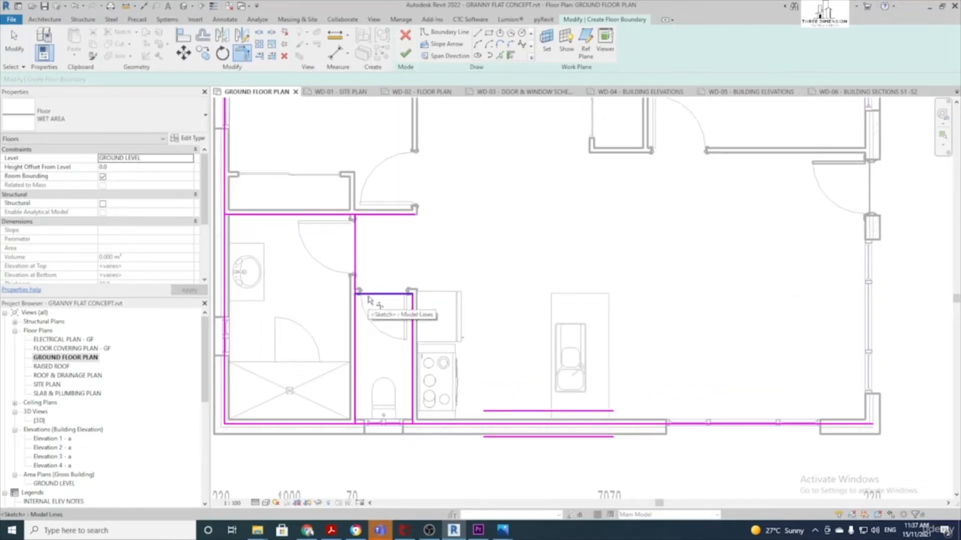
click(368, 298)
click(355, 278)
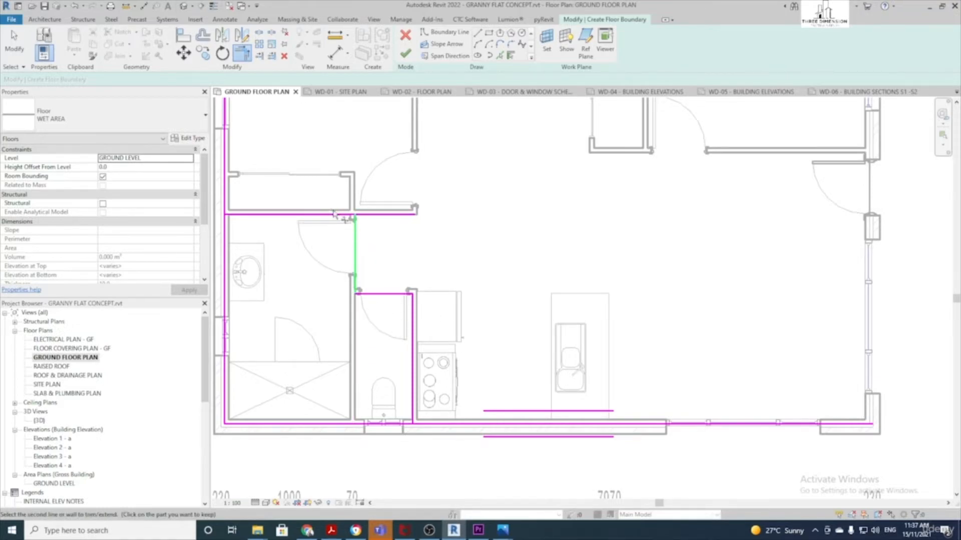
middle_drag(287, 228, 449, 229)
click(409, 217)
click(388, 242)
click(565, 426)
click(574, 395)
scroll(572, 393, down, 1)
middle_drag(567, 374, 551, 376)
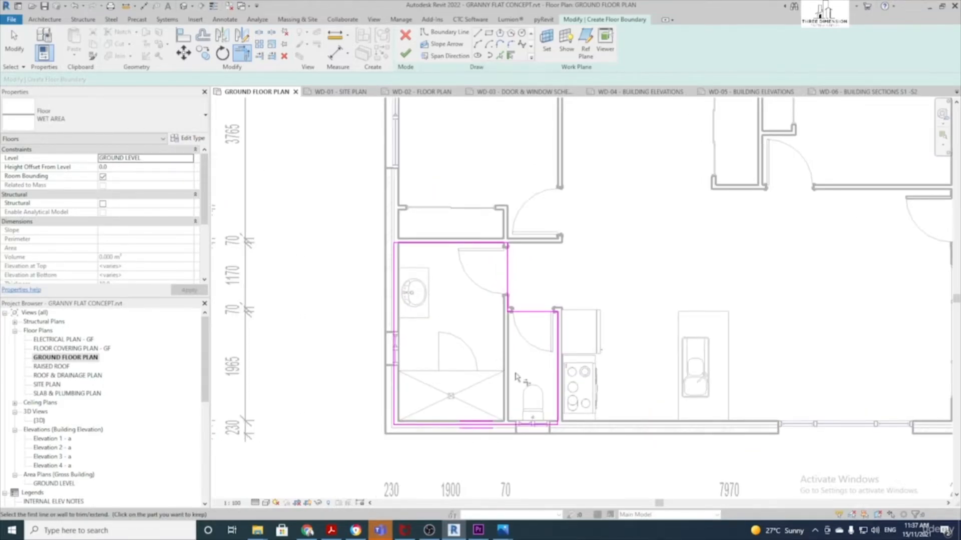
scroll(516, 376, up, 1)
key(Escape)
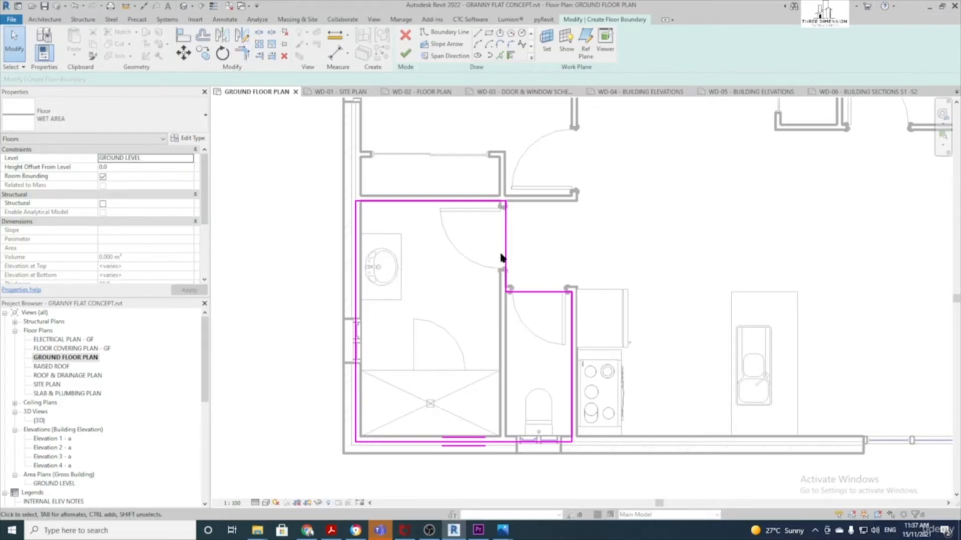
Flip the left boundary line to the inner wall face and finish the 8.082 m² wet-area floor
click(357, 324)
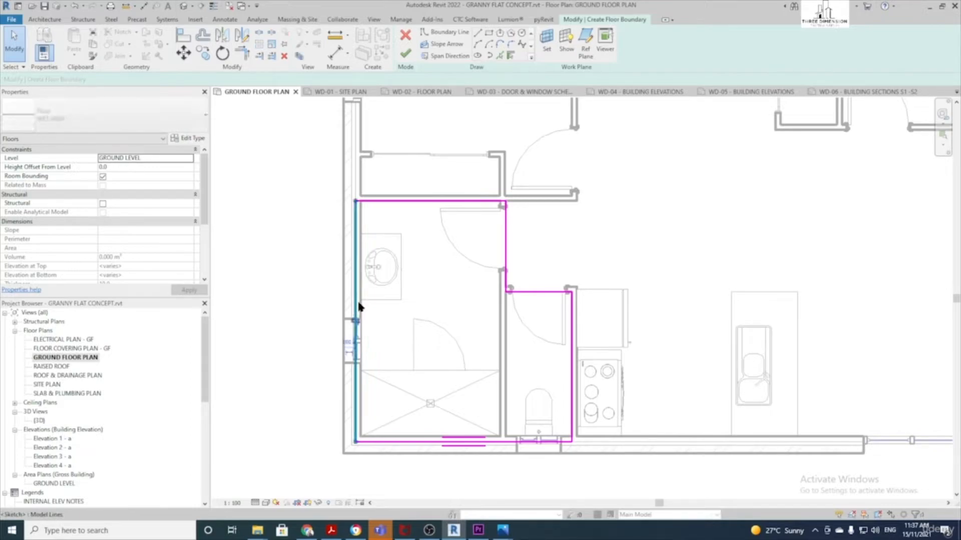
click(355, 323)
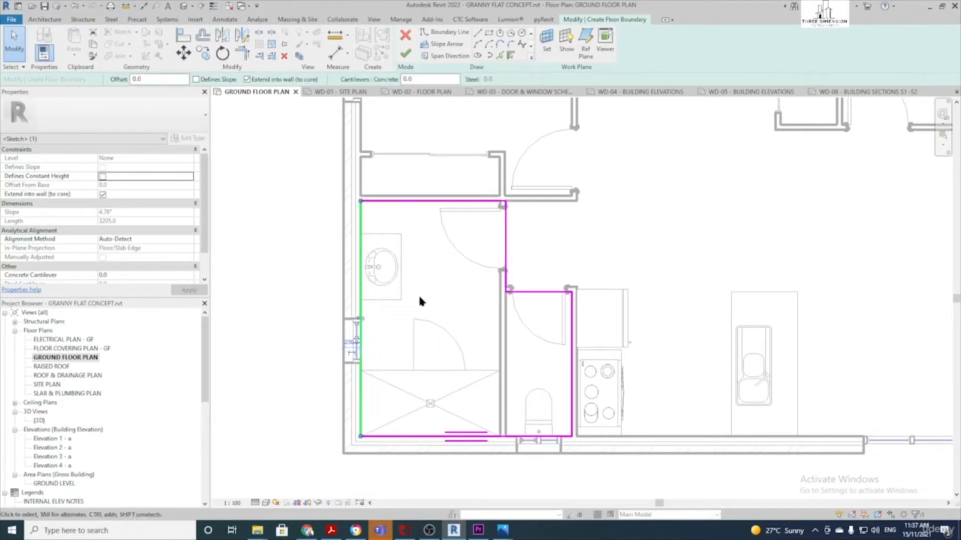
click(406, 55)
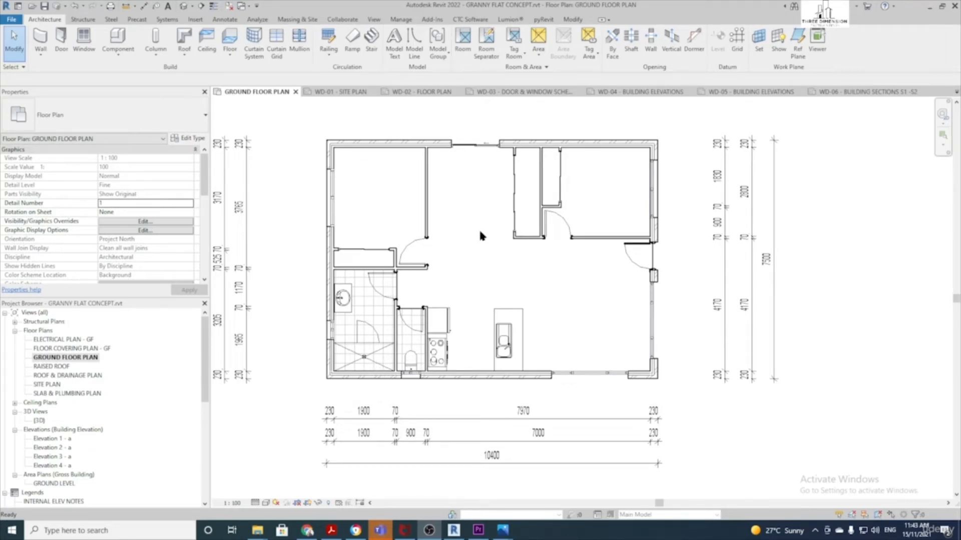
Start Tag by Category from the Annotate tab with leaders turned off
click(224, 19)
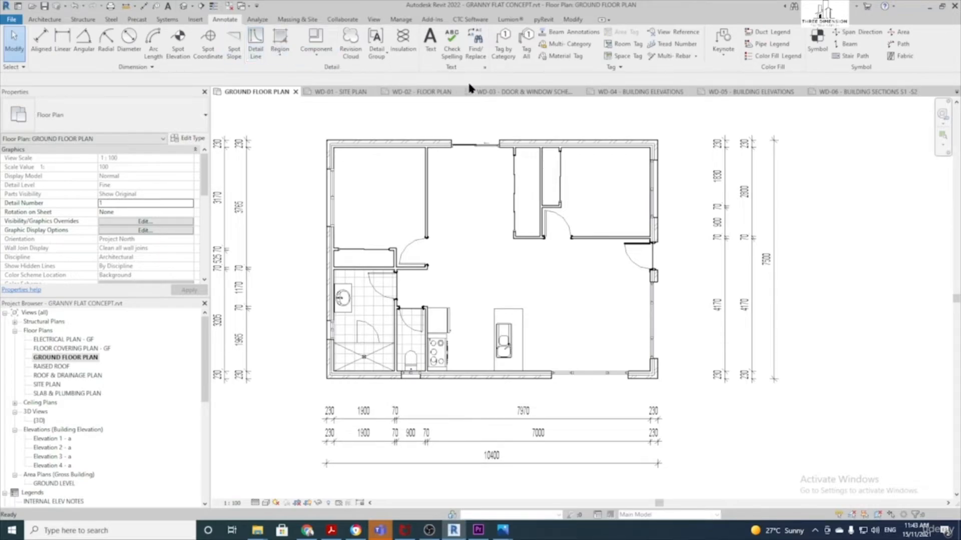
click(568, 45)
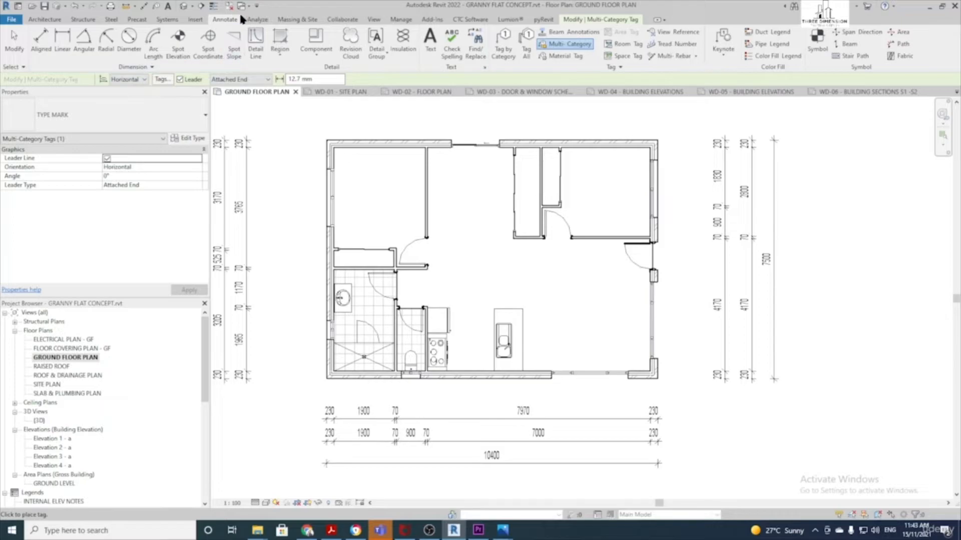
click(507, 45)
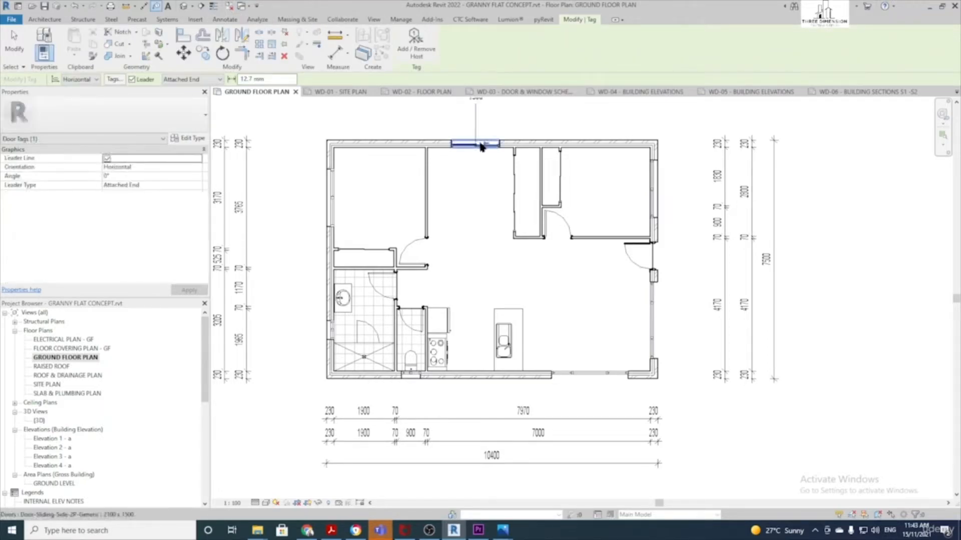
middle_drag(478, 167, 460, 260)
scroll(464, 237, up, 1)
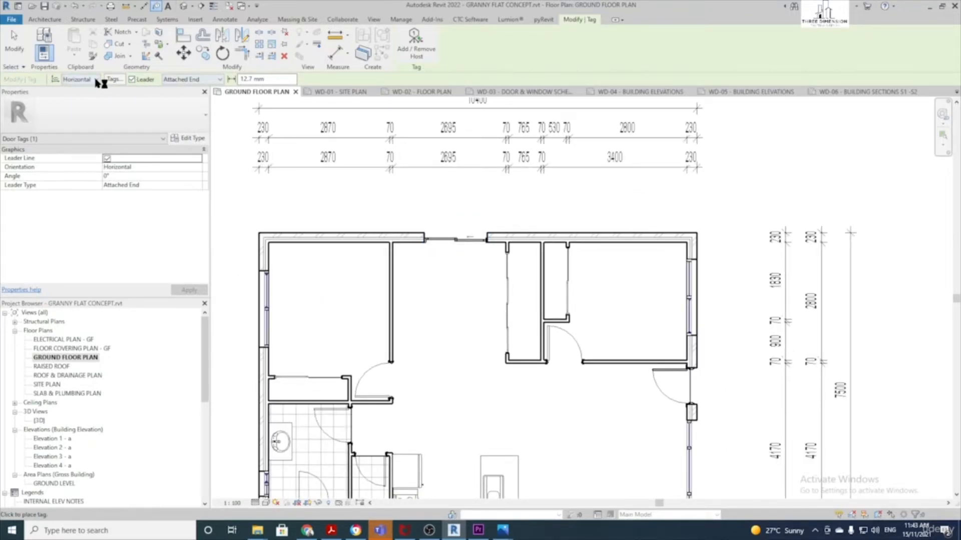
click(132, 80)
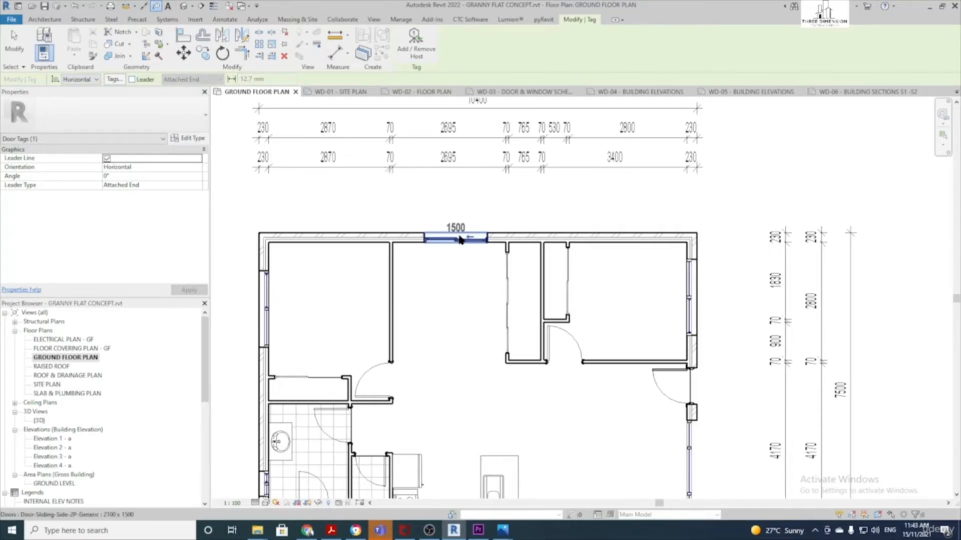
Tag the 1500 north sliding door and windows W23 and W29, moving tags clear
click(456, 240)
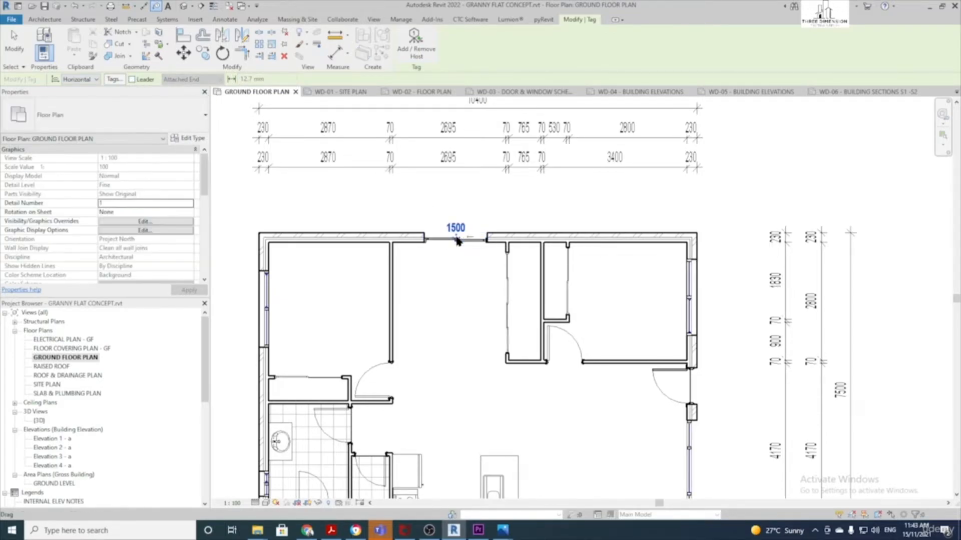
scroll(457, 240, up, 3)
drag(457, 242, 456, 230)
scroll(457, 245, down, 2)
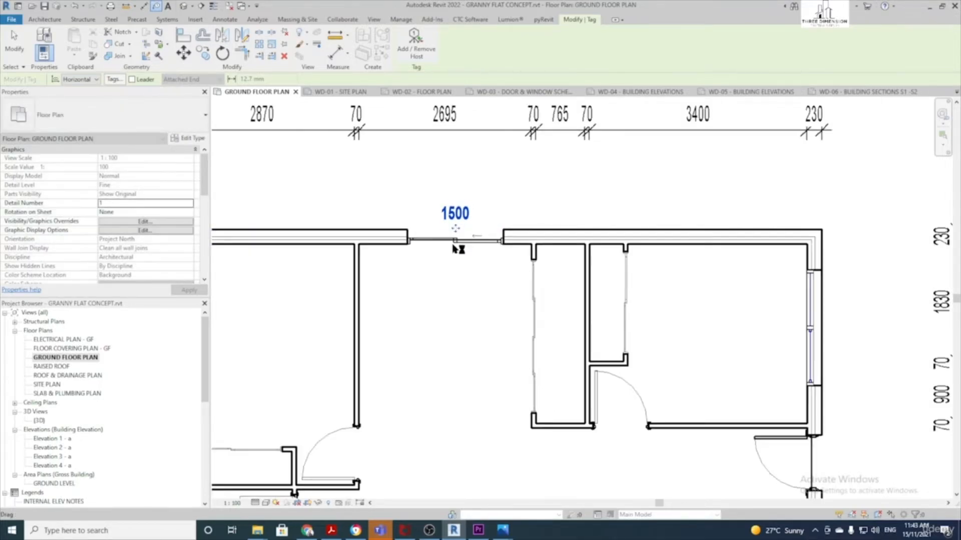
middle_drag(423, 304, 708, 200)
click(490, 232)
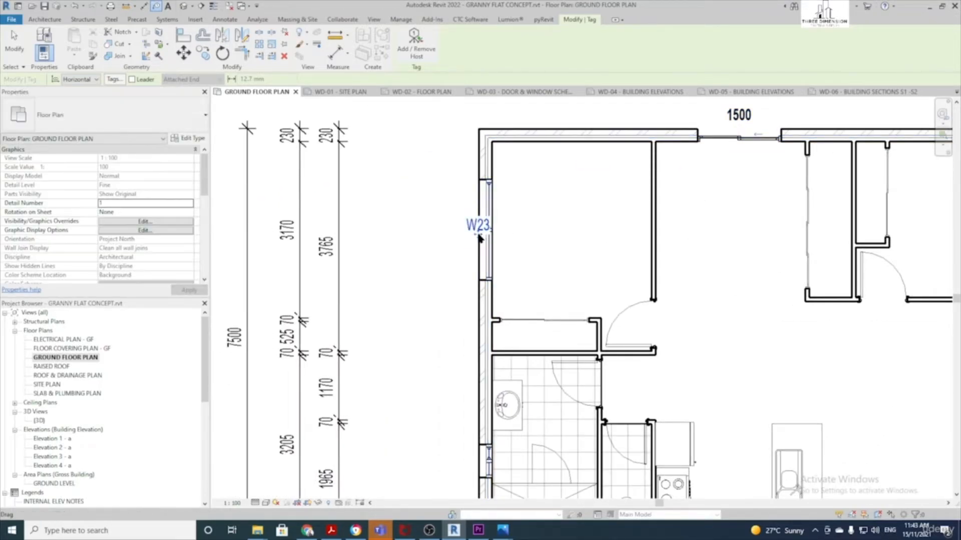
scroll(461, 226, down, 1)
middle_drag(465, 453, 436, 236)
scroll(437, 238, down, 1)
click(450, 219)
drag(450, 220, 428, 221)
middle_drag(431, 216, 301, 217)
Tag windows W28, W25 and W26, placing each tag outside its wall
click(432, 277)
drag(425, 286, 426, 297)
middle_drag(644, 278, 556, 286)
click(571, 287)
drag(574, 292, 575, 311)
middle_drag(619, 264, 553, 318)
click(596, 263)
drag(602, 270, 617, 269)
Tag the 820 east entry door and upper east window W24, moving both tags clear
click(596, 182)
drag(594, 181, 611, 192)
middle_drag(626, 208, 636, 311)
click(609, 209)
drag(611, 201, 624, 208)
scroll(626, 207, down, 2)
middle_drag(455, 114, 470, 116)
scroll(350, 147, up, 1)
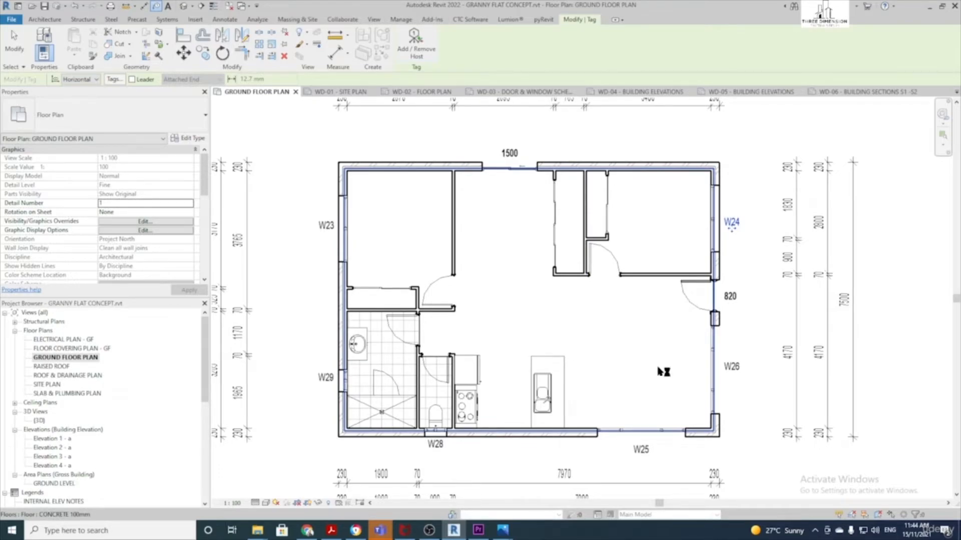
Tag the bedroom and bathroom doors 820, the WC door 720 and the east bedroom door 820
click(439, 309)
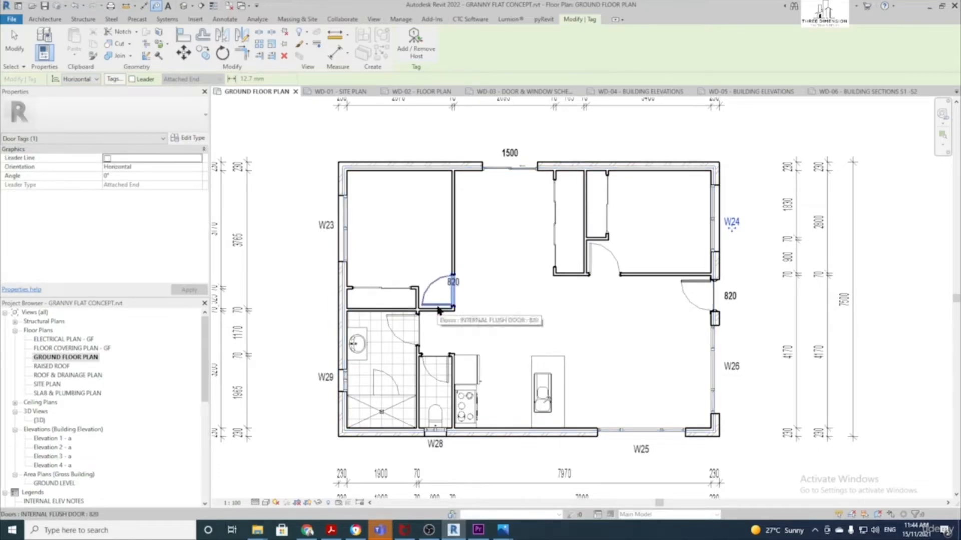
scroll(439, 298, up, 2)
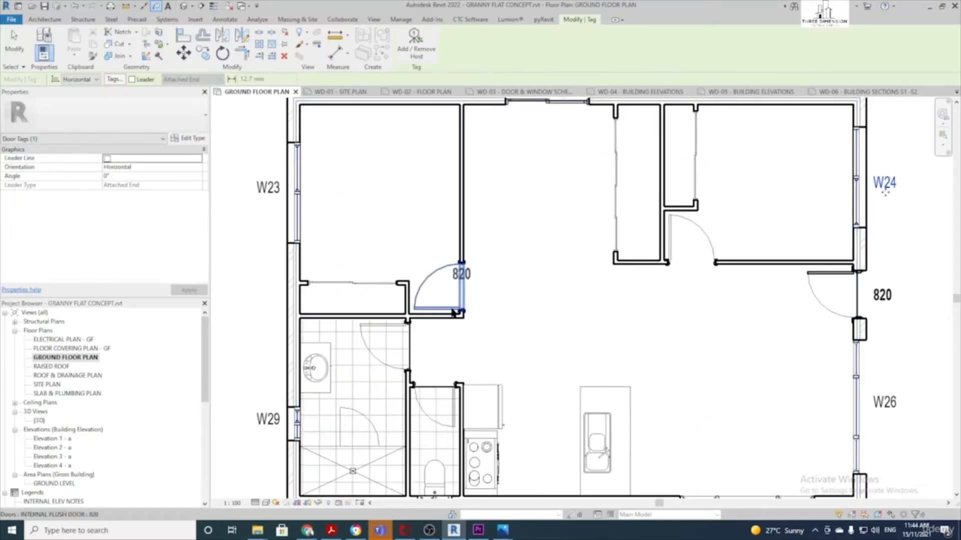
drag(460, 288, 445, 309)
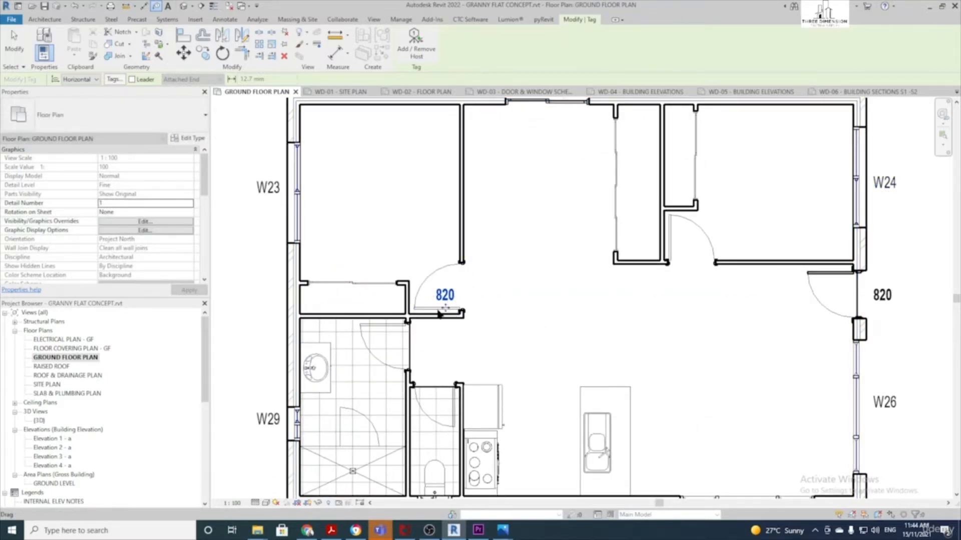
click(377, 327)
drag(408, 346, 392, 354)
click(431, 396)
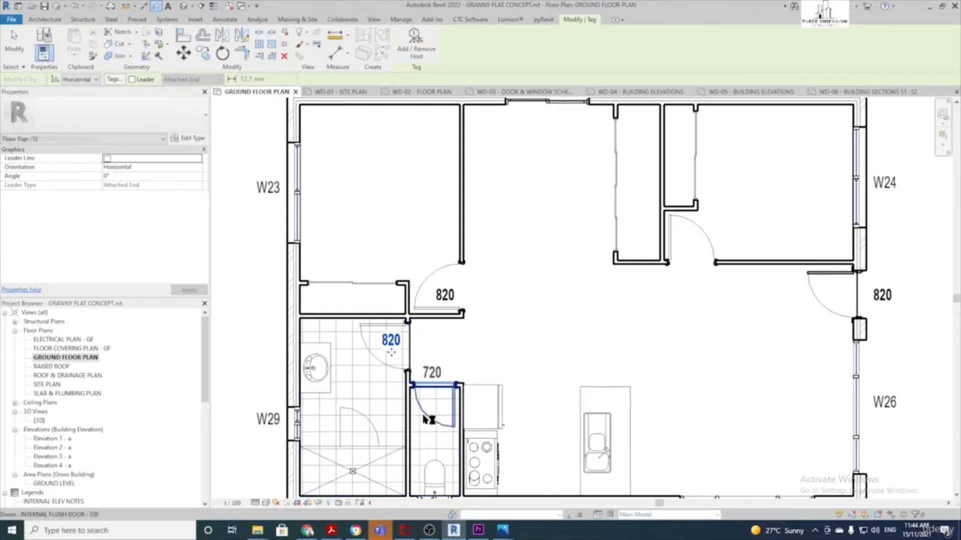
drag(432, 394, 441, 420)
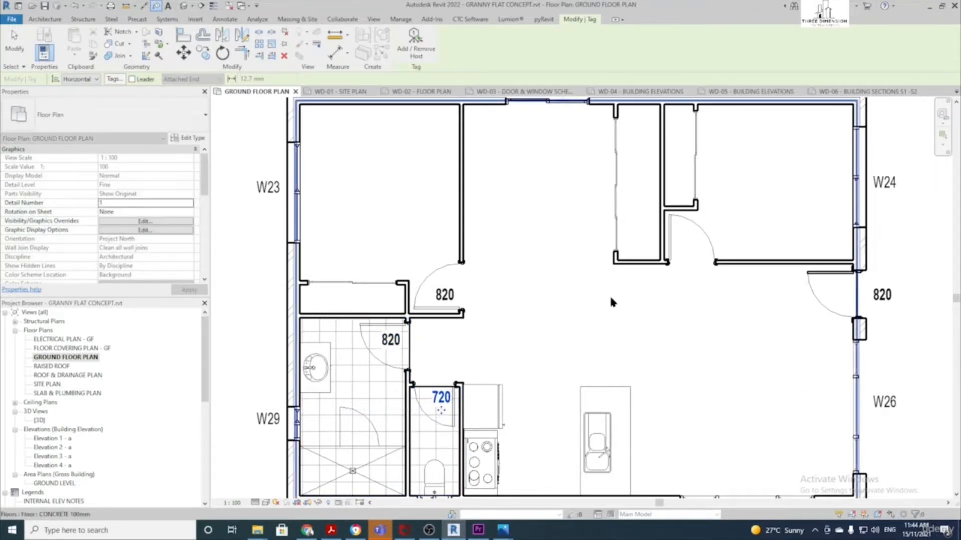
click(681, 261)
scroll(723, 318, down, 3)
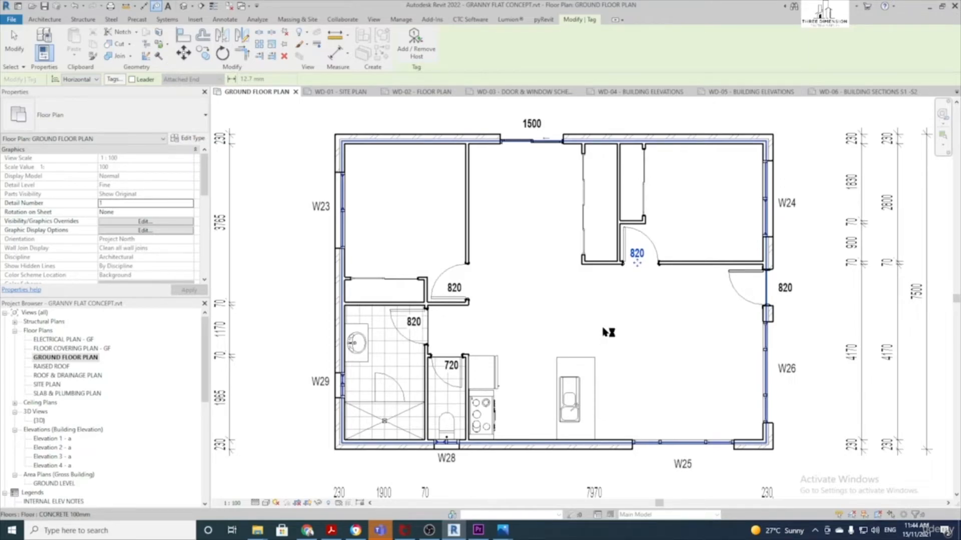
key(Escape)
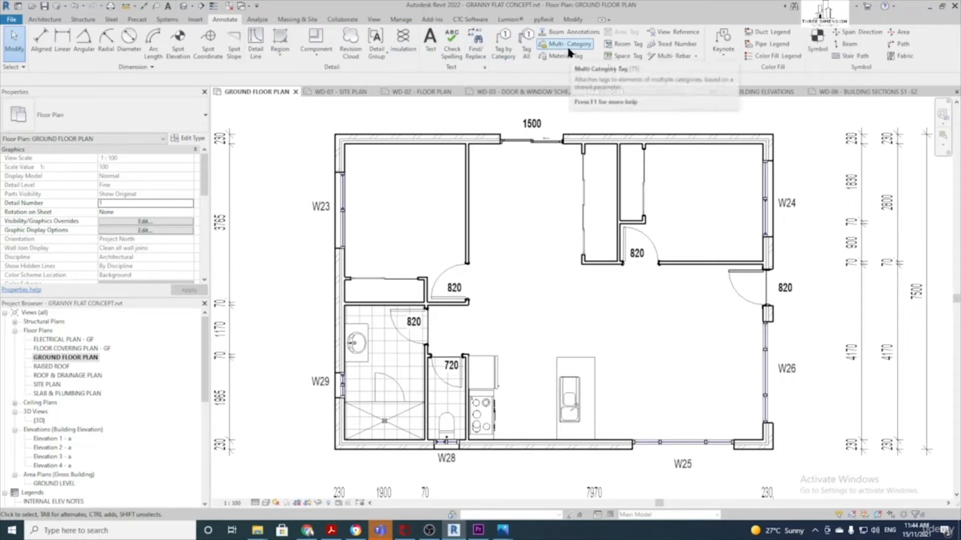
Place a vertical mirror sliding door tag on the first robe and move it into the bedroom
click(579, 45)
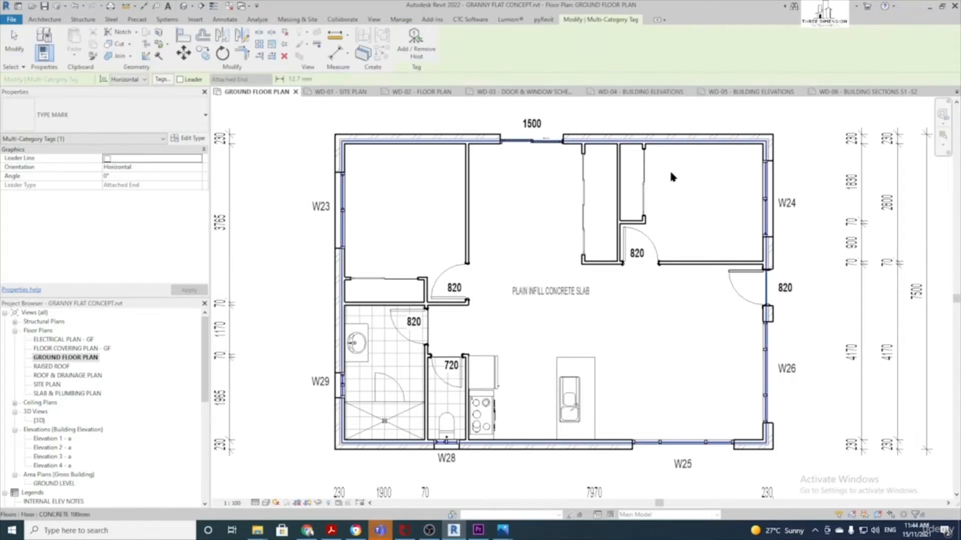
scroll(636, 194, up, 3)
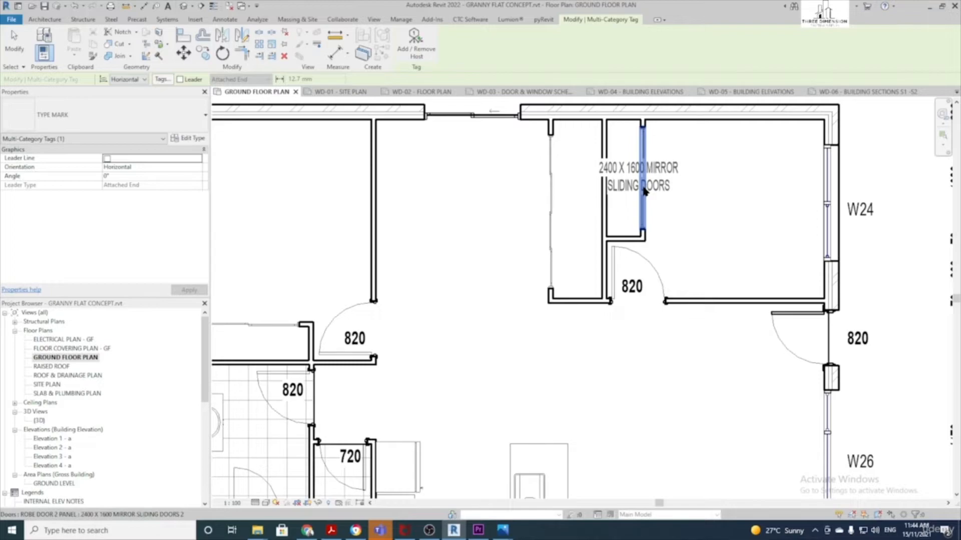
key(space)
click(645, 192)
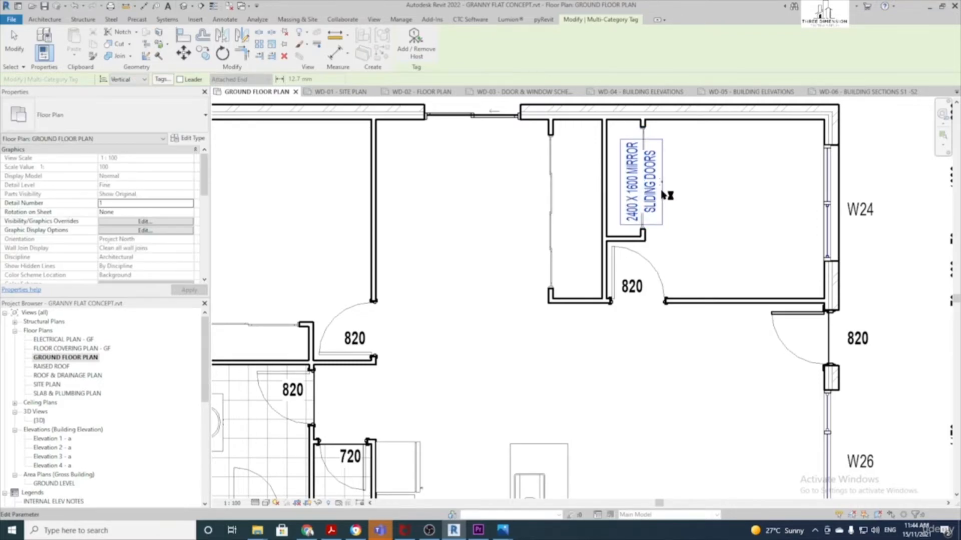
drag(697, 185, 691, 179)
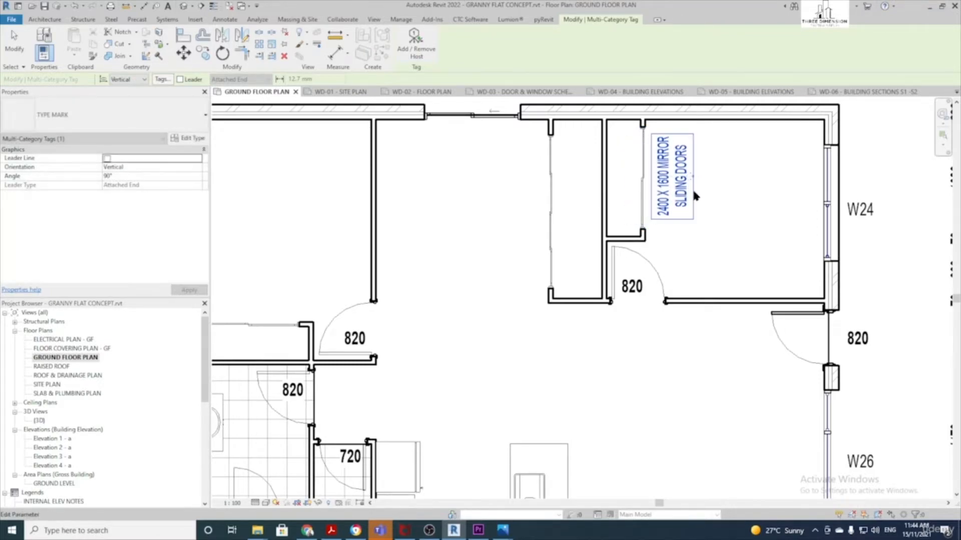
scroll(690, 192, down, 2)
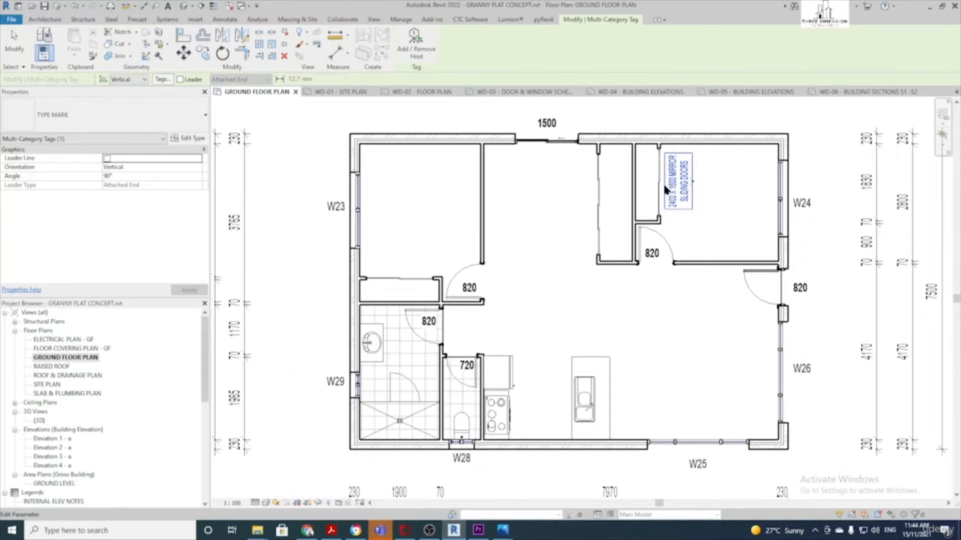
Place a horizontal robe door tag and nudge it slightly higher
key(space)
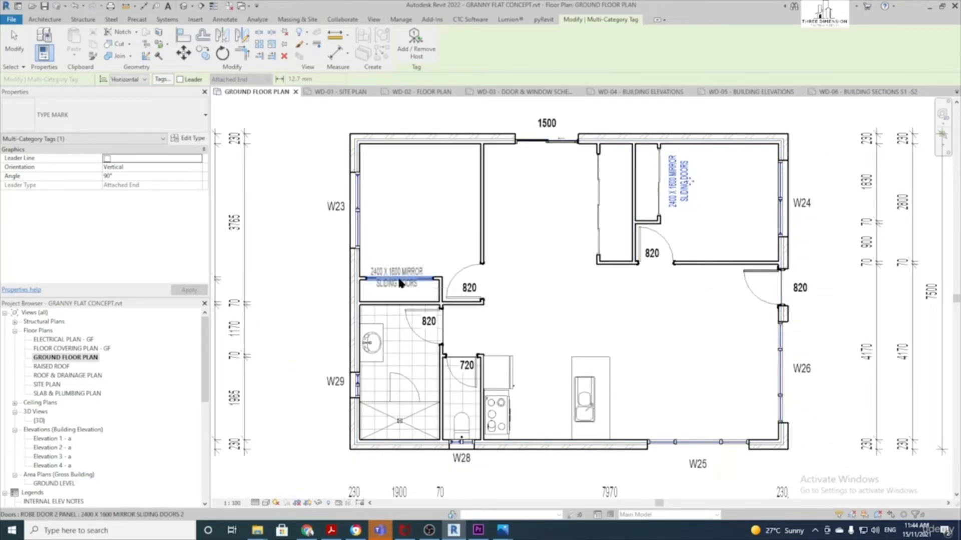
click(398, 278)
scroll(398, 280, up, 2)
drag(396, 296, 396, 275)
scroll(436, 283, down, 3)
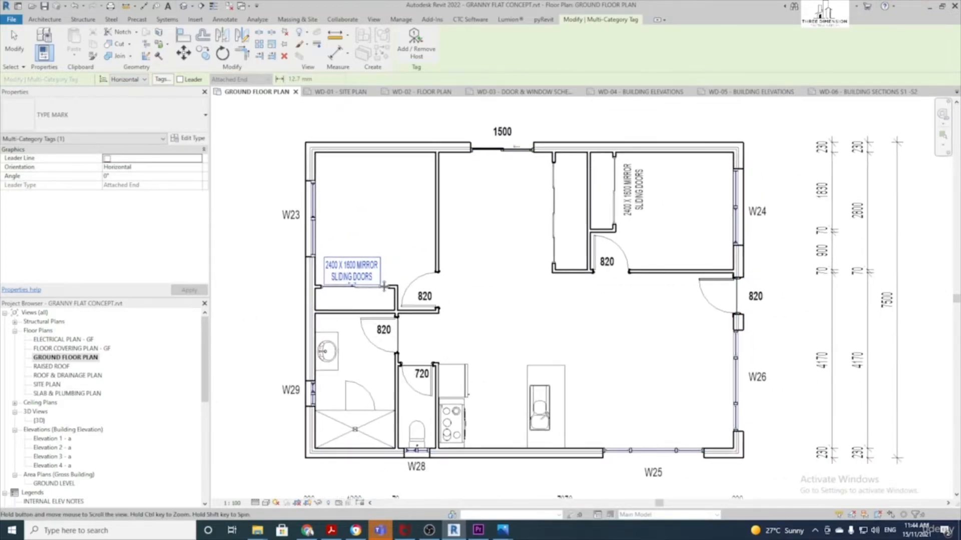
scroll(554, 214, up, 2)
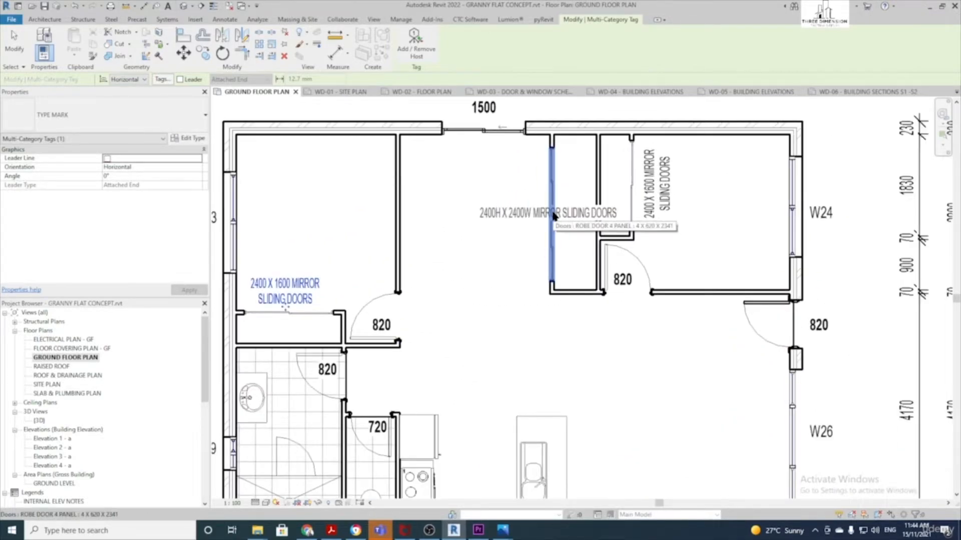
Place the vertical 2400H X 2400W MIRROR SLIDING DOORS tag along the second robe, then select the oven
key(space)
click(558, 218)
key(Escape)
key(Escape)
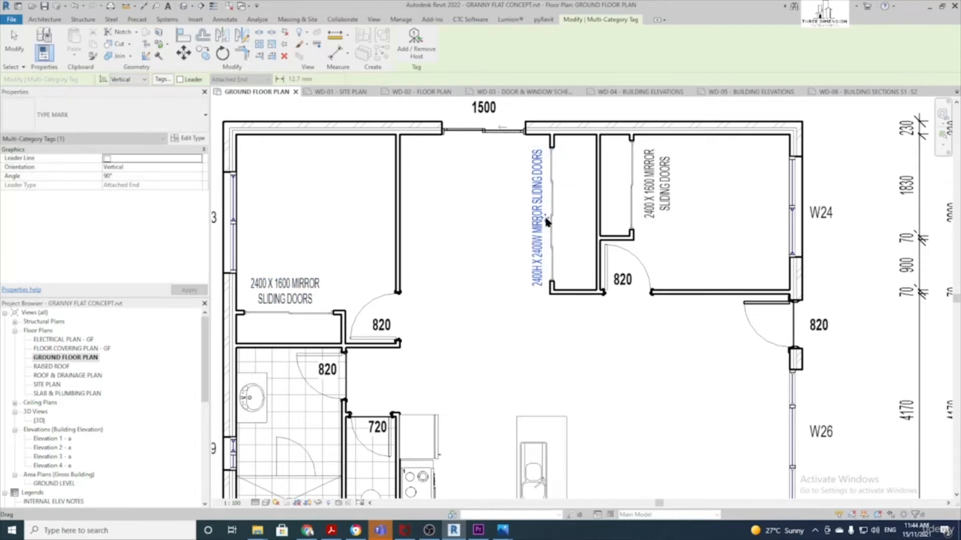
scroll(551, 218, down, 3)
scroll(544, 217, down, 1)
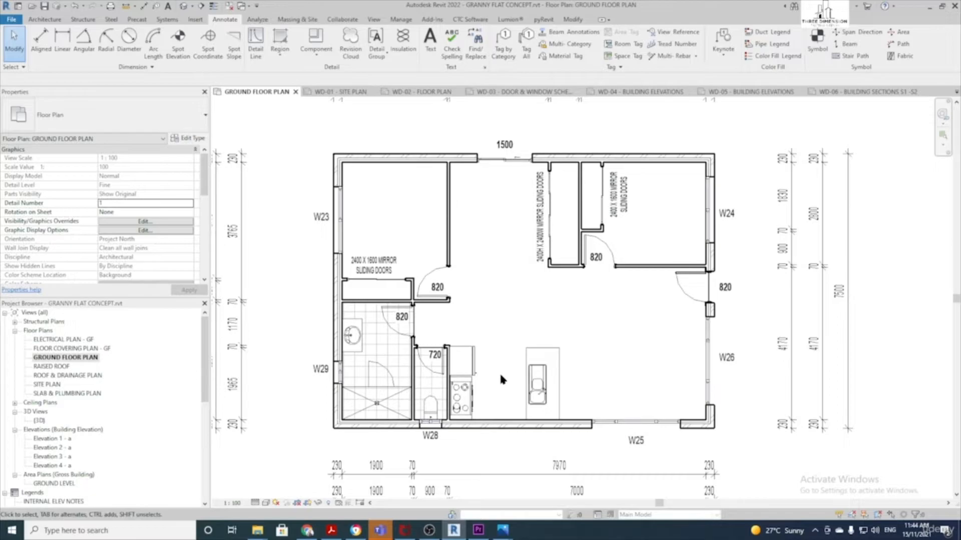
scroll(500, 371, up, 2)
click(437, 417)
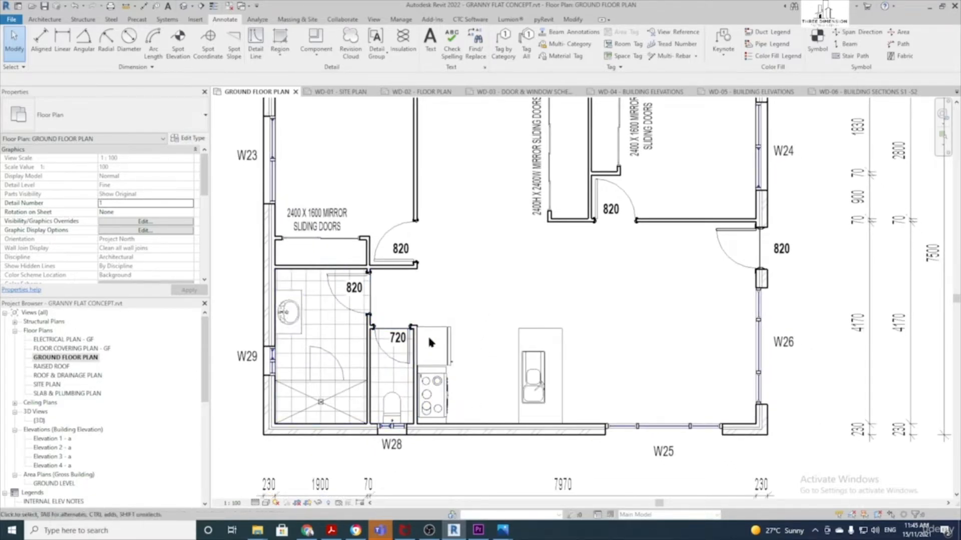
scroll(485, 300, down, 1)
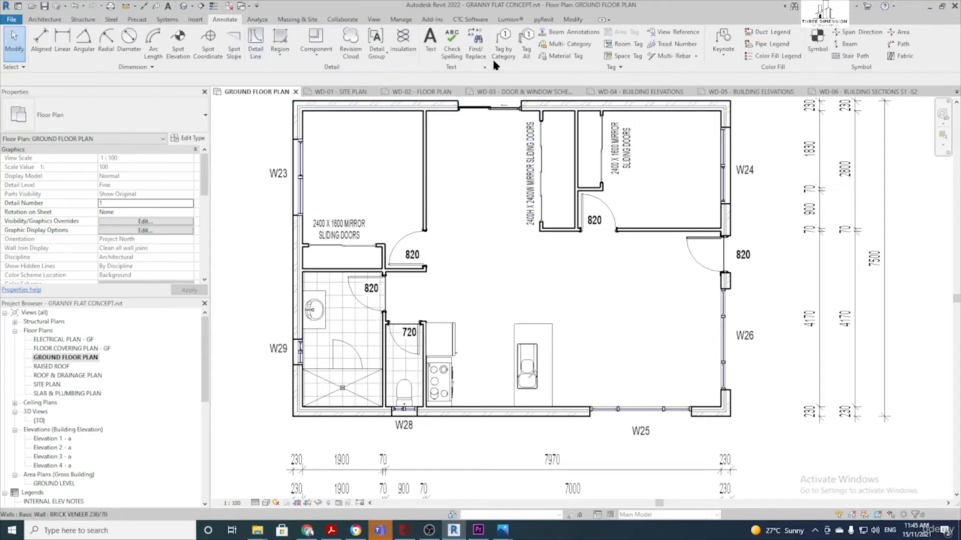
Tag the toilet with a horizontal WC label using Multi-Category tagging
click(568, 45)
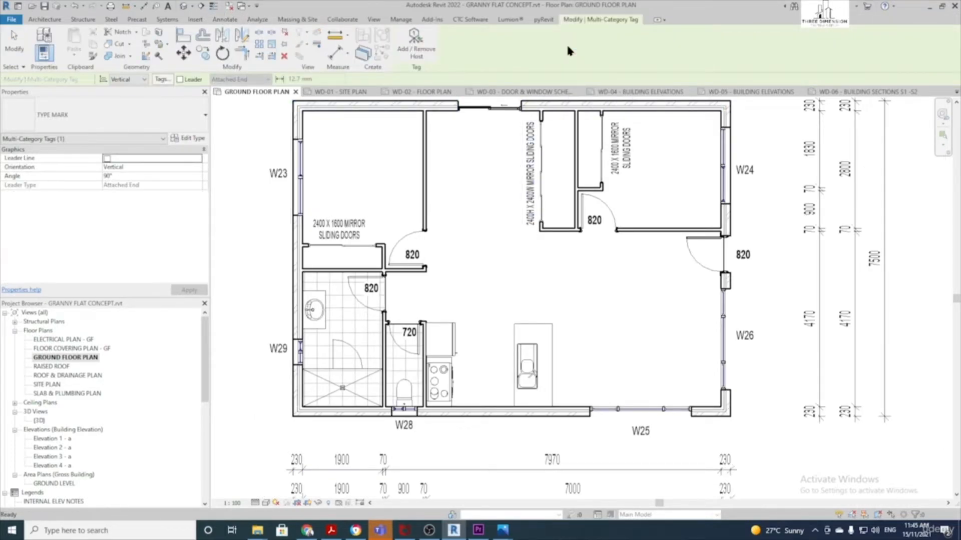
scroll(396, 397, up, 2)
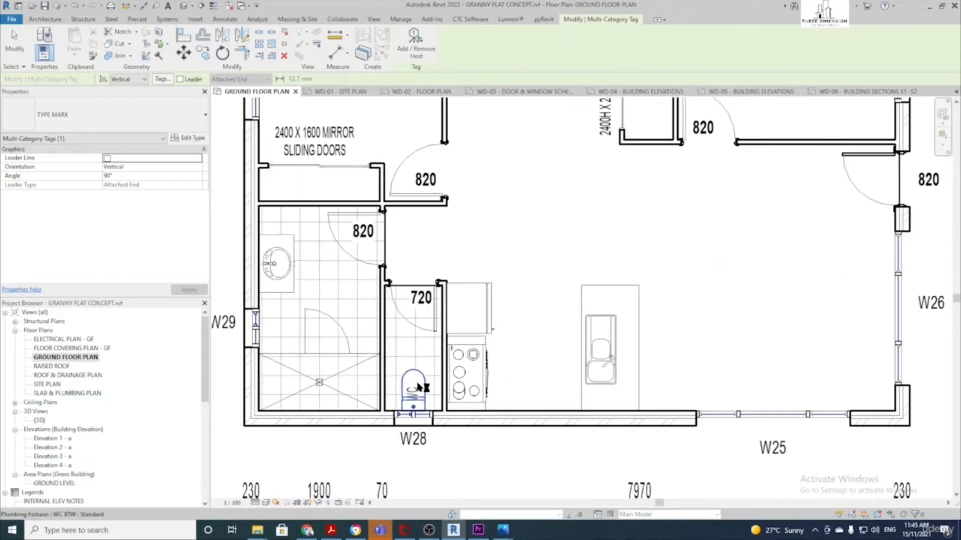
key(space)
click(415, 390)
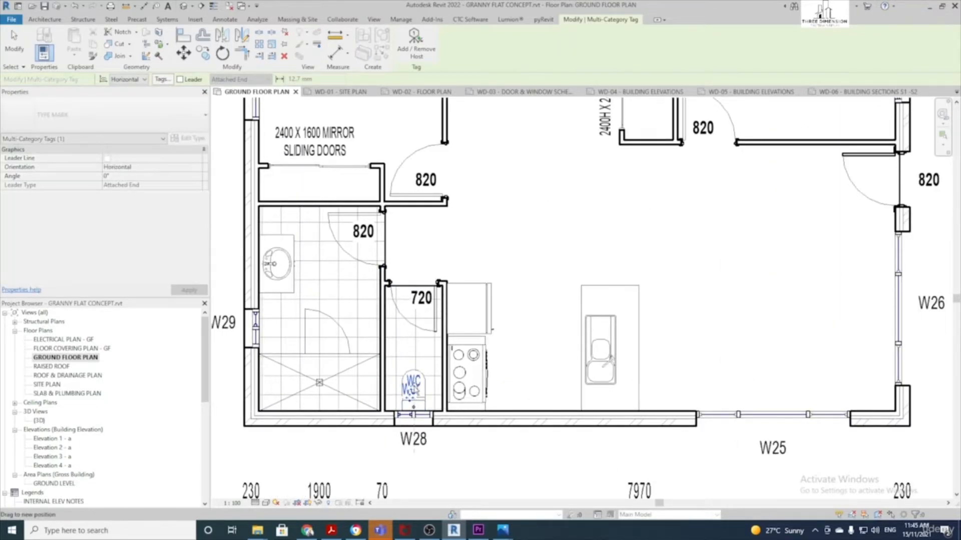
Add a vertical 900 VANITY tag clear of the basin, then turn Leader on
key(space)
click(284, 263)
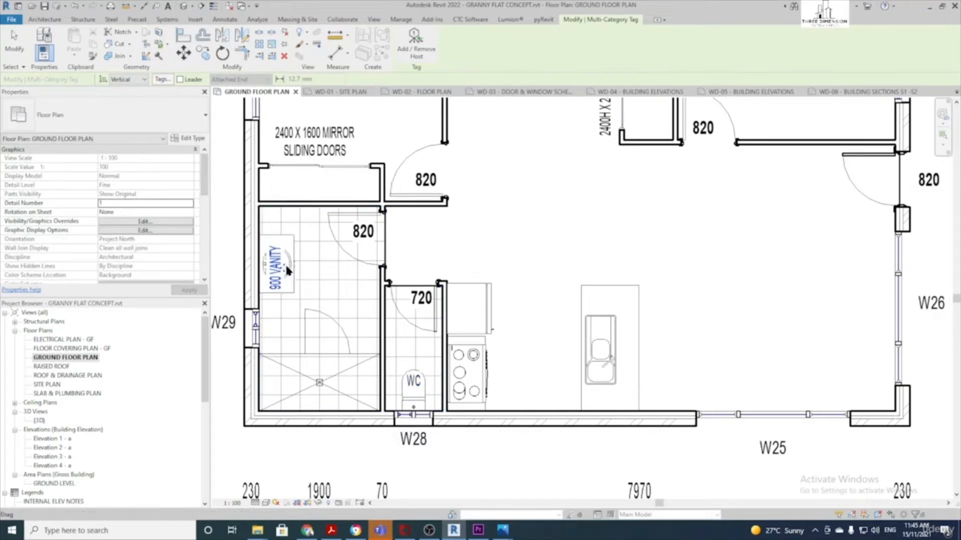
drag(283, 270, 319, 264)
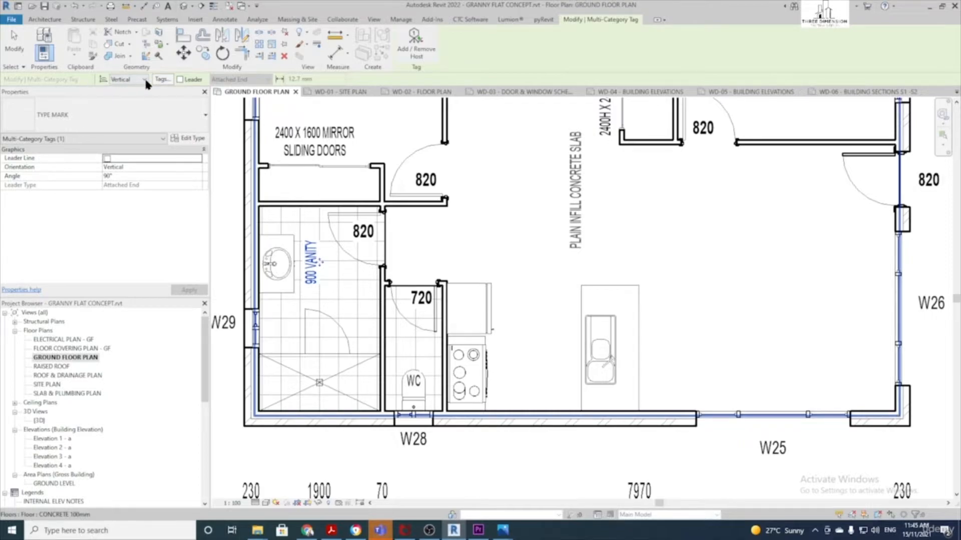
click(179, 79)
middle_drag(316, 398, 388, 369)
key(space)
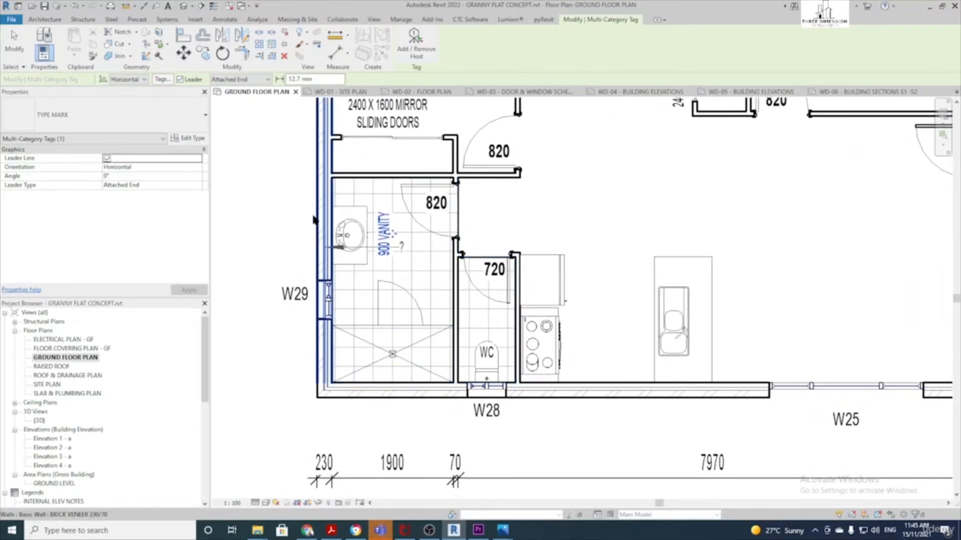
Tag the shower base 900 x 900 TILED SHOWER BASE with a free-end leader below the plan
click(253, 80)
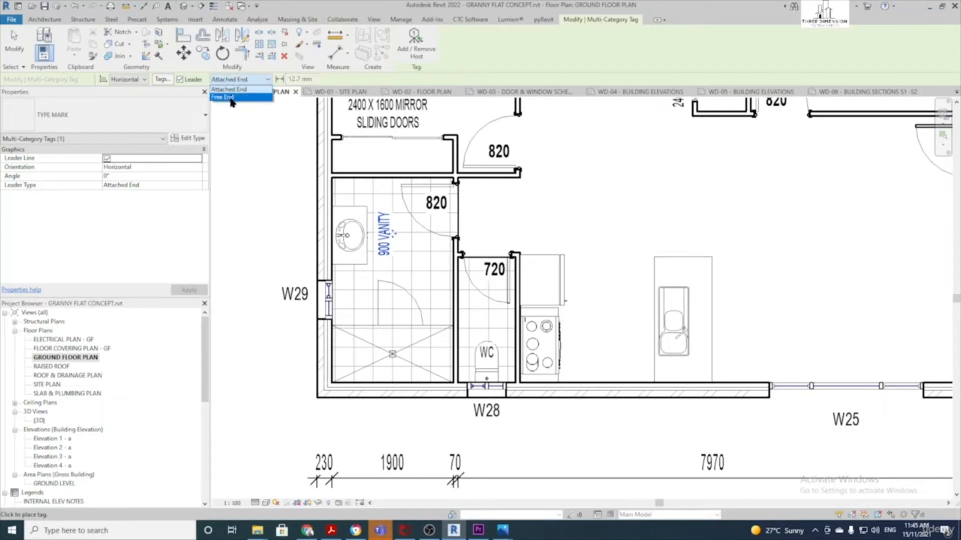
click(230, 98)
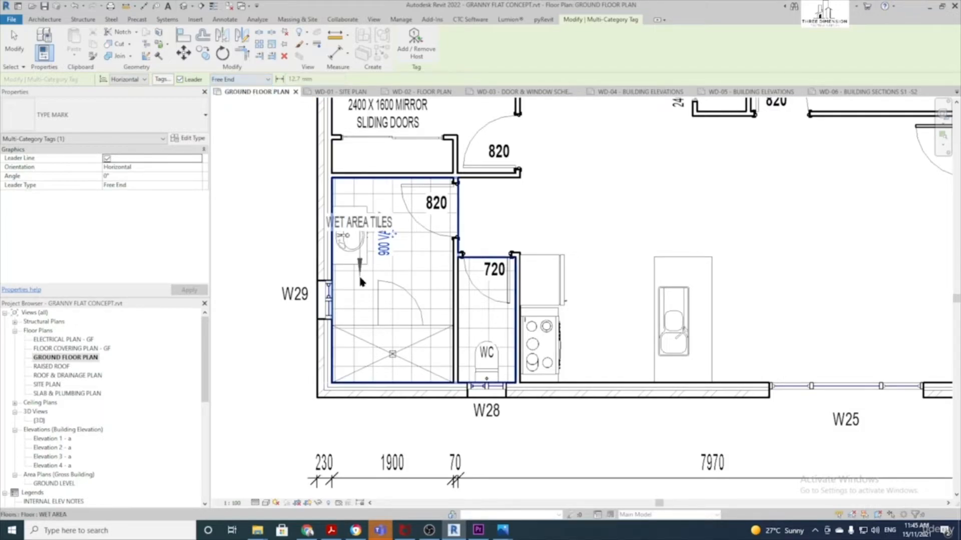
click(367, 370)
click(371, 431)
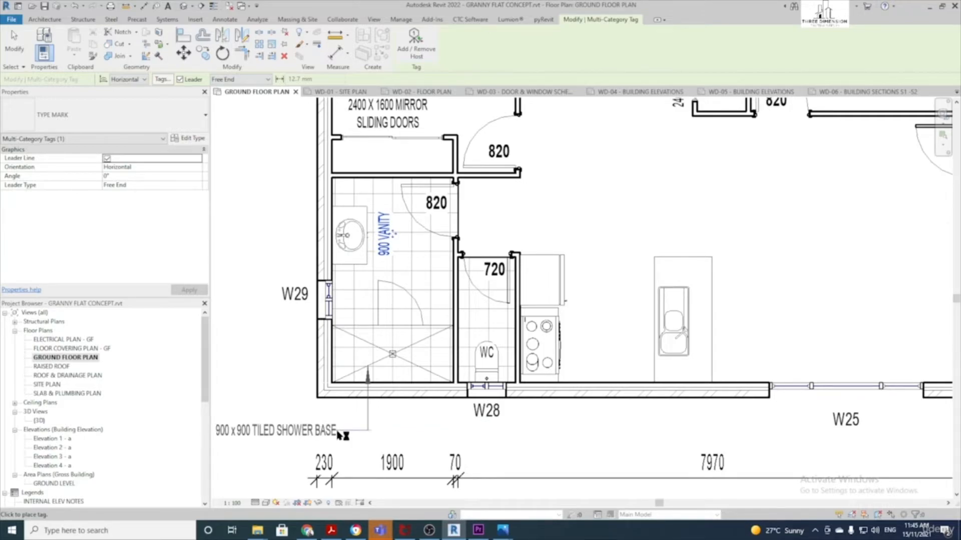
click(335, 431)
Turn the leader off and tag the kitchen fridge space REF. SPACE
scroll(337, 431, down, 1)
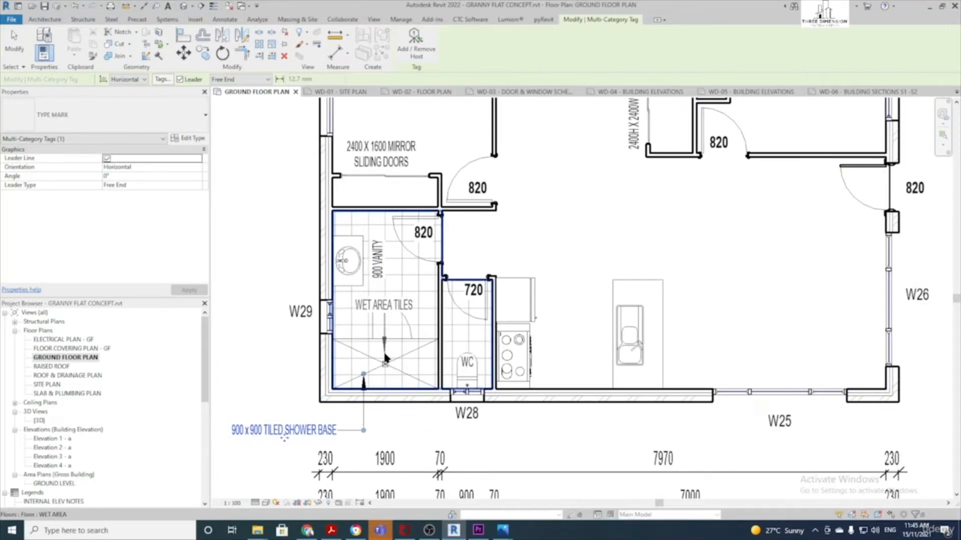
scroll(528, 369, down, 1)
middle_drag(529, 369, 358, 392)
scroll(384, 384, up, 1)
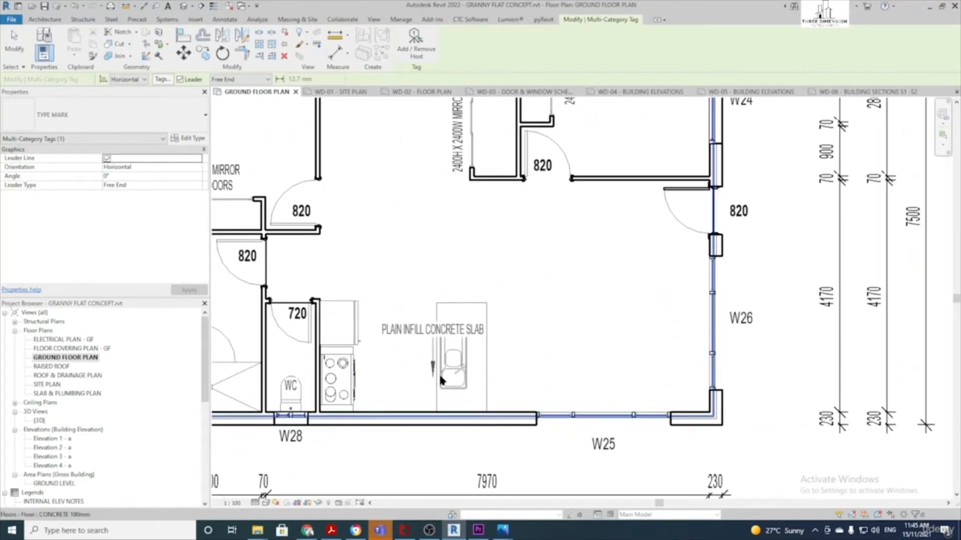
click(181, 80)
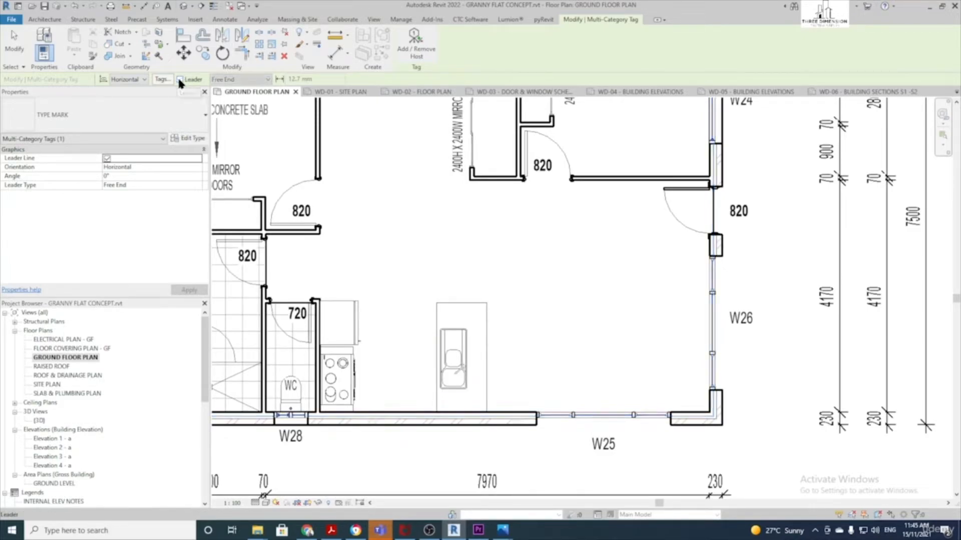
click(340, 322)
scroll(340, 322, up, 2)
scroll(347, 338, down, 3)
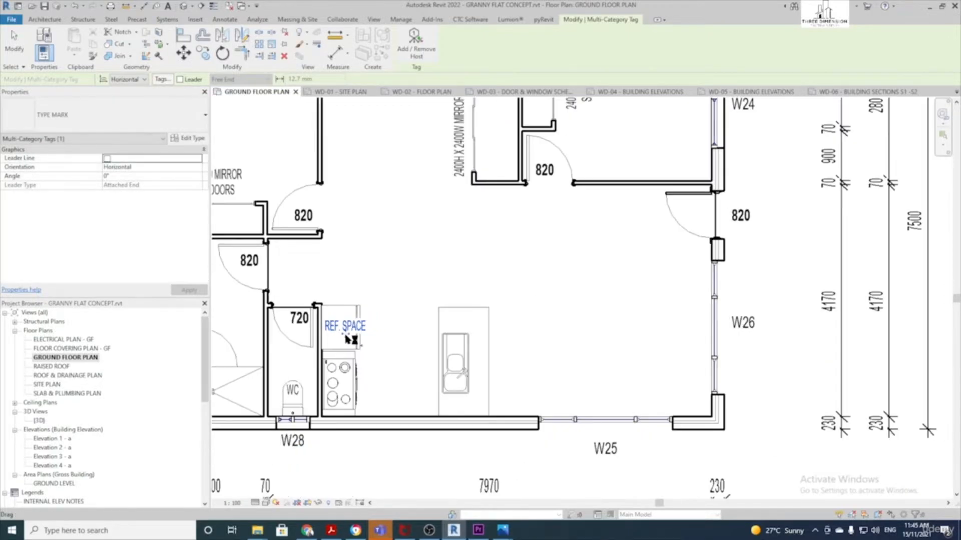
scroll(380, 286, down, 2)
key(Escape)
key(Escape)
scroll(415, 296, down, 1)
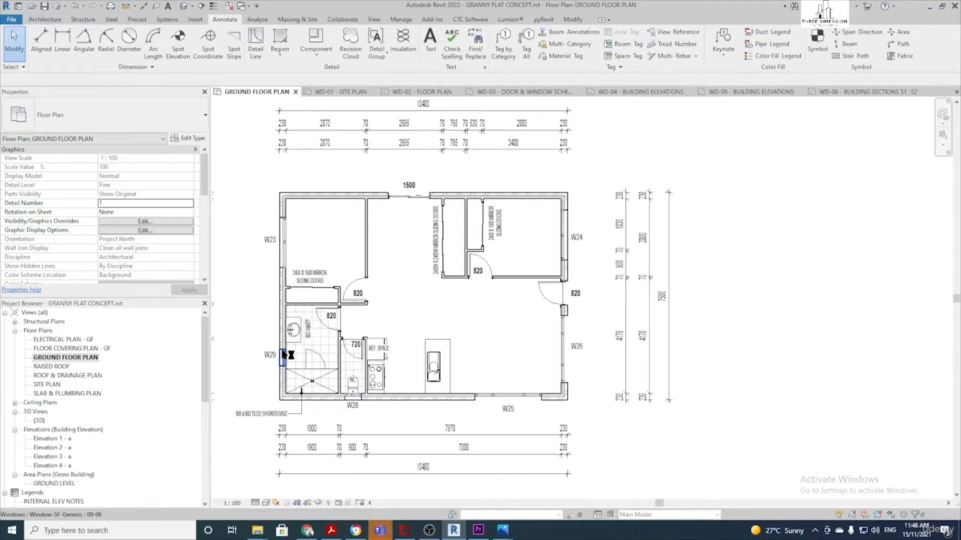
Replace the vanity tag's '900 VANITY' label with 'VANITY', accepting the change for the whole vanity type
scroll(283, 350, up, 2)
double_click(336, 321)
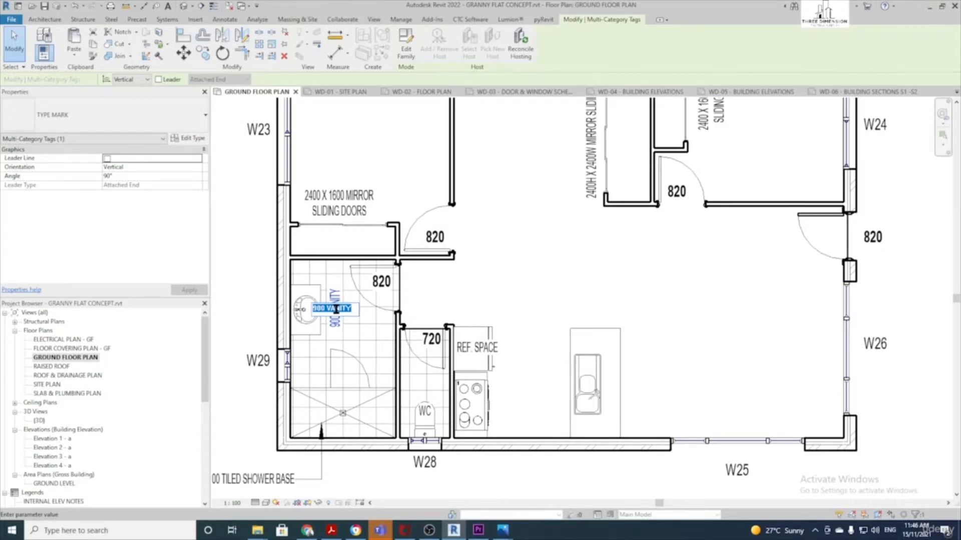
click(351, 311)
drag(353, 311, 306, 310)
text(VANIT)
click(308, 288)
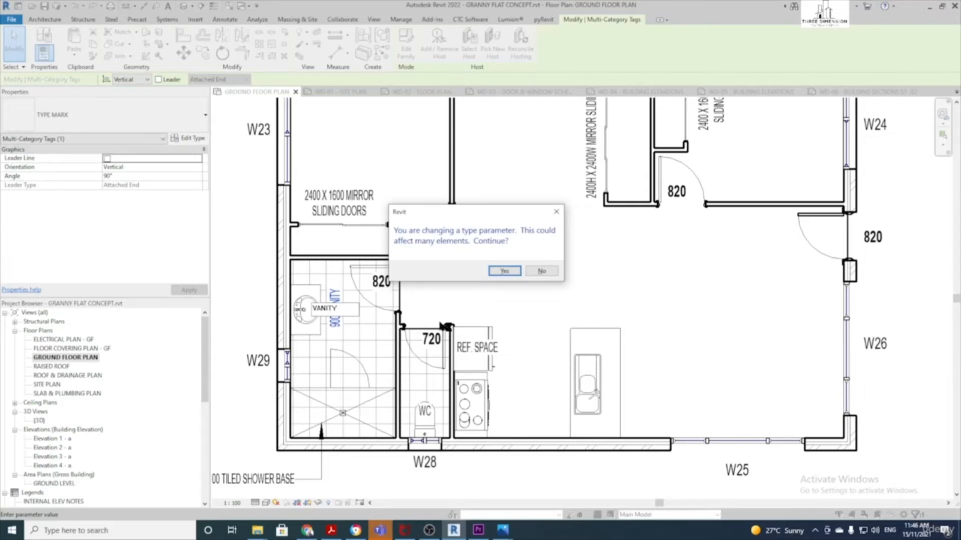
click(505, 271)
scroll(335, 324, down, 3)
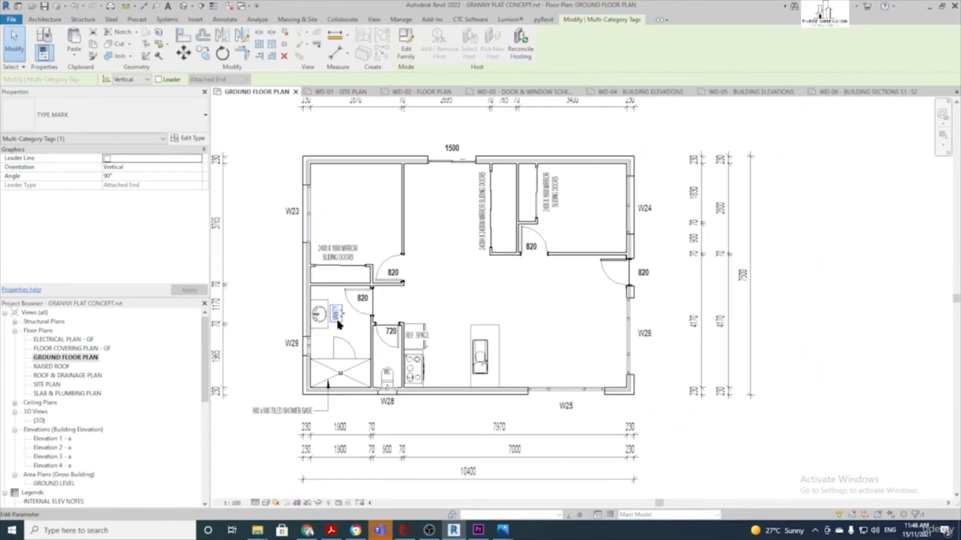
key(Escape)
scroll(351, 320, up, 2)
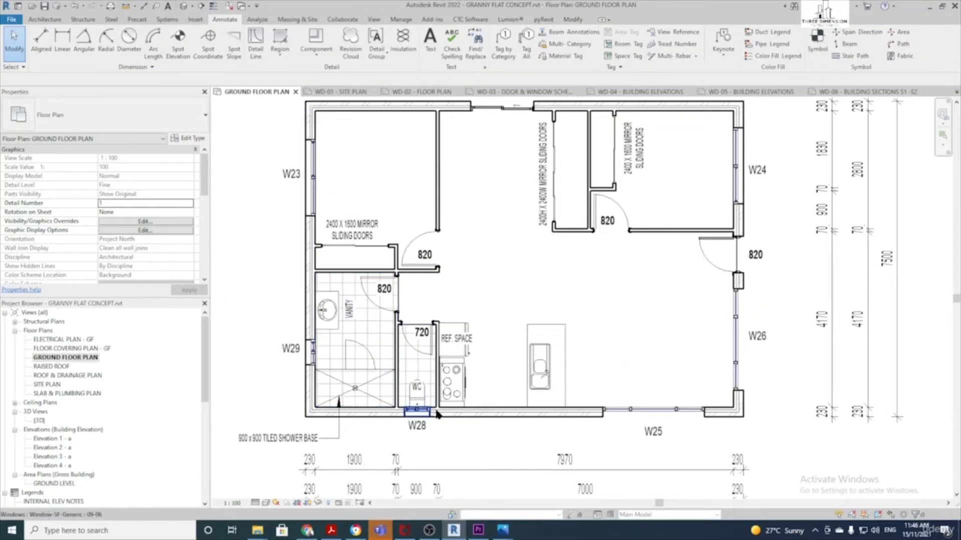
scroll(488, 269, down, 1)
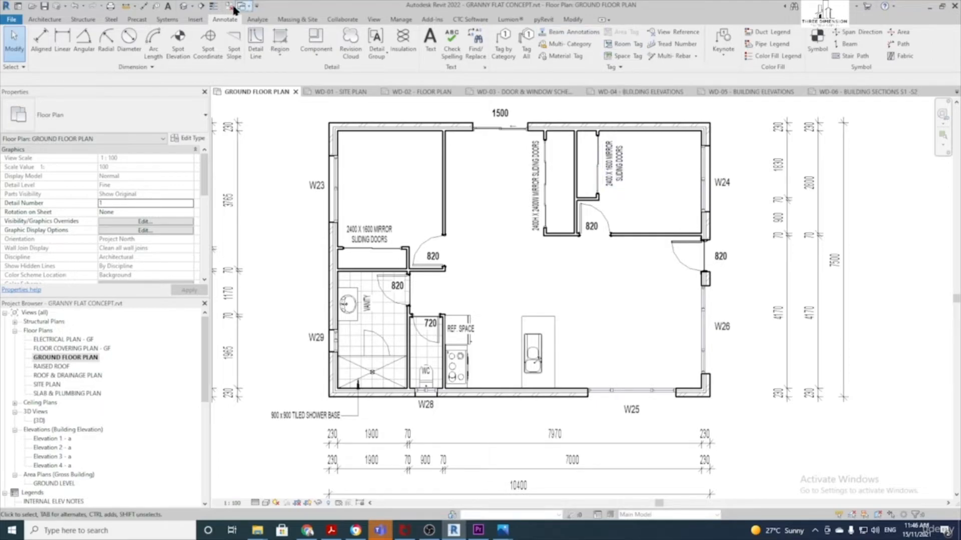
Start a text note on the plan and type a BEDROOM 2 label
click(430, 42)
scroll(503, 263, up, 2)
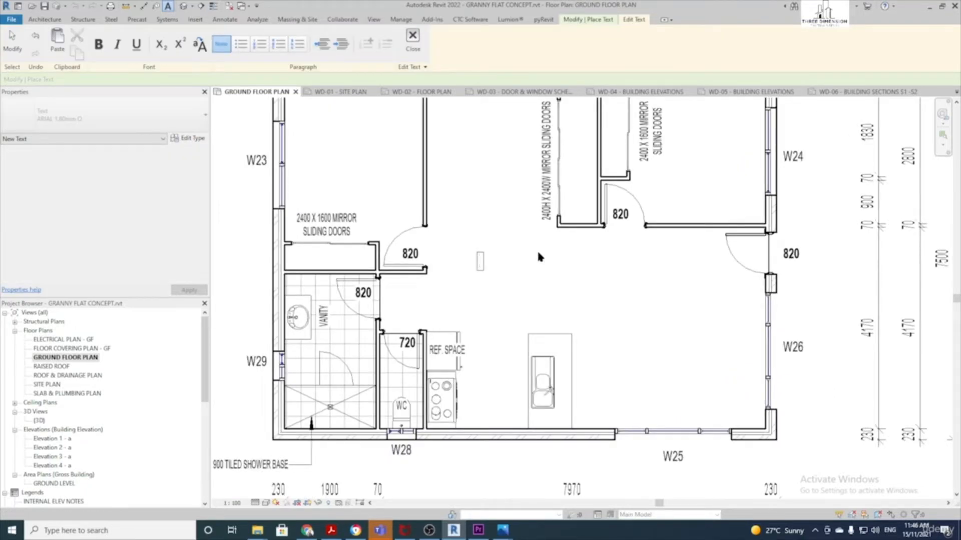
text(BEDOO)
text(OM 2)
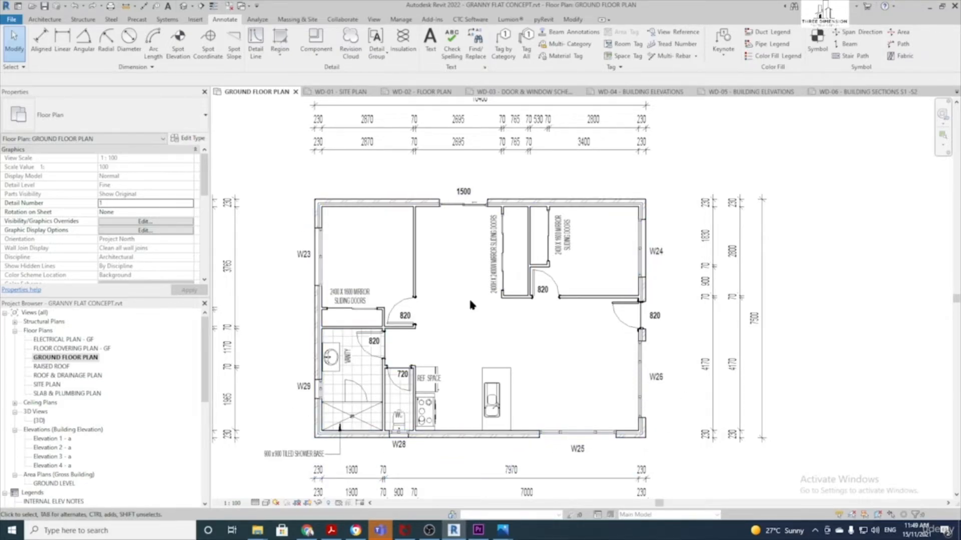
Renumber the window tags W28, W25 and W26 to W01, W02 and W03
scroll(403, 450, up, 2)
click(393, 441)
click(396, 439)
drag(402, 441, 387, 440)
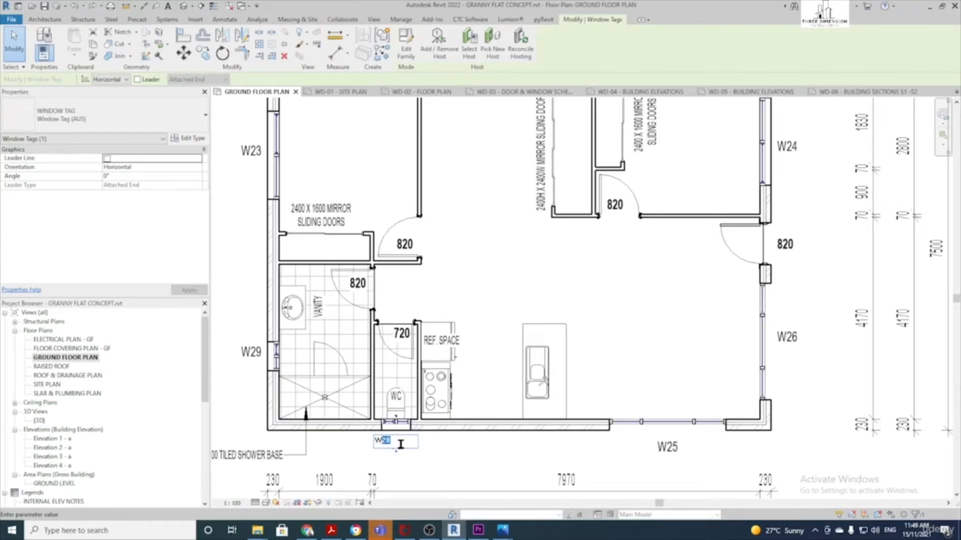
click(432, 454)
middle_drag(541, 454, 384, 453)
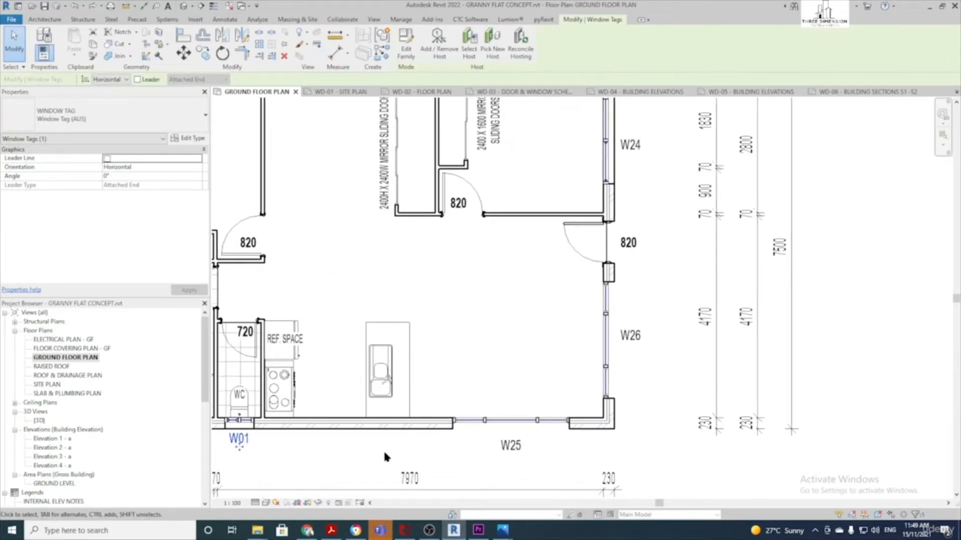
double_click(508, 447)
drag(510, 447, 498, 447)
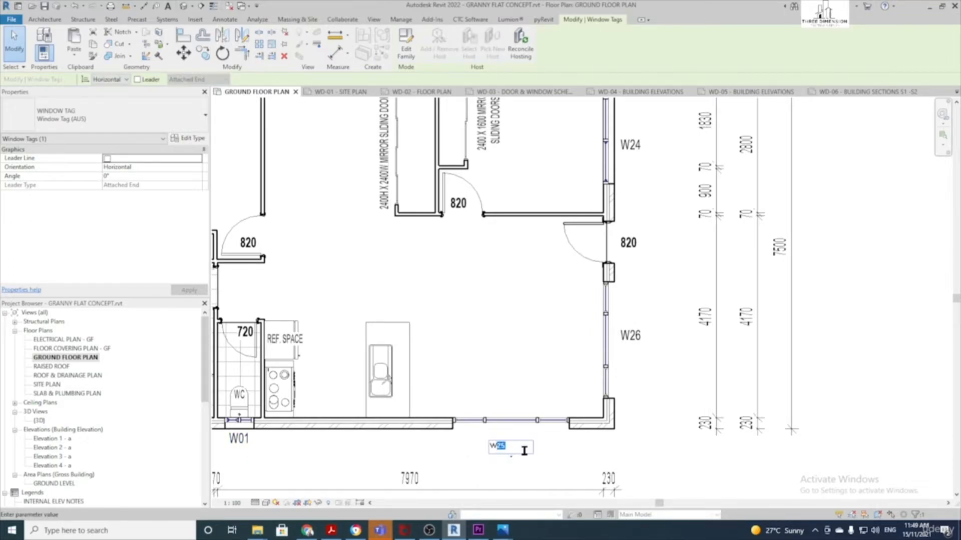
click(543, 471)
middle_drag(543, 472, 440, 500)
scroll(506, 371, up, 2)
double_click(527, 372)
drag(527, 372, 512, 371)
click(534, 331)
Renumber the W24 and W23 window tags on the west side to W04 and W05
middle_drag(532, 314, 508, 499)
double_click(503, 305)
drag(502, 305, 492, 306)
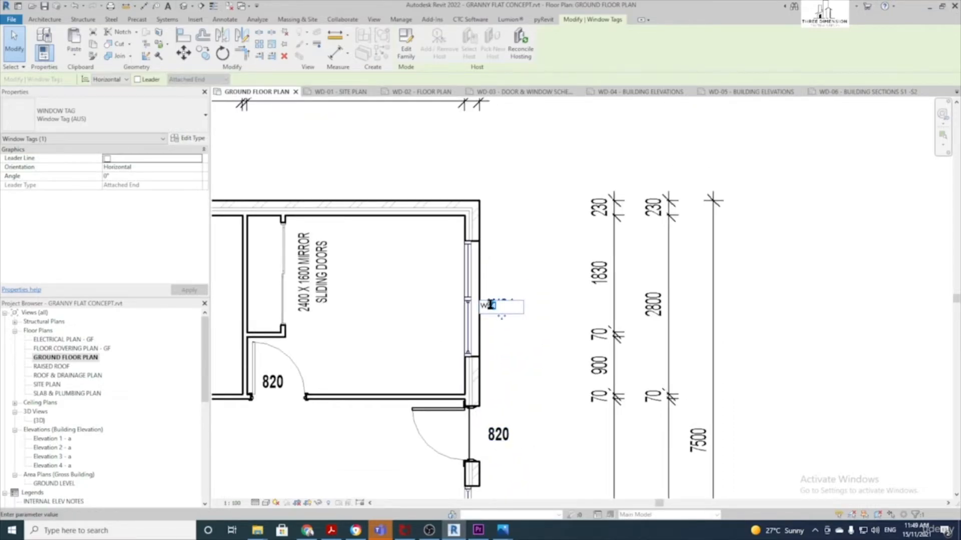
click(506, 264)
scroll(506, 264, down, 1)
middle_drag(450, 247, 702, 255)
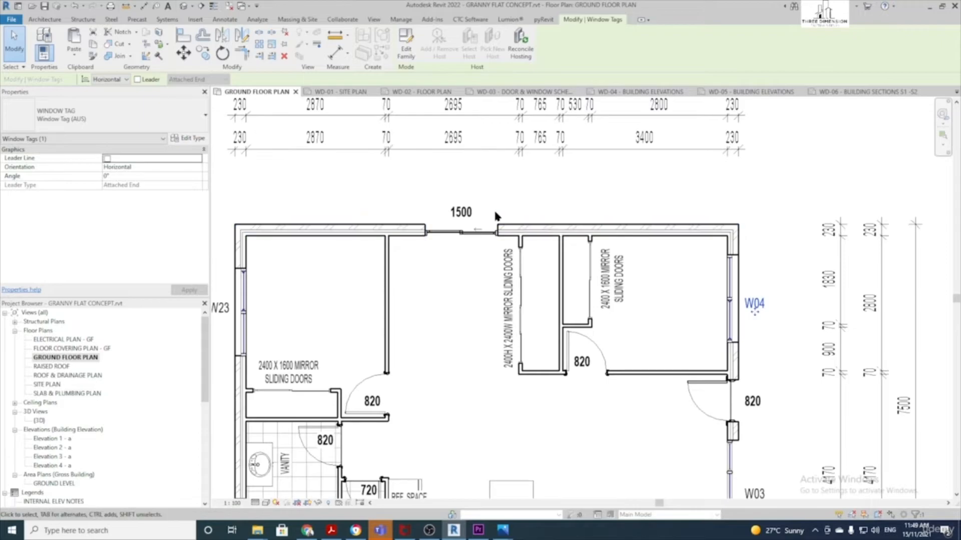
middle_drag(294, 250, 378, 247)
double_click(289, 305)
drag(297, 305, 289, 304)
text(01)
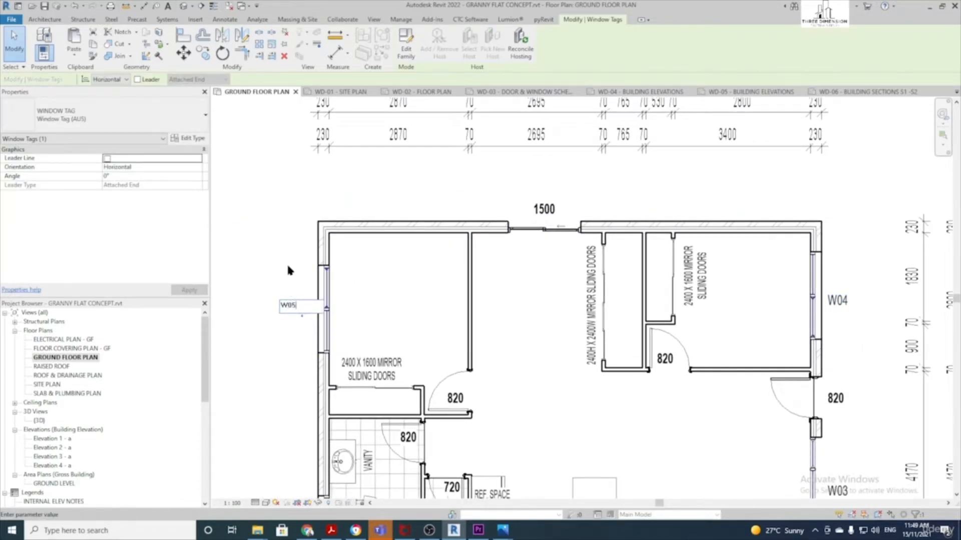
click(287, 267)
scroll(288, 266, down, 3)
middle_drag(586, 358, 578, 357)
click(578, 356)
scroll(575, 356, up, 1)
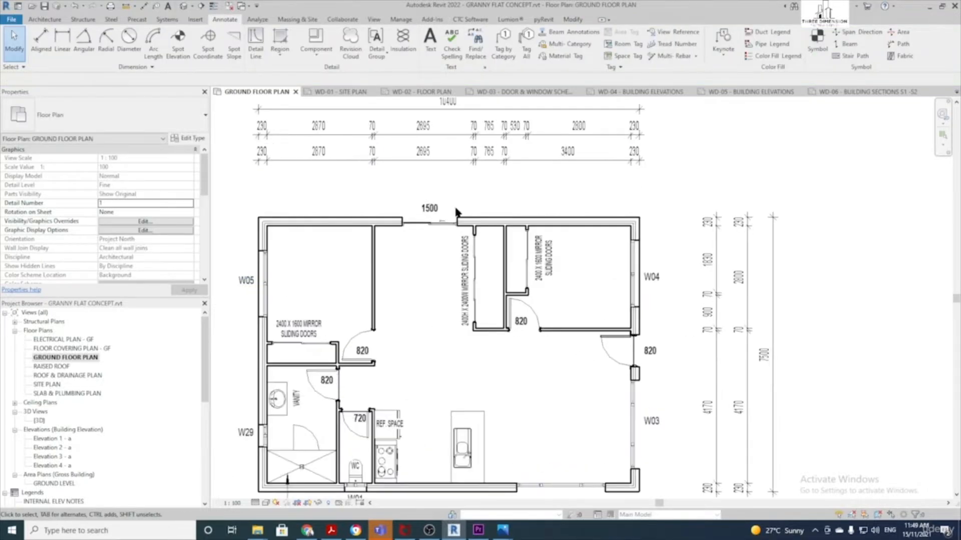
Switch the north 1500 and east 820 door tags to the Door Tag - Number type
click(429, 208)
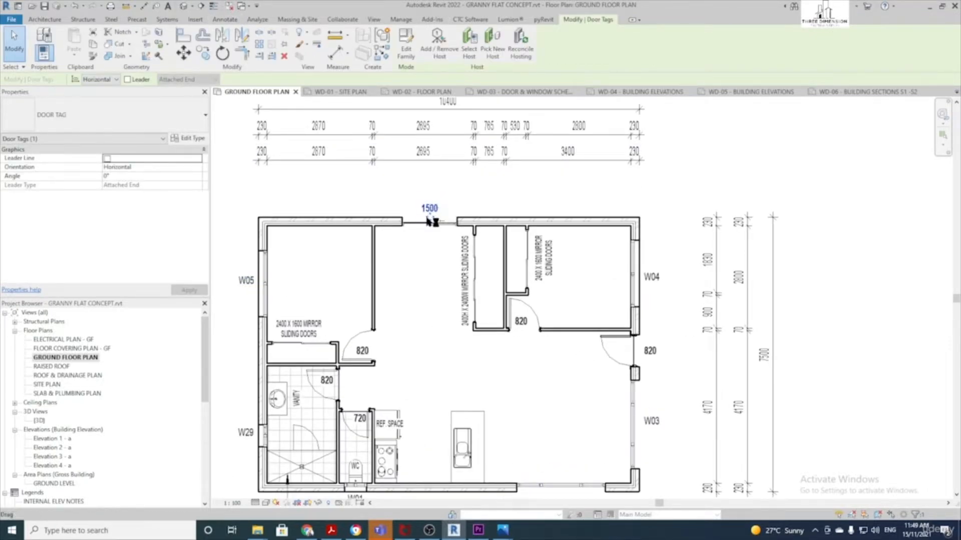
click(115, 118)
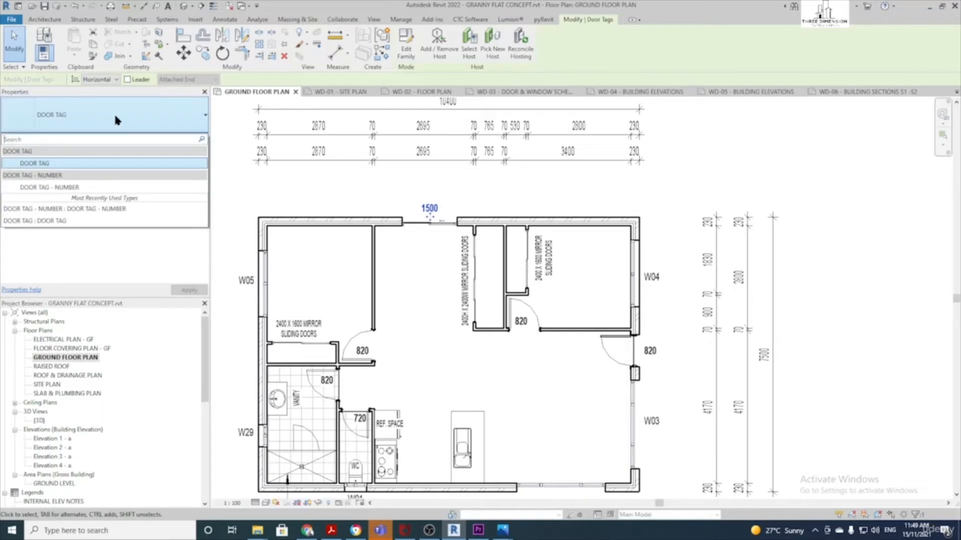
click(75, 186)
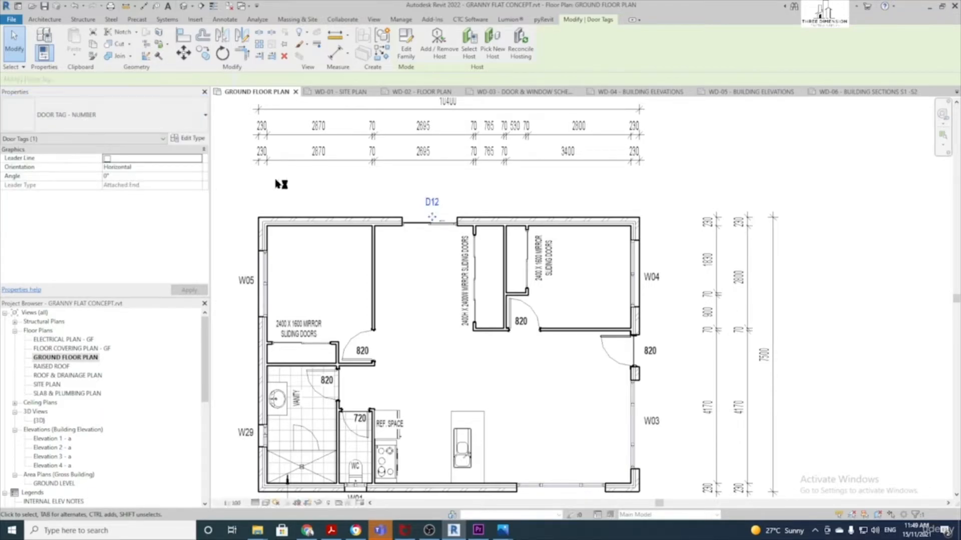
click(656, 352)
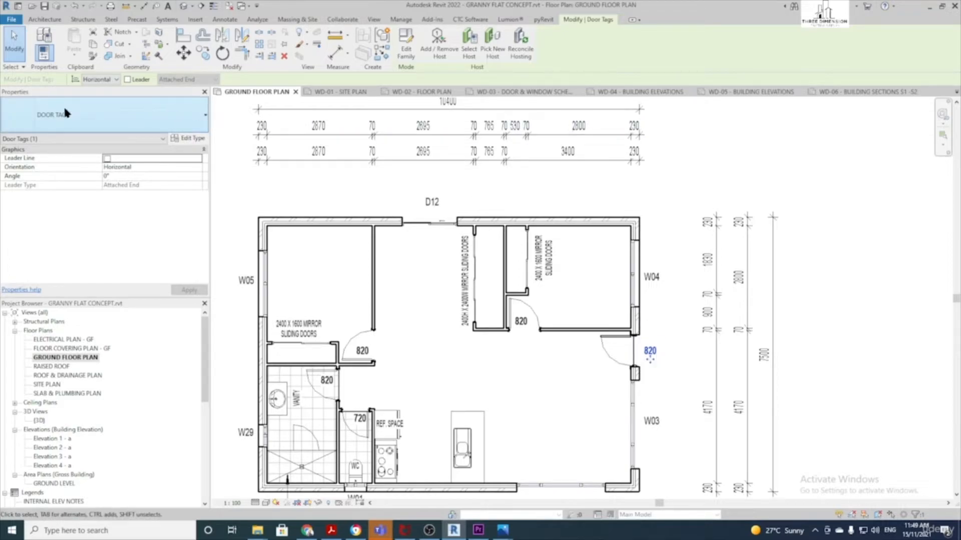
click(97, 113)
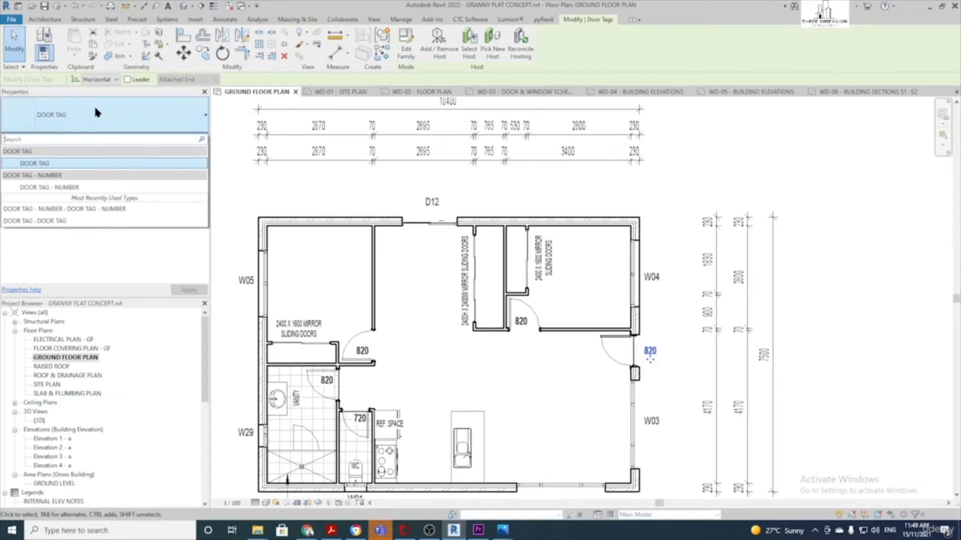
click(75, 188)
Renumber the door tags D13 to D01 and D12 to D02
scroll(671, 378, up, 2)
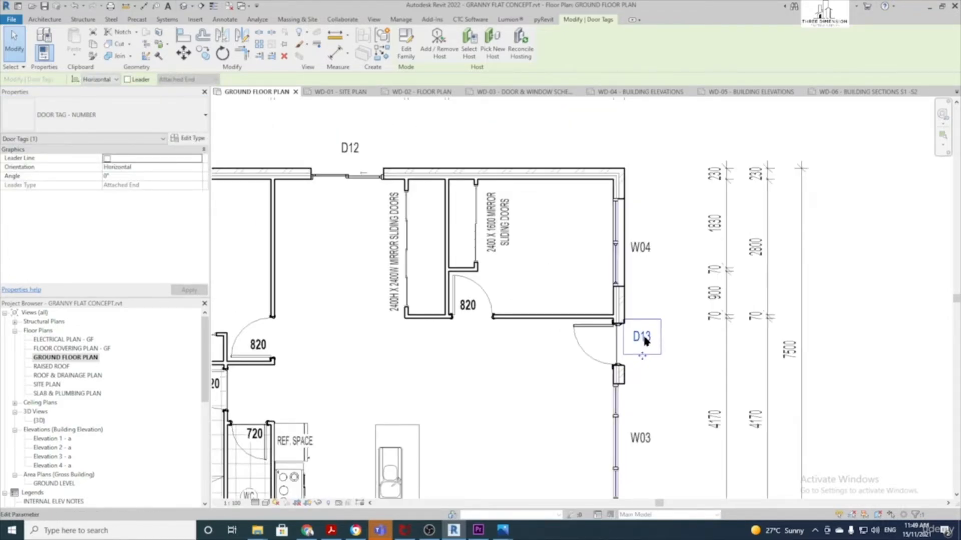
click(649, 342)
drag(639, 335, 626, 337)
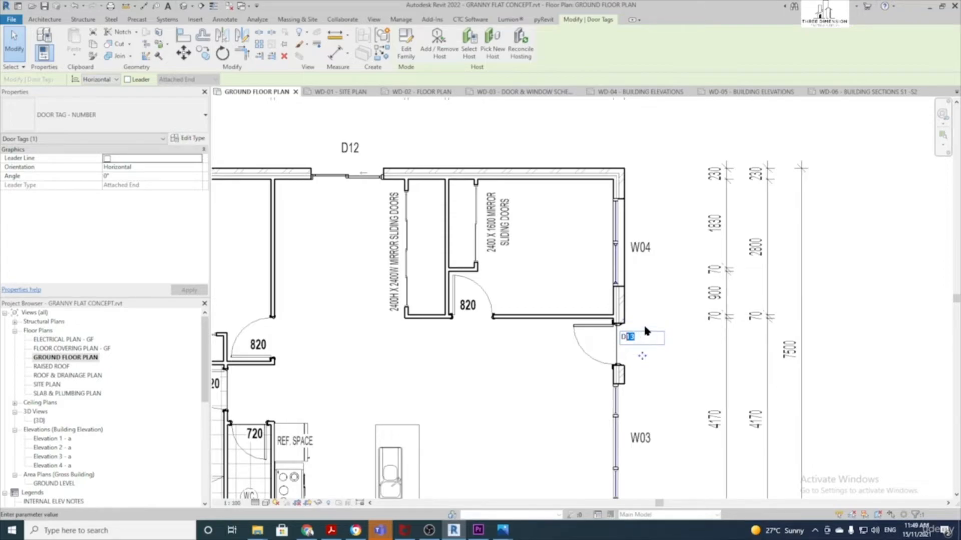
text(01)
key(Return)
click(348, 148)
drag(347, 148, 338, 148)
text(02)
key(Return)
scroll(460, 122, down, 4)
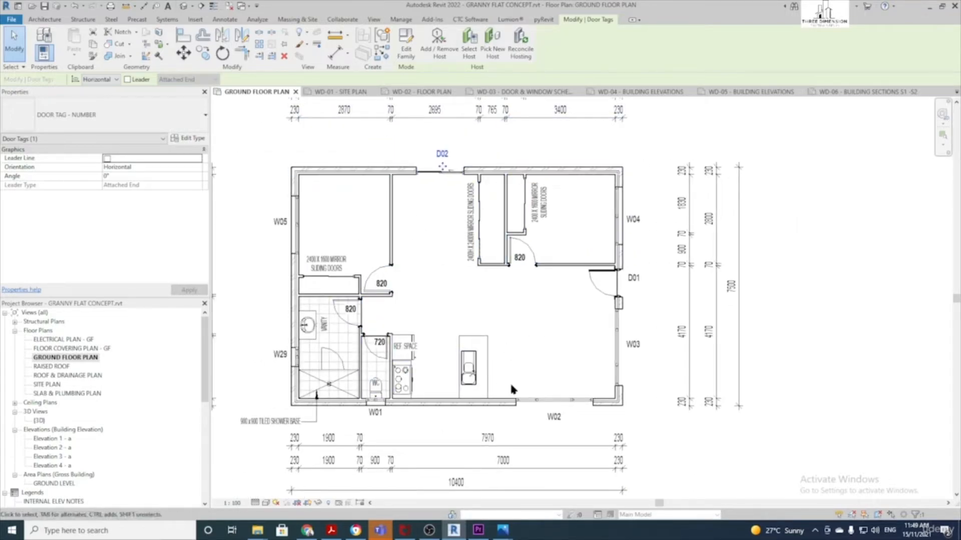
scroll(525, 275, up, 2)
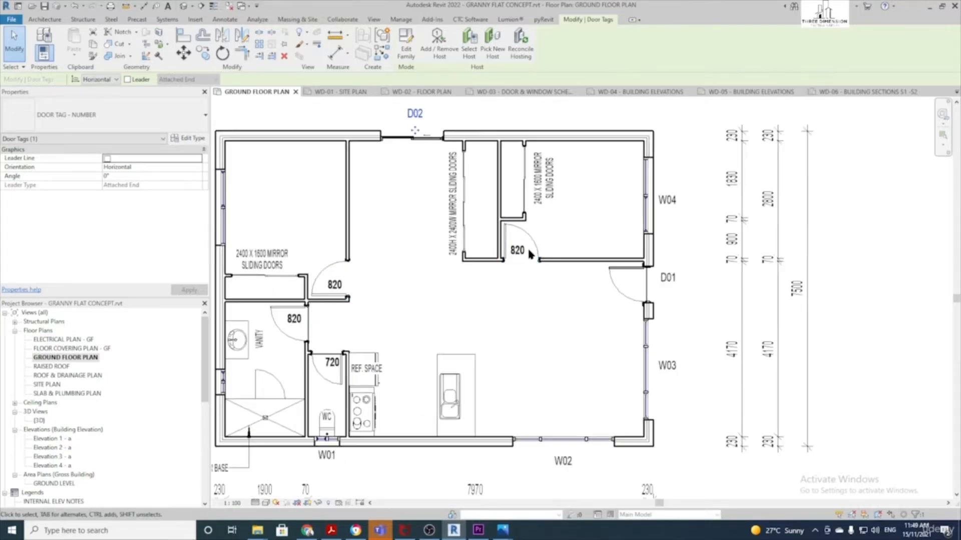
scroll(334, 378, down, 1)
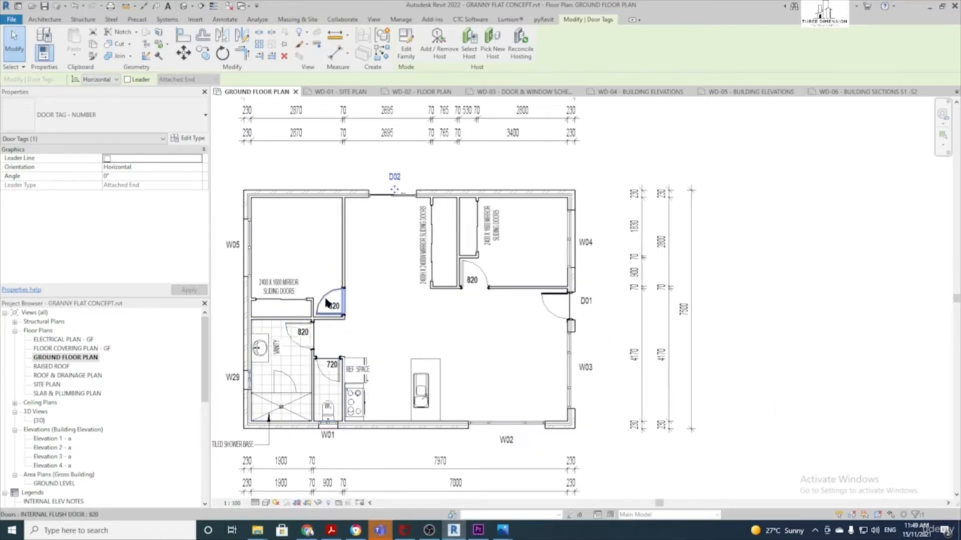
scroll(446, 357, down, 1)
middle_drag(446, 355, 494, 344)
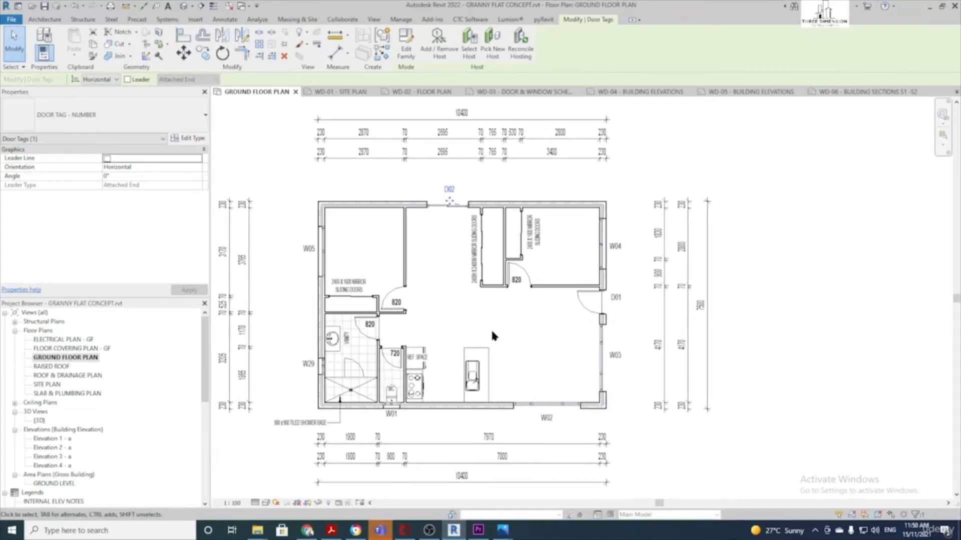
scroll(507, 333, up, 1)
click(661, 438)
scroll(661, 431, down, 1)
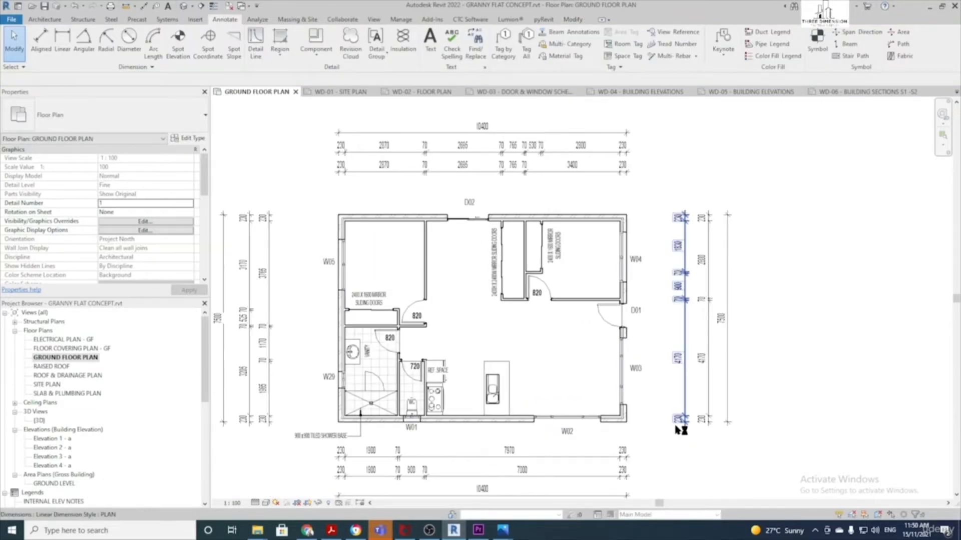
scroll(573, 361, up, 2)
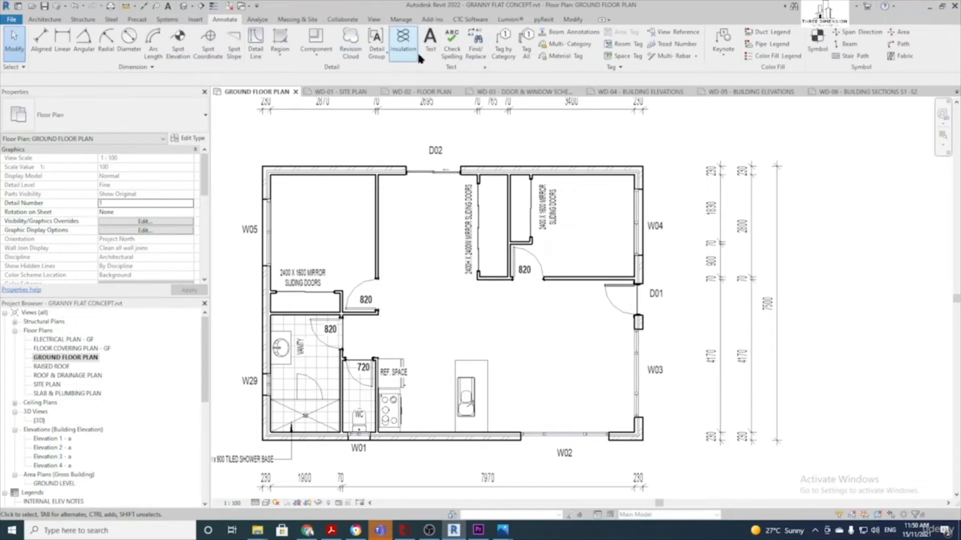
Using the ARIAL 2.50mm O text style, place BEDROOM 1 top-right and BEDROOM 2 top-left
click(431, 45)
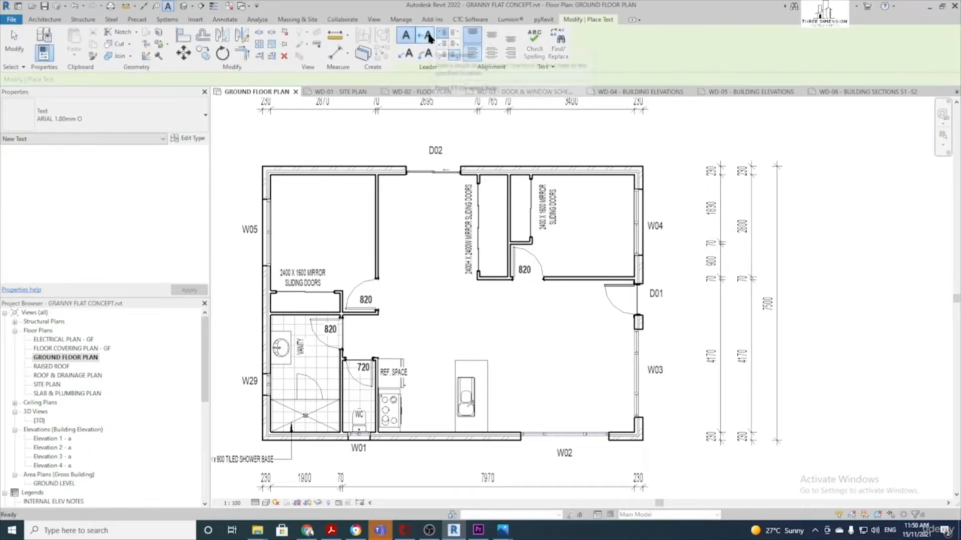
click(184, 118)
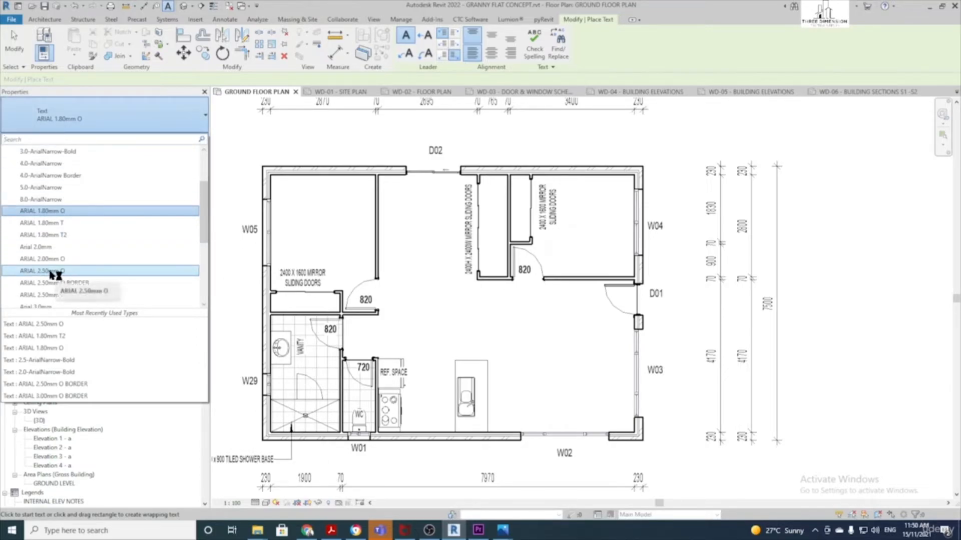
click(57, 270)
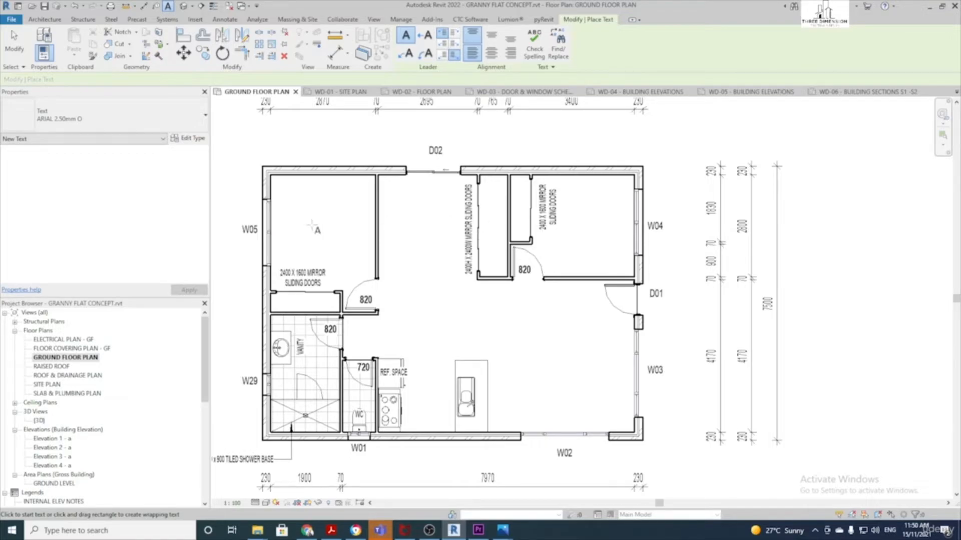
click(578, 232)
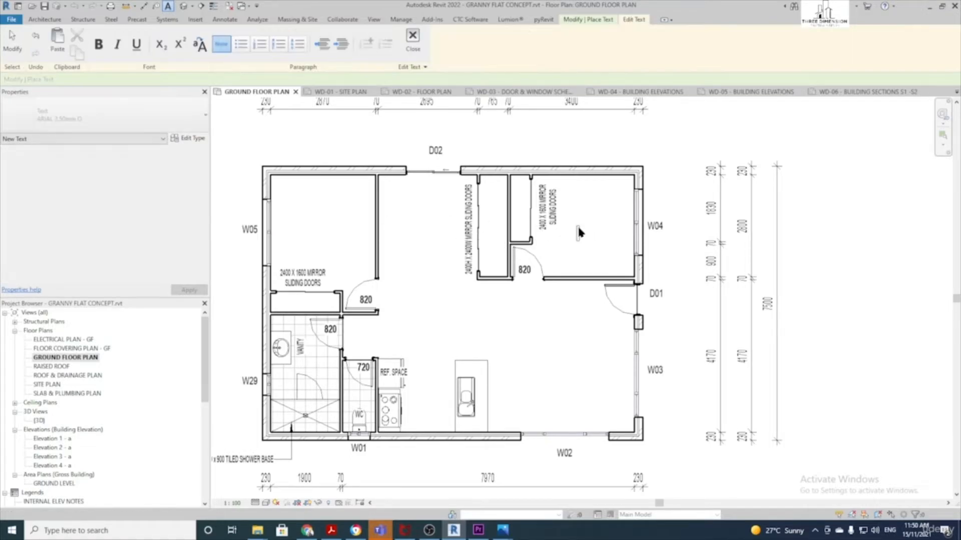
text(BEDROOM 1)
click(608, 204)
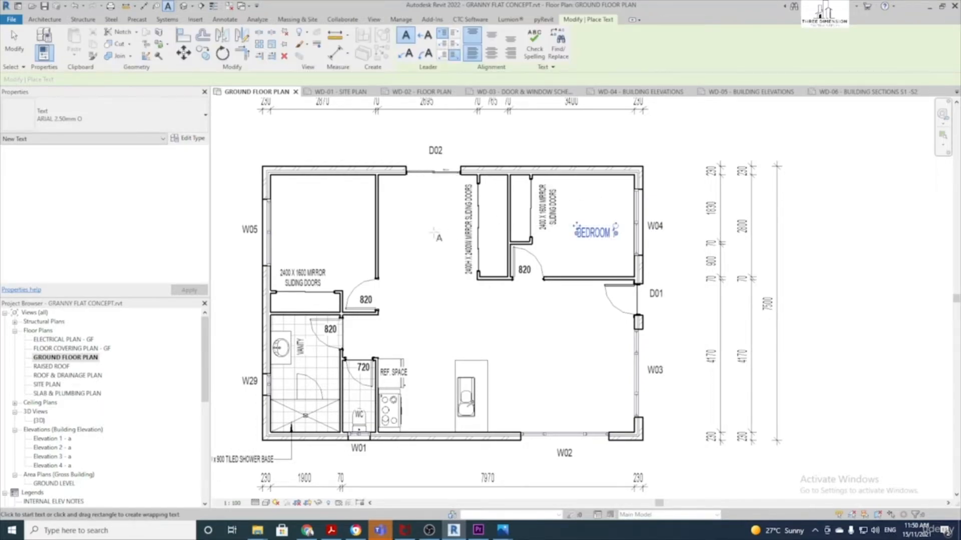
click(308, 231)
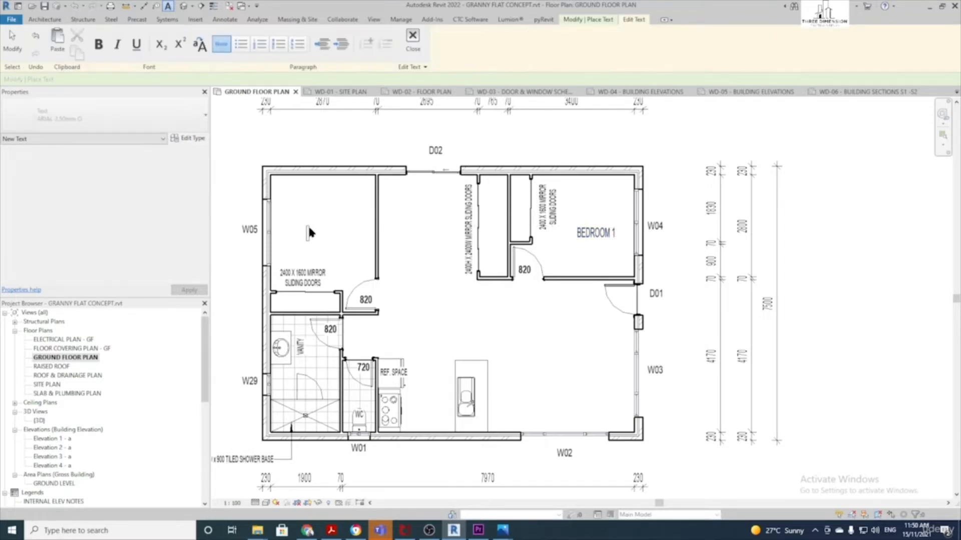
text(BEDROOM 2)
Add KITCHEN, LIVING and DINING text labels in their rooms
click(323, 194)
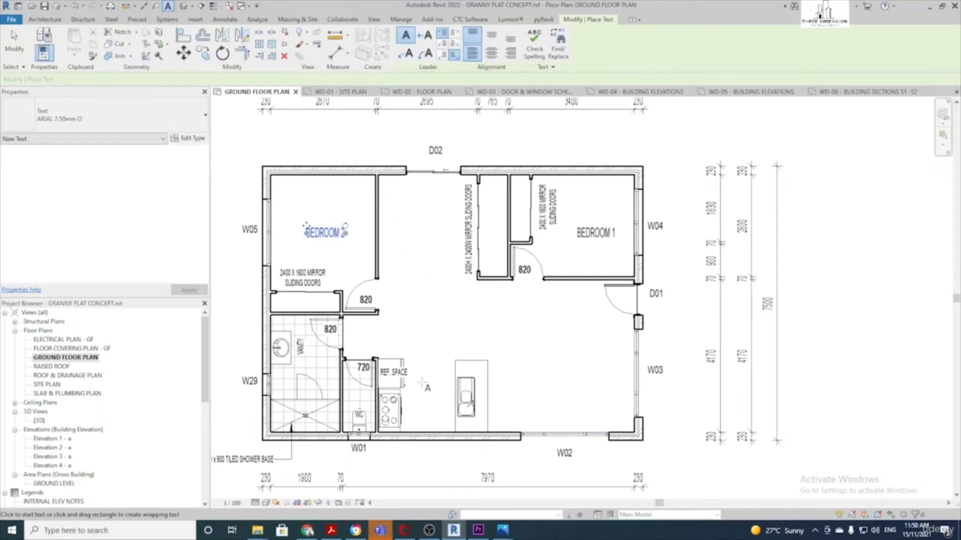
click(417, 398)
text(KITCHEN)
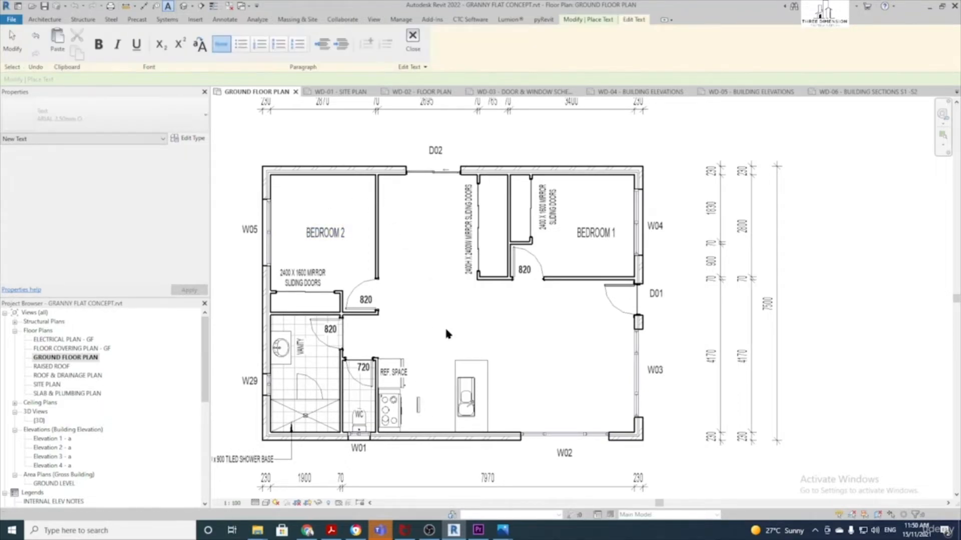
click(447, 334)
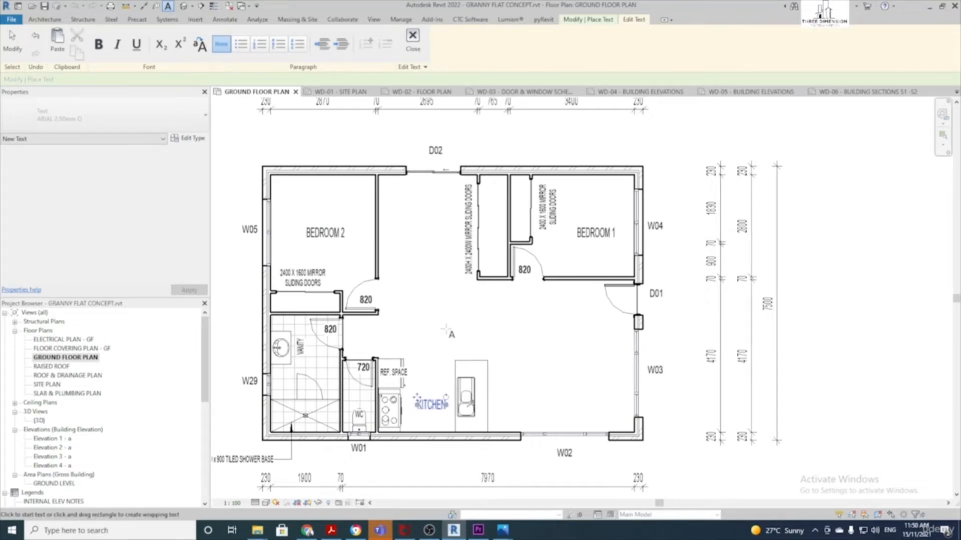
text(LIVING)
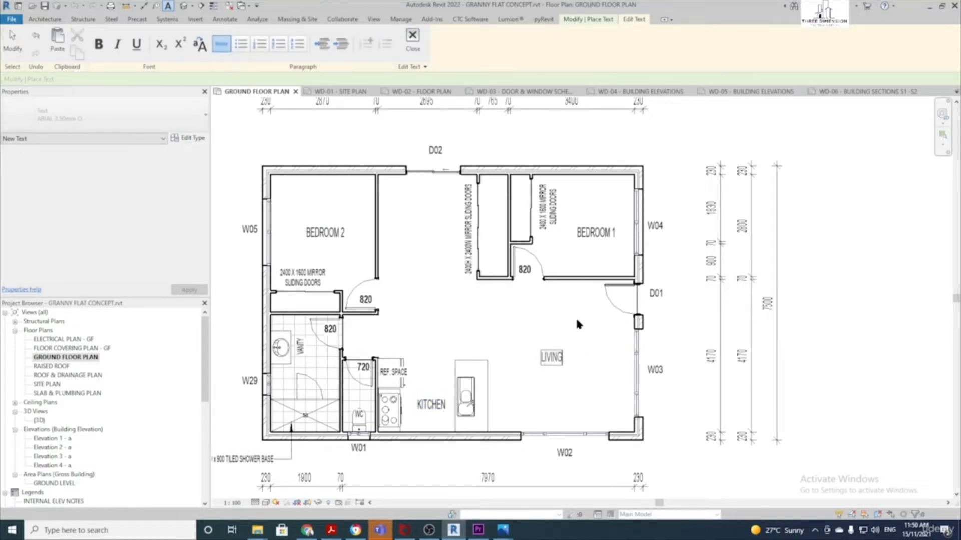
click(578, 324)
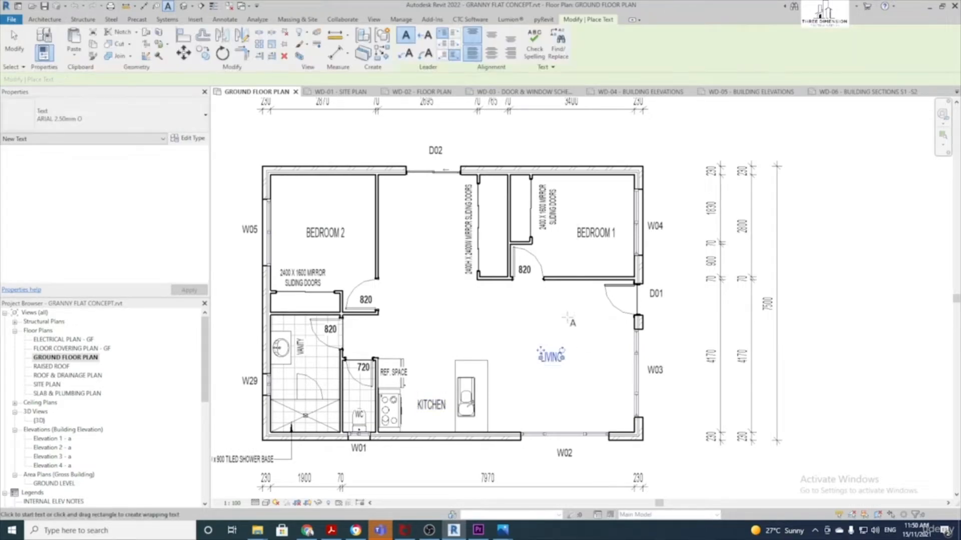
click(408, 231)
text(DINING)
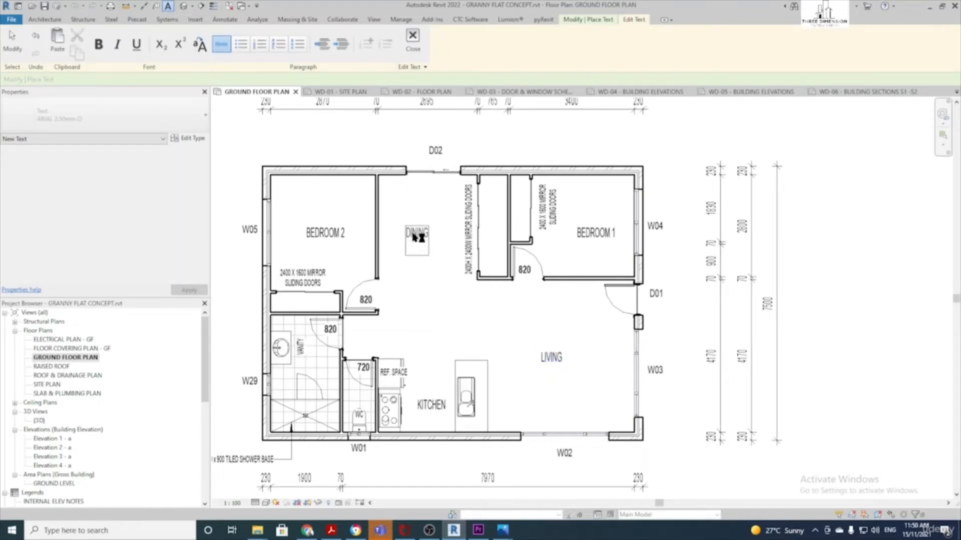
click(428, 210)
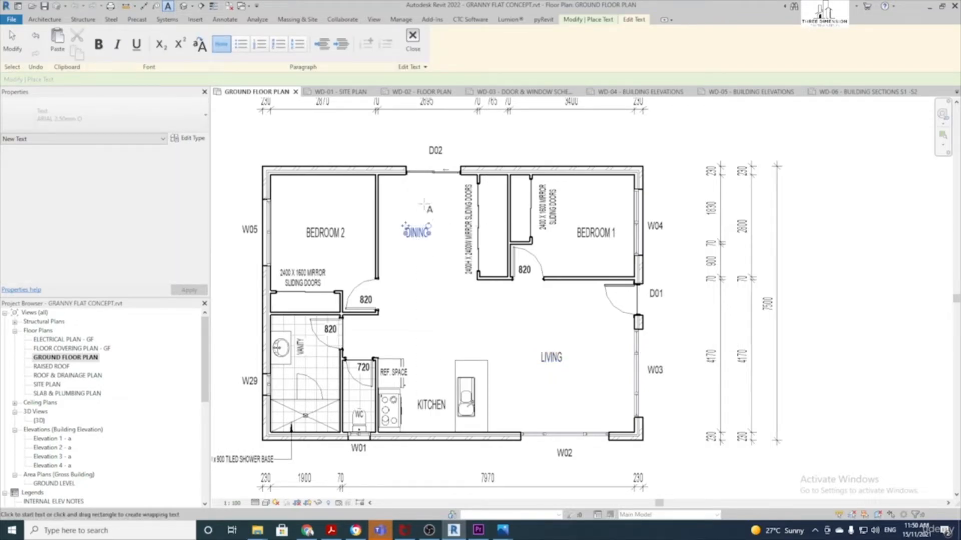
Add BATHROOM and WC labels, moving the WC text into the toilet room
click(290, 375)
text(BATHROOM)
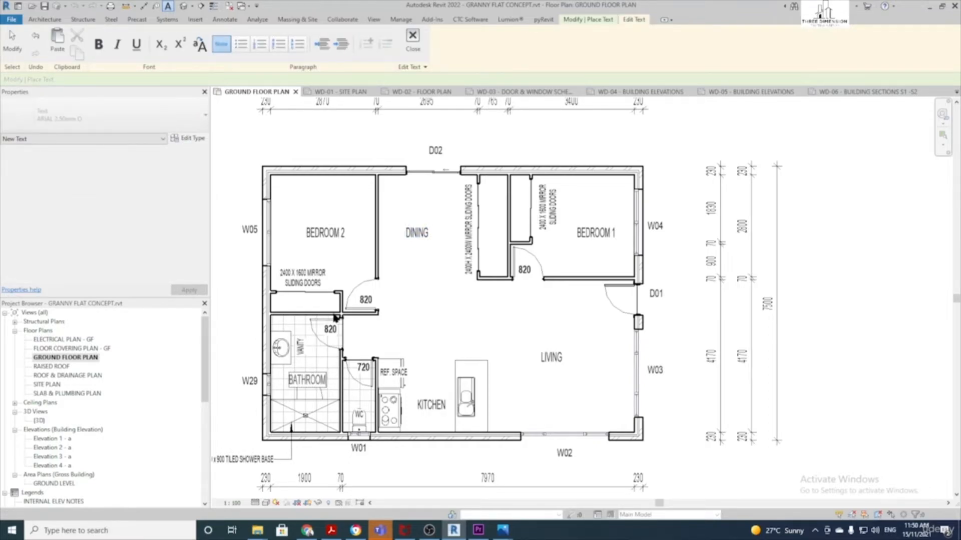
click(424, 309)
click(432, 318)
text(WC)
click(469, 320)
scroll(445, 320, up, 2)
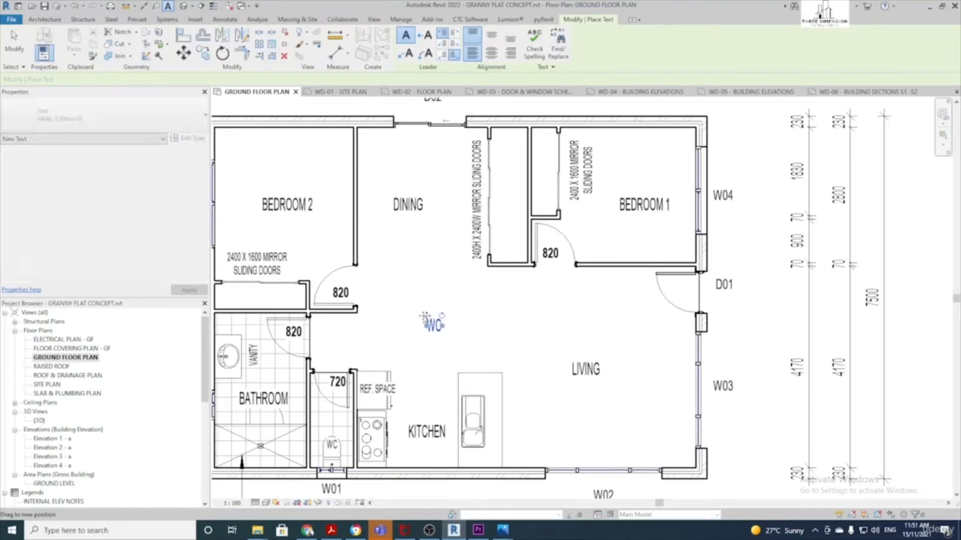
drag(431, 322, 328, 420)
key(Escape)
key(Escape)
Place a ROBE text label in the robe beside Bedroom 1
scroll(461, 339, down, 2)
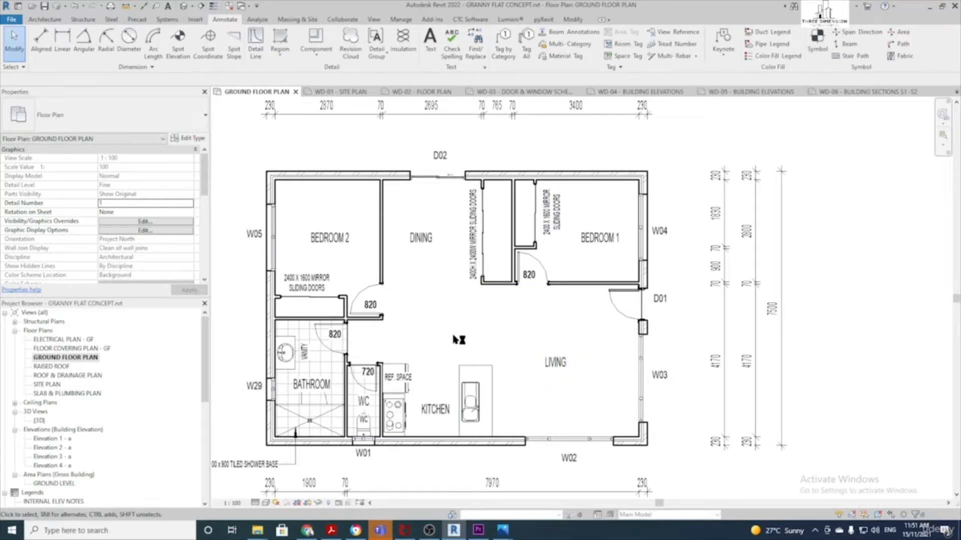
scroll(460, 335, down, 1)
scroll(471, 326, down, 1)
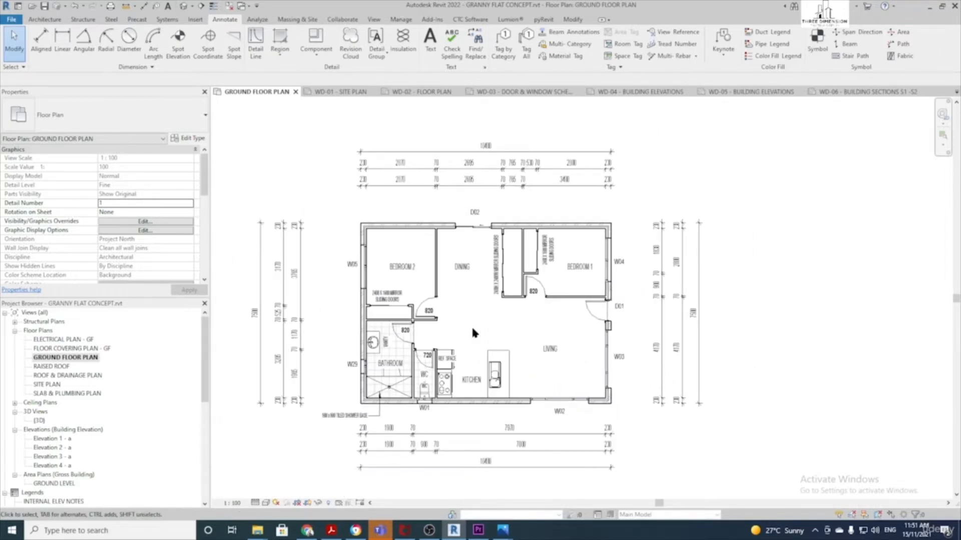
scroll(473, 331, up, 1)
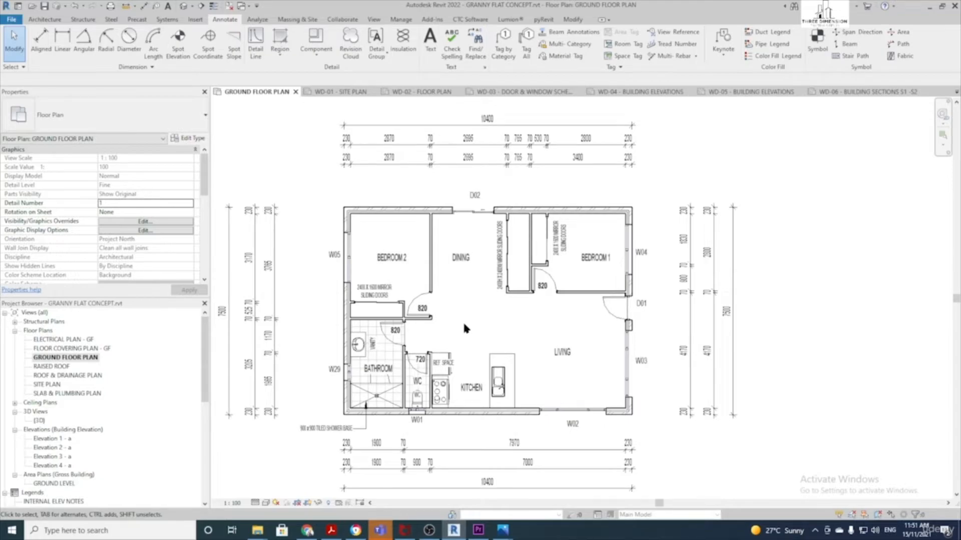
scroll(465, 327, up, 1)
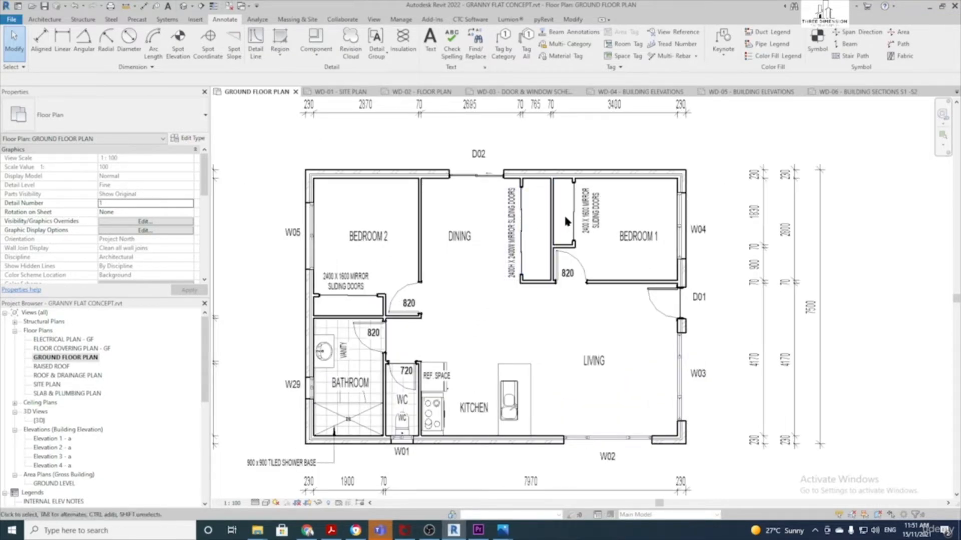
click(431, 43)
click(521, 329)
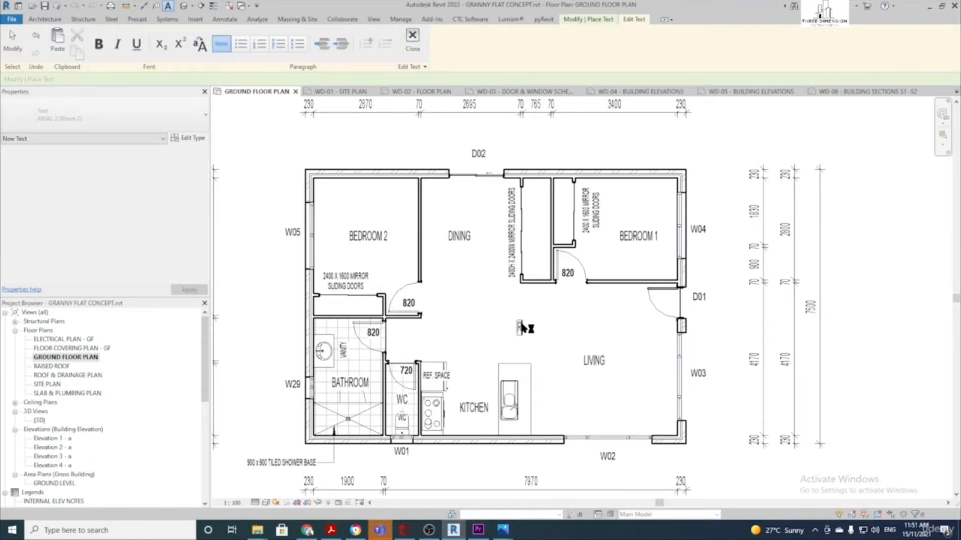
click(510, 306)
scroll(510, 306, up, 2)
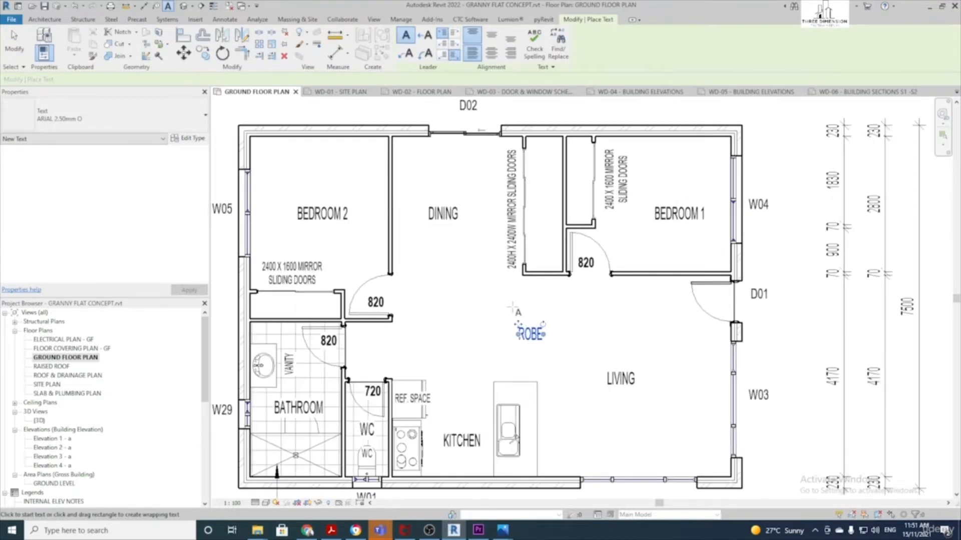
key(Escape)
key(Escape)
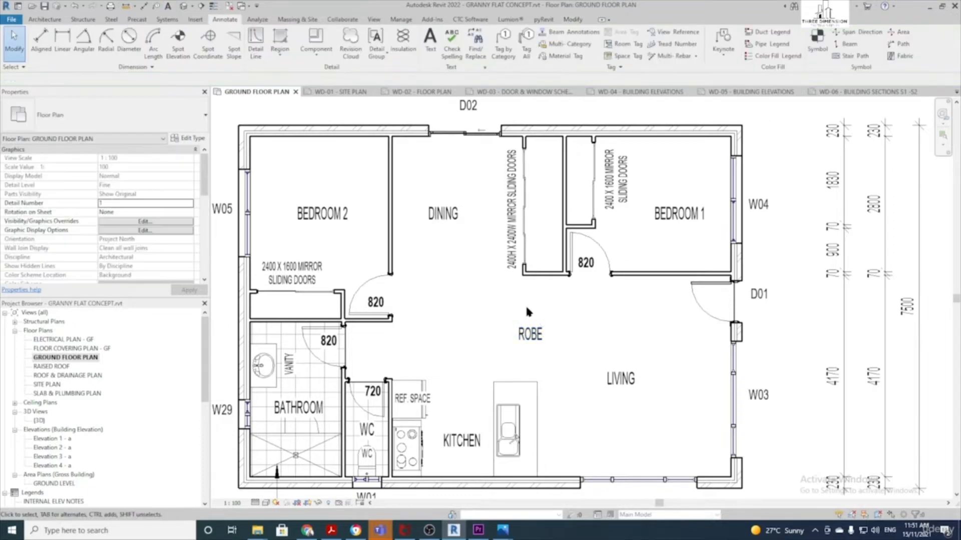
Rotate the ROBE label 90° so it reads vertically
click(534, 338)
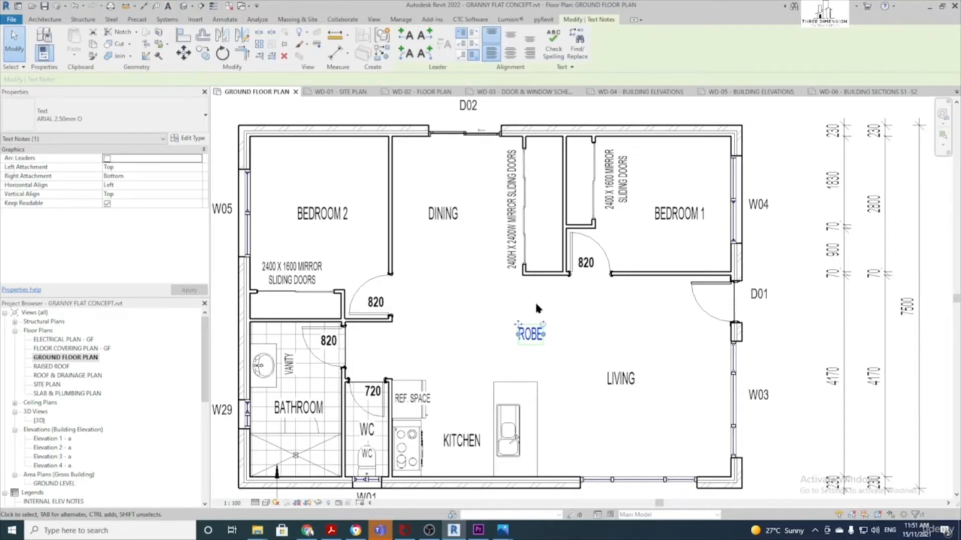
scroll(534, 339, up, 2)
key(Escape)
click(538, 335)
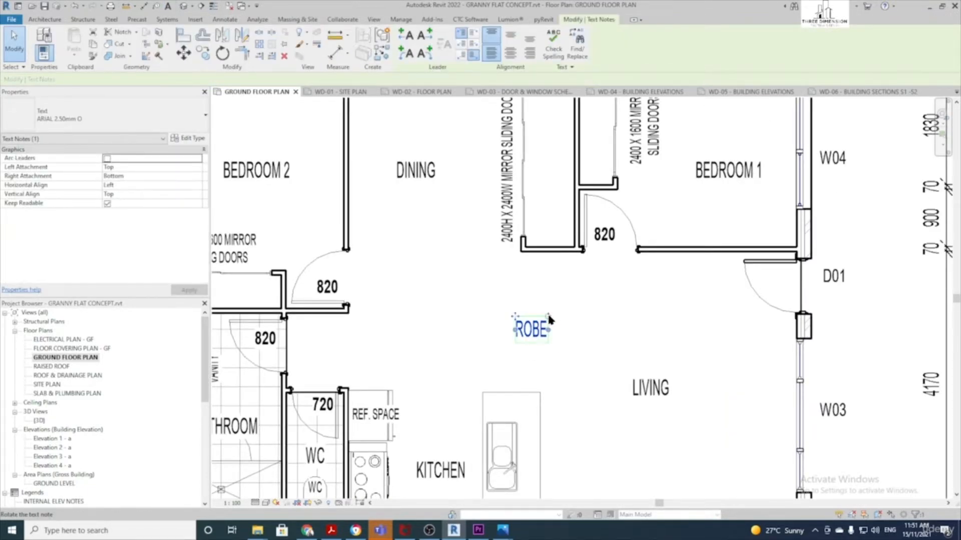
drag(550, 319, 565, 189)
scroll(515, 310, down, 1)
scroll(513, 306, down, 1)
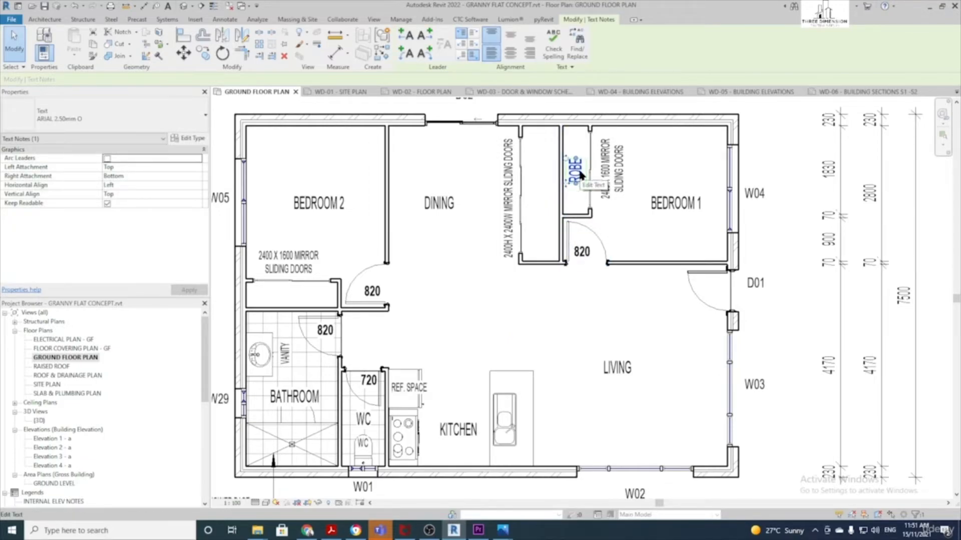
Copy the ROBE label into the robe below Bedroom 2 and rotate it horizontal
key(m)
key(v)
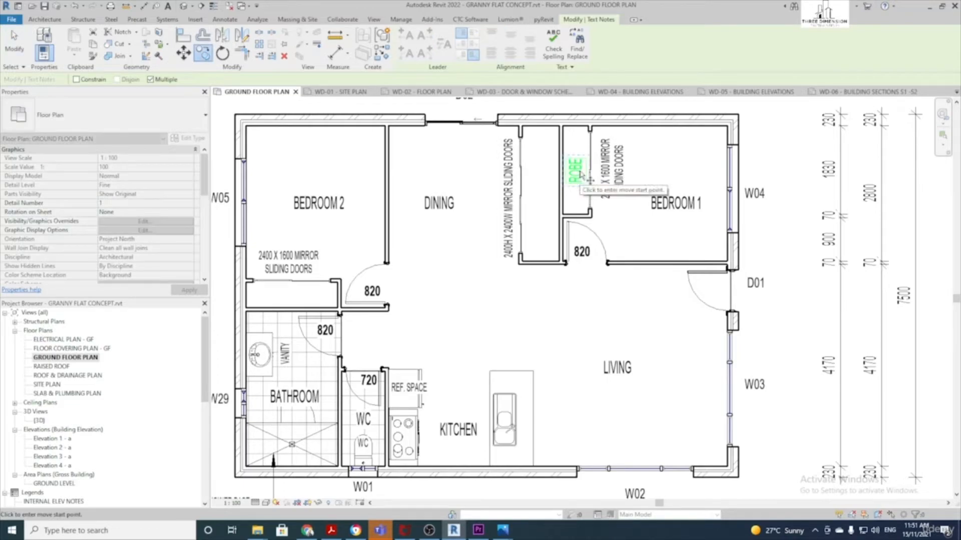
click(589, 171)
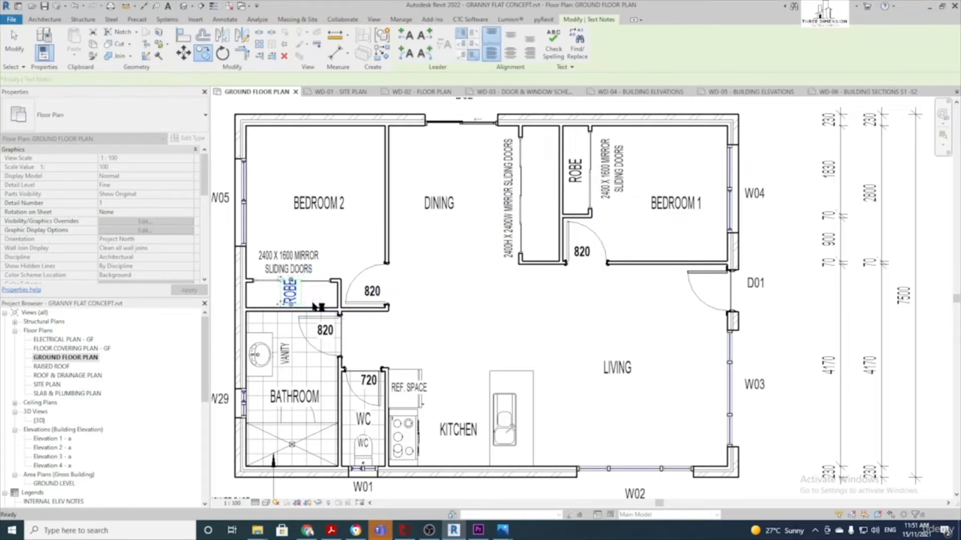
click(304, 296)
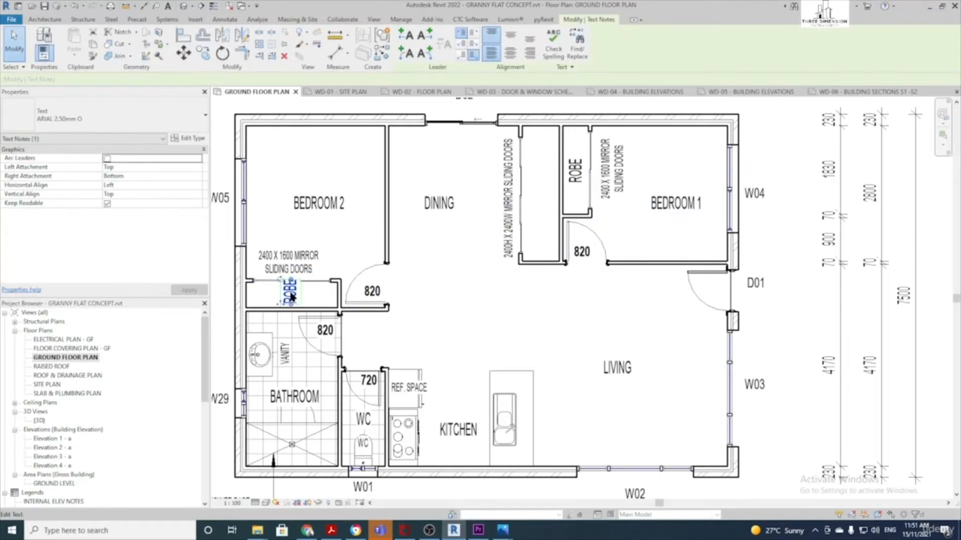
mouse_move(280, 284)
mouse_down()
mouse_move(309, 286)
mouse_move(278, 285)
mouse_up()
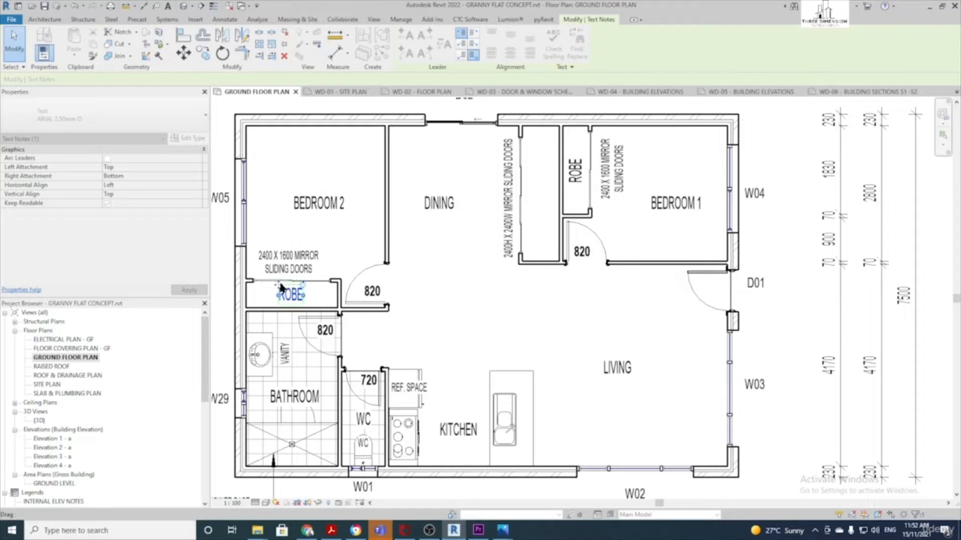
click(411, 277)
scroll(410, 278, down, 2)
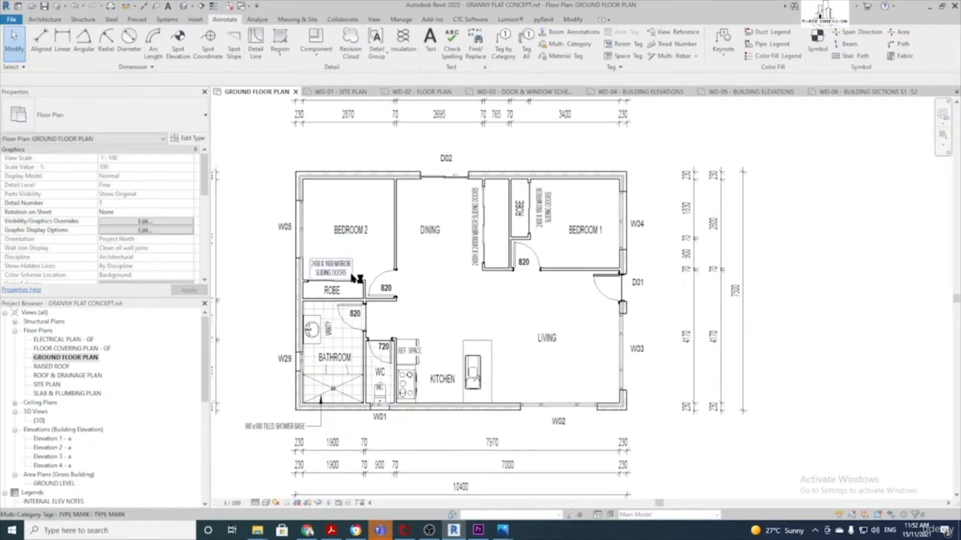
Turn on Reveal Hidden Elements so the elevation markers show around the plan
scroll(469, 416, down, 2)
scroll(470, 416, up, 2)
middle_drag(463, 360, 535, 339)
scroll(527, 290, down, 1)
middle_drag(527, 290, 470, 320)
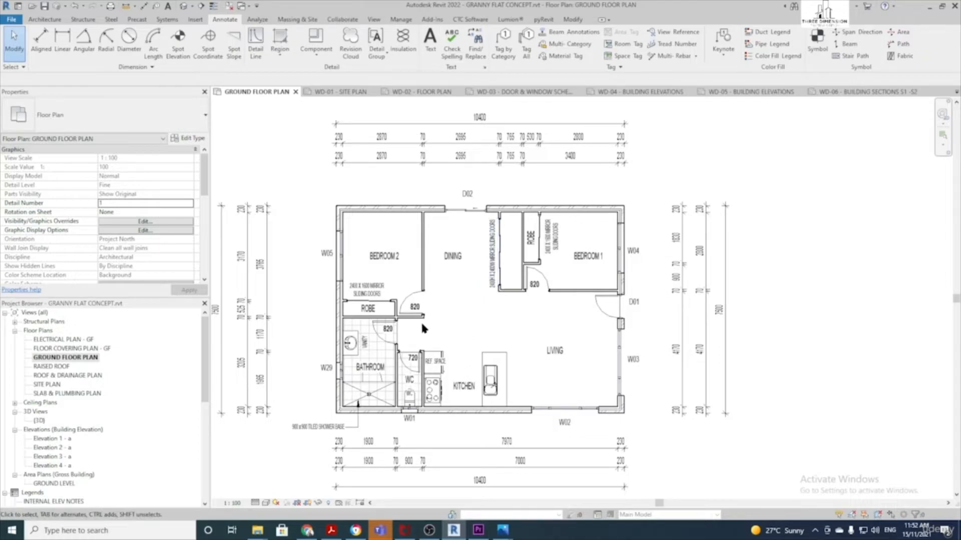
click(328, 502)
scroll(373, 445, down, 3)
middle_drag(372, 445, 407, 324)
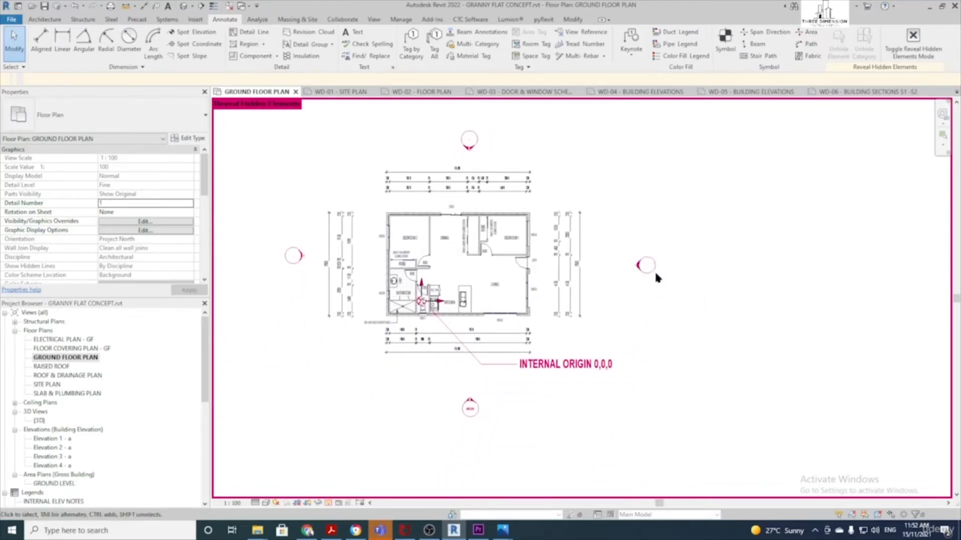
scroll(639, 268, up, 4)
scroll(639, 268, down, 4)
Drag the right, top, left and bottom elevation view lines in toward the building
click(638, 266)
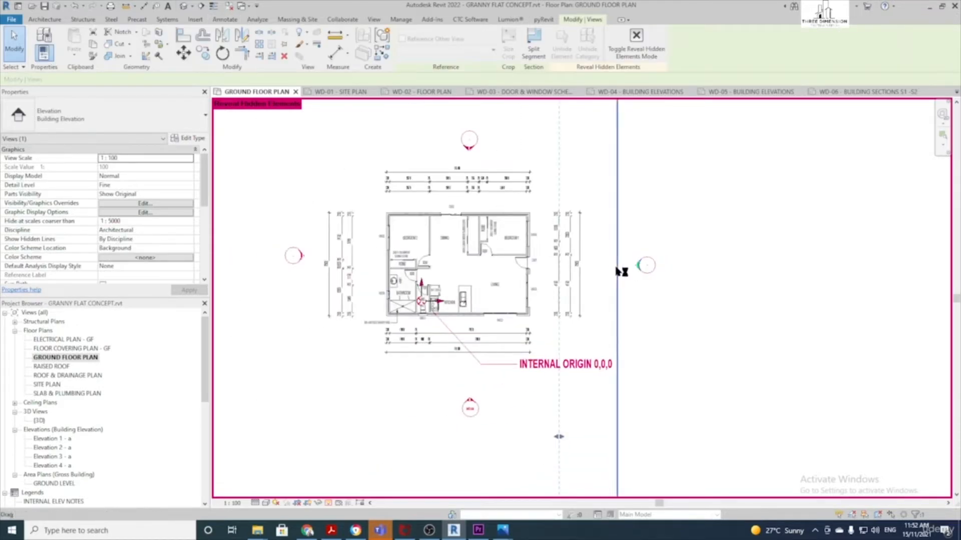
drag(616, 271, 552, 270)
click(470, 149)
drag(493, 161, 506, 196)
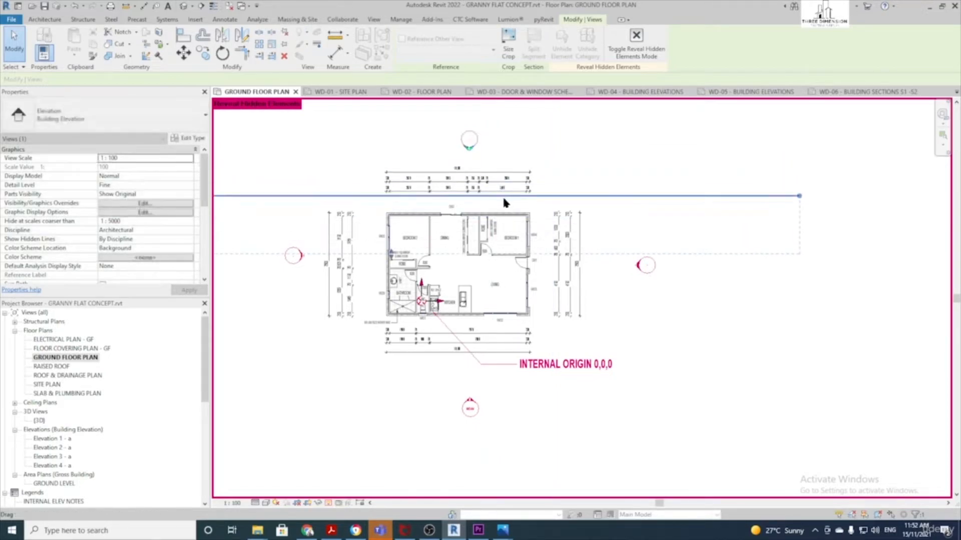
click(302, 255)
drag(324, 251, 361, 248)
click(470, 402)
drag(488, 390, 491, 326)
click(674, 347)
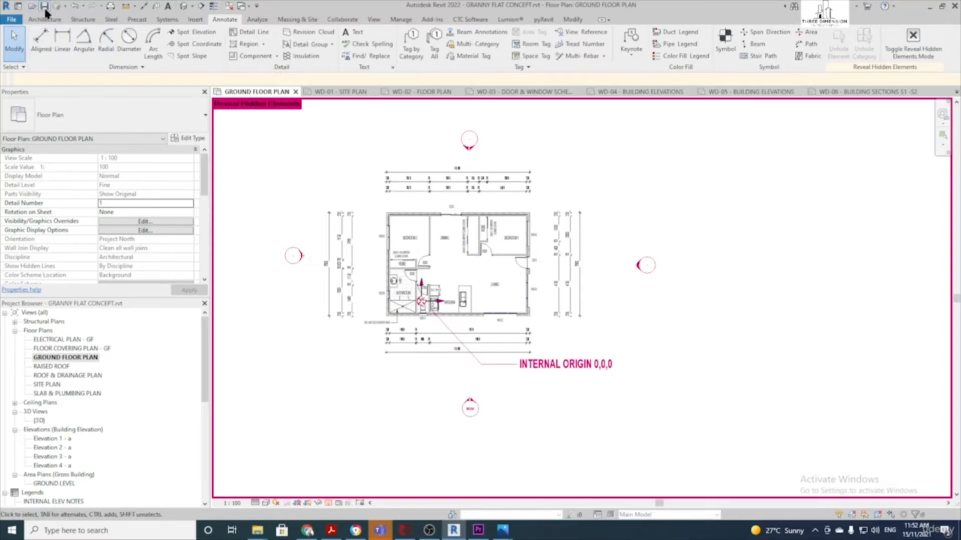
scroll(64, 400, down, 2)
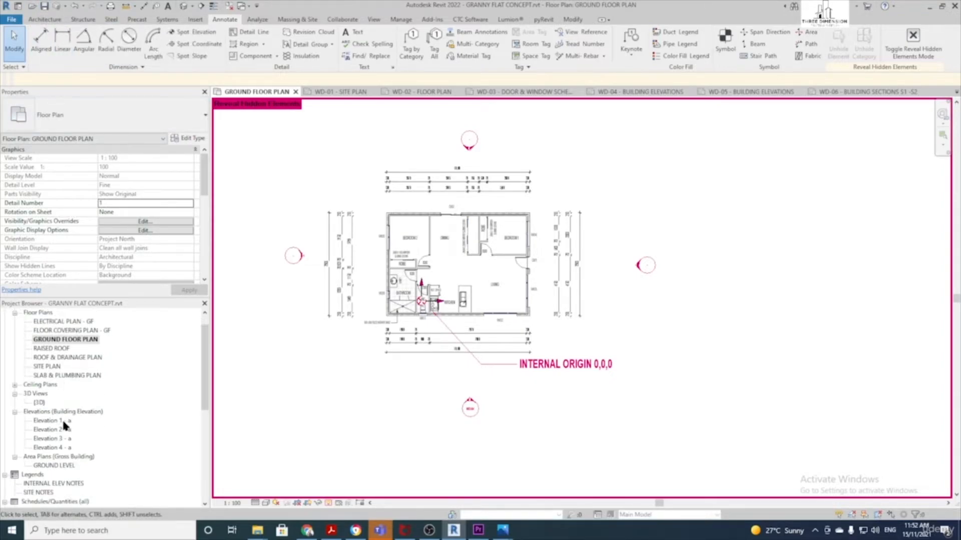
Save the project and open sheet WD-04 BUILDING ELEVATIONS
click(45, 6)
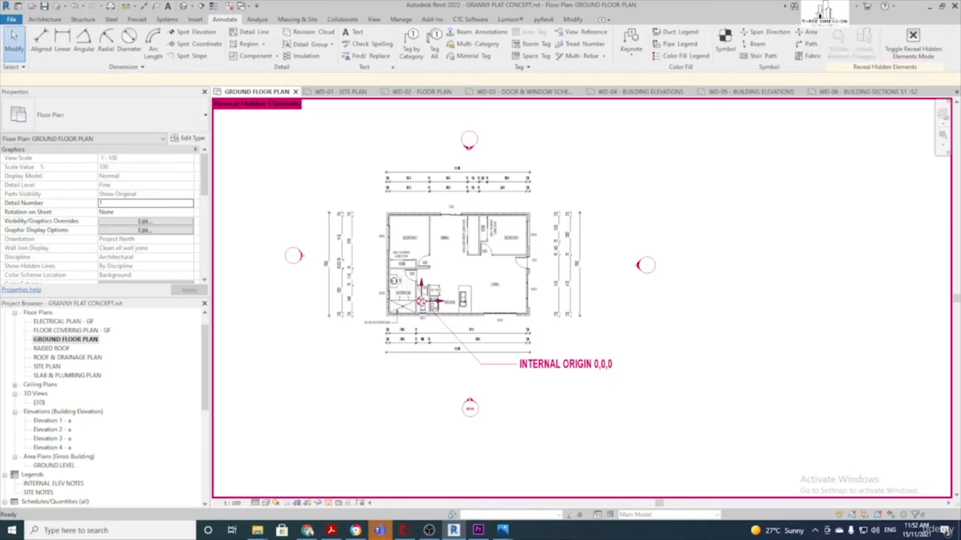
scroll(65, 395, up, 2)
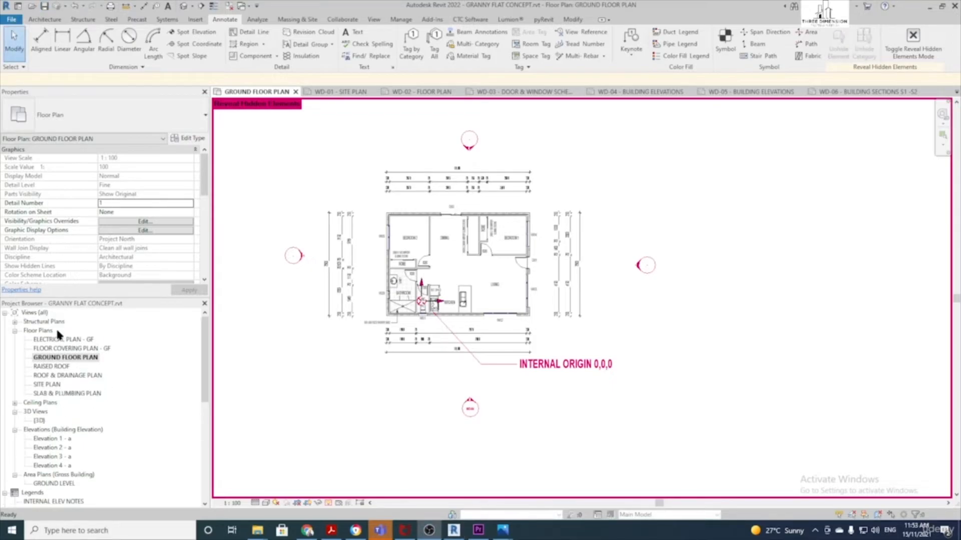
scroll(71, 437, down, 5)
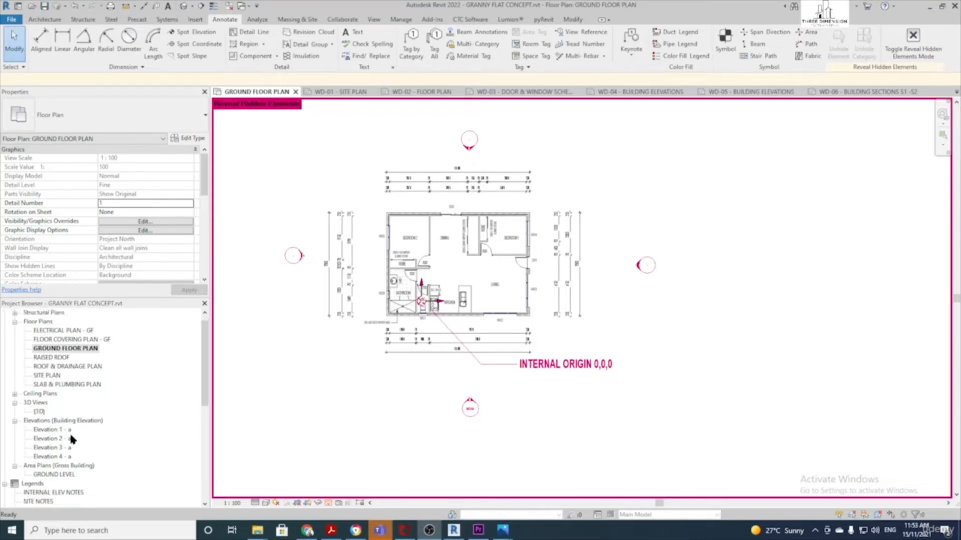
scroll(72, 438, down, 1)
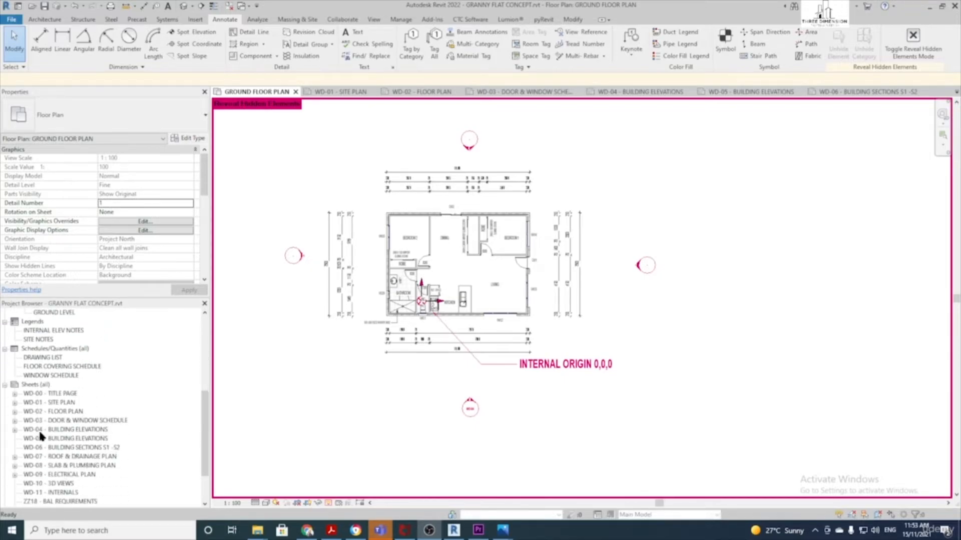
double_click(71, 429)
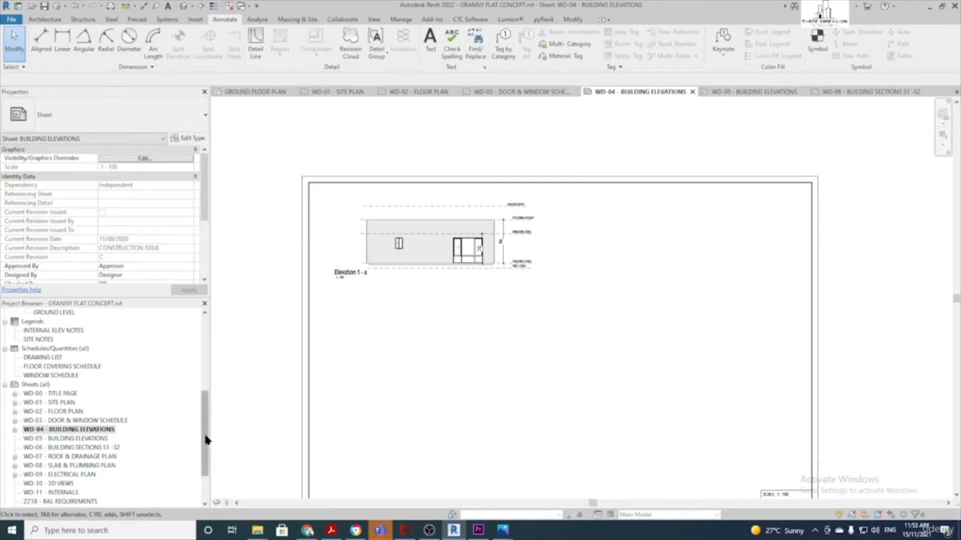
Place the Elevation 2 - a and Elevation 3 - a viewports on the sheet
drag(206, 440, 207, 404)
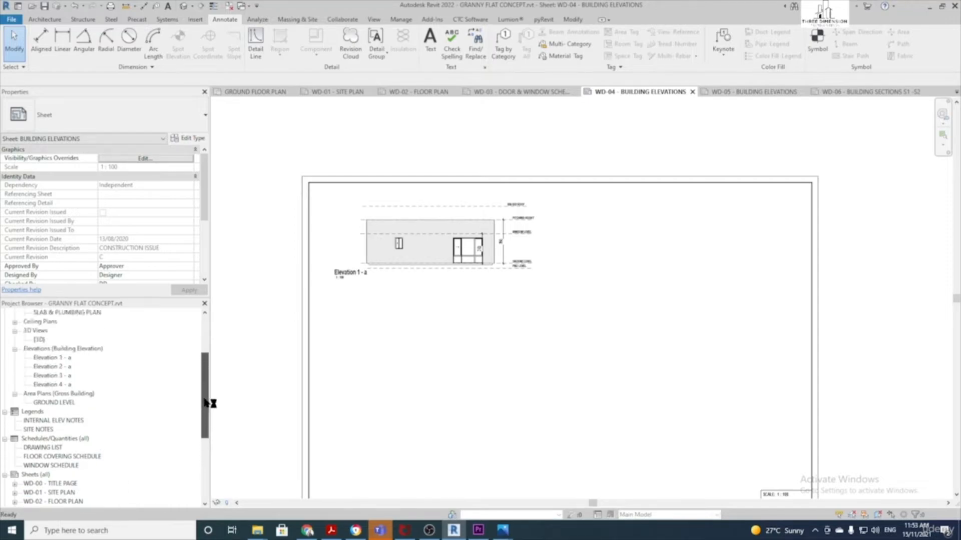
click(57, 368)
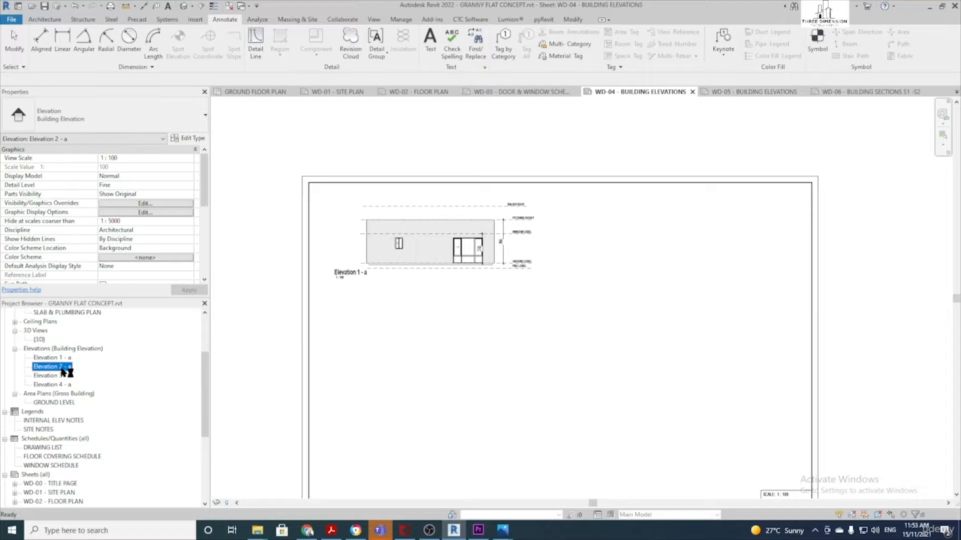
drag(669, 253, 670, 253)
click(716, 246)
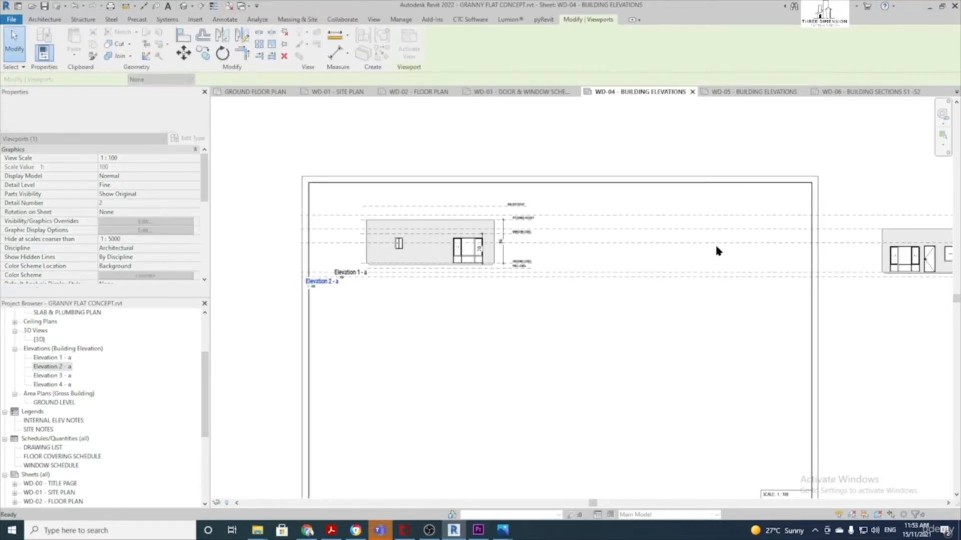
scroll(668, 313, down, 1)
middle_drag(668, 317, 624, 298)
drag(50, 376, 479, 359)
click(411, 374)
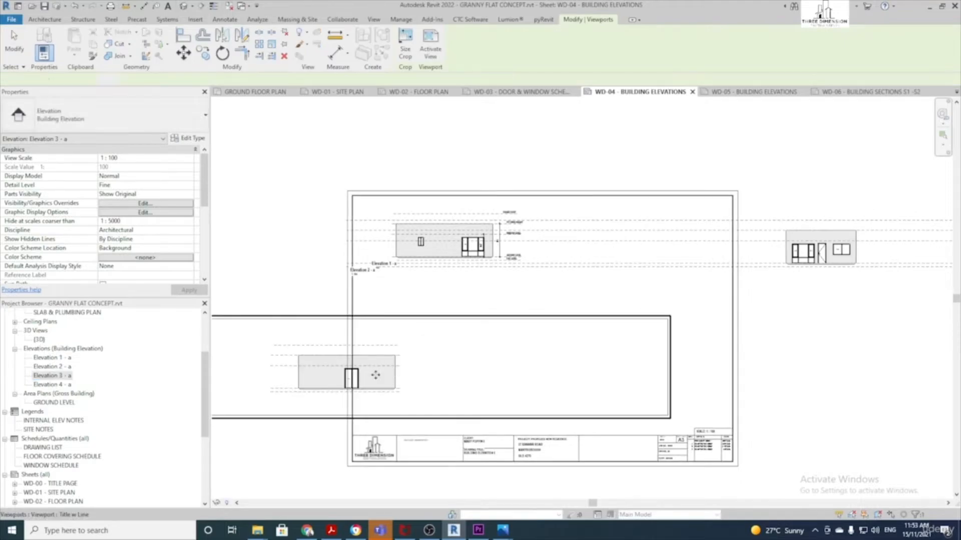
Place the Elevation 4 - a viewport on the sheet and clear the selection
click(50, 385)
drag(803, 391, 800, 381)
scroll(800, 381, down, 1)
middle_drag(796, 381, 538, 367)
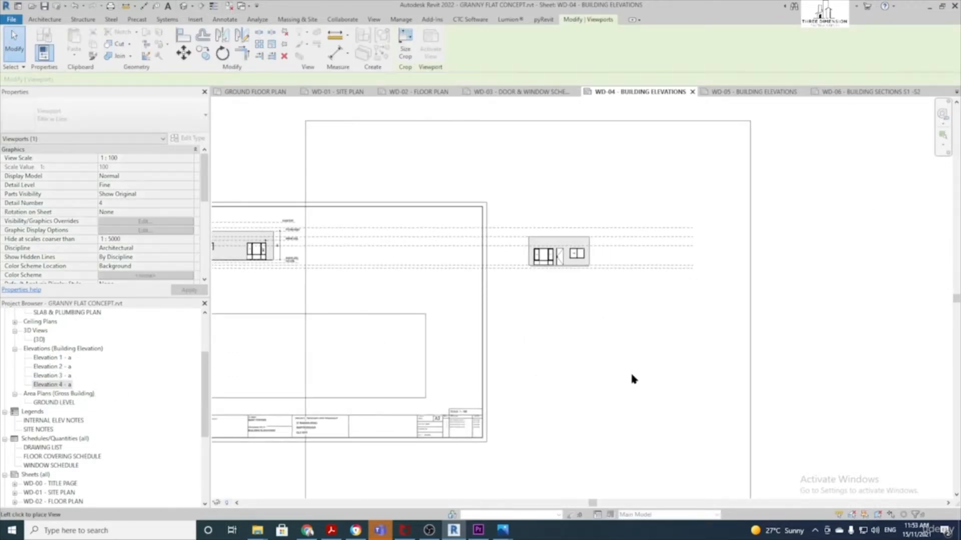
click(630, 379)
mouse_move(440, 377)
middle_down()
mouse_move(713, 367)
mouse_move(649, 347)
middle_up()
scroll(713, 367, down, 1)
click(539, 300)
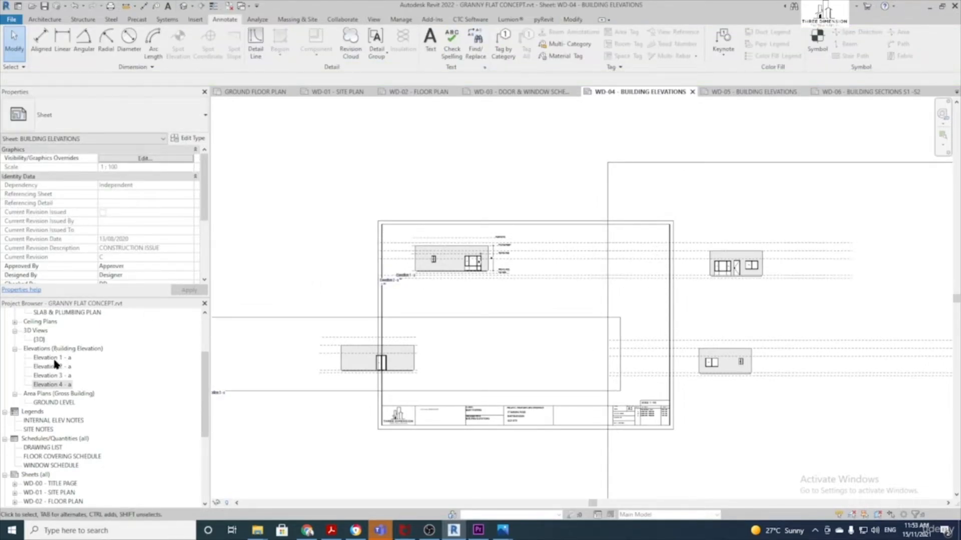
Open Elevation 2 - a and select the RAISED ROOF level
double_click(64, 371)
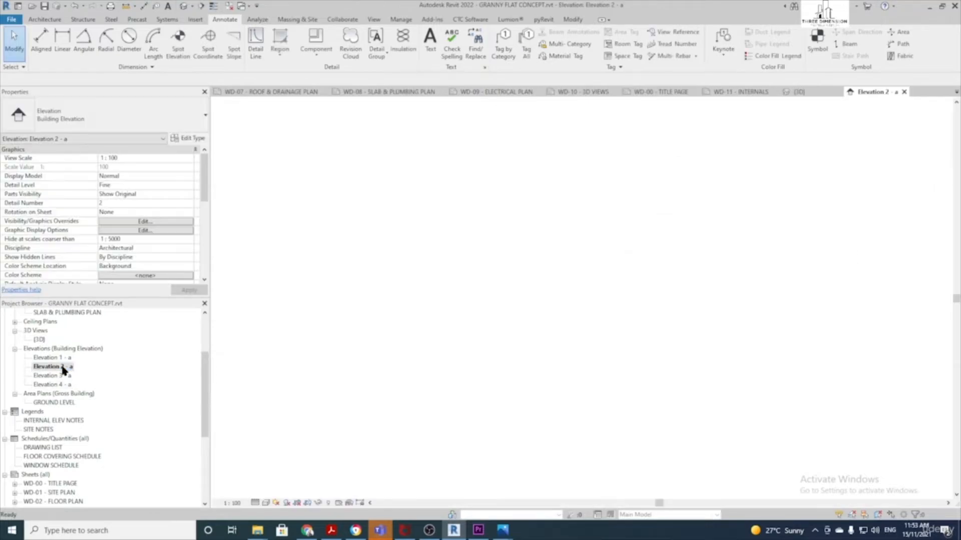
scroll(744, 302, down, 1)
middle_drag(635, 353, 554, 360)
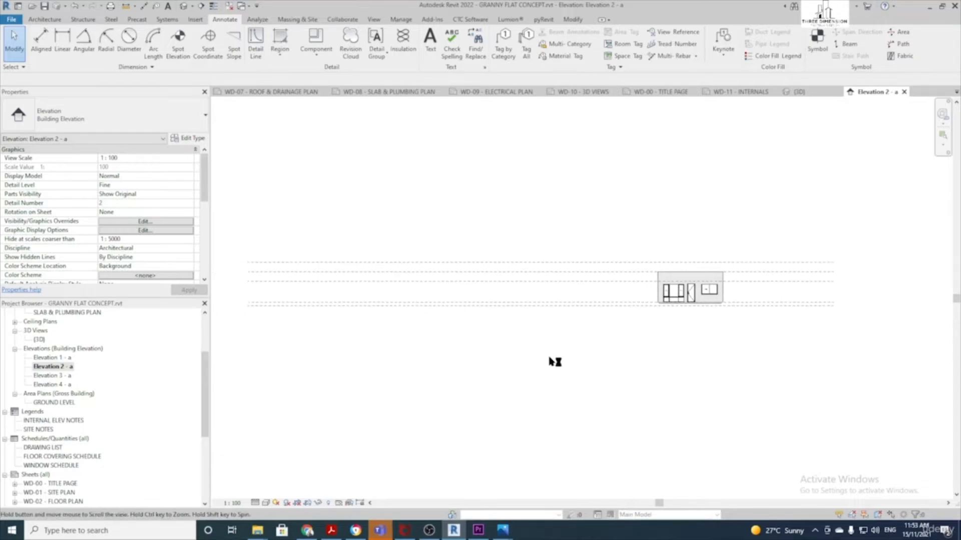
click(536, 264)
middle_drag(764, 302, 574, 305)
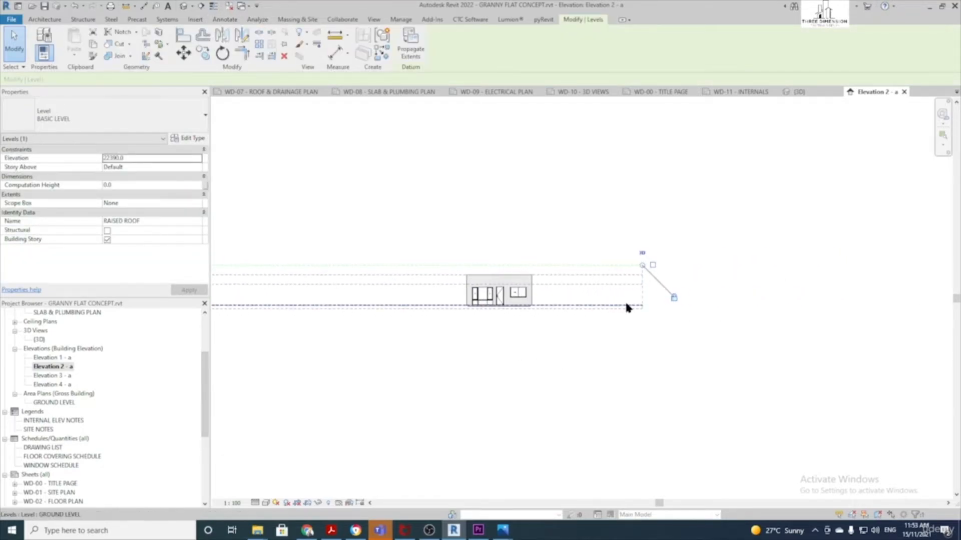
scroll(626, 306, up, 2)
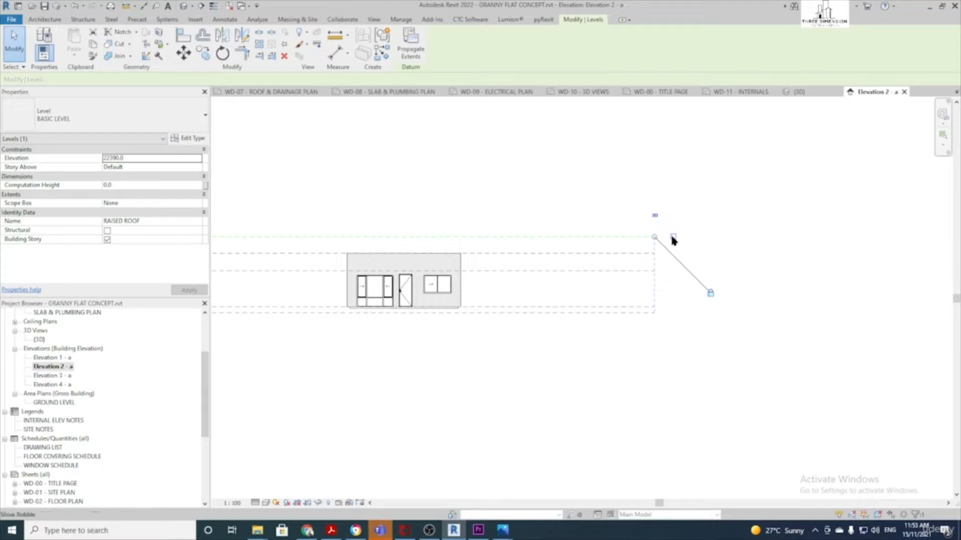
Show the right-hand level heads on PITCHING HEIGHT and WINDOW LEVEL, checking GROUND and PAD LEVEL
click(634, 253)
click(673, 255)
click(617, 271)
click(674, 270)
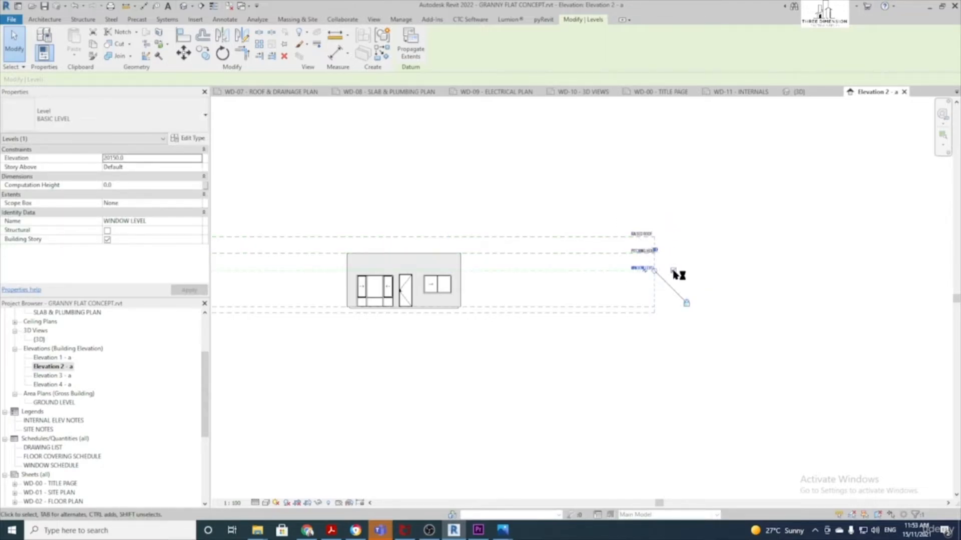
scroll(663, 298, up, 1)
click(614, 310)
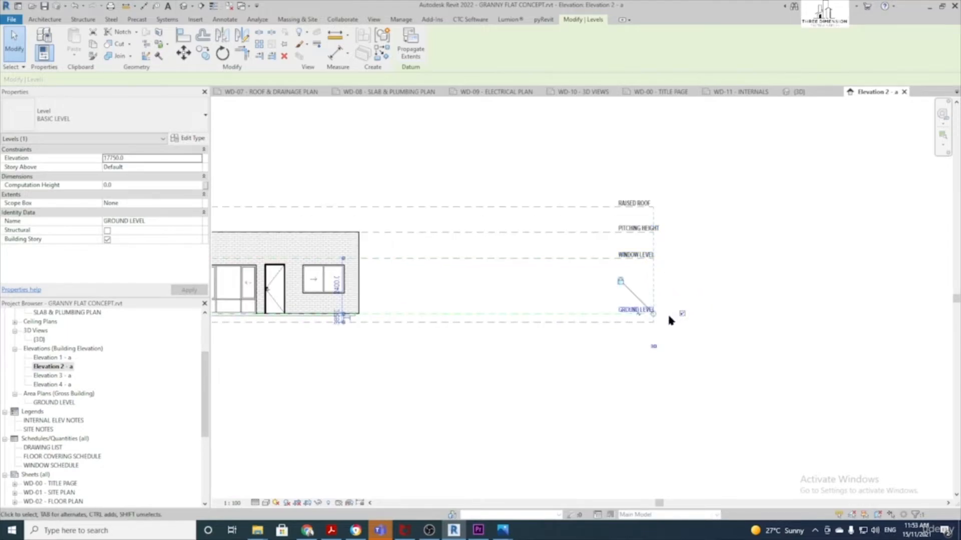
click(614, 321)
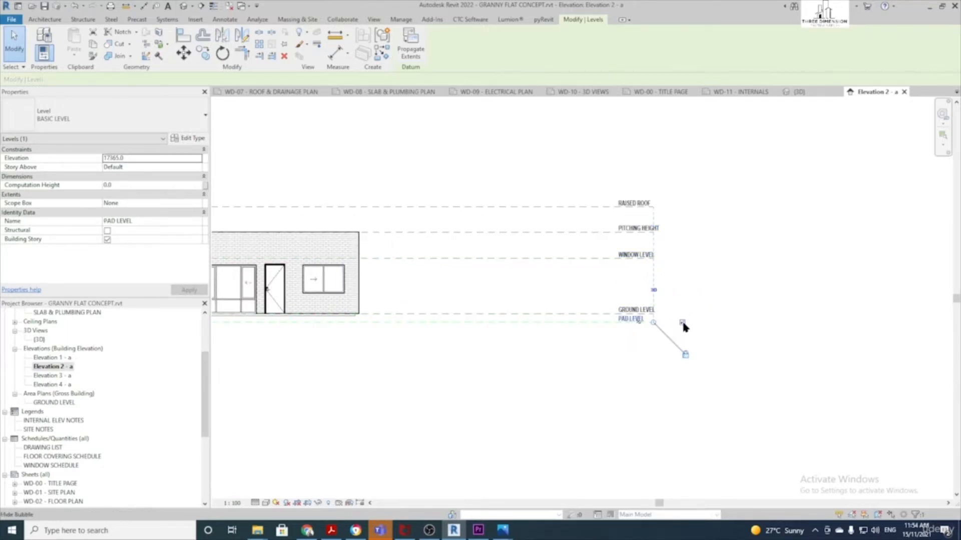
scroll(690, 272, up, 2)
click(689, 273)
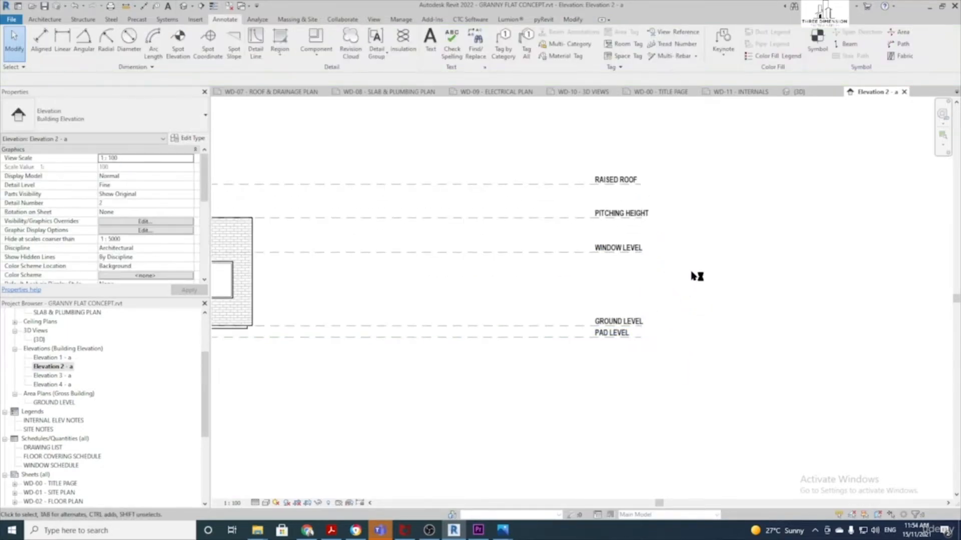
Delete the RAISED ROOF level along with its views
click(494, 184)
key(Delete)
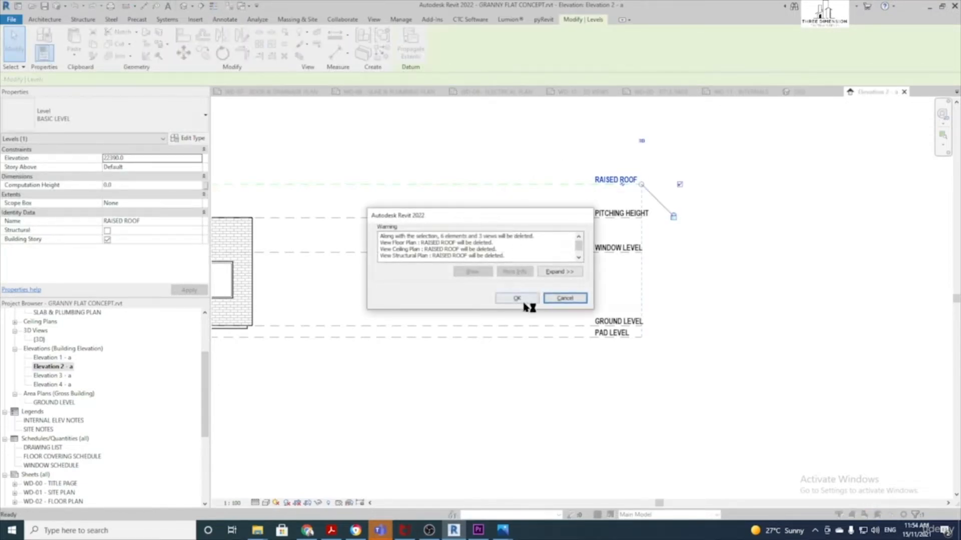
click(524, 299)
scroll(496, 200, down, 2)
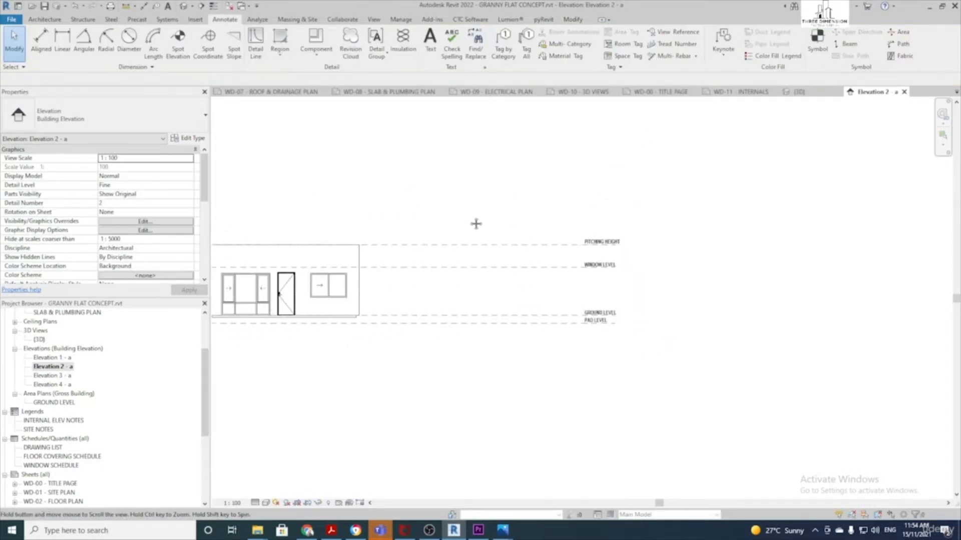
Pull the right ends of the level lines in toward the building
click(543, 246)
scroll(563, 240, up, 2)
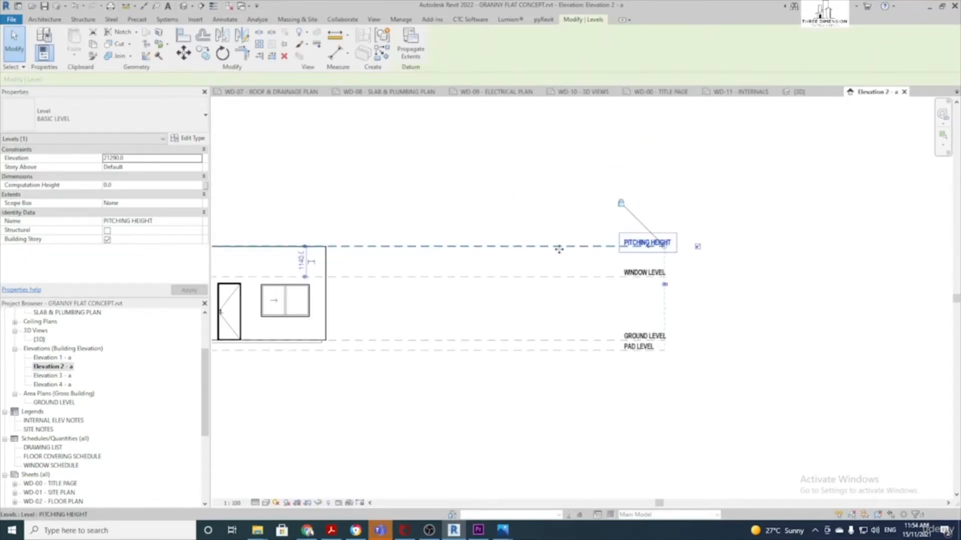
click(562, 236)
click(575, 249)
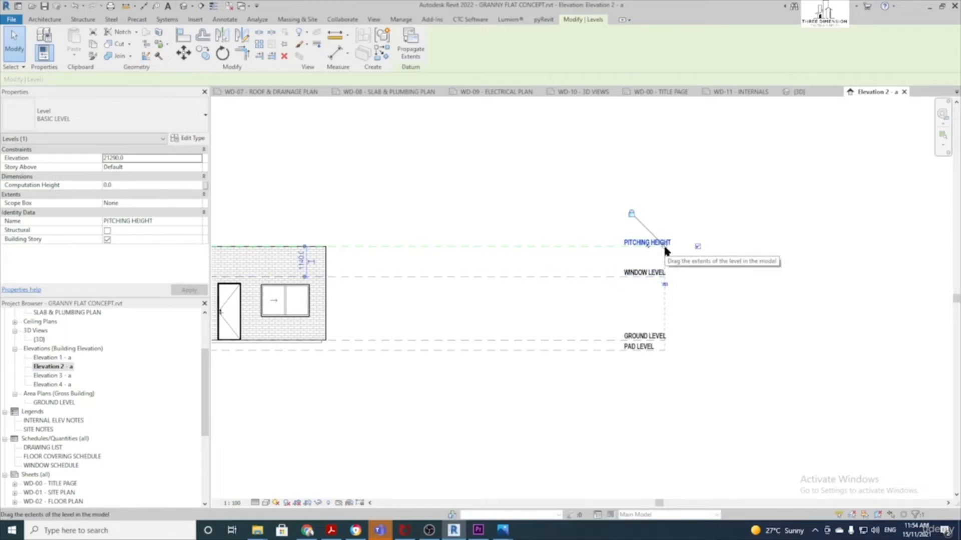
drag(667, 250, 527, 250)
scroll(439, 278, down, 2)
Pull the left ends of the level lines in toward the building
middle_drag(312, 300, 713, 300)
scroll(414, 285, down, 1)
middle_drag(414, 285, 582, 290)
click(415, 233)
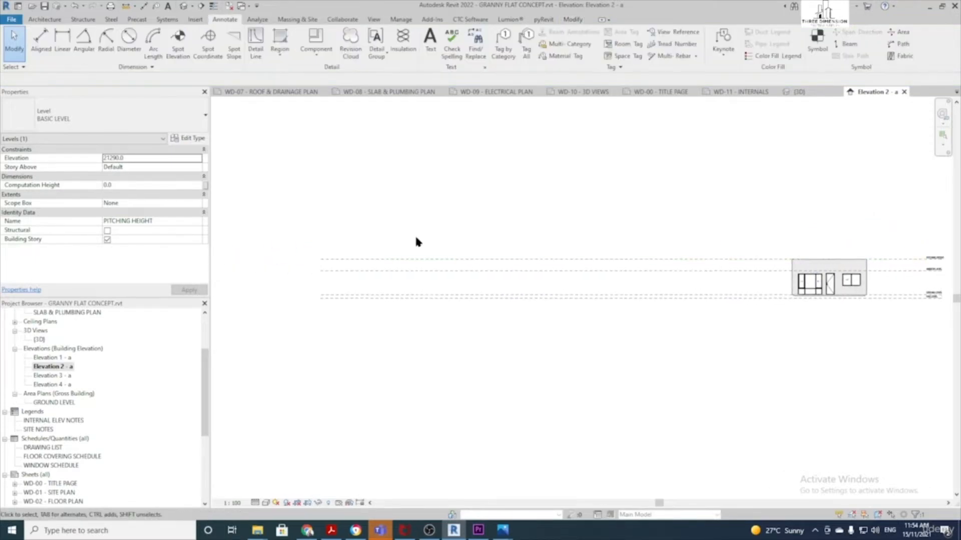
scroll(352, 254, up, 1)
click(336, 262)
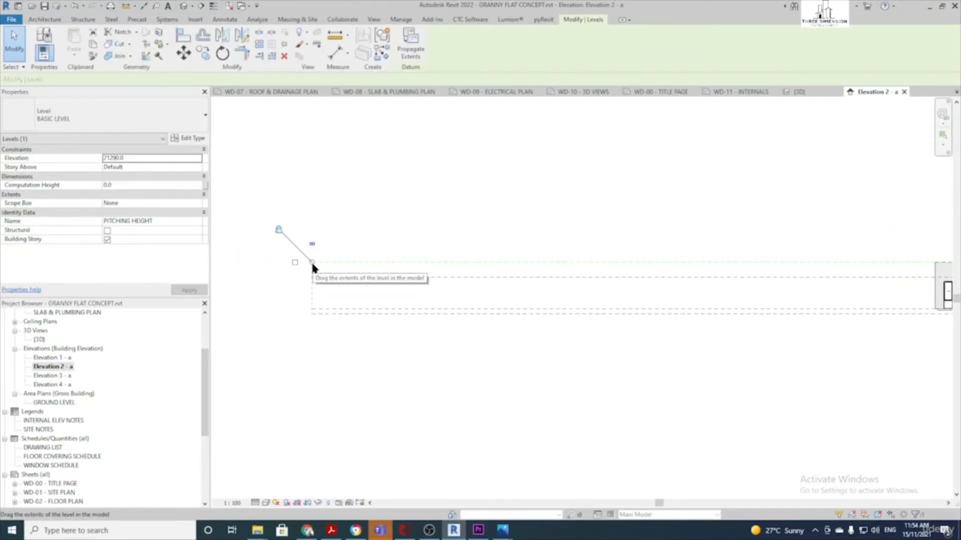
drag(312, 263, 835, 272)
middle_drag(825, 303, 291, 319)
scroll(368, 339, up, 2)
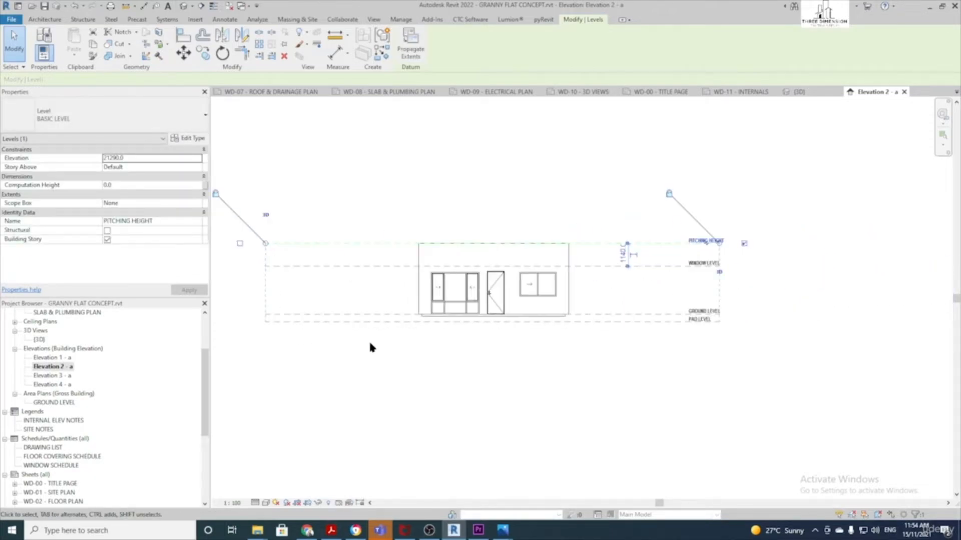
click(408, 384)
scroll(599, 280, up, 1)
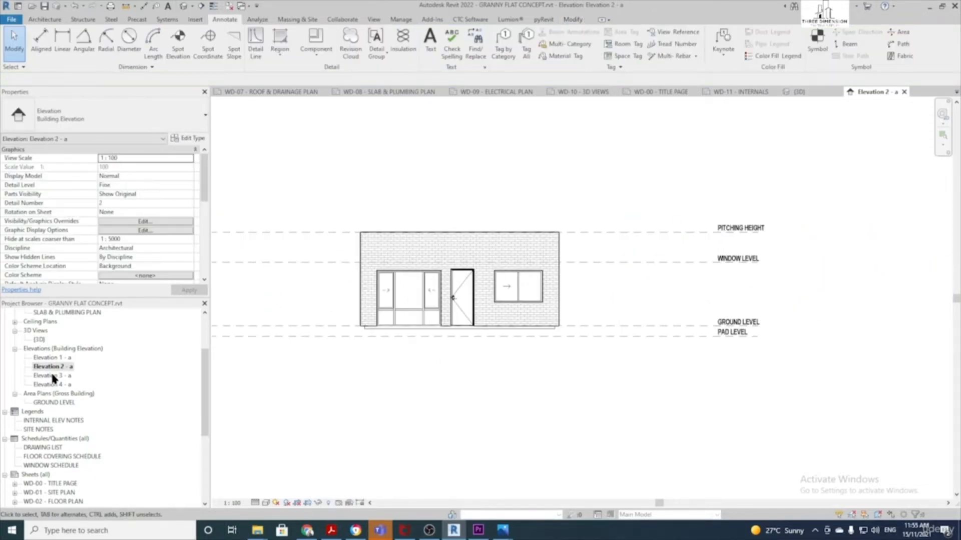
In Elevation 3 - a, trim the level line ends close to the building and check GROUND and PAD levels
double_click(55, 376)
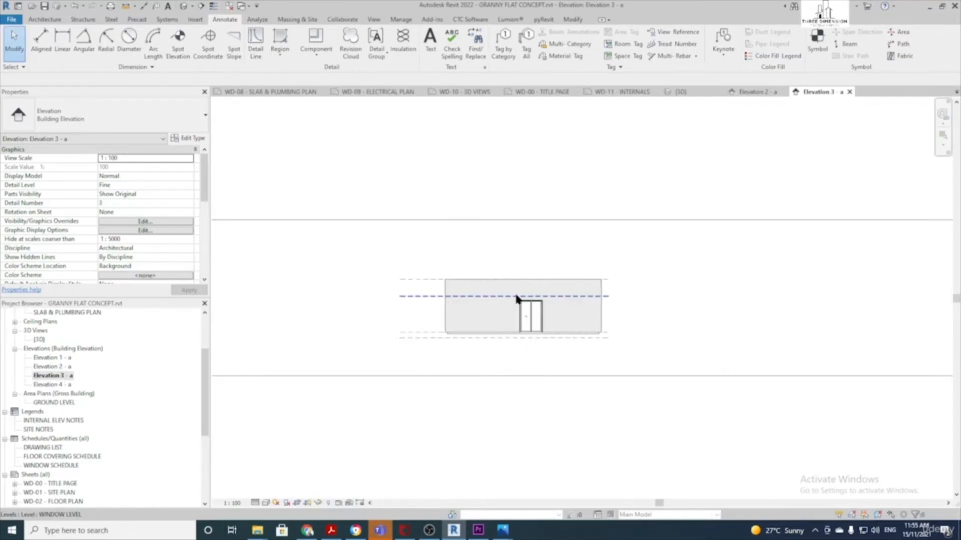
click(422, 296)
drag(608, 295, 690, 296)
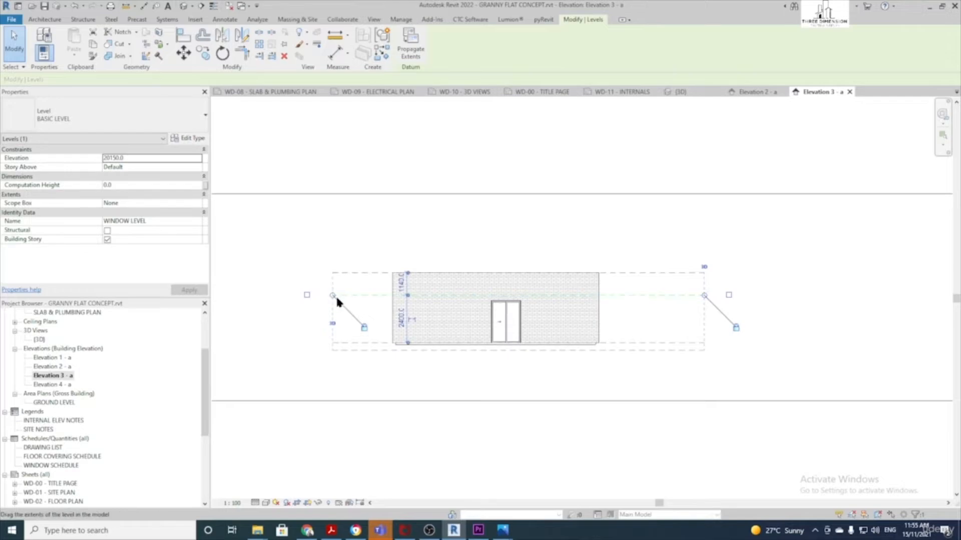
drag(332, 296, 305, 295)
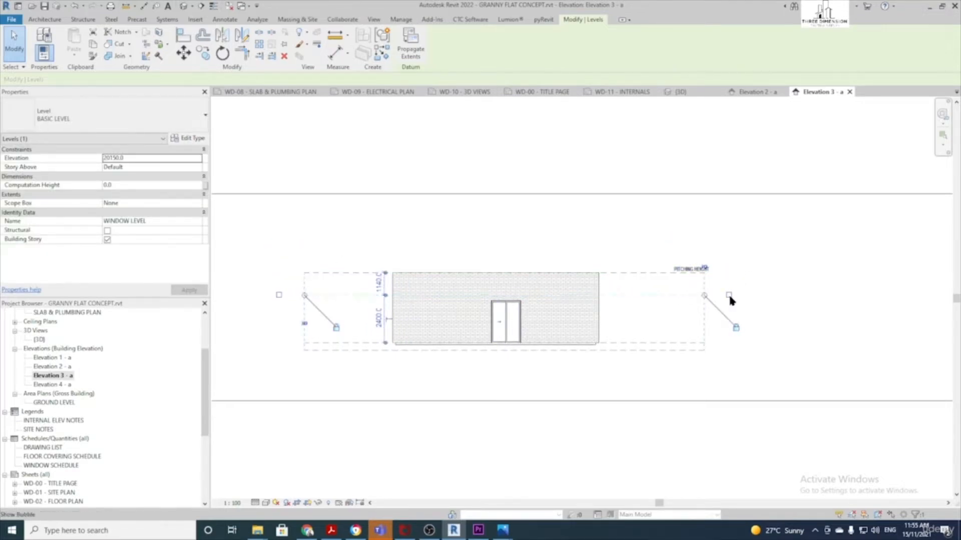
click(685, 343)
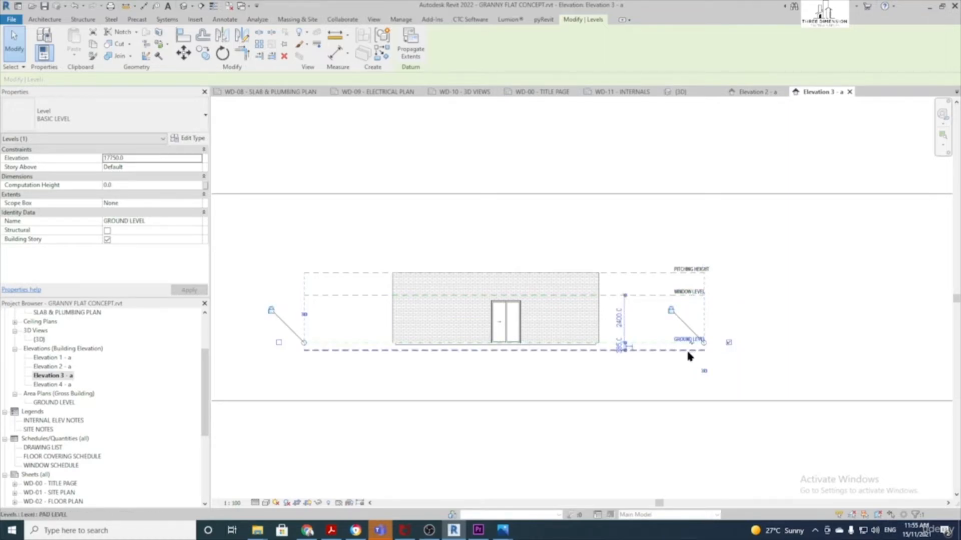
click(727, 349)
click(682, 350)
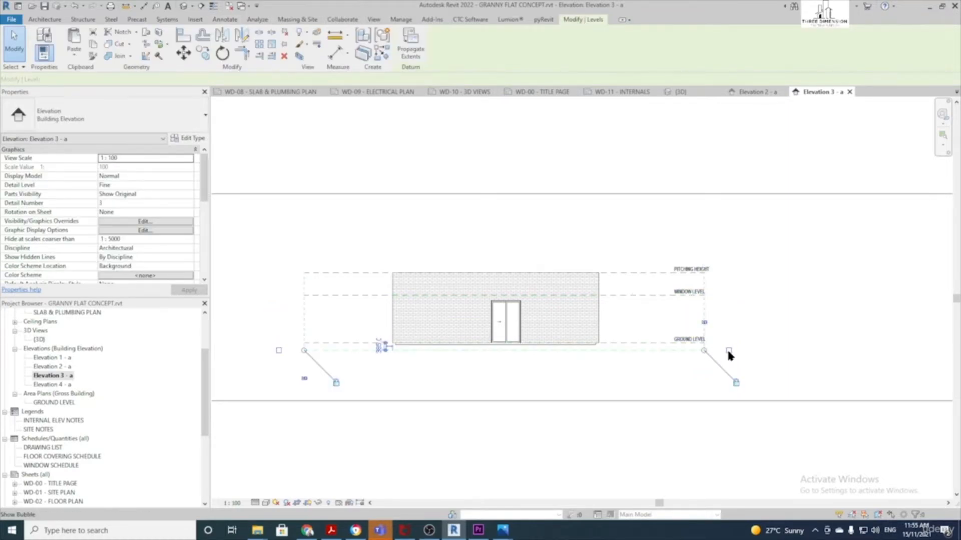
click(750, 330)
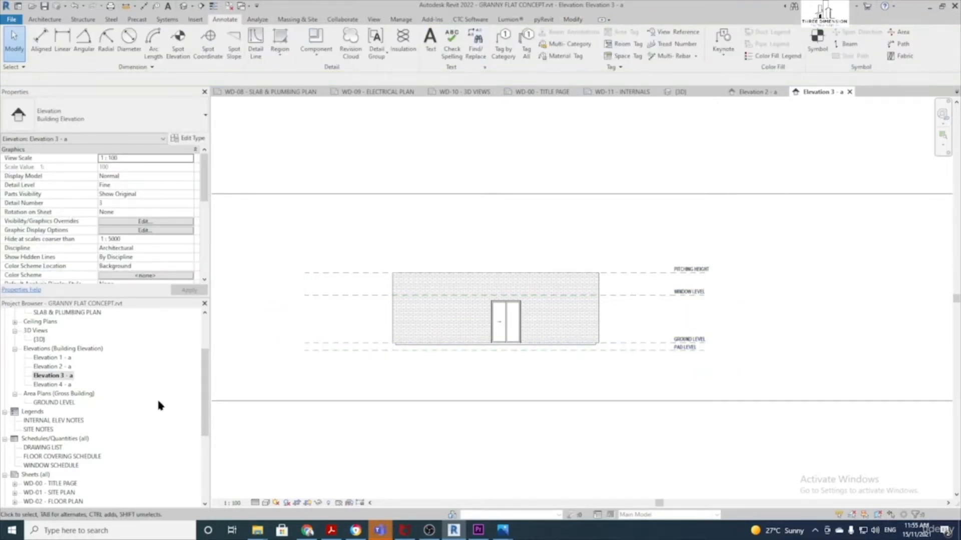
In Elevation 4 - a, check the PITCHING HEIGHT, WINDOW LEVEL and PAD LEVEL elevations
double_click(52, 384)
scroll(583, 276, up, 8)
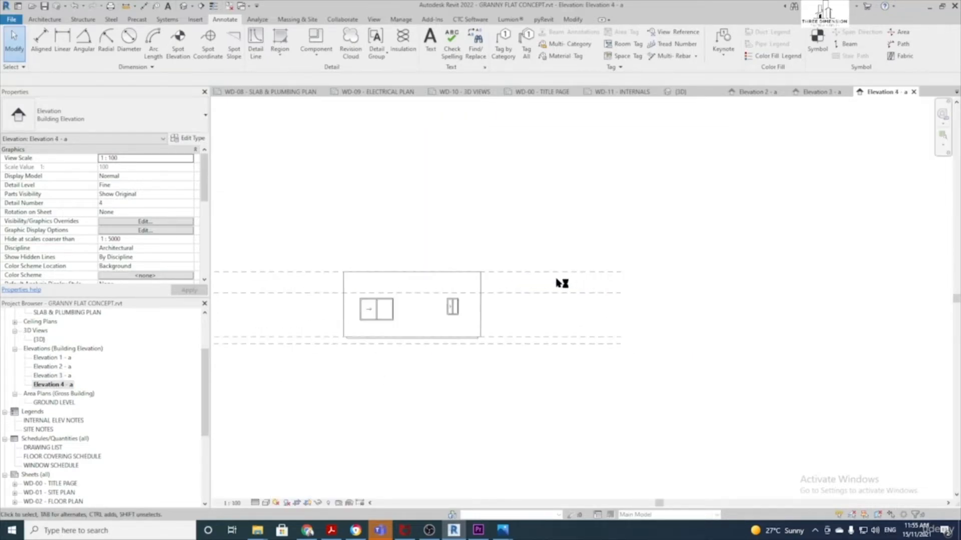
scroll(554, 276, down, 4)
click(557, 274)
scroll(555, 275, up, 3)
scroll(646, 275, up, 1)
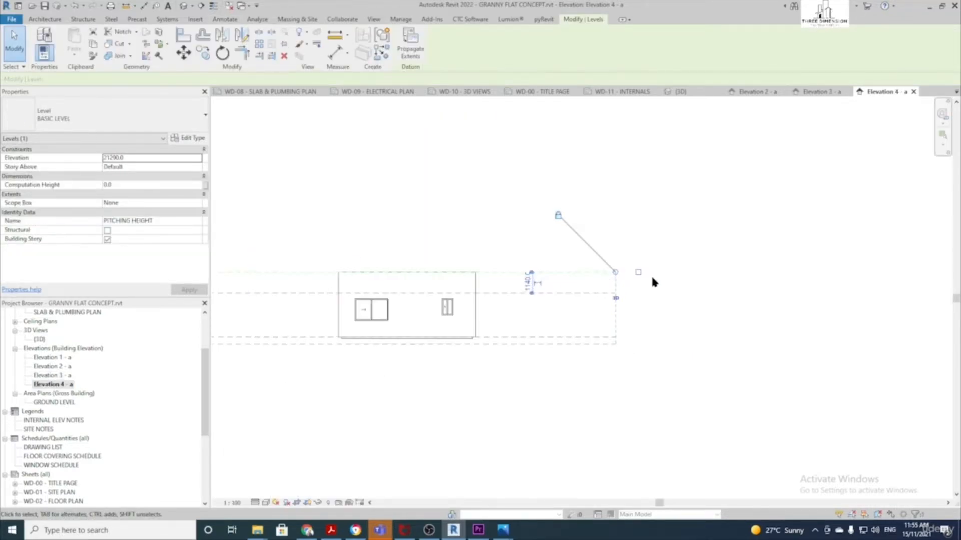
click(589, 292)
click(600, 343)
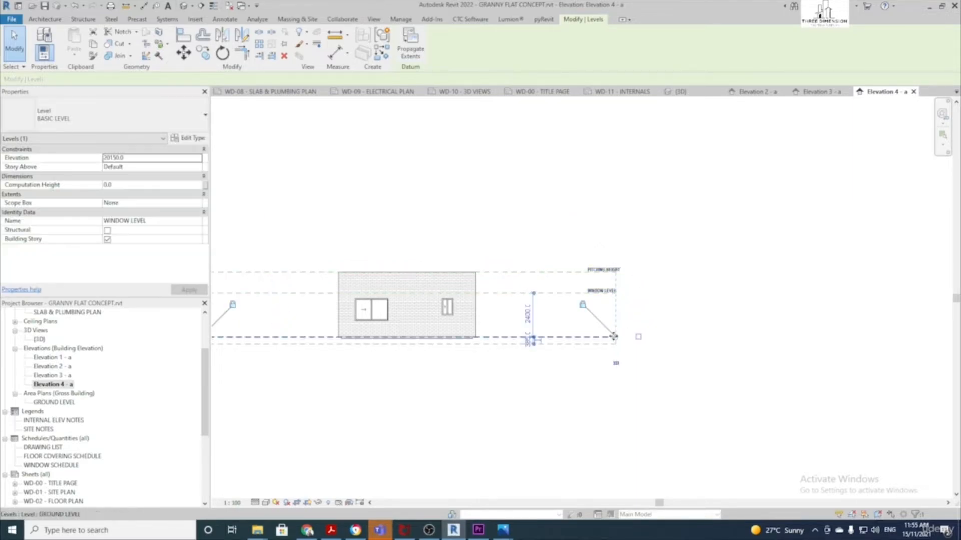
Clear the selection and open the GROUND FLOOR PLAN view
click(655, 324)
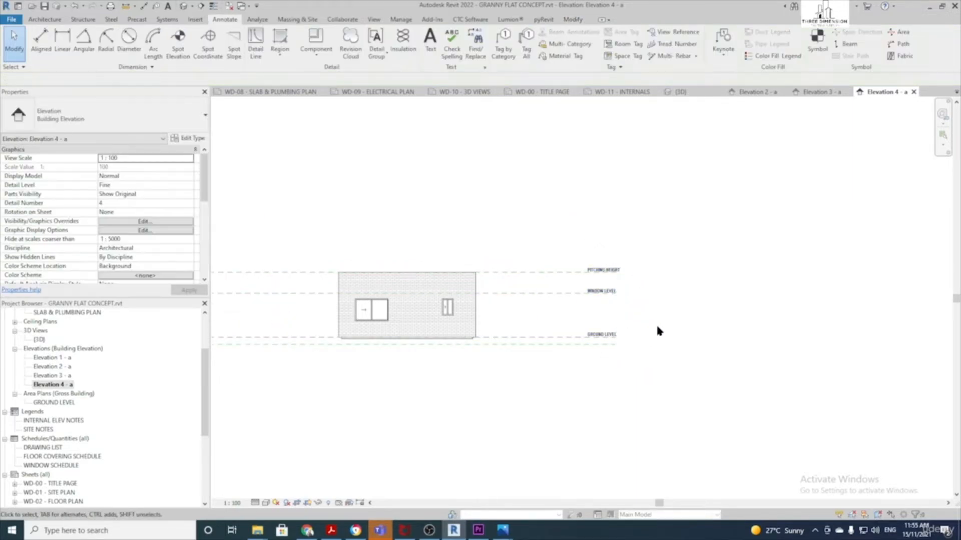
click(591, 342)
click(657, 318)
scroll(594, 309, up, 3)
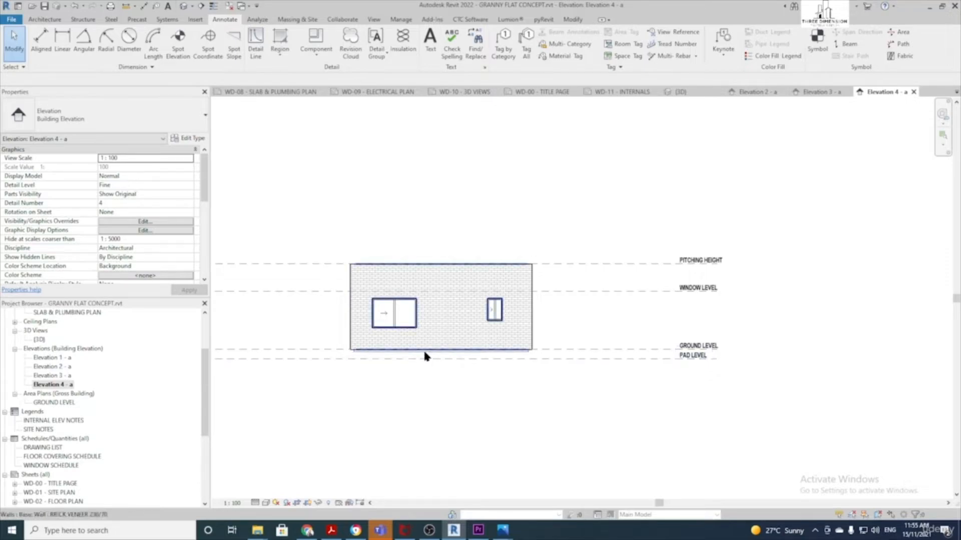
scroll(75, 388, up, 3)
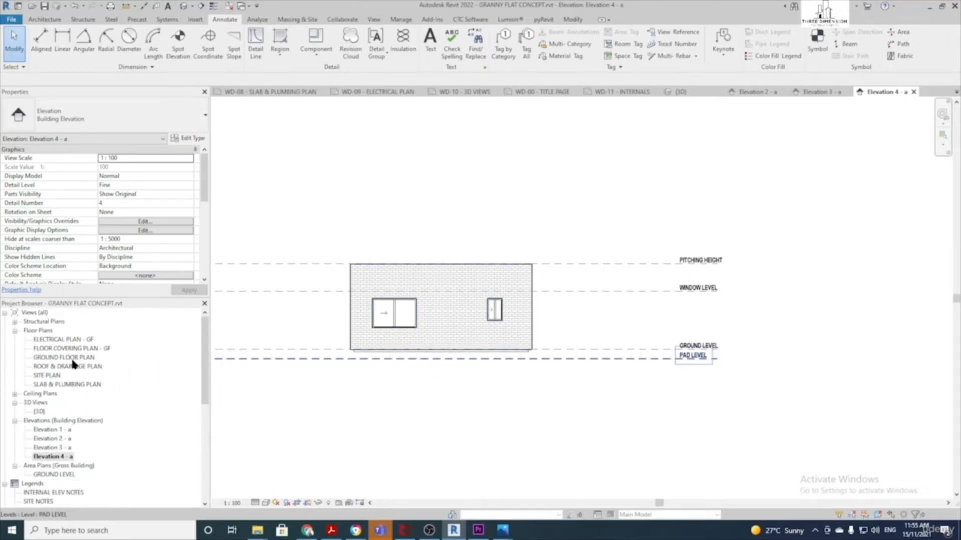
double_click(70, 359)
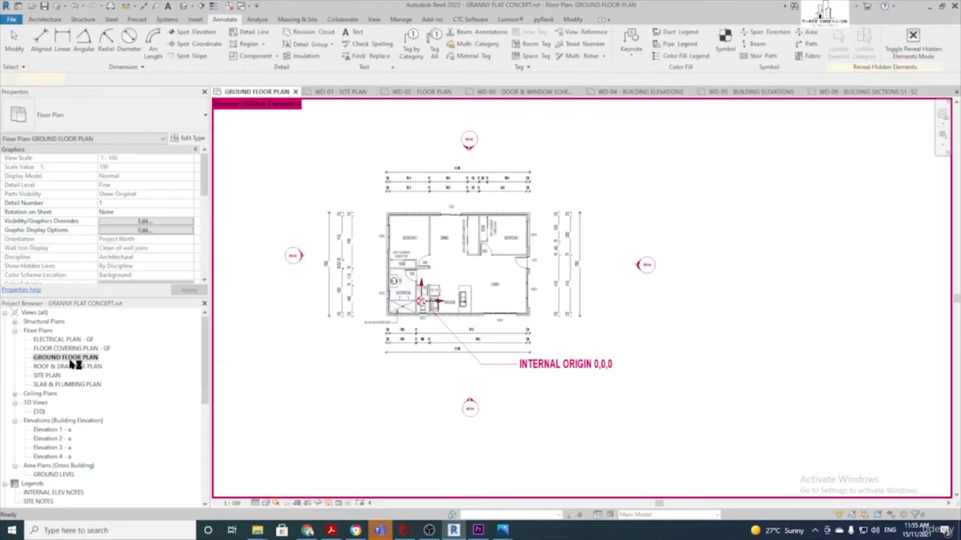
Start a Roof by Footprint using the TRUSS SYSTEM roof type
middle_drag(416, 237, 419, 246)
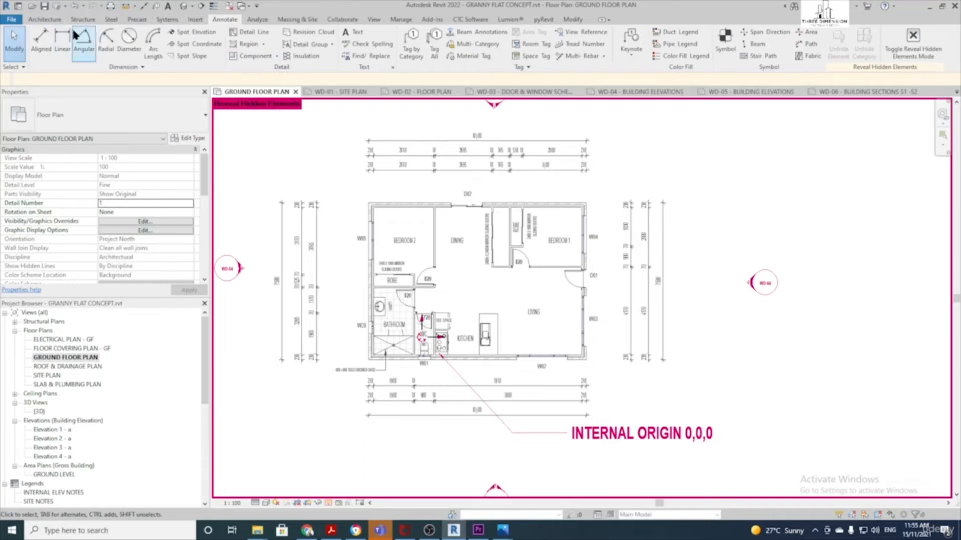
click(44, 19)
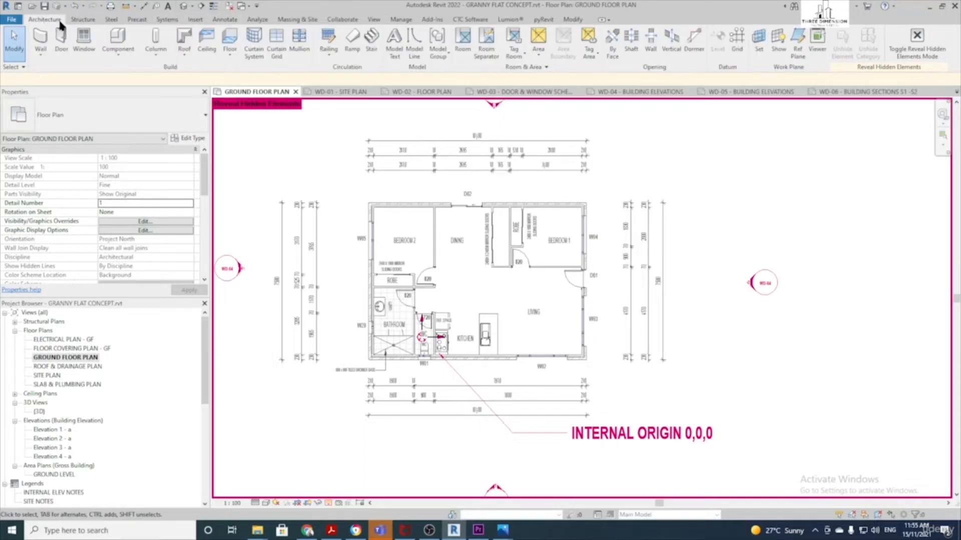
click(185, 37)
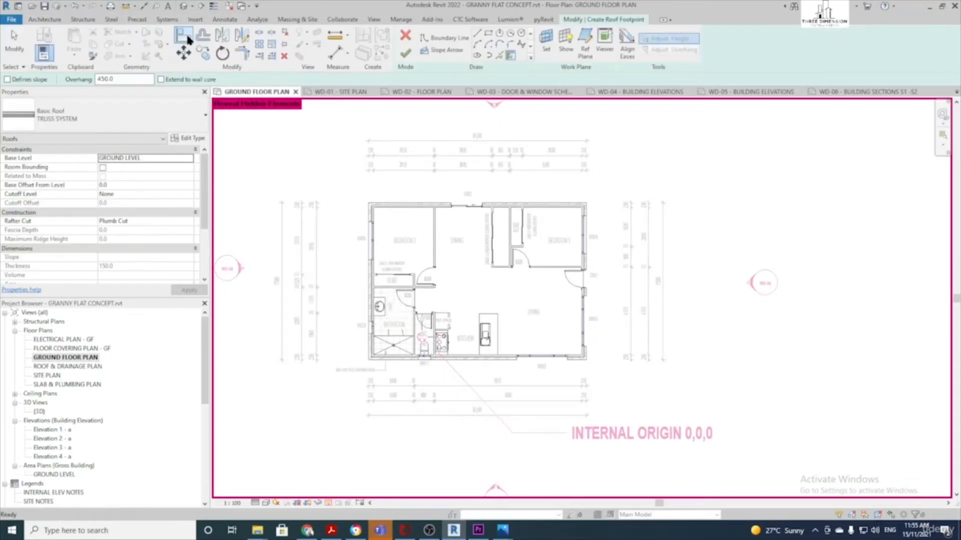
click(122, 126)
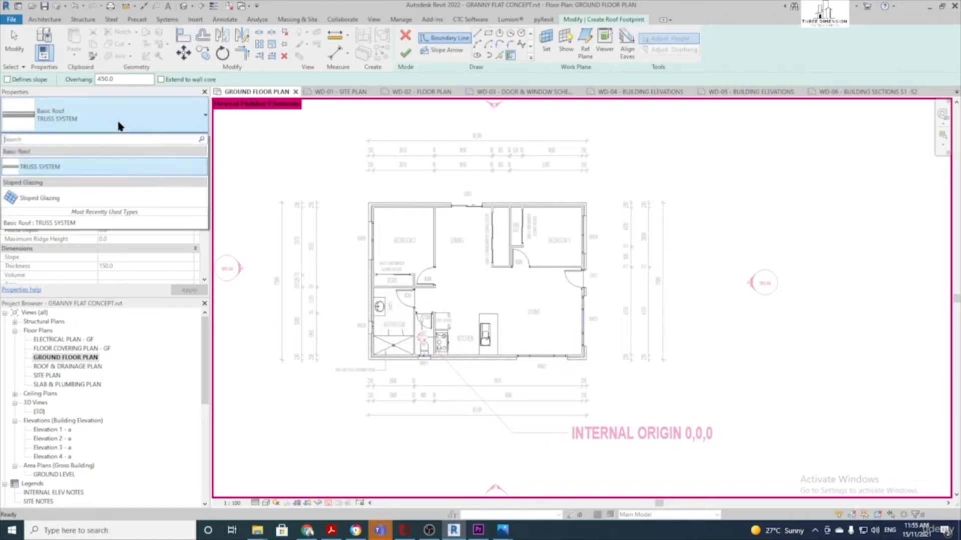
click(78, 117)
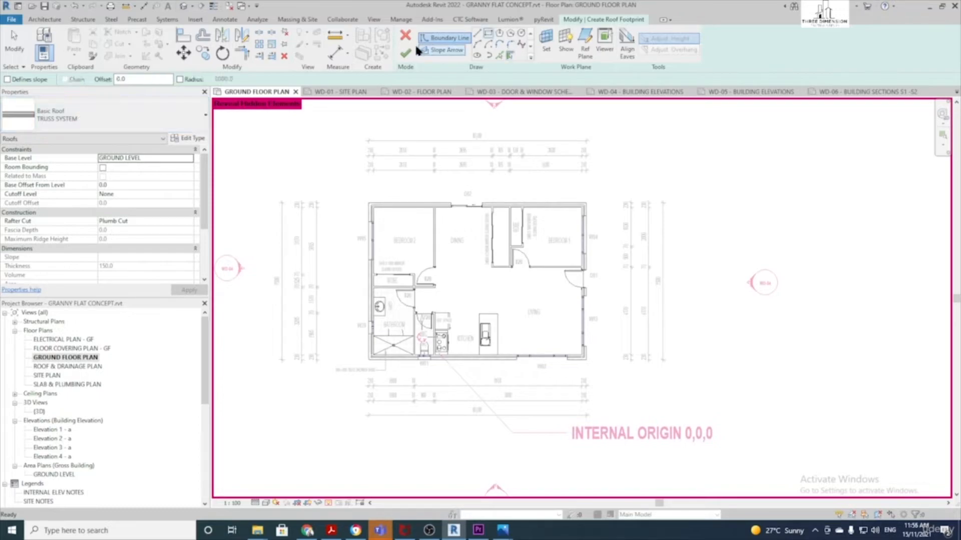
Pick the top, left, bottom and right walls with a 450 overhang, then select the four sketch lines
click(511, 58)
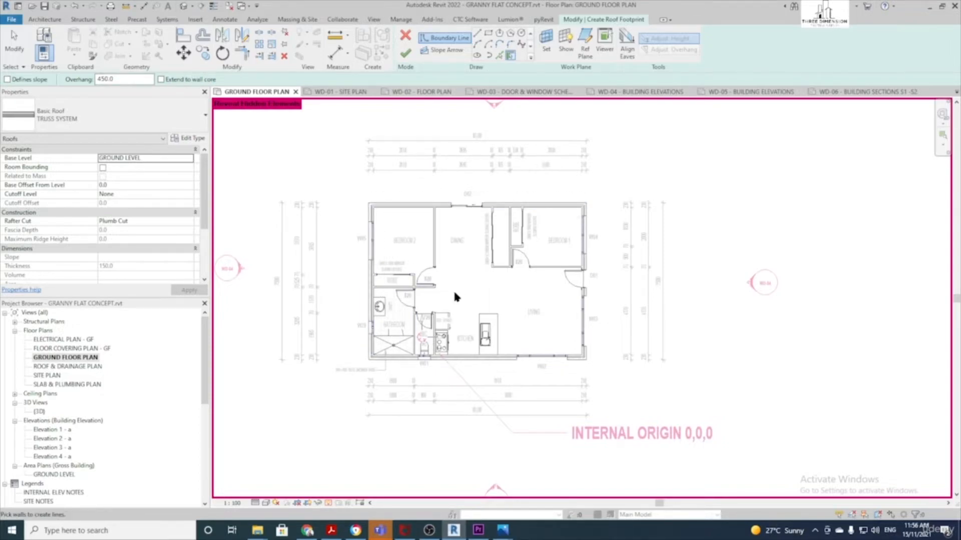
click(400, 210)
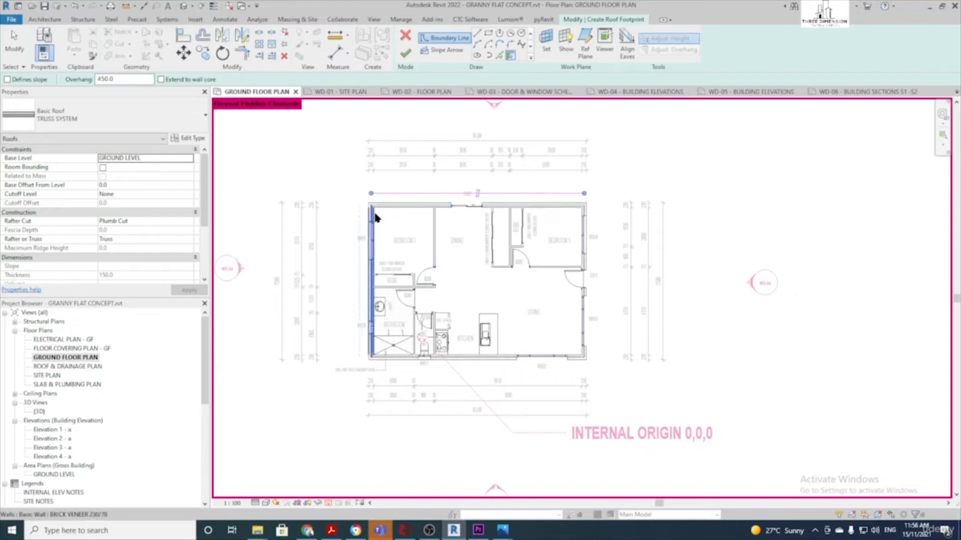
click(372, 216)
click(503, 359)
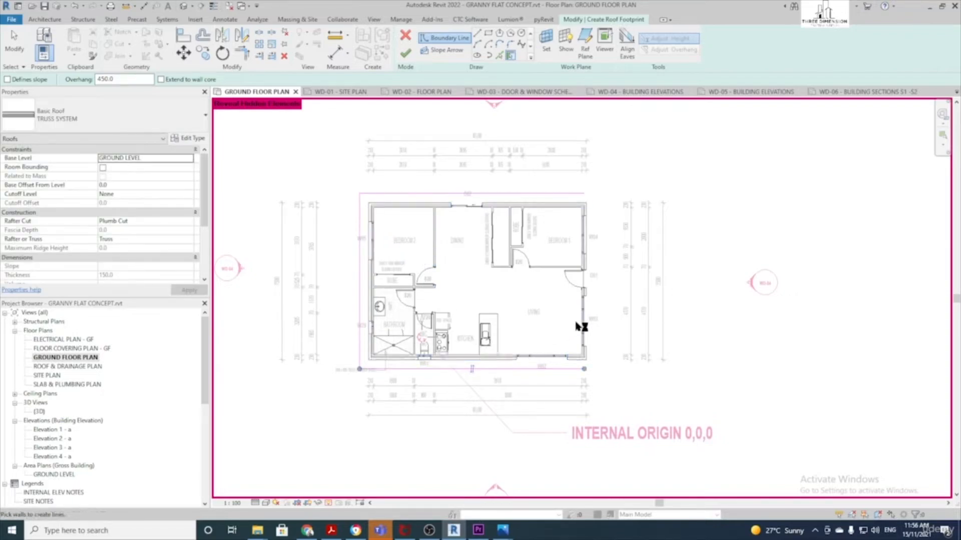
click(583, 319)
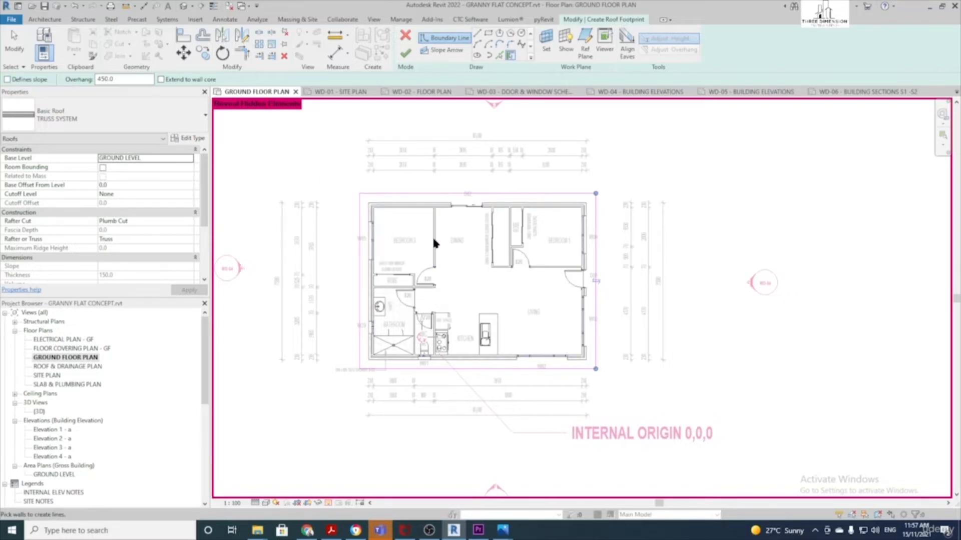
click(22, 48)
drag(320, 169, 633, 402)
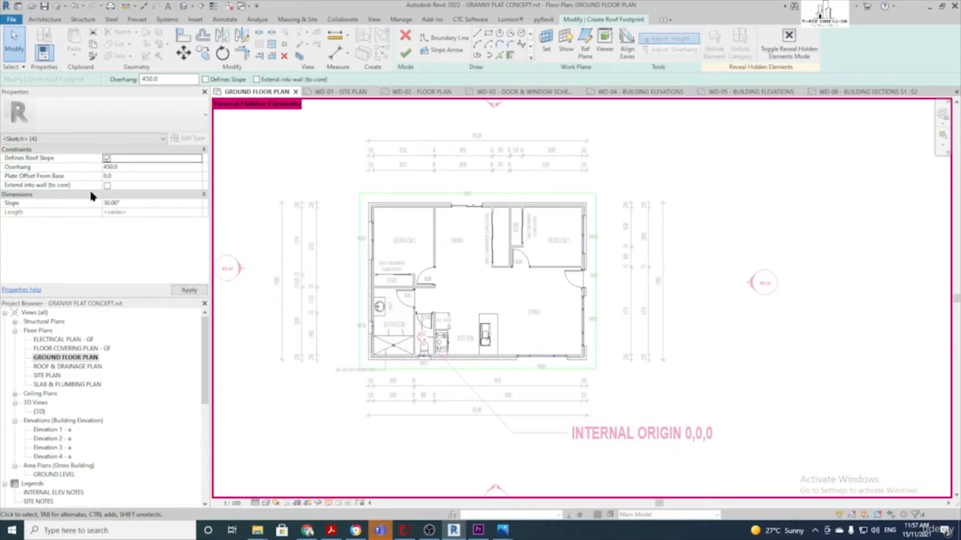
Change the footprint lines' slope from 30° to 22.5° and finish the roof
click(119, 205)
drag(129, 203, 103, 204)
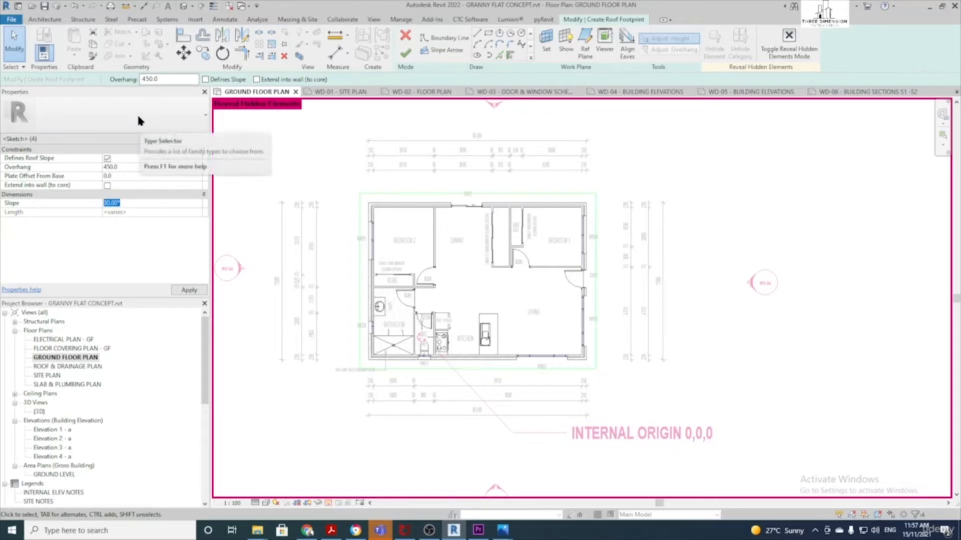
text(22.5)
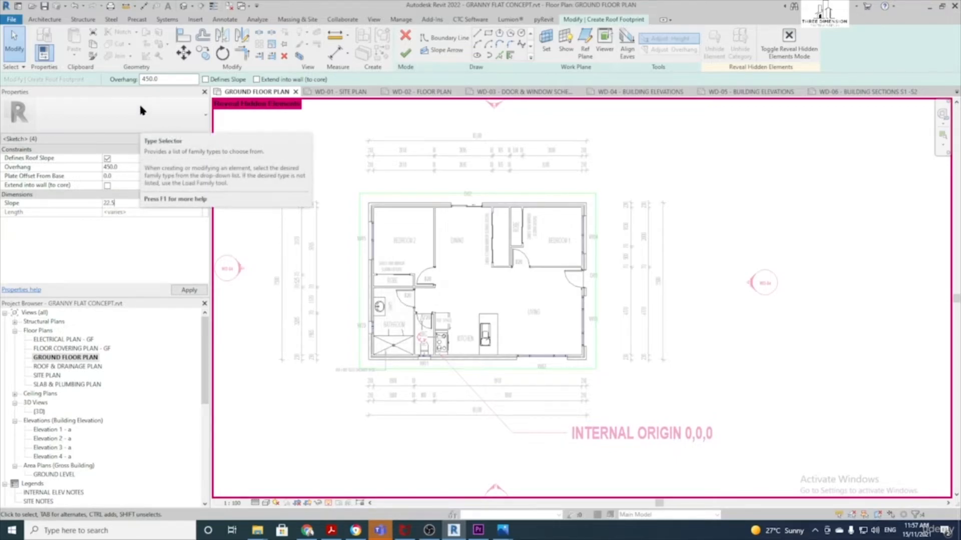
click(187, 289)
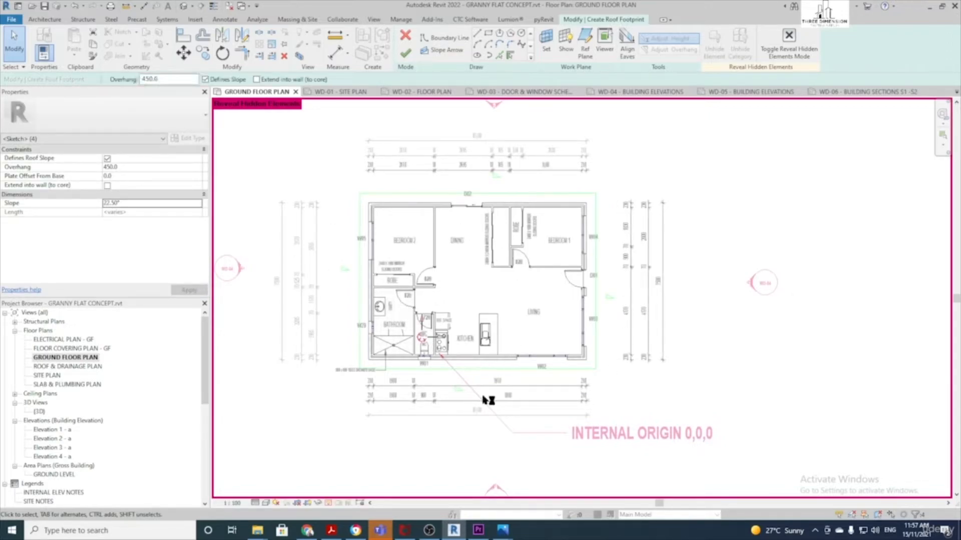
click(404, 53)
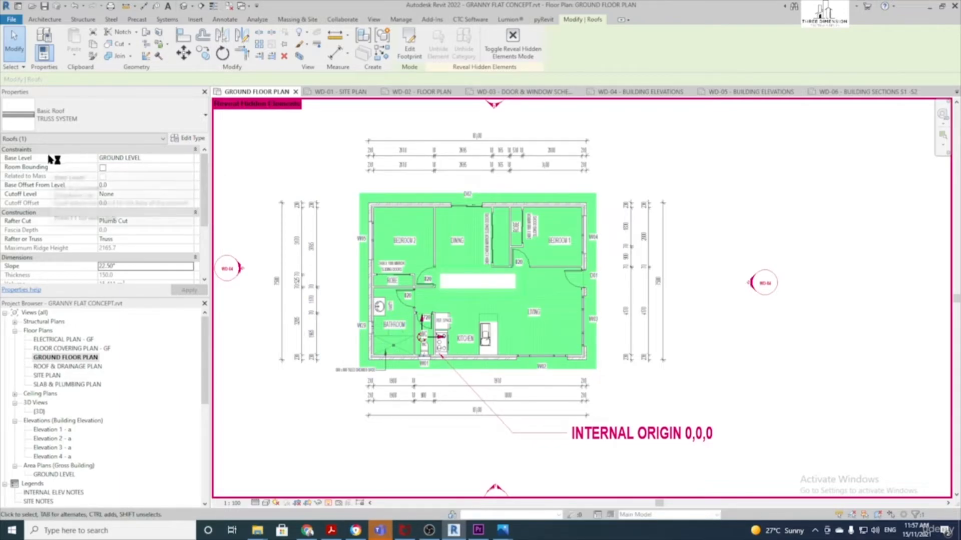
Set the roof's base level to PITCHING HEIGHT
click(178, 157)
click(189, 158)
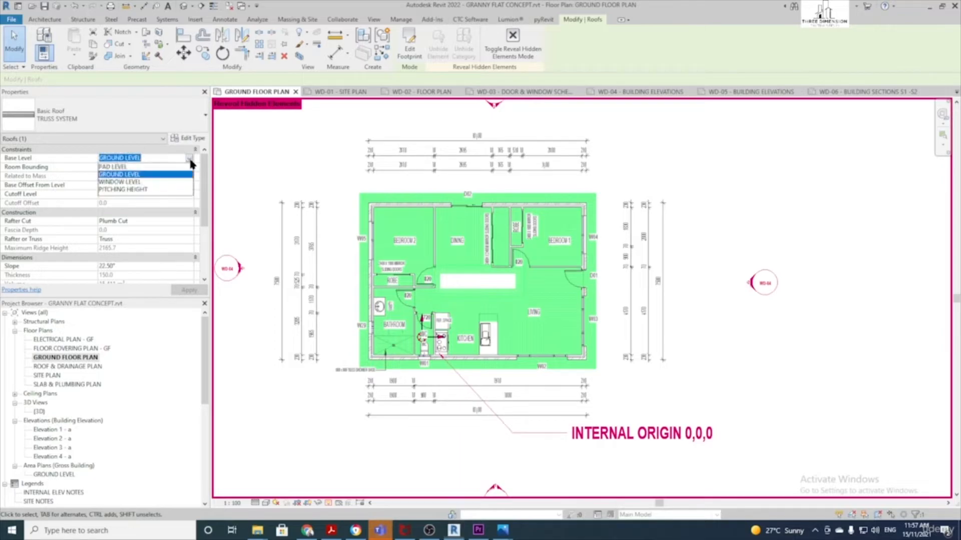
click(138, 191)
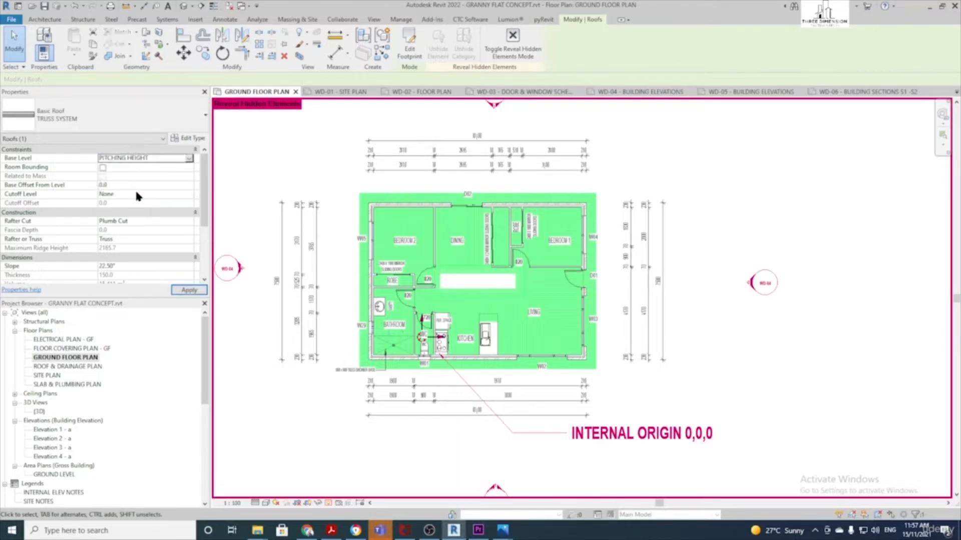
click(189, 291)
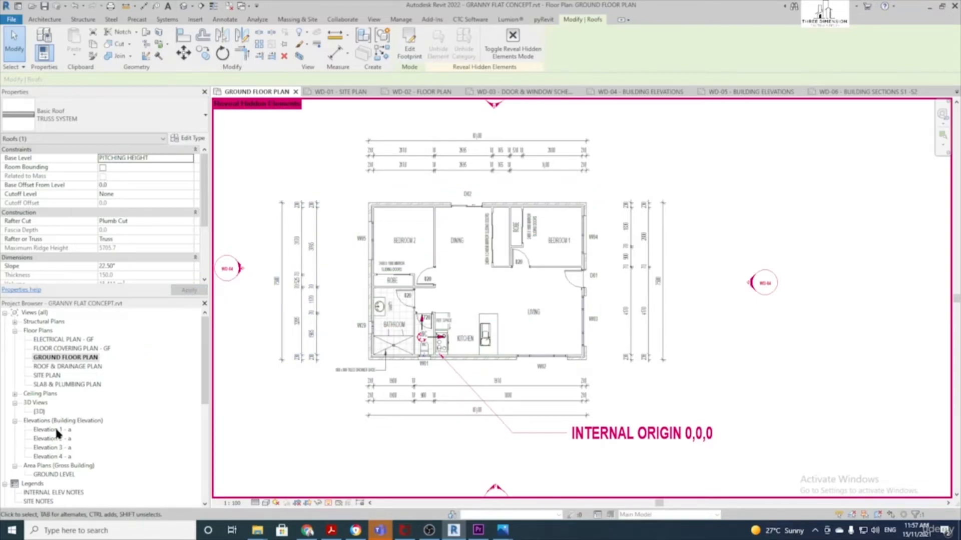
Open Elevation 1 - a, zoom out to the whole elevation and deselect the roof
double_click(58, 431)
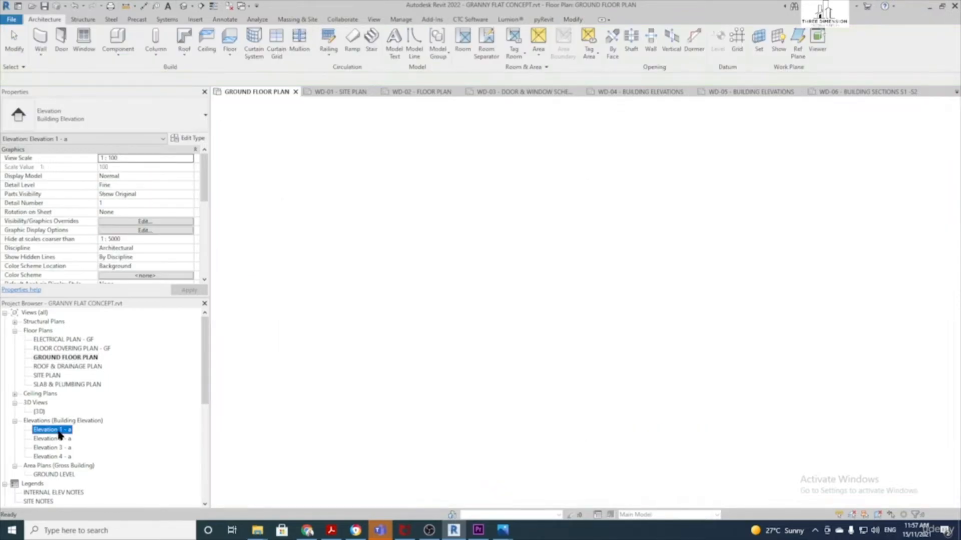
scroll(580, 233, down, 1)
middle_drag(580, 235, 433, 253)
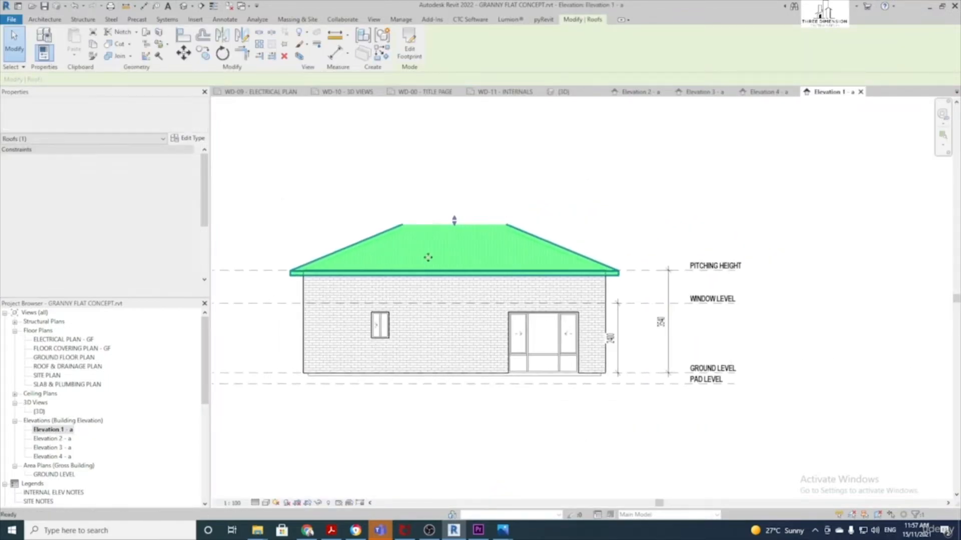
scroll(431, 255, down, 1)
click(573, 241)
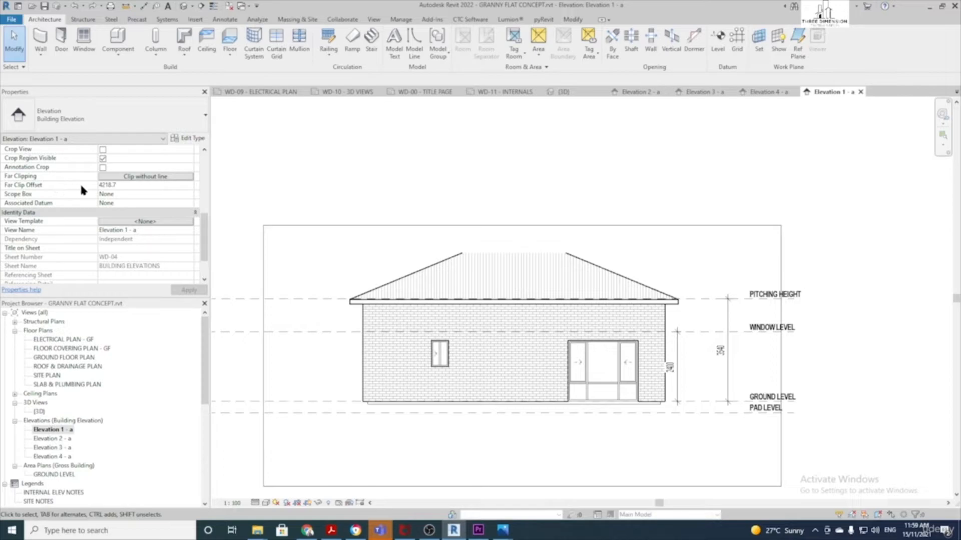
Set the view's far clip offset to 15000
scroll(93, 187, up, 5)
scroll(100, 184, down, 4)
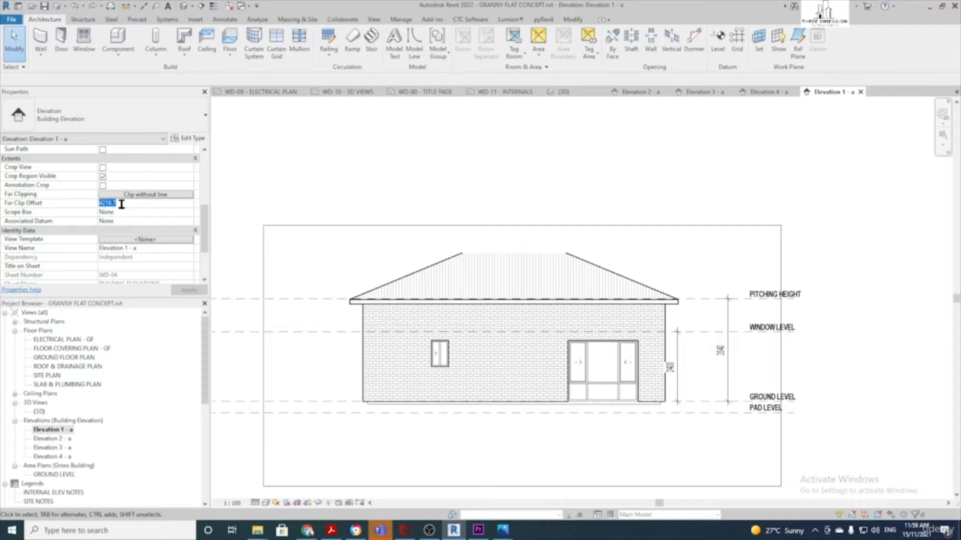
text(15)
click(202, 291)
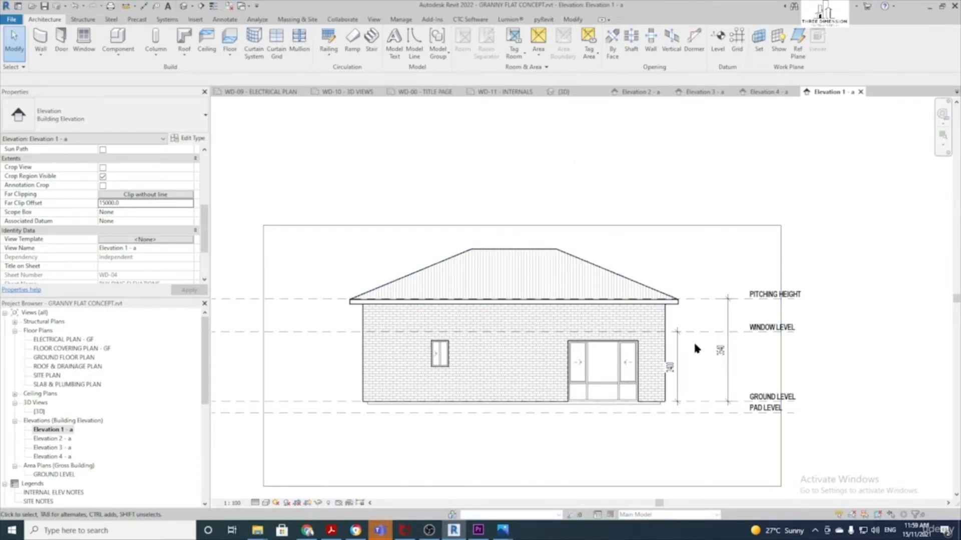
Move the 2400 dimension further to the right
drag(614, 363, 629, 363)
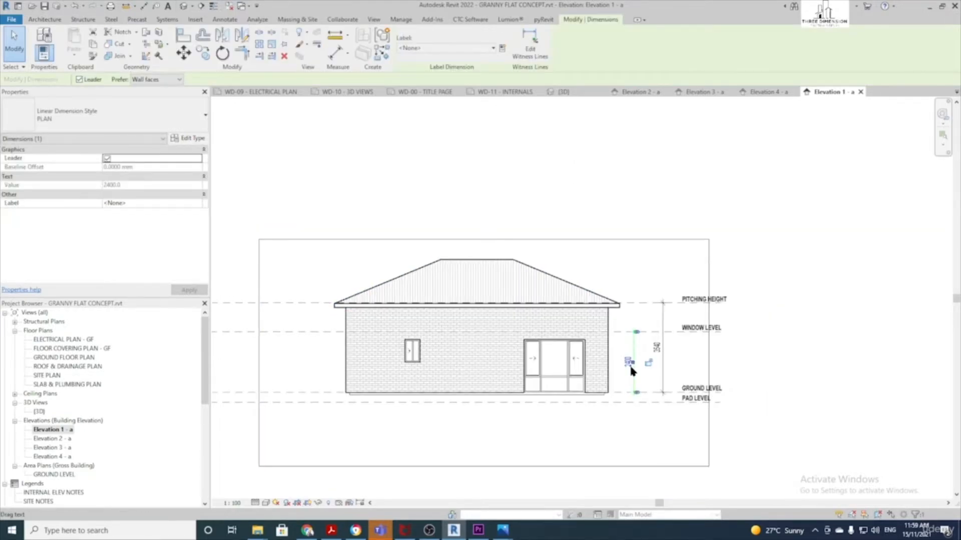
click(632, 270)
scroll(657, 365, up, 1)
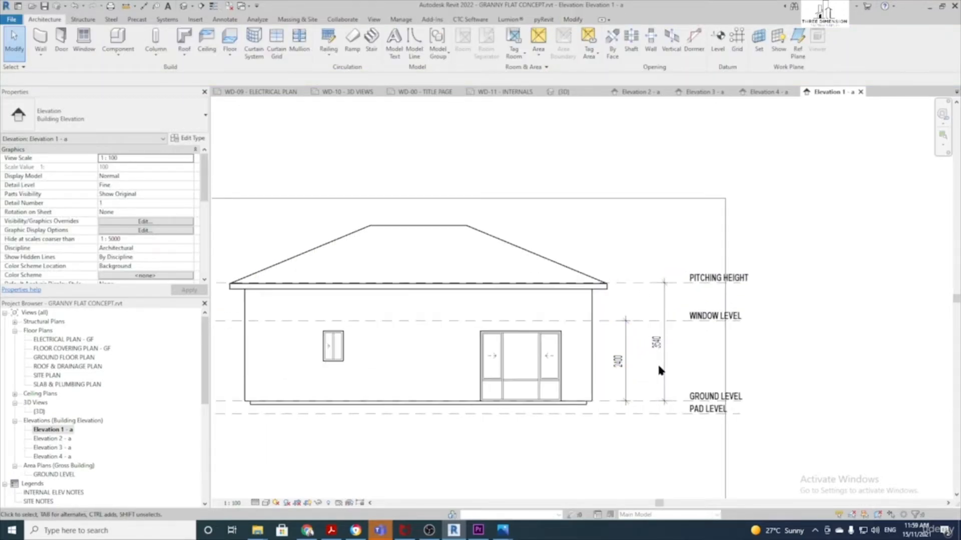
scroll(642, 361, down, 1)
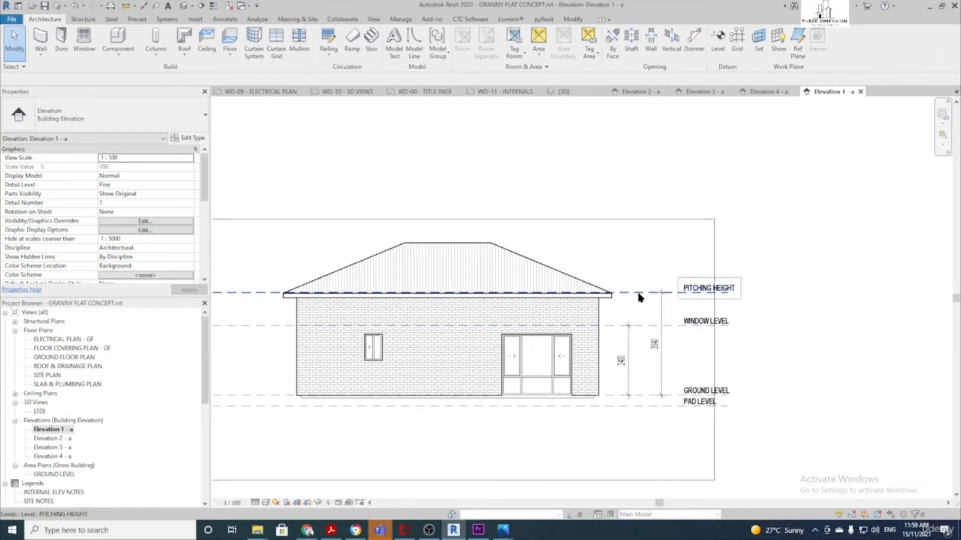
Set the PITCHING HEIGHT level to 2440 above ground, onto the WINDOW LEVEL line
click(638, 294)
click(657, 346)
text(2)
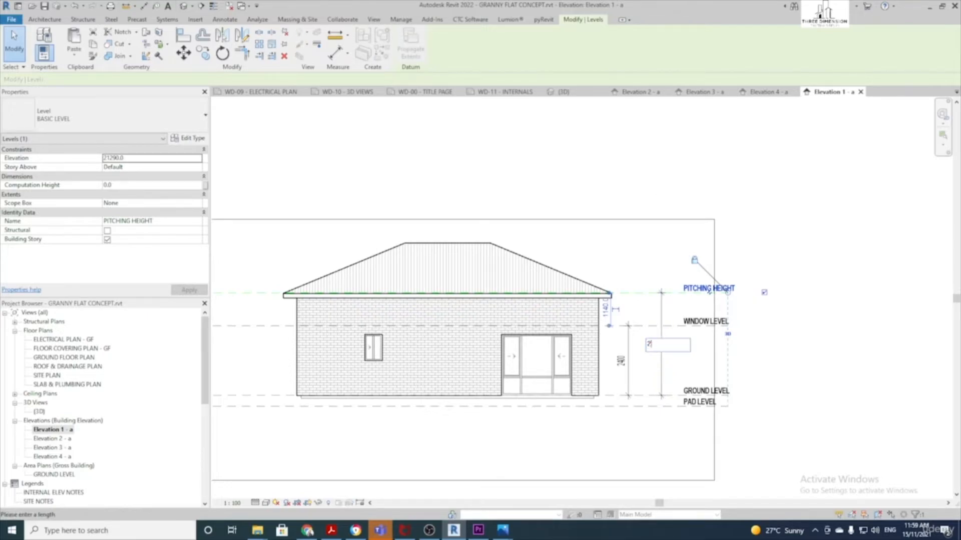
text(440)
key(Return)
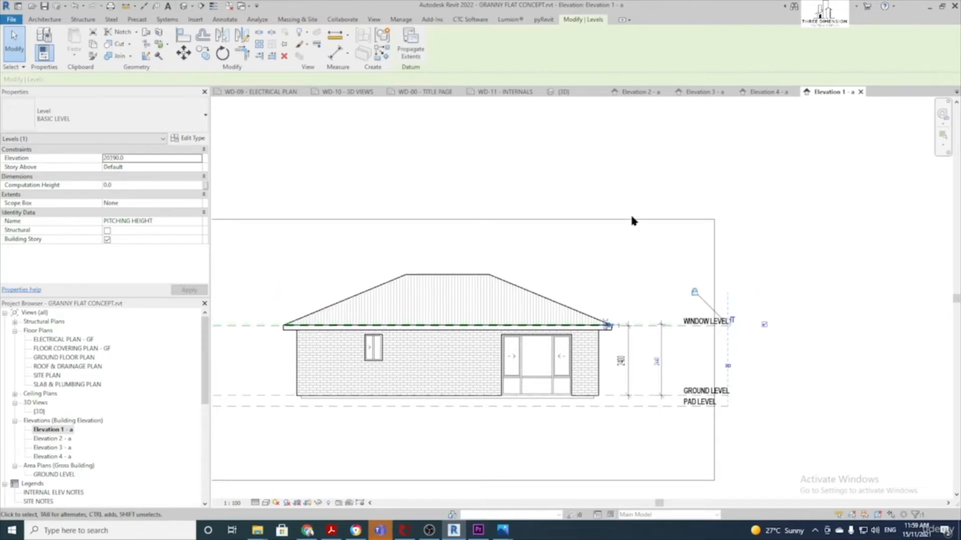
scroll(537, 269, down, 2)
scroll(613, 285, up, 2)
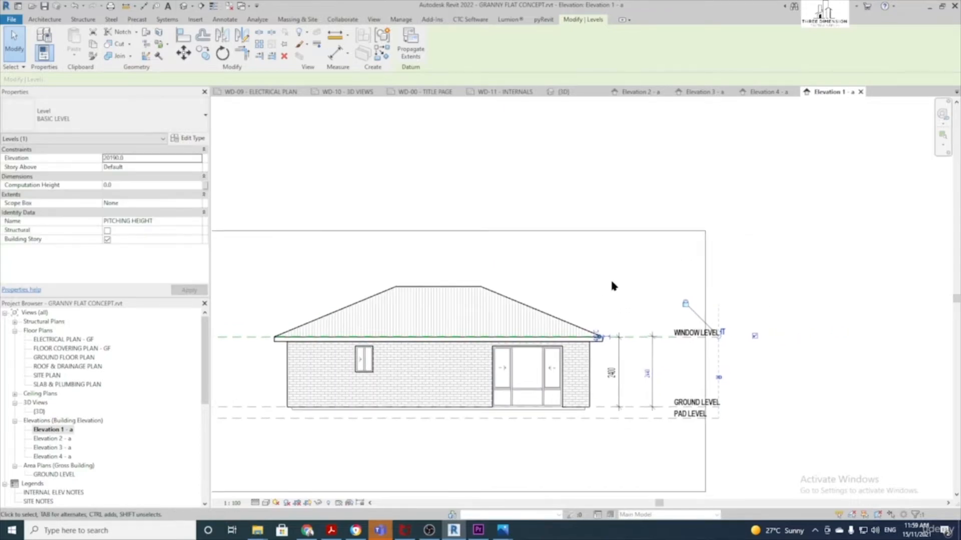
click(621, 286)
scroll(629, 287, down, 2)
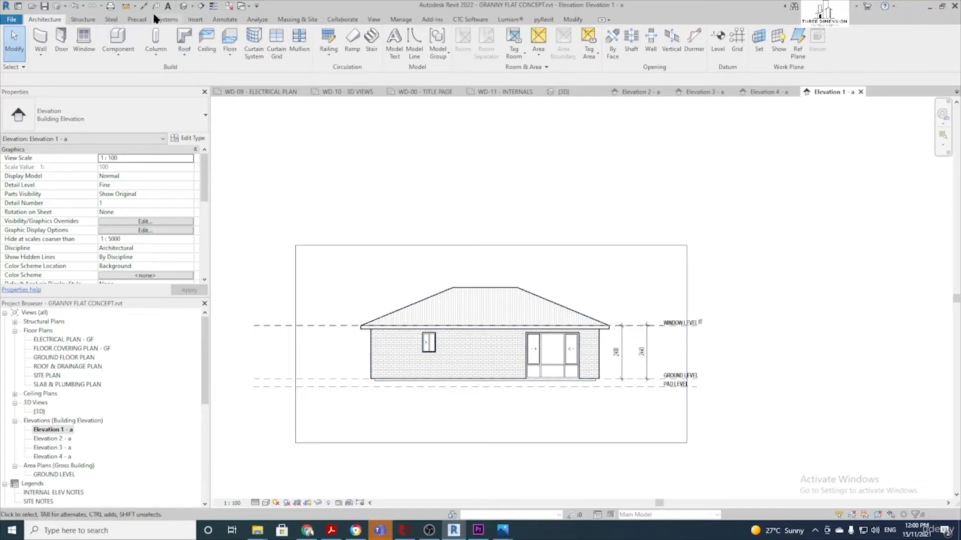
Open the default 3D view and orbit to look at the house from below
click(185, 9)
shift+middle_drag(510, 420, 515, 290)
scroll(497, 382, up, 3)
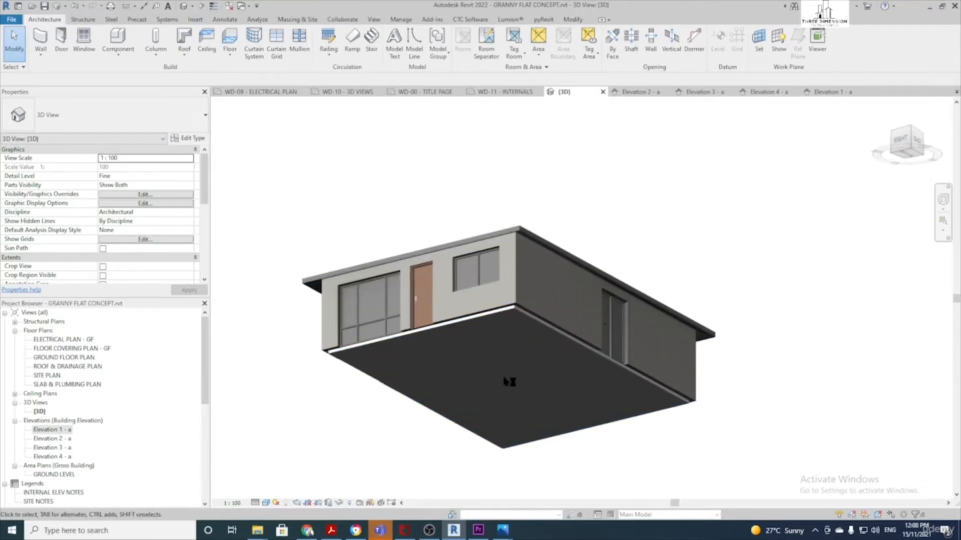
scroll(498, 385, up, 2)
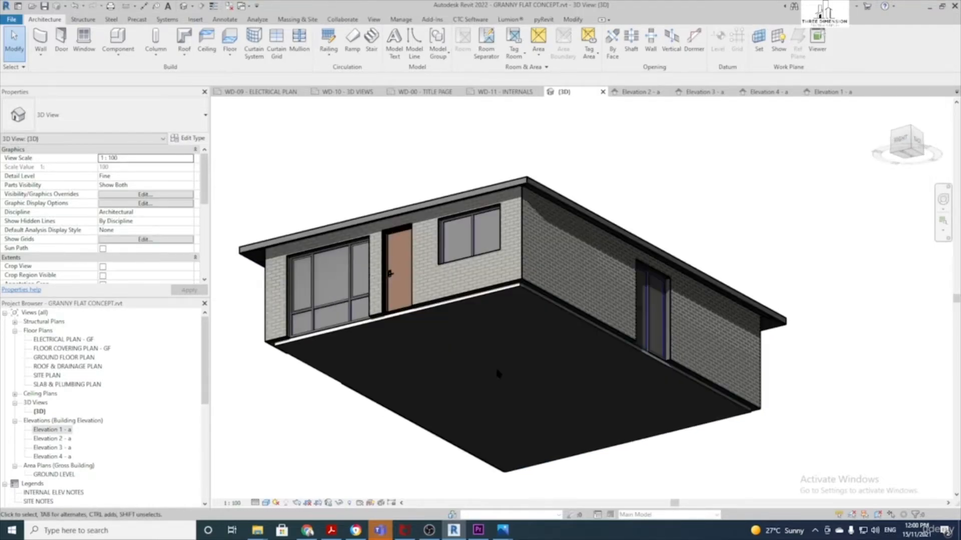
Add a SLAB EDGE BRICK slab edge along the floor's front, right and lower front edges
click(229, 57)
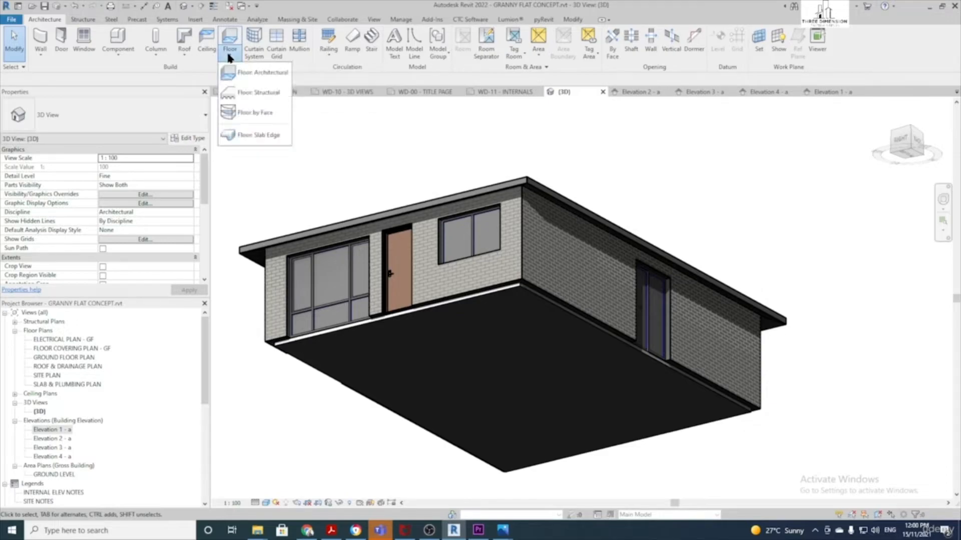
click(252, 135)
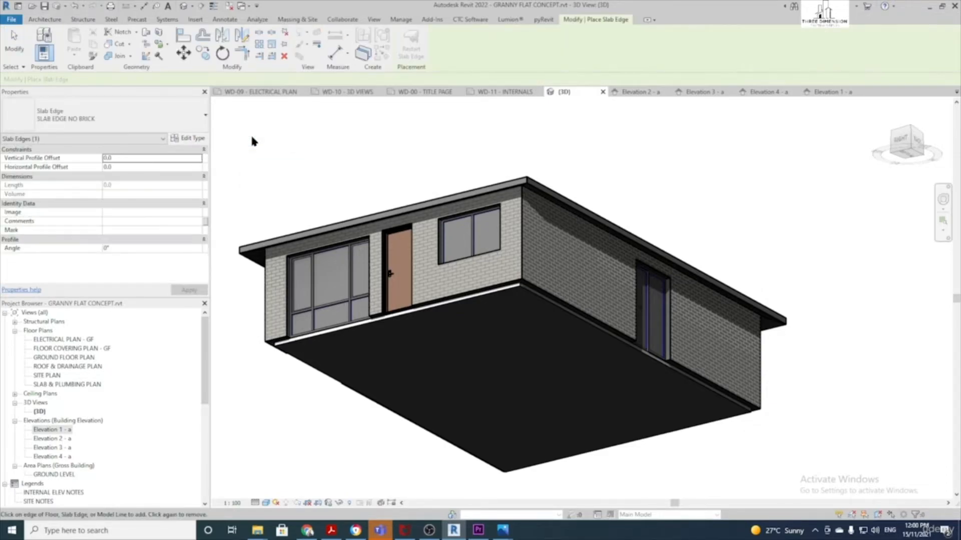
click(87, 119)
click(74, 163)
click(361, 327)
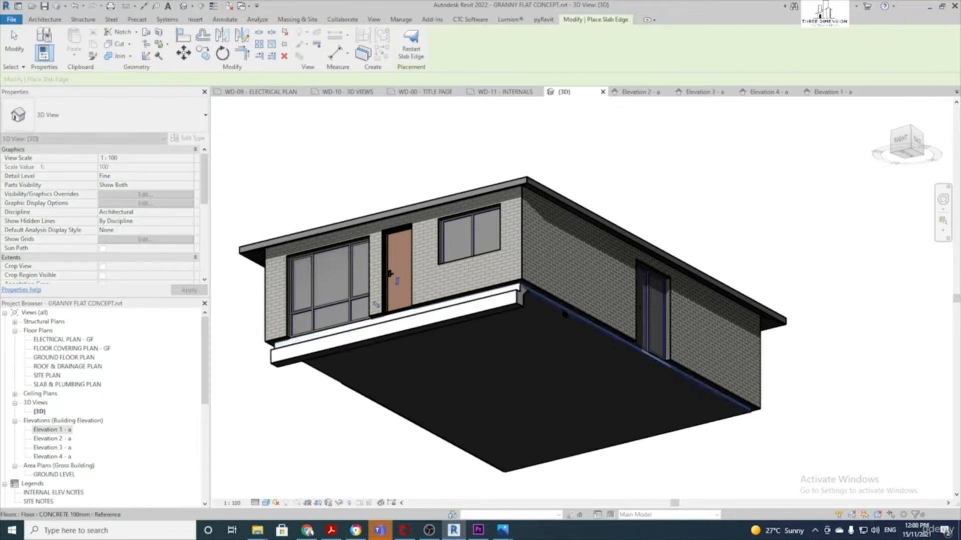
click(591, 324)
click(601, 447)
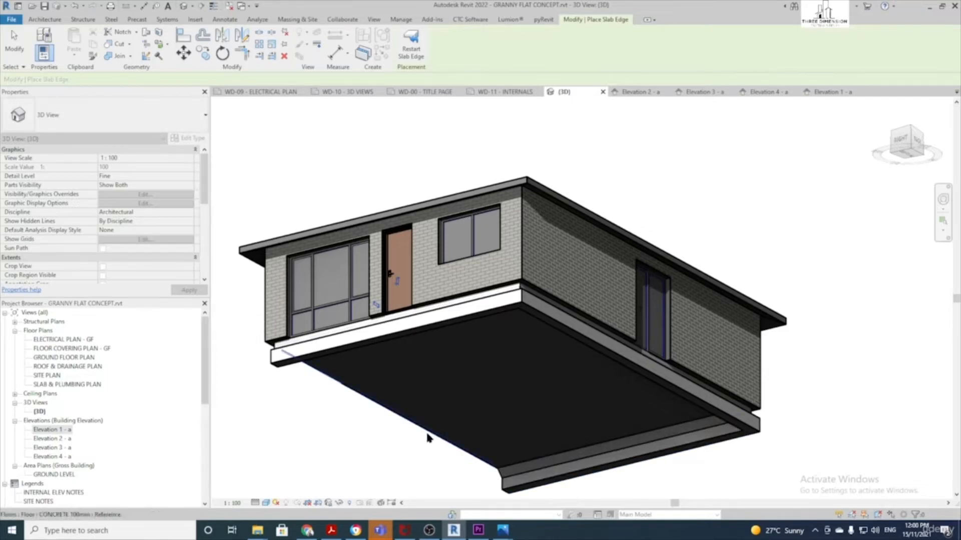
key(Escape)
key(Escape)
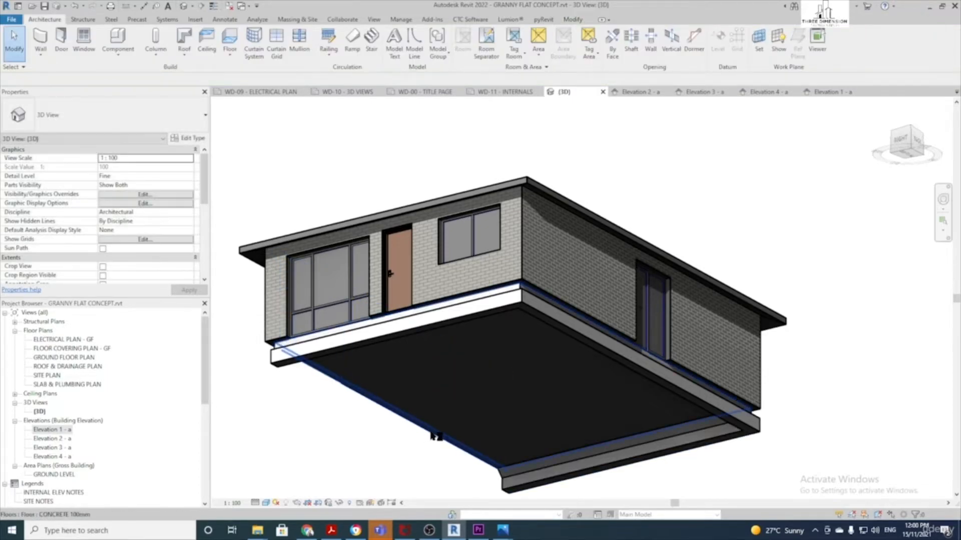
Extend the slab edge along the floor's lower-left edge, then view the house at eye level
click(362, 345)
click(418, 44)
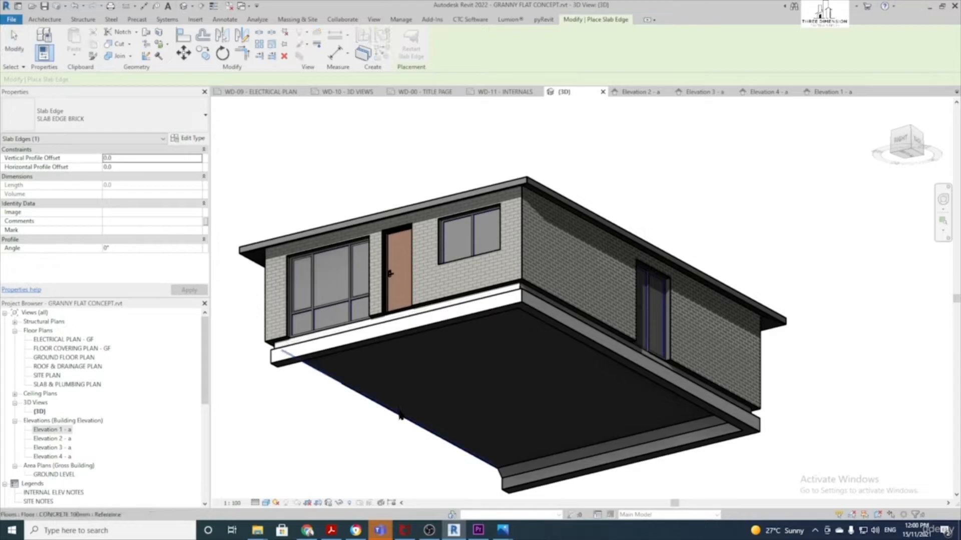
click(395, 413)
key(Escape)
shift+middle_drag(463, 370, 524, 403)
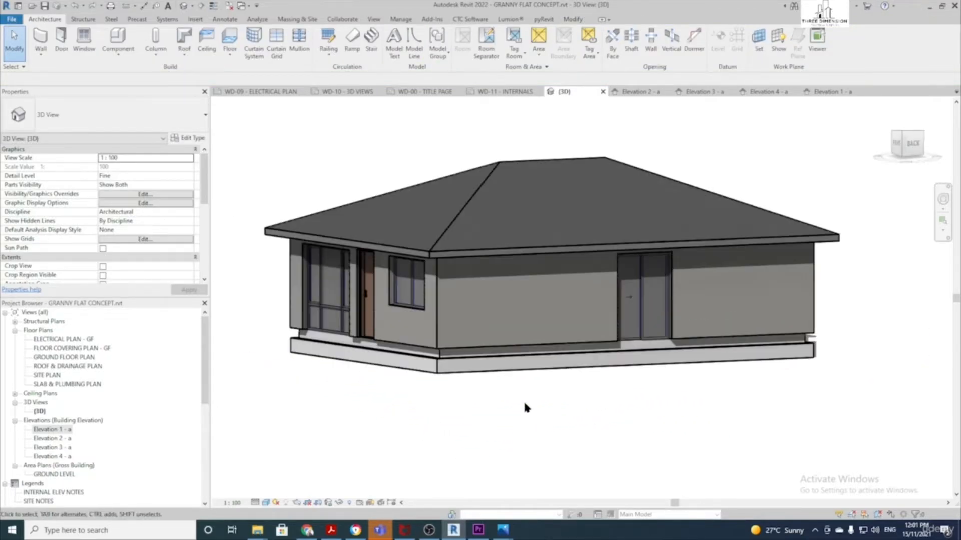
mouse_move(451, 354)
shift+middle_down()
mouse_move(397, 351)
mouse_move(435, 354)
mouse_move(464, 343)
shift+middle_up()
scroll(396, 350, up, 4)
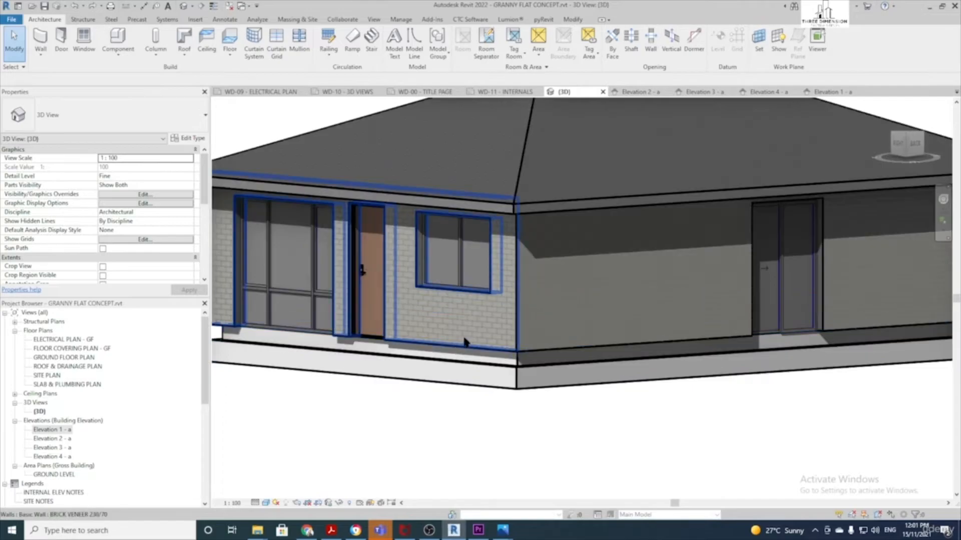
Select all four visible BRICK VENEER 230/70 walls and set their Base Extension Distance to -240
click(465, 347)
right_click(465, 345)
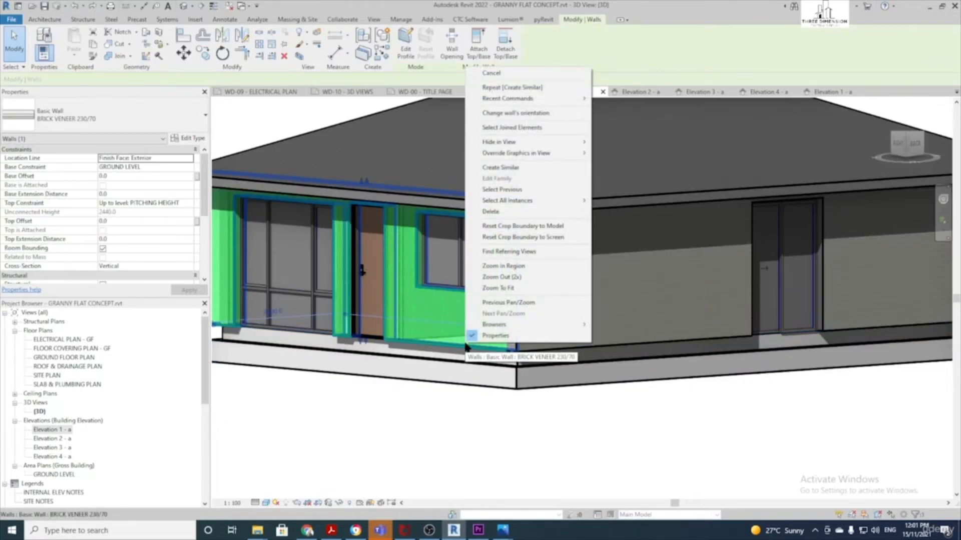
mouse_move(547, 203)
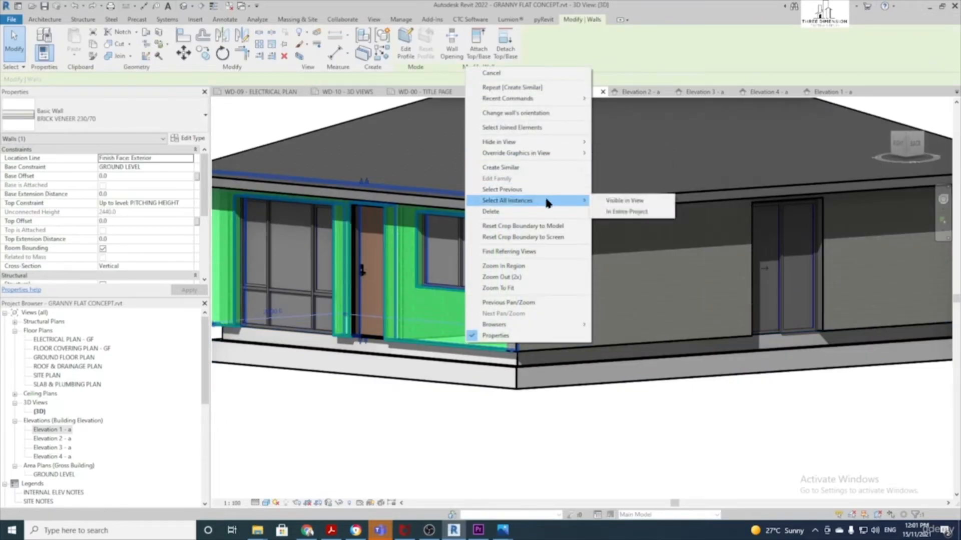
click(628, 200)
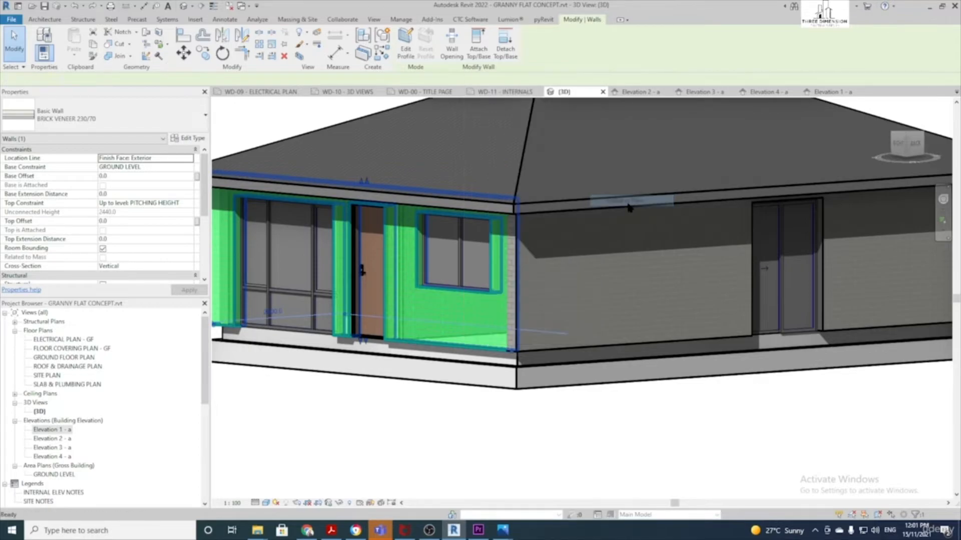
scroll(671, 167, down, 3)
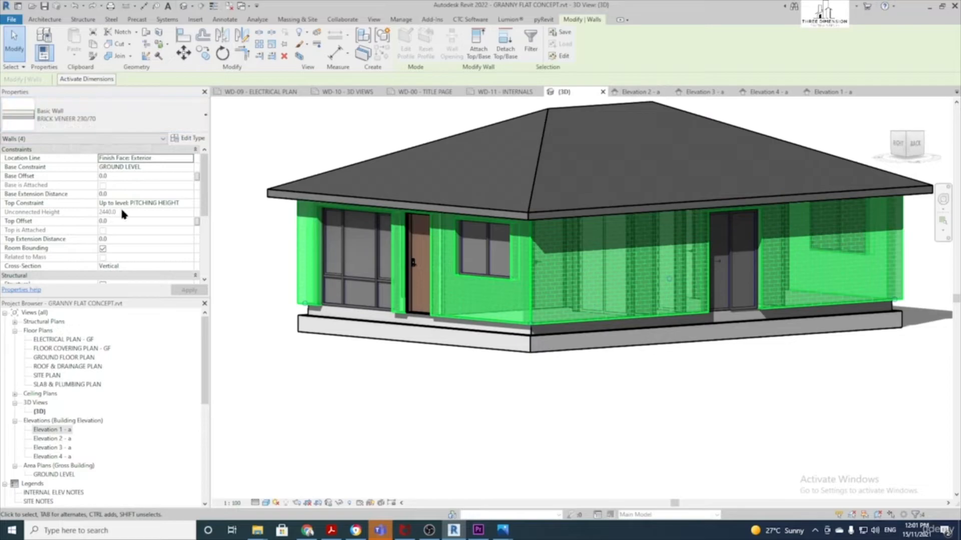
scroll(122, 214, down, 1)
scroll(134, 223, up, 1)
click(123, 195)
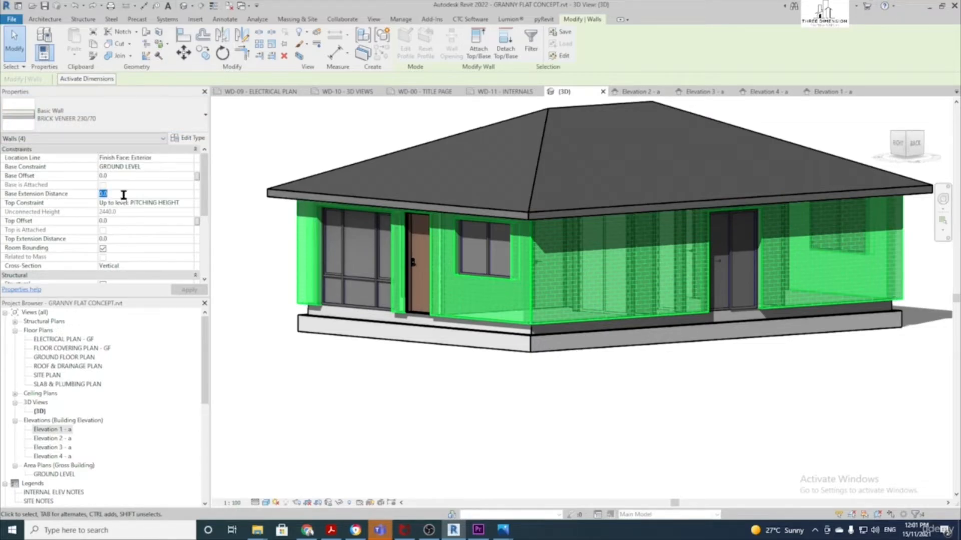
text(-240)
key(Return)
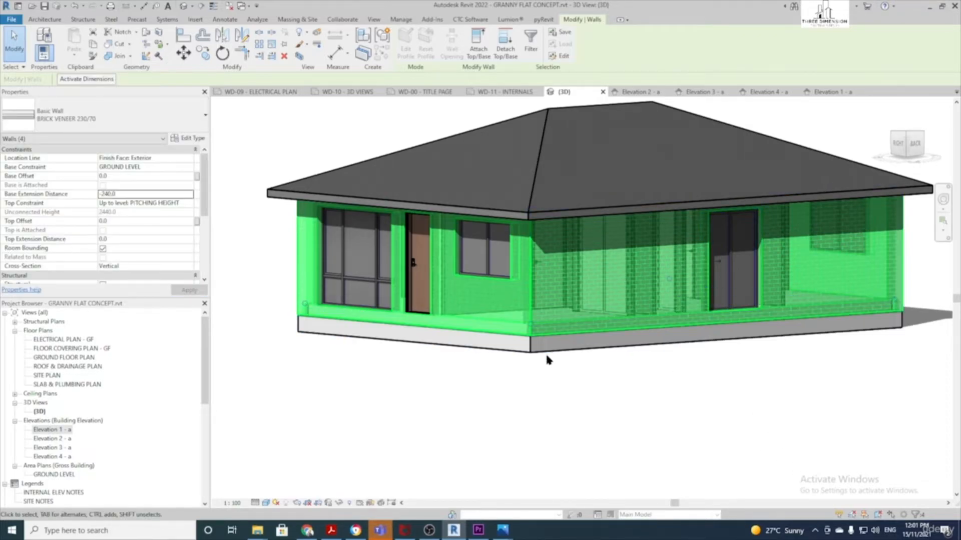
click(625, 415)
shift+middle_drag(724, 423, 515, 380)
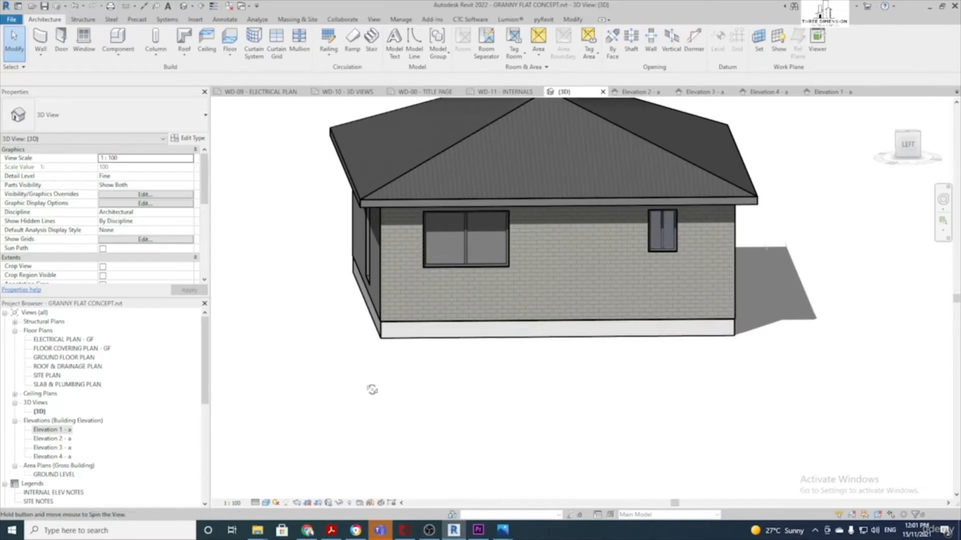
Orbit the 3D view to inspect the slab edge, then open Elevation 1 - a
shift+middle_drag(371, 388, 365, 369)
click(383, 319)
shift+middle_drag(521, 335, 556, 387)
click(561, 378)
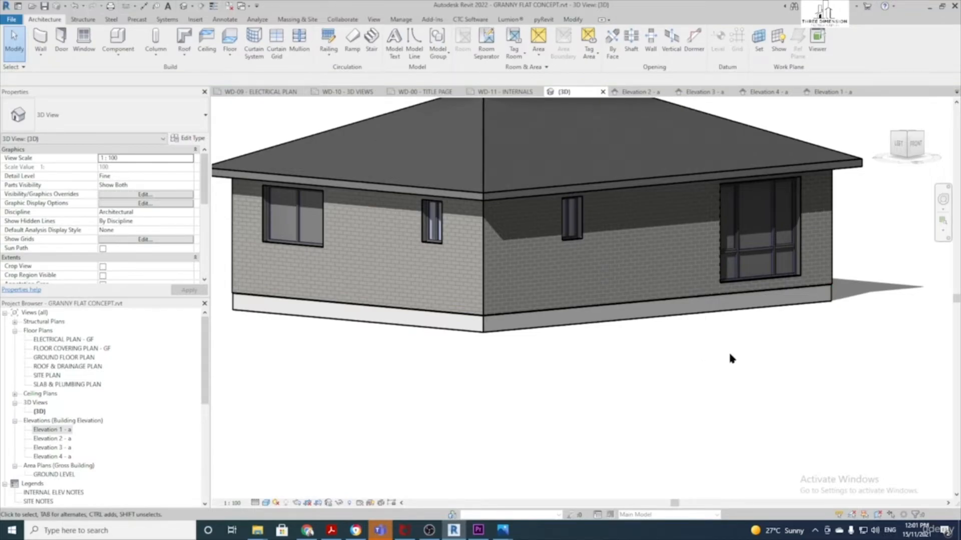
shift+middle_drag(778, 365, 419, 369)
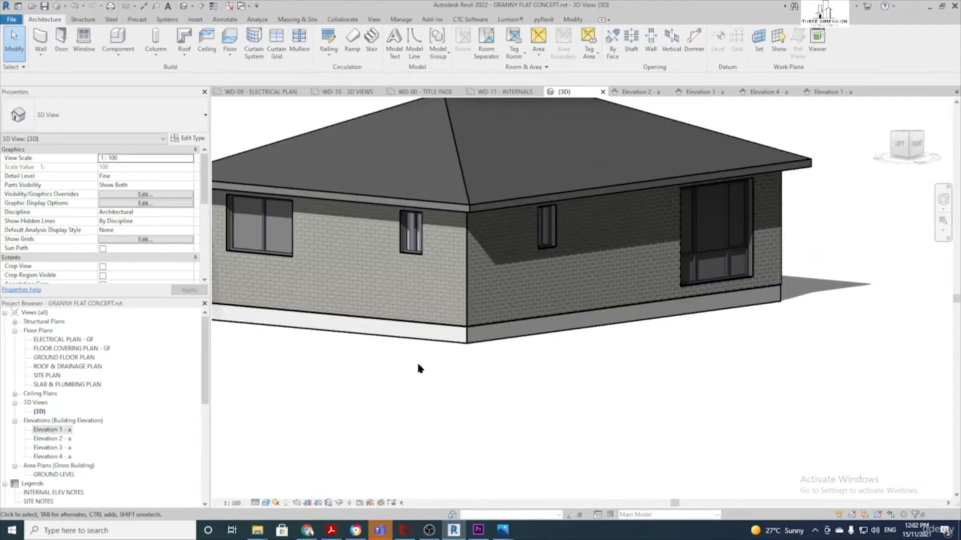
double_click(54, 432)
Start a Masking Region sketch using a rectangle with Wide Lines boundaries
scroll(499, 410, up, 3)
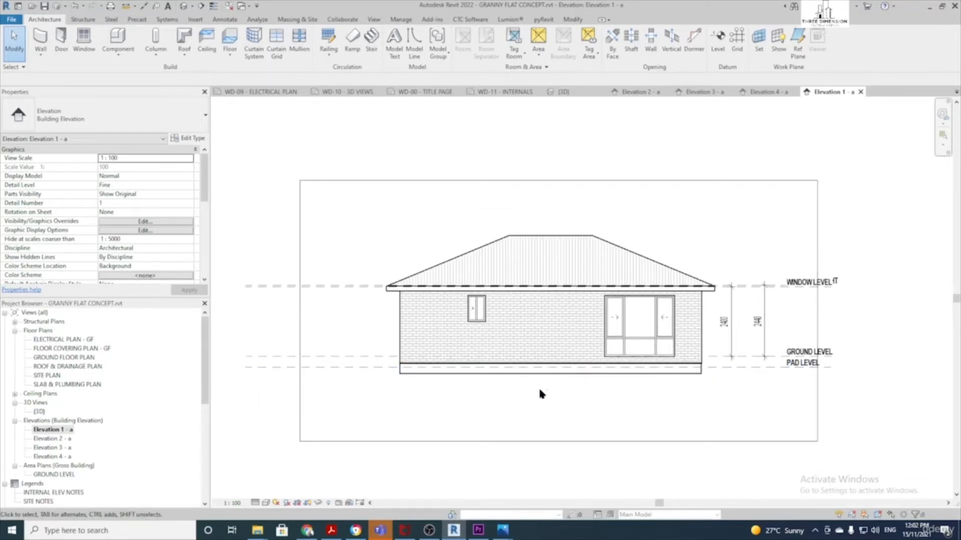
click(224, 19)
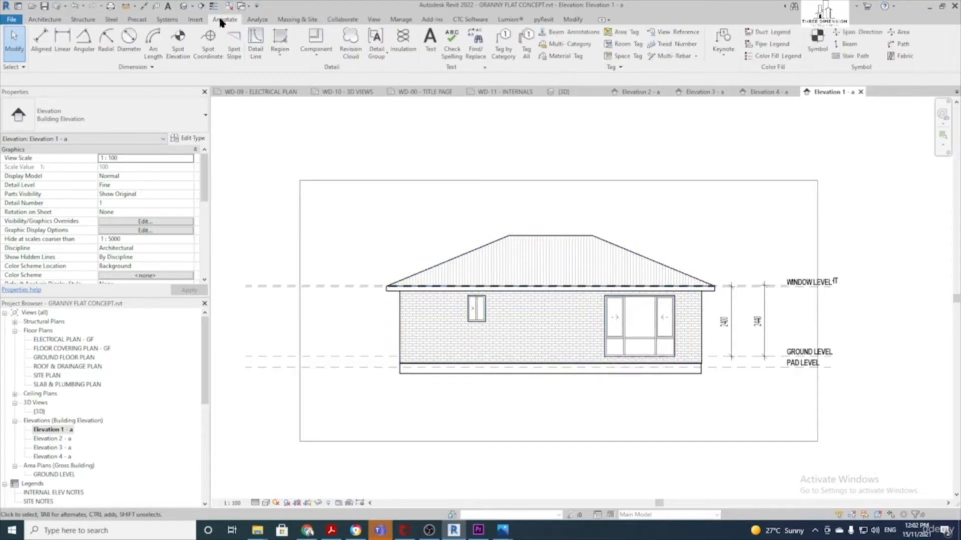
click(288, 60)
click(292, 84)
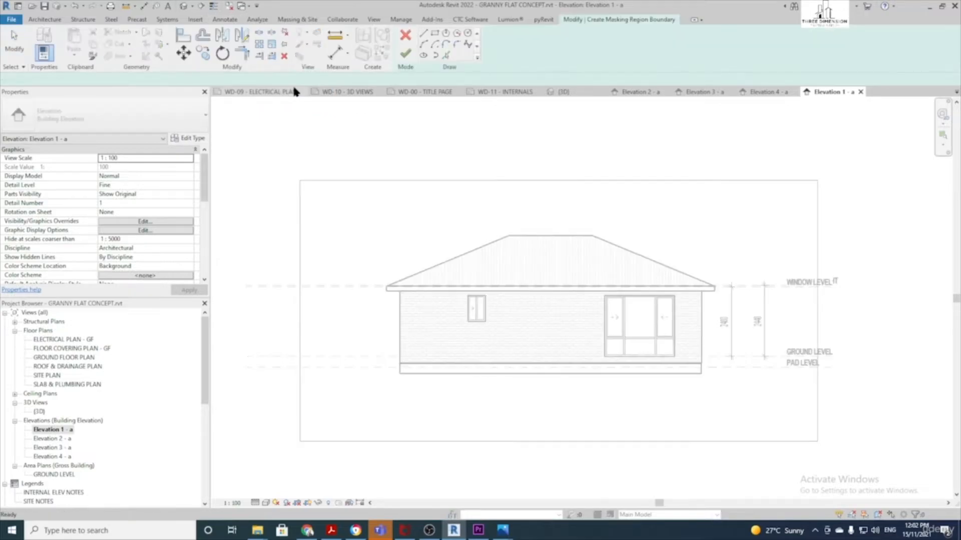
click(435, 37)
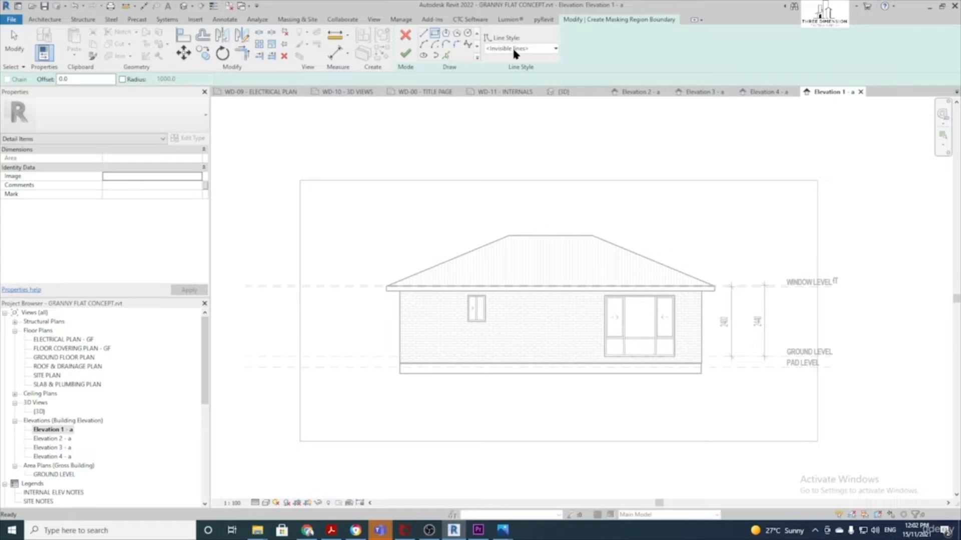
click(514, 48)
scroll(518, 146, down, 5)
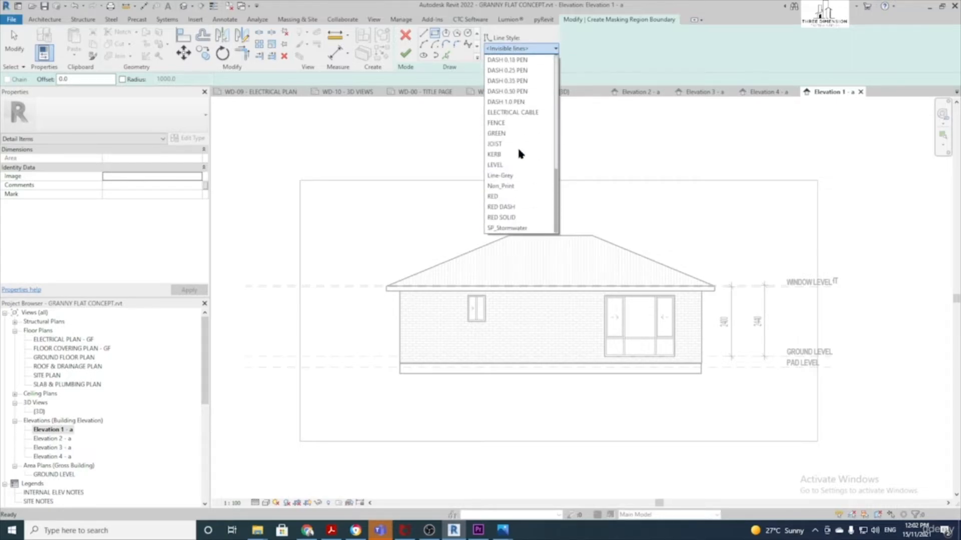
scroll(528, 160, up, 6)
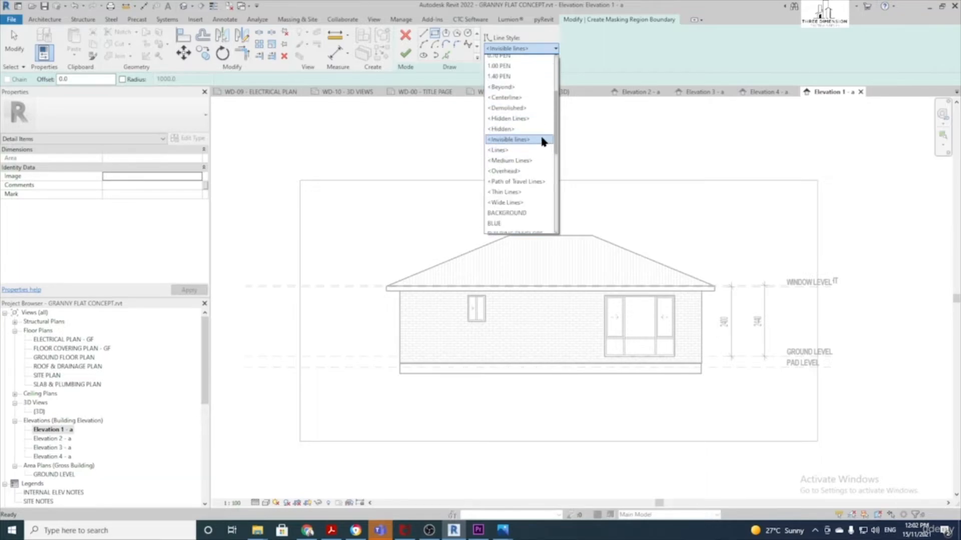
click(518, 203)
Draw the masking rectangle from the pad level line down past the house and finish the sketch
scroll(443, 171, down, 2)
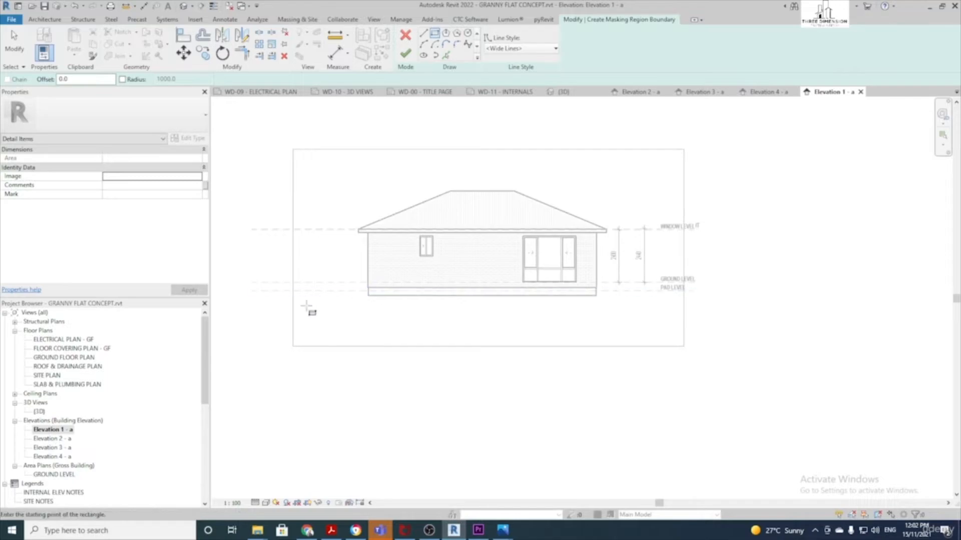
click(274, 291)
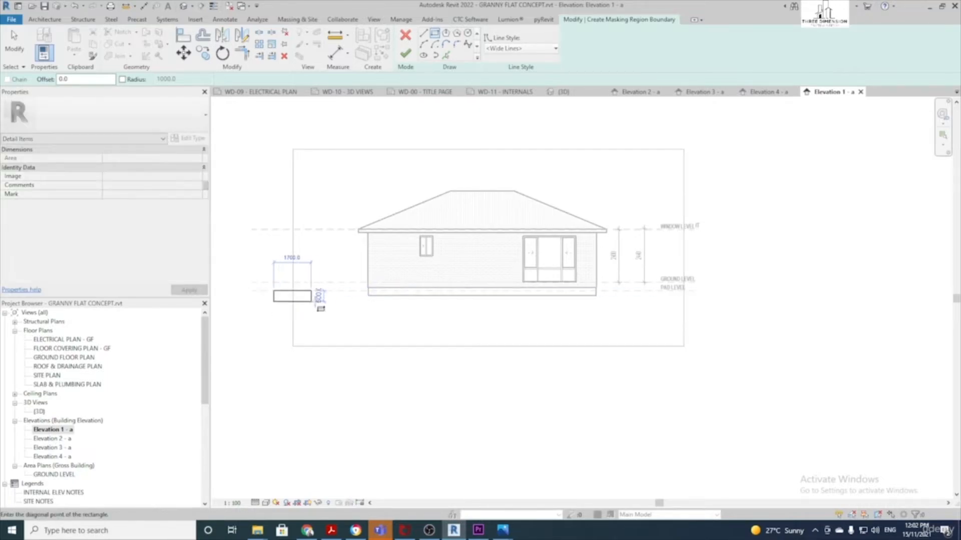
click(716, 374)
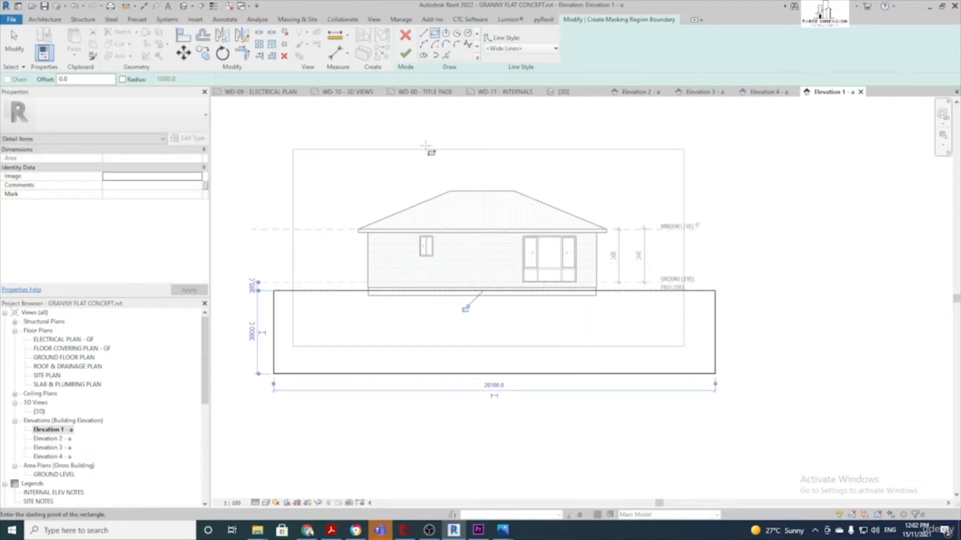
click(405, 53)
click(440, 340)
click(577, 411)
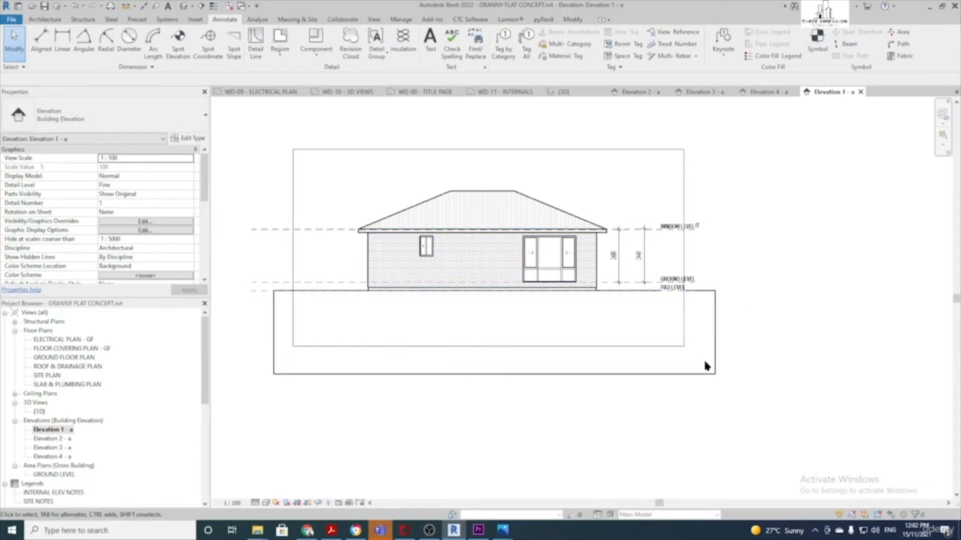
Turn on Crop View for Elevation 1 - a
scroll(122, 203, down, 3)
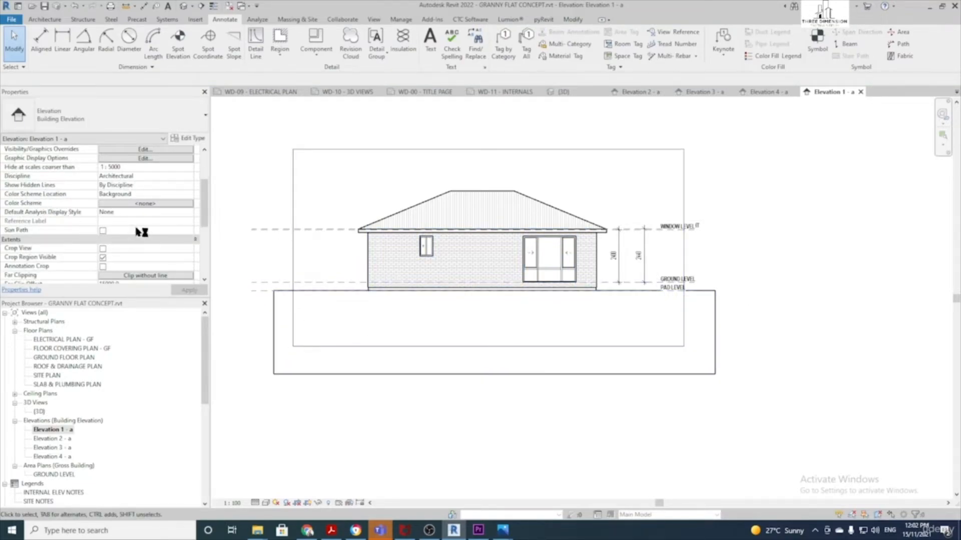
click(103, 248)
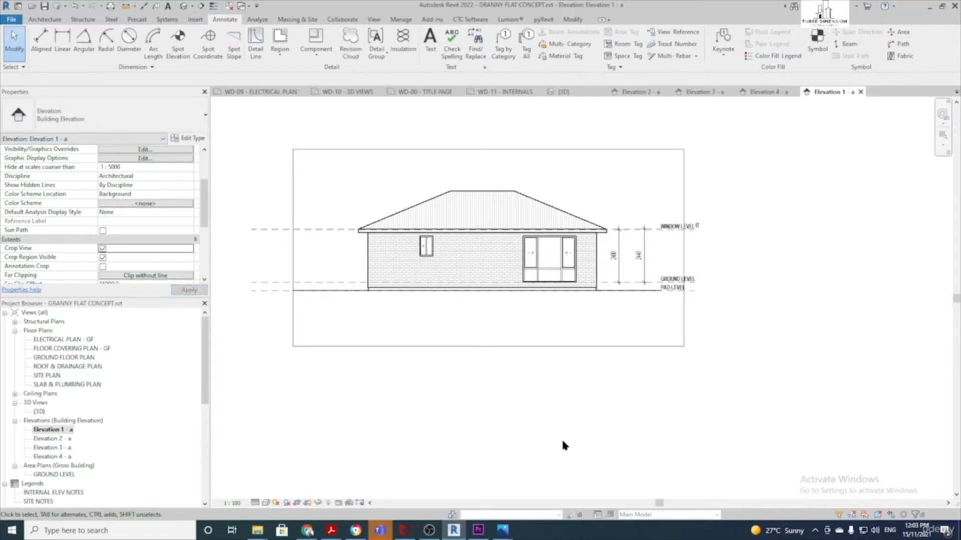
scroll(651, 235, up, 3)
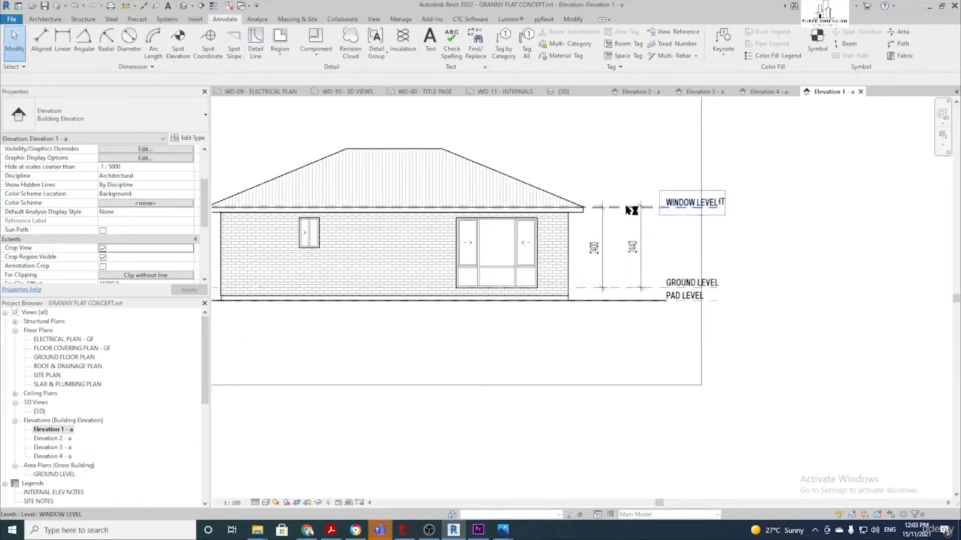
scroll(619, 209, up, 1)
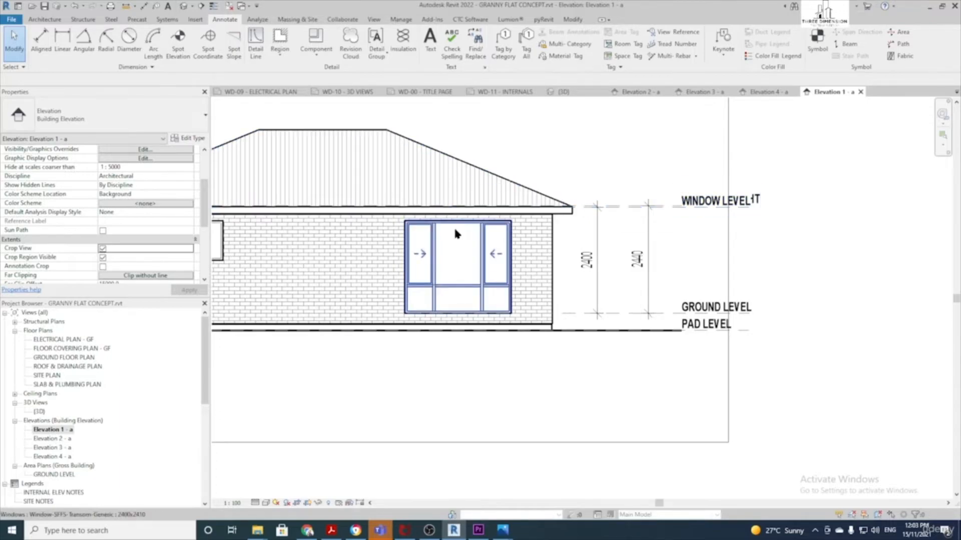
Change the Window Level height from 2400 to 2100 above Ground Level
click(626, 213)
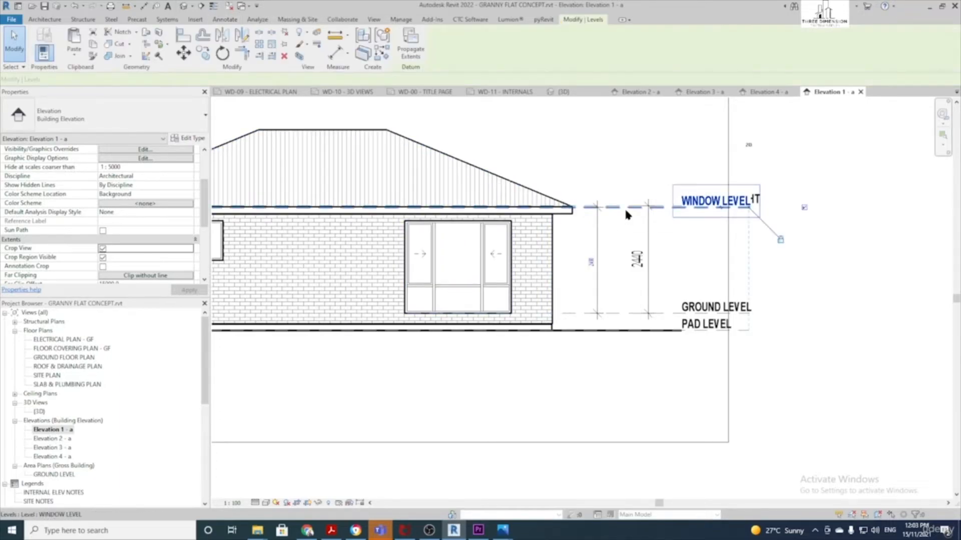
click(589, 258)
text(2100)
key(Return)
scroll(587, 248, down, 2)
key(Escape)
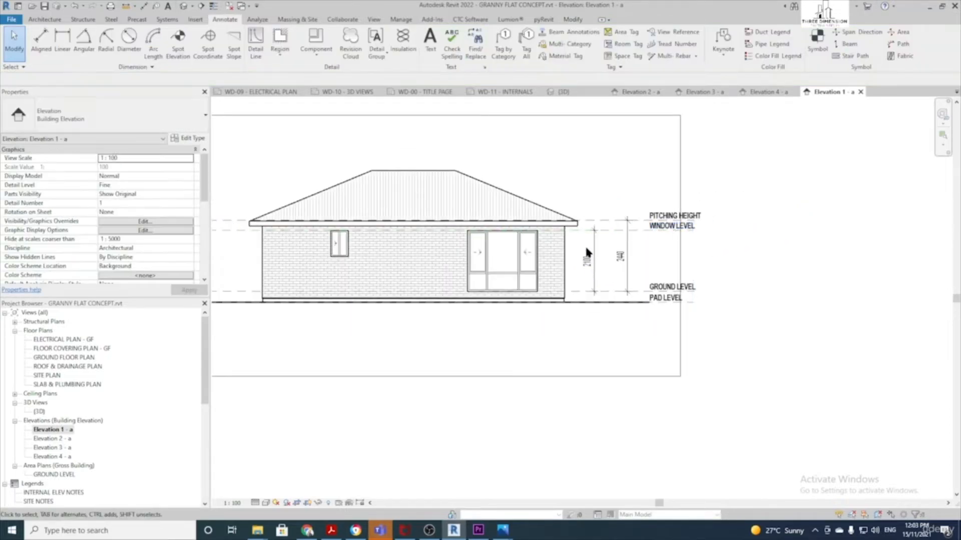
middle_drag(588, 253, 685, 262)
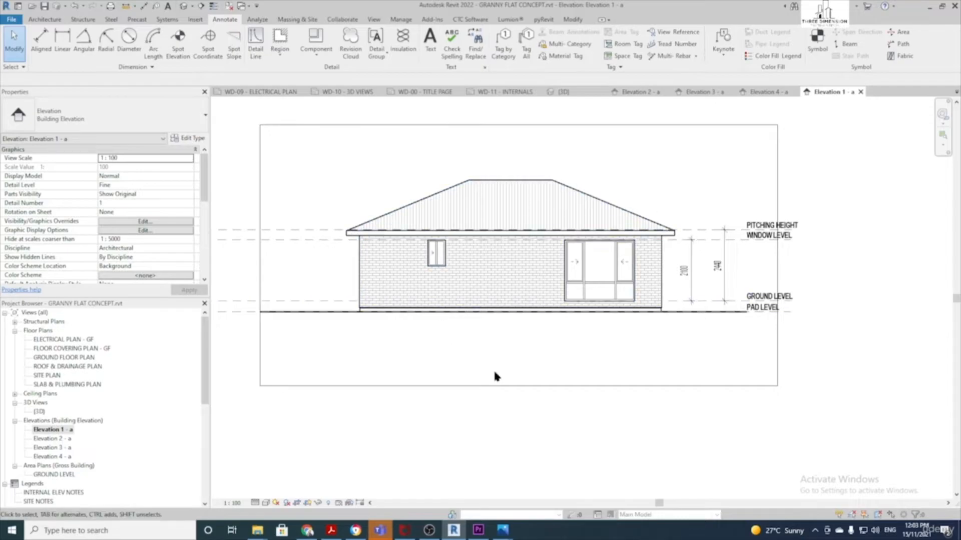
middle_drag(509, 350, 473, 357)
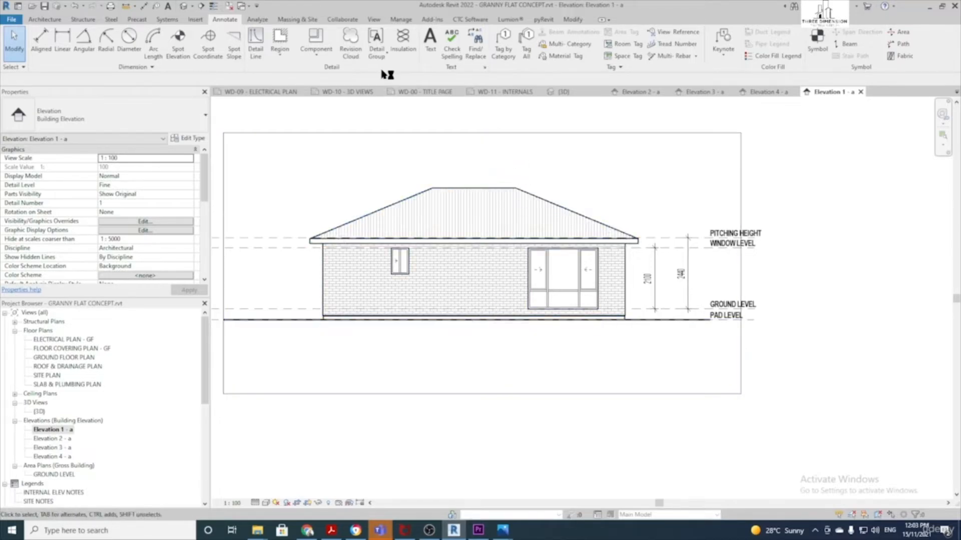
Add a leadered Multi-Category tag on the roof reading CUSTOM ORB ROOF SHEET OVER TIMBER TRUSSES, placed above right
click(548, 43)
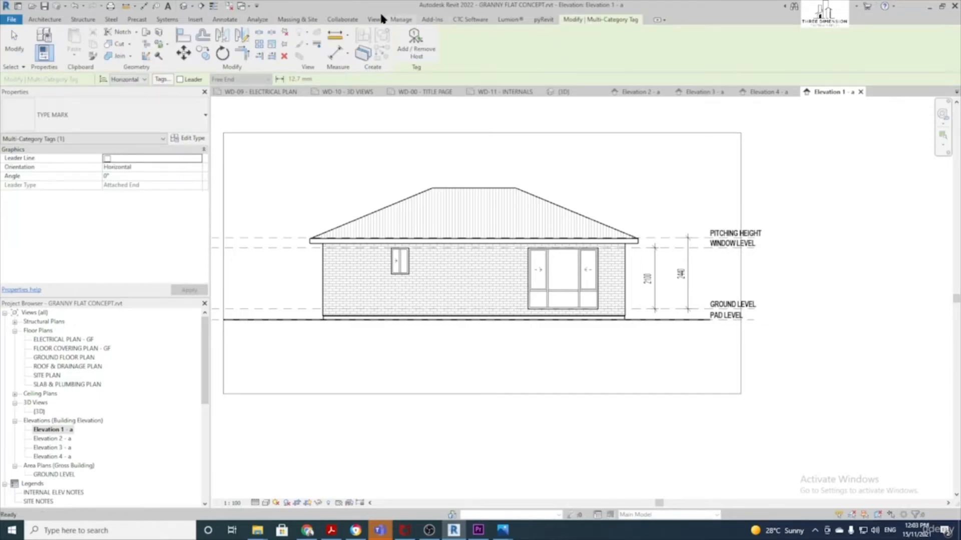
click(180, 79)
click(551, 202)
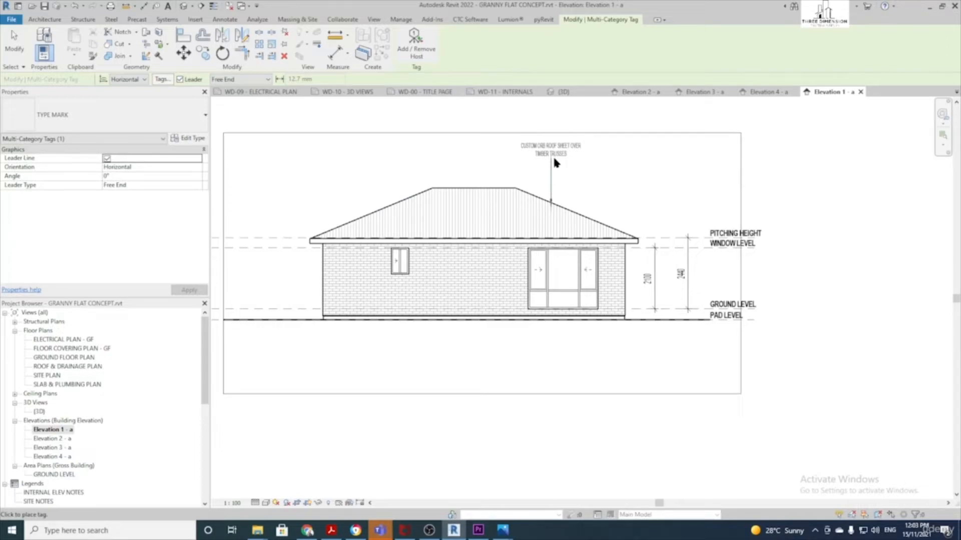
click(635, 157)
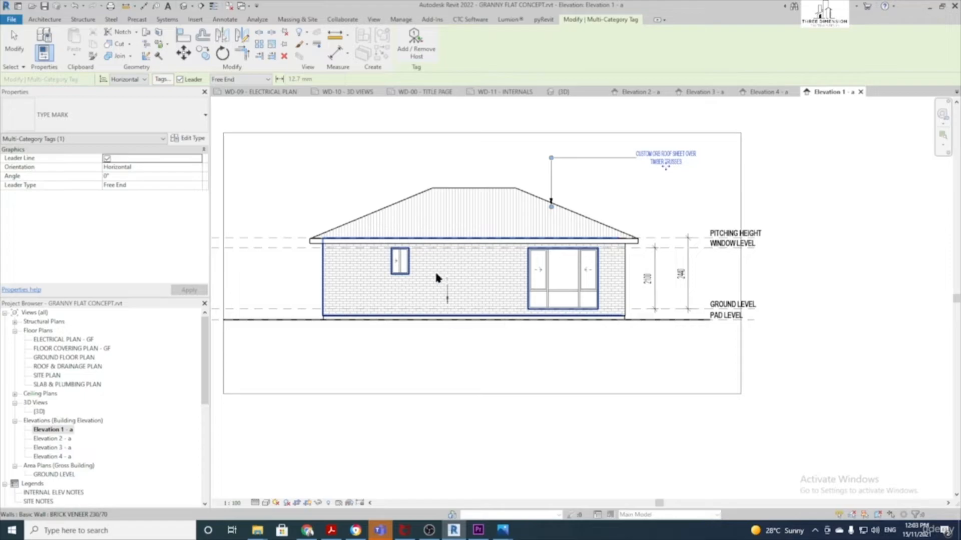
click(231, 21)
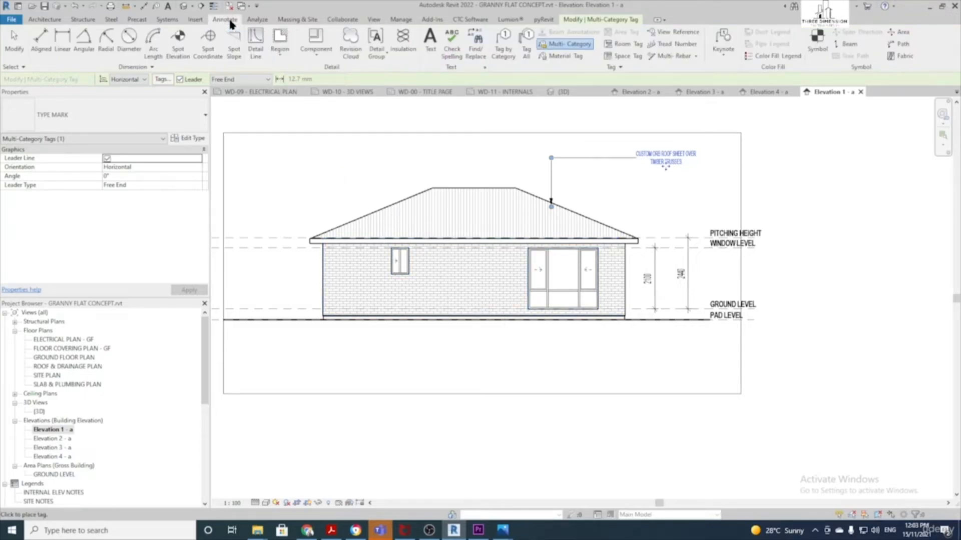
Place a material tag on the brick wall with its label below the house
click(558, 56)
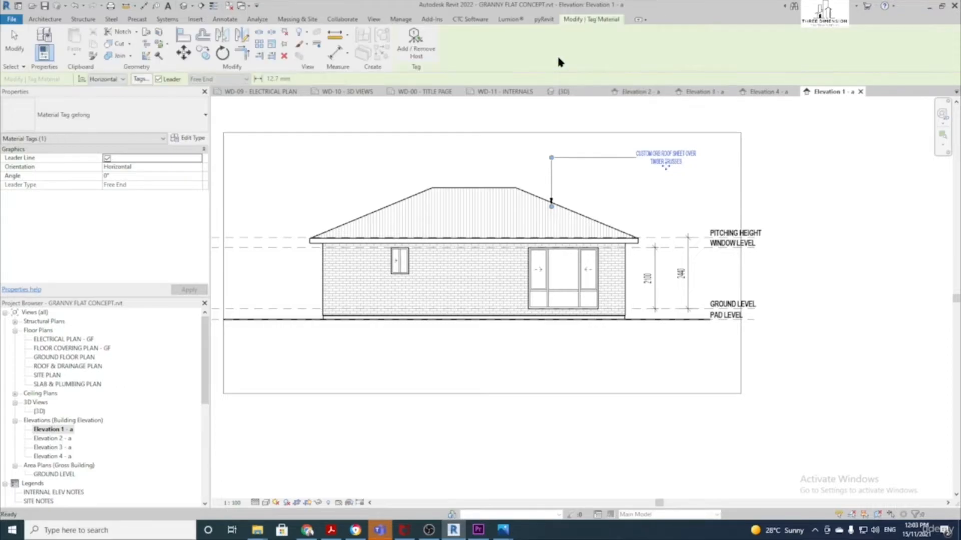
click(445, 292)
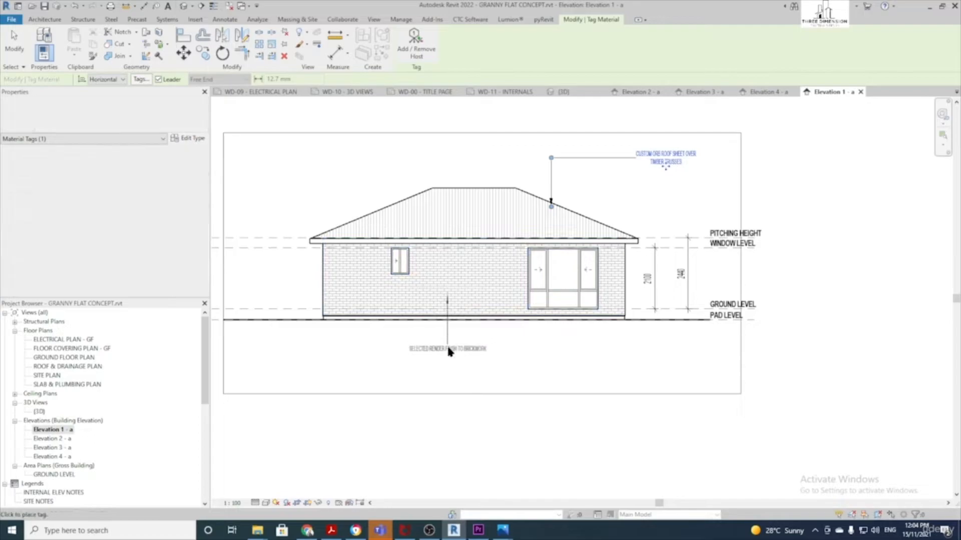
click(393, 359)
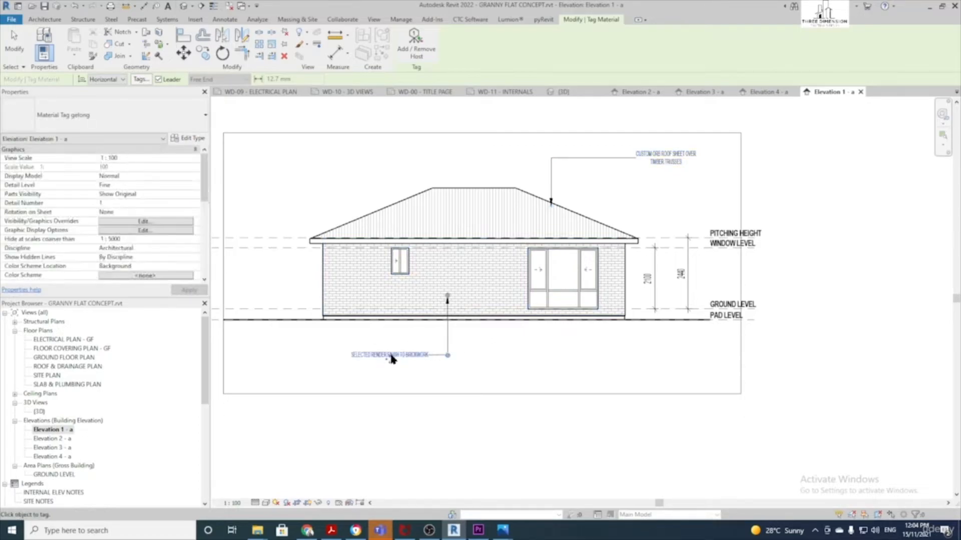
scroll(395, 357, up, 3)
key(Escape)
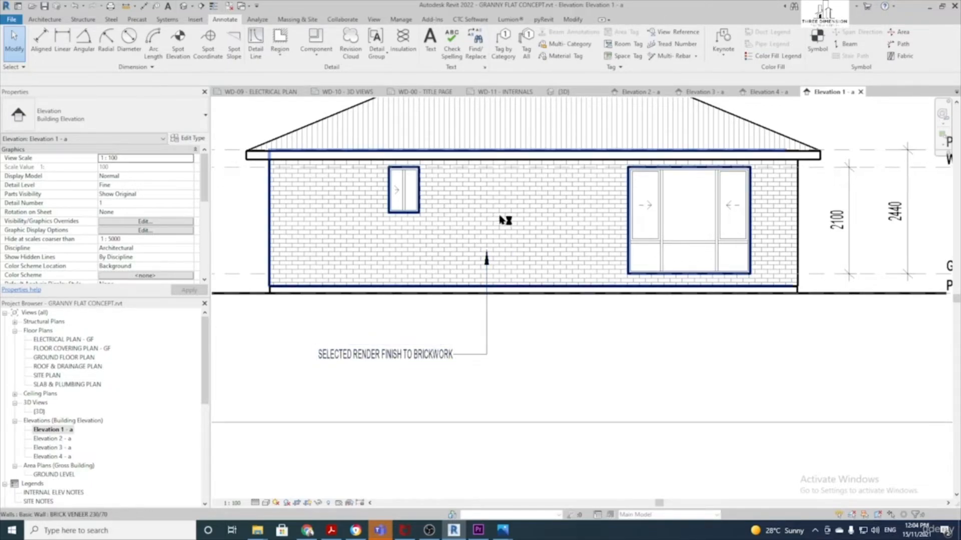
Retype the material tag's label to read SELECTED FACE BRICKWORK
click(403, 354)
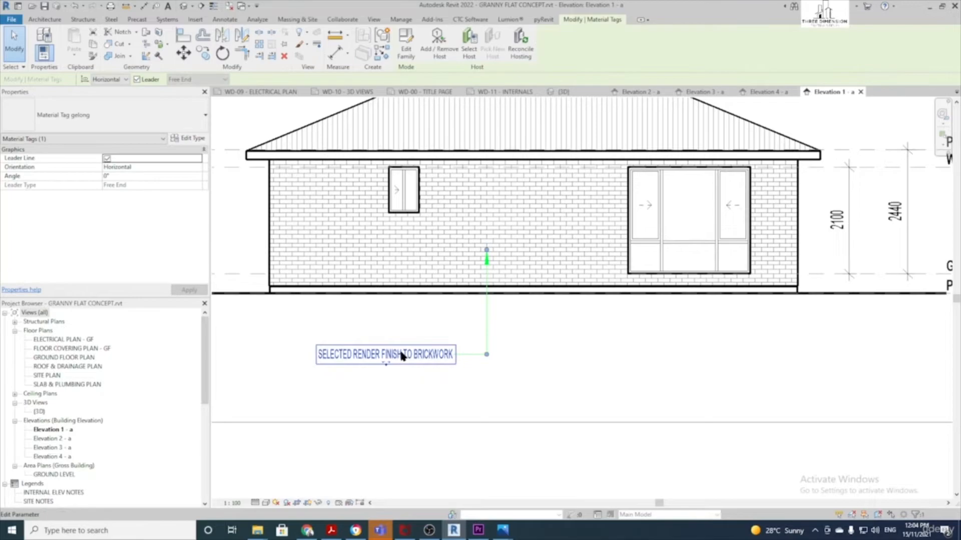
click(403, 354)
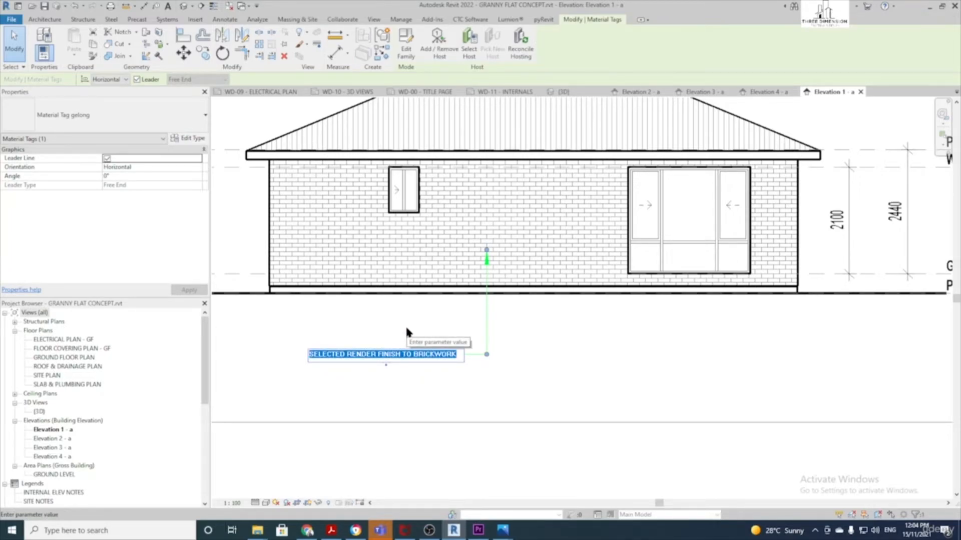
text(SELEC)
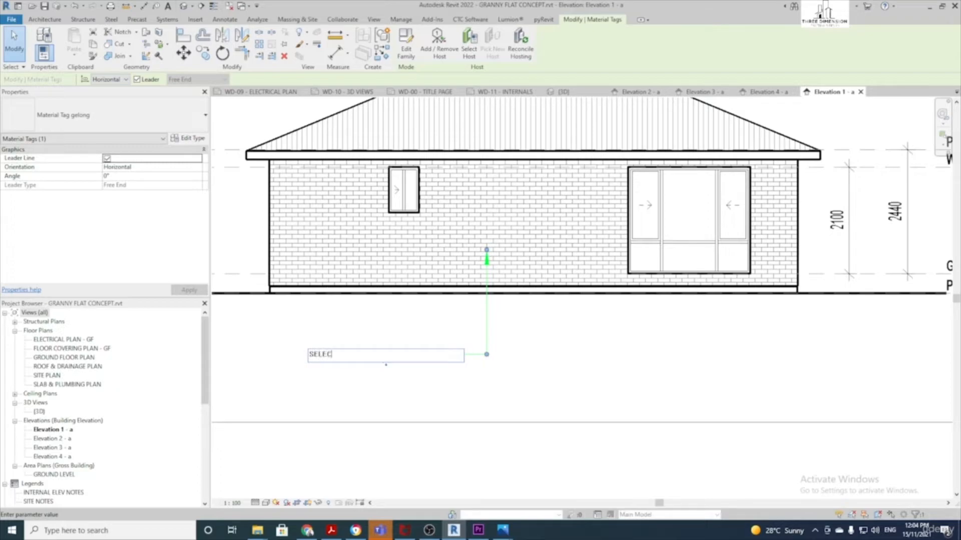
text(TED FA)
click(380, 261)
click(547, 371)
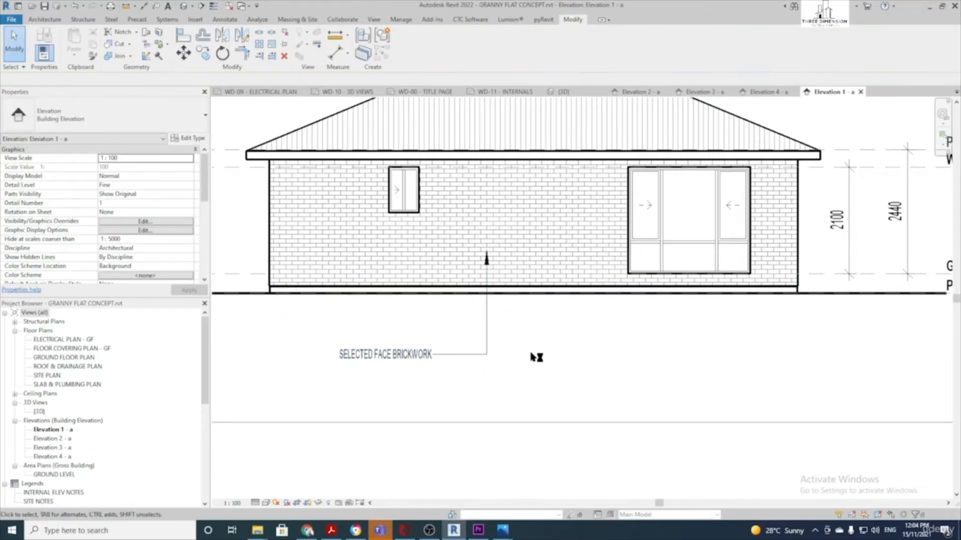
scroll(532, 352, down, 1)
middle_drag(545, 196, 516, 238)
scroll(569, 152, down, 1)
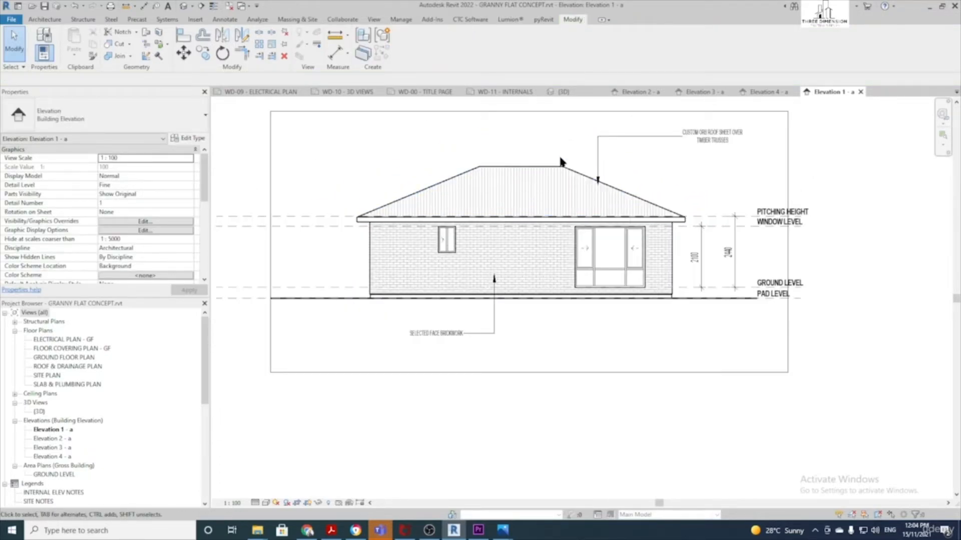
scroll(635, 268, up, 1)
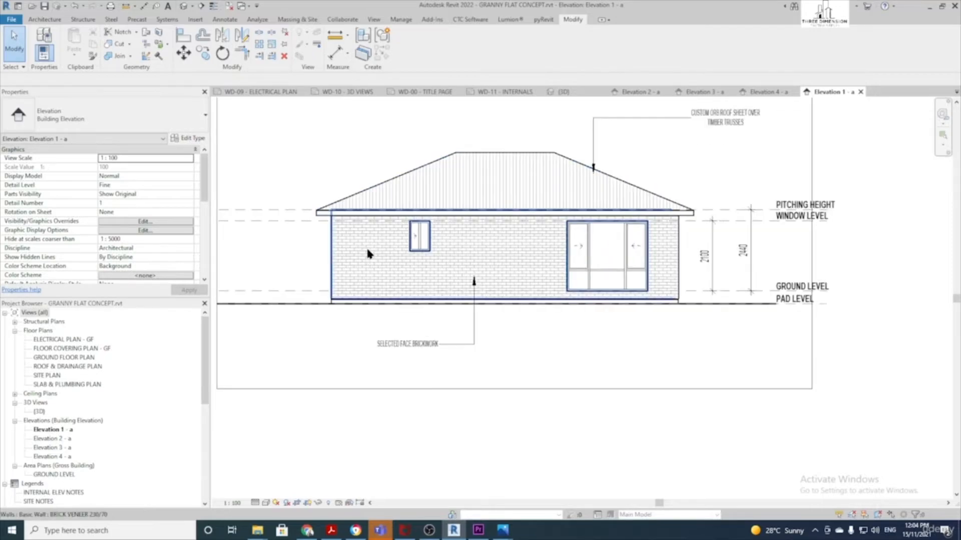
scroll(608, 245, up, 1)
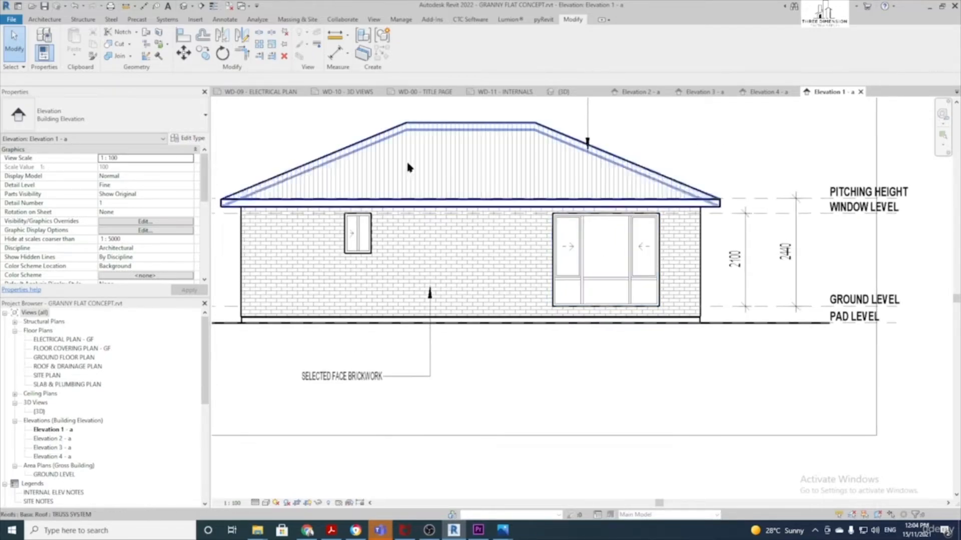
click(226, 19)
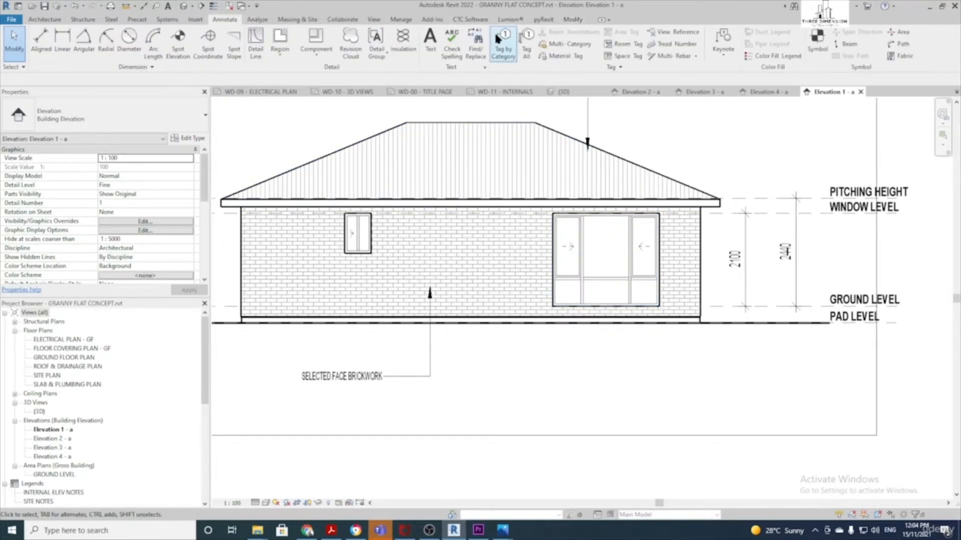
click(505, 47)
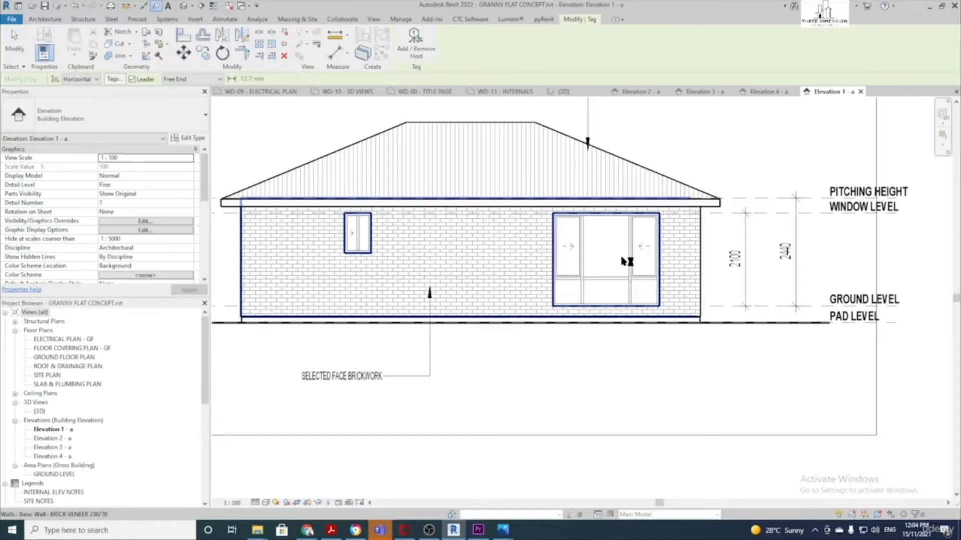
click(132, 79)
click(605, 248)
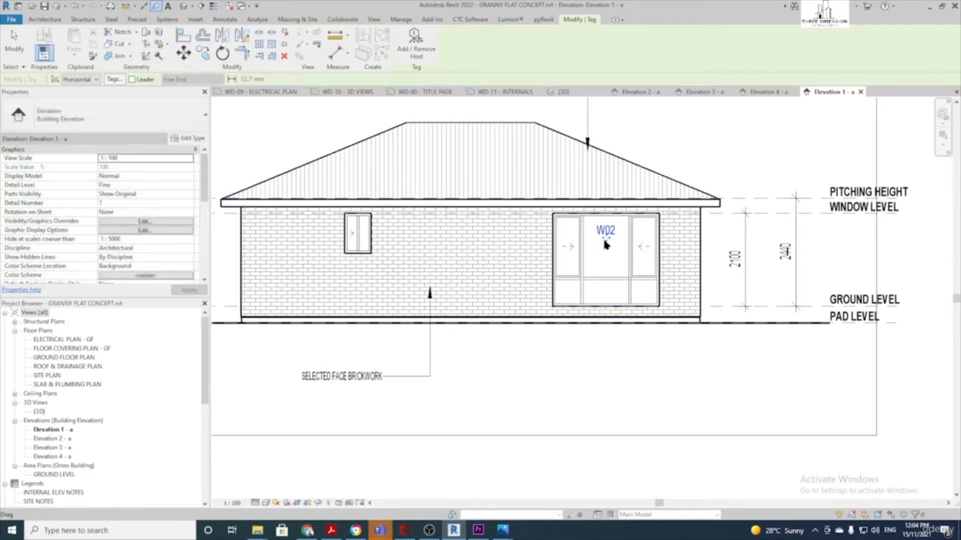
scroll(359, 235, up, 2)
click(363, 241)
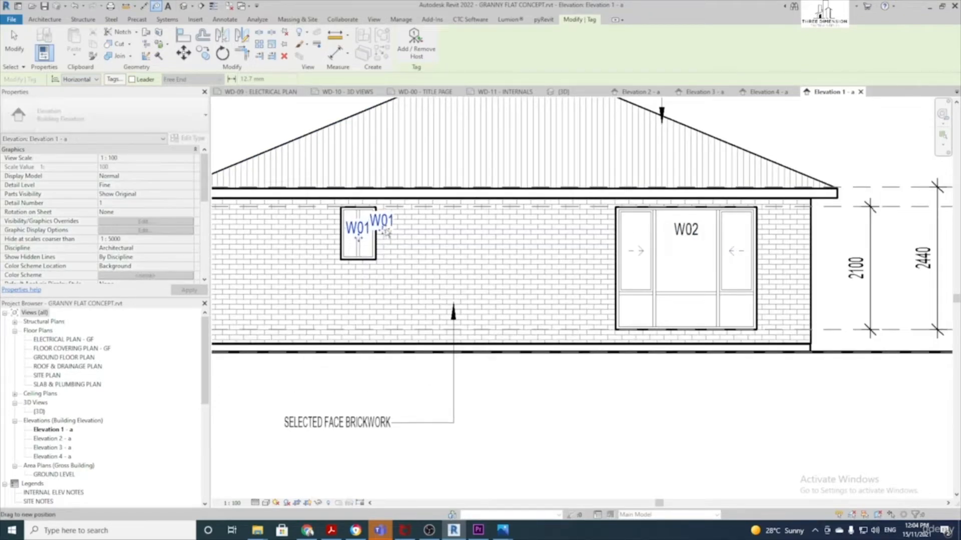
scroll(400, 220, down, 3)
key(Escape)
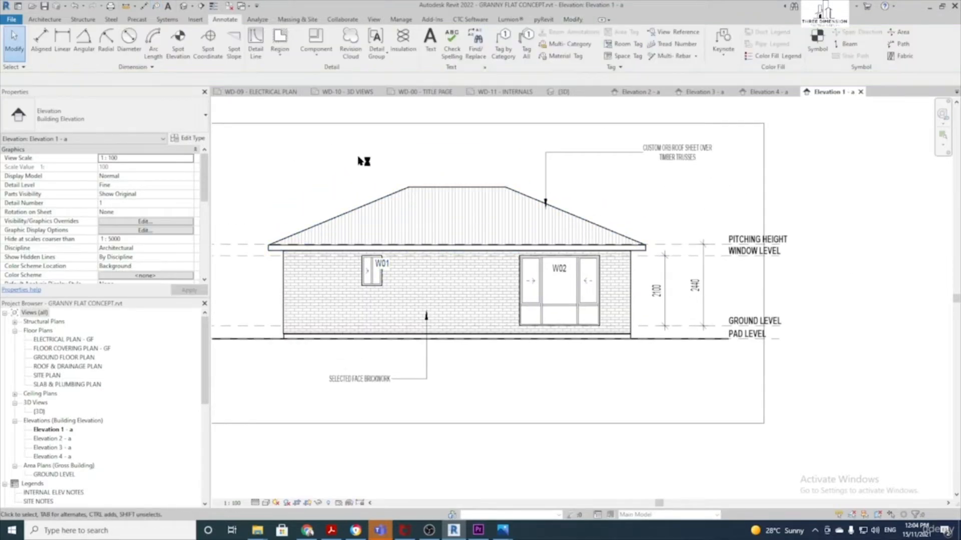
scroll(398, 185, up, 1)
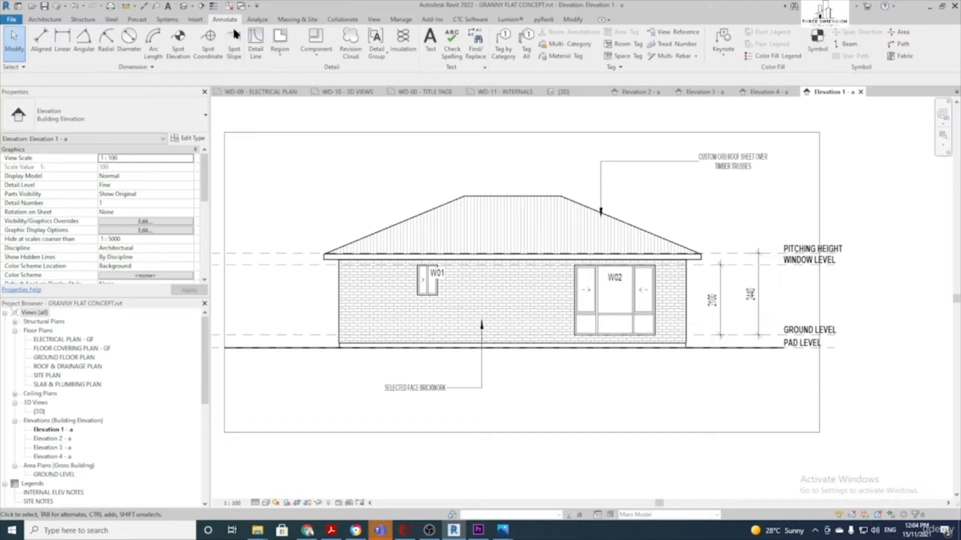
Add a 22.50° spot slope on the left roof edge, then open Elevation 2 - a
click(236, 46)
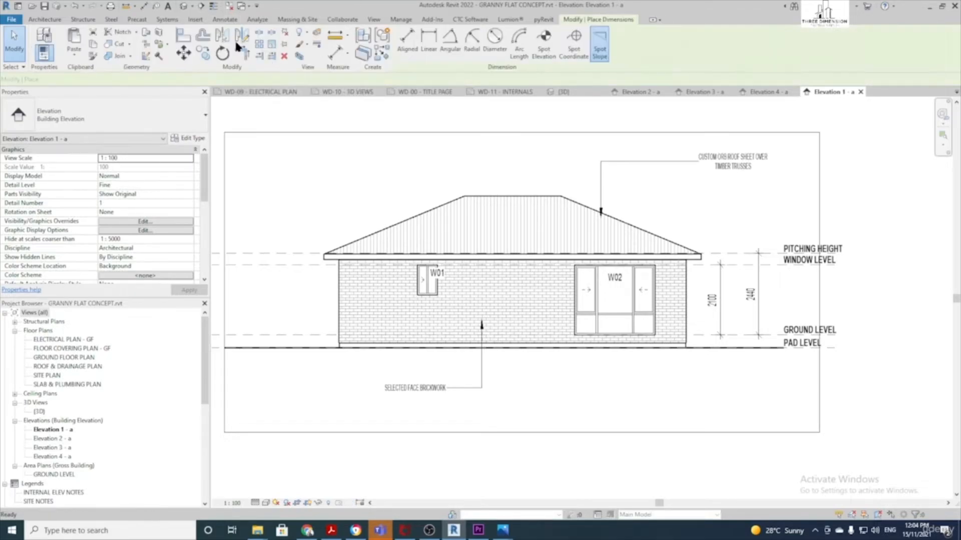
scroll(421, 209, up, 1)
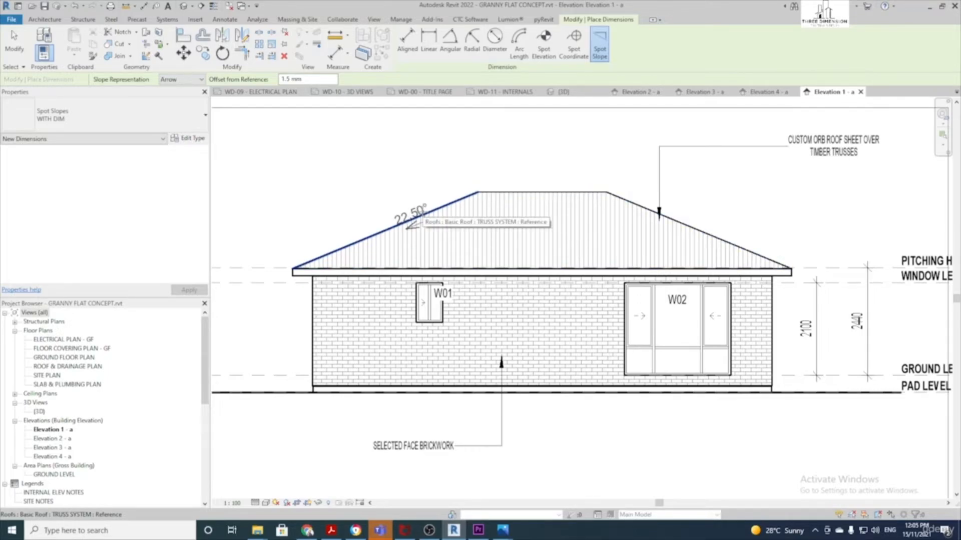
click(420, 210)
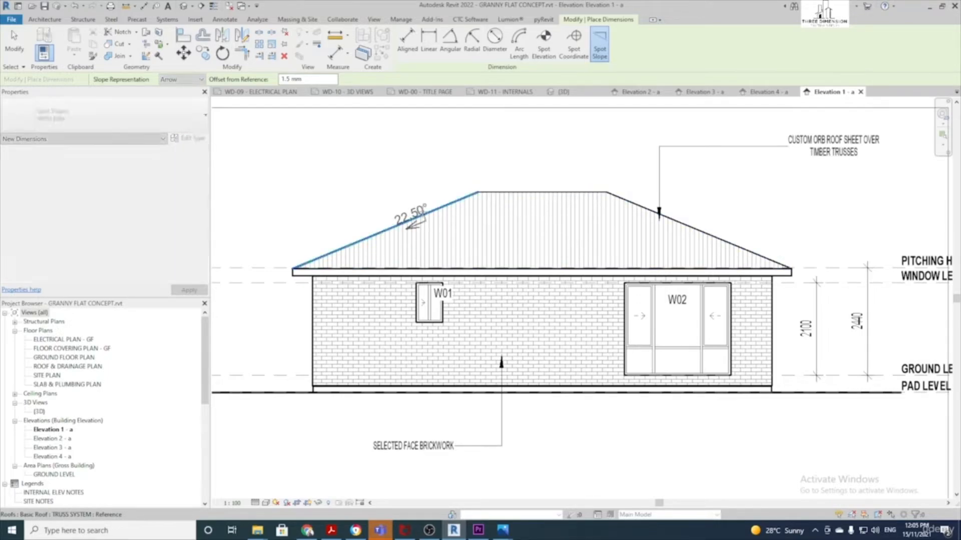
click(422, 208)
scroll(422, 206, down, 2)
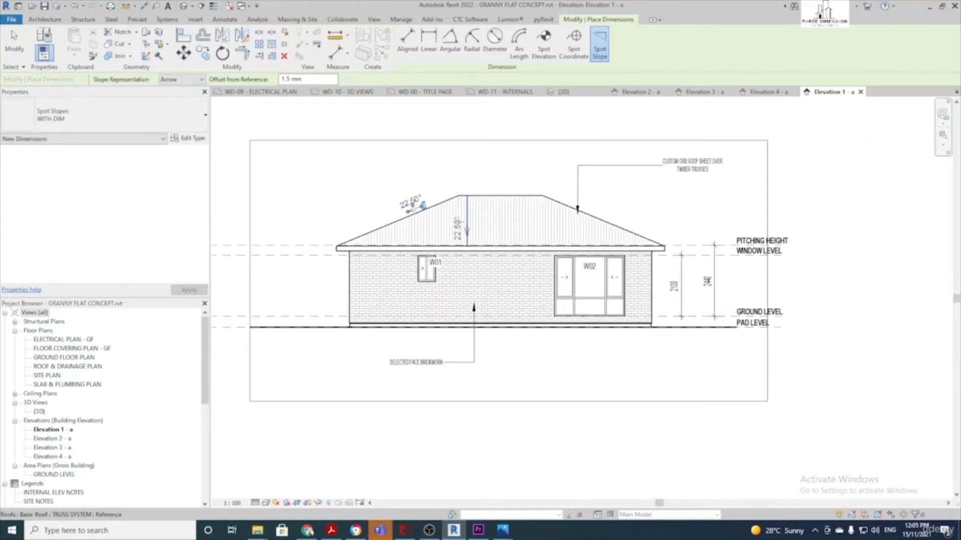
key(Escape)
key(Escape)
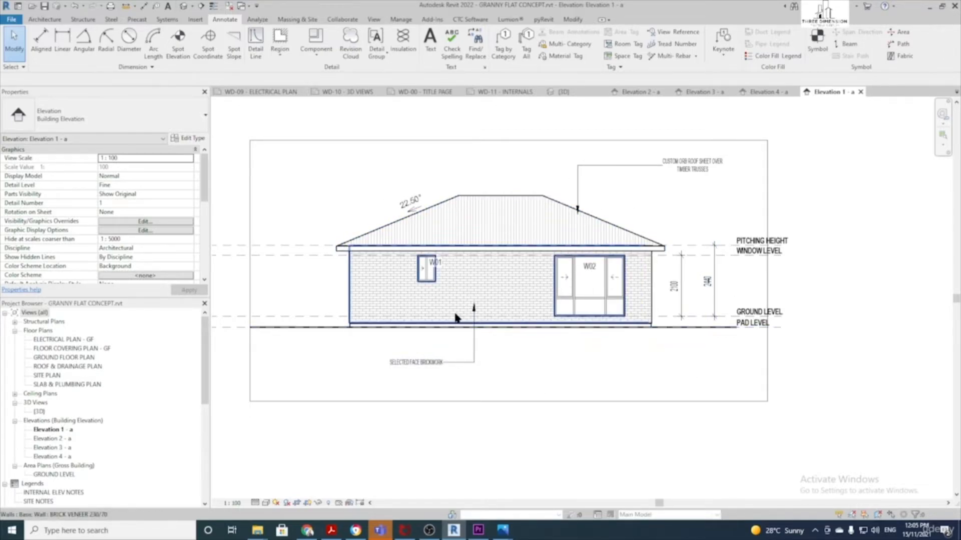
double_click(62, 439)
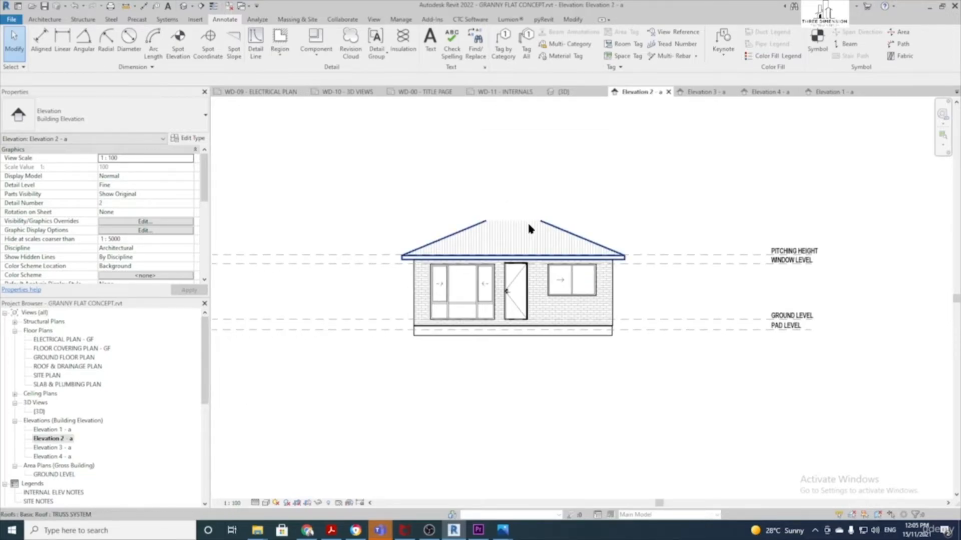
Set Elevation 2 - a's Far Clip Offset to 15000
scroll(155, 220, down, 5)
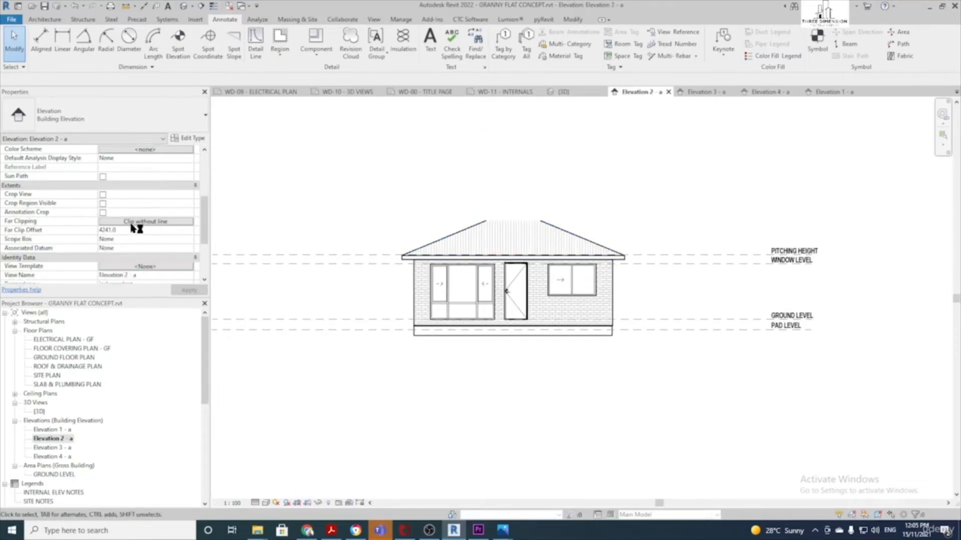
click(133, 230)
text(15000)
key(Return)
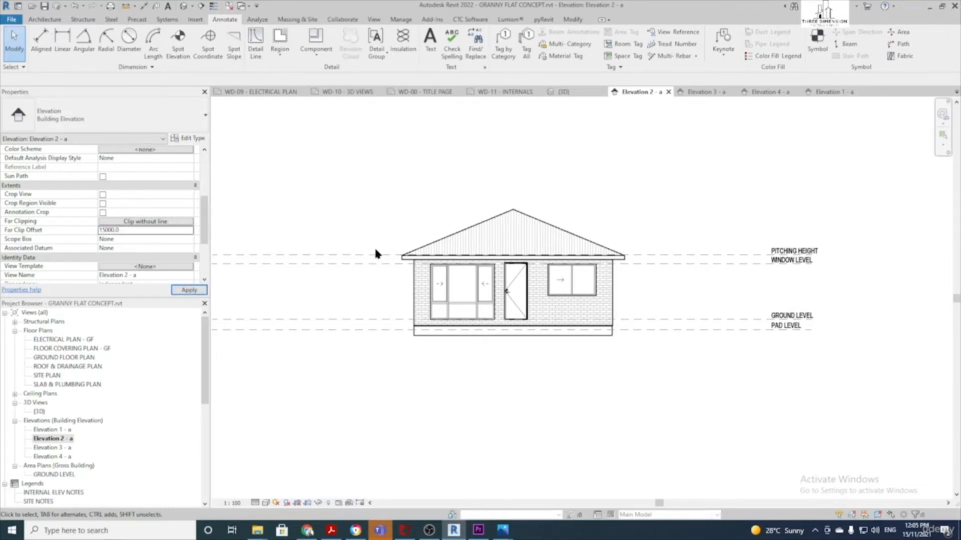
scroll(352, 236, down, 2)
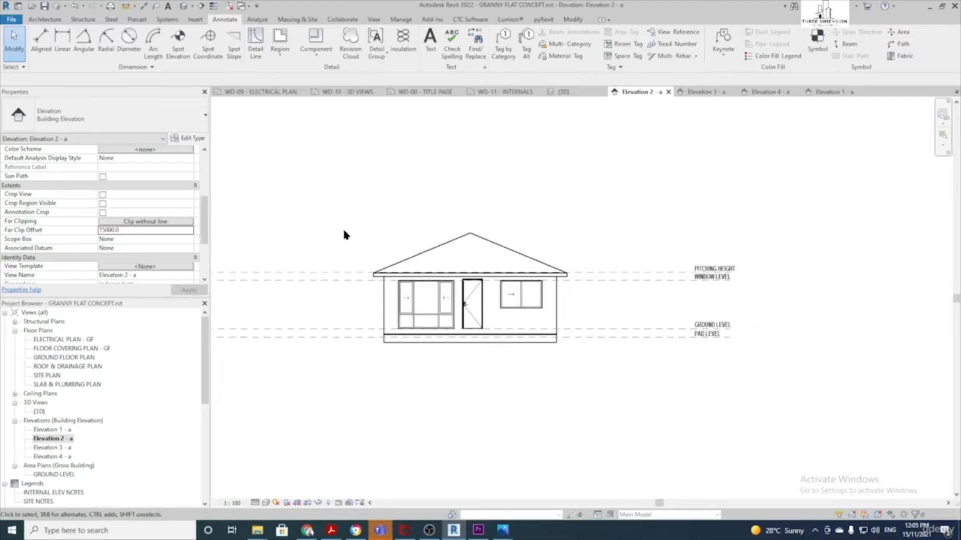
middle_drag(344, 234, 382, 230)
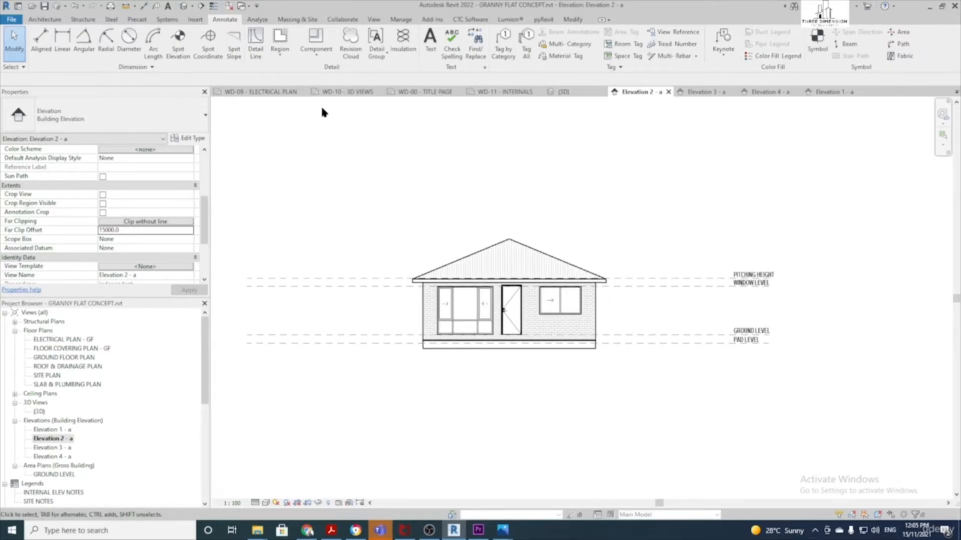
Draw a rectangular masking region from pad level down below and right of the house
click(283, 36)
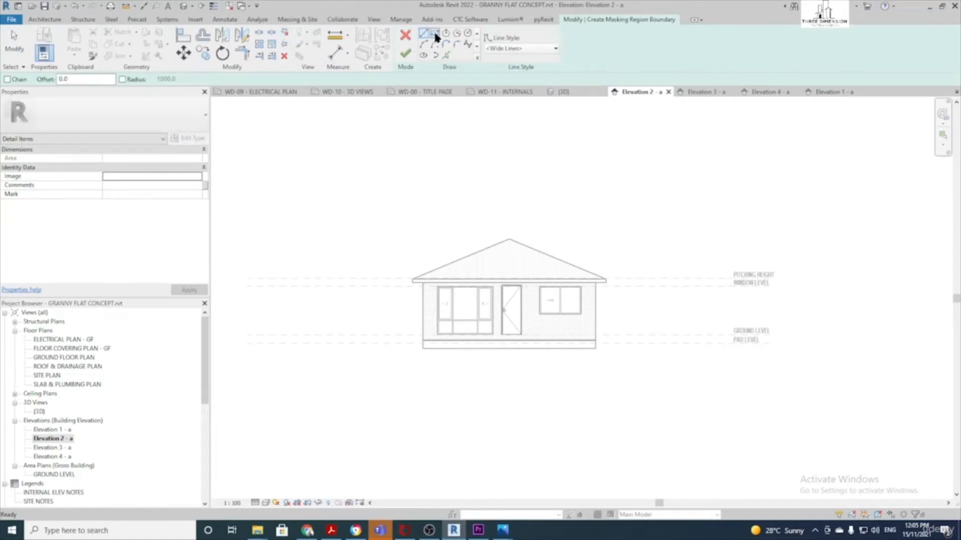
click(435, 33)
click(298, 344)
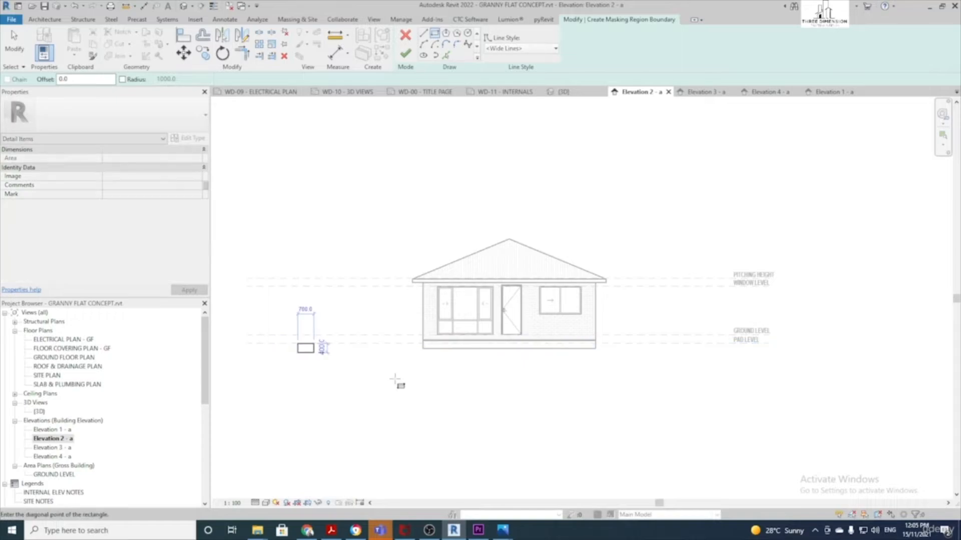
click(722, 459)
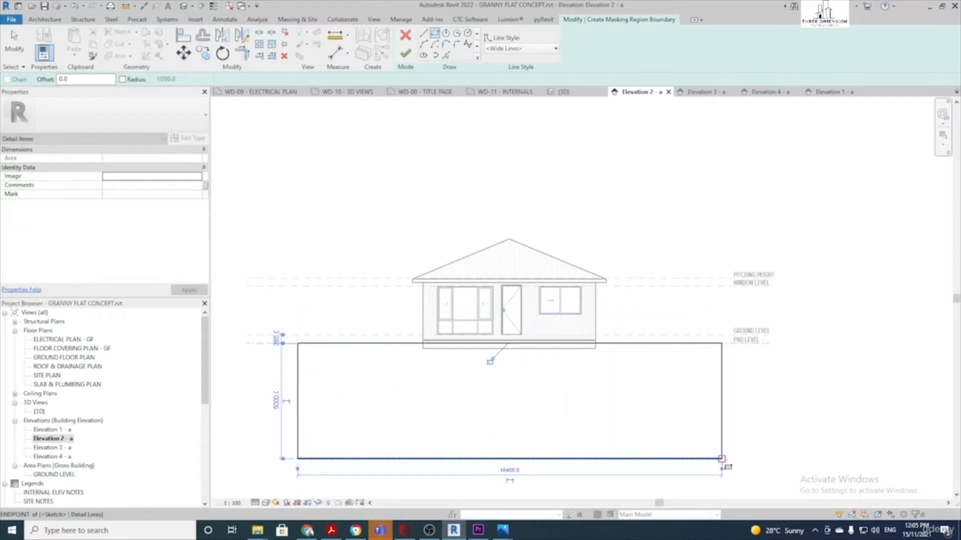
click(404, 55)
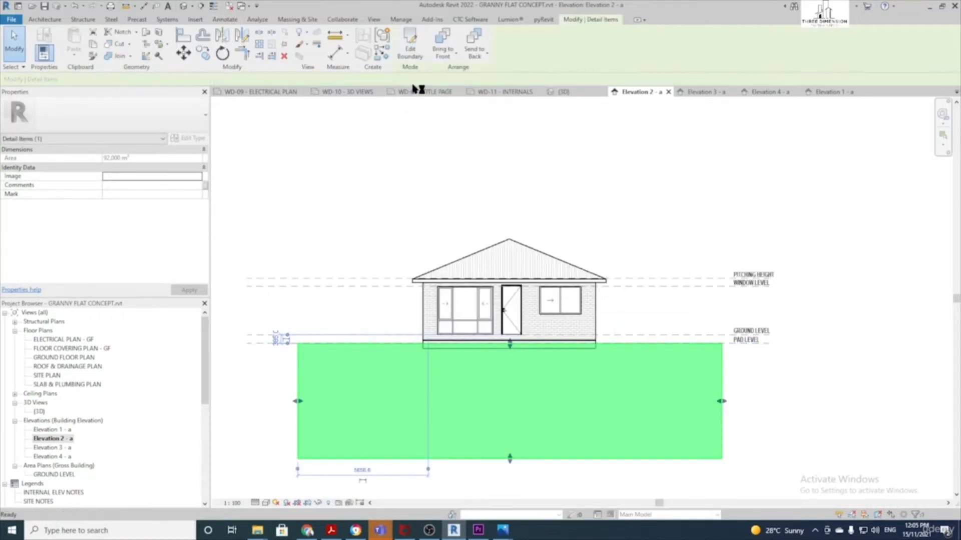
click(385, 210)
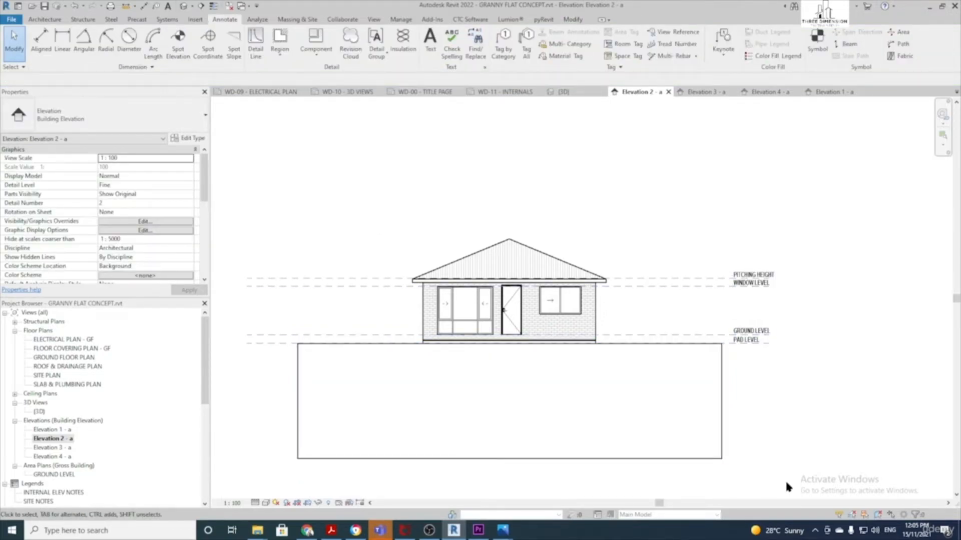
Turn on Crop View and Crop Region Visible for Elevation 2 - a
scroll(125, 208, down, 4)
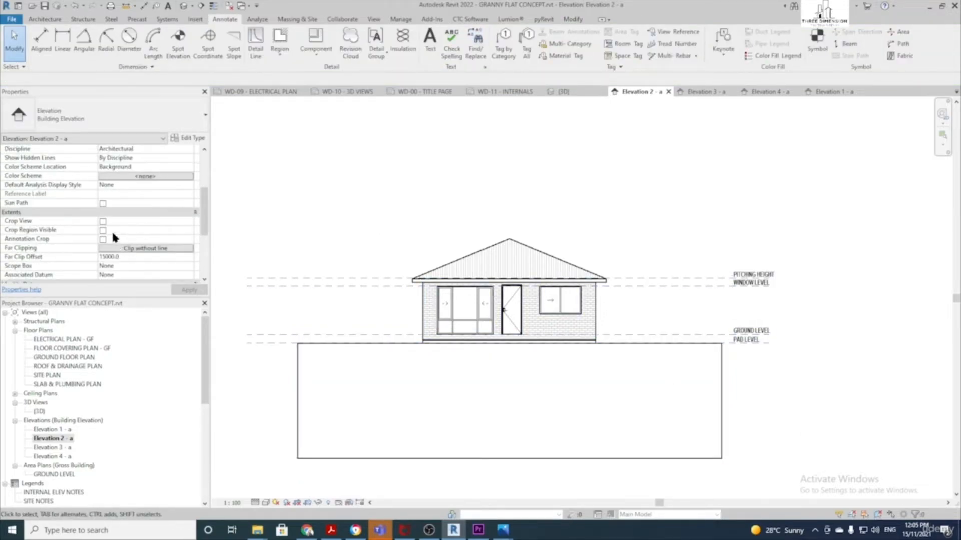
click(104, 222)
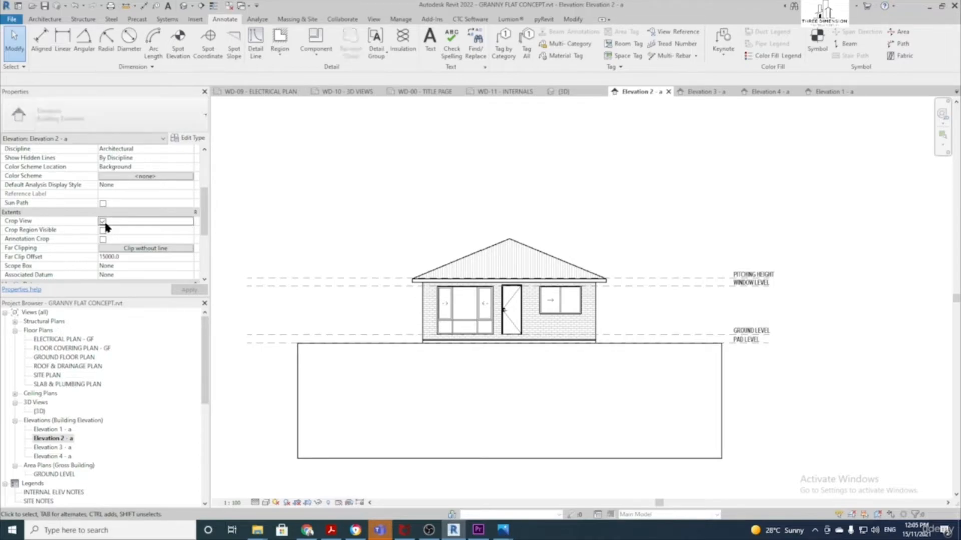
click(104, 231)
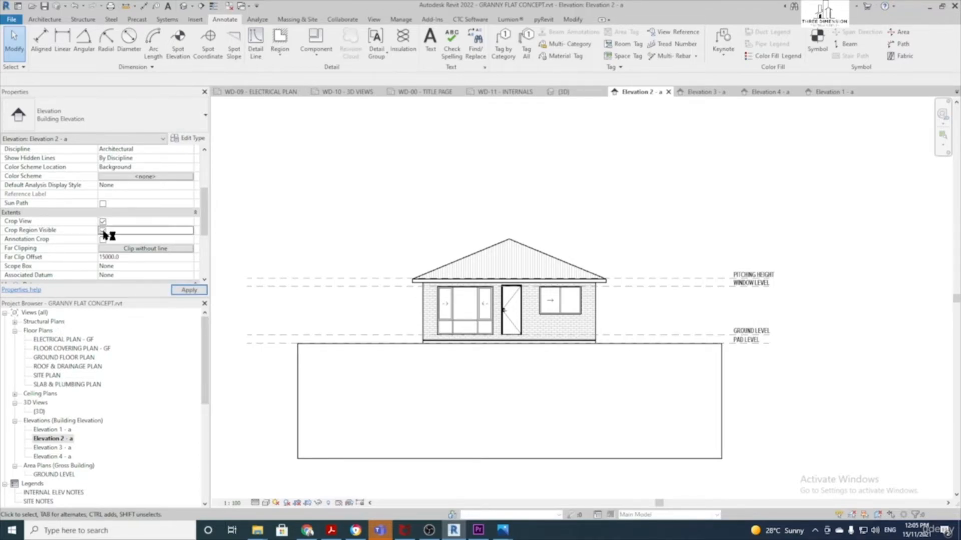
scroll(391, 248, down, 6)
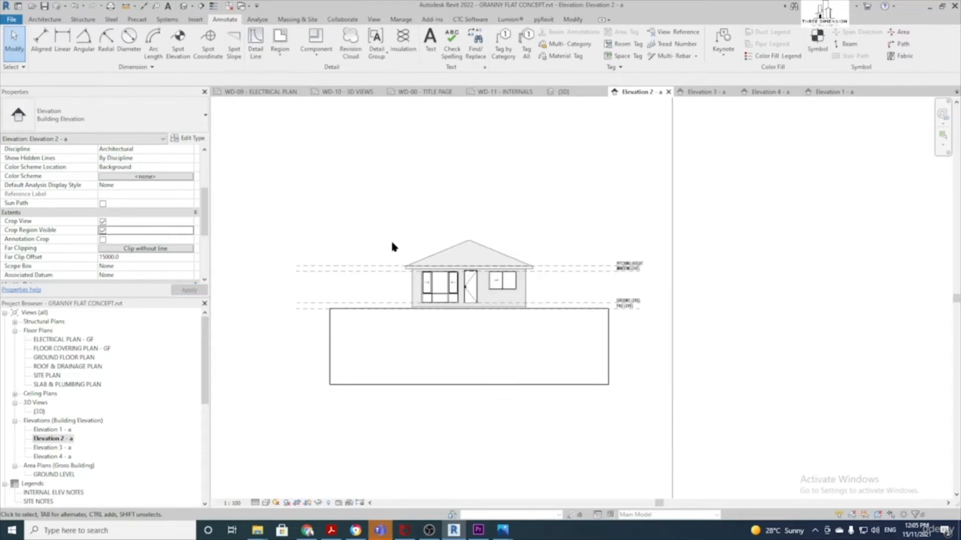
scroll(434, 260, up, 2)
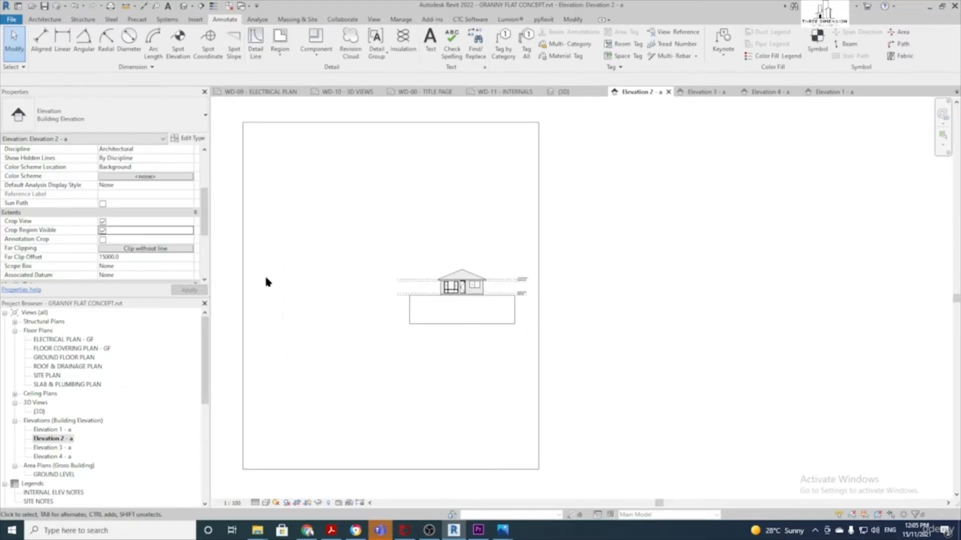
Drag the crop region's left, bottom, right and top edges in tightly around the house
click(242, 283)
drag(419, 288, 418, 290)
drag(481, 473, 479, 315)
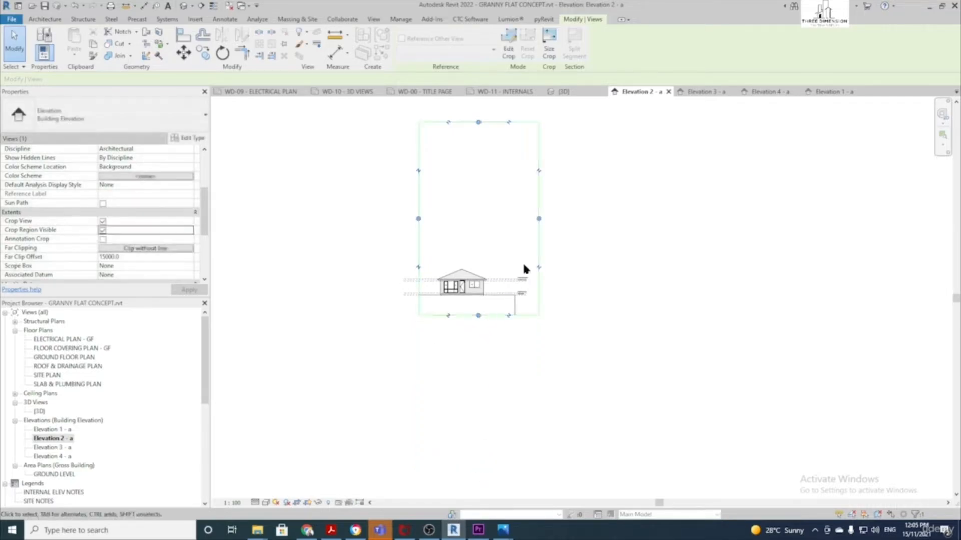
drag(539, 219, 509, 218)
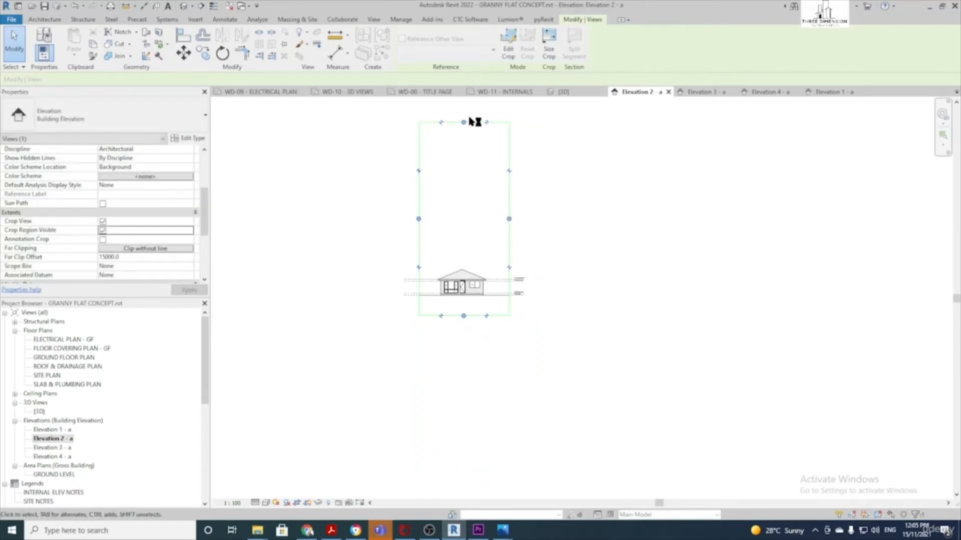
drag(463, 247, 464, 253)
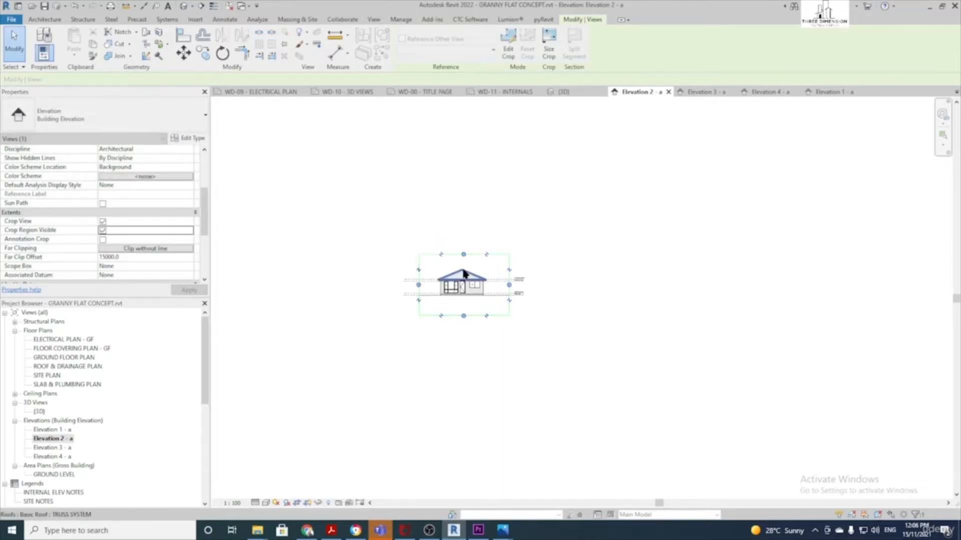
scroll(463, 273, up, 5)
click(543, 237)
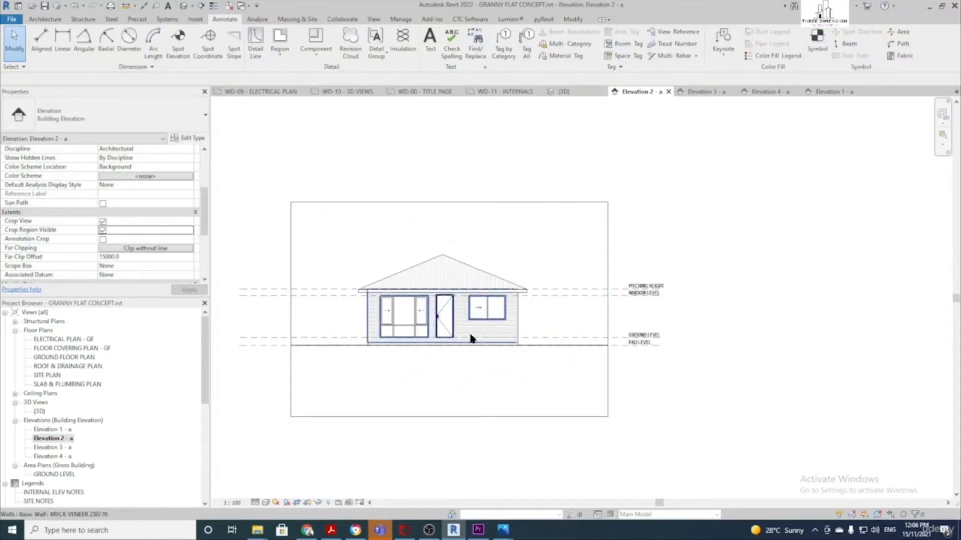
scroll(450, 263, up, 2)
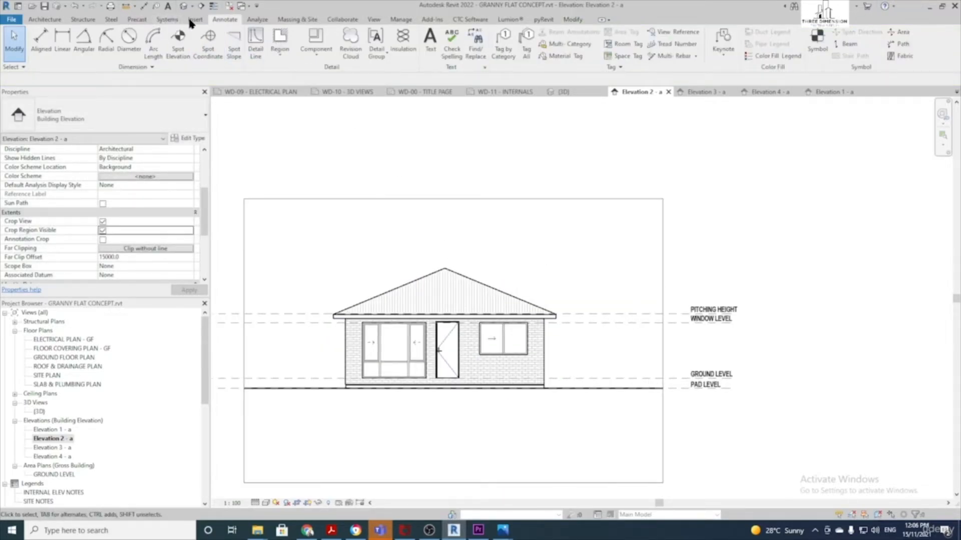
Tag the roof with a bent-leader roof sheeting note placed above right
click(552, 45)
scroll(497, 295, up, 1)
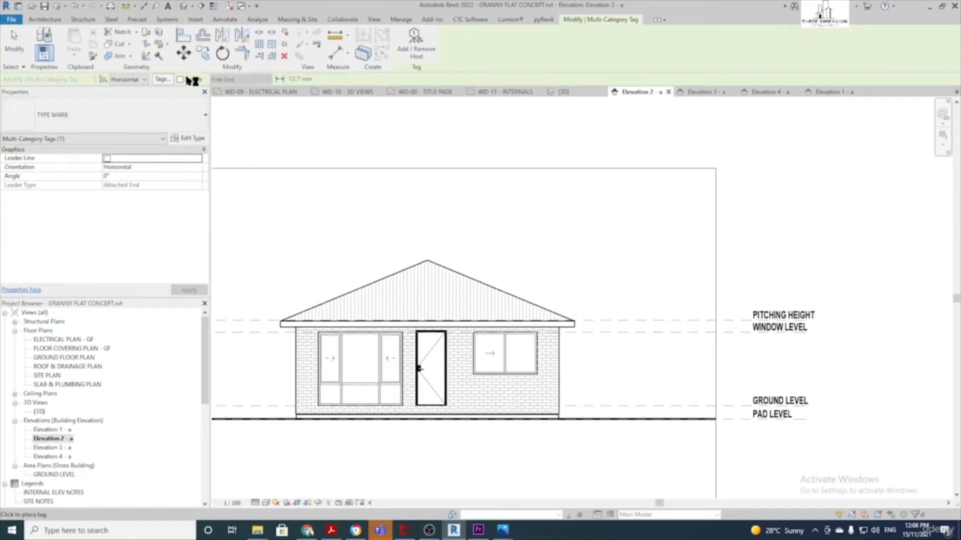
click(500, 289)
click(501, 223)
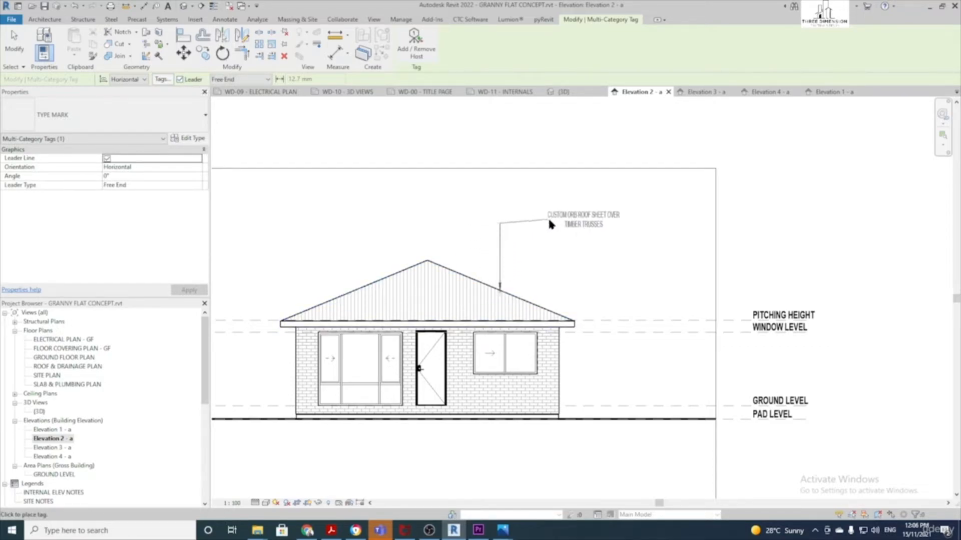
click(557, 221)
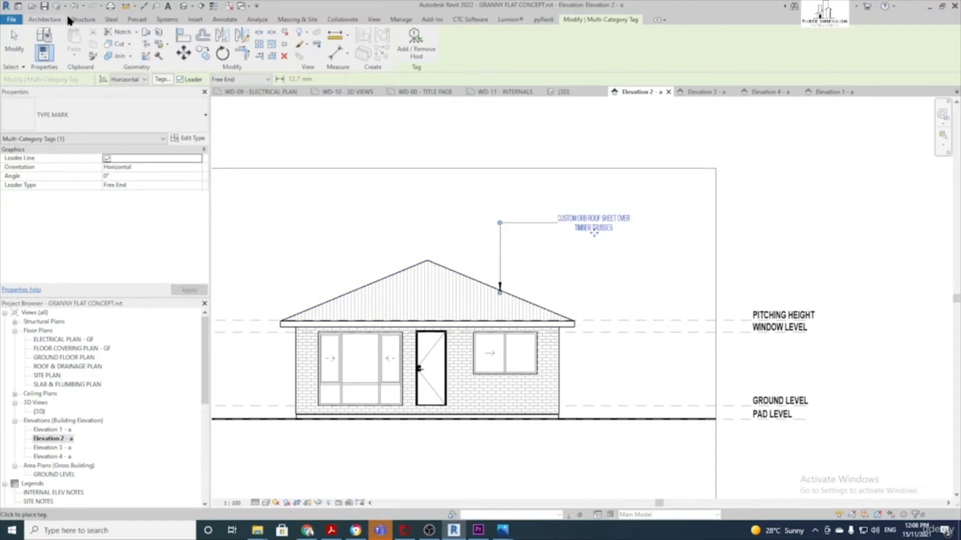
Add a SELECTED FACE BRICKWORK material tag on the brick wall, placed below the house
click(223, 20)
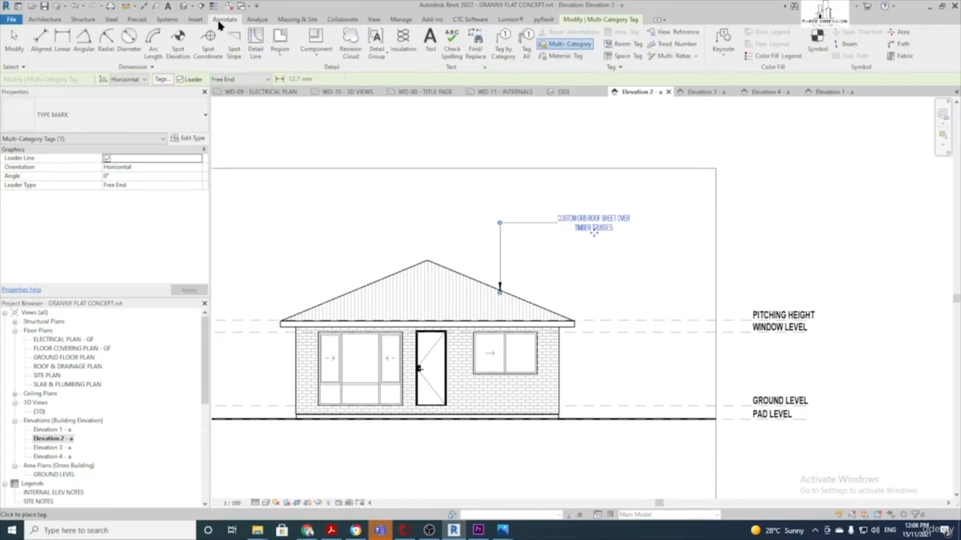
click(556, 56)
click(498, 399)
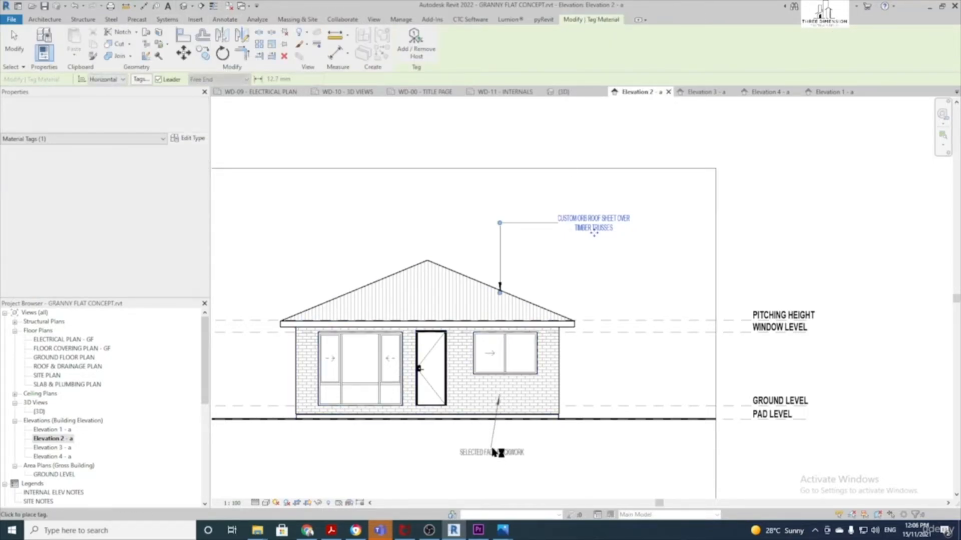
click(559, 457)
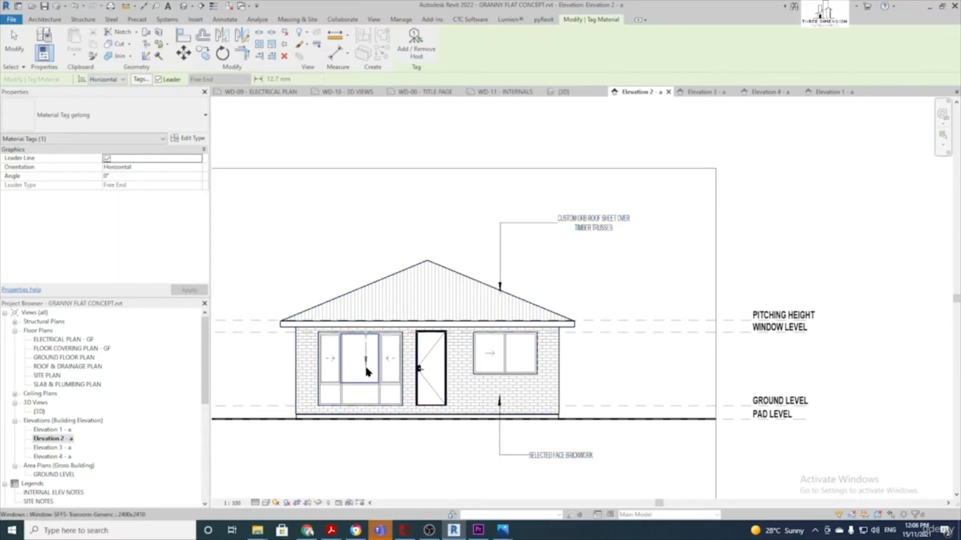
key(Escape)
key(Escape)
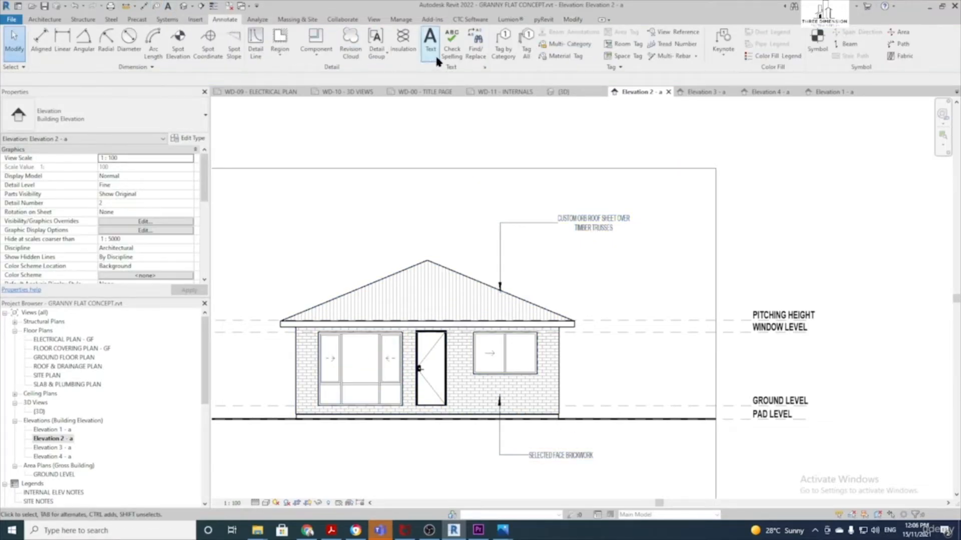
Tag Elevation 2's two windows (W03, W04) and its door, with leaders turned off
click(504, 40)
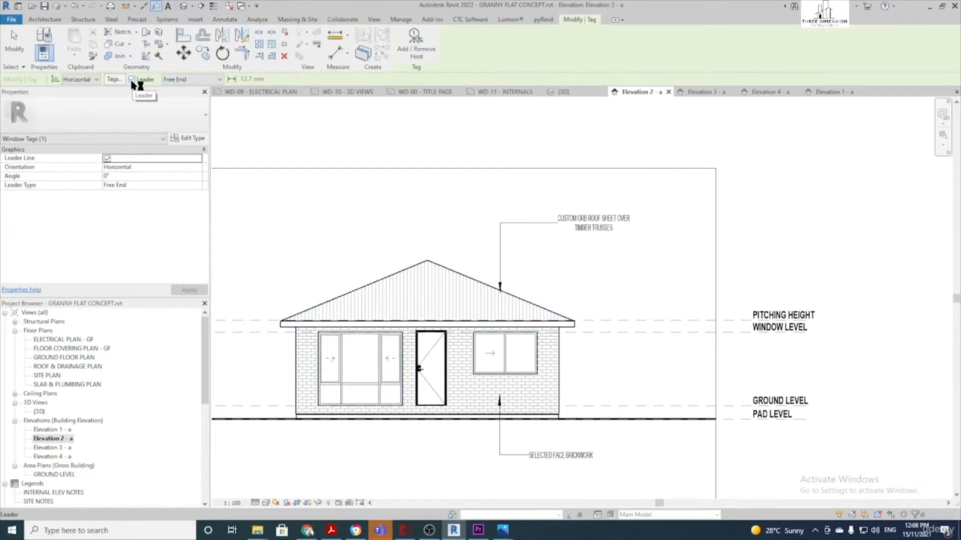
click(132, 79)
click(350, 370)
scroll(346, 374, up, 2)
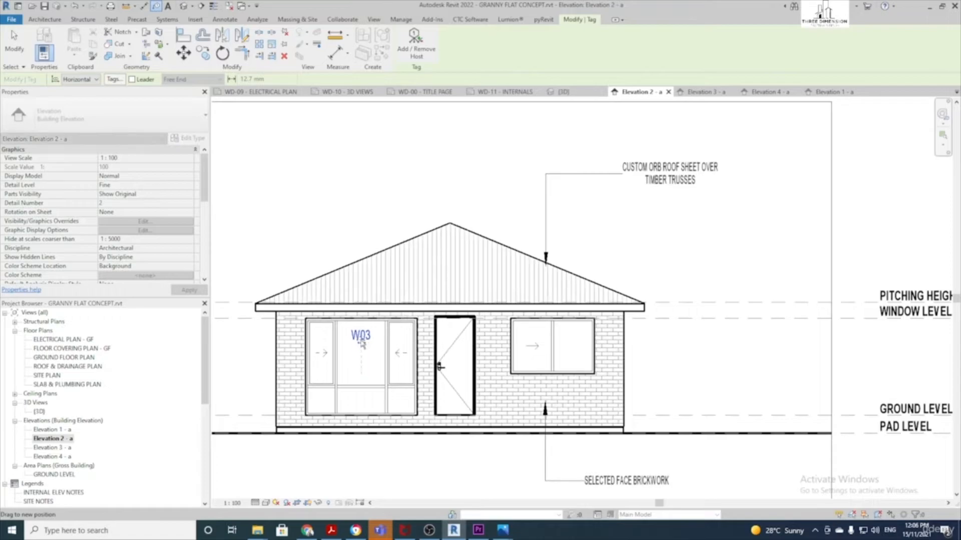
click(553, 351)
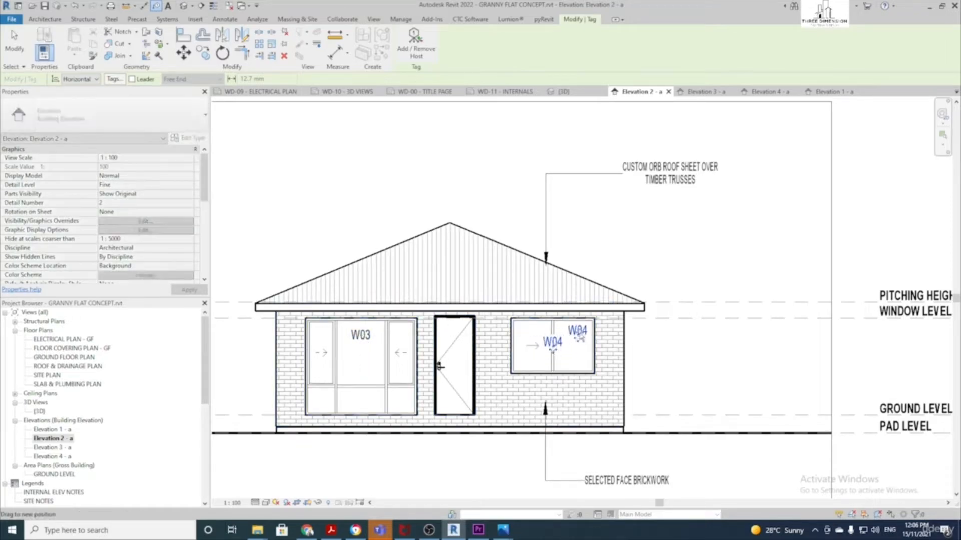
click(455, 353)
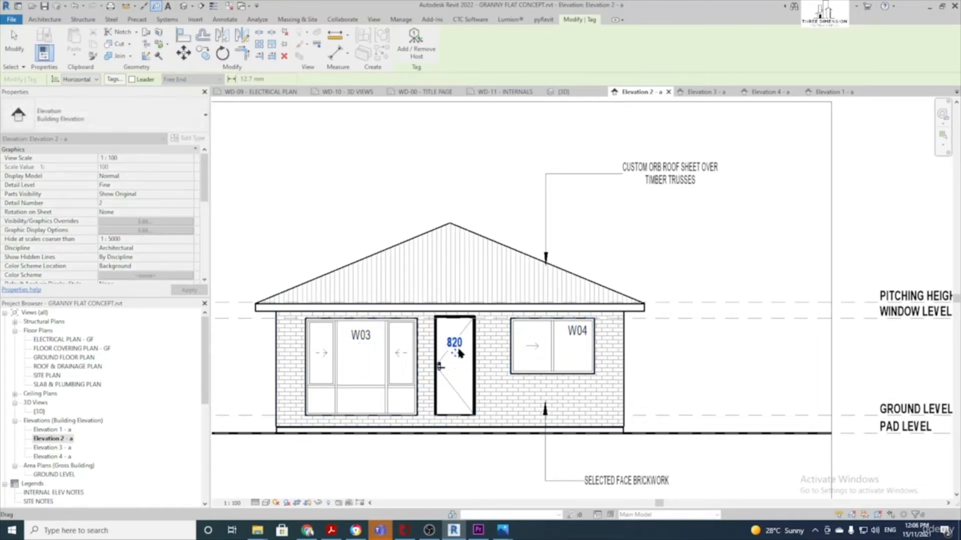
key(Escape)
key(Escape)
Switch the door tag to DOOR TAG - NUMBER so it reads D01, positioned inside the door
scroll(458, 352, up, 2)
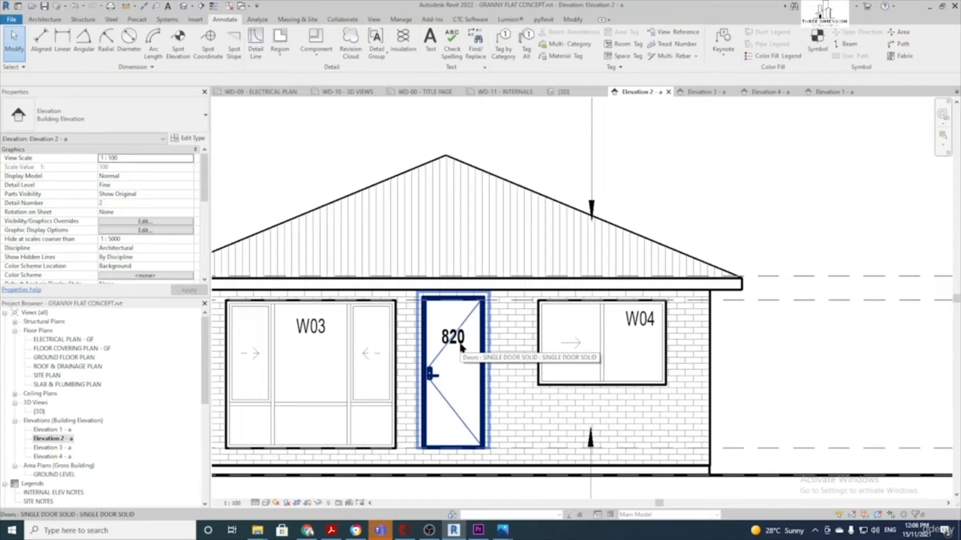
click(455, 348)
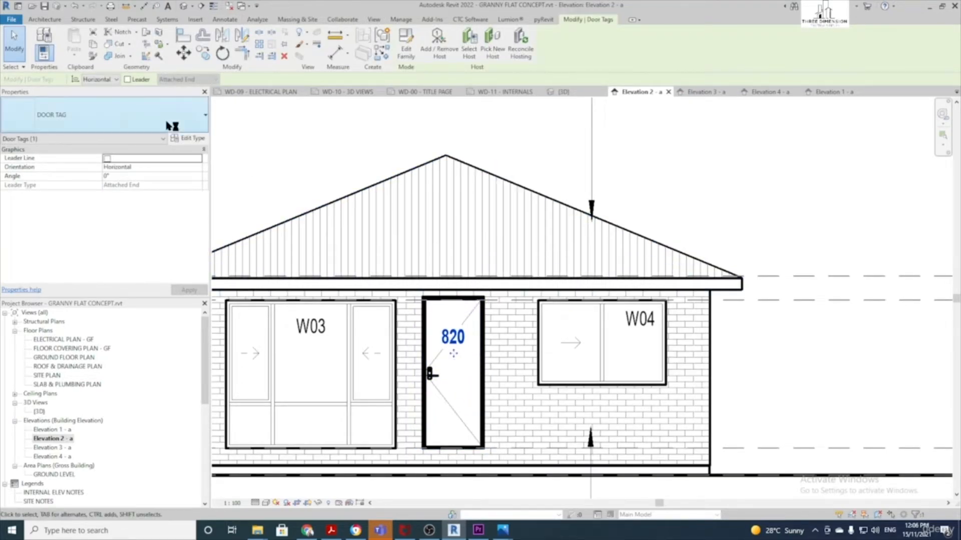
click(125, 115)
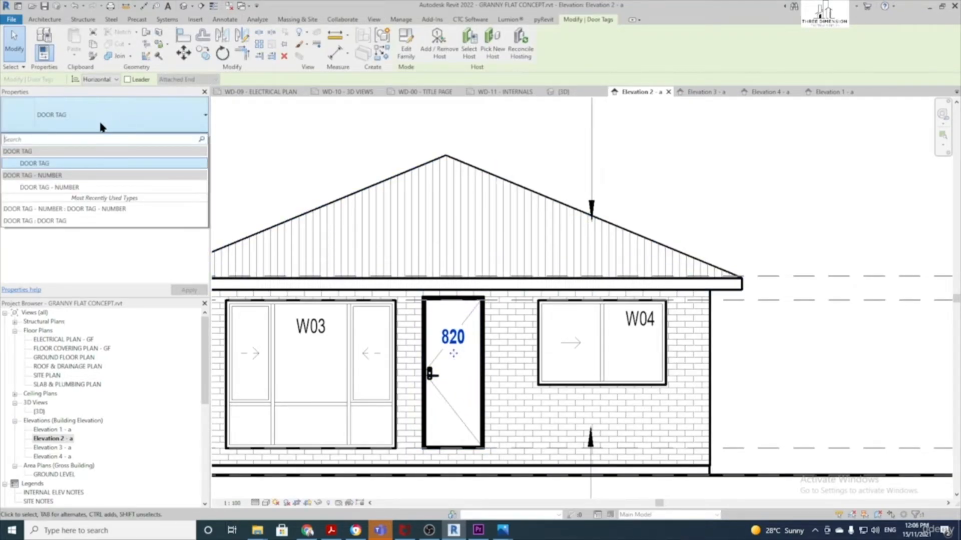
click(68, 188)
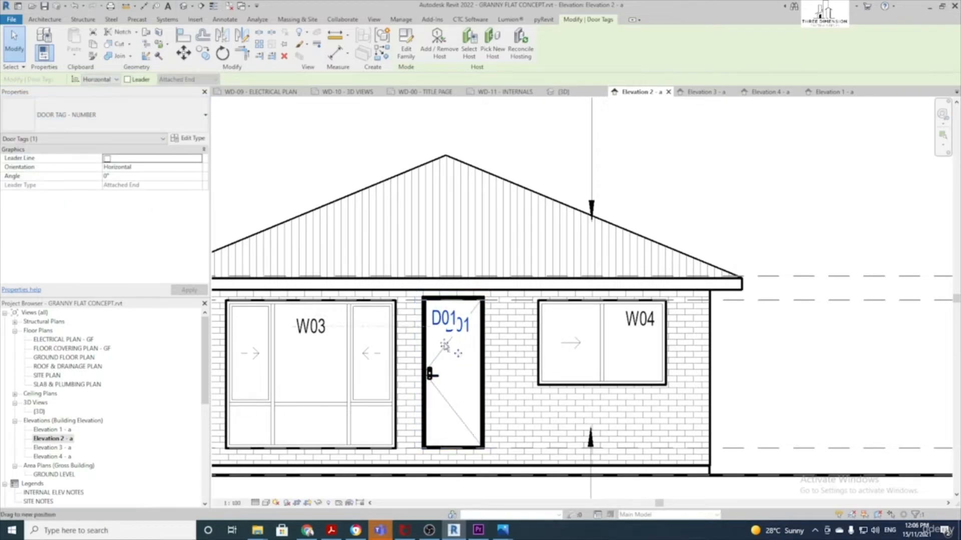
drag(445, 346, 444, 345)
key(Escape)
scroll(466, 351, down, 3)
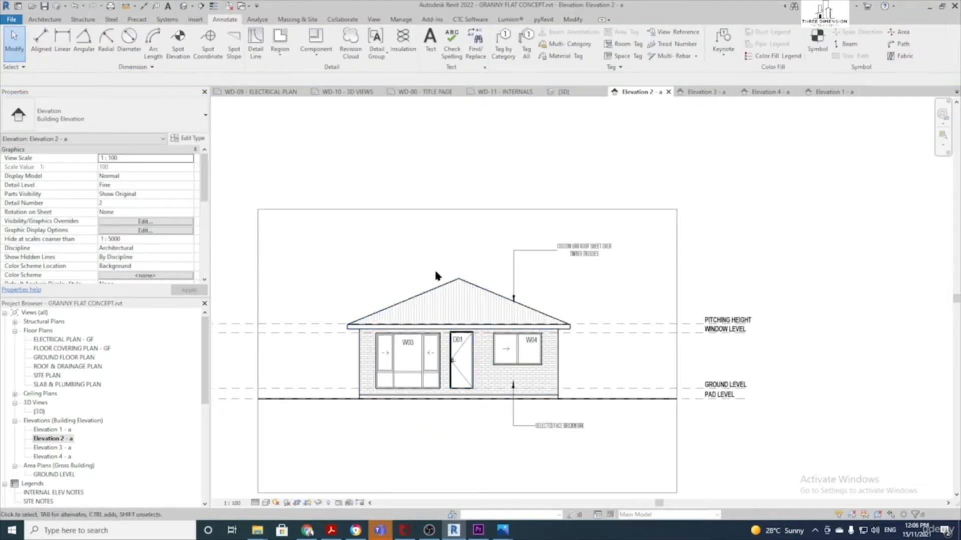
Add a 22.50° spot slope label above Elevation 2's left roof edge
click(234, 52)
scroll(429, 287, up, 2)
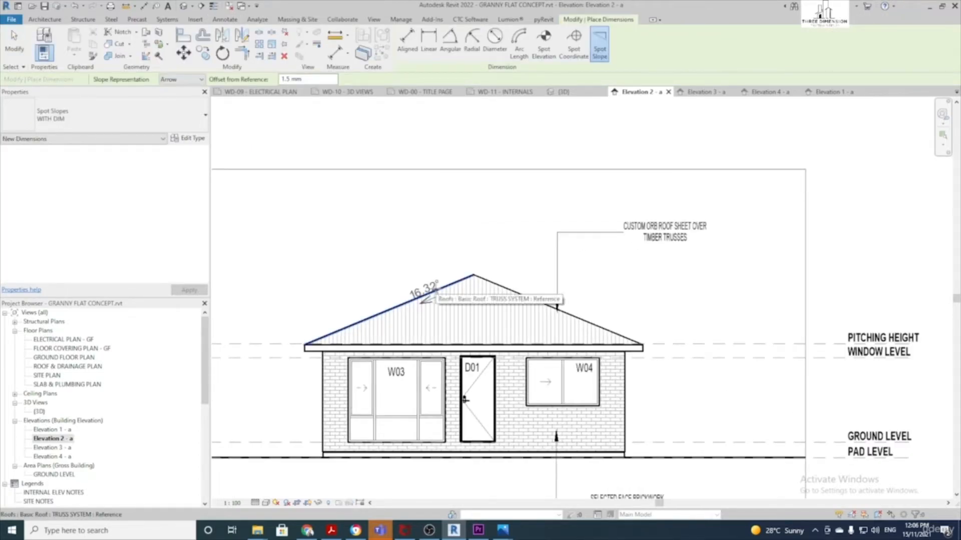
click(436, 289)
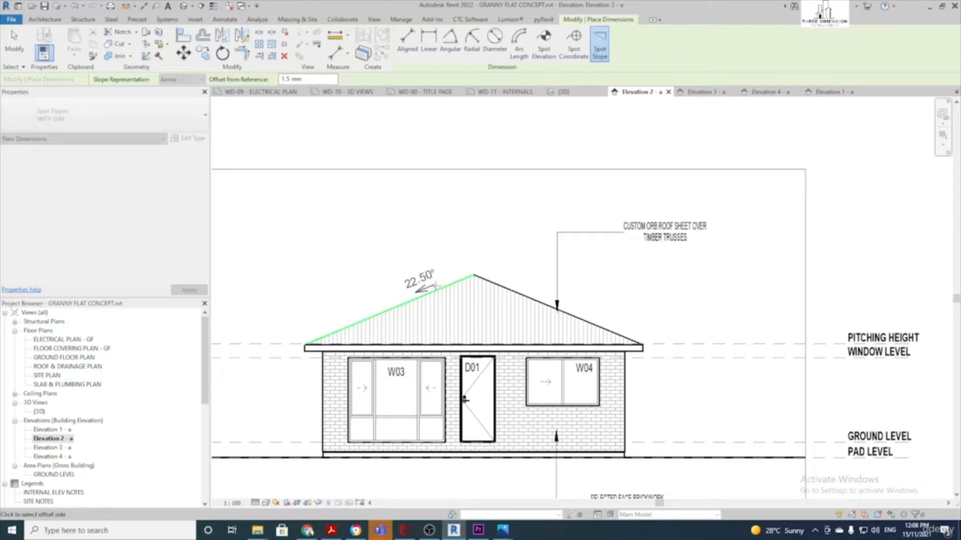
click(435, 287)
key(Escape)
key(Escape)
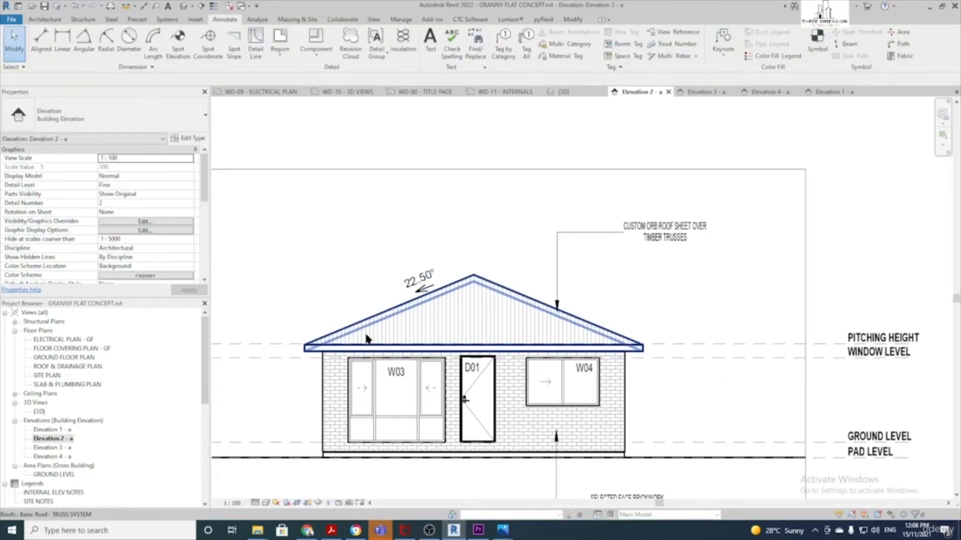
scroll(406, 338, down, 3)
scroll(381, 280, down, 2)
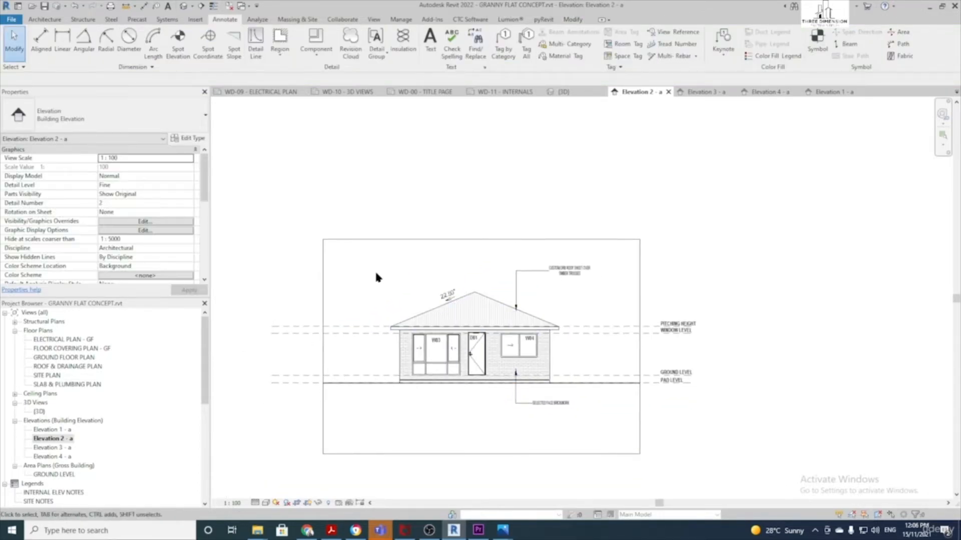
scroll(491, 407, up, 2)
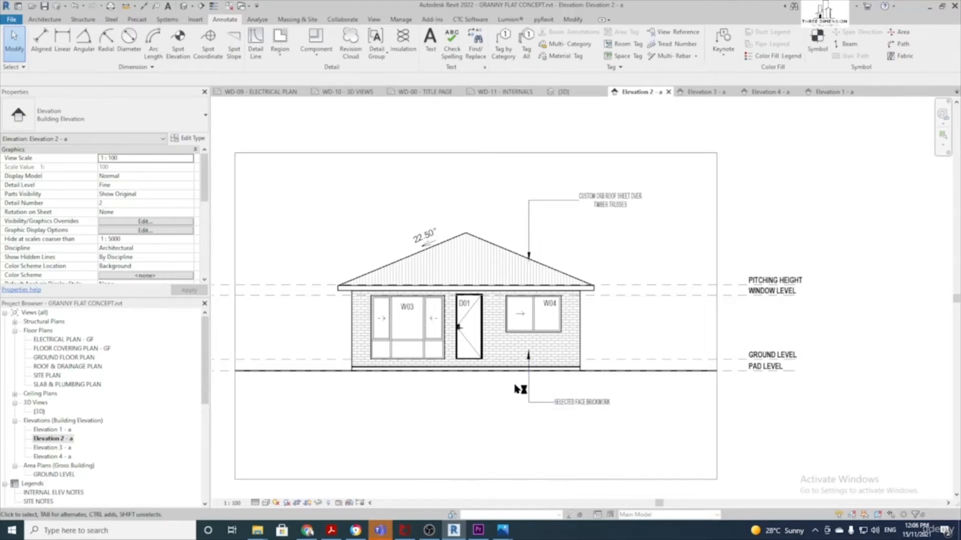
middle_drag(642, 351, 620, 355)
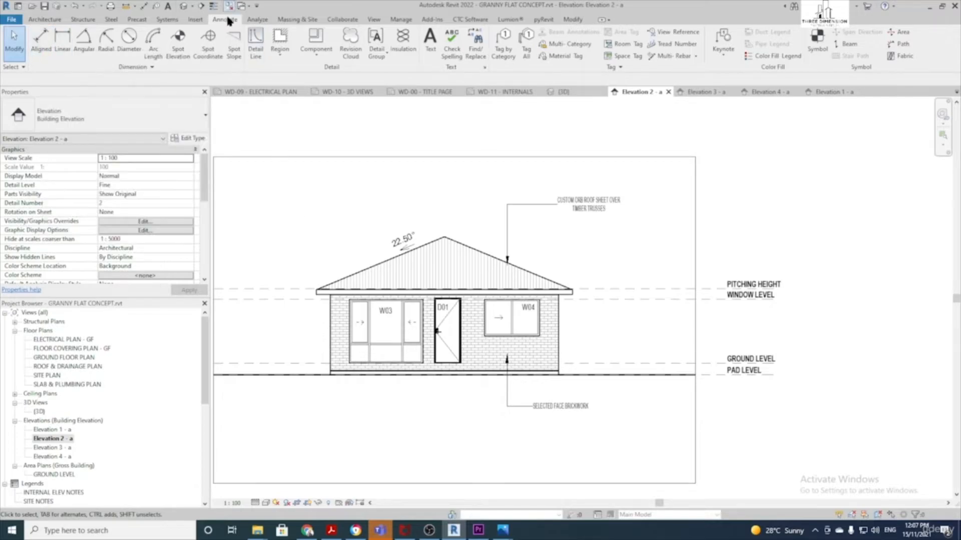
Place a trial level dimension string from PAD LEVEL to WINDOW LEVEL, then delete it
click(42, 41)
scroll(640, 363, up, 2)
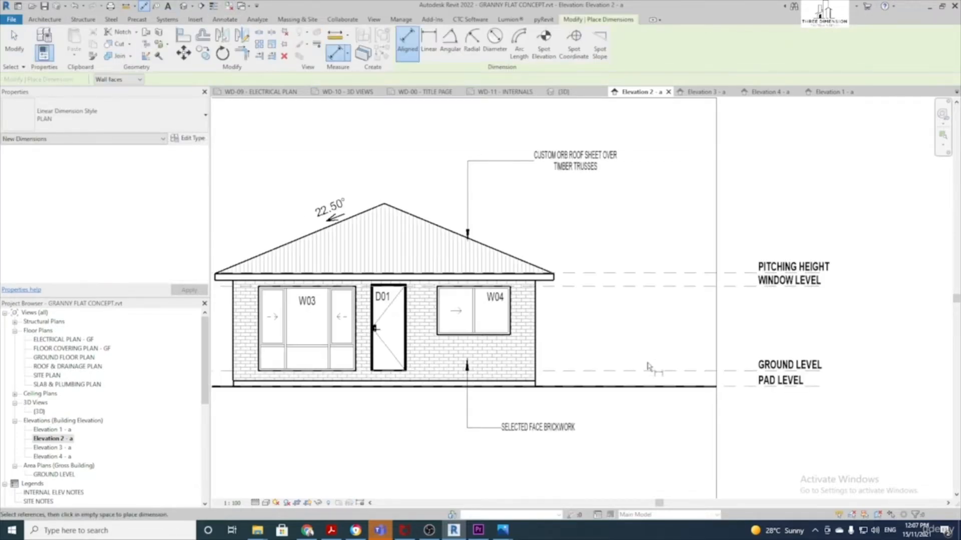
click(726, 386)
click(725, 371)
click(726, 287)
click(692, 308)
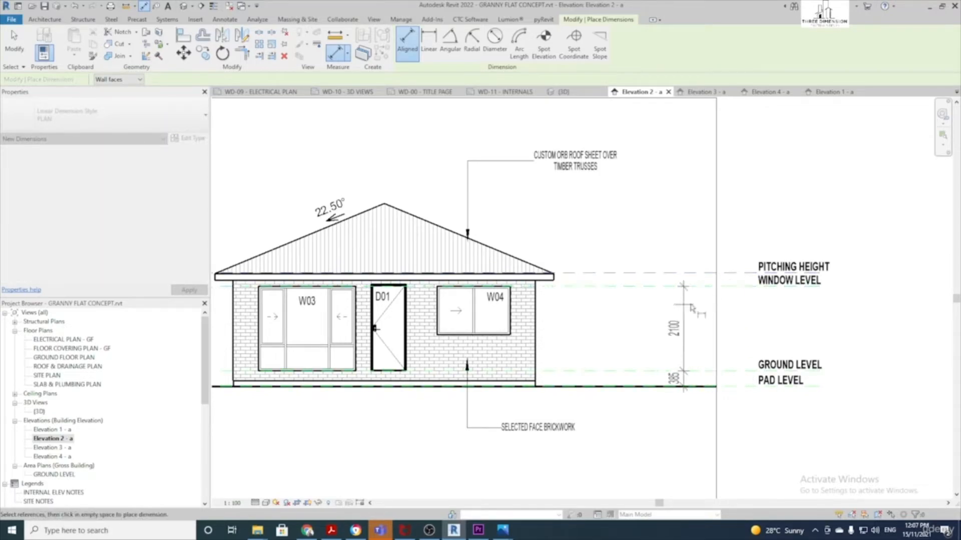
click(735, 297)
key(Escape)
key(Escape)
click(730, 322)
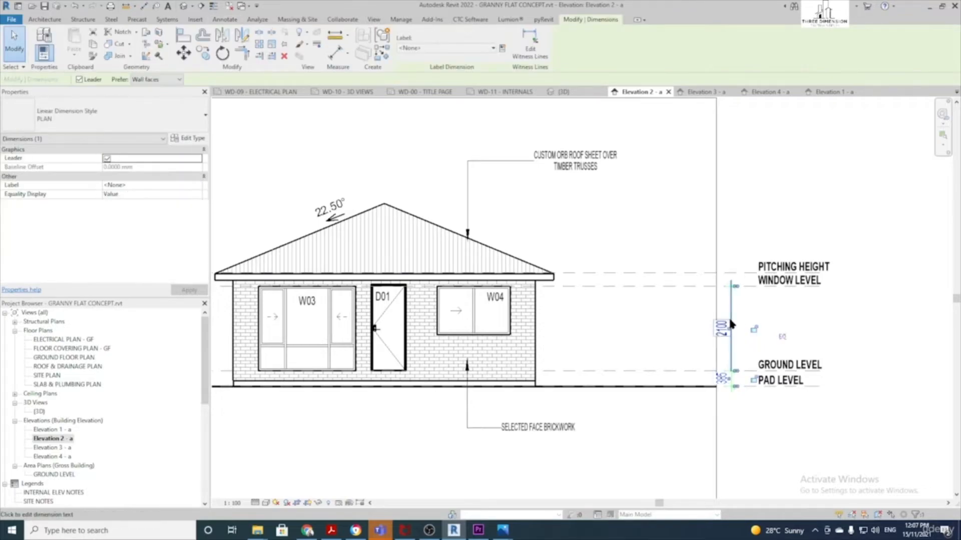
key(Delete)
Dimension PAD, GROUND and PITCHING HEIGHT levels (385, 2440), plus GROUND to WINDOW LEVEL at 2100
click(43, 45)
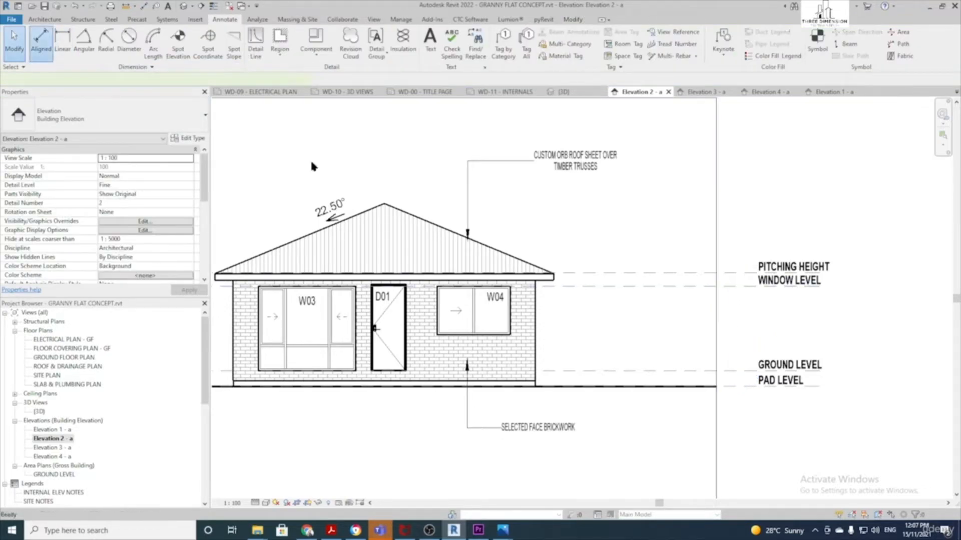
click(742, 386)
click(740, 371)
click(732, 274)
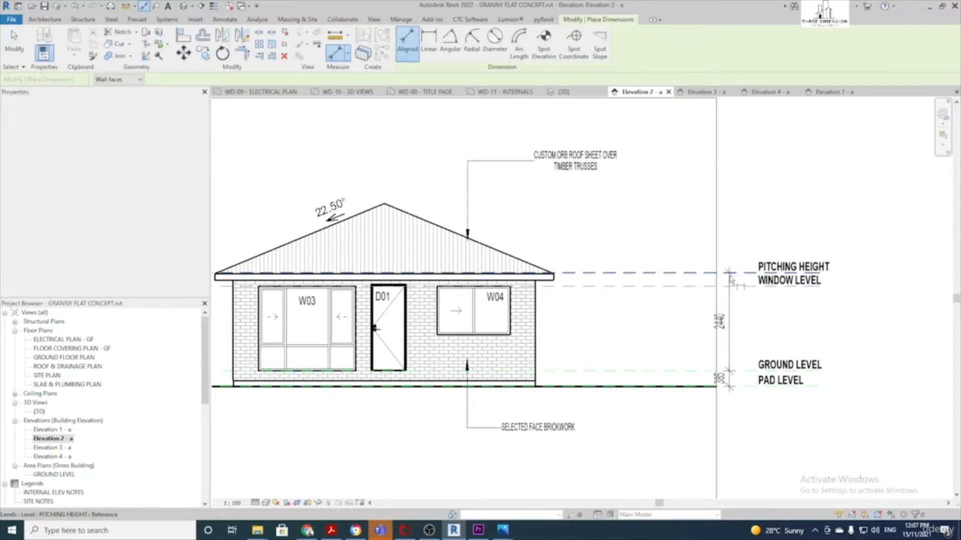
click(637, 300)
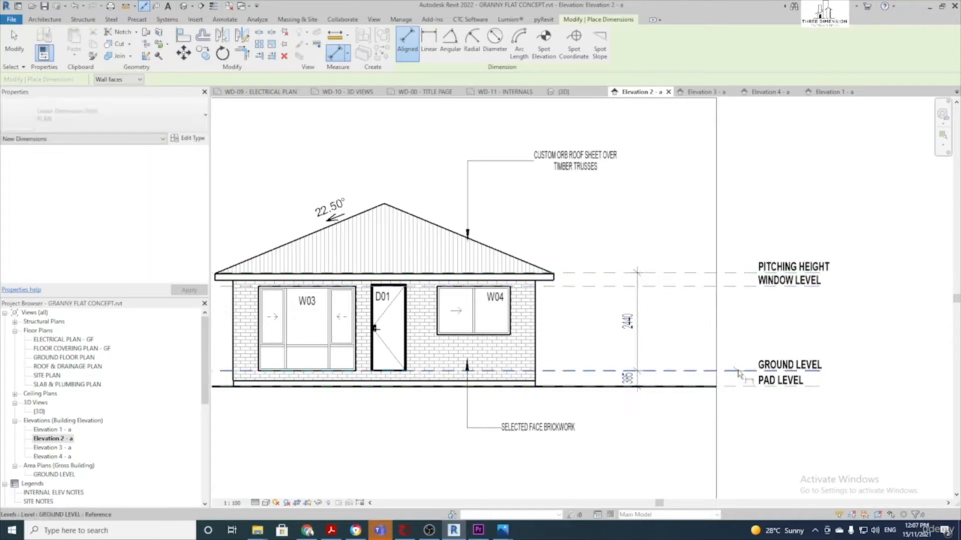
click(734, 371)
click(735, 287)
click(582, 310)
scroll(628, 331, down, 2)
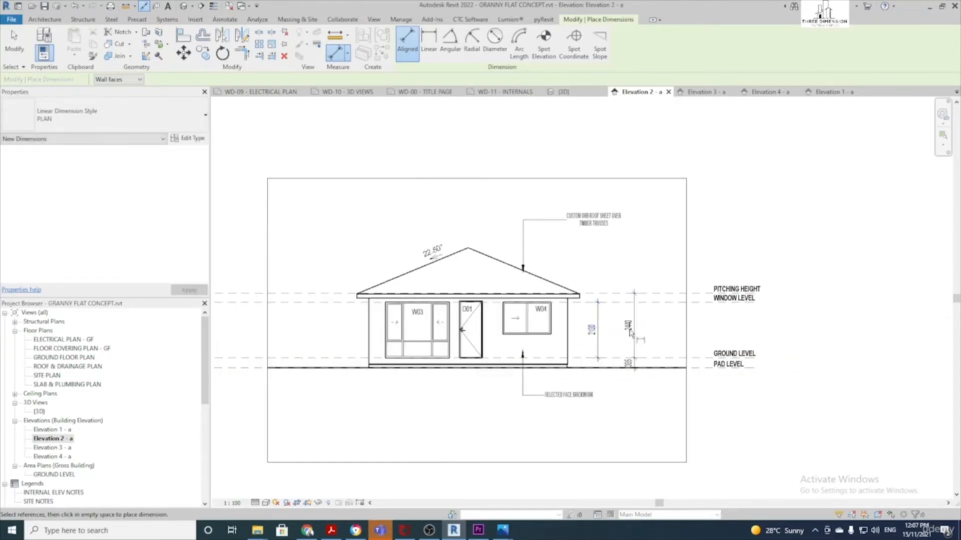
key(Escape)
scroll(515, 322, up, 2)
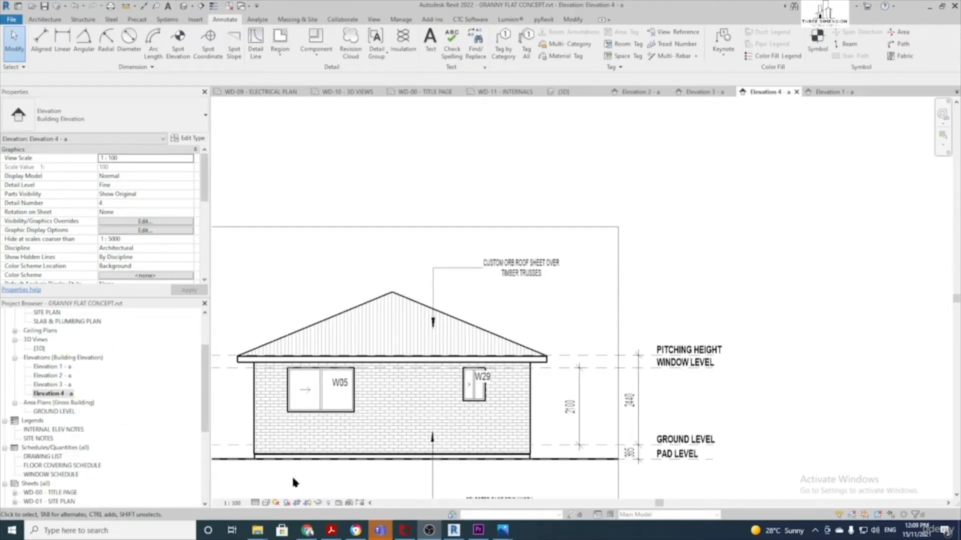
Review the annotated Elevation 4, then open sheet WD-04 - BUILDING ELEVATIONS
scroll(295, 482, down, 1)
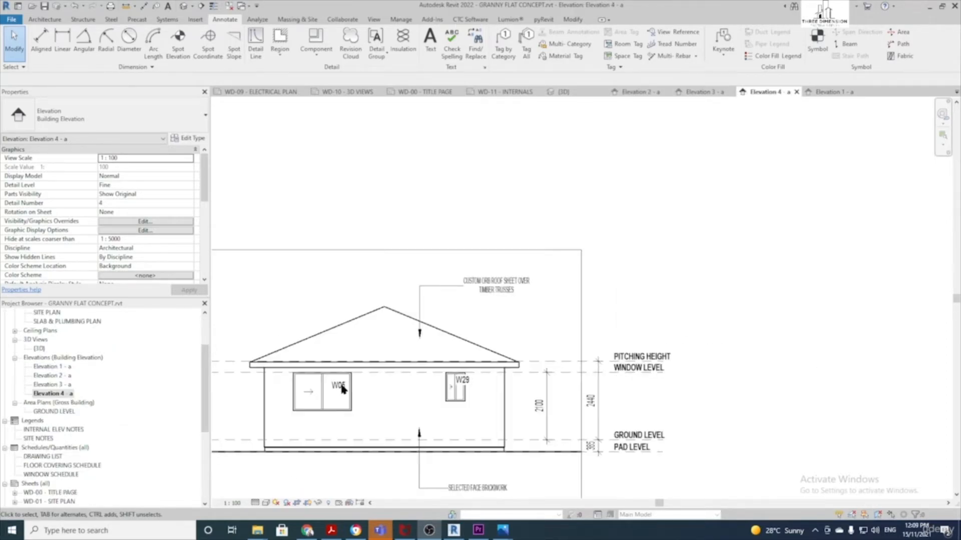
middle_drag(296, 462, 421, 437)
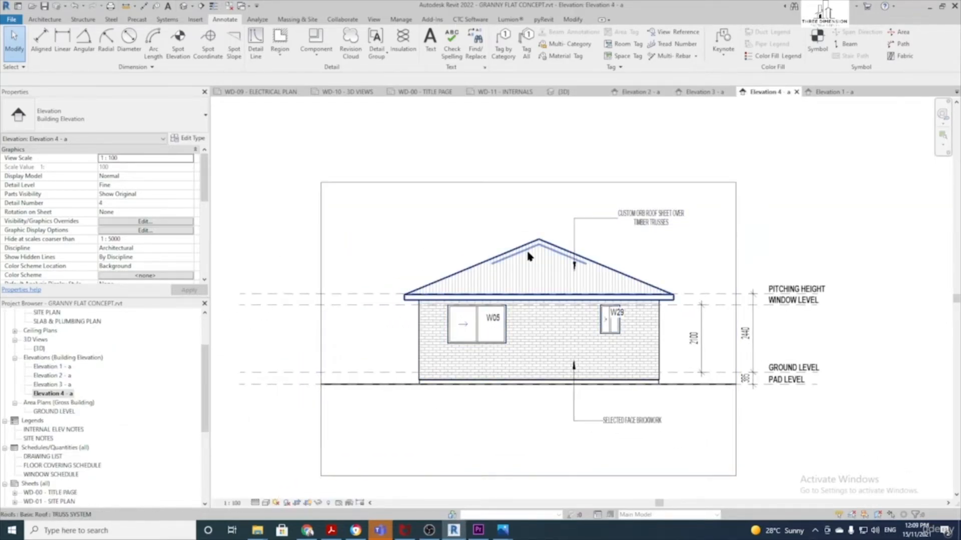
middle_drag(716, 390, 627, 404)
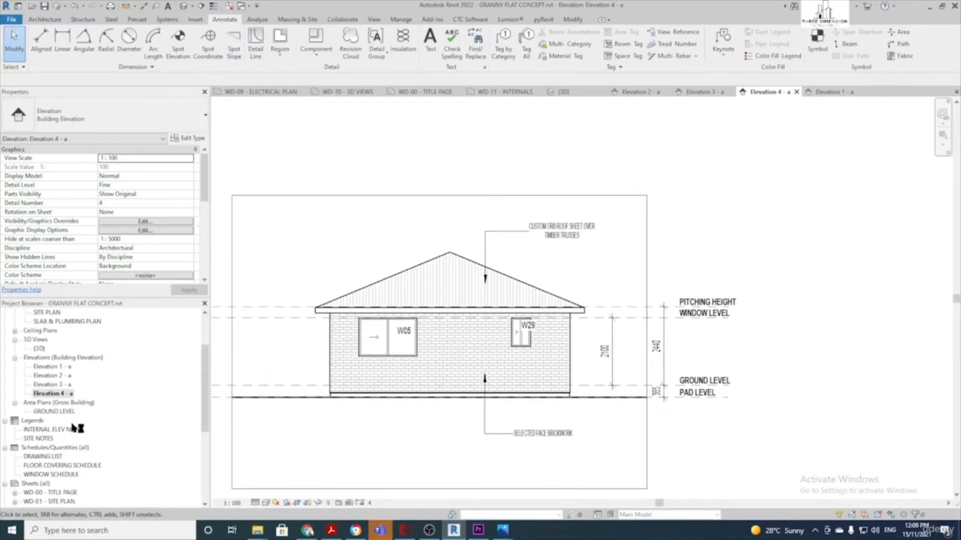
scroll(68, 415, up, 5)
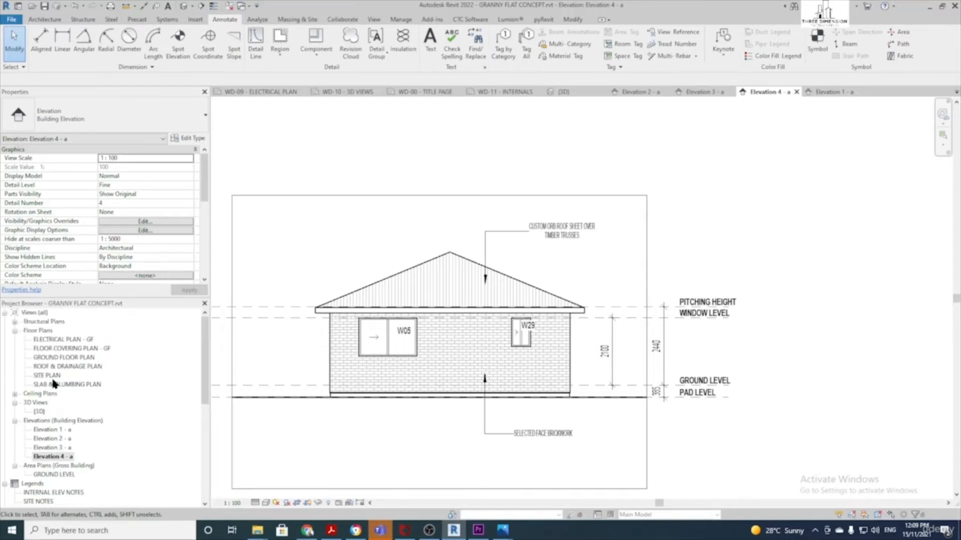
scroll(51, 376, down, 6)
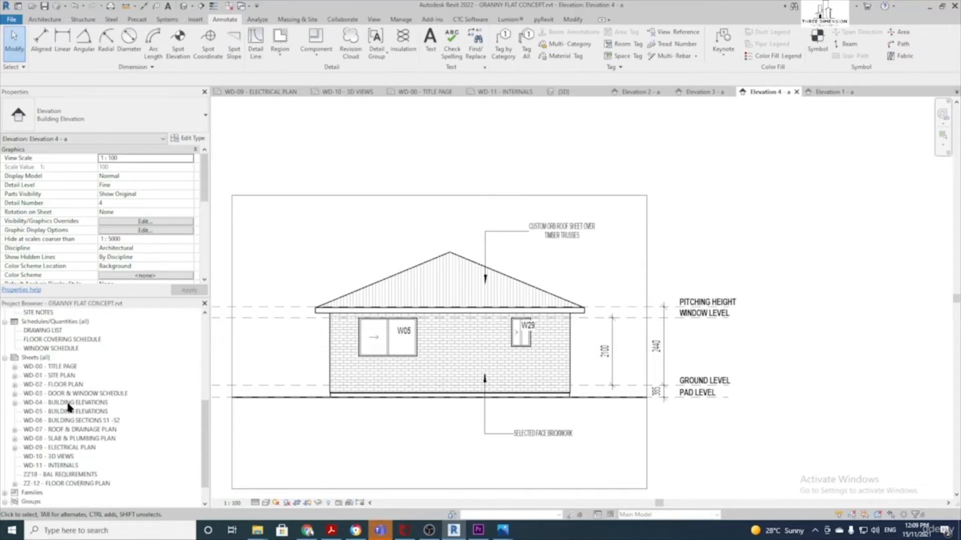
double_click(68, 403)
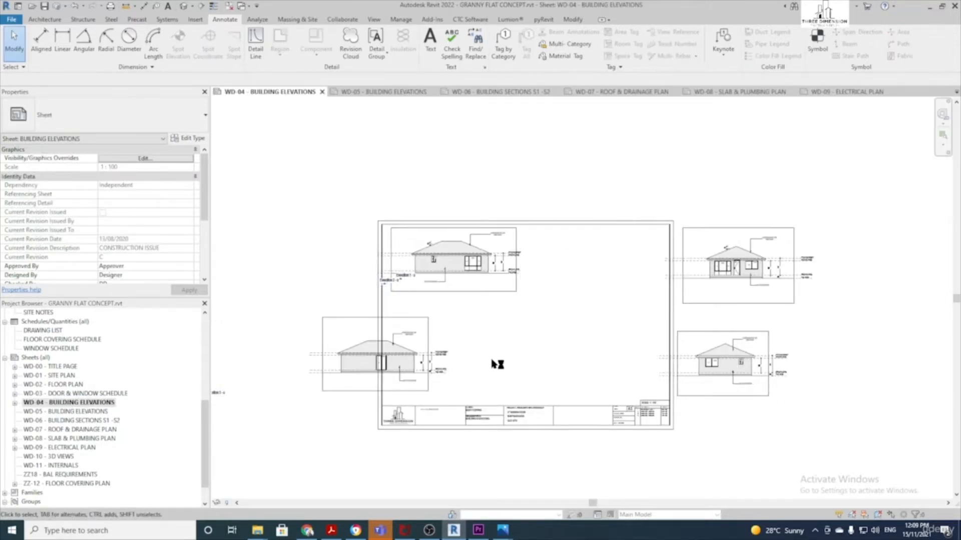
Move the top-right, bottom-right and bottom-left elevation viewports into place inside the sheet
scroll(497, 365, up, 2)
click(723, 281)
drag(724, 280, 531, 275)
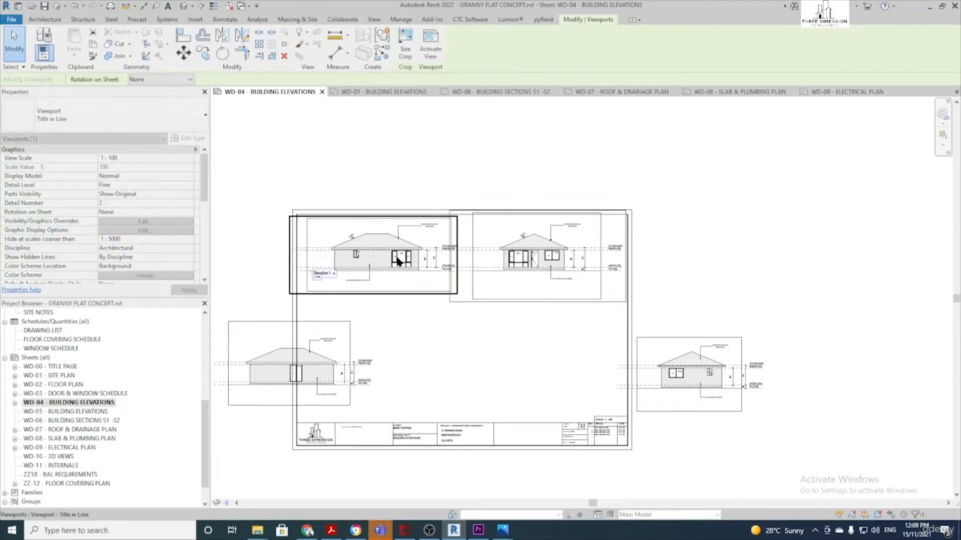
scroll(399, 261, up, 1)
drag(771, 413, 572, 404)
click(346, 420)
drag(346, 420, 499, 418)
scroll(421, 389, down, 1)
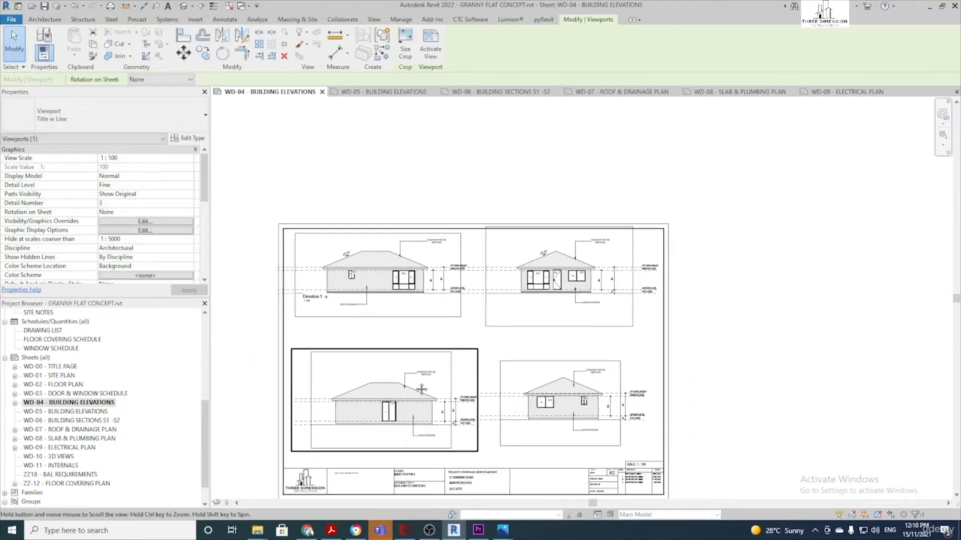
middle_drag(421, 389, 428, 318)
drag(411, 346, 420, 342)
scroll(459, 349, up, 3)
scroll(645, 342, down, 1)
middle_drag(646, 342, 577, 388)
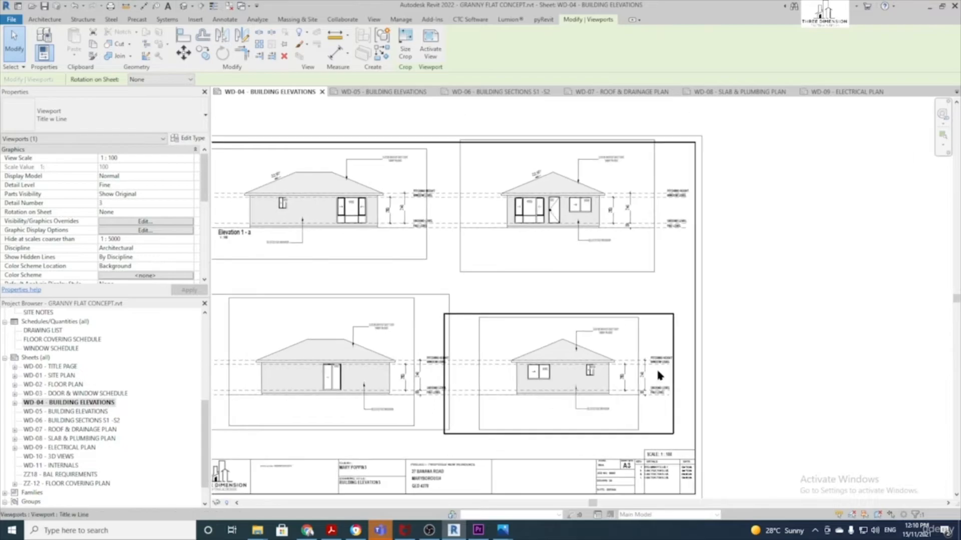
click(796, 371)
scroll(701, 368, down, 2)
scroll(545, 300, up, 2)
Line up the top-left and top-right elevation viewports in the grid's top row
click(613, 305)
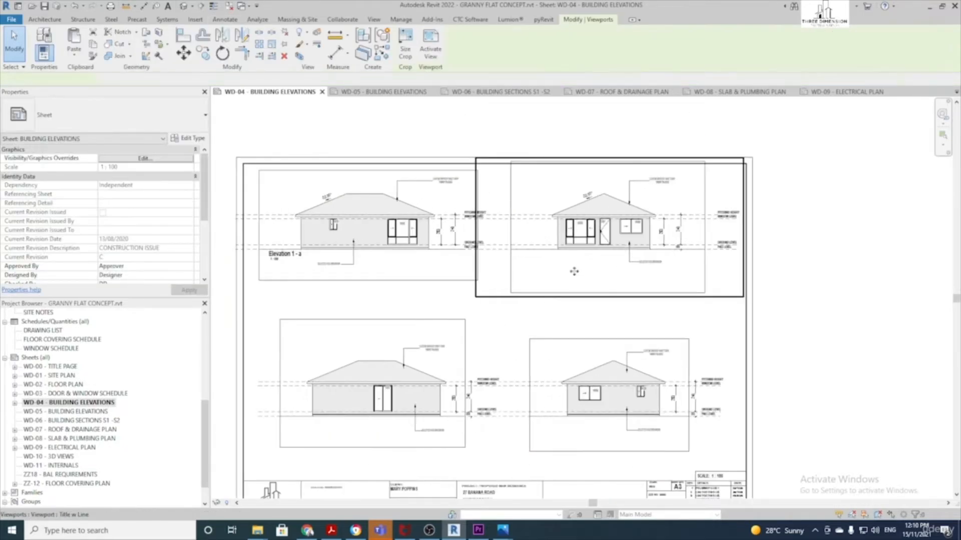
drag(574, 283, 574, 282)
mouse_move(451, 242)
mouse_down()
mouse_move(451, 271)
mouse_move(454, 256)
mouse_up()
click(788, 323)
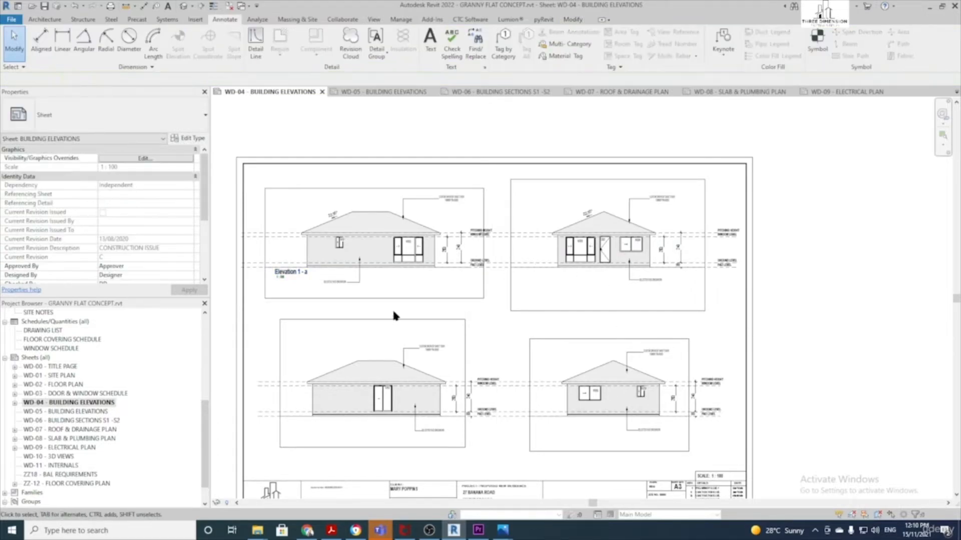
click(357, 274)
key(Right)
key(Right)
key(Right)
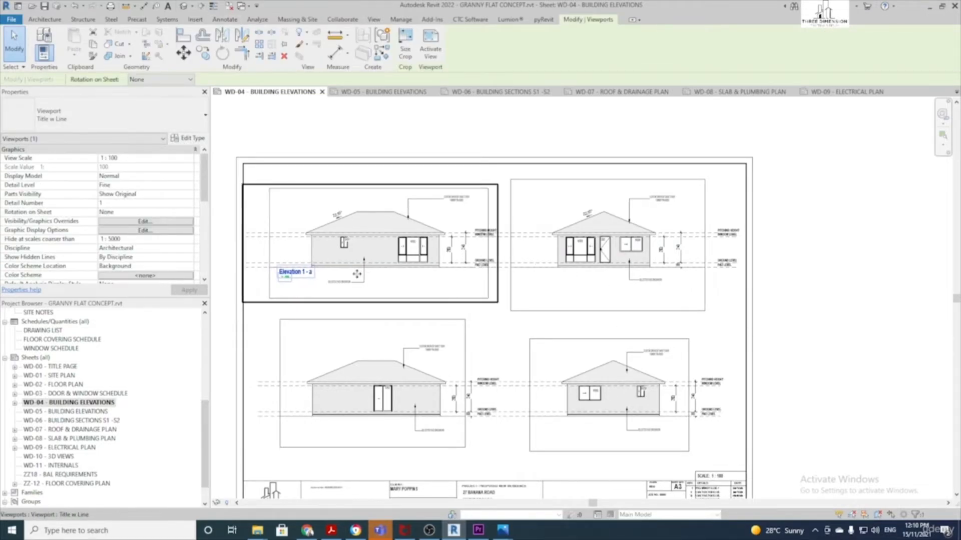
key(Right)
key(Right)
key(Right)
click(828, 371)
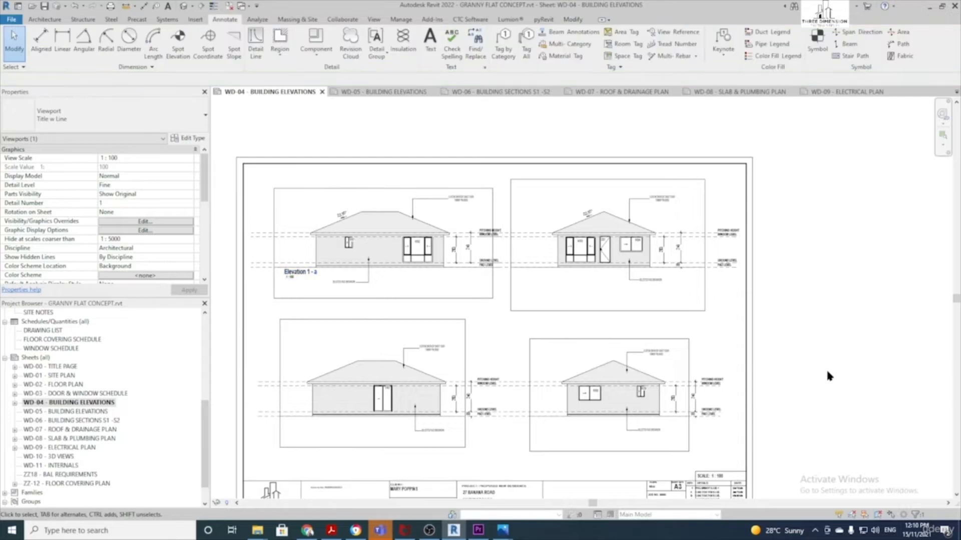
scroll(524, 348, down, 1)
scroll(651, 329, up, 1)
Hide the crop regions of all four elevation viewports
drag(715, 357, 360, 267)
scroll(106, 246, down, 3)
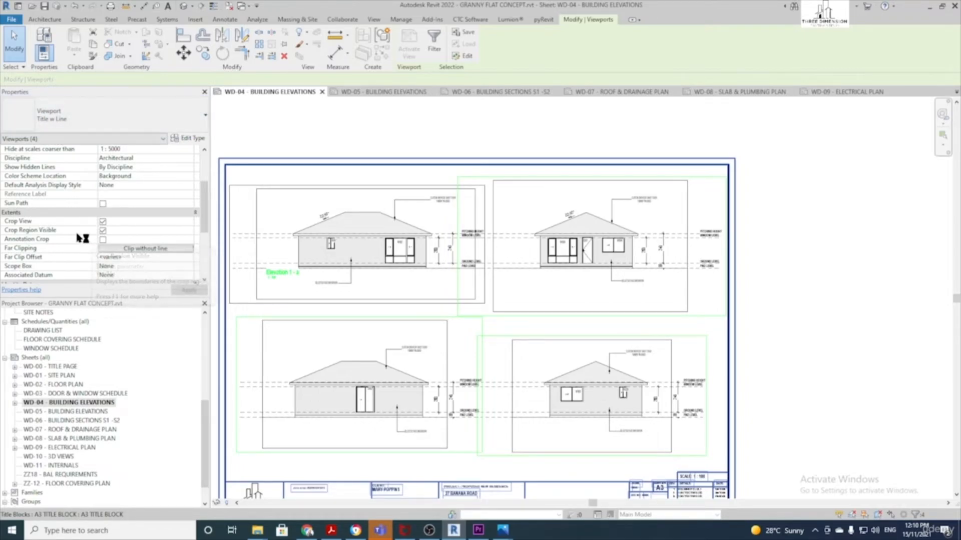
click(103, 230)
click(788, 340)
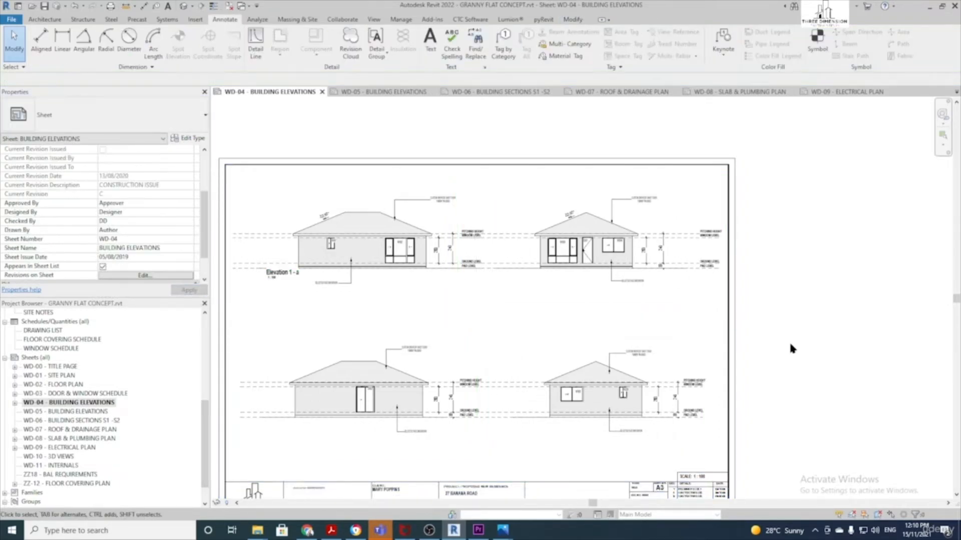
Move the lower-left and upper-right elevation titles beneath their viewports
scroll(788, 340, down, 1)
middle_drag(798, 325, 805, 258)
scroll(289, 383, down, 2)
middle_drag(289, 383, 363, 380)
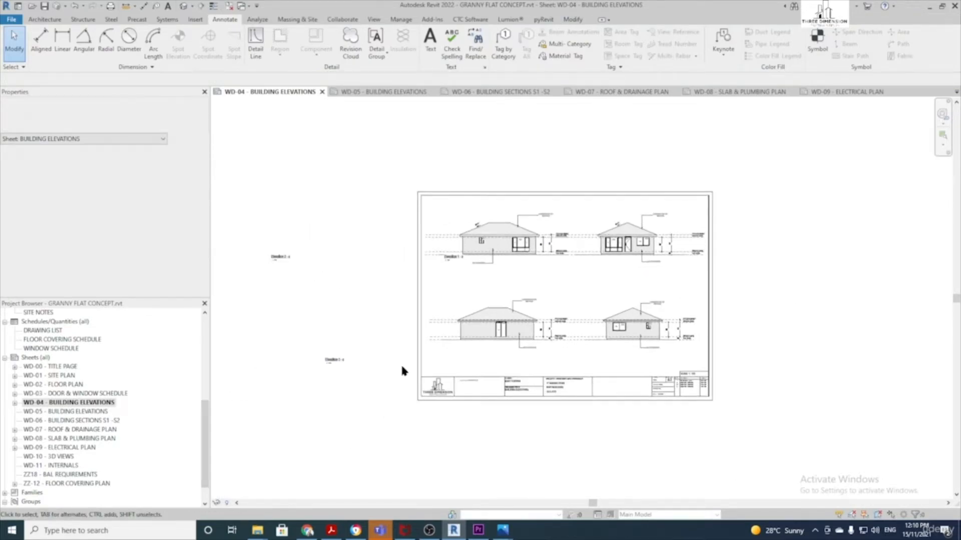
click(481, 329)
click(377, 377)
drag(338, 361, 452, 353)
drag(280, 258, 590, 271)
Place the lower-right and Elevation 4 titles beneath their elevations
click(610, 239)
click(650, 322)
scroll(642, 360, down, 3)
scroll(628, 410, up, 2)
click(618, 441)
drag(571, 469, 627, 318)
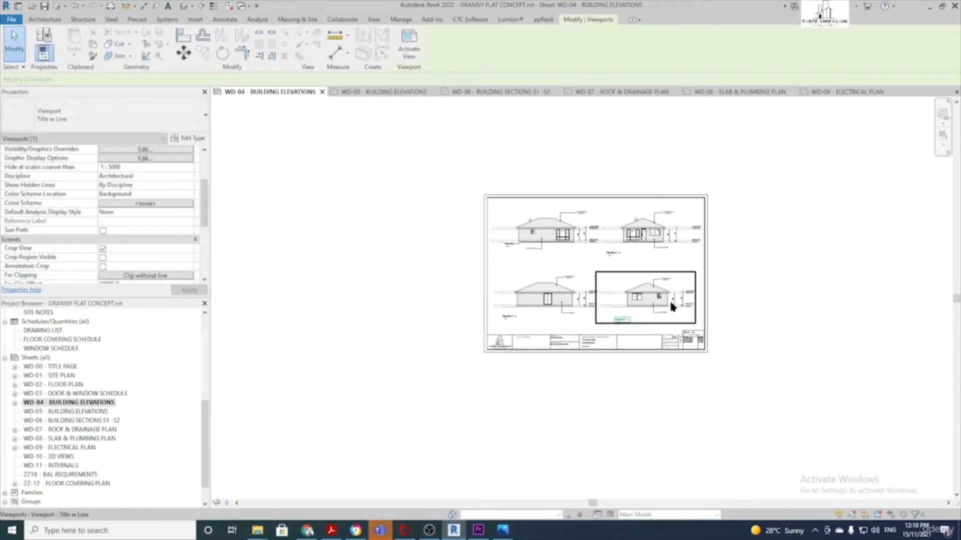
scroll(669, 304, up, 3)
click(833, 283)
middle_drag(828, 232, 807, 296)
scroll(580, 293, down, 2)
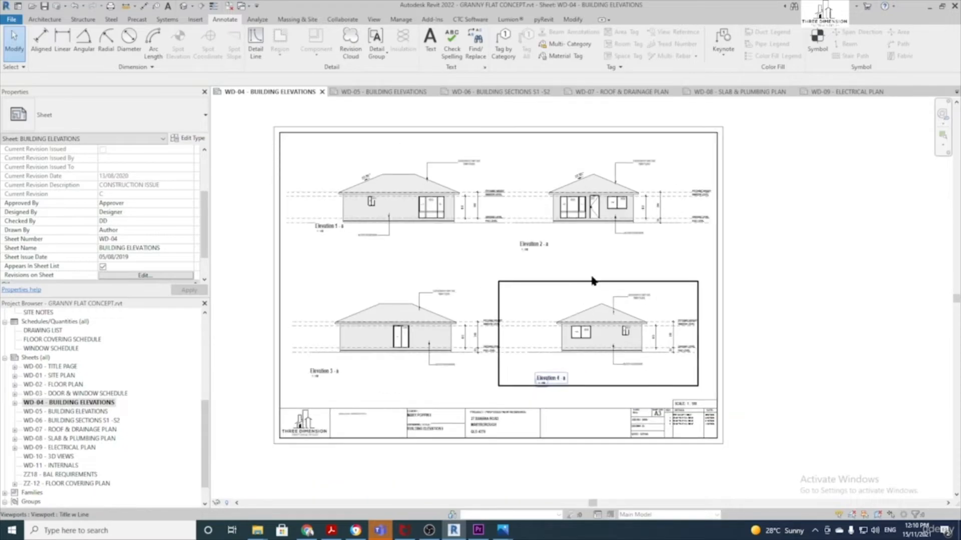
scroll(481, 286, up, 2)
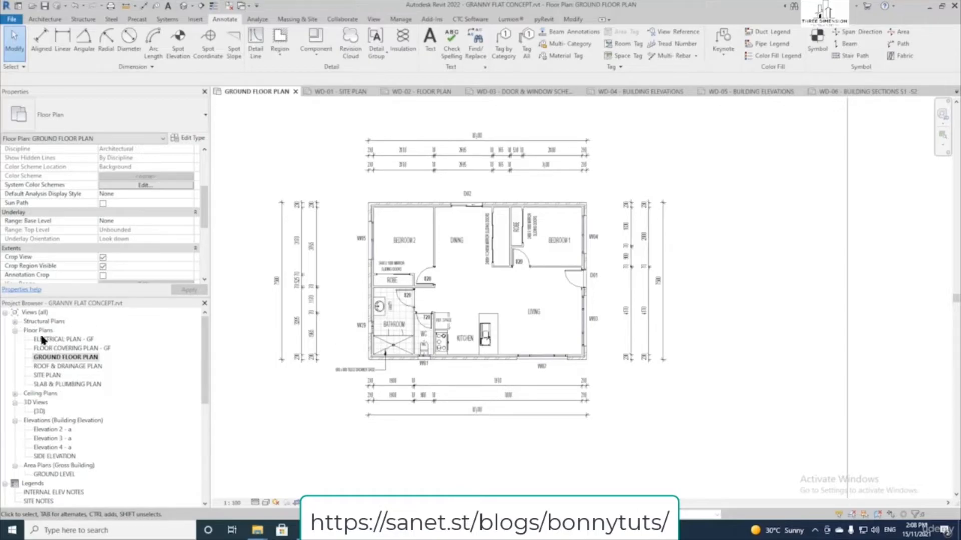
Open the SITE PLAN view and centre the TRUSS SYSTEM hip roof outline
double_click(48, 377)
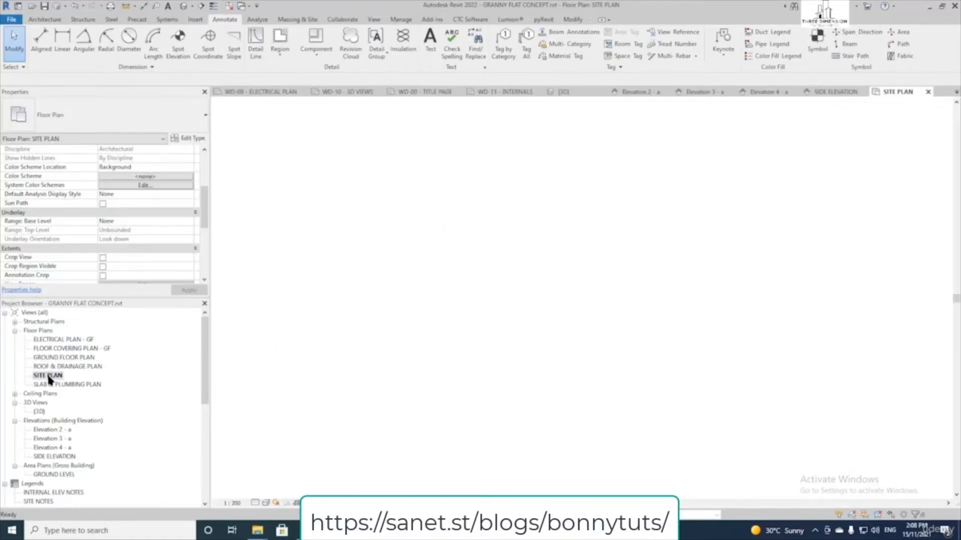
scroll(559, 322, down, 5)
scroll(560, 322, up, 3)
middle_drag(560, 321, 462, 335)
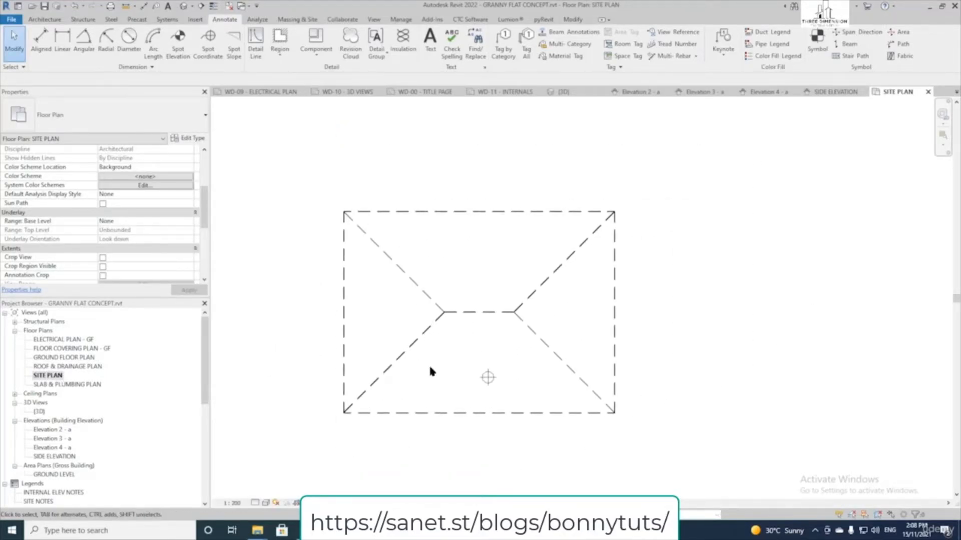
click(511, 314)
scroll(511, 313, down, 2)
click(634, 335)
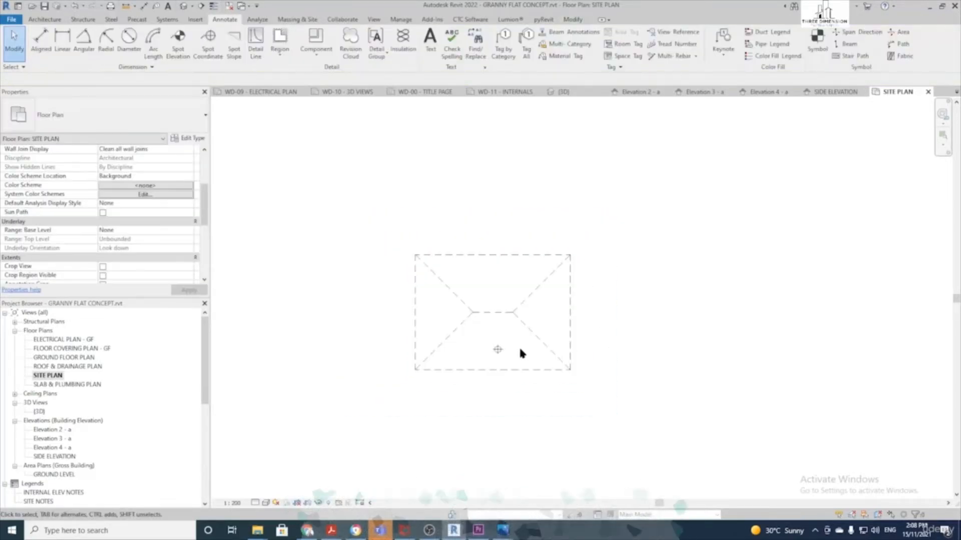
scroll(498, 350, up, 3)
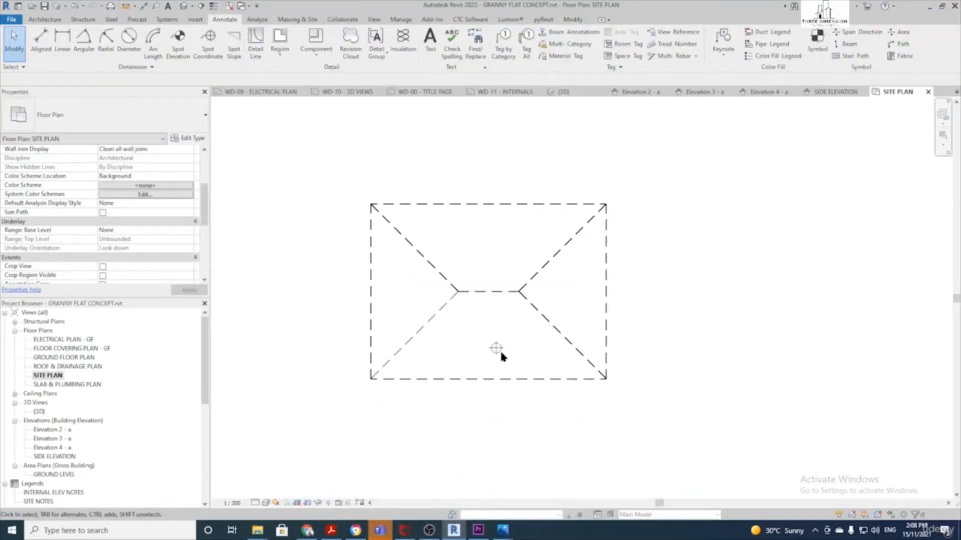
Temporarily hide the roof, then hide the STANDARD SINK WITH VOID in this view
click(523, 285)
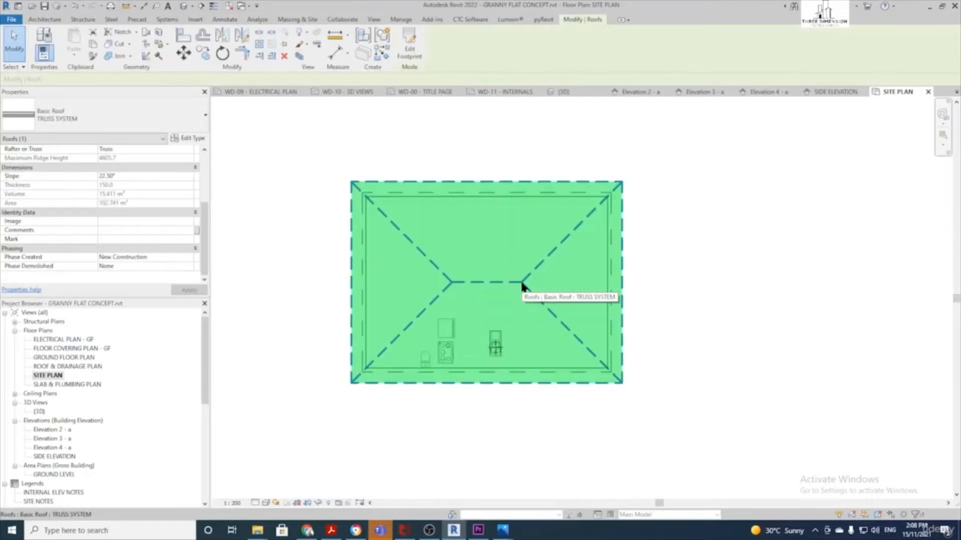
key(h)
key(h)
scroll(500, 339, up, 3)
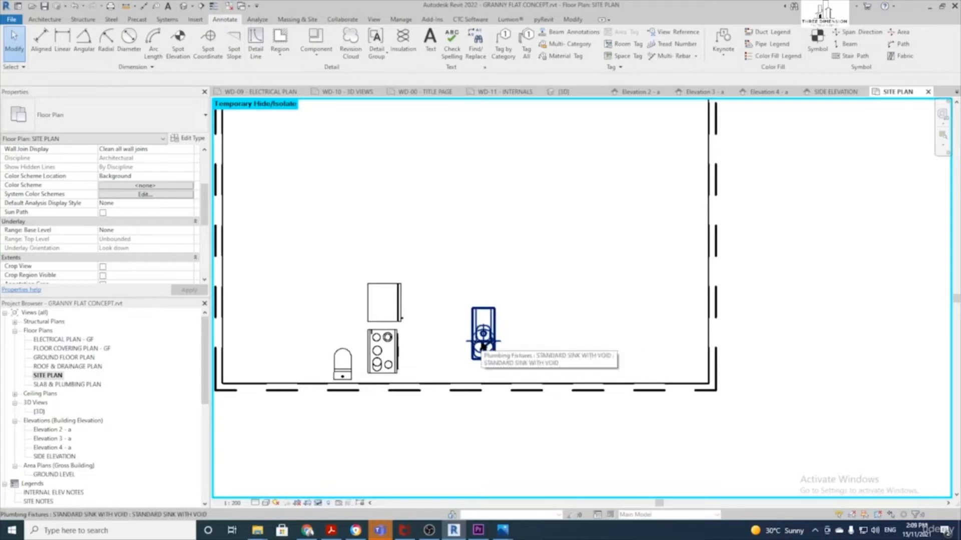
click(483, 345)
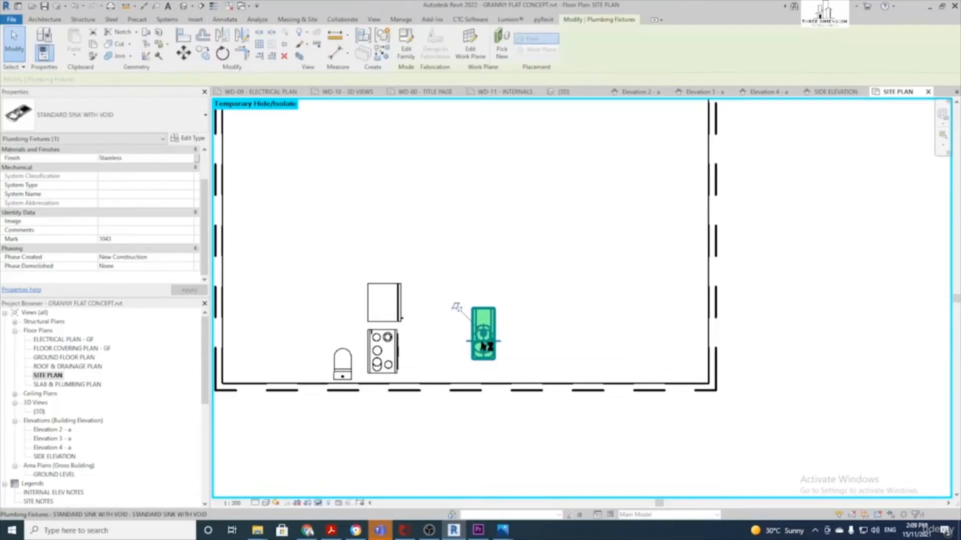
right_click(483, 345)
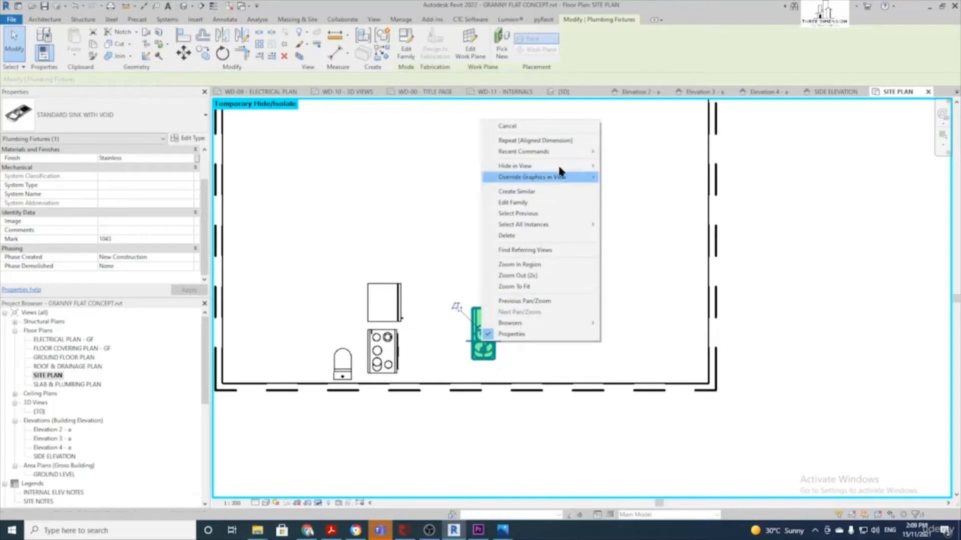
mouse_move(557, 166)
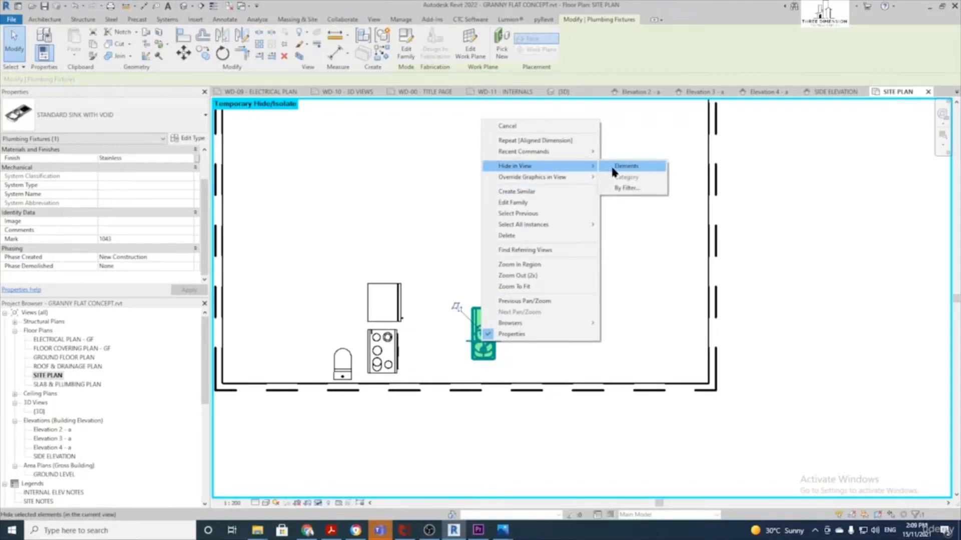
click(620, 167)
scroll(609, 168, down, 2)
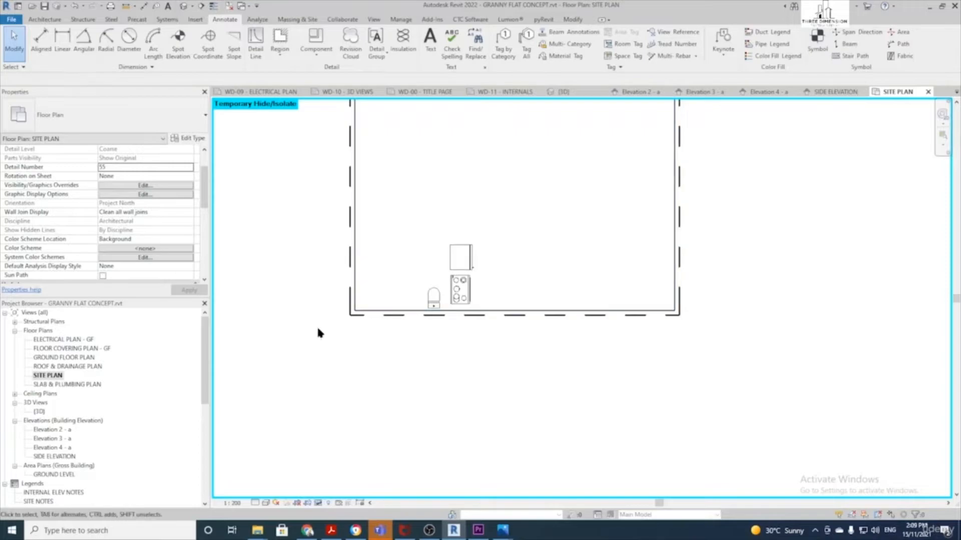
Reset Temporary Hide/Isolate so the hip roof outline shows again
click(320, 504)
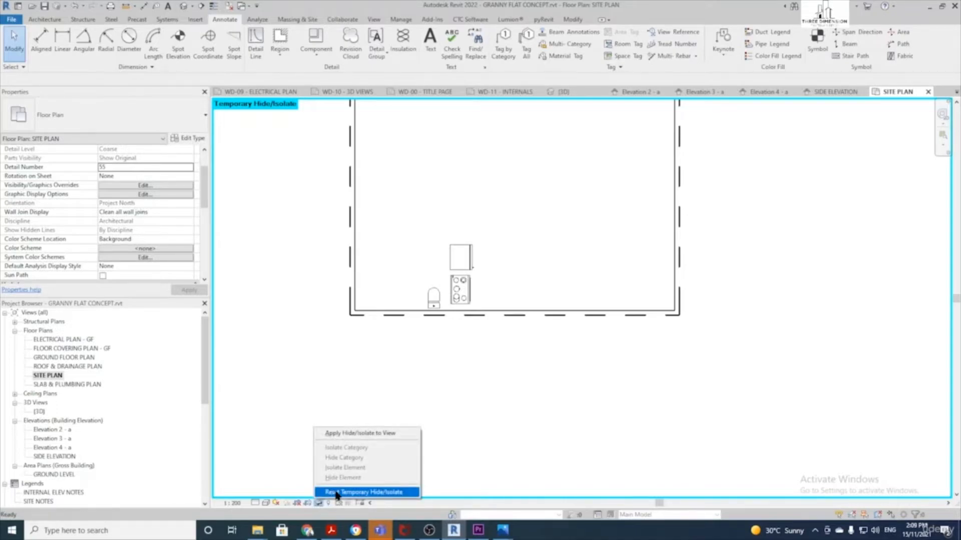
click(337, 494)
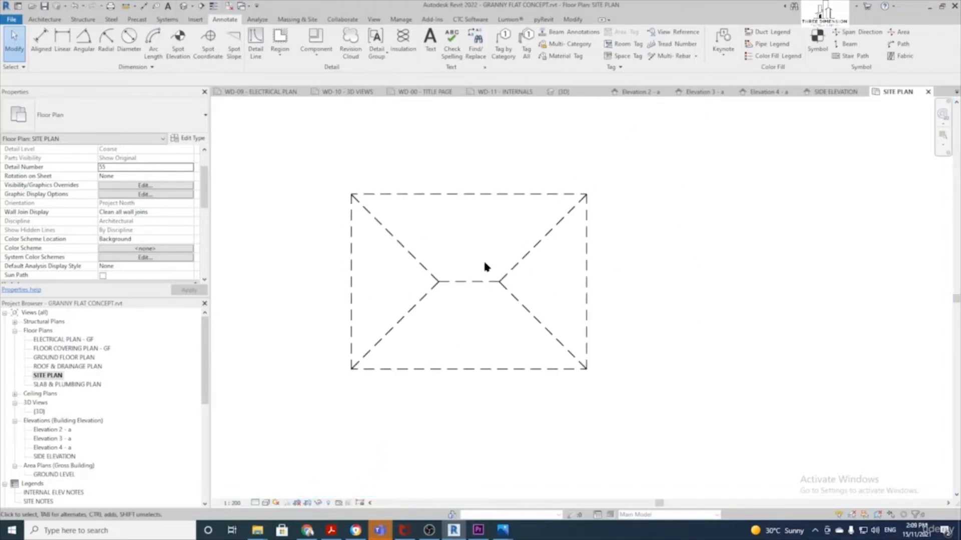
scroll(430, 361, down, 1)
middle_drag(454, 311, 475, 344)
scroll(490, 381, up, 1)
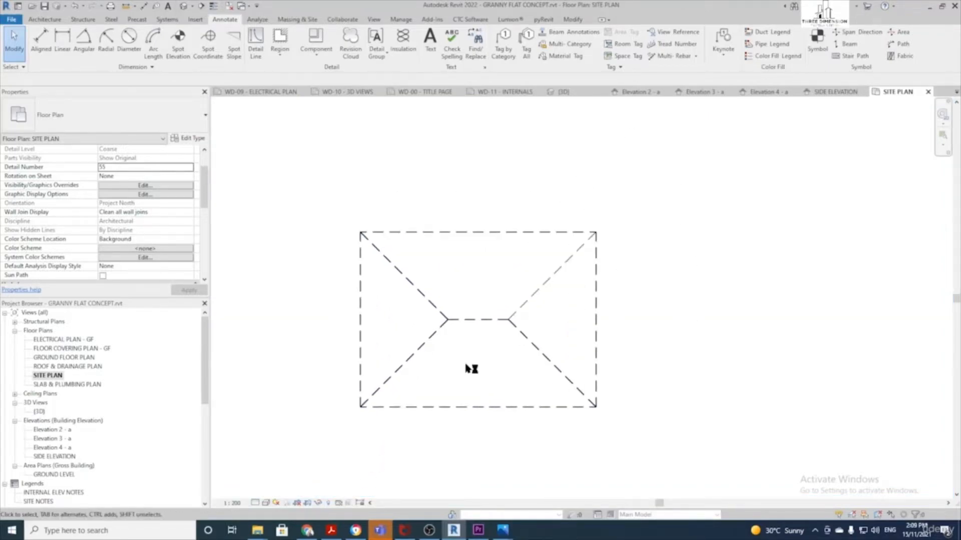
scroll(465, 366, down, 1)
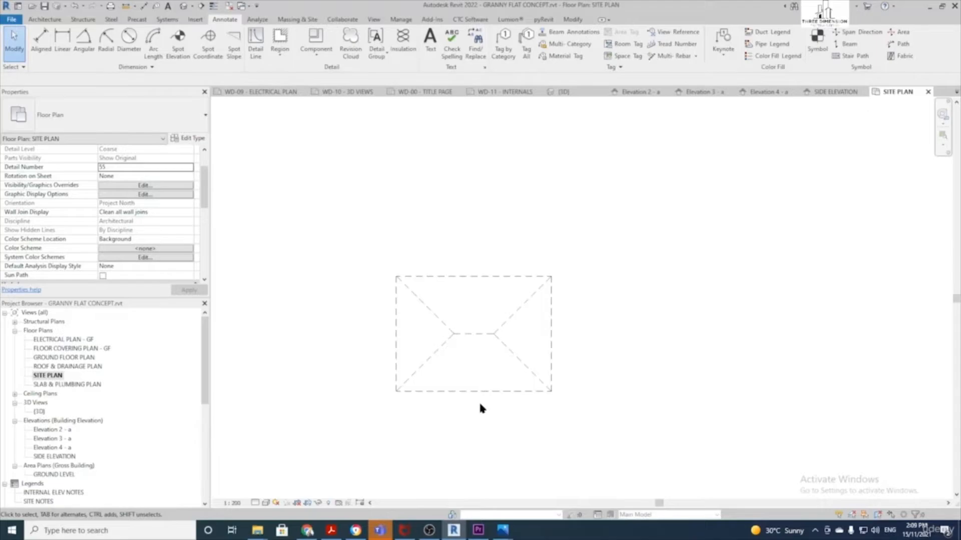
Review Lot 362's boundary distances and bearings in the Disclosure Plan PDF, then move the window aside
click(331, 535)
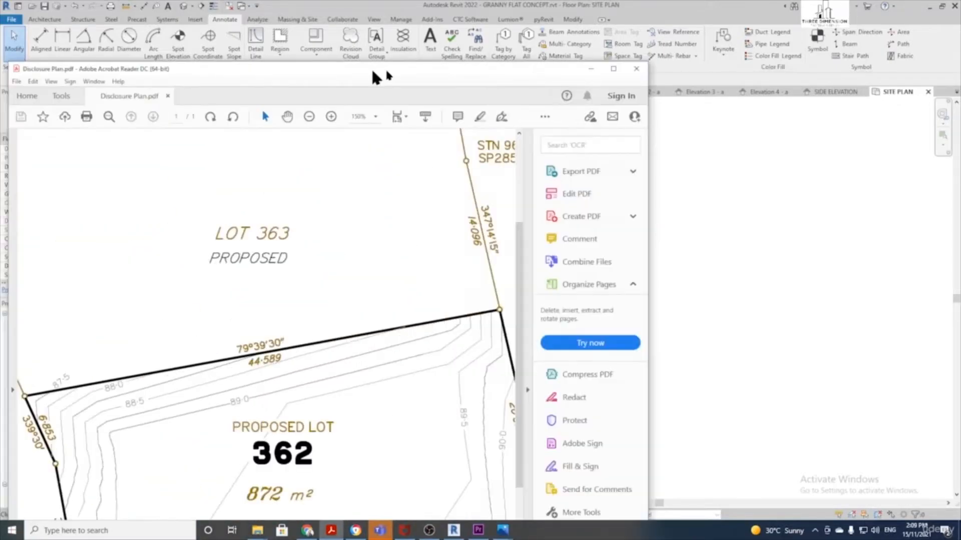
scroll(510, 355, down, 3)
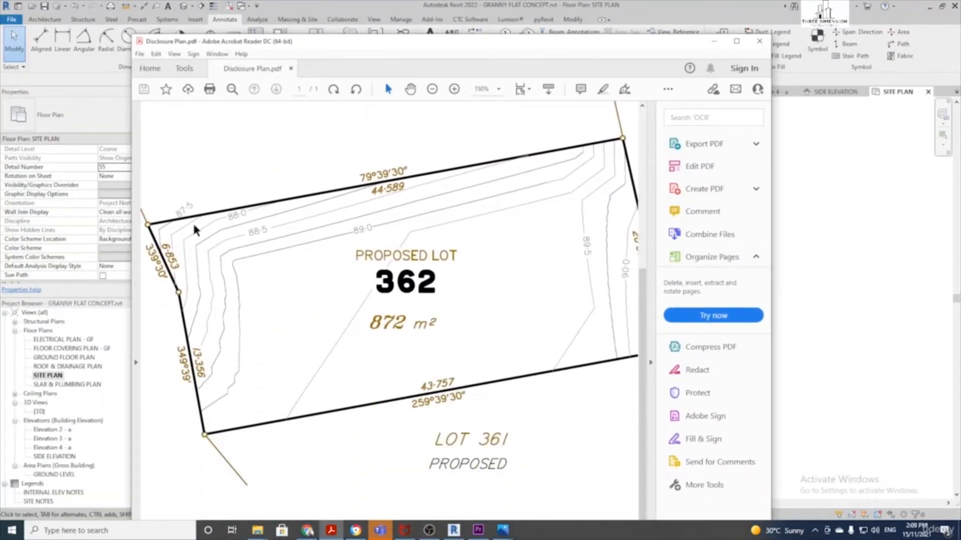
ctrl+scroll(534, 407, down, 1)
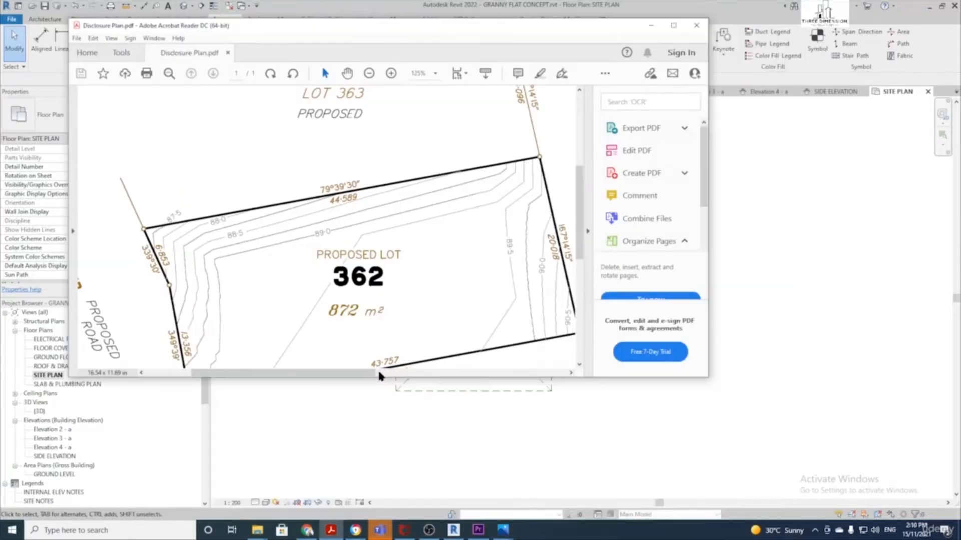
drag(584, 249, 585, 264)
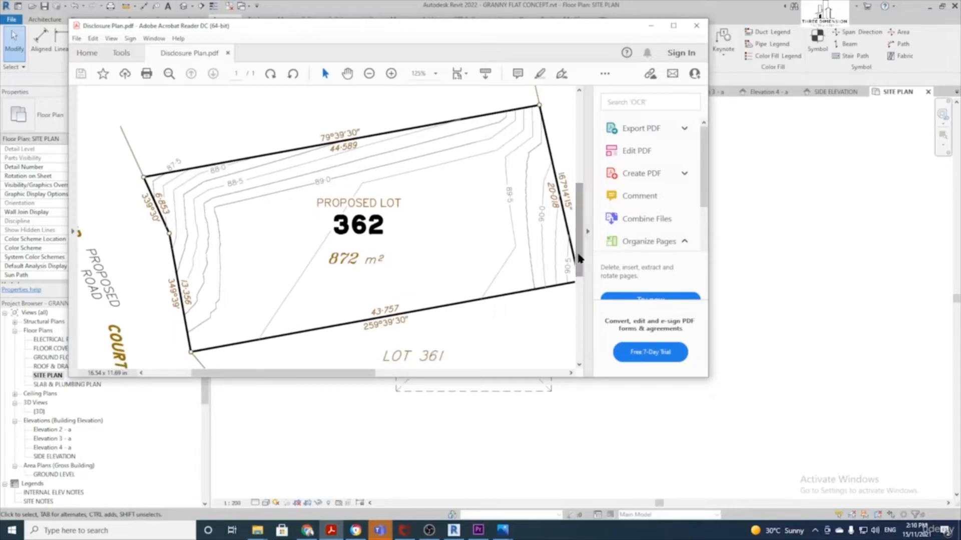
drag(406, 28, 0, 116)
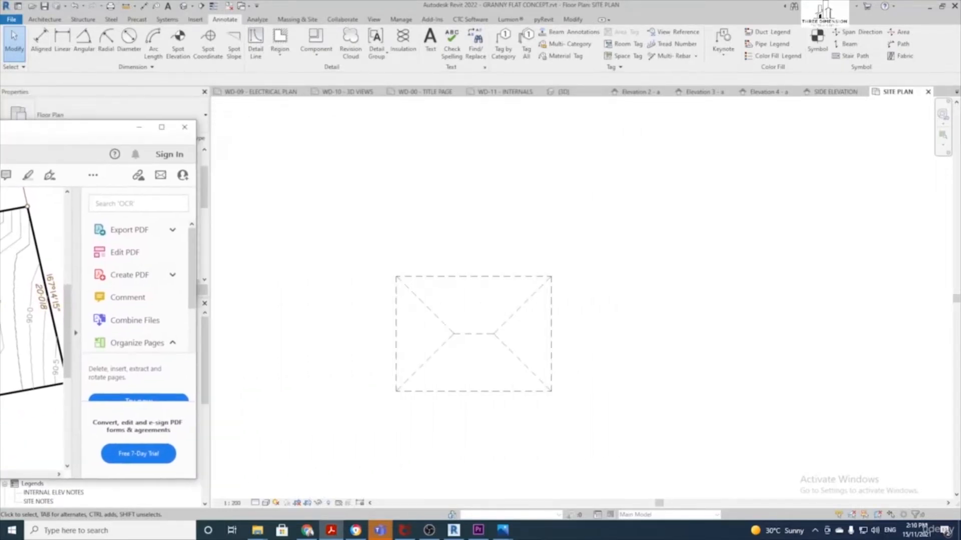
Start a Massing & Site property line entered by distances and bearings
click(442, 222)
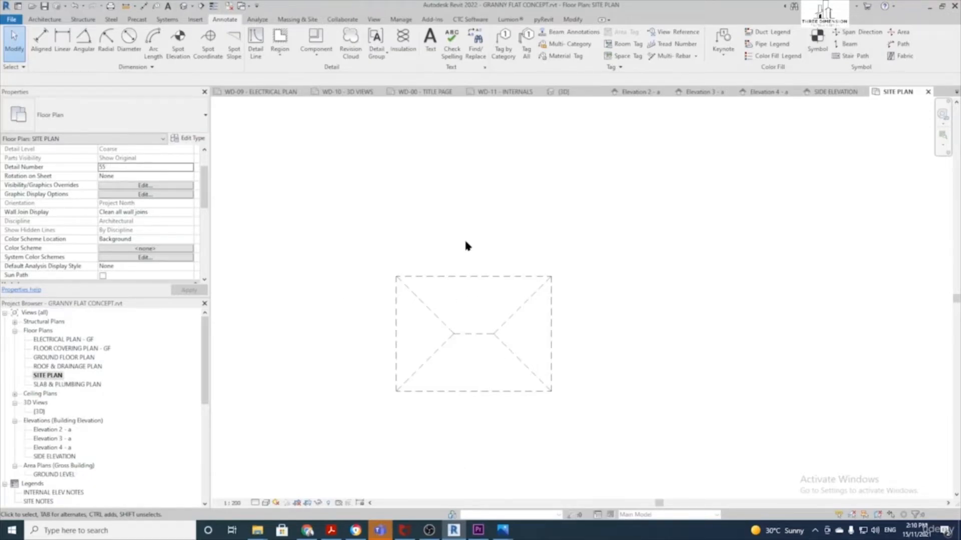
click(299, 20)
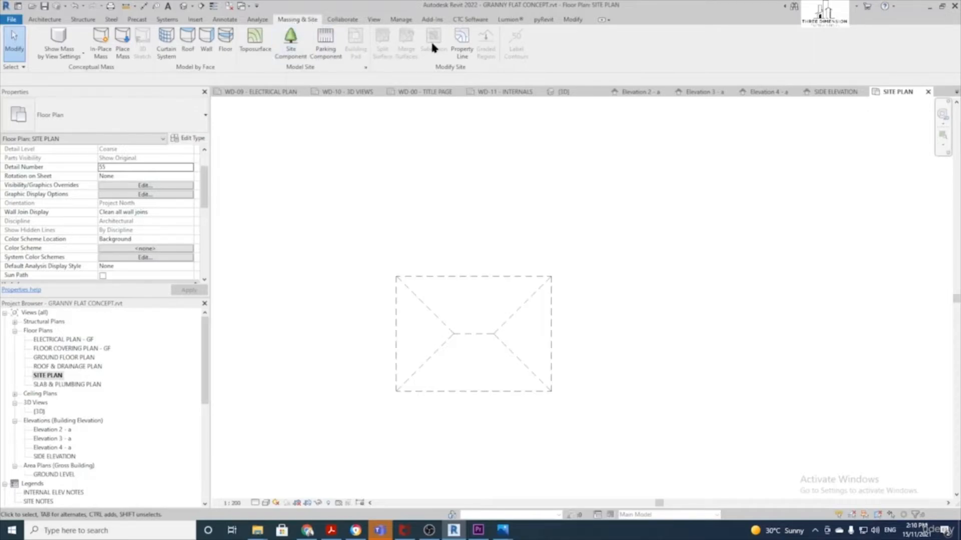
click(460, 48)
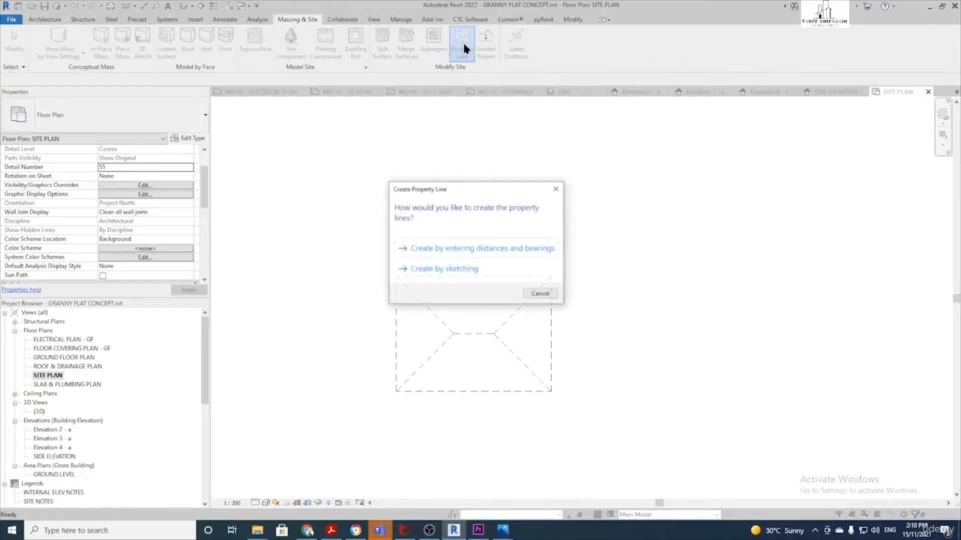
click(486, 249)
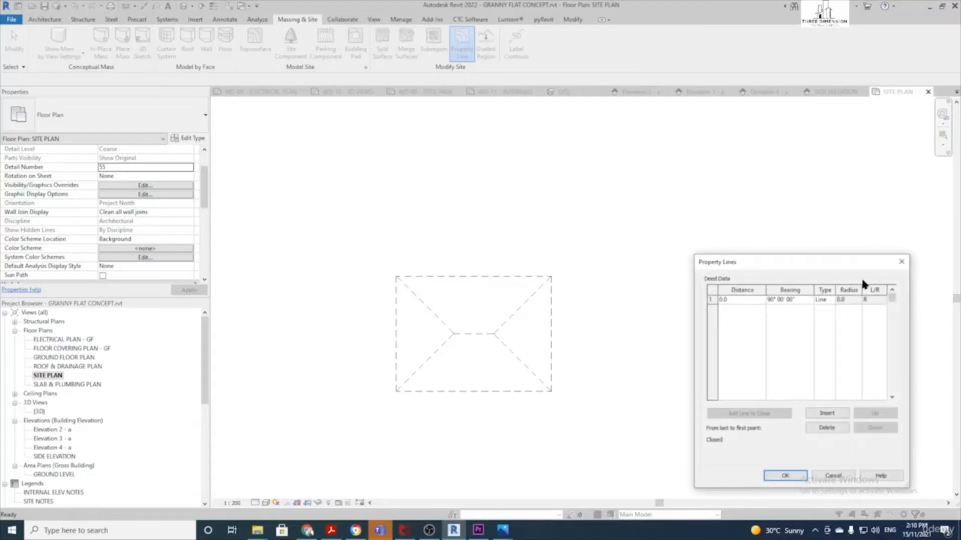
Enter the first property line: distance 43757 at bearing 259° 39' 30"
drag(813, 257, 598, 165)
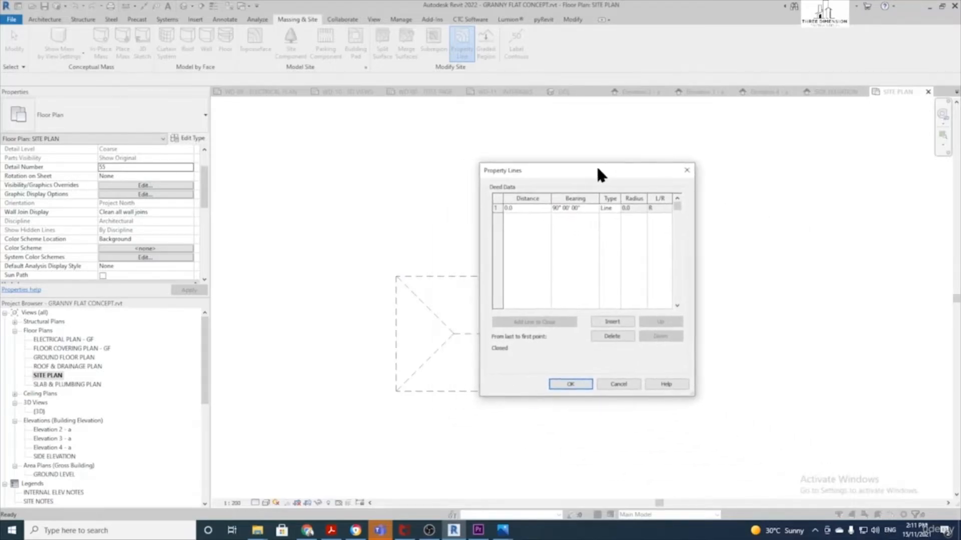
click(527, 207)
text(43757)
key(Tab)
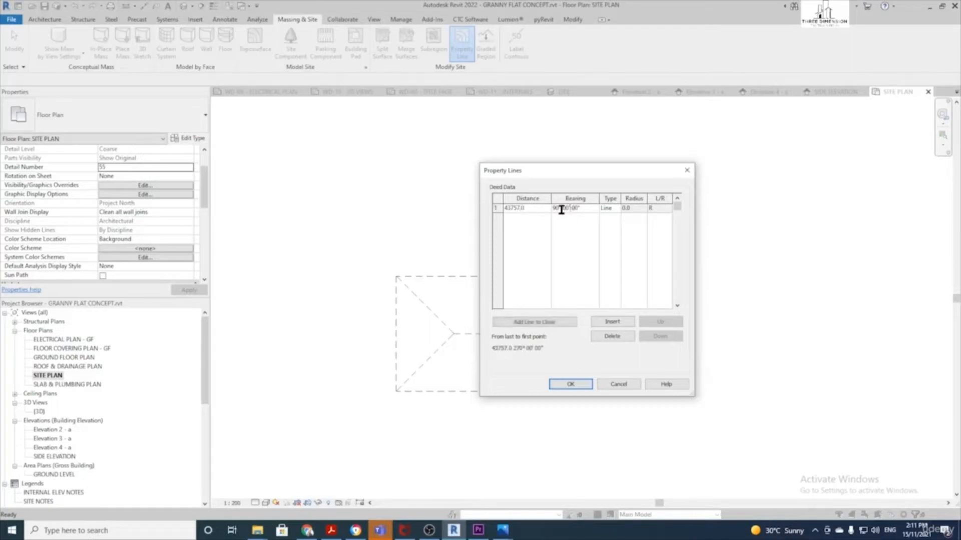
text(259)
double_click(569, 209)
text(39)
double_click(579, 209)
Insert a second line with distance 13356 at bearing 349° 39'
click(618, 323)
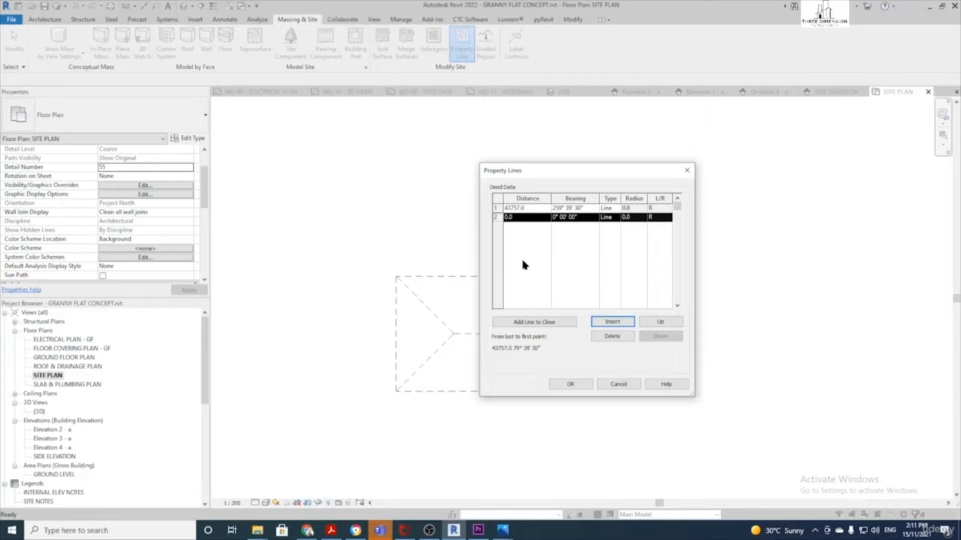
click(520, 217)
text(13)
text(350)
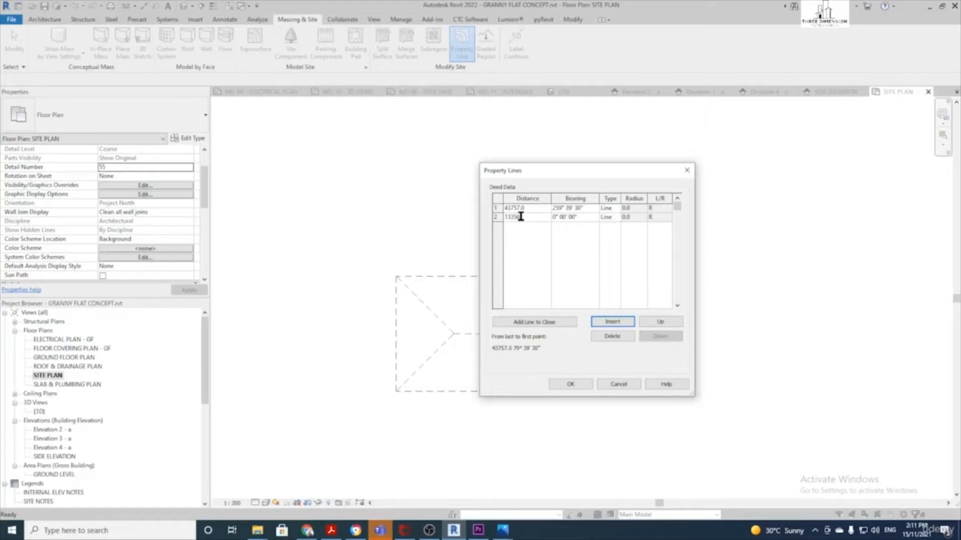
click(554, 216)
click(568, 218)
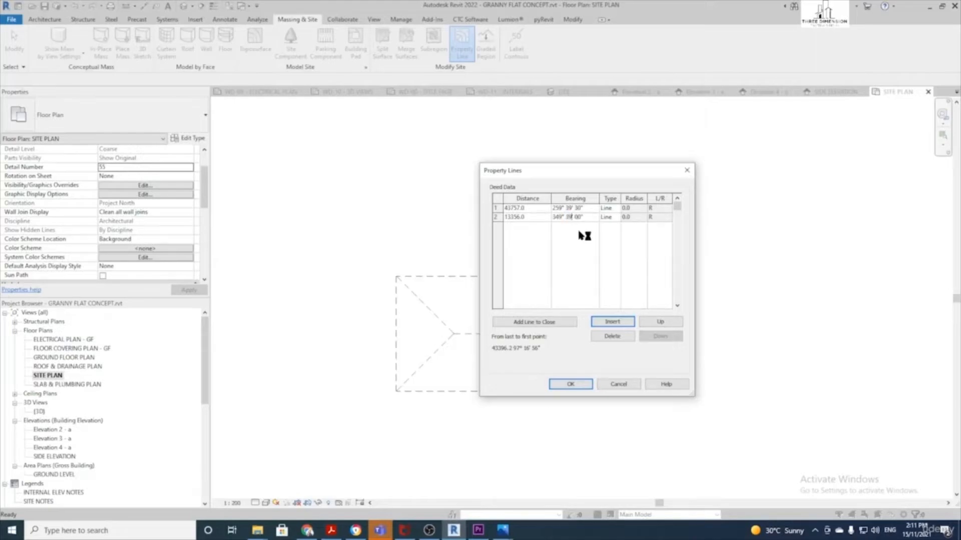
Insert the third line: distance 6853 at bearing 339° 30'
click(617, 321)
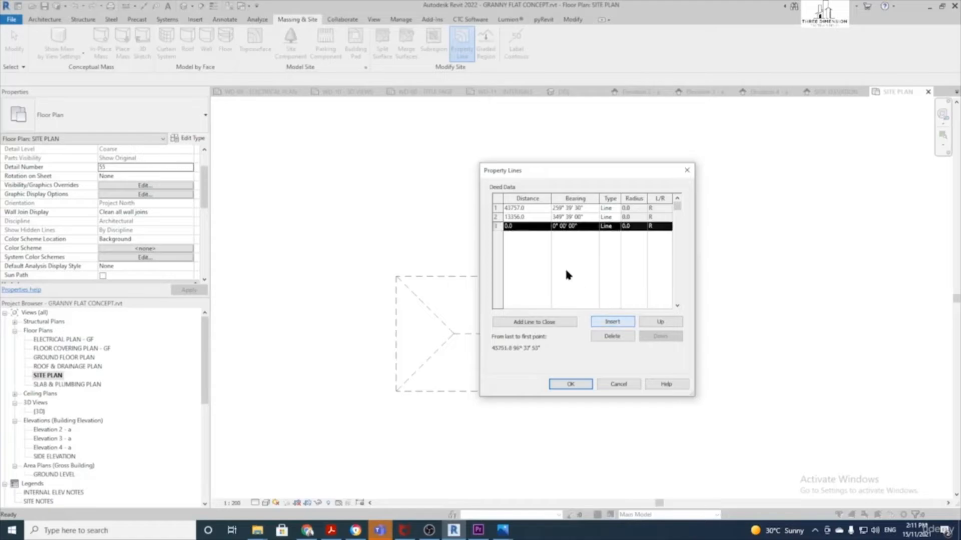
click(526, 226)
text(6853)
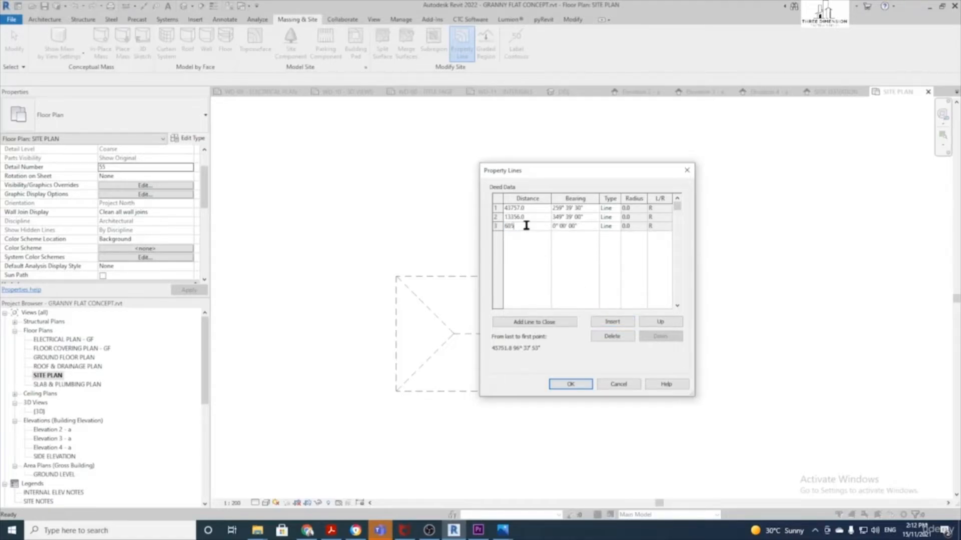
click(557, 227)
drag(556, 228, 552, 228)
text(7)
drag(565, 228, 569, 230)
text(3)
Insert the fourth line: distance 44589 at bearing 79° 39' 30"
click(610, 323)
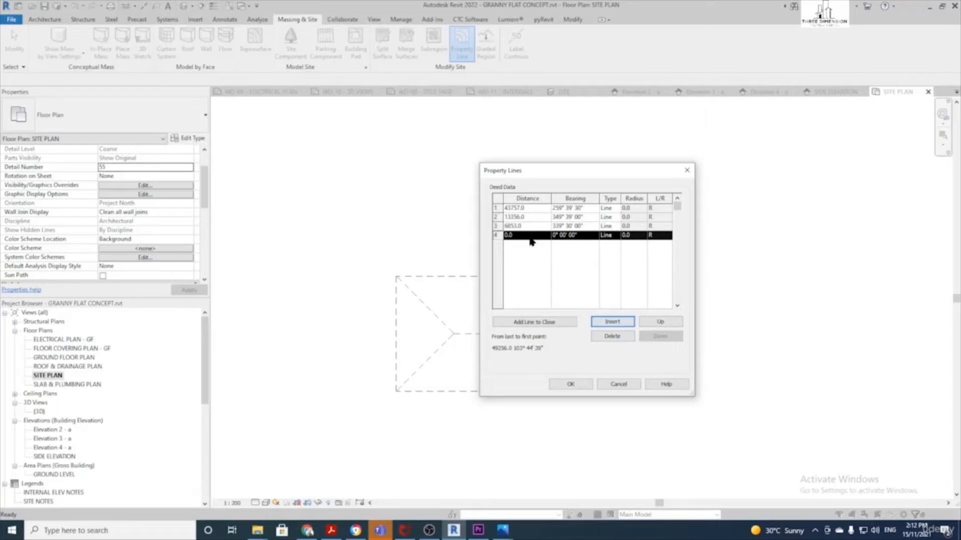
click(530, 236)
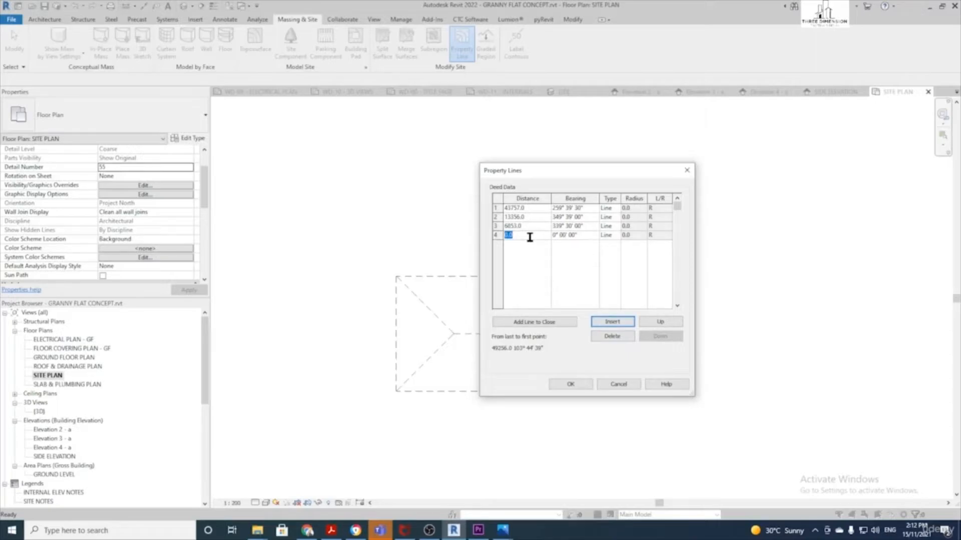
text(44589)
click(556, 235)
click(564, 235)
text(39)
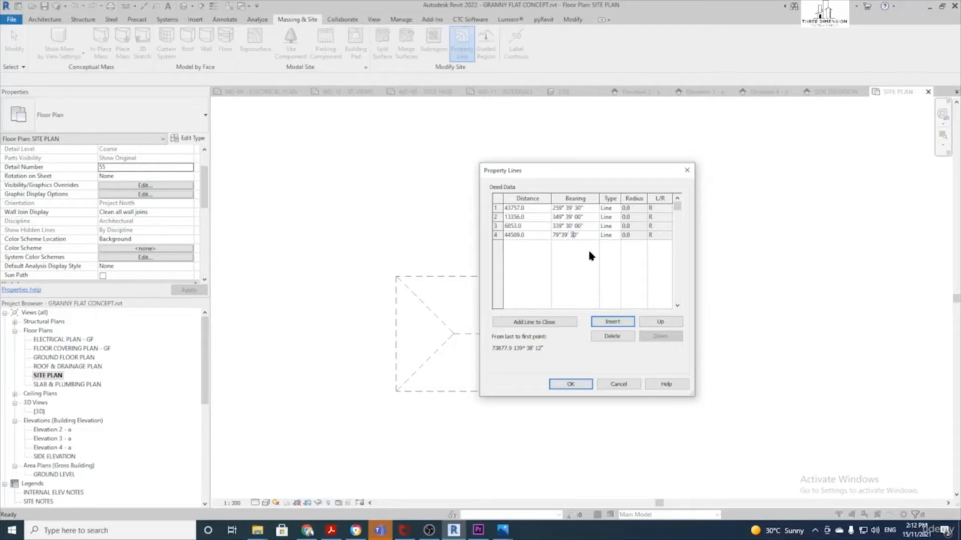
Insert the fifth line, 20018 at bearing 167° 14' 15", and accept the deed data
click(613, 322)
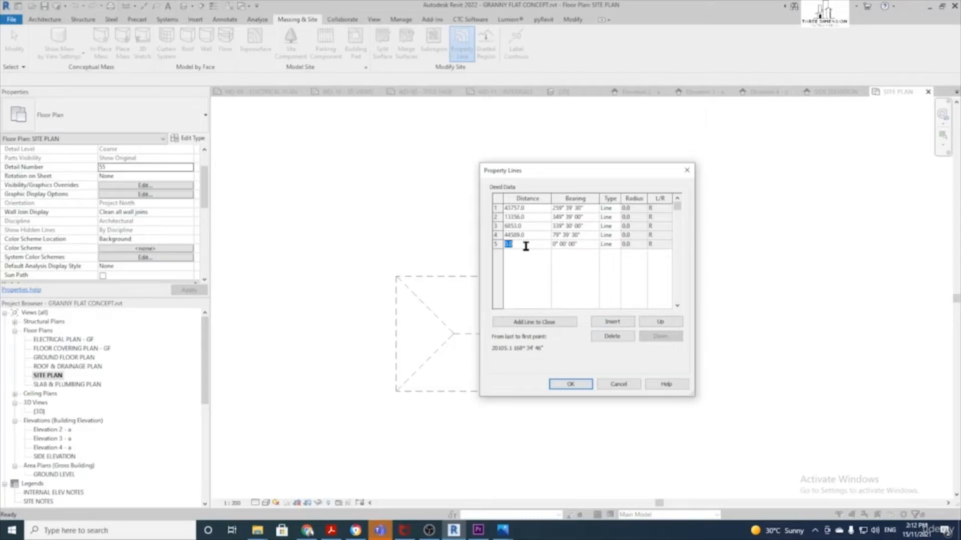
text(2010)
text(0)
click(562, 246)
drag(556, 245, 548, 245)
text(167)
double_click(568, 245)
text(14)
double_click(576, 244)
click(570, 384)
Place the Lot 362 property boundary around the house on the site plan
scroll(564, 238, down, 5)
scroll(588, 211, up, 1)
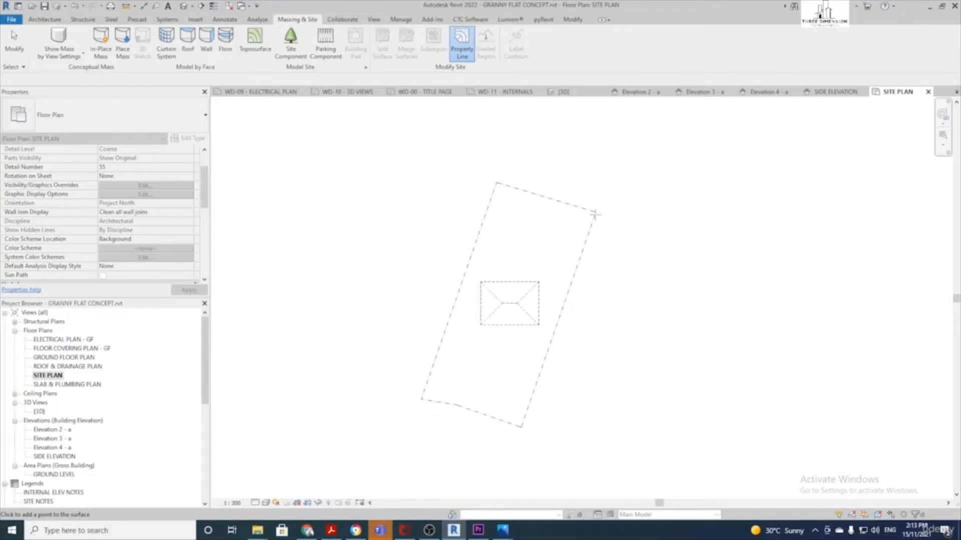
click(594, 214)
scroll(560, 335, up, 2)
click(587, 344)
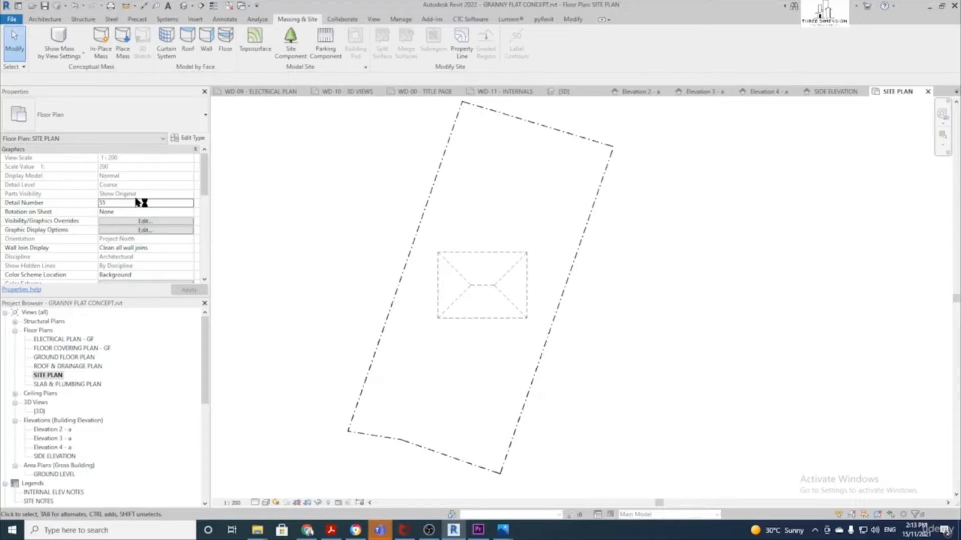
Open the site plan's View Template settings from the Properties palette
scroll(120, 229, down, 2)
scroll(119, 230, down, 6)
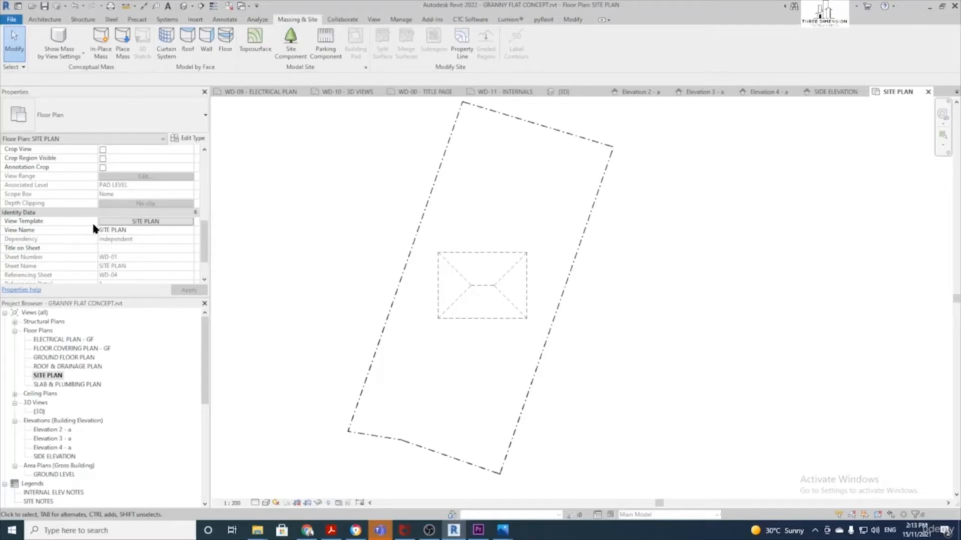
click(127, 225)
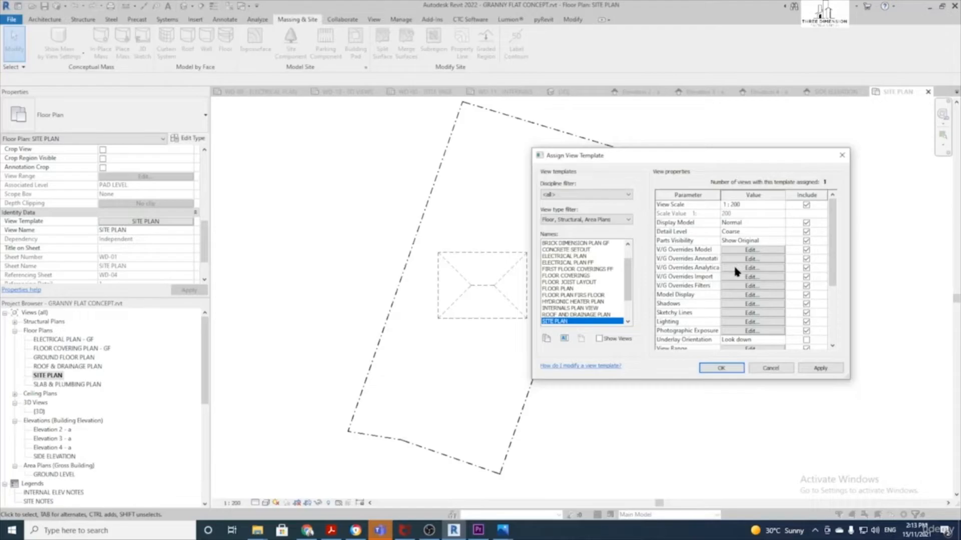
Set the SITE PLAN template's Orientation to True North and apply it
scroll(734, 271, down, 1)
scroll(751, 298, down, 1)
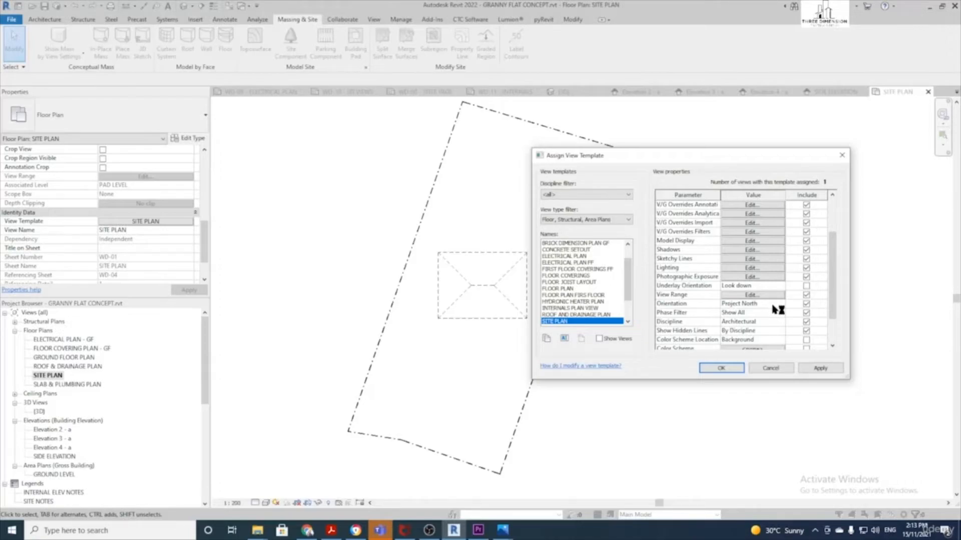
click(771, 305)
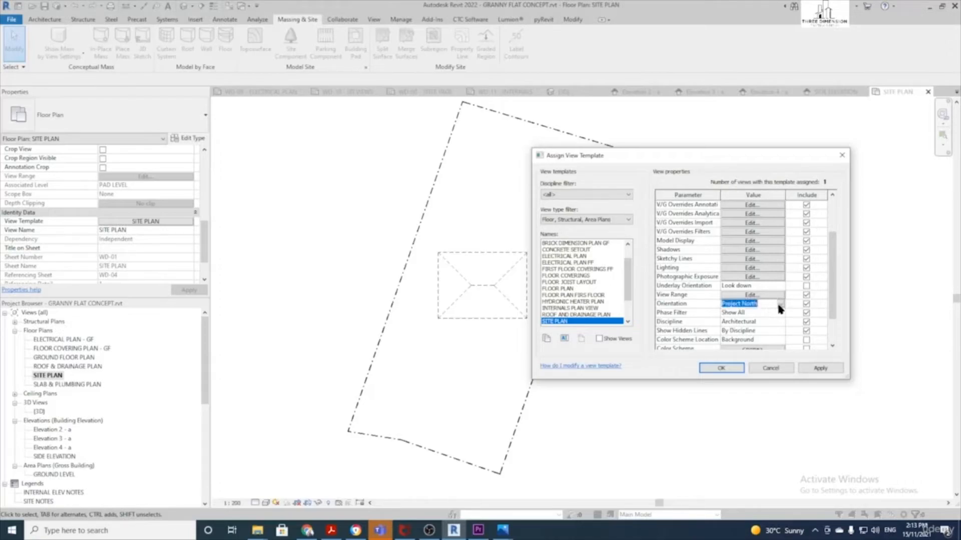
click(780, 304)
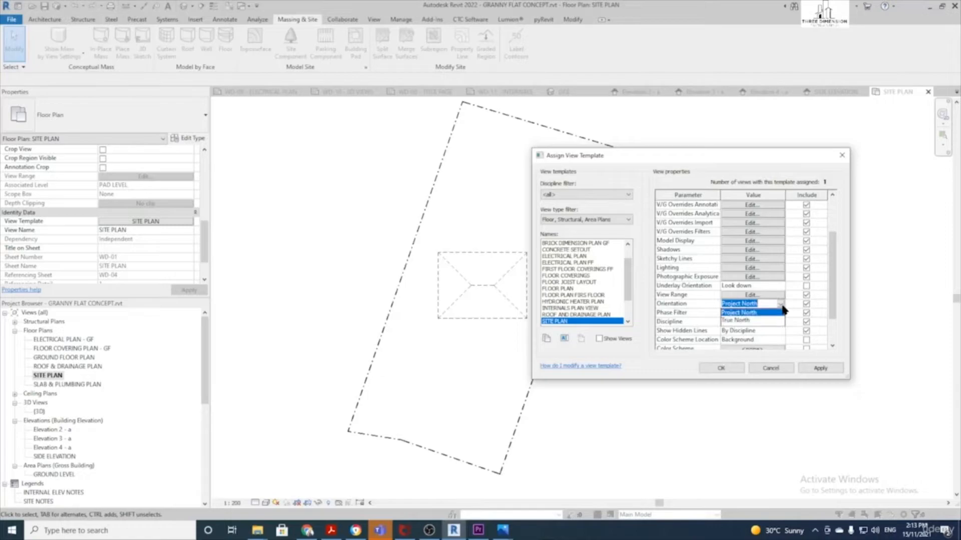
click(756, 321)
click(733, 367)
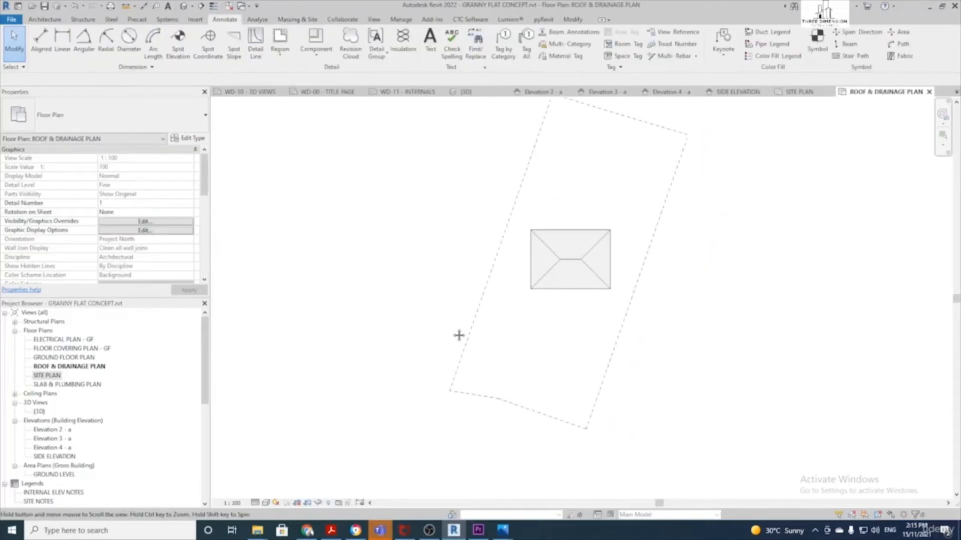
Recentre the roof plan on the lot and reveal hidden elements
middle_drag(578, 338, 498, 367)
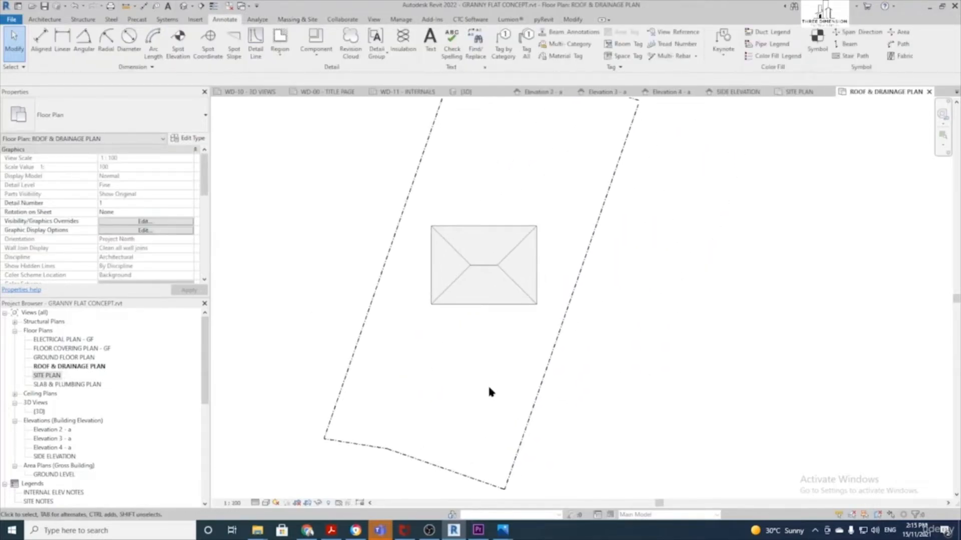
click(328, 503)
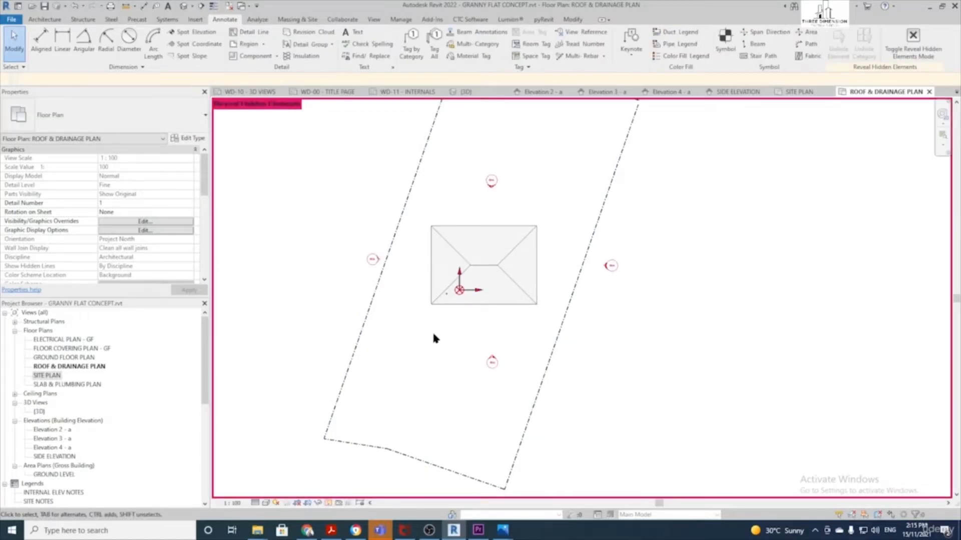
scroll(461, 300, up, 5)
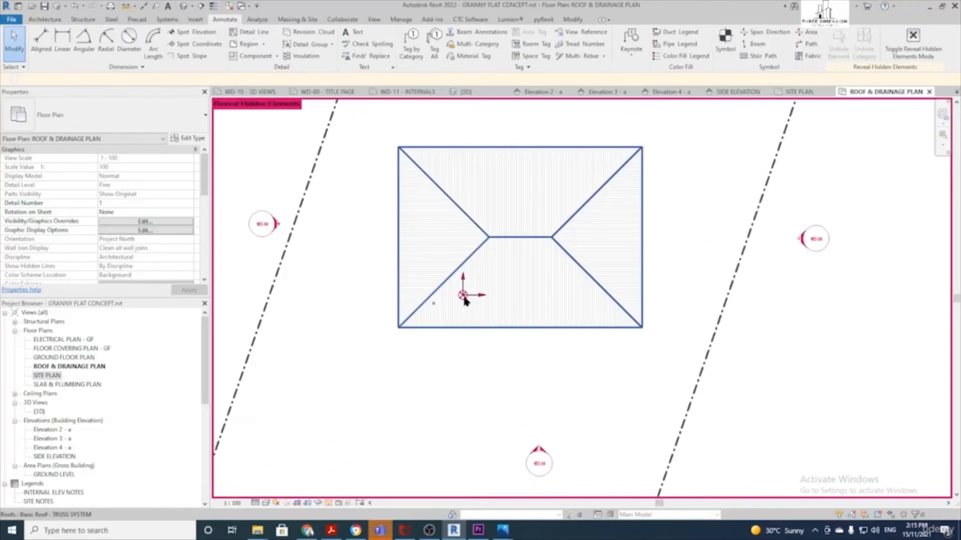
scroll(465, 299, down, 2)
scroll(464, 300, up, 3)
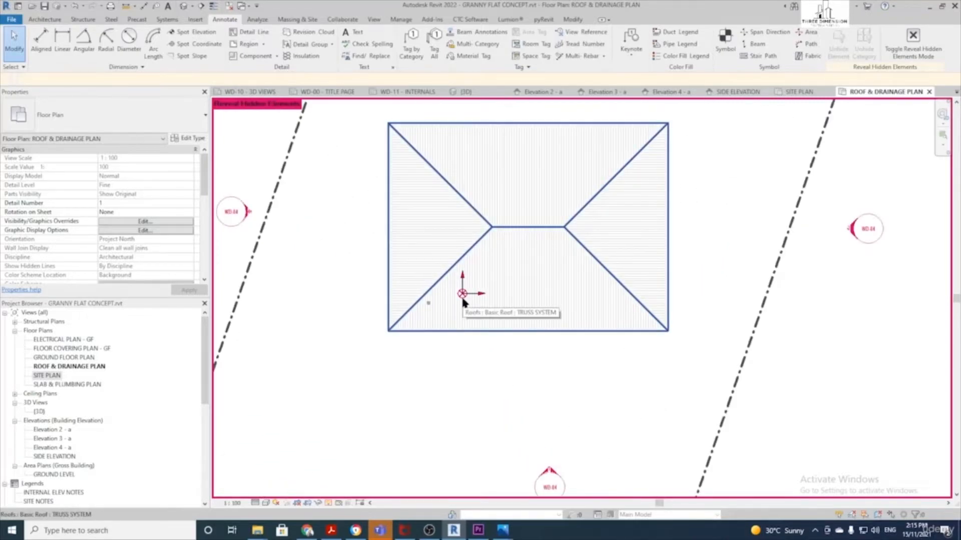
scroll(463, 300, up, 1)
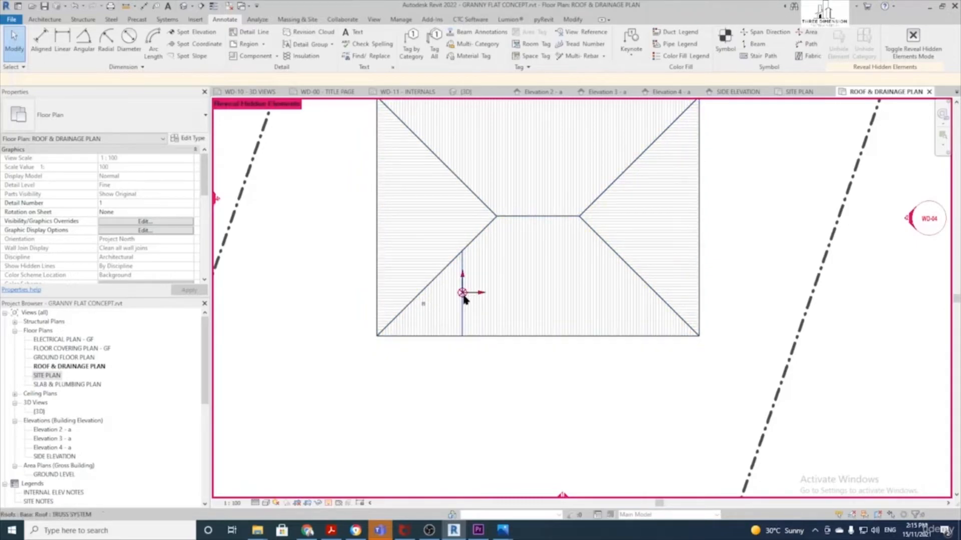
Set the Project Base Point's Angle to True North to 0°
click(463, 295)
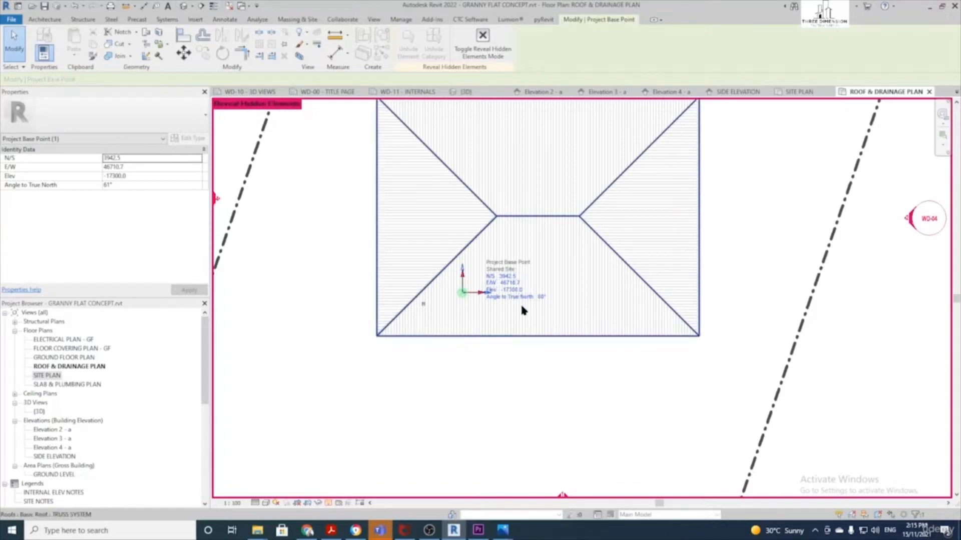
scroll(515, 305, down, 2)
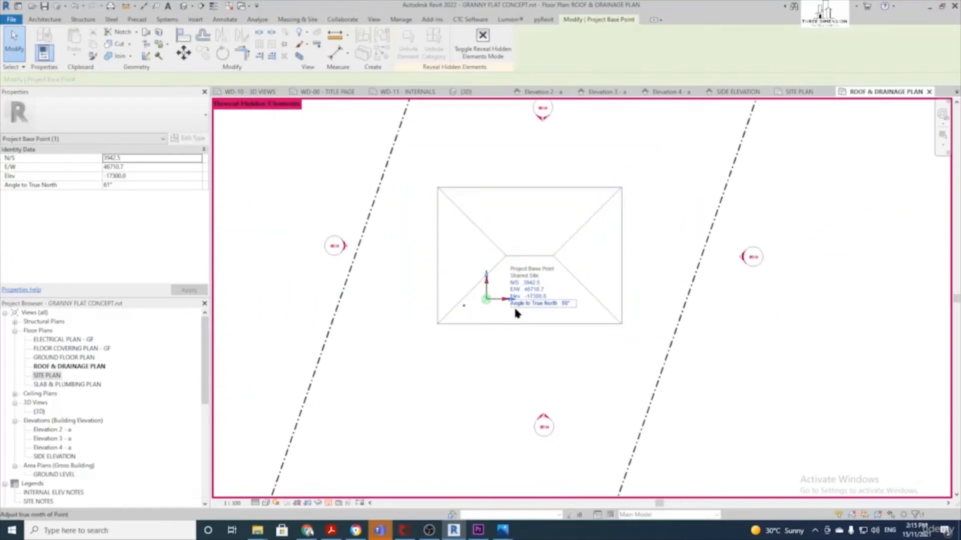
click(553, 304)
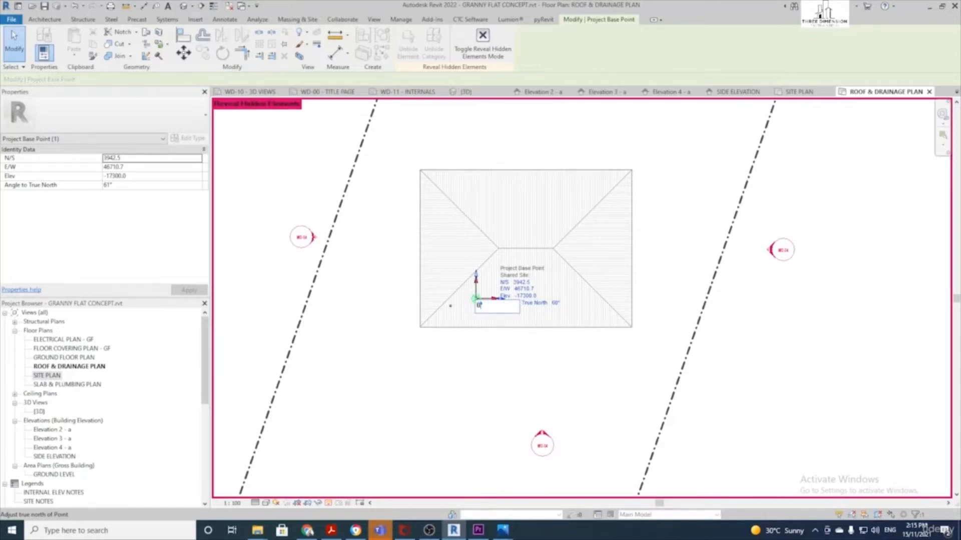
text(0)
key(Return)
scroll(483, 250, down, 2)
scroll(482, 246, down, 7)
middle_drag(486, 186, 469, 271)
scroll(445, 297, up, 6)
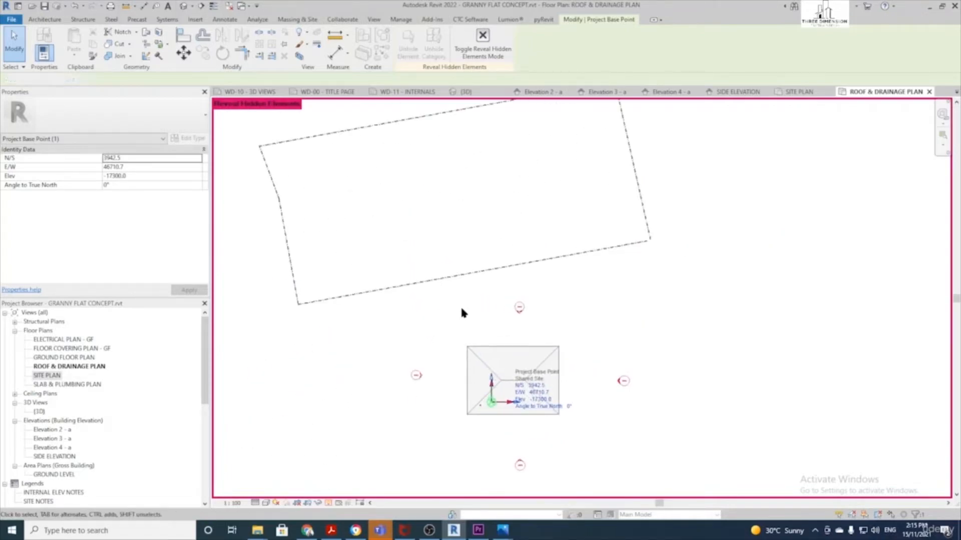
click(461, 306)
scroll(476, 321, down, 1)
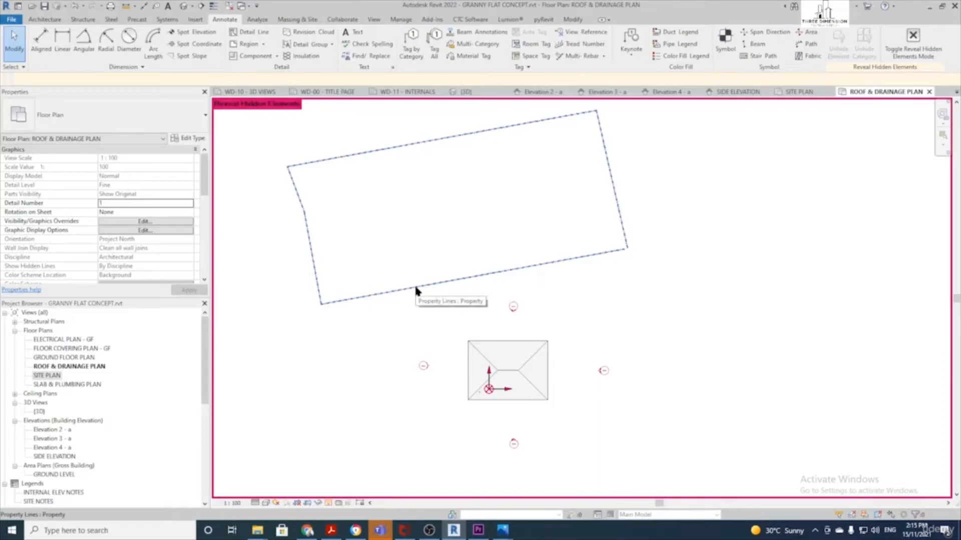
Measure the roughly 10° angle between the roof's top edge and the property line
click(82, 41)
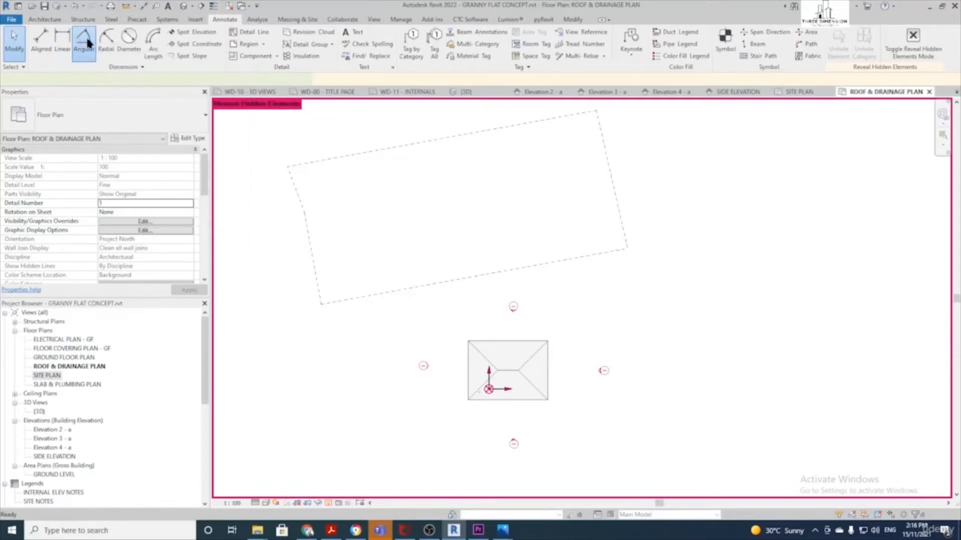
click(492, 343)
click(462, 284)
scroll(470, 287, up, 4)
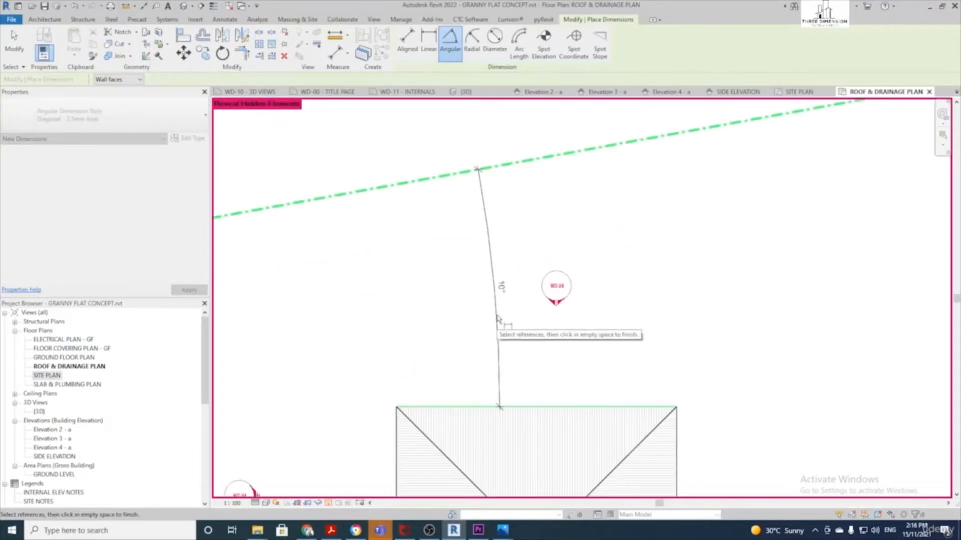
scroll(497, 319, down, 1)
scroll(498, 319, down, 1)
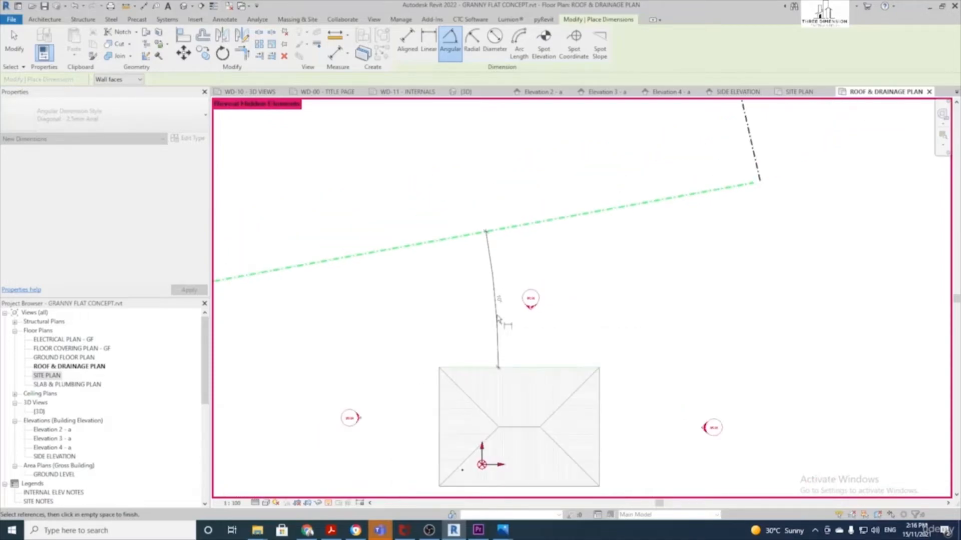
scroll(498, 320, down, 1)
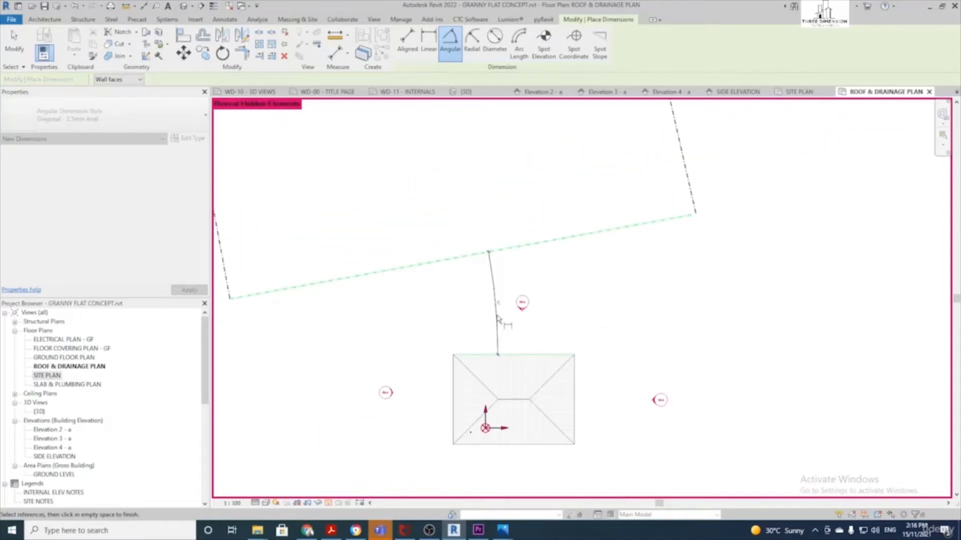
scroll(498, 320, down, 2)
Reselect the Project Base Point and edit its Angle to True North
key(Escape)
scroll(492, 393, up, 3)
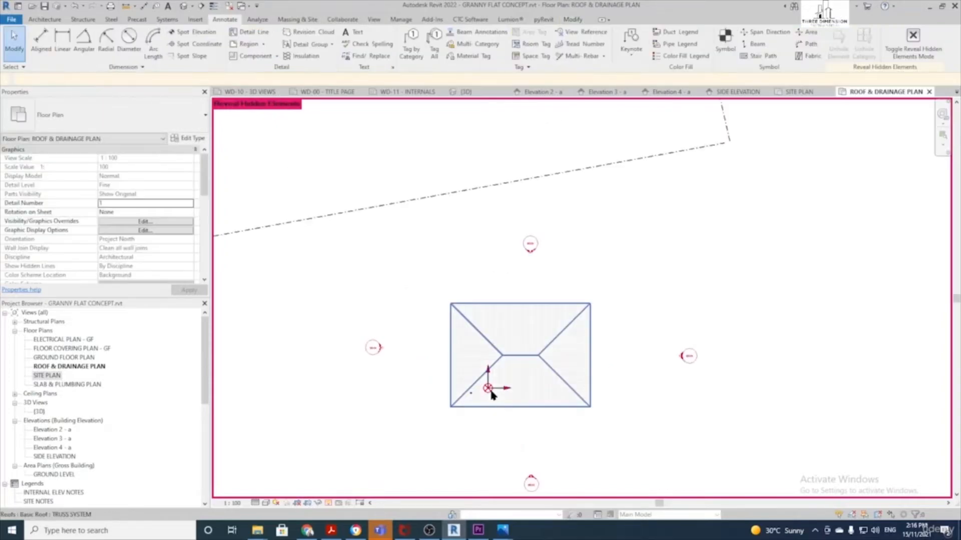
click(488, 390)
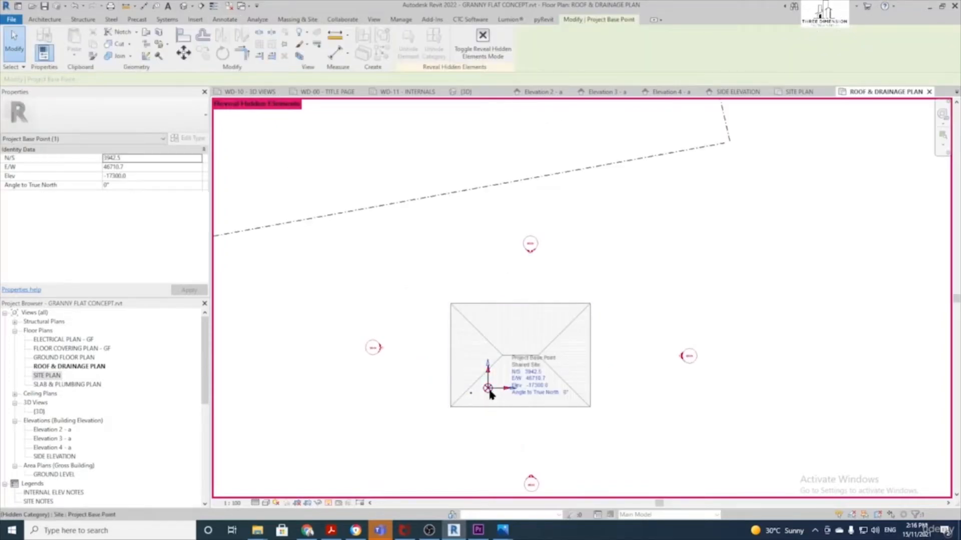
click(566, 393)
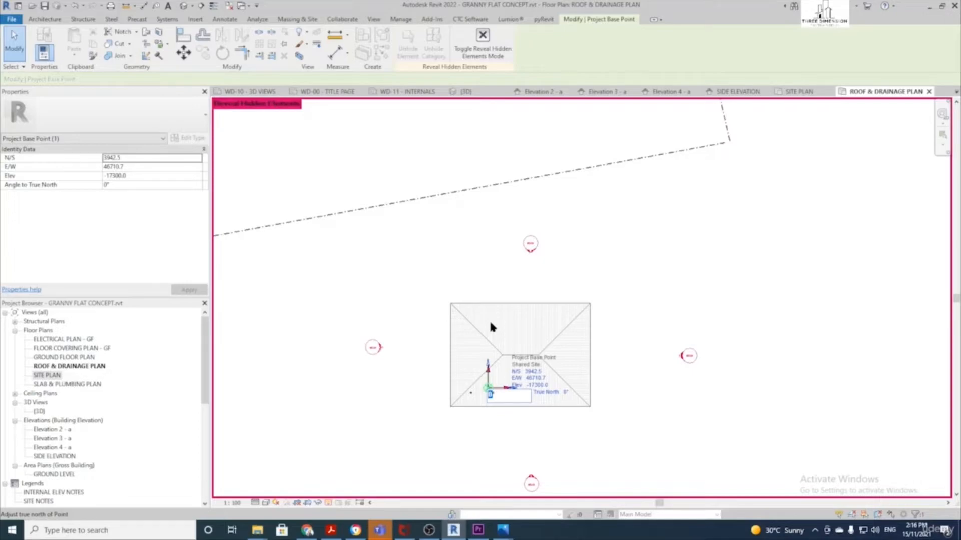
Set the base point's Angle to True North to 350°
text(350)
key(Return)
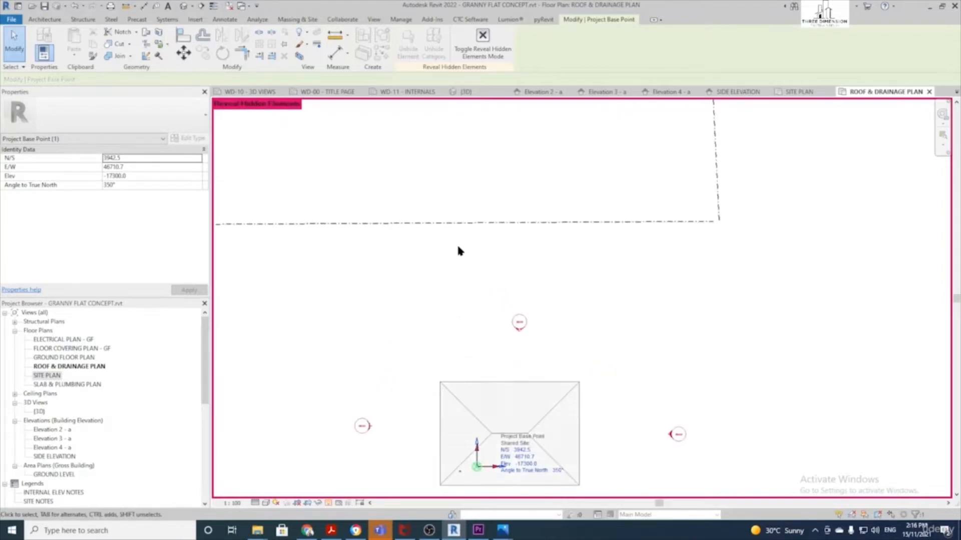
click(461, 299)
scroll(460, 308, down, 2)
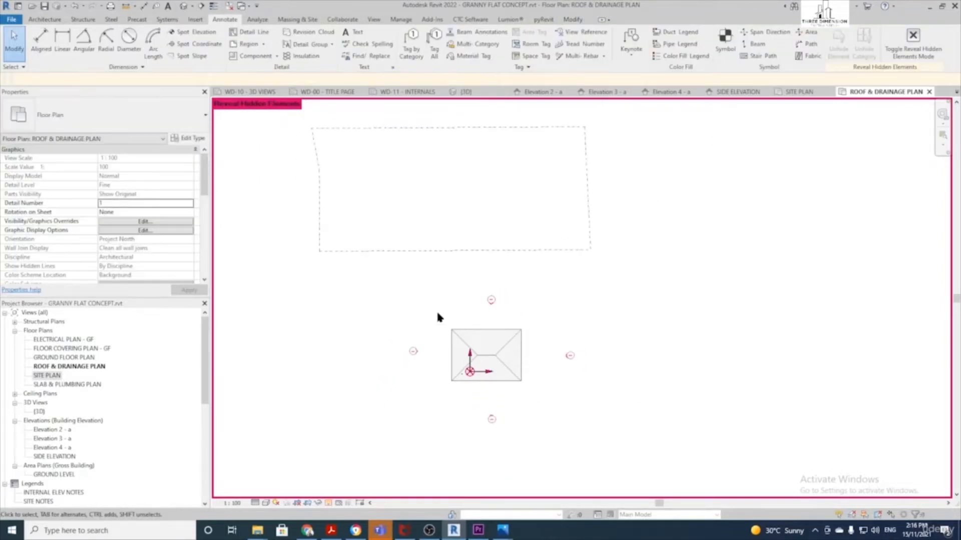
Stretch the property line's bottom edge downward and delete the vertical aligned dimension
drag(470, 251, 481, 424)
scroll(494, 389, up, 2)
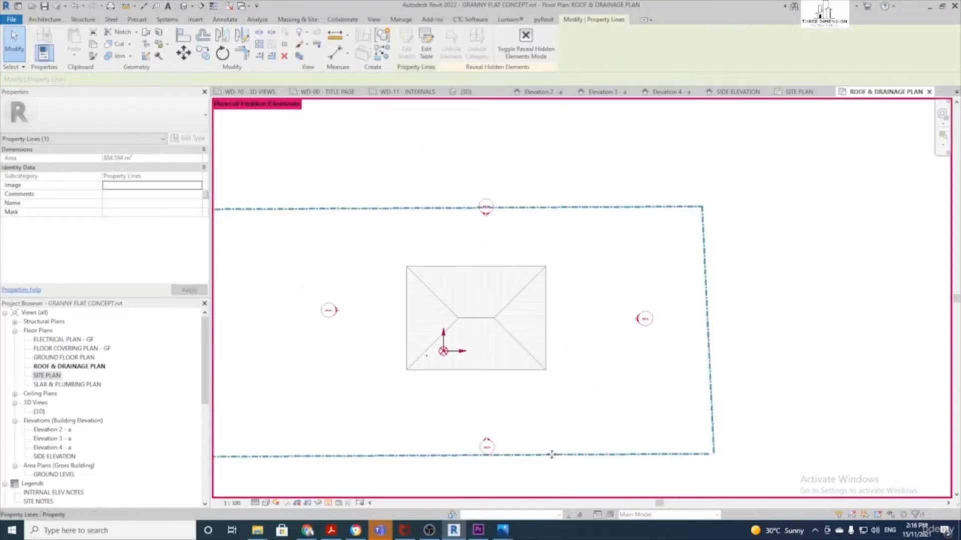
click(575, 397)
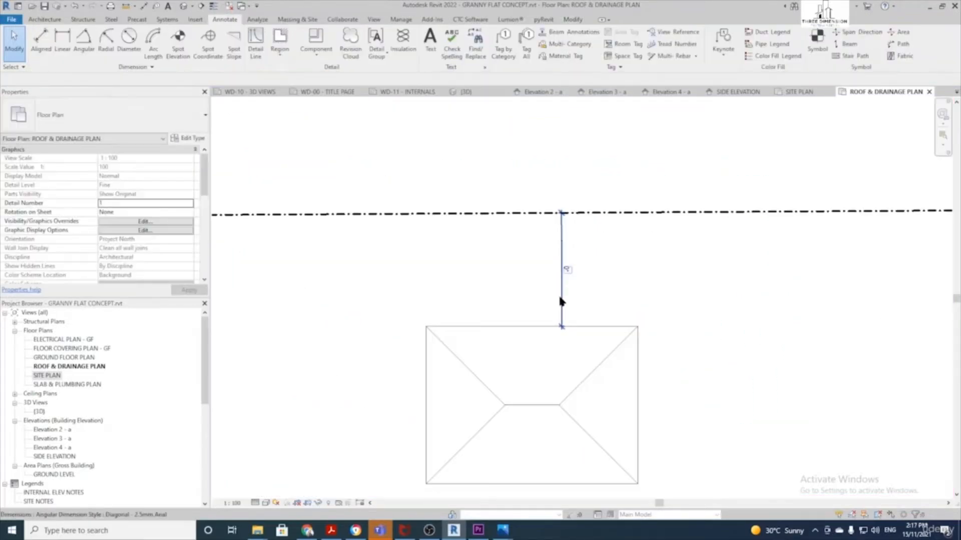
scroll(535, 275, down, 1)
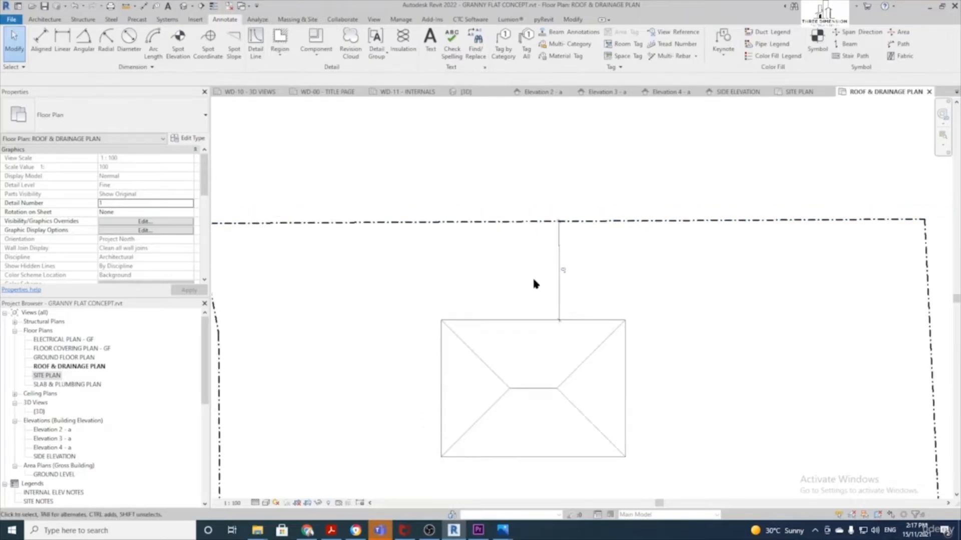
click(559, 288)
key(Delete)
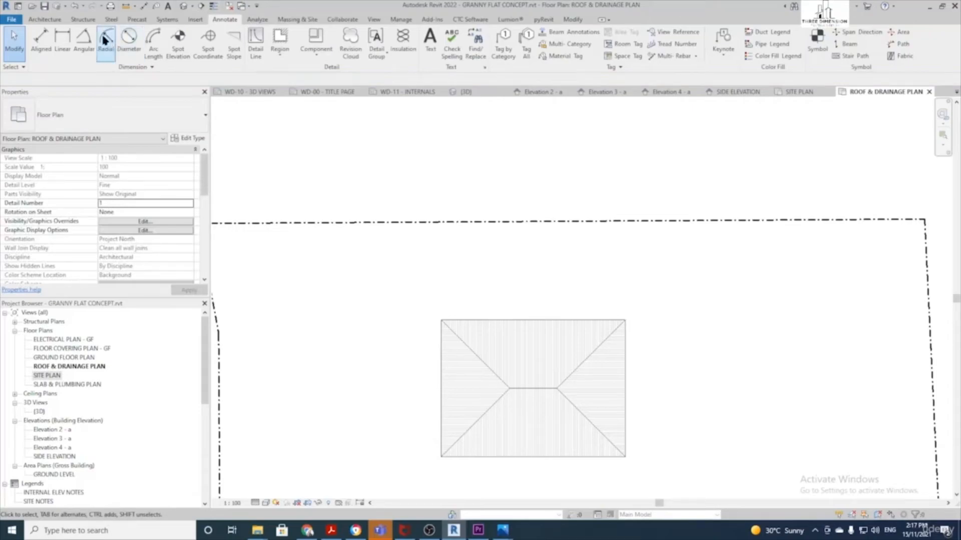
Add an angular dimension between the boundary line and roof top edge, reading 0°
click(83, 40)
click(513, 222)
click(525, 319)
click(531, 251)
key(Escape)
key(Escape)
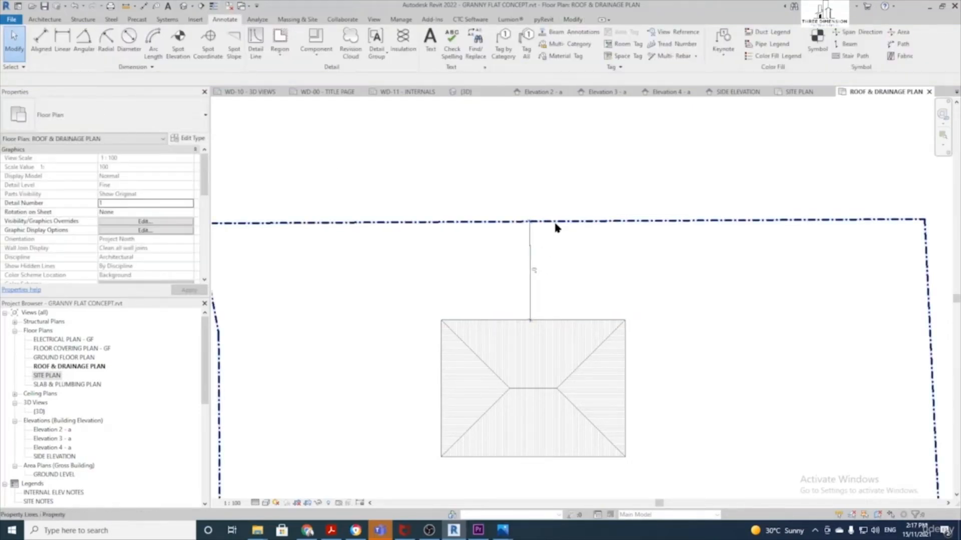
click(532, 263)
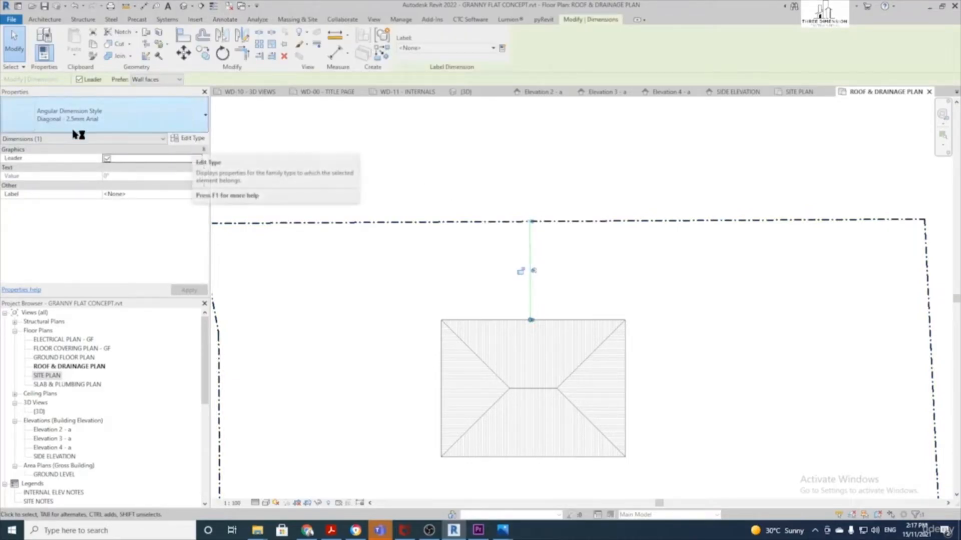
Round the angular dimension type to 3 decimal places, revealing 0.342°
click(193, 138)
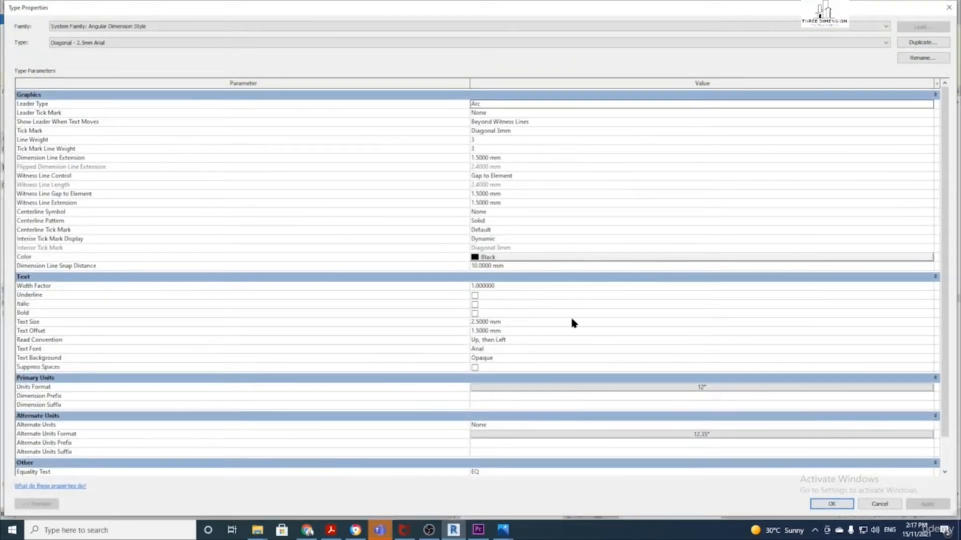
scroll(573, 345, down, 1)
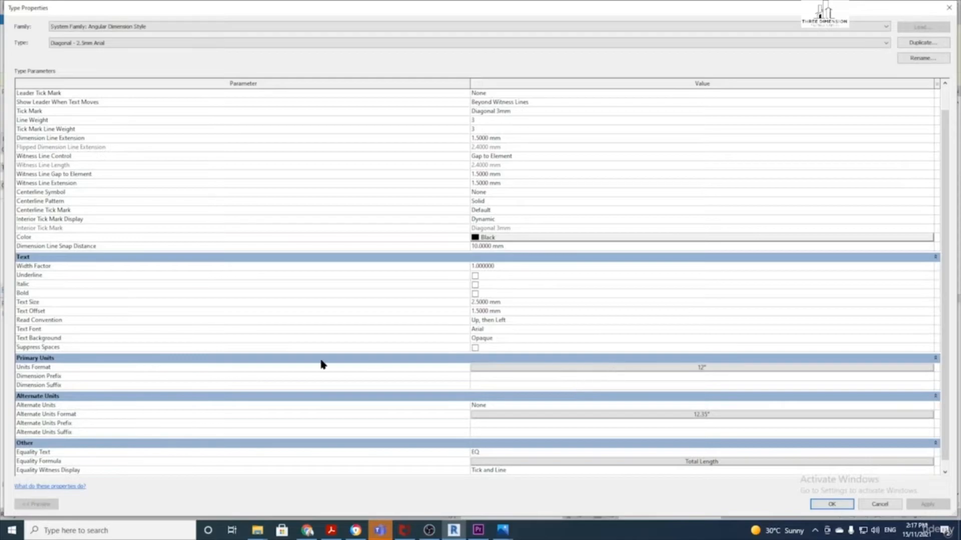
click(596, 370)
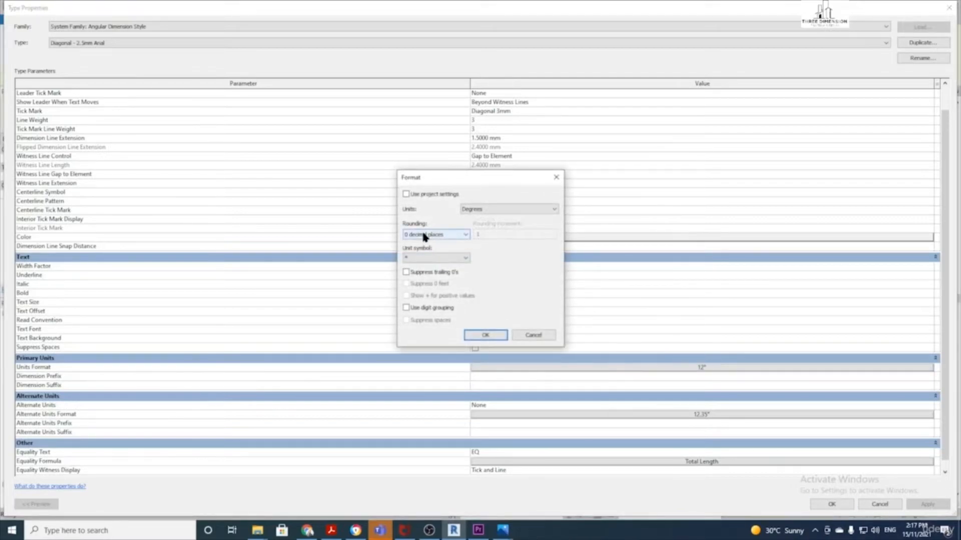
click(446, 234)
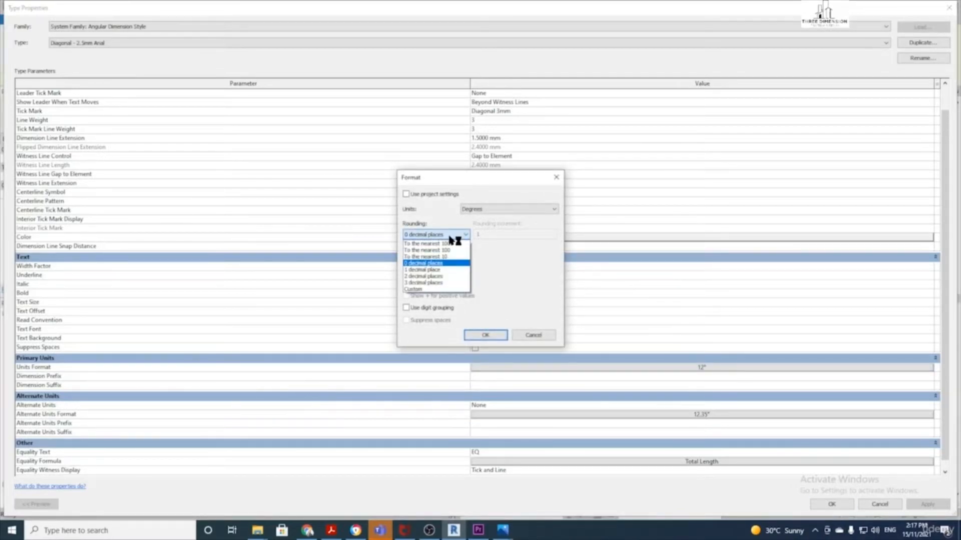
click(447, 283)
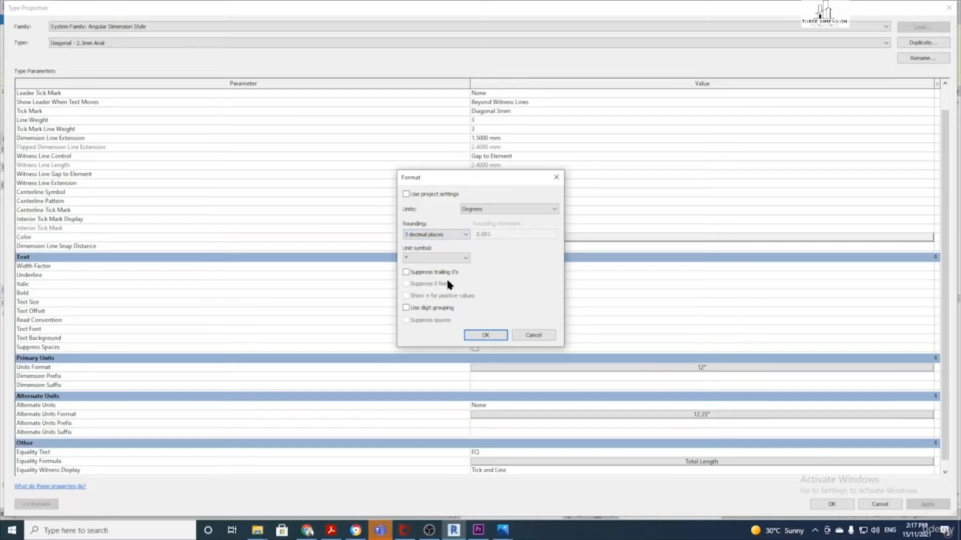
click(485, 335)
click(831, 505)
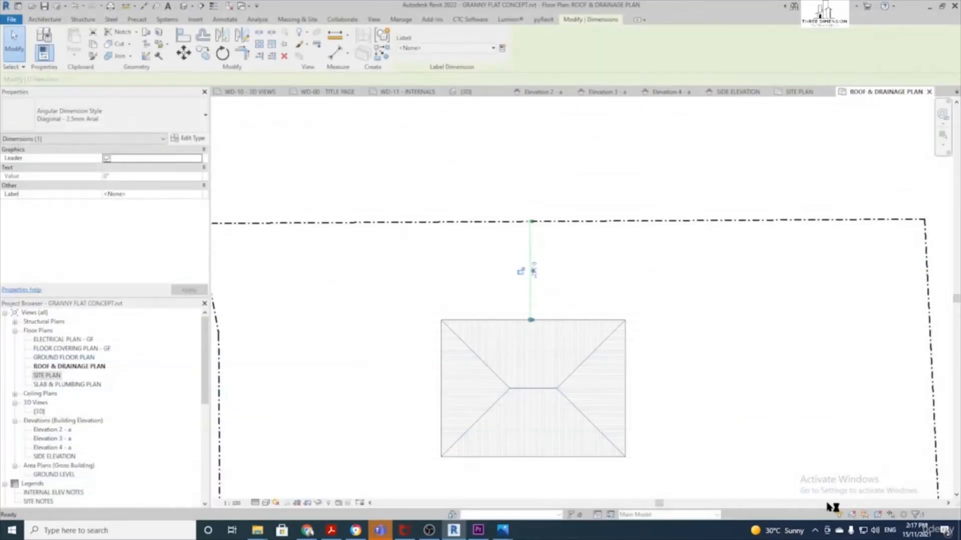
scroll(551, 275, up, 2)
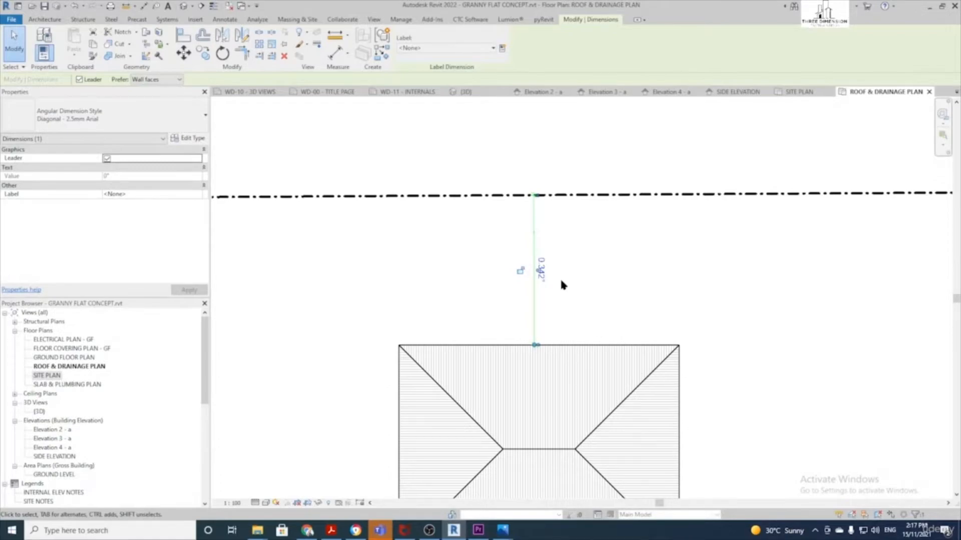
Deselect the angular dimension, recentre the roof and boundary, and reveal hidden elements
scroll(561, 285, down, 2)
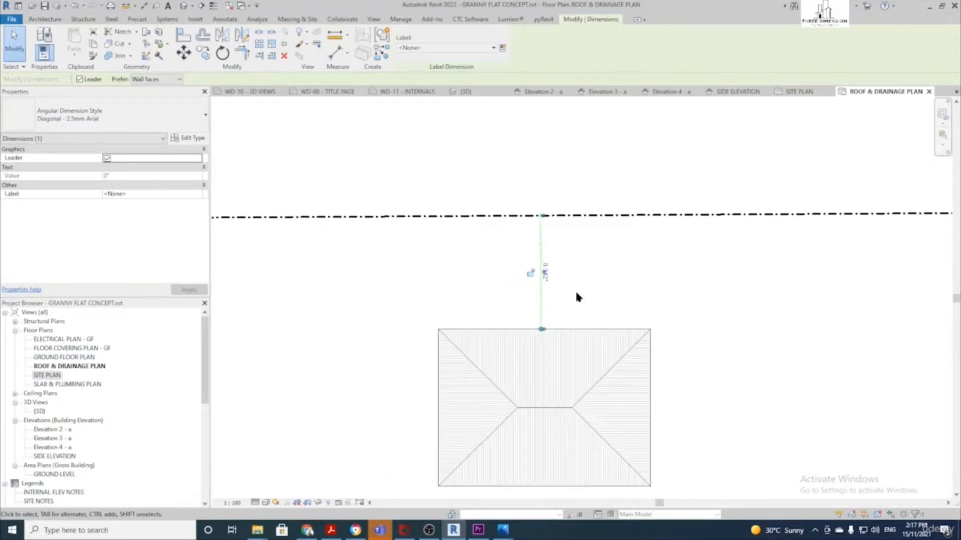
click(576, 294)
scroll(576, 293, down, 1)
middle_drag(576, 294, 514, 210)
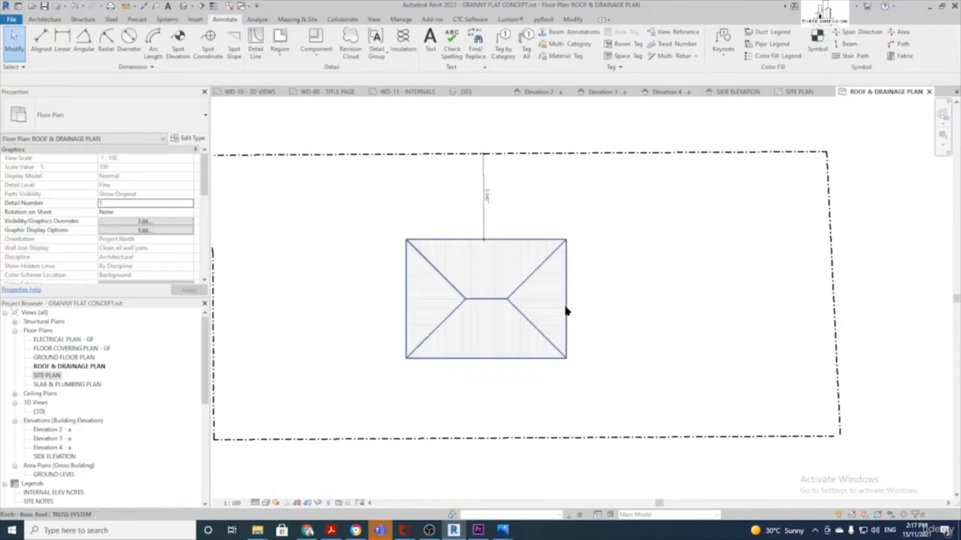
click(328, 503)
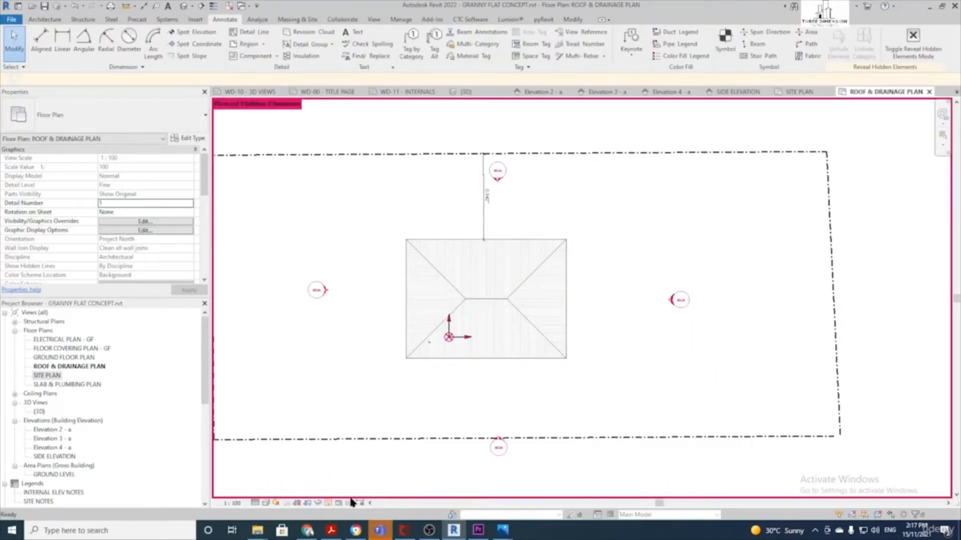
Set the project base point's angle to true north to 349.658° and delete the unformable dimension
click(451, 338)
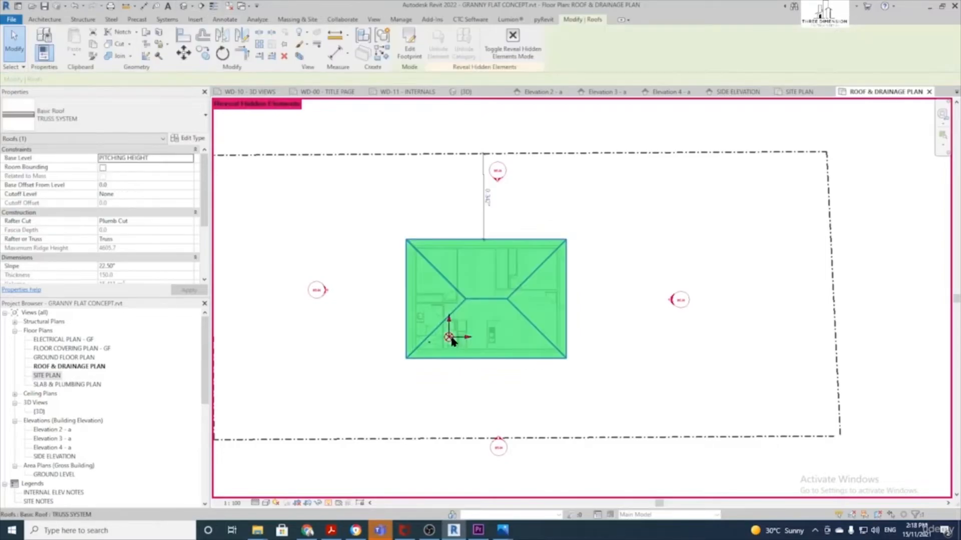
click(452, 337)
click(529, 341)
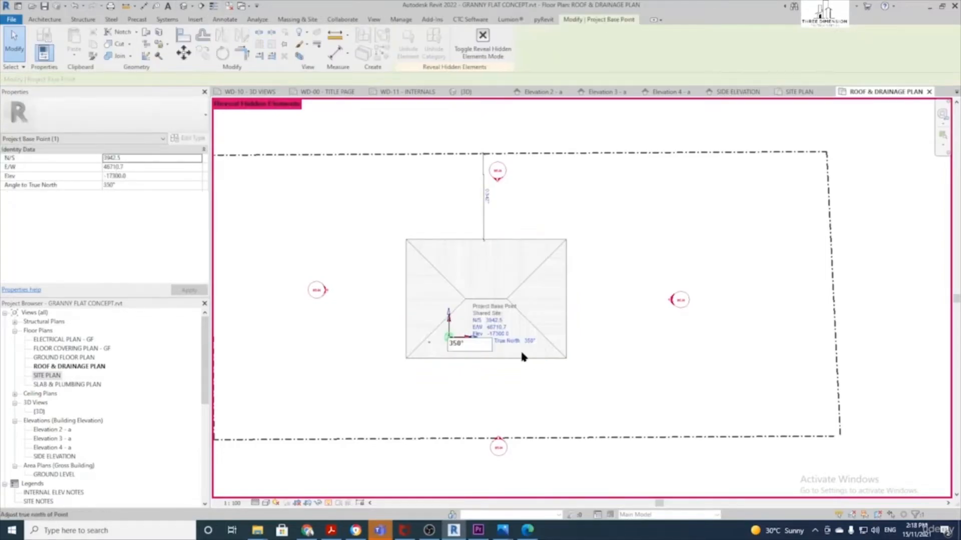
scroll(469, 341, up, 2)
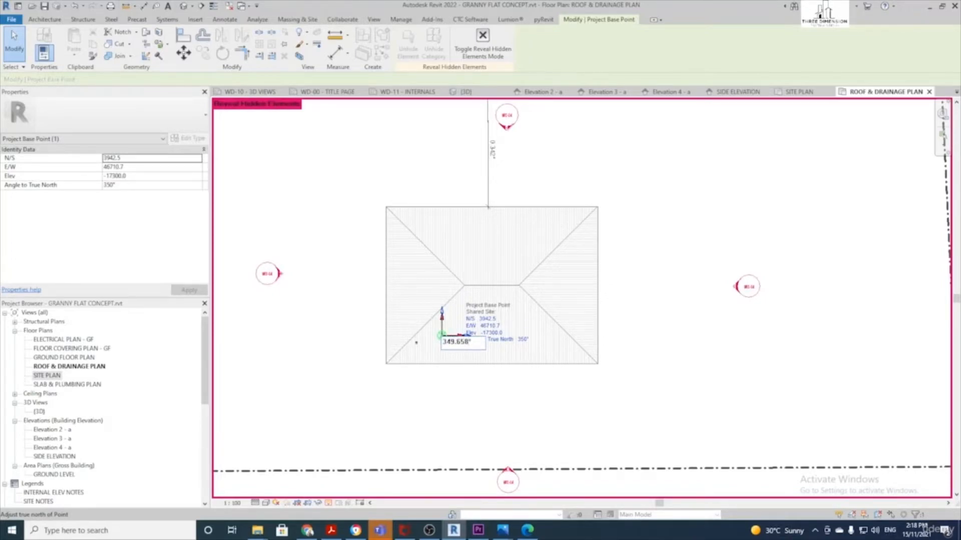
key(Return)
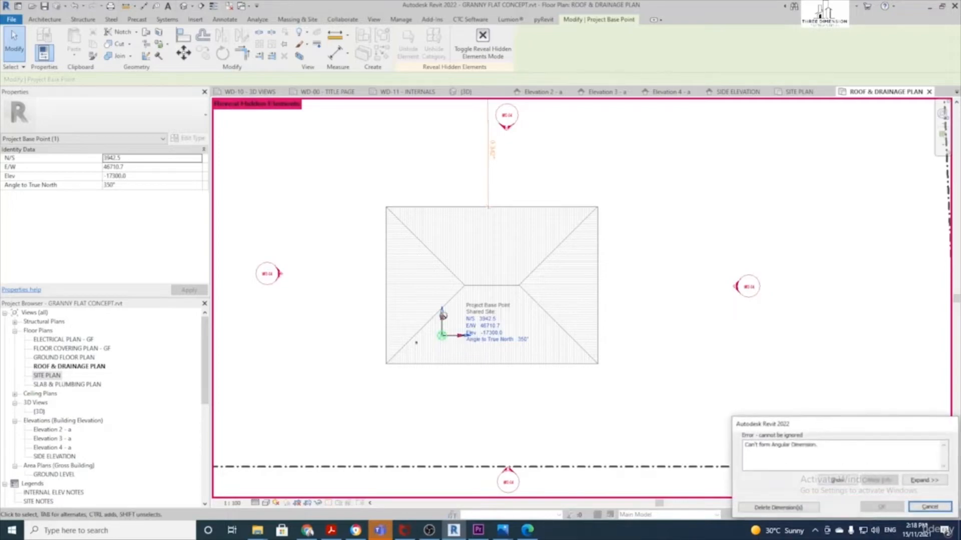
click(778, 508)
scroll(587, 266, down, 2)
scroll(471, 261, up, 2)
key(Escape)
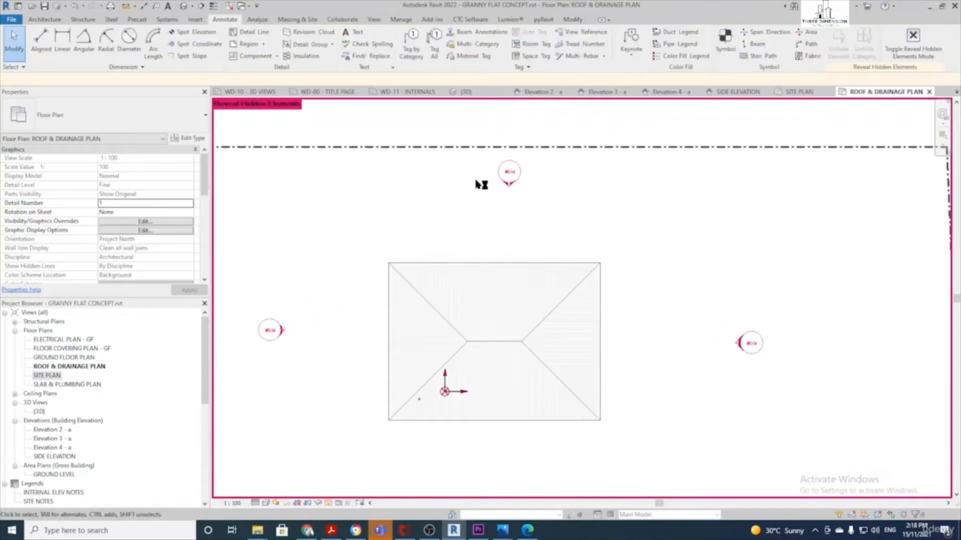
Add an aligned dimension from the roof's top edge to the top property line
click(46, 40)
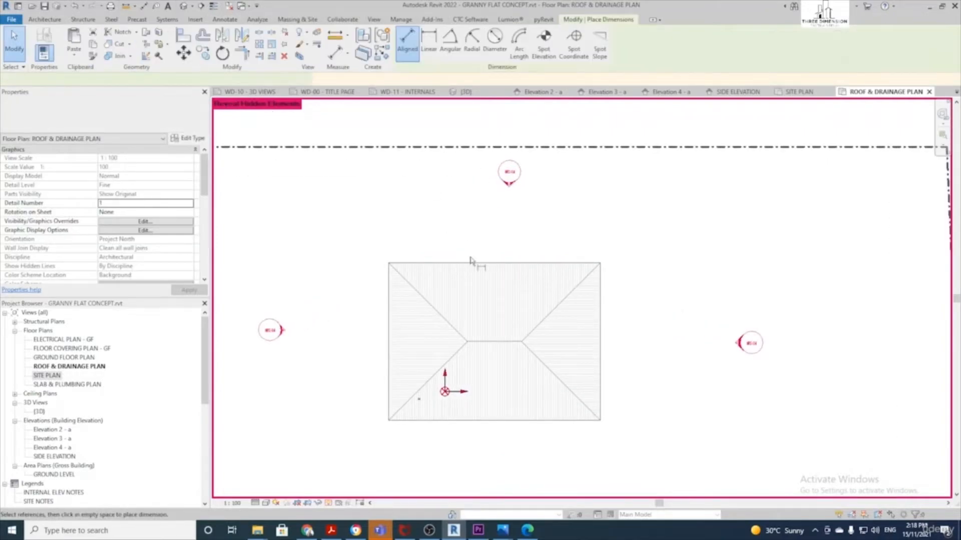
click(453, 263)
click(453, 147)
click(458, 210)
scroll(482, 212, down, 2)
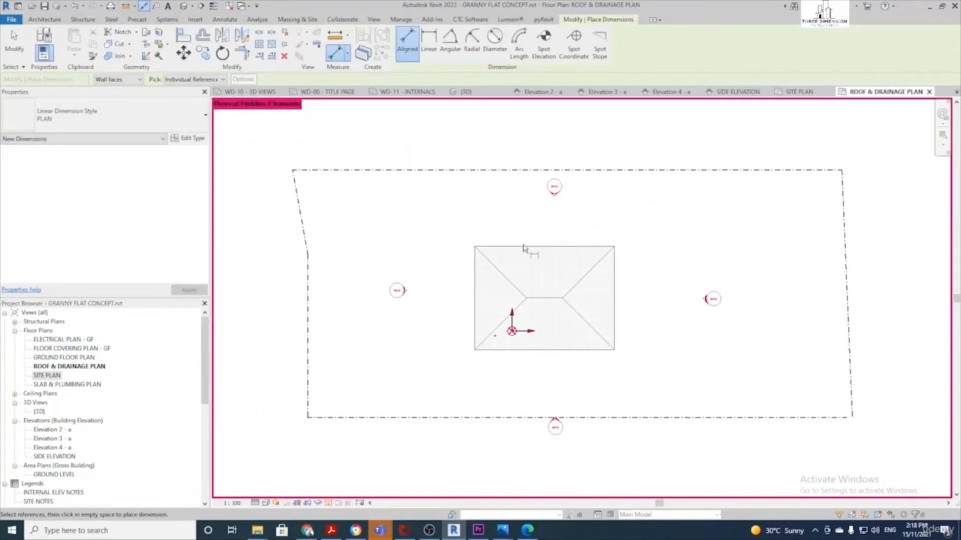
scroll(524, 249, up, 2)
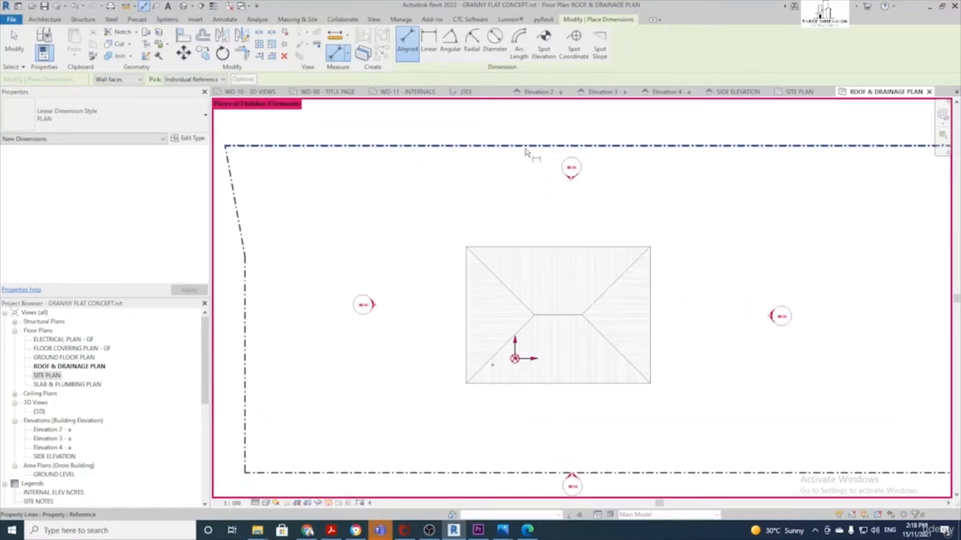
click(537, 248)
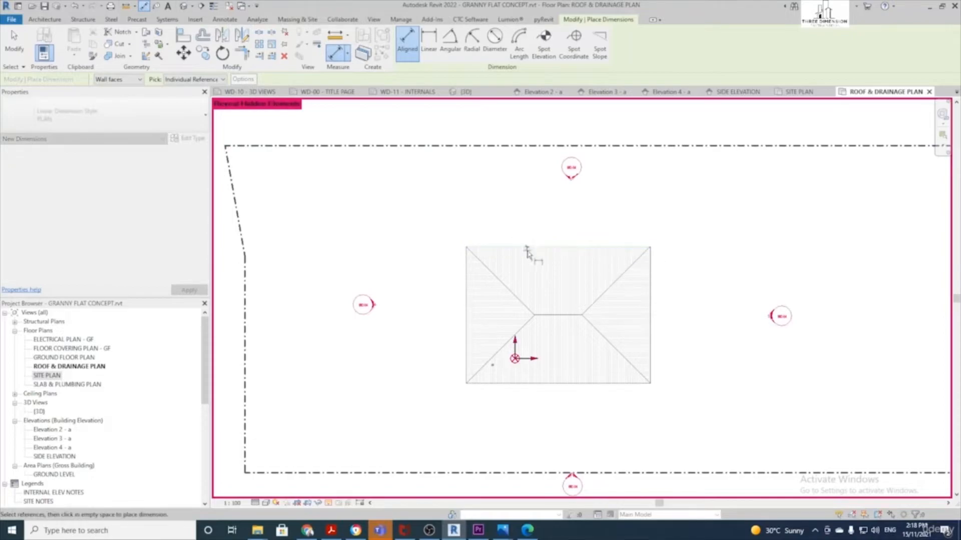
click(514, 146)
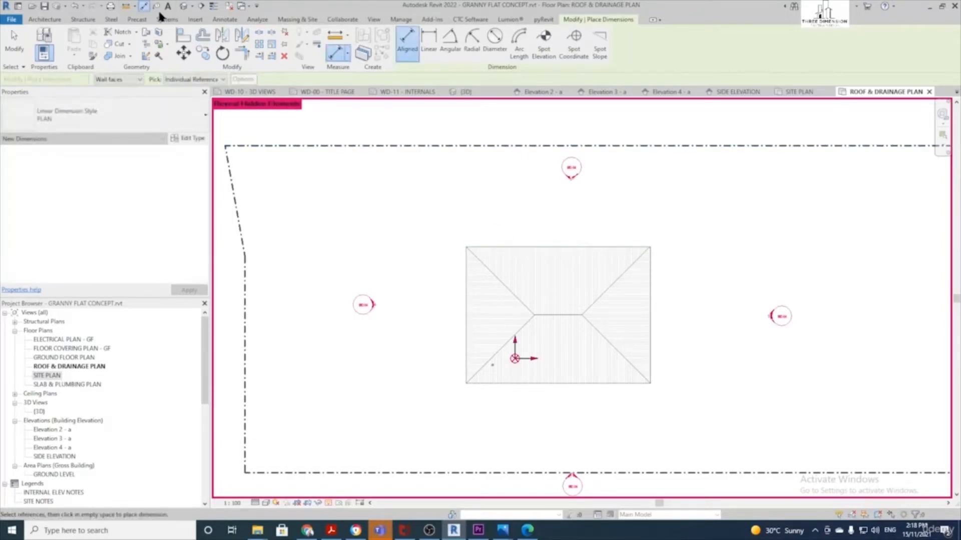
click(225, 19)
click(41, 43)
click(540, 247)
click(529, 146)
click(540, 183)
Dimension from the right property line to the roof's top-right corner
middle_drag(605, 230, 522, 238)
click(568, 317)
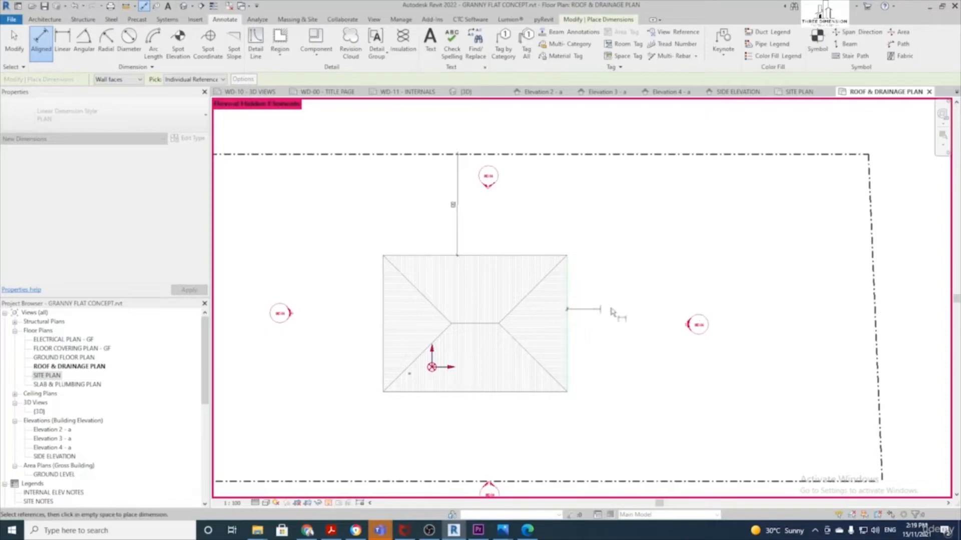
key(Escape)
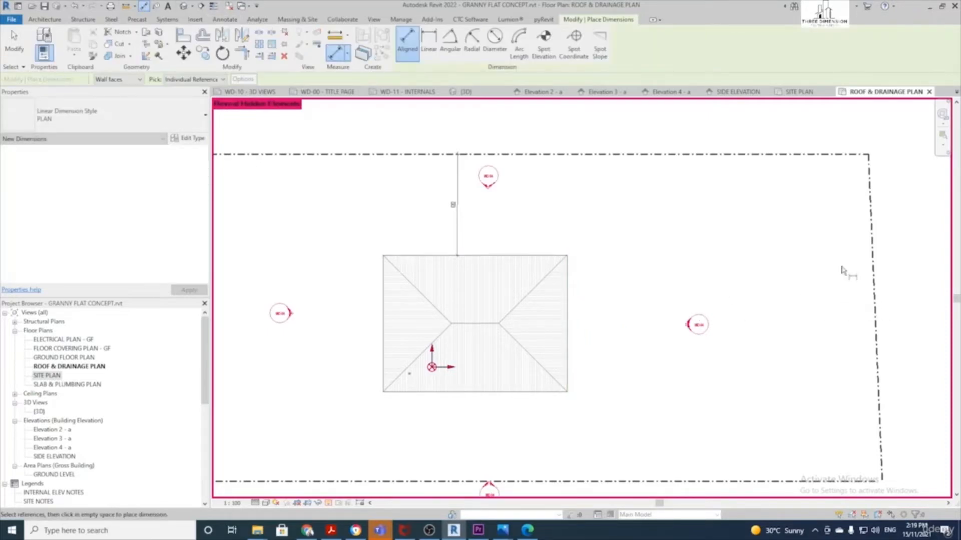
click(874, 265)
scroll(629, 270, up, 3)
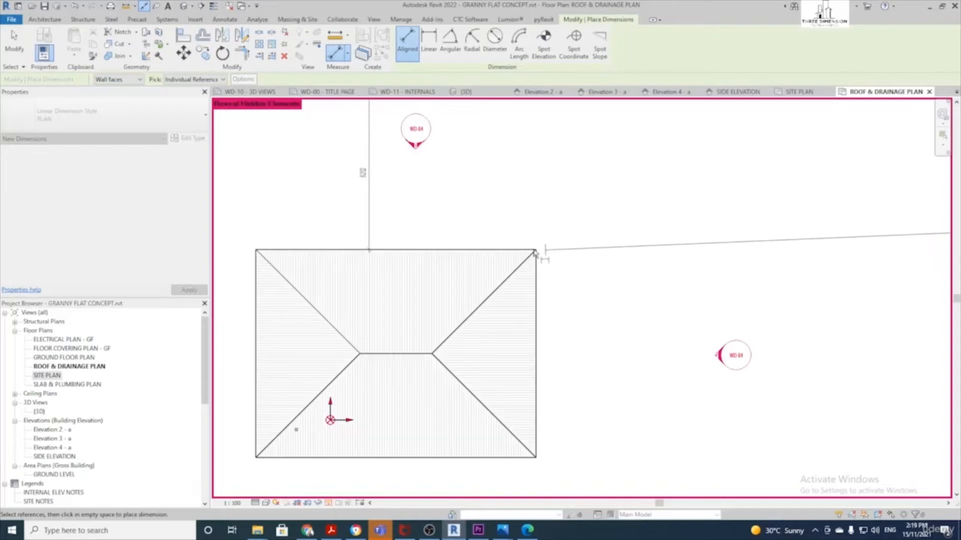
scroll(539, 253, up, 3)
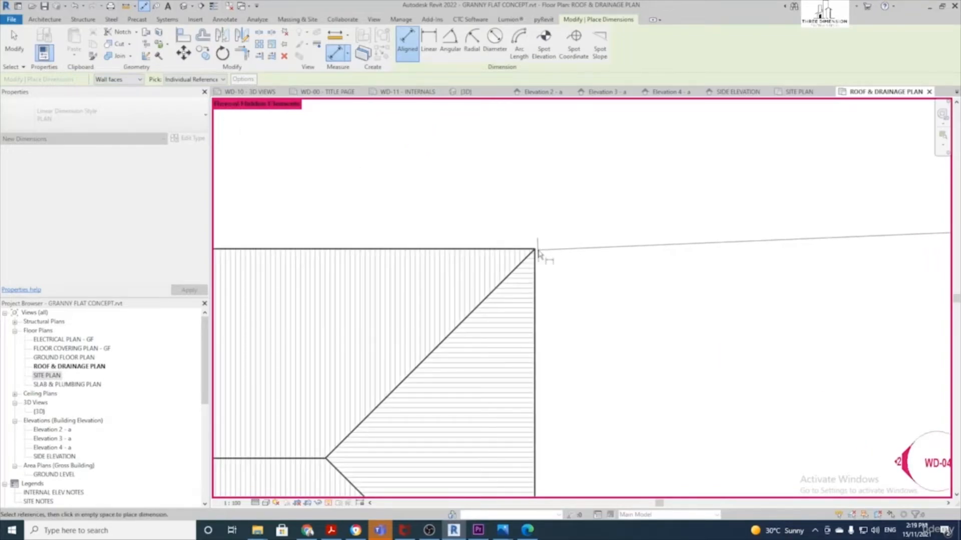
click(535, 250)
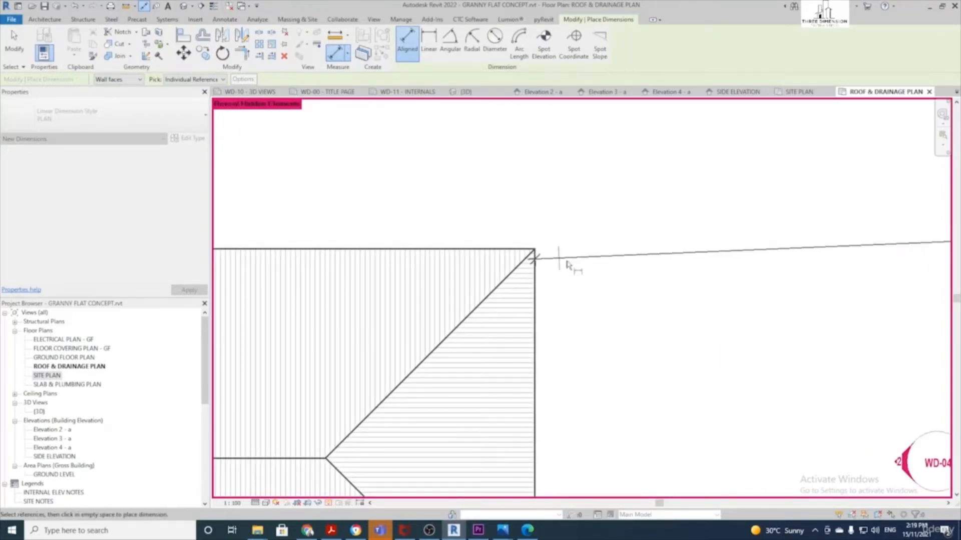
scroll(590, 273, down, 4)
scroll(631, 282, up, 1)
click(629, 265)
scroll(591, 320, down, 3)
scroll(557, 334, up, 1)
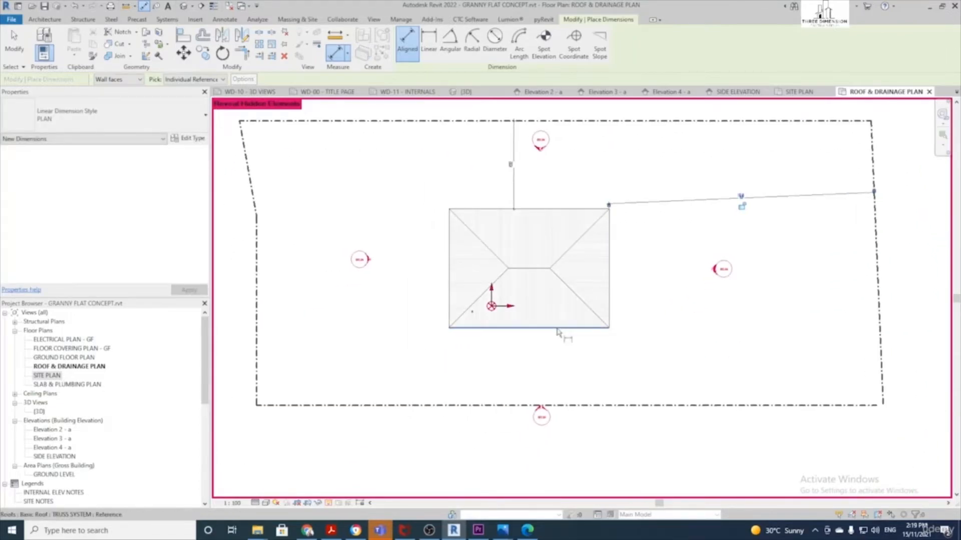
Dimension the roof's bottom edge and lower-left corner to the bottom and left property lines
click(561, 329)
click(516, 367)
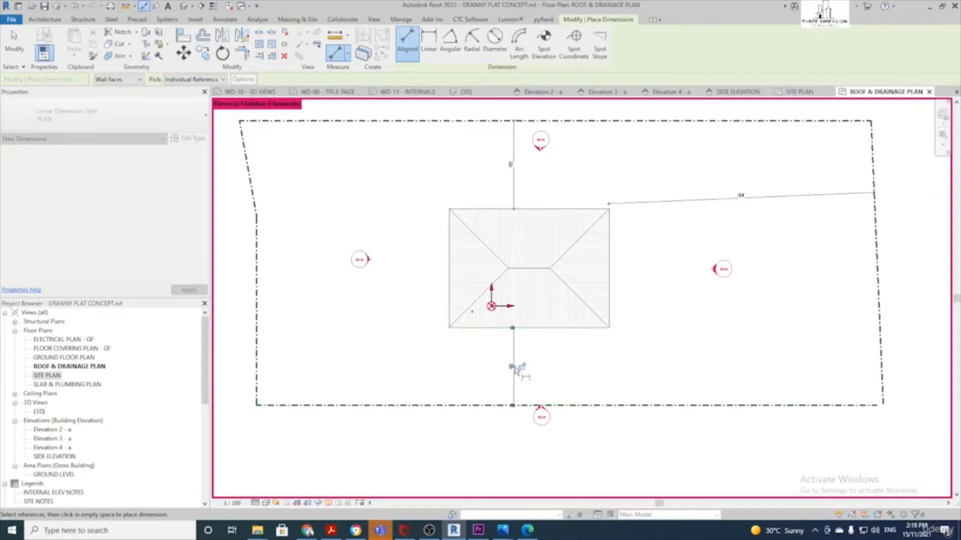
middle_drag(382, 340, 473, 351)
click(540, 302)
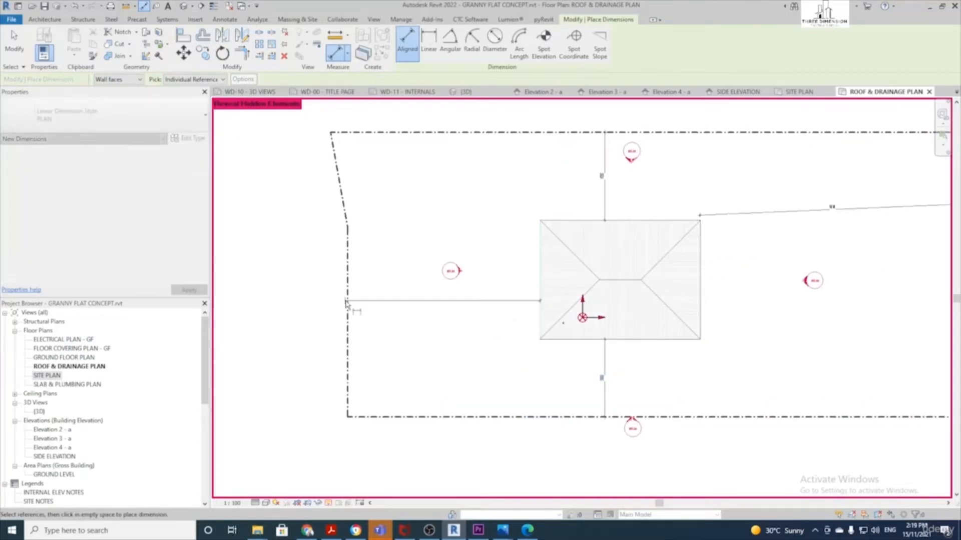
key(Escape)
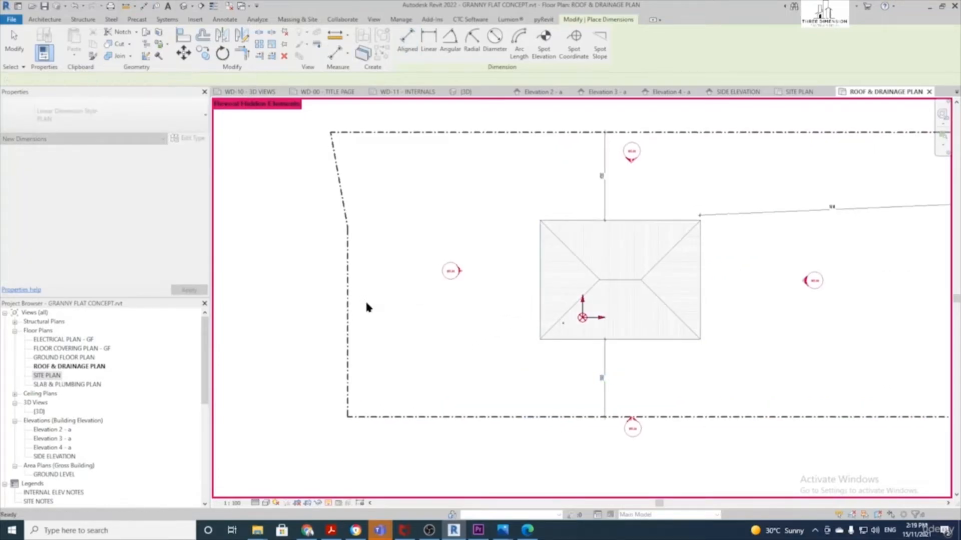
click(348, 311)
scroll(499, 335, up, 2)
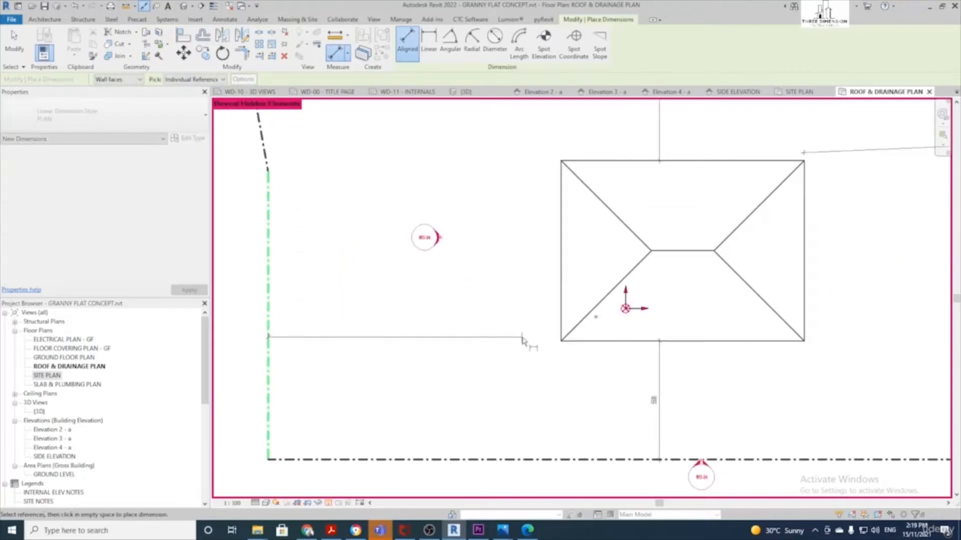
click(560, 345)
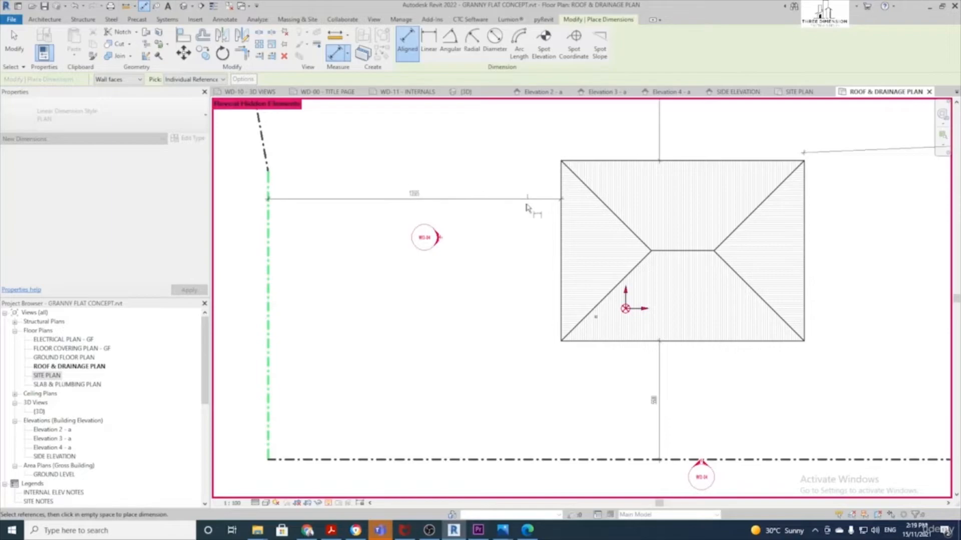
scroll(501, 337, down, 1)
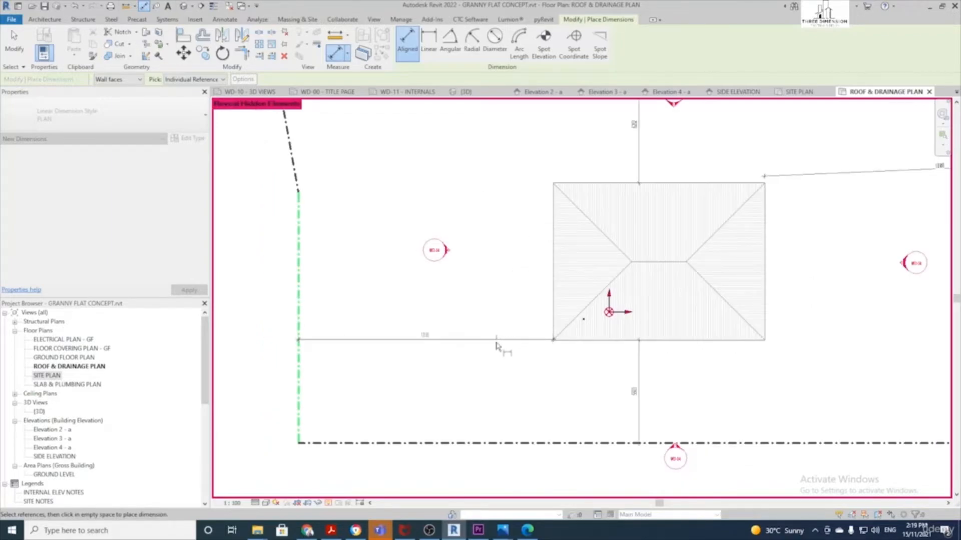
click(489, 340)
scroll(497, 337, down, 2)
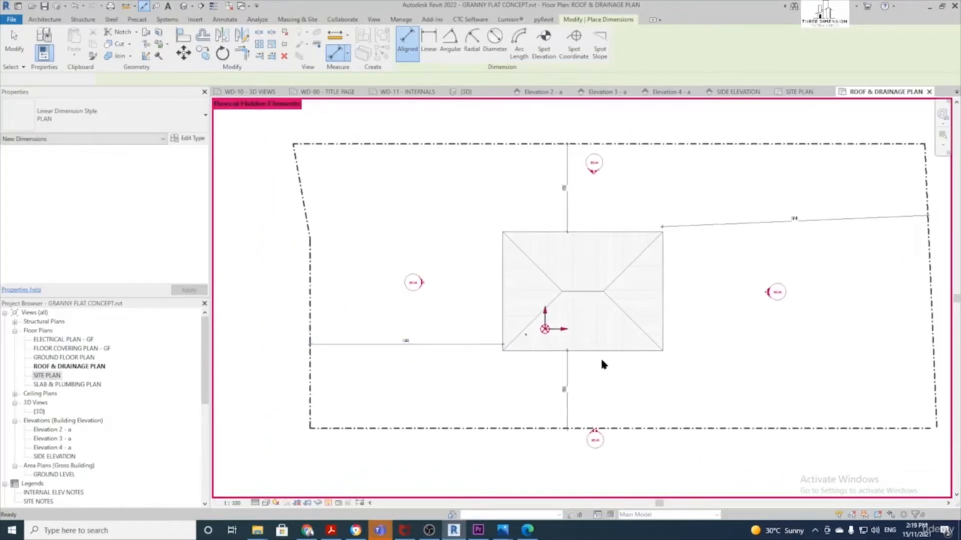
key(Escape)
key(Escape)
Select the bottom, left, top and sloped right roof-to-boundary dimensions together
click(567, 388)
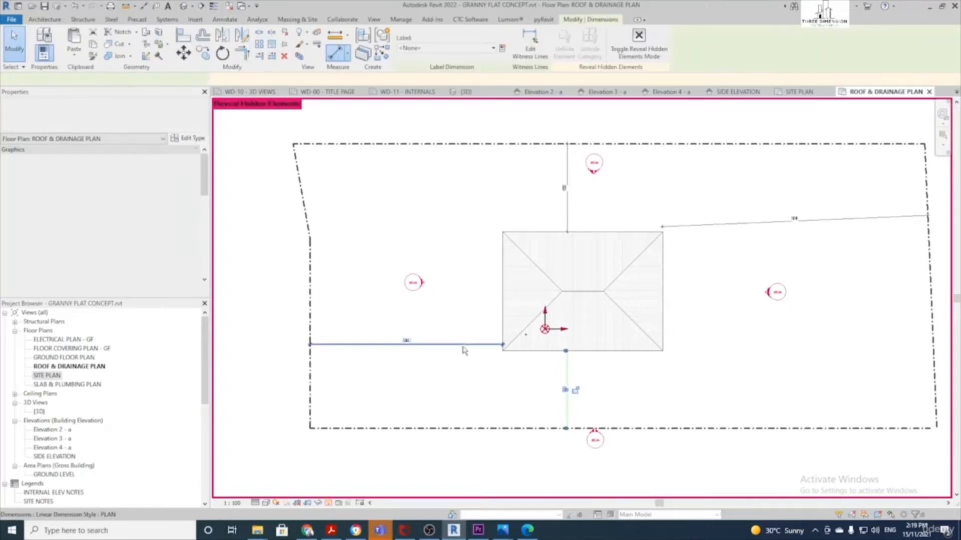
ctrl+click(460, 344)
ctrl+click(567, 189)
ctrl+click(713, 228)
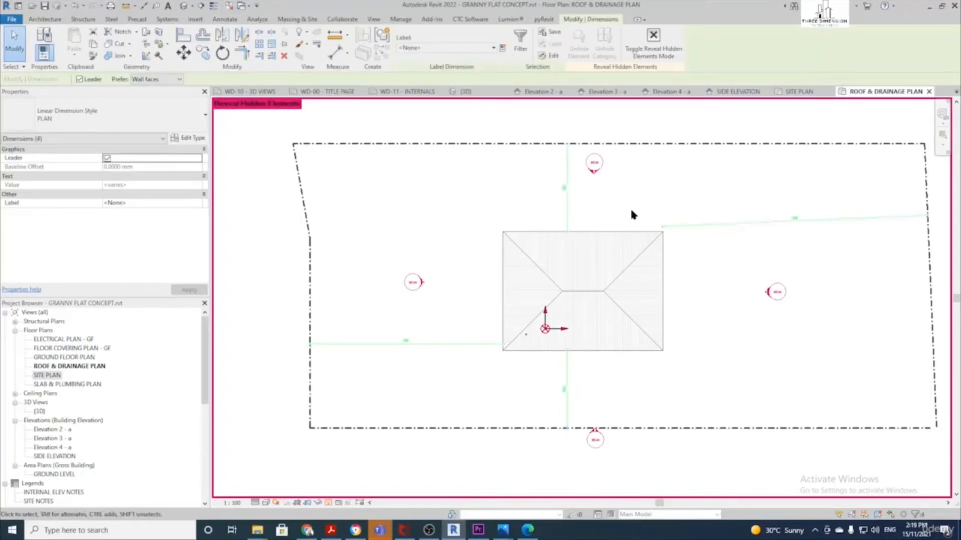
Switch the four selected dimensions to Linear Dimension Style SITE PLAN, then clear the selection
click(106, 111)
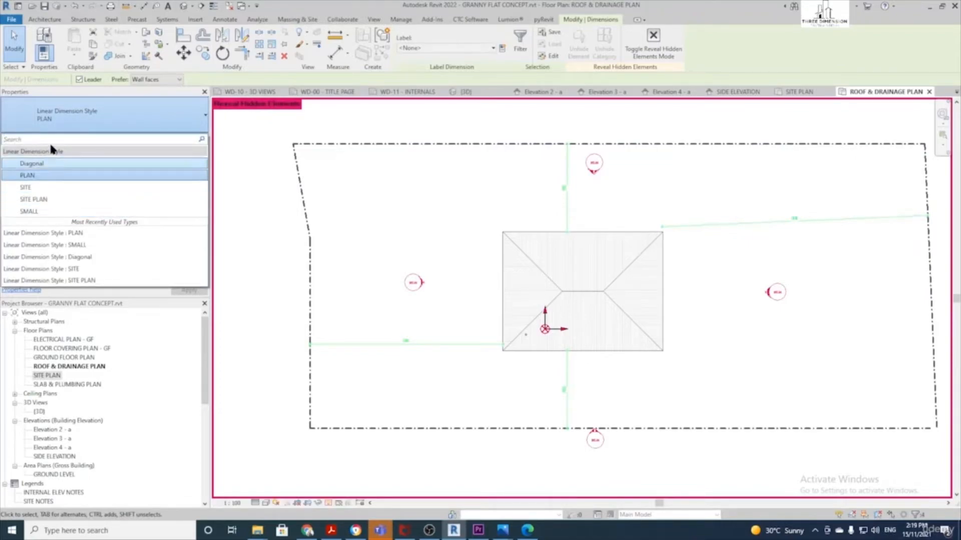
click(38, 202)
click(433, 384)
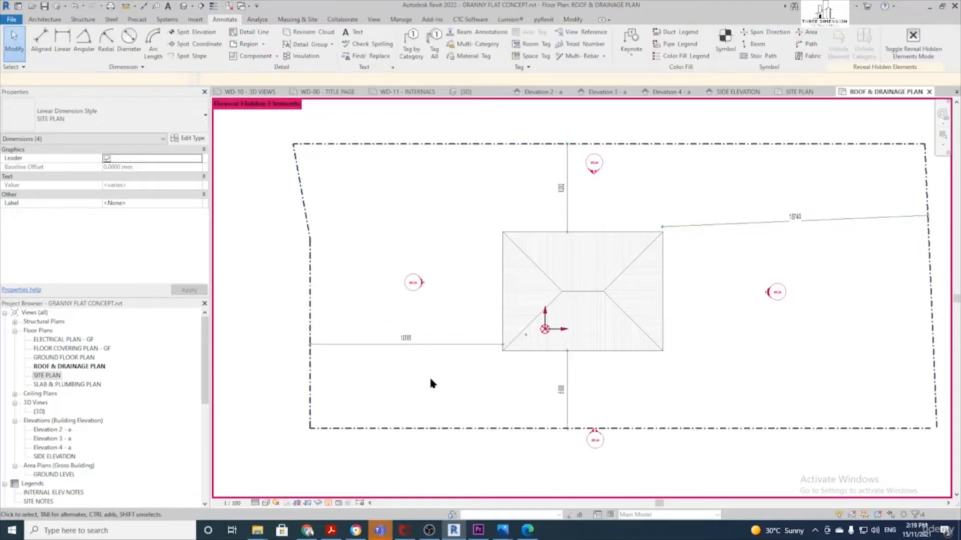
scroll(507, 298, down, 3)
scroll(440, 269, up, 4)
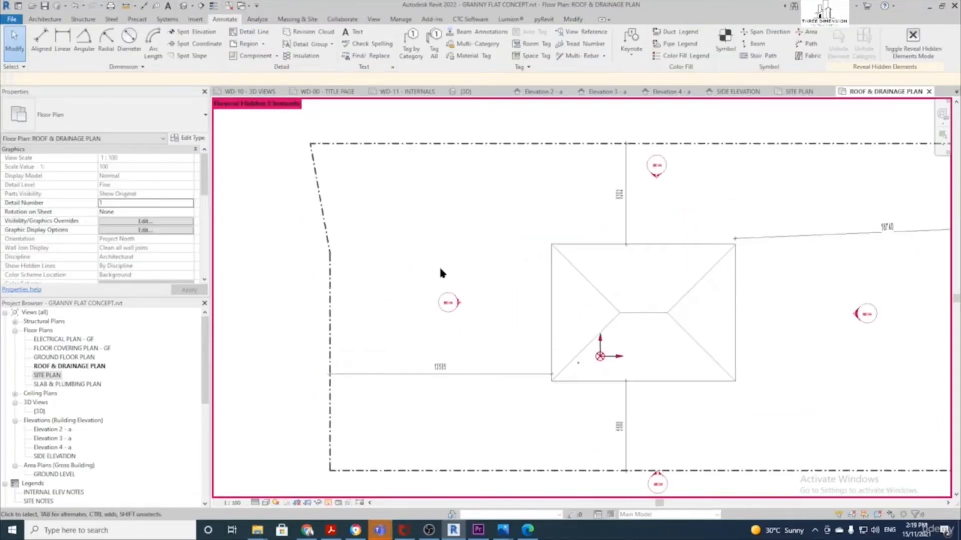
scroll(440, 273, down, 2)
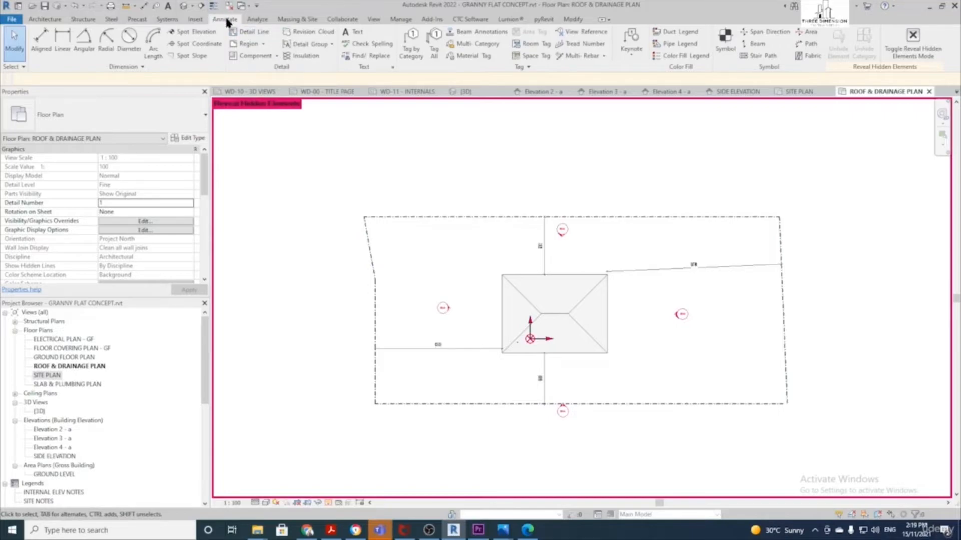
Pick the upper and lower left property lines to add detail lines offset 4200 outside them
click(255, 33)
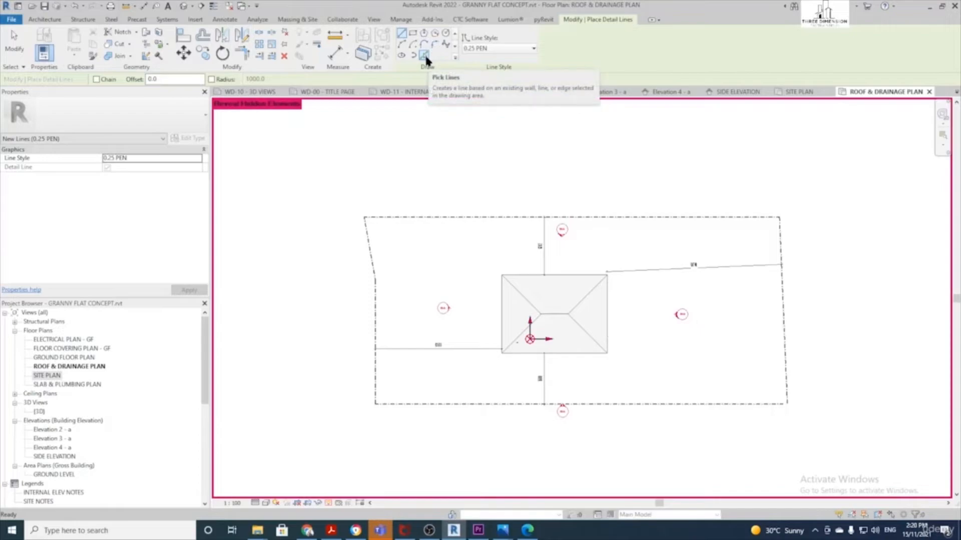
click(424, 53)
click(128, 78)
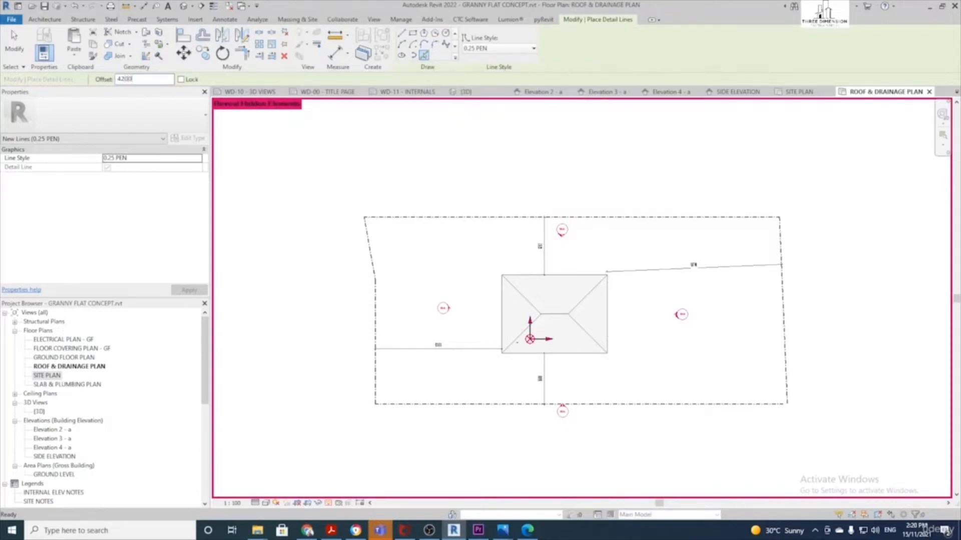
click(370, 251)
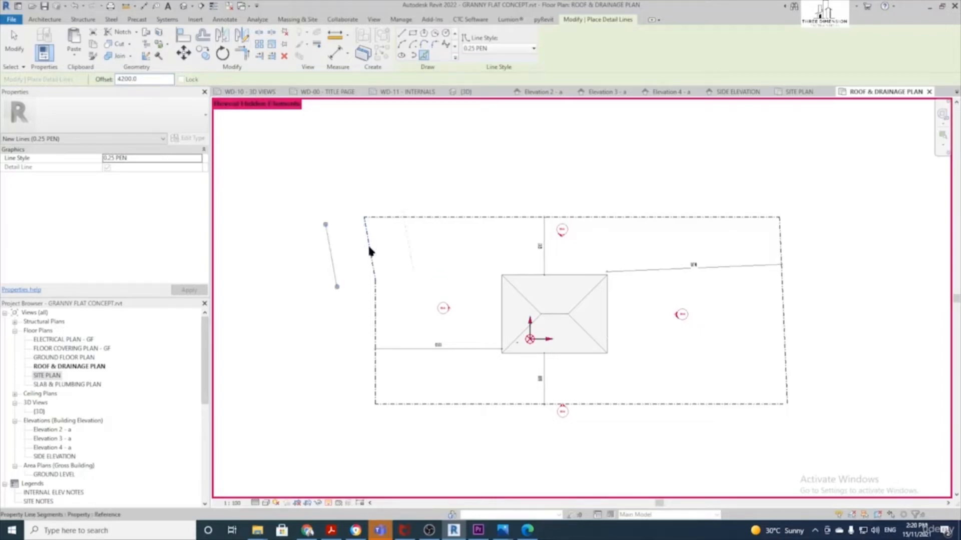
click(373, 321)
key(Escape)
key(Escape)
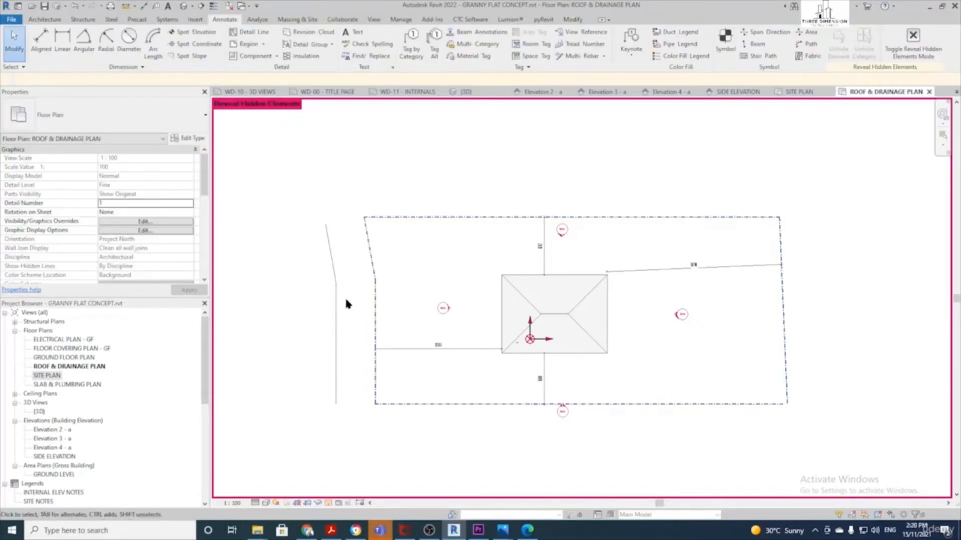
scroll(345, 303, down, 1)
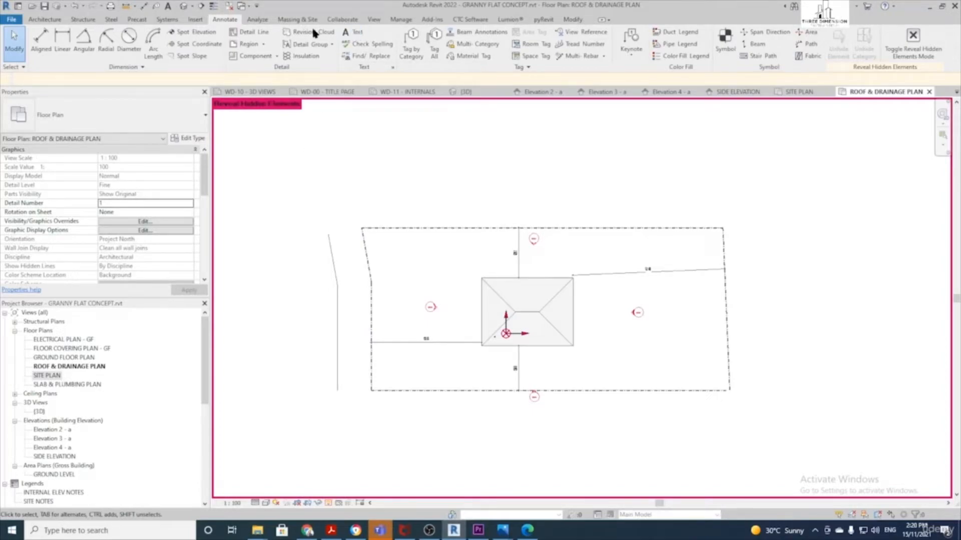
click(353, 32)
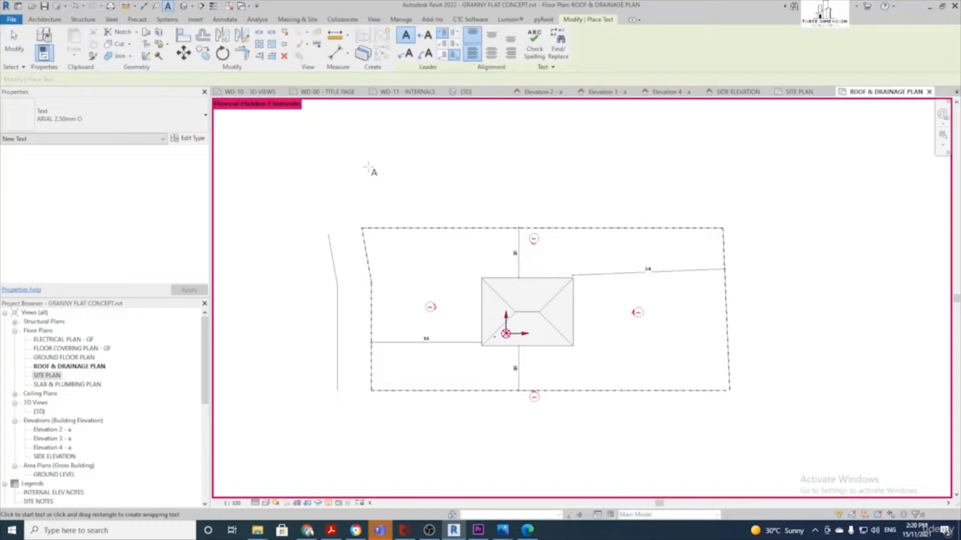
click(255, 316)
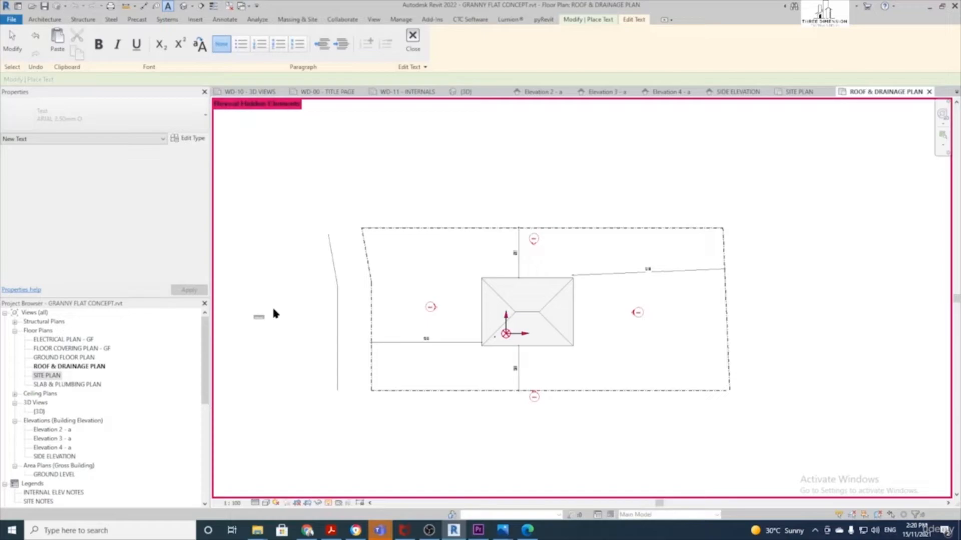
click(279, 301)
scroll(277, 296, up, 3)
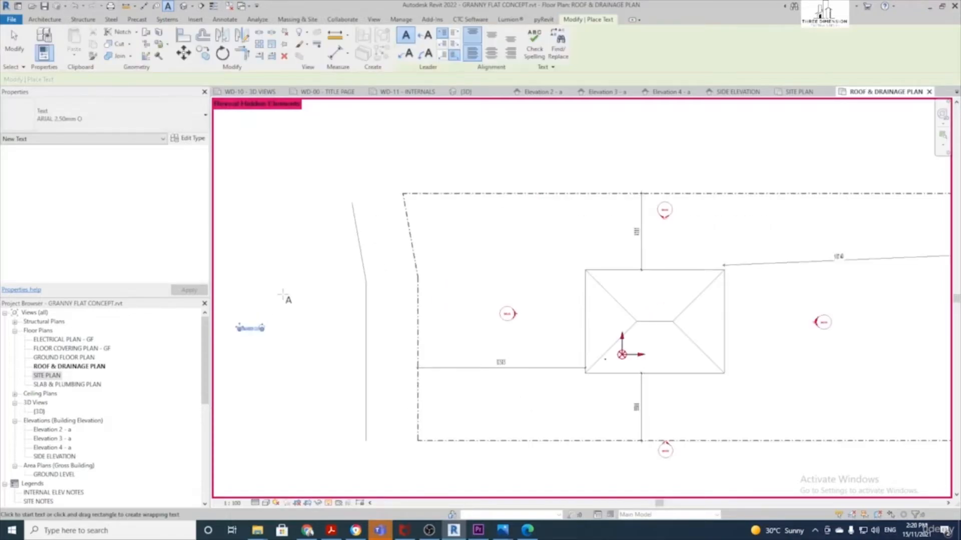
click(250, 341)
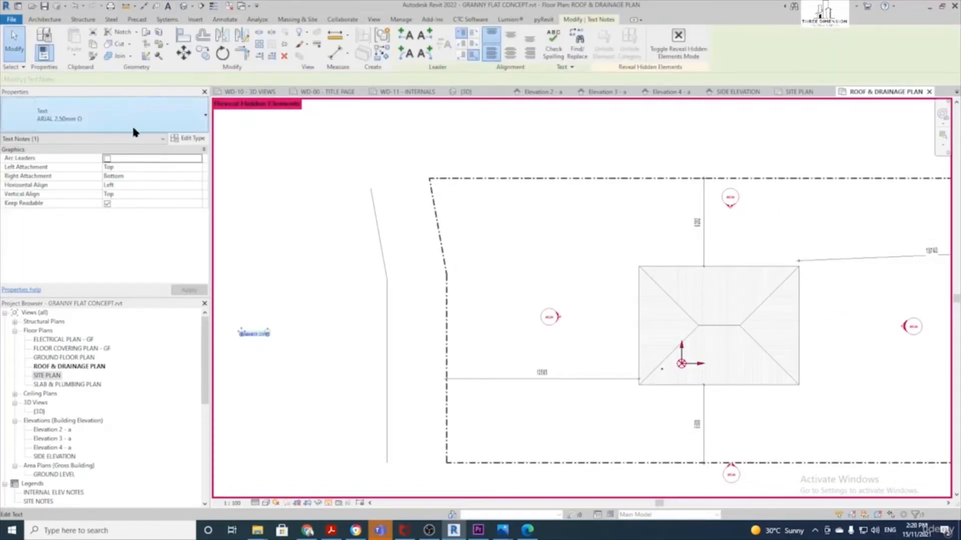
click(104, 115)
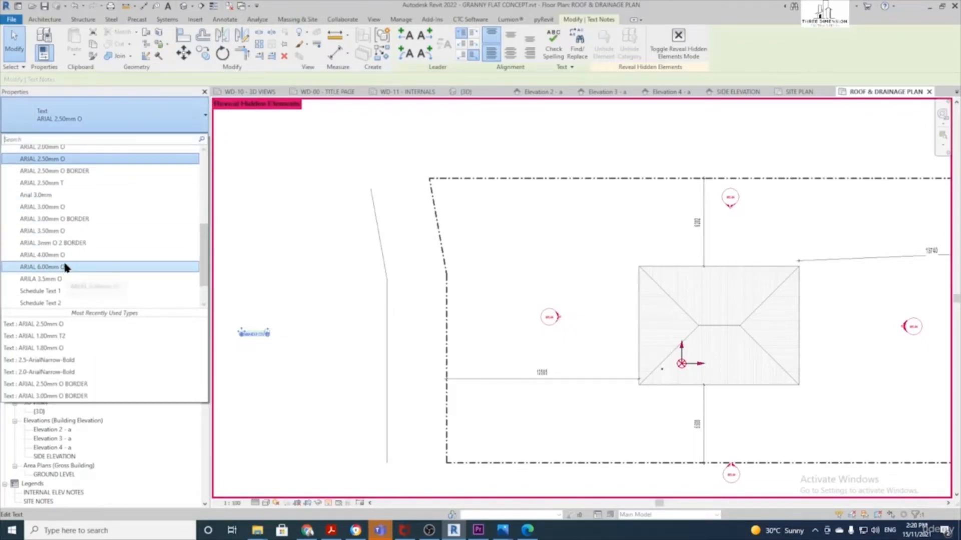
click(65, 255)
scroll(257, 290, down, 1)
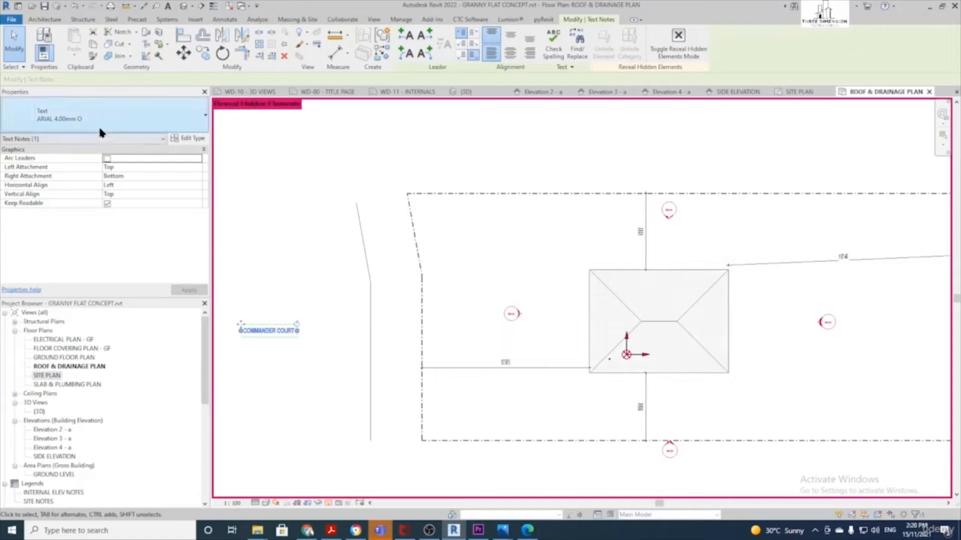
click(98, 125)
click(80, 231)
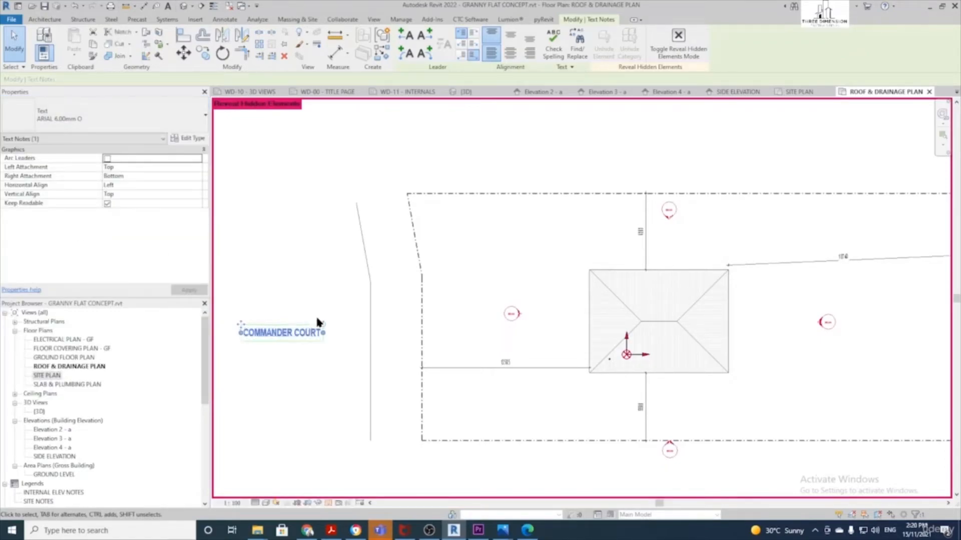
drag(325, 327, 262, 257)
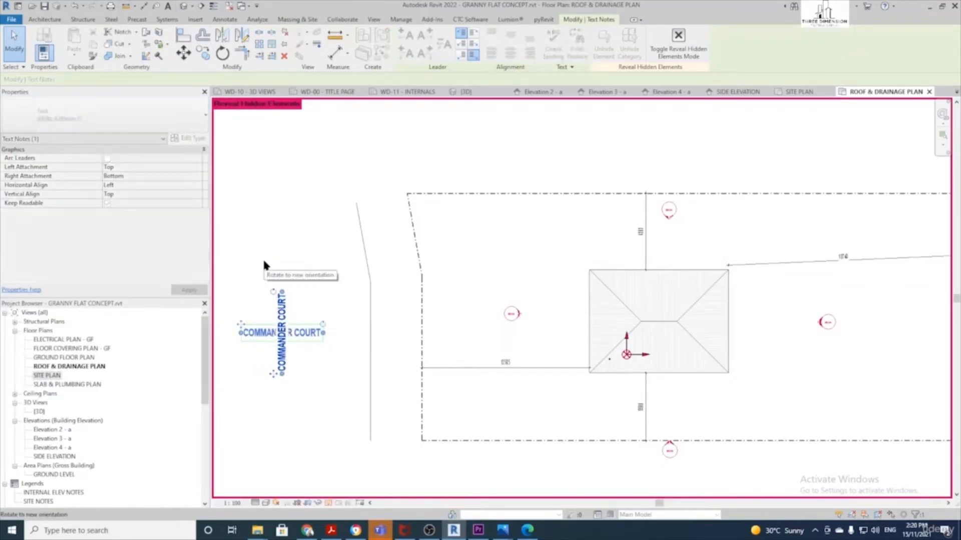
ctrl+drag(271, 376, 330, 378)
click(326, 390)
middle_drag(336, 391, 258, 384)
scroll(311, 331, down, 2)
scroll(508, 313, up, 2)
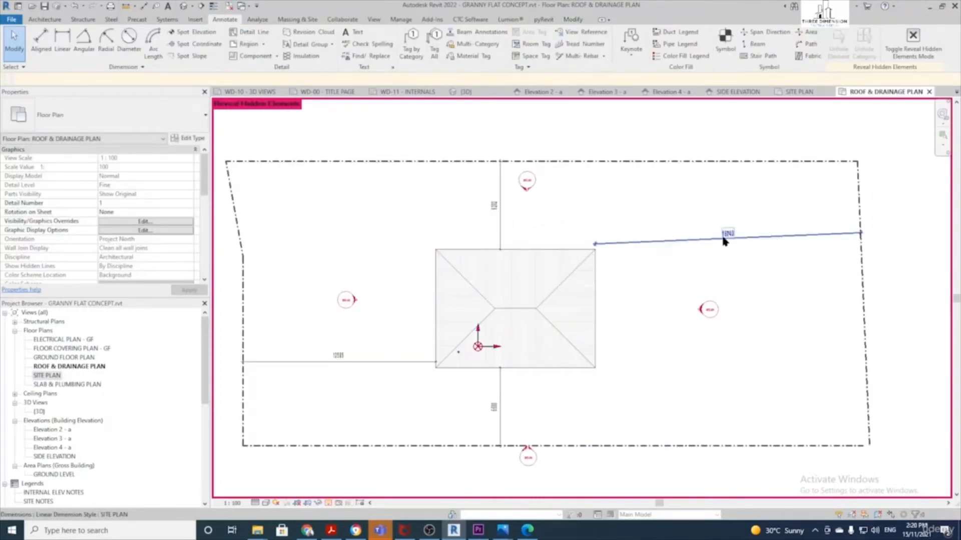
scroll(422, 240, down, 1)
mouse_move(321, 236)
middle_down()
mouse_move(422, 240)
mouse_move(436, 230)
middle_up()
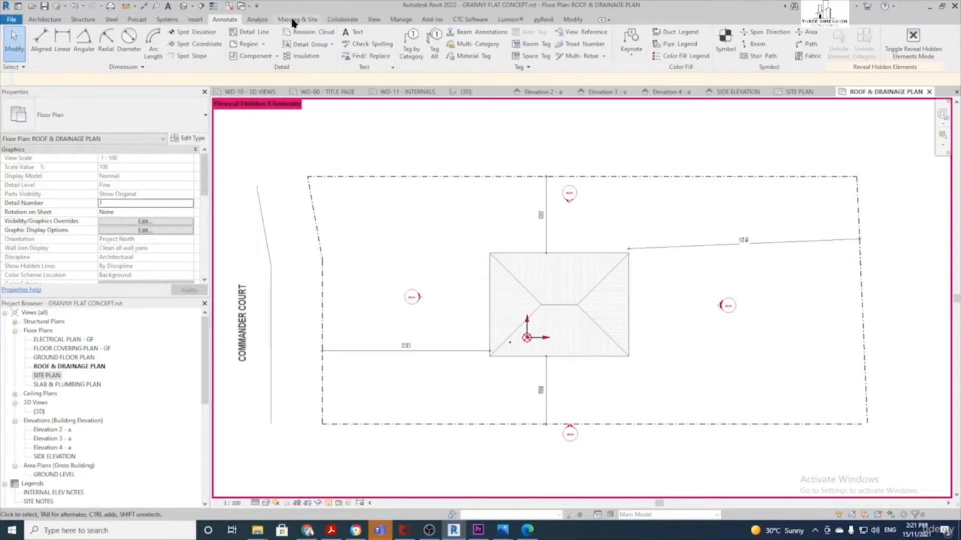
Tag by Category the top, slanted left, vertical left, bottom and right property lines
click(416, 44)
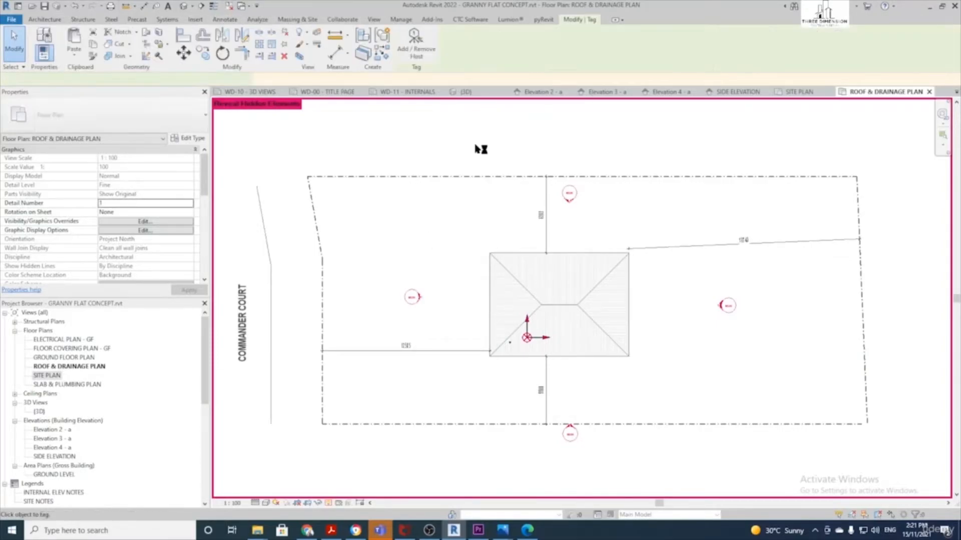
click(497, 177)
scroll(498, 178, up, 2)
scroll(498, 180, down, 2)
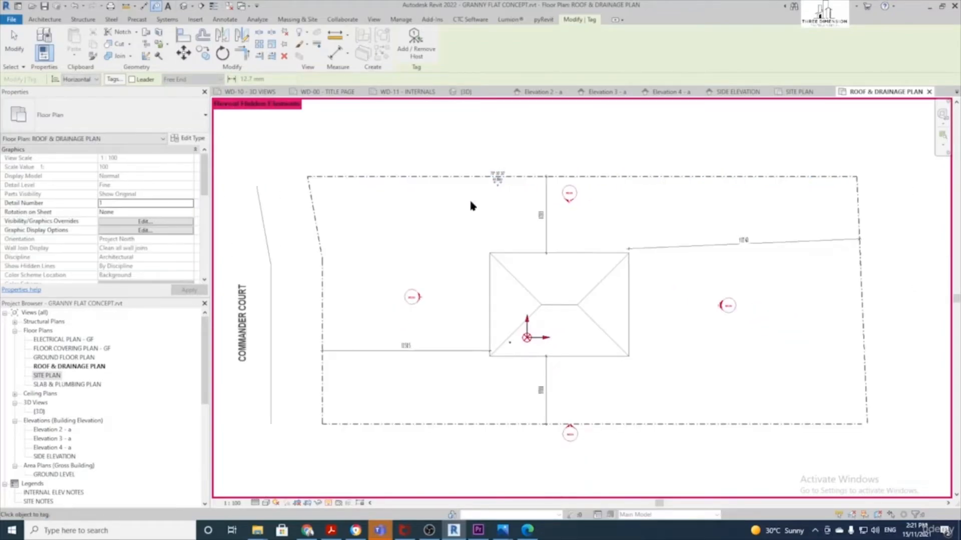
click(315, 223)
click(323, 314)
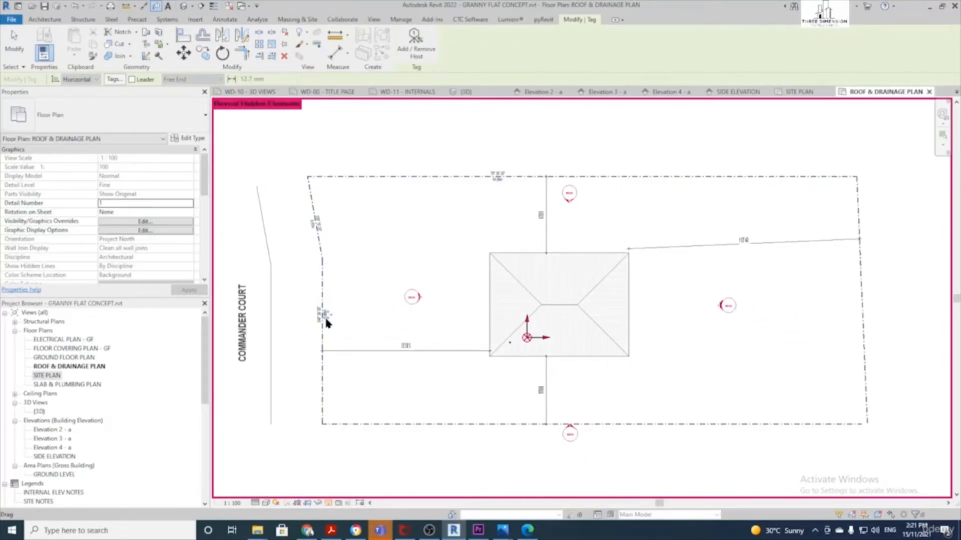
click(476, 425)
click(861, 306)
scroll(820, 315, up, 2)
scroll(821, 321, down, 3)
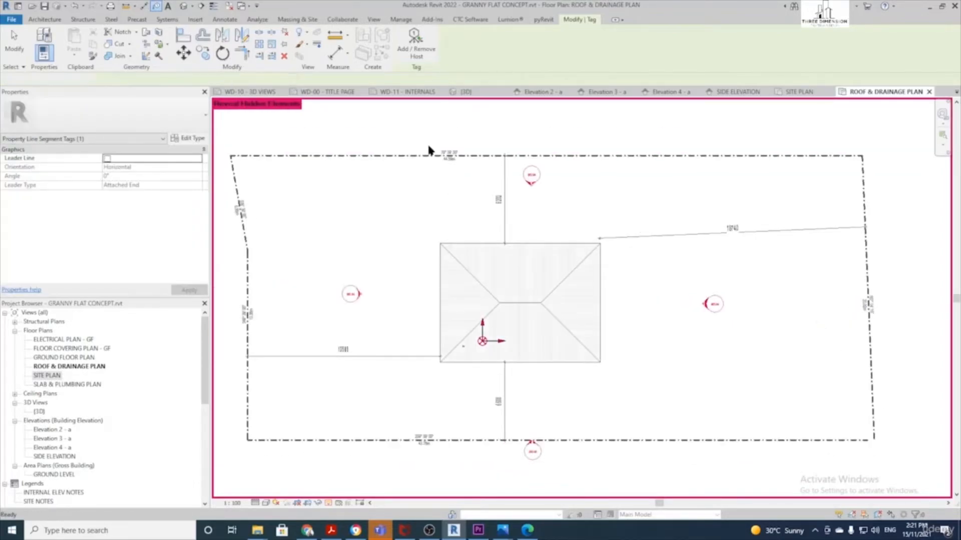
key(Escape)
key(Escape)
scroll(290, 306, down, 2)
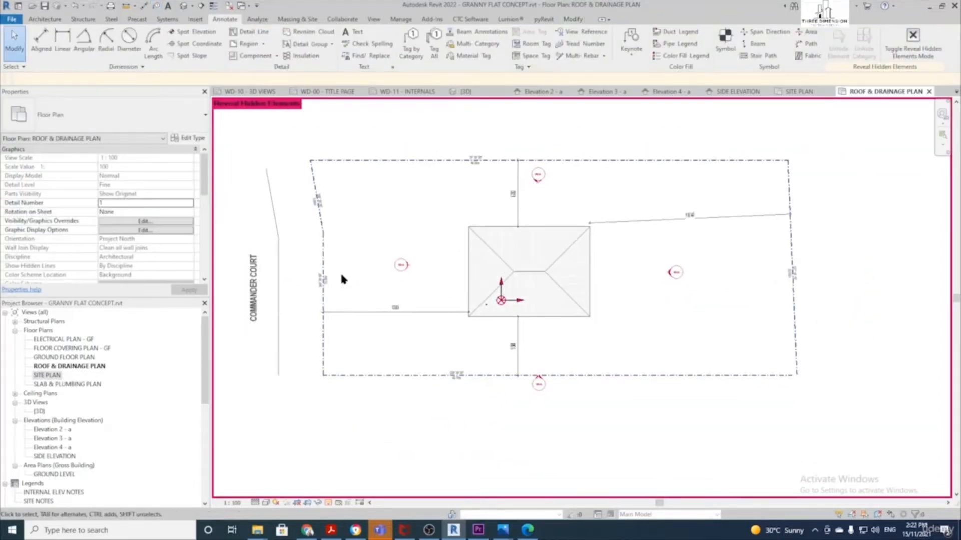
middle_drag(371, 249, 400, 249)
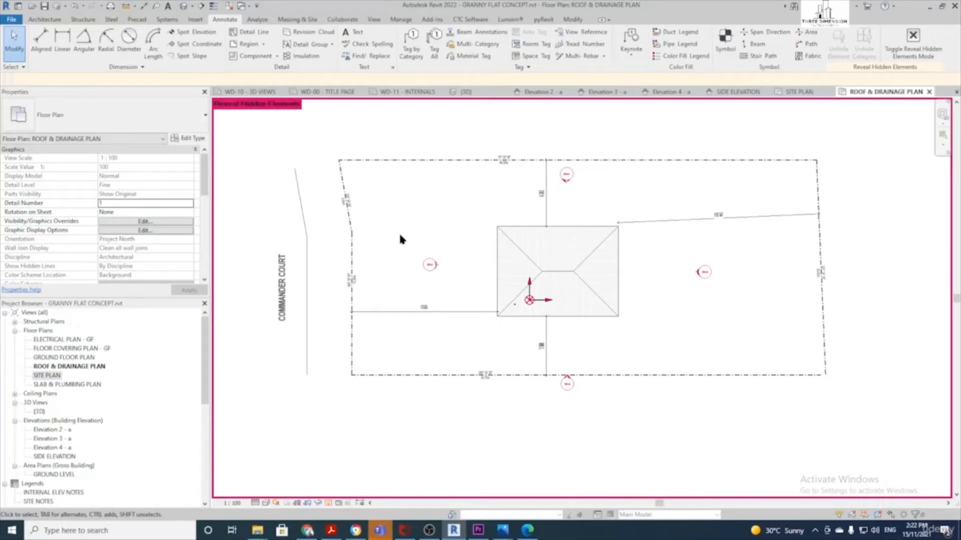
scroll(399, 232, up, 2)
scroll(434, 403, down, 1)
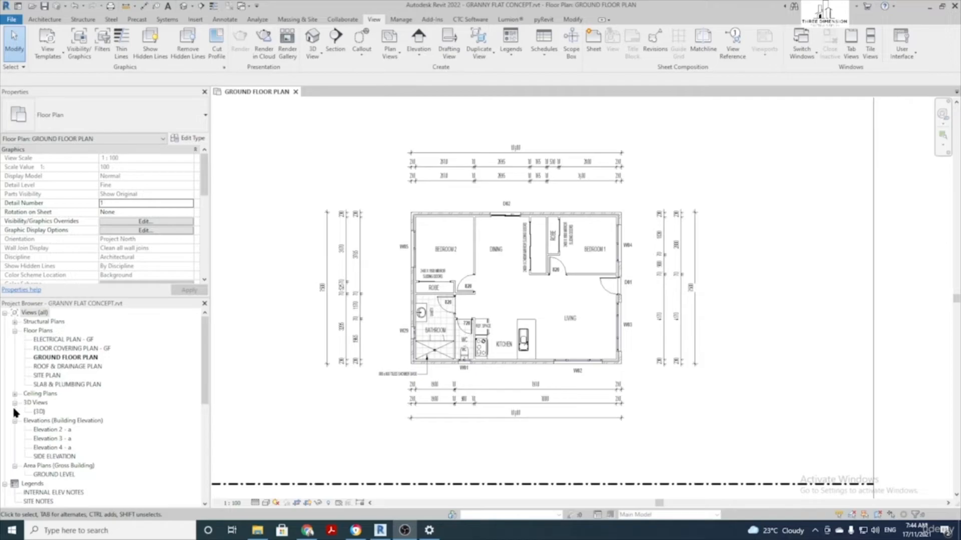
Open the {3D} view under 3D Views in the Project Browser
double_click(40, 412)
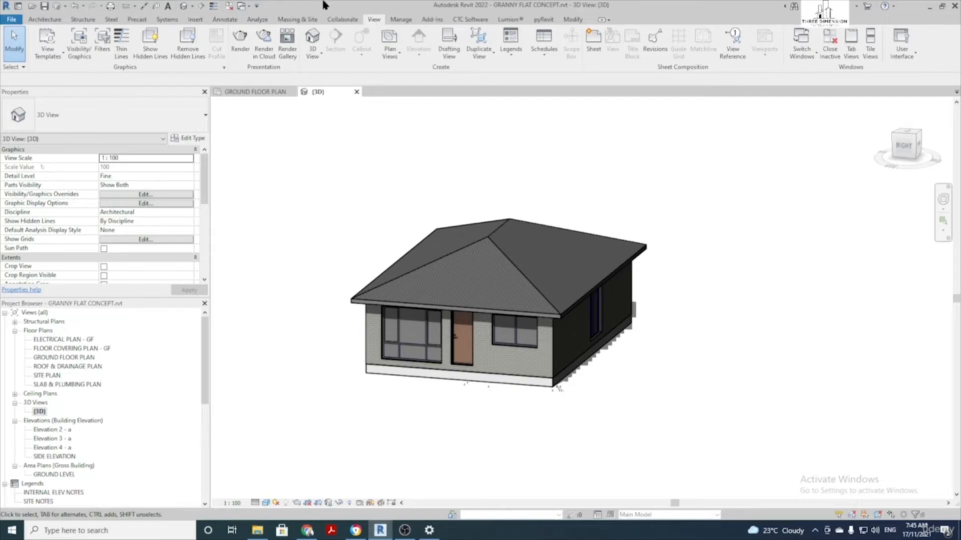
Place a camera with its eye left of the house aimed at the front, creating 3D View 1
click(311, 57)
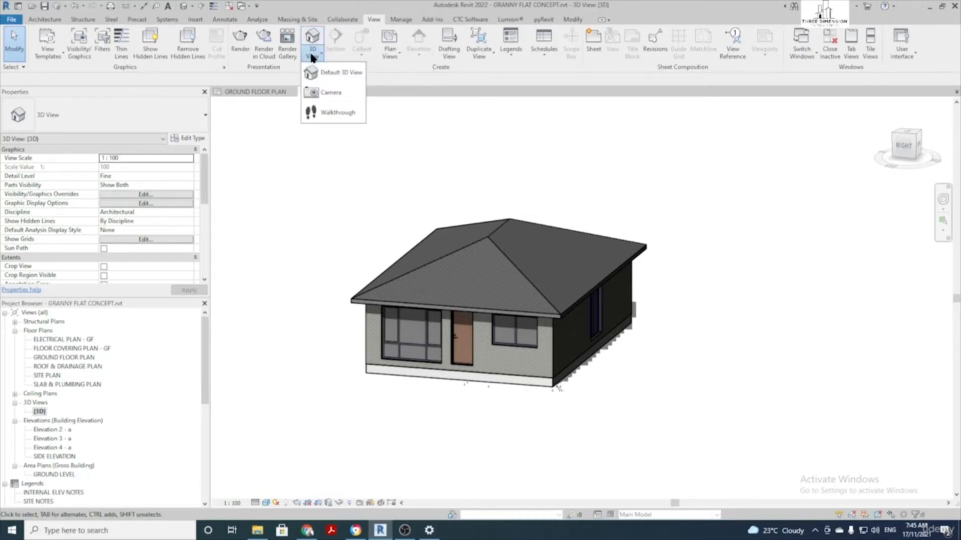
click(328, 98)
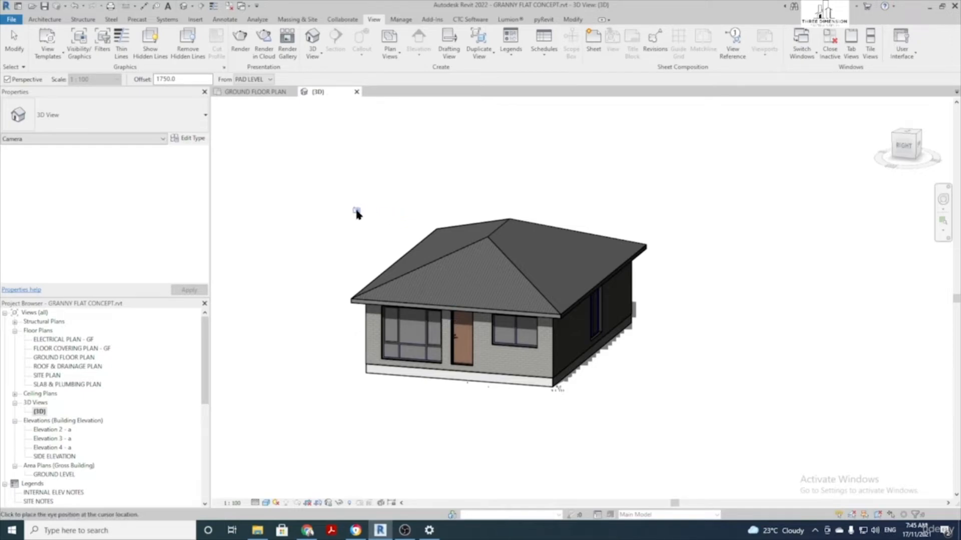
scroll(358, 213, down, 5)
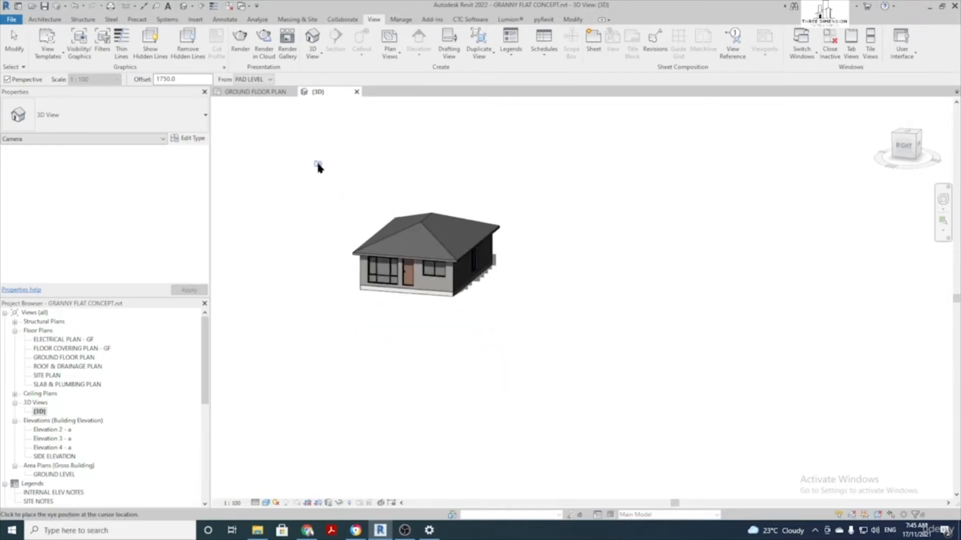
middle_drag(318, 167, 470, 191)
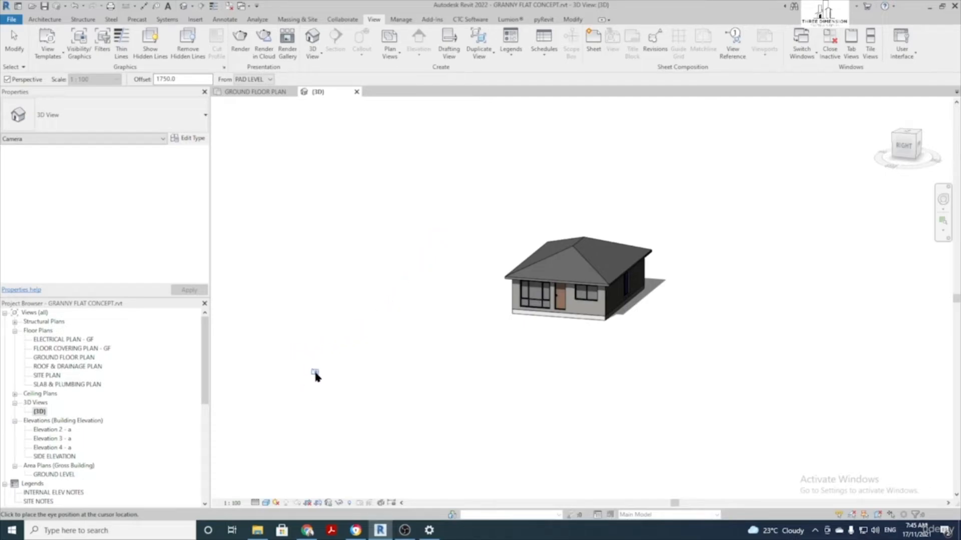
click(312, 369)
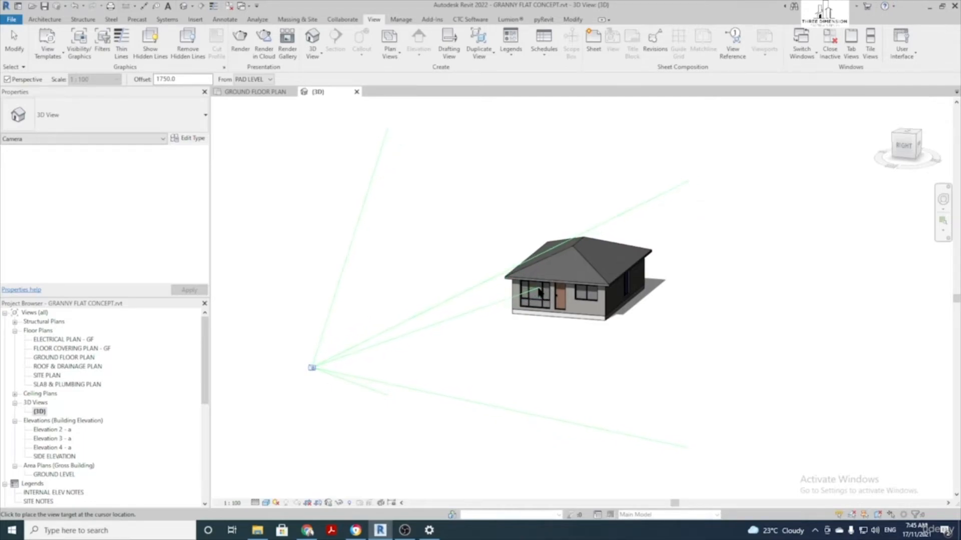
click(539, 292)
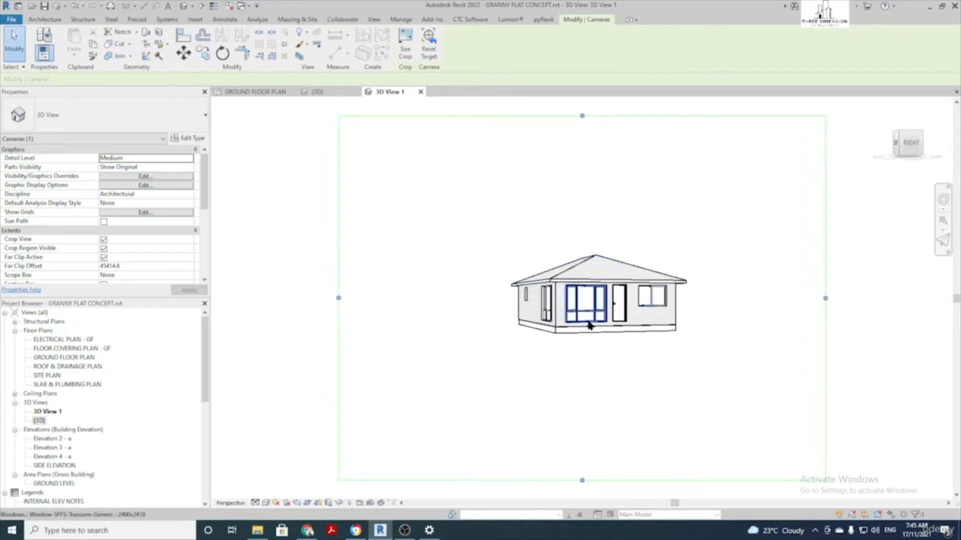
click(55, 413)
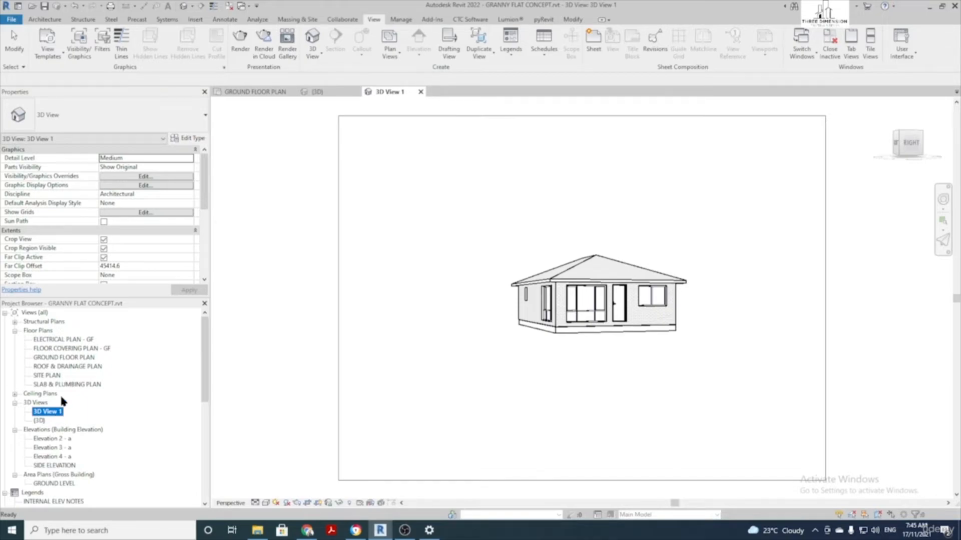
scroll(153, 232, down, 5)
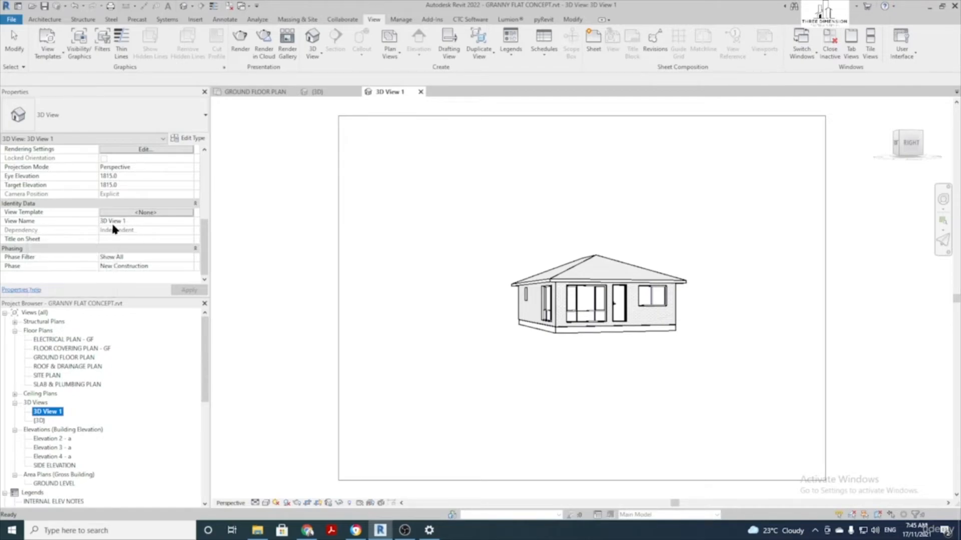
Keep 3D View 1's name, reopen the default {3D} view and orbit to show the front
click(53, 412)
click(502, 370)
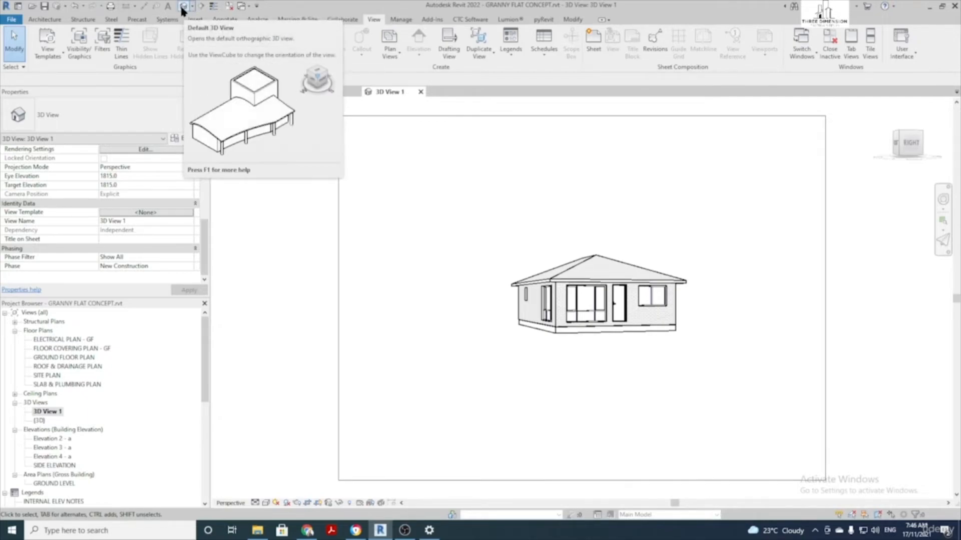
double_click(39, 422)
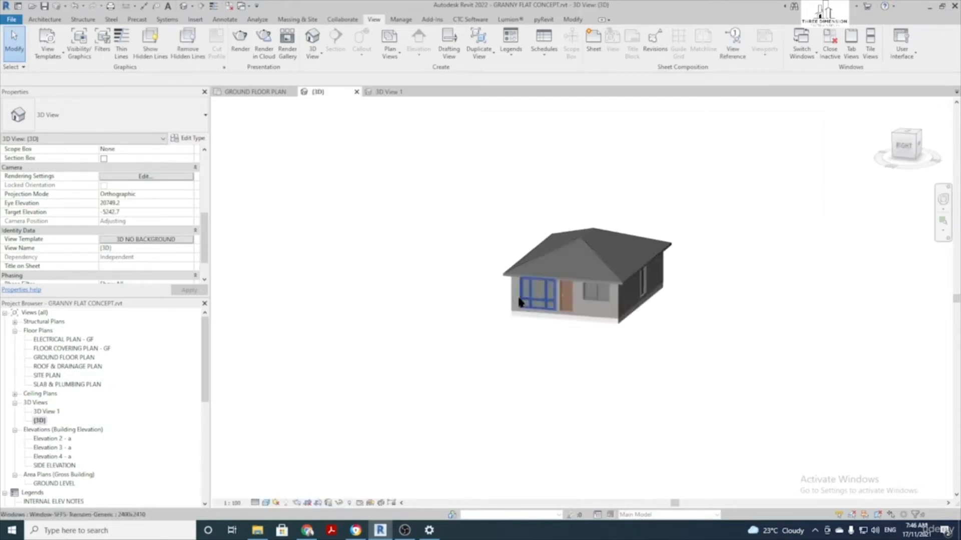
shift+middle_drag(448, 314, 409, 158)
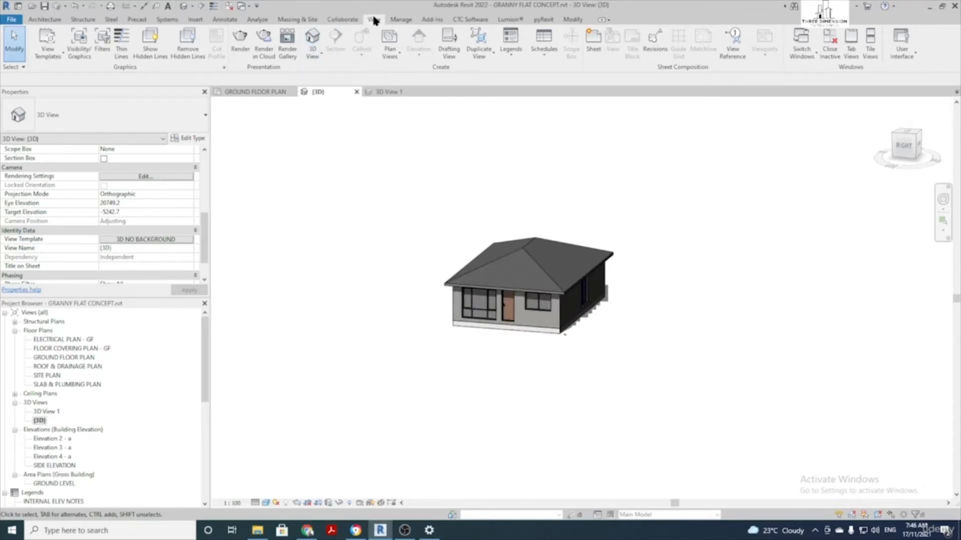
Place a second camera from the lower right aimed at the house, creating 3D View 2
click(315, 55)
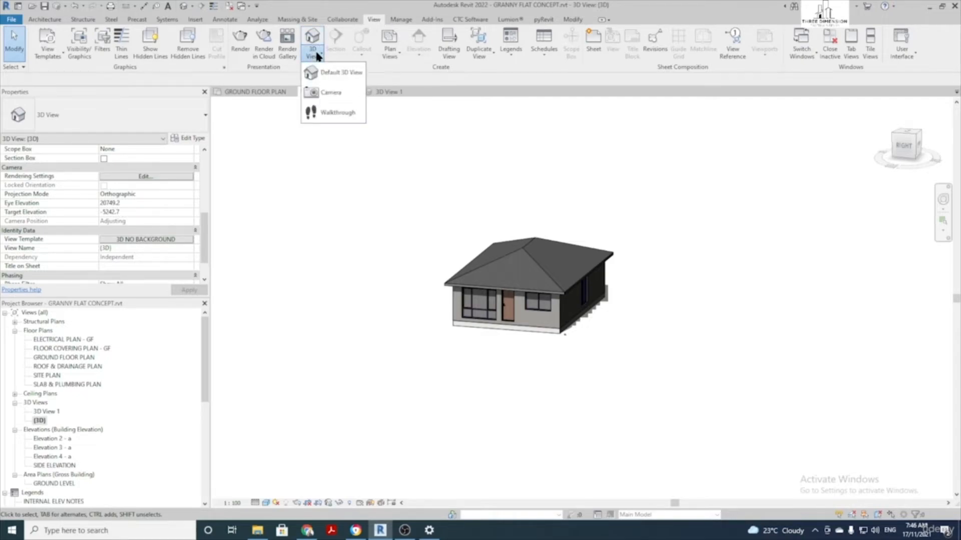
click(331, 92)
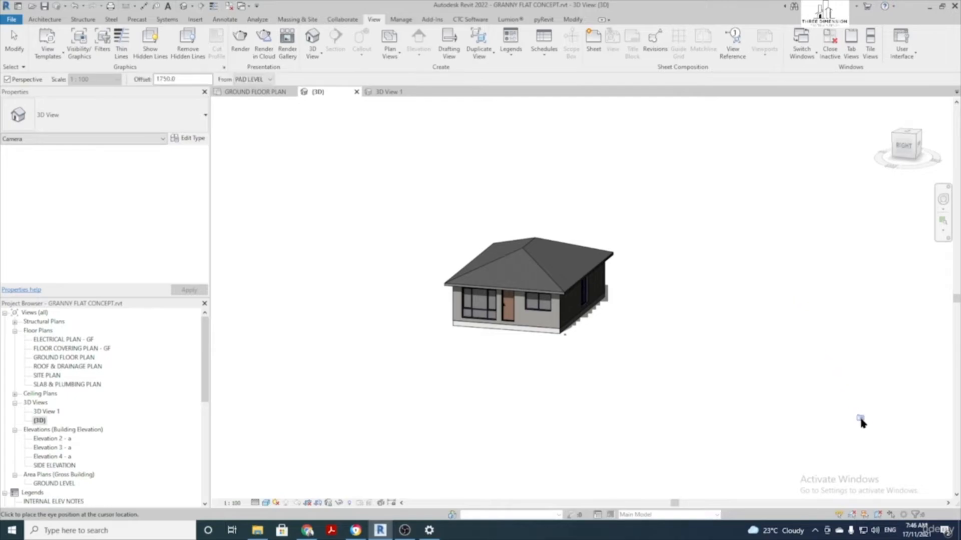
click(868, 441)
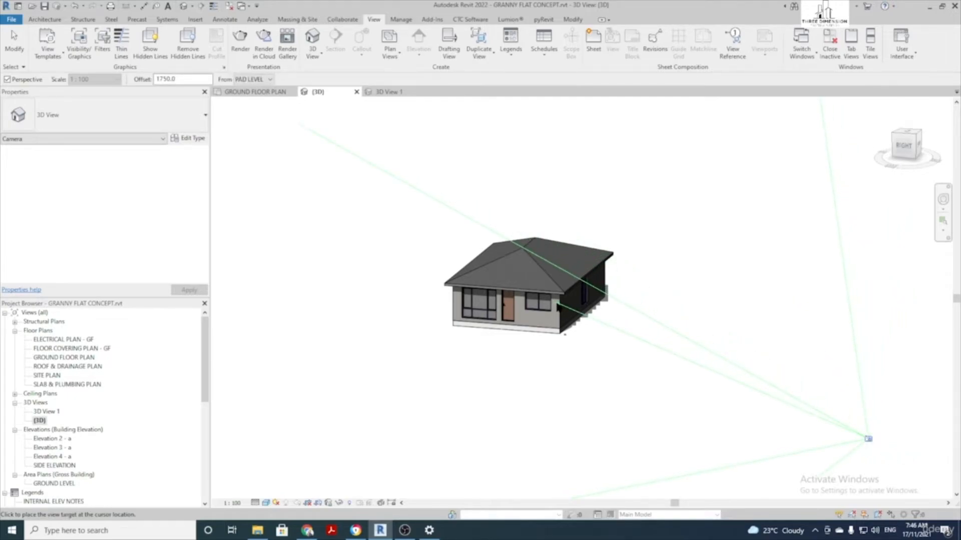
click(555, 300)
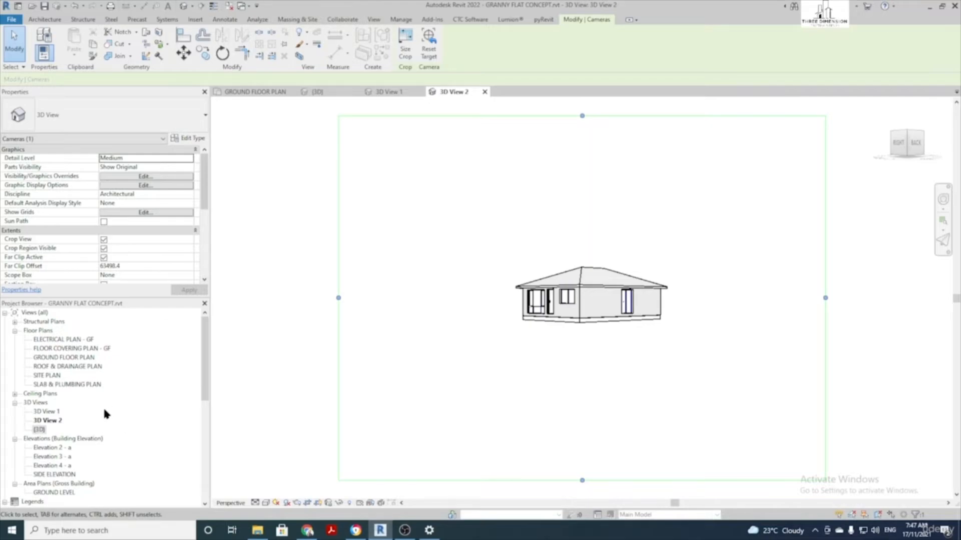
scroll(104, 410, down, 2)
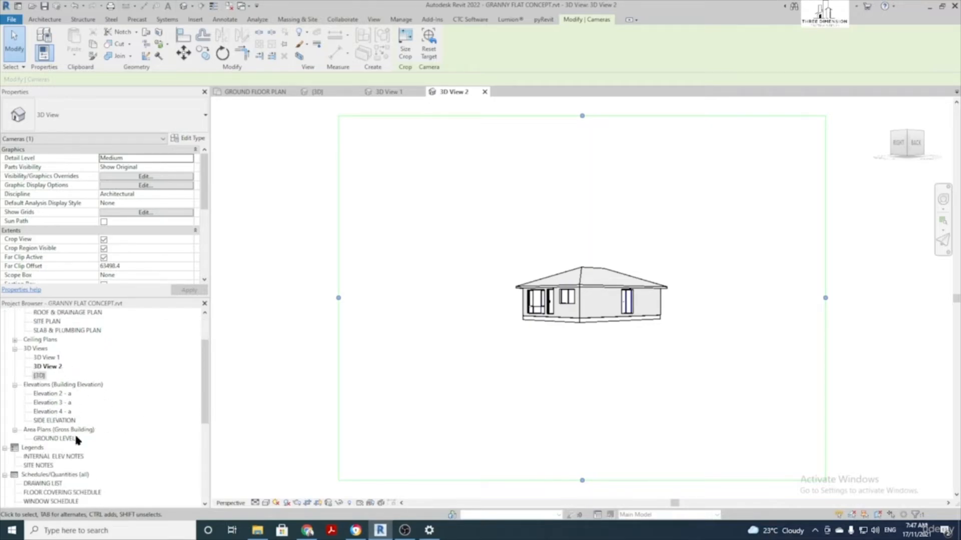
scroll(129, 420, down, 5)
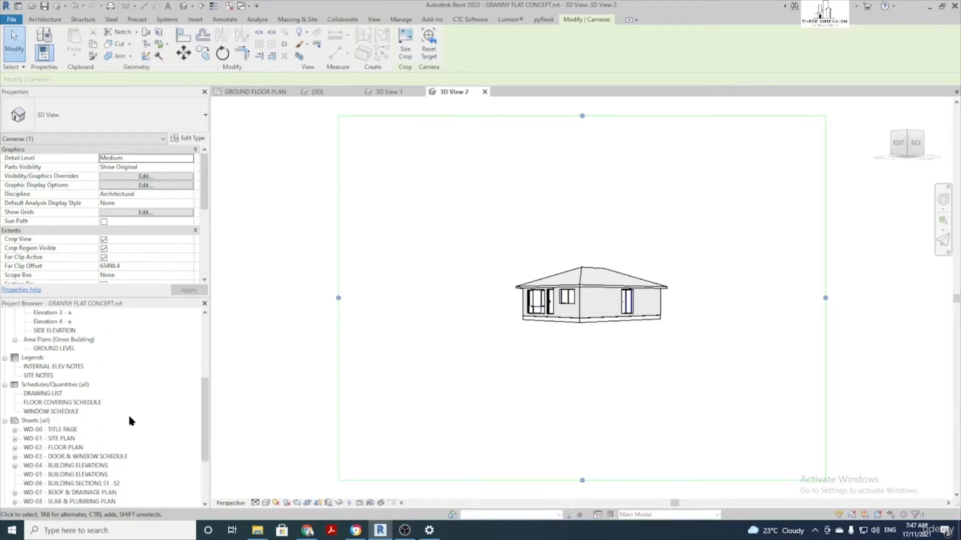
scroll(125, 410, down, 2)
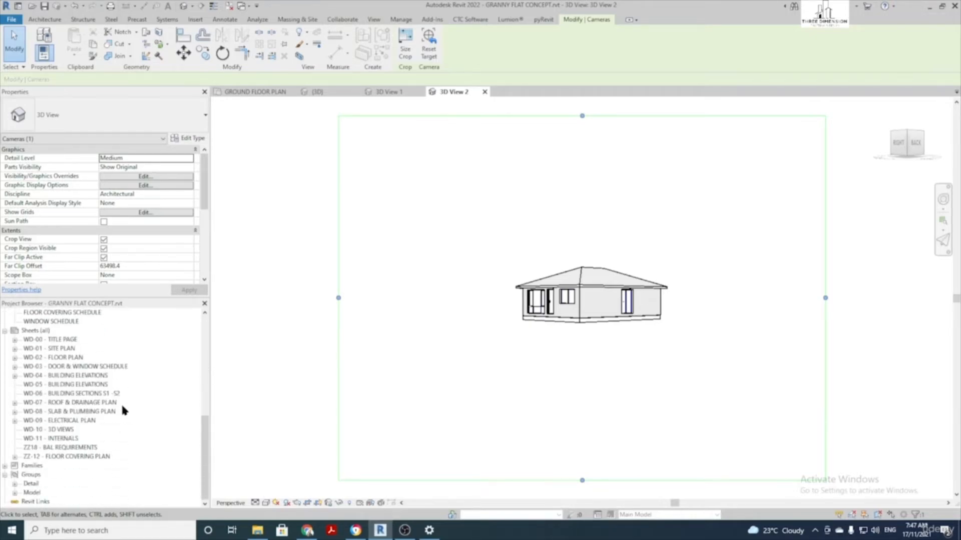
Open sheet WD-10 - 3D VIEWS and place 3D View 1 at its upper left
double_click(58, 430)
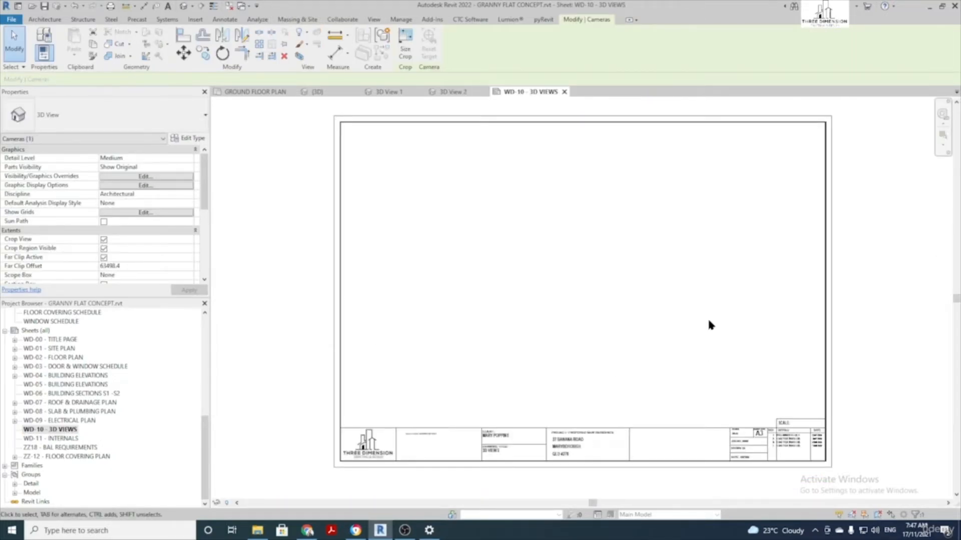
middle_drag(607, 295, 563, 304)
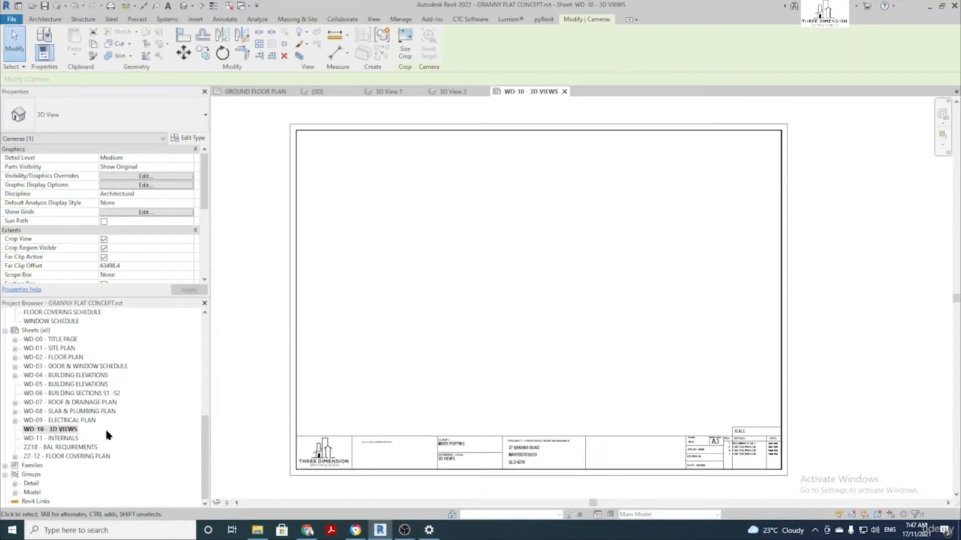
scroll(106, 435, up, 6)
scroll(108, 439, up, 2)
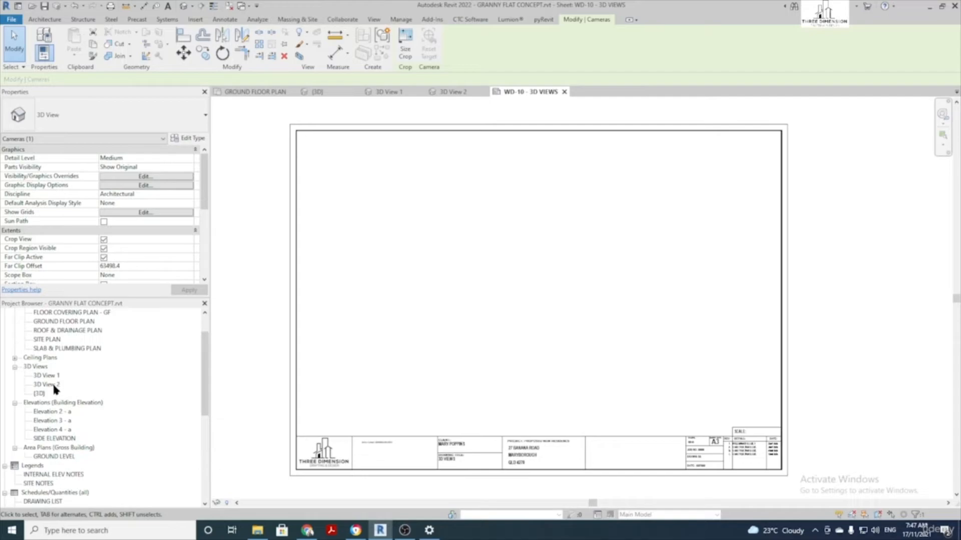
drag(50, 377, 414, 187)
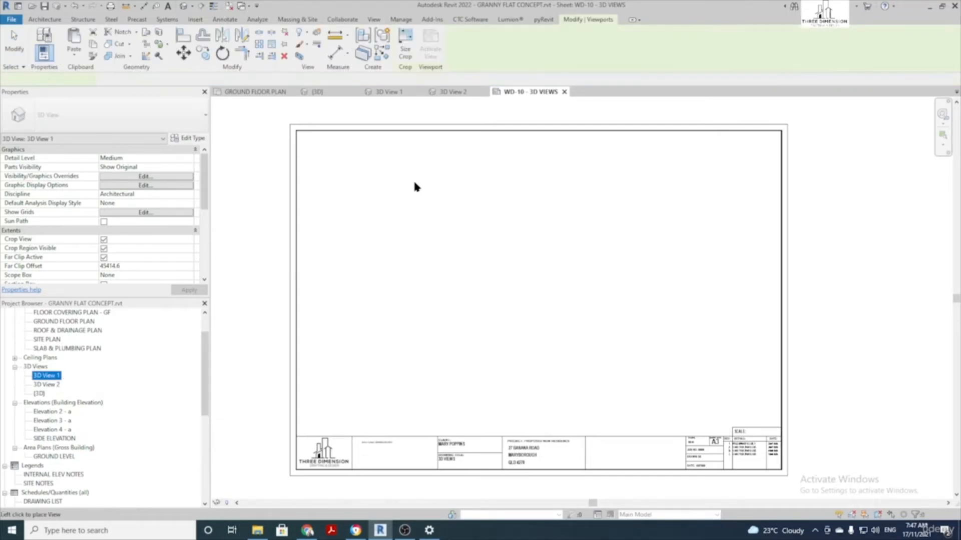
click(423, 209)
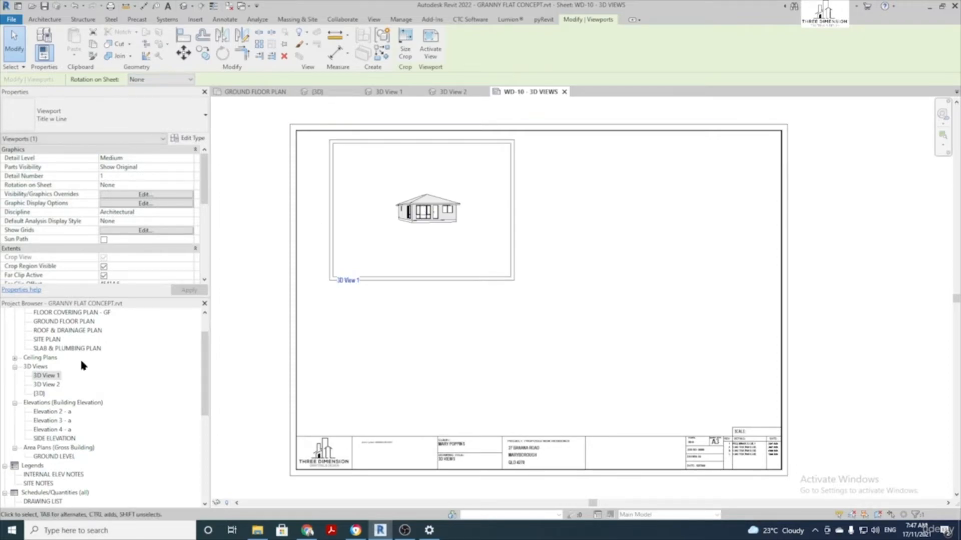
Place 3D View 2 at the sheet's lower right and clear the selection
click(53, 386)
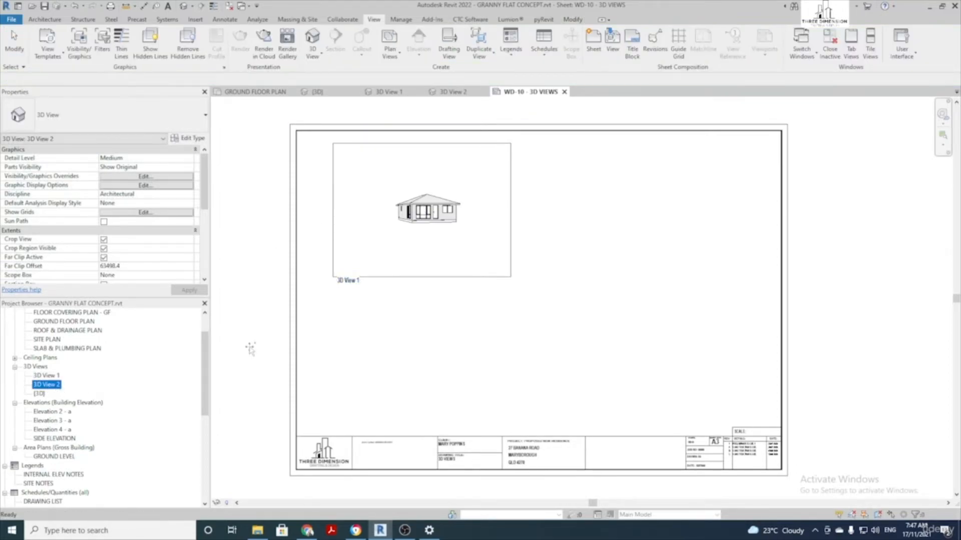
drag(607, 308, 647, 316)
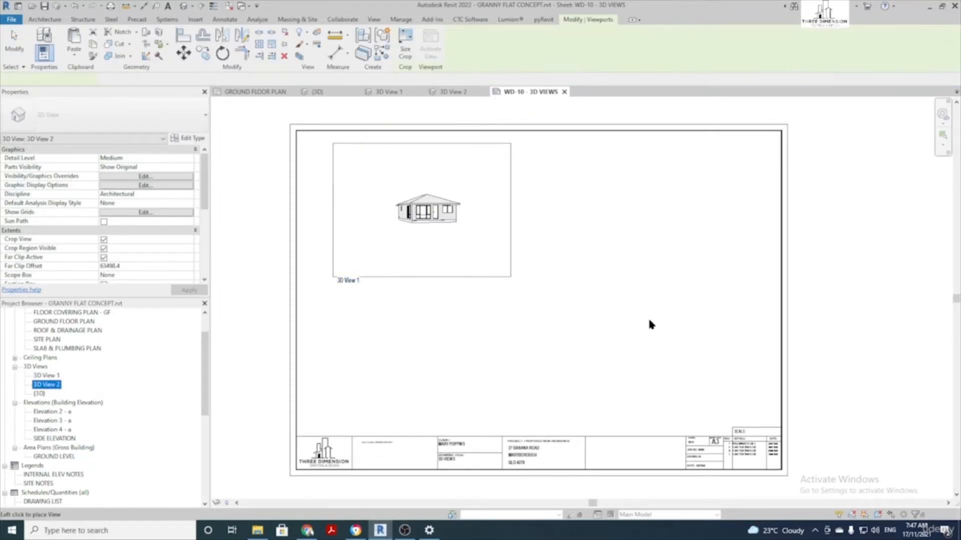
click(657, 345)
click(497, 352)
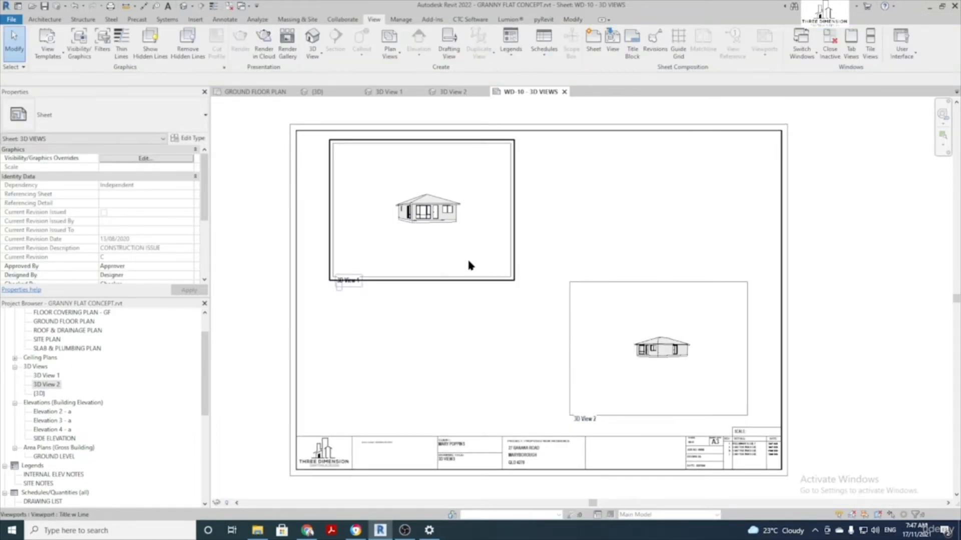
Orbit, zoom and pan 3D View 1 so the house is enlarged and centred in its viewport
double_click(446, 241)
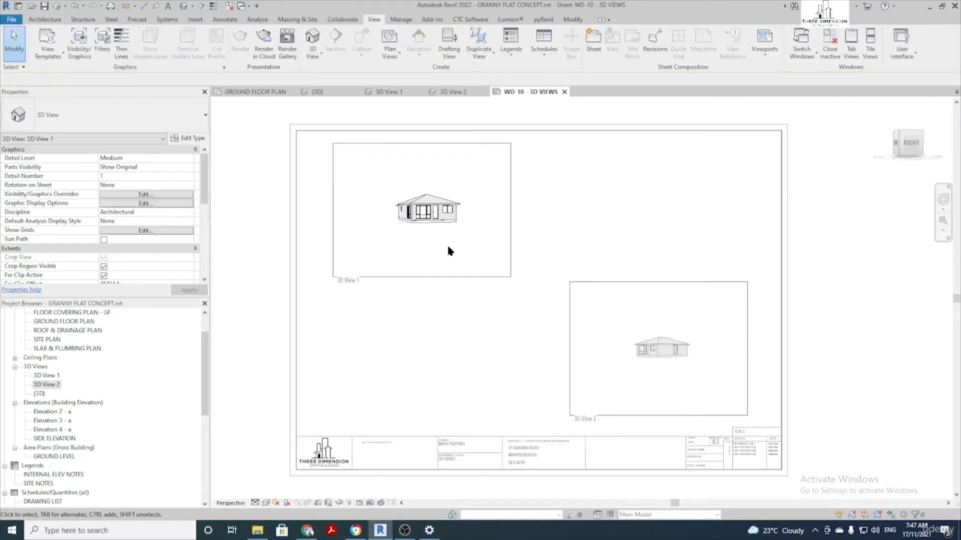
click(944, 202)
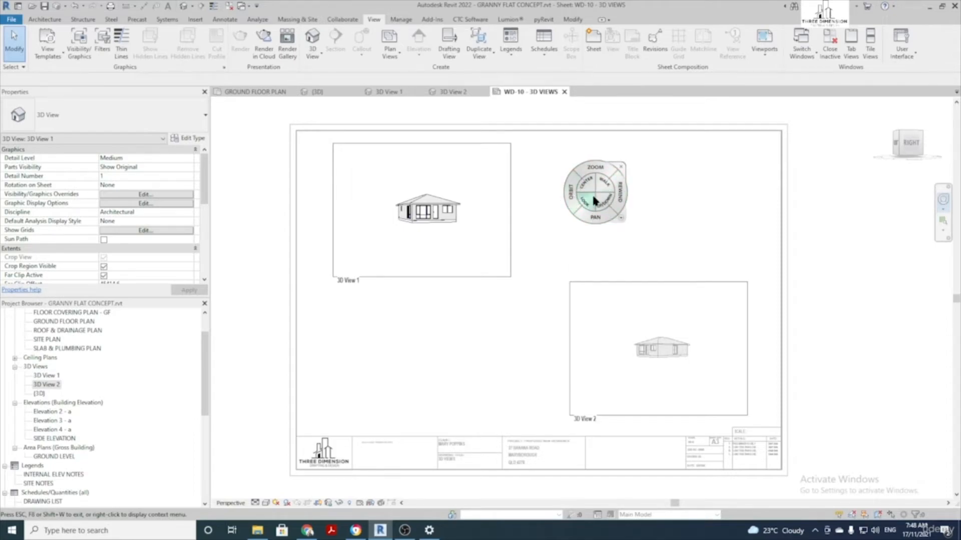
mouse_move(573, 195)
mouse_down()
mouse_move(531, 186)
mouse_move(534, 206)
mouse_move(582, 213)
mouse_move(585, 197)
mouse_move(613, 223)
mouse_move(549, 198)
mouse_move(573, 213)
mouse_move(559, 214)
mouse_move(563, 197)
mouse_move(580, 205)
mouse_up()
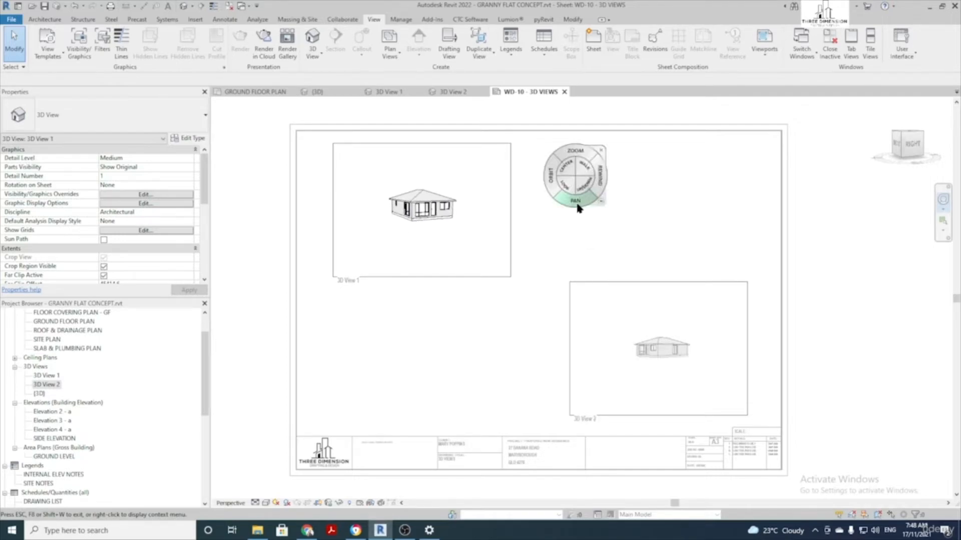
drag(575, 153, 569, 121)
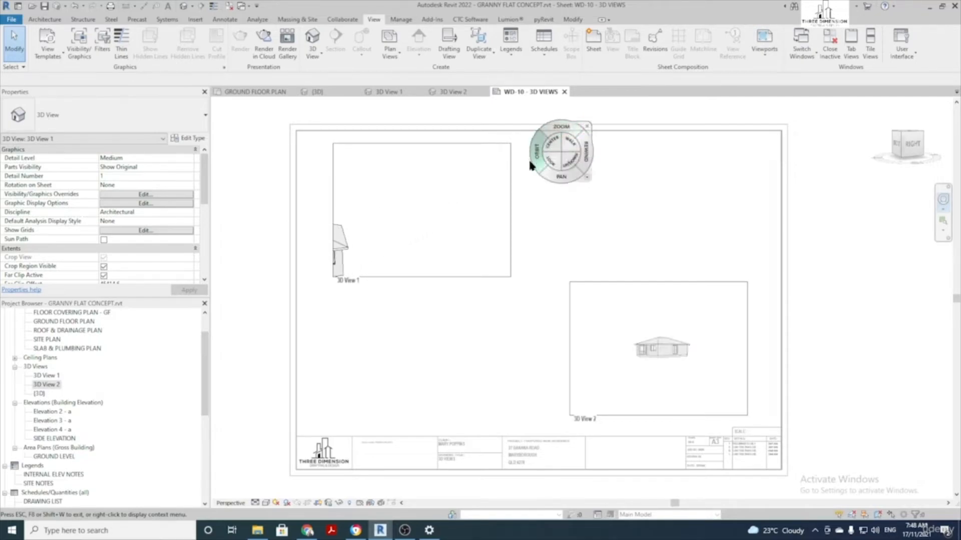
drag(551, 191, 703, 146)
drag(615, 207, 614, 205)
drag(619, 255, 686, 248)
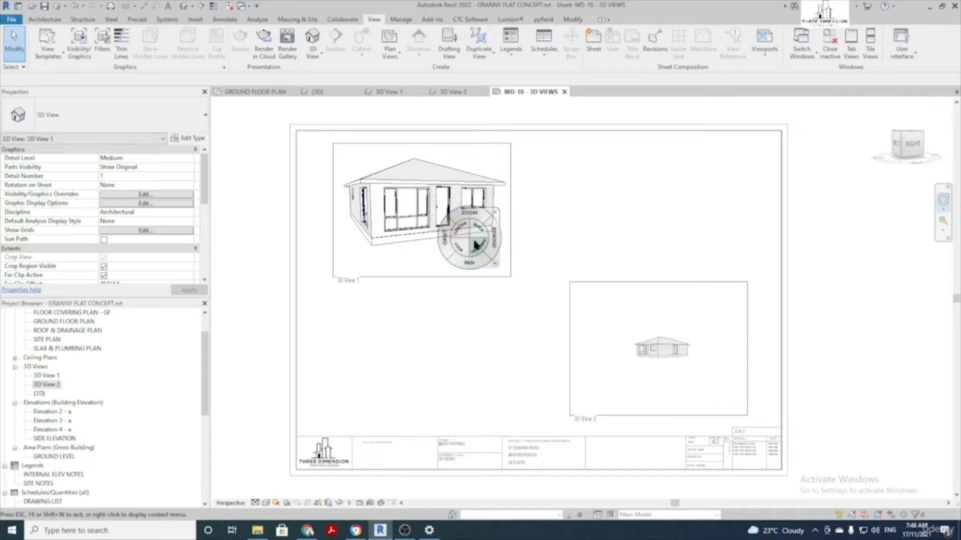
Save and lock 3D View 1's orientation
click(495, 214)
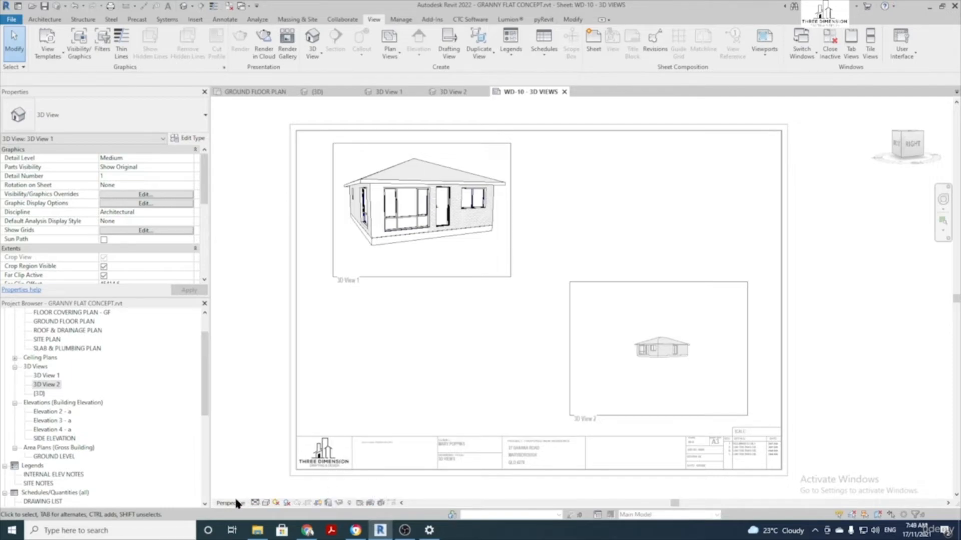
click(329, 504)
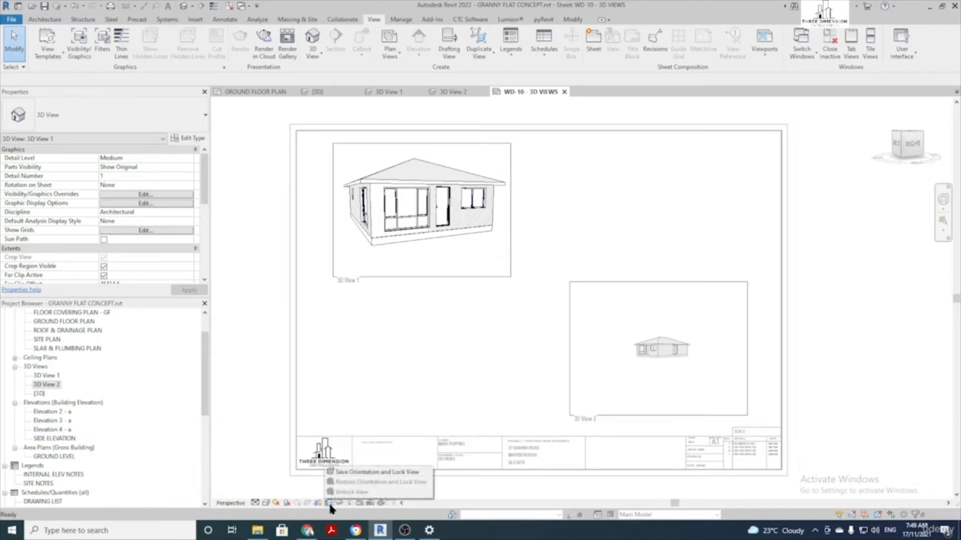
click(385, 473)
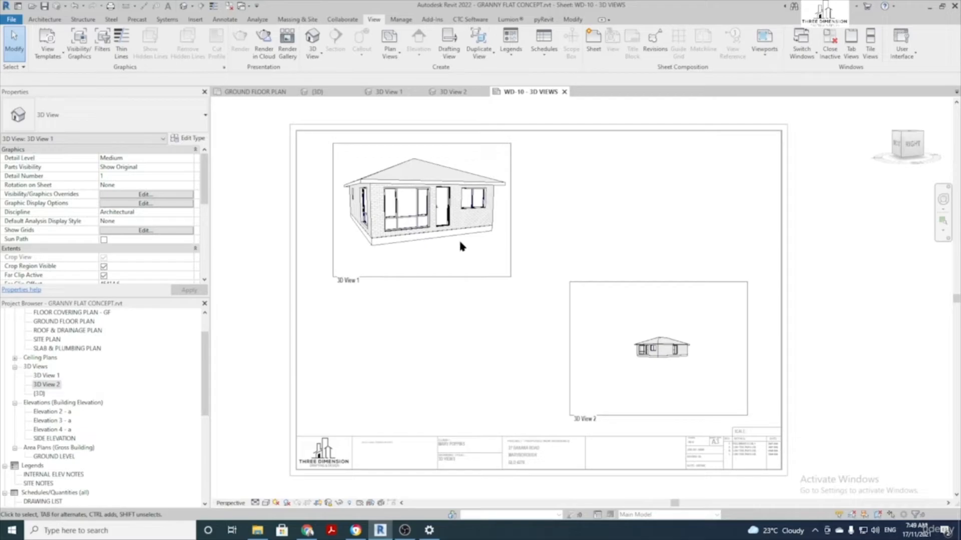
Pan, zoom and re-centre 3D View 2 so the house fills and sits centred in its viewport
scroll(441, 250, down, 3)
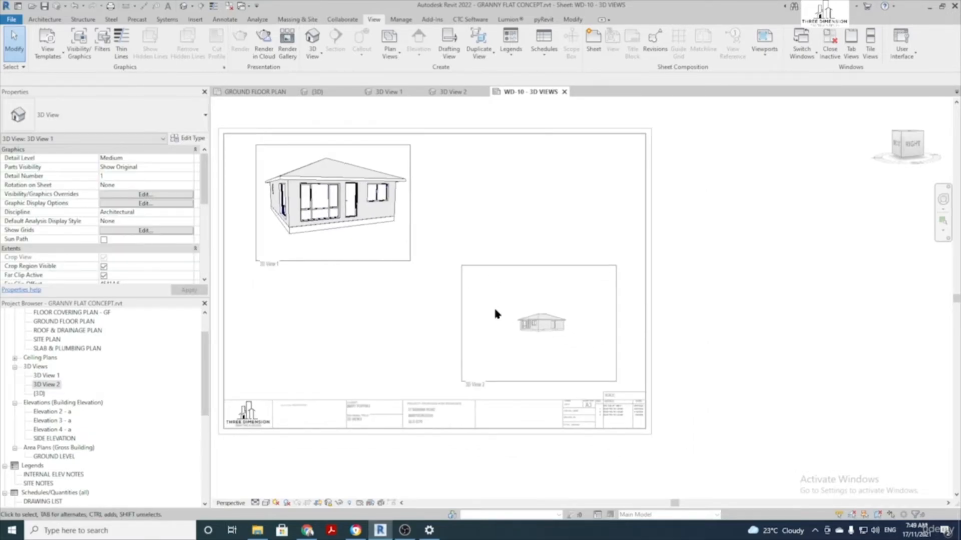
click(494, 310)
double_click(521, 300)
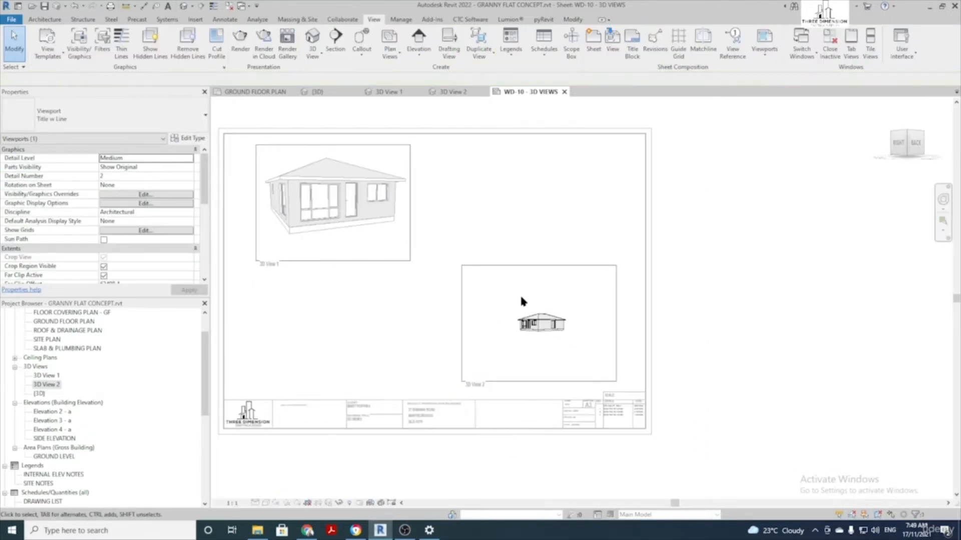
click(944, 202)
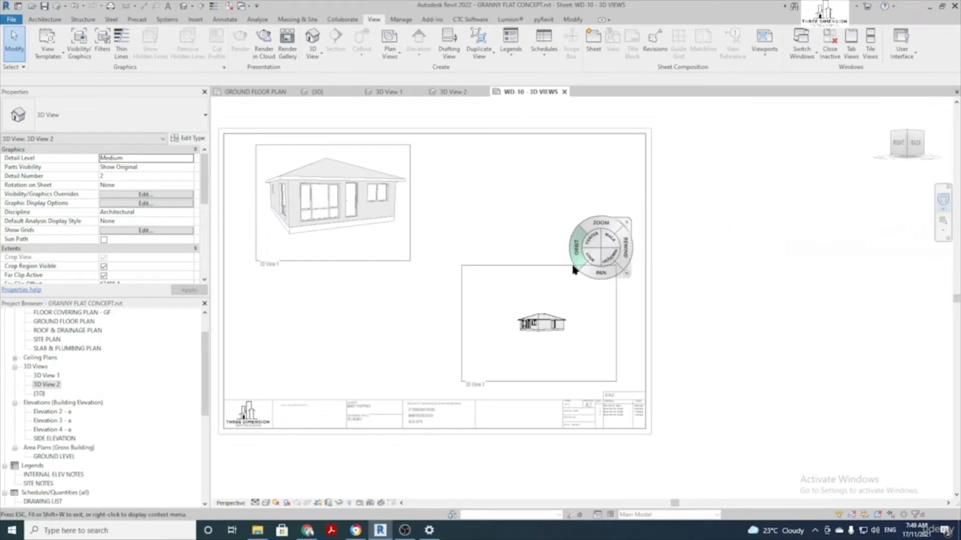
drag(648, 265, 574, 242)
drag(612, 277, 447, 285)
drag(442, 214, 446, 144)
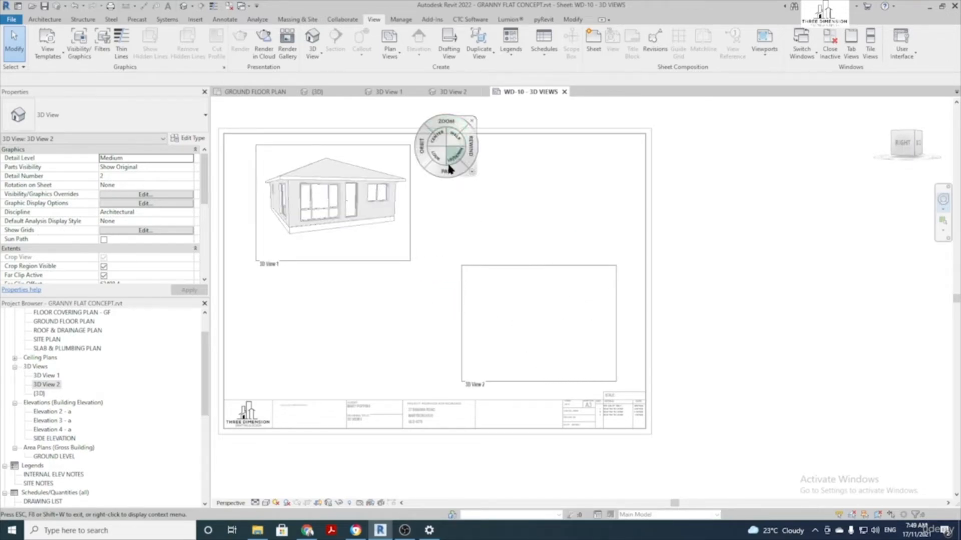
drag(452, 200, 286, 48)
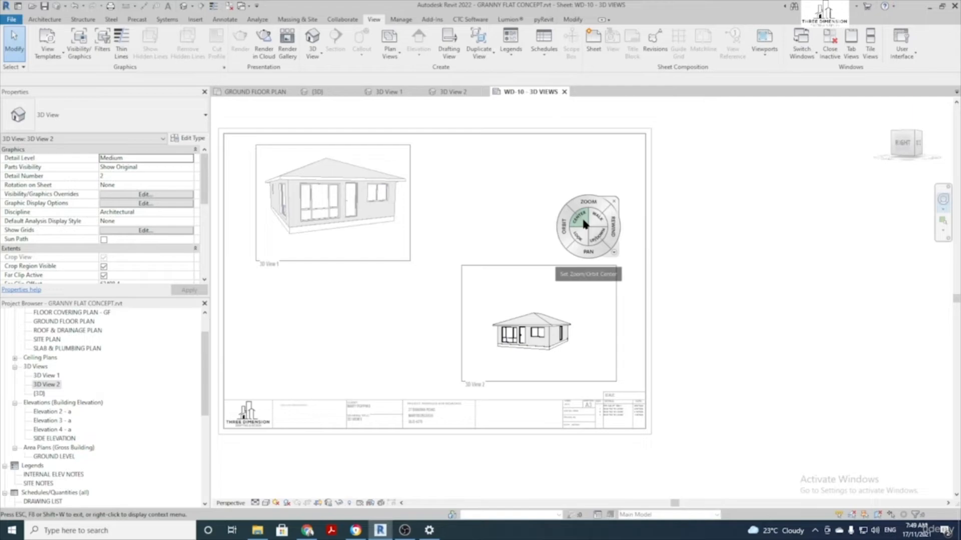
drag(583, 223, 794, 310)
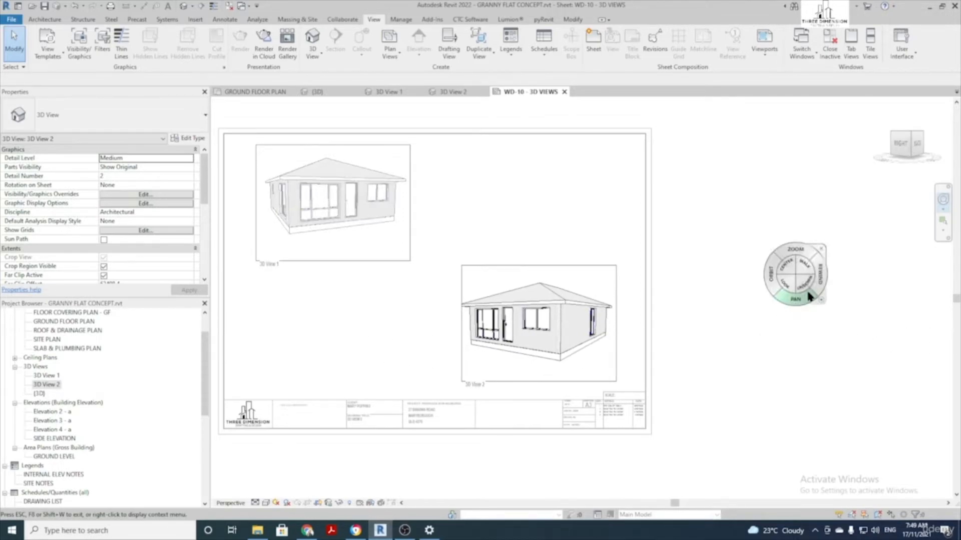
Save and lock 3D View 2's orientation
click(821, 248)
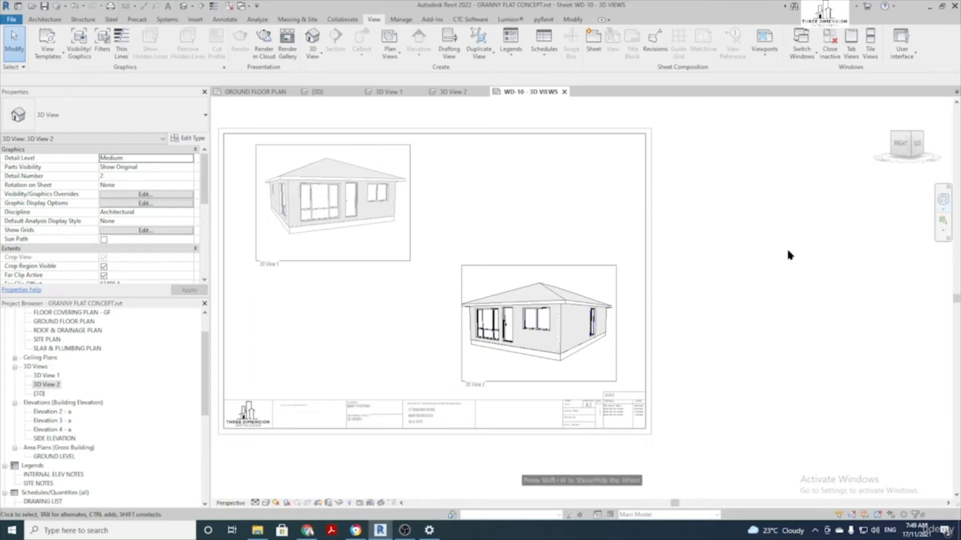
click(330, 503)
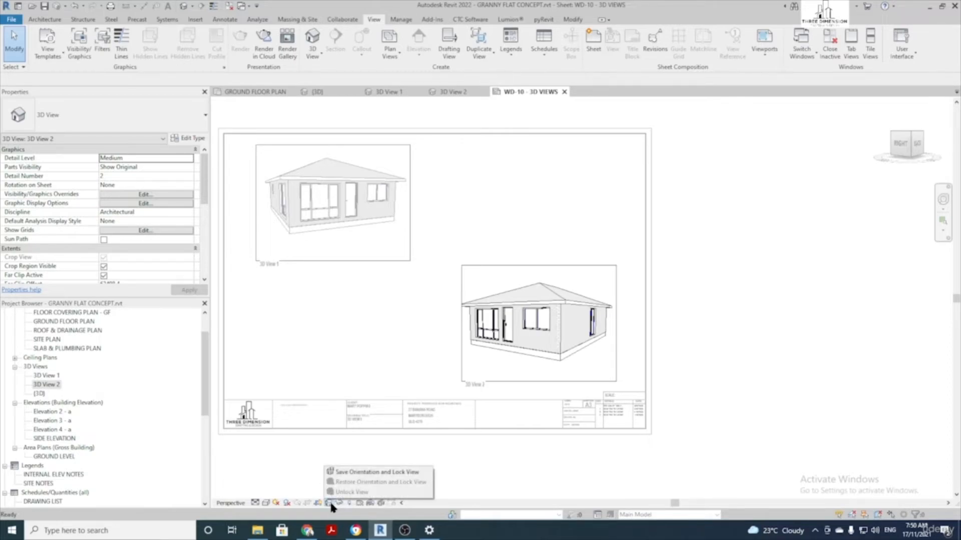
click(384, 473)
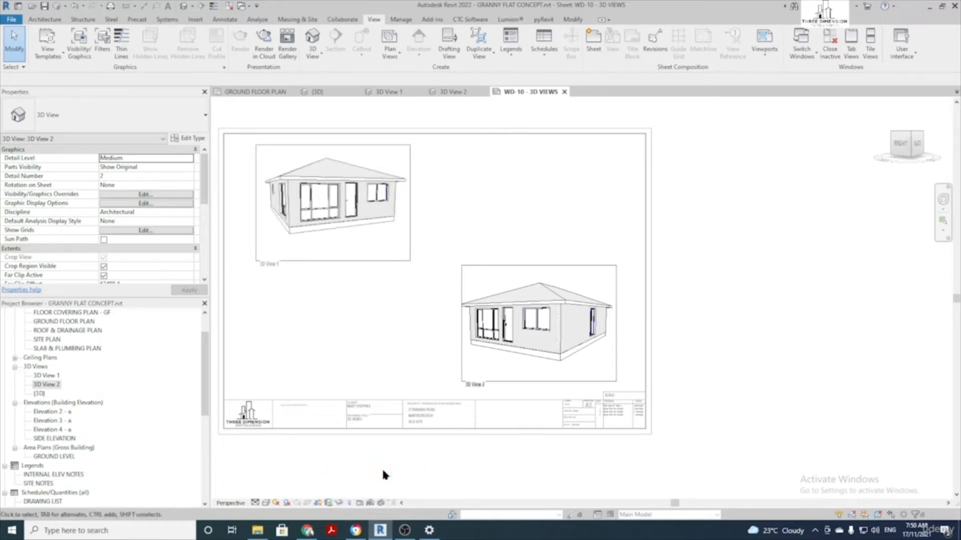
double_click(544, 175)
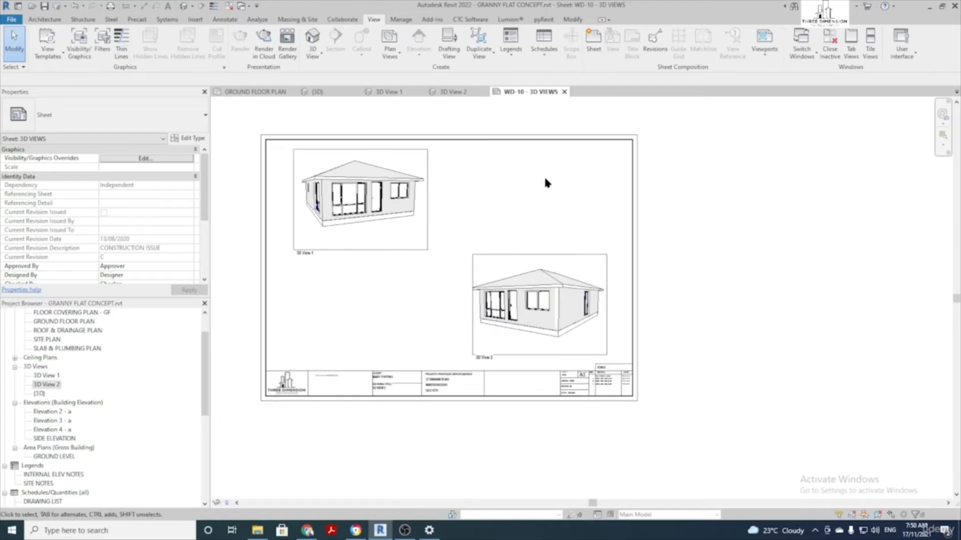
middle_drag(543, 175, 550, 211)
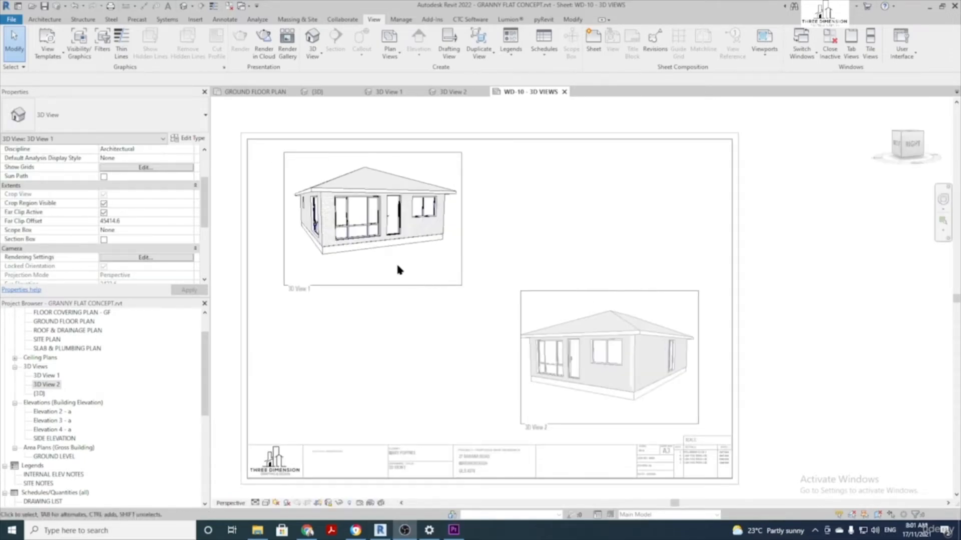
middle_drag(390, 266, 412, 260)
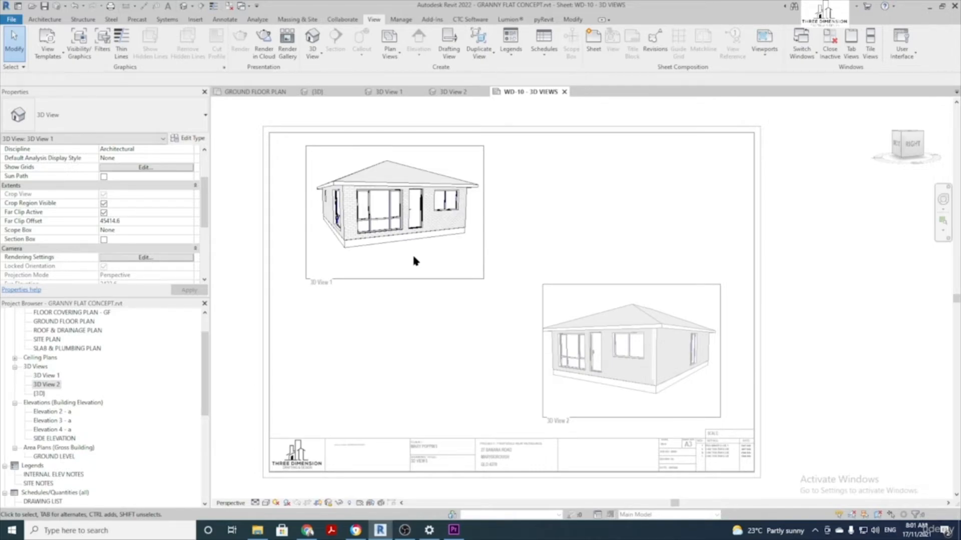
click(267, 503)
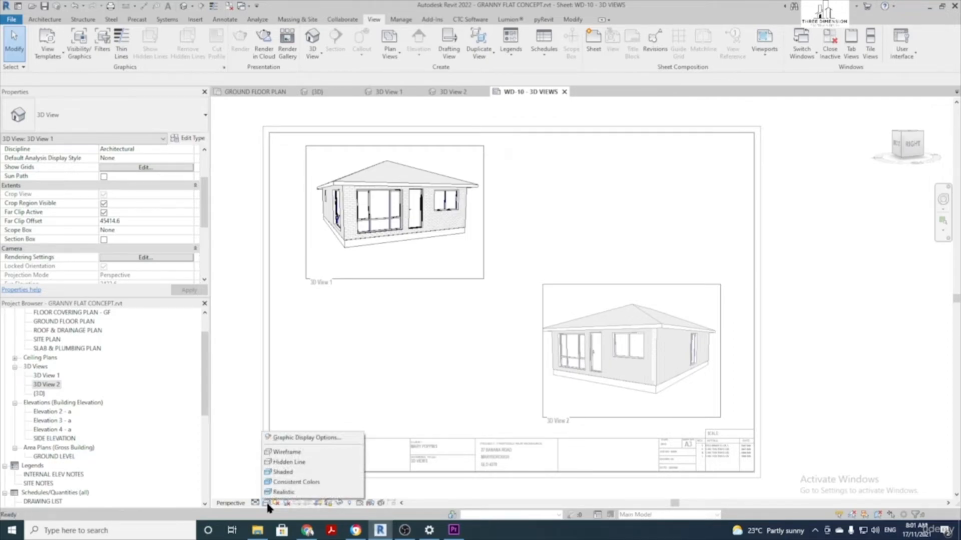
click(306, 453)
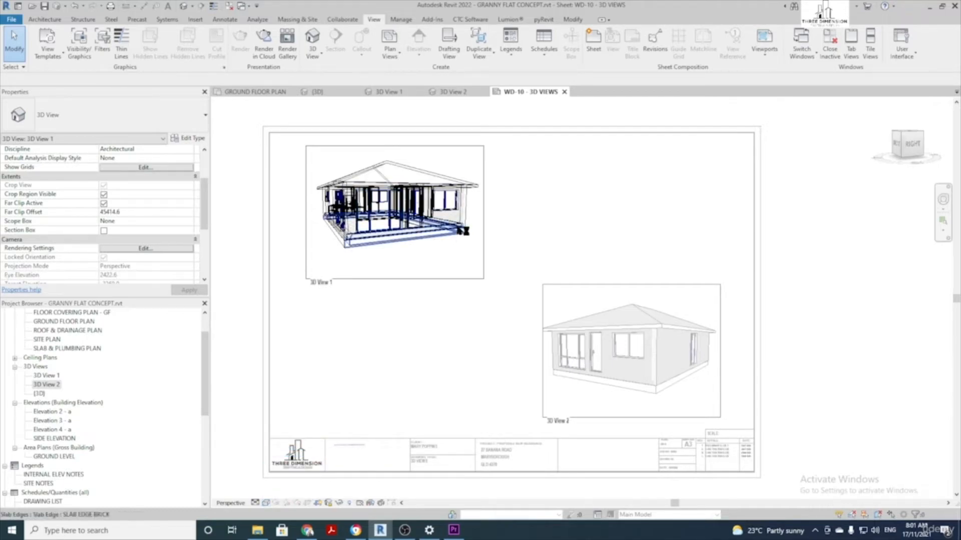
click(266, 503)
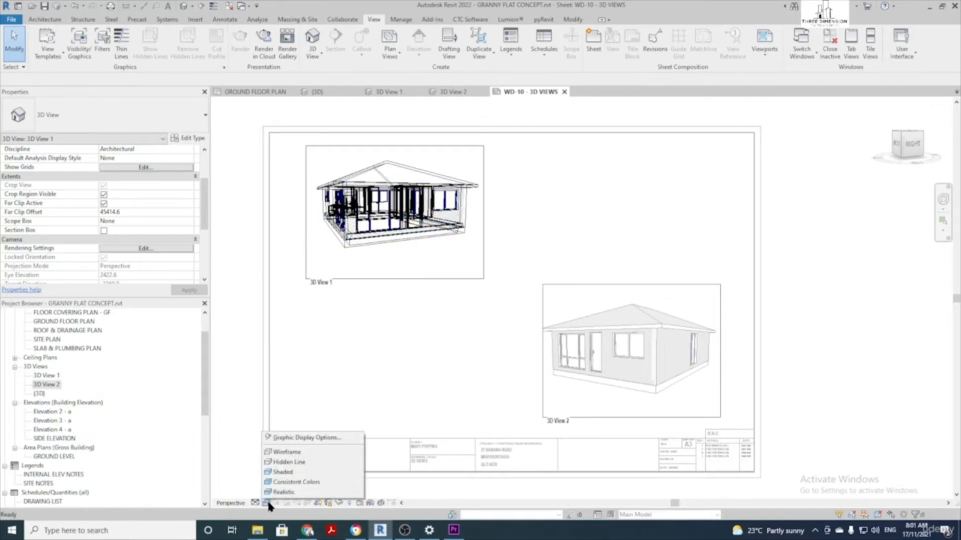
click(310, 462)
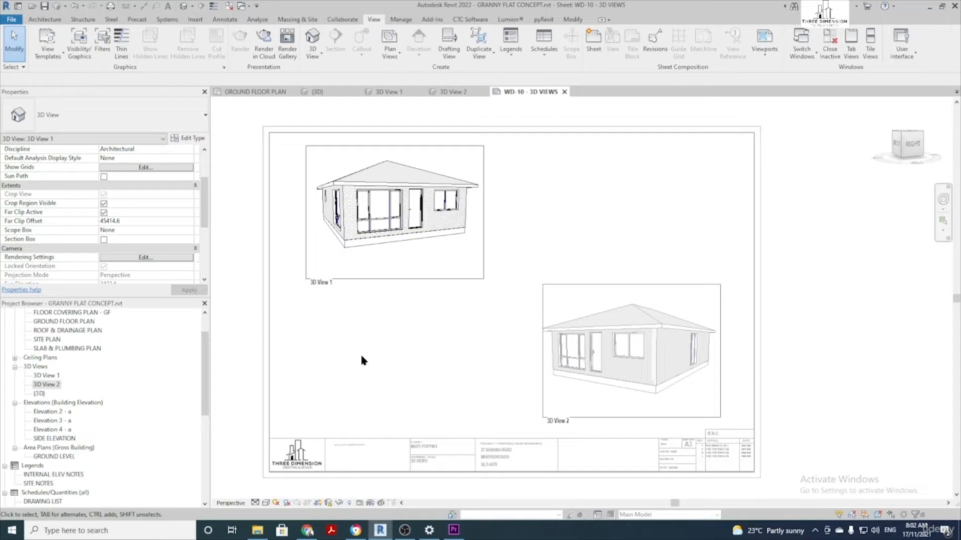
click(265, 503)
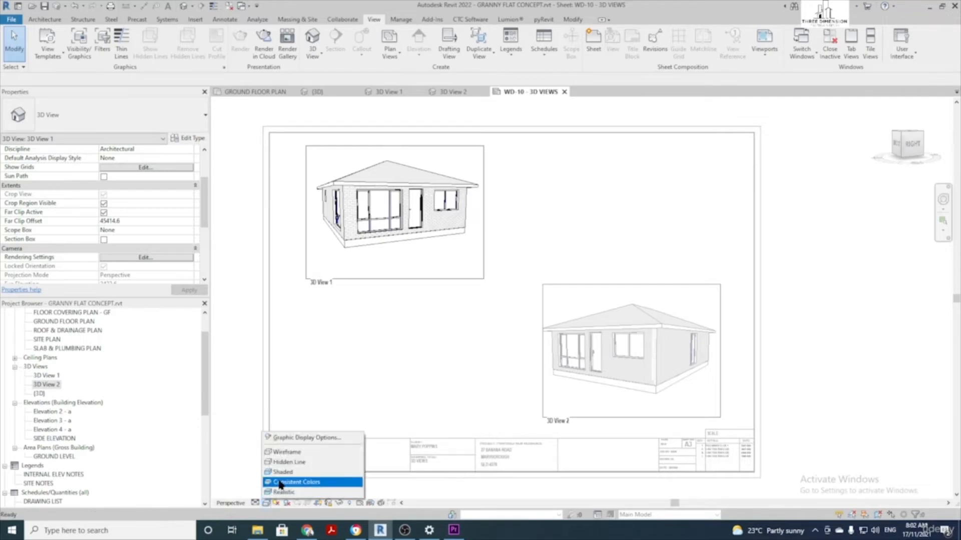
click(291, 473)
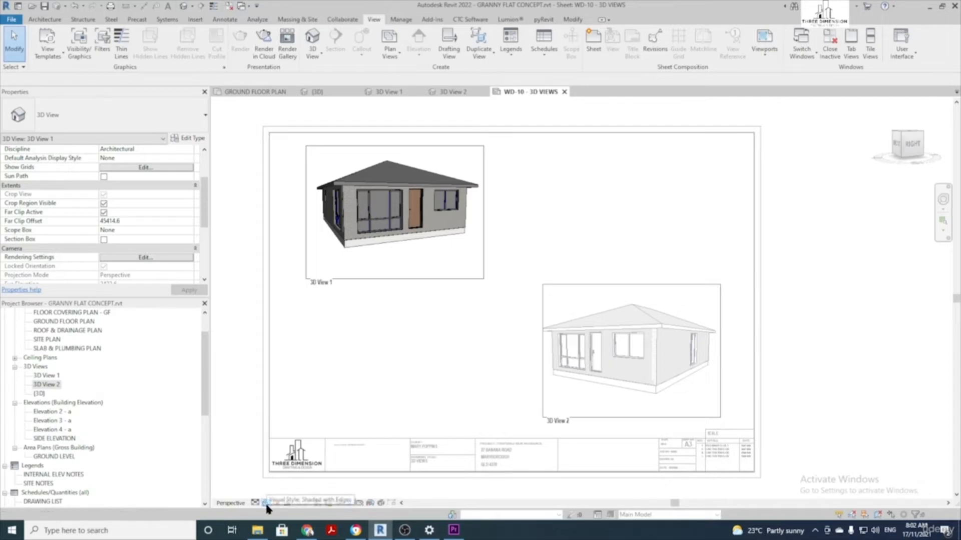
click(266, 504)
click(296, 482)
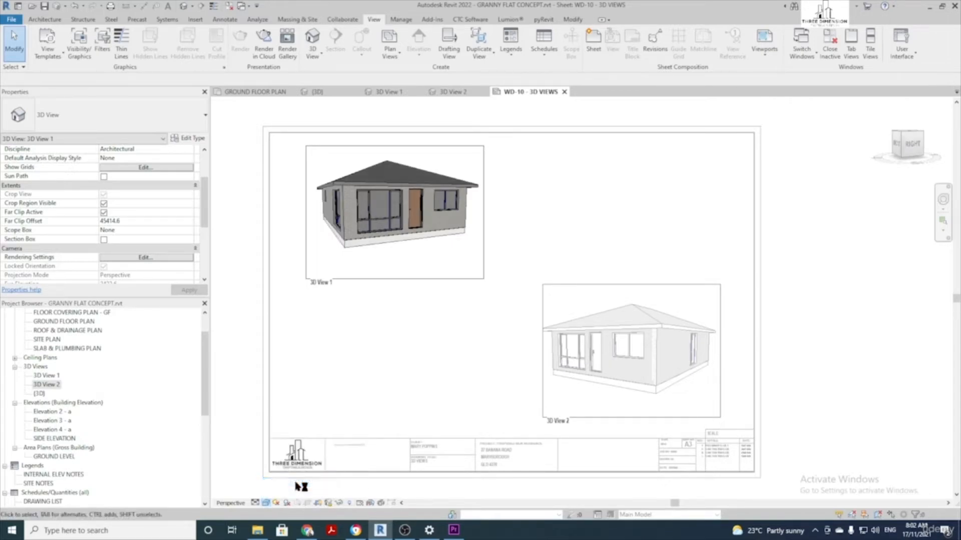
click(266, 504)
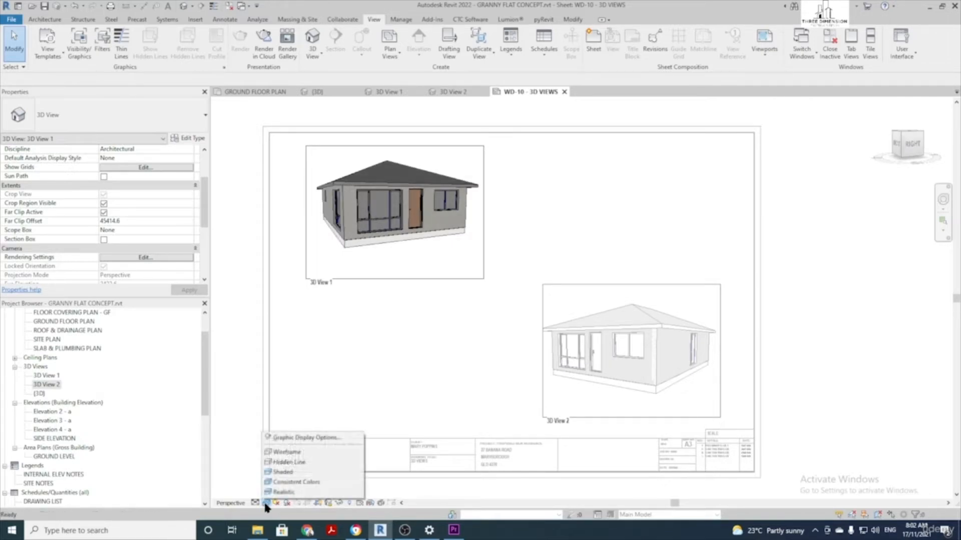
click(293, 492)
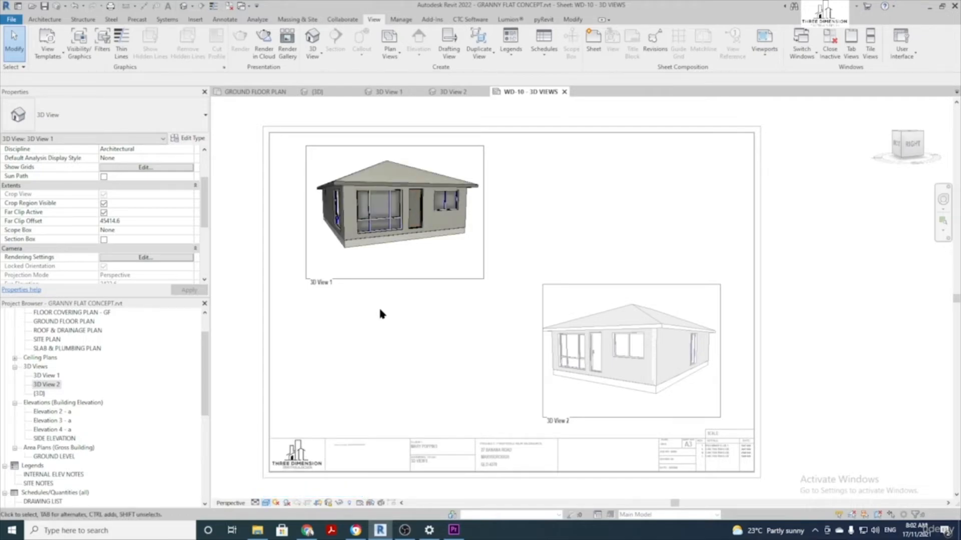
click(265, 504)
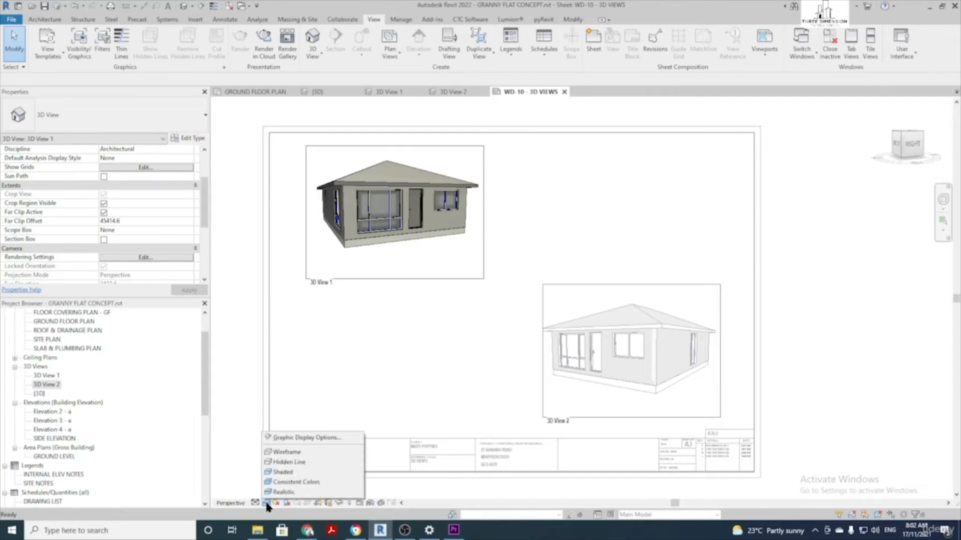
click(308, 463)
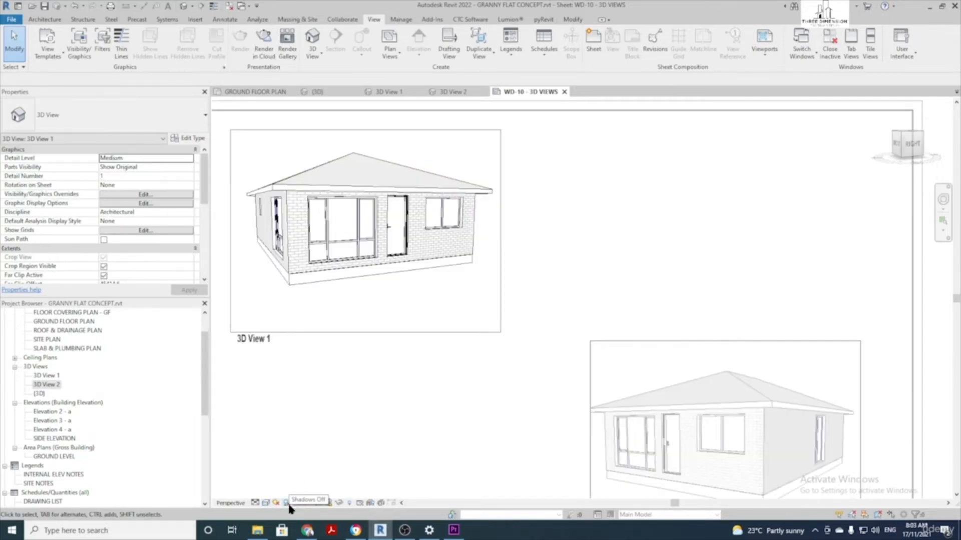
click(288, 505)
Turn on cast shadows in 3D View 1, then toggle the crop region border off and back on
click(287, 503)
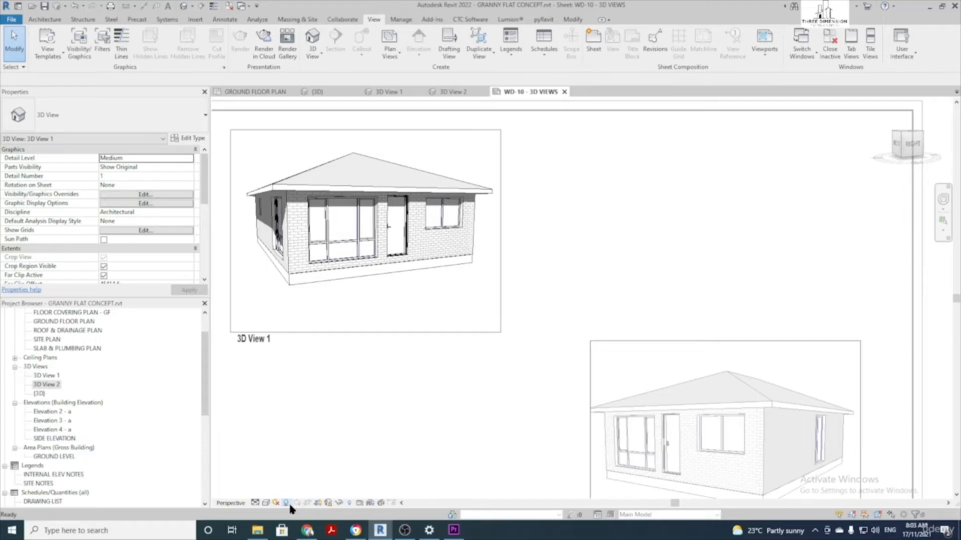
click(320, 502)
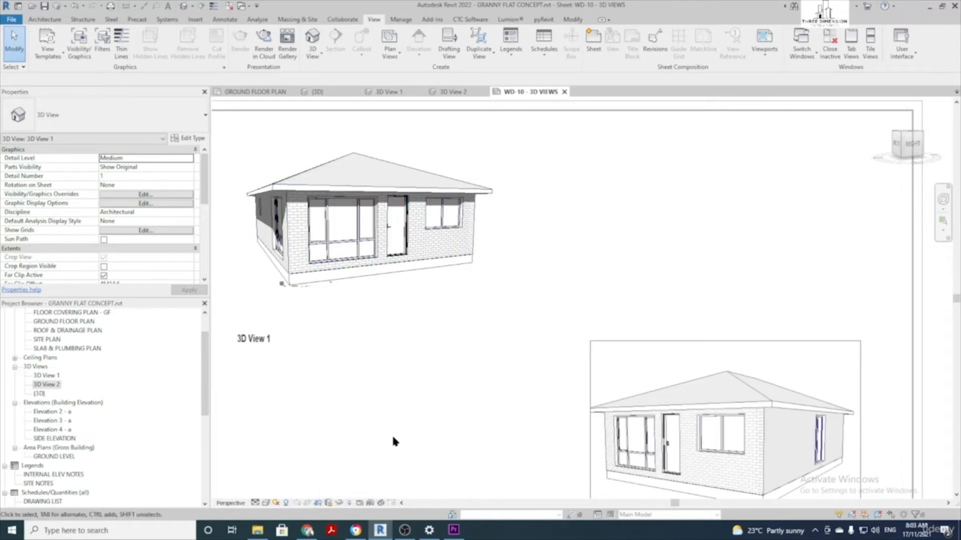
click(318, 503)
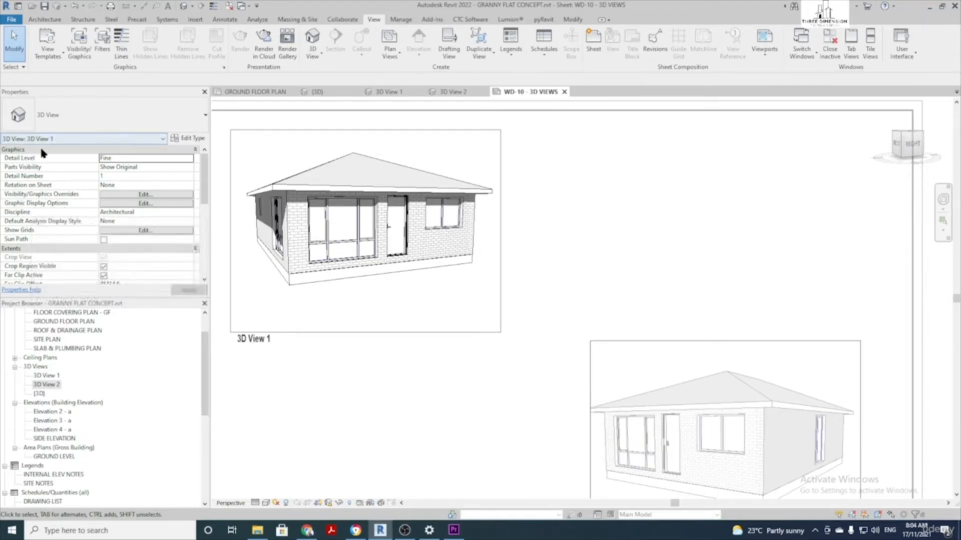
Open 3D View 1's Graphic Display Options, keeping Hidden Line style and no silhouettes
click(144, 203)
drag(873, 79, 639, 160)
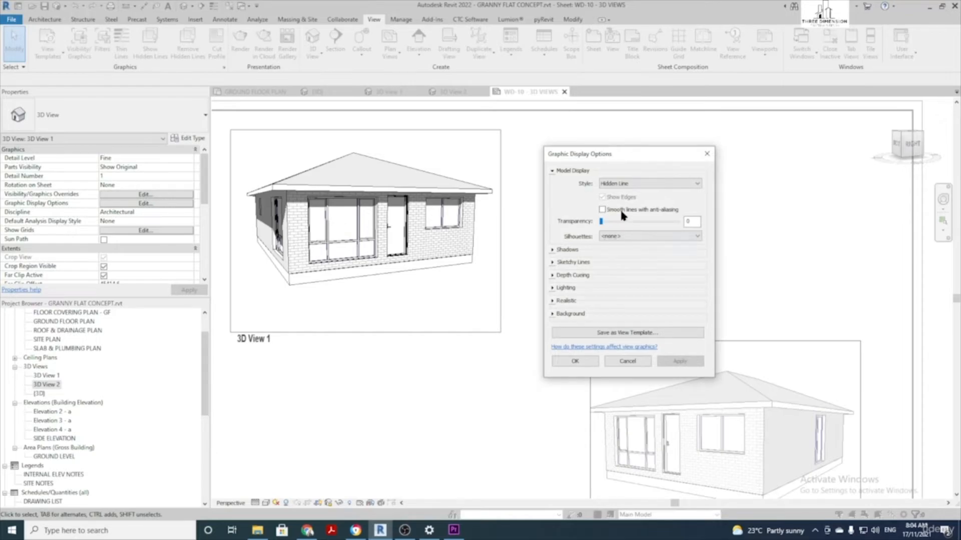
click(638, 184)
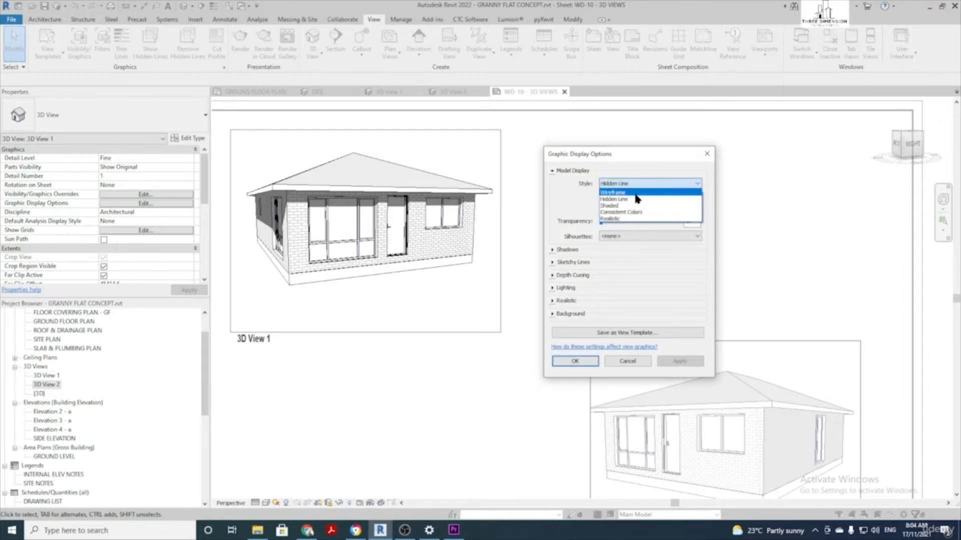
click(635, 199)
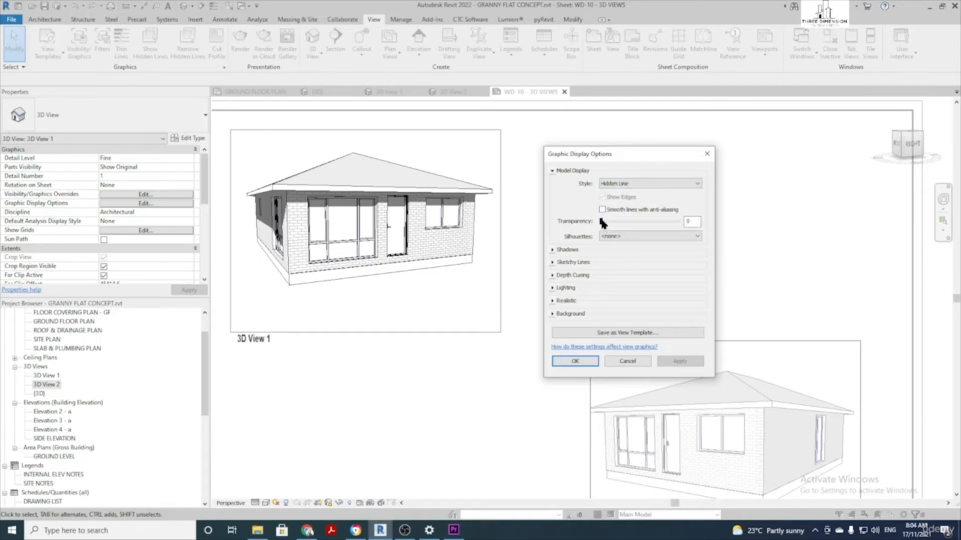
click(625, 237)
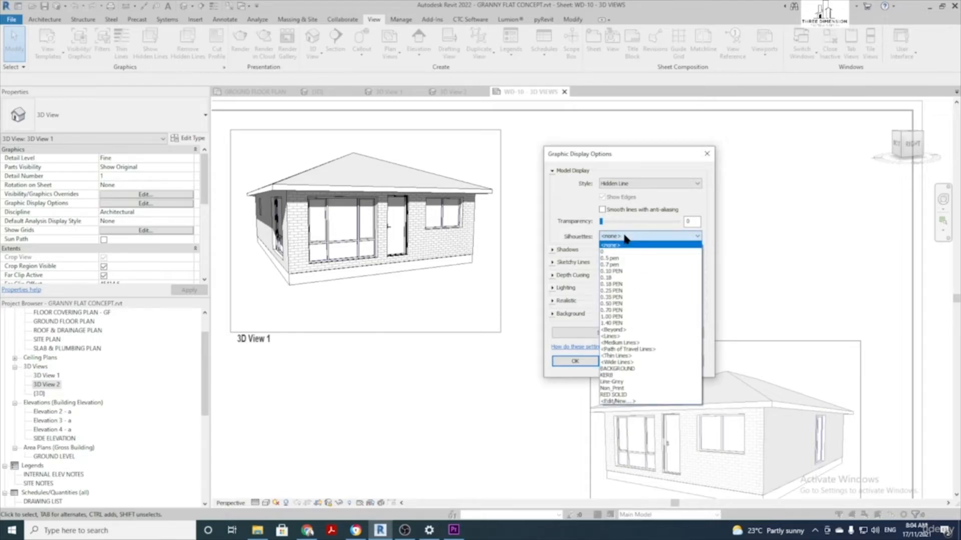
click(625, 237)
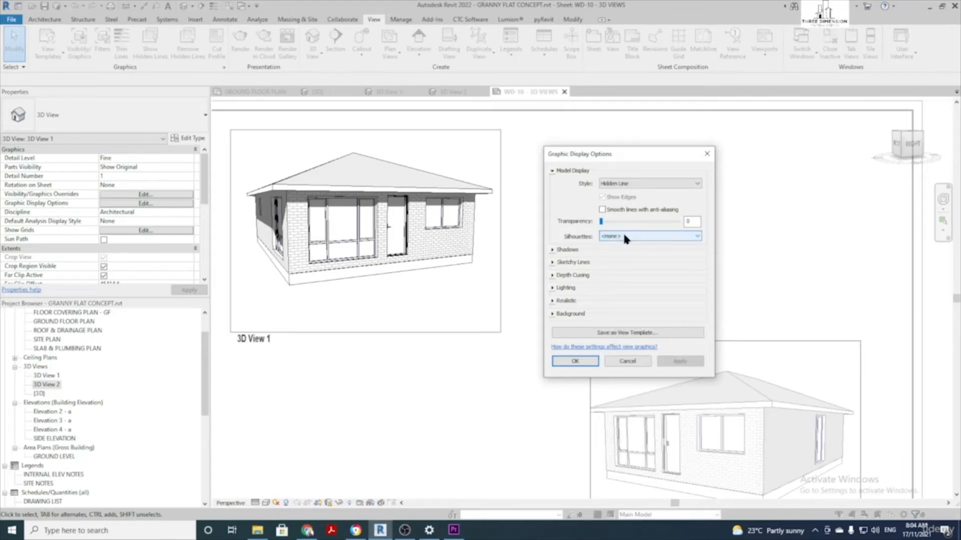
Expand Shadows, try Show Ambient Shadows then leave it off, and expand Sketchy Lines
click(552, 249)
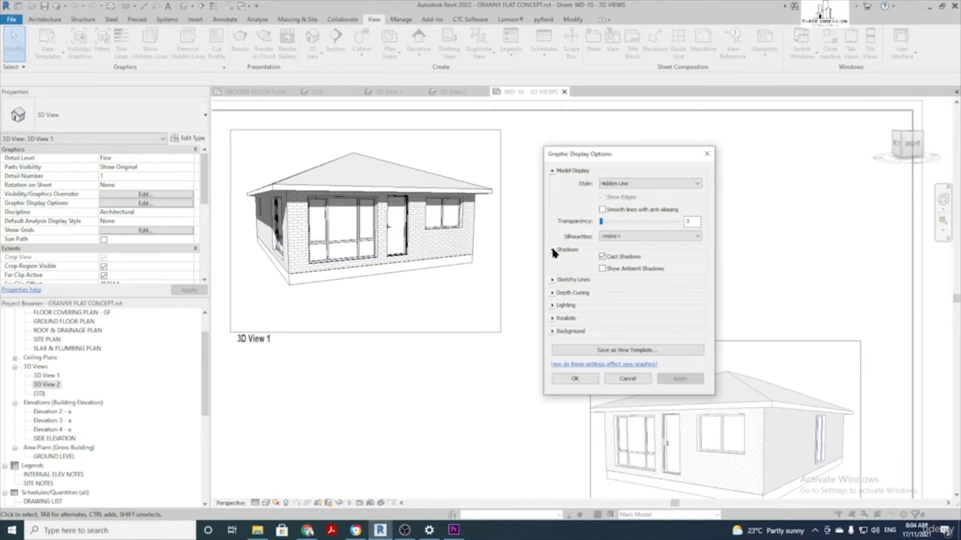
click(603, 269)
click(685, 379)
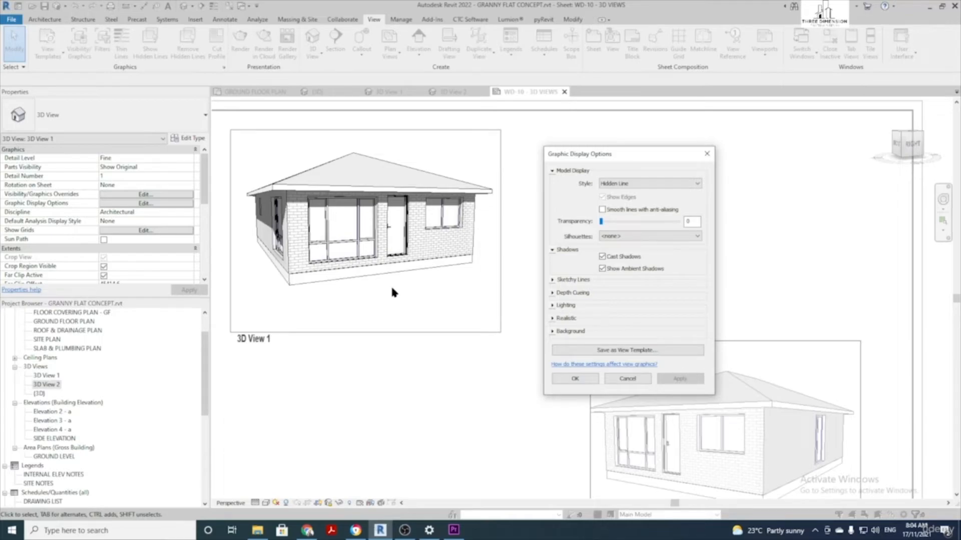
click(602, 268)
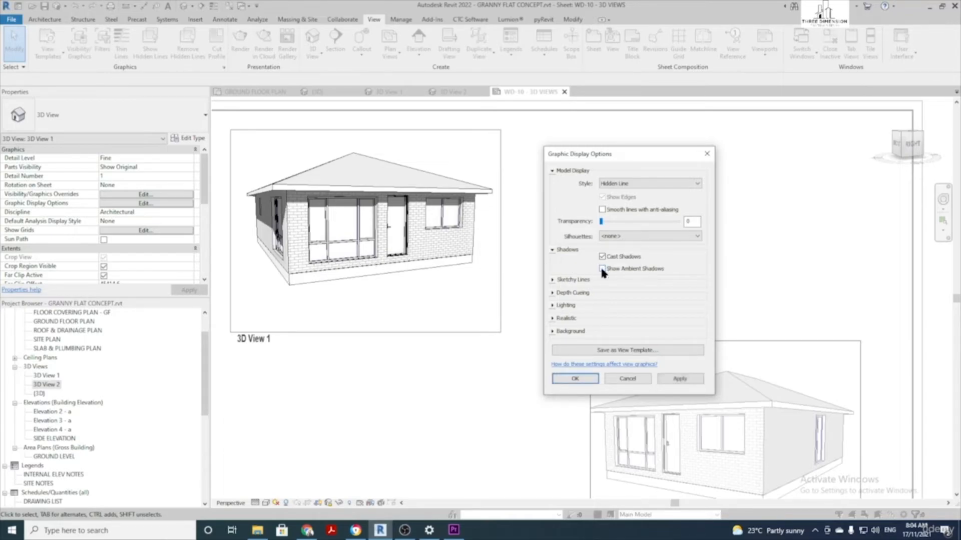
click(554, 279)
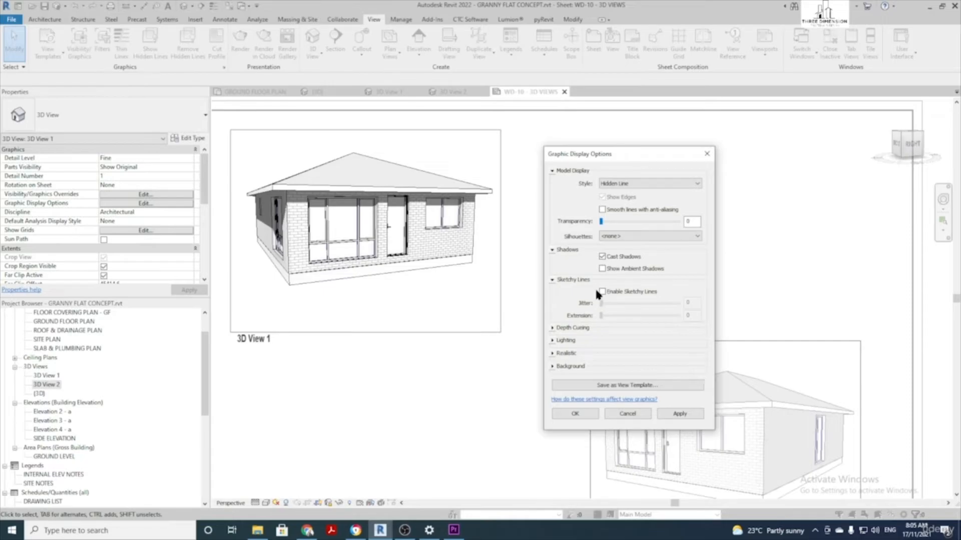
Enable sketchy lines with an Extension of 5 and apply
click(602, 292)
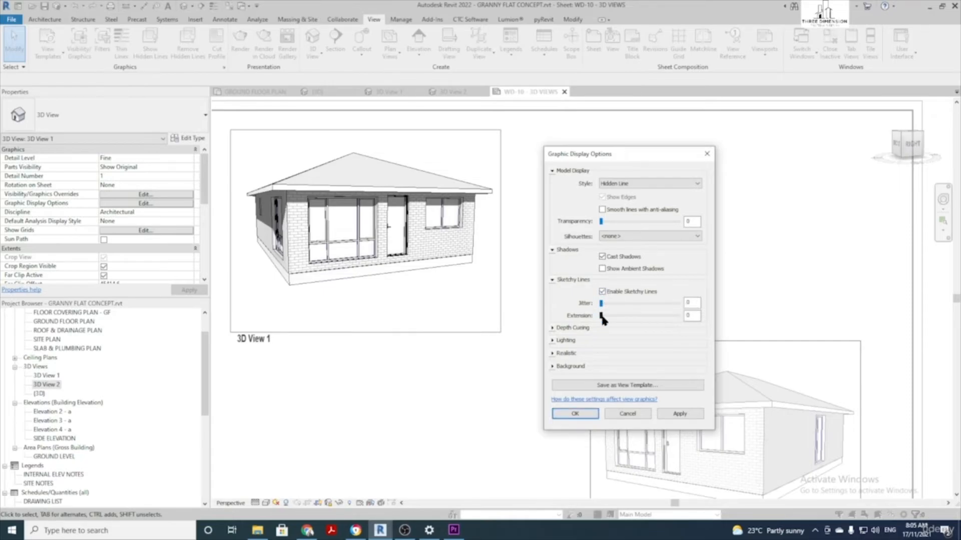
drag(638, 315, 639, 316)
click(680, 415)
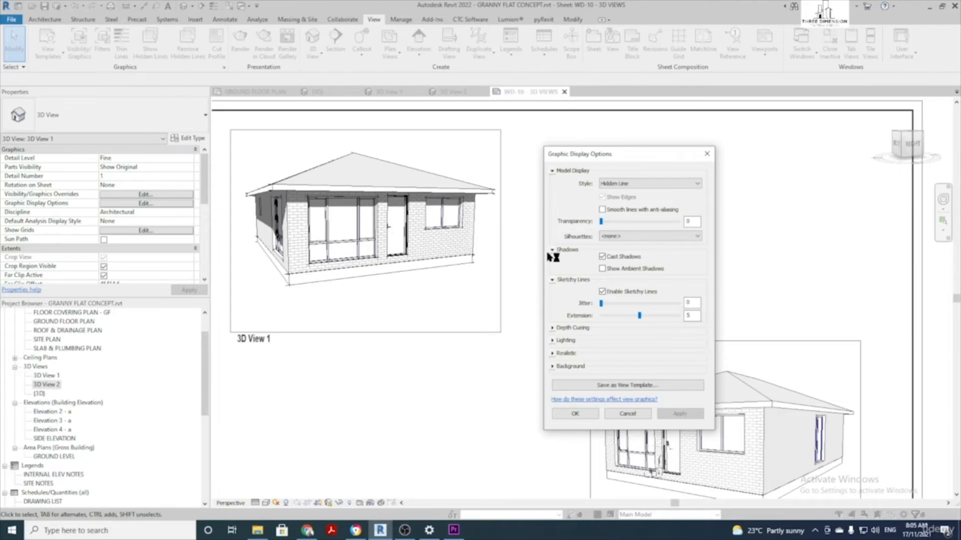
Try sketchy line Jitter values of 2 and 1, then settle on Jitter 0 and apply
drag(601, 303, 615, 304)
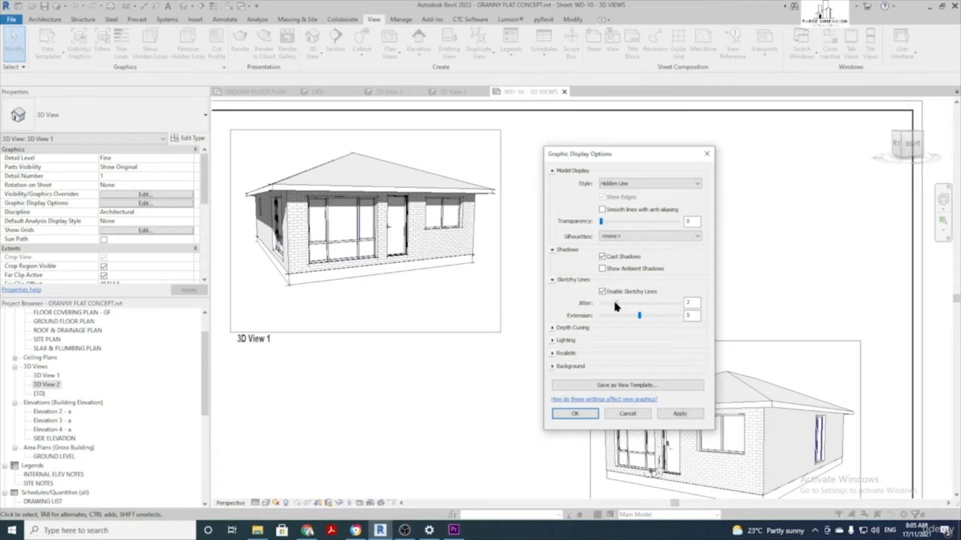
click(684, 414)
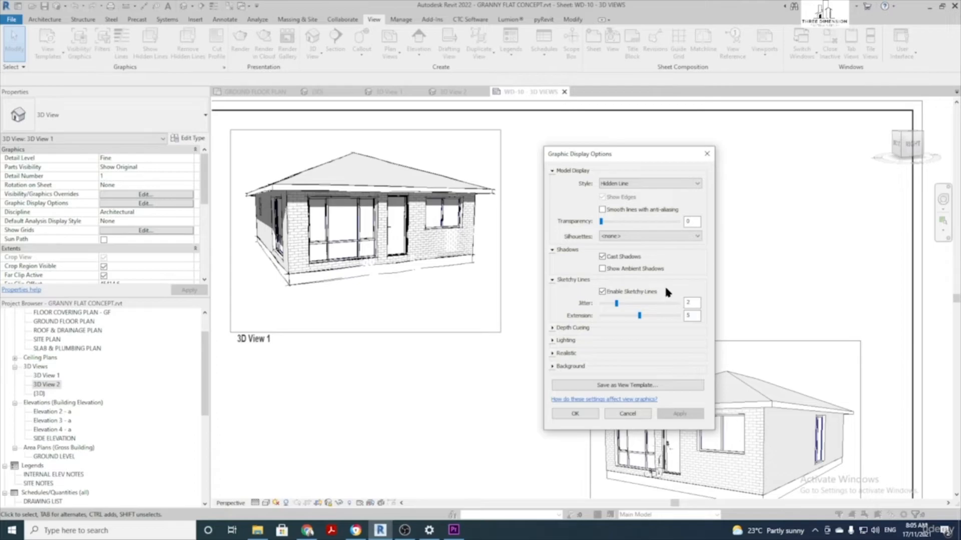
drag(616, 303, 608, 303)
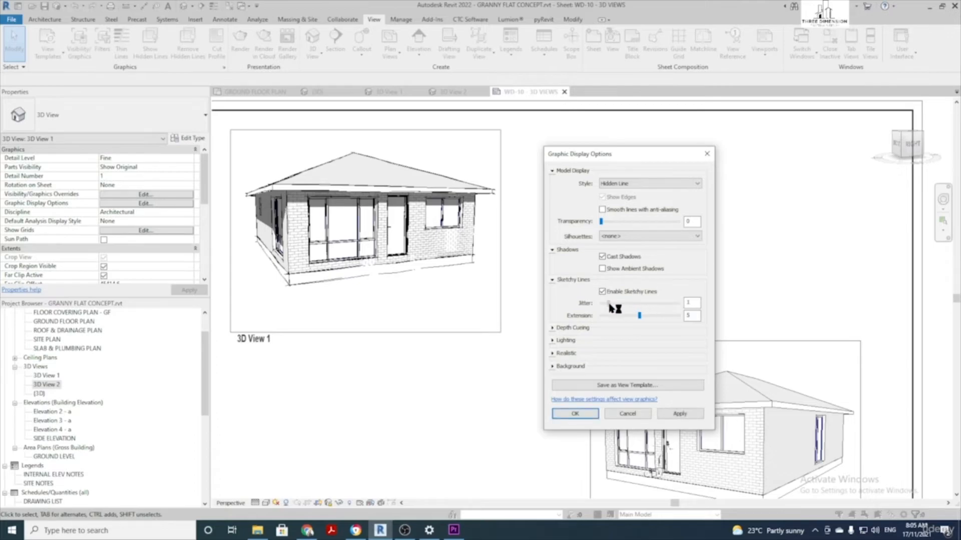
click(680, 413)
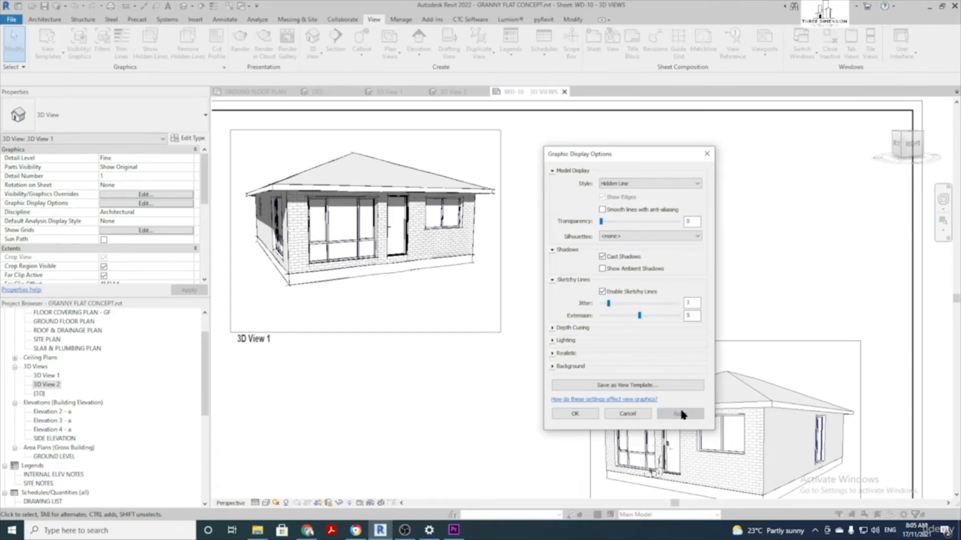
drag(611, 304, 602, 303)
click(693, 412)
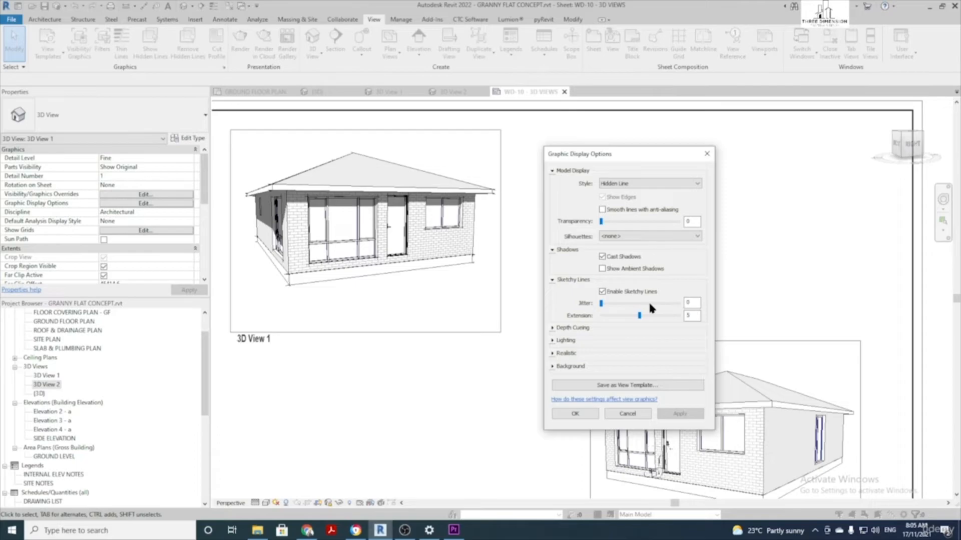
click(552, 330)
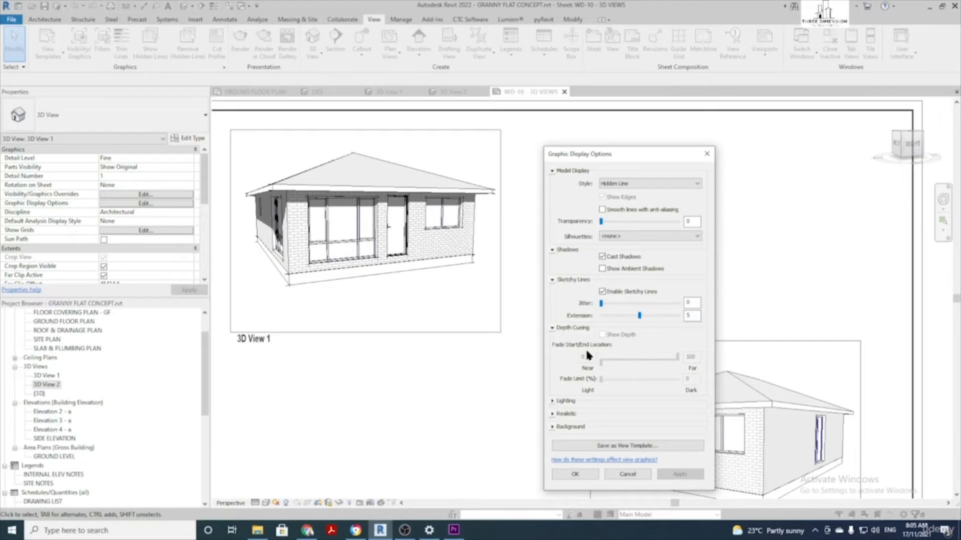
Try shadow intensities of 12, 24 and 64 under Lighting, settling on Shadows 24 applied
click(553, 328)
click(560, 341)
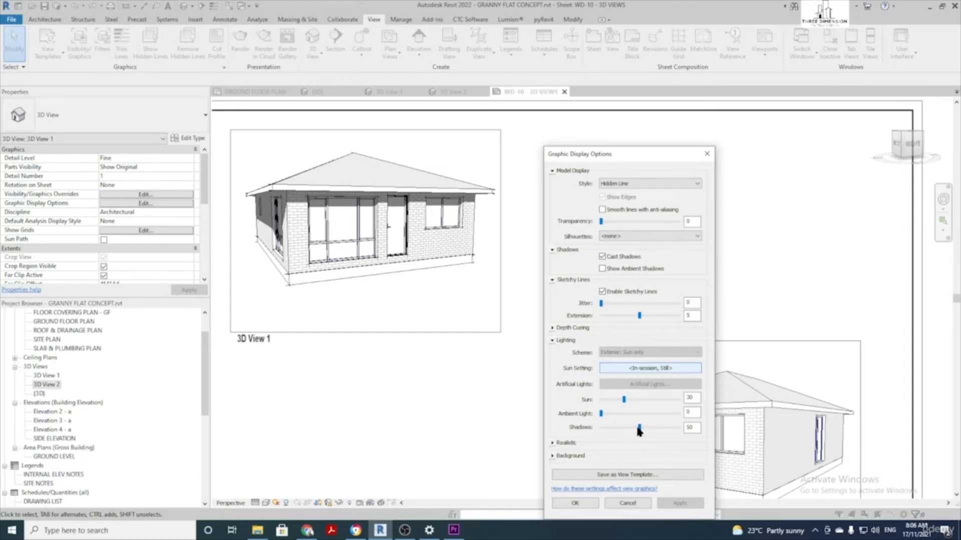
drag(639, 429, 610, 428)
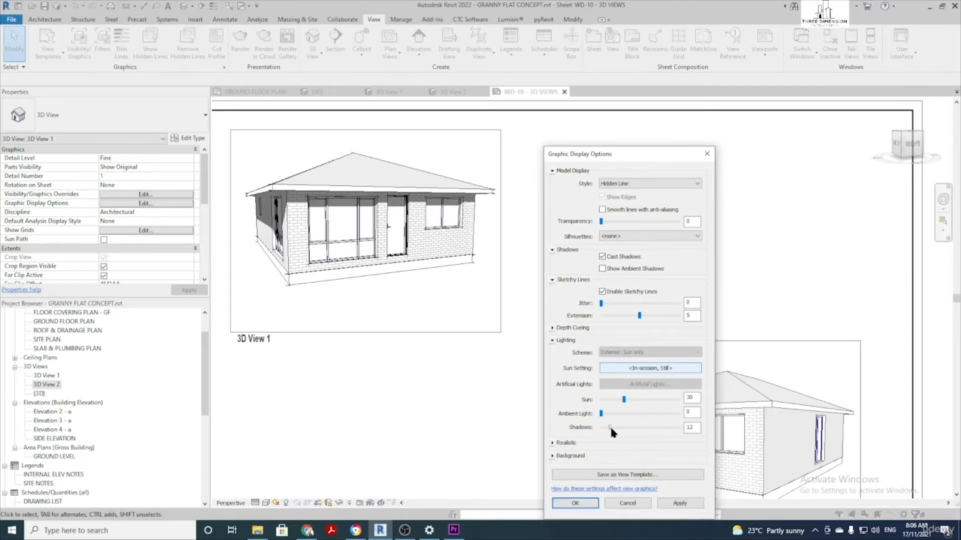
click(680, 503)
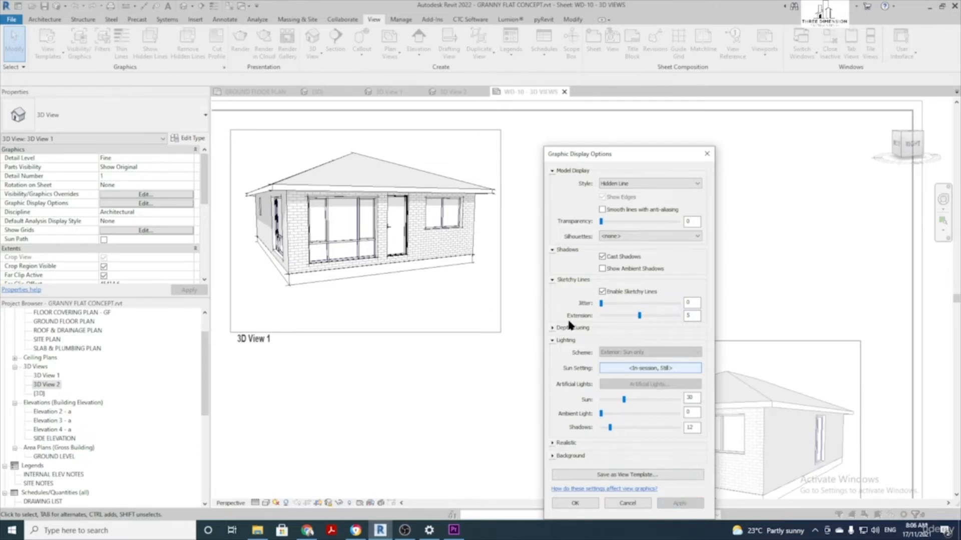
drag(610, 428, 620, 428)
click(680, 505)
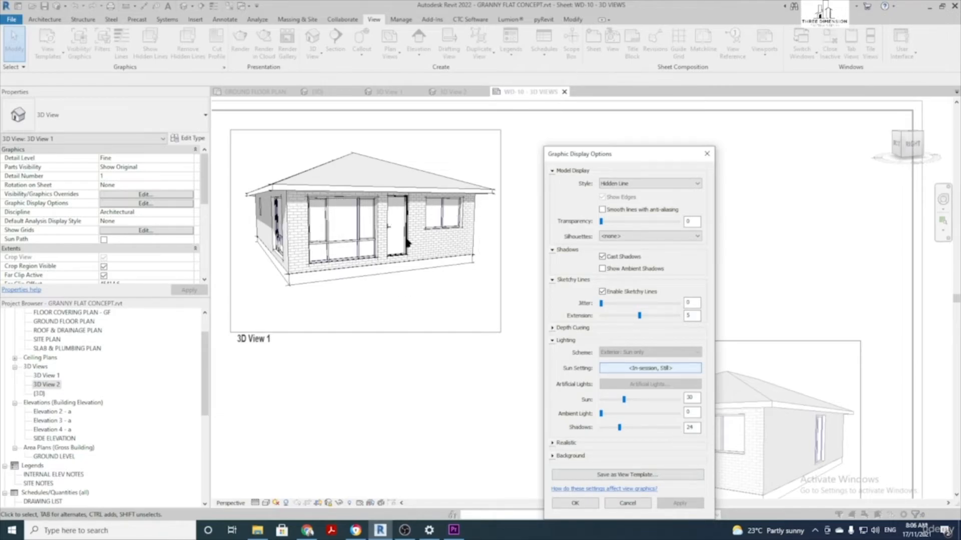
drag(619, 427, 650, 428)
click(680, 504)
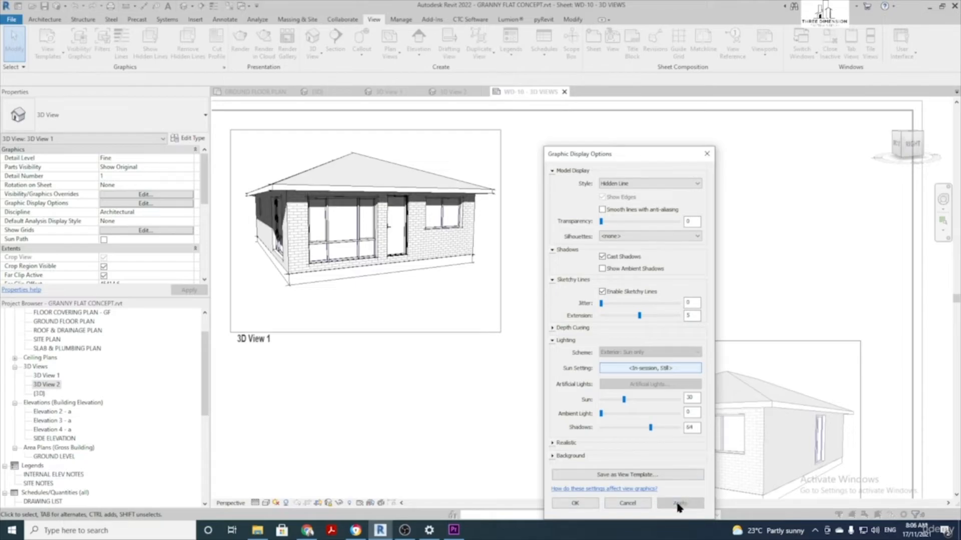
drag(650, 427, 620, 429)
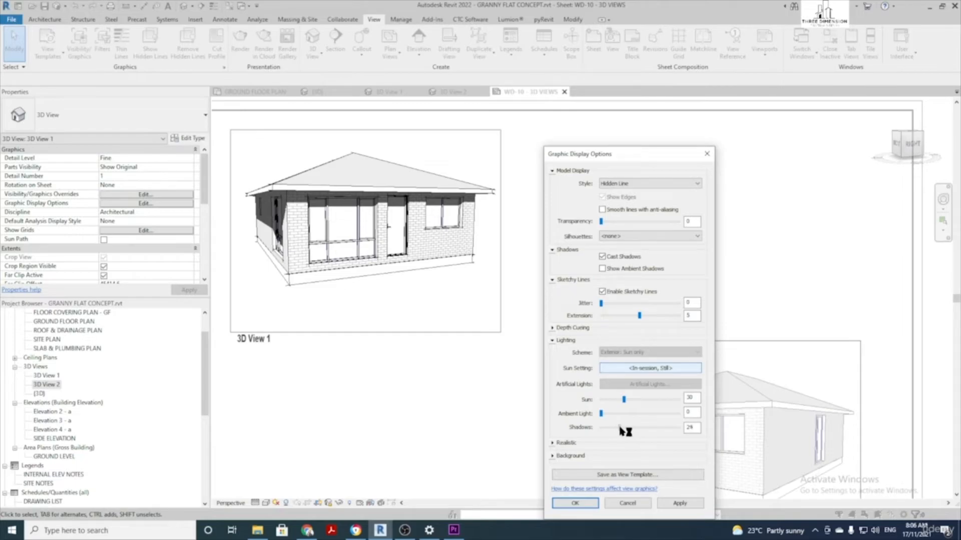
click(694, 503)
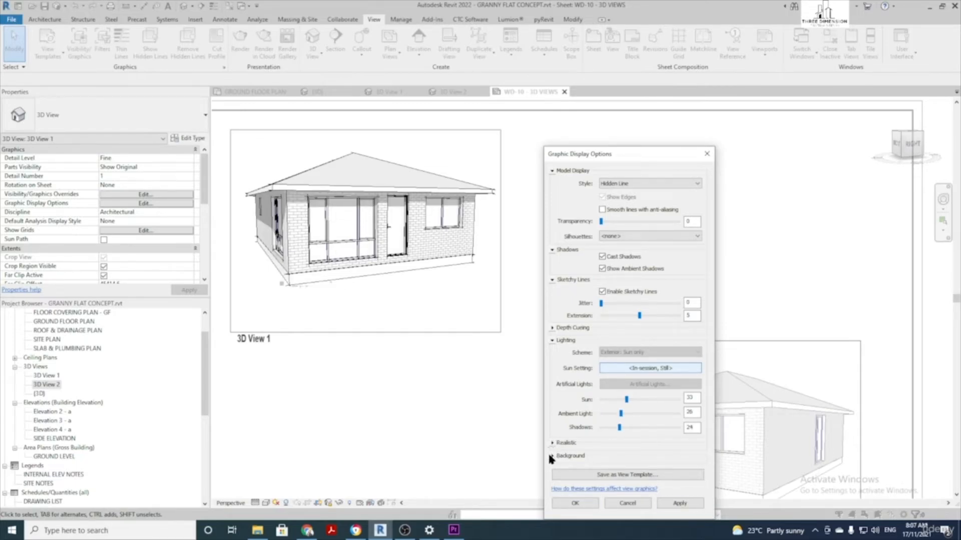
click(552, 456)
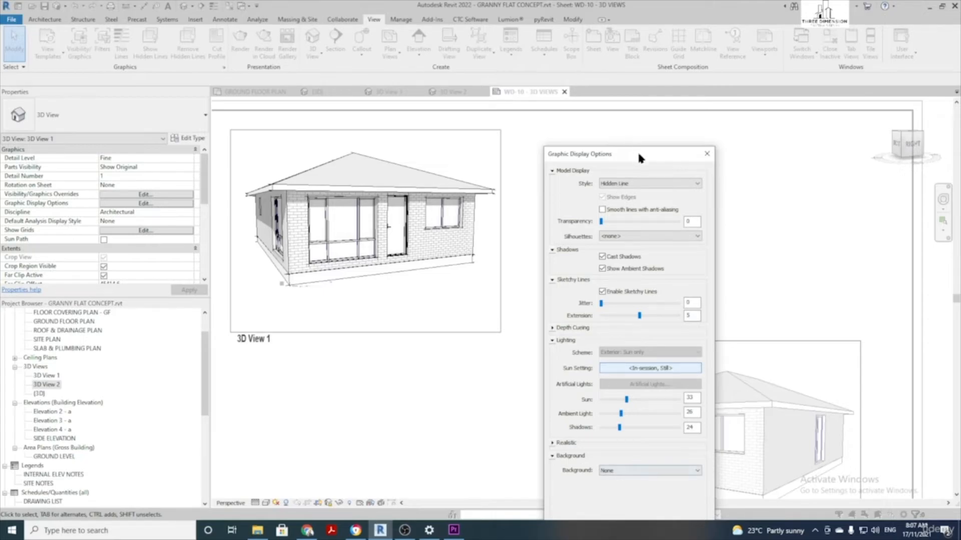
drag(639, 153, 640, 73)
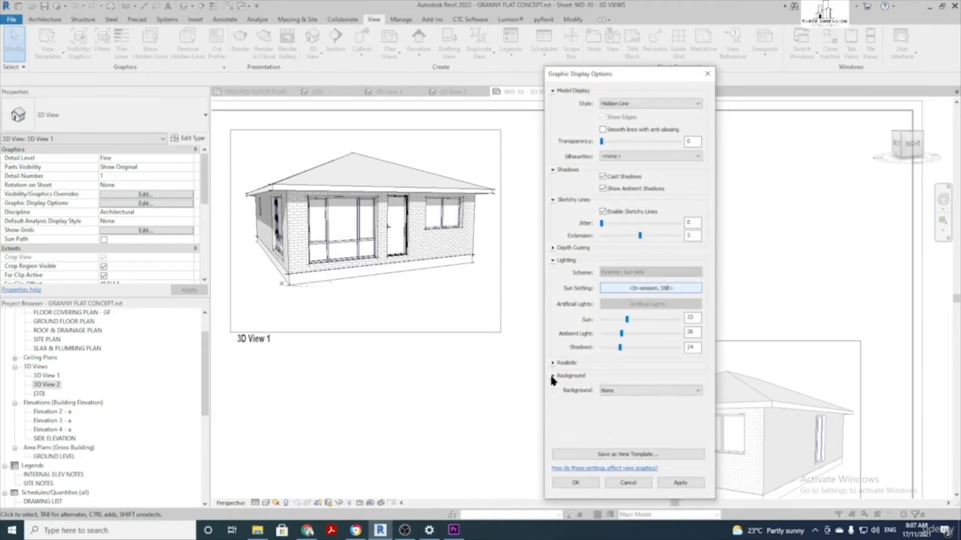
Apply a Sky background with a dark green ground colour to 3D View 1
click(640, 391)
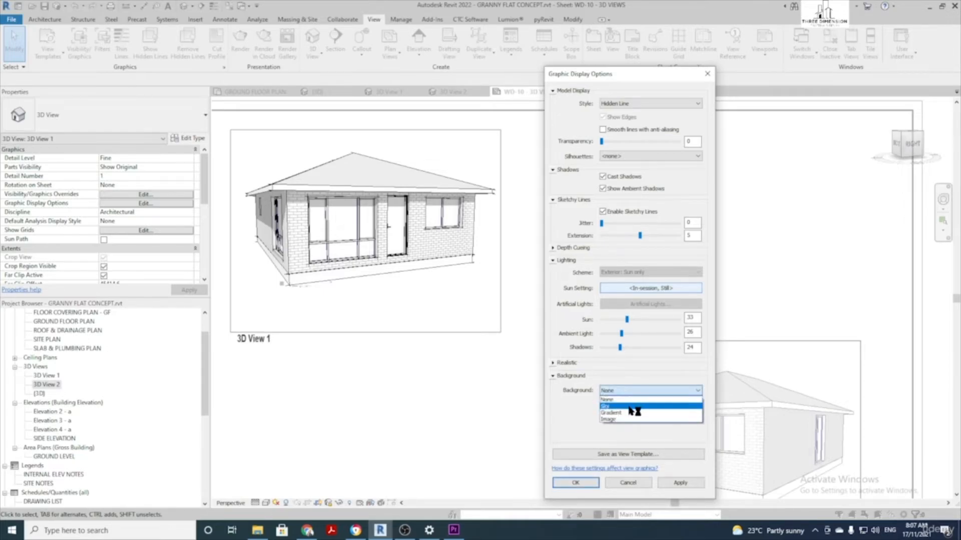
click(628, 406)
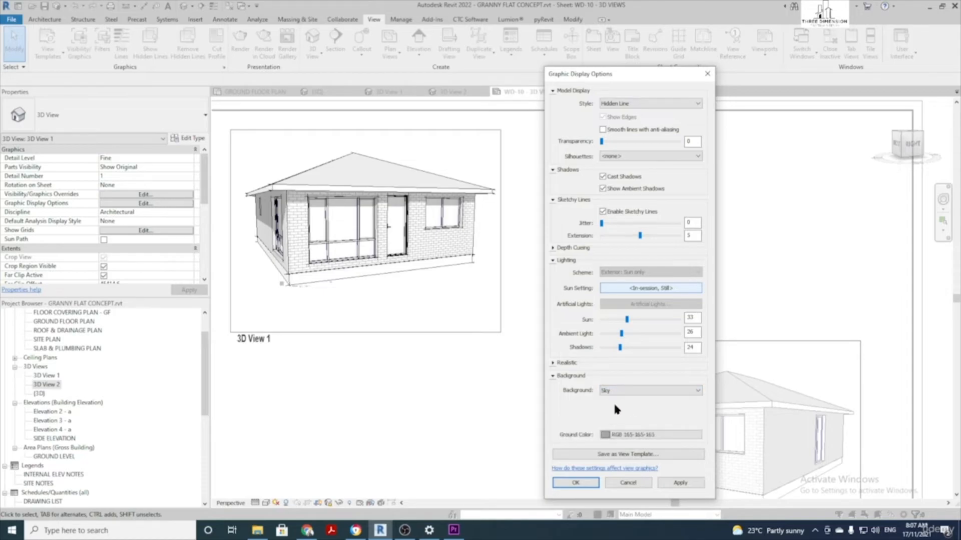
click(682, 483)
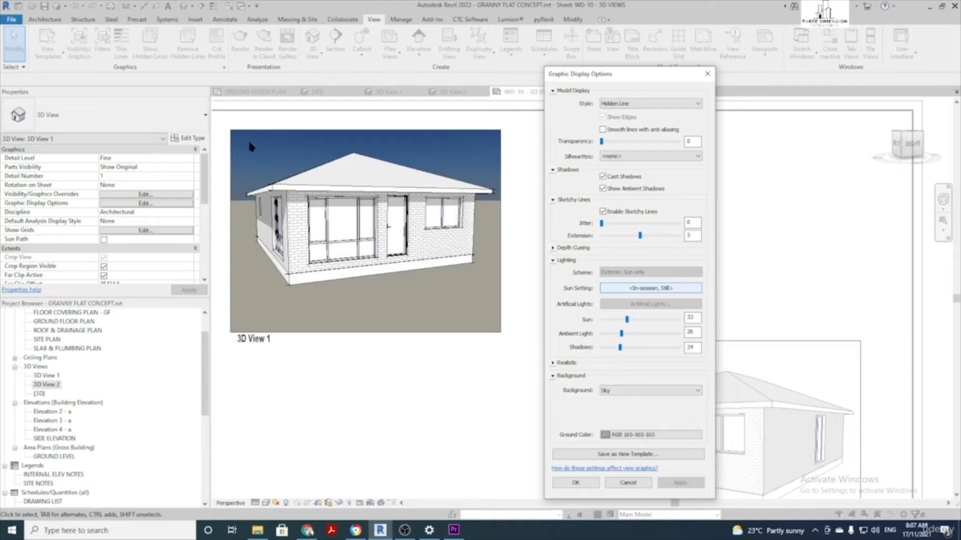
click(626, 435)
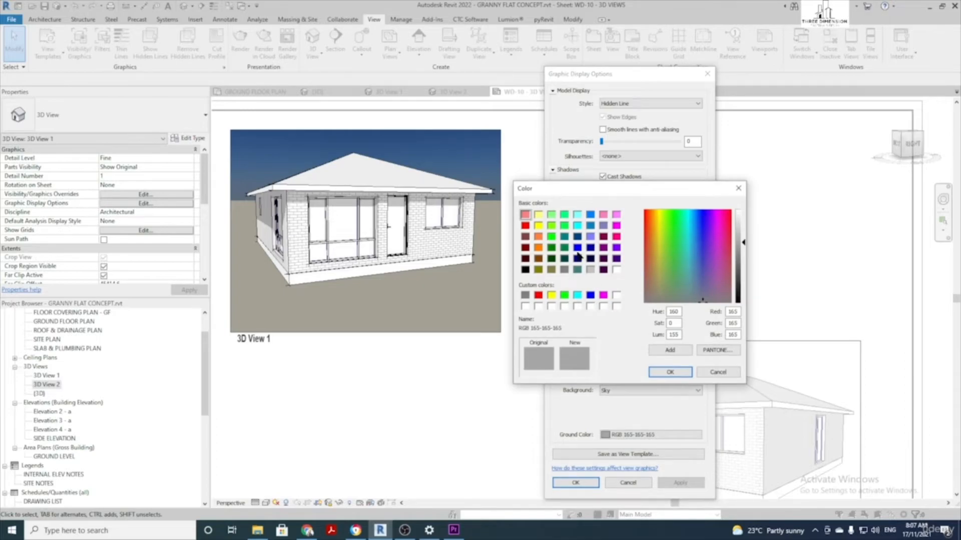
click(551, 248)
click(667, 373)
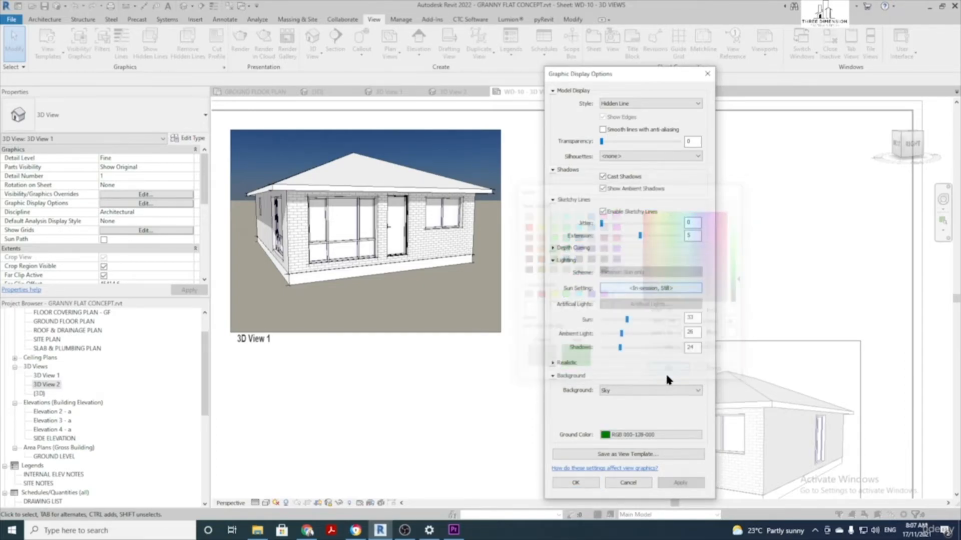
click(673, 483)
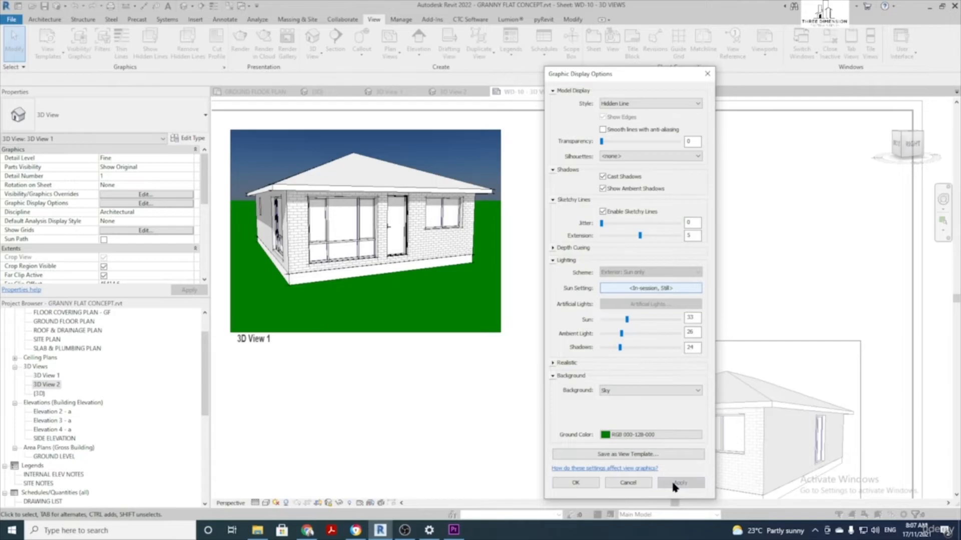
Switch to a Gradient background with a white ground colour and apply it
click(646, 390)
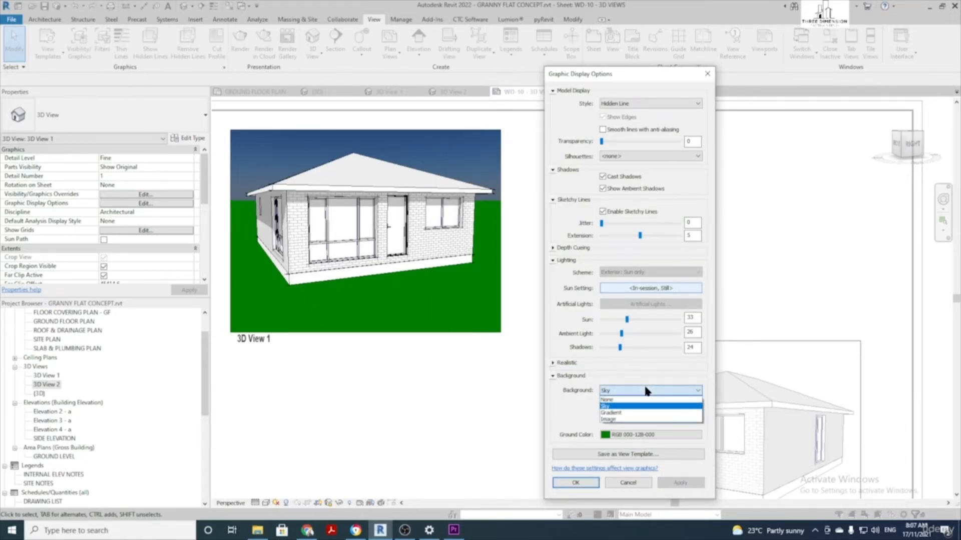
click(634, 412)
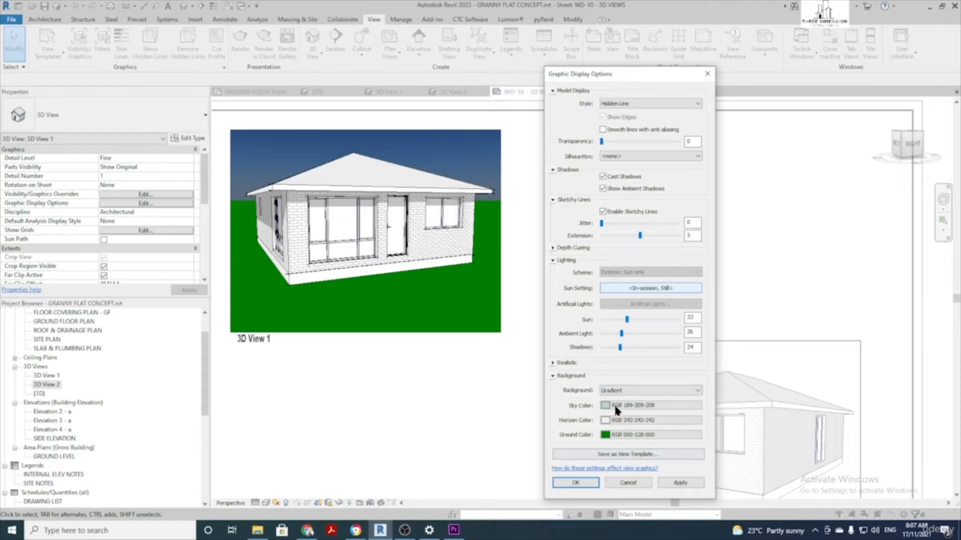
click(677, 481)
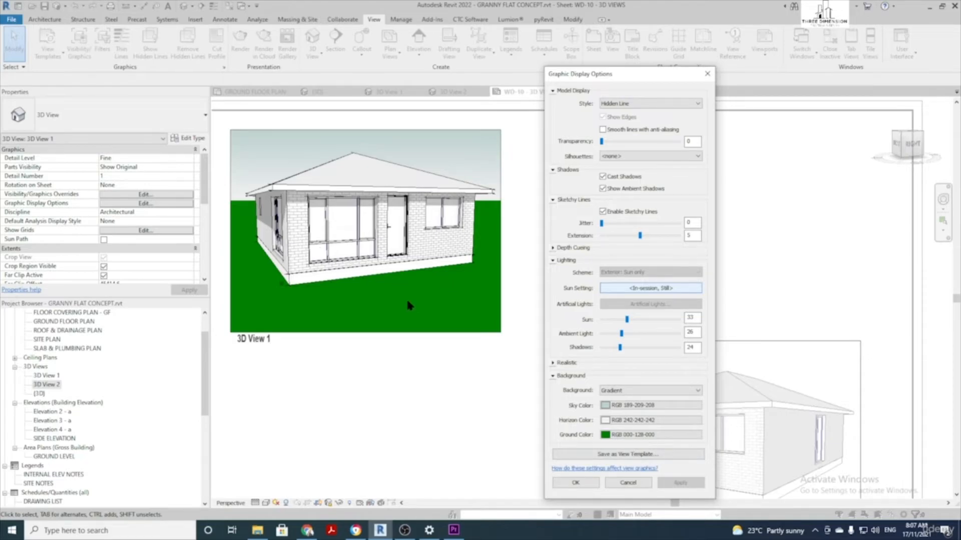
click(636, 435)
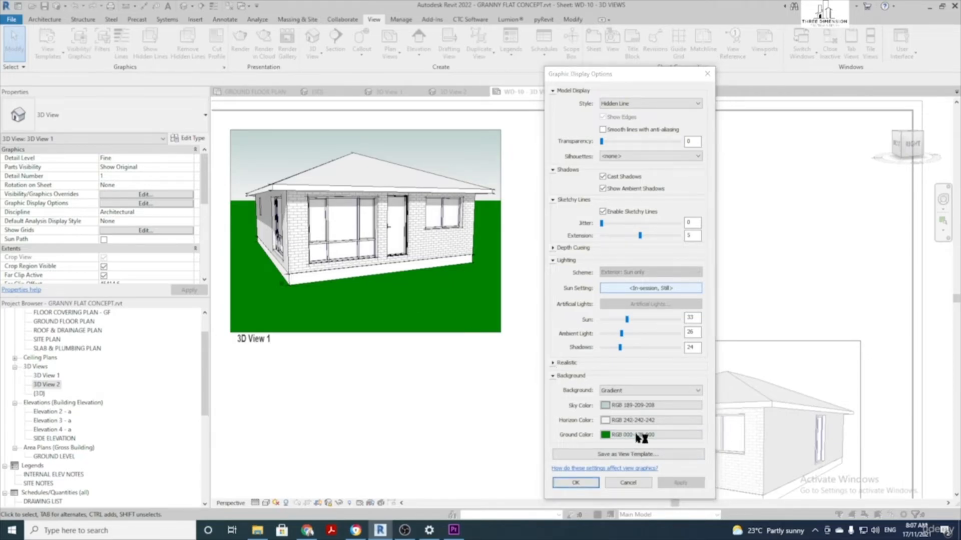
click(616, 270)
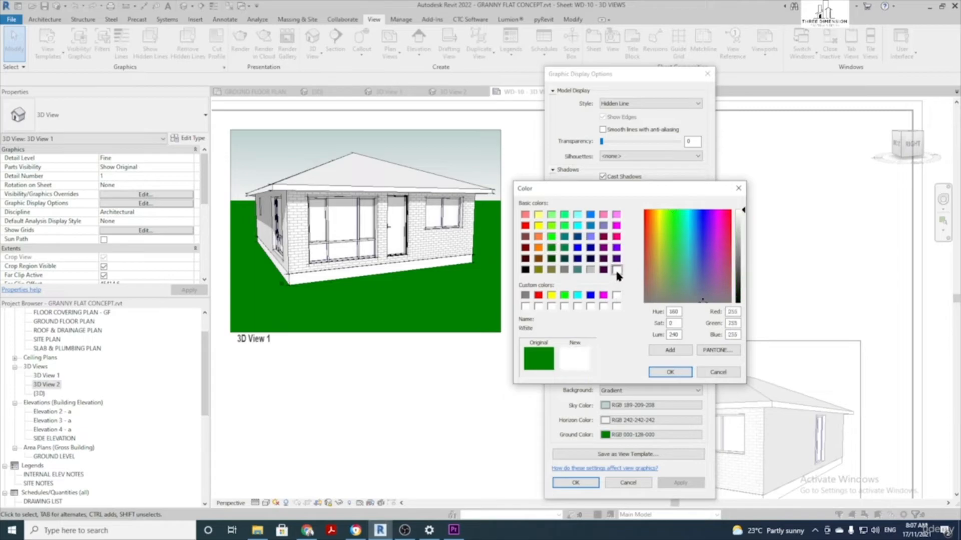
click(669, 373)
click(681, 481)
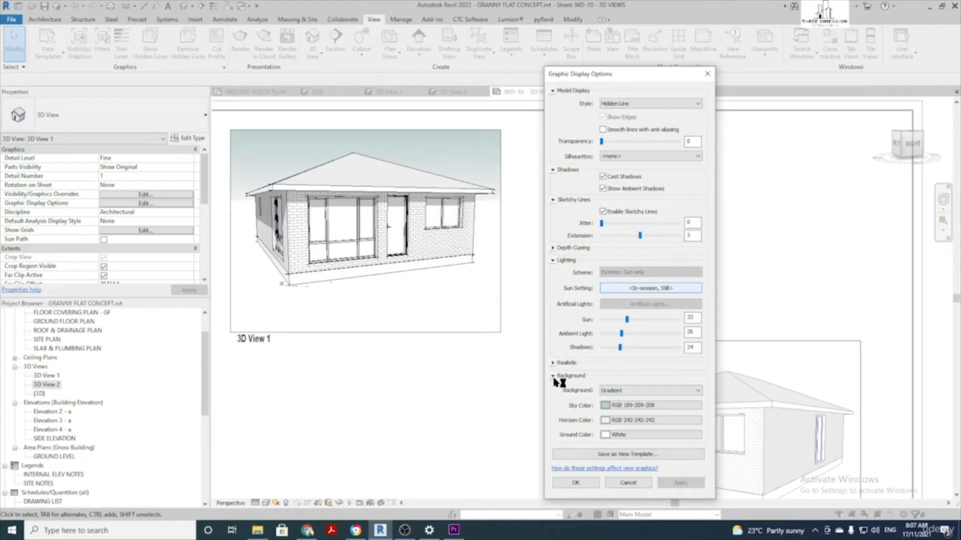
Try an Image background, then set Background to None, apply and close with OK
click(635, 391)
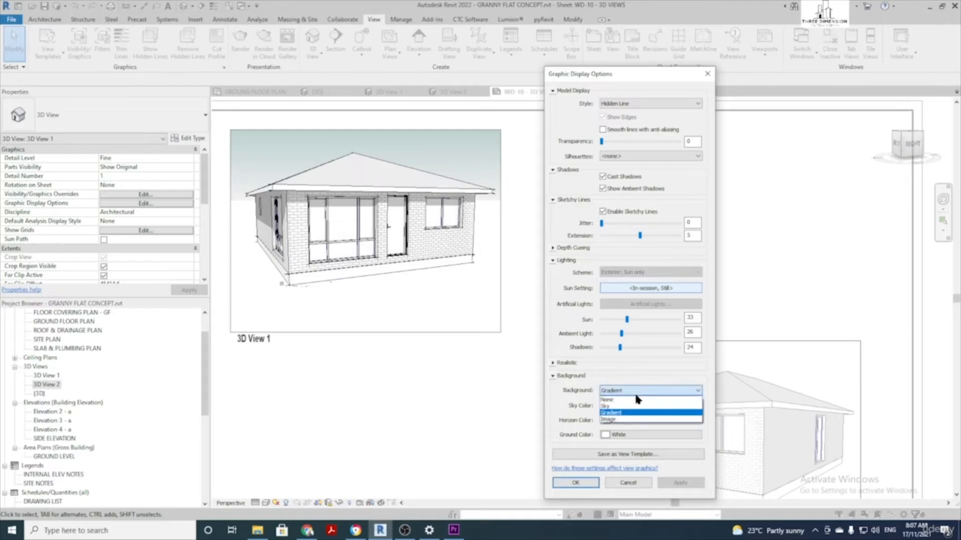
click(614, 420)
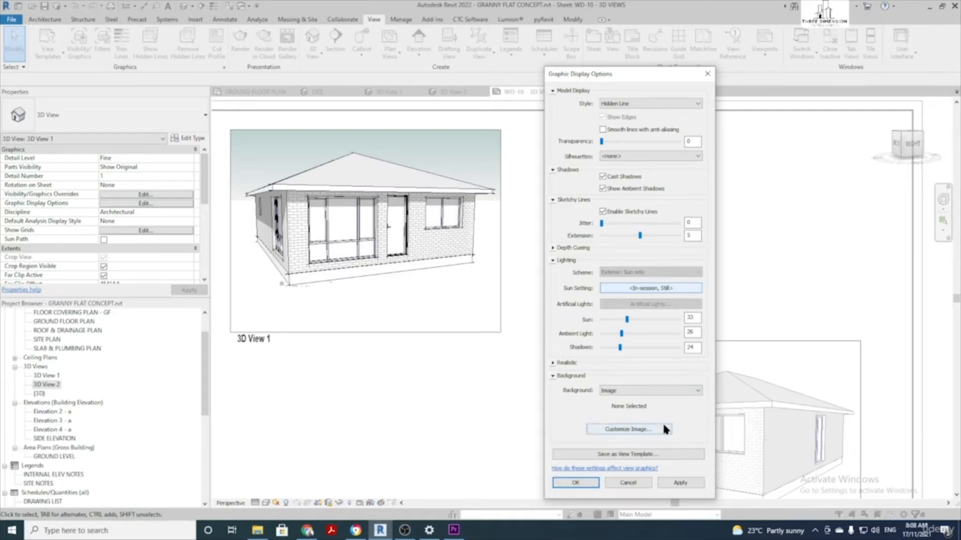
click(638, 390)
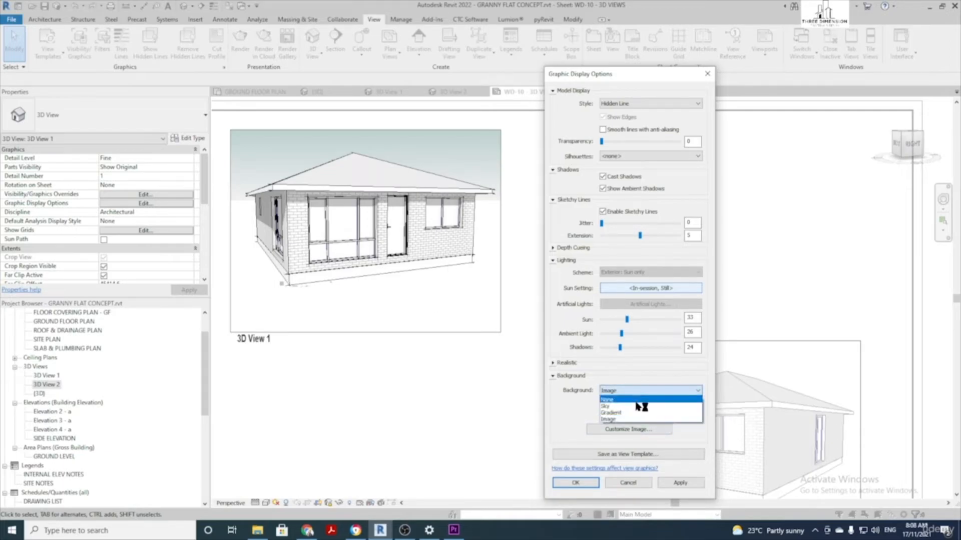
click(632, 399)
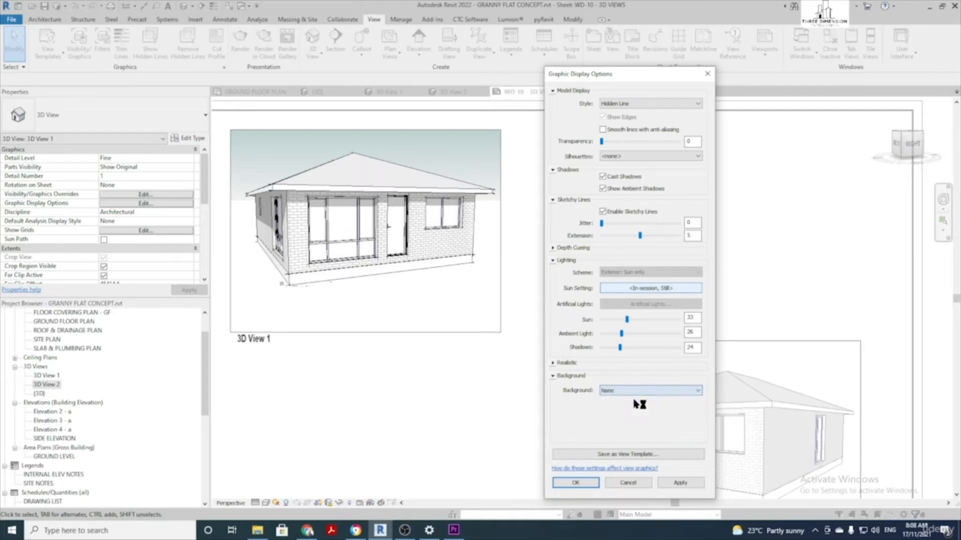
click(687, 482)
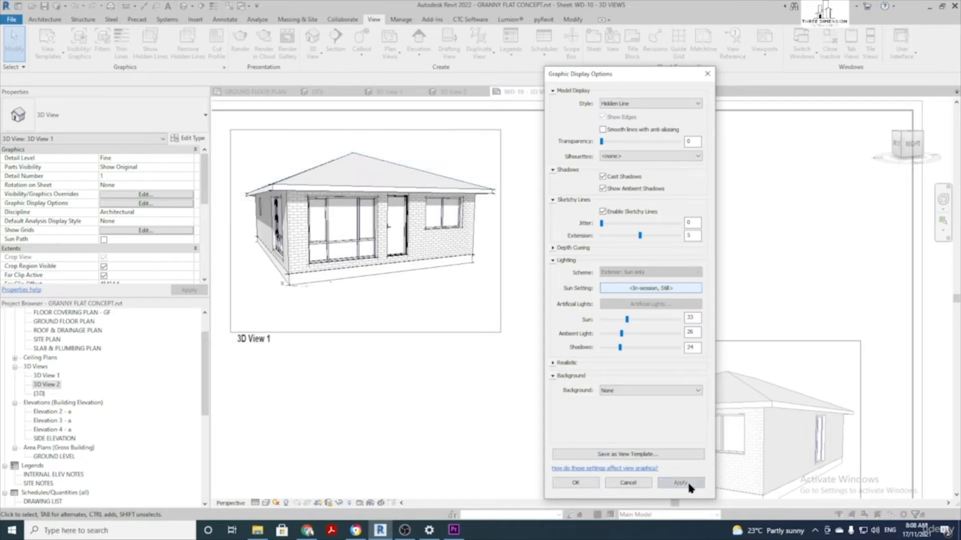
click(576, 481)
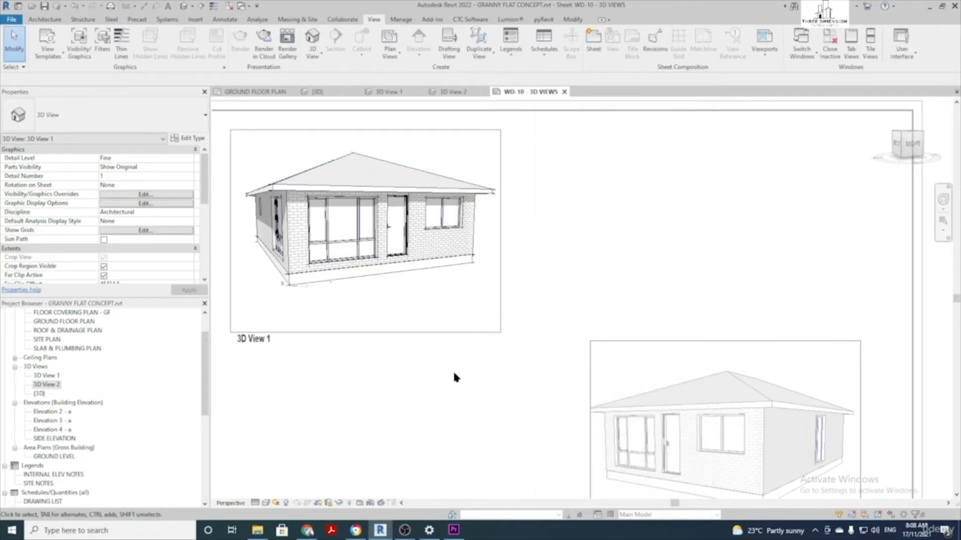
Zoom out and pan to review the whole WD-10 3D VIEWS sheet
scroll(455, 378, down, 3)
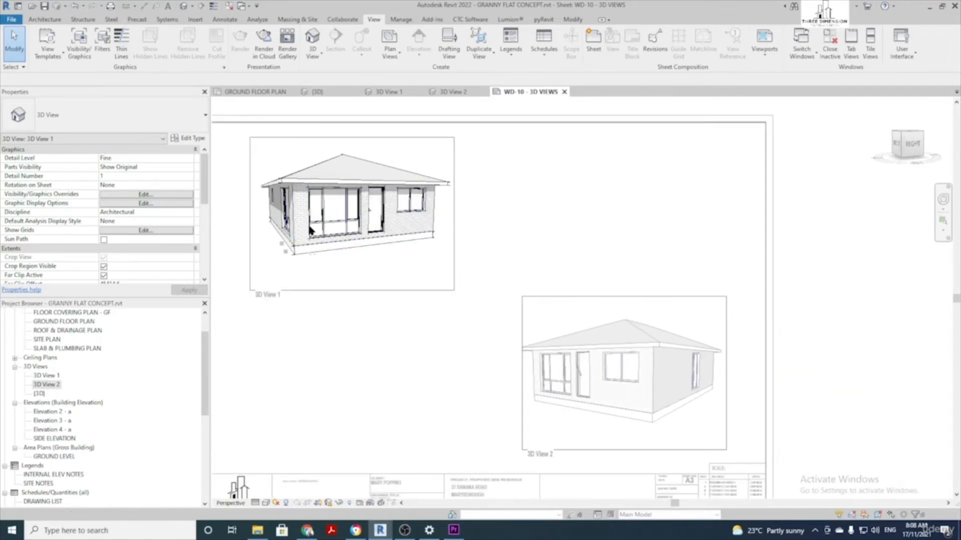
scroll(534, 374, down, 1)
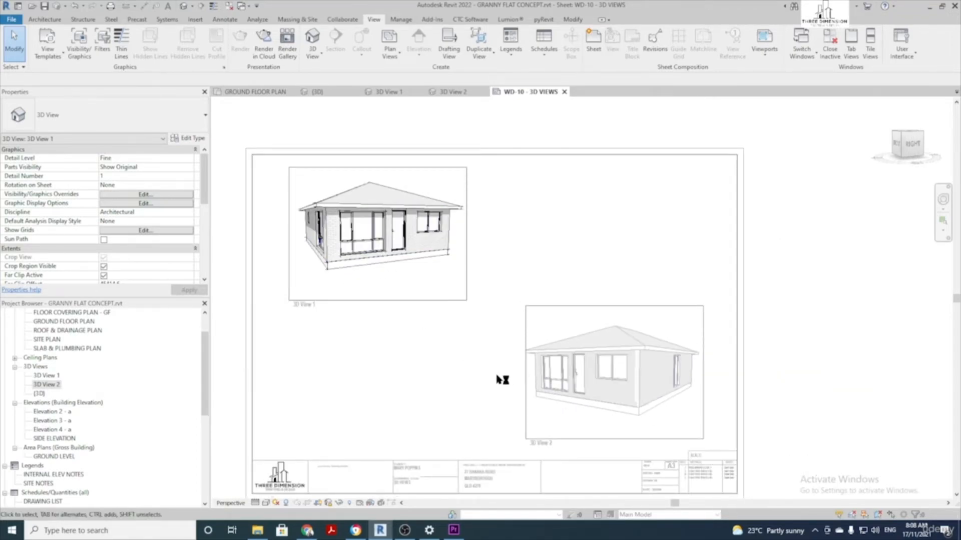
scroll(467, 382, down, 1)
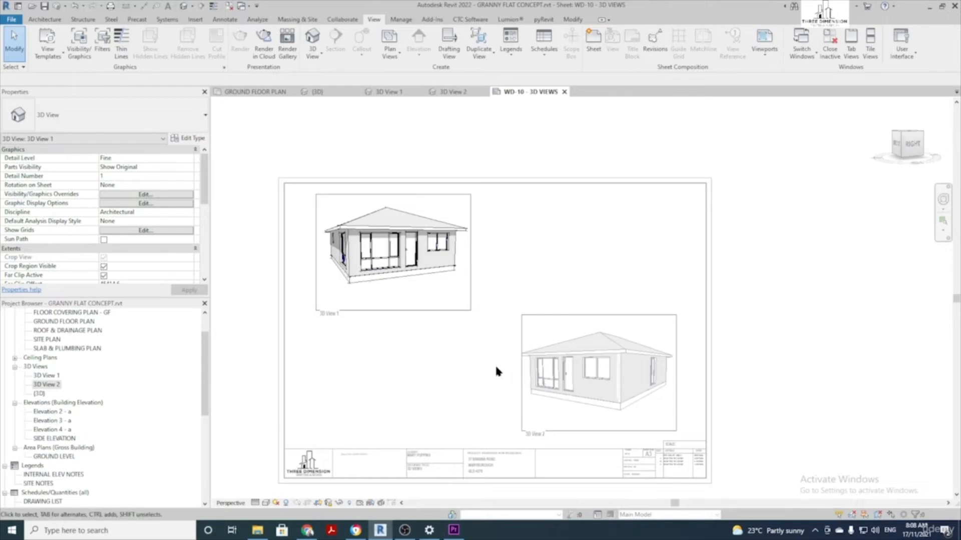
middle_drag(489, 381, 485, 352)
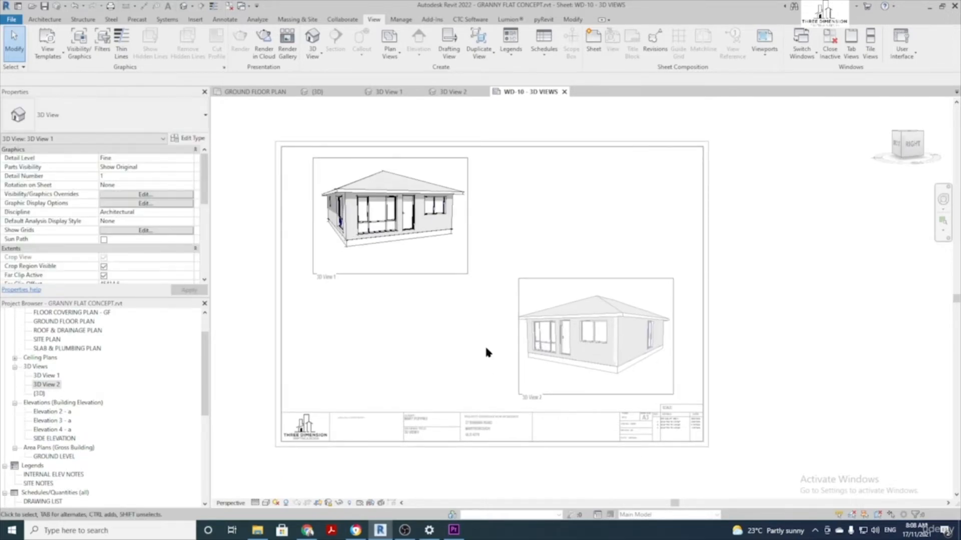
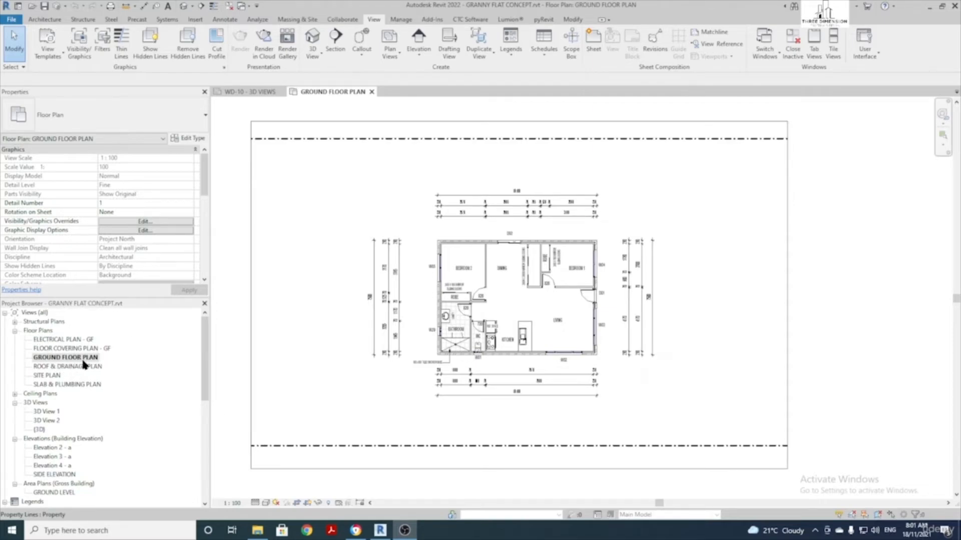
Hide the selected dash-dot property lines as elements in this view, then zoom in on the plan
click(485, 139)
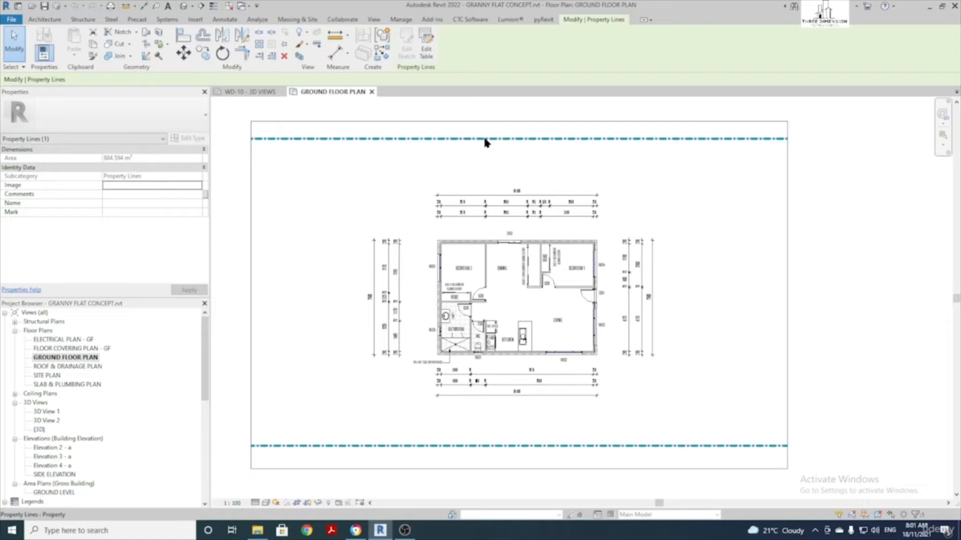
right_click(485, 141)
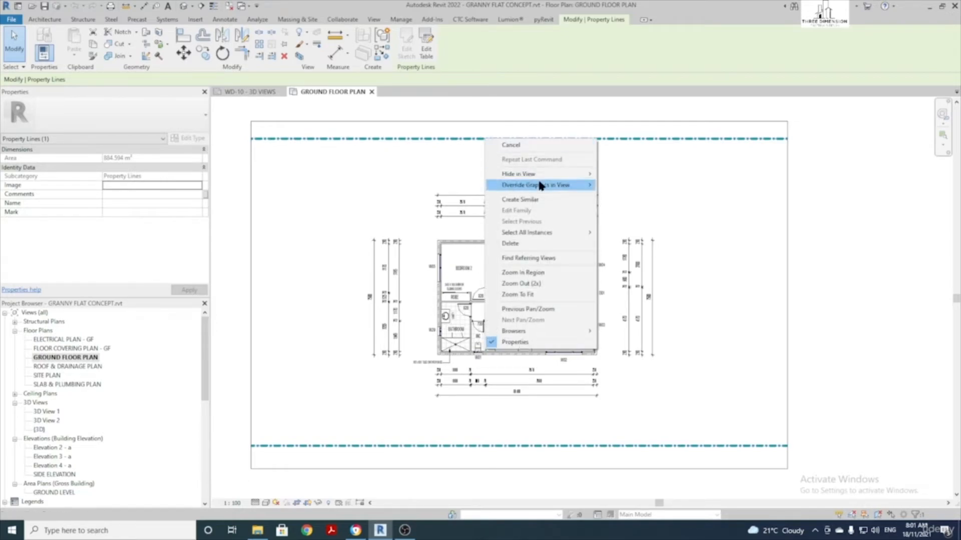
mouse_move(540, 179)
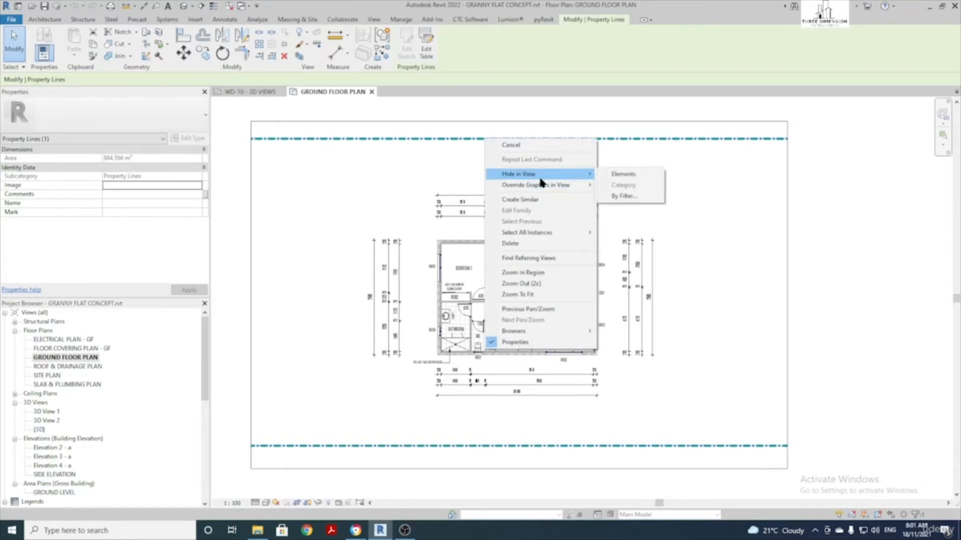
click(625, 174)
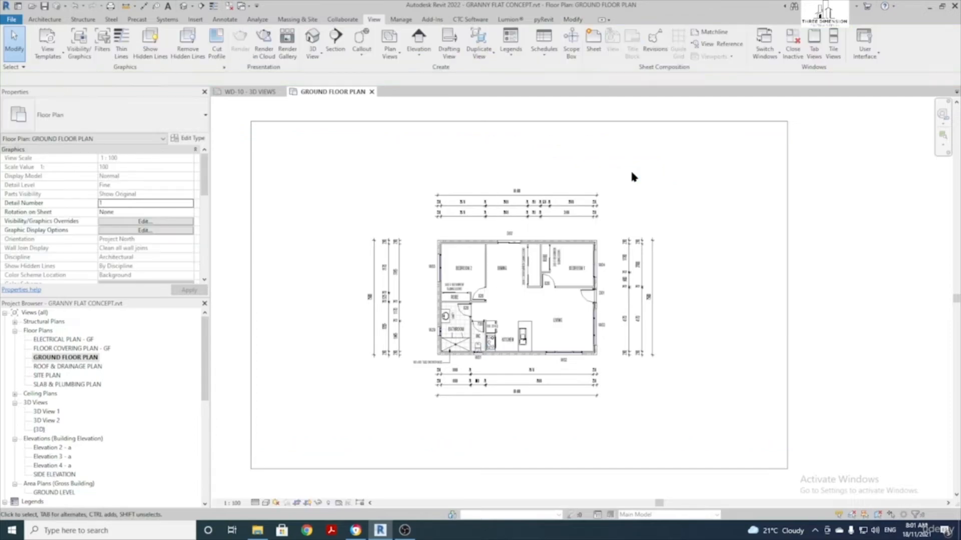
scroll(607, 314, up, 1)
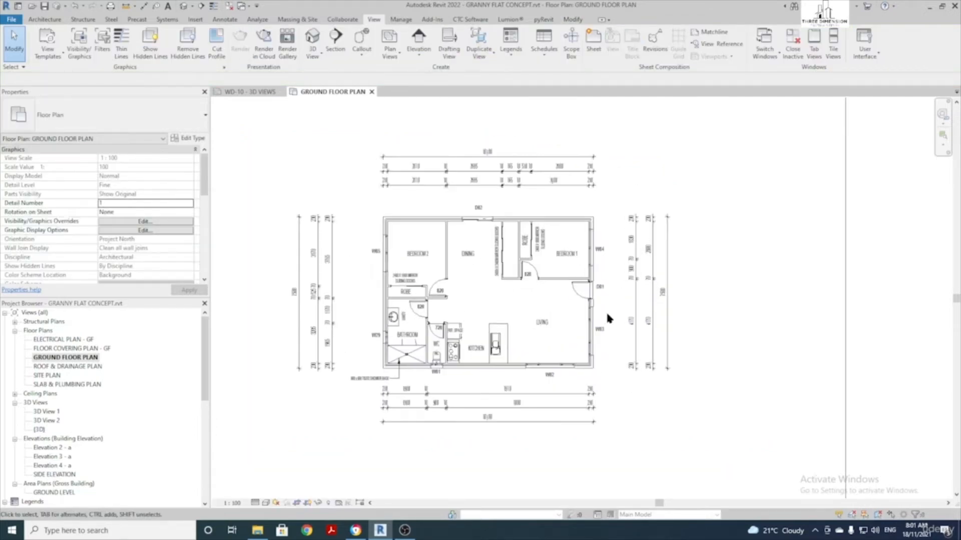
Set the callout type to Floor Plan and draw a callout around the bathroom
click(363, 39)
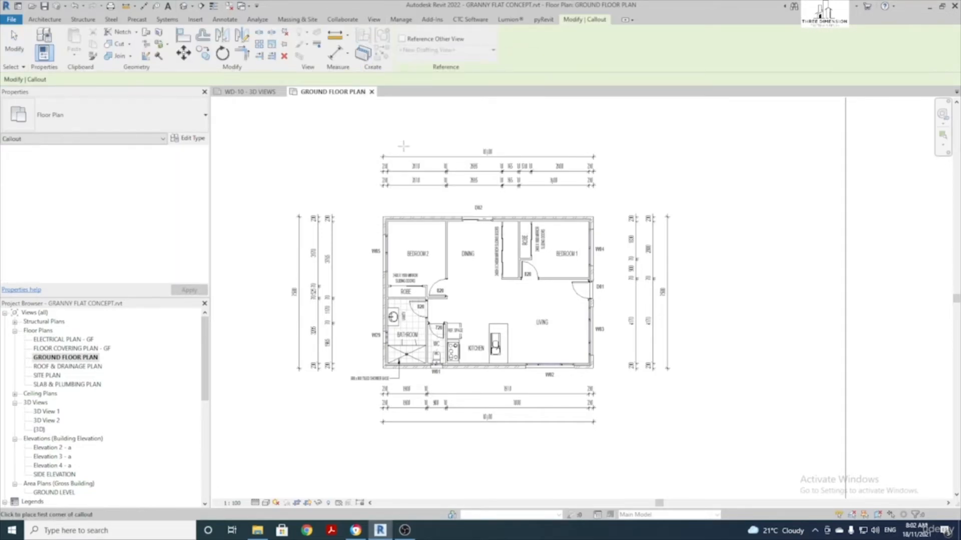
click(89, 124)
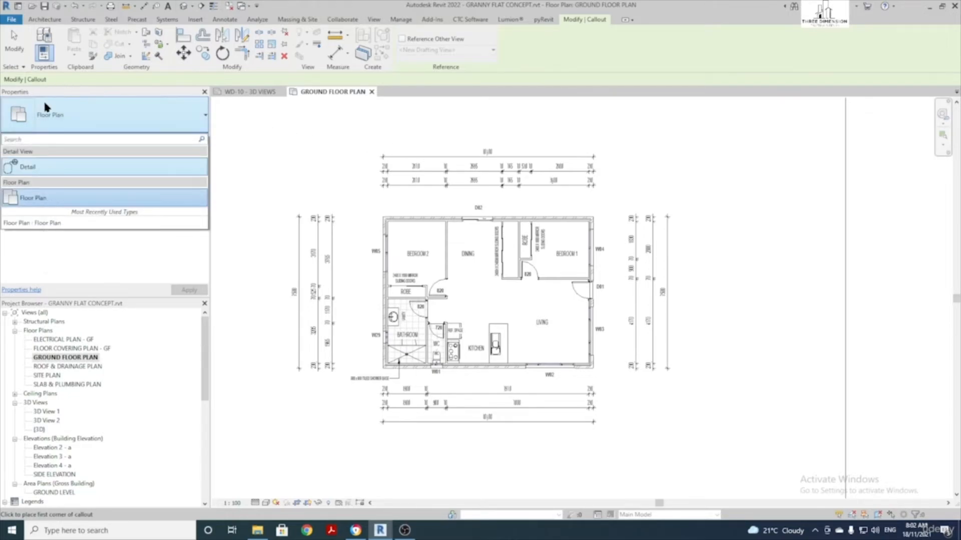
click(42, 200)
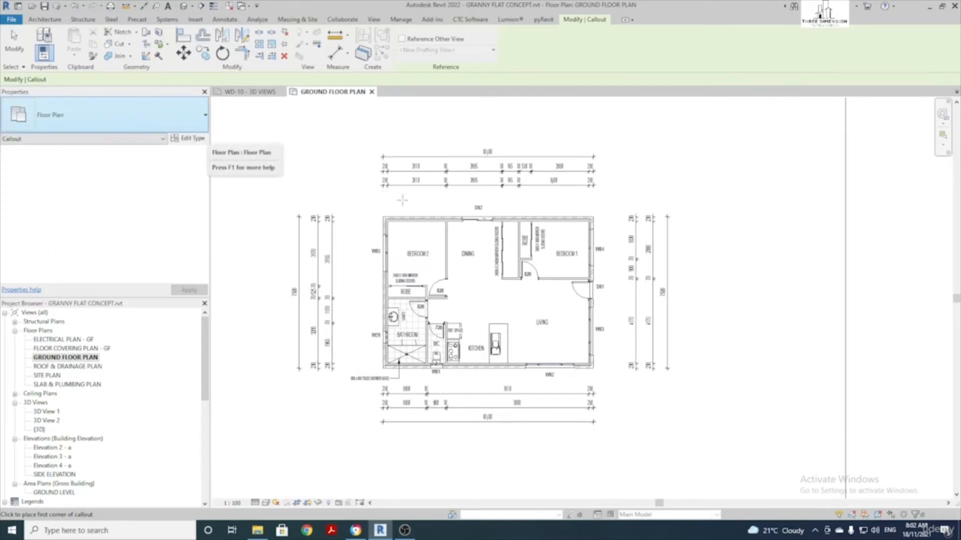
scroll(380, 370, up, 5)
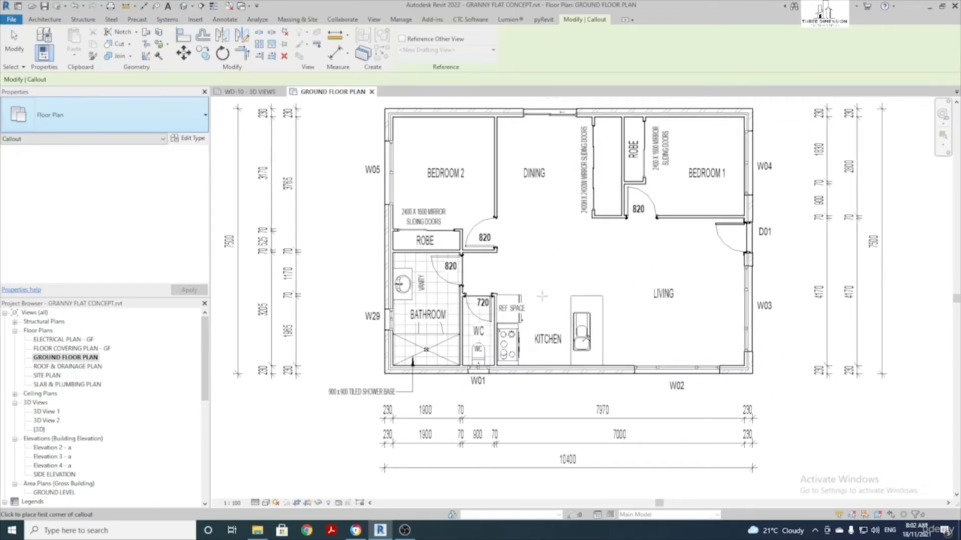
click(379, 244)
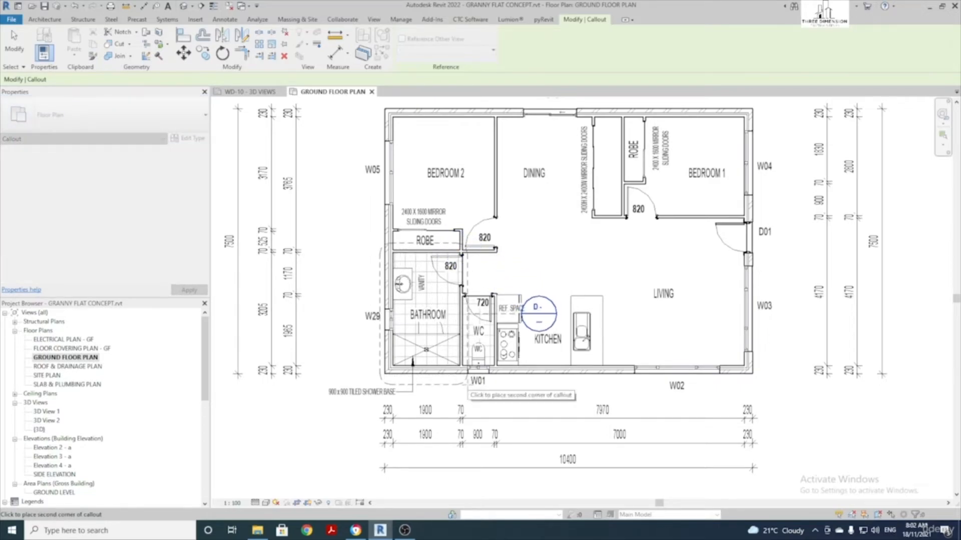
click(467, 383)
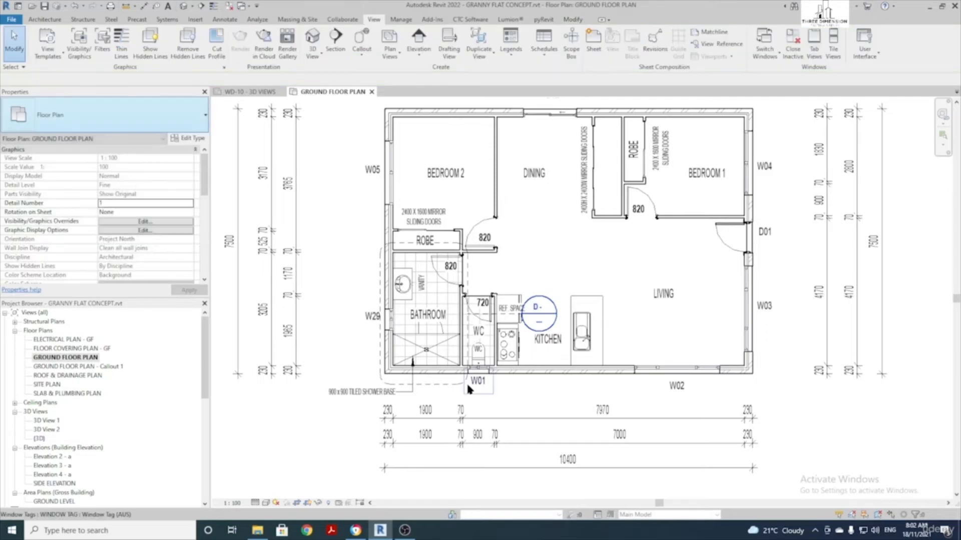
Draw two more floor plan callouts, one around the kitchen and one around the WC
click(361, 42)
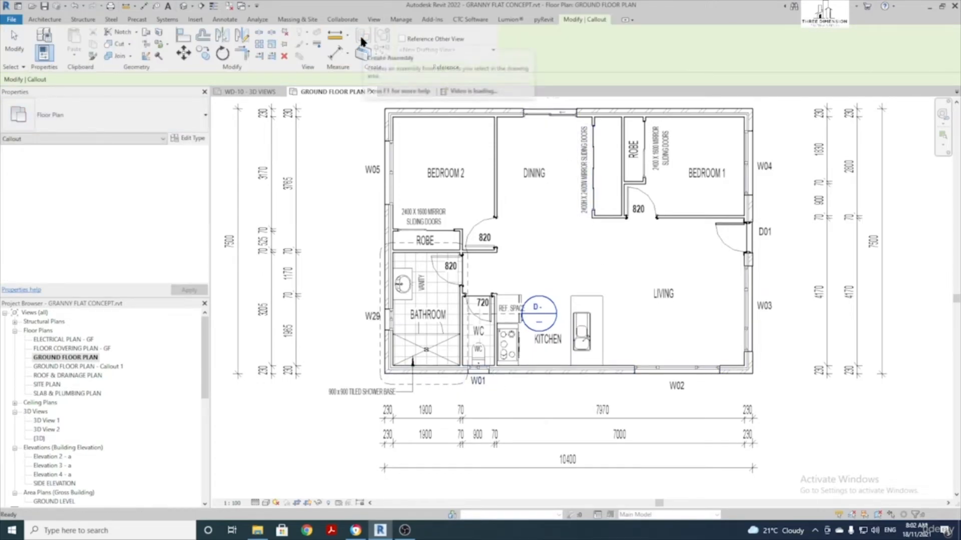
click(492, 282)
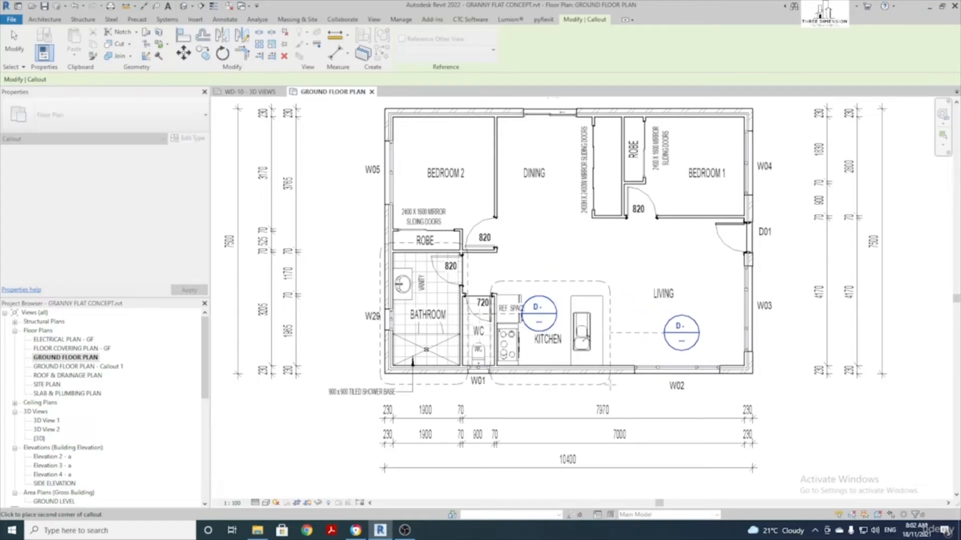
click(608, 385)
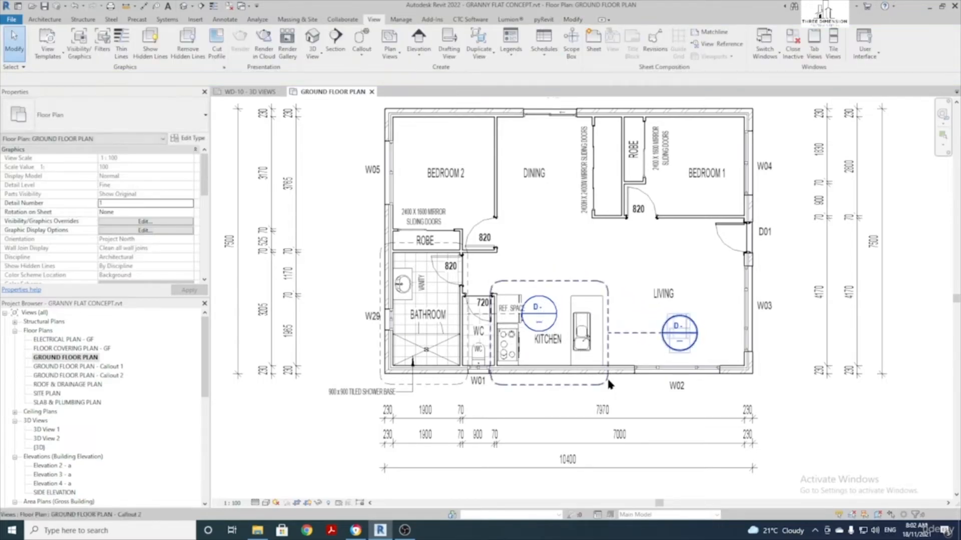
click(362, 41)
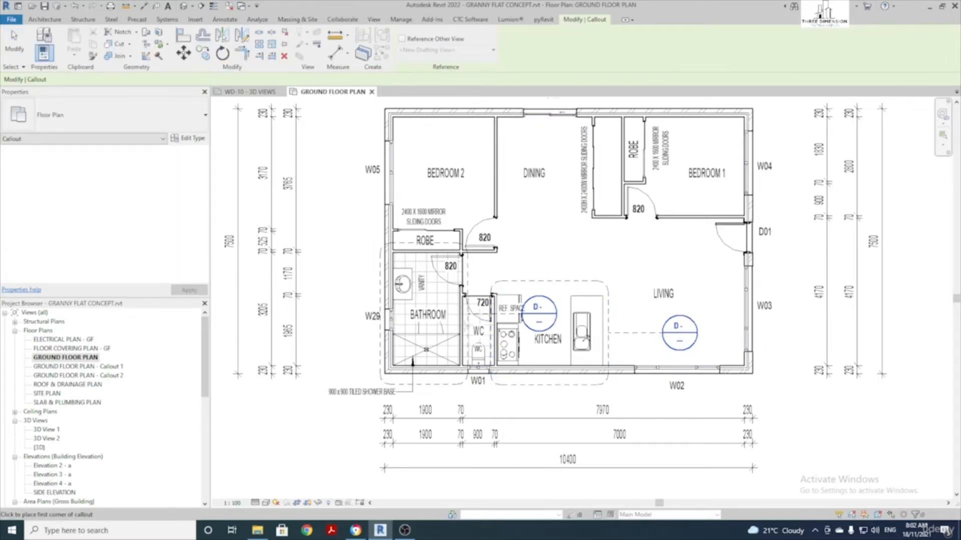
click(450, 289)
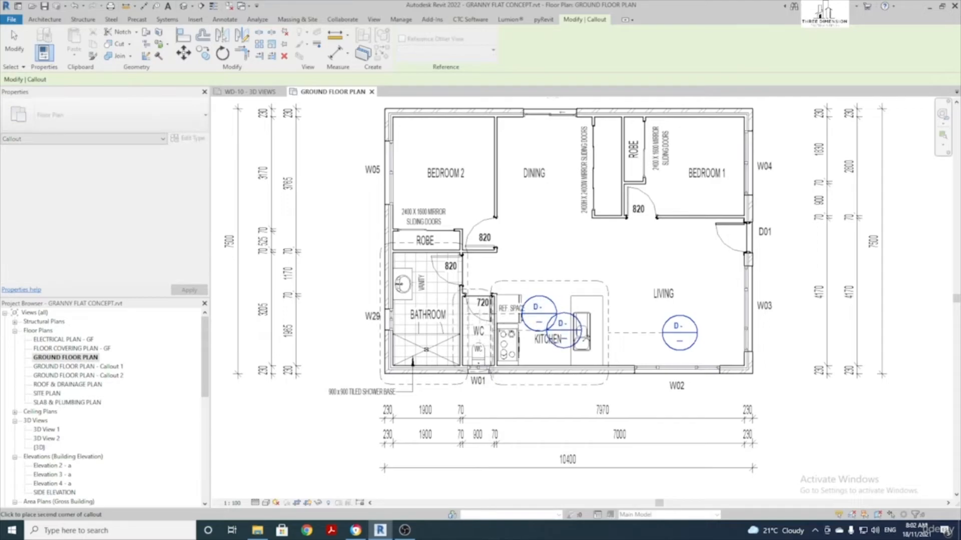
click(500, 384)
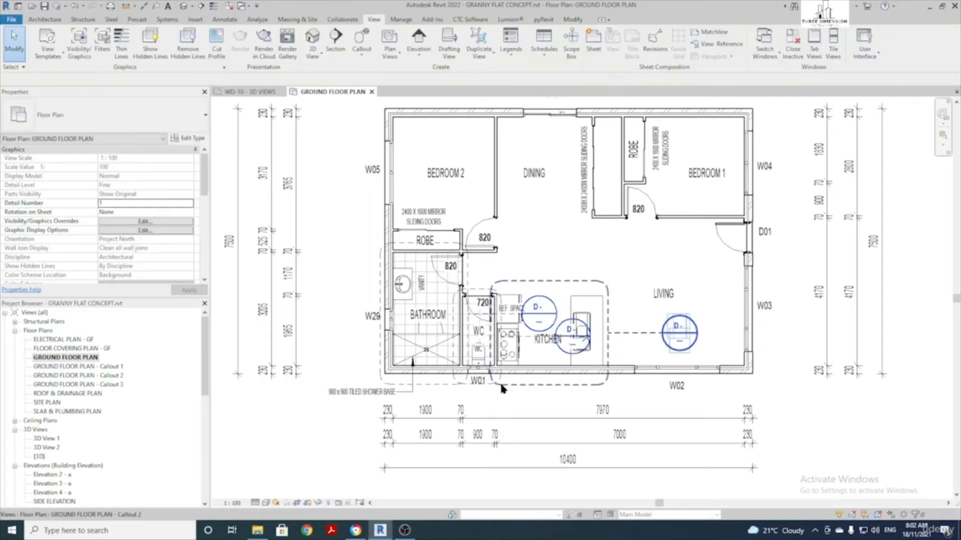
click(586, 280)
Drag the callout heads clear: kitchen into the living area, WC below the plan, bathroom to the left
drag(670, 345, 604, 275)
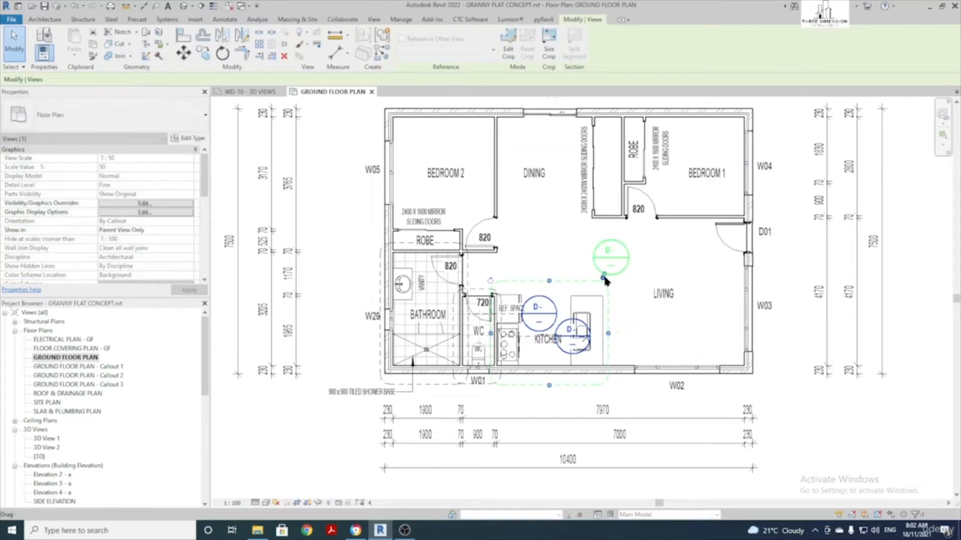
click(478, 292)
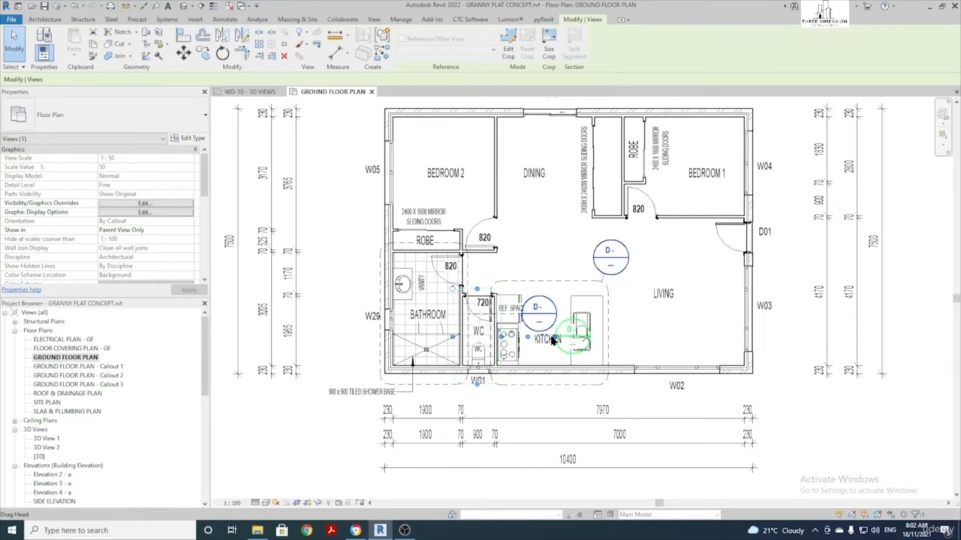
drag(560, 341, 511, 403)
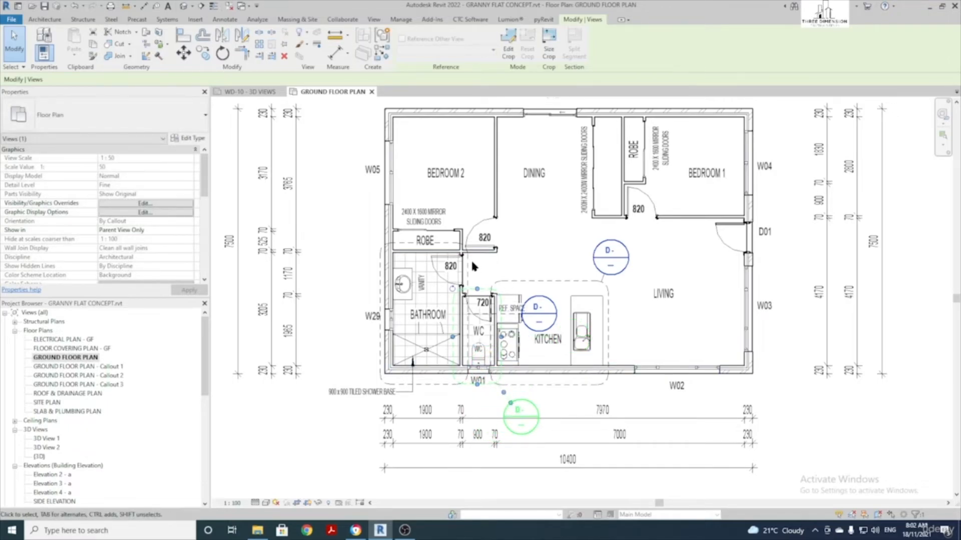
click(521, 313)
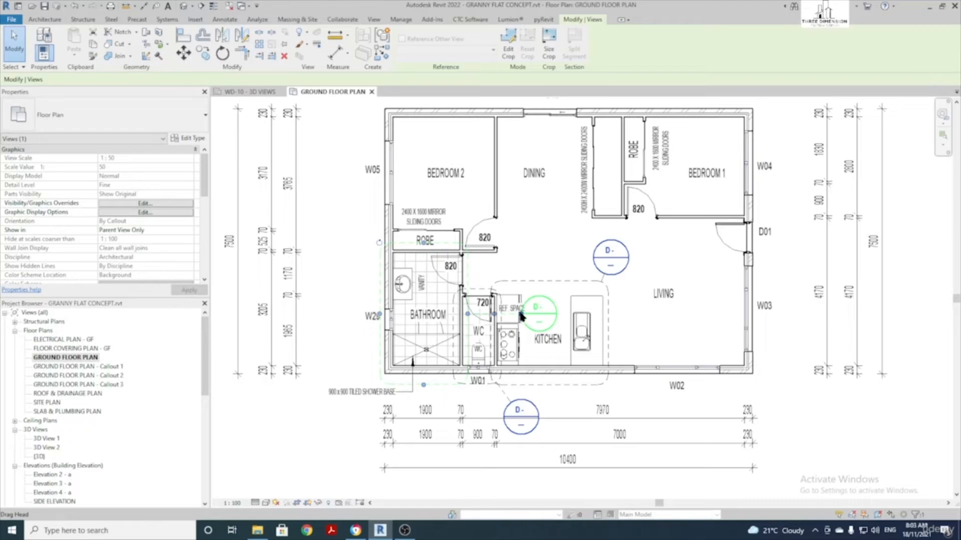
drag(520, 313, 356, 353)
click(562, 240)
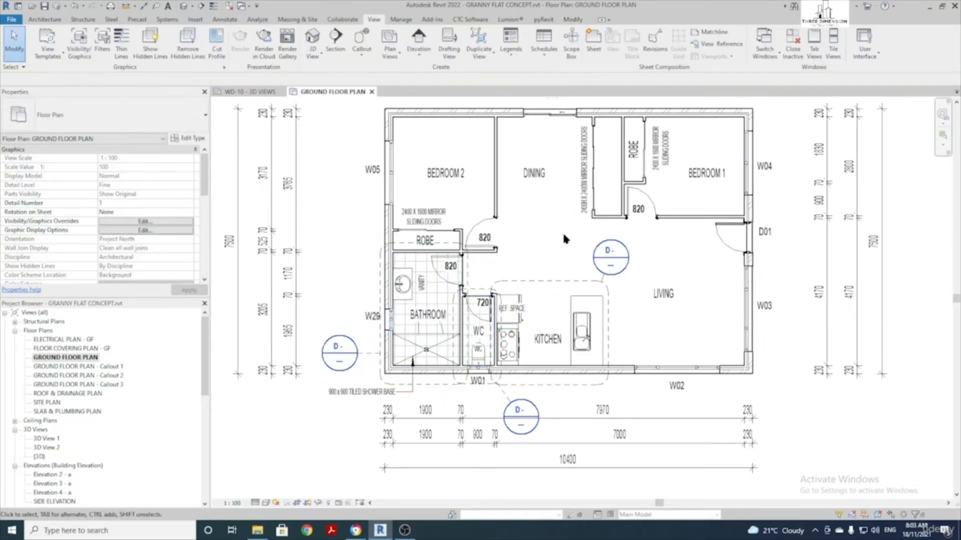
click(559, 283)
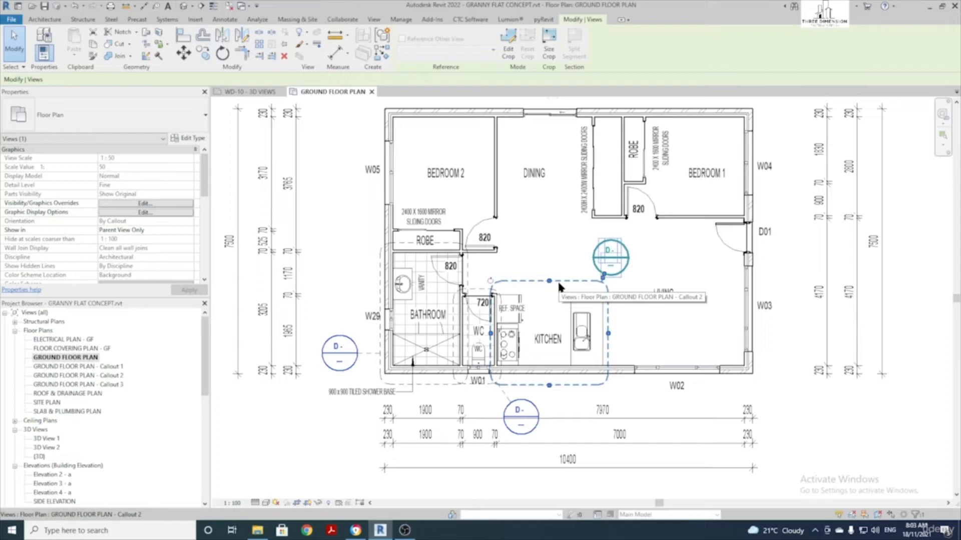
Duplicate the Floor Plan view type as INTERNALS and assign it to the kitchen callout
click(194, 141)
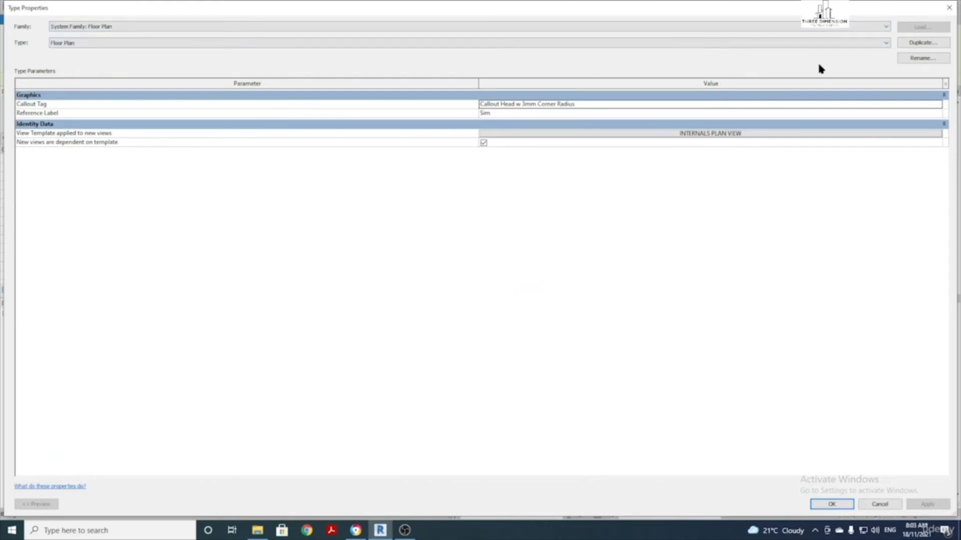
click(922, 44)
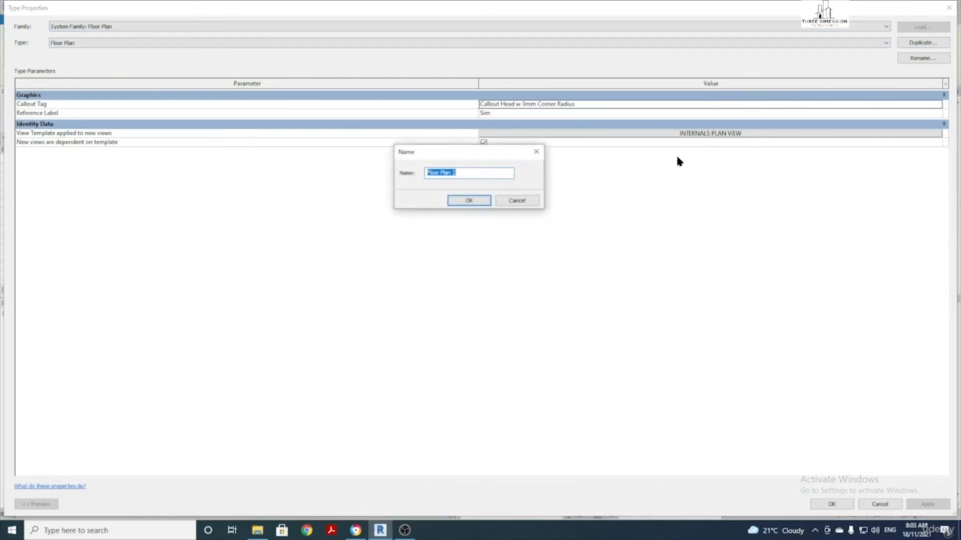
text(inte)
key(BackSpace)
key(BackSpace)
key(BackSpace)
key(BackSpace)
text(INTE)
click(466, 204)
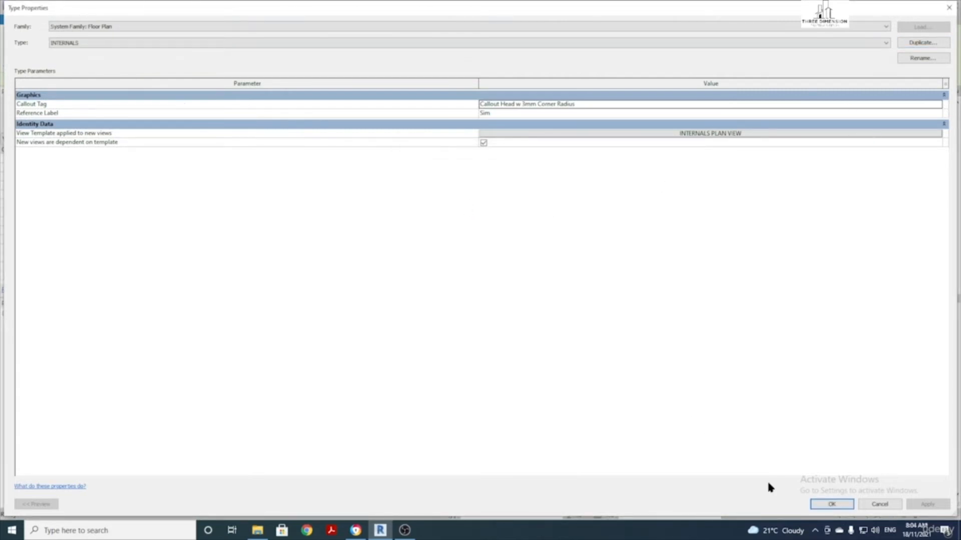
click(838, 506)
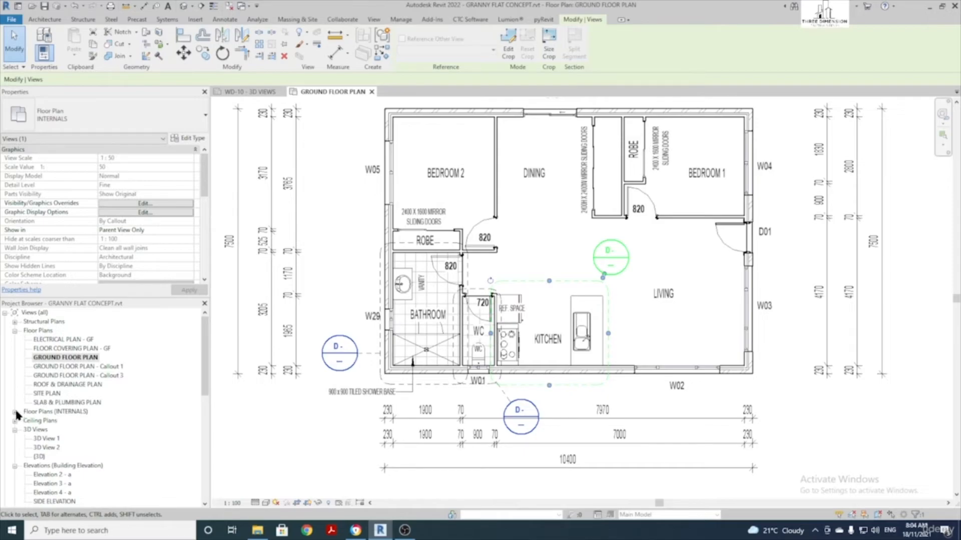
Switch the WC and bathroom callouts to the INTERNALS view type
key(Escape)
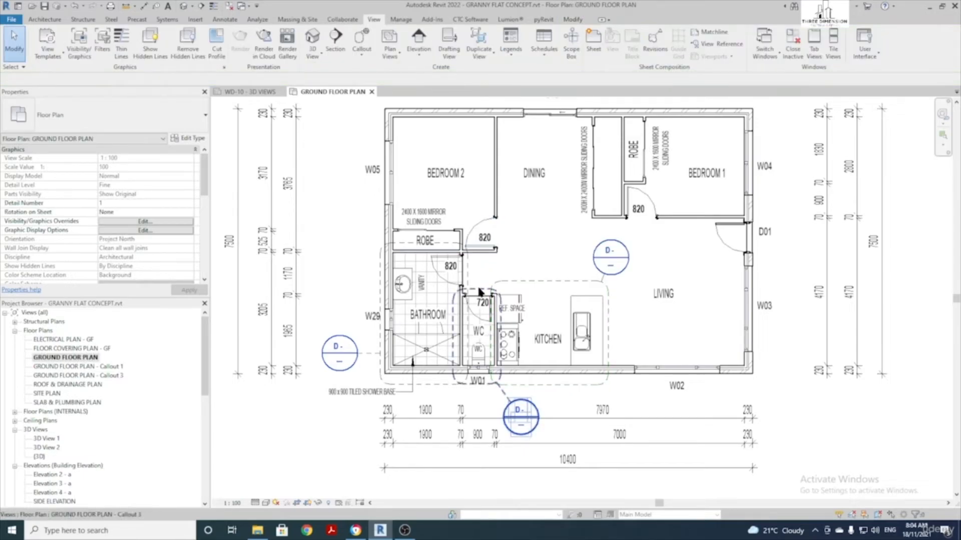
click(479, 292)
click(139, 108)
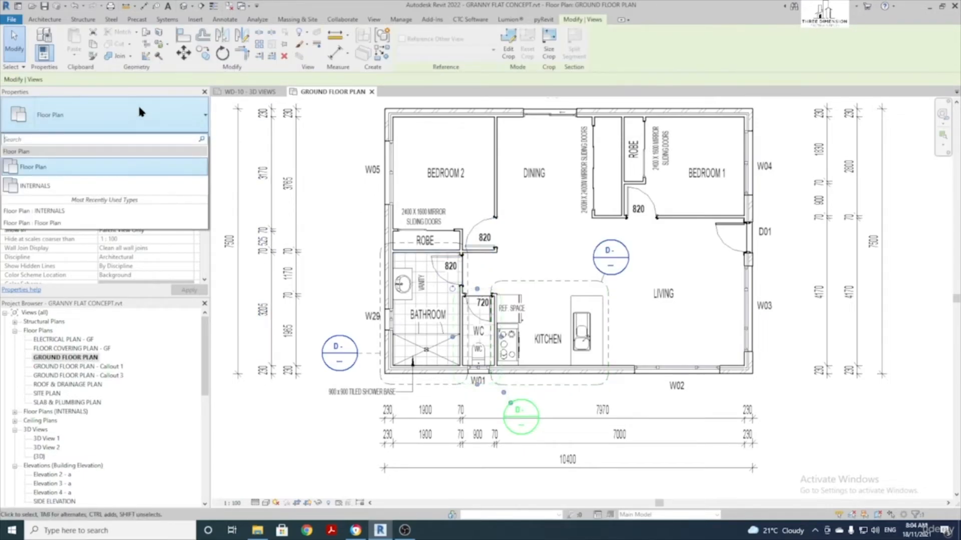
click(40, 186)
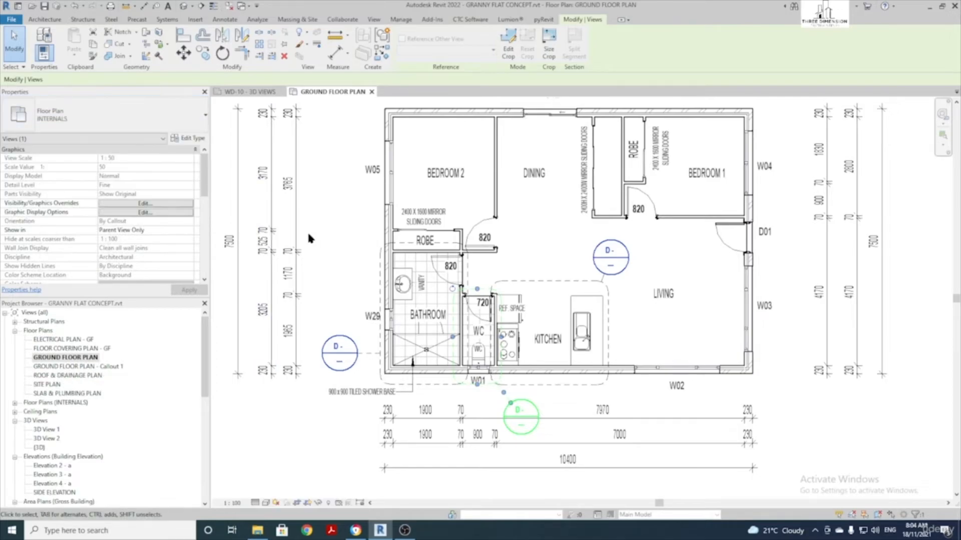
click(339, 353)
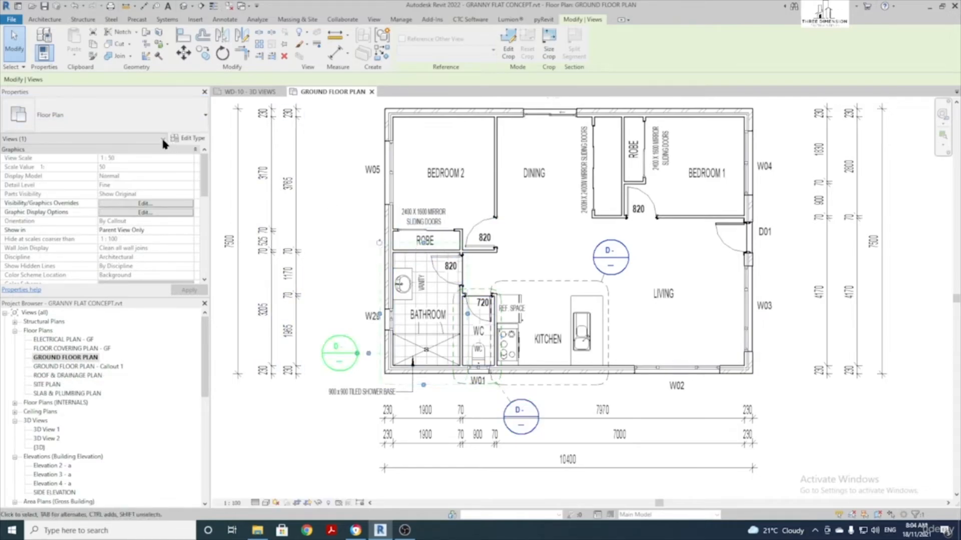
click(84, 115)
click(31, 183)
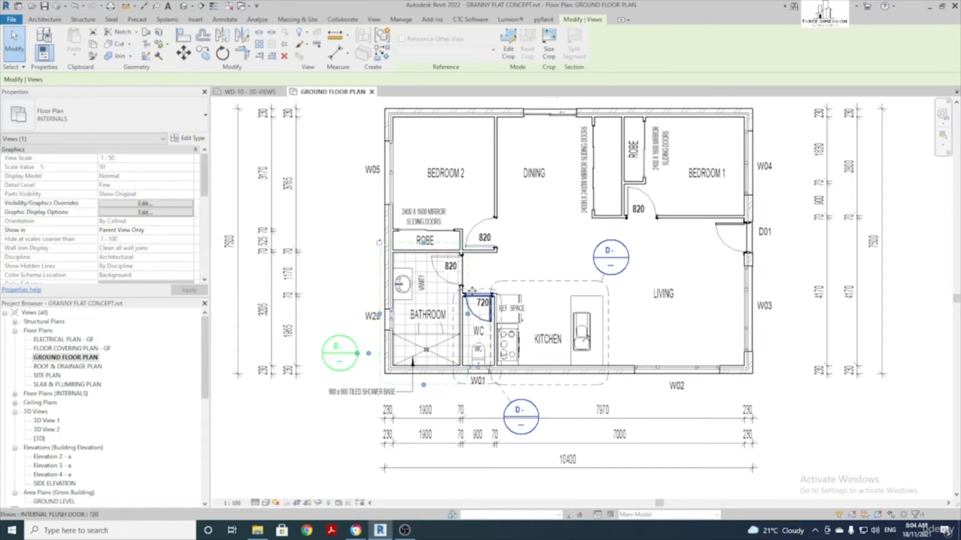
Check the callout type and expand Floor Plans (INTERNALS) to show Callouts 1 to 3
click(138, 116)
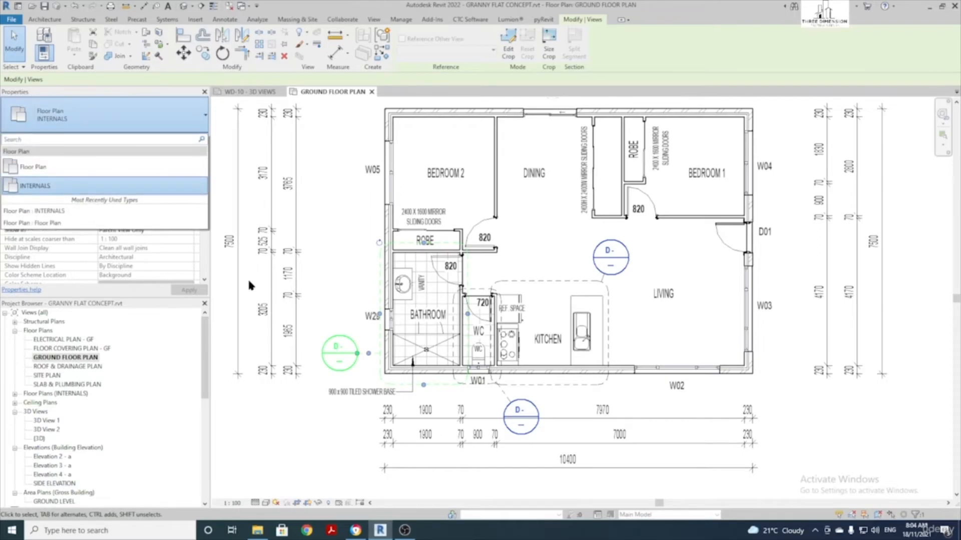
key(Escape)
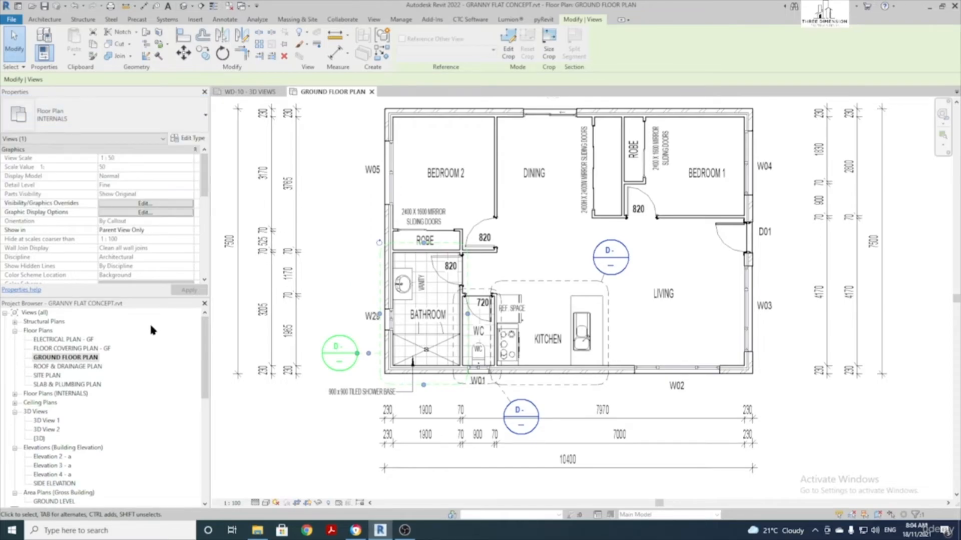
click(14, 394)
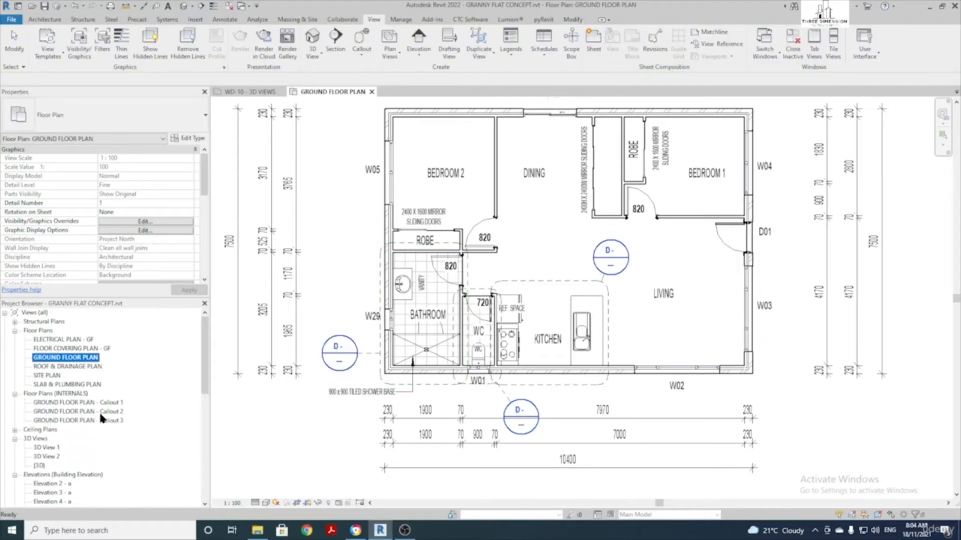
click(552, 279)
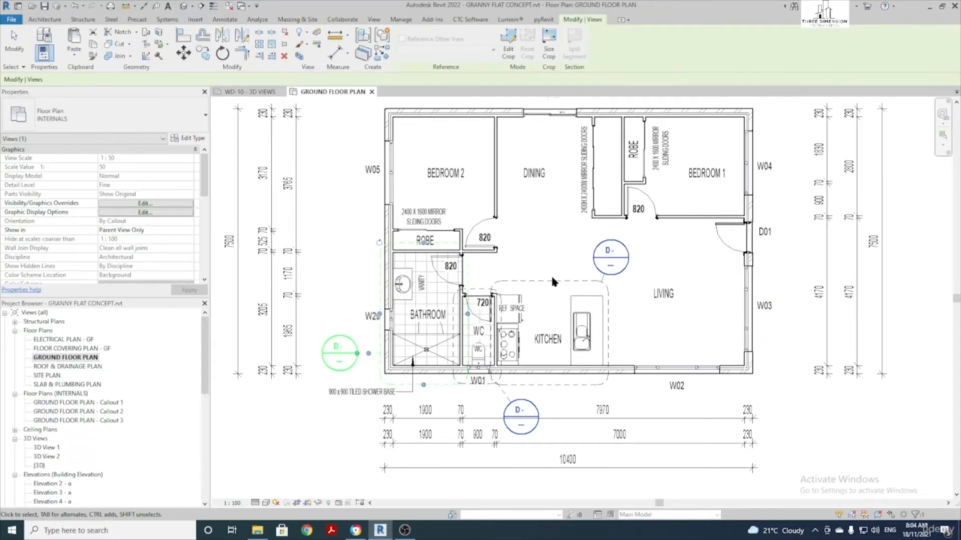
click(560, 281)
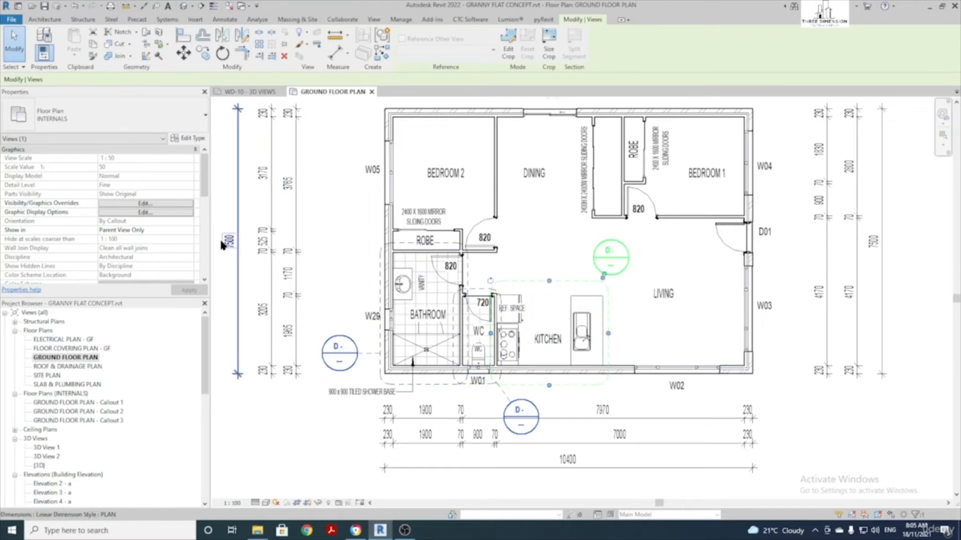
Rename the kitchen callout view to KITCHEN FLOOR PLAN
scroll(133, 237, down, 1)
scroll(138, 238, down, 6)
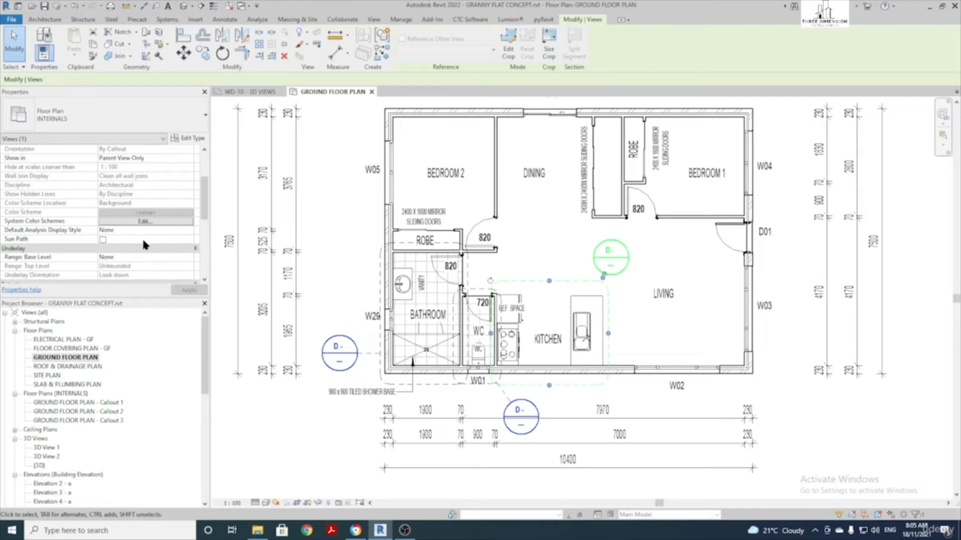
scroll(143, 241, down, 3)
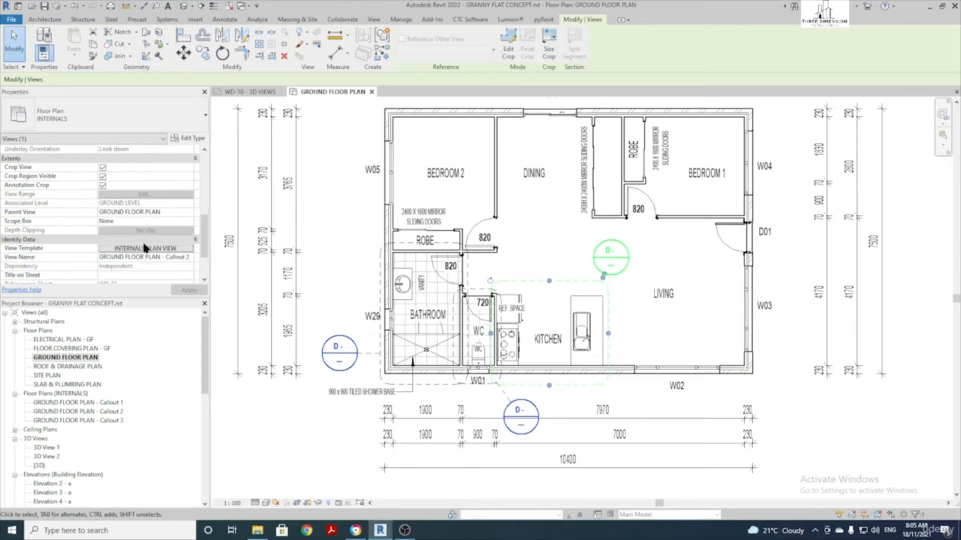
click(128, 240)
drag(100, 239, 192, 241)
text(KITCHEN FLOOR P)
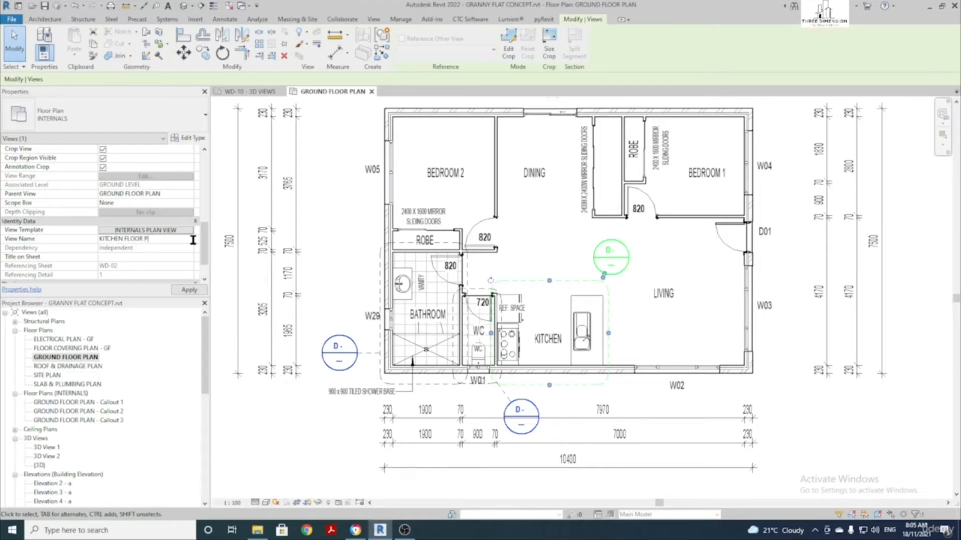
click(325, 190)
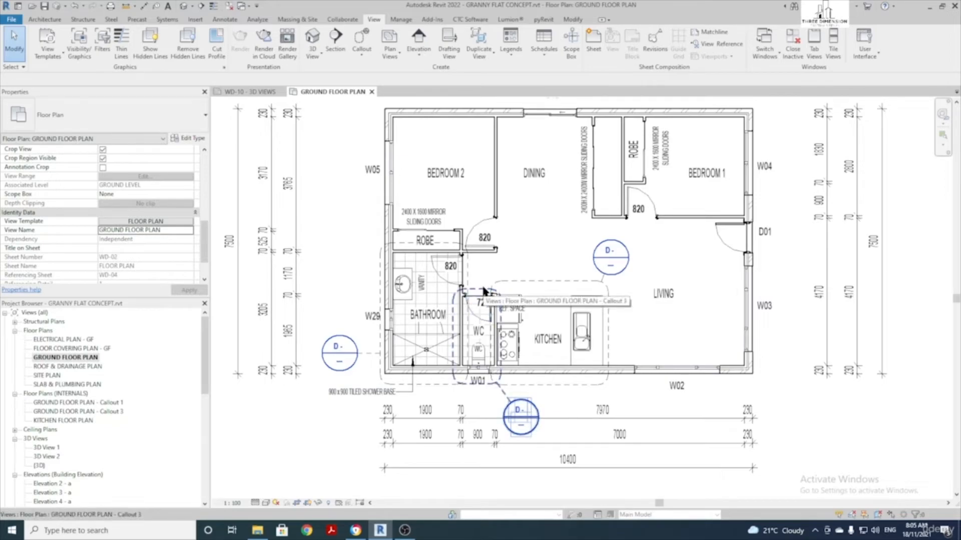
Rename the WC and bathroom callout views to WC FLOOR PLAN and BATHROOM FLOOR PLAN
click(484, 292)
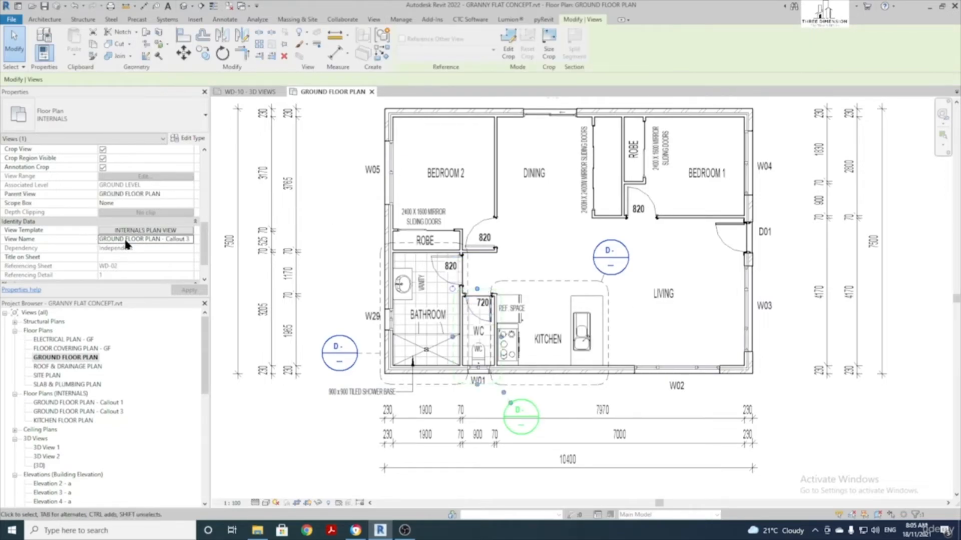
drag(99, 240, 188, 237)
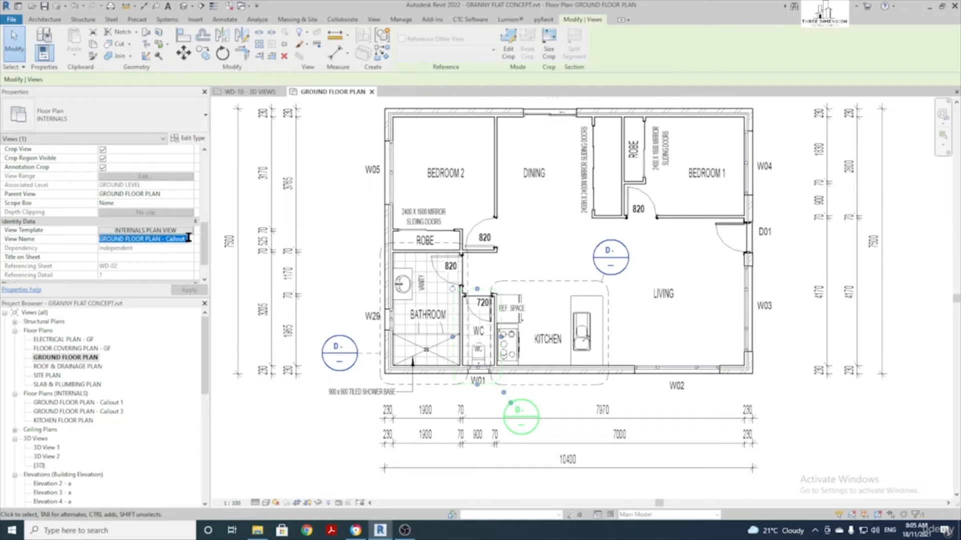
text(WC FLOOR PLAN)
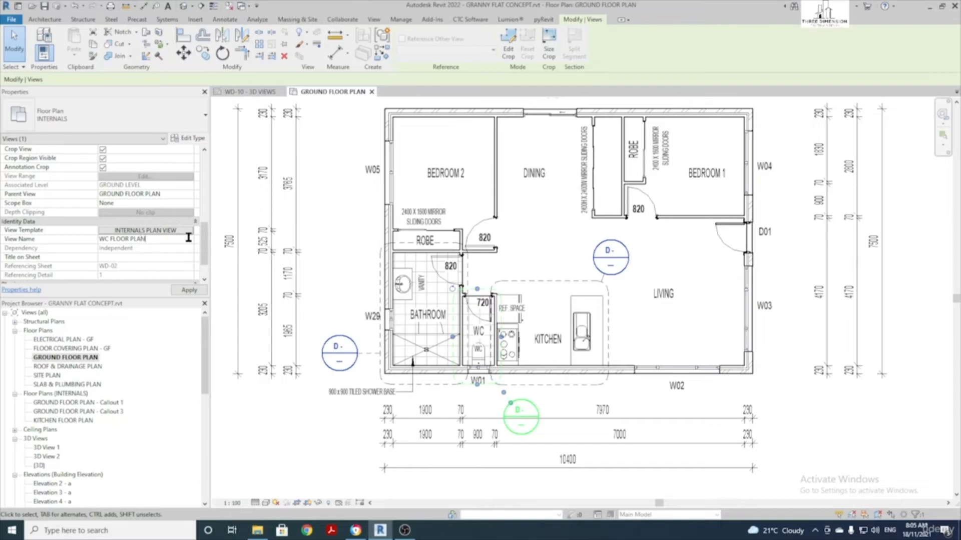
key(Return)
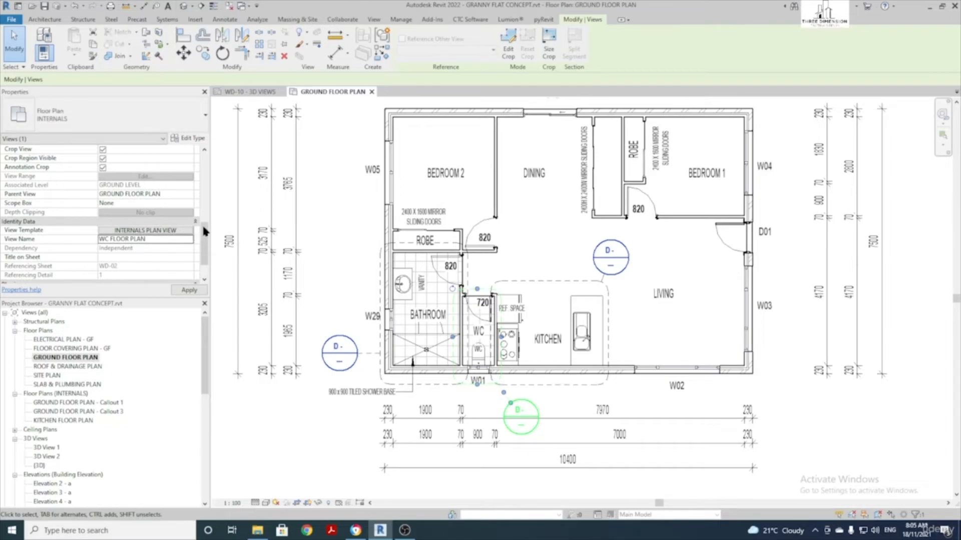
click(468, 263)
click(163, 241)
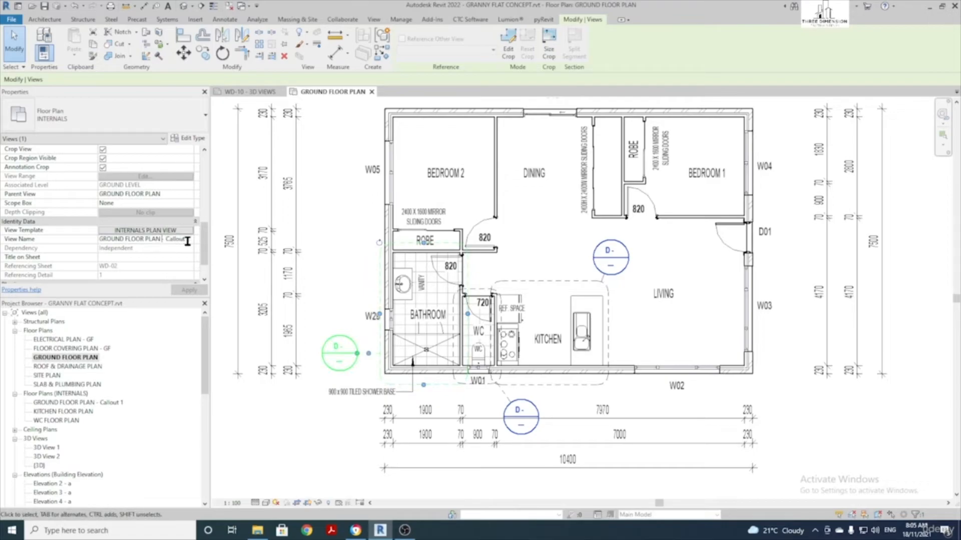
drag(186, 239, 84, 237)
text(BATHROOM FLOOR PLAN)
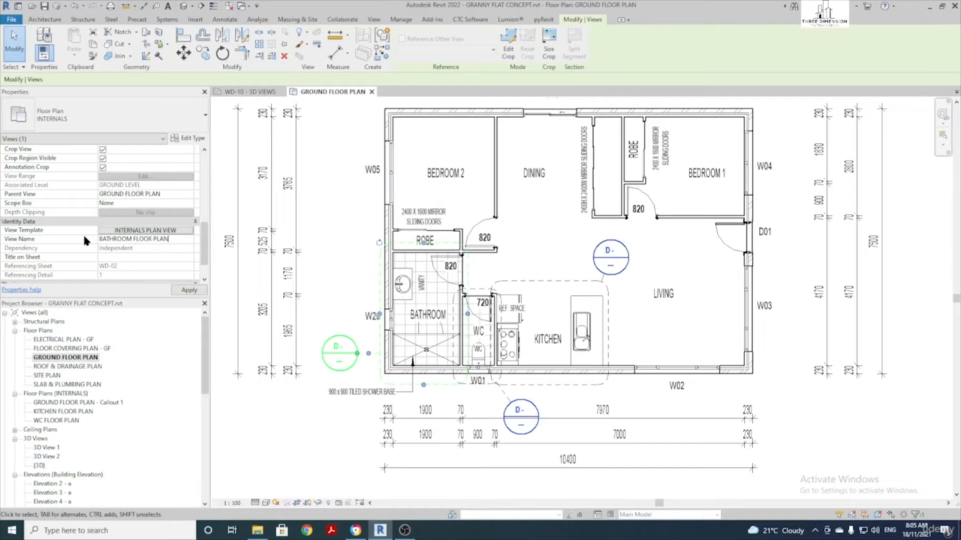
key(Return)
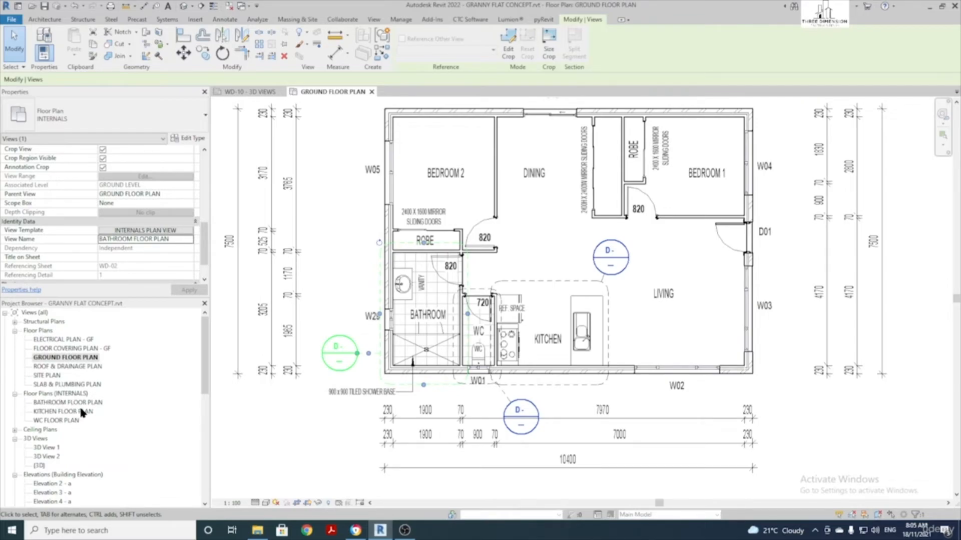
Hide all three callouts as elements in the ground floor plan view
click(541, 282)
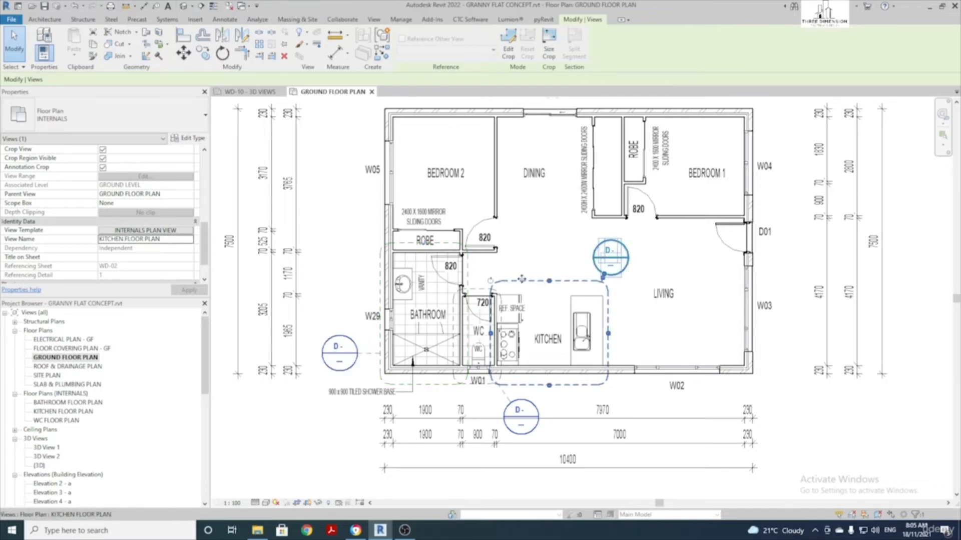
click(449, 243)
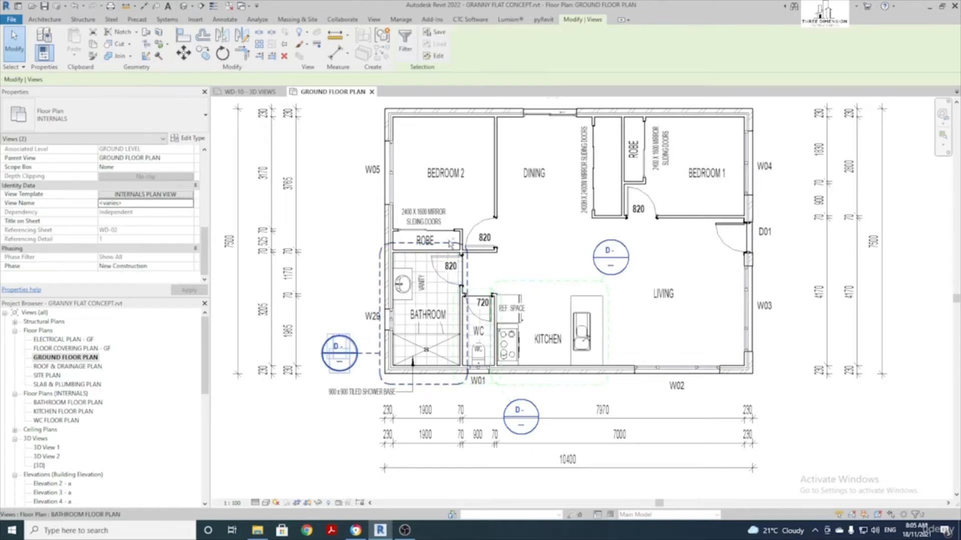
click(568, 239)
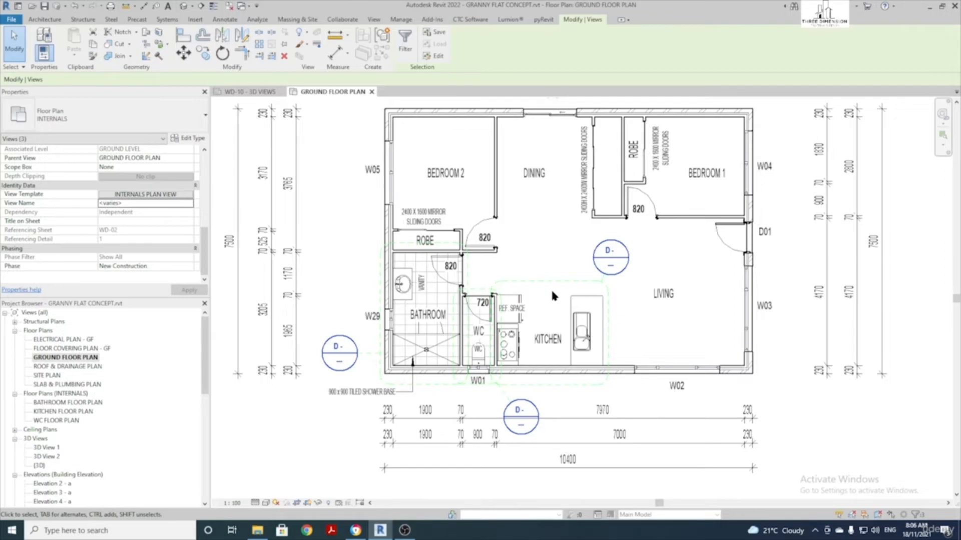
click(514, 283)
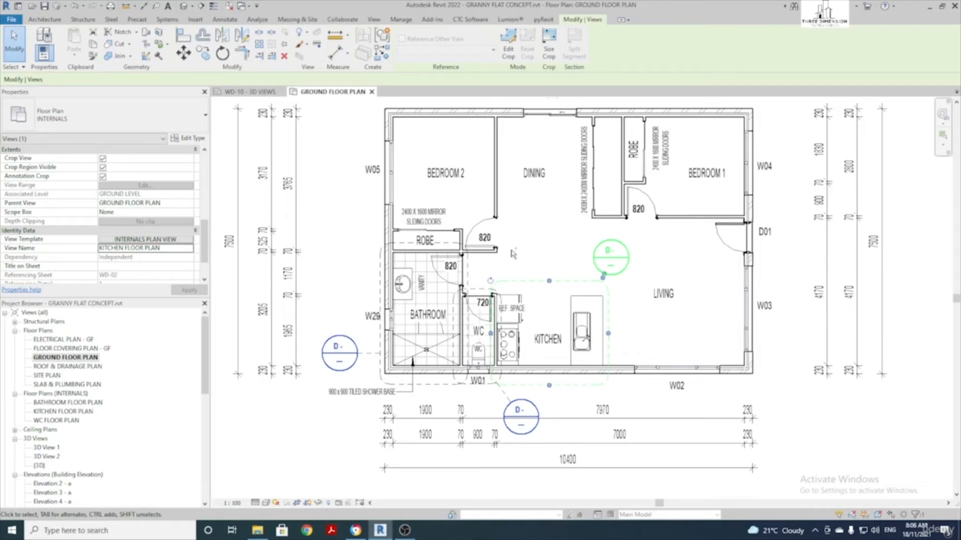
ctrl+click(492, 279)
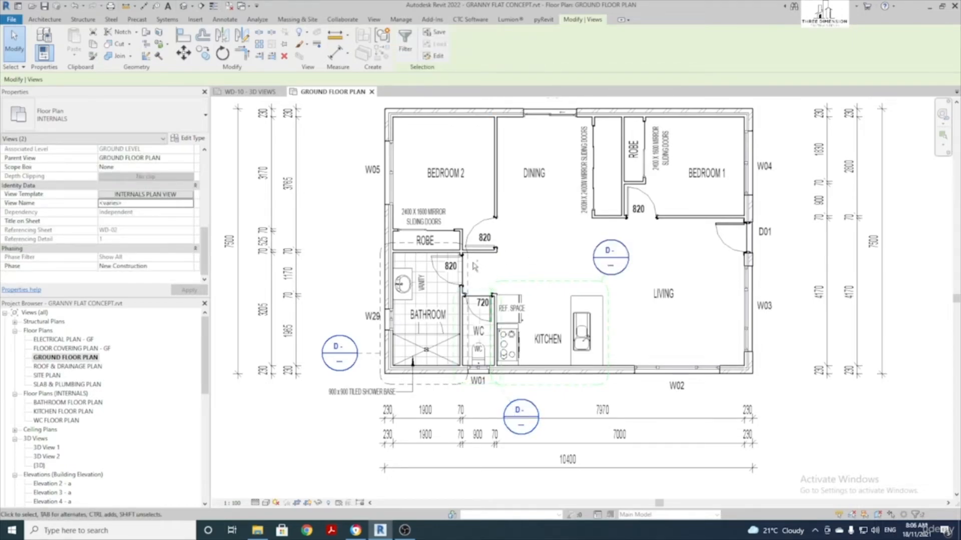
ctrl+click(468, 263)
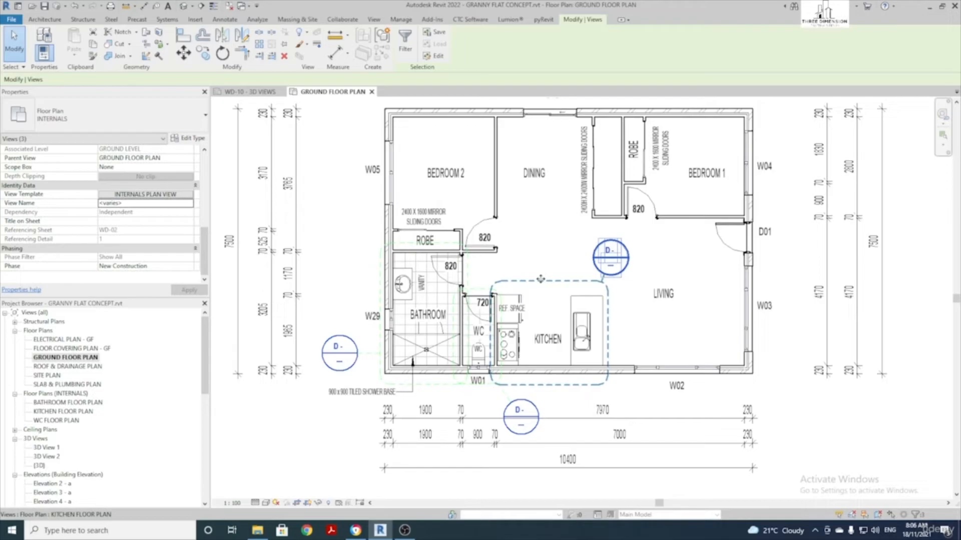
right_click(540, 276)
mouse_move(627, 107)
click(673, 103)
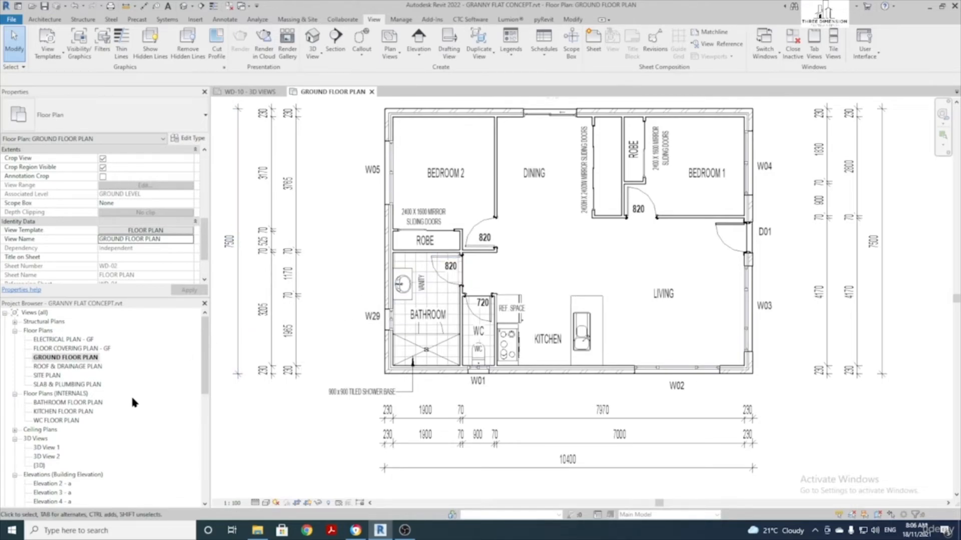
Open sheet WD-11 - INTERNALS from the Sheets list in the Project Browser
scroll(80, 409, down, 6)
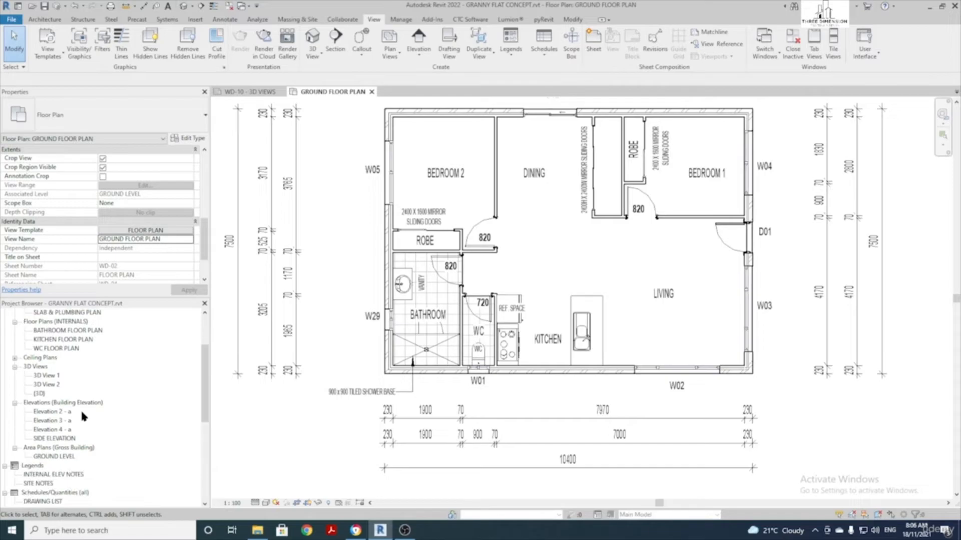
scroll(81, 414, down, 4)
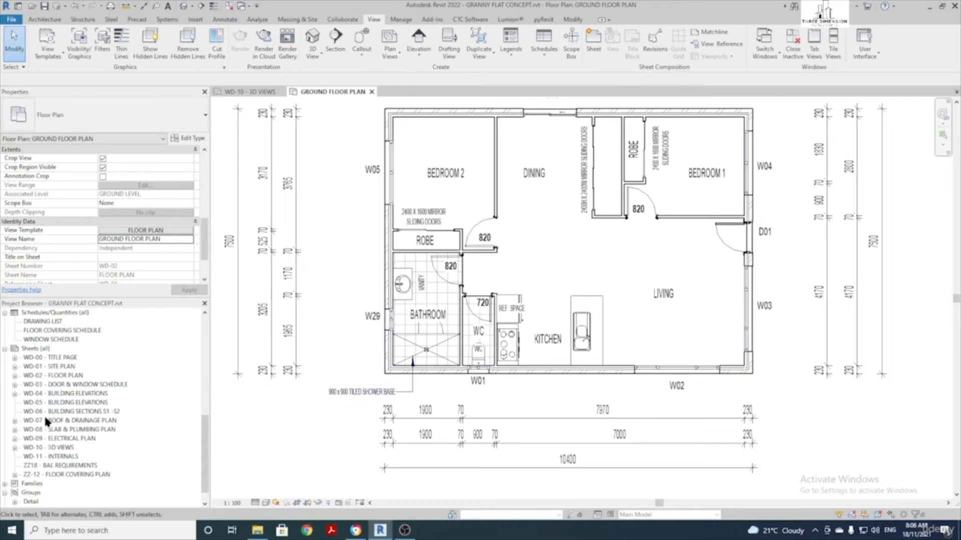
double_click(63, 457)
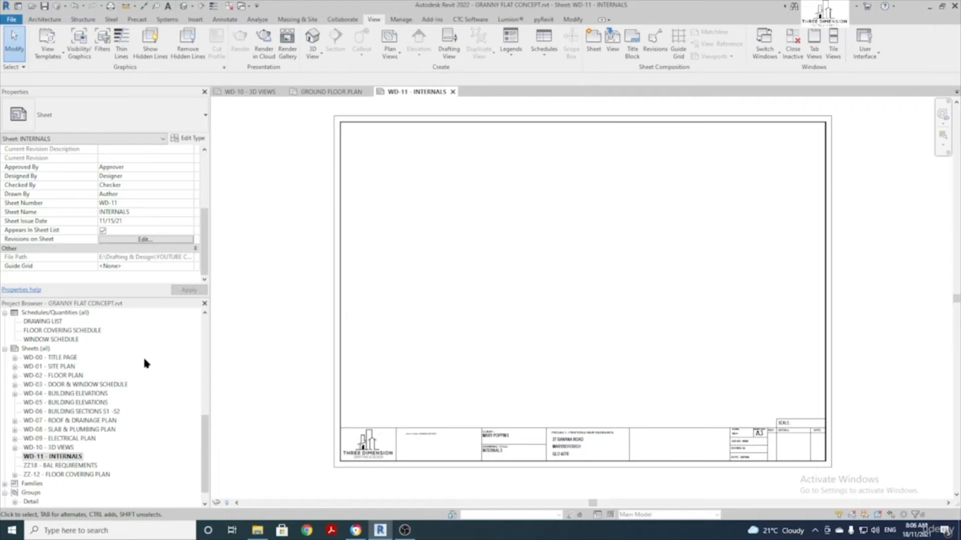
scroll(93, 475, up, 6)
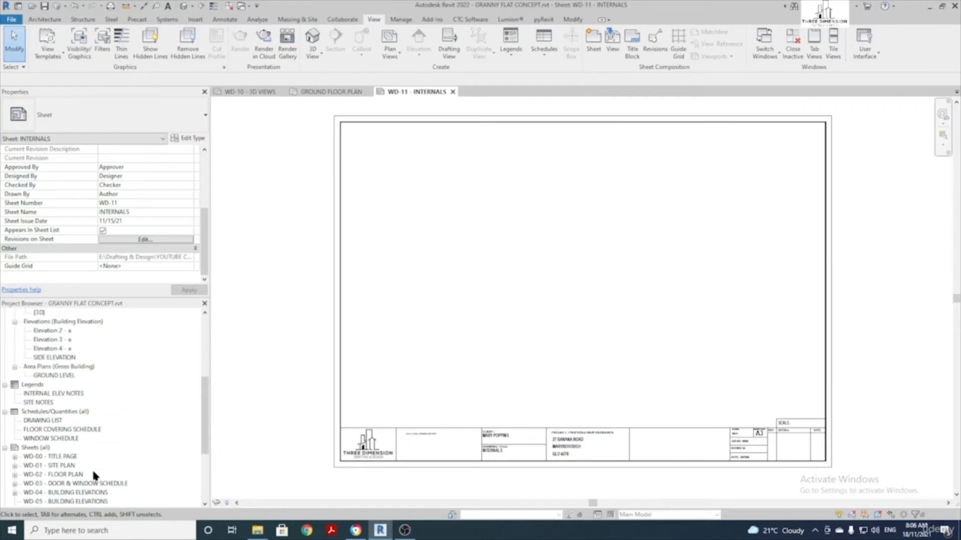
scroll(92, 468, up, 3)
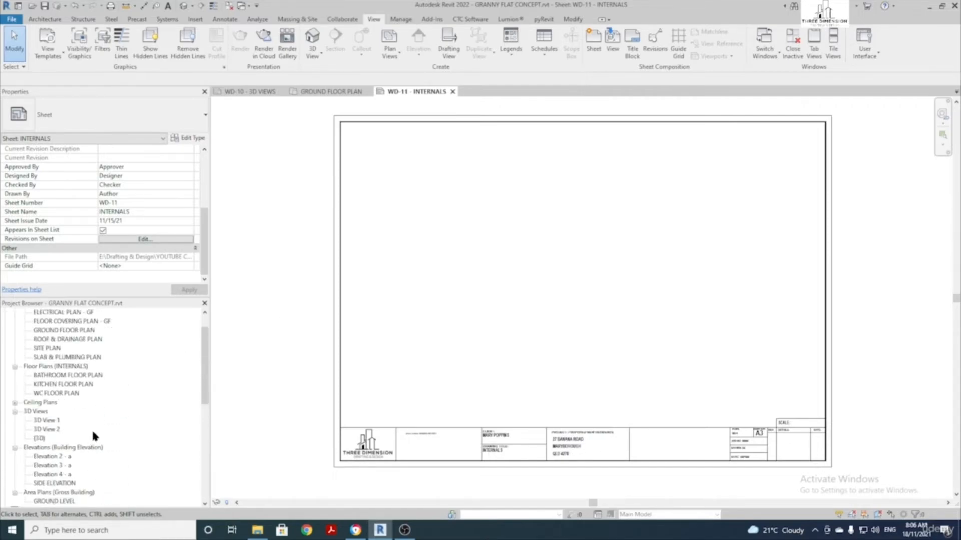
Place the KITCHEN FLOOR PLAN view near the top left of sheet WD-11
click(65, 385)
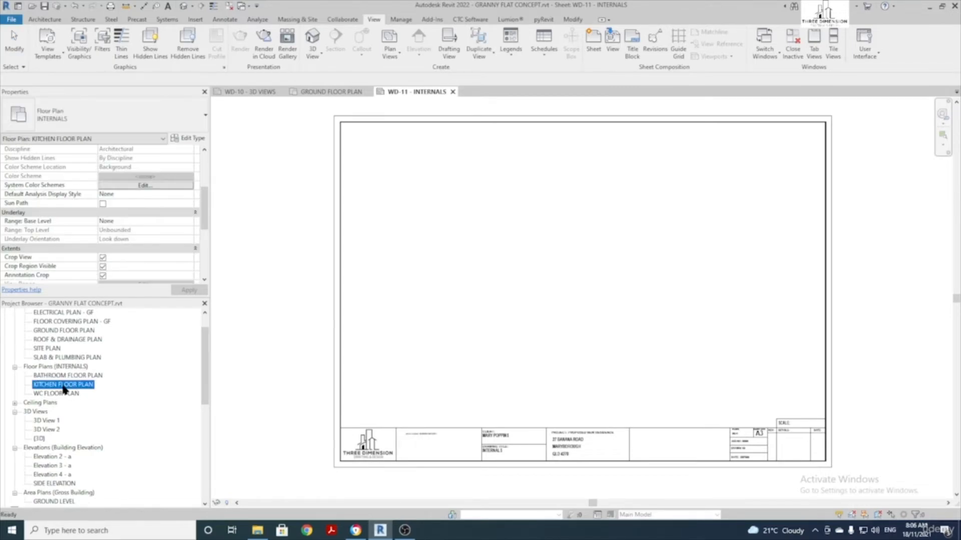
drag(63, 387, 441, 180)
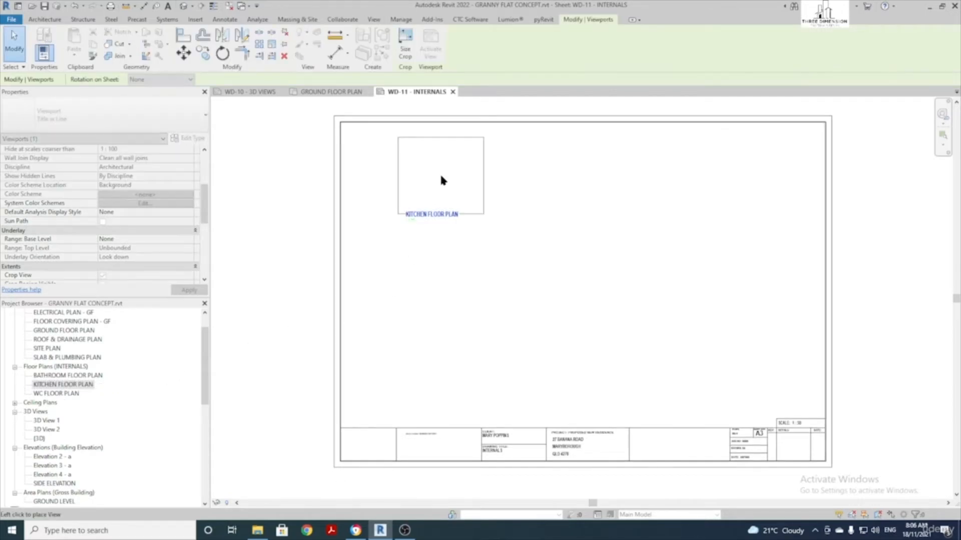
click(399, 172)
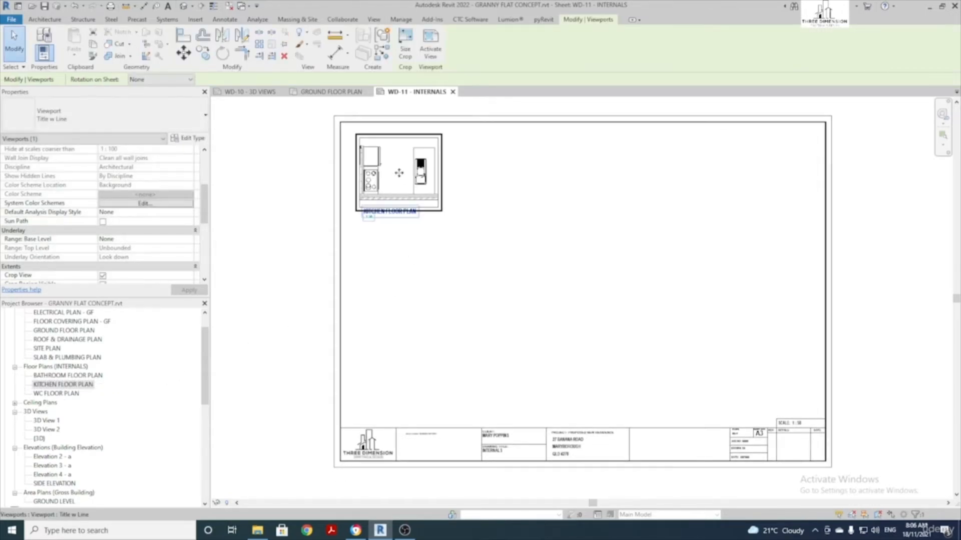
click(448, 307)
click(388, 216)
click(370, 285)
Place the BATHROOM and WC FLOOR PLAN views below the kitchen plan
click(75, 376)
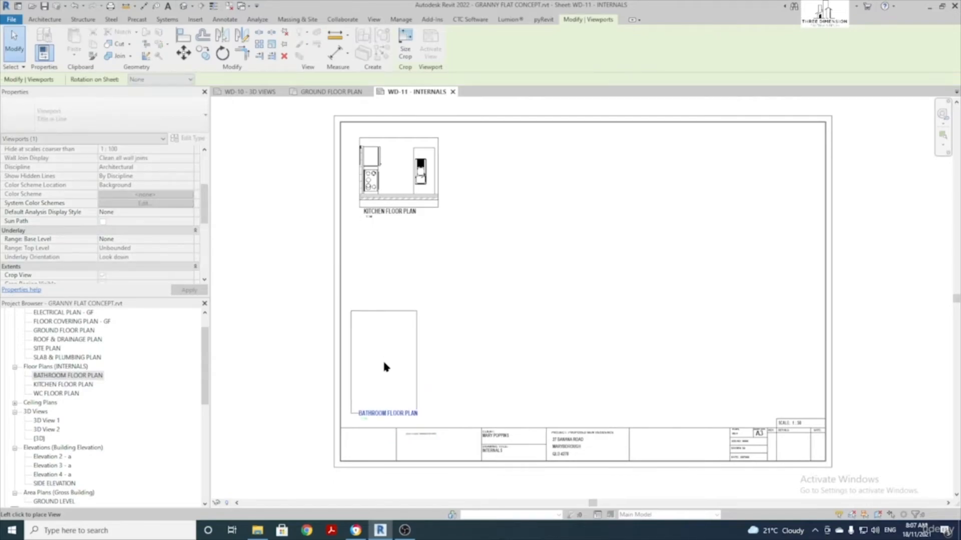
click(382, 360)
click(447, 365)
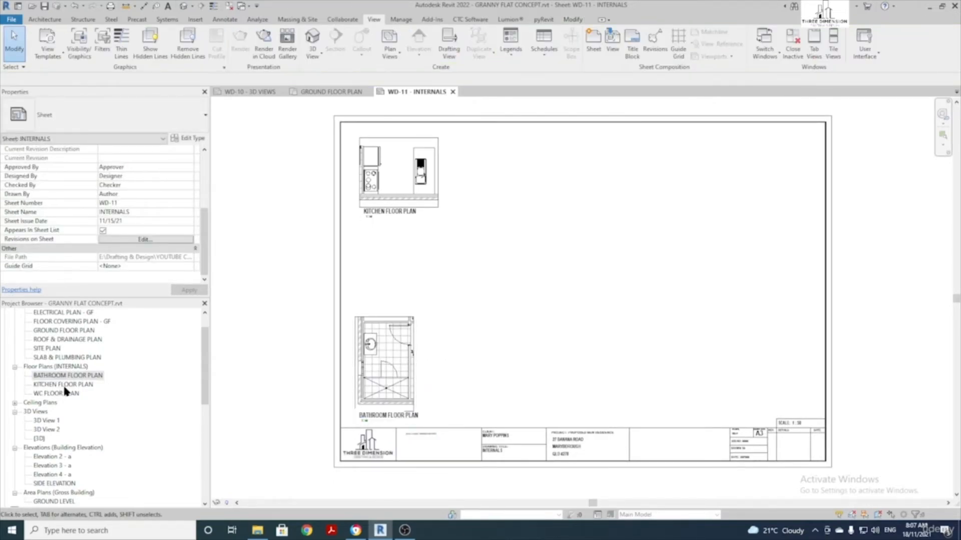
drag(67, 393, 387, 254)
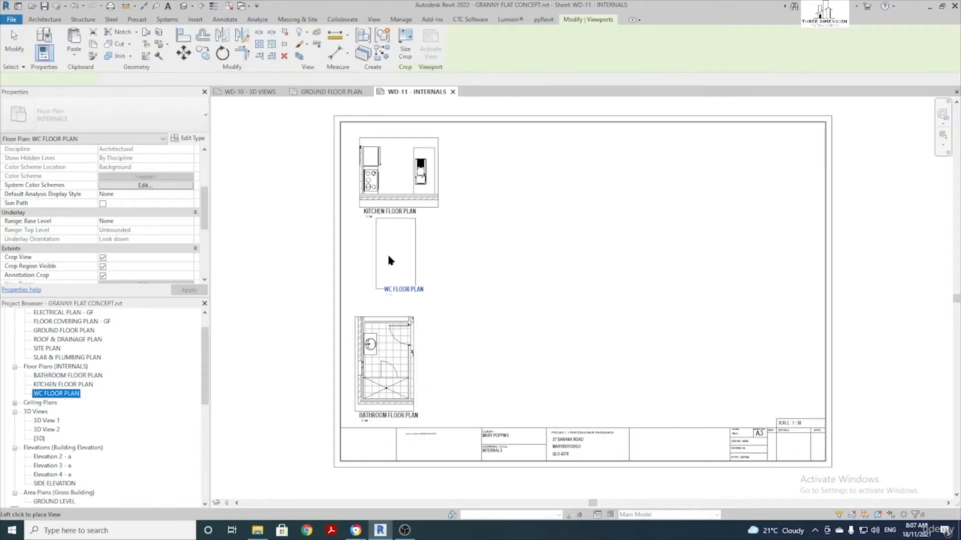
click(388, 270)
click(413, 262)
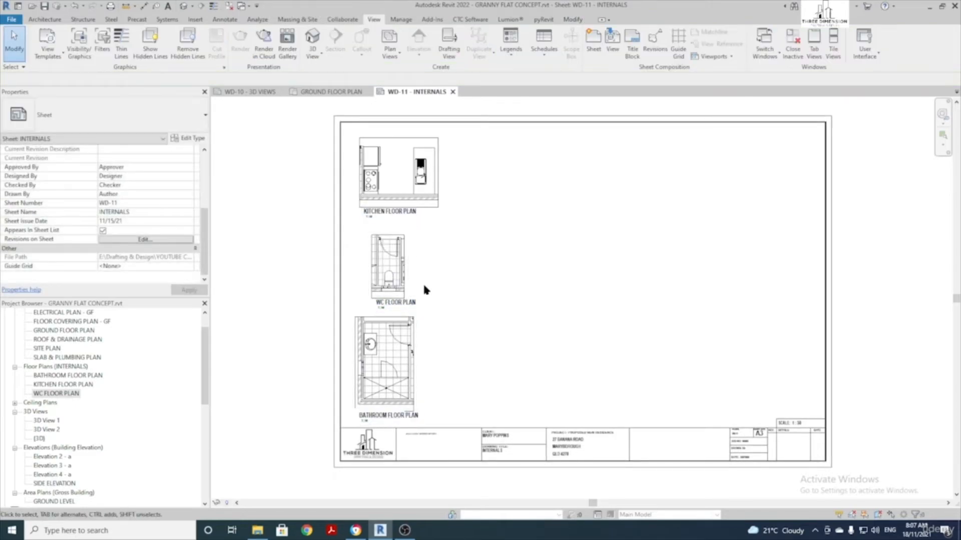
Trim the kitchen plan's crop profile so its bottom, left and top edges sit on the walls
scroll(391, 231, up, 3)
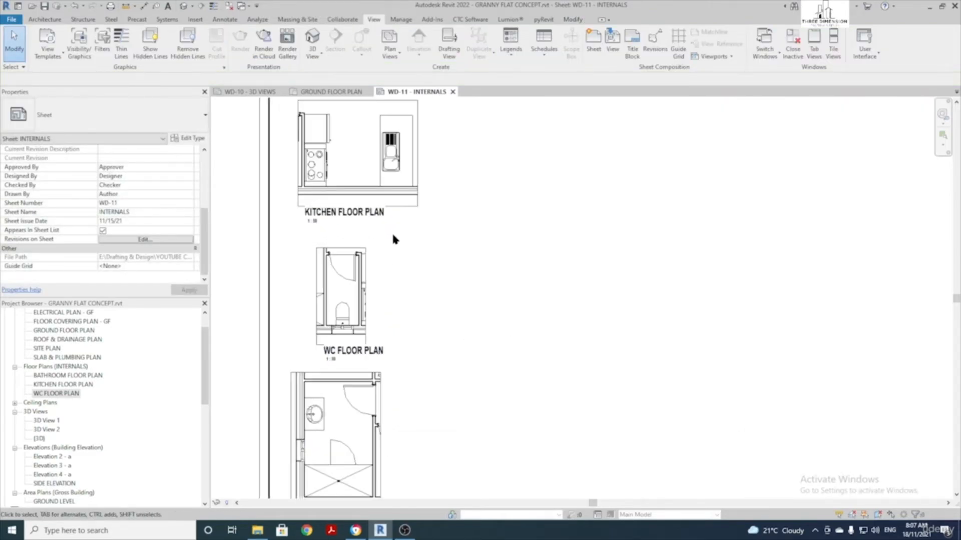
click(456, 243)
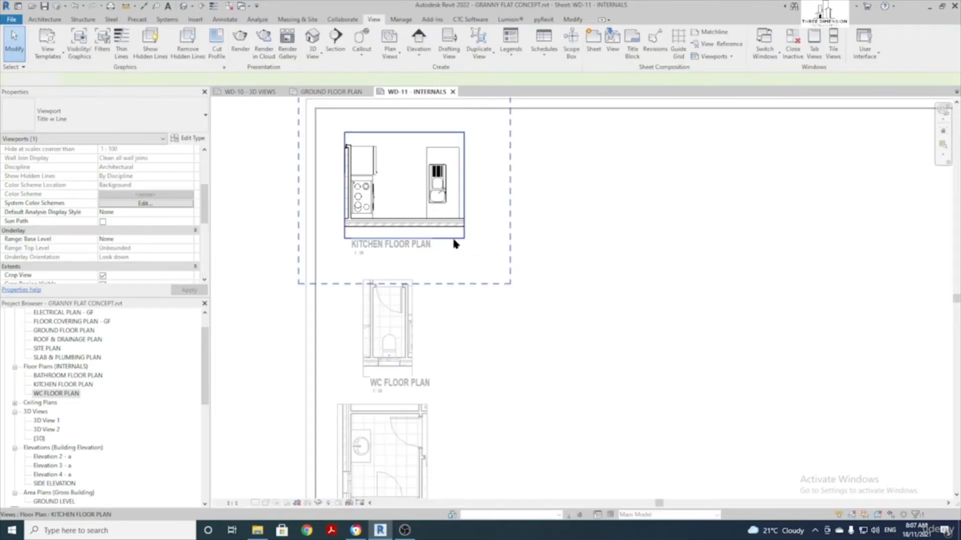
double_click(456, 239)
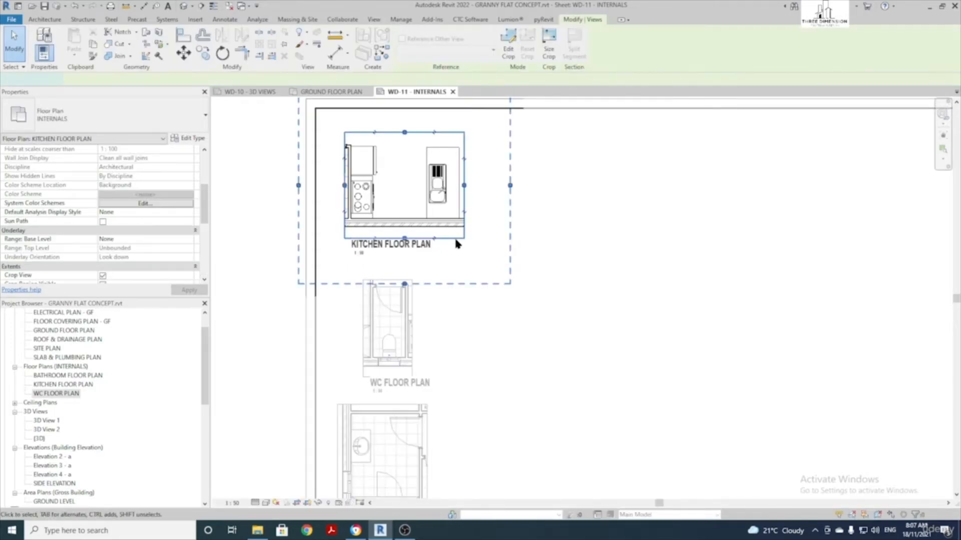
click(441, 238)
drag(440, 238, 440, 232)
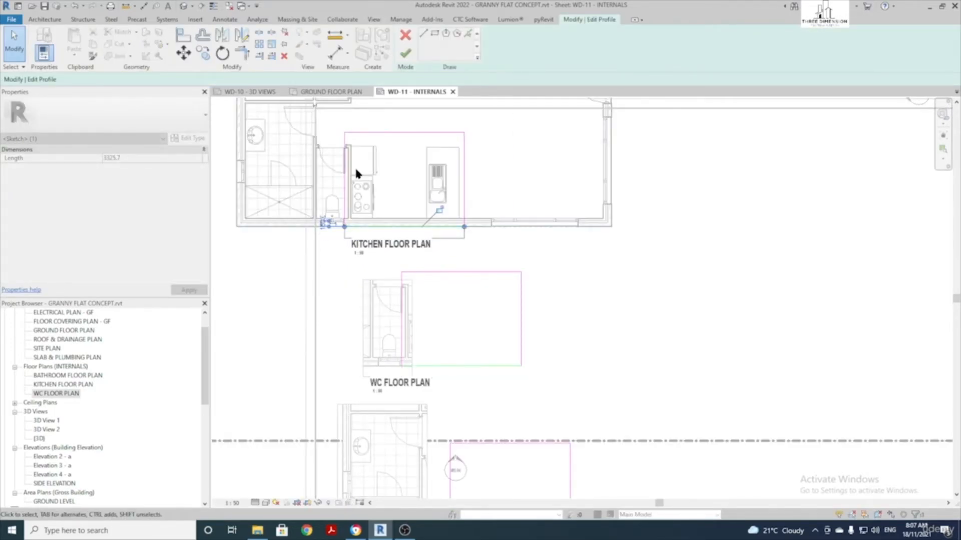
scroll(355, 167, up, 2)
click(341, 175)
drag(341, 175, 343, 175)
middle_drag(413, 106, 383, 170)
drag(397, 168, 407, 178)
click(406, 53)
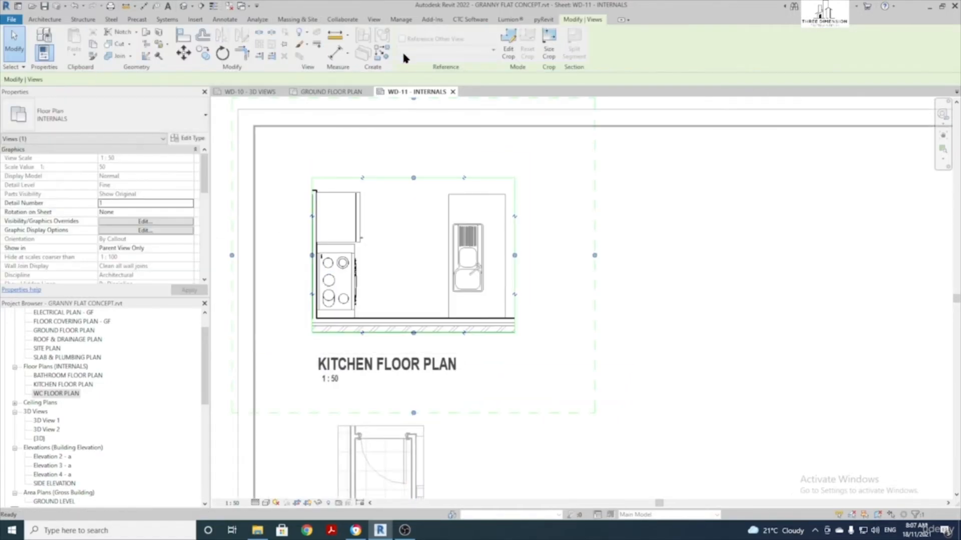
Trim the WC plan's crop profile so its top, left and bottom edges sit on the walls
scroll(554, 256, down, 3)
scroll(518, 285, up, 1)
double_click(455, 258)
click(450, 235)
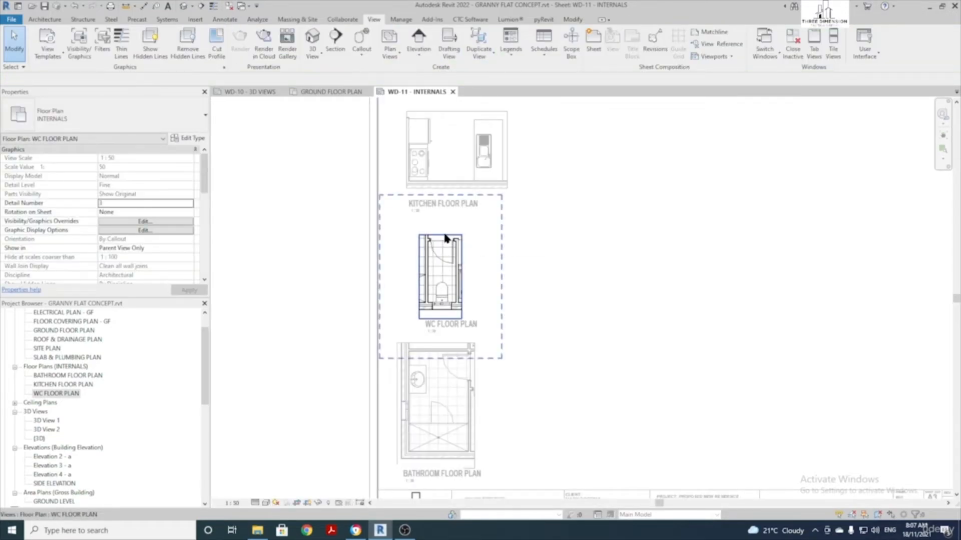
double_click(437, 232)
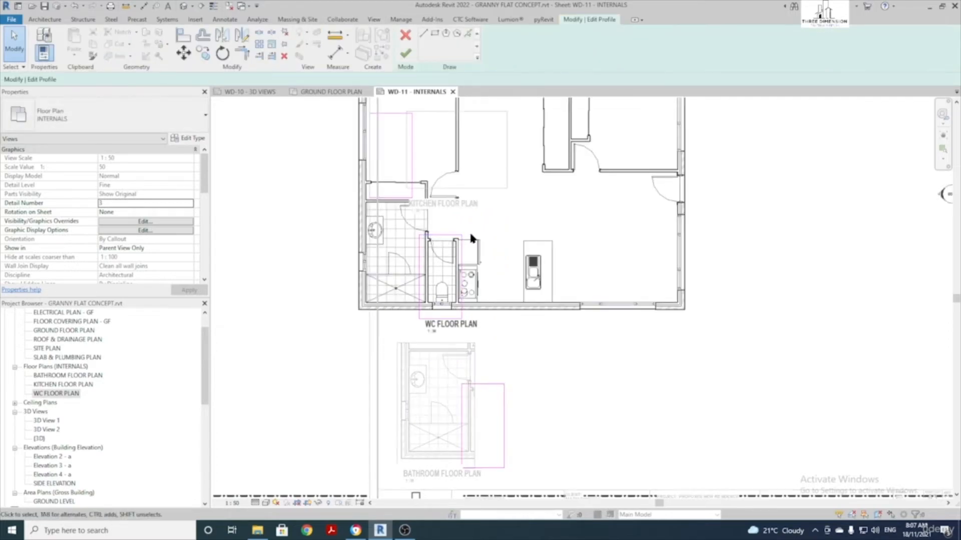
scroll(441, 244, up, 3)
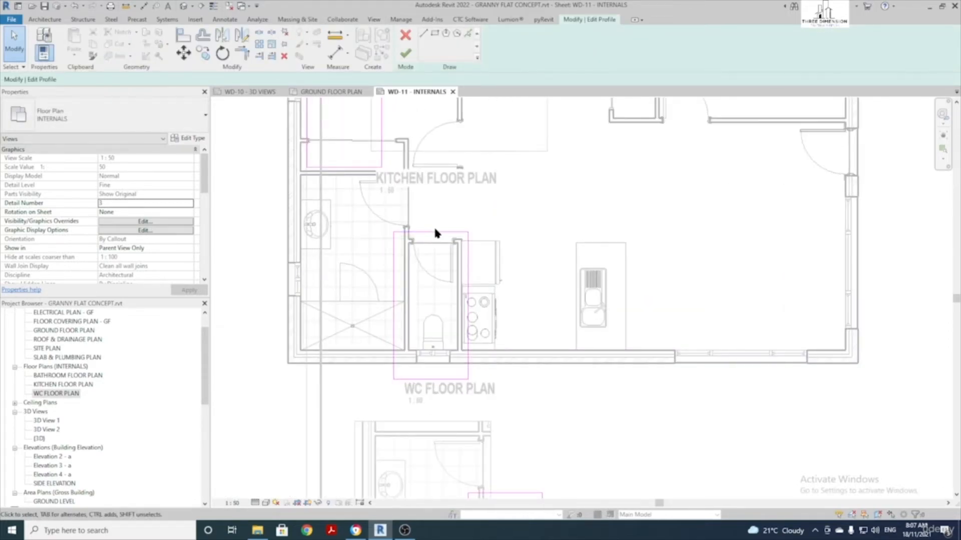
drag(437, 232, 457, 258)
scroll(466, 259, up, 3)
drag(340, 276, 357, 276)
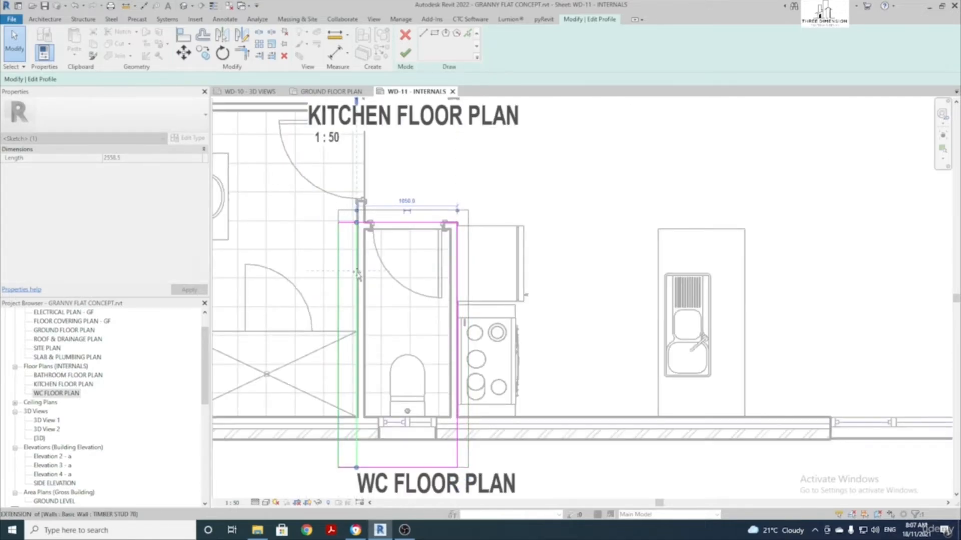
drag(422, 469, 420, 441)
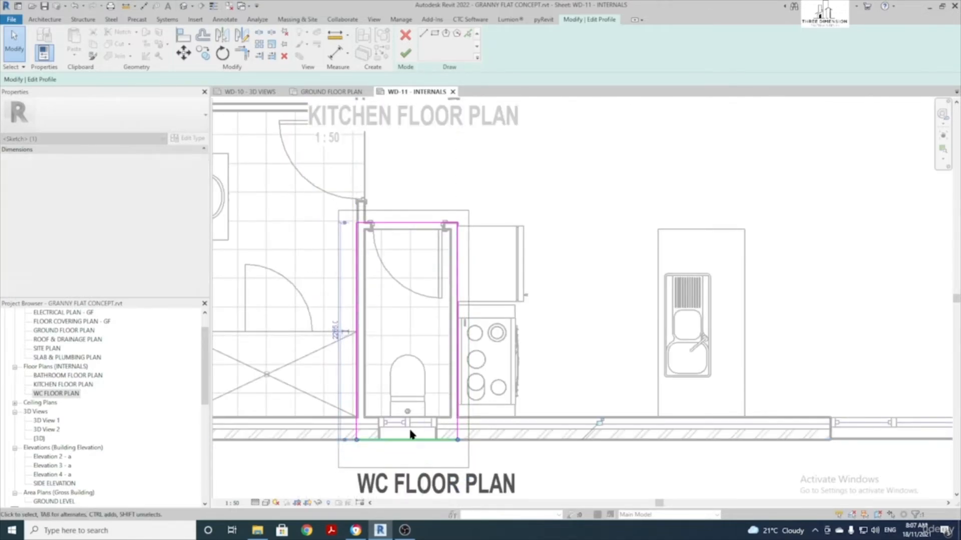
click(406, 53)
Trim the bathroom plan's crop profile to its walls on all four sides
scroll(548, 278, down, 3)
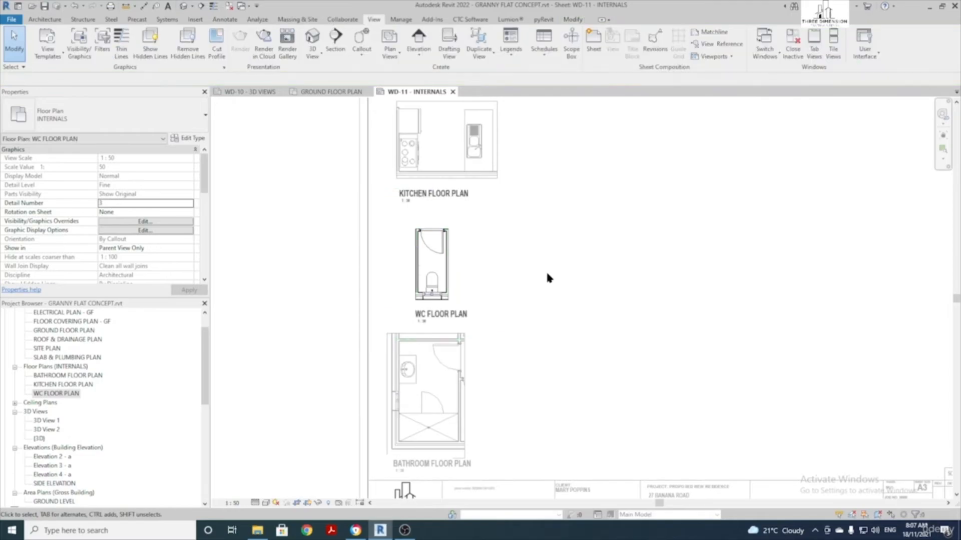
middle_drag(553, 333, 512, 293)
double_click(363, 411)
scroll(375, 409, up, 2)
double_click(377, 407)
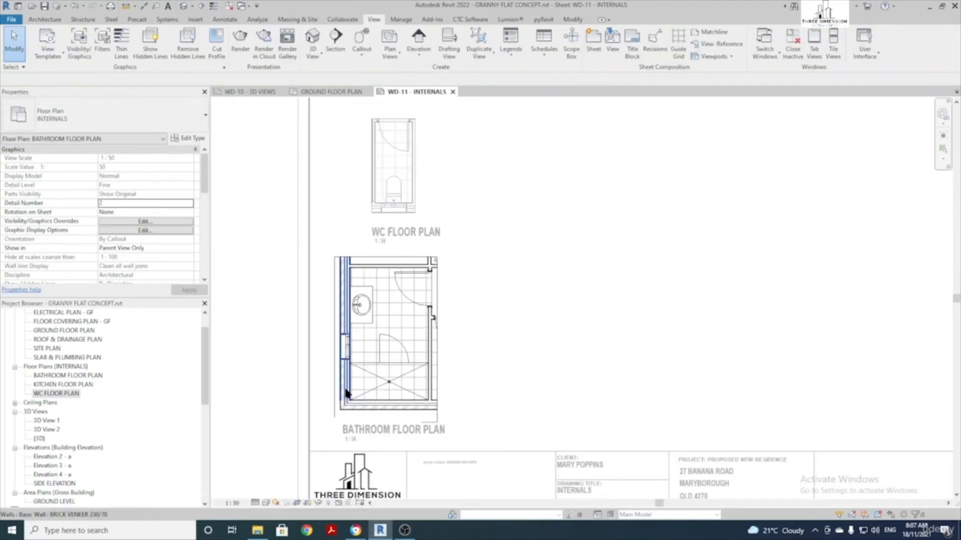
double_click(333, 384)
scroll(376, 427, up, 2)
drag(389, 420, 398, 398)
drag(312, 316, 318, 316)
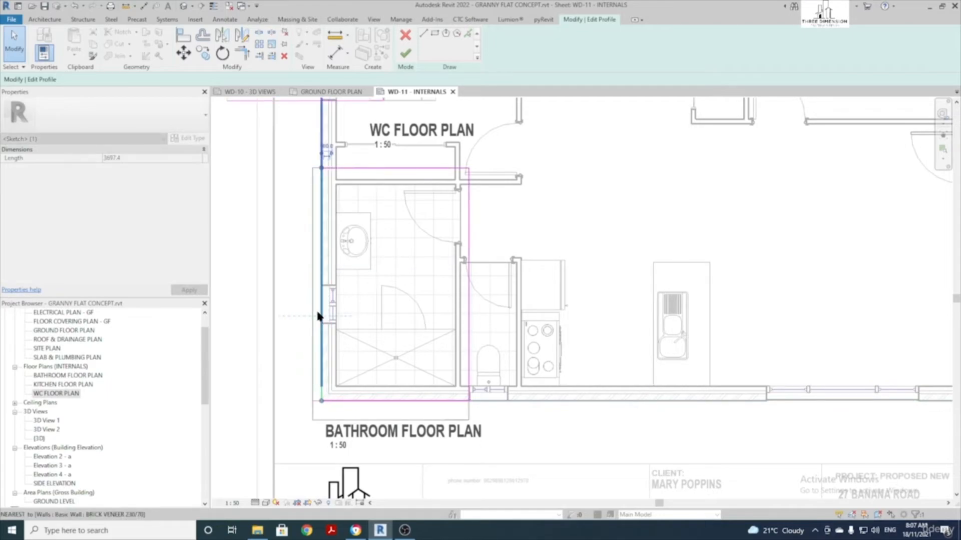
drag(384, 168, 390, 181)
drag(470, 228, 466, 229)
scroll(460, 300, up, 4)
mouse_move(460, 304)
mouse_down()
mouse_move(450, 304)
mouse_move(460, 307)
mouse_up()
scroll(460, 307, down, 4)
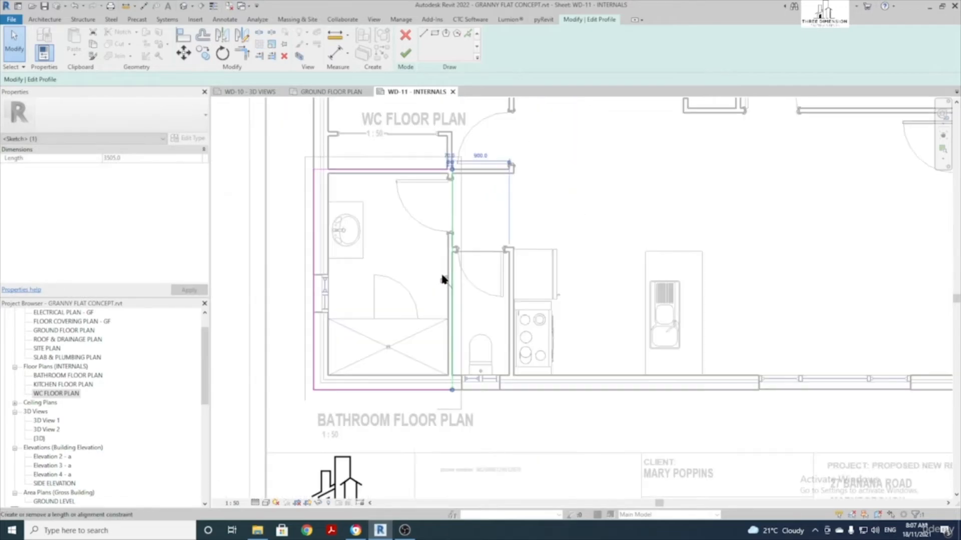
click(405, 53)
scroll(588, 276, down, 4)
scroll(588, 277, down, 3)
click(416, 328)
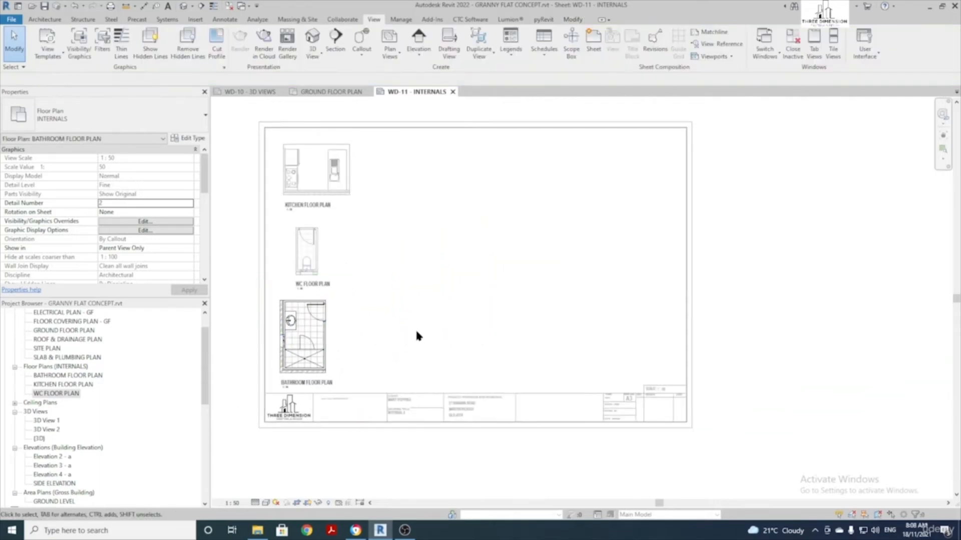
Zoom to the kitchen plan viewport and start placing a standard building elevation
scroll(387, 243, up, 2)
middle_drag(382, 212, 428, 270)
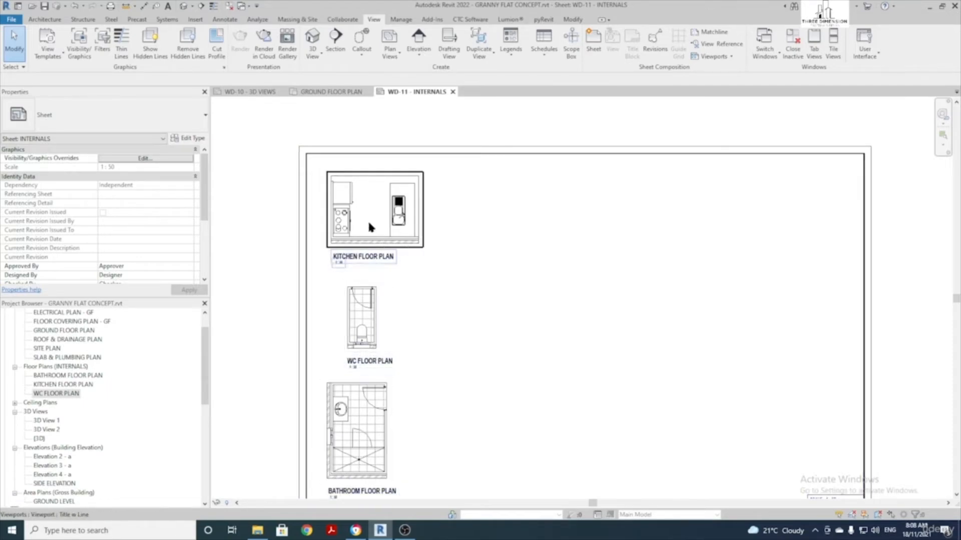
scroll(356, 193, up, 3)
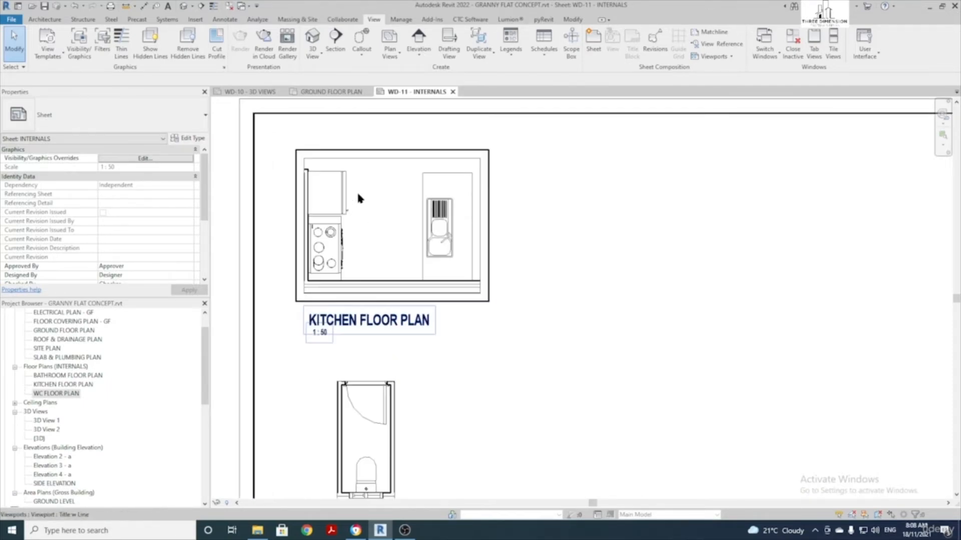
click(385, 245)
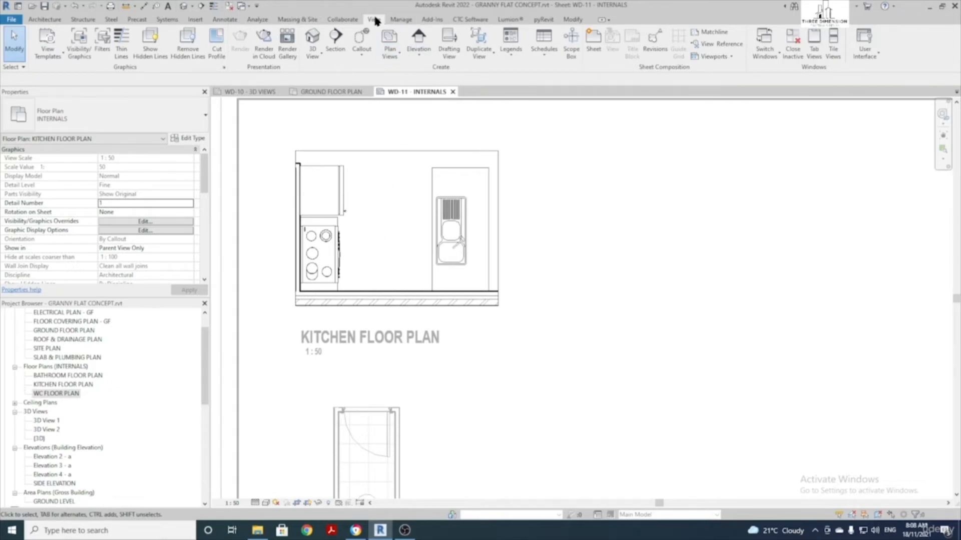
click(420, 59)
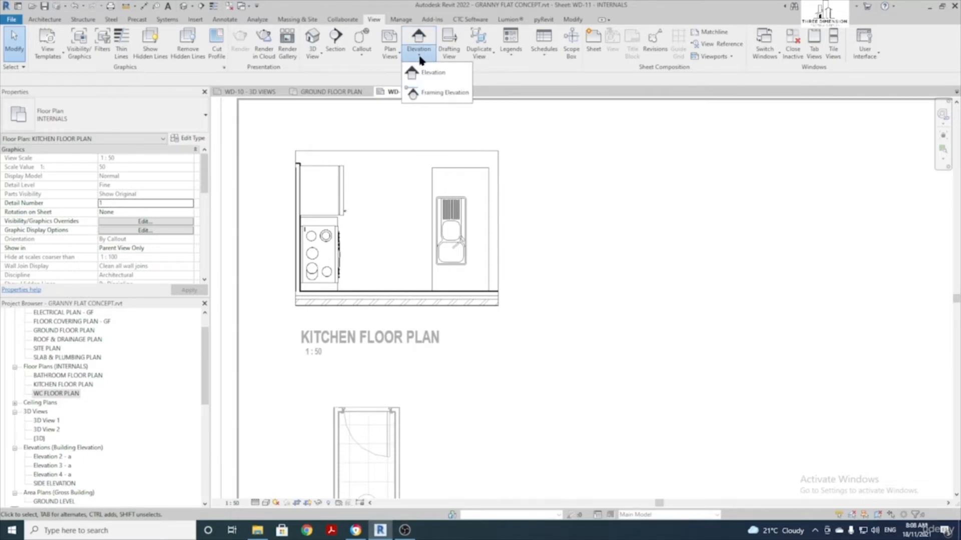
click(432, 73)
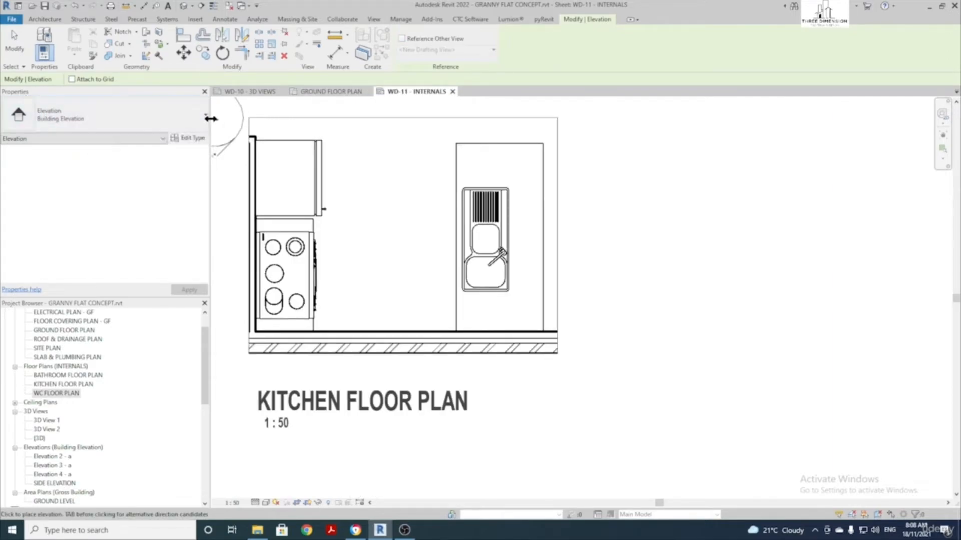
Duplicate the elevation type as a new KITCHEN elevation type
click(190, 141)
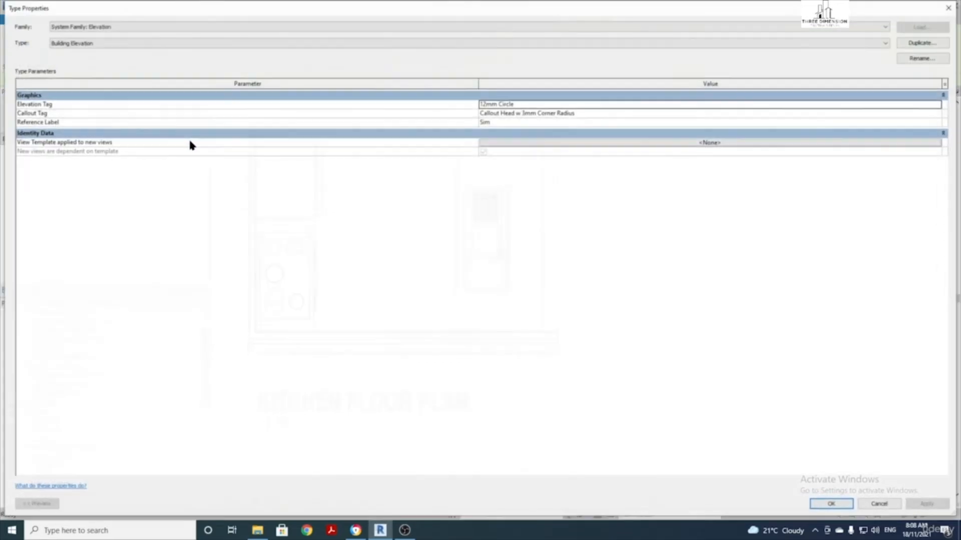
click(933, 44)
text(KITCHEN)
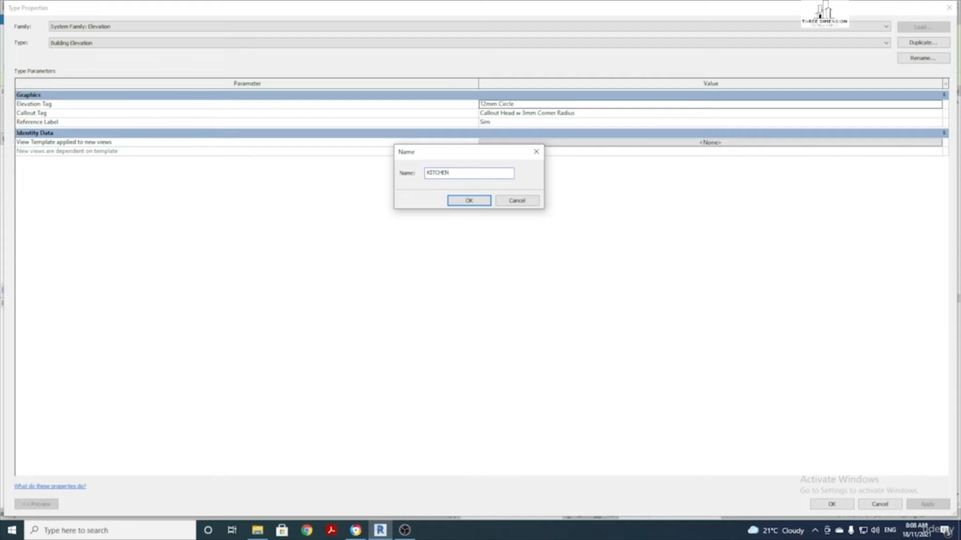
click(479, 201)
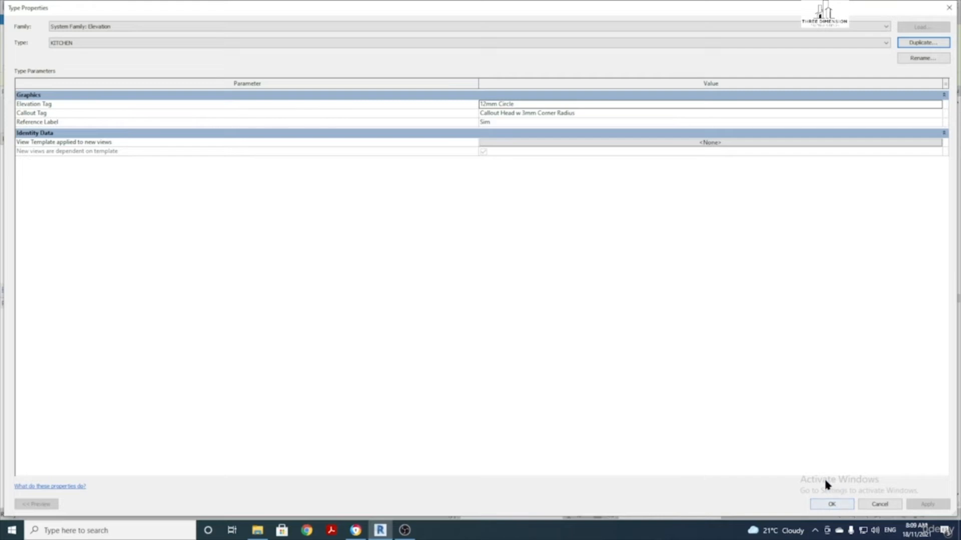
click(831, 504)
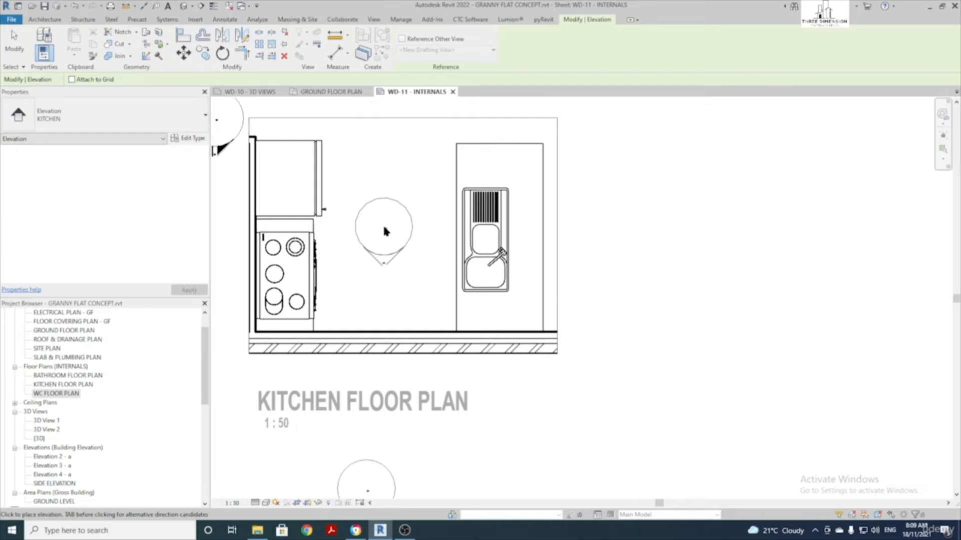
Place a kitchen elevation marker with added views toward the oven and sink sides
click(388, 233)
key(Escape)
key(Escape)
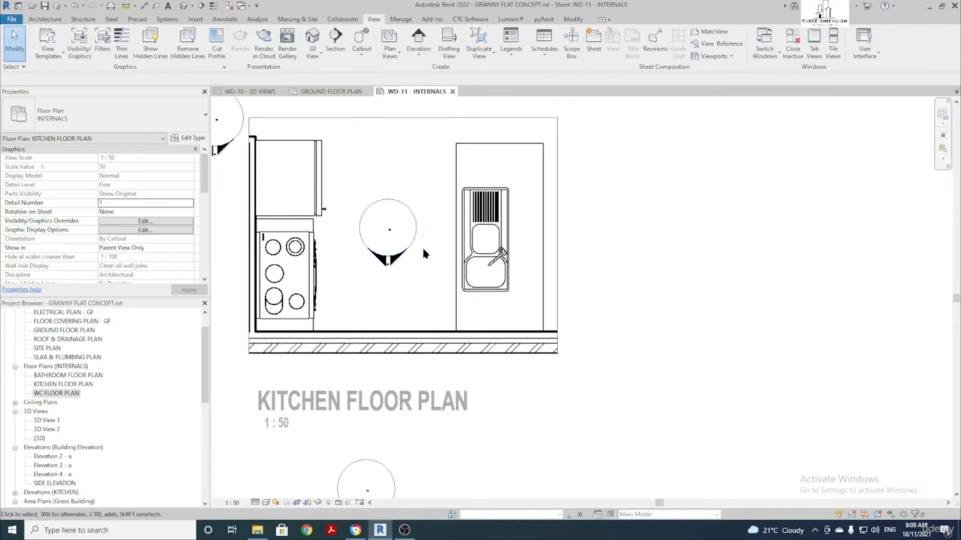
click(385, 205)
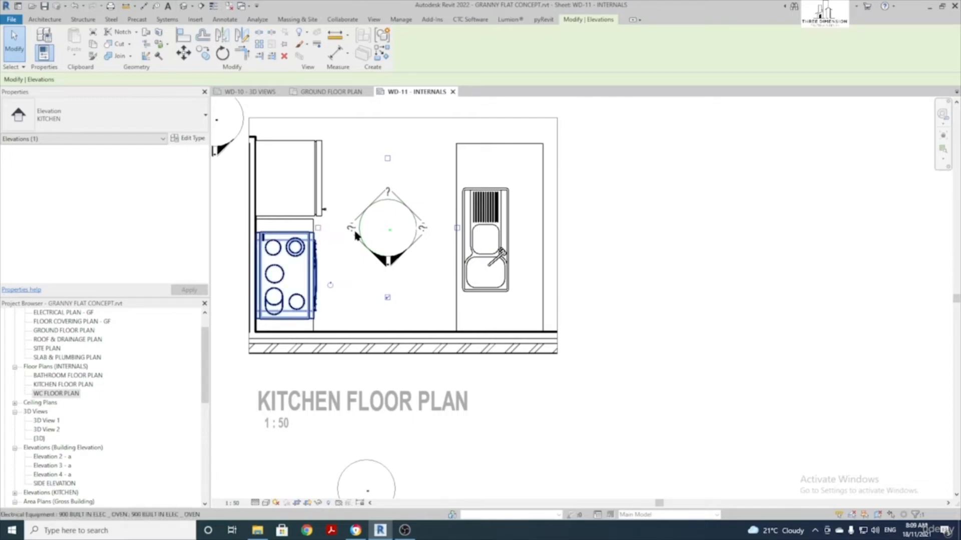
click(317, 228)
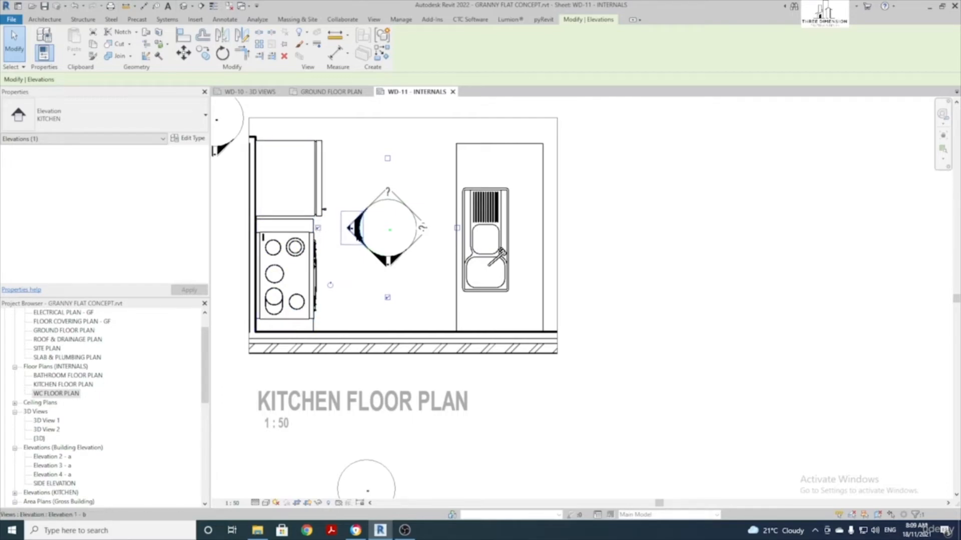
click(457, 228)
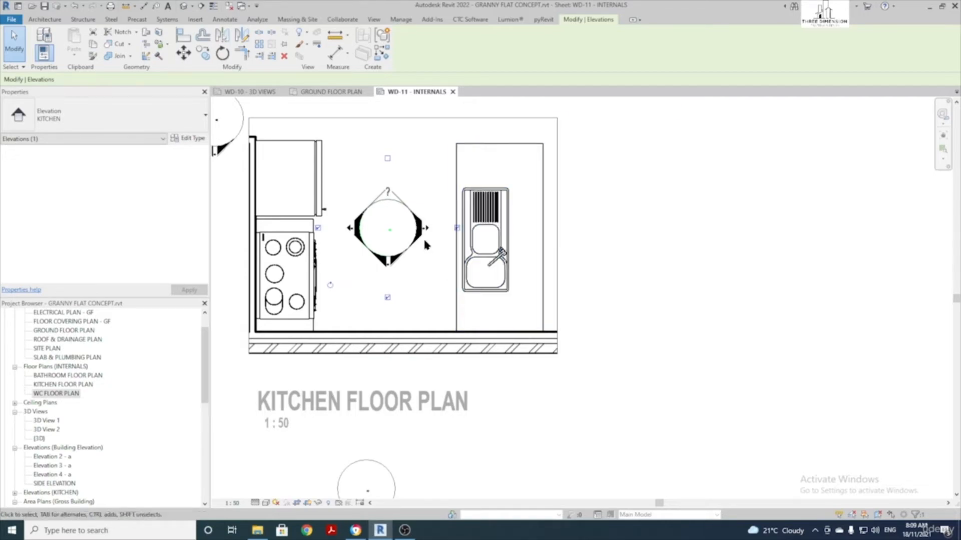
Expand Elevations (KITCHEN) in the Project Browser and select Elevation 1 - b
scroll(422, 288, down, 5)
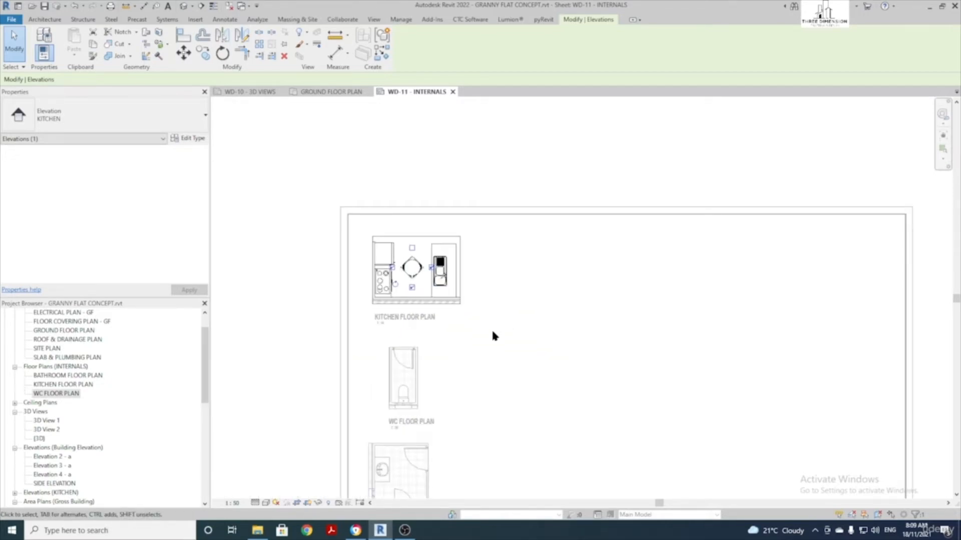
click(528, 363)
middle_drag(532, 363, 488, 350)
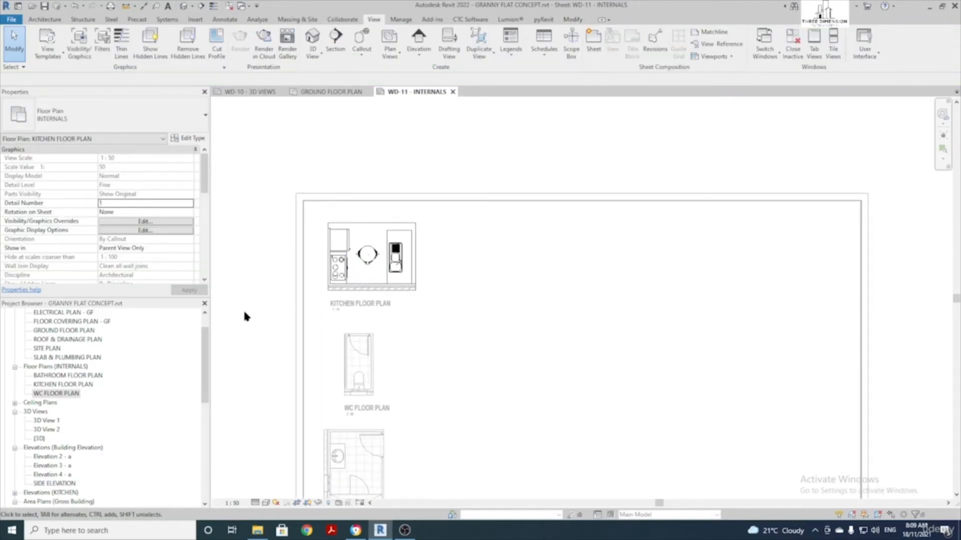
scroll(65, 359, up, 1)
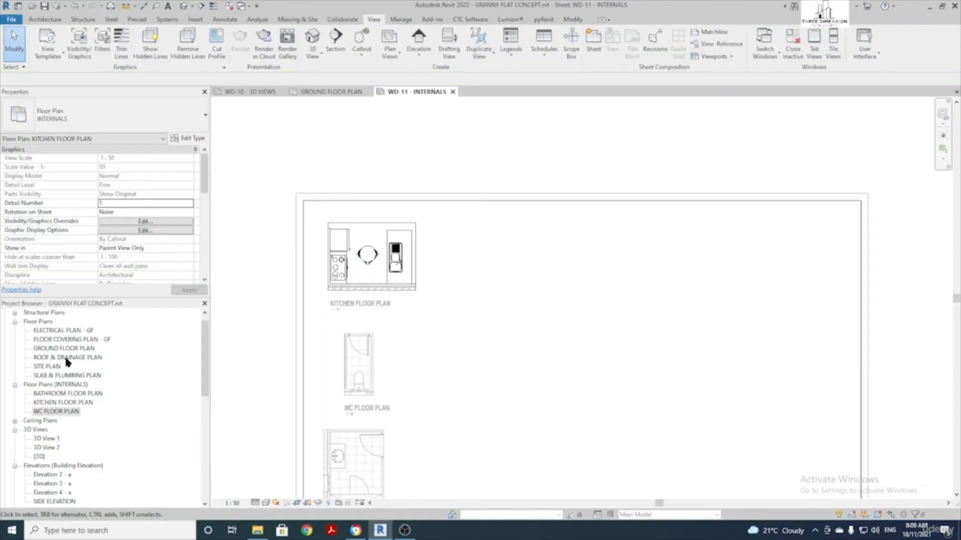
scroll(97, 365, down, 2)
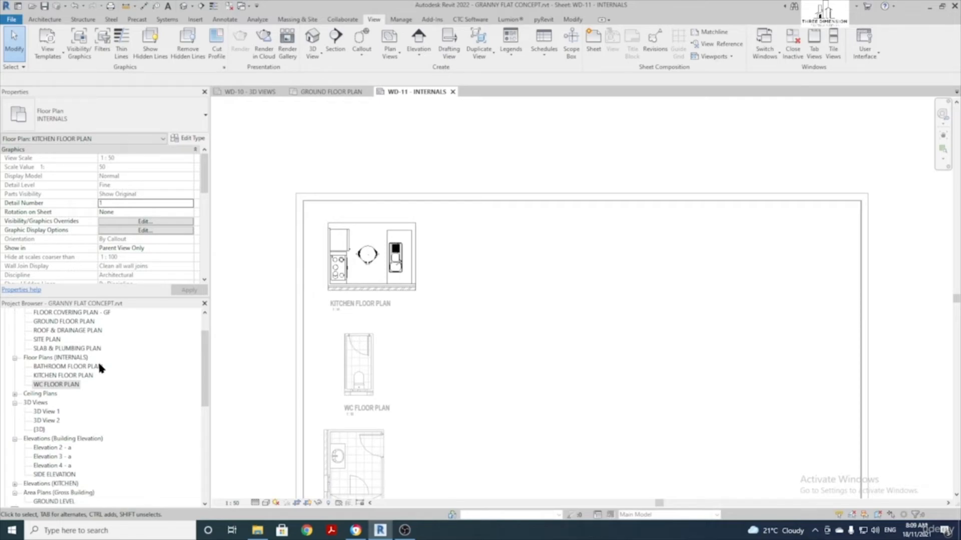
scroll(99, 365, down, 1)
scroll(99, 365, down, 1)
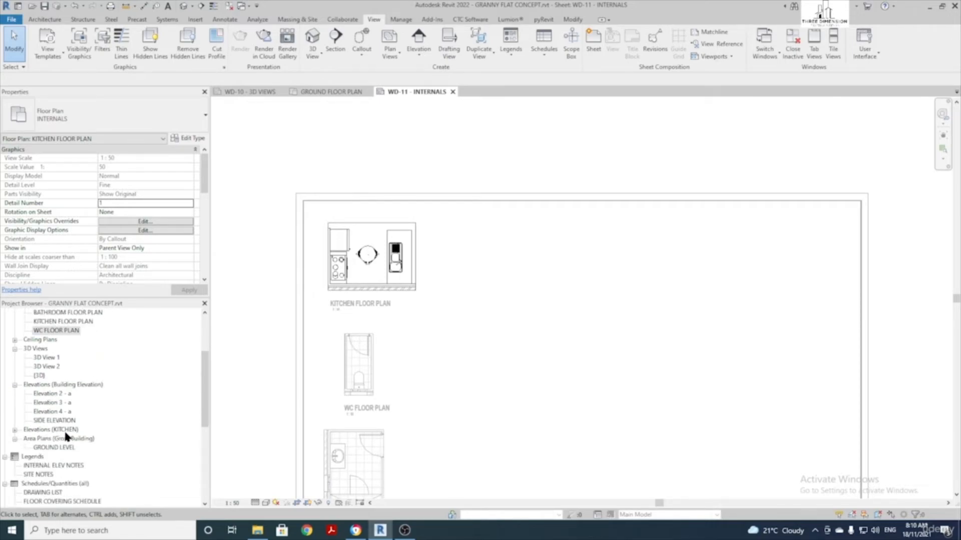
click(14, 432)
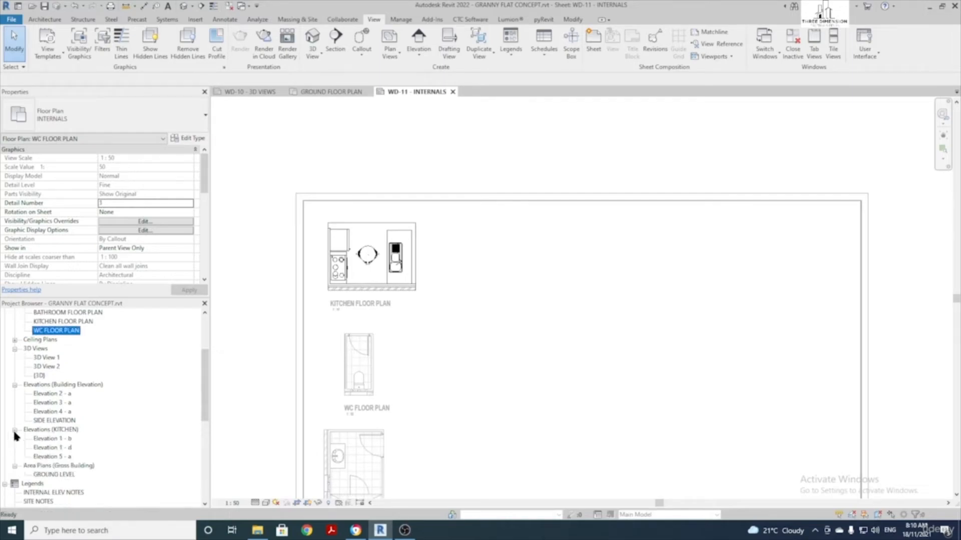
click(49, 440)
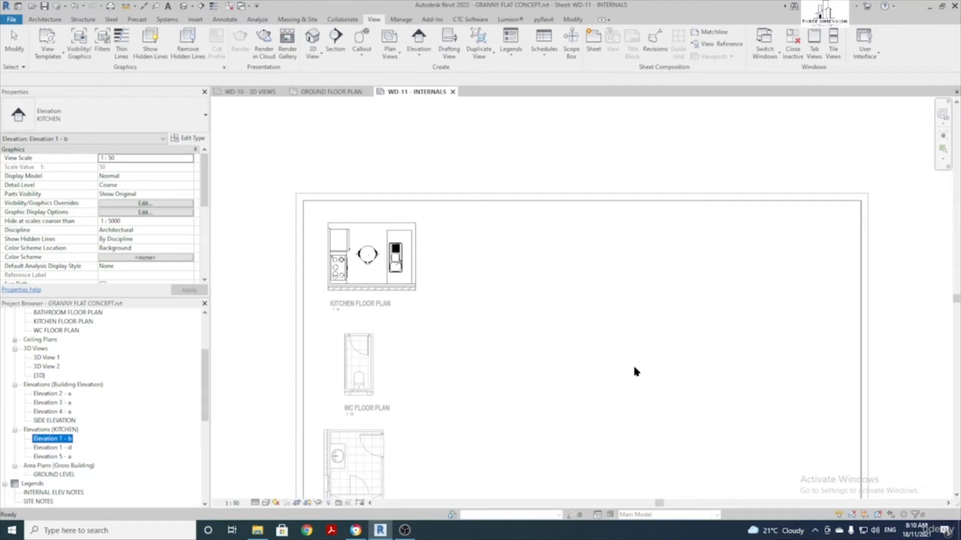
click(645, 352)
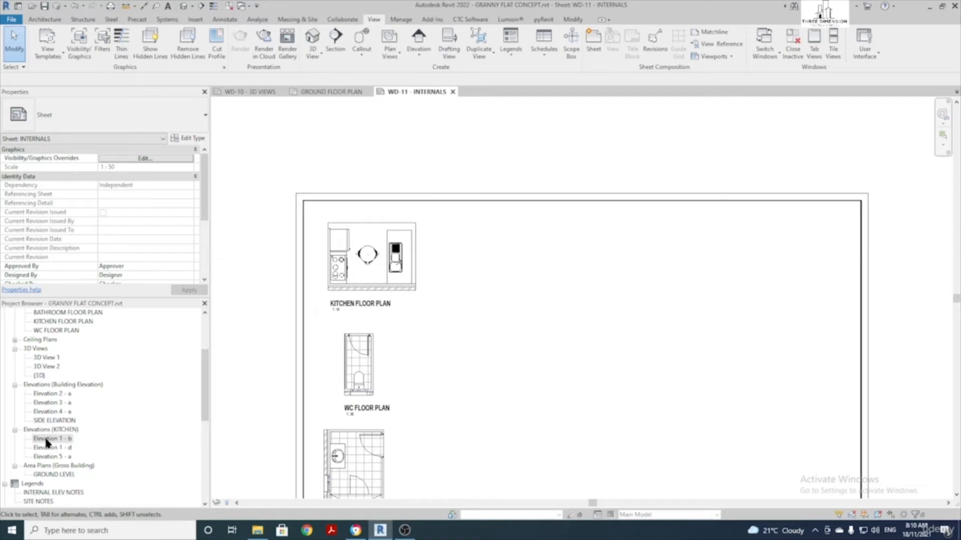
Place the Elevation 1 - b and Elevation 1 - d viewports right of the kitchen plan
drag(47, 442, 136, 419)
click(551, 253)
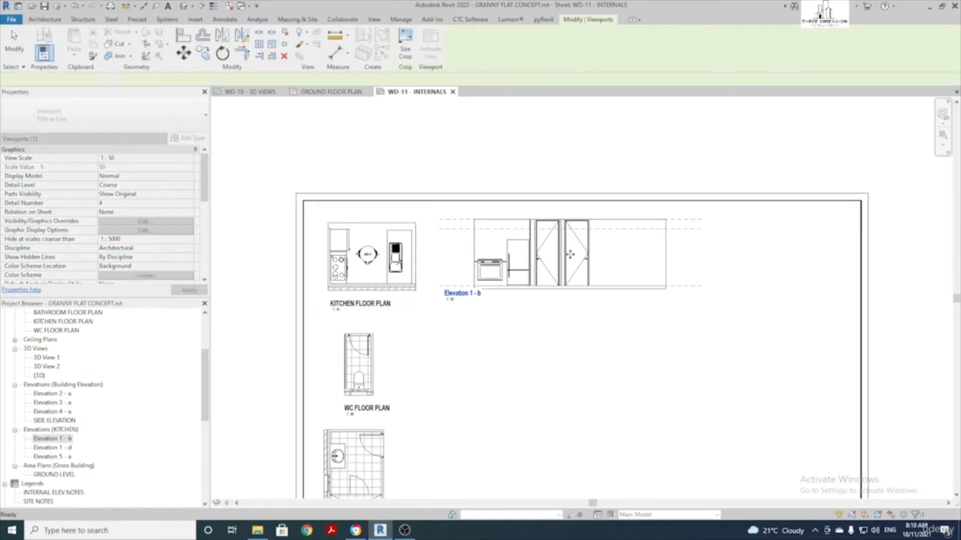
drag(63, 447, 870, 217)
click(821, 252)
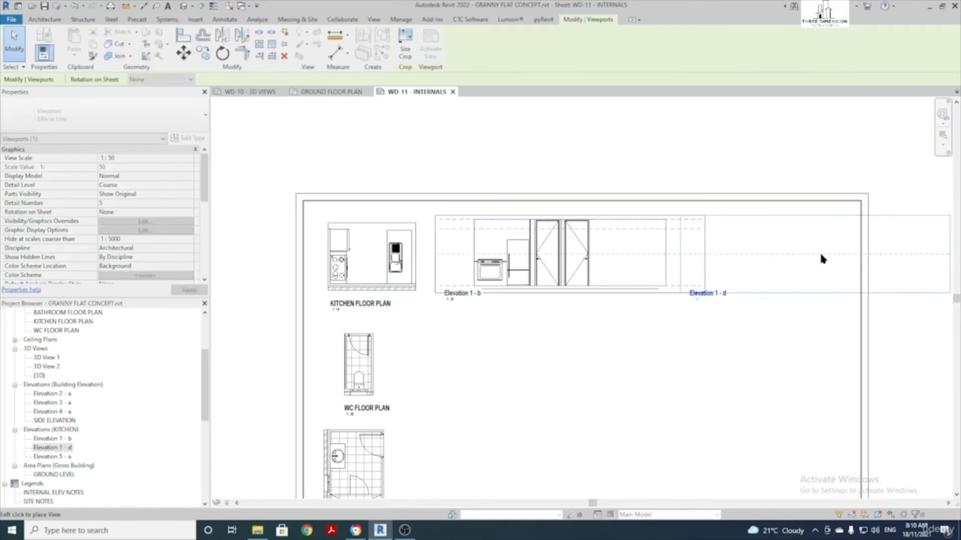
middle_drag(782, 346, 618, 338)
Place the Elevation 5 - a viewport on the sheet and review the three elevations
drag(51, 457, 636, 358)
scroll(665, 349, down, 3)
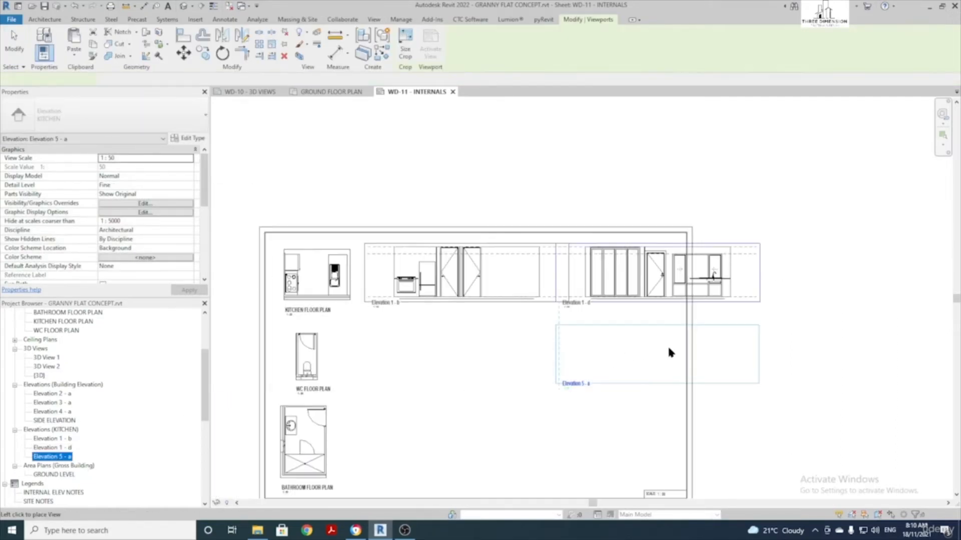
click(855, 287)
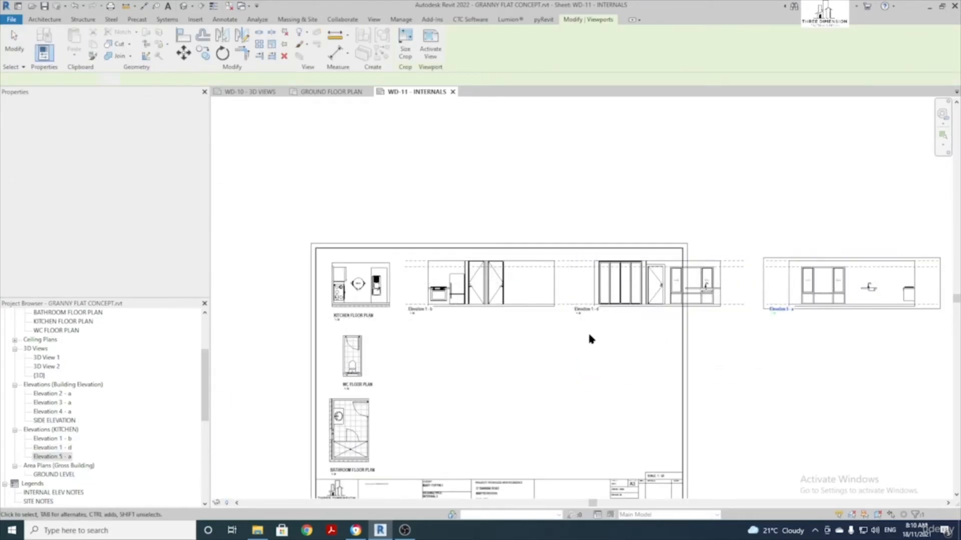
scroll(588, 331, up, 4)
mouse_move(526, 313)
middle_down()
mouse_move(499, 333)
mouse_move(557, 339)
middle_up()
scroll(476, 281, up, 3)
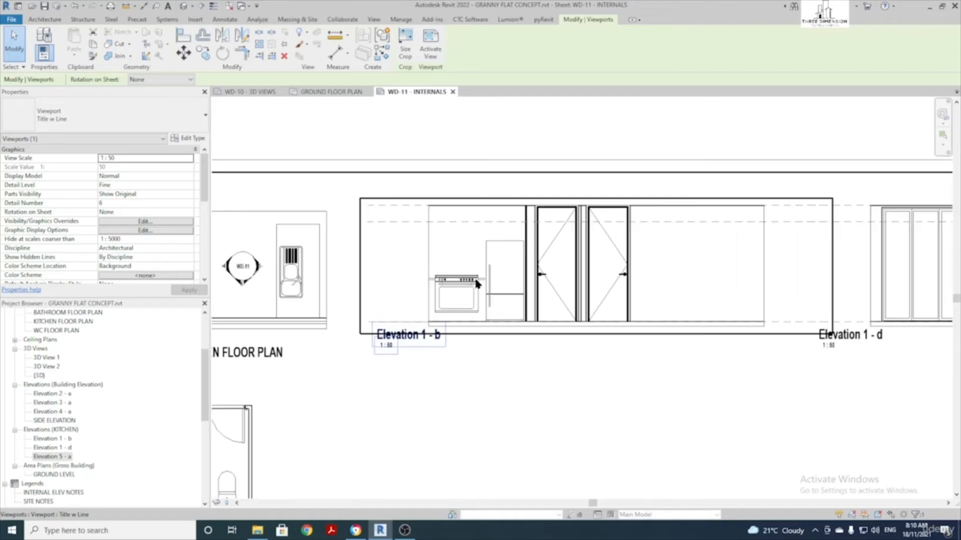
scroll(496, 265, down, 1)
scroll(497, 268, down, 2)
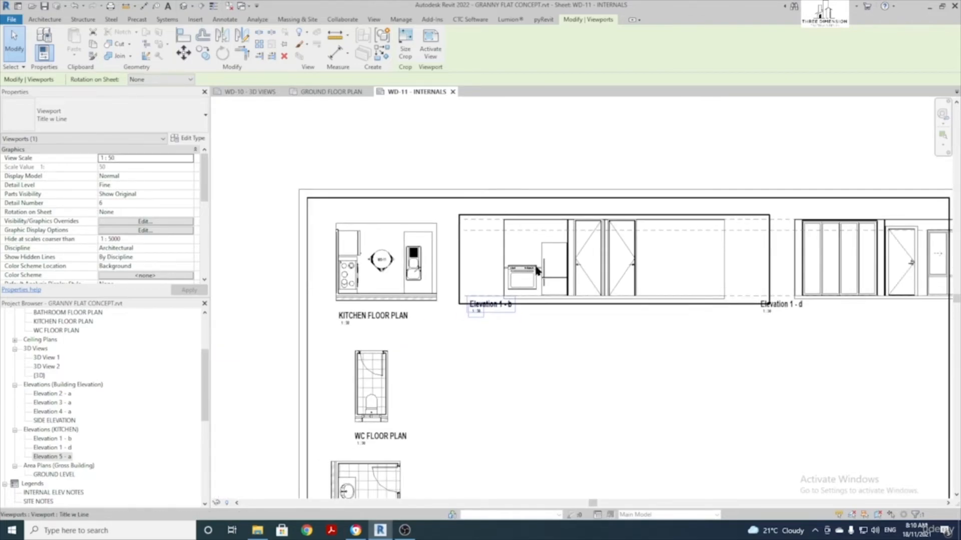
scroll(390, 247, up, 2)
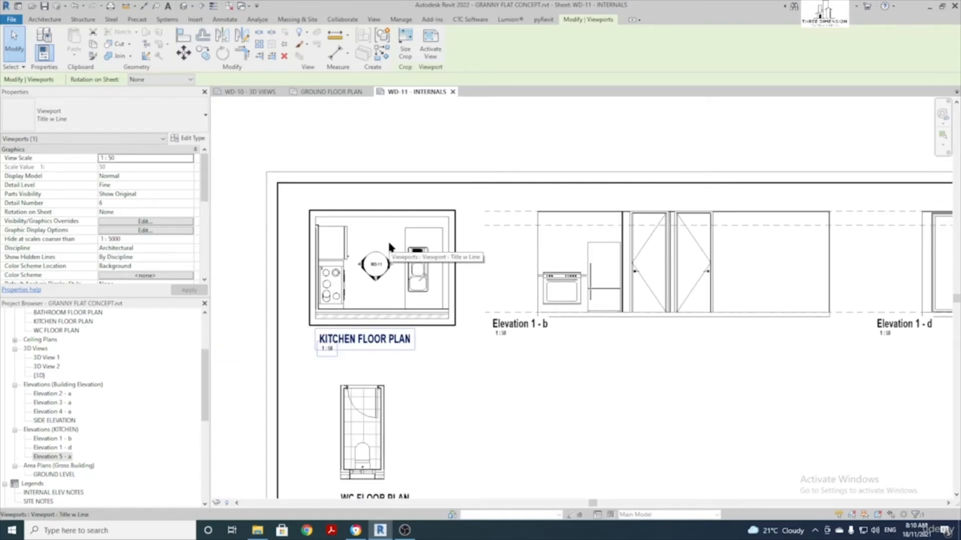
Inside the kitchen plan viewport, shorten the elevation line's top end and move its bottom end below the wall
double_click(390, 246)
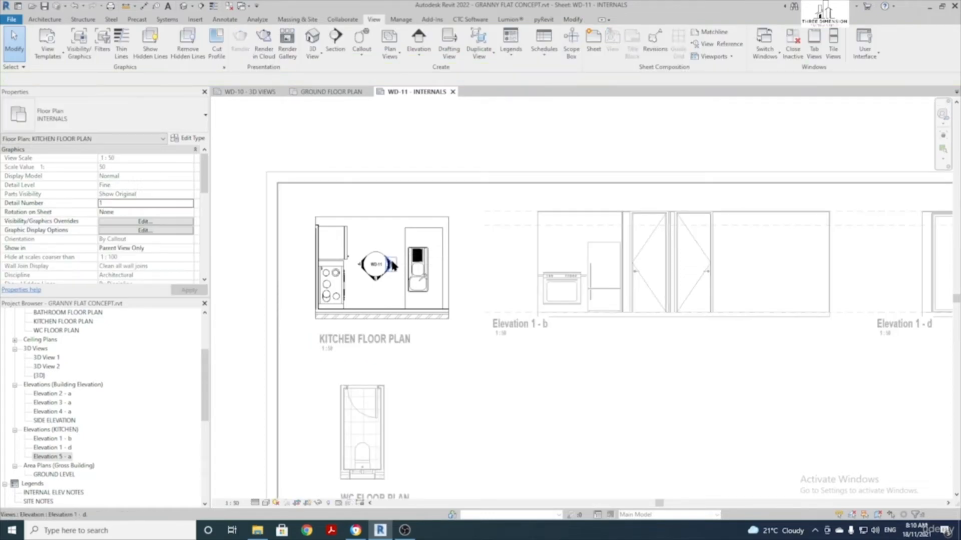
click(392, 265)
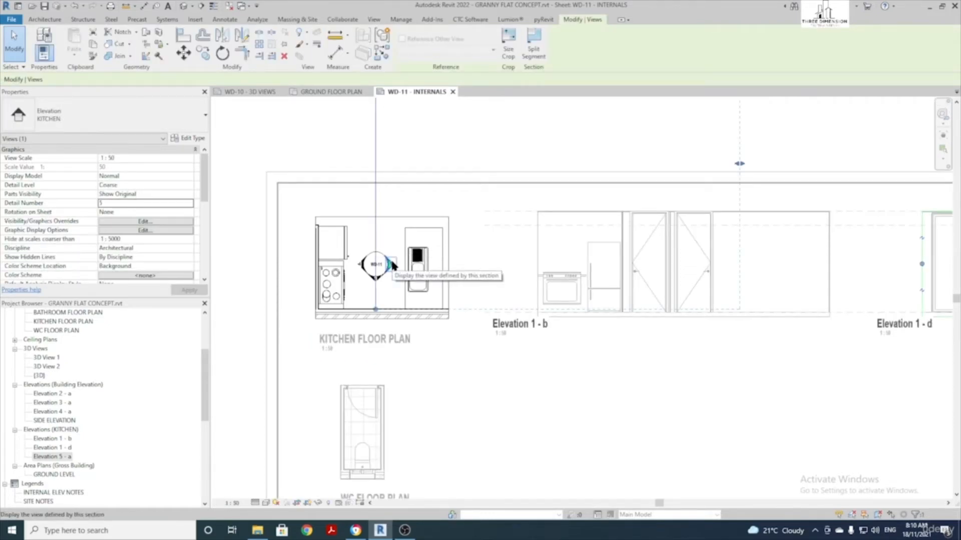
scroll(392, 264, down, 1)
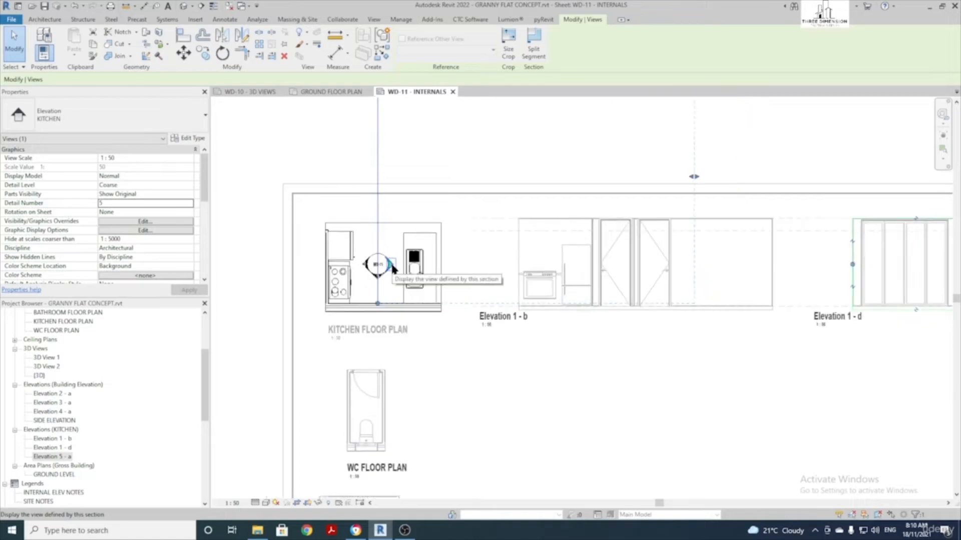
middle_drag(392, 264, 376, 324)
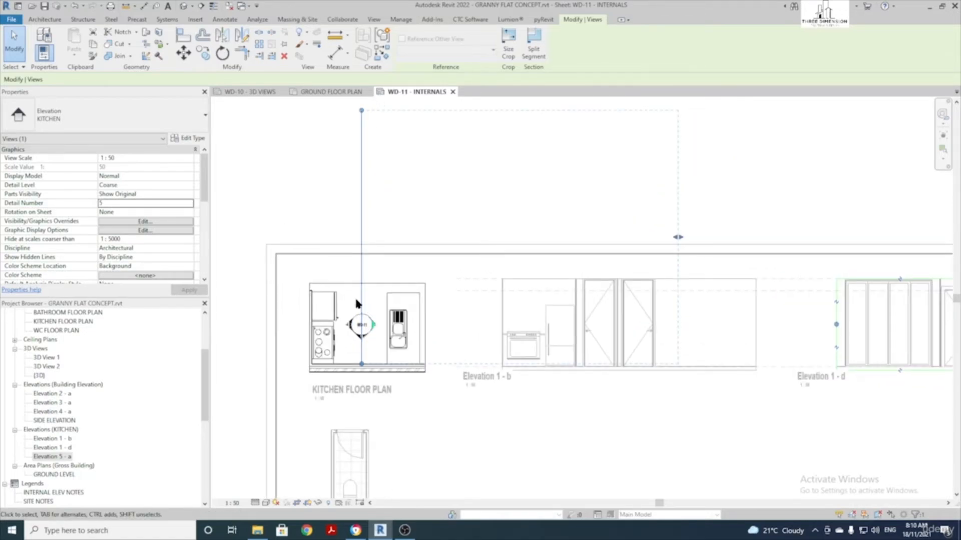
drag(361, 114, 361, 156)
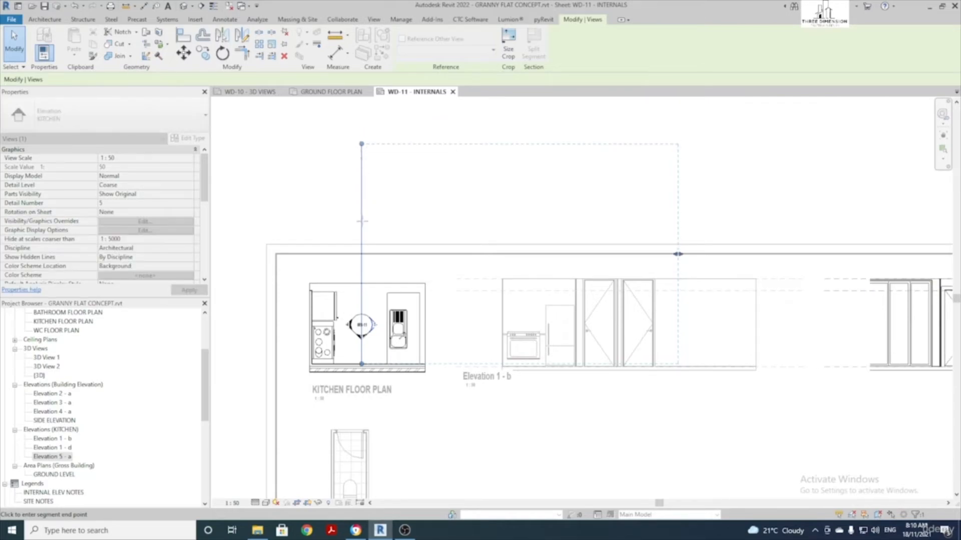
drag(363, 220, 359, 249)
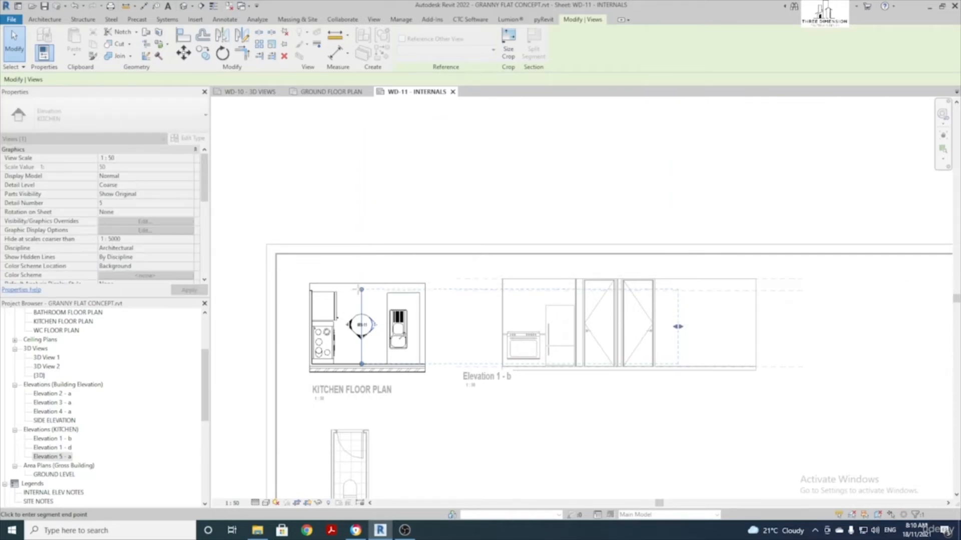
drag(362, 289, 361, 289)
scroll(364, 366, up, 3)
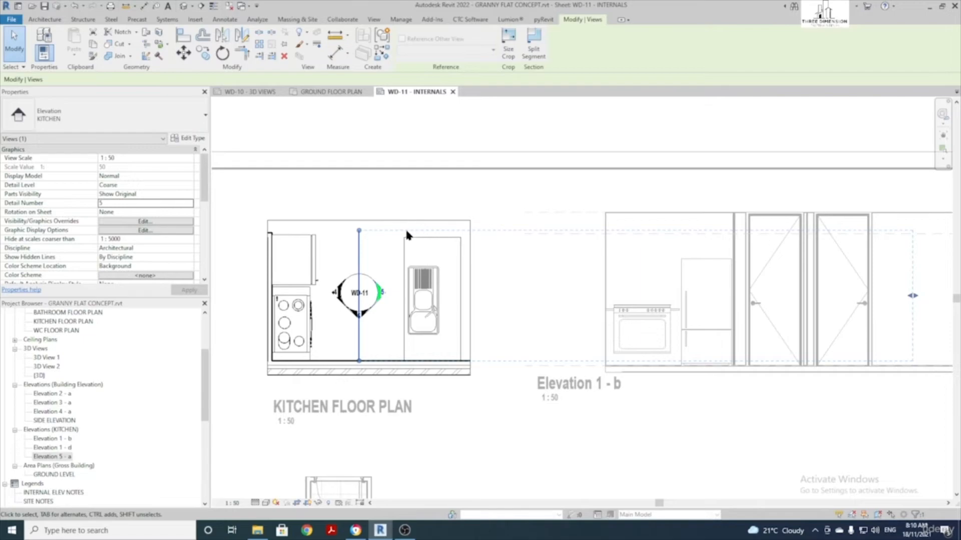
click(359, 363)
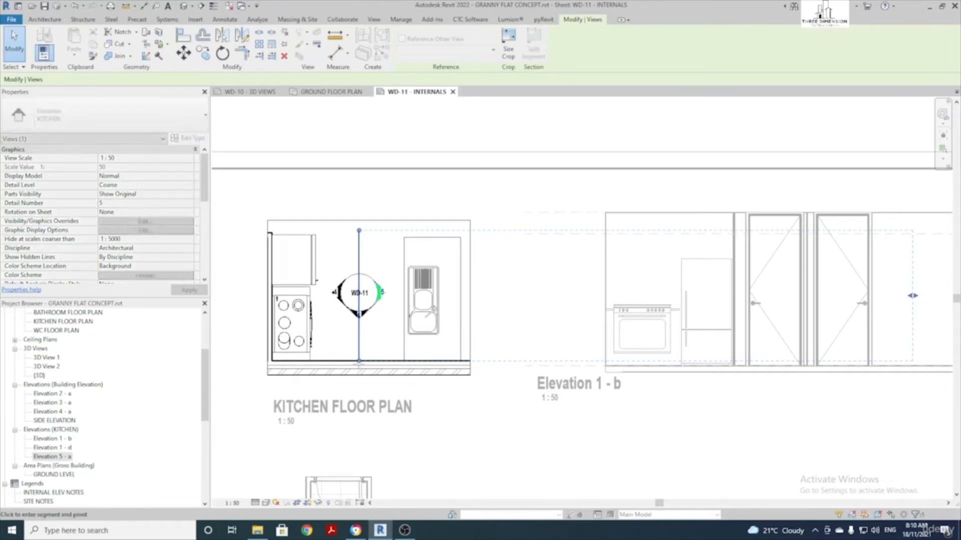
click(360, 376)
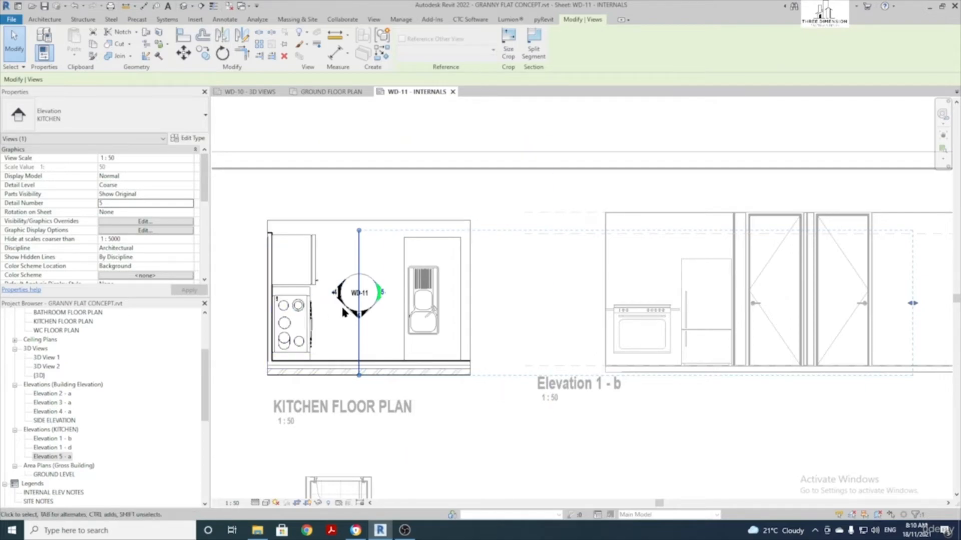
Narrow Elevation 1 - b's extent to the oven and fridge wall
click(335, 292)
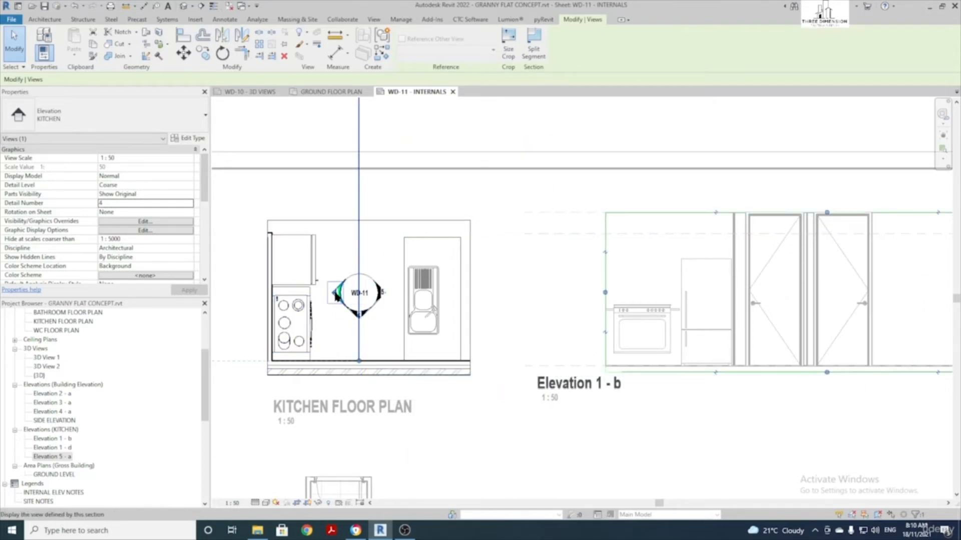
scroll(357, 203, down, 4)
middle_drag(343, 131, 330, 245)
drag(340, 173, 335, 306)
scroll(336, 371, up, 2)
drag(336, 369, 336, 381)
Shorten the bottom elevation direction's extent from the right and extend it slightly left
click(335, 333)
drag(605, 319, 421, 319)
drag(269, 318, 260, 318)
scroll(289, 322, down, 2)
Exit the kitchen plan viewport and move Elevations 1 - d and 5 - a into a row beside 1 - b
key(Escape)
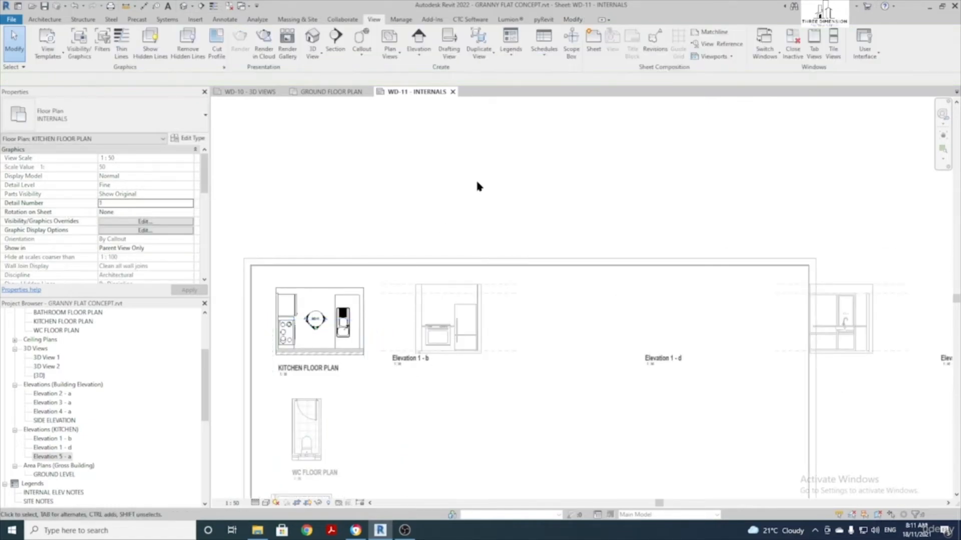
scroll(476, 184, down, 2)
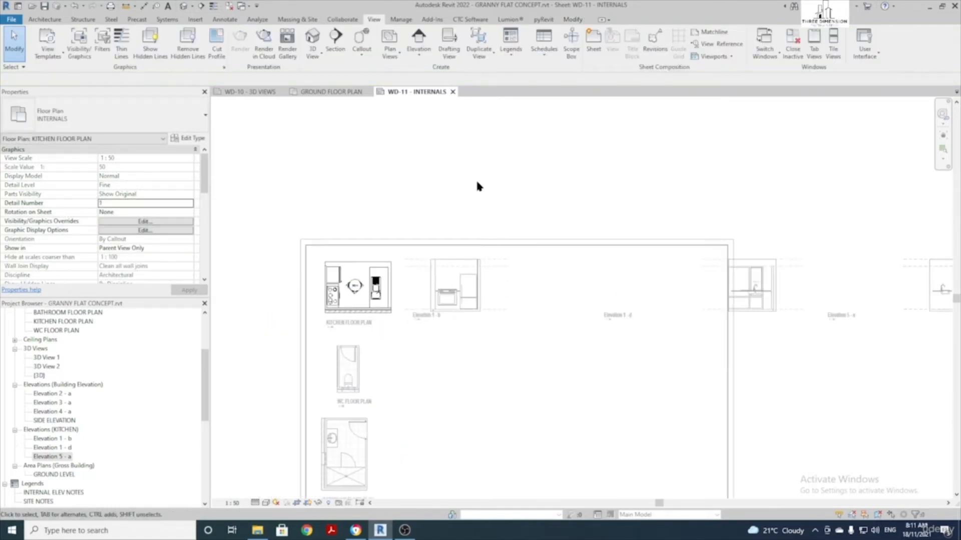
double_click(543, 445)
middle_drag(547, 309, 449, 294)
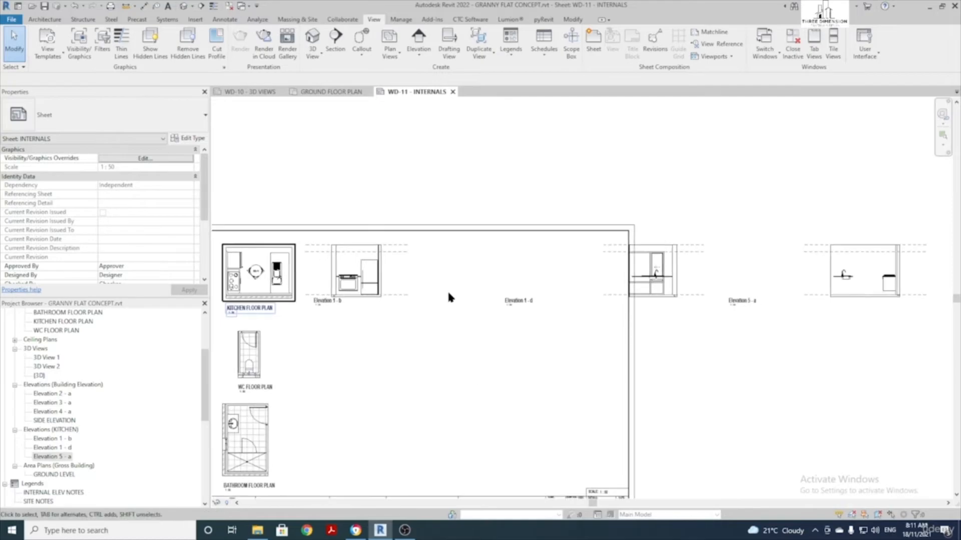
click(676, 281)
drag(675, 281, 476, 282)
drag(854, 271, 549, 271)
key(Escape)
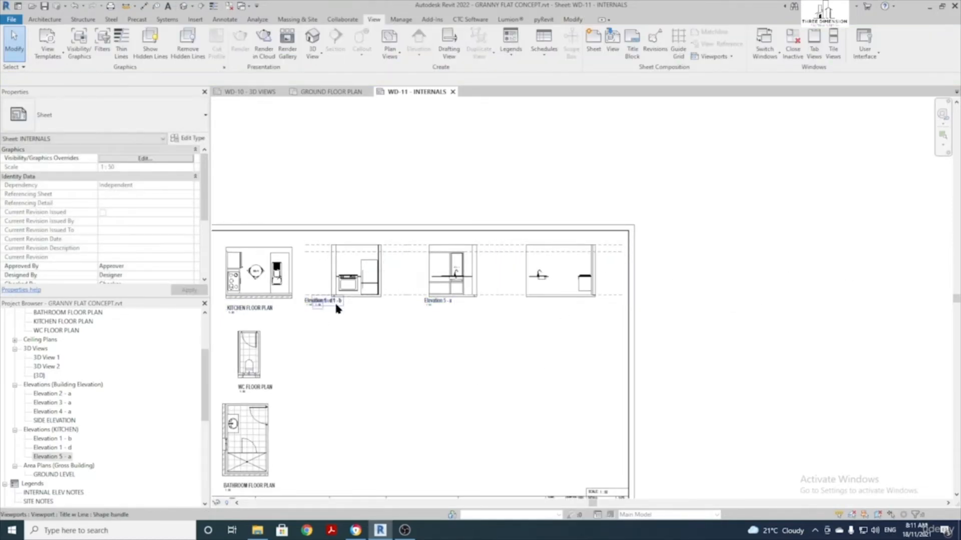
Reposition the Elevation 5 - a, 1 - b and 1 - d titles beneath their views
click(561, 279)
click(443, 315)
drag(440, 300, 543, 306)
drag(320, 301, 416, 309)
scroll(420, 317, up, 2)
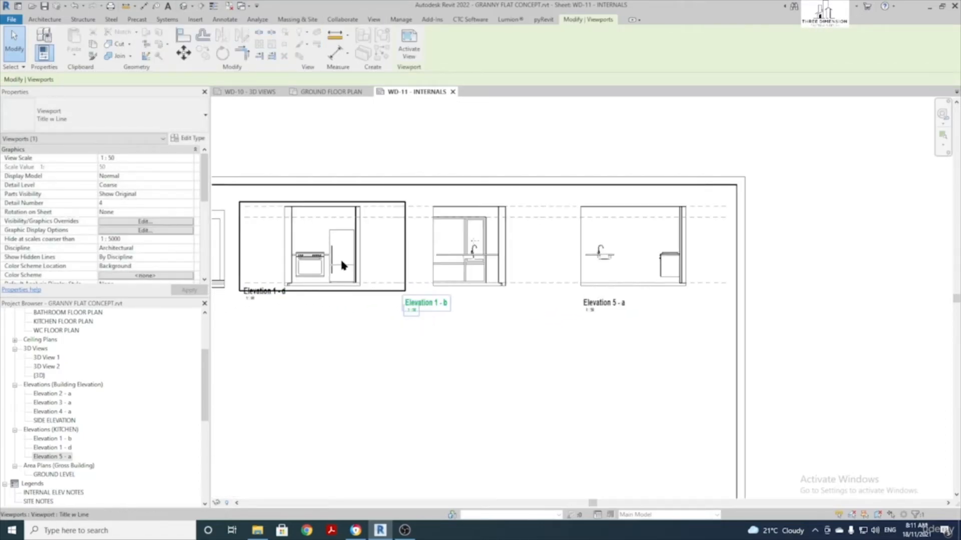
click(337, 363)
drag(247, 294, 490, 322)
drag(423, 312, 274, 311)
drag(501, 322, 441, 302)
click(382, 332)
Raise the Elevation 5 - a viewport and title level with Elevation 1 - d
middle_drag(350, 323, 524, 319)
scroll(462, 322, down, 1)
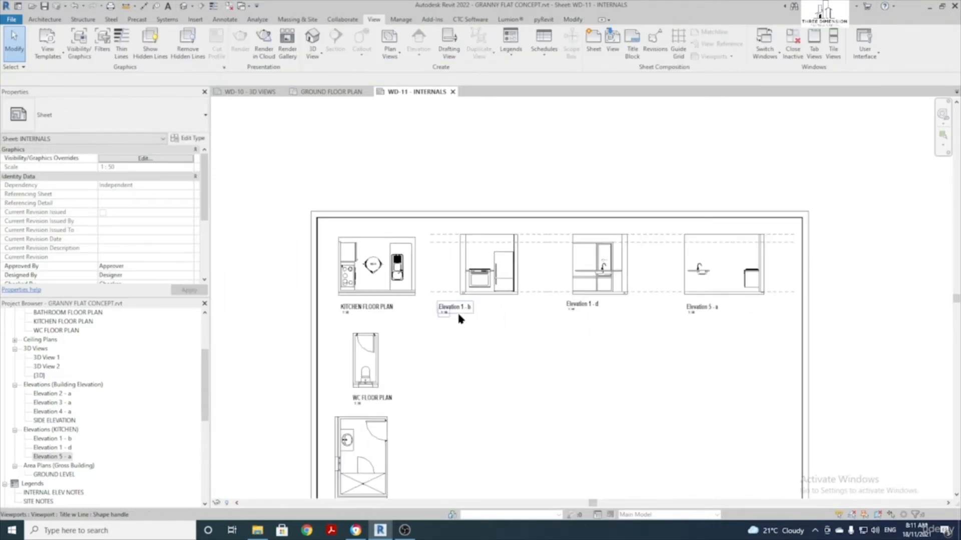
click(458, 315)
scroll(560, 317, up, 1)
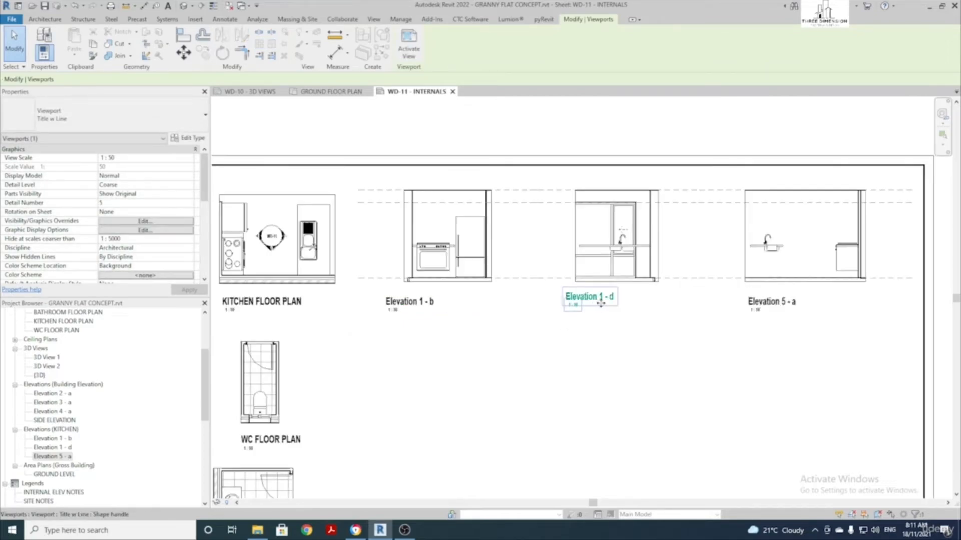
drag(768, 306, 768, 300)
click(700, 372)
middle_drag(677, 391, 645, 401)
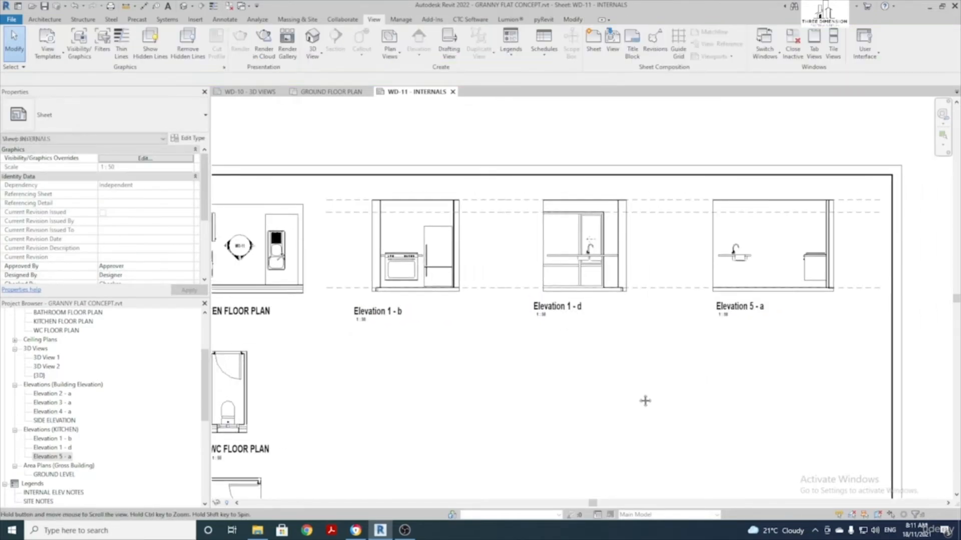
scroll(418, 242, up, 2)
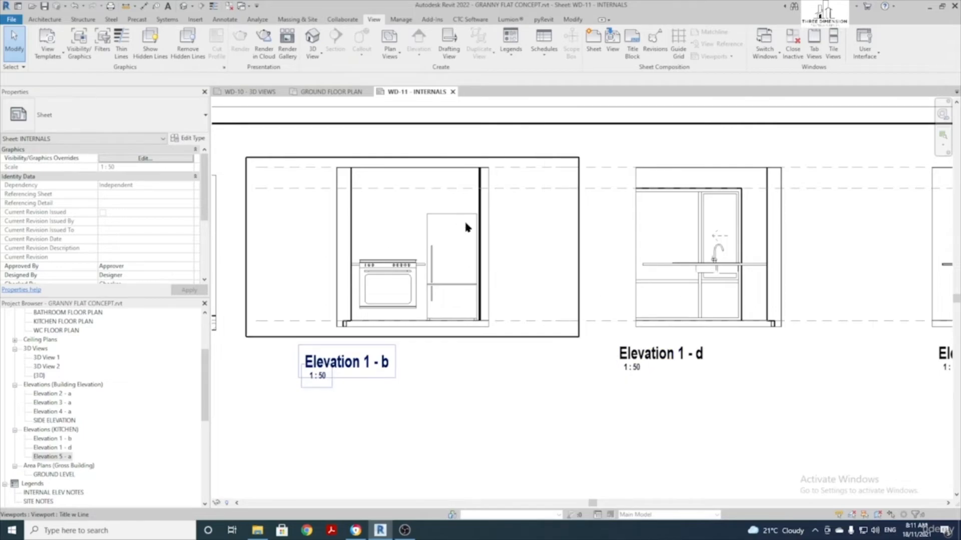
Crop Elevation 1 - b's profile from ground level up to near the pitching height
double_click(387, 205)
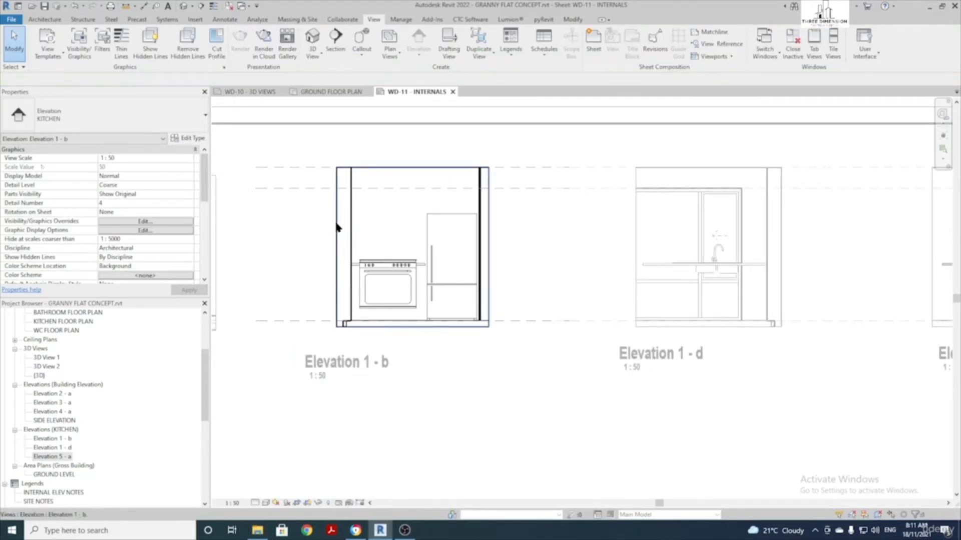
double_click(491, 235)
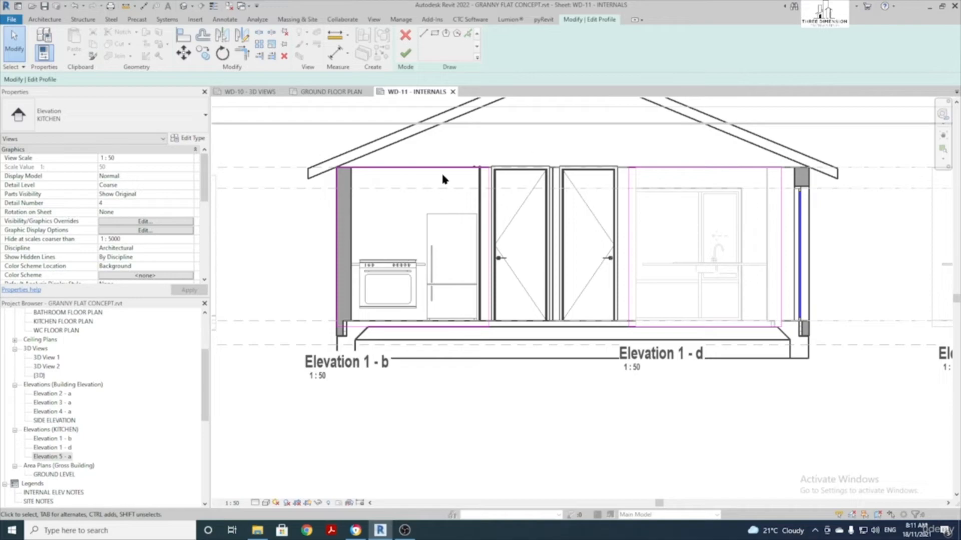
click(415, 332)
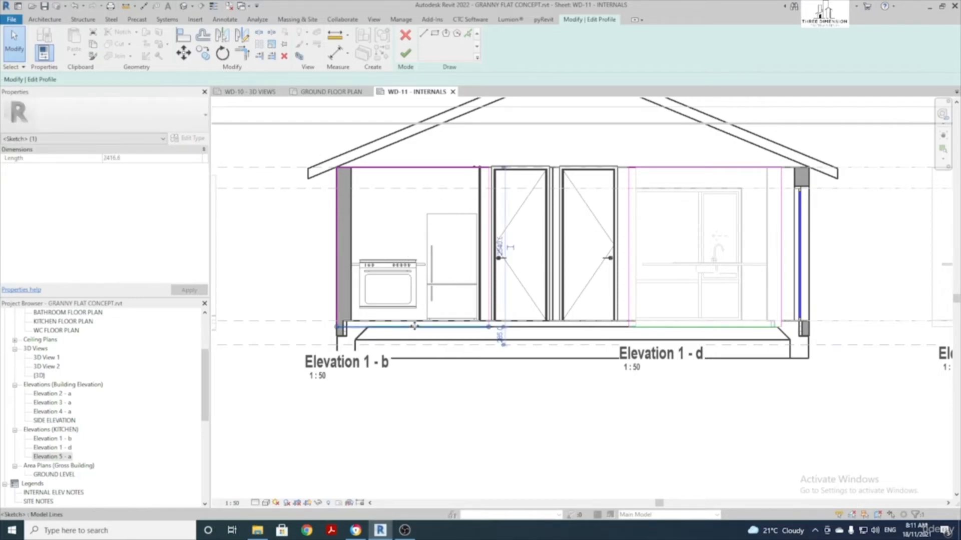
drag(414, 332, 415, 325)
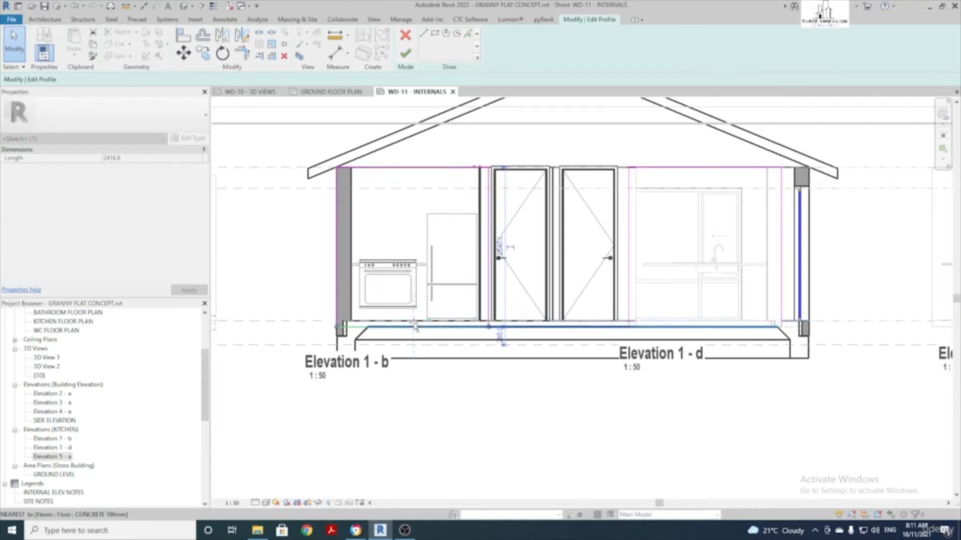
mouse_move(400, 168)
mouse_down()
mouse_move(405, 151)
mouse_move(408, 168)
mouse_up()
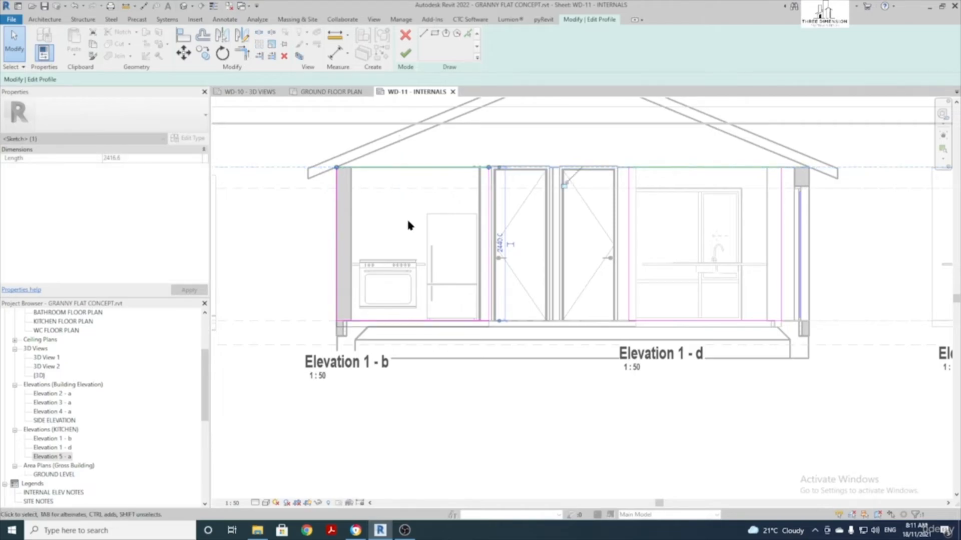
click(406, 53)
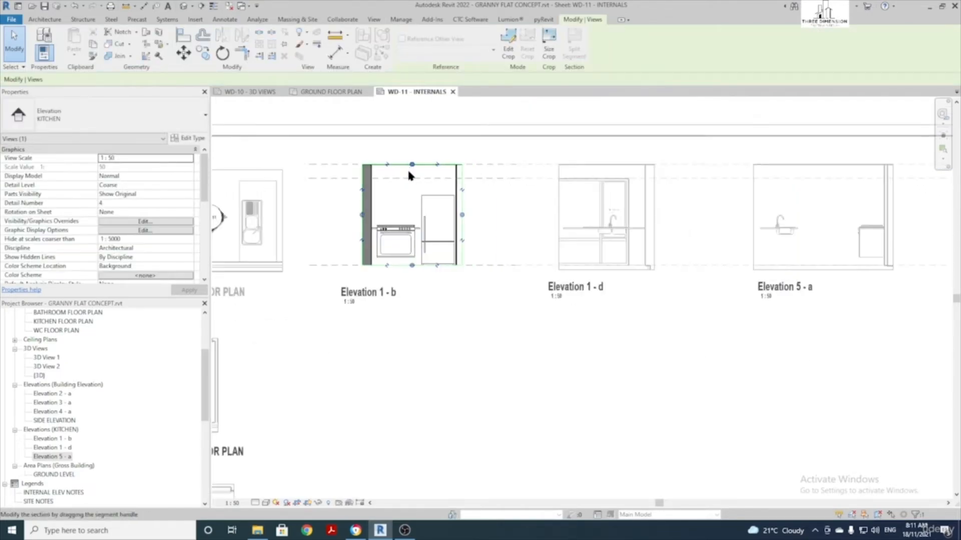
click(428, 338)
Raise Elevation 1 - d's crop profile bottom to floor level
scroll(463, 335, down, 3)
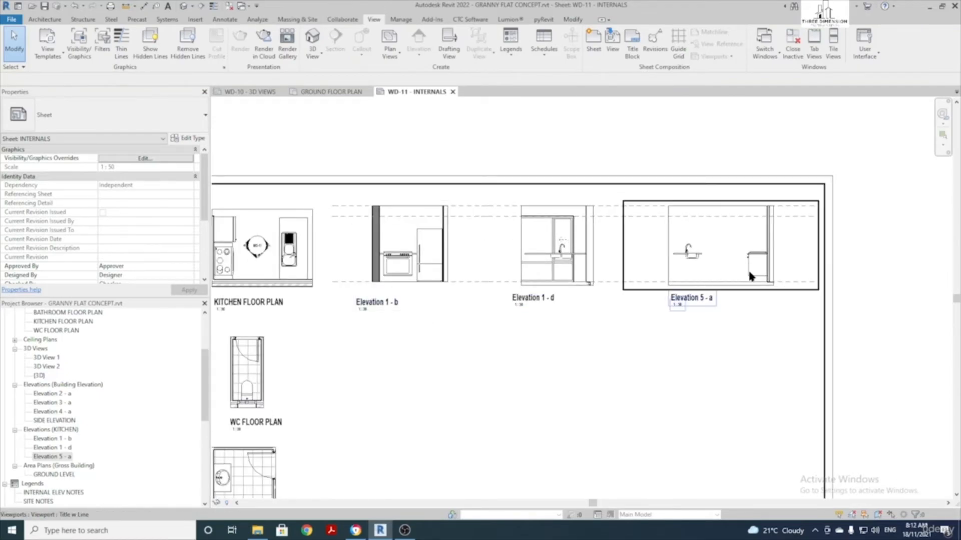
scroll(581, 260, up, 2)
click(571, 291)
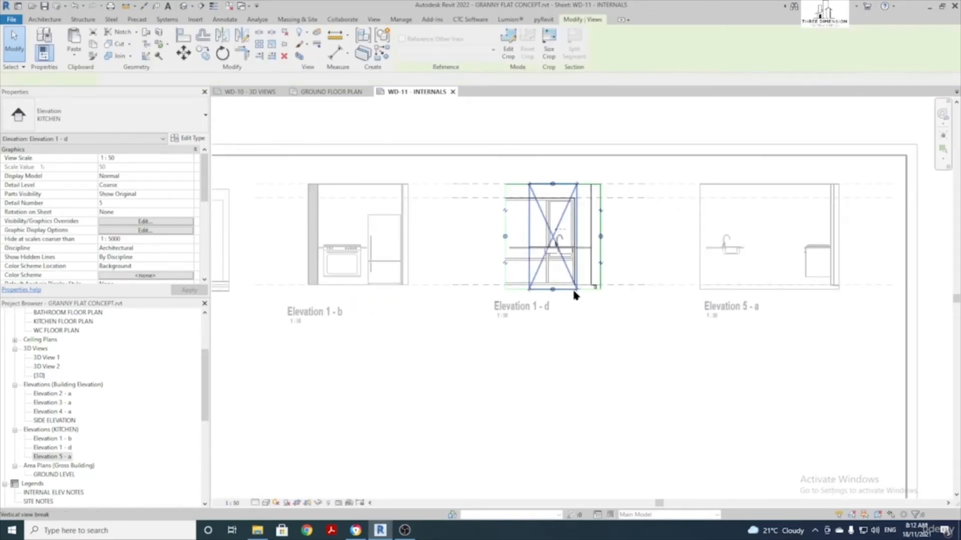
double_click(573, 291)
scroll(571, 291, up, 2)
mouse_move(562, 289)
mouse_down()
mouse_move(558, 275)
mouse_move(560, 283)
mouse_up()
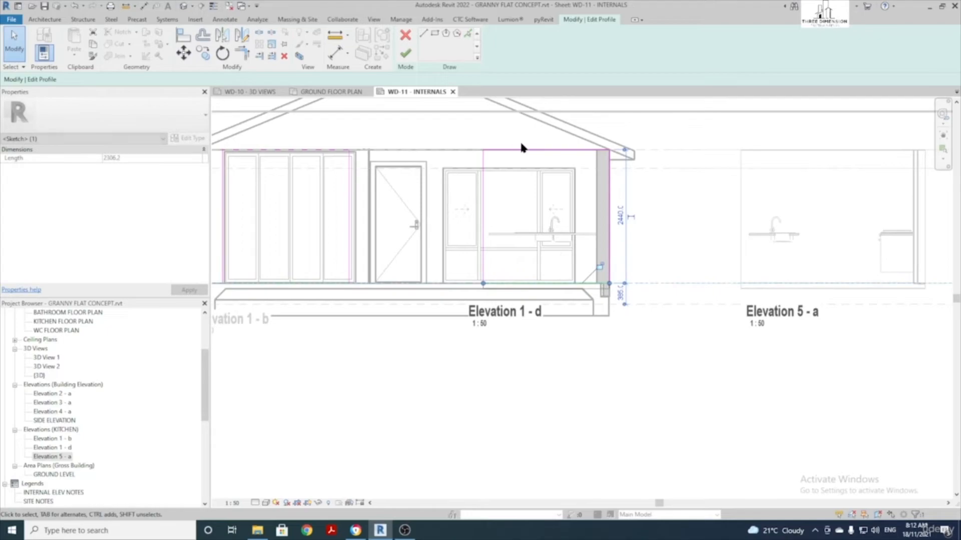
click(406, 53)
scroll(521, 320, down, 3)
Trim Elevation 5 - a's crop profile bottom line to floor level
click(613, 250)
double_click(613, 251)
scroll(607, 232, up, 2)
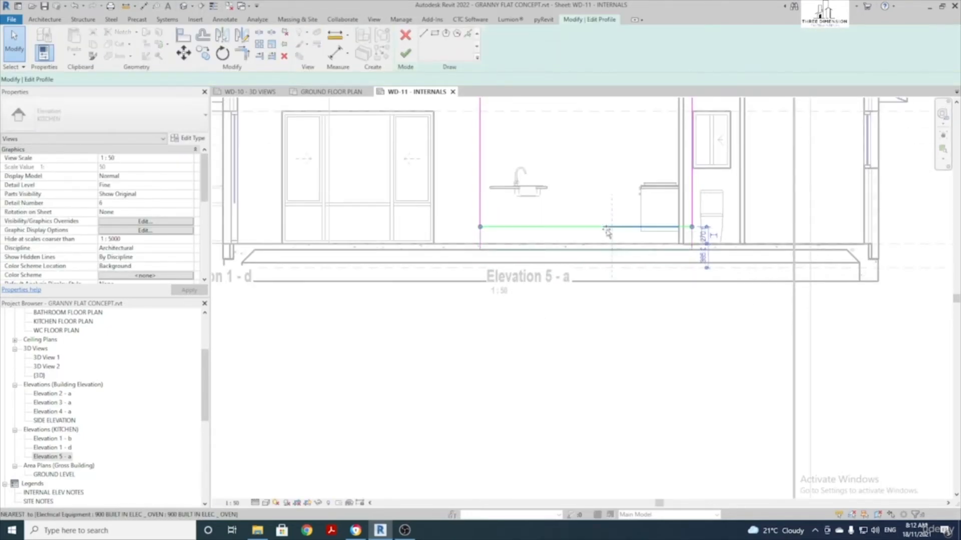
click(607, 232)
scroll(536, 305, down, 2)
scroll(474, 213, up, 2)
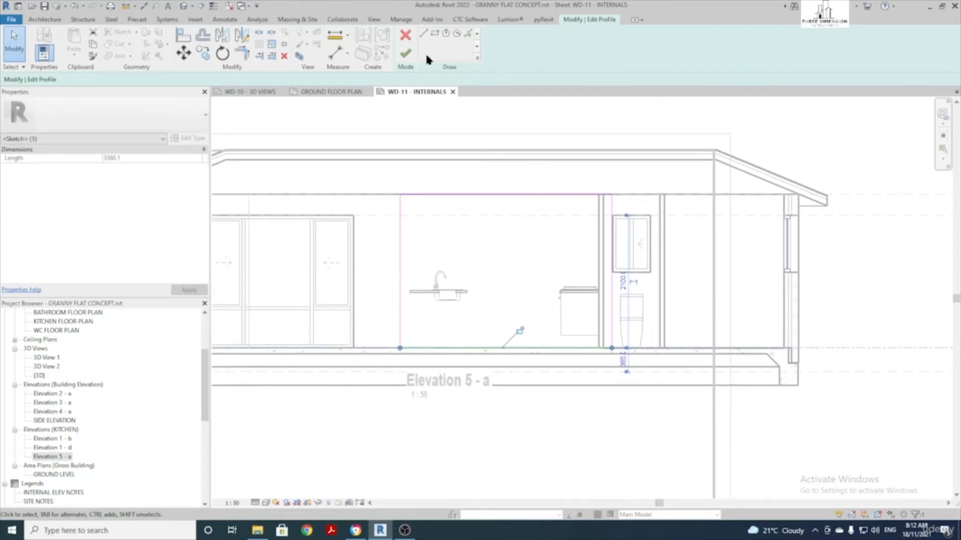
click(404, 56)
scroll(580, 328, down, 2)
click(538, 400)
Realign the Elevation 1 - b, 1 - d and 5 - a titles beneath their views
middle_drag(377, 397, 621, 319)
scroll(436, 306, up, 1)
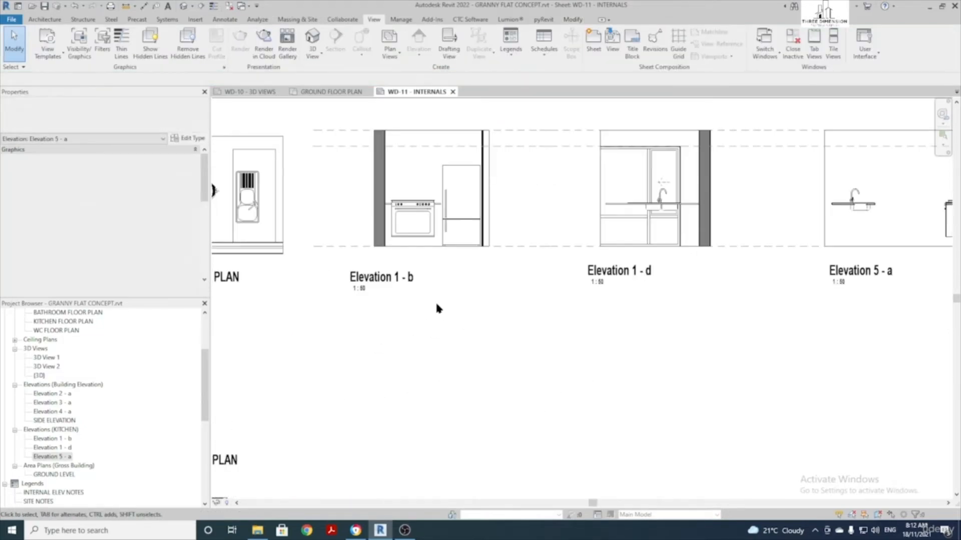
drag(391, 273, 405, 273)
drag(608, 281, 620, 292)
scroll(720, 308, down, 1)
middle_drag(714, 308, 554, 300)
drag(668, 278, 678, 288)
scroll(630, 313, down, 2)
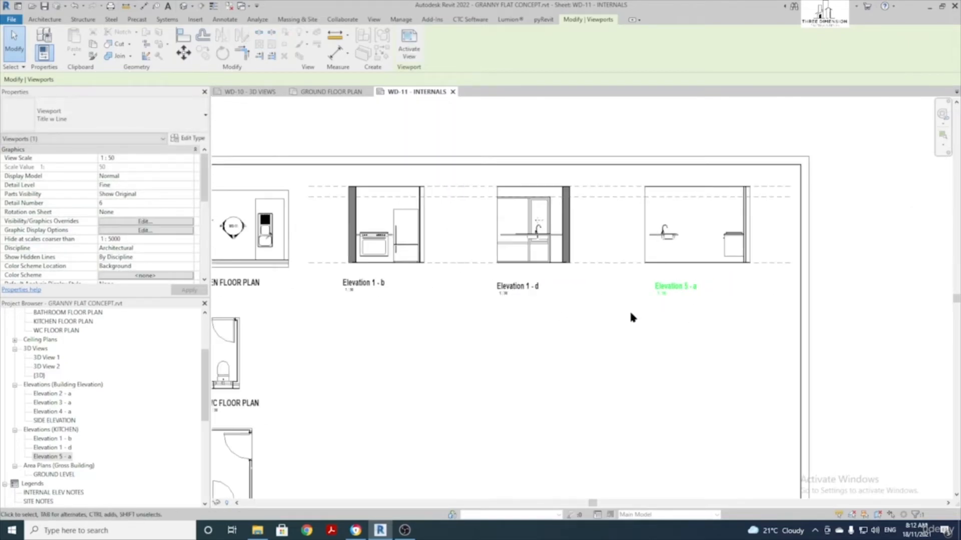
click(631, 318)
scroll(600, 340, down, 1)
scroll(490, 373, up, 1)
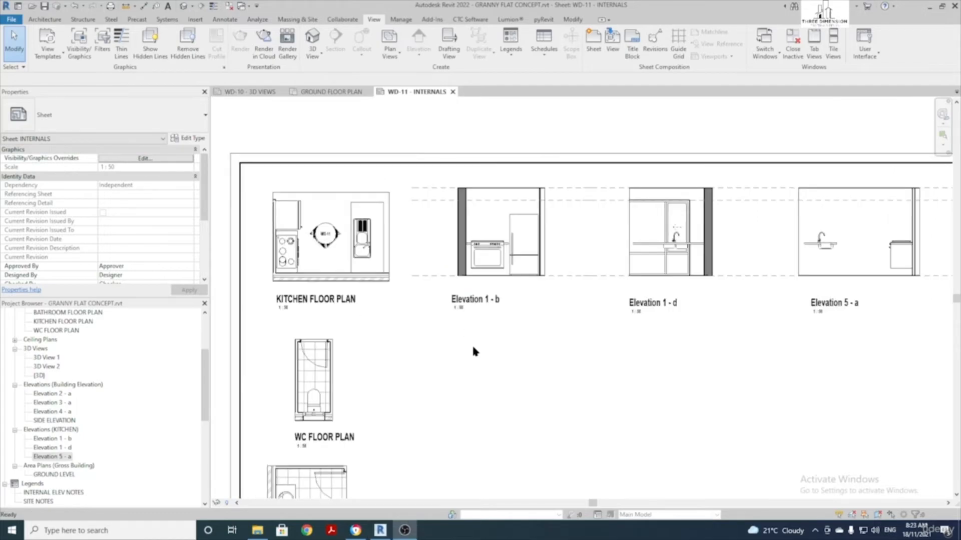
Activate the WC floor plan viewport on the sheet
scroll(472, 346, down, 1)
middle_drag(409, 389, 389, 325)
scroll(314, 316, up, 2)
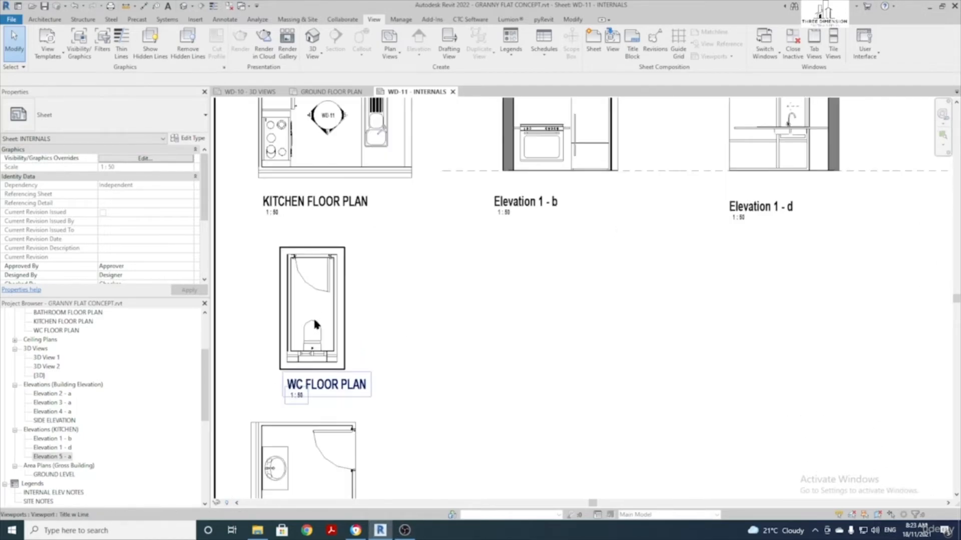
double_click(311, 301)
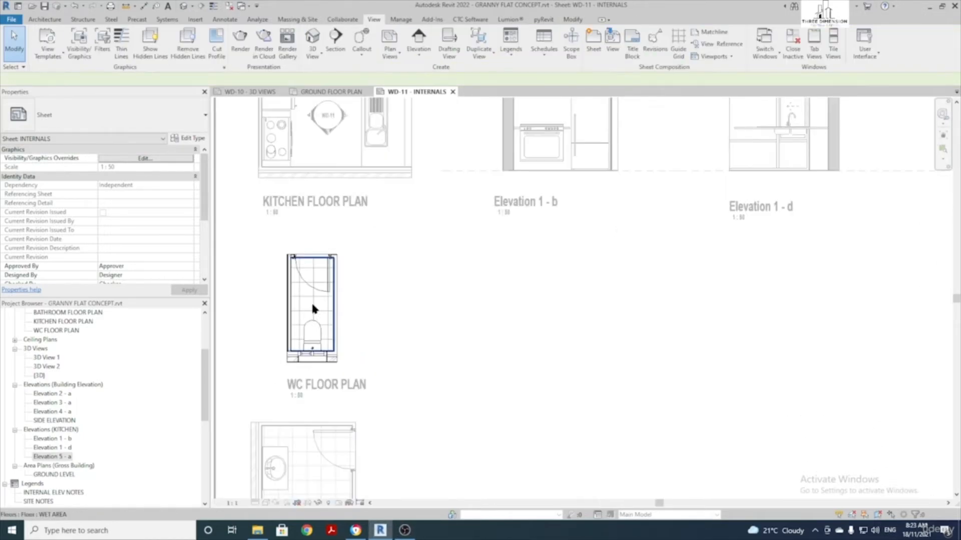
Duplicate the KITCHEN elevation type into a new elevation type named WC
click(422, 37)
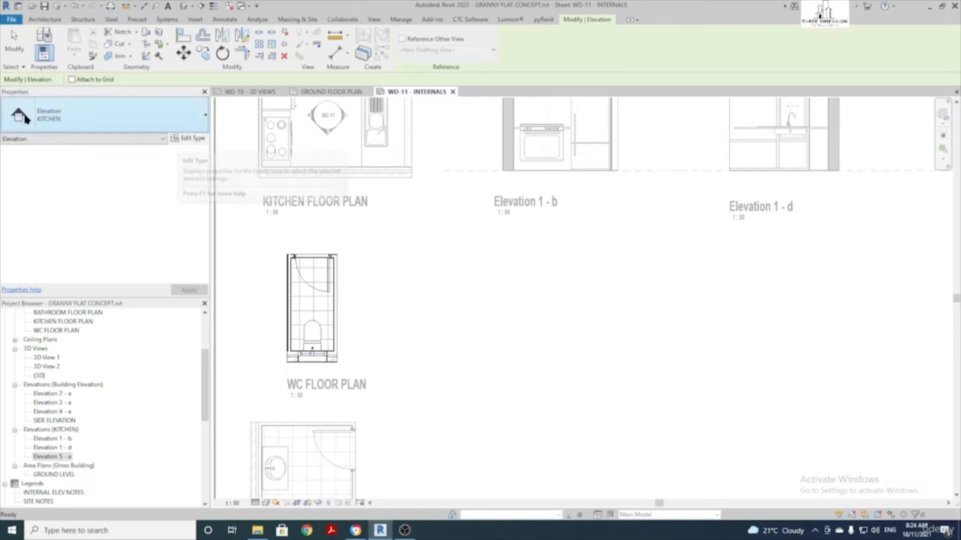
click(188, 139)
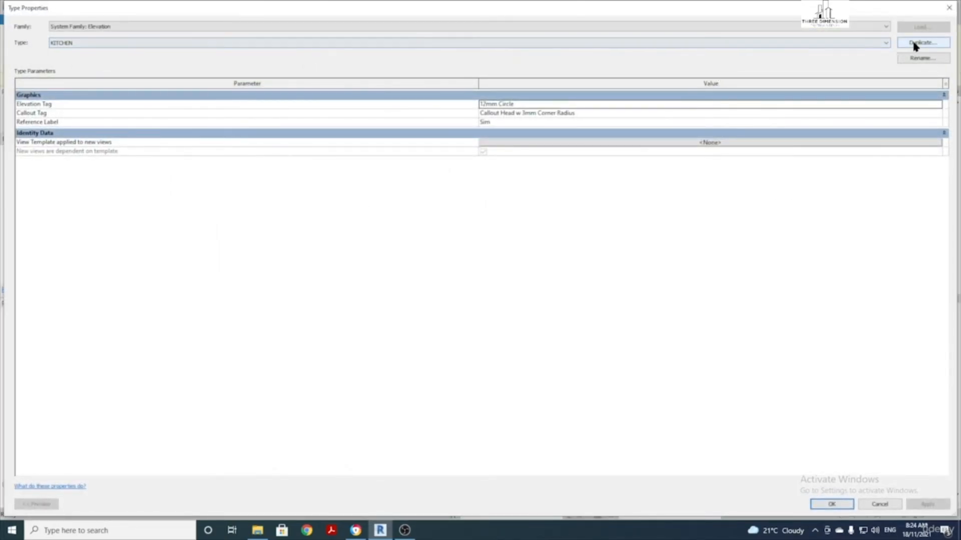
click(922, 43)
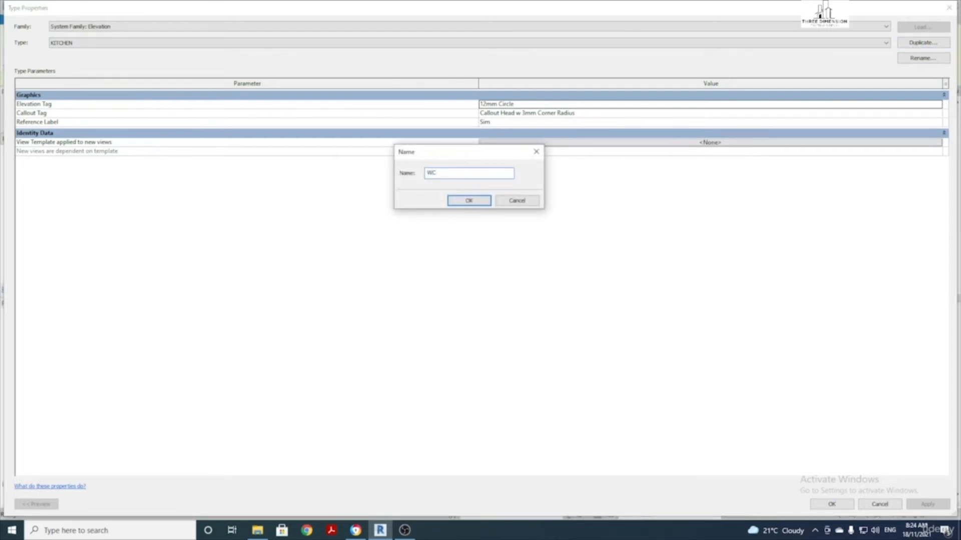
click(480, 202)
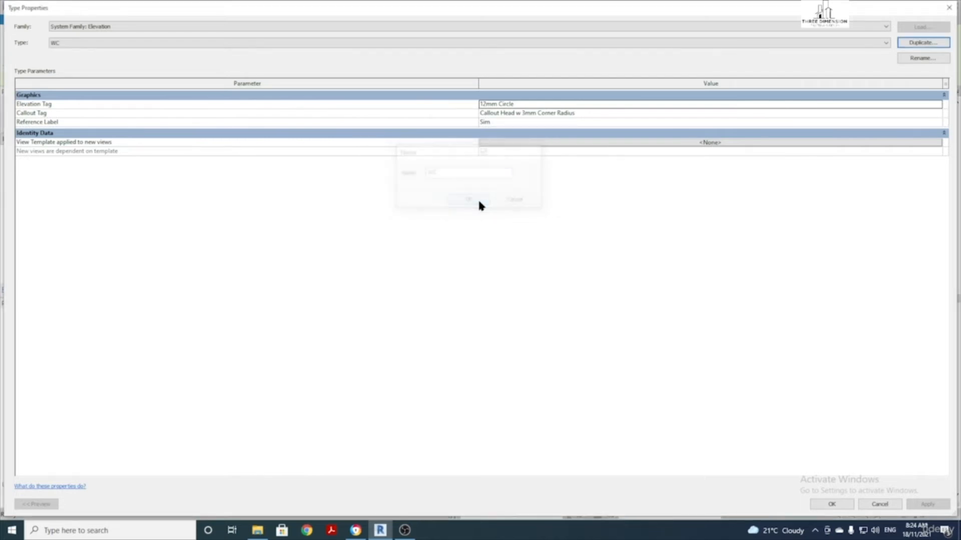
click(843, 507)
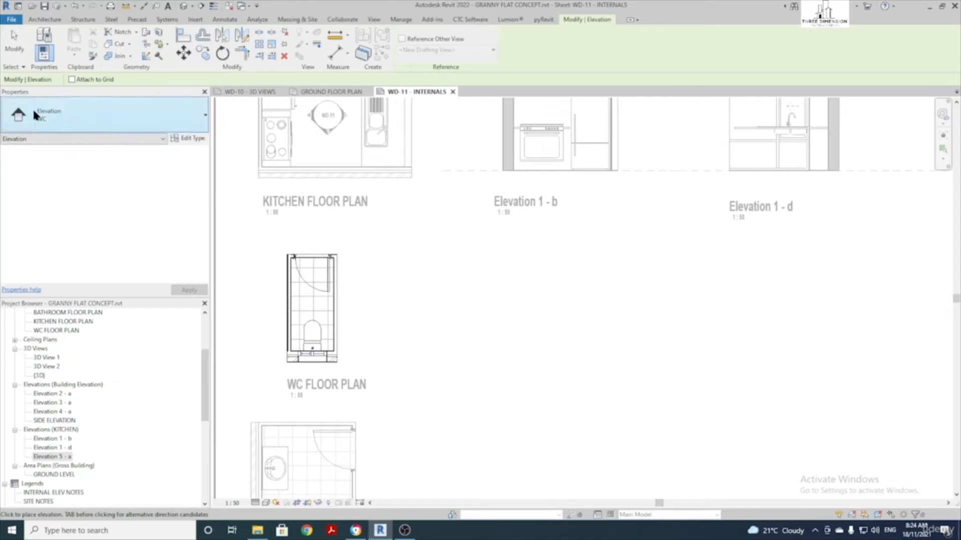
Place a WC elevation marker inside the WC plan with north, east and west elevations enabled
scroll(318, 328, up, 3)
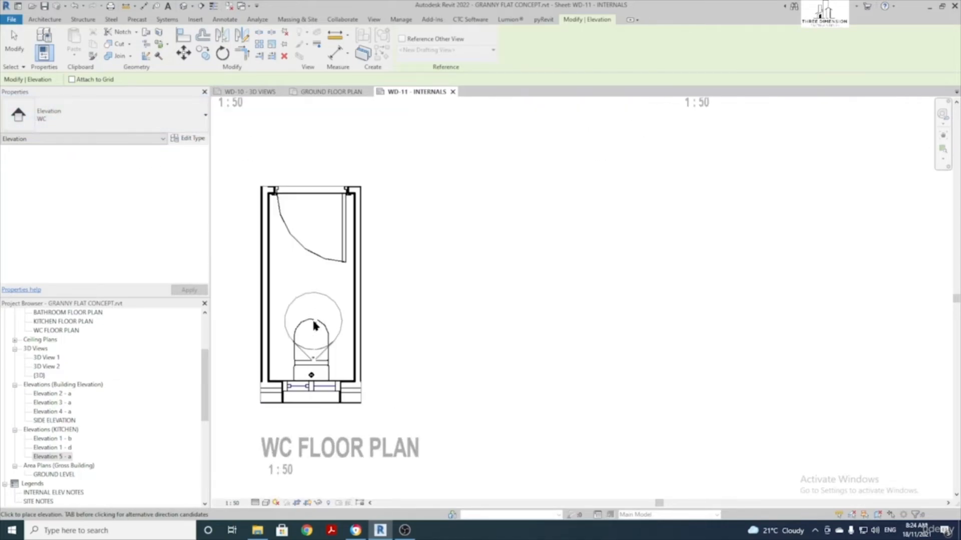
click(310, 271)
key(Escape)
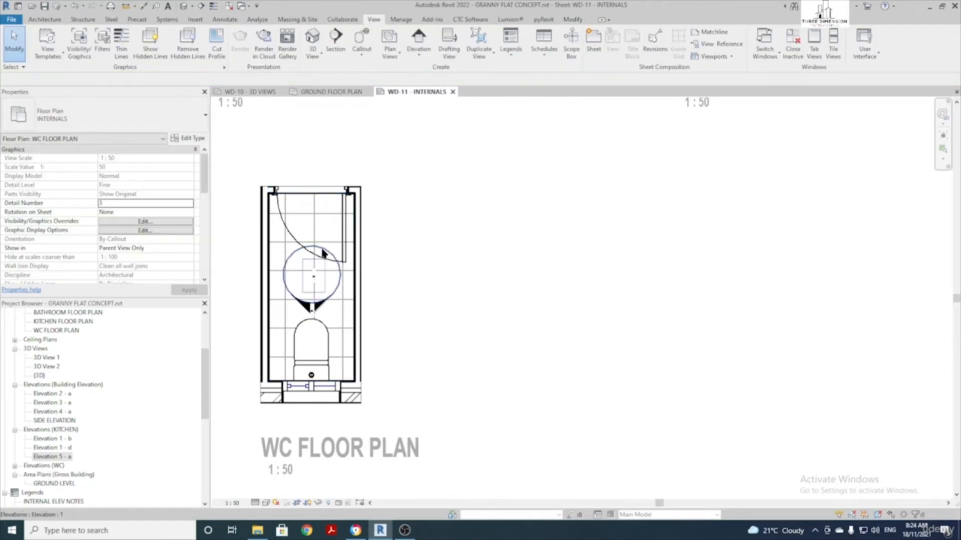
click(313, 233)
click(312, 205)
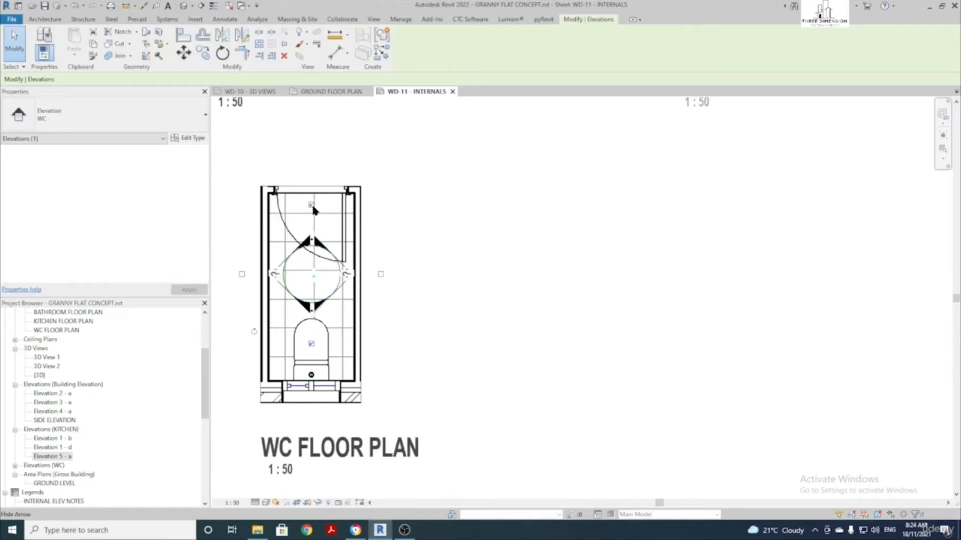
double_click(382, 274)
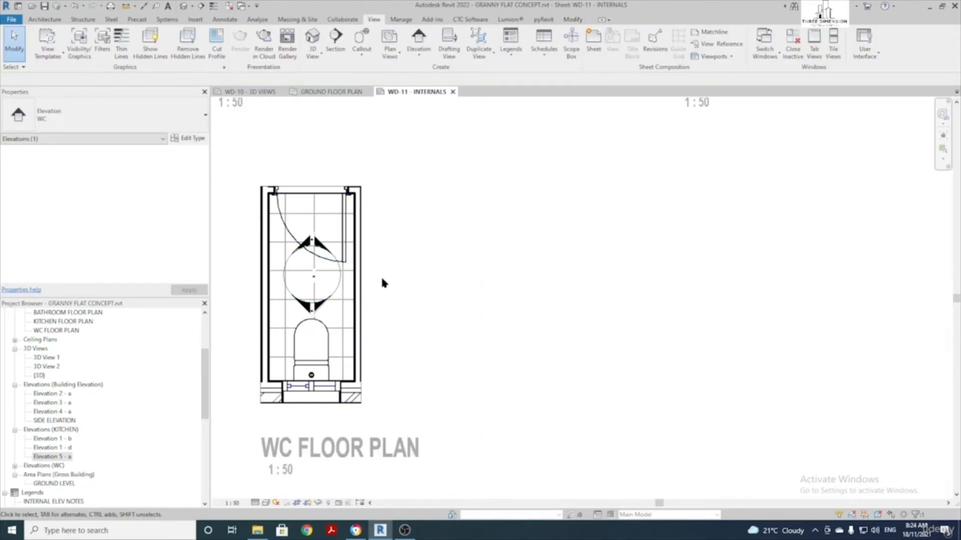
click(339, 291)
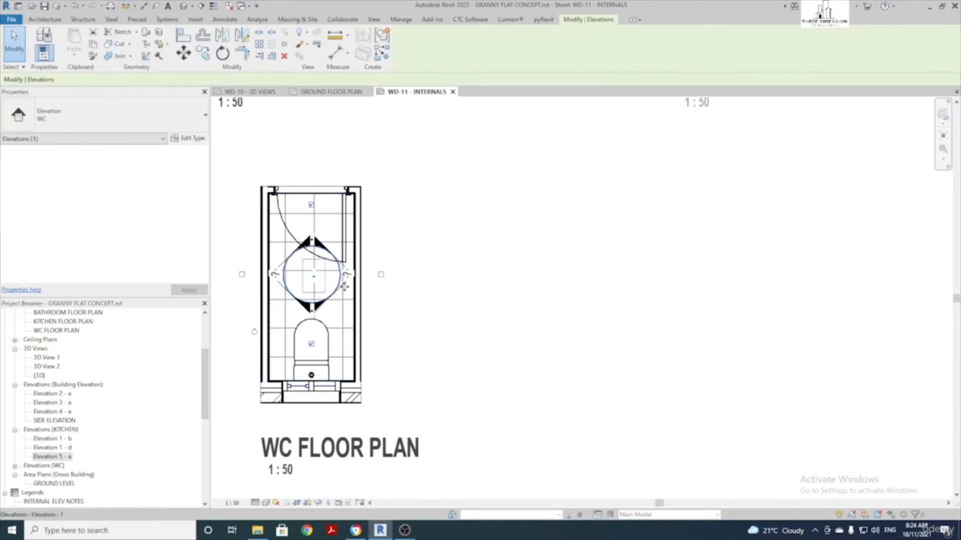
click(381, 274)
click(242, 274)
Stretch the first WC elevation's view line and the south elevation's extents out to the walls
click(280, 274)
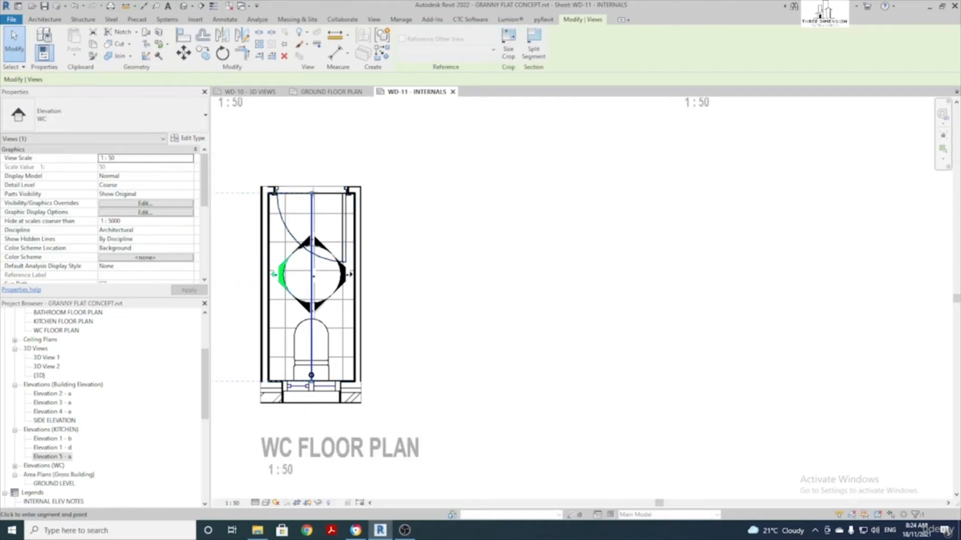
drag(312, 192, 312, 187)
drag(312, 382, 310, 389)
click(321, 306)
drag(355, 274, 364, 274)
drag(268, 275, 269, 274)
Extend the east-facing WC elevation's range up to the wall, then deselect the marker
click(313, 233)
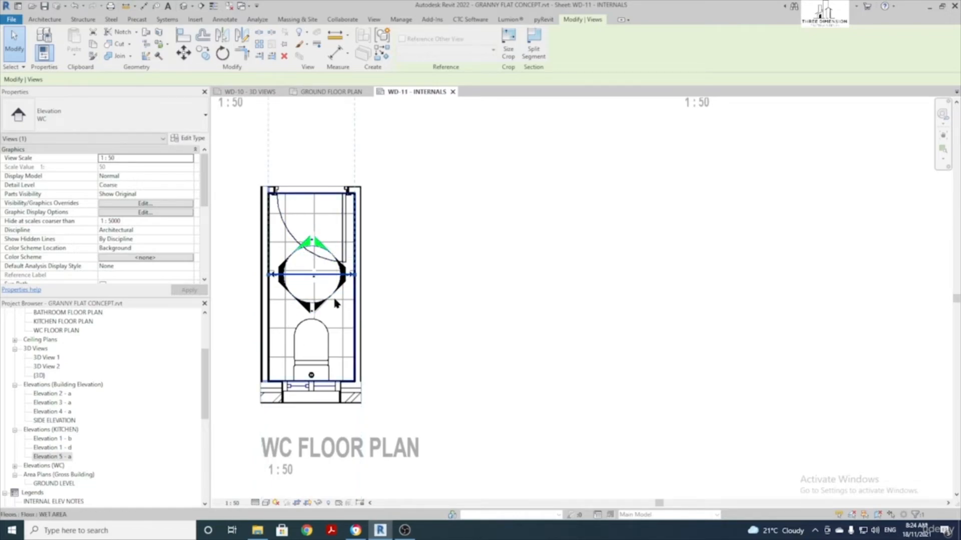
click(314, 306)
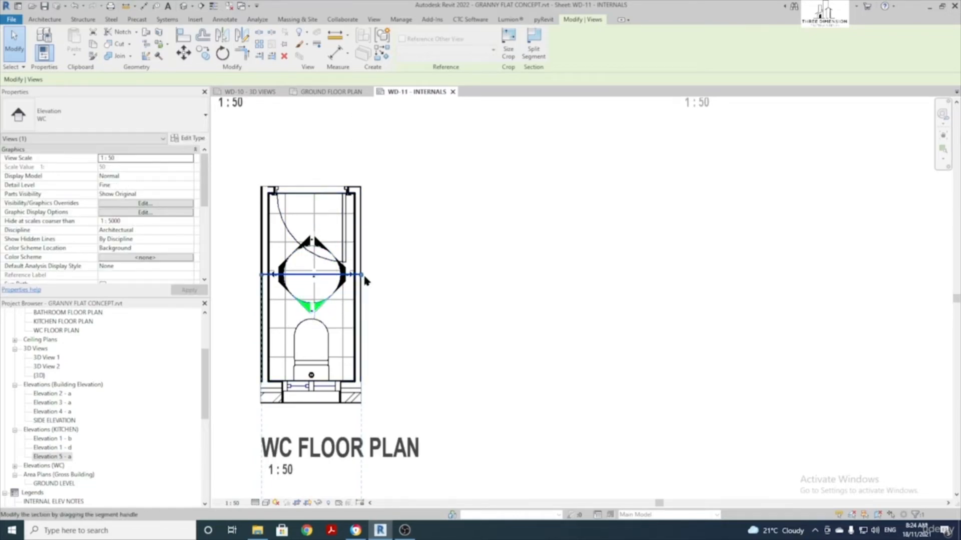
click(278, 274)
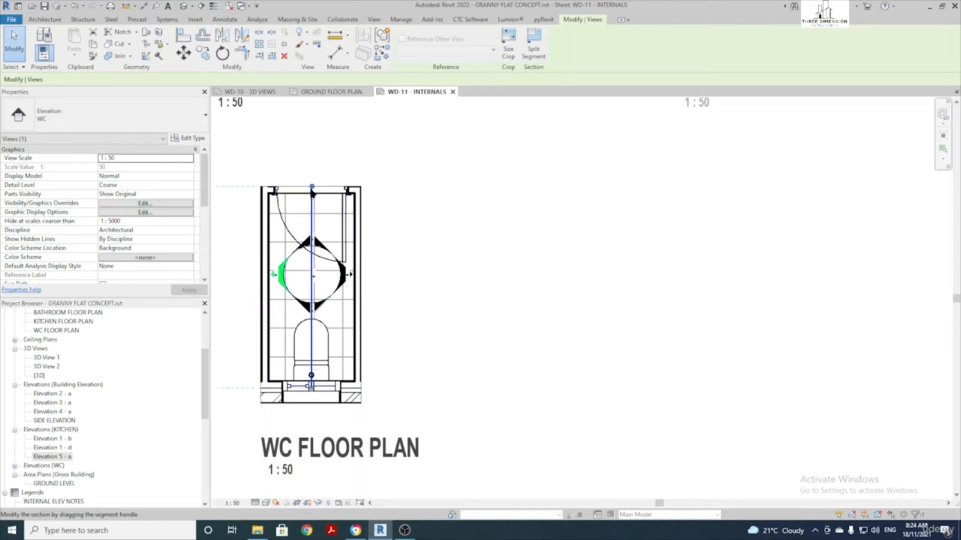
click(347, 276)
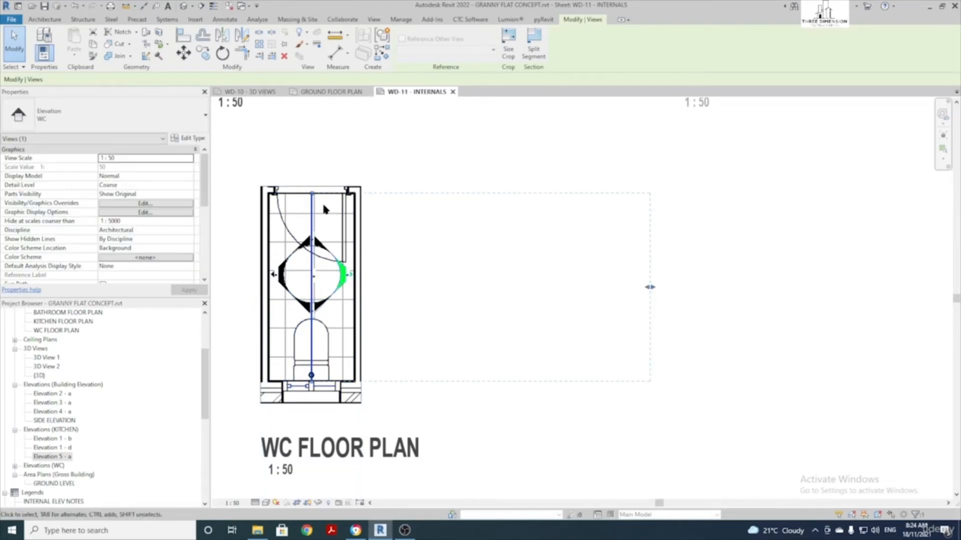
drag(315, 196, 313, 187)
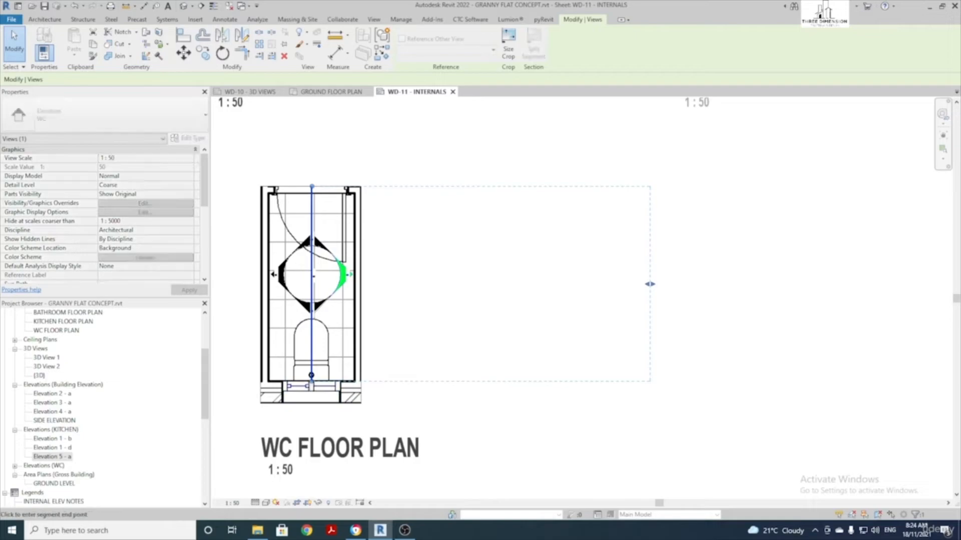
click(306, 242)
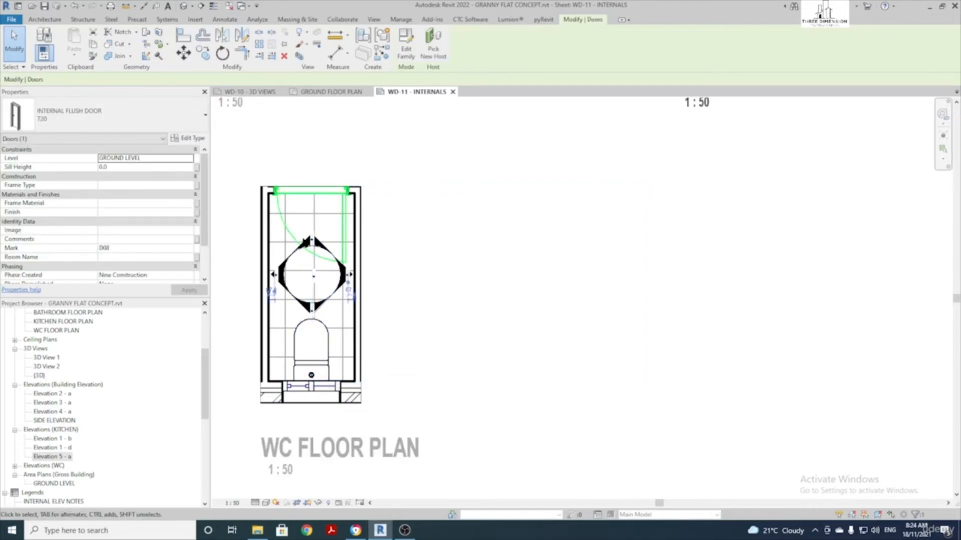
click(309, 242)
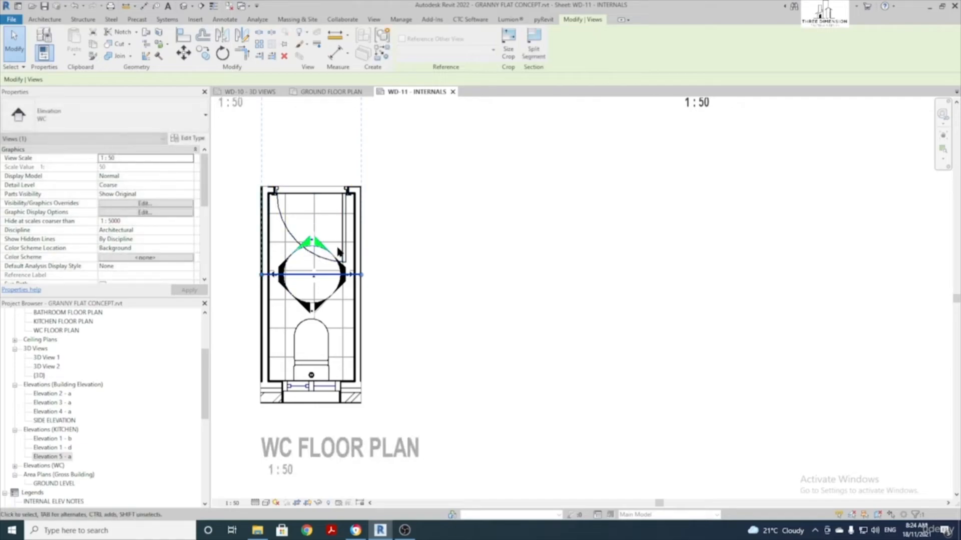
scroll(345, 250, down, 3)
click(467, 267)
scroll(488, 276, down, 5)
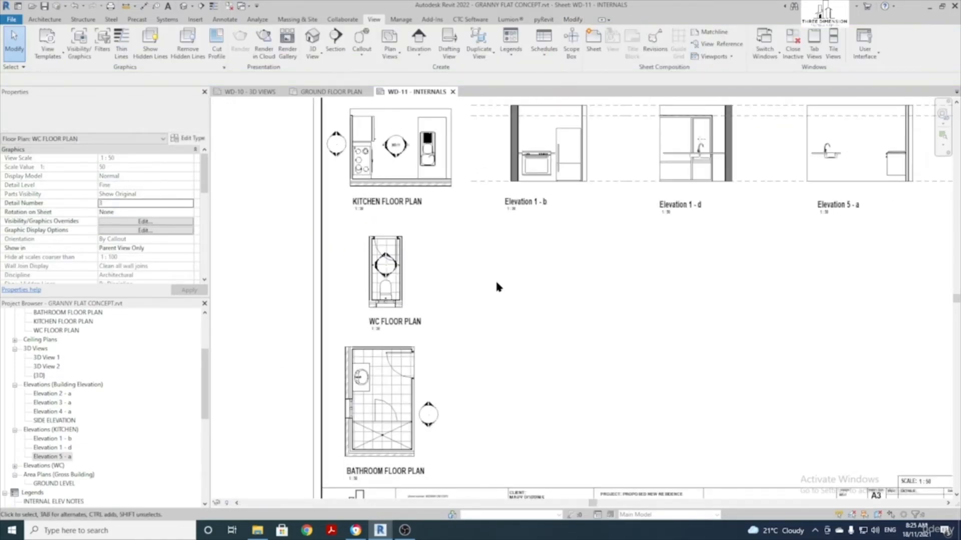
Drag WC elevations 1 - a, 1 - b and 1 - c onto the sheet beside the WC floor plan
scroll(267, 288, up, 3)
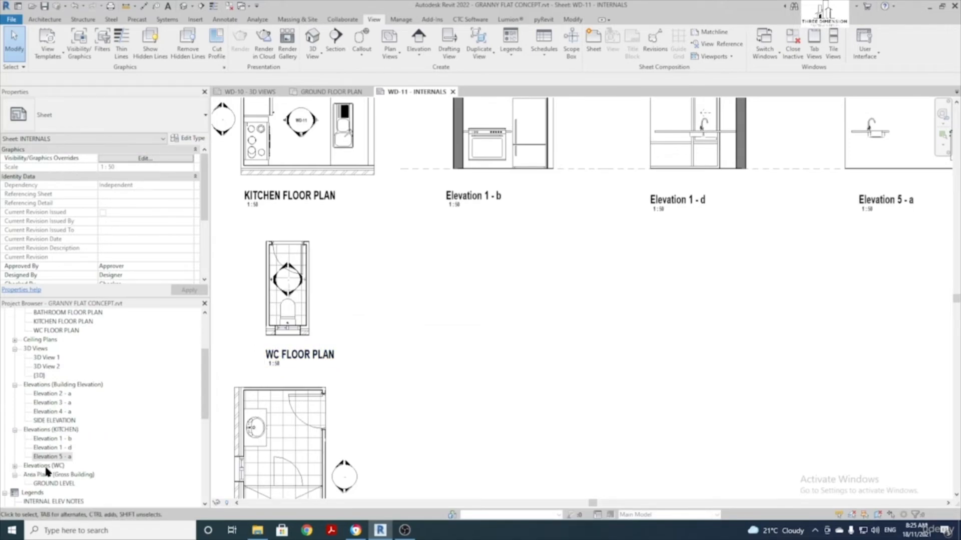
click(14, 466)
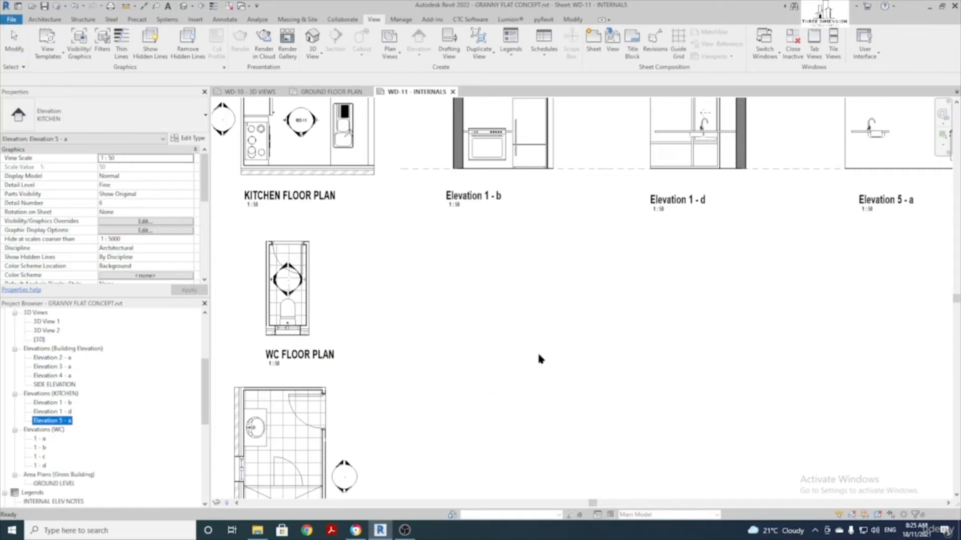
scroll(323, 283, down, 2)
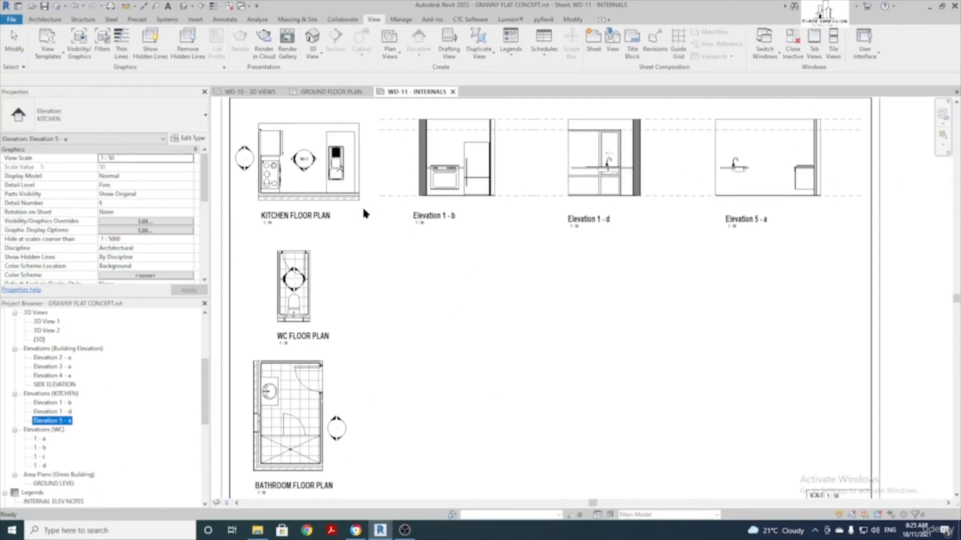
click(615, 368)
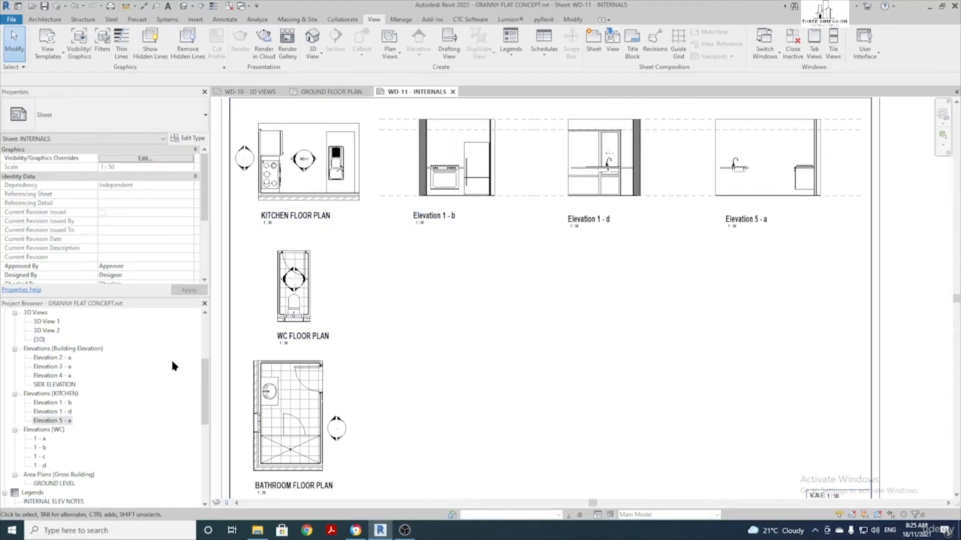
drag(40, 439, 421, 274)
click(417, 281)
drag(40, 447, 484, 323)
click(555, 283)
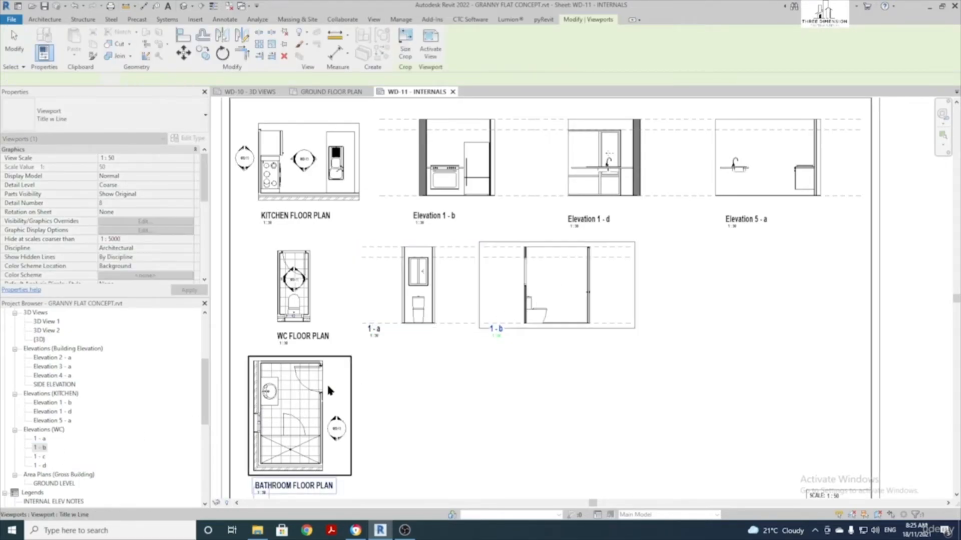
drag(40, 456, 741, 273)
click(689, 285)
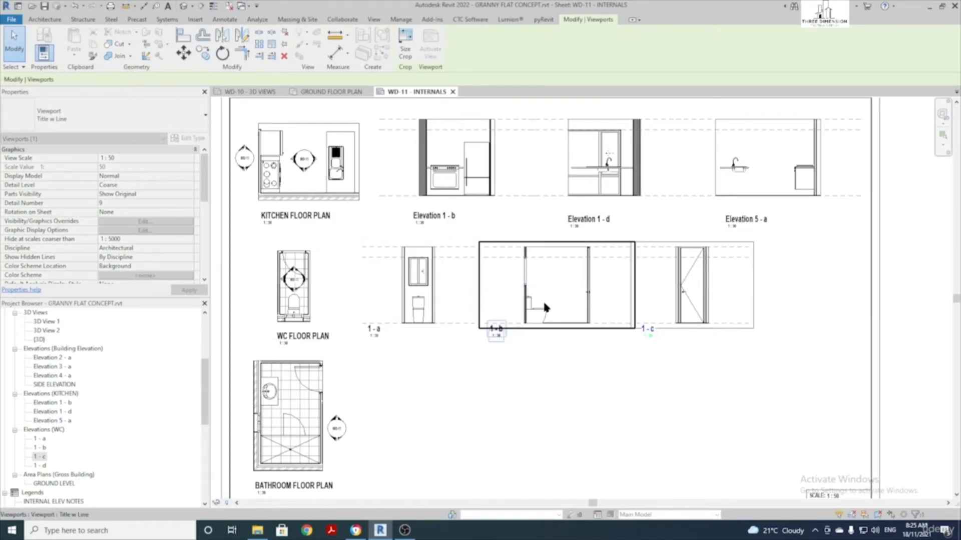
Add elevation 1 - d at the row's end and nudge 1 - b, 1 - c and 1 - d into alignment
click(300, 282)
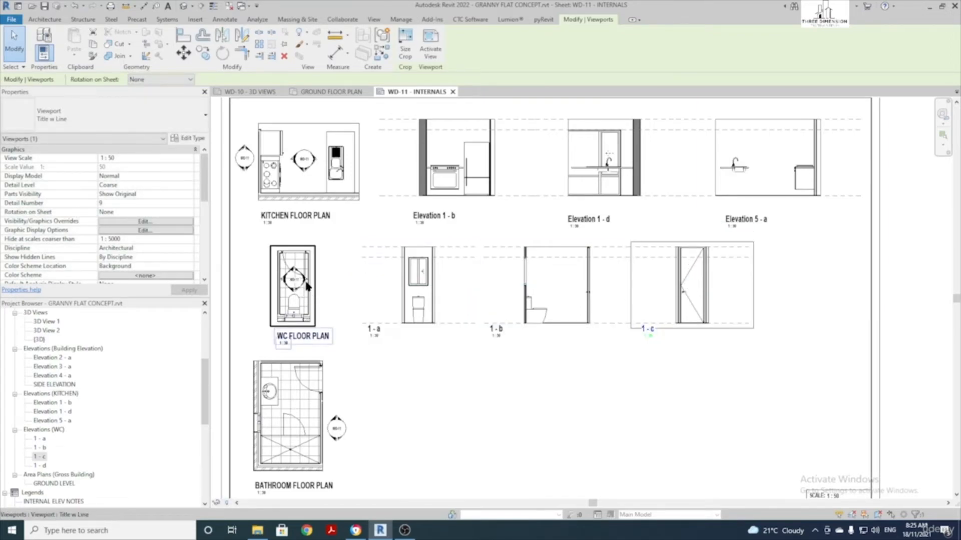
key(Escape)
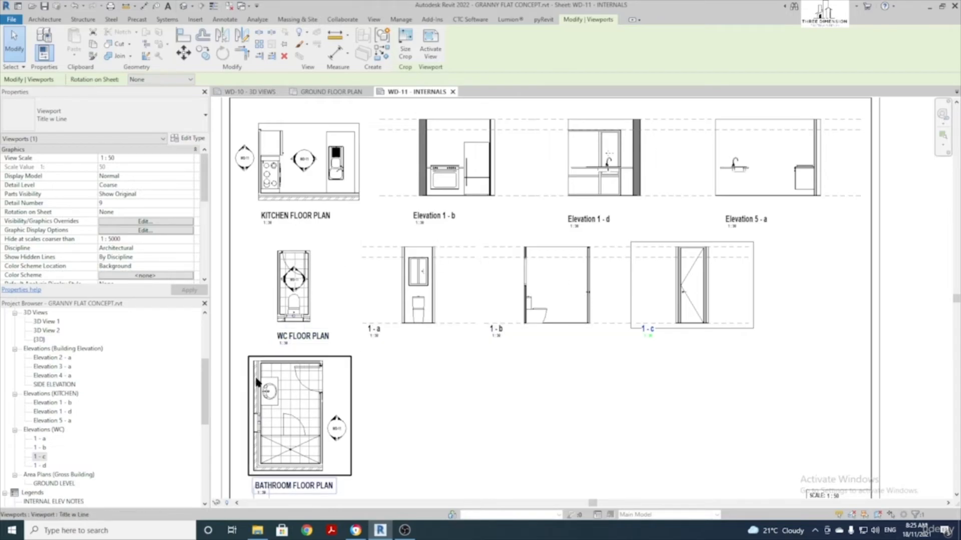
drag(40, 466, 787, 287)
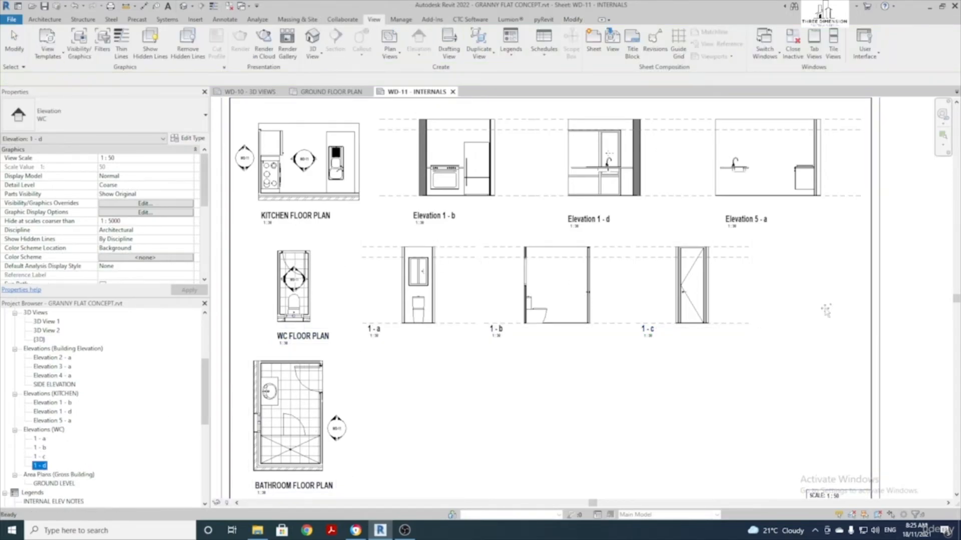
click(801, 286)
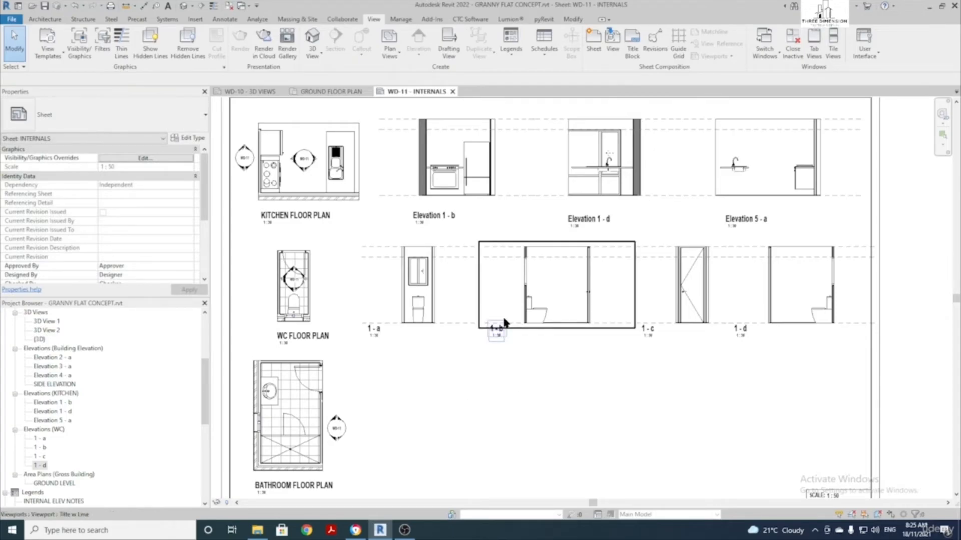
drag(576, 300, 566, 301)
drag(699, 293, 680, 293)
drag(780, 287, 770, 287)
click(710, 403)
middle_drag(595, 396, 653, 334)
In the bathroom floor plan viewport, duplicate the WC elevation type as a new BATHROOM type
scroll(353, 362, up, 3)
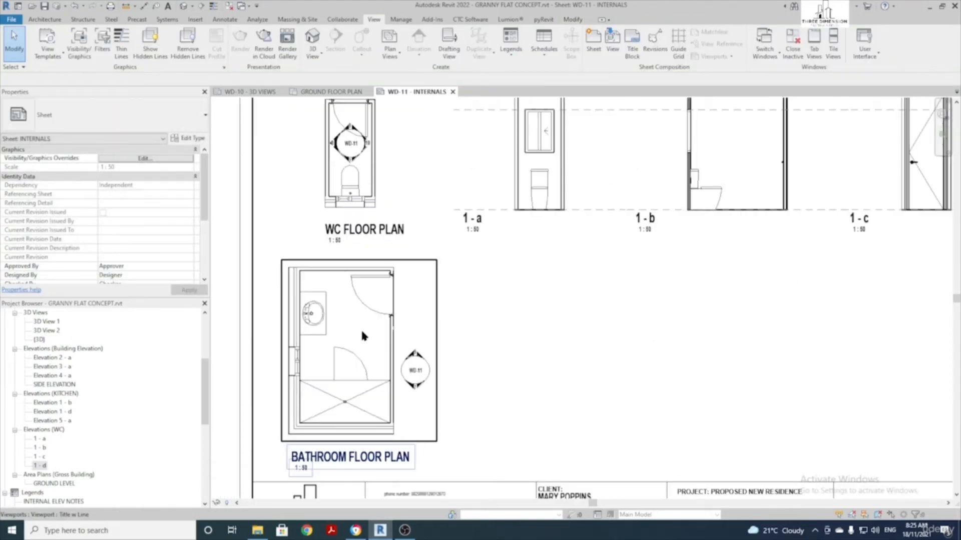
double_click(361, 330)
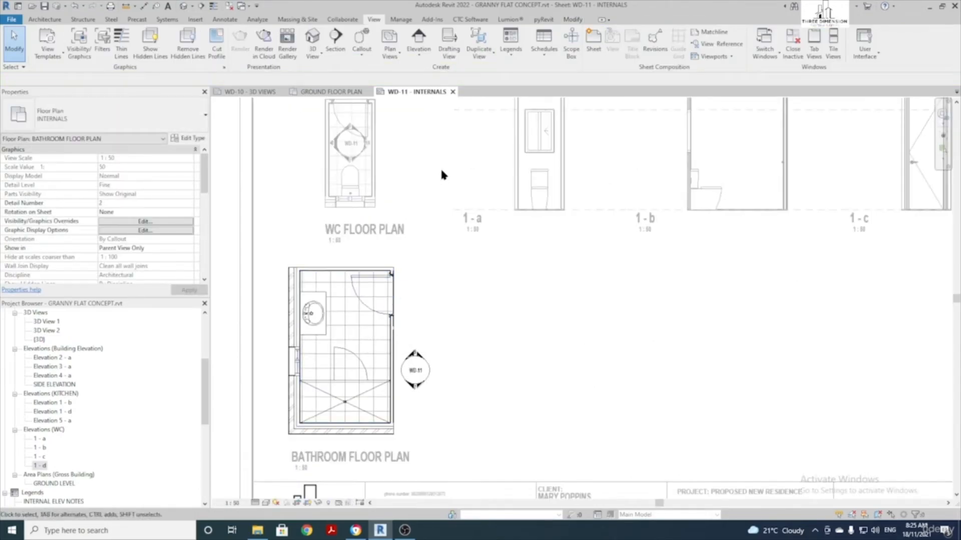
click(419, 36)
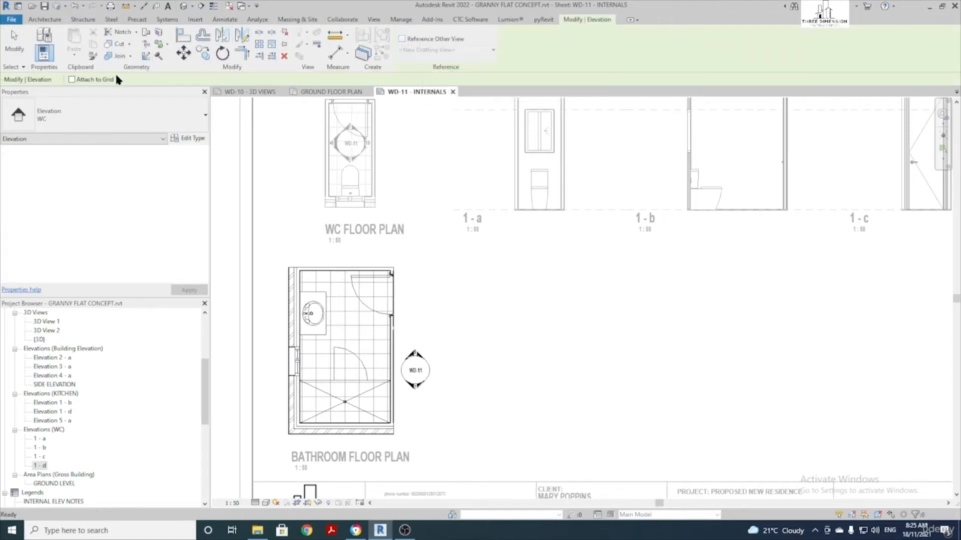
click(187, 138)
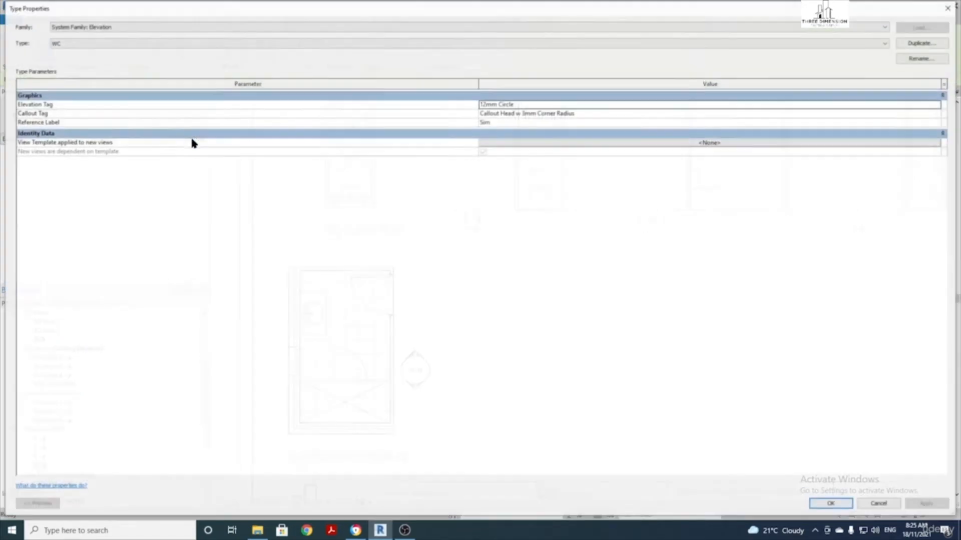
click(921, 44)
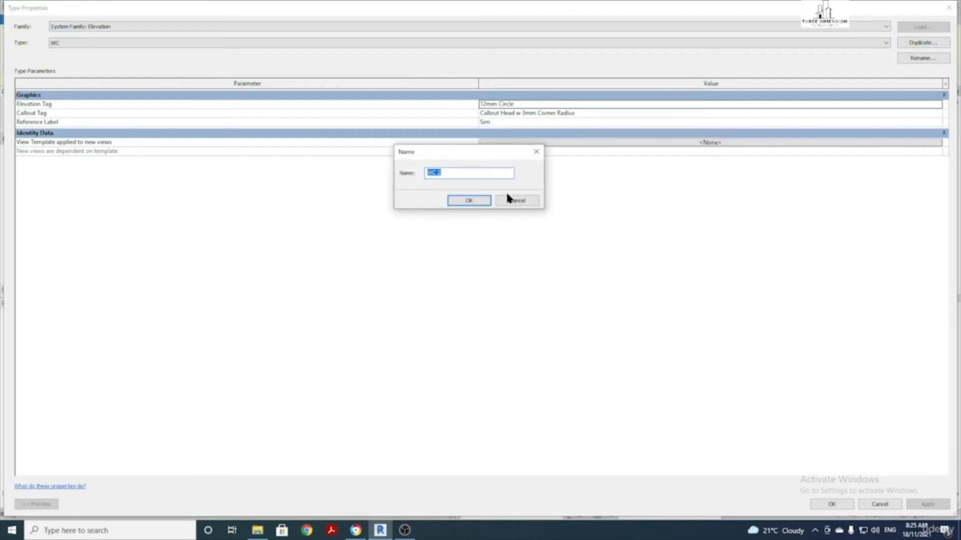
click(470, 203)
click(832, 504)
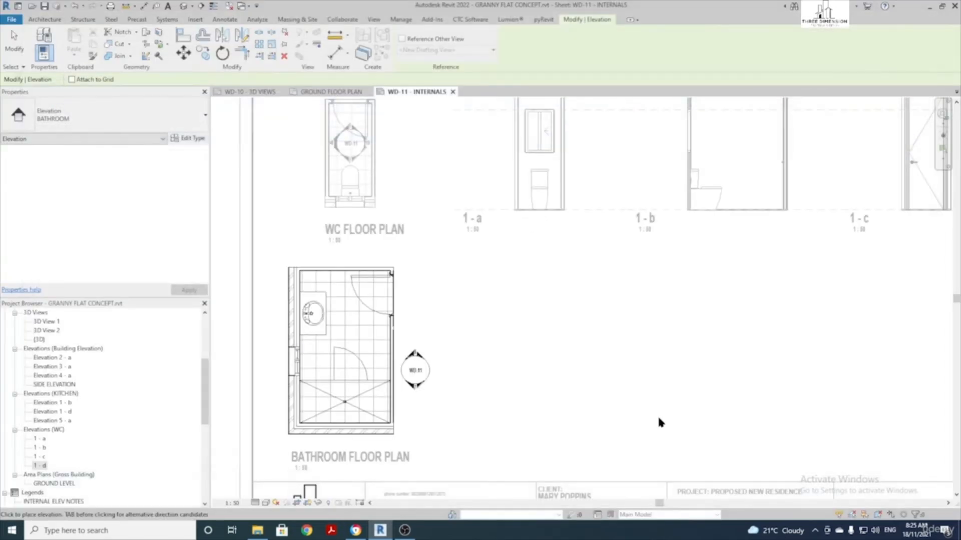
Place a BATHROOM elevation marker in the bathroom centre with north and east elevations added
scroll(345, 339, up, 2)
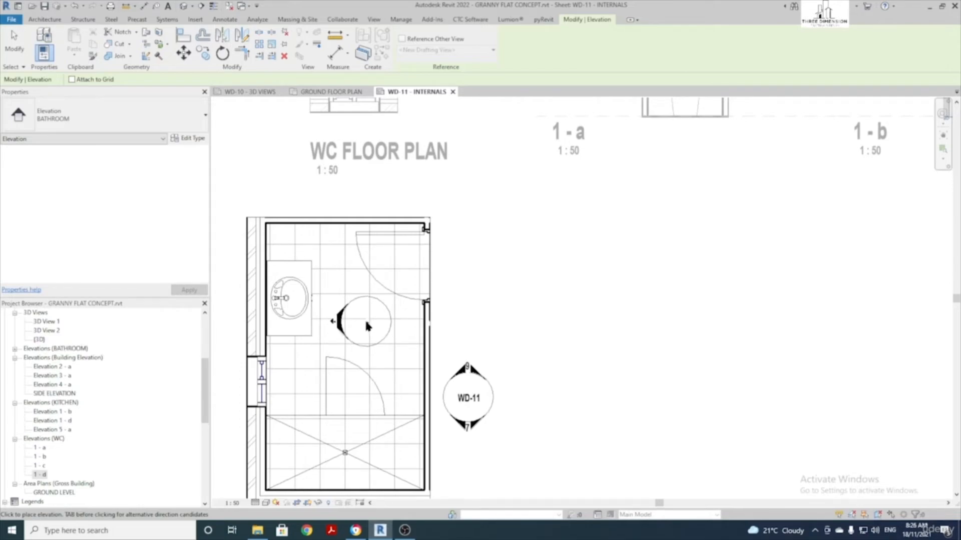
scroll(365, 326, up, 1)
click(366, 326)
key(Escape)
key(Escape)
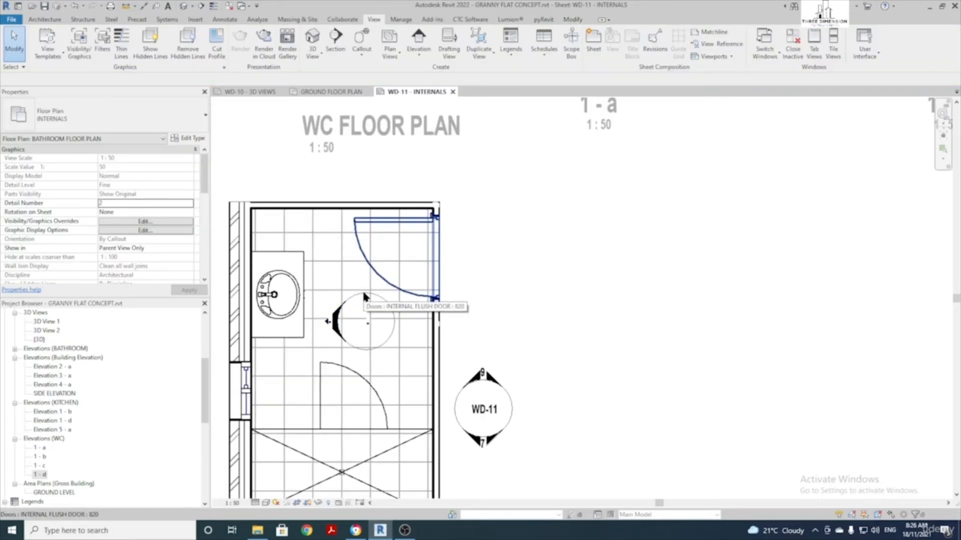
click(364, 296)
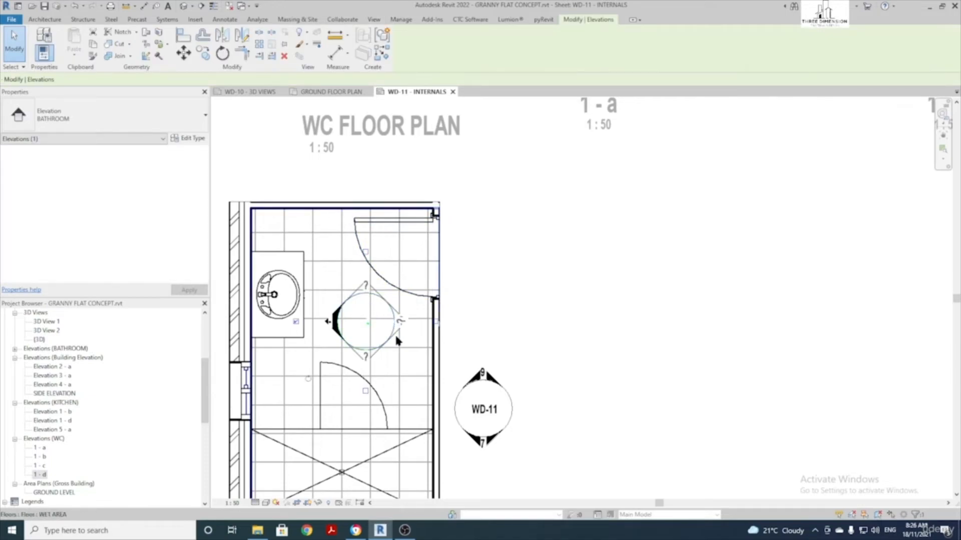
click(365, 254)
click(436, 324)
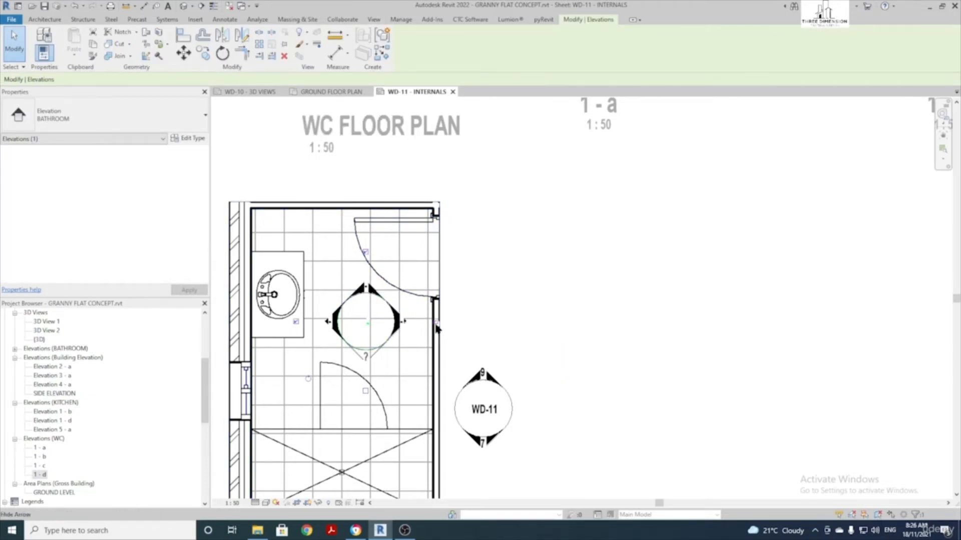
Stretch the south, north and east bathroom elevations' view ranges out to the room walls
click(367, 356)
drag(432, 323, 440, 323)
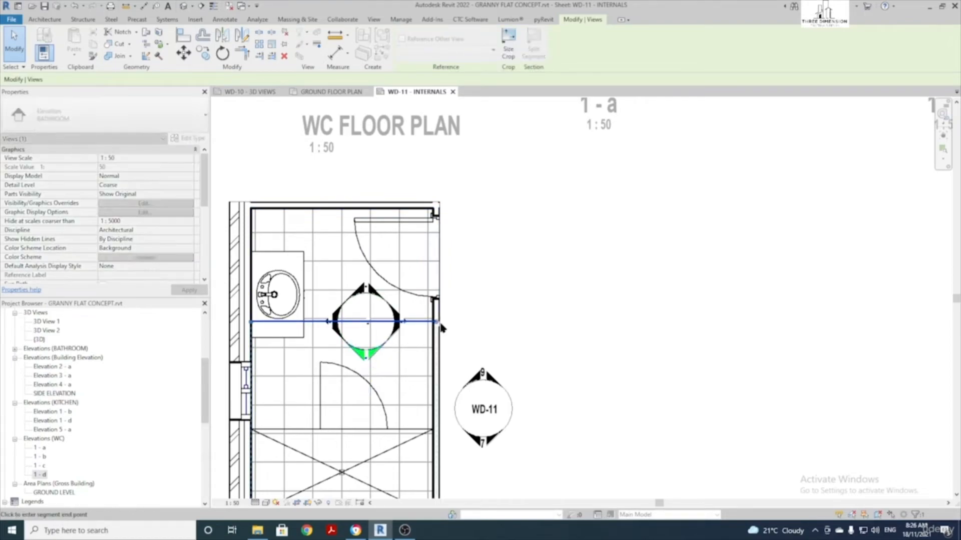
drag(251, 322, 229, 322)
click(334, 322)
scroll(364, 228, down, 2)
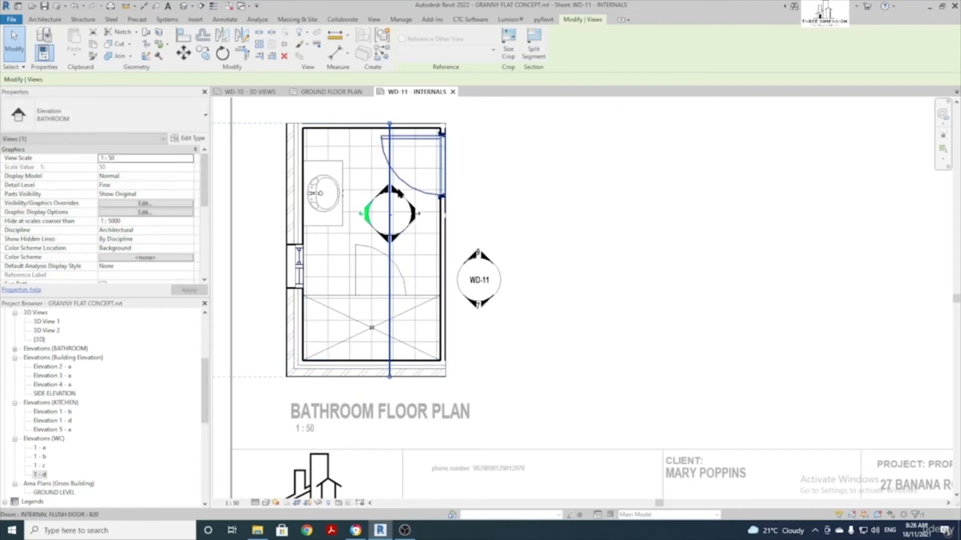
click(390, 190)
drag(303, 215, 286, 216)
drag(441, 215, 446, 215)
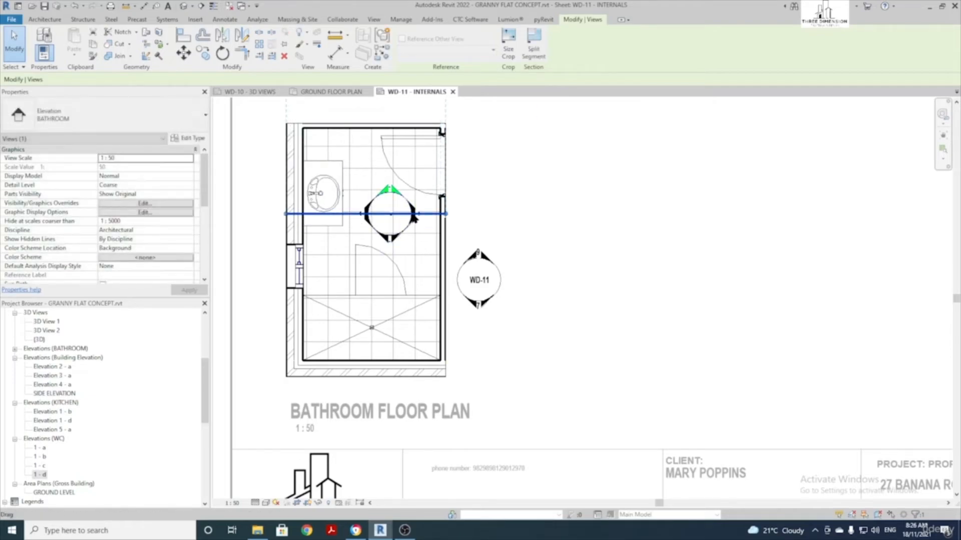
click(412, 214)
drag(389, 128, 390, 123)
Stretch the east elevation to the bottom wall, return to the sheet, and list views 2 - a to 2 - d
drag(390, 360, 390, 376)
scroll(388, 345, down, 3)
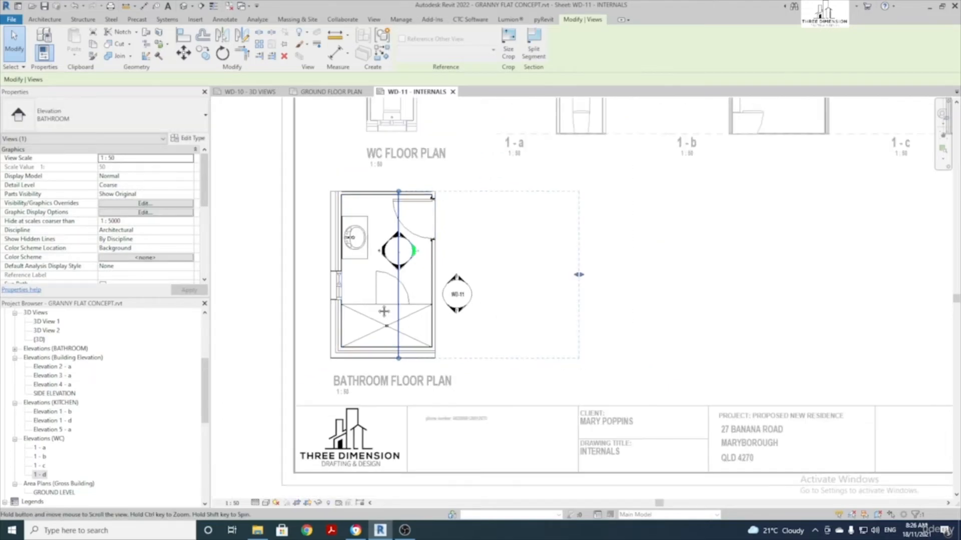
click(409, 302)
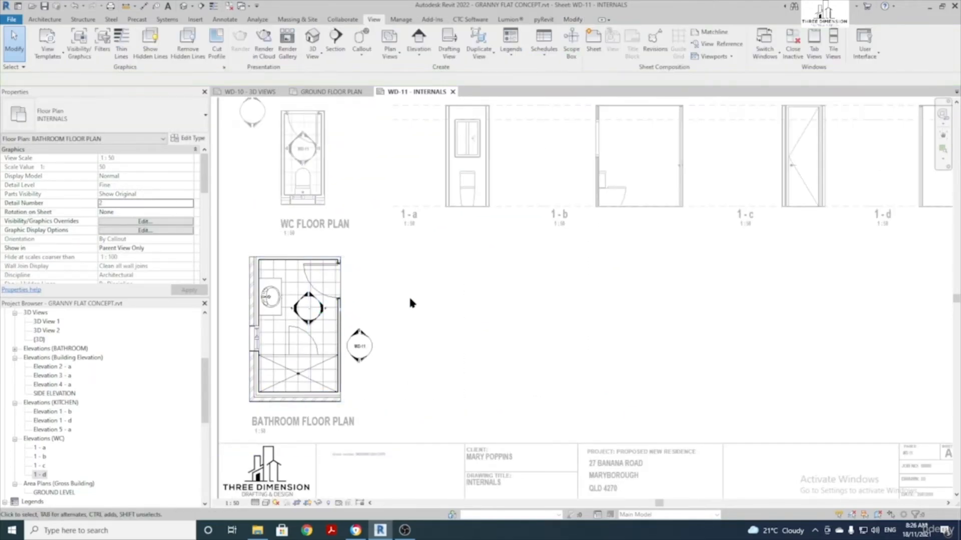
double_click(629, 304)
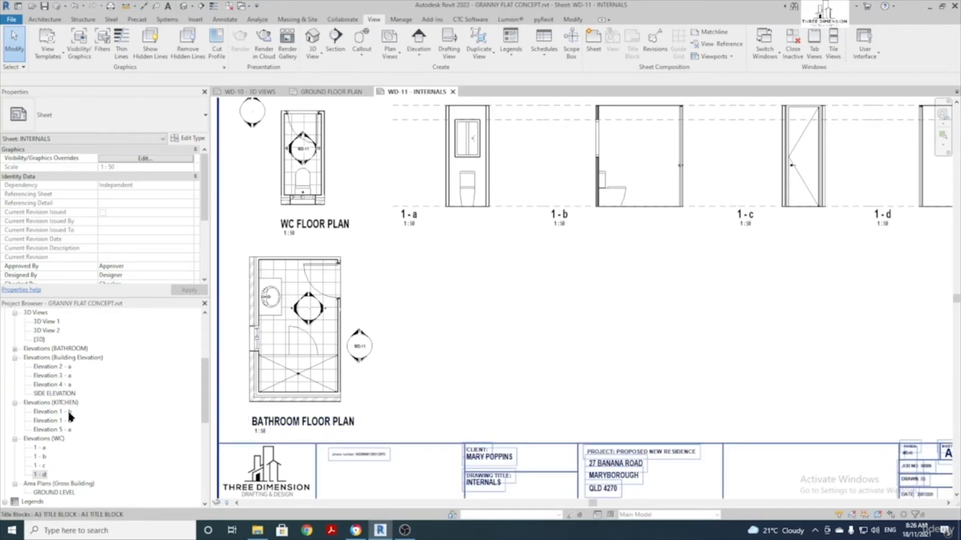
click(15, 349)
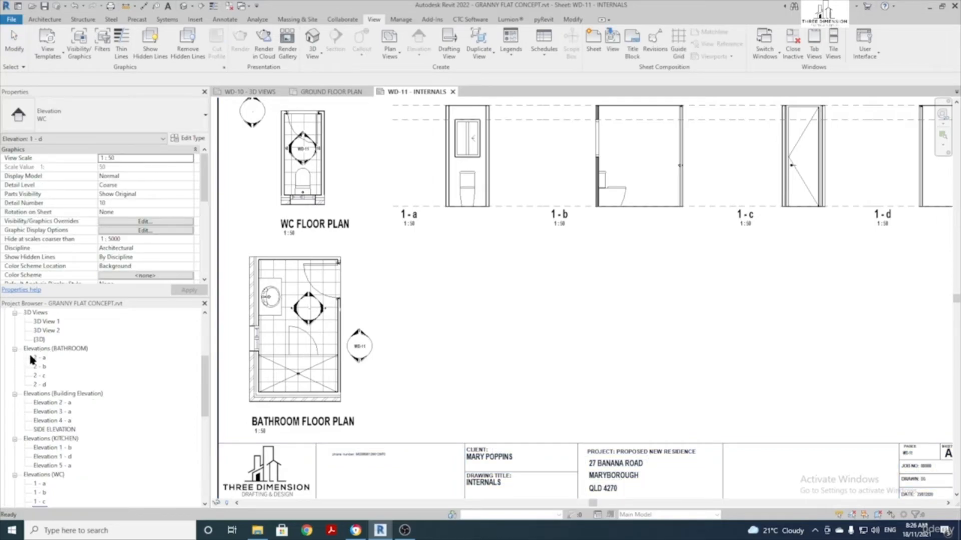
Drag bathroom elevations 2 - a, 2 - b, 2 - c and 2 - d onto sheet WD-11
drag(40, 358, 487, 327)
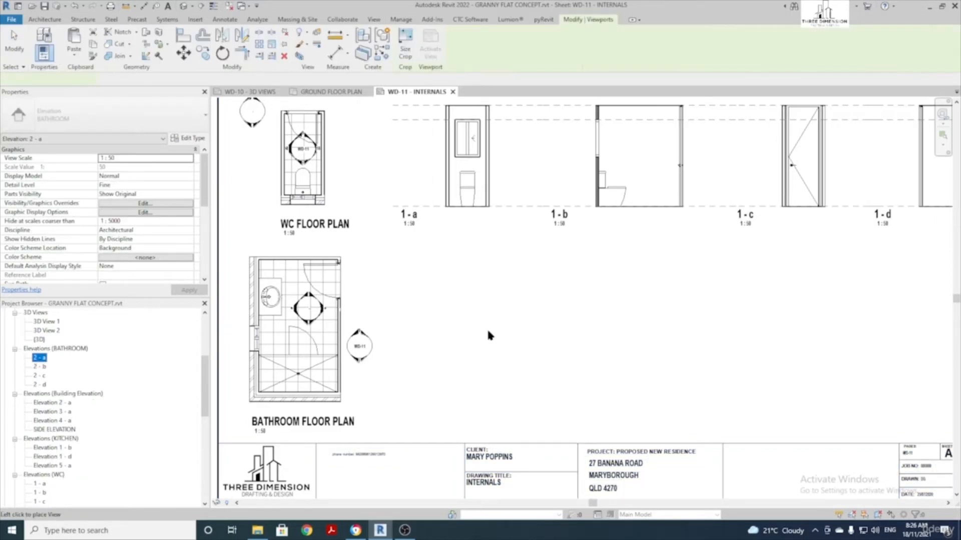
click(512, 326)
drag(40, 369, 786, 326)
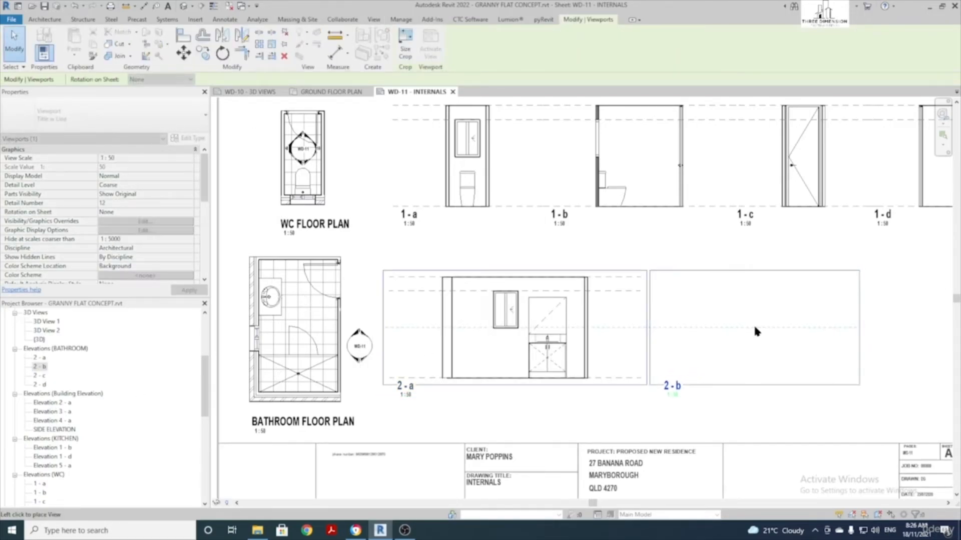
click(756, 332)
drag(38, 377, 590, 365)
scroll(595, 366, down, 2)
middle_drag(589, 353, 196, 322)
click(636, 314)
drag(40, 384, 67, 388)
drag(735, 326, 804, 329)
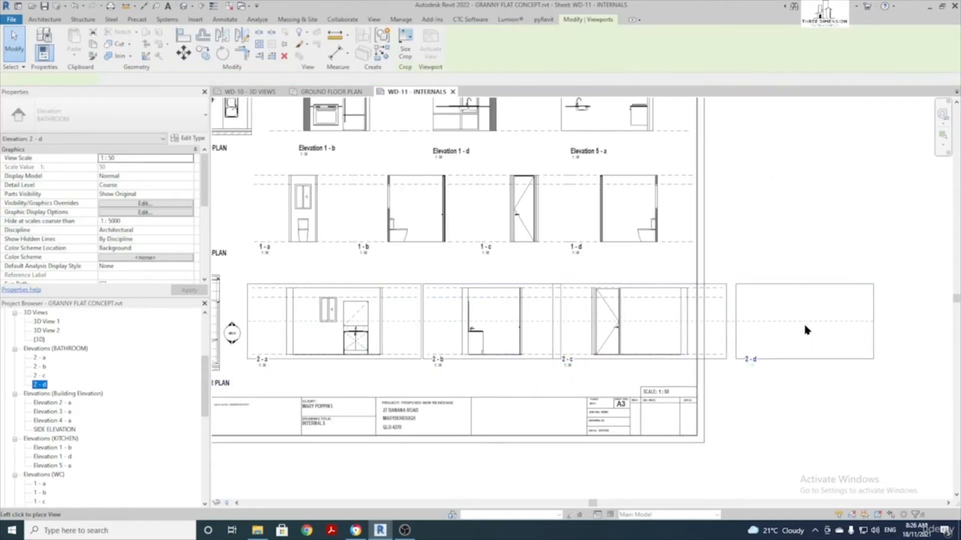
click(796, 323)
Line up elevations 2 - a to 2 - d in a row beside the bathroom floor plan
middle_drag(441, 377, 538, 370)
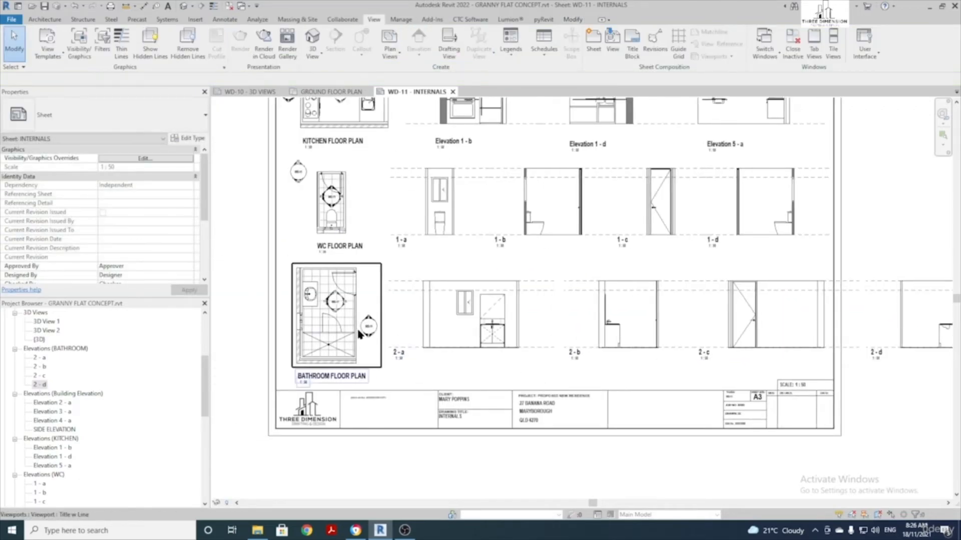
scroll(343, 328, up, 2)
drag(535, 327, 507, 328)
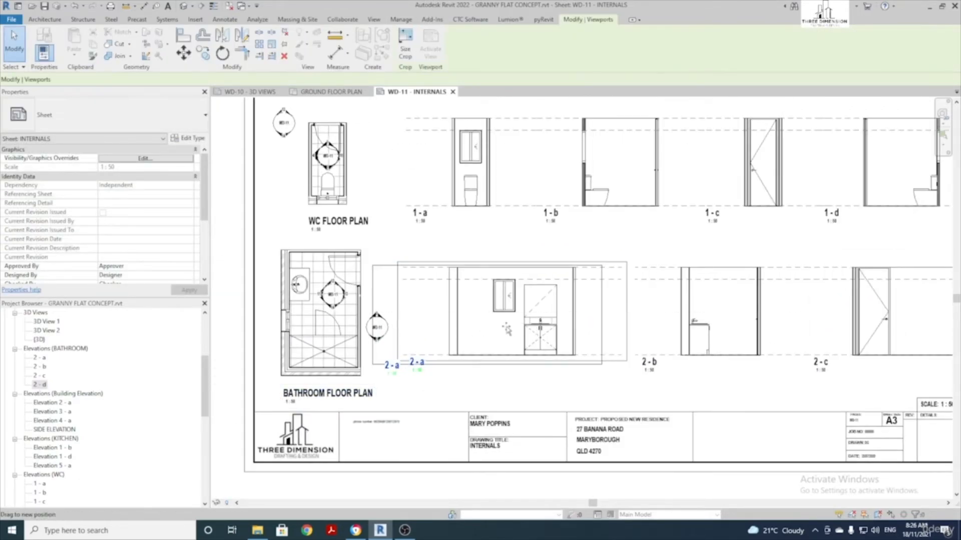
drag(726, 326, 629, 321)
middle_drag(703, 321, 547, 328)
drag(714, 318, 583, 319)
middle_drag(821, 319, 611, 302)
drag(757, 302, 563, 304)
click(725, 363)
scroll(725, 362, down, 3)
middle_drag(524, 371, 541, 381)
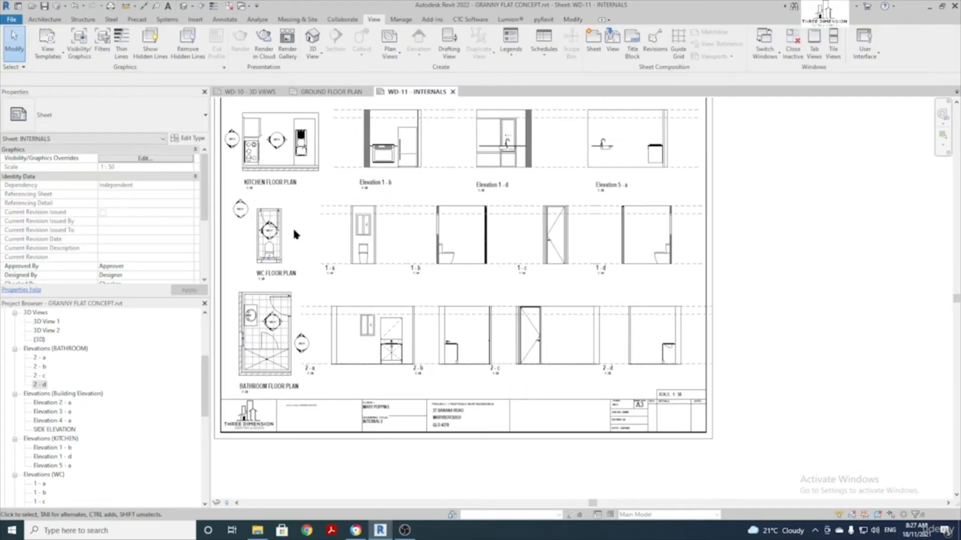
middle_drag(445, 294, 476, 341)
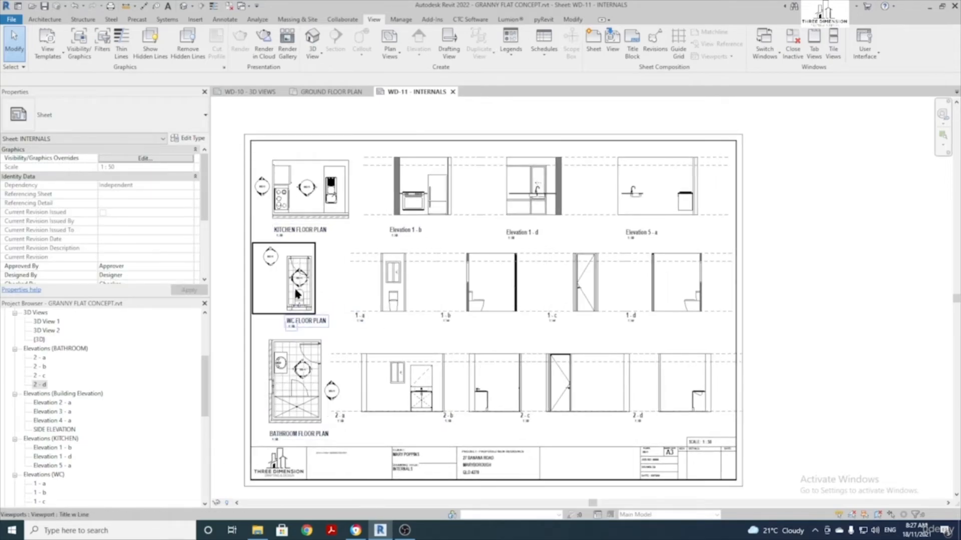
Hide the stray elevation marker beside the kitchen floor plan in that view
scroll(294, 186, up, 2)
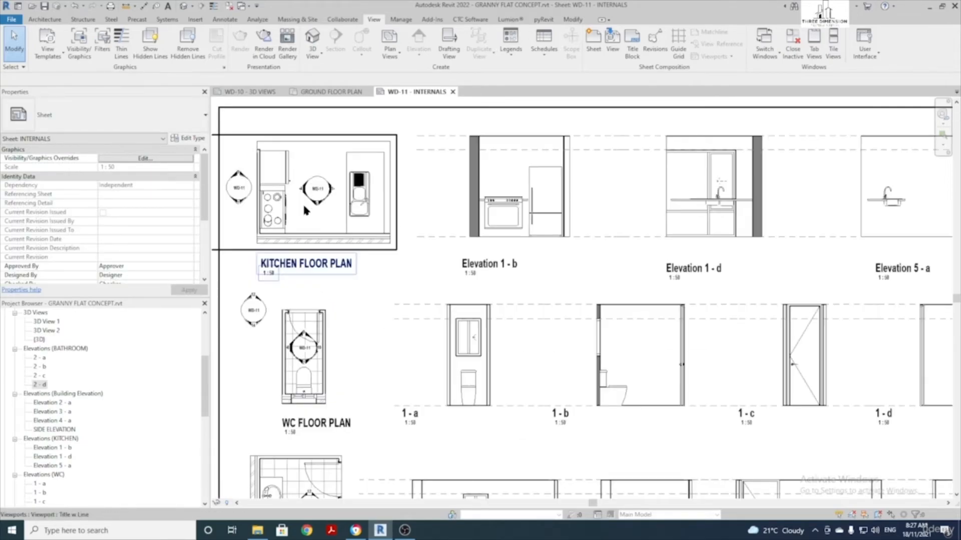
double_click(304, 206)
scroll(243, 202, up, 2)
middle_drag(245, 197, 328, 224)
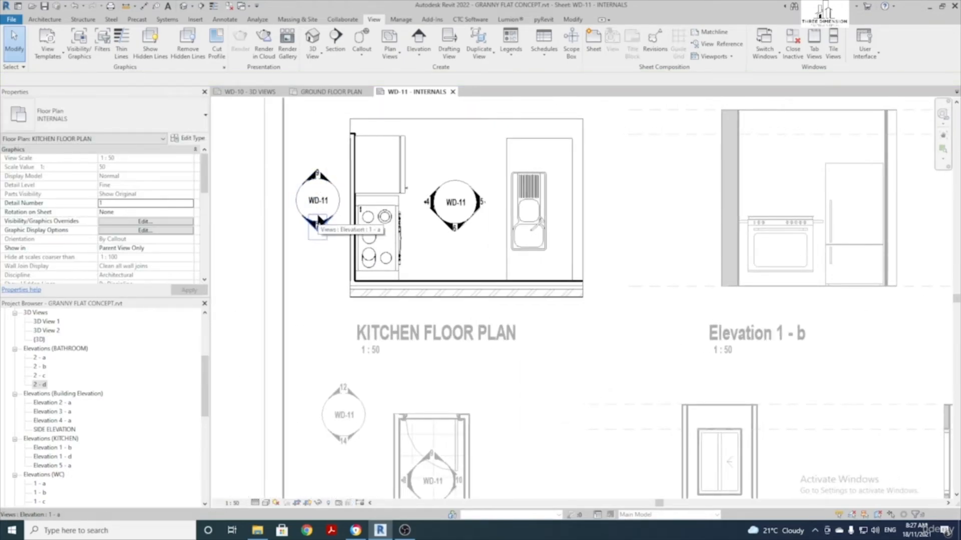
scroll(317, 235, up, 1)
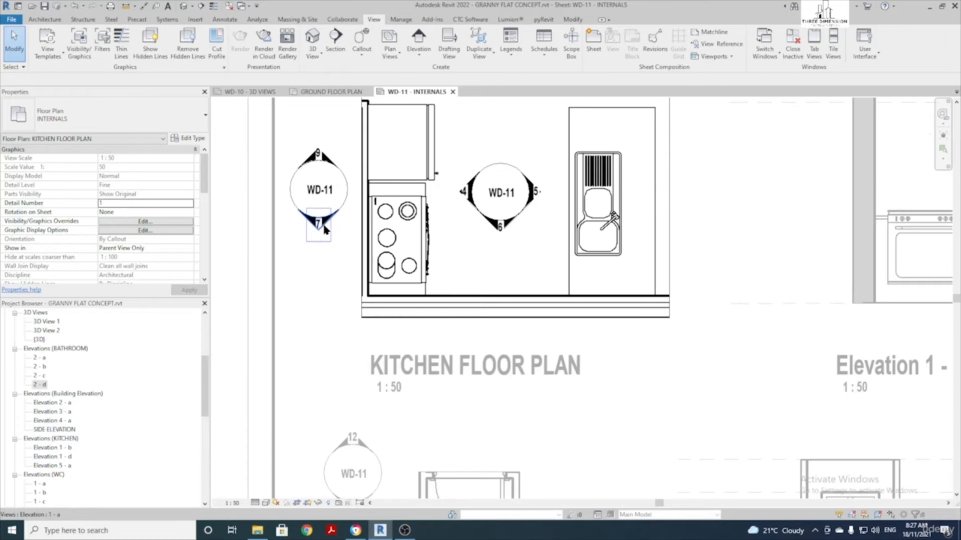
click(325, 228)
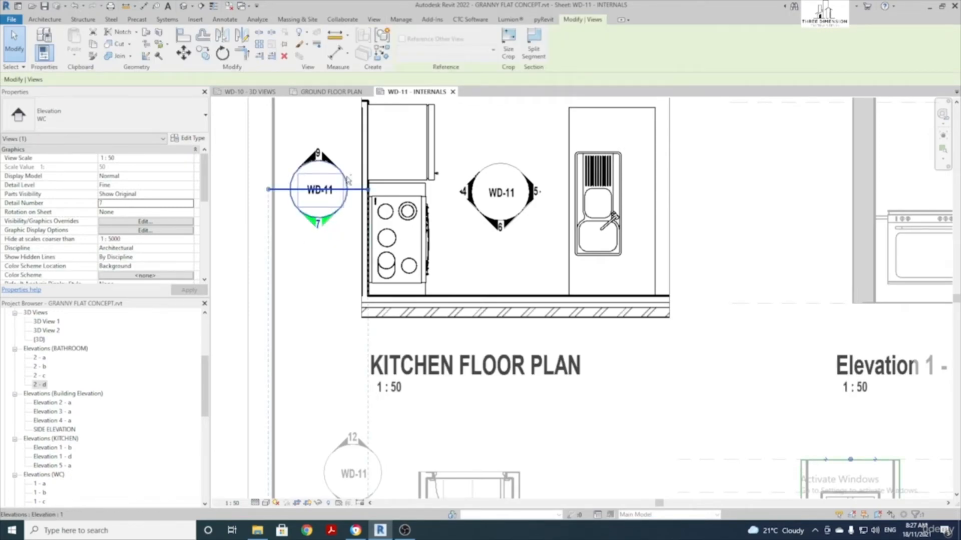
click(347, 181)
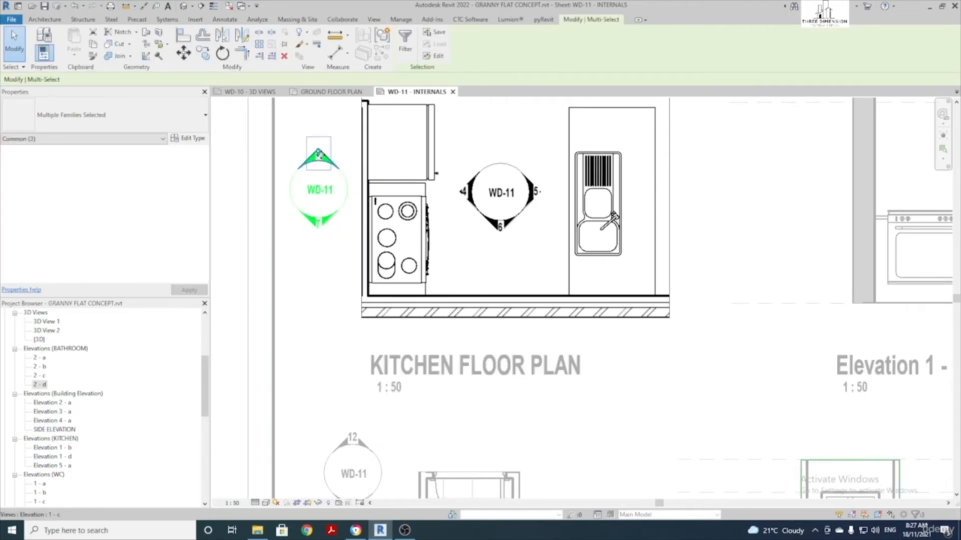
right_click(332, 165)
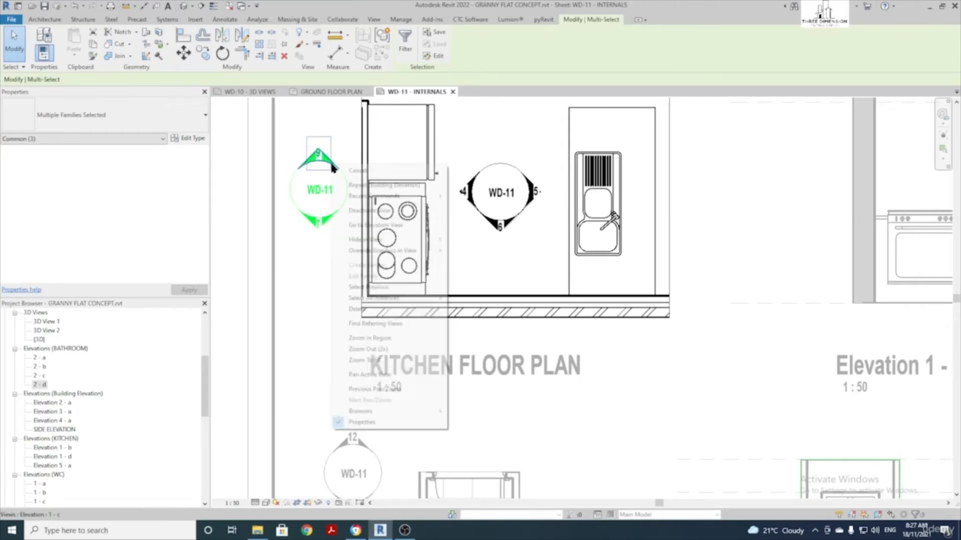
mouse_move(401, 239)
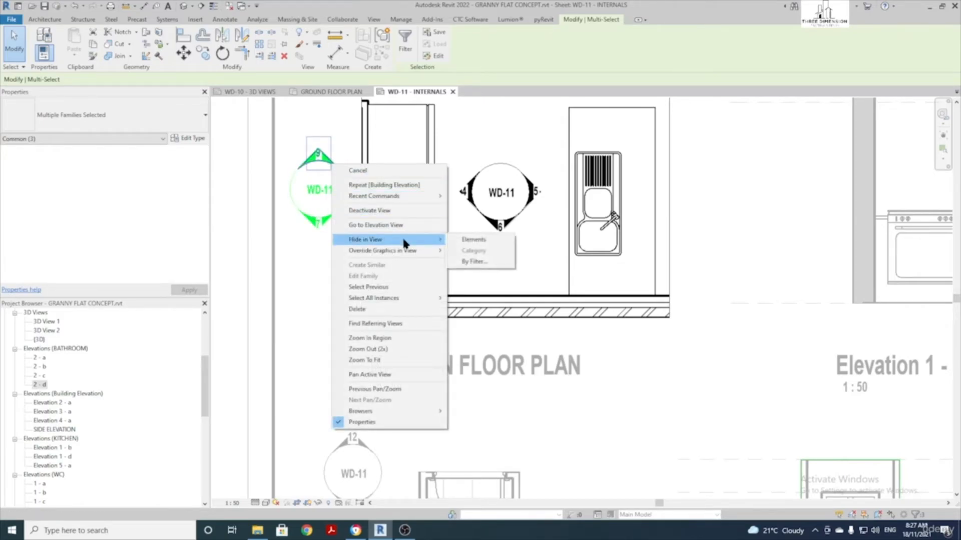
click(457, 240)
scroll(455, 236, down, 4)
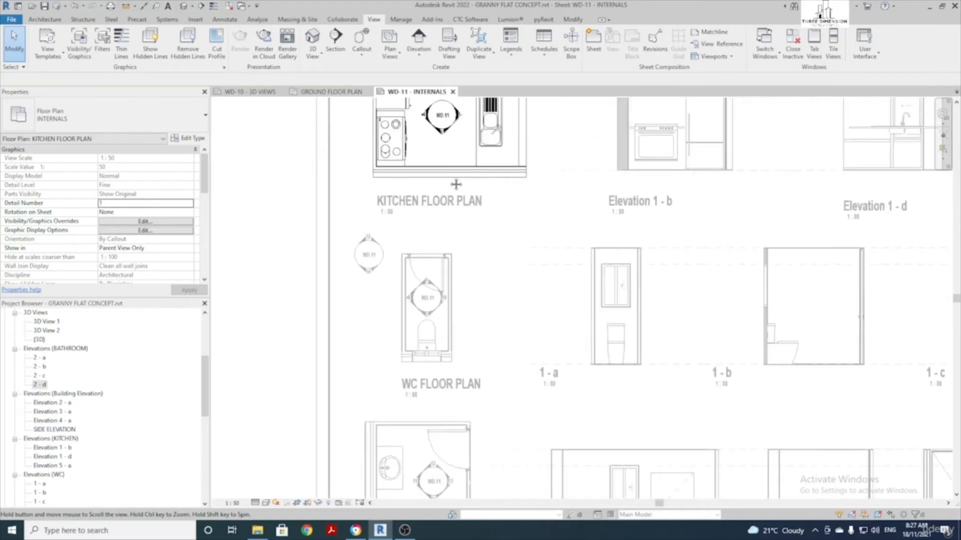
Box-select and hide the stray elevation marker beside the WC floor plan
double_click(416, 278)
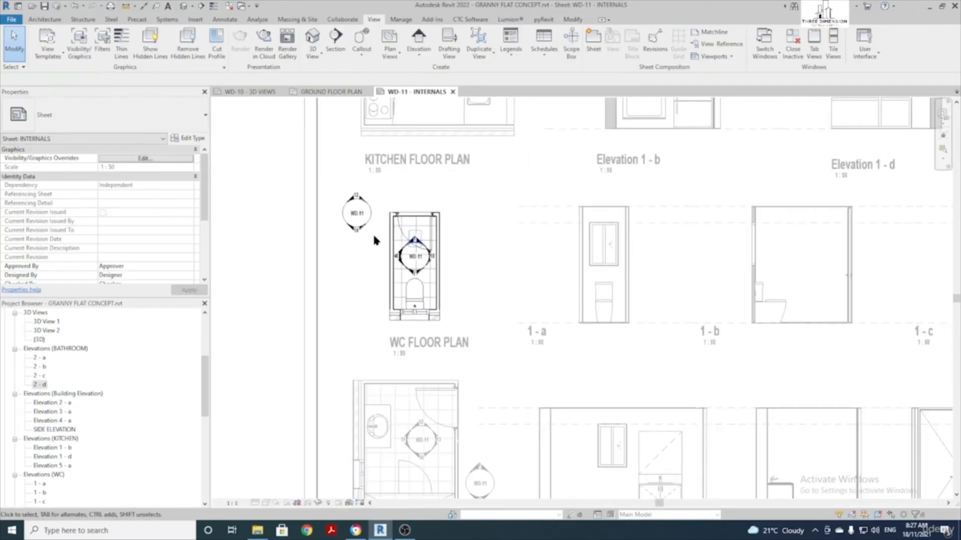
scroll(372, 232, up, 3)
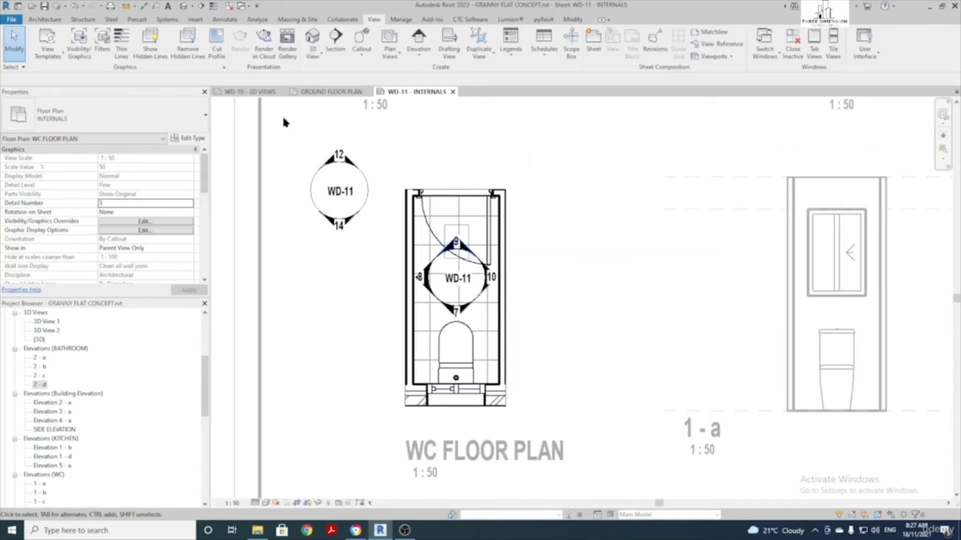
drag(280, 109, 394, 282)
right_click(358, 214)
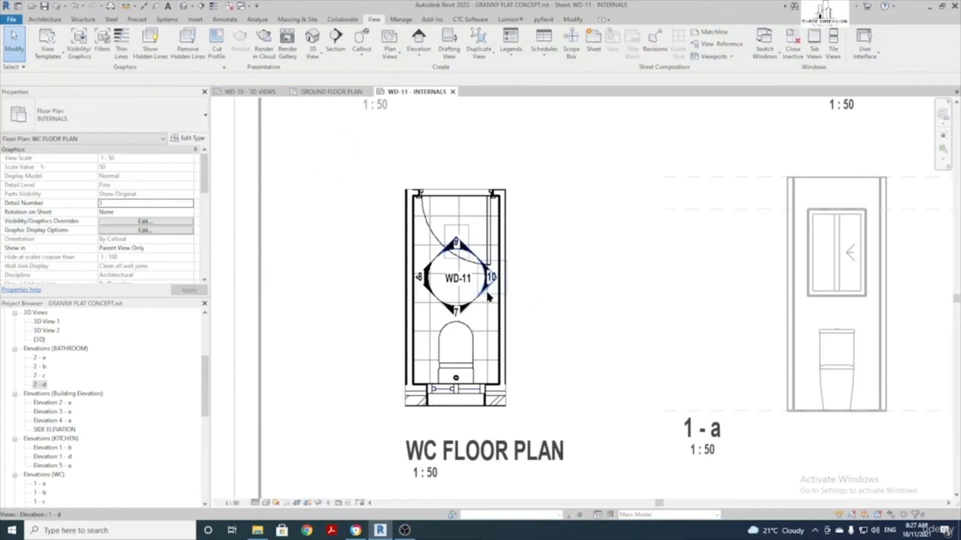
scroll(431, 223, down, 3)
scroll(430, 223, up, 3)
scroll(430, 219, up, 2)
double_click(437, 264)
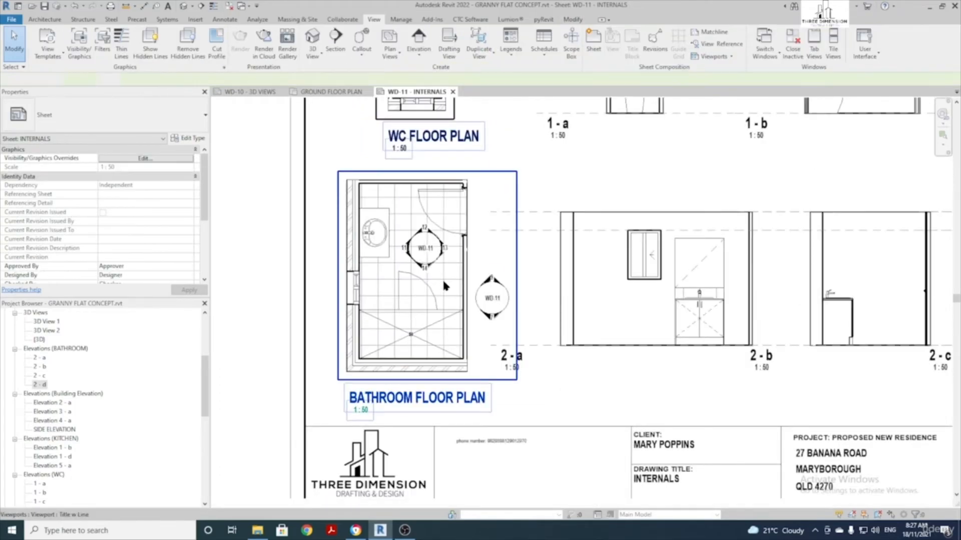
Hide the stray elevation marker in the bathroom floor plan and return to the sheet
double_click(443, 282)
scroll(461, 281, up, 3)
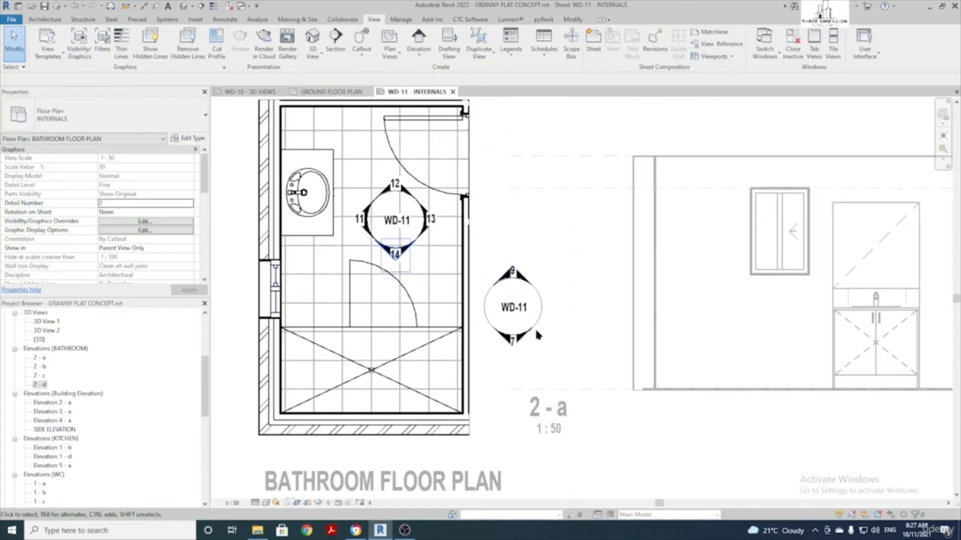
click(512, 339)
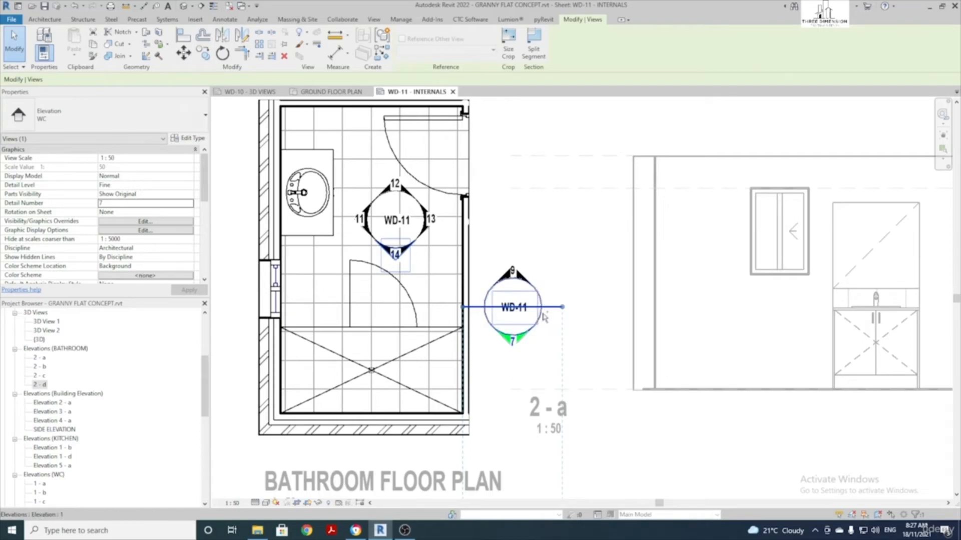
ctrl+click(539, 314)
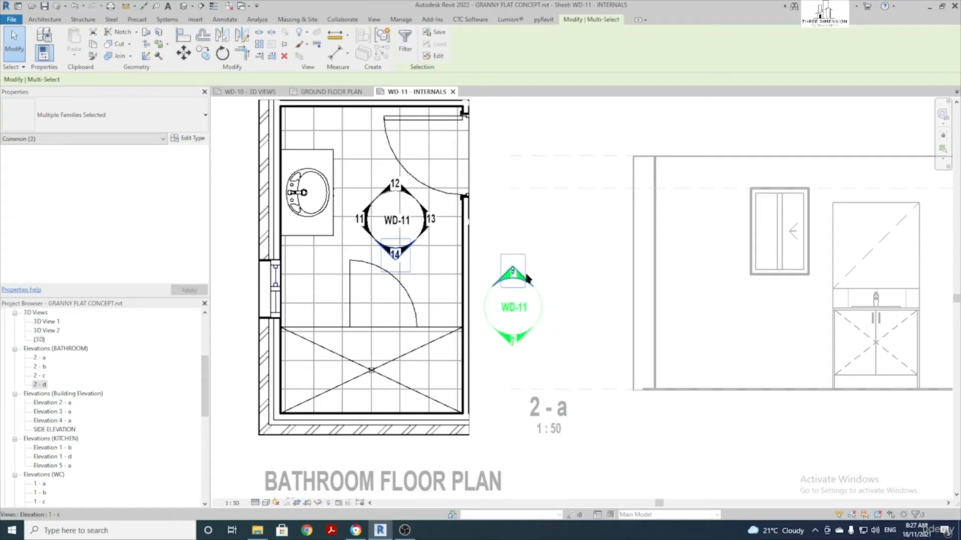
right_click(526, 284)
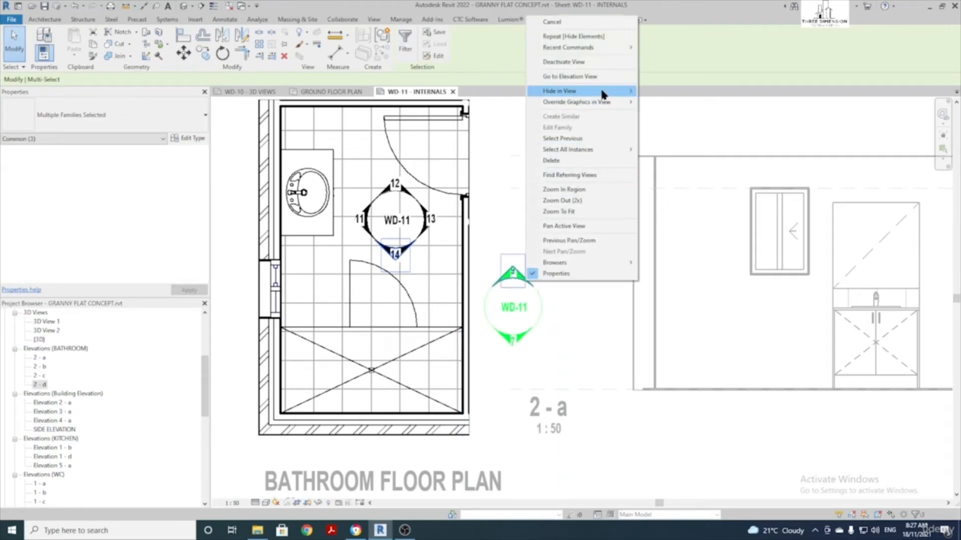
mouse_move(600, 93)
click(658, 93)
scroll(619, 227, down, 8)
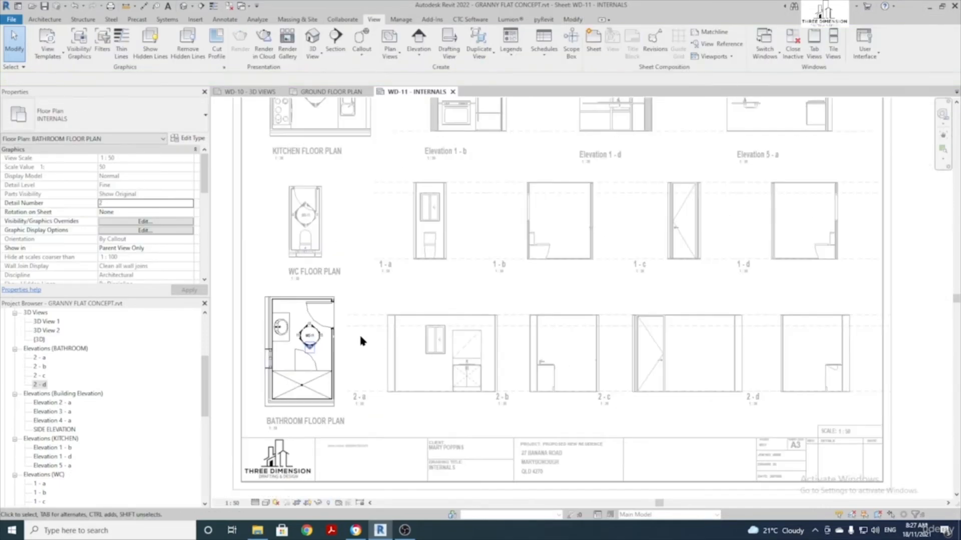
double_click(250, 238)
scroll(360, 260, up, 4)
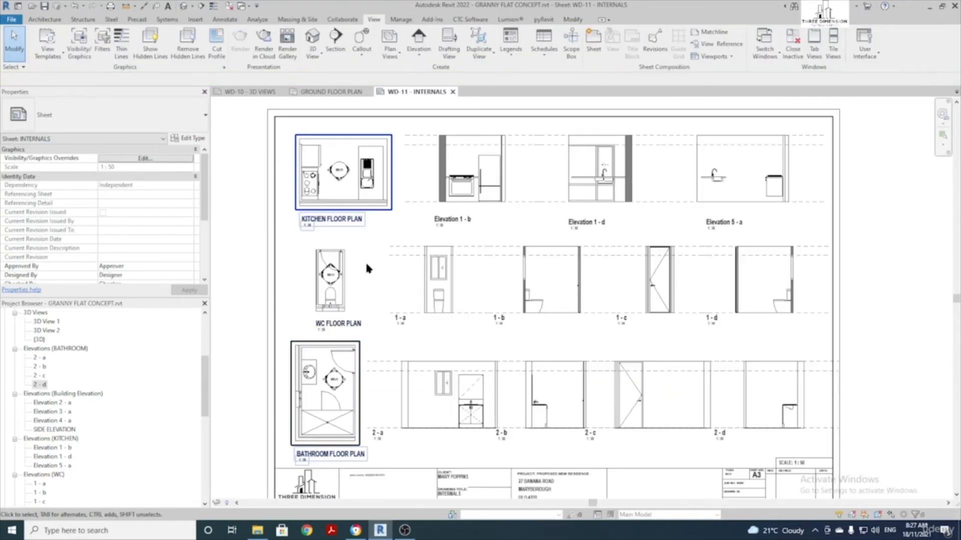
Activate the kitchen floor plan viewport and select the Elevation 1 - d marker
middle_drag(612, 158, 688, 239)
scroll(553, 220, up, 1)
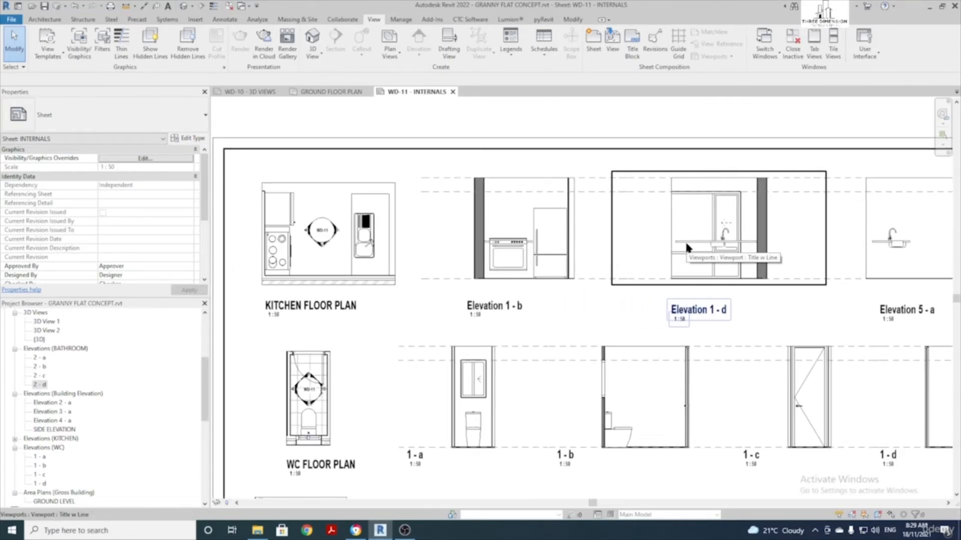
double_click(329, 202)
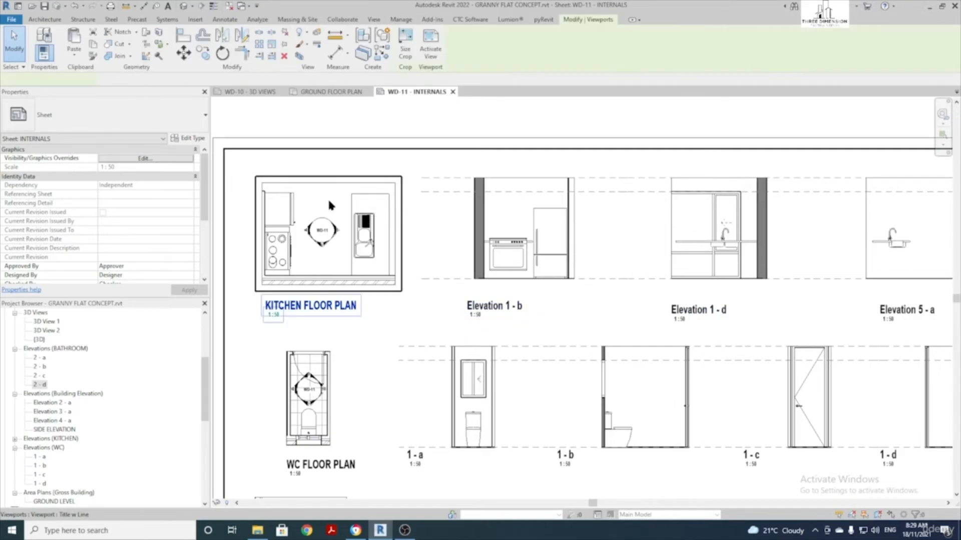
click(335, 231)
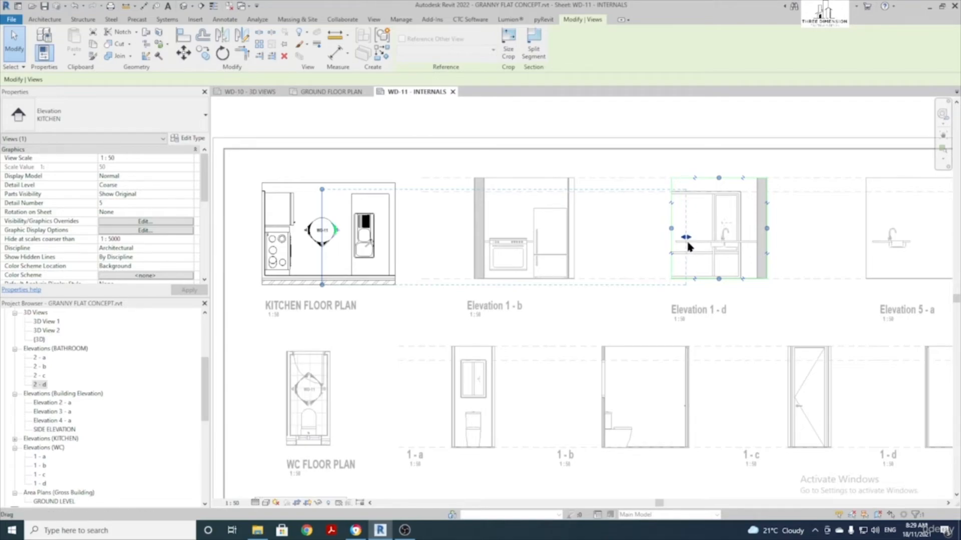
Drag Elevation 1 - d's far clip in so it sits beside the kitchen
scroll(191, 227, down, 2)
scroll(139, 203, down, 2)
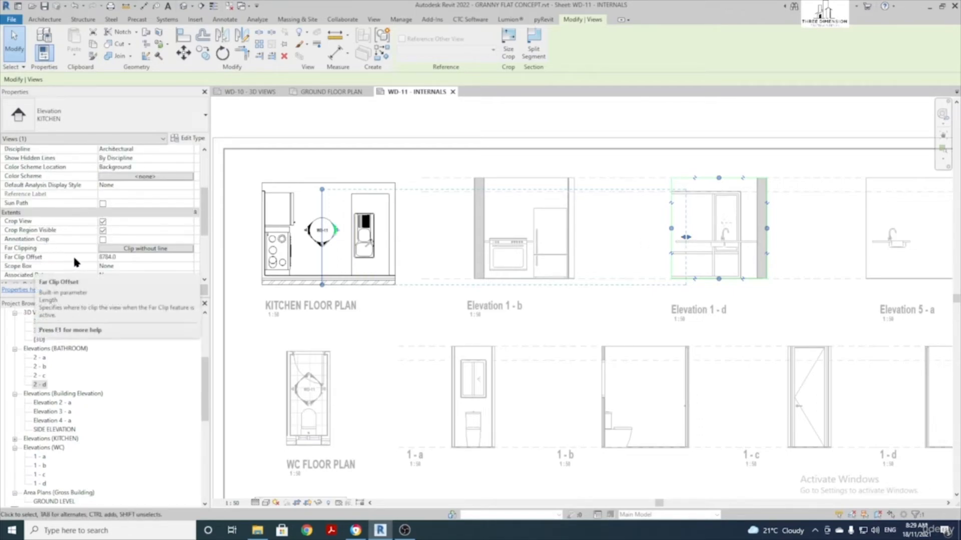
drag(688, 241, 629, 234)
drag(425, 236, 403, 240)
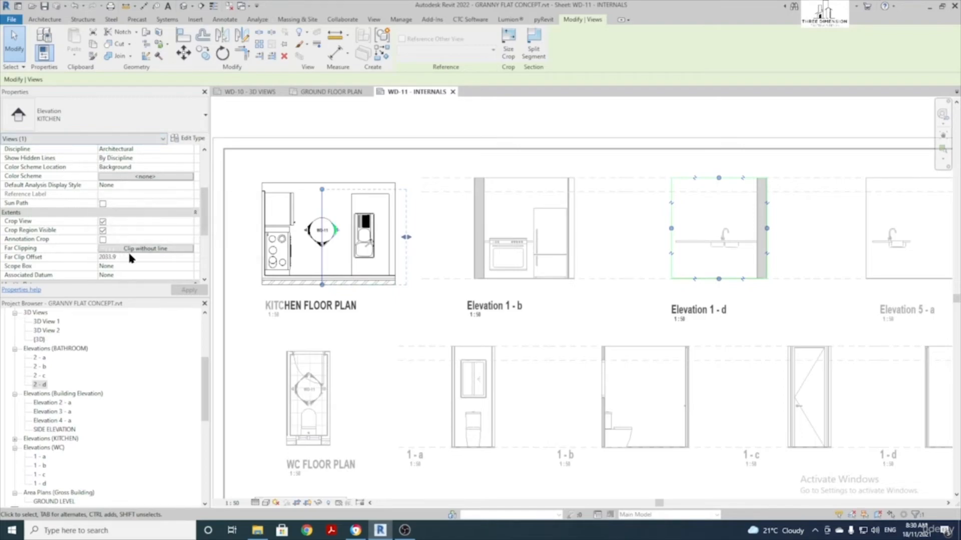
Set Elevation 1 - d's far clipping to clip without line and adjust its Far Clip Offset
click(161, 249)
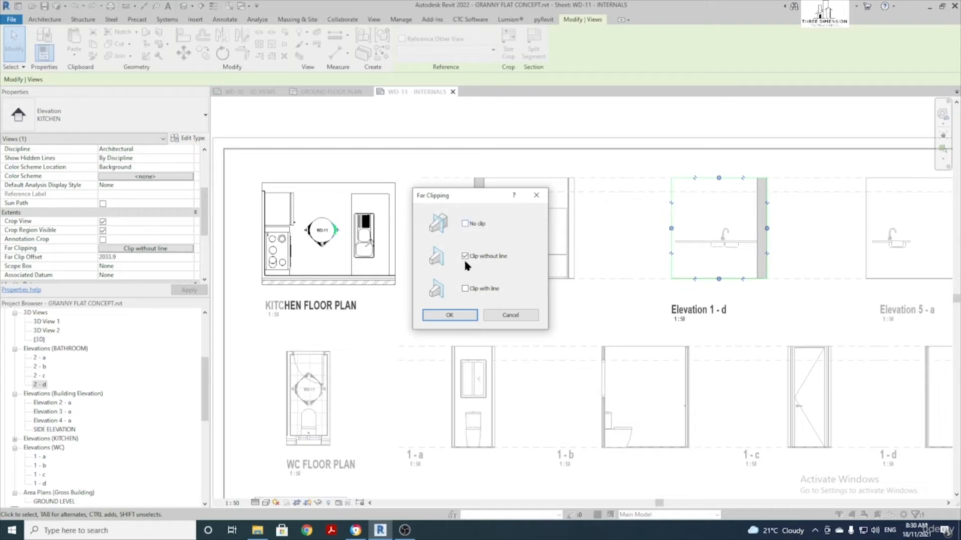
click(459, 316)
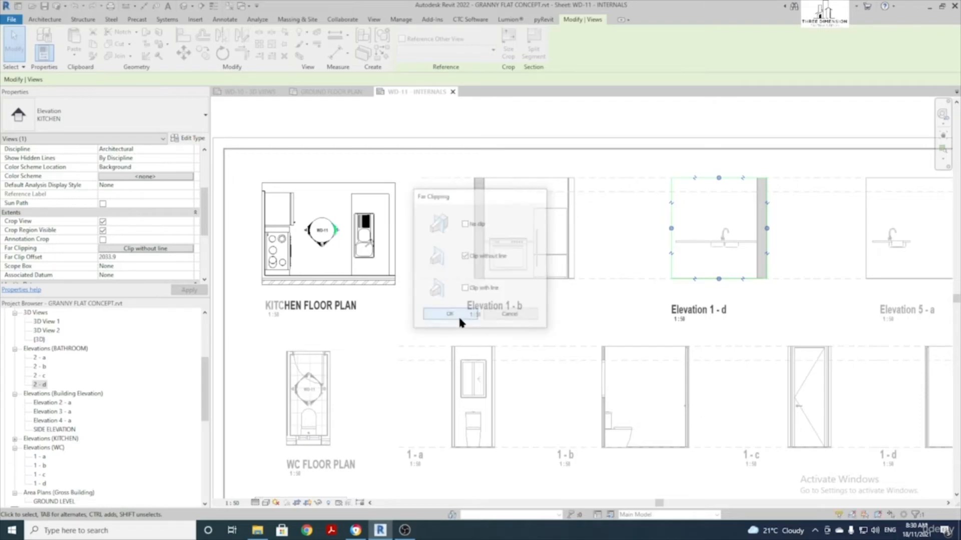
click(124, 258)
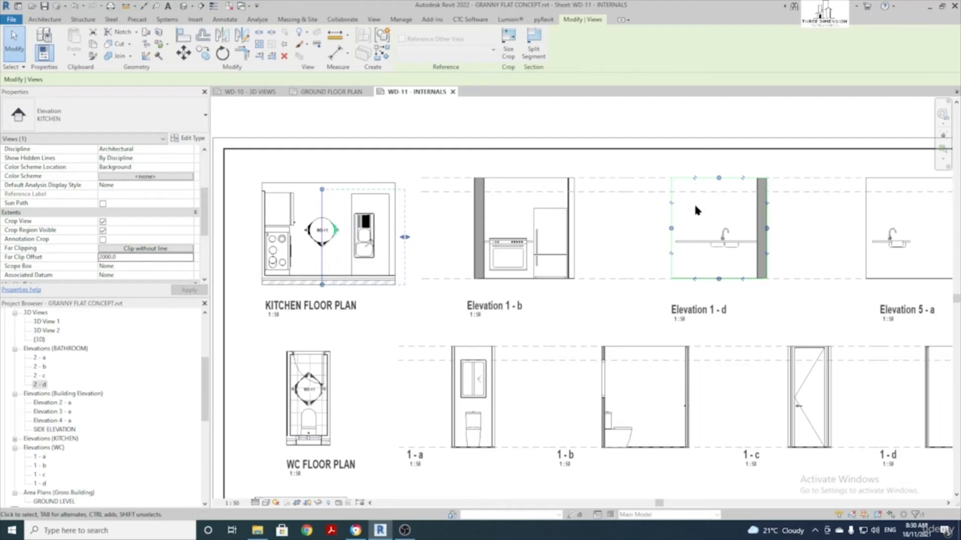
click(602, 106)
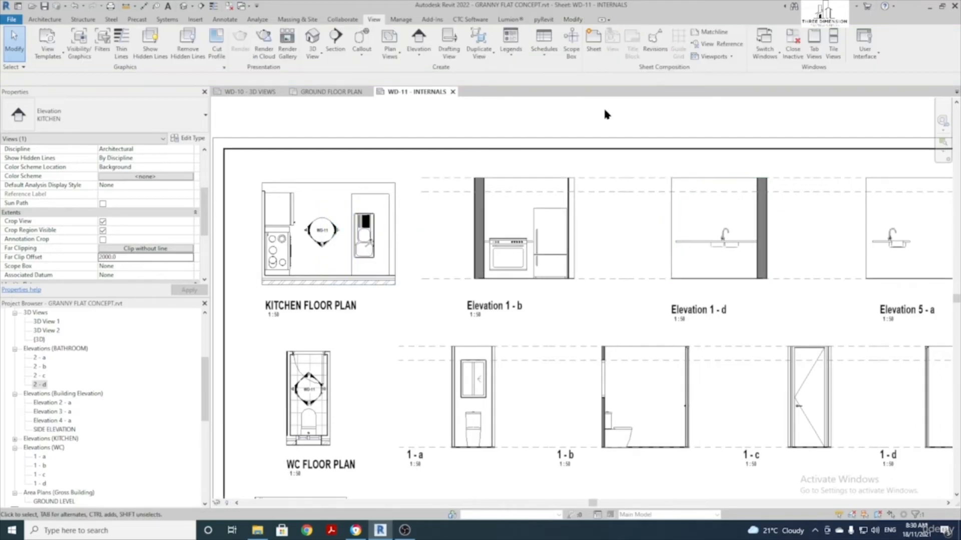
scroll(320, 252, up, 3)
Place a CUPBOARD 2 DOOR : 2 DOOR INSTANCE, rotated 90°, under the sink in the kitchen plan
double_click(320, 260)
middle_drag(321, 260, 375, 283)
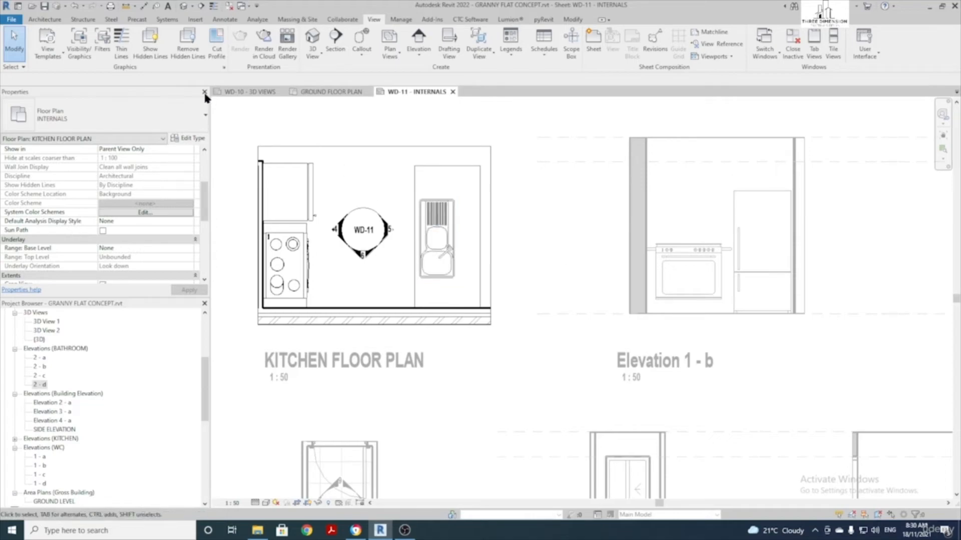
click(45, 20)
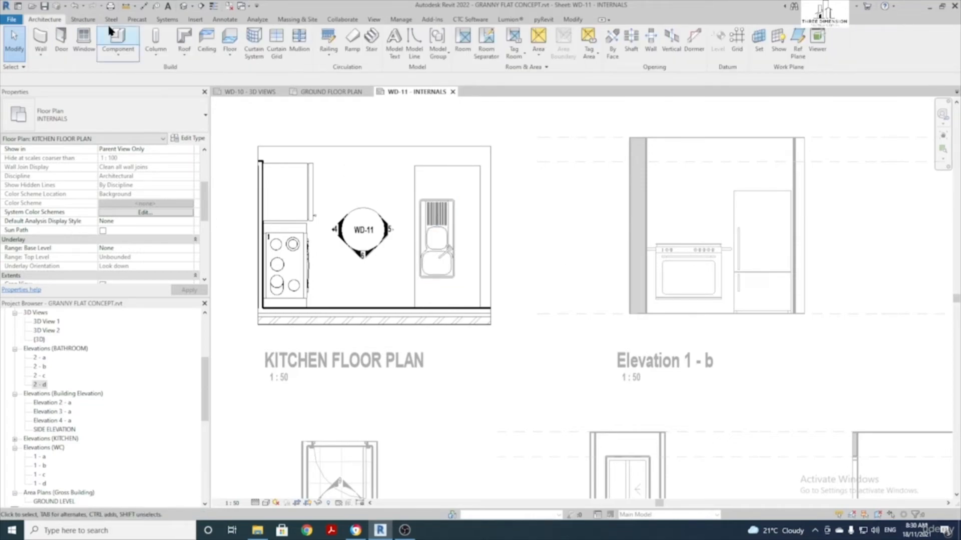
click(121, 36)
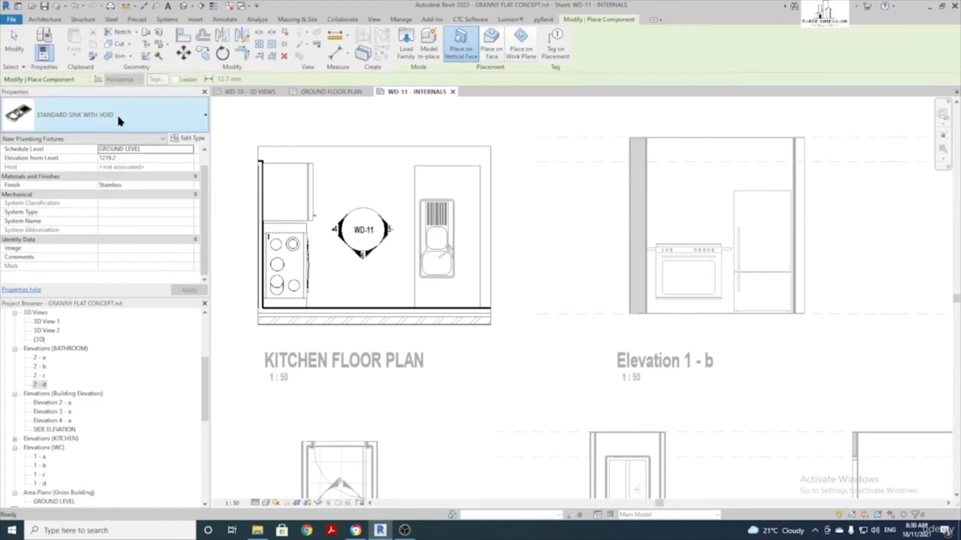
click(127, 123)
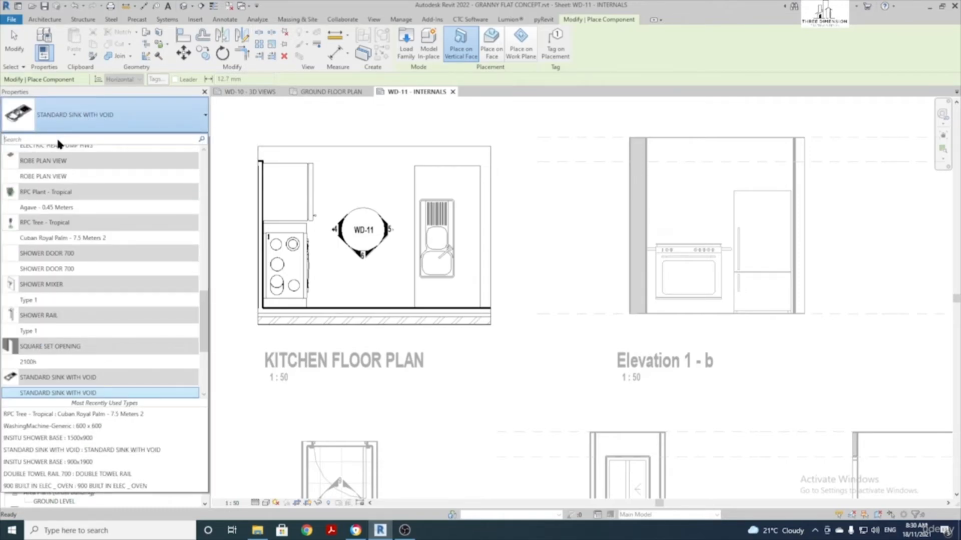
text(2 DOOR)
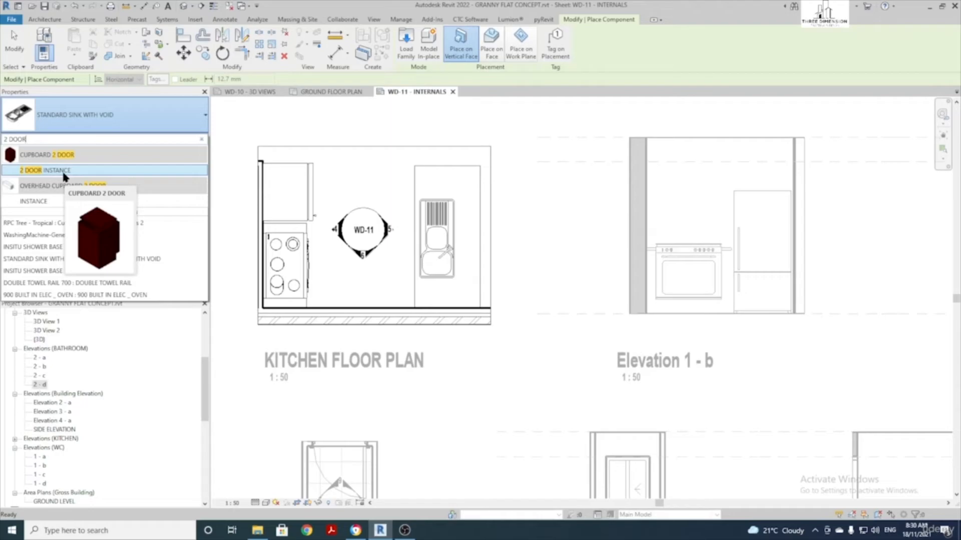
click(63, 172)
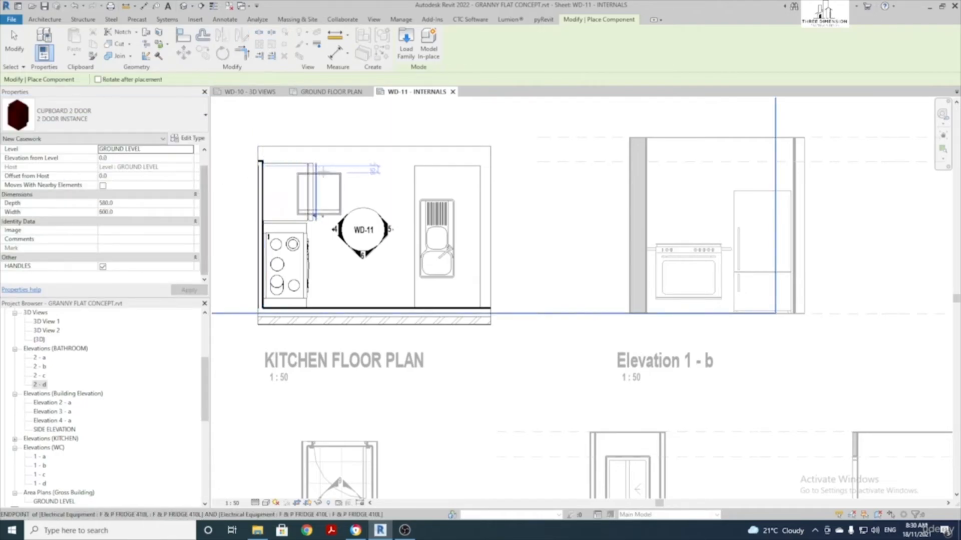
scroll(385, 241, up, 2)
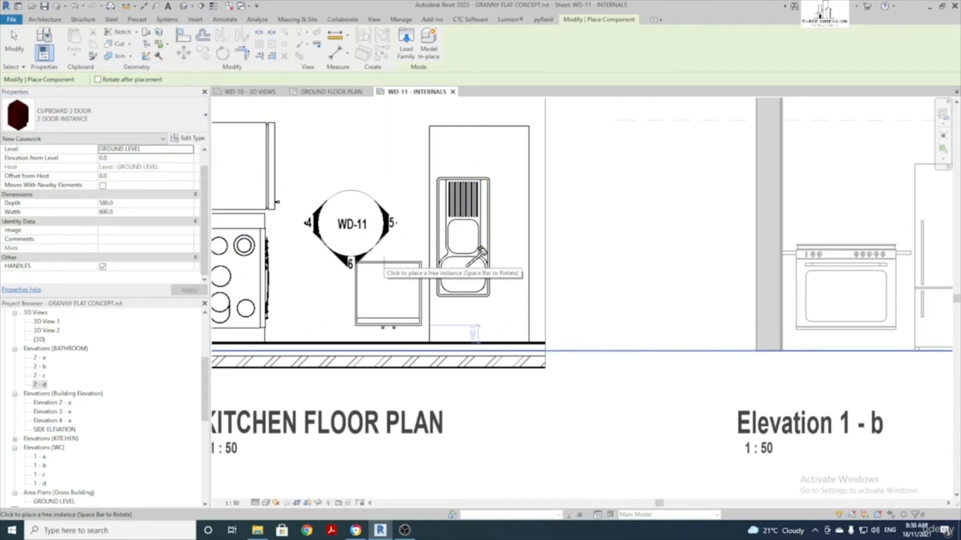
key(space)
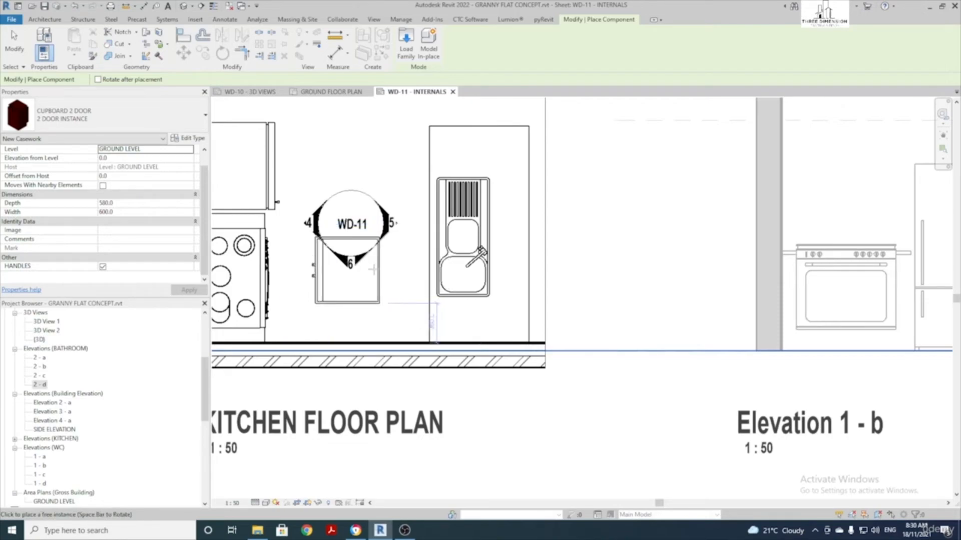
click(494, 223)
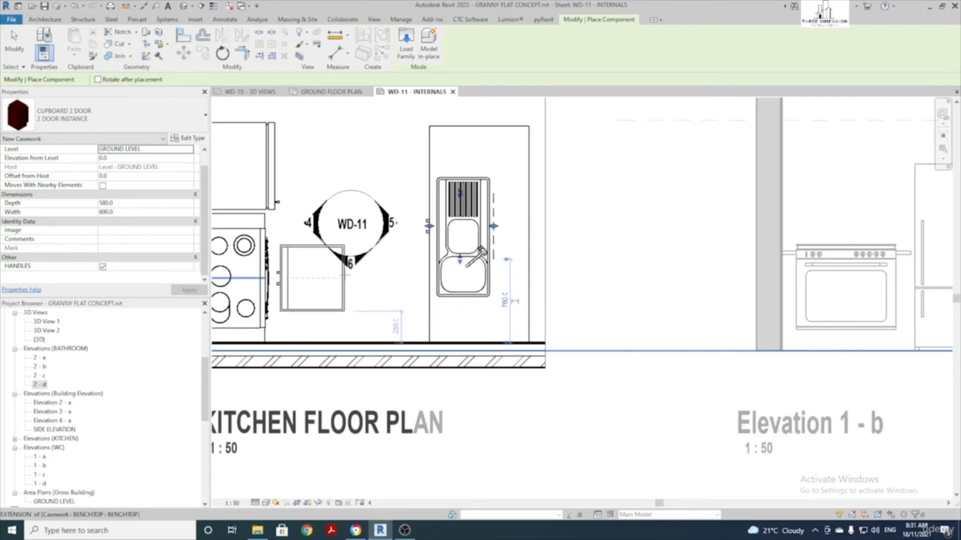
key(Escape)
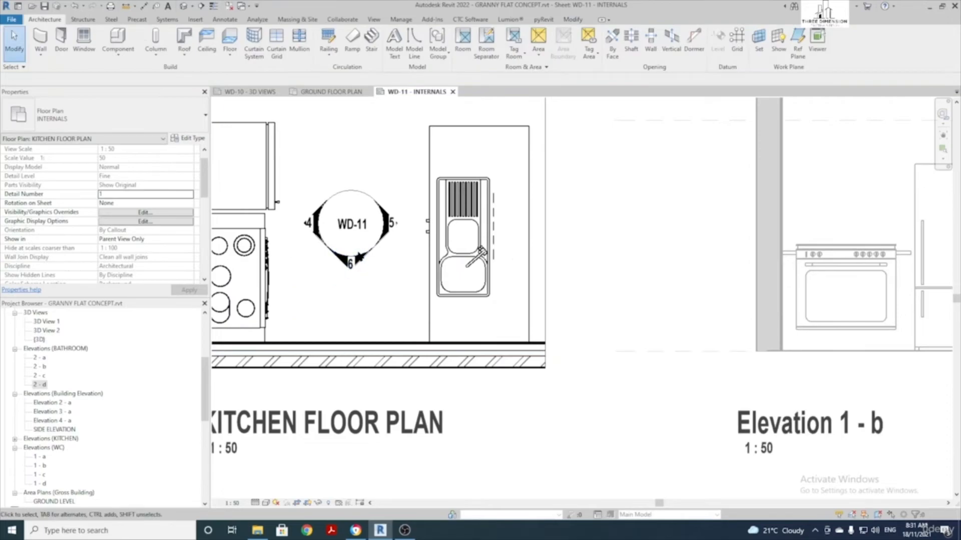
Leave the kitchen plan viewport and activate the Elevation 1 - d viewport for editing
scroll(626, 237, down, 3)
scroll(627, 240, down, 2)
middle_drag(624, 242, 389, 222)
middle_drag(680, 206, 538, 210)
scroll(504, 254, up, 3)
double_click(517, 195)
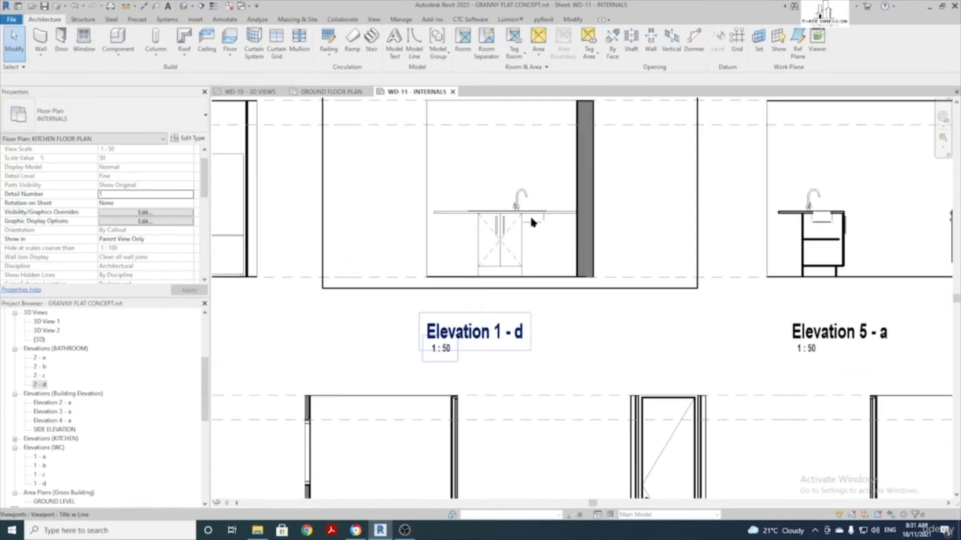
double_click(505, 245)
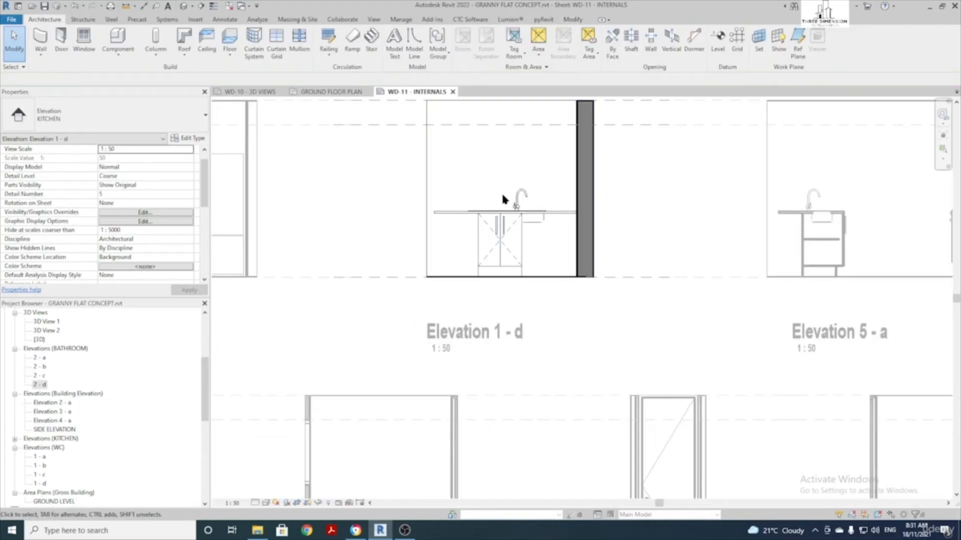
scroll(579, 240, up, 2)
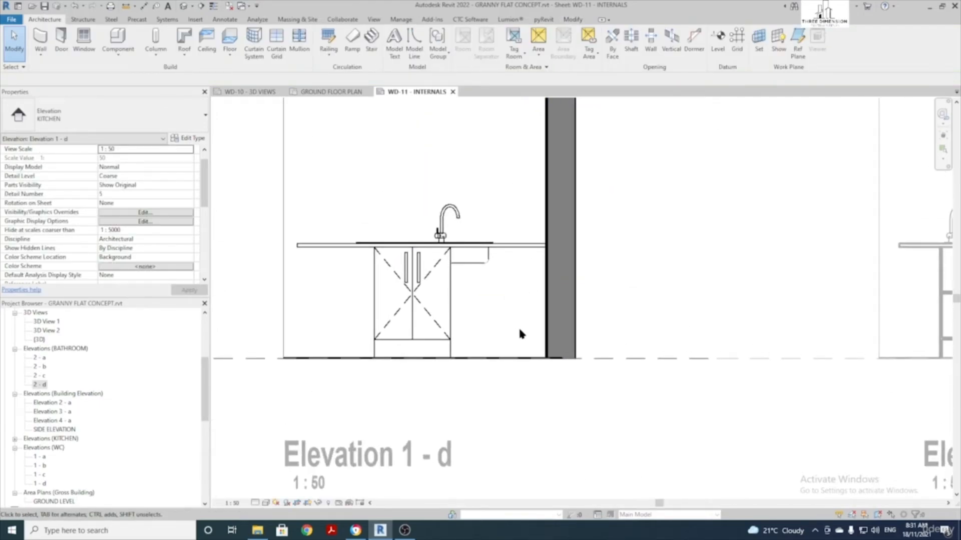
scroll(458, 295, up, 1)
Move the under-sink cupboard with MV so its top corner sits against the wall
click(457, 296)
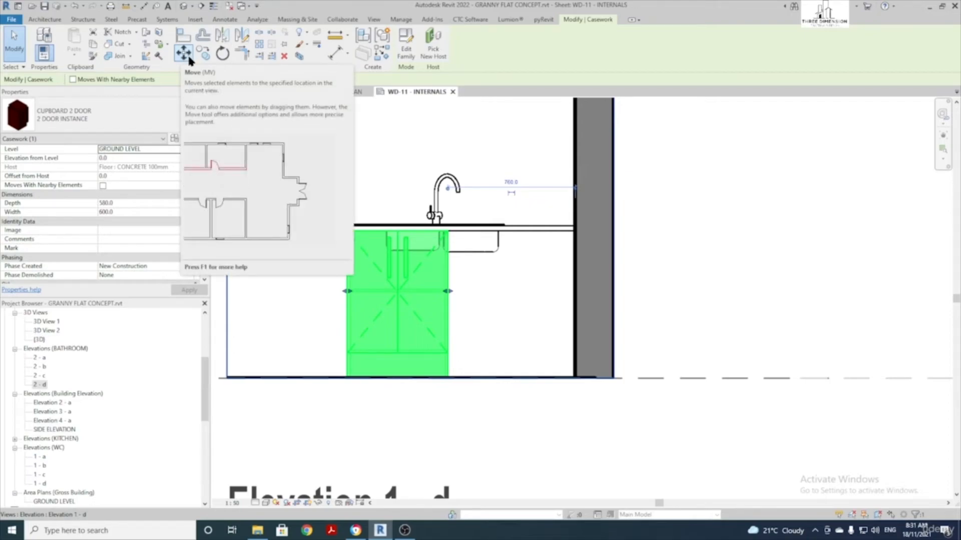
key(m)
key(v)
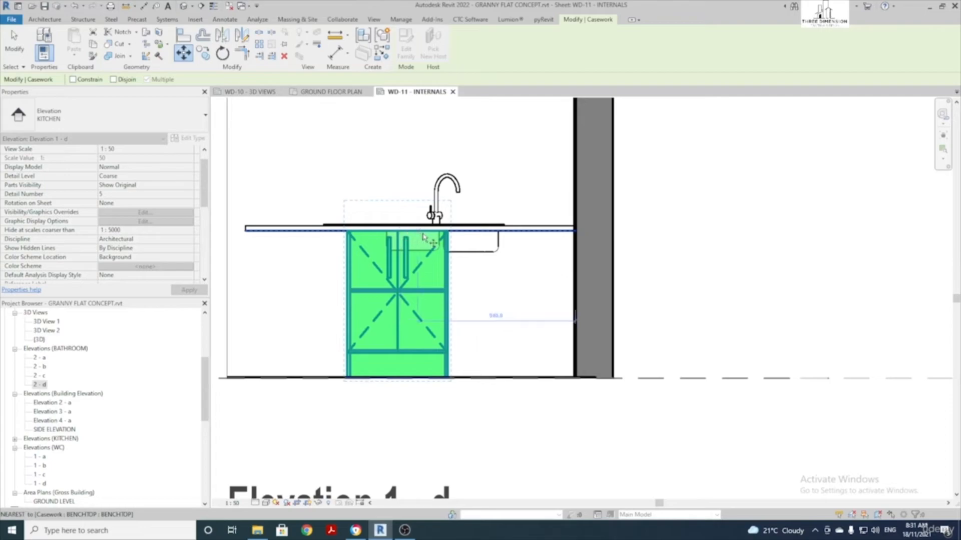
scroll(449, 232, up, 2)
click(449, 232)
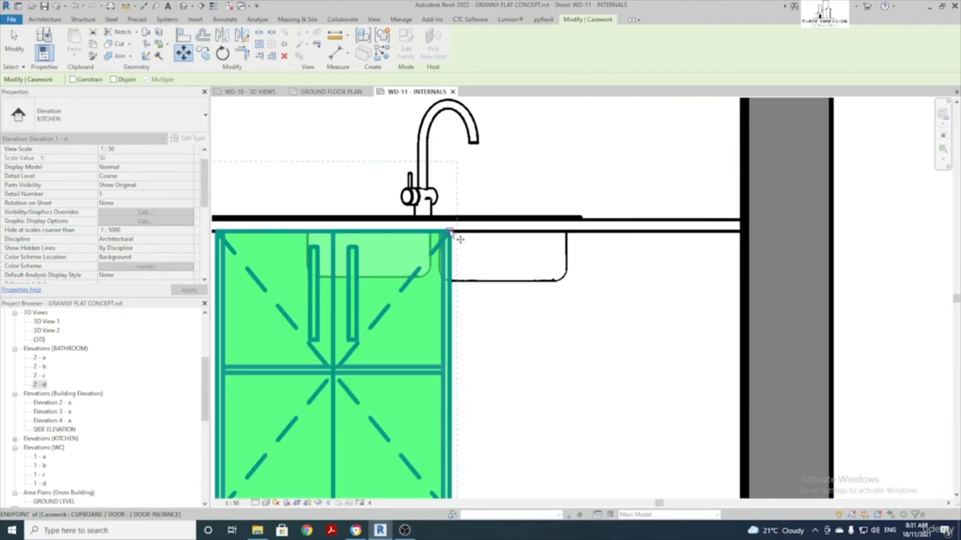
scroll(449, 232, down, 1)
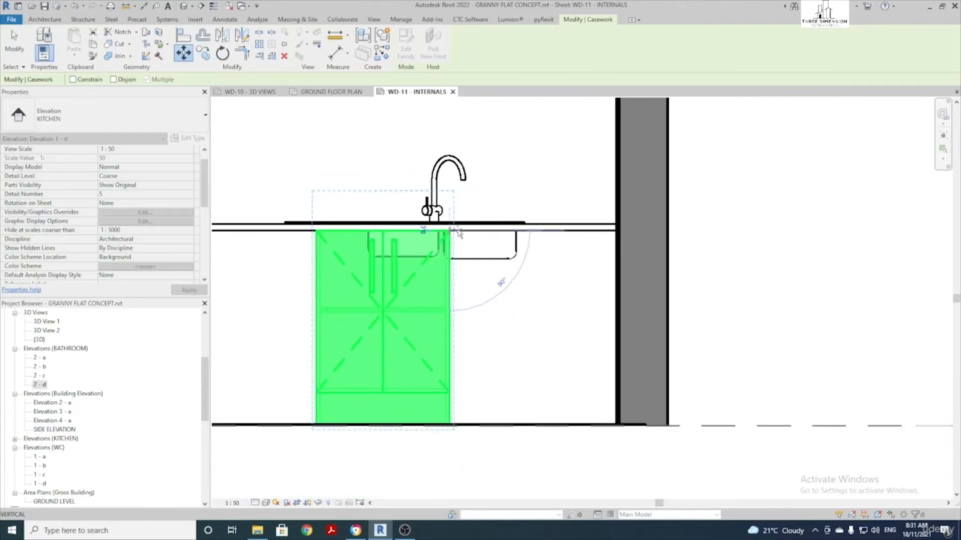
click(618, 232)
scroll(574, 233, down, 2)
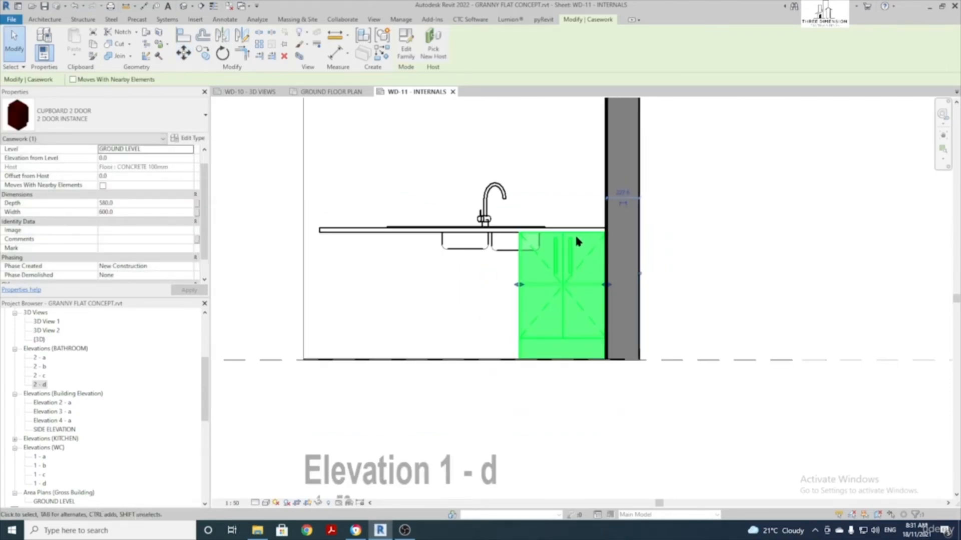
scroll(501, 270, down, 1)
scroll(474, 283, up, 2)
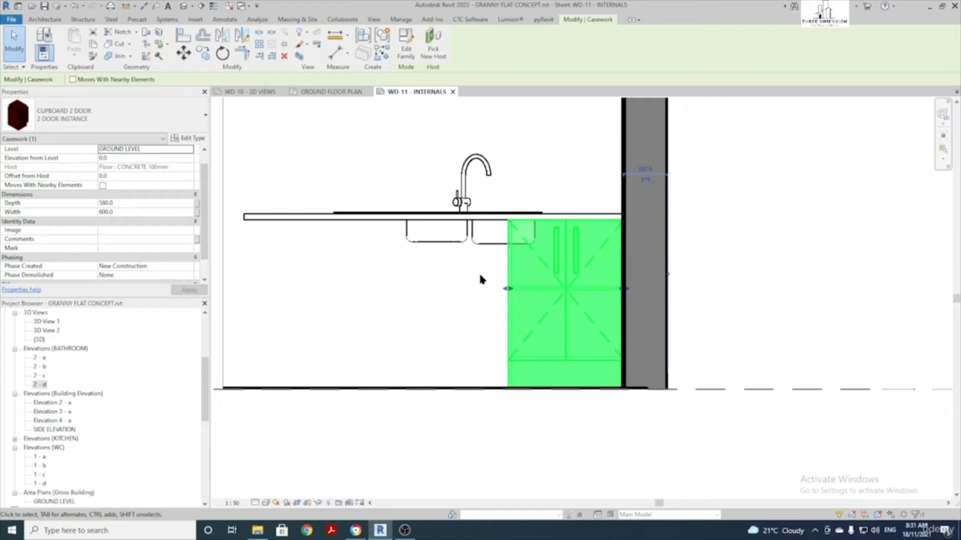
Copy the cupboard twice to the left with CO, the first copy 660 along
key(c)
key(o)
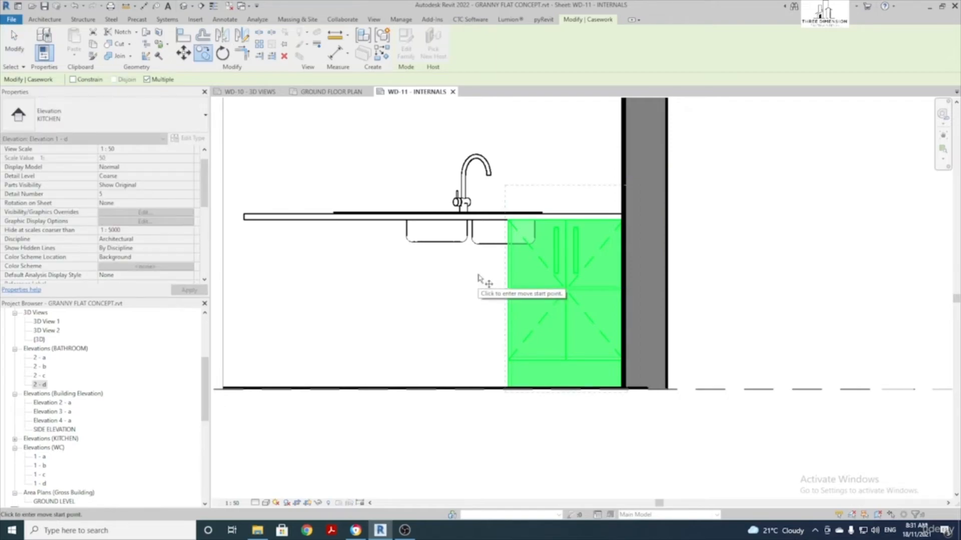
scroll(478, 277, up, 1)
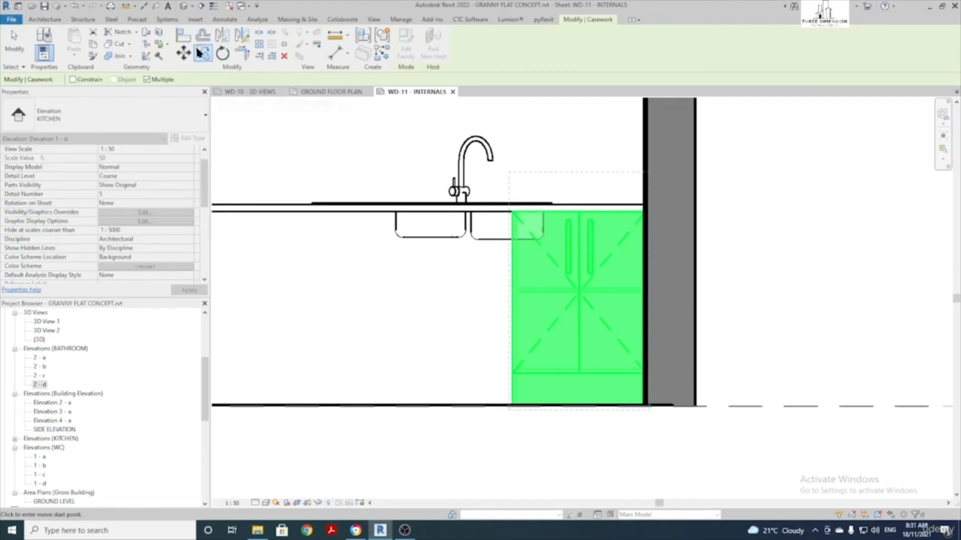
scroll(522, 235, up, 1)
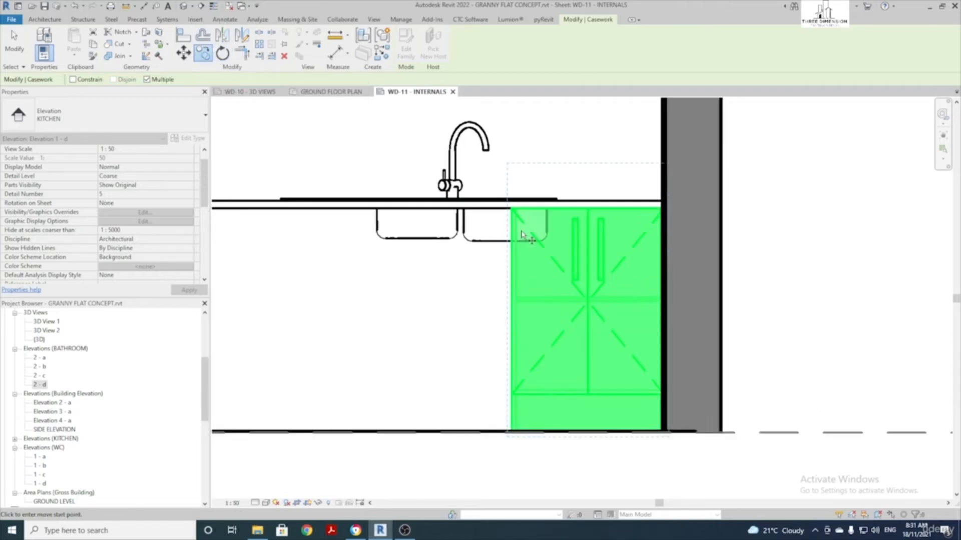
scroll(521, 235, up, 2)
click(506, 202)
scroll(496, 203, down, 3)
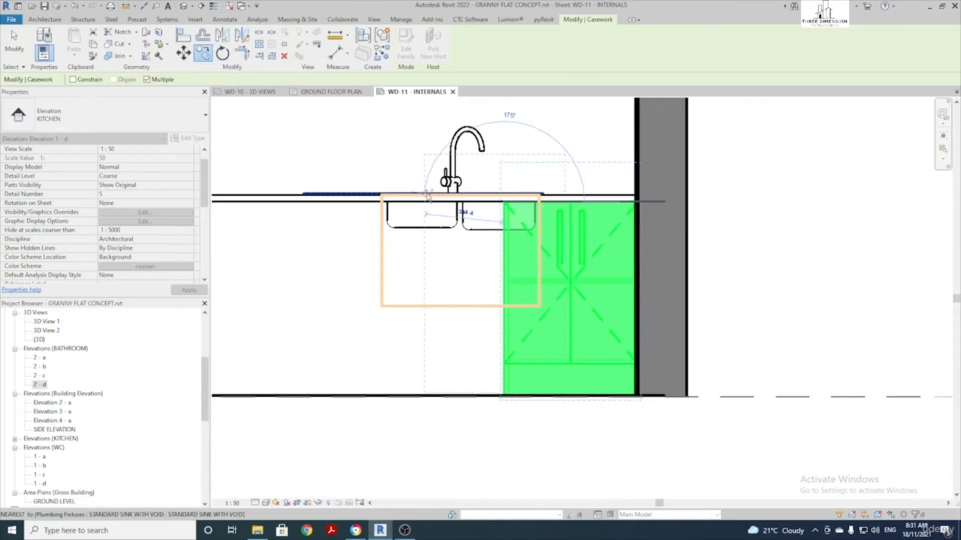
click(351, 201)
middle_drag(360, 210, 522, 219)
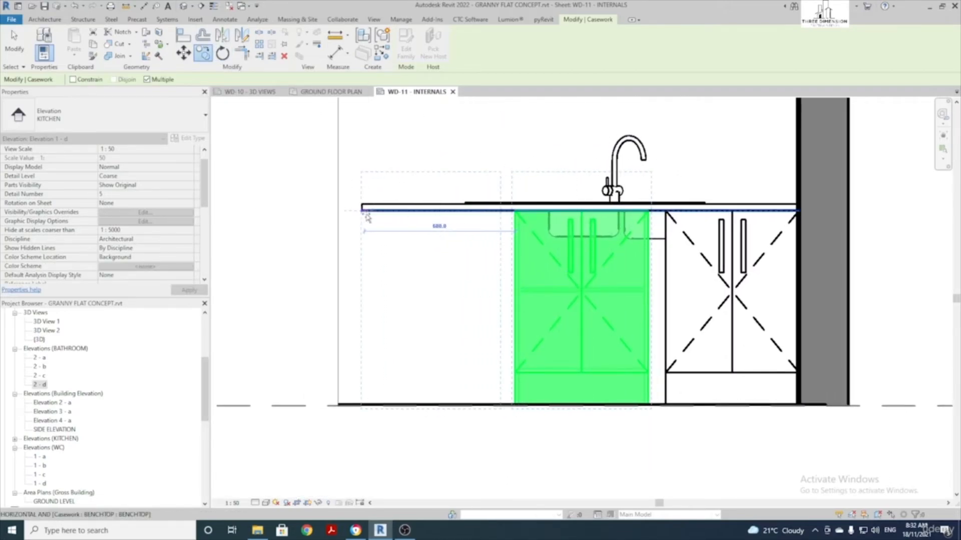
click(365, 211)
scroll(371, 219, down, 1)
key(Escape)
key(Escape)
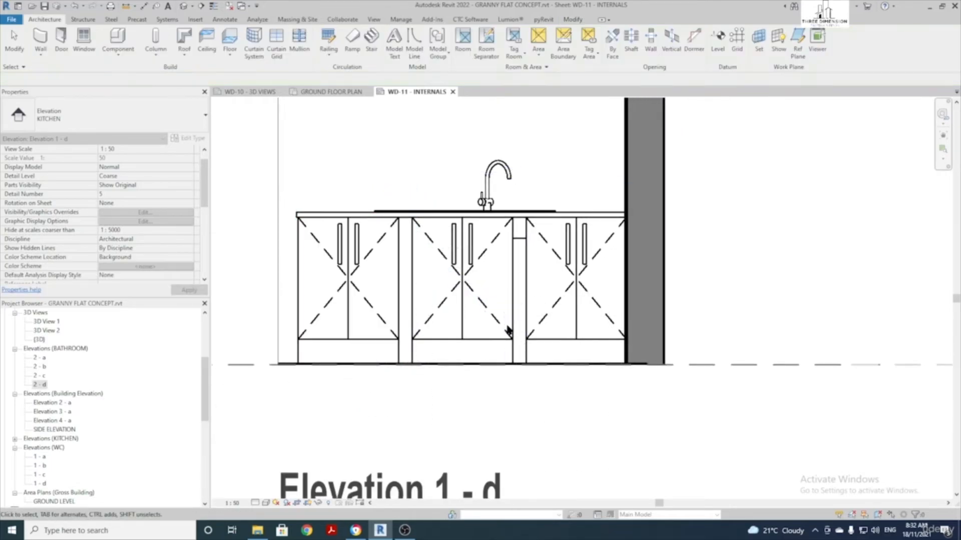
Slide the sink and tap left along the benchtop into position
scroll(472, 277, up, 3)
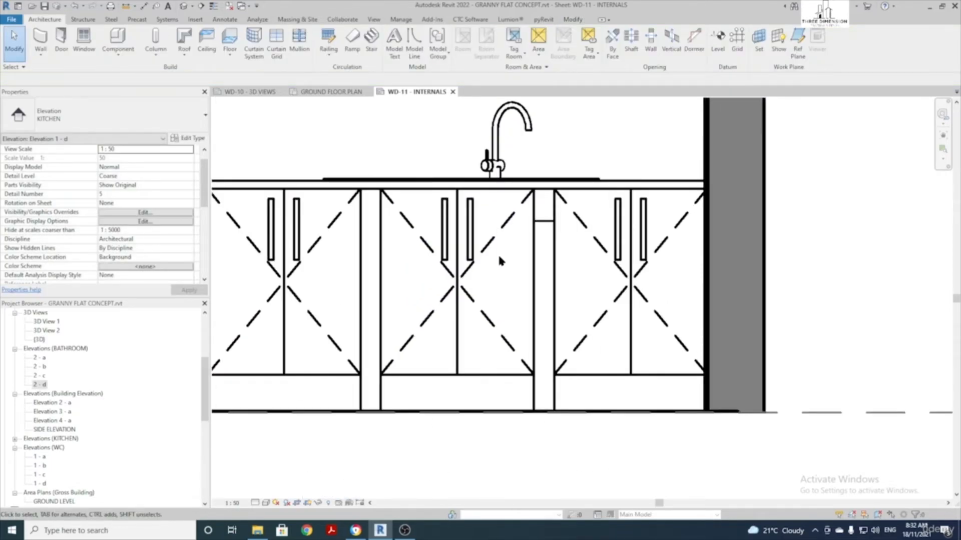
click(502, 166)
scroll(501, 170, down, 2)
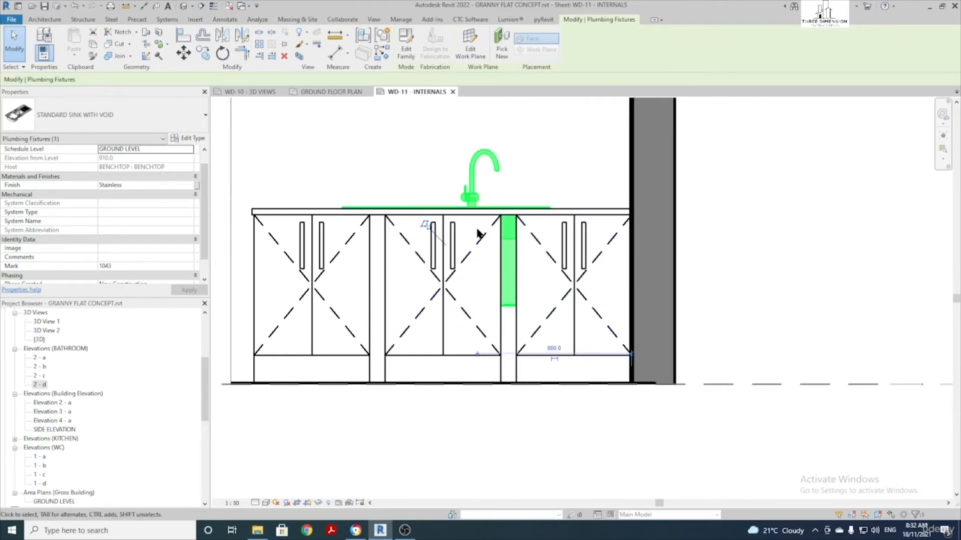
drag(479, 229, 452, 194)
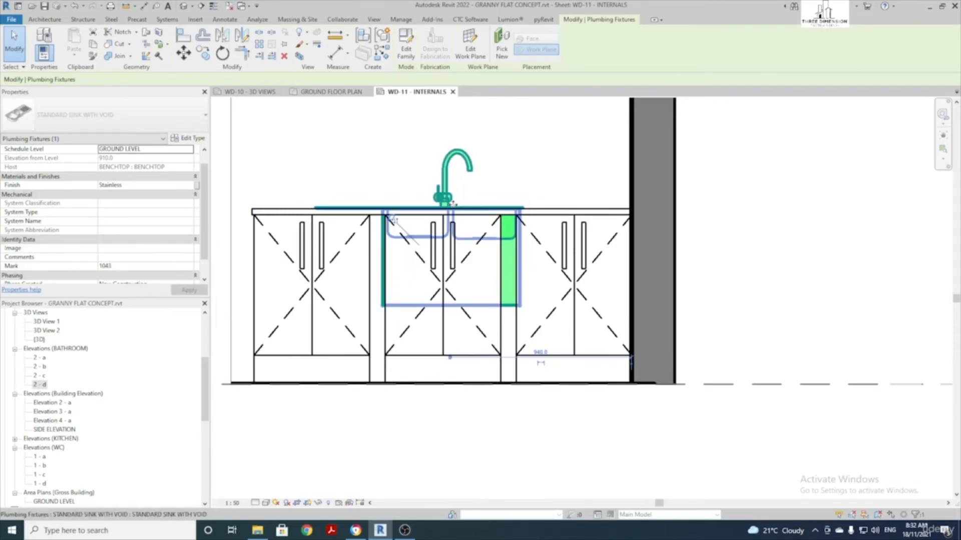
key(Left)
key(Left)
key(Left)
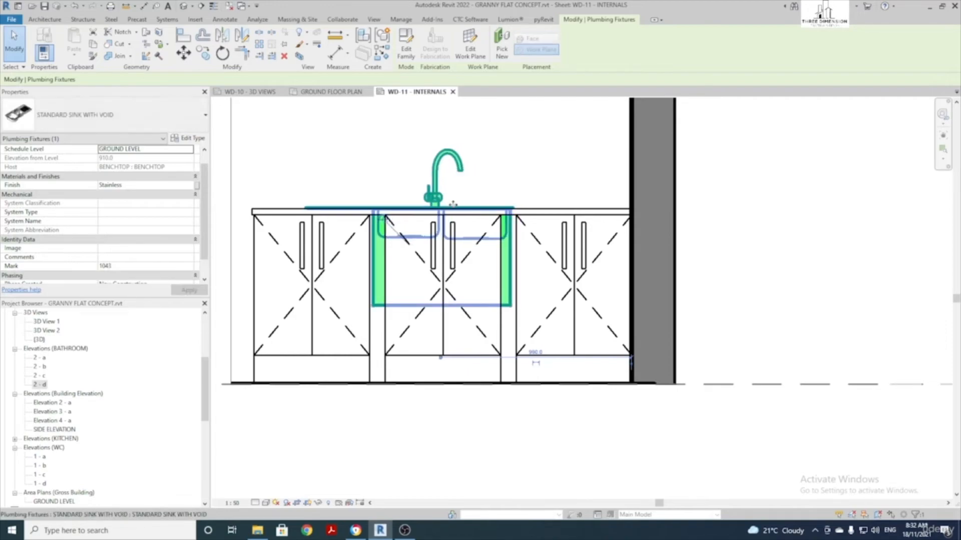
key(Right)
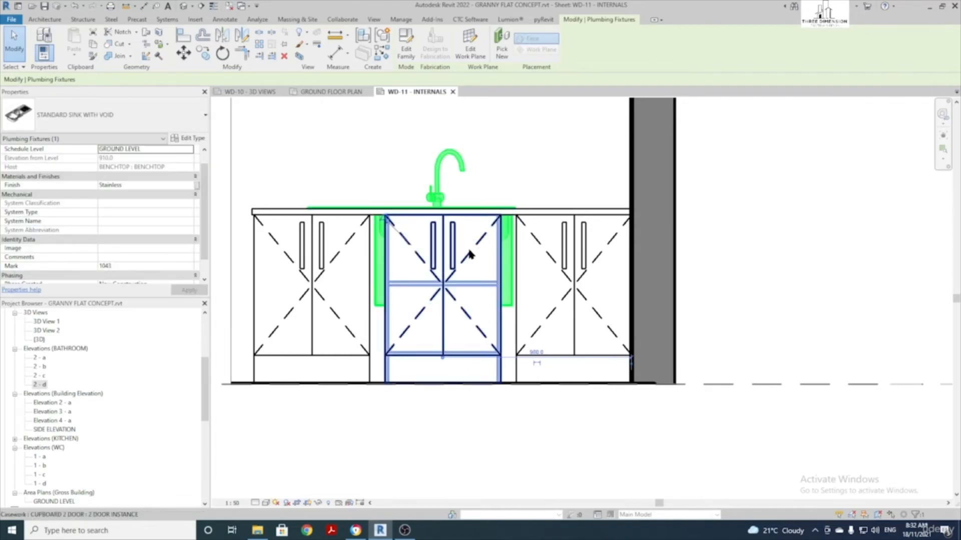
Stretch the middle cupboard's edges, widening it to 777.5
click(448, 328)
drag(503, 289, 520, 289)
drag(384, 285, 370, 285)
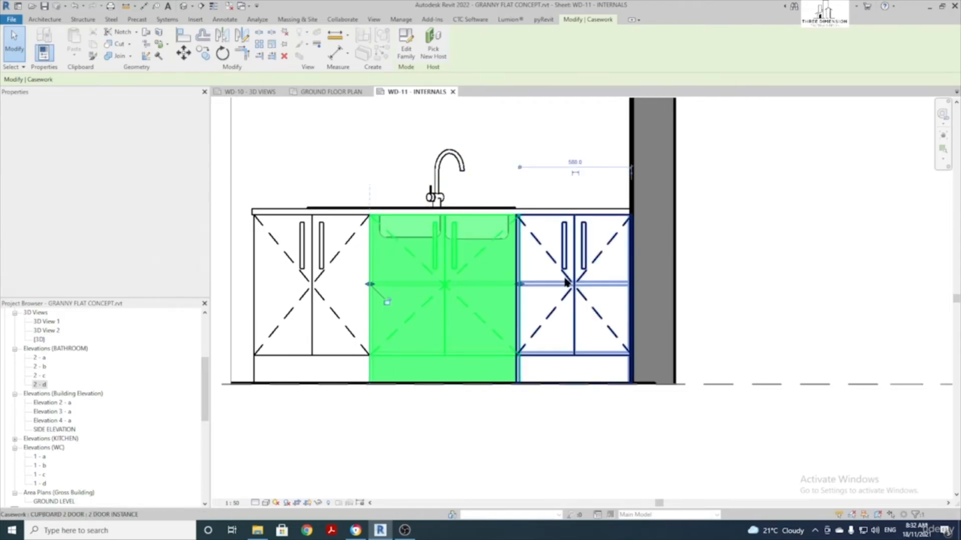
drag(520, 285, 516, 286)
click(545, 263)
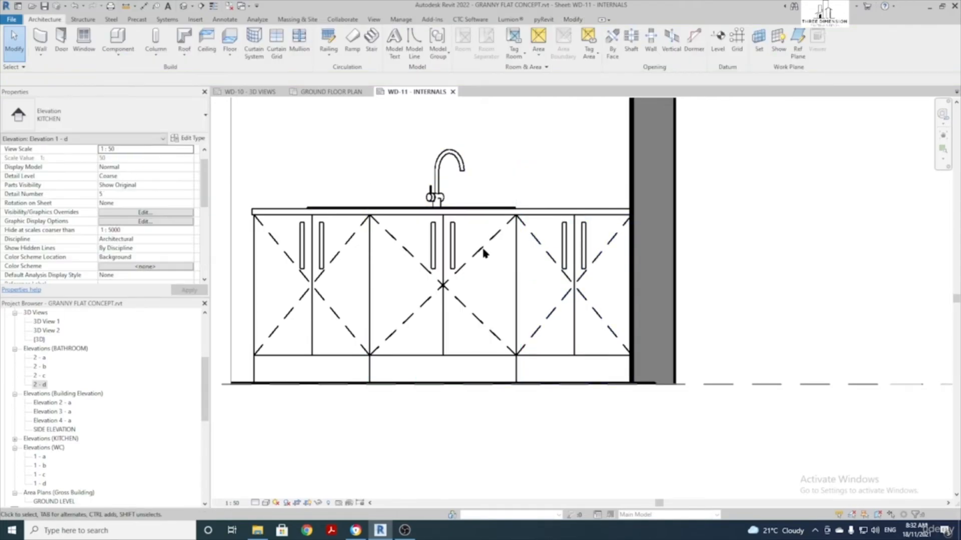
Drag the left cupboard's outer edge out toward the benchtop's left end
click(264, 261)
scroll(266, 263, up, 3)
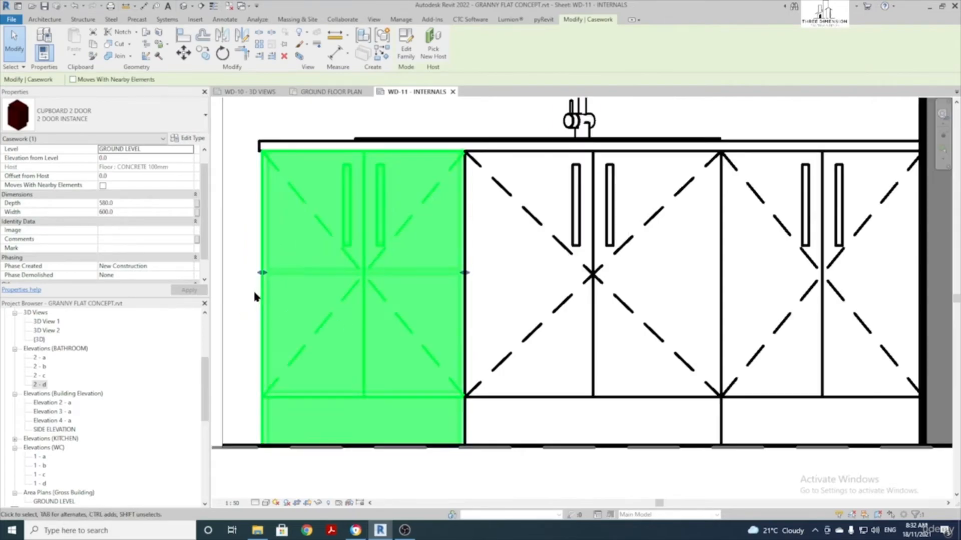
drag(262, 273, 259, 274)
scroll(259, 273, up, 2)
scroll(259, 274, down, 4)
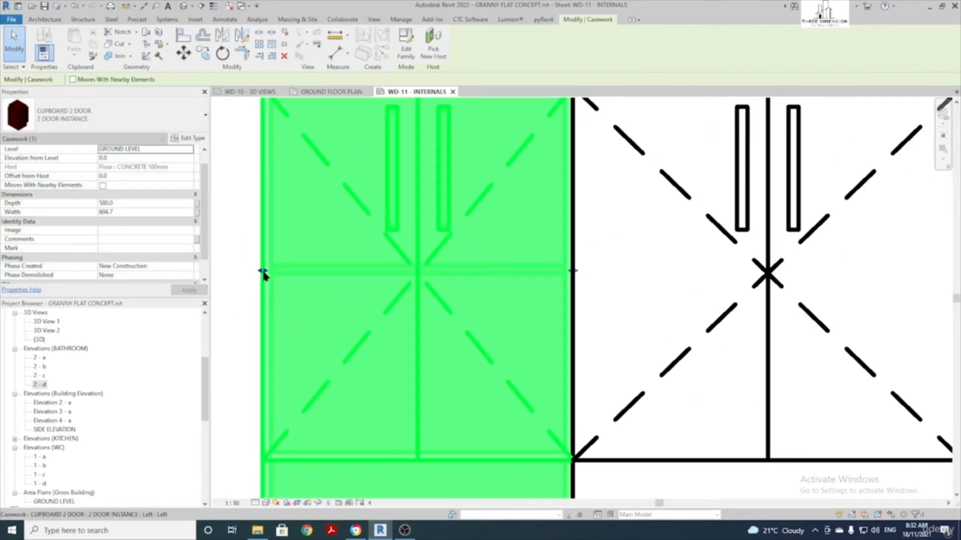
key(Escape)
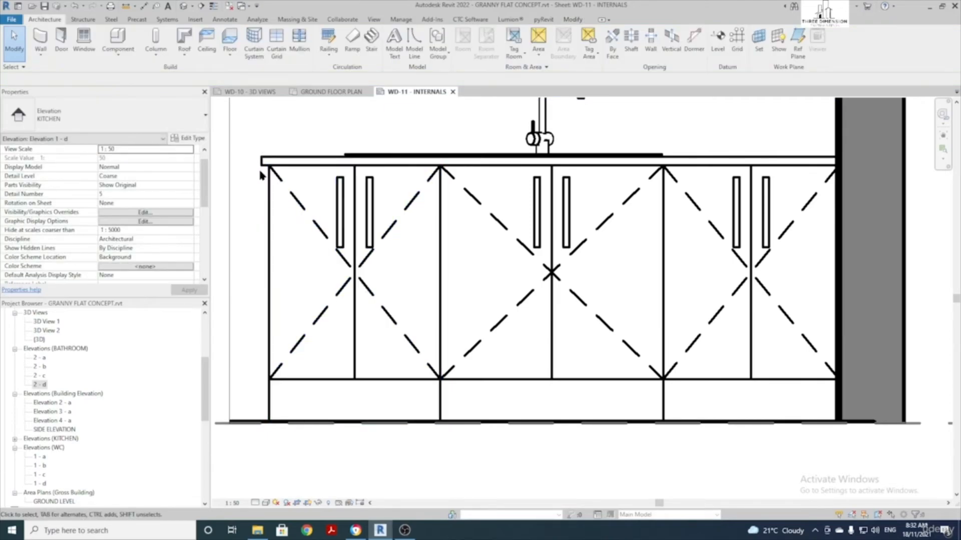
Use Align (AL) to line the left cupboard's left edge up with the benchtop's left end
key(a)
key(l)
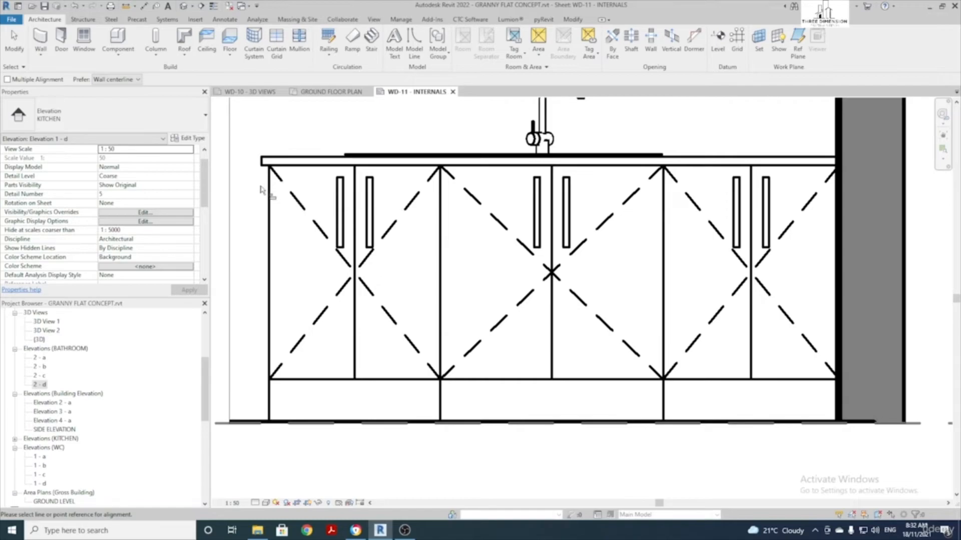
scroll(233, 180, up, 2)
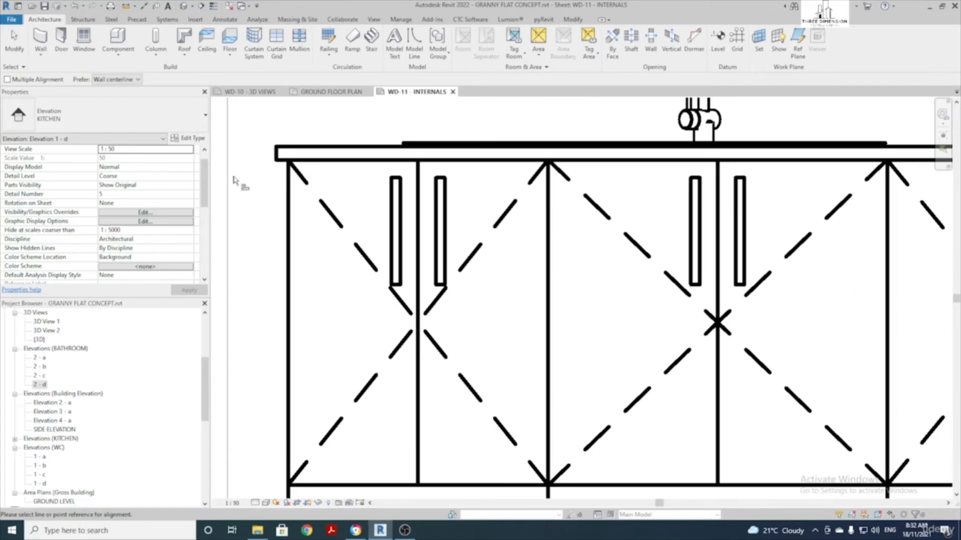
click(274, 156)
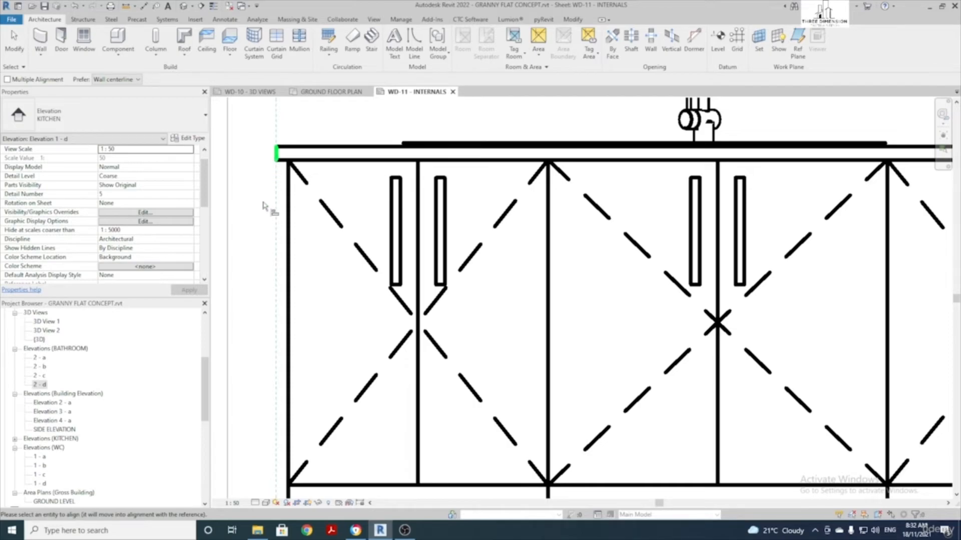
click(289, 222)
scroll(340, 230, down, 5)
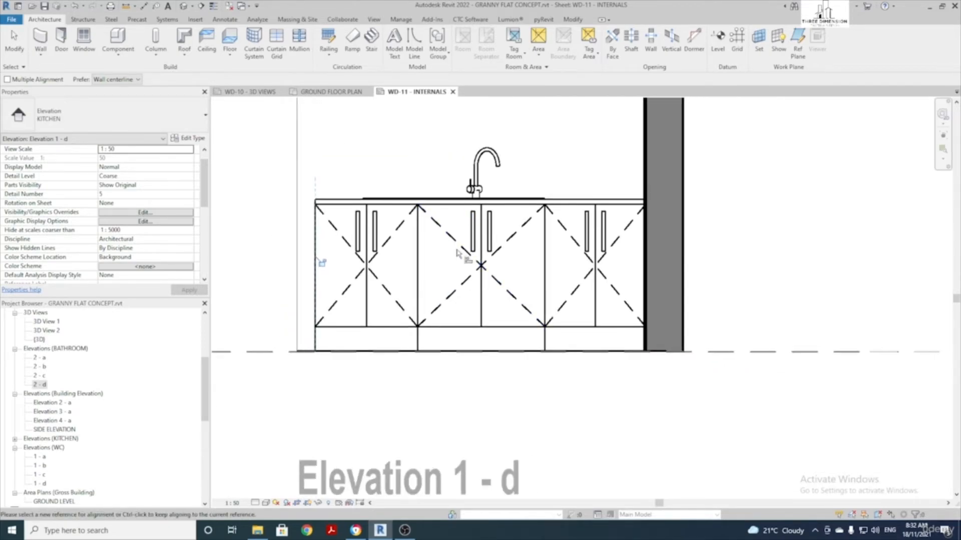
scroll(457, 254, down, 3)
key(Escape)
key(Escape)
scroll(489, 211, up, 4)
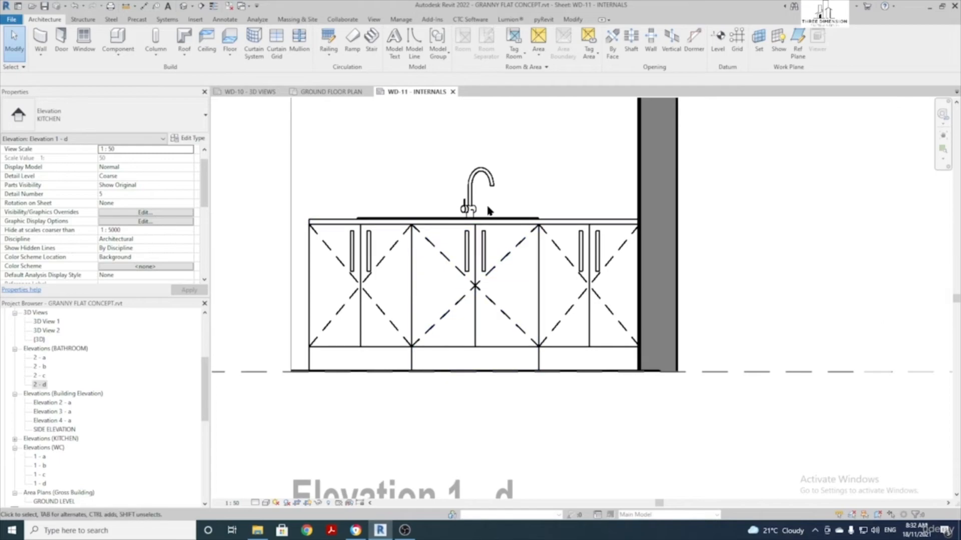
scroll(475, 248, down, 2)
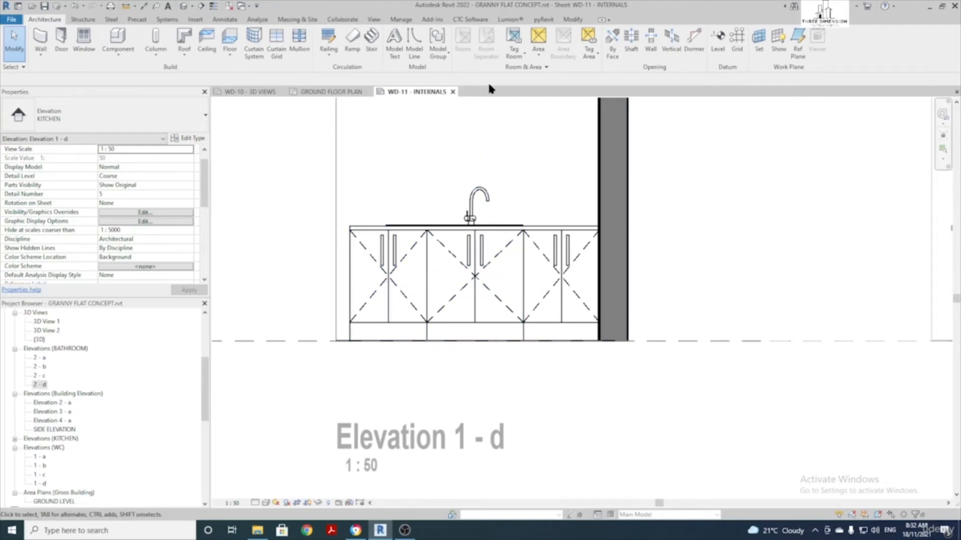
Use Linework to set the two stray vertical plinth lines to <Invisible lines>
click(573, 20)
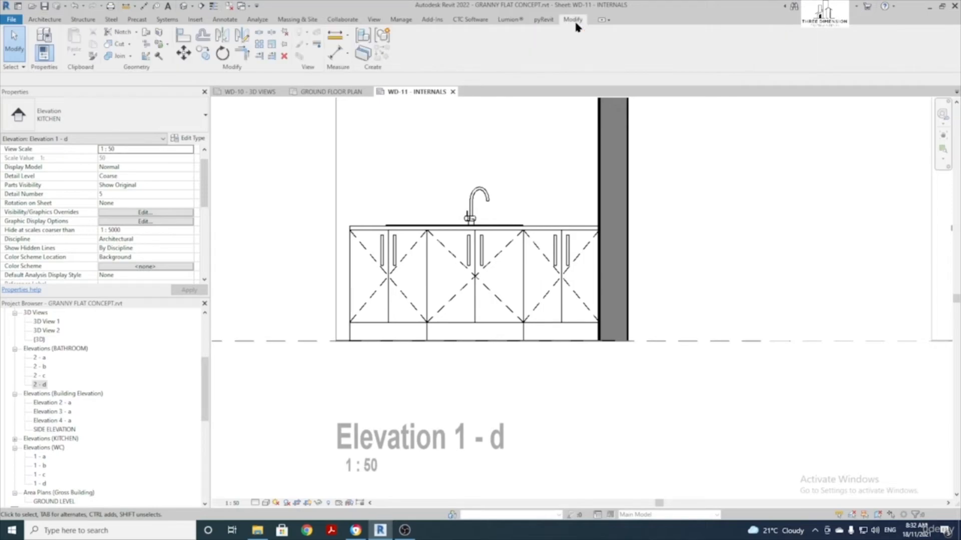
click(317, 46)
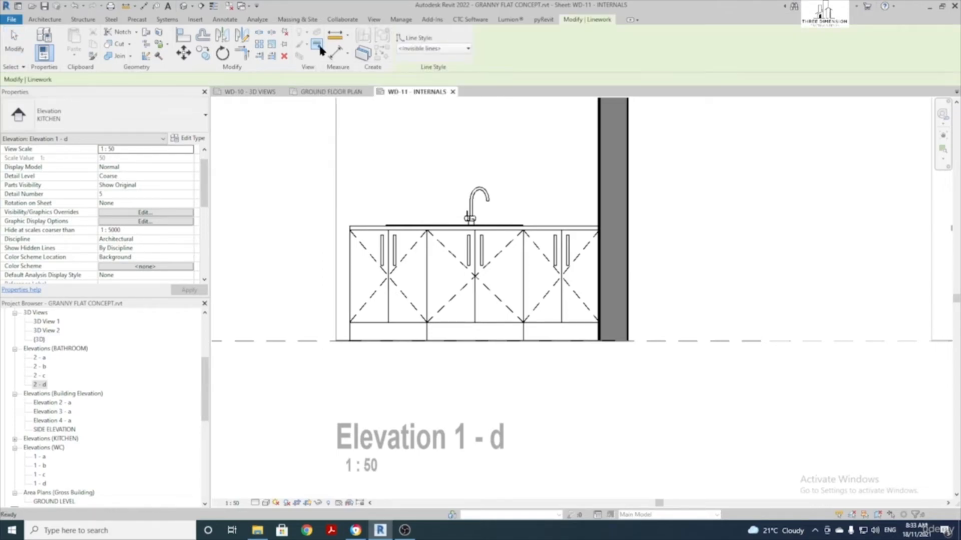
click(430, 50)
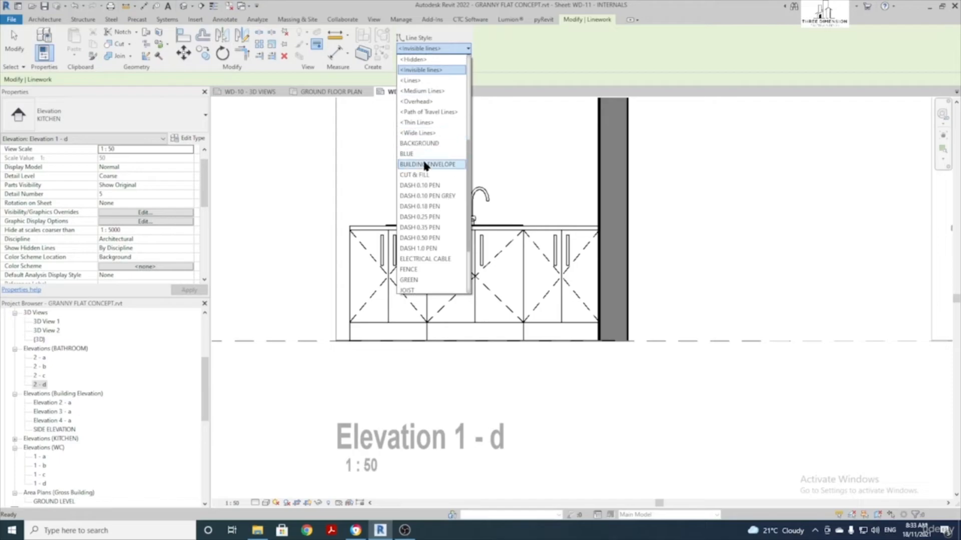
click(436, 71)
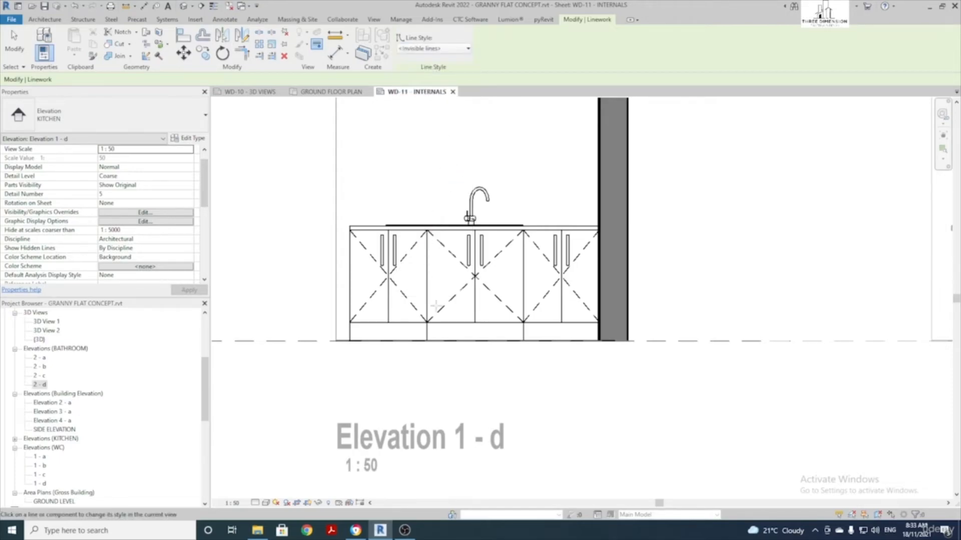
scroll(427, 322, up, 3)
click(427, 311)
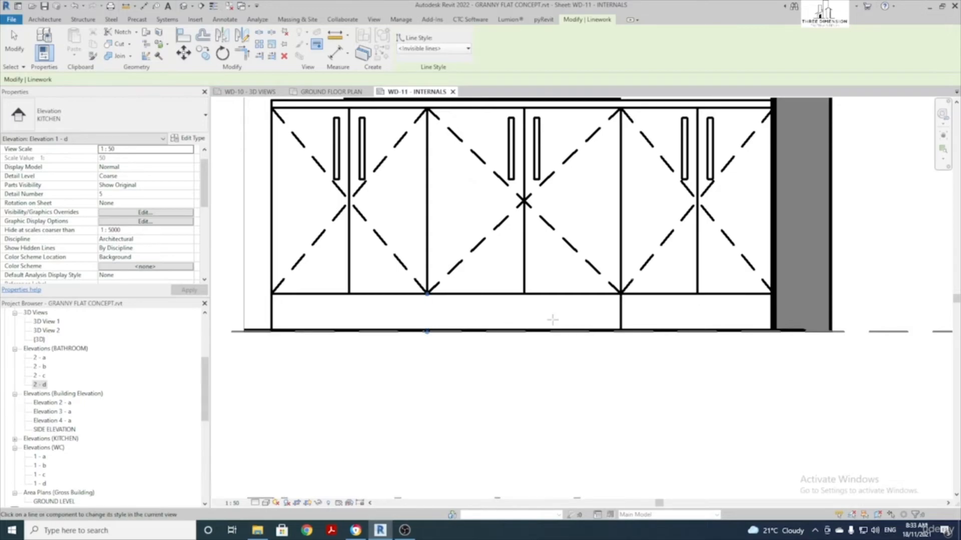
click(621, 316)
scroll(490, 312, down, 3)
key(Escape)
key(Escape)
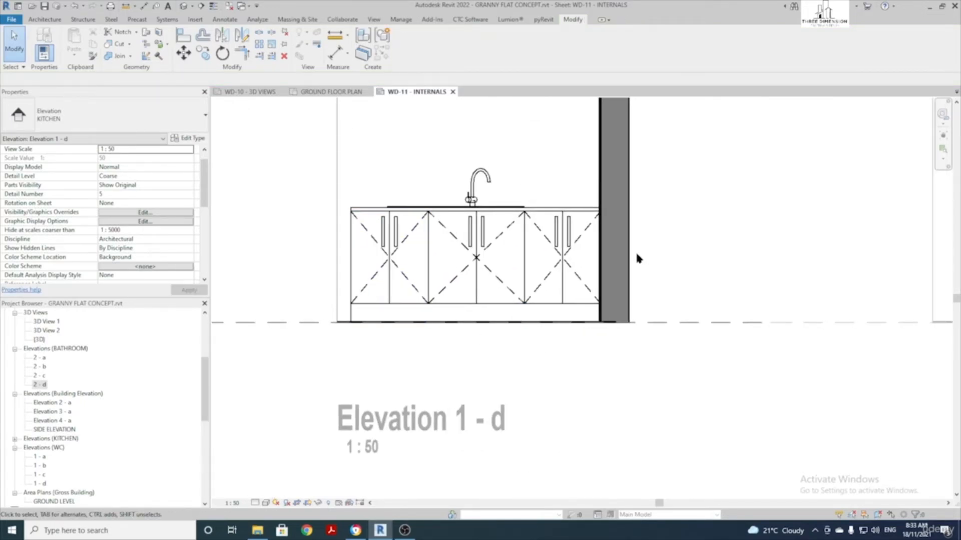
Deactivate Elevation 1 - d and activate the Elevation 1 - b viewport for editing
scroll(584, 268, down, 6)
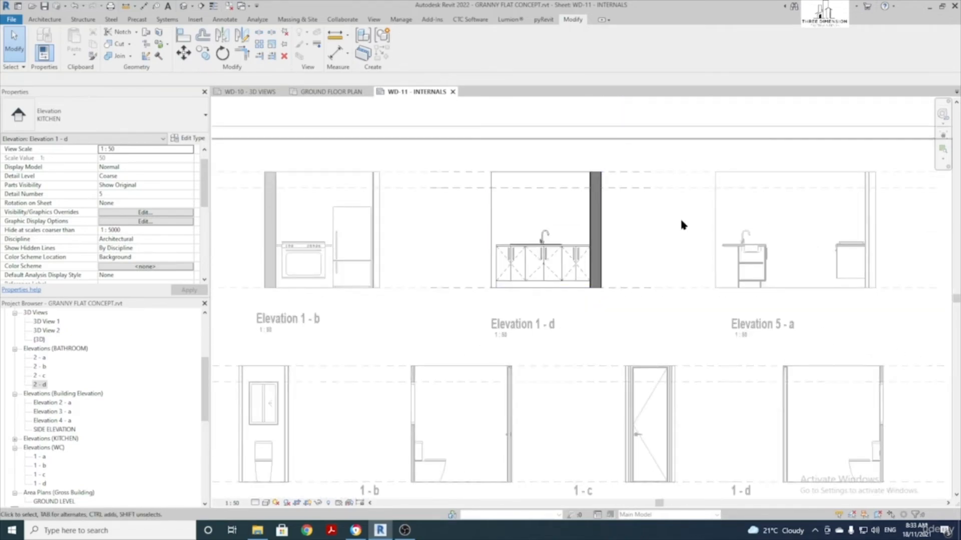
double_click(679, 218)
middle_drag(420, 250, 553, 266)
scroll(439, 244, up, 2)
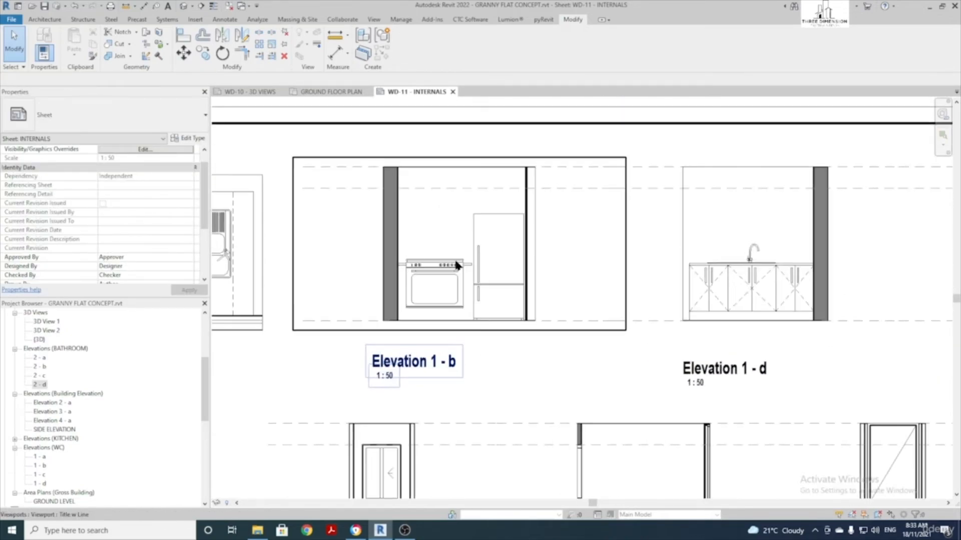
double_click(445, 239)
scroll(501, 253, up, 2)
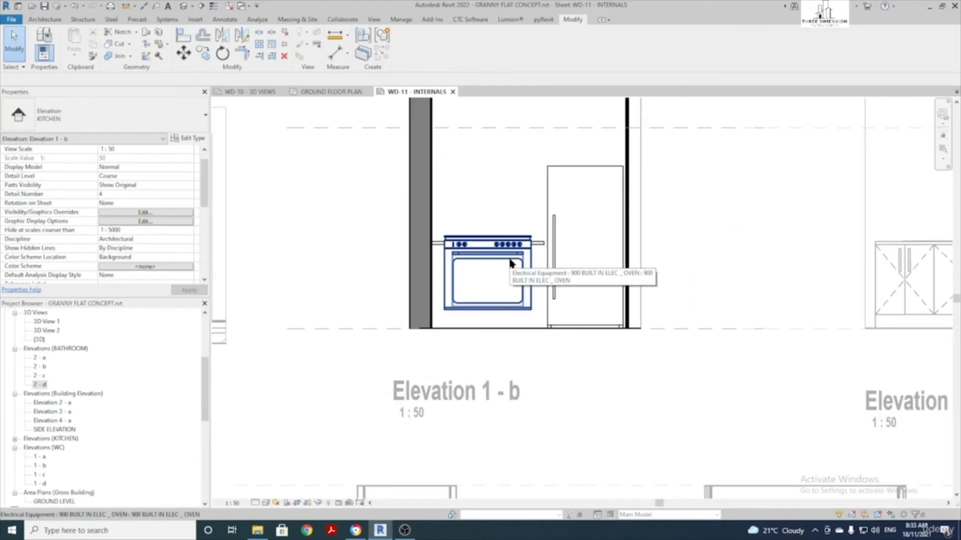
Move the oven with MV so its top corner meets the benchtop height
click(511, 264)
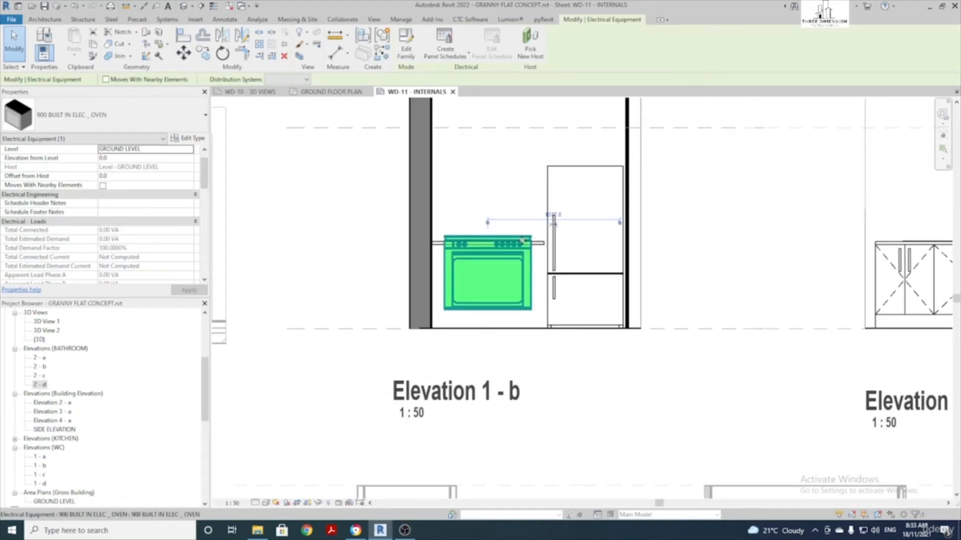
key(m)
key(v)
scroll(530, 215, up, 6)
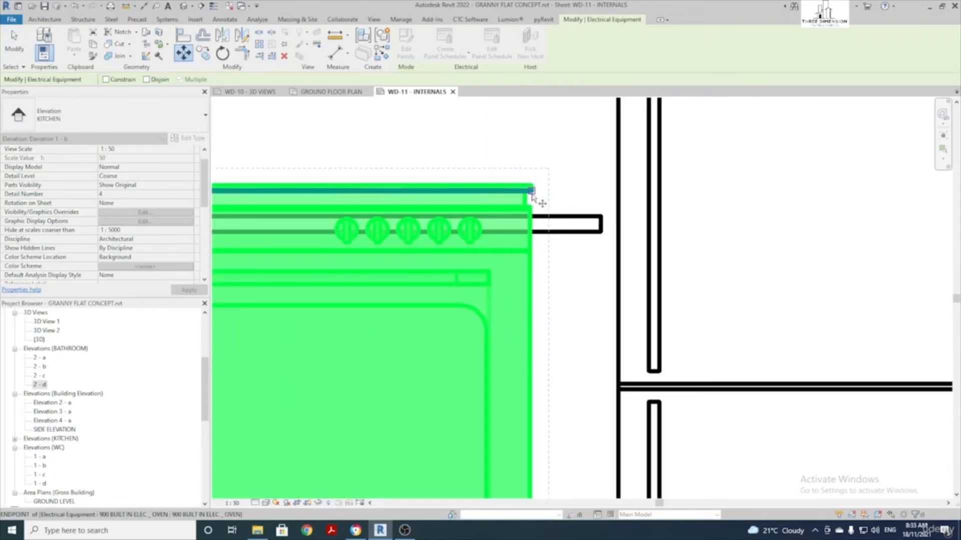
click(531, 191)
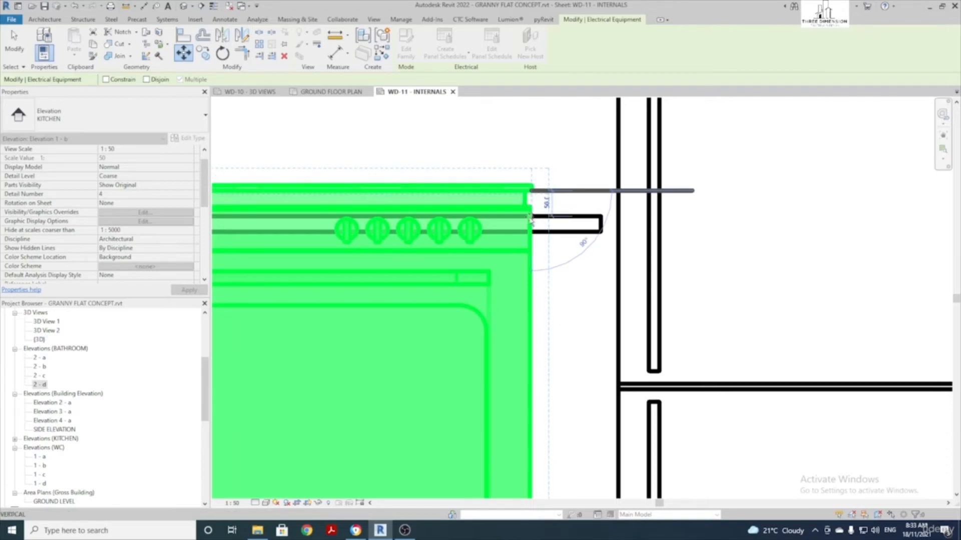
click(530, 216)
scroll(528, 215, down, 3)
scroll(525, 213, down, 3)
click(523, 176)
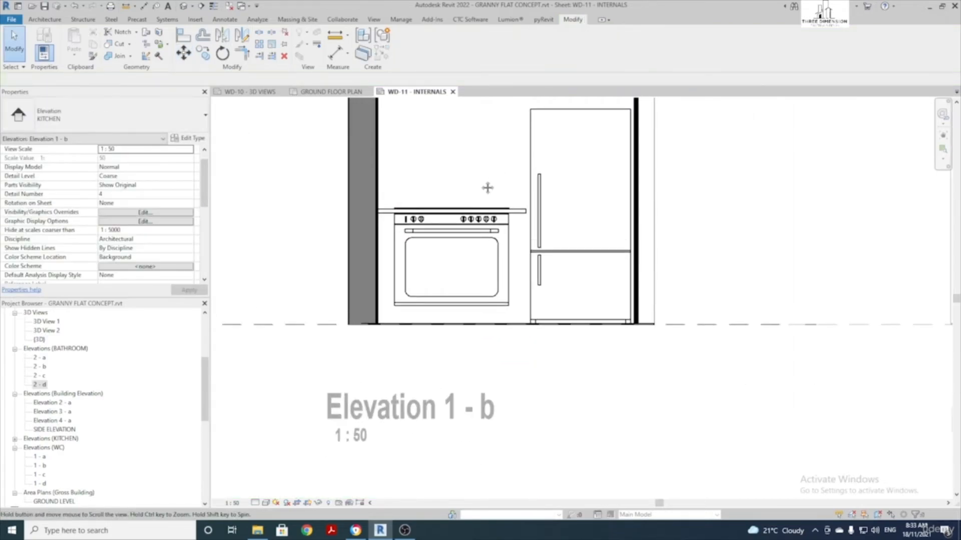
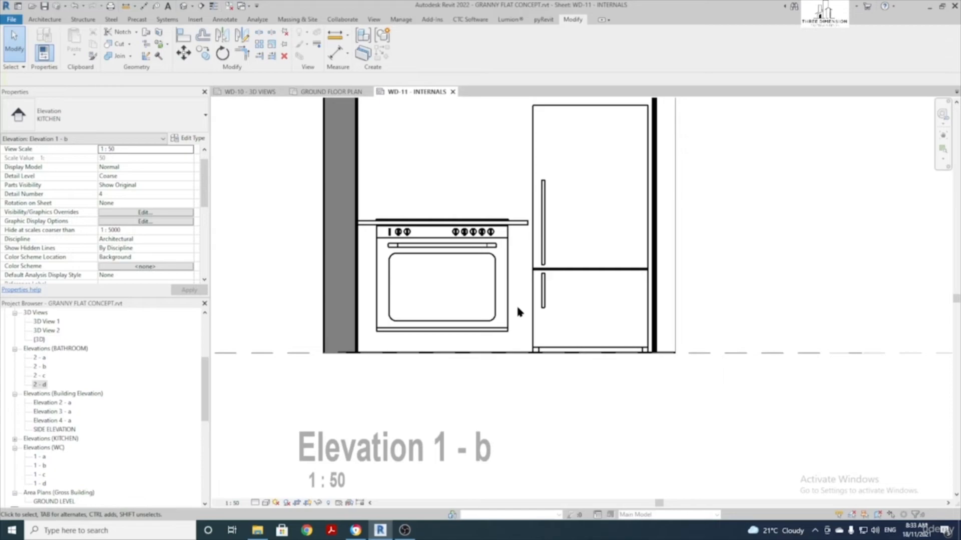
Draw 0.10 PEN detail lines from the benchtop end down to the floor and under the oven
key(d)
key(l)
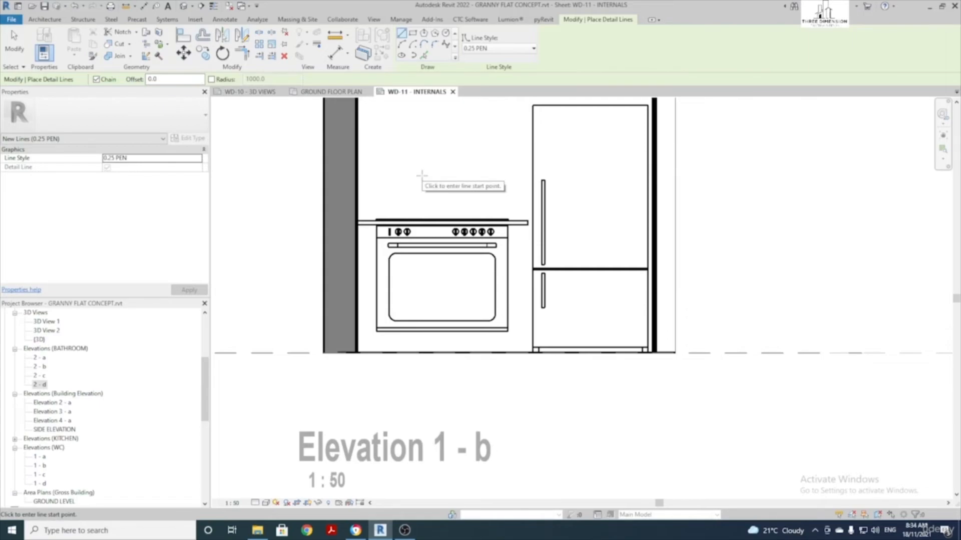
key(Escape)
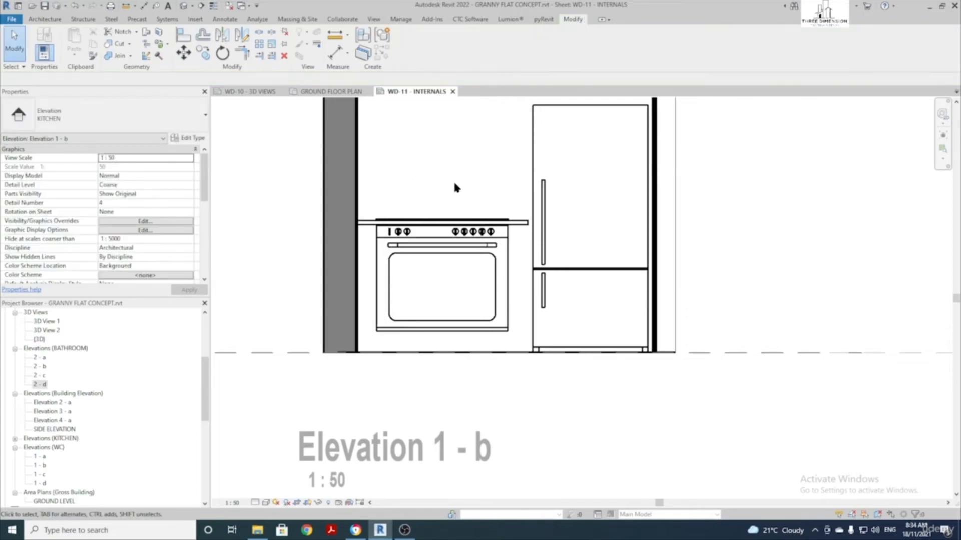
click(229, 23)
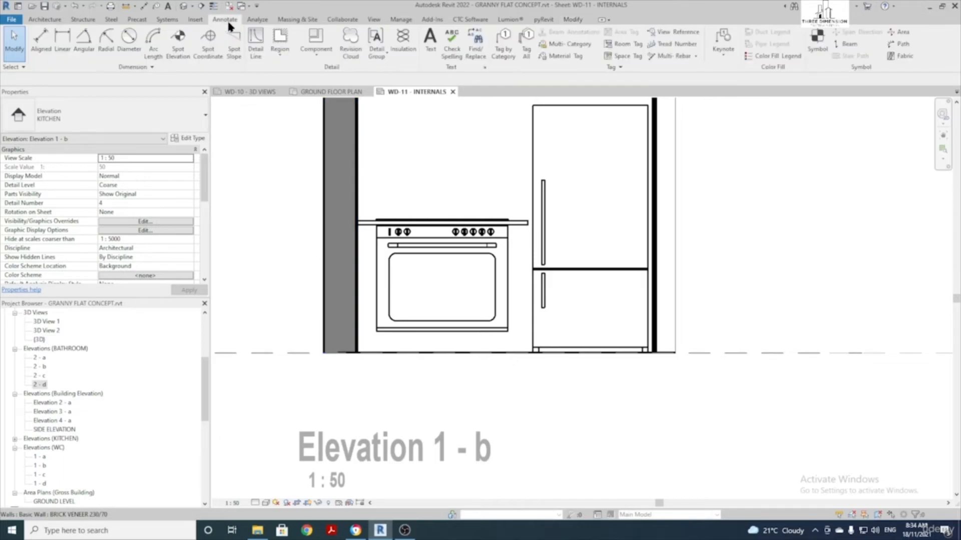
click(256, 48)
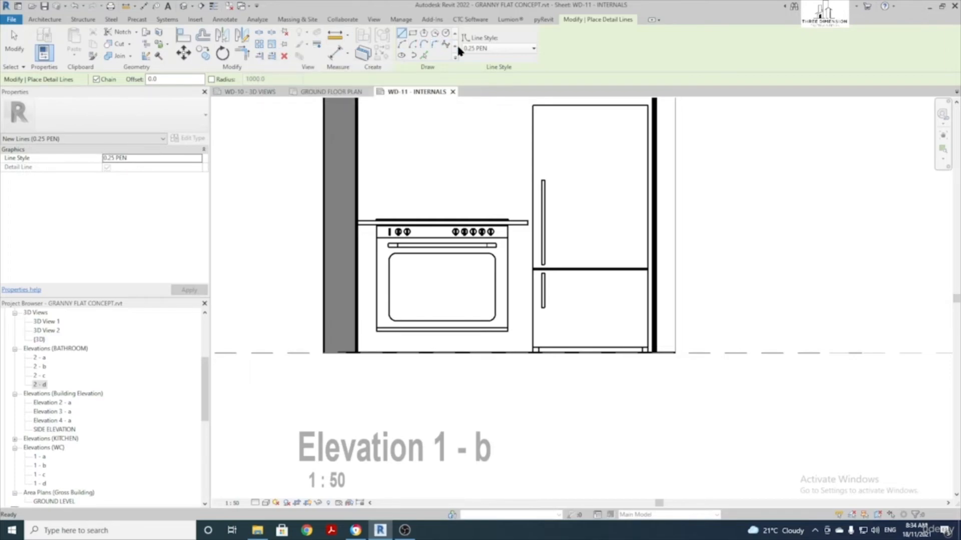
click(499, 48)
scroll(482, 92, up, 2)
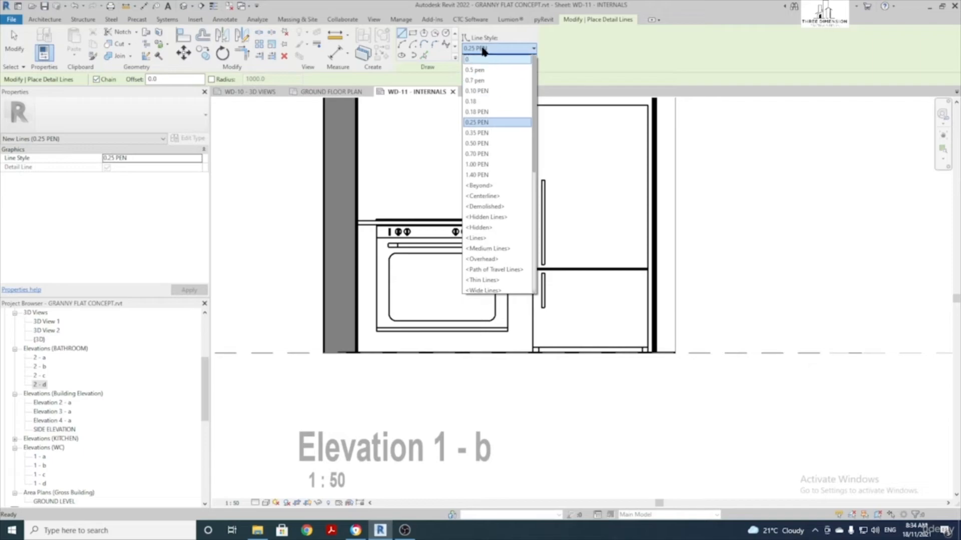
click(488, 91)
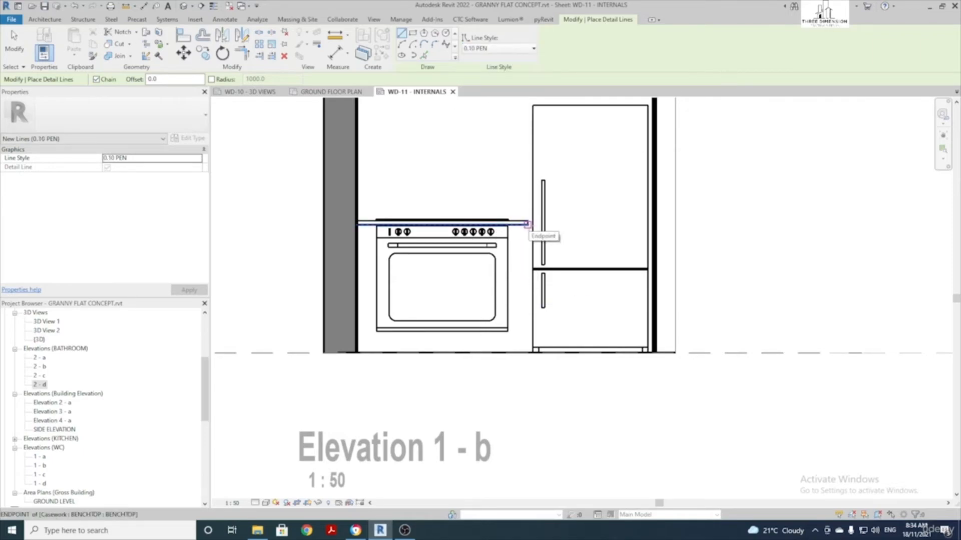
click(527, 224)
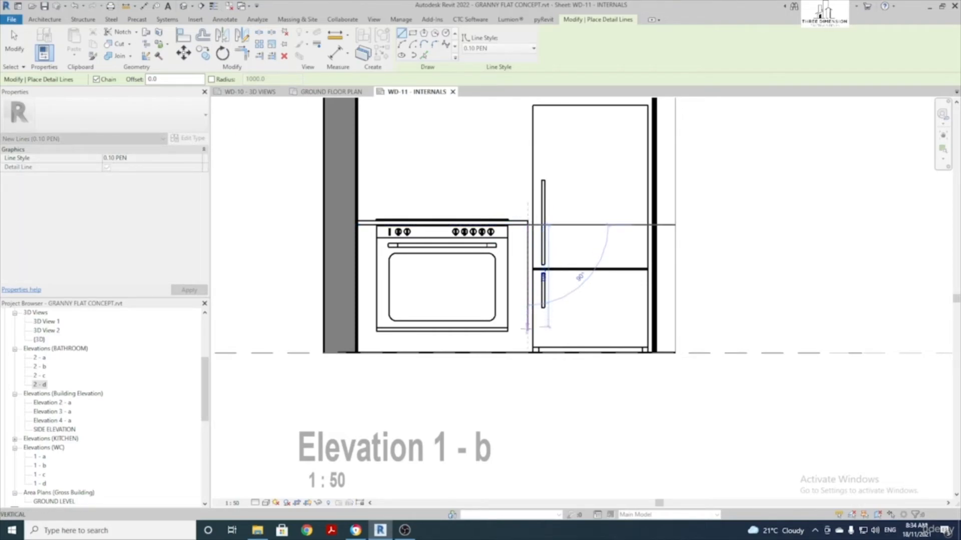
click(528, 353)
scroll(533, 341, up, 4)
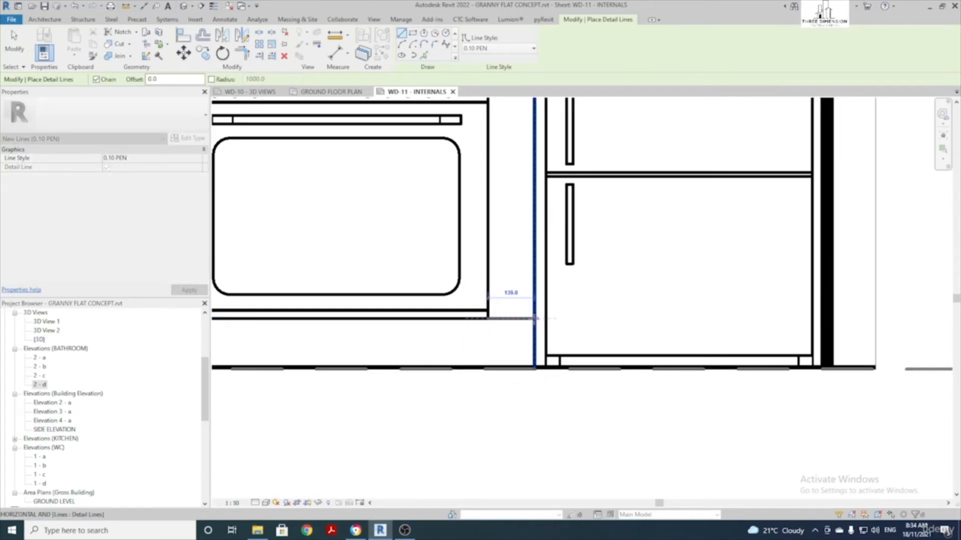
click(534, 318)
key(Escape)
Add a 0.10 PEN detail line from the oven's bottom-left corner to the wall
scroll(528, 318, down, 1)
middle_drag(385, 322, 530, 334)
click(371, 330)
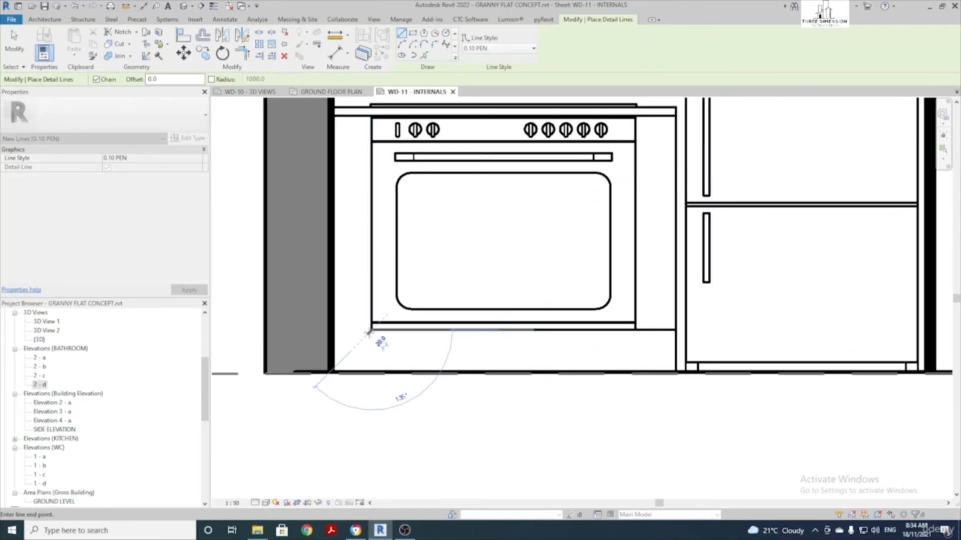
click(330, 332)
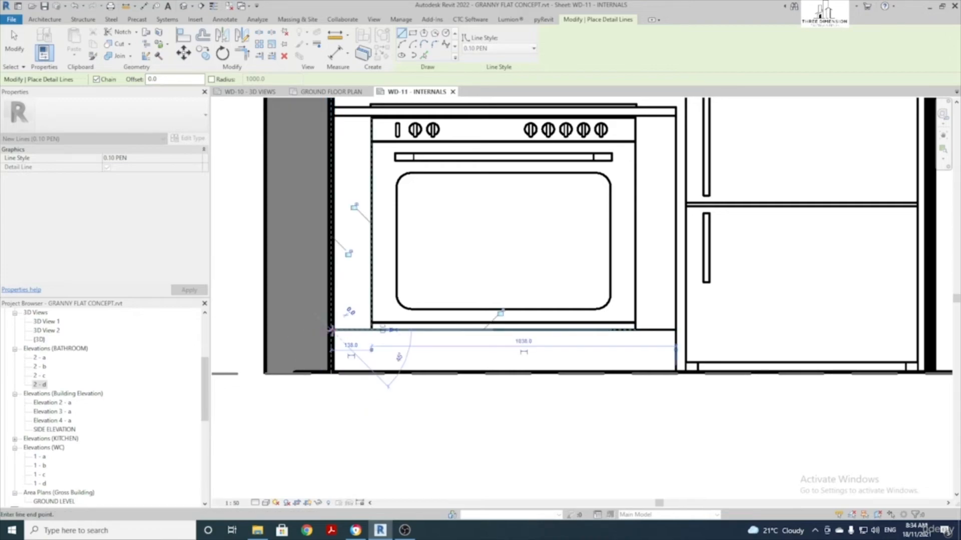
key(Escape)
key(Escape)
scroll(307, 285, down, 2)
scroll(442, 280, down, 1)
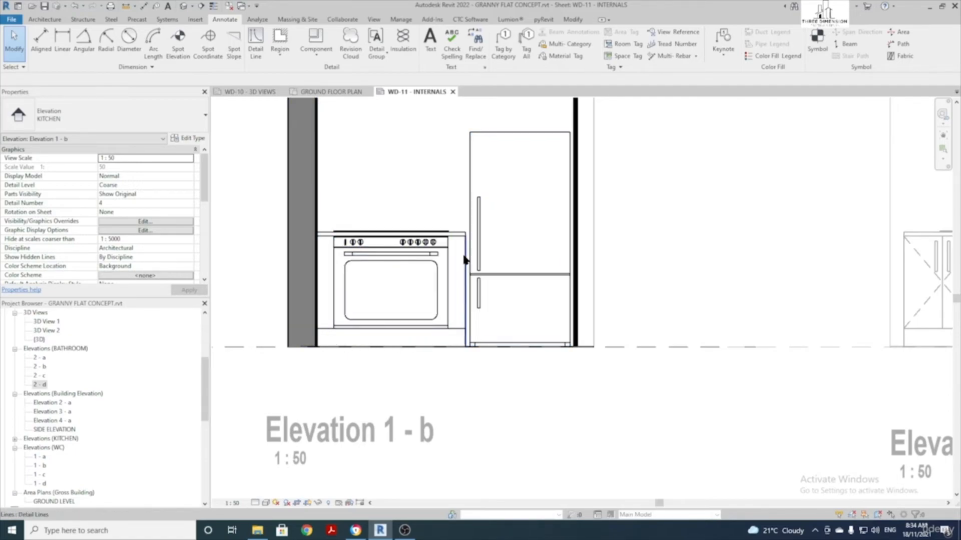
middle_drag(446, 161, 419, 223)
scroll(470, 301, down, 1)
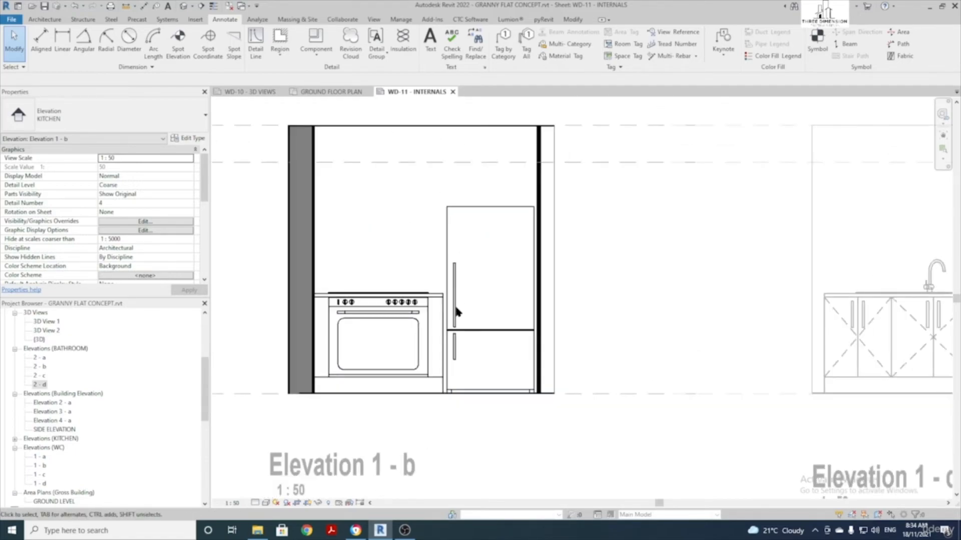
scroll(411, 268, down, 1)
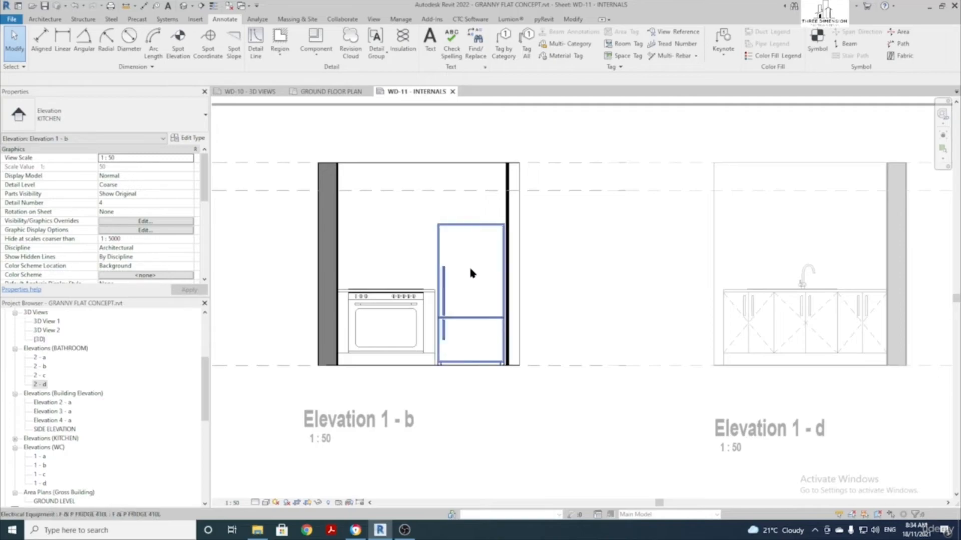
scroll(408, 256, up, 1)
scroll(409, 264, up, 1)
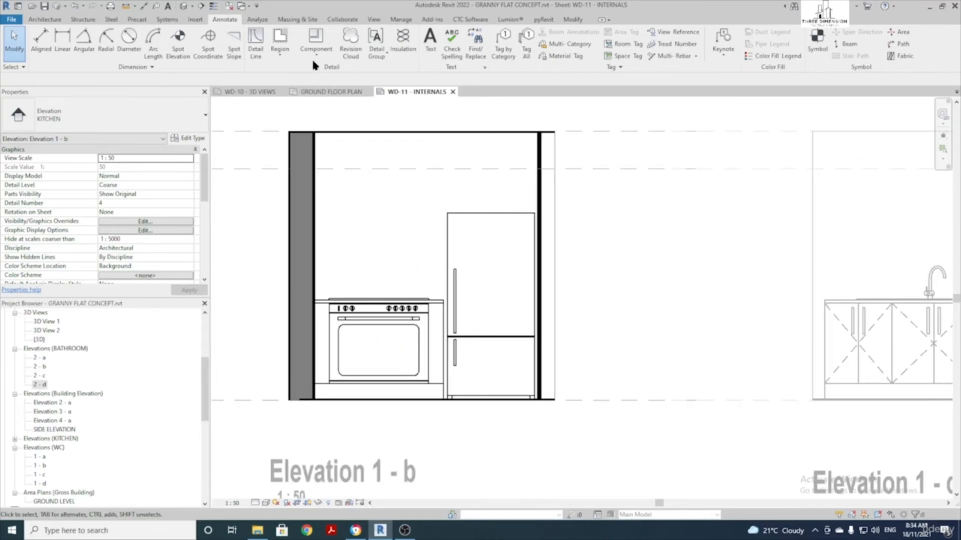
Place leaderless multi-category tags reading REF. SPACE on the fridge and OVEN on the oven
click(573, 45)
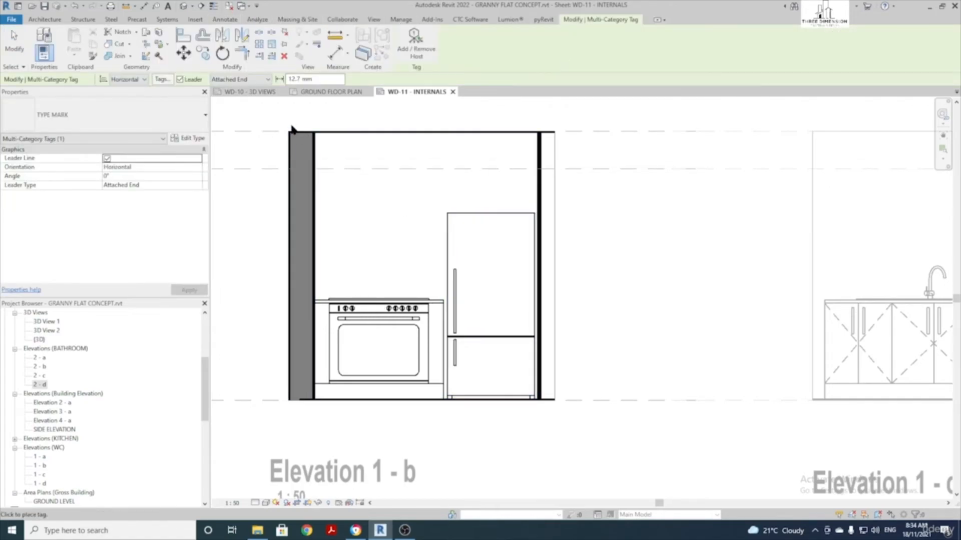
click(179, 79)
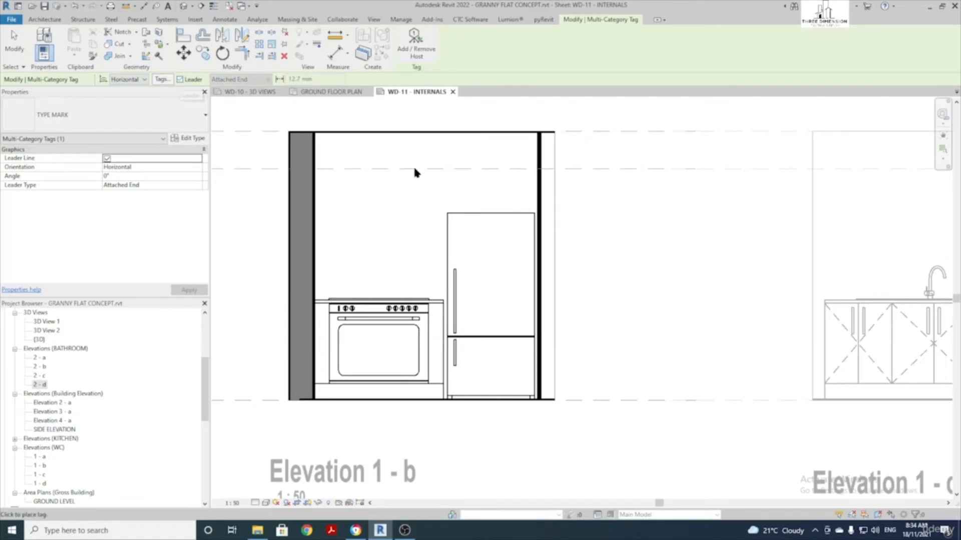
click(497, 291)
click(375, 331)
scroll(378, 331, up, 3)
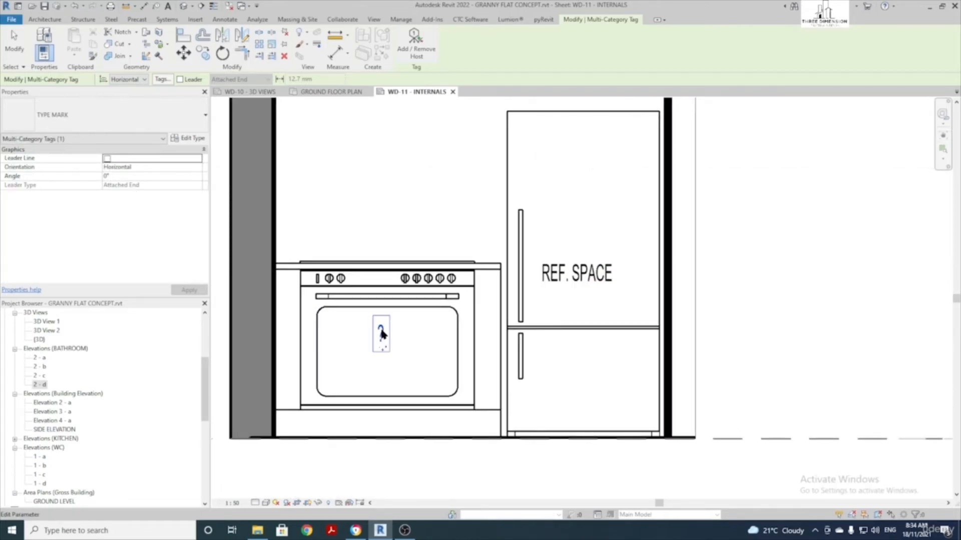
click(381, 331)
key(Return)
key(Return)
scroll(396, 340, down, 3)
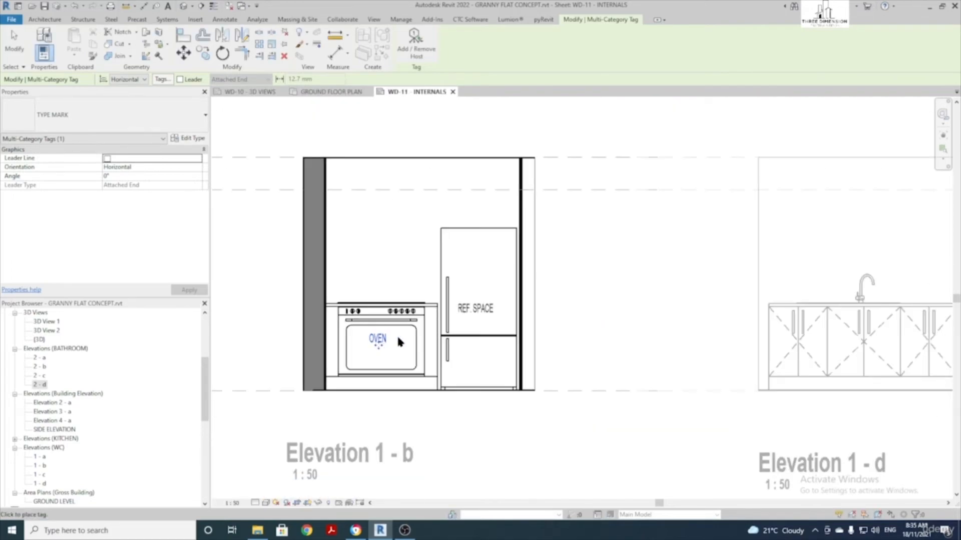
key(Escape)
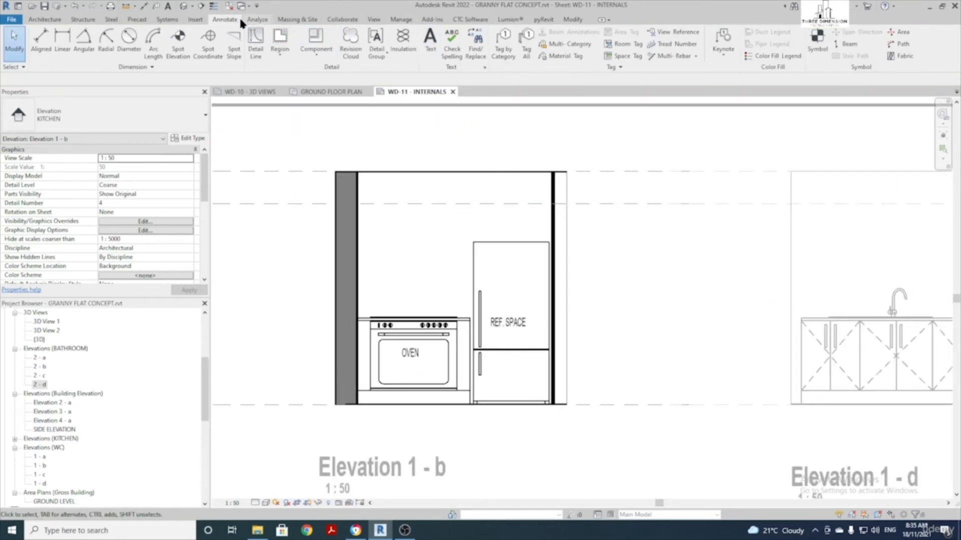
Place a COOKTOP text note above the cooktop
click(432, 40)
scroll(423, 260, up, 3)
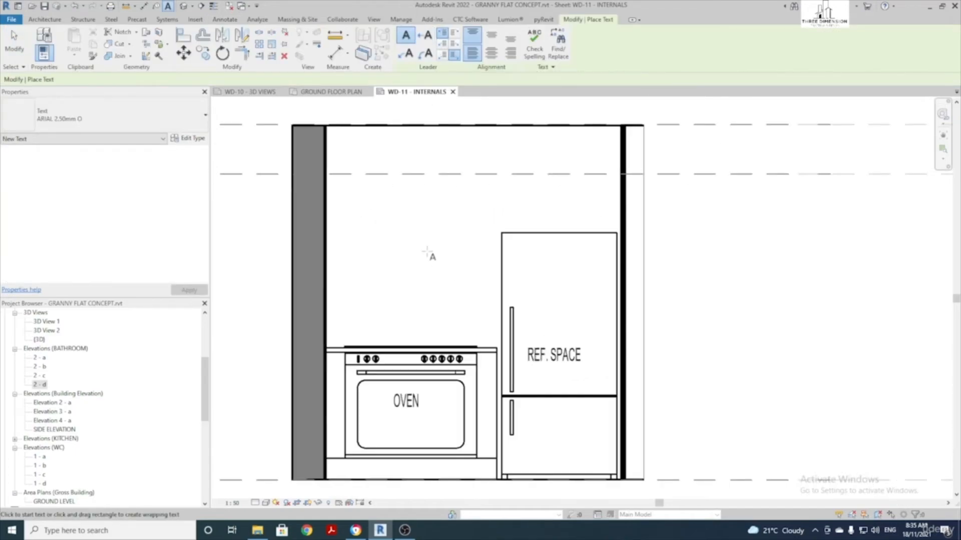
click(398, 249)
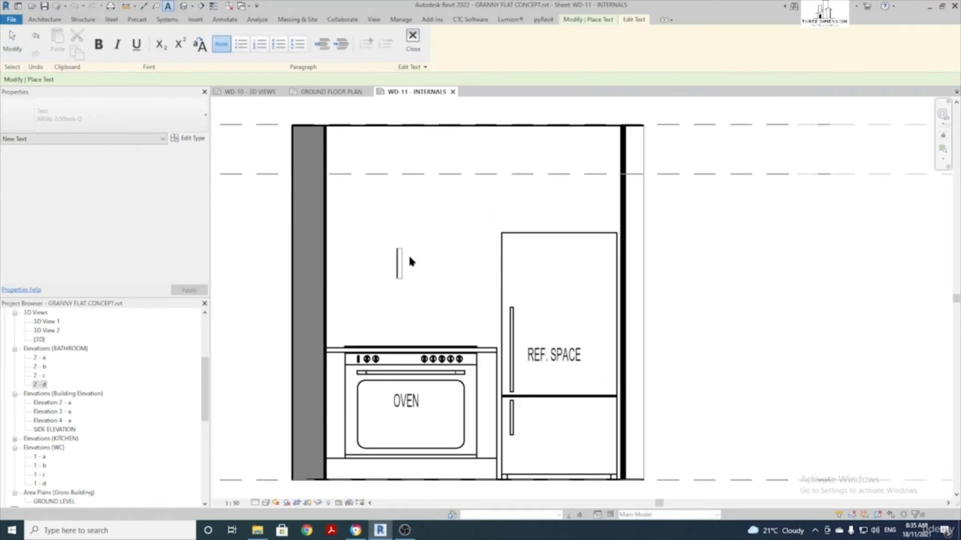
text(COOKTOP)
key(Return)
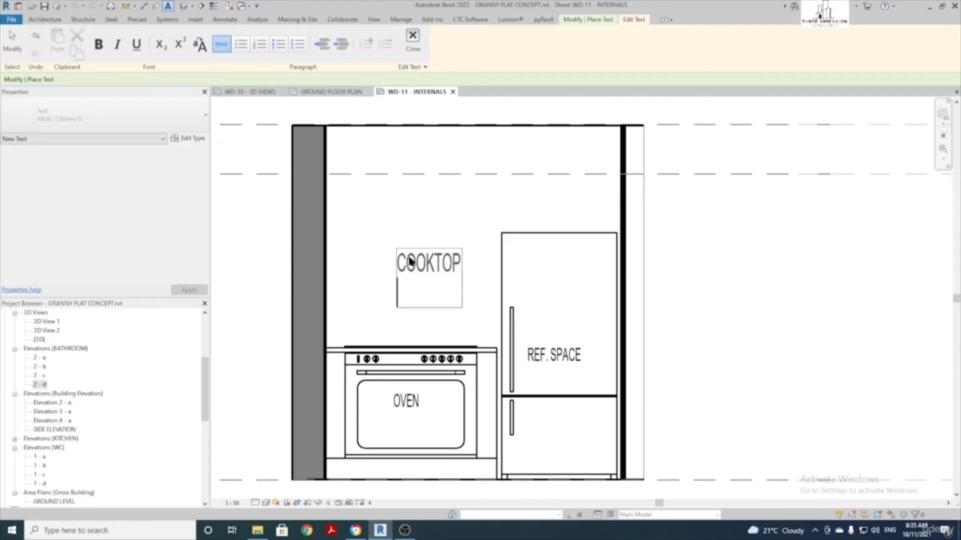
key(BackSpace)
click(461, 211)
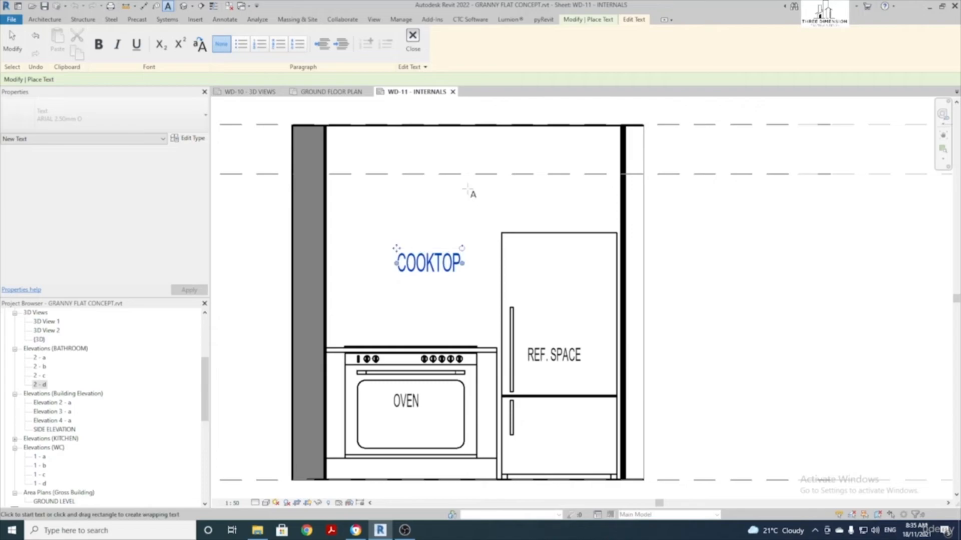
scroll(406, 252, up, 1)
key(Escape)
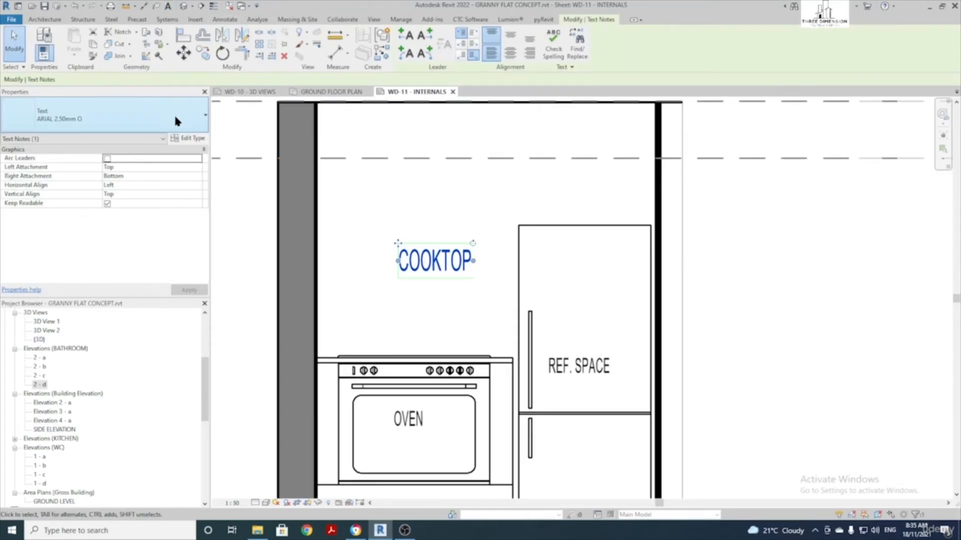
Change the COOKTOP note to ARIAL 1.80mm O and move it just above the cooktop
click(129, 120)
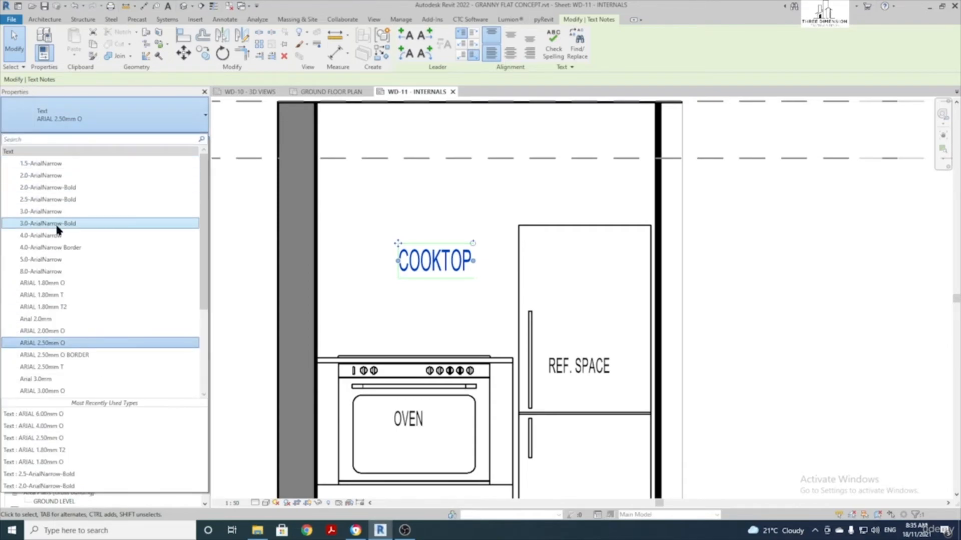
click(52, 284)
scroll(398, 271, up, 1)
drag(391, 228, 388, 343)
scroll(410, 323, down, 2)
click(439, 291)
middle_drag(442, 286, 371, 274)
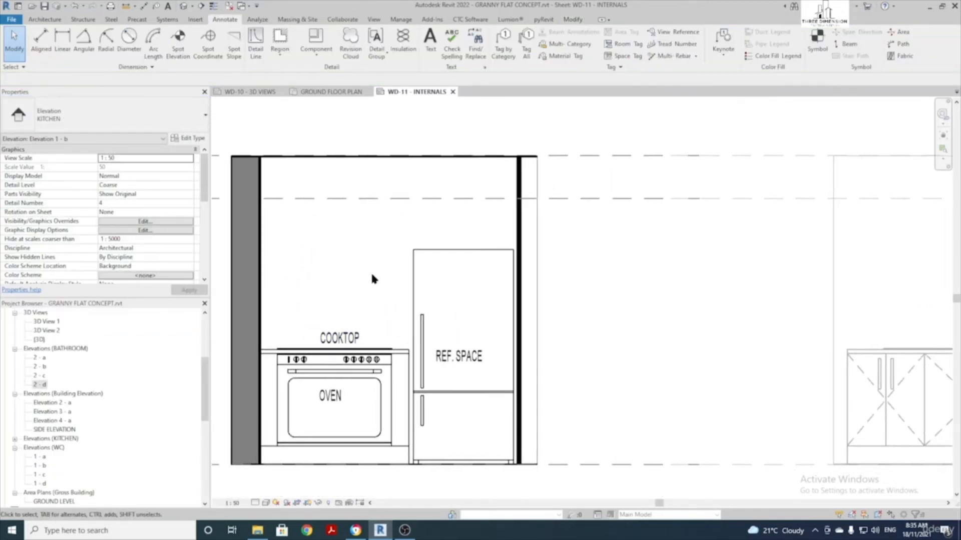
scroll(413, 427, down, 2)
scroll(425, 411, down, 2)
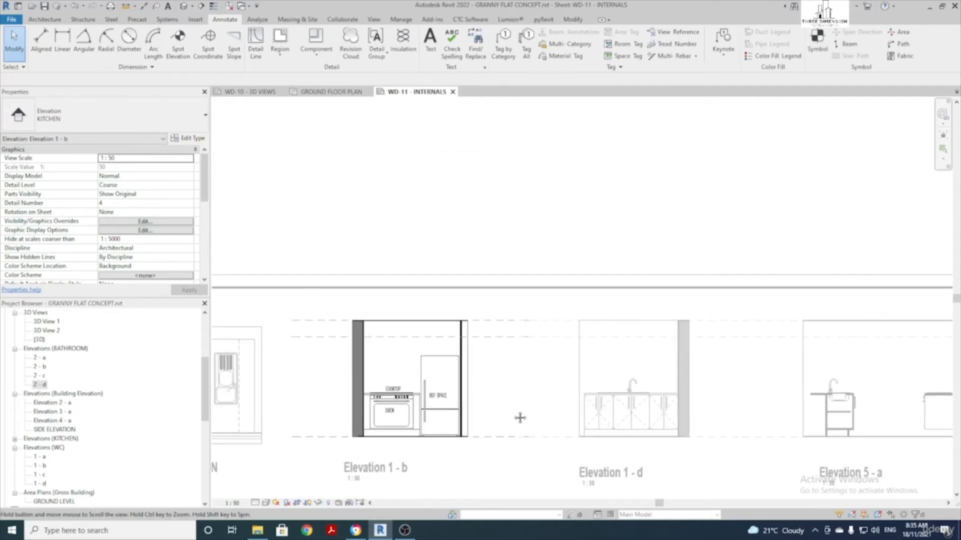
middle_drag(713, 368, 556, 352)
middle_drag(440, 353, 627, 352)
scroll(462, 329, up, 2)
scroll(349, 317, up, 1)
scroll(350, 318, up, 1)
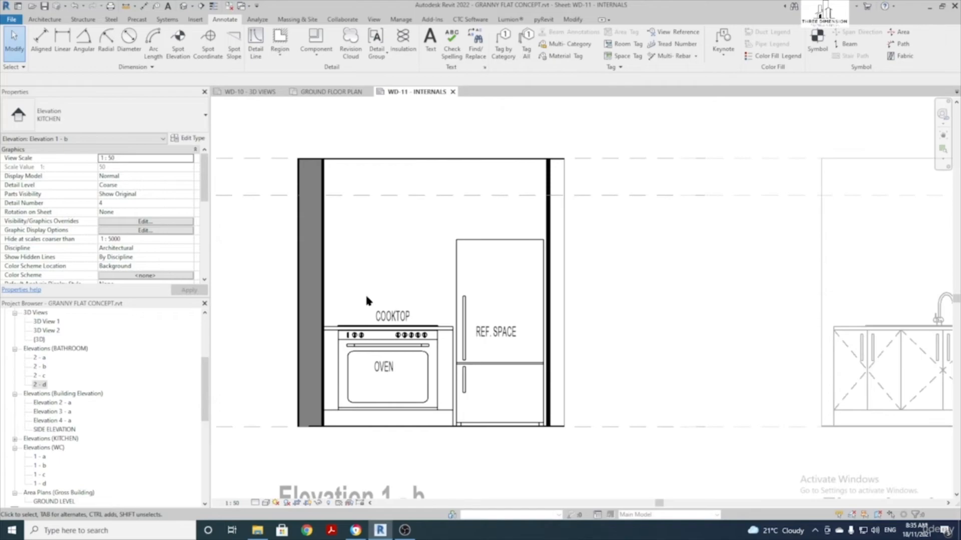
middle_drag(354, 292, 399, 293)
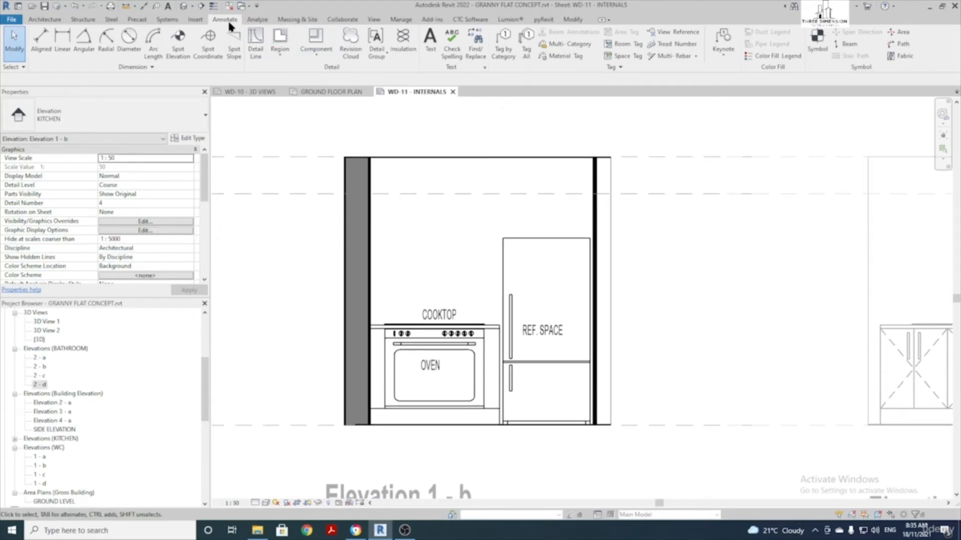
Add a 910 aligned height dimension from ground level to the benchtop top
click(39, 39)
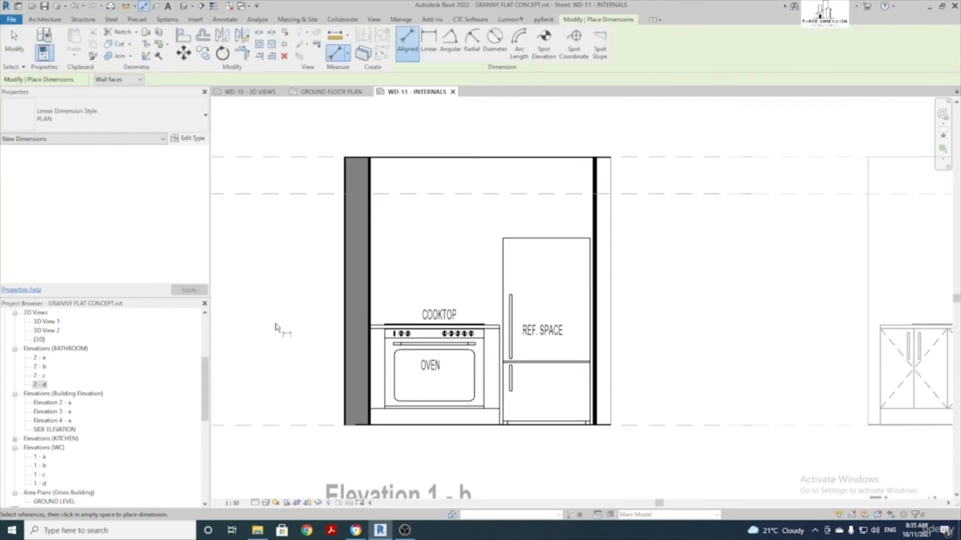
scroll(285, 403, up, 1)
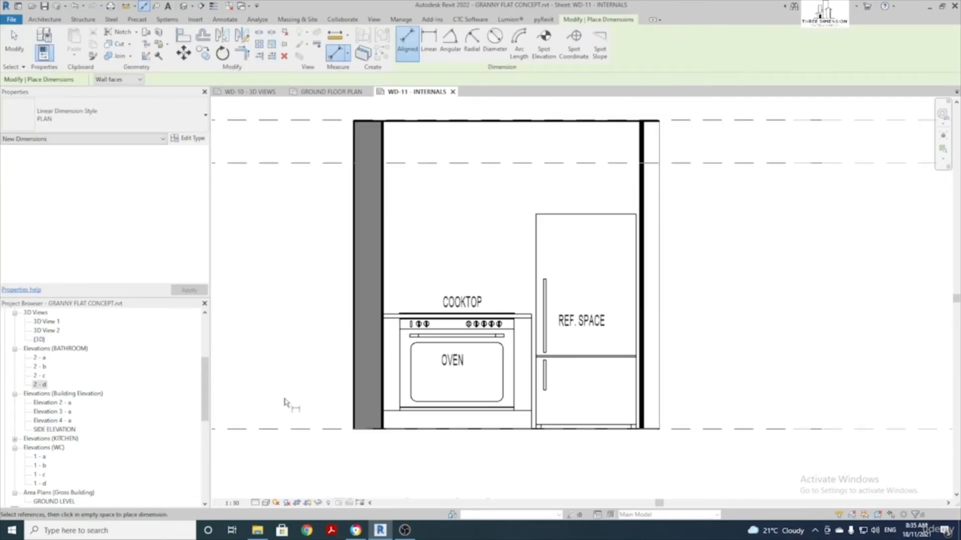
click(315, 430)
scroll(383, 325, up, 2)
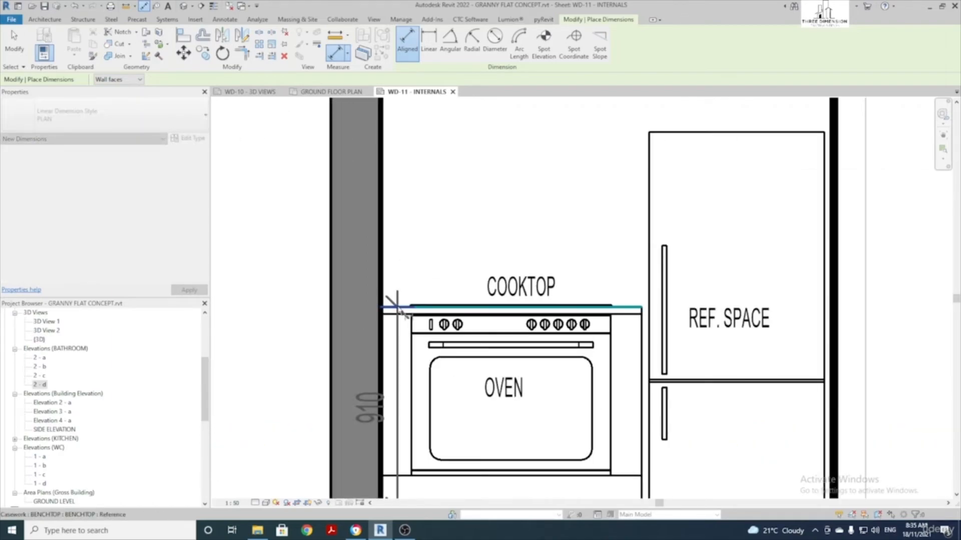
click(398, 308)
scroll(398, 307, down, 2)
click(306, 311)
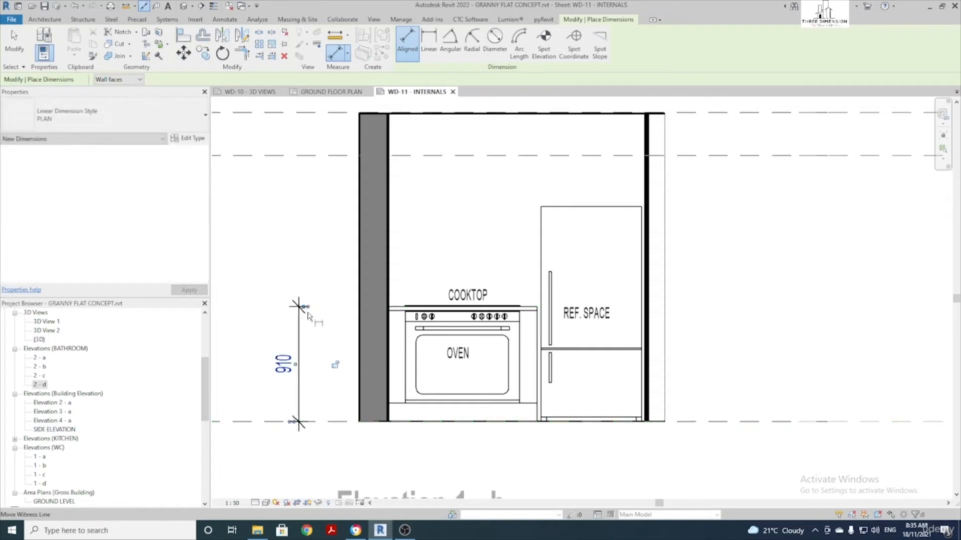
scroll(310, 360, down, 2)
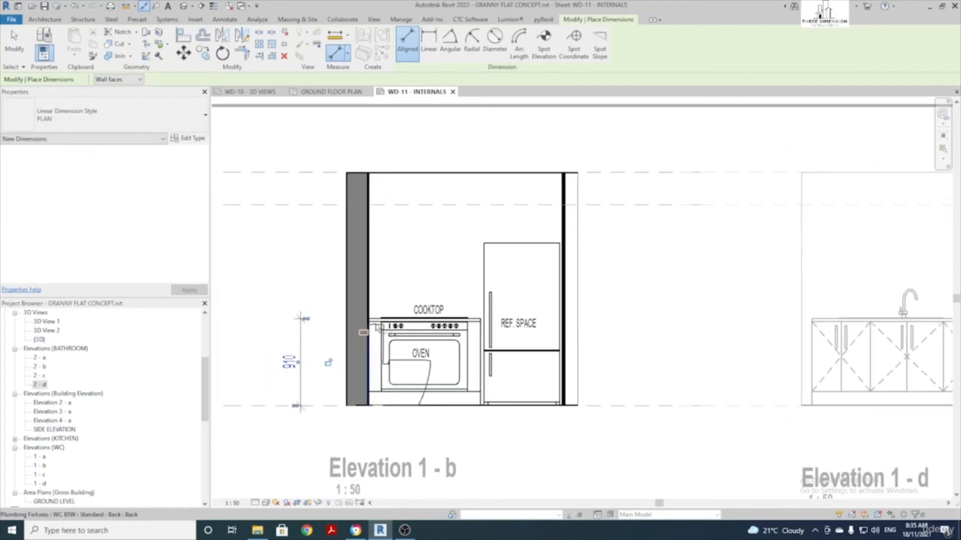
Dimension the widths below the elevation: 1176 to the wall face and 879 across the fridge
click(369, 268)
scroll(498, 336, up, 3)
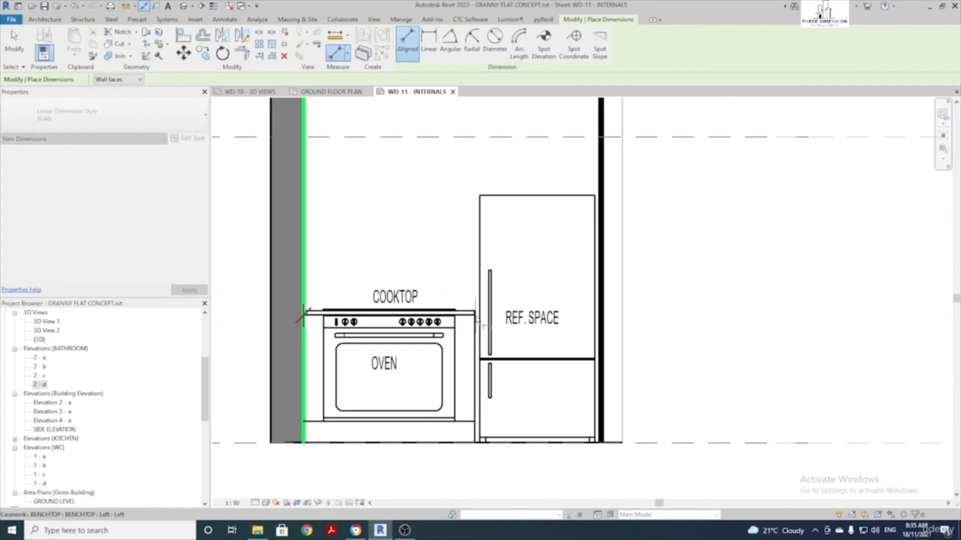
scroll(488, 355, down, 2)
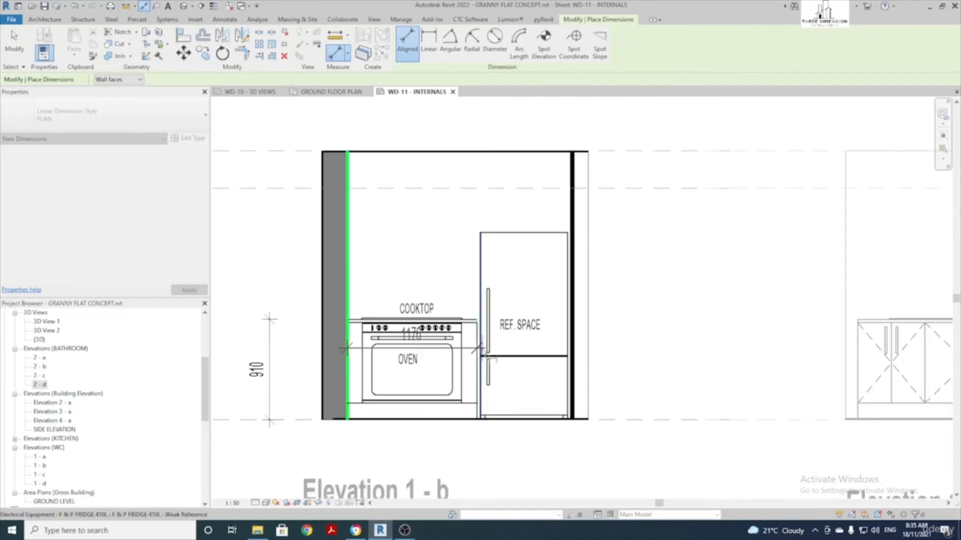
click(481, 442)
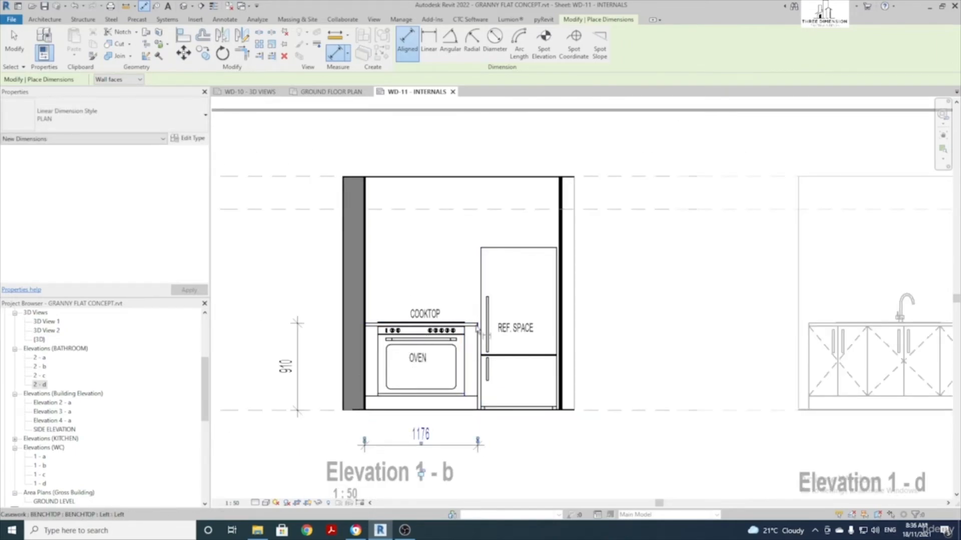
click(479, 322)
click(556, 215)
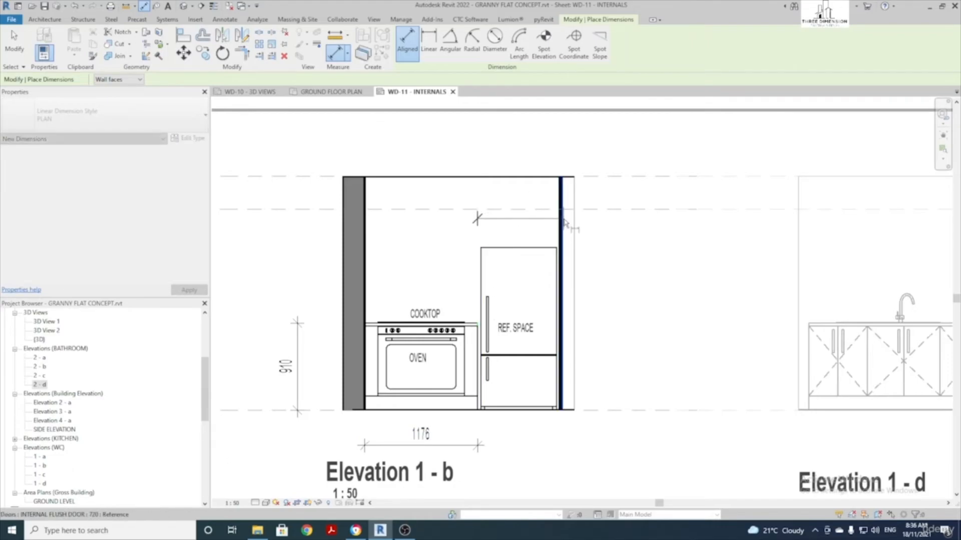
click(548, 446)
scroll(548, 447, up, 2)
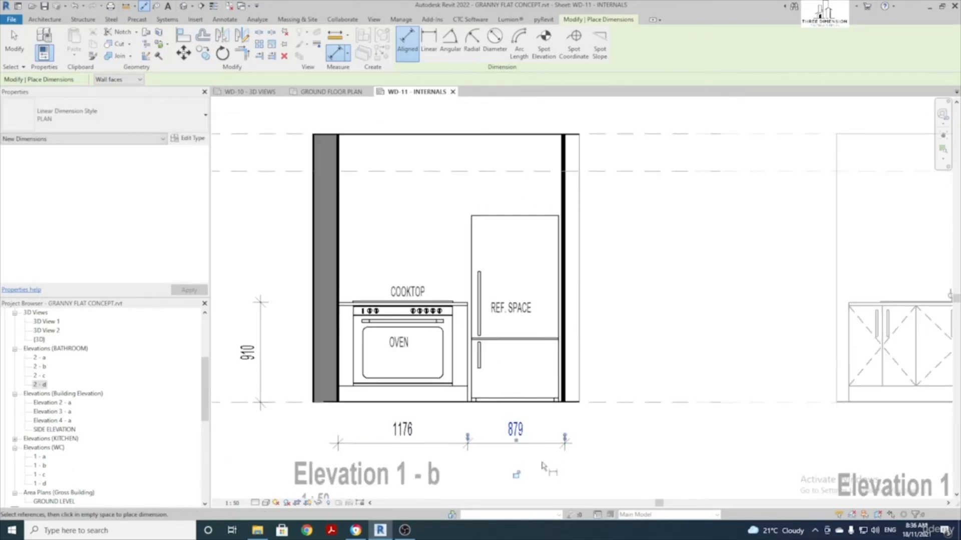
key(Escape)
key(Escape)
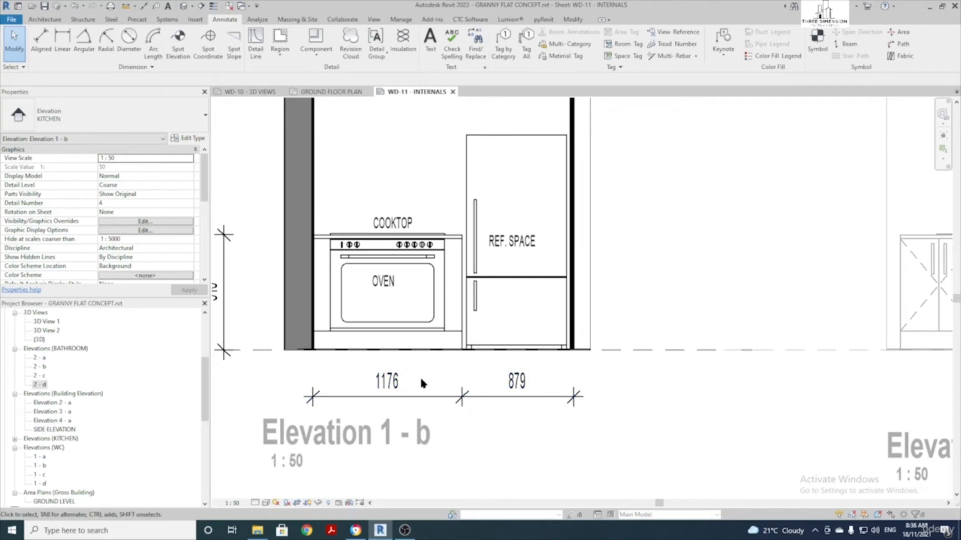
Change the benchtop width to 1180 and stretch its left end to the wall
click(456, 240)
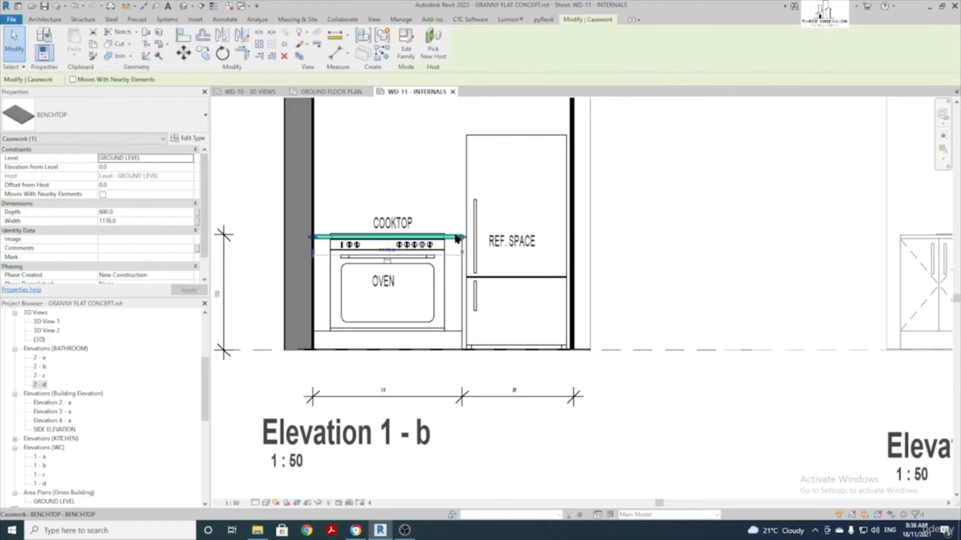
click(389, 383)
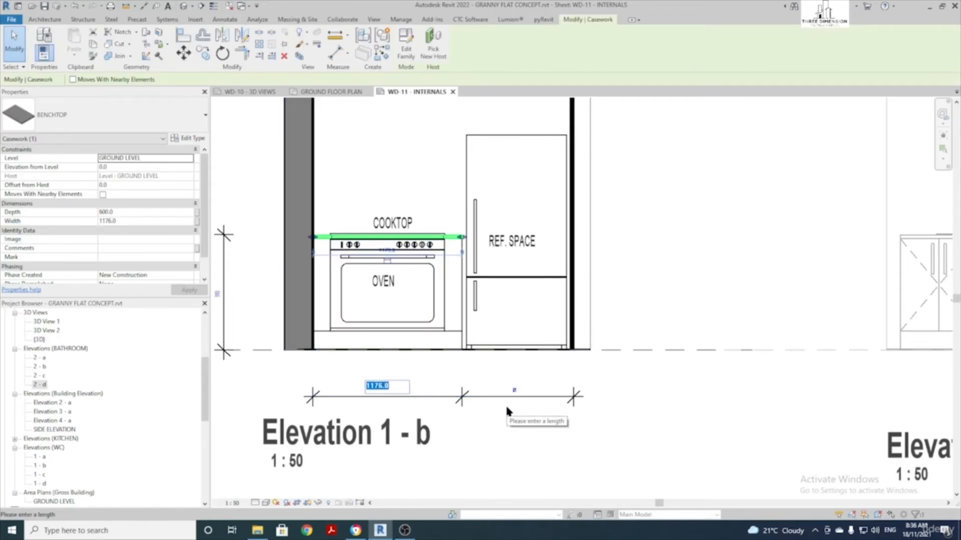
text(1180)
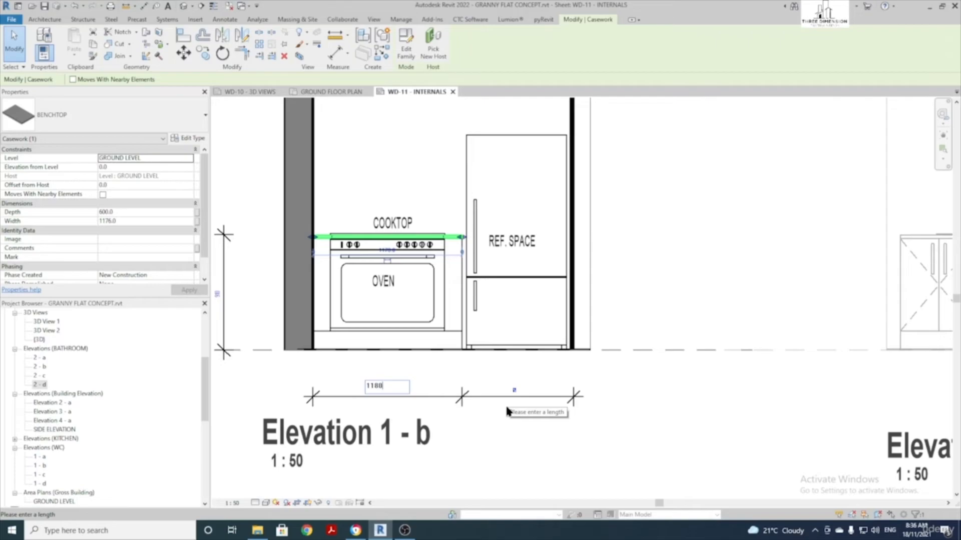
key(Return)
scroll(341, 237, up, 2)
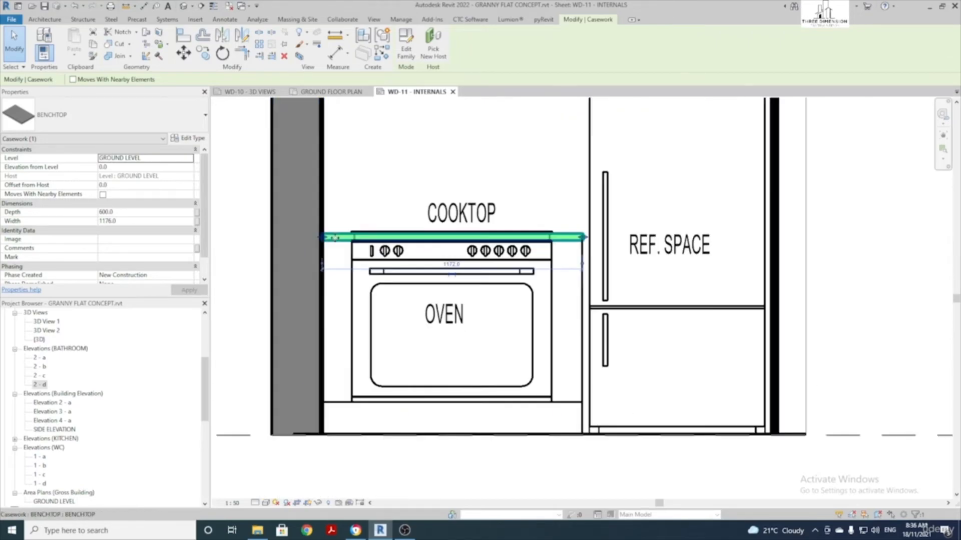
scroll(586, 240, up, 2)
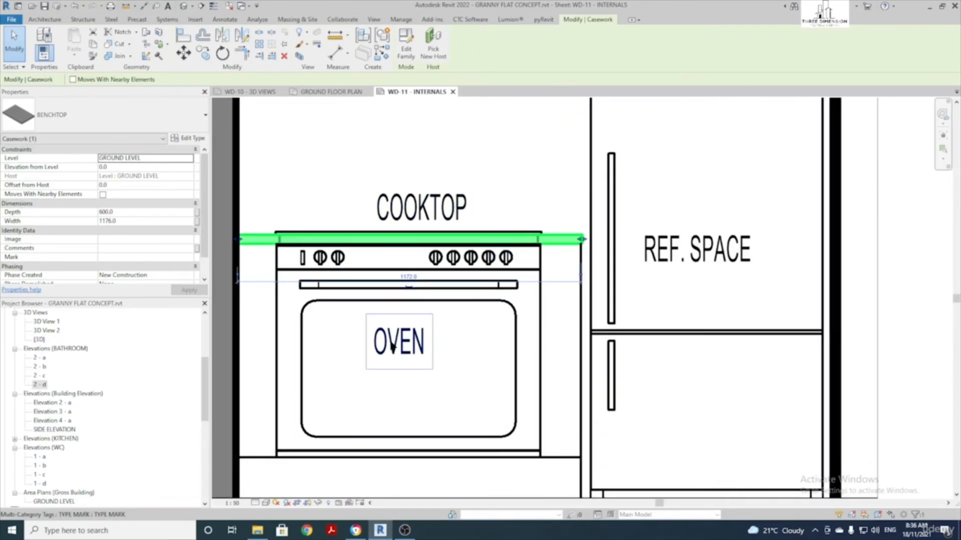
scroll(401, 345, down, 2)
scroll(328, 130, up, 4)
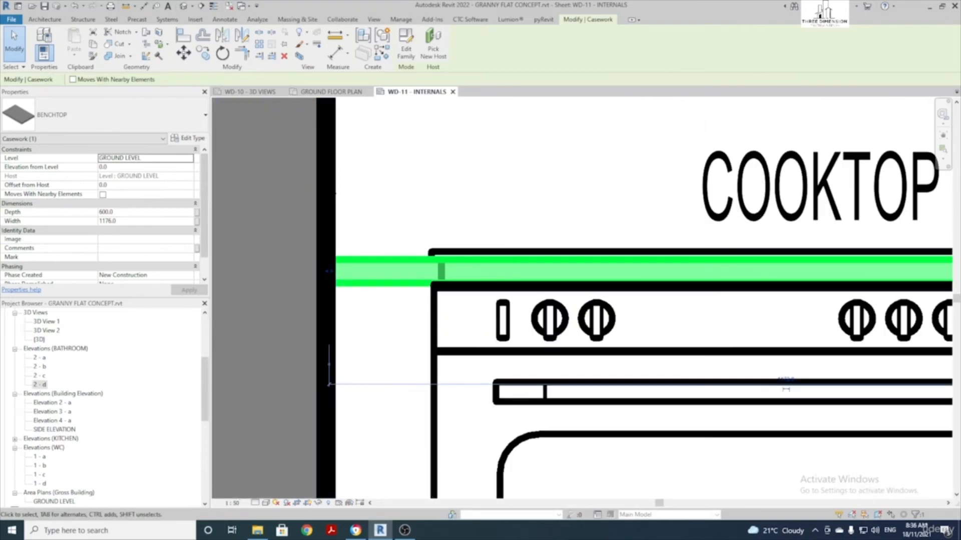
drag(329, 271, 326, 270)
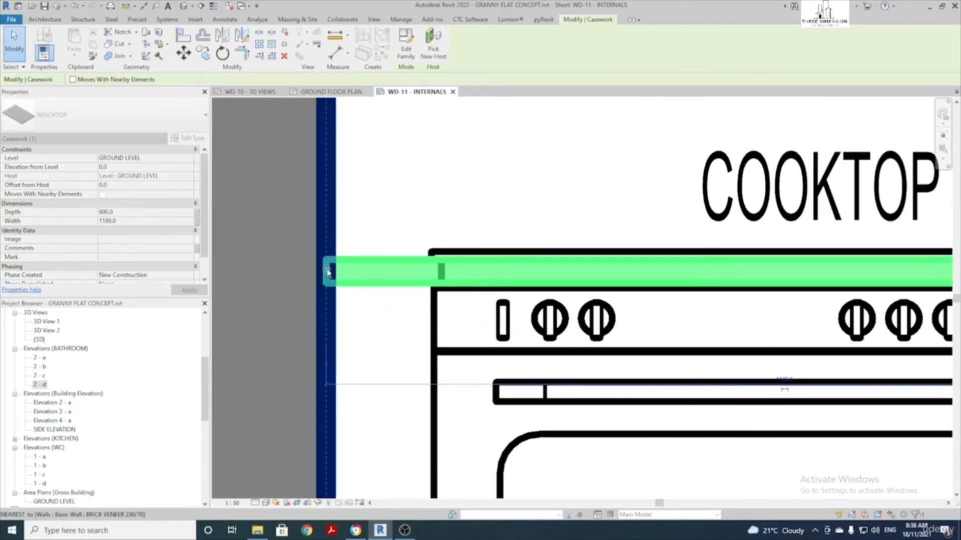
scroll(326, 271, down, 4)
middle_drag(596, 271, 505, 240)
click(571, 310)
scroll(575, 302, down, 1)
scroll(594, 253, up, 4)
middle_drag(594, 254, 542, 255)
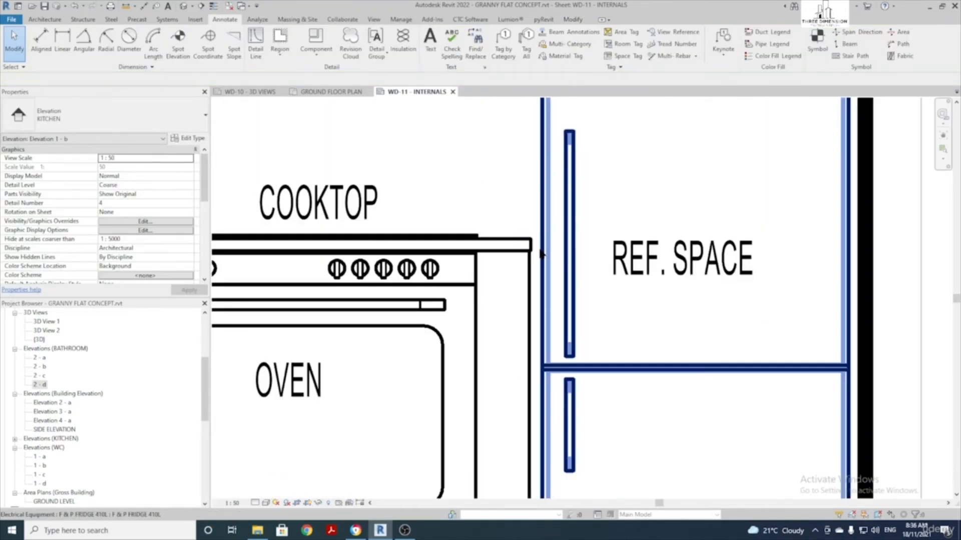
Check the vertical line at the benchtop end, then deactivate the Elevation 1 - b viewport
click(530, 267)
scroll(519, 260, up, 2)
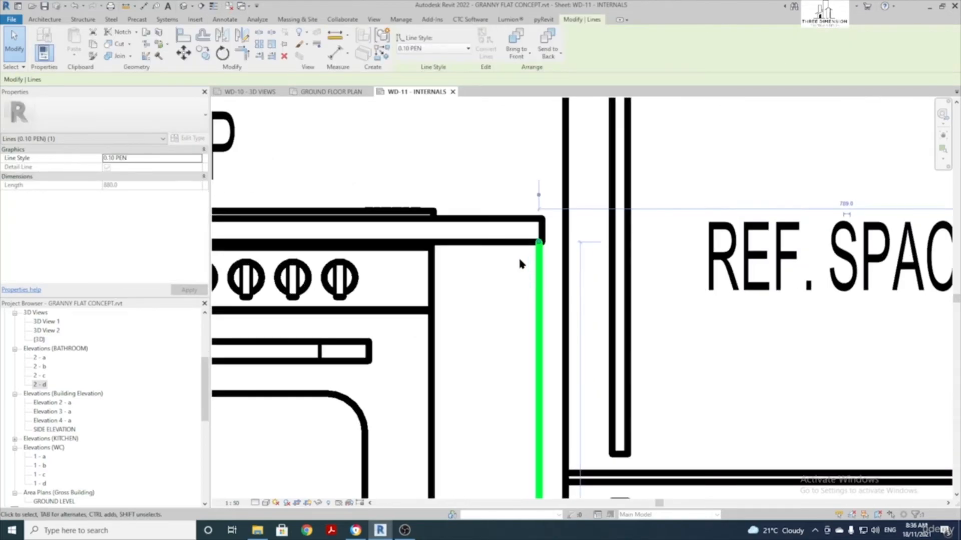
scroll(538, 248, up, 3)
key(m)
key(v)
scroll(545, 244, up, 1)
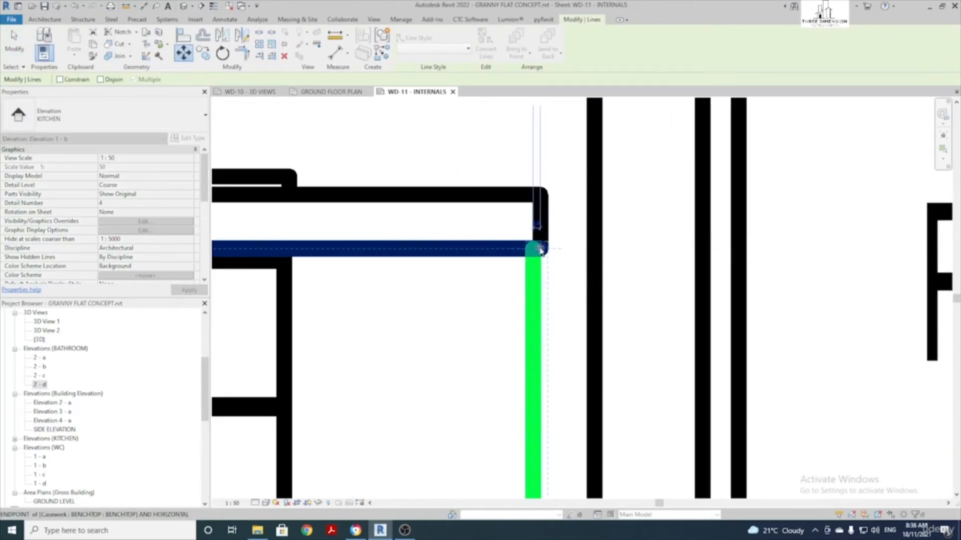
key(Escape)
scroll(538, 252, down, 5)
key(Escape)
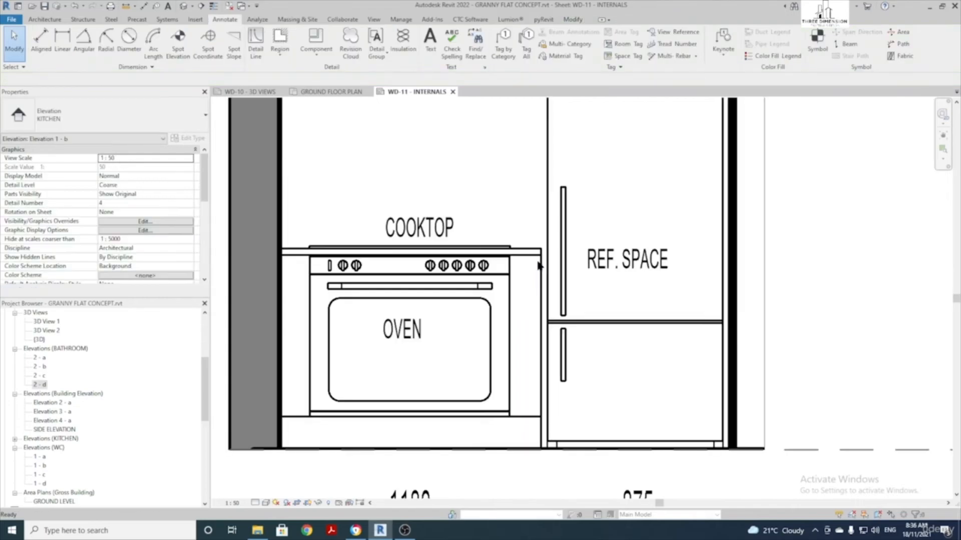
middle_drag(534, 262, 533, 200)
scroll(511, 369, down, 1)
middle_drag(523, 374, 496, 390)
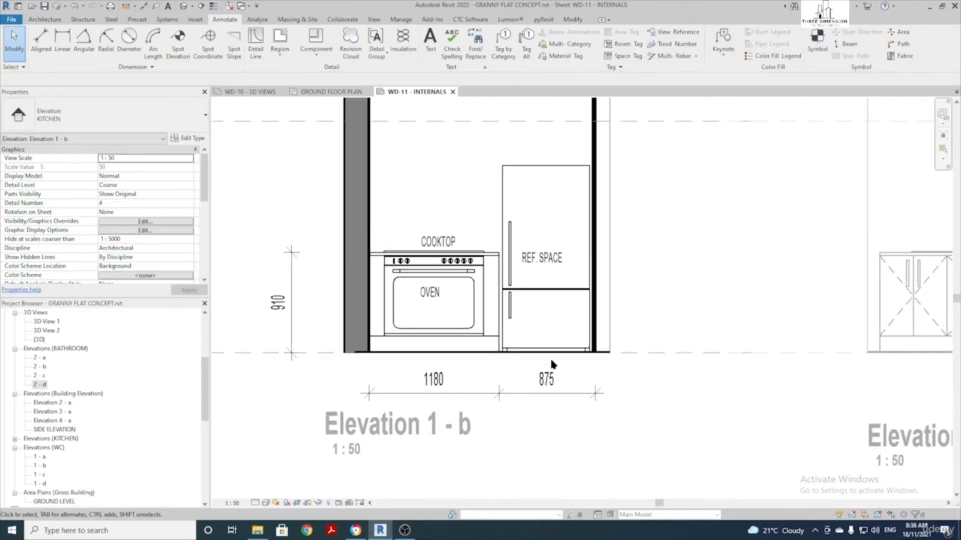
scroll(541, 340, down, 3)
middle_drag(569, 305, 284, 284)
double_click(410, 264)
scroll(409, 250, up, 1)
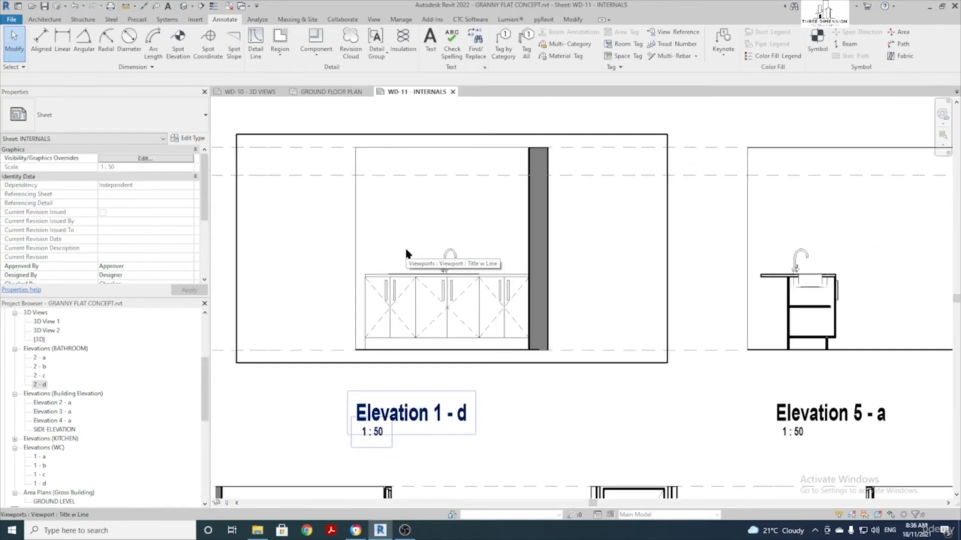
Activate Elevation 1 - d and add a 910 benchtop height dimension to the floor
double_click(405, 250)
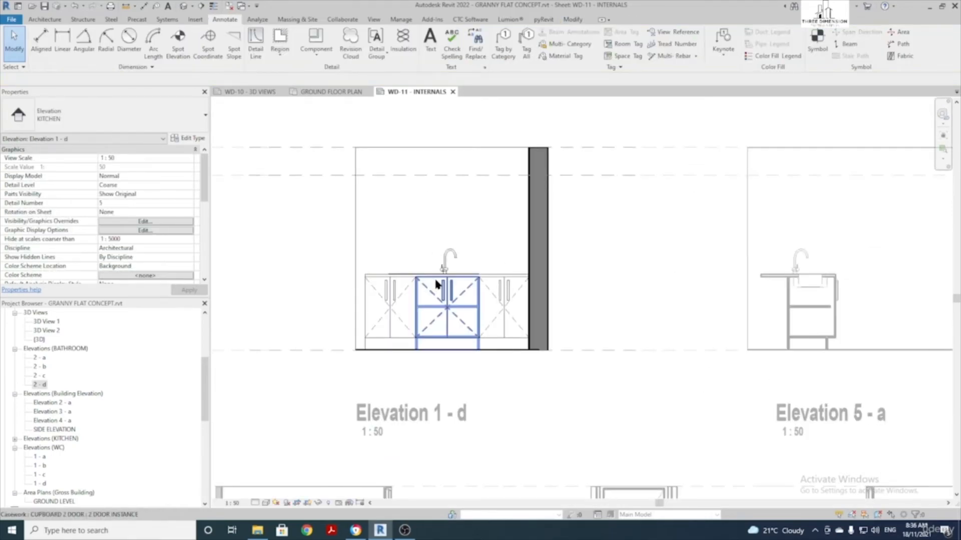
click(42, 43)
scroll(398, 294, up, 4)
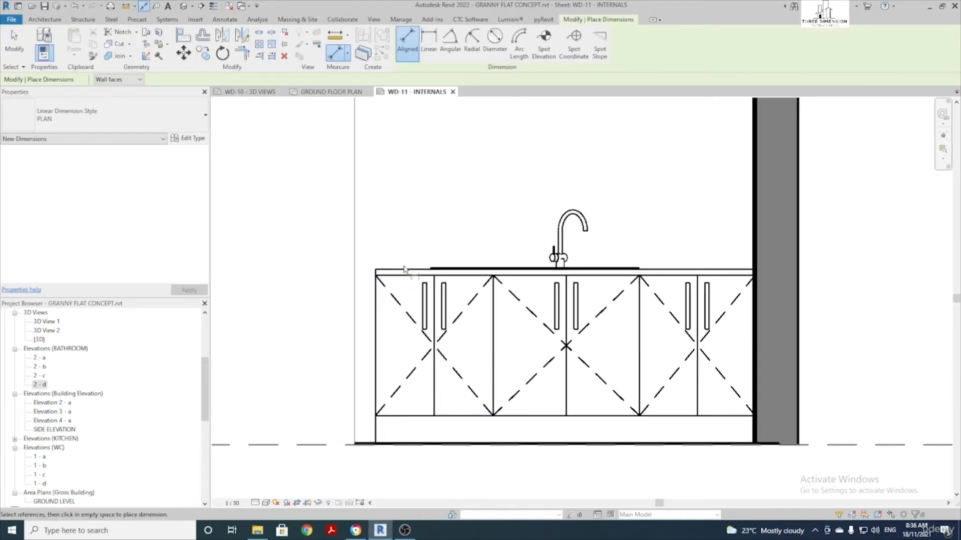
click(405, 272)
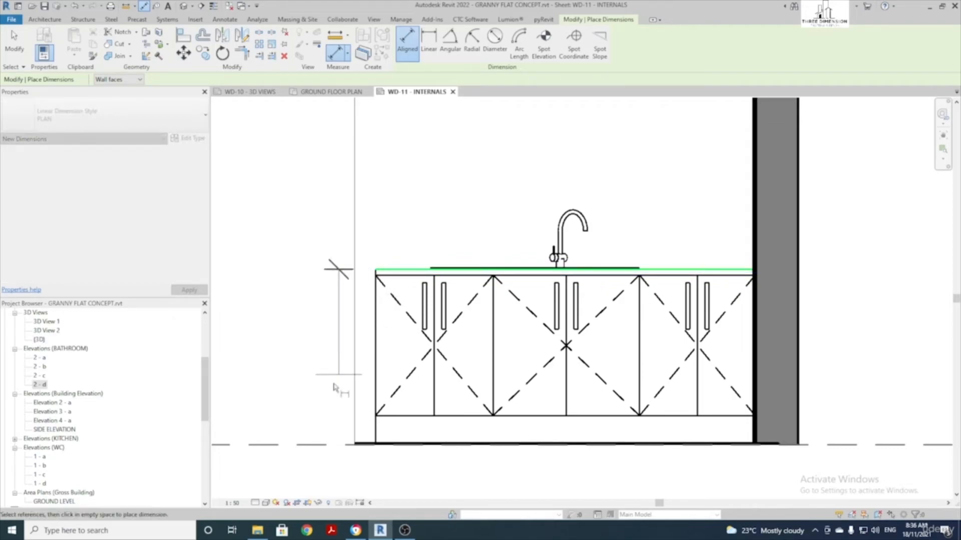
click(321, 446)
click(289, 370)
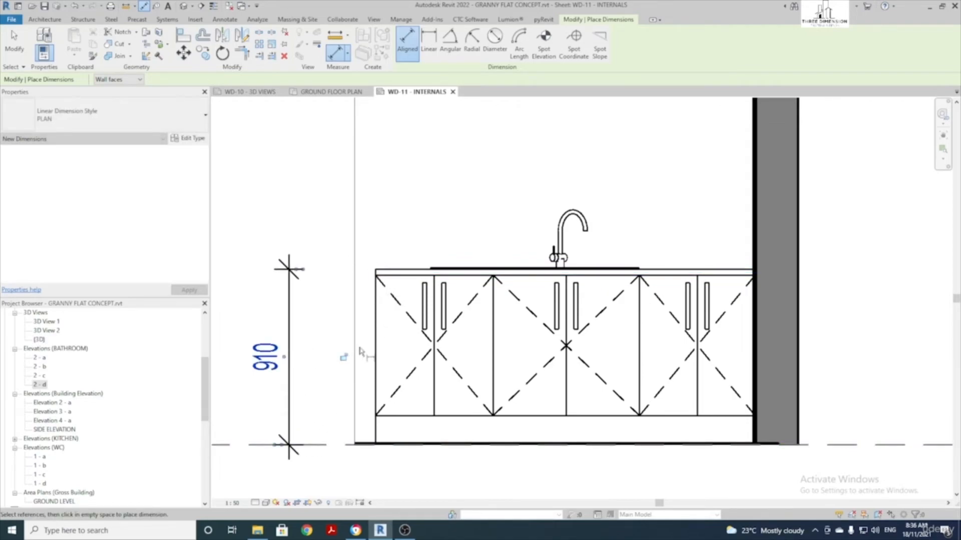
Dimension the cabinet widths 610, 760 and 598 to the wall face below the cabinet
click(376, 352)
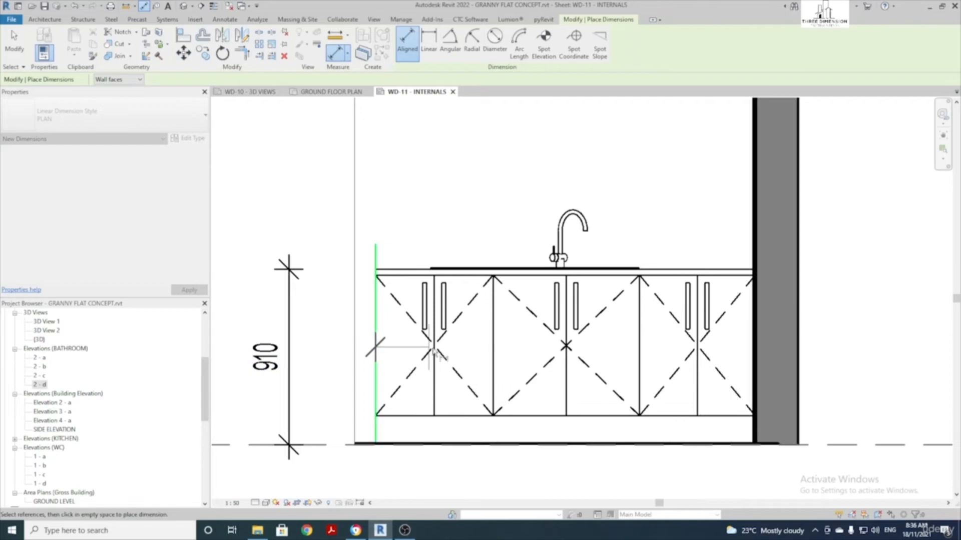
click(493, 356)
click(639, 345)
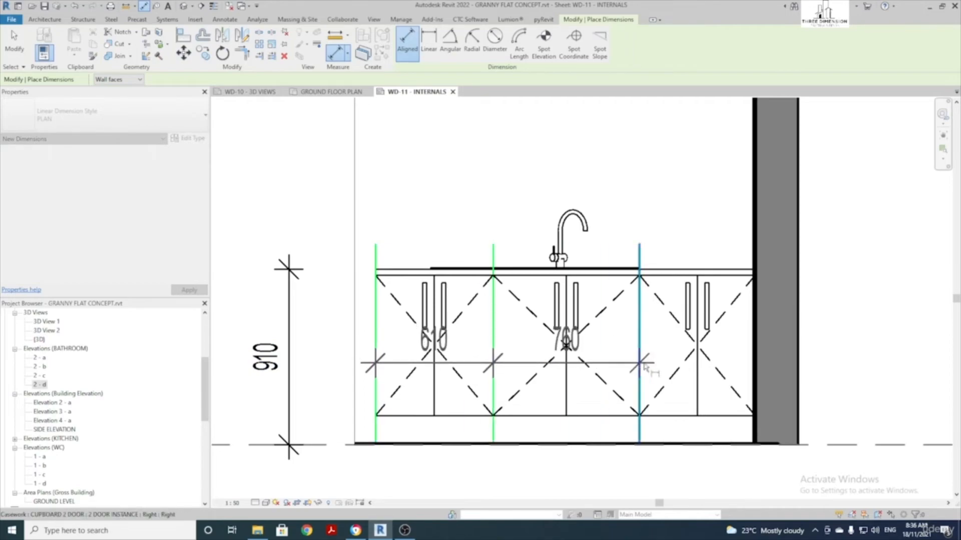
click(756, 221)
scroll(701, 310, down, 2)
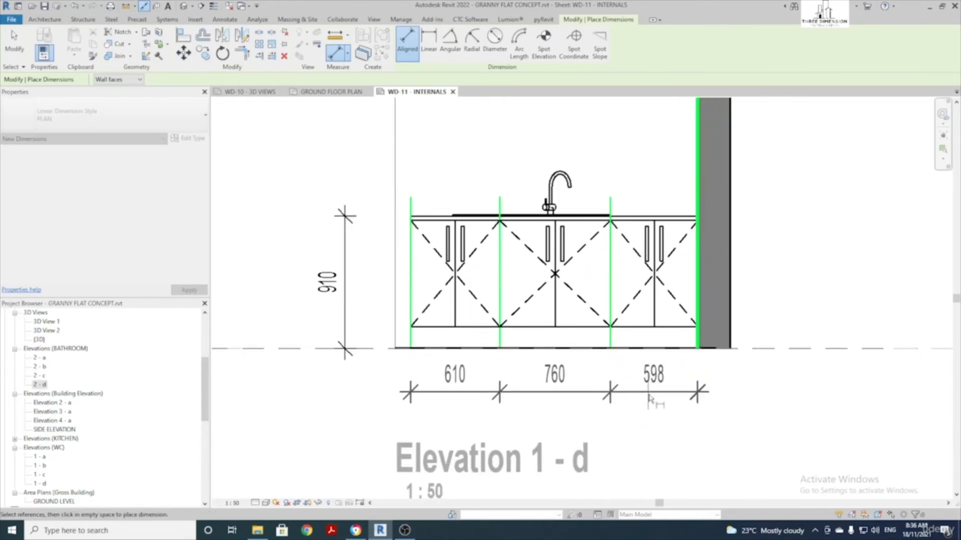
click(651, 409)
scroll(650, 411, down, 3)
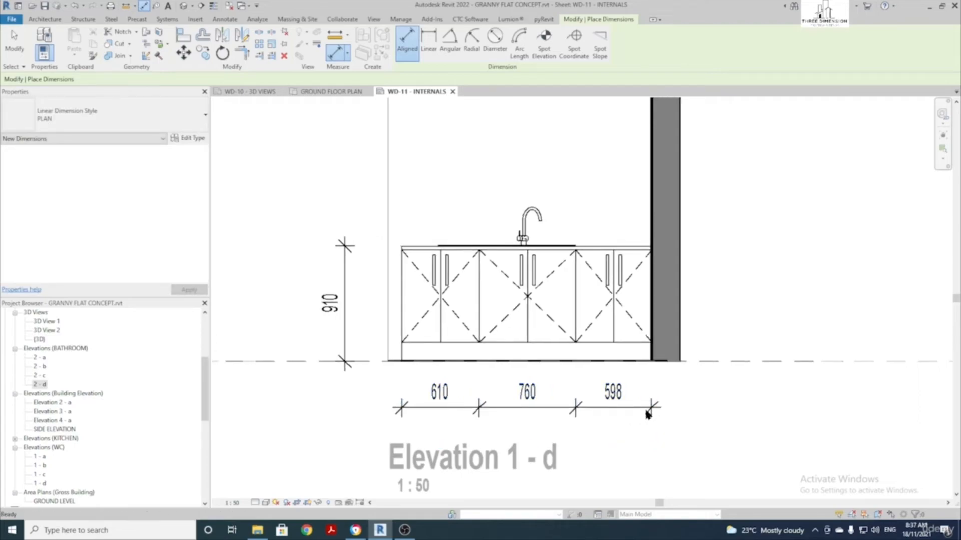
key(Escape)
key(Escape)
scroll(609, 300, down, 3)
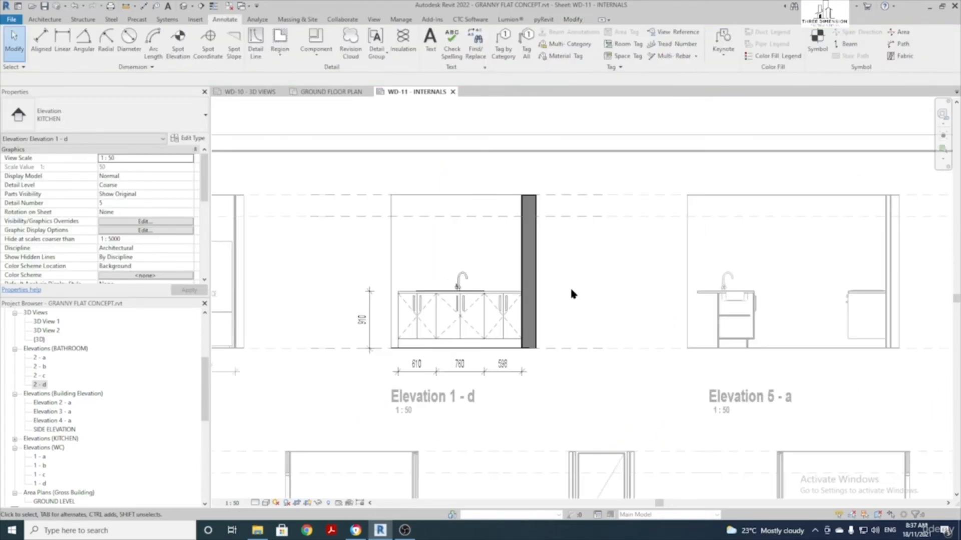
Return to the sheet and activate the WC's Elevation 1 - b viewport
scroll(573, 294, down, 4)
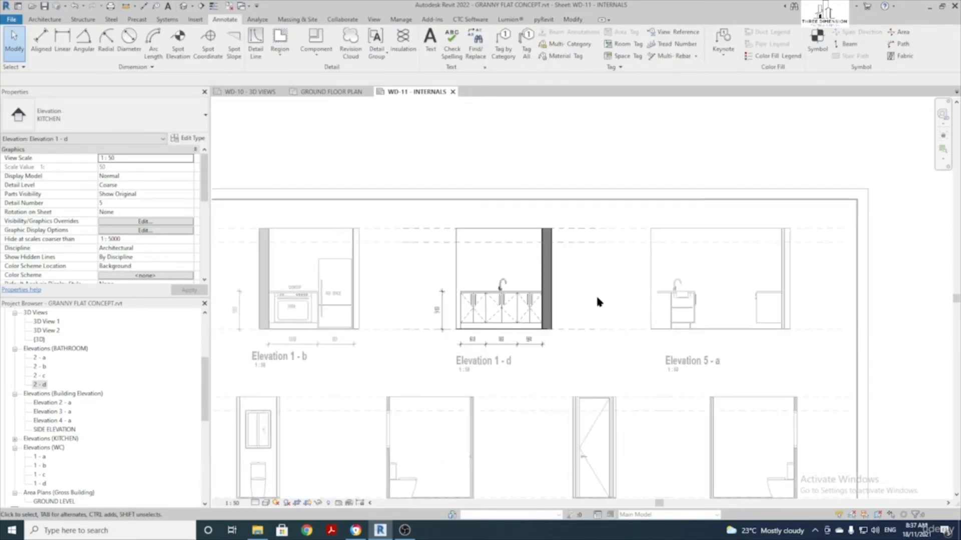
double_click(433, 172)
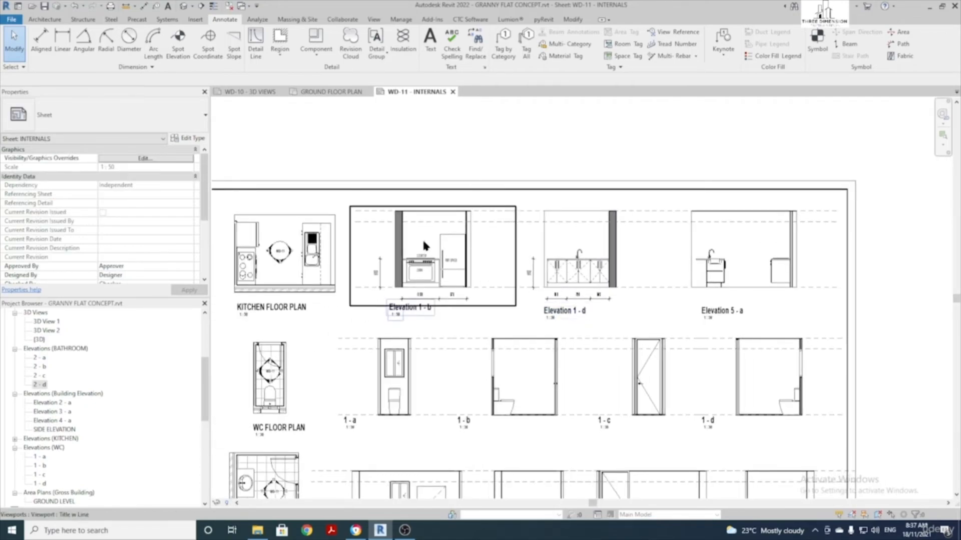
middle_drag(483, 259, 478, 232)
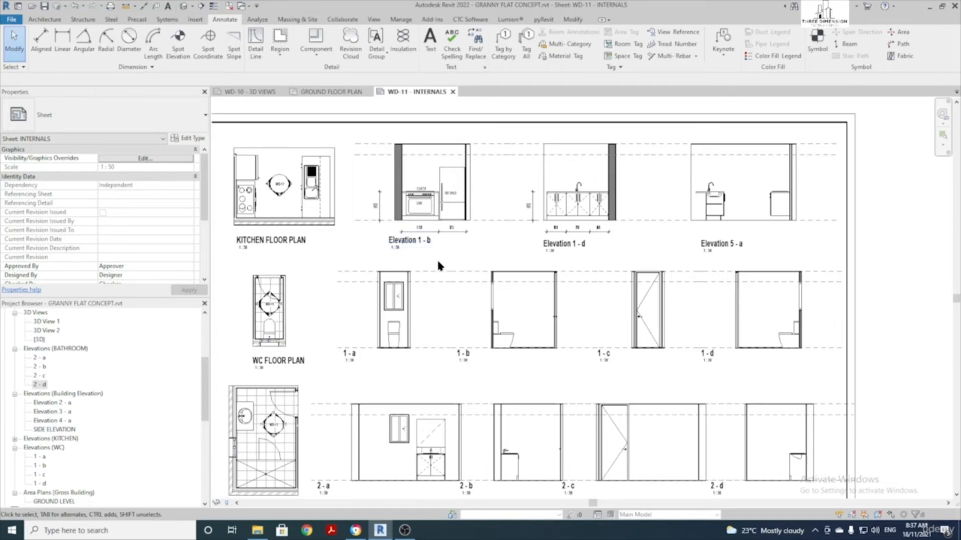
scroll(260, 339, up, 3)
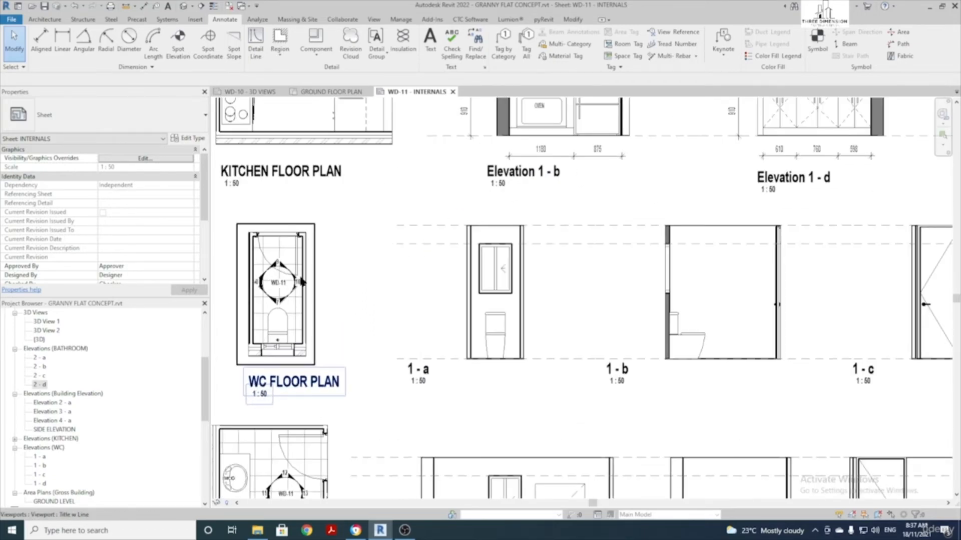
scroll(280, 296, down, 2)
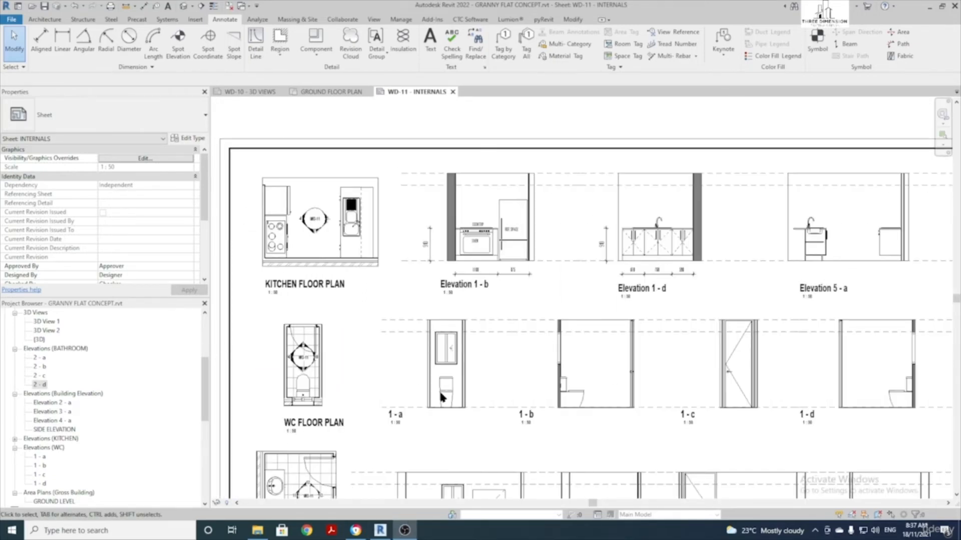
scroll(299, 383, up, 3)
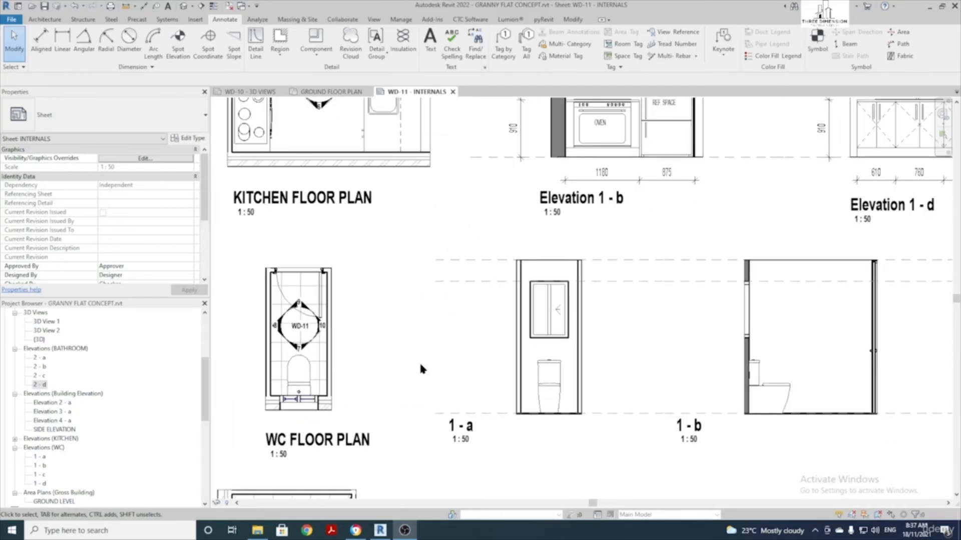
middle_drag(497, 367, 347, 358)
middle_drag(618, 351, 529, 349)
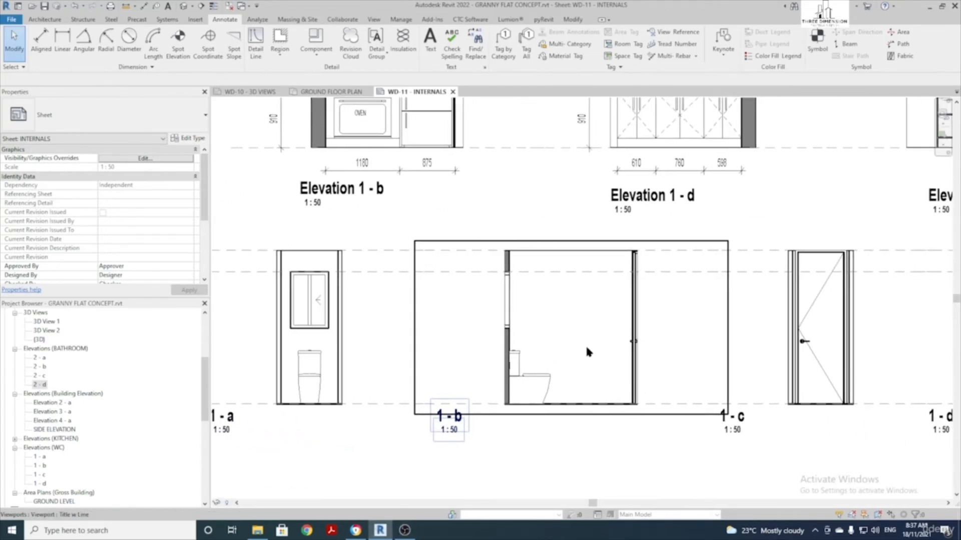
double_click(585, 381)
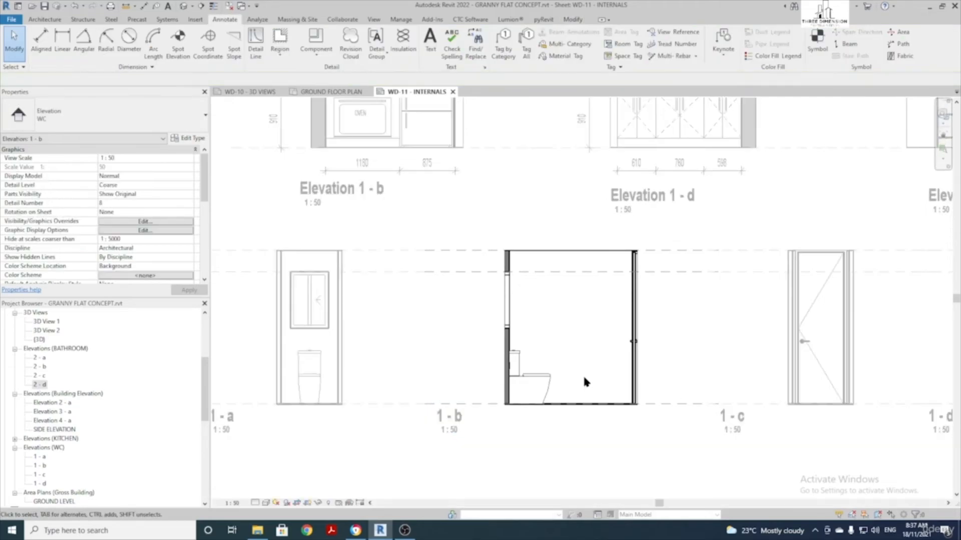
scroll(586, 376, up, 3)
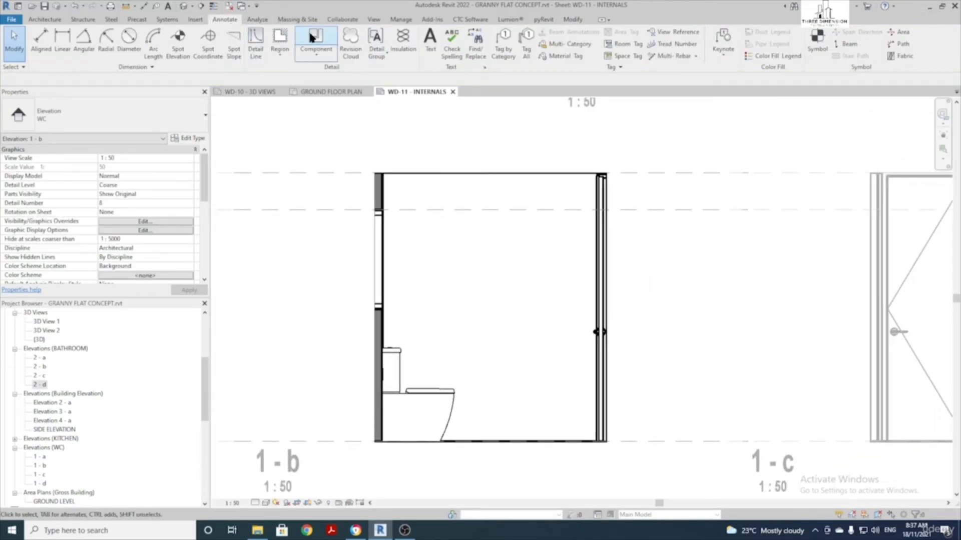
Tag the toilet as WC with a multi-category tag placed on the bowl
click(566, 44)
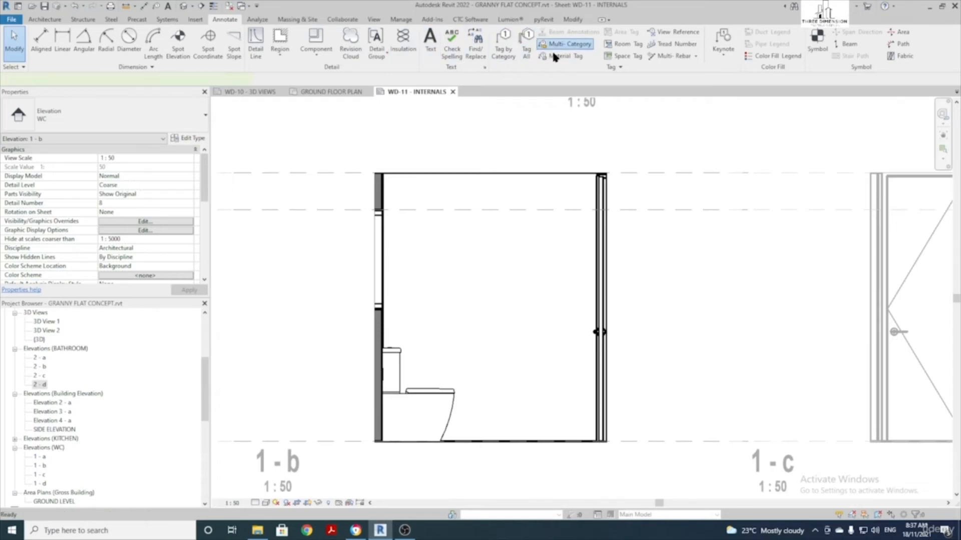
click(422, 414)
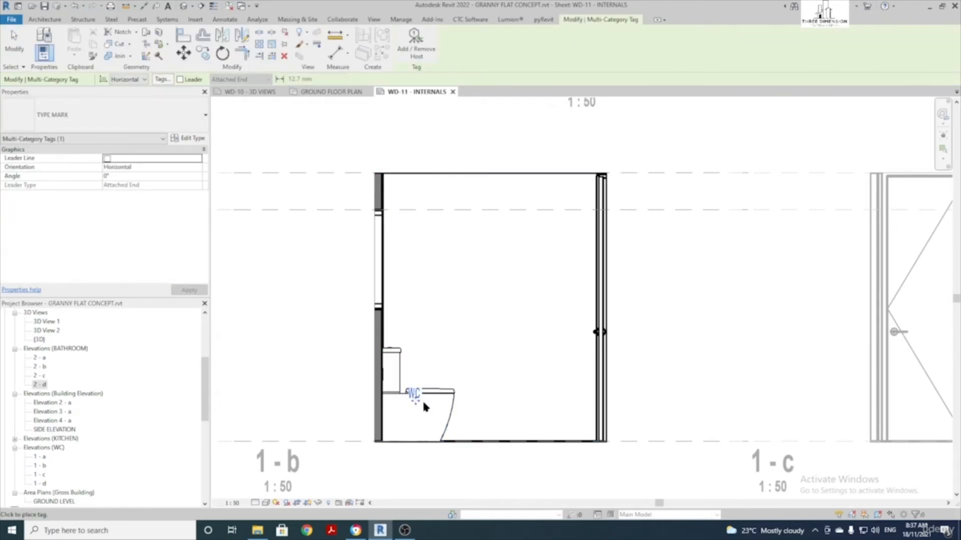
drag(415, 408, 416, 430)
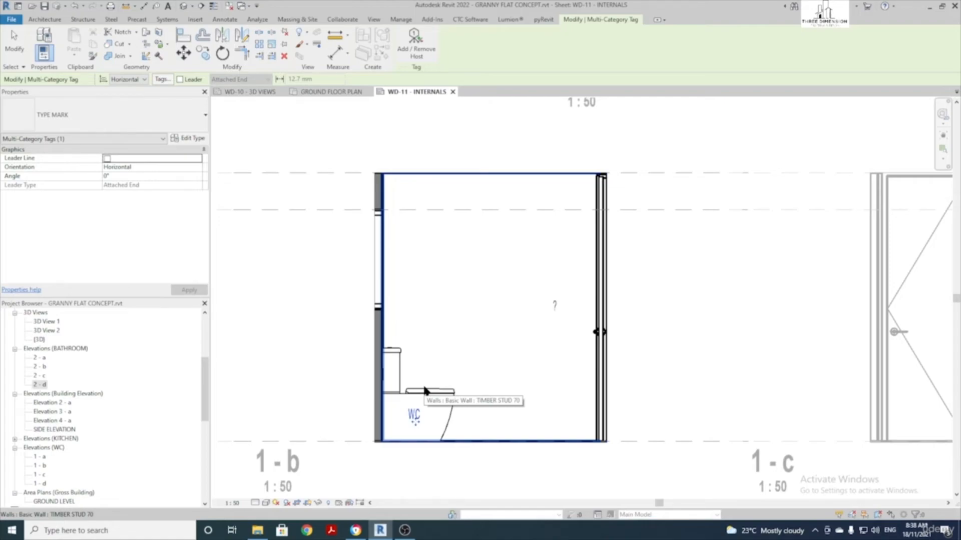
middle_drag(498, 358, 465, 333)
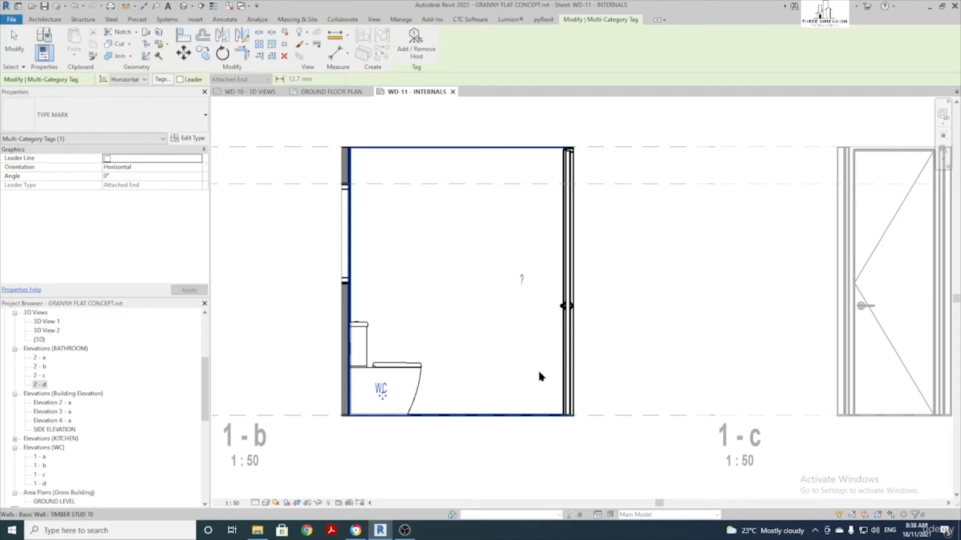
key(Escape)
key(Escape)
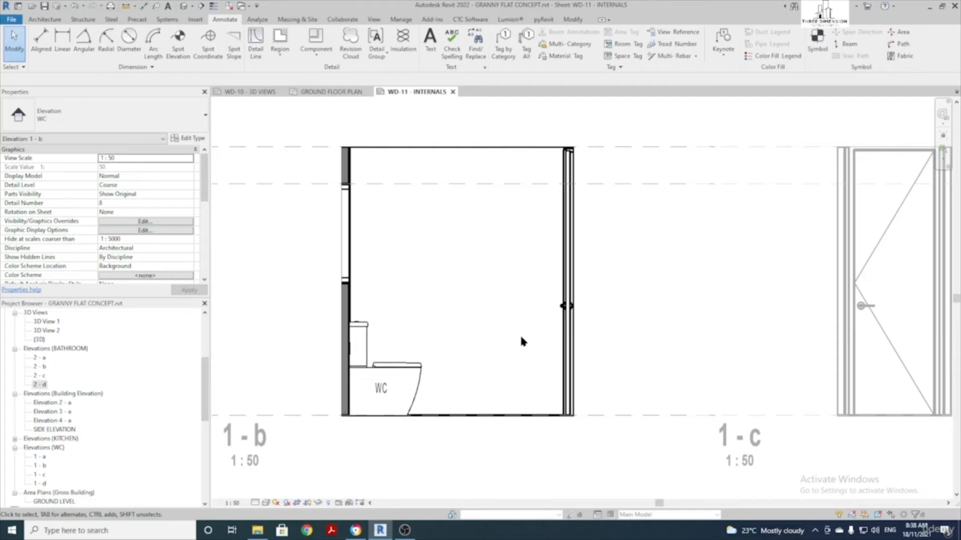
Start a wall sweep, keep the BRICK SILL type and open its type properties
click(50, 19)
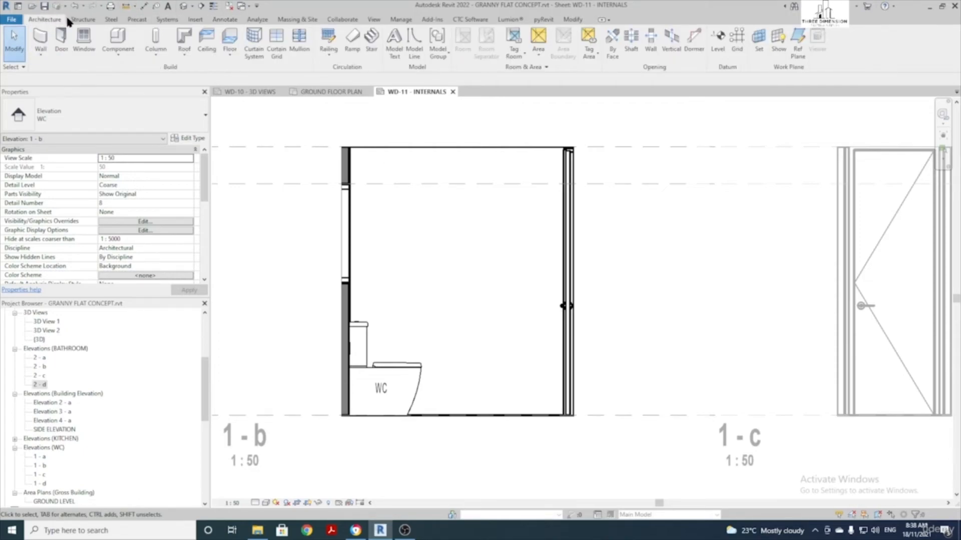
click(42, 59)
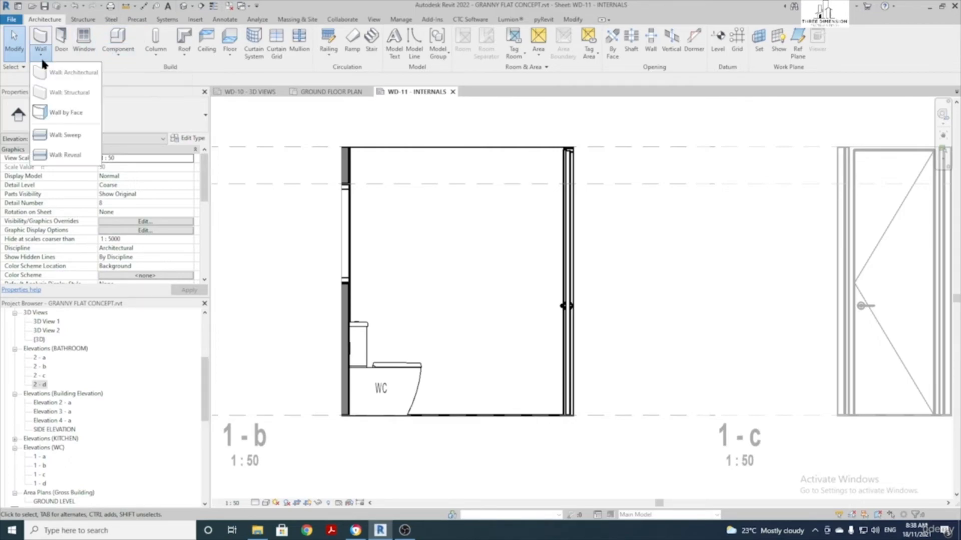
click(67, 133)
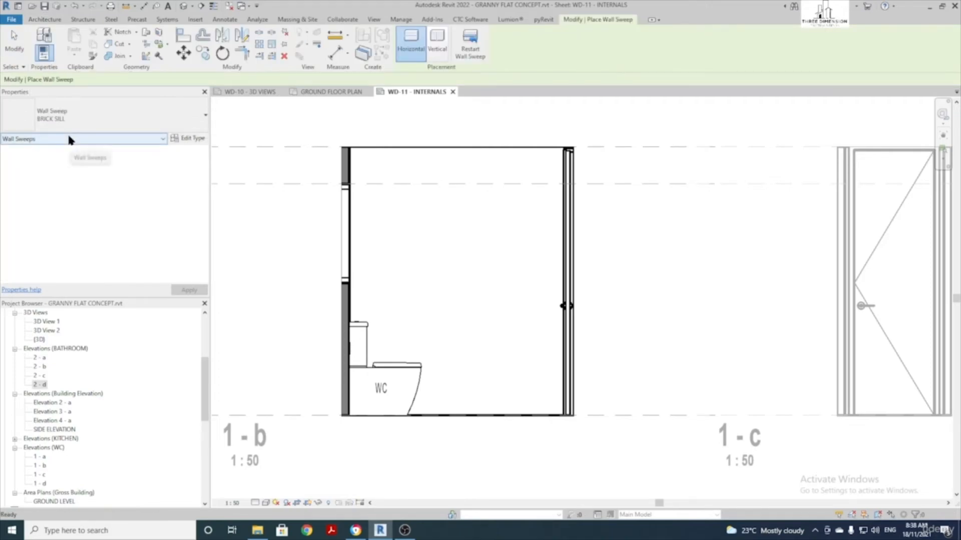
click(78, 110)
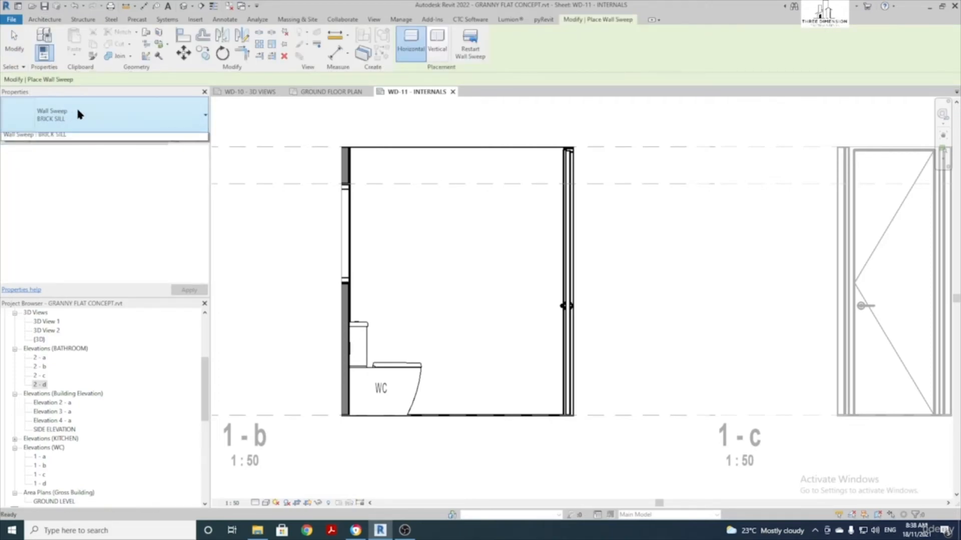
click(78, 110)
click(88, 115)
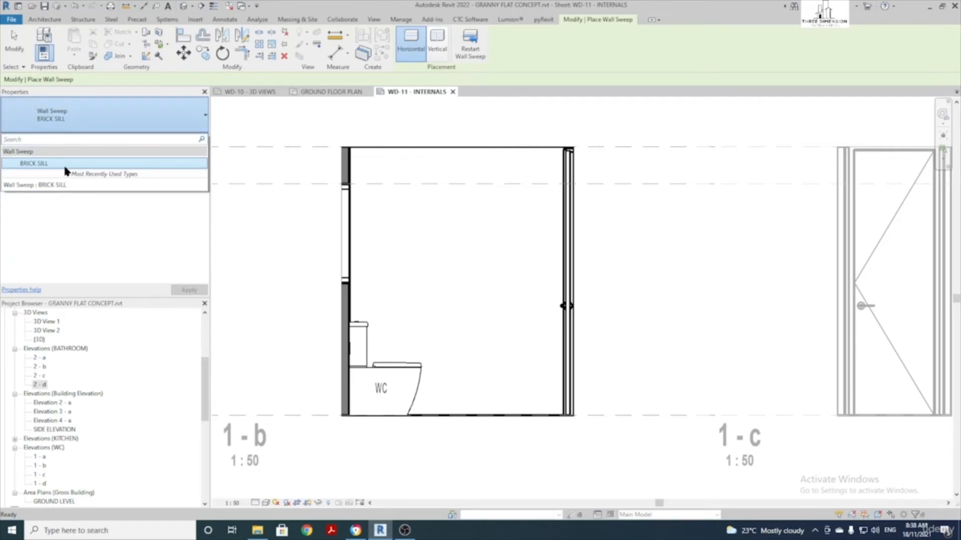
click(59, 163)
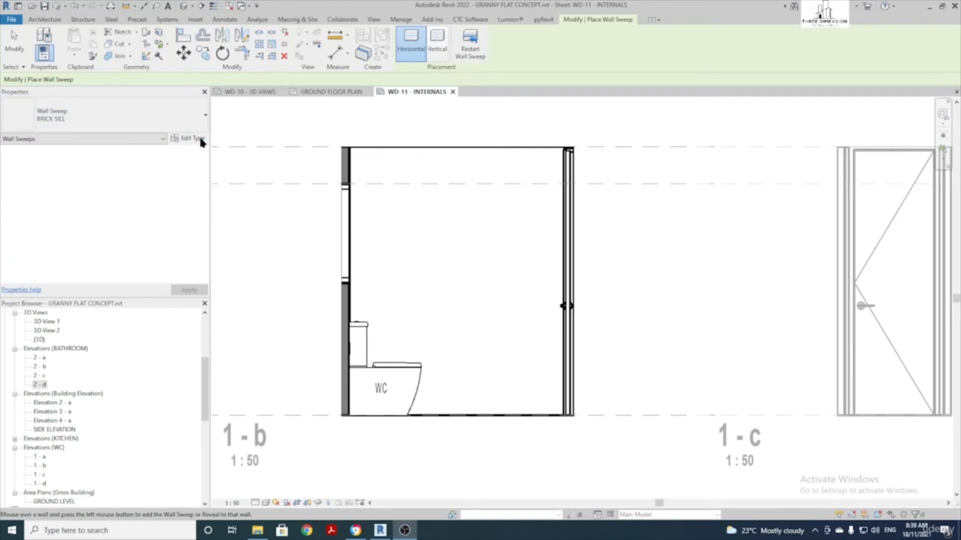
click(193, 138)
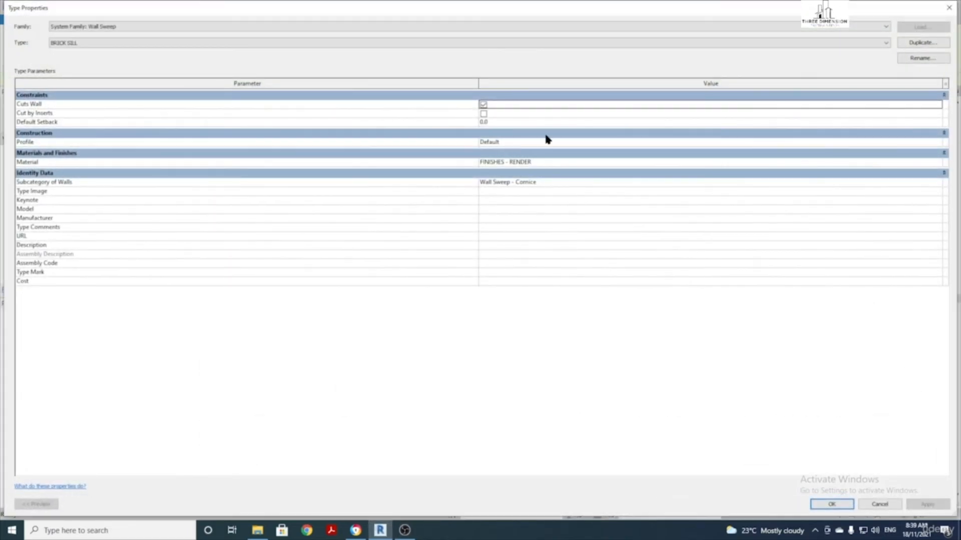
Duplicate the sweep type as SKIRTING TILES using the 100MM SKIRTING TILES profile
click(923, 42)
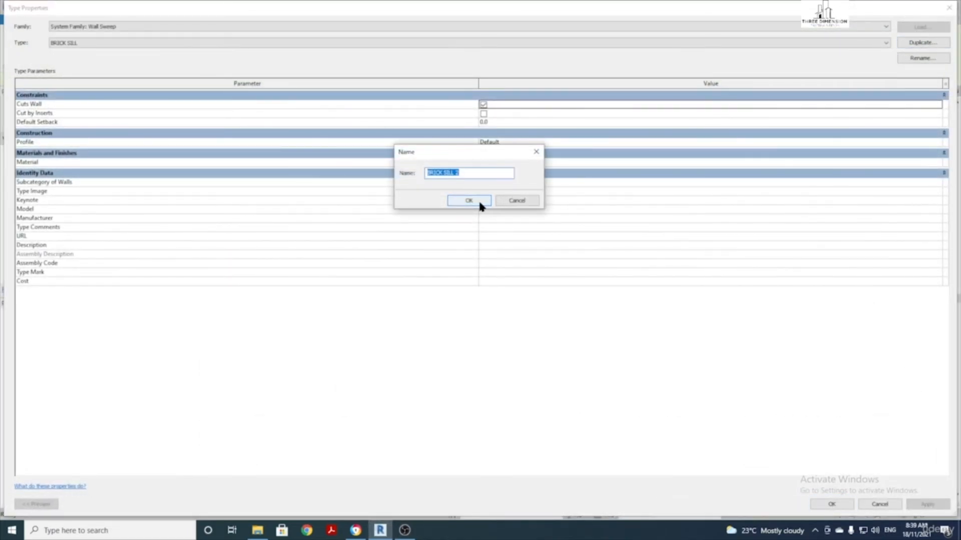
text(SKIRTING TILES)
click(468, 201)
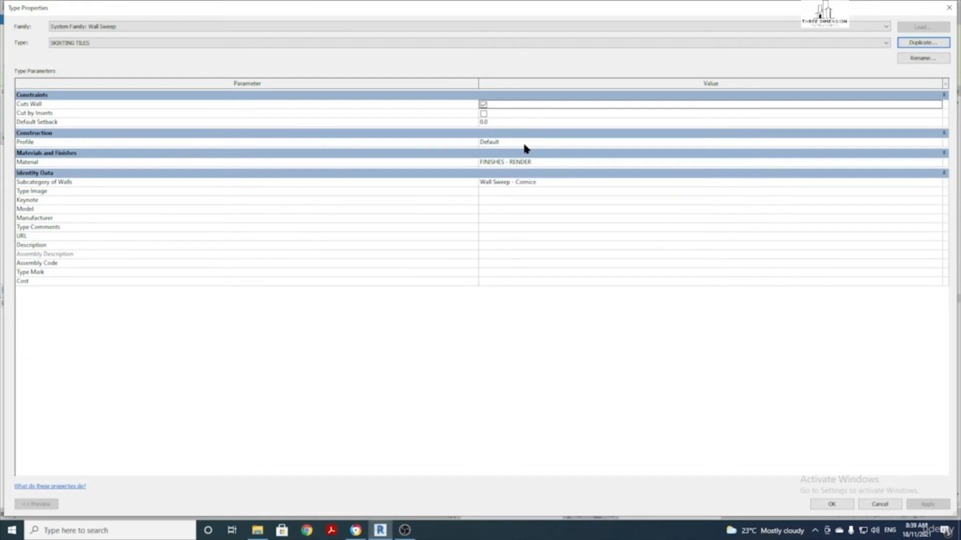
click(882, 143)
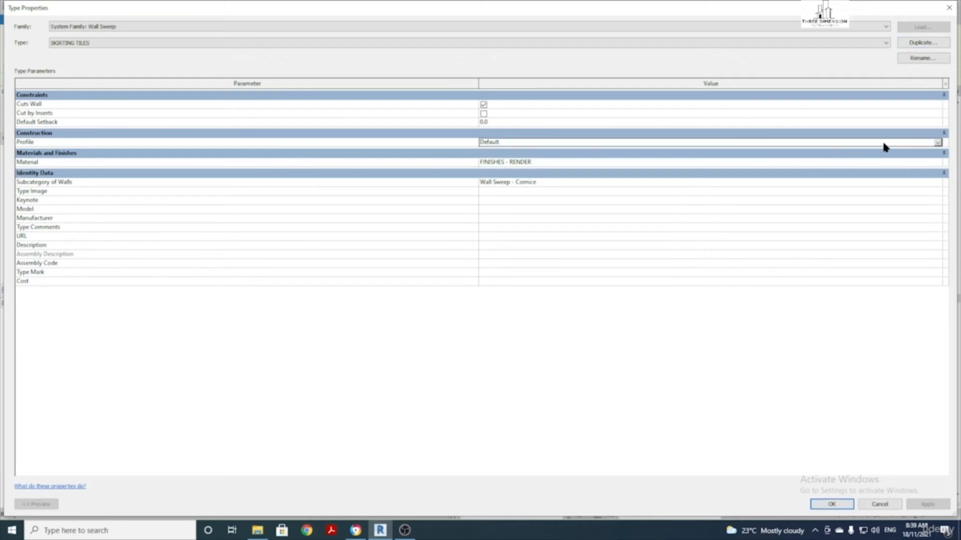
click(937, 144)
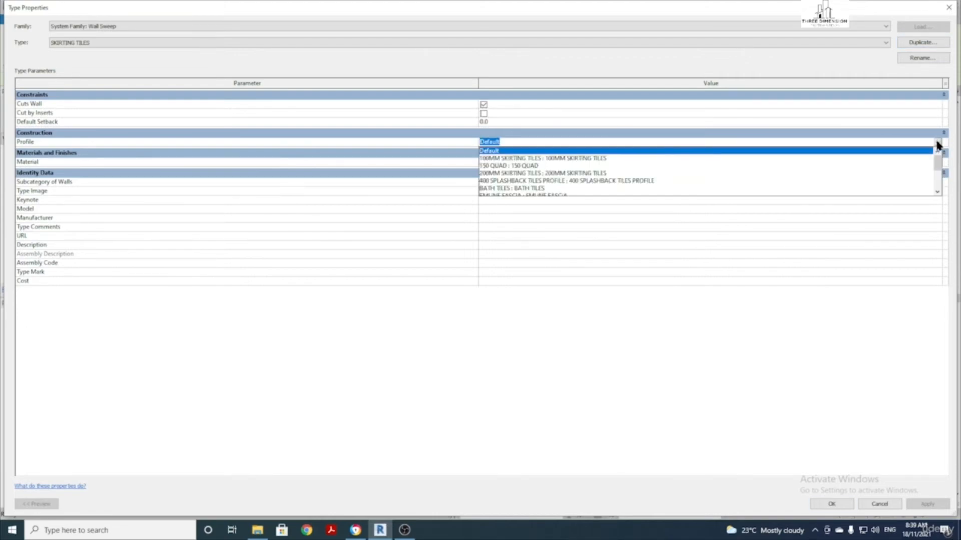
scroll(555, 178, up, 2)
click(576, 159)
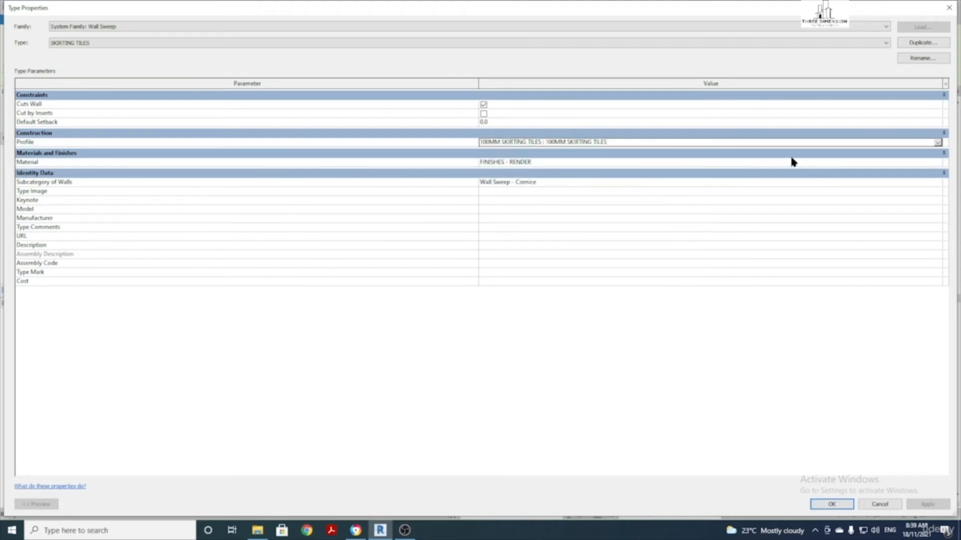
Set the SKIRTING TILES material to FINISHES - TILES 400 and apply the type
click(830, 162)
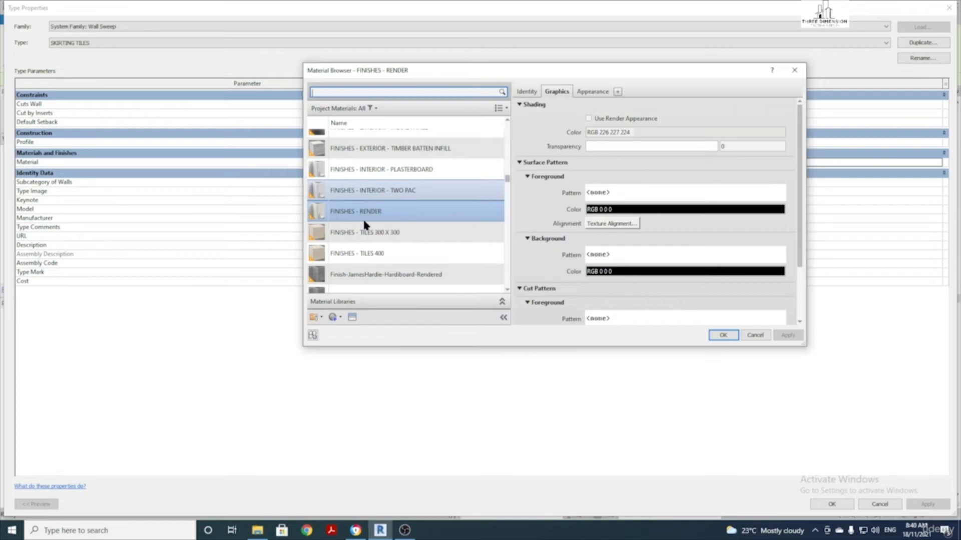
scroll(404, 238, down, 3)
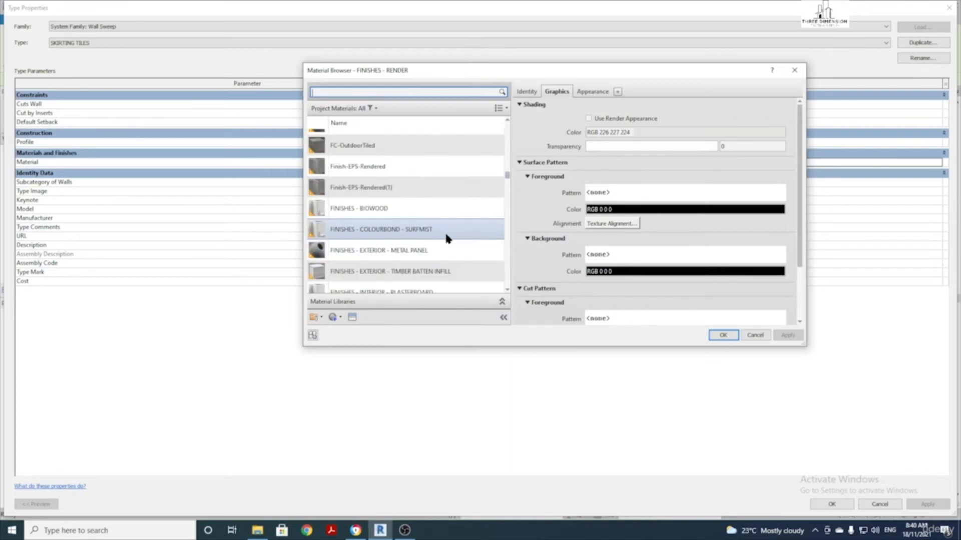
click(398, 94)
text(TILES)
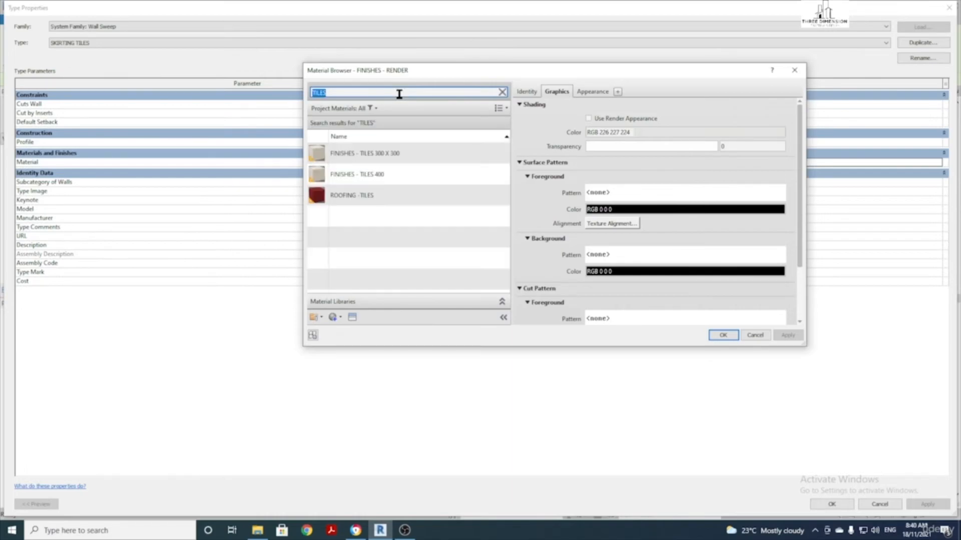
click(386, 176)
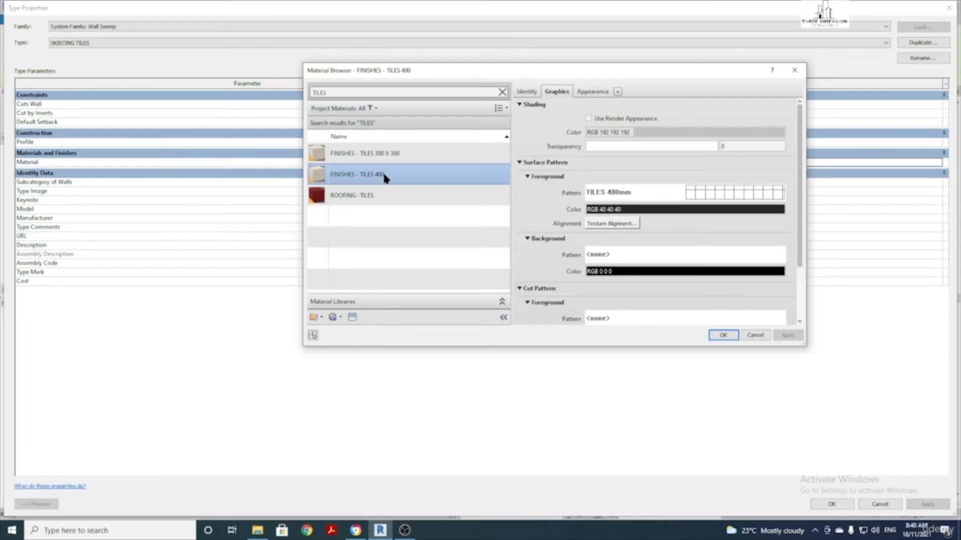
click(725, 335)
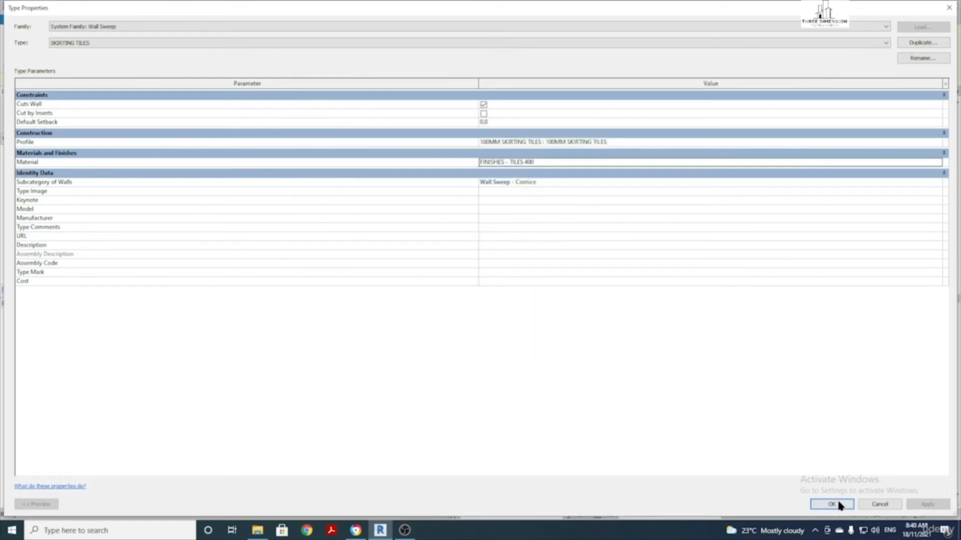
click(839, 503)
Place the SKIRTING TILES sweep along the floor of WC elevation 1-b
scroll(473, 253, up, 2)
scroll(446, 251, down, 2)
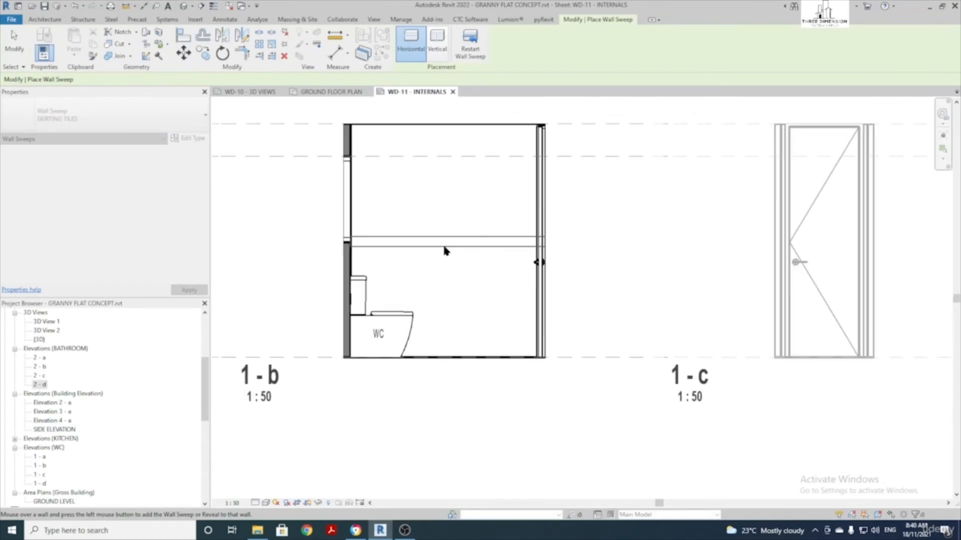
scroll(445, 248, up, 2)
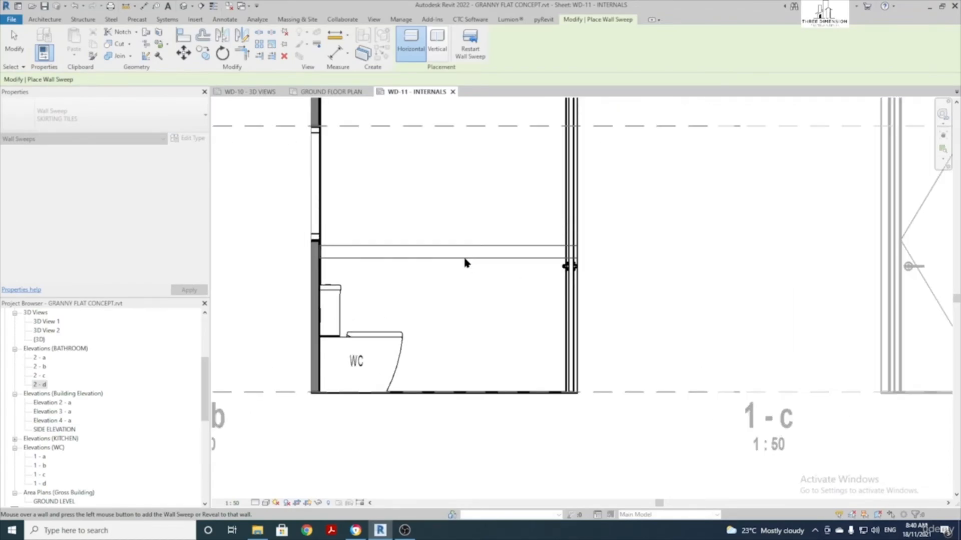
click(449, 395)
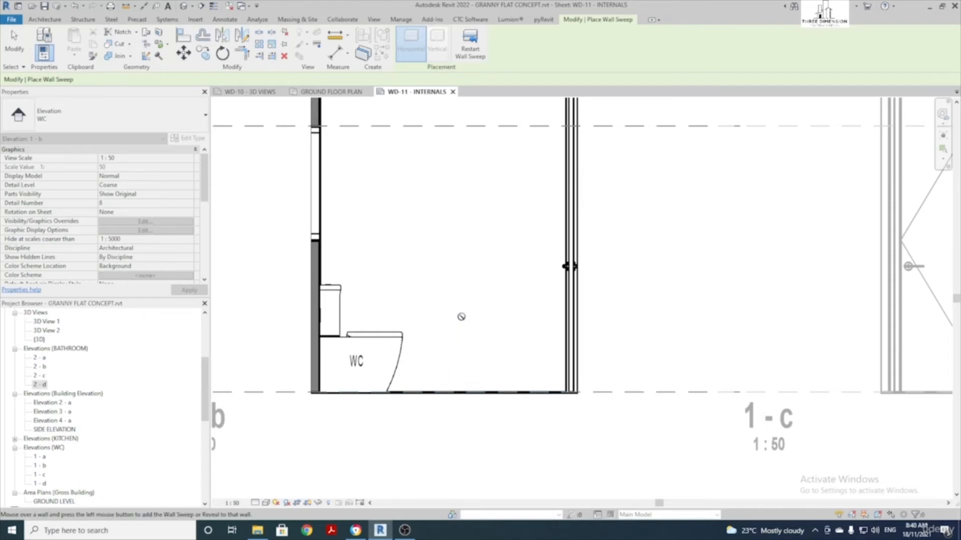
key(Escape)
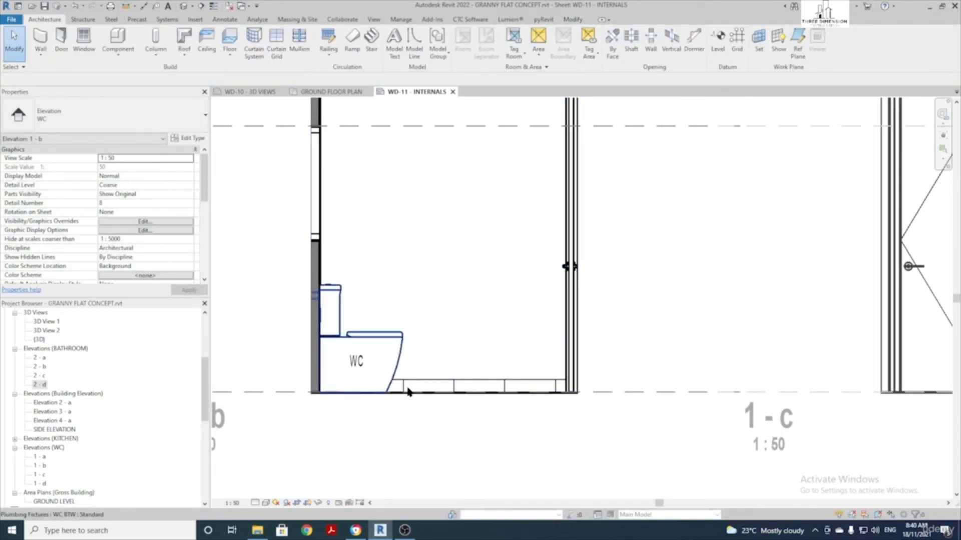
Make the SKIRTING TILES sweep type cut by inserts
click(491, 384)
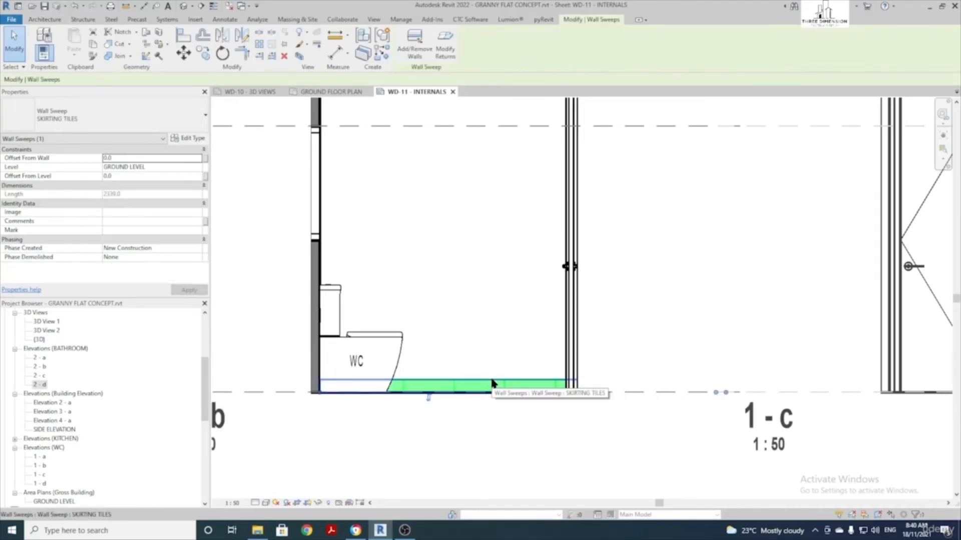
scroll(492, 384, down, 4)
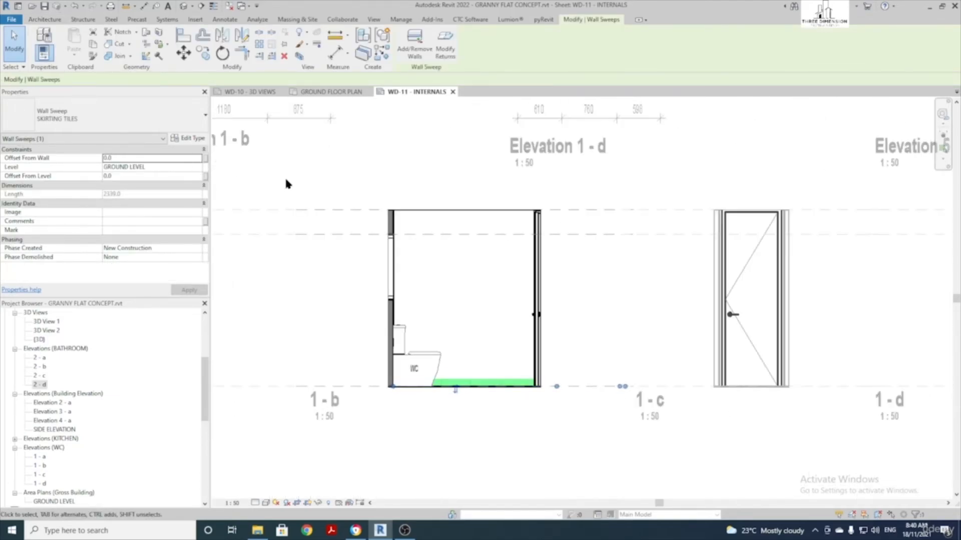
click(192, 140)
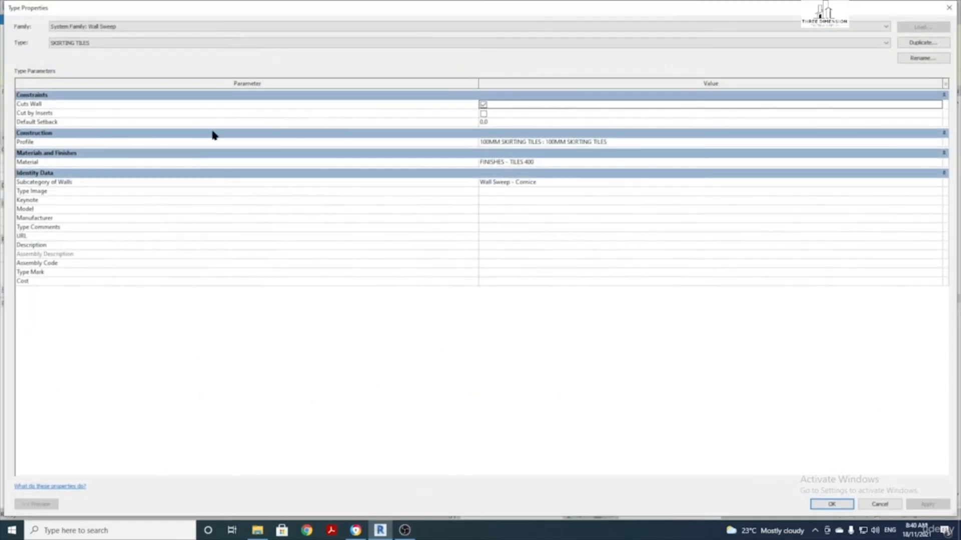
click(484, 113)
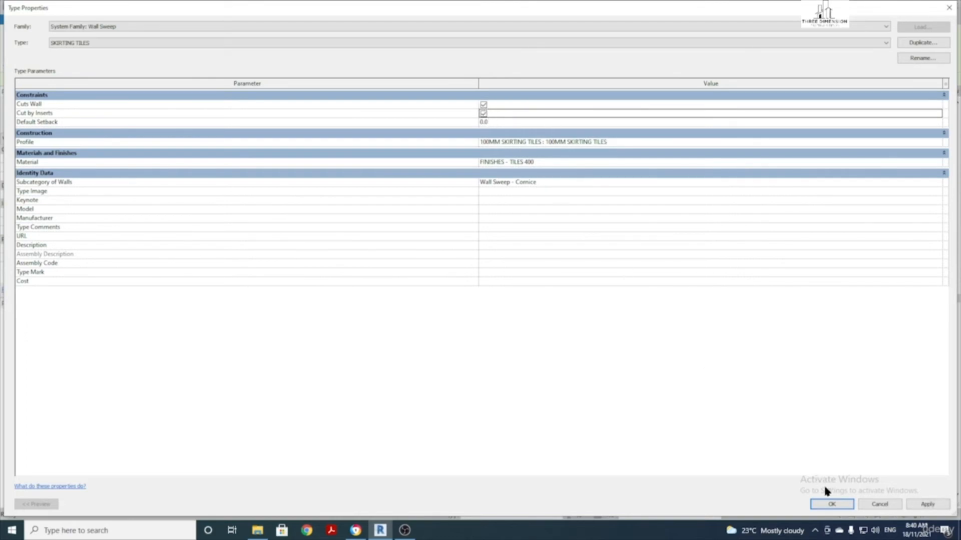
click(831, 504)
Drag the skirting's end to the door edge, leaving a 1945-long sweep
scroll(633, 396, down, 3)
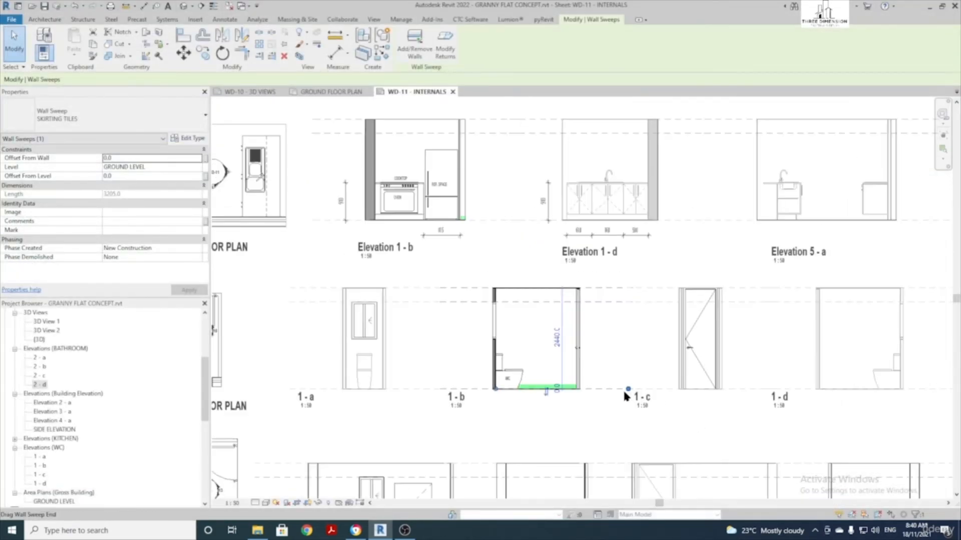
scroll(623, 389, up, 3)
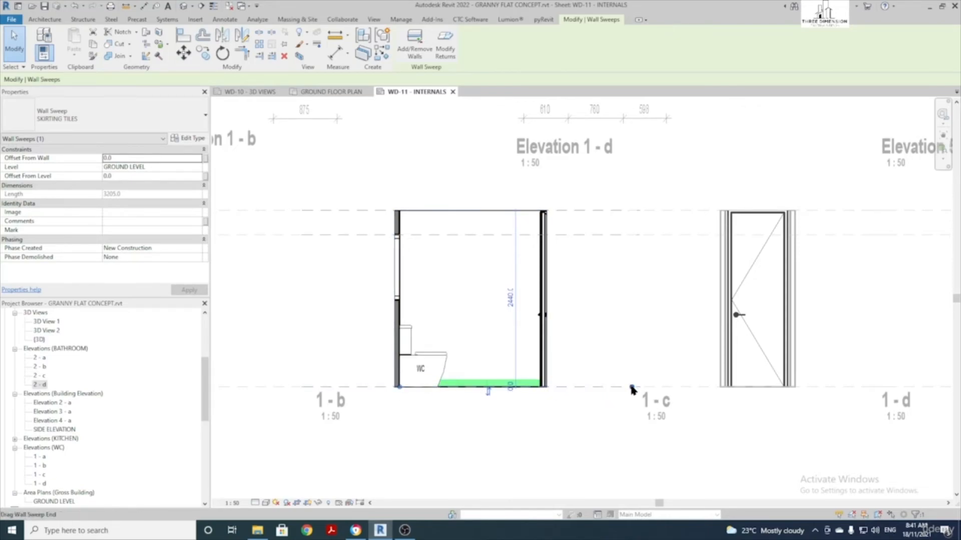
drag(547, 390, 540, 389)
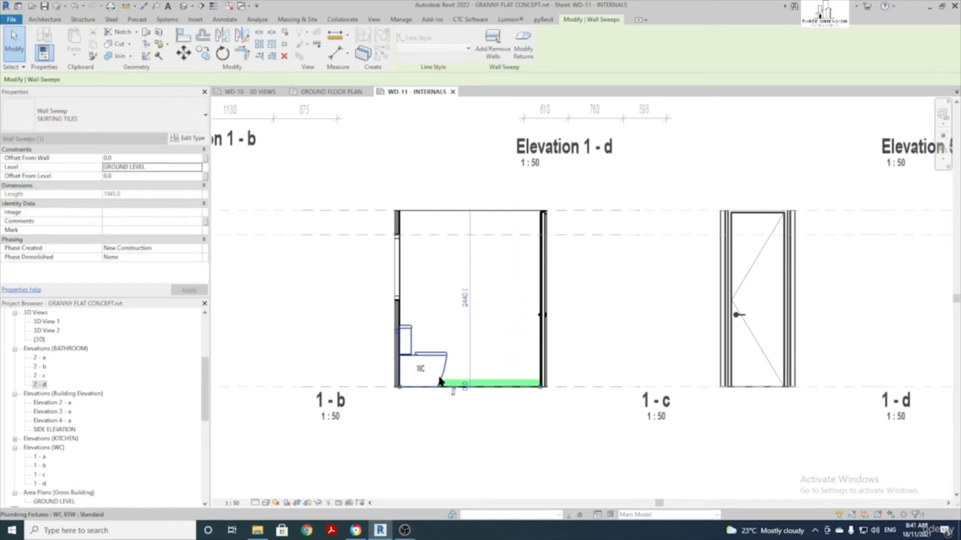
click(501, 347)
scroll(494, 381, down, 3)
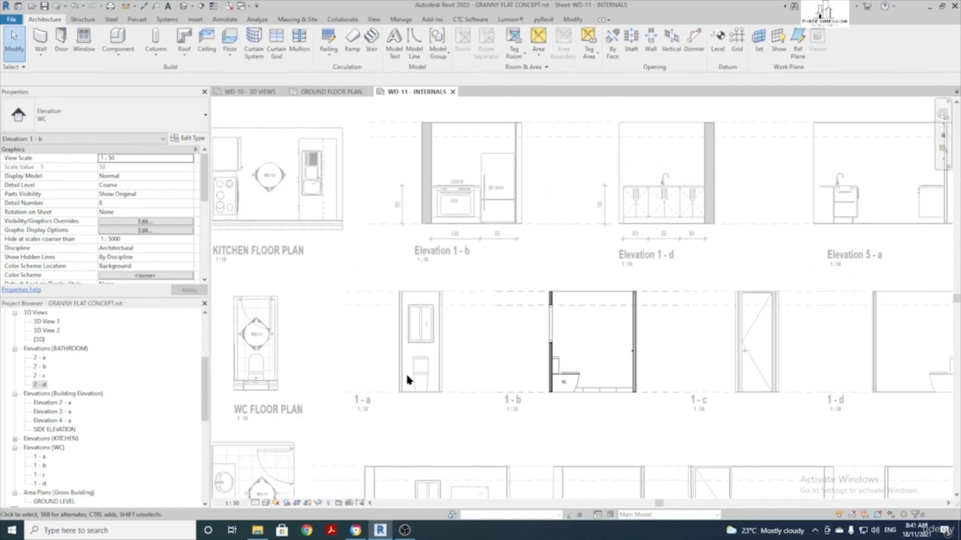
scroll(406, 381, up, 2)
Activate elevation 1-a and place a skirting sweep along its wall base
double_click(414, 374)
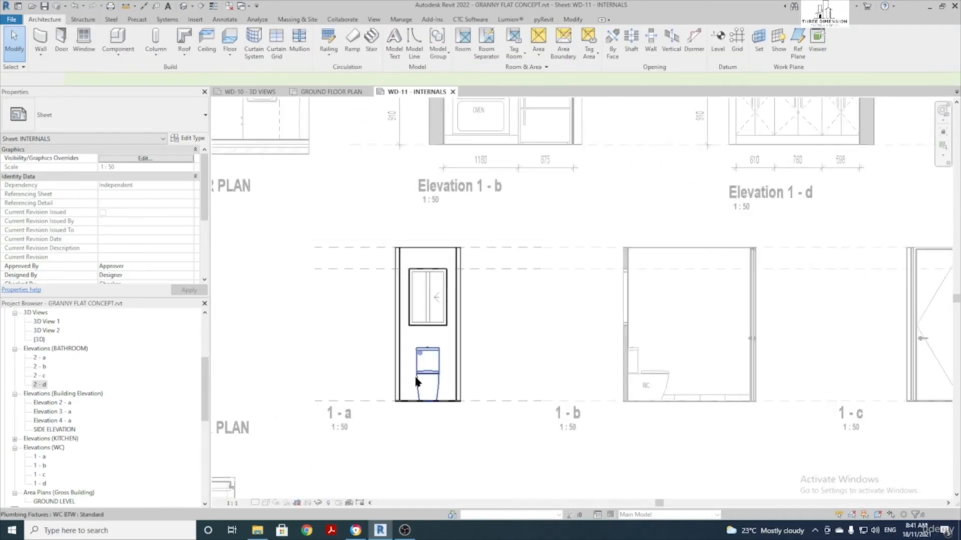
scroll(408, 386, up, 2)
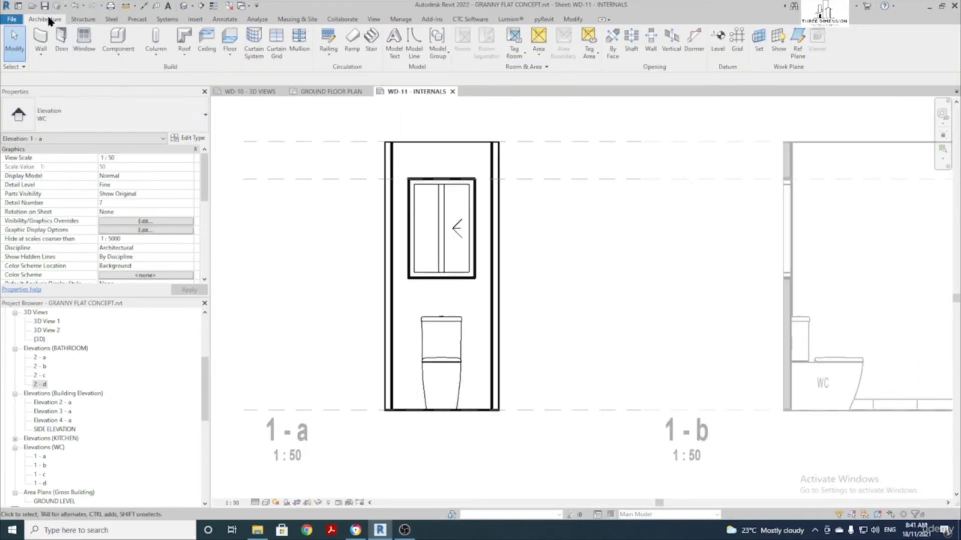
click(44, 58)
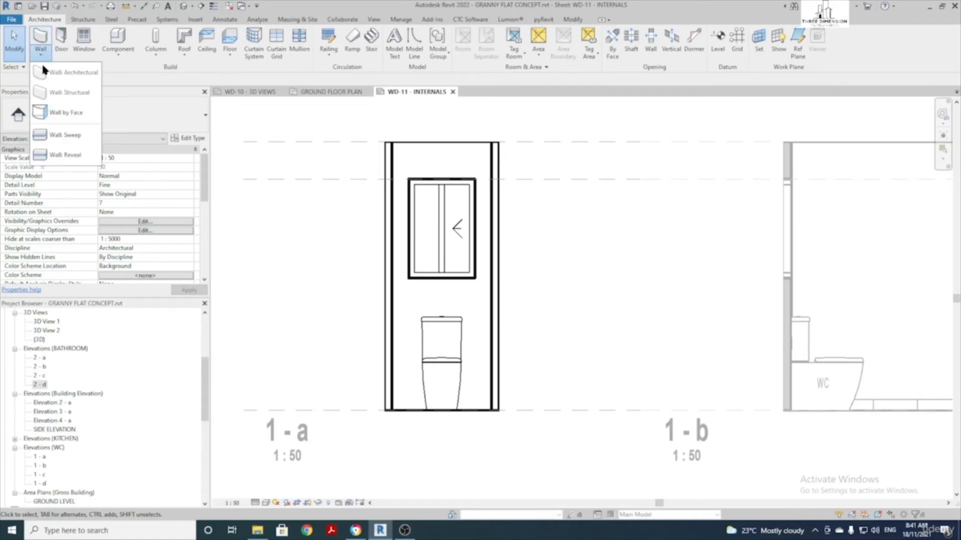
click(61, 144)
scroll(404, 356, up, 2)
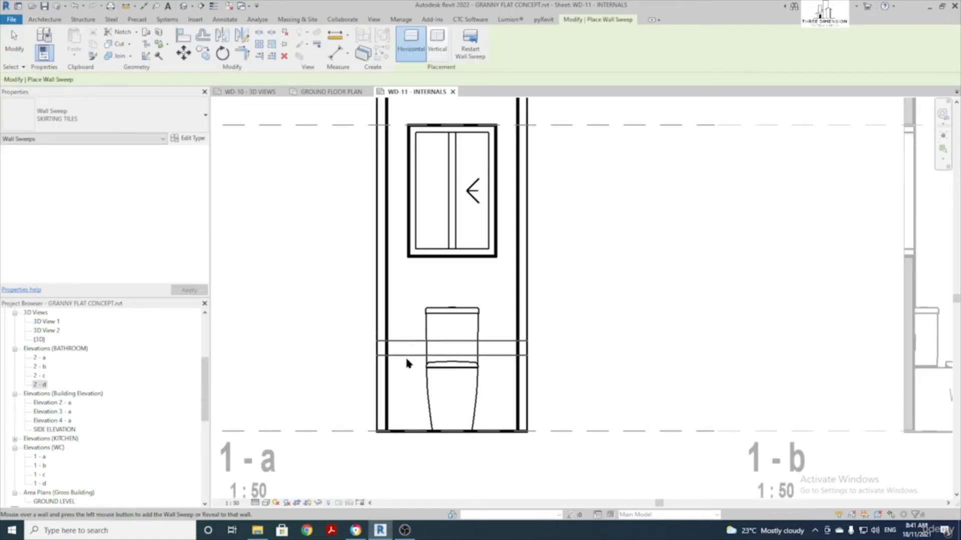
click(414, 430)
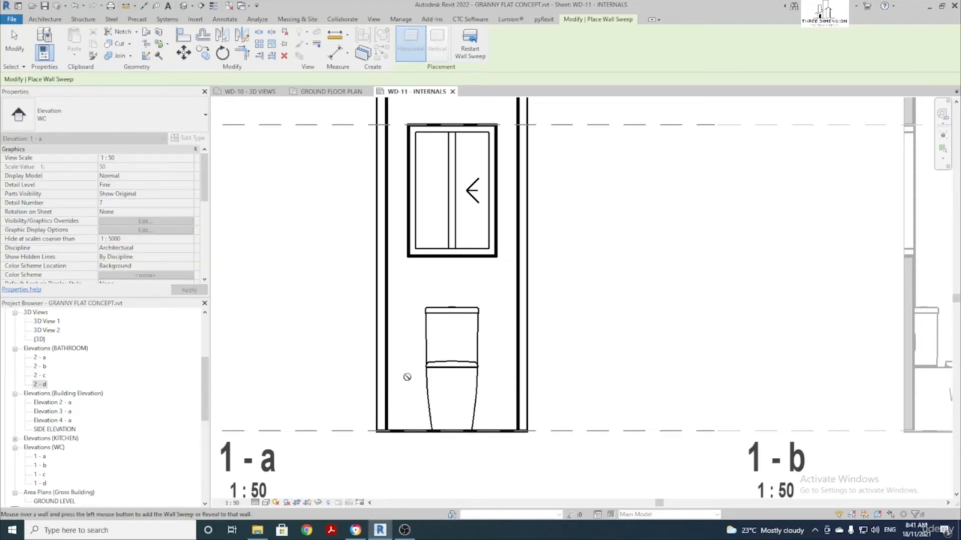
key(Escape)
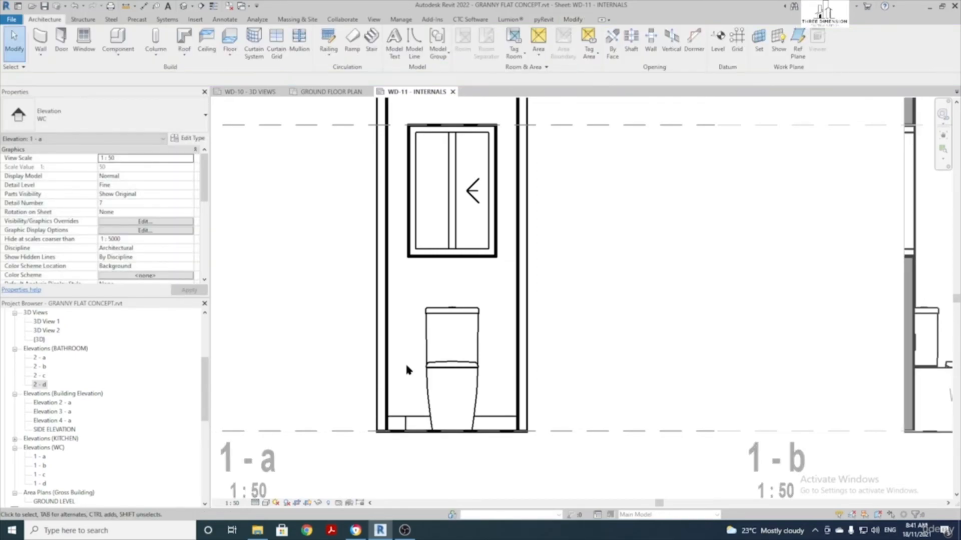
Drag both ends of the 1-a skirting back to the two walls
click(410, 420)
scroll(410, 419, down, 5)
scroll(416, 412, down, 4)
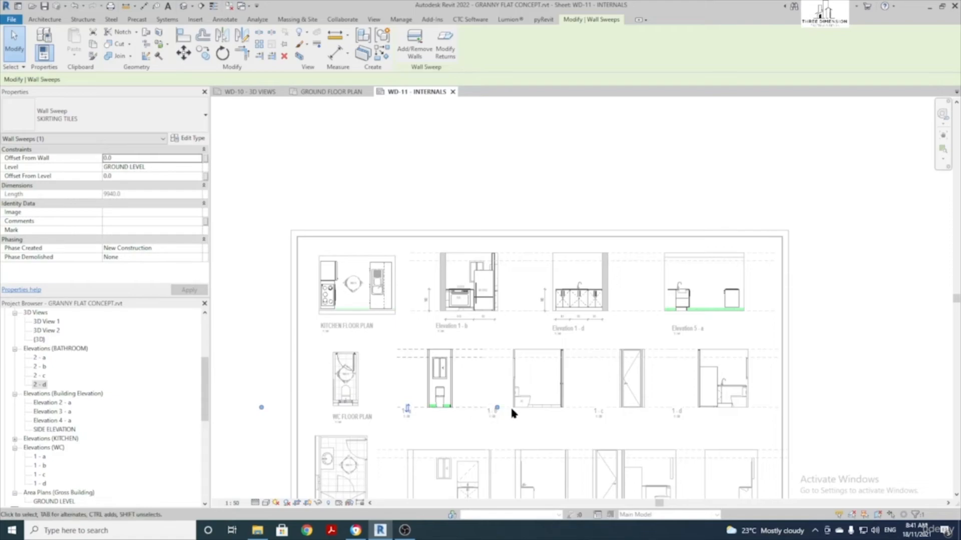
drag(498, 407, 450, 407)
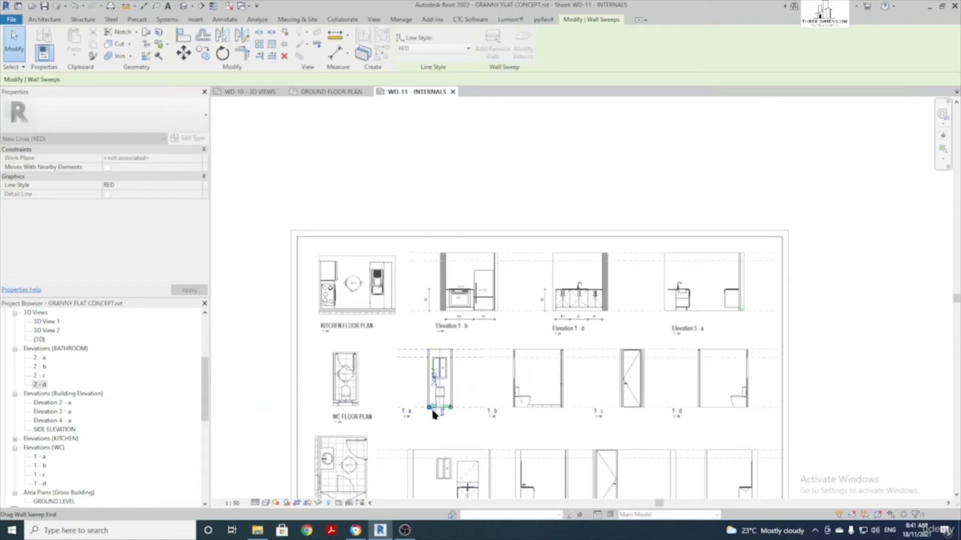
scroll(434, 410, up, 6)
scroll(400, 395, up, 3)
mouse_move(361, 399)
mouse_down()
mouse_move(386, 399)
mouse_move(359, 398)
mouse_up()
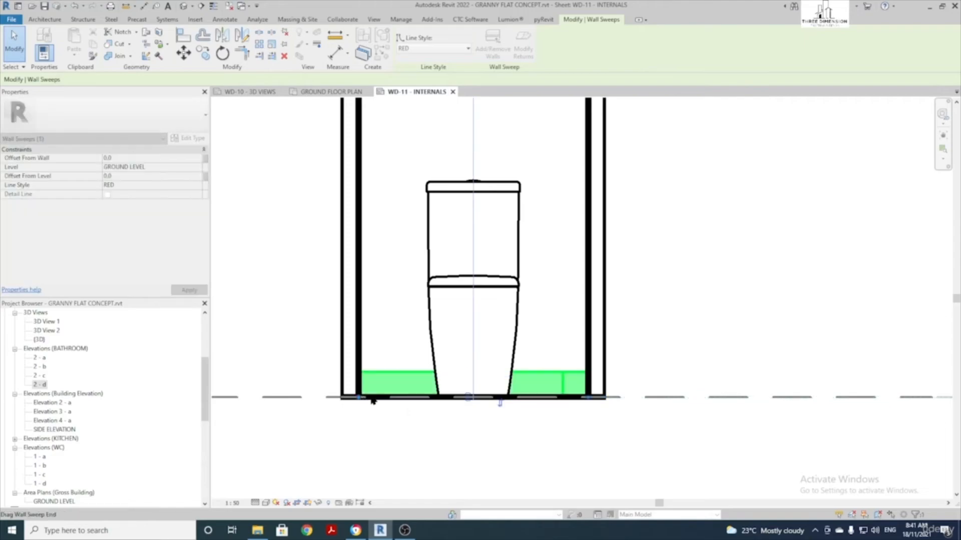
scroll(399, 393, down, 7)
click(511, 356)
scroll(511, 356, down, 2)
Return to the sheet and add a skirting sweep along the base of WC elevation 1-d
scroll(635, 336, down, 1)
middle_drag(635, 336, 325, 322)
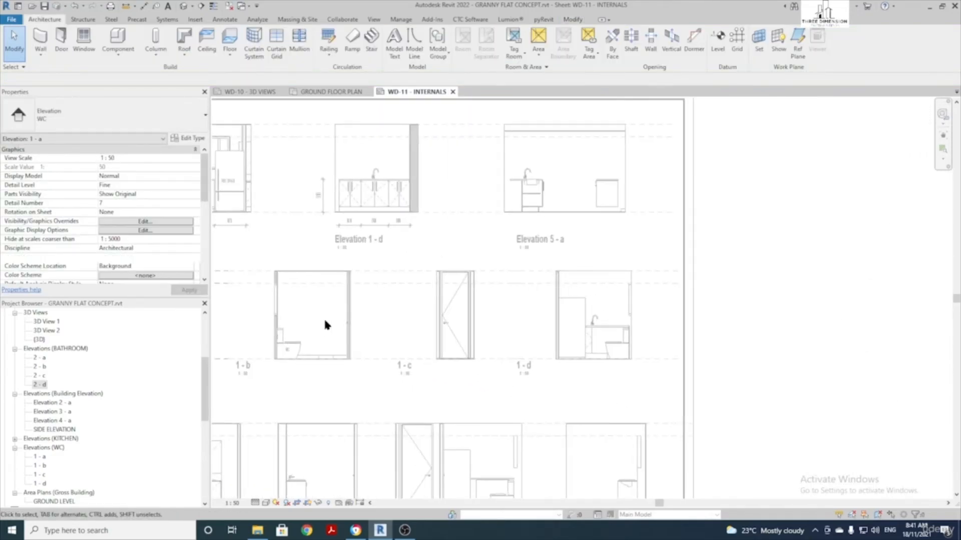
scroll(594, 334, up, 2)
double_click(595, 333)
scroll(596, 333, up, 2)
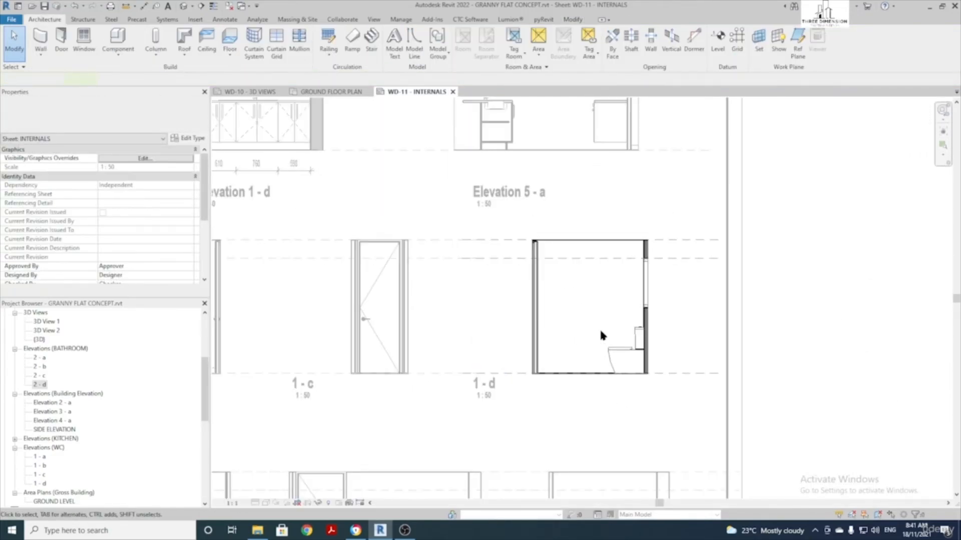
double_click(600, 332)
scroll(590, 352, up, 2)
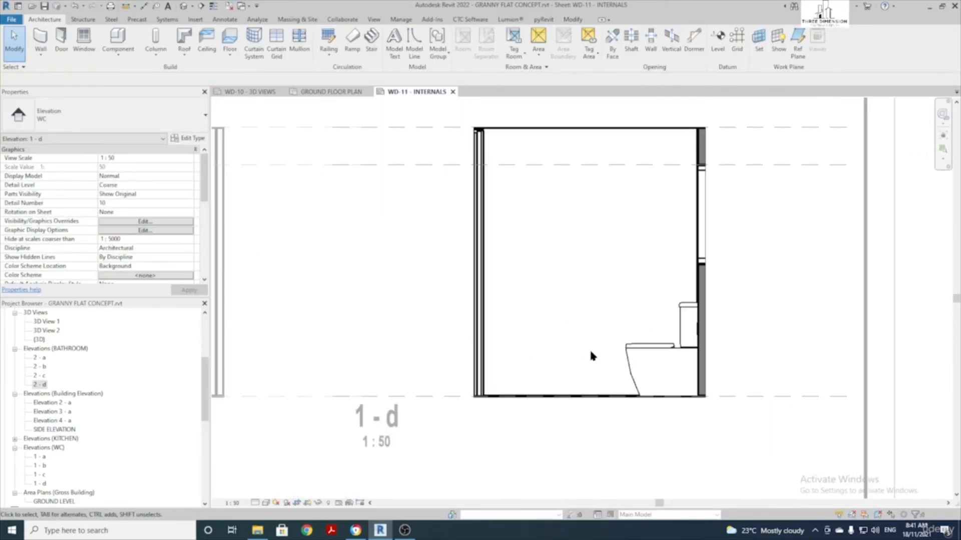
click(40, 56)
click(69, 135)
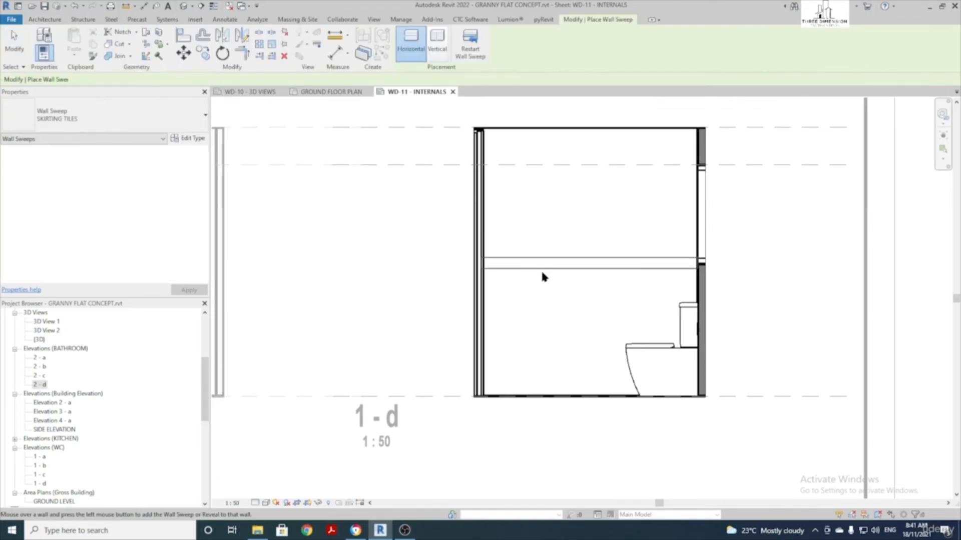
click(557, 396)
key(Escape)
key(Escape)
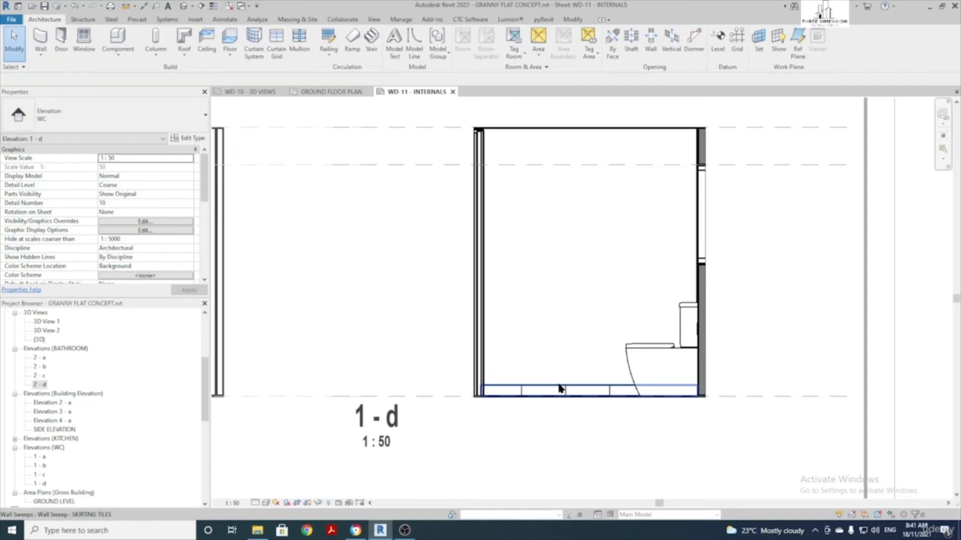
Select the new 1-d skirting to check it, then go back to the sheet
click(558, 389)
scroll(559, 386, down, 3)
scroll(560, 386, up, 3)
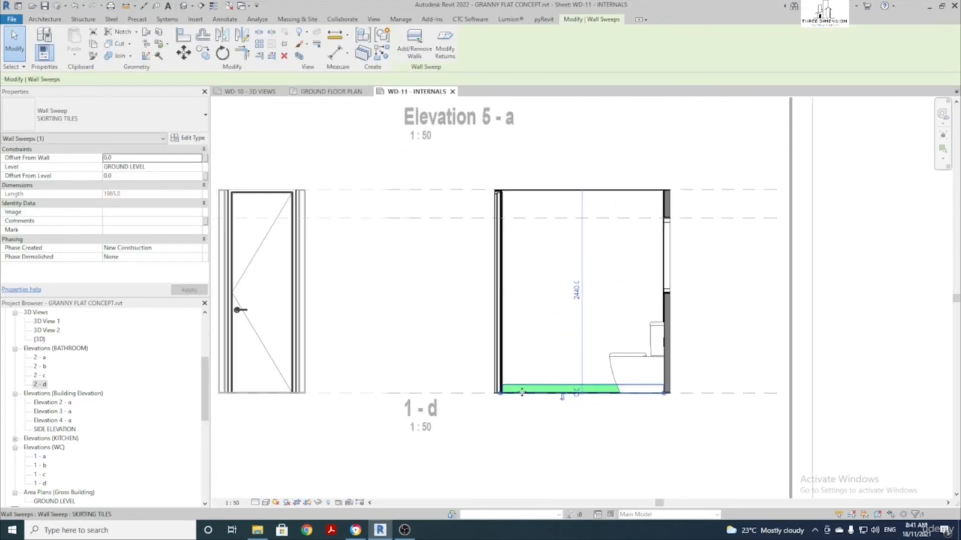
scroll(530, 335, down, 3)
double_click(400, 307)
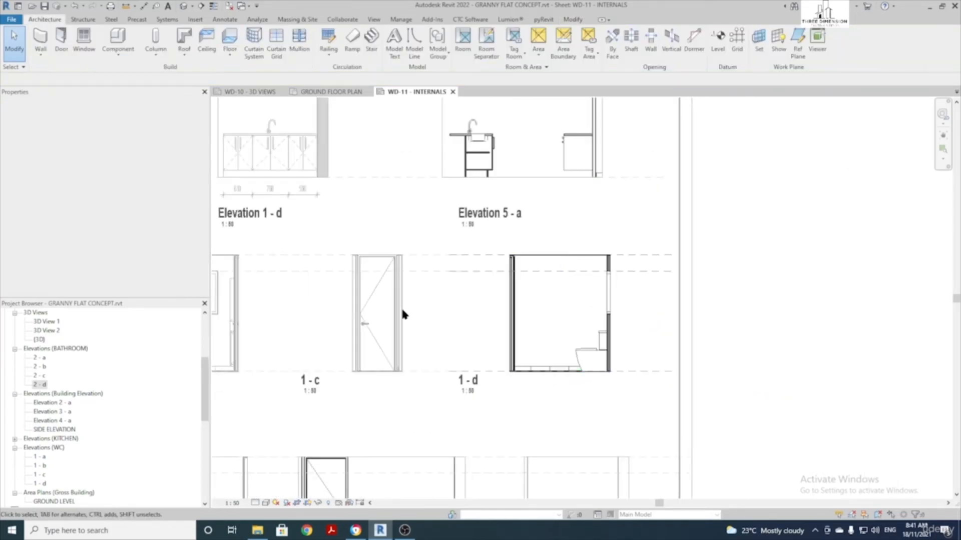
scroll(376, 308, up, 3)
In elevation 1-c, check the 900-long SKIRTING TILES sweep beneath the door
double_click(379, 337)
scroll(379, 336, up, 1)
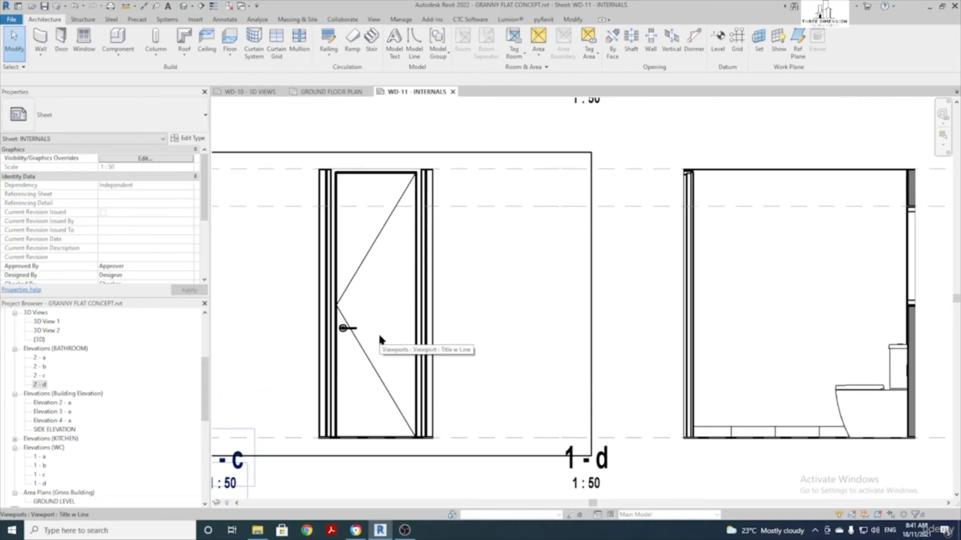
scroll(413, 277, up, 3)
key(Return)
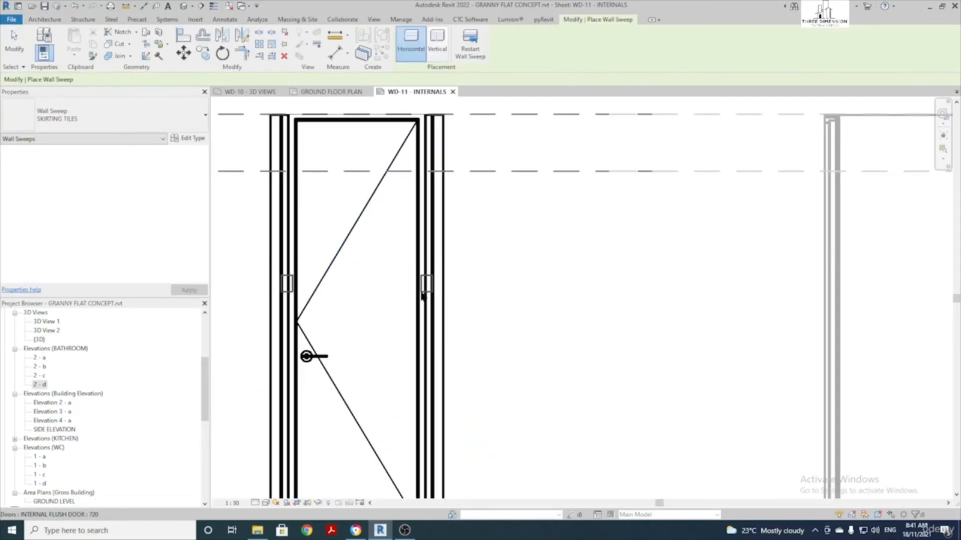
middle_drag(429, 390, 440, 330)
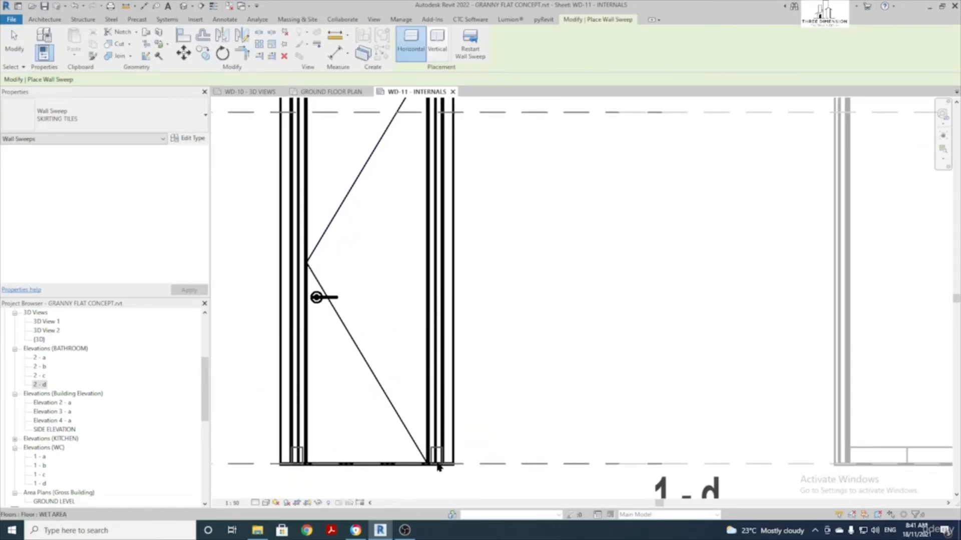
key(Escape)
key(Escape)
scroll(523, 405, down, 2)
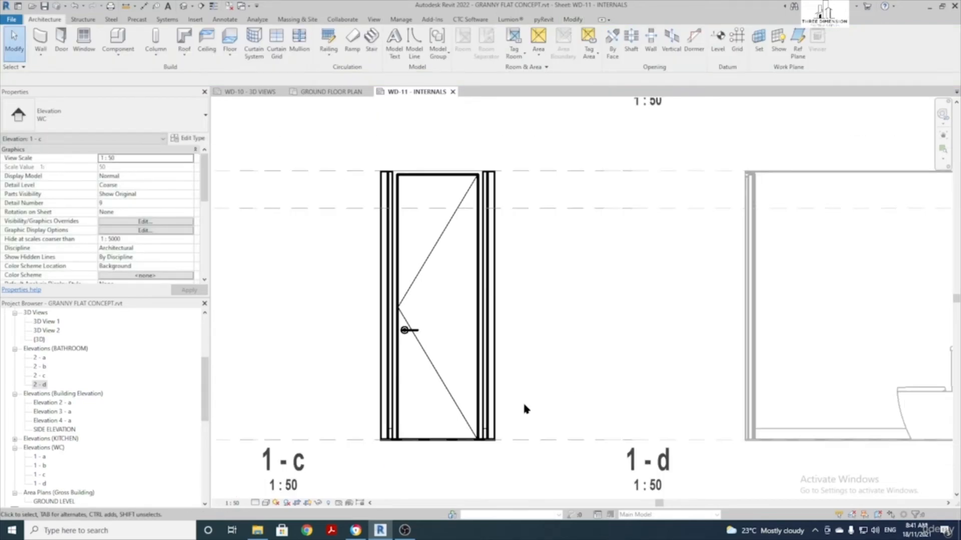
click(492, 418)
scroll(504, 402, down, 4)
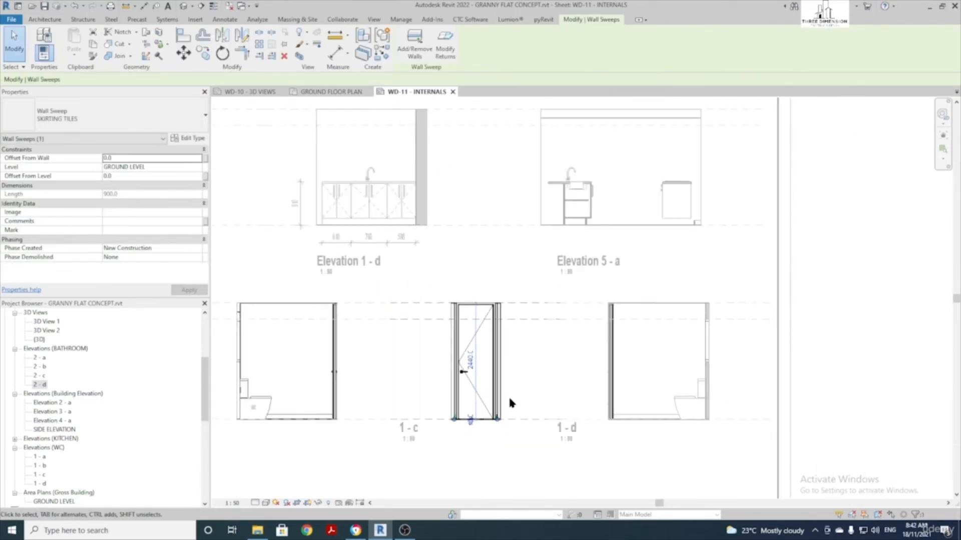
key(Escape)
scroll(522, 373, down, 2)
double_click(686, 352)
Select the WC elevation 1-a viewport and switch to the Annotate tab
scroll(429, 406, up, 2)
middle_drag(456, 378, 515, 347)
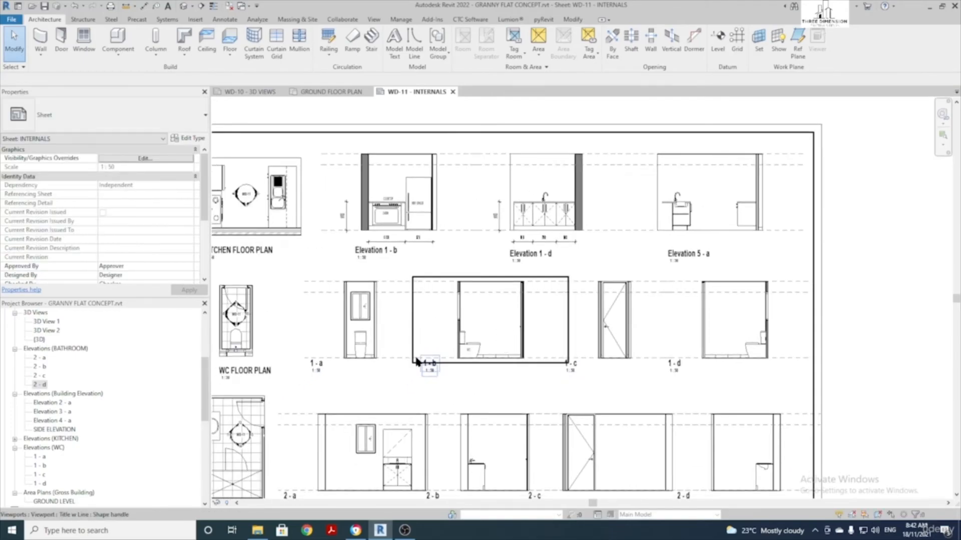
scroll(381, 328, up, 3)
click(360, 338)
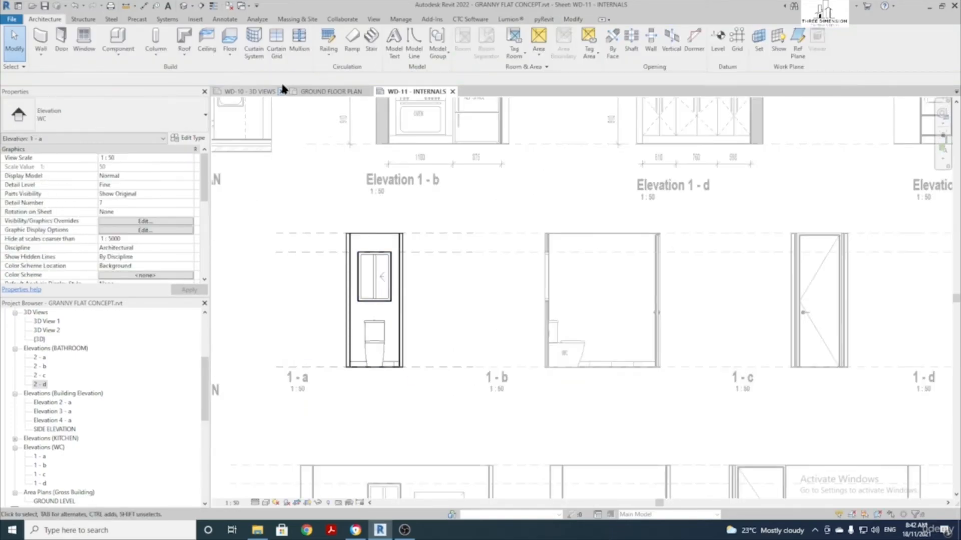
click(225, 20)
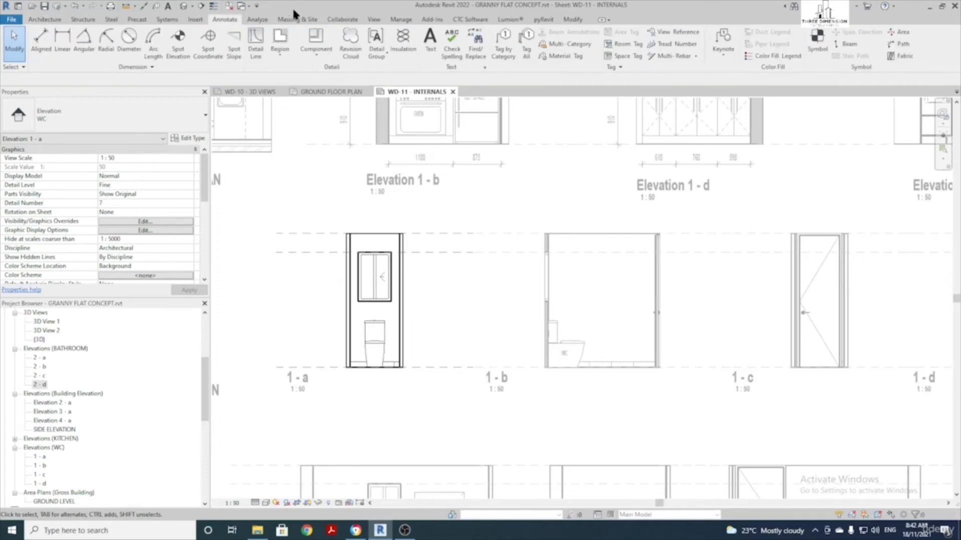
Tag the toilet in WC elevation 1-a with a Multi-Category Tag
click(569, 45)
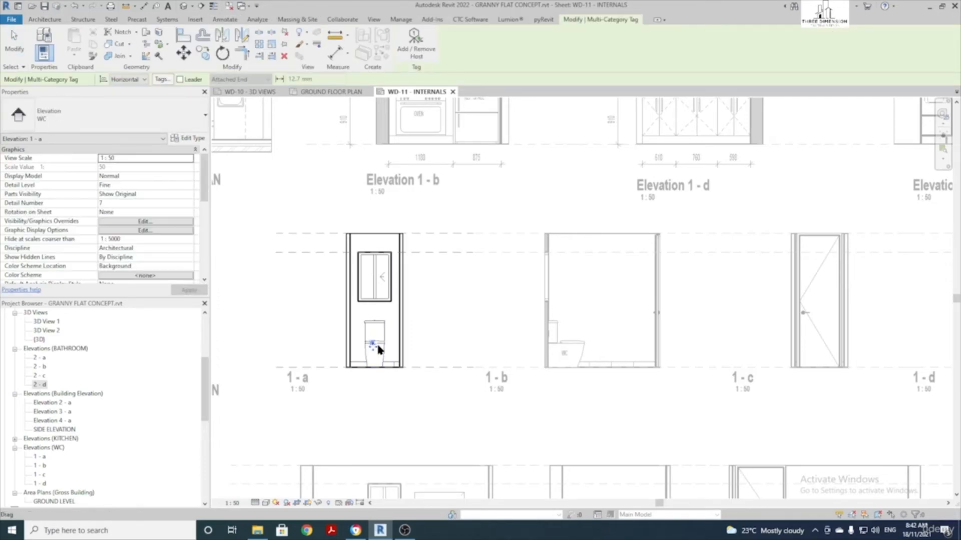
scroll(378, 345, down, 2)
middle_drag(726, 316, 487, 315)
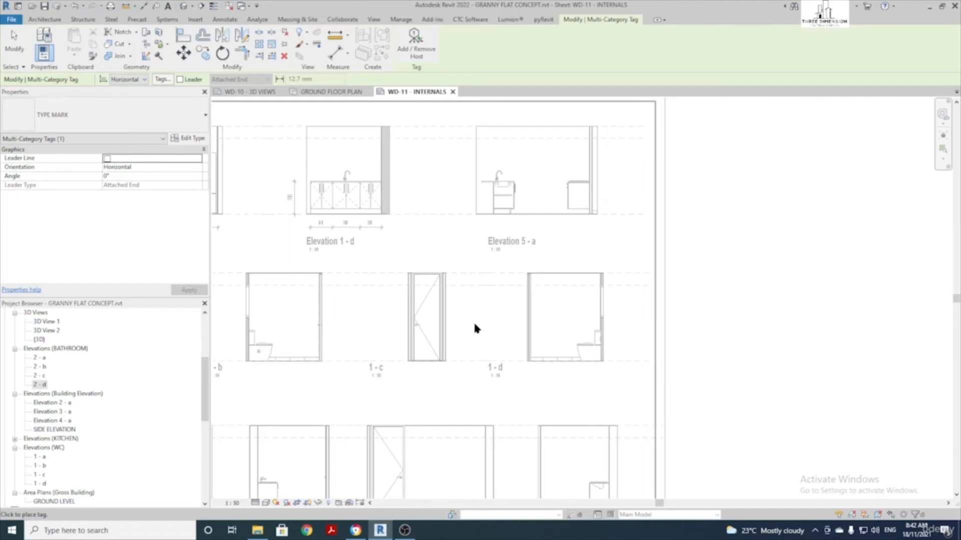
key(Escape)
Activate elevation 1-d and tag its toilet with a Multi-Category Tag
double_click(550, 320)
scroll(587, 344, up, 4)
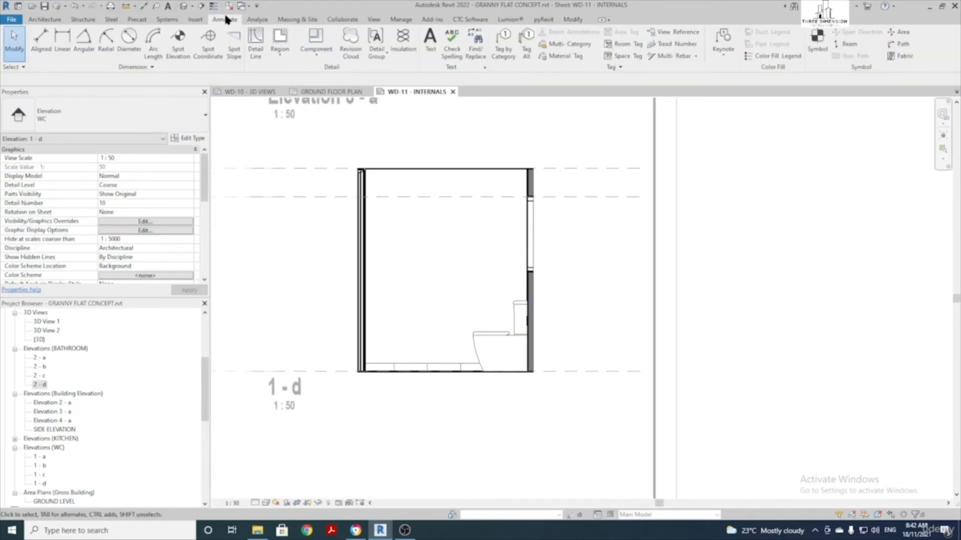
click(565, 44)
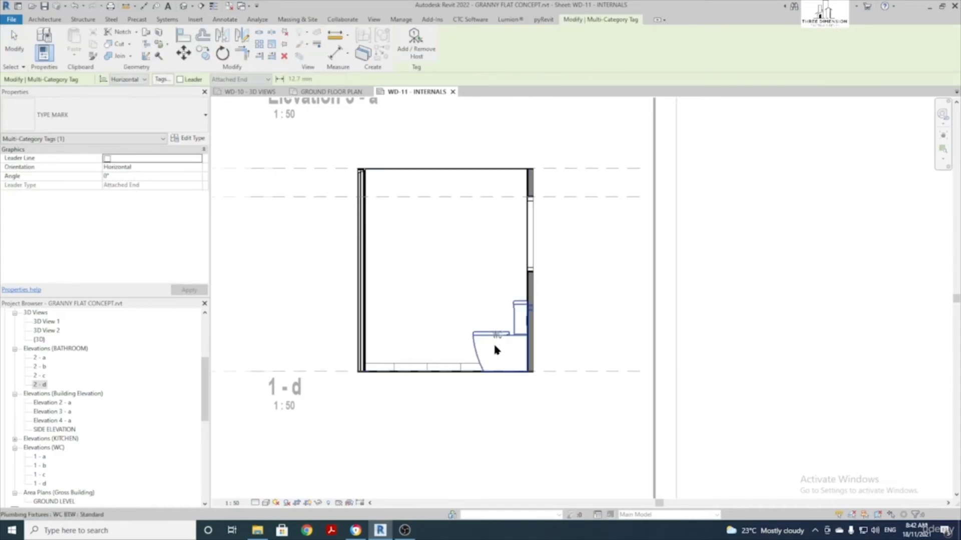
click(503, 355)
scroll(504, 365, down, 2)
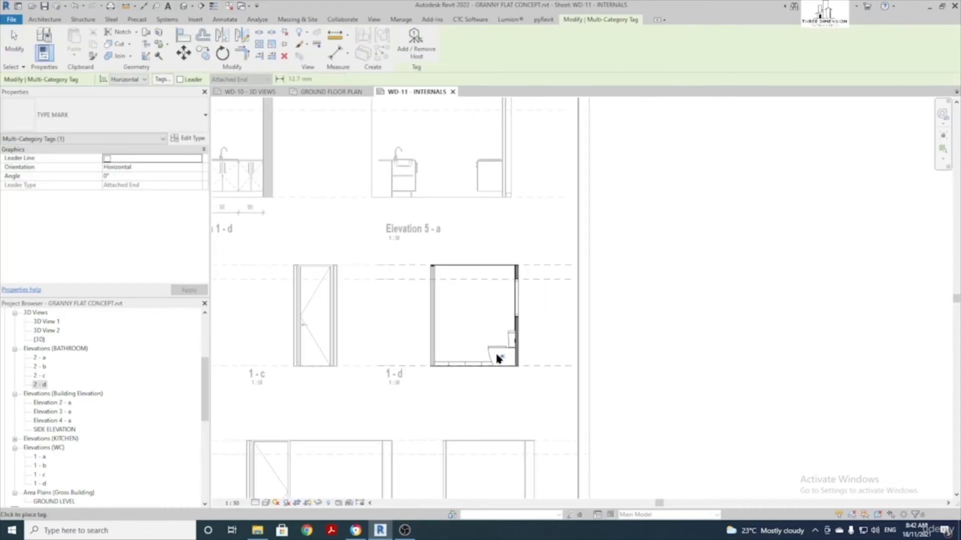
key(Escape)
Return to the sheet with the bathroom elevations in view
scroll(494, 356, down, 3)
middle_drag(568, 315, 751, 192)
scroll(478, 306, up, 1)
double_click(477, 305)
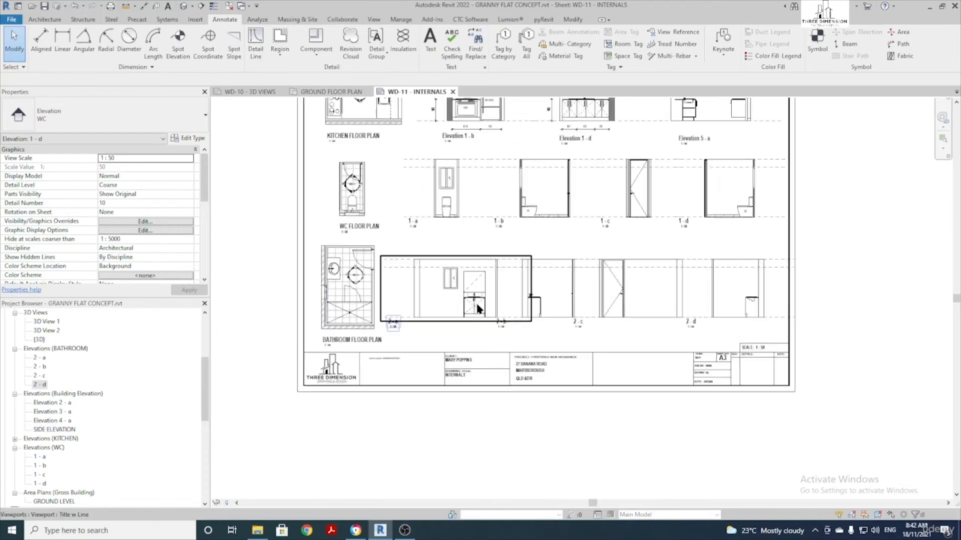
scroll(477, 304, up, 2)
Zoom to the bathroom elevations and activate the 2-a viewport showing the window and vanity
middle_drag(420, 288, 406, 312)
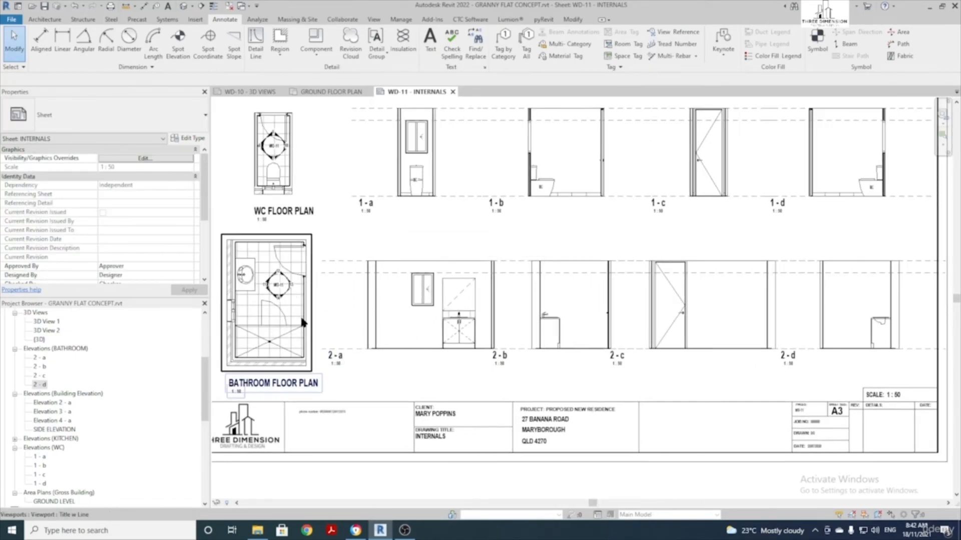
scroll(420, 324, up, 2)
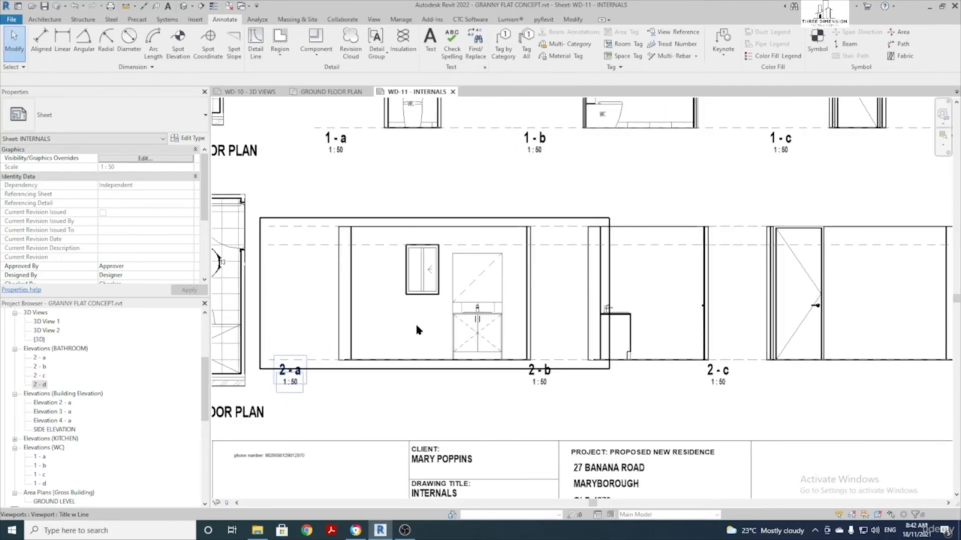
scroll(417, 328, down, 2)
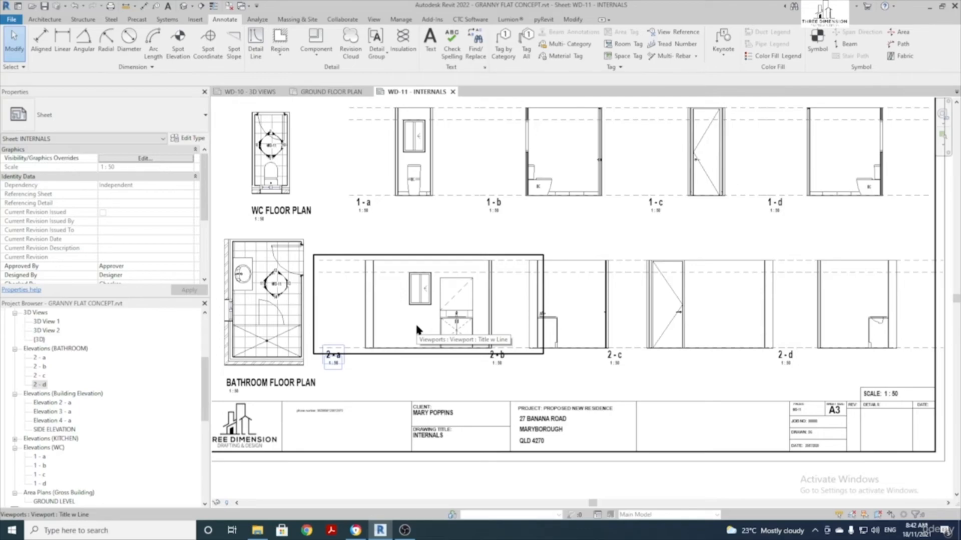
scroll(265, 283, up, 3)
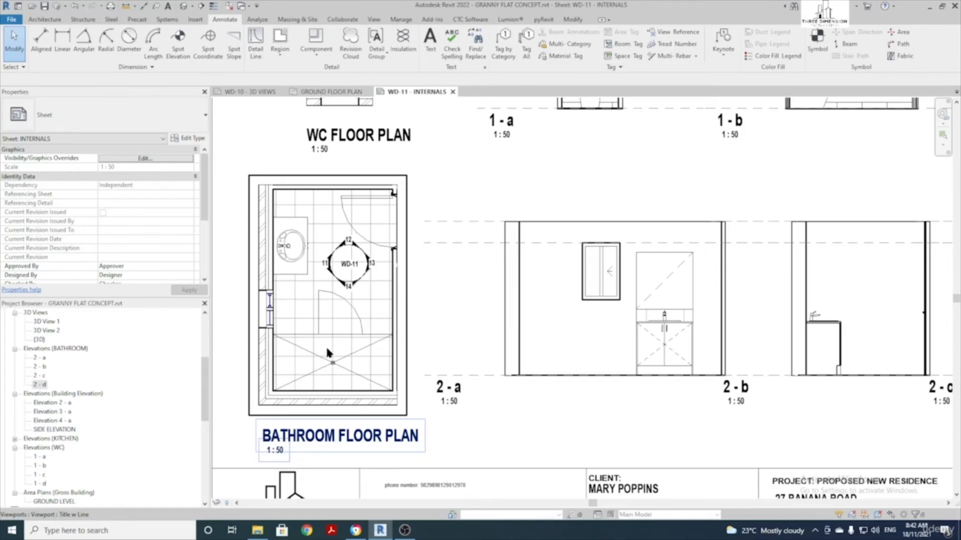
double_click(597, 335)
scroll(530, 351, up, 2)
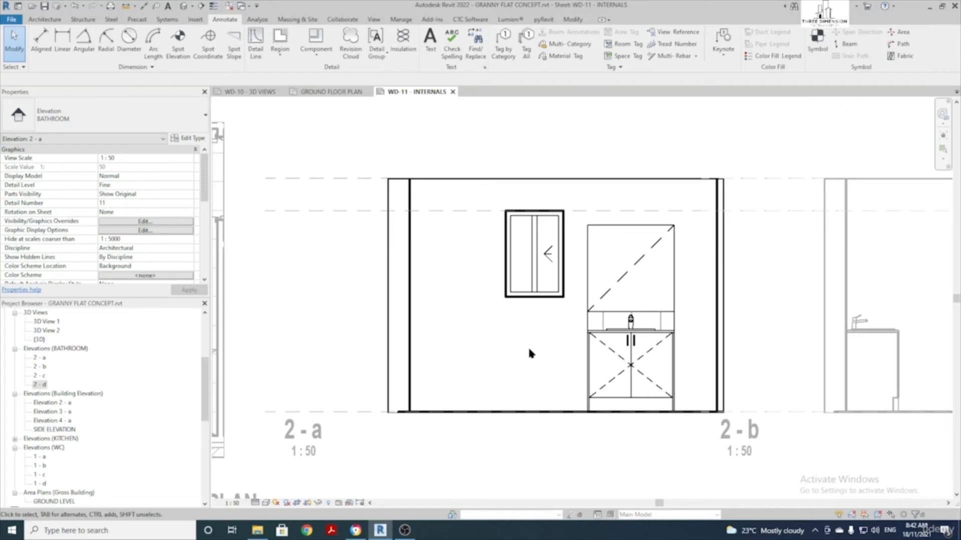
click(45, 20)
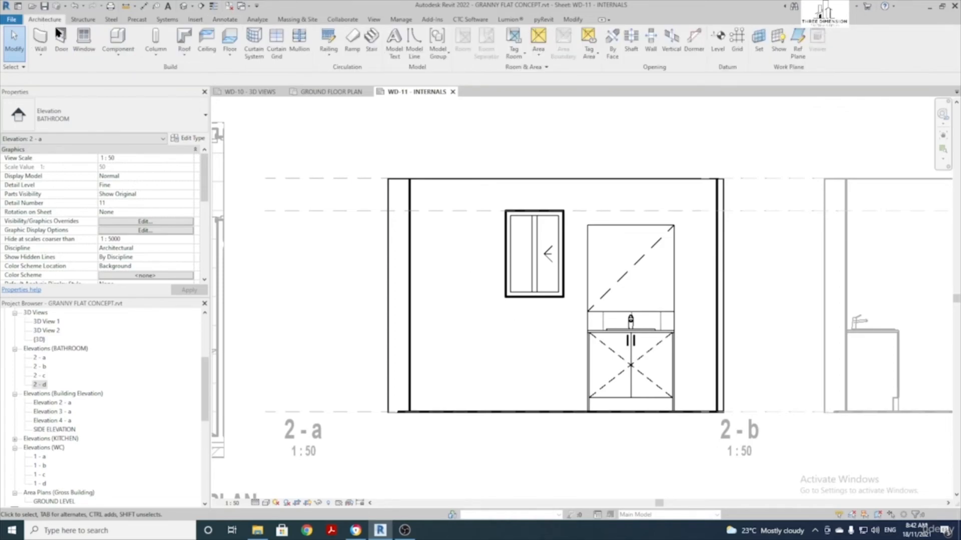
Duplicate the SKIRTING TILES sweep type as SHOWER TILES with the SHOWER TILES PROFILE profile
click(43, 56)
click(51, 131)
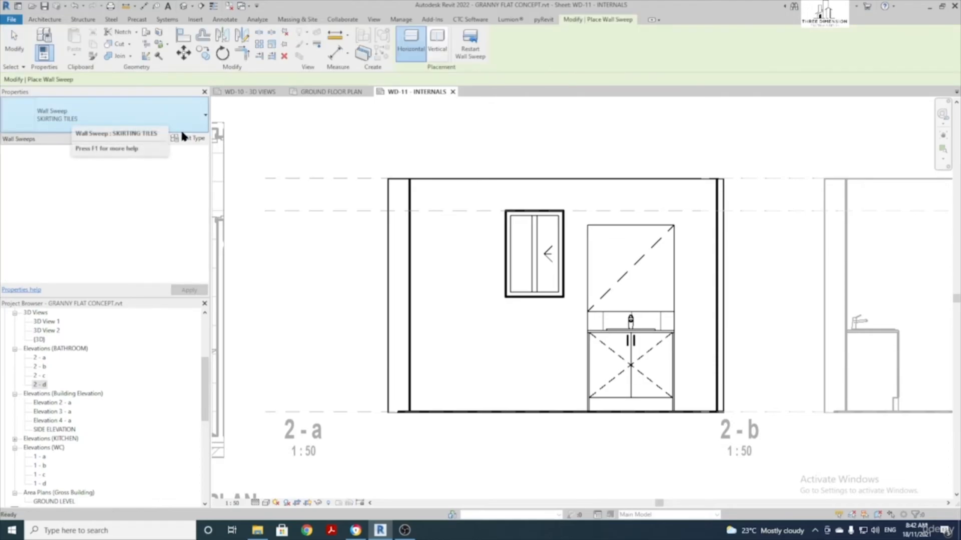
click(190, 140)
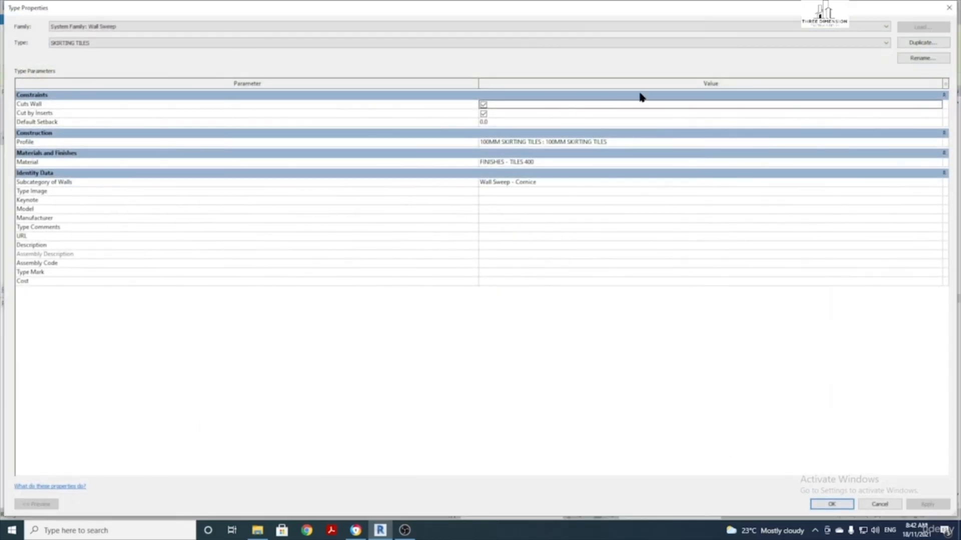
click(918, 43)
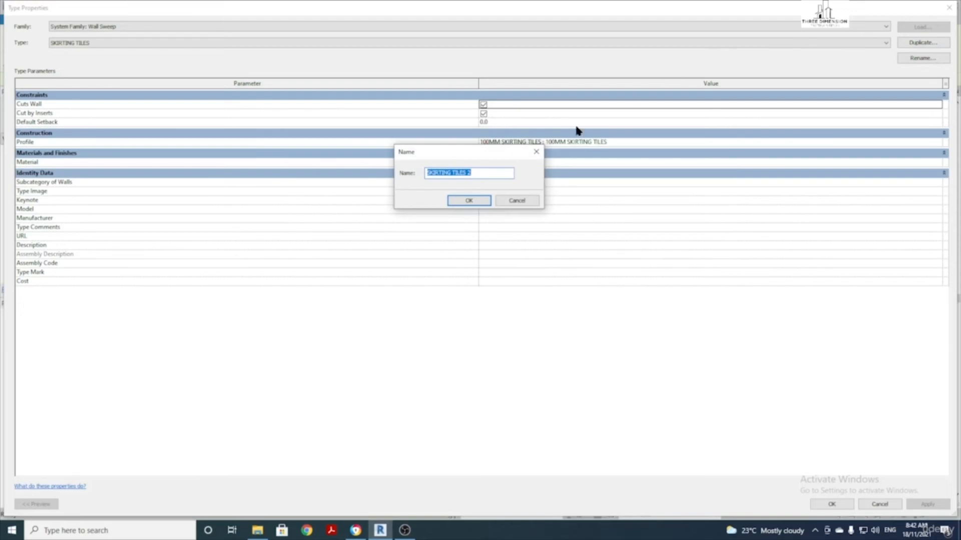
text(SHOW)
click(465, 200)
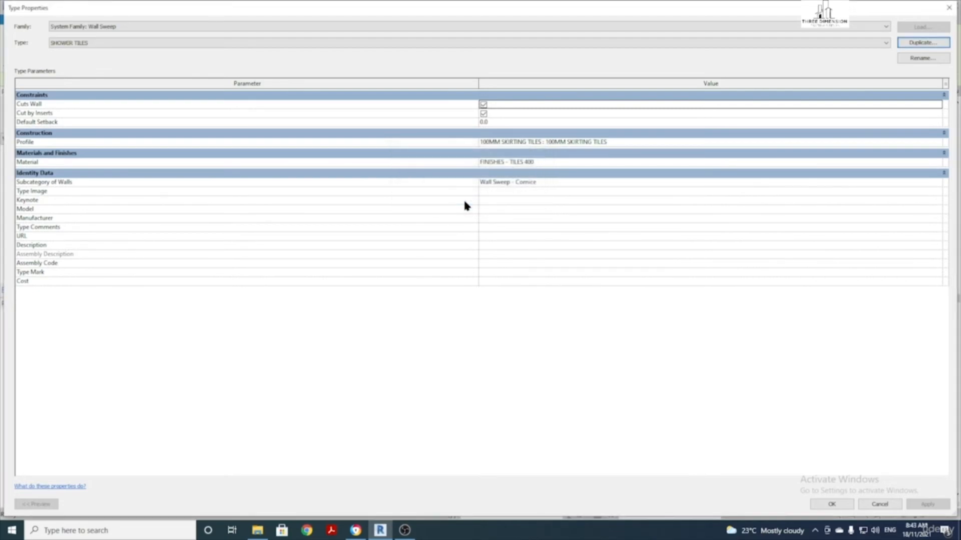
click(934, 141)
click(937, 143)
scroll(650, 170, down, 2)
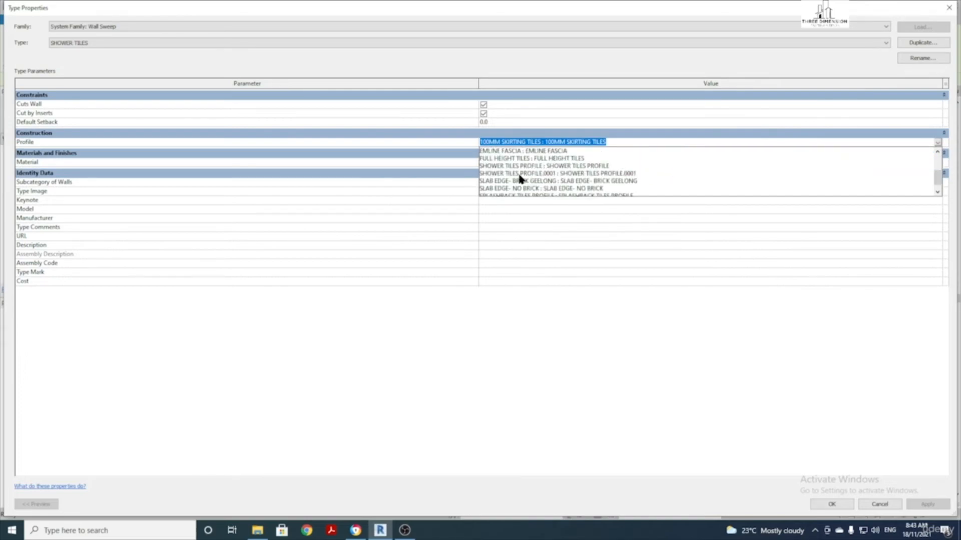
click(524, 166)
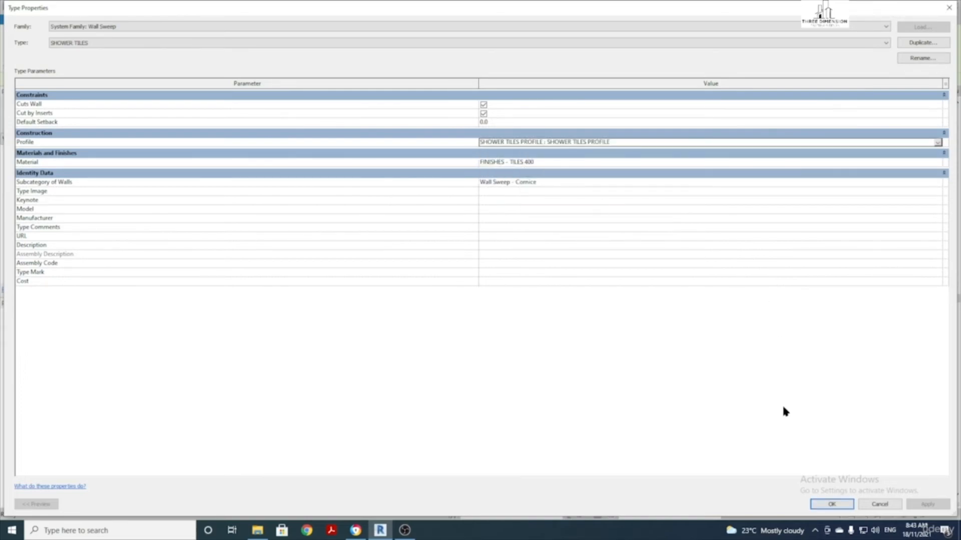
click(832, 504)
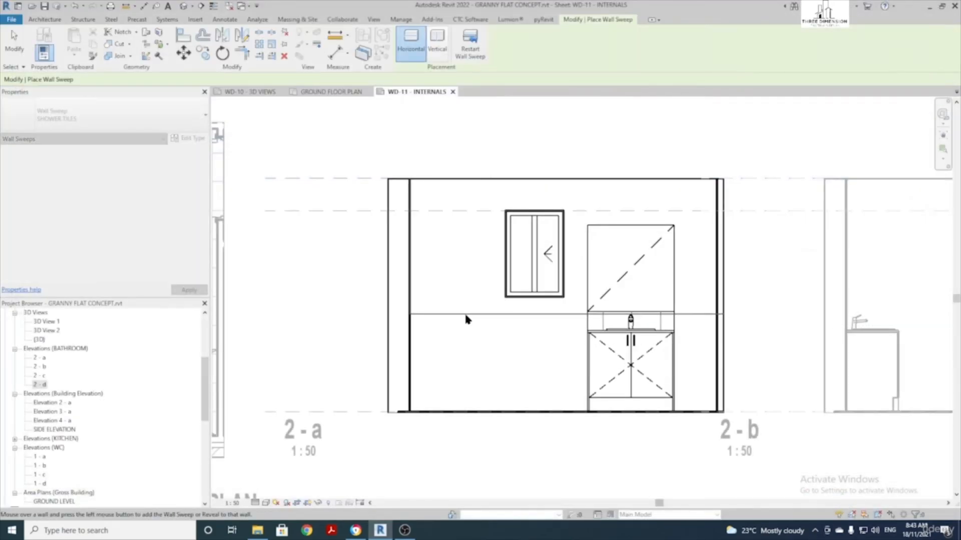
Place the SHOWER TILES sweep on the 2-a wall and shorten it to 900 at the shower
click(456, 413)
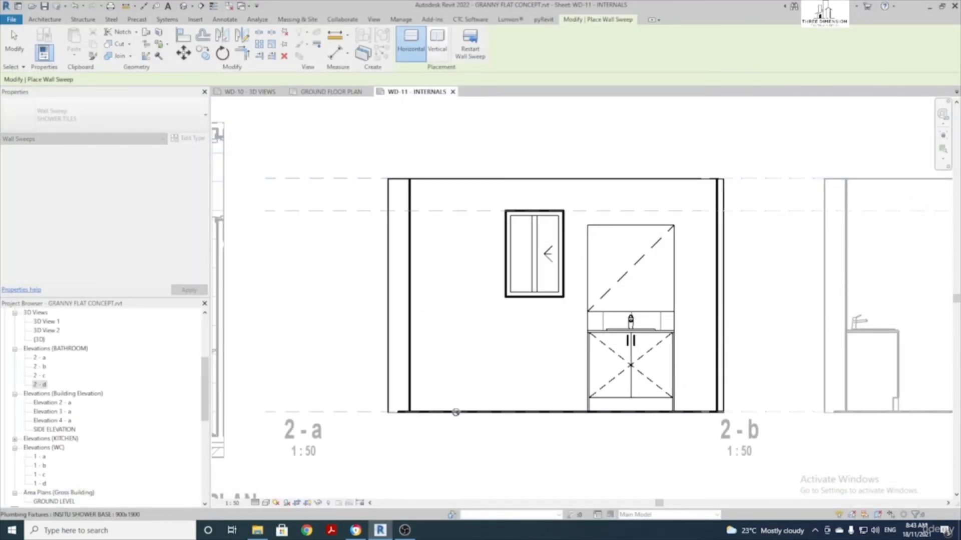
key(Escape)
key(Escape)
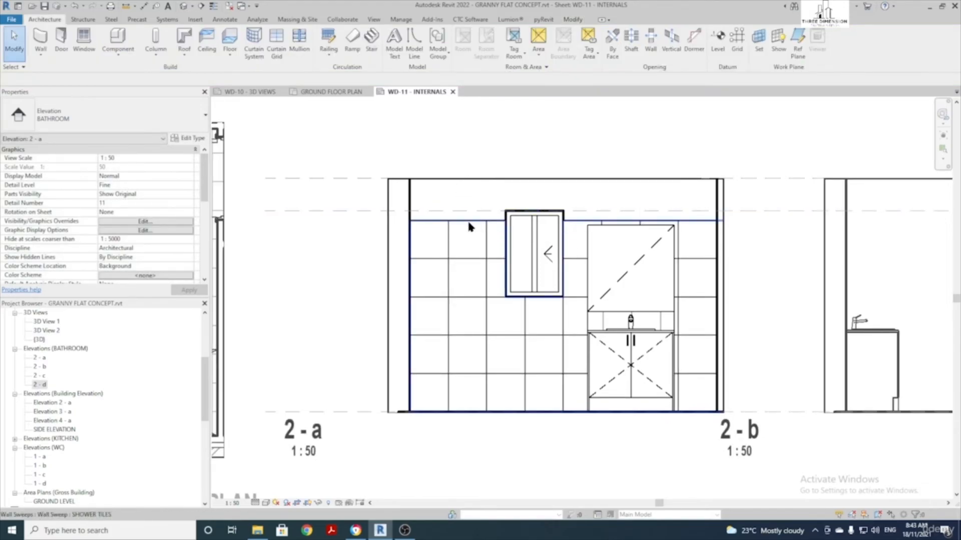
click(469, 224)
scroll(482, 245, down, 2)
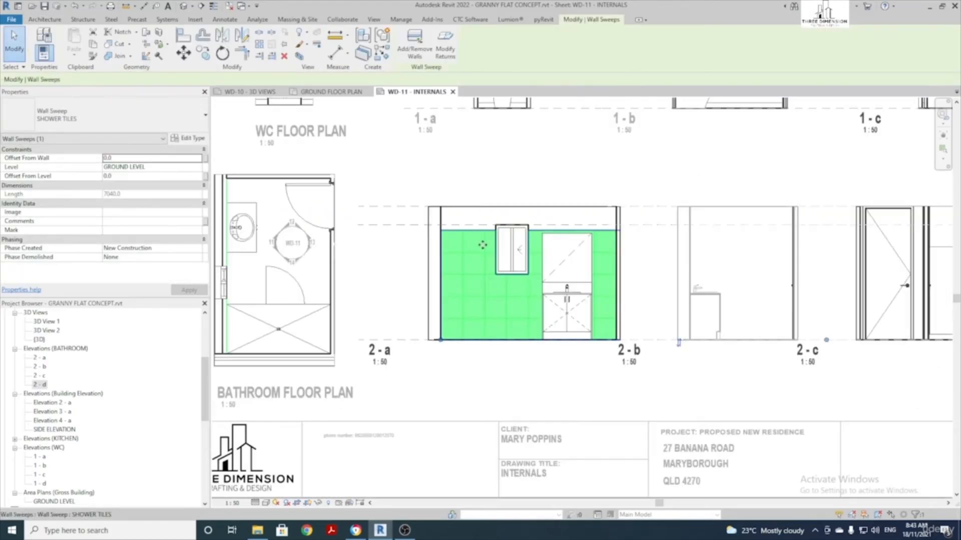
scroll(483, 245, down, 1)
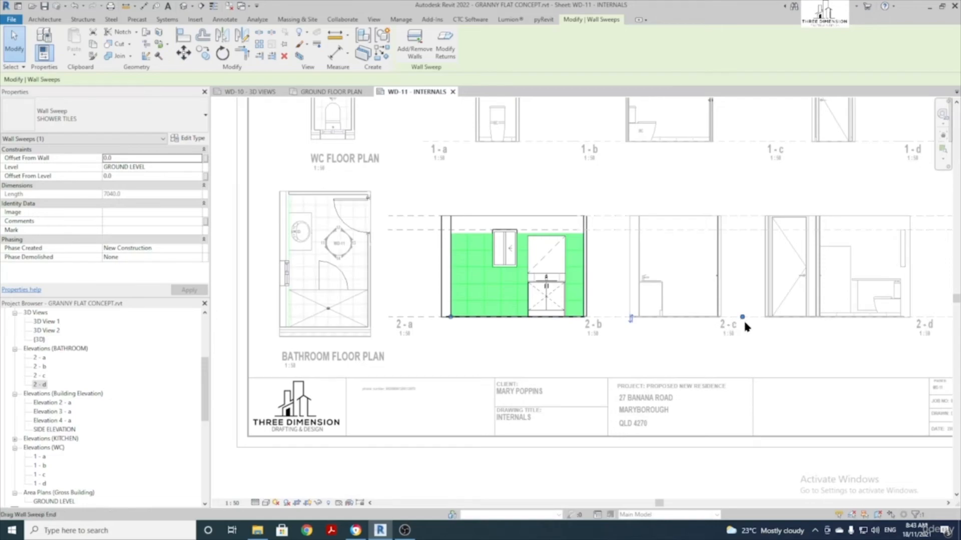
drag(742, 317, 488, 321)
scroll(480, 320, up, 4)
middle_drag(476, 296, 475, 360)
scroll(476, 360, down, 1)
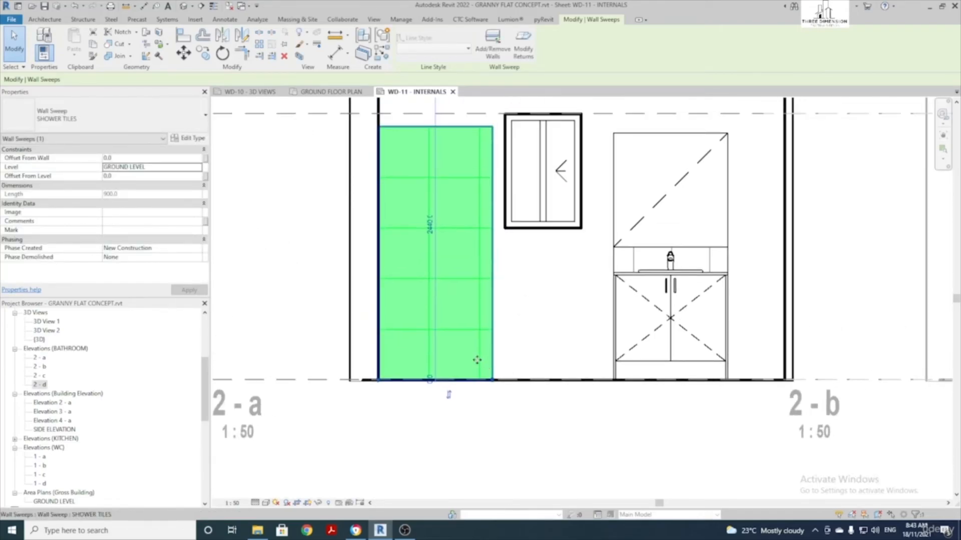
scroll(476, 357, down, 1)
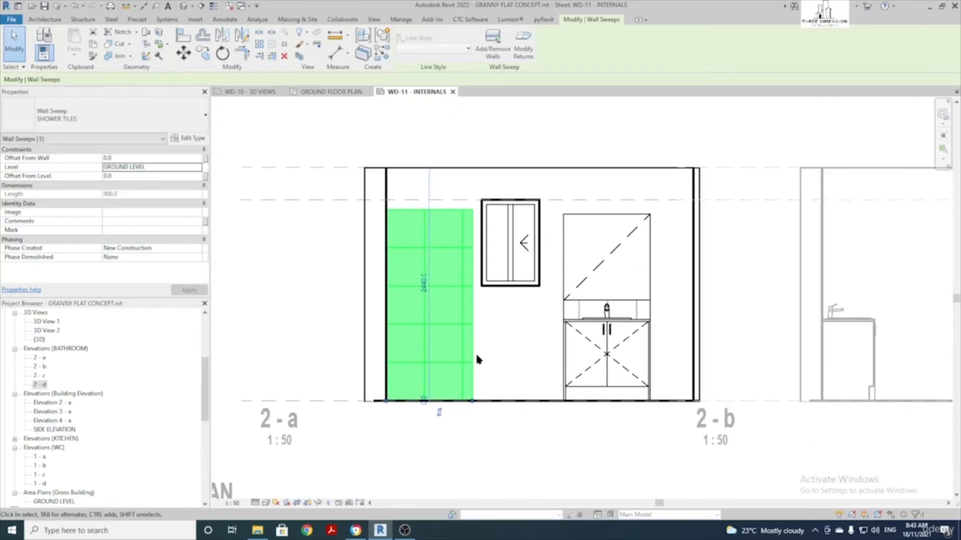
click(510, 349)
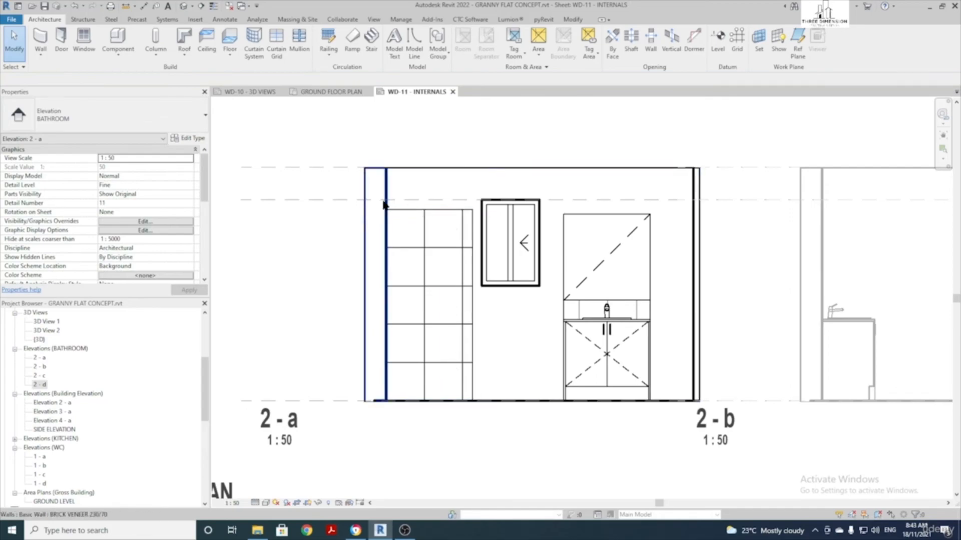
middle_drag(493, 289, 457, 296)
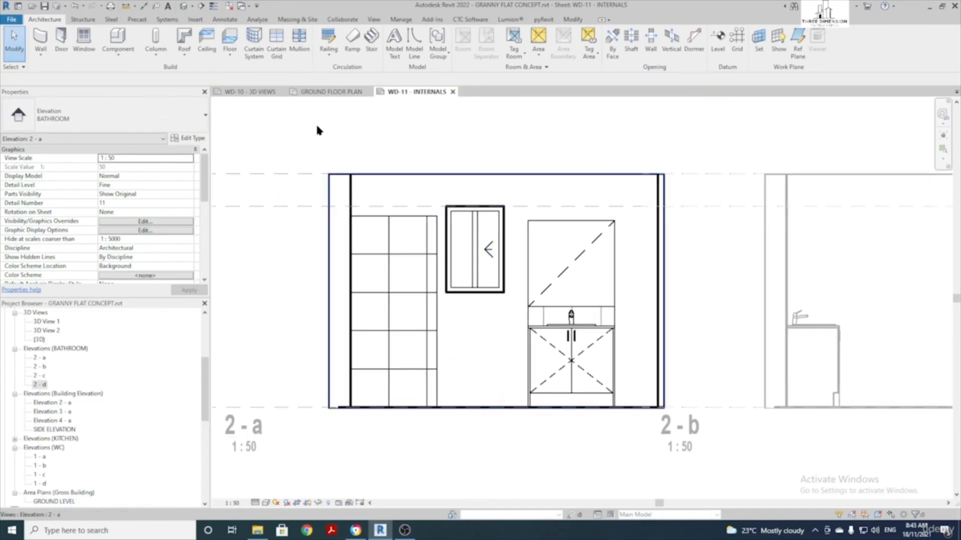
click(40, 59)
Place a SKIRTING TILES wall sweep along the base of the bathroom wall
click(56, 128)
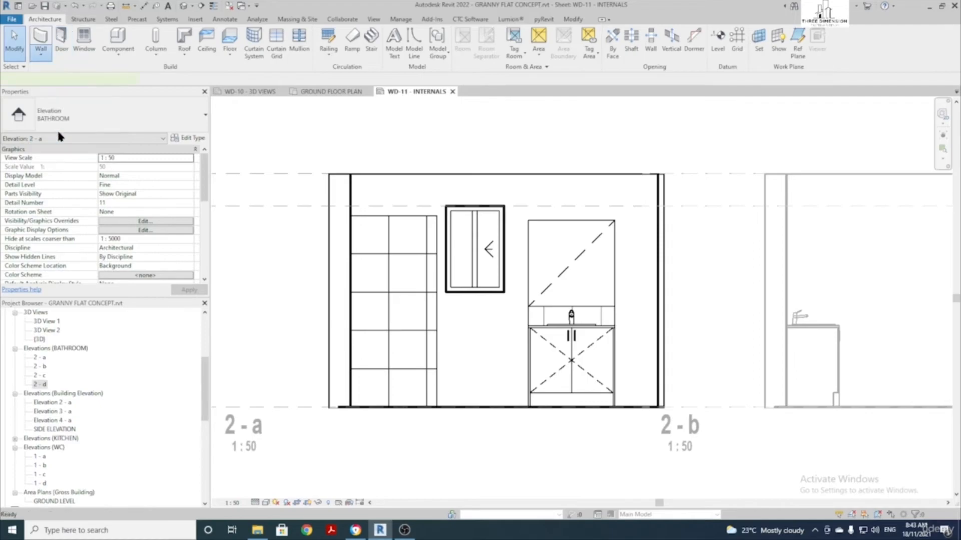
click(127, 124)
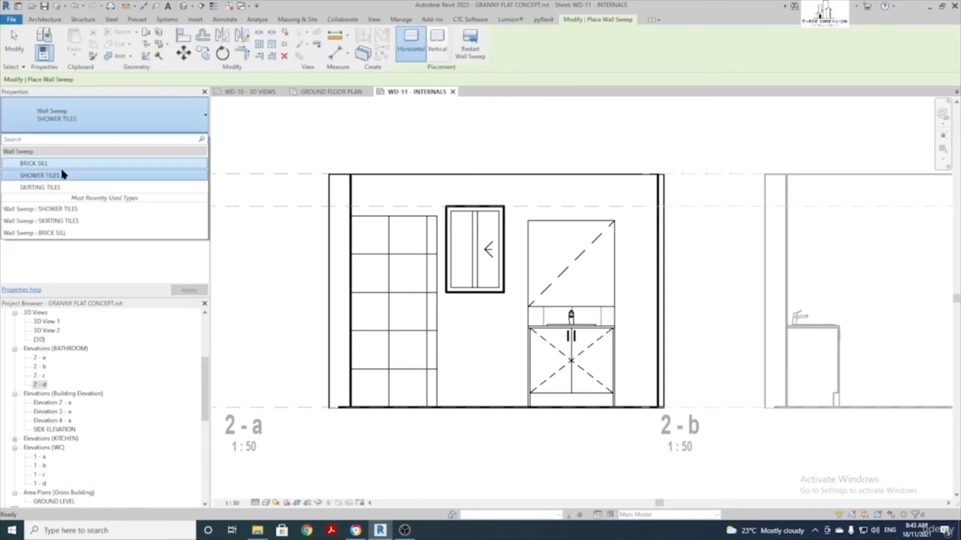
click(67, 186)
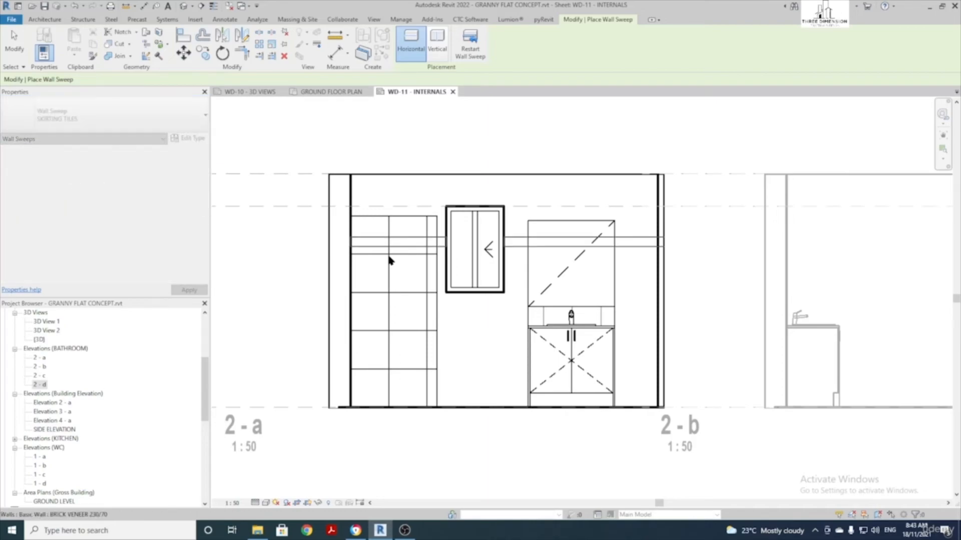
click(477, 399)
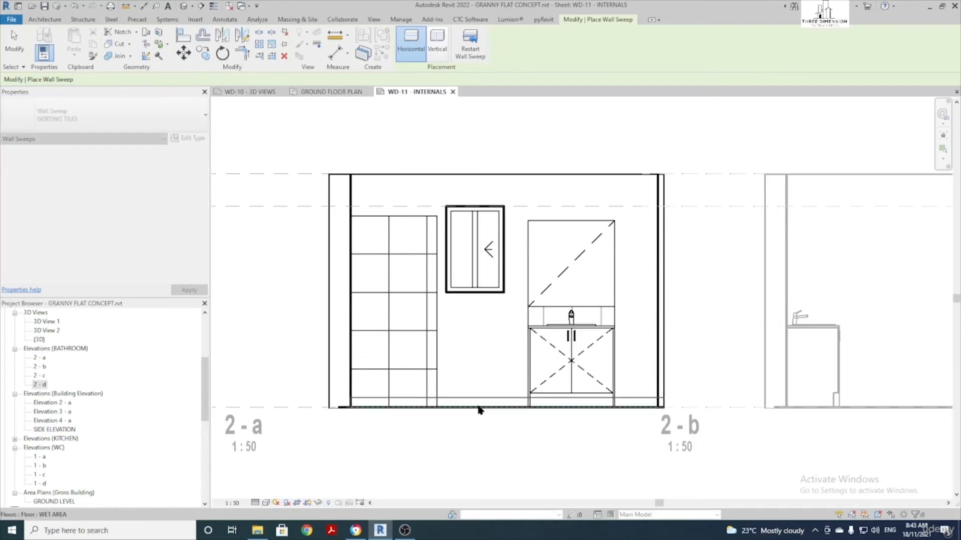
key(Escape)
Trim the skirting's left and right ends so it fits between the wall faces
click(476, 400)
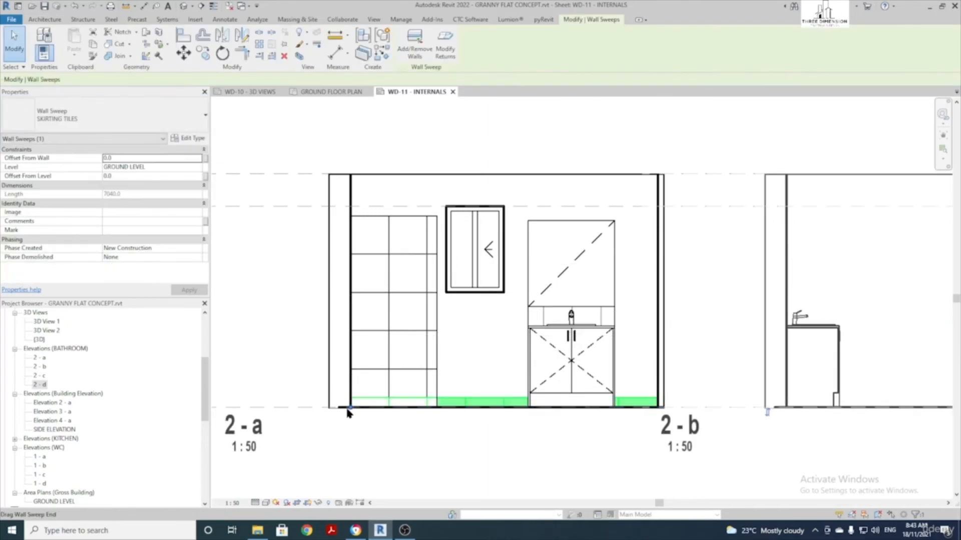
drag(365, 406, 428, 411)
click(436, 408)
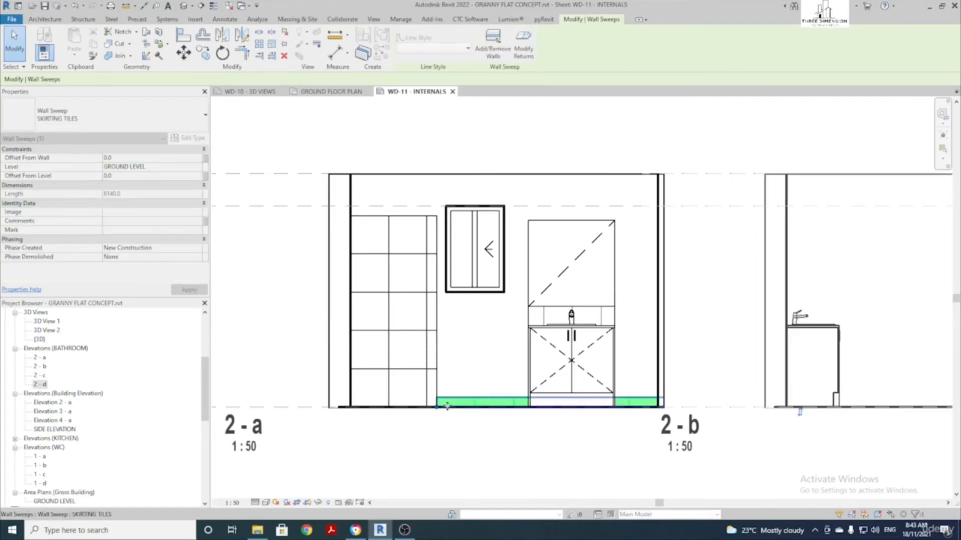
scroll(513, 396, down, 2)
drag(806, 403, 596, 402)
scroll(490, 377, up, 3)
click(490, 376)
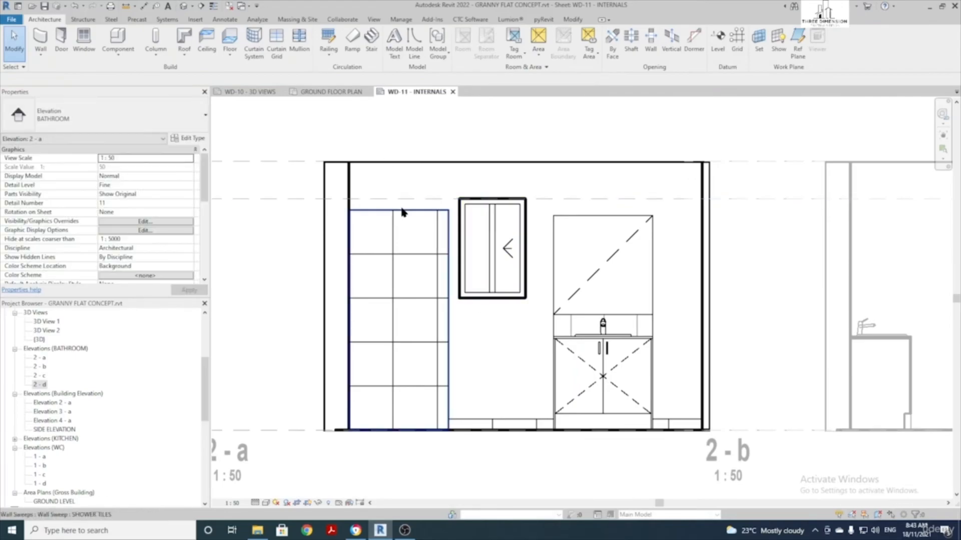
scroll(554, 386, down, 1)
scroll(555, 387, down, 1)
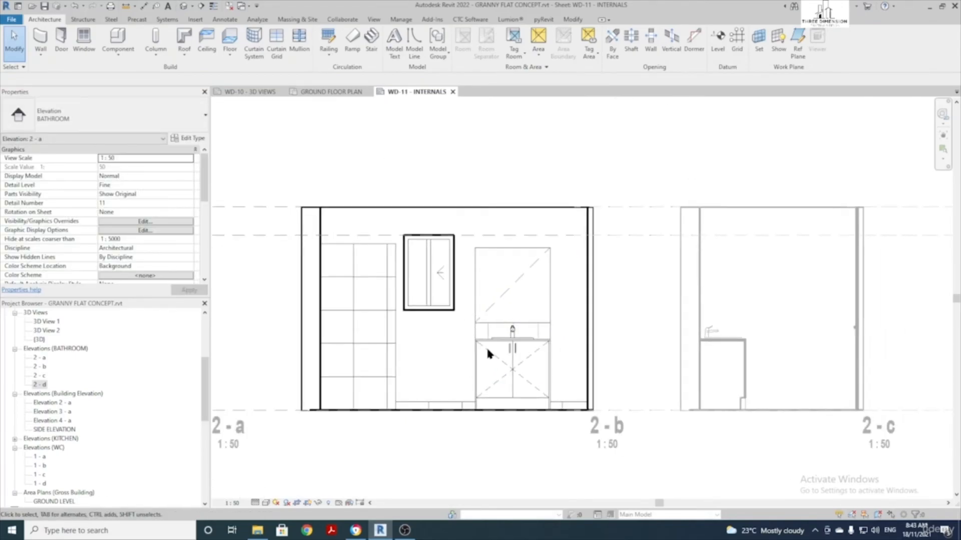
scroll(543, 333, down, 1)
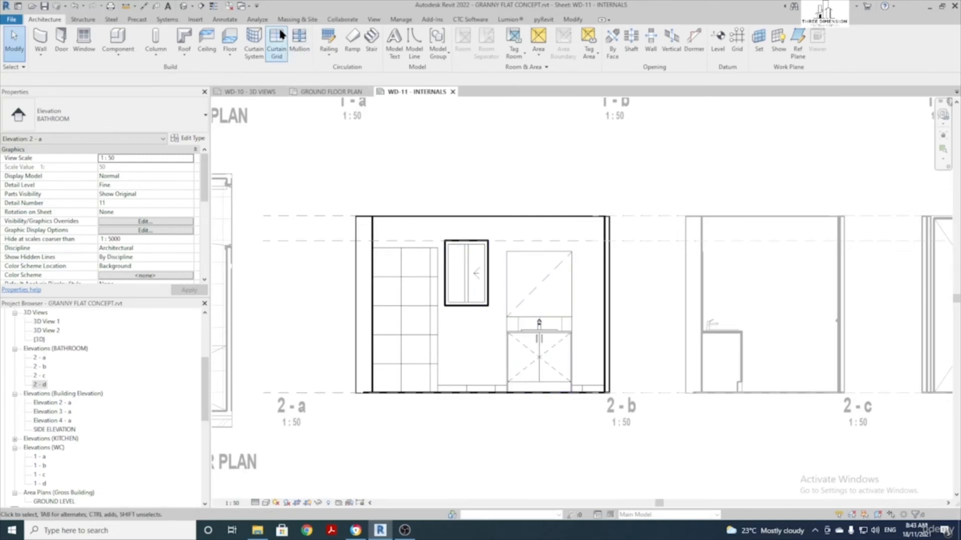
Add an aligned 2000 dimension from the floor to the top of the tiles
click(230, 19)
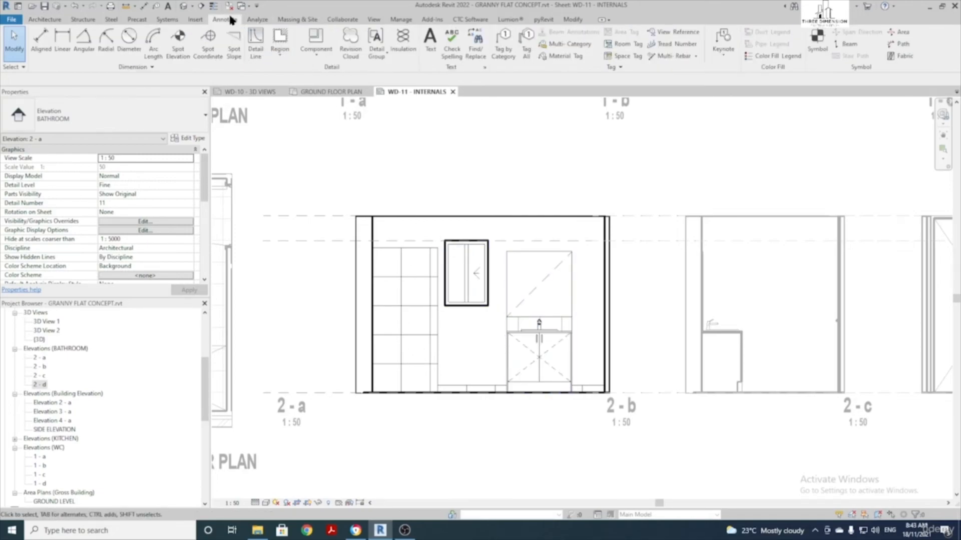
click(43, 49)
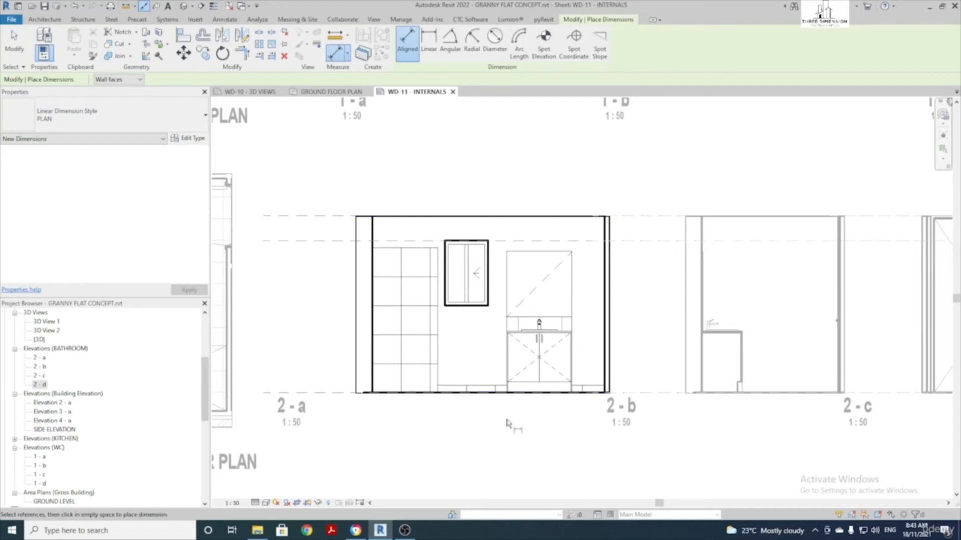
scroll(508, 421, up, 1)
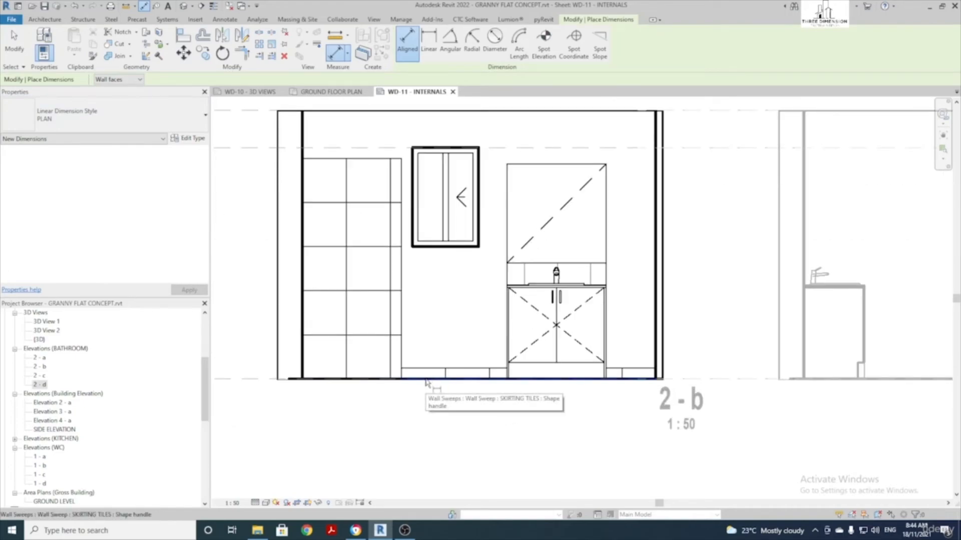
click(425, 380)
click(357, 158)
middle_drag(297, 187, 356, 202)
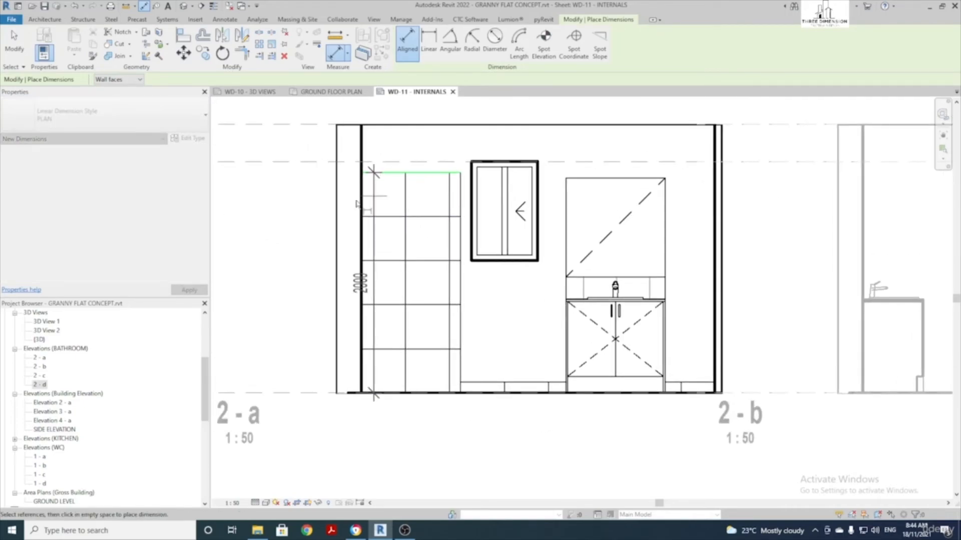
click(280, 281)
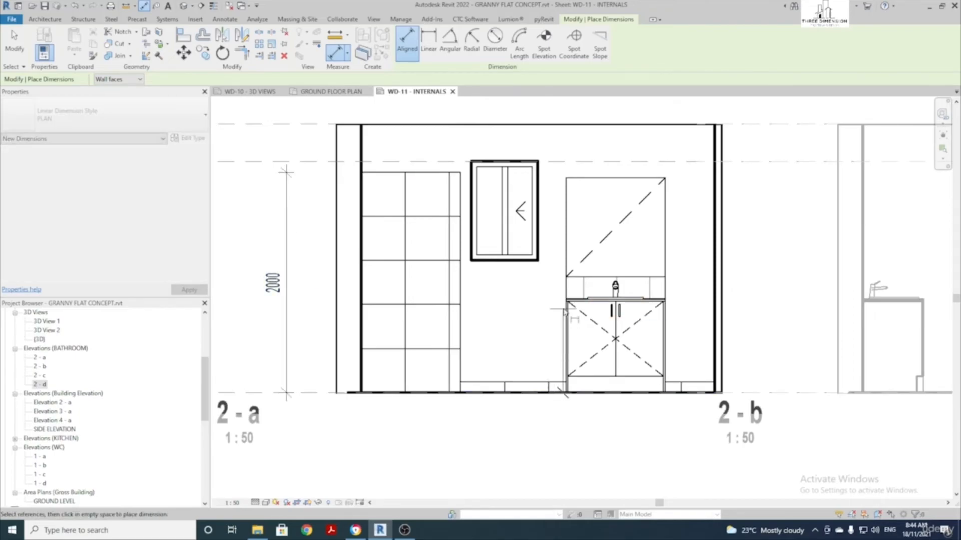
Dimension the vanity heights as an 850/200/900 vertical string beside the wall
scroll(563, 312, up, 3)
click(608, 284)
click(614, 244)
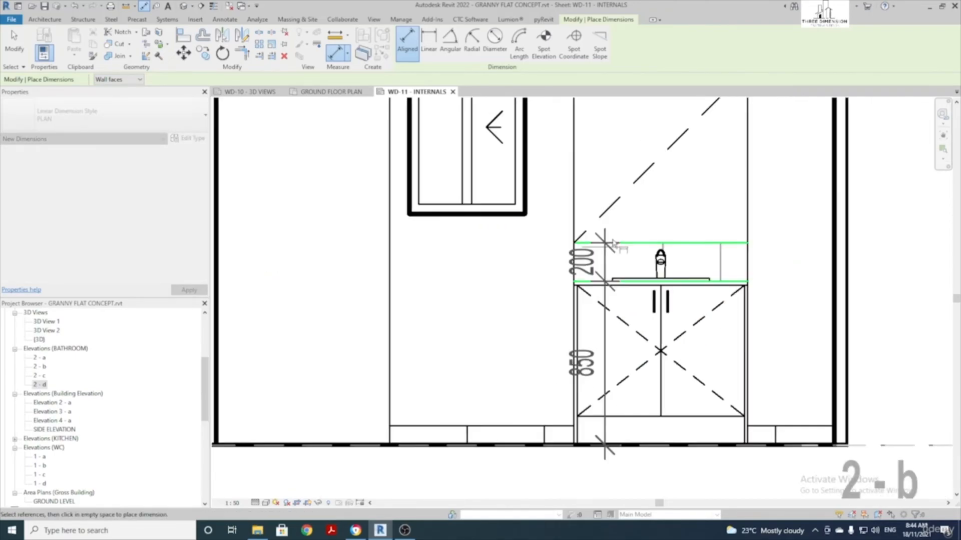
scroll(613, 243, down, 2)
click(600, 150)
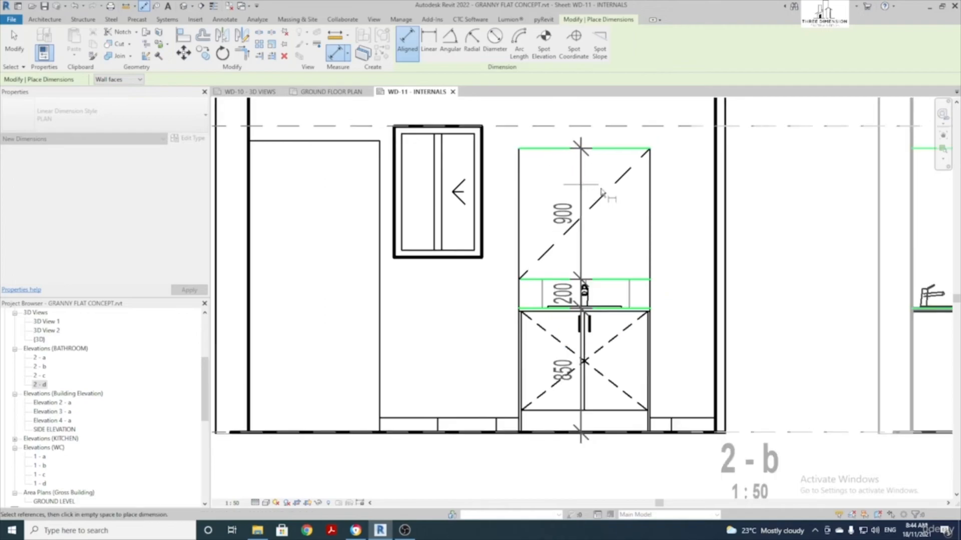
scroll(602, 192, down, 2)
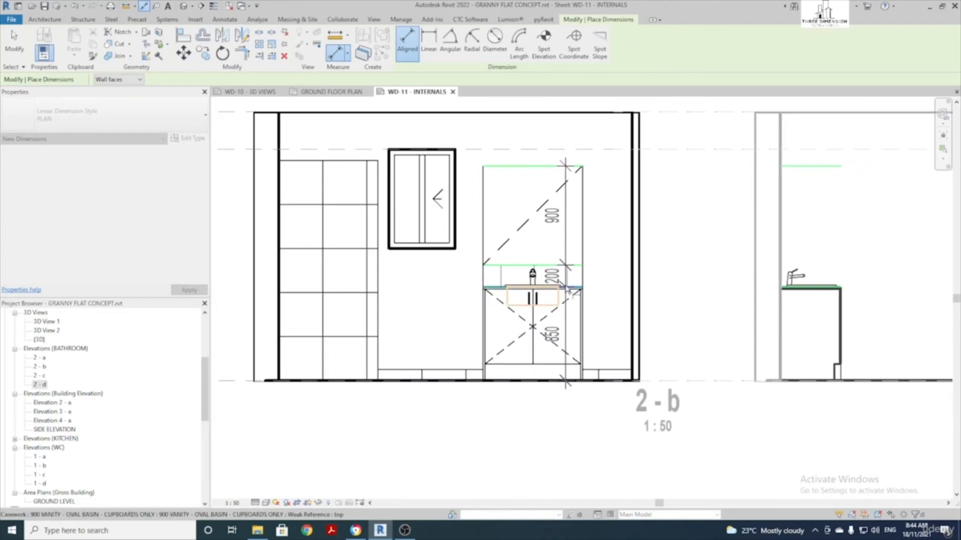
click(646, 208)
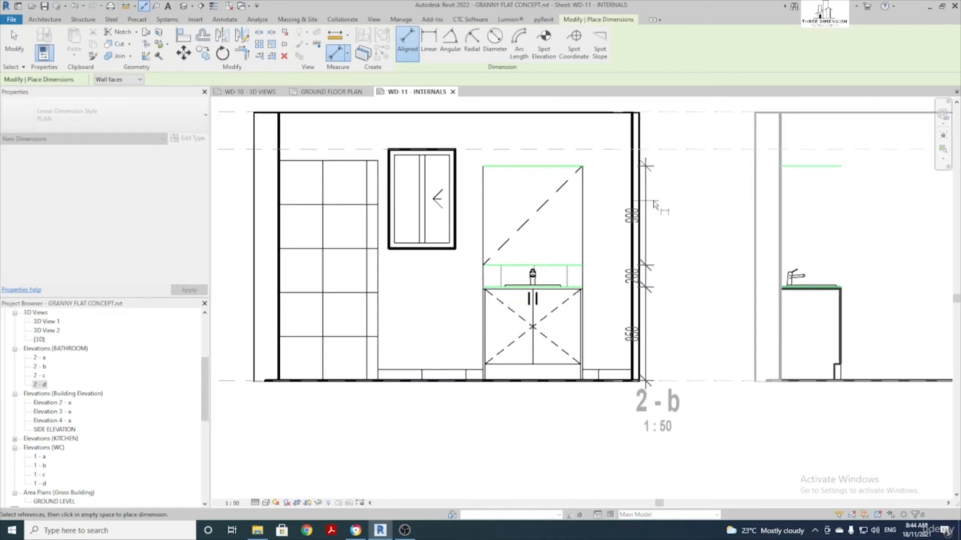
click(695, 186)
Dimension the widths 900/955/900/450 along the bottom of the elevation
scroll(468, 258, down, 2)
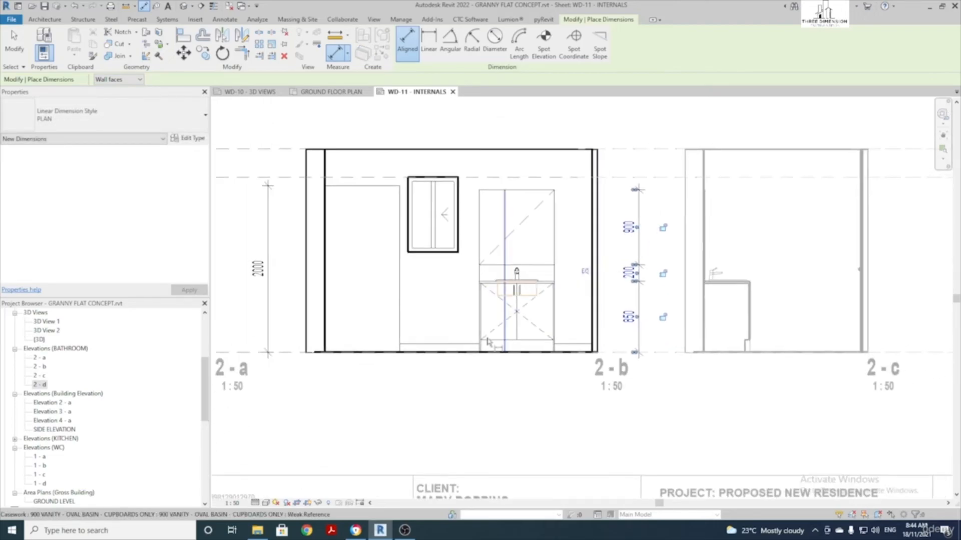
click(327, 165)
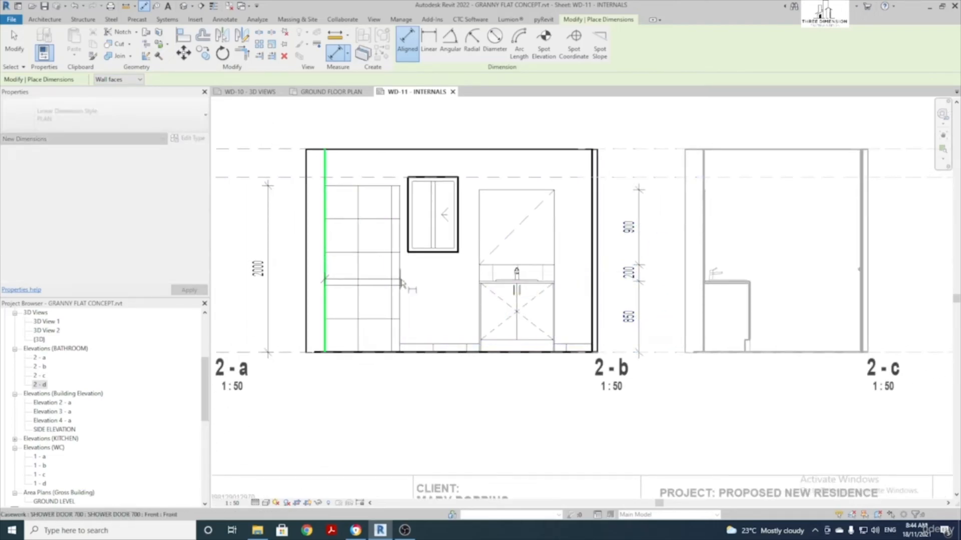
click(400, 307)
scroll(458, 313, up, 2)
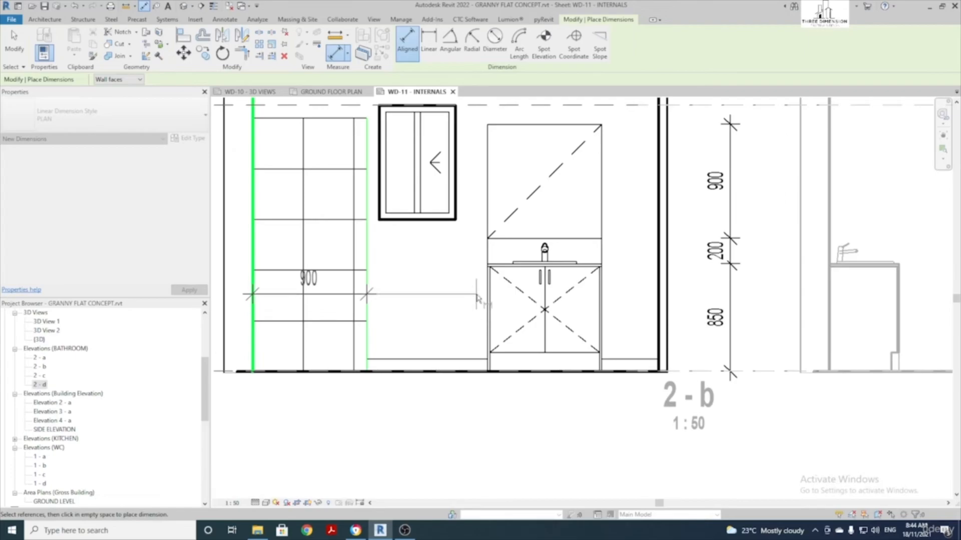
click(488, 295)
click(602, 303)
click(658, 310)
scroll(658, 310, down, 5)
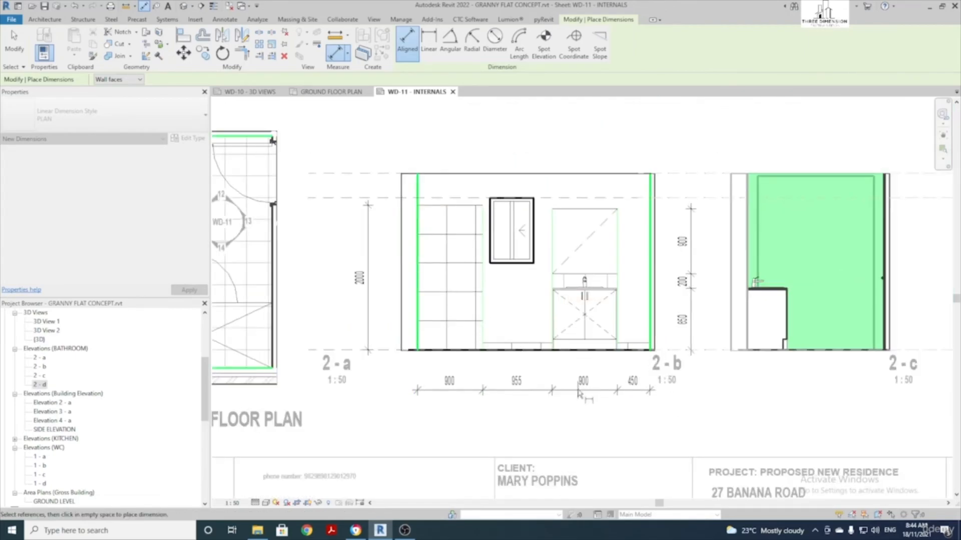
click(551, 384)
scroll(476, 323, up, 3)
Deactivate elevation 2-a and activate the Bathroom Floor Plan viewport on WD-11
key(Escape)
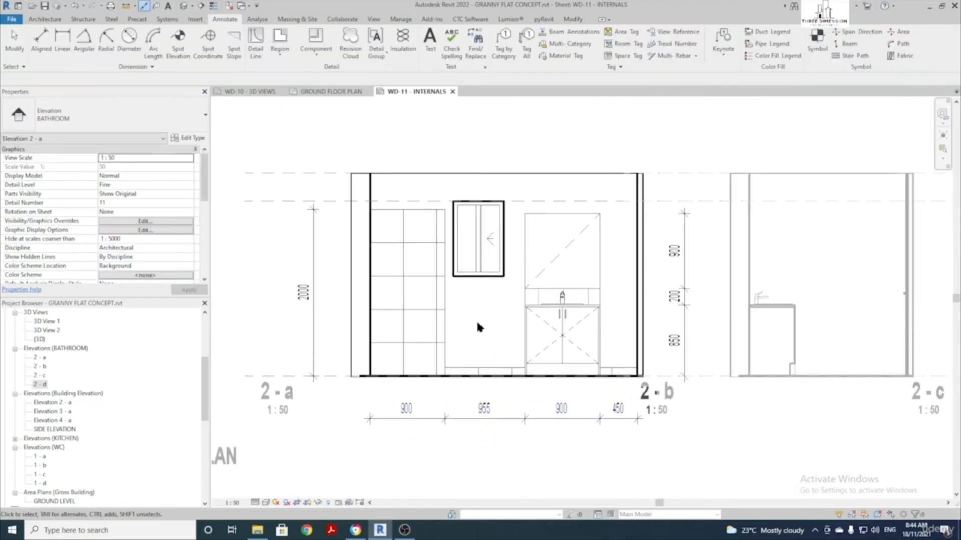
scroll(477, 321, down, 4)
scroll(515, 328, down, 1)
double_click(661, 375)
scroll(661, 375, up, 1)
middle_drag(661, 374, 619, 383)
middle_drag(381, 298, 485, 289)
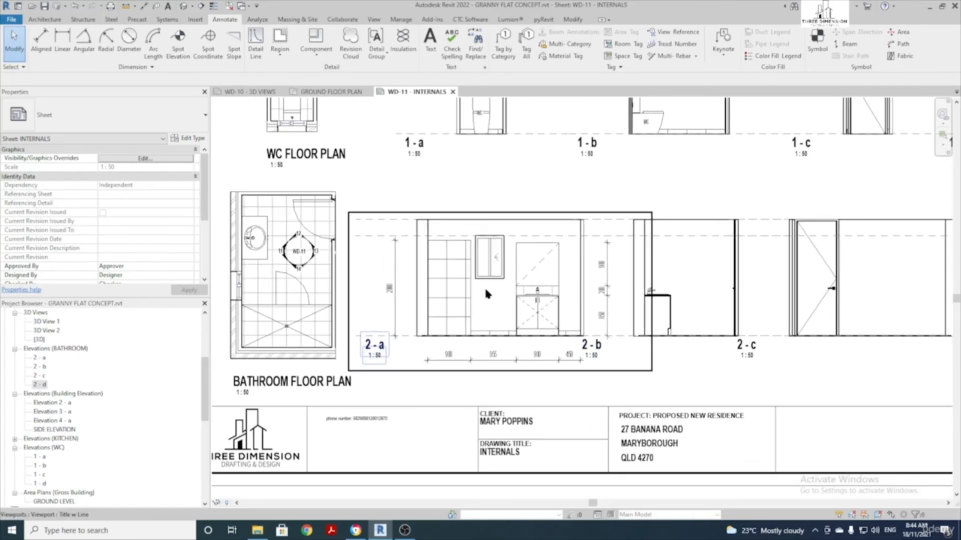
scroll(484, 287, up, 2)
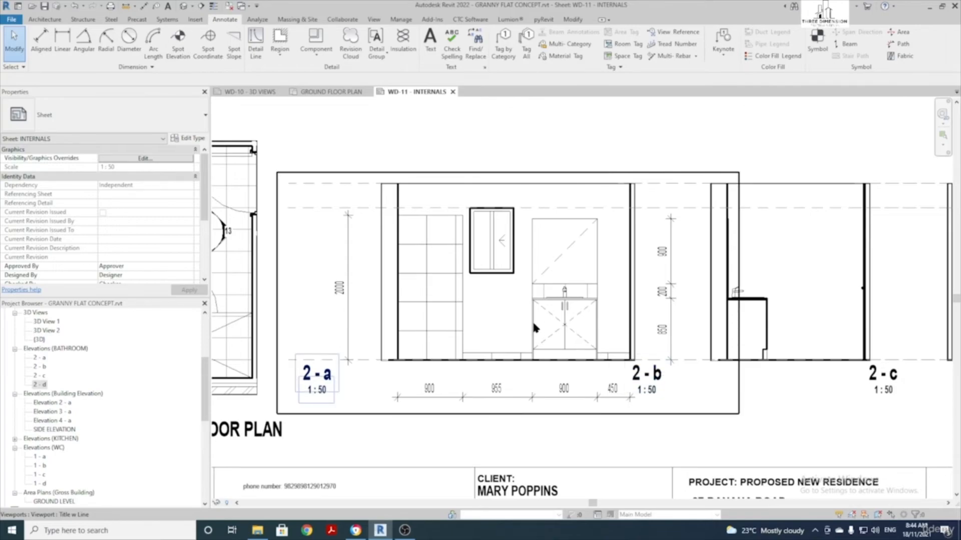
scroll(481, 347, down, 2)
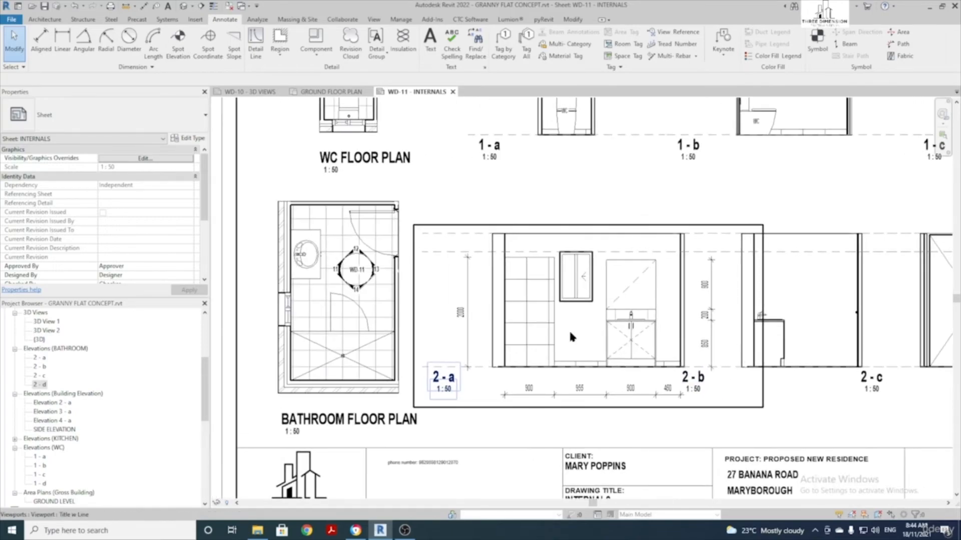
scroll(306, 345, up, 2)
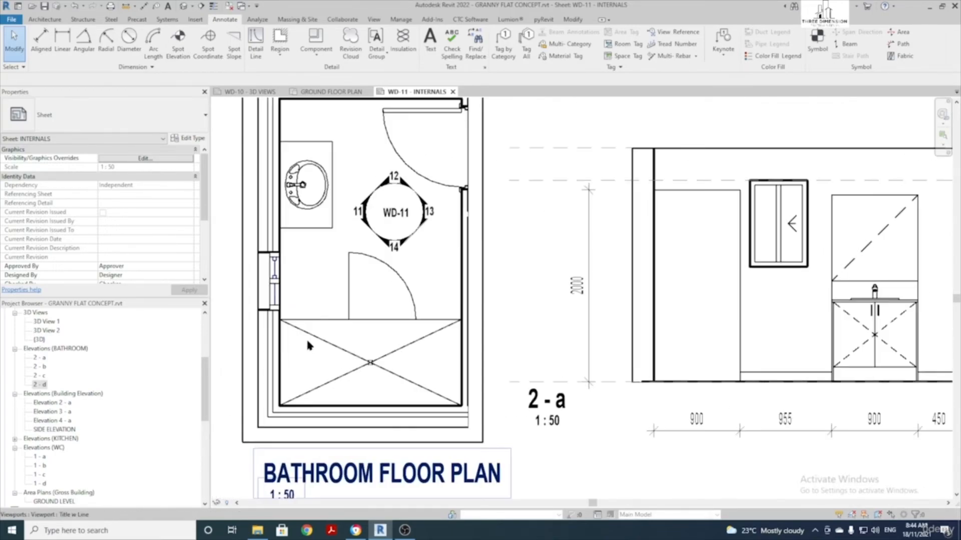
double_click(314, 300)
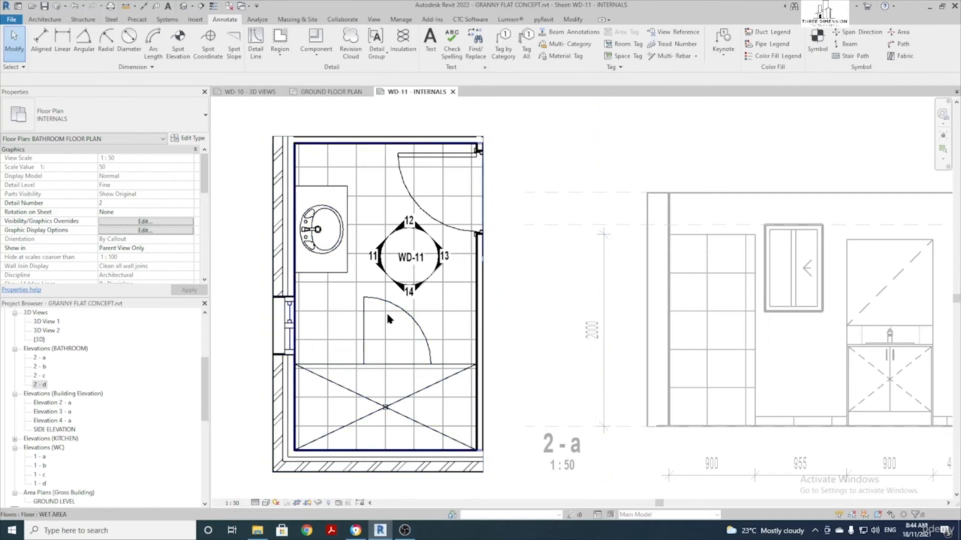
Place a SHOWER MIXER component on the bathroom shower wall
click(45, 20)
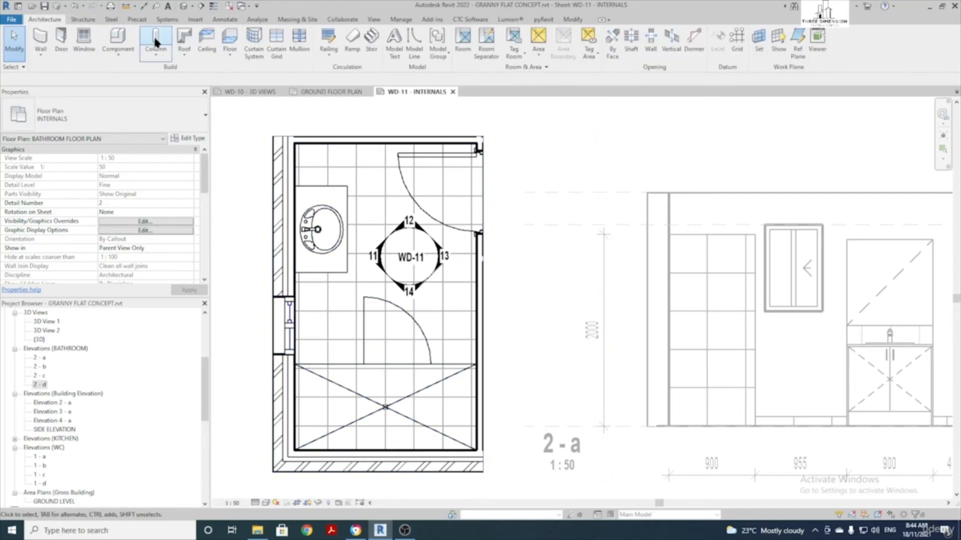
click(116, 38)
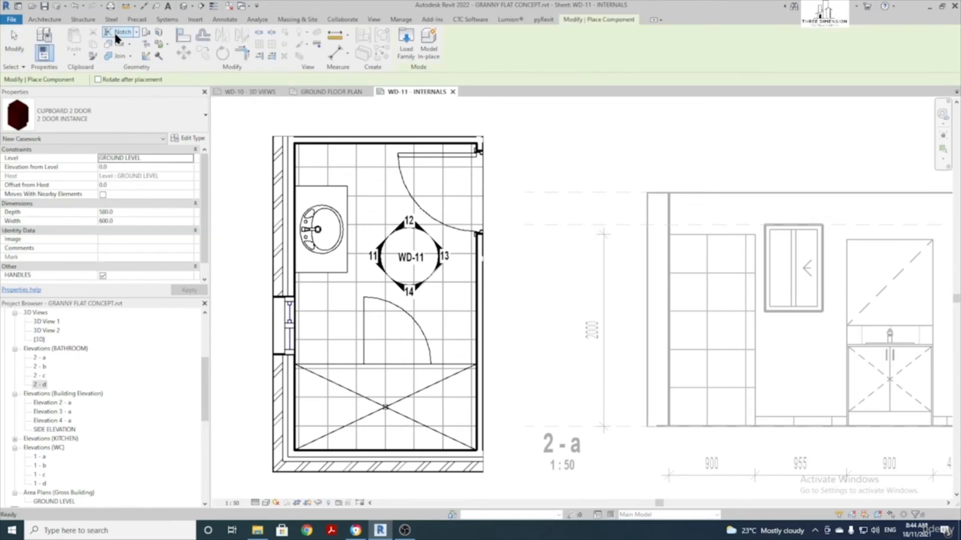
click(172, 125)
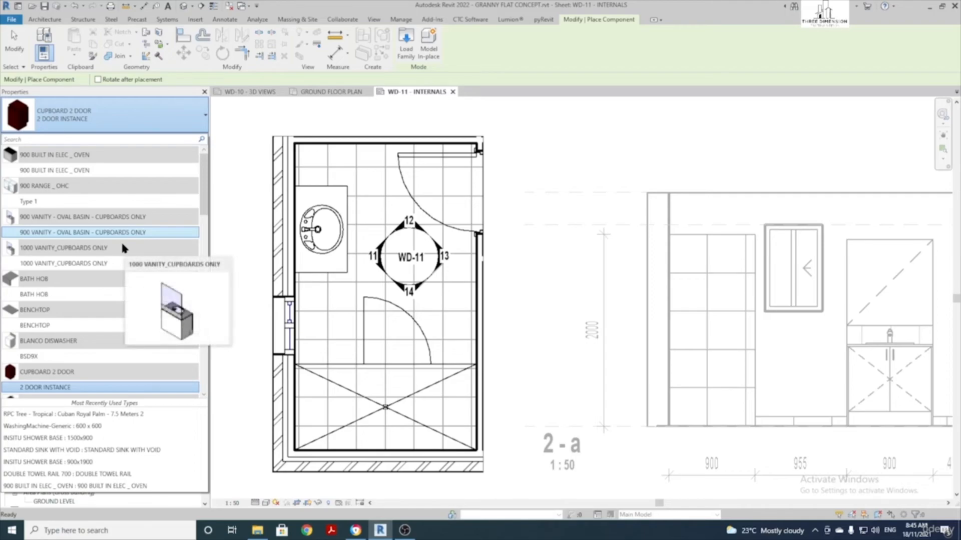
text(MI)
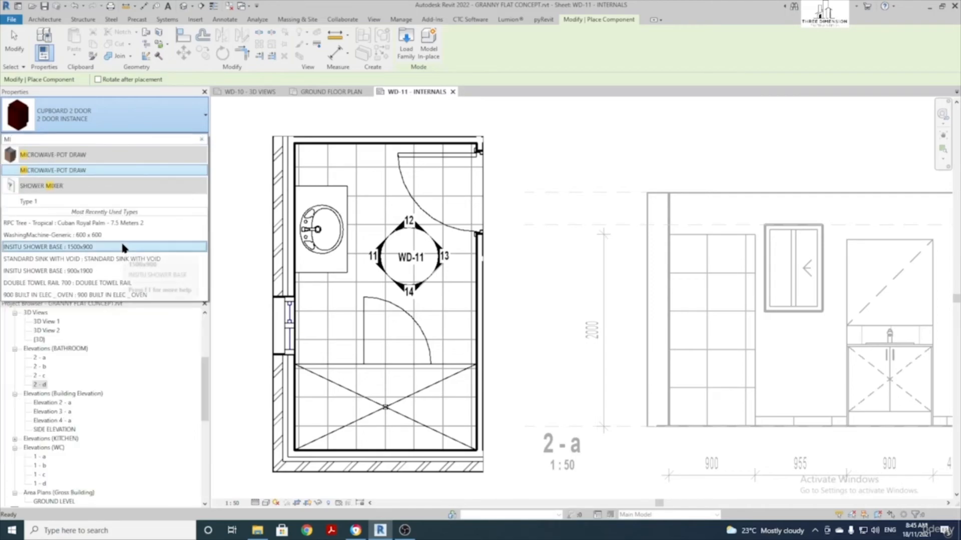
click(34, 200)
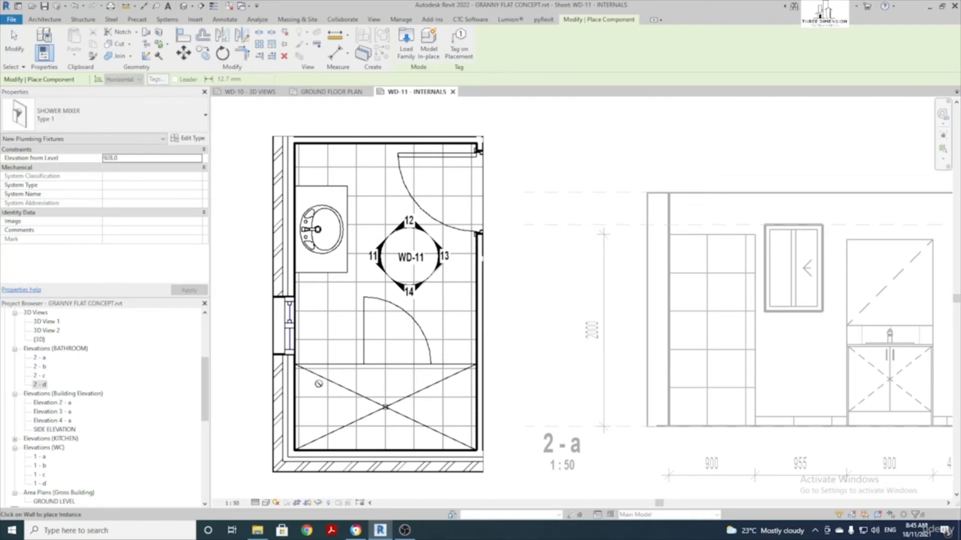
scroll(298, 379, up, 5)
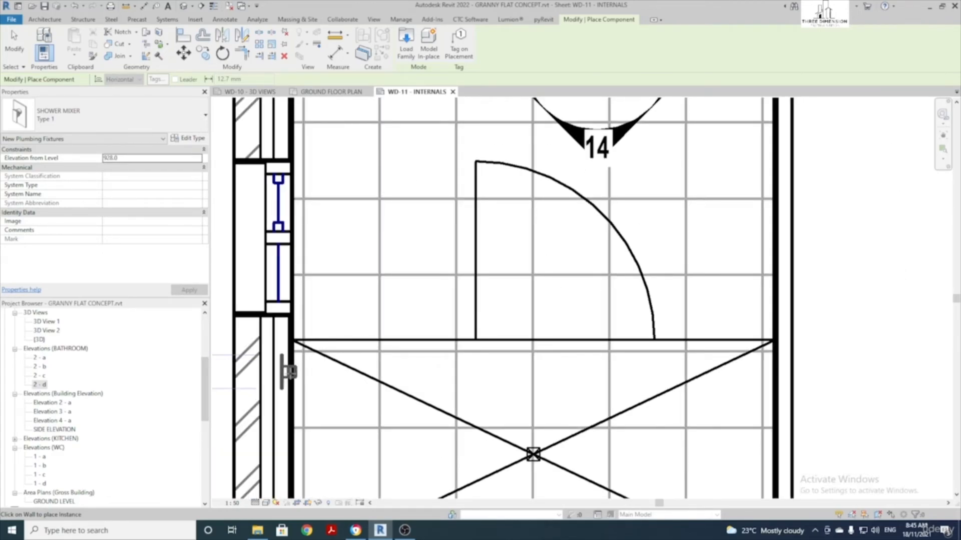
click(289, 372)
scroll(301, 373, down, 3)
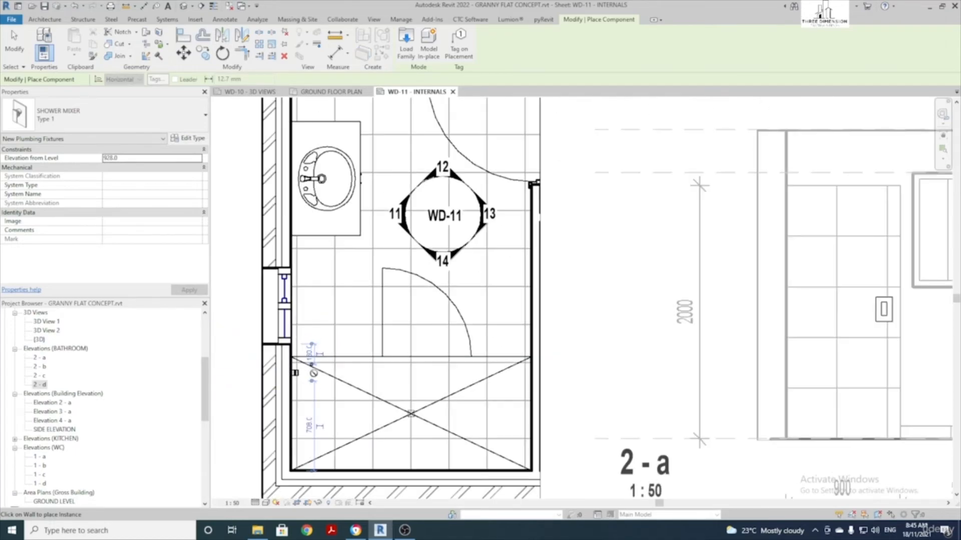
Place a SHOWER RAIL on the shower wall
click(140, 118)
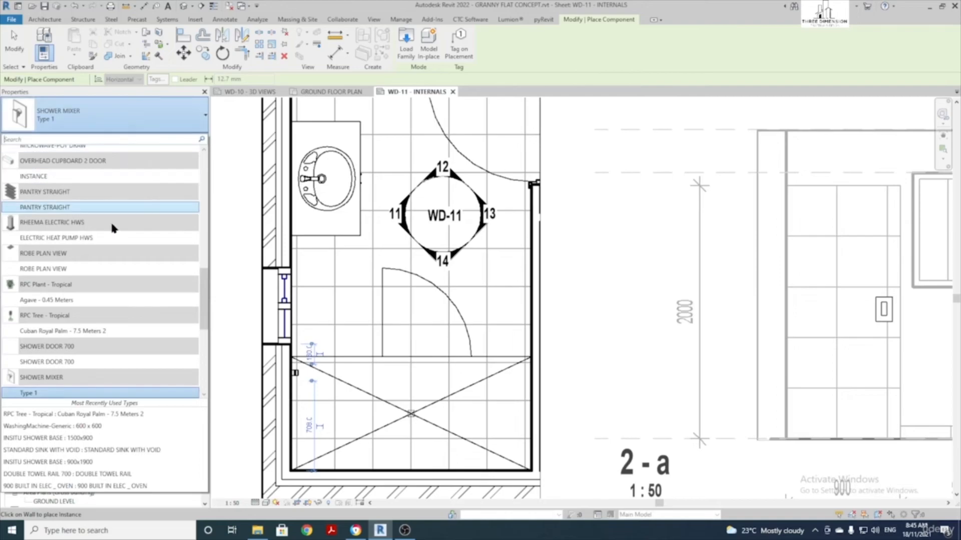
scroll(114, 230, down, 2)
text(RAIL)
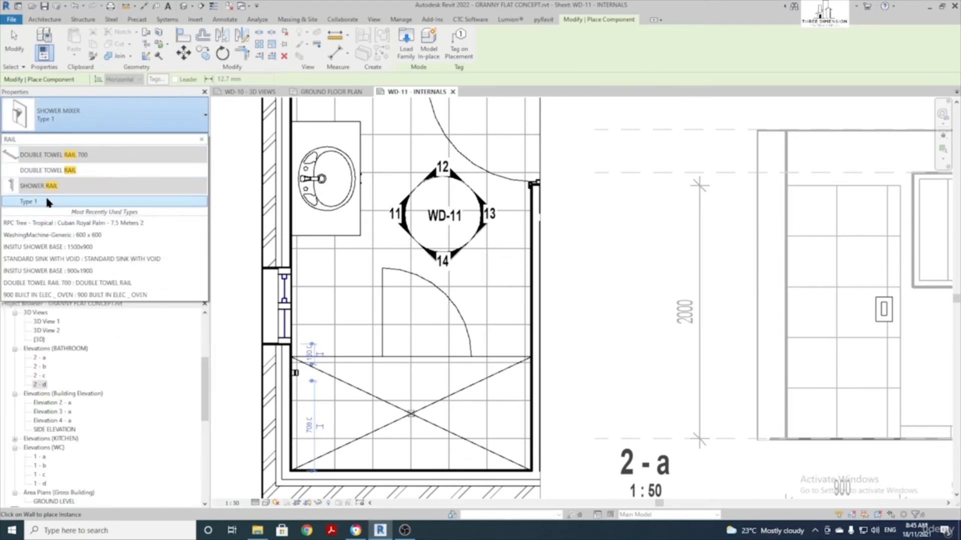
click(49, 201)
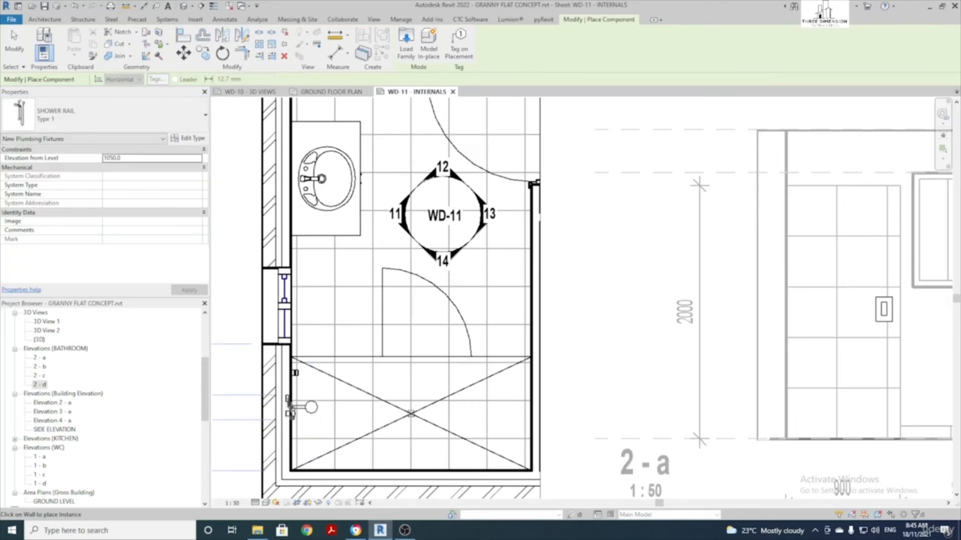
click(295, 415)
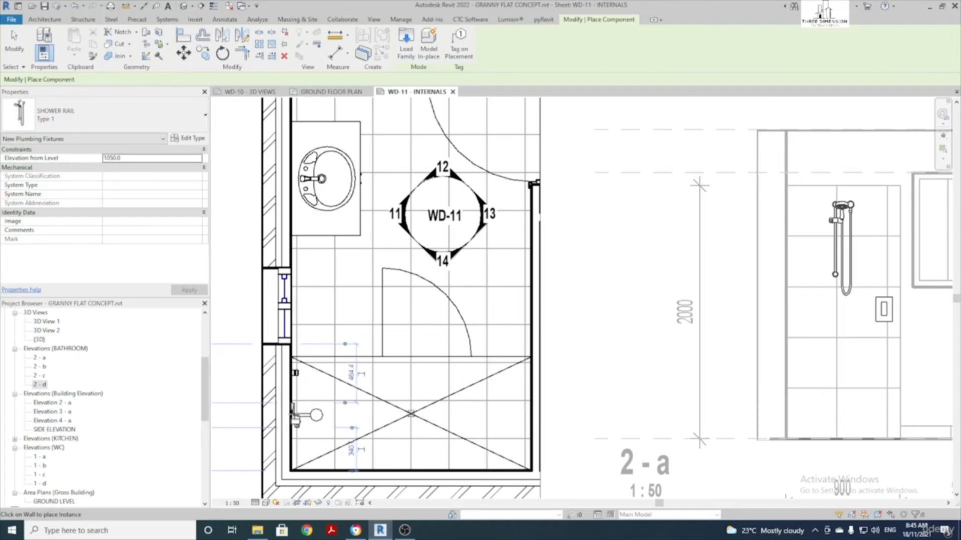
scroll(298, 414, down, 2)
middle_drag(365, 411, 254, 407)
key(Escape)
key(Escape)
middle_drag(594, 378, 391, 369)
Switch from the 2-b elevation to editing the bathroom floor plan viewport
scroll(308, 340, up, 2)
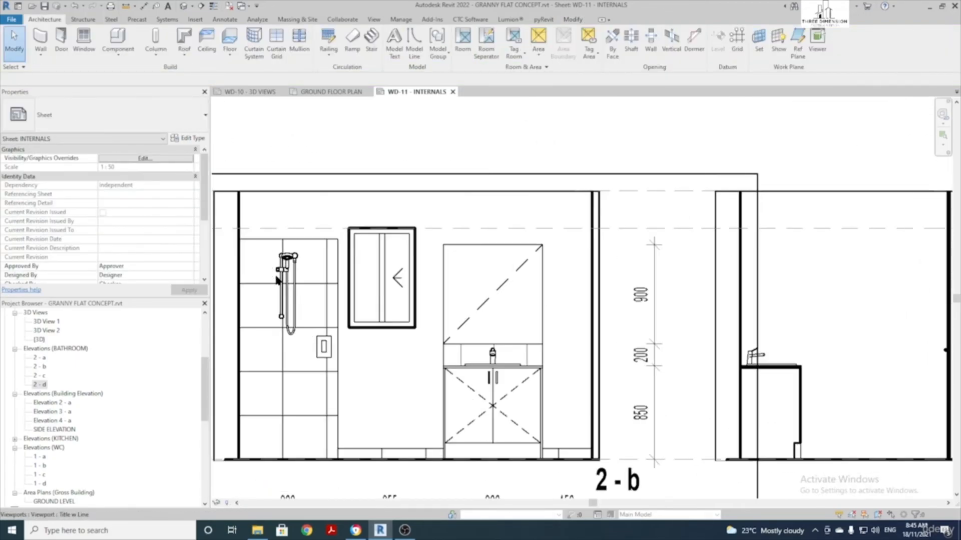
double_click(379, 386)
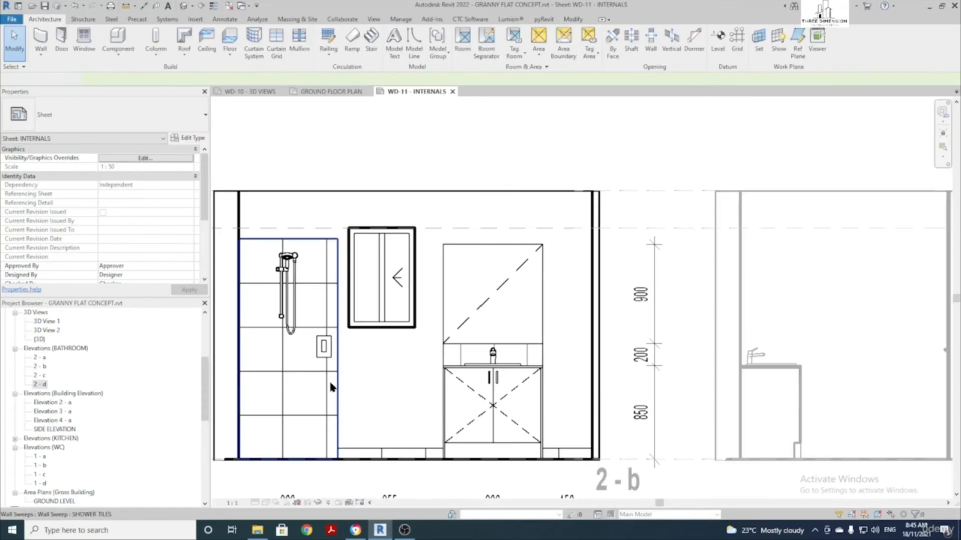
scroll(404, 374, up, 1)
scroll(404, 373, up, 1)
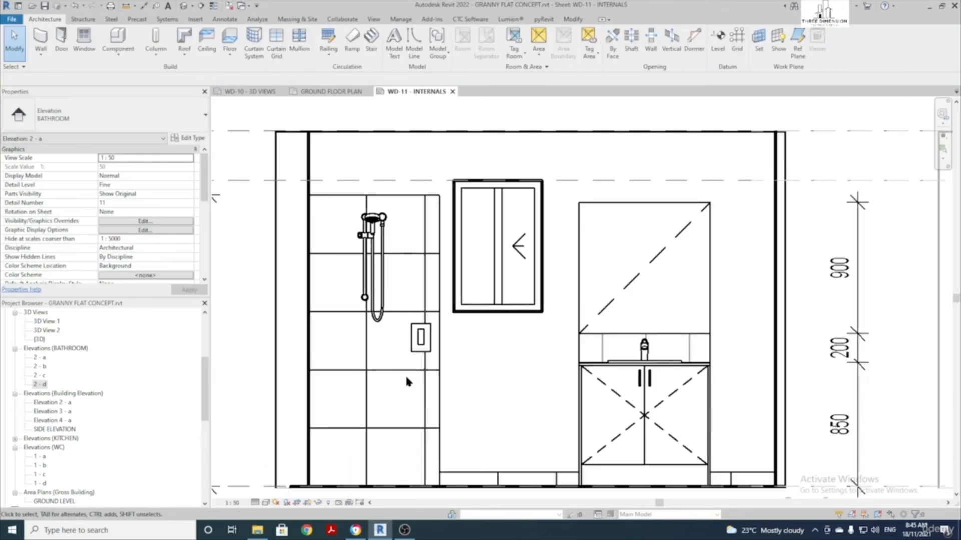
scroll(407, 378, down, 5)
middle_drag(410, 378, 546, 381)
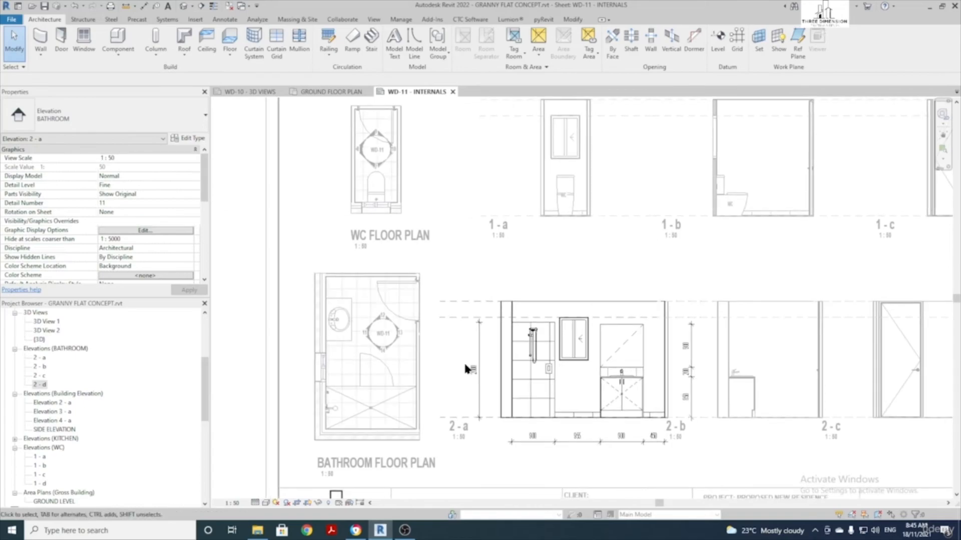
scroll(357, 357, up, 3)
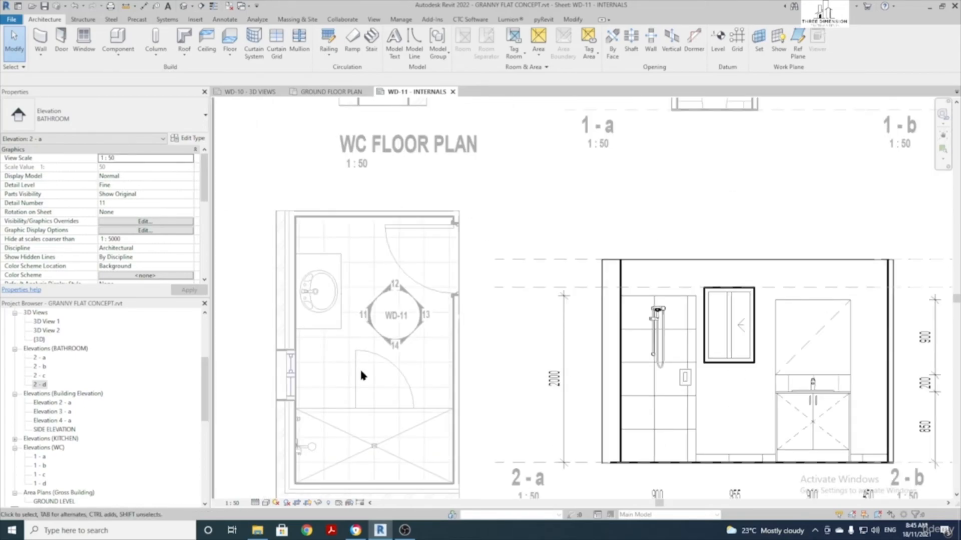
double_click(341, 361)
double_click(342, 361)
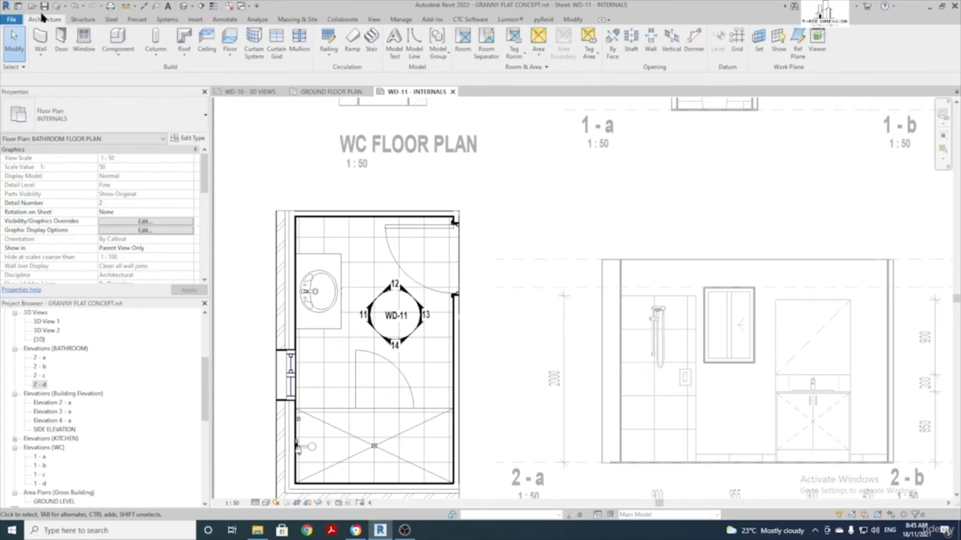
Place a DOUBLE TOWEL RAIL 700 component on the bathroom wall
click(121, 40)
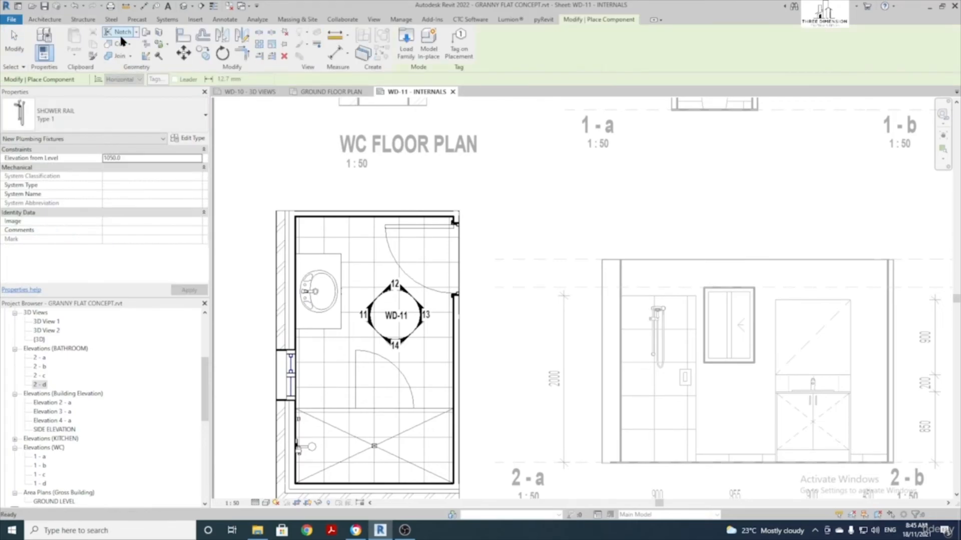
click(125, 115)
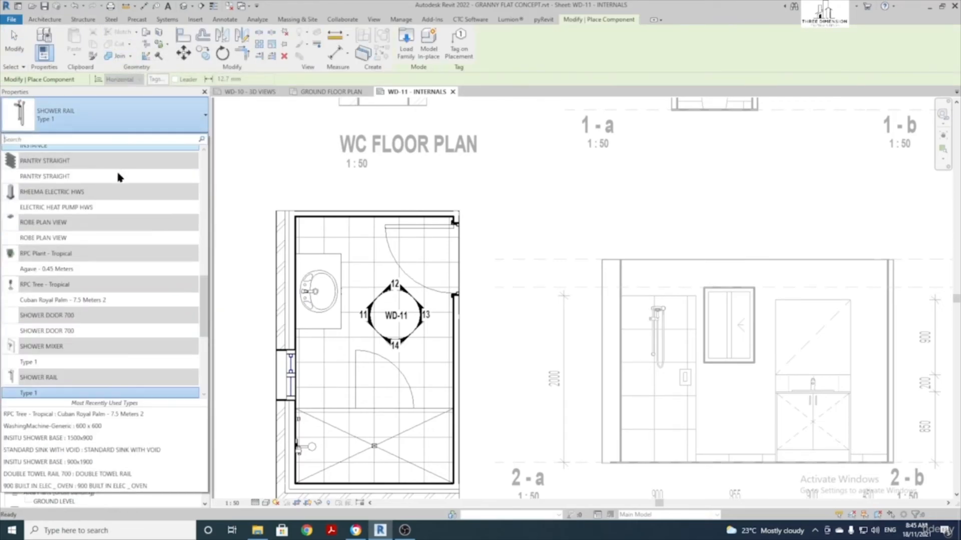
text(tOW)
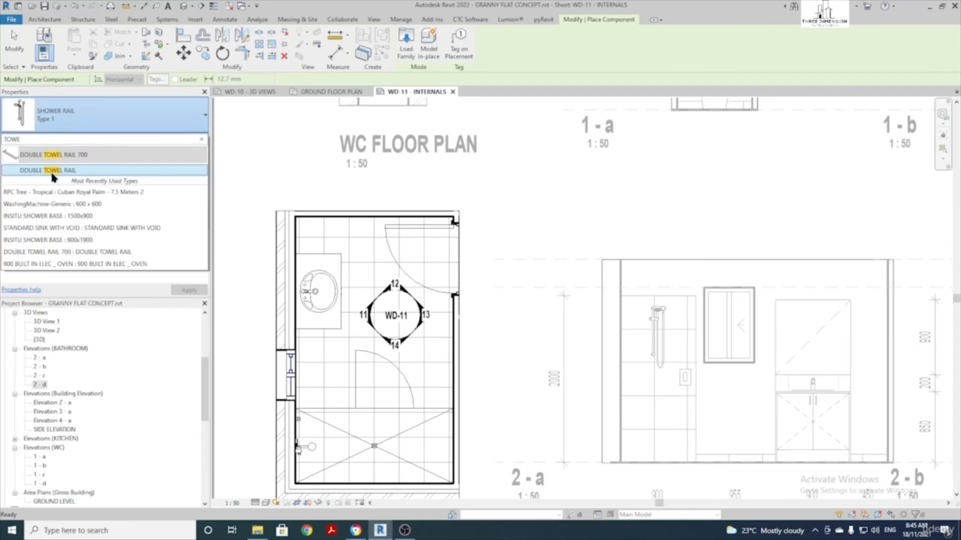
click(72, 172)
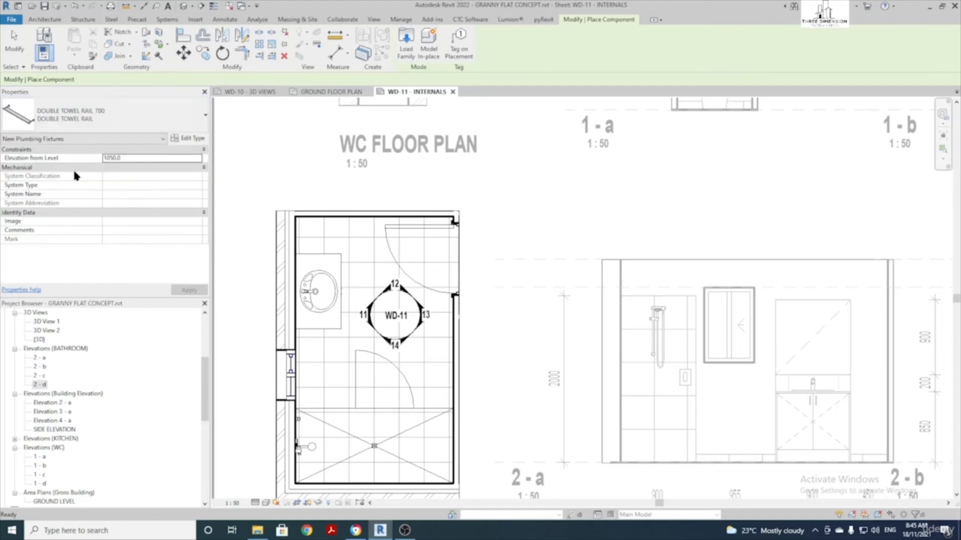
scroll(364, 300, up, 2)
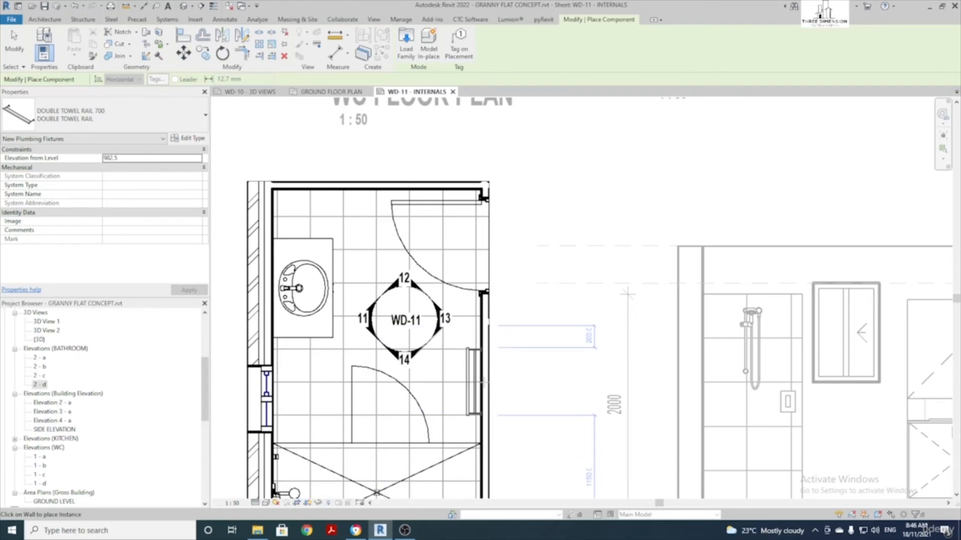
scroll(483, 383, down, 3)
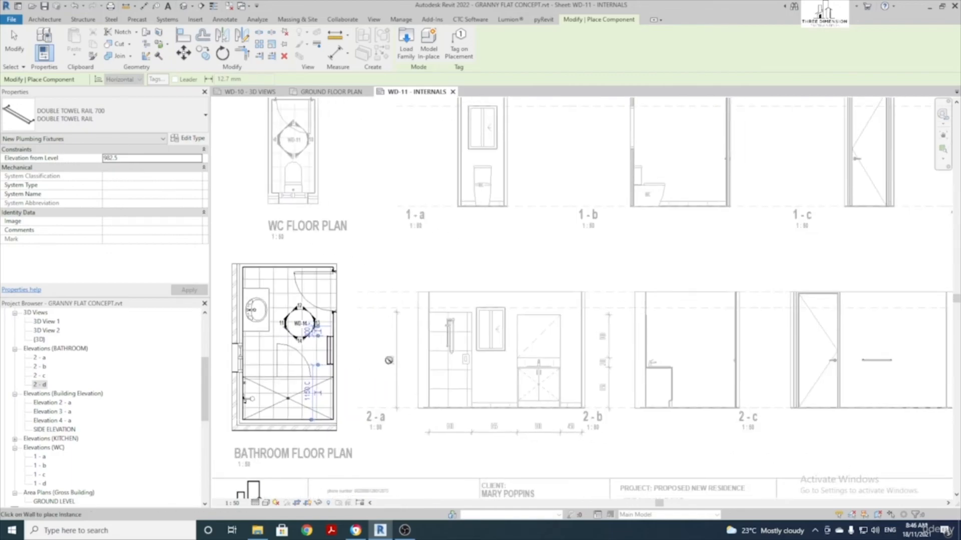
middle_drag(464, 370, 265, 348)
middle_drag(556, 346, 392, 340)
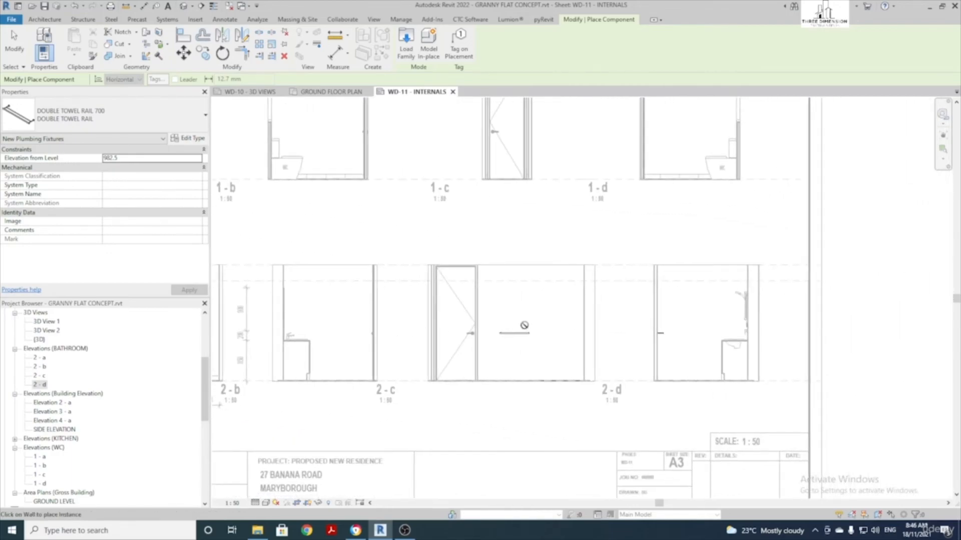
key(Escape)
In elevation 2-c, dimension the towel rail's height above the floor
click(536, 344)
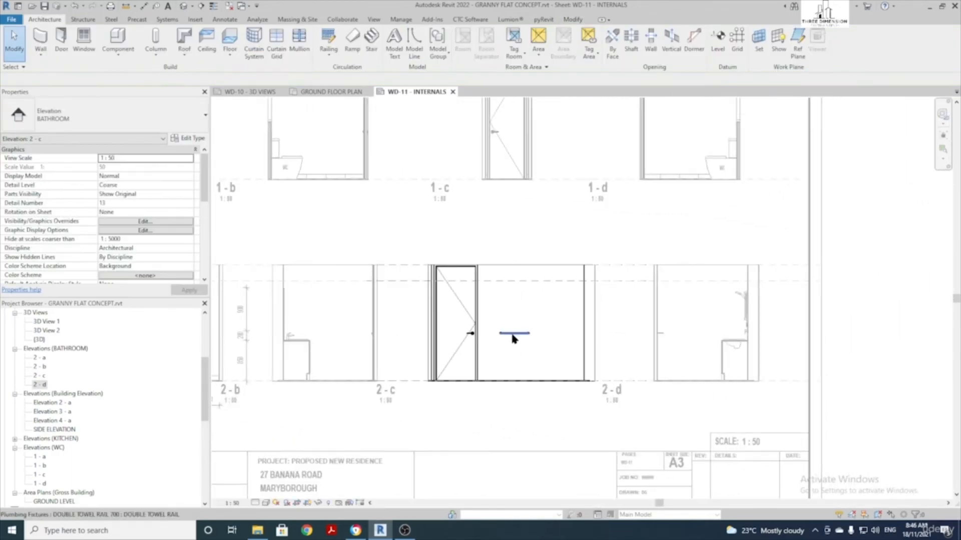
double_click(562, 369)
key(d)
key(i)
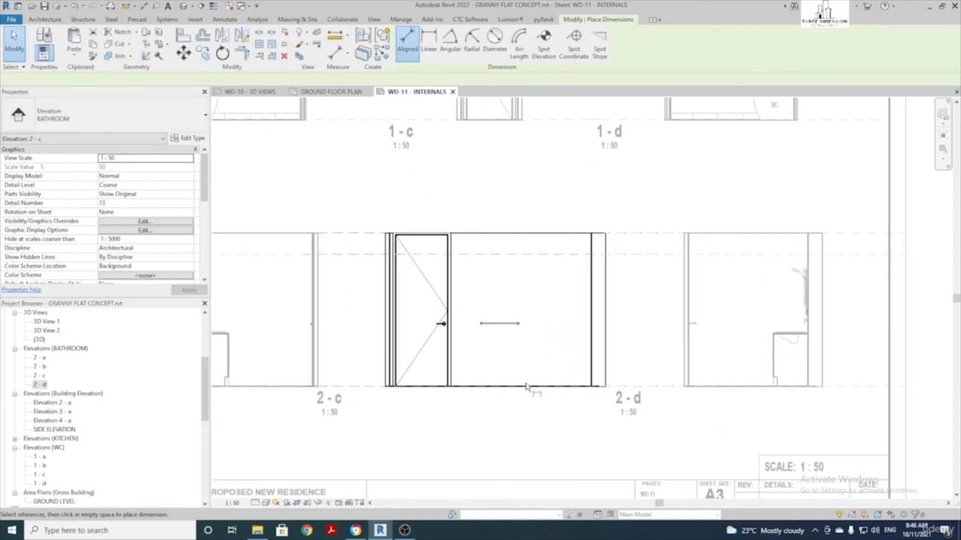
scroll(562, 369, up, 2)
click(498, 326)
scroll(501, 338, up, 1)
click(512, 347)
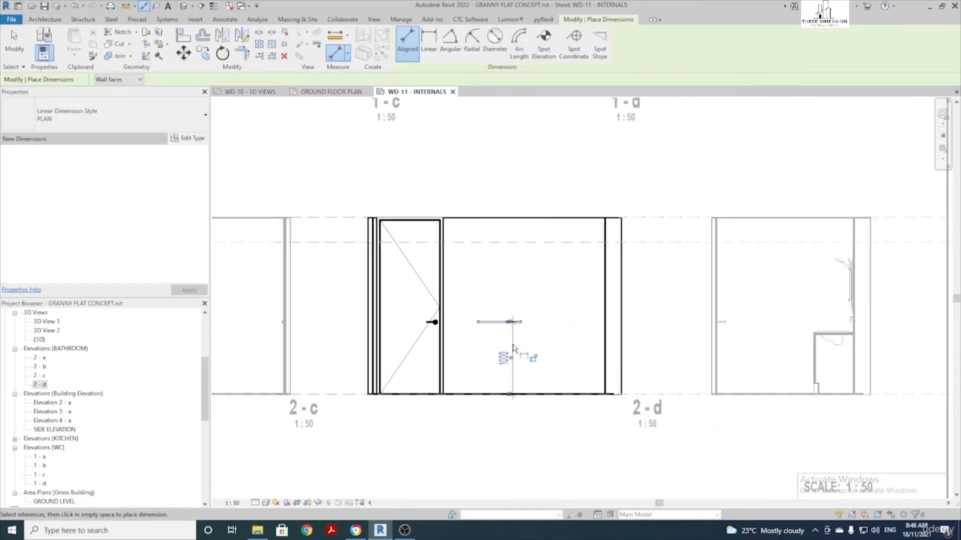
key(Escape)
Tag the rail TOWEL RAIL and move the tag just above it
scroll(553, 333, up, 2)
key(t)
key(g)
click(484, 322)
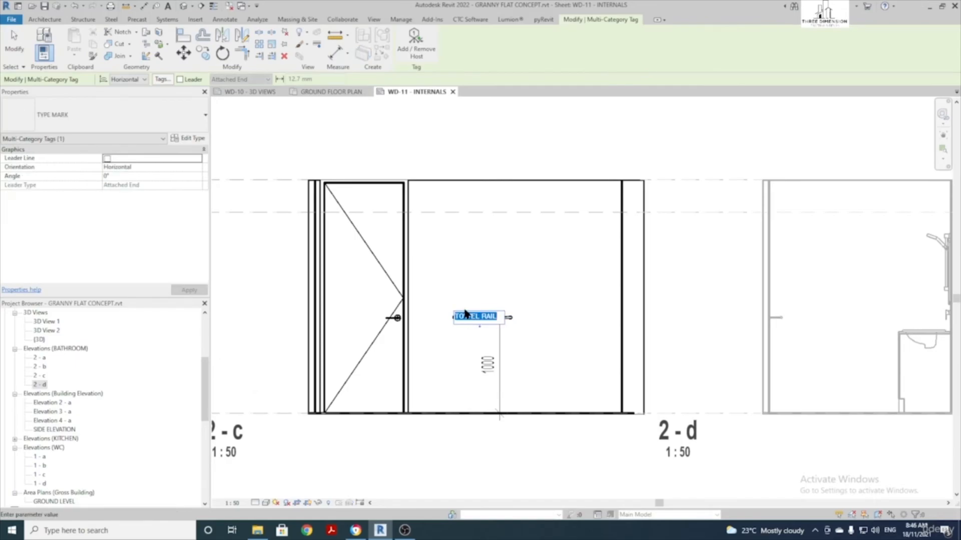
drag(479, 321, 479, 315)
key(Escape)
Deactivate elevation 2-c and view the whole WD-11 sheet
scroll(501, 320, down, 4)
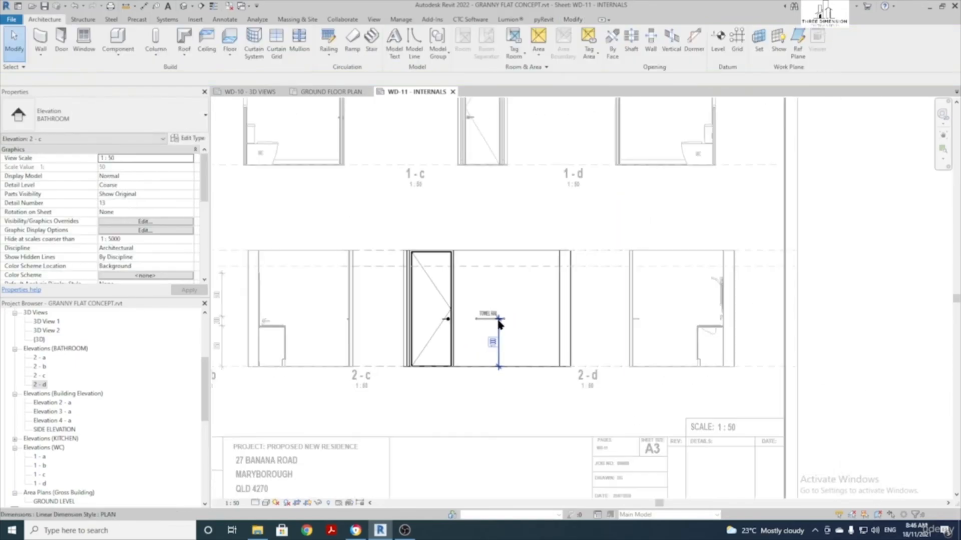
scroll(670, 322, down, 3)
double_click(602, 374)
middle_drag(513, 365, 618, 382)
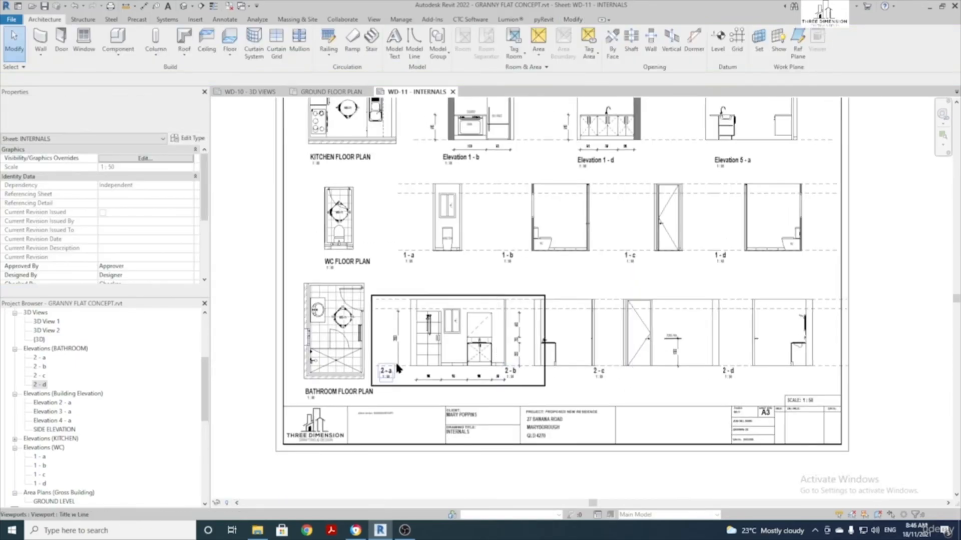
middle_drag(356, 337, 334, 370)
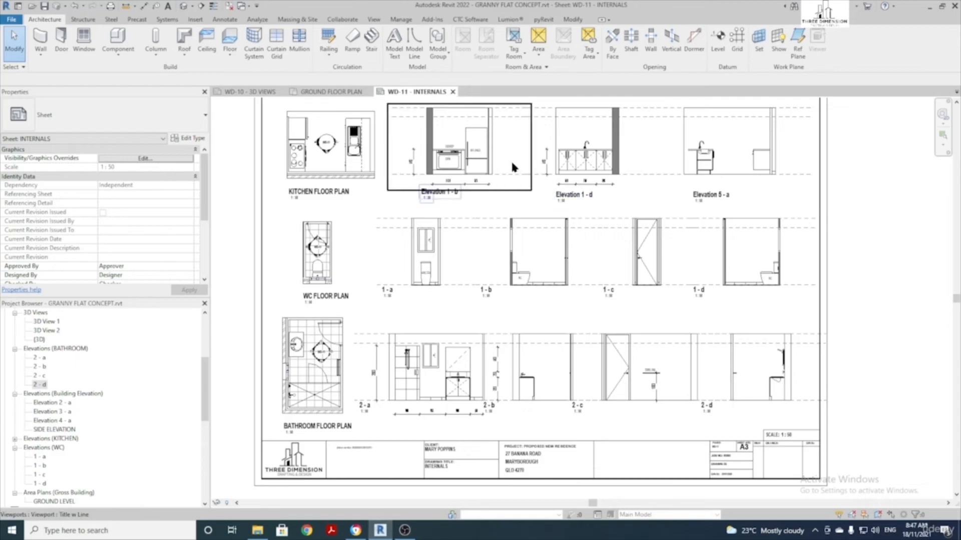
Rename Elevation 1 - b to KITCHEN - A
click(458, 156)
scroll(111, 206, down, 3)
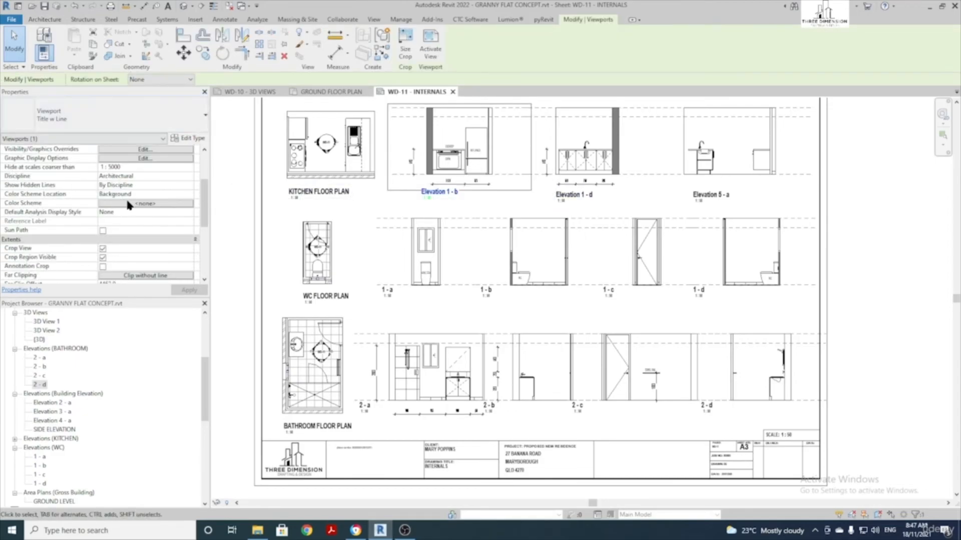
scroll(126, 205, down, 3)
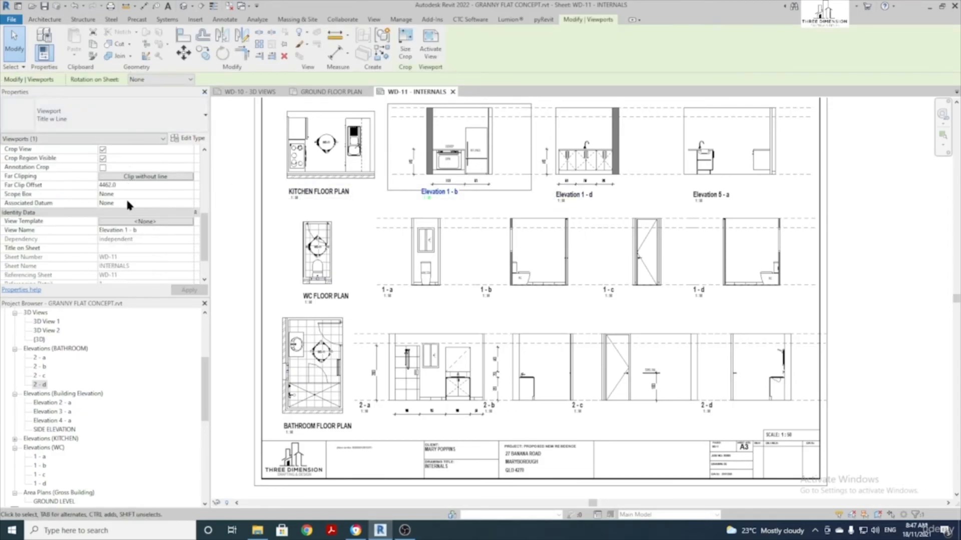
click(140, 231)
click(395, 196)
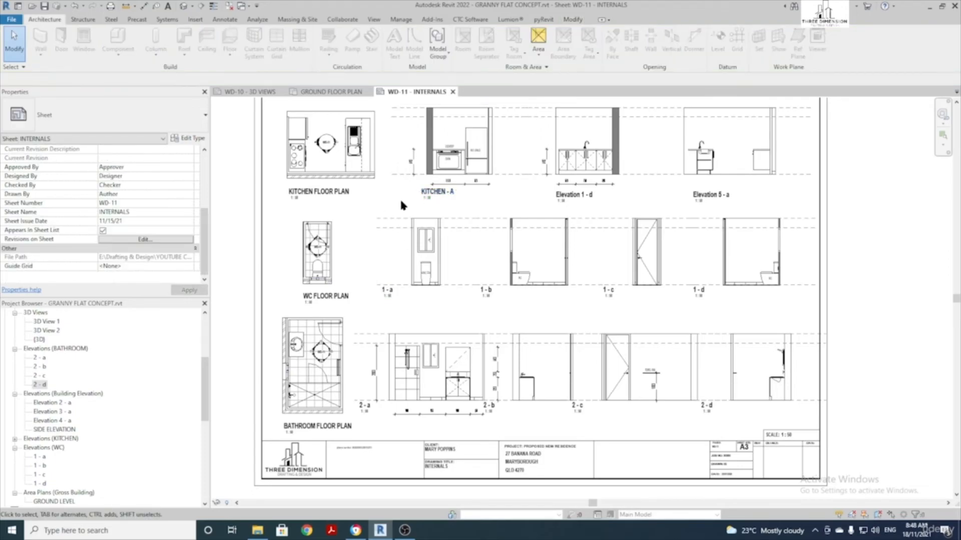
Rename Elevation 1 - d to KITCHEN - B
click(575, 151)
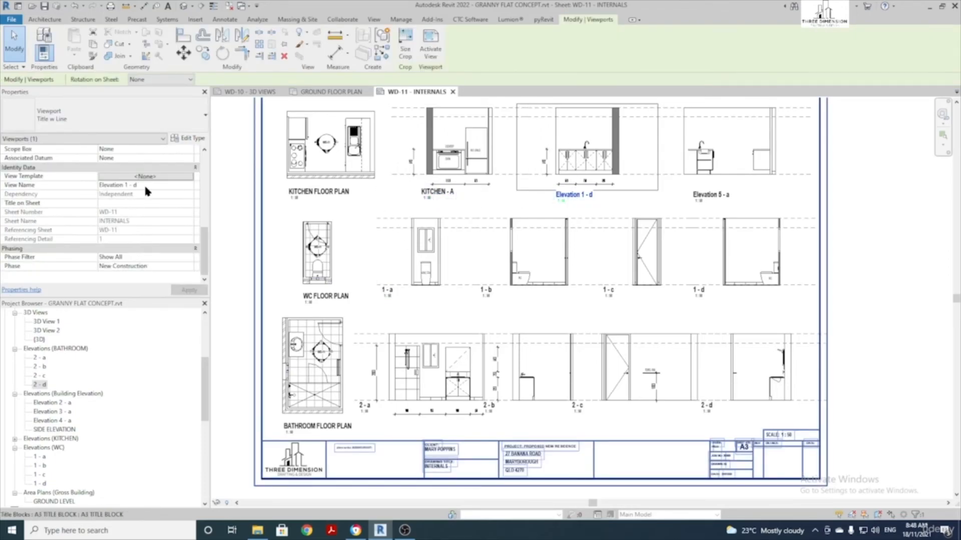
click(146, 186)
text(KITCHEN)
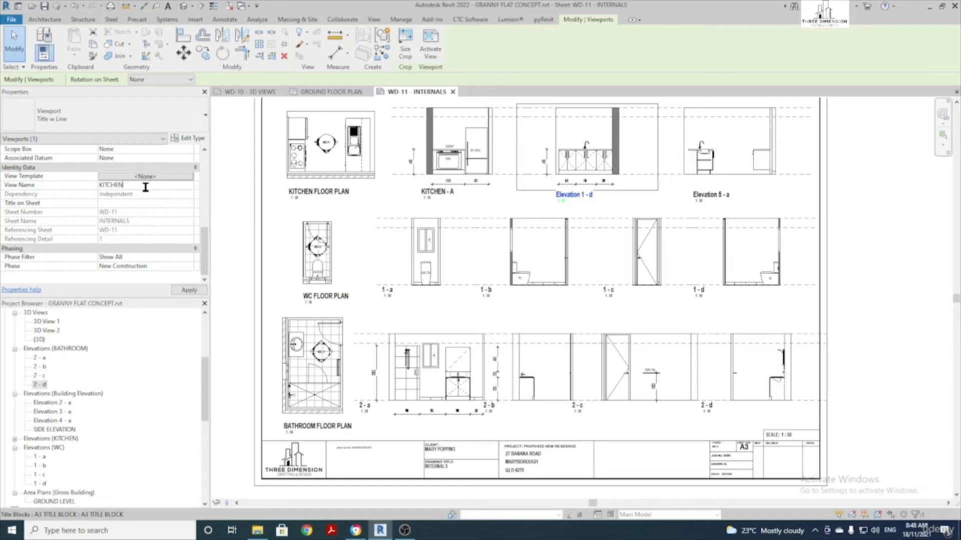
text( - B)
click(739, 151)
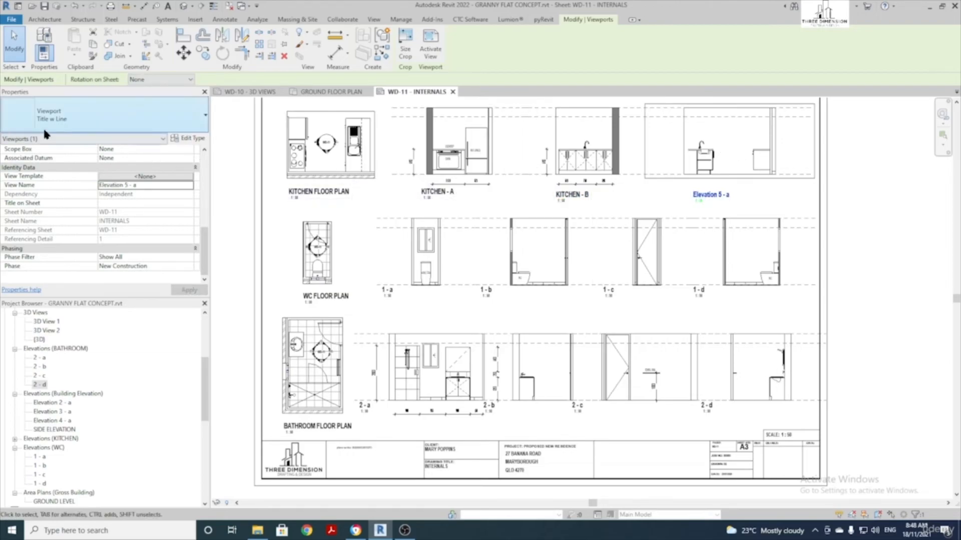
Rename Elevation 5 - a to KITCHEN - C
drag(137, 185, 76, 186)
text(KITC)
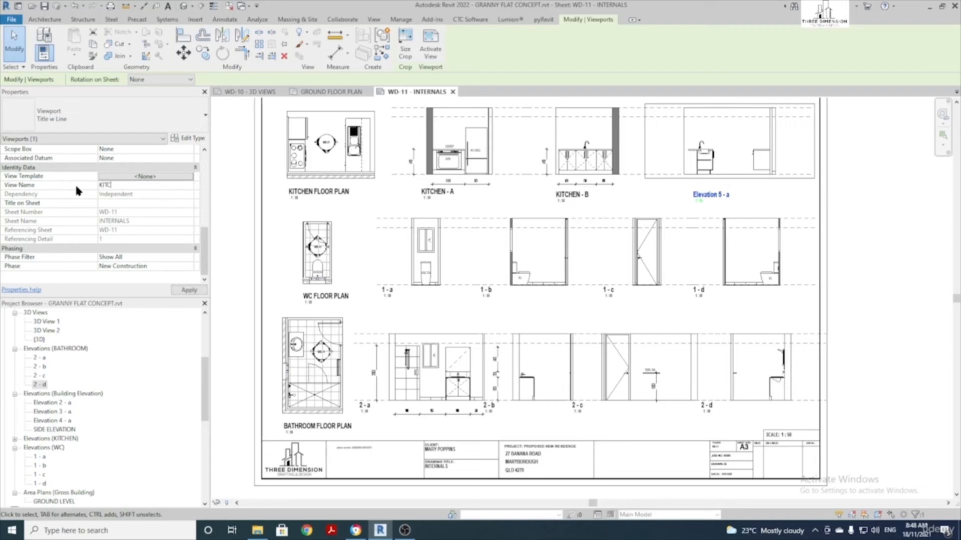
text(HEN - C)
key(Return)
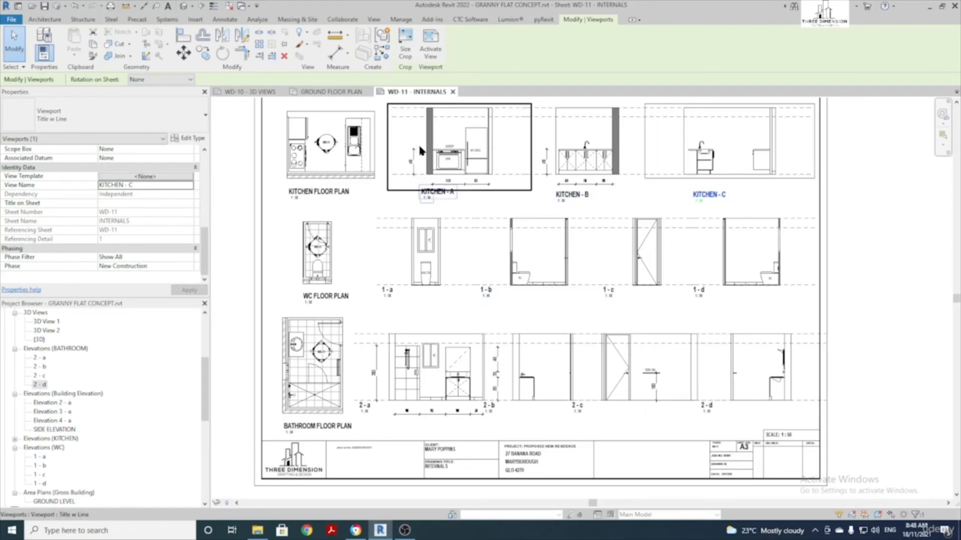
scroll(347, 131, up, 4)
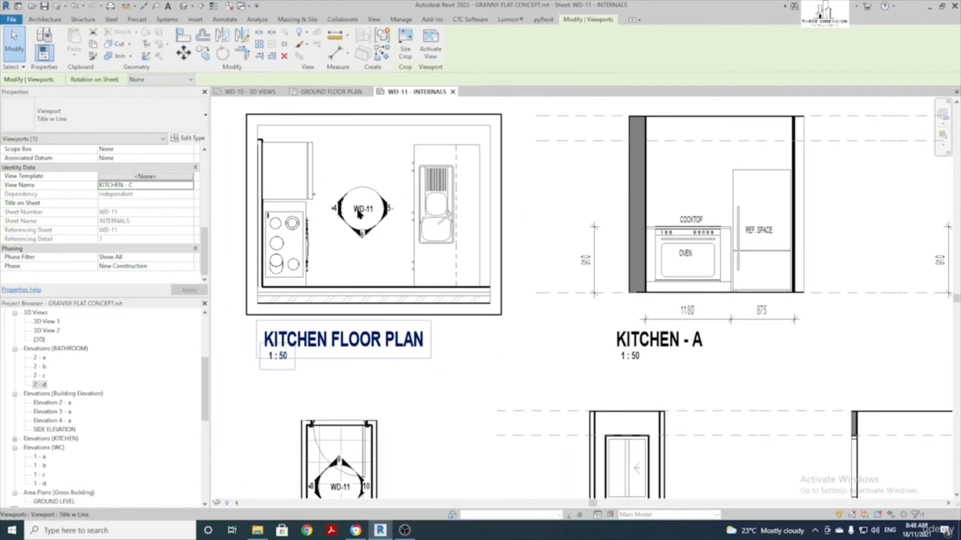
Set the detail number of KITCHEN - A to A
scroll(362, 219, down, 1)
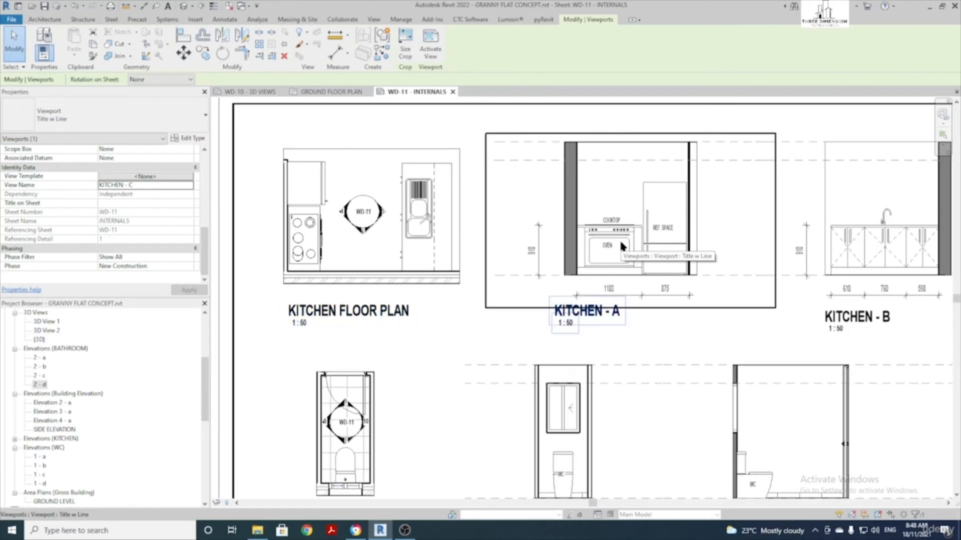
scroll(110, 233, up, 5)
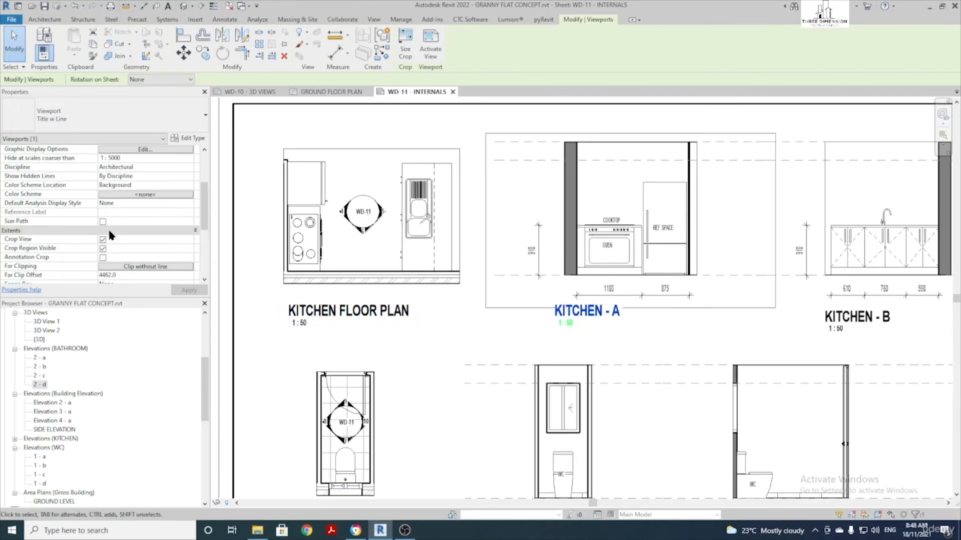
scroll(111, 235, up, 3)
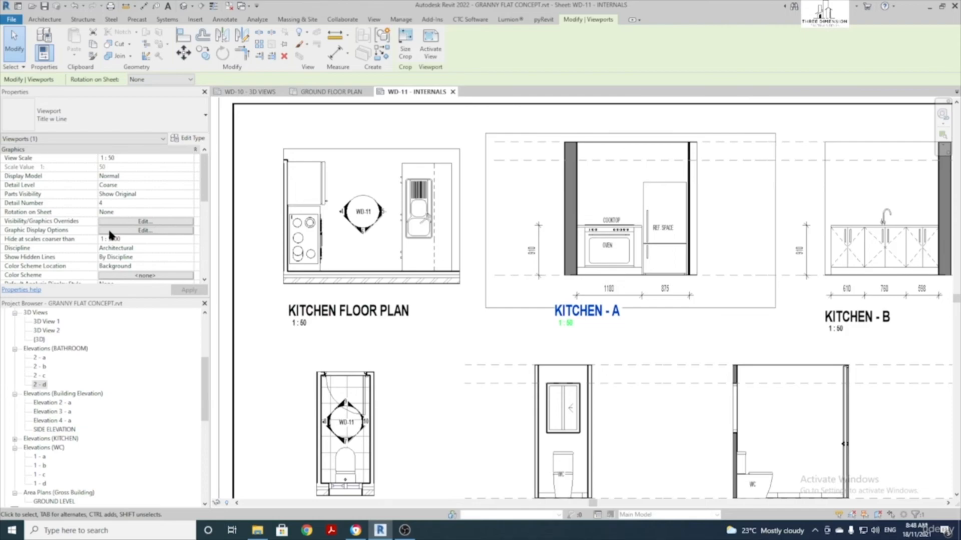
click(107, 201)
text(A)
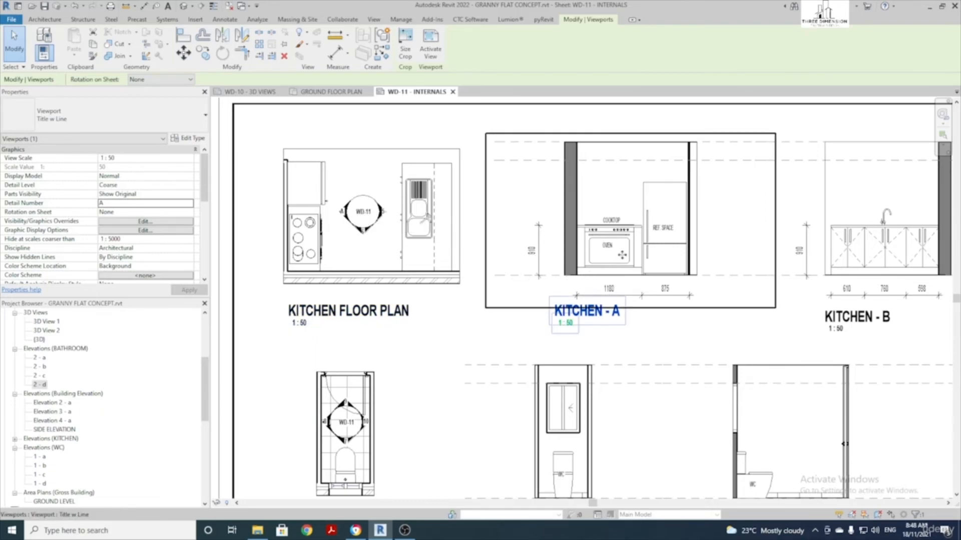
scroll(511, 214, down, 3)
Set the detail number of KITCHEN - B to B
click(680, 212)
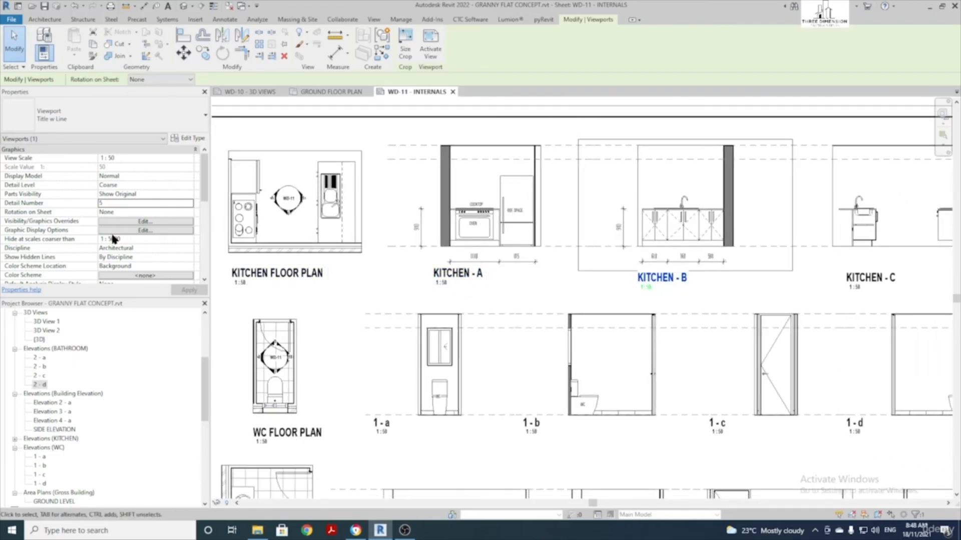
click(110, 203)
text(8)
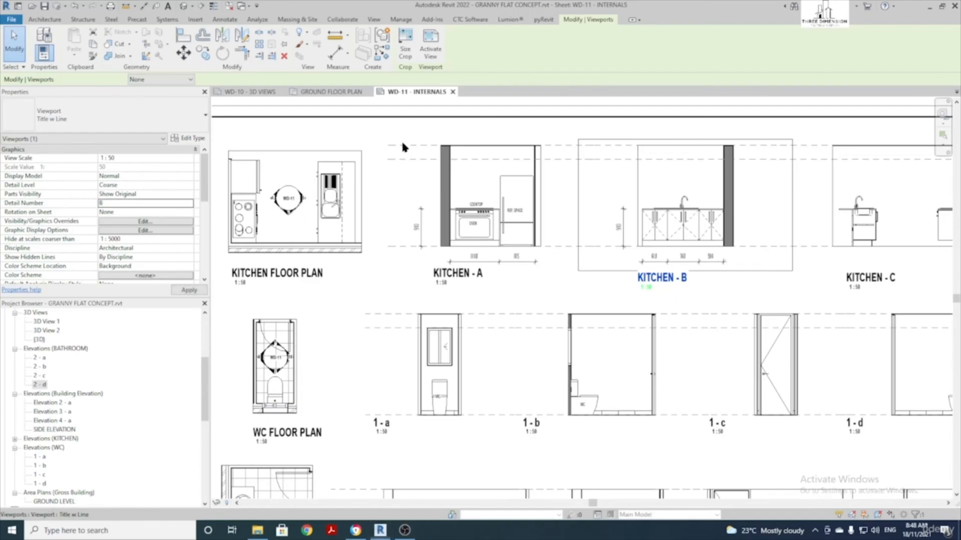
Set the detail number of KITCHEN - C to C
click(866, 215)
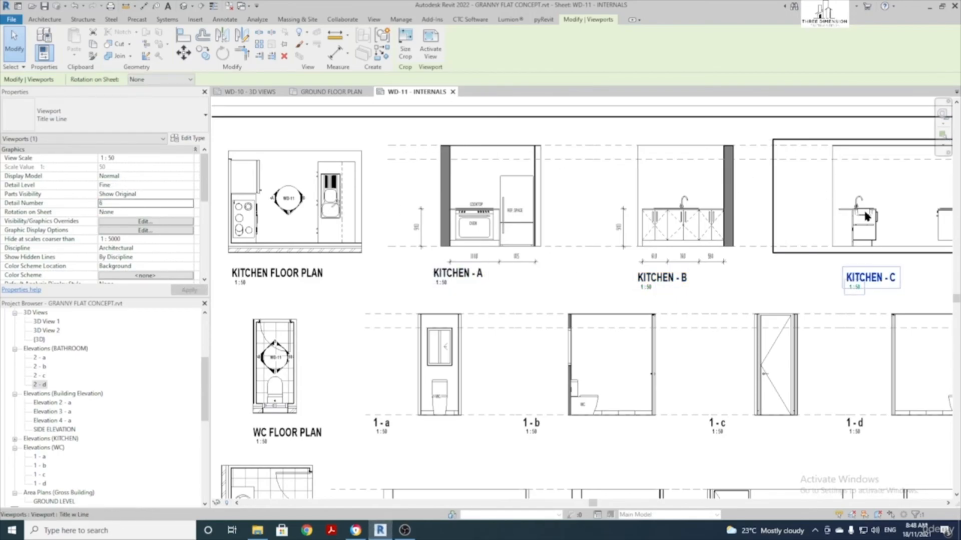
double_click(110, 204)
text(C)
scroll(236, 190, up, 5)
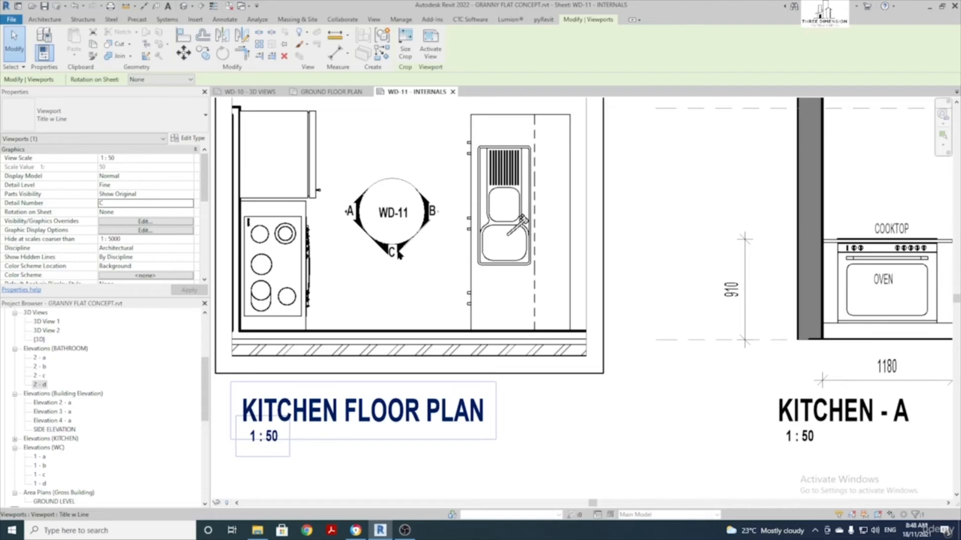
scroll(403, 253, down, 3)
scroll(456, 281, down, 1)
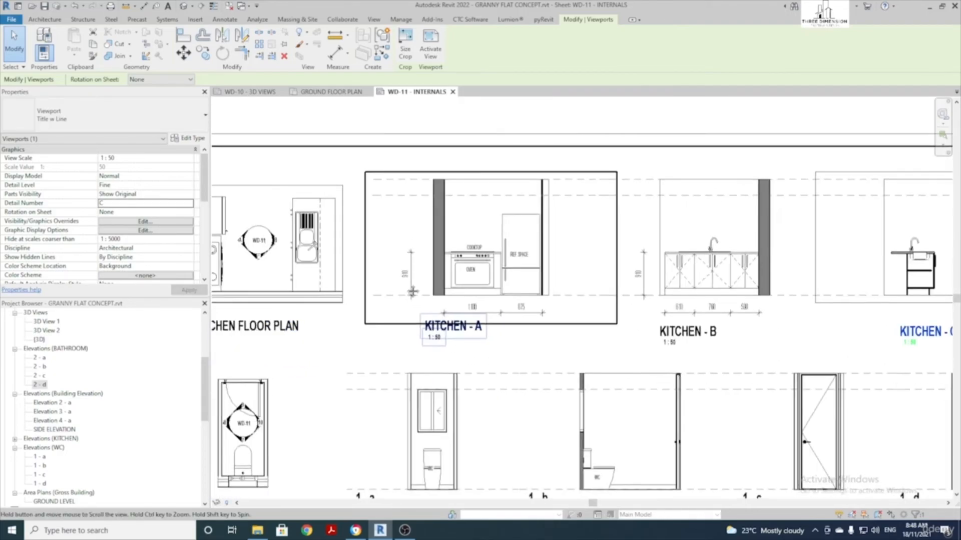
middle_drag(748, 284, 624, 259)
Select the 1 - a WC elevation viewport and start renaming its view to WC
scroll(566, 245, down, 1)
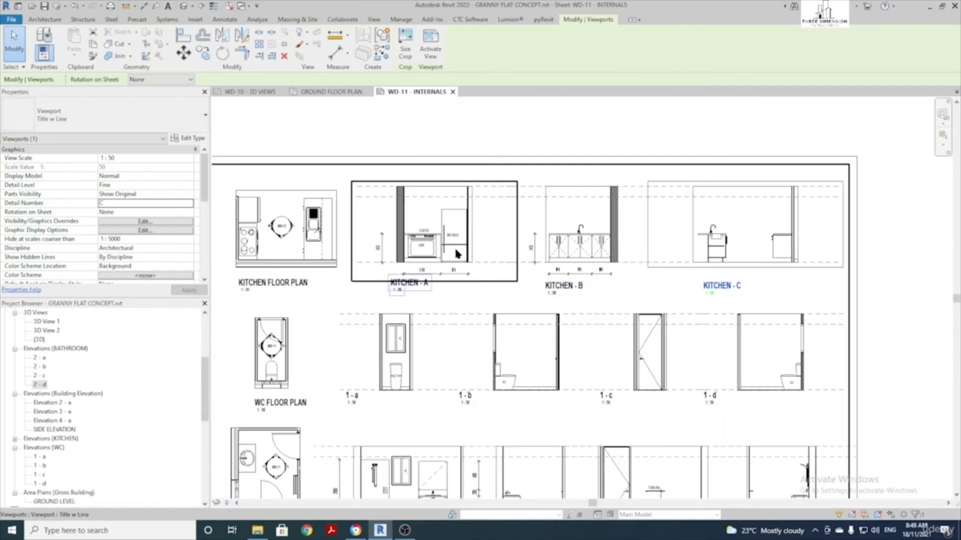
scroll(406, 272, down, 1)
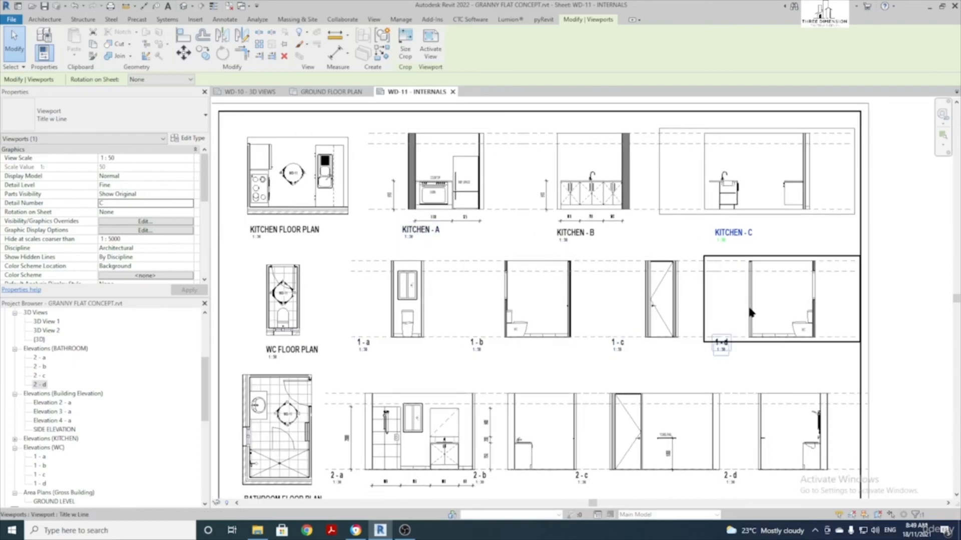
click(401, 314)
scroll(120, 212, down, 5)
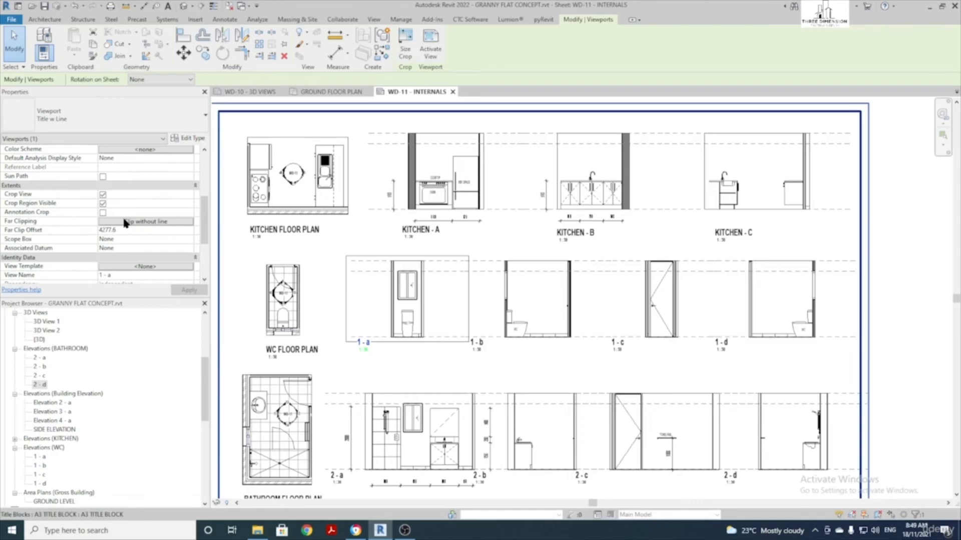
click(127, 231)
text(WC)
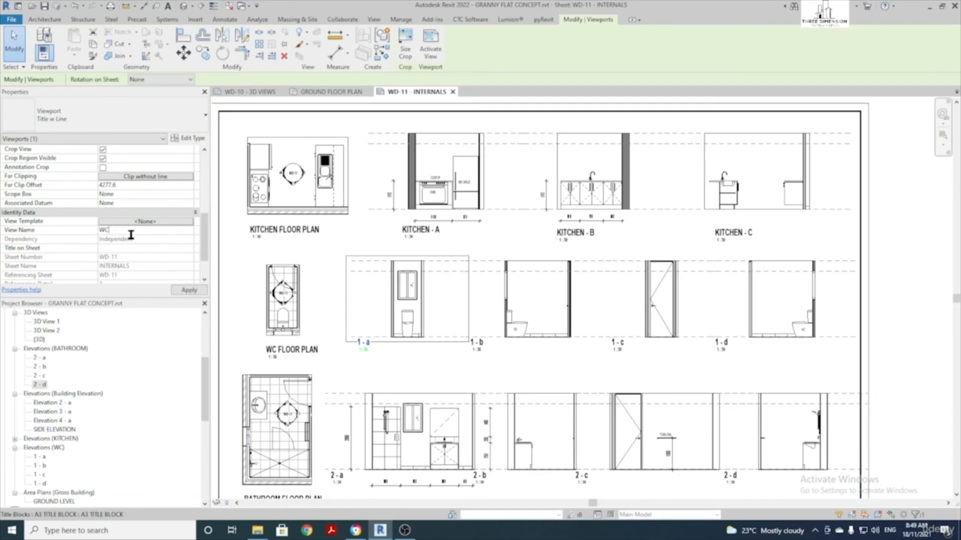
Give the viewport detail number D, complete the view name as WC - D, and apply
scroll(136, 248, up, 1)
scroll(144, 209, up, 4)
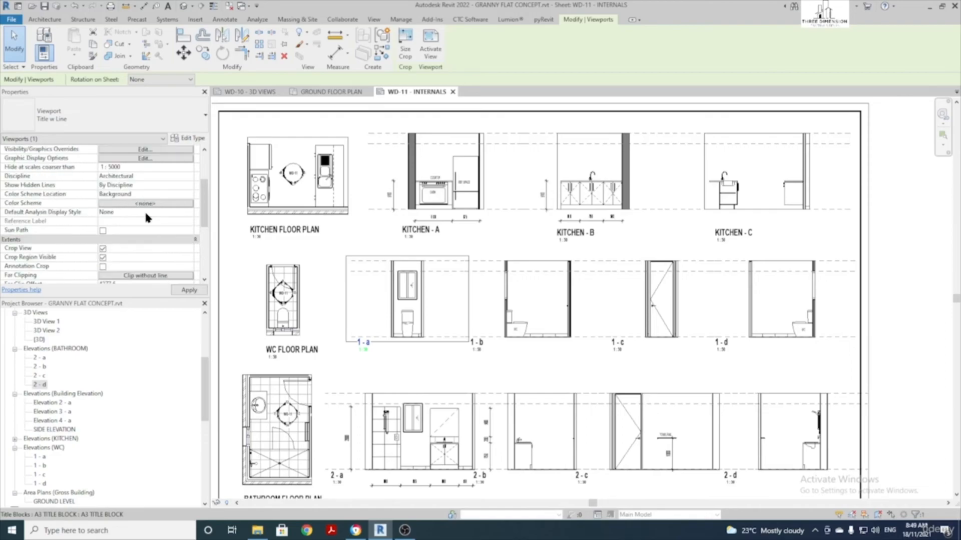
click(115, 203)
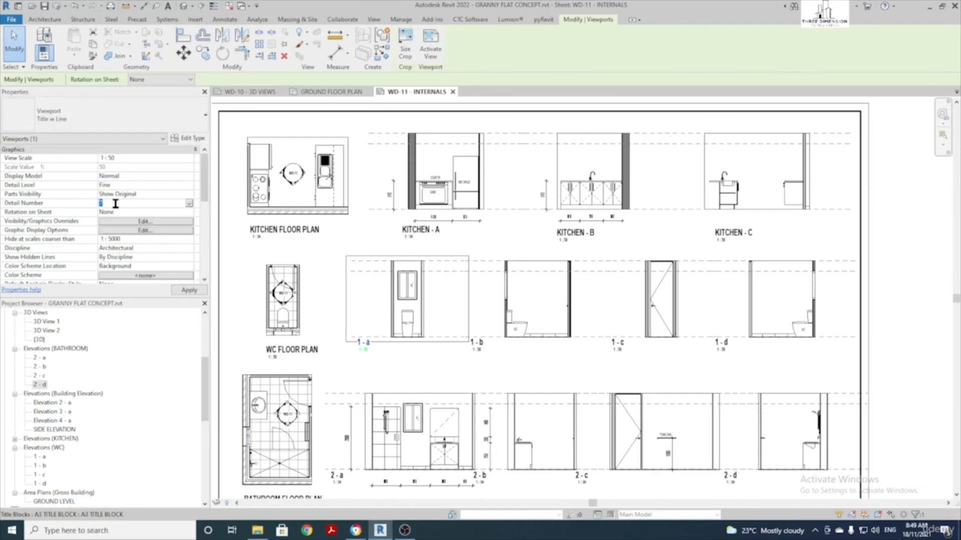
text(D)
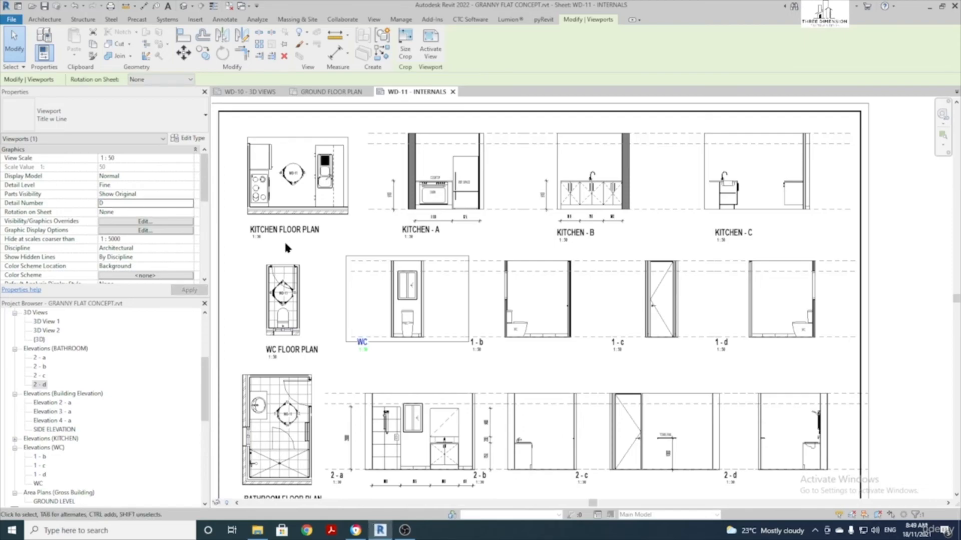
scroll(135, 226, down, 5)
click(133, 205)
text(- D)
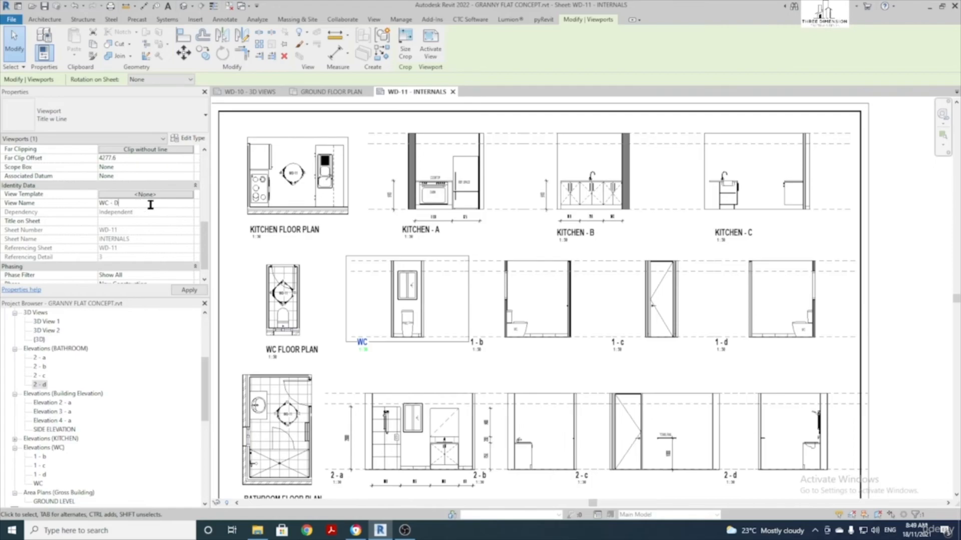
click(347, 244)
Pan the sheet to the kitchen views and select the KITCHEN - A elevation
scroll(347, 245, up, 1)
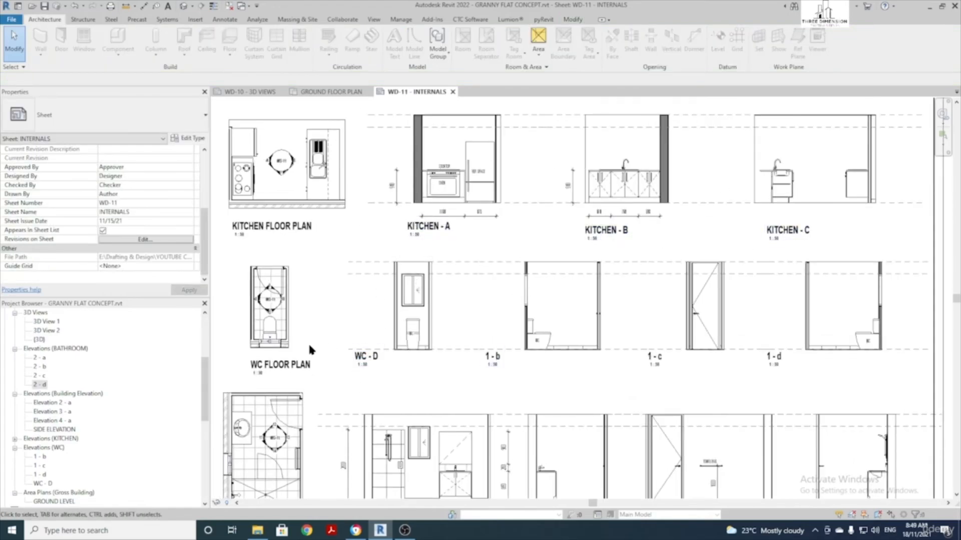
scroll(260, 331, up, 4)
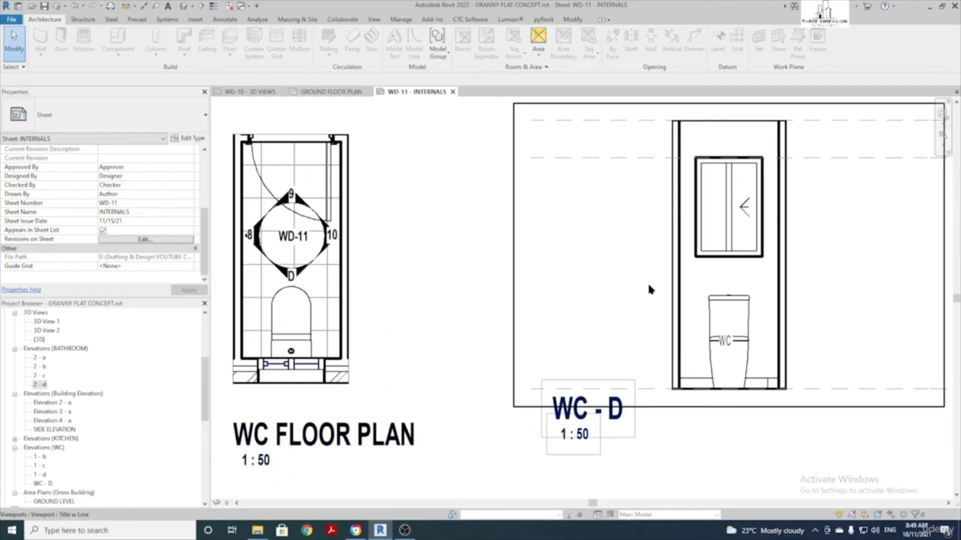
scroll(696, 300, down, 4)
middle_drag(660, 285, 548, 273)
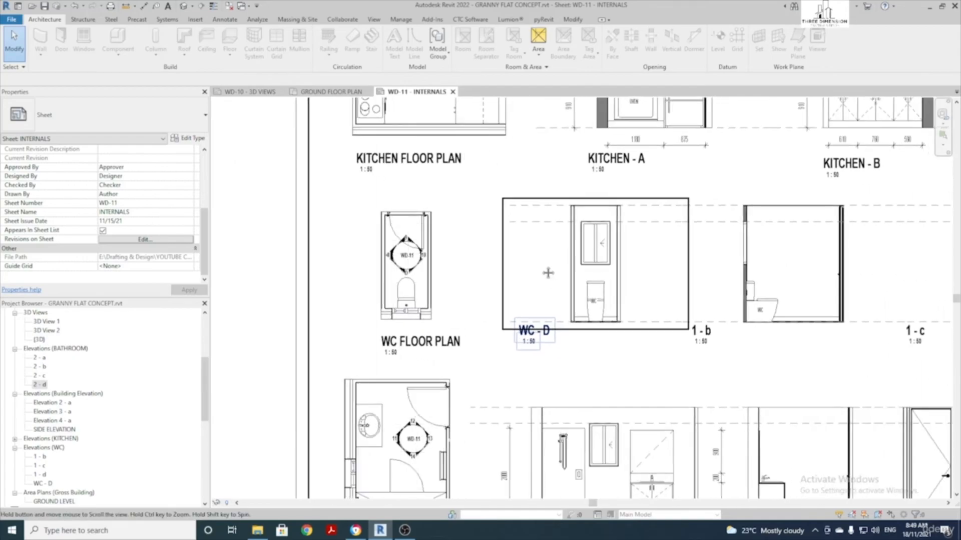
scroll(548, 272, down, 6)
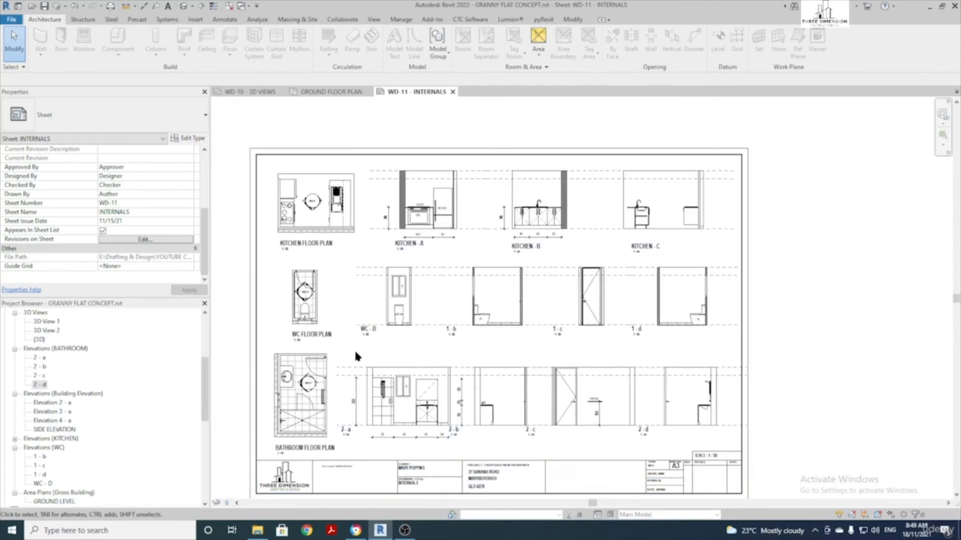
click(423, 247)
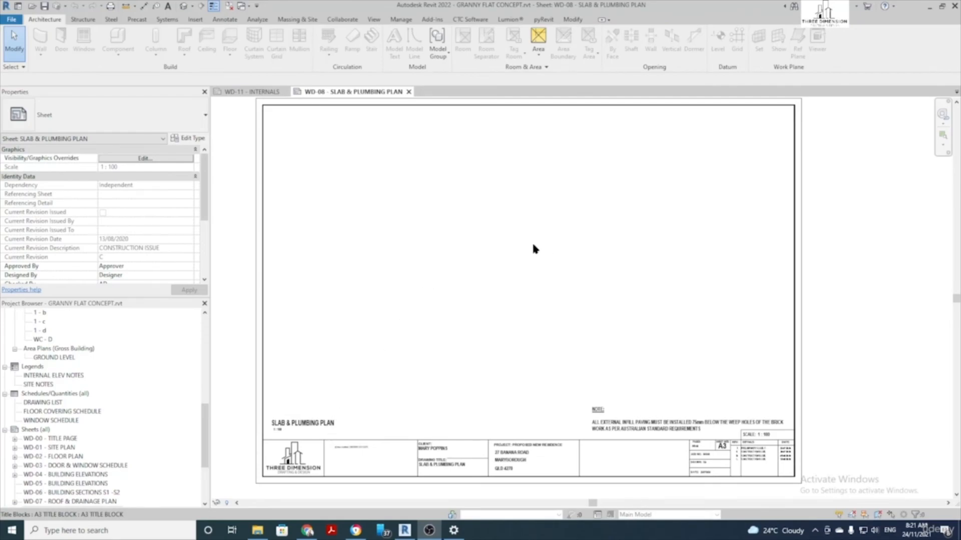
Place the SLAB & PLUMBING PLAN viewport onto sheet WD-08
scroll(60, 356, down, 4)
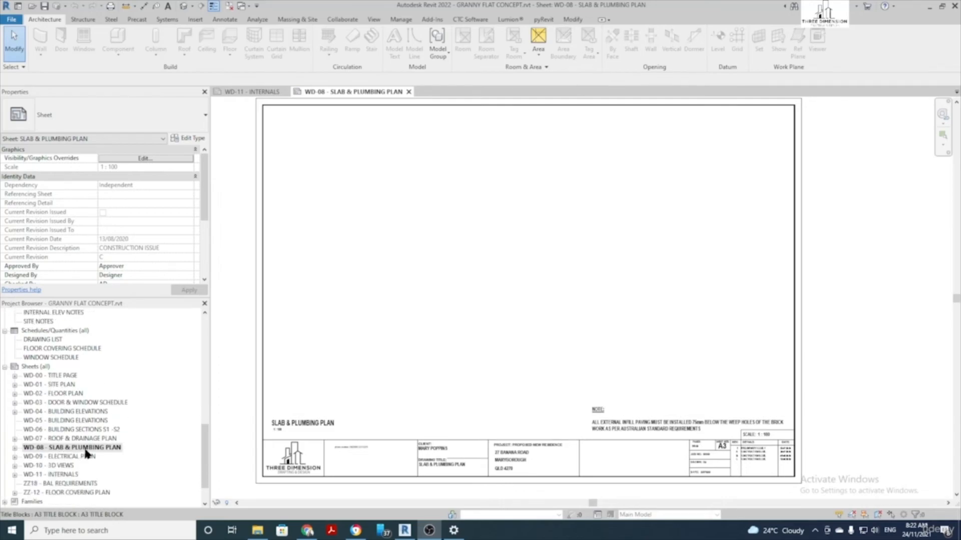
scroll(388, 396, down, 5)
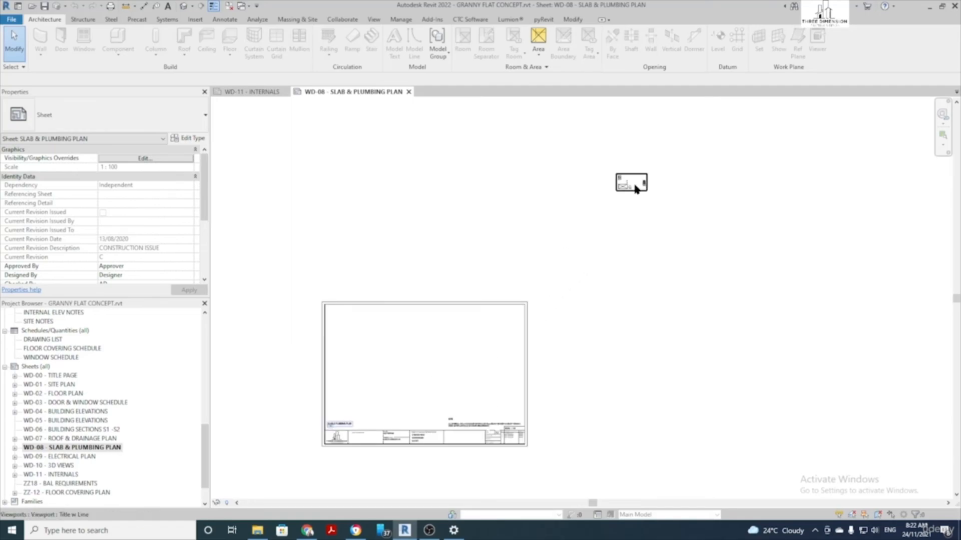
drag(636, 188, 418, 368)
middle_drag(378, 465, 493, 279)
scroll(488, 272, down, 2)
click(448, 334)
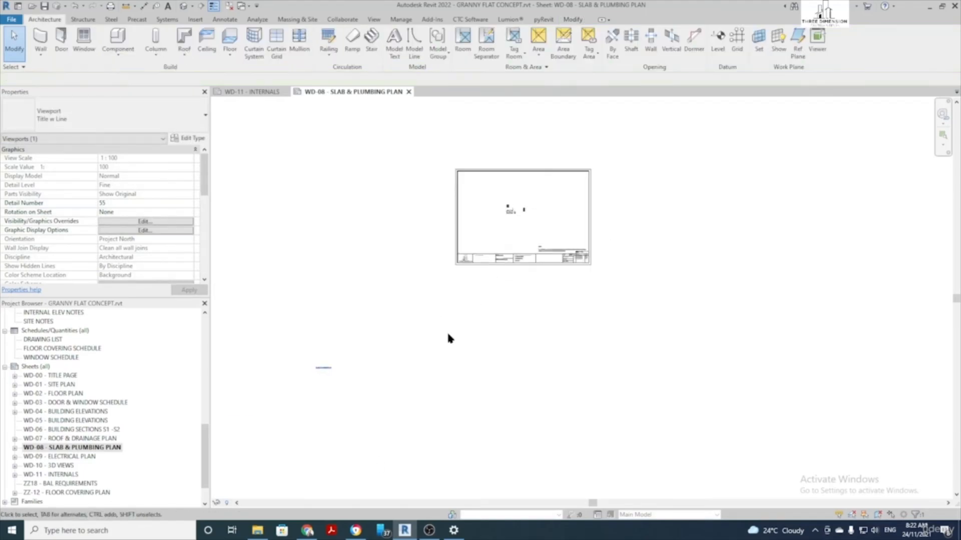
Move the plan title to the sheet's bottom-left corner and activate the viewport for editing
click(319, 370)
drag(330, 368, 476, 248)
scroll(523, 205, up, 5)
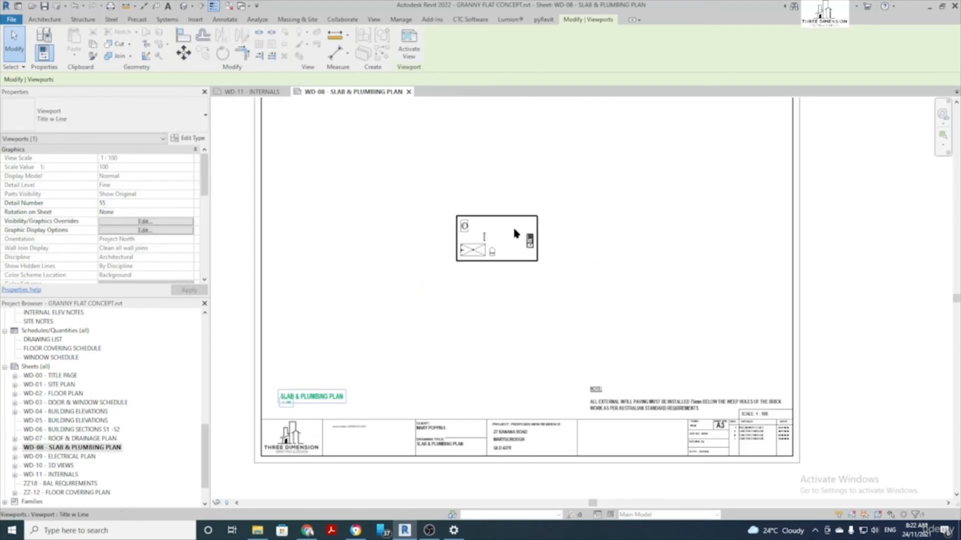
double_click(514, 230)
scroll(510, 222, up, 4)
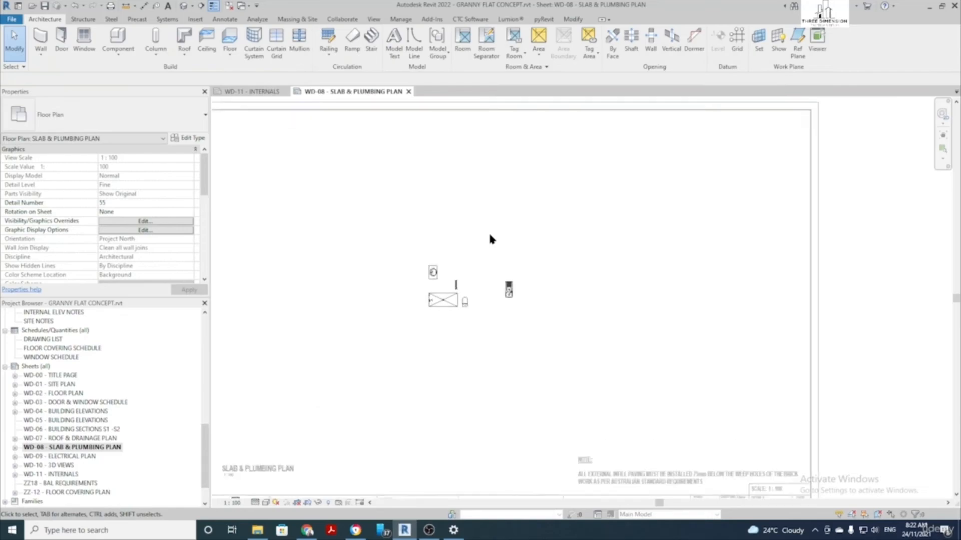
scroll(489, 238, up, 2)
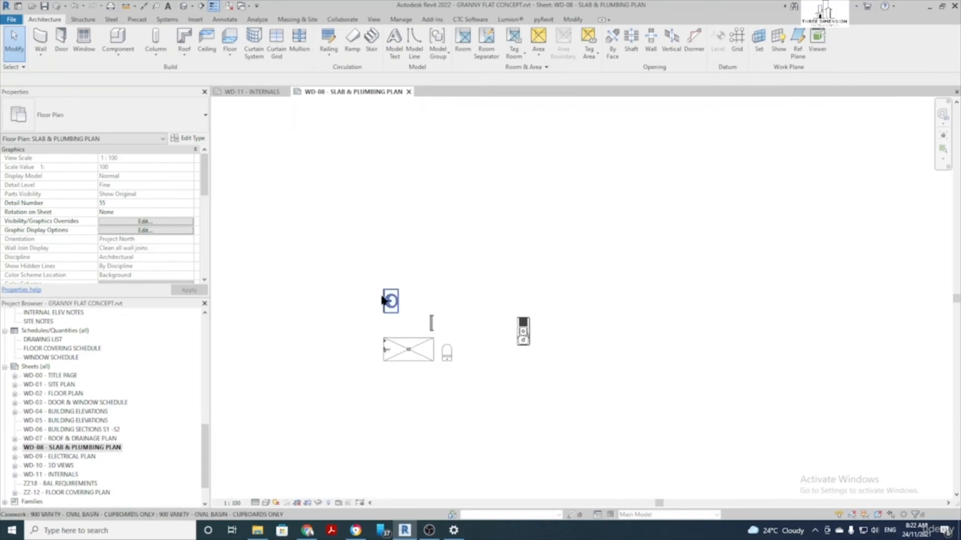
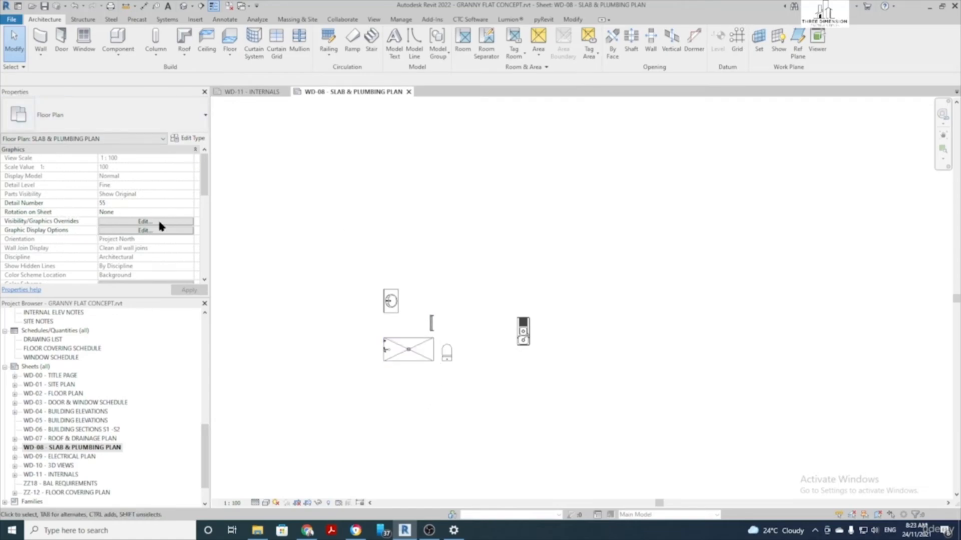
Open the CONCRETE SETOUT view template assigned to the SLAB & PLUMBING PLAN view
scroll(159, 226, down, 8)
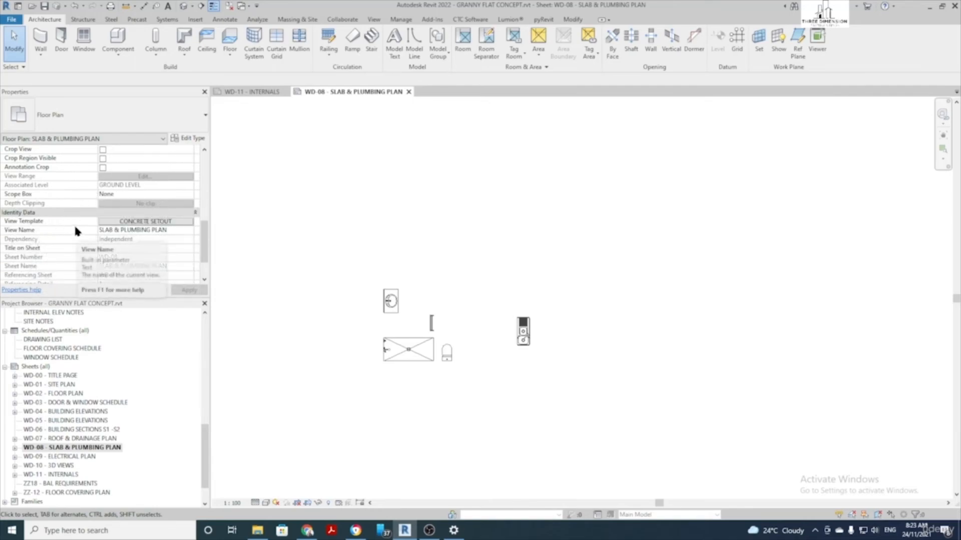
click(156, 224)
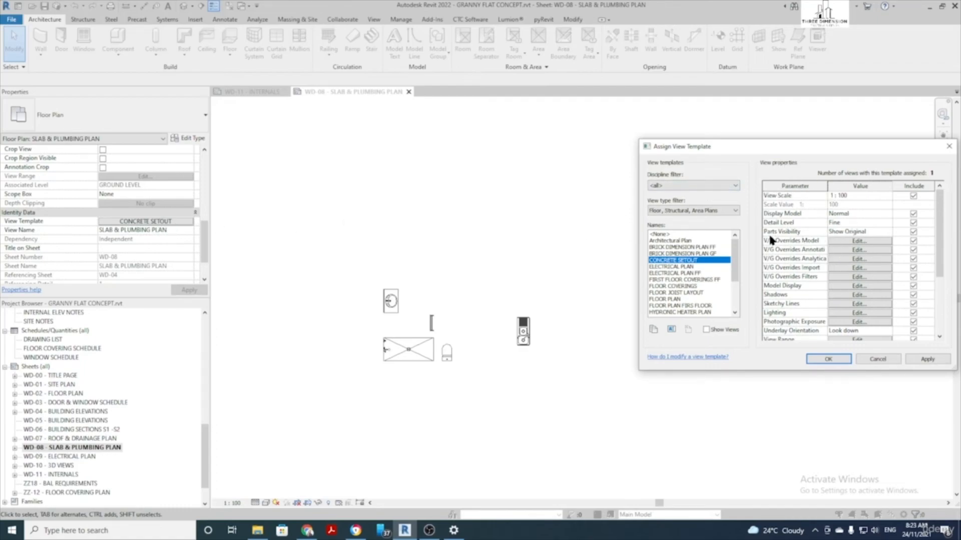
Turn on Food Service Equipment and Floors in the CONCRETE SETOUT template's model visibility
click(851, 242)
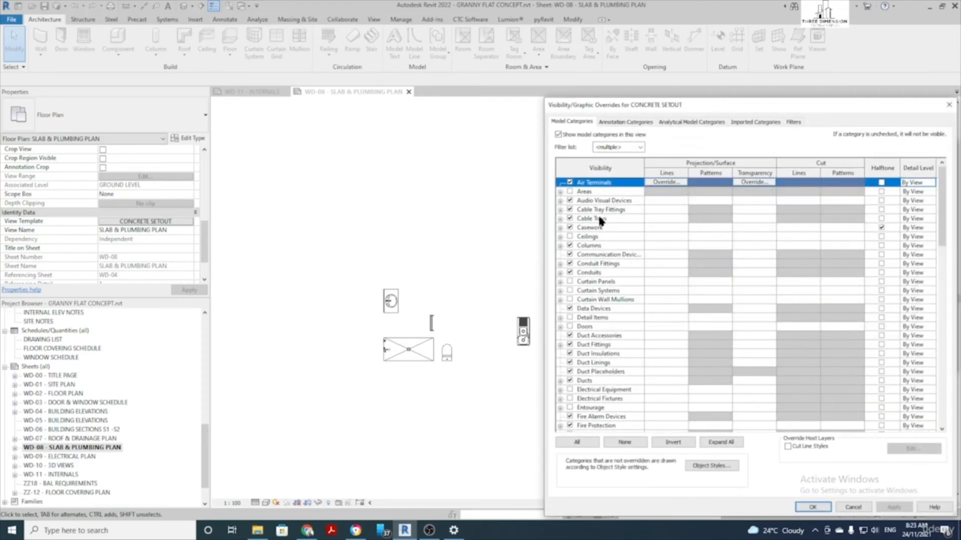
scroll(601, 220, down, 4)
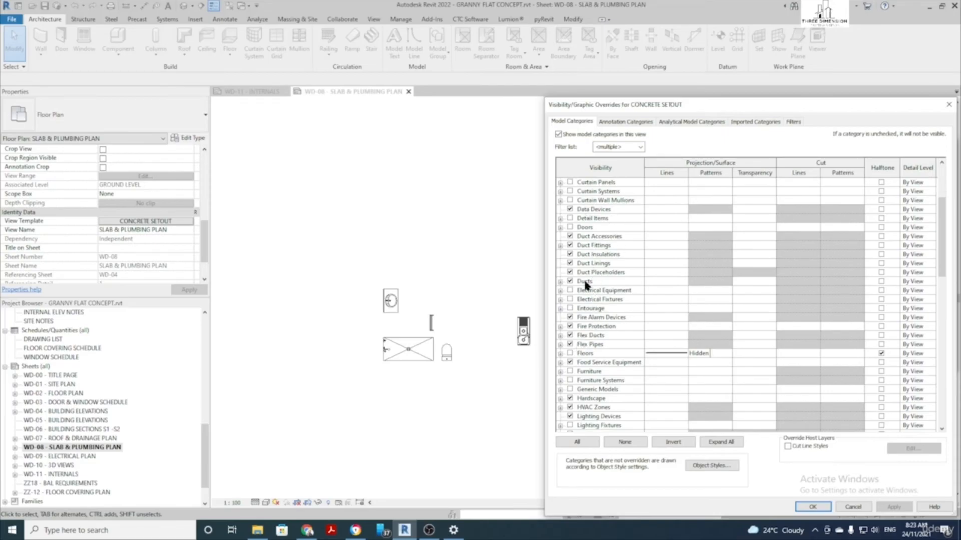
click(570, 363)
click(570, 354)
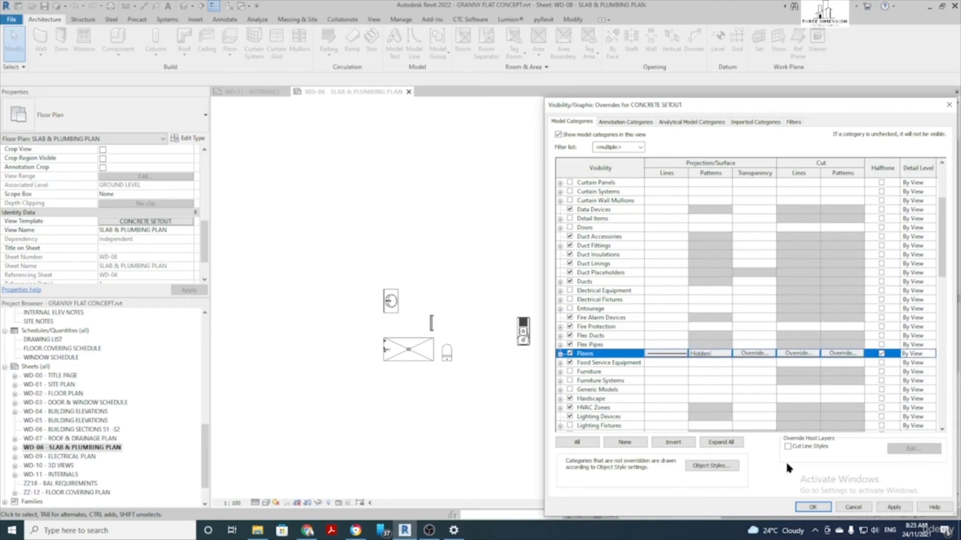
click(813, 507)
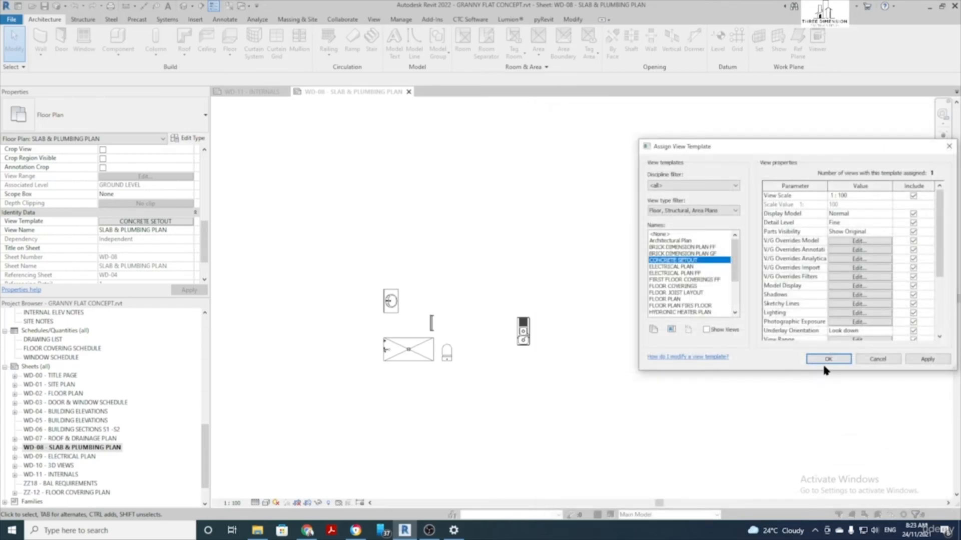
click(833, 361)
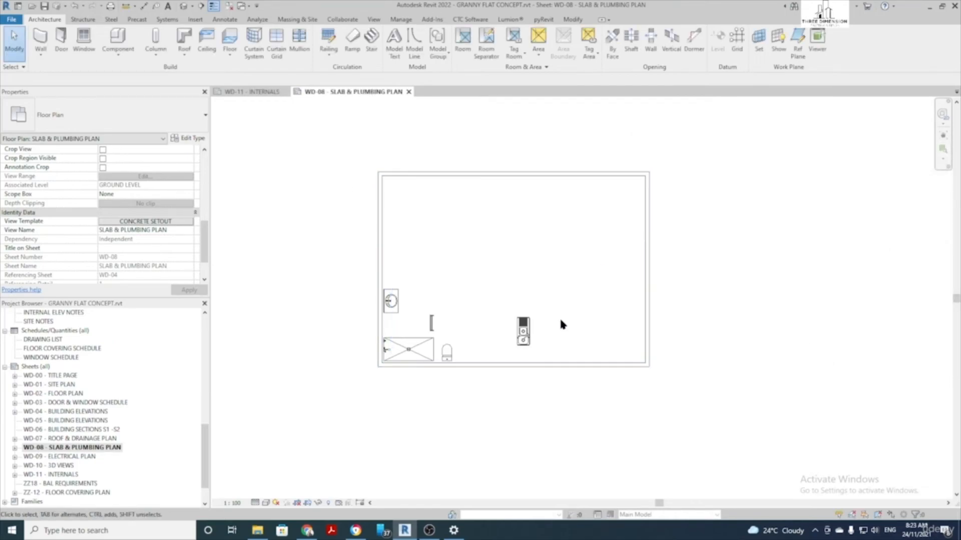
Check the slab edge and the CONCRETE 100mm floor, then recentre the slab in the plan
click(649, 300)
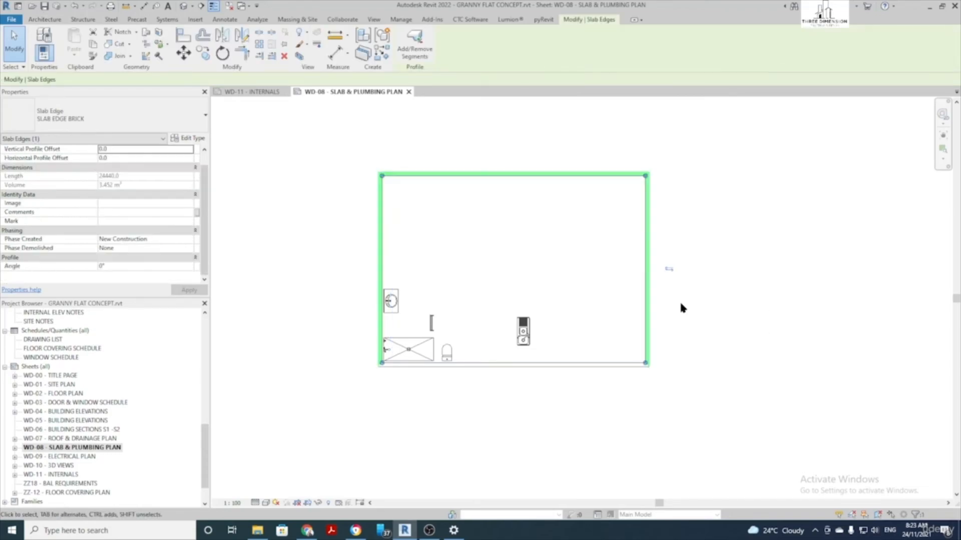
key(Delete)
click(643, 311)
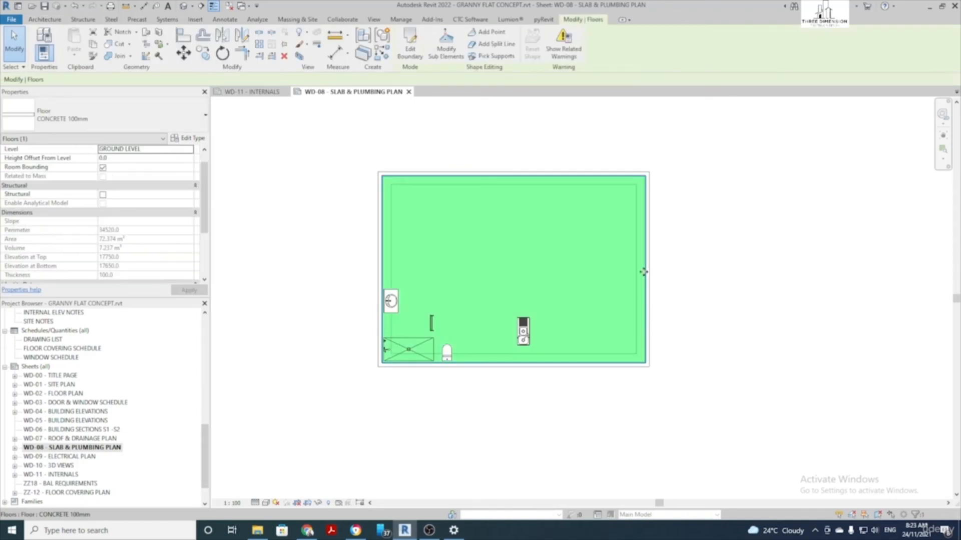
key(Escape)
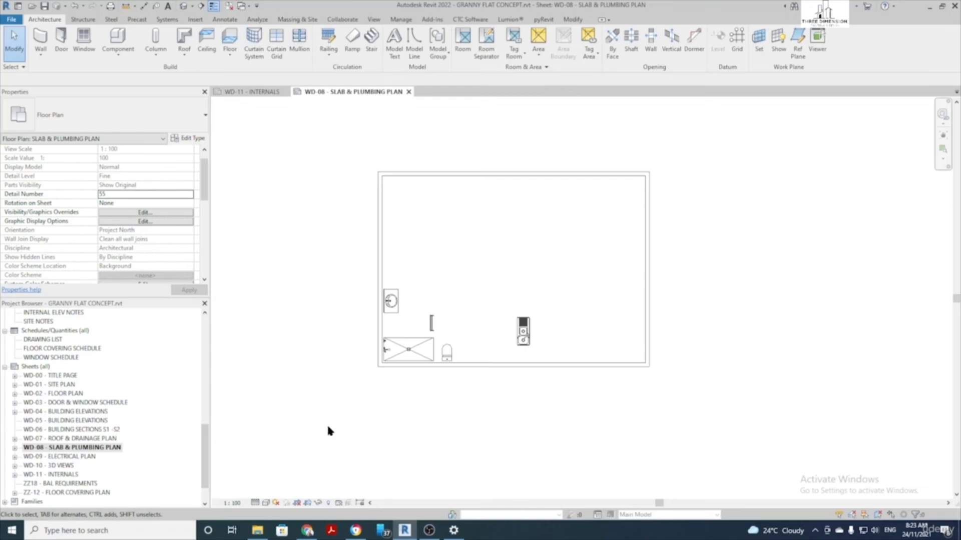
middle_drag(724, 260, 700, 265)
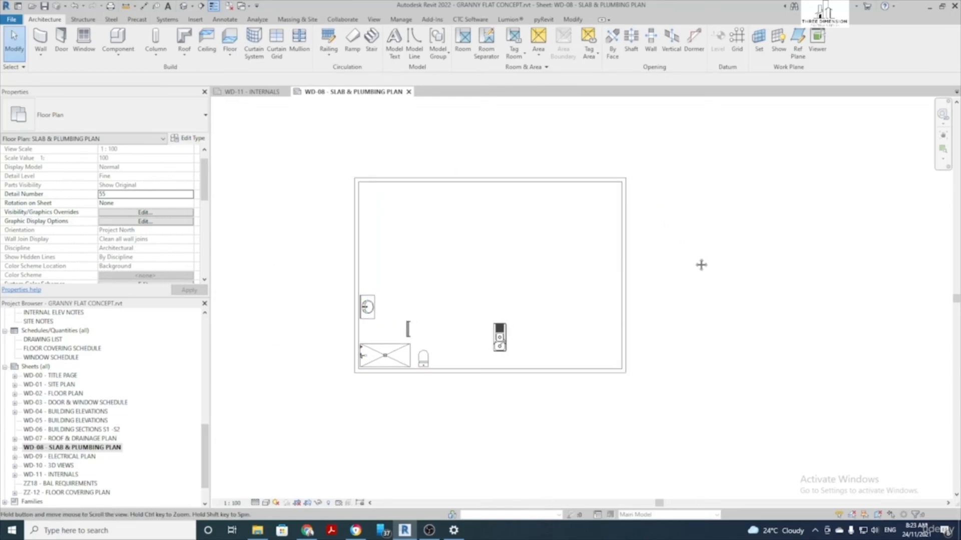
scroll(414, 215, up, 1)
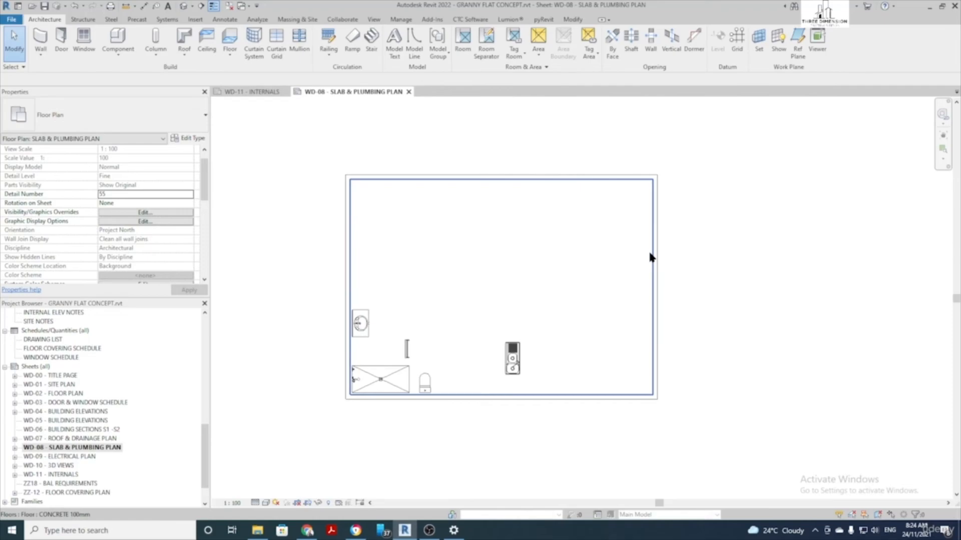
click(578, 22)
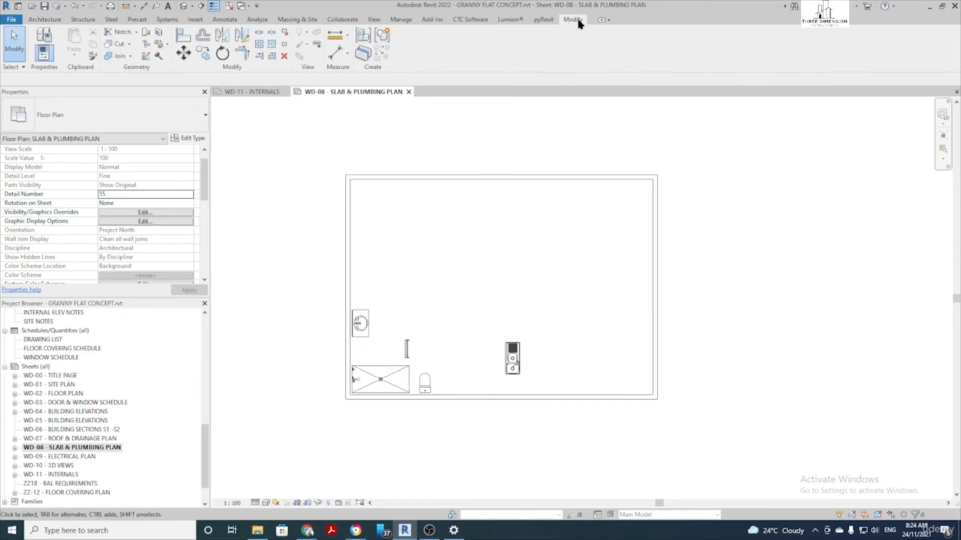
Restyle the top, right, bottom and left slab edges to DASH 0.25 PEN with Linework
click(317, 46)
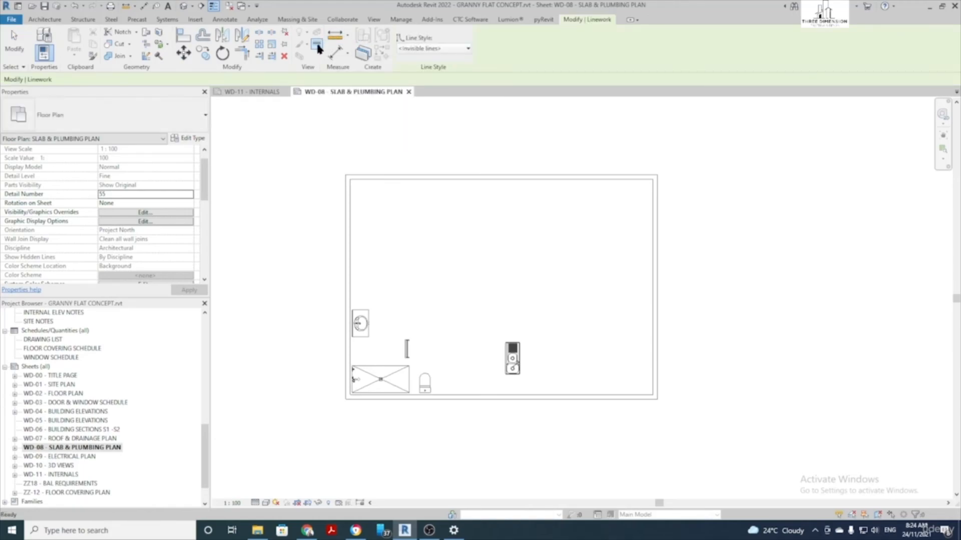
click(426, 49)
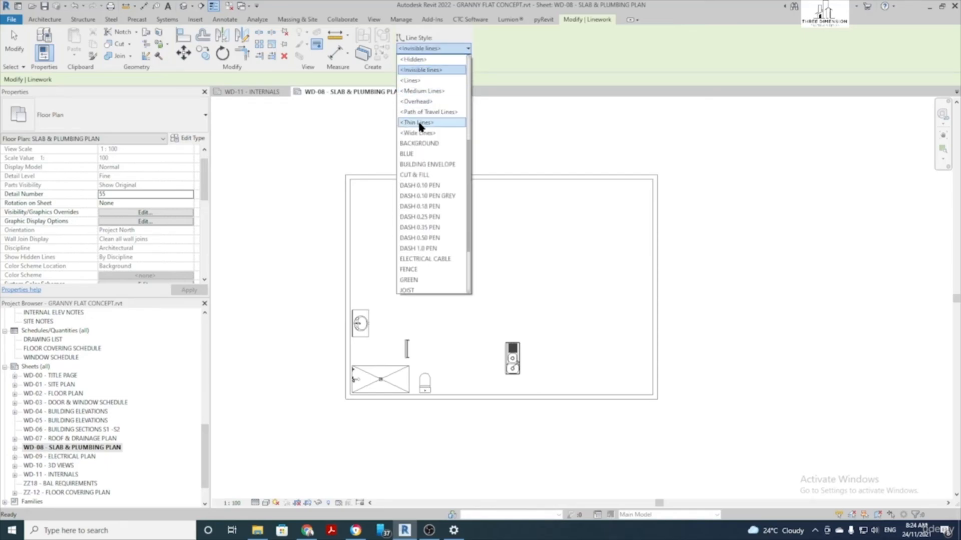
click(437, 218)
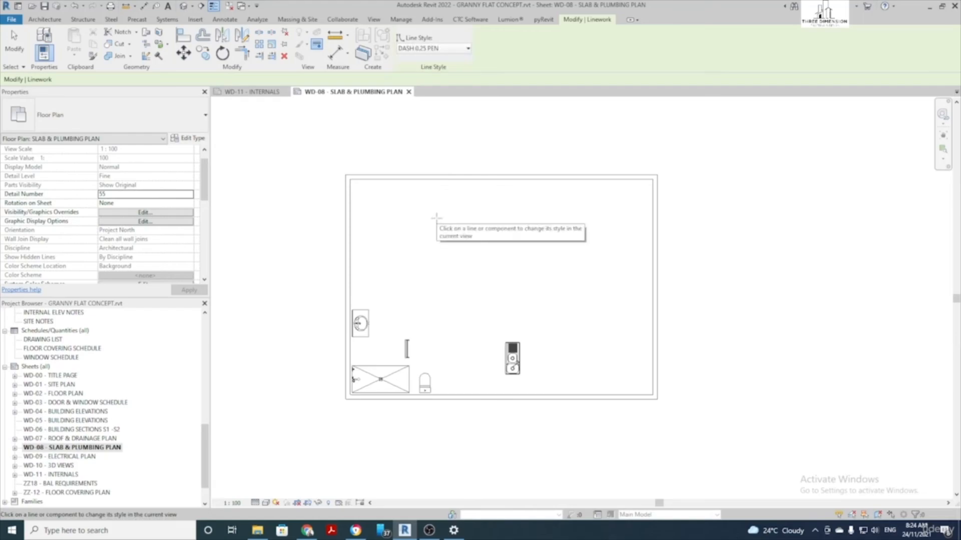
click(368, 182)
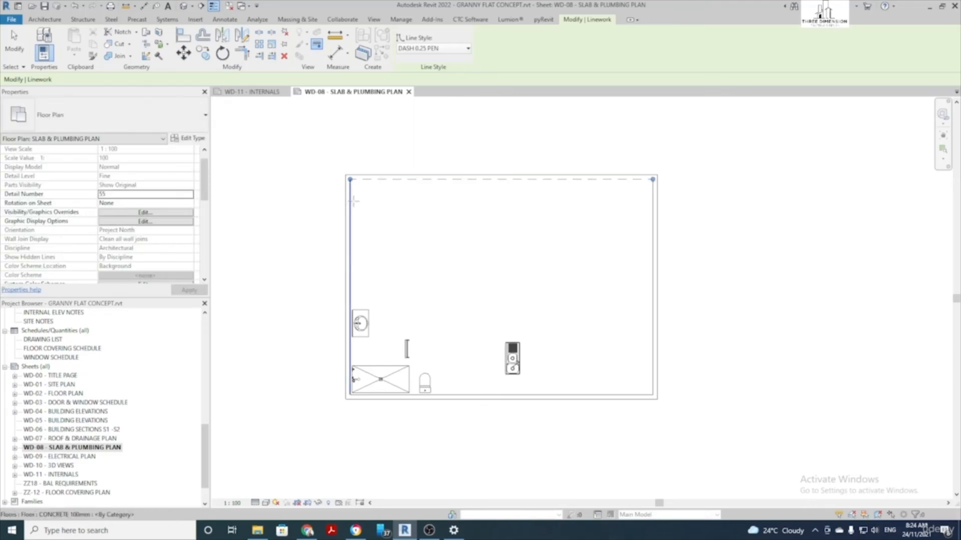
click(651, 344)
click(614, 395)
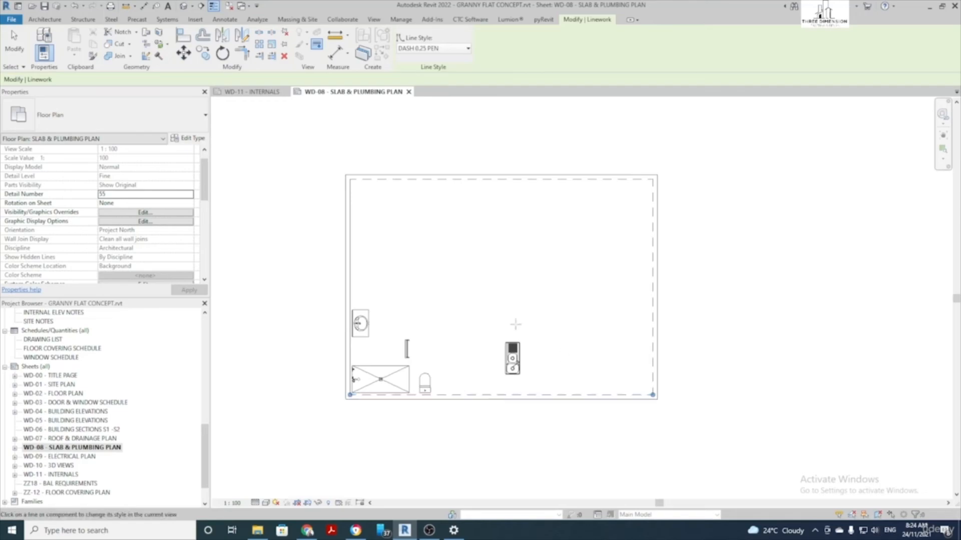
click(352, 246)
key(Escape)
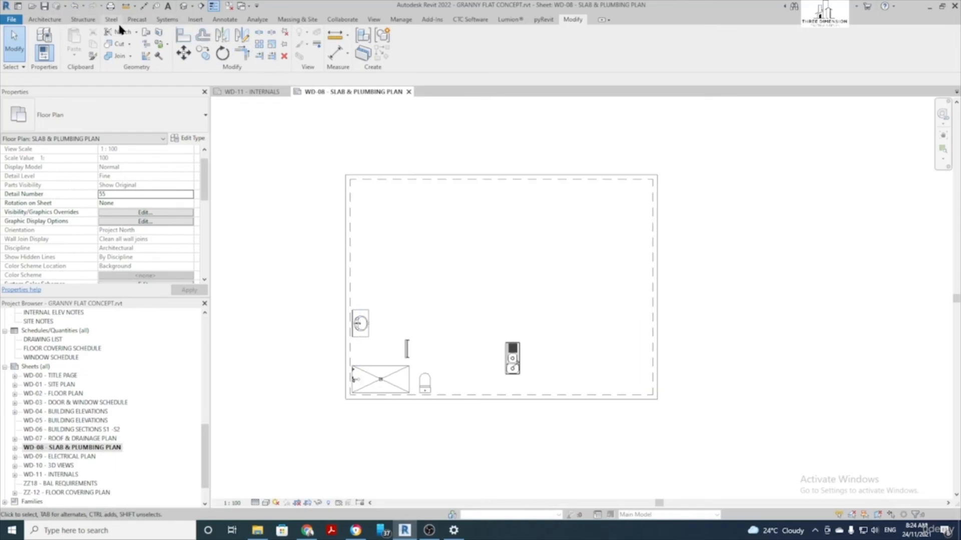
Dimension the slab height on the left side and its 10380 width above the slab
click(225, 20)
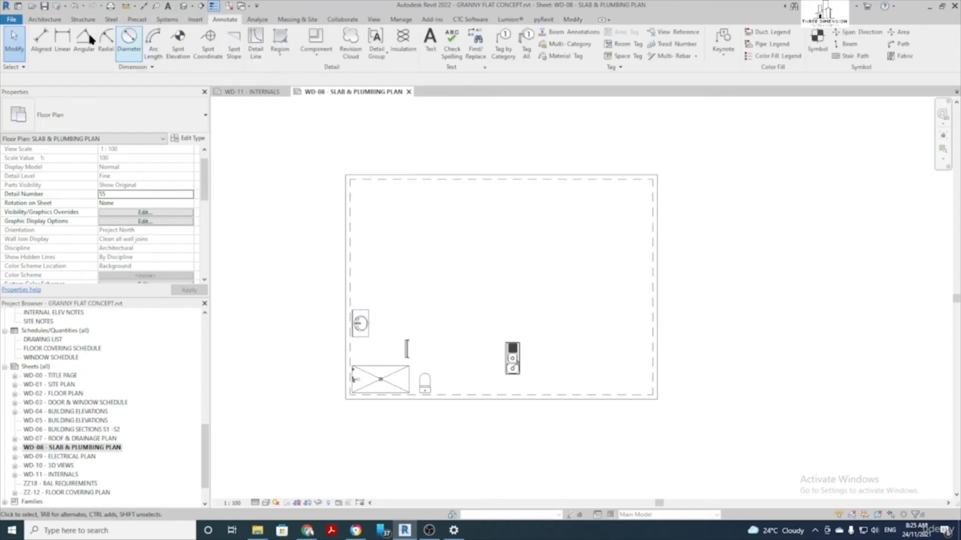
click(40, 46)
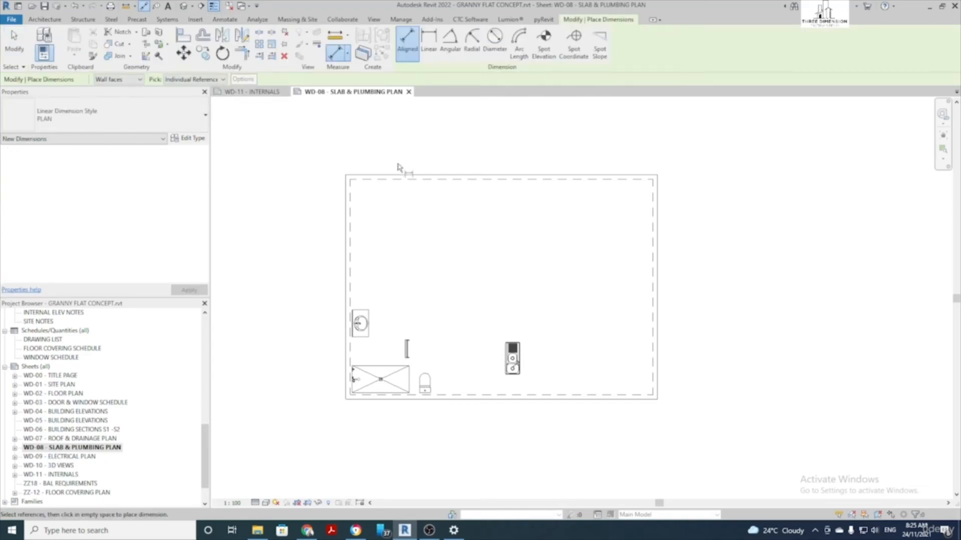
click(473, 400)
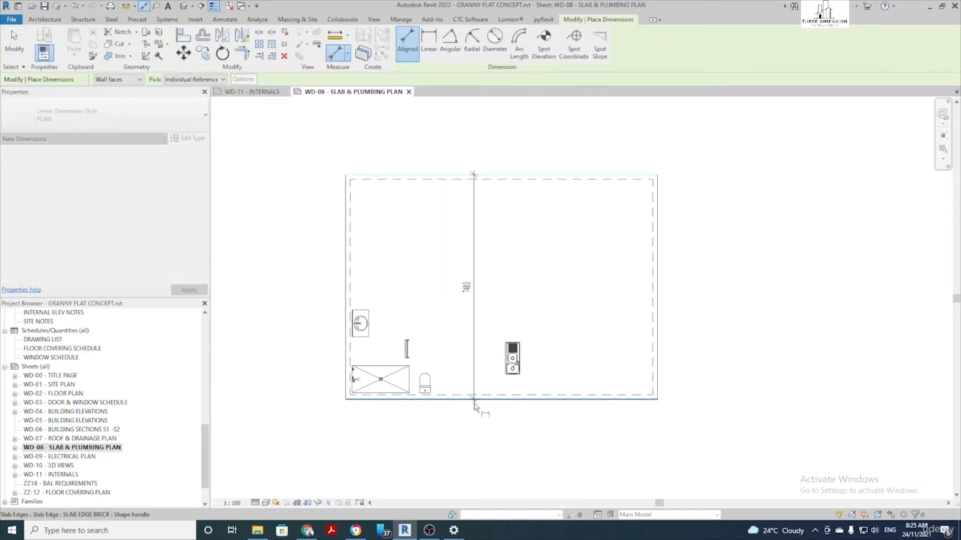
scroll(475, 402, down, 2)
click(311, 366)
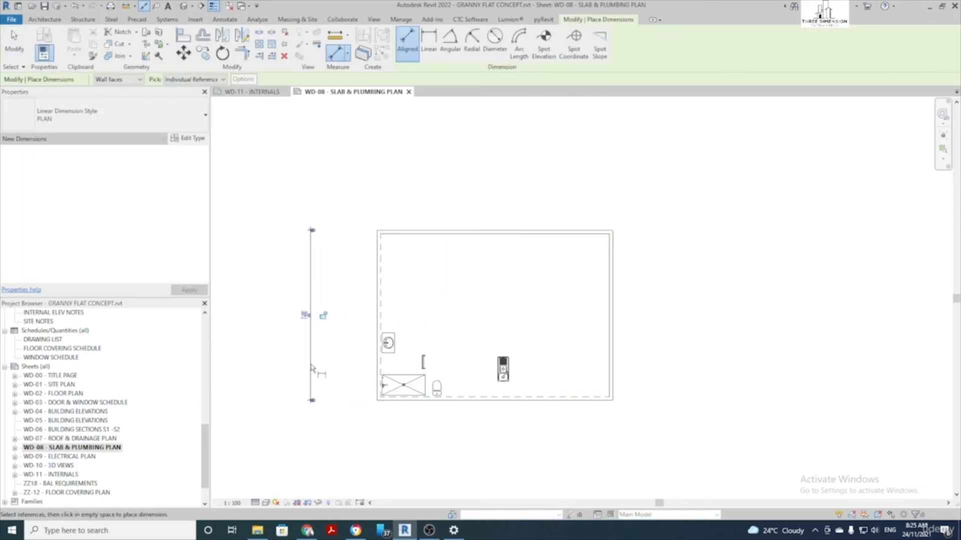
click(378, 314)
click(616, 307)
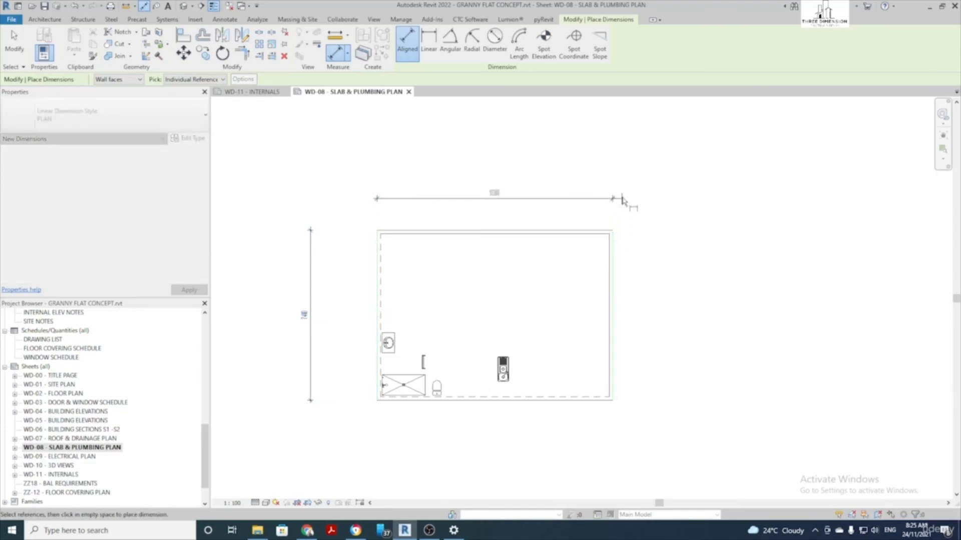
click(620, 189)
Add the matching slab height on the right and the 10380 width below
click(551, 401)
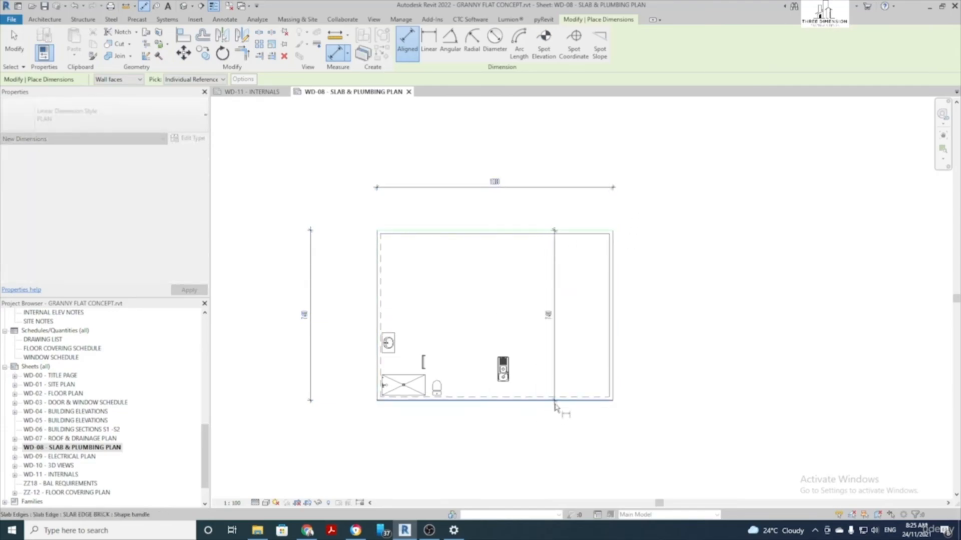
click(670, 399)
click(613, 387)
click(378, 373)
click(381, 443)
scroll(461, 430, up, 3)
key(Escape)
key(Escape)
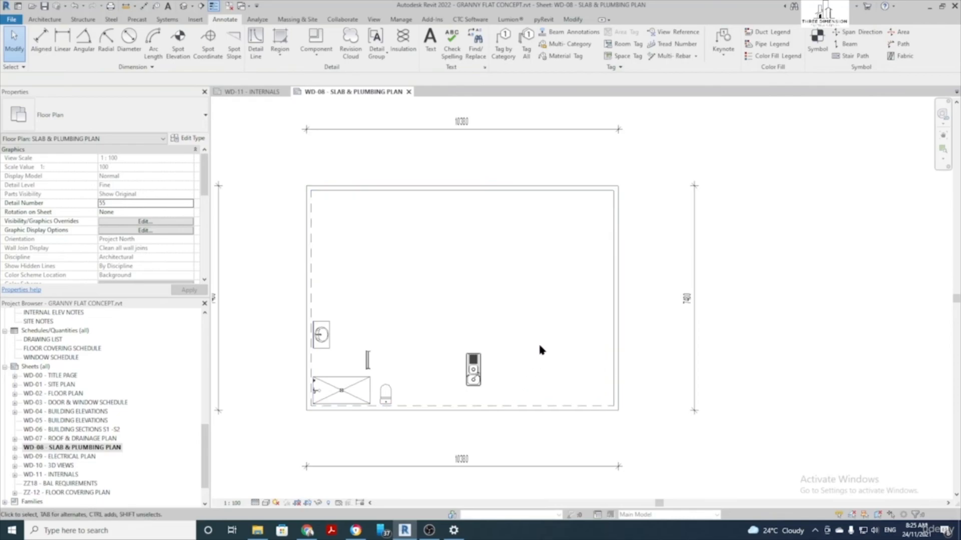
scroll(400, 419, up, 2)
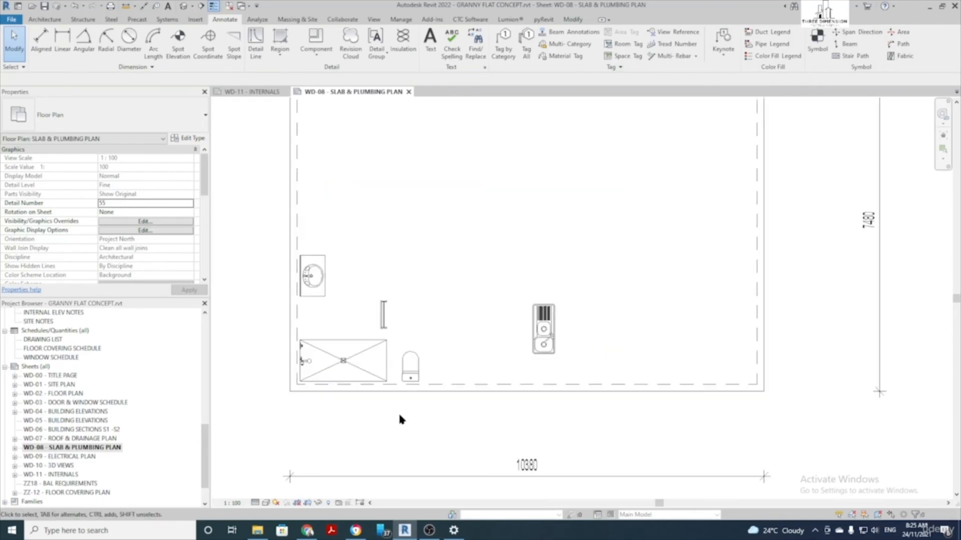
click(379, 316)
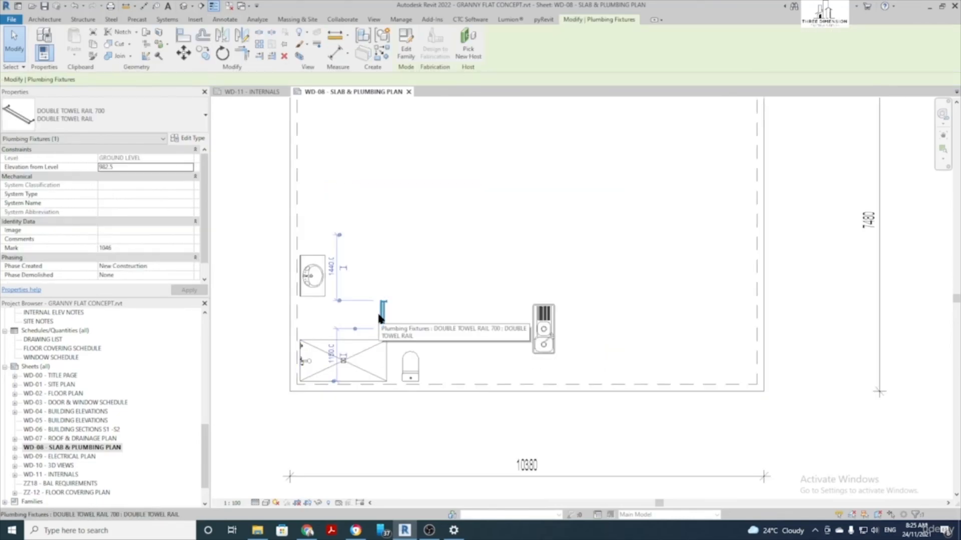
right_click(379, 317)
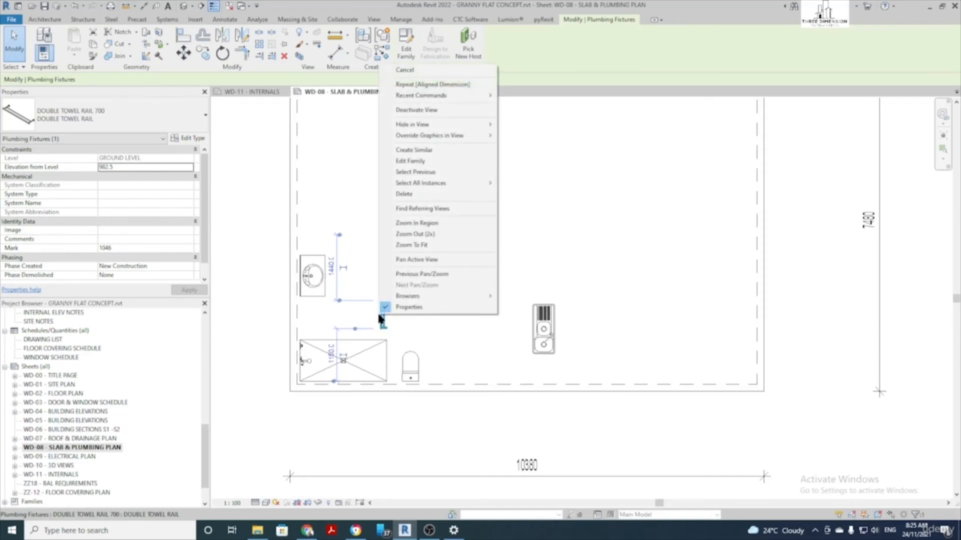
click(521, 126)
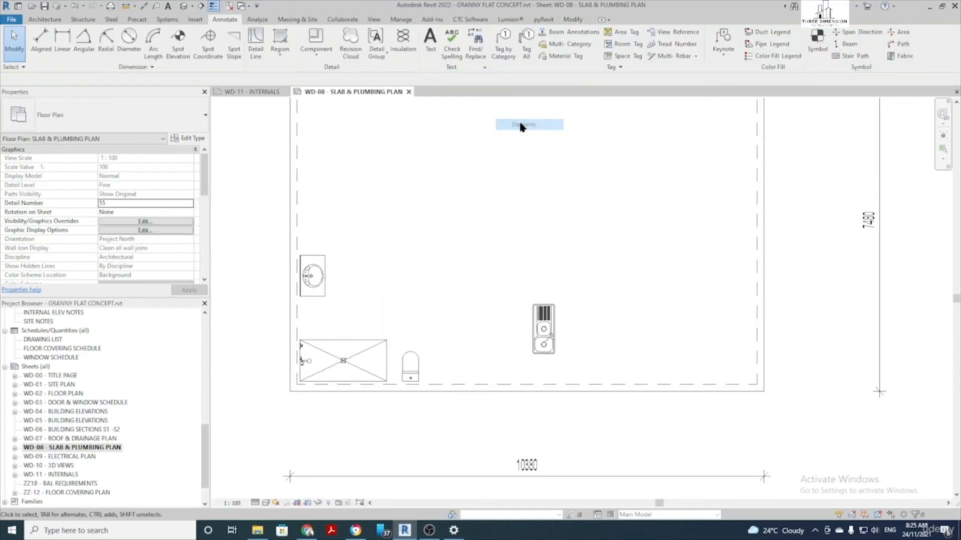
scroll(482, 155, down, 2)
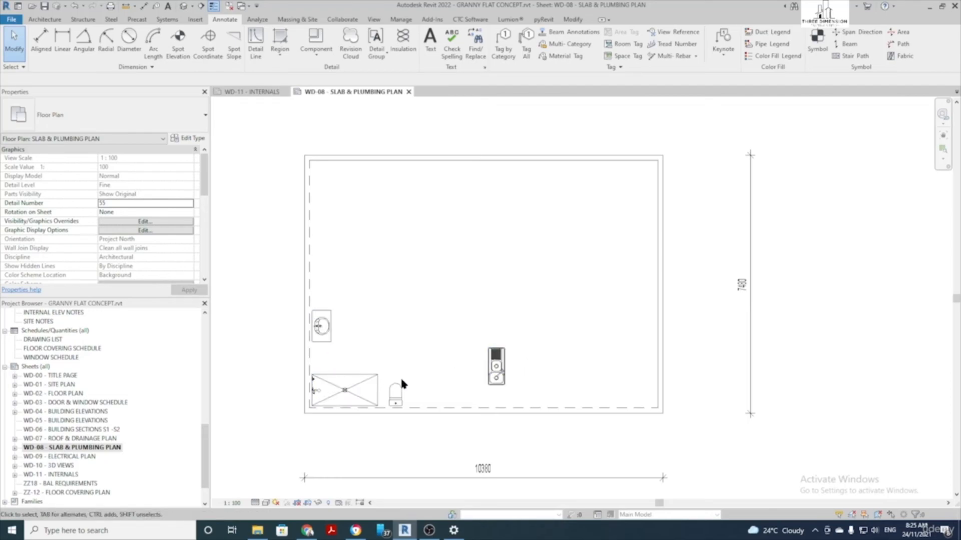
scroll(344, 405, up, 2)
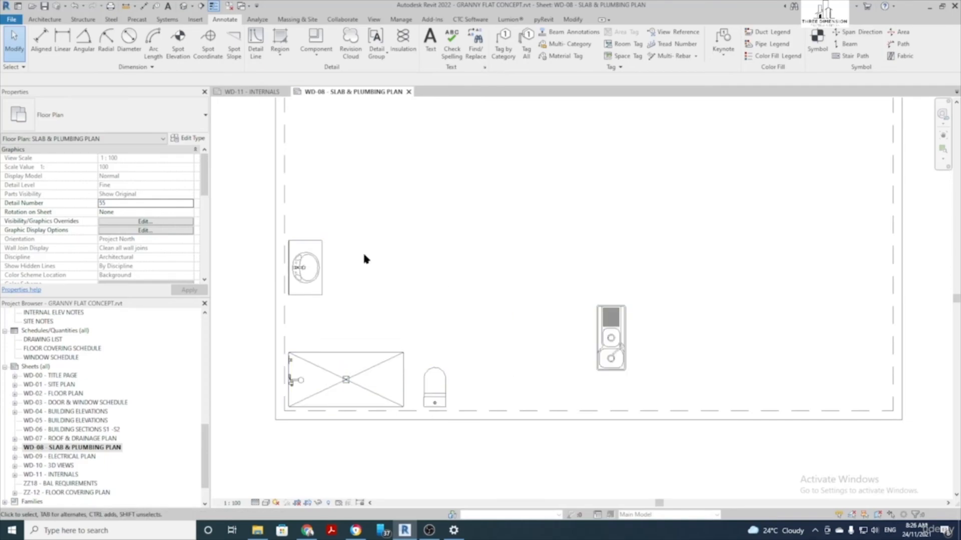
scroll(408, 278, down, 1)
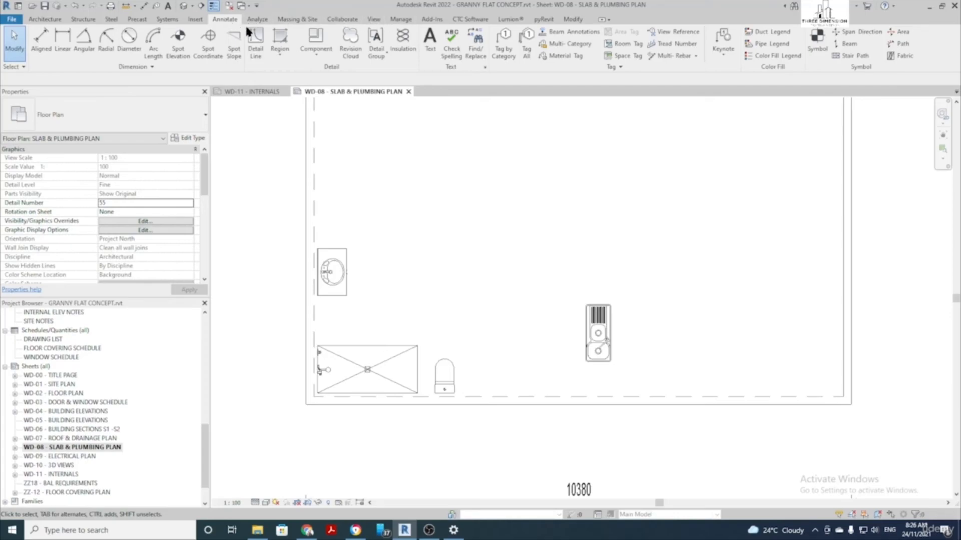
Select the SLAB PENATRATION MARK 2 symbol type for placement
click(823, 50)
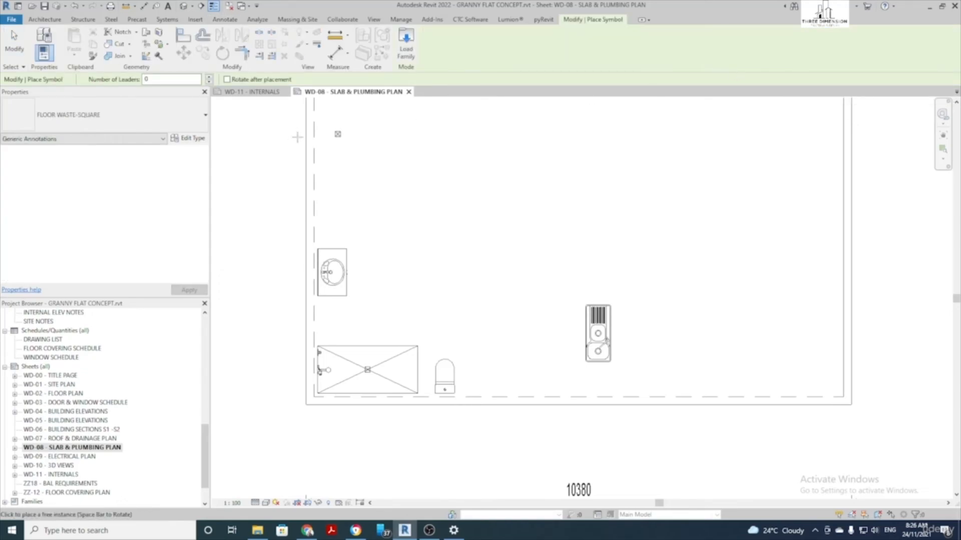
click(102, 122)
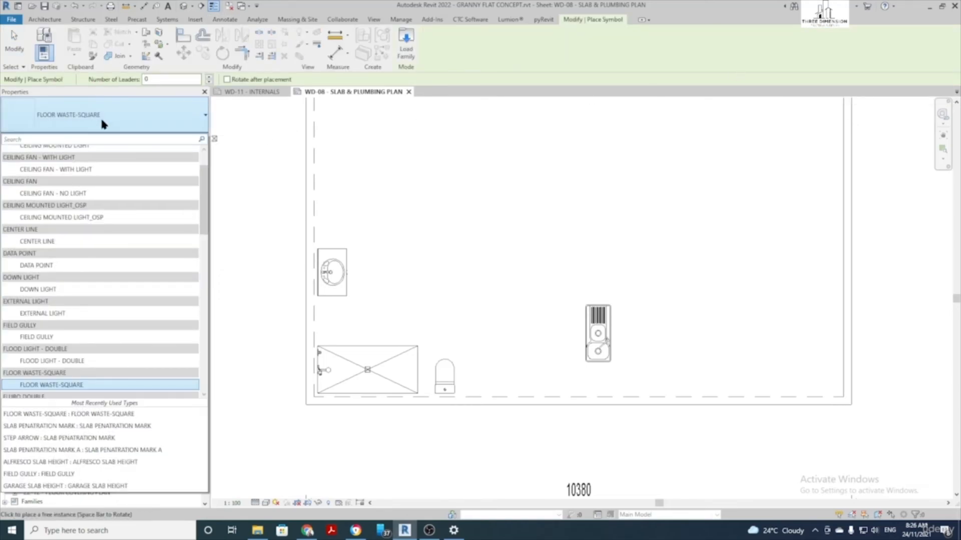
text(pen)
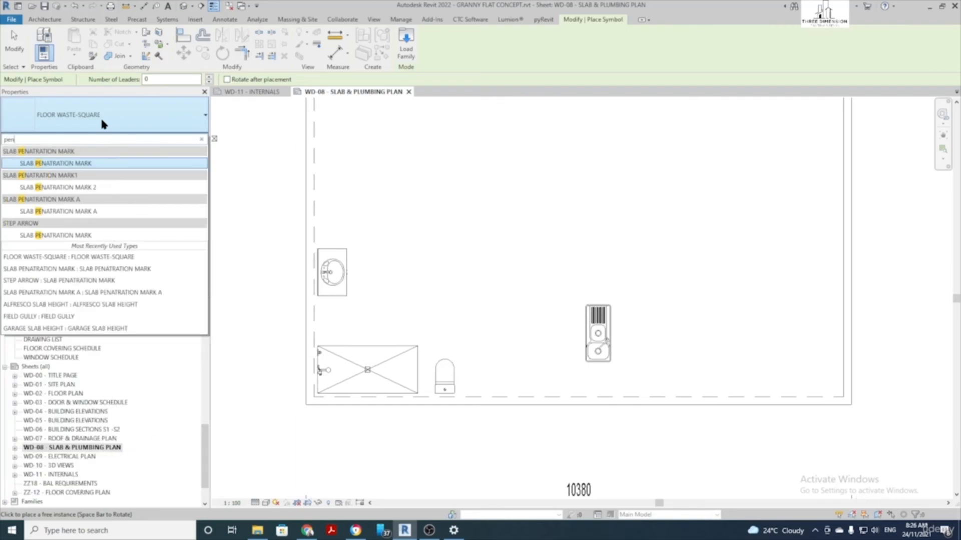
text(e)
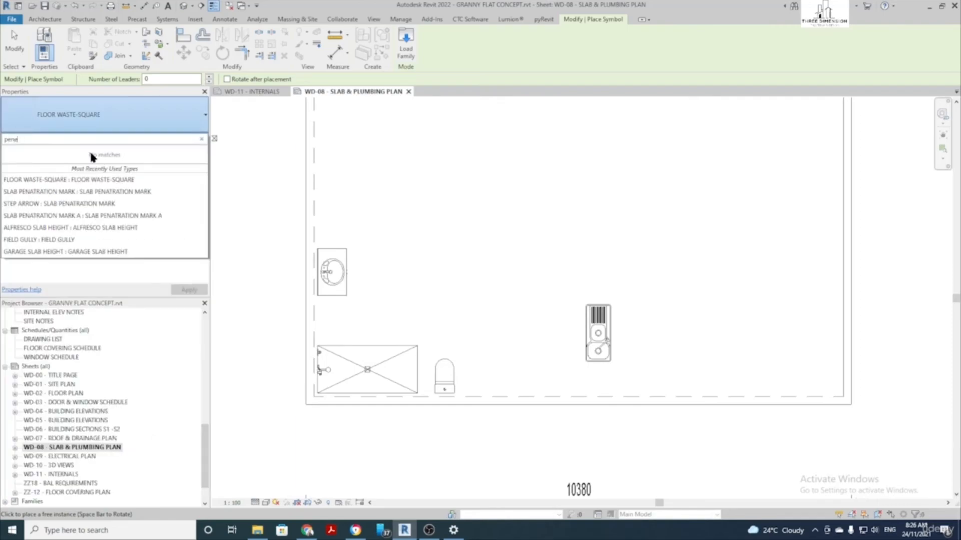
key(BackSpace)
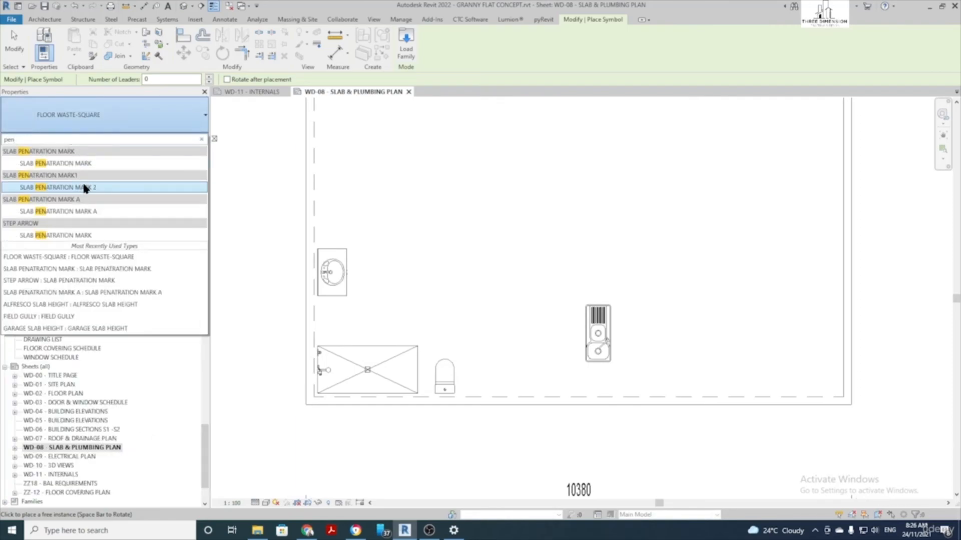
click(55, 189)
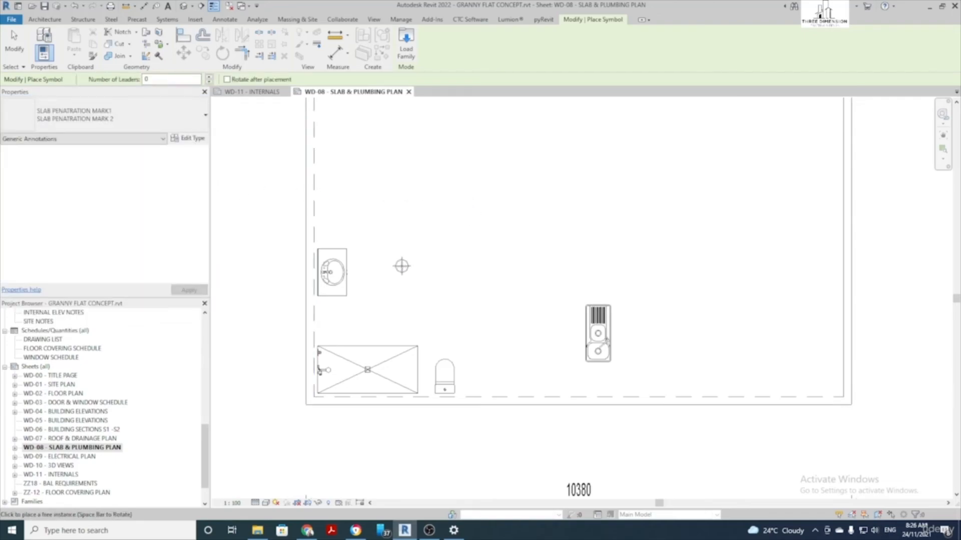
scroll(330, 271, up, 6)
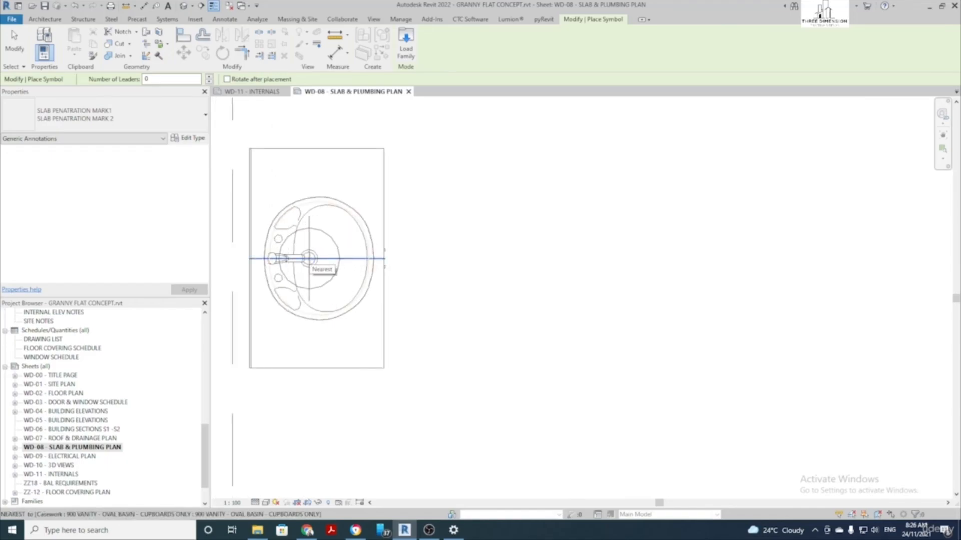
Place penetration marks at the basin, shower drain, WC and sink centres
click(309, 258)
scroll(308, 259, down, 4)
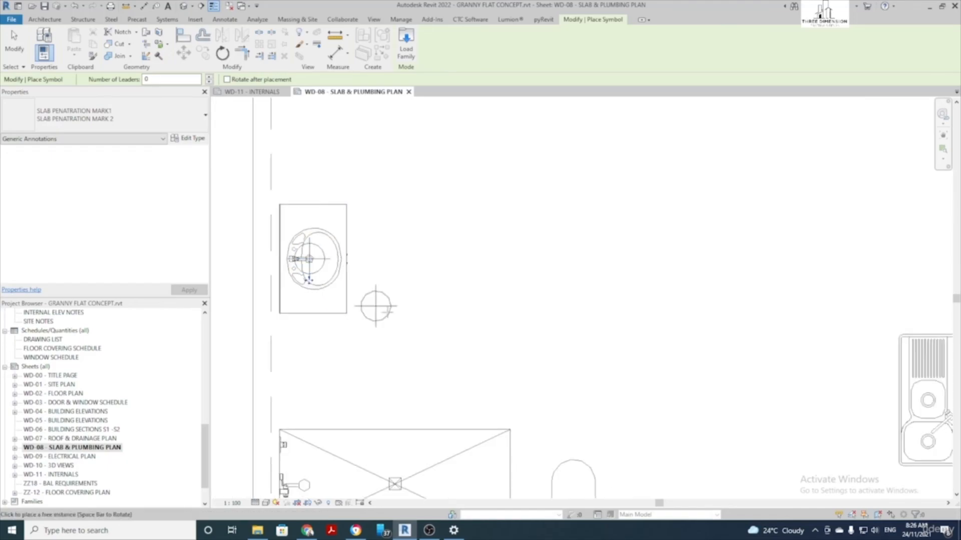
middle_drag(403, 341, 313, 204)
click(304, 347)
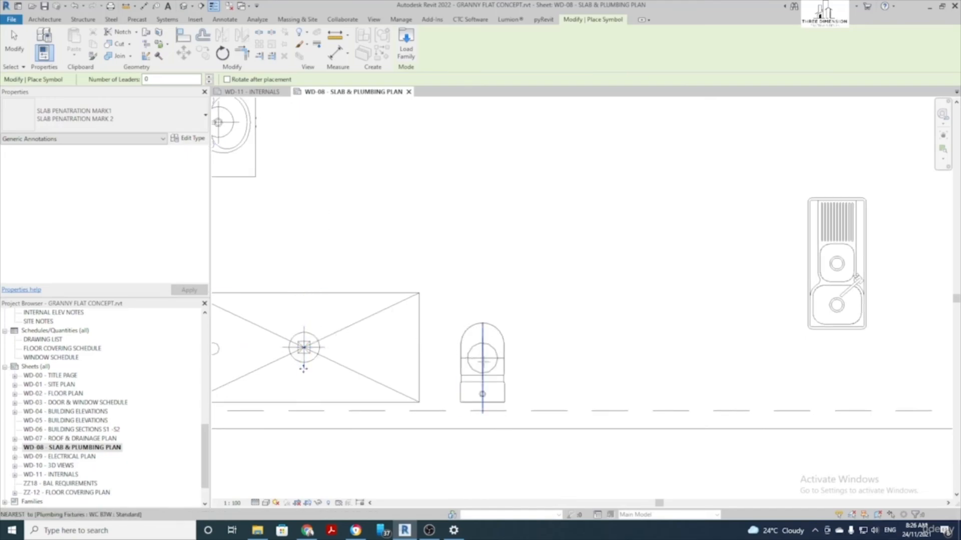
click(483, 379)
scroll(484, 376, down, 2)
middle_drag(600, 317, 468, 325)
scroll(619, 318, up, 6)
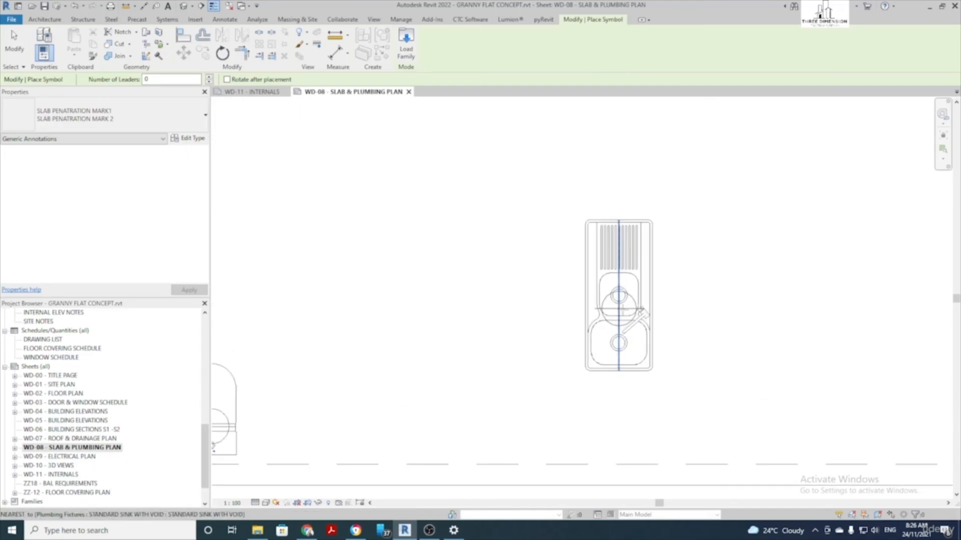
click(617, 314)
scroll(554, 300, down, 4)
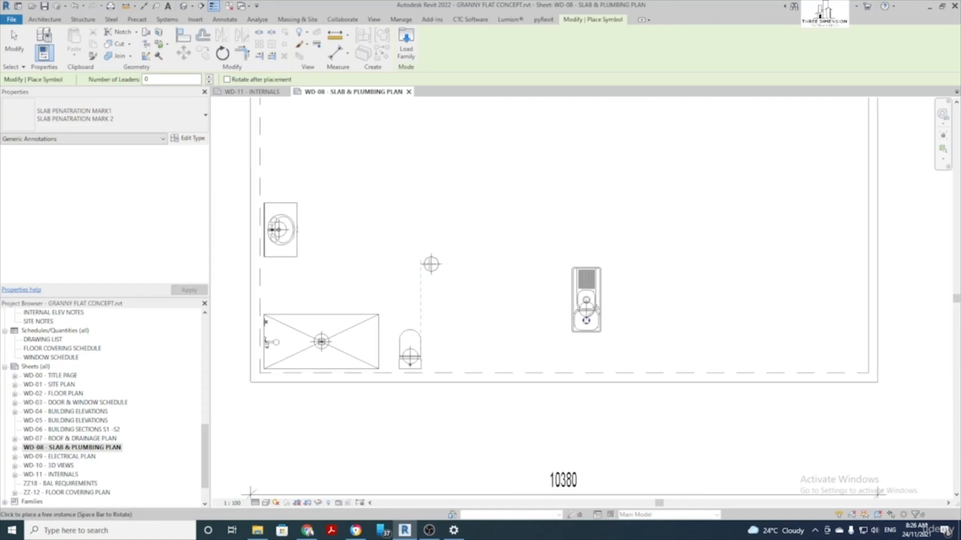
key(Escape)
key(Escape)
middle_drag(402, 262, 427, 270)
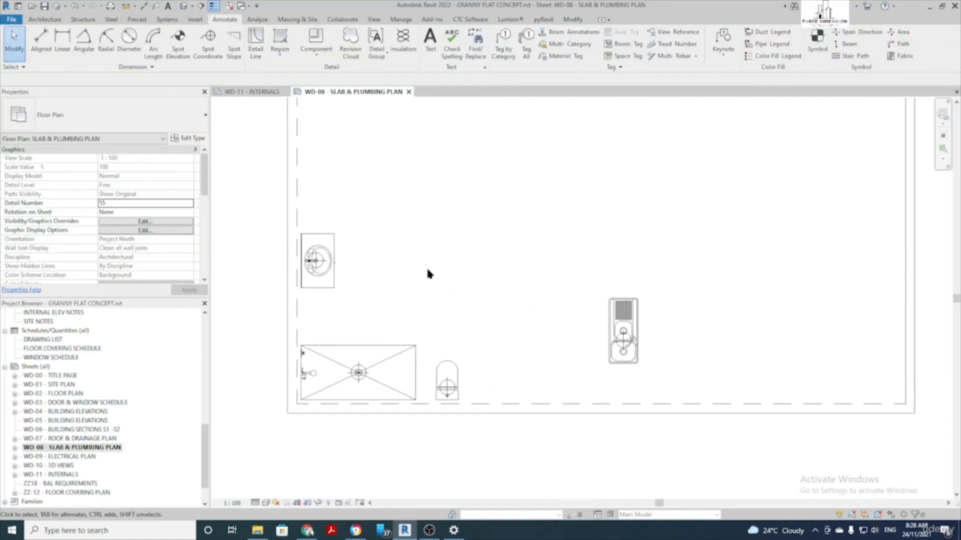
key(d)
key(i)
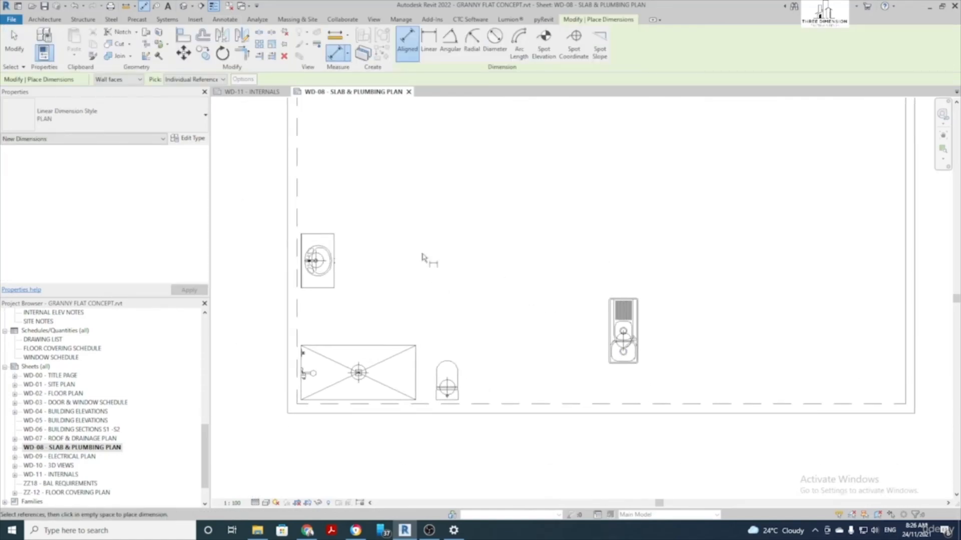
Dimension the shower drain (670) and basin centre up from the slab's bottom edge
click(371, 412)
click(363, 374)
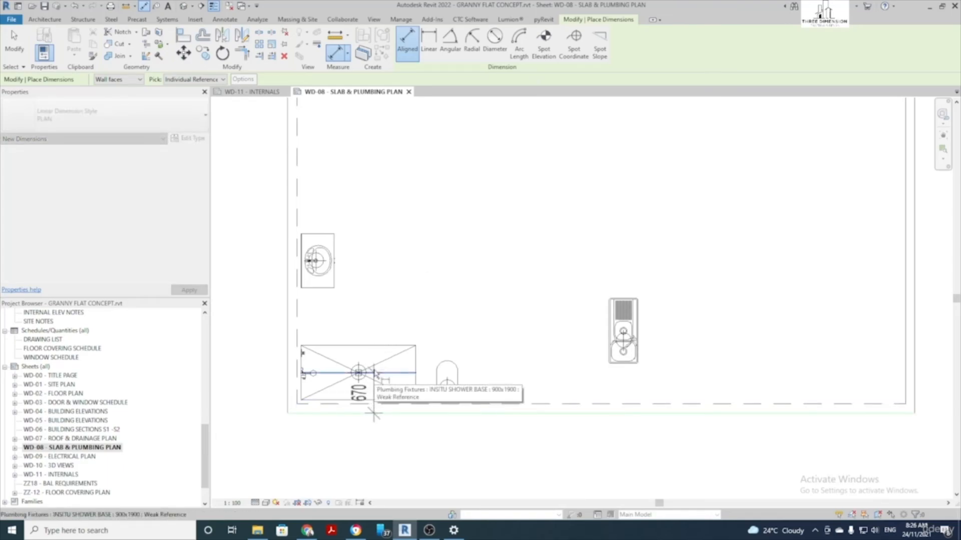
scroll(366, 374, down, 2)
click(277, 385)
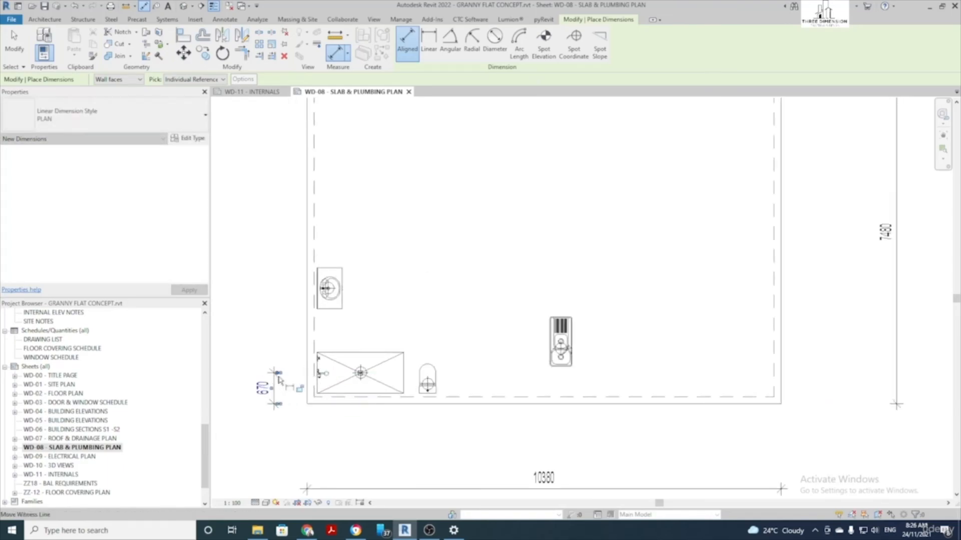
click(340, 403)
click(341, 293)
click(243, 289)
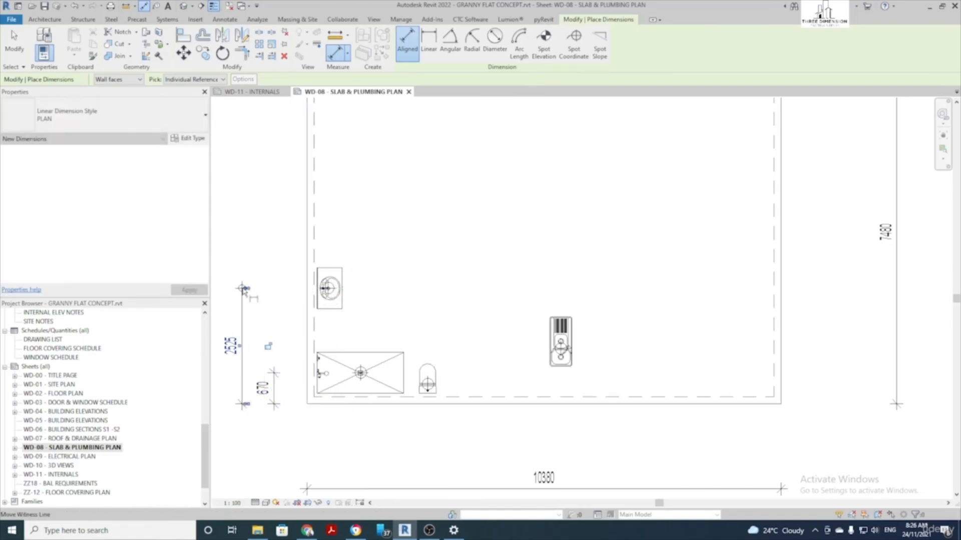
Dimension the shower drain (1170) and WC (2640) from the slab's left edge
click(308, 383)
click(360, 373)
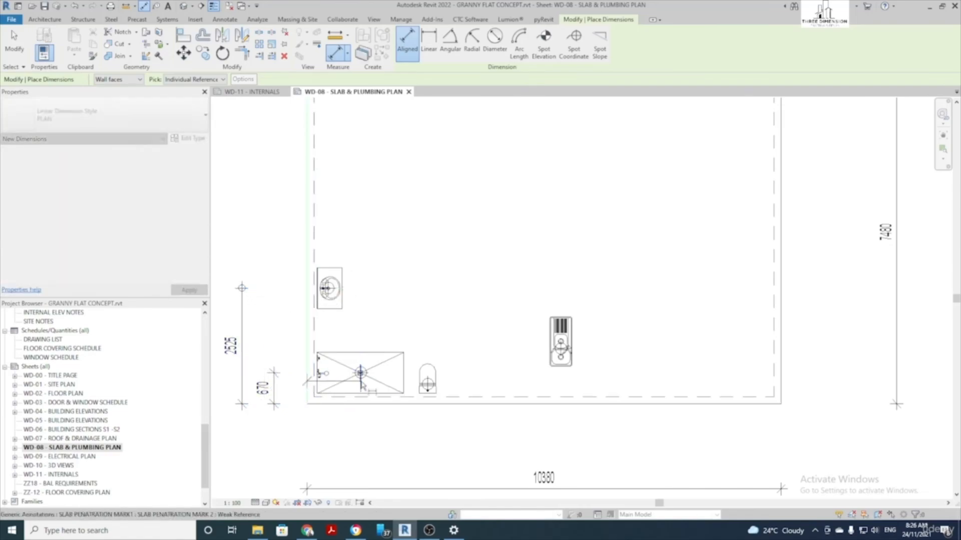
click(334, 447)
click(308, 385)
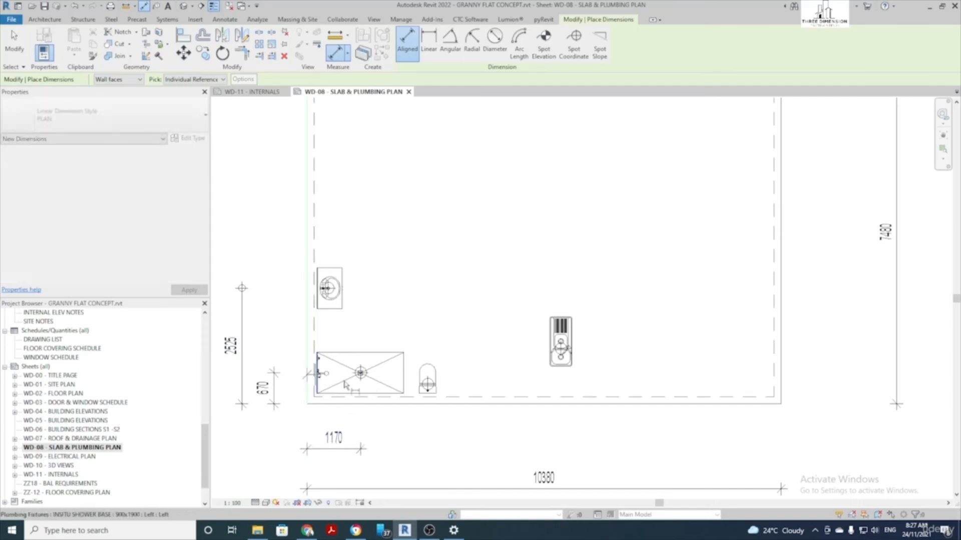
click(431, 394)
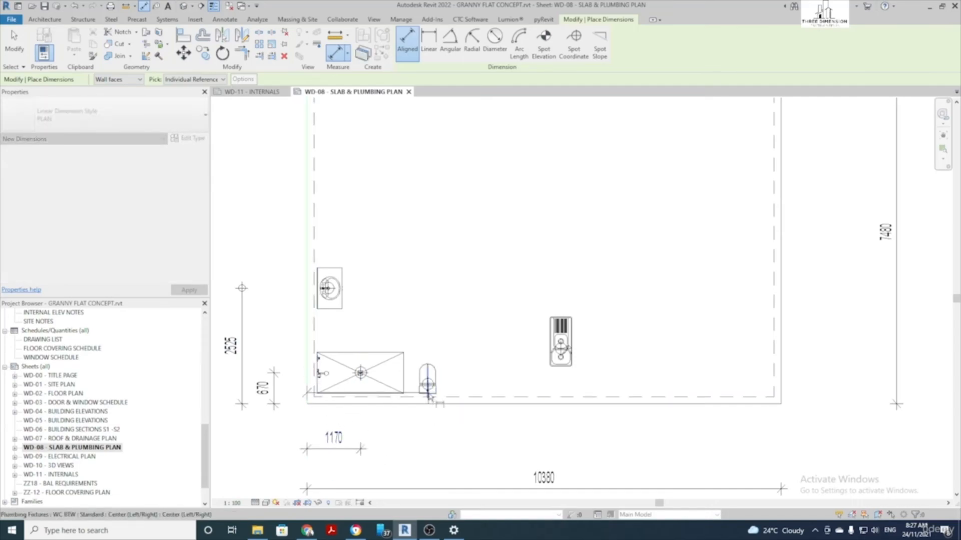
click(442, 471)
click(444, 475)
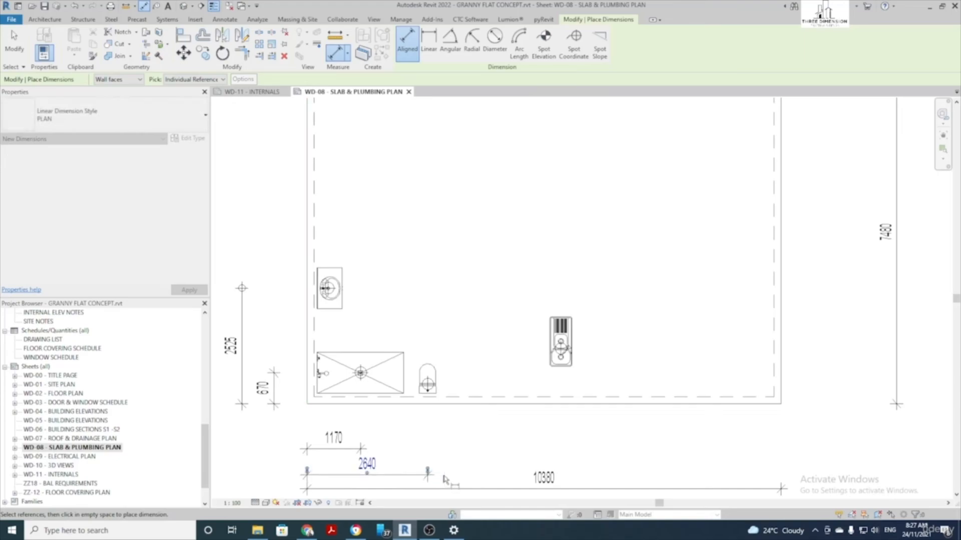
Locate the sink with 4820 from the right edge and 1200 from the bottom edge
scroll(476, 428, down, 1)
middle_drag(477, 425, 422, 393)
click(685, 346)
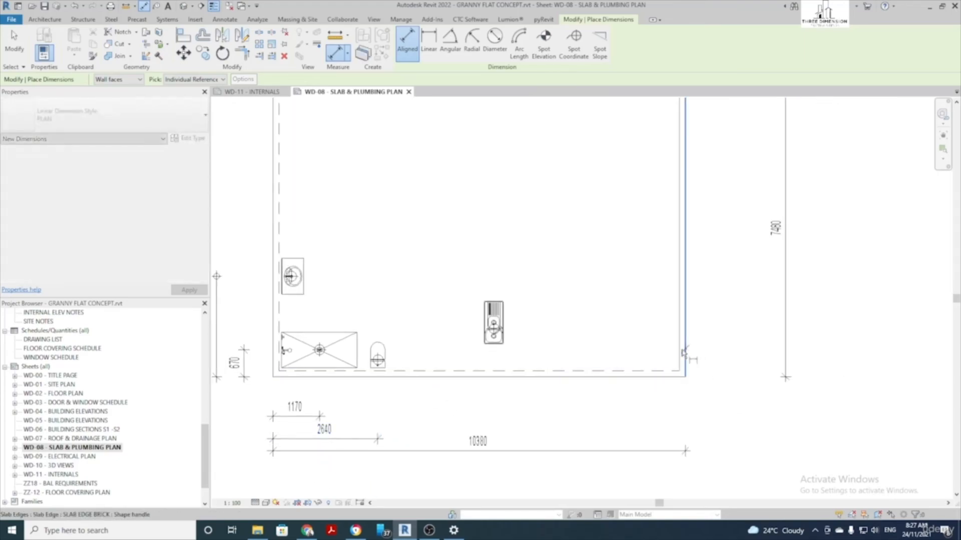
click(494, 337)
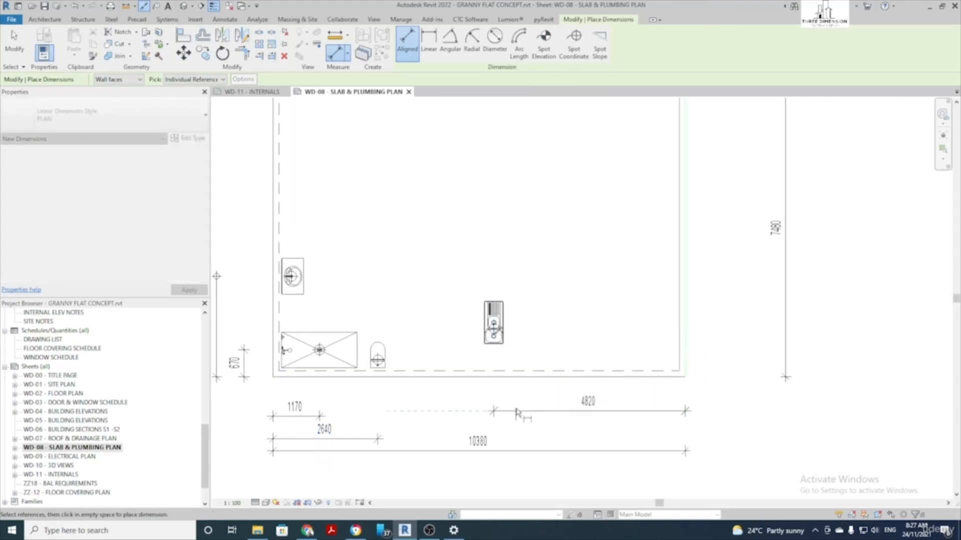
click(517, 409)
scroll(577, 384, up, 1)
click(552, 375)
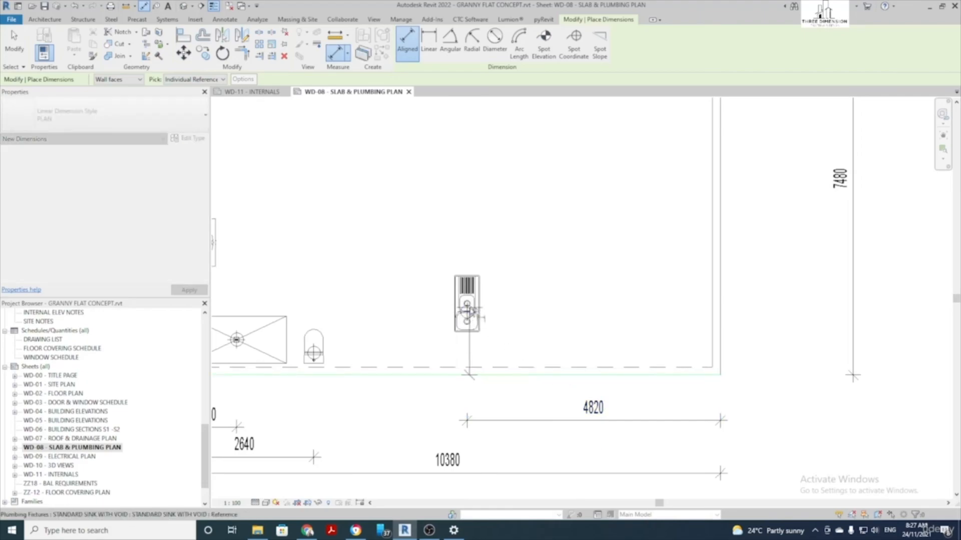
click(470, 315)
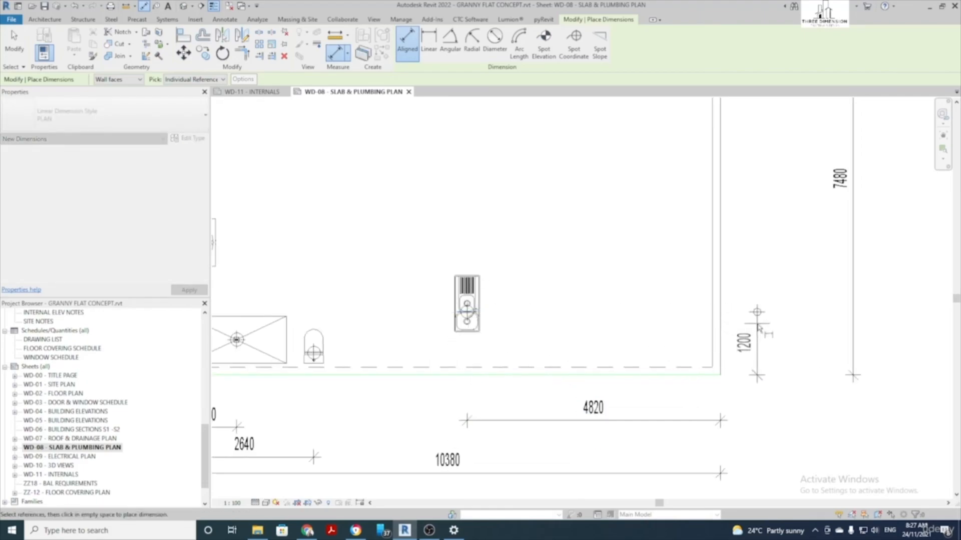
click(753, 346)
Move the 4820 and 1170 dimensions up and the left-side dimensions closer to the slab
scroll(753, 345, down, 3)
middle_drag(571, 237, 537, 265)
scroll(529, 255, down, 1)
scroll(645, 399, up, 2)
key(Escape)
drag(606, 418, 606, 403)
drag(324, 422, 337, 403)
click(285, 374)
drag(285, 372, 300, 373)
click(259, 330)
drag(259, 330, 274, 331)
drag(278, 282, 306, 282)
Adjust the 670, 1170 and 4820 witness lines to reach their fixtures
scroll(305, 354, up, 2)
click(295, 369)
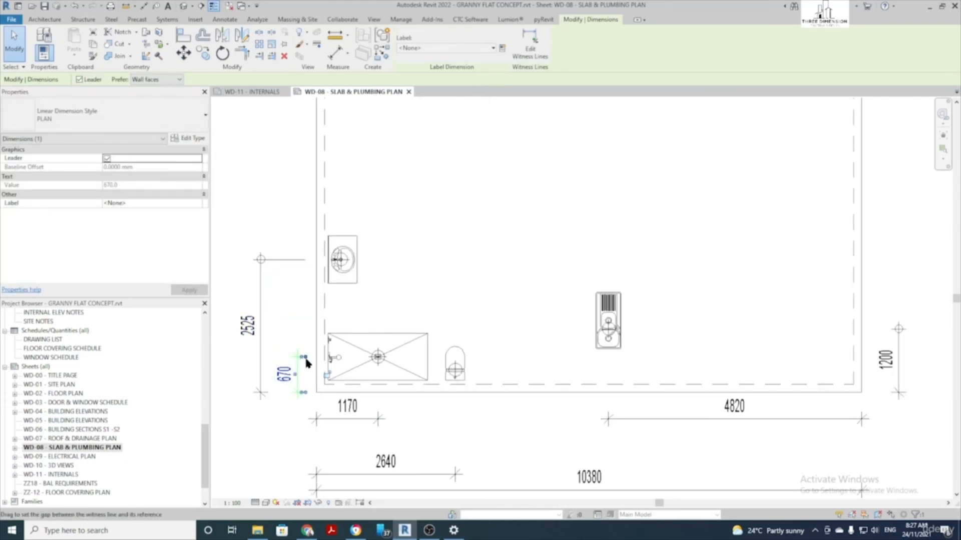
scroll(294, 367, up, 2)
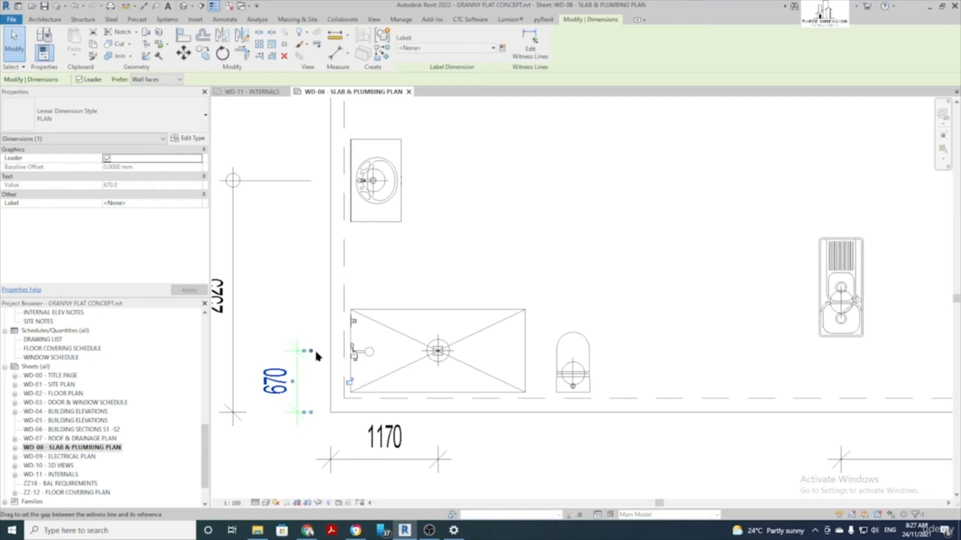
drag(314, 356, 325, 355)
click(434, 451)
drag(436, 429, 439, 418)
scroll(568, 444, down, 2)
scroll(770, 455, up, 1)
middle_drag(770, 456, 650, 433)
click(651, 434)
drag(656, 426, 659, 396)
scroll(659, 396, down, 2)
Pull the 1200 witness line to the sink and move the 2640 dimension up
click(831, 334)
drag(830, 332, 805, 322)
key(Escape)
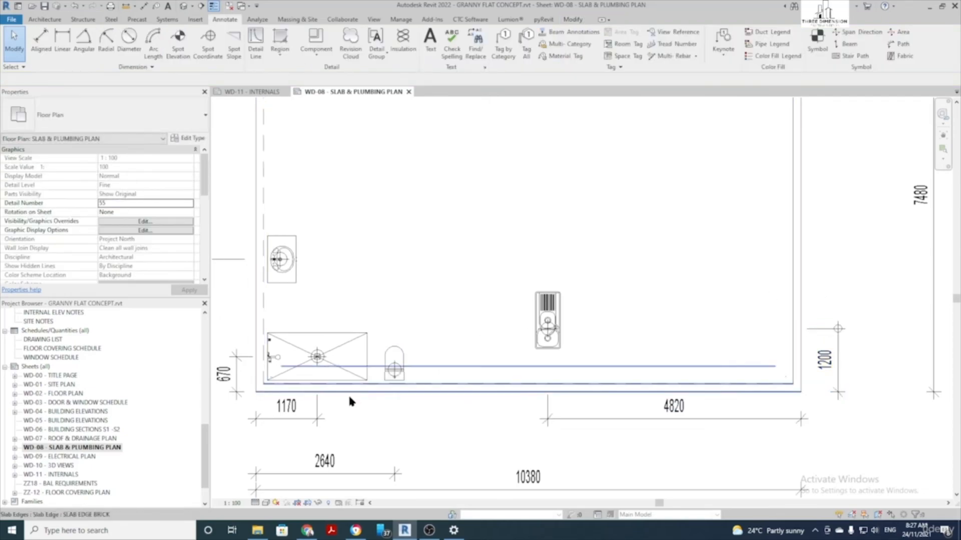
click(395, 470)
drag(386, 473, 399, 399)
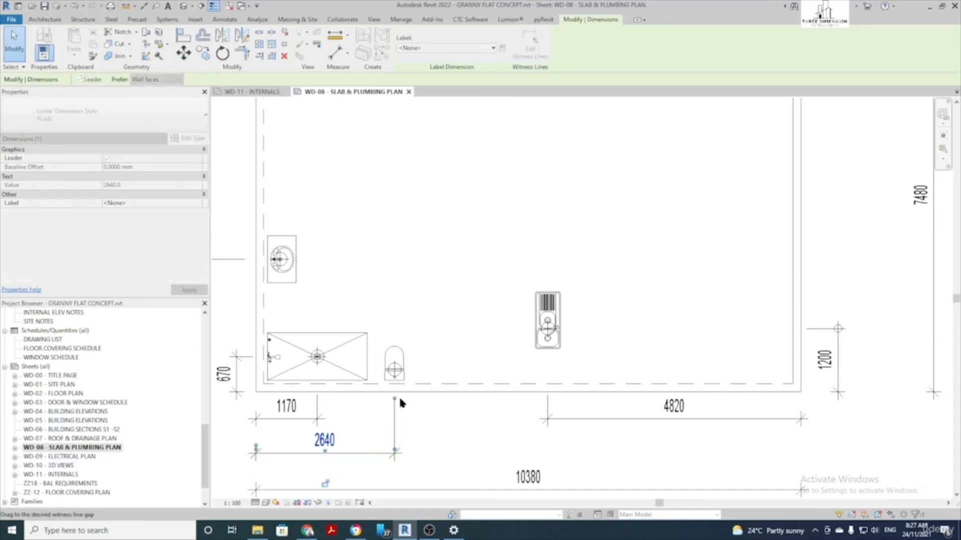
click(437, 415)
scroll(446, 419, down, 2)
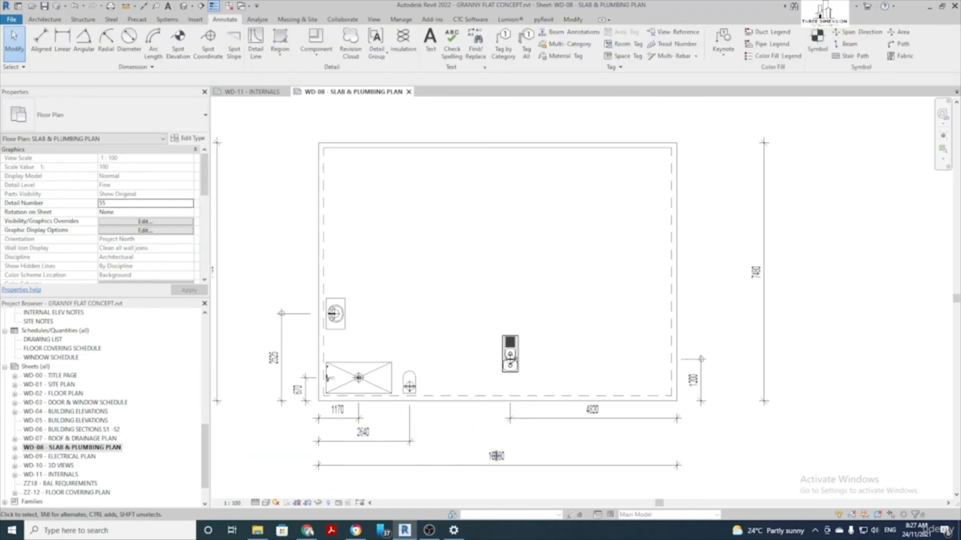
middle_drag(496, 456, 511, 449)
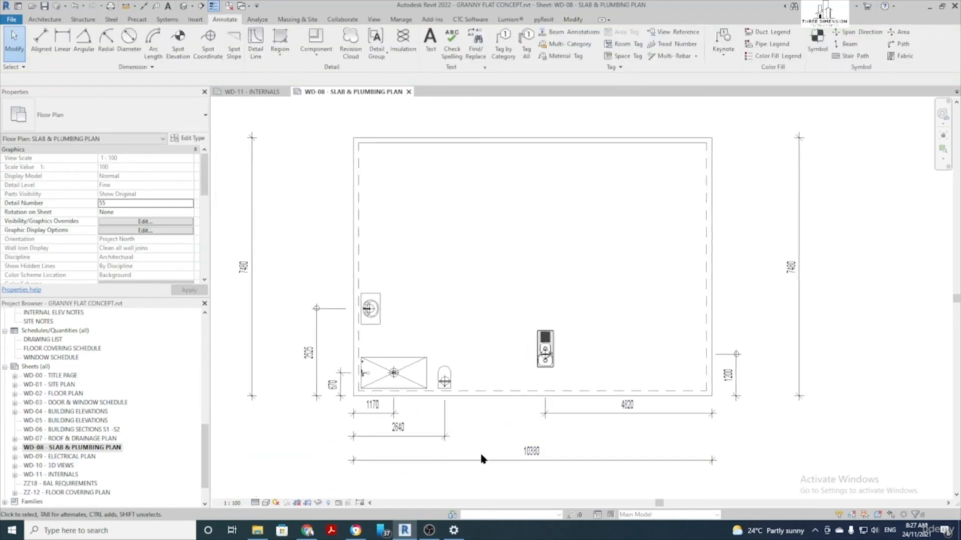
scroll(274, 369, up, 3)
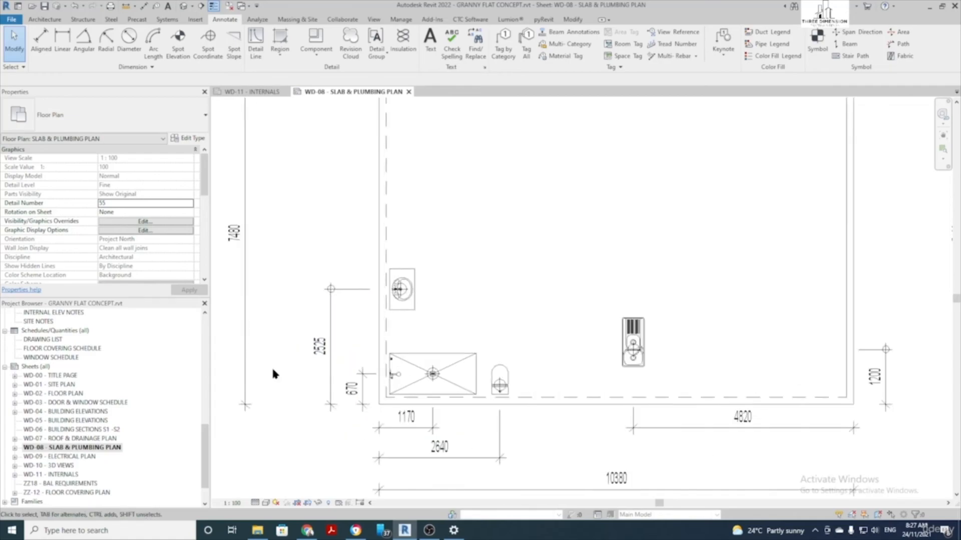
Add the suffixes -VANITY to the 2525 dimension and -SHR to the 670 dimension
double_click(324, 346)
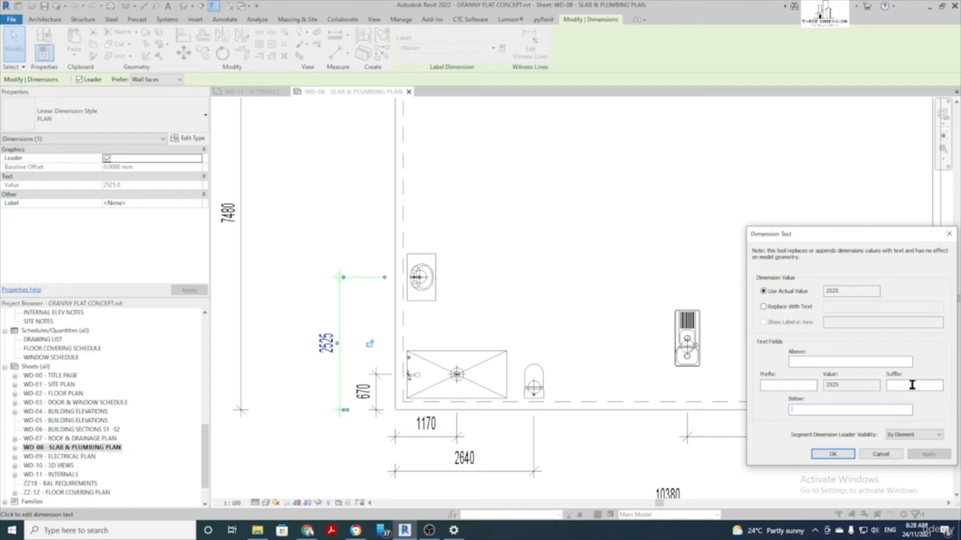
text(- VANITY)
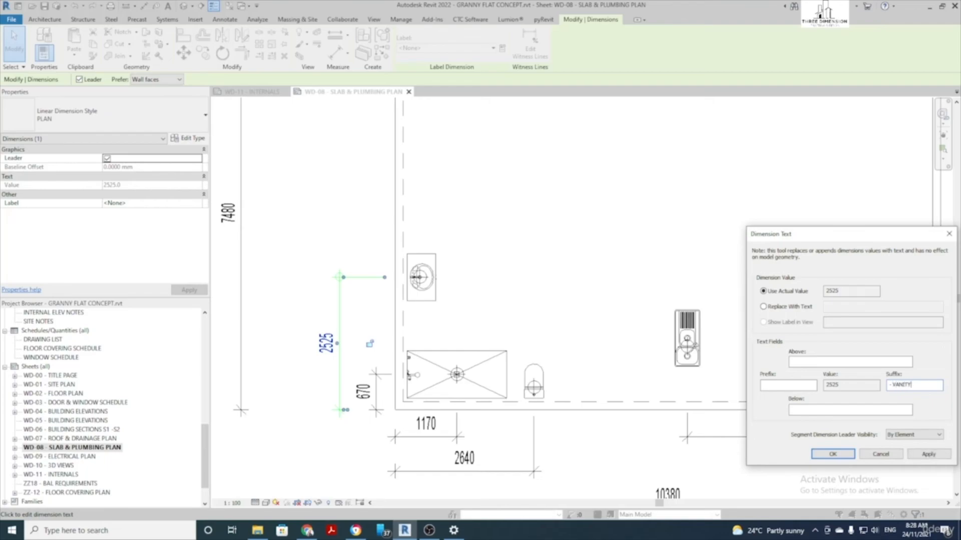
key(Return)
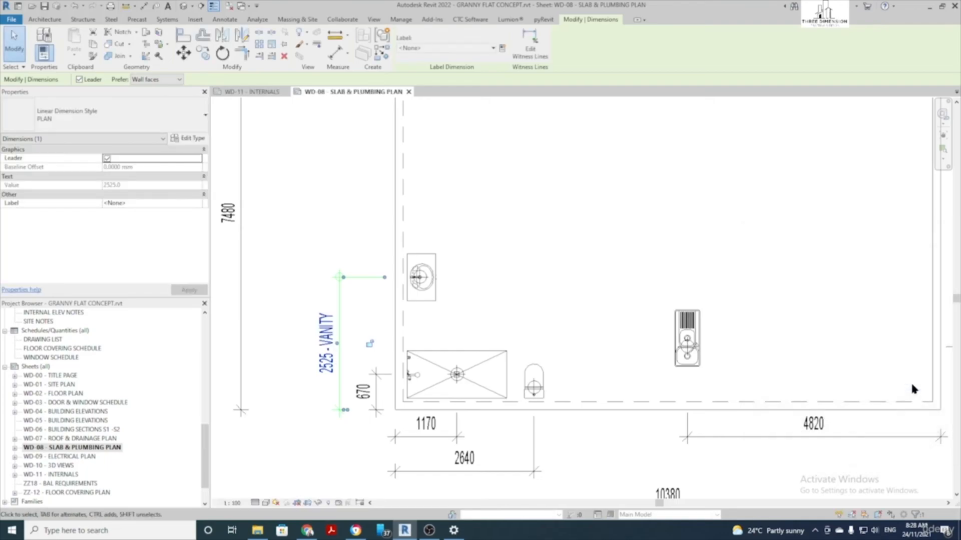
click(284, 378)
click(358, 396)
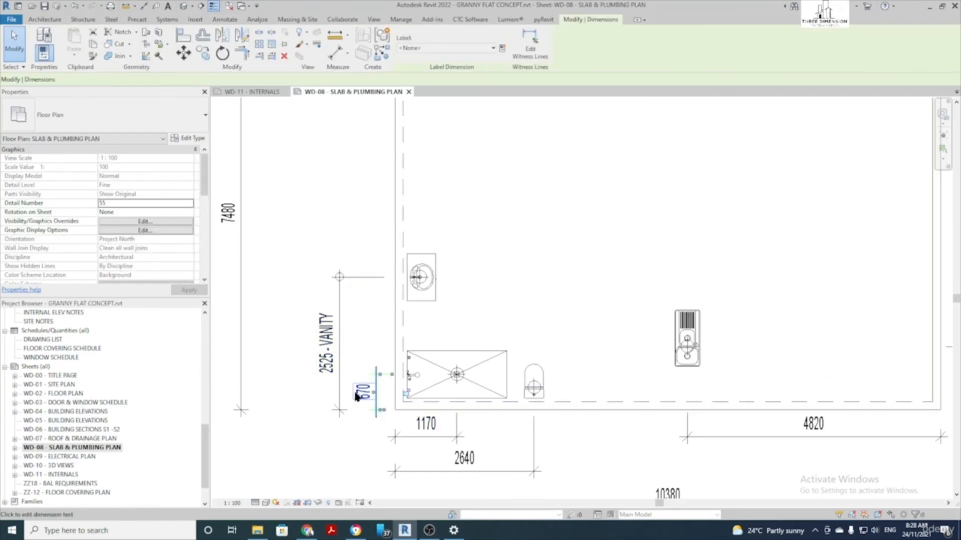
click(359, 394)
click(919, 384)
text(-SHR)
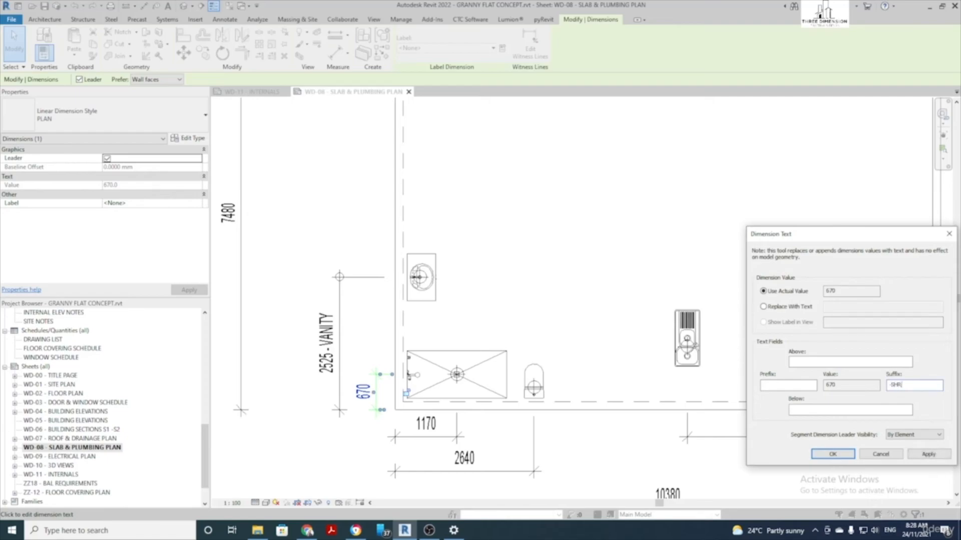
click(833, 454)
Suffix the 1170 dimension with -SHR and the 2640 dimension with -WC
click(433, 425)
click(434, 425)
click(935, 386)
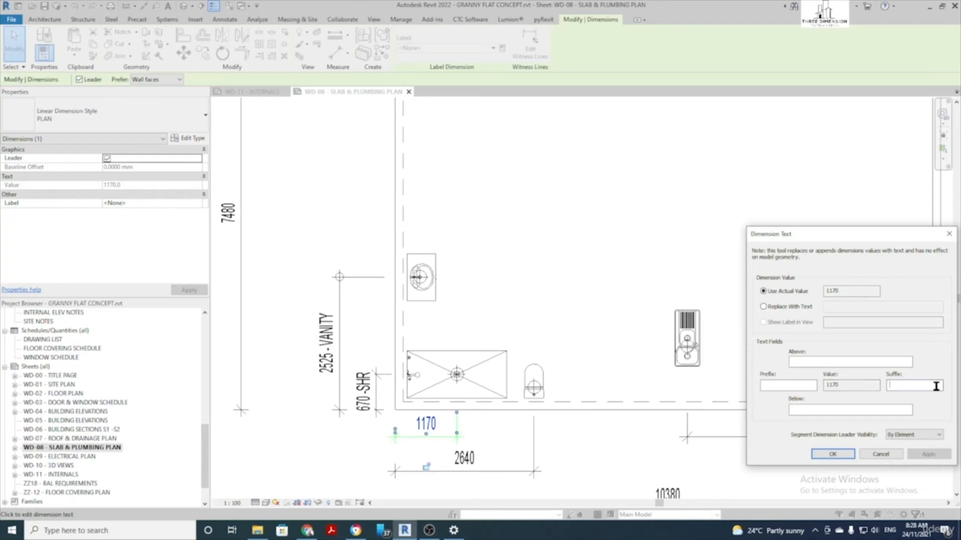
text(-SHR)
key(Return)
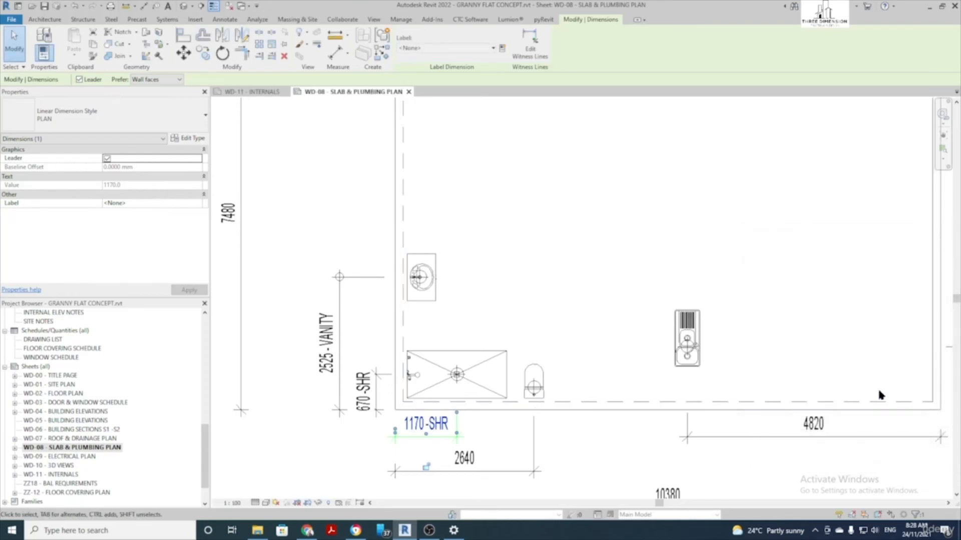
click(461, 457)
click(463, 456)
click(934, 386)
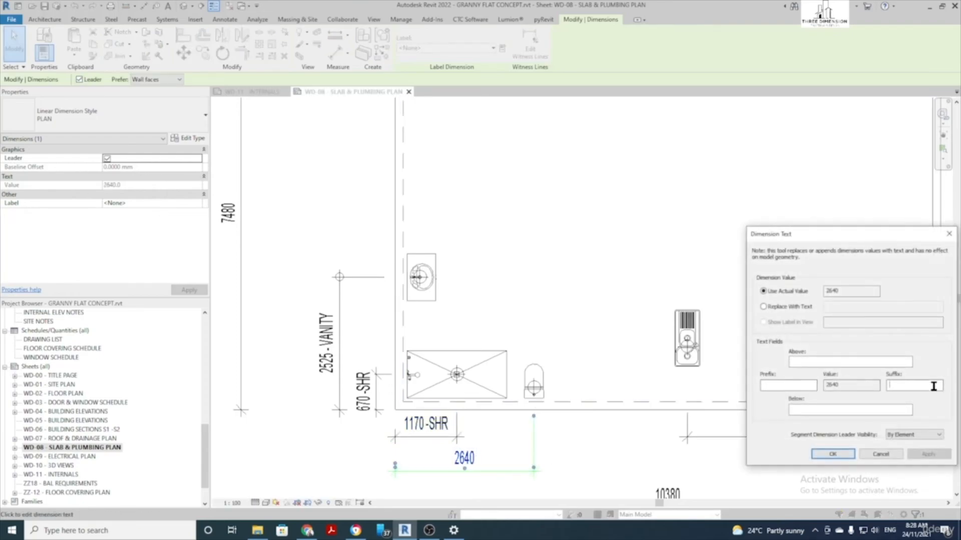
text(-W)
key(Return)
Add '- SINK' to the 4820 and 1200 dimensions, then clear the selection
middle_drag(822, 374, 630, 371)
click(627, 424)
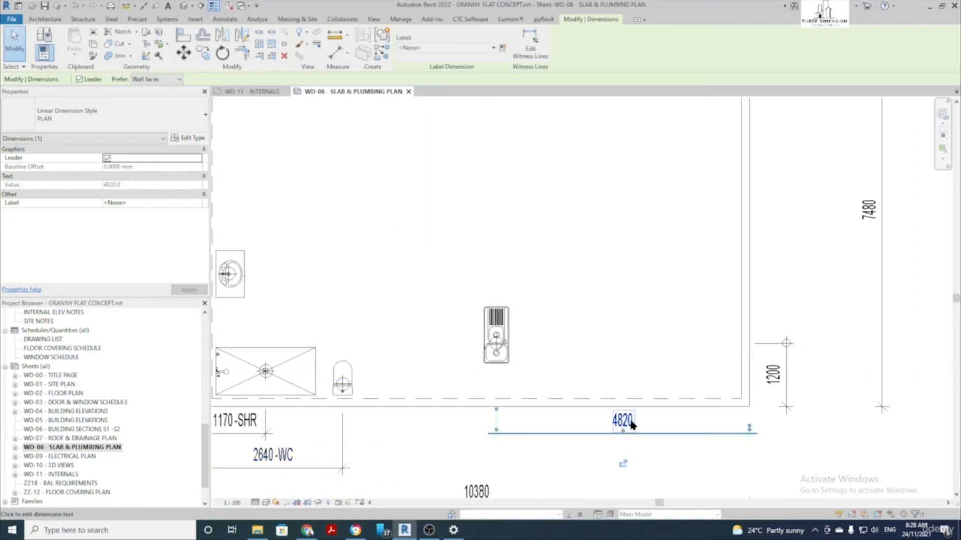
click(630, 425)
click(909, 384)
text(- SINK)
key(Return)
click(772, 377)
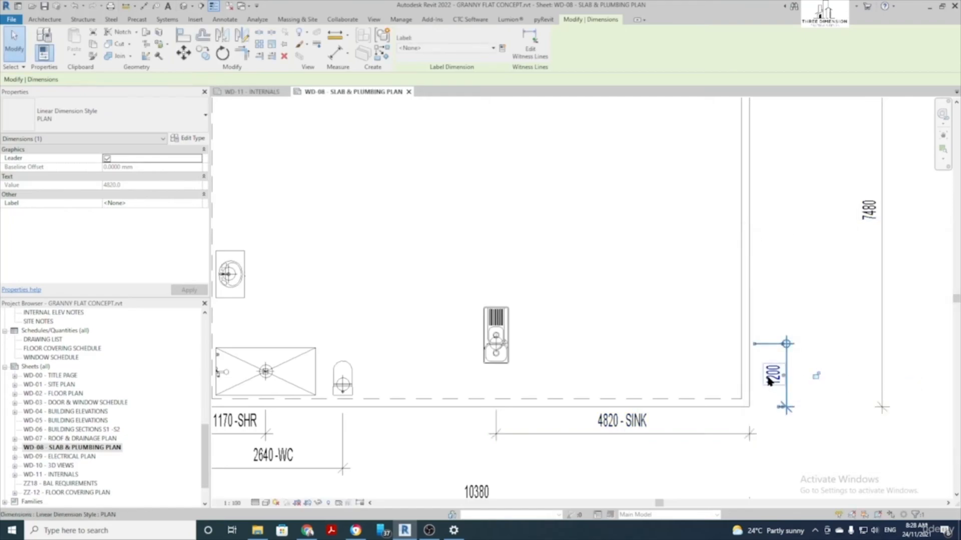
click(770, 378)
click(934, 387)
text(- SINK)
key(Return)
scroll(836, 367, down, 2)
click(837, 408)
middle_drag(836, 413, 684, 424)
Hide the floor slab element in the Slab & Plumbing Plan view
scroll(760, 426, down, 1)
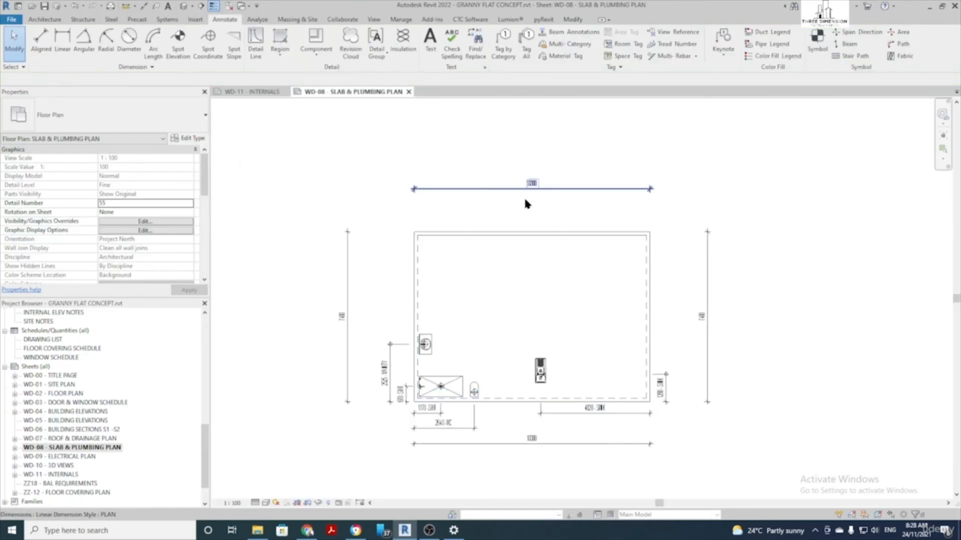
scroll(558, 294, up, 2)
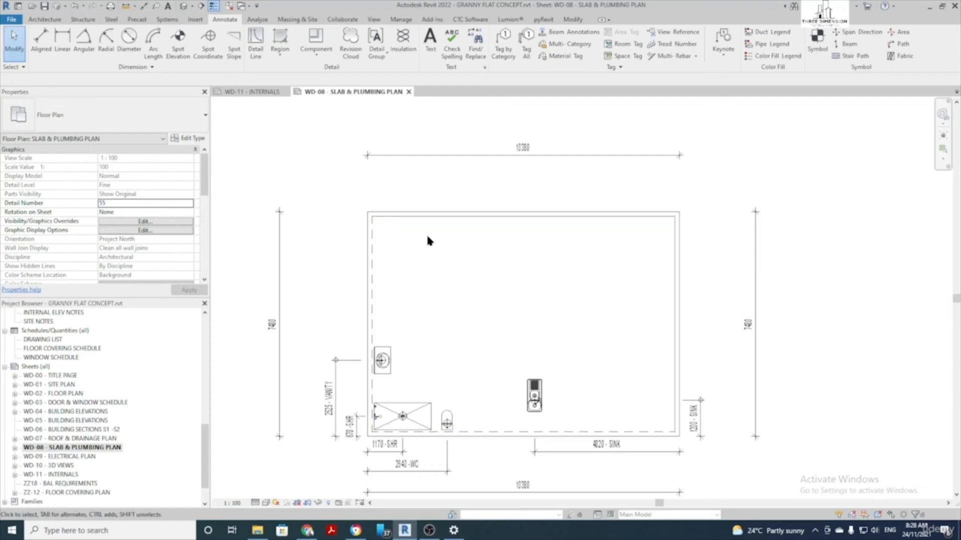
click(437, 211)
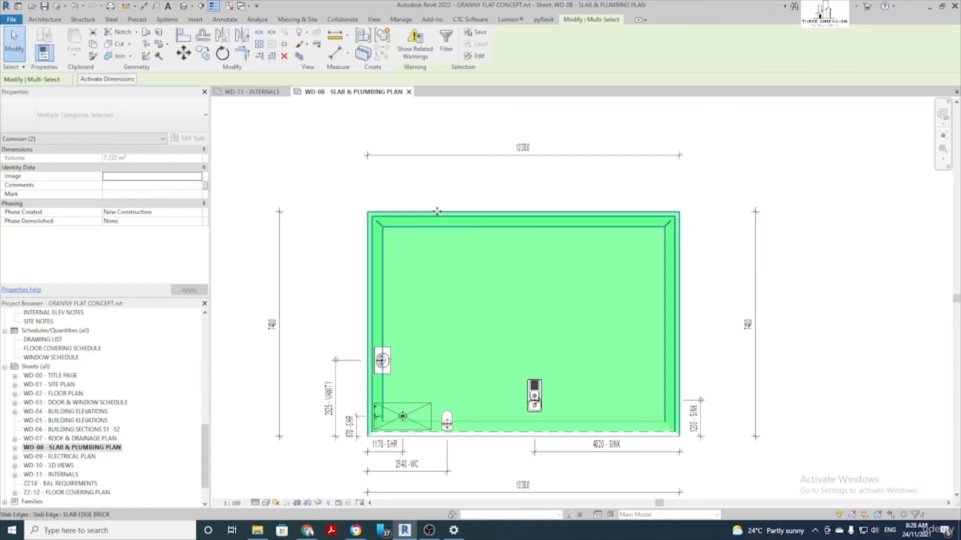
right_click(436, 211)
mouse_move(505, 297)
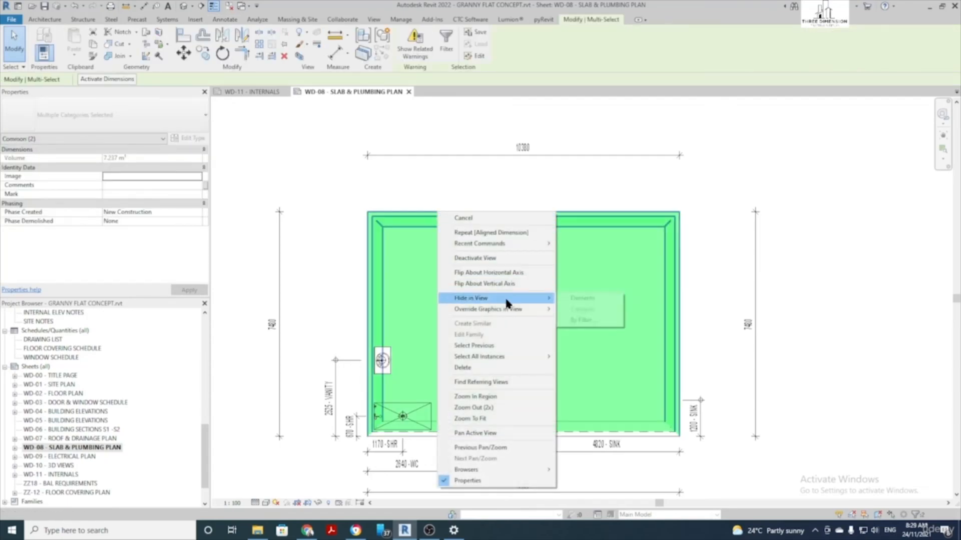
click(571, 298)
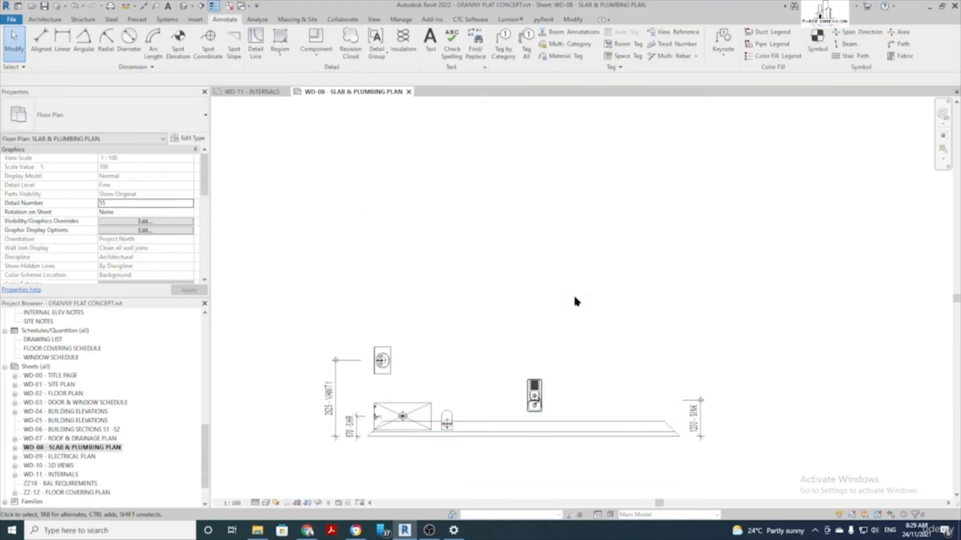
Hide the brick slab edge element in this view as well
click(596, 426)
right_click(596, 427)
click(718, 233)
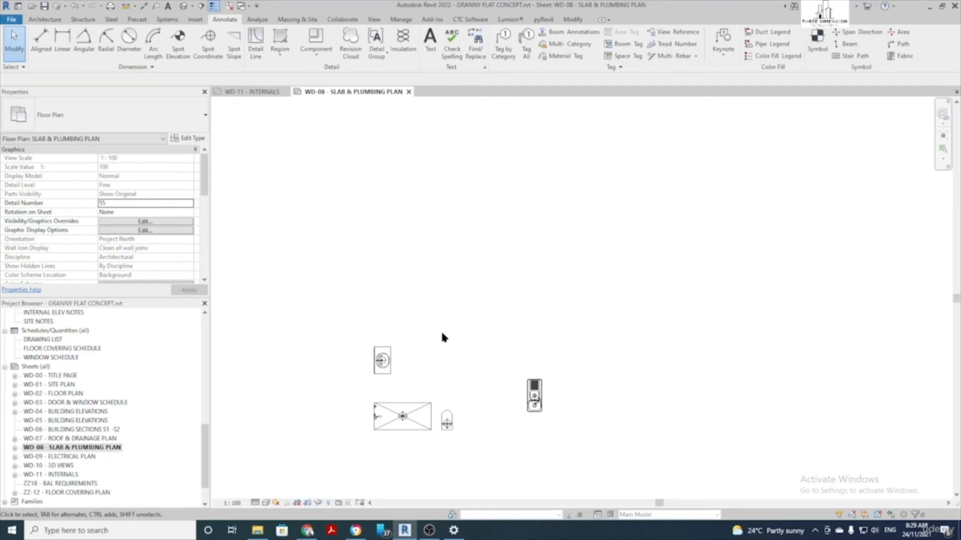
Reveal hidden elements and start a Detail Line using the 0.25 PEN line style
click(328, 503)
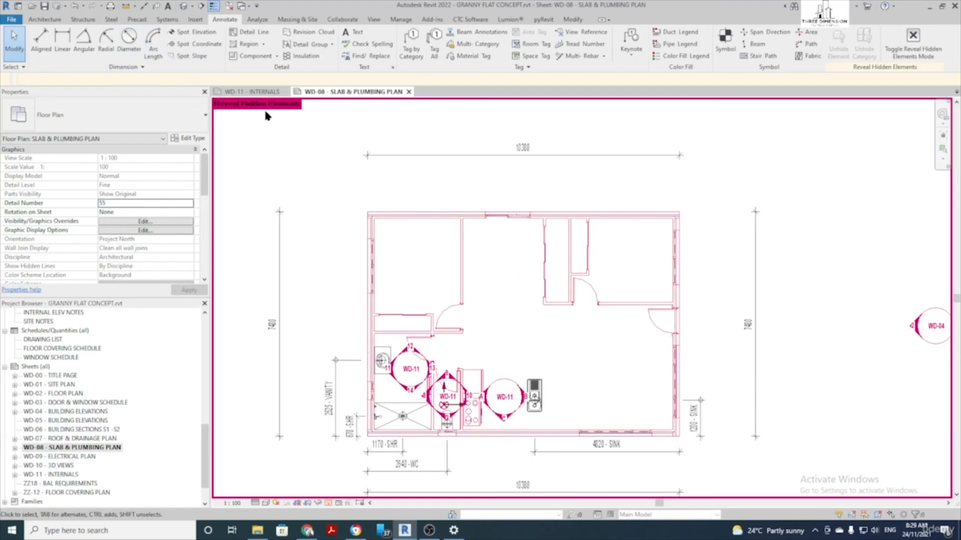
click(245, 32)
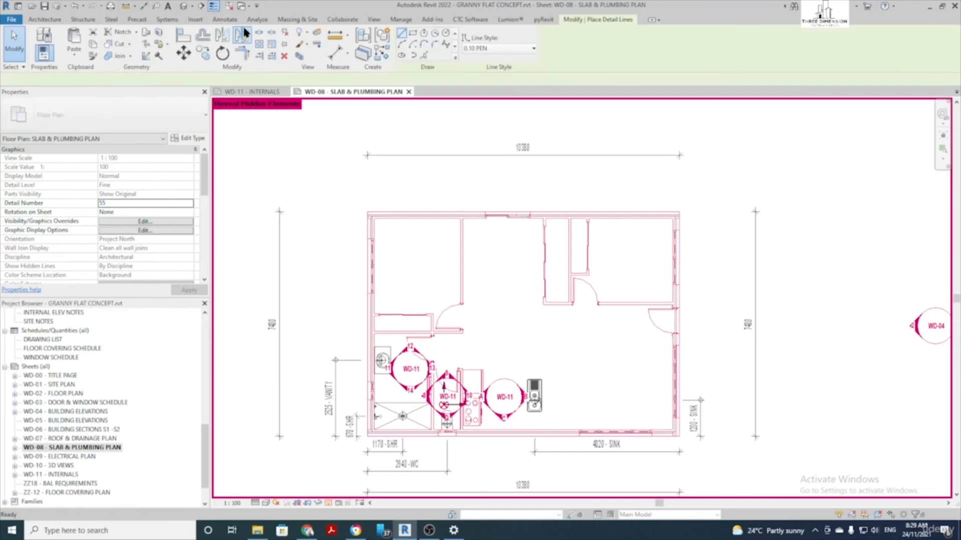
click(501, 47)
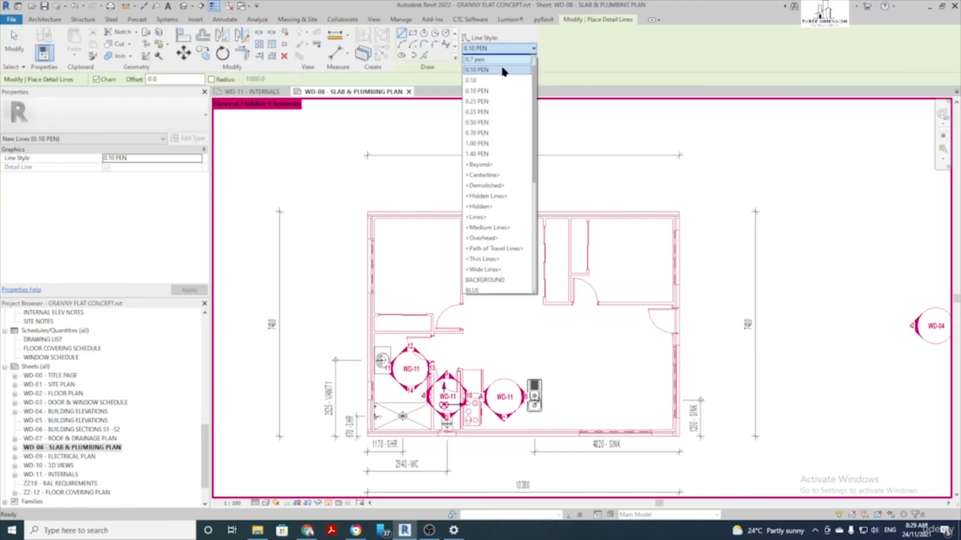
click(502, 101)
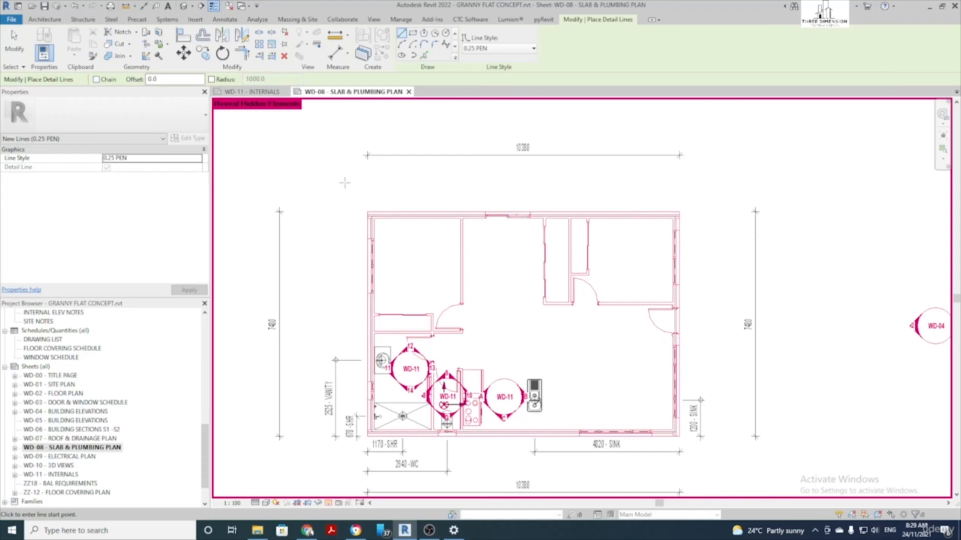
Trace the top and right outer walls with 0.25 PEN detail lines
scroll(358, 203, up, 1)
click(375, 198)
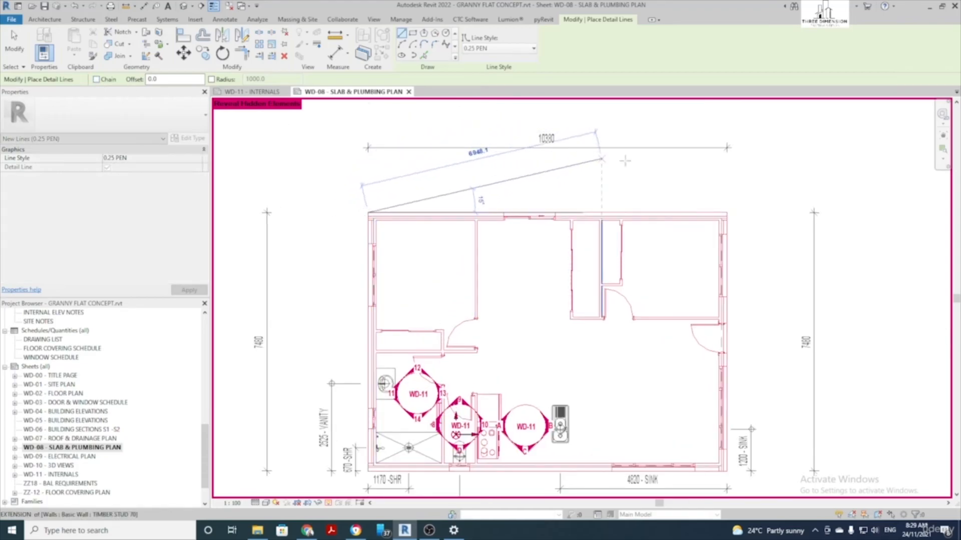
scroll(723, 215, up, 2)
click(721, 219)
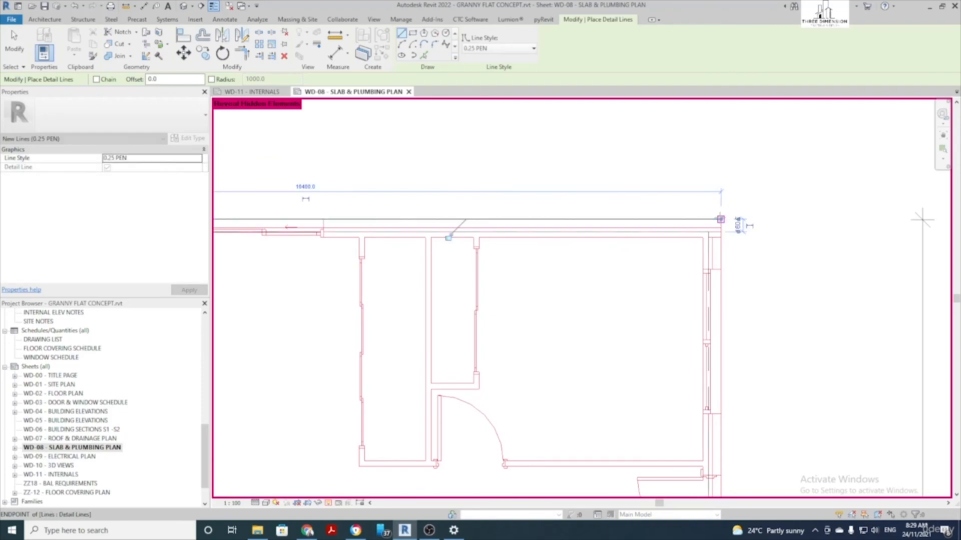
click(720, 219)
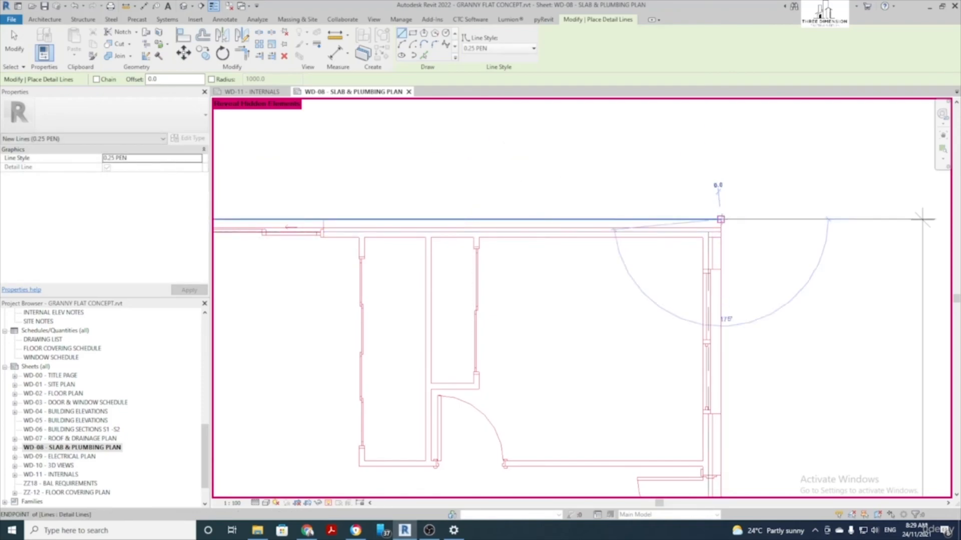
scroll(745, 285, down, 3)
scroll(758, 373, up, 1)
middle_drag(768, 386, 662, 148)
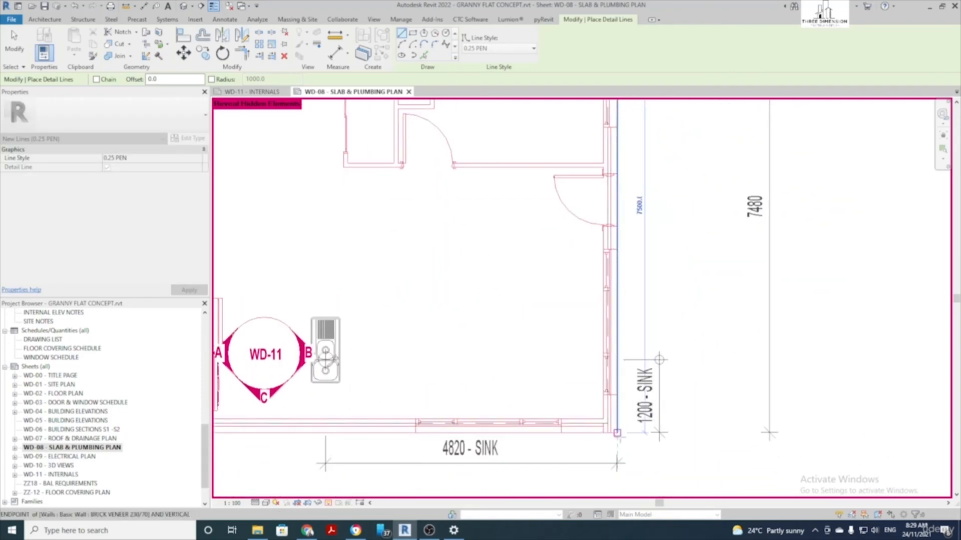
click(617, 432)
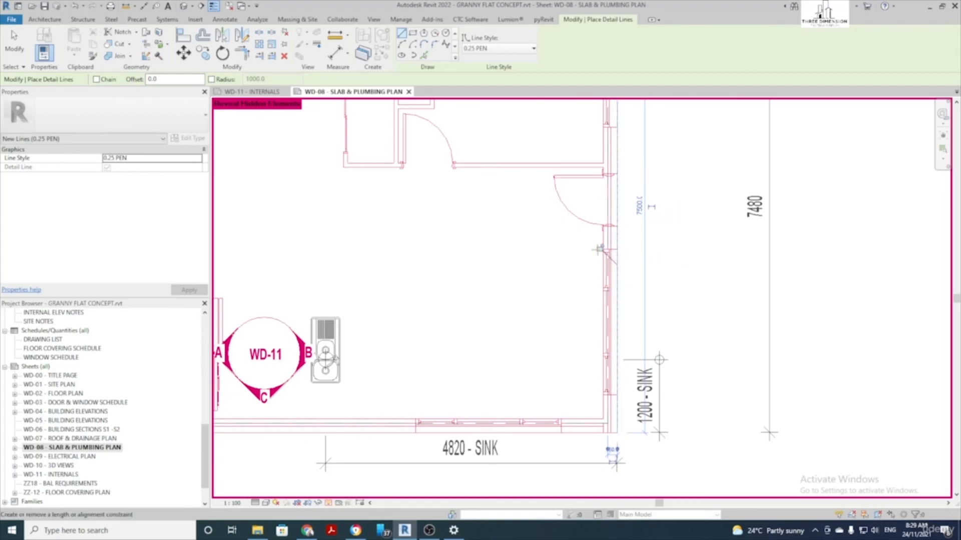
Trace the bottom and left outer walls with 0.25 PEN detail lines
click(617, 432)
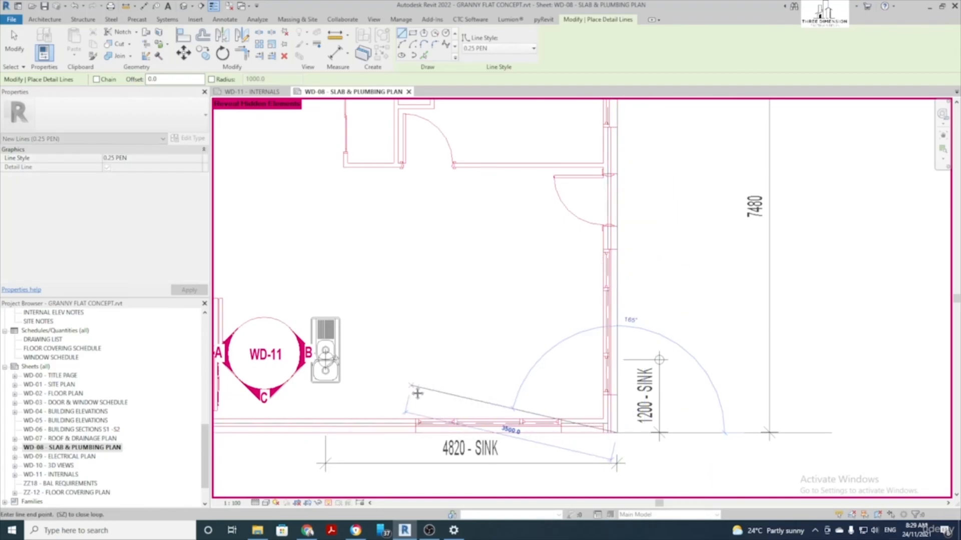
middle_drag(414, 392, 664, 342)
click(239, 383)
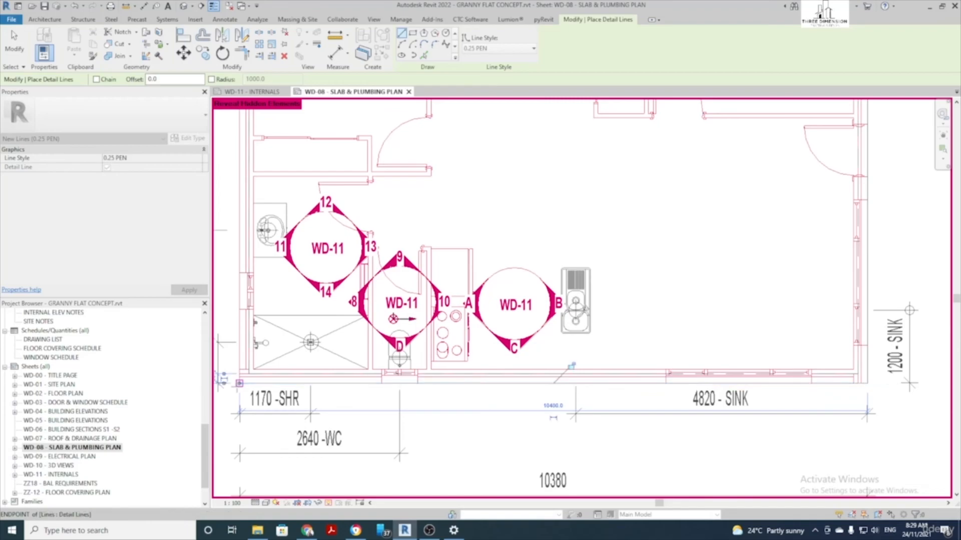
middle_drag(421, 341, 530, 349)
click(348, 392)
middle_drag(334, 243, 361, 336)
middle_drag(349, 200, 360, 337)
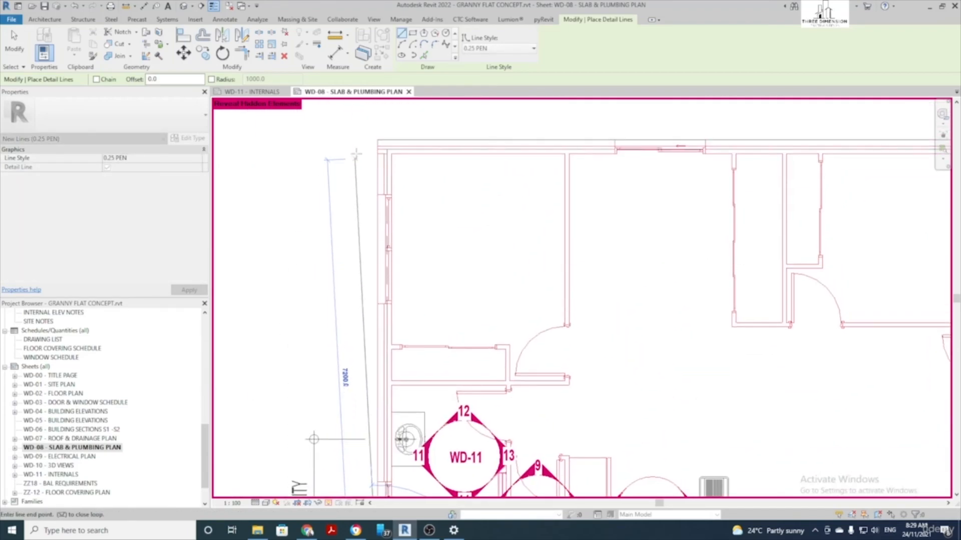
click(378, 139)
scroll(398, 334, down, 2)
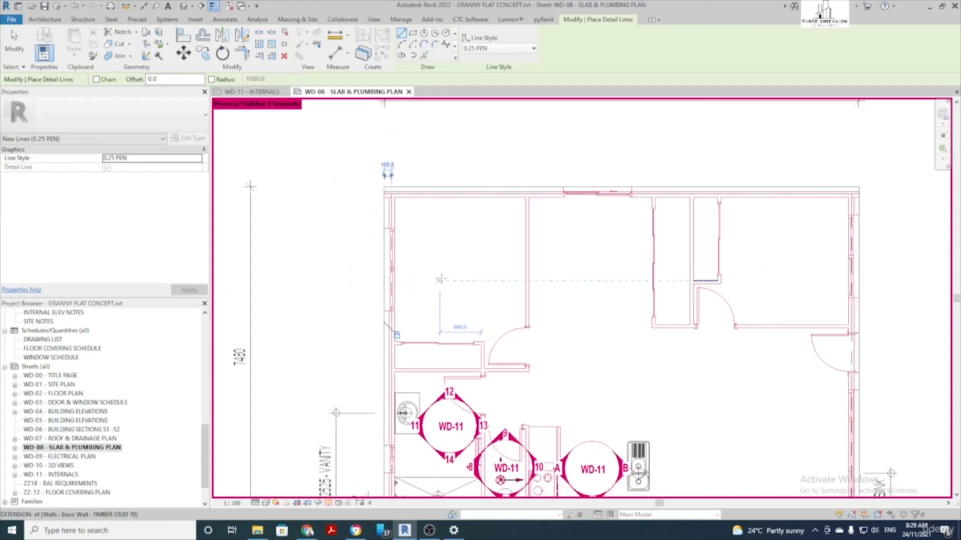
Switch the detail line style to DASH 0.25 PEN
click(486, 49)
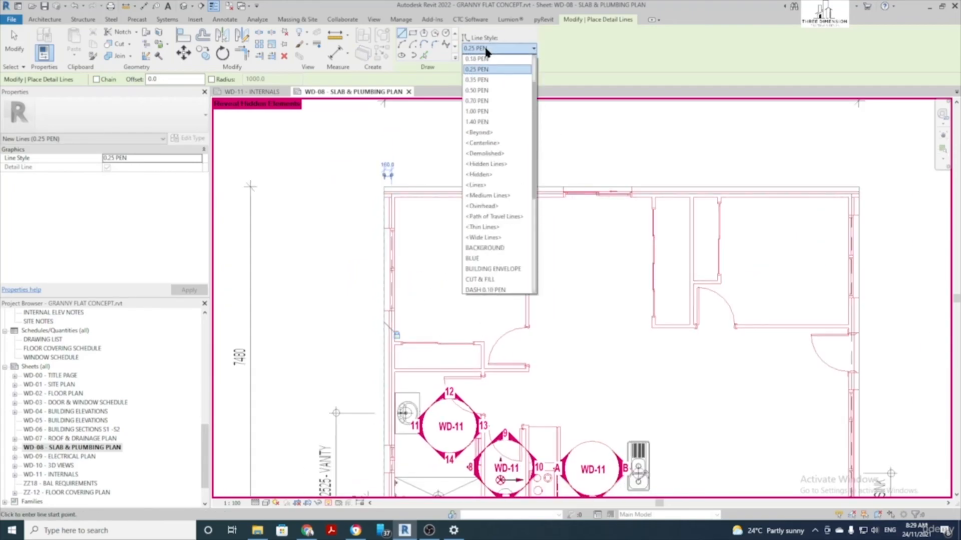
scroll(484, 180, down, 2)
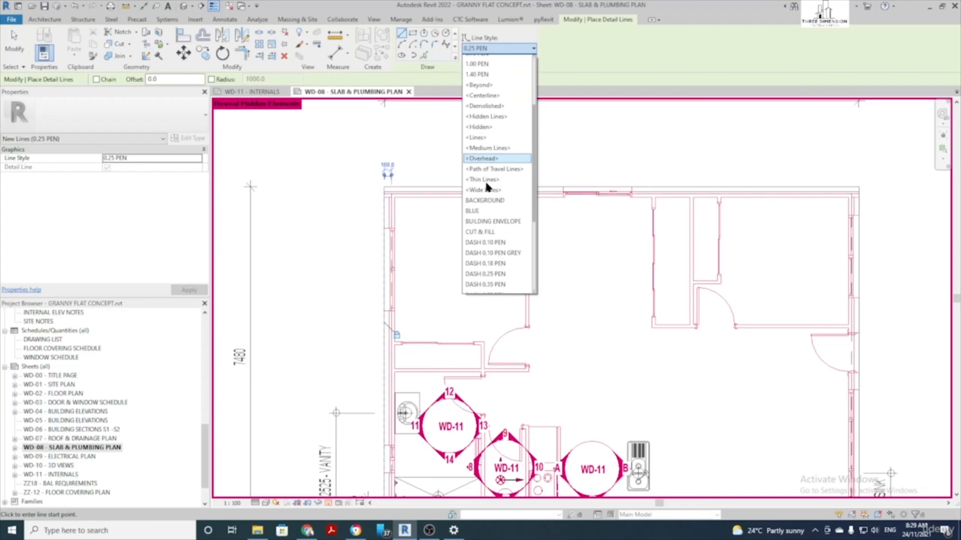
click(496, 274)
scroll(425, 212, up, 4)
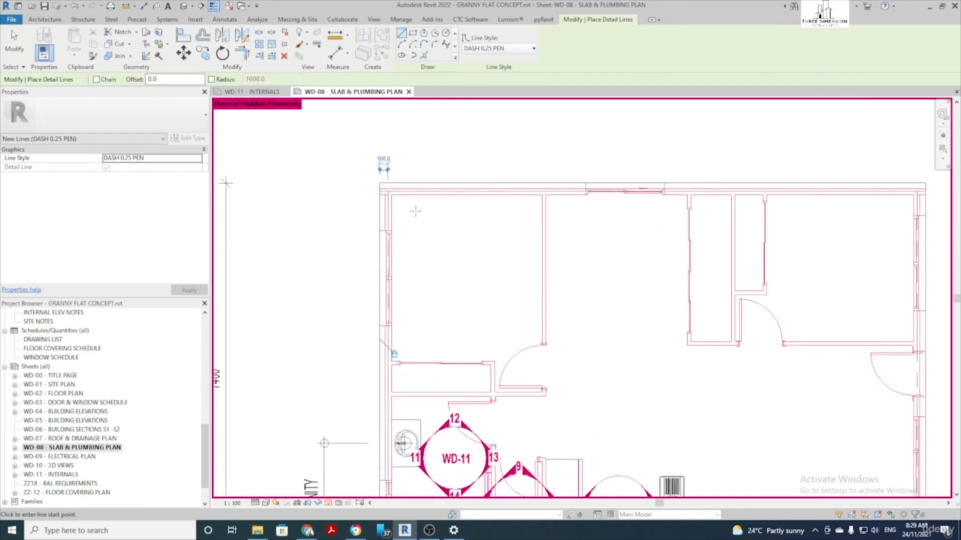
scroll(415, 212, up, 1)
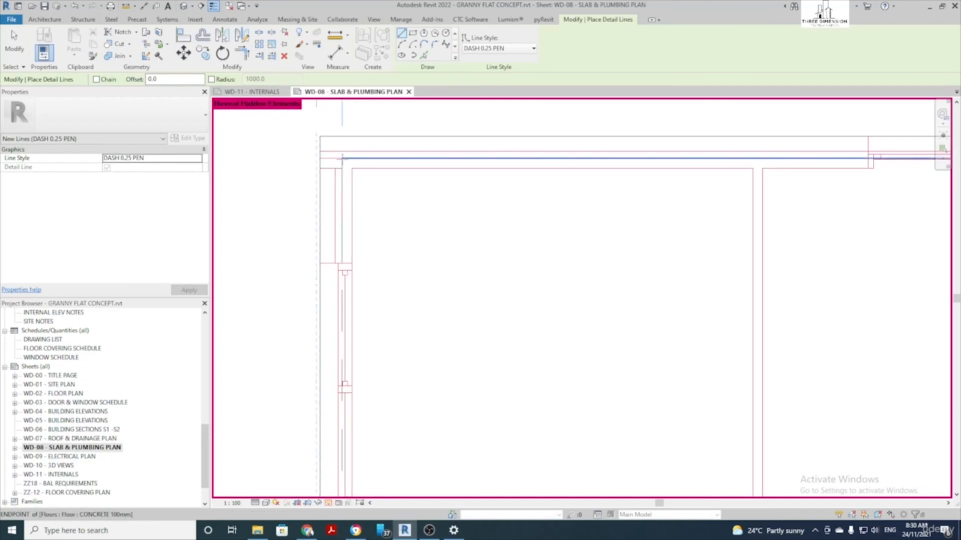
scroll(342, 158, up, 2)
Draw dashed slab-edge lines along the top and right sides of the building
click(341, 158)
scroll(388, 188, down, 2)
middle_drag(770, 258, 425, 263)
middle_drag(869, 234, 481, 240)
scroll(519, 215, up, 2)
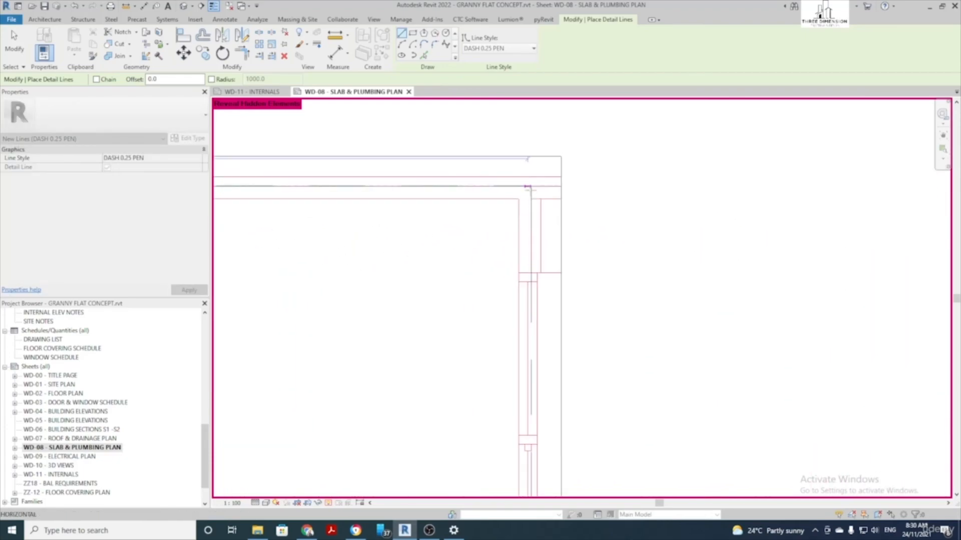
click(531, 187)
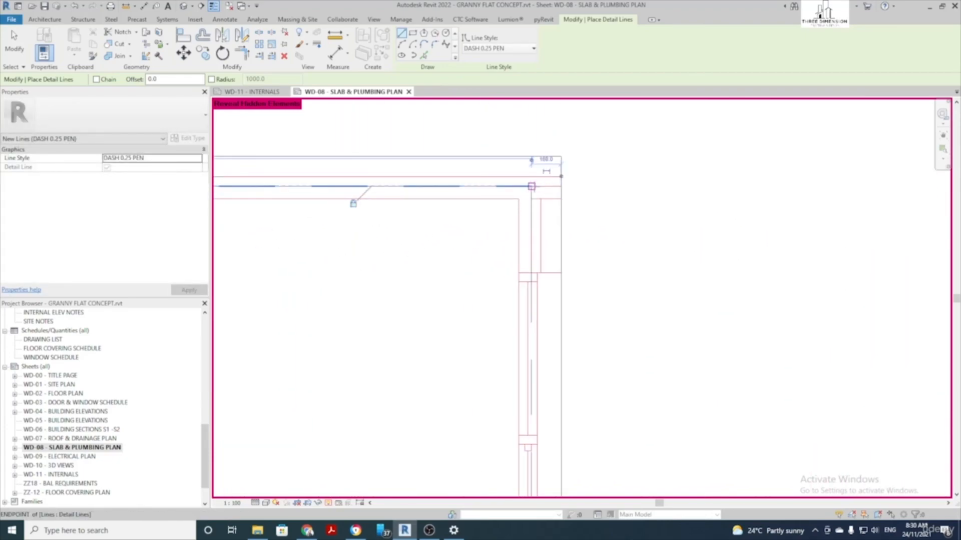
click(531, 187)
scroll(564, 303, down, 3)
middle_drag(575, 446, 598, 193)
middle_drag(584, 399, 572, 262)
scroll(564, 341, up, 3)
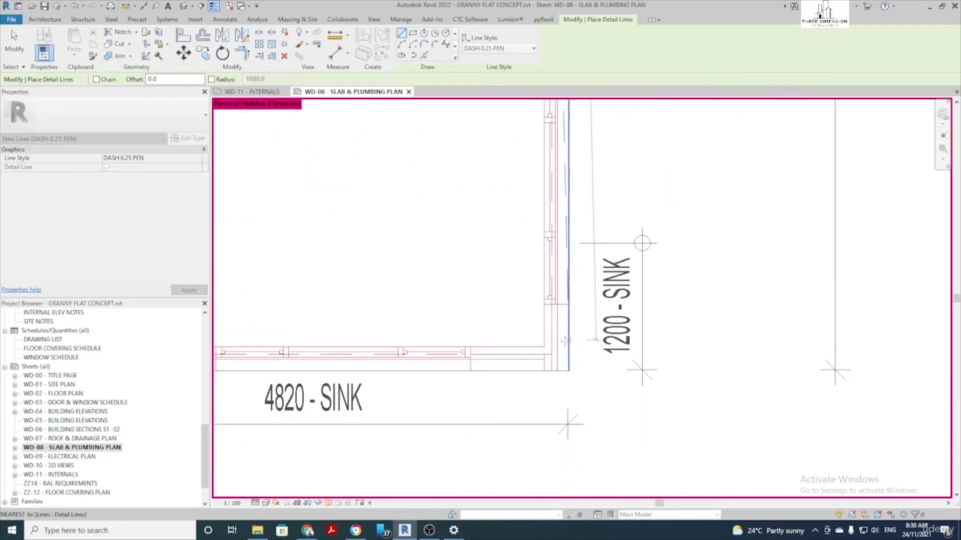
click(548, 358)
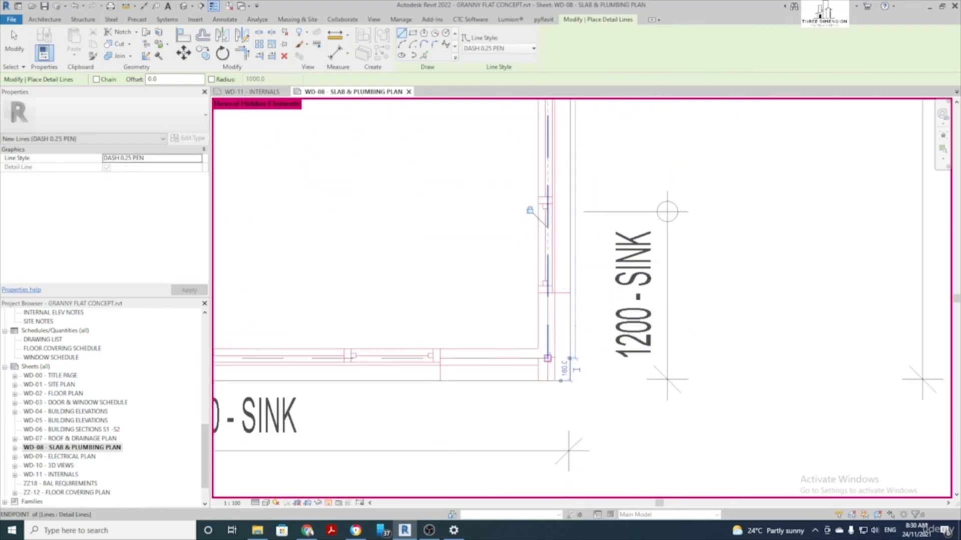
Draw the bottom and left dashed lines, then turn off Reveal Hidden Elements
click(548, 358)
scroll(466, 344, down, 3)
middle_drag(425, 334, 700, 330)
middle_drag(384, 304, 536, 312)
scroll(468, 342, up, 3)
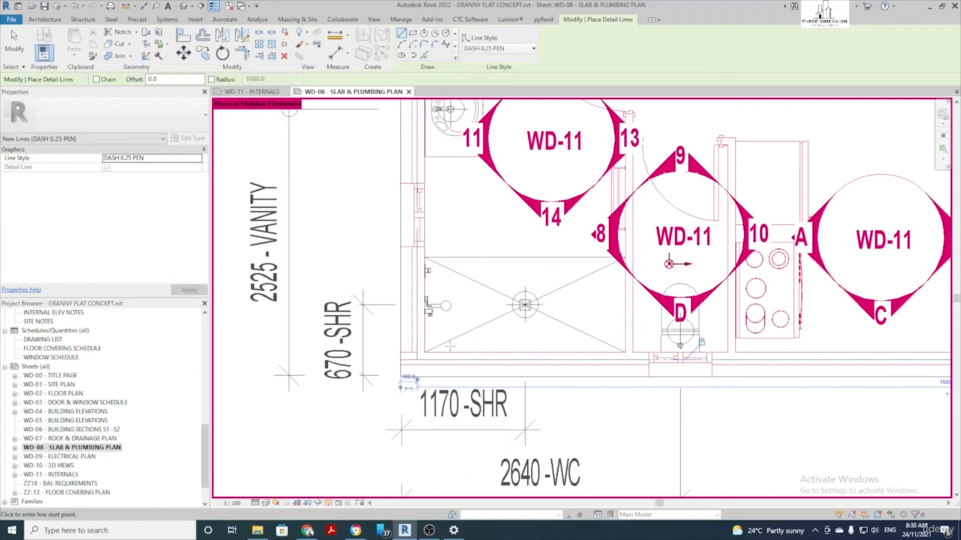
scroll(508, 379, down, 3)
middle_drag(434, 235, 433, 384)
scroll(439, 190, up, 2)
click(421, 165)
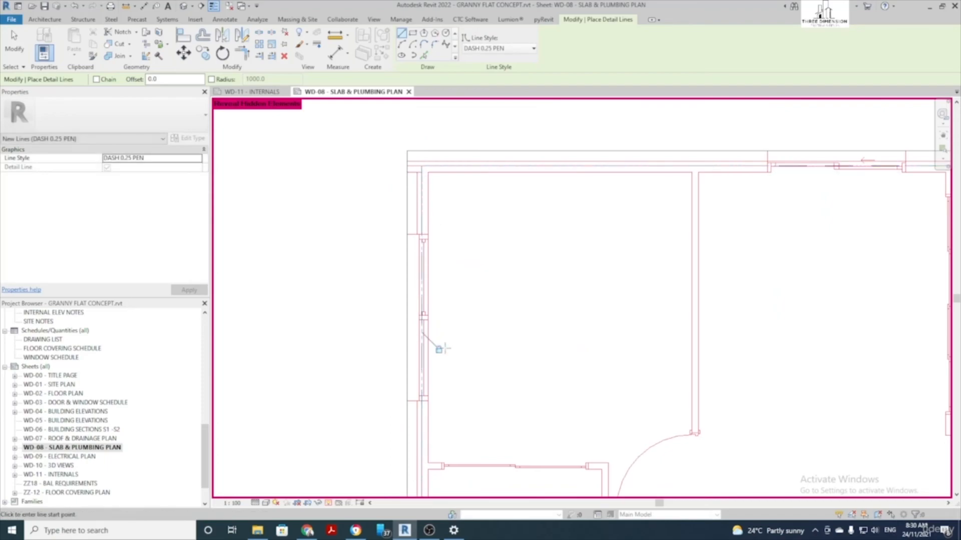
scroll(276, 270, down, 5)
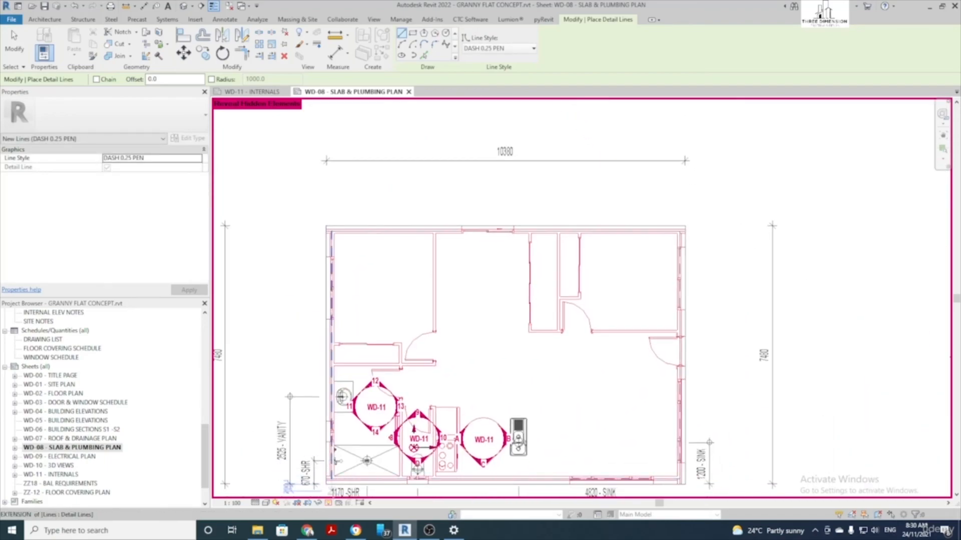
click(328, 504)
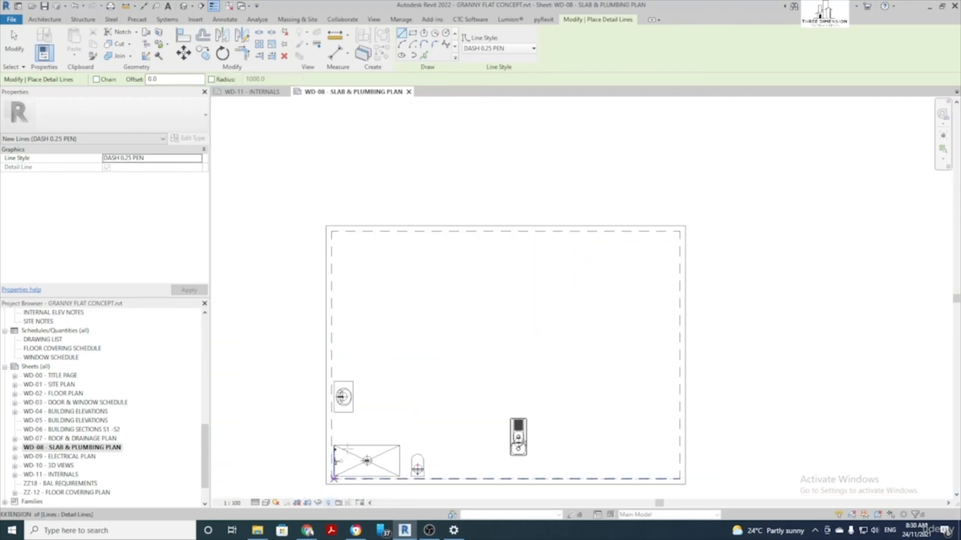
scroll(446, 314, down, 1)
Finish detail lines, open sheet WD-02 - FLOOR PLAN and activate its ground floor viewport
key(Escape)
key(Escape)
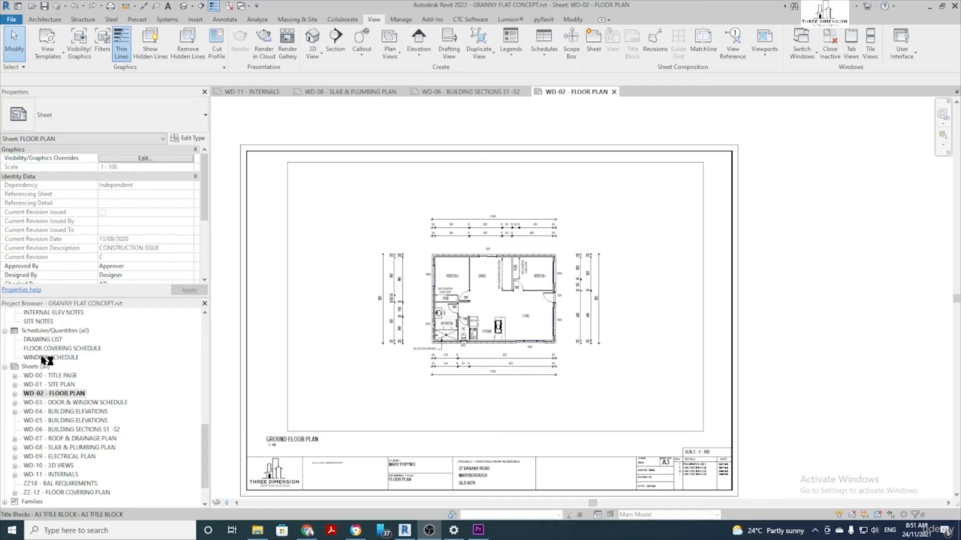
double_click(61, 395)
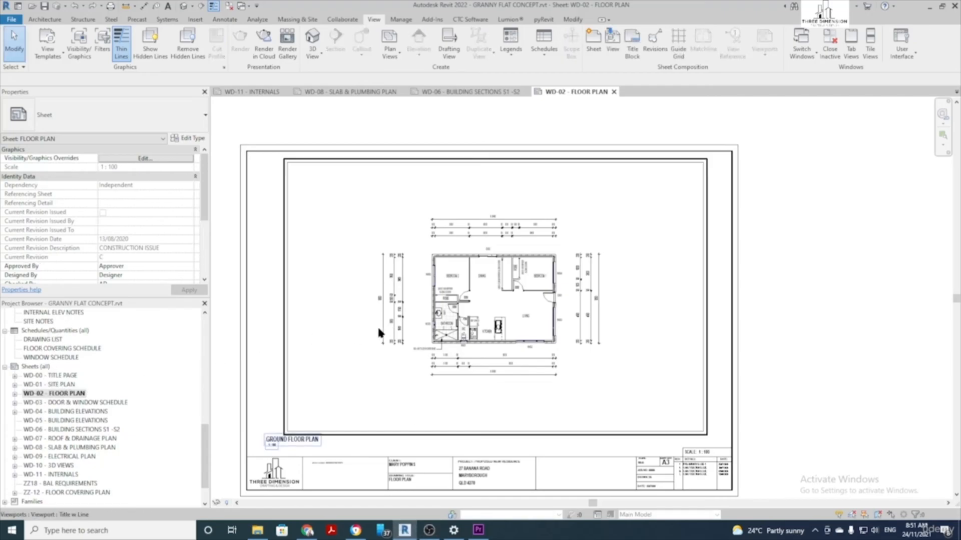
double_click(355, 353)
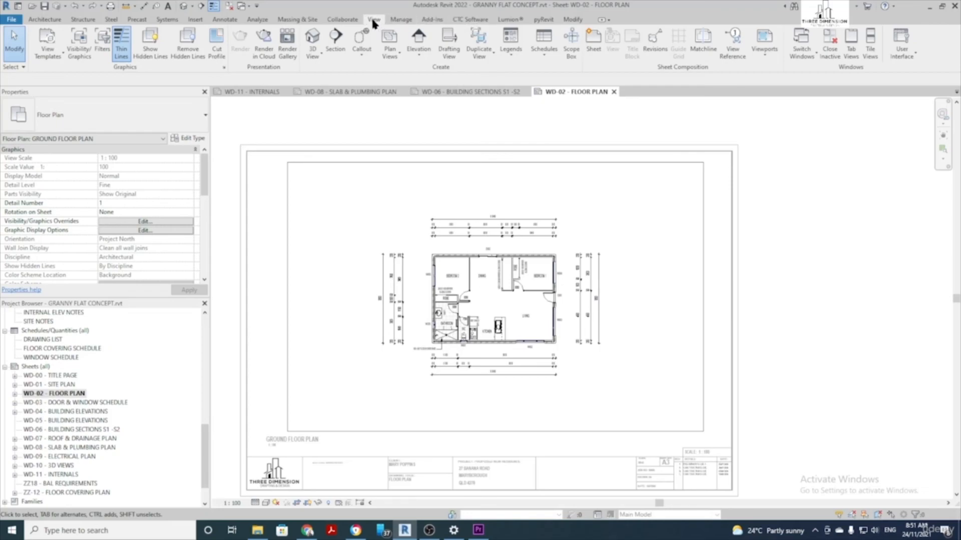
Draw a horizontal building section line from left to right across the ground floor plan
click(338, 41)
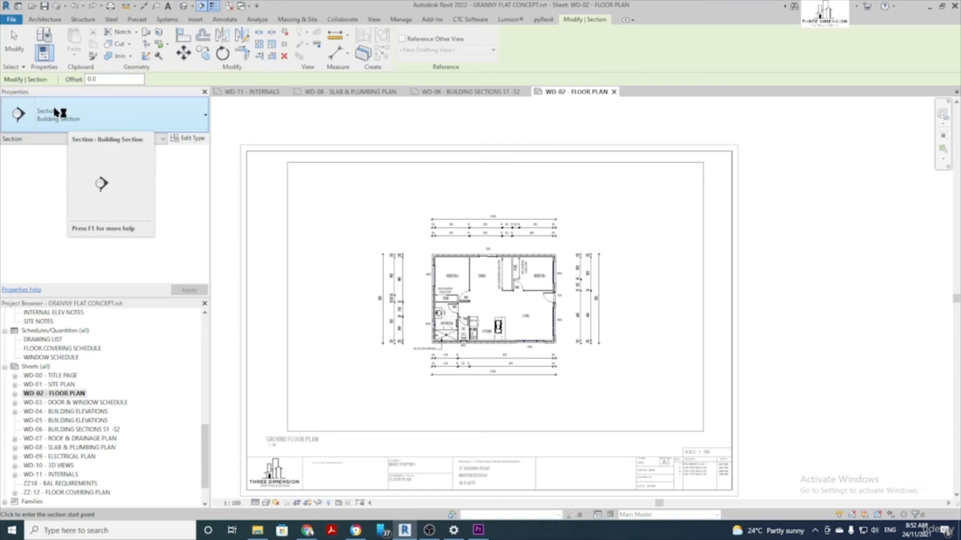
scroll(375, 312, up, 2)
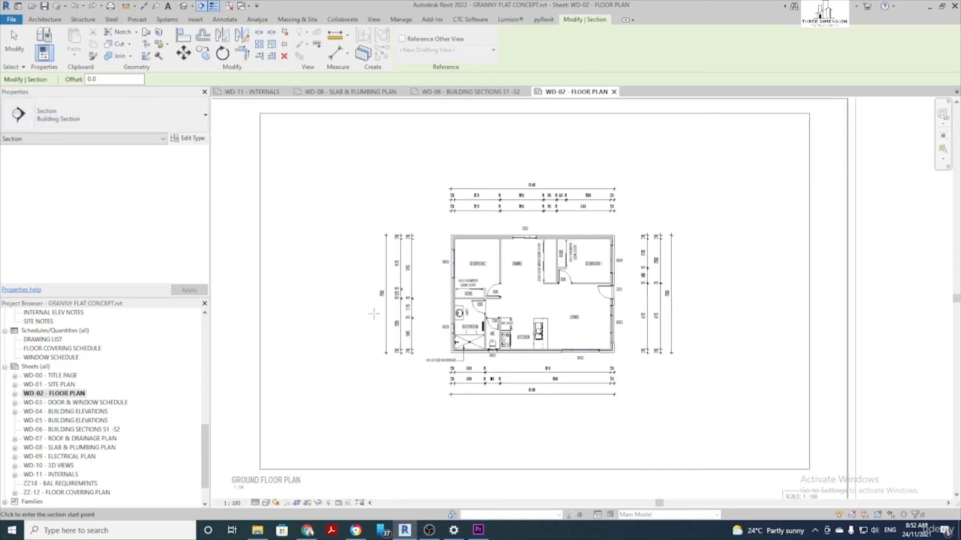
click(348, 308)
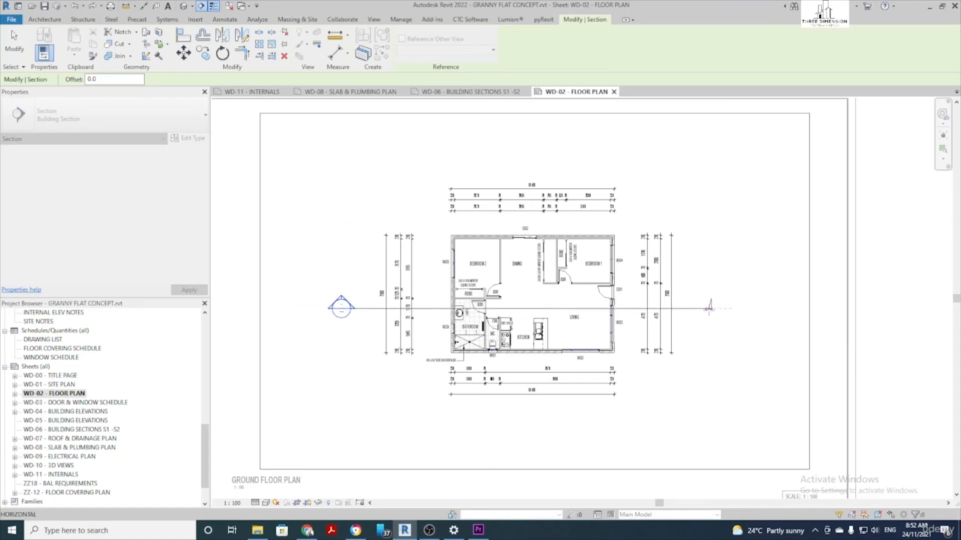
click(712, 308)
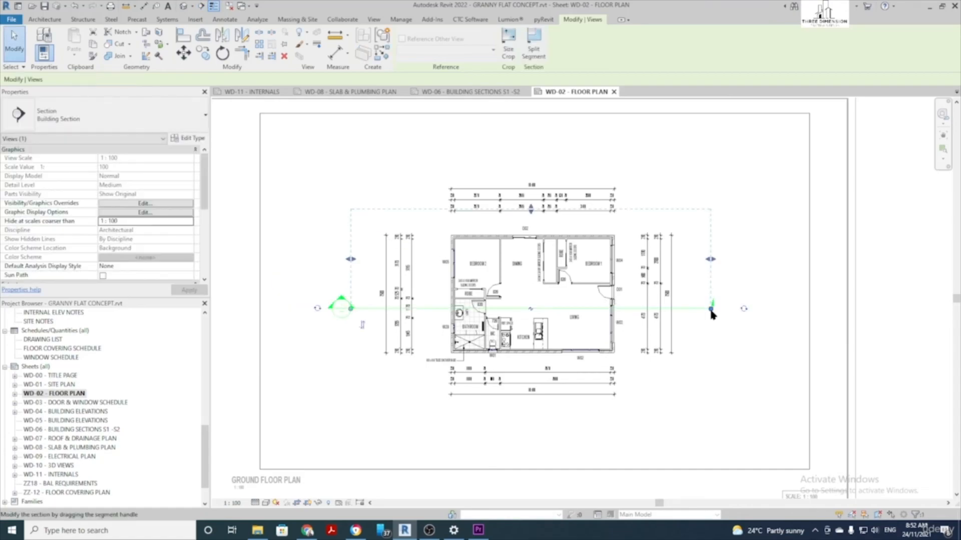
scroll(713, 314, up, 1)
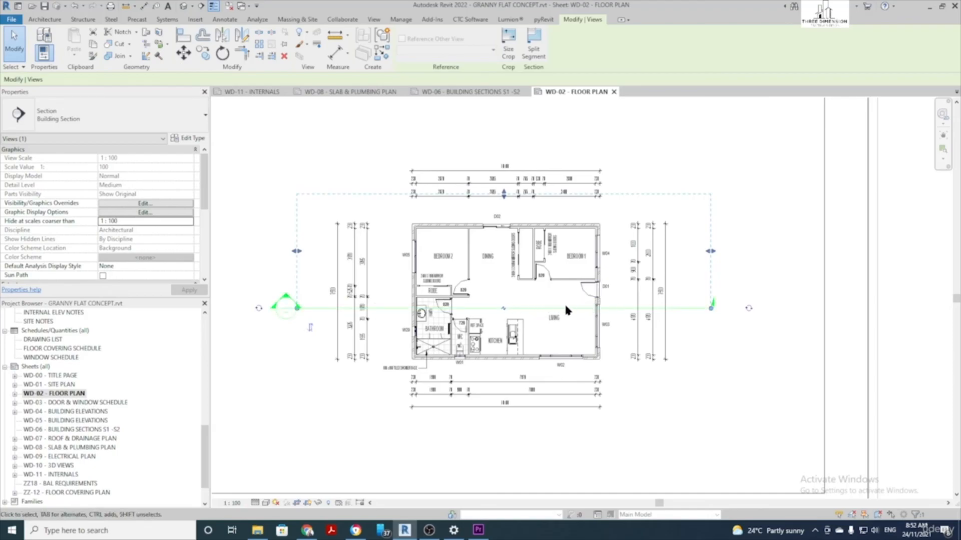
Break the section line with Gaps in Segments, widen the gap outward, and deselect
click(504, 311)
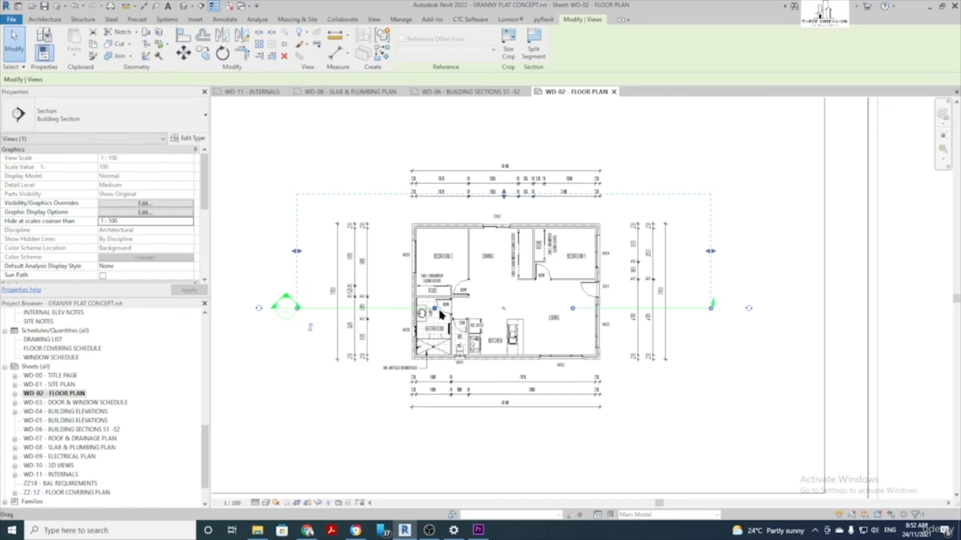
drag(436, 313, 333, 311)
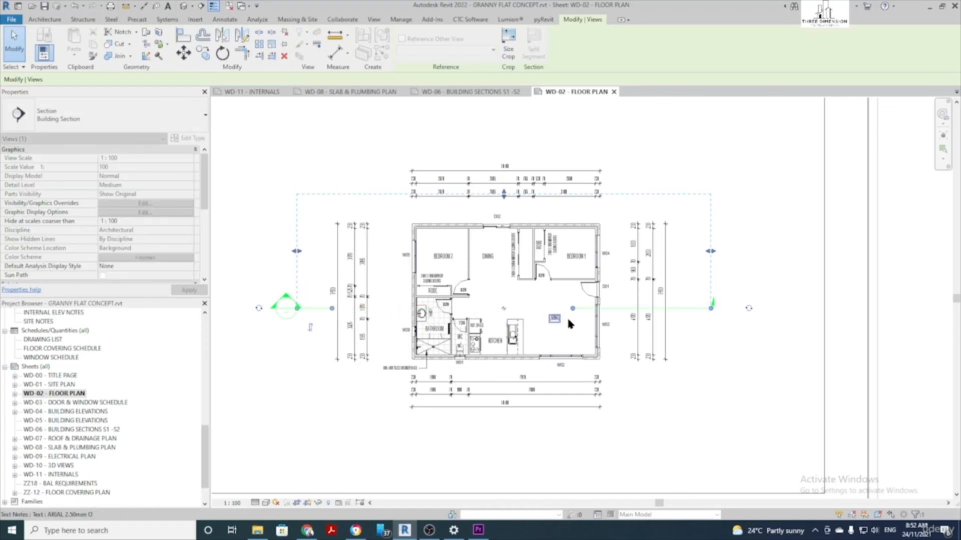
drag(578, 311, 676, 311)
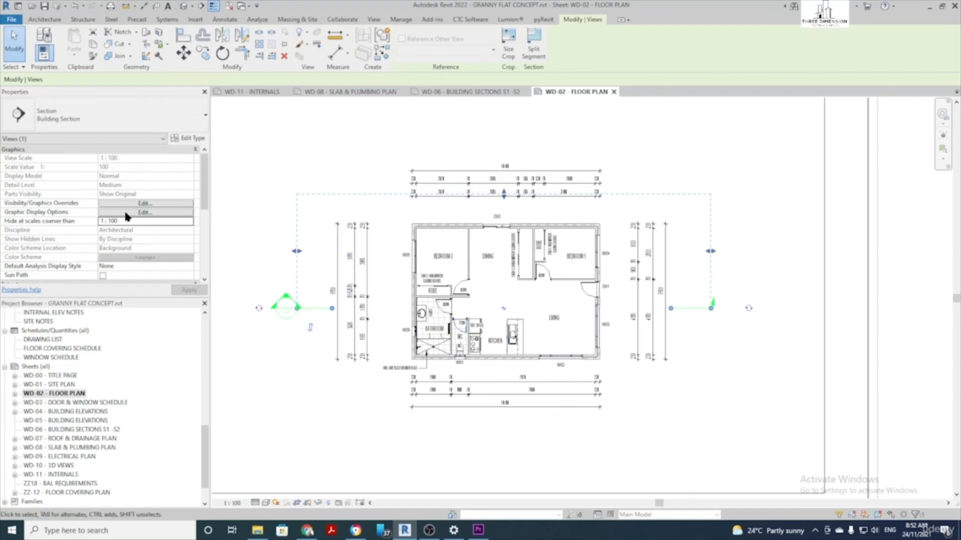
scroll(119, 203, down, 3)
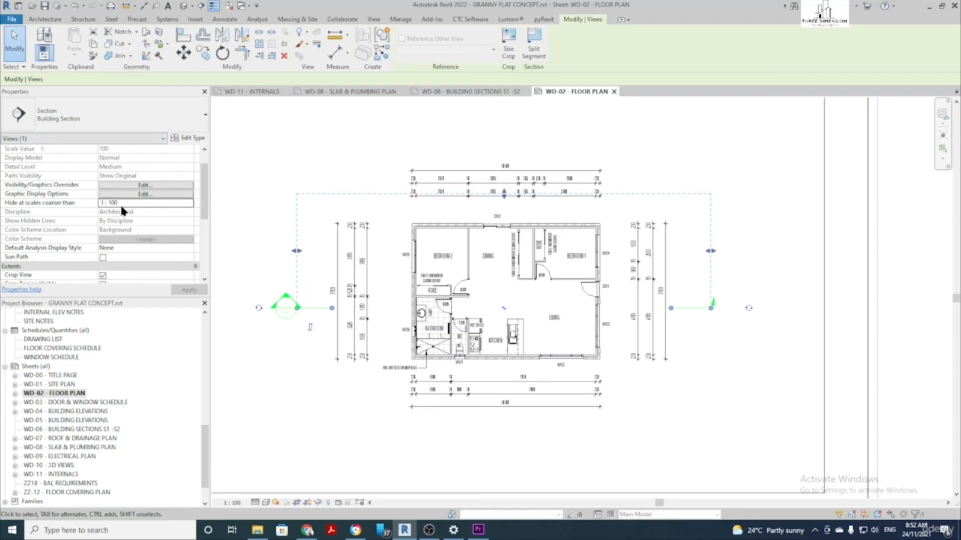
scroll(122, 210, down, 3)
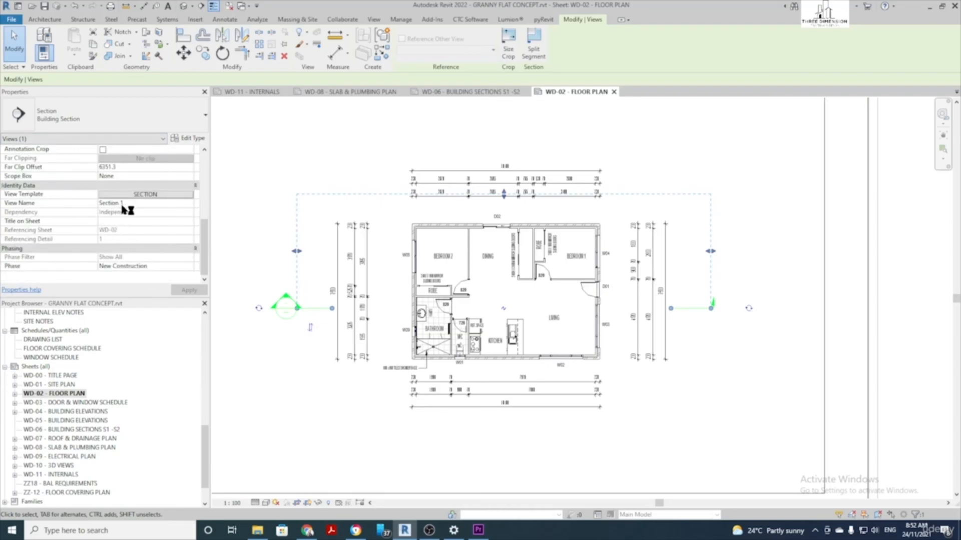
scroll(122, 208, up, 5)
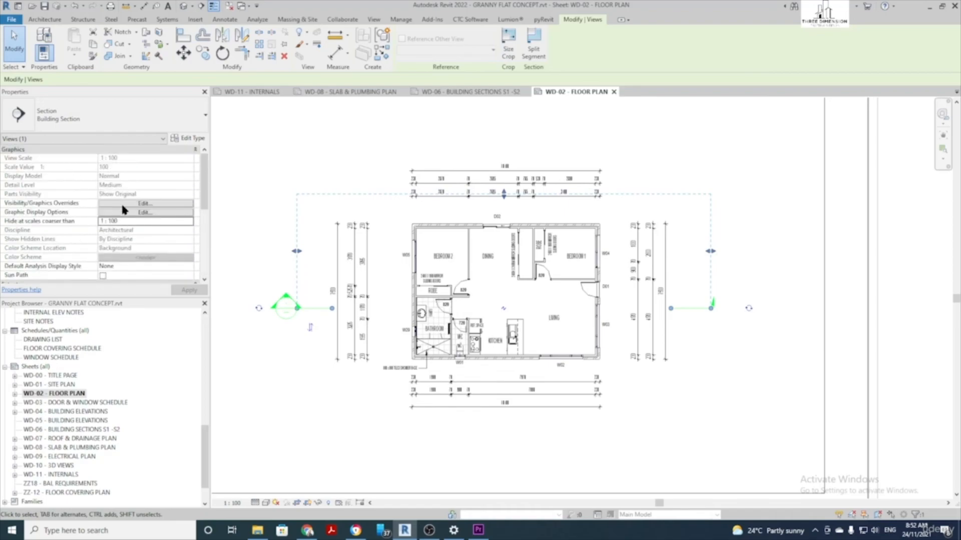
scroll(123, 209, down, 3)
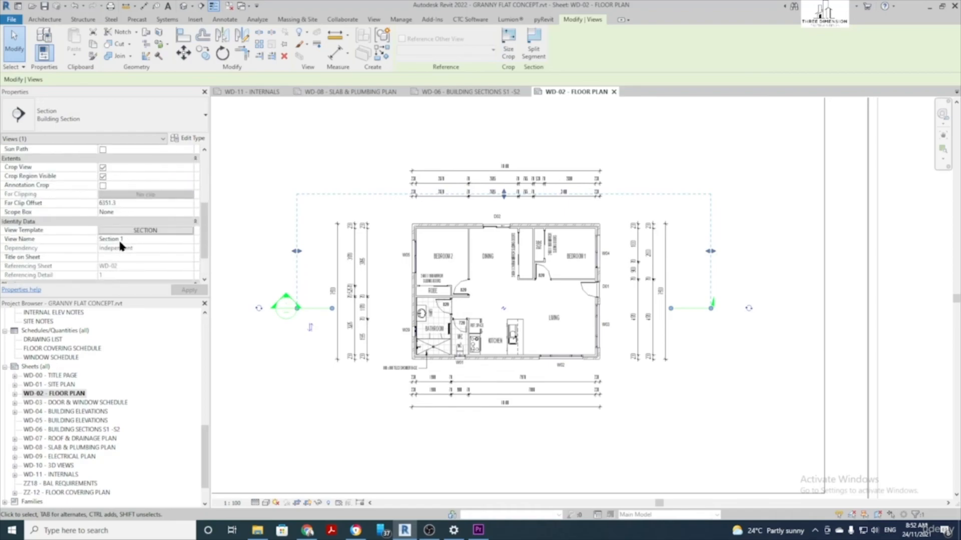
click(359, 414)
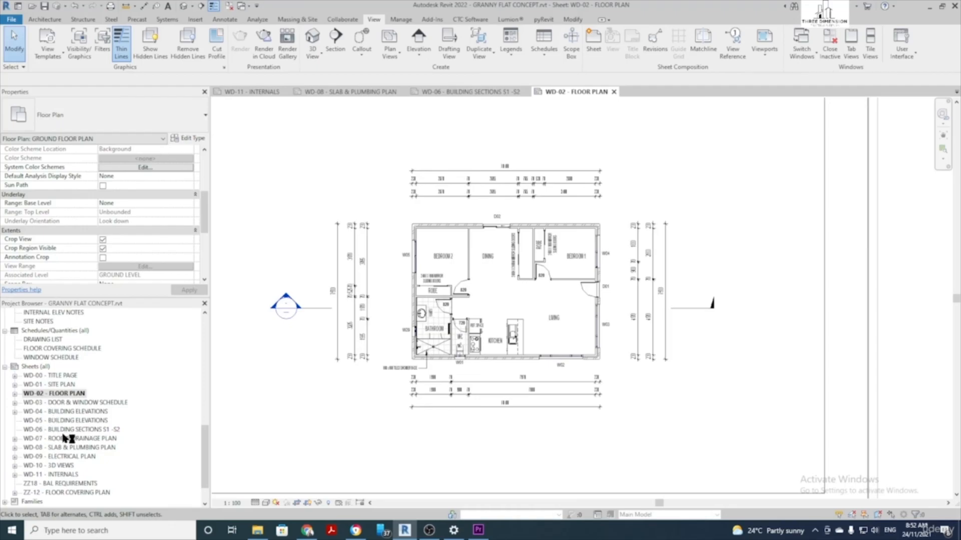
Open sheet WD-06 - BUILDING SECTIONS S1-S2 and expand Building Sections to show Section 1
double_click(100, 430)
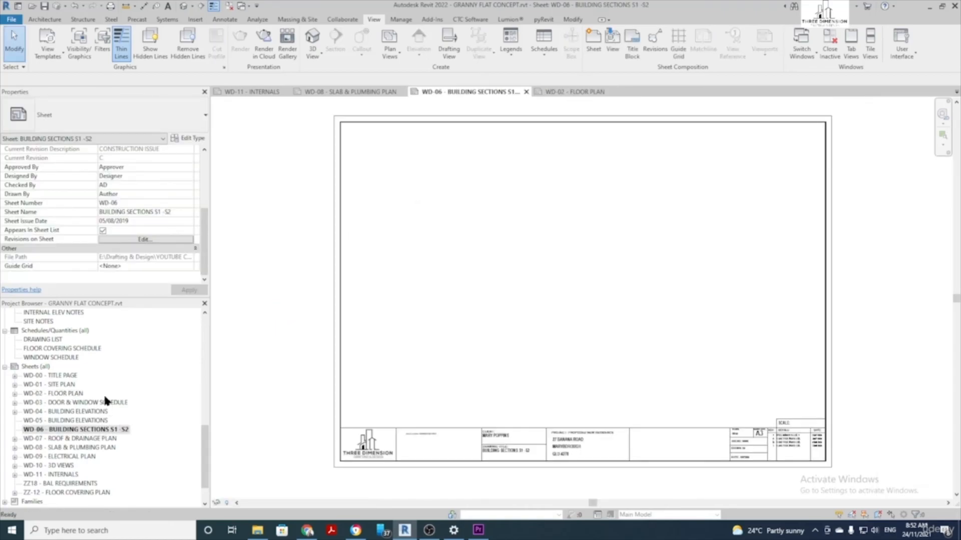
scroll(105, 397, up, 6)
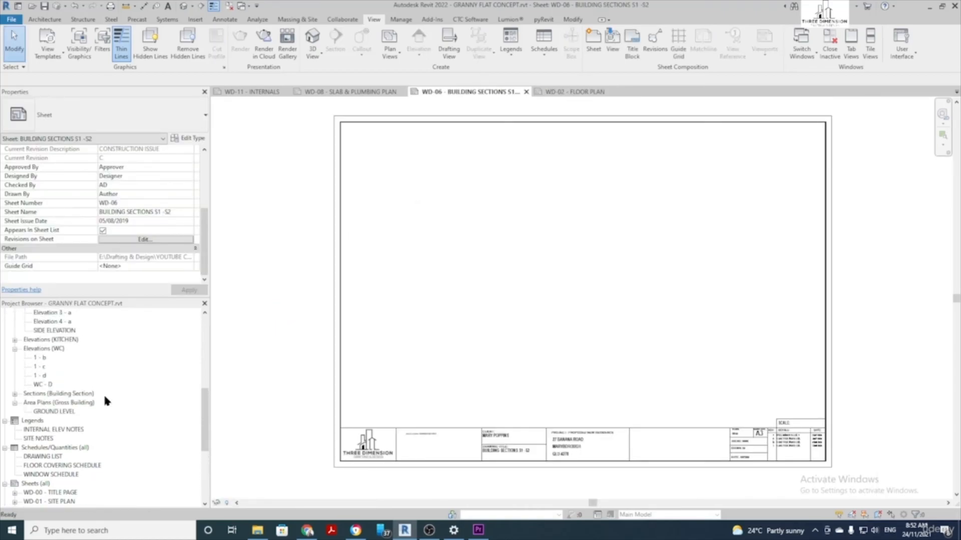
scroll(105, 398, down, 2)
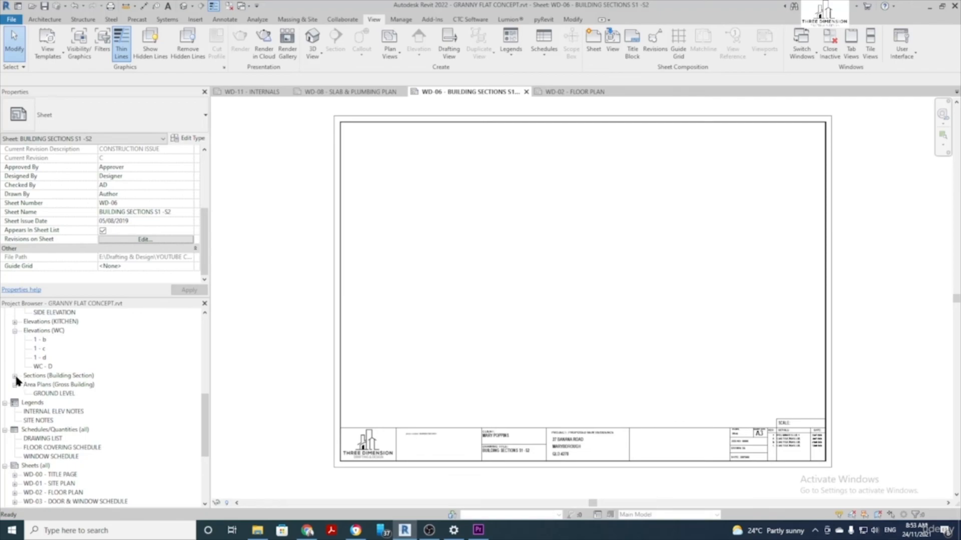
click(15, 376)
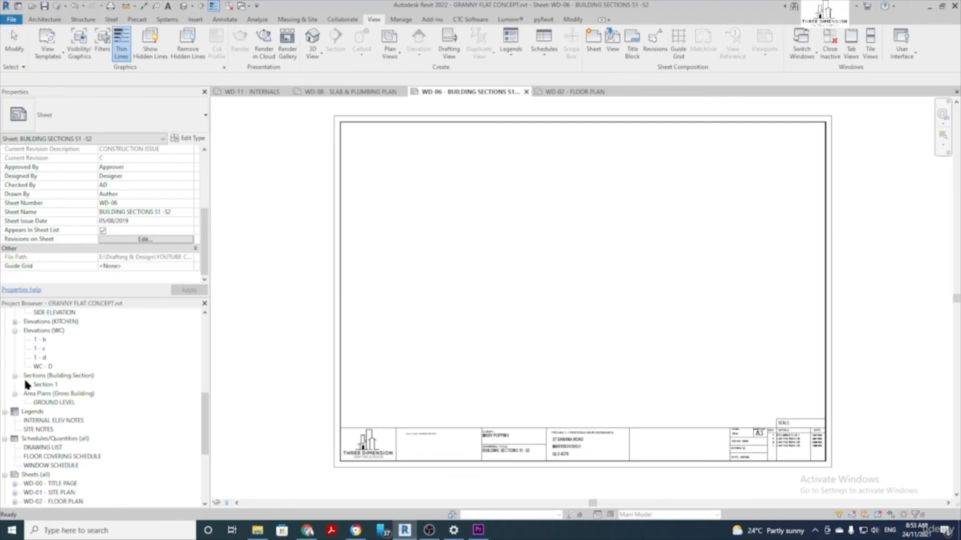
Place Section 1 as a viewport on sheet WD-06 and activate it for editing
drag(49, 387, 536, 206)
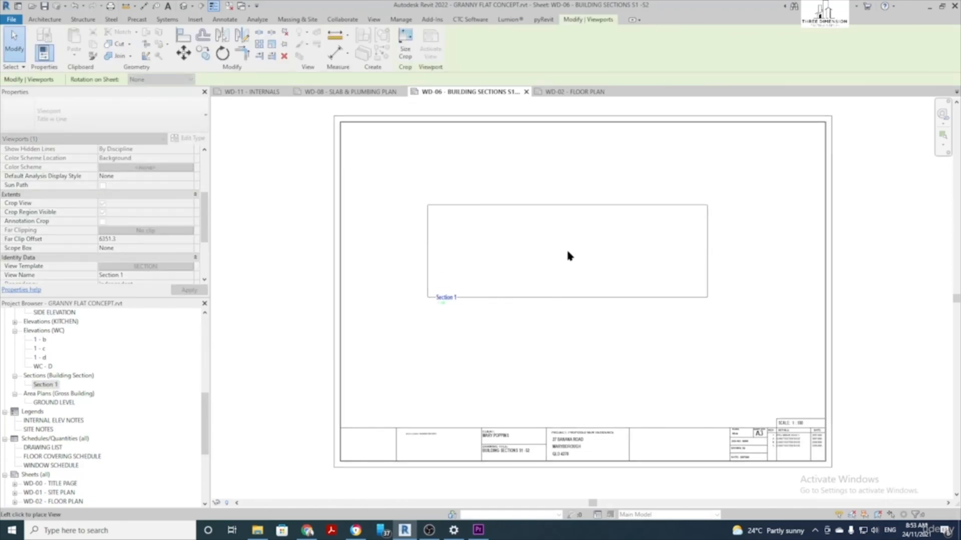
click(587, 258)
scroll(643, 265, up, 3)
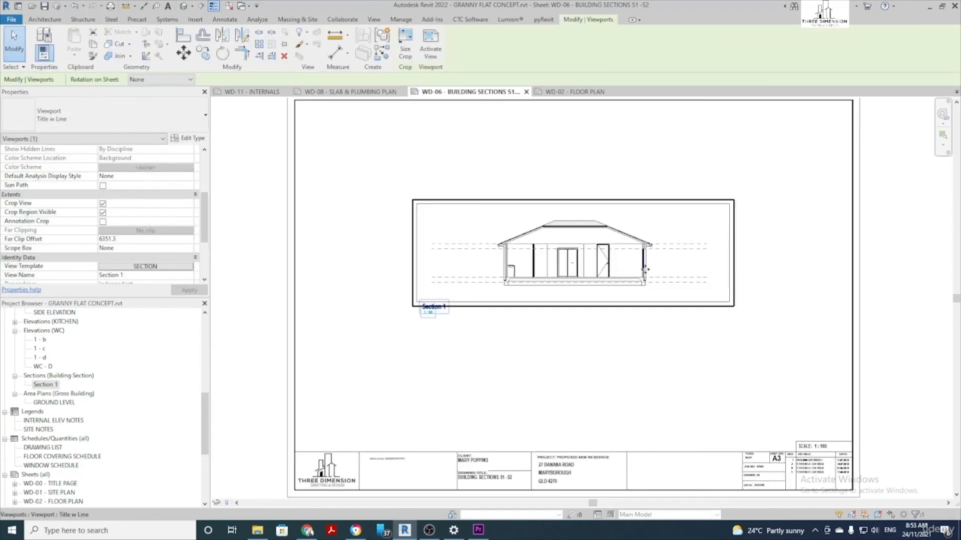
middle_drag(329, 248, 417, 285)
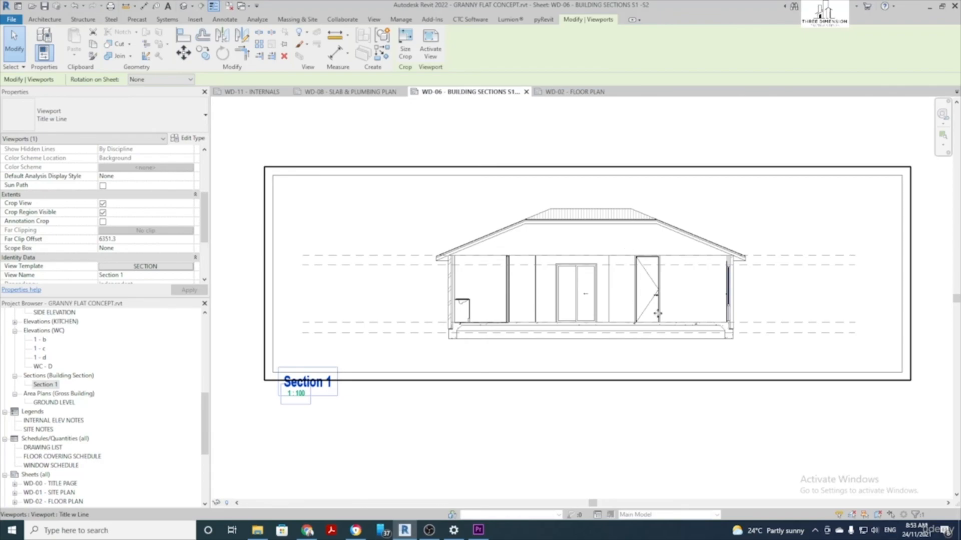
middle_drag(657, 313, 586, 303)
scroll(466, 280, down, 1)
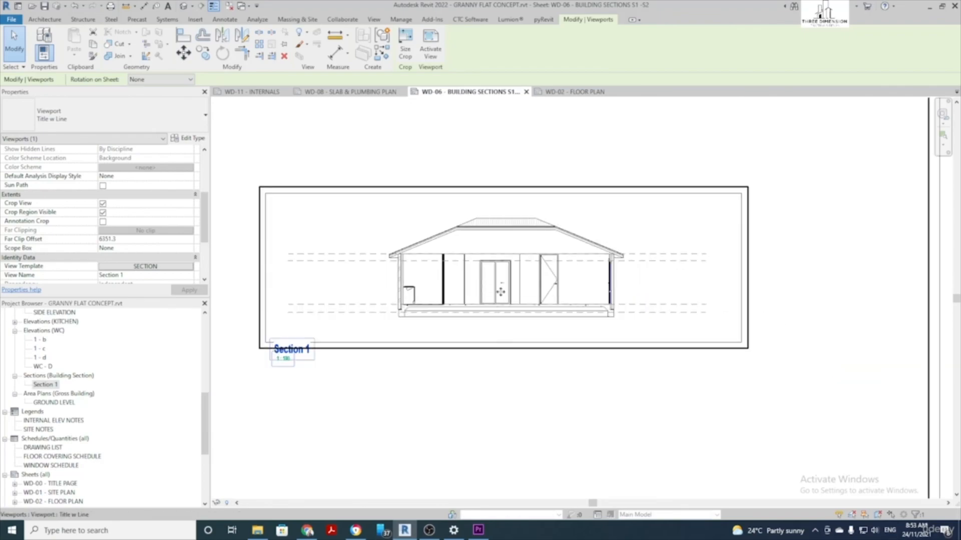
double_click(443, 299)
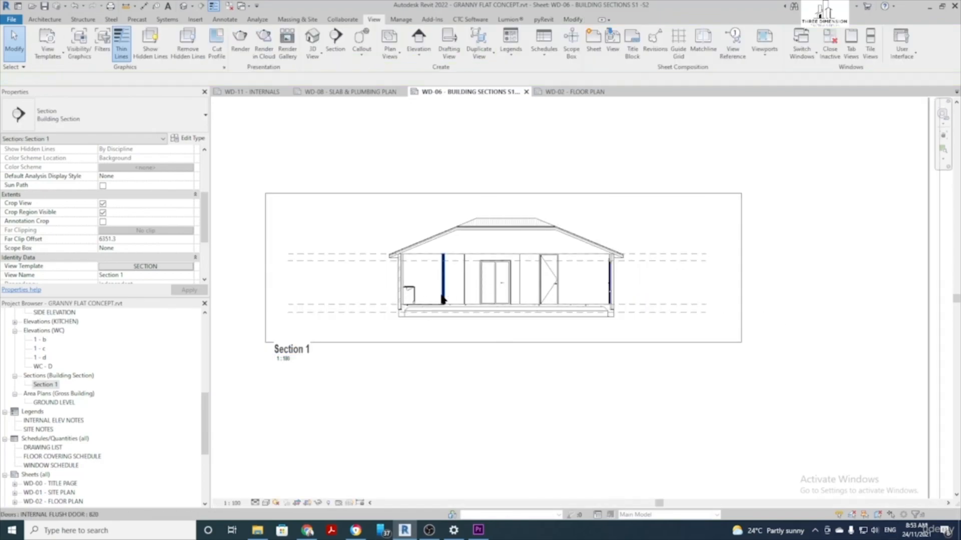
scroll(544, 293, up, 1)
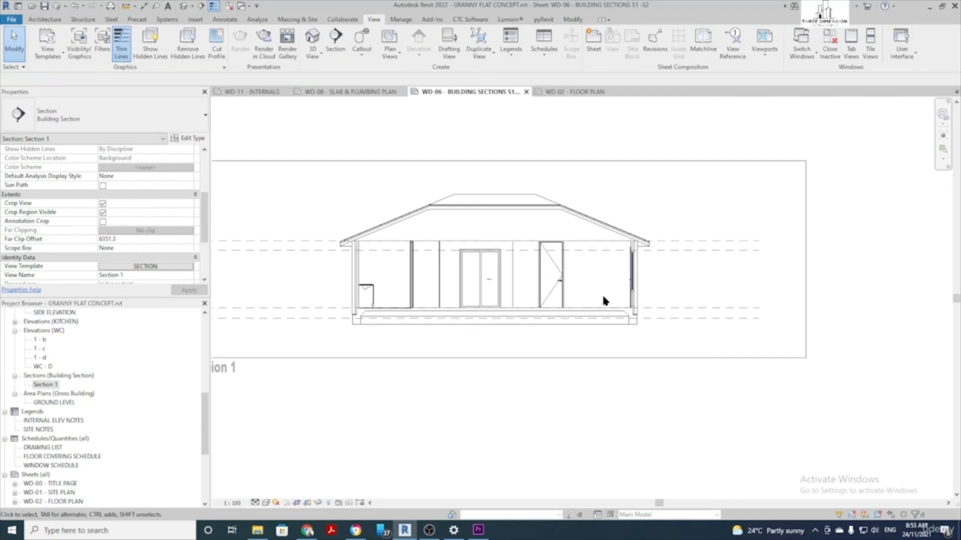
Show the level heads on the PITCHING HEIGHT, WINDOW LEVEL, GROUND LEVEL and PAD LEVEL lines
click(747, 245)
click(793, 242)
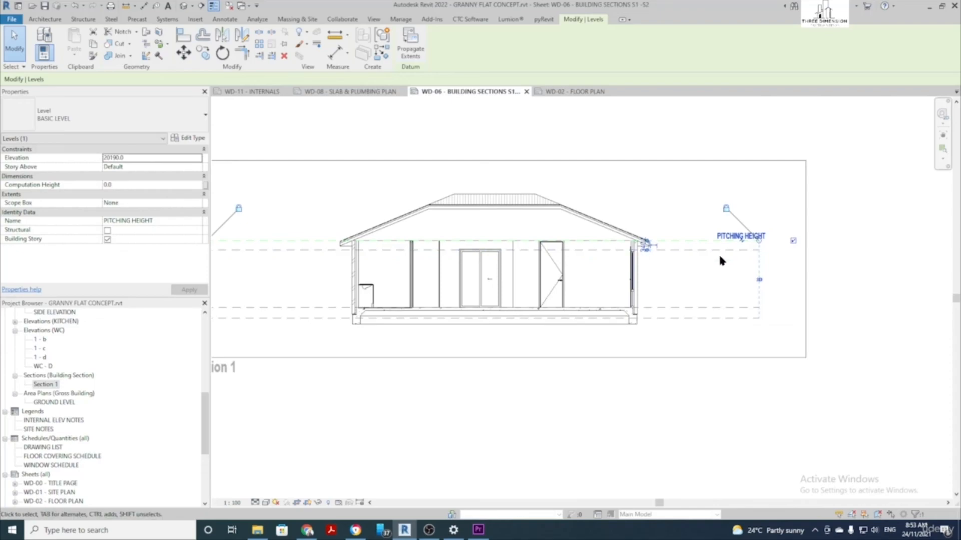
click(726, 250)
click(793, 252)
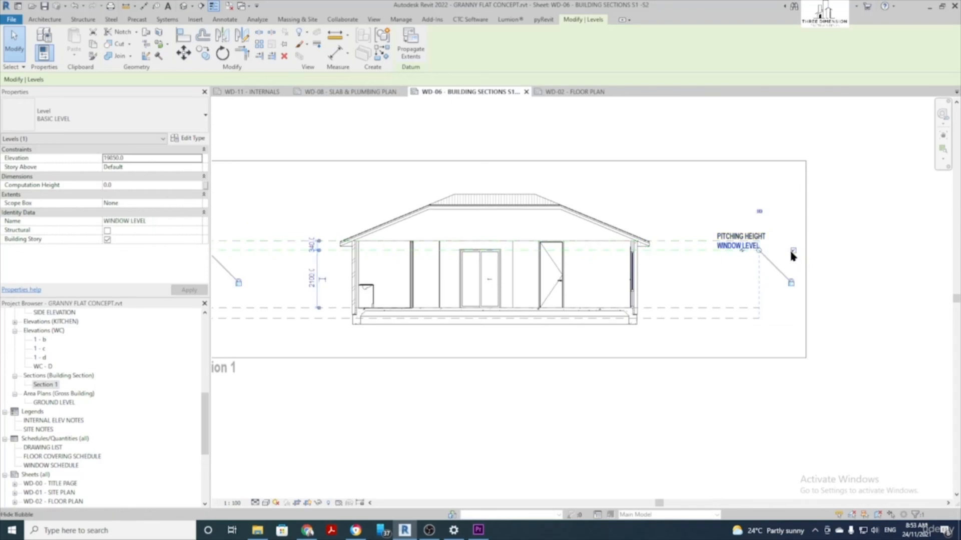
click(721, 308)
click(793, 308)
click(738, 318)
click(792, 318)
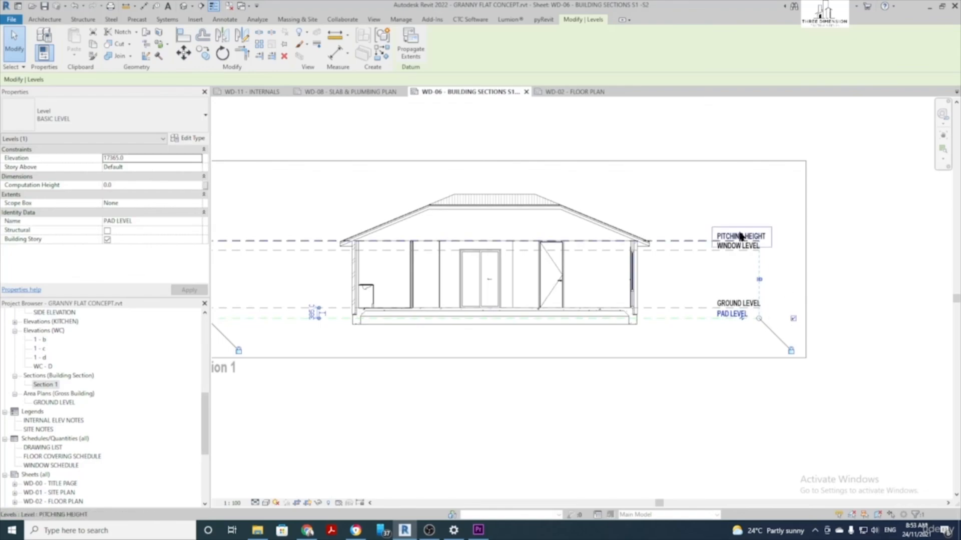
click(696, 208)
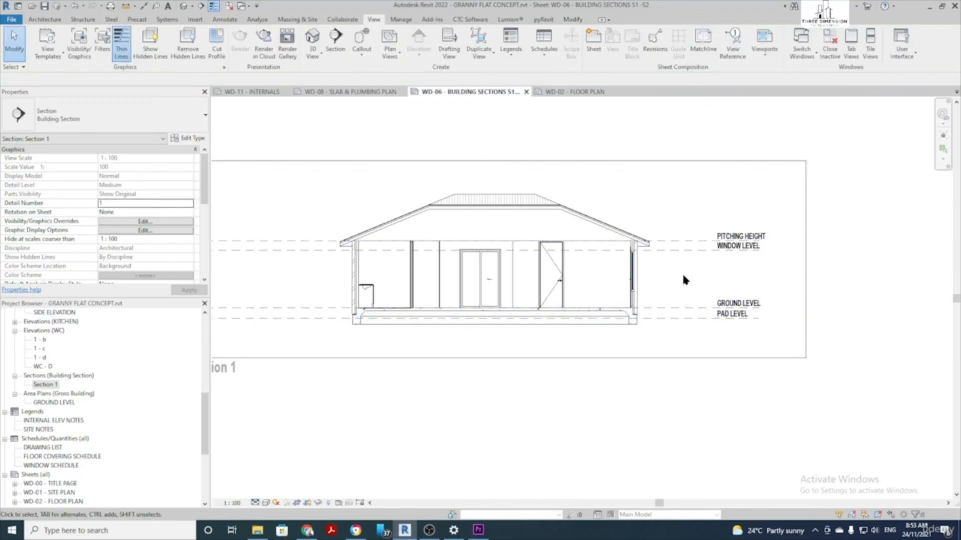
Dimension PAD to GROUND to PITCHING HEIGHT, plus the 2100 from GROUND to WINDOW LEVEL
key(d)
key(i)
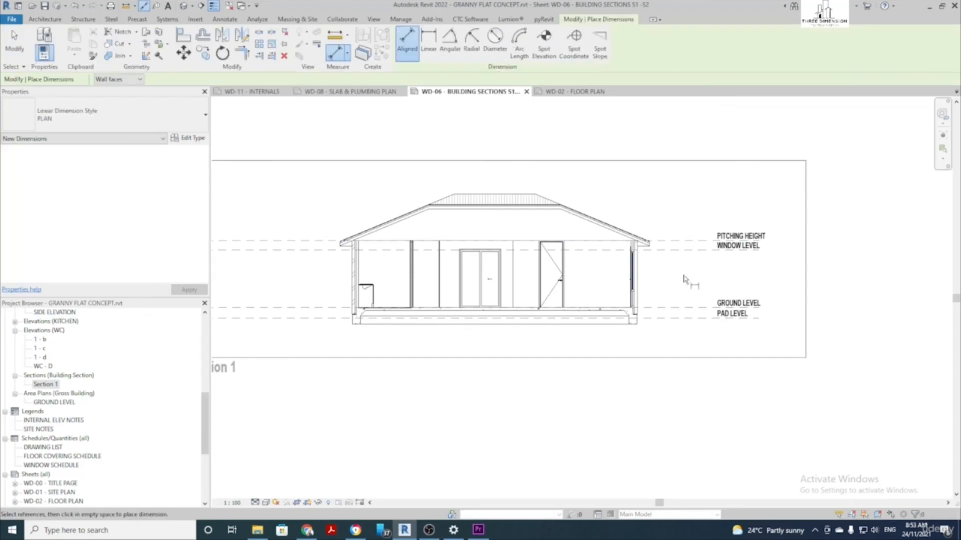
click(687, 318)
click(689, 308)
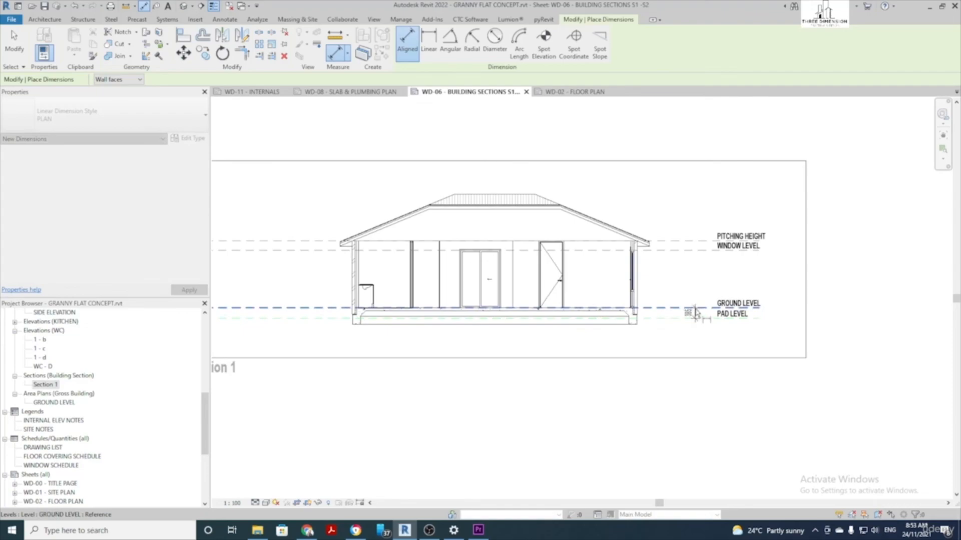
click(693, 242)
click(703, 280)
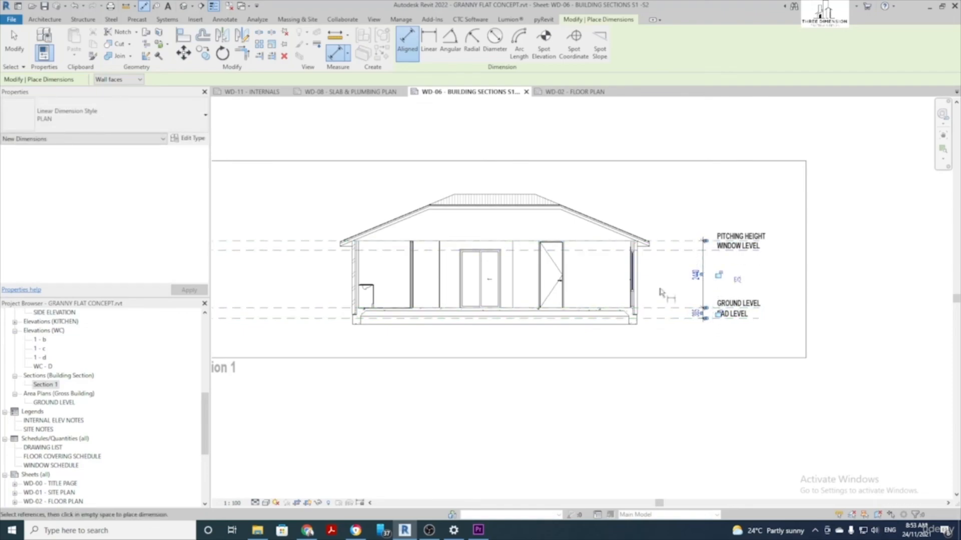
click(674, 308)
click(673, 250)
click(672, 276)
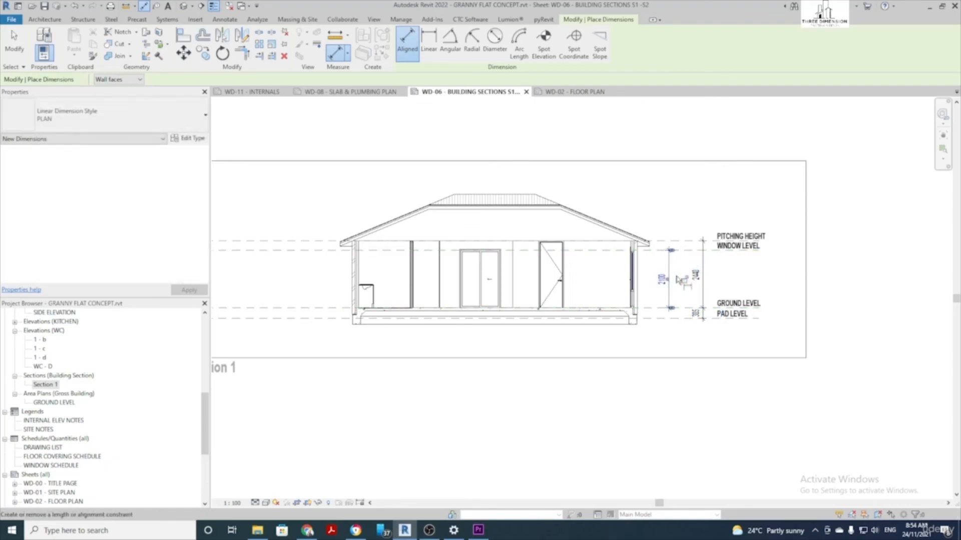
key(Escape)
key(Escape)
middle_drag(236, 315, 324, 353)
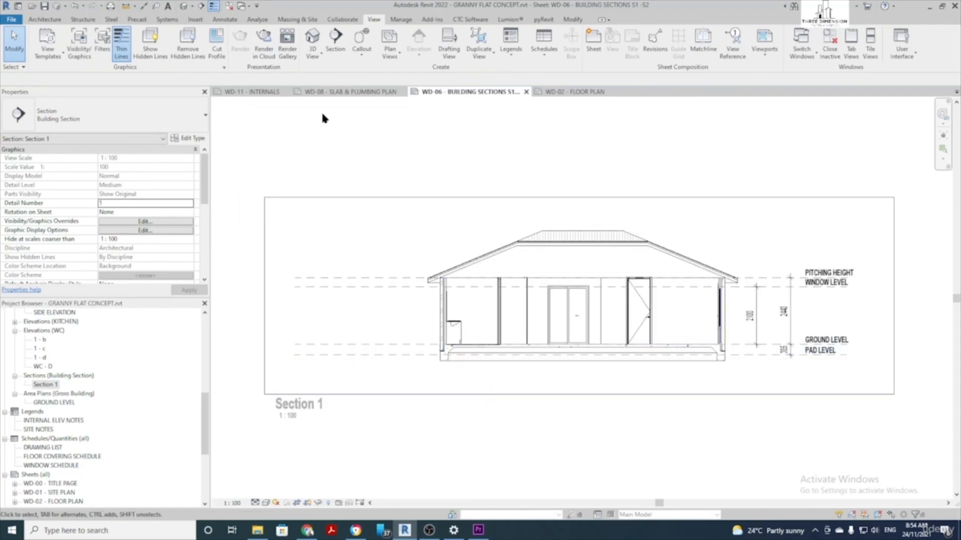
Begin a masking region boundary from PAD LEVEL's left end, switching to chained lines
click(230, 20)
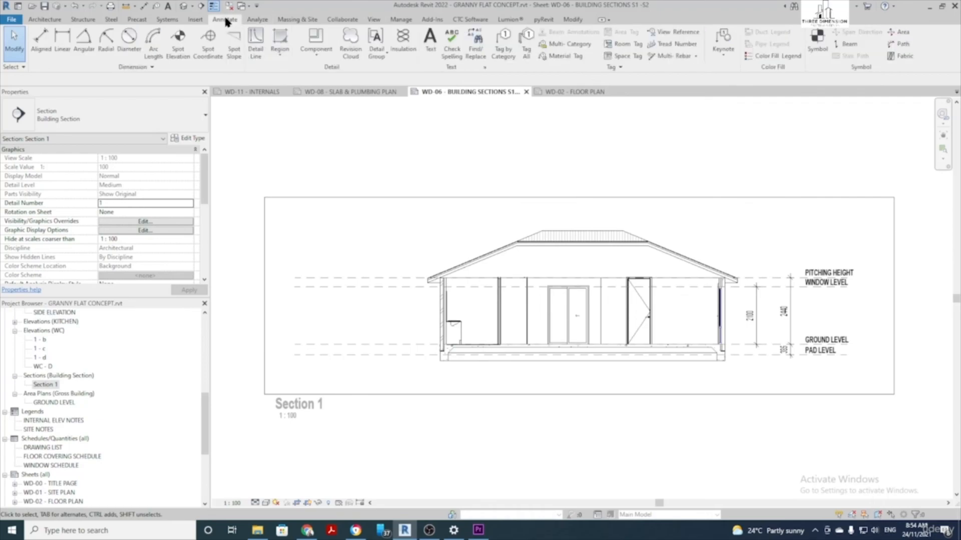
click(278, 56)
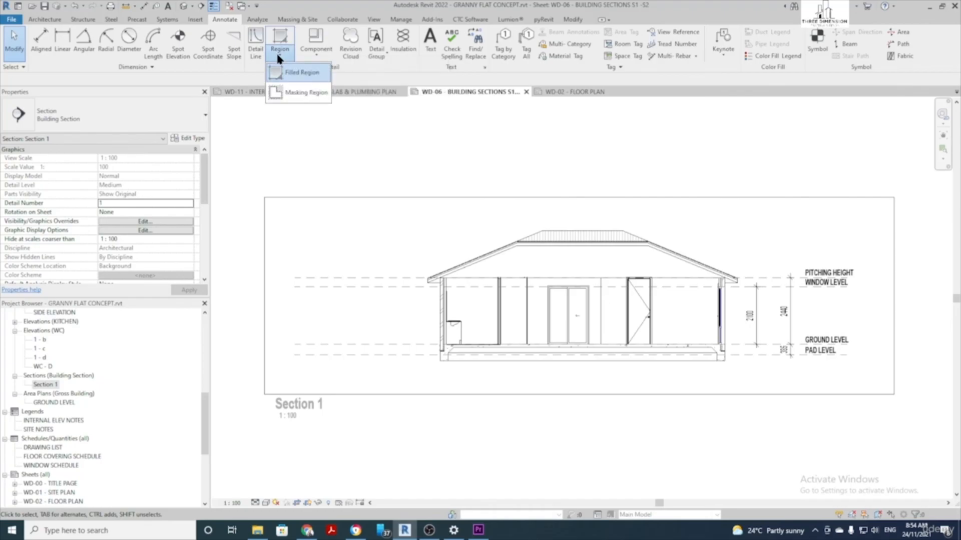
click(301, 94)
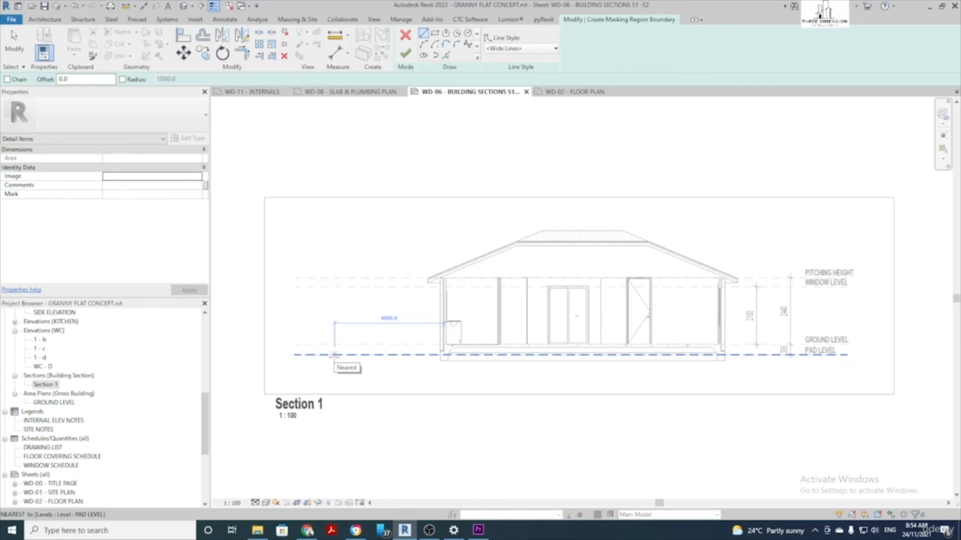
click(253, 355)
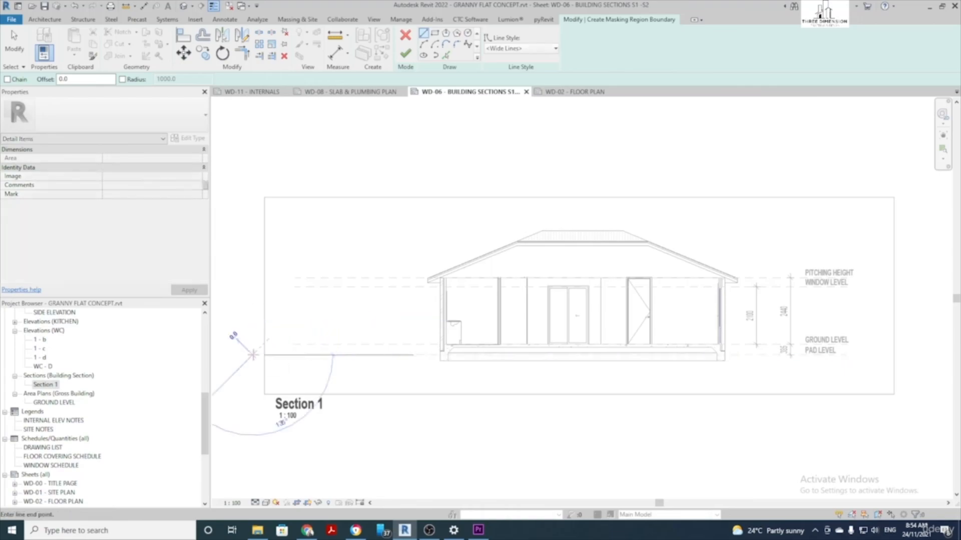
scroll(406, 363, up, 5)
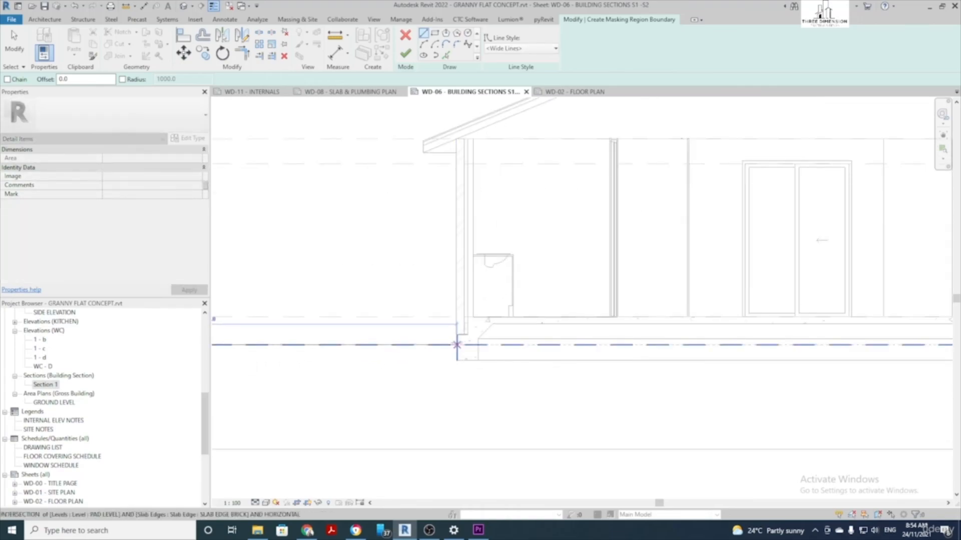
click(456, 344)
scroll(456, 345, up, 3)
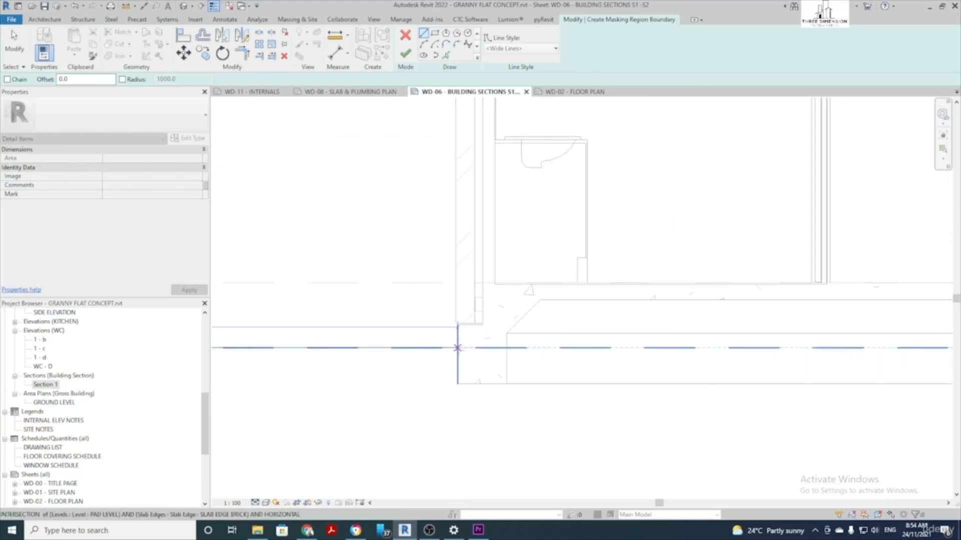
key(Escape)
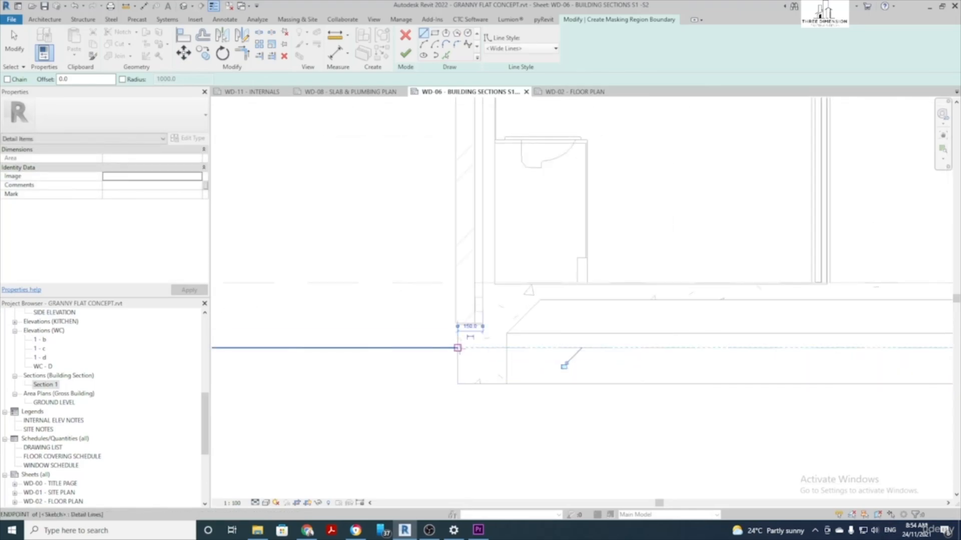
click(8, 80)
Trace the masking boundary along the slab edge, around the footing and right along PAD LEVEL
click(457, 348)
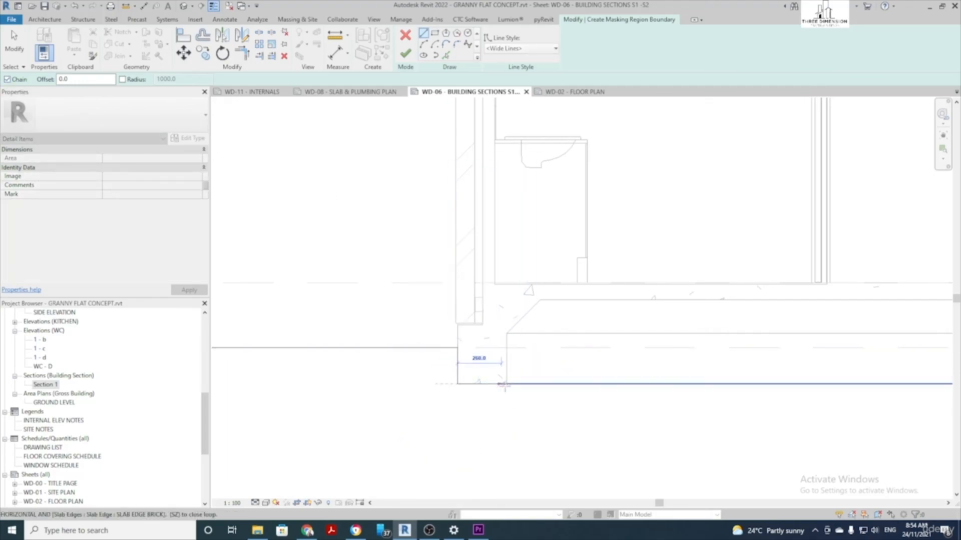
middle_drag(561, 314, 274, 341)
scroll(580, 341, up, 1)
click(587, 337)
click(608, 359)
click(608, 392)
click(641, 392)
scroll(641, 369, down, 5)
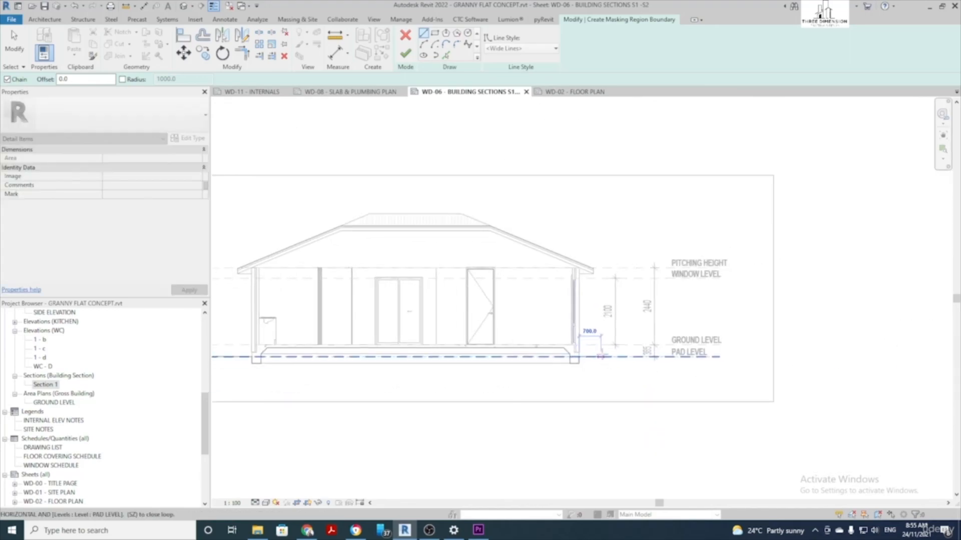
click(787, 357)
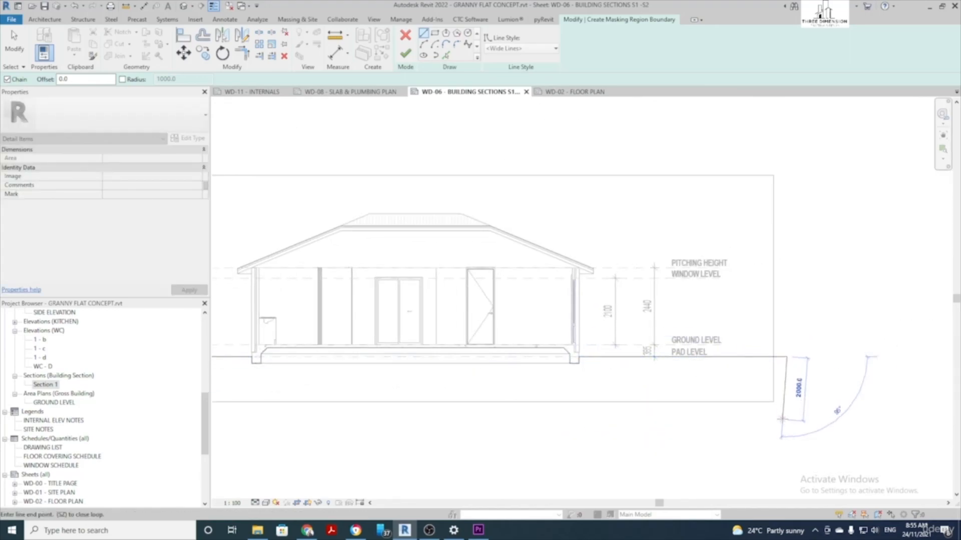
Close the boundary beneath the section, finish the masking region and save the project
middle_drag(485, 416, 822, 375)
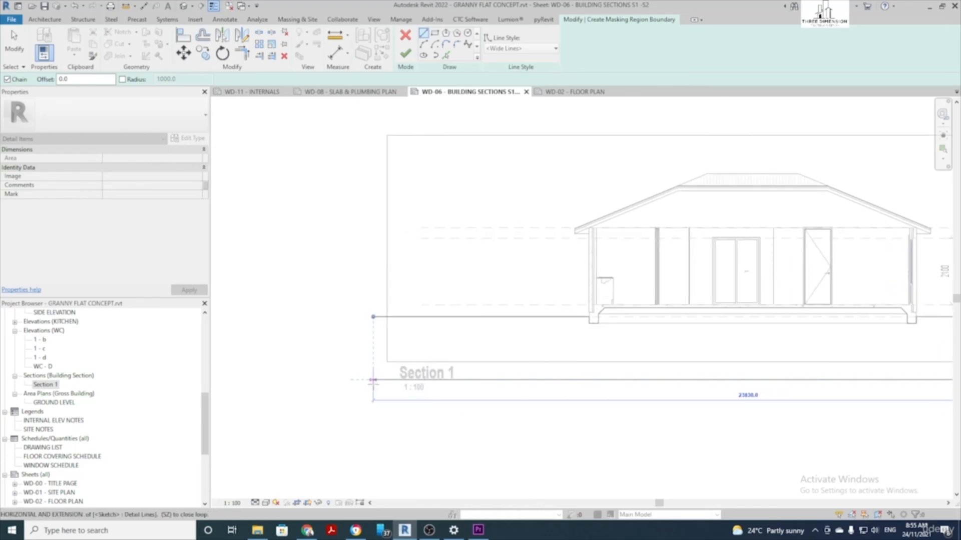
click(374, 380)
click(373, 316)
scroll(481, 328, down, 2)
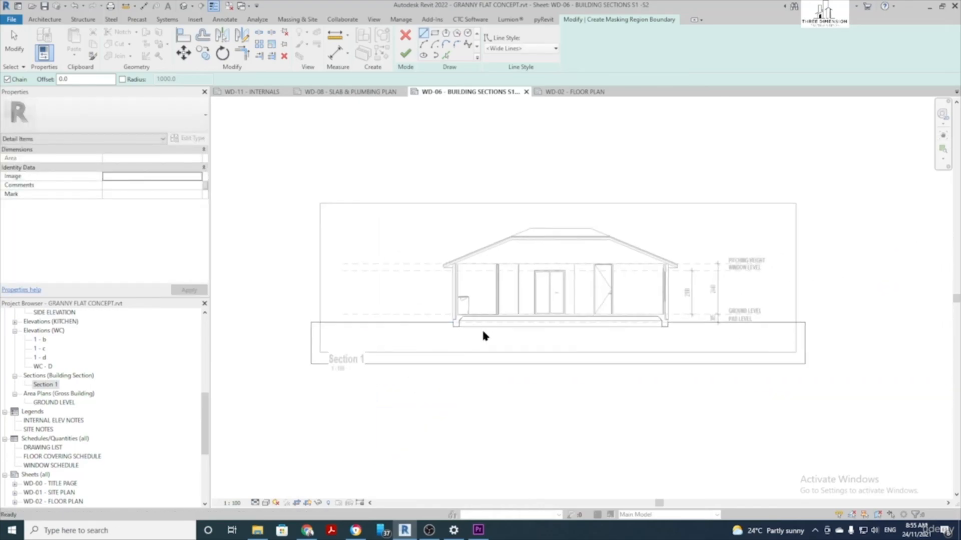
click(408, 50)
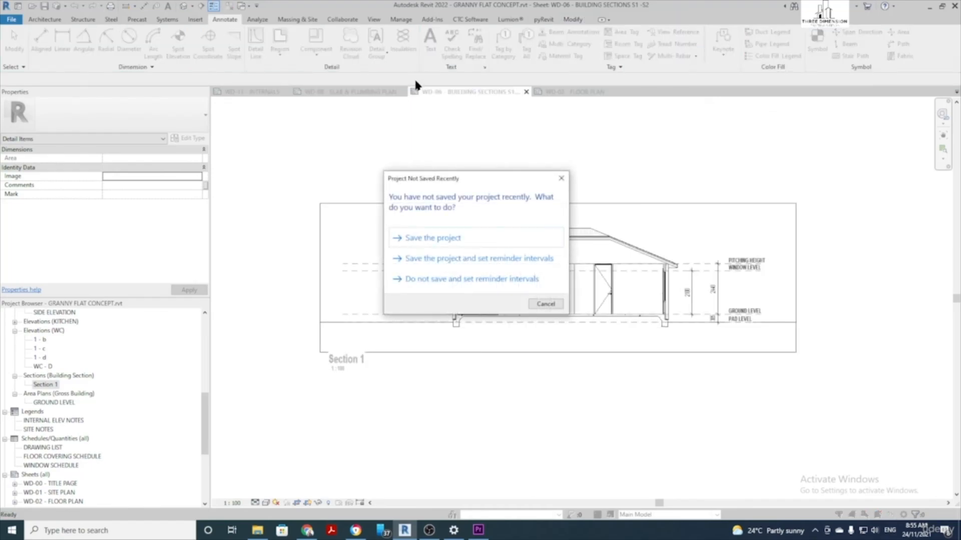
click(467, 241)
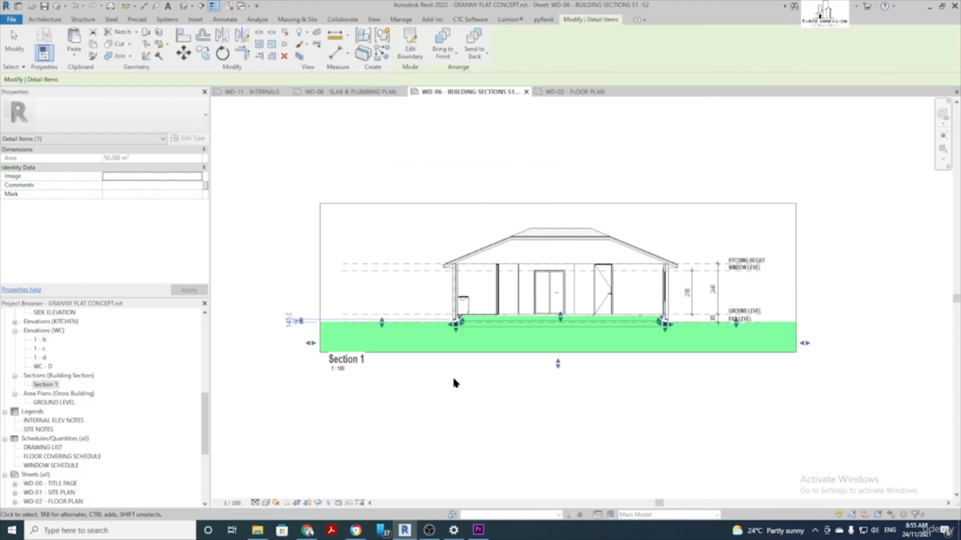
click(539, 425)
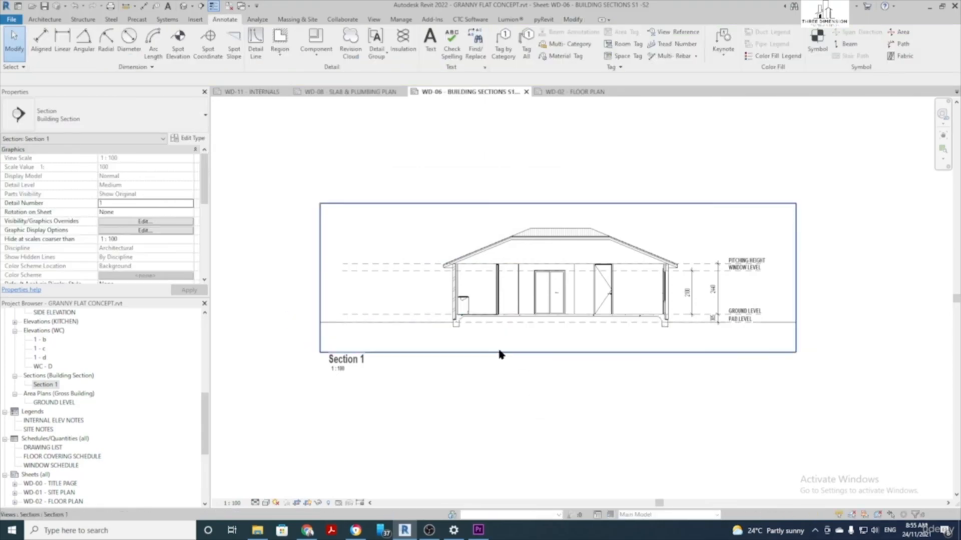
Start a Multi-Category tag with its leader set to Free End
scroll(610, 322, up, 2)
scroll(595, 336, down, 1)
middle_drag(595, 337, 507, 342)
scroll(418, 203, up, 1)
middle_drag(418, 203, 413, 217)
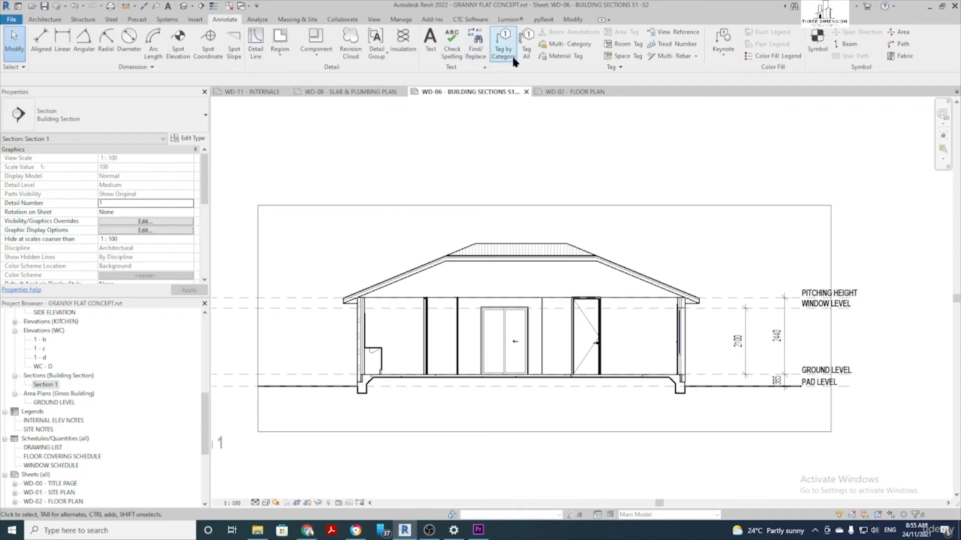
click(555, 45)
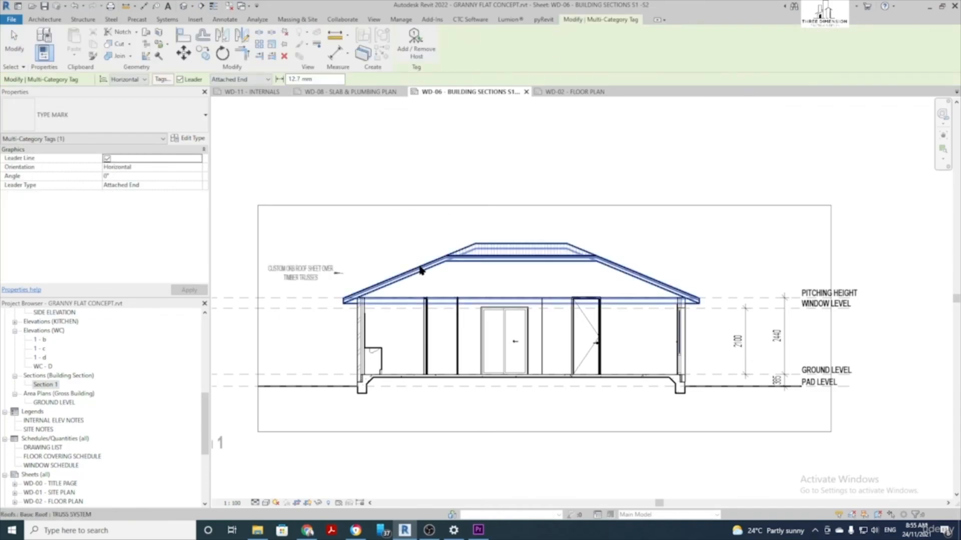
click(181, 80)
click(181, 80)
click(226, 80)
click(222, 96)
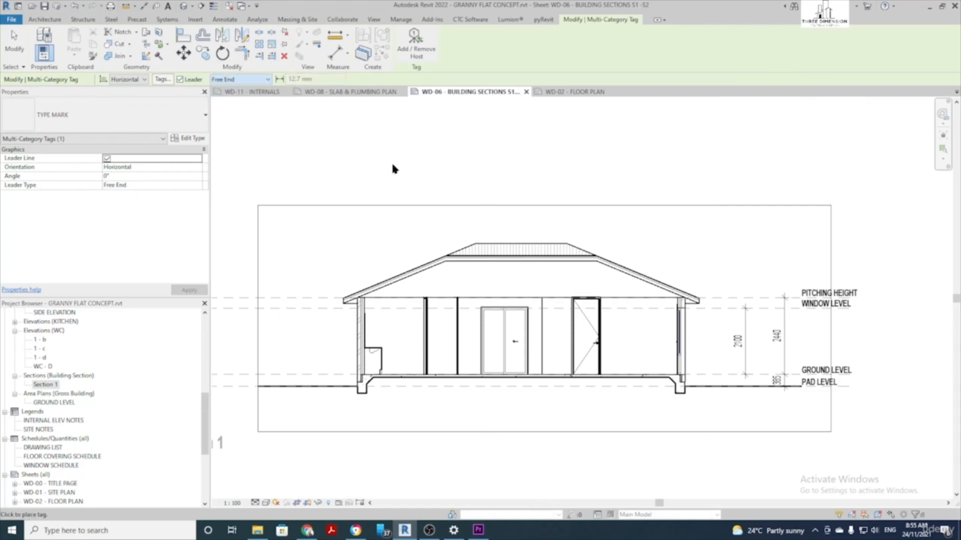
Tag the roof as CUSTOM ORB ROOF SHEET OVER TIMBER TRUSSES with the elbow above it
click(419, 268)
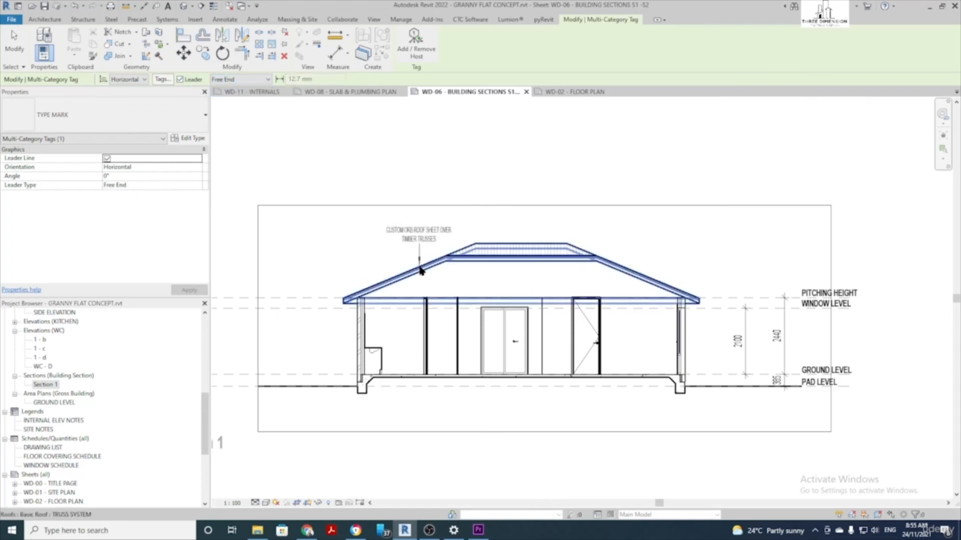
click(418, 201)
click(372, 203)
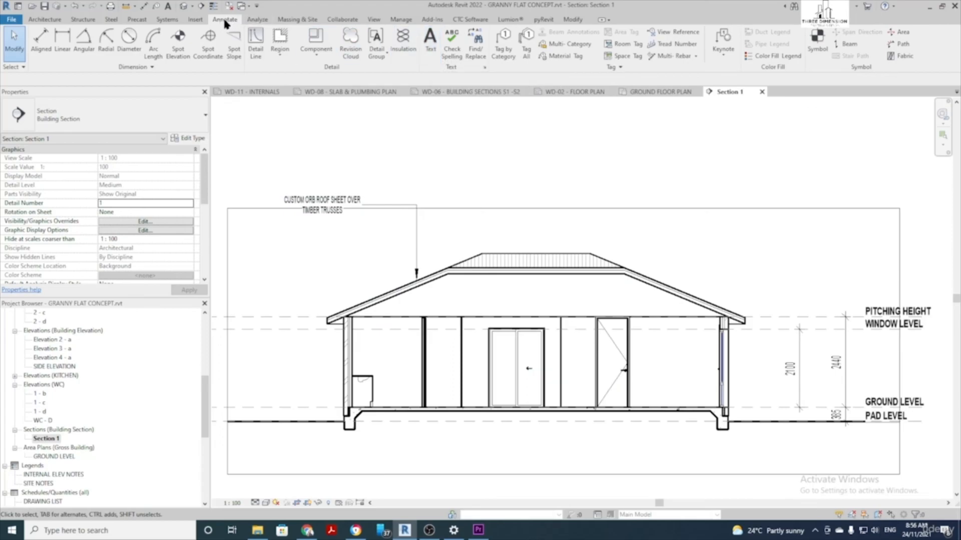
Place BATHROOM, KITCHEN and LIVING text labels in the section's rooms
click(430, 43)
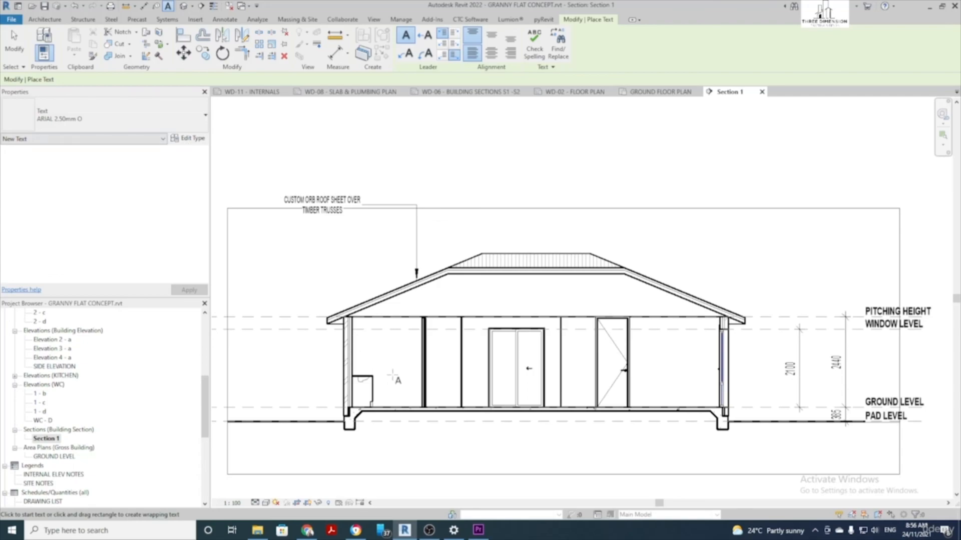
click(376, 367)
text(BATHROOM)
click(493, 375)
click(478, 370)
text(KITCHEN)
click(651, 368)
click(641, 371)
text(LIVING)
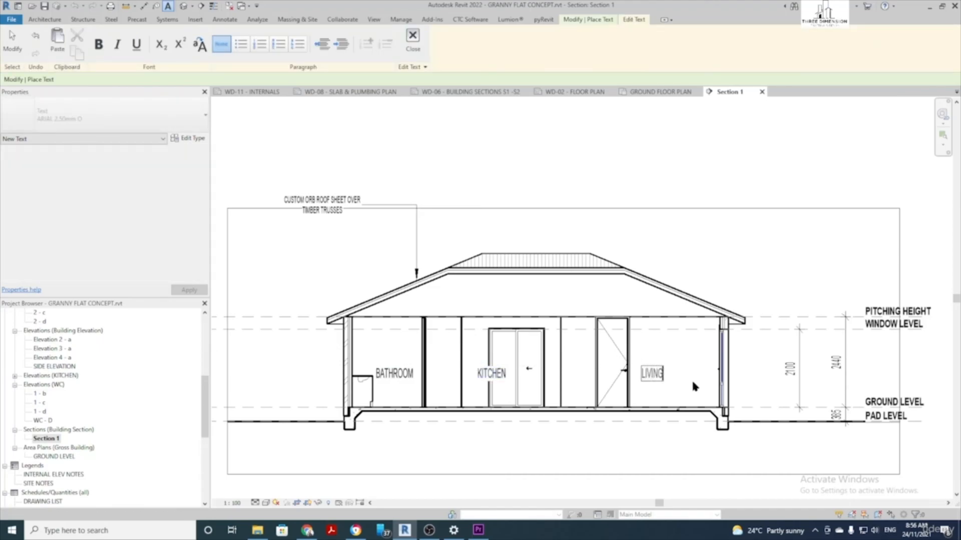
click(691, 378)
key(Escape)
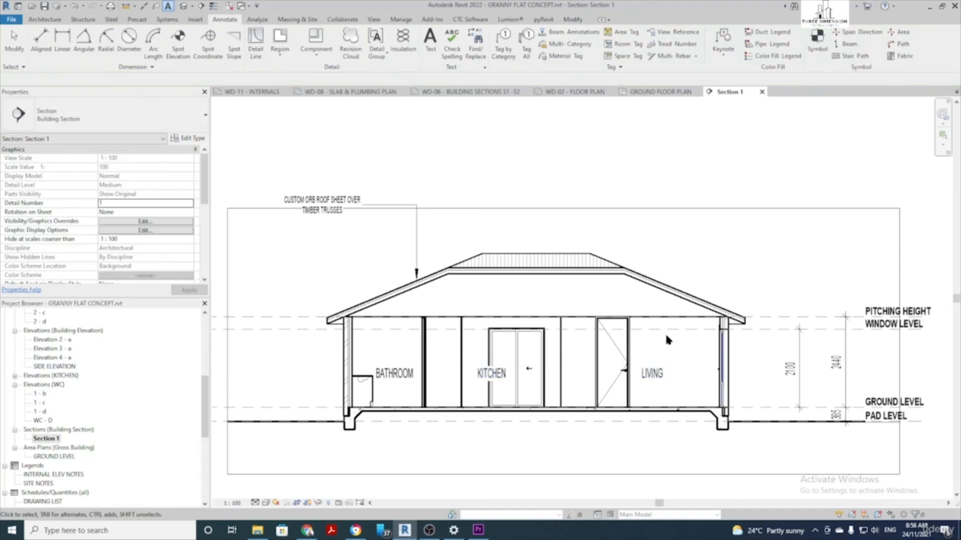
Shift the KITCHEN and LIVING labels right, then begin sketching a filled region
drag(494, 382, 512, 383)
click(650, 373)
drag(652, 373, 675, 373)
click(692, 250)
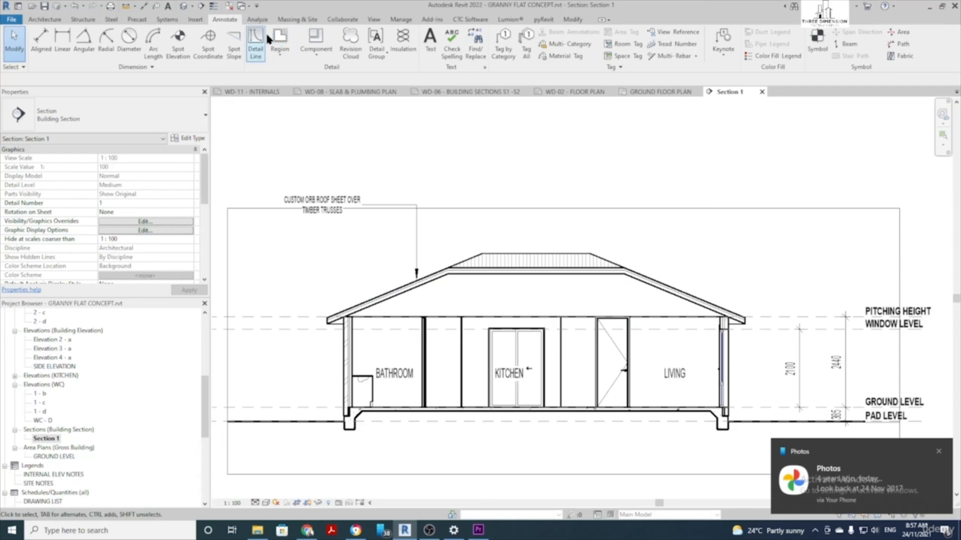
click(285, 53)
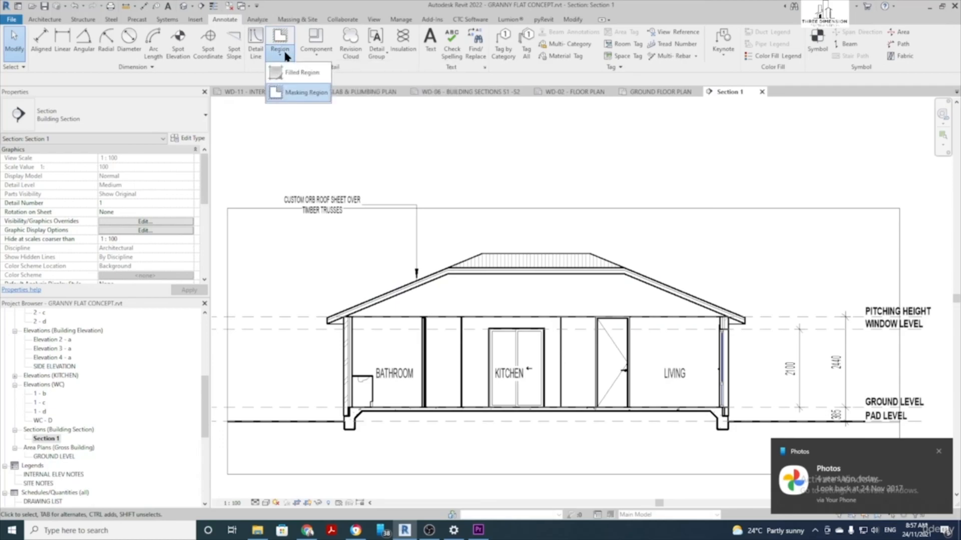
click(301, 73)
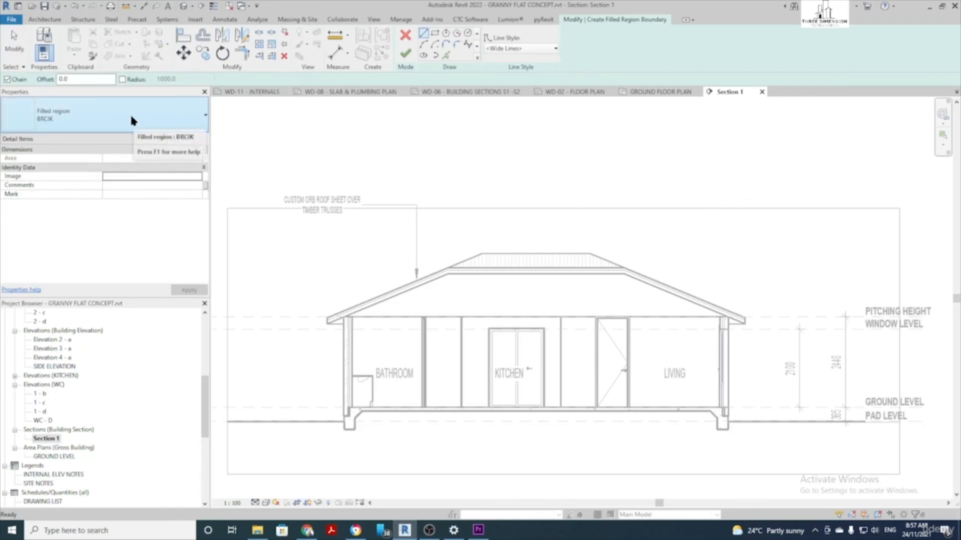
Set the filled region to TRUSSES CUT with 0.10 PEN boundary lines
click(132, 118)
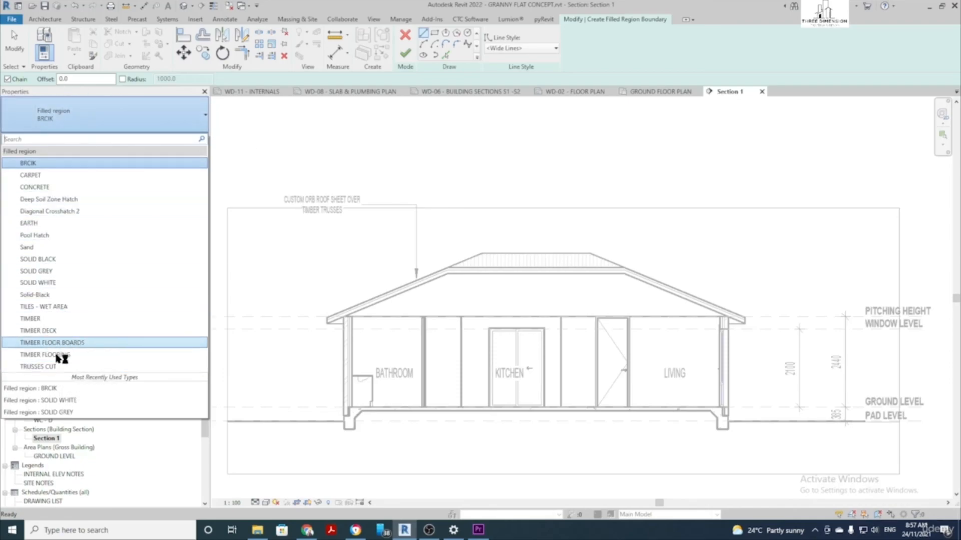
click(54, 365)
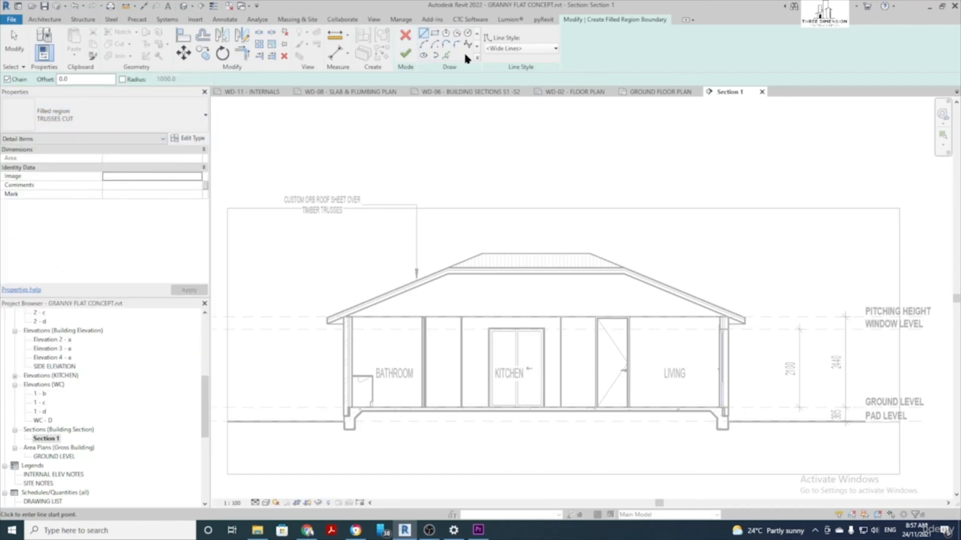
click(517, 49)
scroll(525, 122, up, 8)
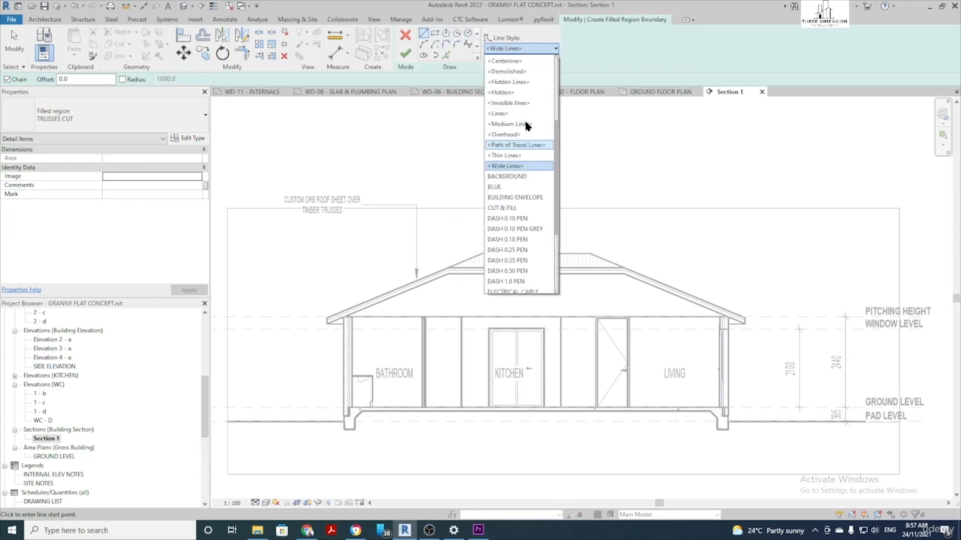
click(500, 91)
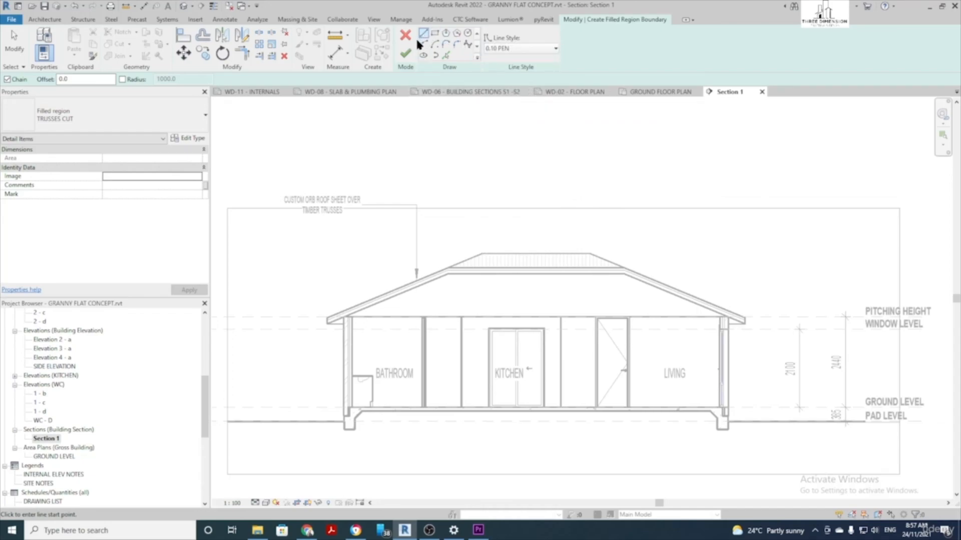
scroll(390, 349, up, 3)
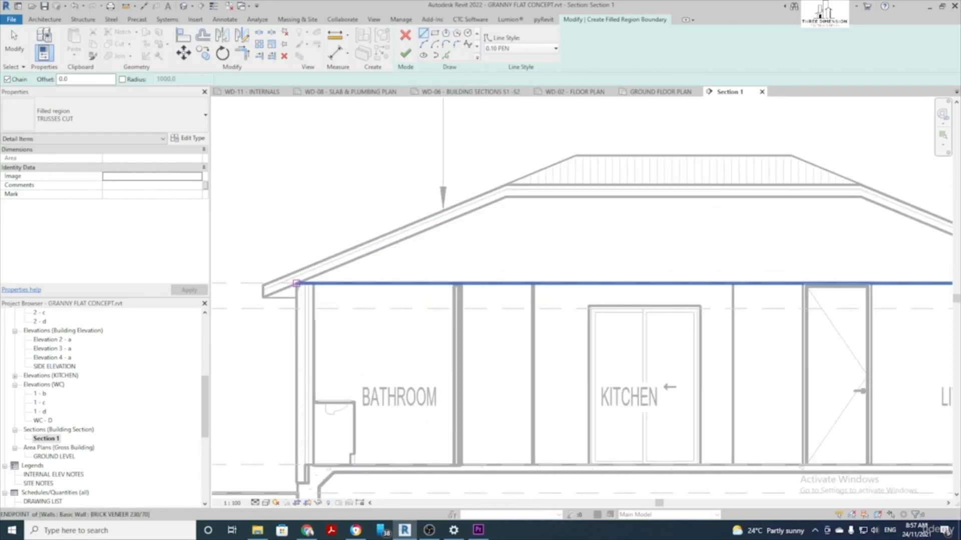
Outline the roof space from the left eave up to the ridge and right eave, then finish
click(263, 297)
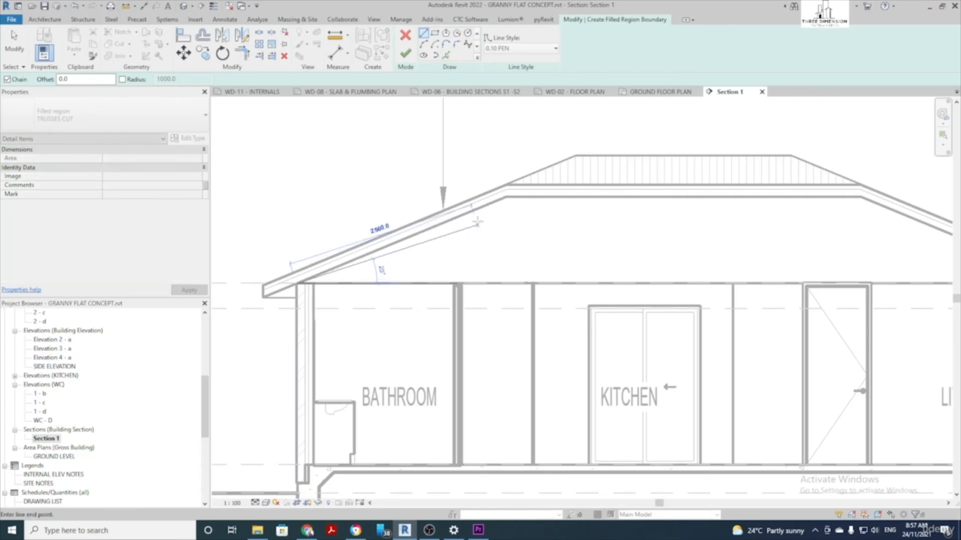
click(505, 197)
middle_drag(694, 220, 514, 215)
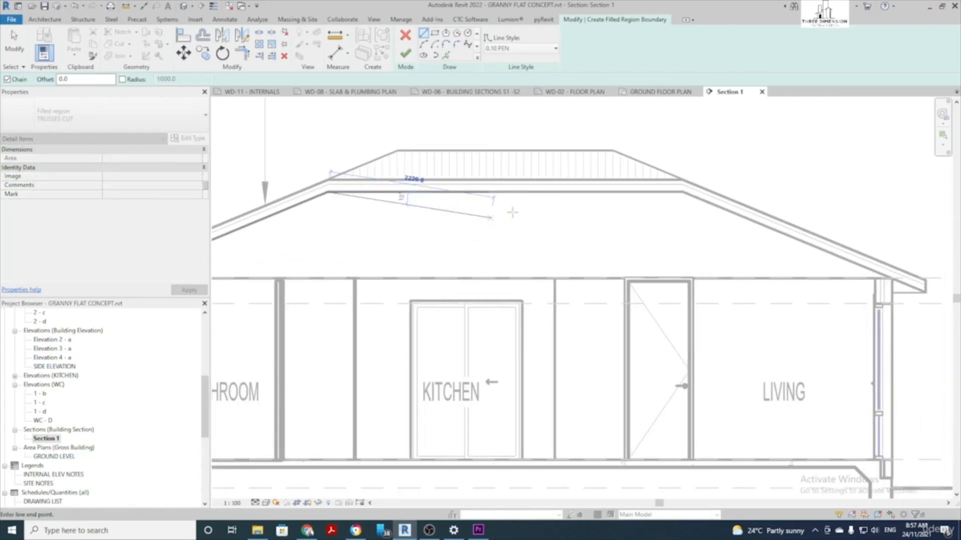
click(685, 193)
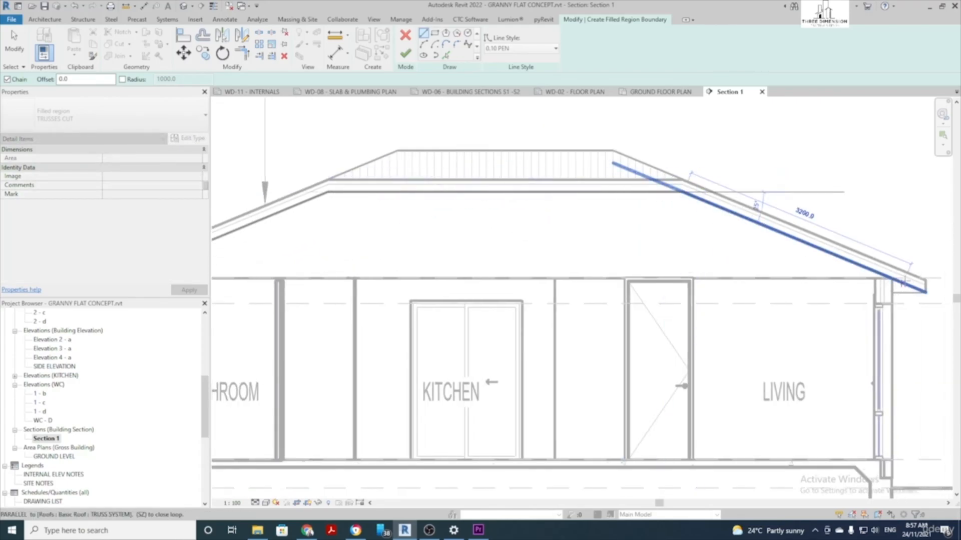
click(892, 280)
middle_drag(579, 247, 725, 250)
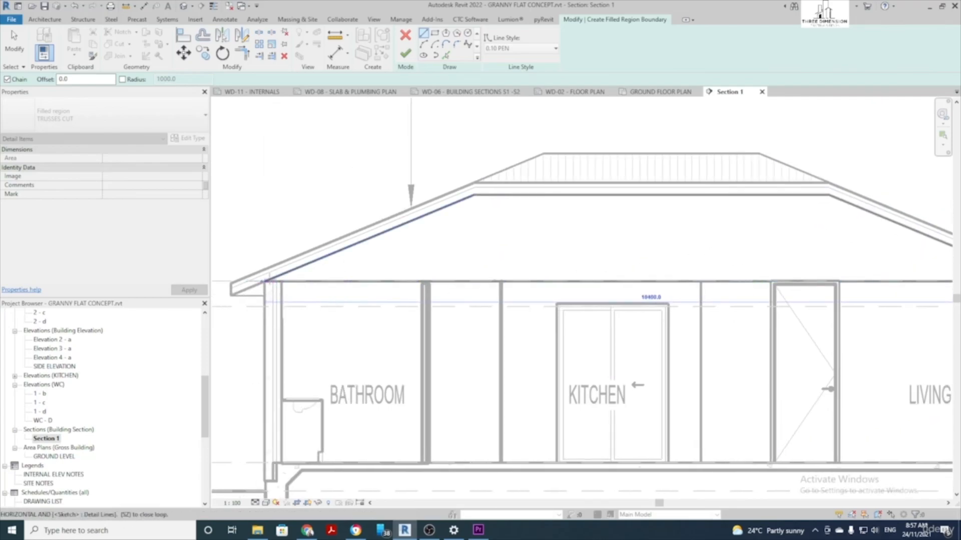
click(264, 281)
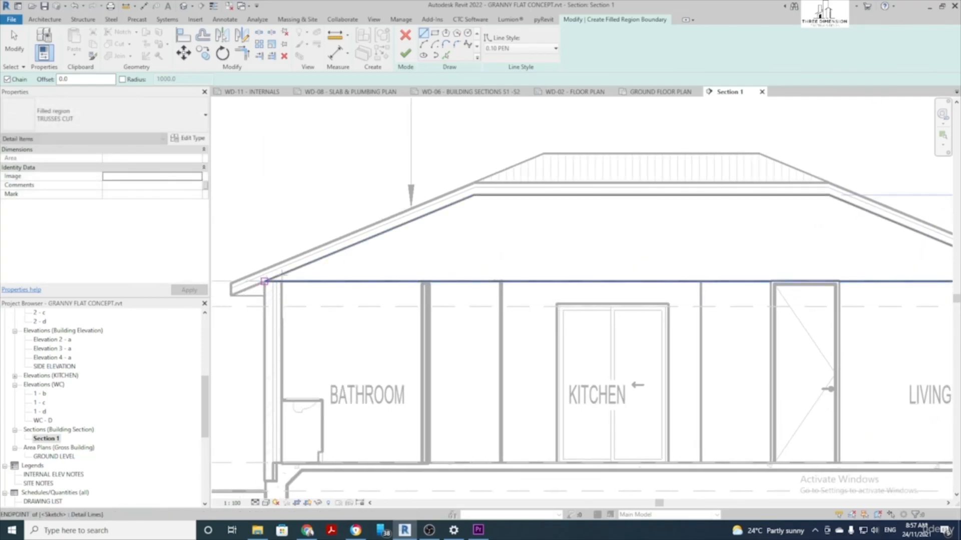
click(406, 54)
scroll(405, 225, down, 5)
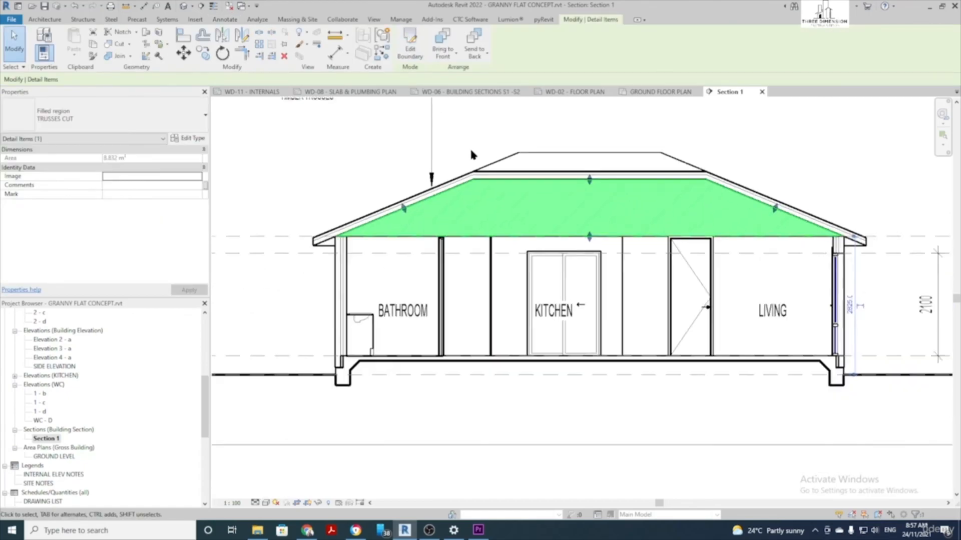
click(406, 228)
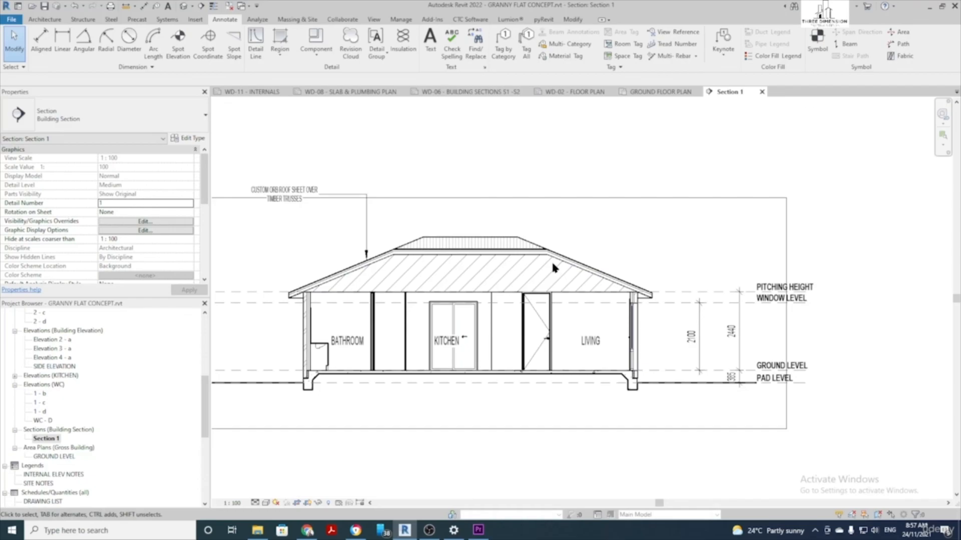
Start a text note with a single-segment leader
scroll(508, 202, up, 1)
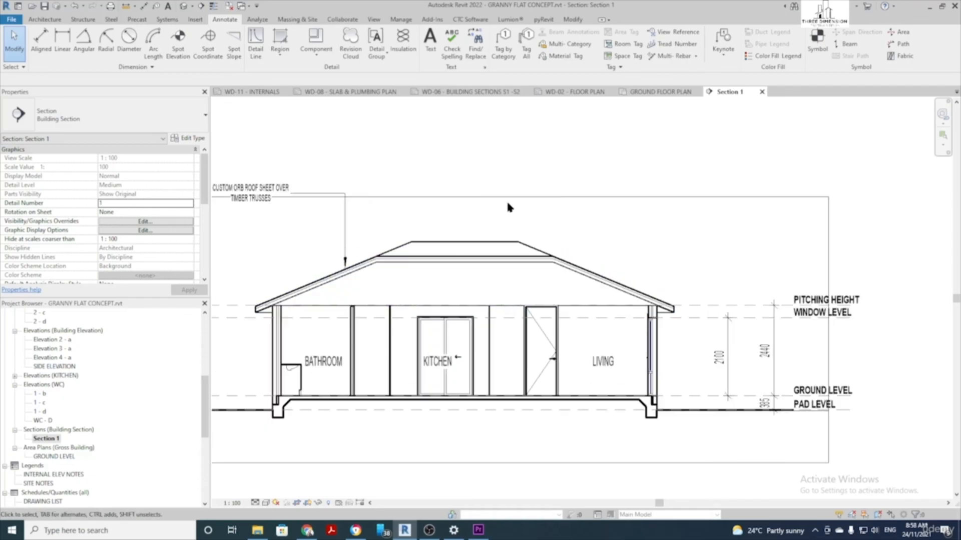
scroll(426, 123, down, 1)
middle_drag(446, 135, 434, 140)
key(t)
key(x)
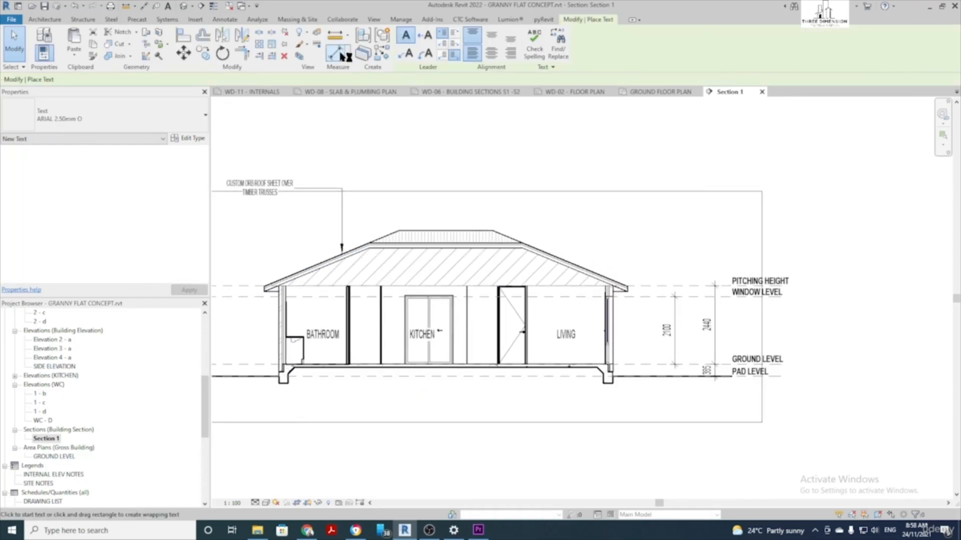
click(407, 52)
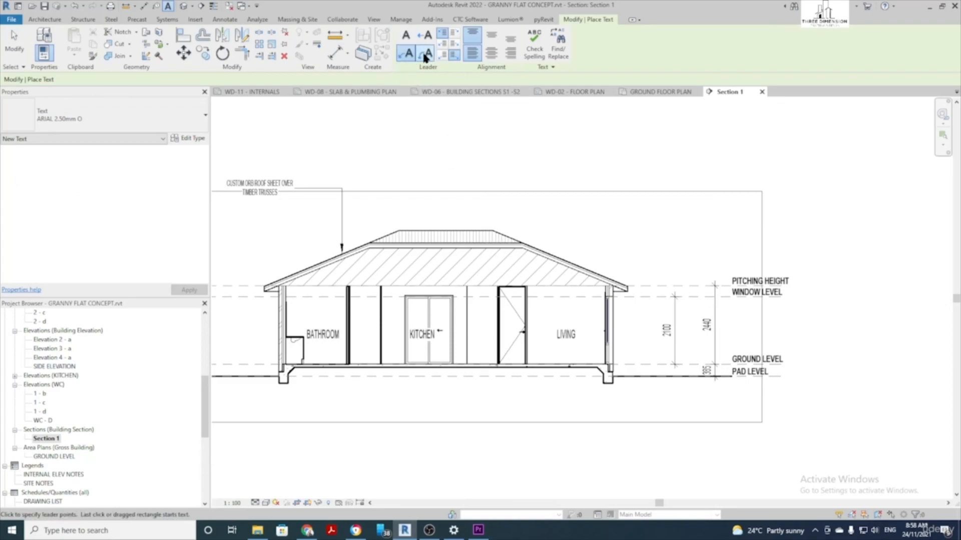
click(226, 20)
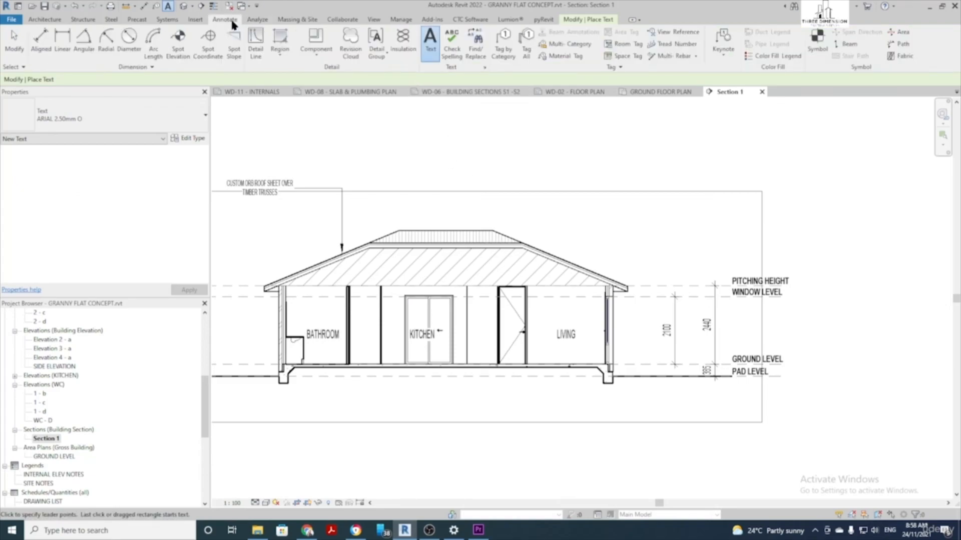
click(436, 47)
Add a PRE-FABRICATED TRUSSES note with its leader pointing at the roof trusses
scroll(528, 223, up, 2)
click(534, 283)
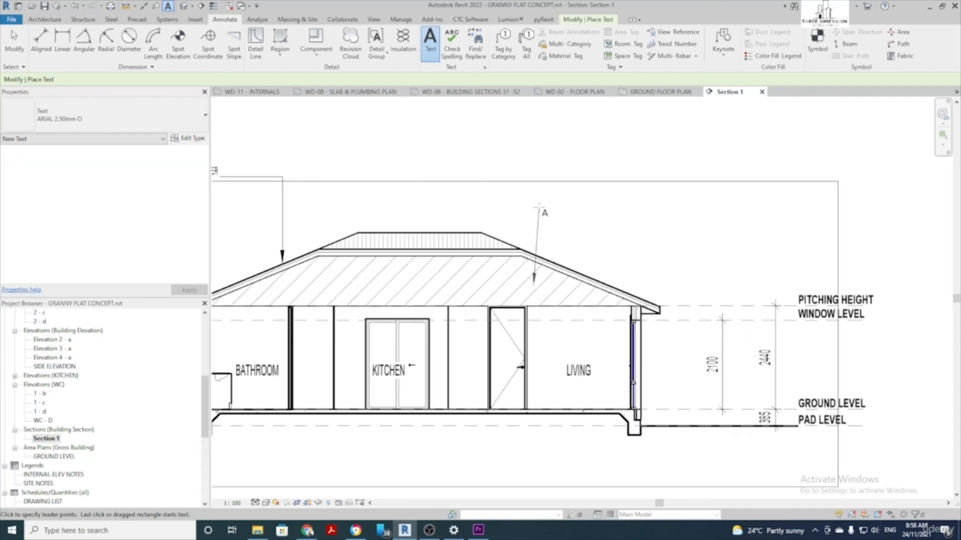
click(533, 198)
click(560, 200)
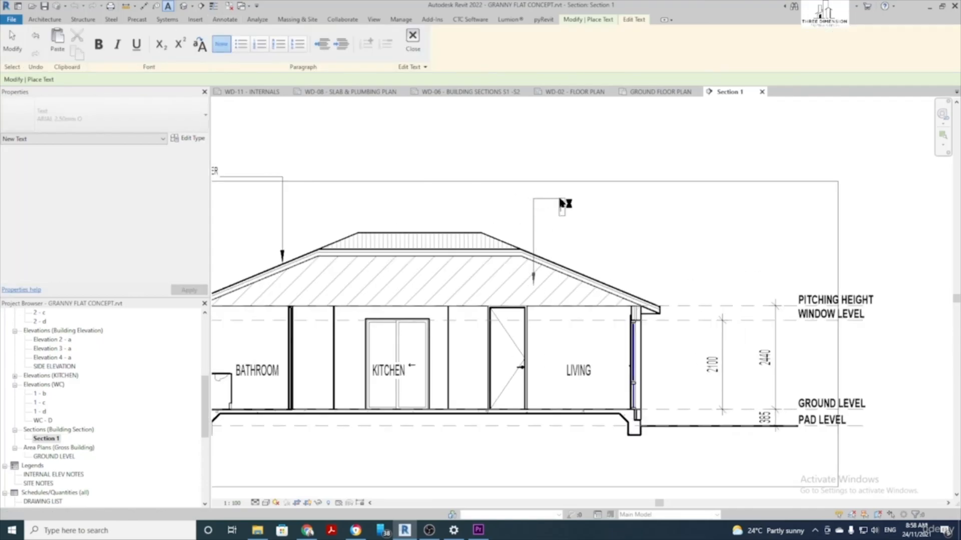
text(PRE-FABRICATED TRUSSES)
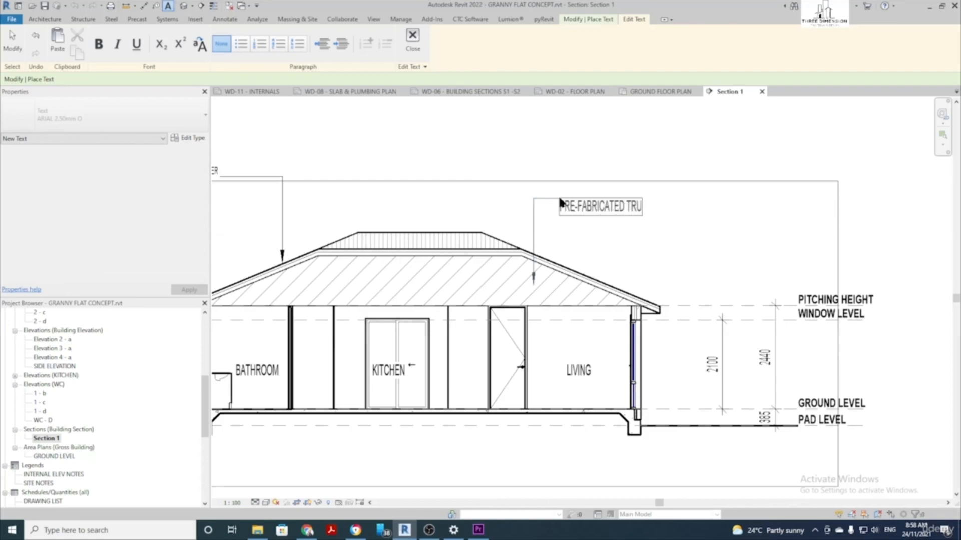
click(603, 239)
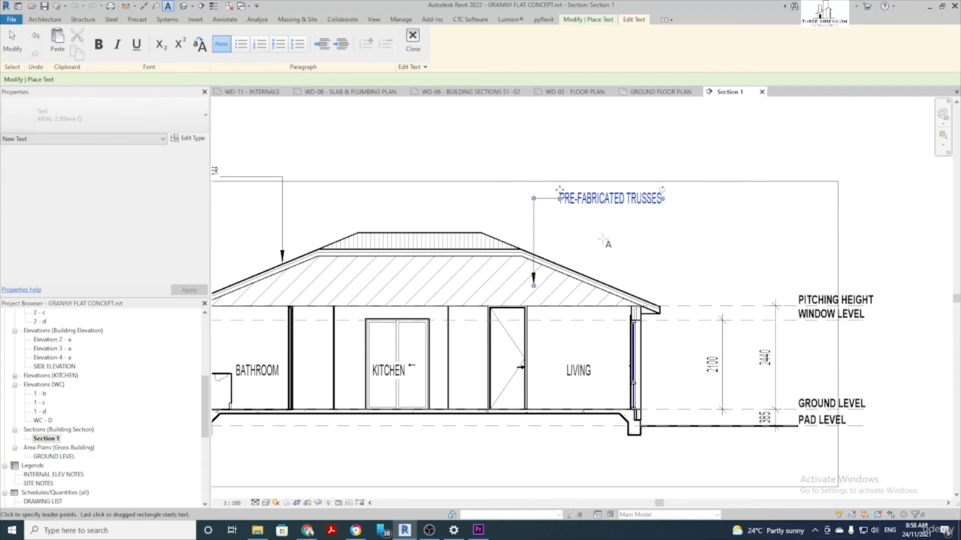
key(Escape)
Change the PRE-FABRICATED TRUSSES note to the ARIAL 1.80mm O text type
click(609, 201)
scroll(608, 201, down, 2)
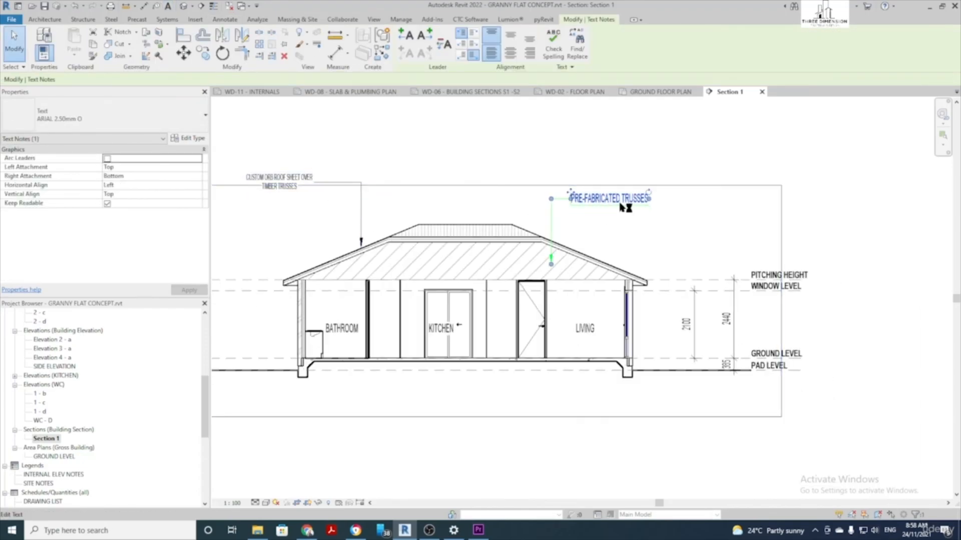
click(114, 124)
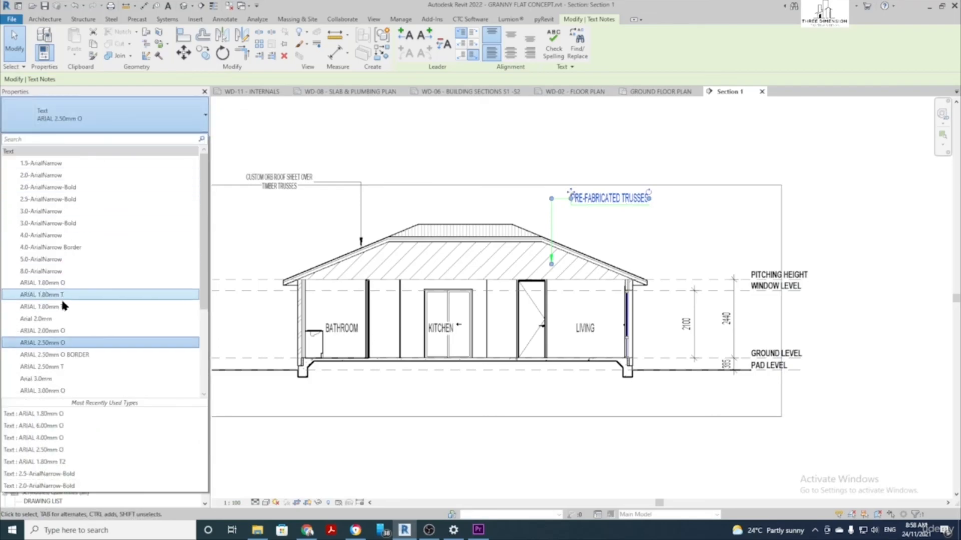
click(57, 283)
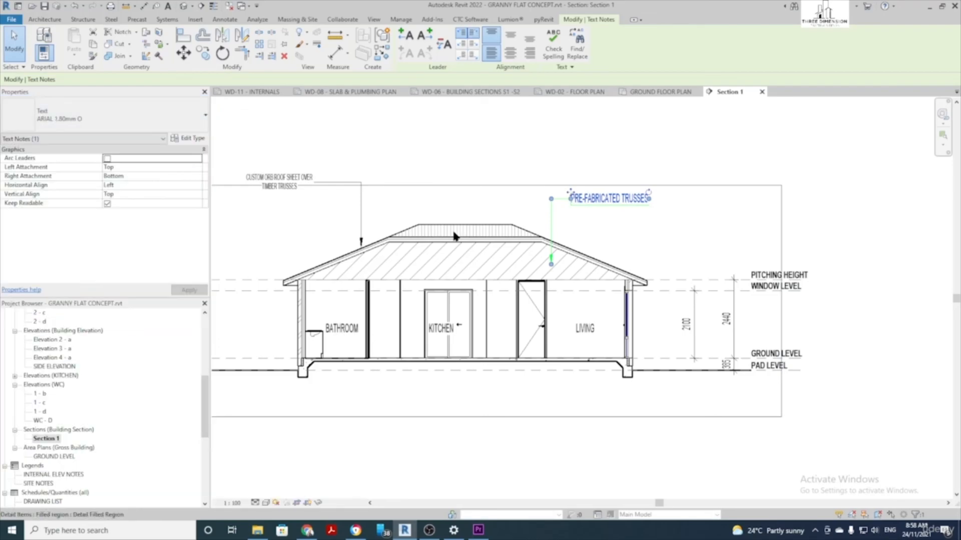
click(624, 151)
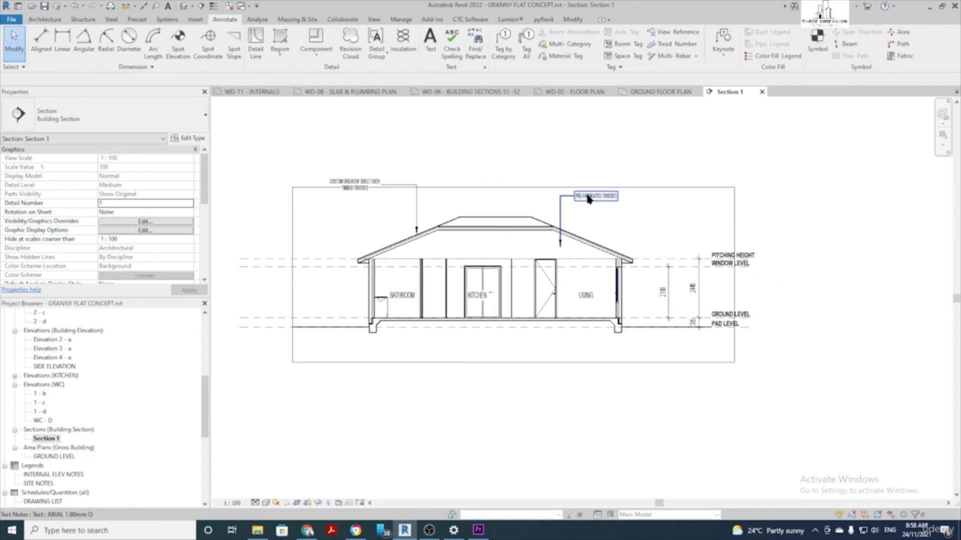
click(432, 41)
Add a leadered note SLAB AND FOOTINGS AS PER ENGINEERS DESIGN below the slab's left side
click(409, 55)
scroll(370, 359, up, 3)
click(384, 342)
click(383, 382)
click(321, 383)
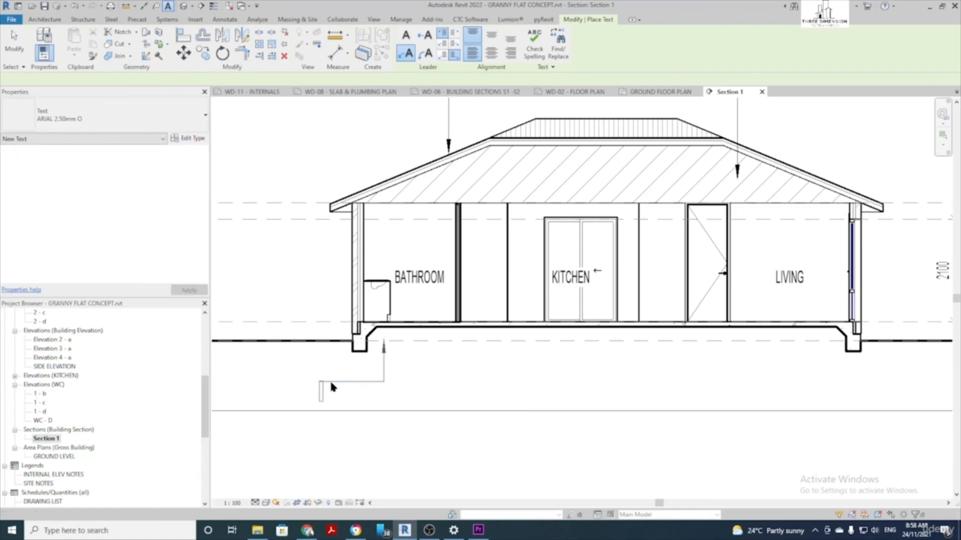
text(SL)
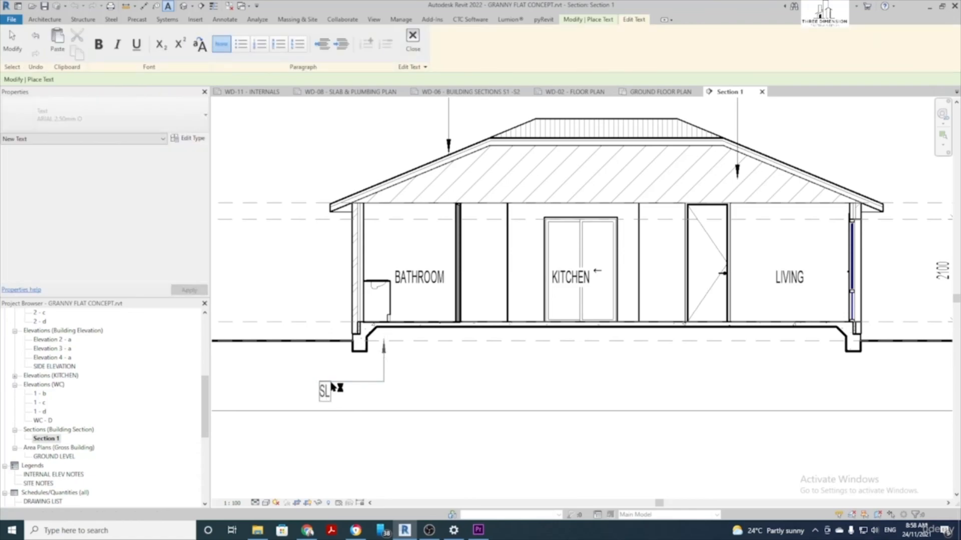
text(AB AND FOOTINGS AS PE)
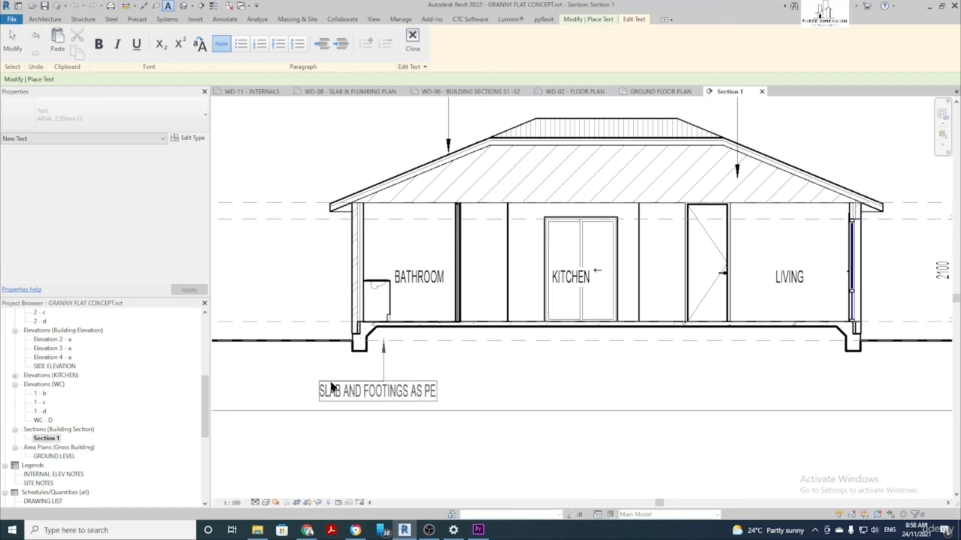
text(R ENGINEERS DESIGN)
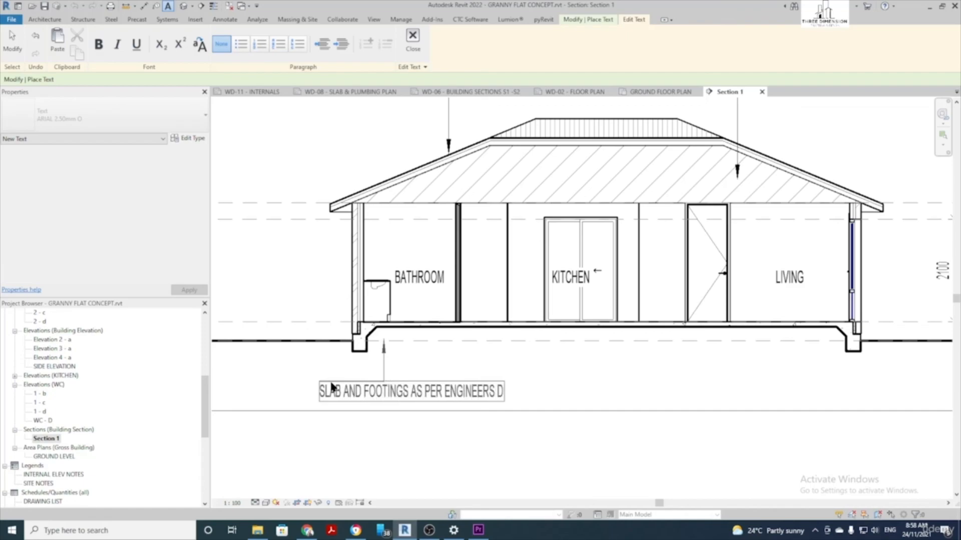
click(378, 218)
scroll(378, 217, down, 3)
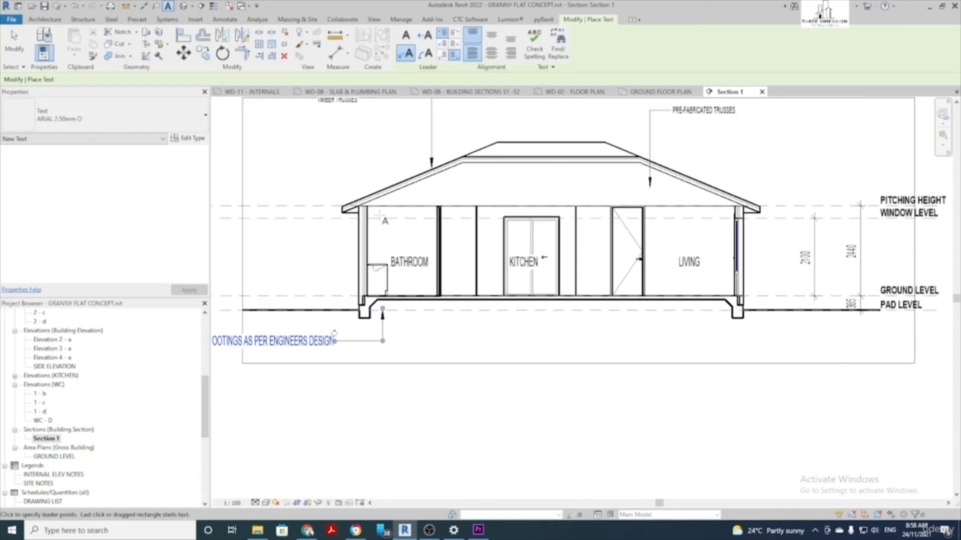
key(Escape)
key(Escape)
Switch the slab and footings note to the ARIAL 1.80mm O text type
click(323, 330)
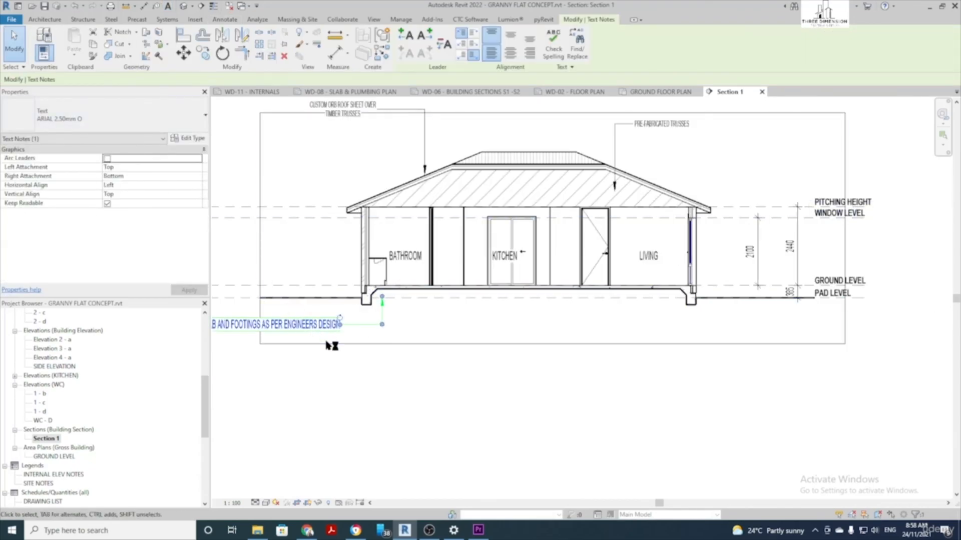
click(100, 113)
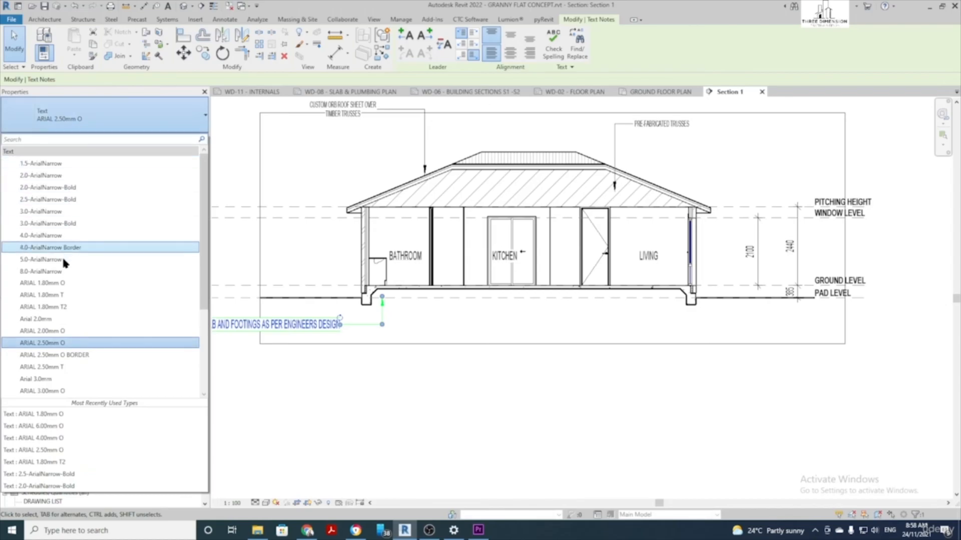
click(68, 283)
click(352, 372)
scroll(352, 373, down, 2)
scroll(474, 438, up, 1)
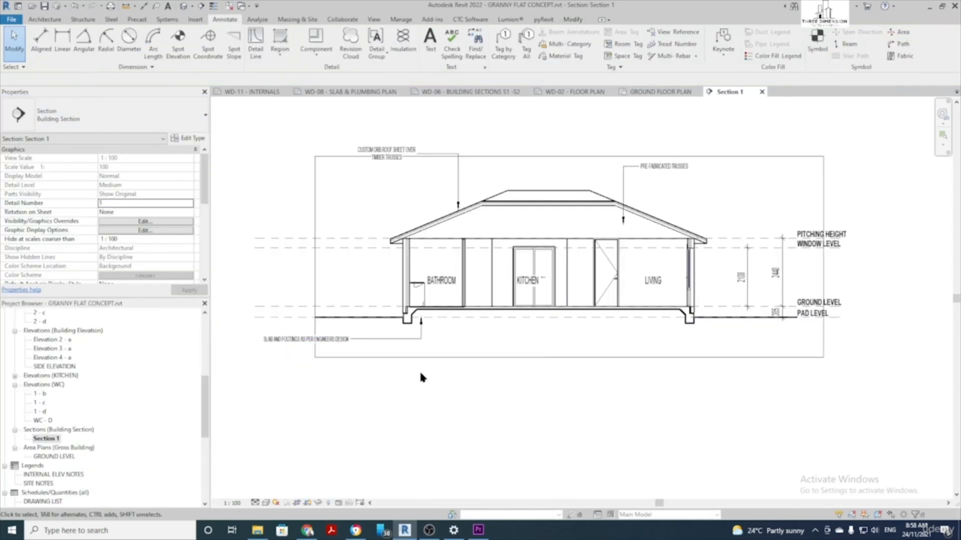
Copy the slab and footings note to beneath the slab's right side
click(363, 341)
key(c)
key(o)
click(362, 341)
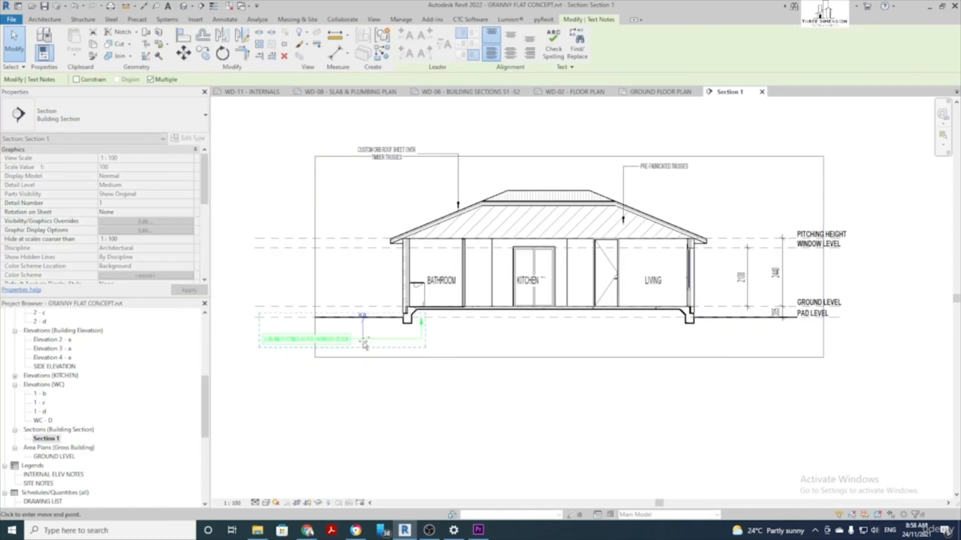
click(623, 341)
key(Escape)
key(Escape)
scroll(666, 376, down, 1)
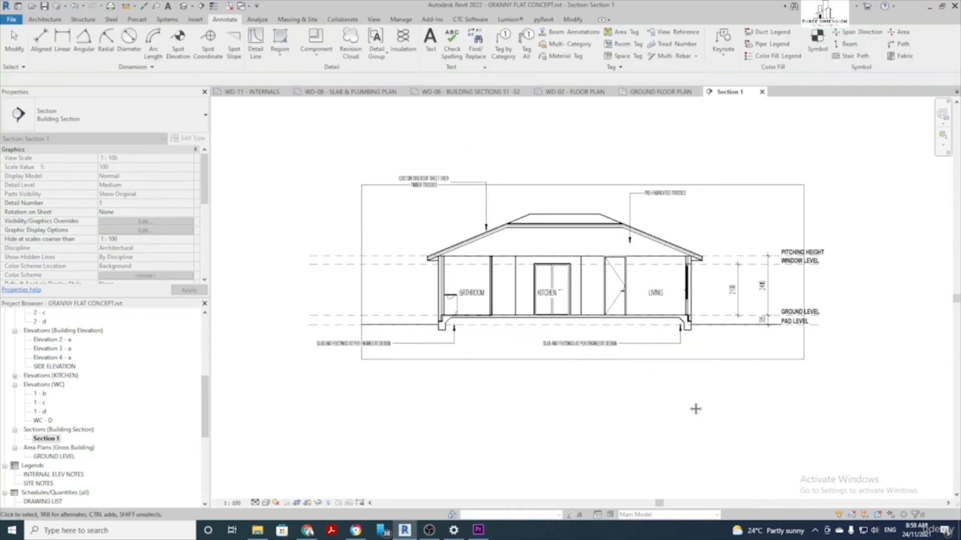
middle_drag(695, 408, 637, 423)
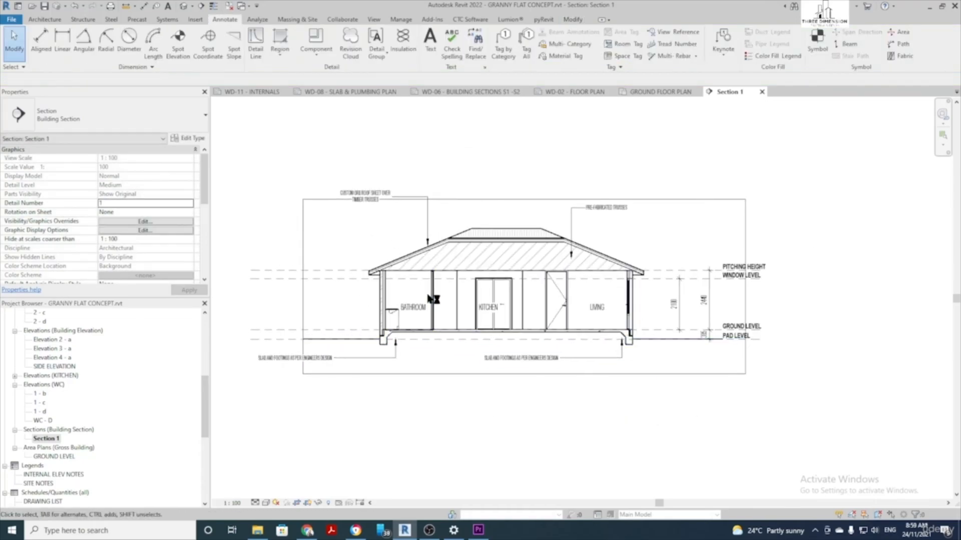
scroll(562, 398, down, 1)
middle_drag(609, 444, 616, 403)
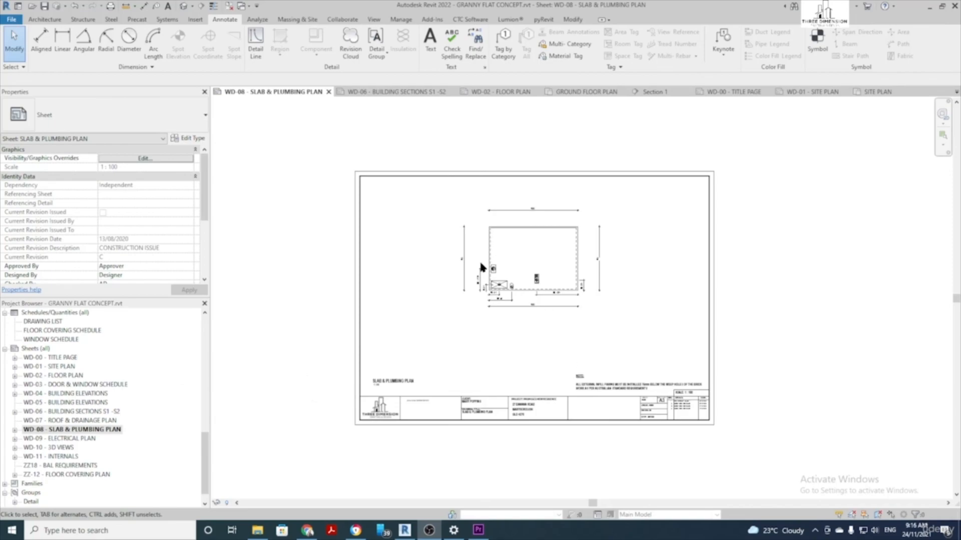
Open sheet WD-00 Title Page and move its drawing list schedule left to the sheet's top-left
double_click(58, 357)
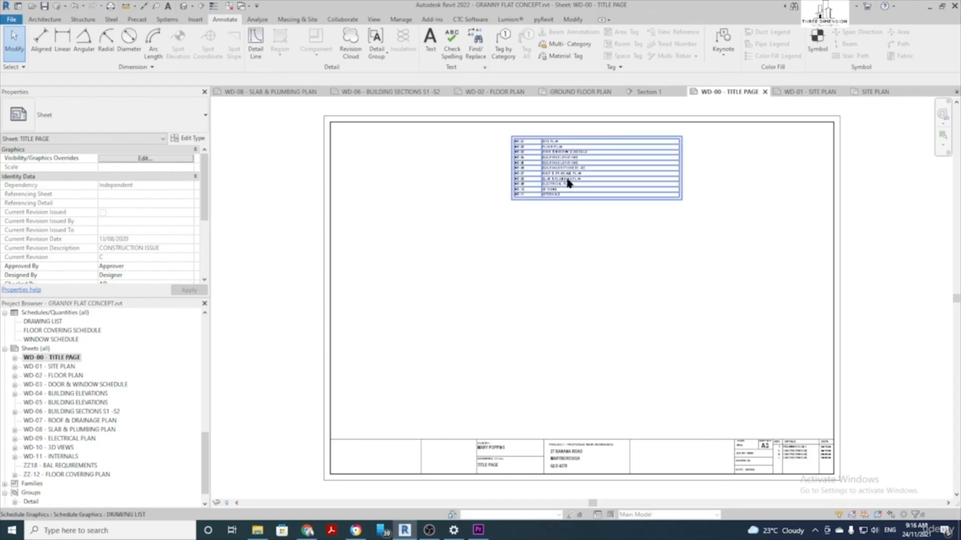
click(570, 187)
drag(570, 187, 417, 188)
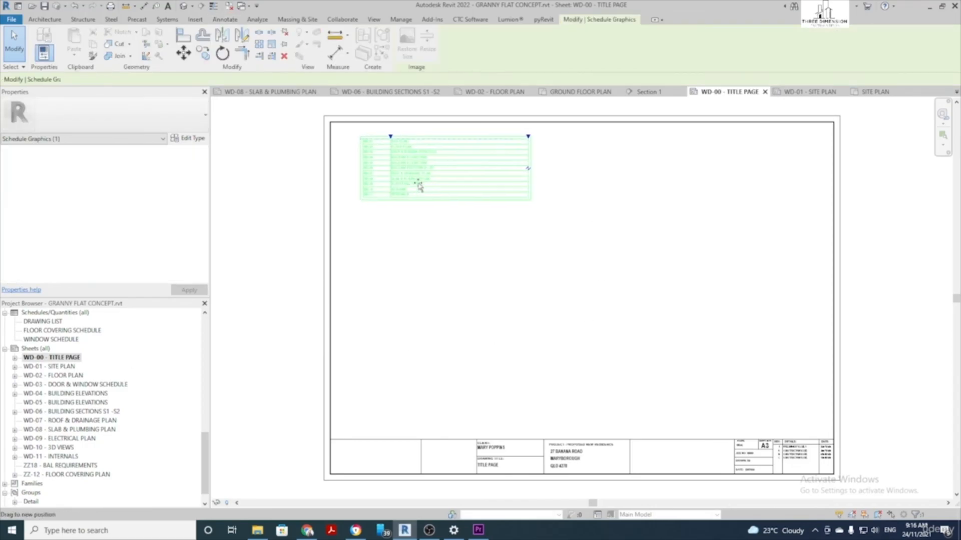
click(439, 236)
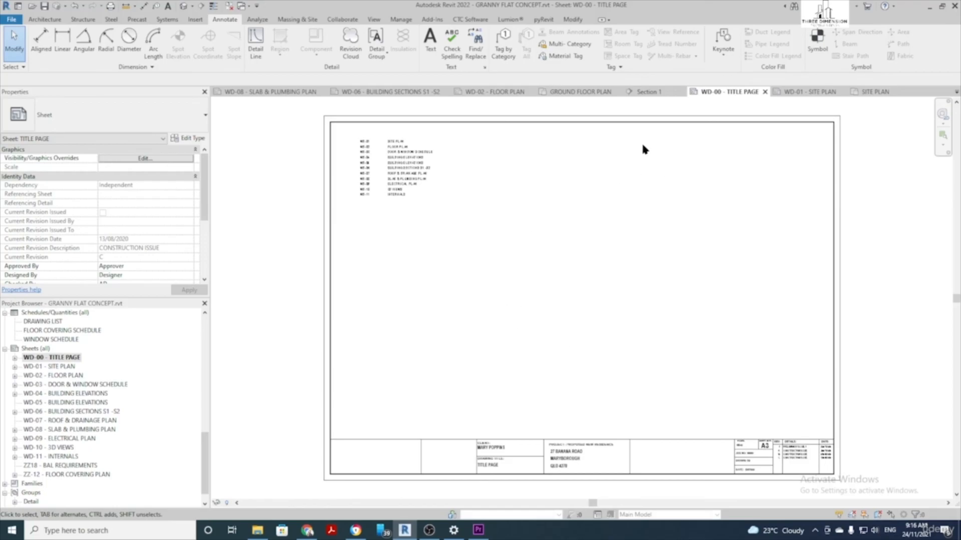
Review each sheet from WD-01 Site Plan through WD-07 Roof & Drainage Plan, ending on WD-08 Slab & Plumbing Plan
double_click(59, 368)
scroll(429, 263, down, 1)
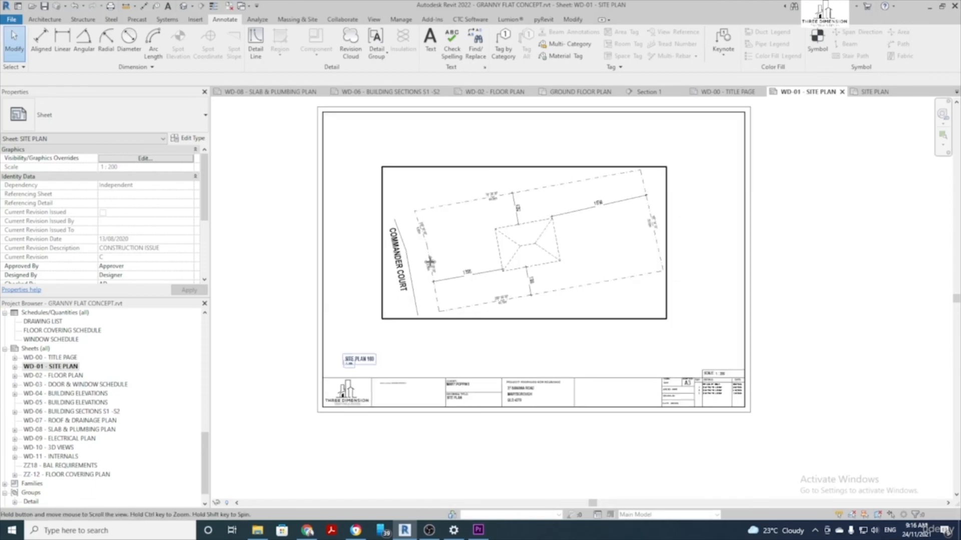
middle_drag(428, 262, 408, 311)
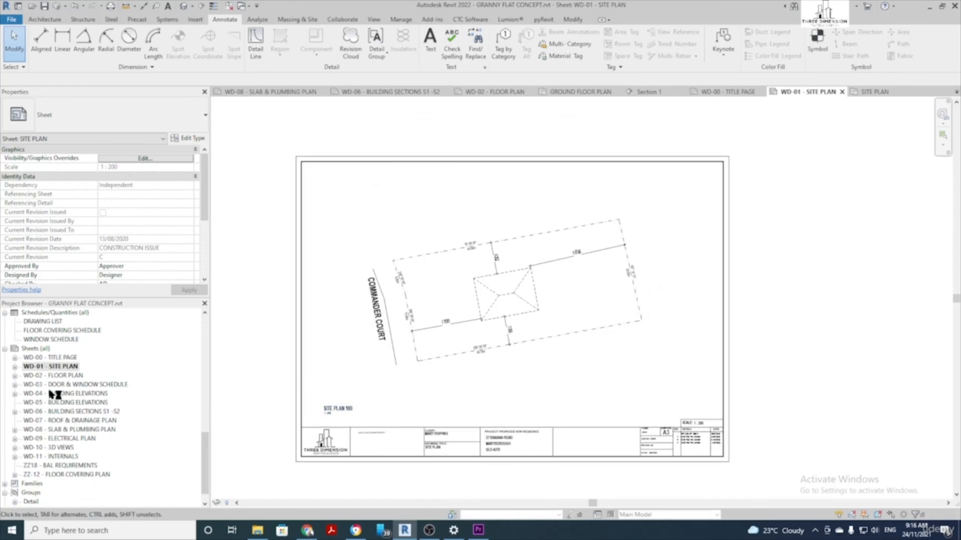
double_click(64, 377)
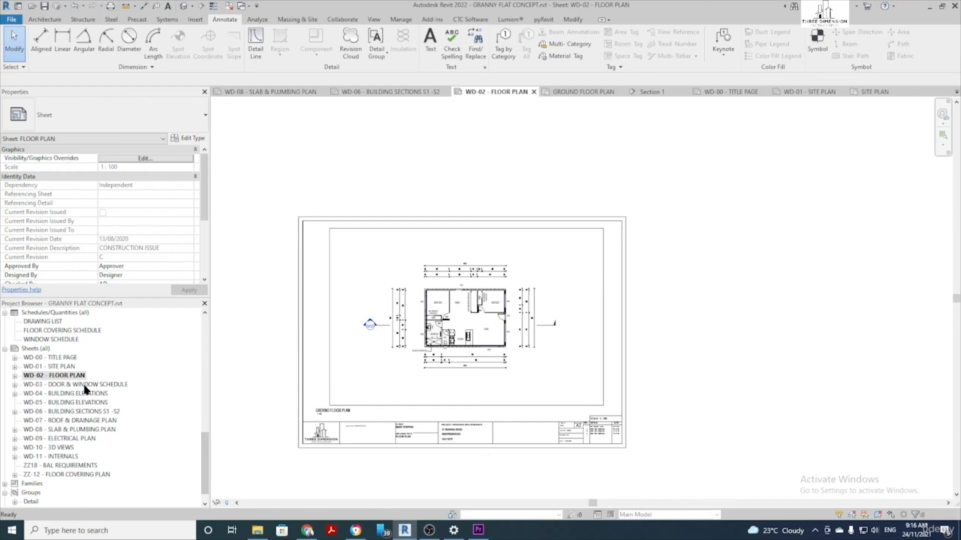
double_click(84, 385)
double_click(86, 394)
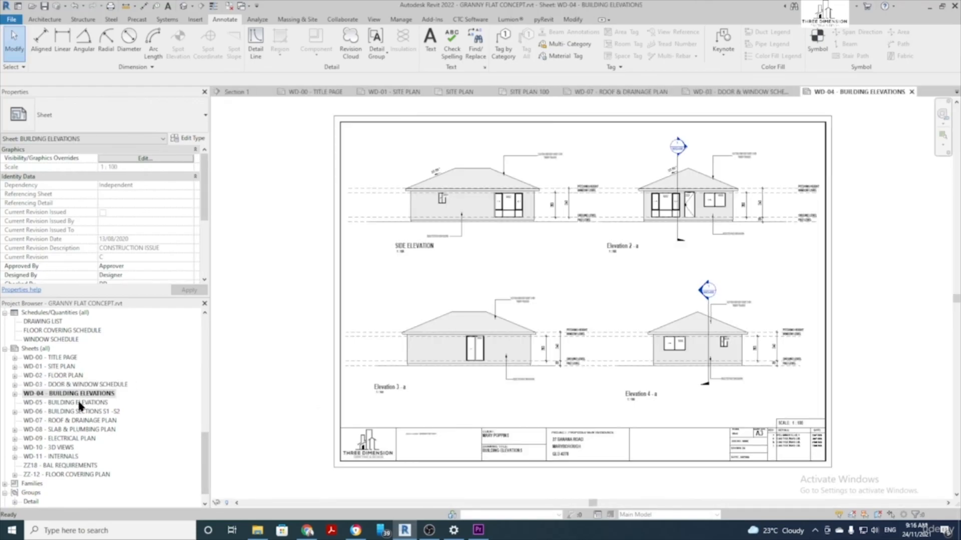
double_click(80, 403)
double_click(82, 411)
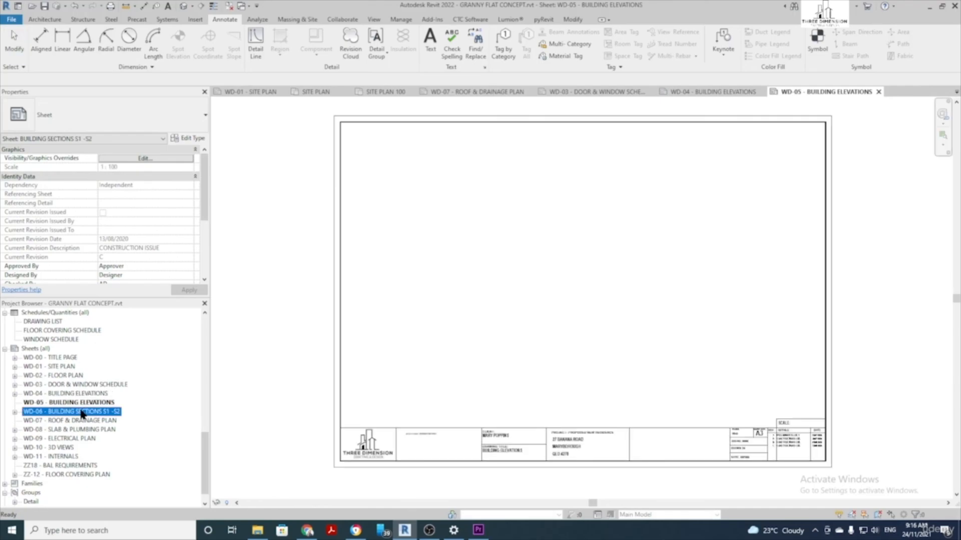
double_click(80, 421)
double_click(83, 430)
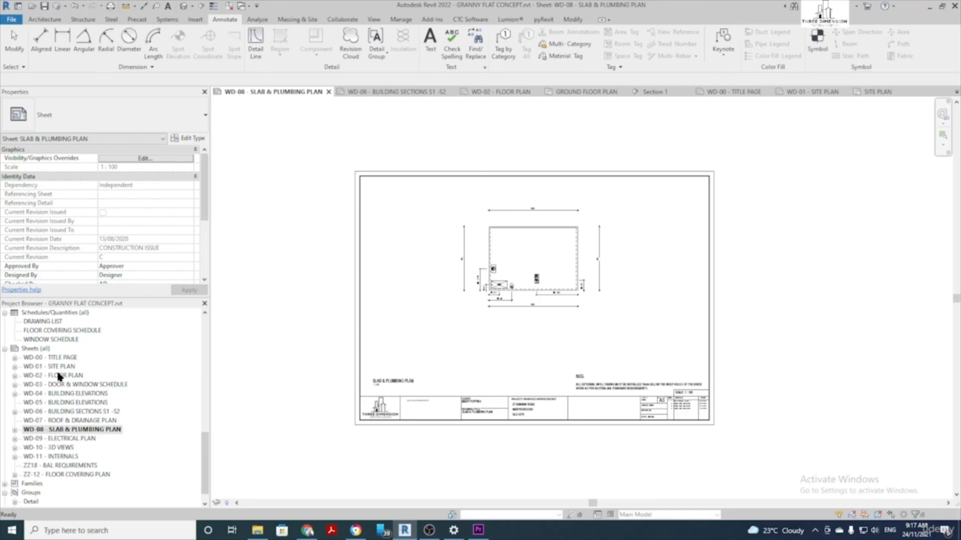
Change the Slab & Plumbing Plan sheet number from WD-08 to WD-02A
click(43, 432)
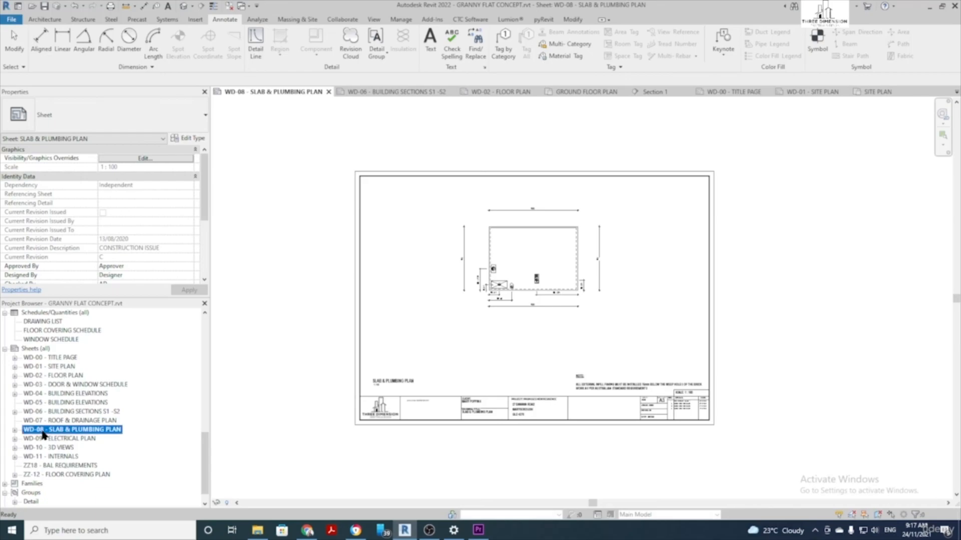
key(F2)
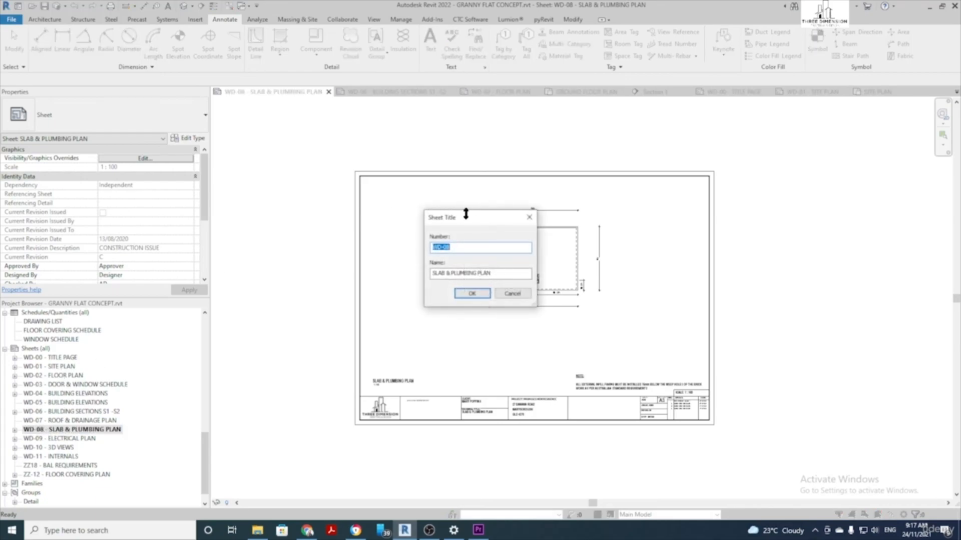
drag(466, 214, 455, 216)
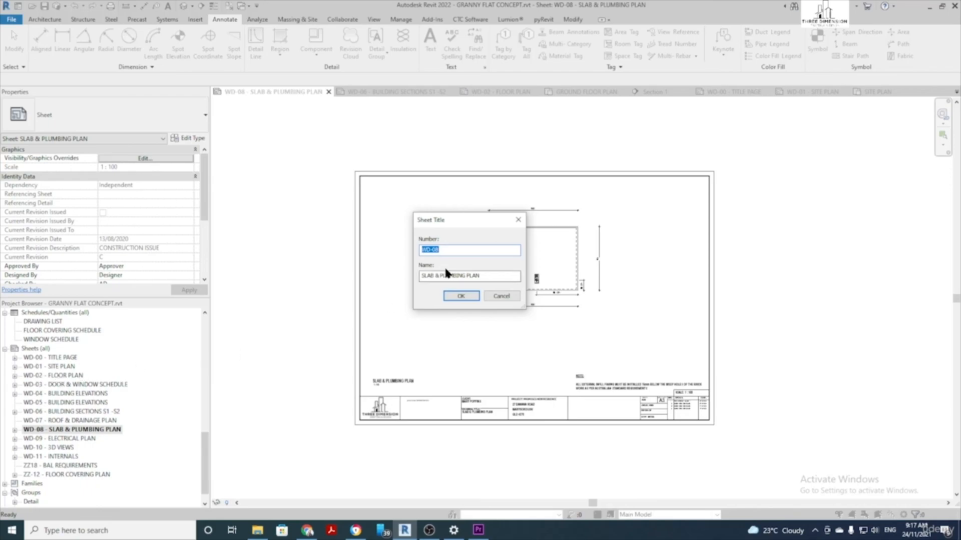
click(444, 252)
drag(449, 251, 436, 249)
text(2A)
click(470, 293)
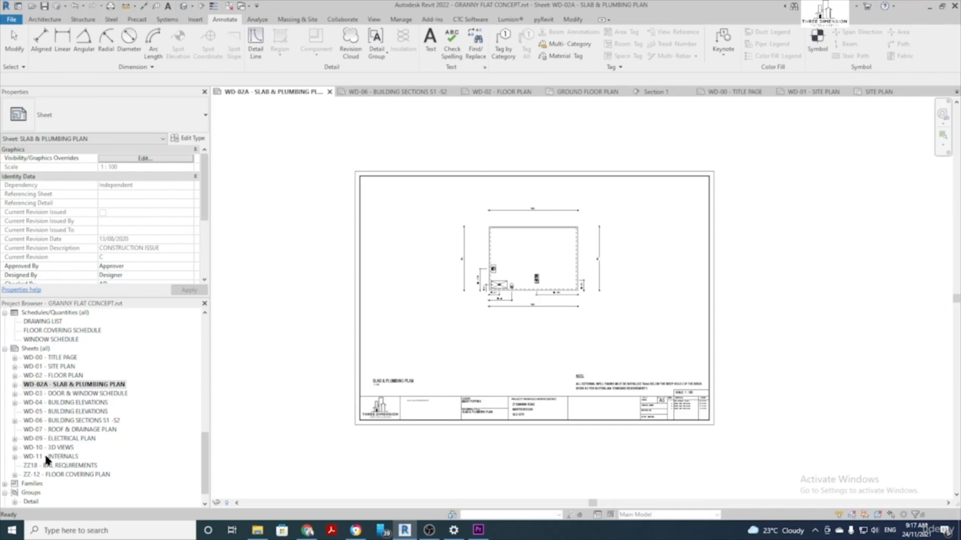
Renumber Roof & Drainage Plan from WD-07 to WD-08 and Building Sections from WD-06 to WD-07
click(49, 430)
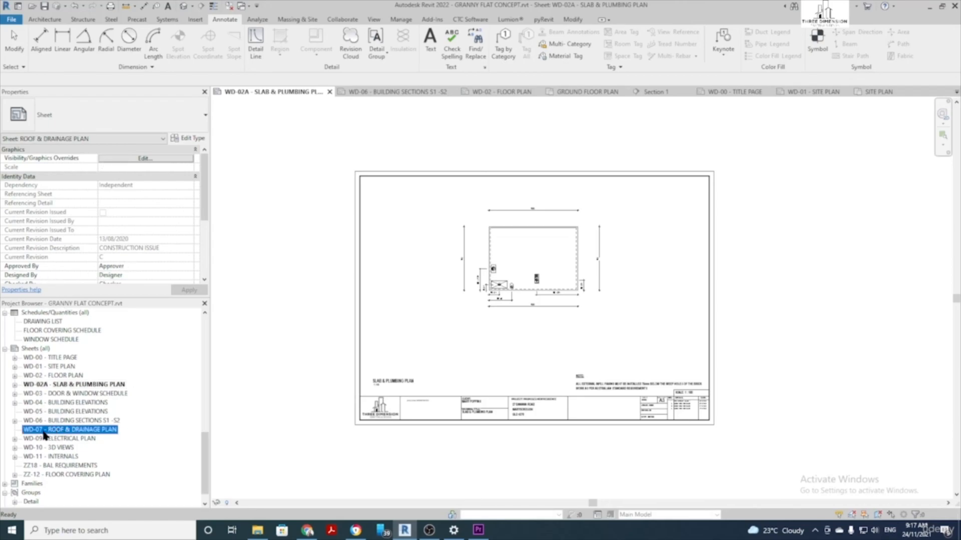
key(F2)
drag(450, 250, 437, 250)
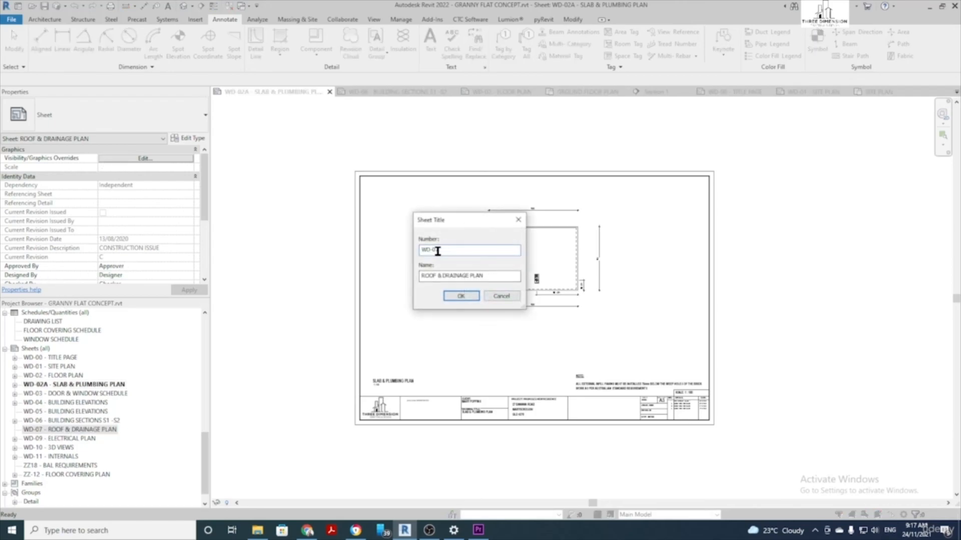
text(8)
click(461, 296)
click(36, 421)
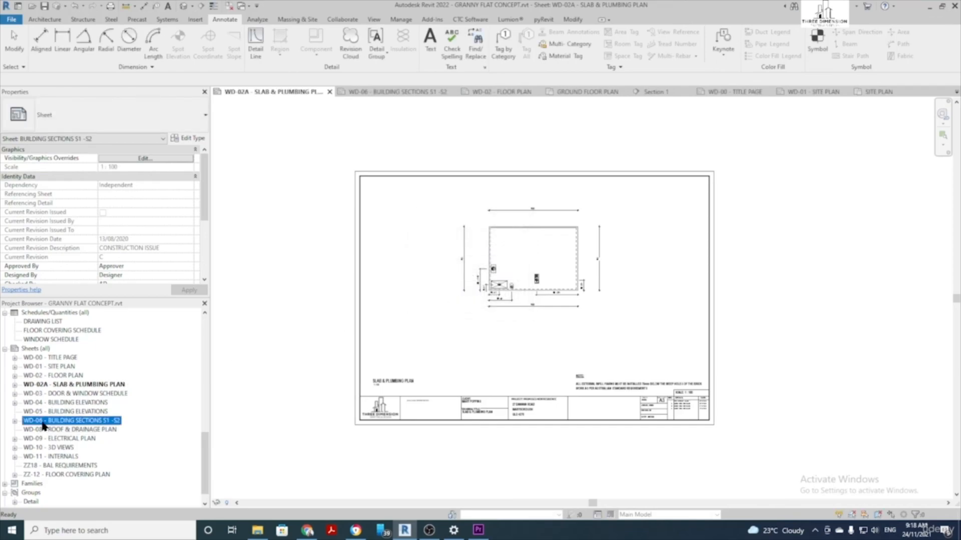
key(F2)
drag(434, 253, 440, 253)
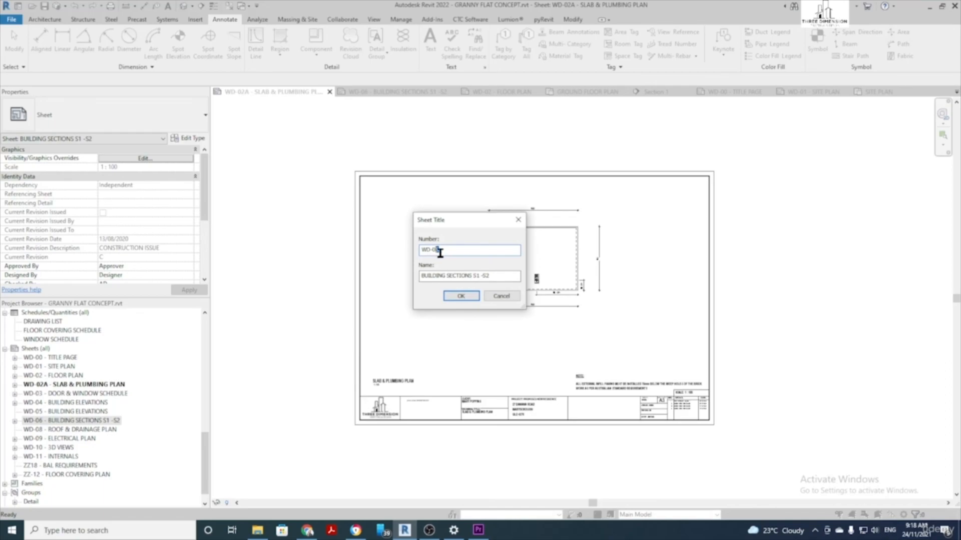
text(7)
click(461, 295)
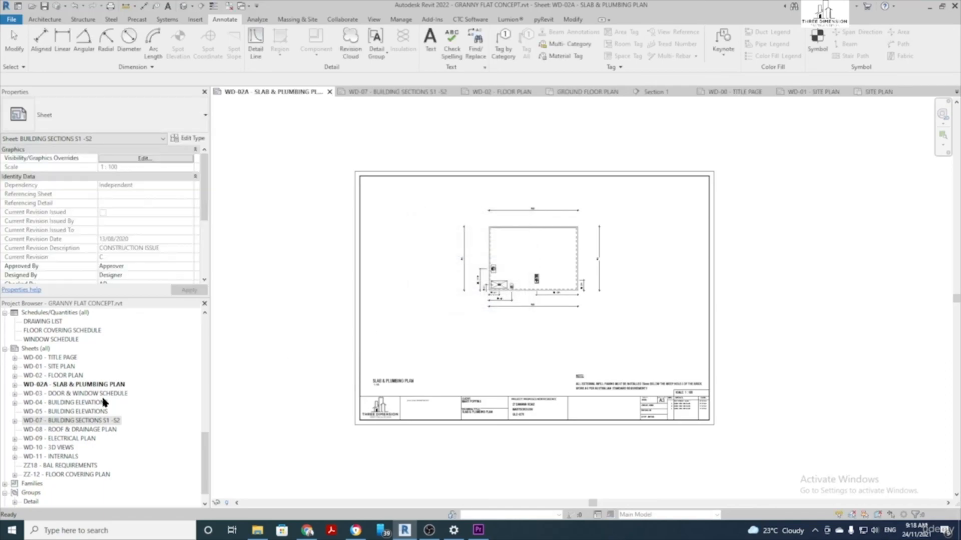
Renumber the two Building Elevations sheets, WD-05 to WD-06 and WD-04 to WD-05
click(34, 411)
click(39, 411)
drag(443, 252, 435, 252)
text(6)
click(461, 296)
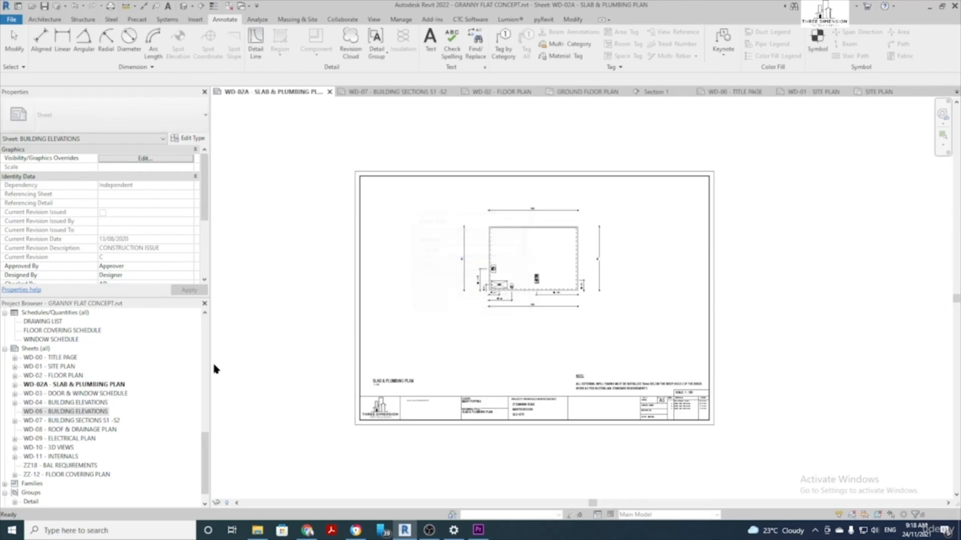
click(53, 402)
drag(444, 252, 435, 251)
text(5)
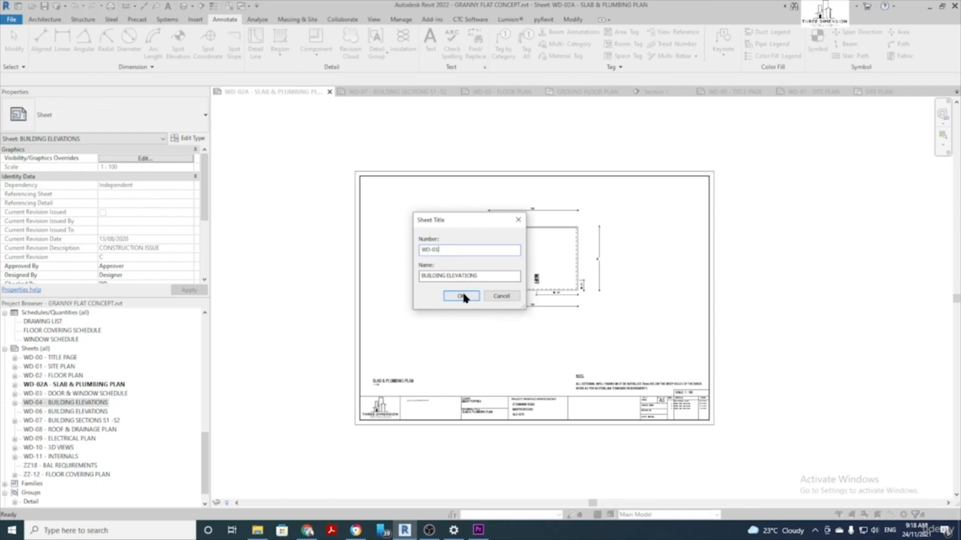
click(461, 295)
Renumber Door & Window Schedule as WD-04 and Slab & Plumbing Plan from WD-02A to WD-03
click(52, 395)
click(50, 399)
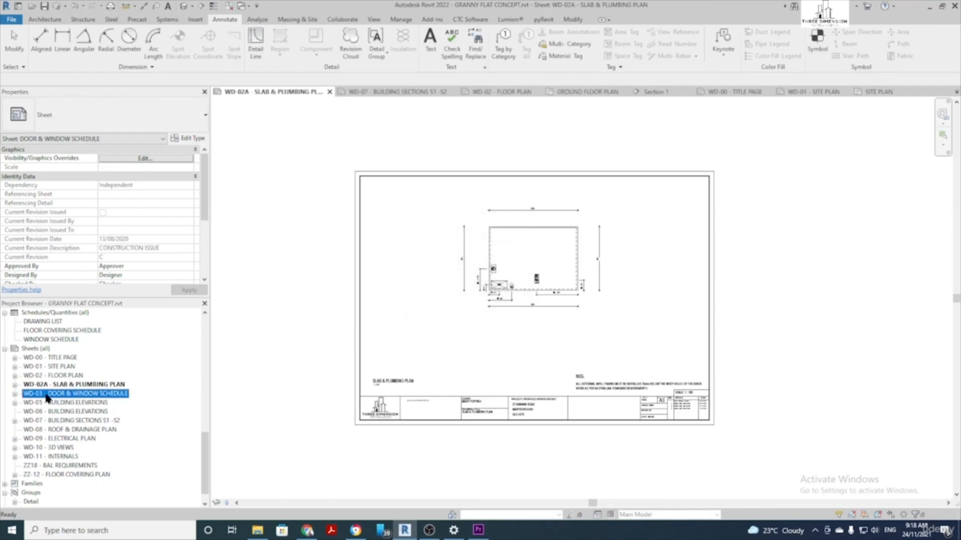
drag(440, 250, 434, 249)
key(BackSpace)
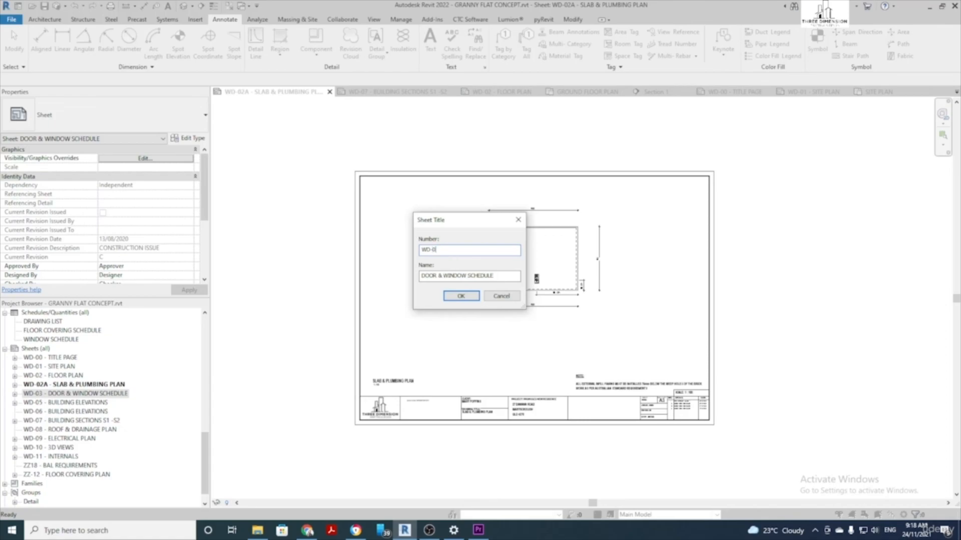
click(463, 295)
click(44, 385)
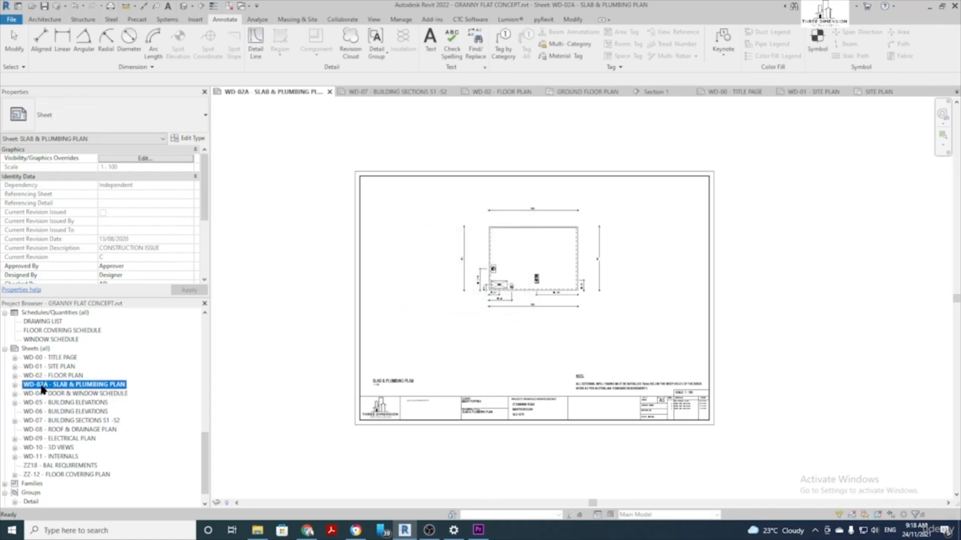
click(44, 389)
drag(442, 250, 434, 250)
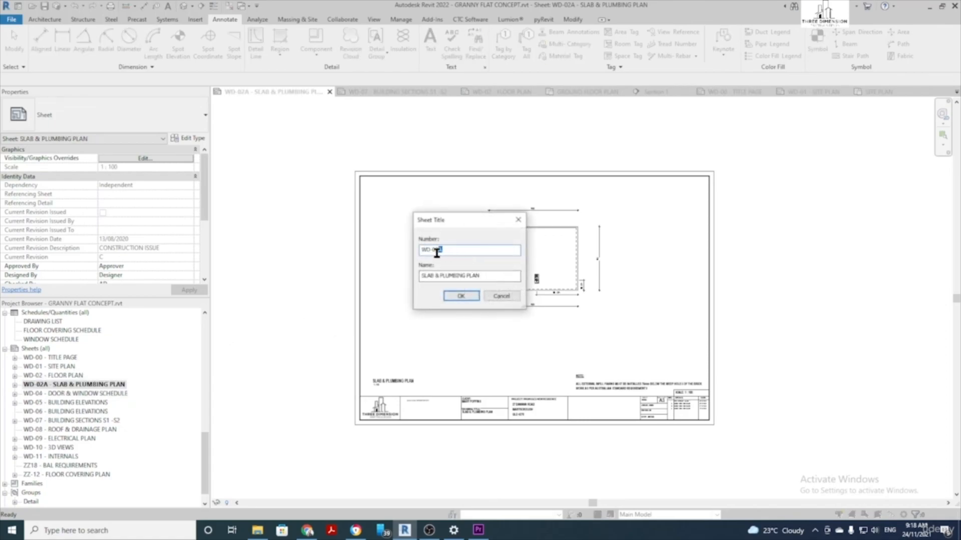
text(3)
click(463, 296)
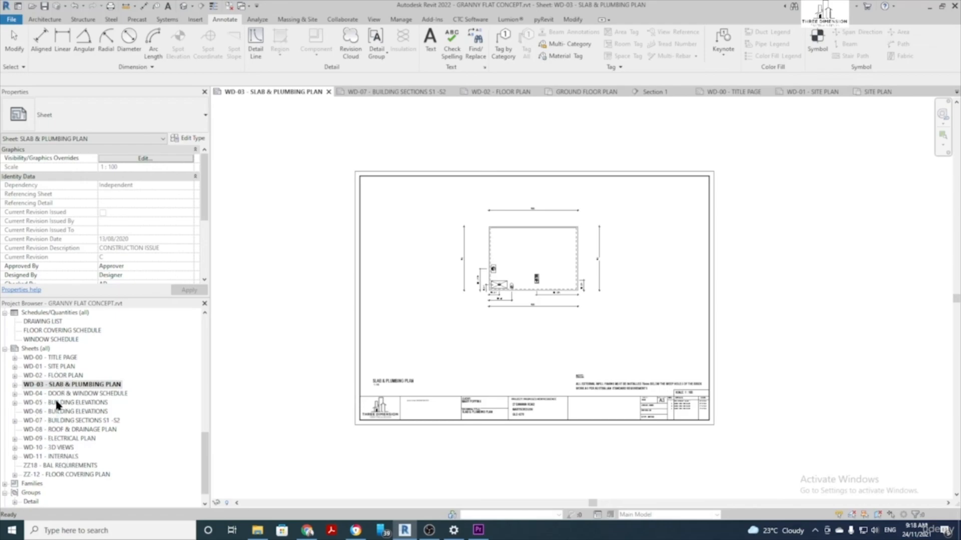
Start a PDF export of Selected views/sheets using the saved WD sheet set, ready to edit it
click(12, 20)
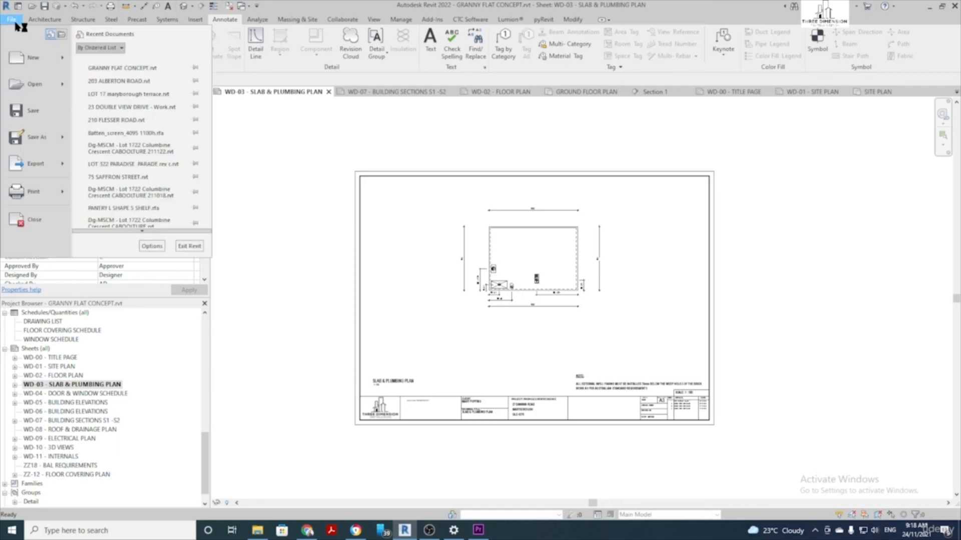
mouse_move(39, 172)
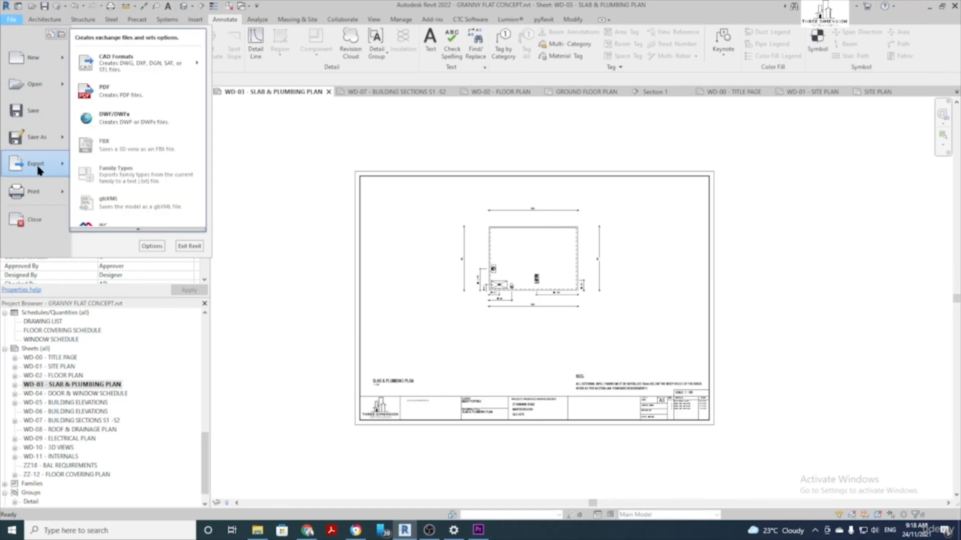
click(125, 103)
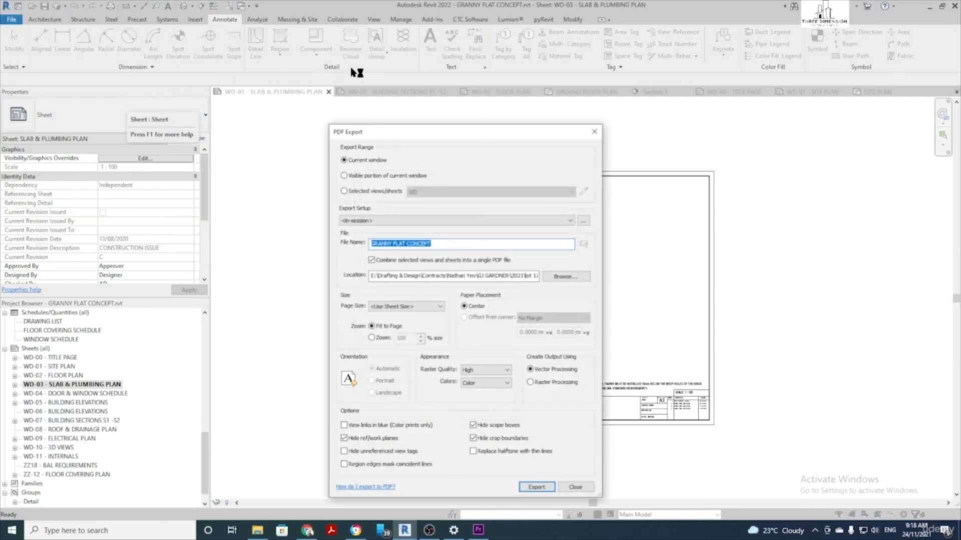
drag(436, 135, 392, 99)
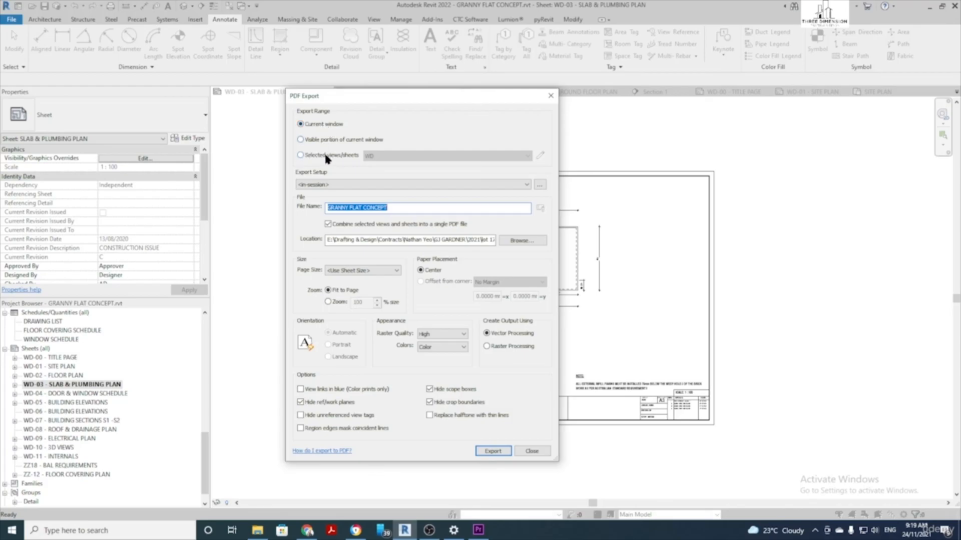
click(305, 156)
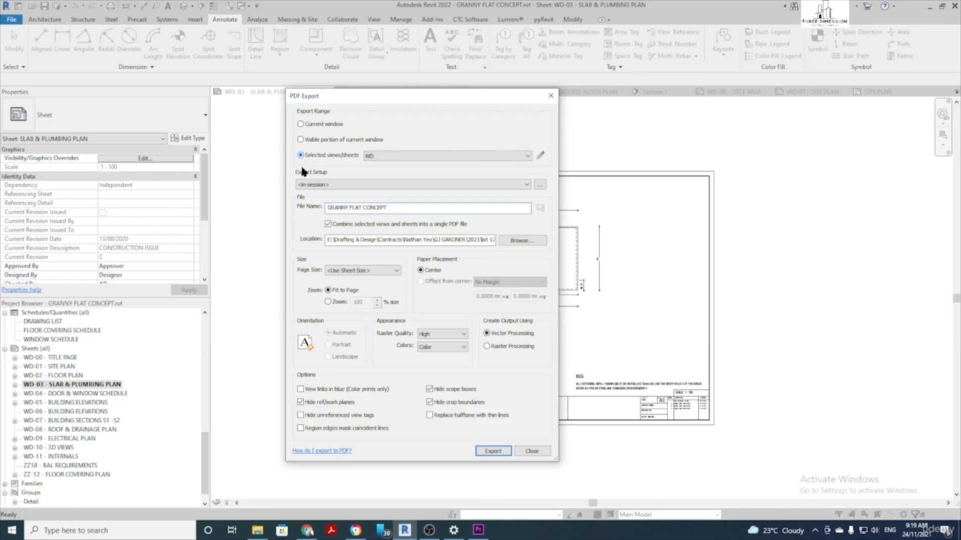
click(475, 156)
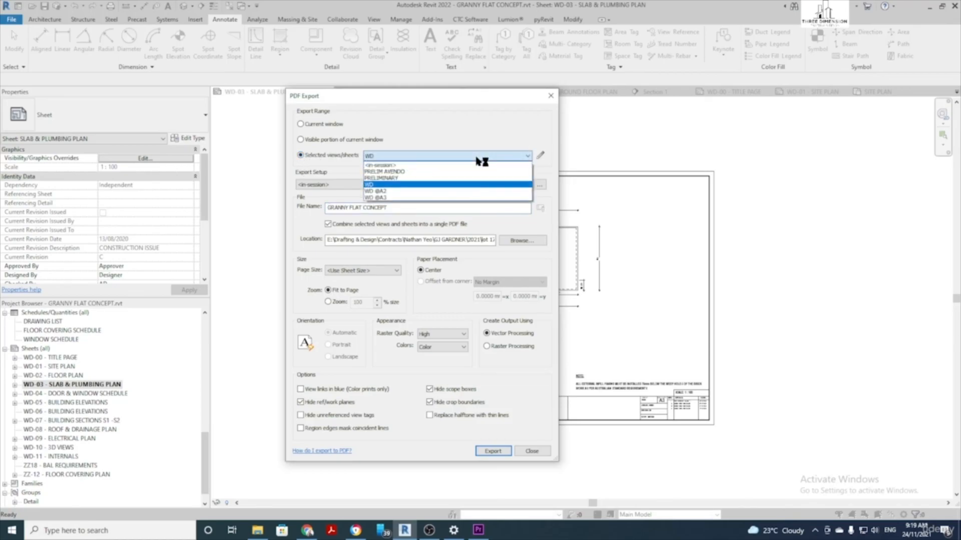
click(401, 184)
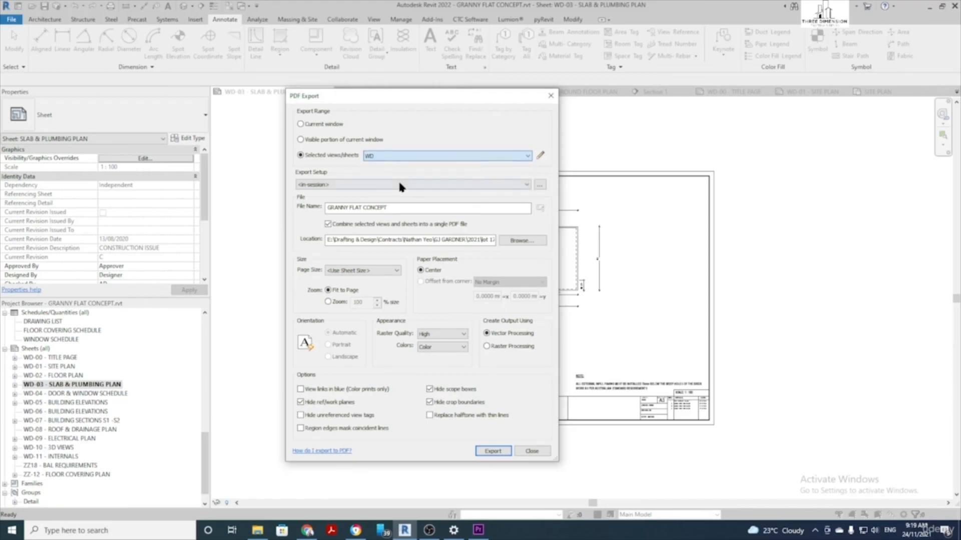
click(541, 159)
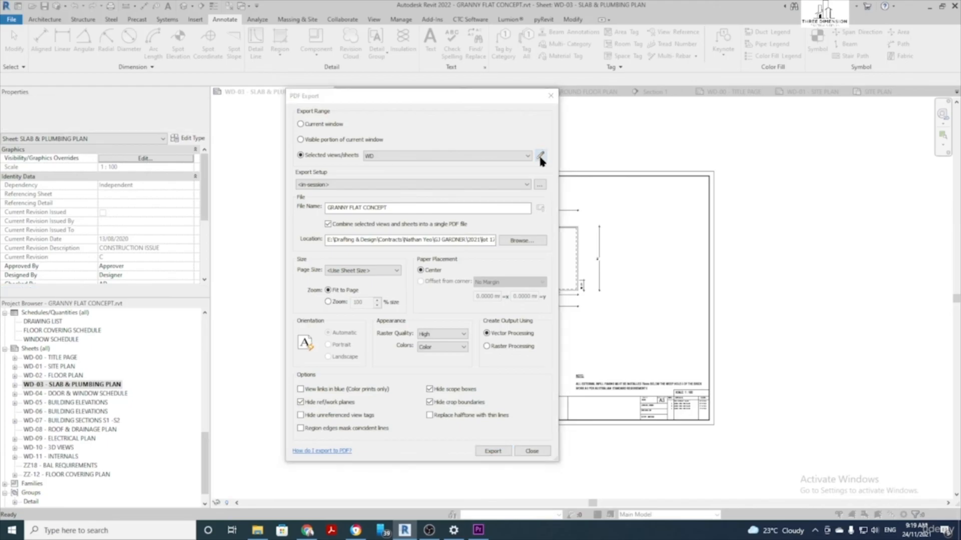
Add WD-00 Title Page and WD-11 Internals to the WD set, removing ZZ-12 and ZZ18 sheets
drag(588, 196, 483, 115)
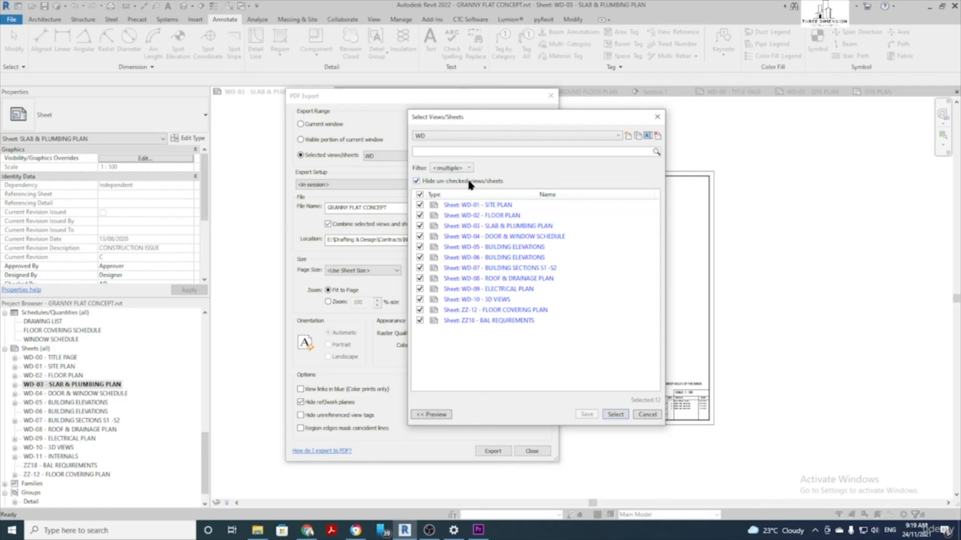
click(415, 182)
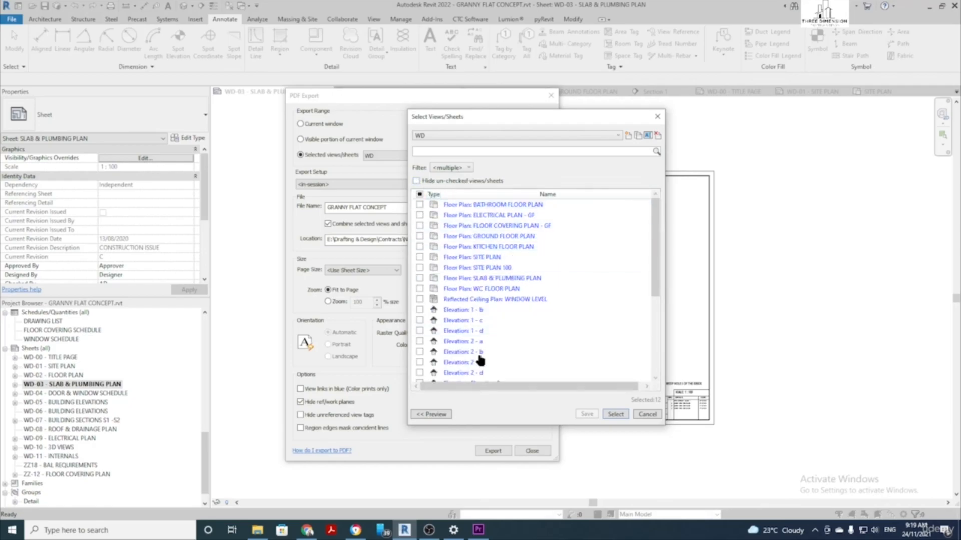
scroll(497, 303, down, 5)
scroll(497, 314, down, 2)
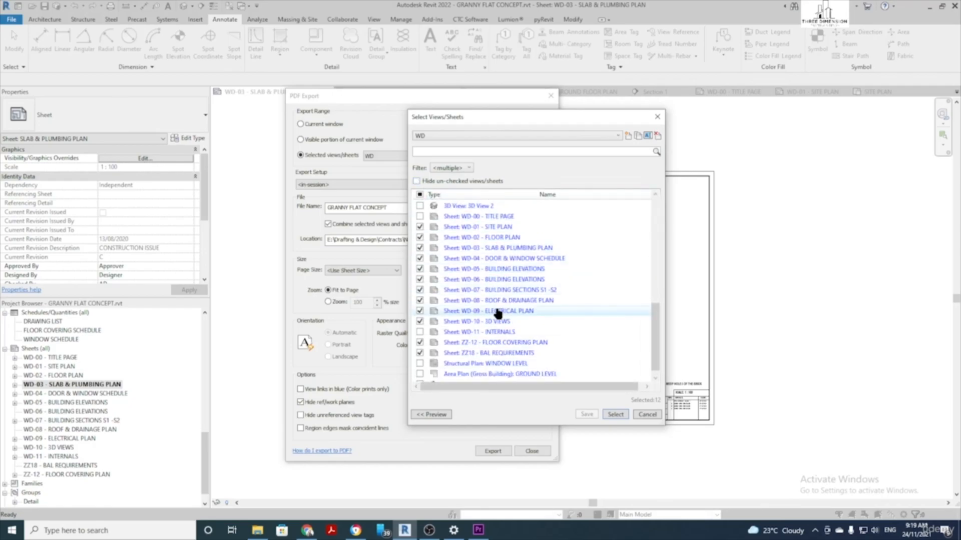
scroll(498, 313, down, 1)
scroll(462, 343, up, 1)
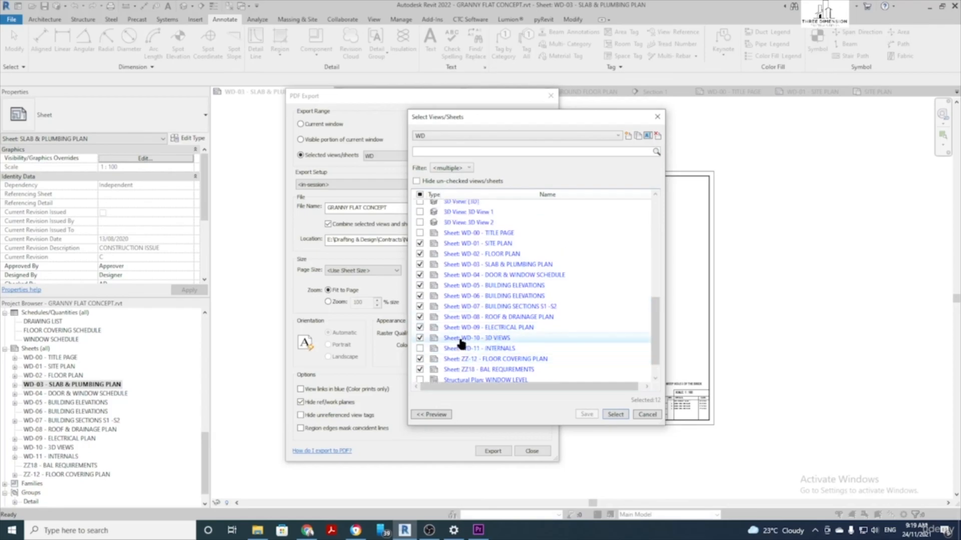
click(420, 233)
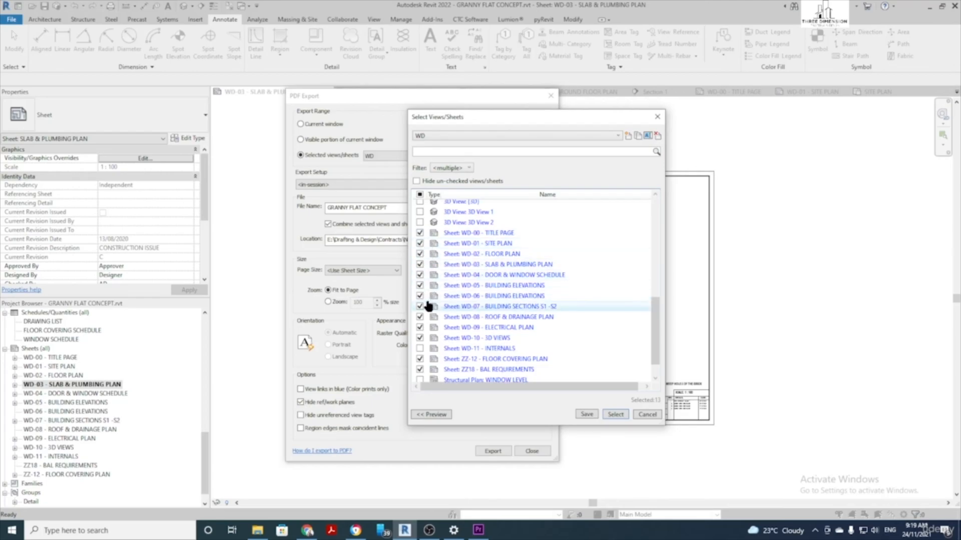
click(420, 349)
click(420, 359)
click(419, 370)
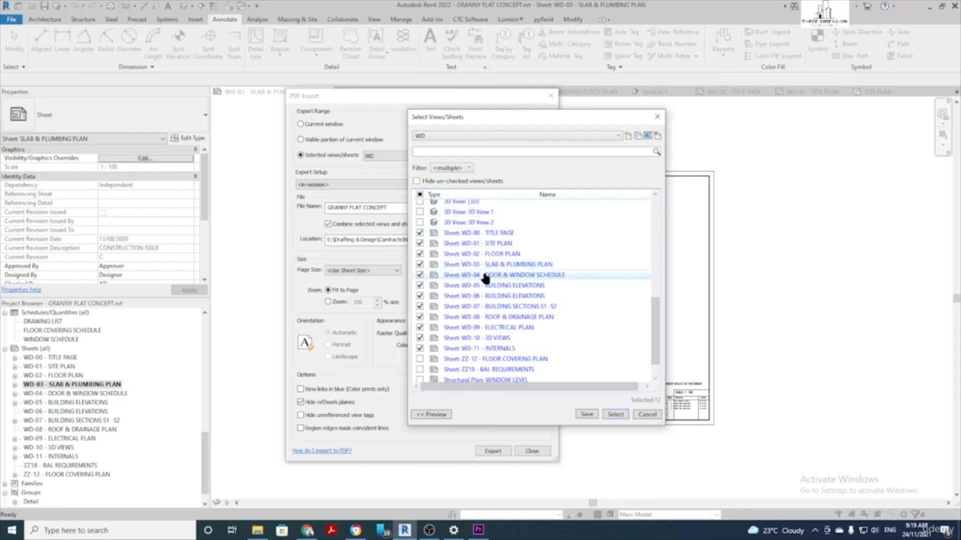
click(616, 415)
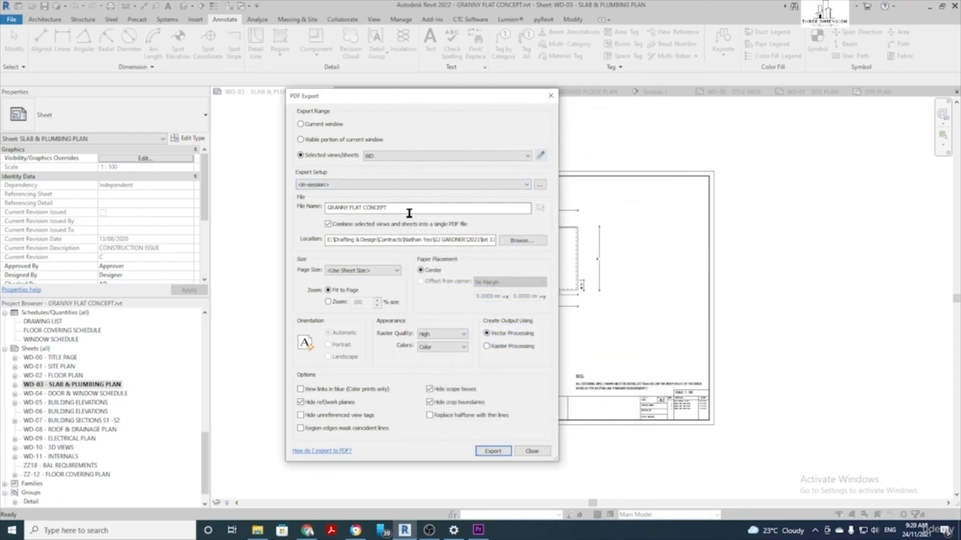
Browse to the Desktop and make it the save folder for the GRANNY FLAT CONCEPT PDF
click(386, 208)
click(405, 207)
click(529, 243)
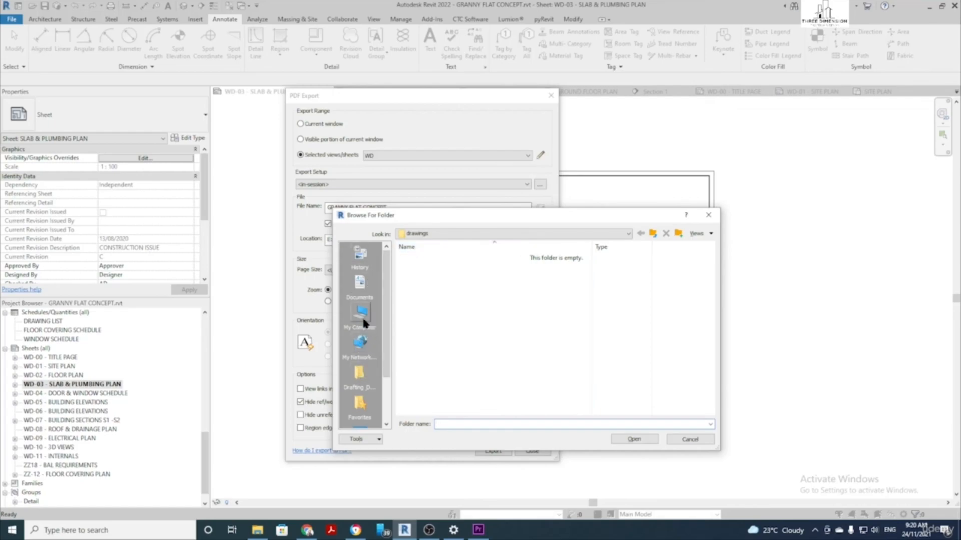
scroll(361, 316, down, 2)
click(361, 379)
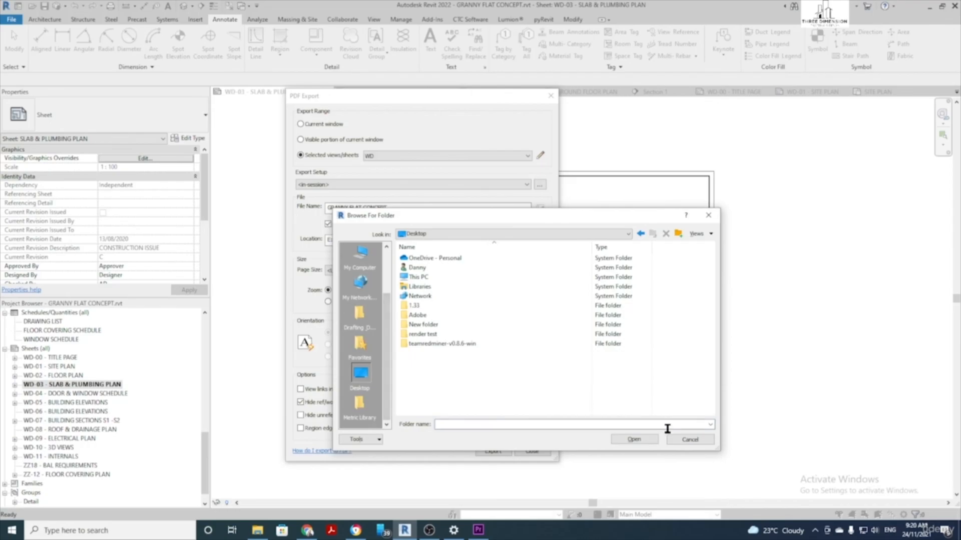
click(647, 440)
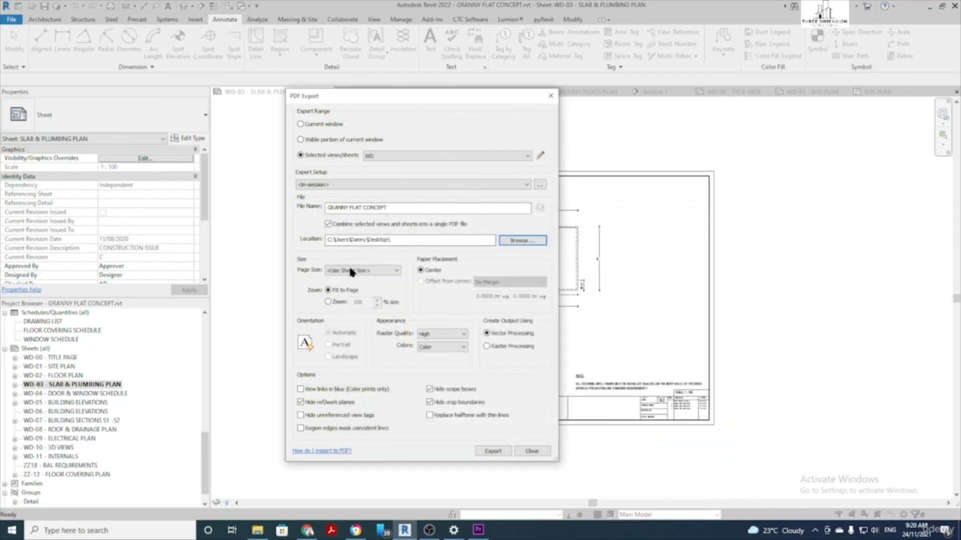
Keep <Use Sheet Size>, set zoom to 100%, export the PDF, and decline saving the settings
click(376, 273)
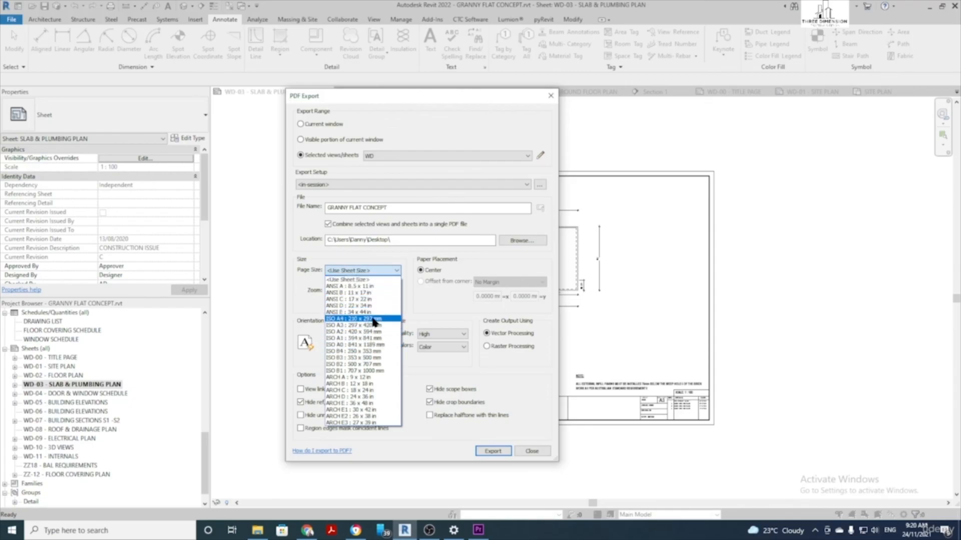
click(371, 270)
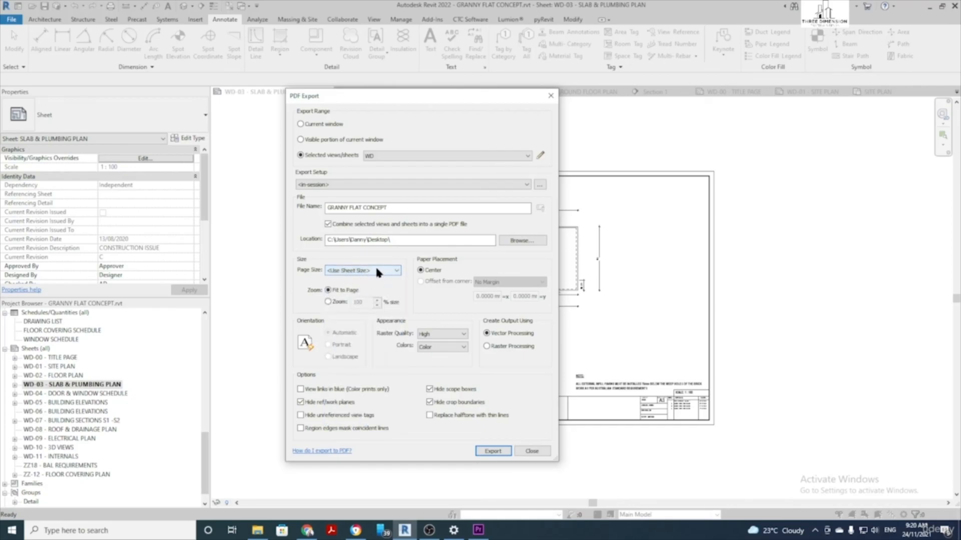
click(328, 301)
click(497, 452)
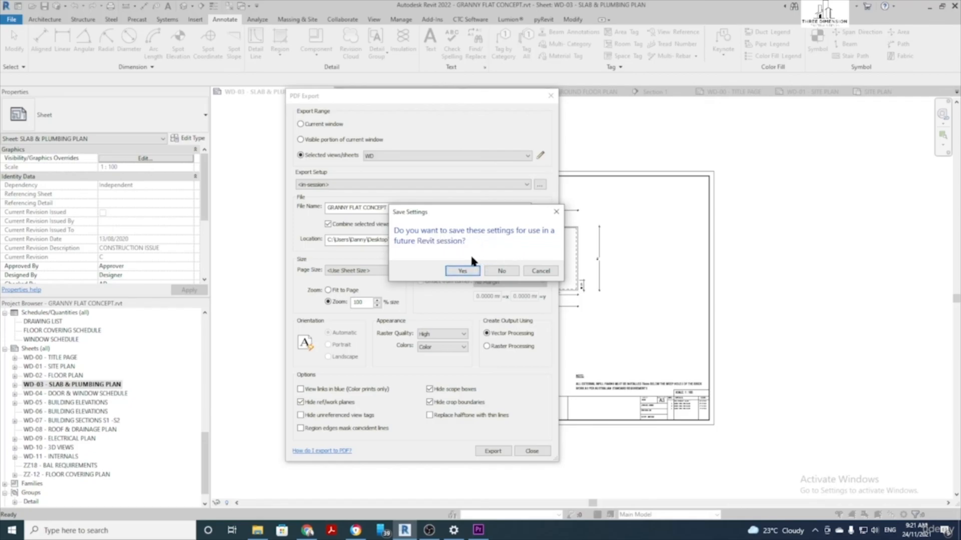
click(501, 270)
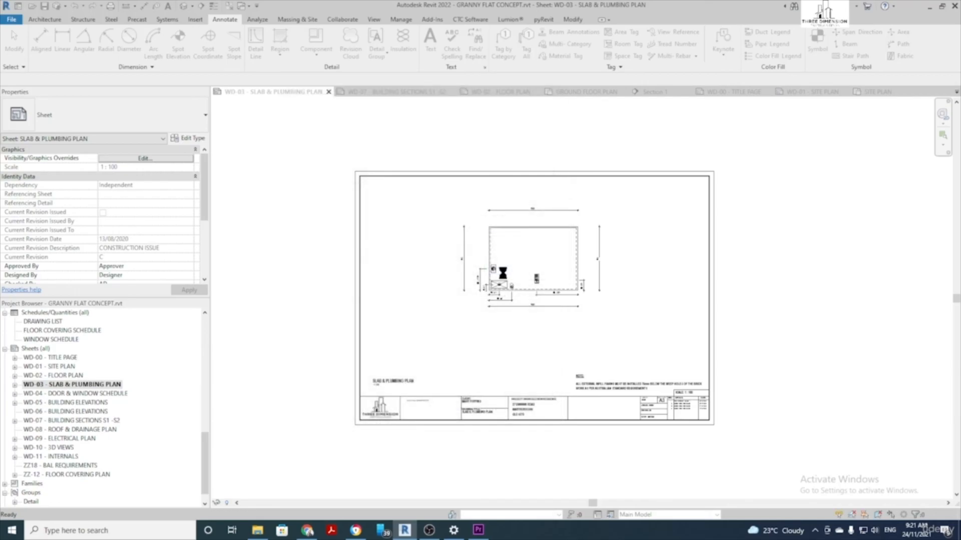